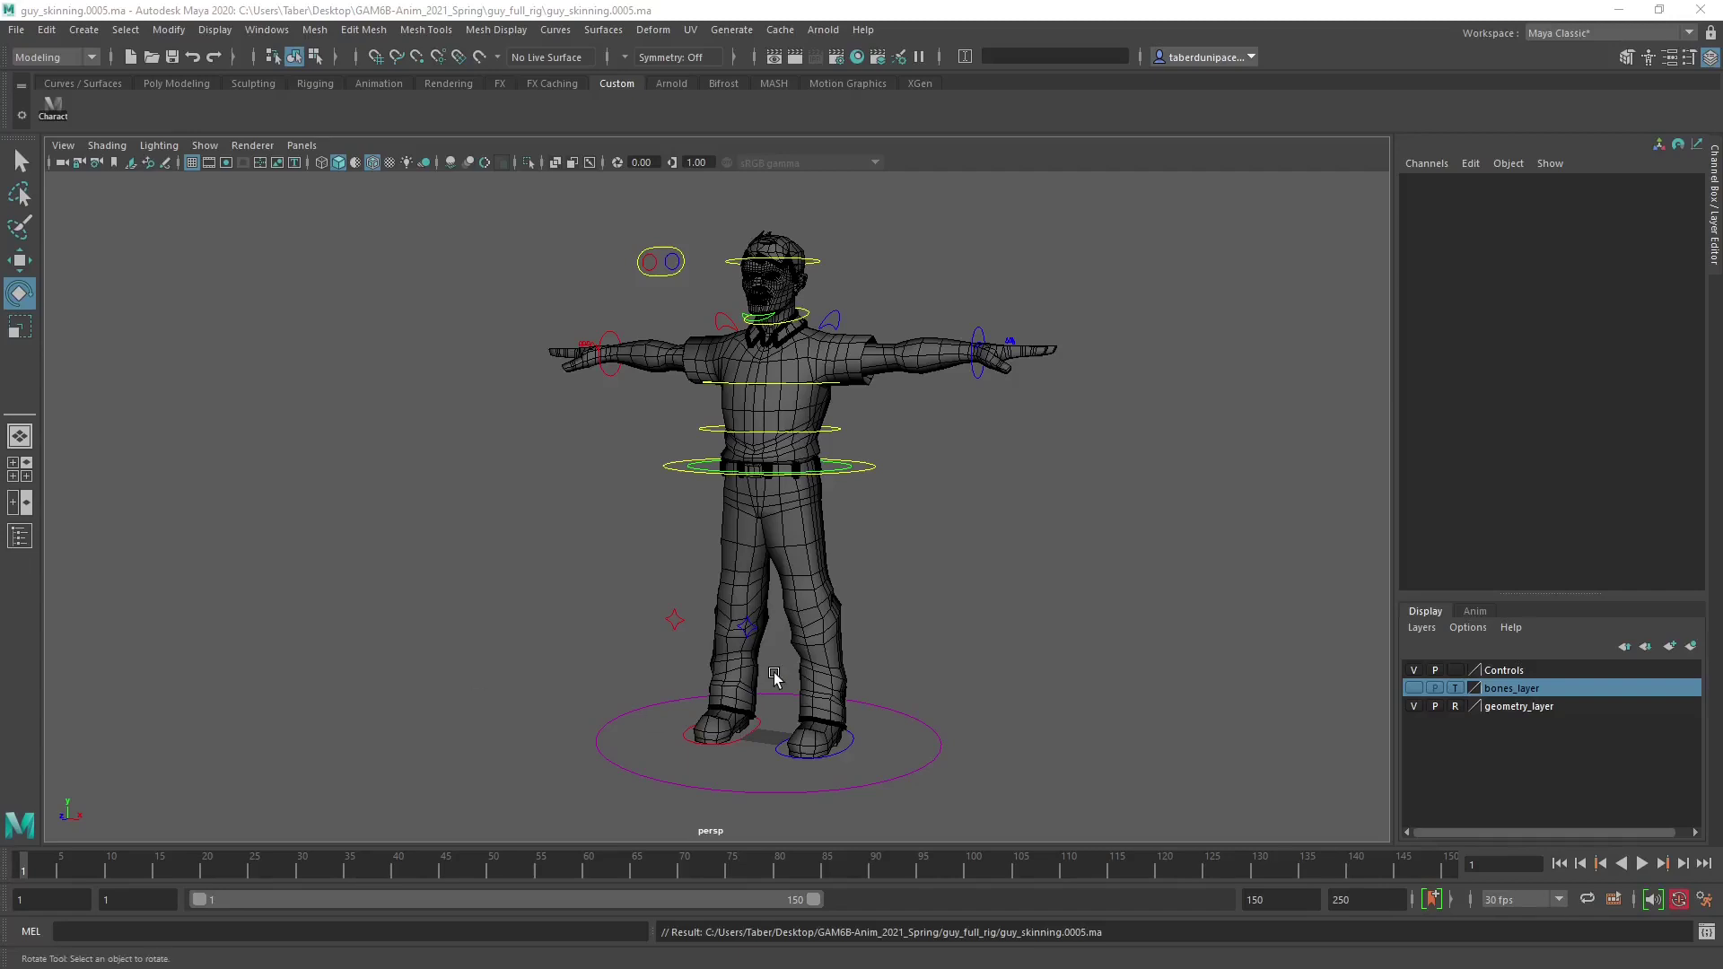
Orbit around the character rig and test-select the hip and eye controls.
alt+drag(865, 596, 818, 644)
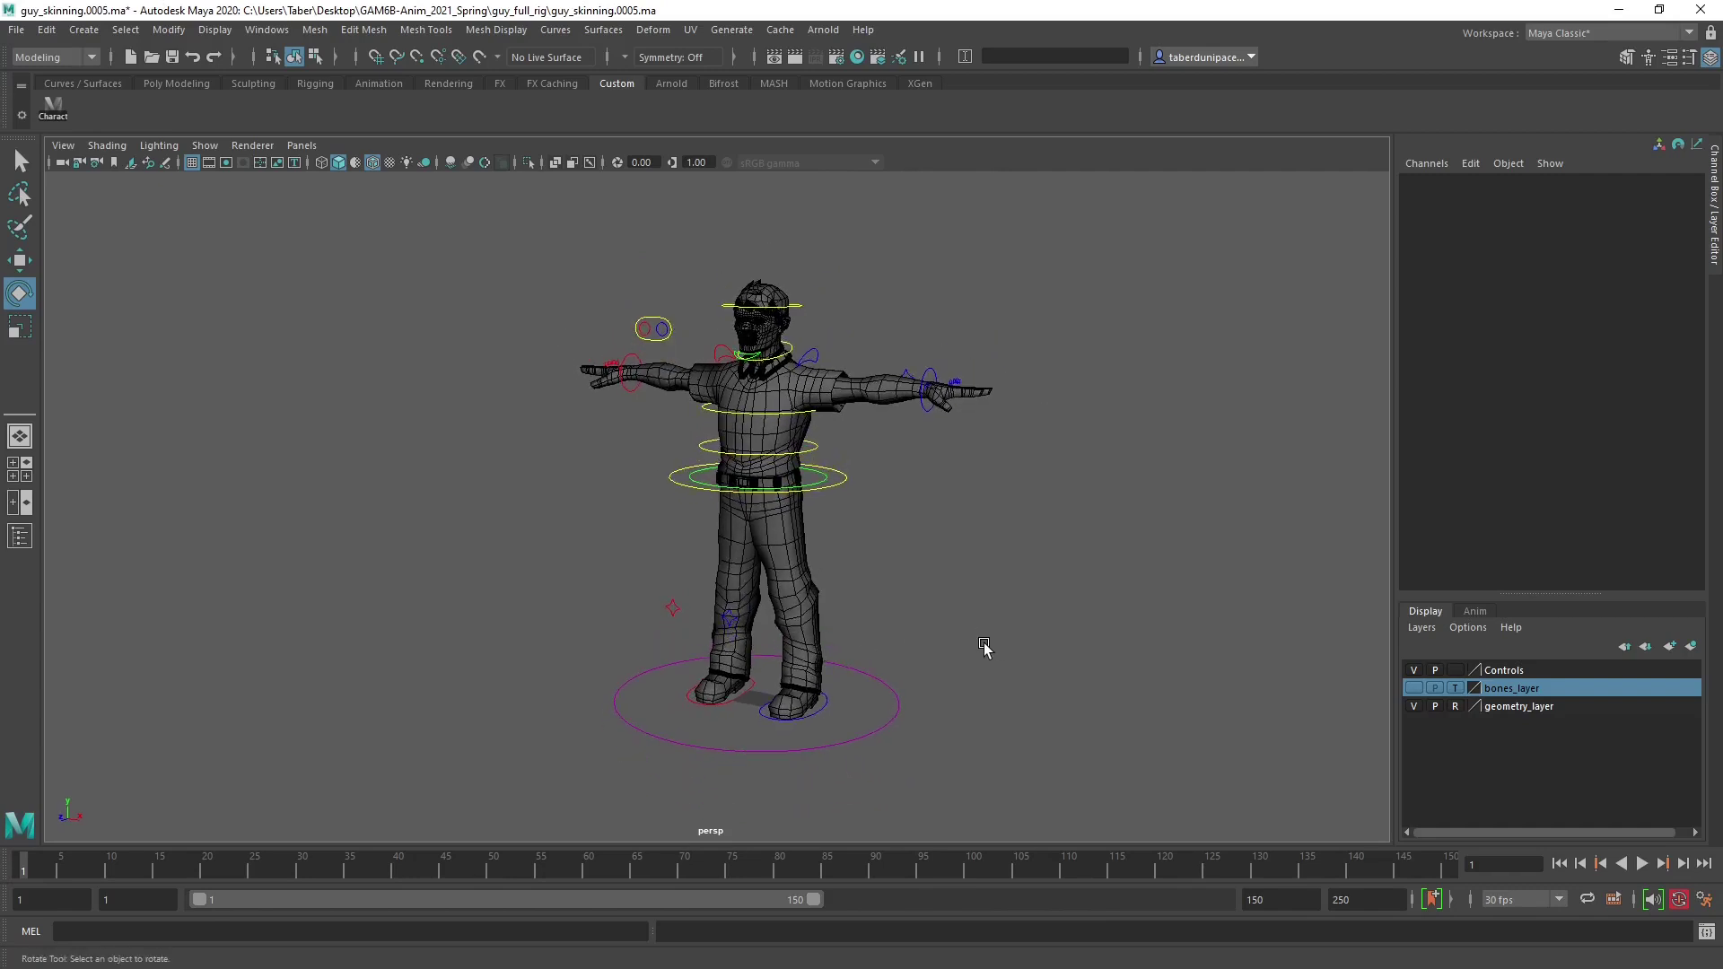
alt+drag(877, 569, 963, 576)
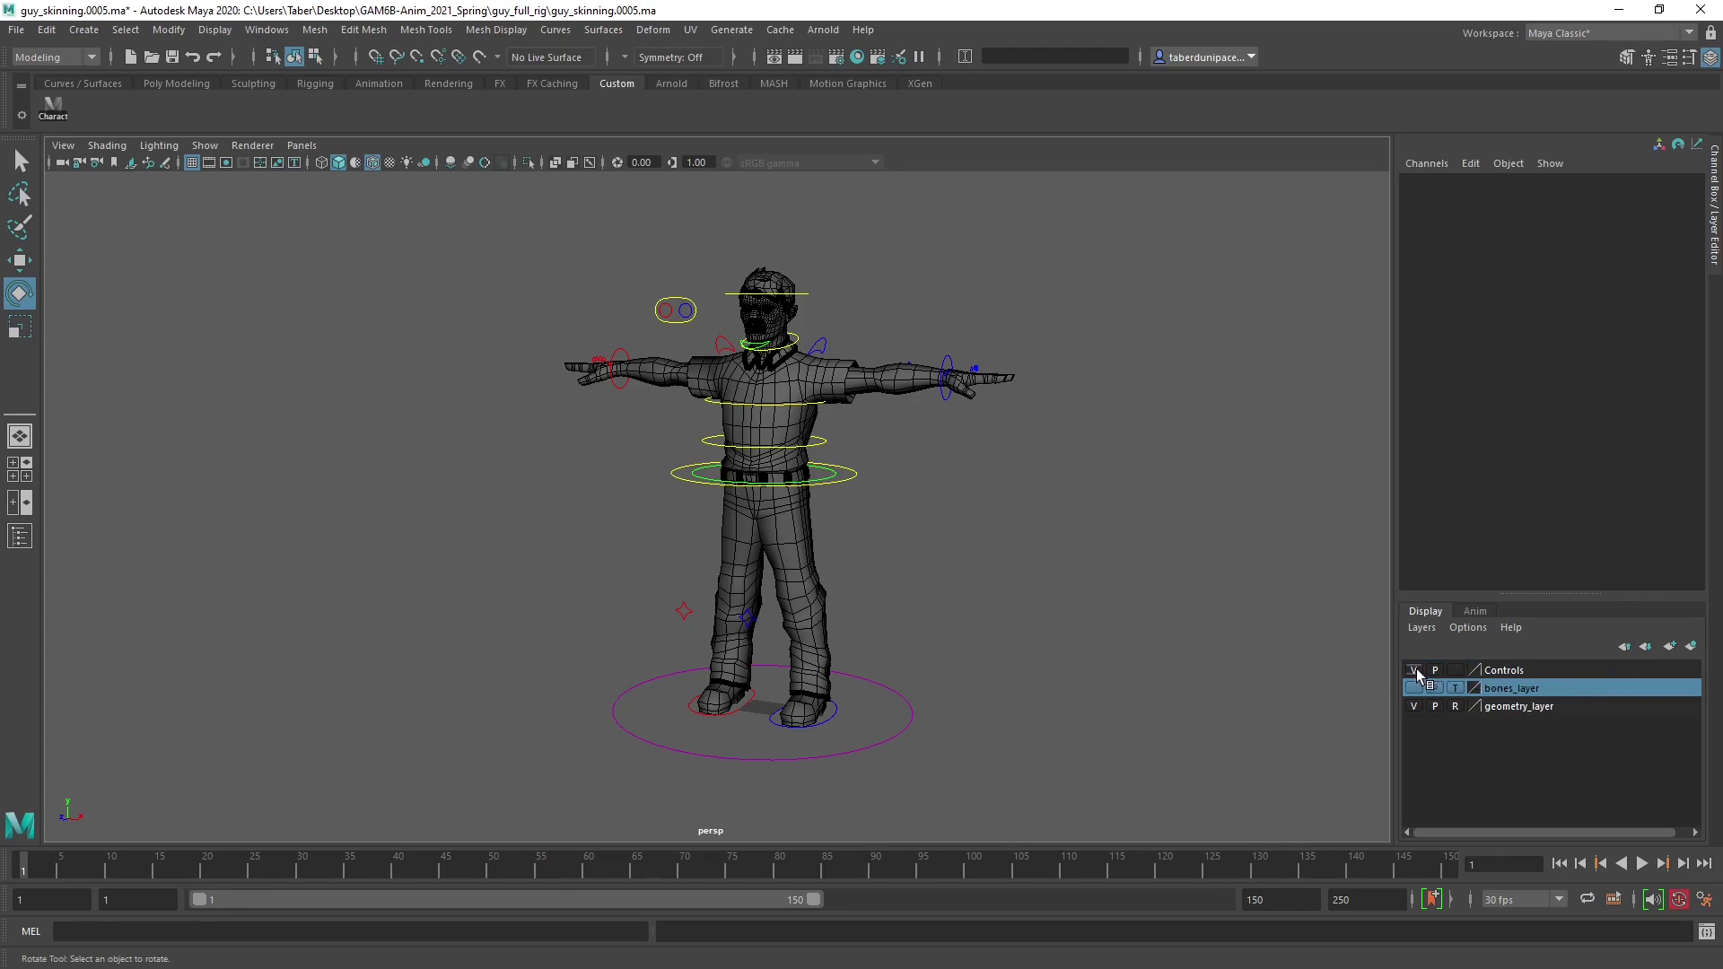
drag(901, 443, 825, 487)
click(956, 504)
click(686, 313)
click(1054, 527)
In the Outliner, inspect the Geometry, Root, Guy_Master_CTRL and DNT groups, expanding DNT briefly.
click(14, 539)
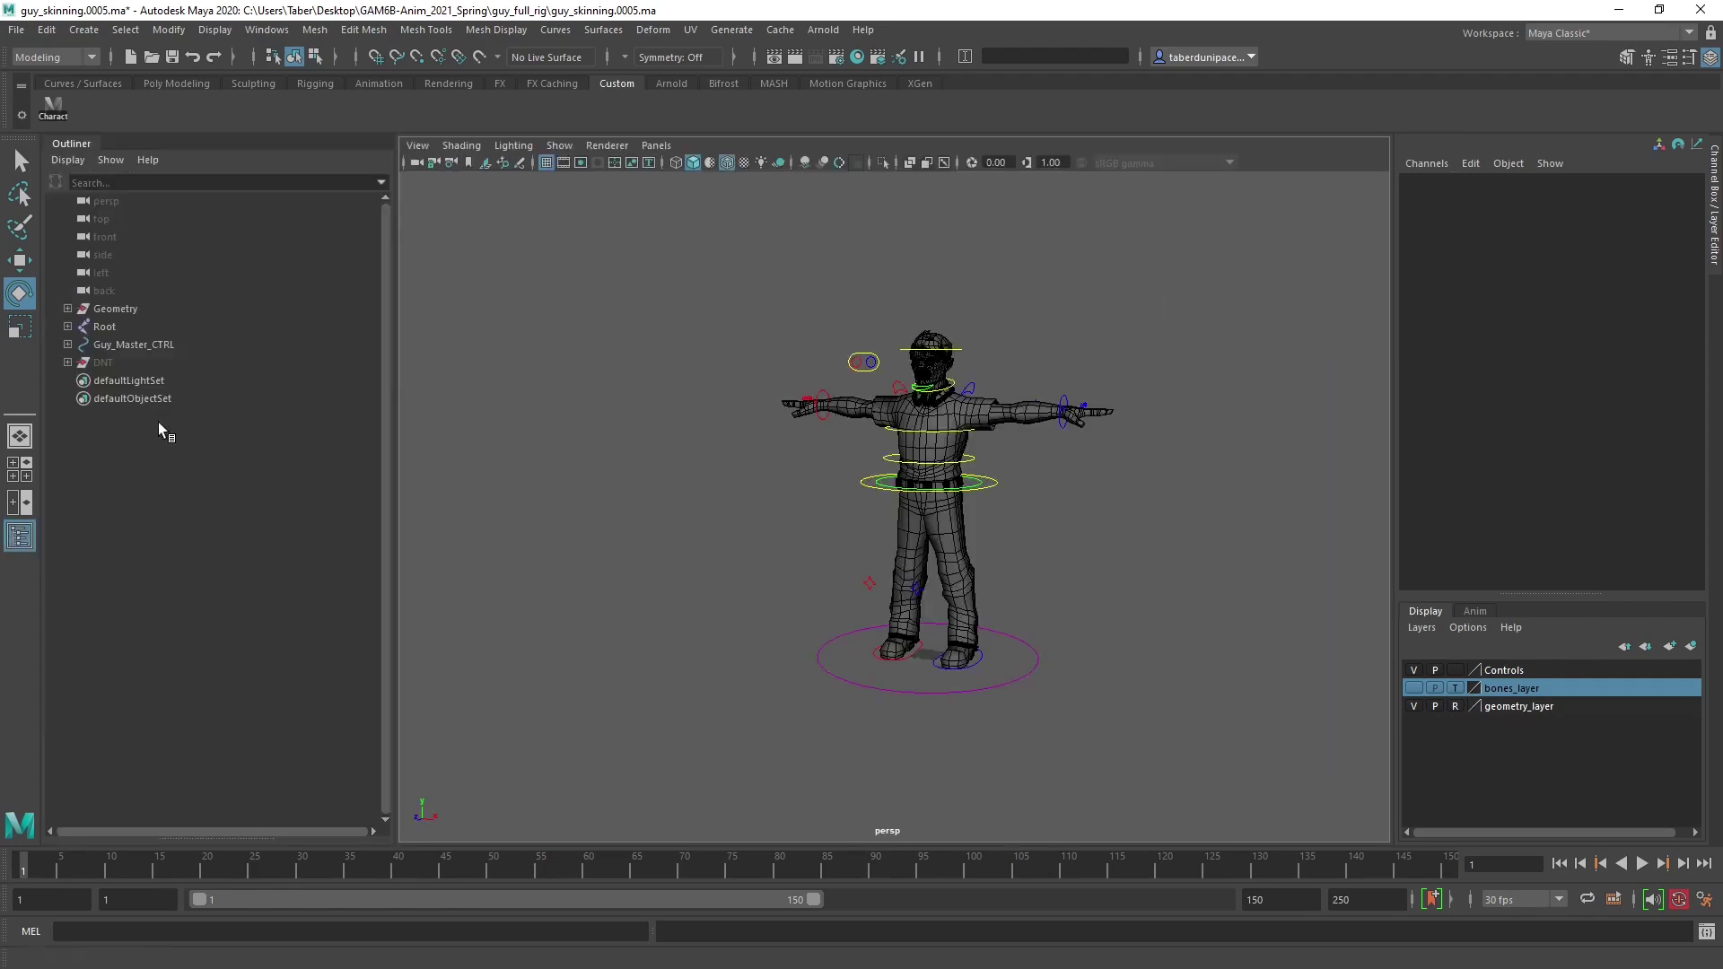
click(126, 308)
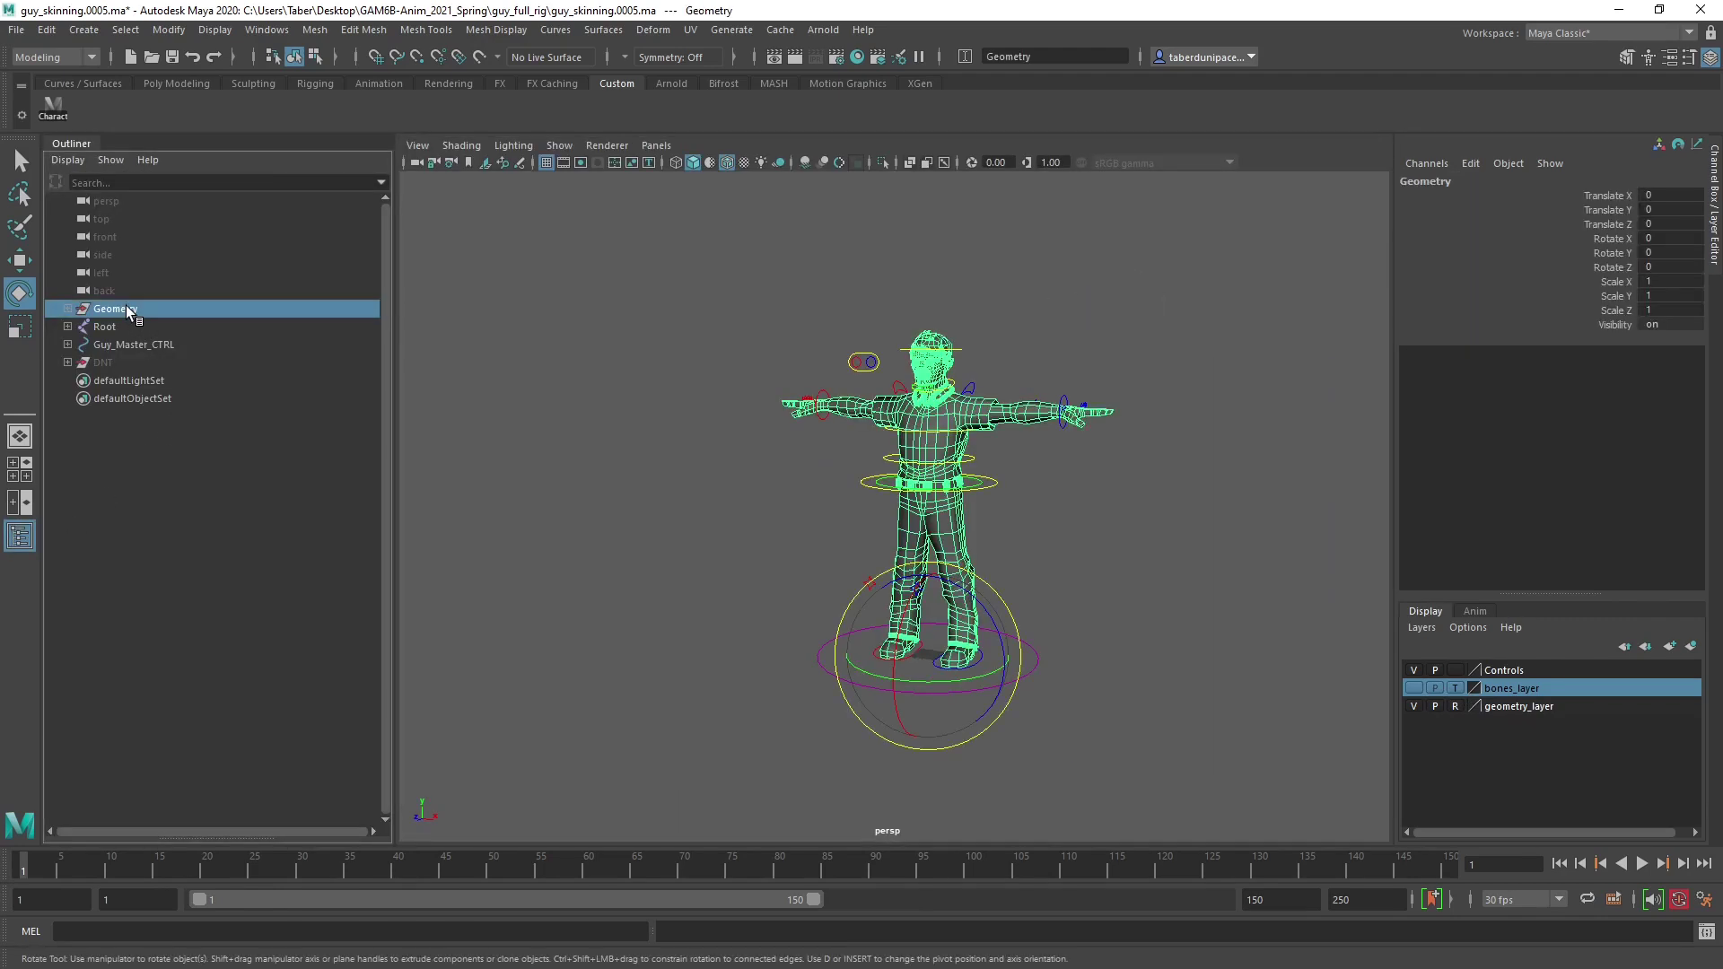
click(117, 328)
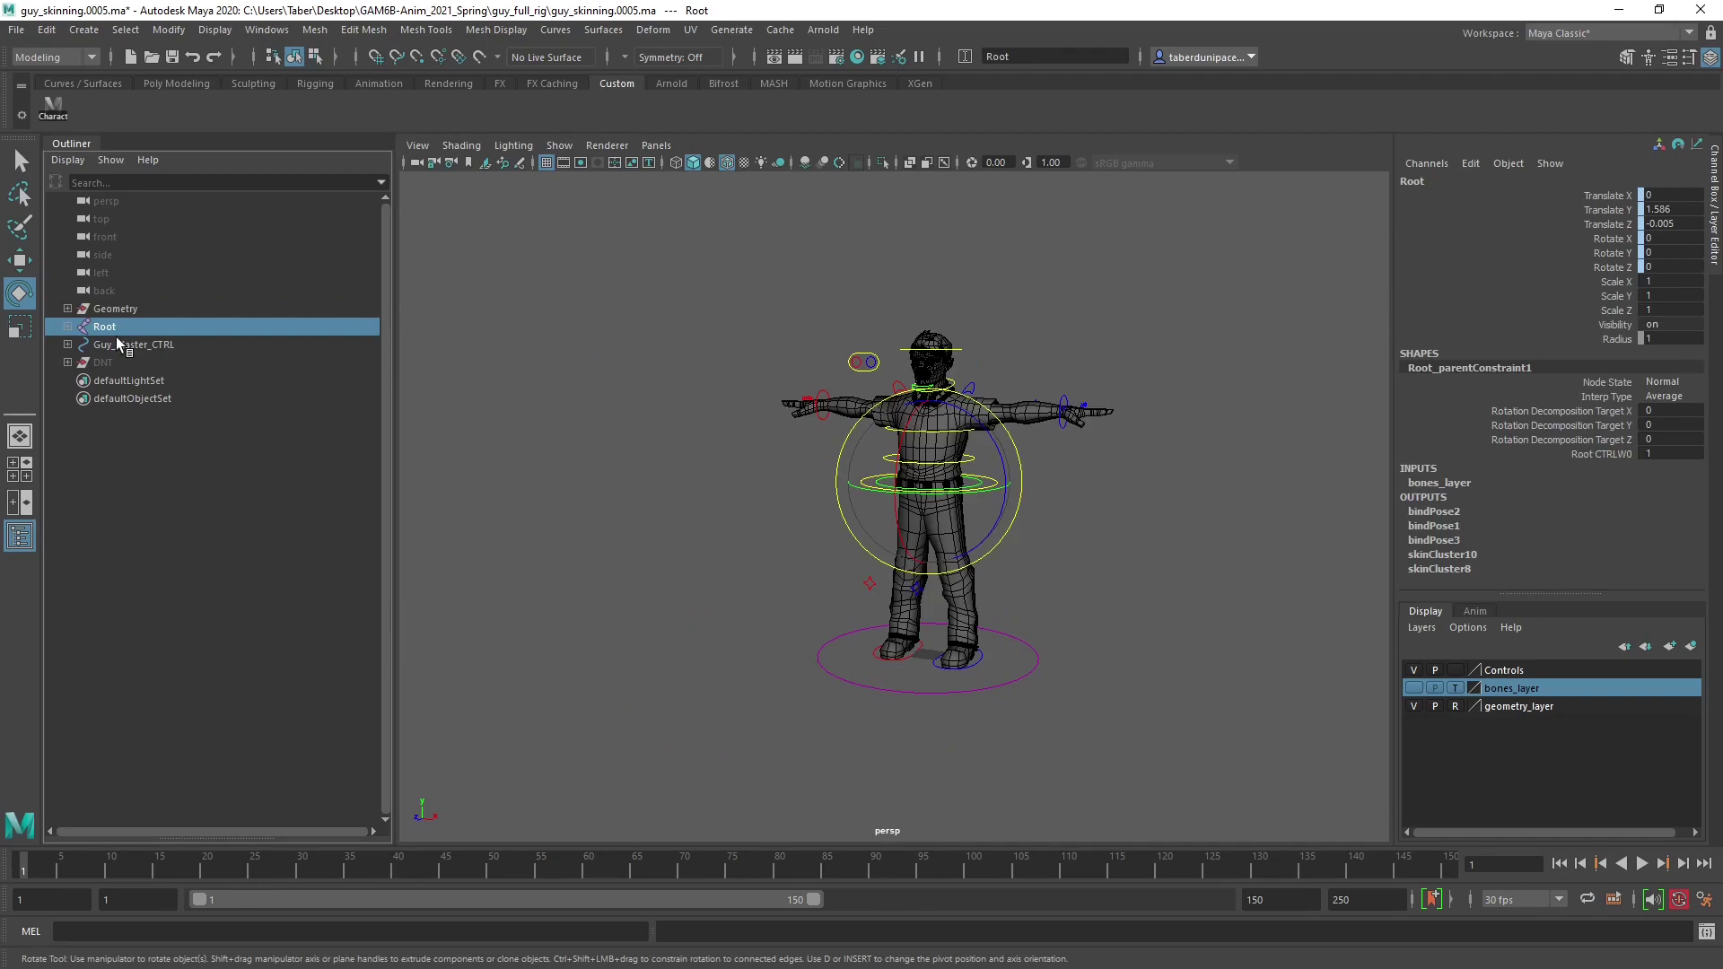
click(113, 344)
click(115, 360)
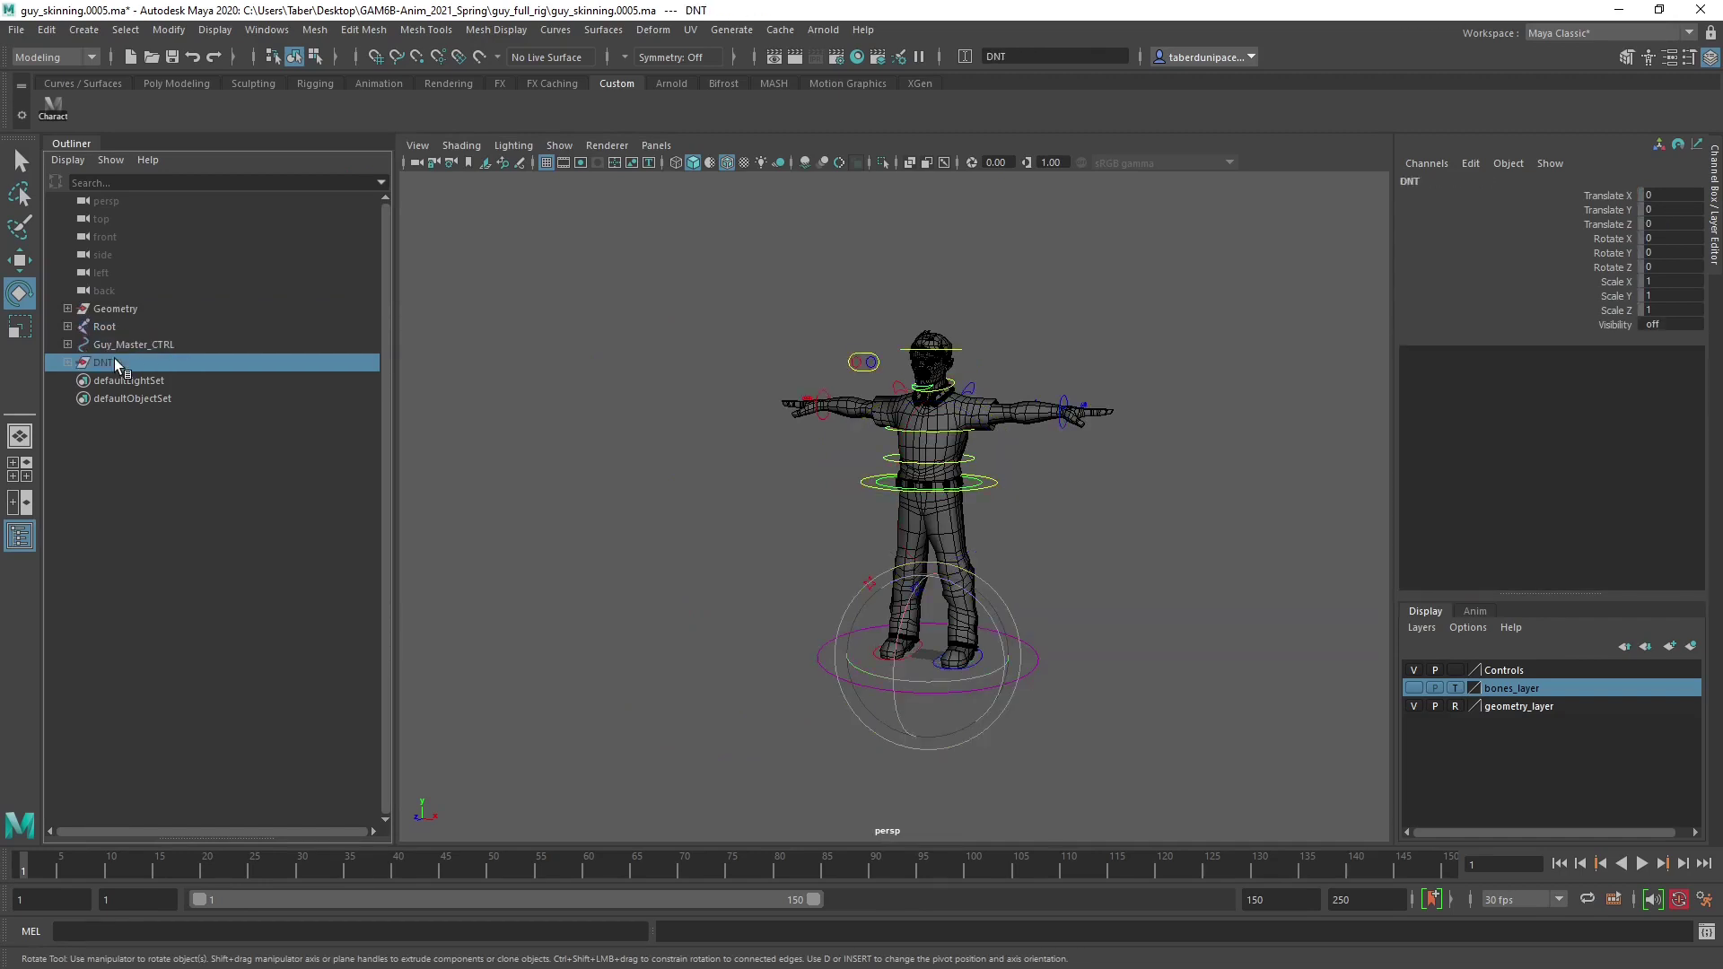
click(68, 362)
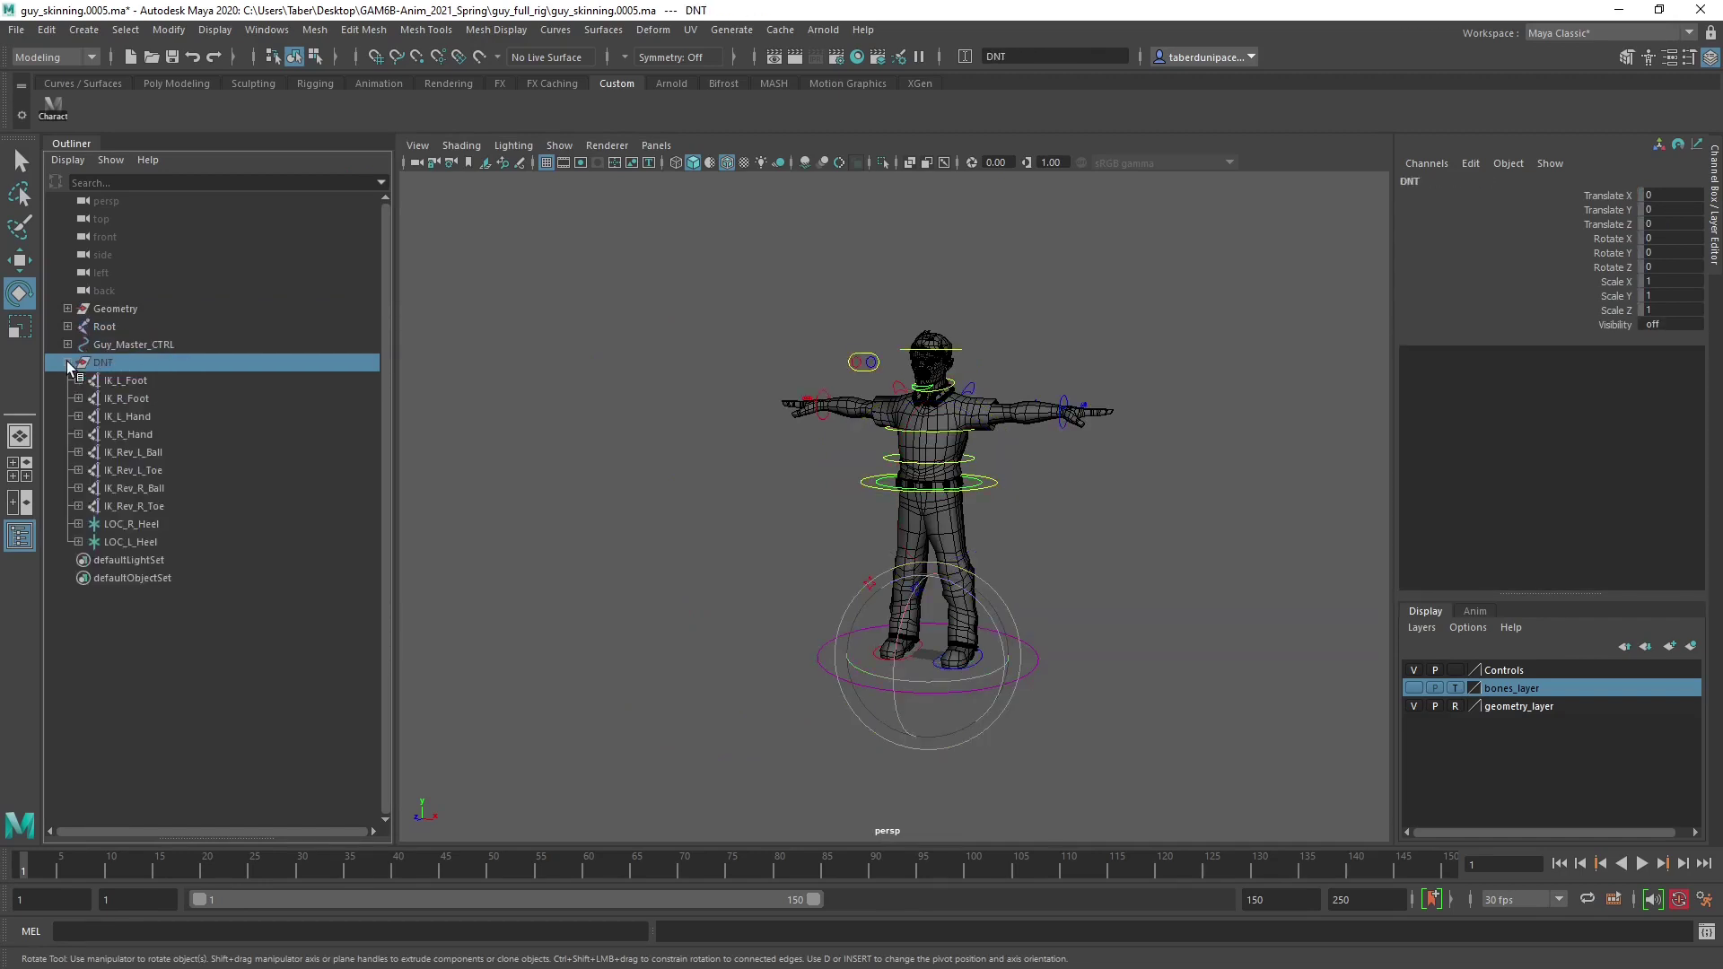
click(68, 362)
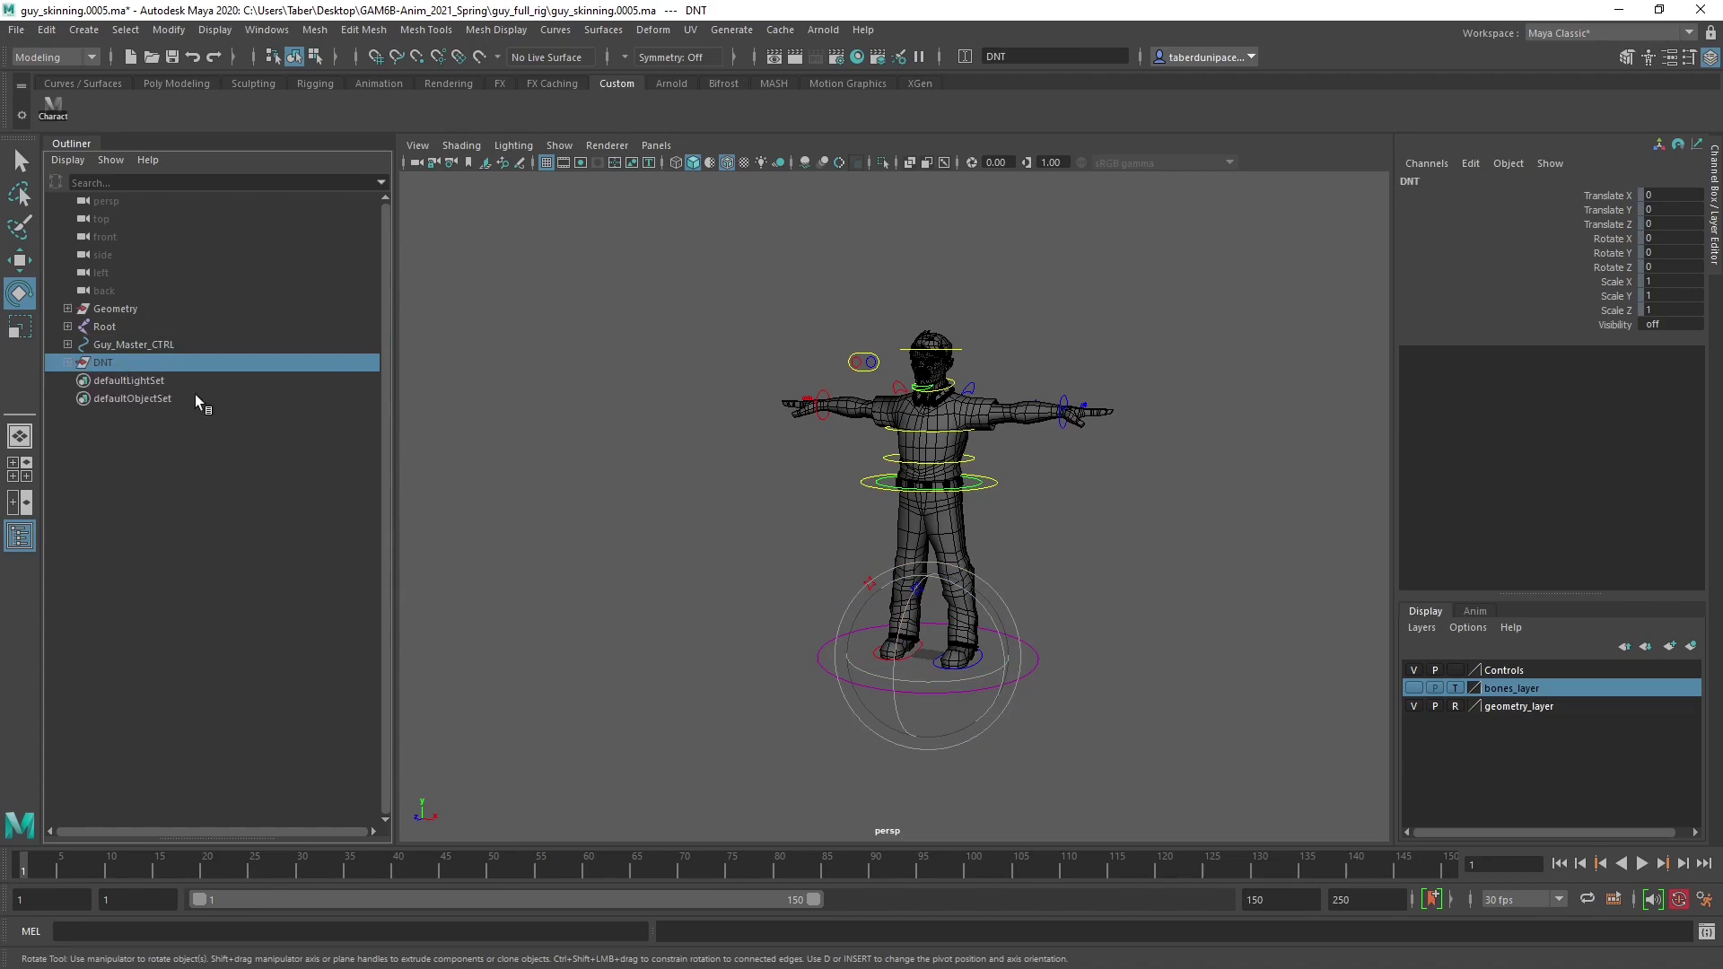
Click through the Outliner entries again, clear the selection, close the Outliner and reframe the rig.
click(121, 327)
click(123, 310)
click(119, 325)
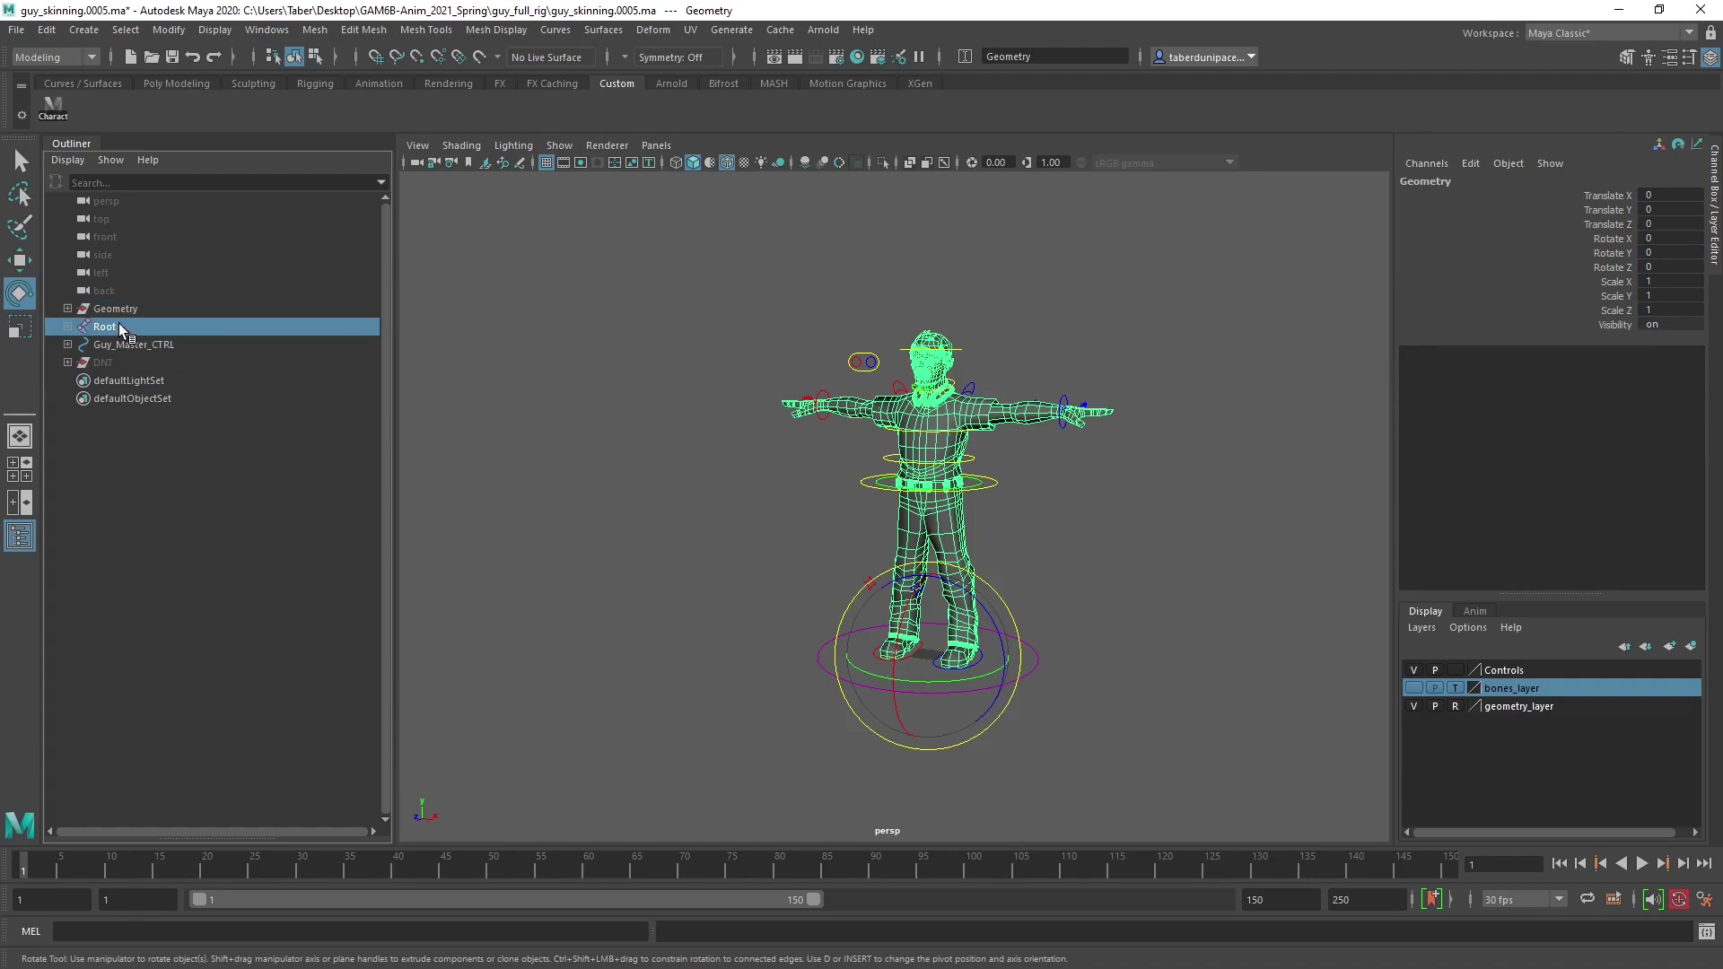
click(120, 343)
click(115, 362)
click(116, 347)
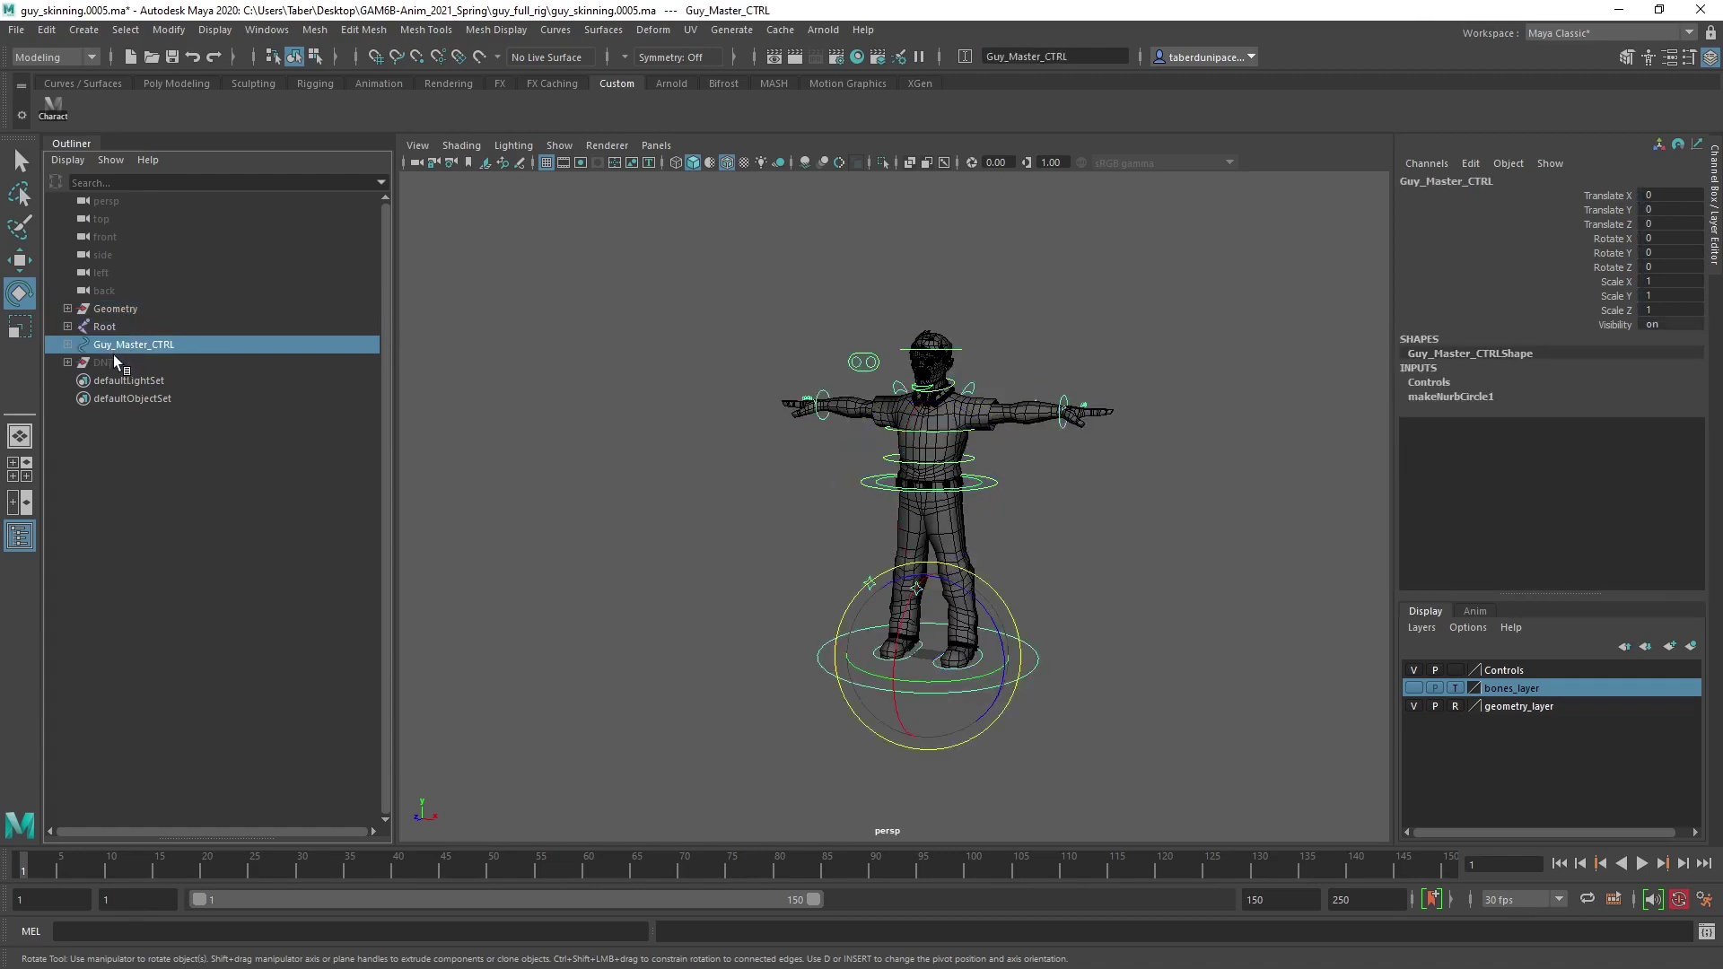
click(113, 358)
click(499, 334)
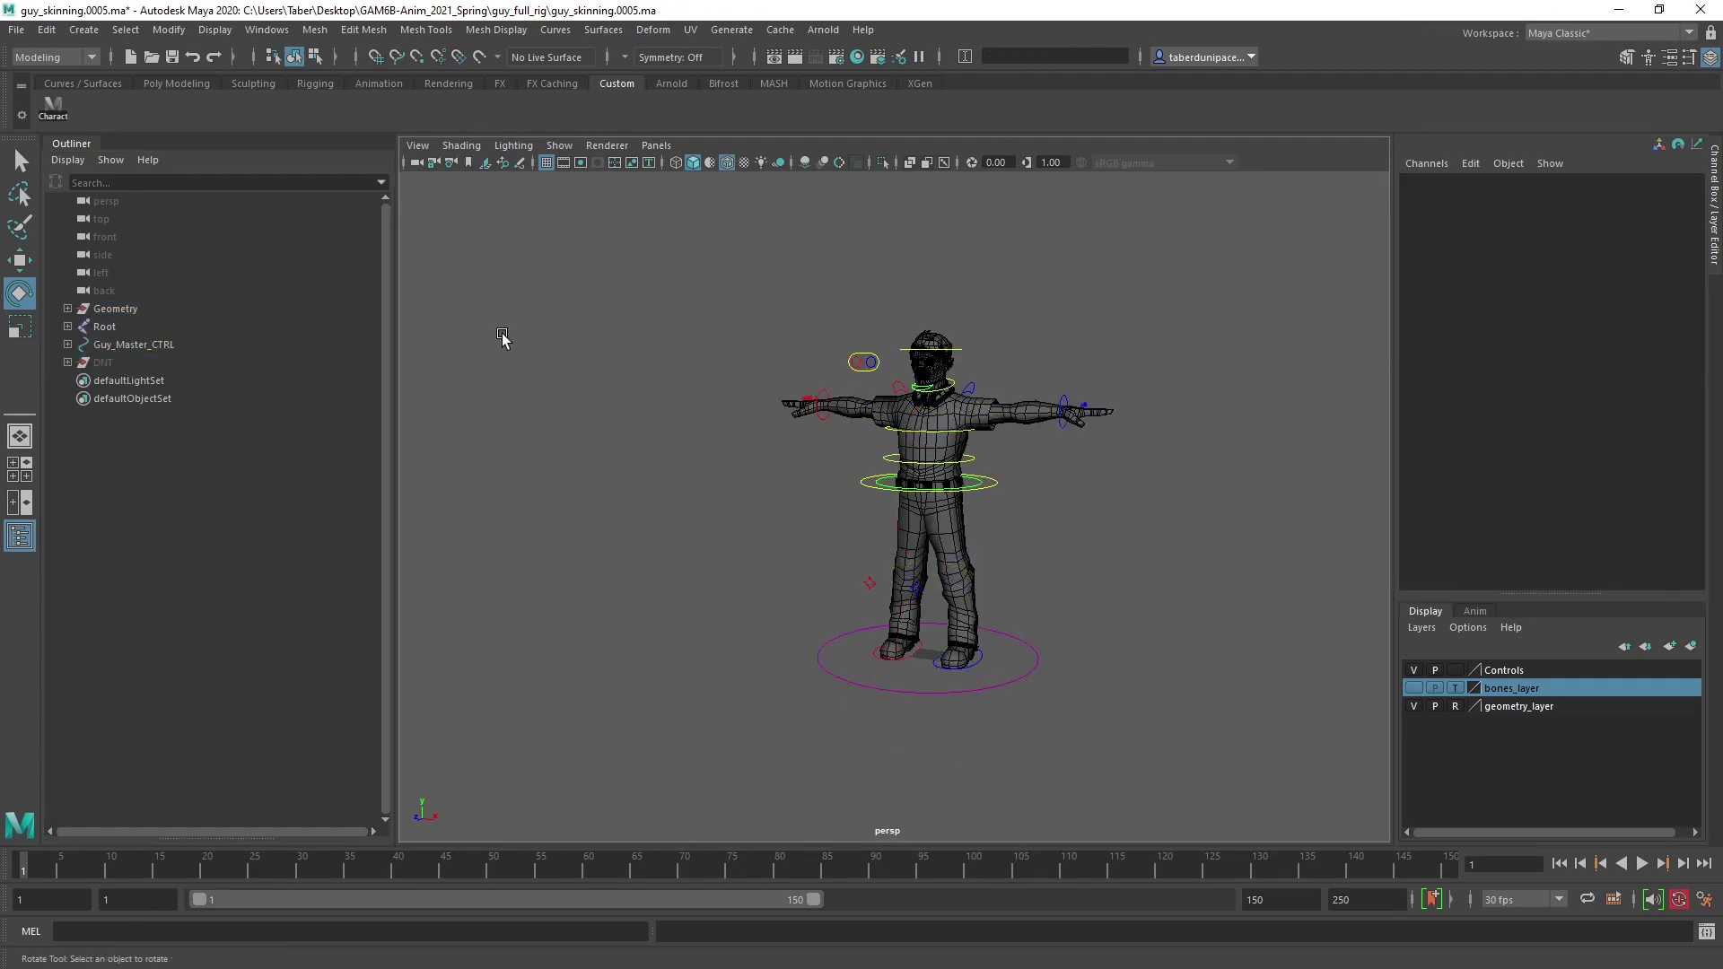
click(20, 537)
alt+middle_drag(826, 509, 777, 524)
alt+right_drag(778, 523, 897, 535)
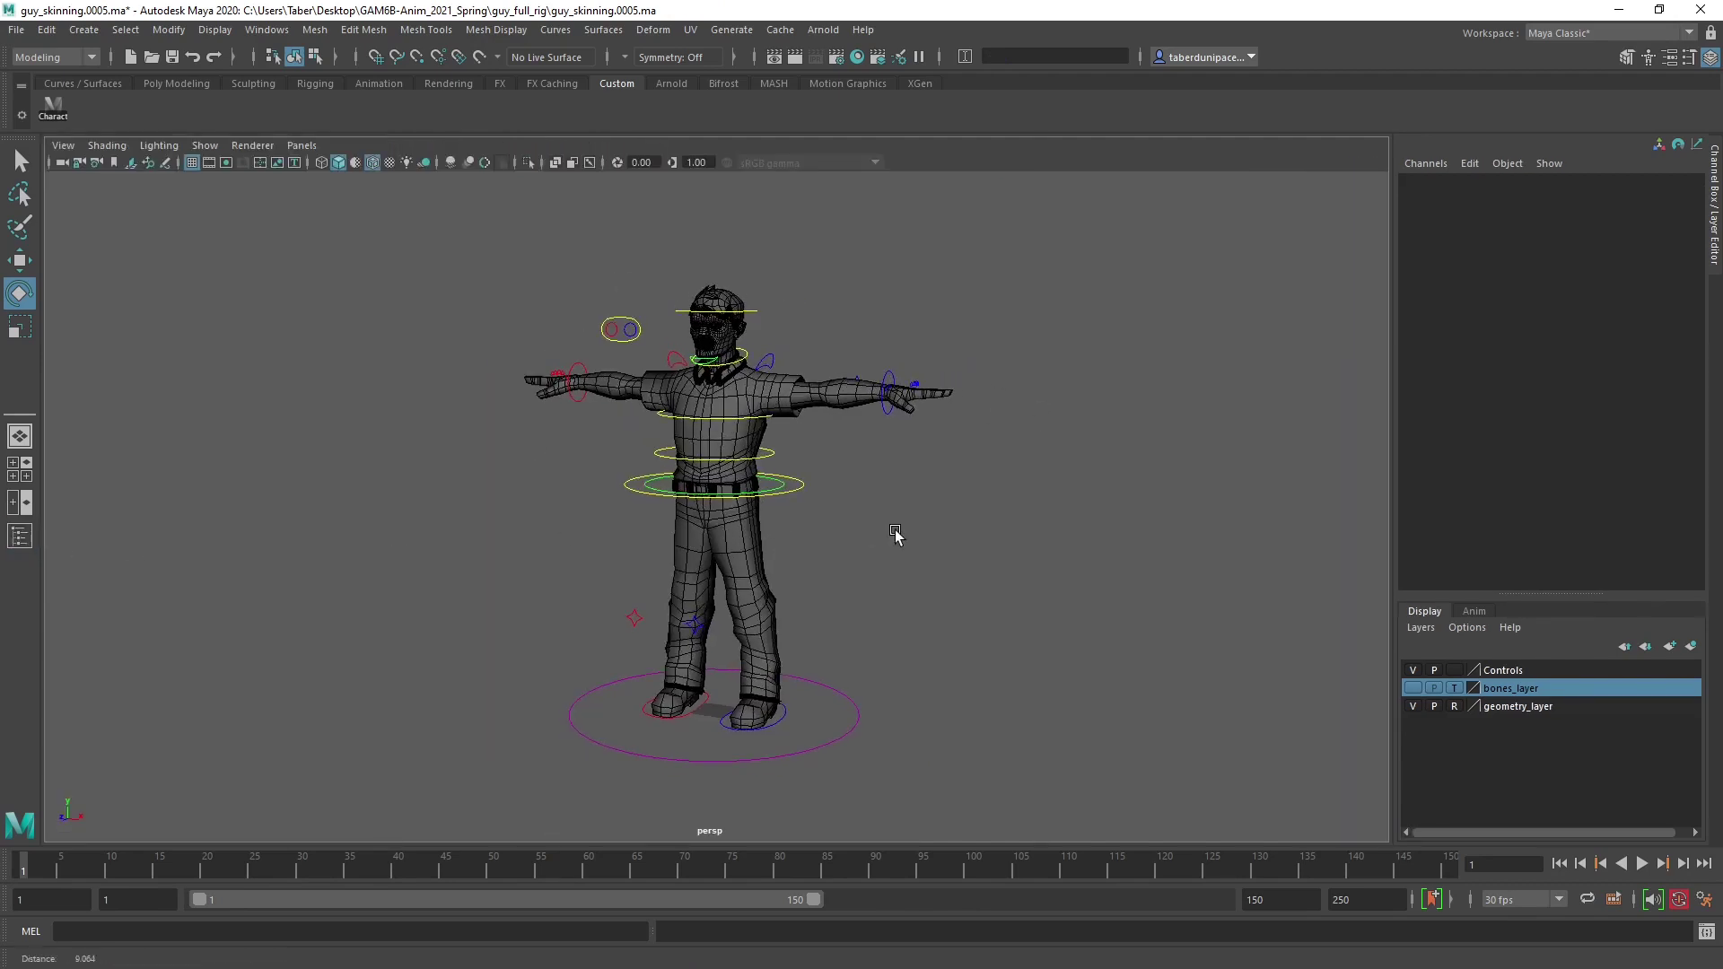
alt+middle_drag(815, 486, 827, 489)
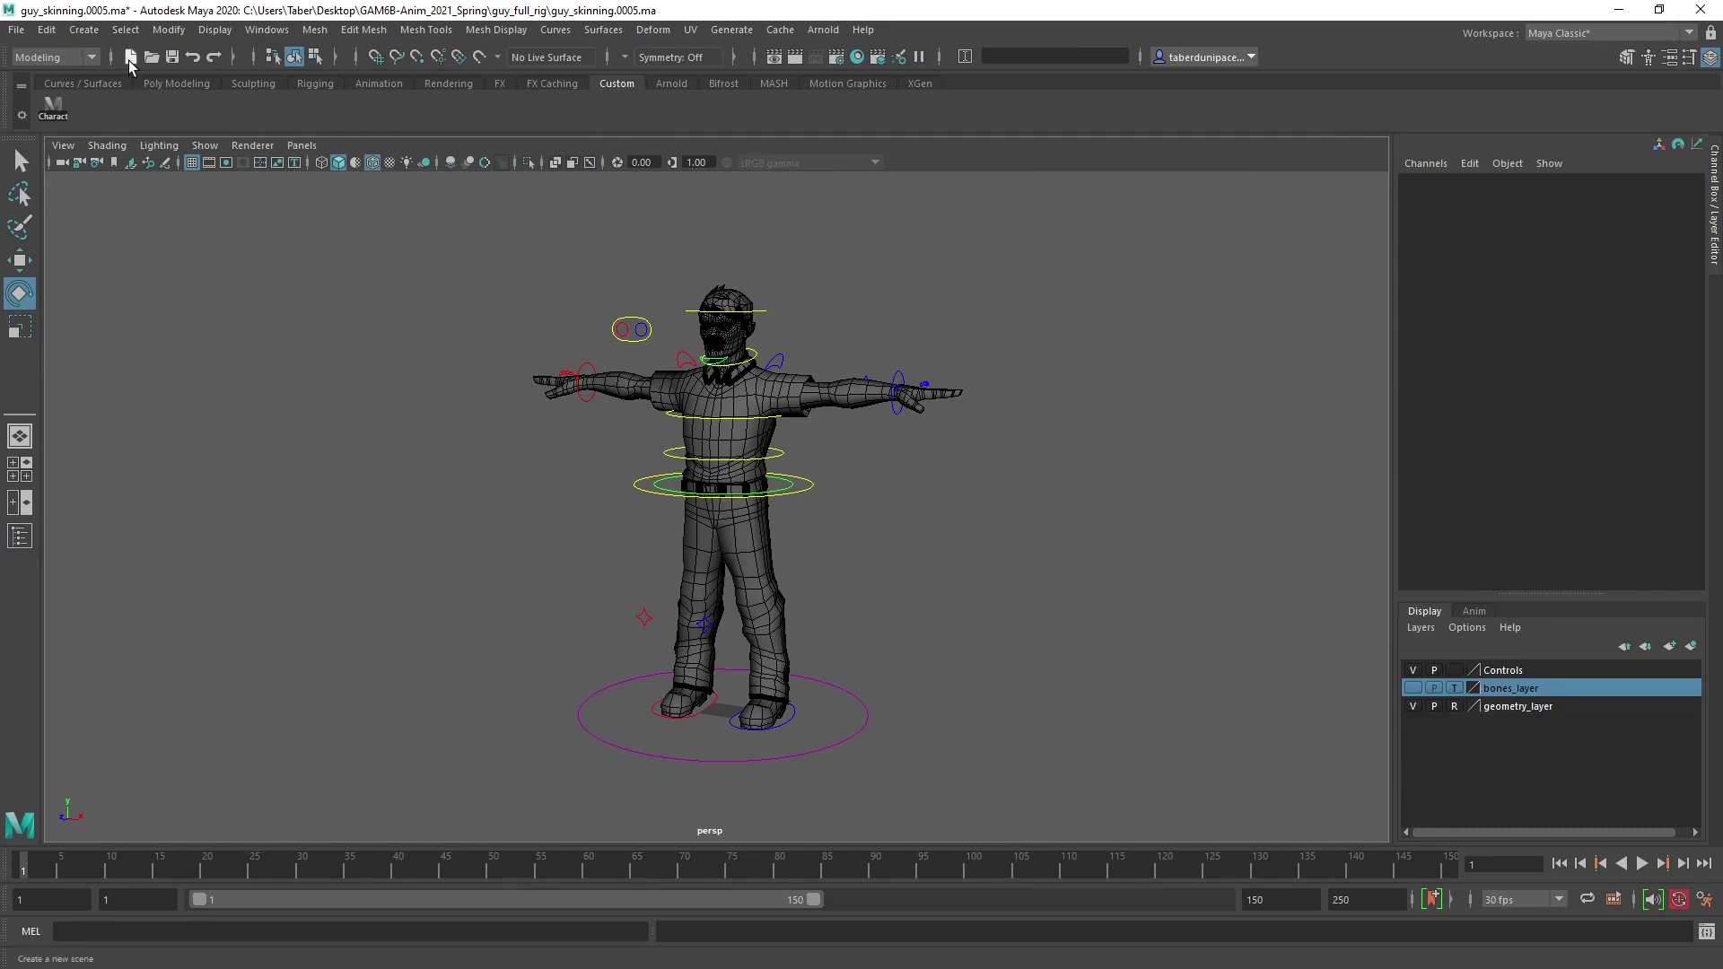
Start a new empty scene, discarding unsaved changes to the rig file.
click(131, 59)
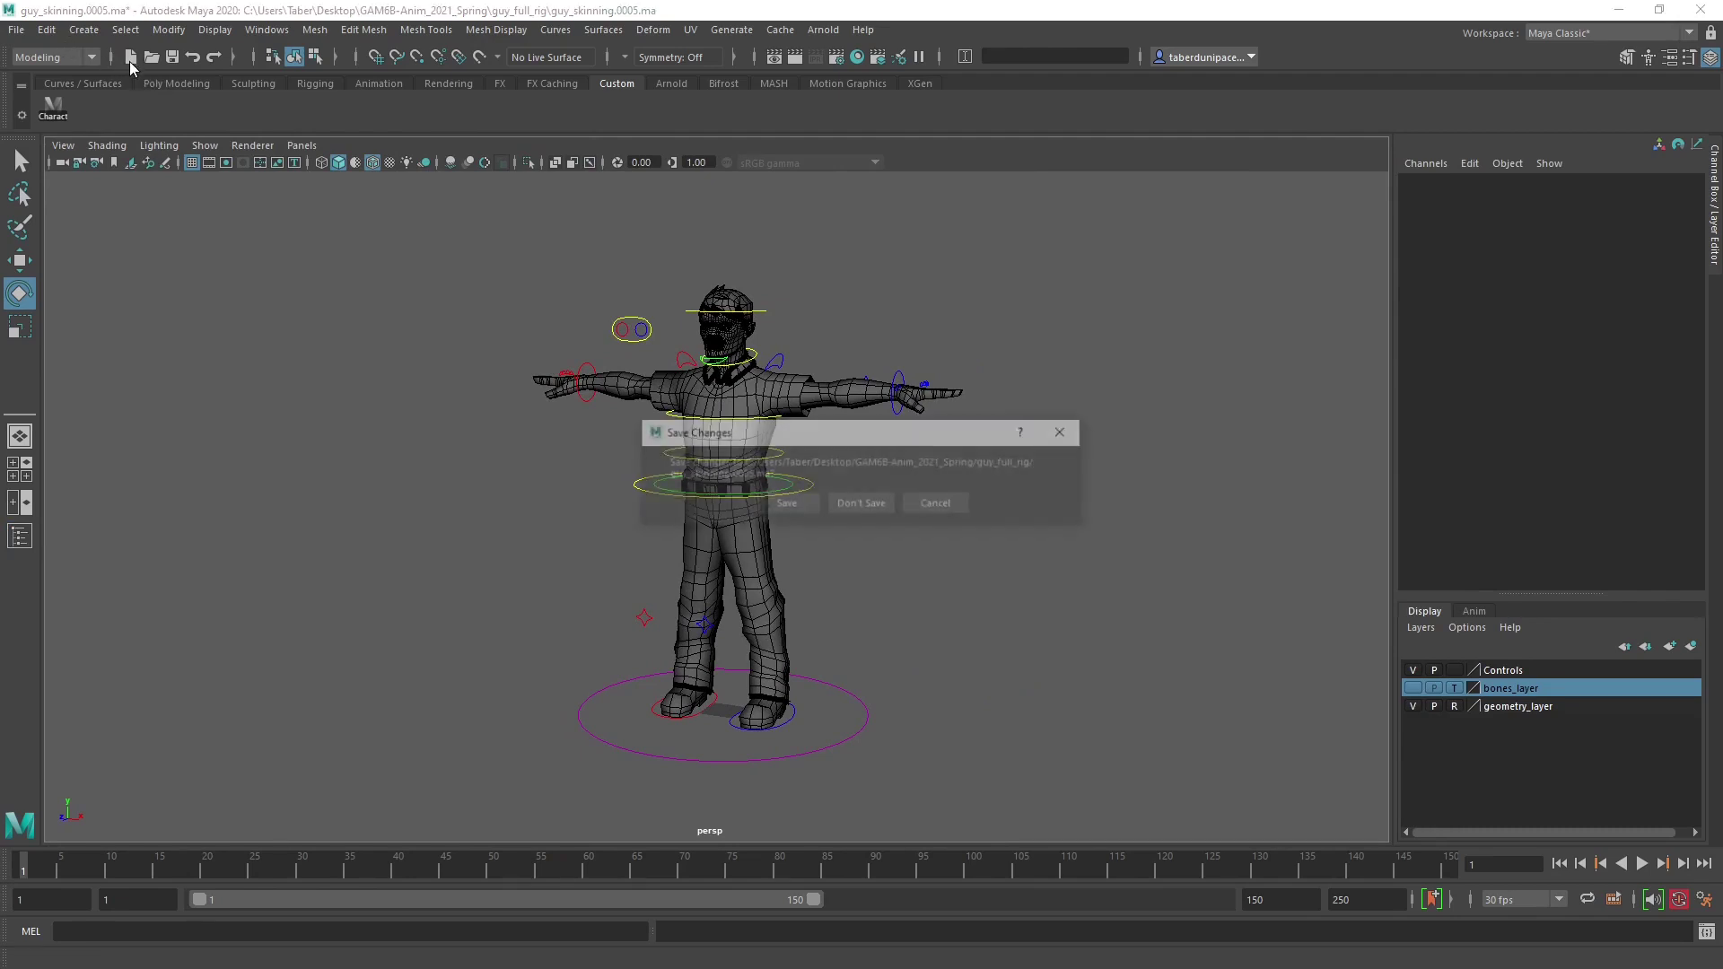
click(853, 505)
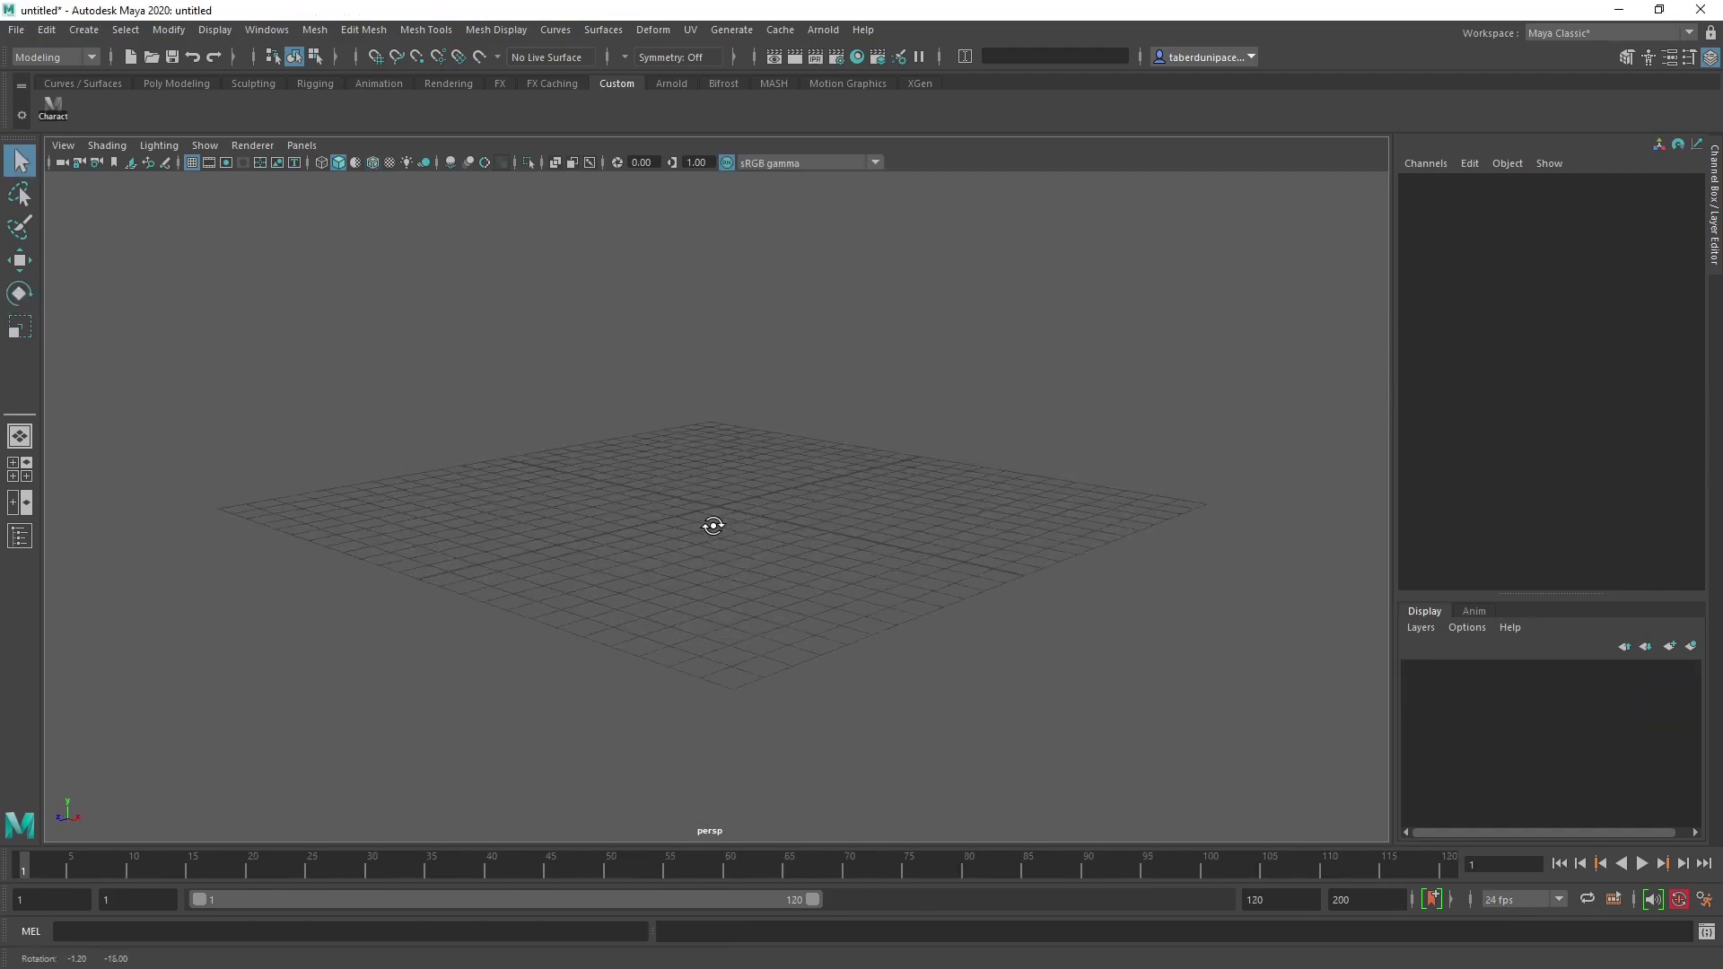
alt+middle_drag(730, 531, 851, 563)
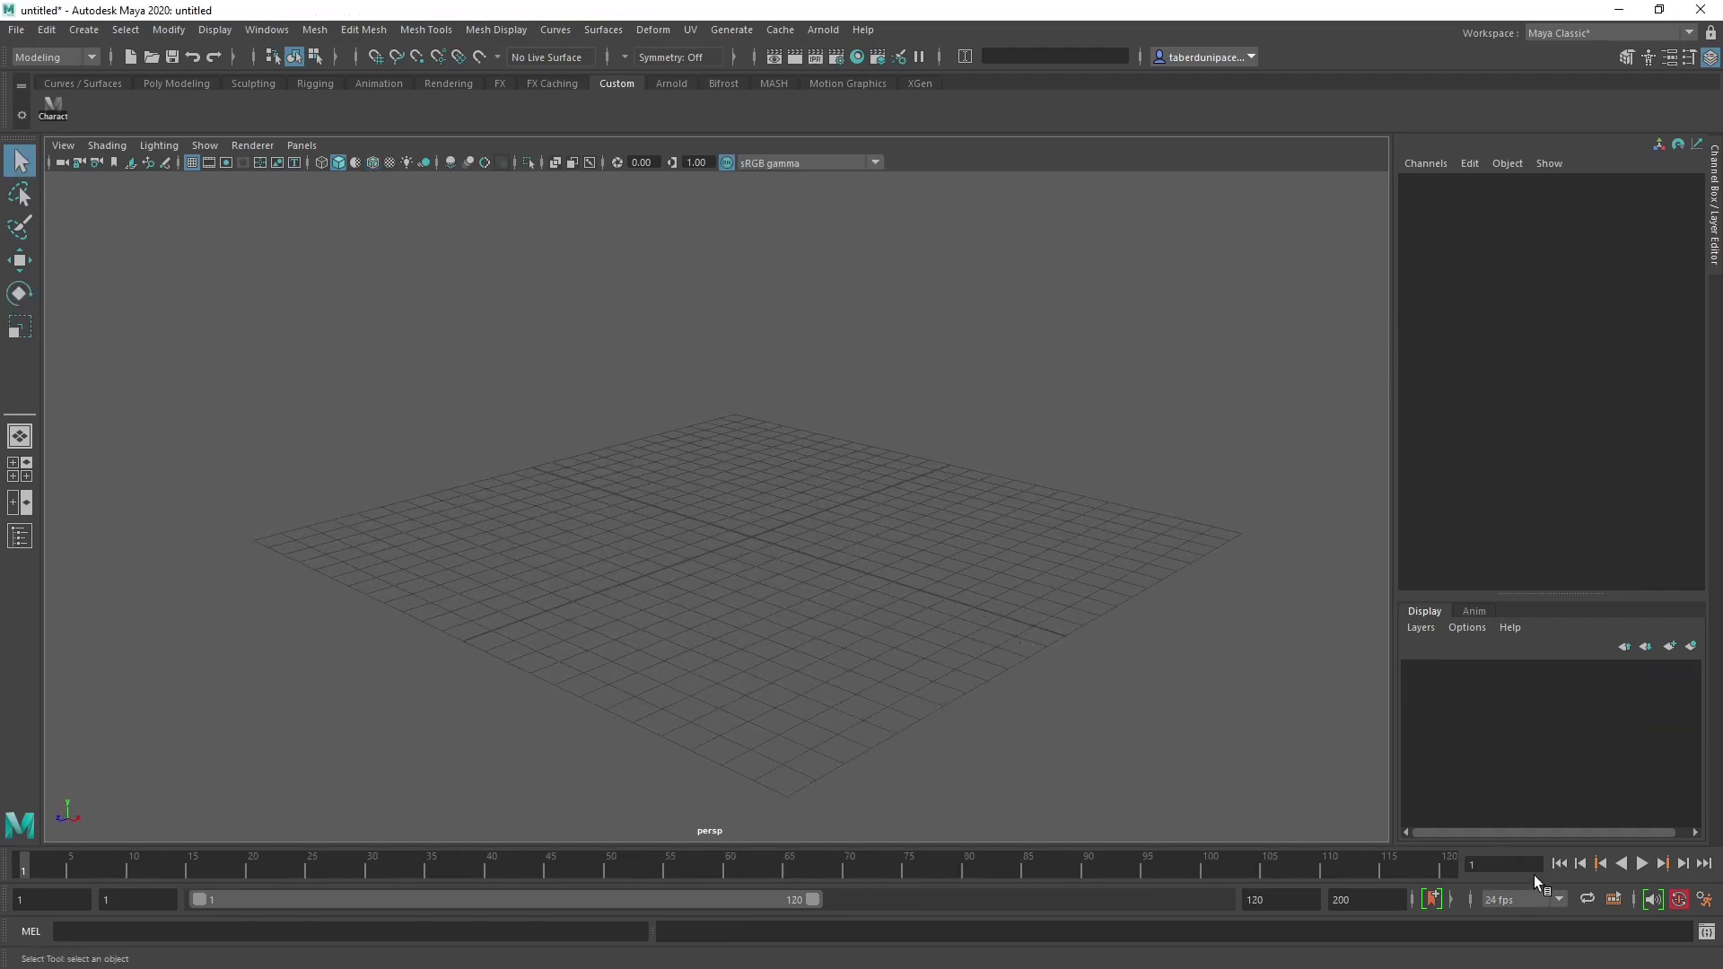
Set the playback frame rate to 30 fps.
click(1532, 901)
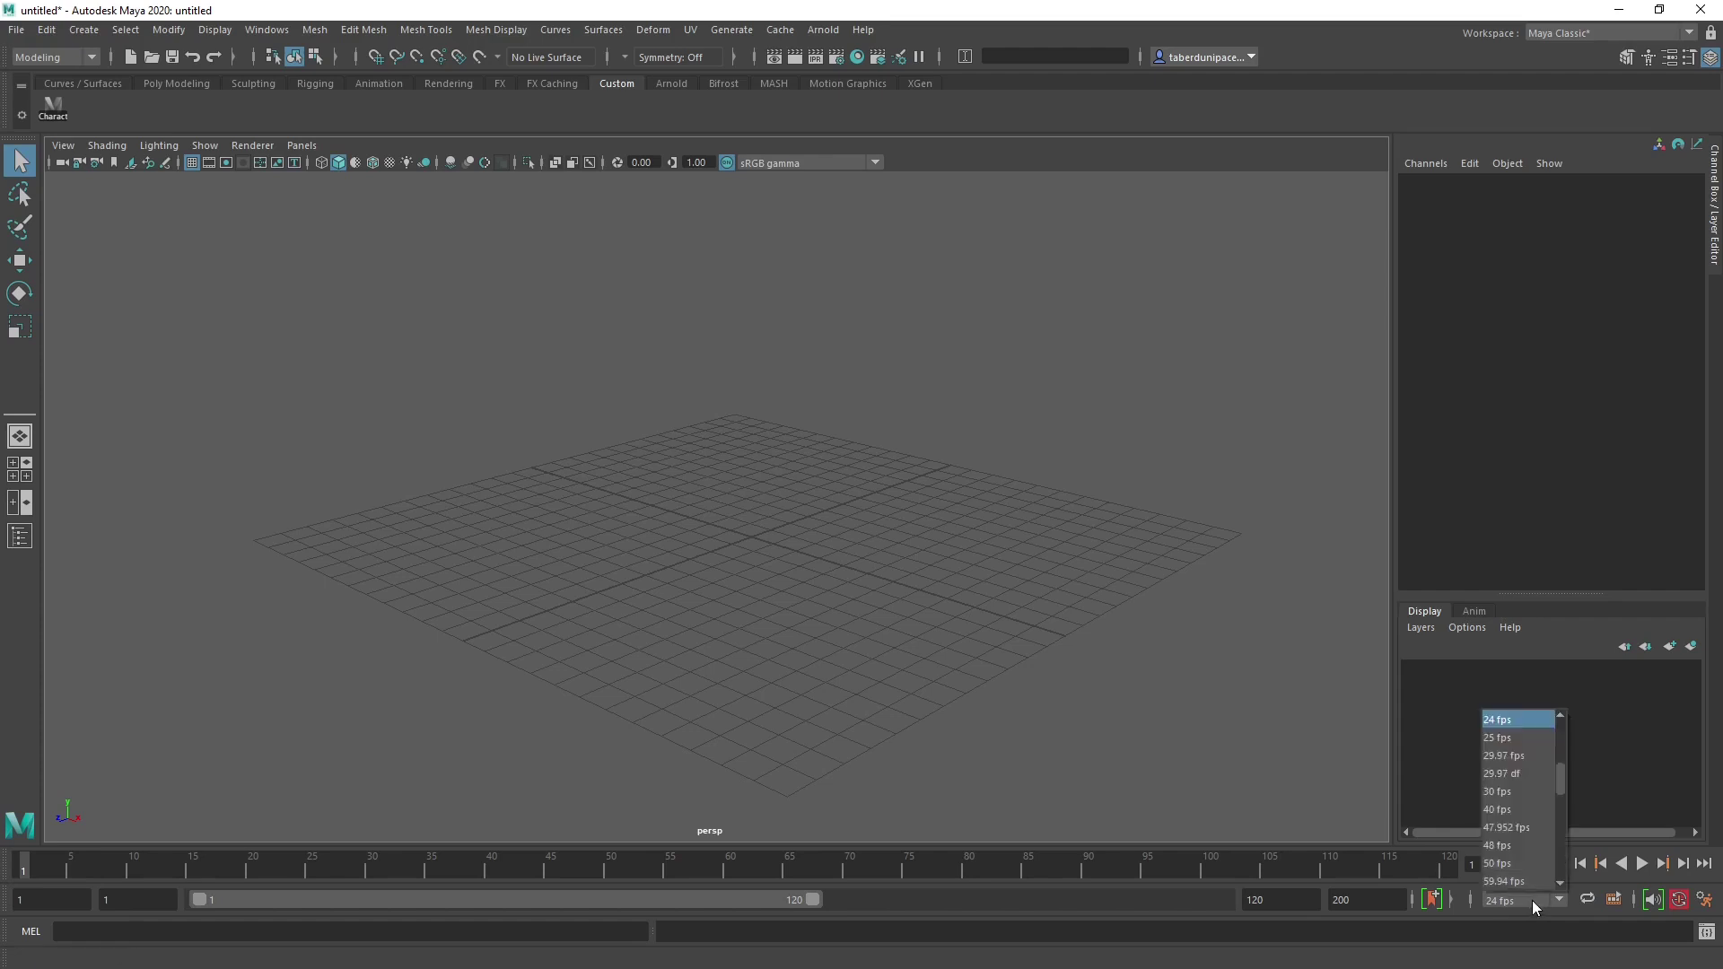
click(1508, 794)
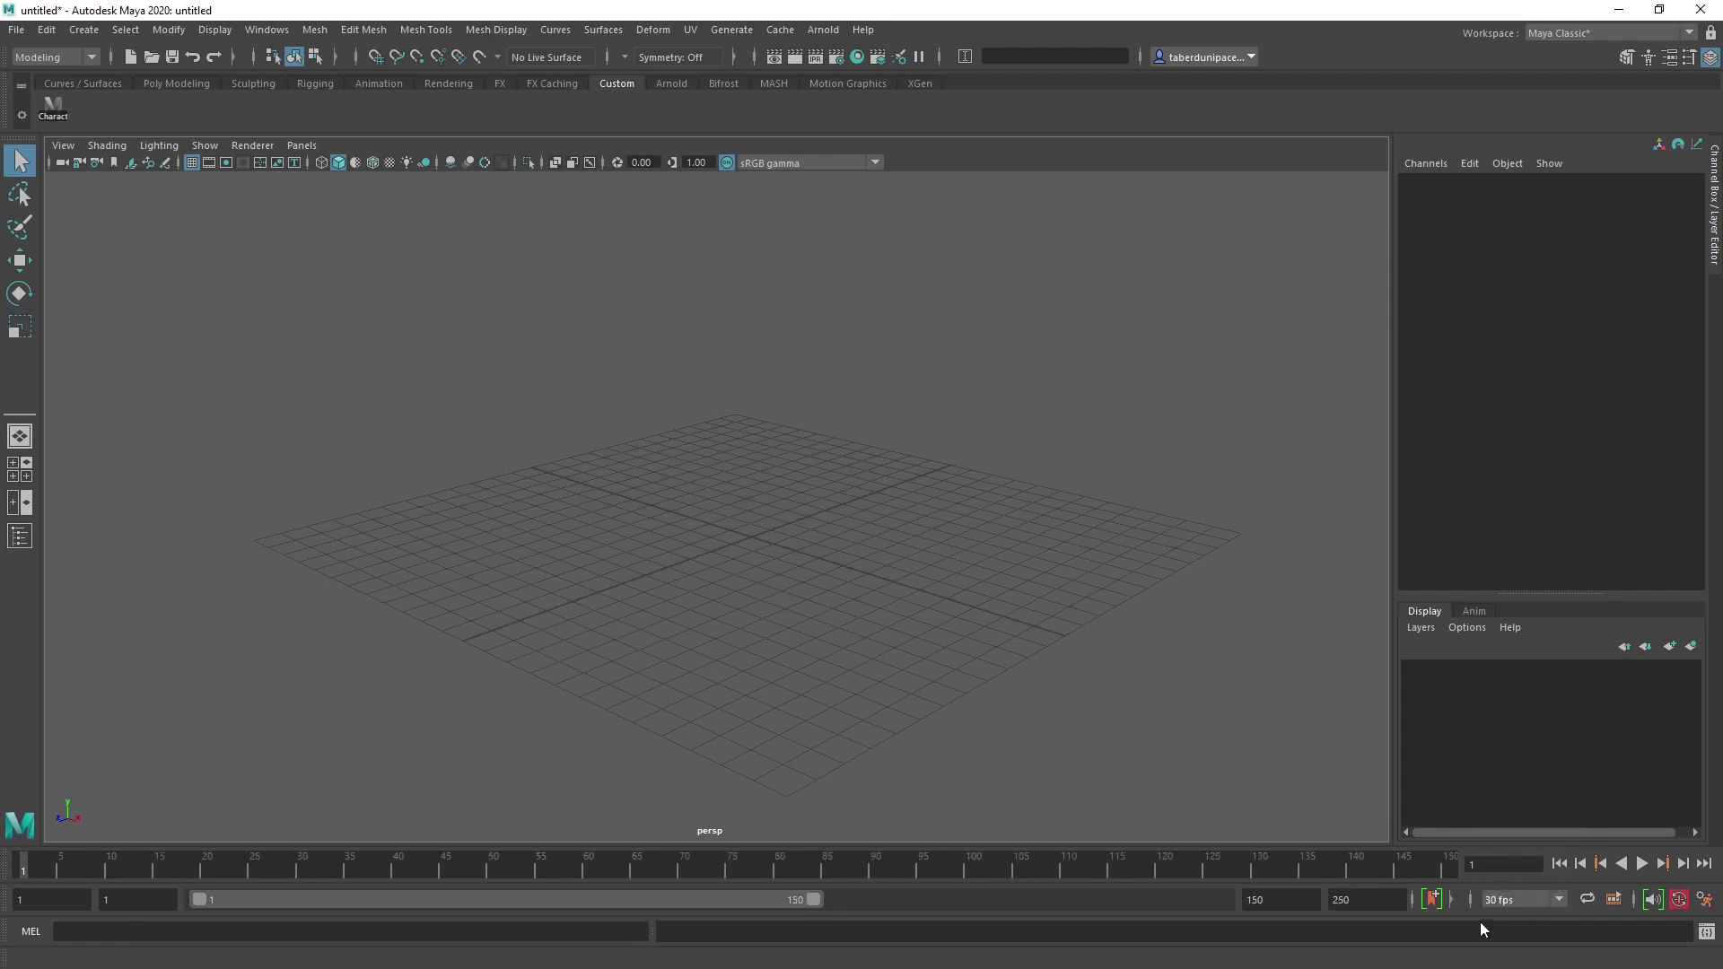
scroll(966, 639, down, 2)
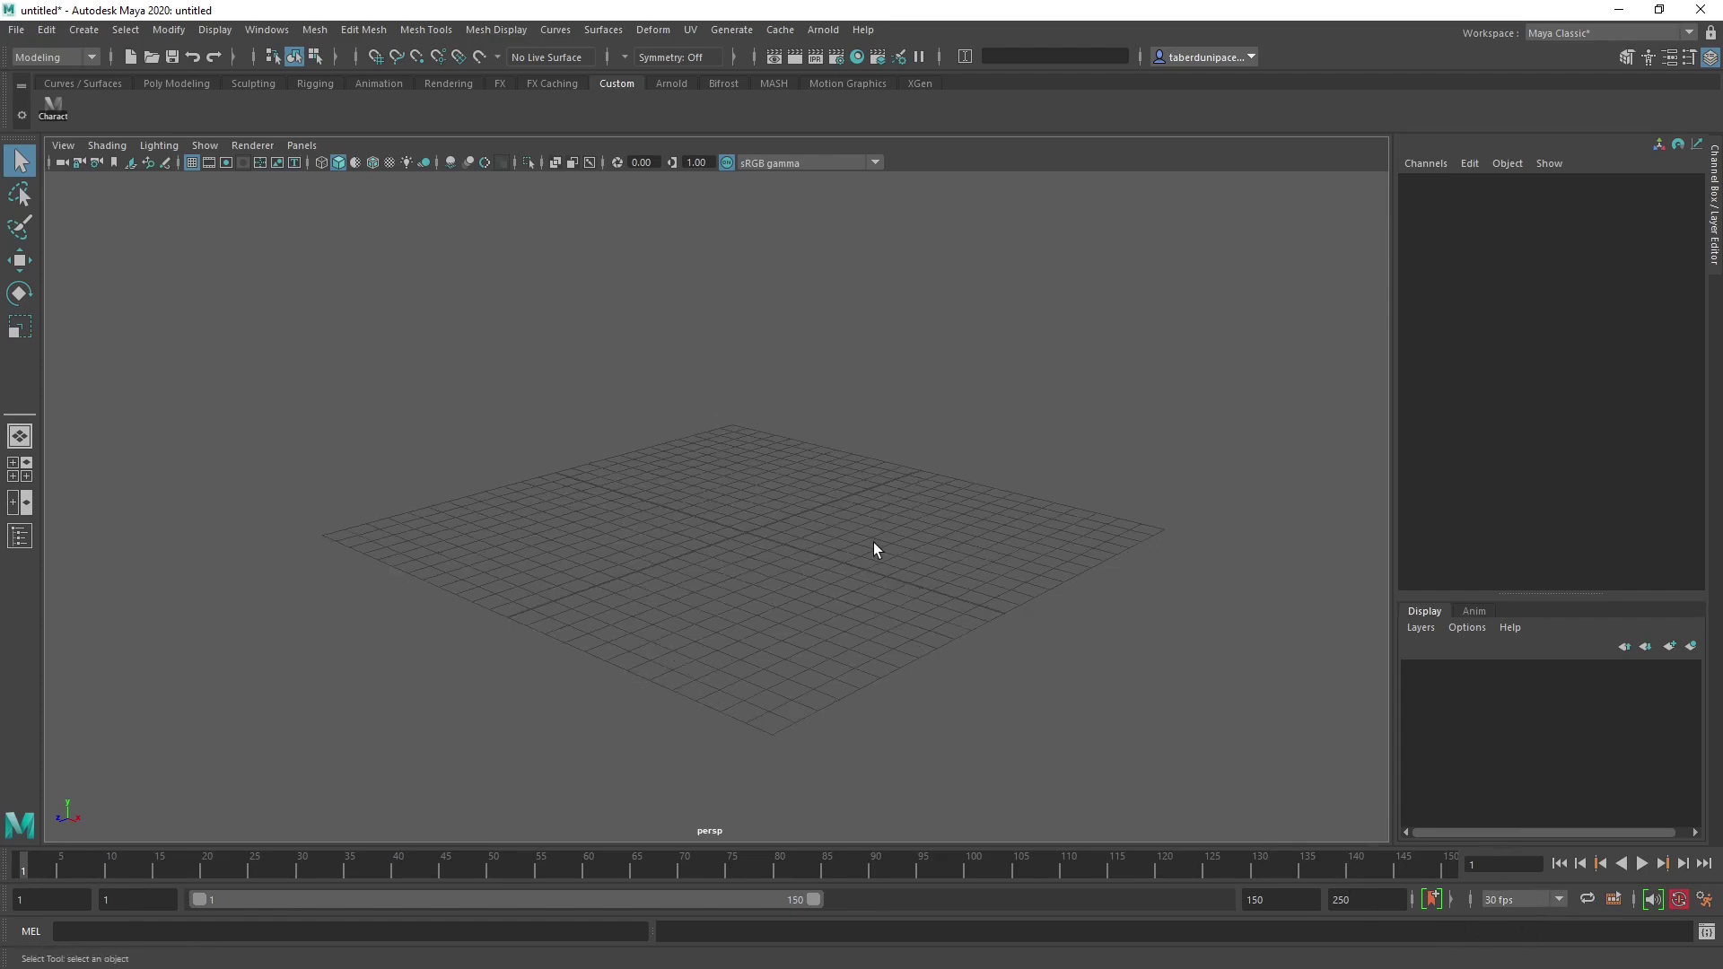
alt+drag(865, 482, 762, 508)
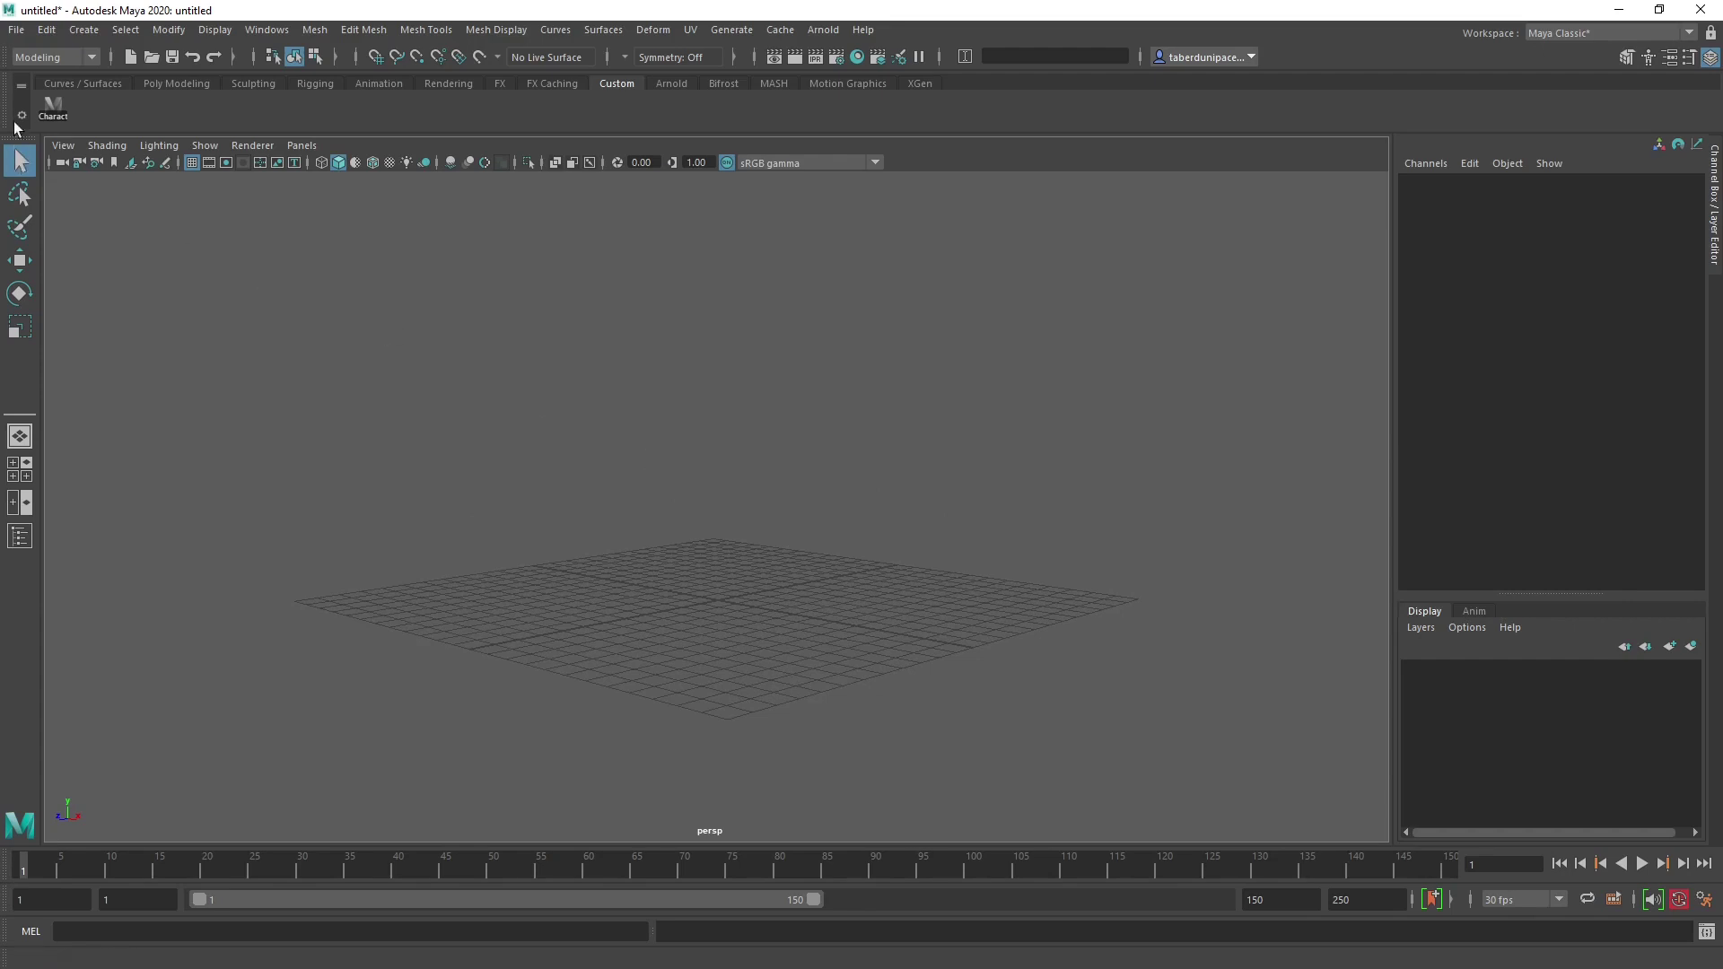
Reference guy_skinning.0005.ma into the scene and frame the whole character in the view.
click(16, 32)
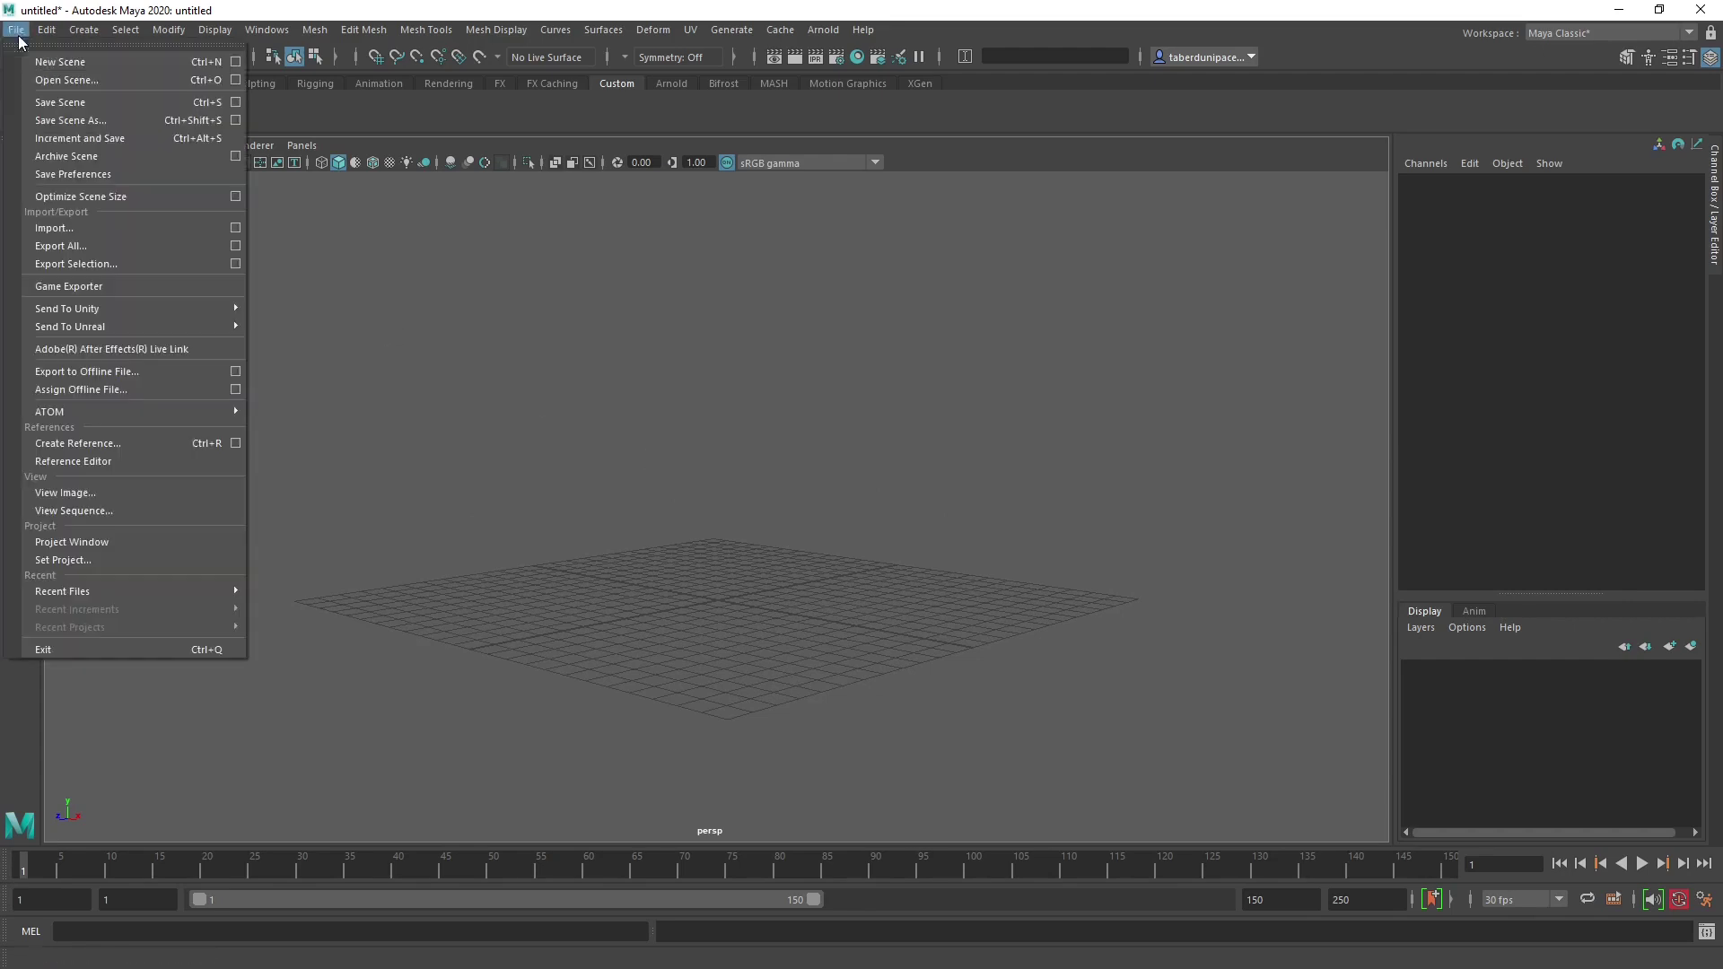
click(142, 443)
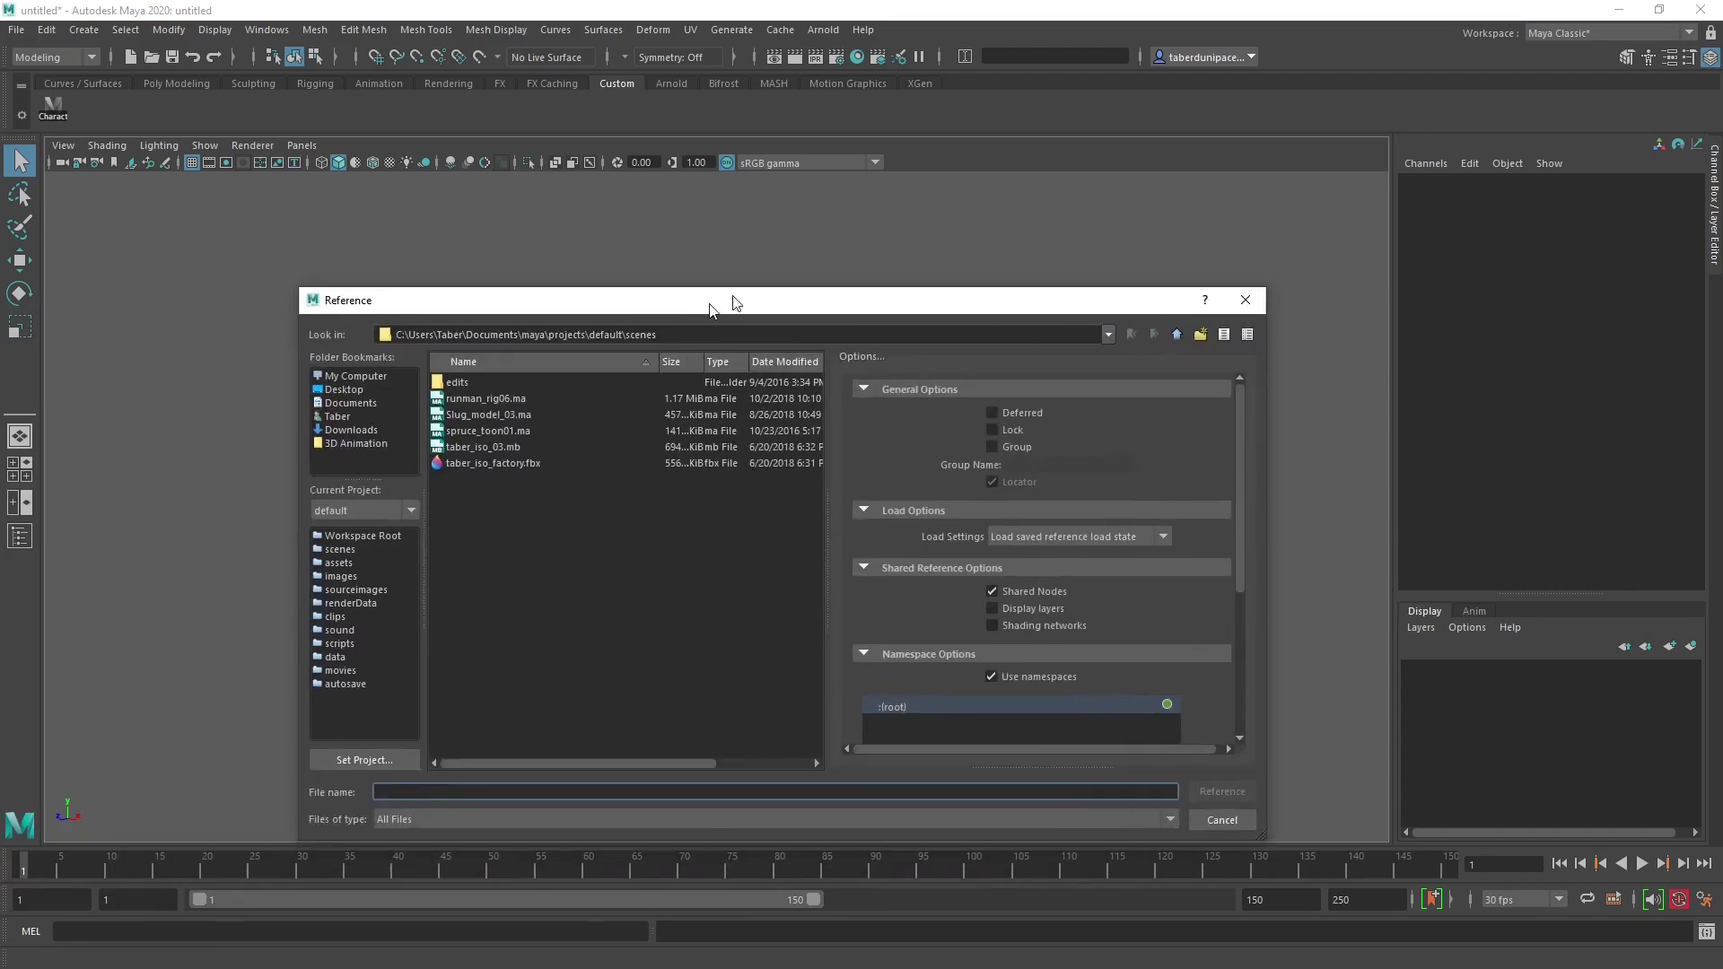
drag(730, 300, 0, 251)
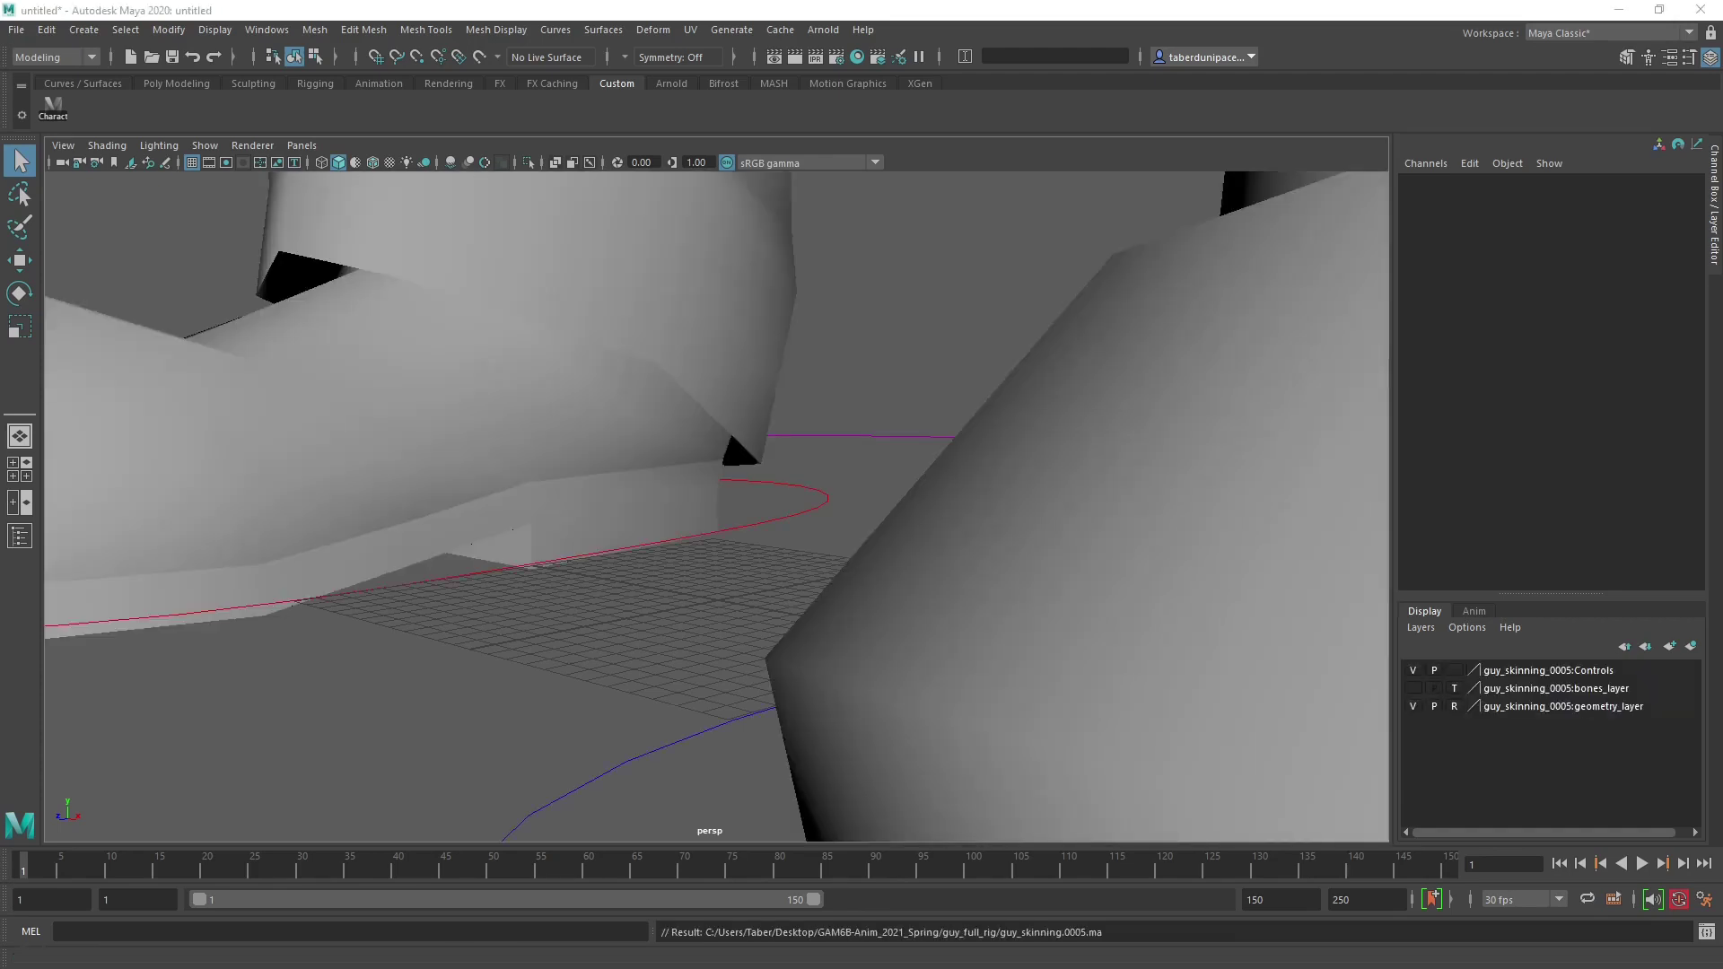
key(f)
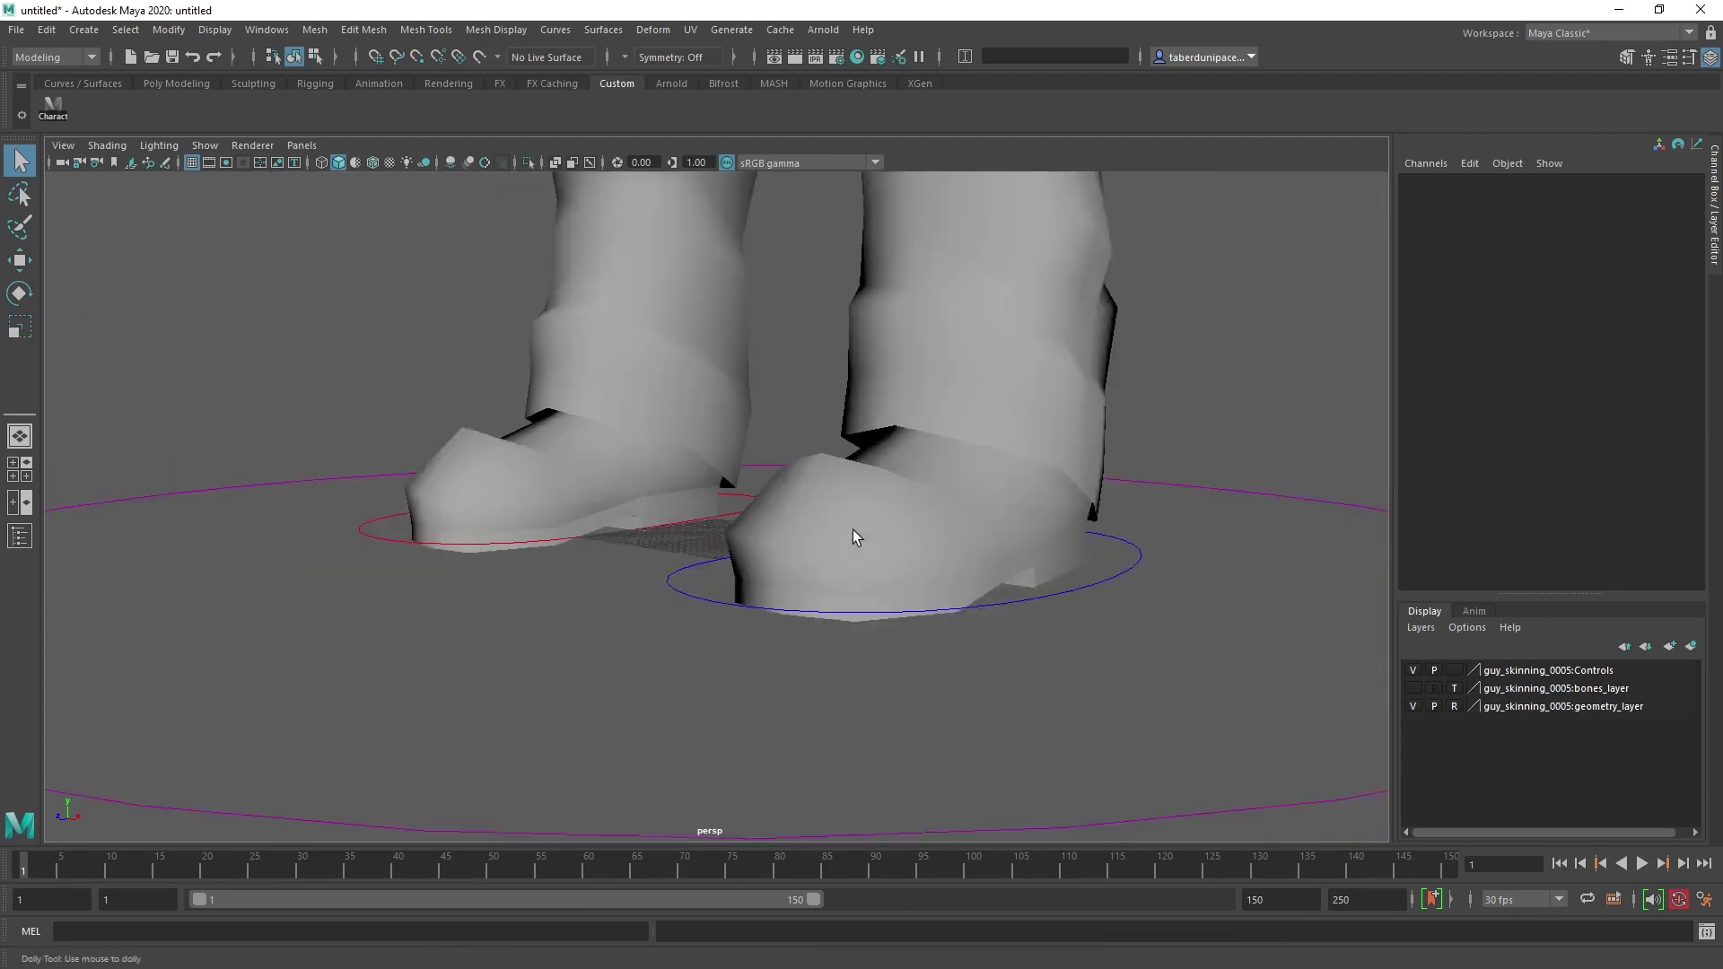
alt+middle_drag(837, 422, 842, 544)
alt+right_drag(1016, 503, 716, 484)
alt+drag(715, 485, 772, 546)
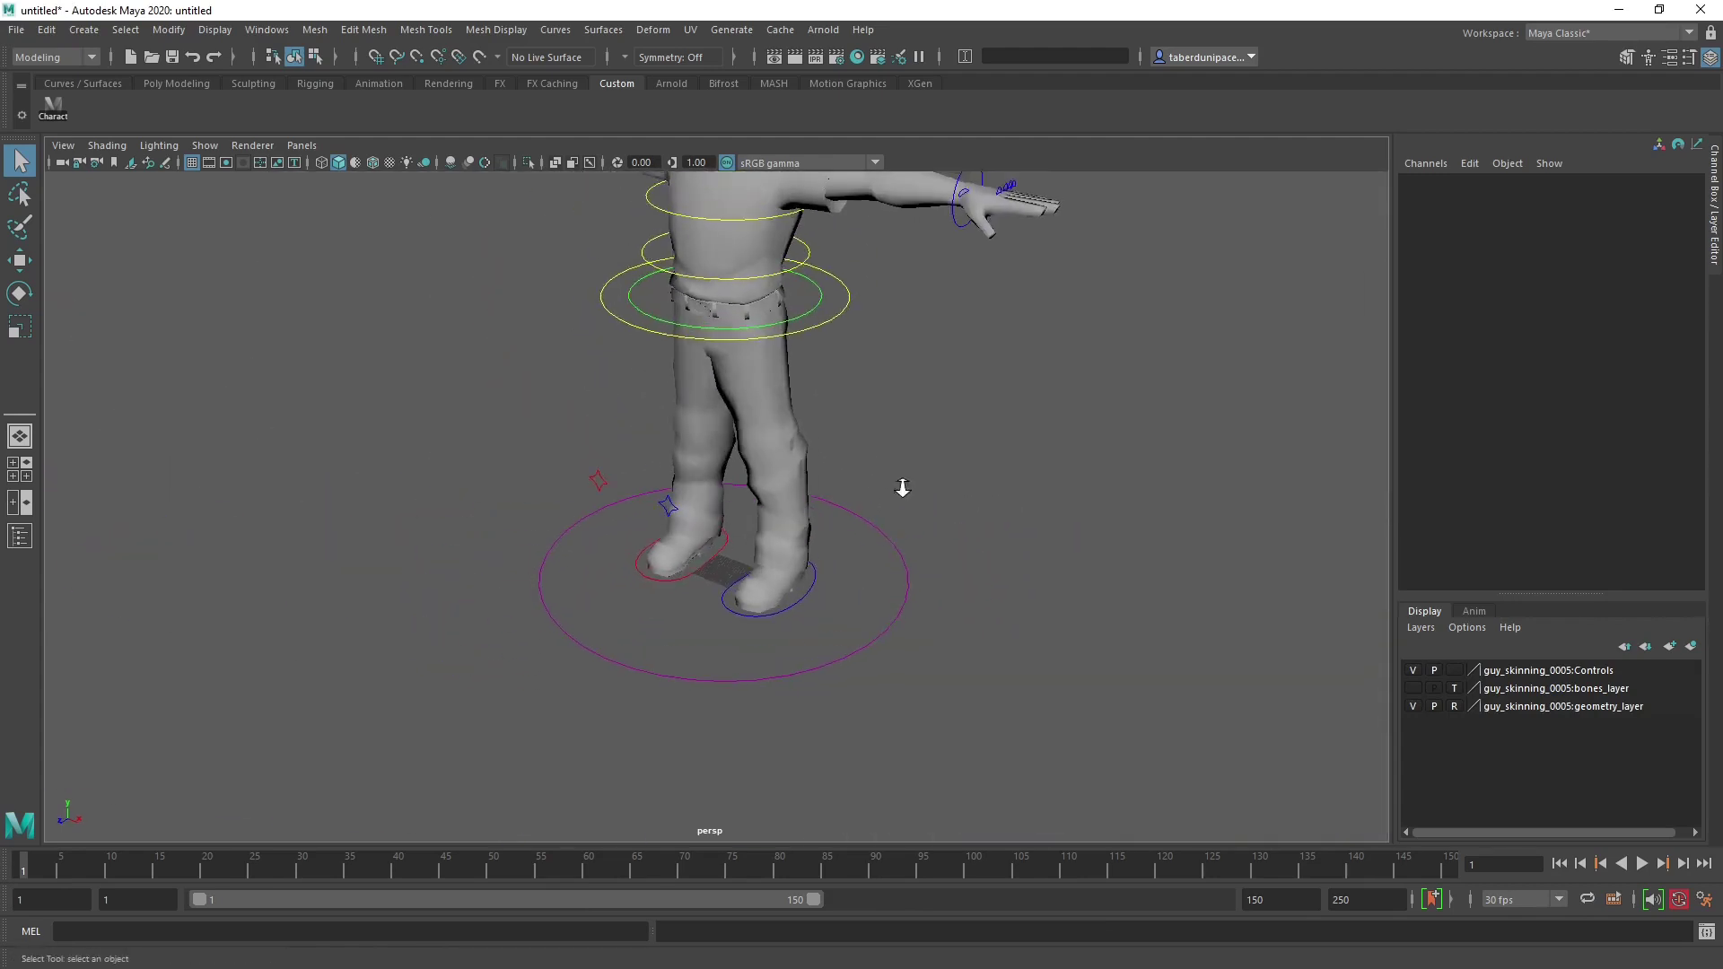
alt+right_drag(900, 488, 779, 427)
alt+middle_drag(787, 413, 783, 486)
mouse_move(782, 485)
alt+mouse_down()
mouse_move(774, 453)
mouse_move(805, 469)
alt+mouse_up()
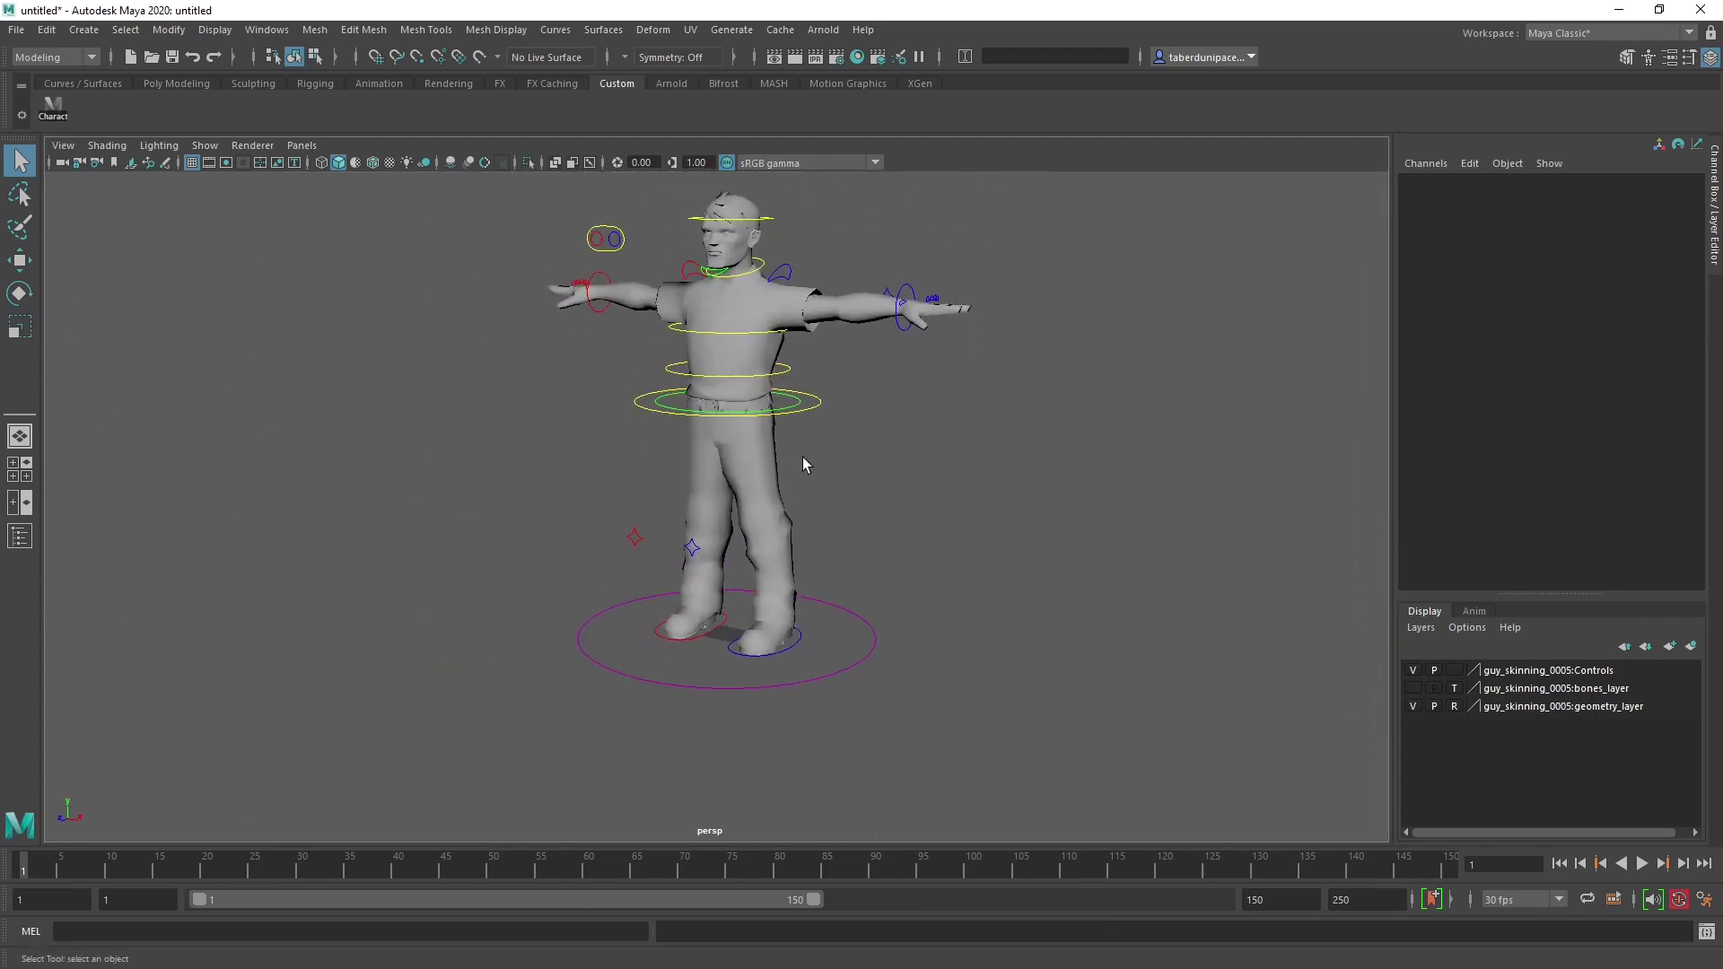
Test-move the rig with Root_CTRL, undo the move, then show the Outliner.
click(816, 409)
key(w)
drag(729, 403, 852, 433)
key(ctrl+z)
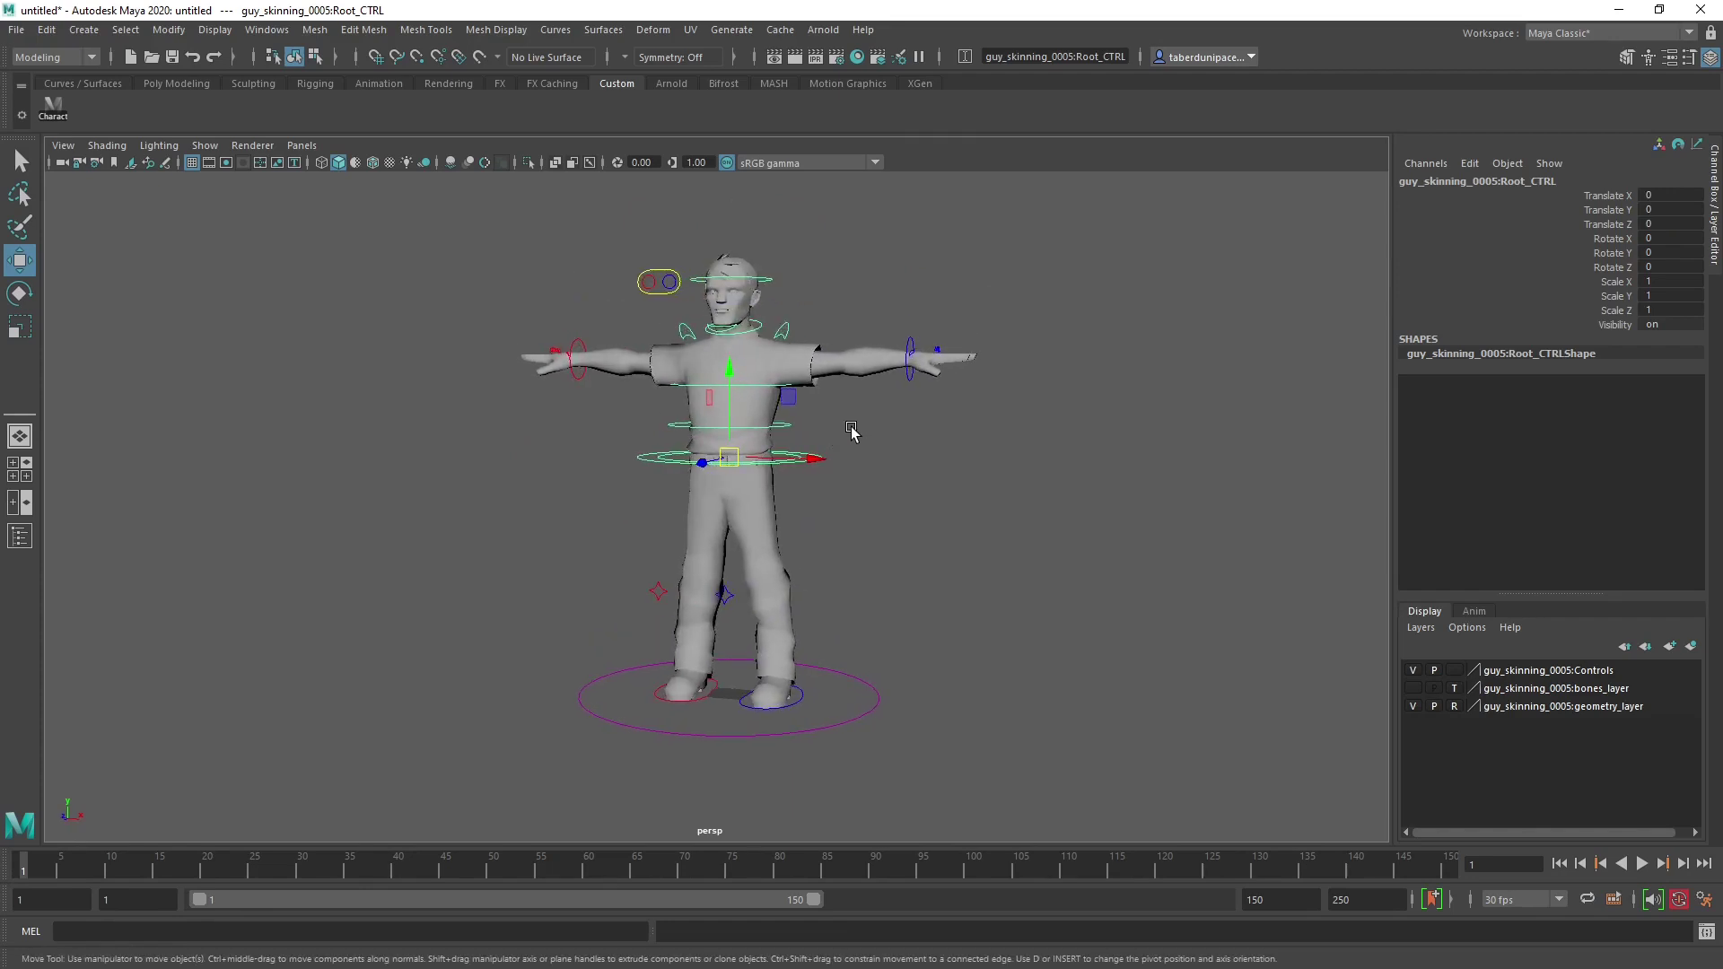
click(854, 434)
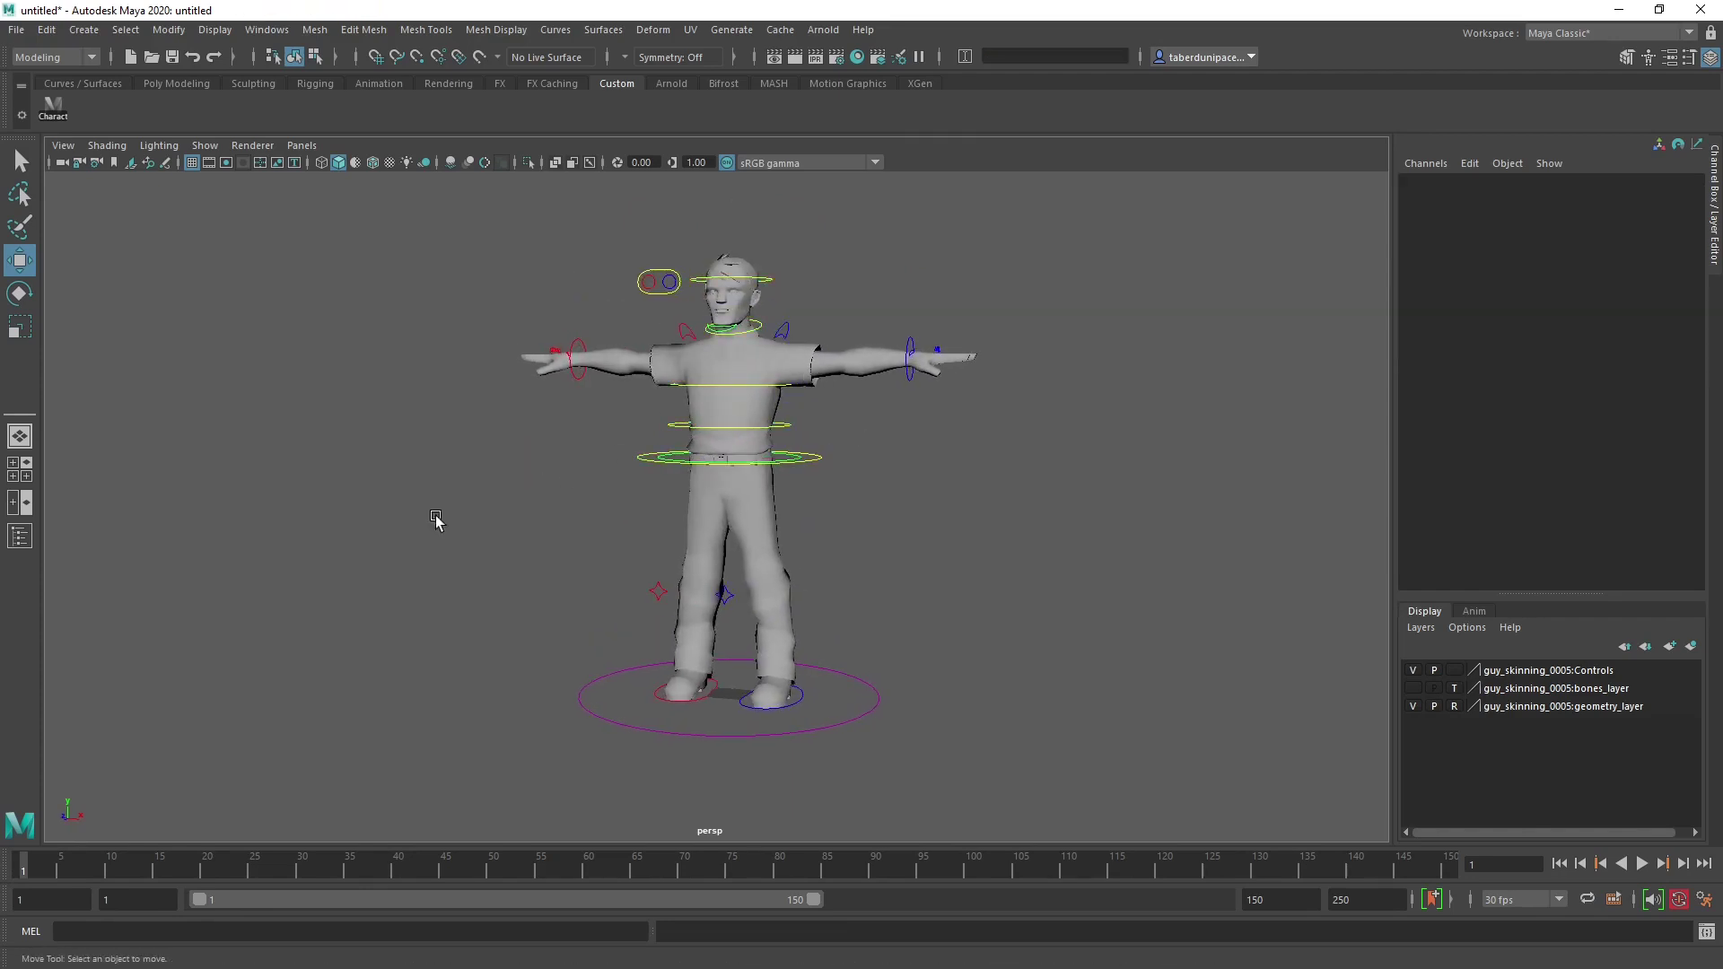
click(21, 537)
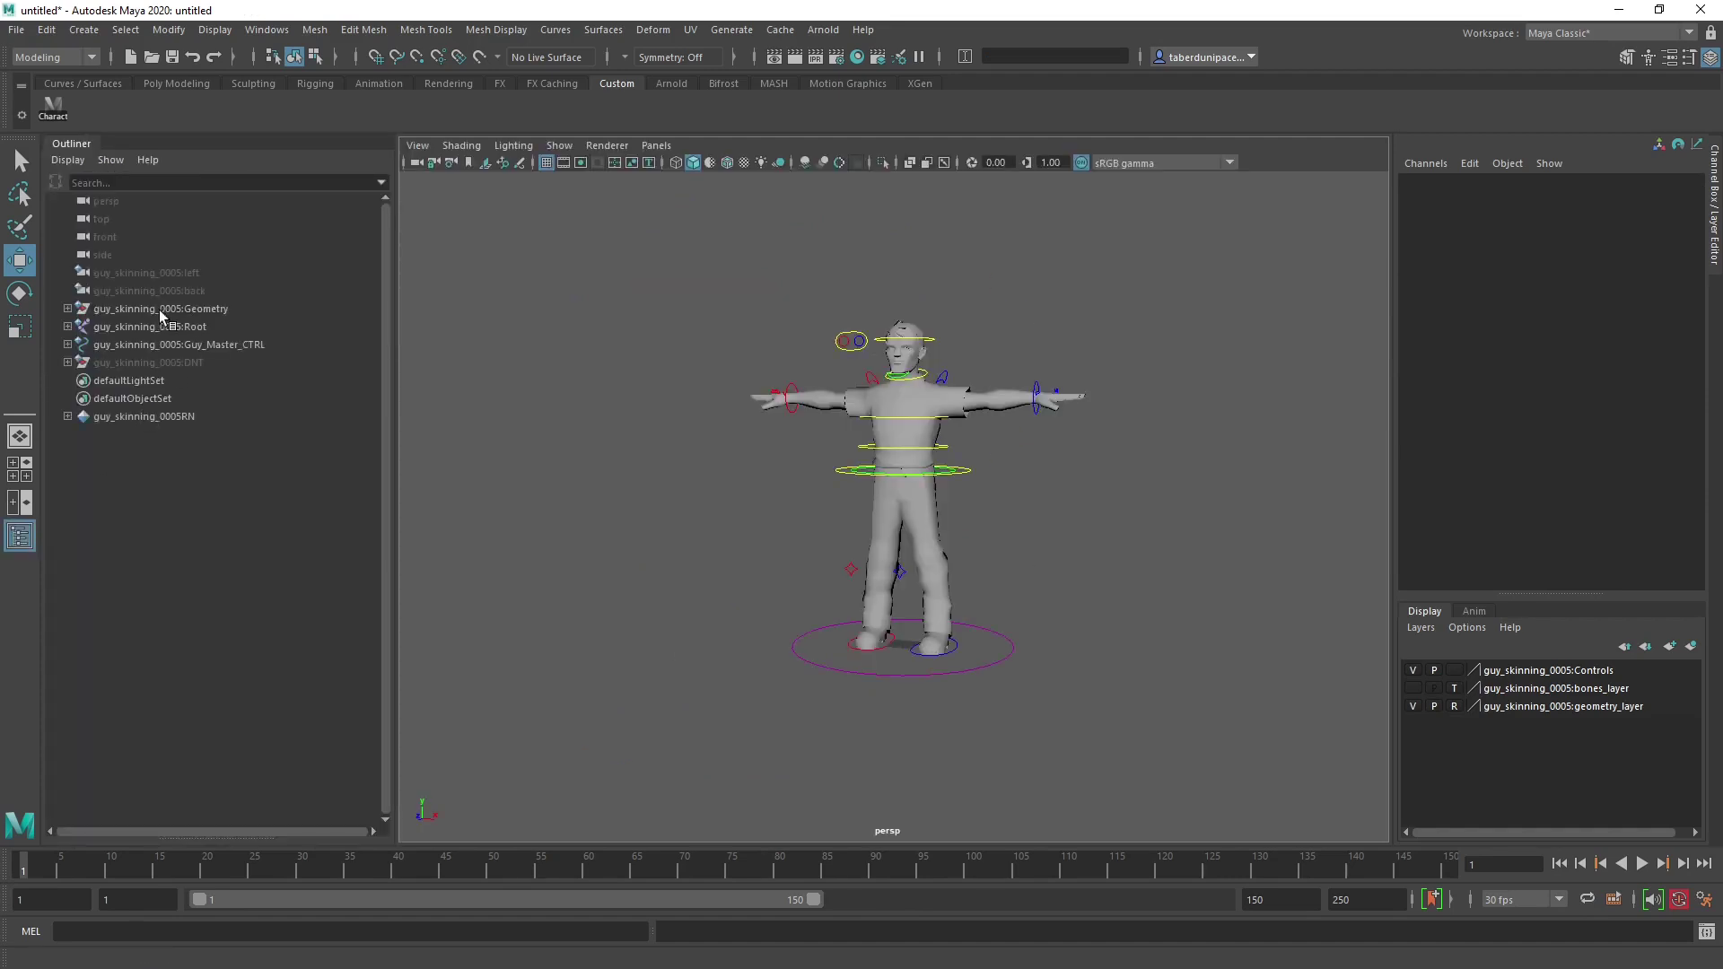
In the Reference Editor, change the guy_skinning_0005RN reference's namespace to Guy.
click(17, 32)
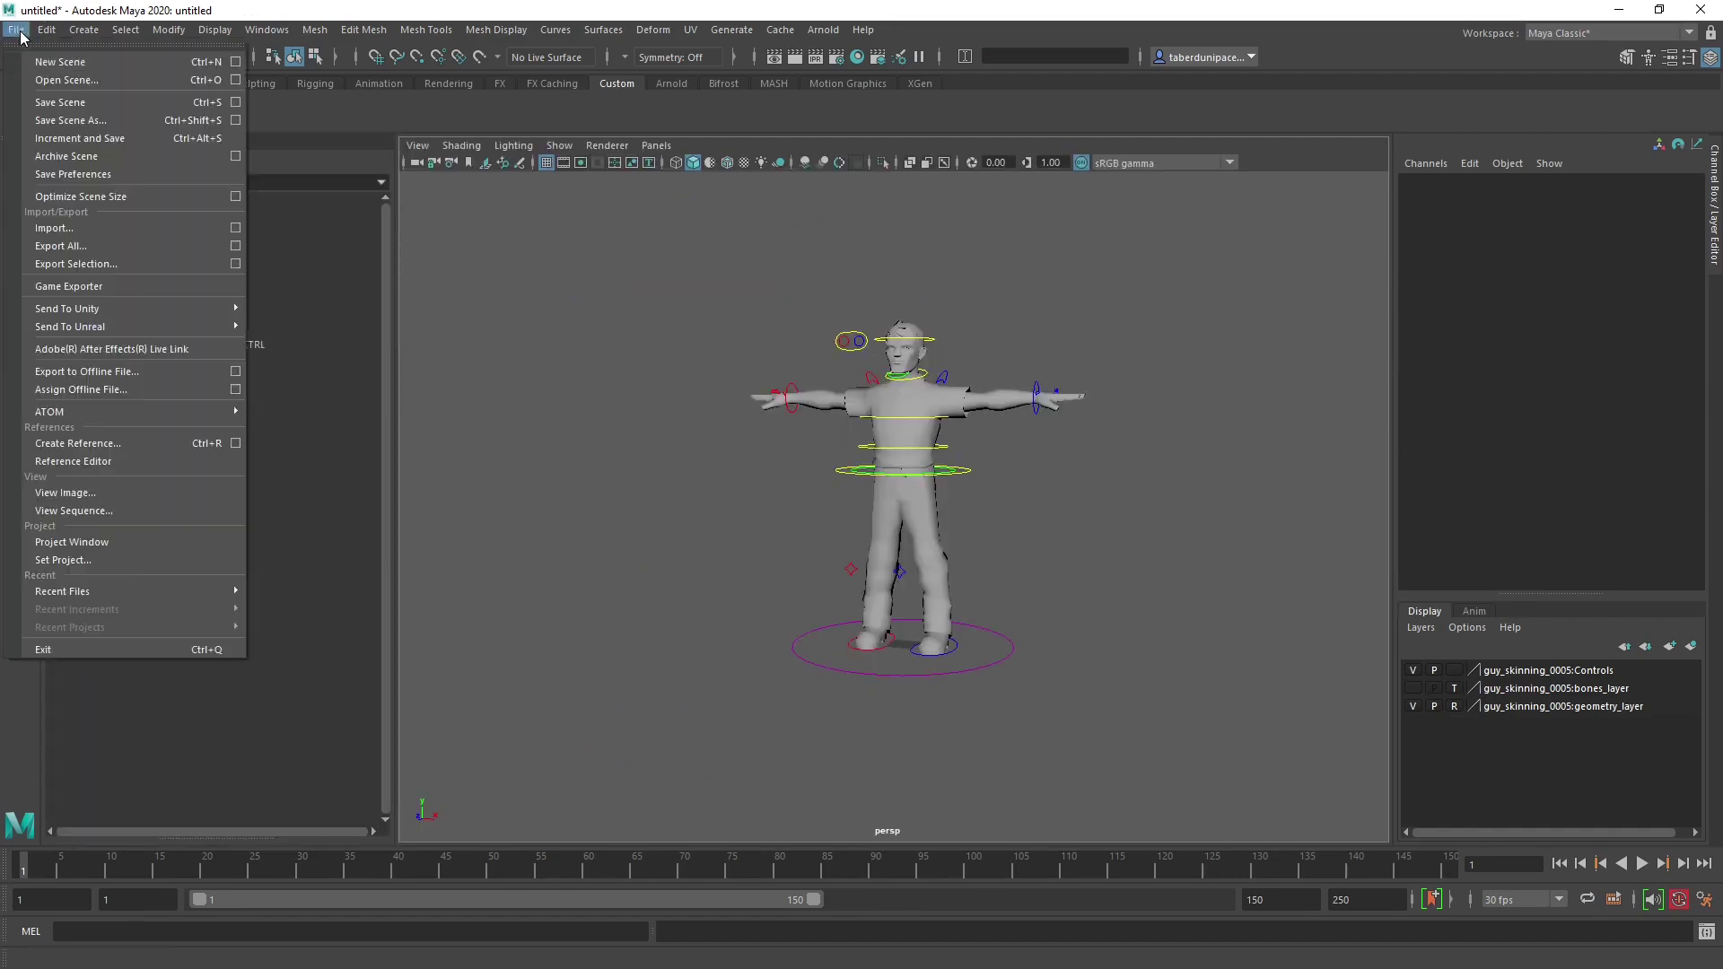
click(105, 462)
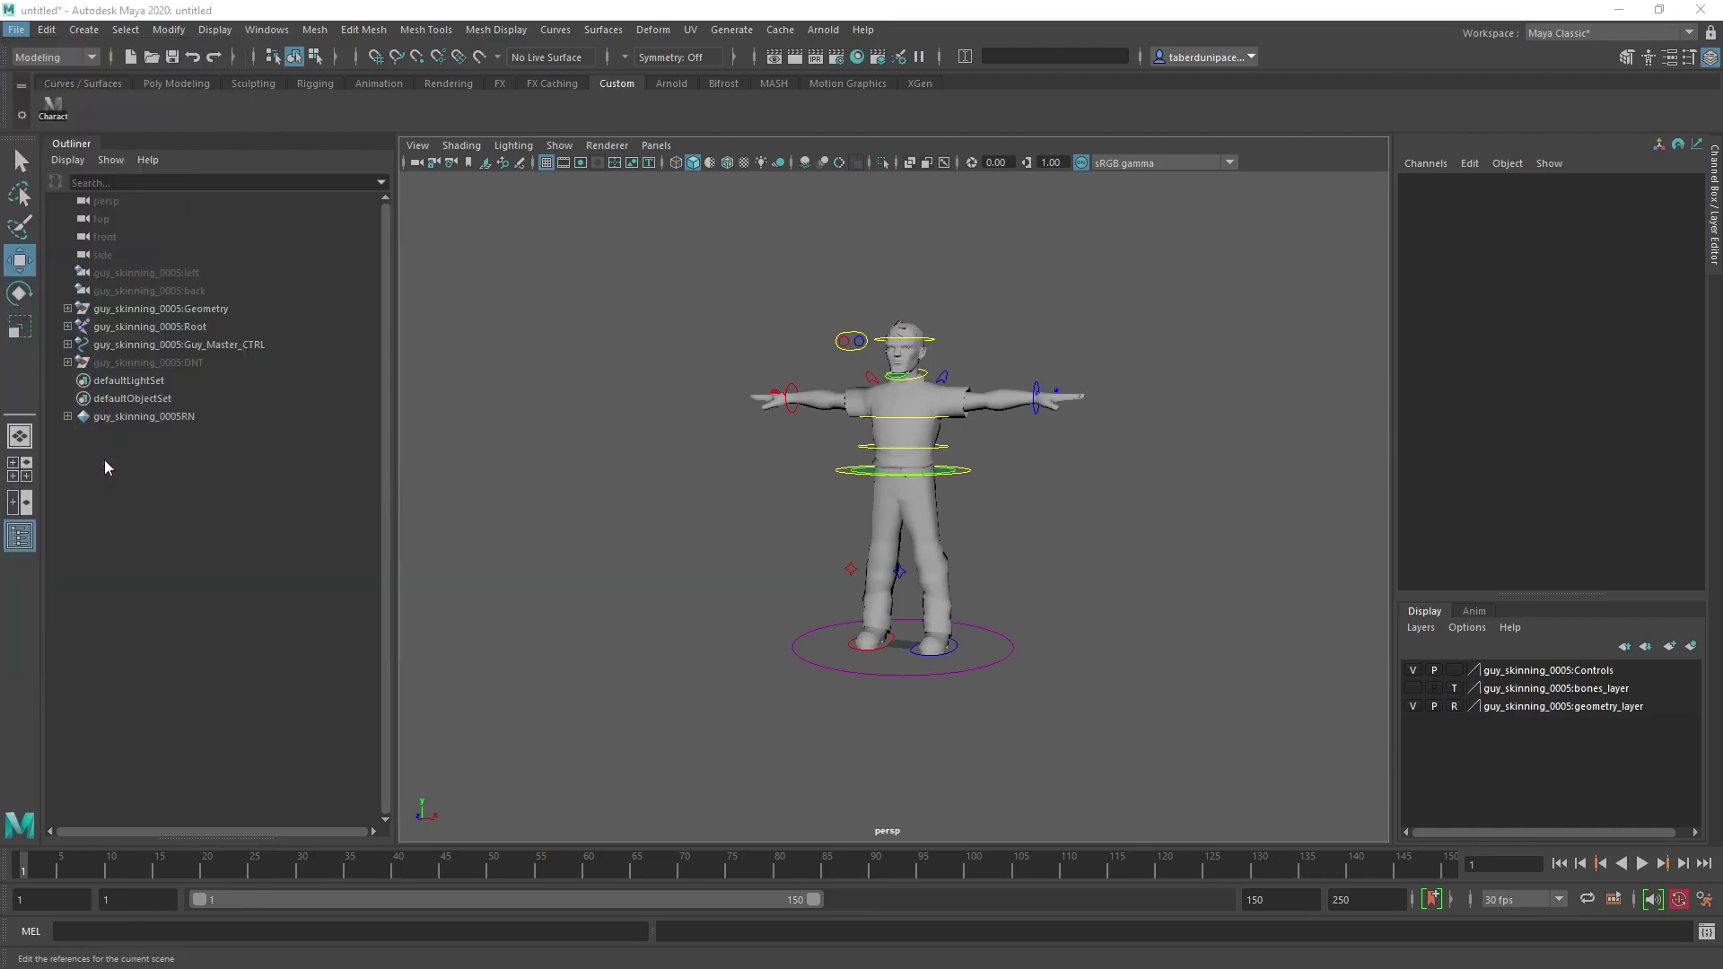
drag(906, 270, 305, 271)
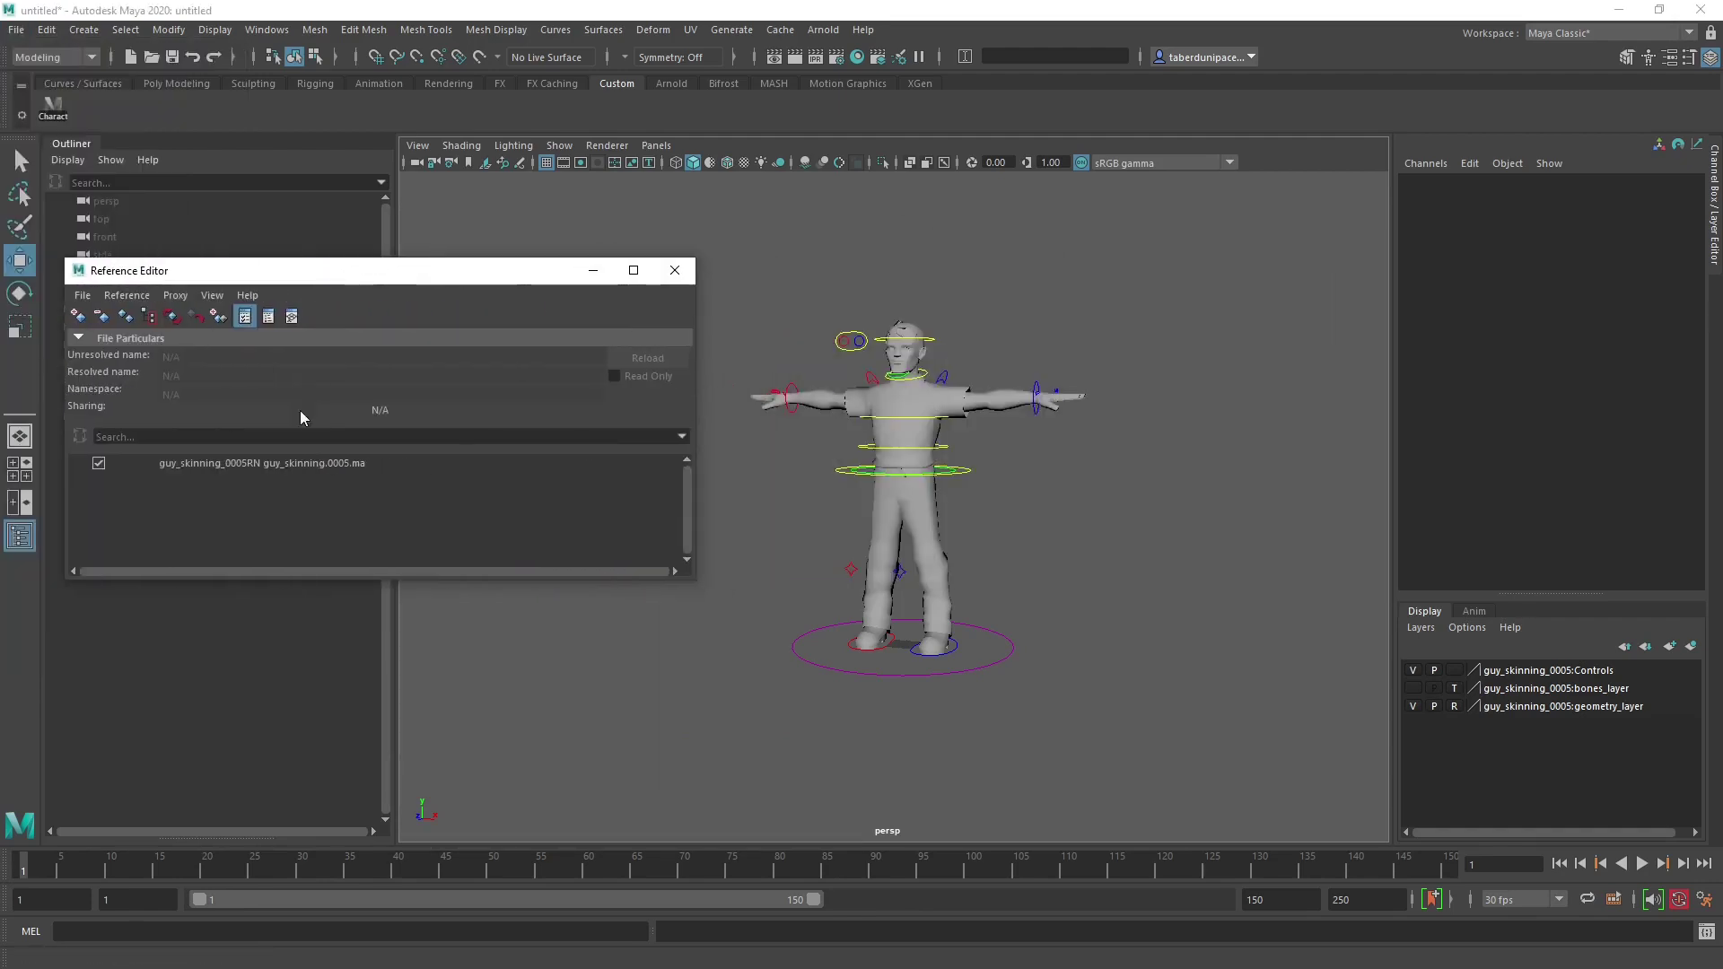
click(300, 463)
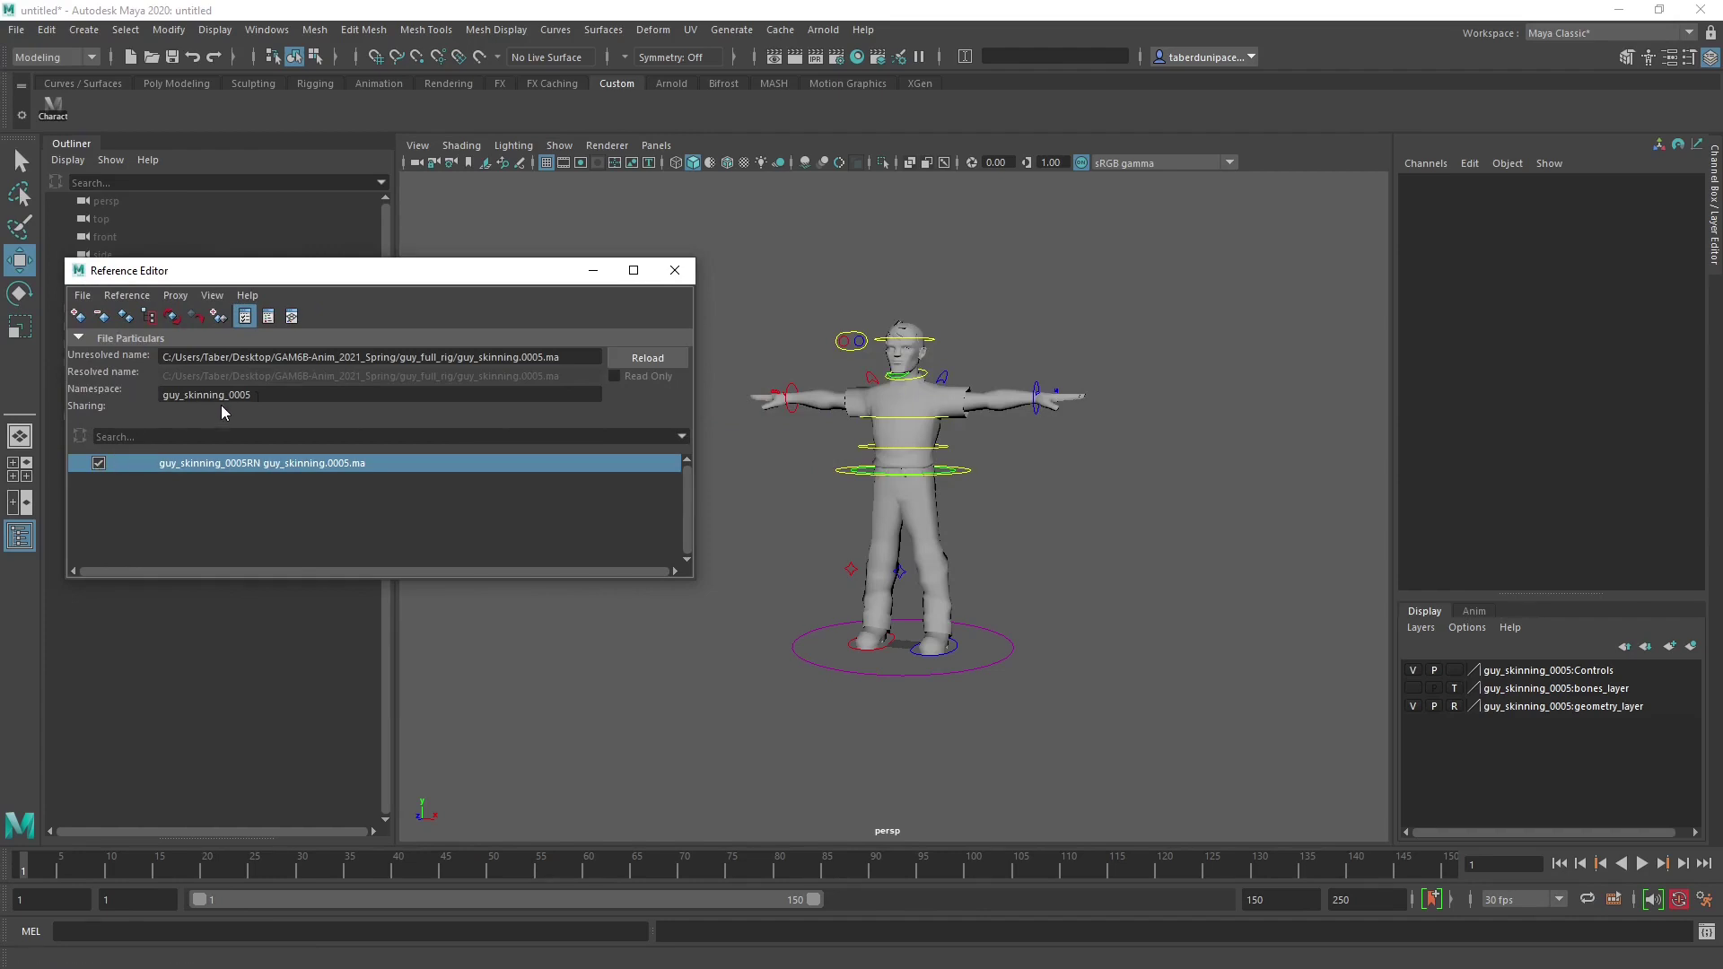
click(278, 394)
drag(278, 394, 115, 402)
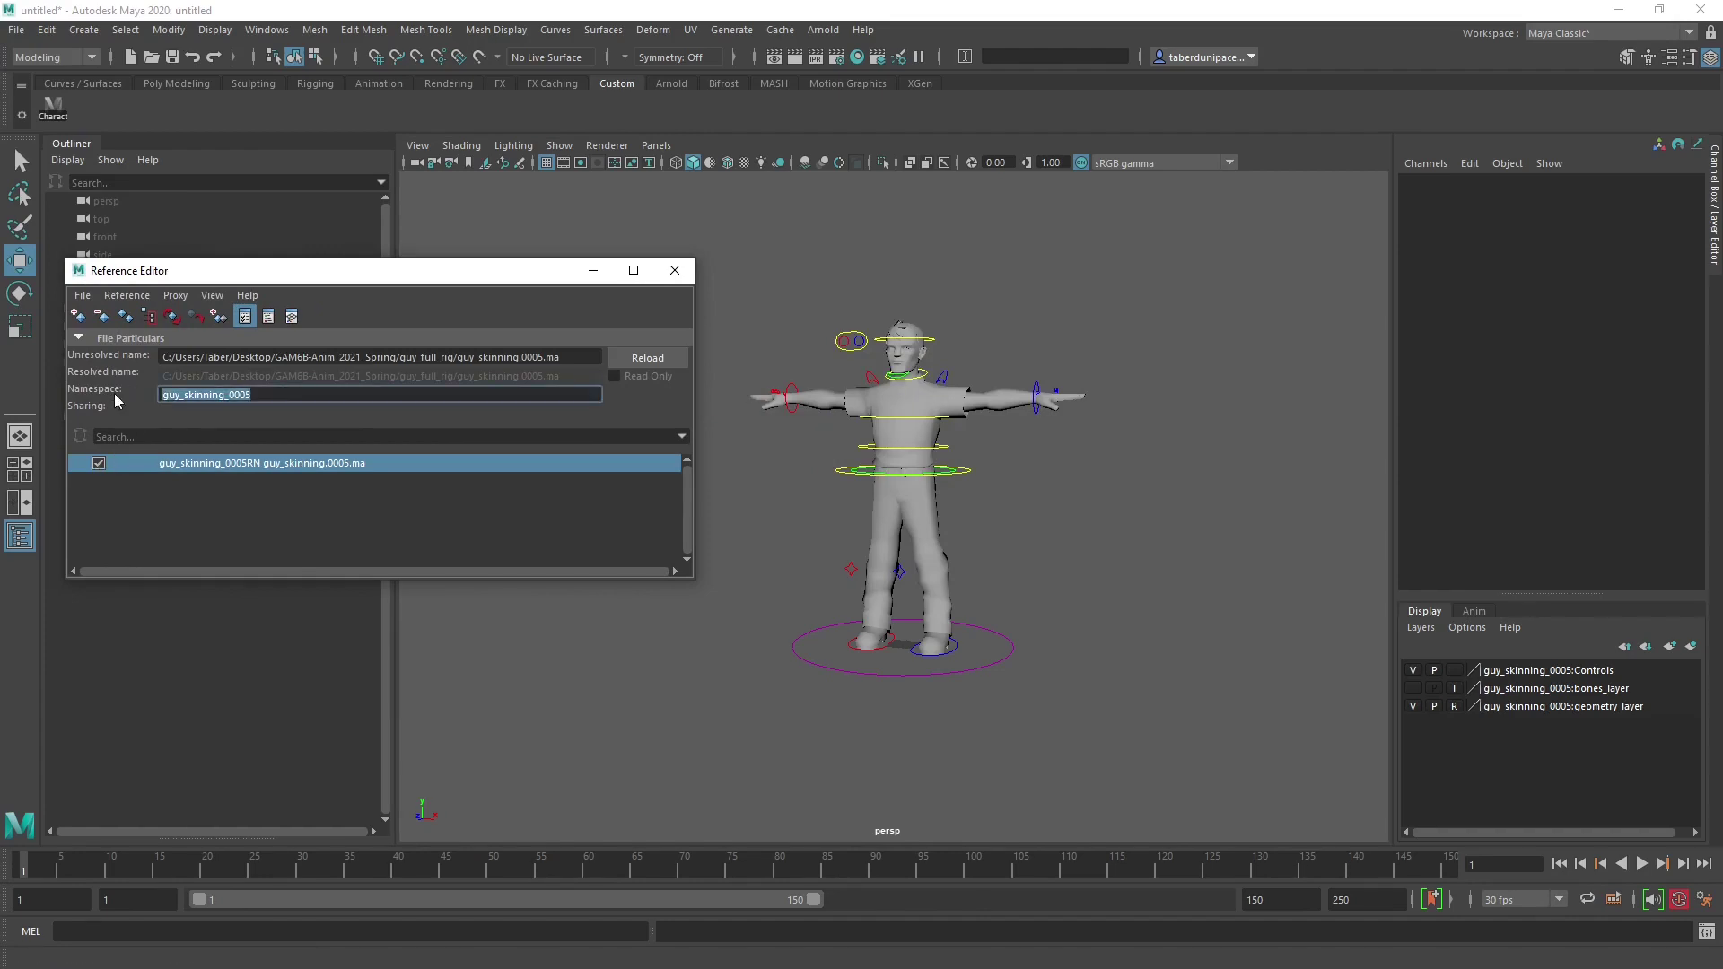
text(Guy)
key(Return)
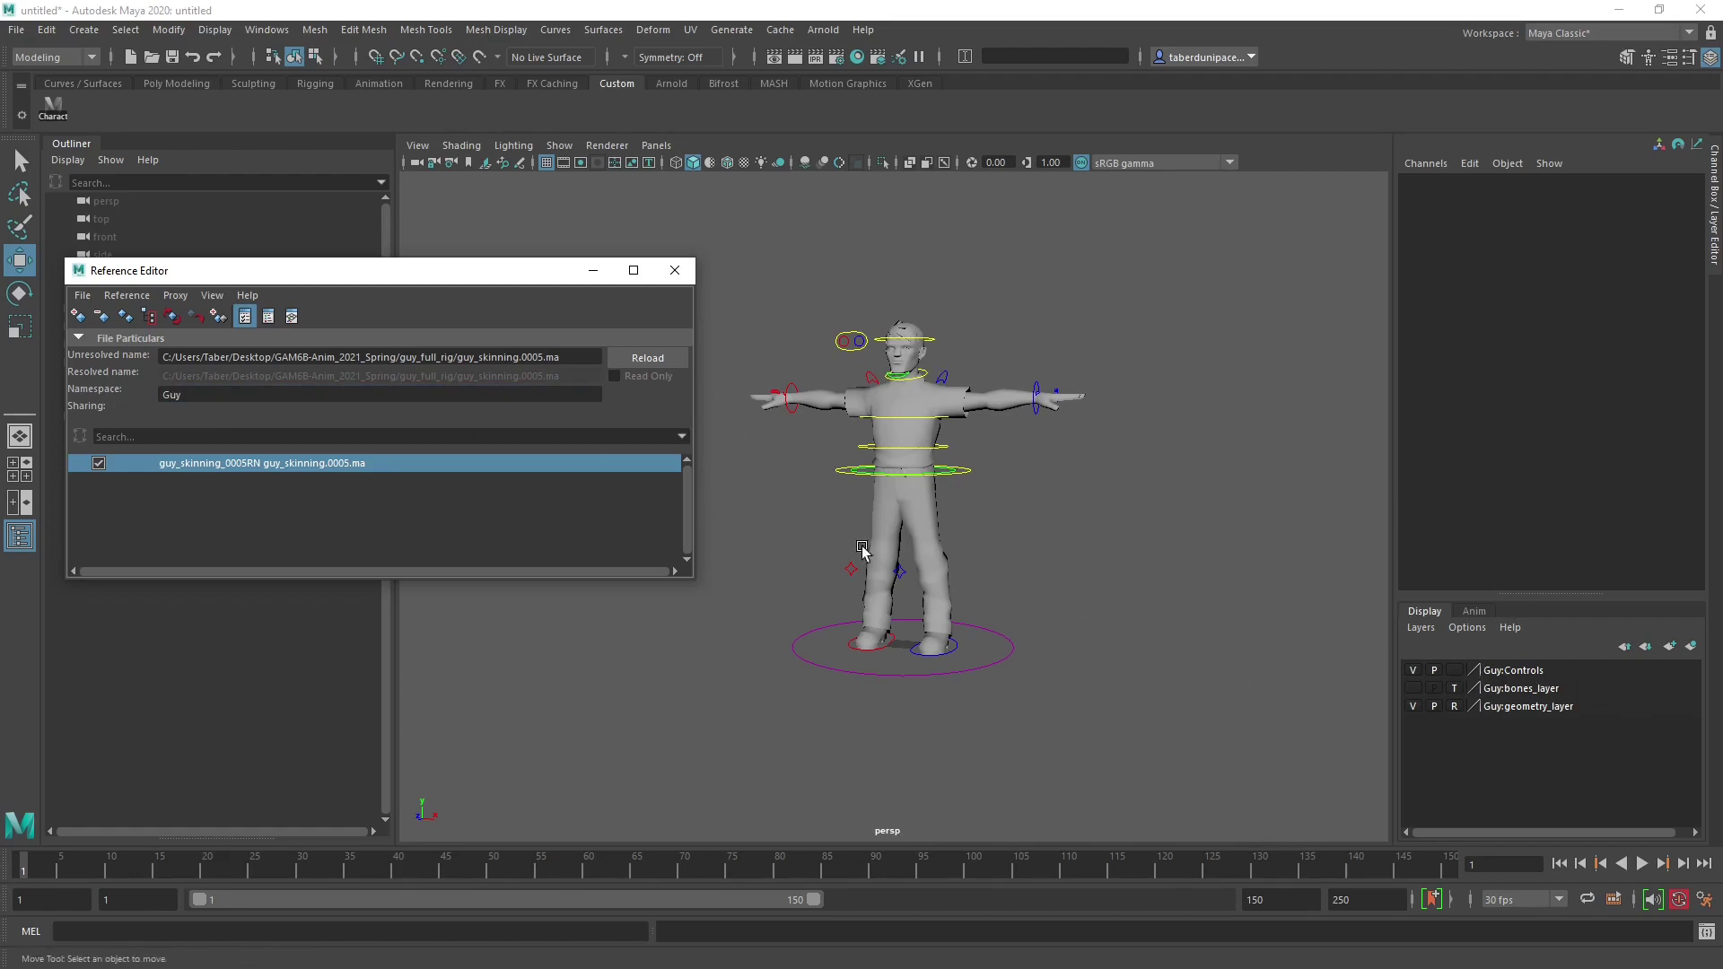
Reframe the character, then unload the guy_skinning.0005 reference.
alt+drag(875, 492, 925, 498)
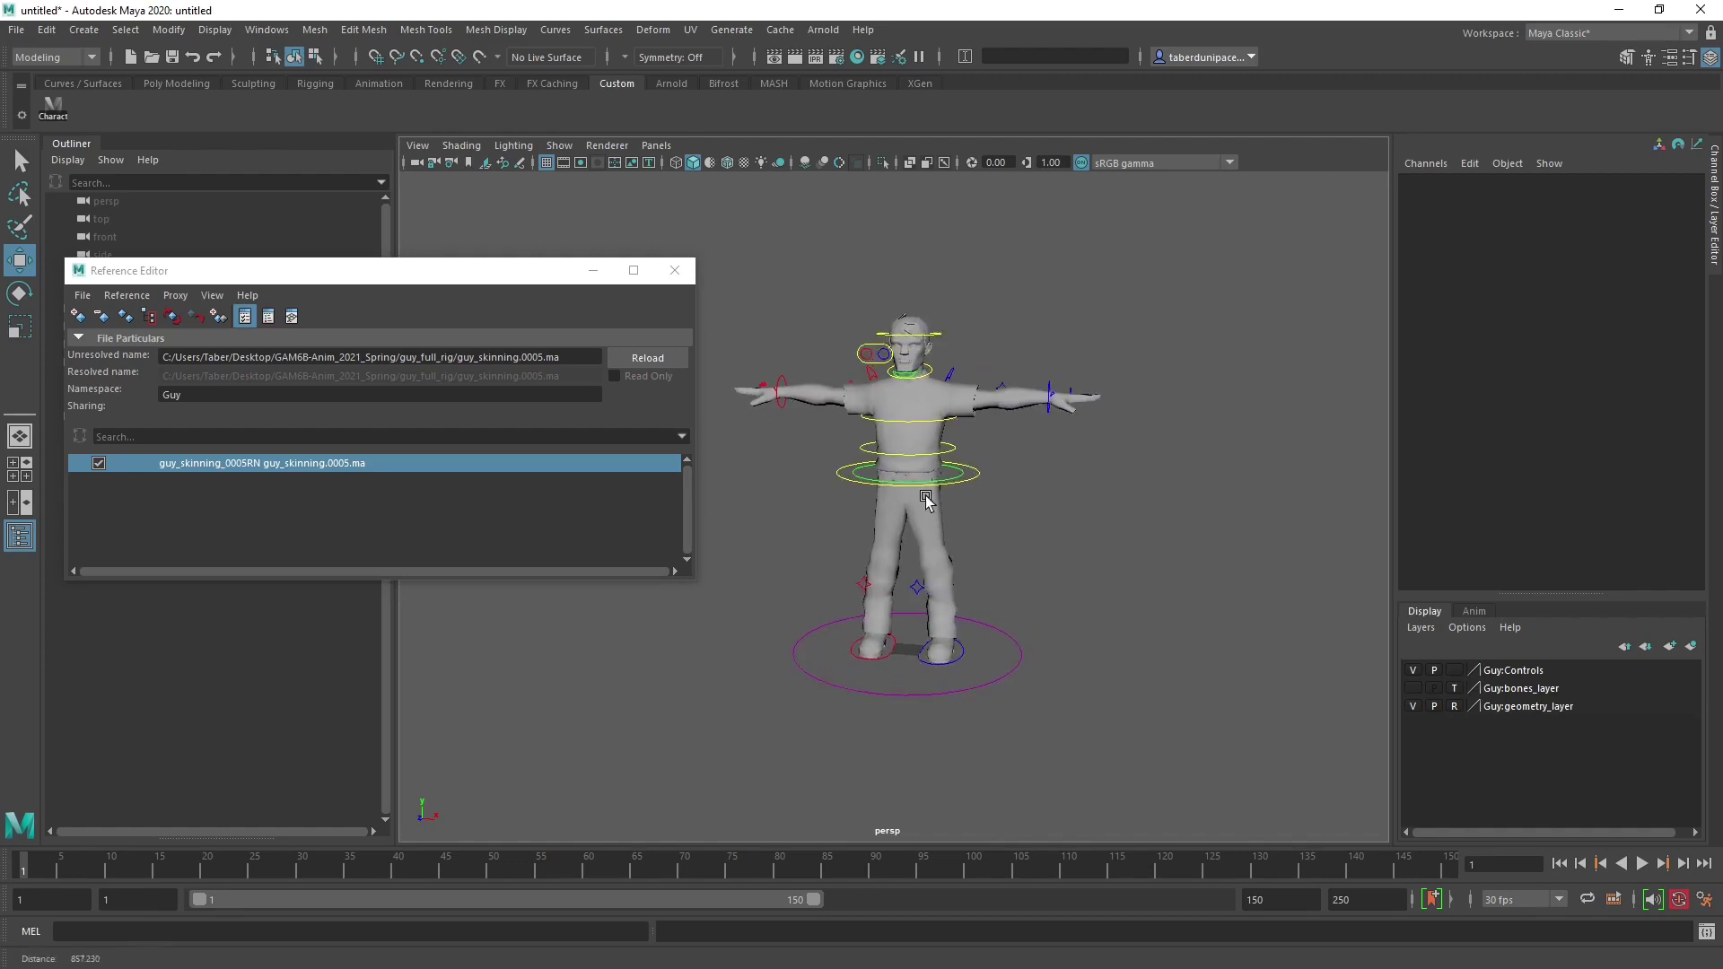
alt+right_drag(925, 498, 1004, 472)
alt+middle_drag(1003, 472, 1025, 539)
alt+drag(955, 563, 946, 542)
alt+middle_drag(946, 541, 942, 494)
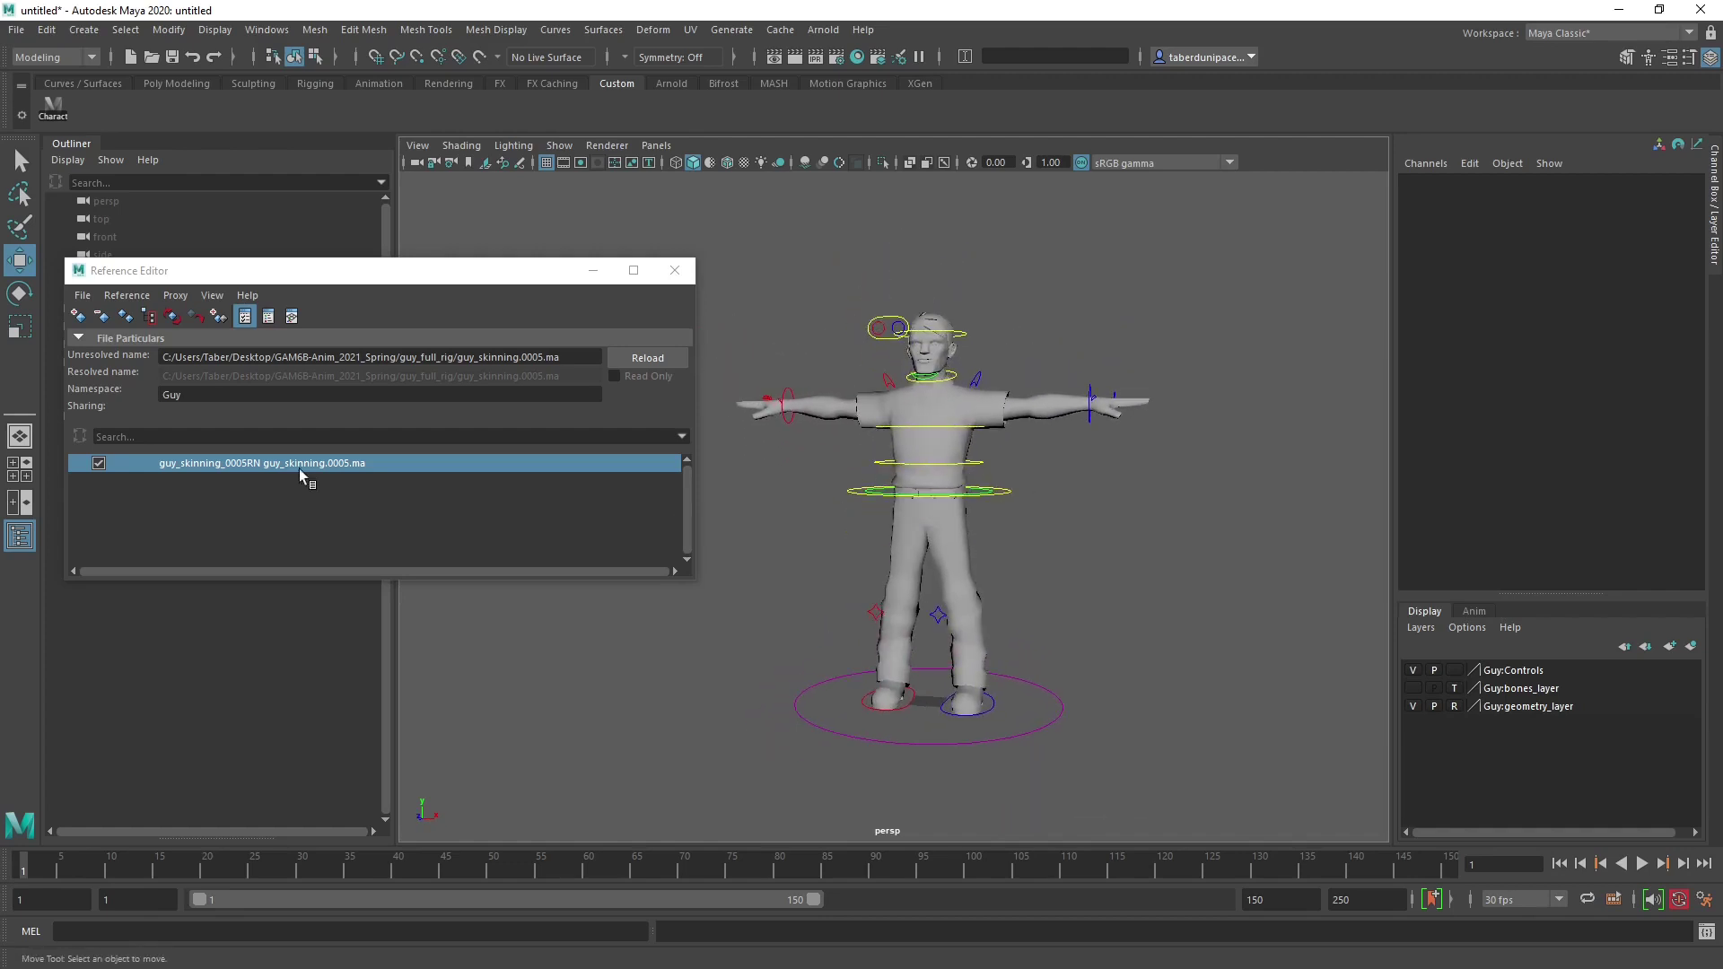
click(99, 463)
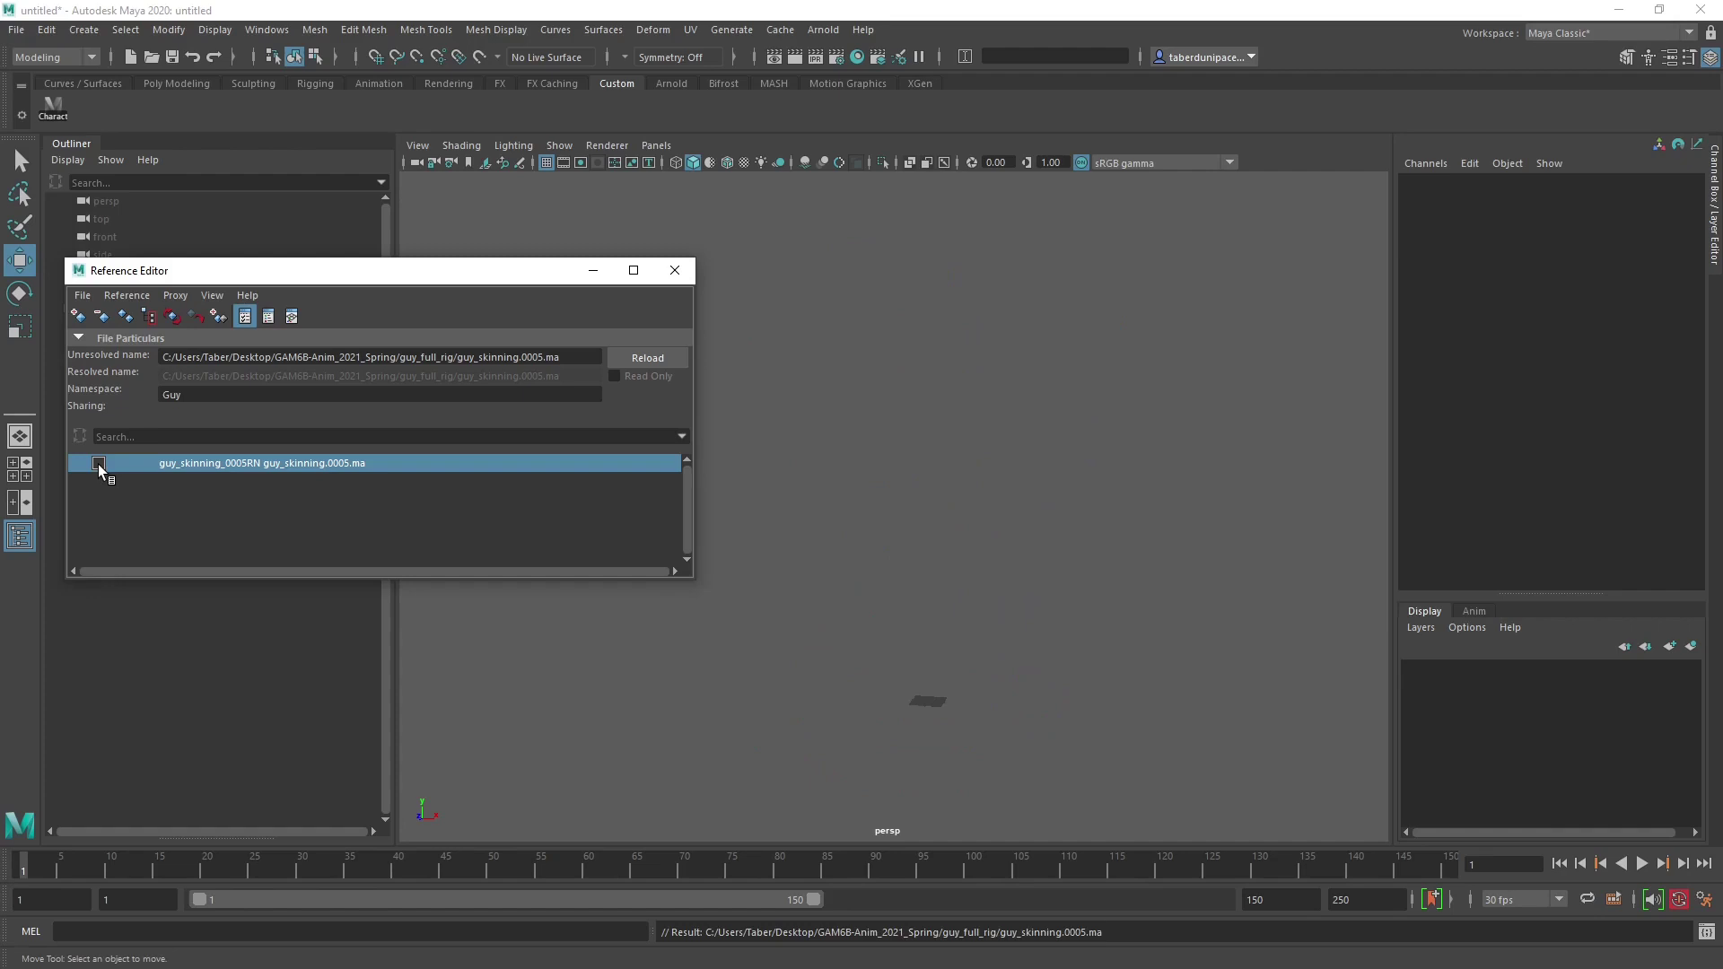
Reload the Guy reference, accept the student-version warning, and close the Reference Editor.
click(99, 464)
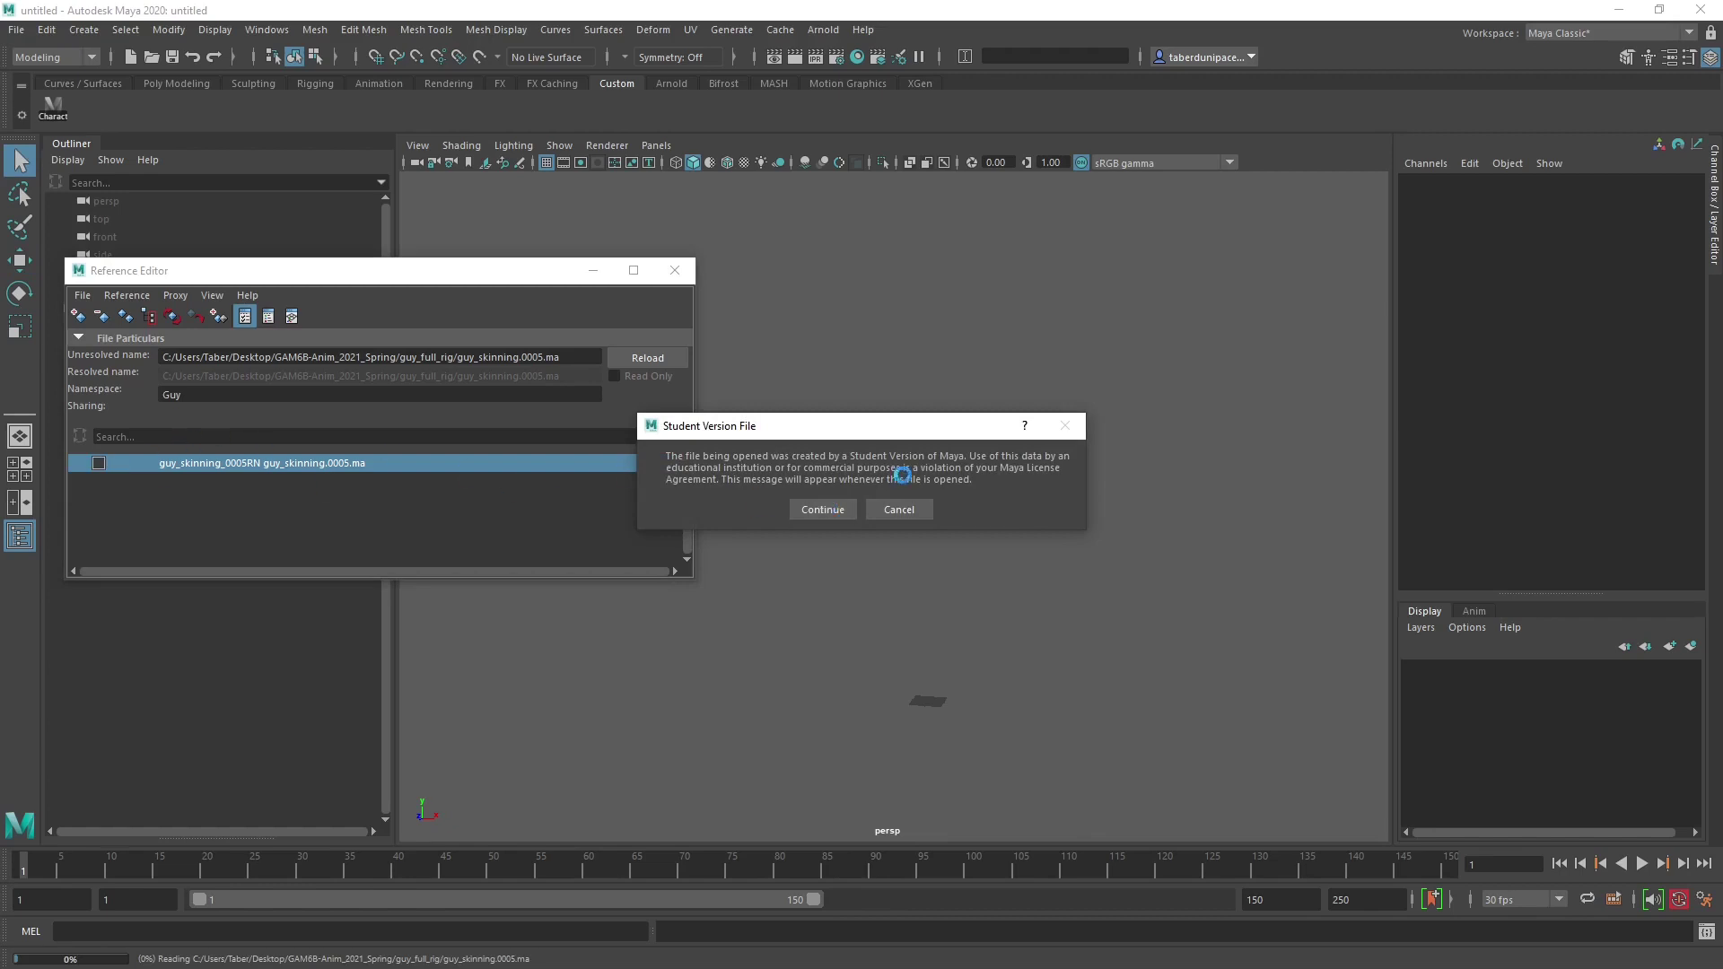
click(828, 509)
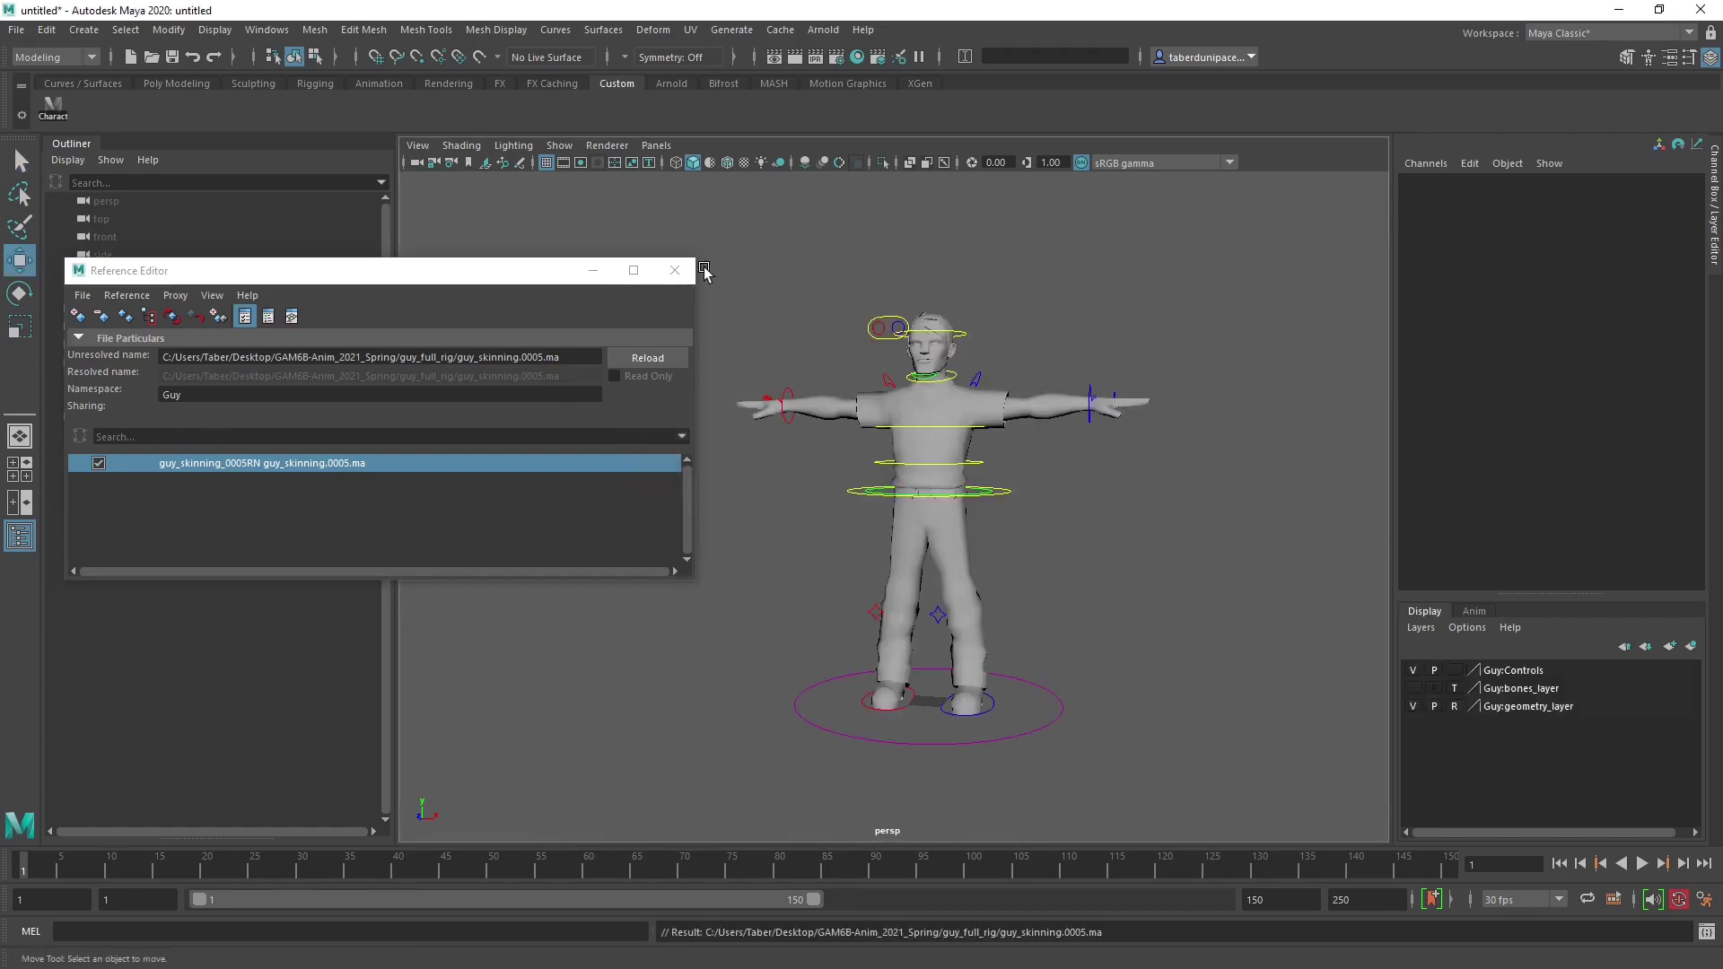
click(675, 270)
scroll(718, 464, up, 3)
alt+drag(718, 464, 880, 449)
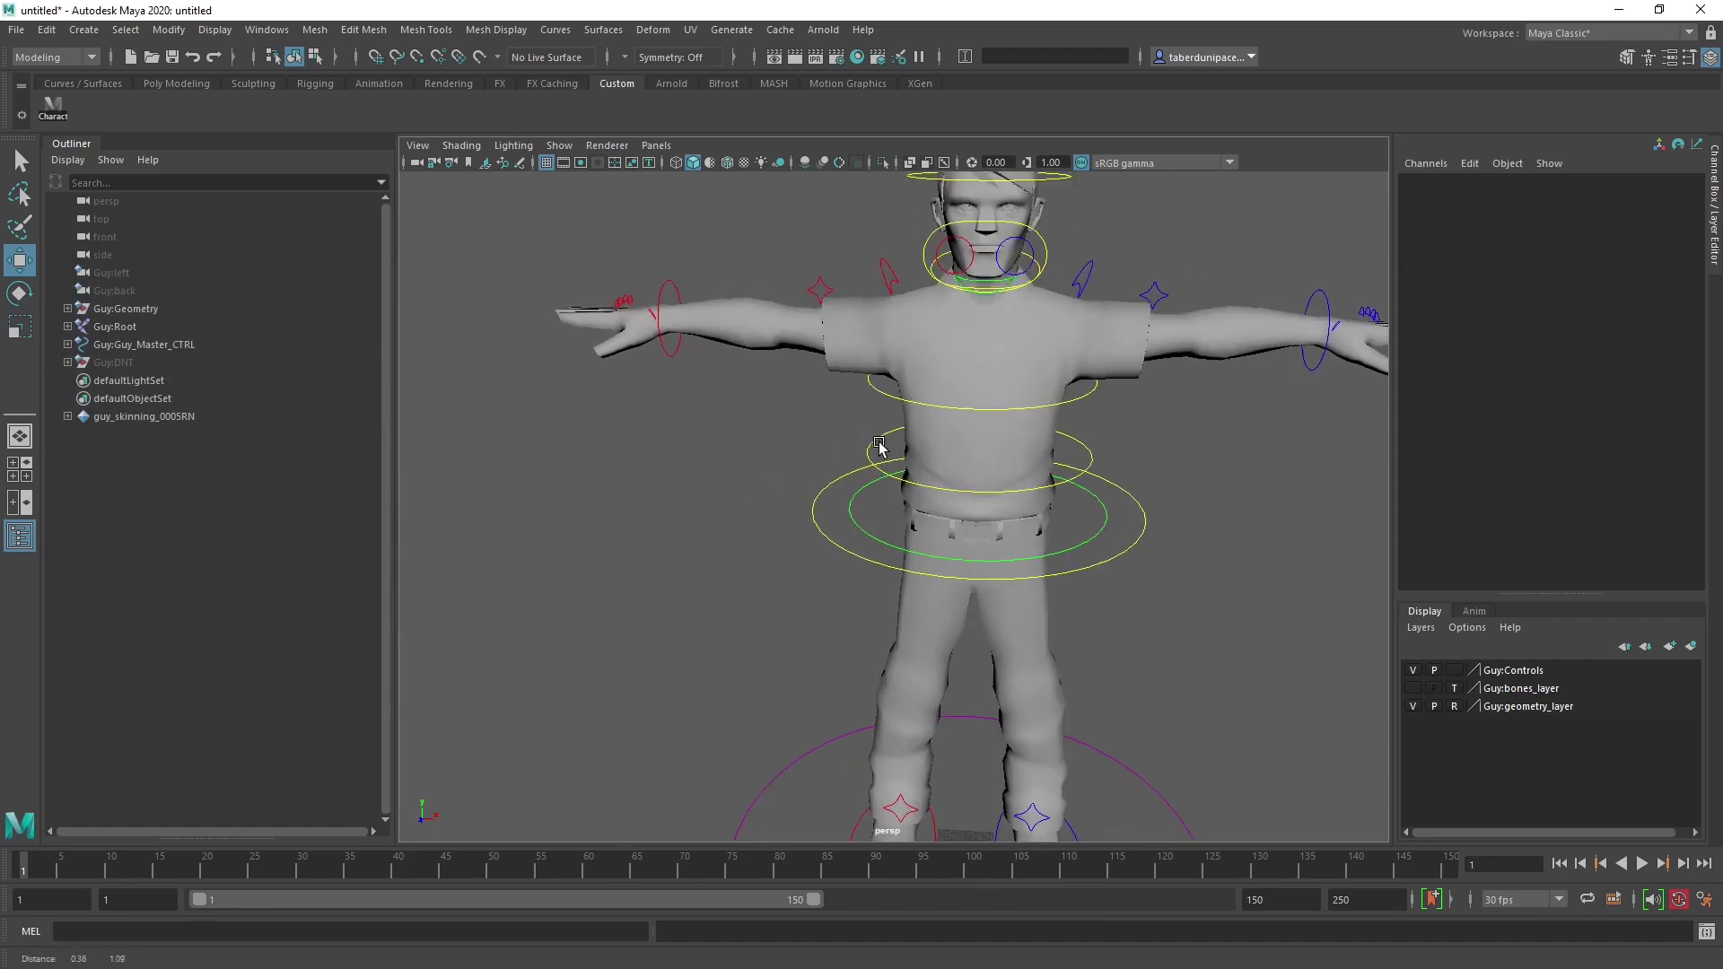
alt+middle_drag(880, 449, 751, 488)
alt+drag(751, 488, 850, 477)
alt+middle_drag(721, 472, 887, 528)
scroll(885, 528, up, 4)
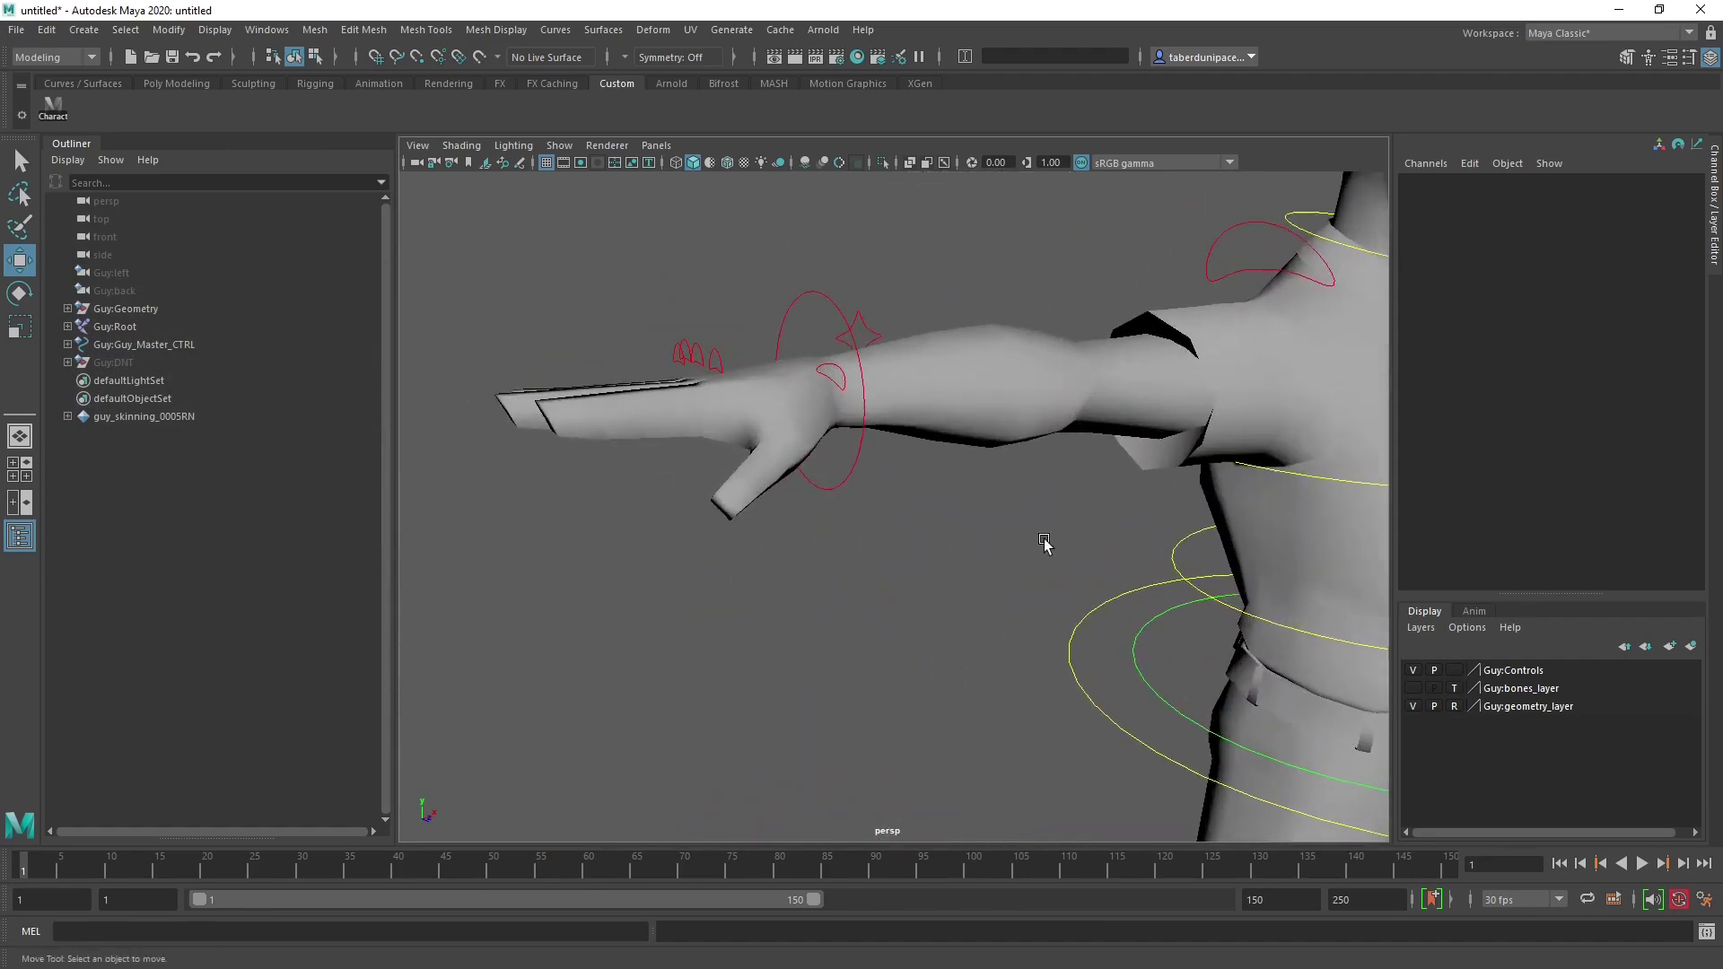
scroll(819, 455, up, 2)
Select Pointer_R_CTRL and rotate the right index finger to curl downward.
click(805, 463)
scroll(697, 446, up, 5)
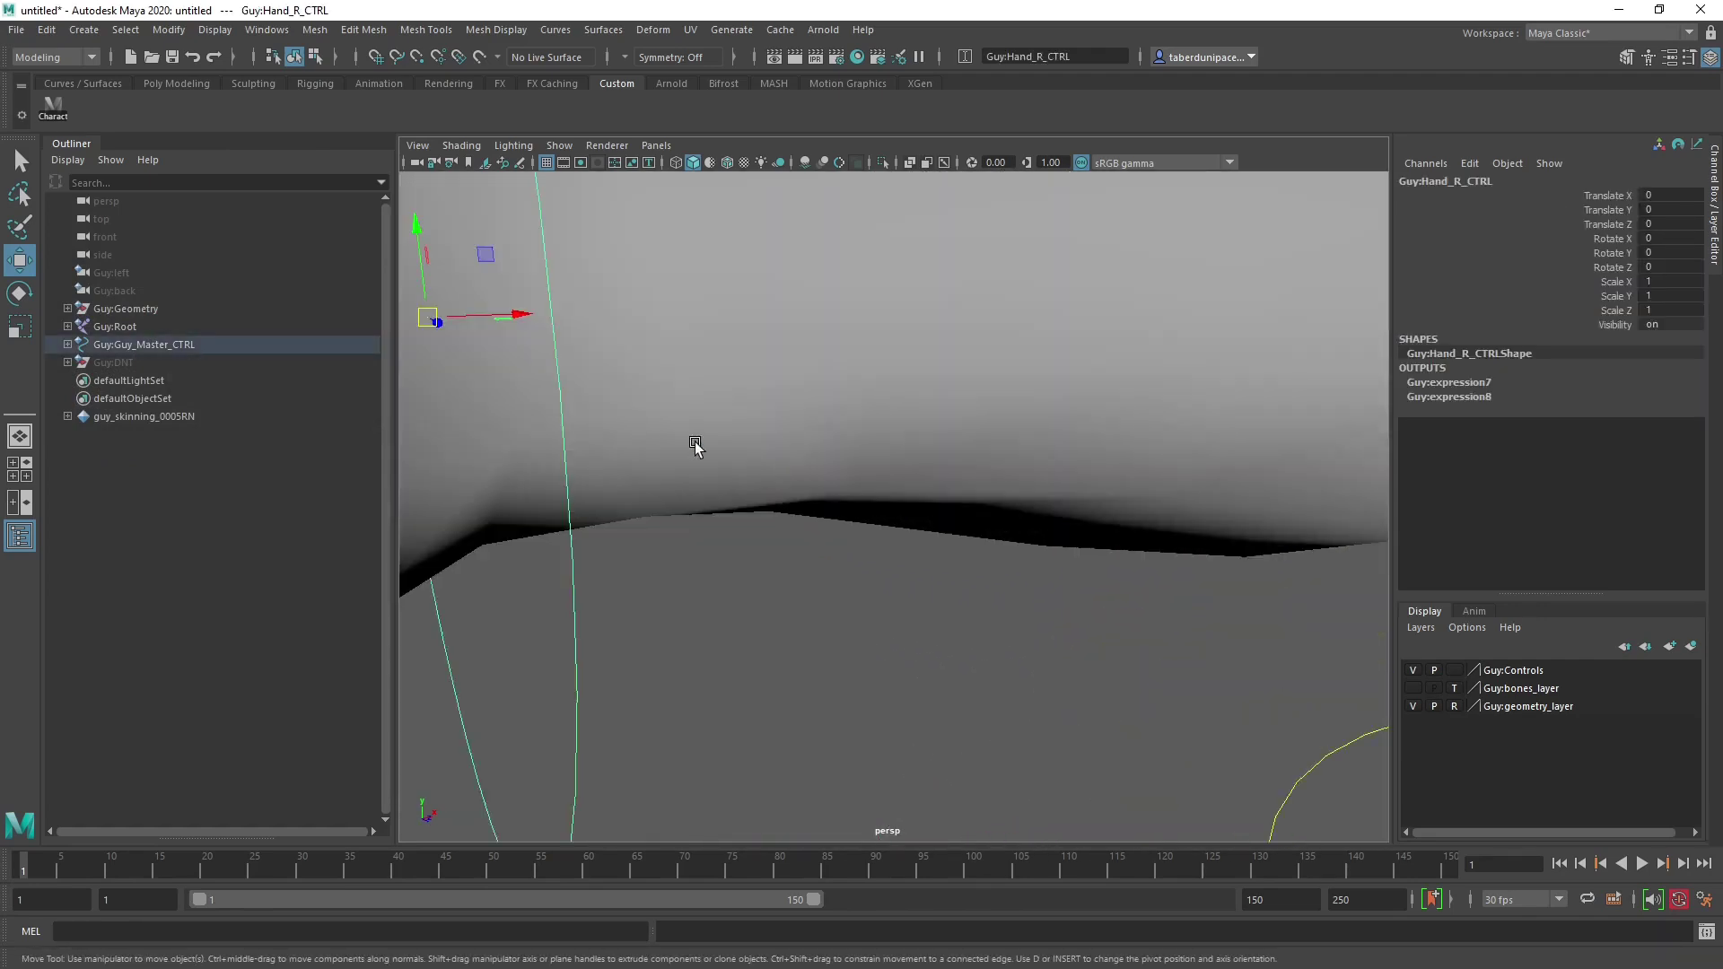
scroll(679, 441, down, 5)
alt+middle_drag(655, 434, 698, 436)
click(791, 456)
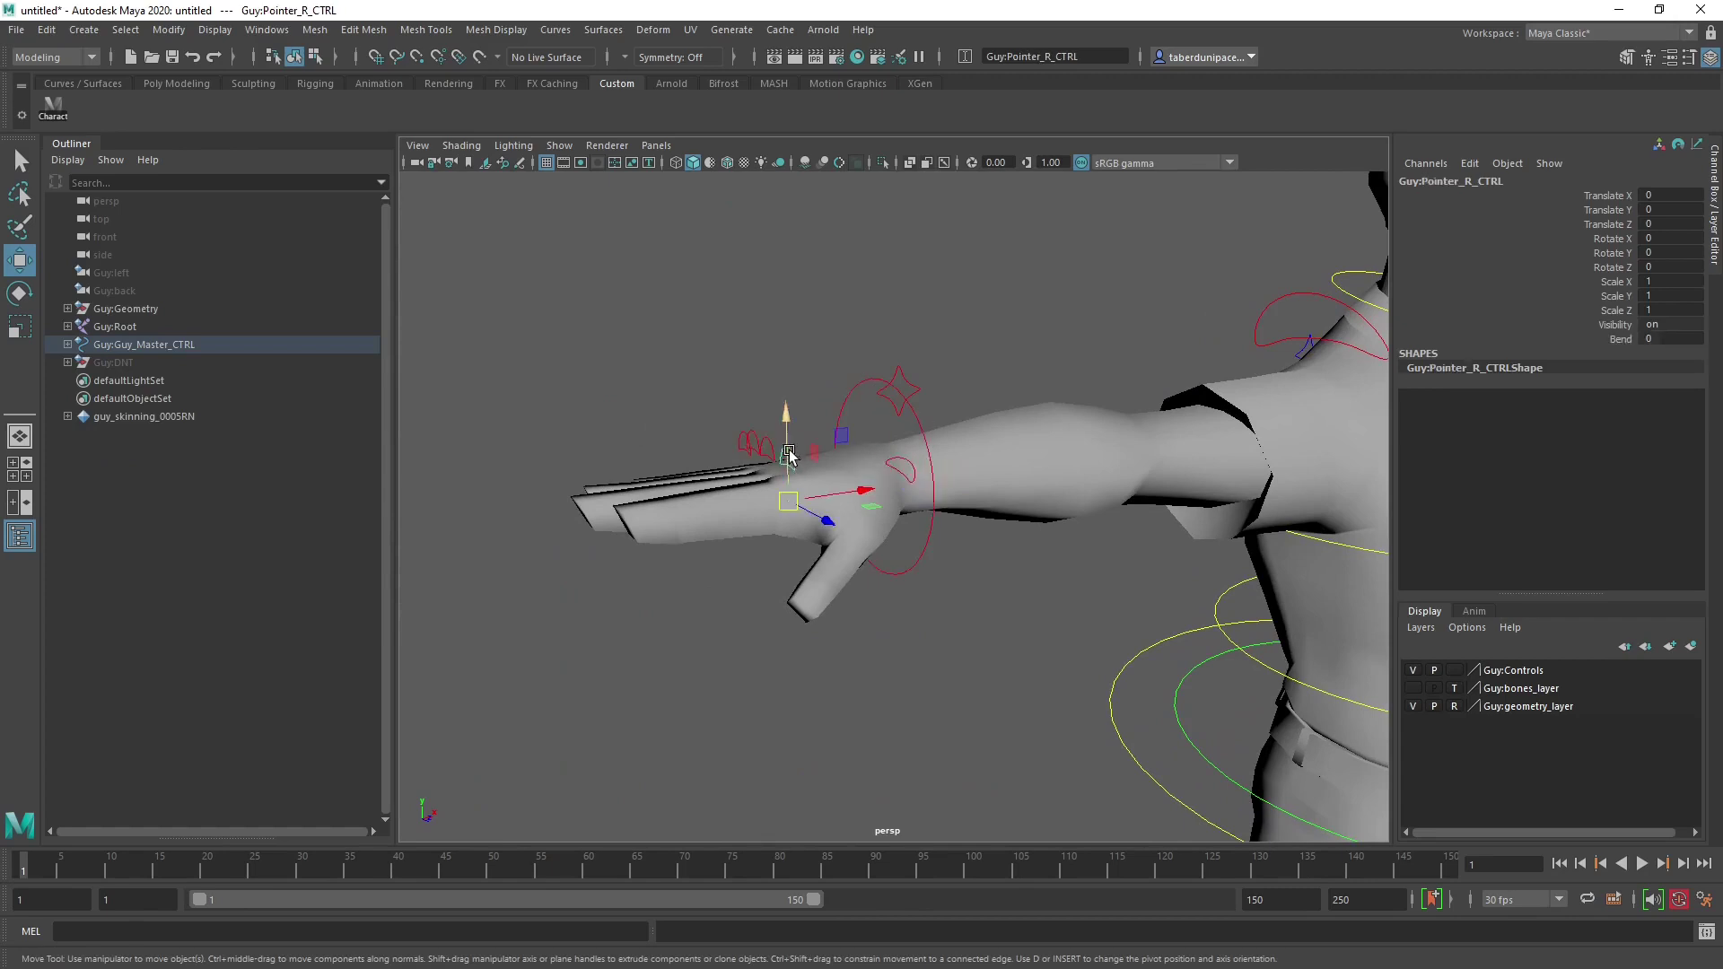
key(e)
drag(783, 447, 686, 551)
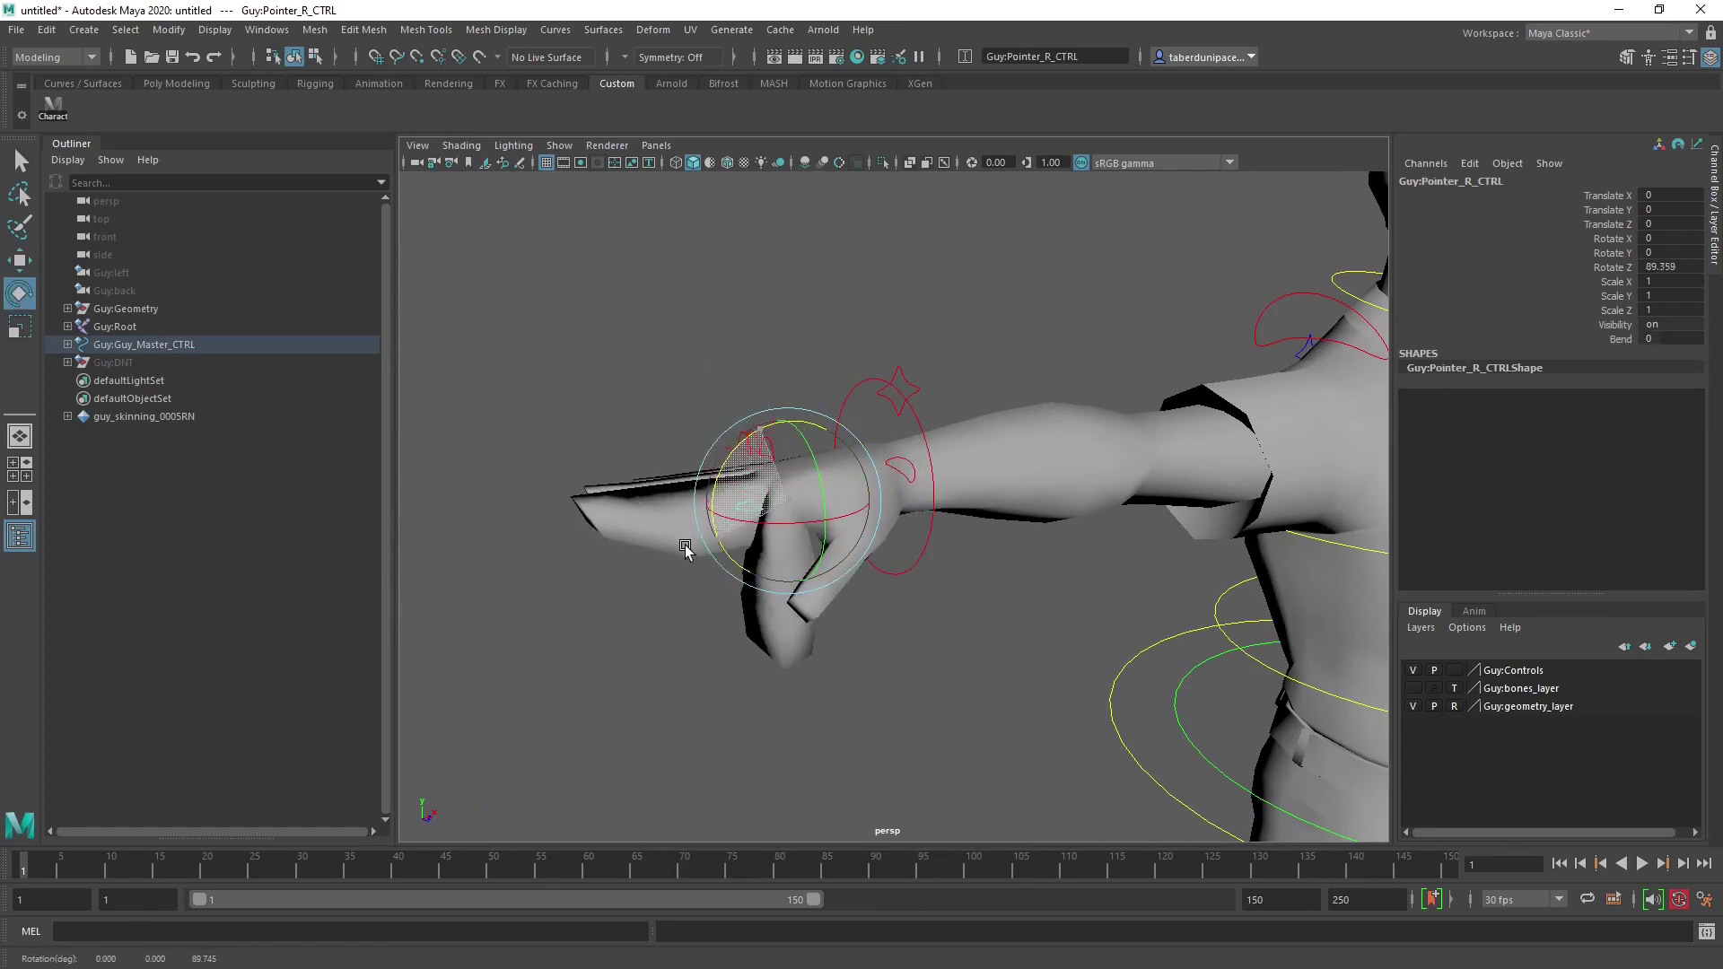
click(738, 351)
mouse_move(738, 352)
alt+mouse_down()
mouse_move(759, 372)
mouse_move(723, 372)
alt+mouse_up()
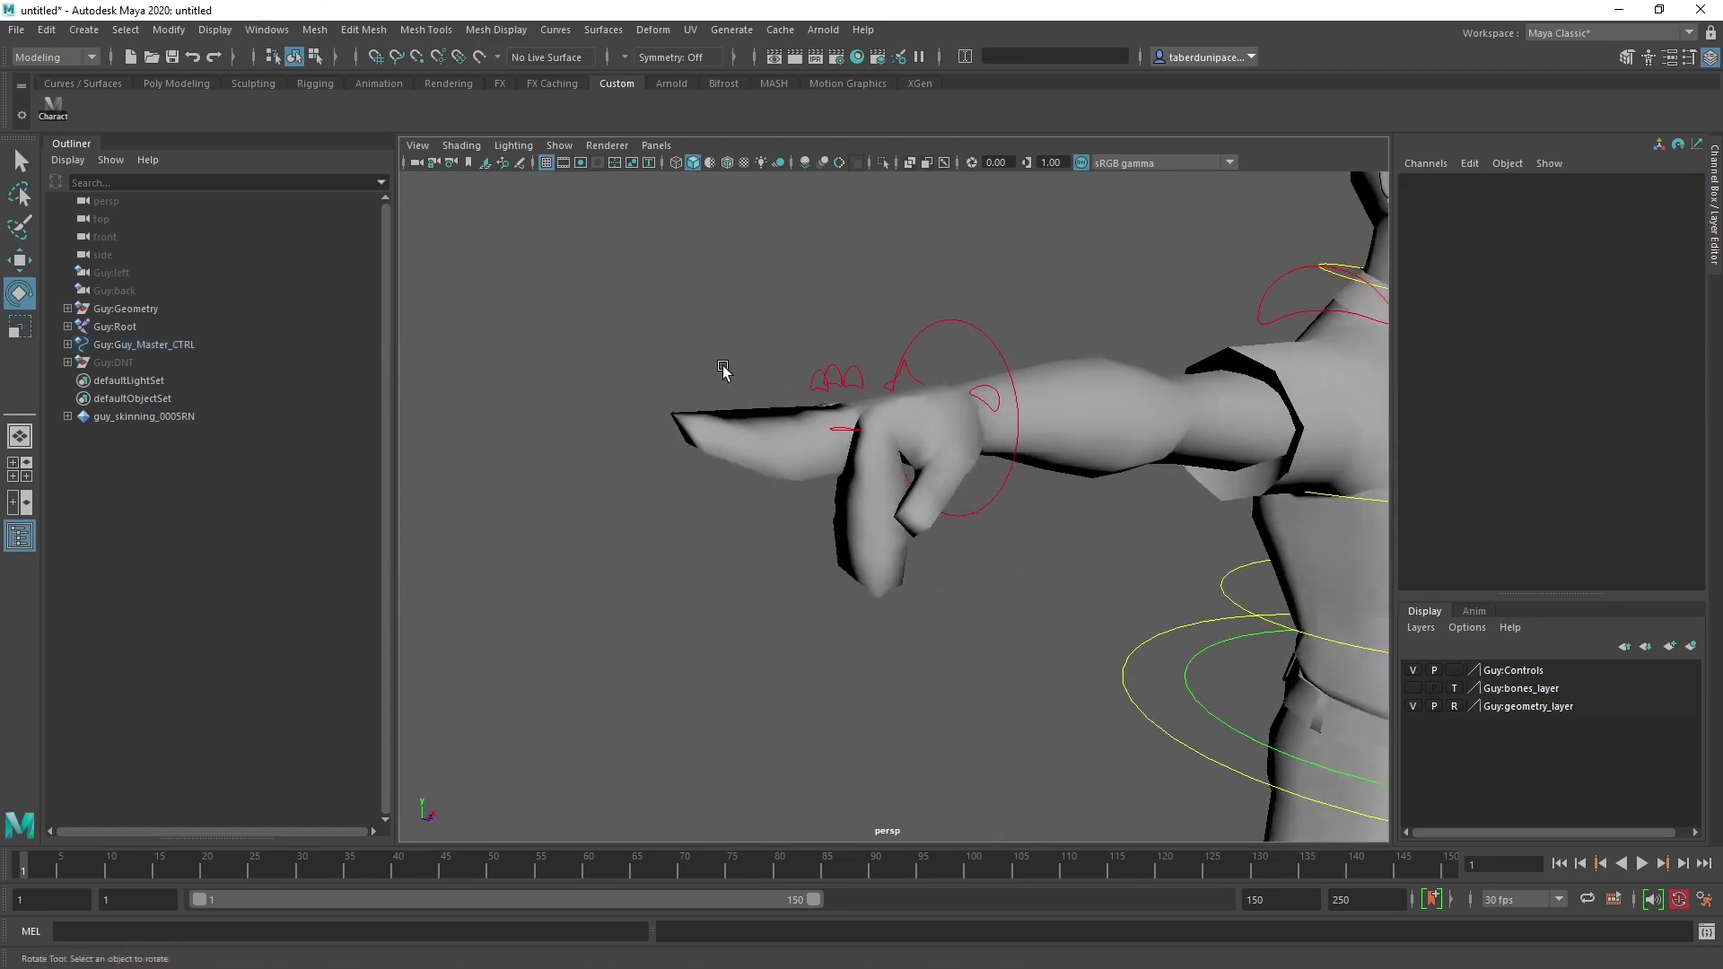
alt+right_drag(724, 371, 811, 455)
click(782, 420)
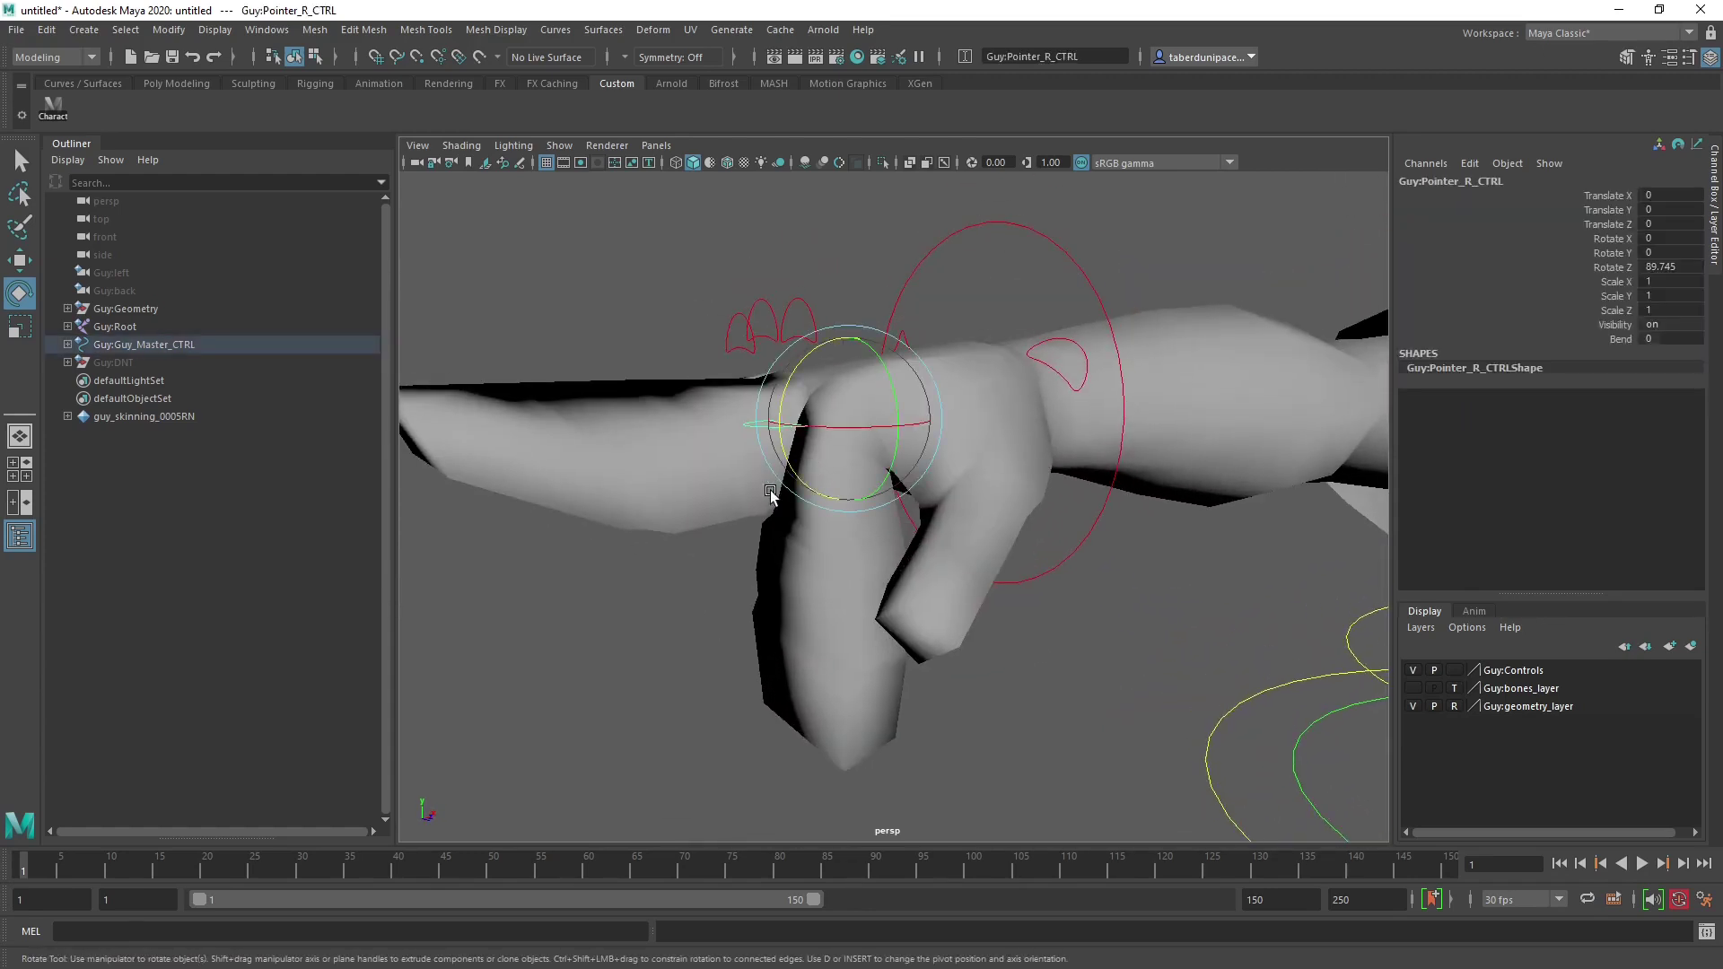
Key the curled finger at frame 20, then straighten it with Rotate Z 0 at frame 1.
click(209, 869)
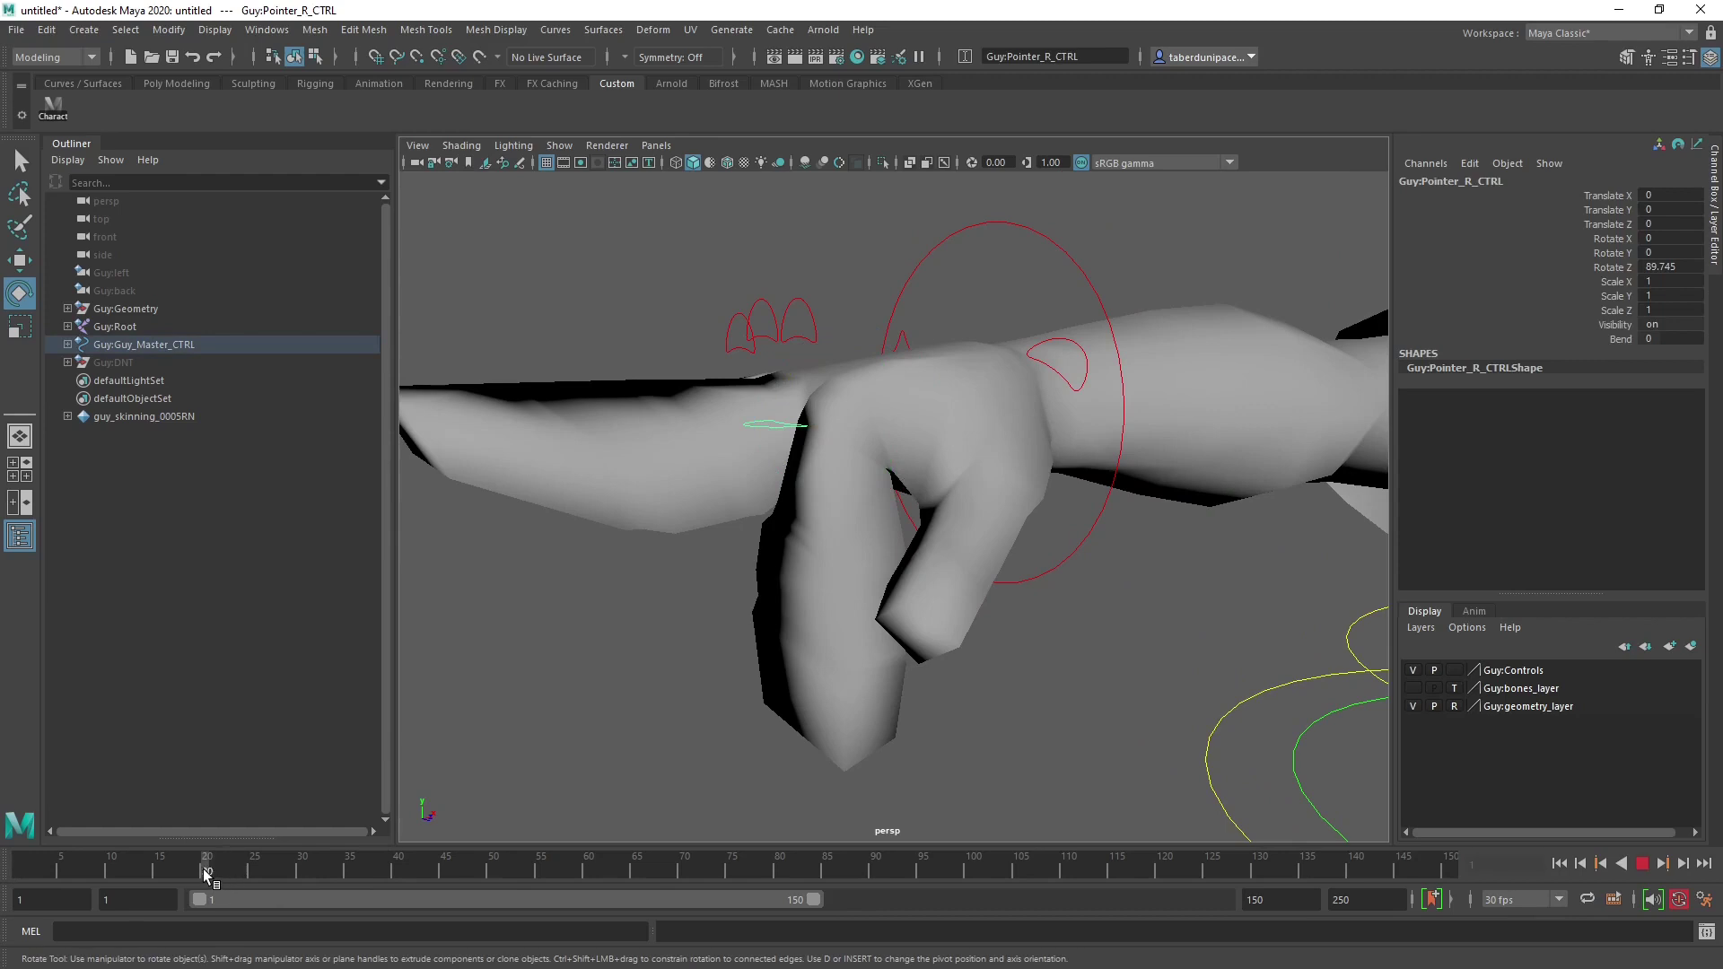
key(s)
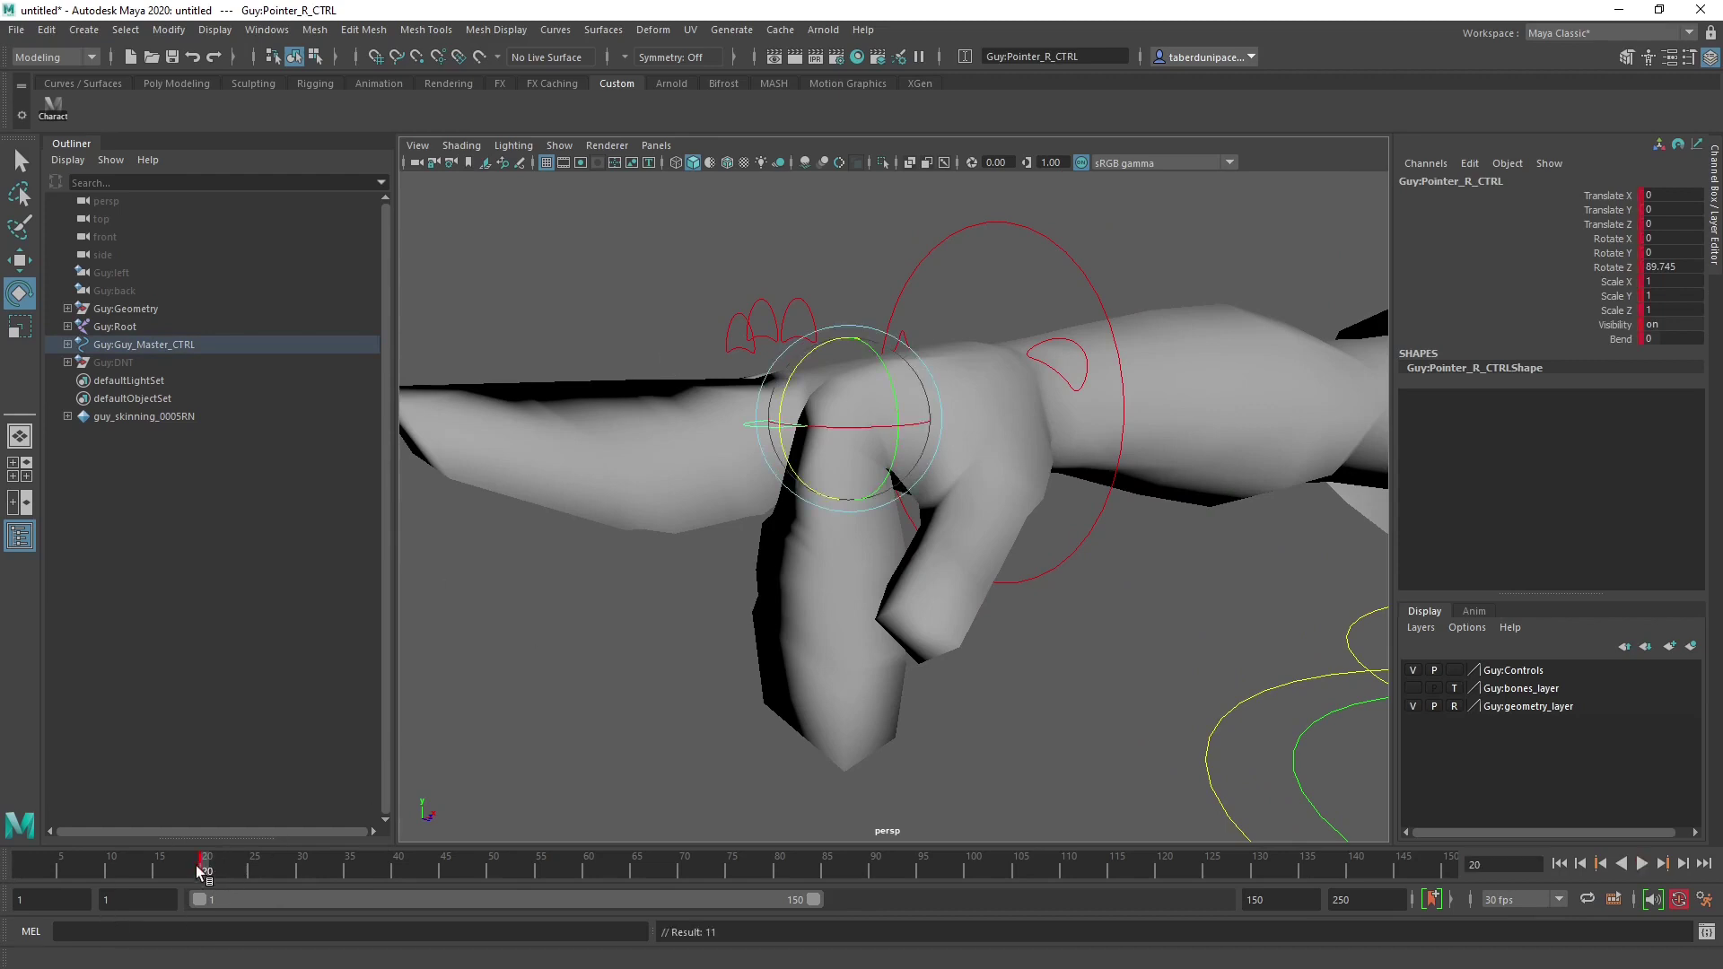
drag(200, 871, 20, 871)
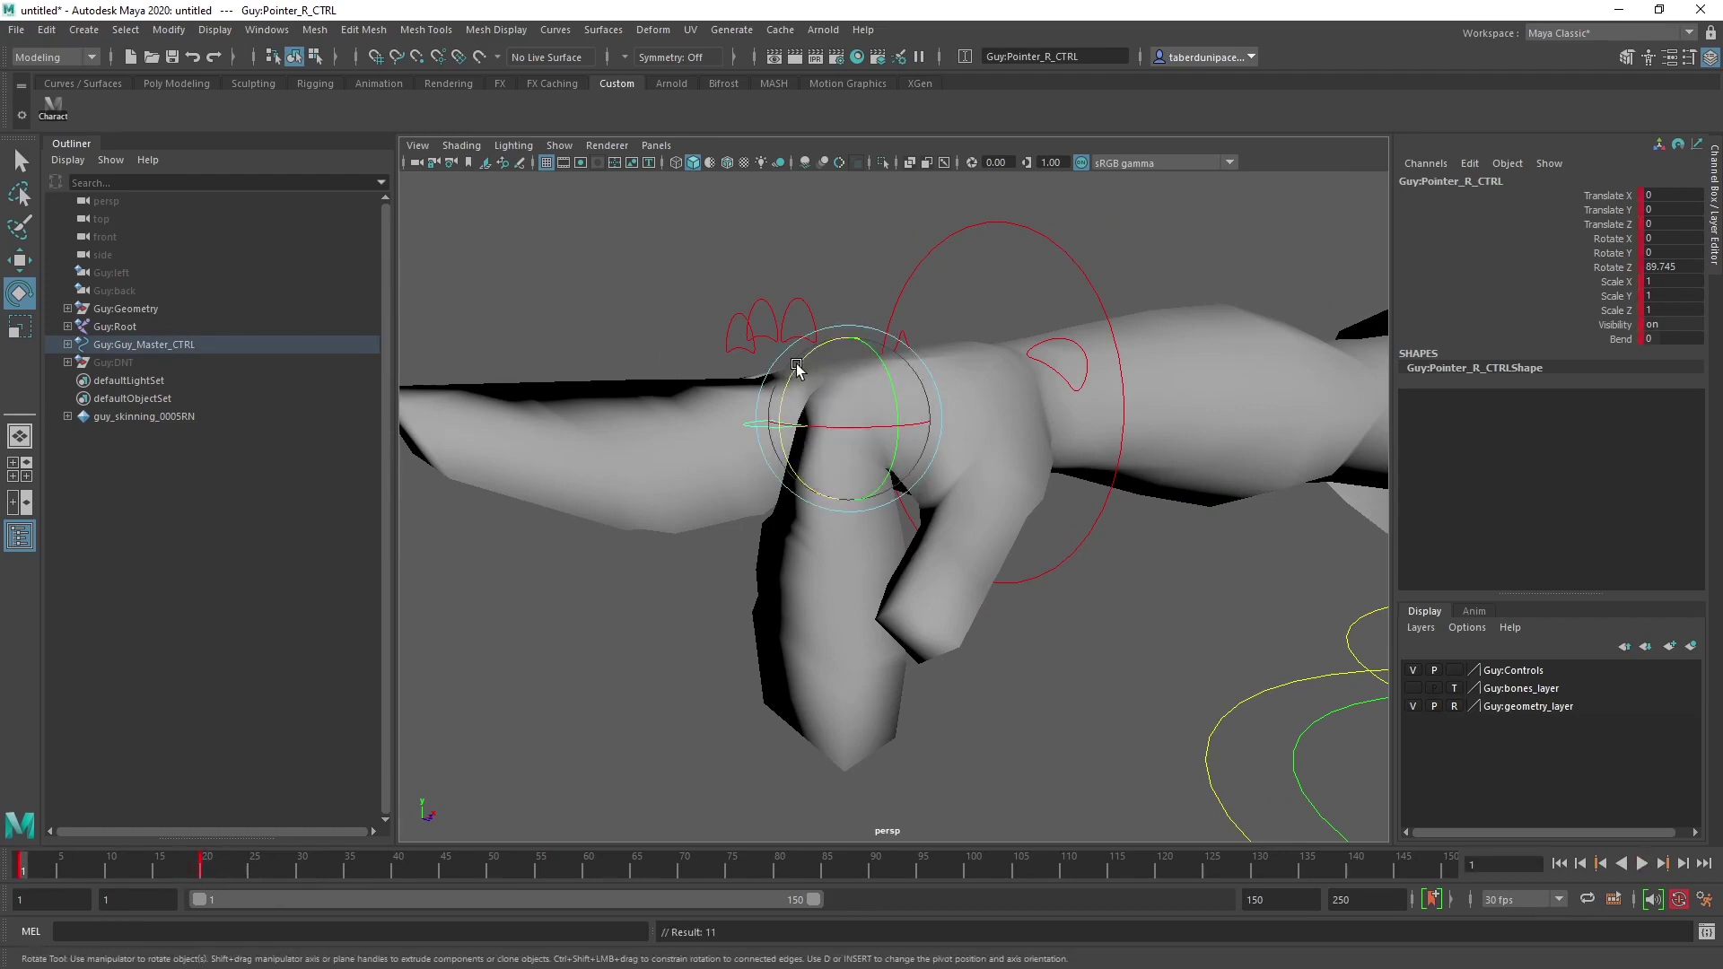
drag(794, 369, 864, 310)
double_click(1674, 266)
text(05)
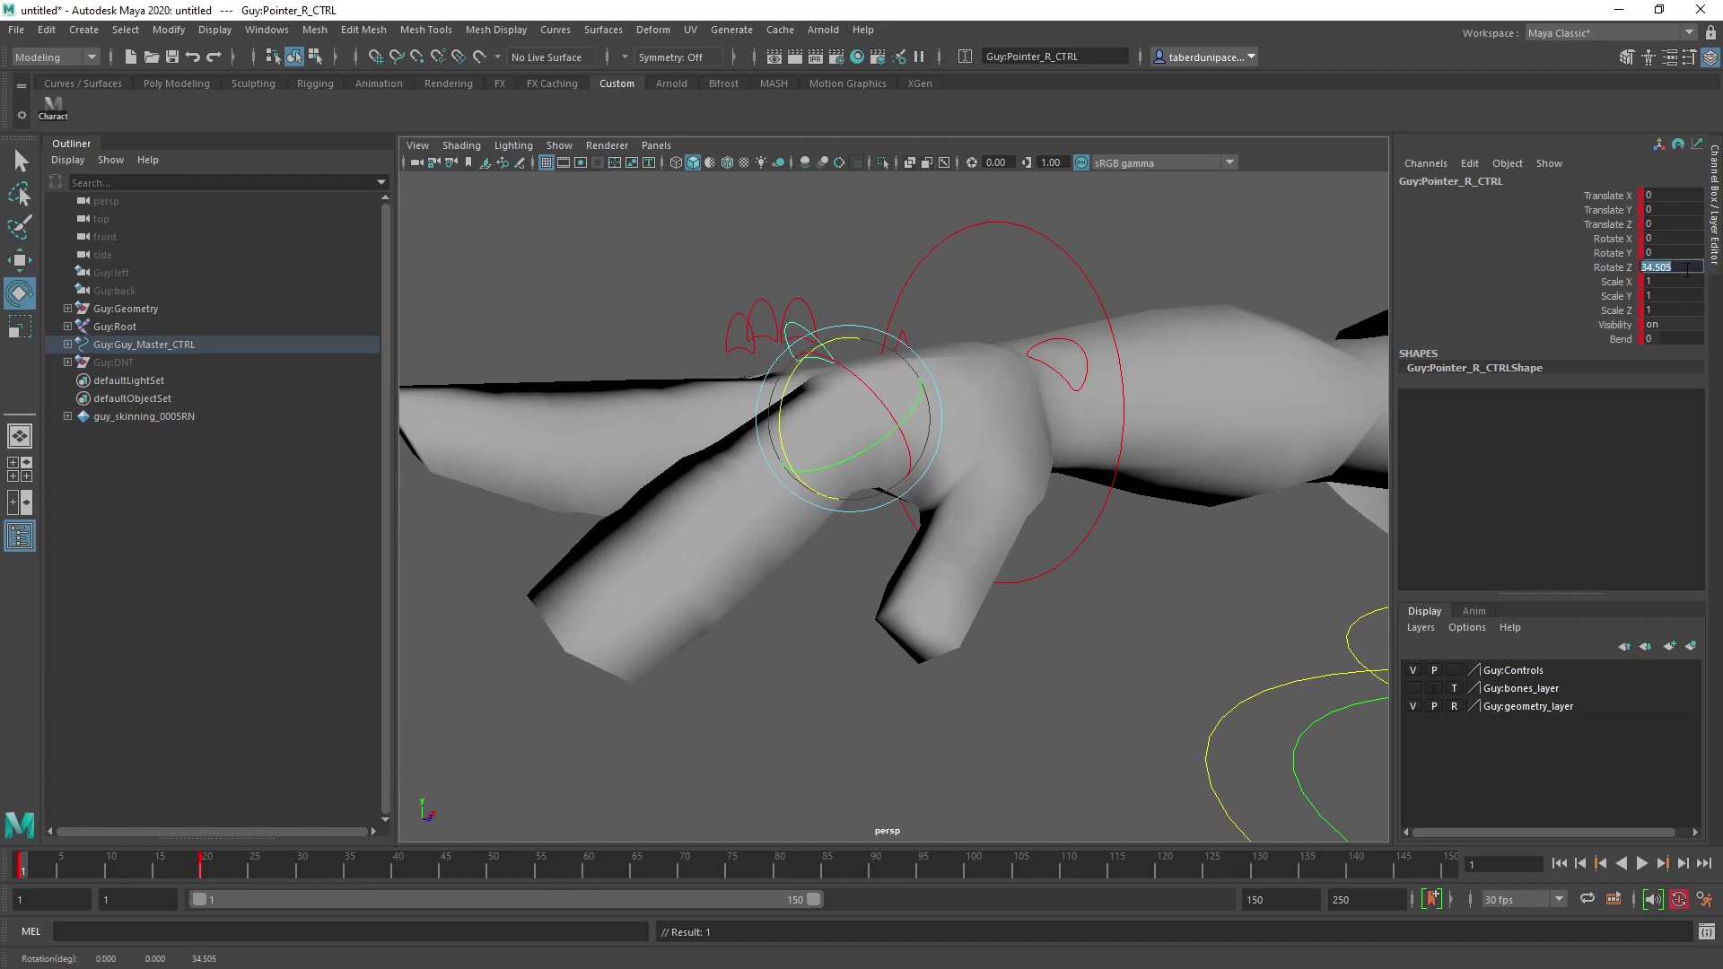
key(Return)
Scrub frames 1–20 to preview the finger curl, then deselect the control.
mouse_move(32, 876)
mouse_down()
mouse_move(208, 872)
mouse_move(7, 871)
mouse_up()
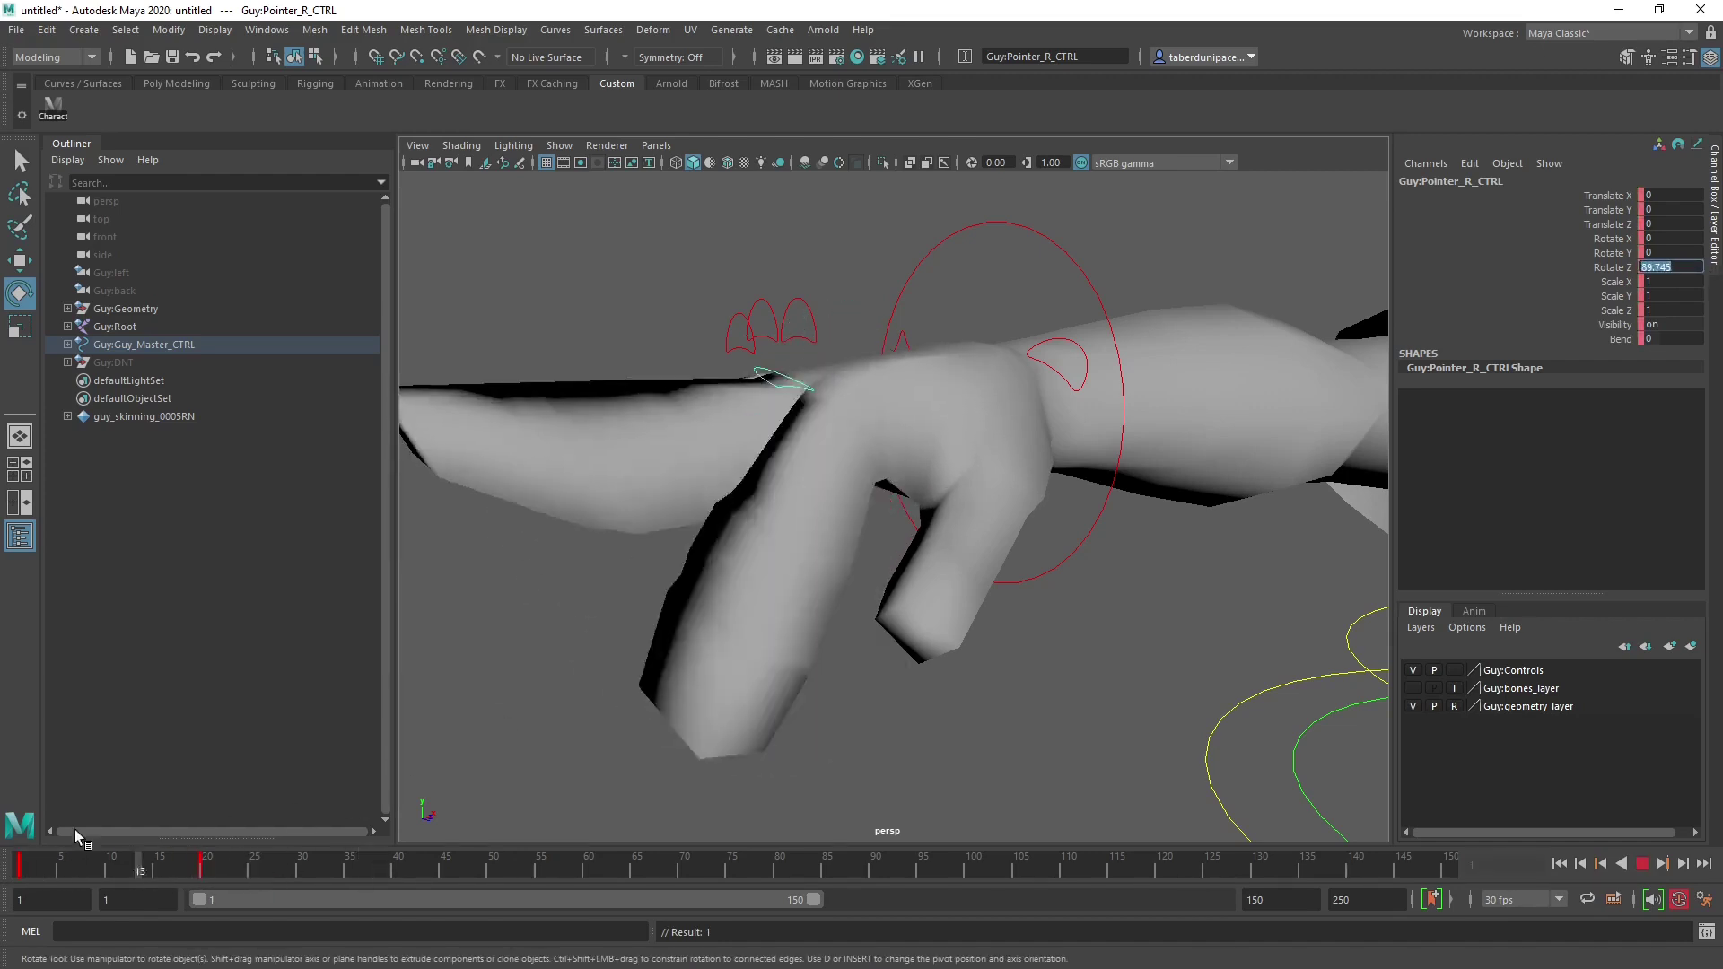
drag(181, 864, 19, 873)
mouse_move(234, 881)
mouse_down()
mouse_move(36, 889)
mouse_move(217, 883)
mouse_move(43, 898)
mouse_move(202, 881)
mouse_up()
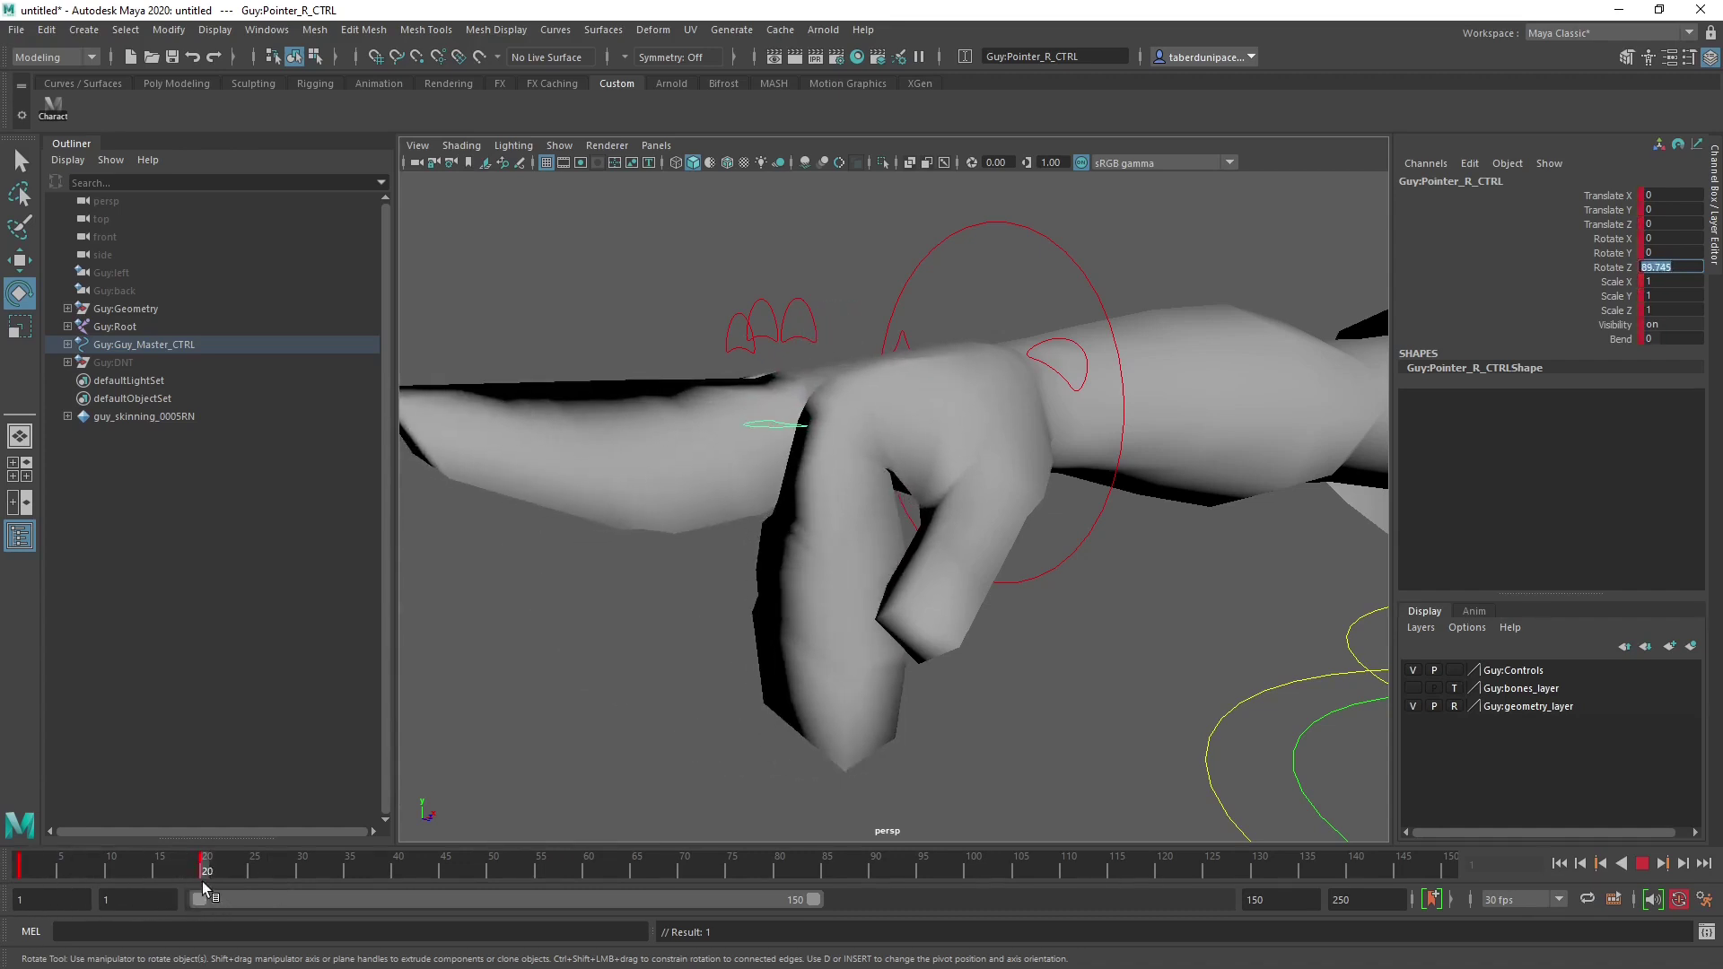
mouse_move(202, 881)
mouse_down()
mouse_move(50, 870)
mouse_move(201, 870)
mouse_up()
scroll(1004, 713, down, 5)
scroll(1003, 713, up, 4)
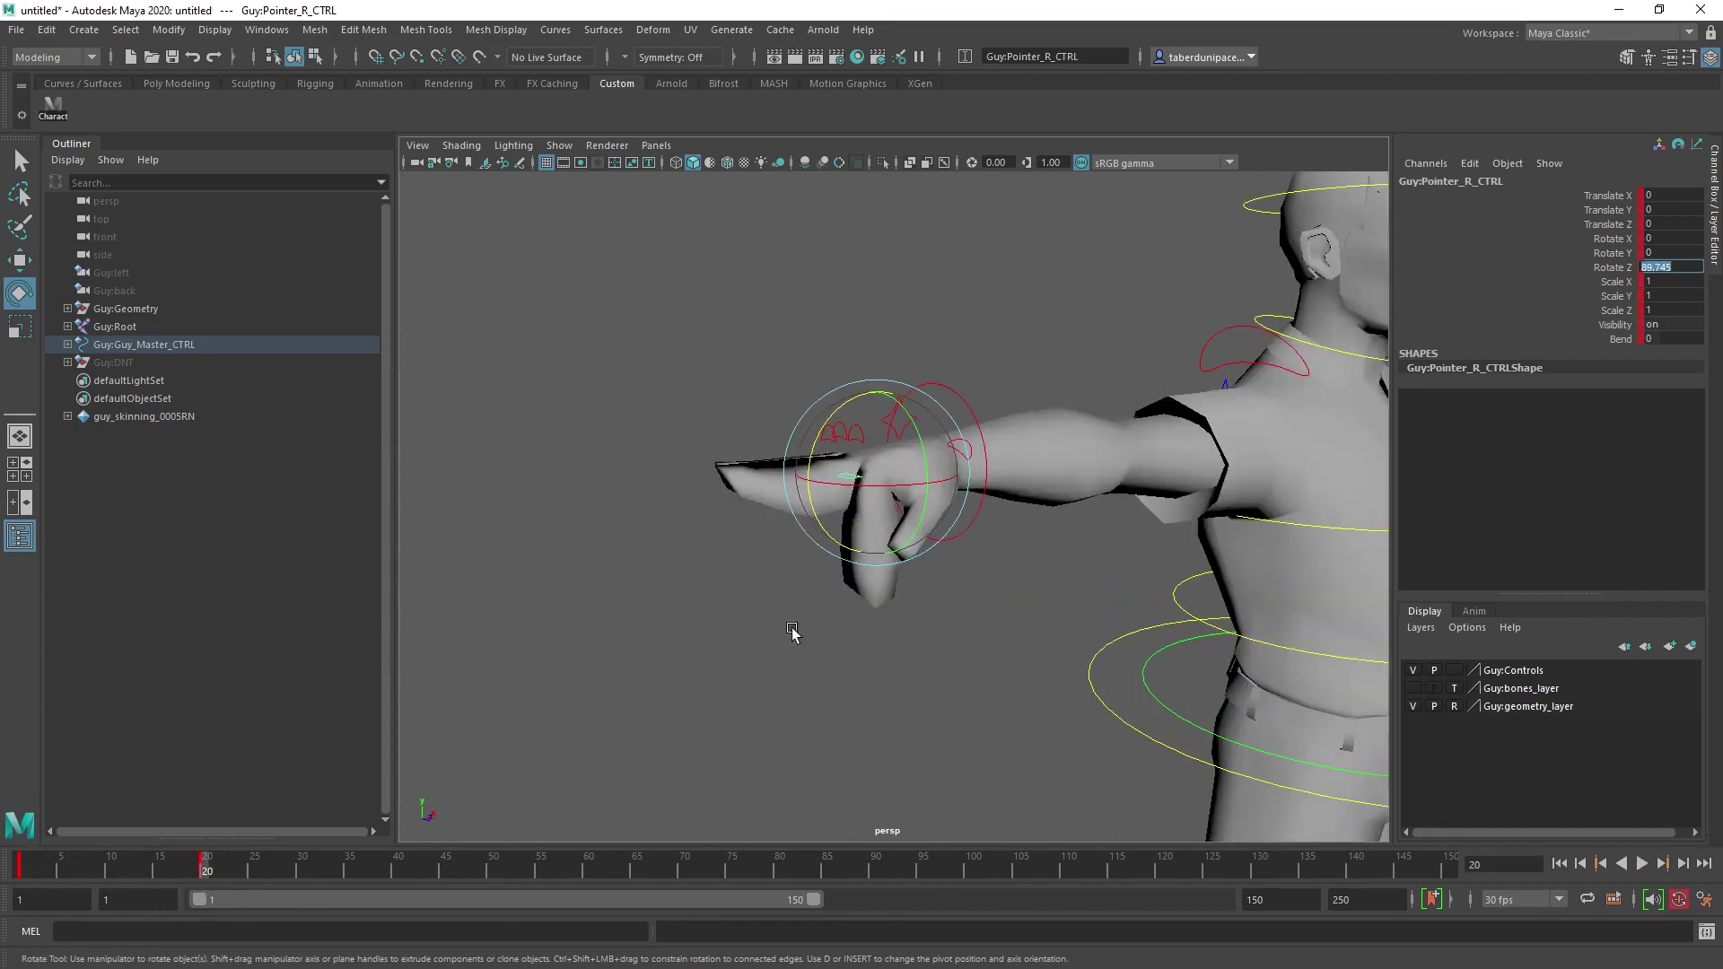
click(927, 677)
scroll(965, 684, up, 4)
scroll(965, 684, down, 8)
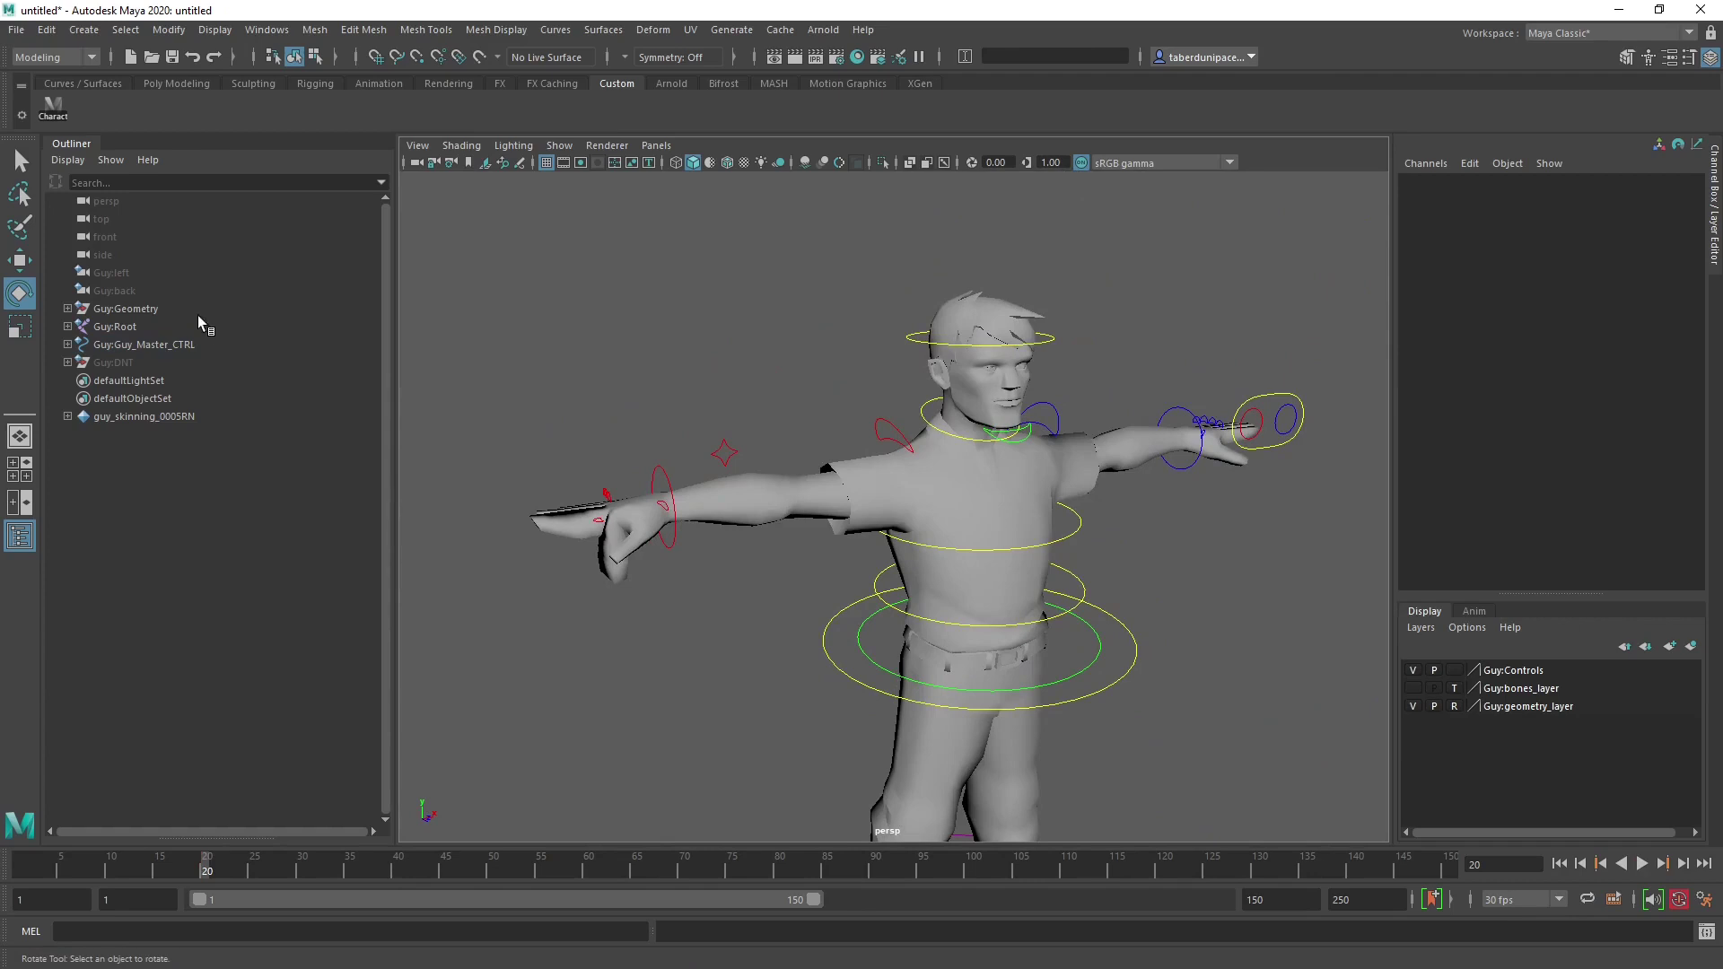
click(668, 495)
key(Delete)
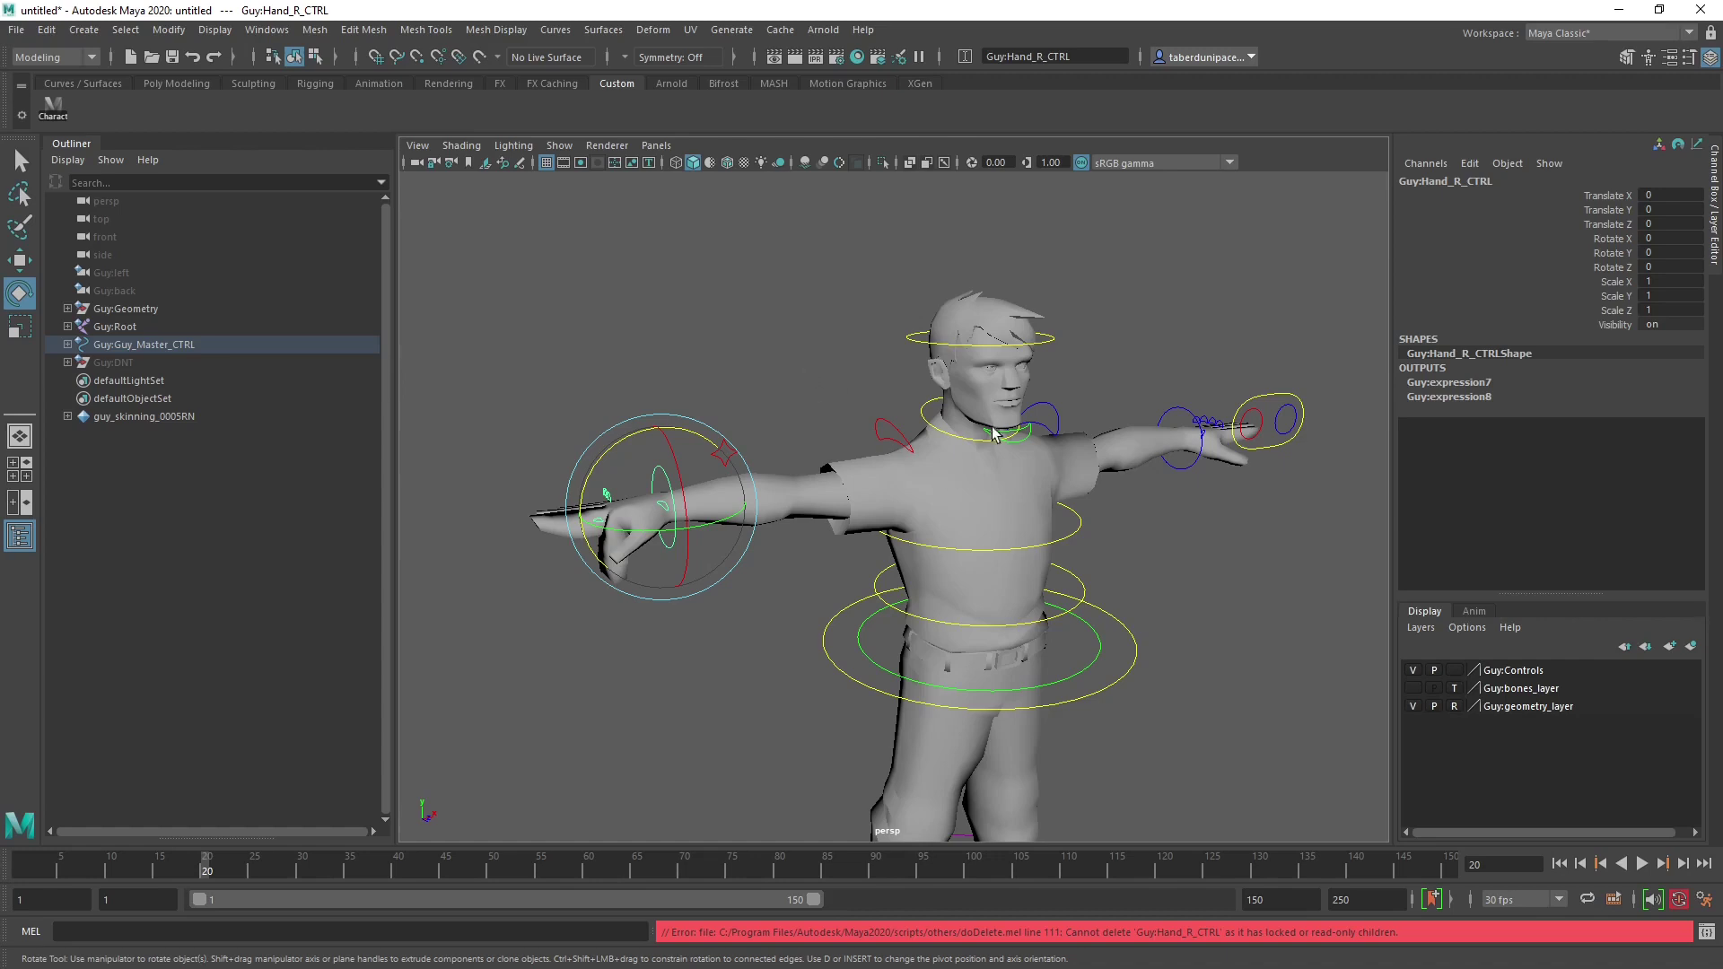
click(806, 372)
alt+drag(806, 377, 797, 433)
alt+right_drag(797, 433, 831, 439)
alt+middle_drag(831, 439, 830, 489)
Make a first Save Scene As attempt and dismiss the unknown-data notice.
click(17, 31)
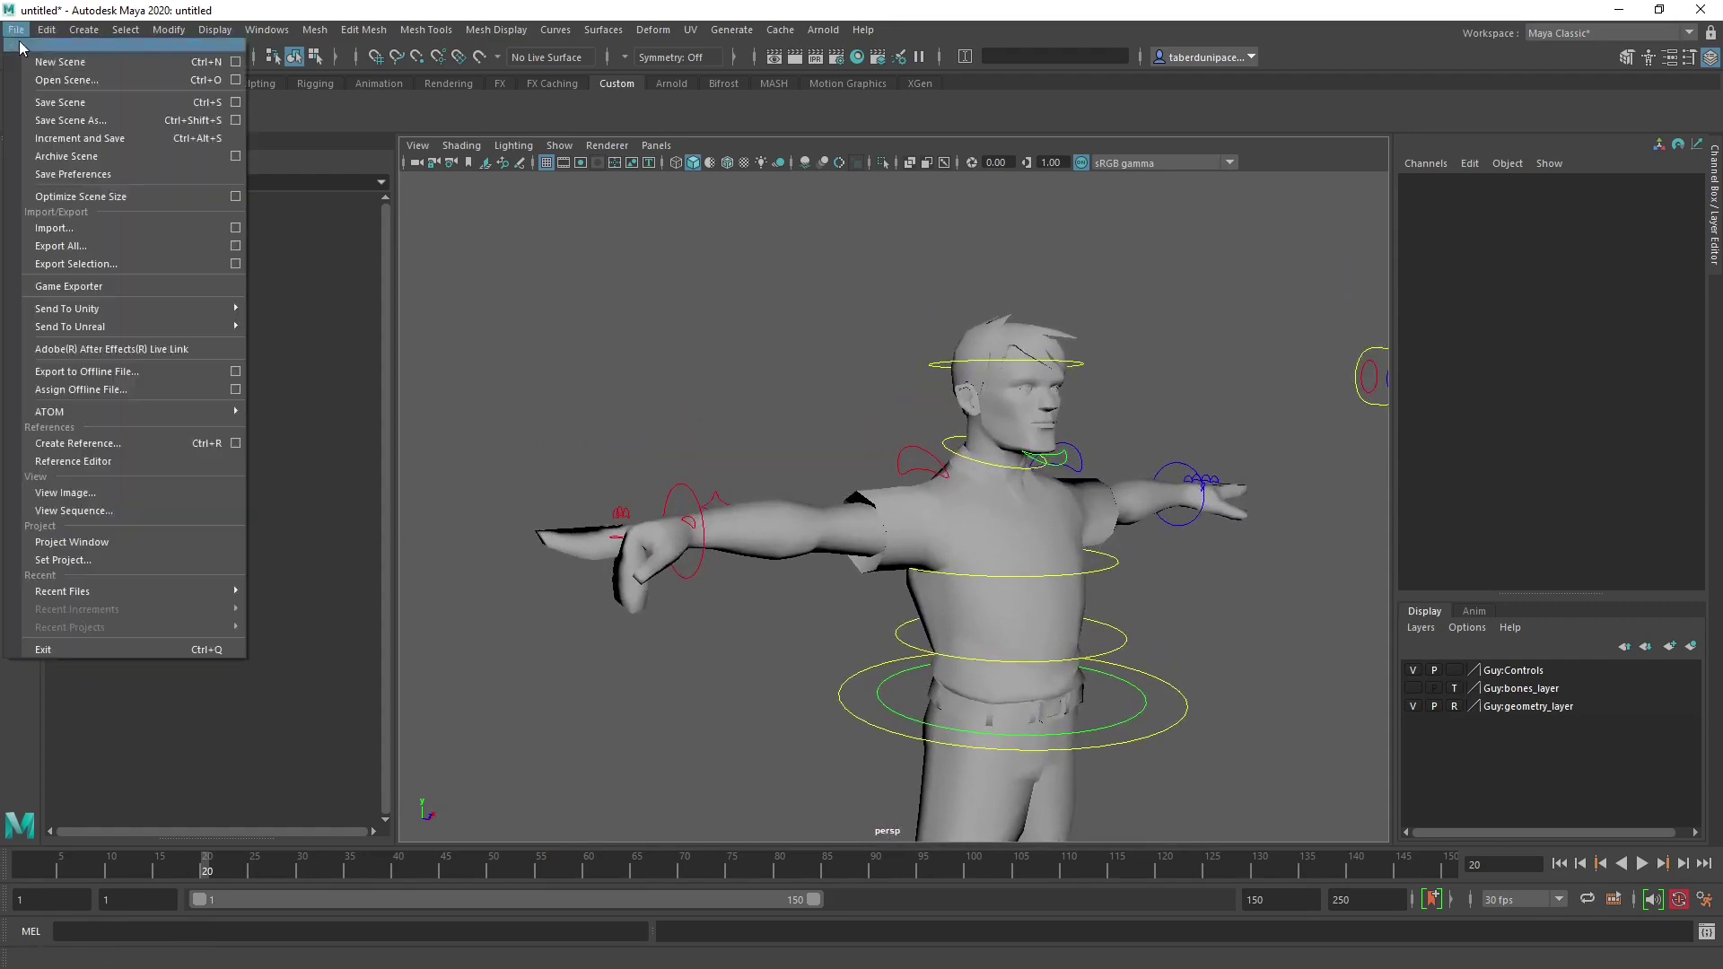
click(63, 119)
key(q)
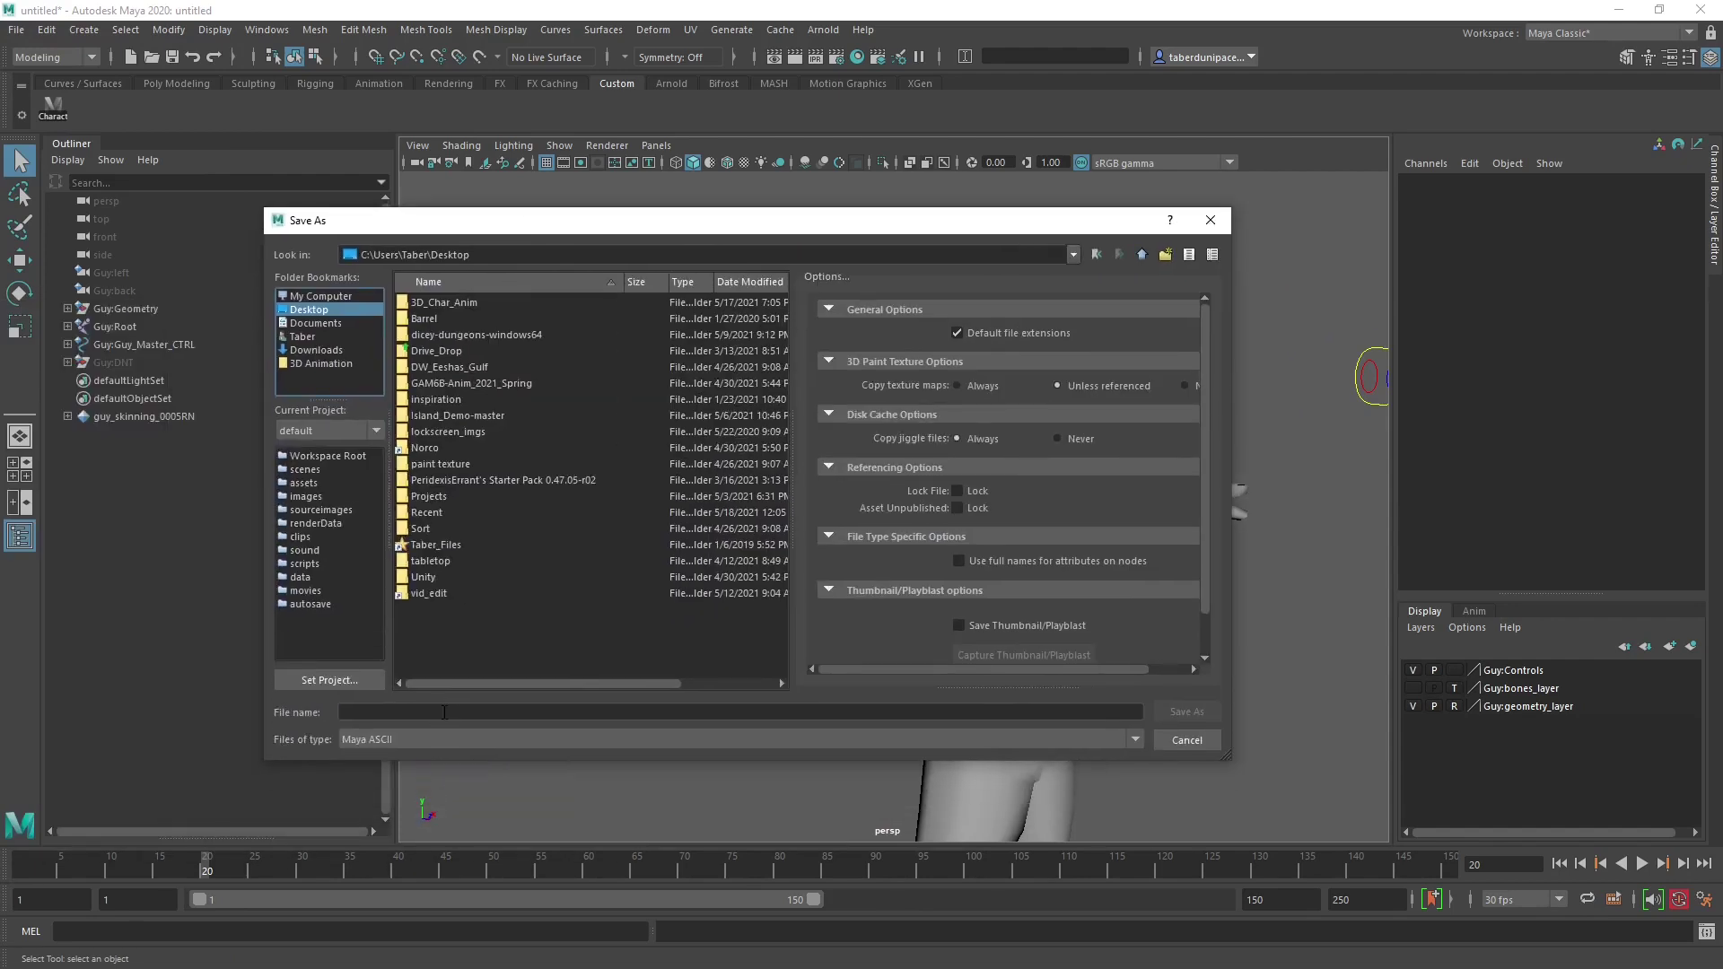
click(444, 712)
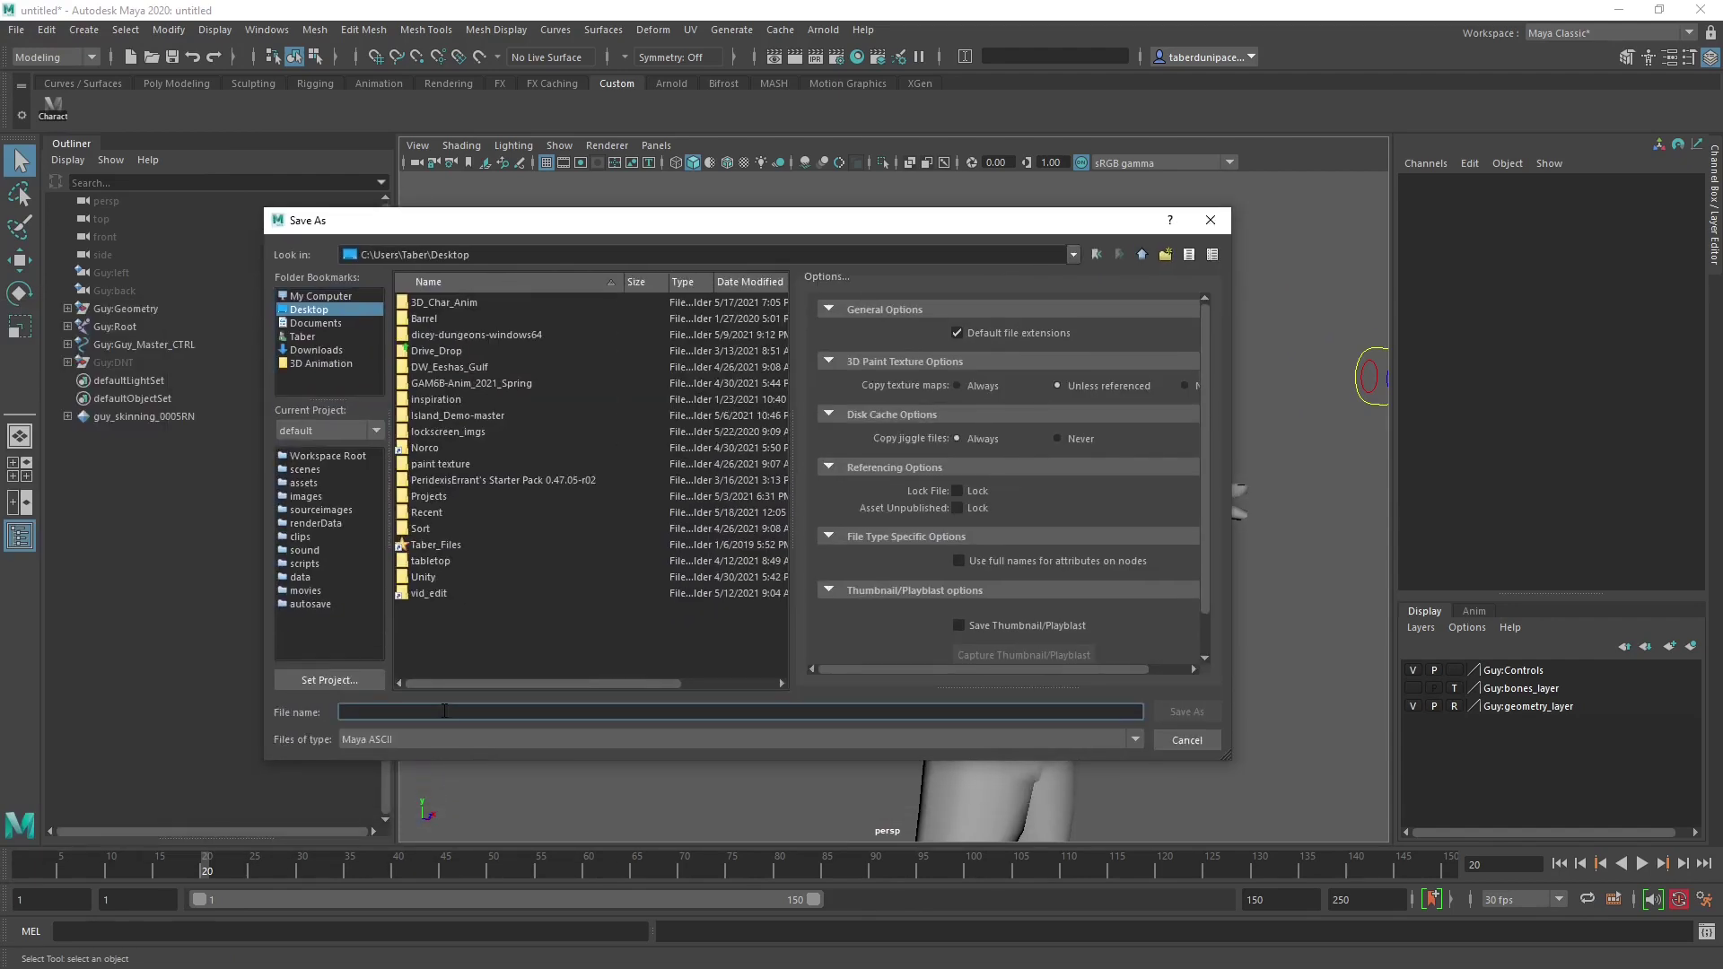
text(AnimLoops01)
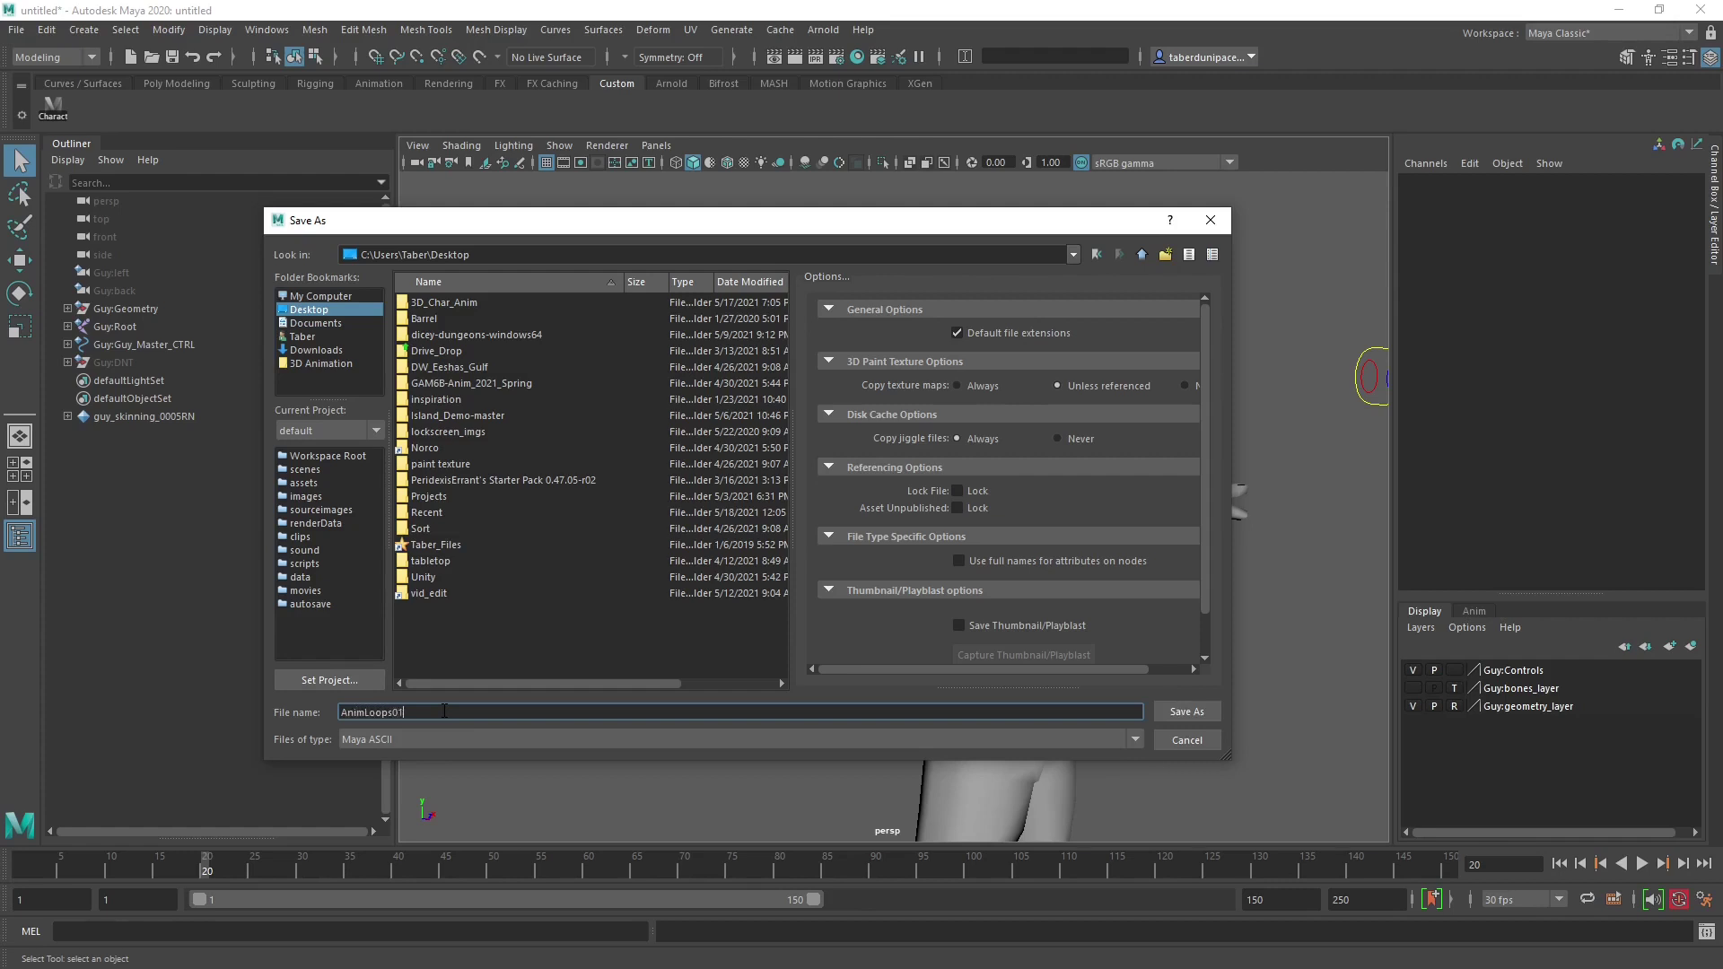
click(1187, 712)
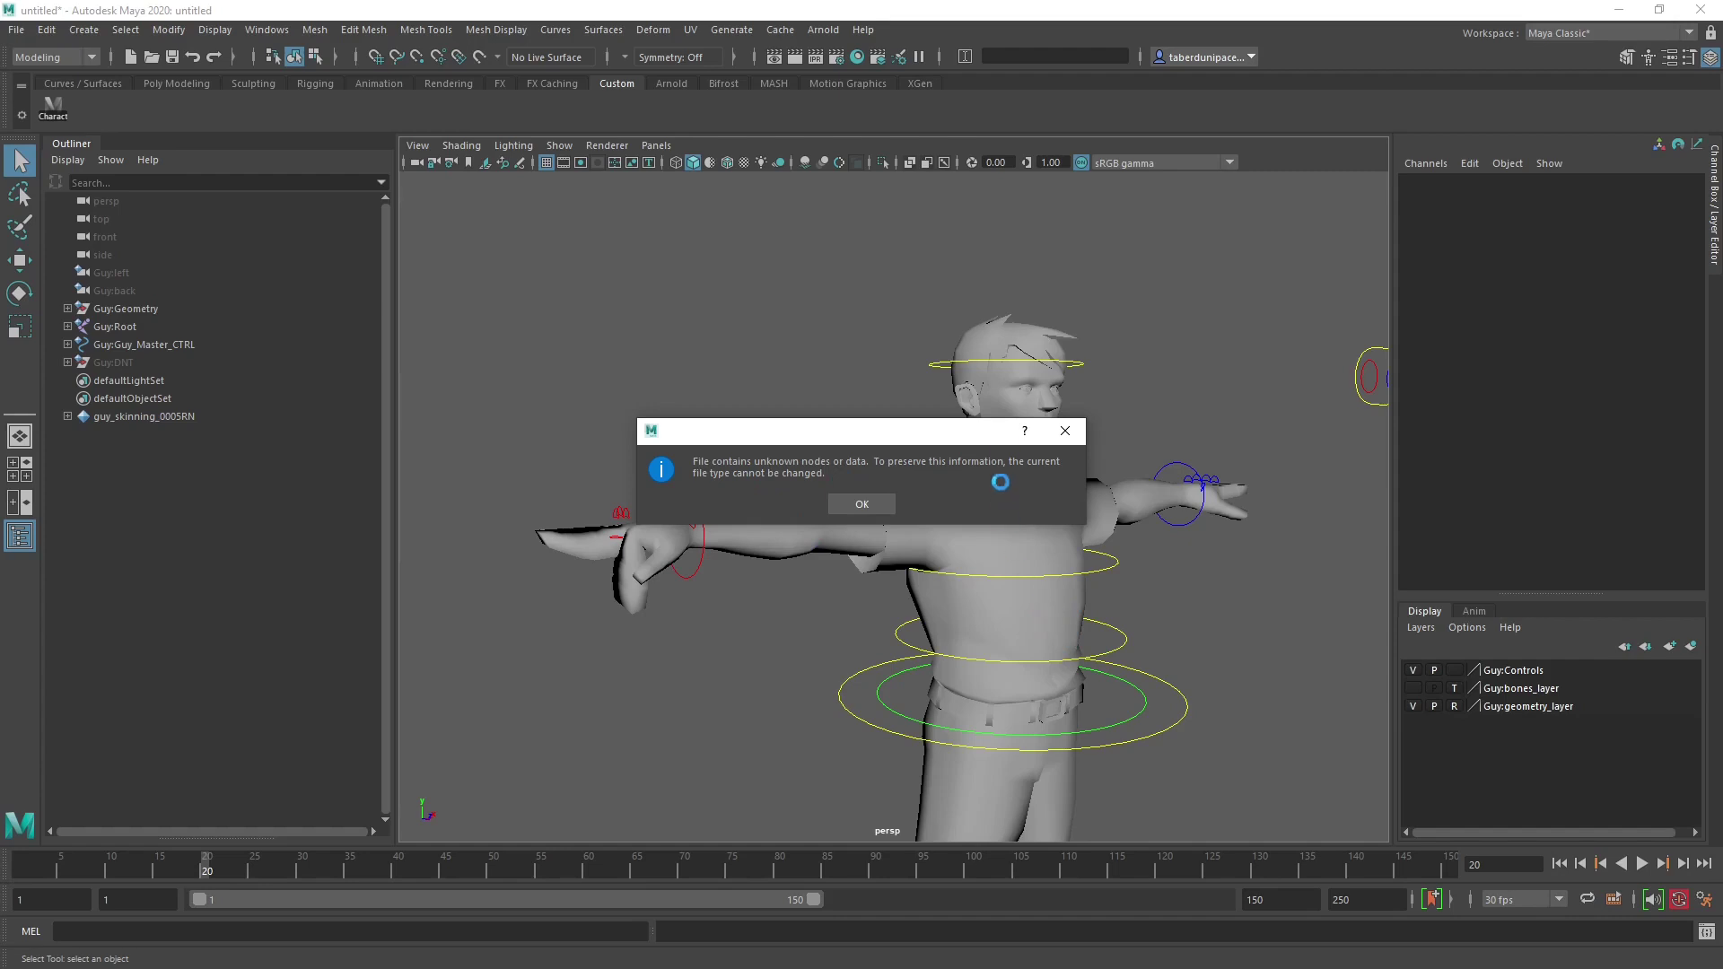
click(861, 504)
Save the scene as Maya Binary named AnimLoops01, accepting the student-version warning.
key(e)
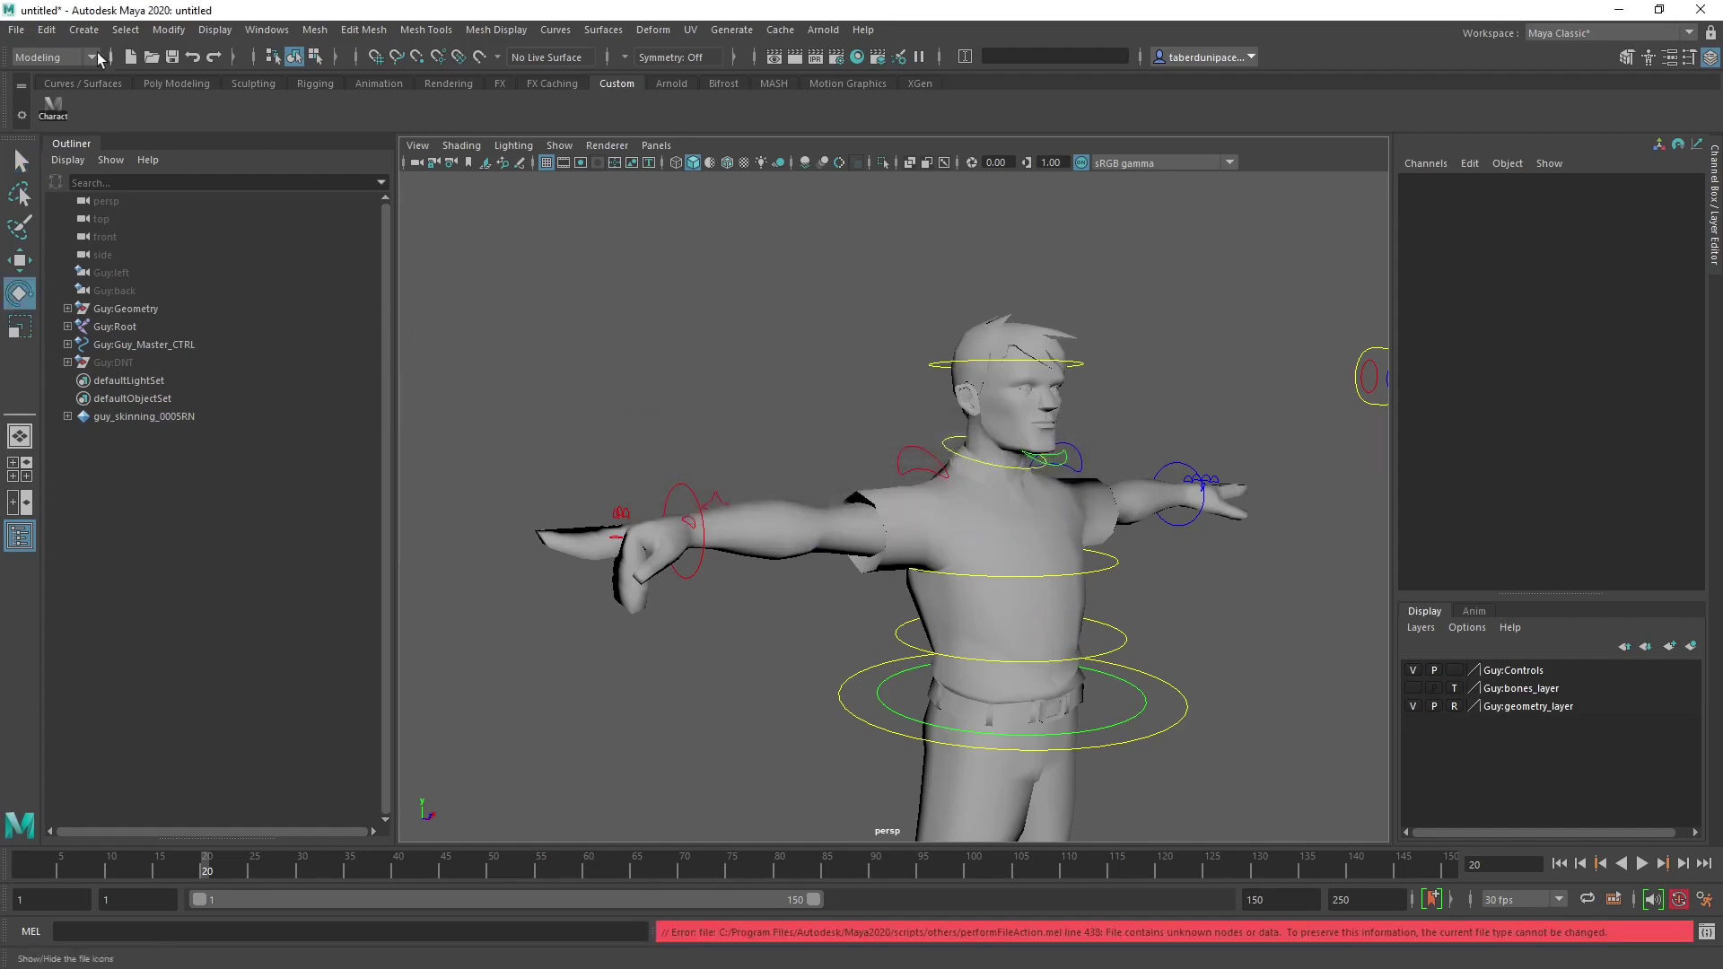
click(16, 30)
click(59, 122)
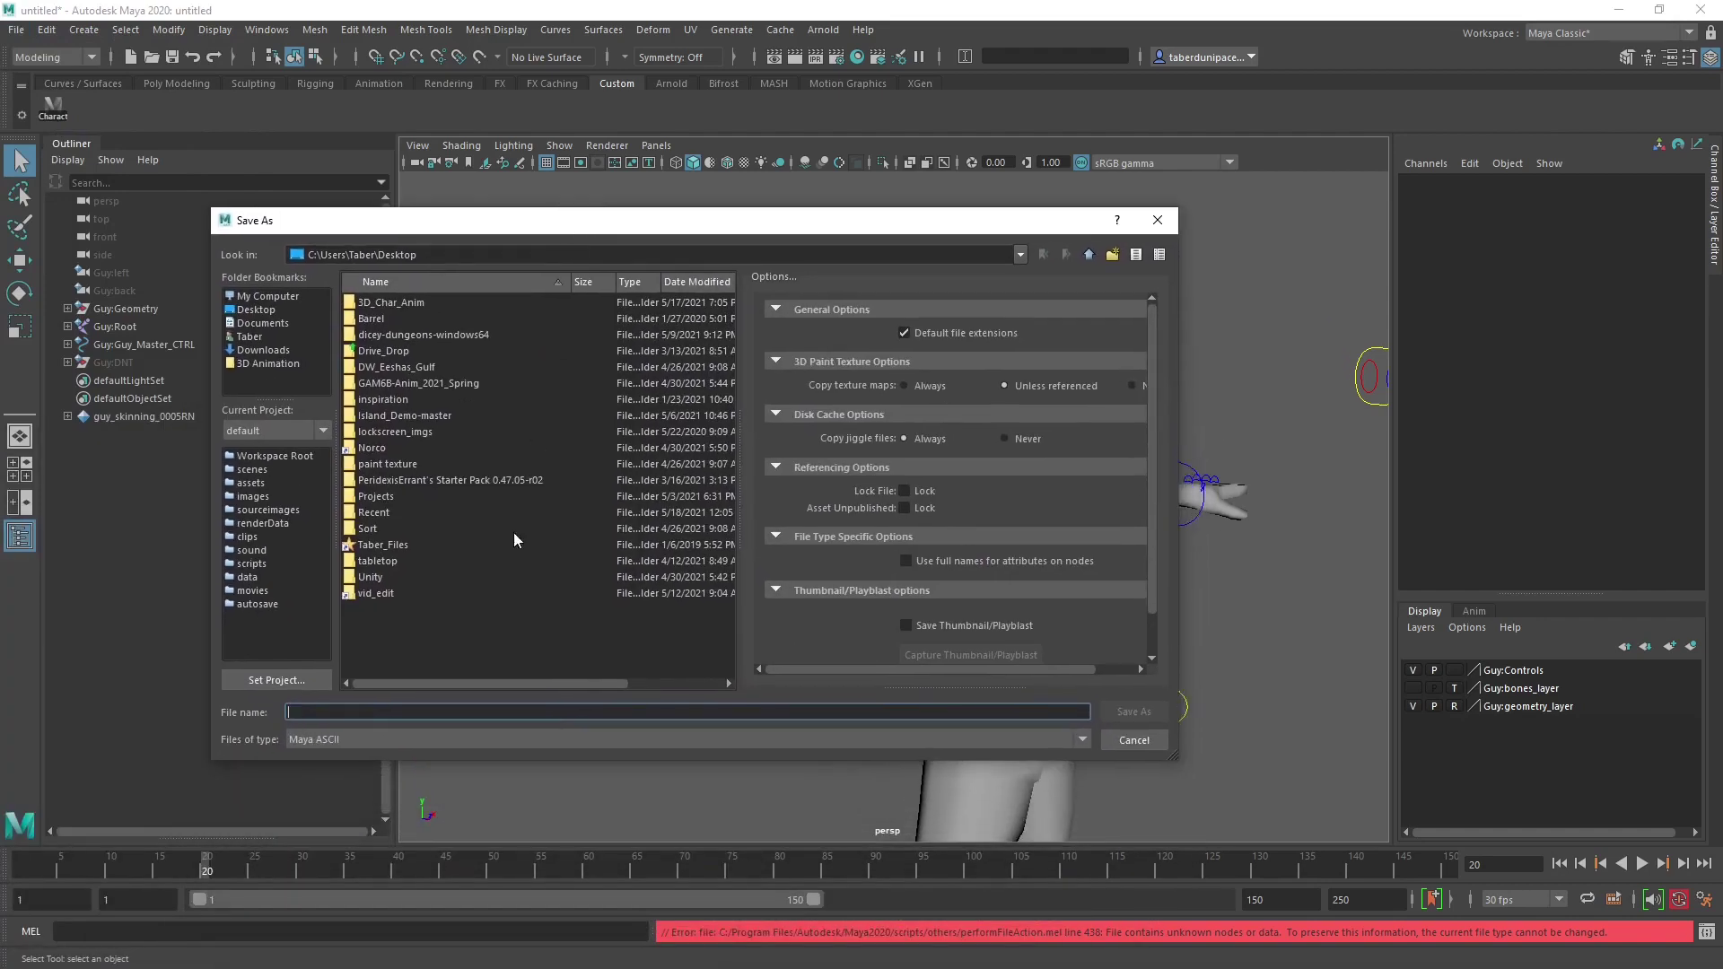
click(309, 741)
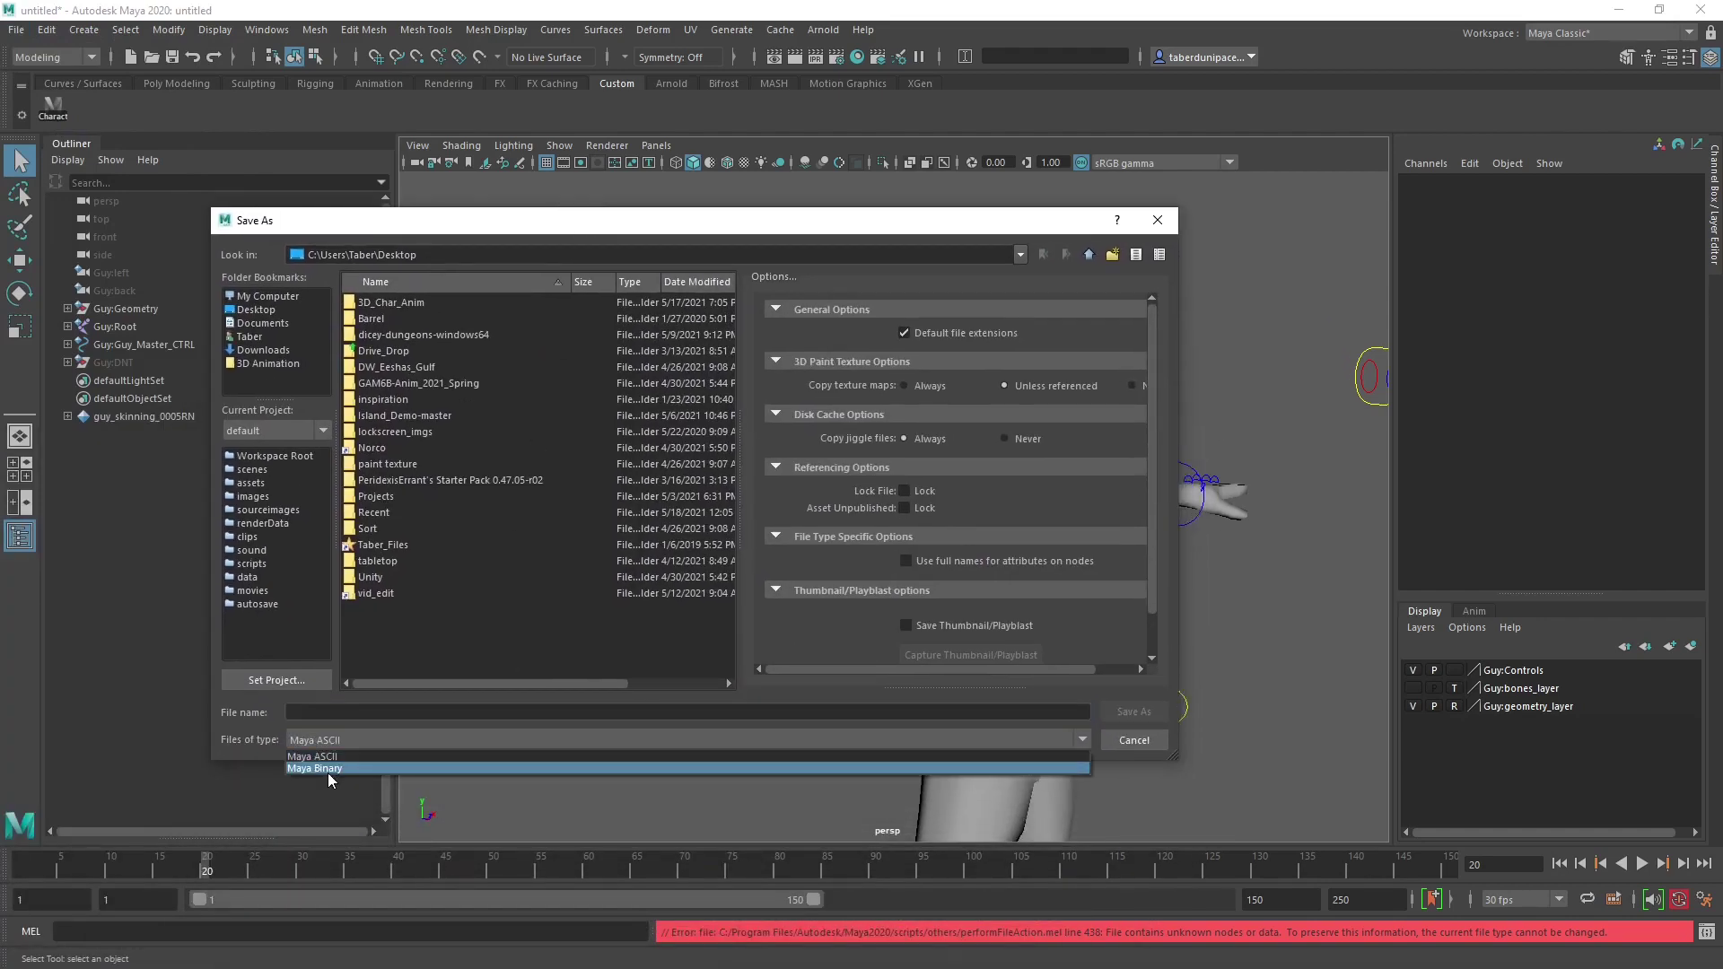
click(327, 771)
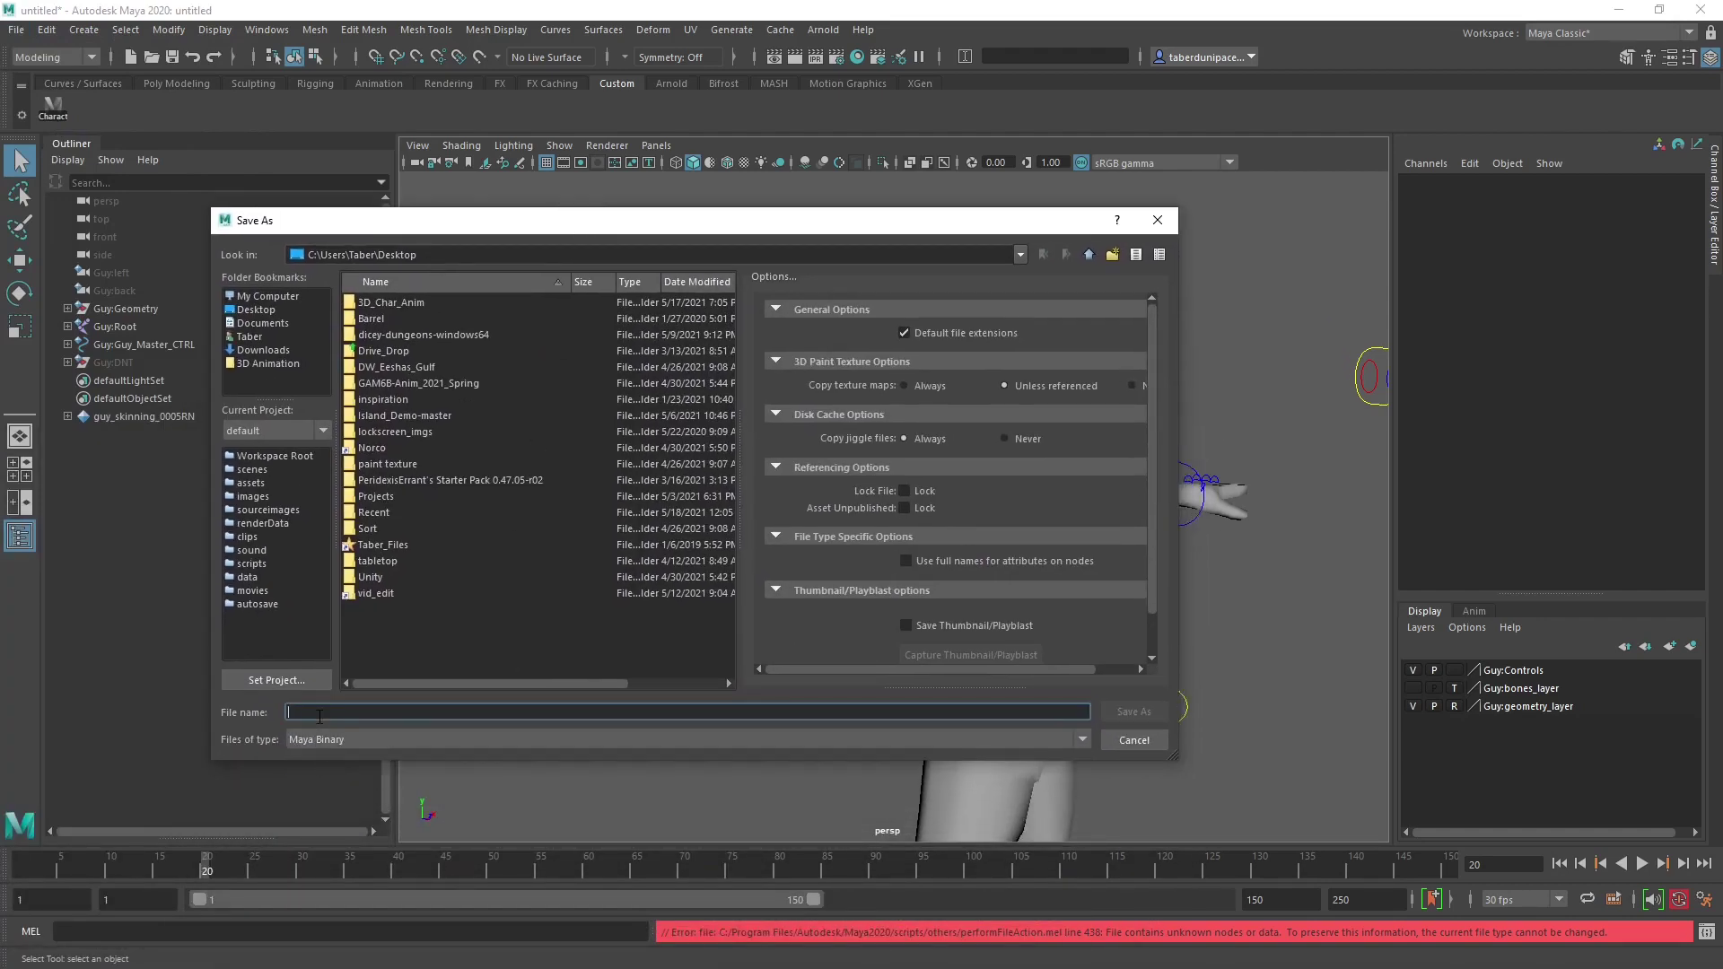
text(GuyAnim)
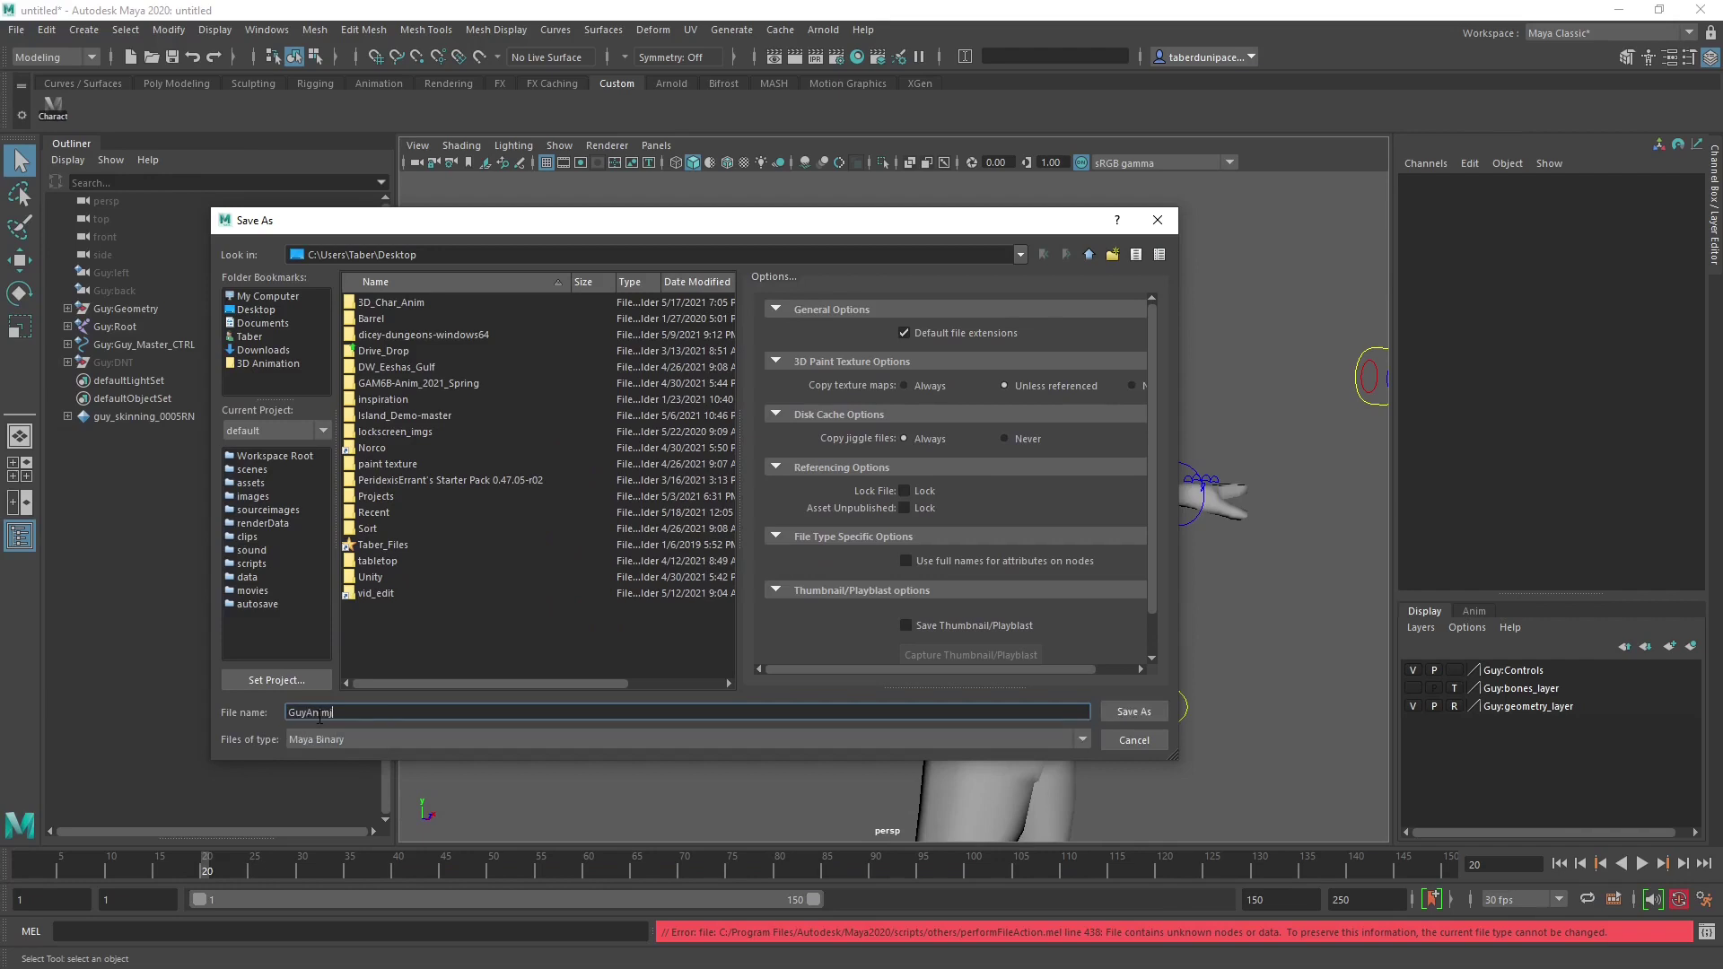
key(BackSpace)
key(BackSpace)
key(BackSpace)
key(BackSpace)
key(BackSpace)
key(BackSpace)
key(BackSpace)
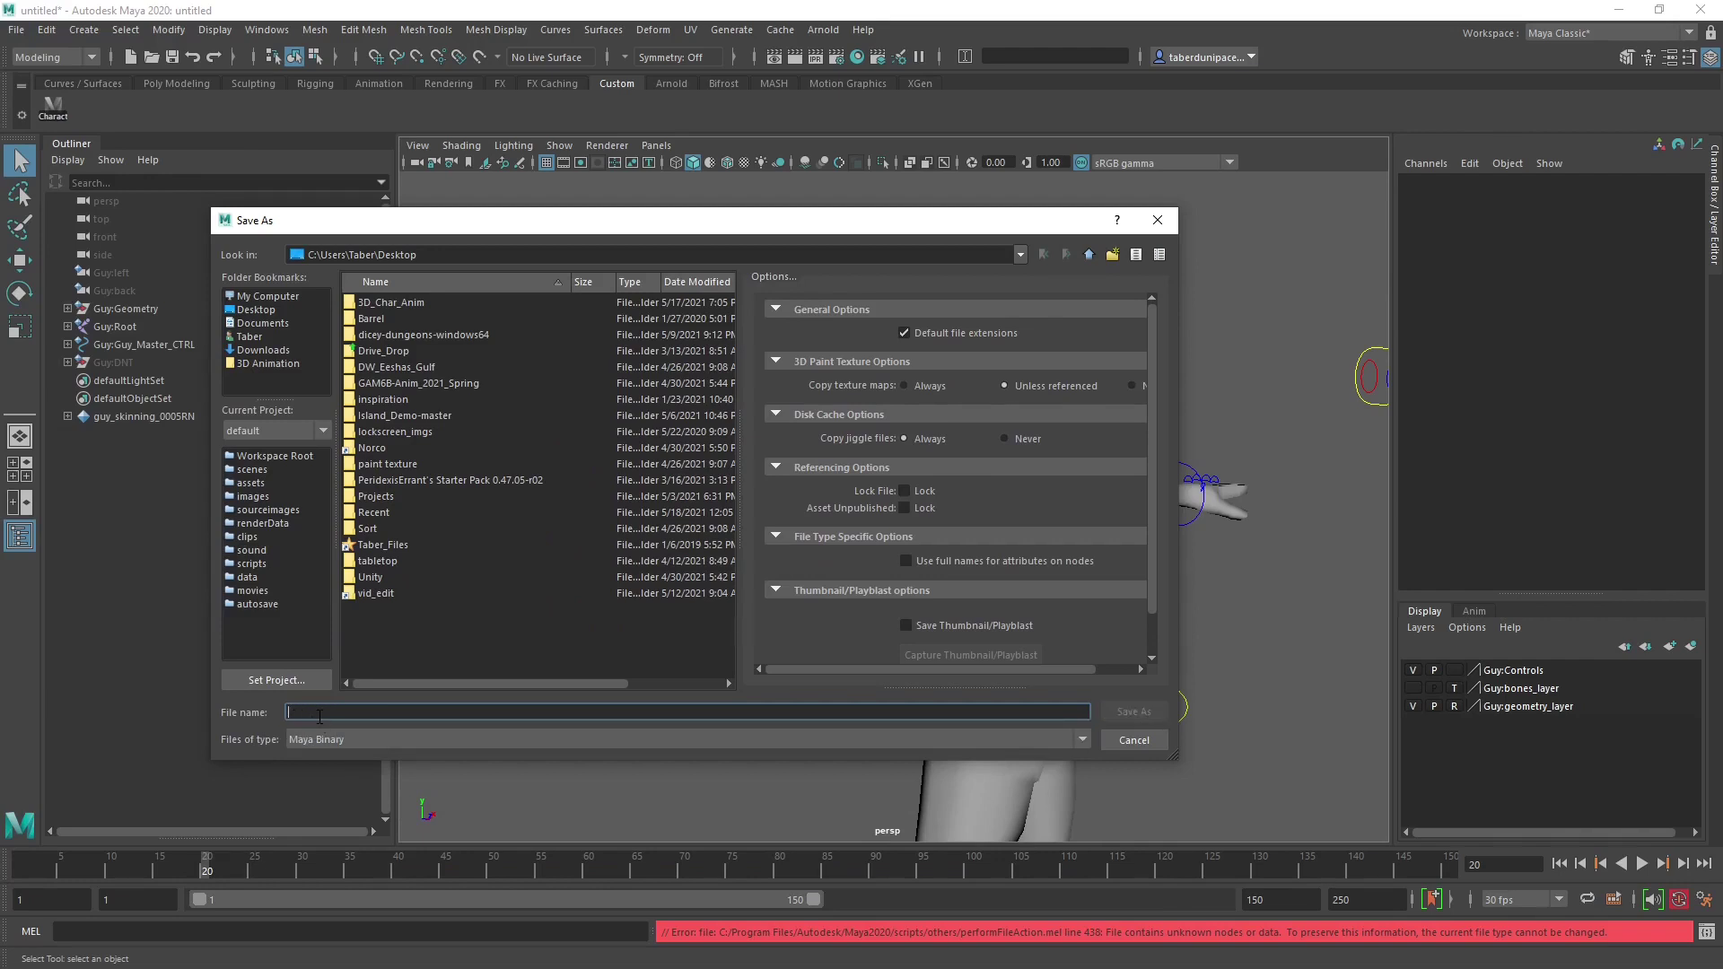
text(AnimLoops)
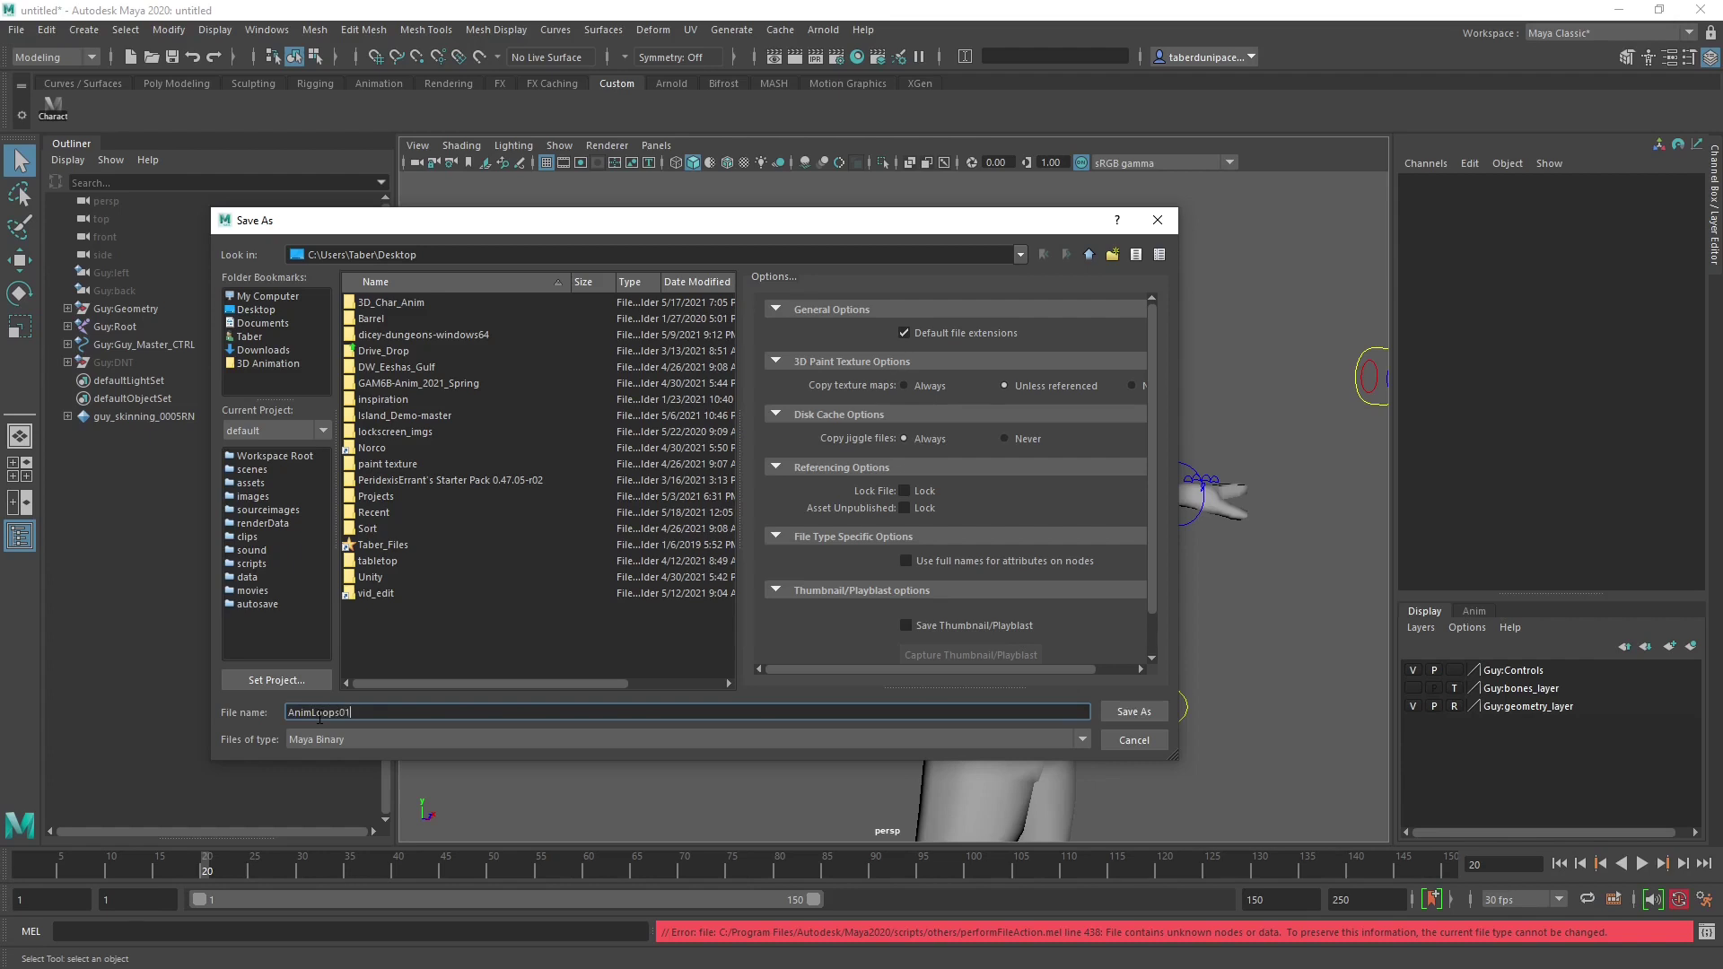
text(01)
key(Return)
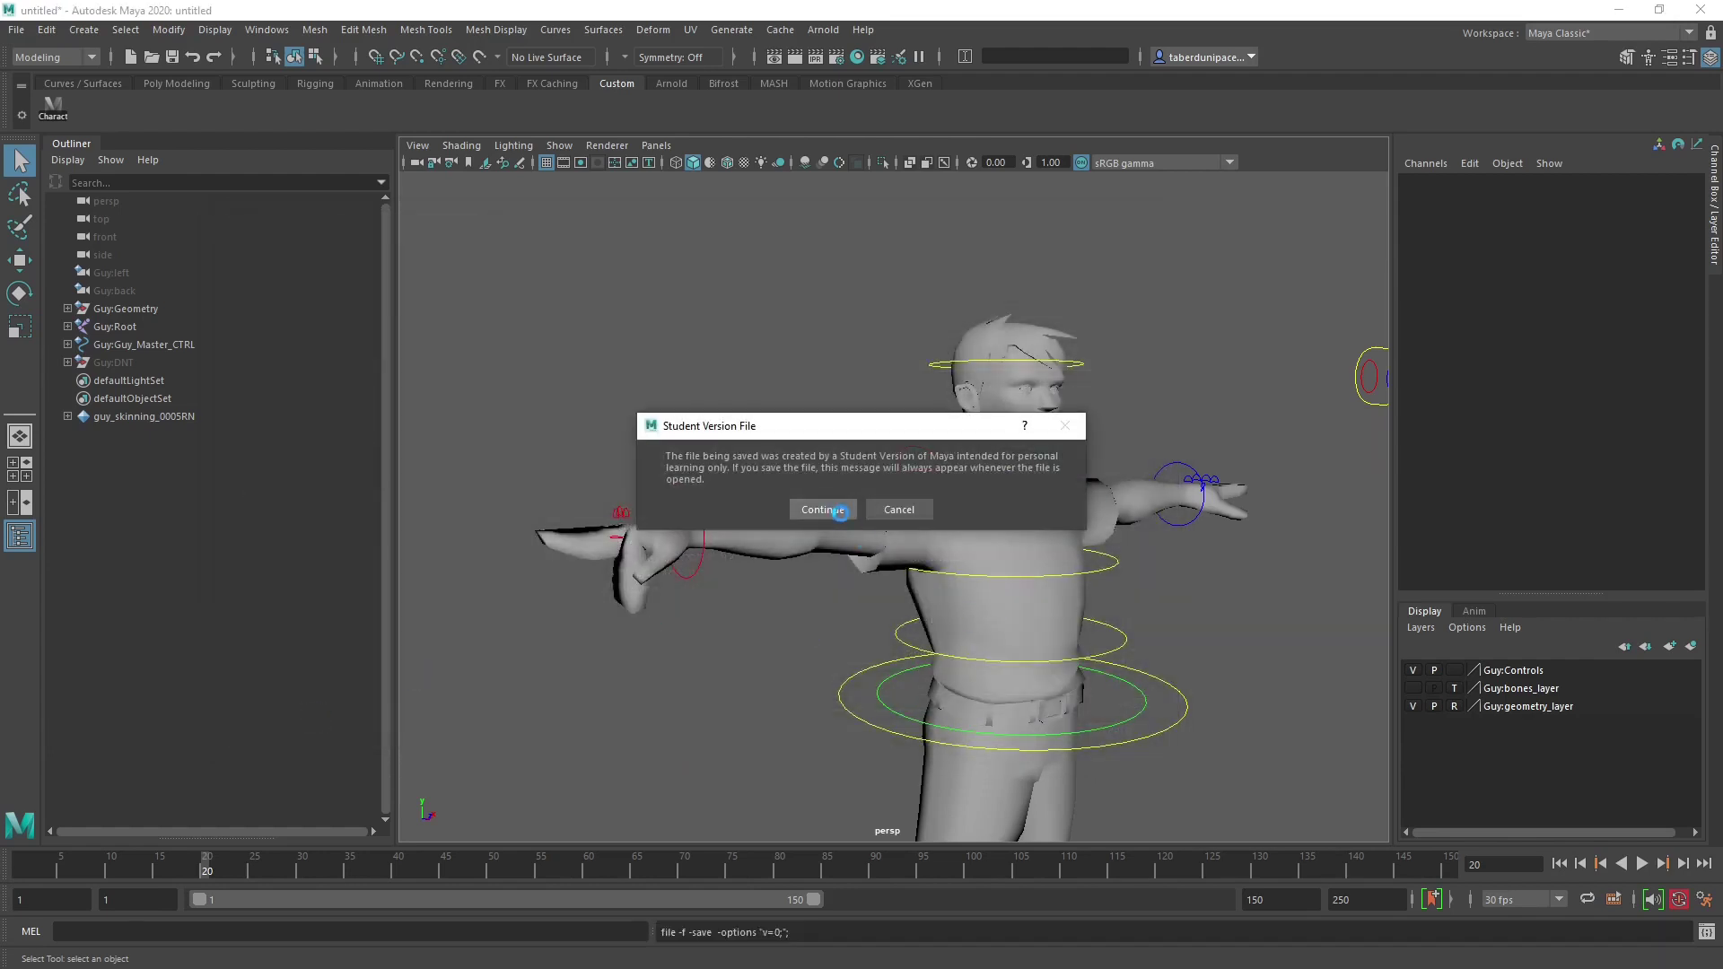
click(841, 512)
Orbit and pan the view to face the character, showing its feet and master control.
key(e)
alt+drag(984, 548, 968, 597)
scroll(901, 567, down, 5)
alt+middle_drag(968, 597, 892, 536)
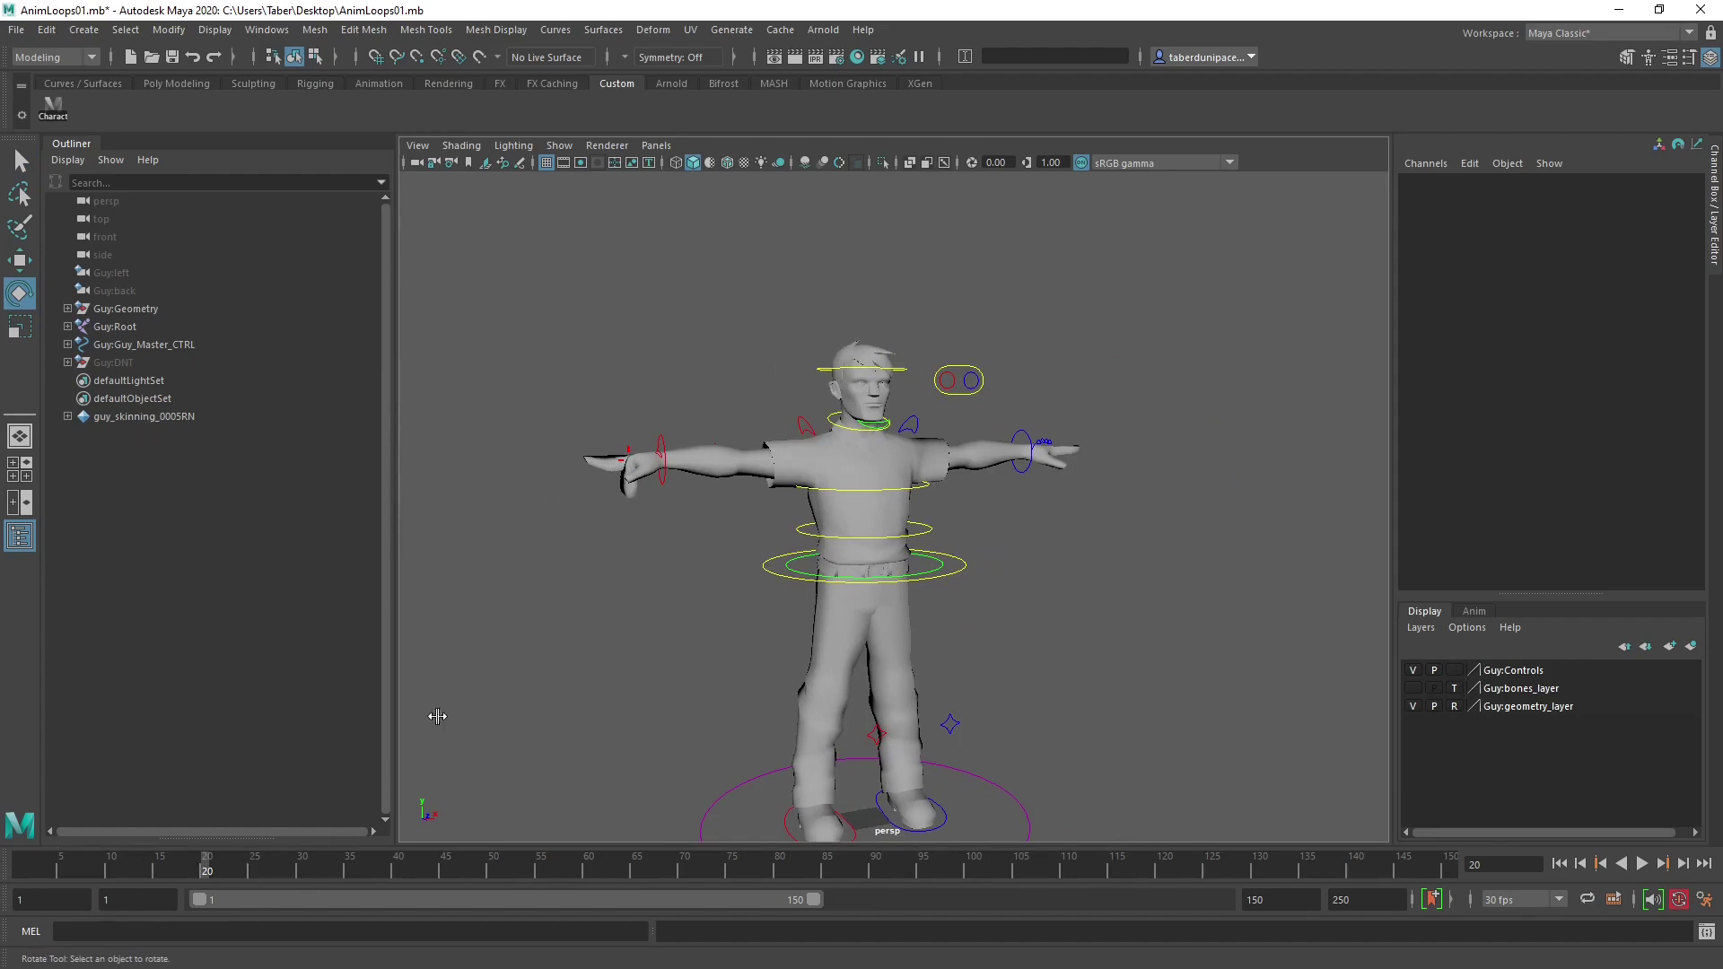
Bring up the open-scene dialog, then frame the character's right hand and arm.
click(152, 57)
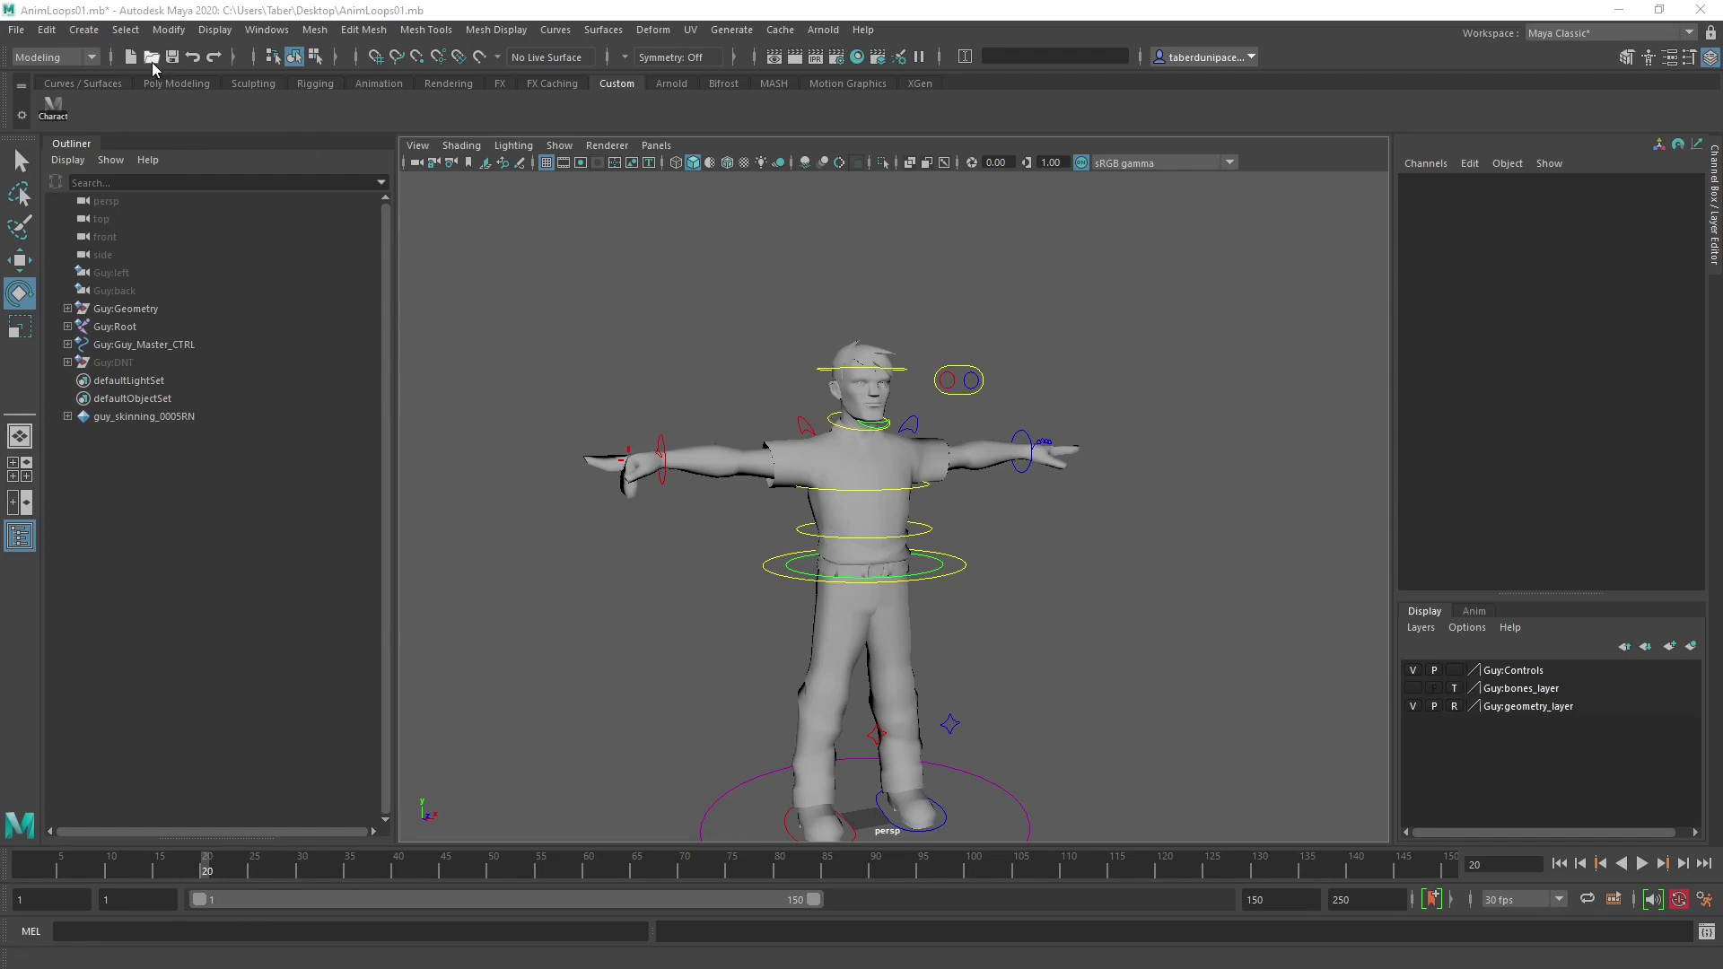
key(Escape)
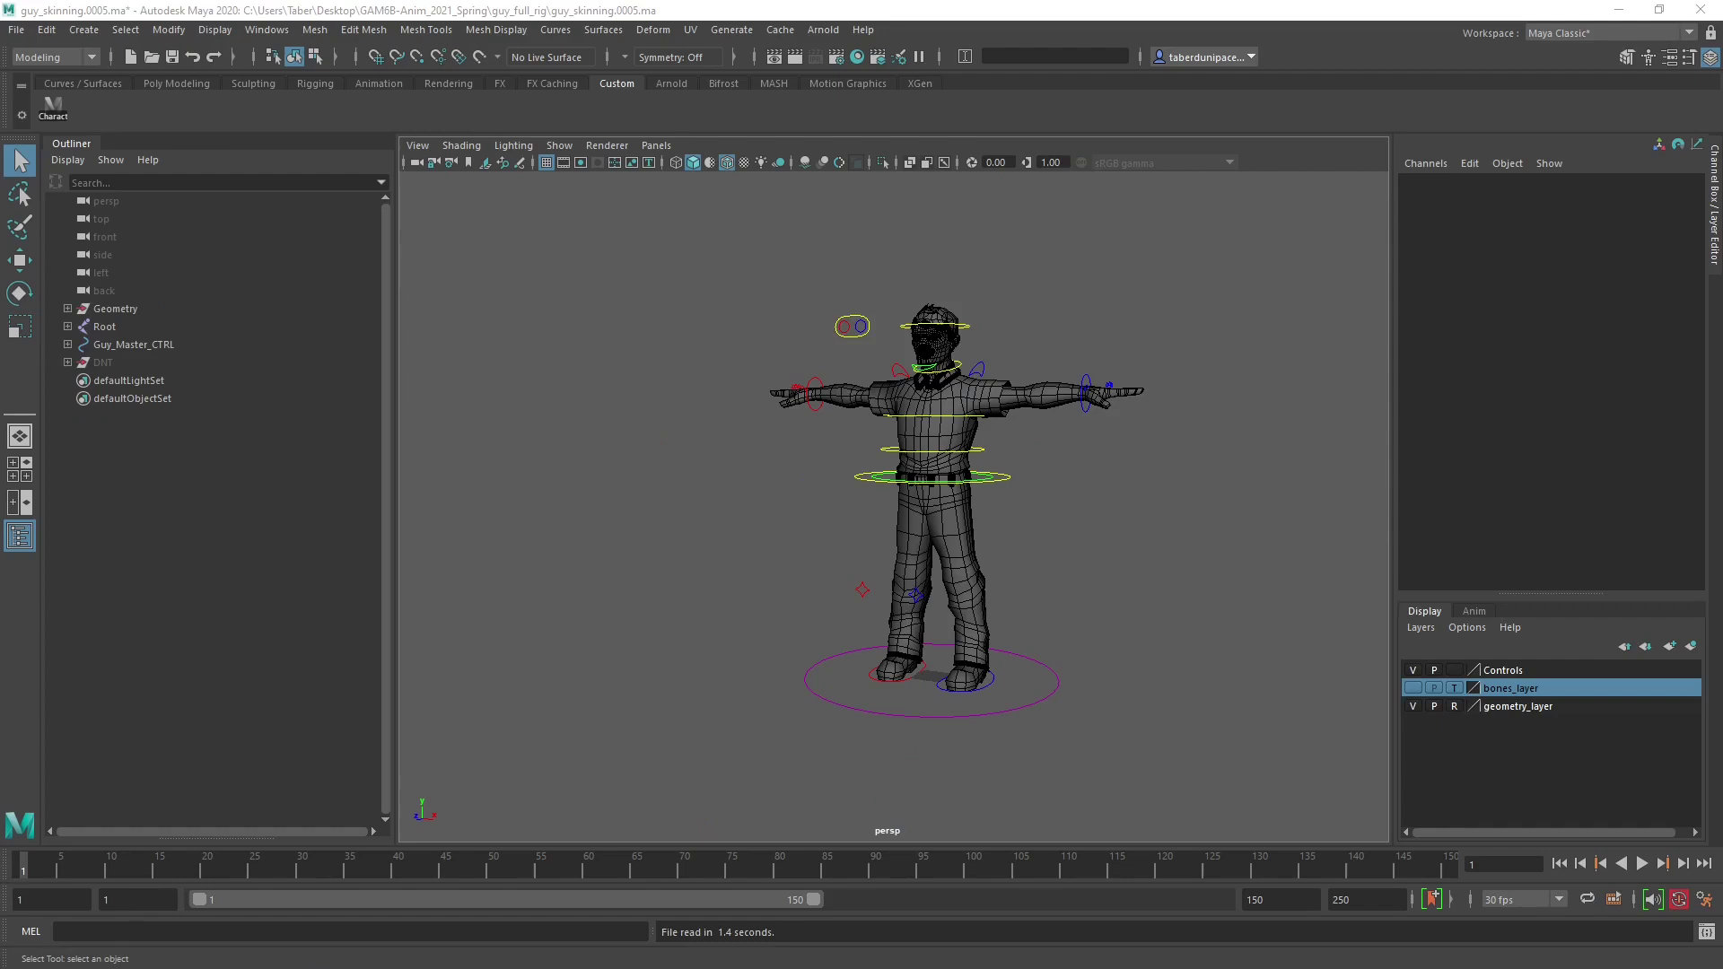
alt+drag(781, 558, 988, 546)
alt+right_drag(763, 472, 893, 508)
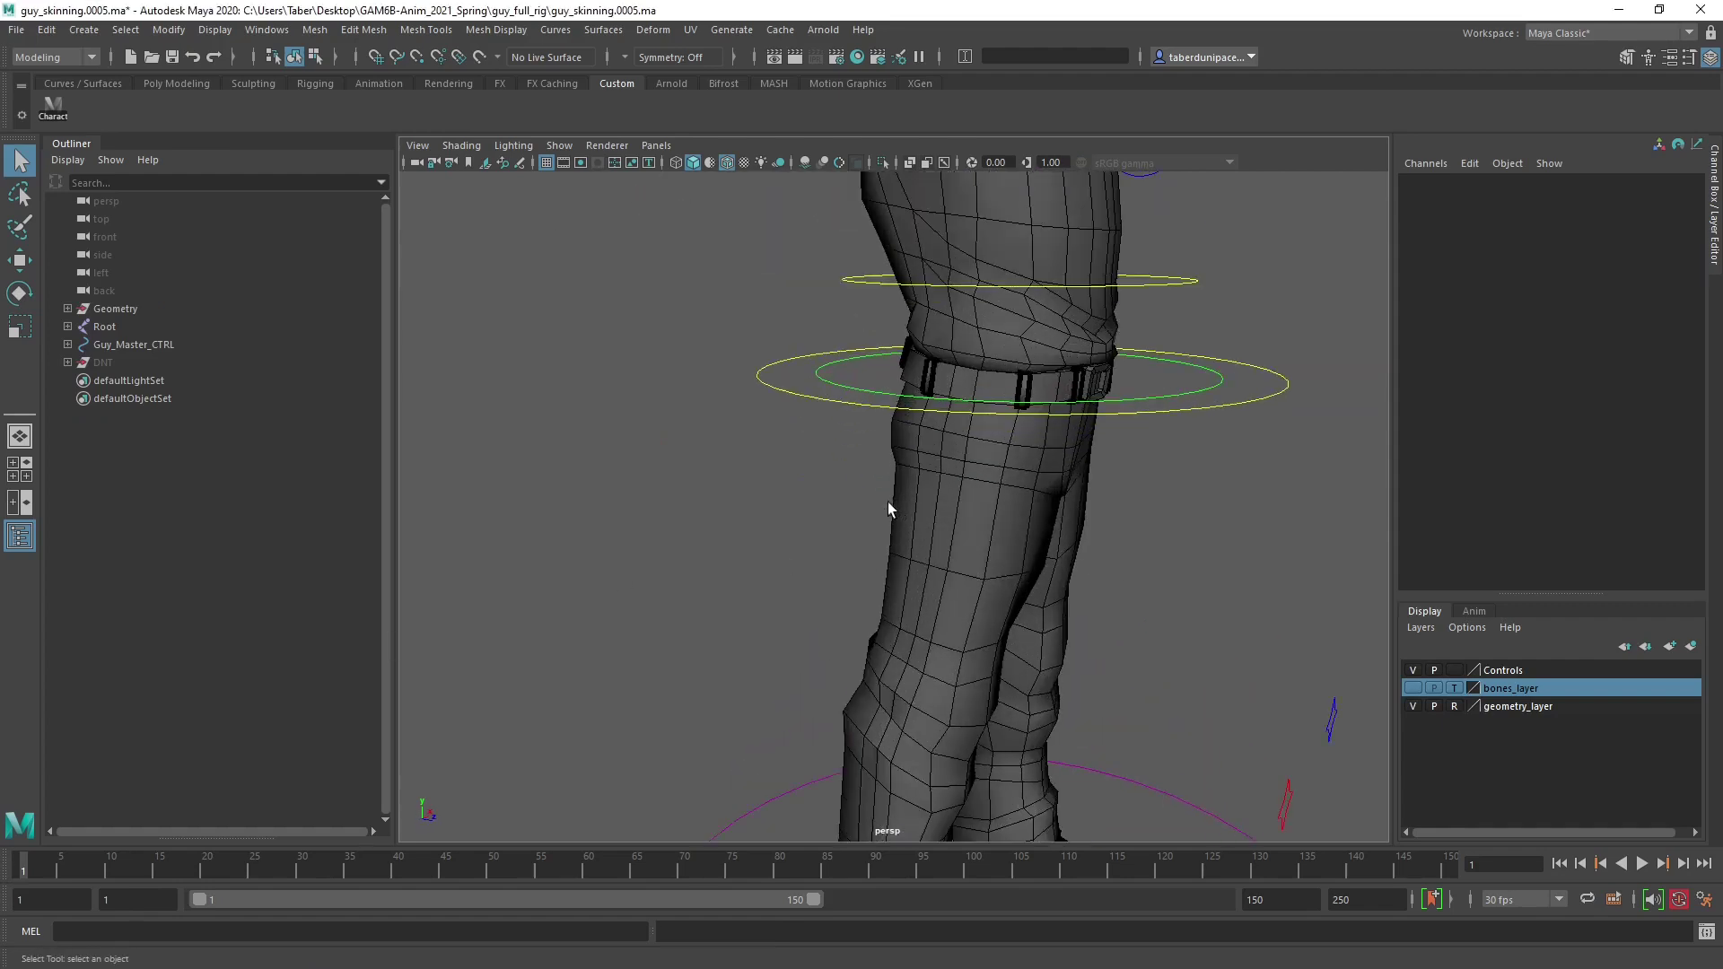
alt+middle_drag(782, 413, 985, 729)
alt+right_drag(779, 604, 838, 619)
alt+middle_drag(839, 618, 923, 614)
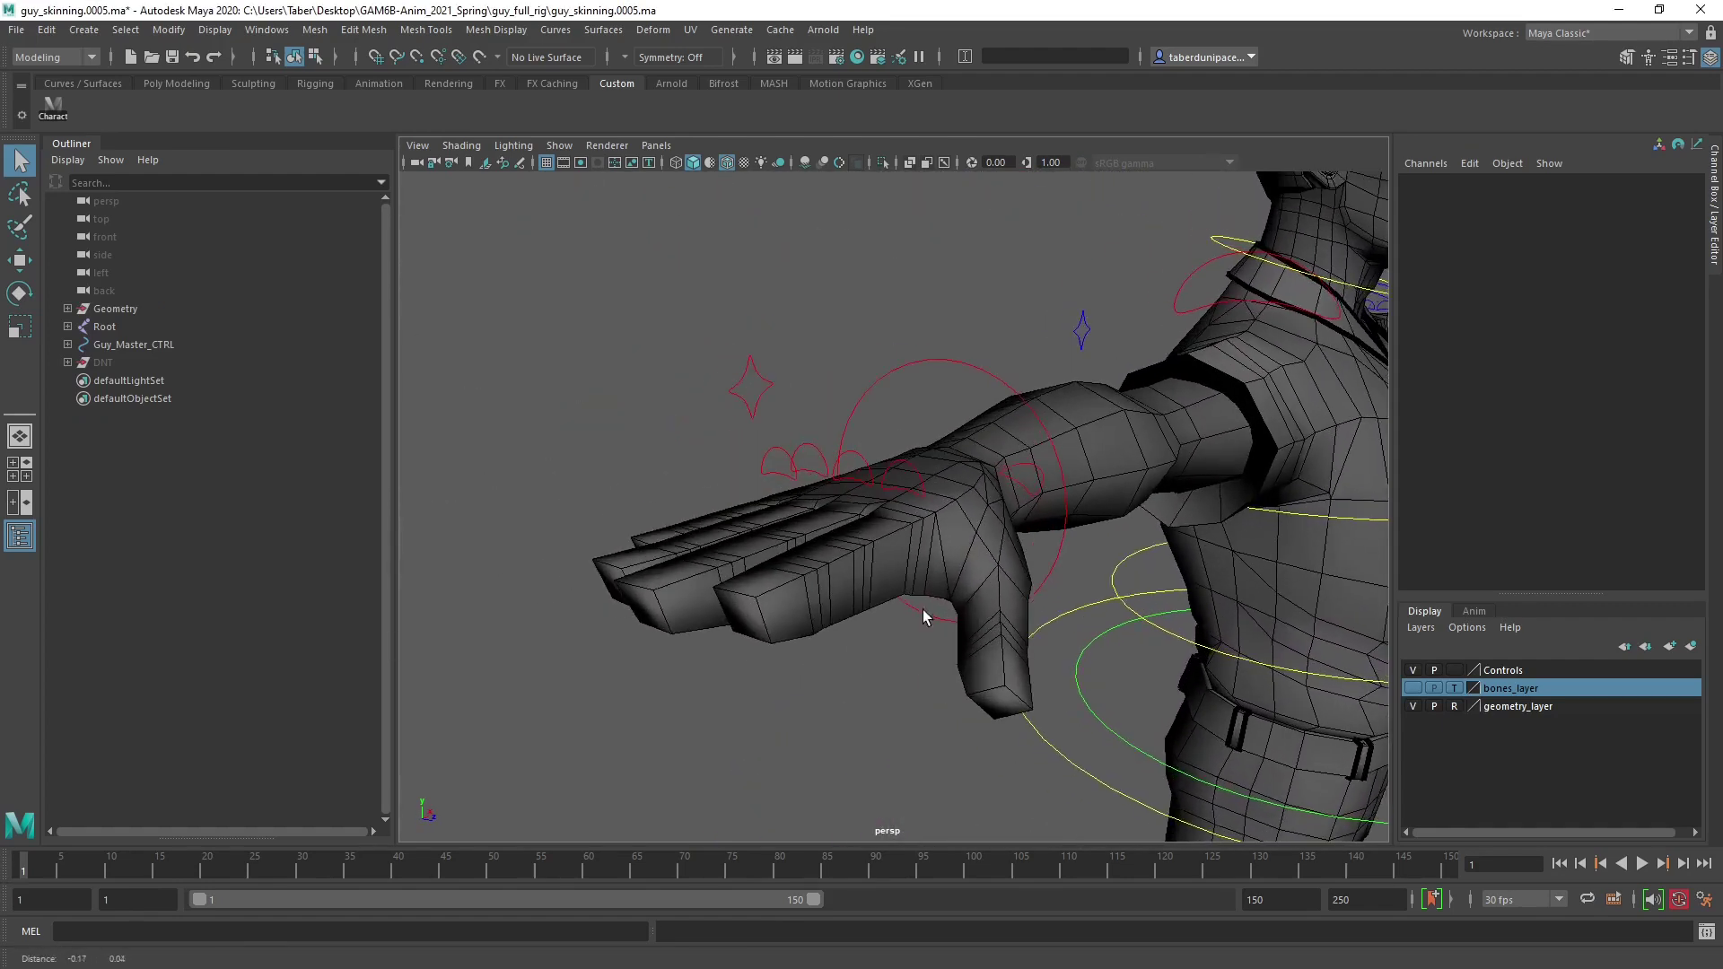
Bend Pointer_R_CTRL up to Rotate Z -84.209, make geometry_layer selectable, and select the Arms mesh.
click(914, 466)
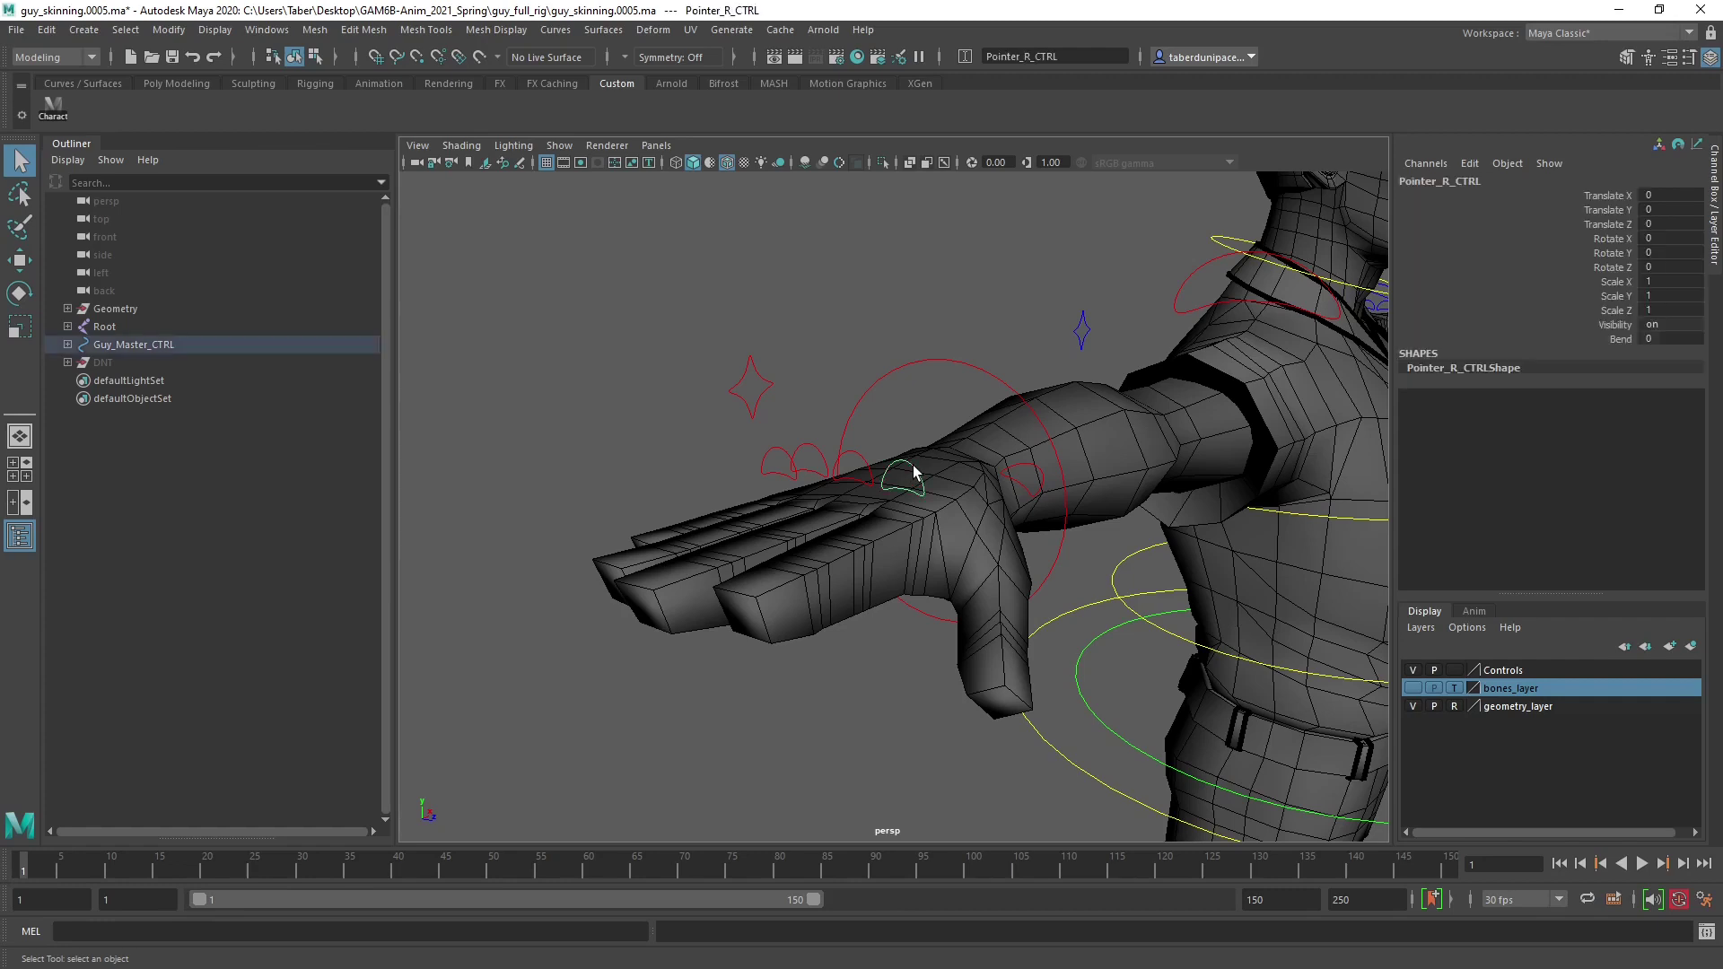
key(e)
drag(867, 508, 806, 429)
click(807, 430)
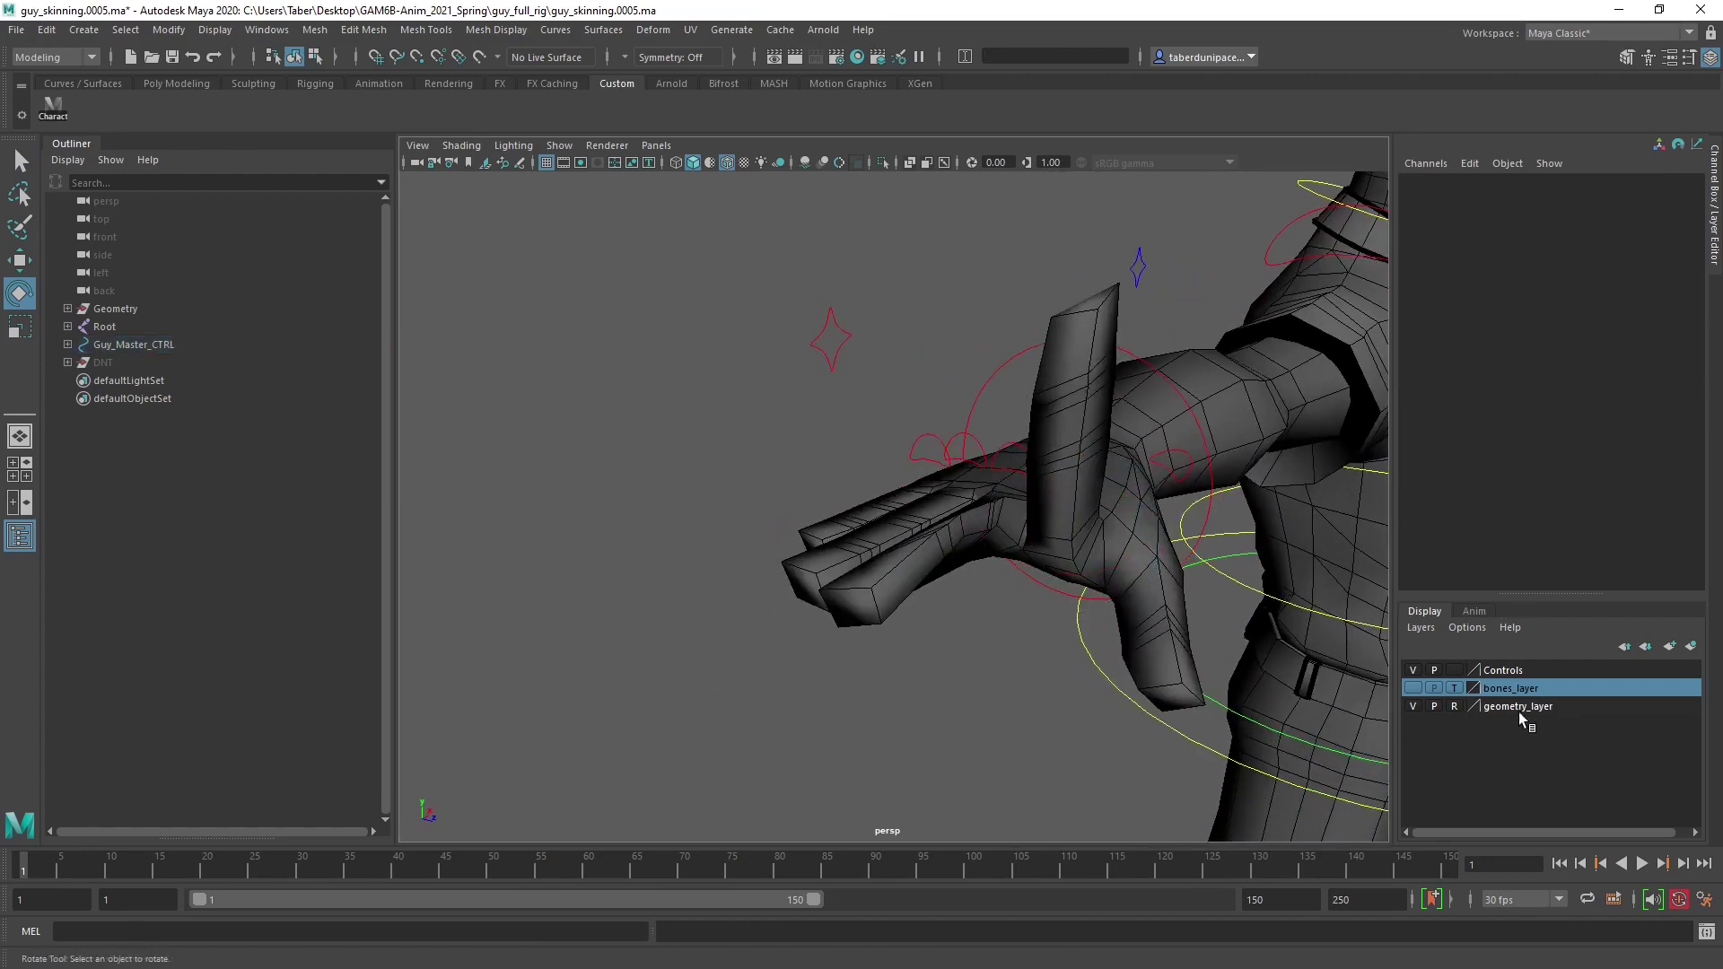
click(1454, 707)
click(1061, 430)
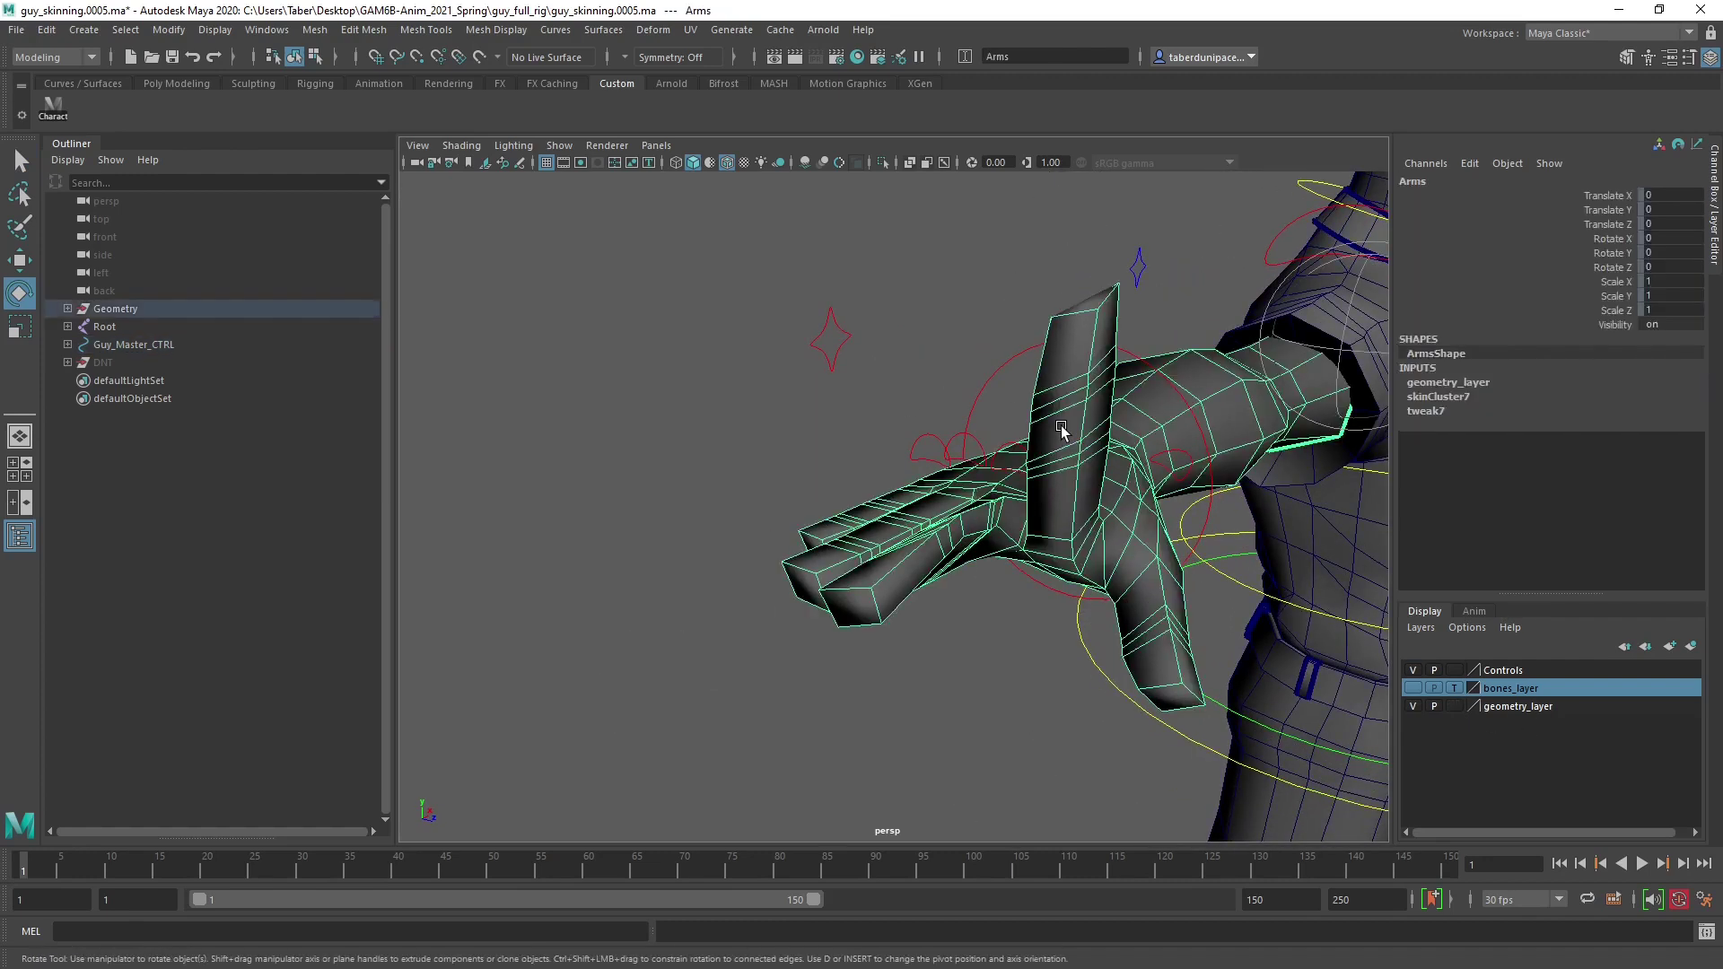
Start Paint Skin Weights on the Arms mesh, with tool settings shown and the outliner hidden.
mouse_move(1063, 431)
right_down()
mouse_move(1055, 705)
mouse_move(1113, 786)
mouse_move(1158, 732)
mouse_move(1219, 765)
mouse_move(1203, 790)
mouse_move(1323, 789)
right_up()
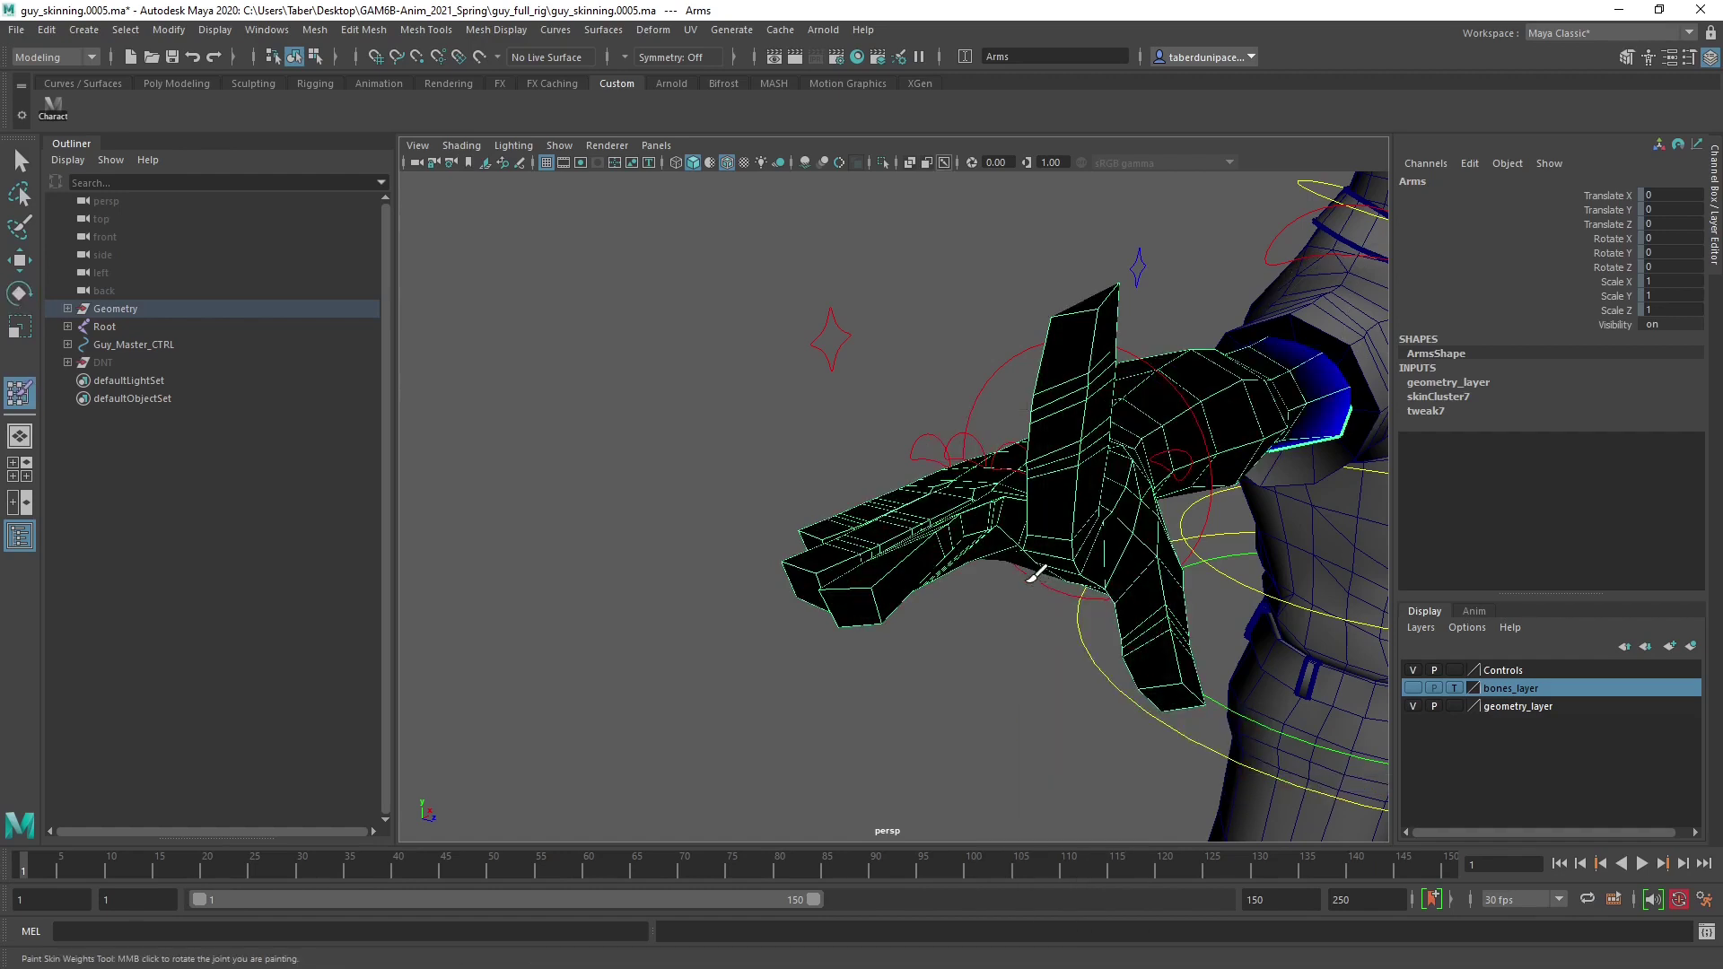
alt+drag(1025, 582, 933, 586)
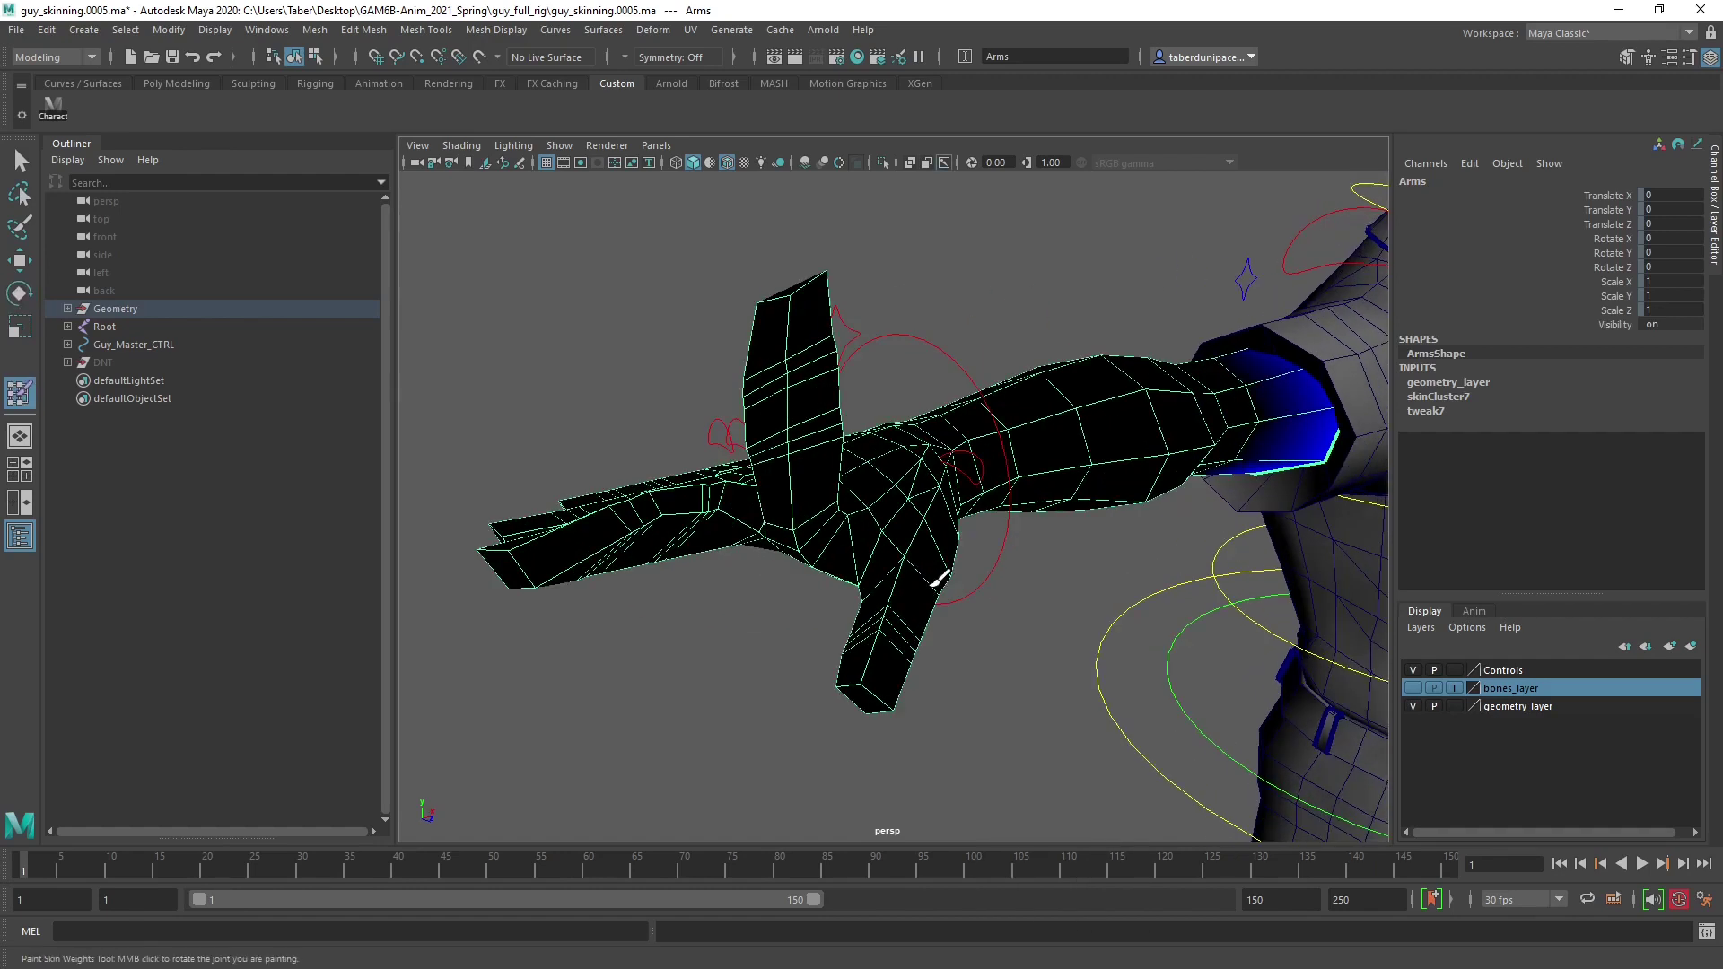
click(1688, 59)
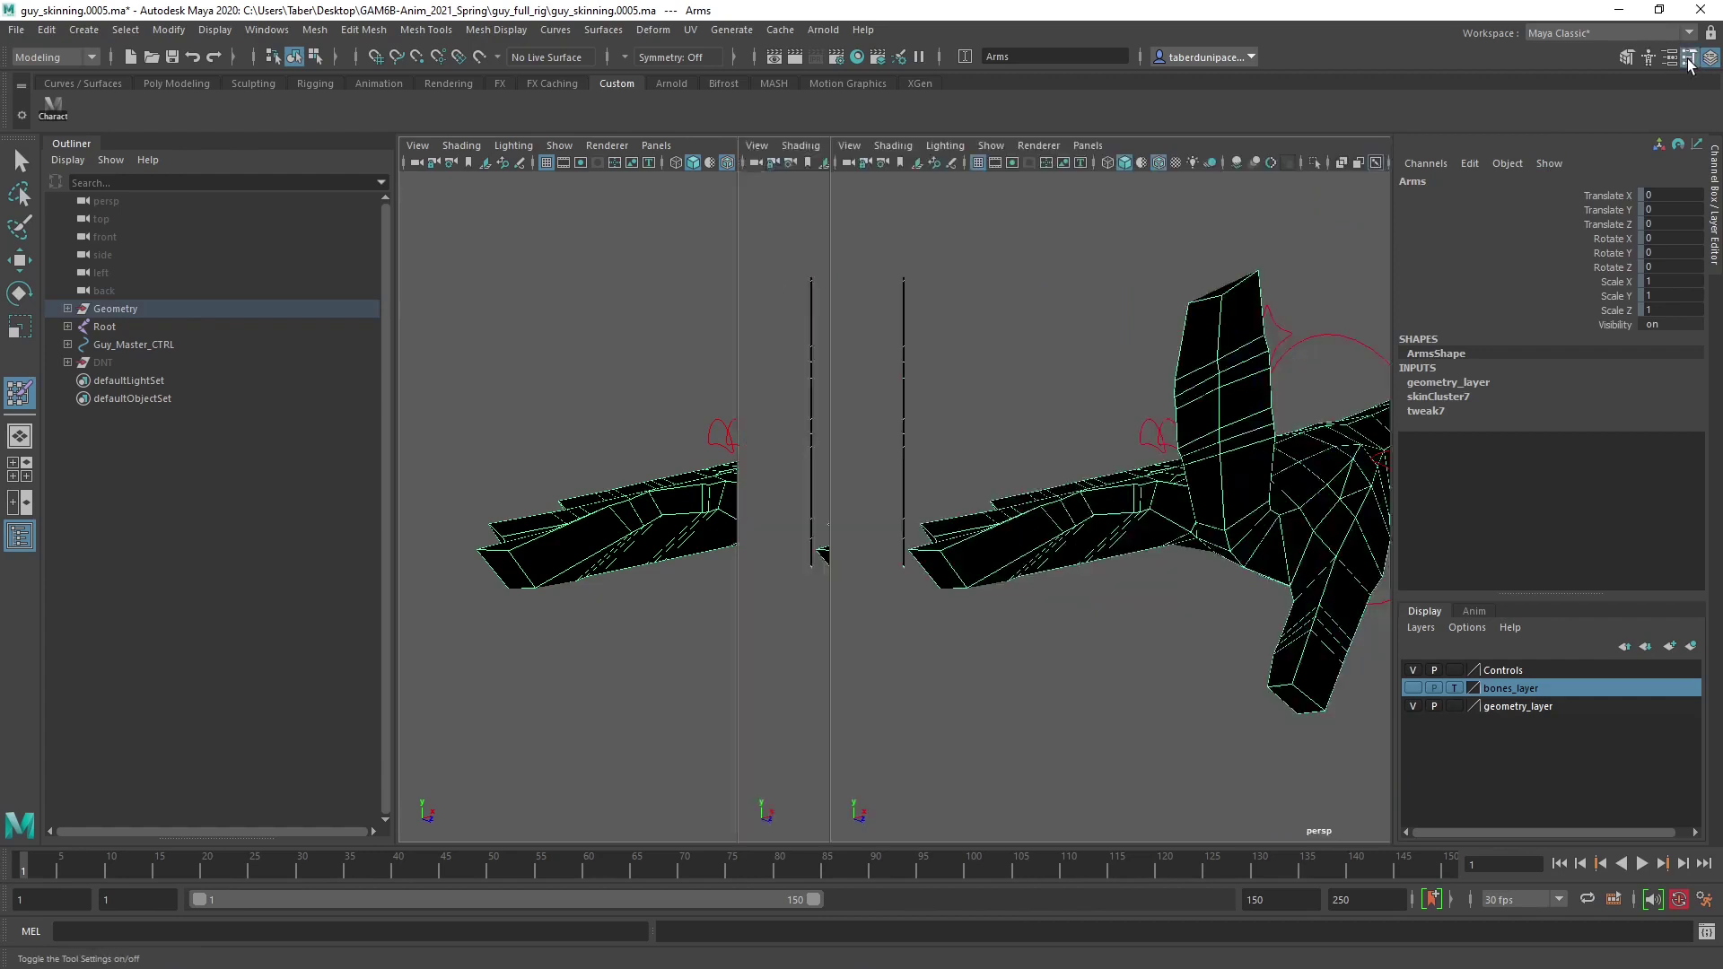
click(20, 537)
Browse the weights of Fore_L, Wrist_L, Middle_L3, Pinky_R4, Pointer_R4 and Pointer_R3.
click(184, 337)
click(228, 356)
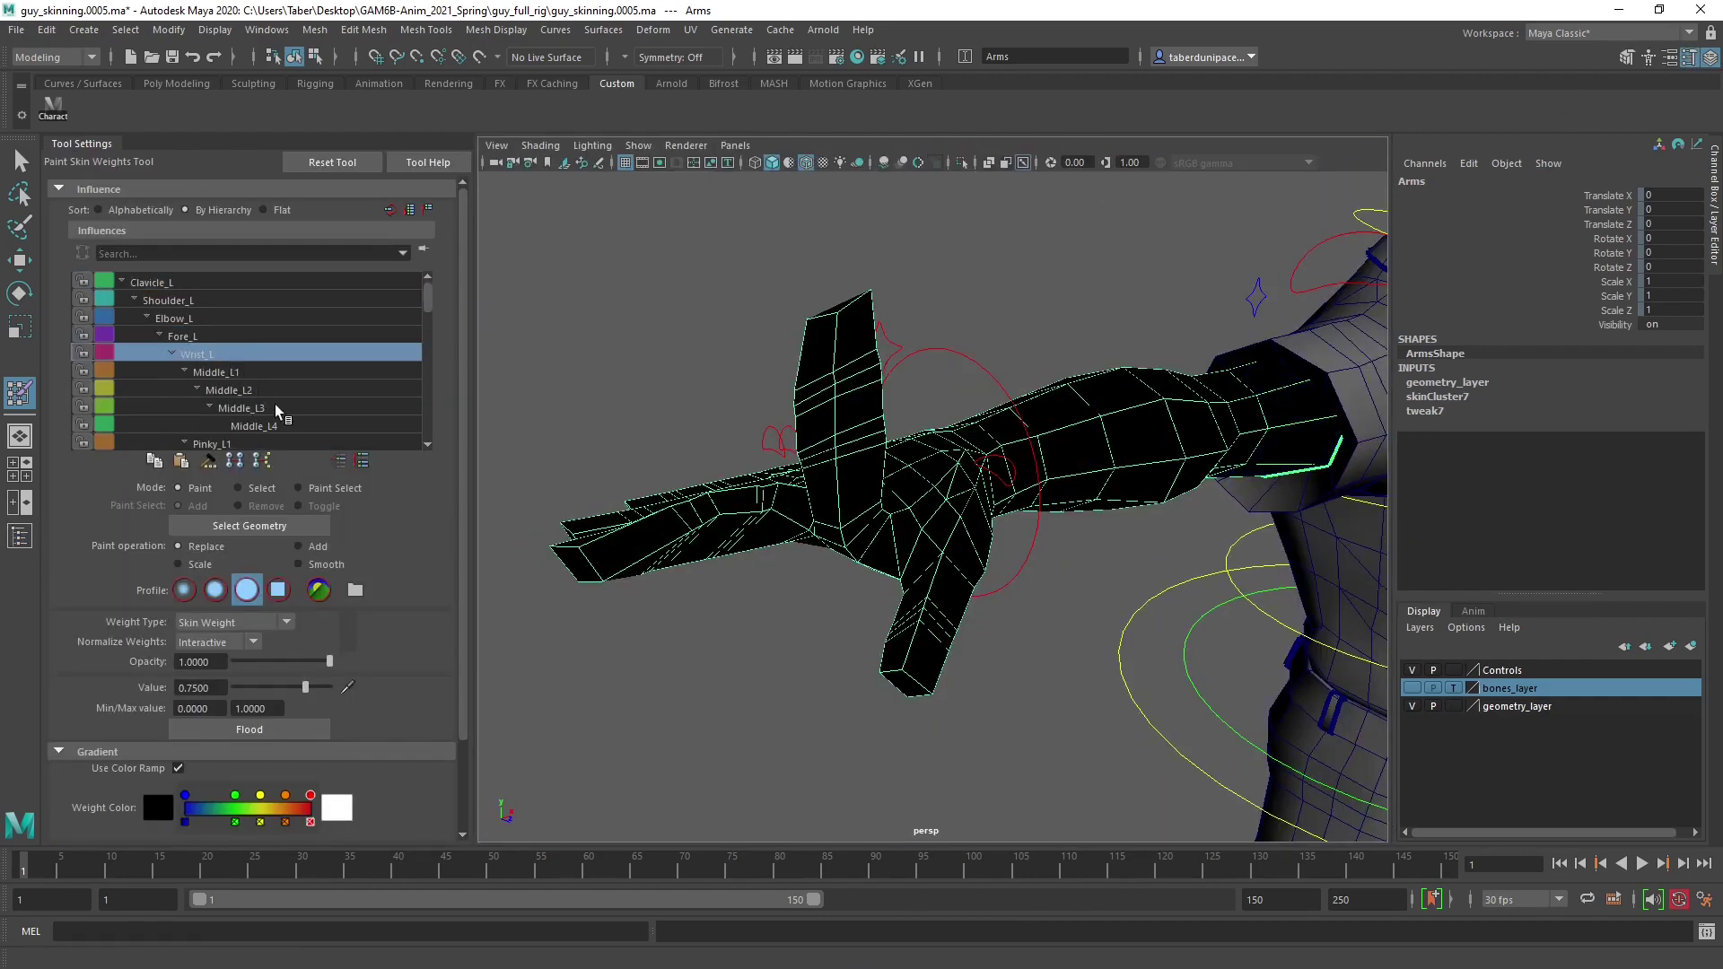
click(279, 409)
scroll(278, 429, down, 5)
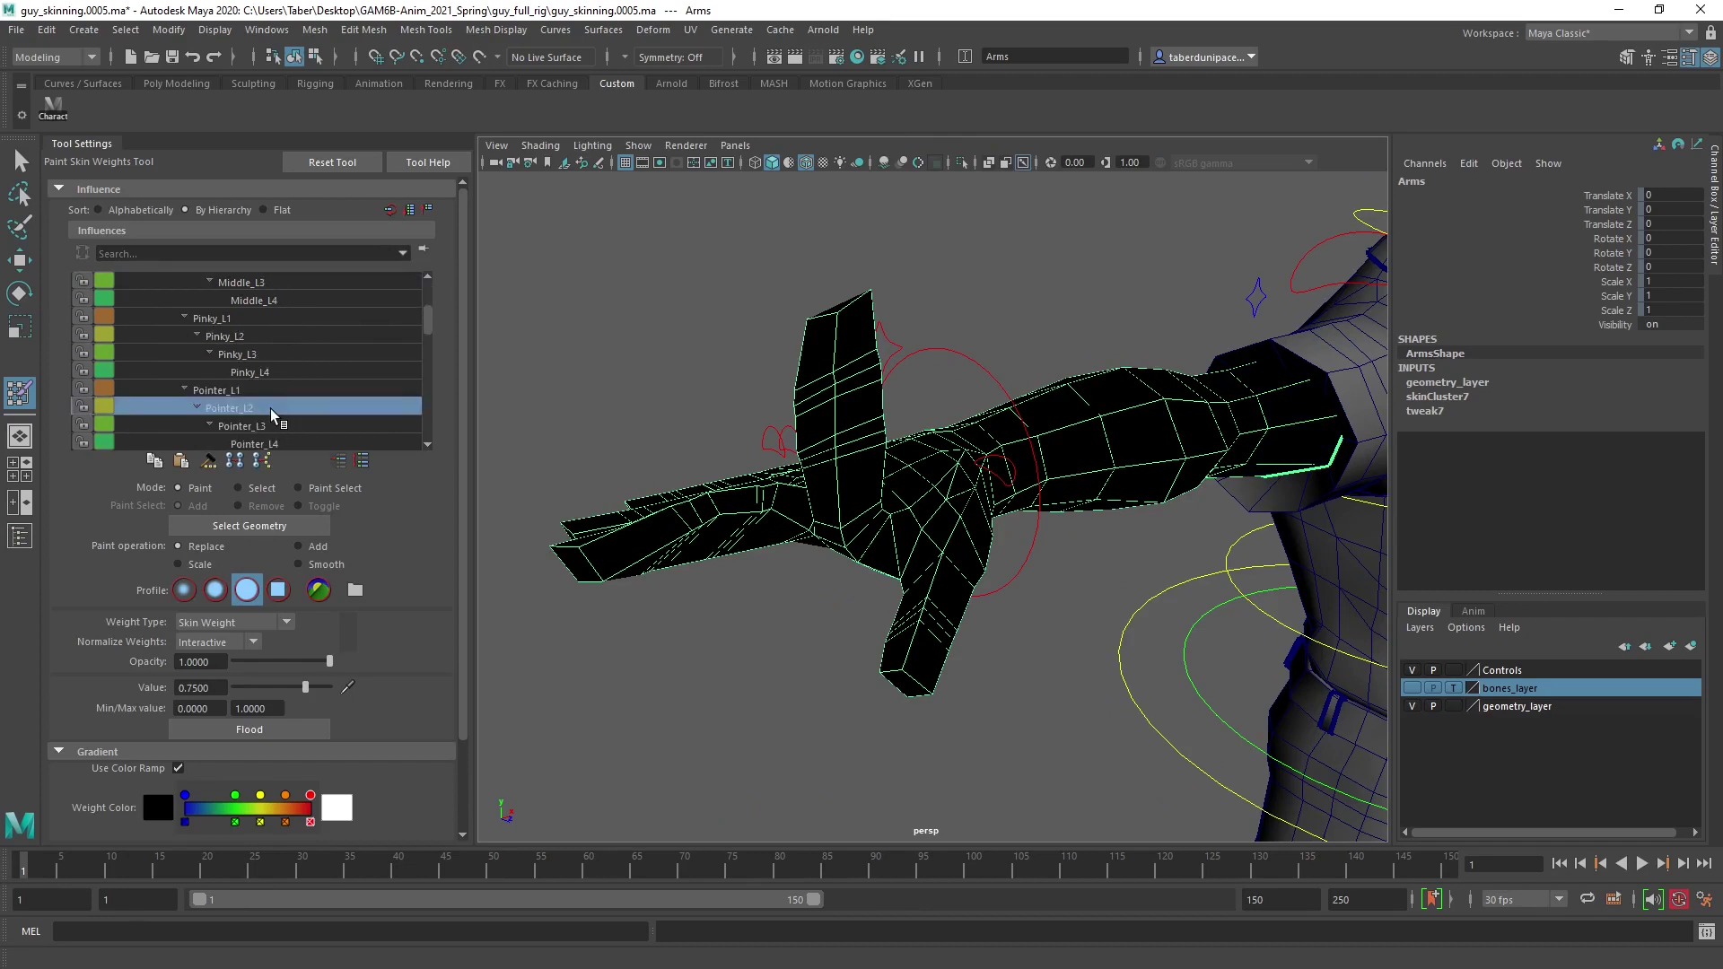
scroll(274, 415, down, 4)
click(274, 413)
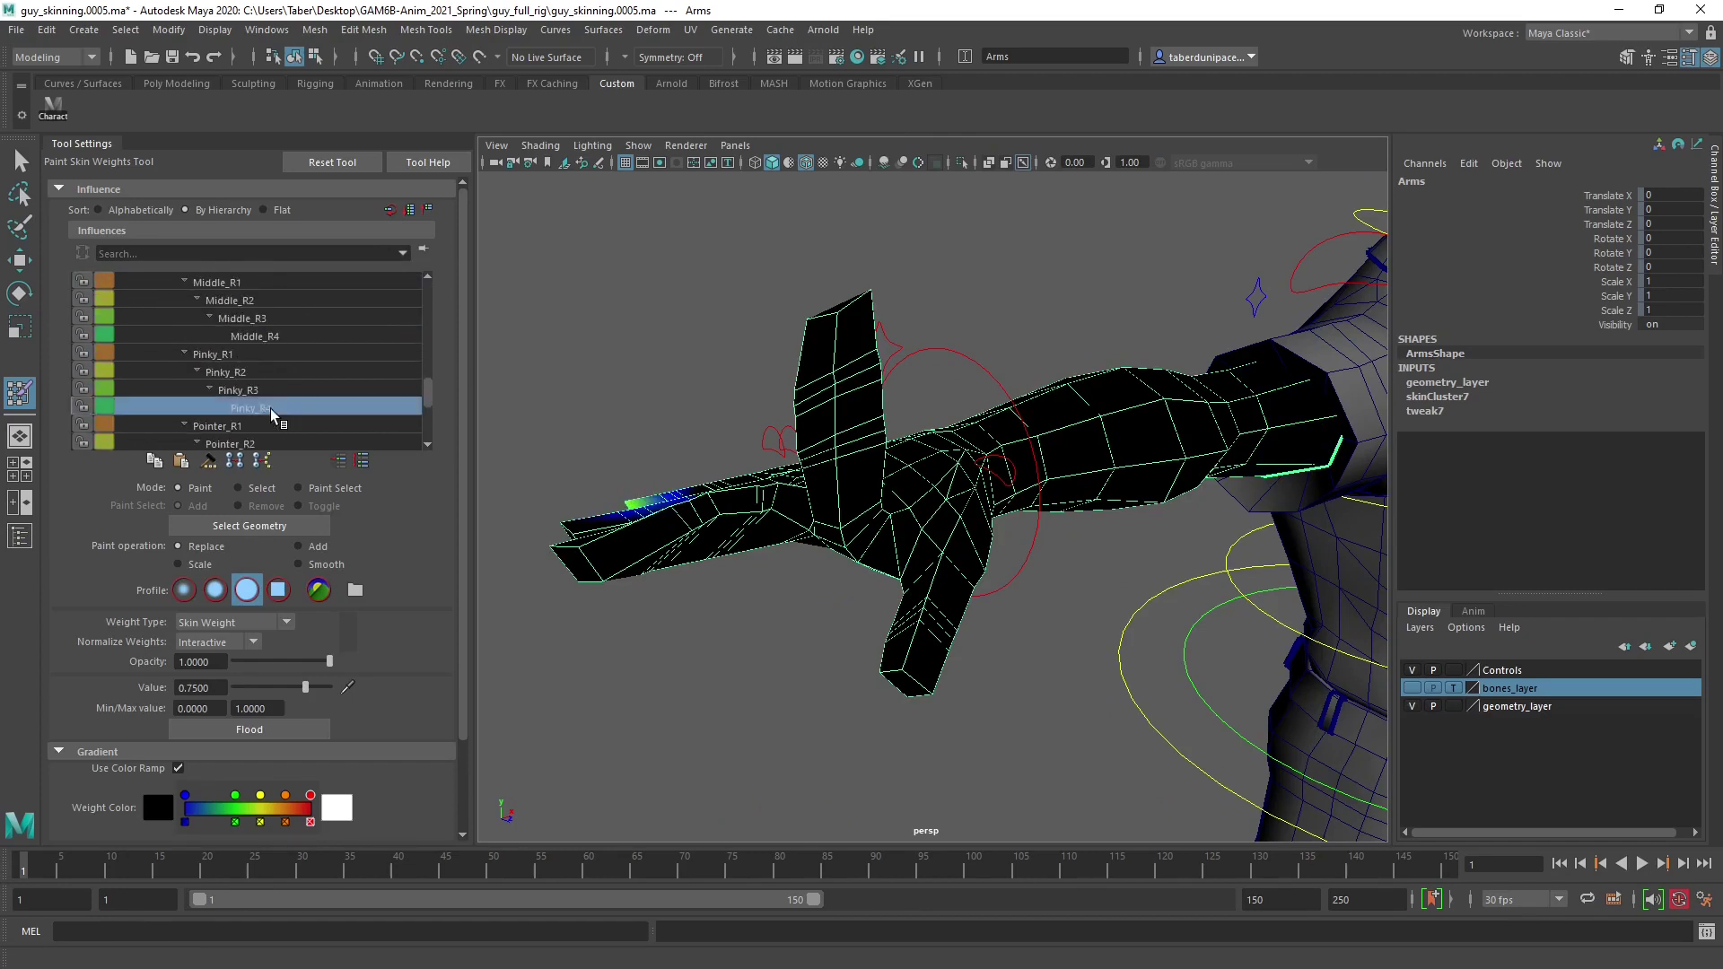
scroll(274, 415, down, 1)
scroll(274, 412, down, 2)
click(270, 389)
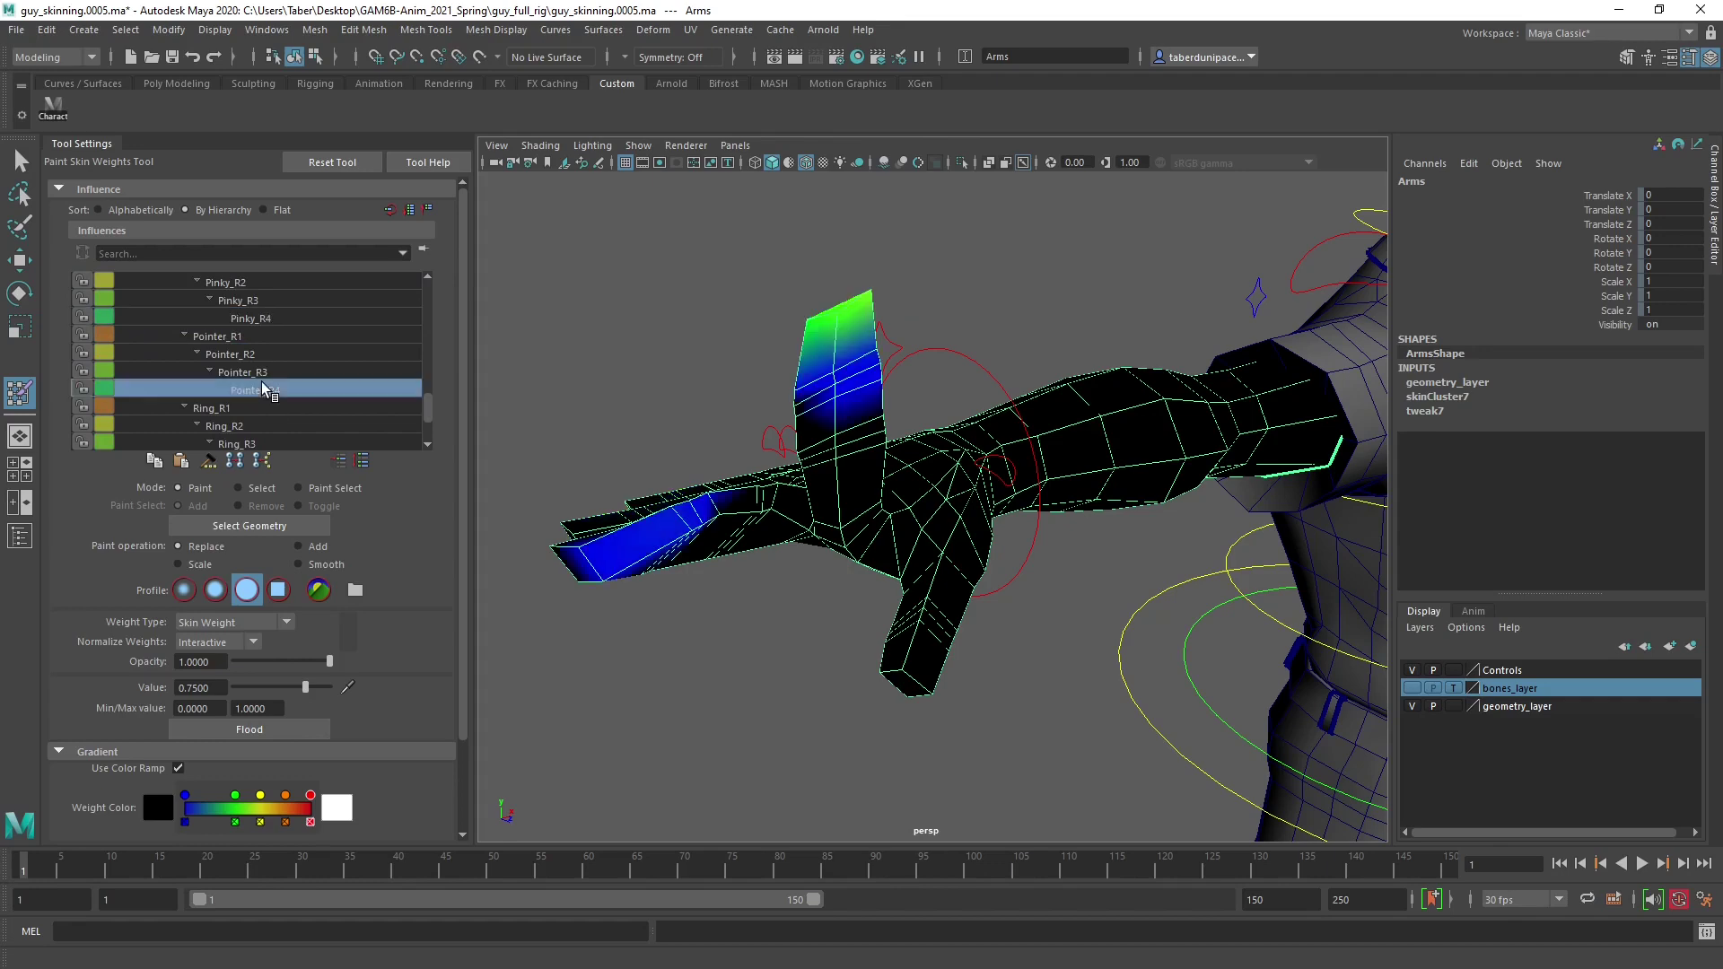
click(265, 371)
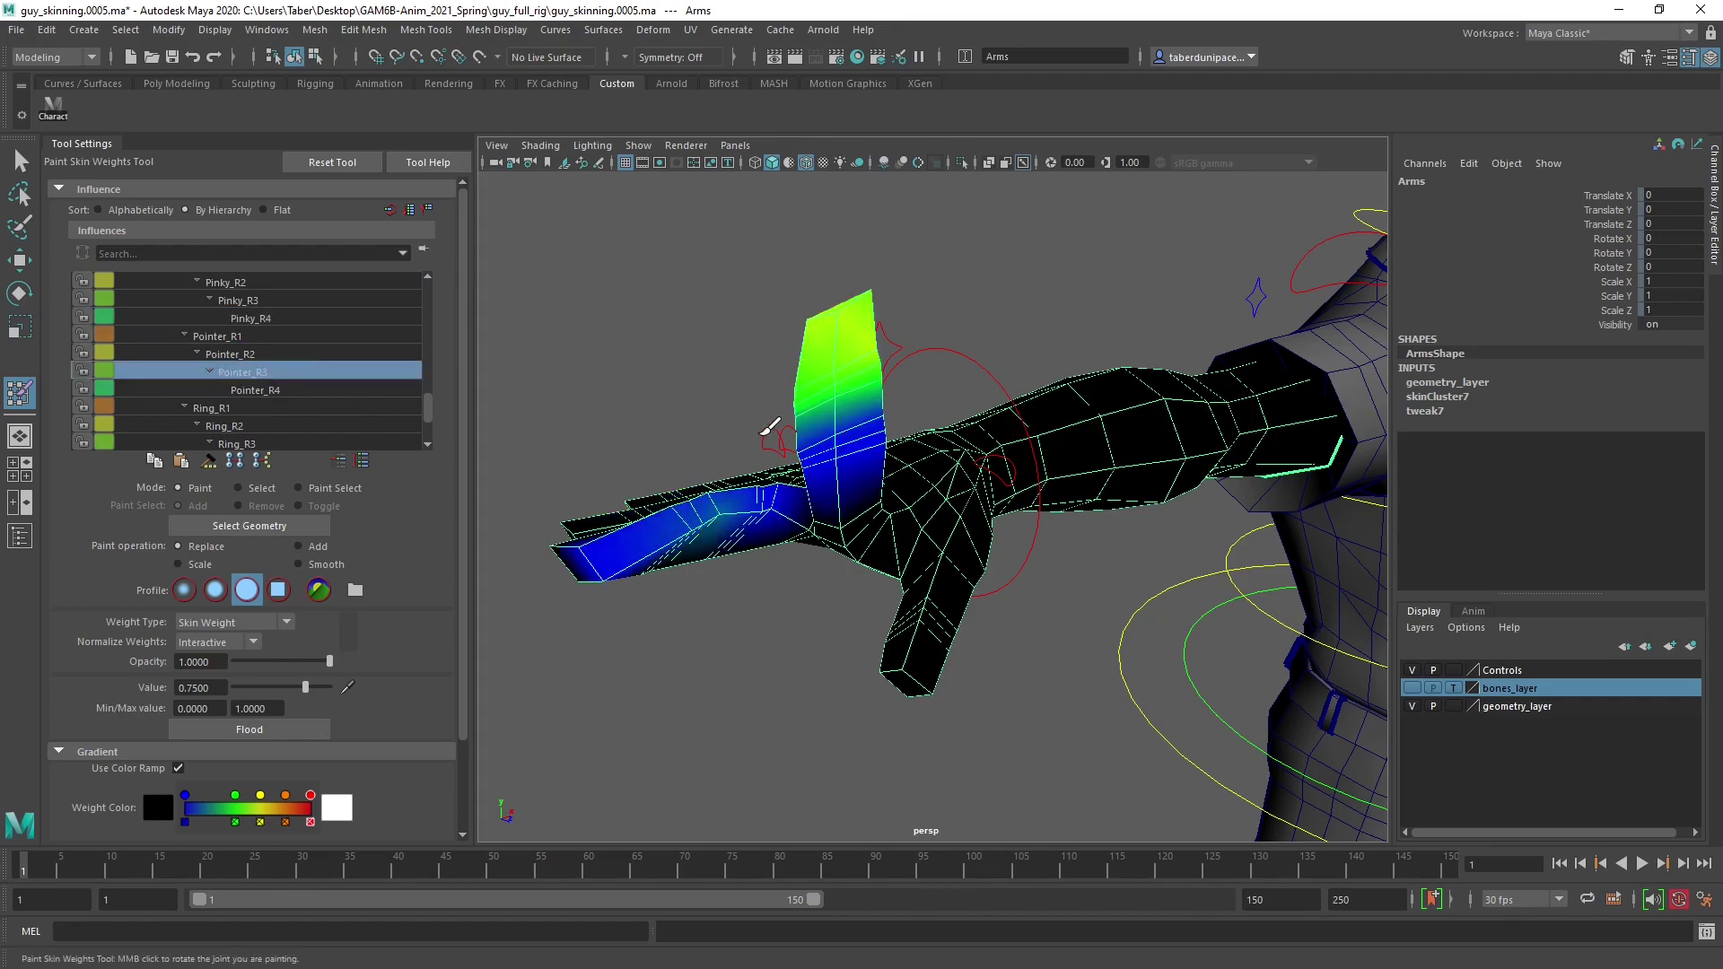
Display Pointer_R1's weights on the hand and make the bones layer visible.
alt+drag(771, 425, 763, 439)
alt+right_drag(764, 439, 810, 452)
alt+drag(810, 452, 838, 449)
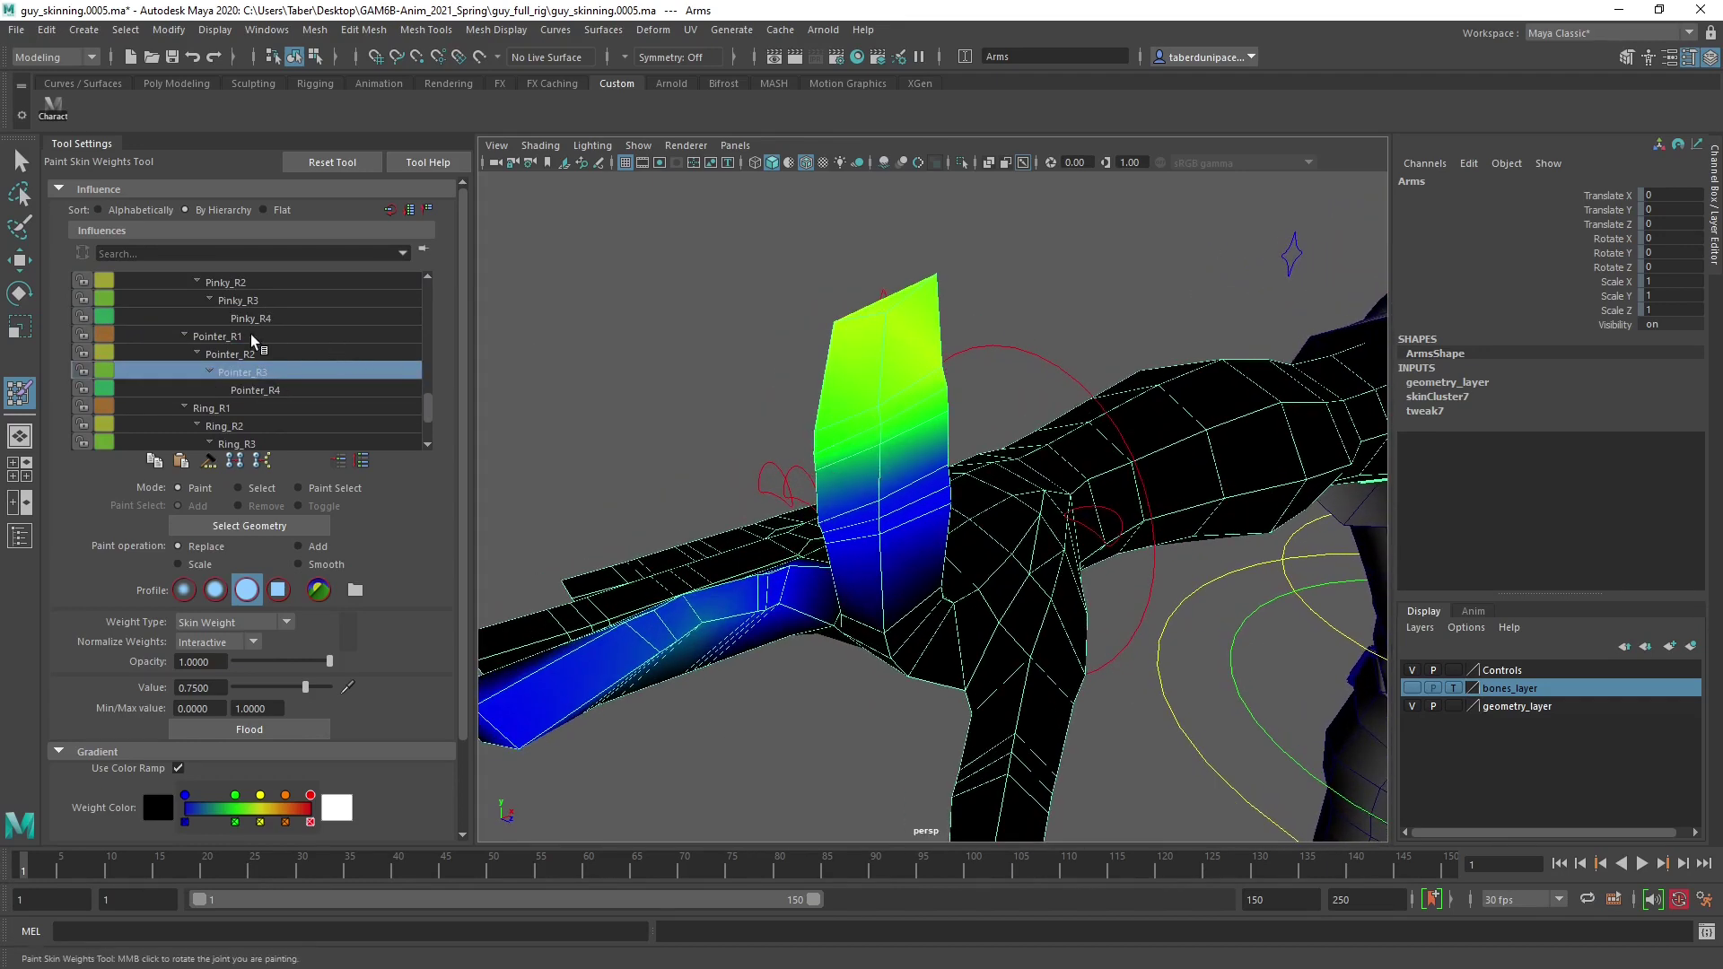
click(252, 337)
alt+drag(736, 367, 817, 387)
click(1413, 688)
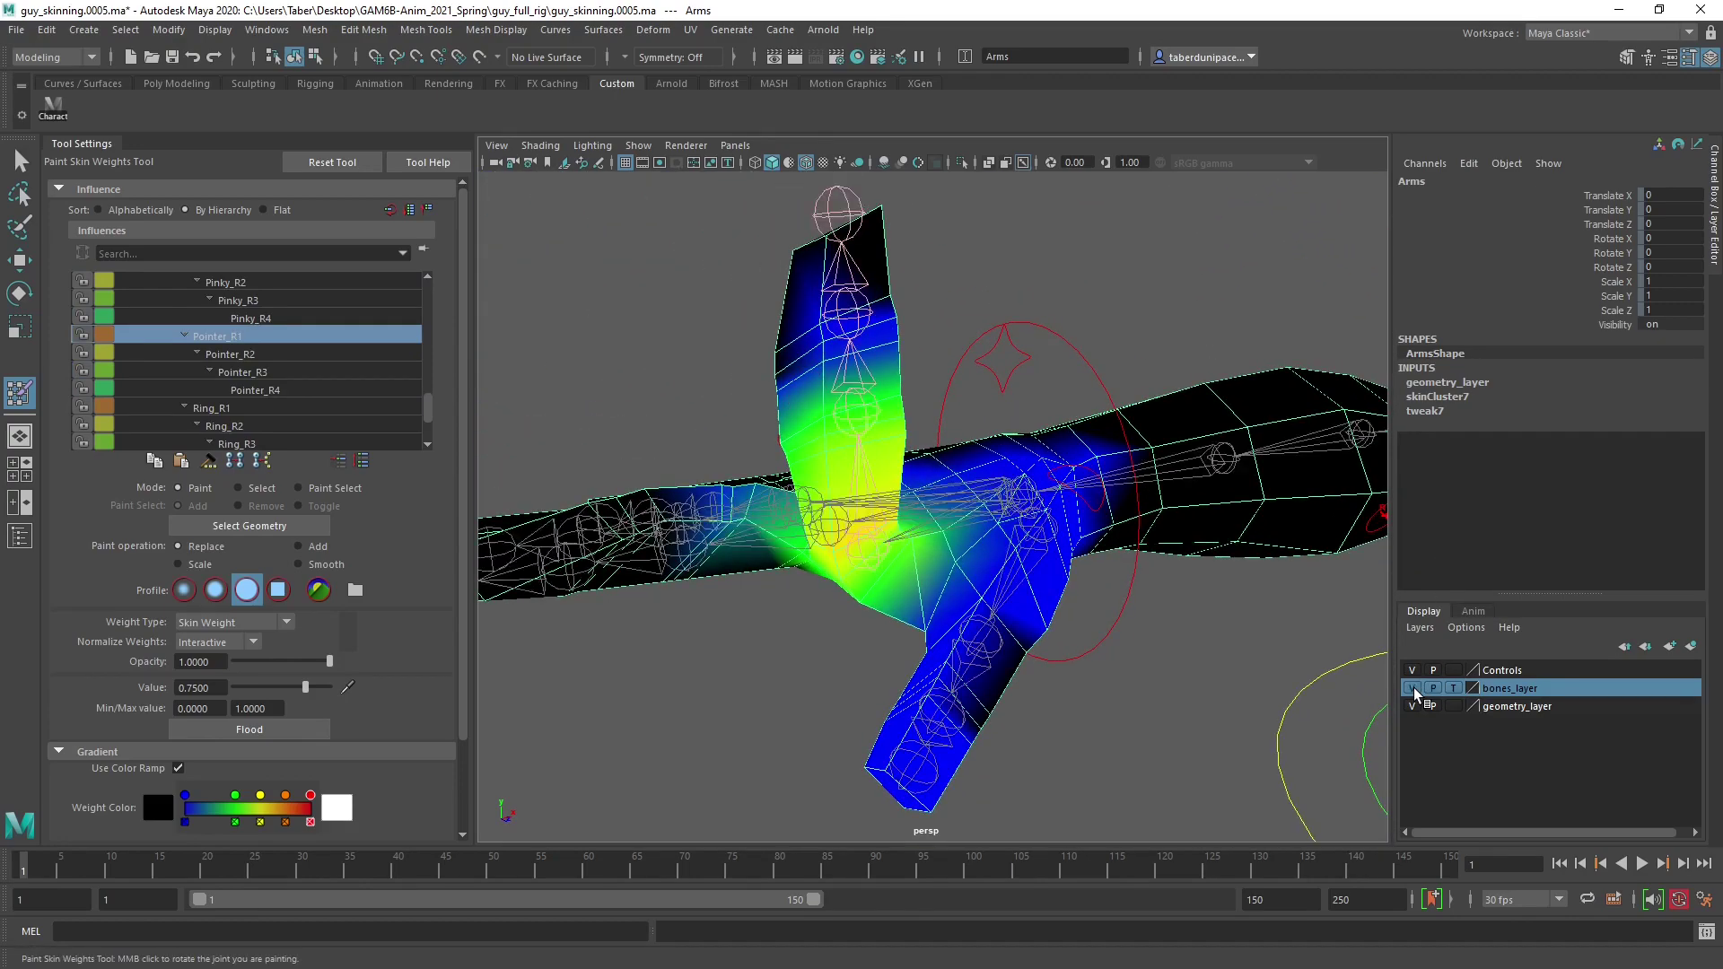
alt+drag(987, 539, 923, 373)
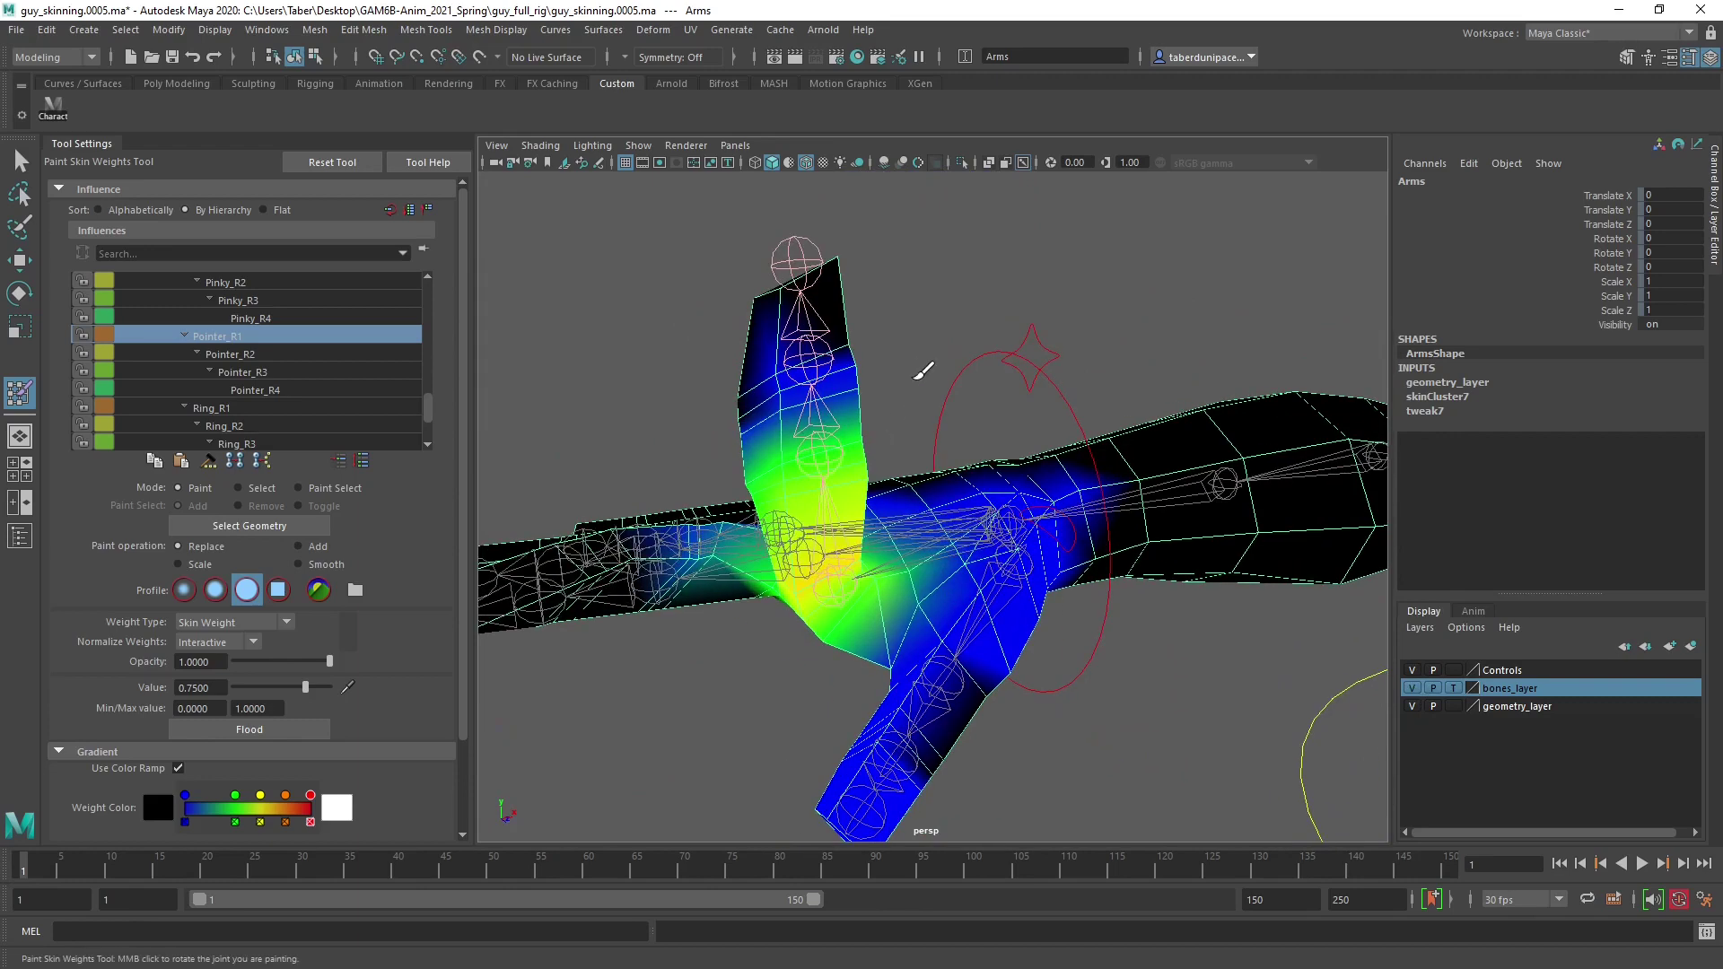
Select the pointer fingertip vertices and grow the selection to their neighbours.
click(238, 487)
alt+drag(1227, 584, 954, 456)
right_drag(943, 414, 872, 415)
drag(859, 250, 1029, 395)
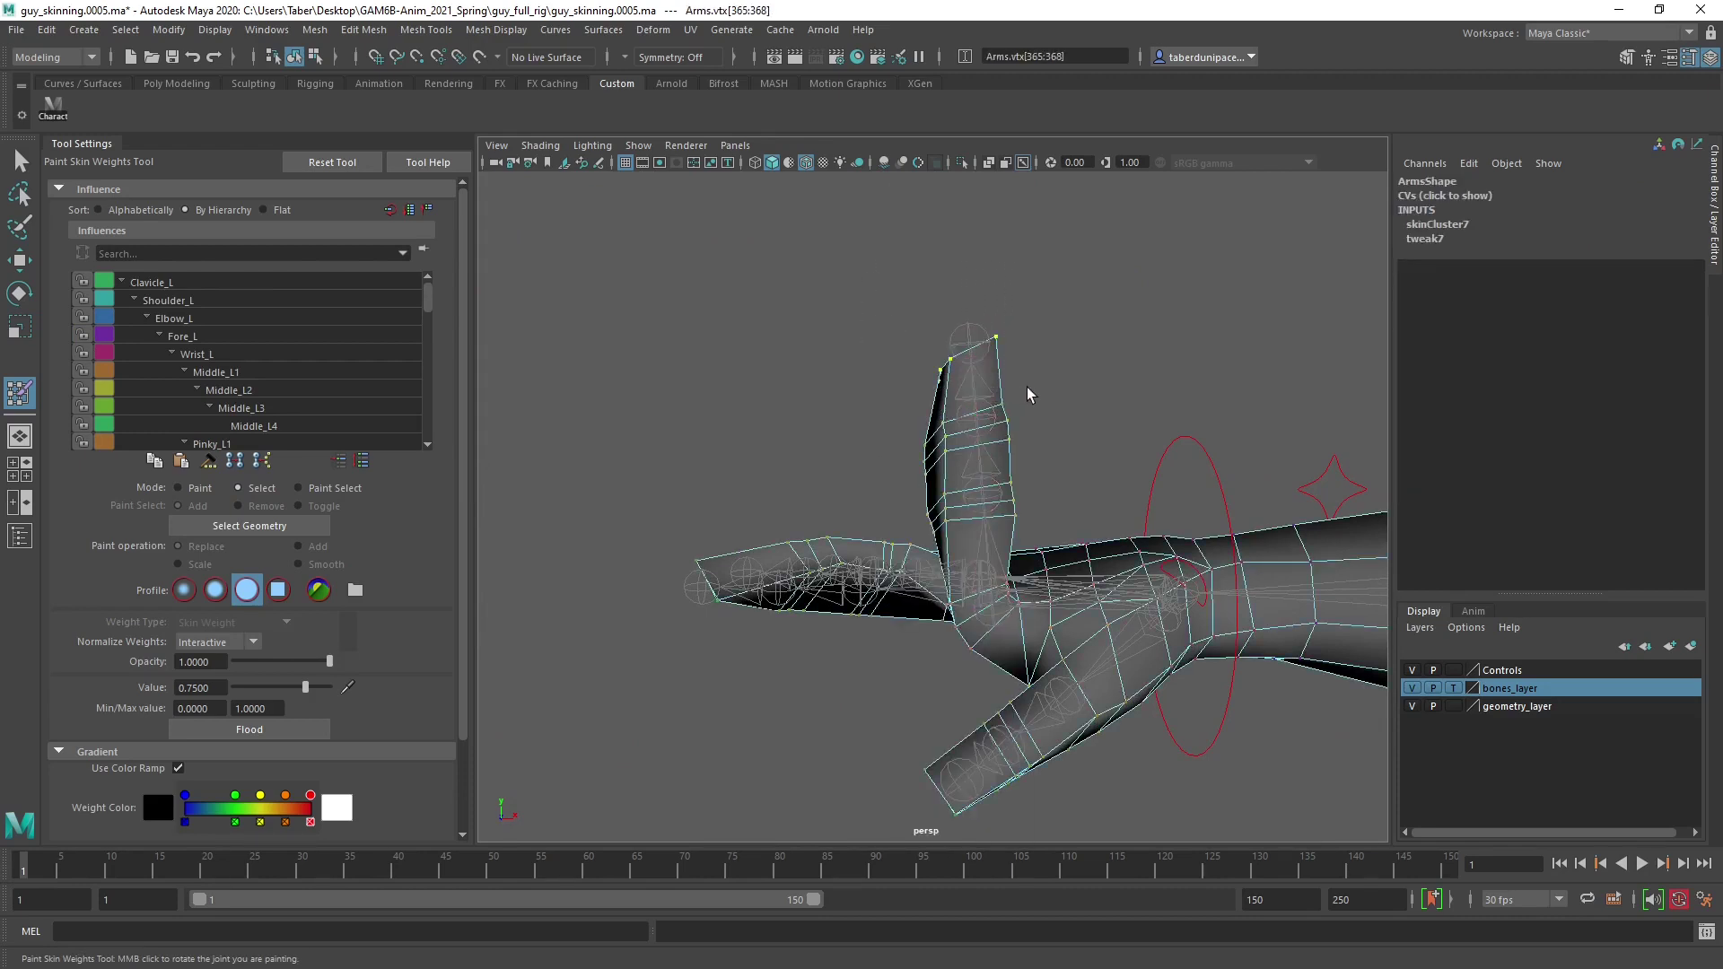
key(shift+period)
Flood the selected vertices with full 1.0 weight to Pointer_R1.
click(190, 491)
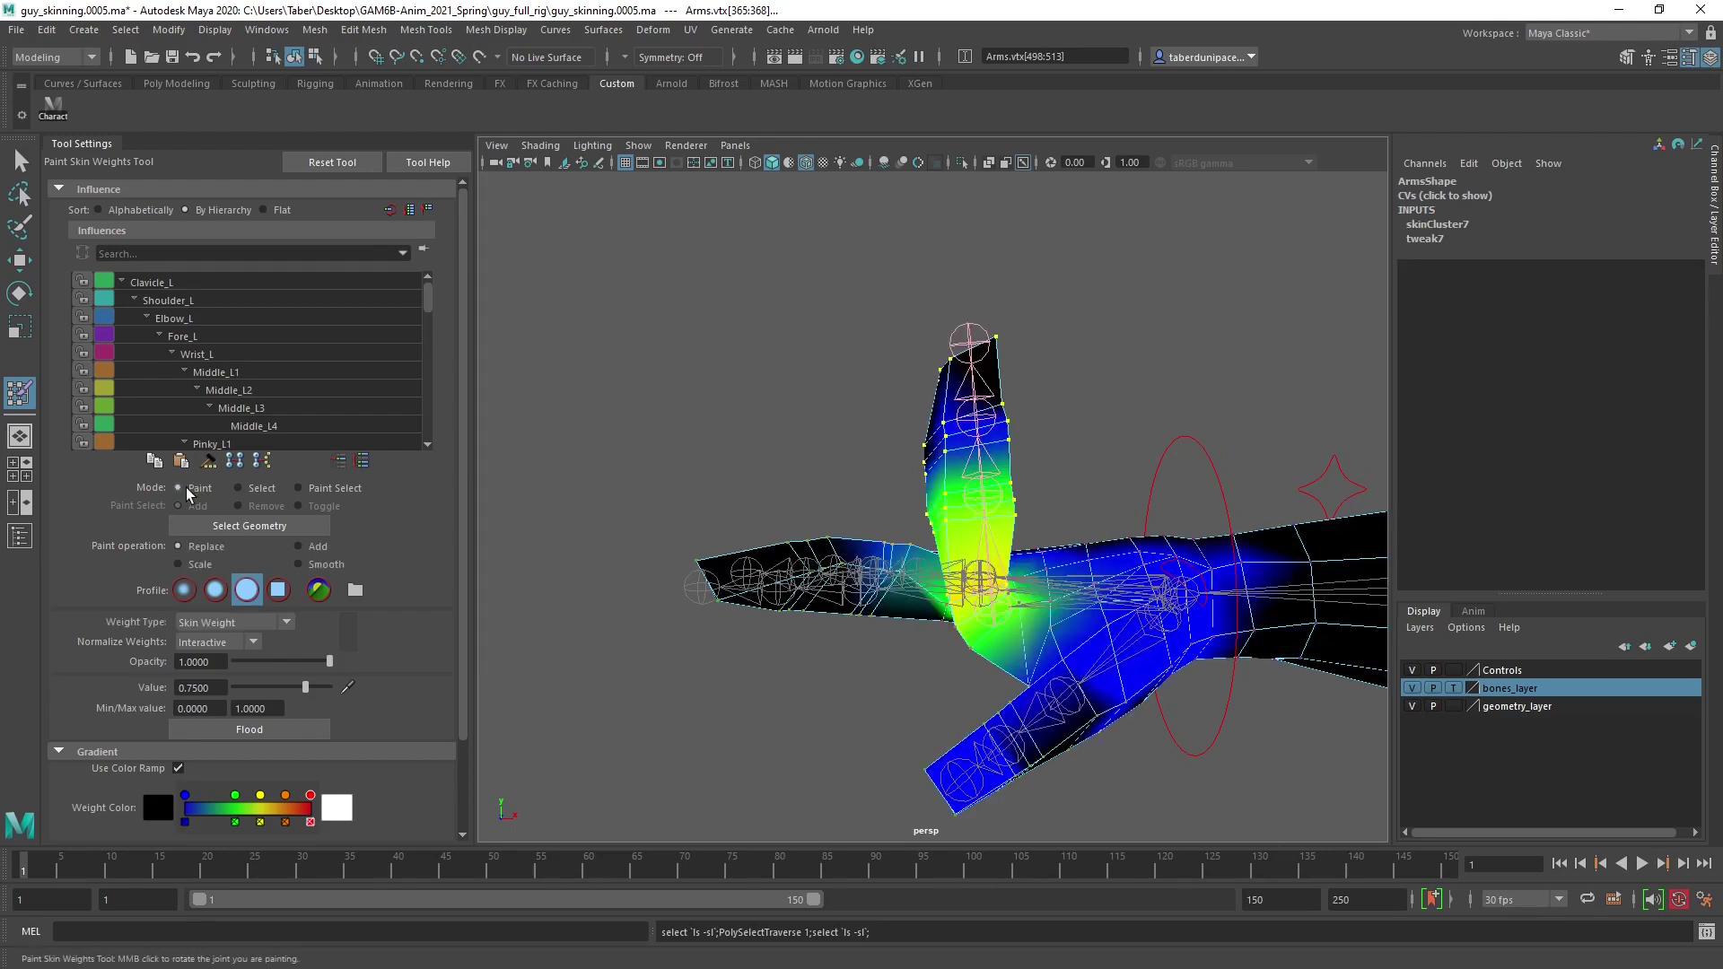
scroll(265, 382, down, 7)
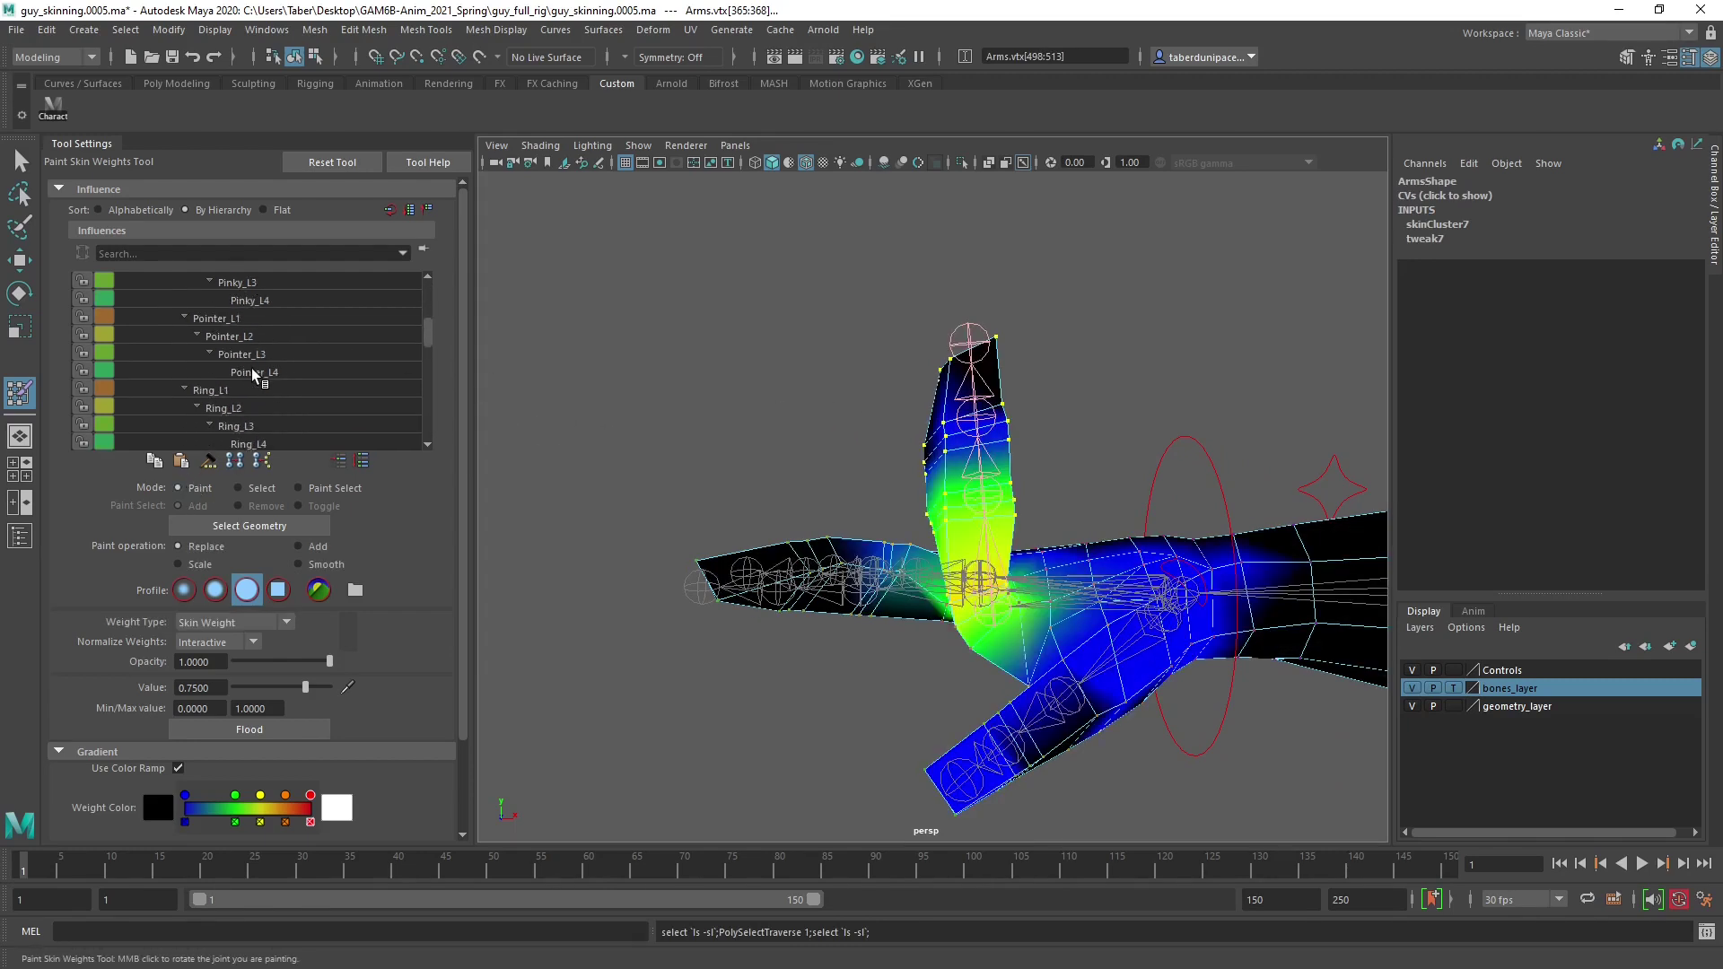
scroll(260, 377, down, 3)
click(251, 372)
scroll(252, 372, down, 1)
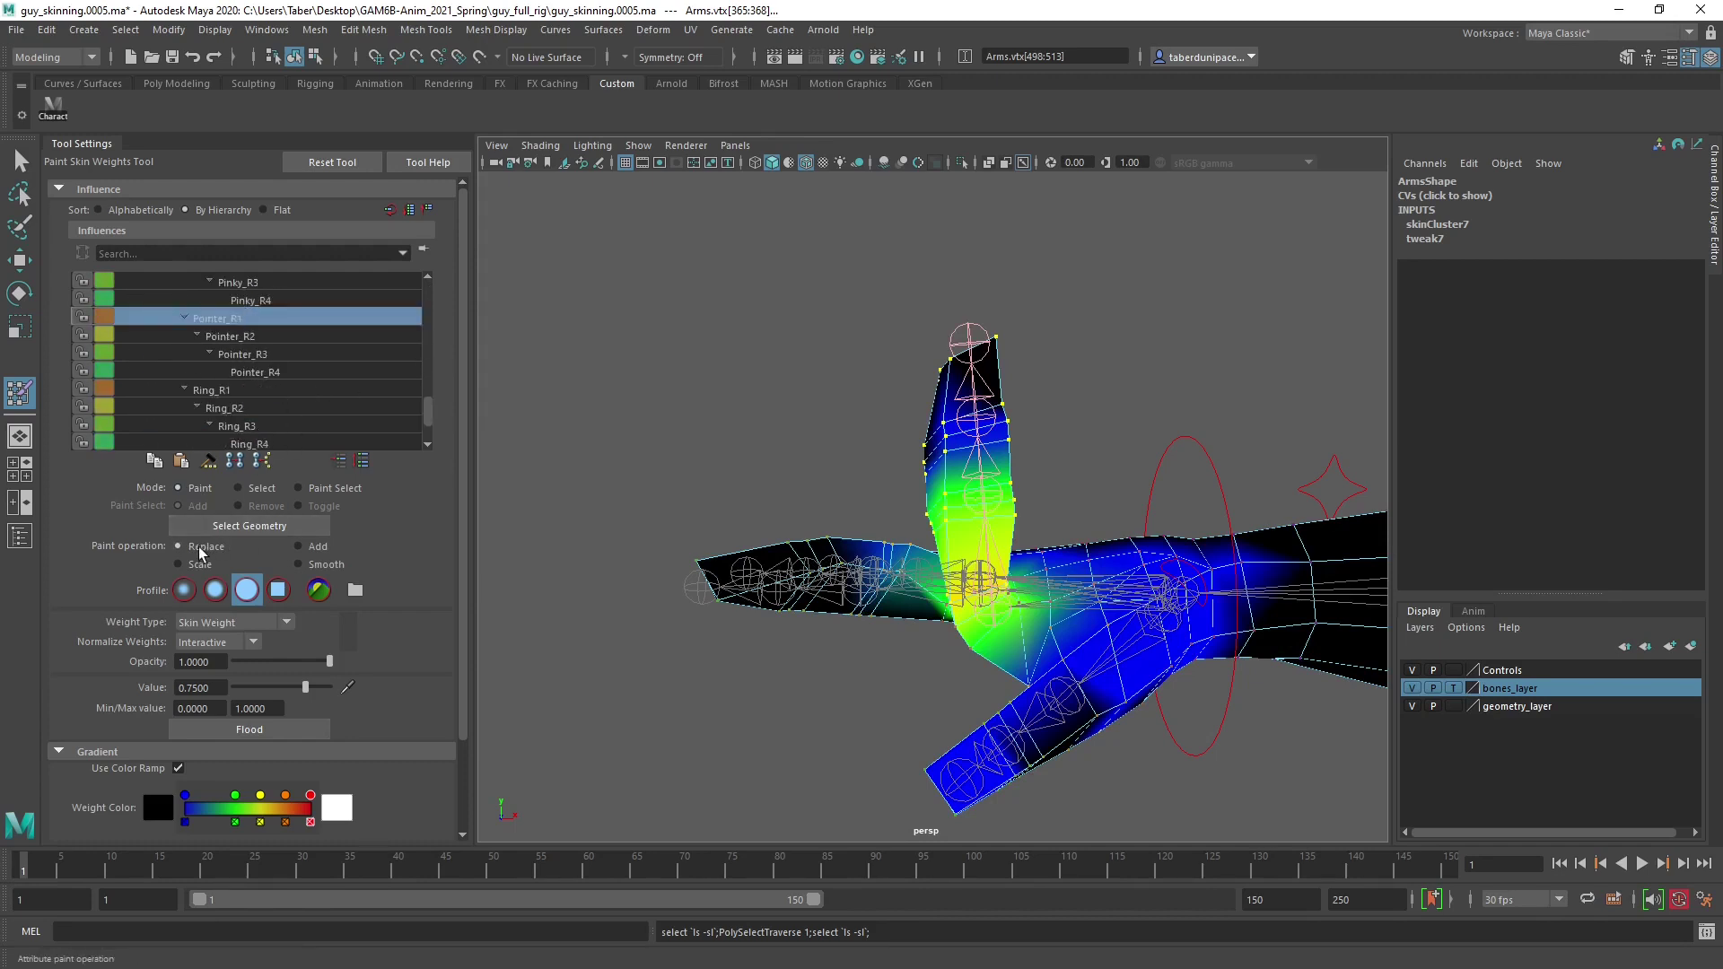
drag(265, 696, 377, 700)
click(260, 731)
alt+drag(942, 556, 749, 480)
alt+right_drag(749, 480, 842, 500)
mouse_move(843, 500)
alt+mouse_down()
mouse_move(868, 523)
mouse_move(902, 476)
alt+mouse_up()
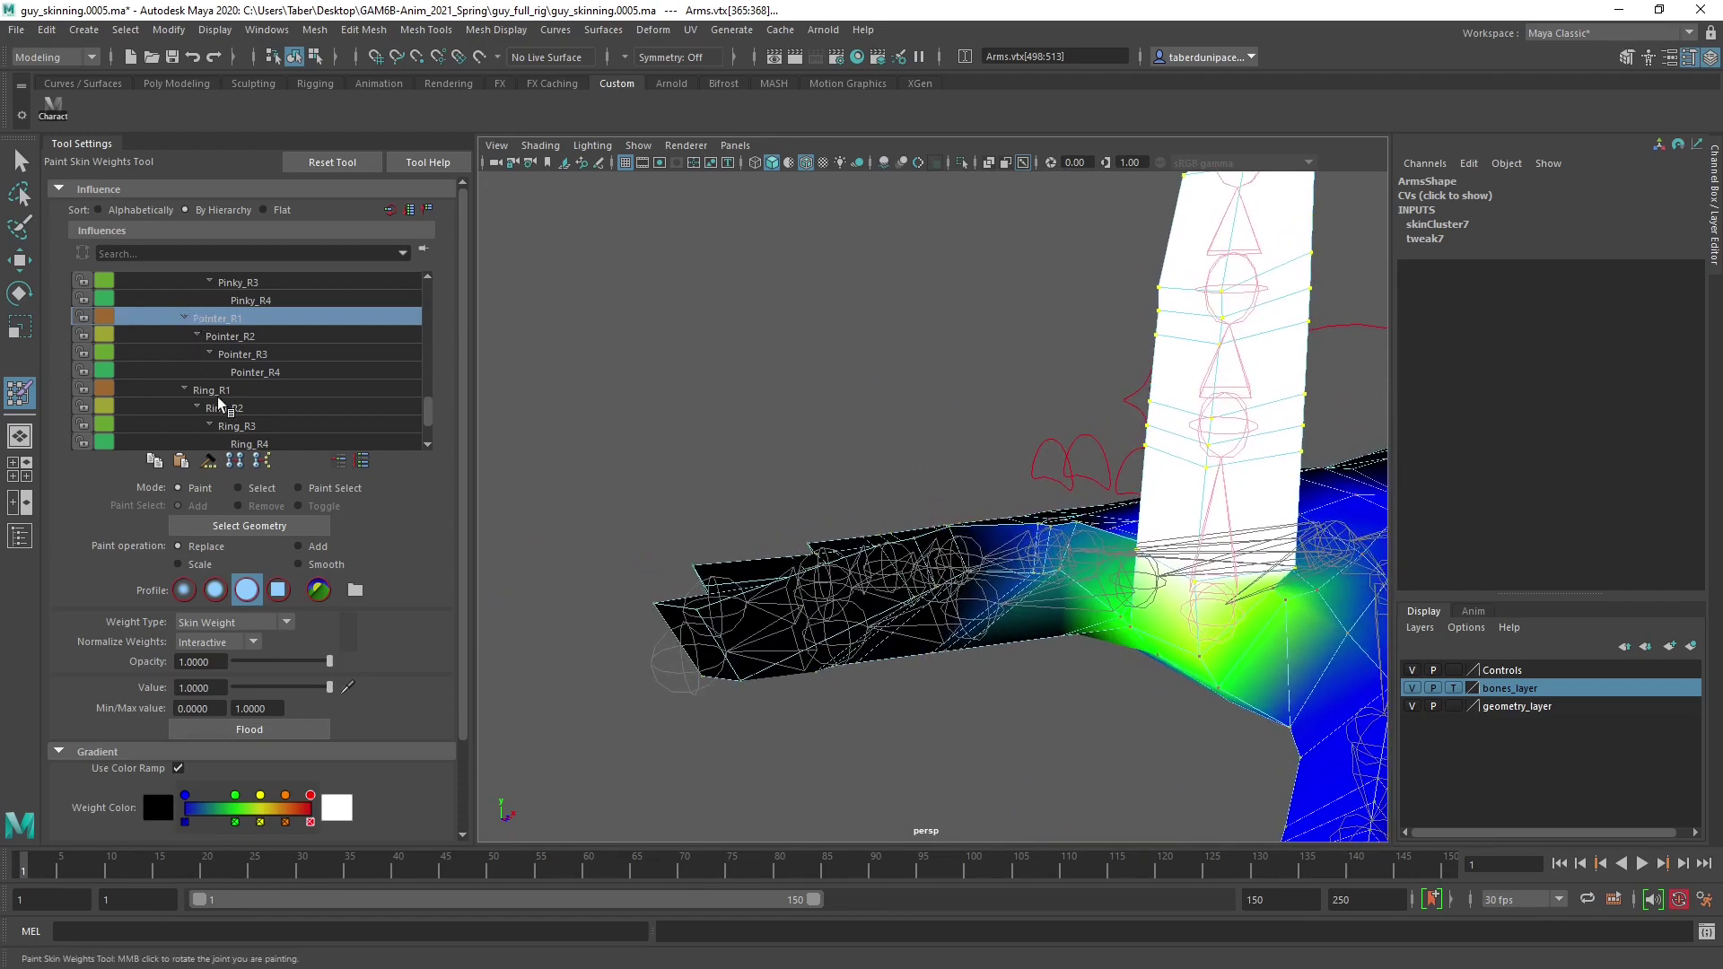
scroll(222, 392, down, 2)
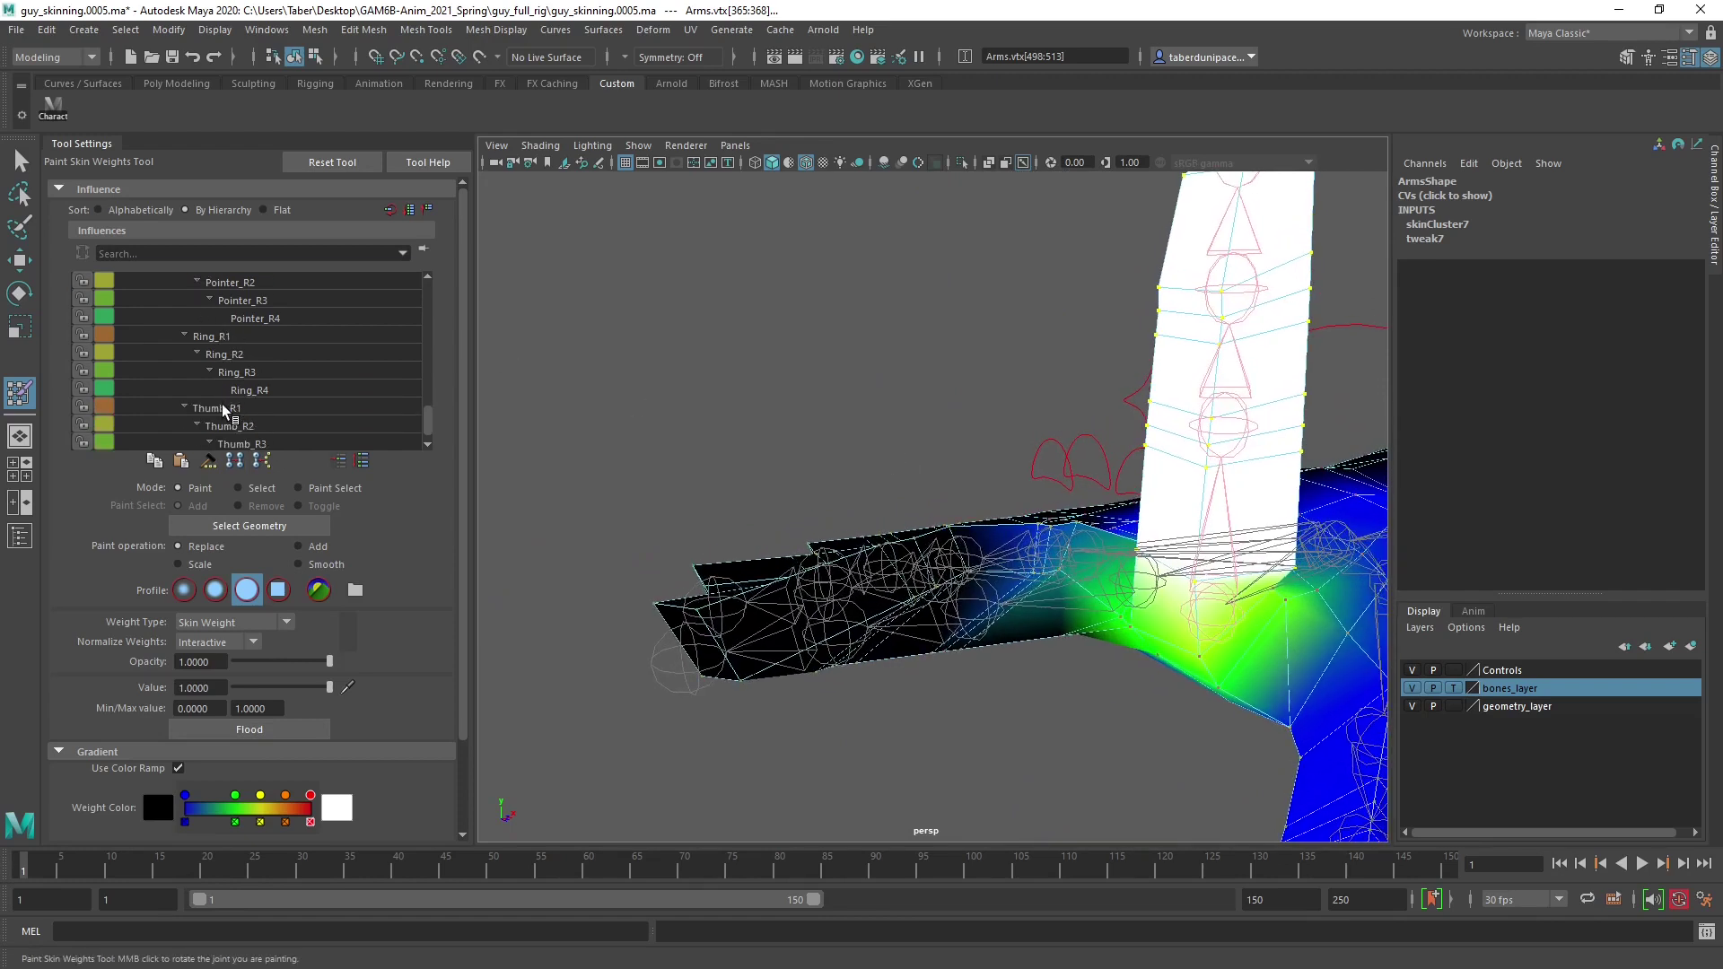
scroll(225, 410, up, 6)
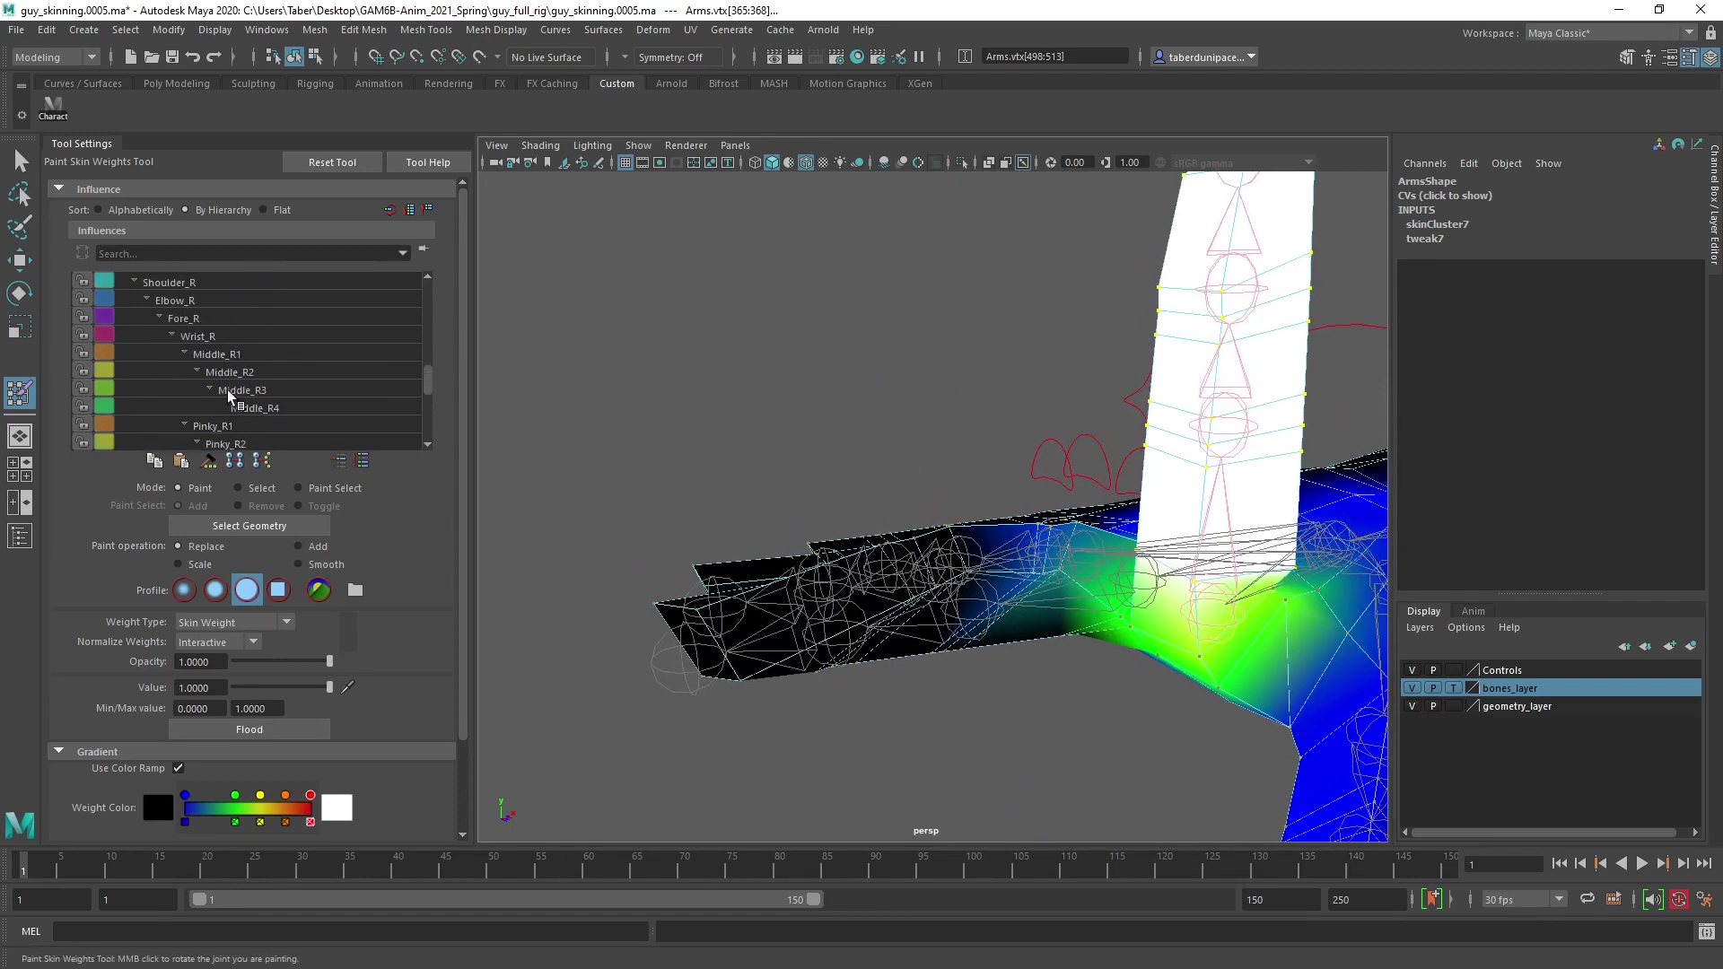
With Middle_R1 chosen, select the middle fingertip vertices and grow the selection along the finger.
click(239, 355)
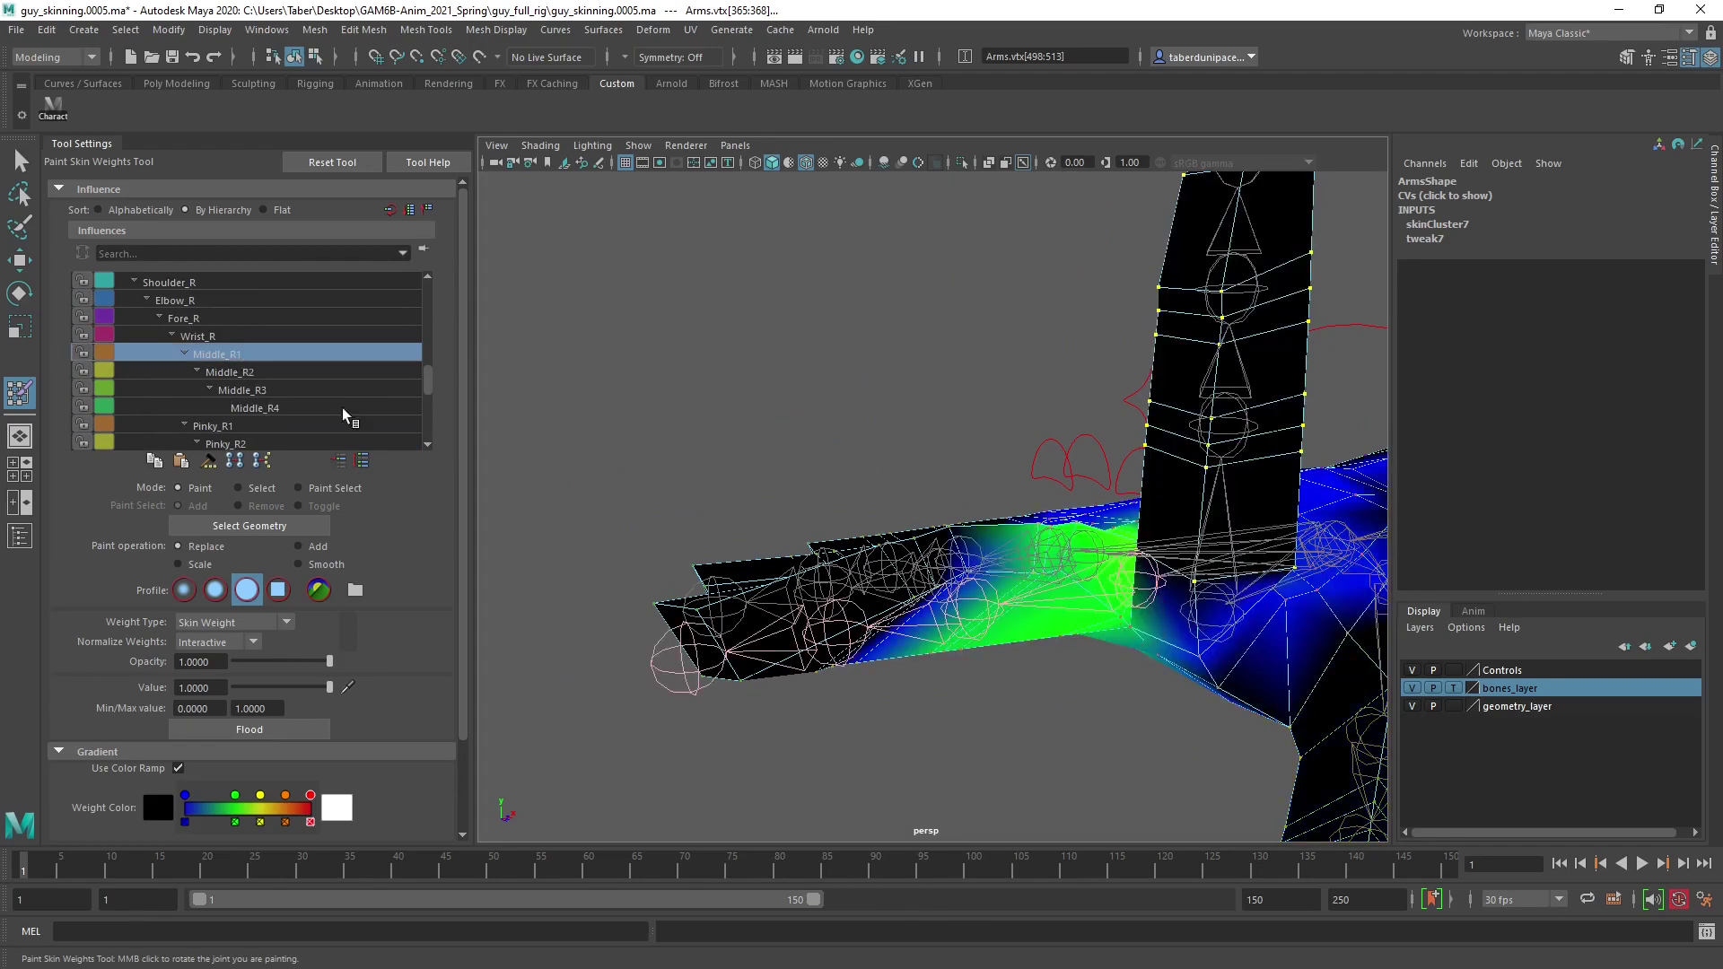
click(239, 488)
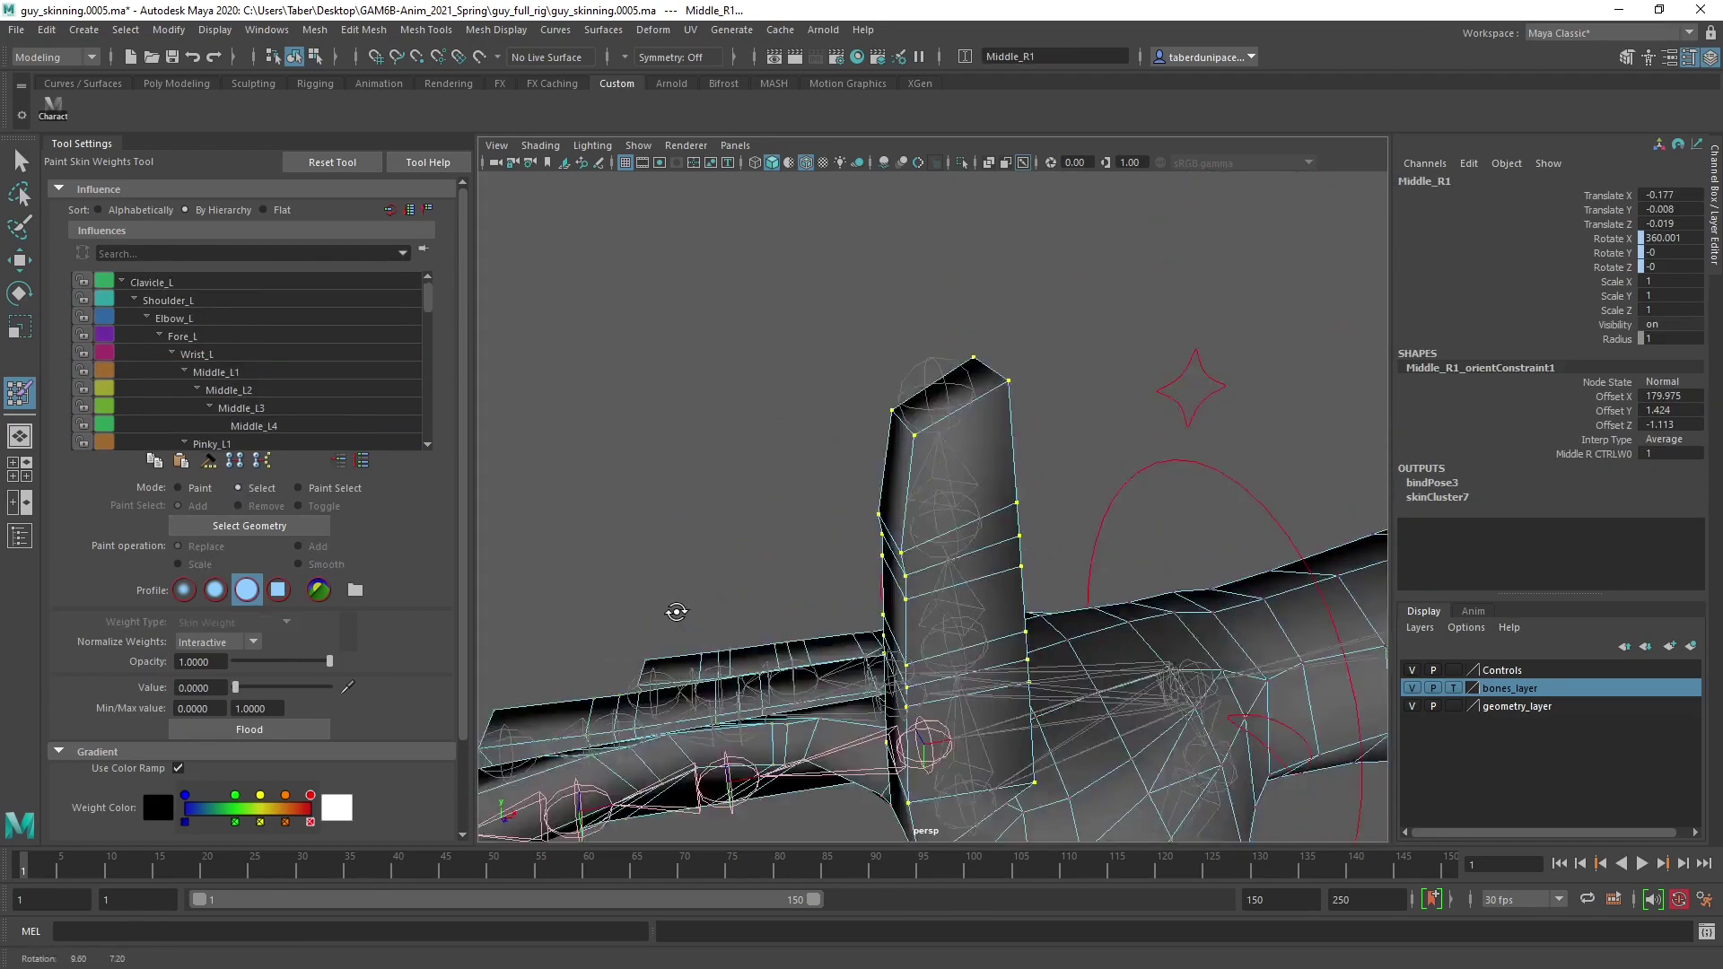
alt+drag(677, 608, 935, 546)
alt+middle_drag(935, 546, 954, 470)
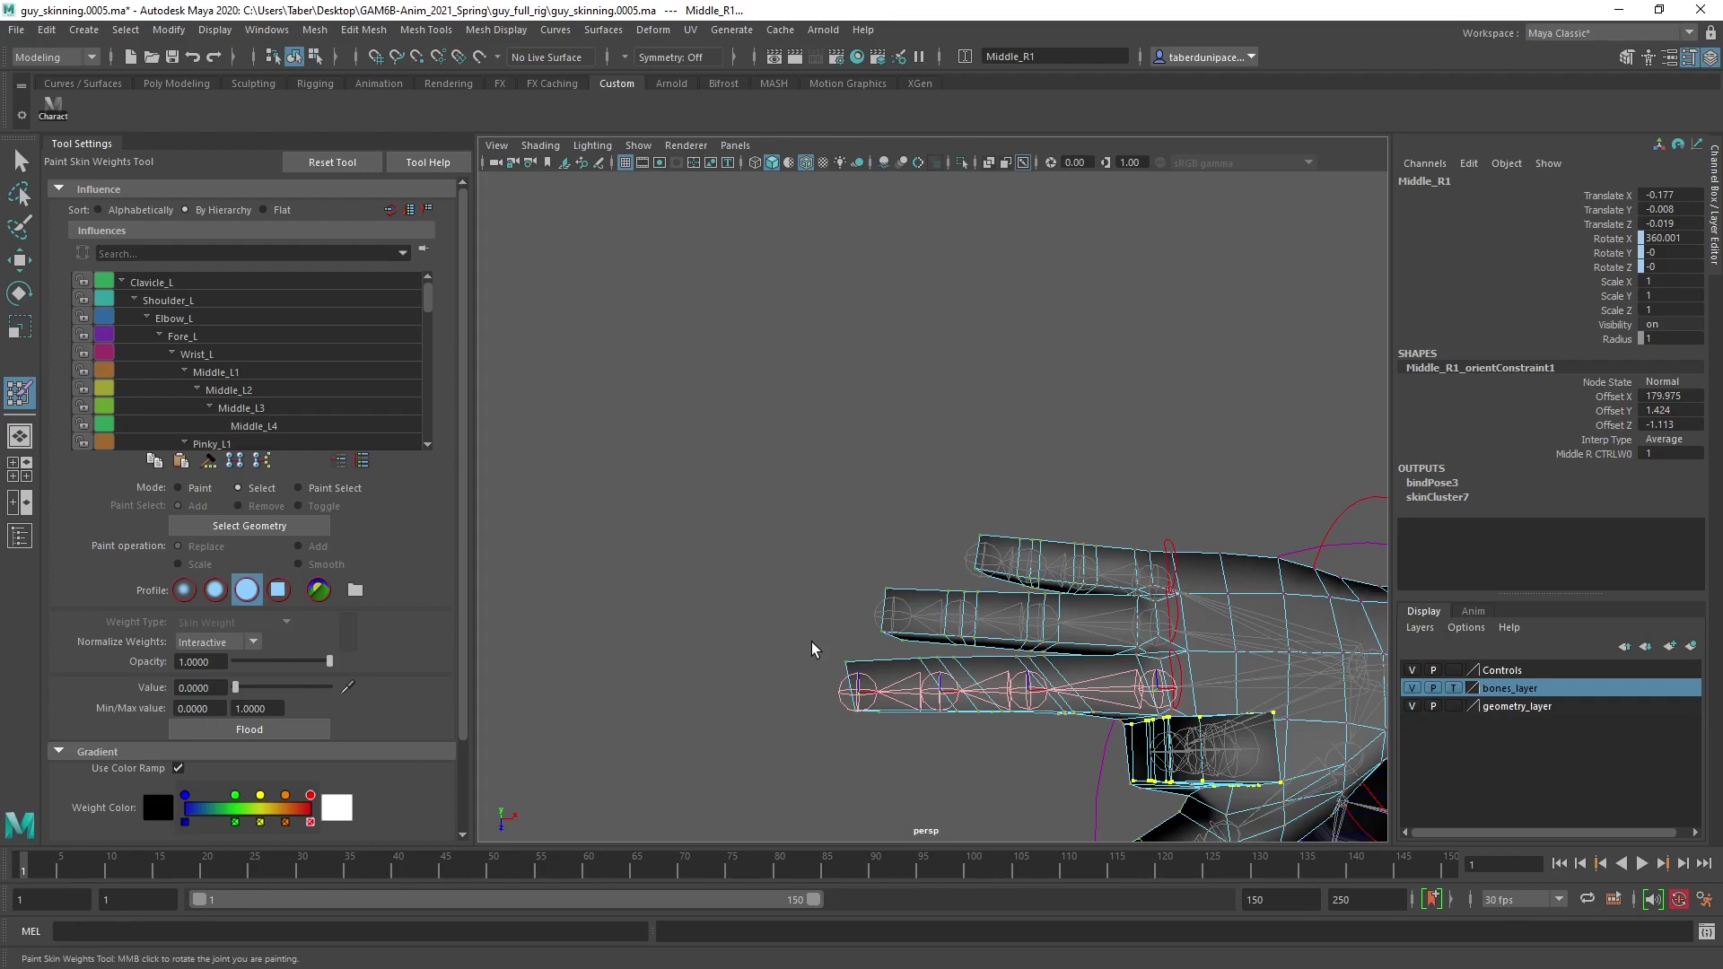
drag(812, 648, 930, 545)
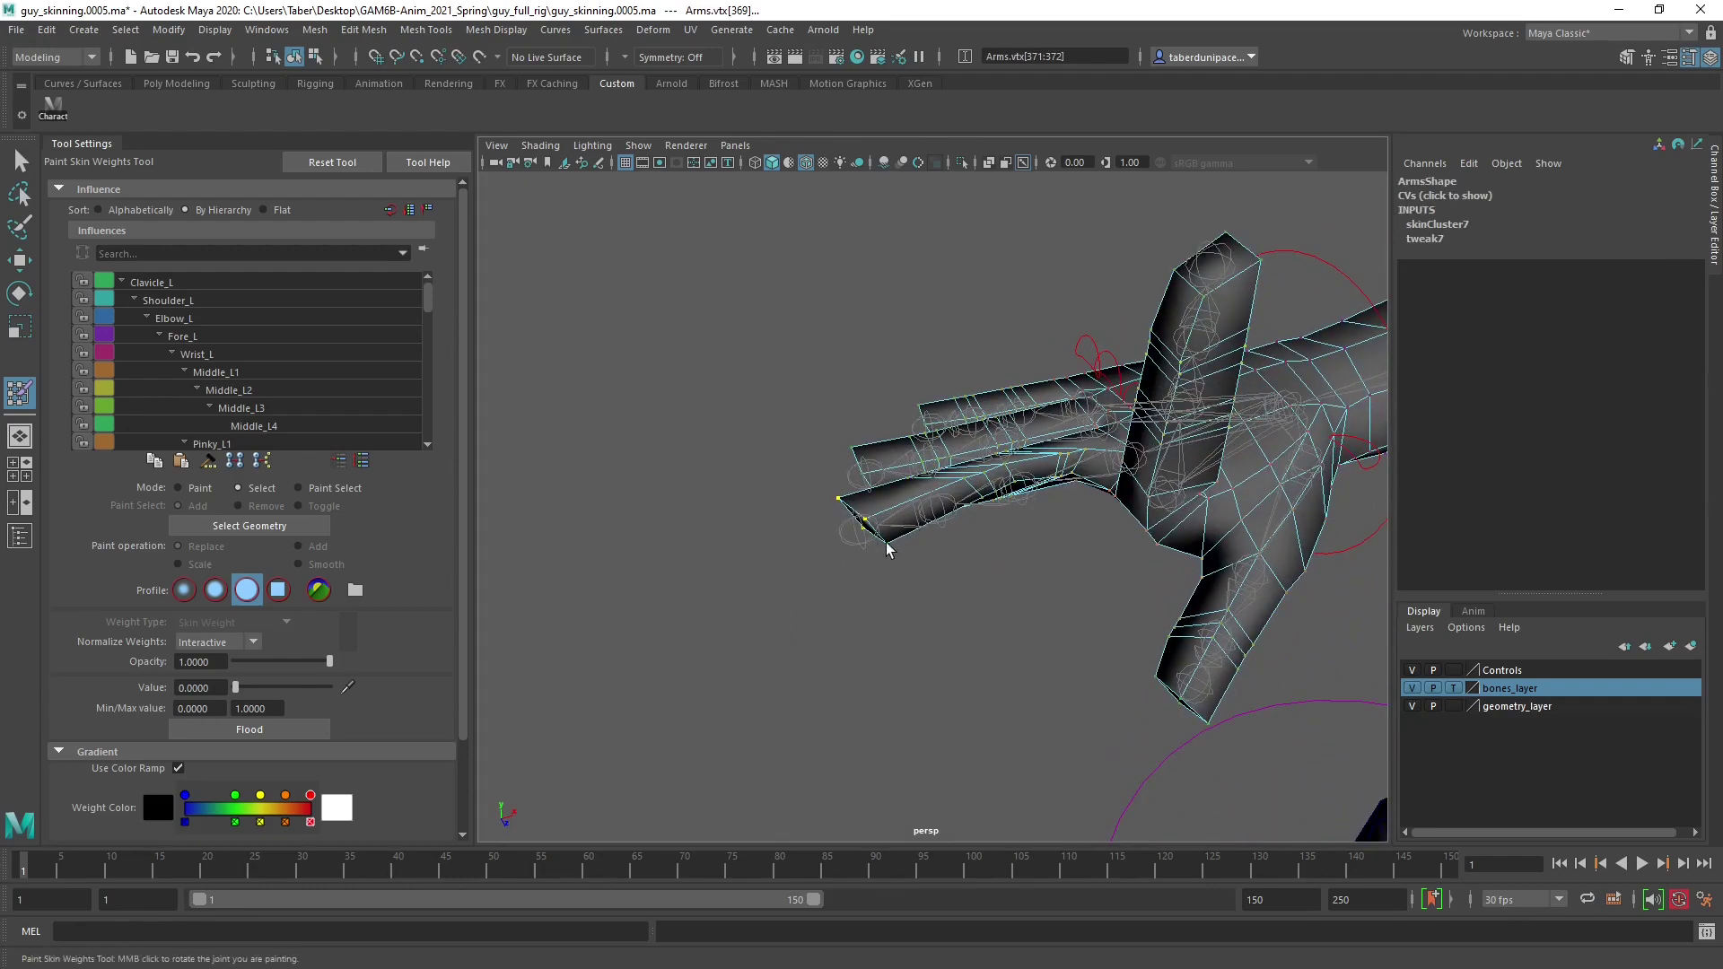
shift+click(887, 546)
key(shift+period)
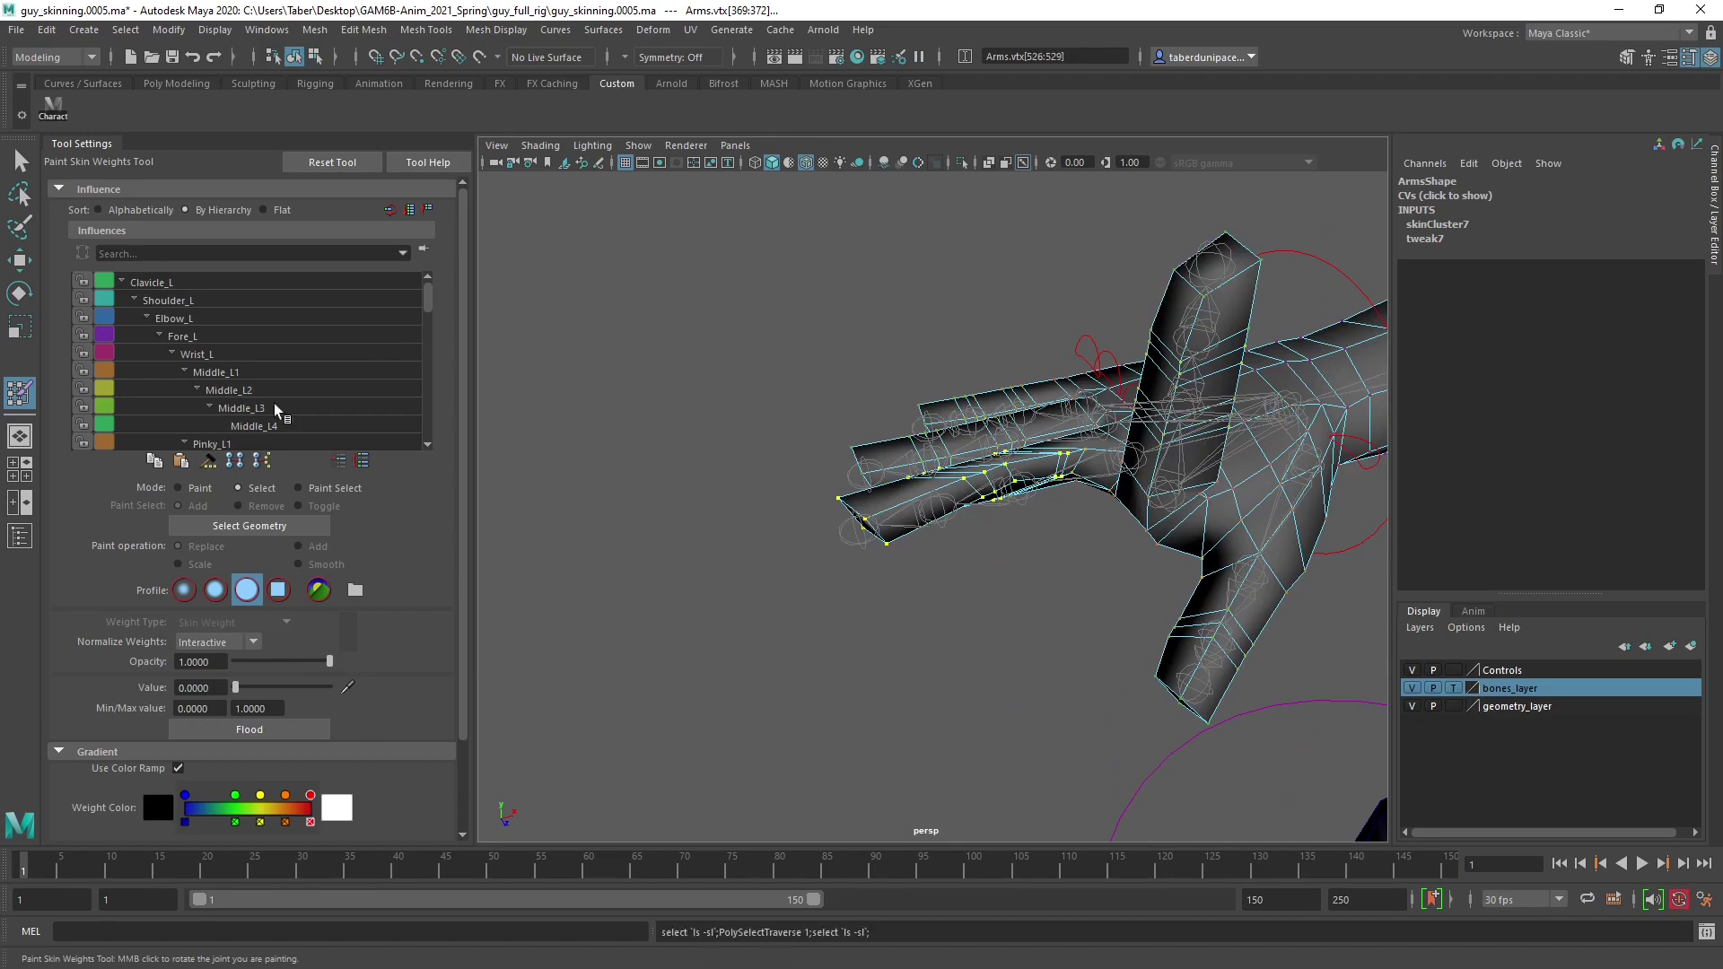
Flood the selected vertices at value 1 to Middle_R1 and inspect the result.
click(180, 488)
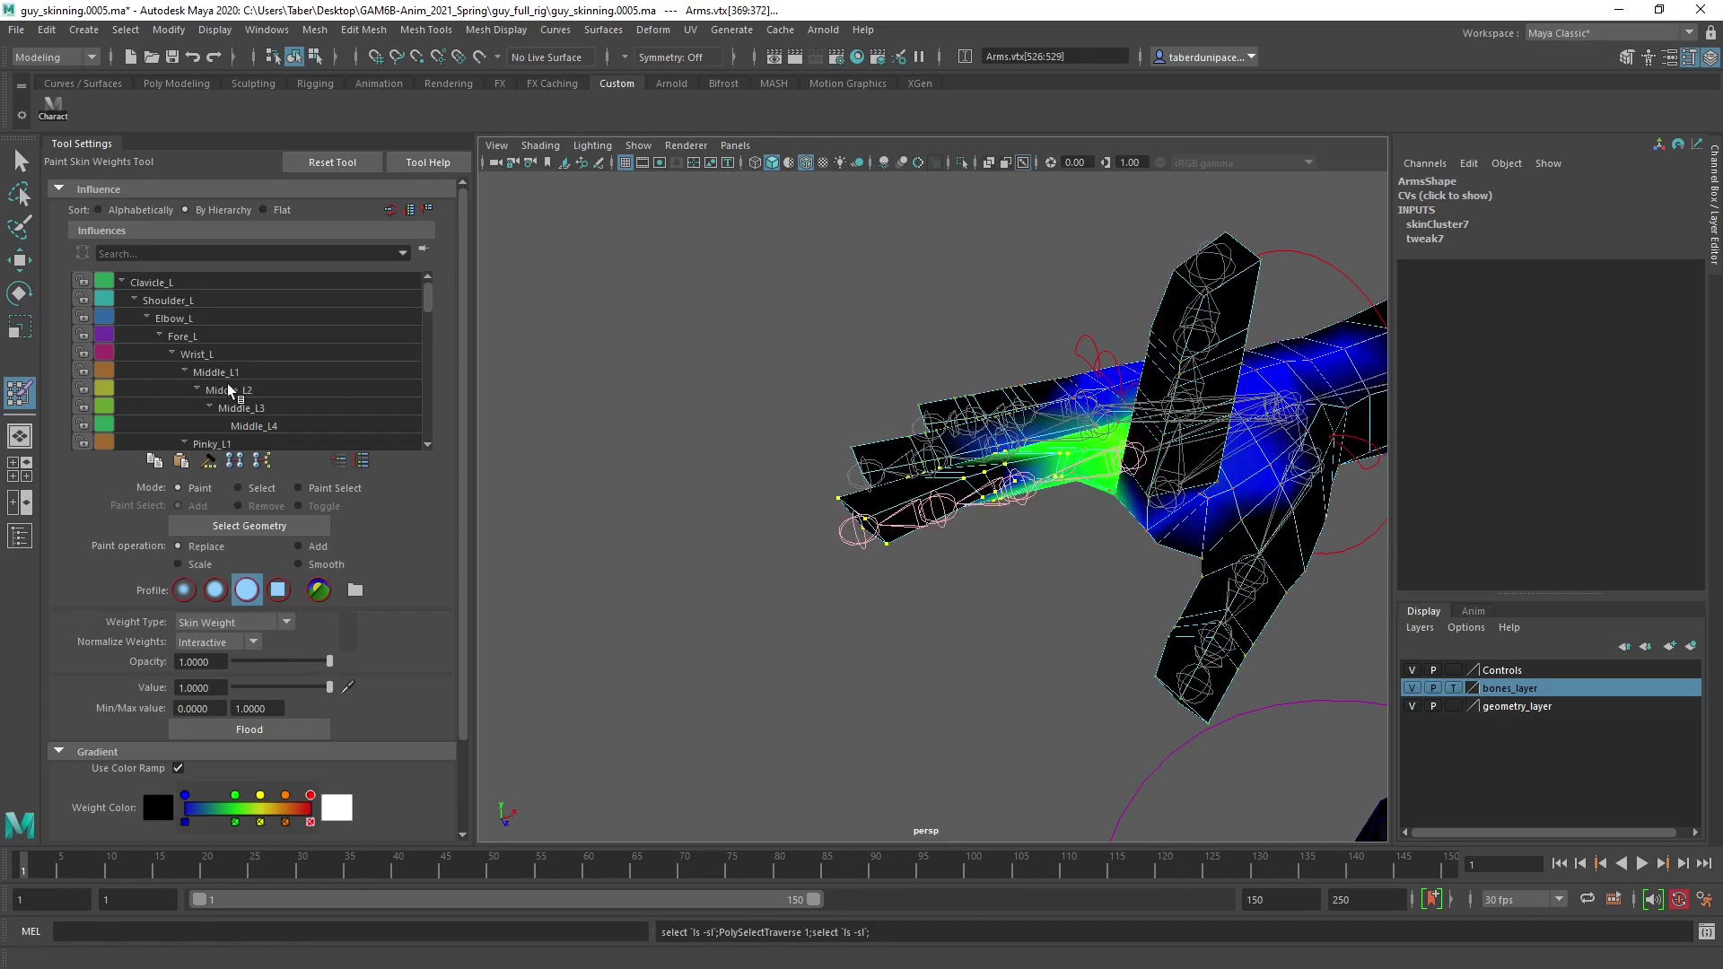
scroll(241, 377, down, 4)
scroll(243, 375, down, 5)
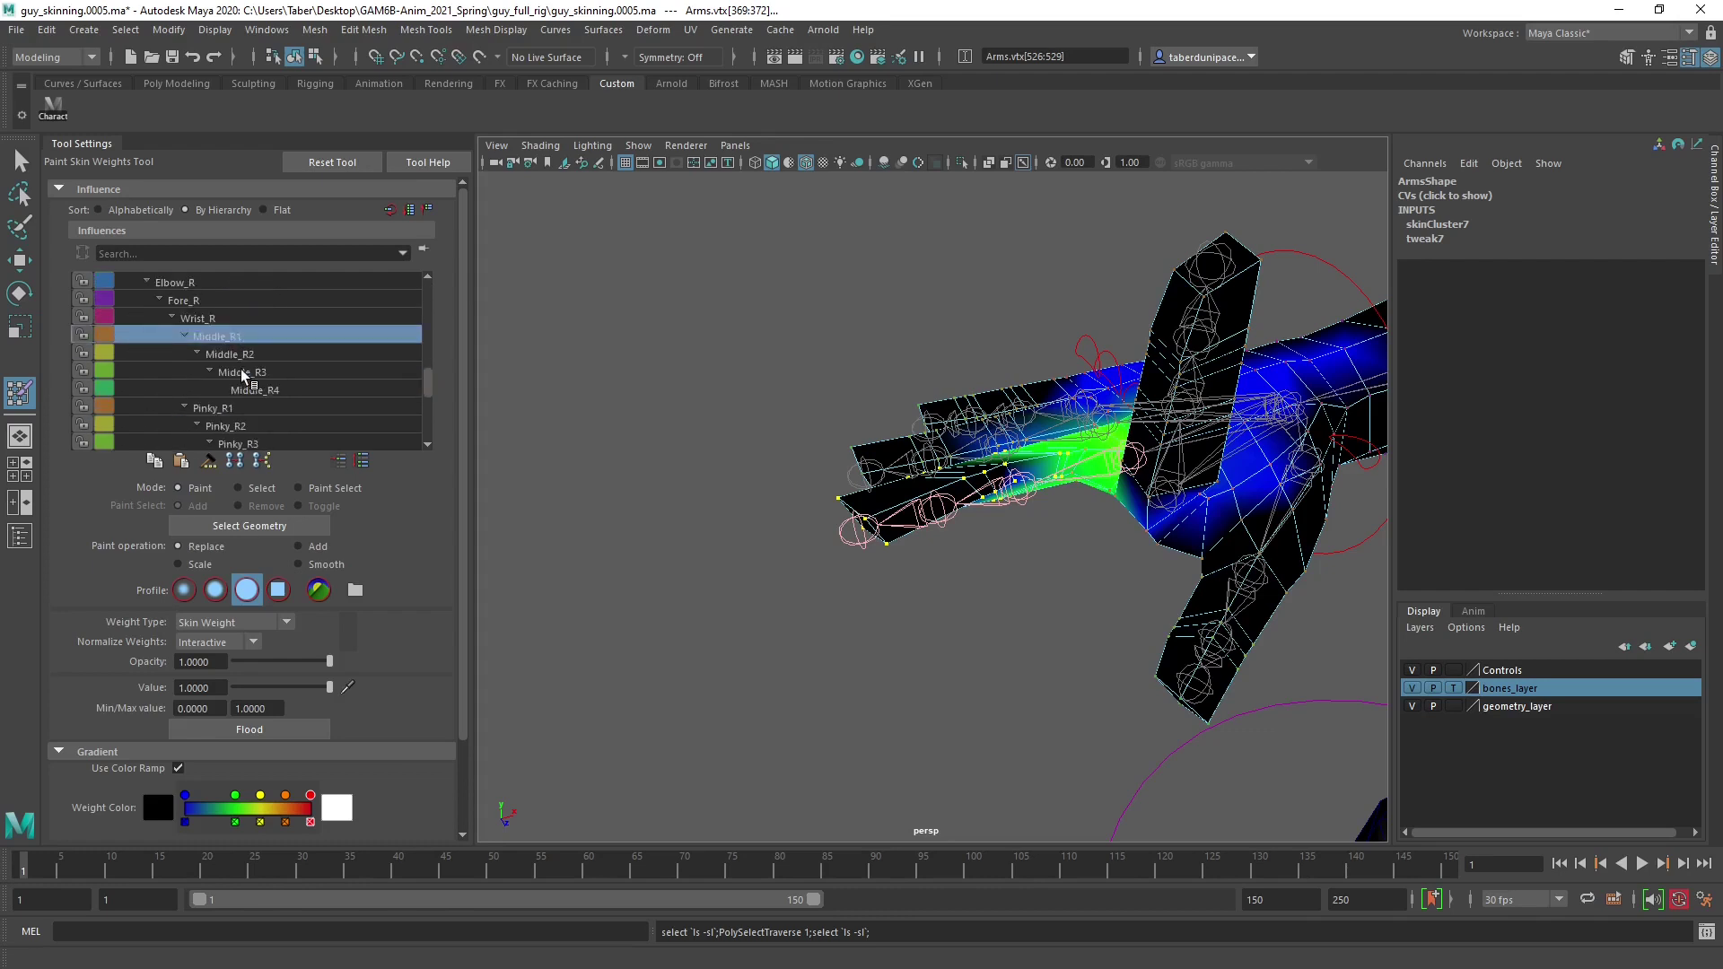
click(293, 734)
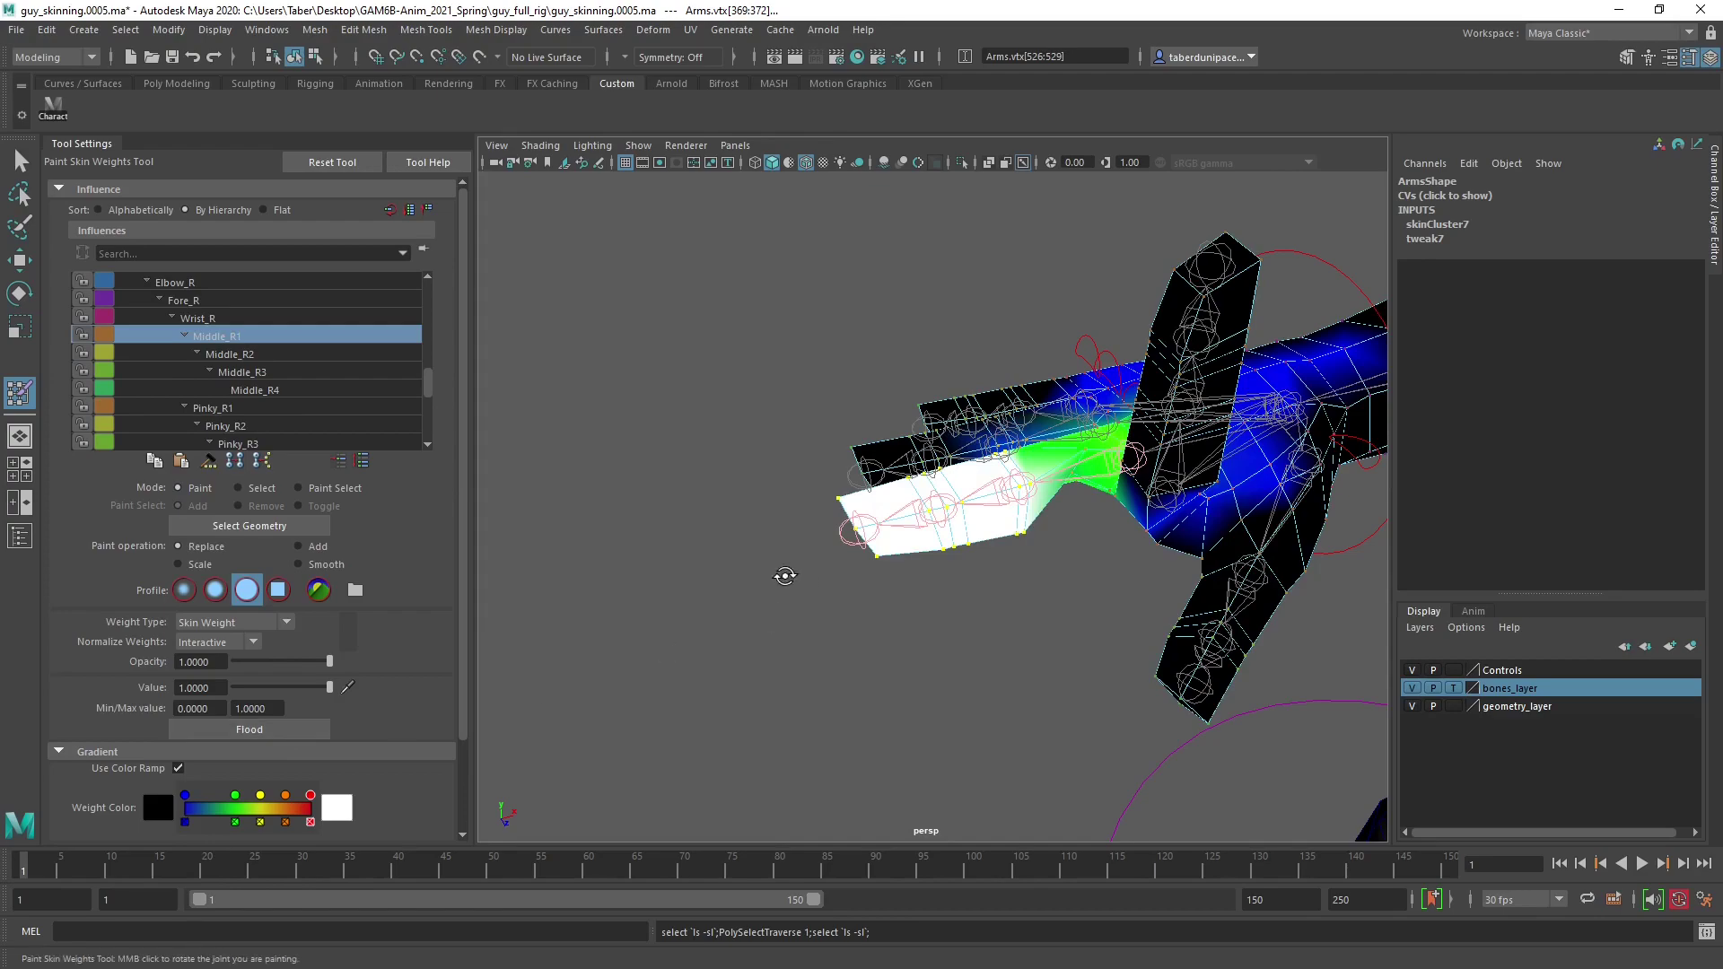
alt+drag(785, 577, 707, 641)
alt+right_drag(708, 641, 877, 667)
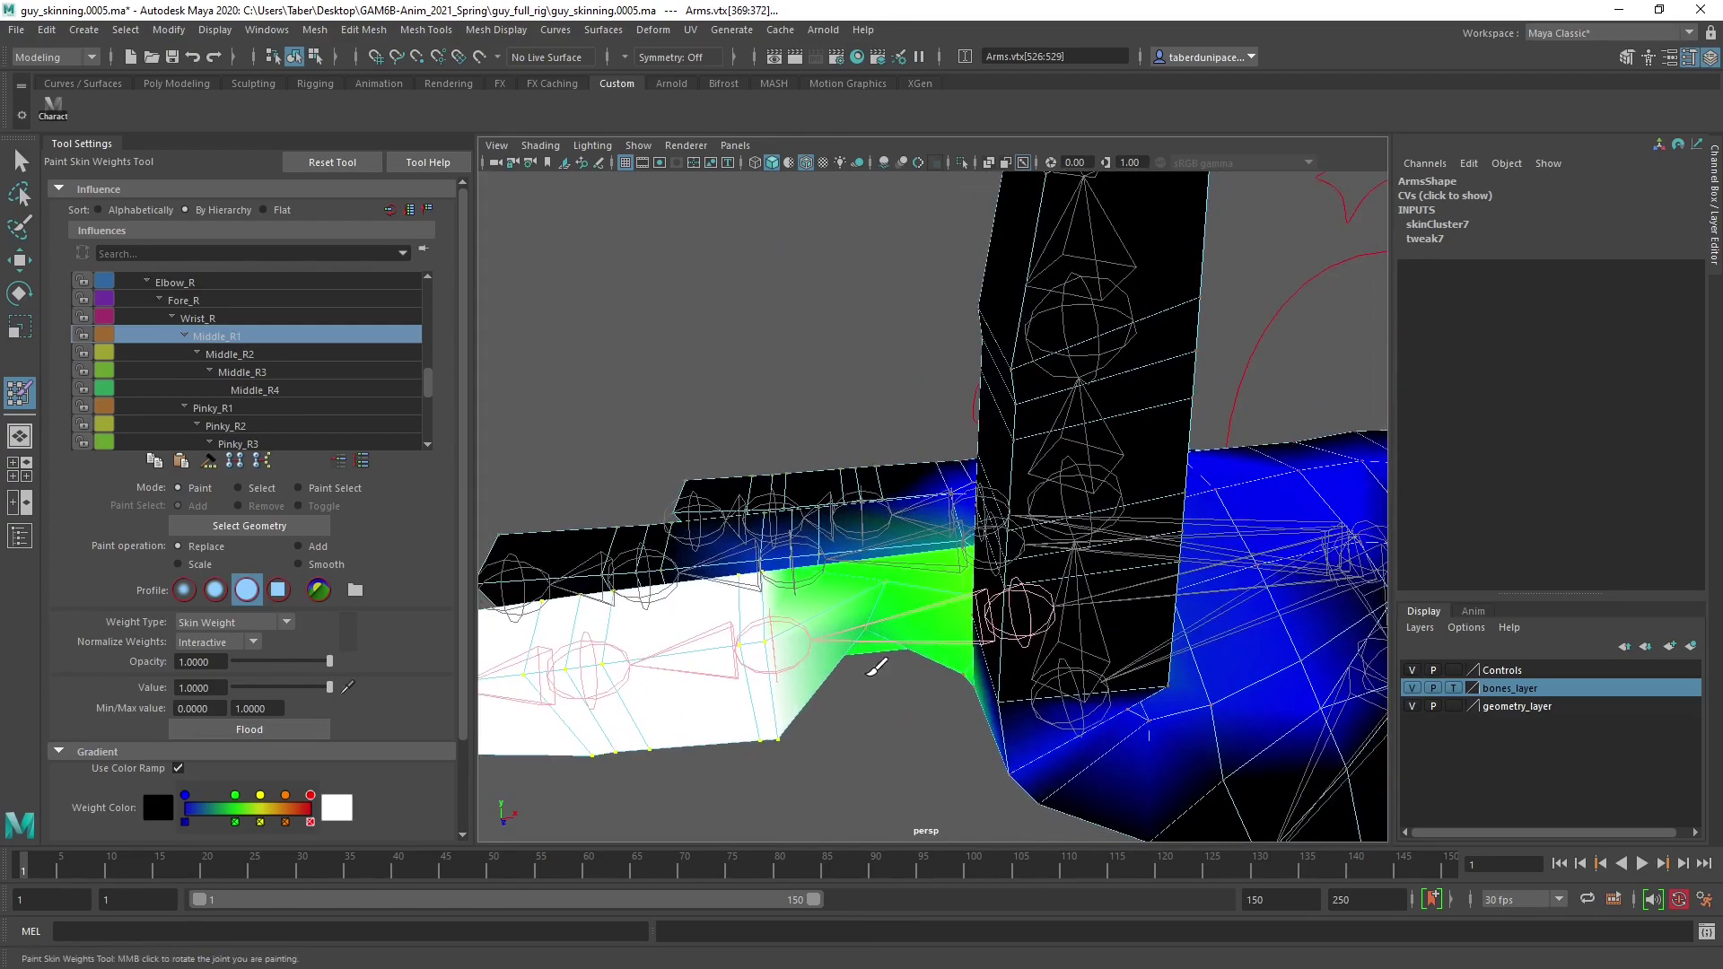
alt+middle_drag(877, 667, 998, 575)
alt+right_drag(819, 565, 793, 365)
Exit weight painting, clear the vertex selection and hide the bones layer.
key(w)
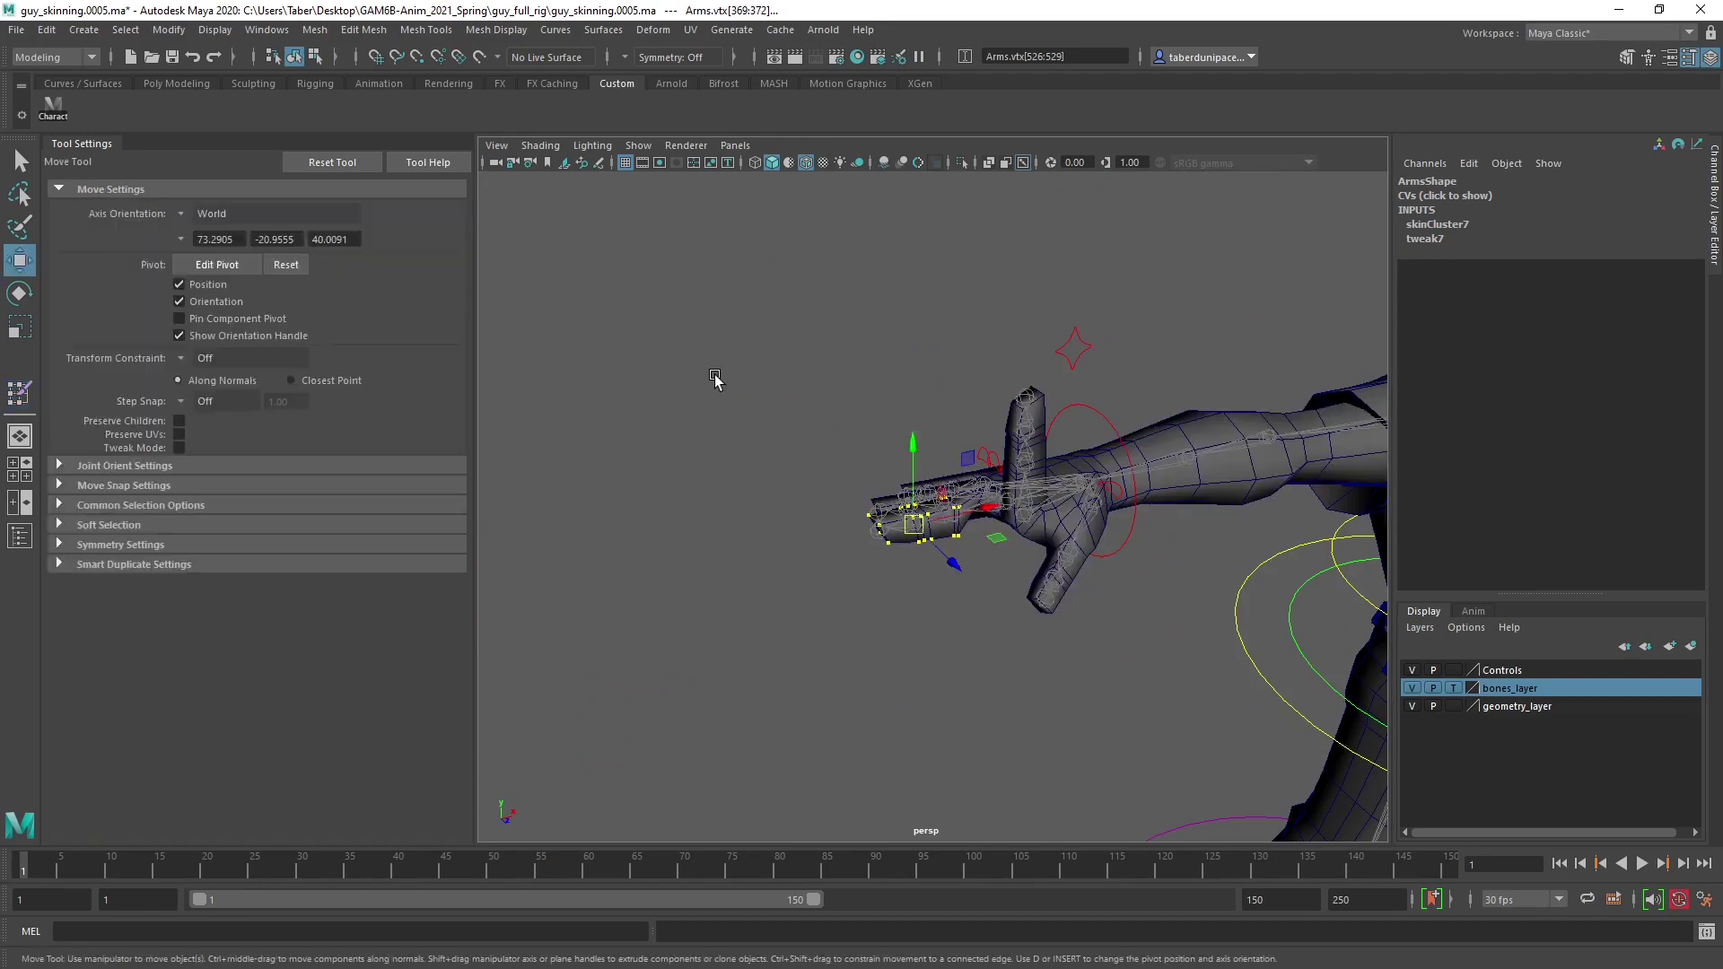
click(718, 384)
mouse_move(862, 469)
alt+mouse_down()
mouse_move(811, 485)
mouse_move(884, 460)
alt+mouse_up()
alt+drag(983, 422, 842, 449)
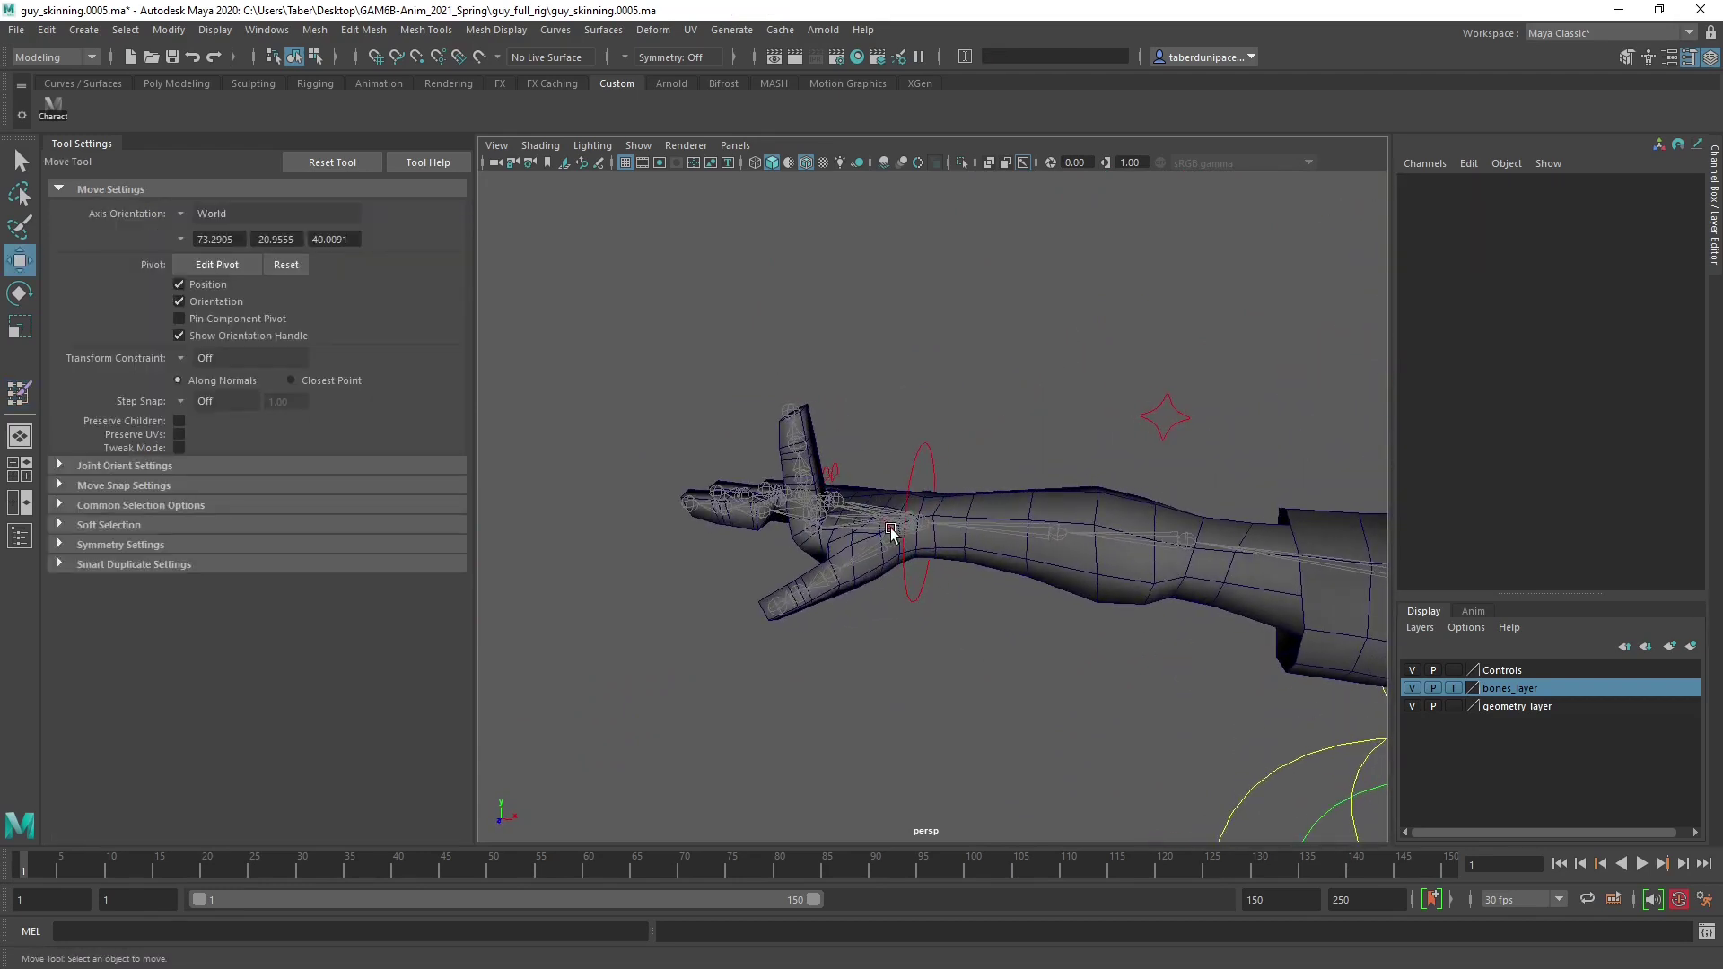
click(1409, 688)
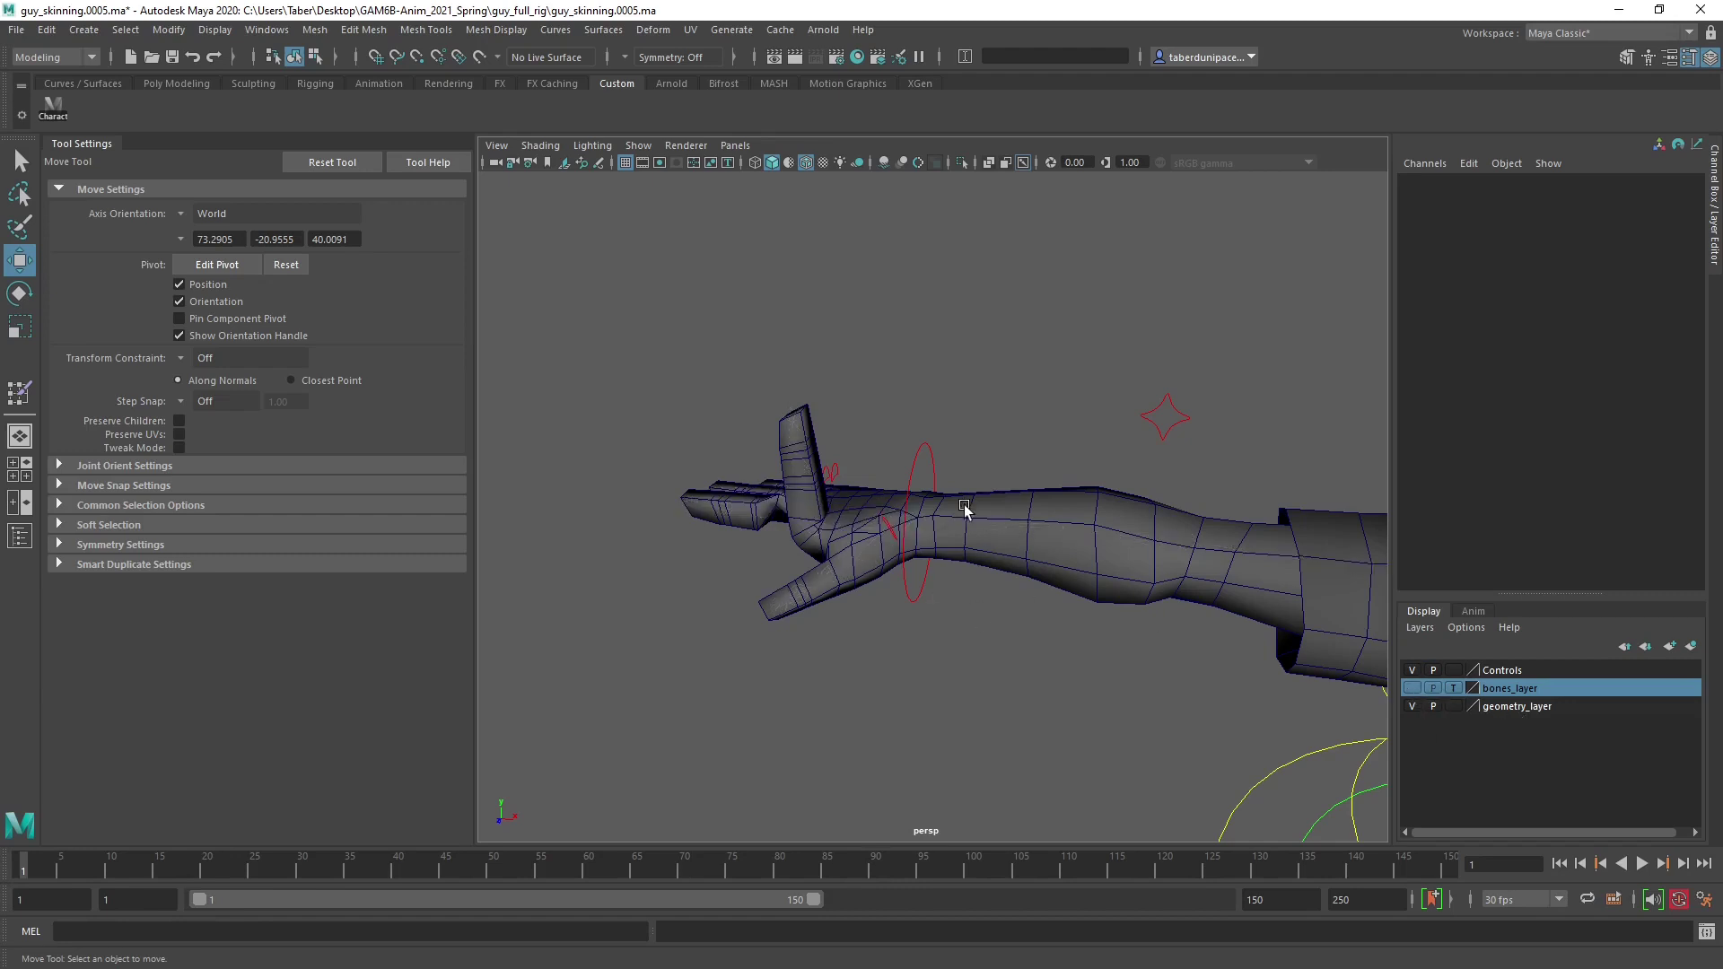
click(888, 535)
alt+drag(887, 535, 981, 584)
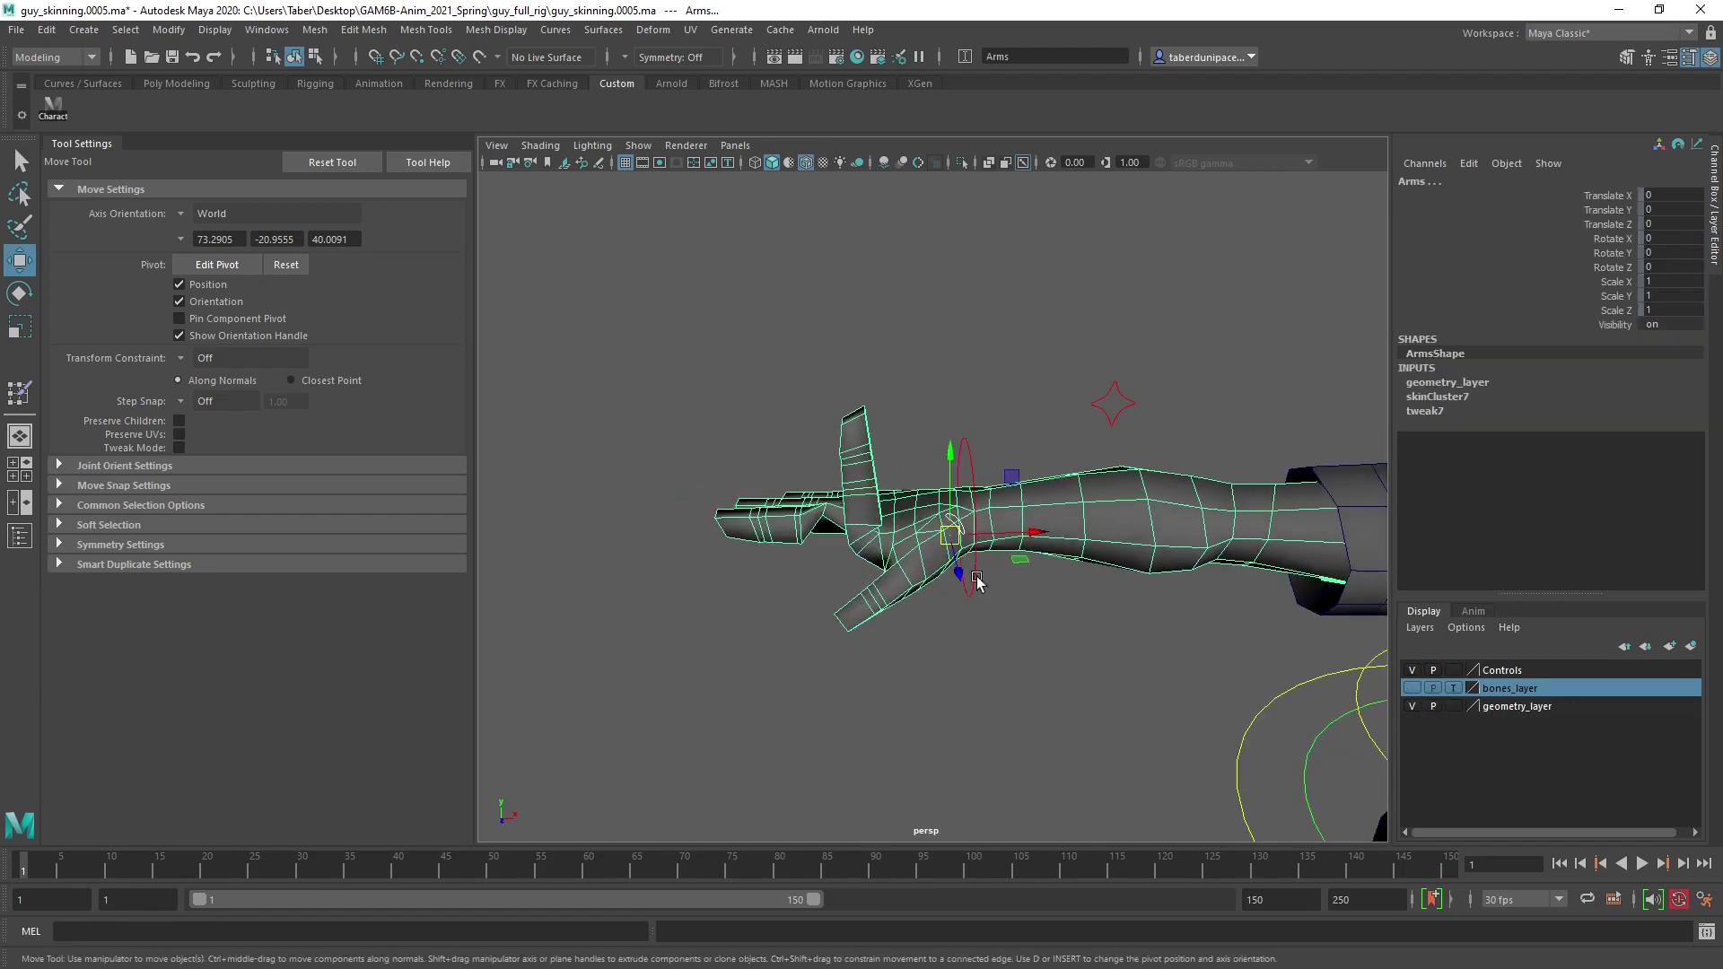
Set geometry_layer to reference so the body mesh can't be selected.
click(1454, 709)
click(1454, 709)
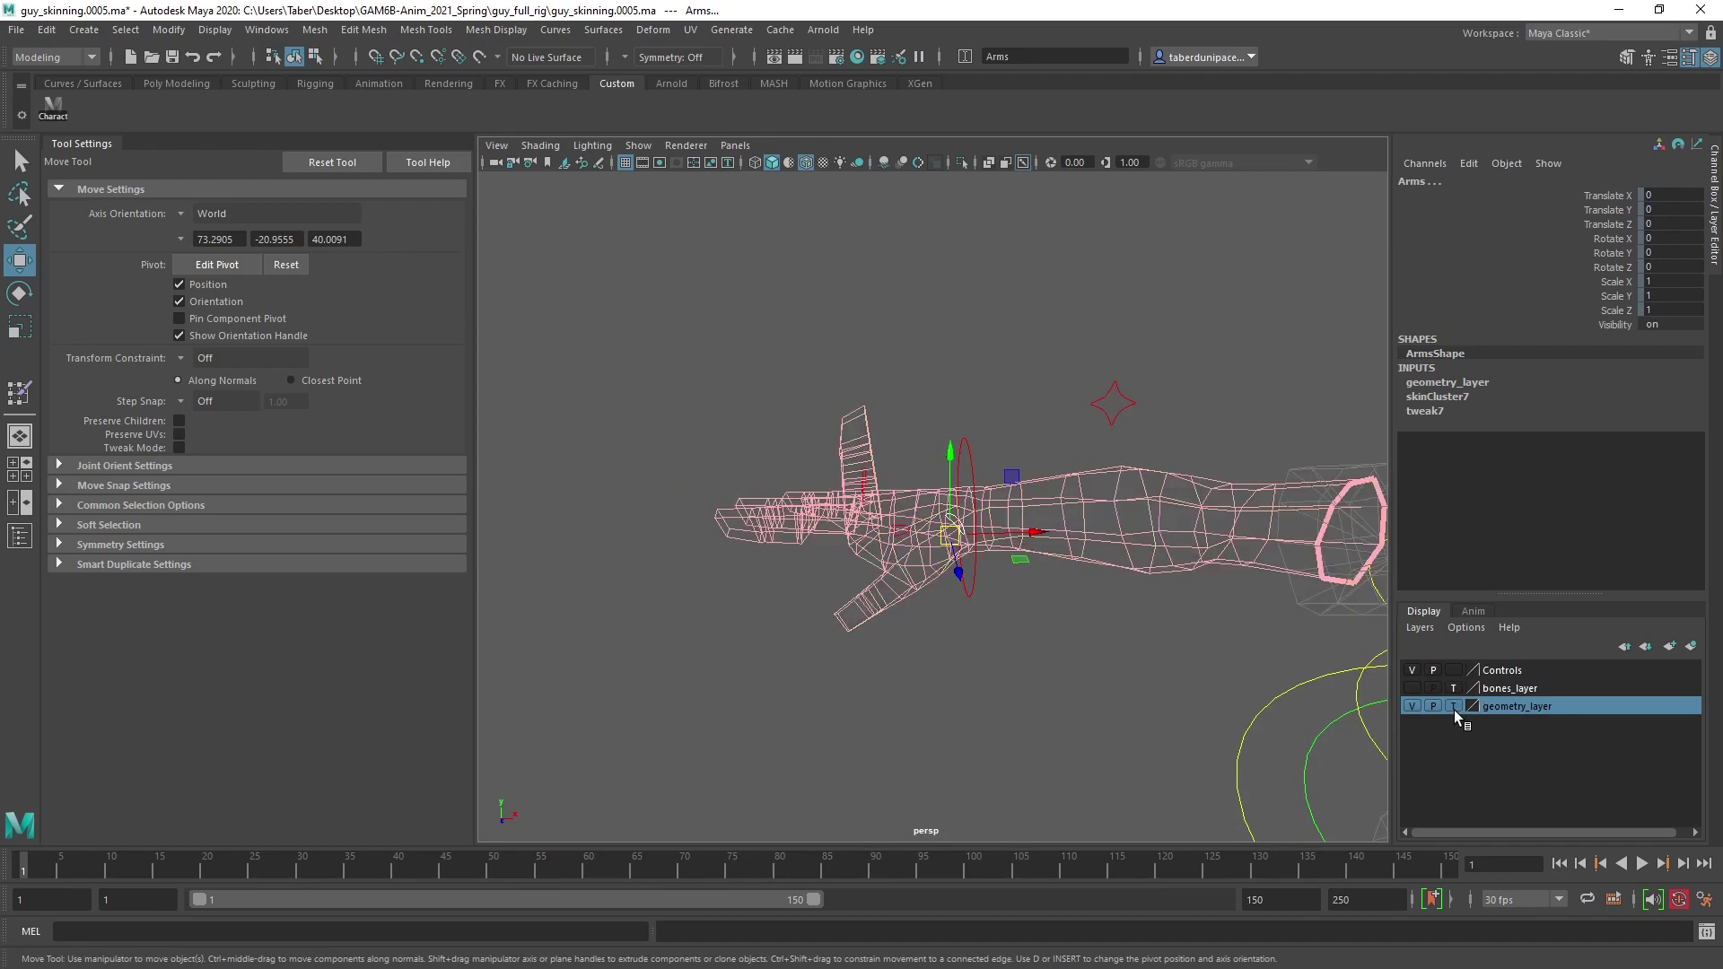
click(954, 516)
click(954, 516)
key(e)
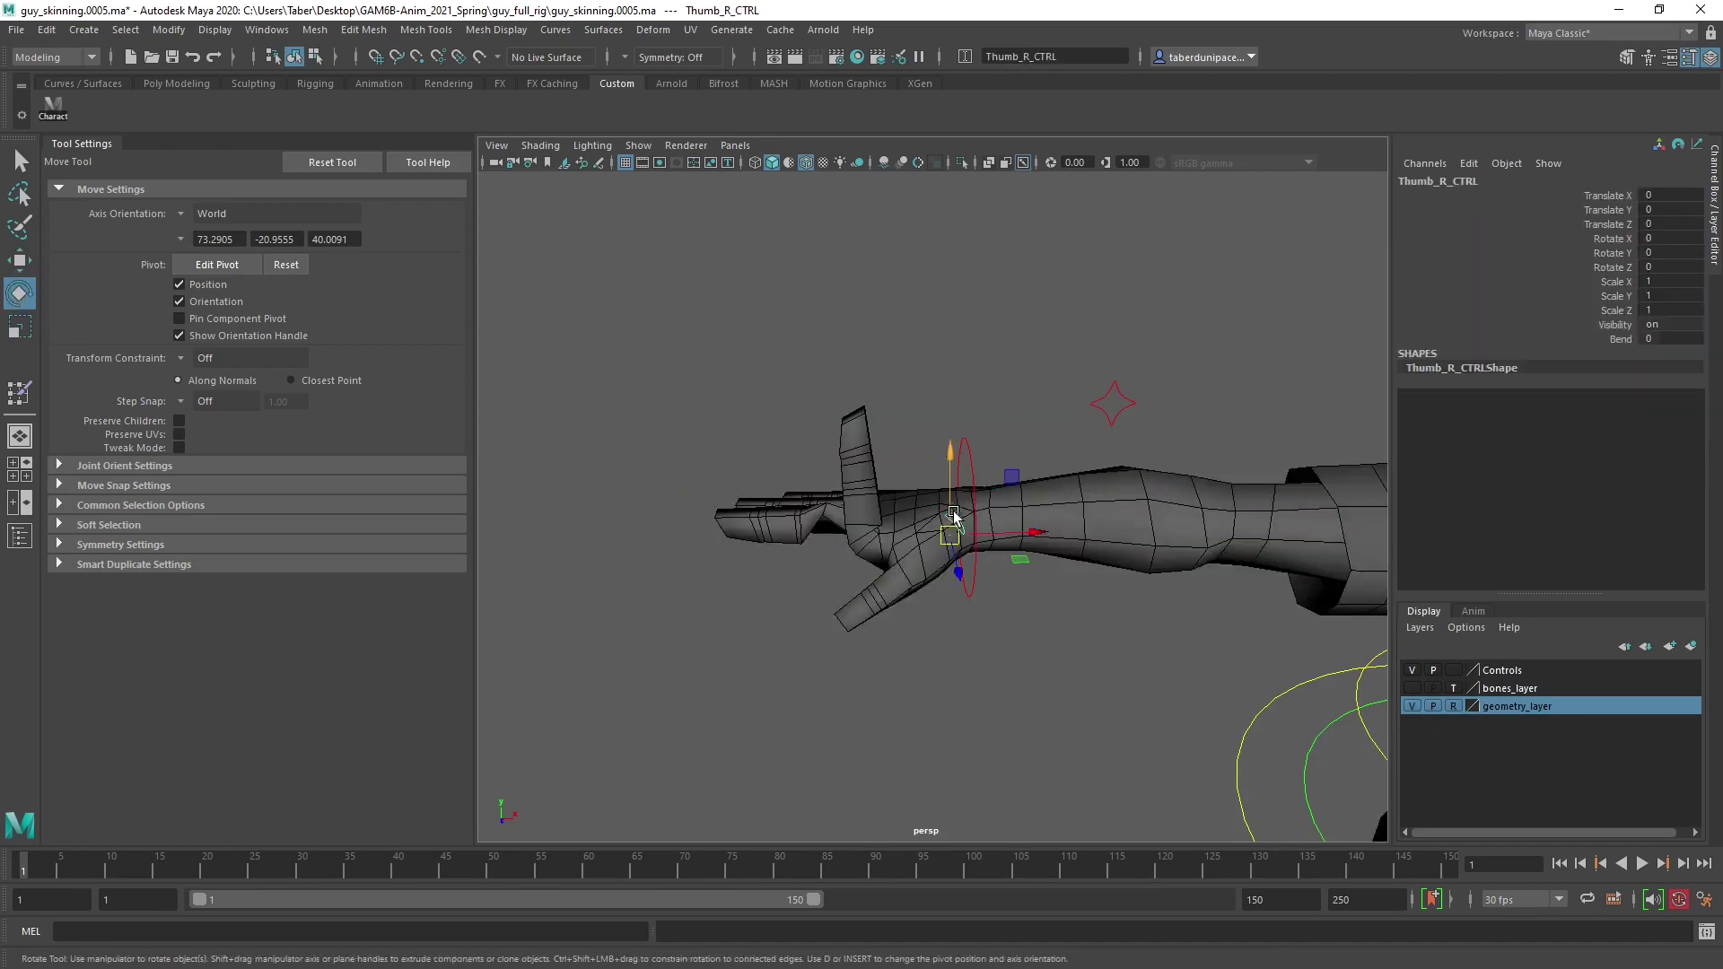
click(973, 269)
scroll(892, 500, up, 5)
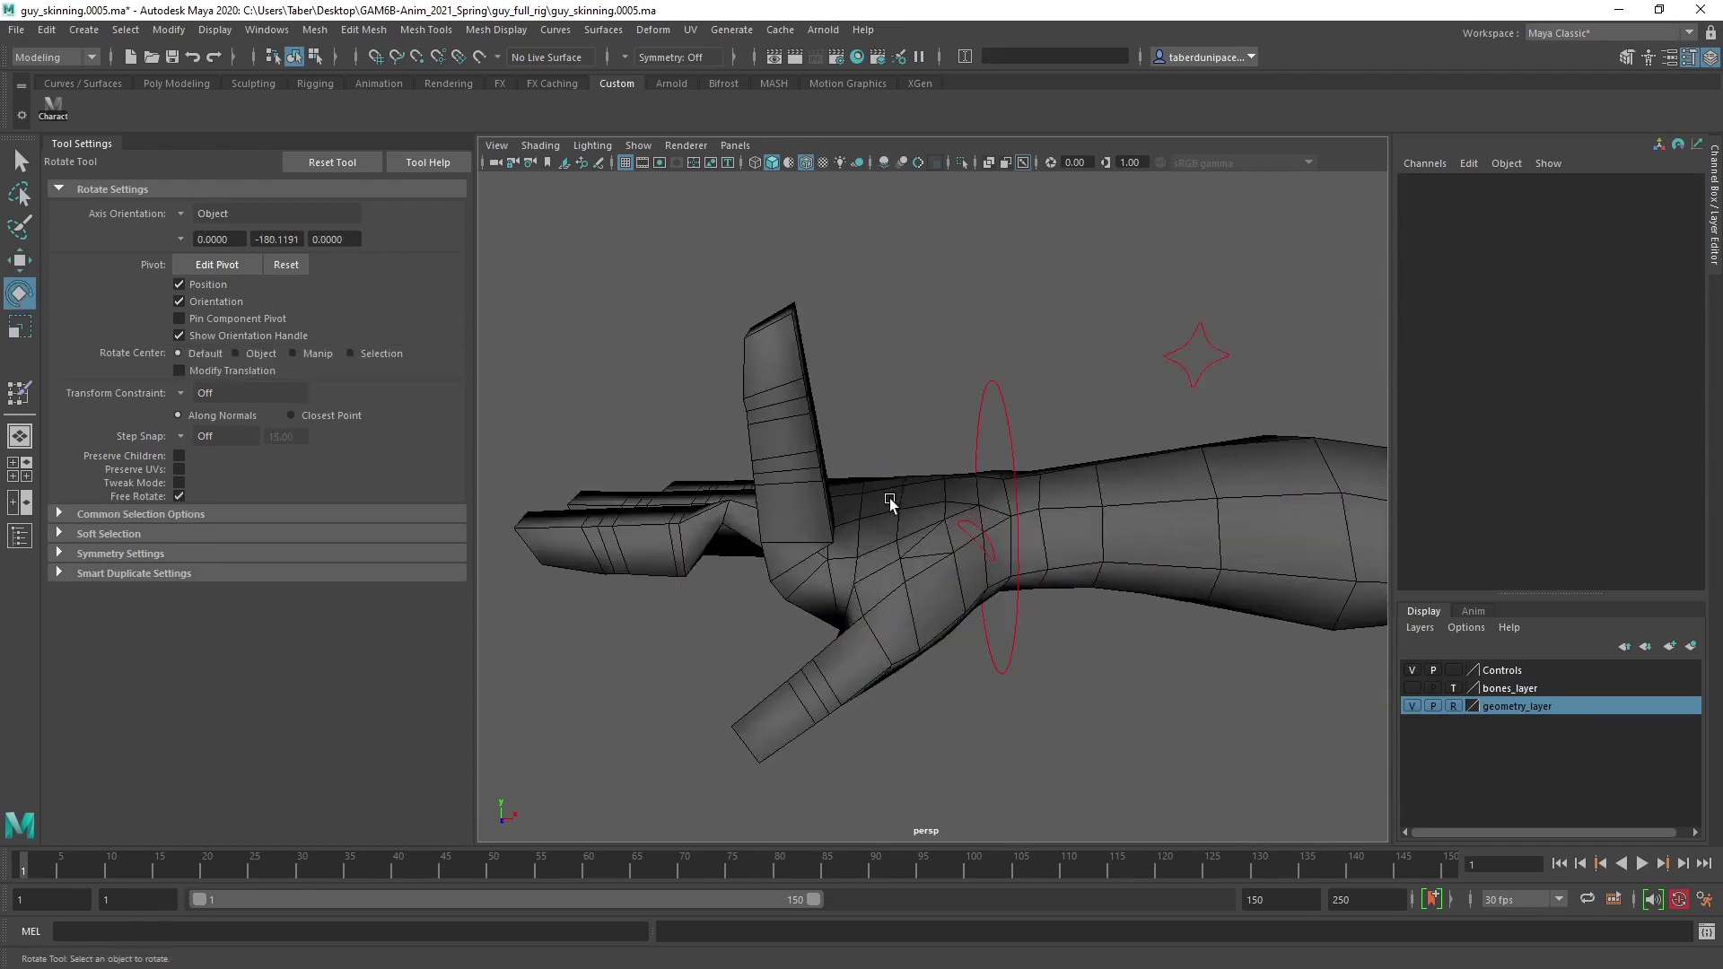
key(4)
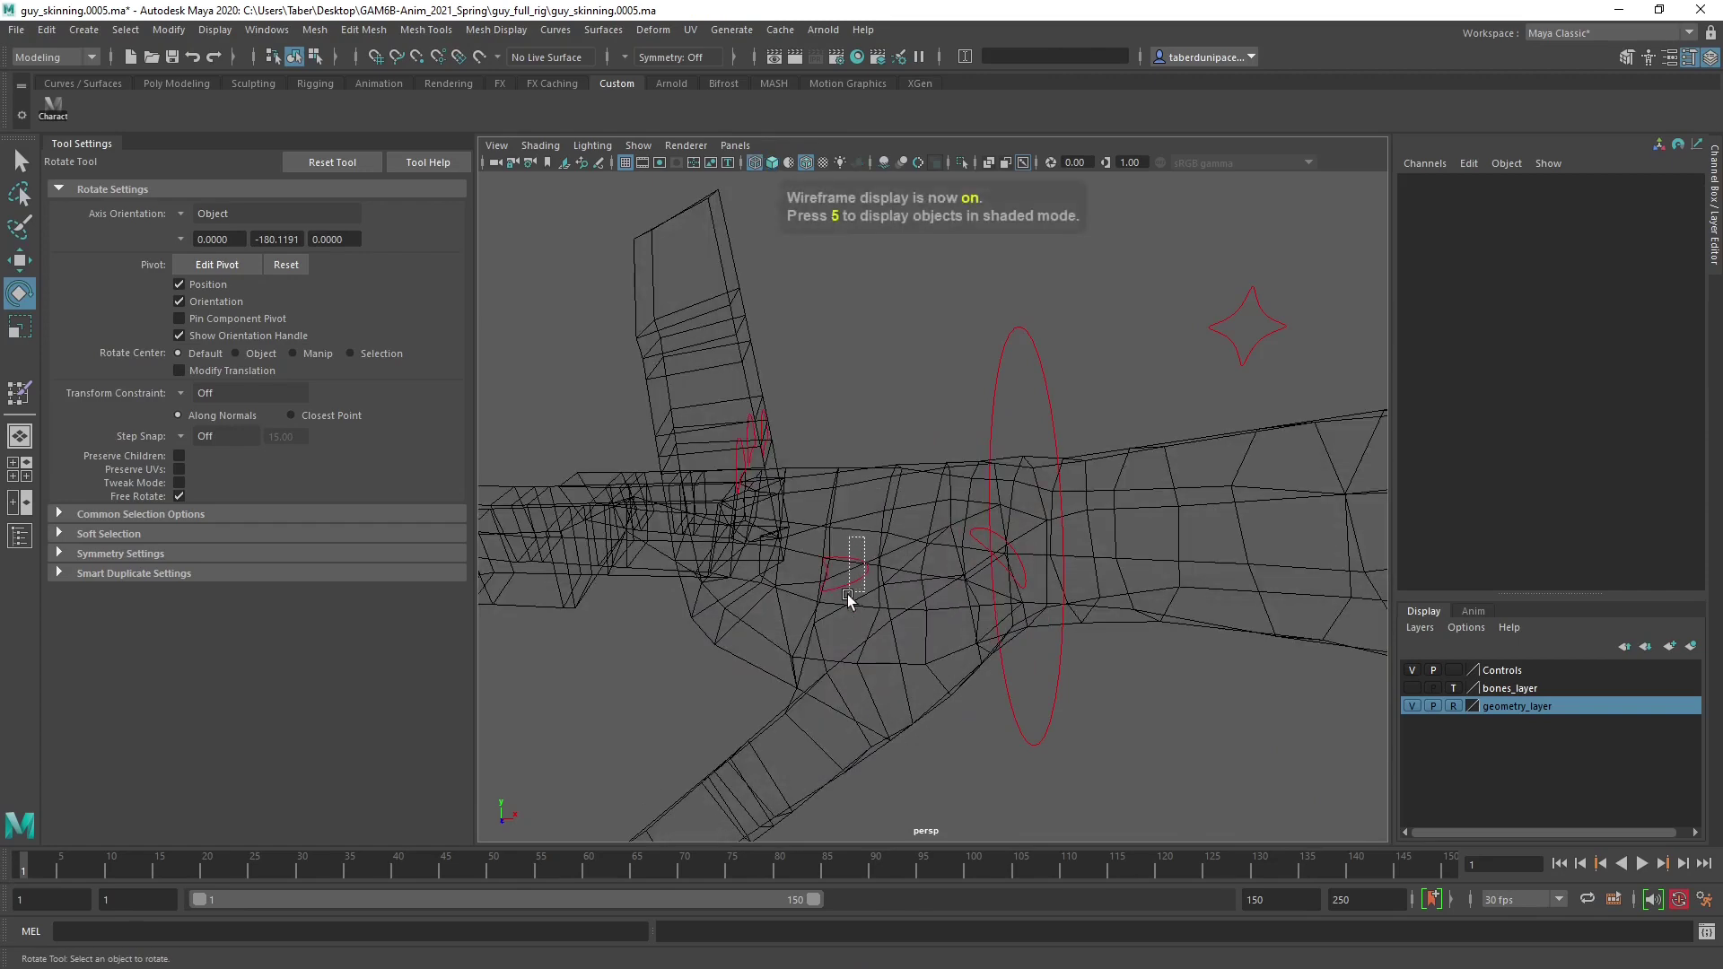
Test-rotate the pointer finger control and try a Bend of 10, then undo it.
click(845, 589)
mouse_move(796, 531)
mouse_down()
mouse_move(654, 499)
mouse_move(807, 481)
mouse_move(1258, 297)
mouse_move(1000, 338)
mouse_up()
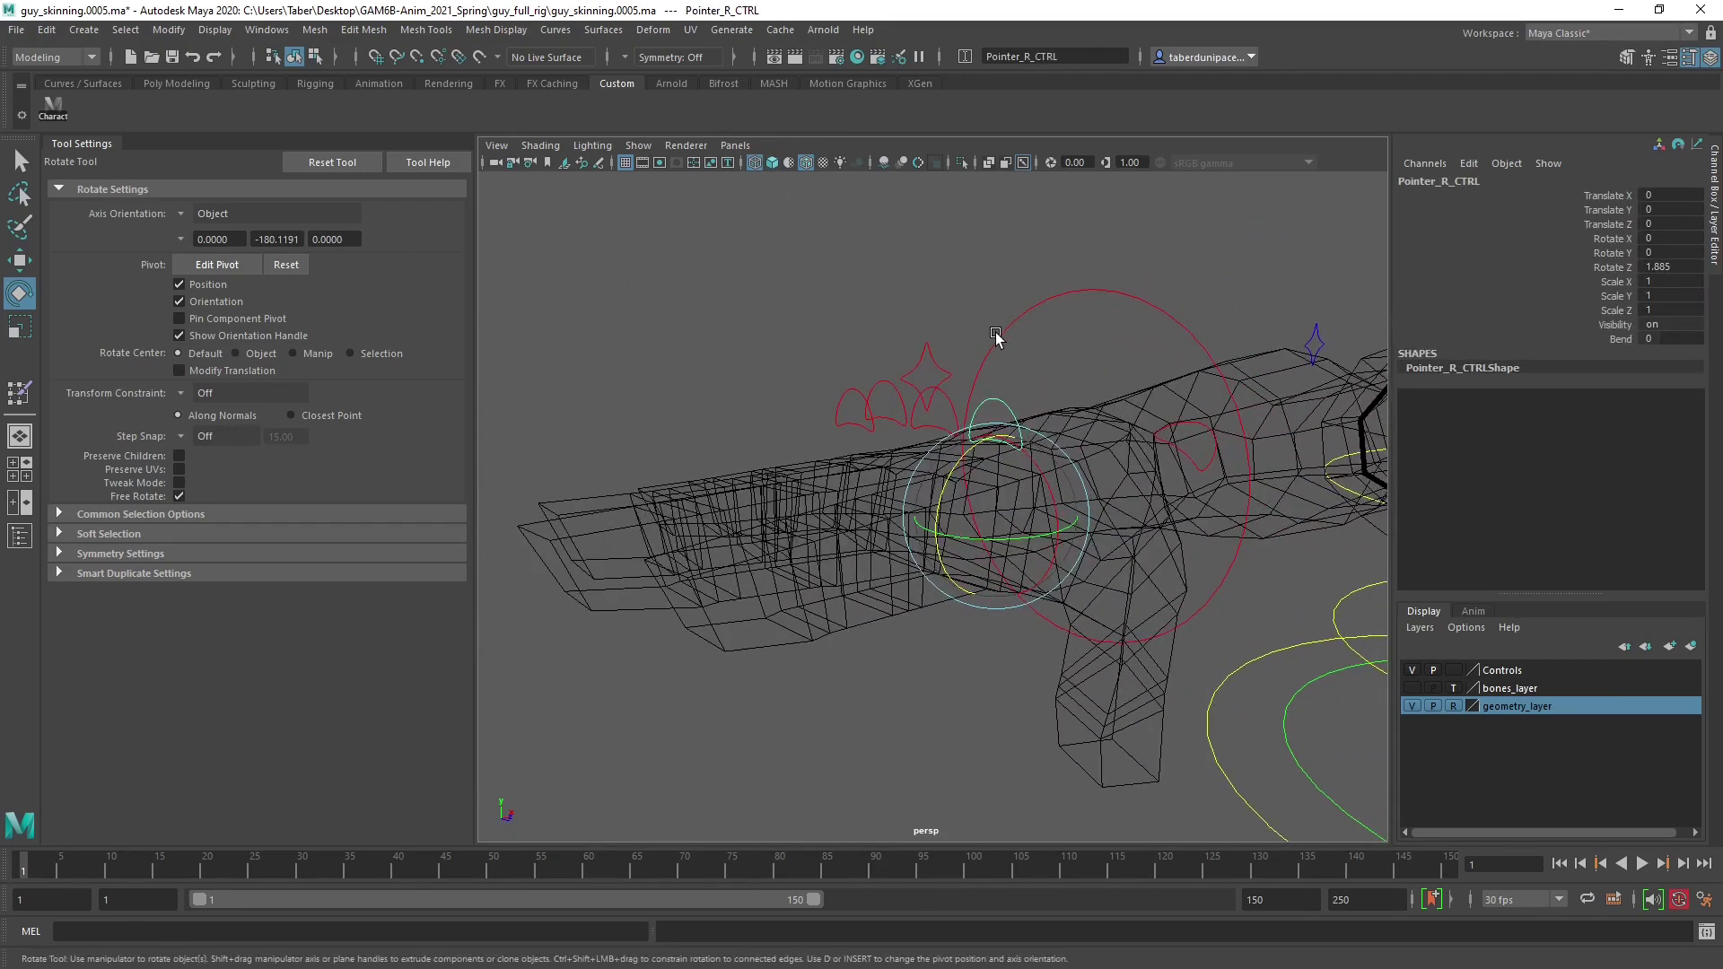
key(5)
key(5)
mouse_move(961, 461)
mouse_down()
mouse_move(988, 504)
mouse_move(971, 543)
mouse_move(985, 450)
mouse_move(971, 495)
mouse_up()
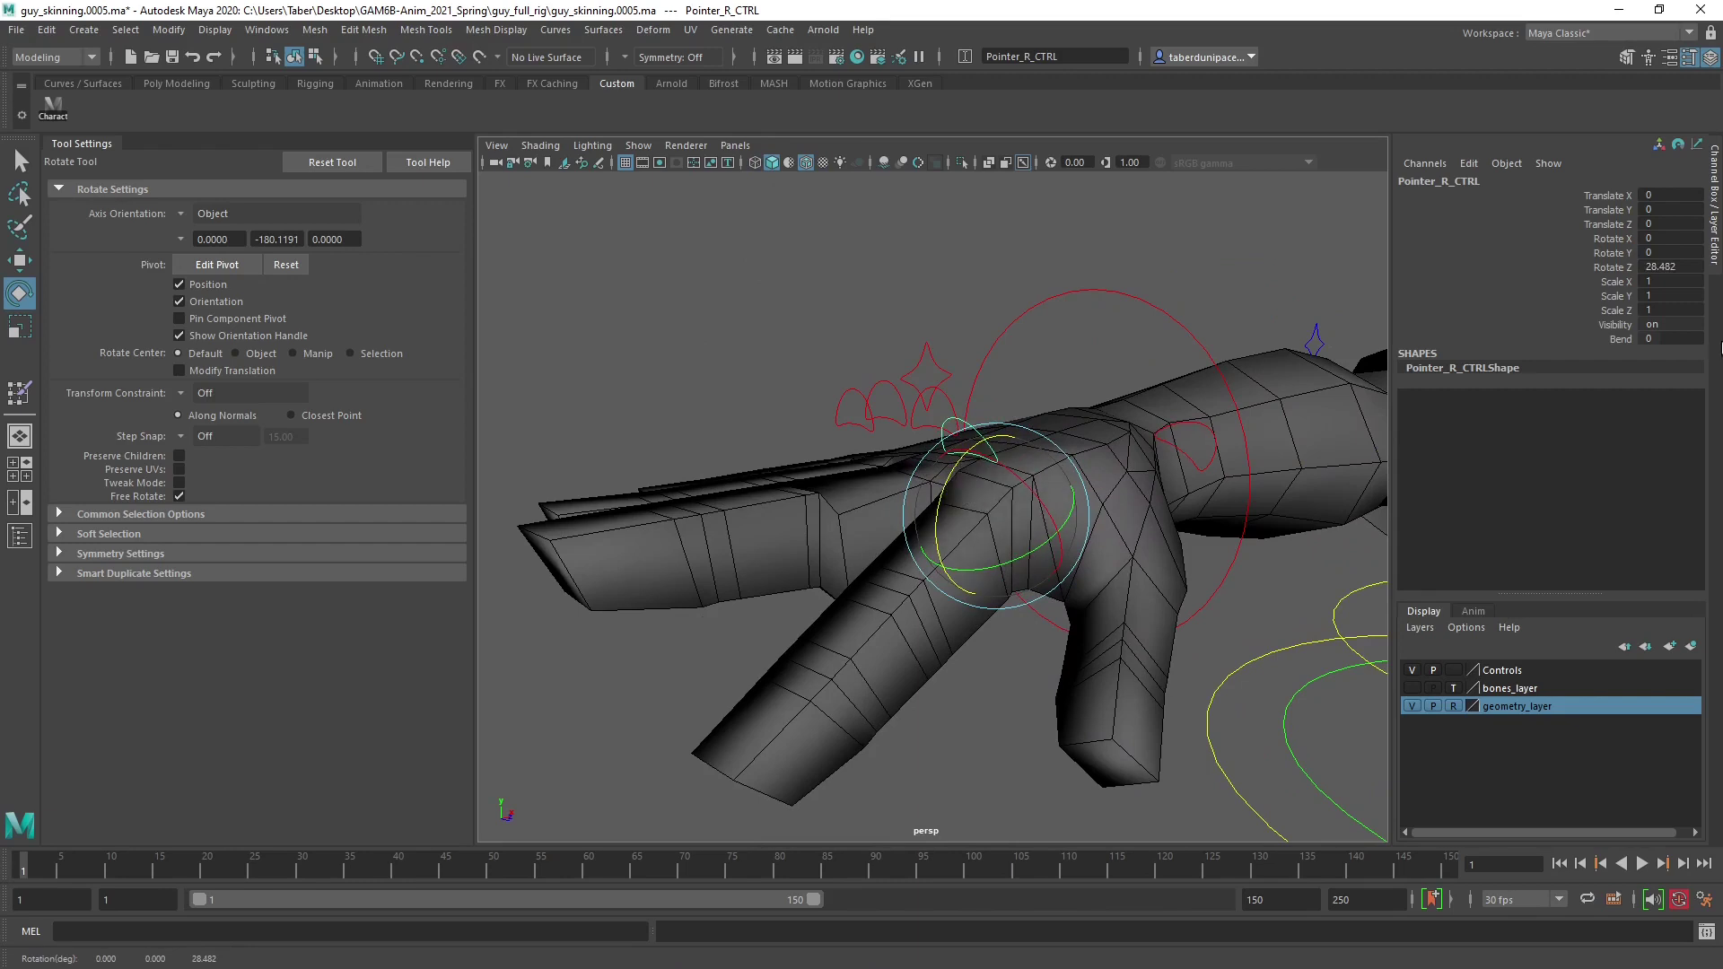
click(1617, 340)
middle_drag(946, 448, 1125, 438)
key(ctrl+z)
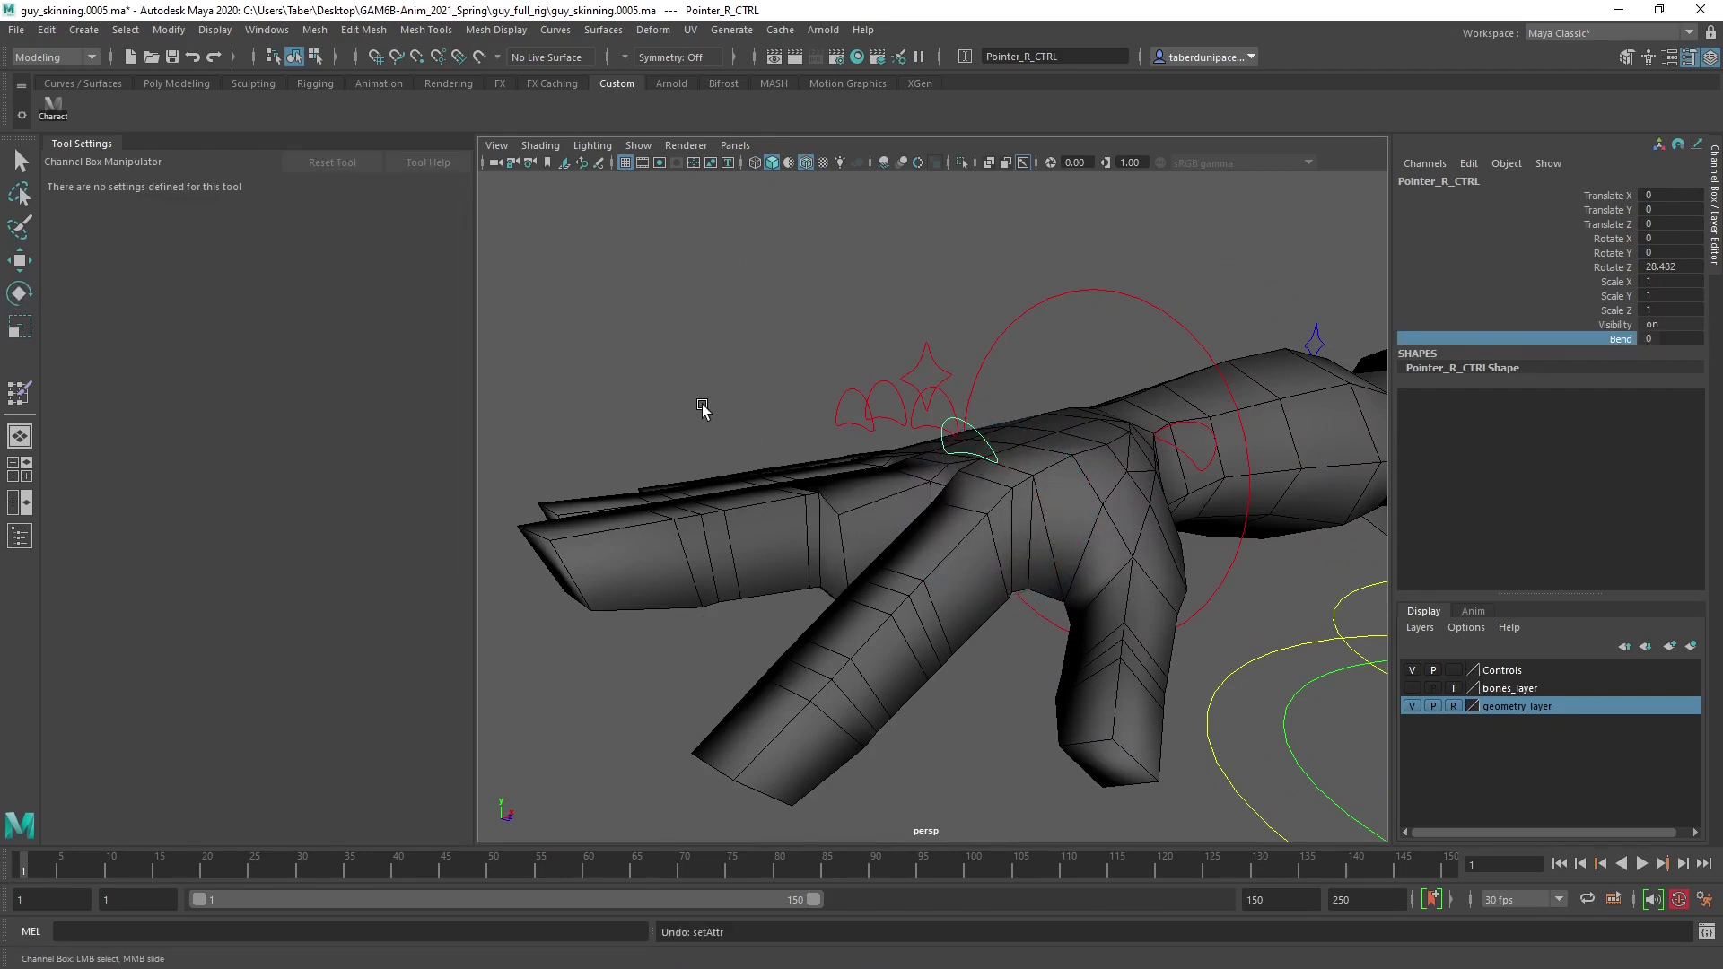
Bend the middle finger control to 3.2.
alt+drag(844, 411, 890, 435)
click(946, 420)
key(e)
click(1621, 339)
middle_drag(1005, 405, 993, 437)
Set the pointer finger control's Rotate Z back to 0 to straighten it.
click(993, 438)
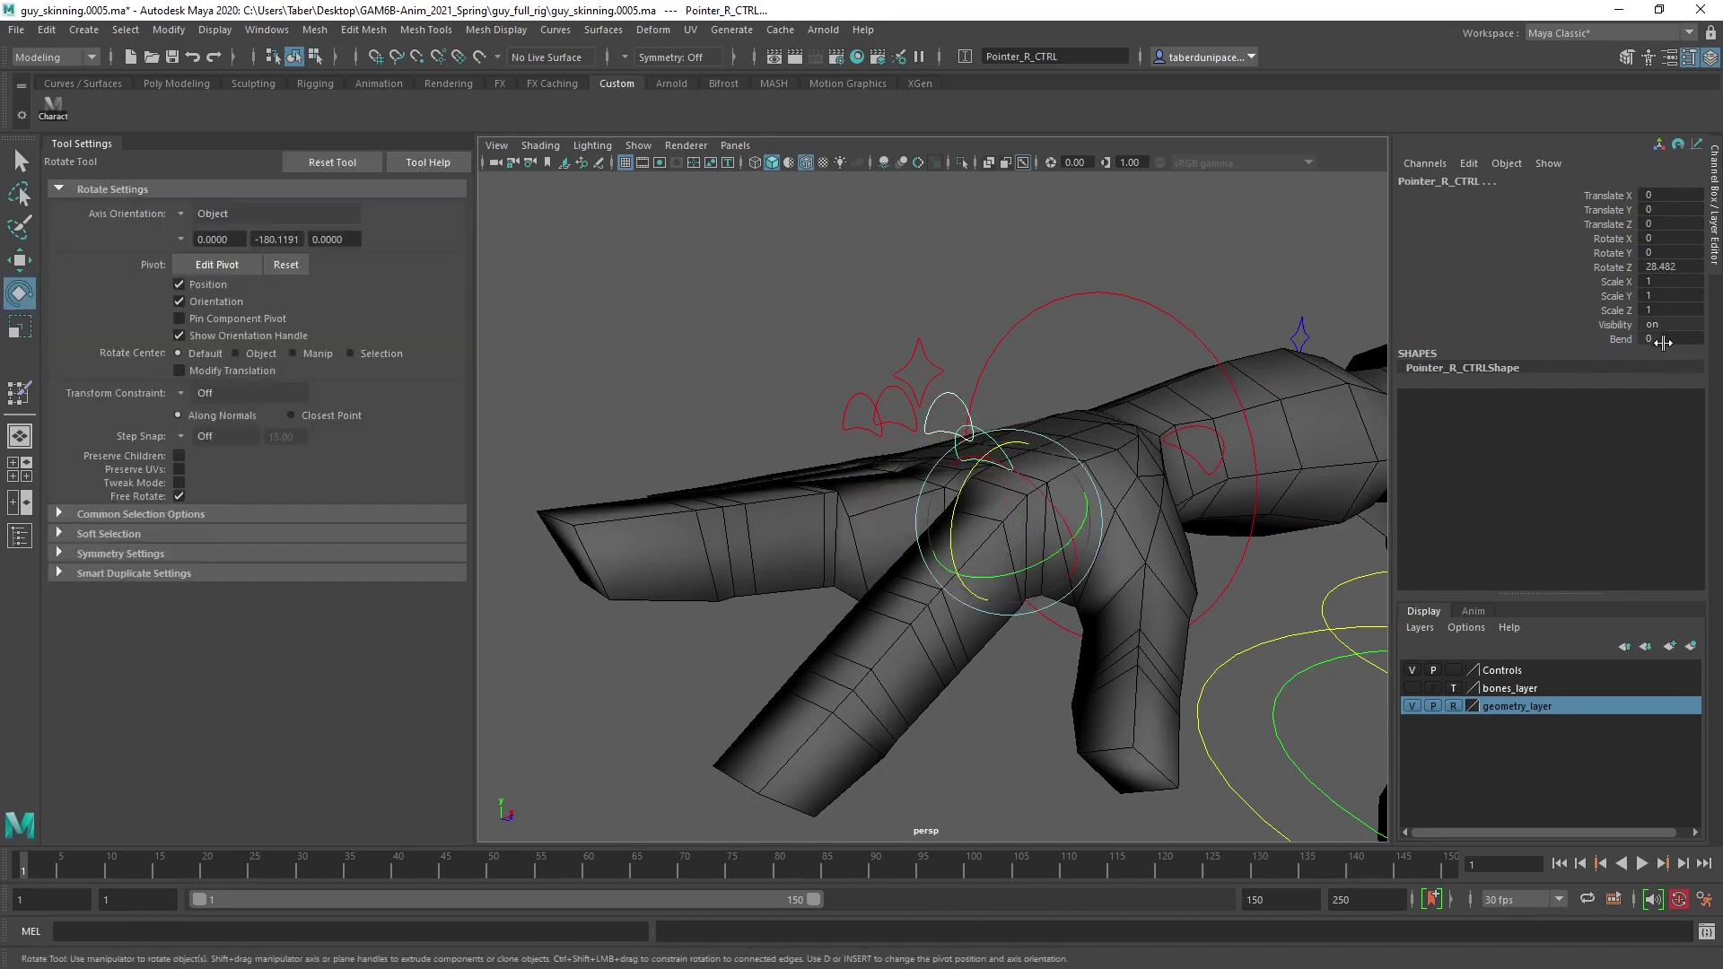
double_click(1665, 340)
double_click(1682, 338)
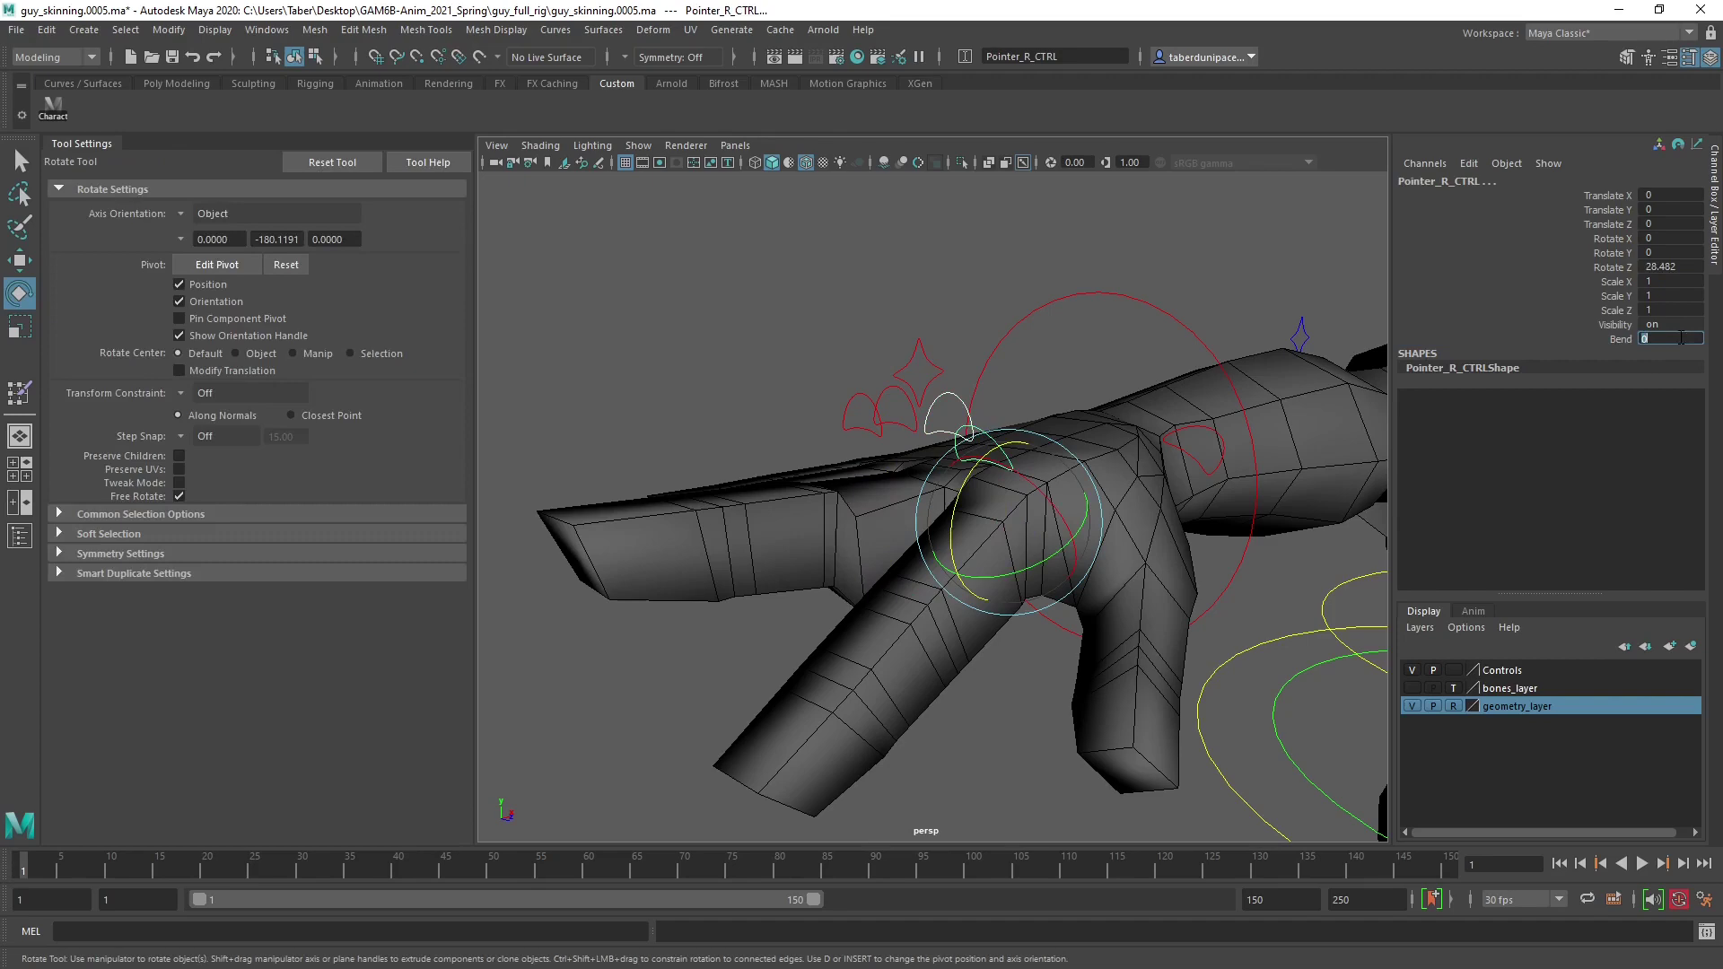
double_click(1677, 266)
text(0)
key(Return)
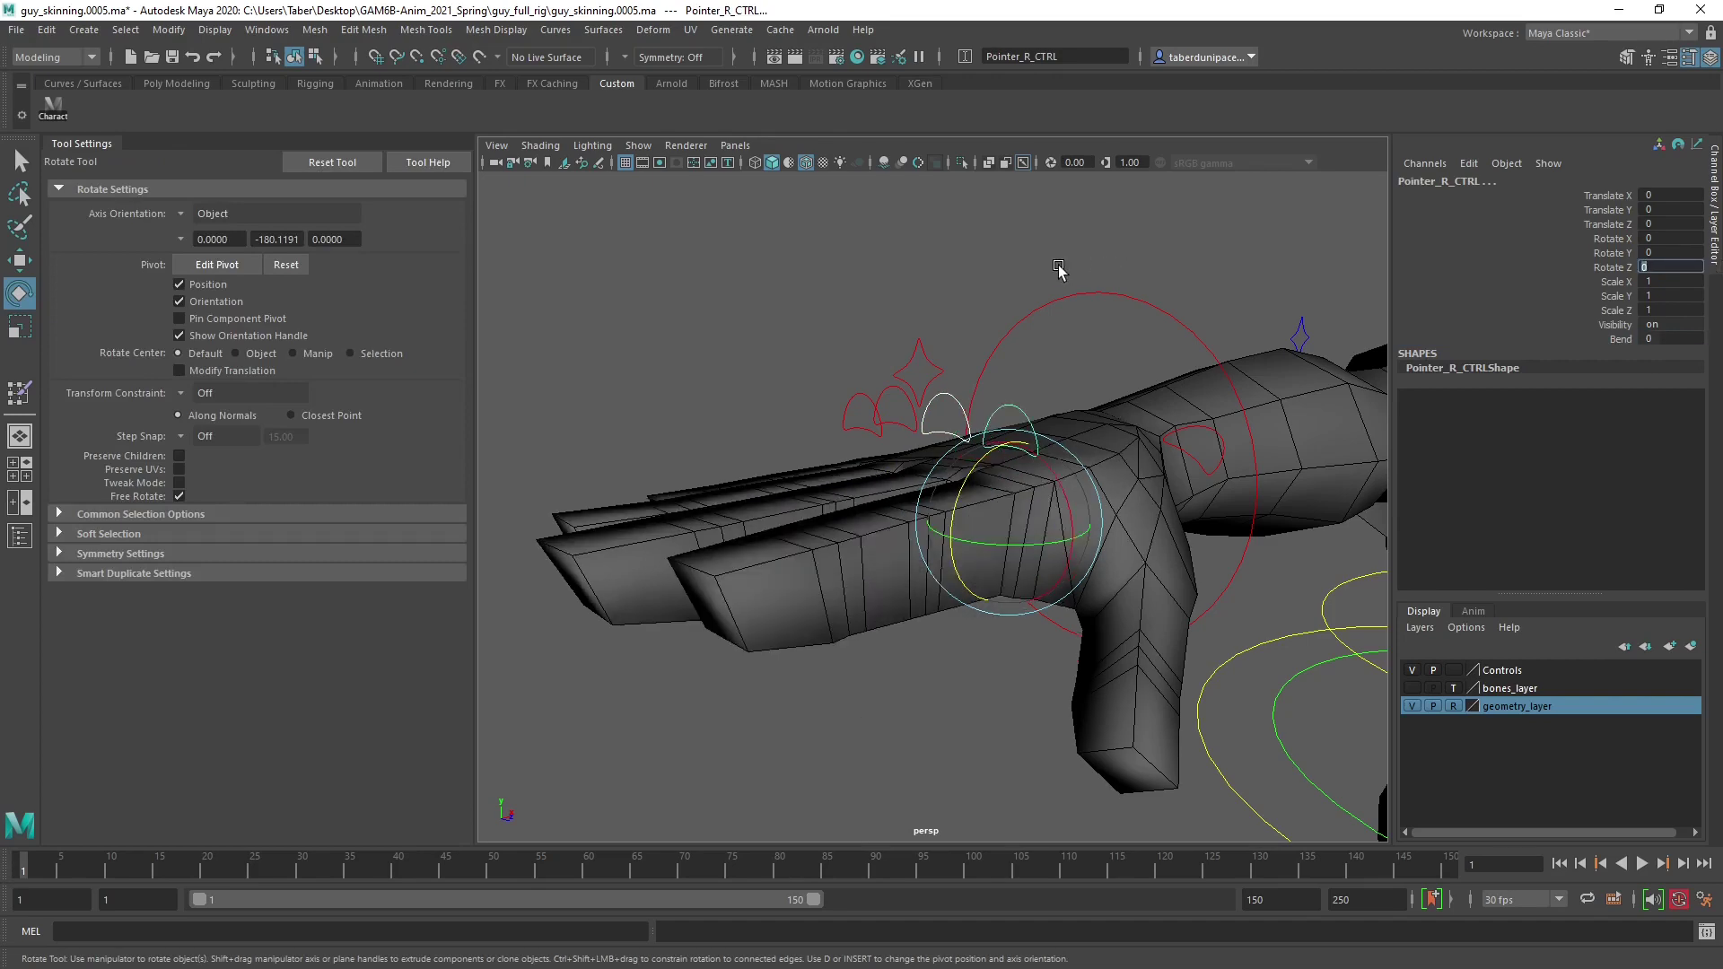
click(1065, 328)
scroll(1032, 476, down, 5)
Close Tool Settings and frame the character in a three-quarter view.
alt+right_drag(1109, 535, 896, 542)
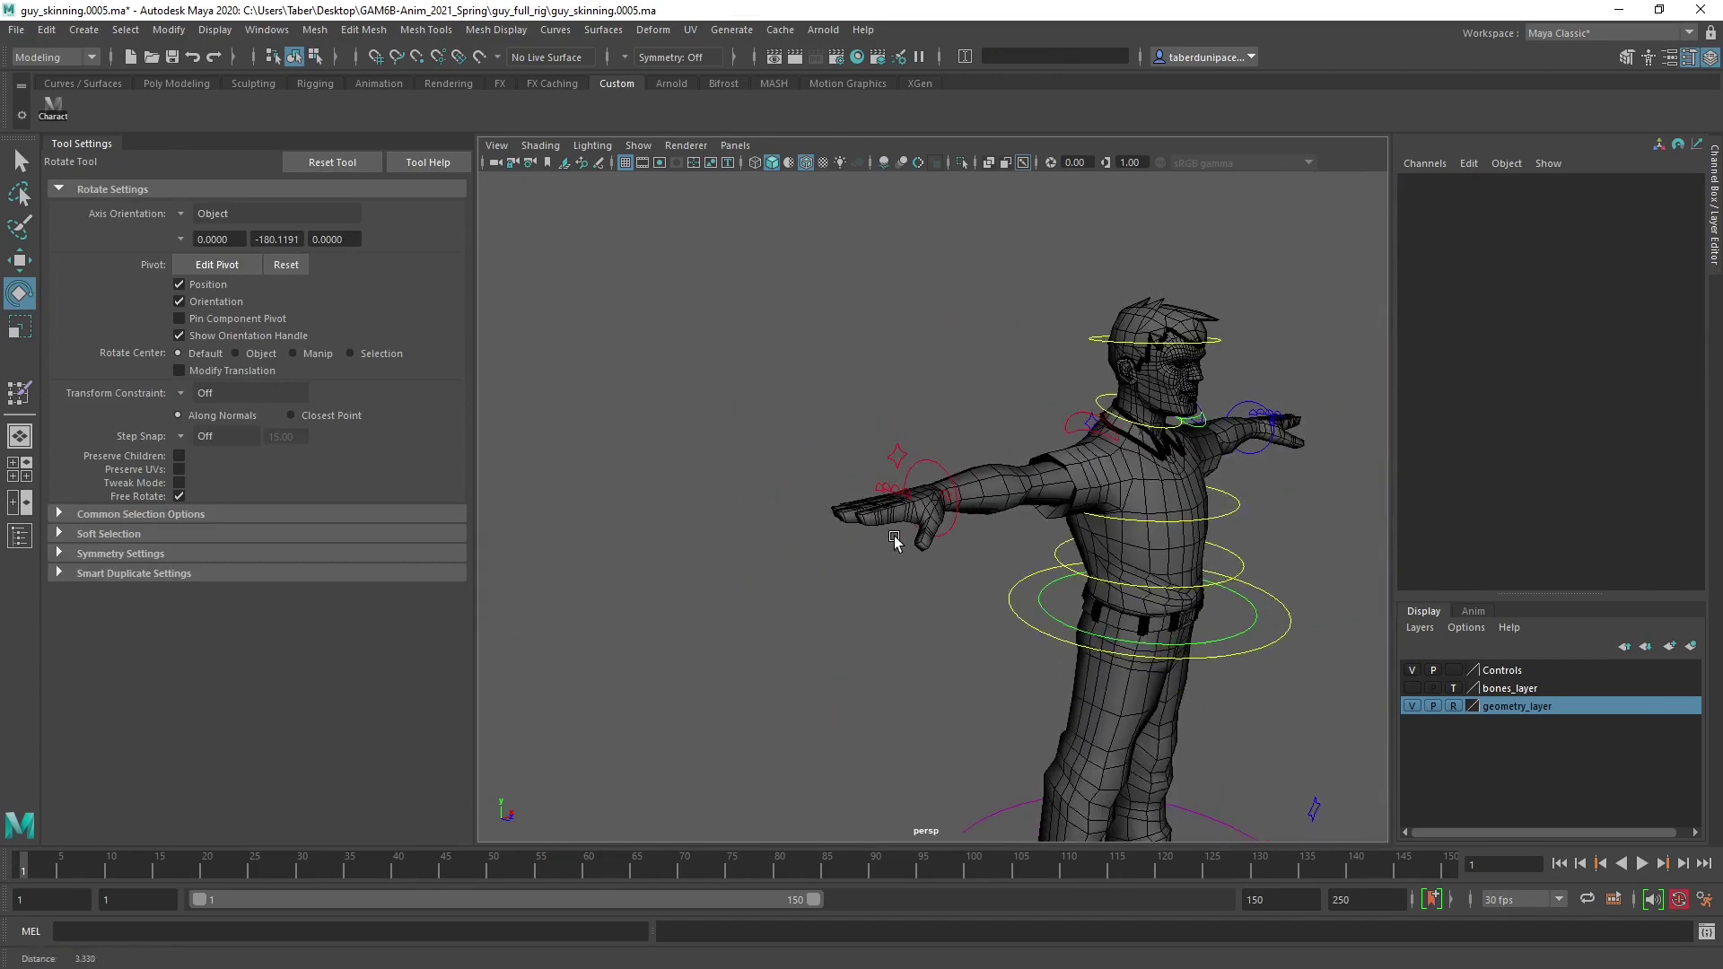
alt+drag(1176, 541, 1018, 530)
click(1691, 60)
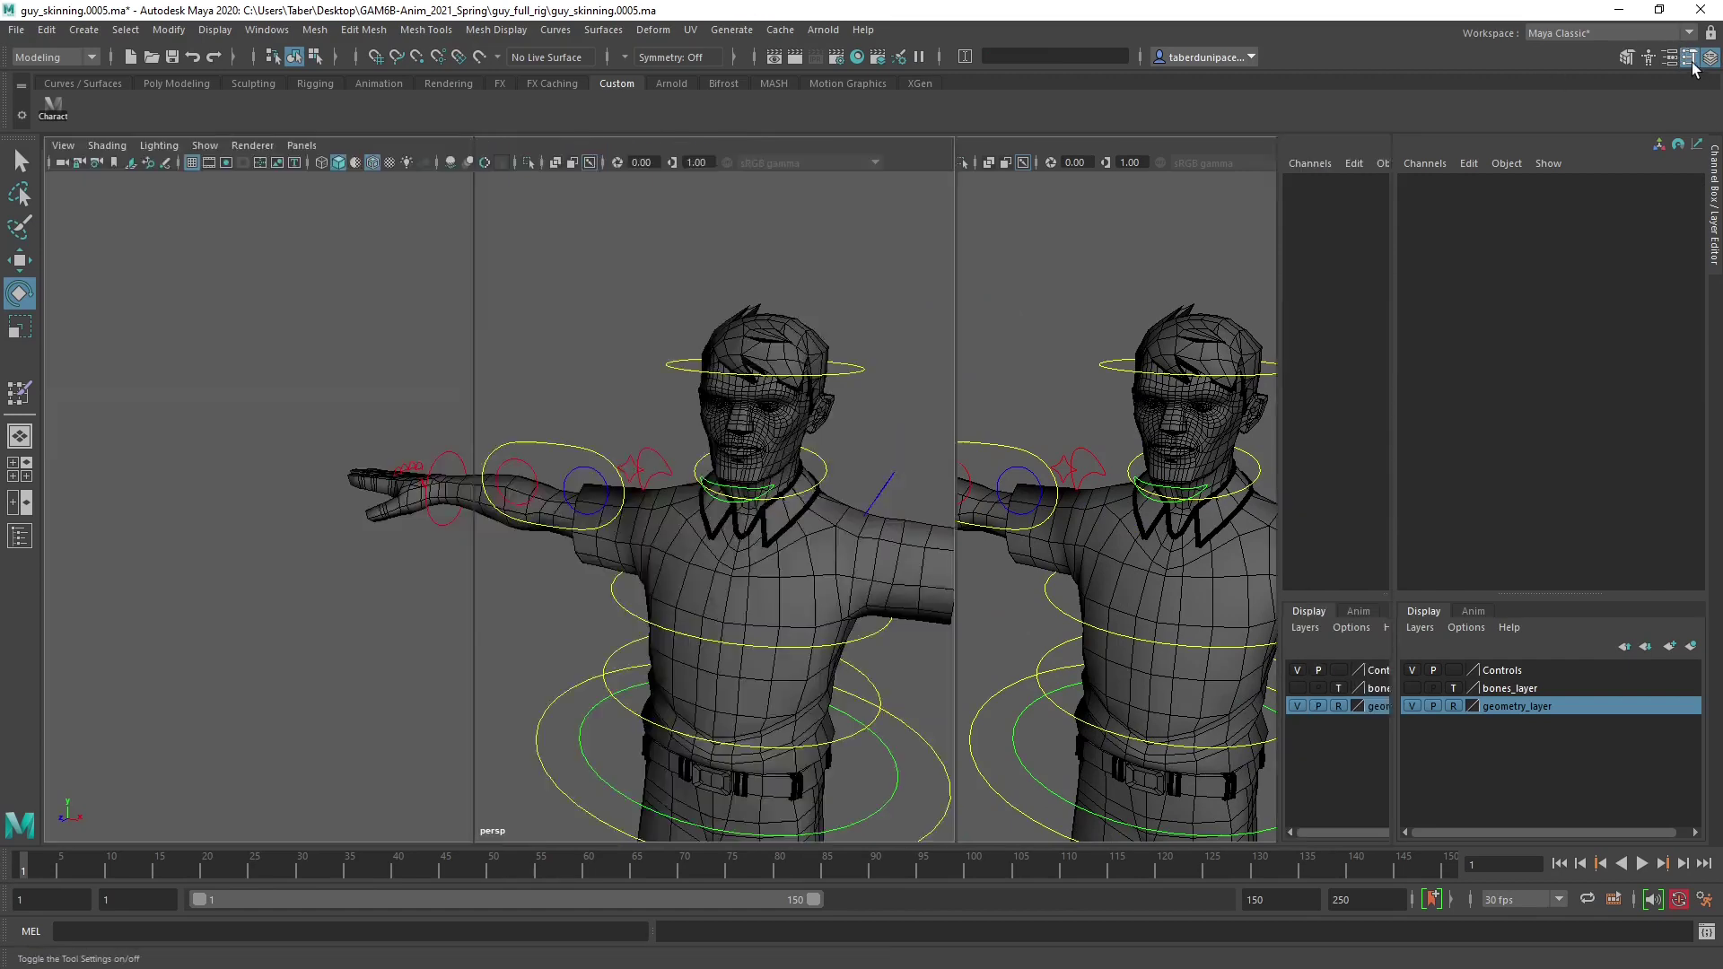
alt+middle_drag(1163, 436, 898, 386)
alt+right_drag(898, 386, 883, 511)
alt+drag(883, 509, 1271, 611)
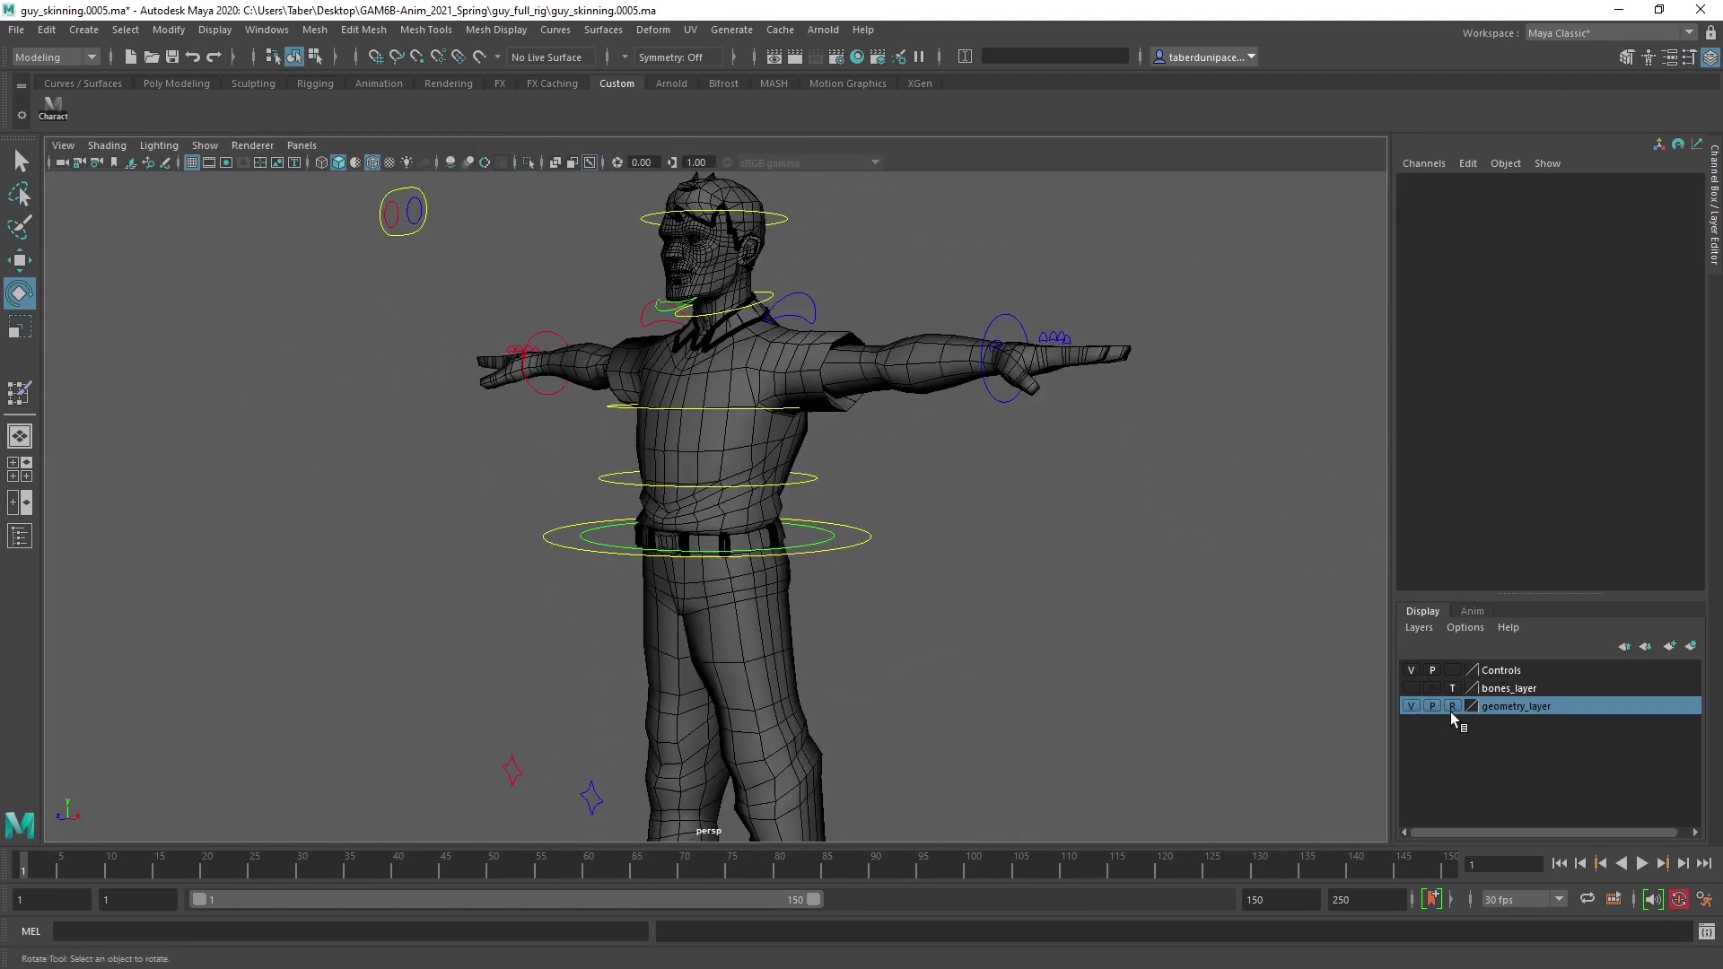
scroll(1019, 596, down, 3)
alt+drag(1019, 596, 943, 546)
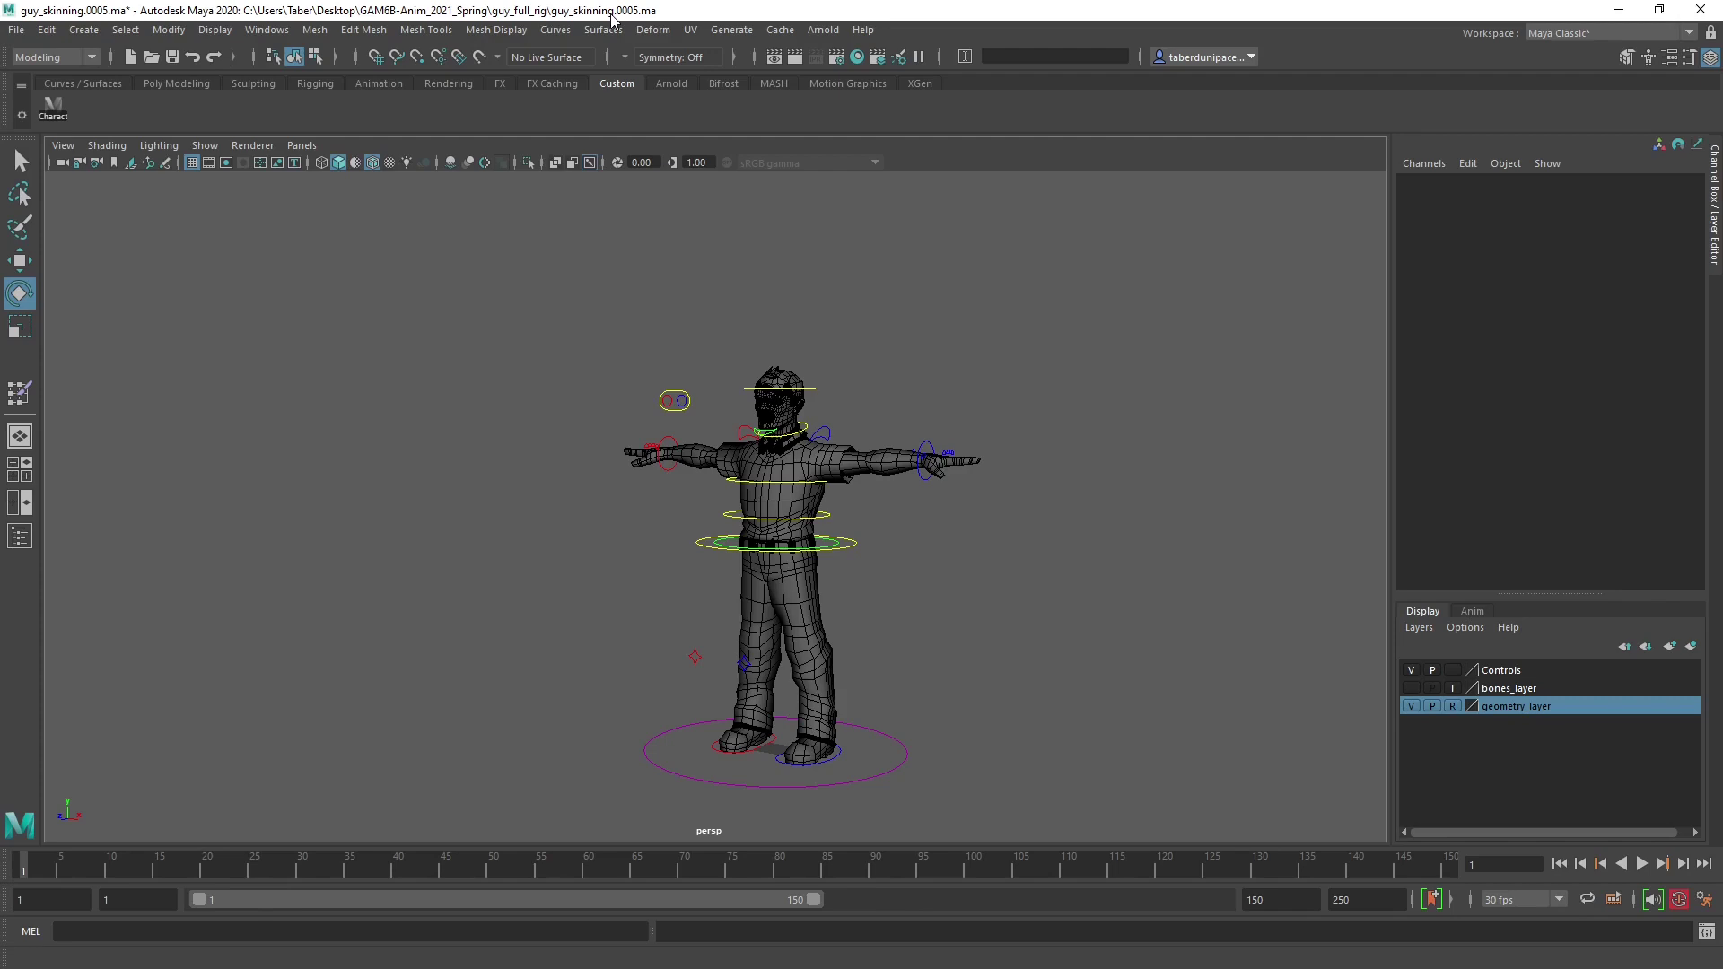
Increment and Save the rig as guy_skinning.0006.ma, past the student notice.
click(16, 30)
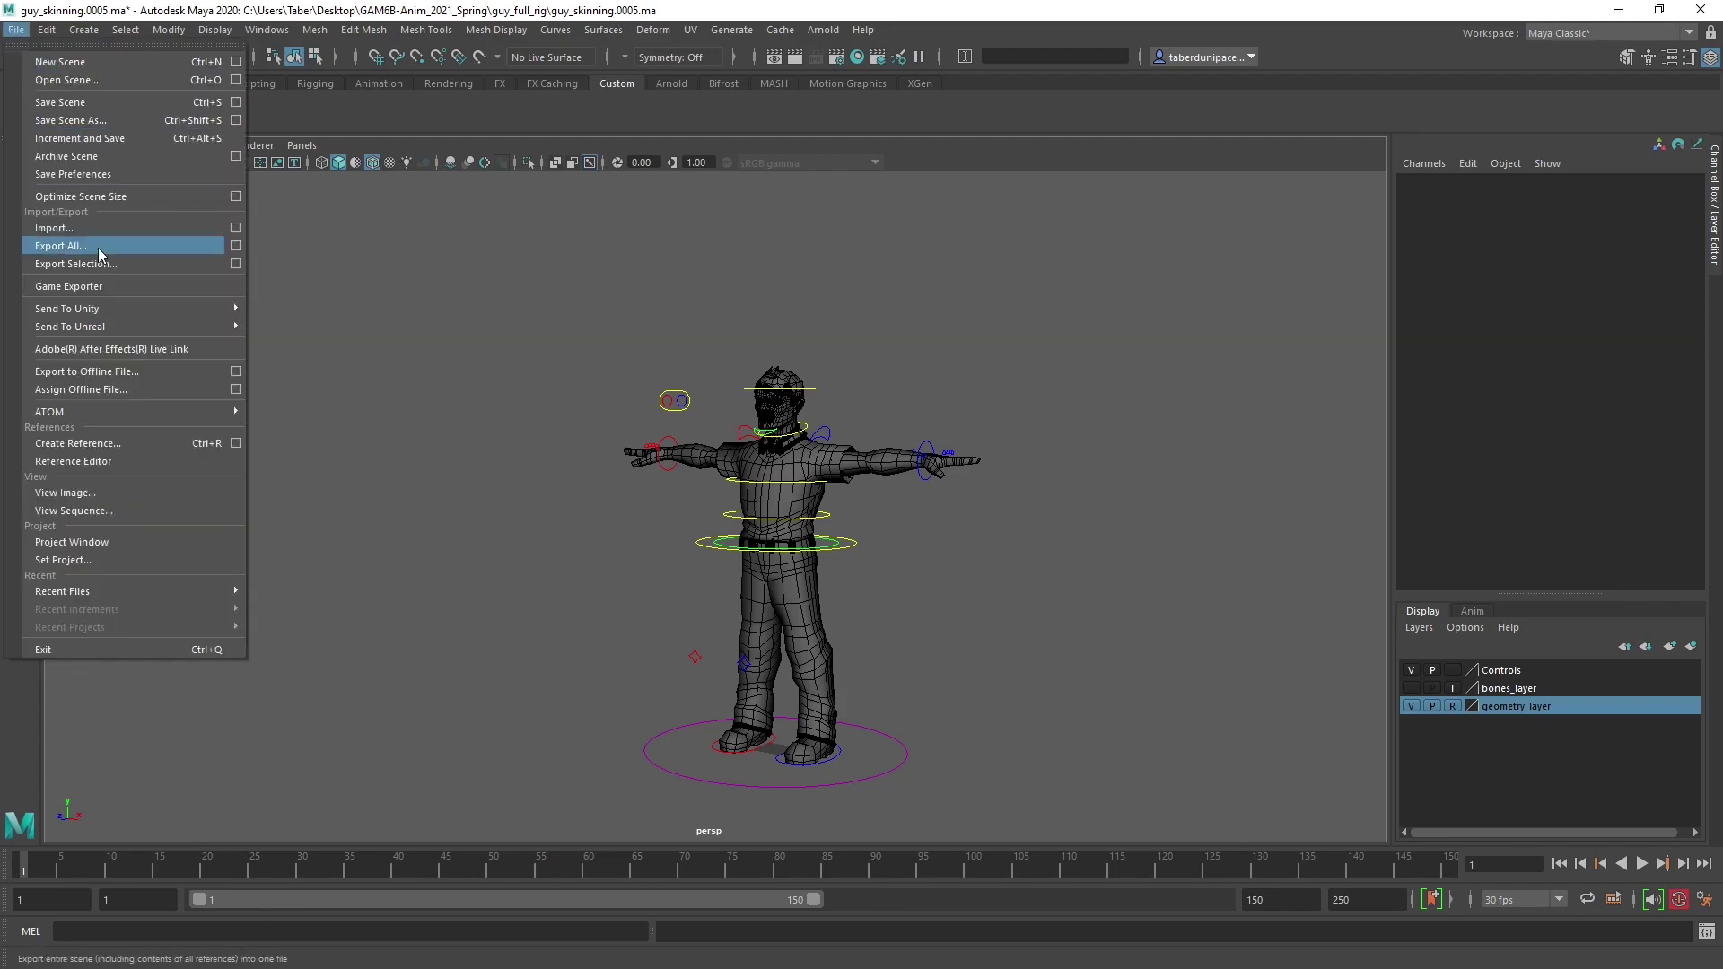
click(112, 139)
click(814, 507)
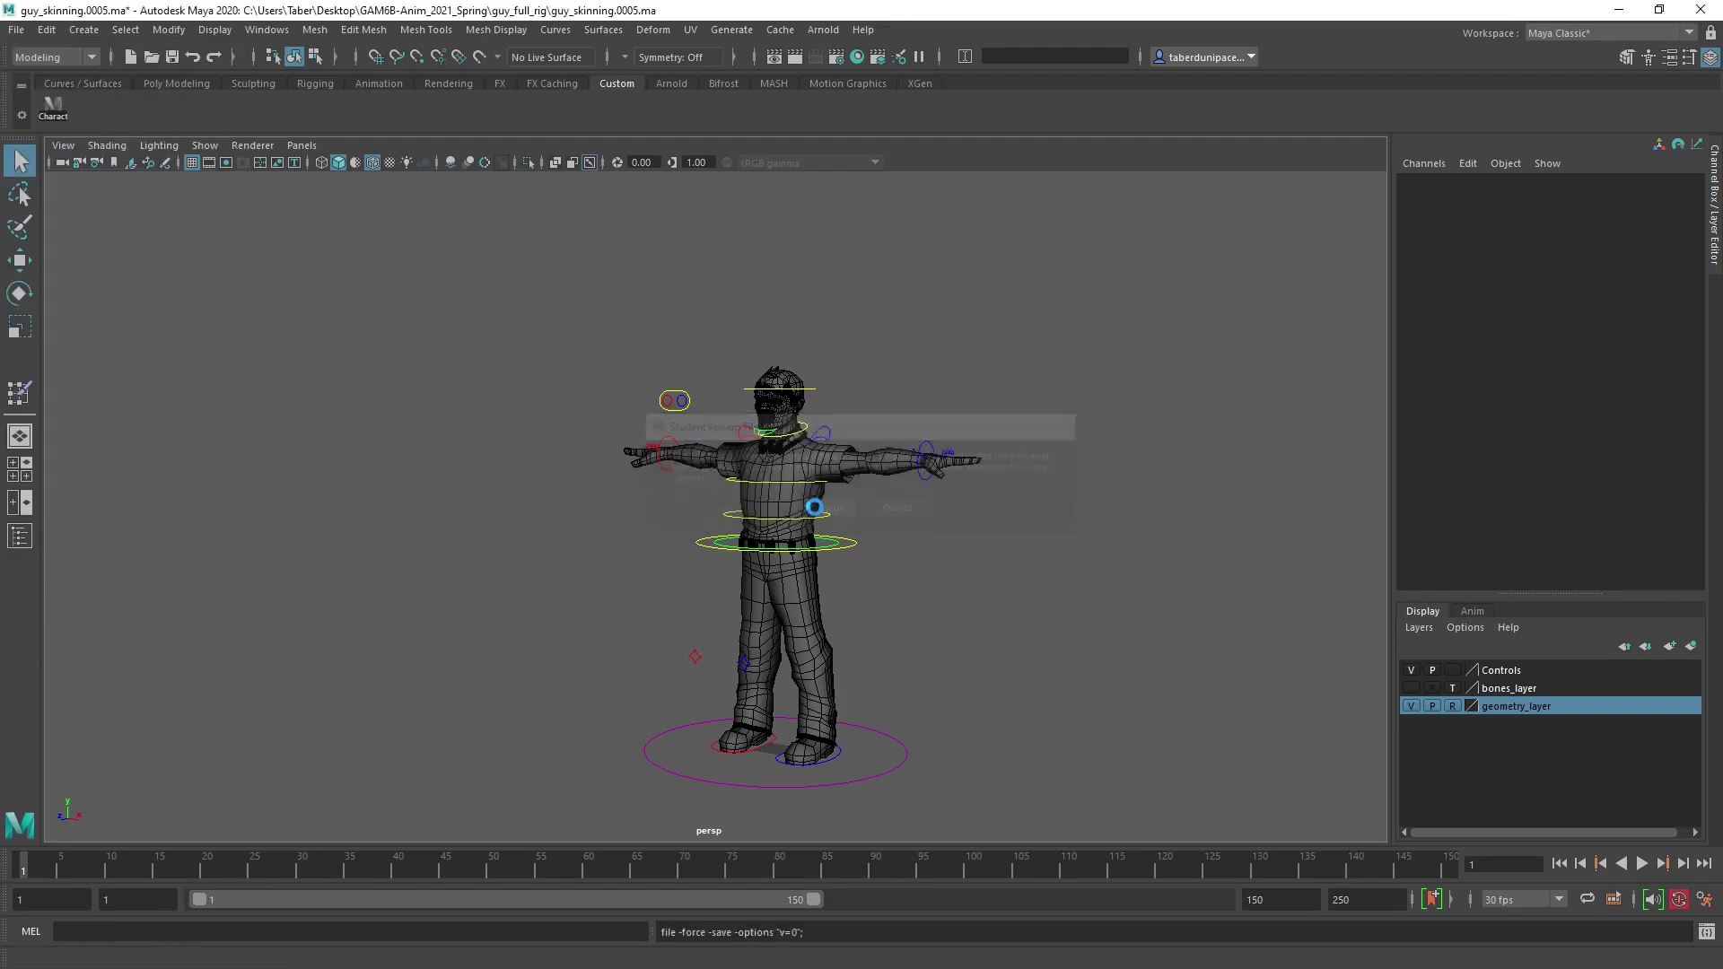
key(e)
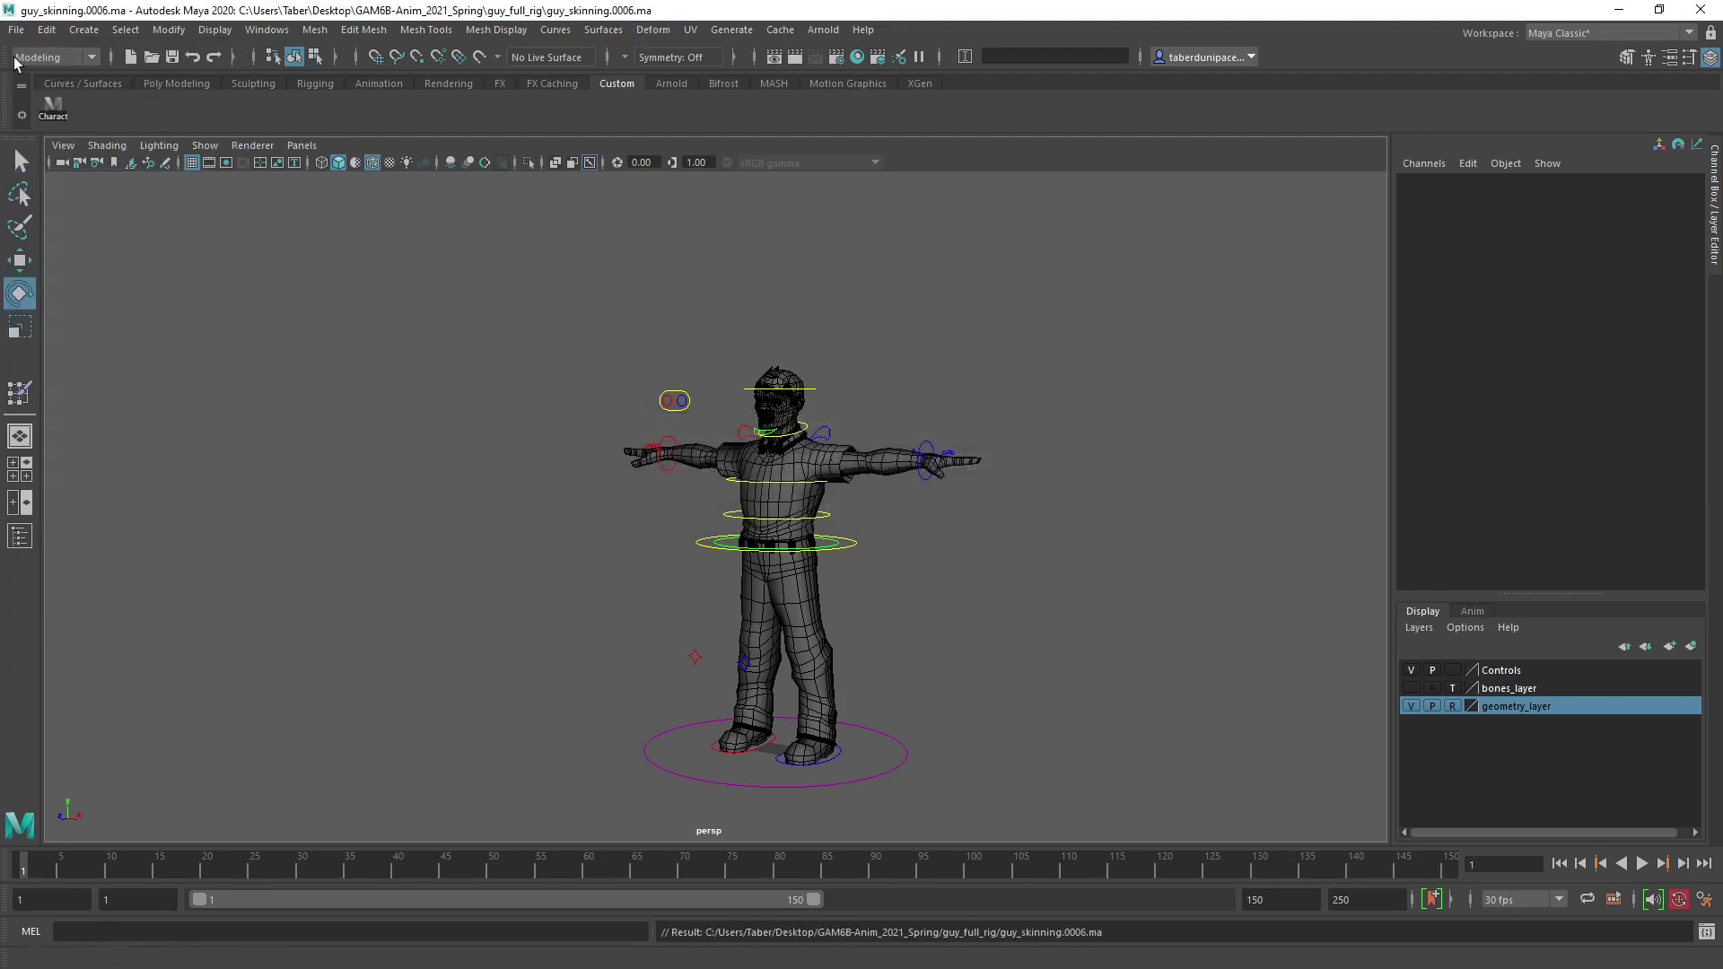
Return to the AnimLoops01.mb scene and bring the character's hand into view.
click(151, 57)
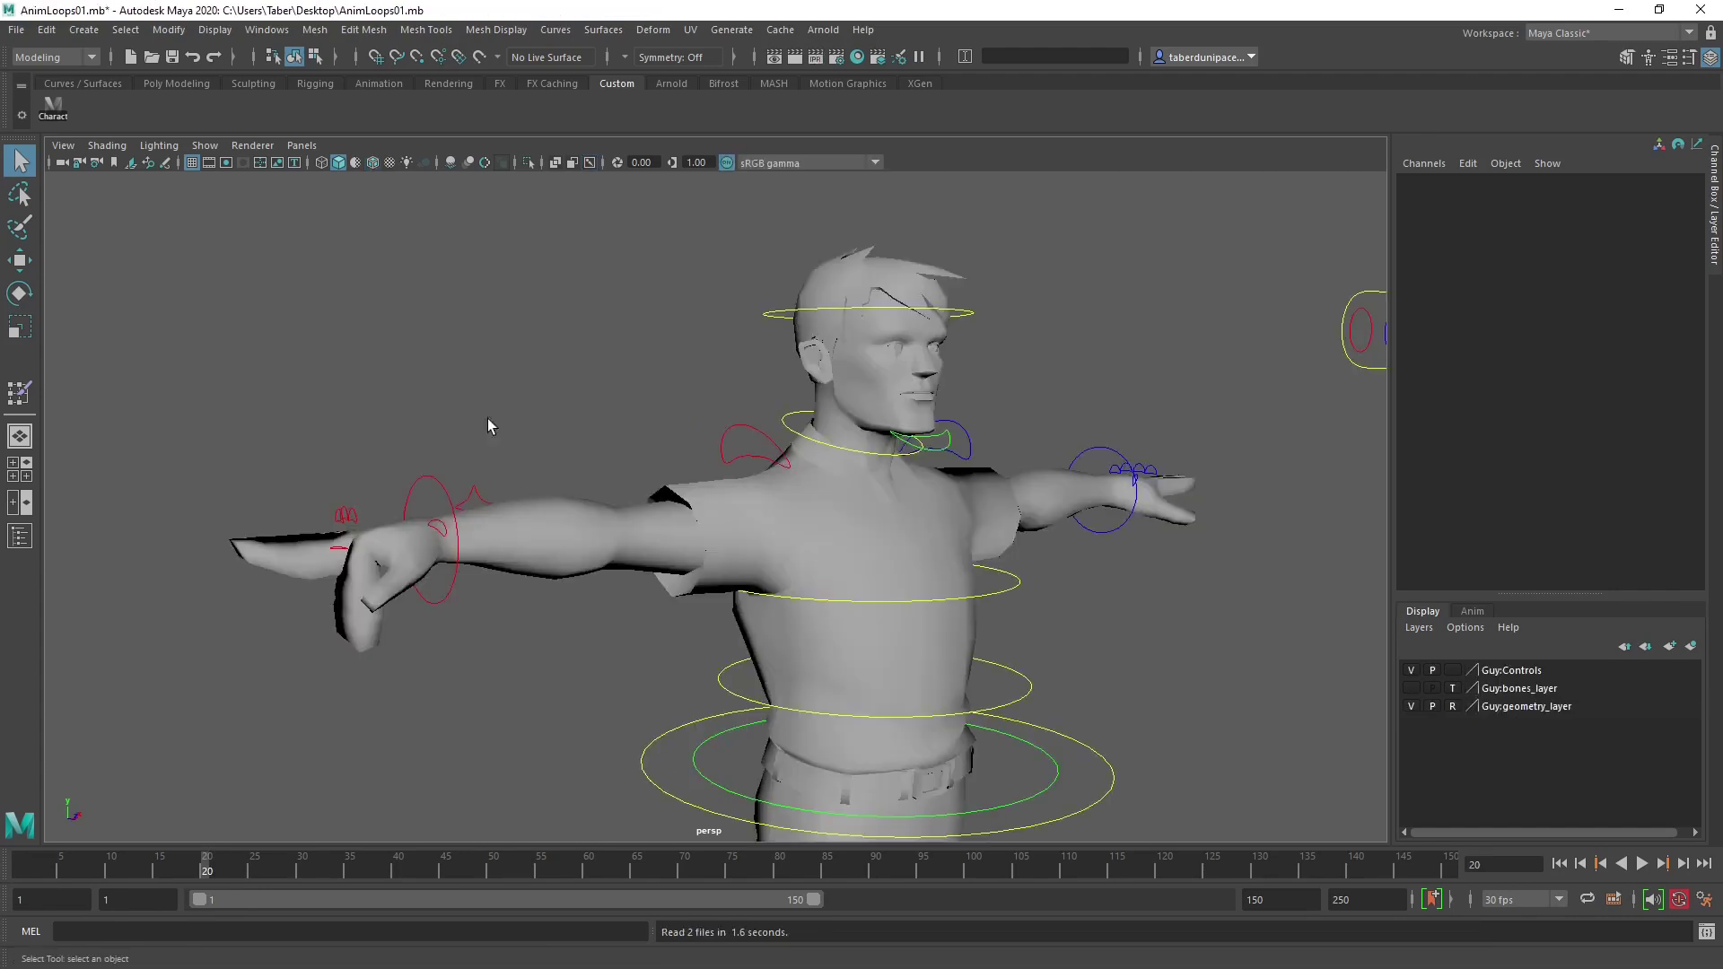
scroll(333, 637, up, 3)
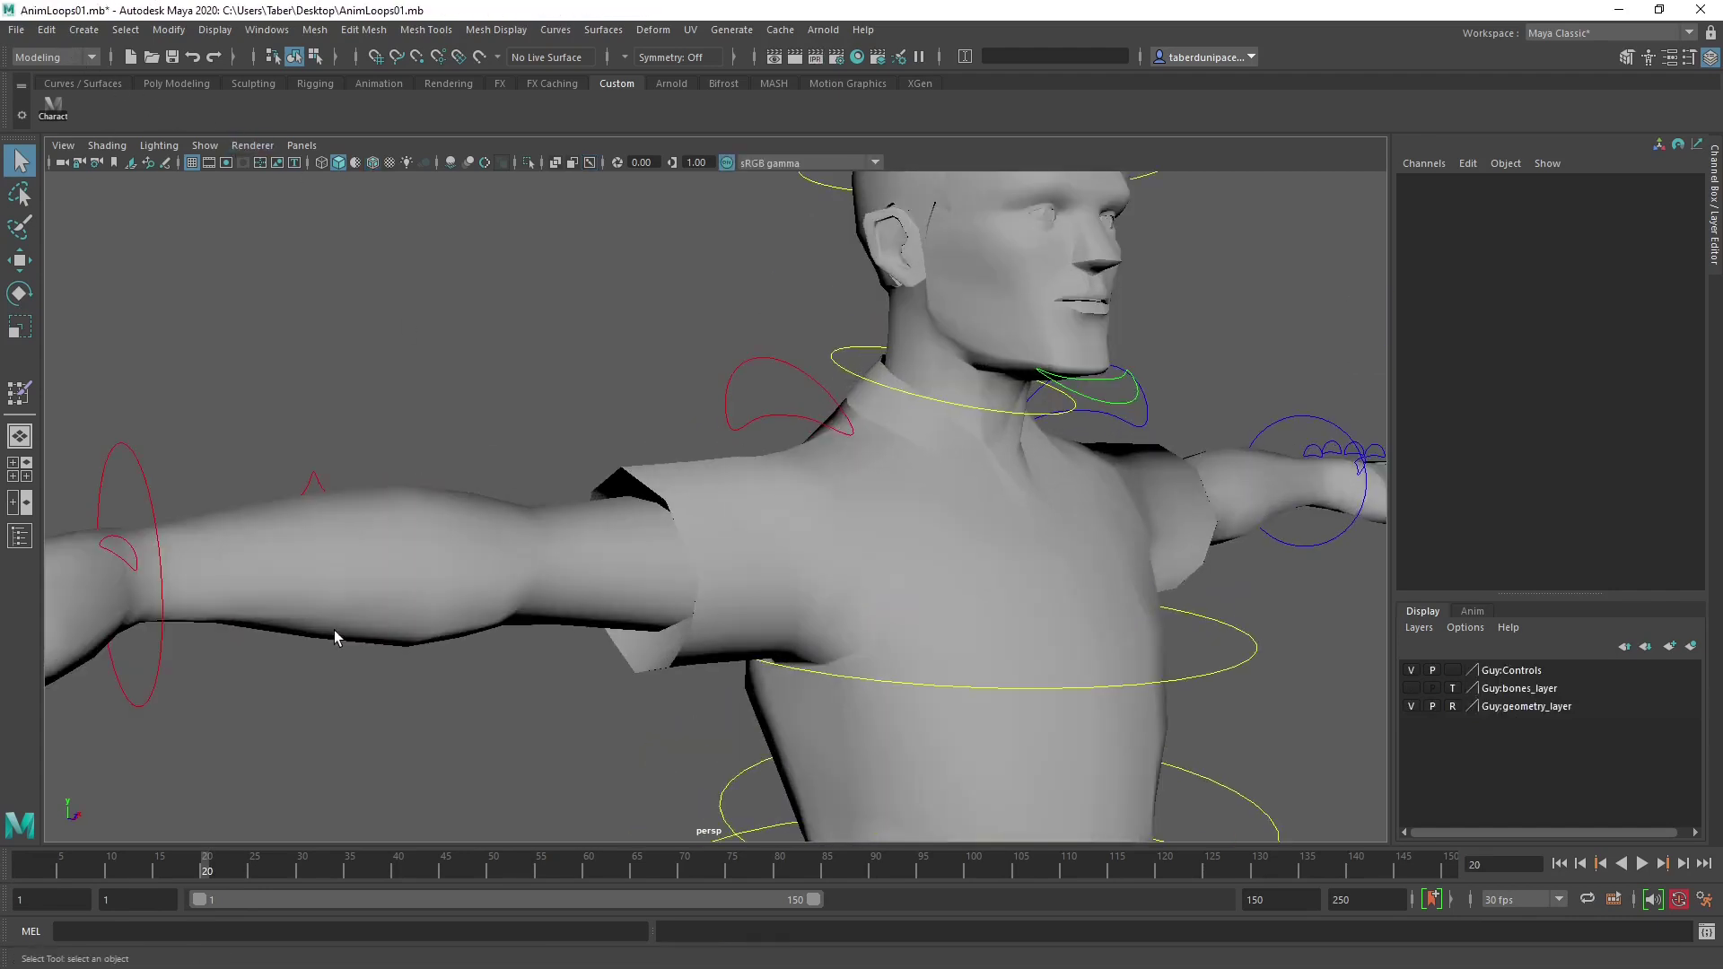
alt+middle_drag(333, 631, 801, 535)
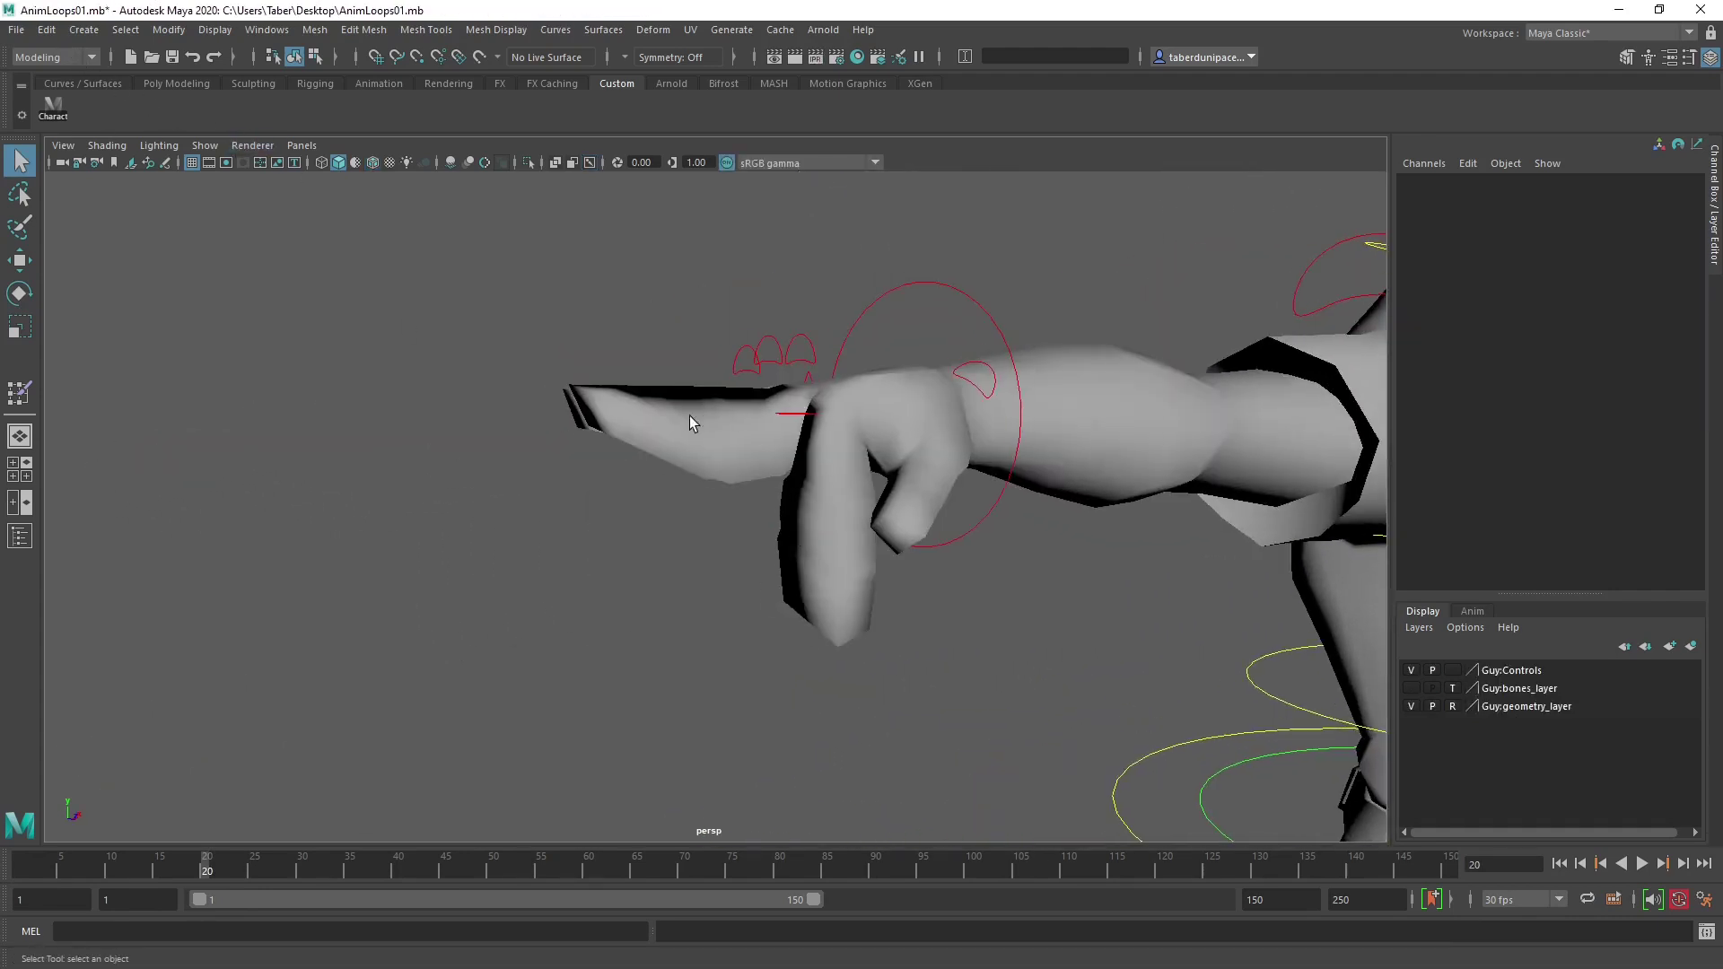
In the Reference Editor, replace guy_skinning_0005RN with guy_skinning.0006.ma.
click(17, 29)
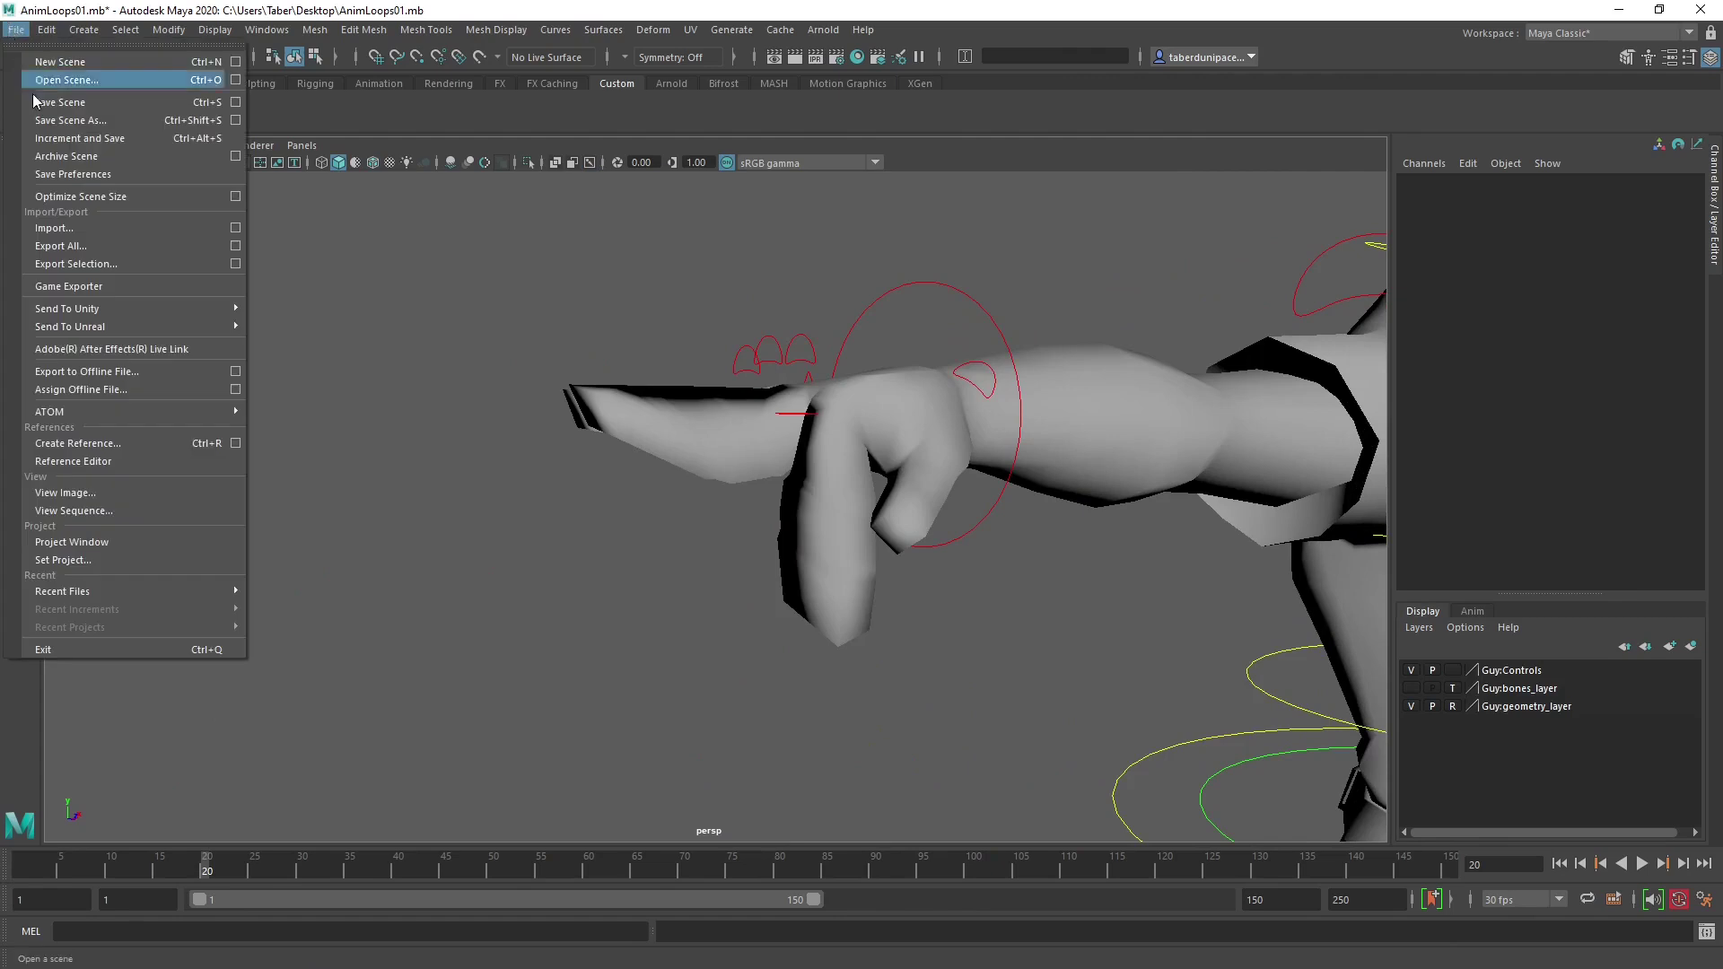
click(103, 461)
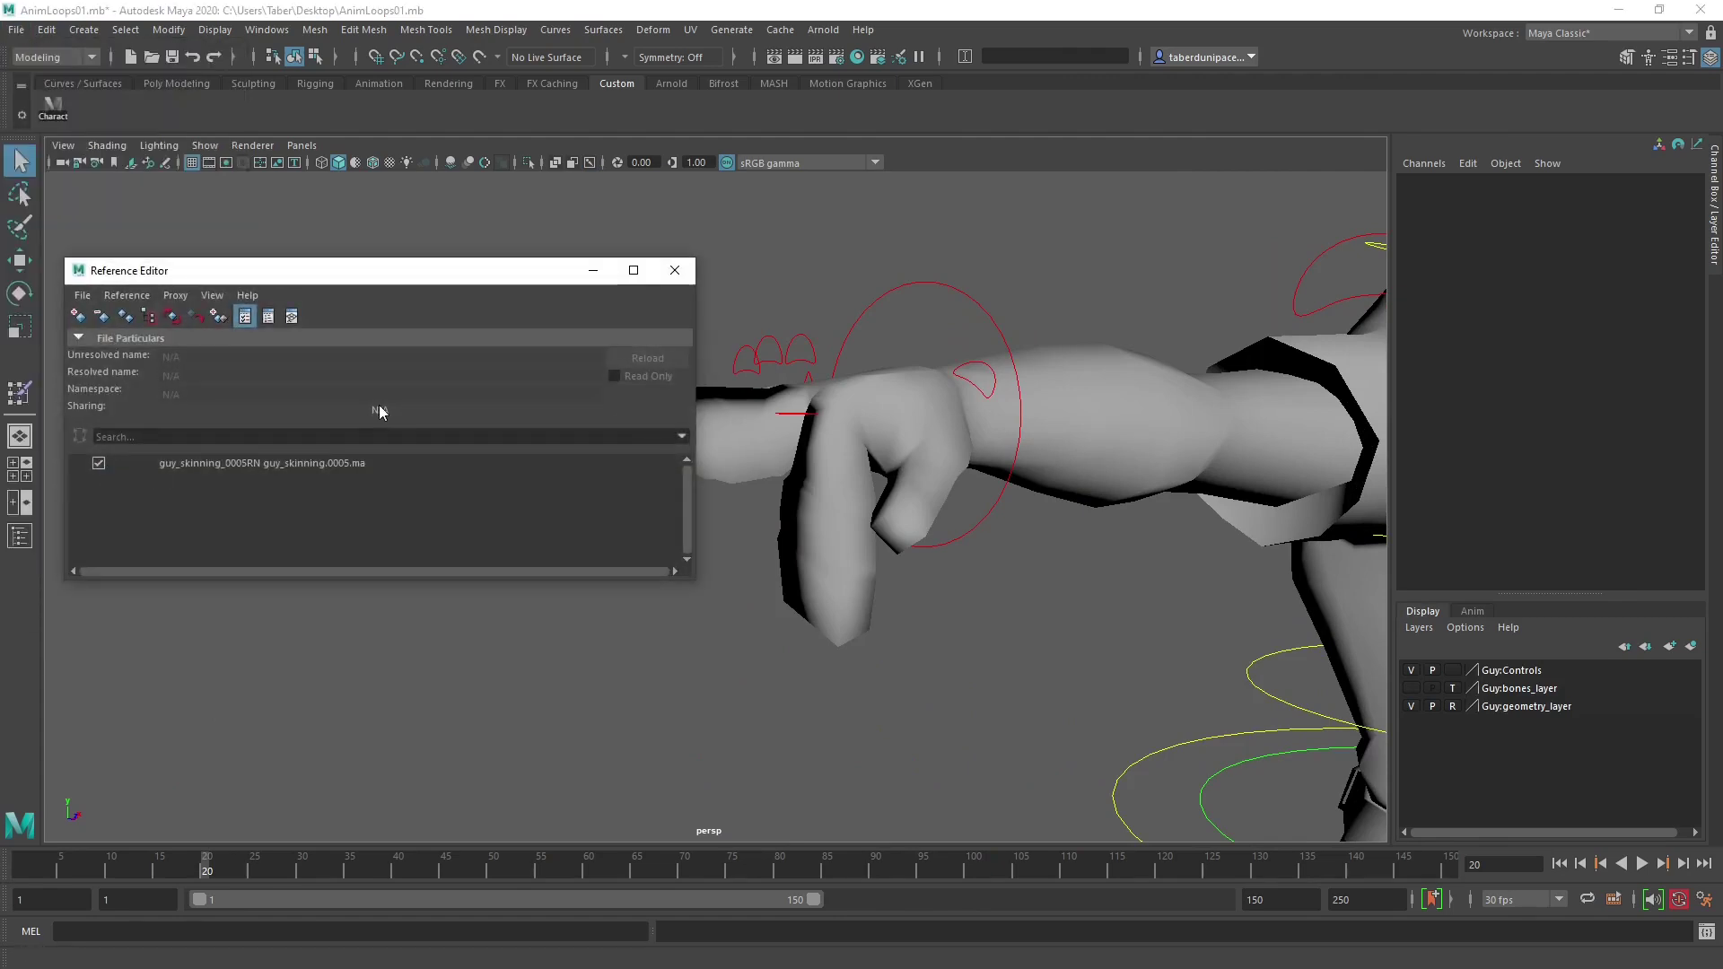
click(204, 465)
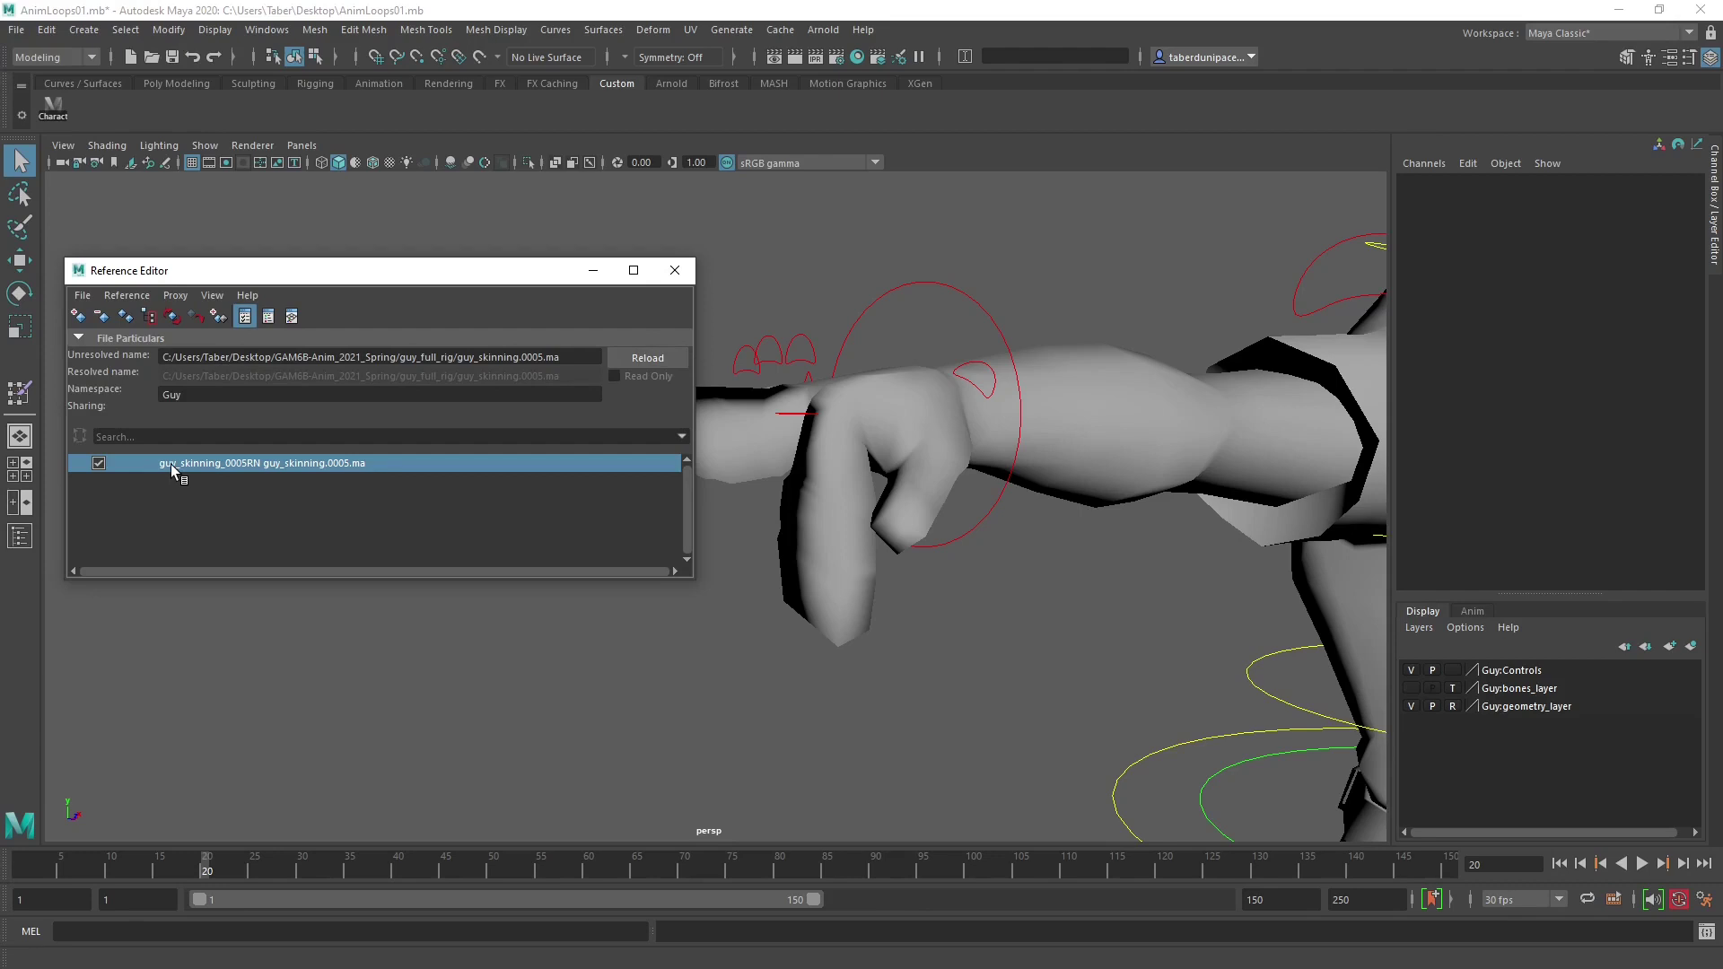
click(127, 296)
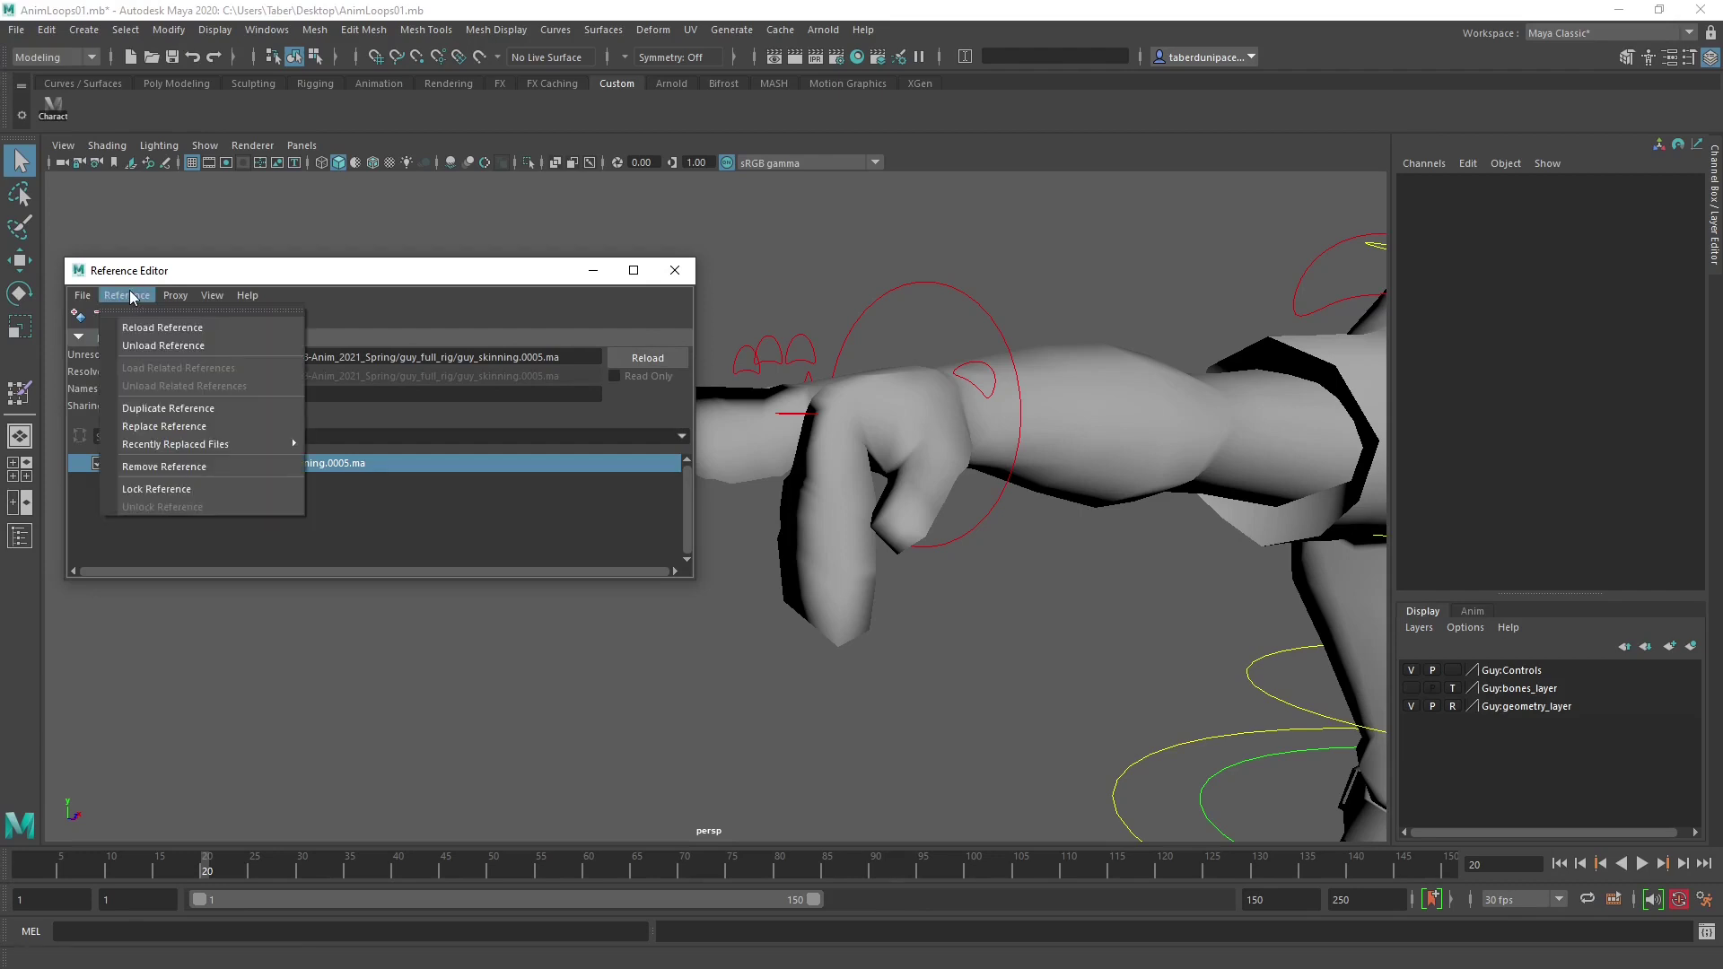
click(202, 425)
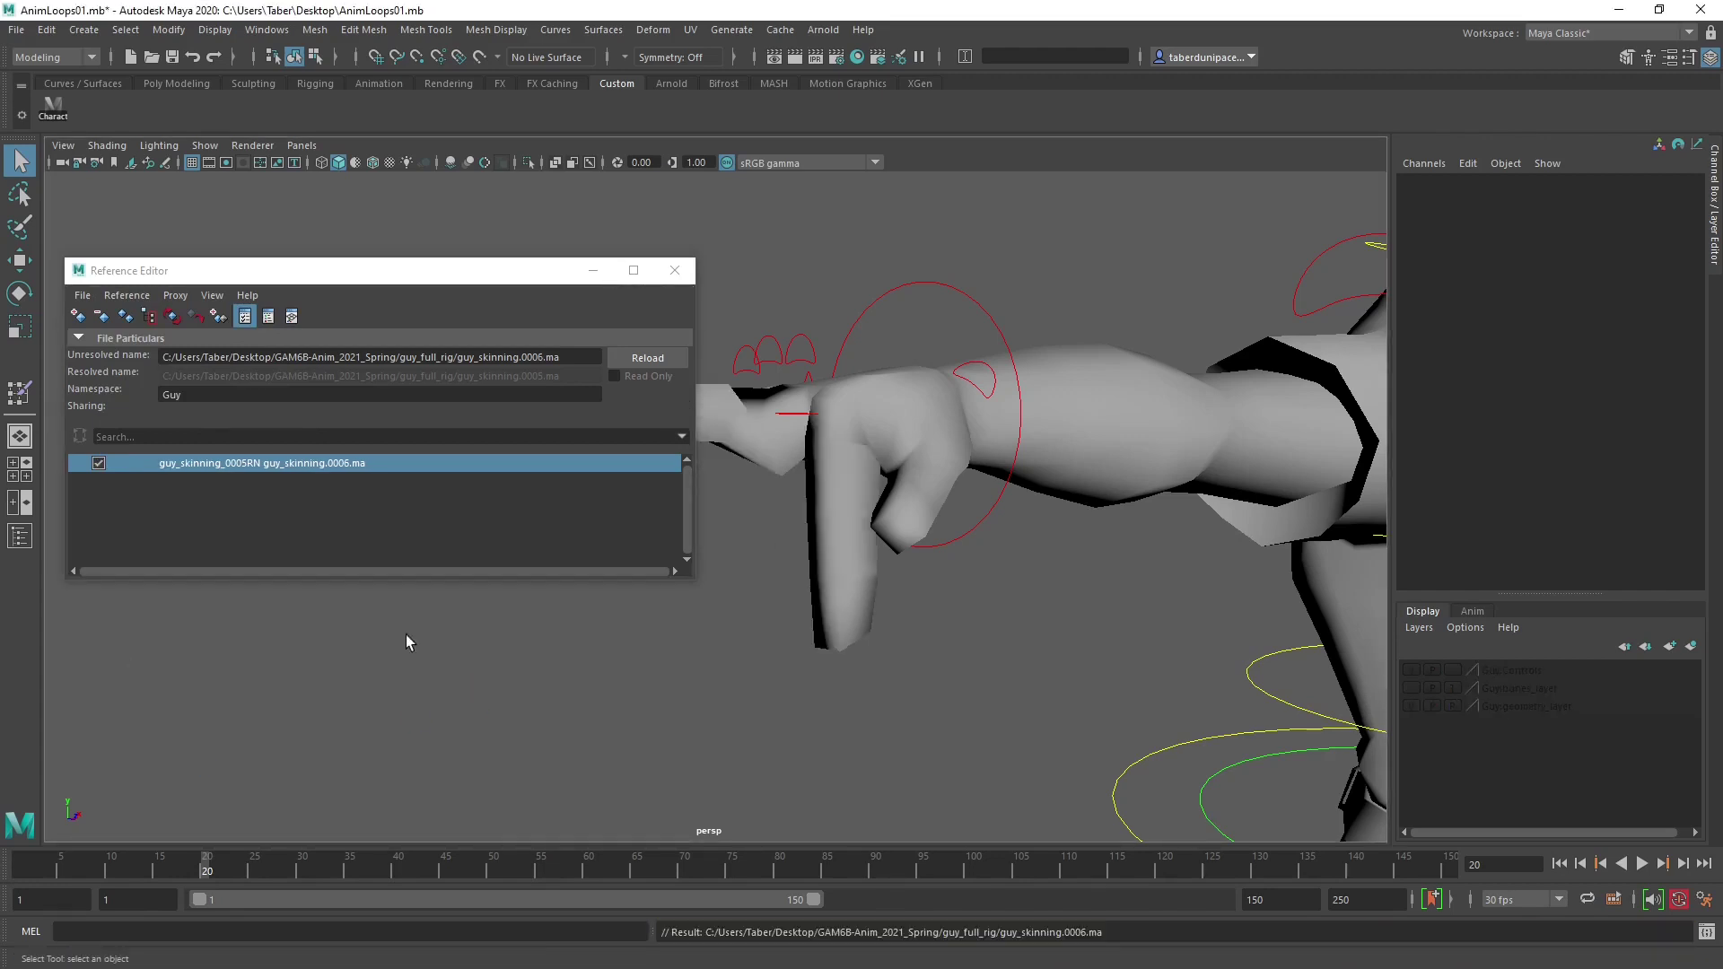
click(676, 269)
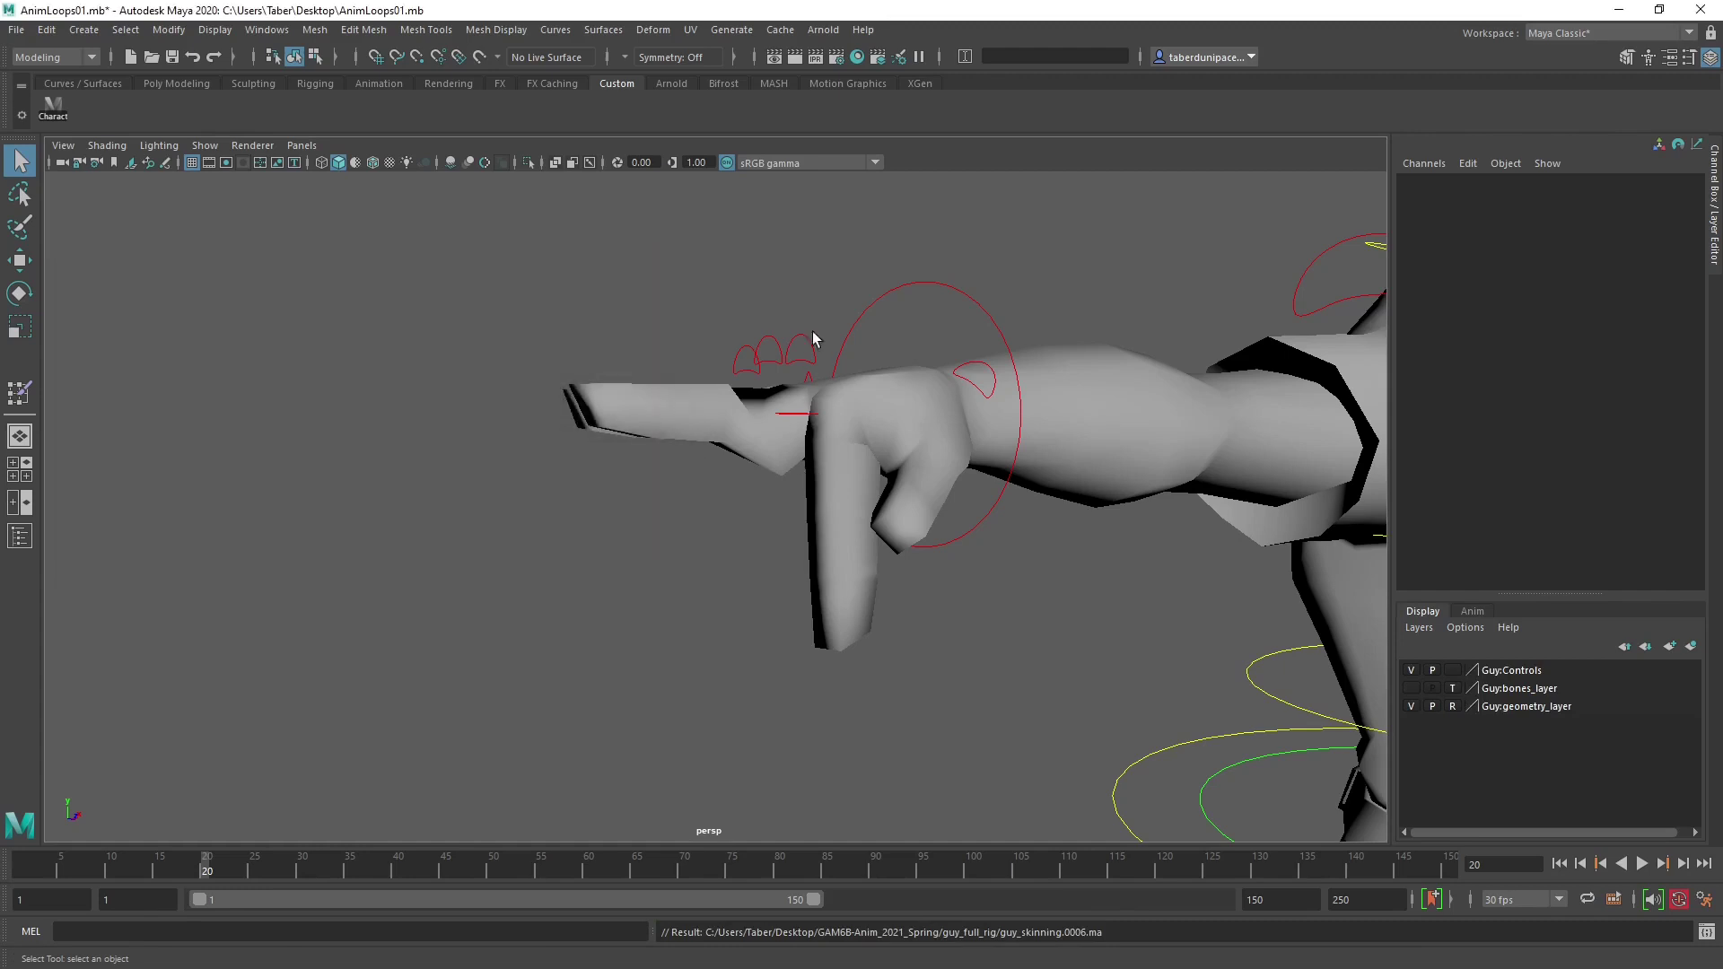
mouse_move(207, 867)
mouse_down()
mouse_move(54, 851)
mouse_move(158, 853)
mouse_move(98, 846)
mouse_move(24, 864)
mouse_move(192, 864)
mouse_move(24, 864)
mouse_move(187, 841)
mouse_move(37, 836)
mouse_move(258, 863)
mouse_move(24, 864)
mouse_up()
scroll(662, 654, down, 3)
alt+drag(994, 540, 835, 547)
scroll(790, 564, down, 5)
alt+middle_drag(785, 569, 736, 483)
scroll(741, 494, down, 4)
alt+drag(770, 546, 764, 535)
click(448, 373)
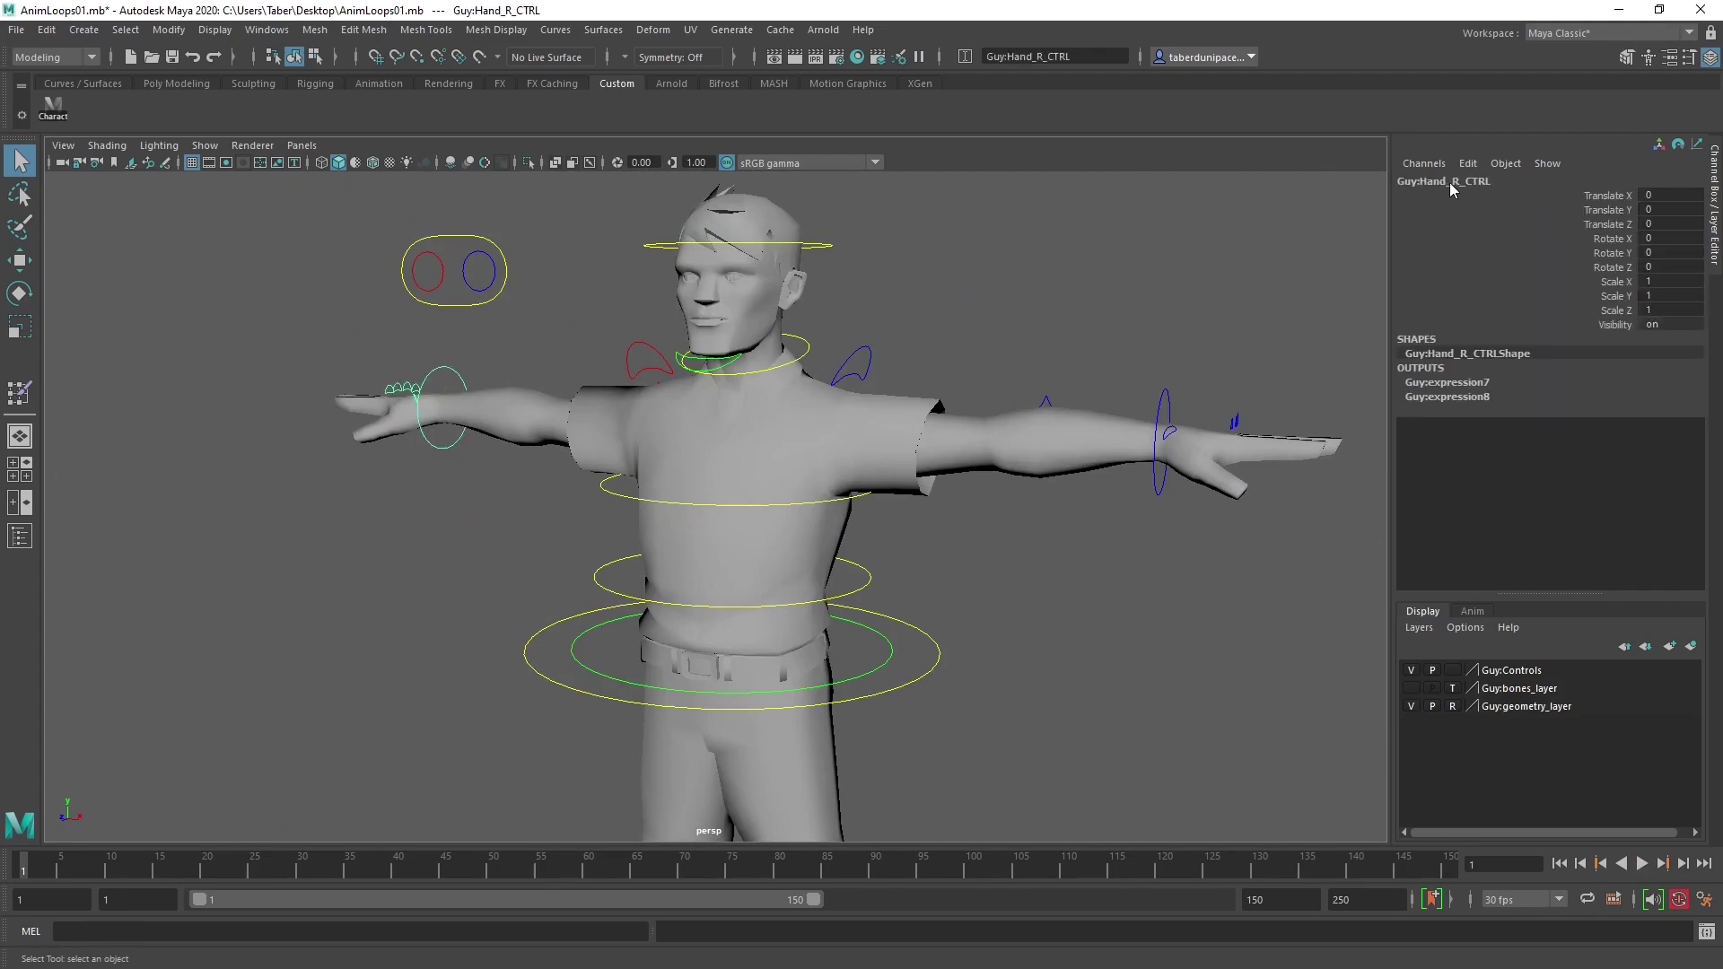
click(539, 337)
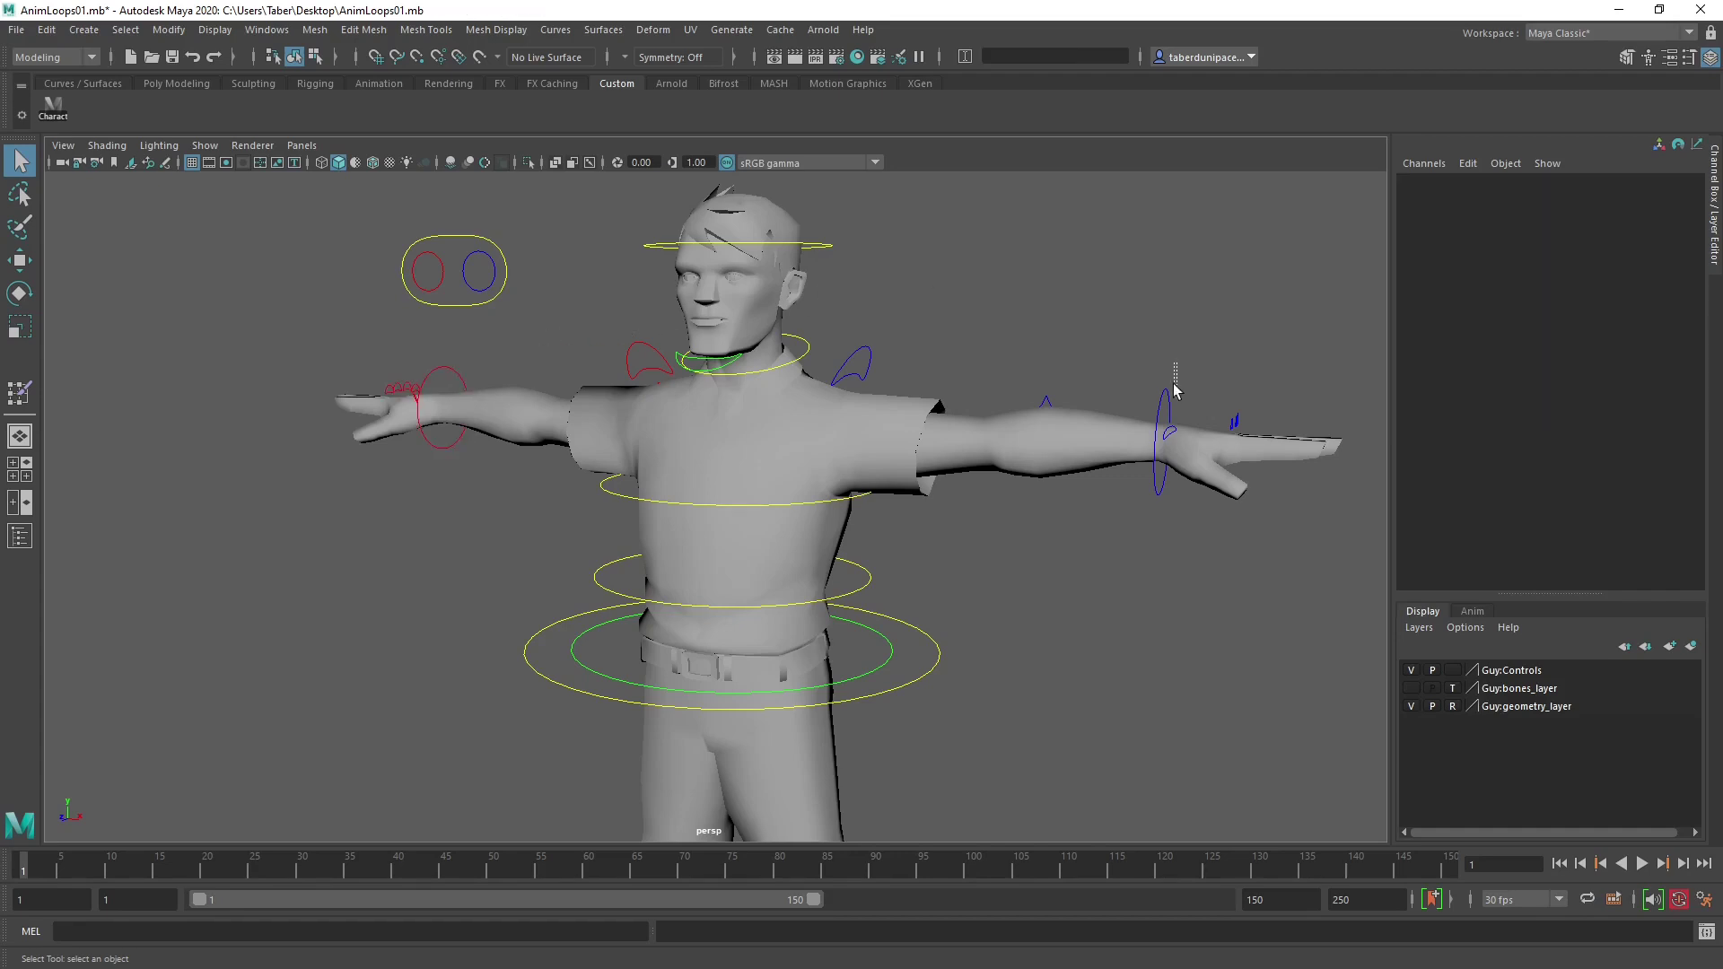
click(1165, 414)
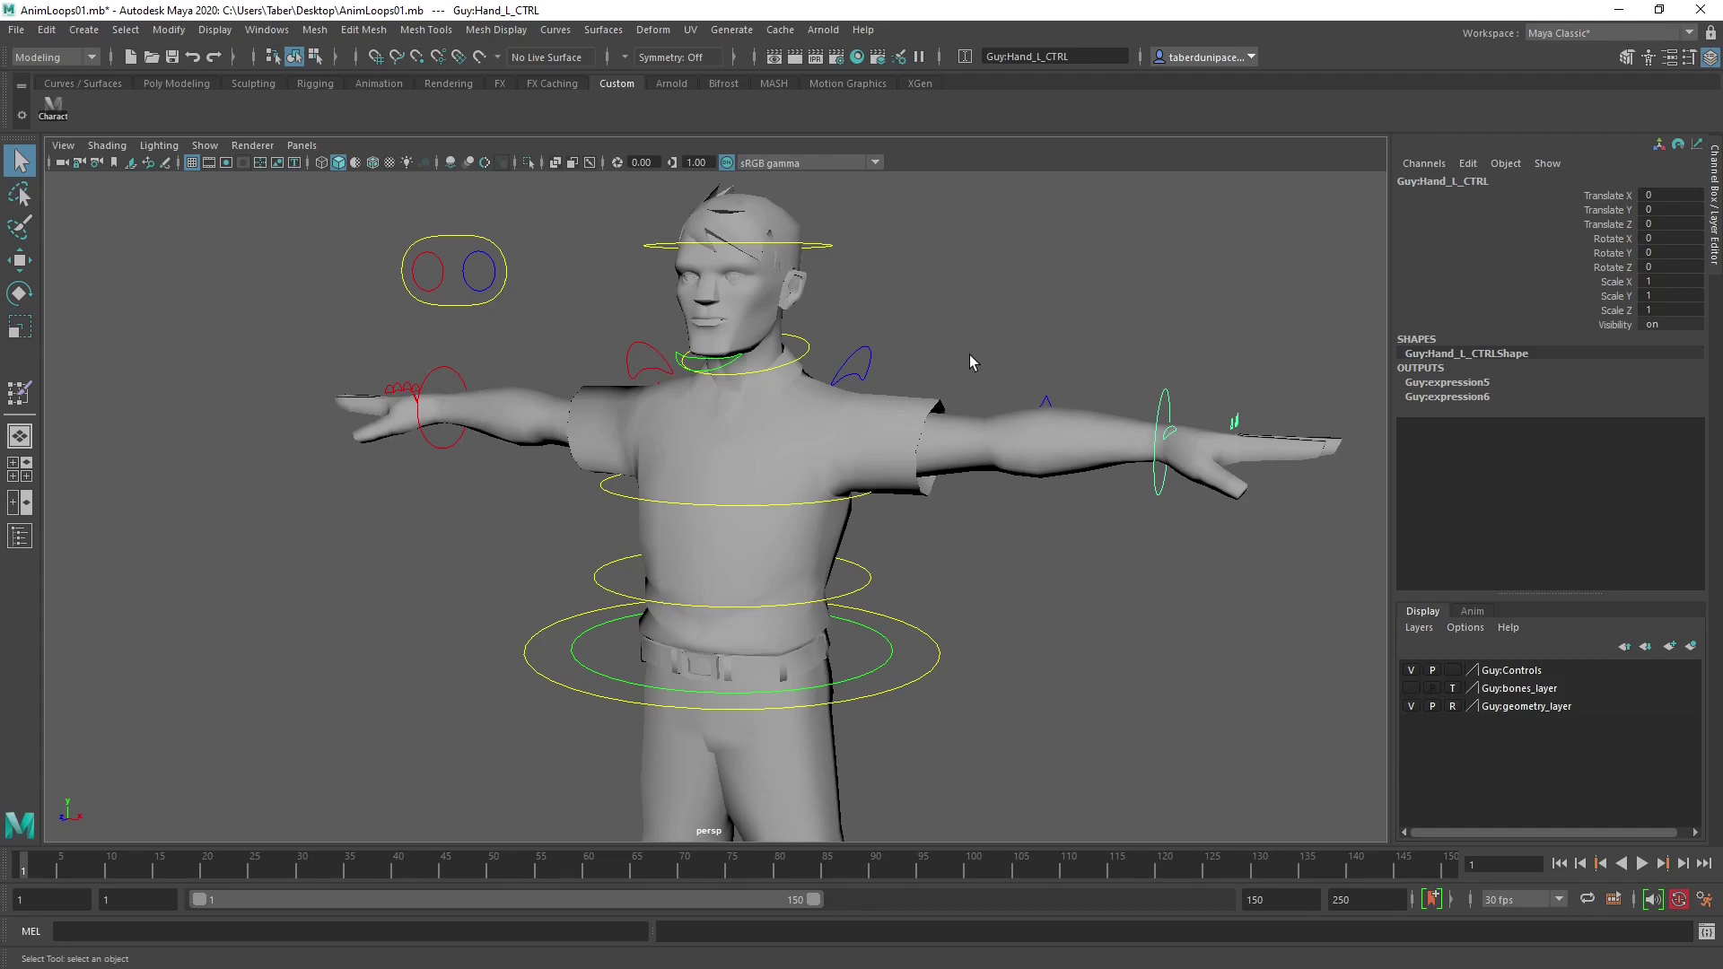
alt+drag(970, 354, 939, 354)
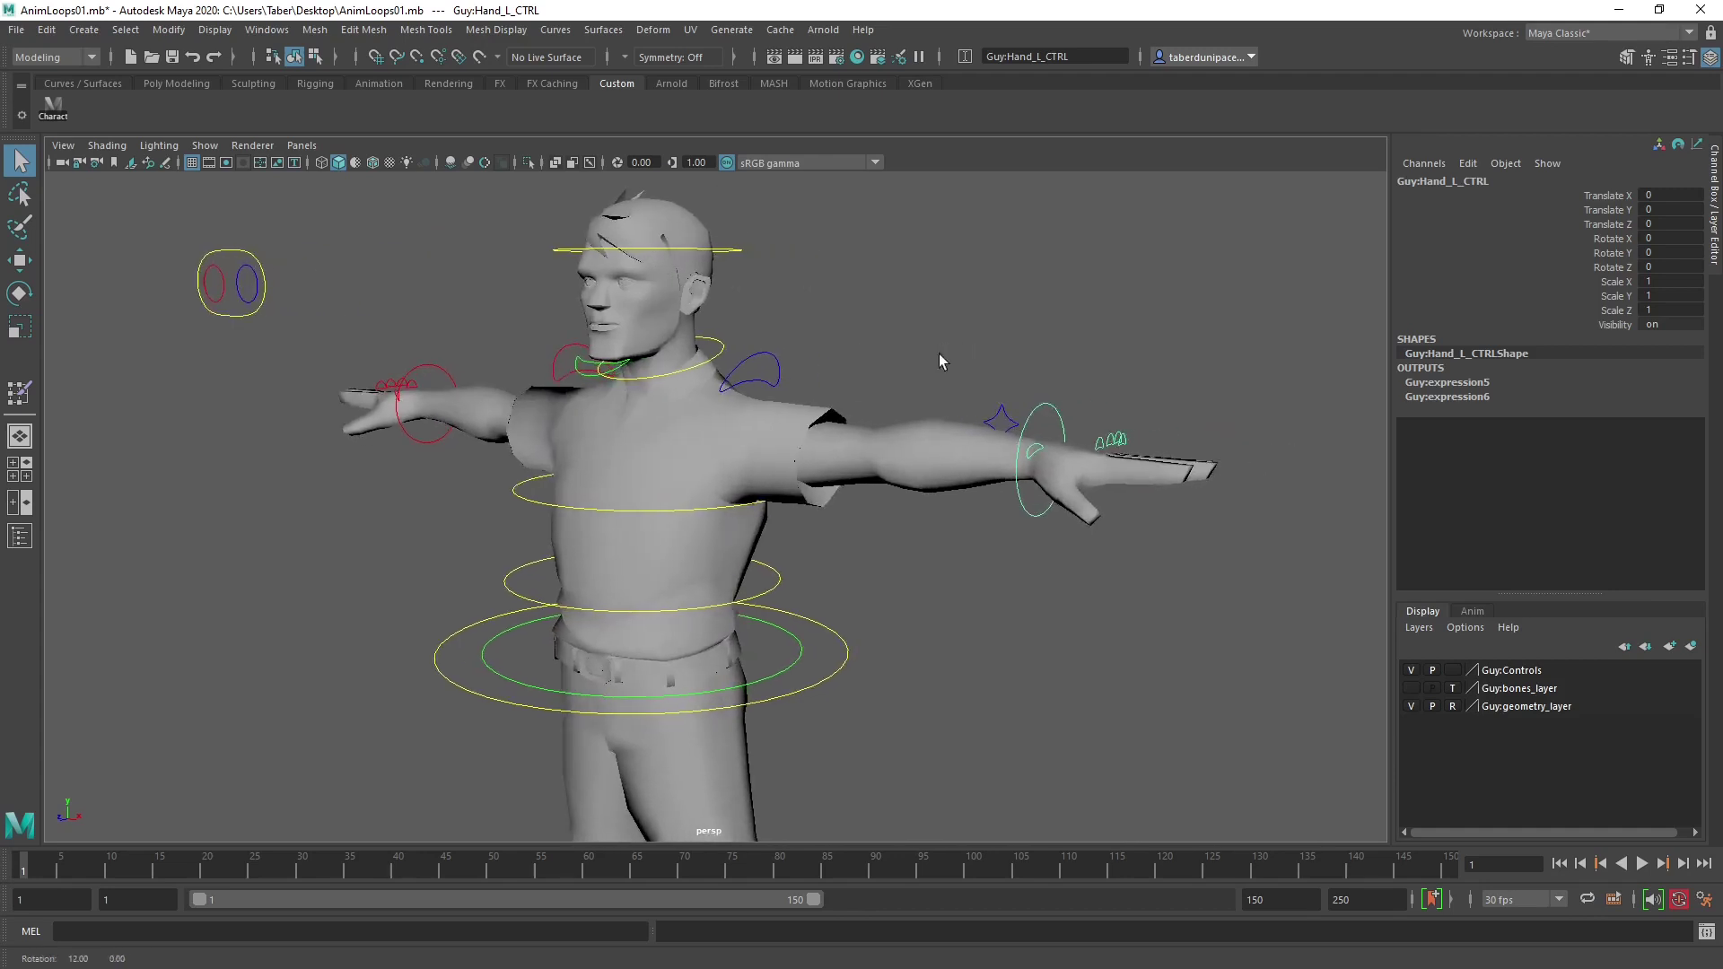
alt+middle_drag(884, 354, 963, 449)
scroll(766, 501, up, 5)
click(776, 471)
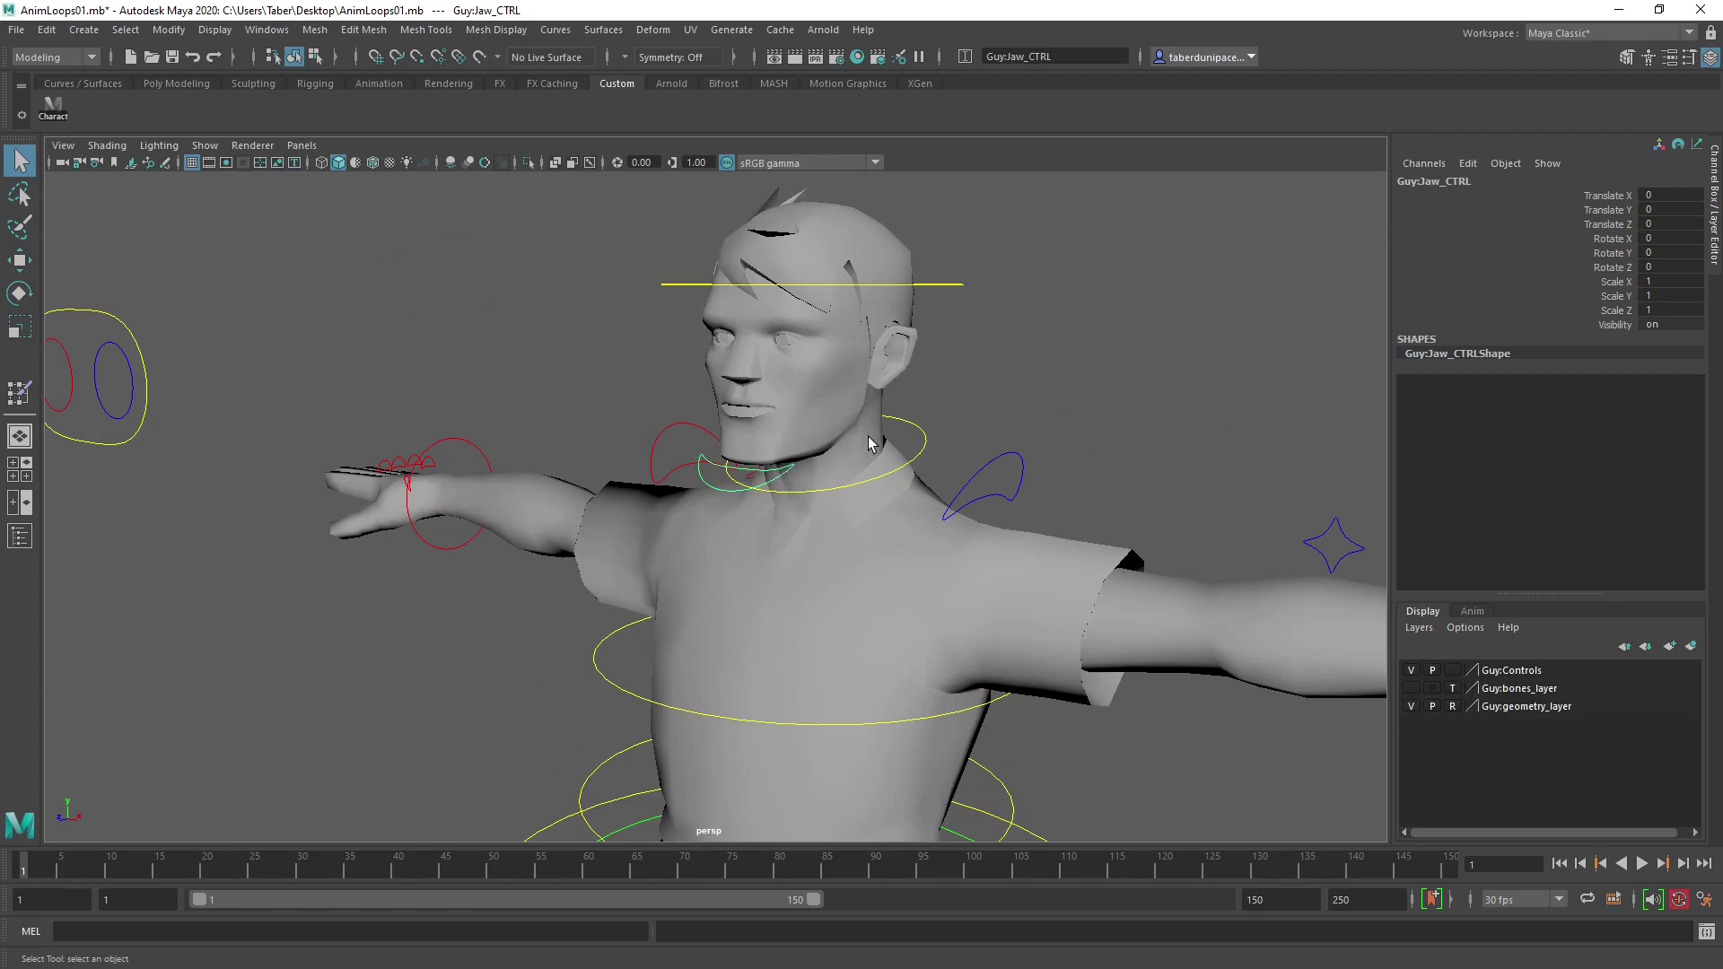
scroll(769, 463, down, 5)
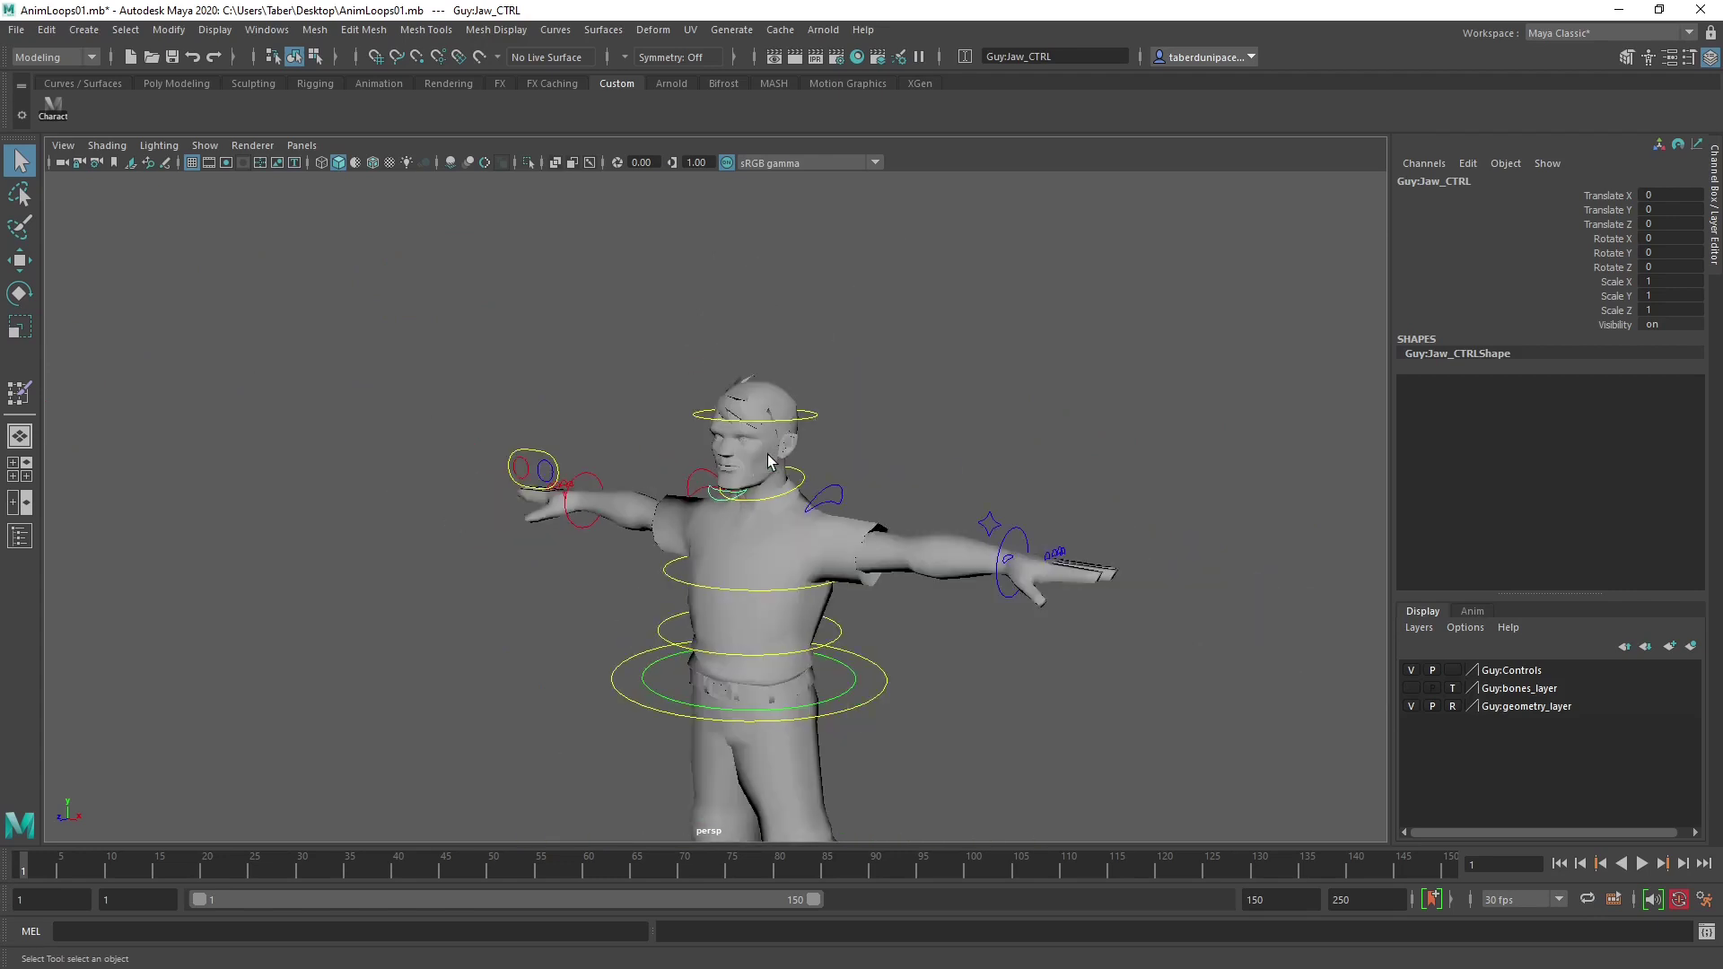
scroll(769, 462, up, 3)
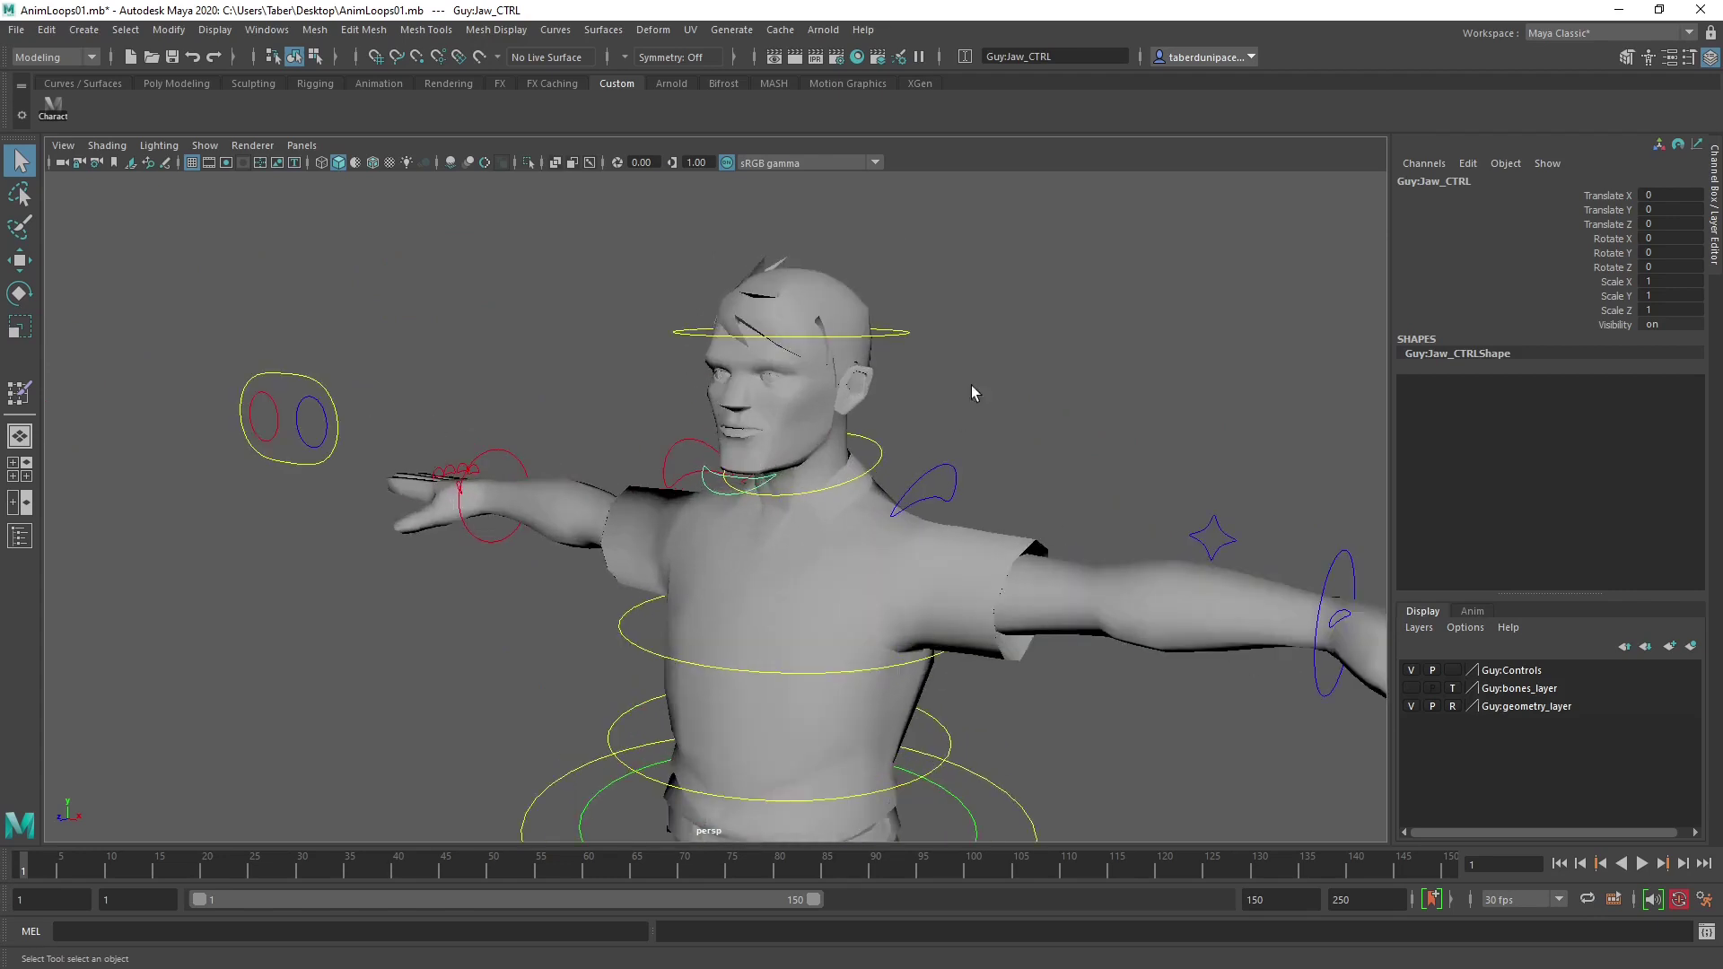
click(659, 389)
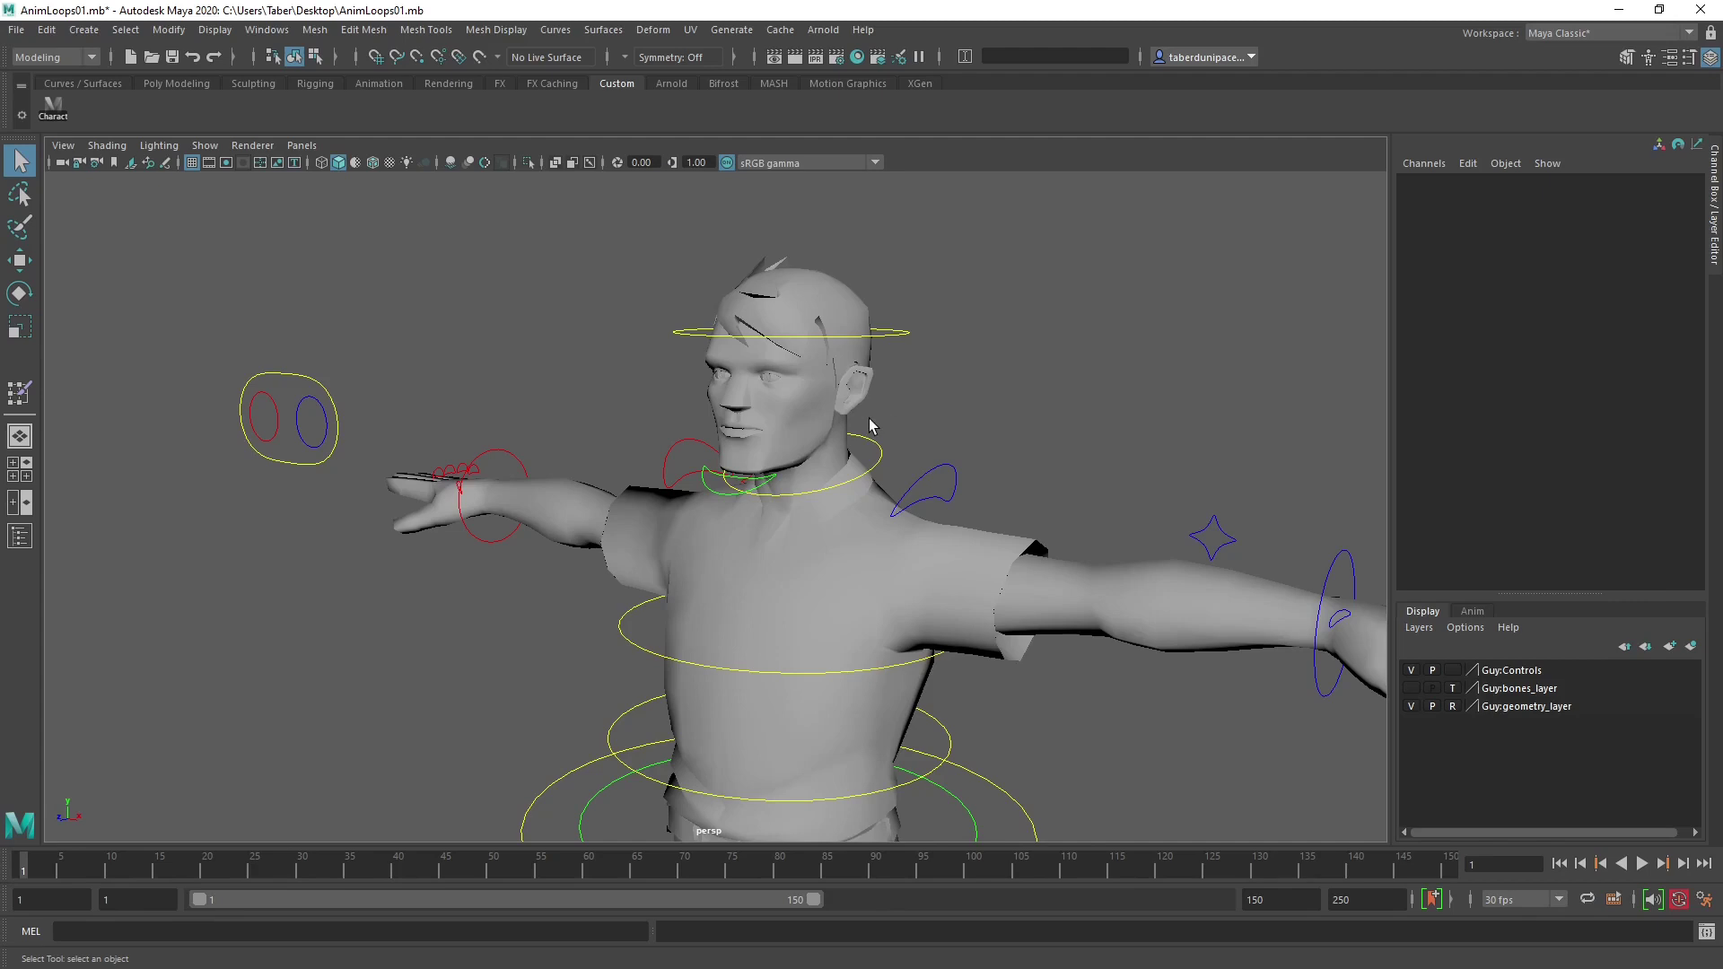
scroll(872, 424, down, 3)
alt+middle_drag(915, 530, 817, 406)
alt+drag(804, 373, 797, 337)
alt+middle_drag(741, 312, 827, 455)
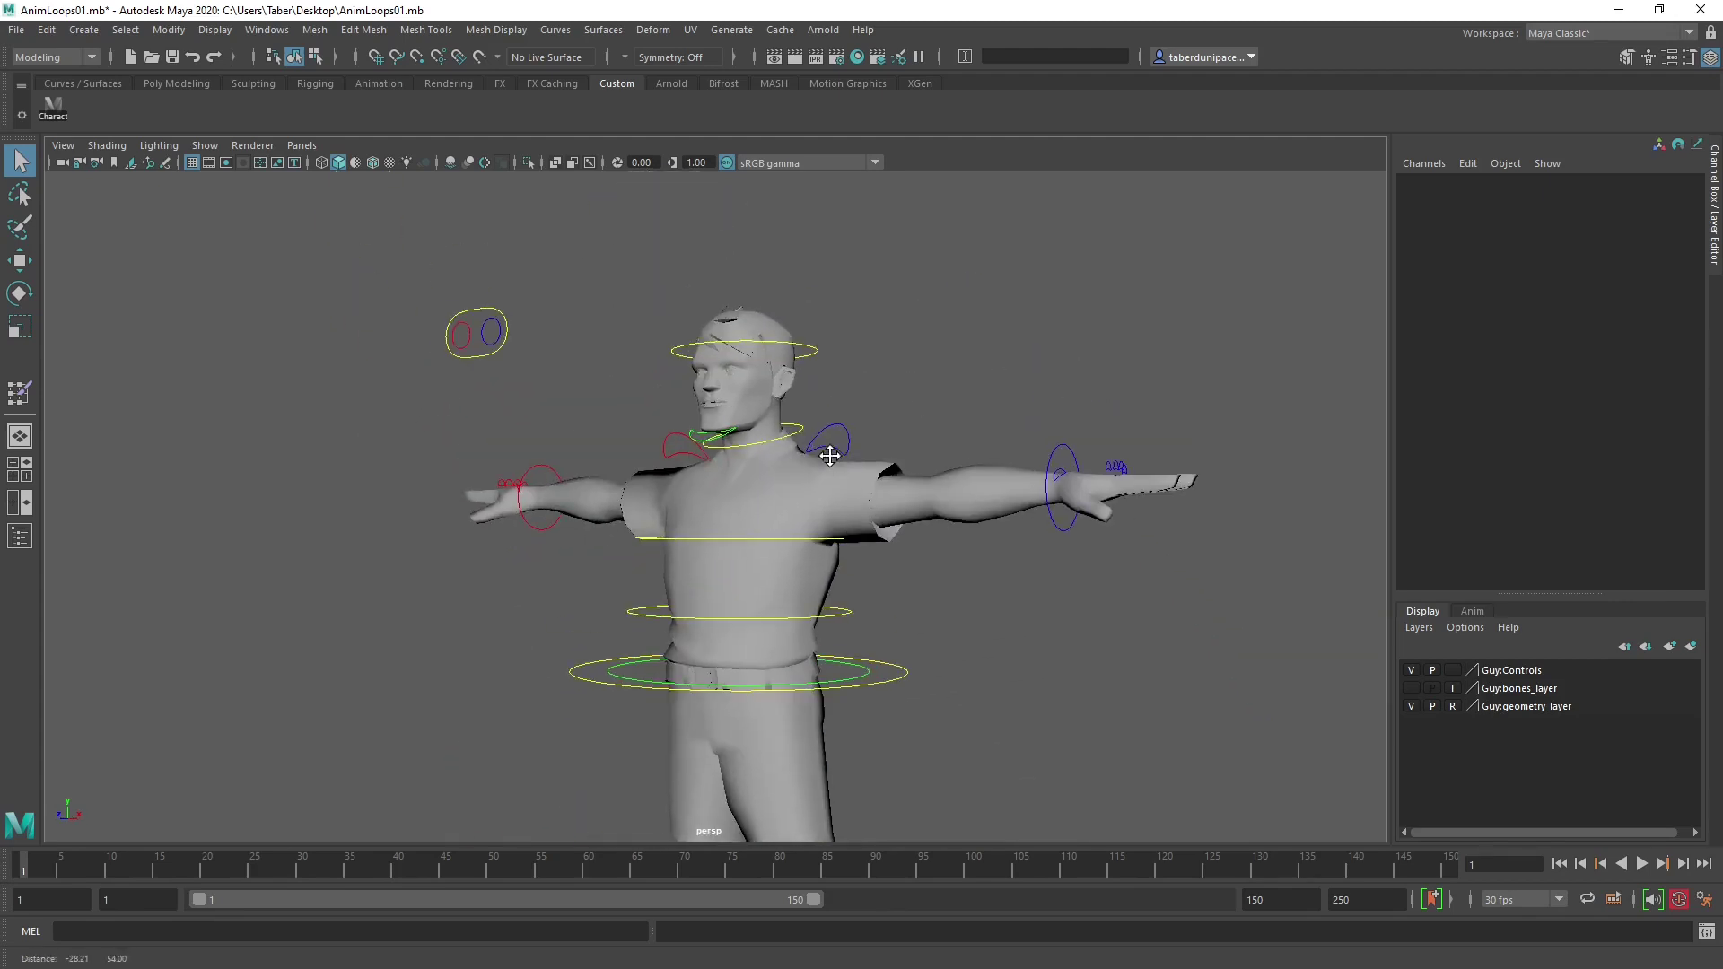
drag(474, 283, 474, 317)
click(476, 325)
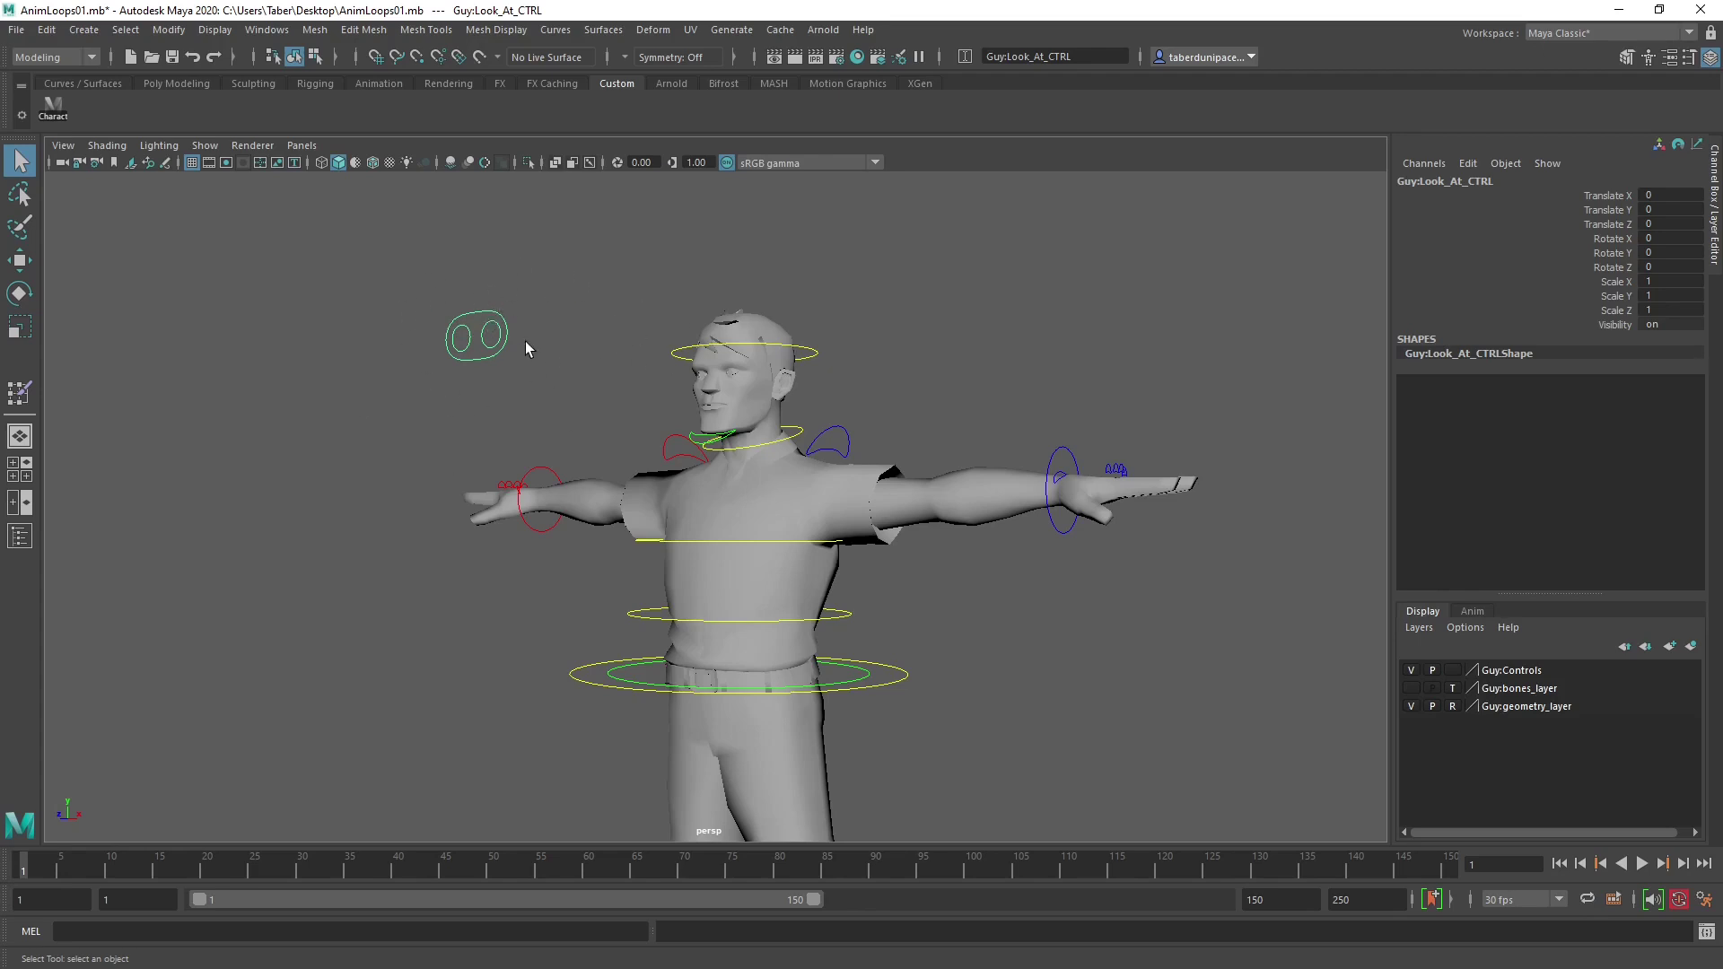
click(619, 377)
alt+drag(623, 380, 978, 492)
alt+right_drag(978, 493, 790, 575)
alt+drag(790, 574, 788, 505)
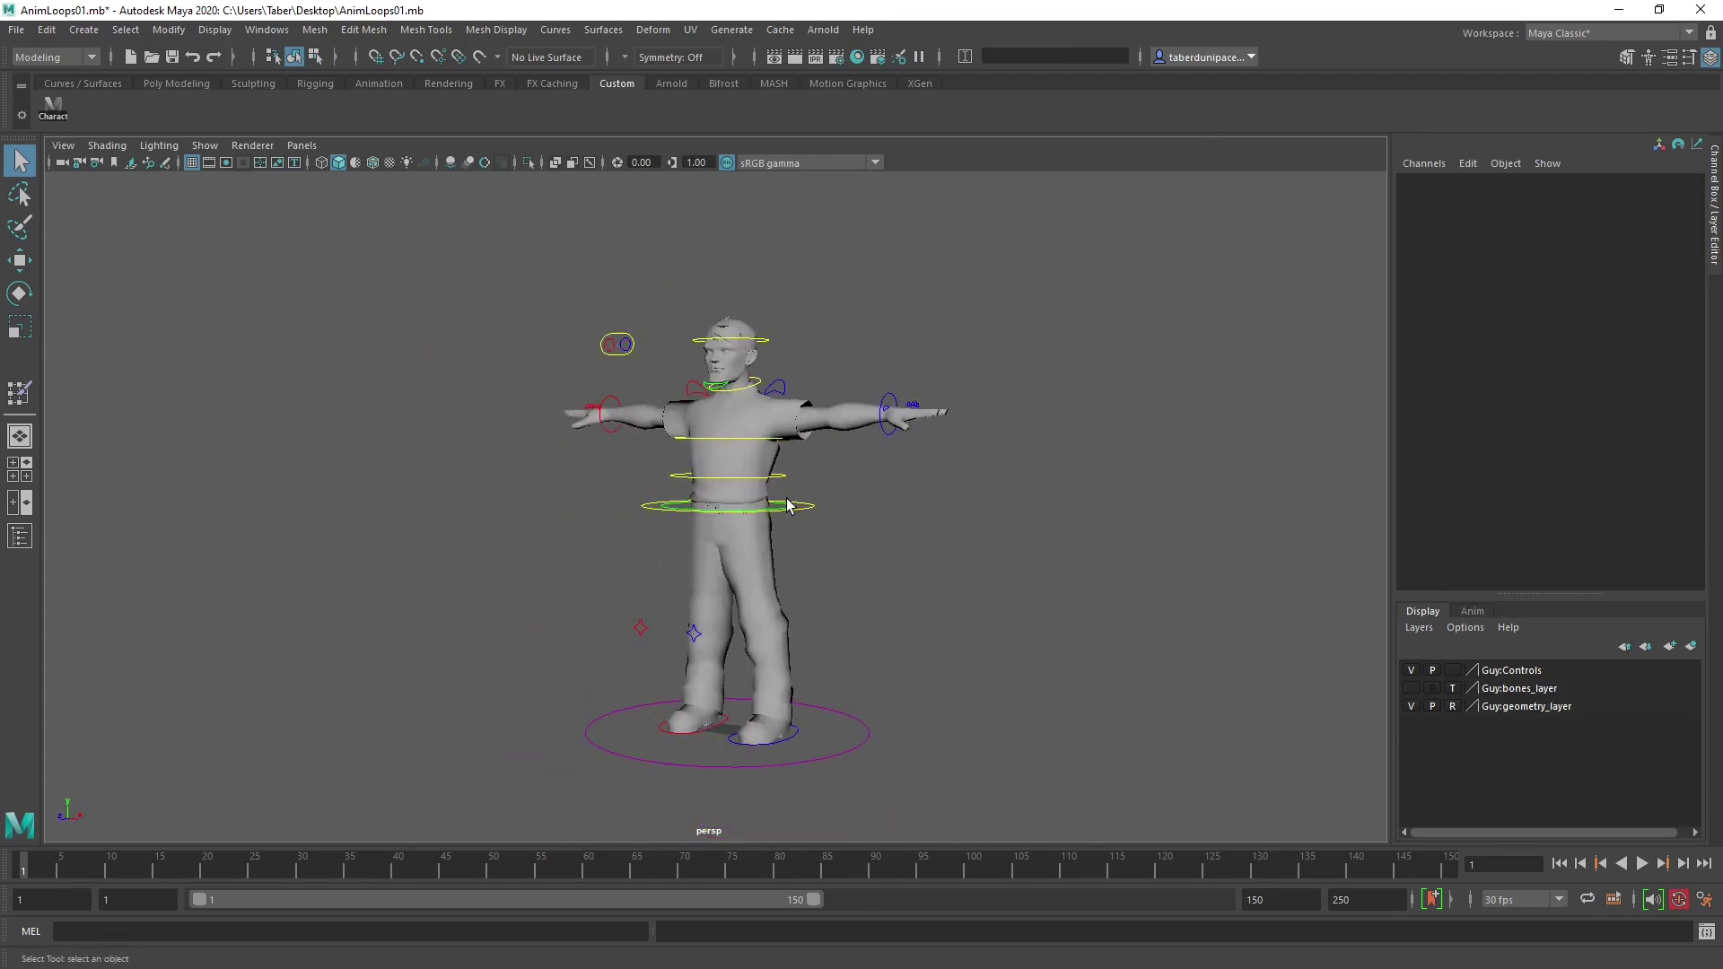
scroll(788, 505, up, 3)
scroll(788, 506, down, 2)
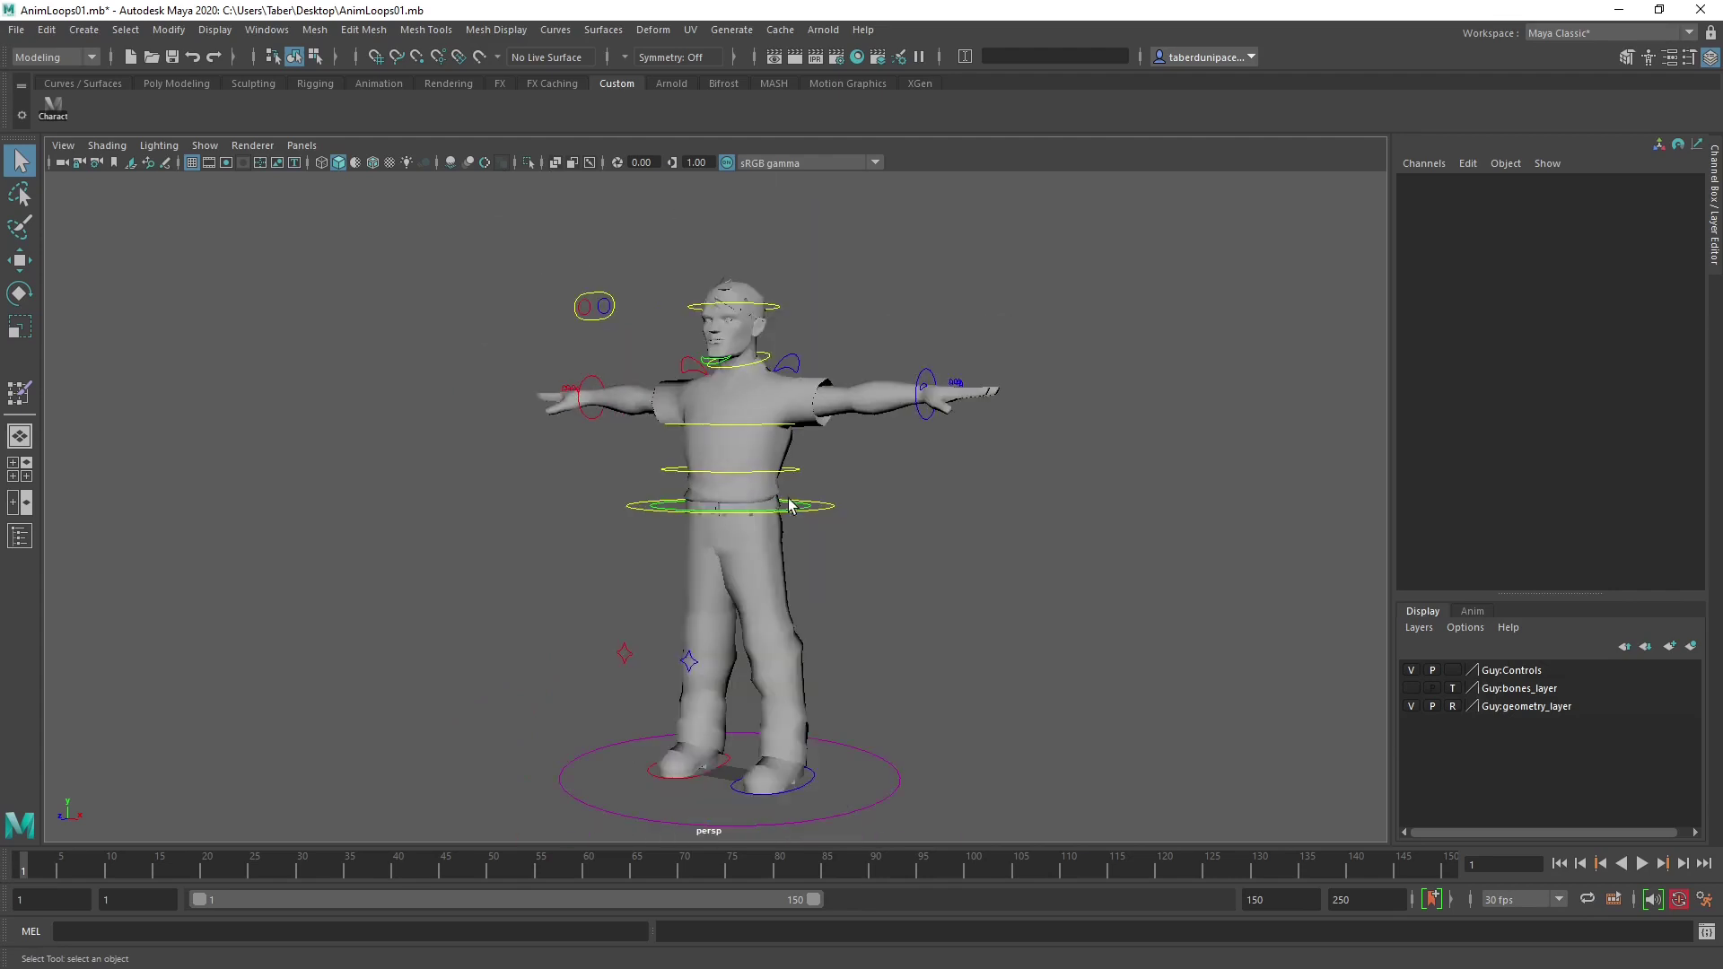
alt+drag(789, 496, 789, 508)
click(18, 30)
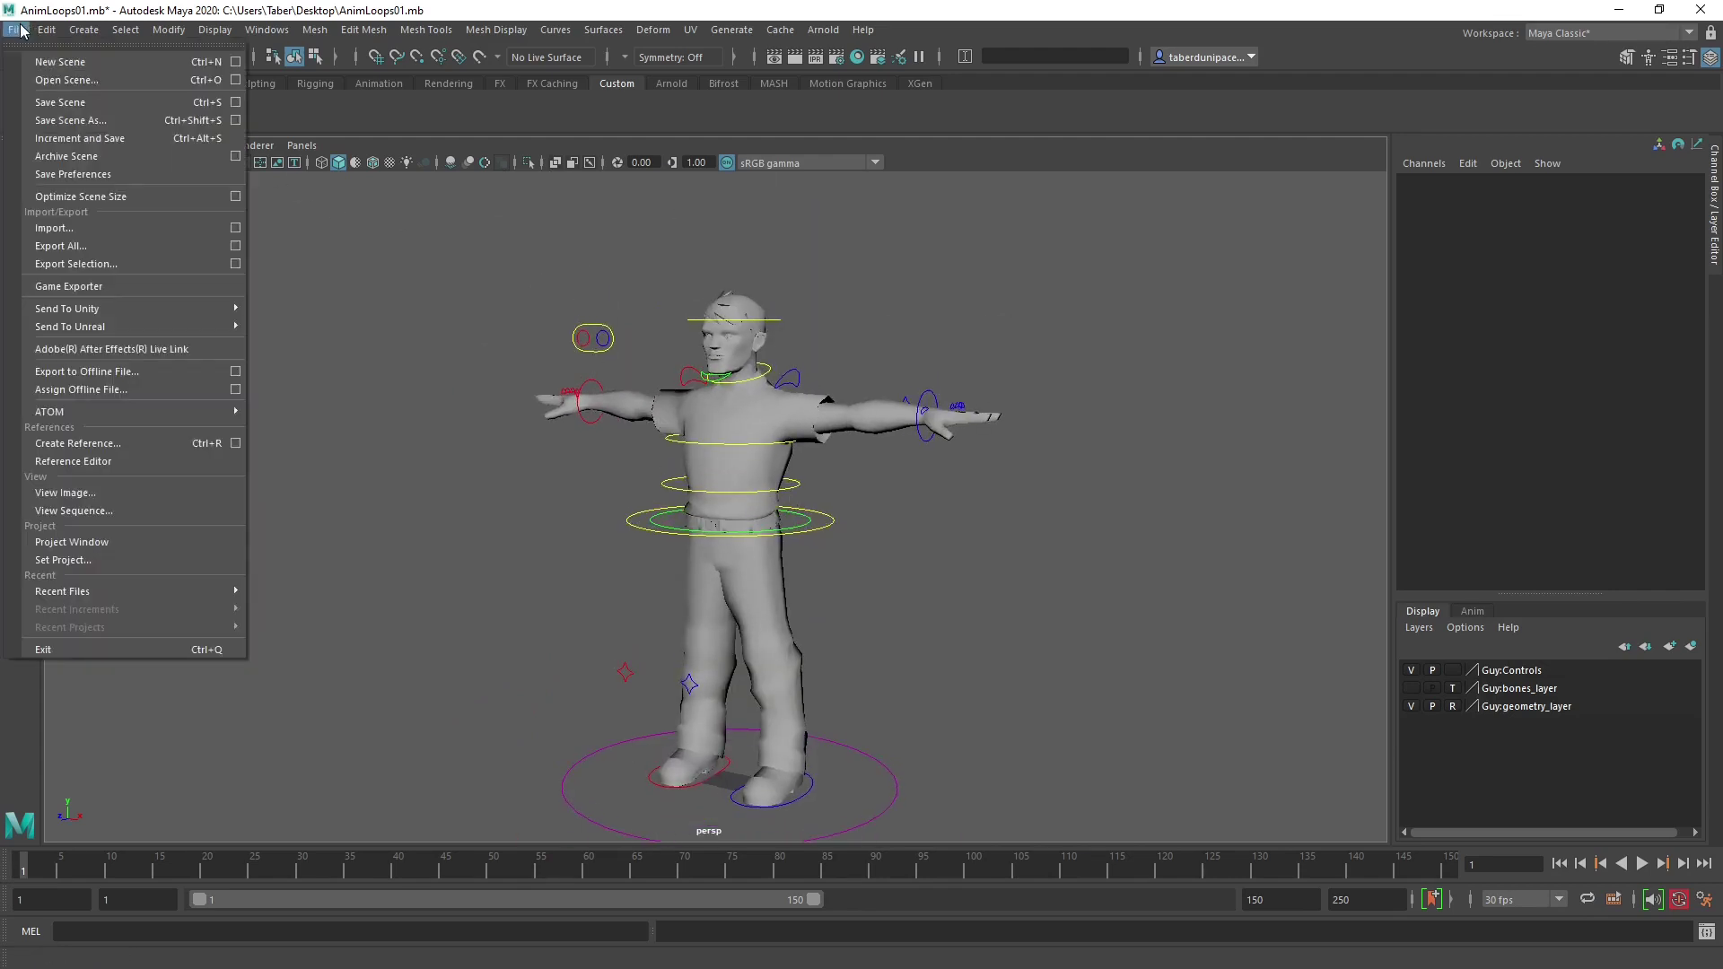
click(154, 461)
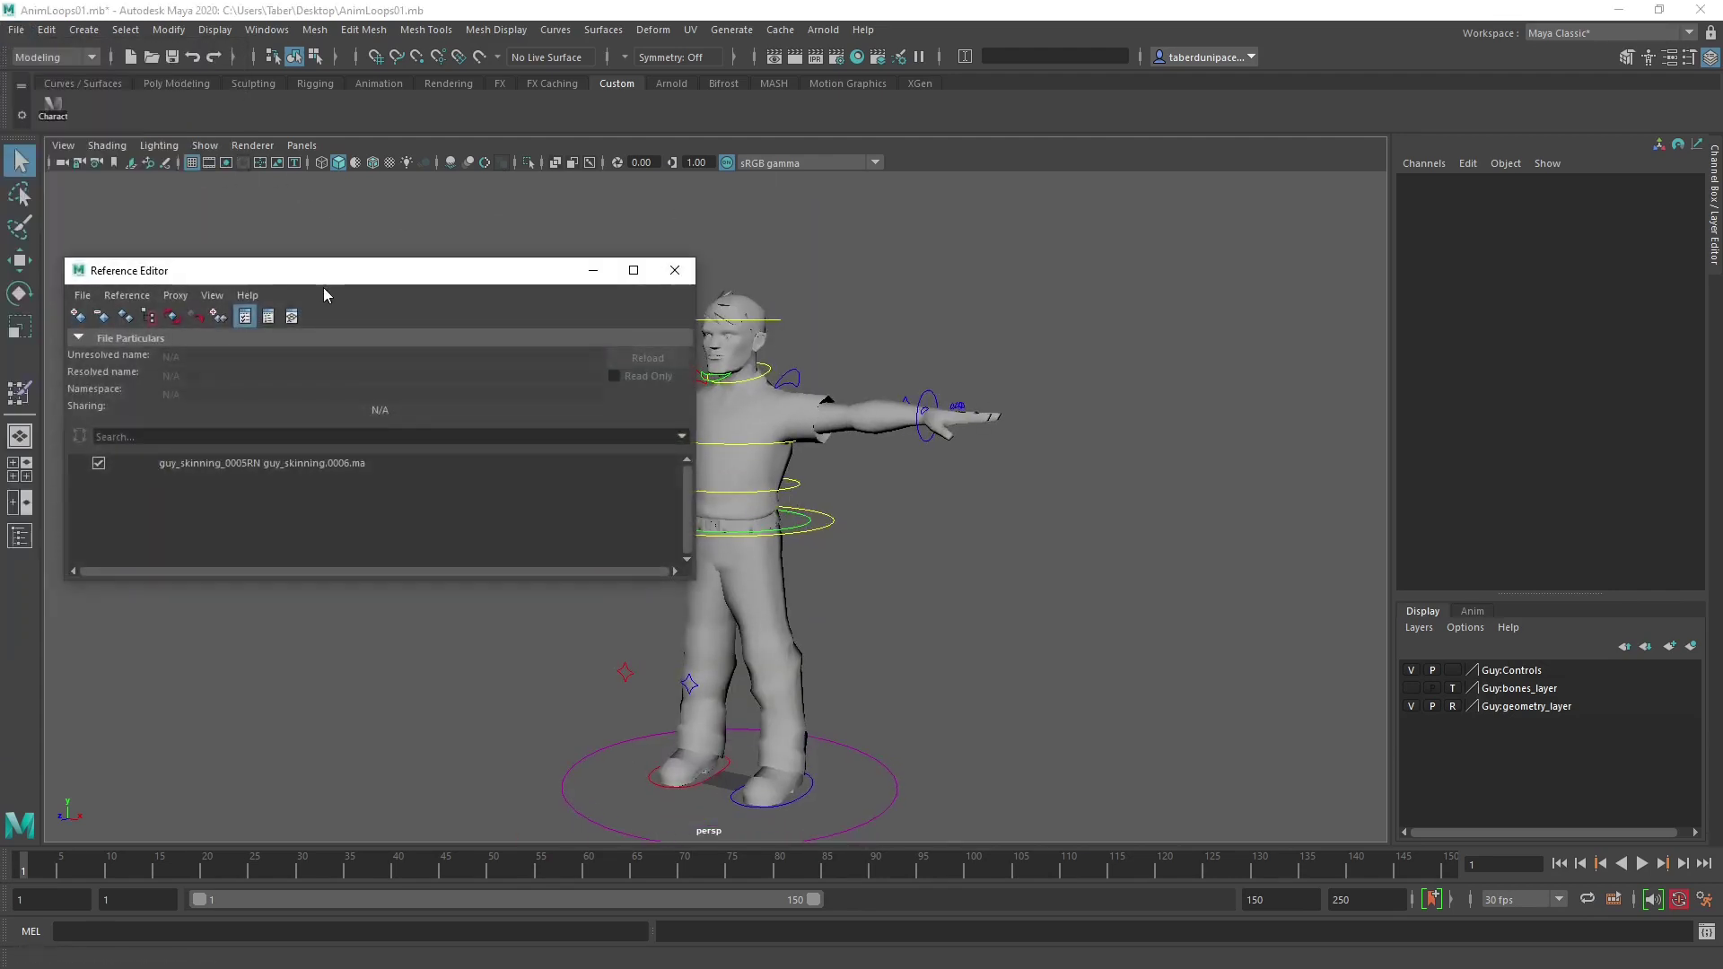
right_click(351, 491)
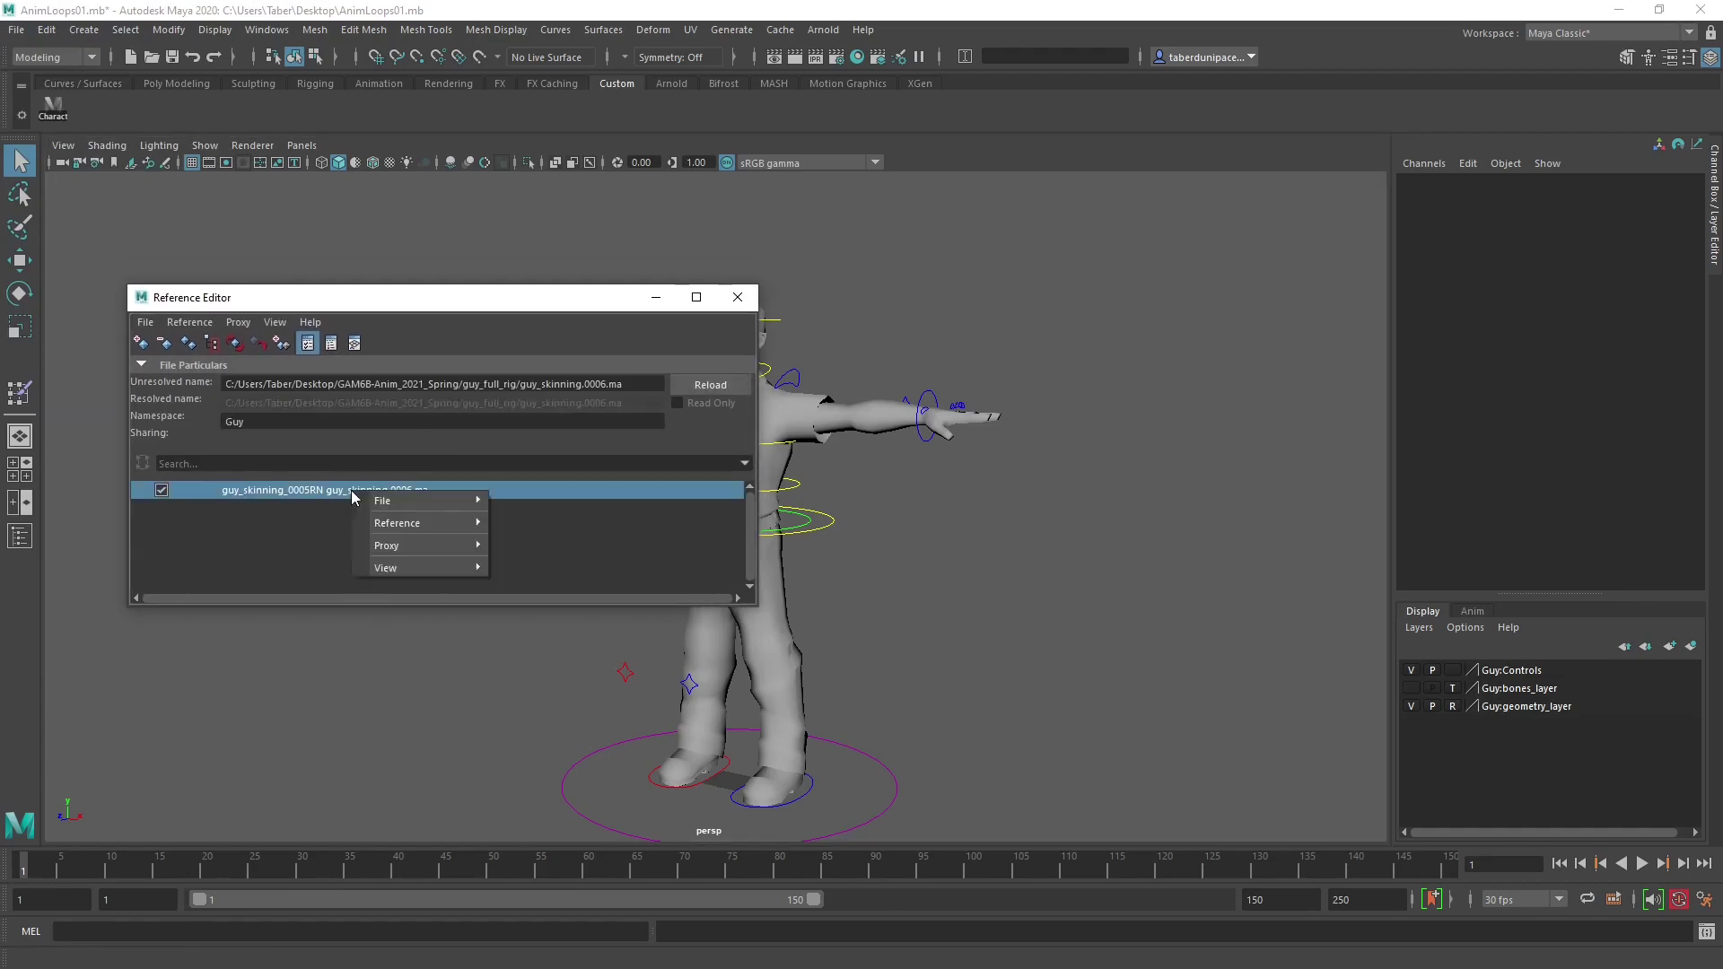
mouse_move(451, 511)
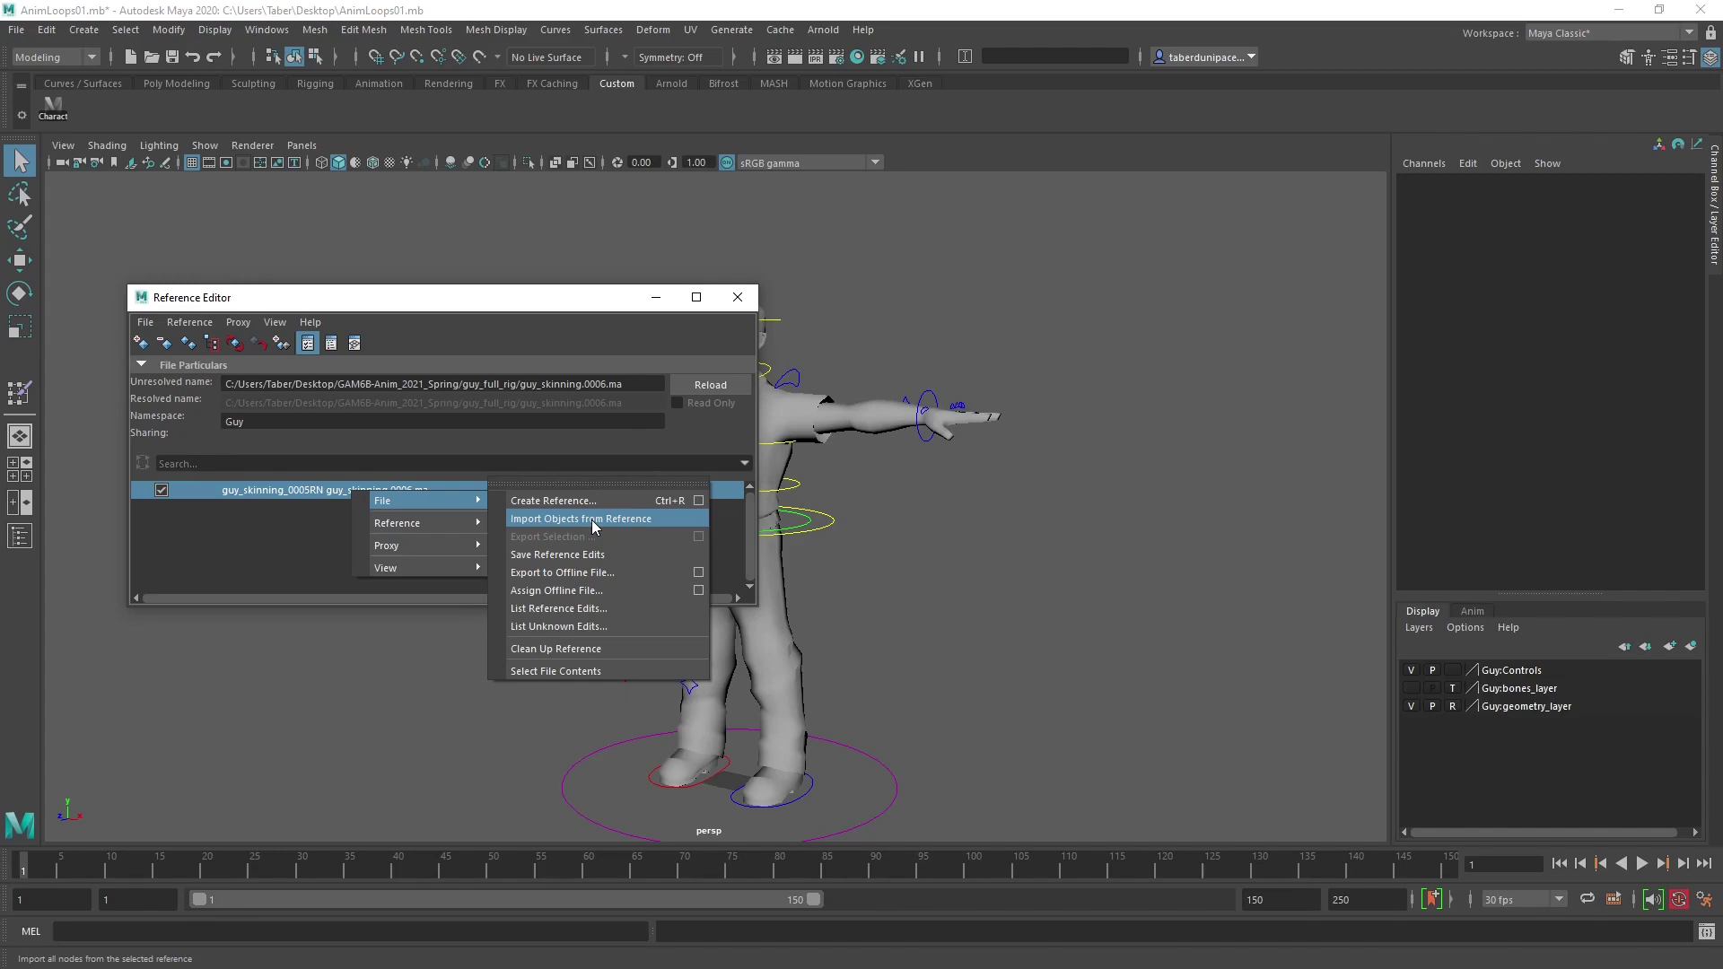
click(523, 297)
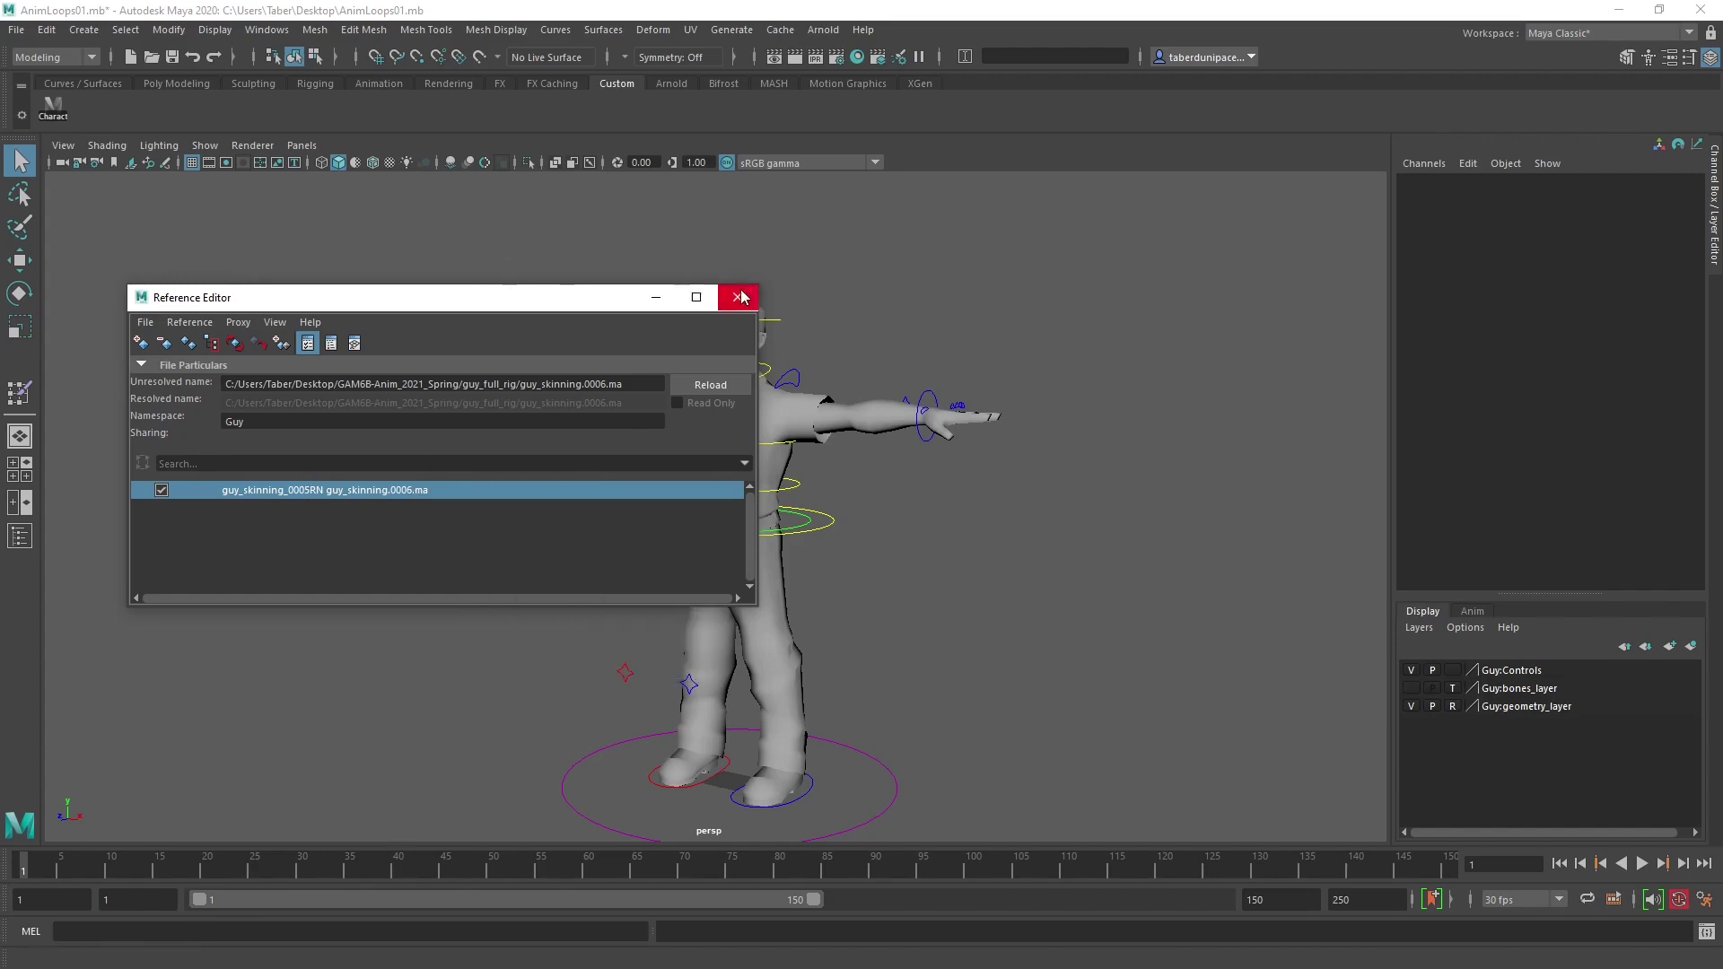
click(737, 297)
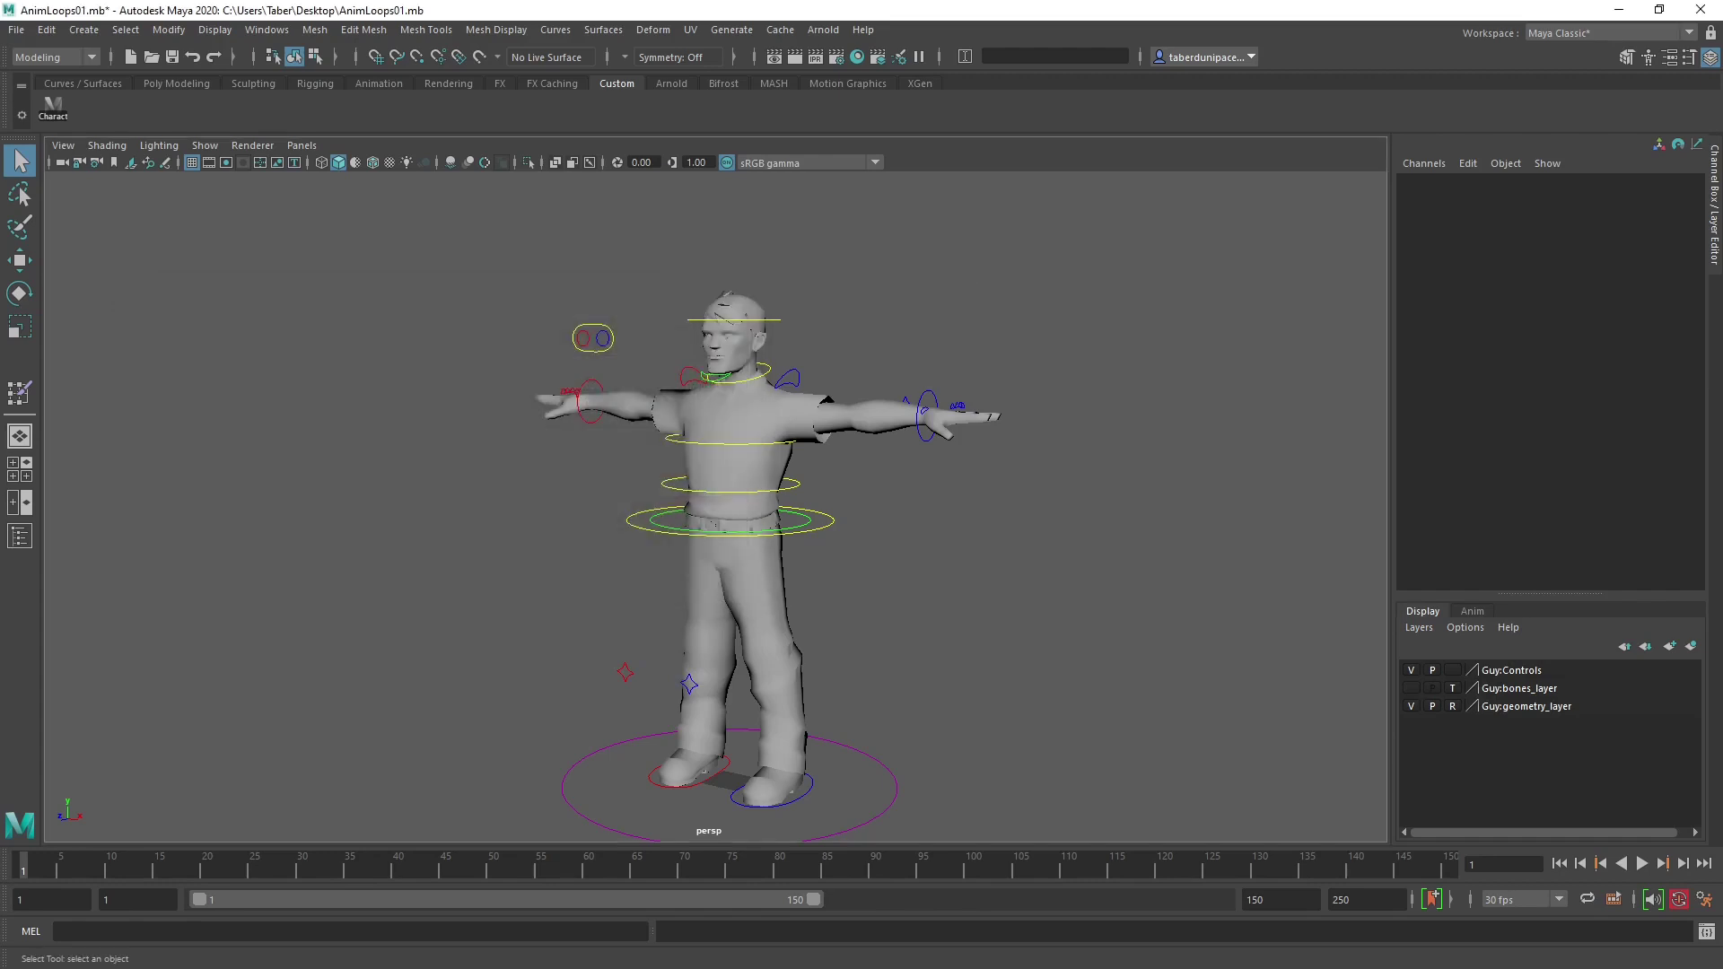
alt+drag(1070, 549, 842, 556)
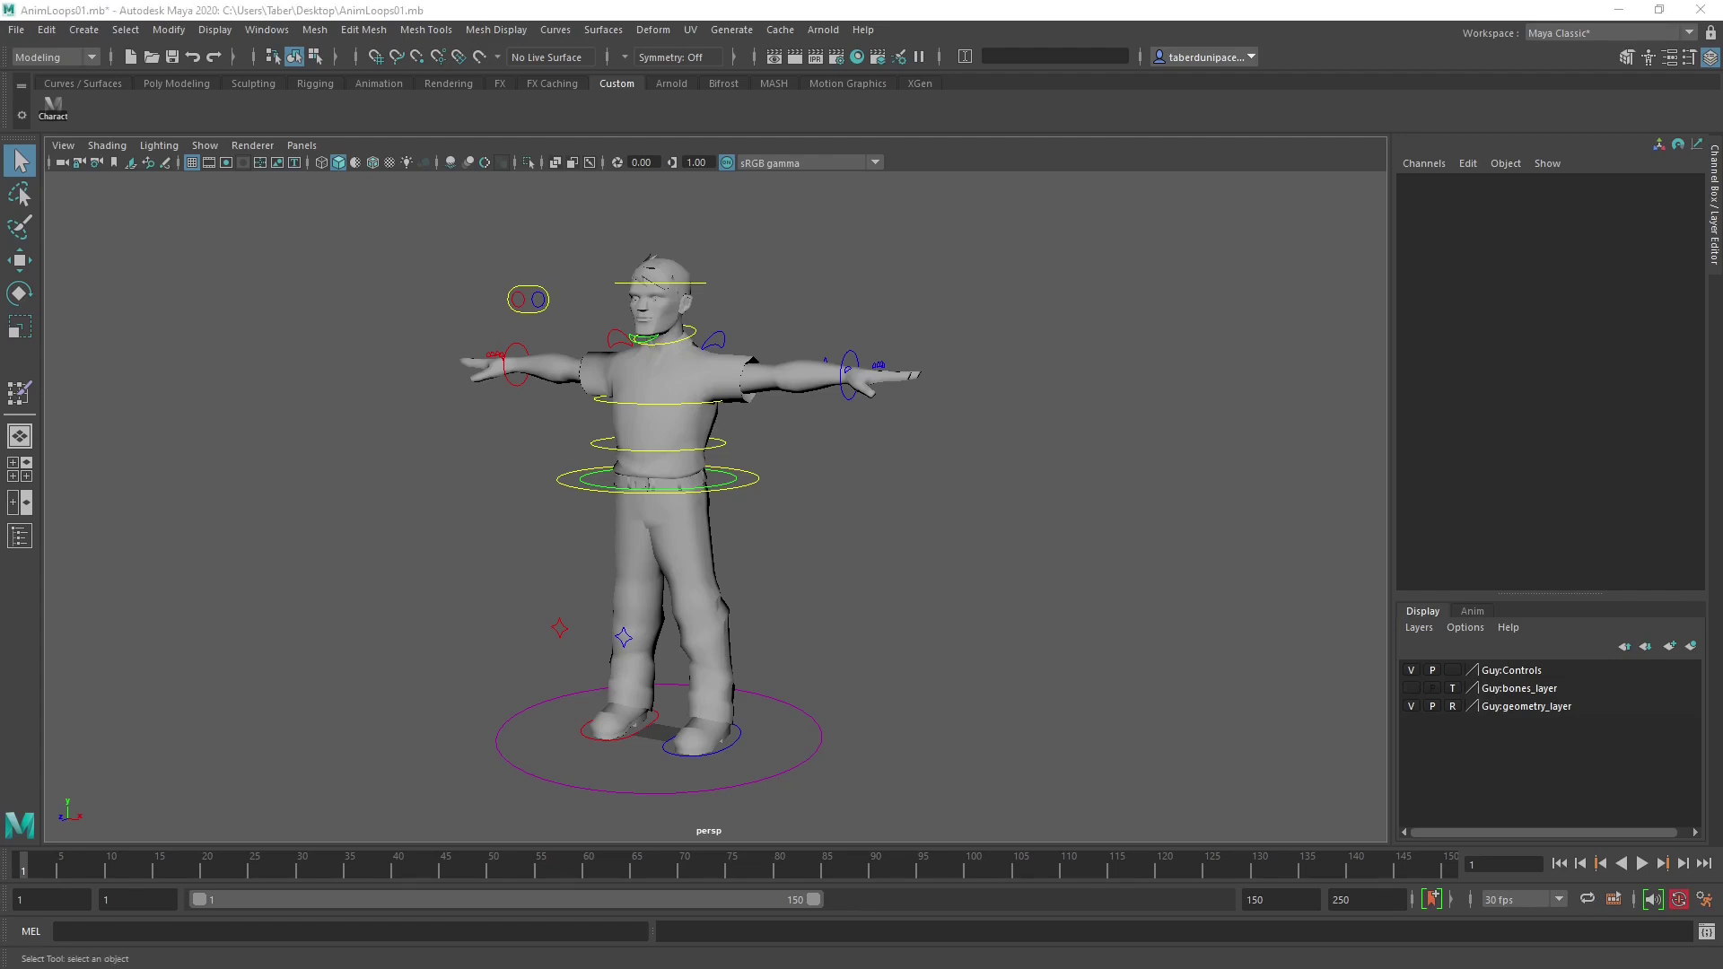
Drag the Loops.txt Notepad window onto the Maya viewport.
drag(0, 285, 696, 202)
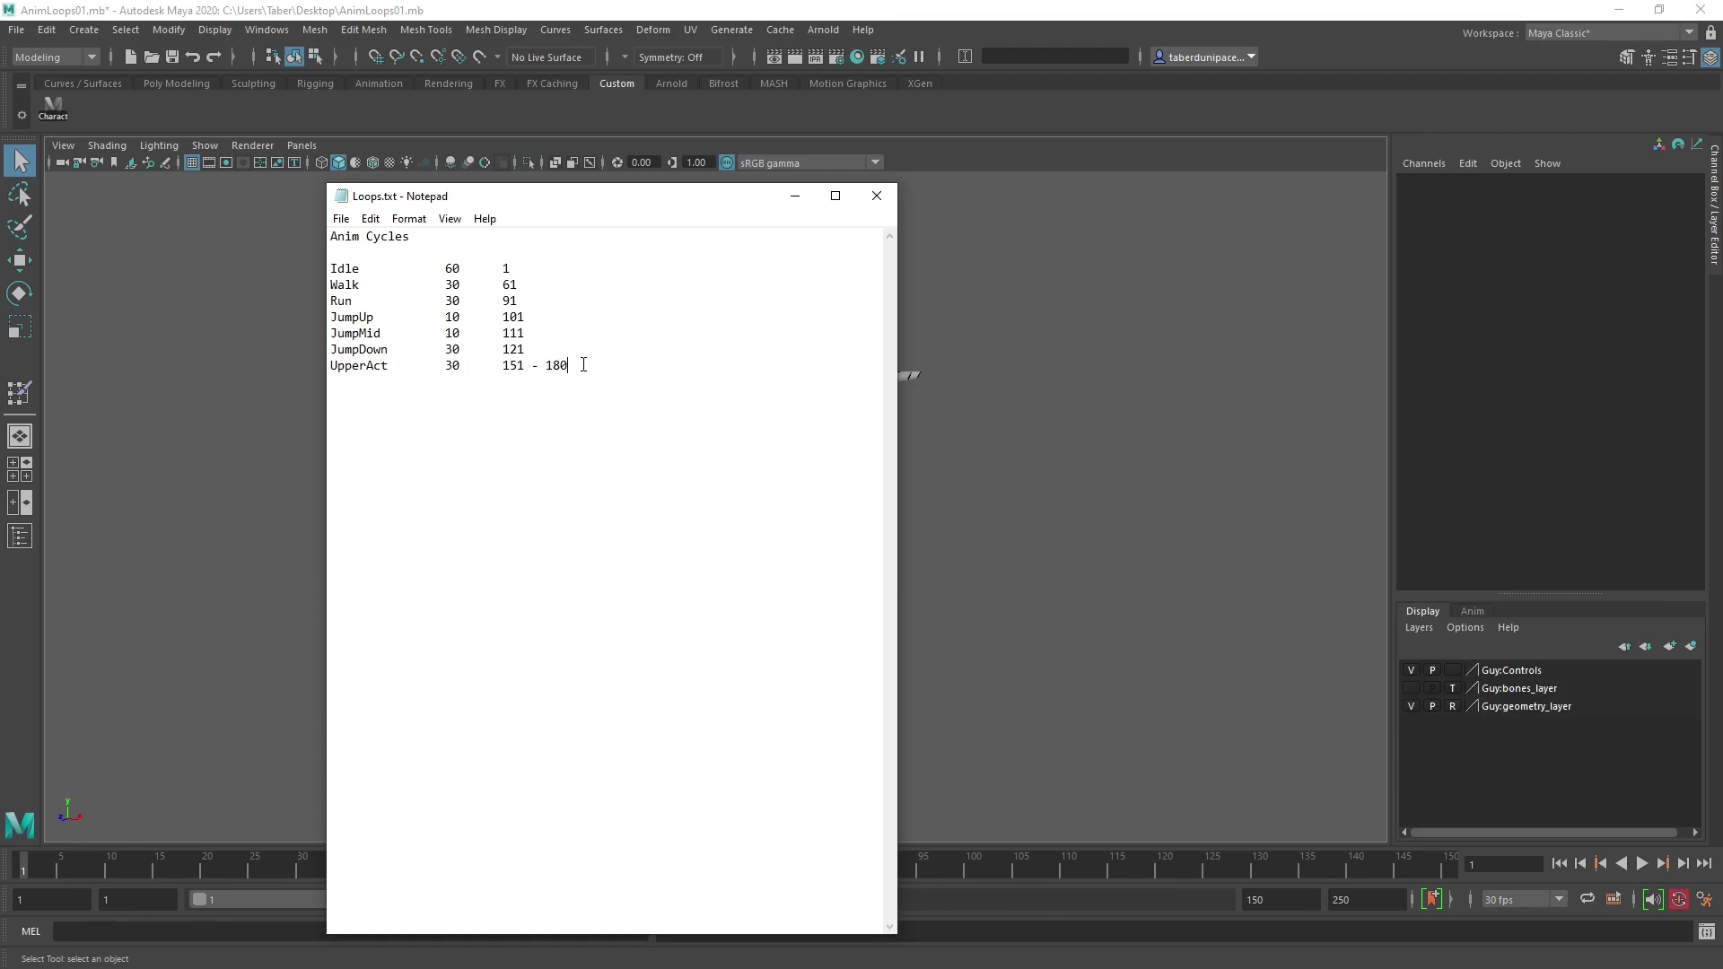
drag(583, 364, 324, 374)
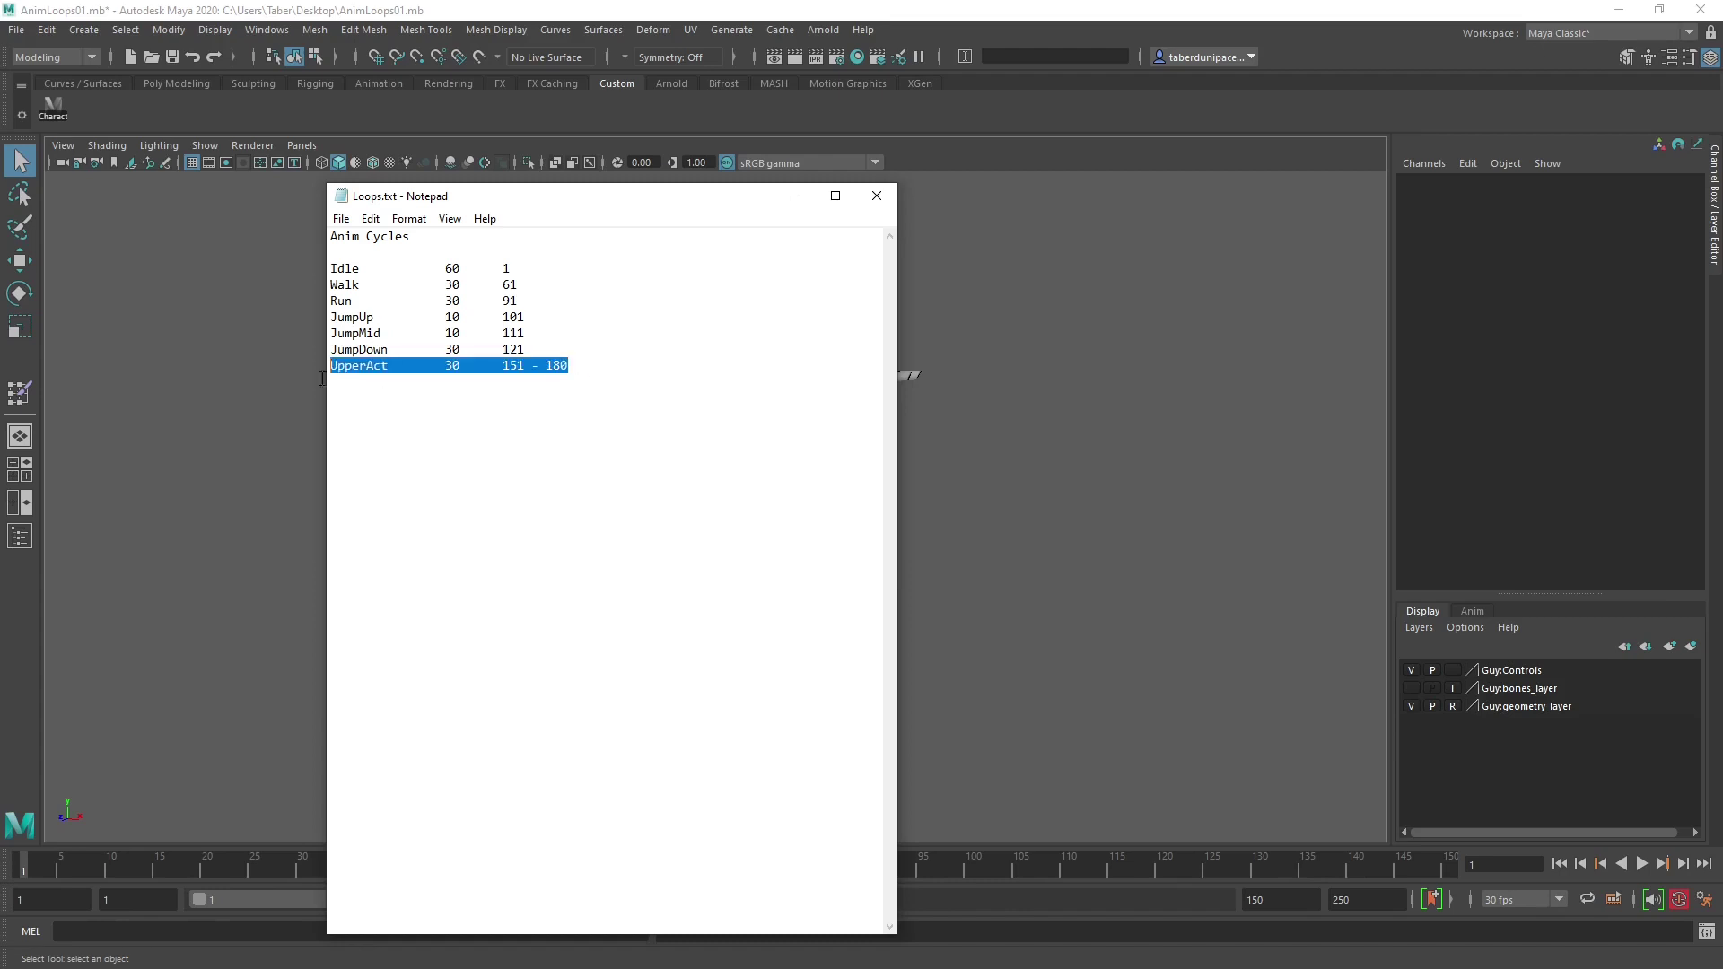
click(597, 367)
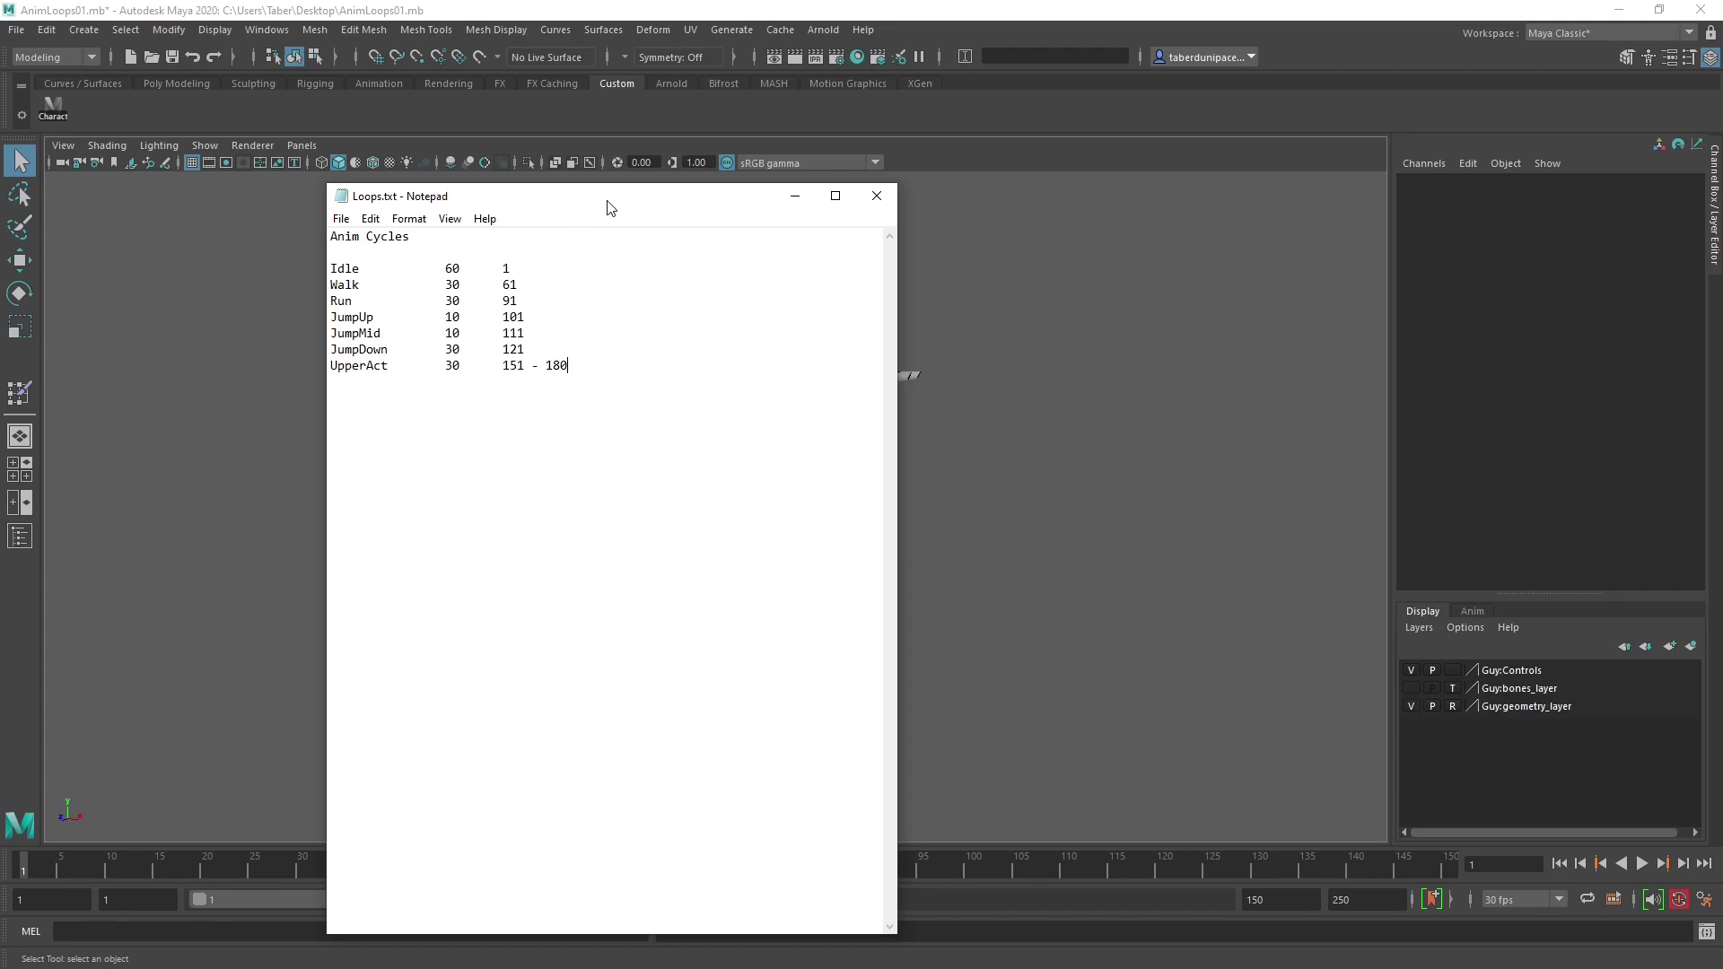
Move the Loops.txt Notepad window off screen to uncover the Maya viewport.
drag(607, 201, 708, 186)
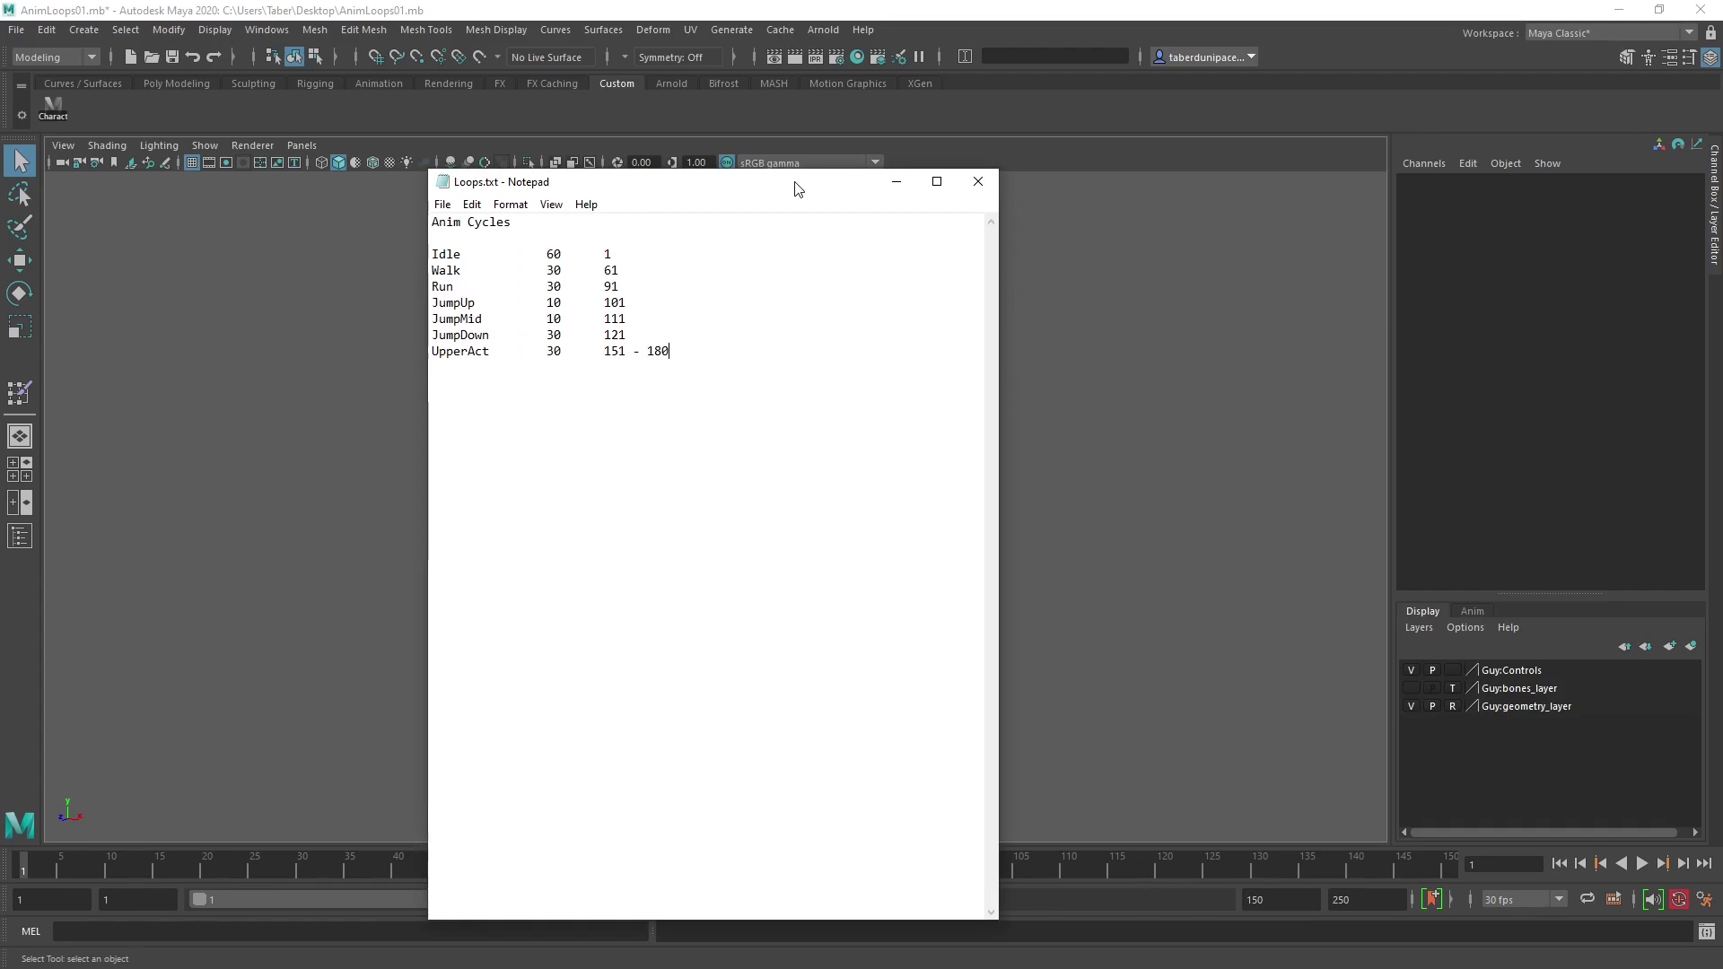
drag(794, 189, 795, 112)
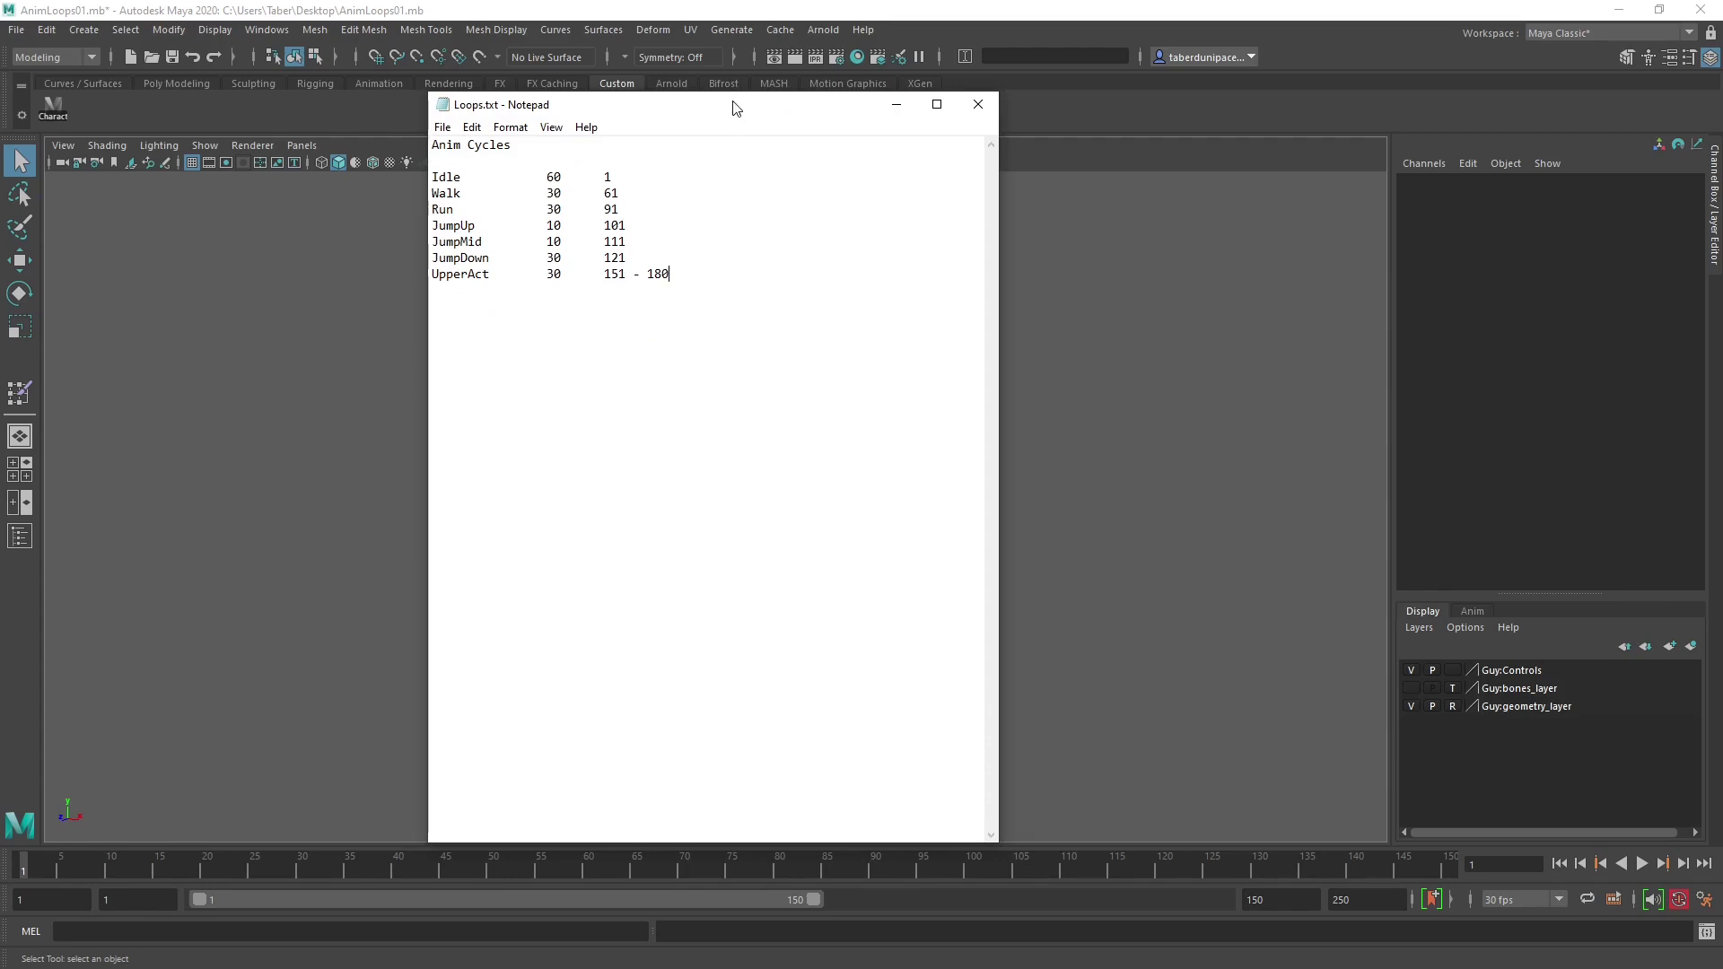
drag(736, 106, 808, 111)
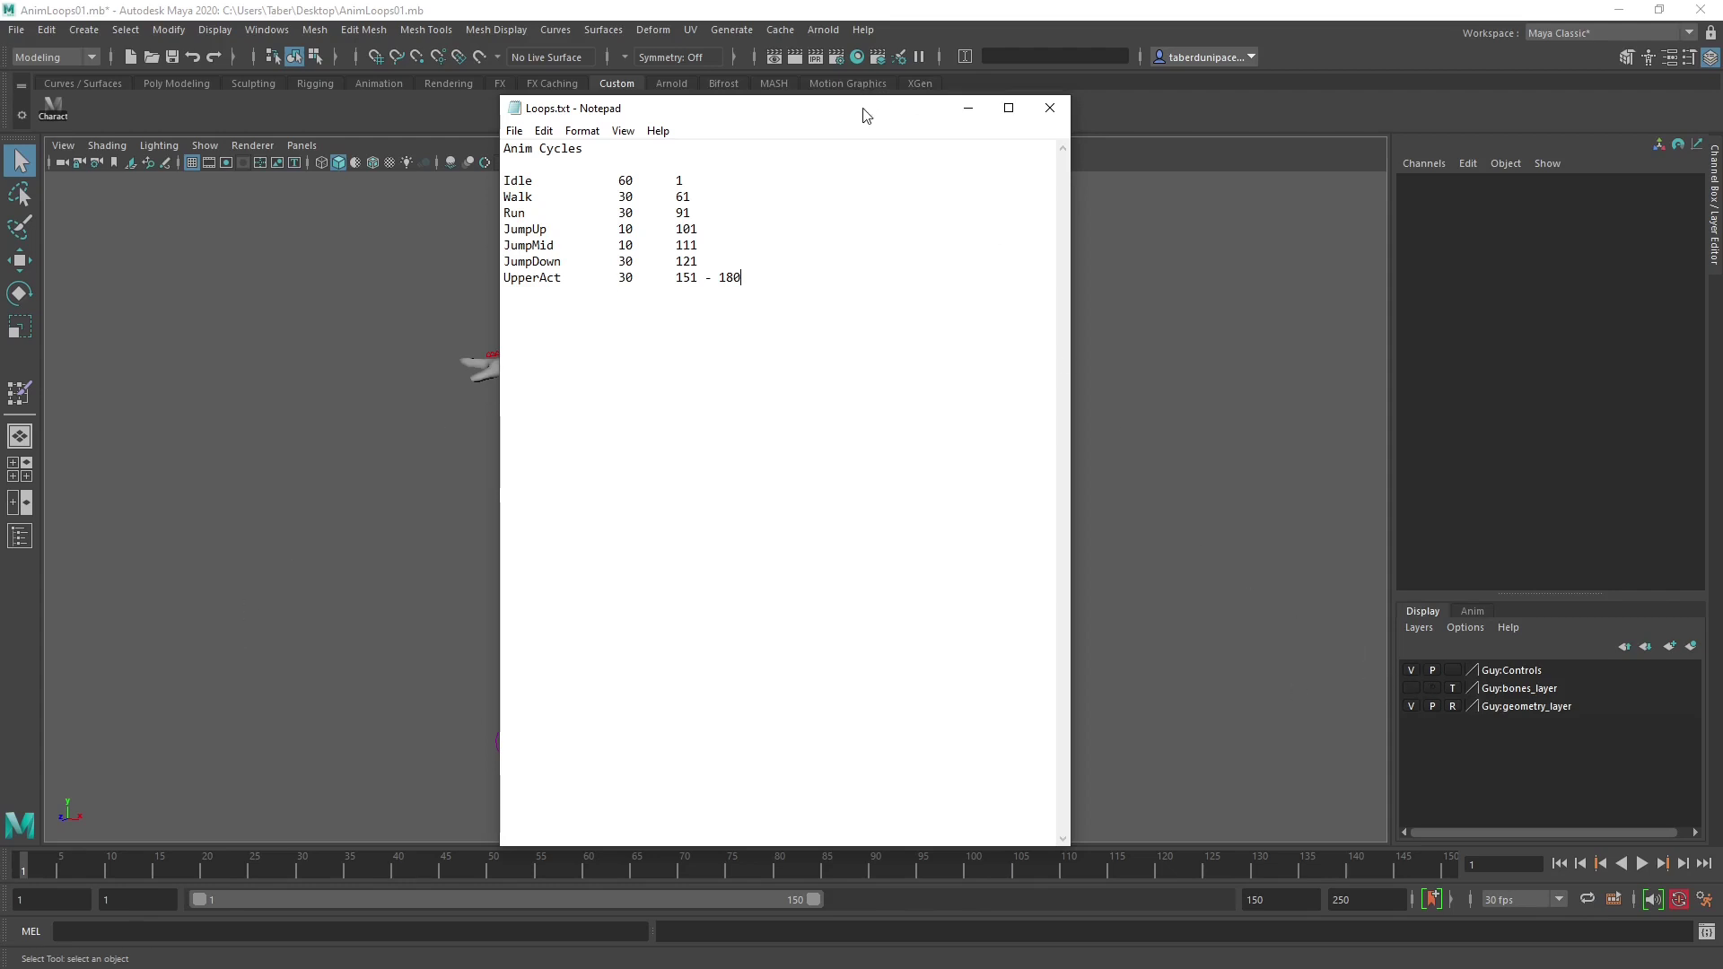
drag(864, 101, 1136, 234)
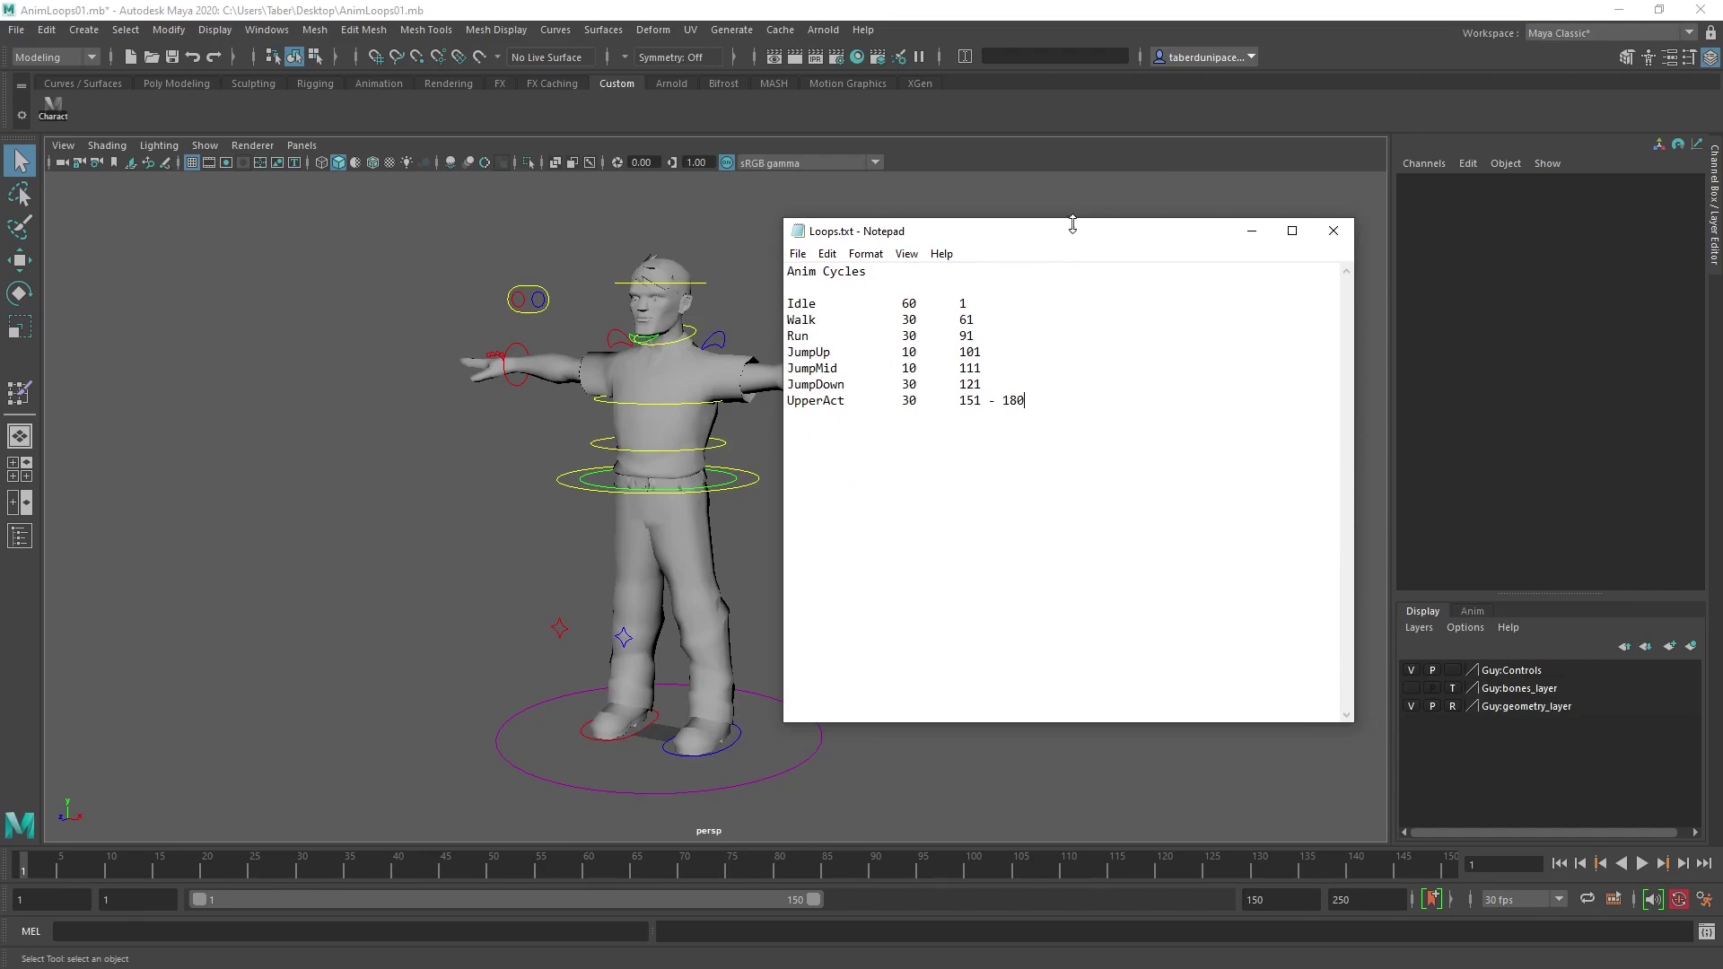
drag(1072, 227, 5, 229)
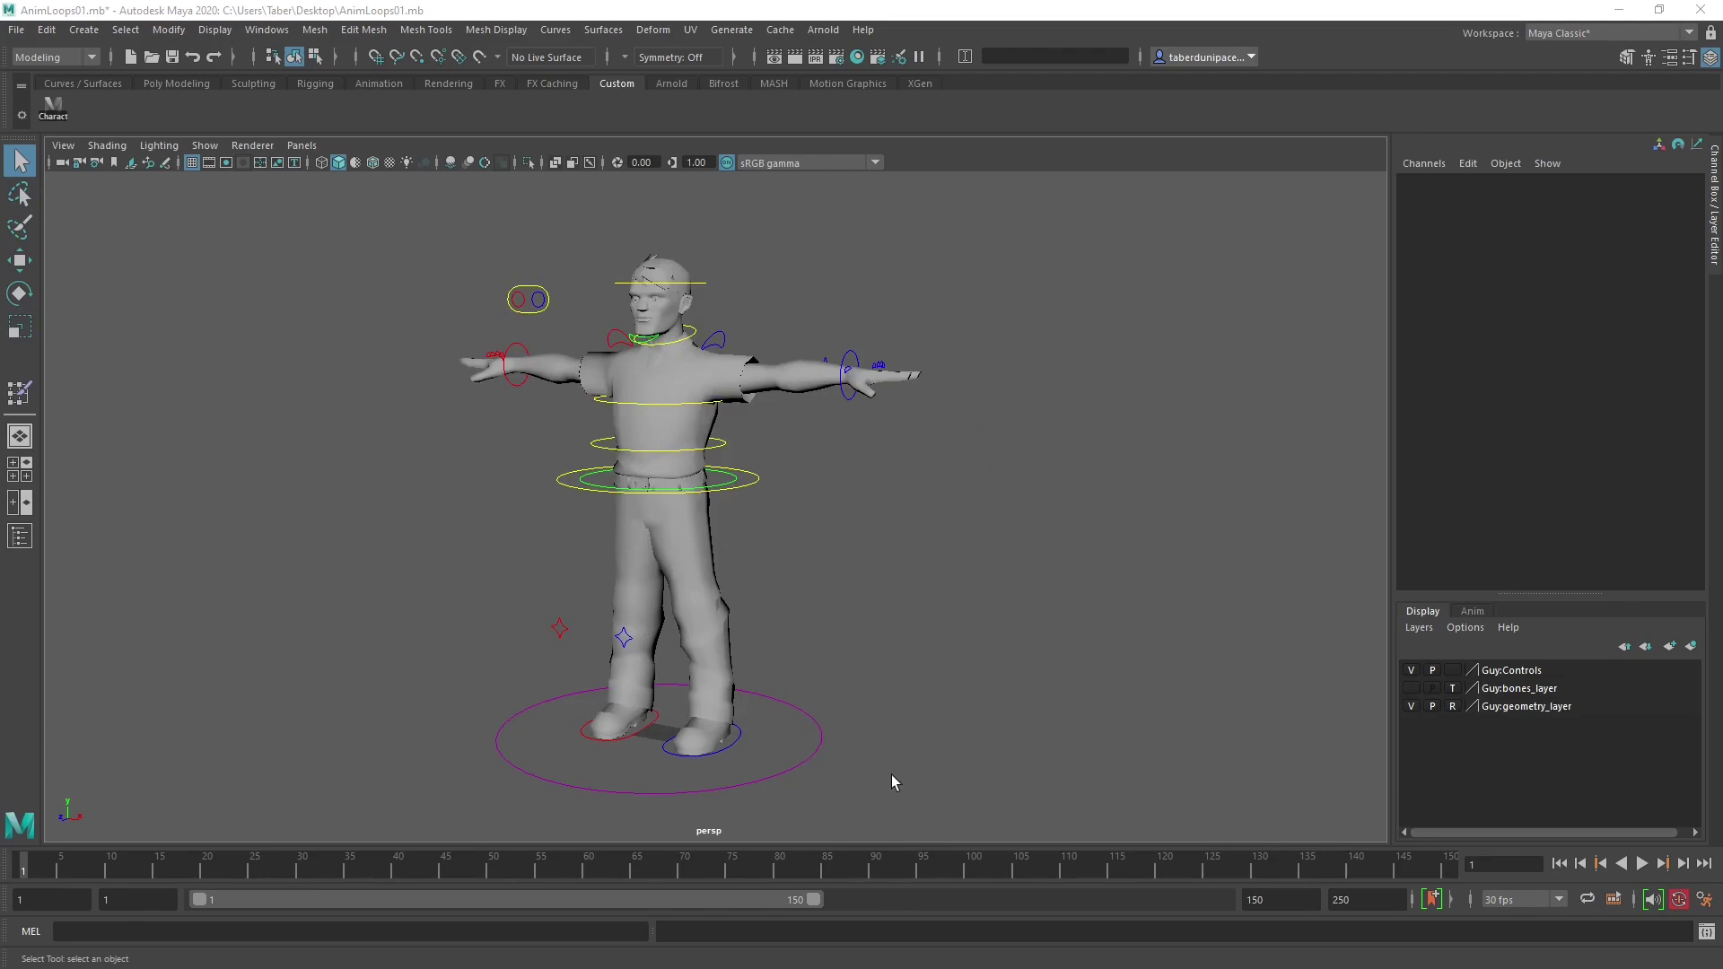
Extend the playback range end to frame 180 and keep playback speed at 30 fps x 1.
mouse_move(931, 904)
mouse_down()
mouse_move(970, 904)
mouse_move(940, 897)
mouse_up()
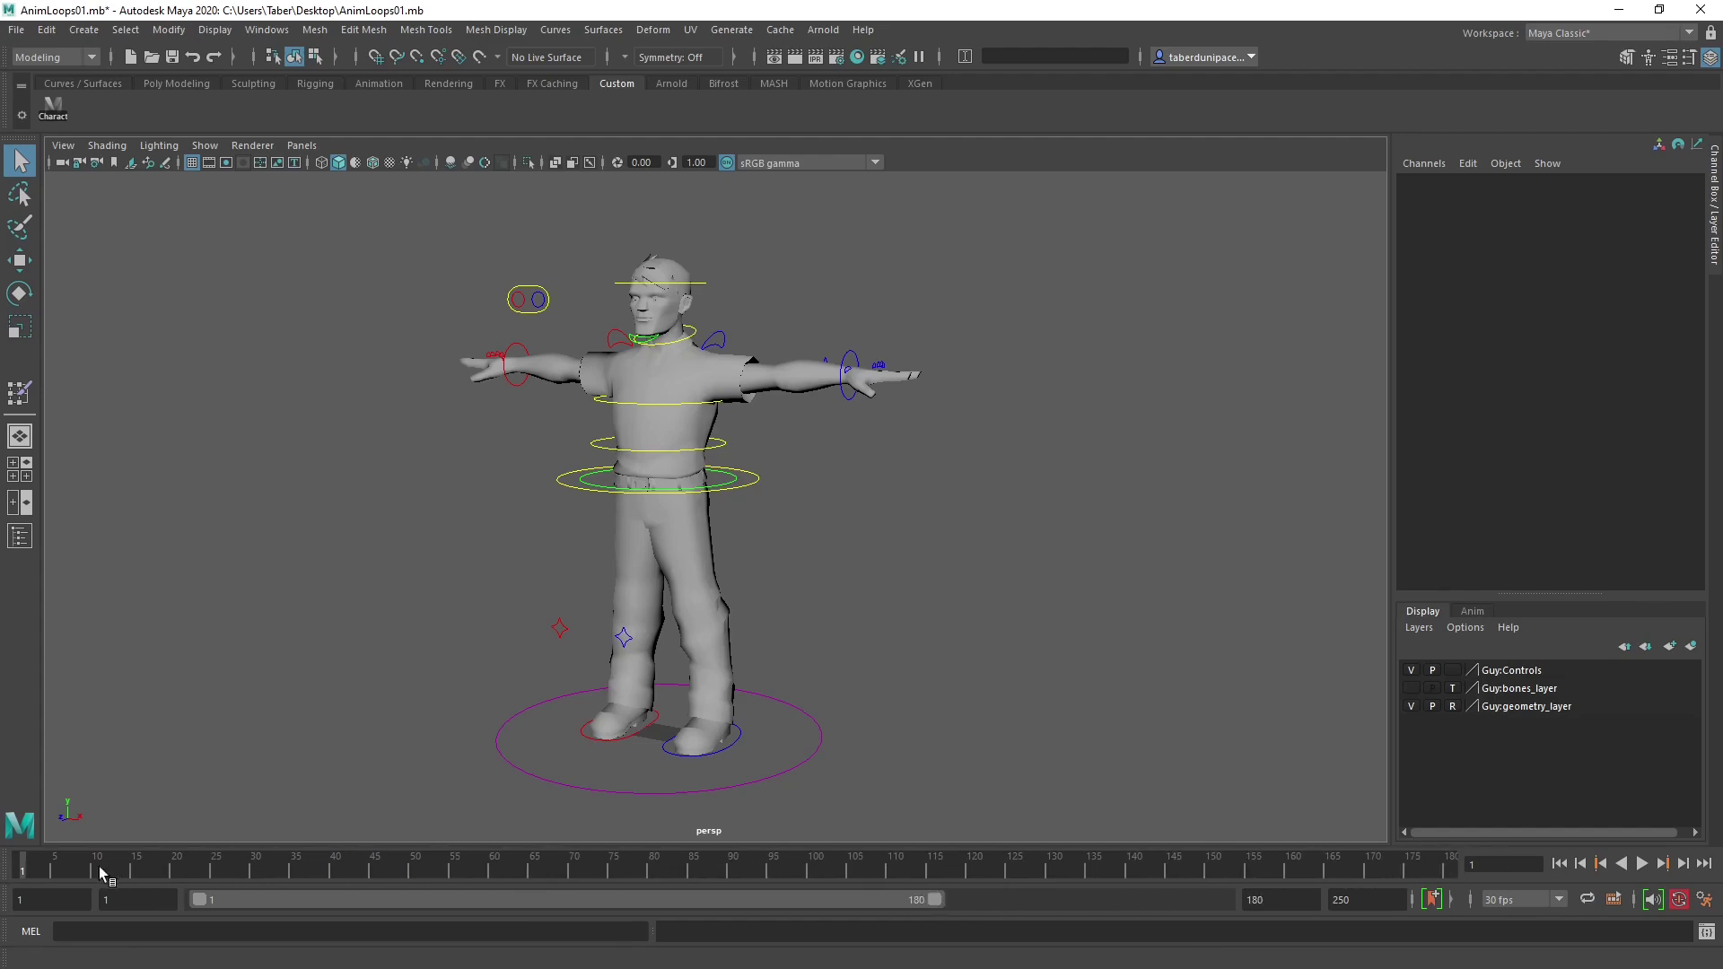
click(1696, 903)
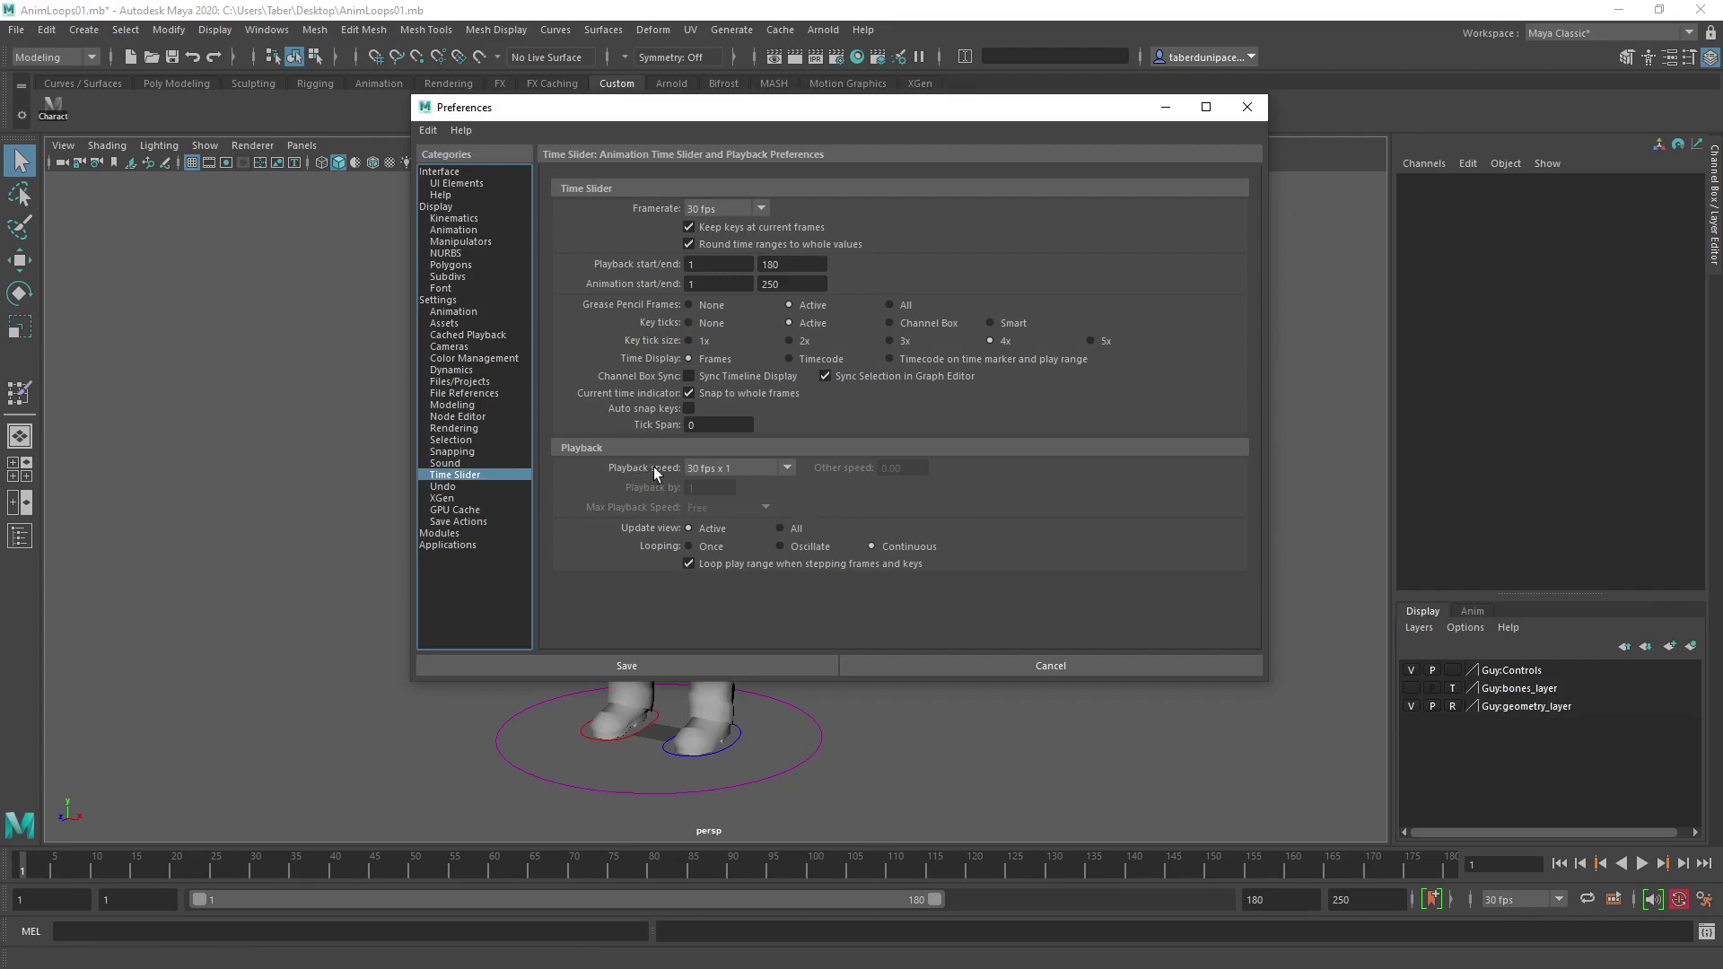
click(711, 472)
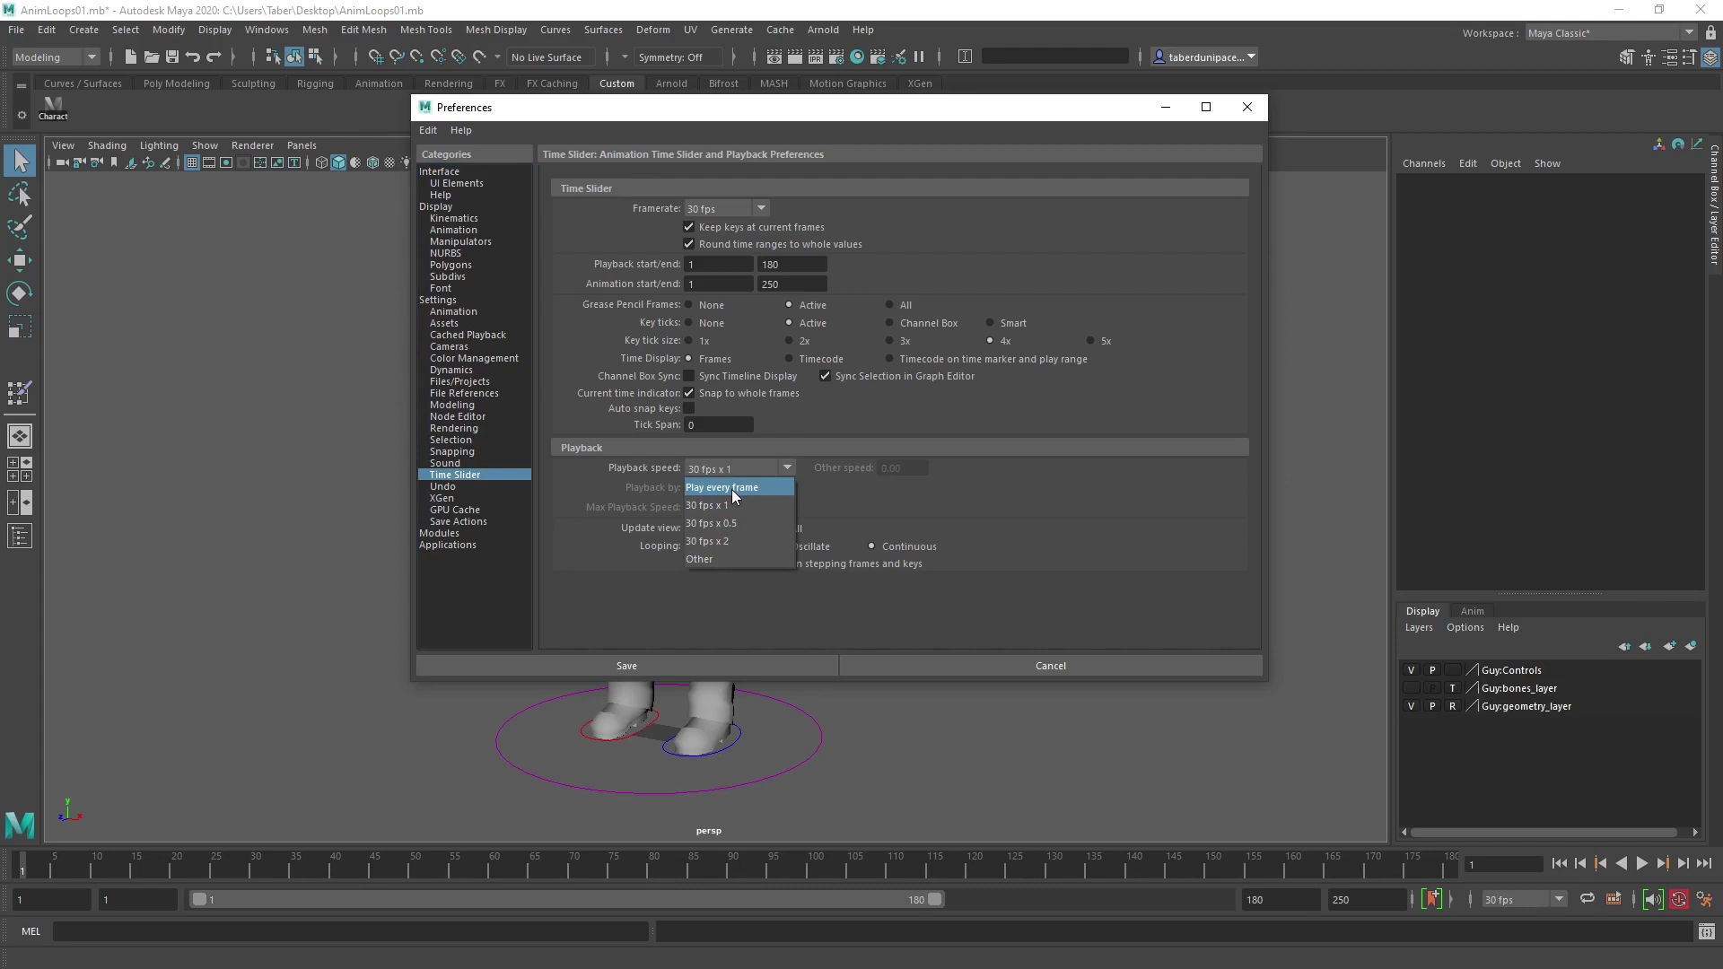
click(1107, 473)
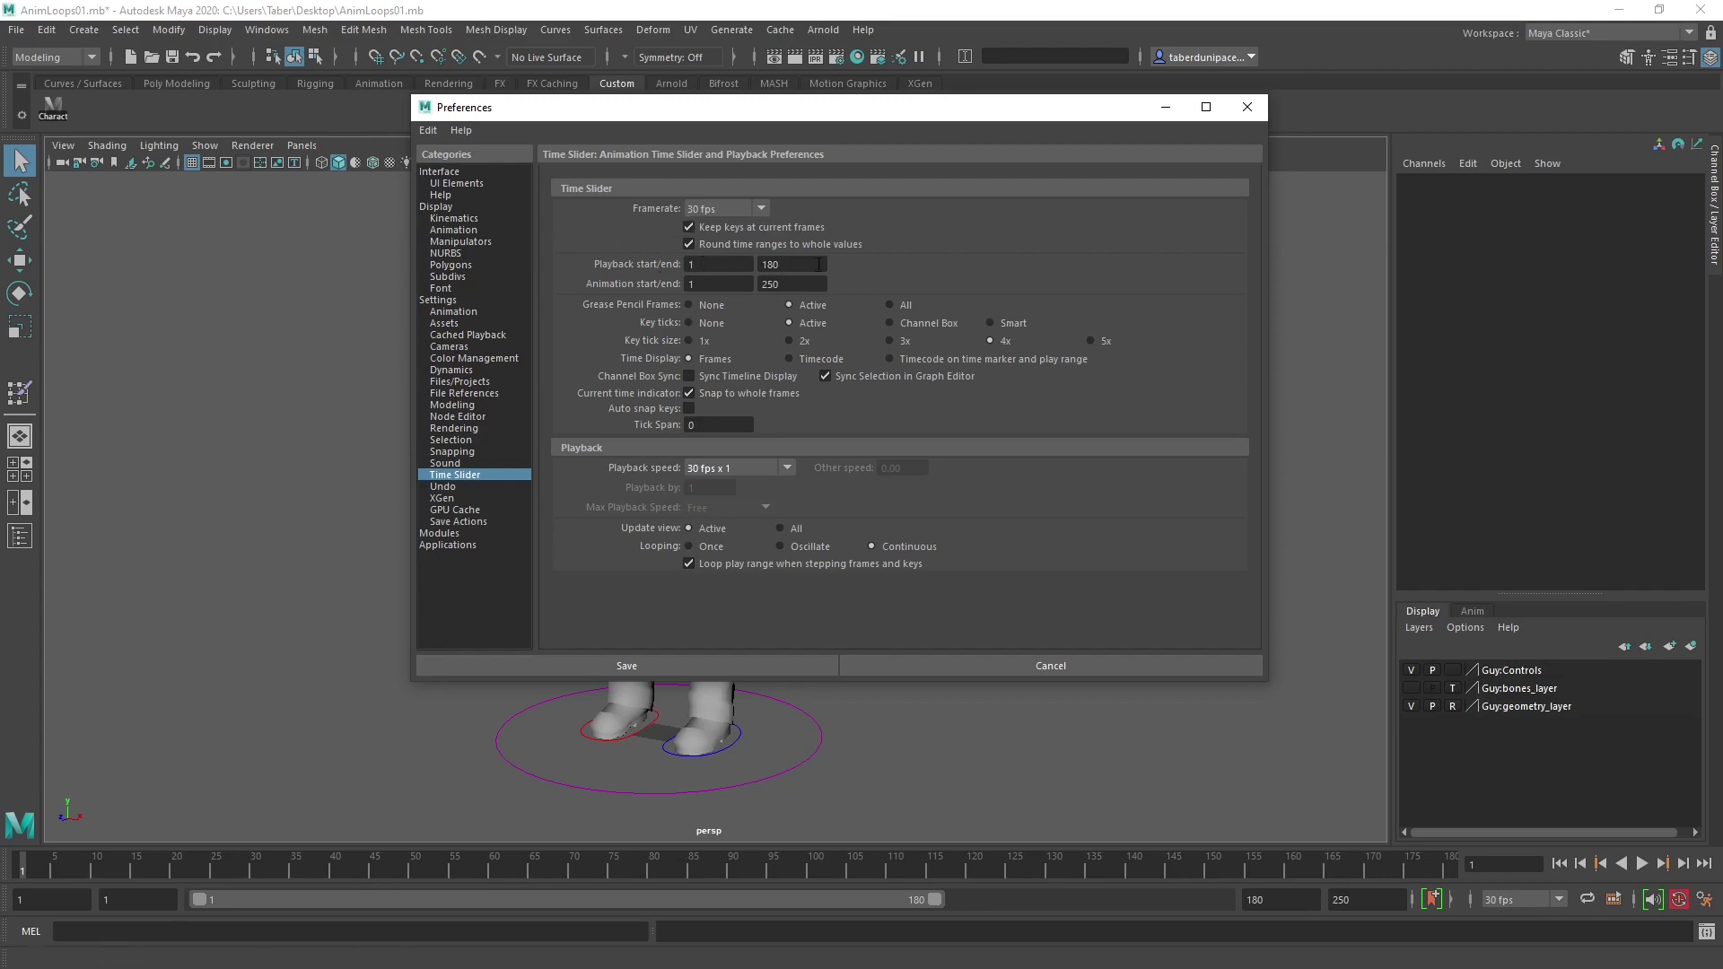
Review the Animation preferences for tangent defaults.
click(455, 302)
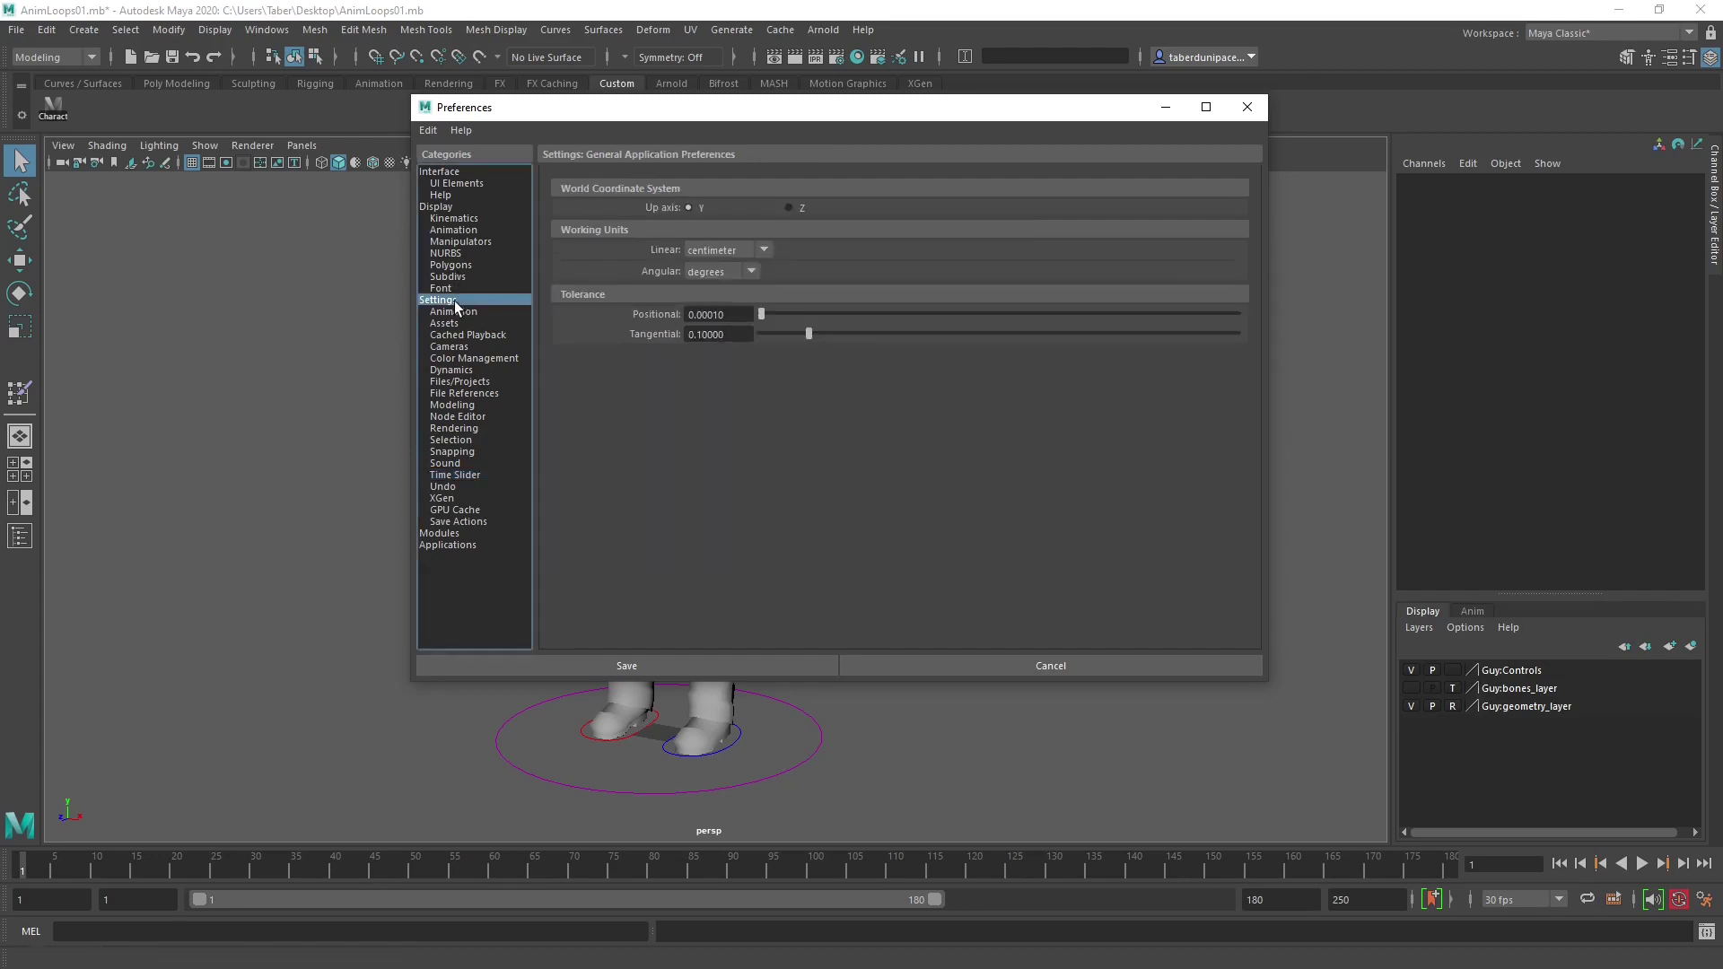
click(459, 315)
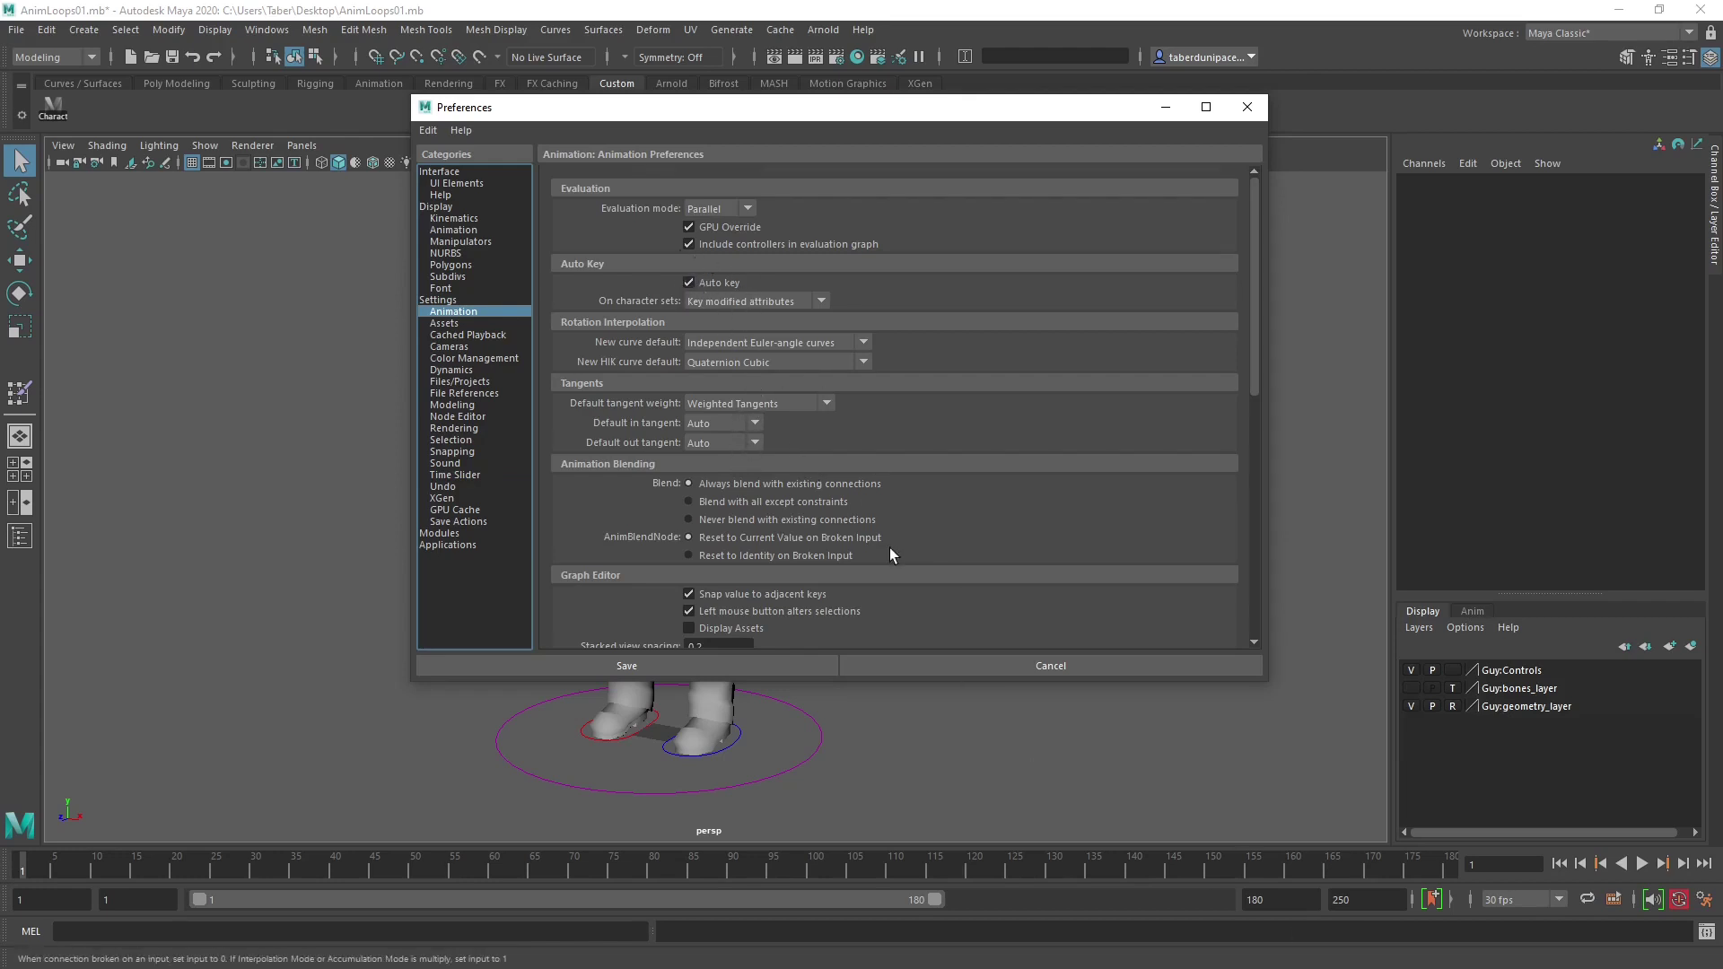
scroll(891, 547, down, 3)
scroll(890, 548, up, 3)
Save the preferences and marquee-select all of the Guy rig's controls.
click(727, 665)
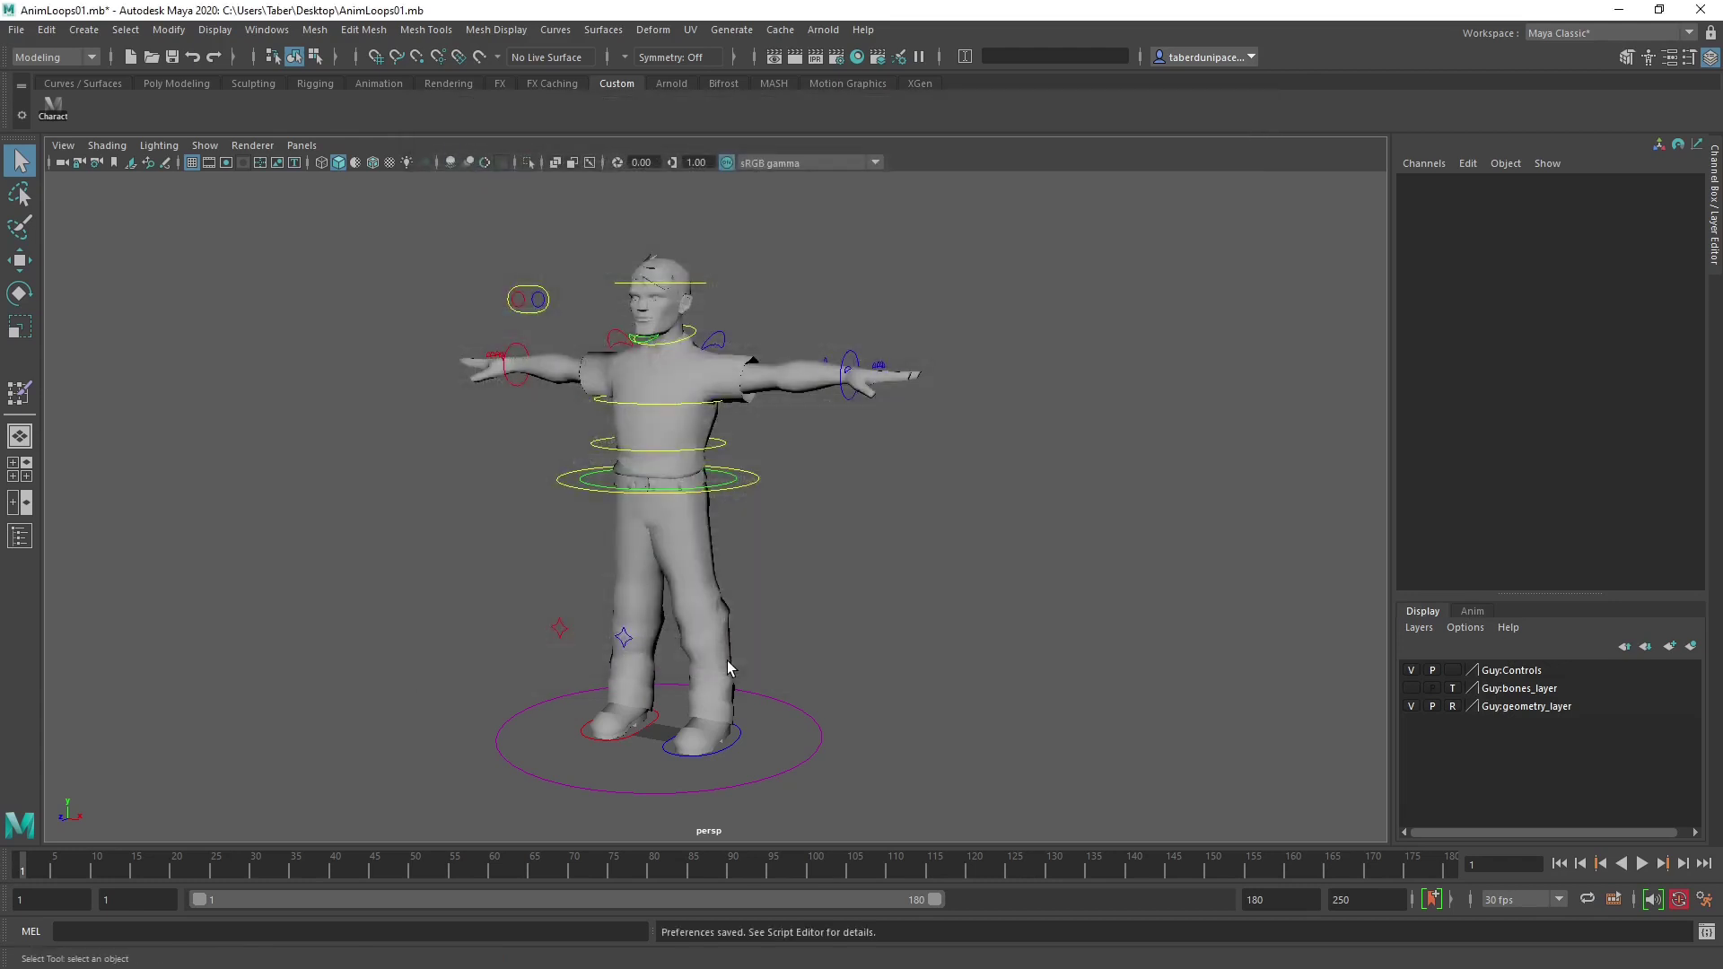
alt+middle_drag(803, 559, 944, 551)
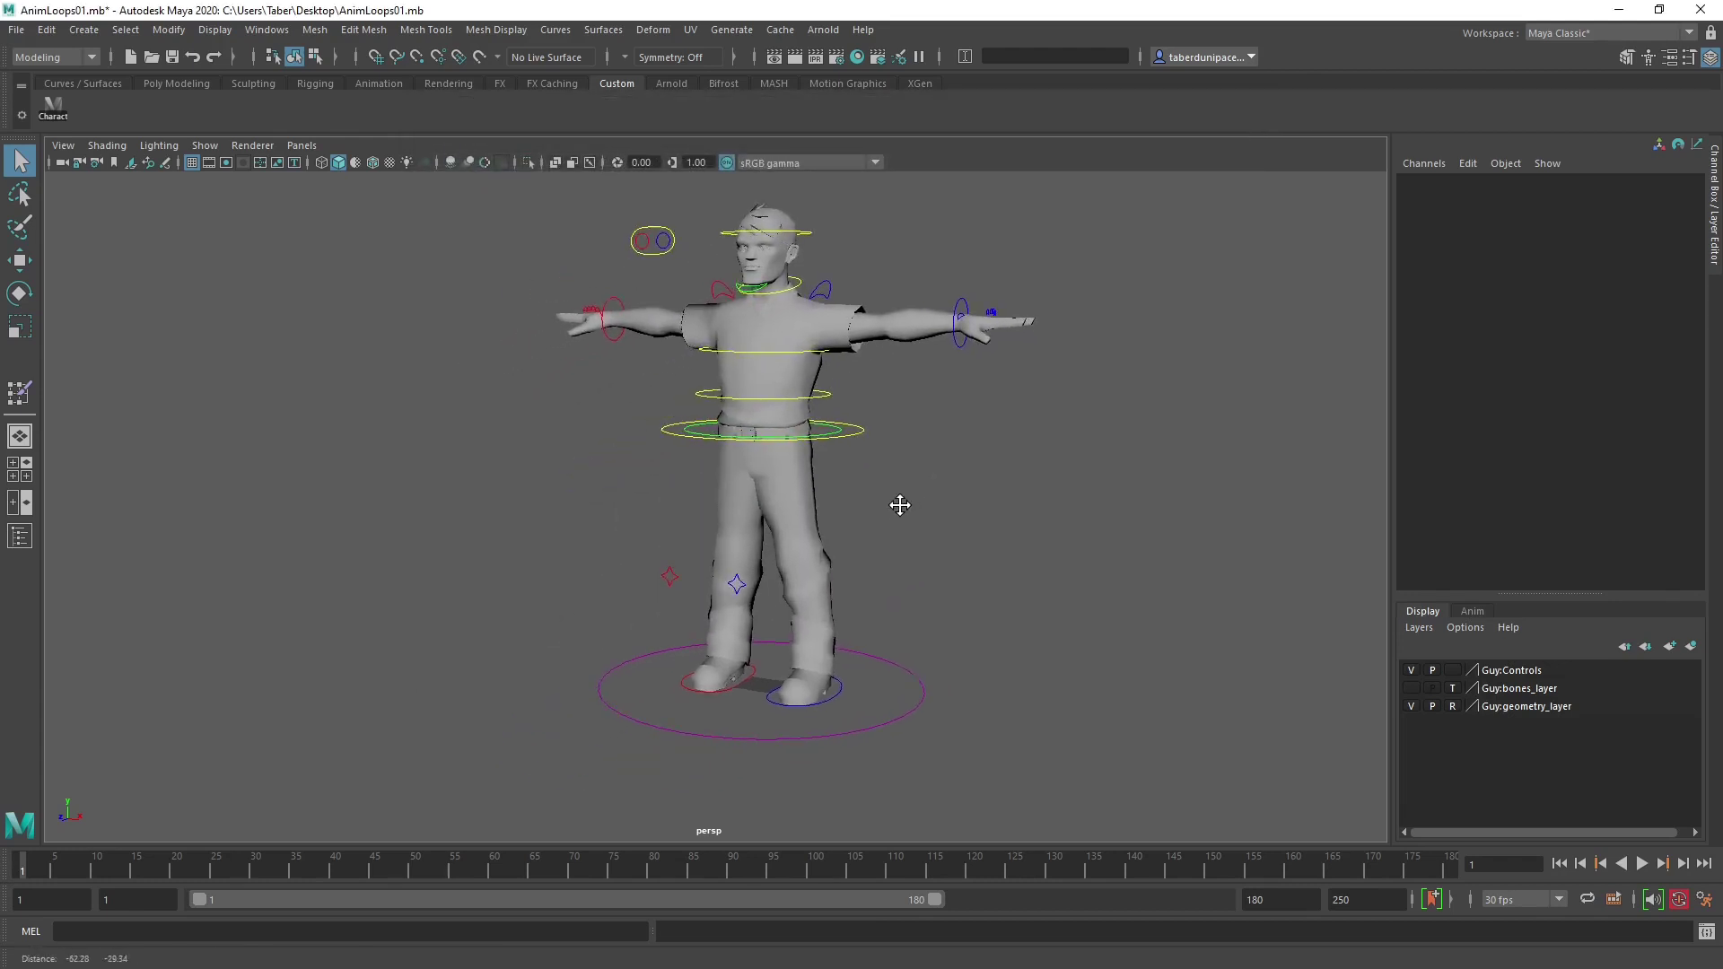
drag(563, 244, 1154, 762)
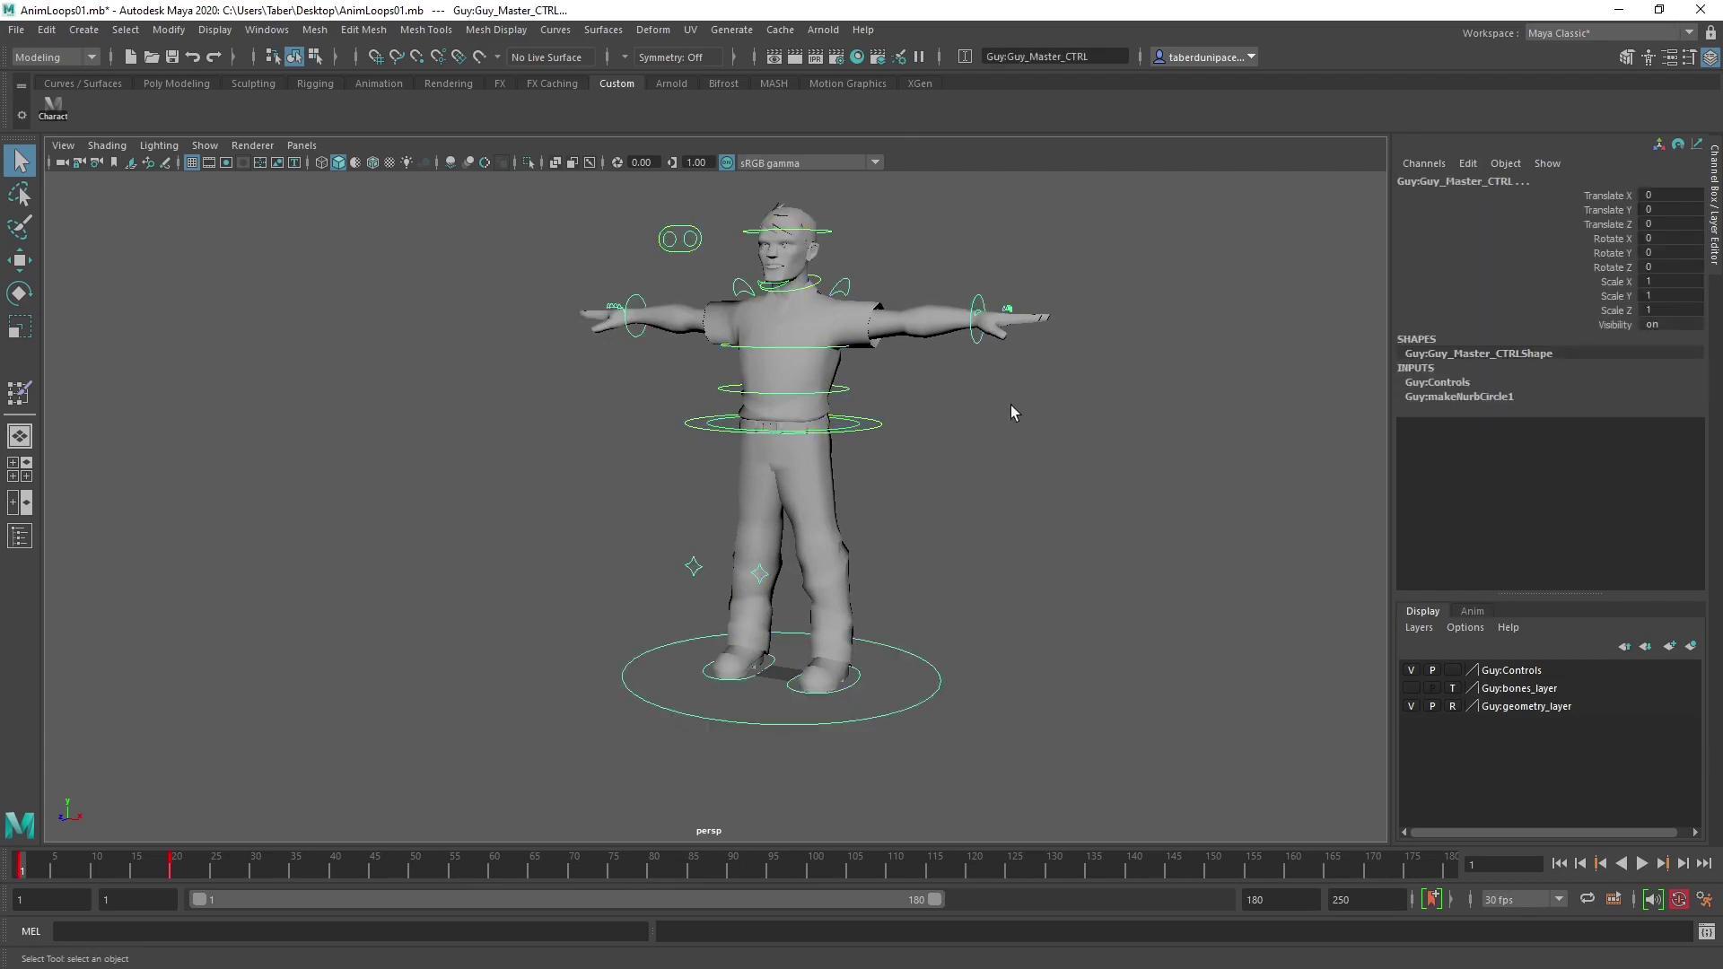
alt+drag(1012, 411, 966, 408)
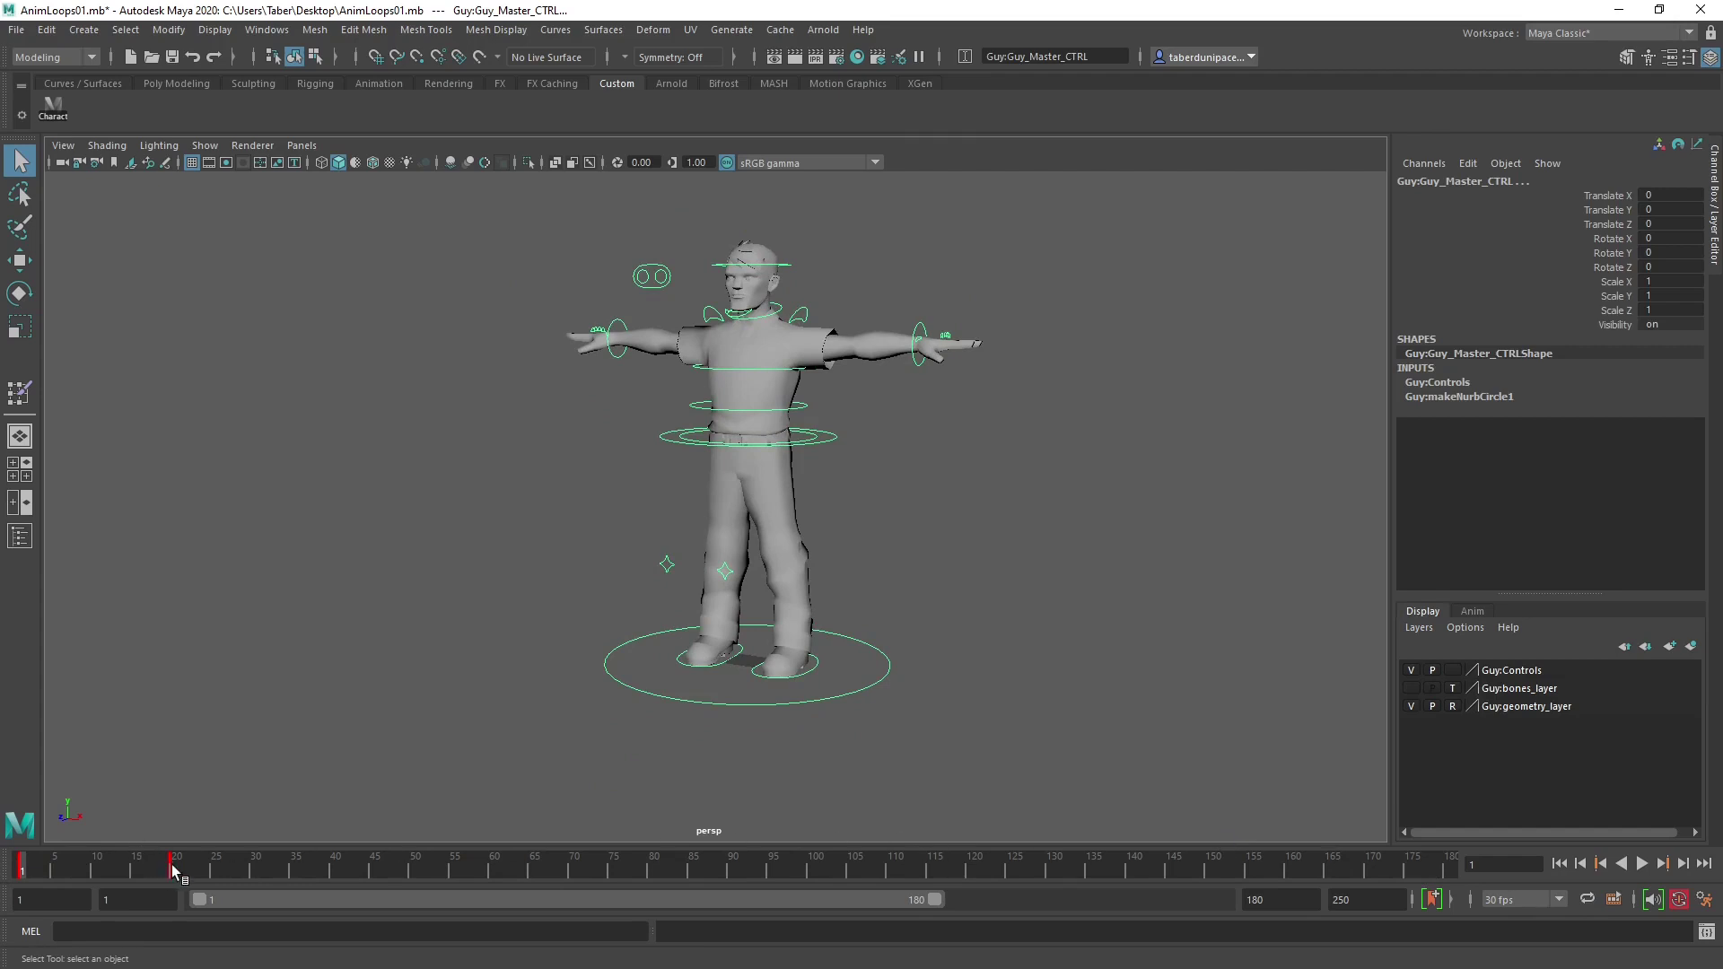
Delete the rig's old keys from the timeline.
shift+drag(202, 869, 163, 868)
shift+drag(277, 864, 114, 877)
right_click(240, 866)
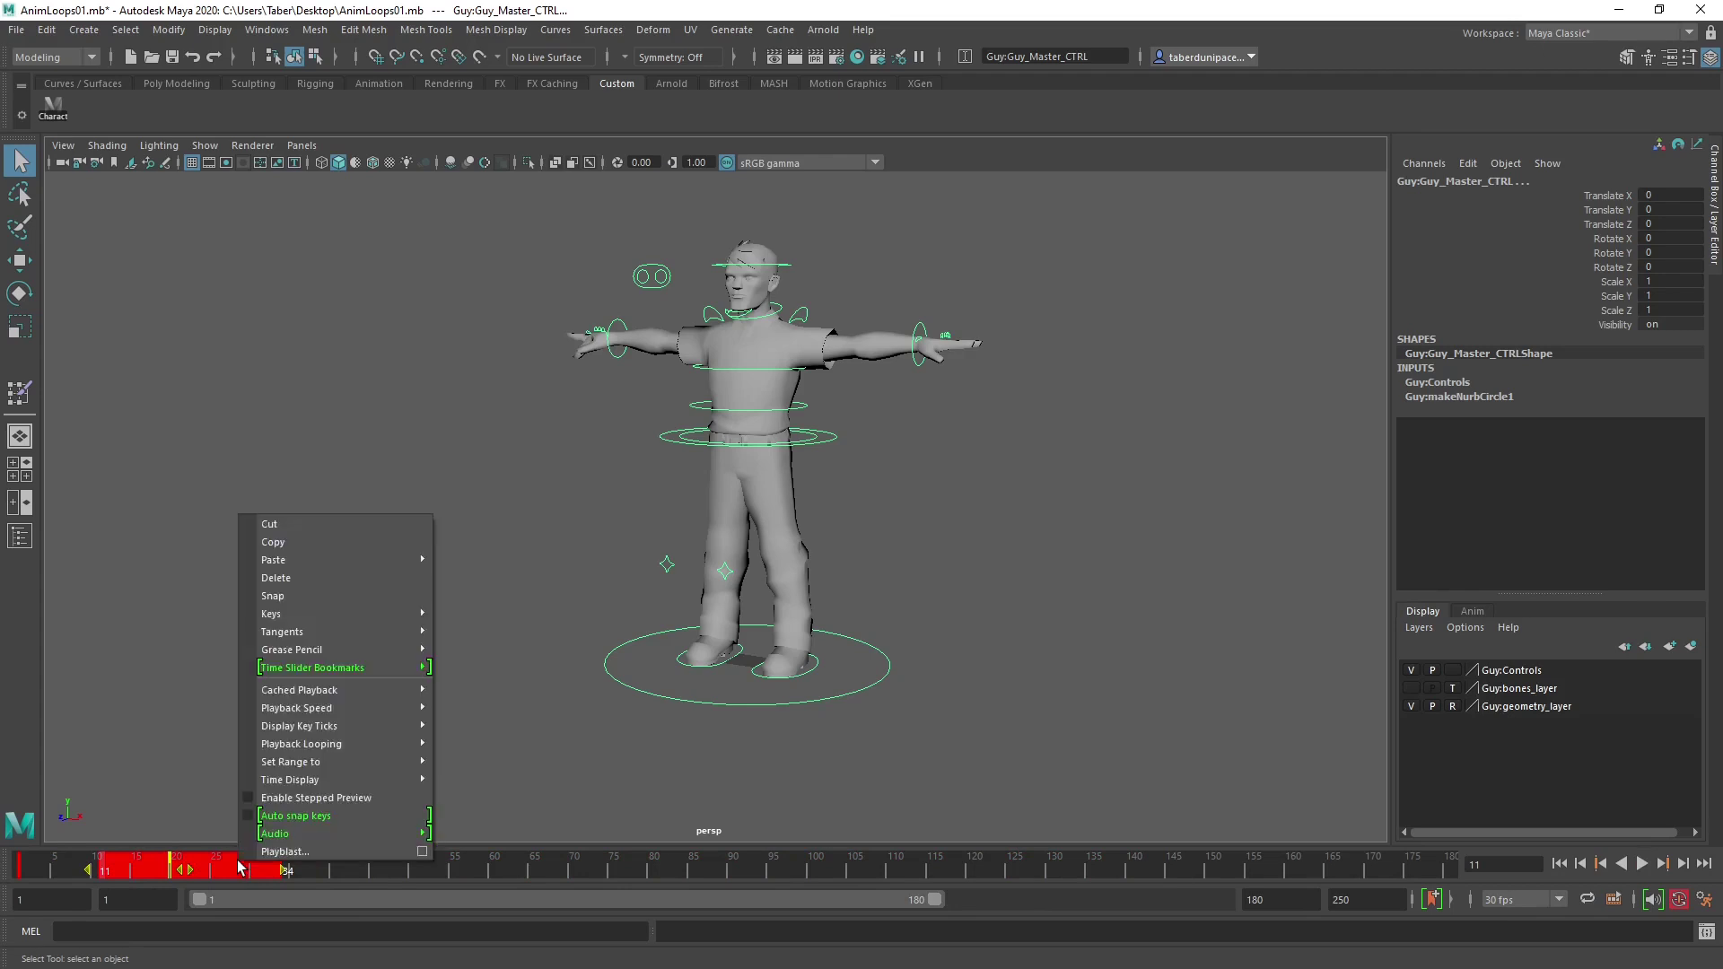
click(308, 578)
drag(104, 870, 395, 867)
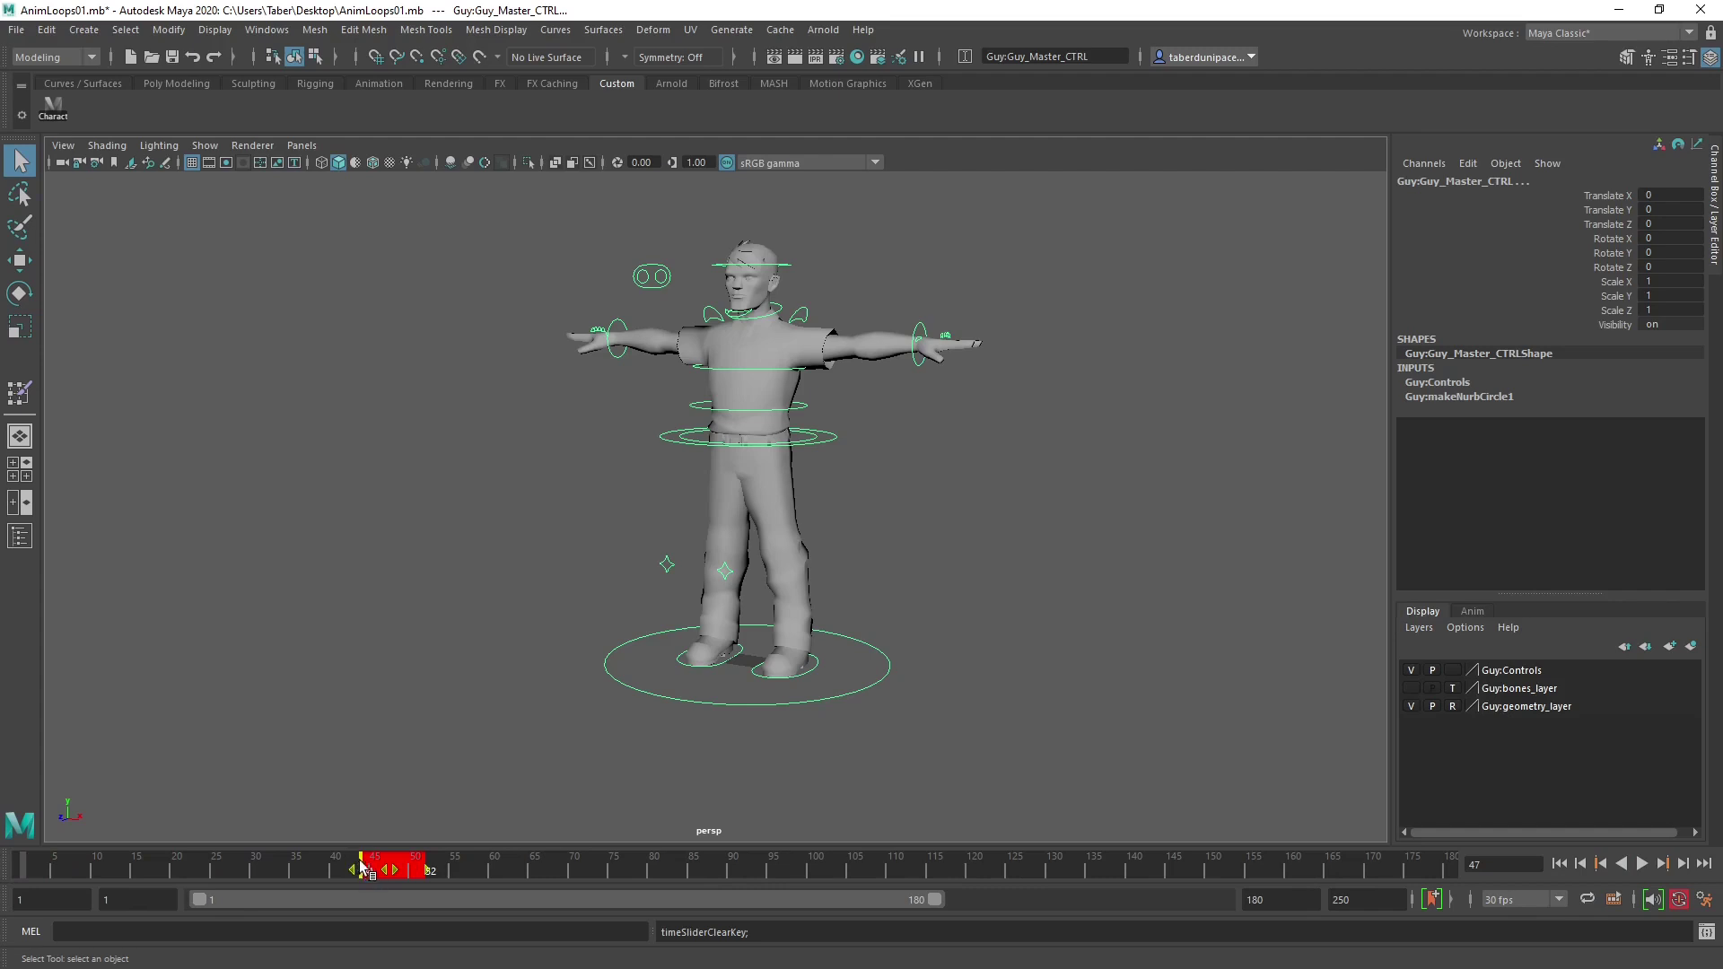
right_click(382, 865)
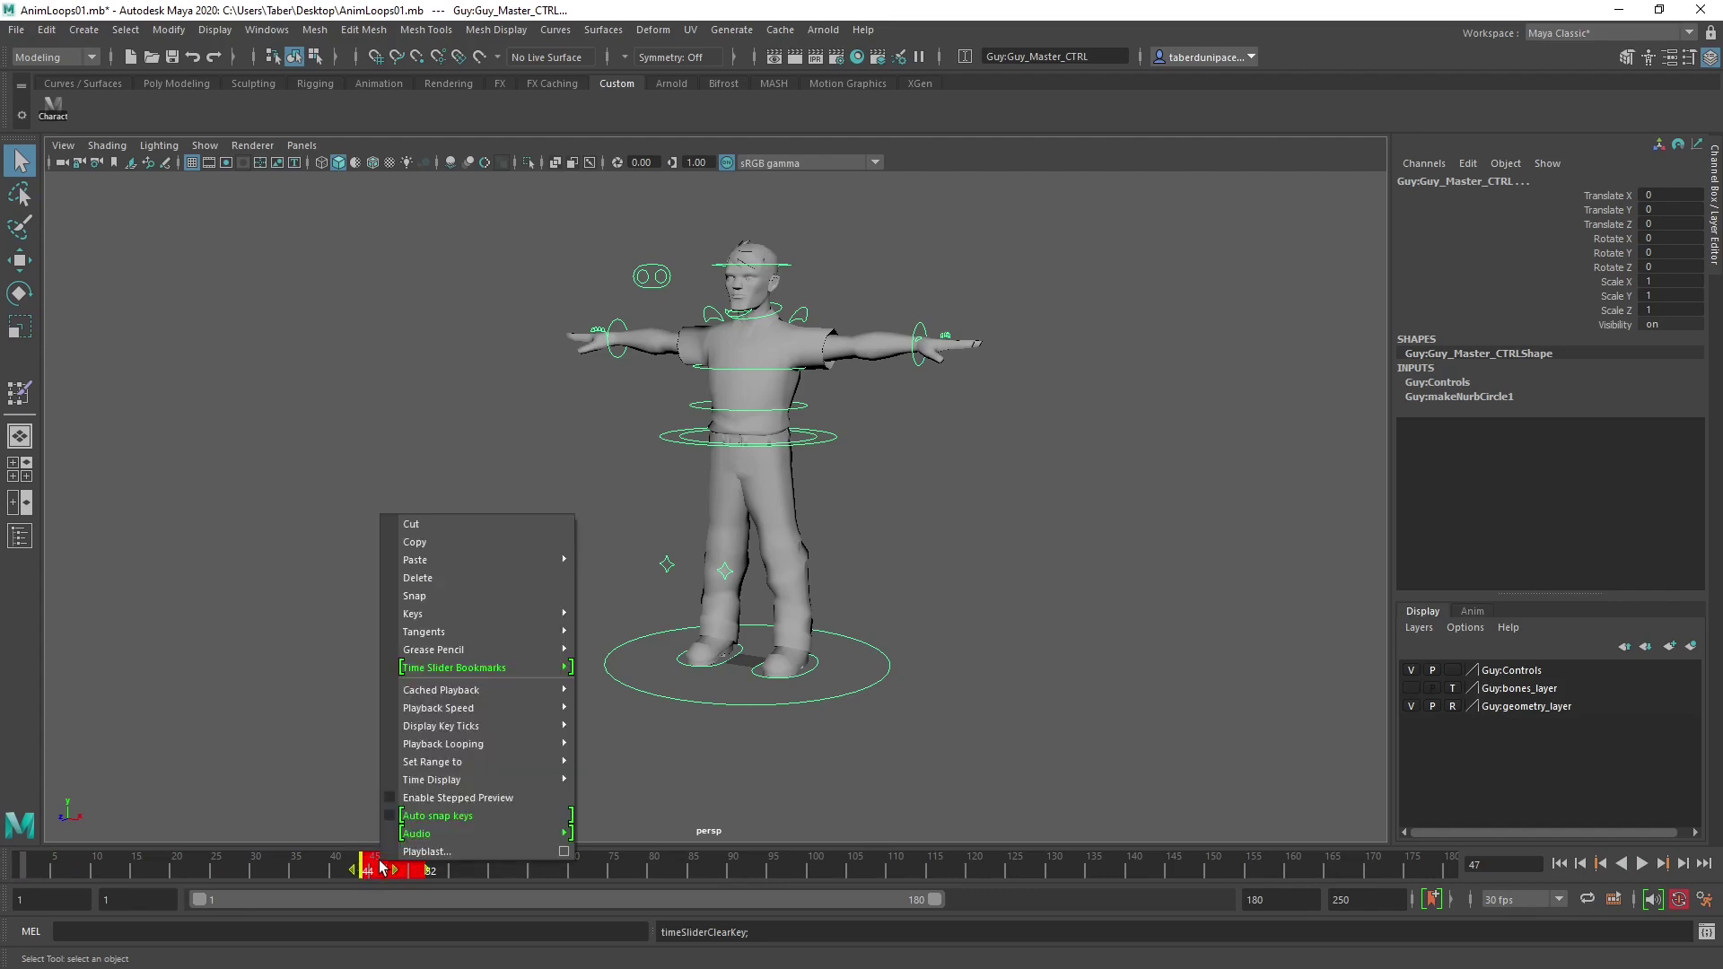
click(467, 579)
drag(316, 876, 22, 875)
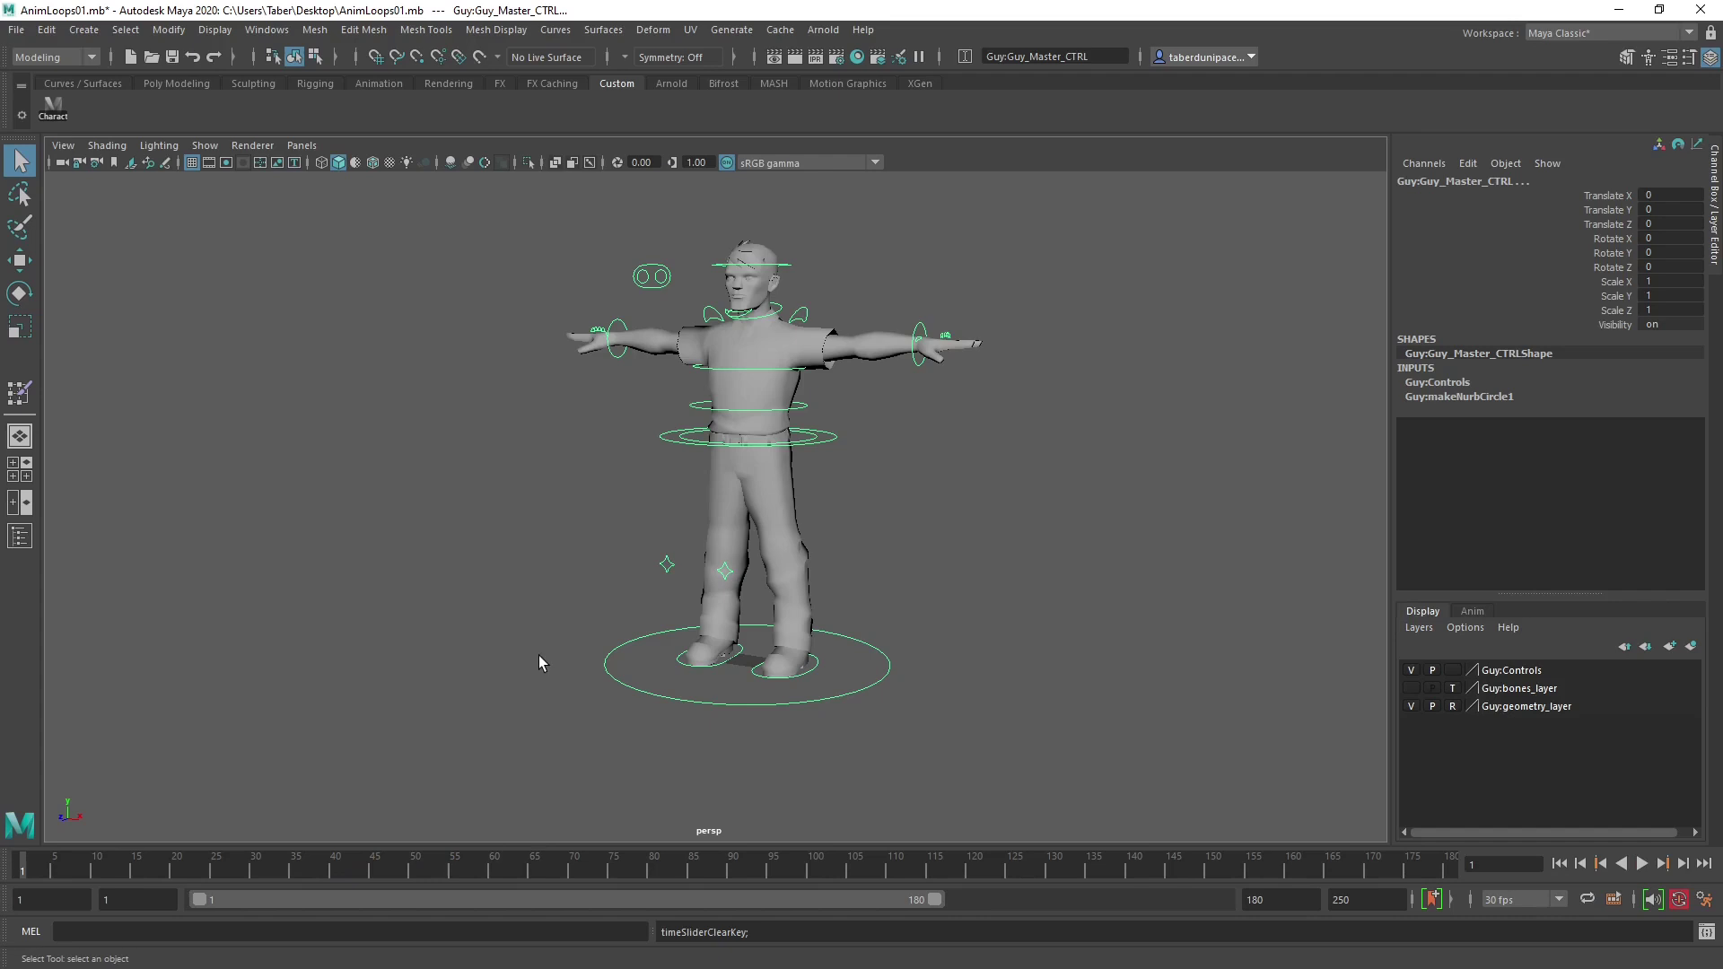
Key all rig controls at frames 1, 60 and 61.
key(s)
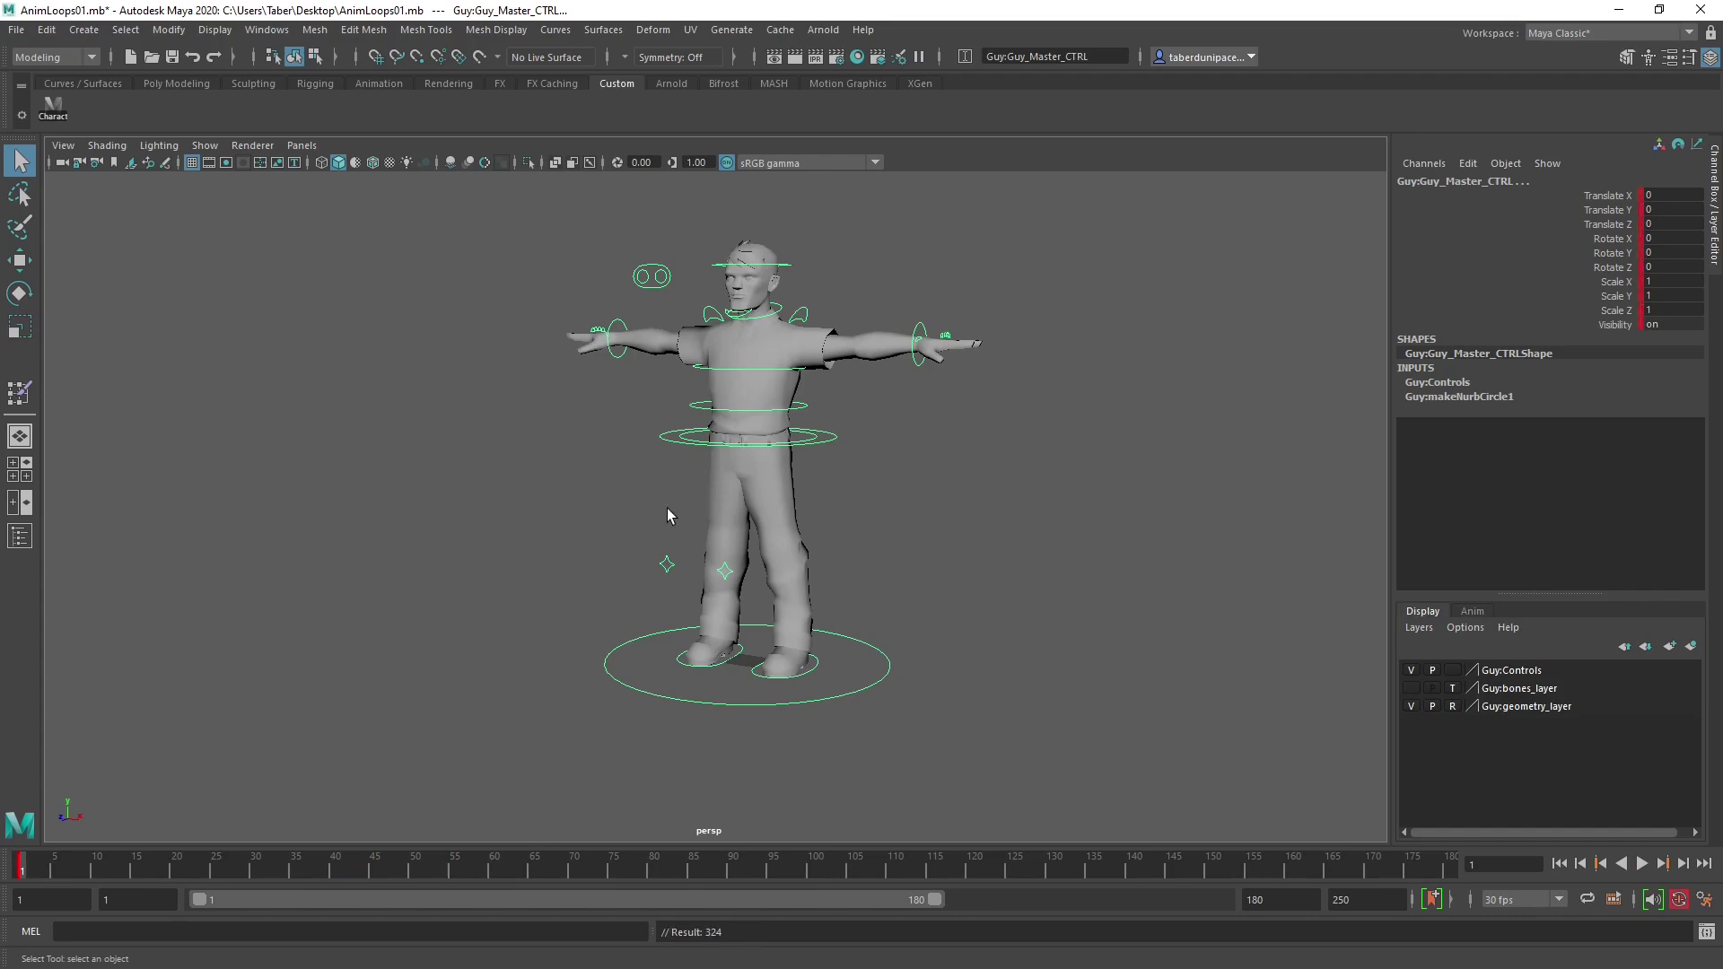
drag(362, 872, 490, 872)
key(s)
click(499, 866)
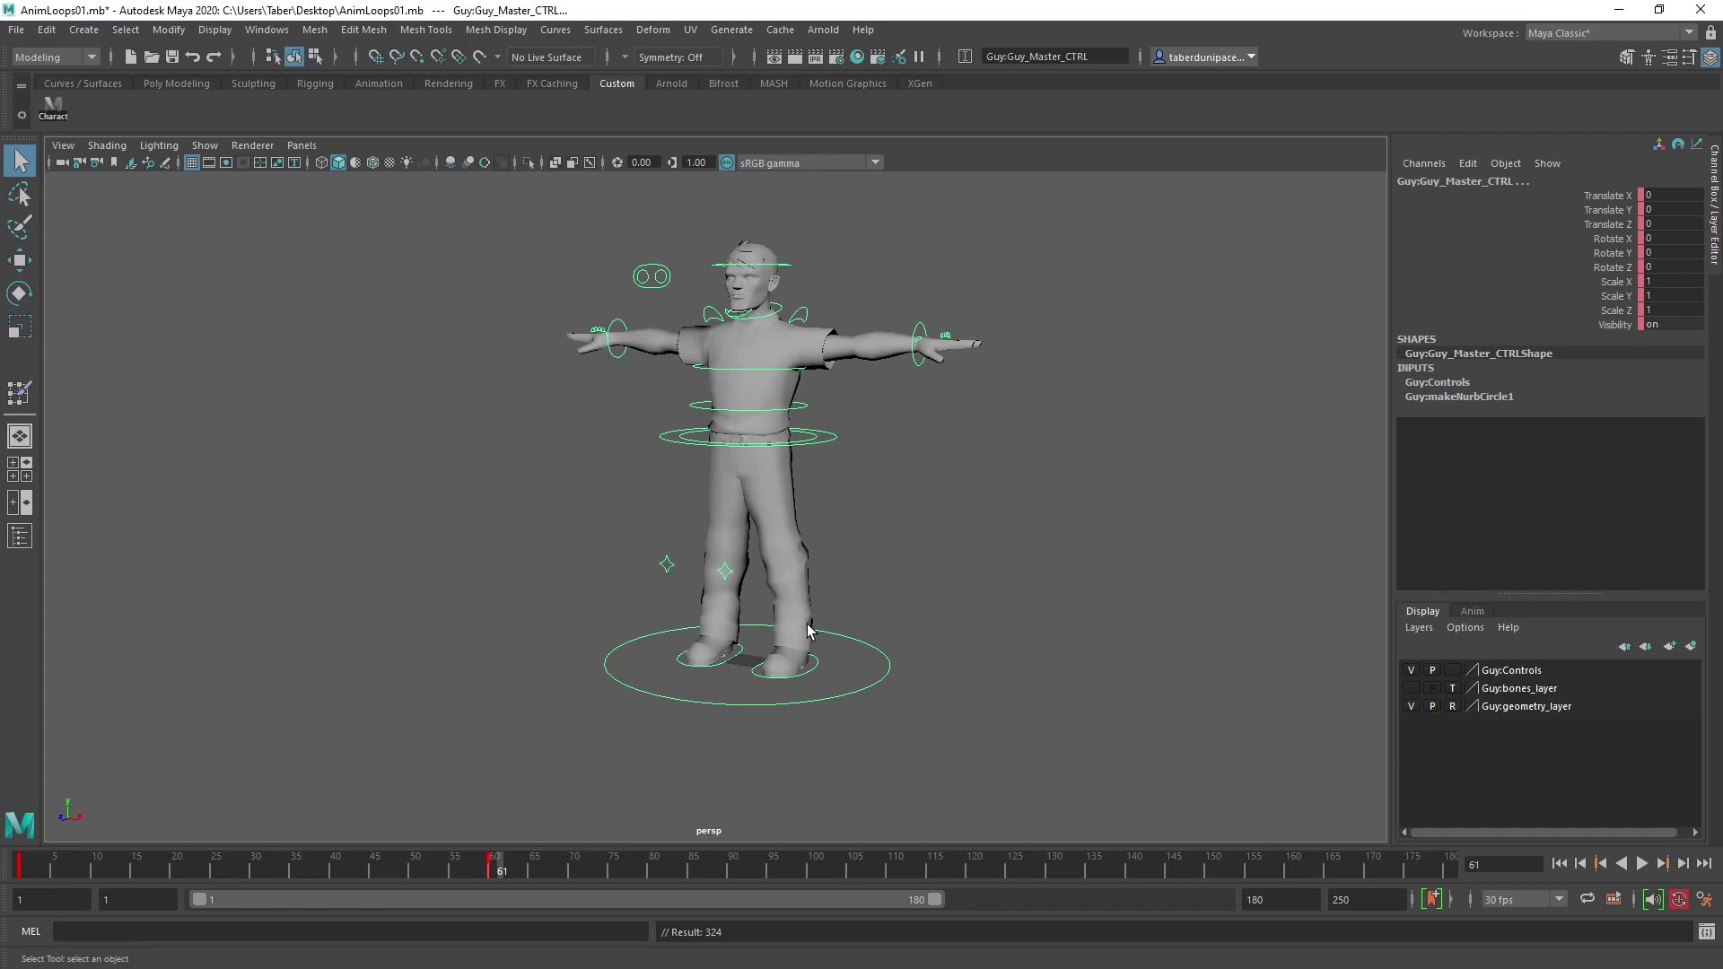
key(s)
Key the Guy rig controls at frame 91, just after the Walk loop ends at 90.
drag(508, 869, 562, 869)
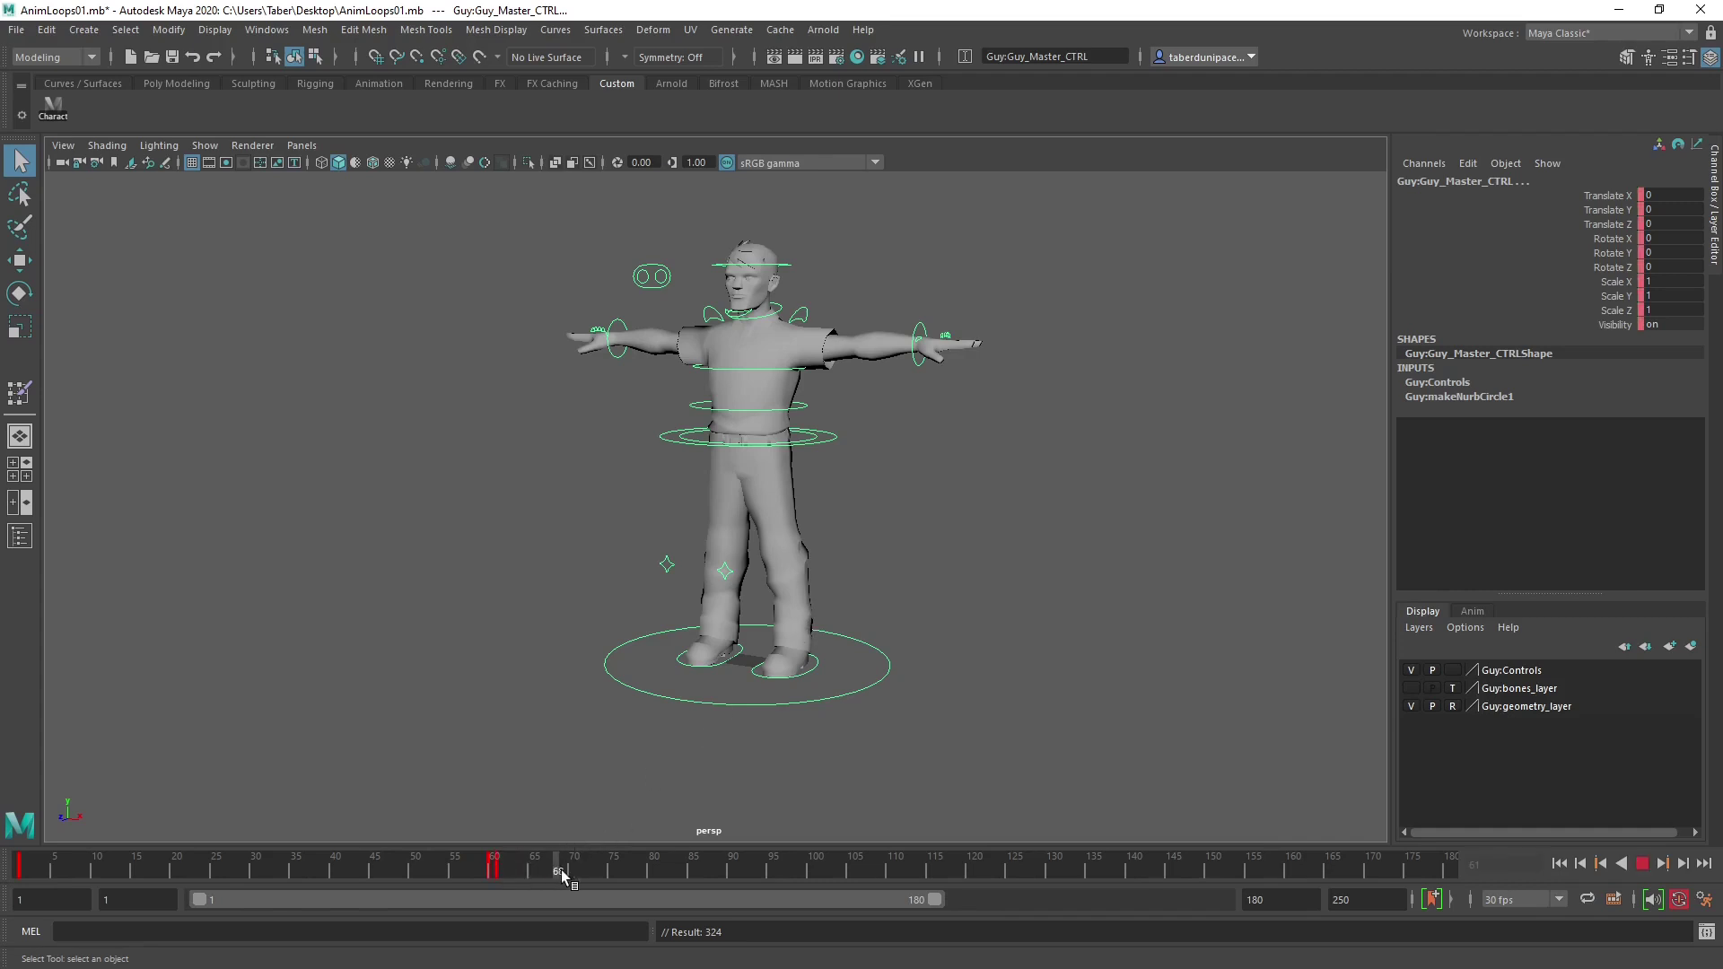
drag(731, 871, 730, 871)
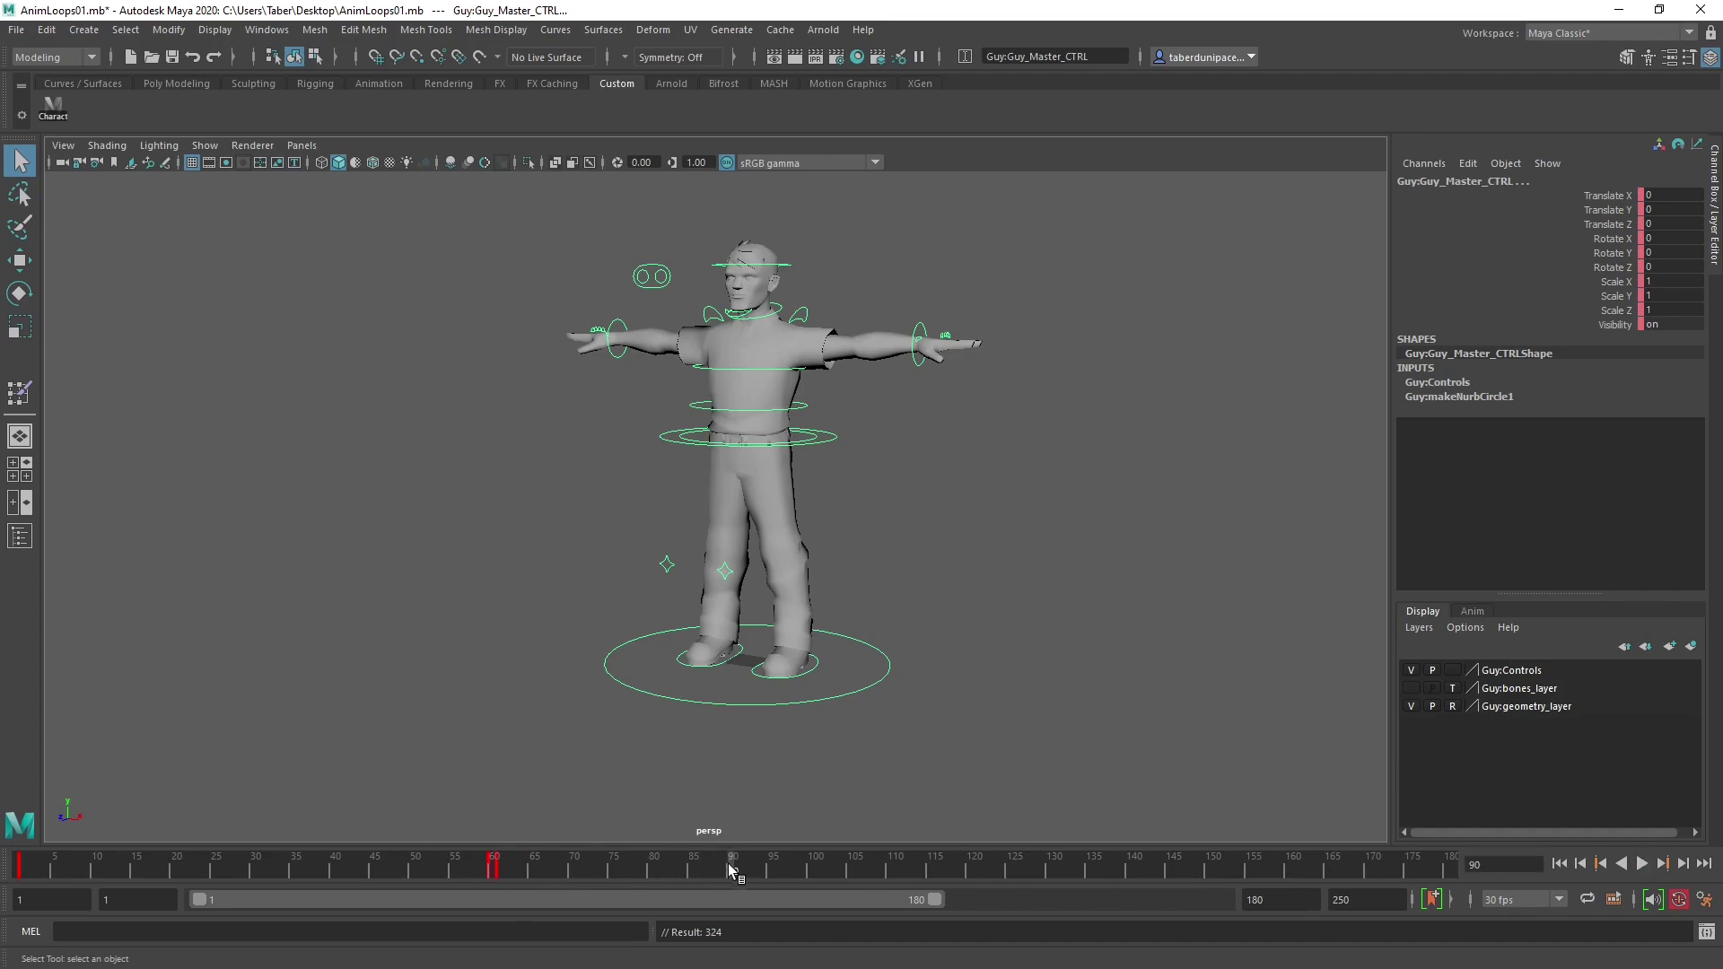
click(742, 869)
key(s)
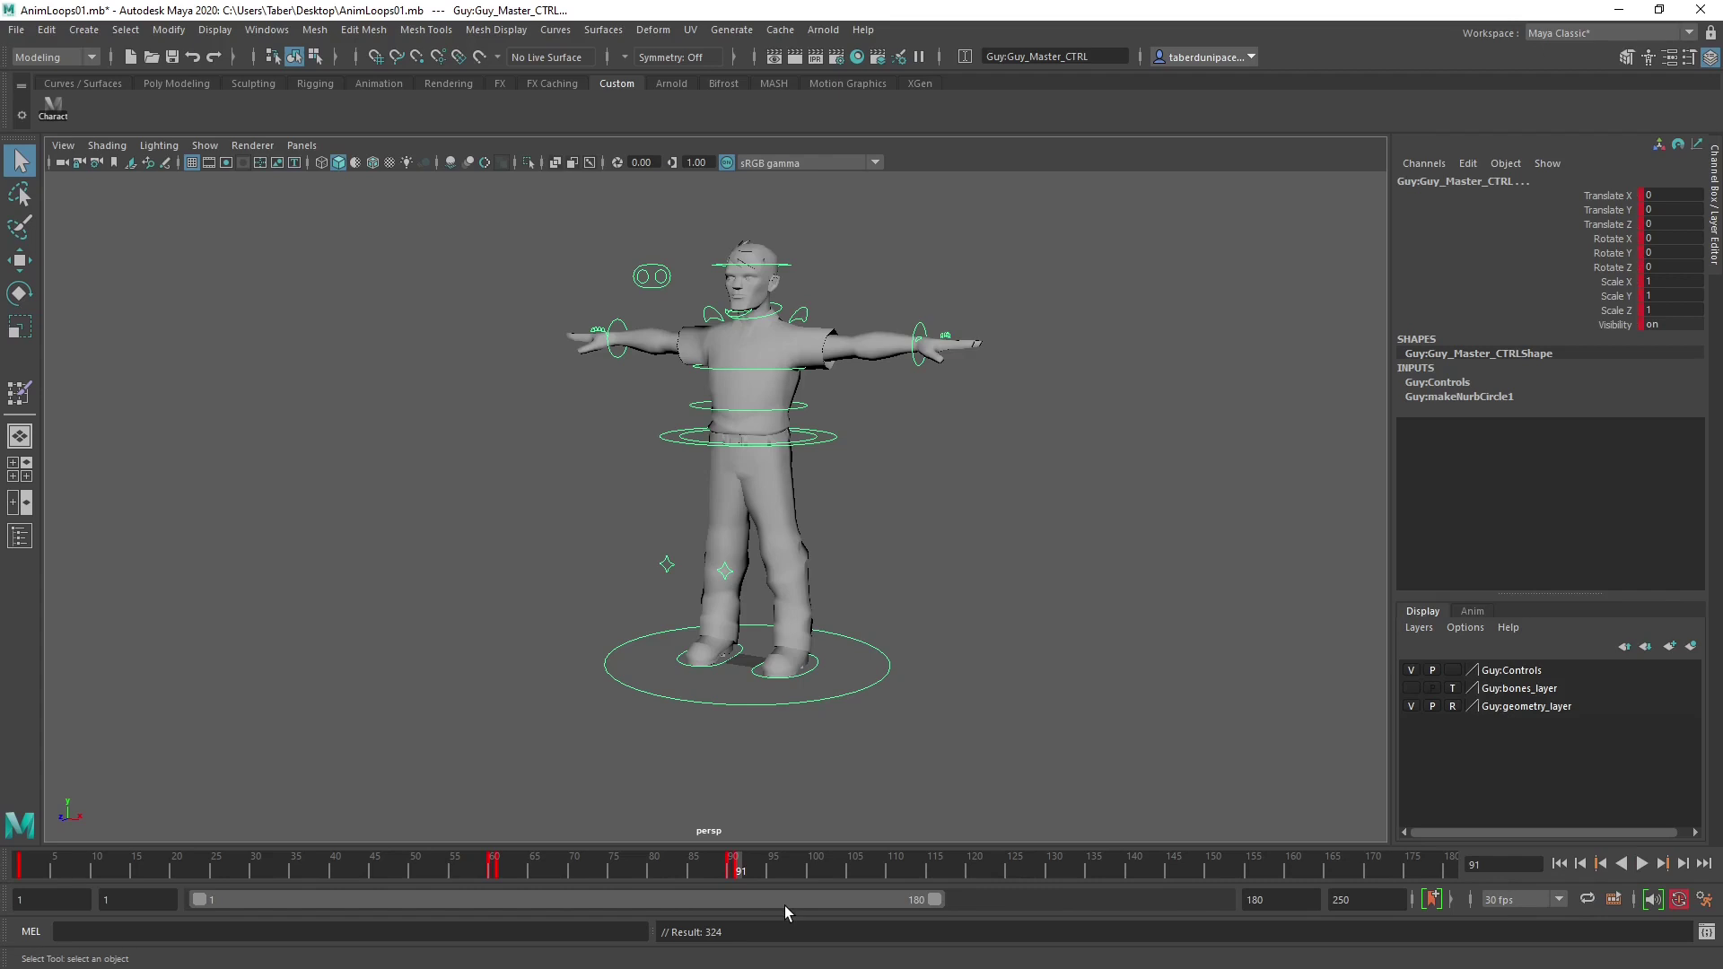
Key the rig at frame 121 and bring the Loops.txt notes back into view.
drag(772, 871, 960, 869)
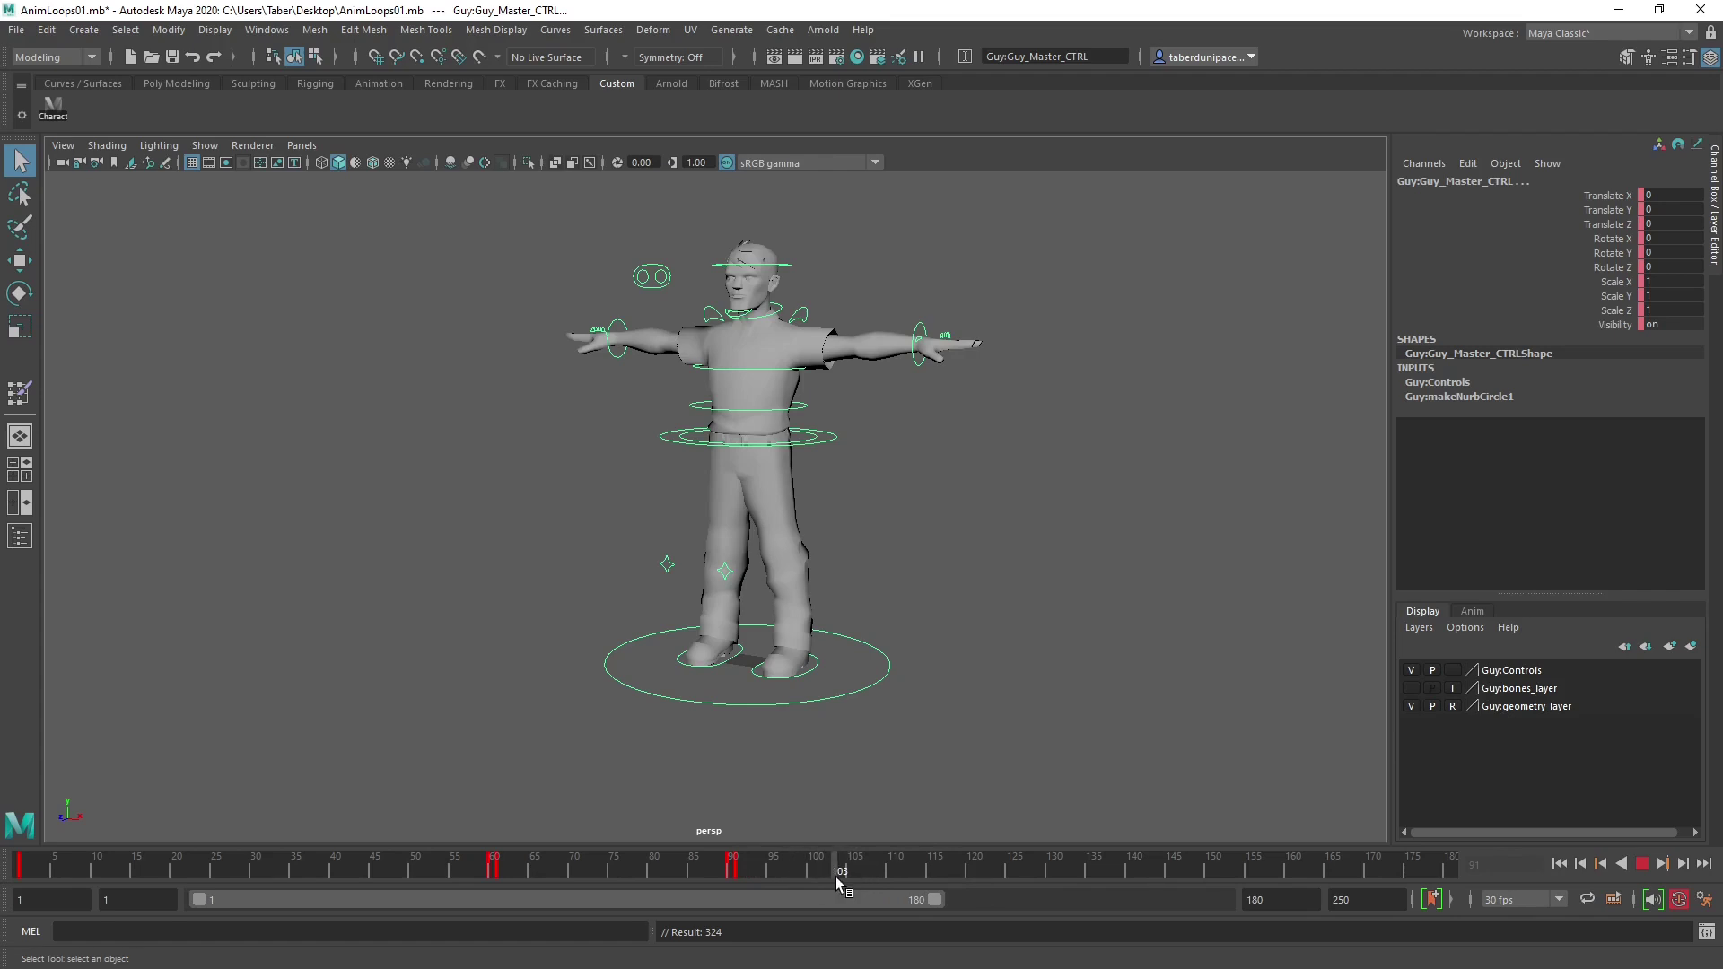
drag(811, 875, 978, 871)
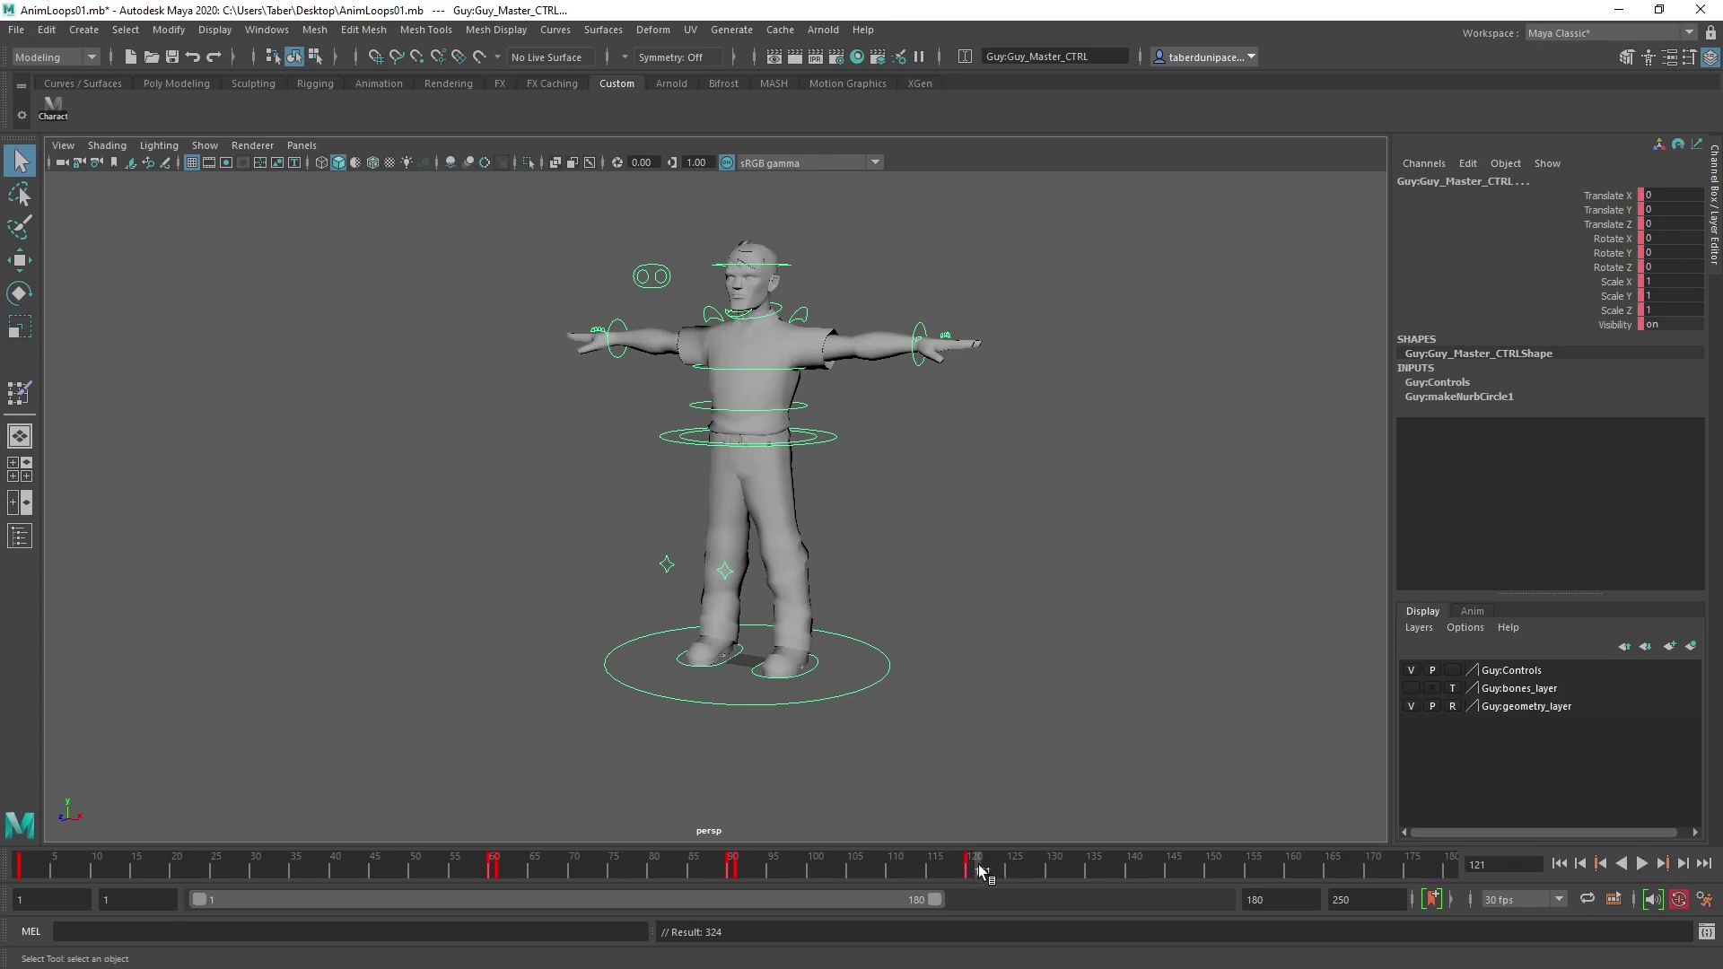
key(s)
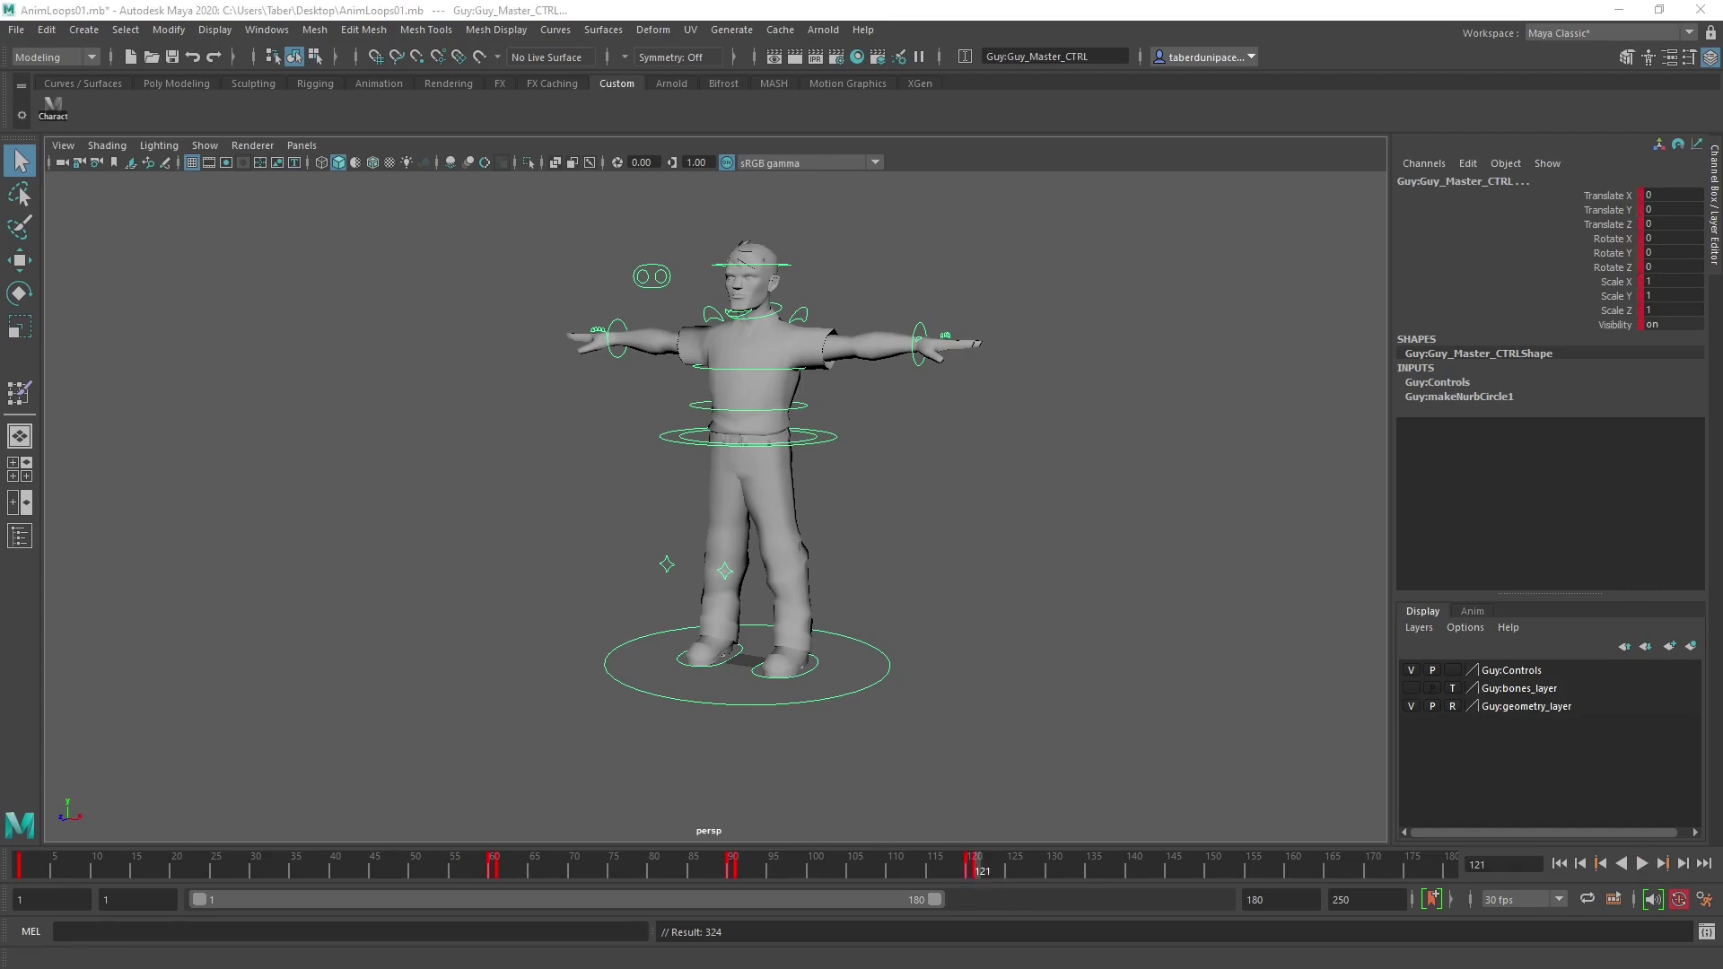
drag(0, 395, 724, 258)
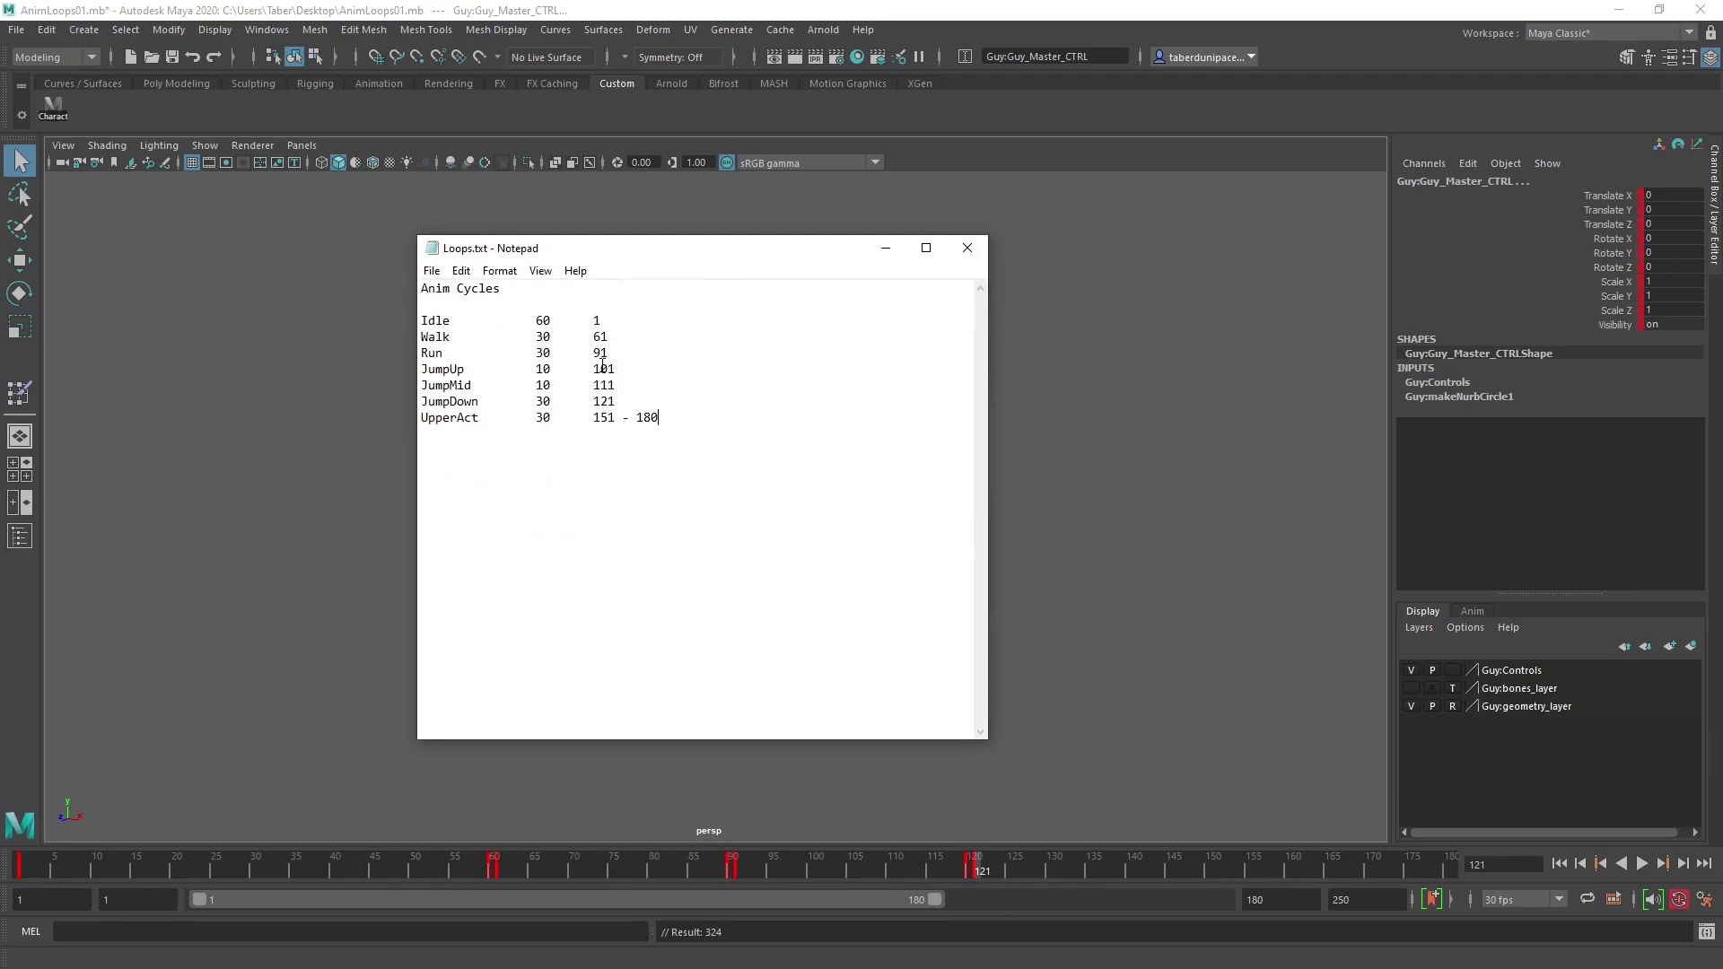
Change the Loops.txt start frames to JumpUp 121, JumpMid 131, JumpDown 141, and UpperAct 171 - 200.
drag(600, 369, 608, 385)
text(2)
text(3)
drag(608, 402, 601, 402)
text(4)
drag(611, 422, 605, 421)
text(7)
drag(660, 415, 638, 418)
text(200)
Save Loops.txt and move the Notepad window away from the character.
click(437, 273)
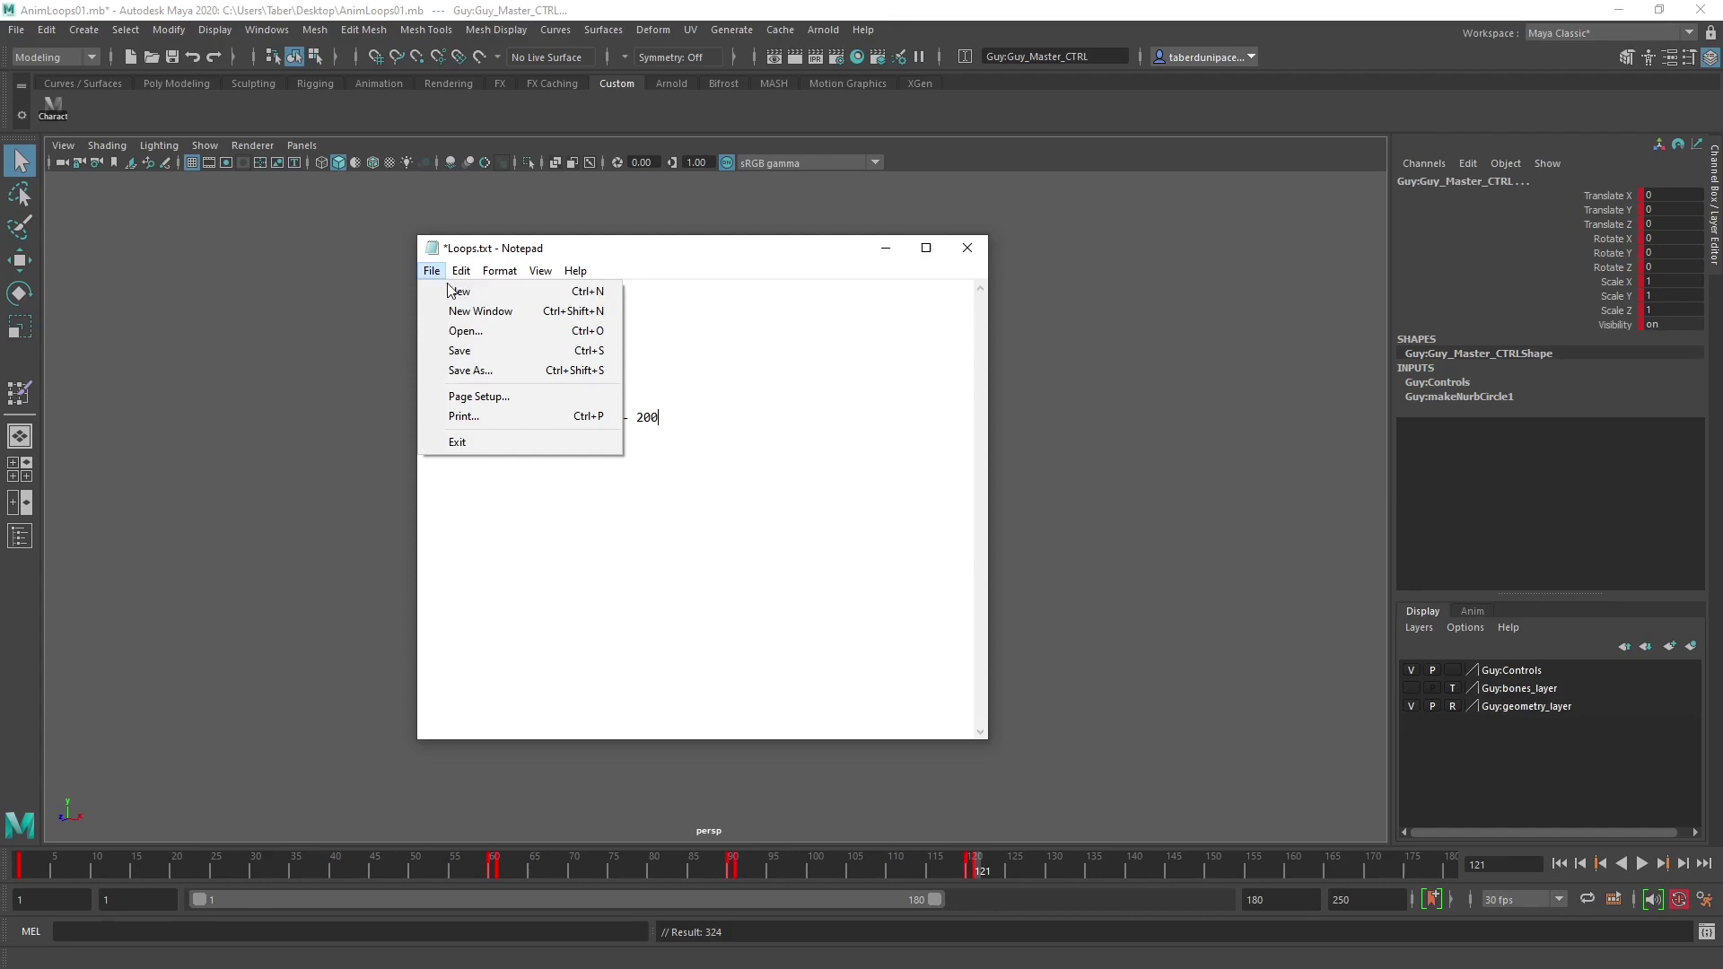
click(457, 356)
drag(701, 259, 511, 286)
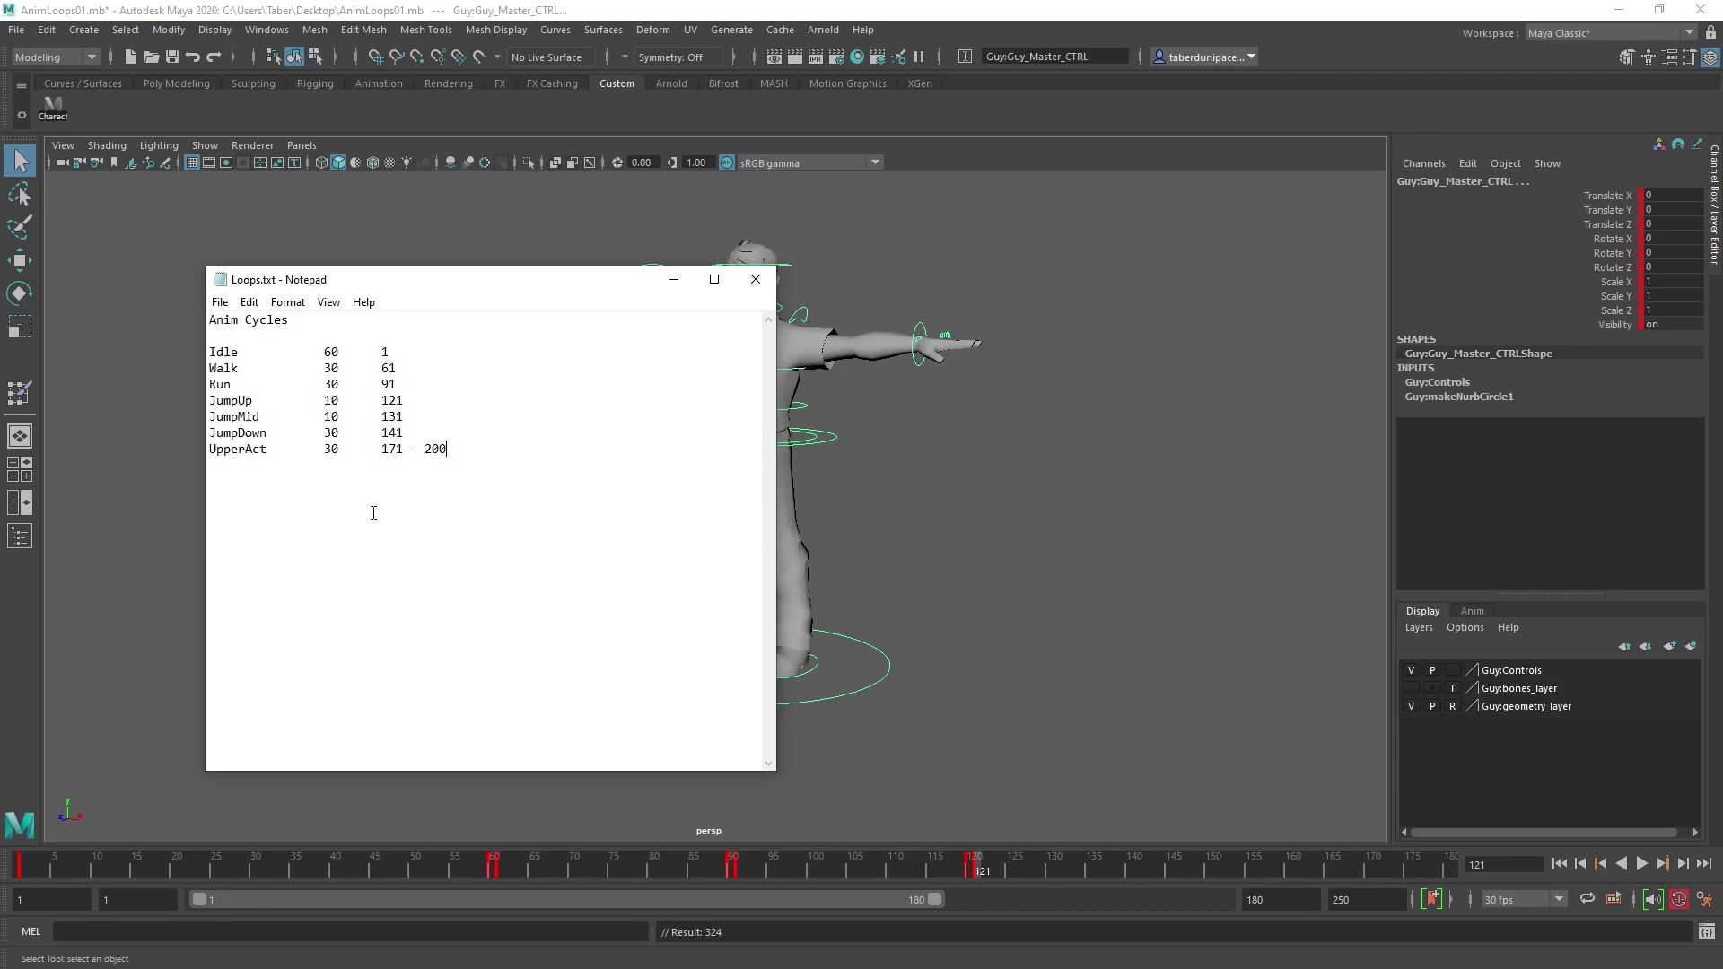
Move the notes off screen and key the Guy rig at frames 130 and 131.
drag(516, 279, 0, 279)
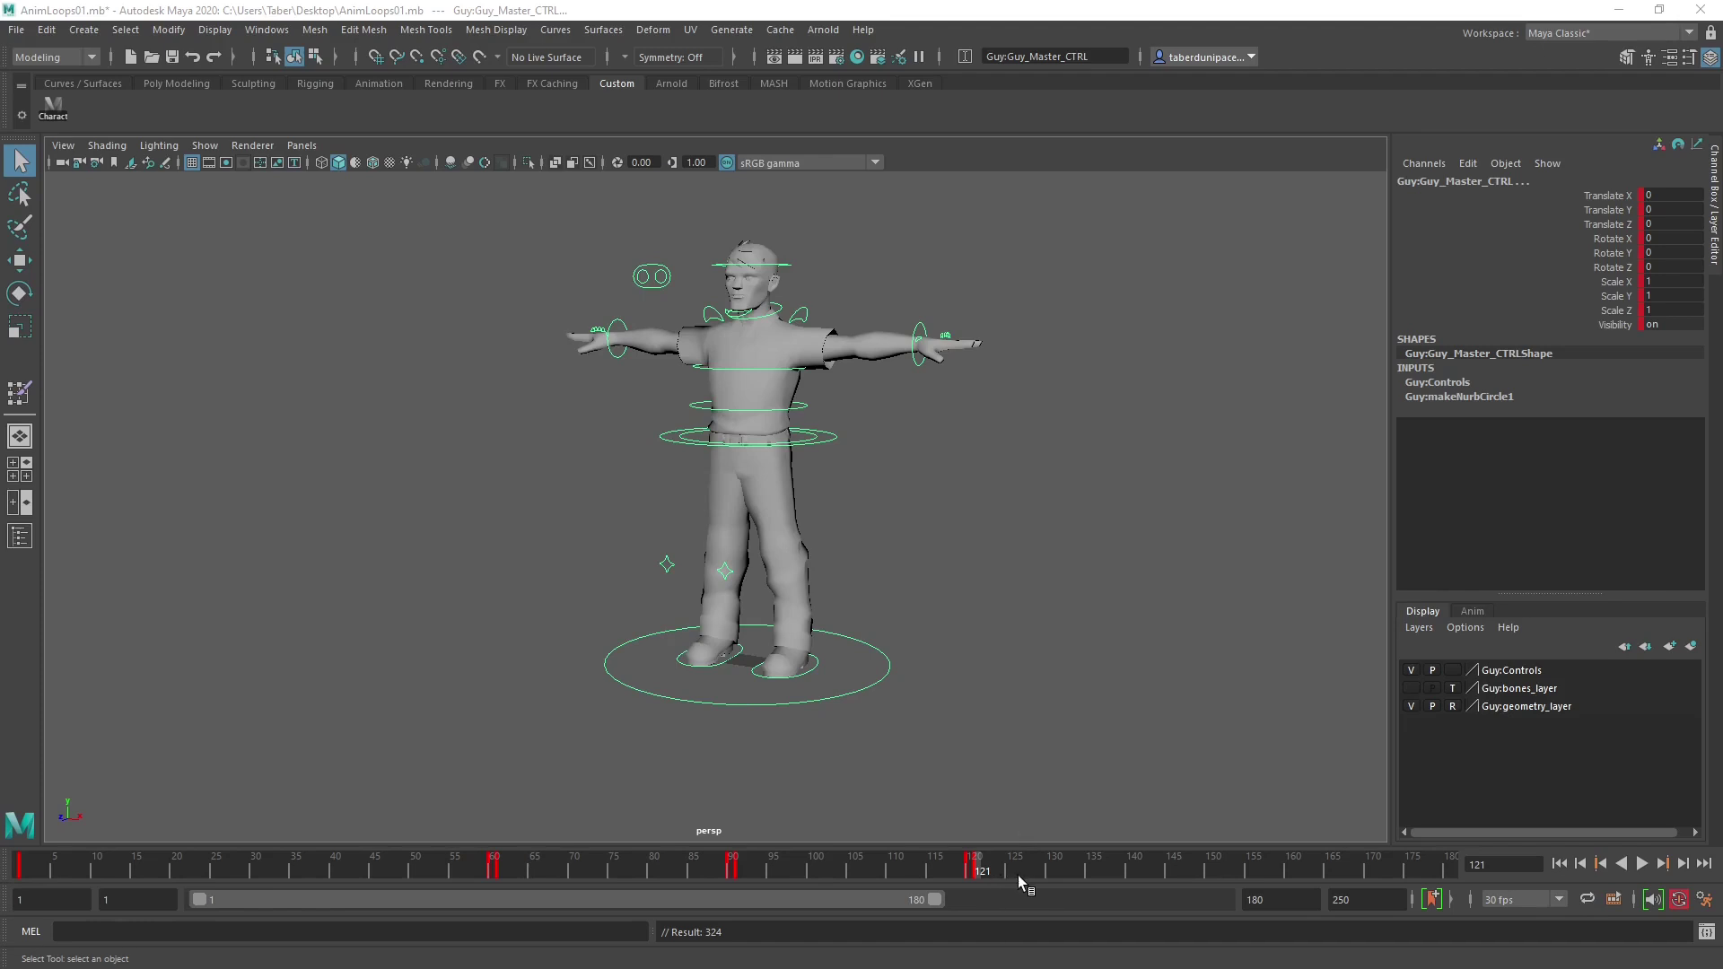
click(1052, 871)
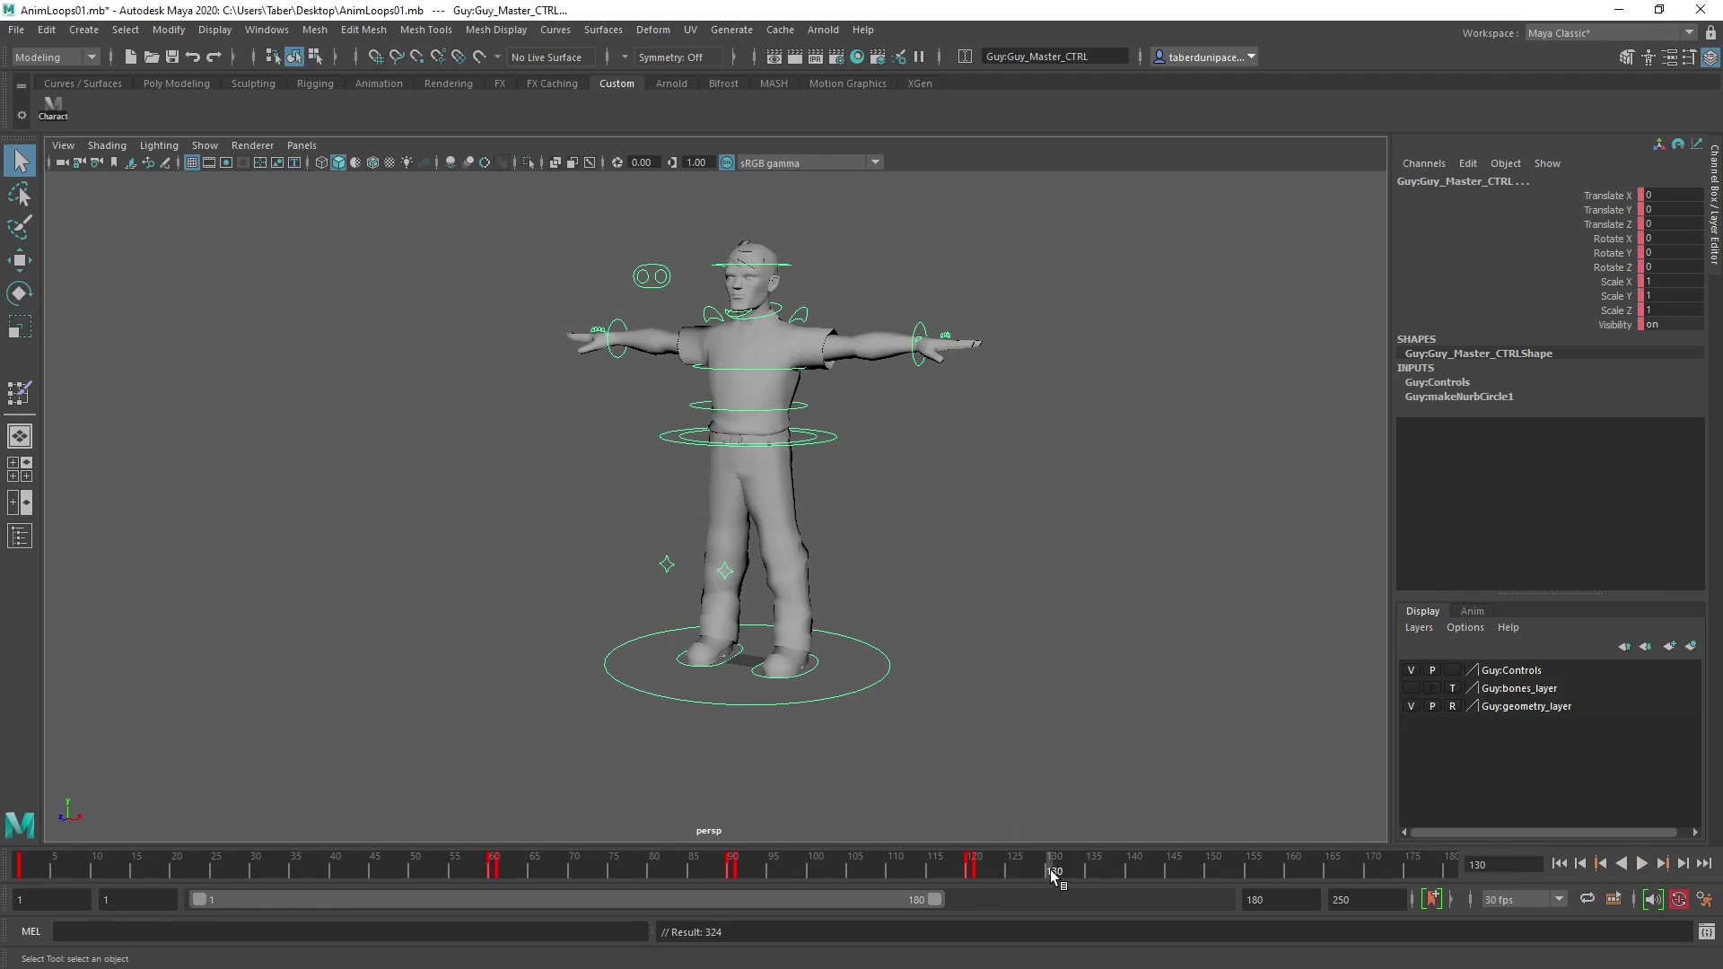
key(s)
click(1055, 865)
key(s)
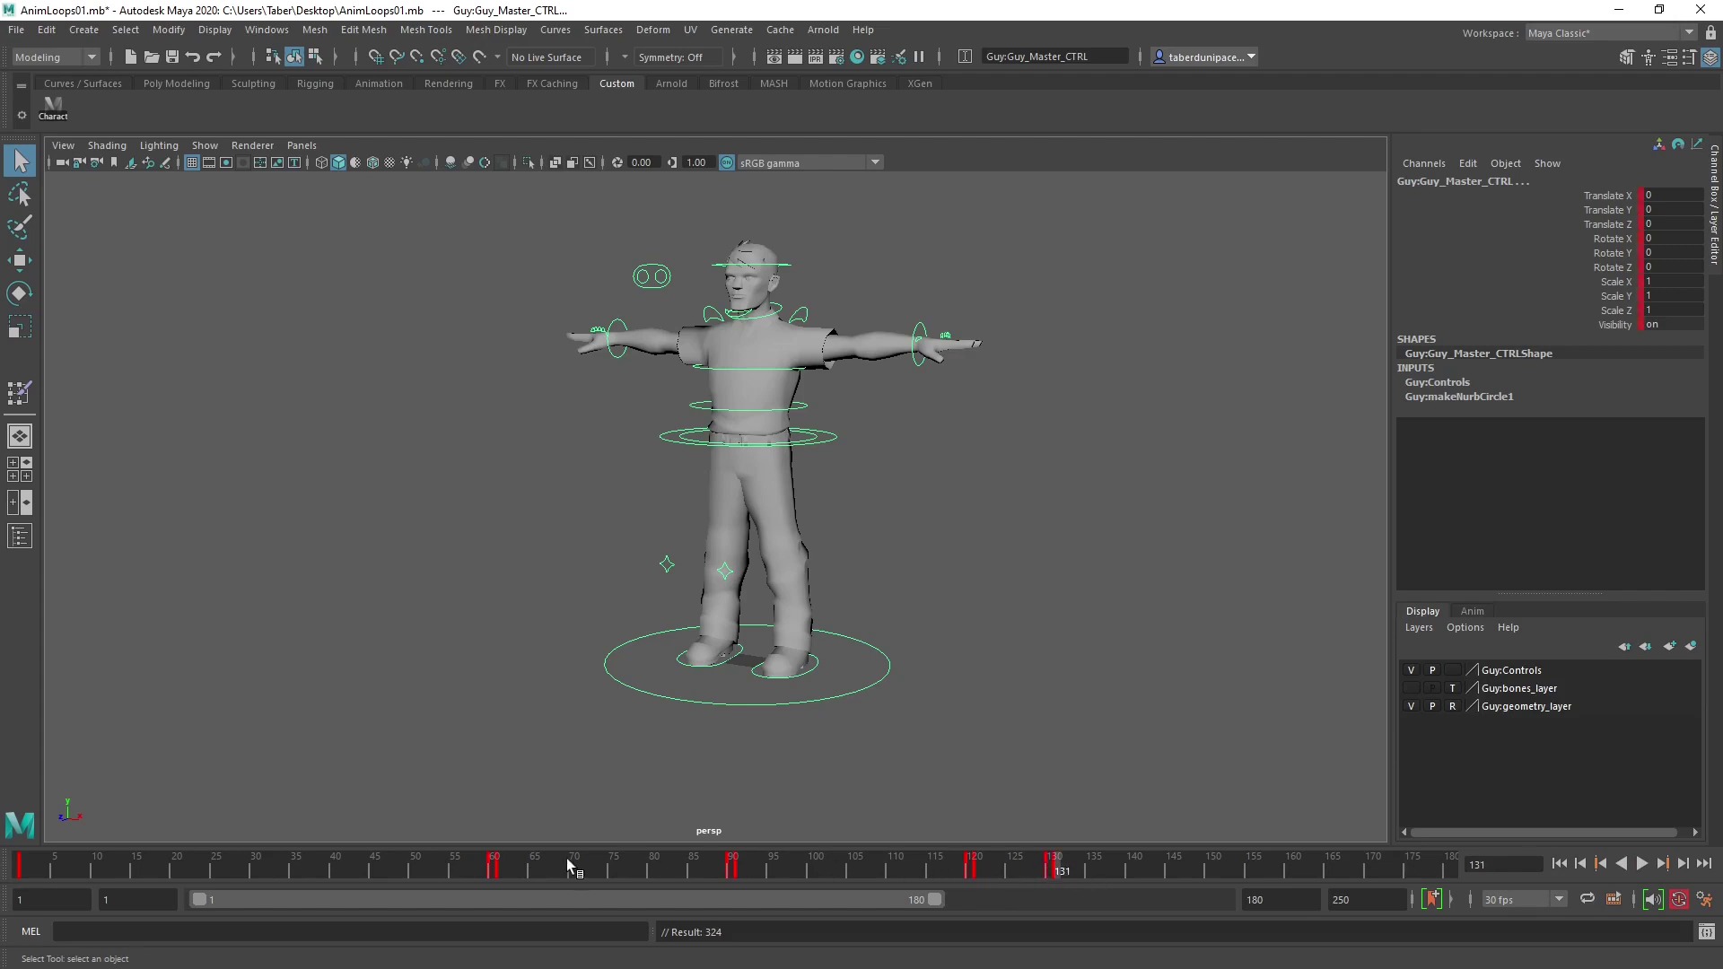
Play back from frame 61, key frames 140 and 141, and extend the playback range to 200.
click(497, 864)
key(alt+v)
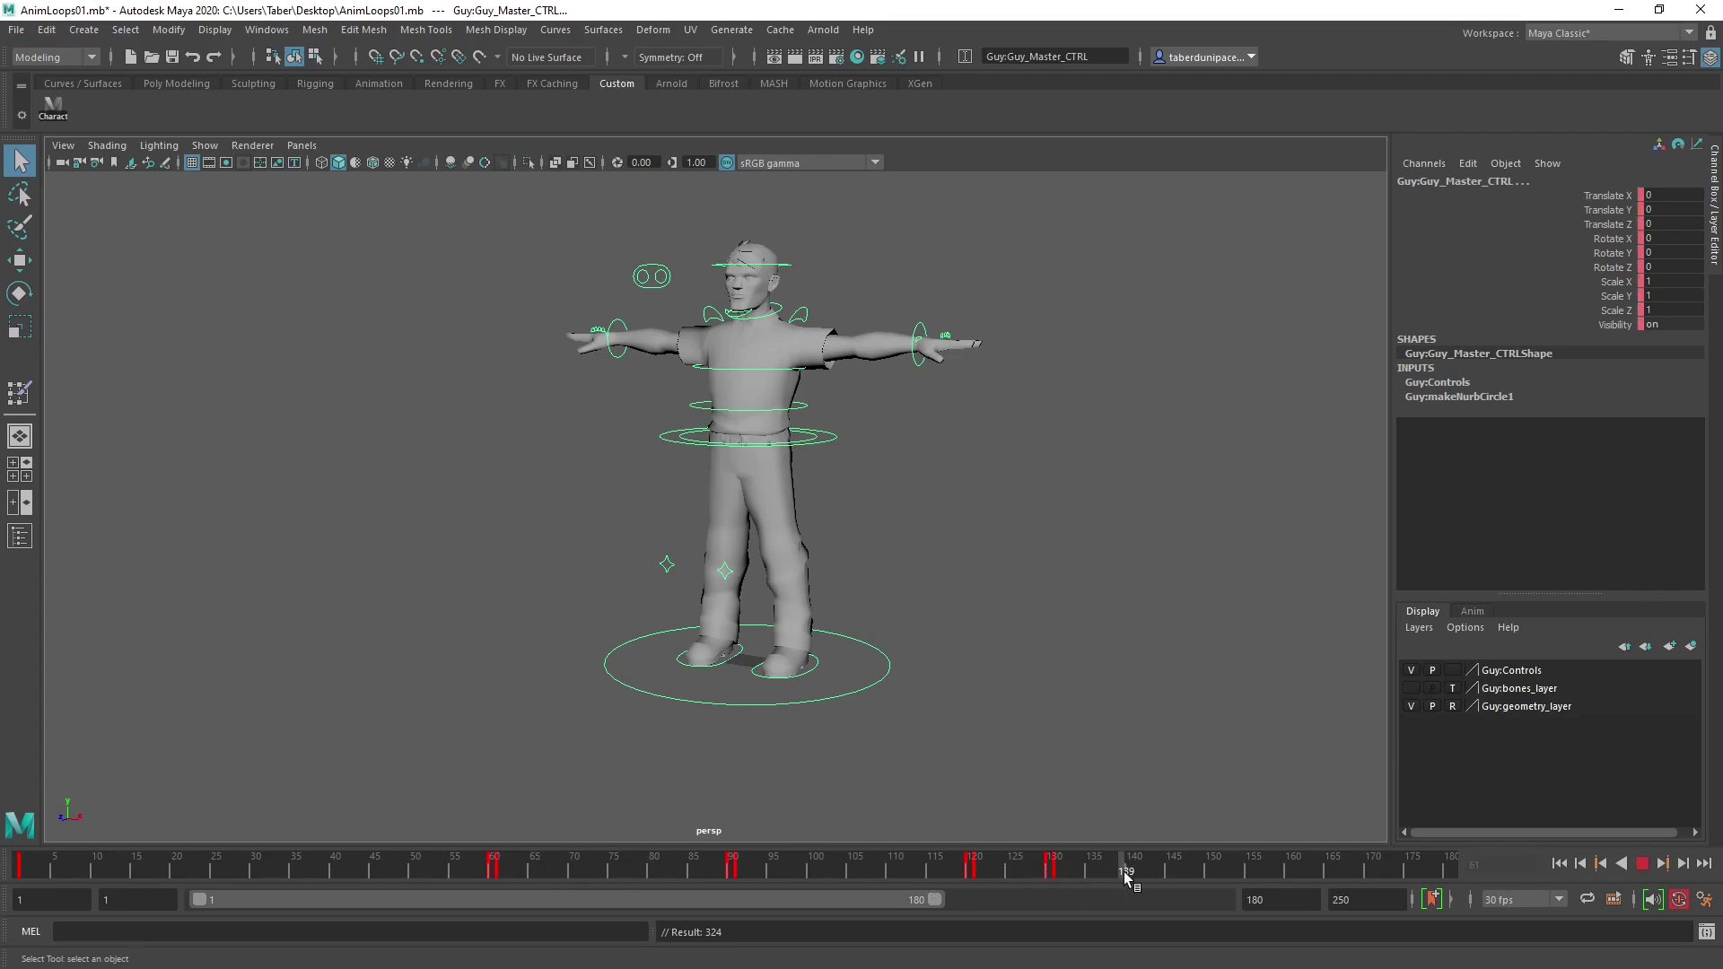
key(alt+v)
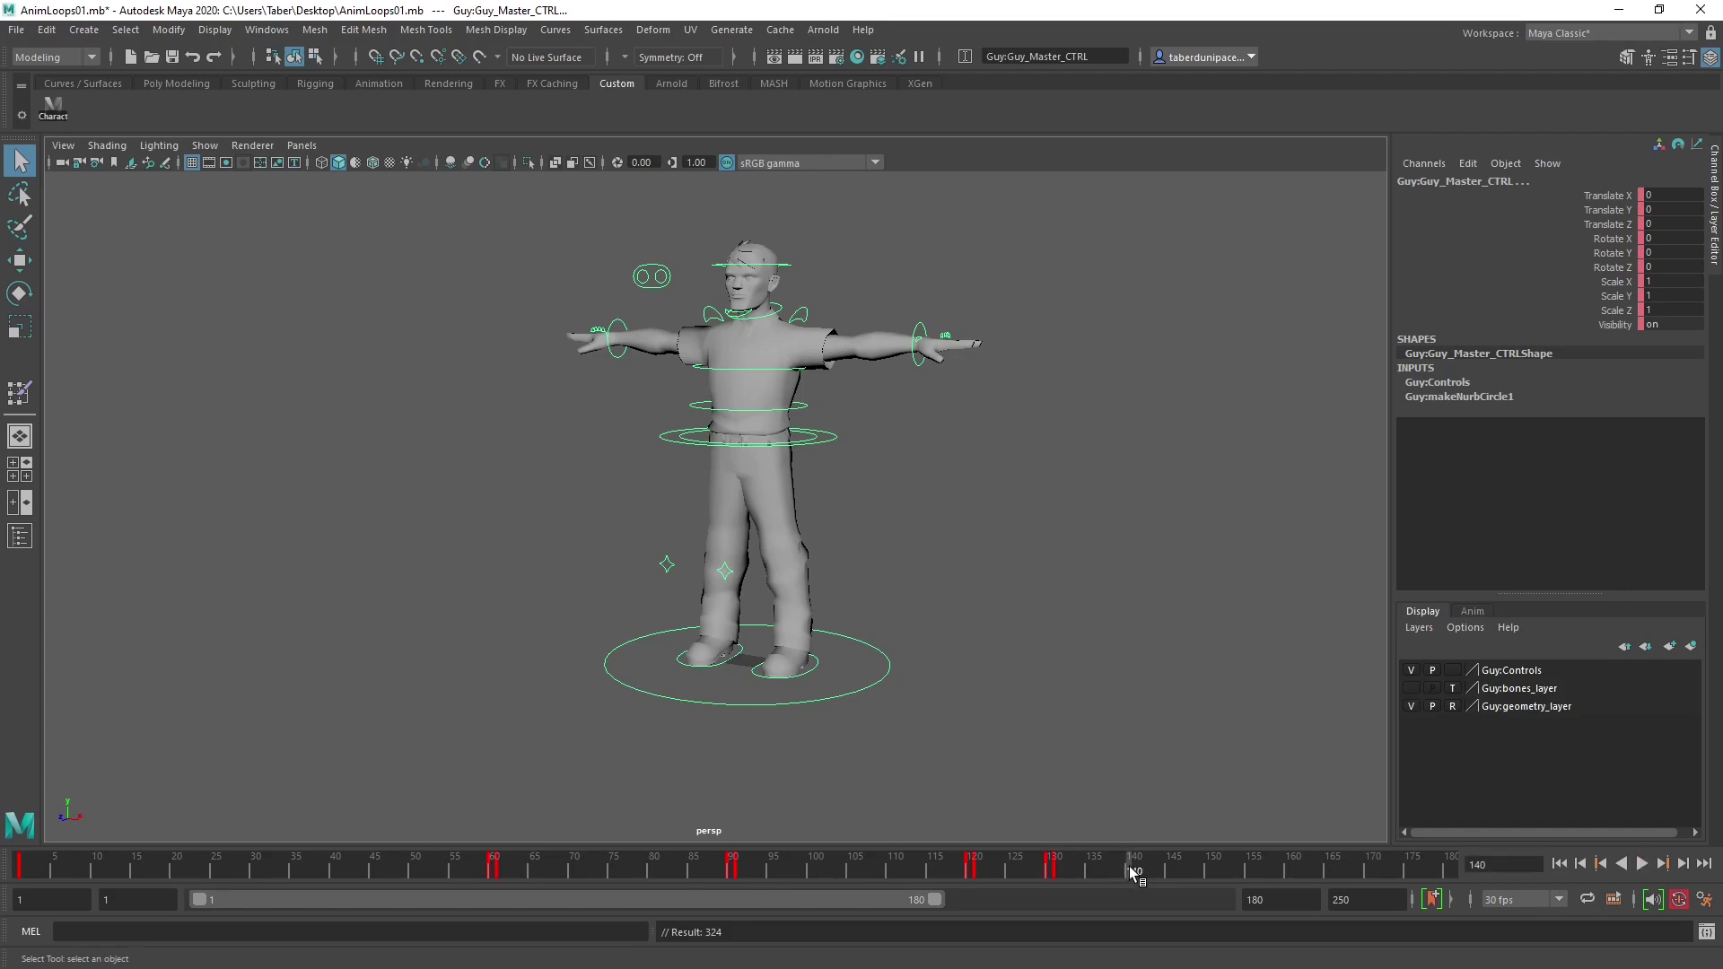
key(s)
click(1136, 866)
key(s)
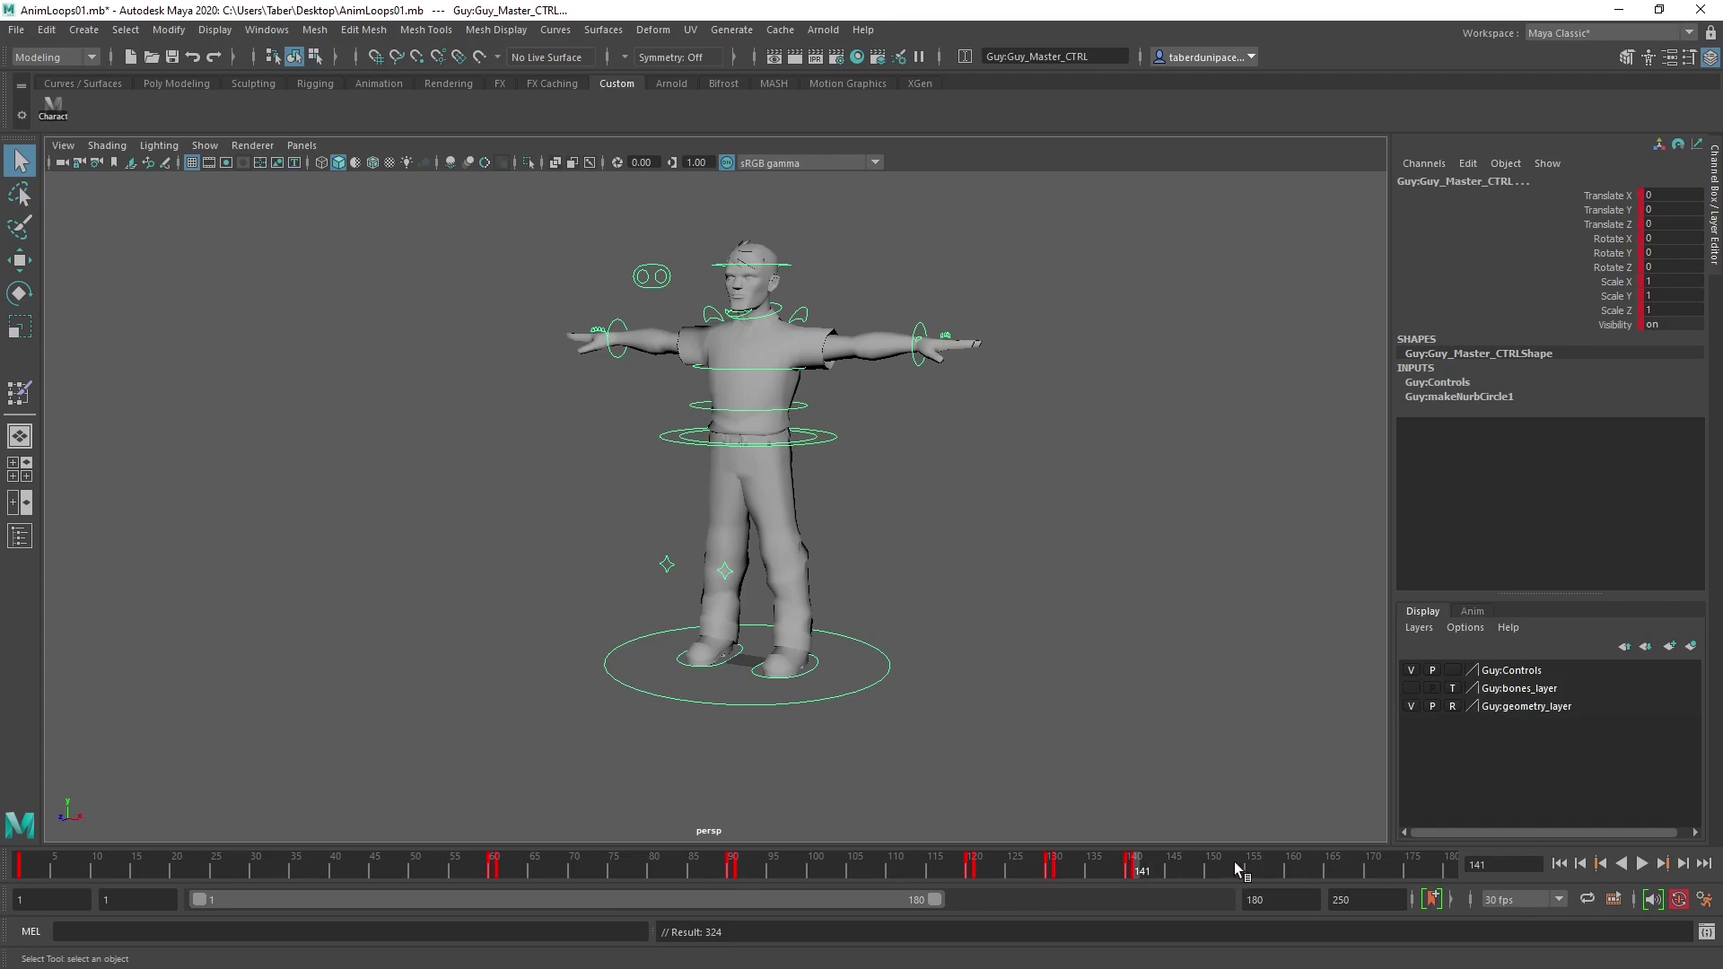
drag(1342, 868, 1371, 875)
drag(935, 903, 1022, 901)
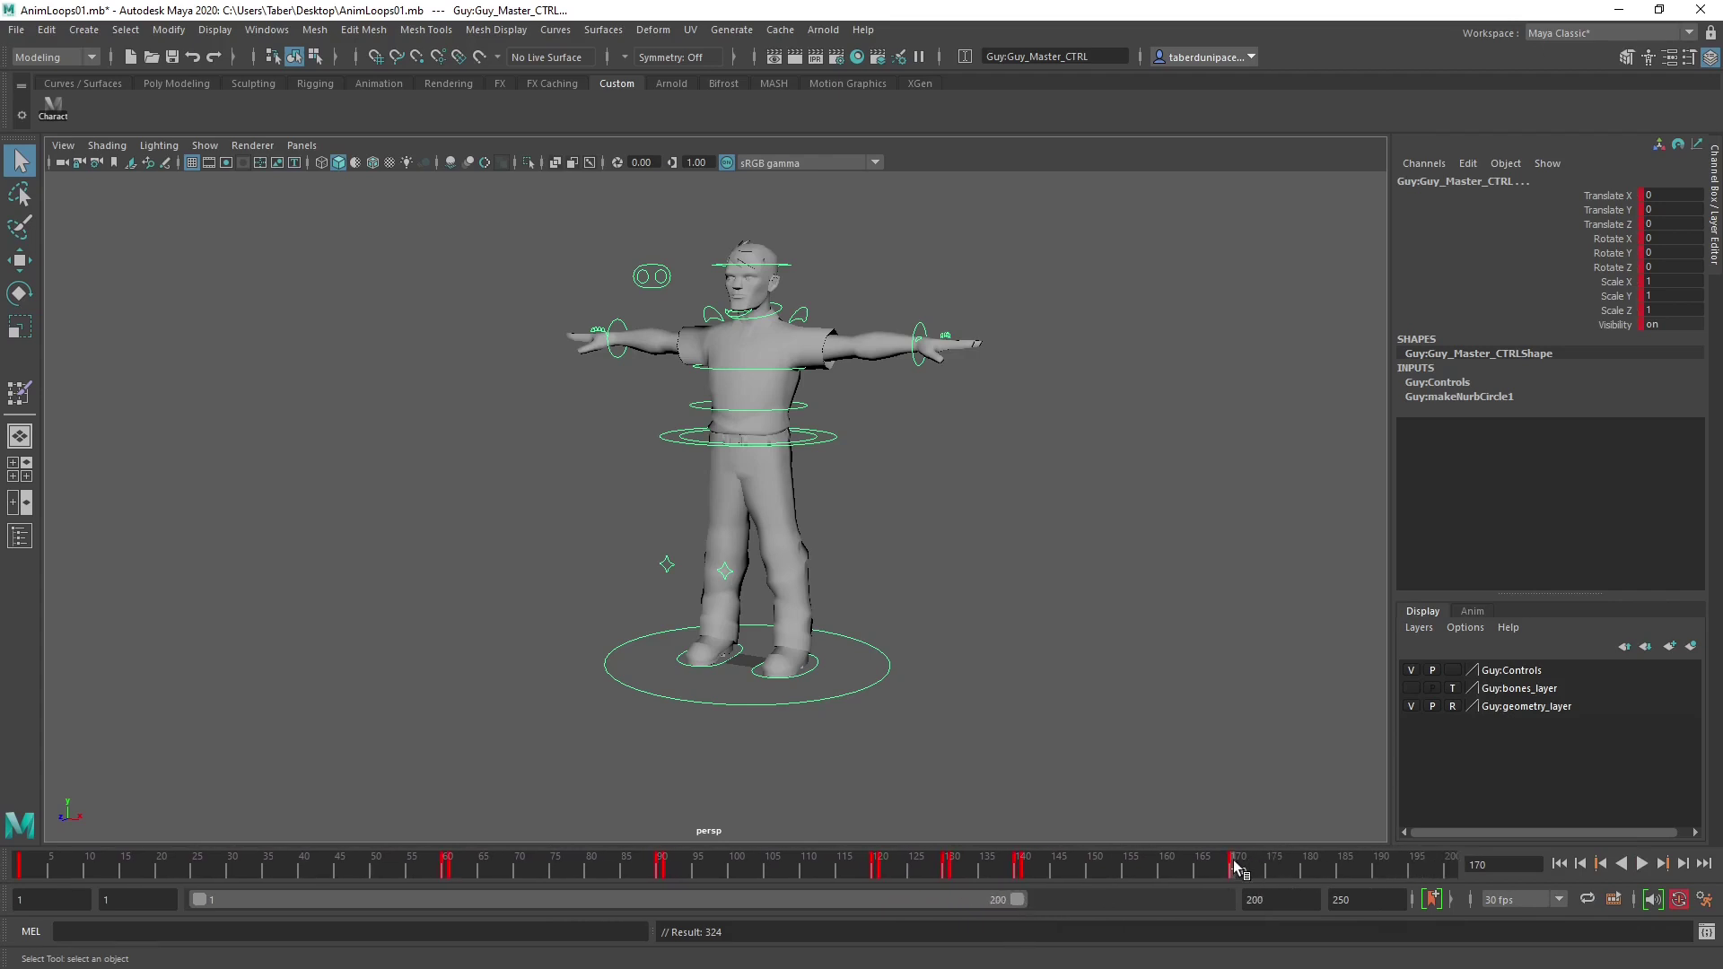
Key the rig at frame 200, then play the loop and stop back at frame 1.
drag(1235, 865, 1239, 864)
drag(1459, 877, 1461, 875)
key(s)
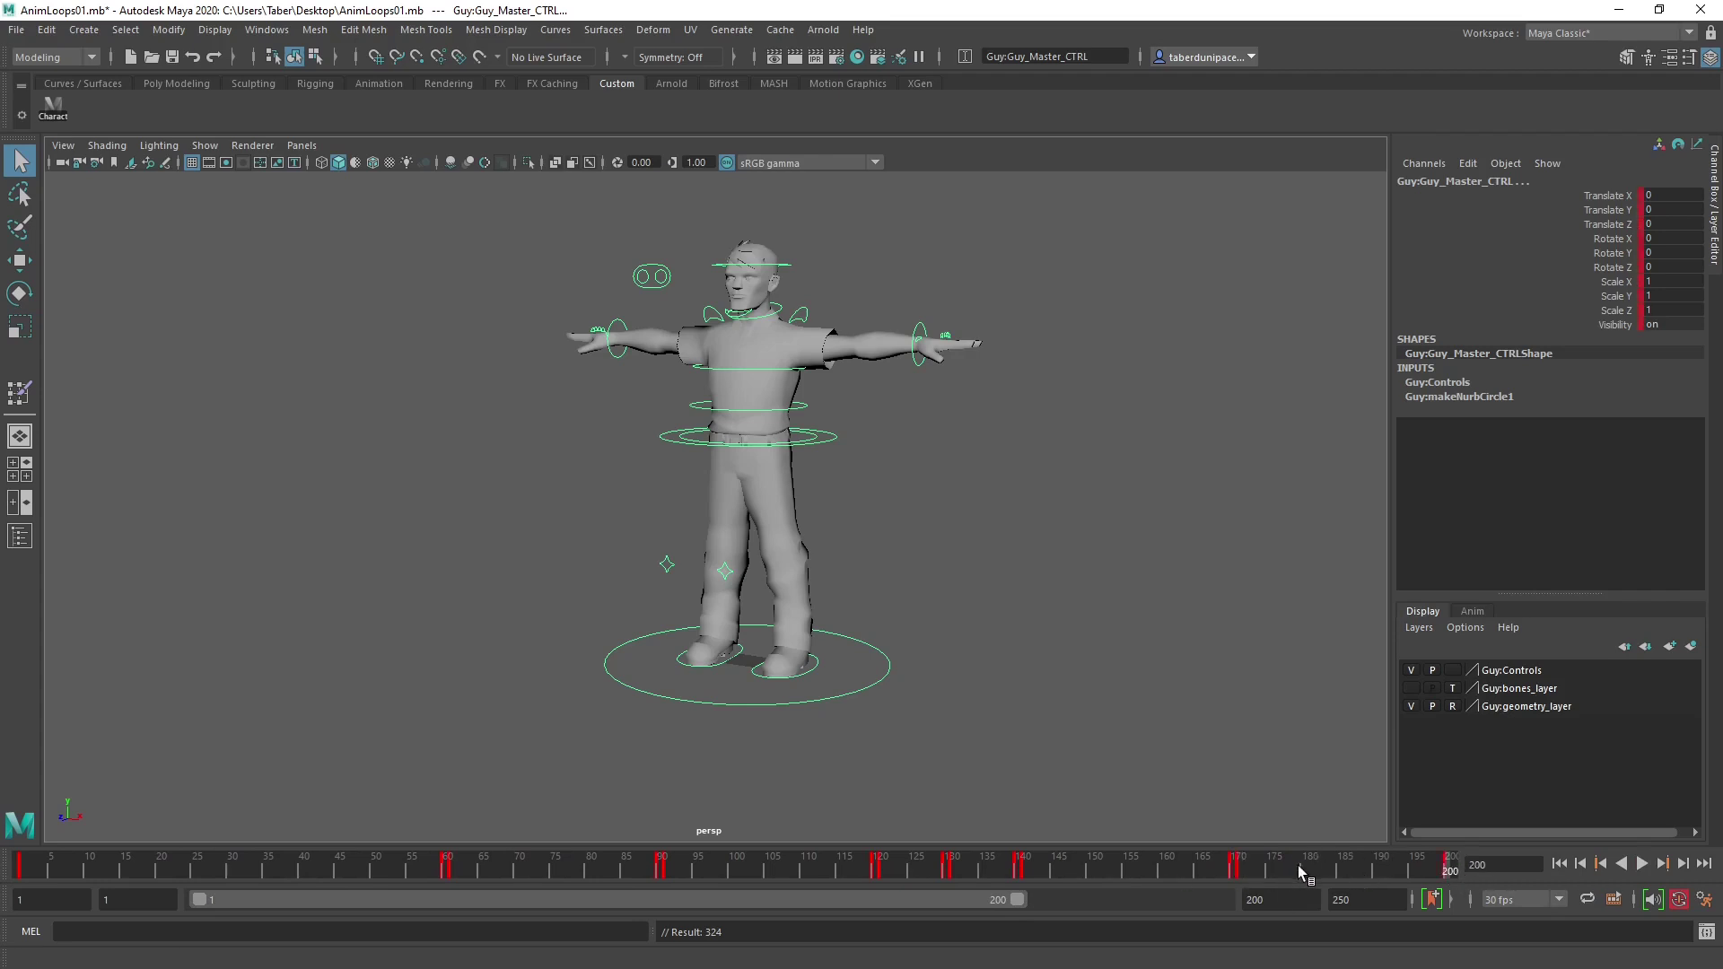
key(alt+v)
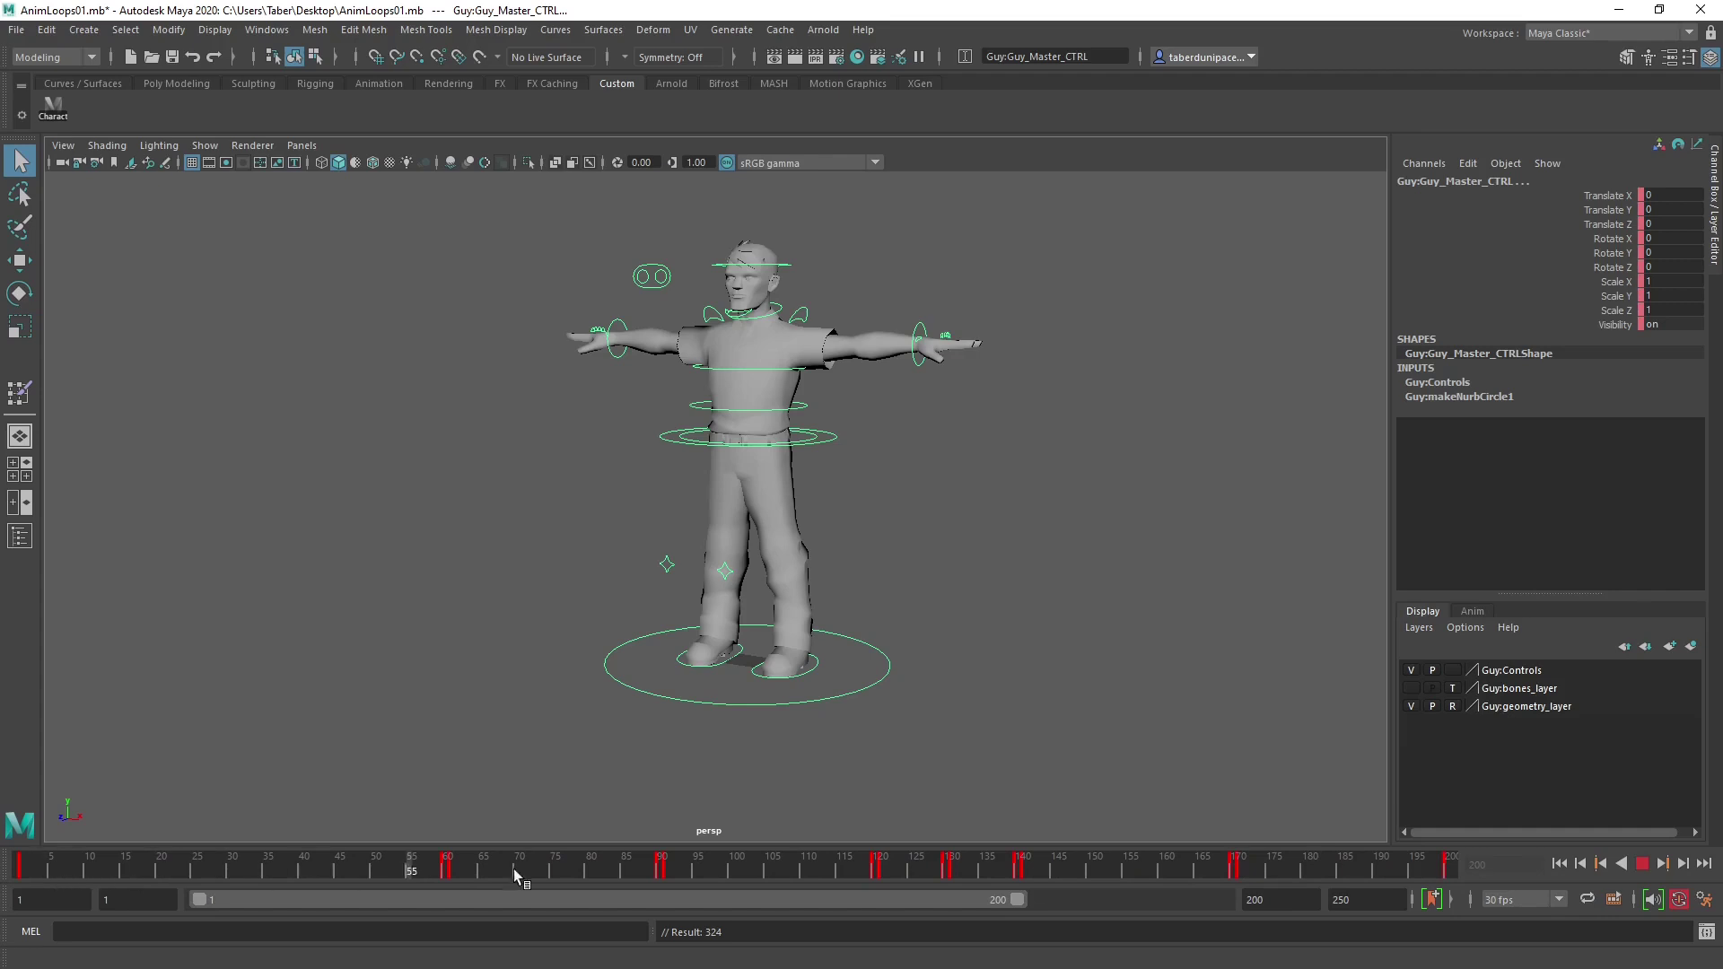
key(alt+shift+v)
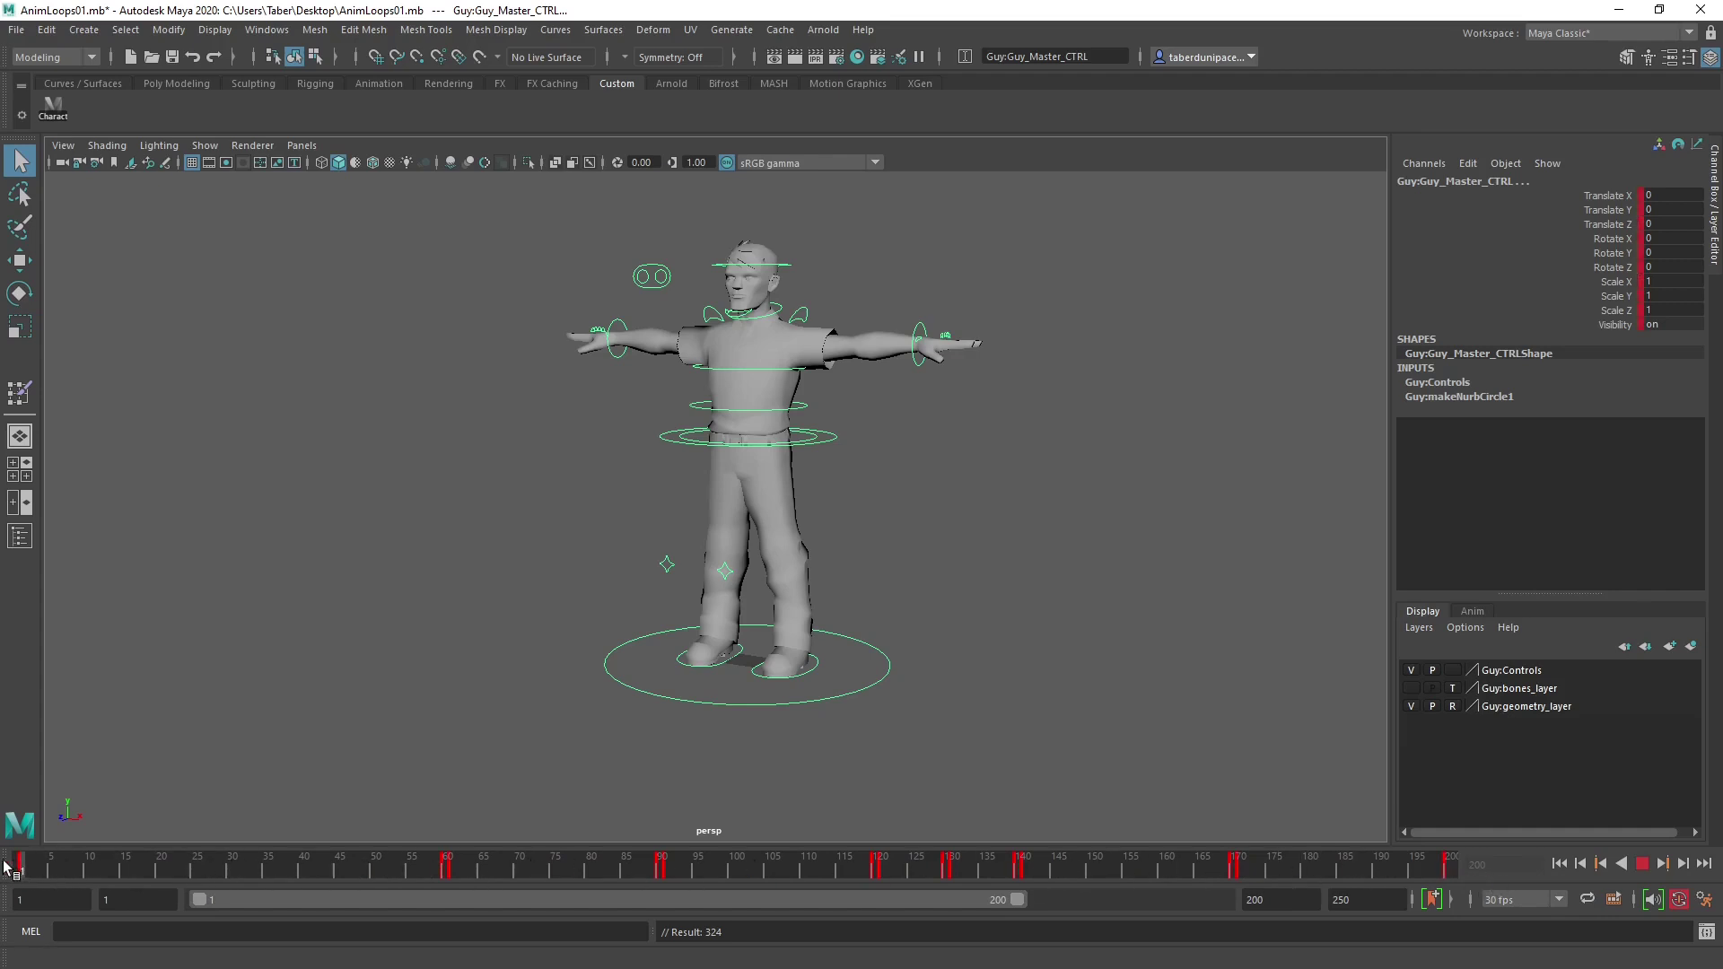
key(alt+v)
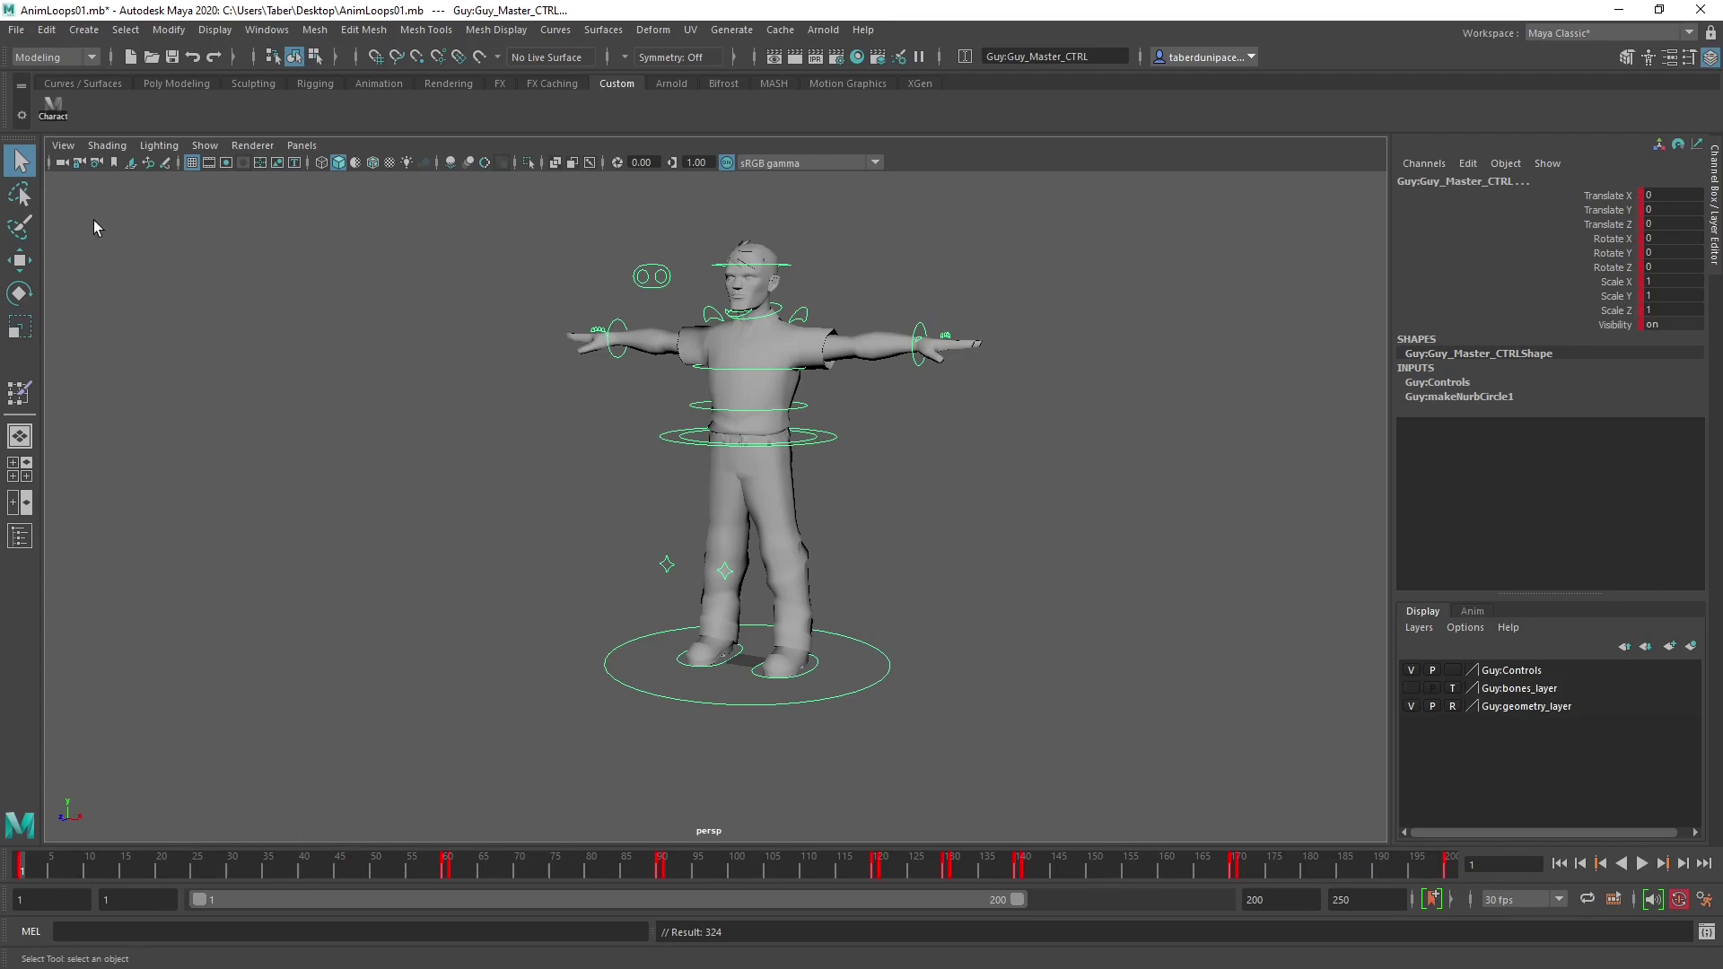
Save AnimLoops01.mb past the Student Version warning and clear the selection.
click(177, 59)
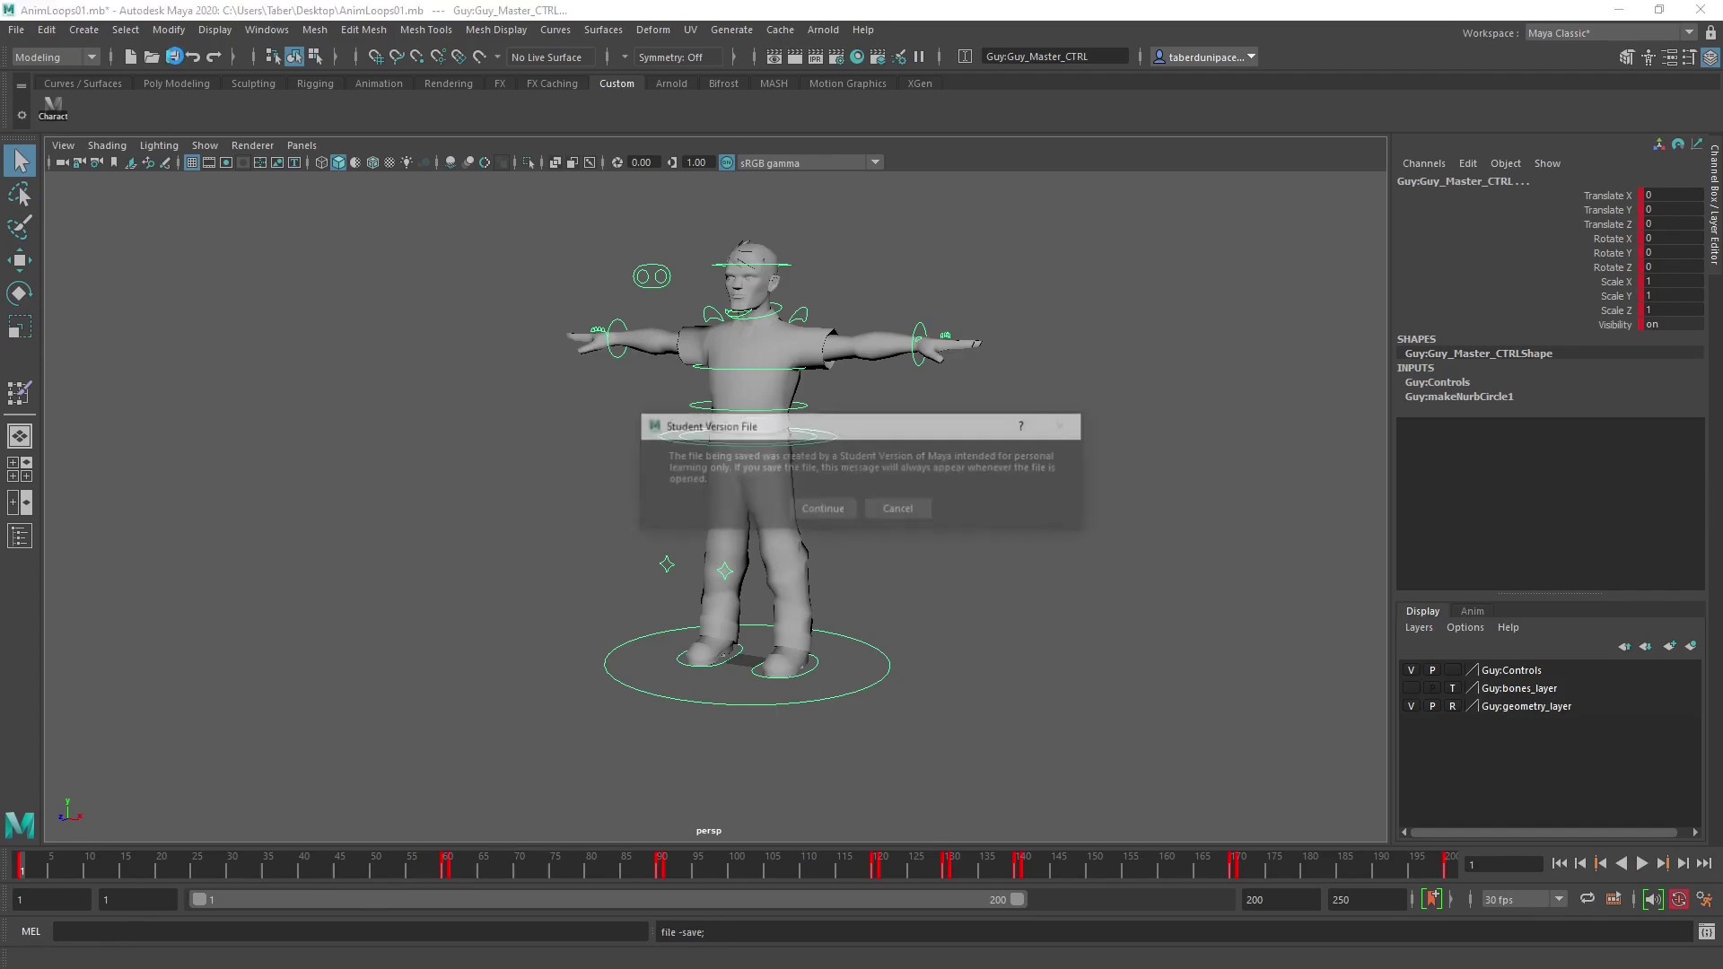
click(816, 505)
click(505, 481)
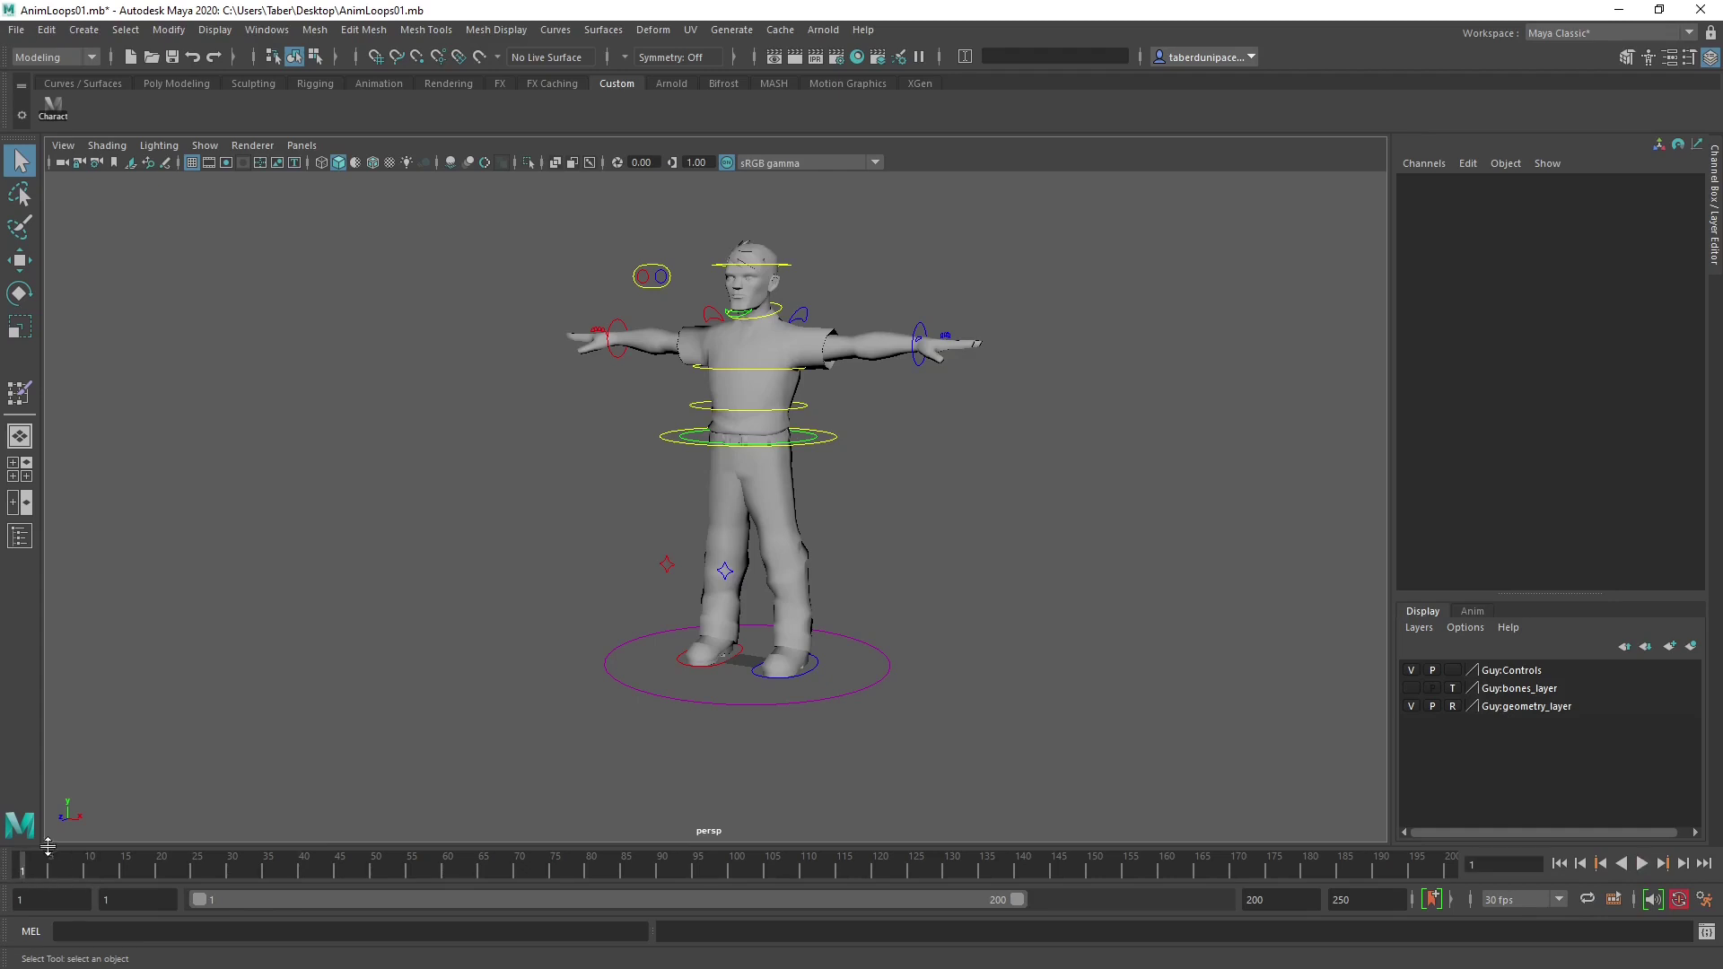
Lower Hand_L_CTRL toward Guy's hip and pull it in against the body.
drag(467, 212, 1067, 720)
scroll(983, 688, up, 3)
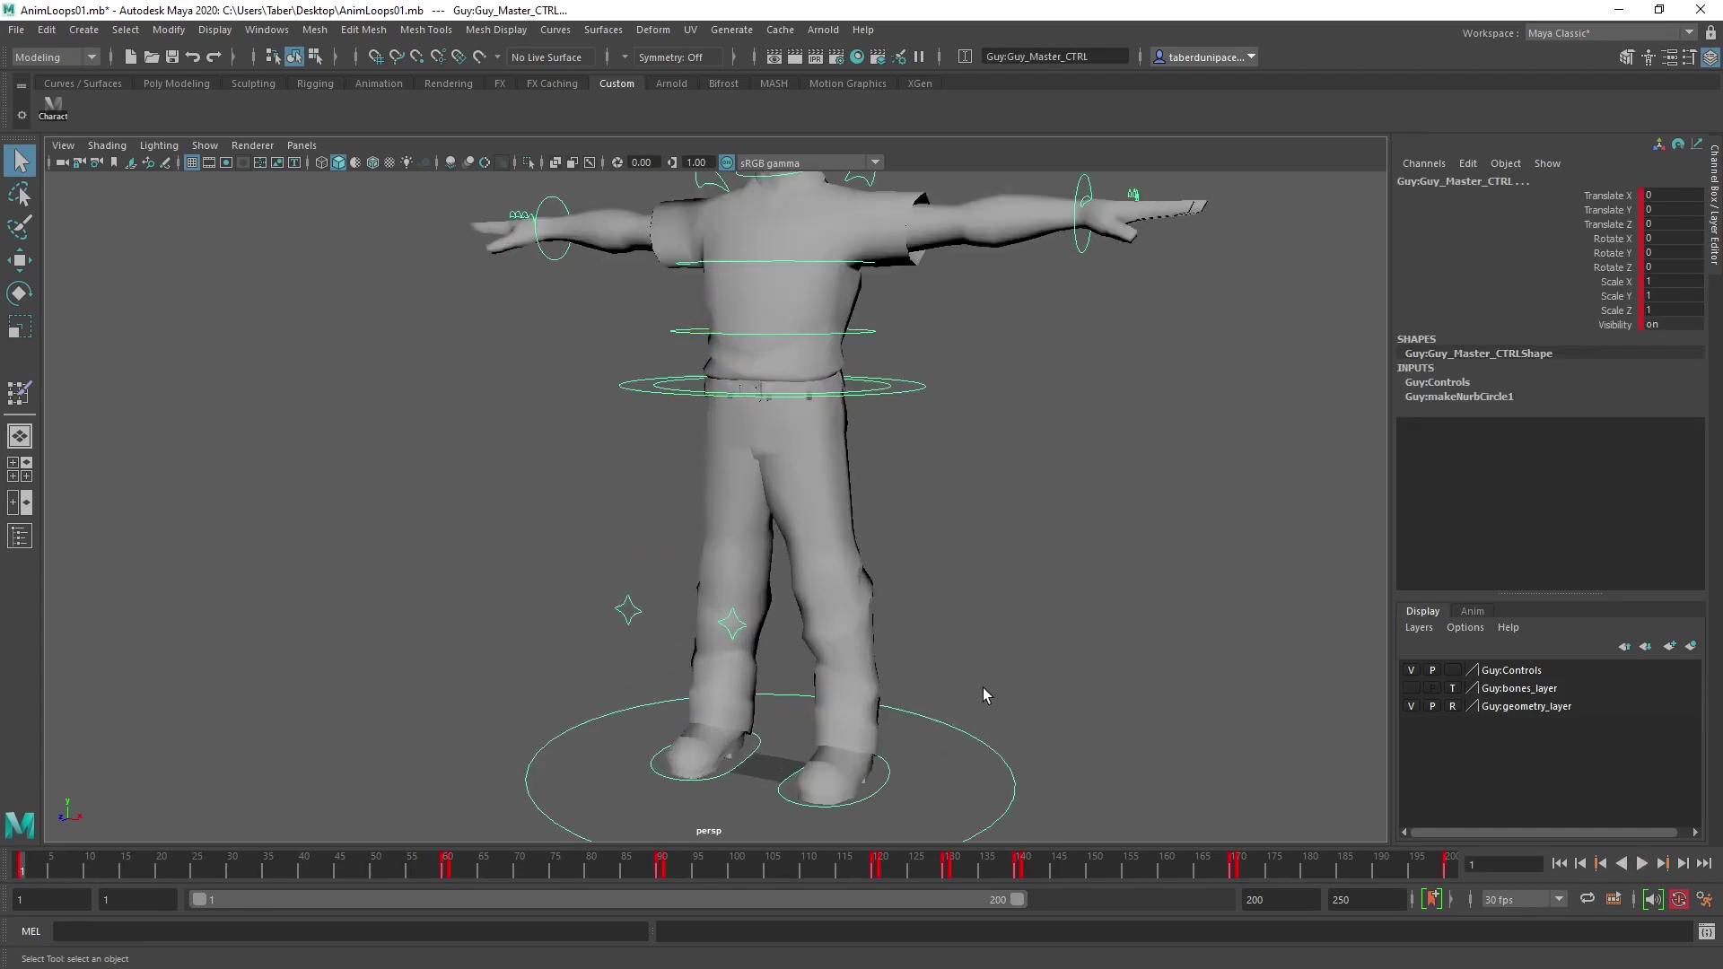
scroll(983, 687, down, 1)
alt+middle_drag(903, 543, 873, 618)
alt+drag(875, 625, 929, 629)
click(856, 505)
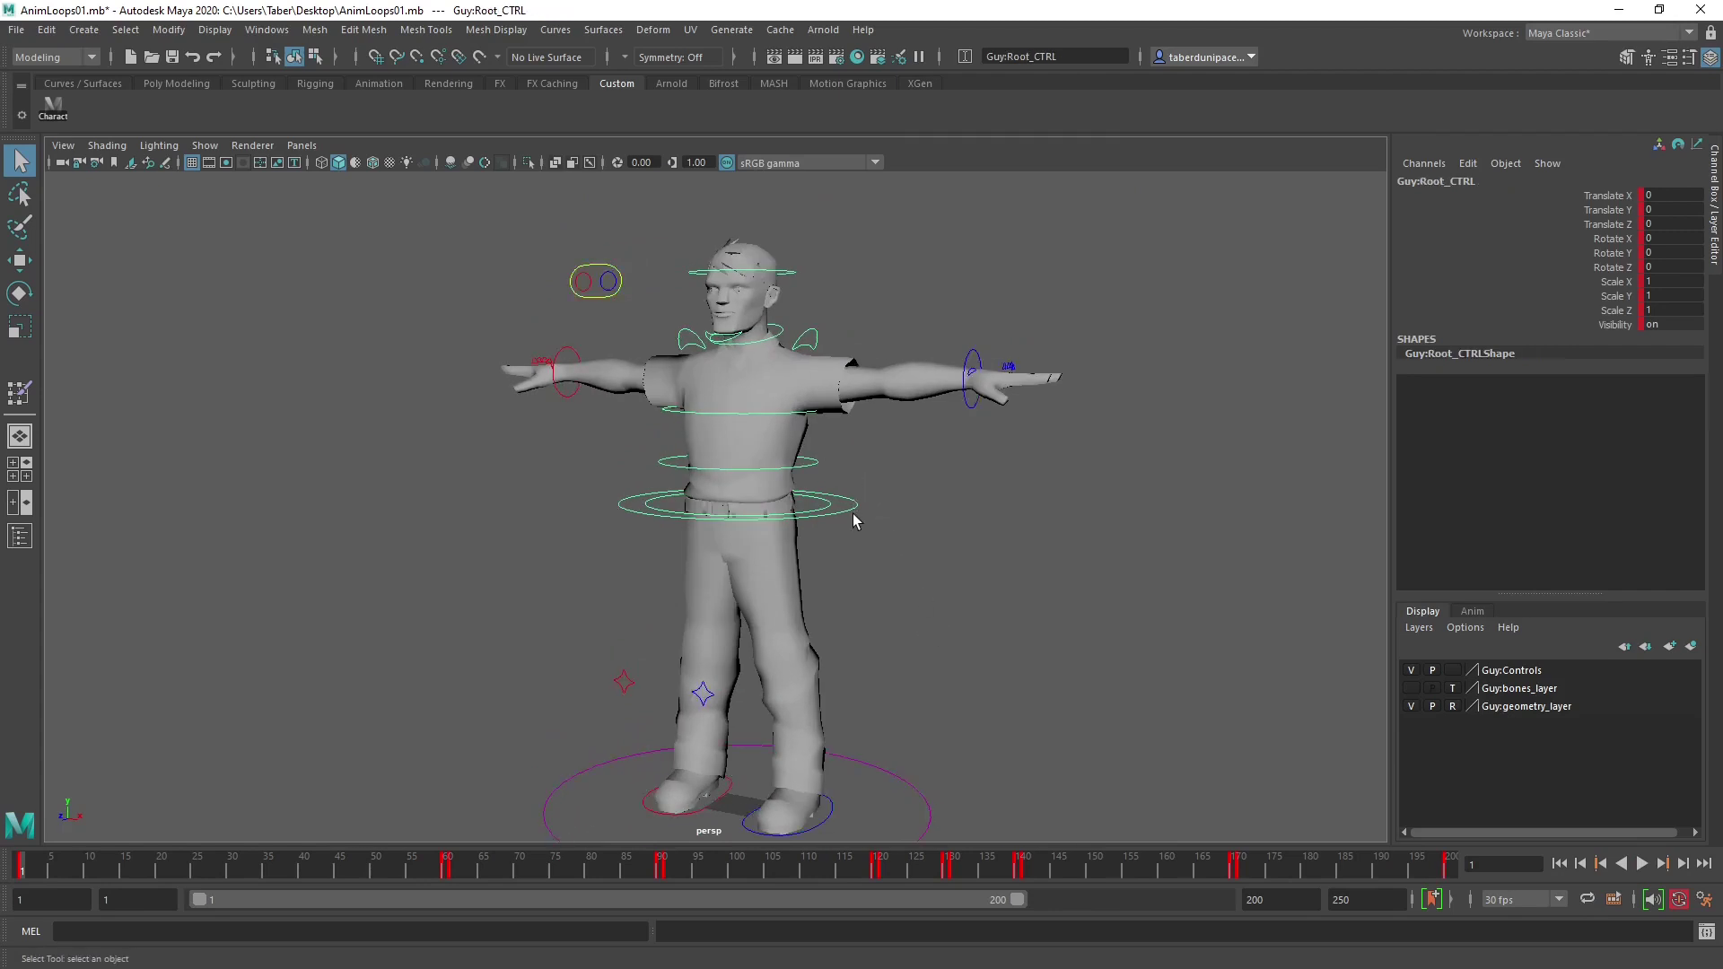
key(w)
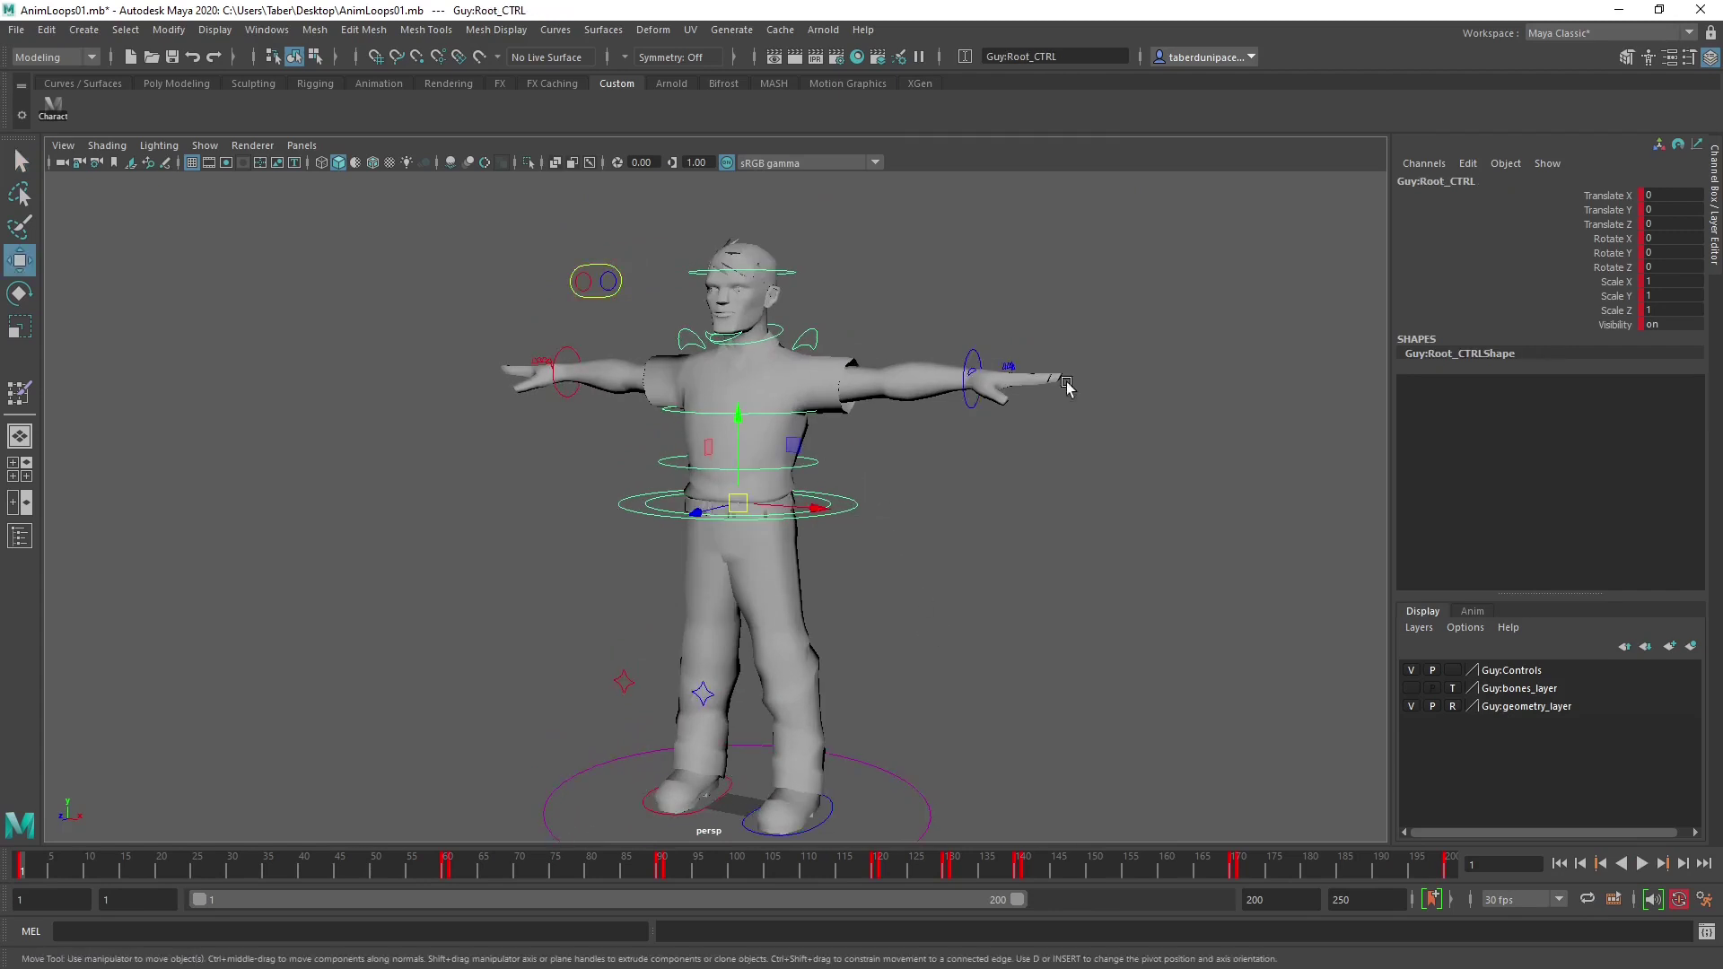
click(974, 354)
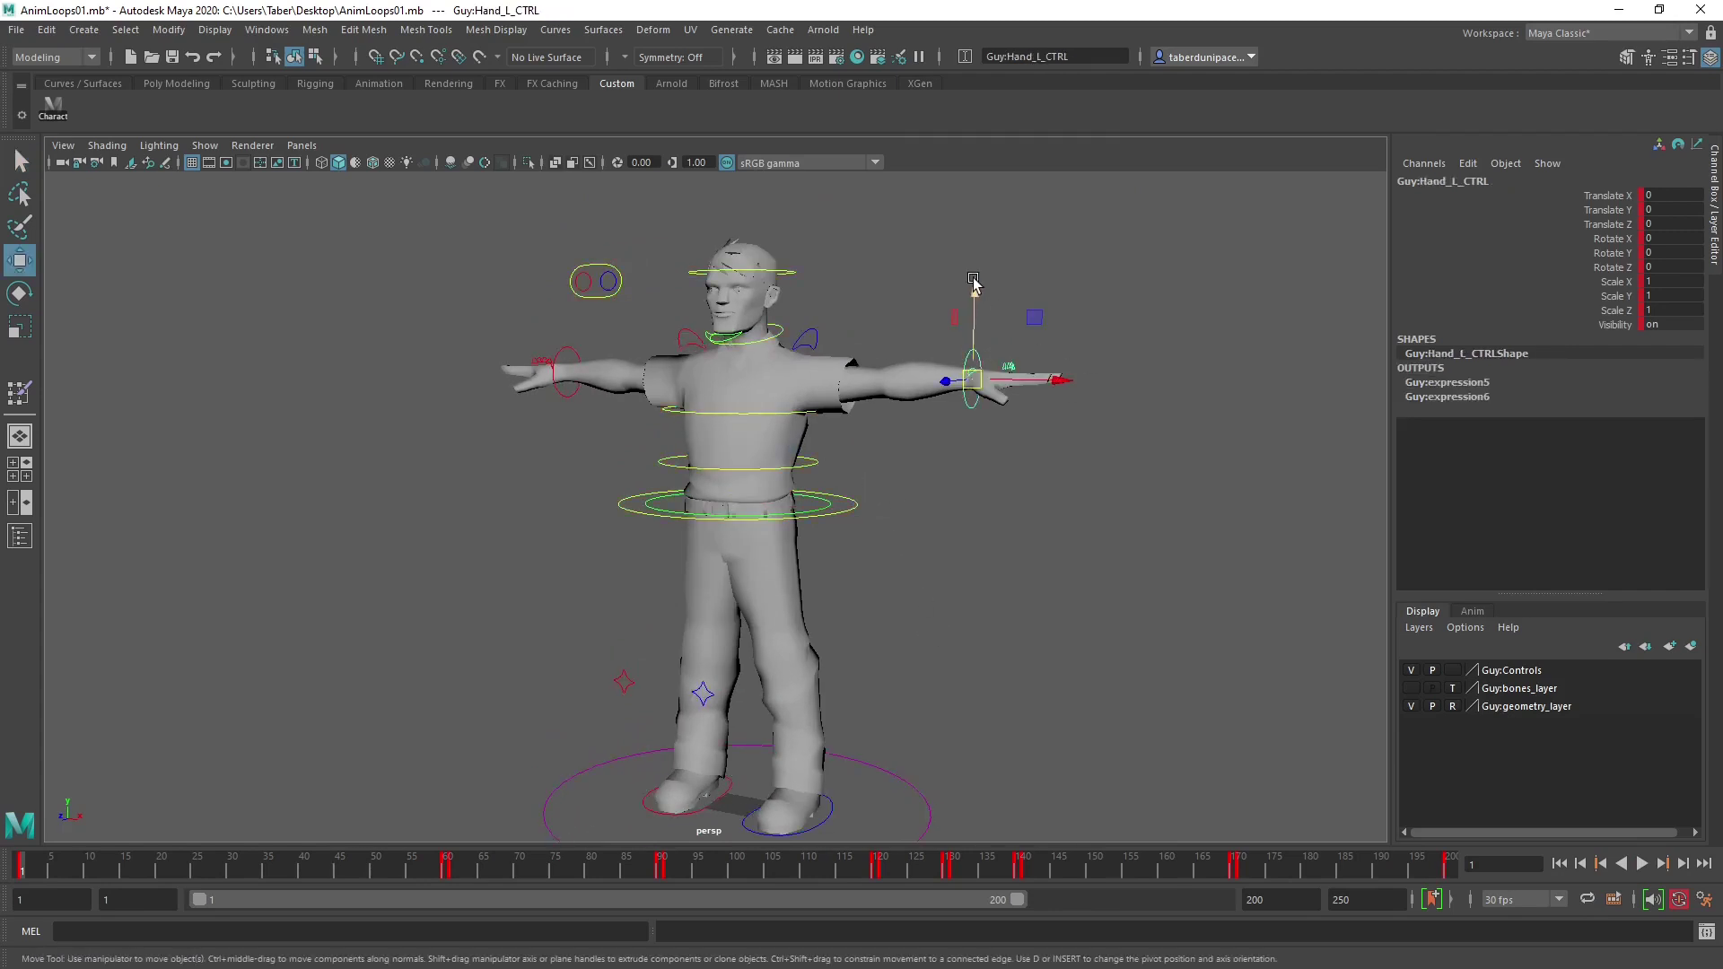
drag(974, 283, 974, 440)
drag(1047, 539, 905, 539)
Rotate the left hand to point down and move Elbowbow_L_CTRL down to bend the arm.
key(e)
drag(889, 459, 738, 538)
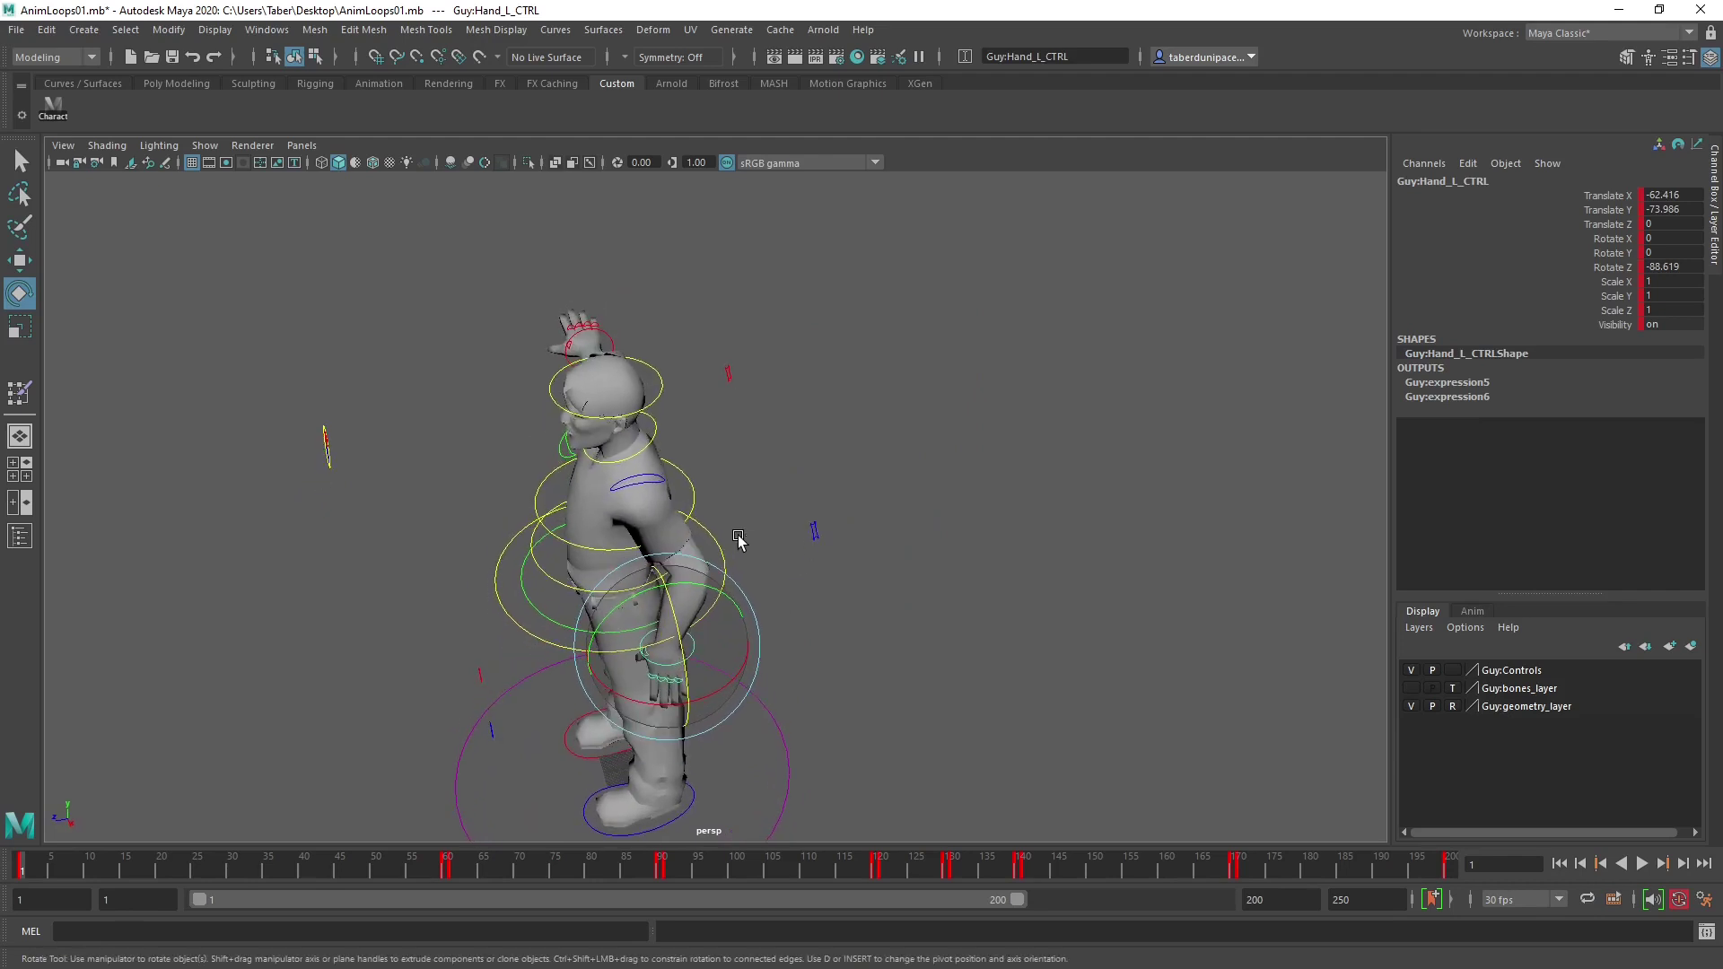
drag(687, 723, 706, 721)
click(815, 530)
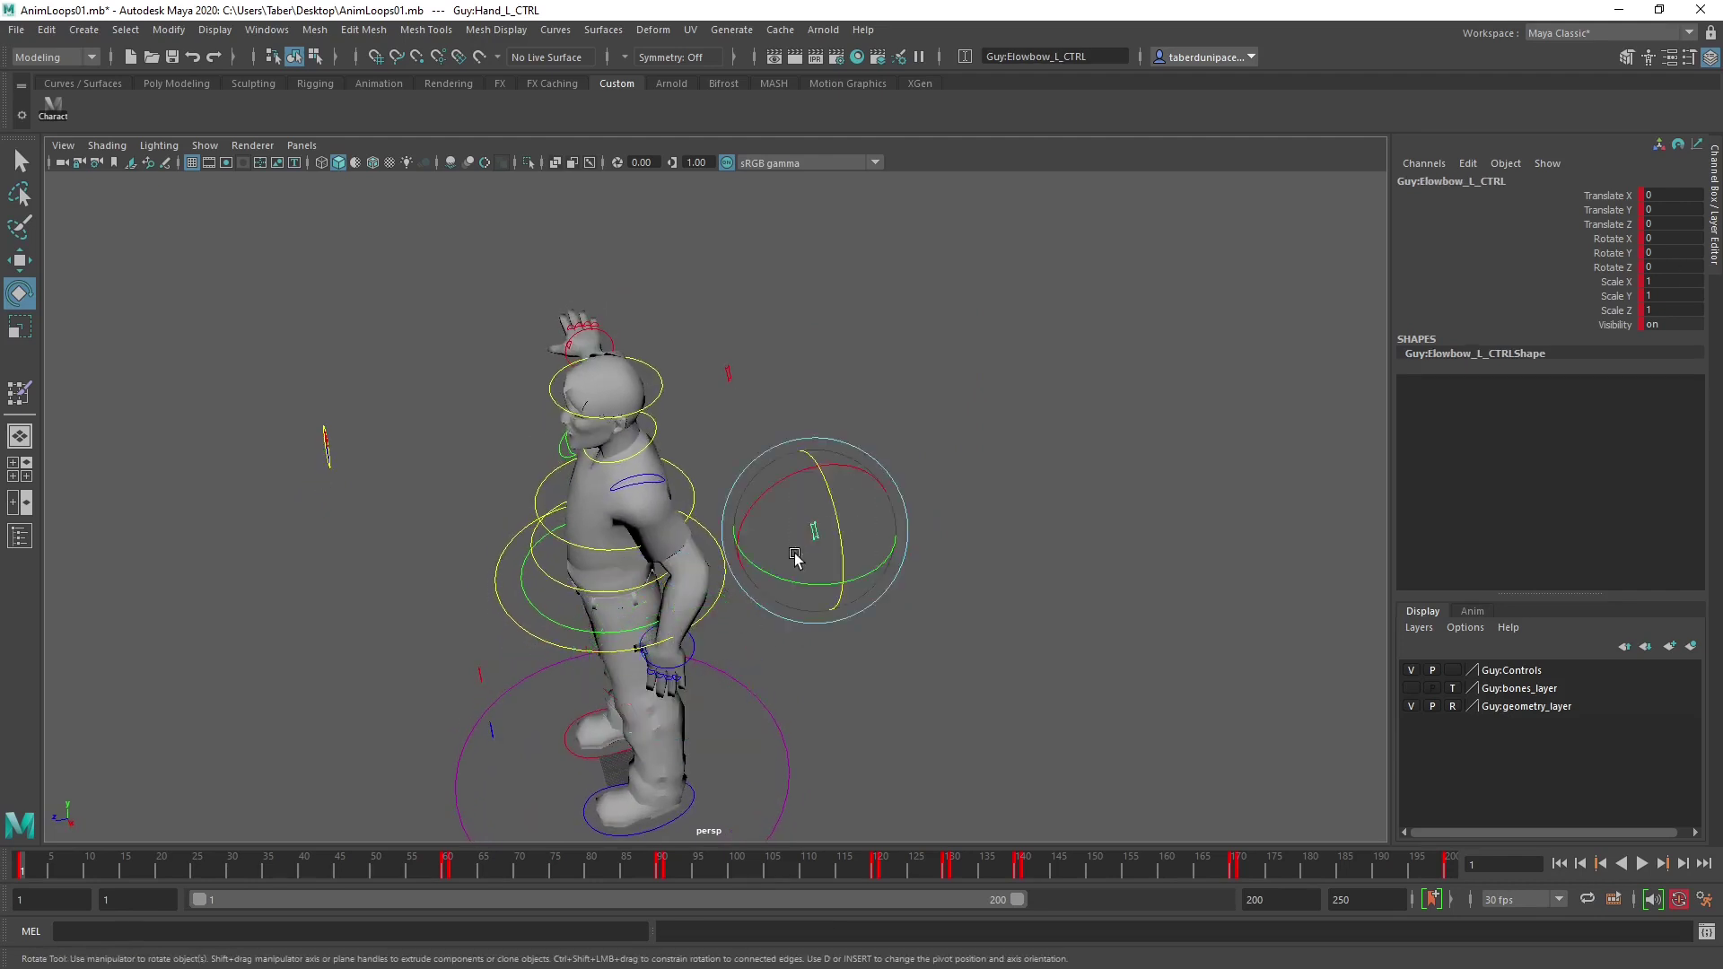
alt+drag(794, 561, 981, 492)
scroll(977, 476, up, 2)
key(w)
drag(1005, 278, 987, 448)
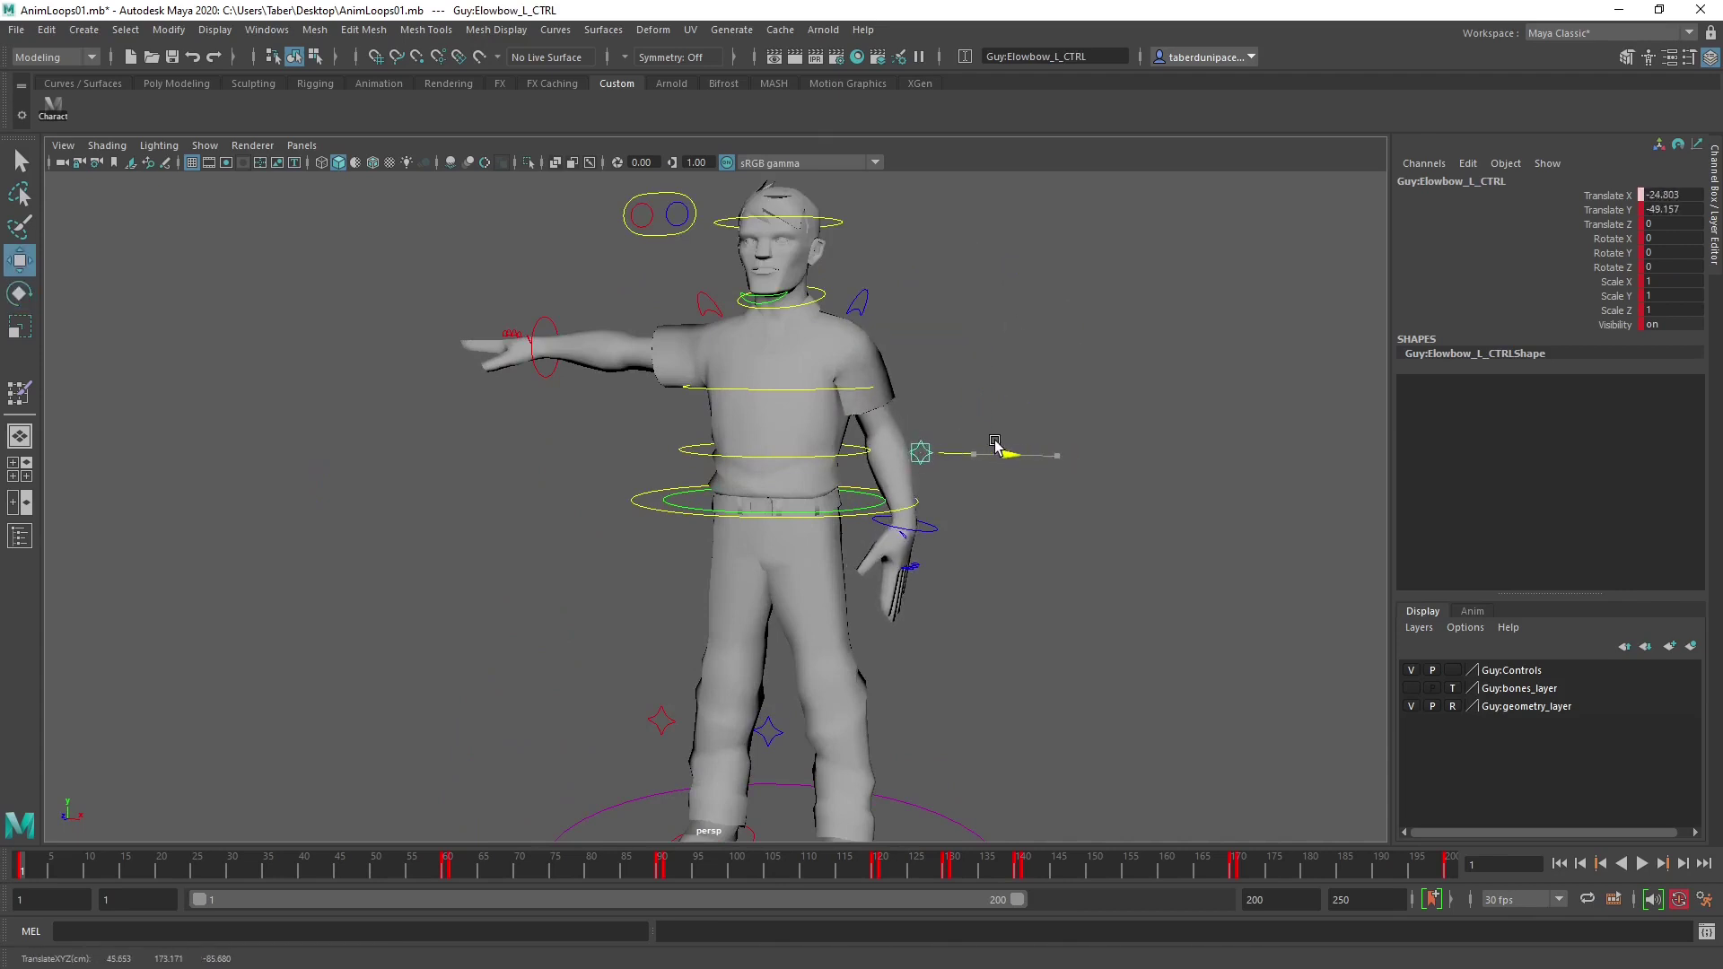
Ease Hand_L_CTRL's rotation back to Rotate Z -89.981.
click(932, 530)
key(e)
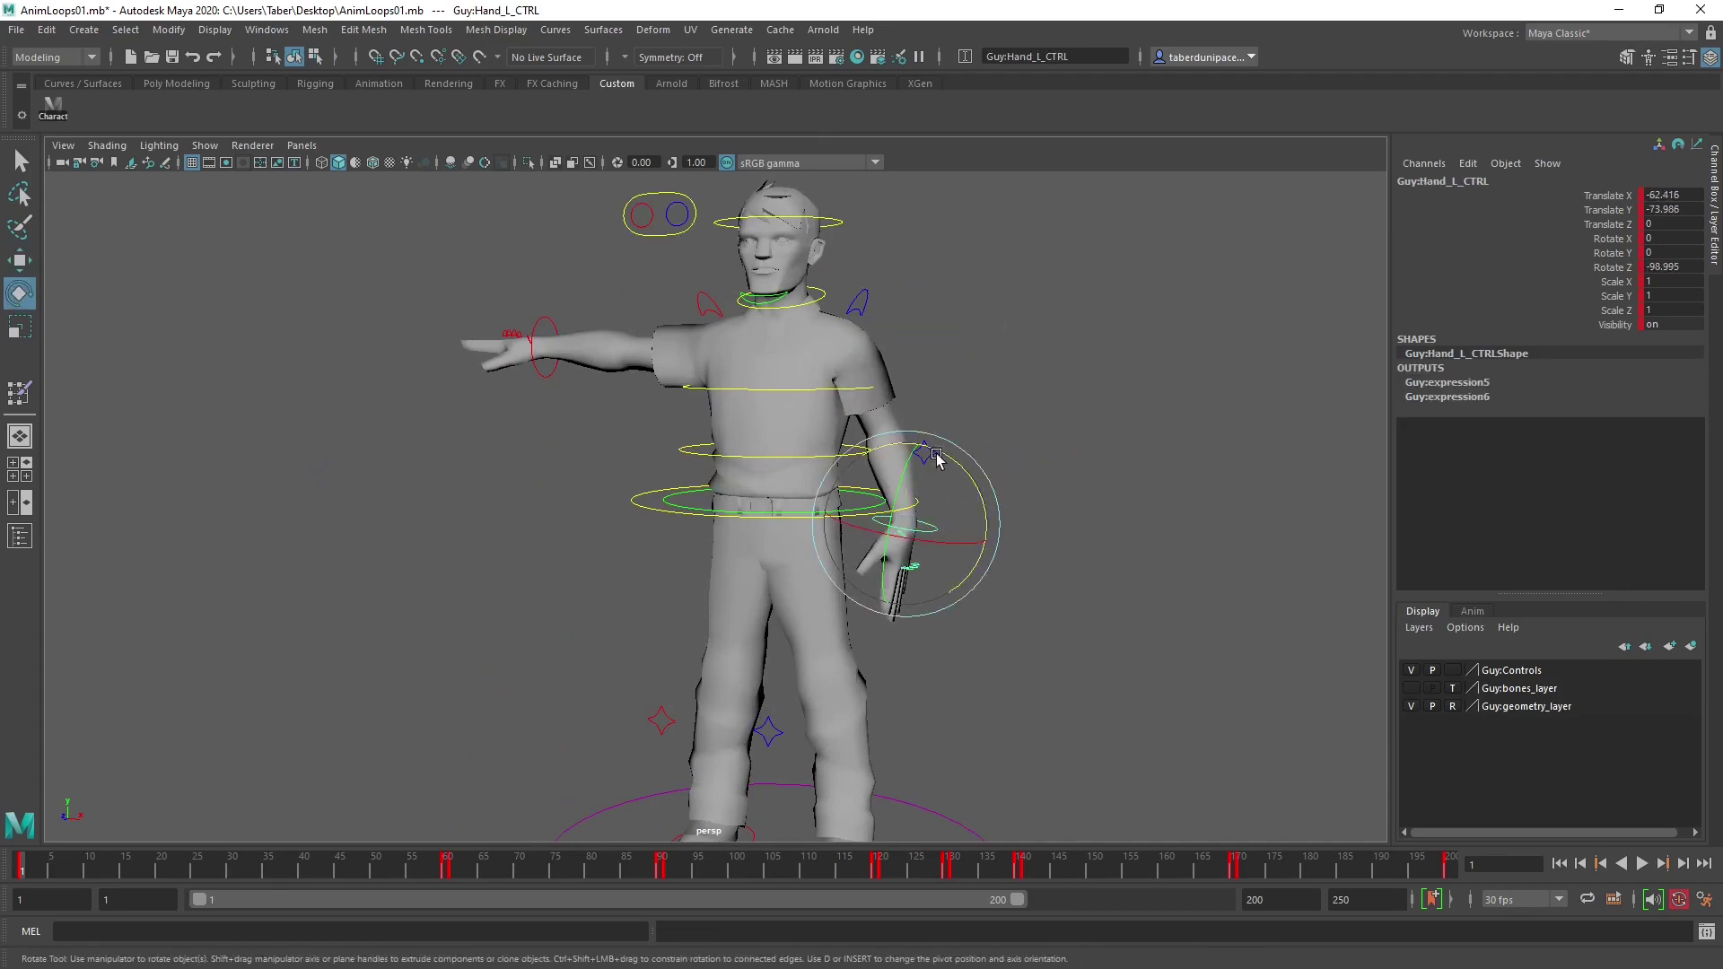
drag(936, 458, 910, 504)
scroll(966, 520, up, 3)
alt+middle_drag(910, 505, 884, 492)
alt+drag(783, 487, 817, 494)
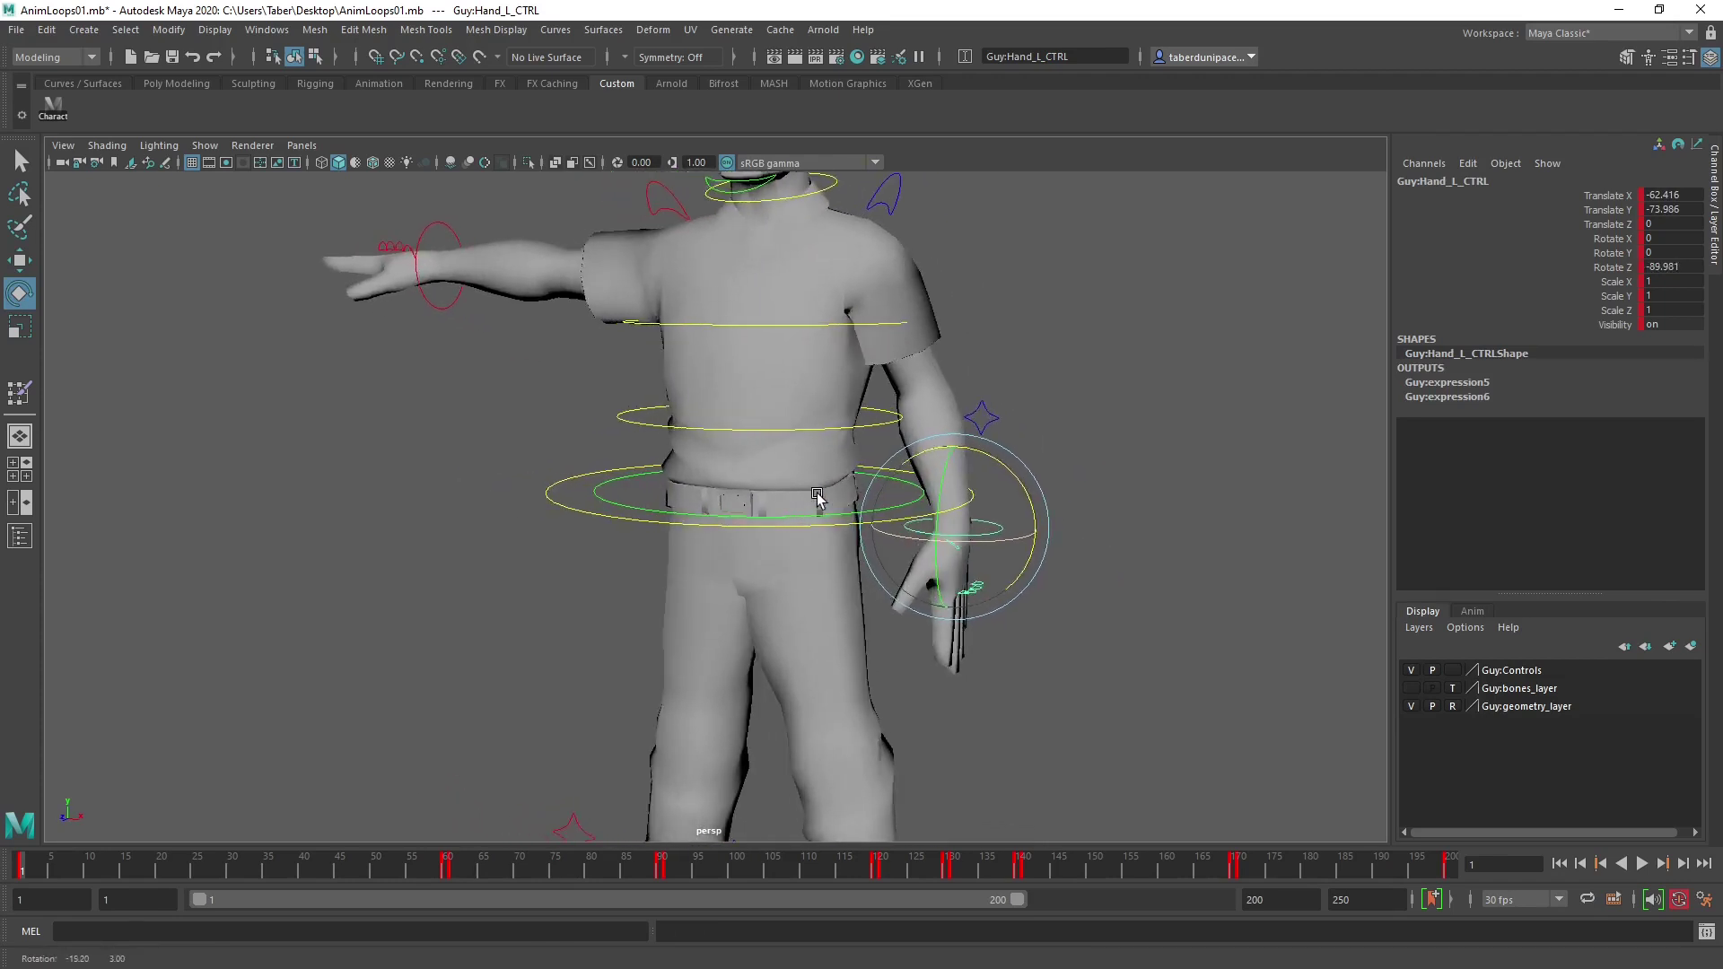
alt+middle_drag(666, 370, 762, 466)
alt+drag(762, 466, 807, 480)
click(600, 358)
Lower Hand_R_CTRL to Guy's right side and fine-tune its position.
key(w)
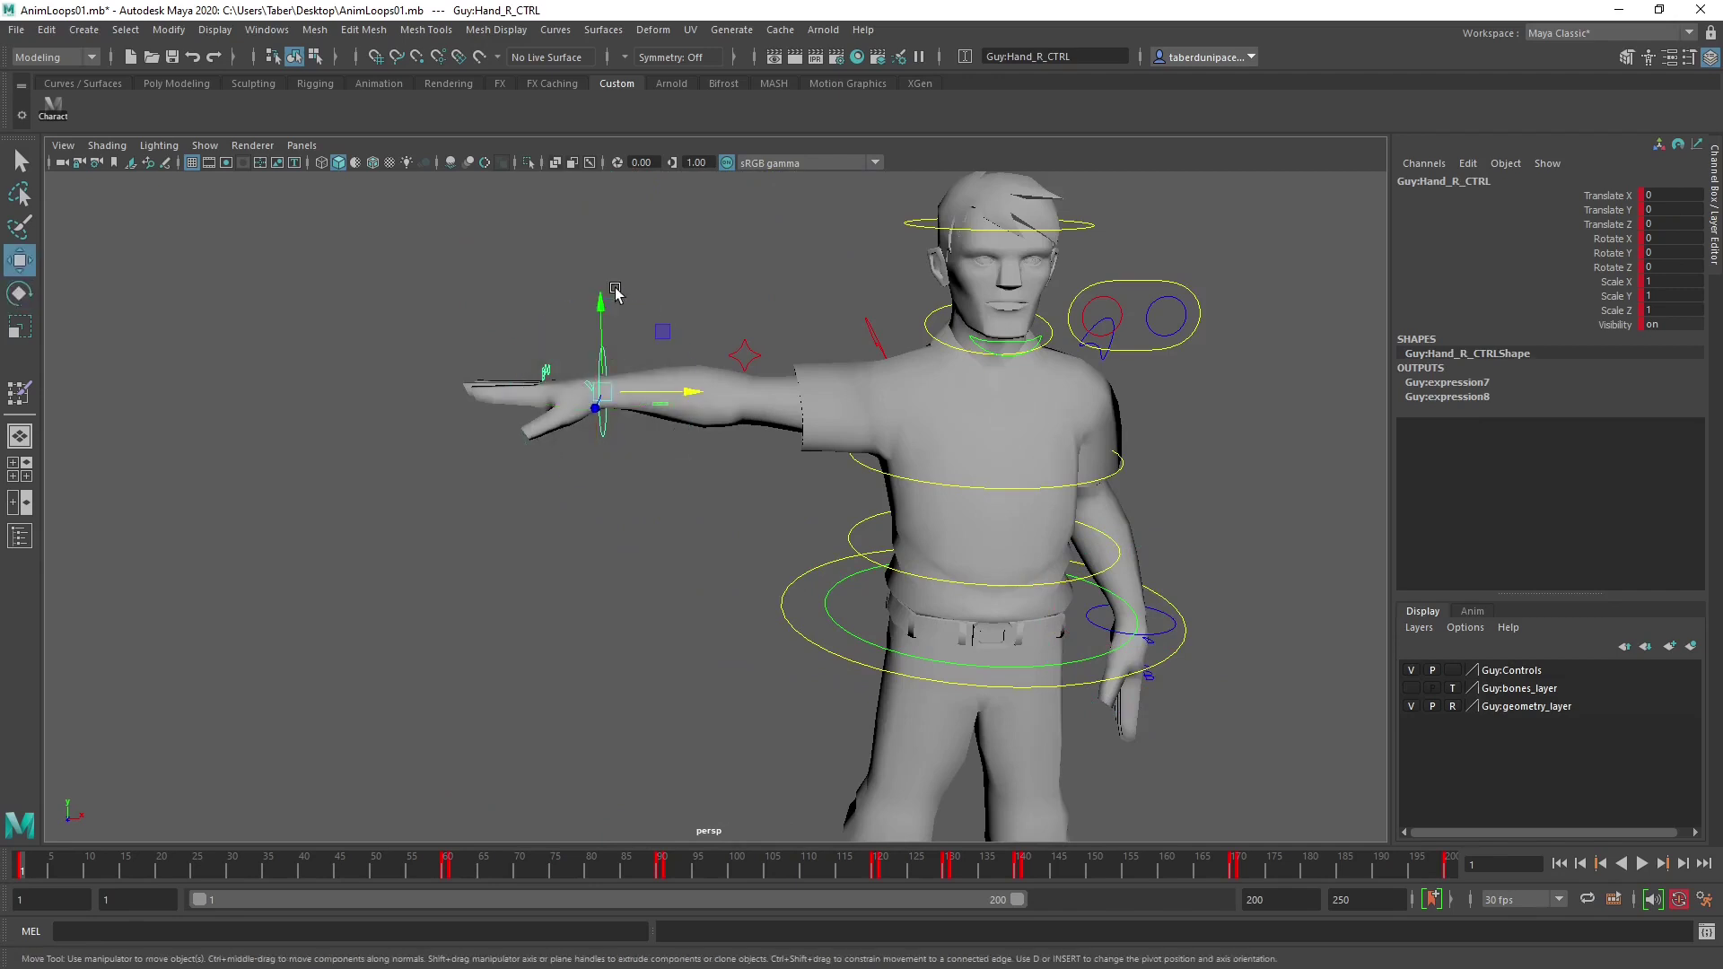
drag(631, 392, 562, 527)
key(e)
key(w)
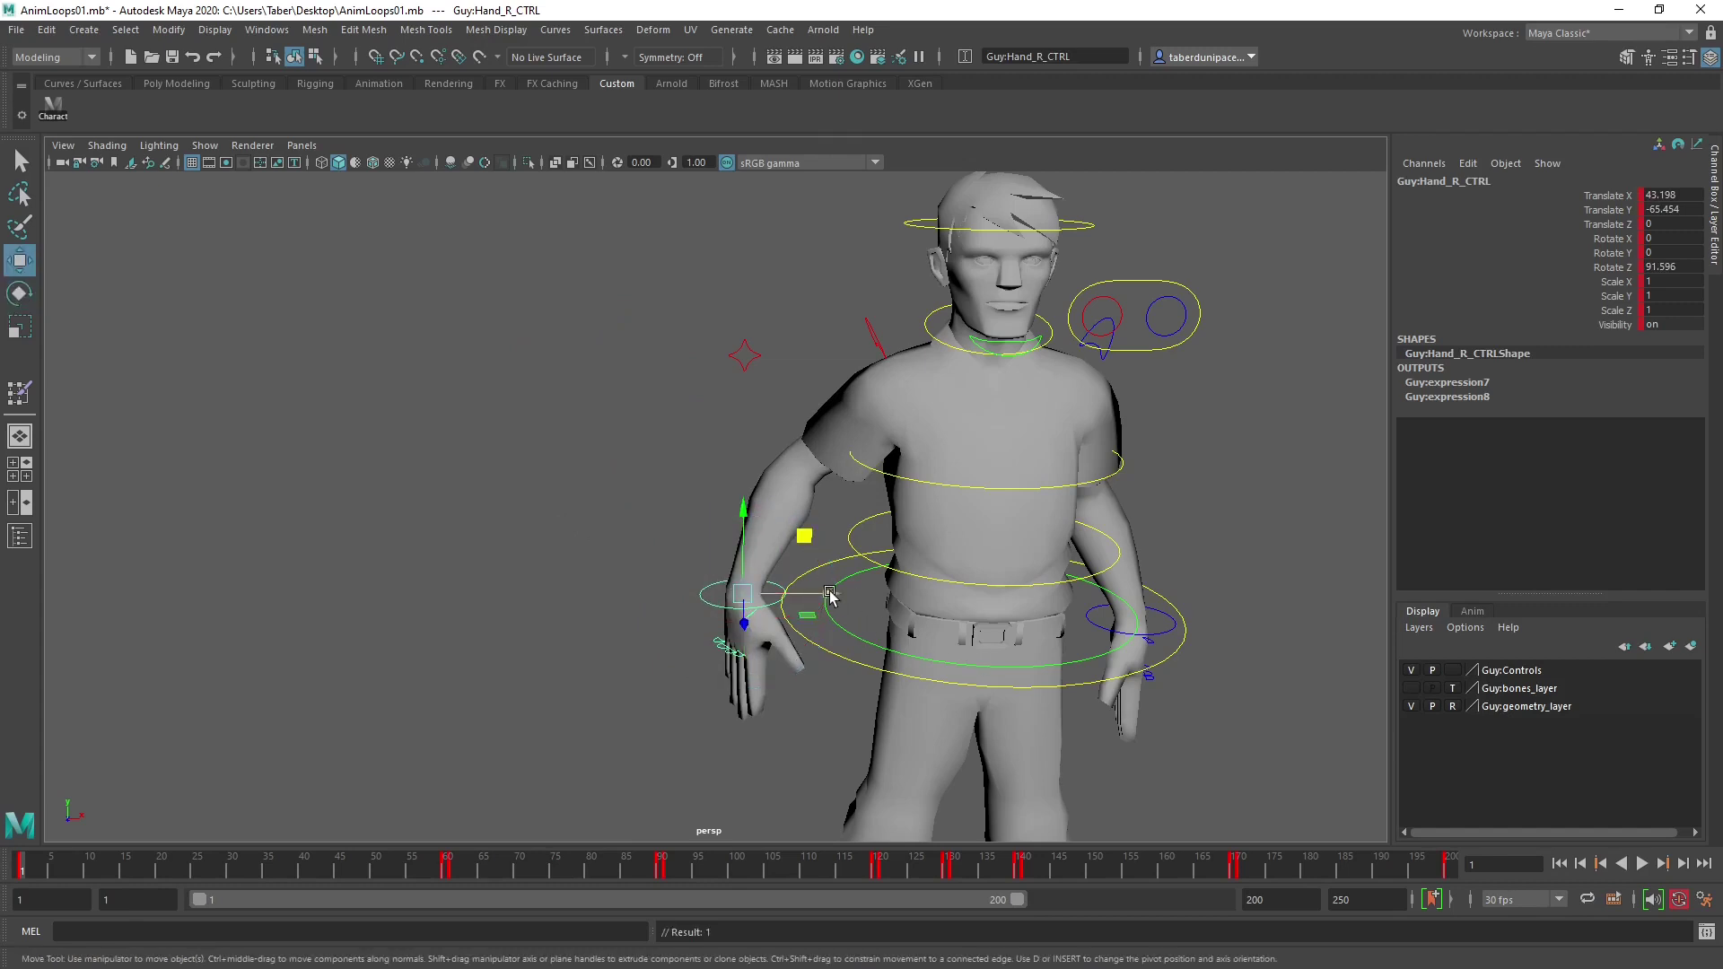
drag(830, 597, 873, 597)
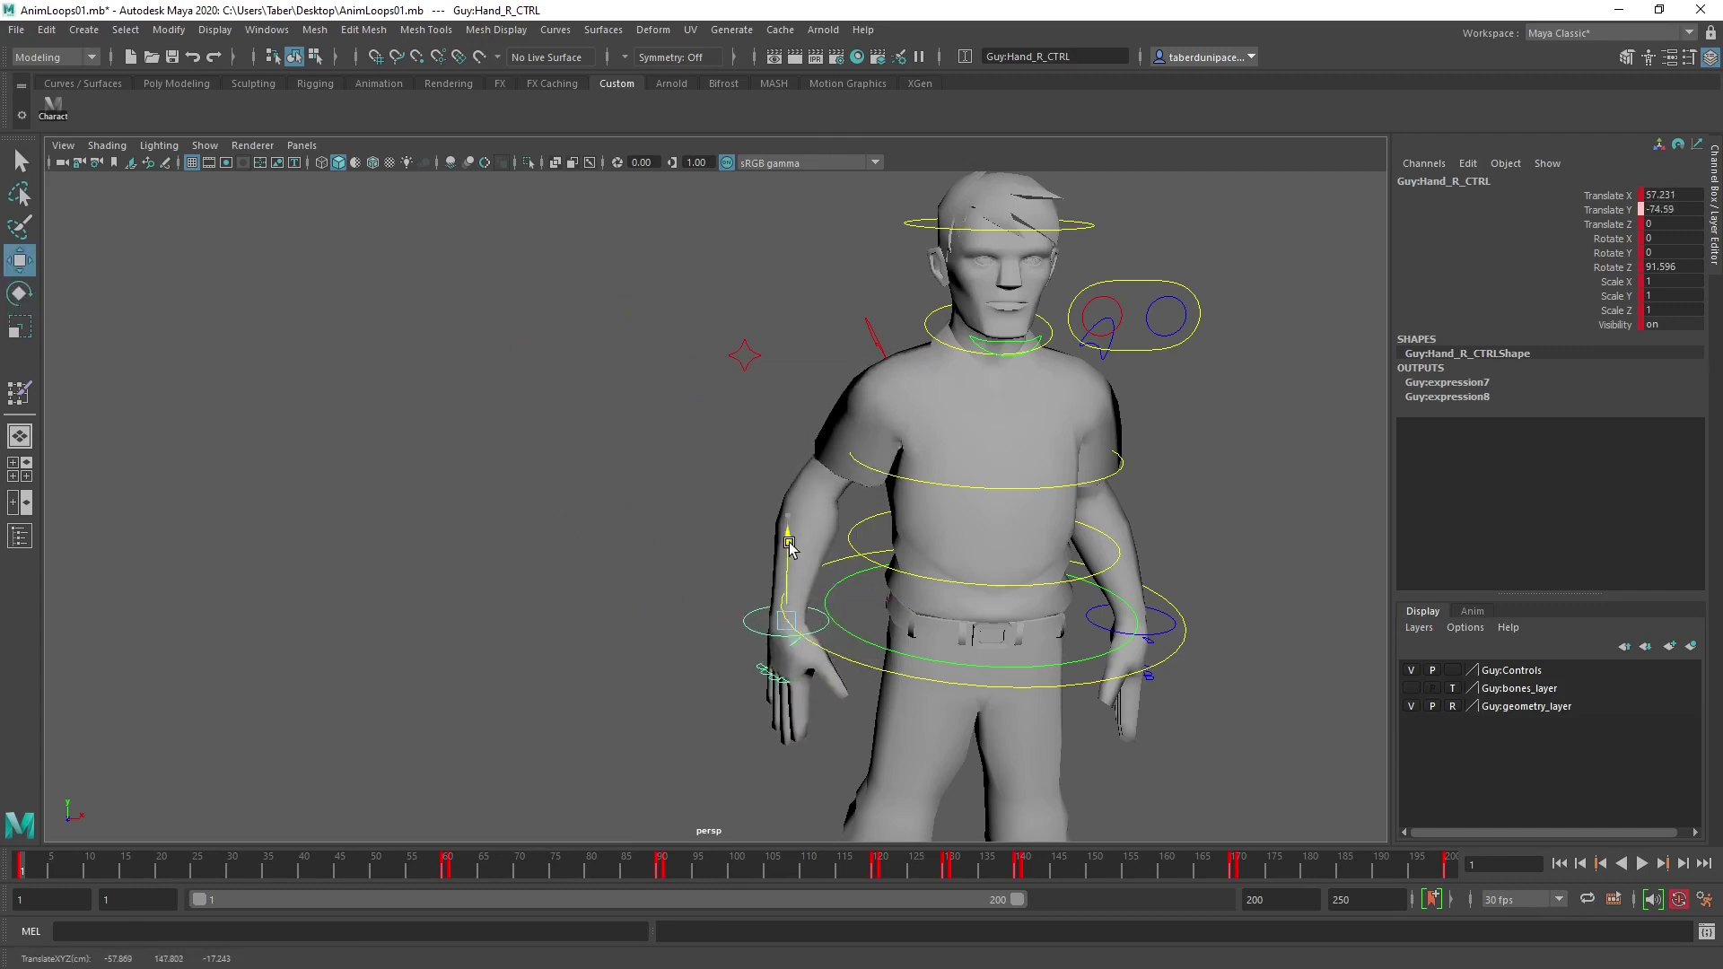
drag(789, 543, 790, 546)
alt+drag(901, 671, 854, 584)
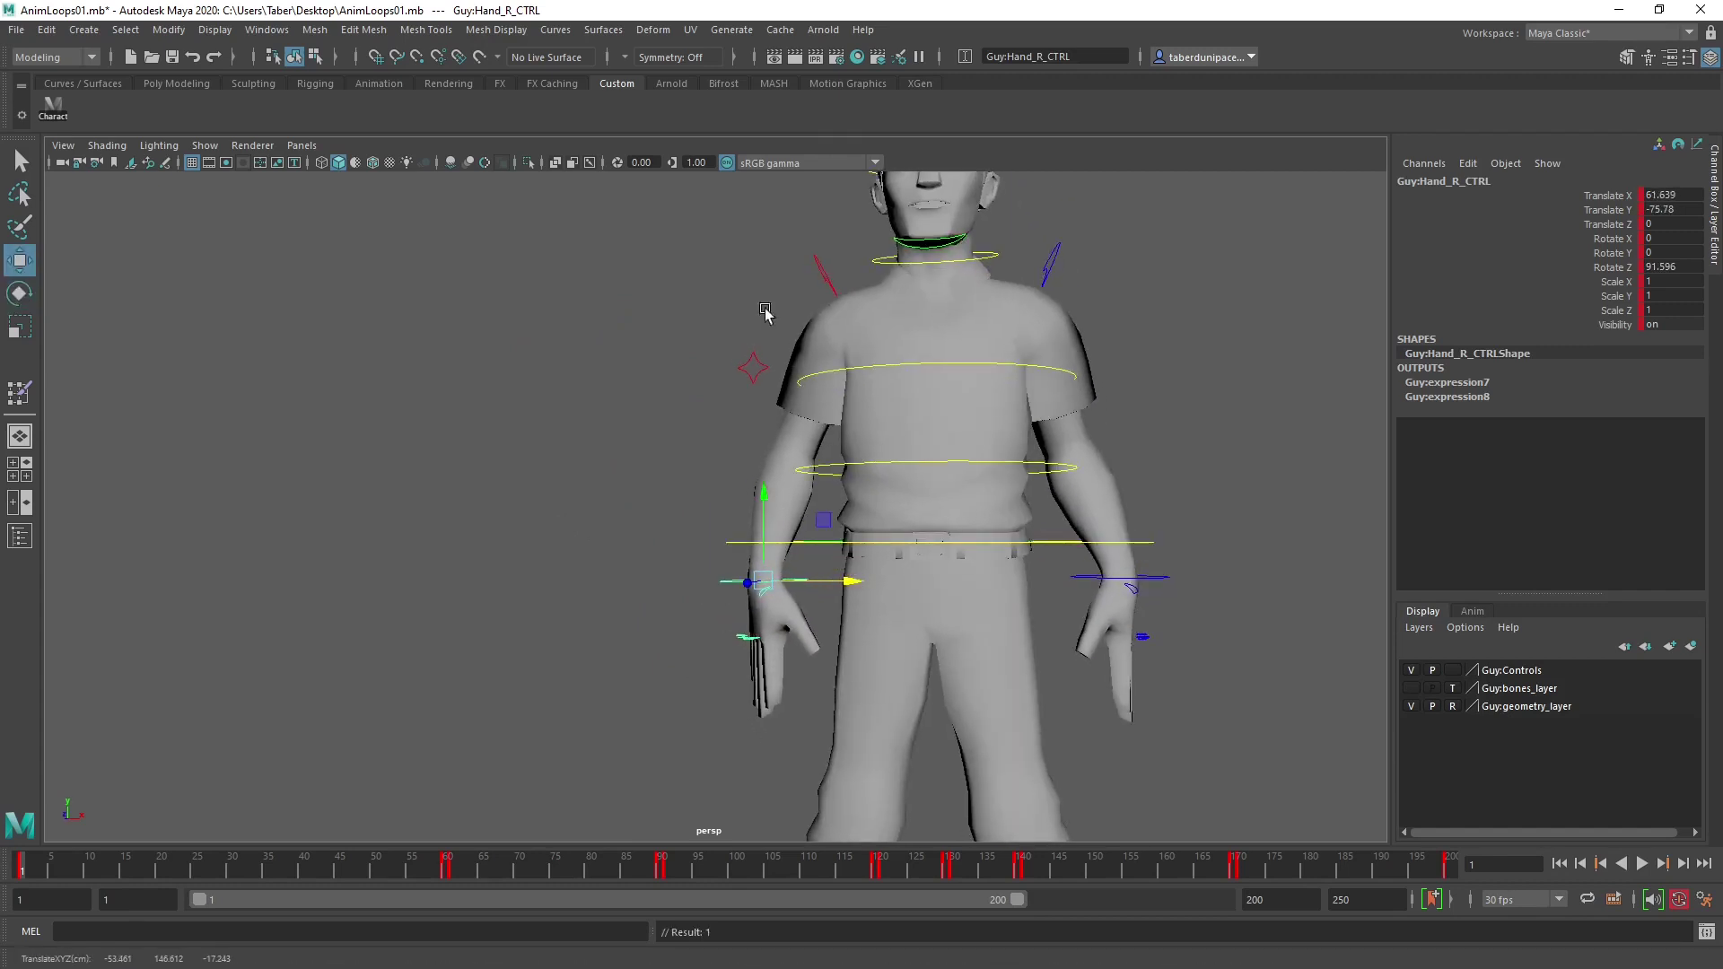
Move Elbowbow_R_CTRL down and reposition it to shape the right arm's bend.
click(754, 369)
alt+drag(756, 377, 772, 400)
drag(762, 269, 747, 381)
drag(836, 458, 685, 451)
drag(548, 478, 589, 477)
alt+middle_drag(344, 519, 419, 492)
Move Elbowbow_L_CTRL in and up, then select the hip root control.
click(422, 476)
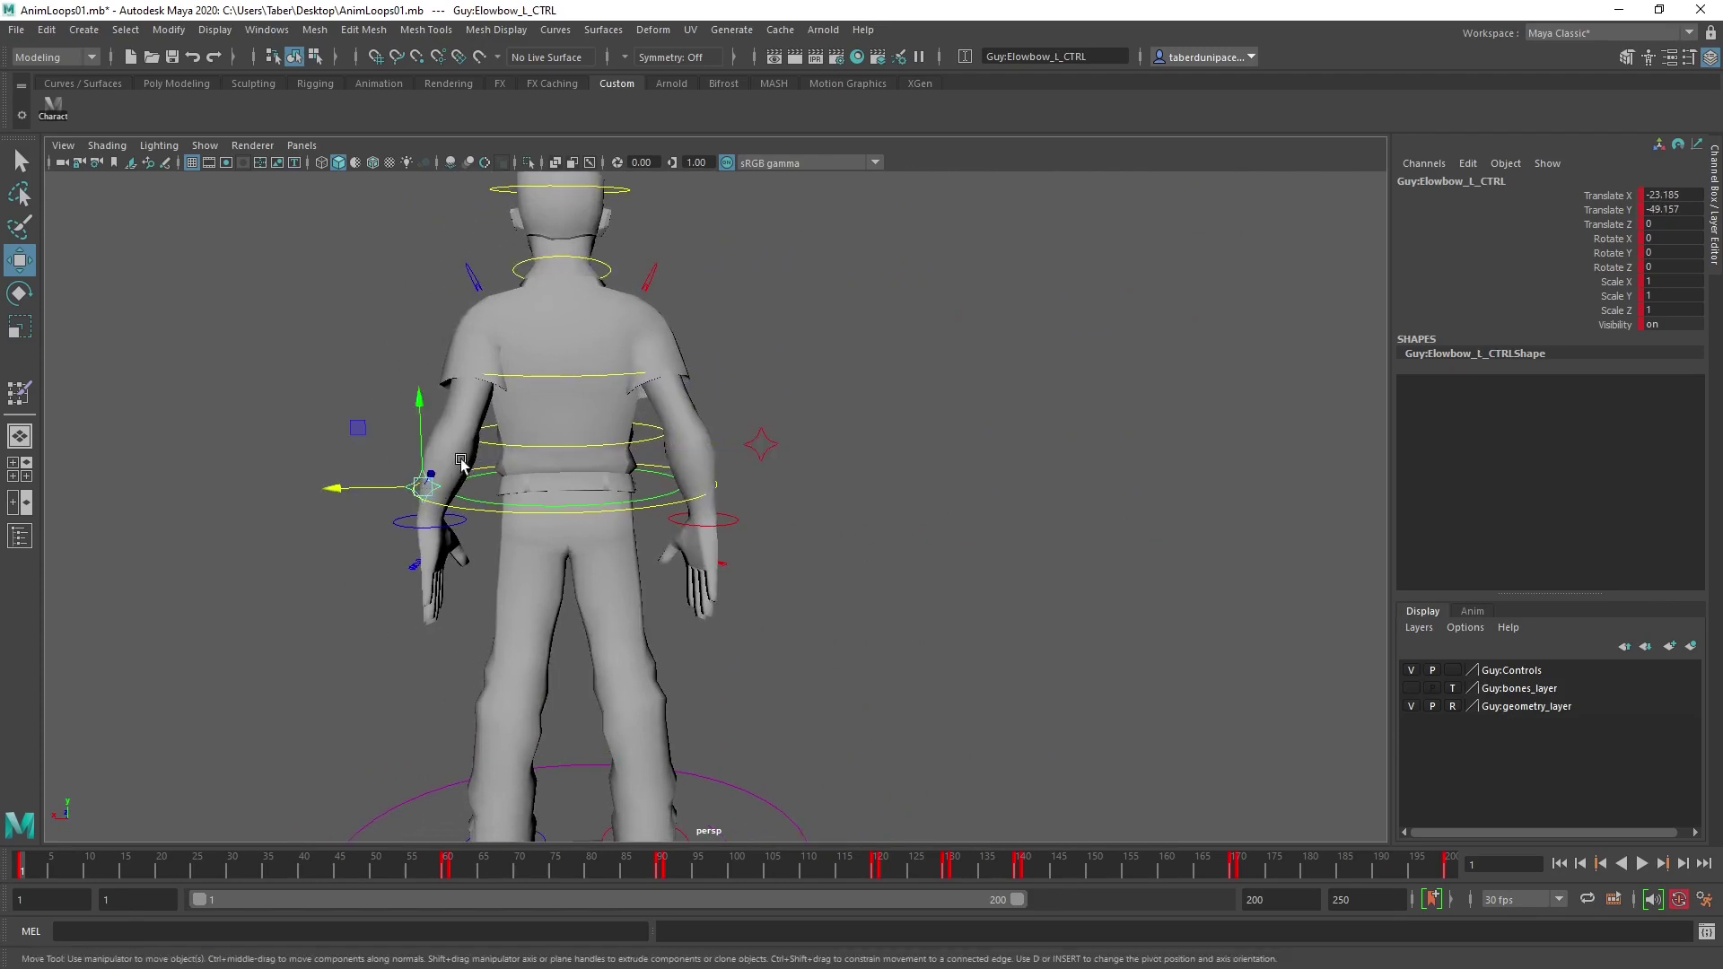
drag(362, 426, 284, 391)
alt+drag(782, 478, 440, 504)
alt+drag(719, 528, 851, 544)
scroll(850, 504, up, 4)
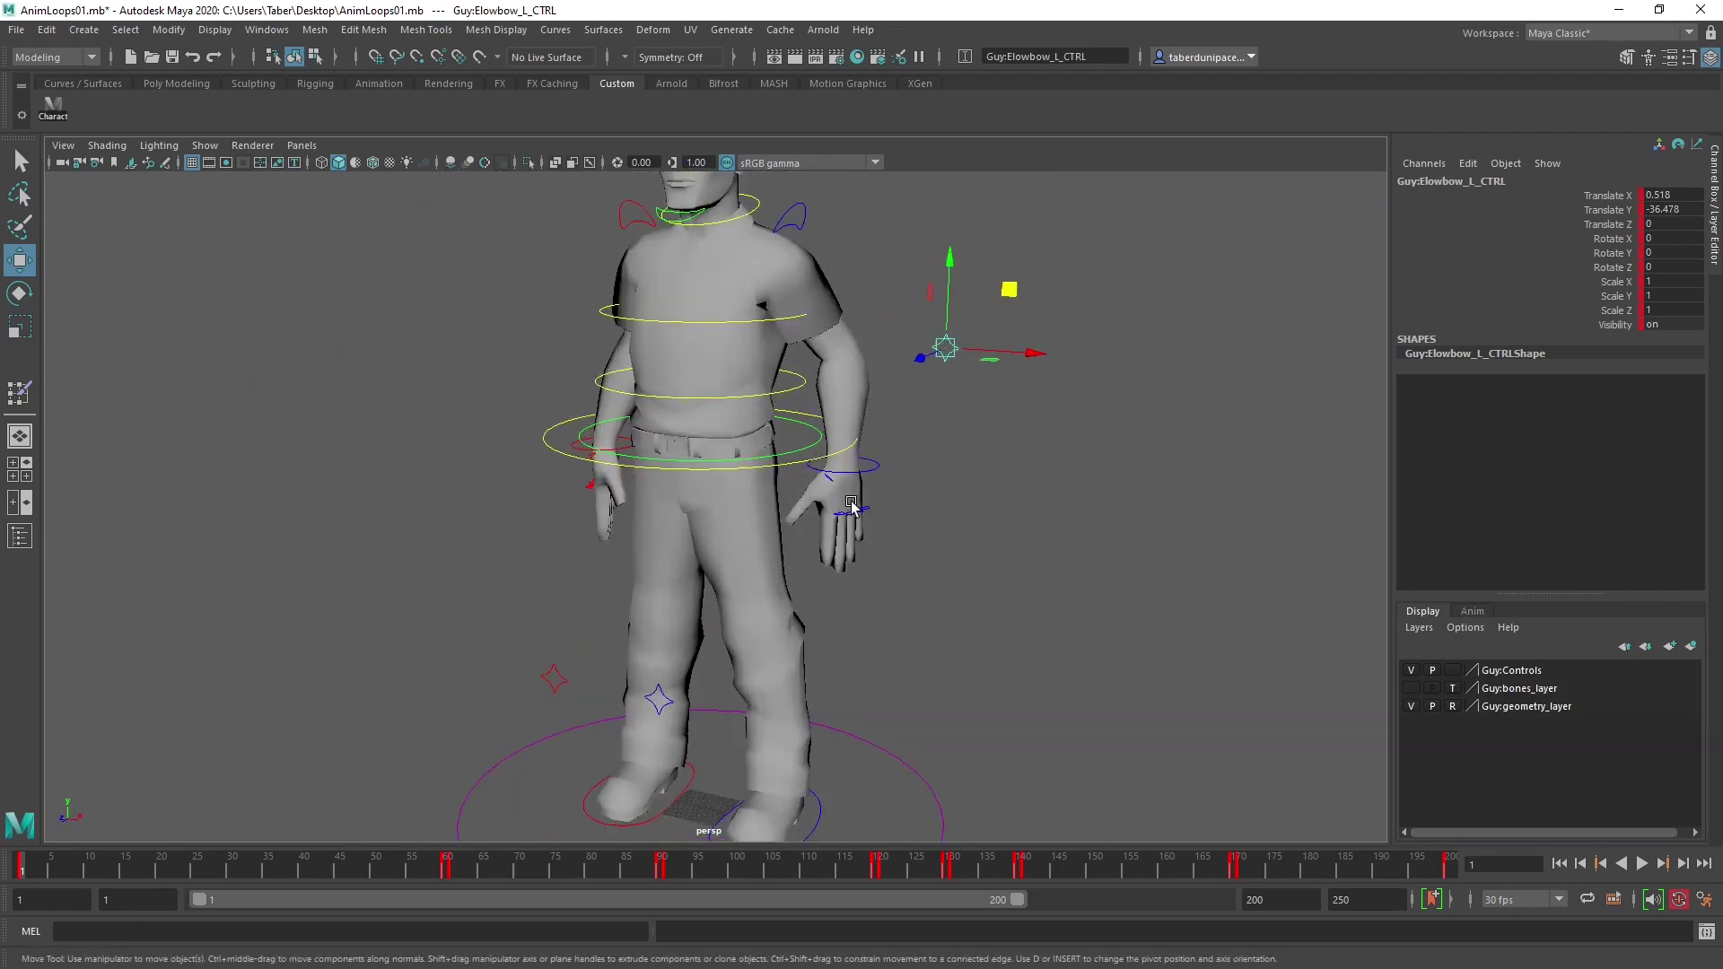
alt+middle_drag(849, 504, 855, 532)
alt+drag(855, 531, 854, 521)
alt+middle_drag(854, 521, 831, 507)
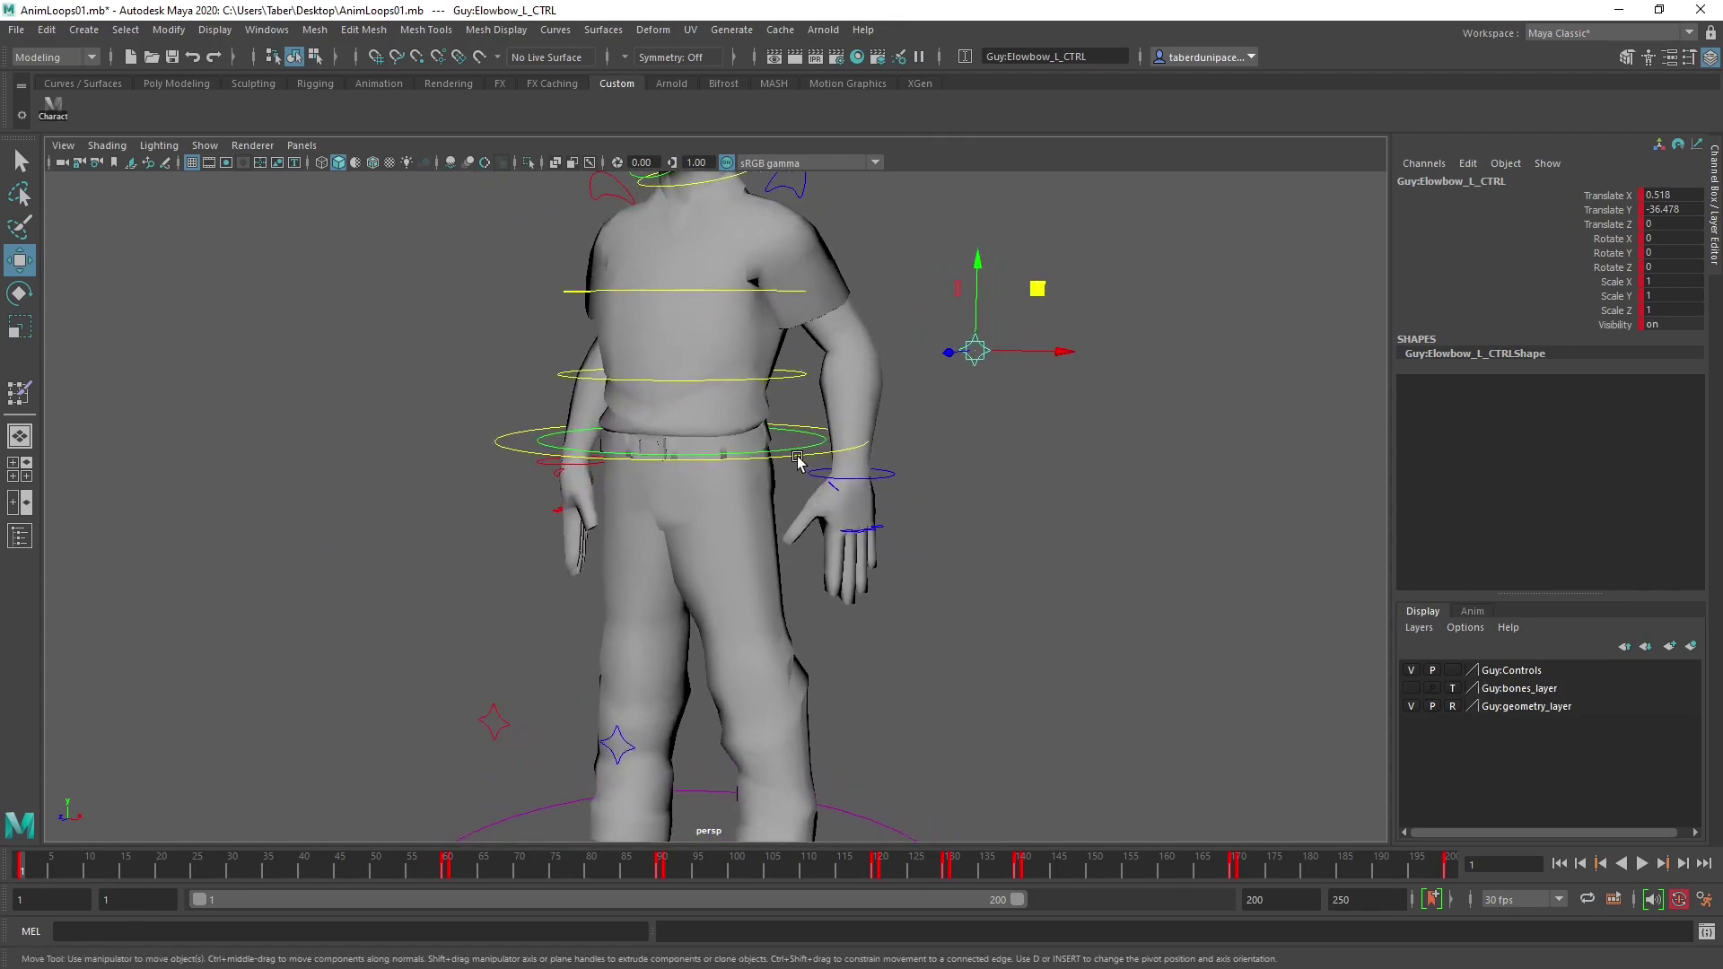
click(798, 461)
scroll(788, 457, down, 4)
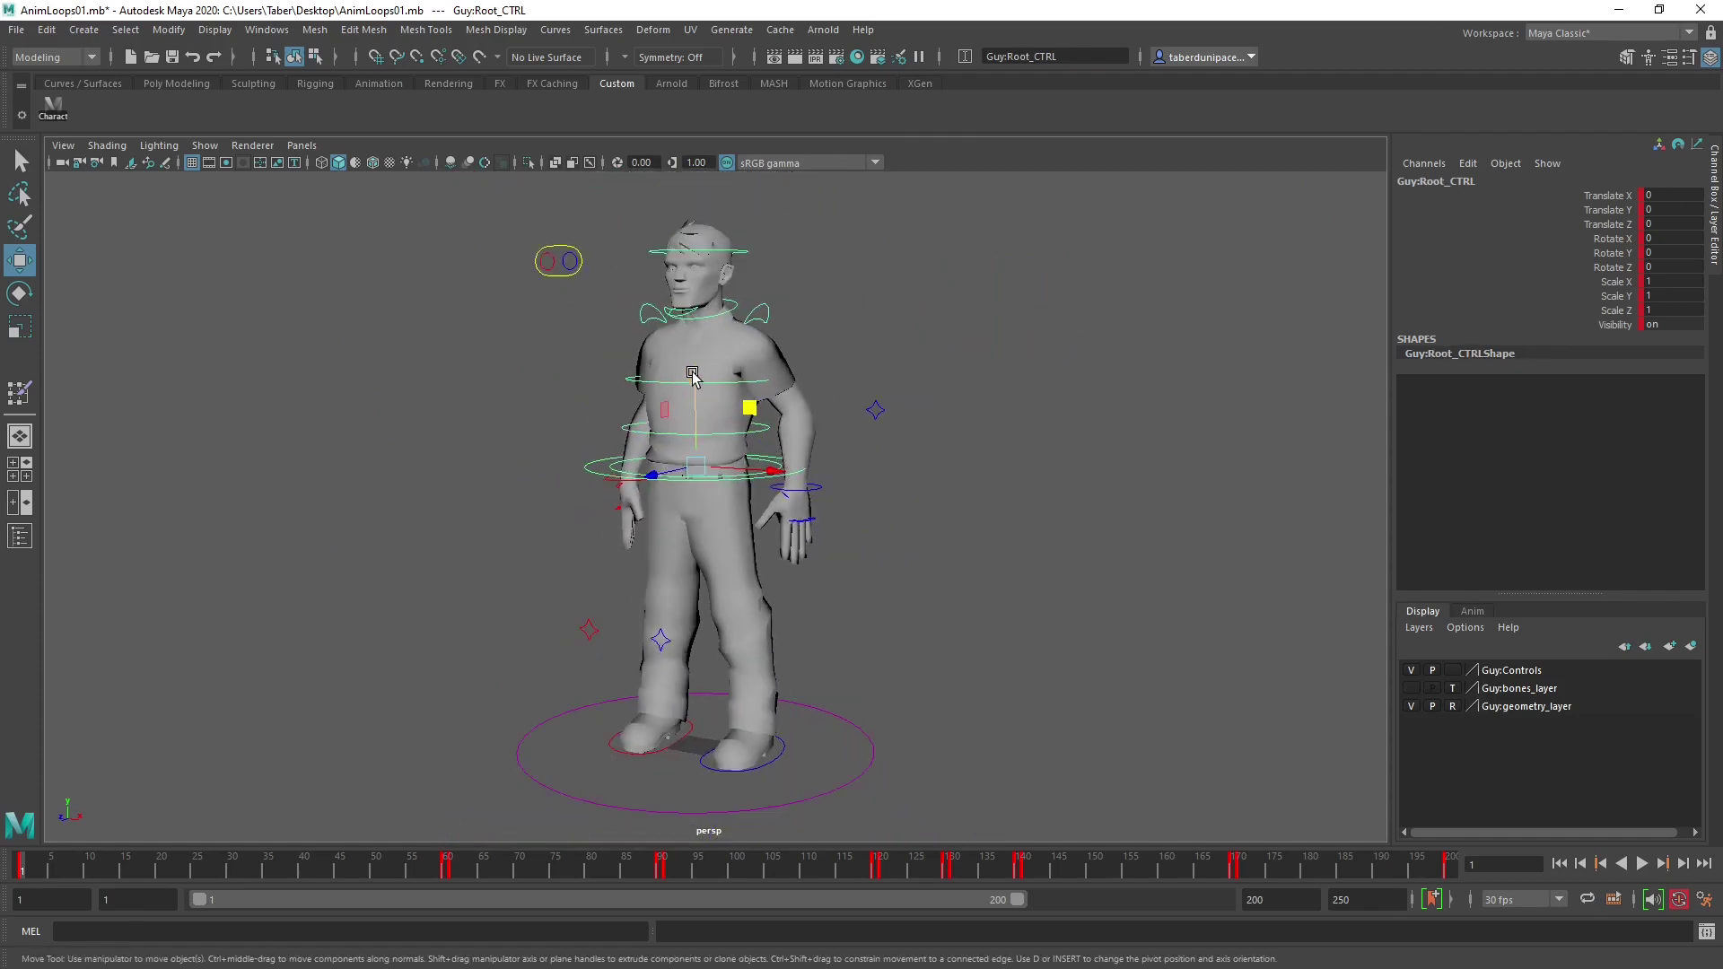
Drop Root_CTRL slightly to Translate Y -3.861 to lower the hips.
drag(692, 374, 690, 381)
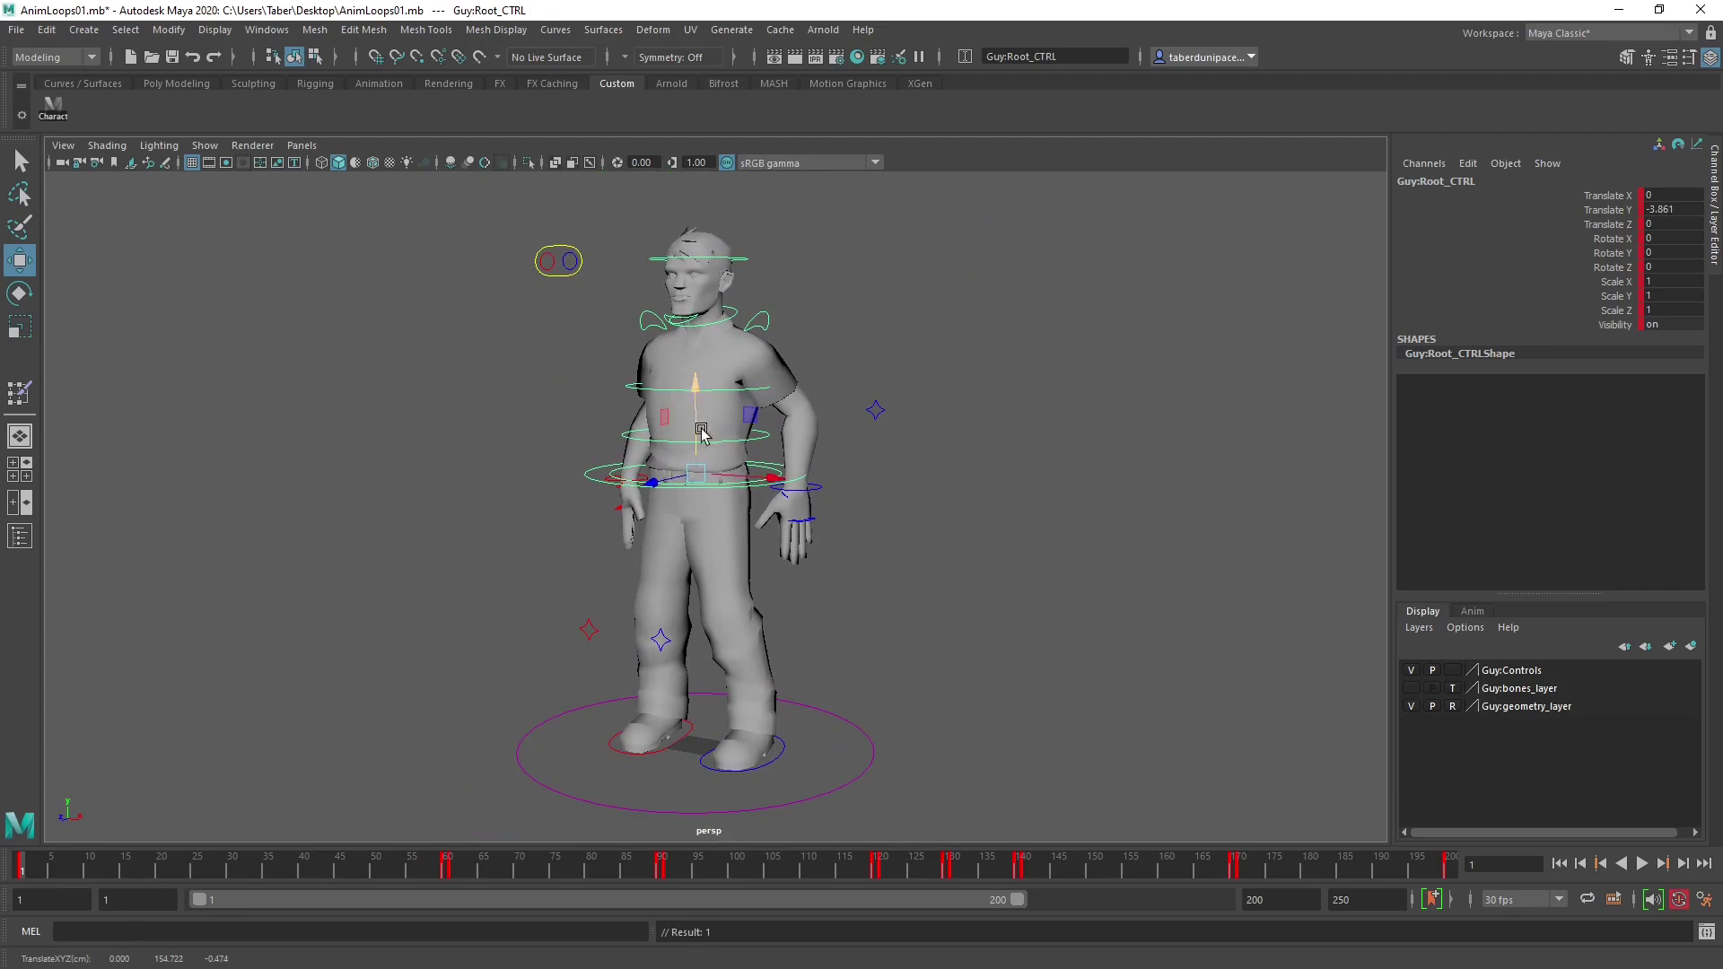
alt+drag(710, 472, 724, 501)
alt+right_drag(723, 501, 792, 538)
alt+middle_drag(793, 538, 773, 441)
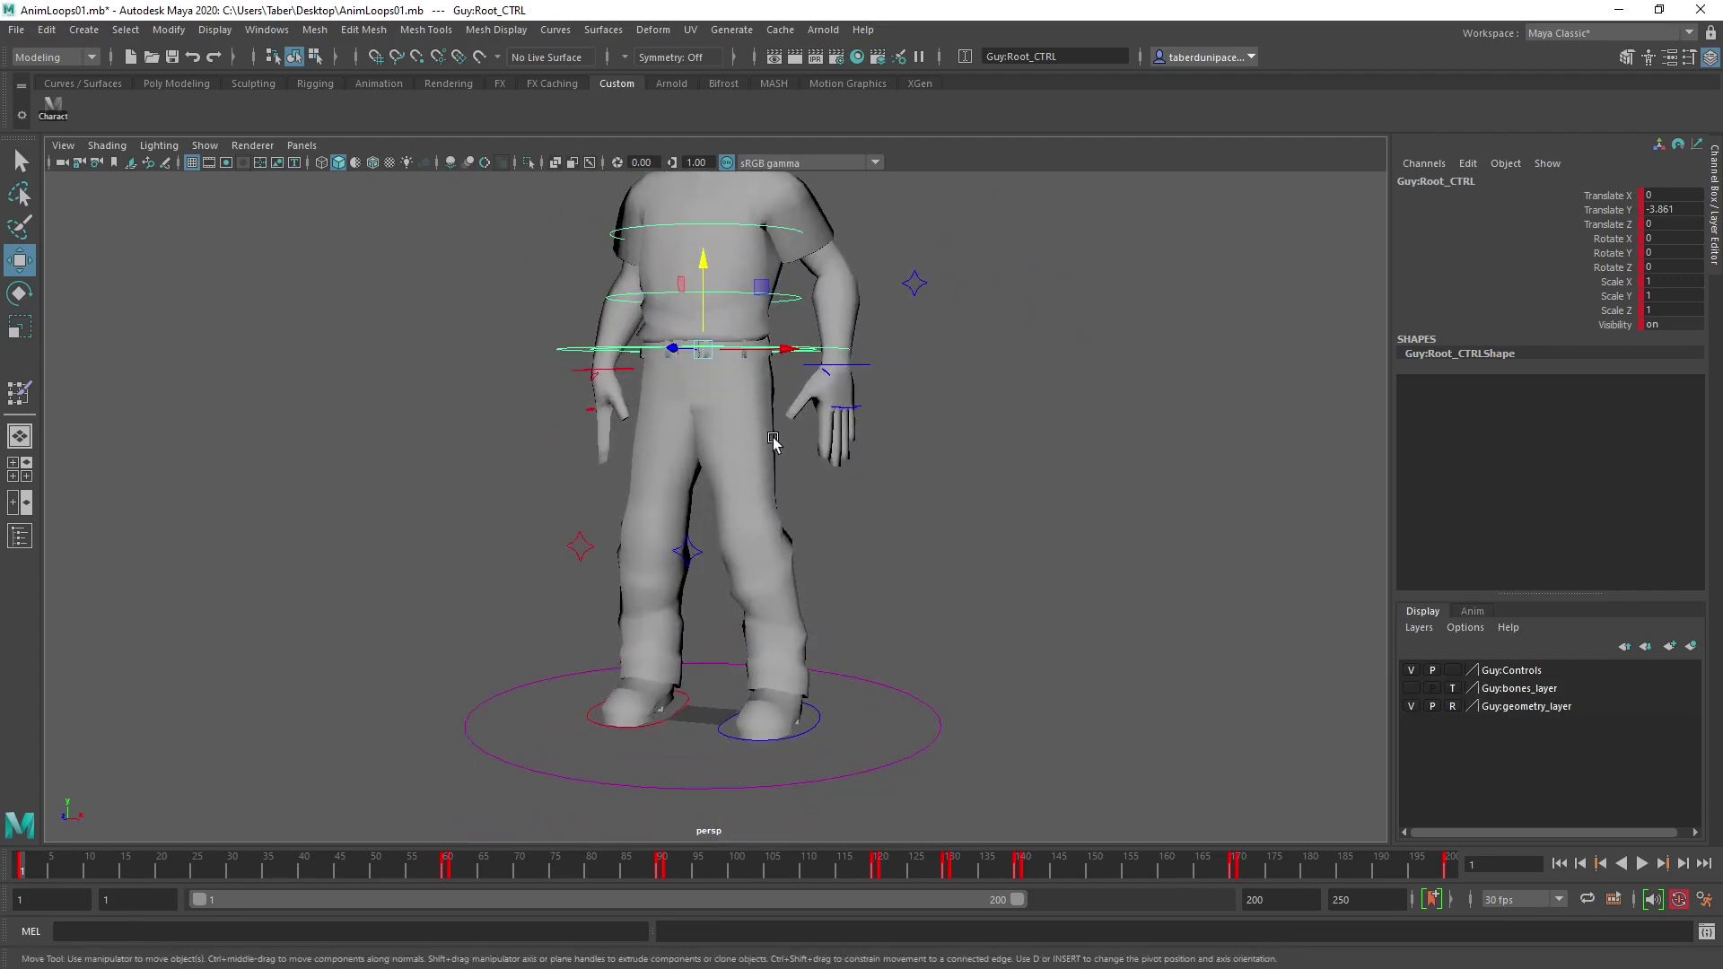
alt+drag(773, 442, 765, 716)
Turn the right foot outward and slide Foot_L_CTRL along X to widen the stance.
click(794, 701)
key(e)
click(597, 709)
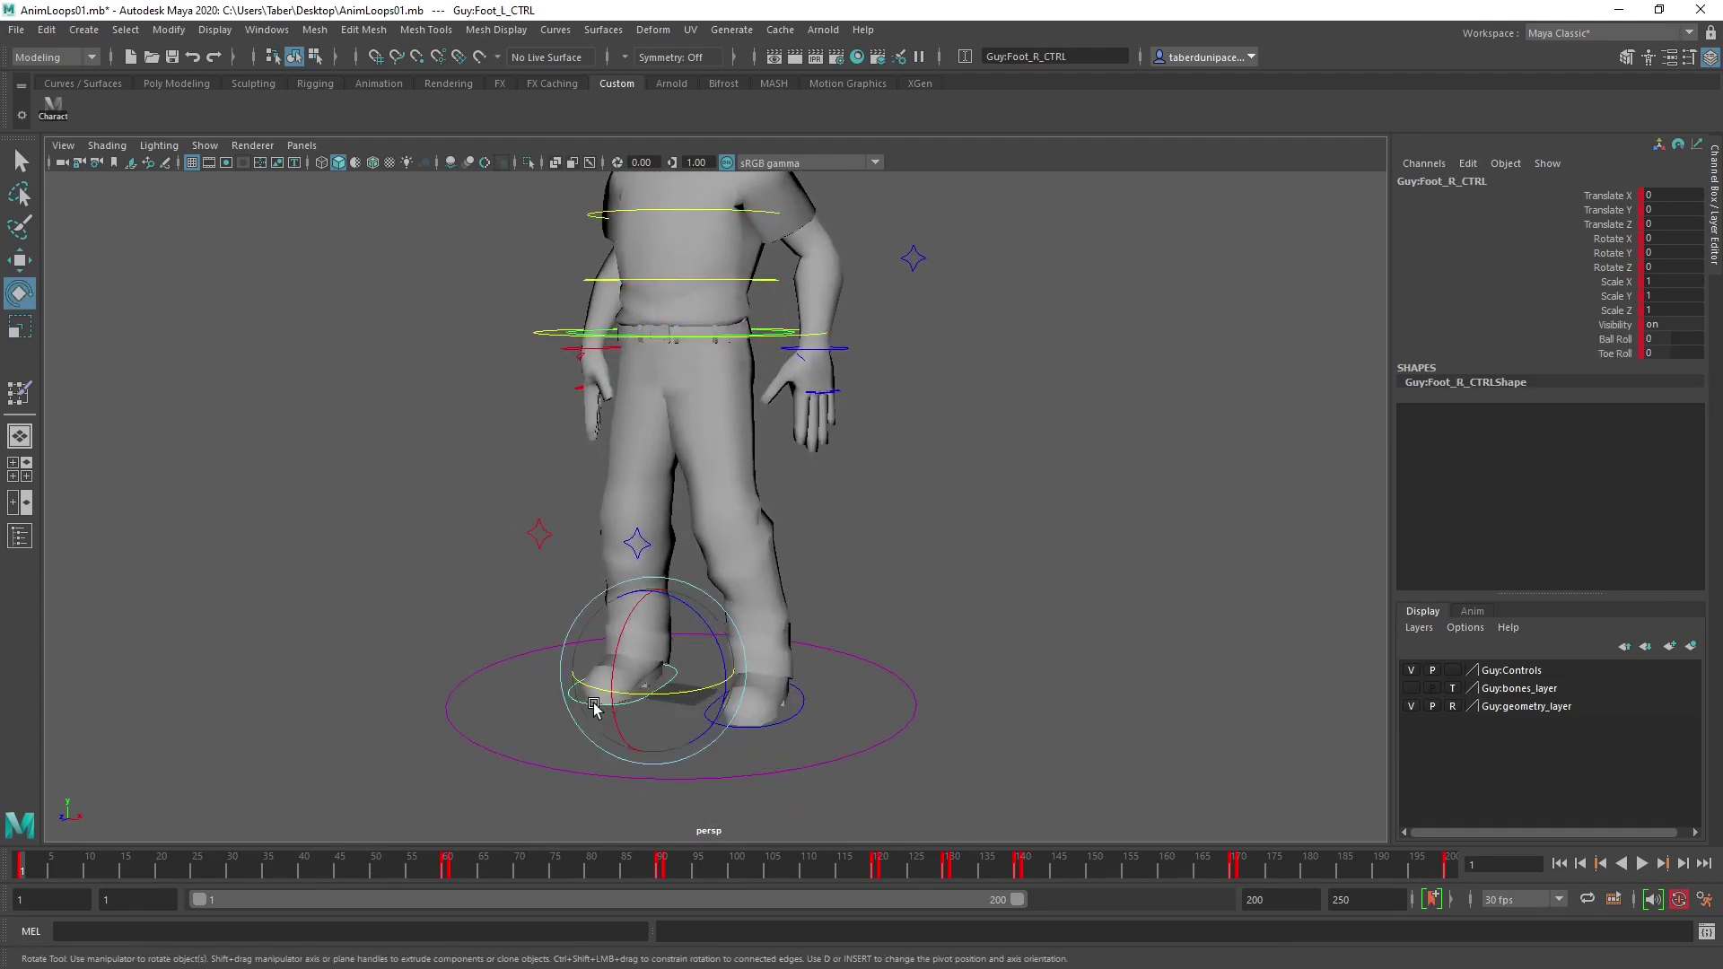
drag(648, 693, 835, 685)
key(w)
click(847, 698)
mouse_move(824, 621)
alt+mouse_down()
mouse_move(710, 650)
mouse_move(743, 665)
mouse_move(924, 579)
mouse_move(818, 606)
alt+mouse_up()
scroll(742, 670, up, 3)
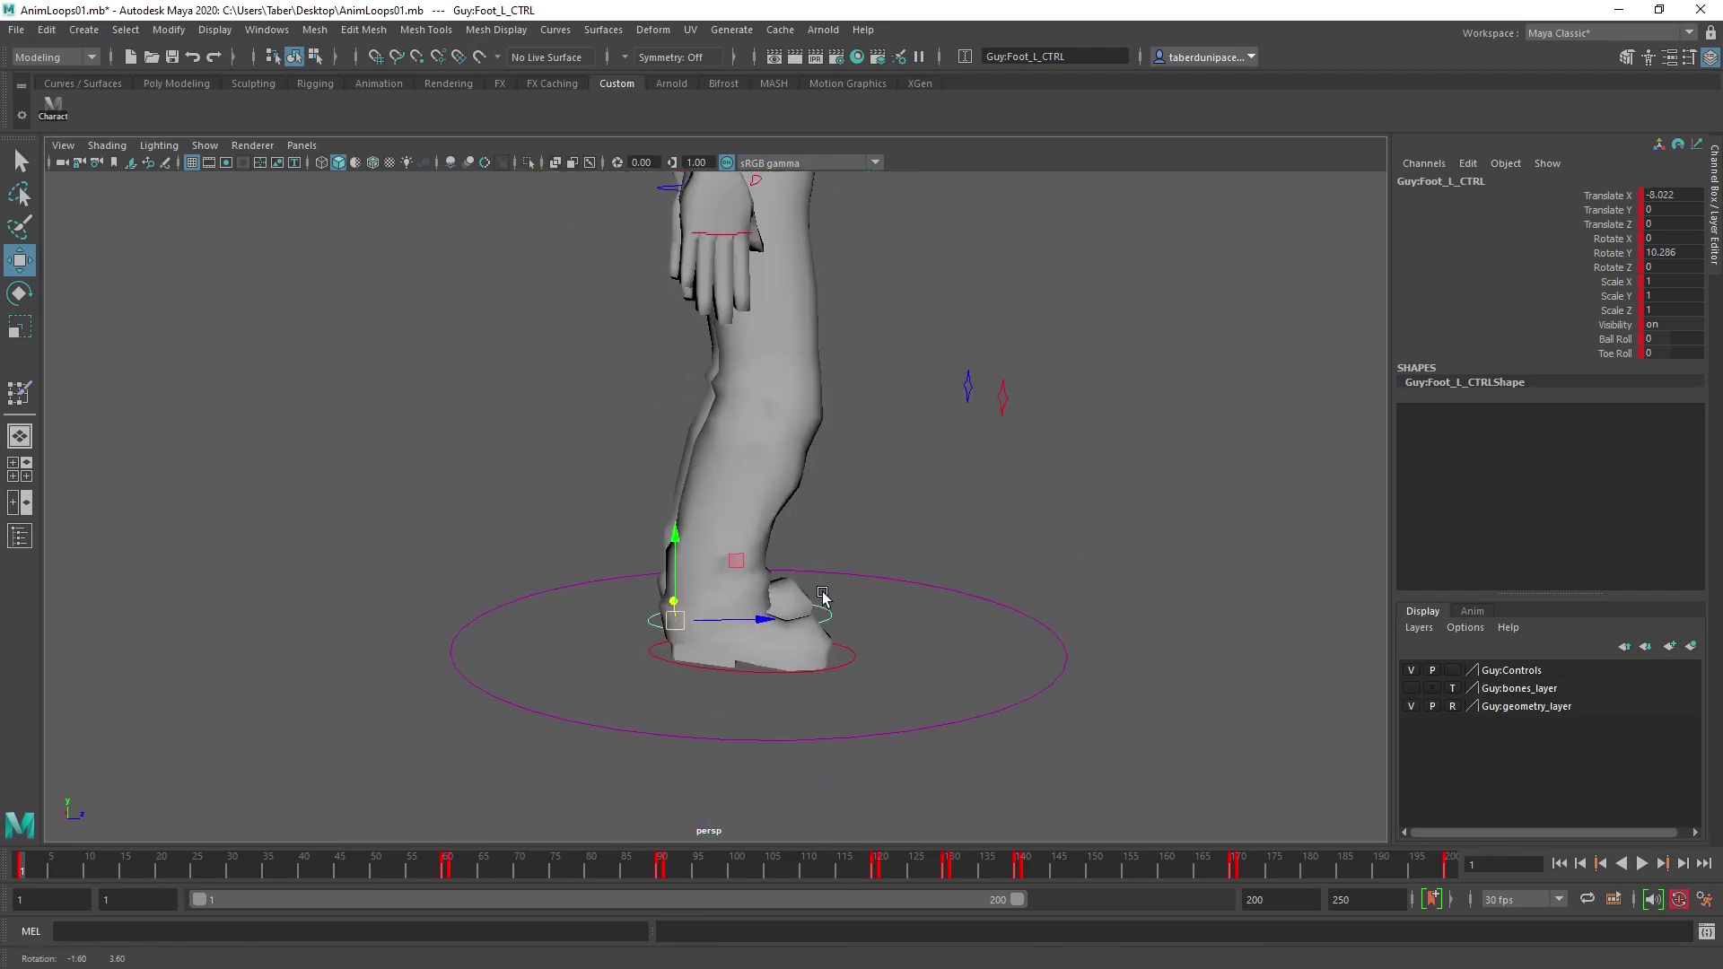
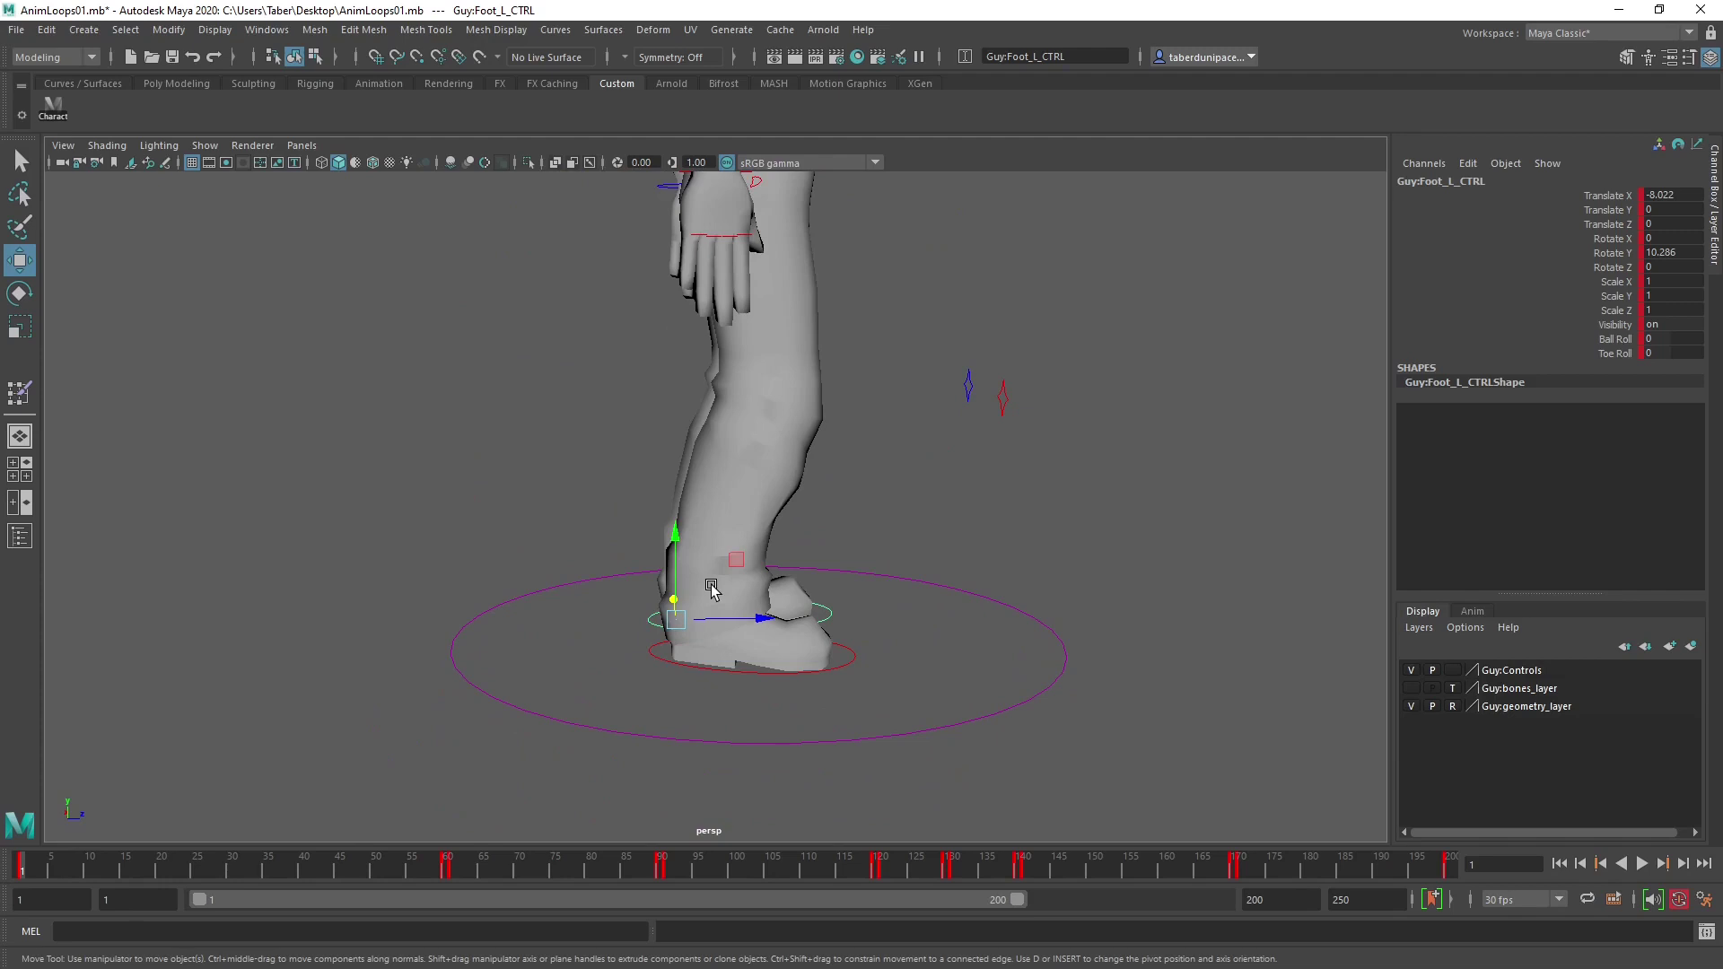
Set the right foot control back to Translate Z -3.615.
alt+drag(712, 589, 800, 550)
click(893, 697)
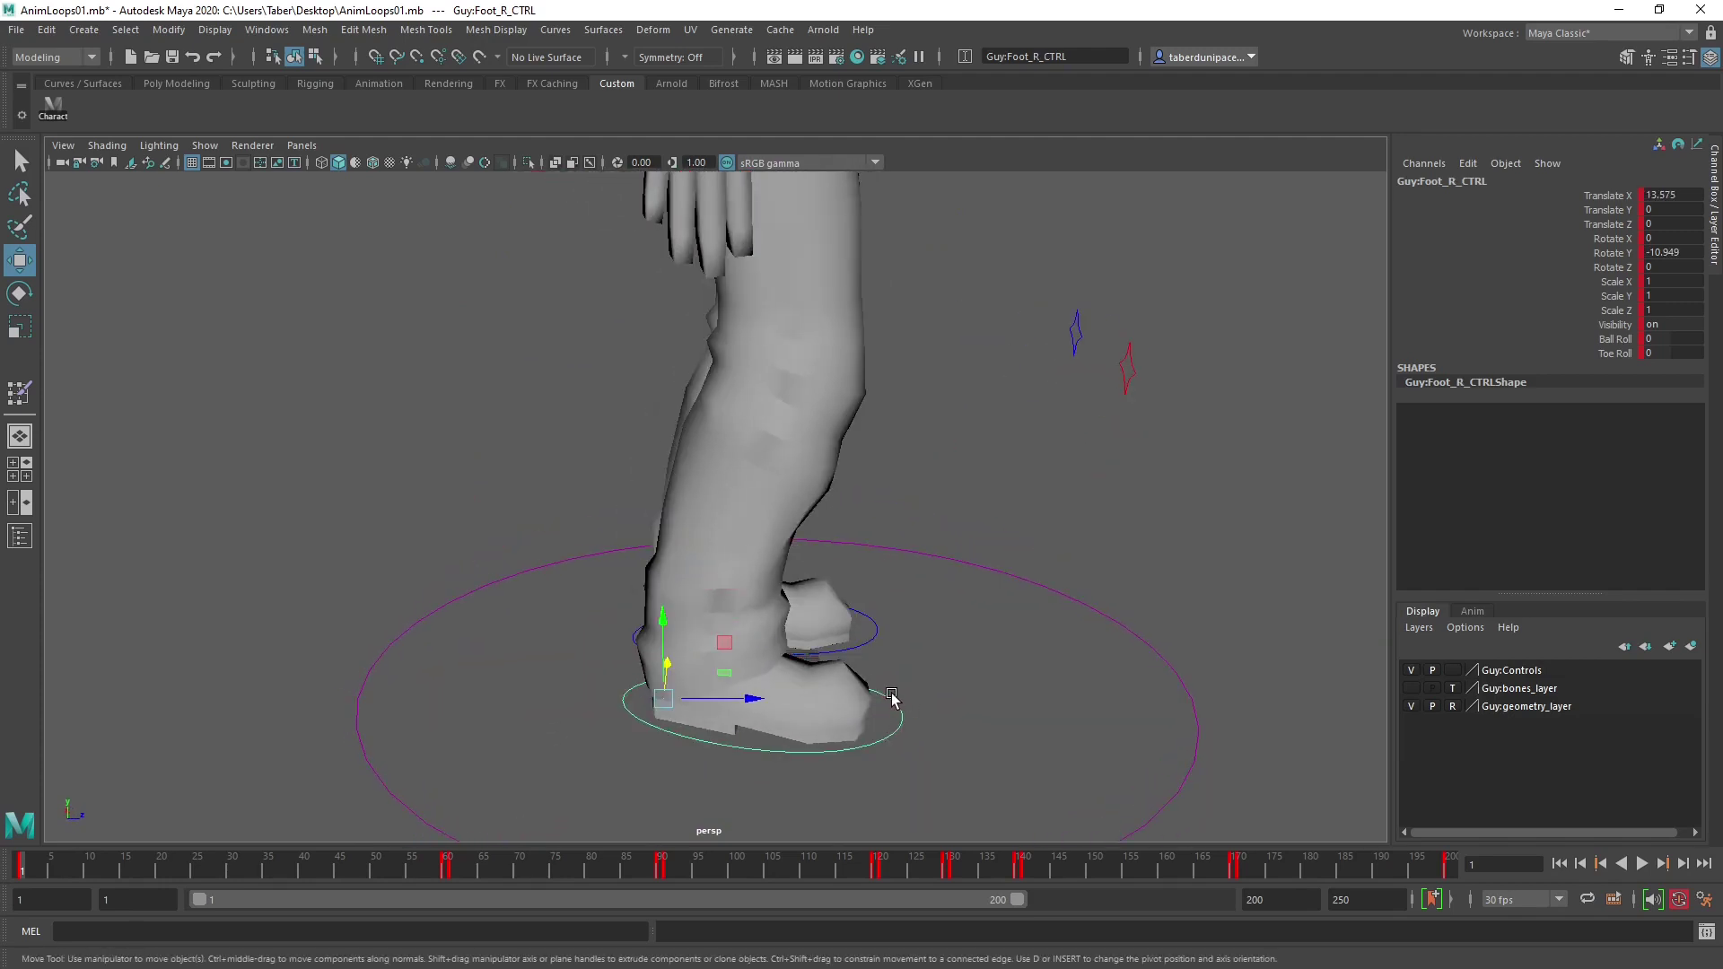
drag(747, 702, 921, 653)
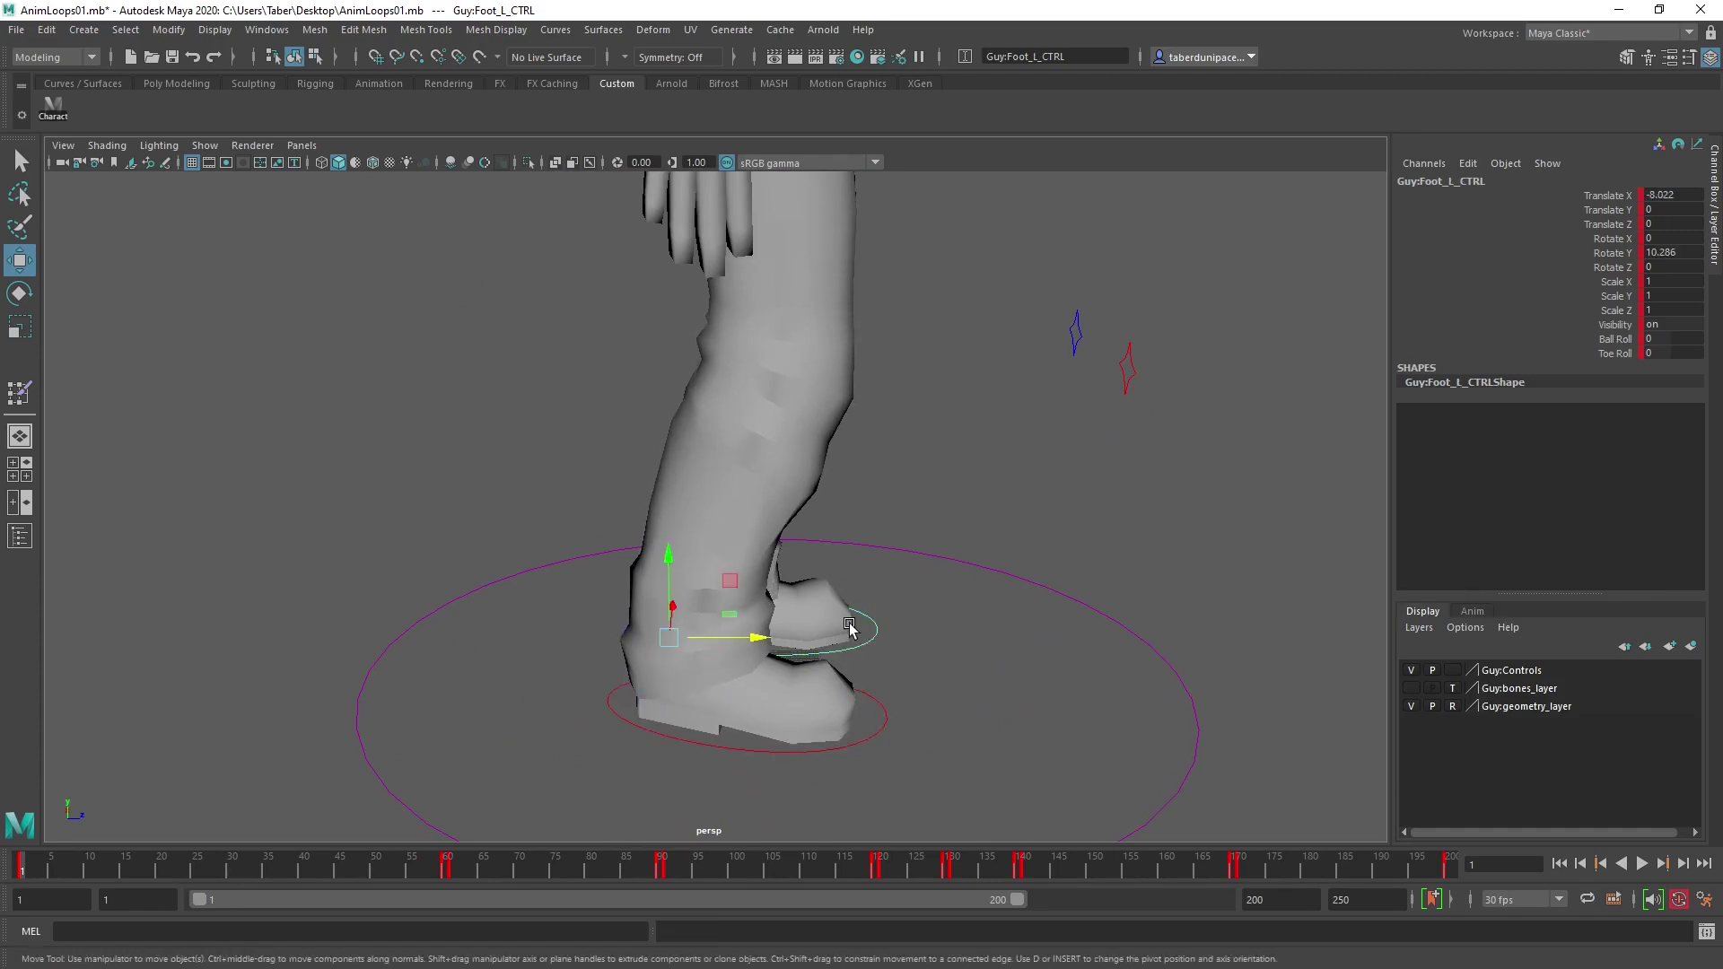
Turn the left foot control to Rotate Y 16.227 and slide it out to Translate X -15.039.
click(880, 635)
alt+drag(1048, 635, 703, 678)
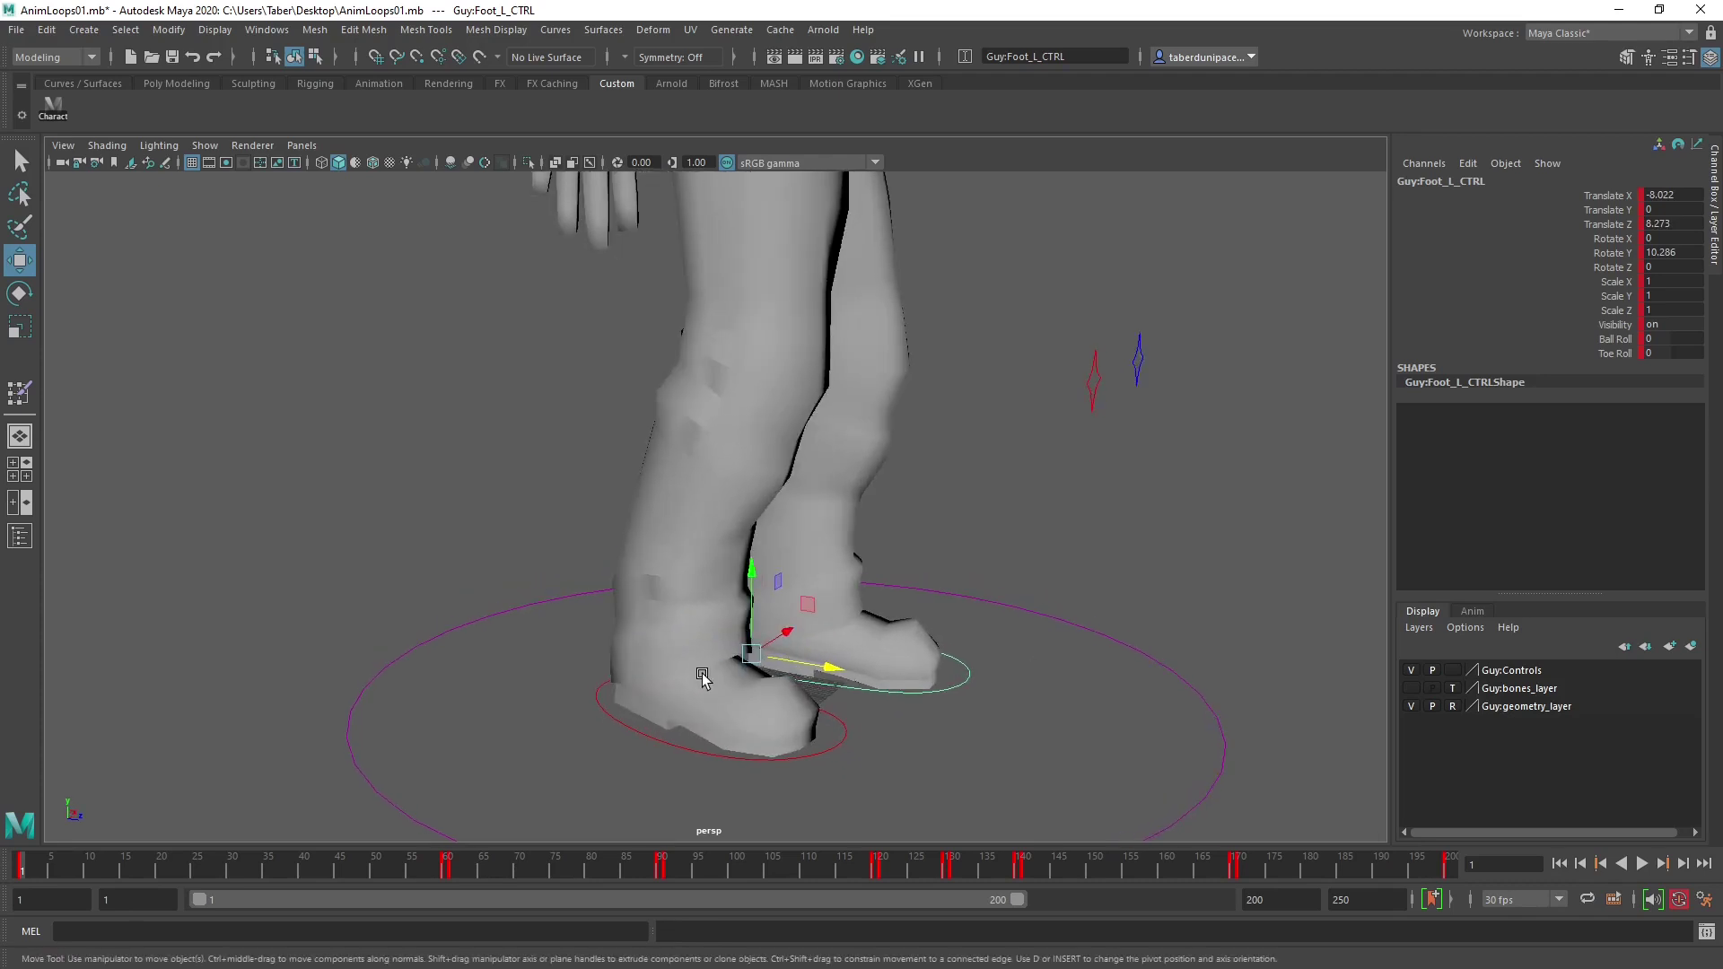
alt+drag(1342, 684, 803, 684)
key(e)
key(w)
drag(912, 665, 892, 654)
scroll(898, 573, down, 3)
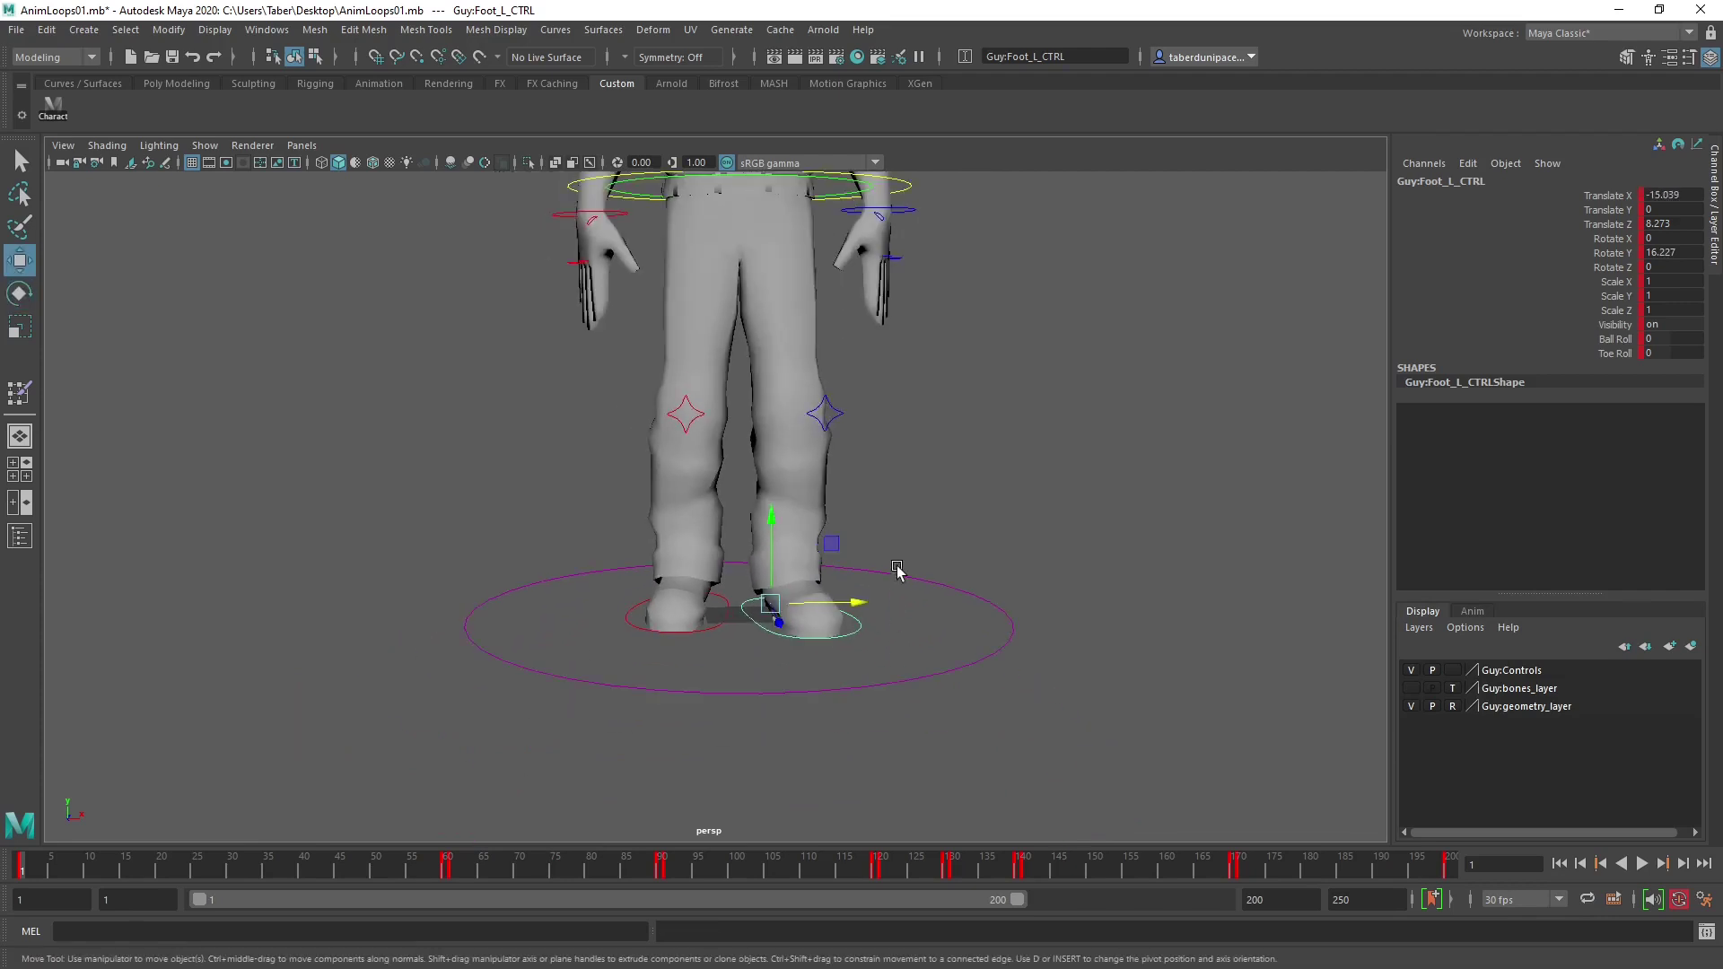
alt+drag(898, 573, 834, 500)
alt+middle_drag(835, 500, 846, 597)
alt+drag(846, 597, 826, 500)
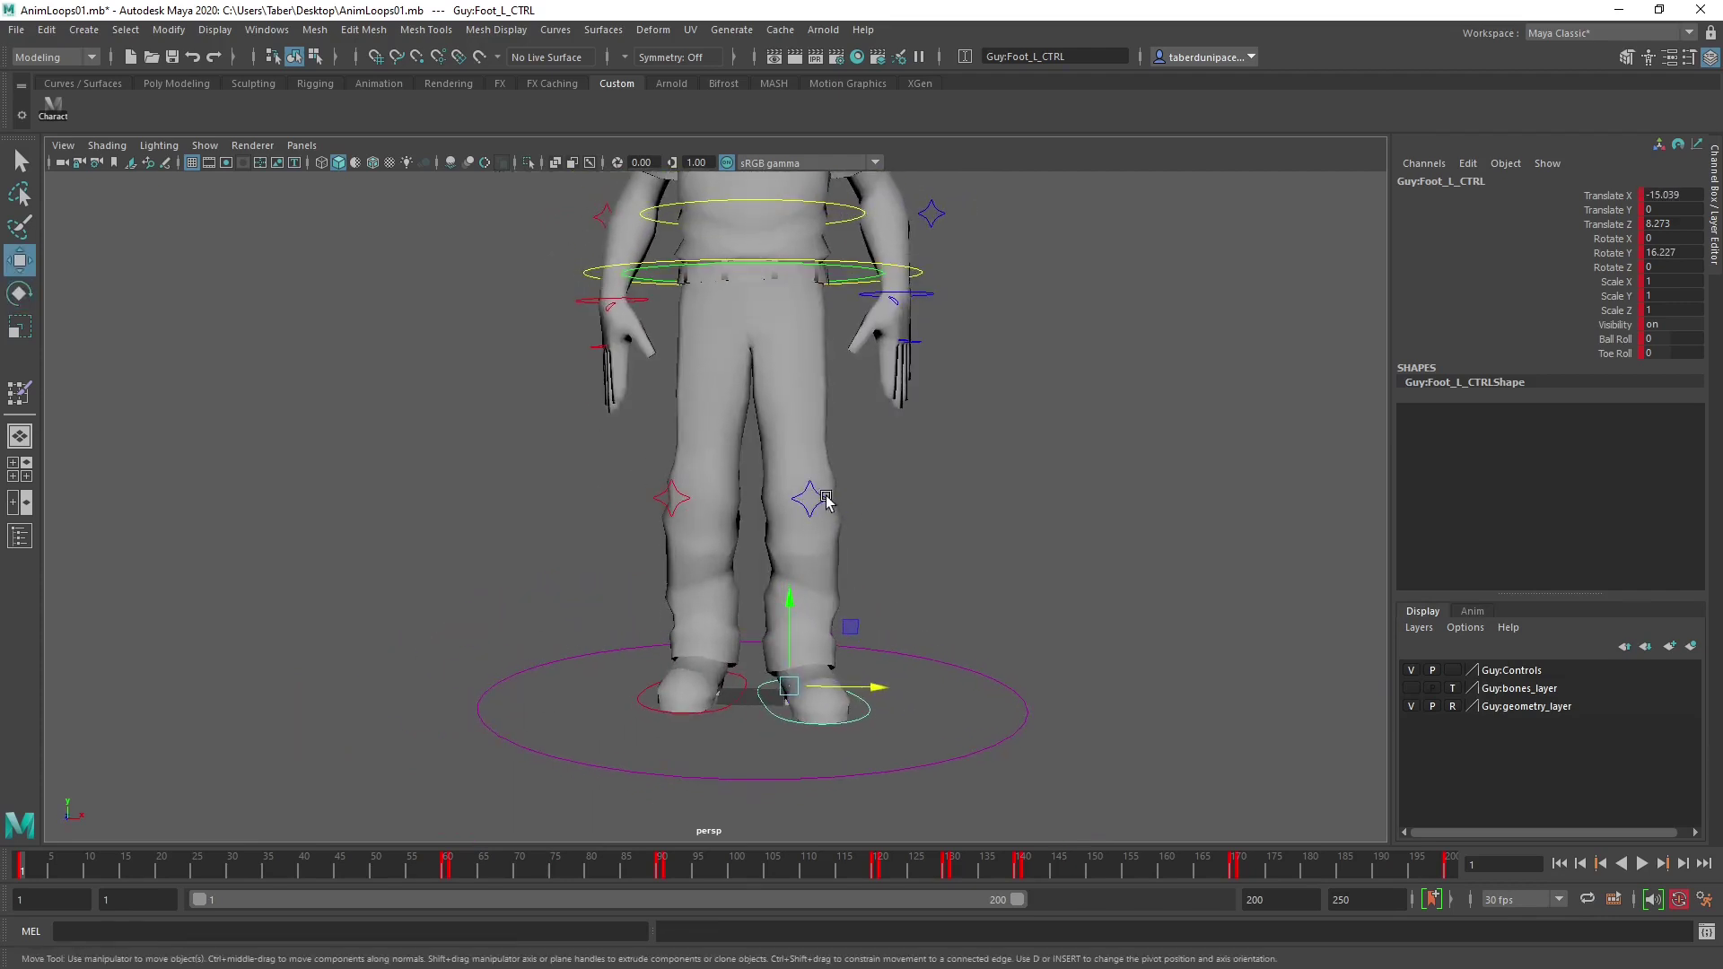
click(822, 499)
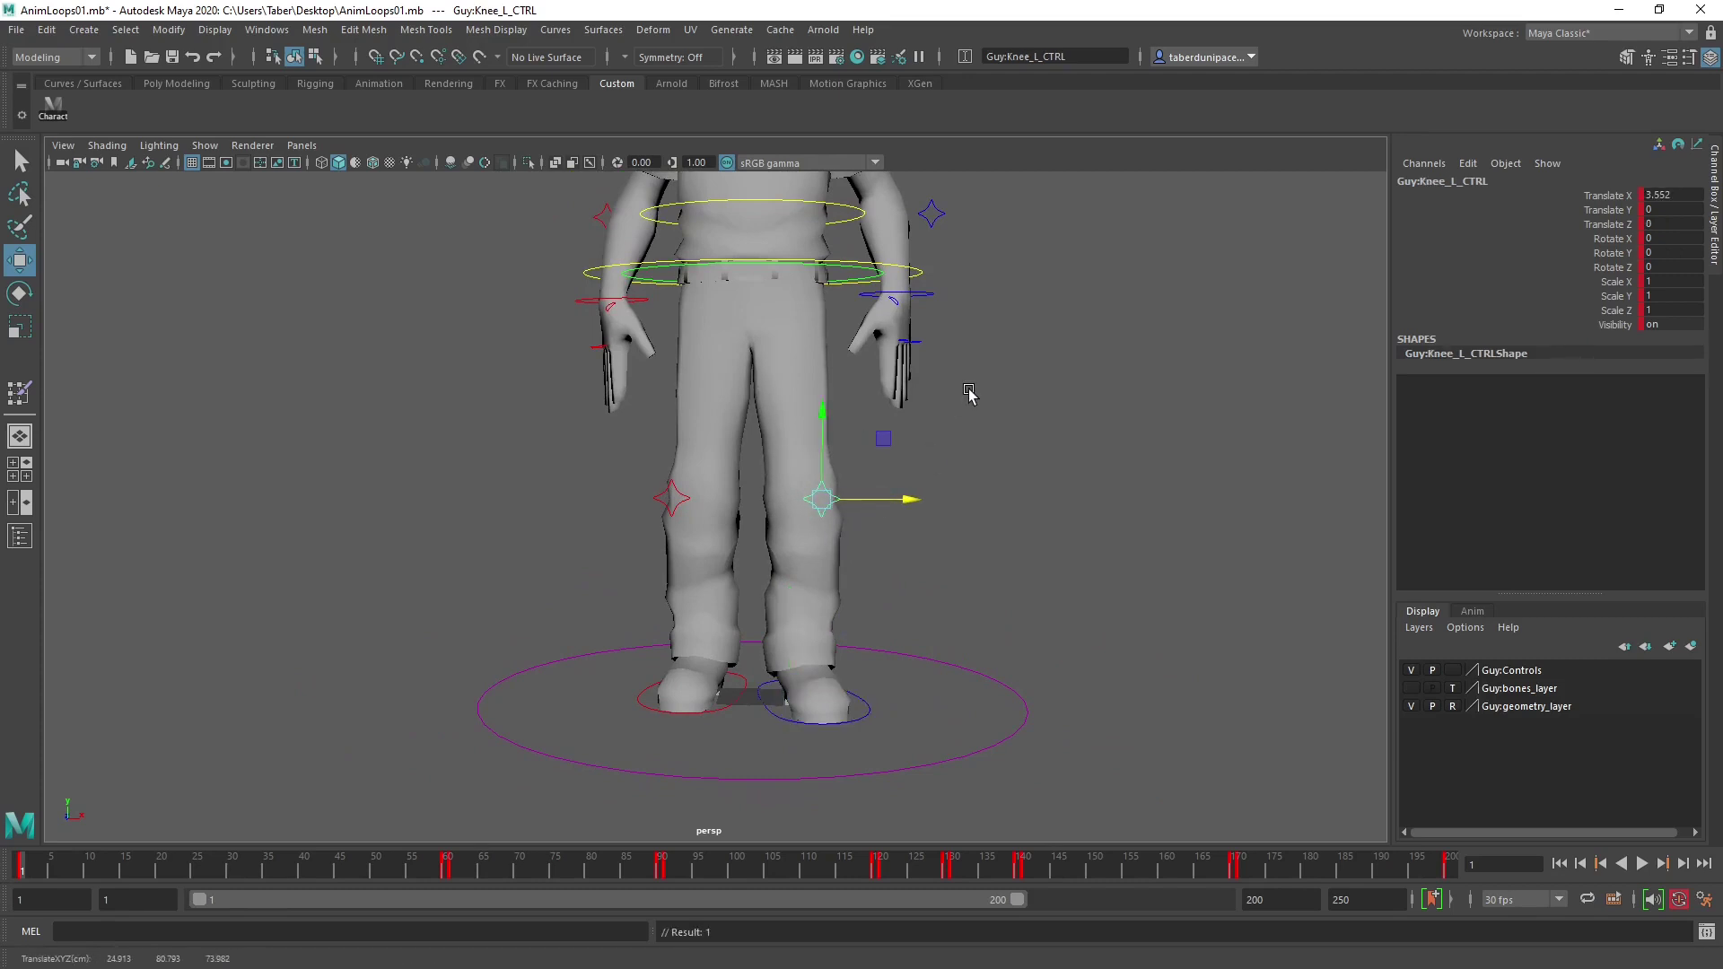
alt+middle_drag(970, 392, 968, 545)
alt+drag(968, 546, 886, 469)
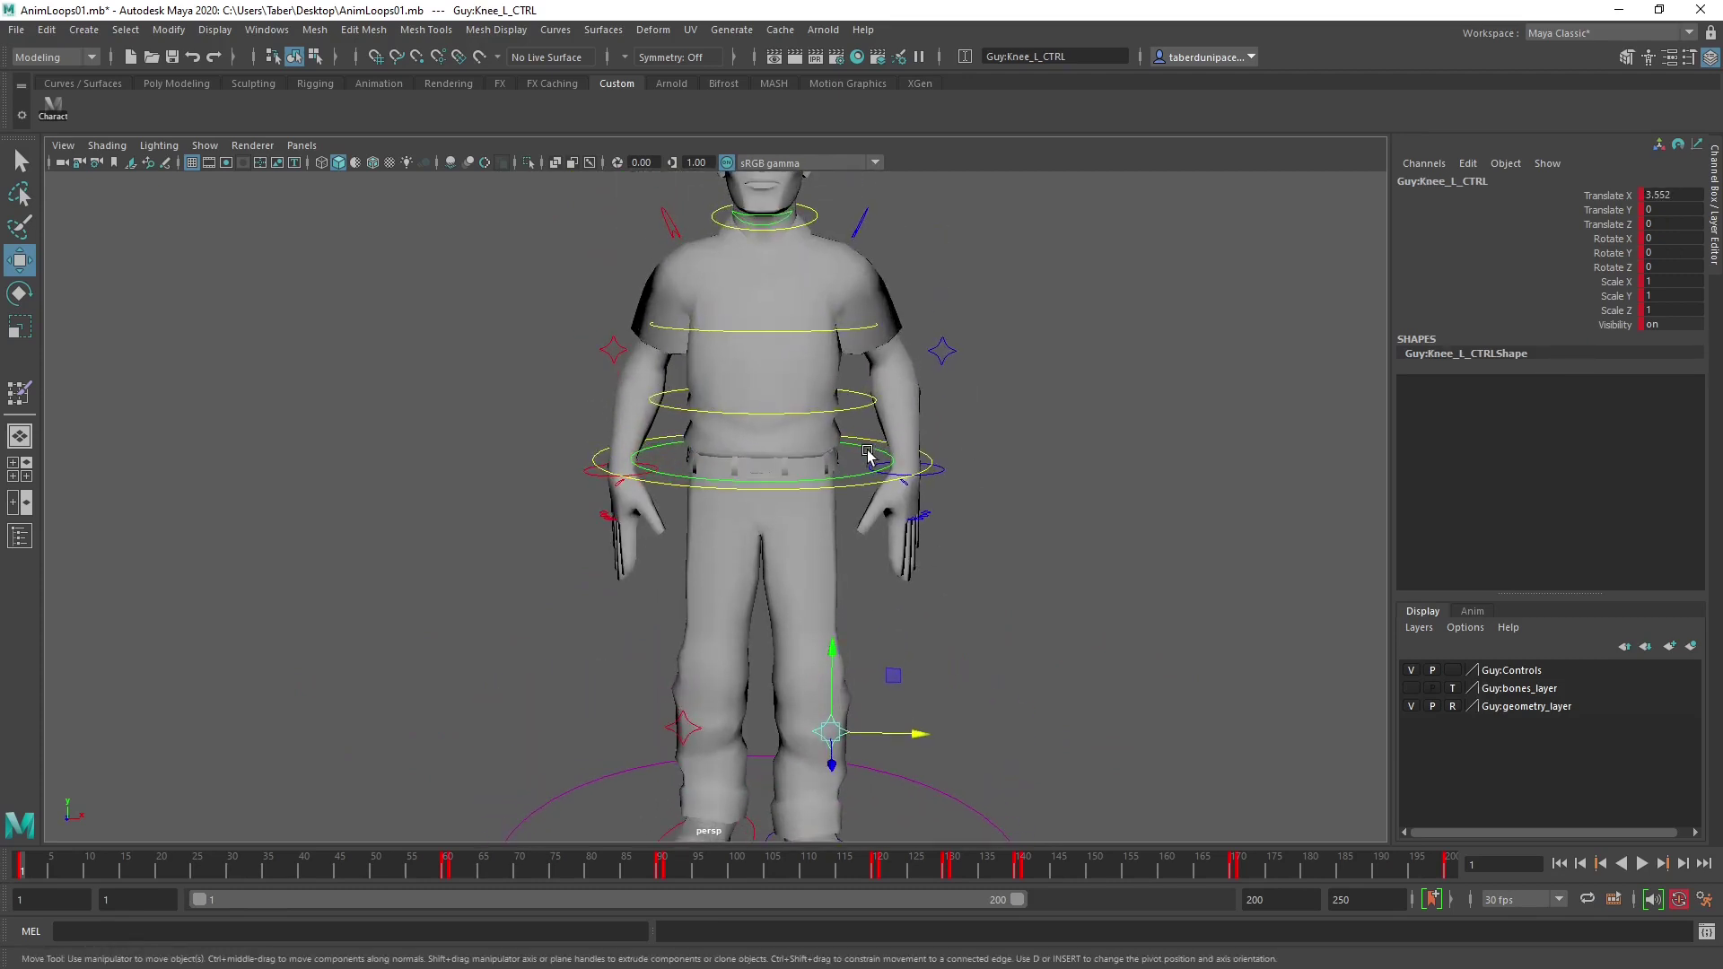
click(874, 441)
alt+drag(862, 438, 758, 400)
key(ctrl+z)
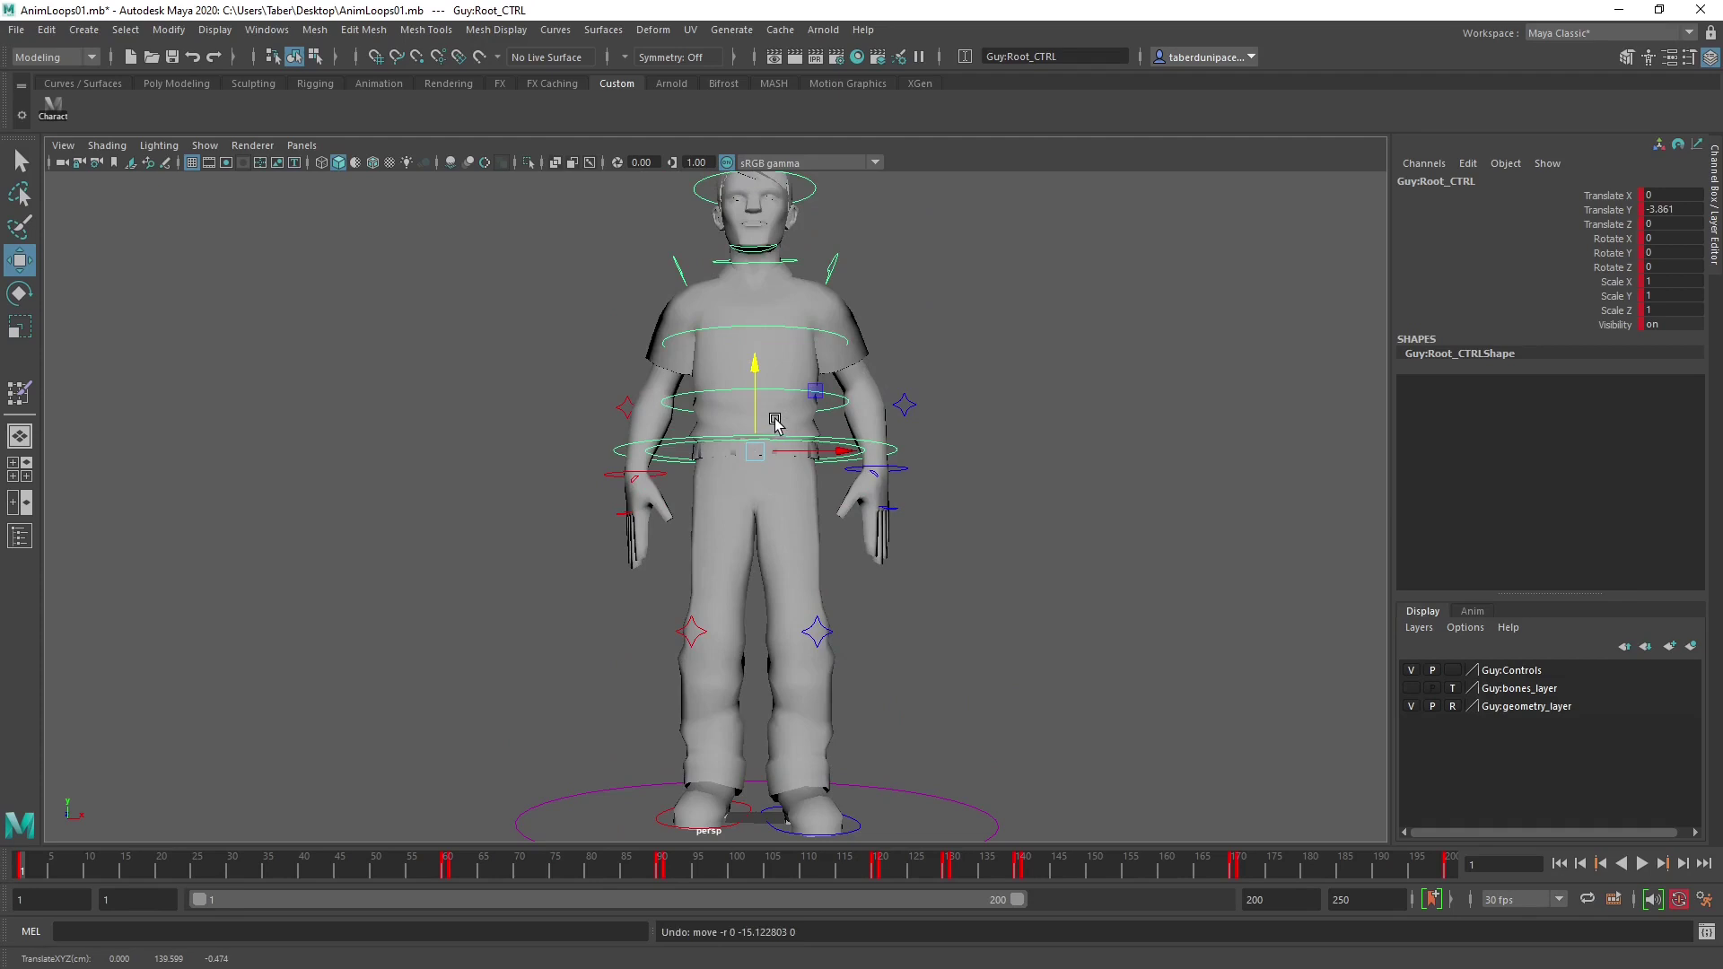
alt+drag(582, 691, 613, 610)
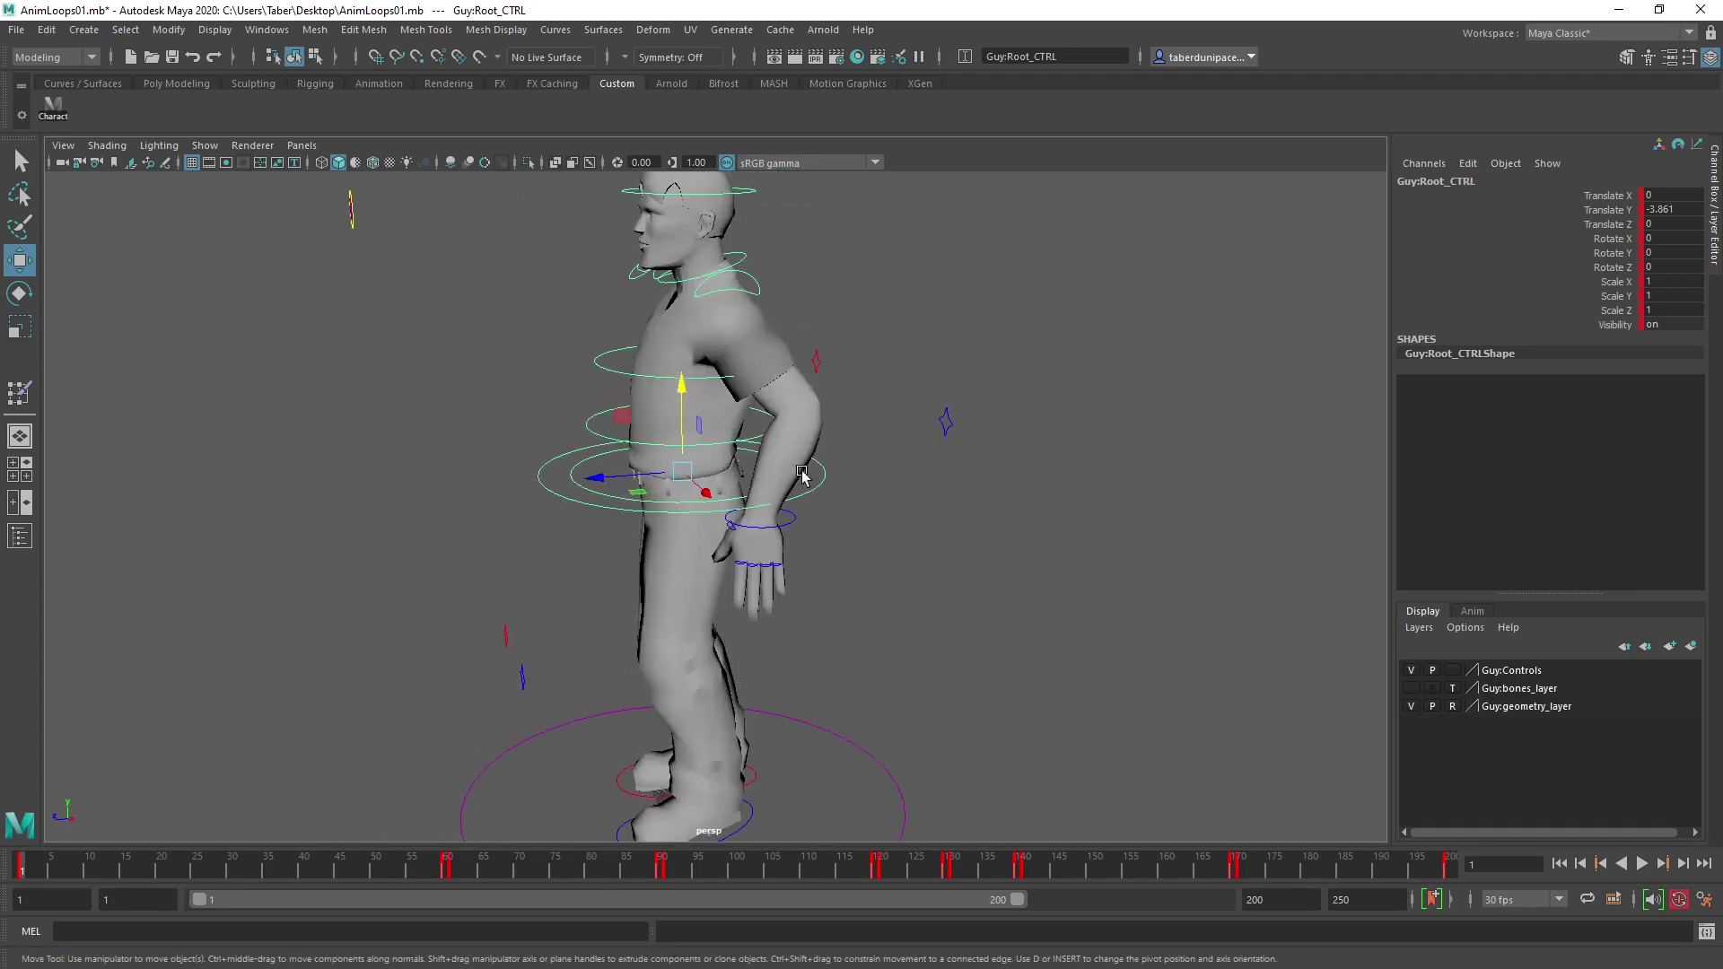
alt+drag(609, 527, 789, 499)
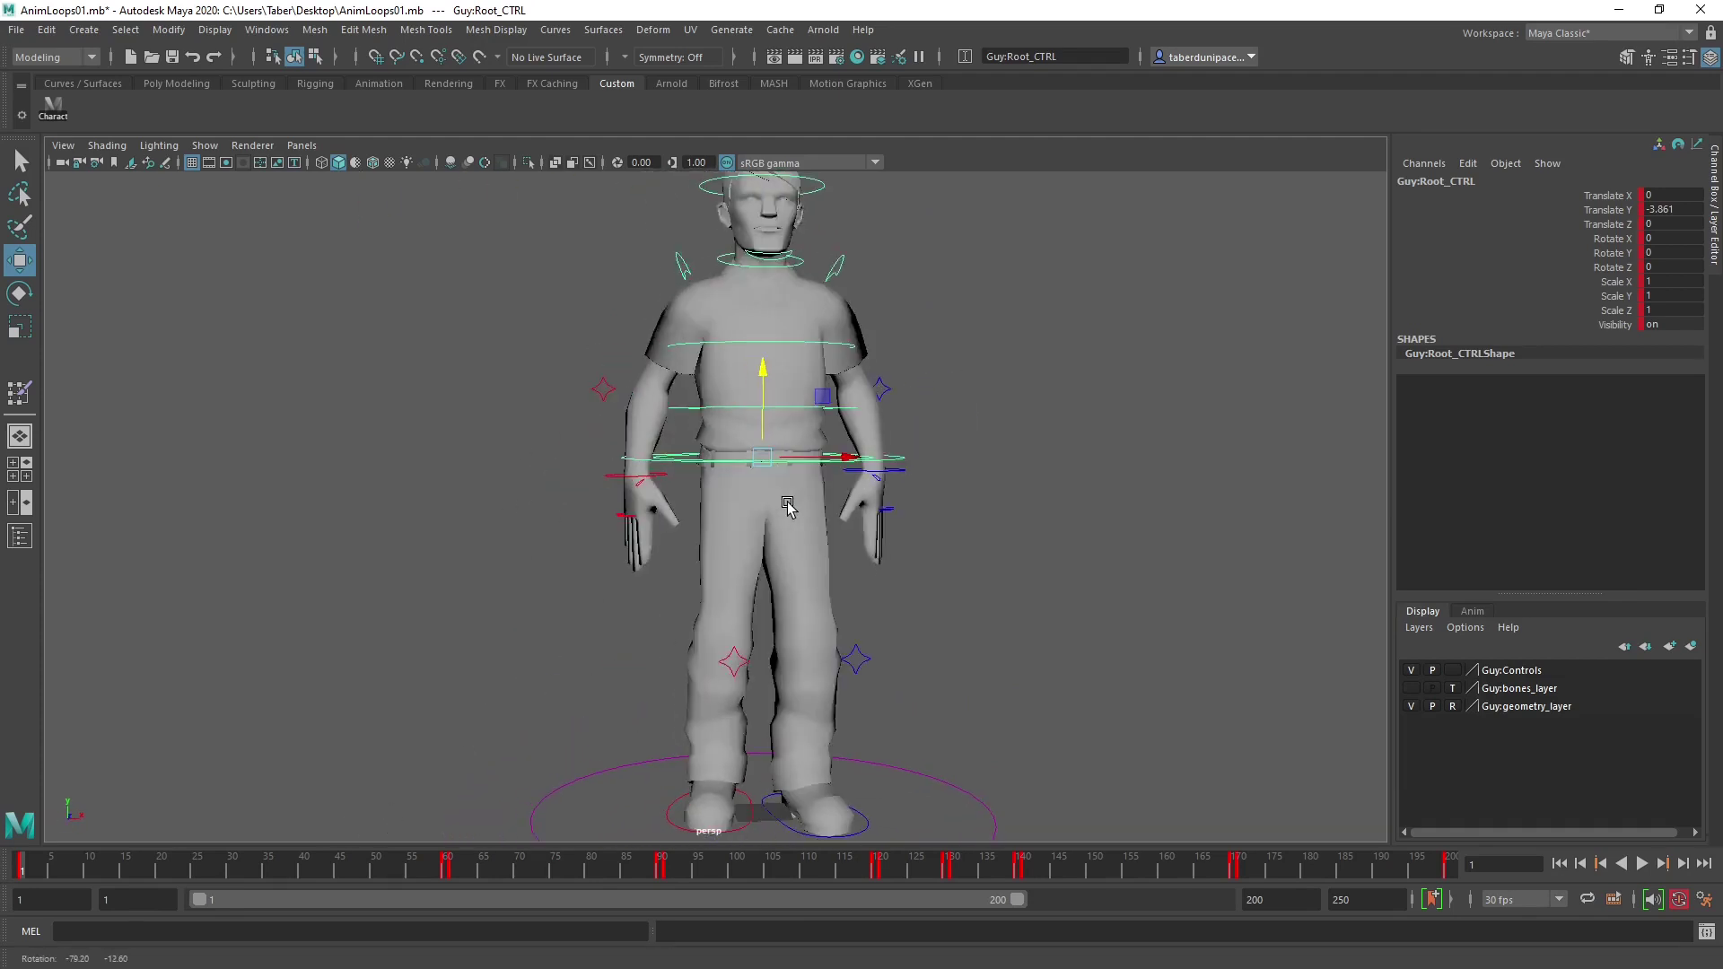
drag(762, 373, 759, 296)
key(ctrl+z)
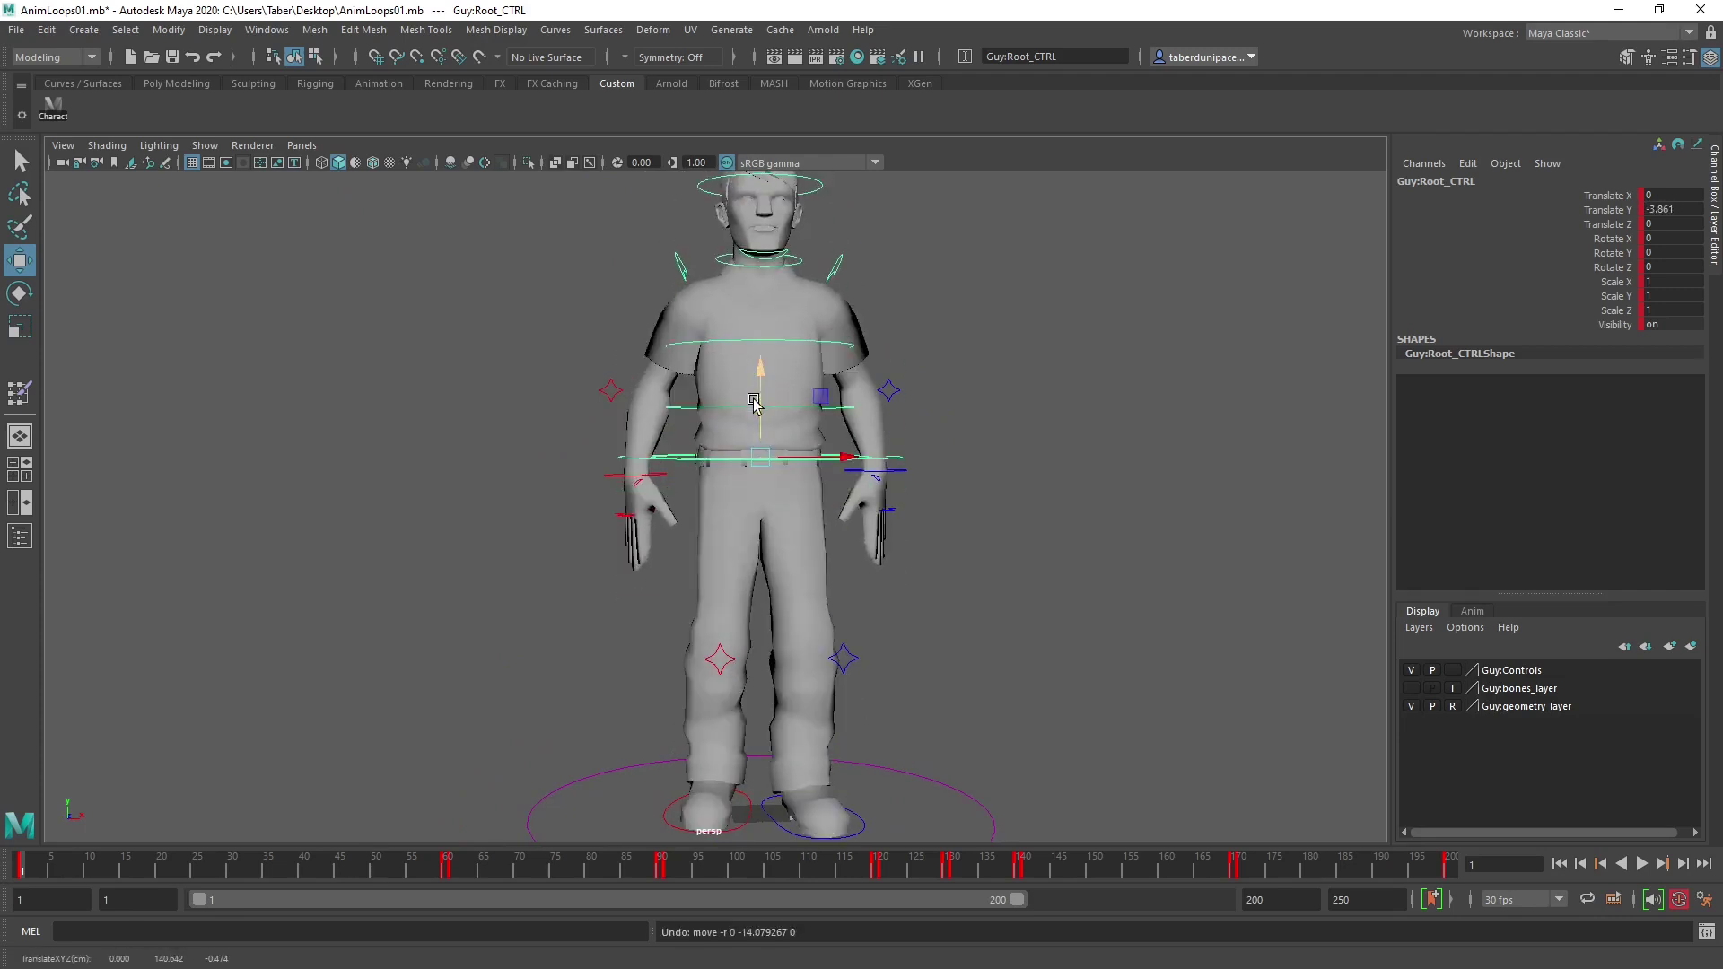
drag(766, 458, 818, 519)
key(ctrl+z)
mouse_move(804, 455)
alt+mouse_down()
mouse_move(1058, 465)
mouse_move(781, 454)
alt+mouse_up()
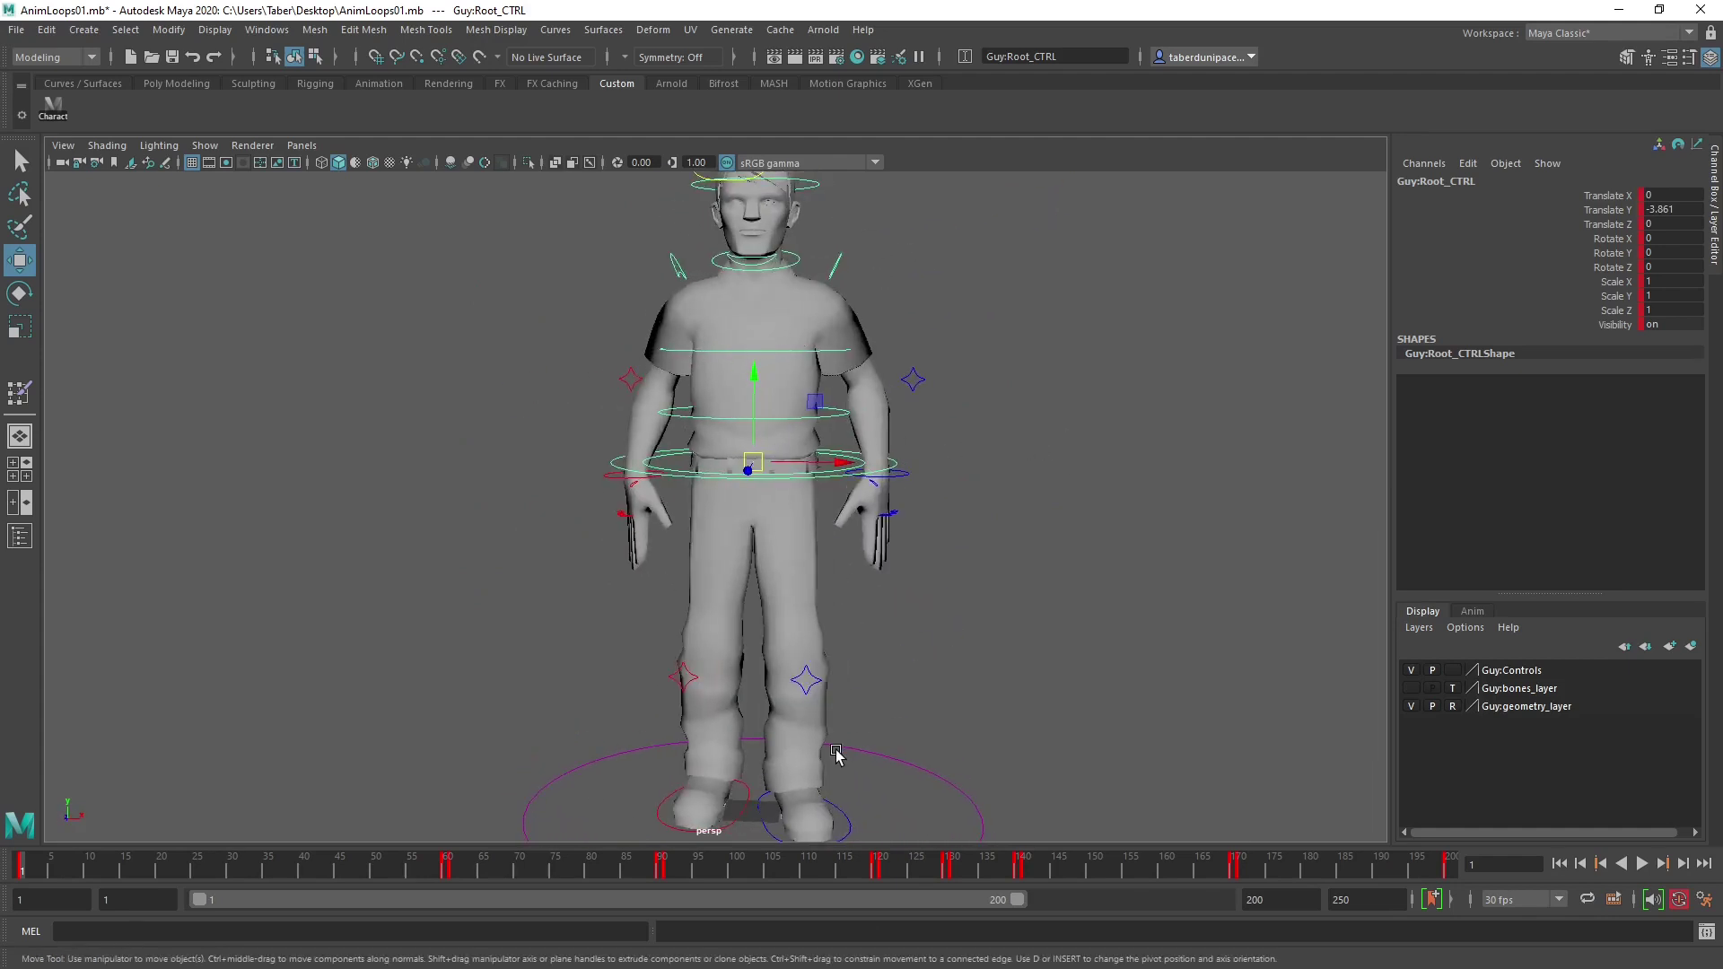
alt+right_drag(864, 696, 912, 662)
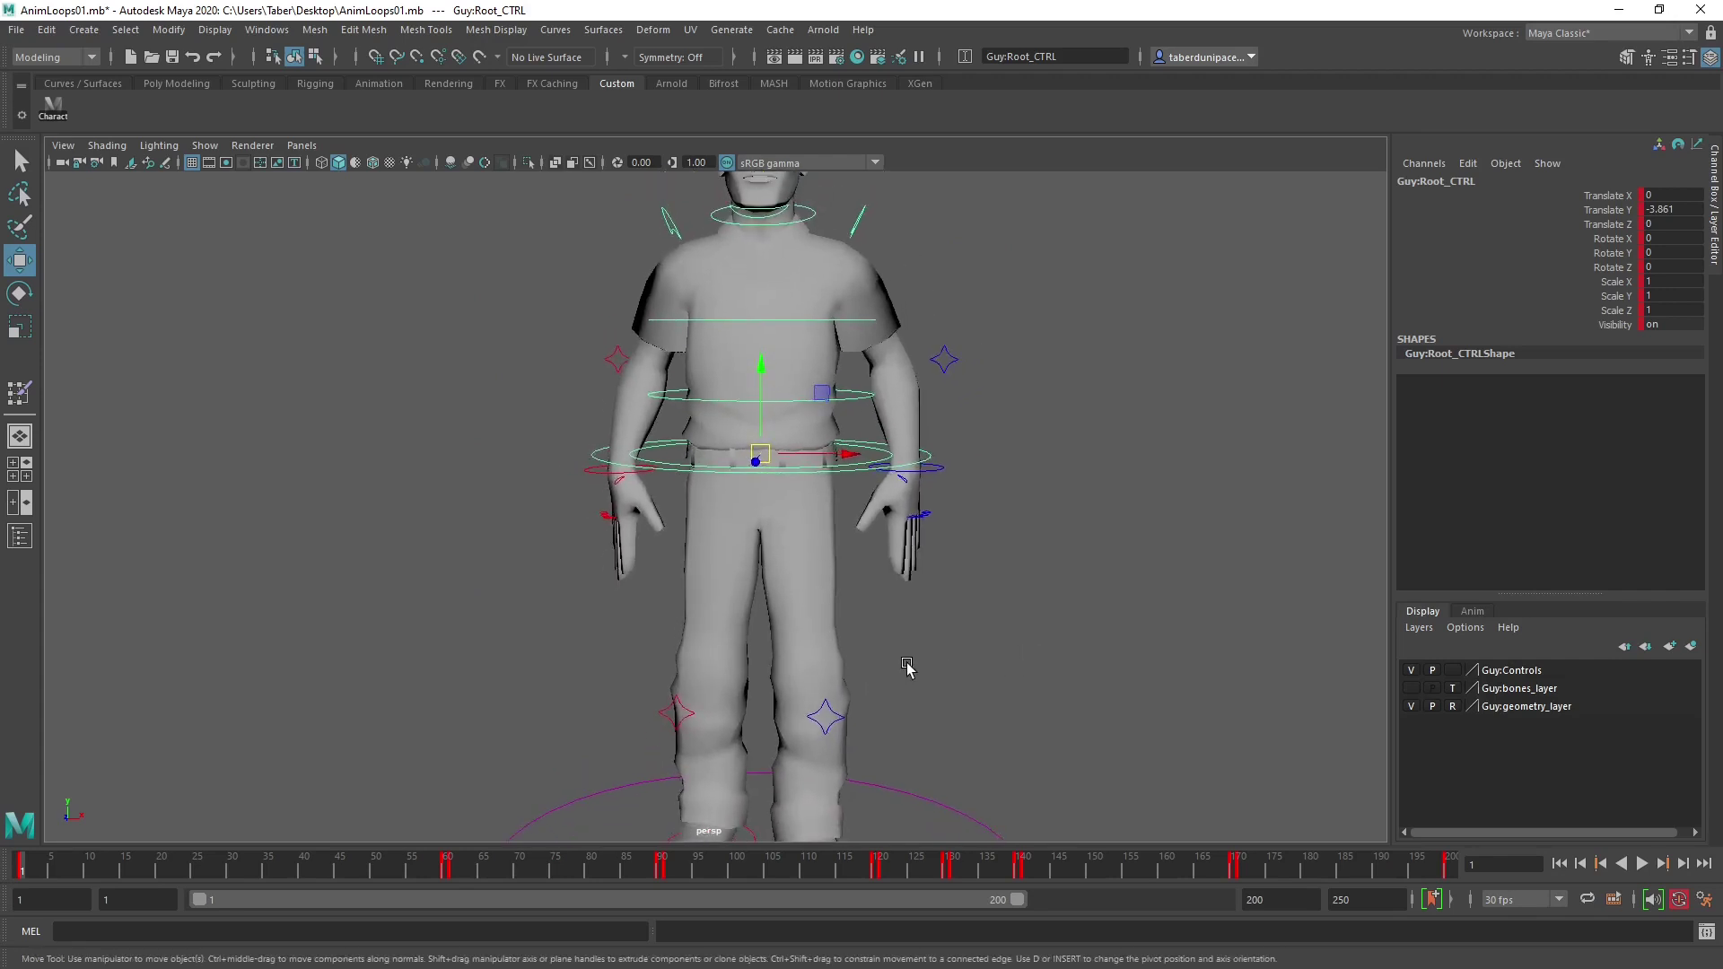
mouse_move(912, 661)
alt+mouse_down()
mouse_move(765, 646)
mouse_move(951, 670)
mouse_move(910, 653)
alt+mouse_up()
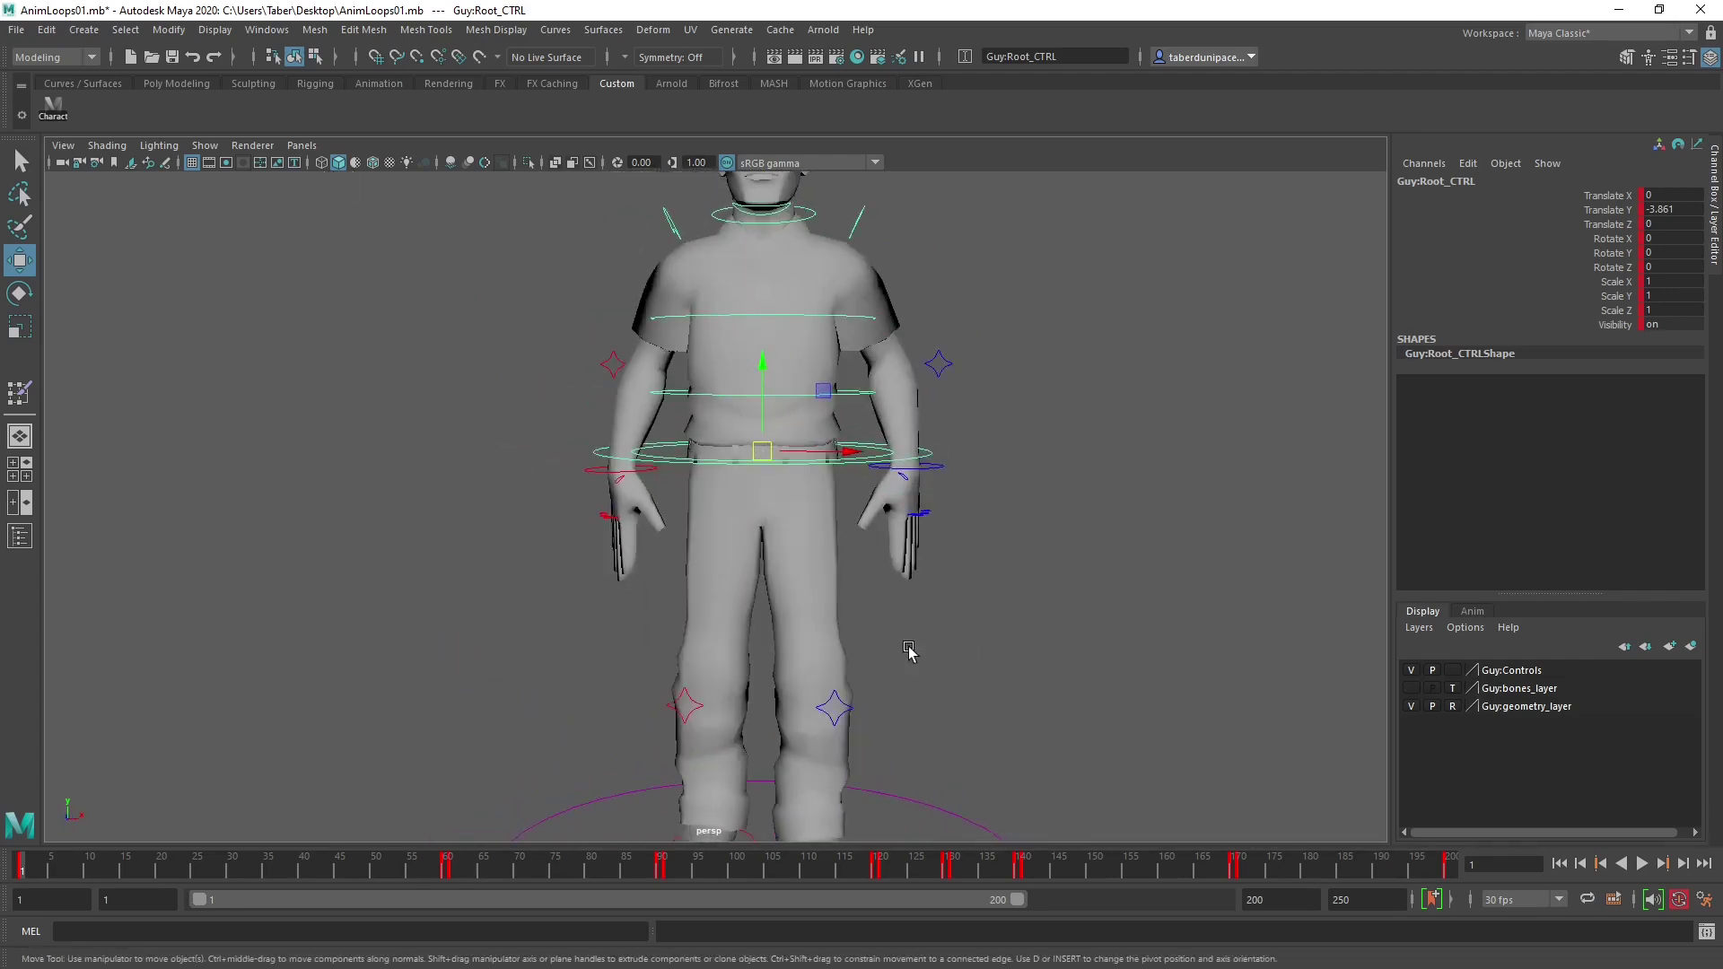
alt+middle_drag(888, 584, 879, 700)
alt+drag(851, 575, 838, 497)
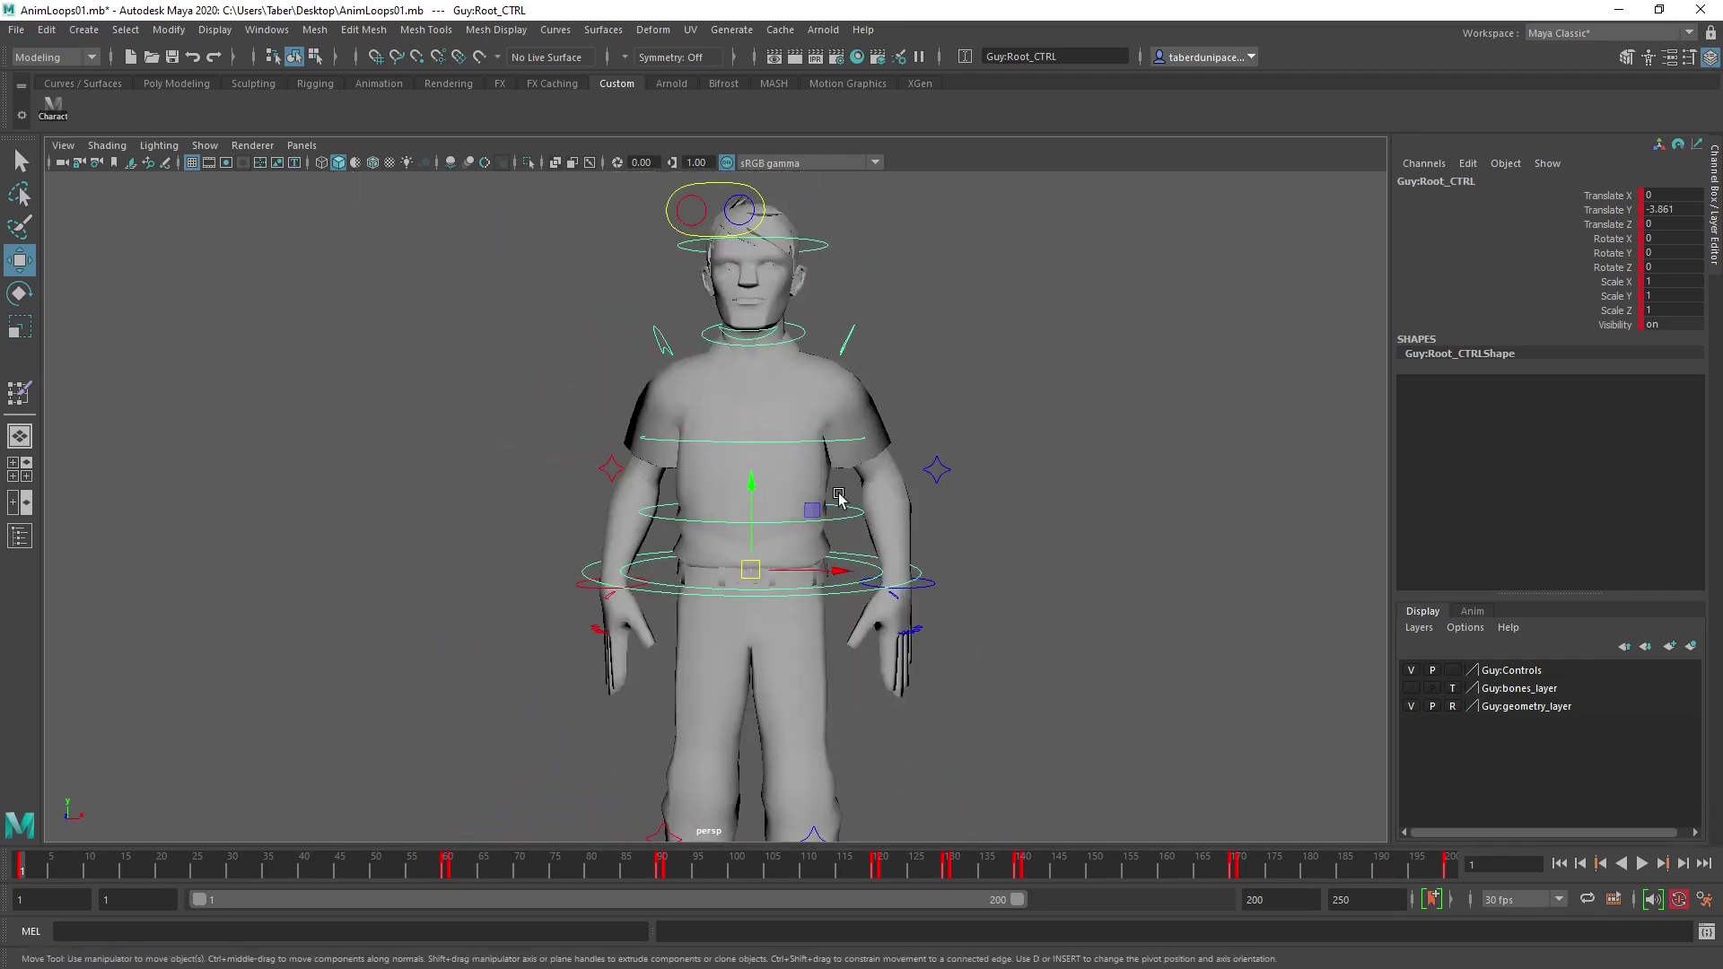
Rotate the chest spine control to lean the upper body forward.
click(839, 520)
click(777, 442)
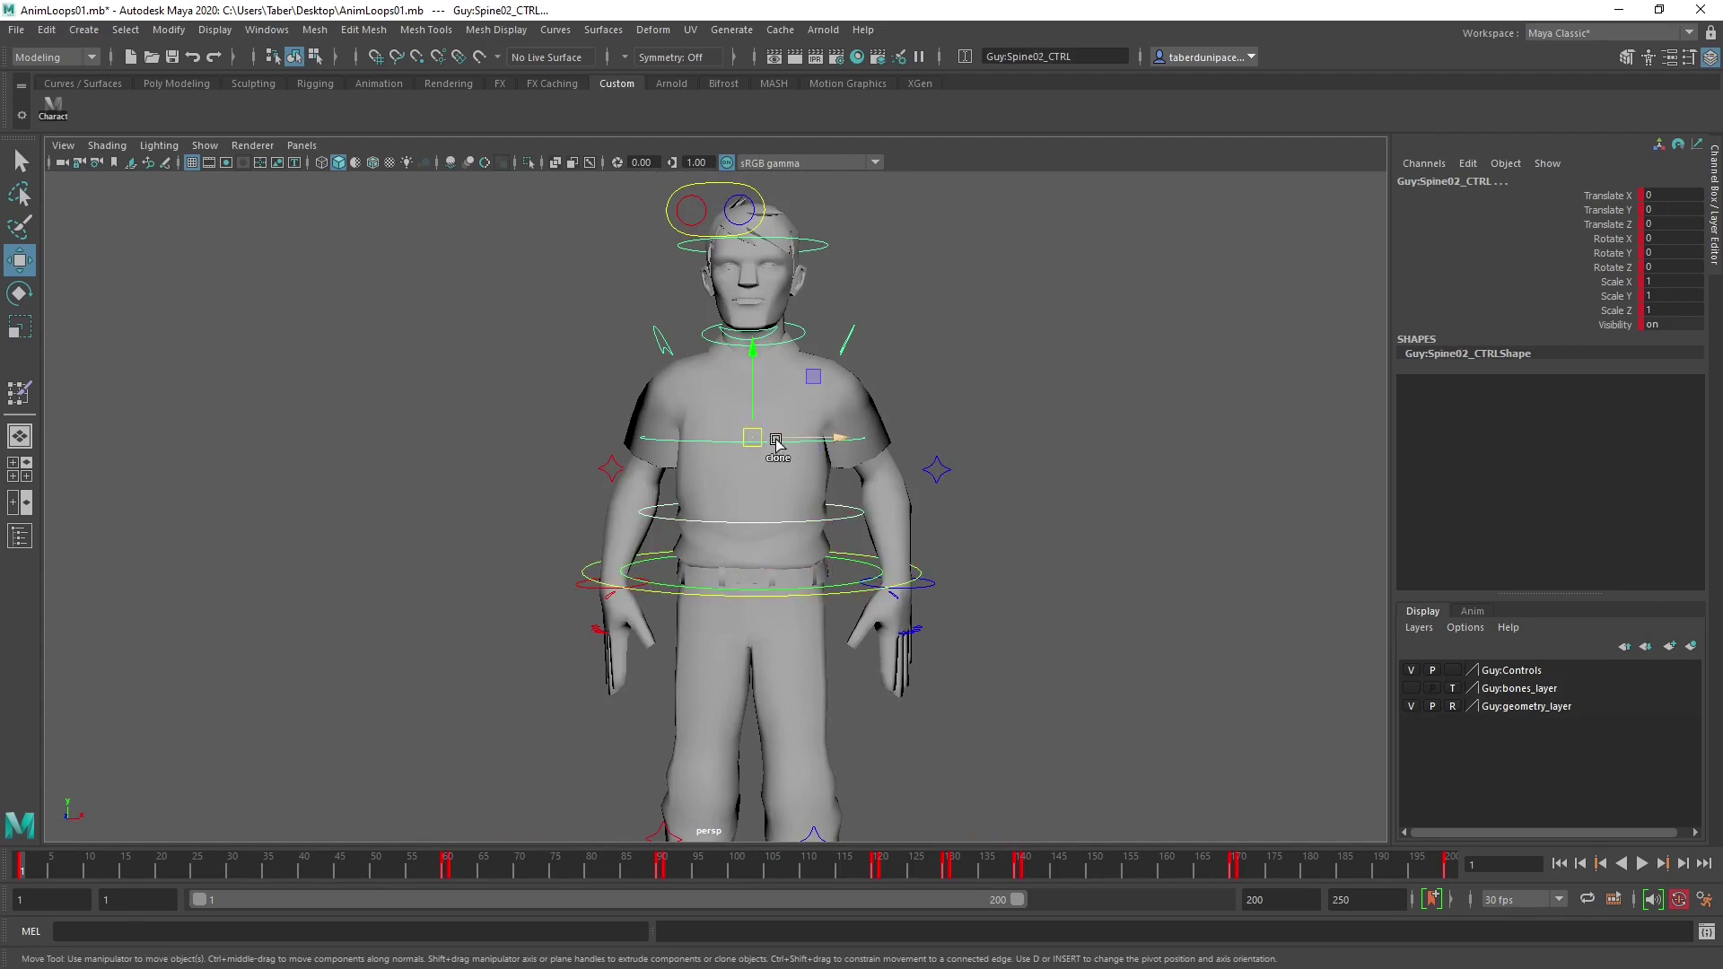
alt+drag(778, 444, 571, 412)
key(e)
Tilt the head control slightly upward.
click(664, 331)
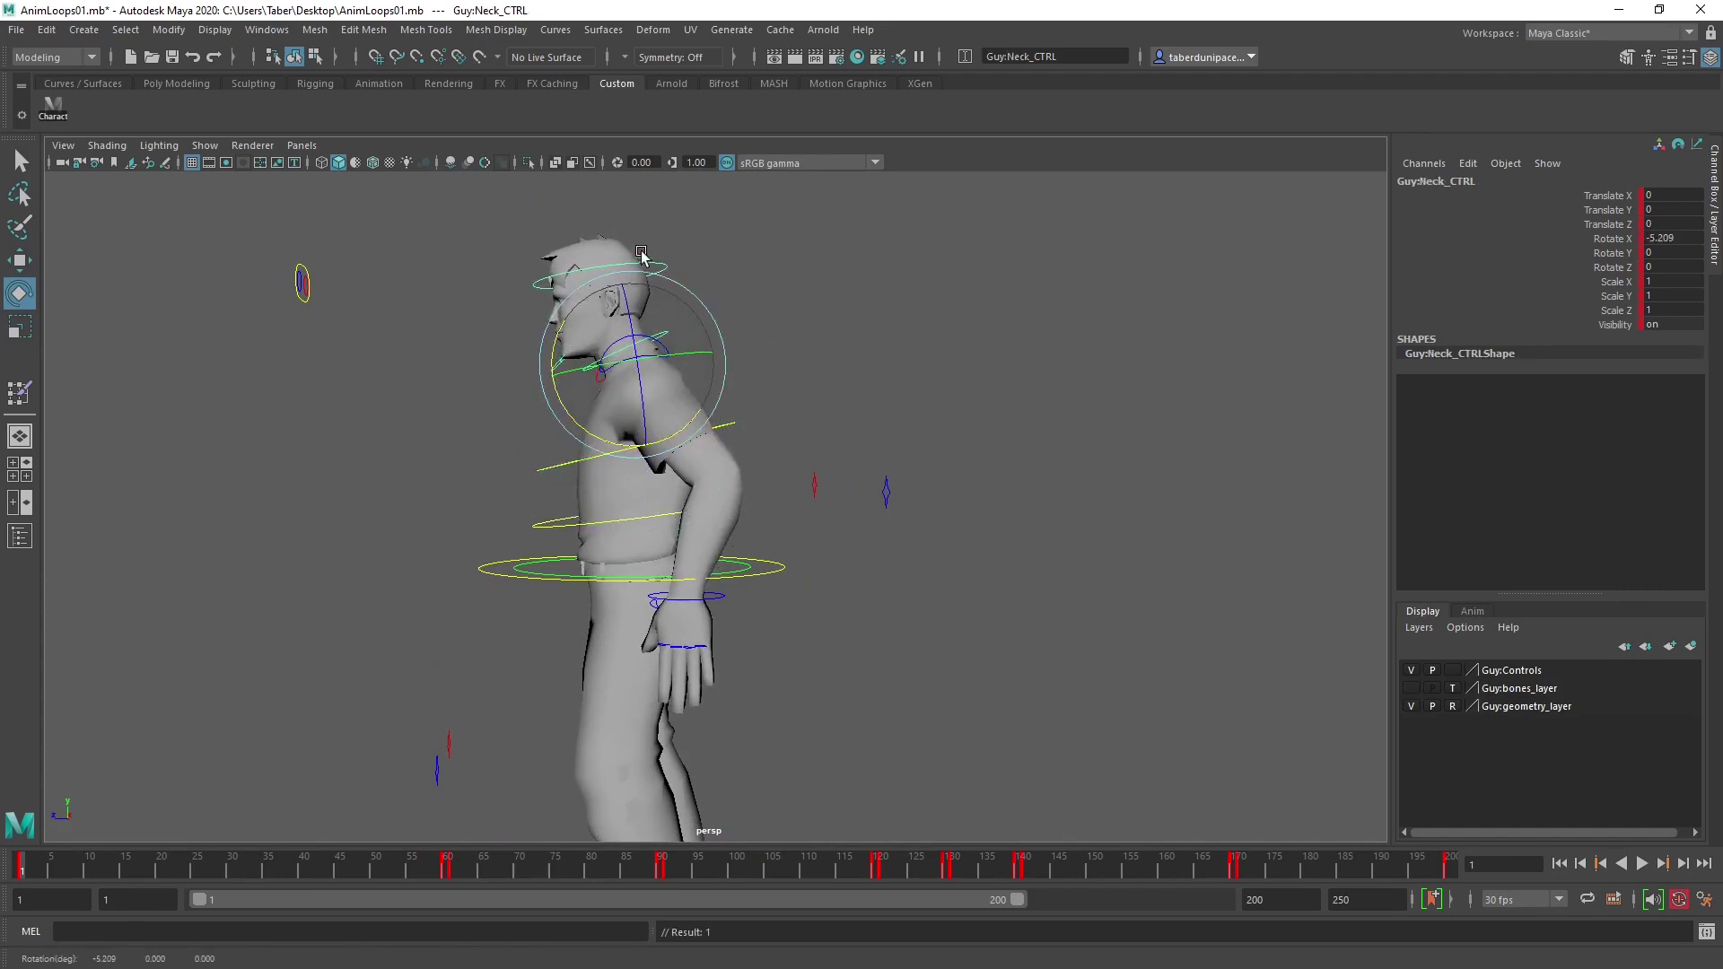
click(556, 292)
drag(535, 332, 535, 324)
alt+drag(790, 424, 884, 365)
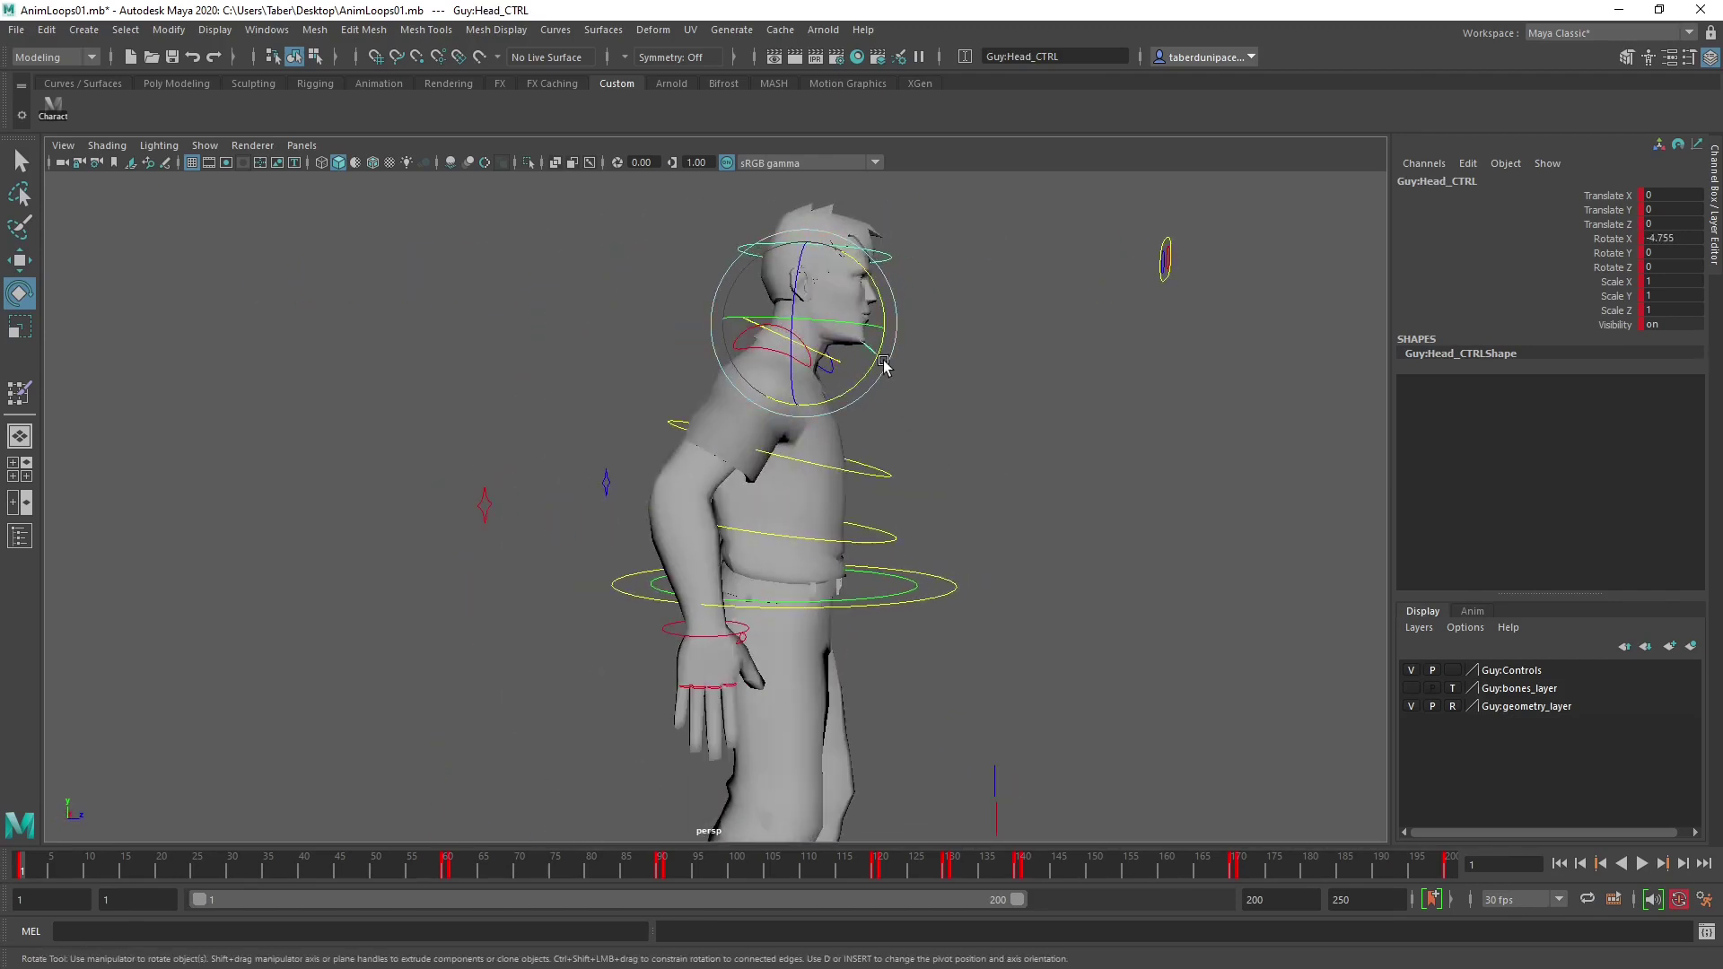
click(1051, 390)
Tilt the neck back to Rotate X -5.209 and fine-tune the head to Rotate X 3.804.
click(747, 316)
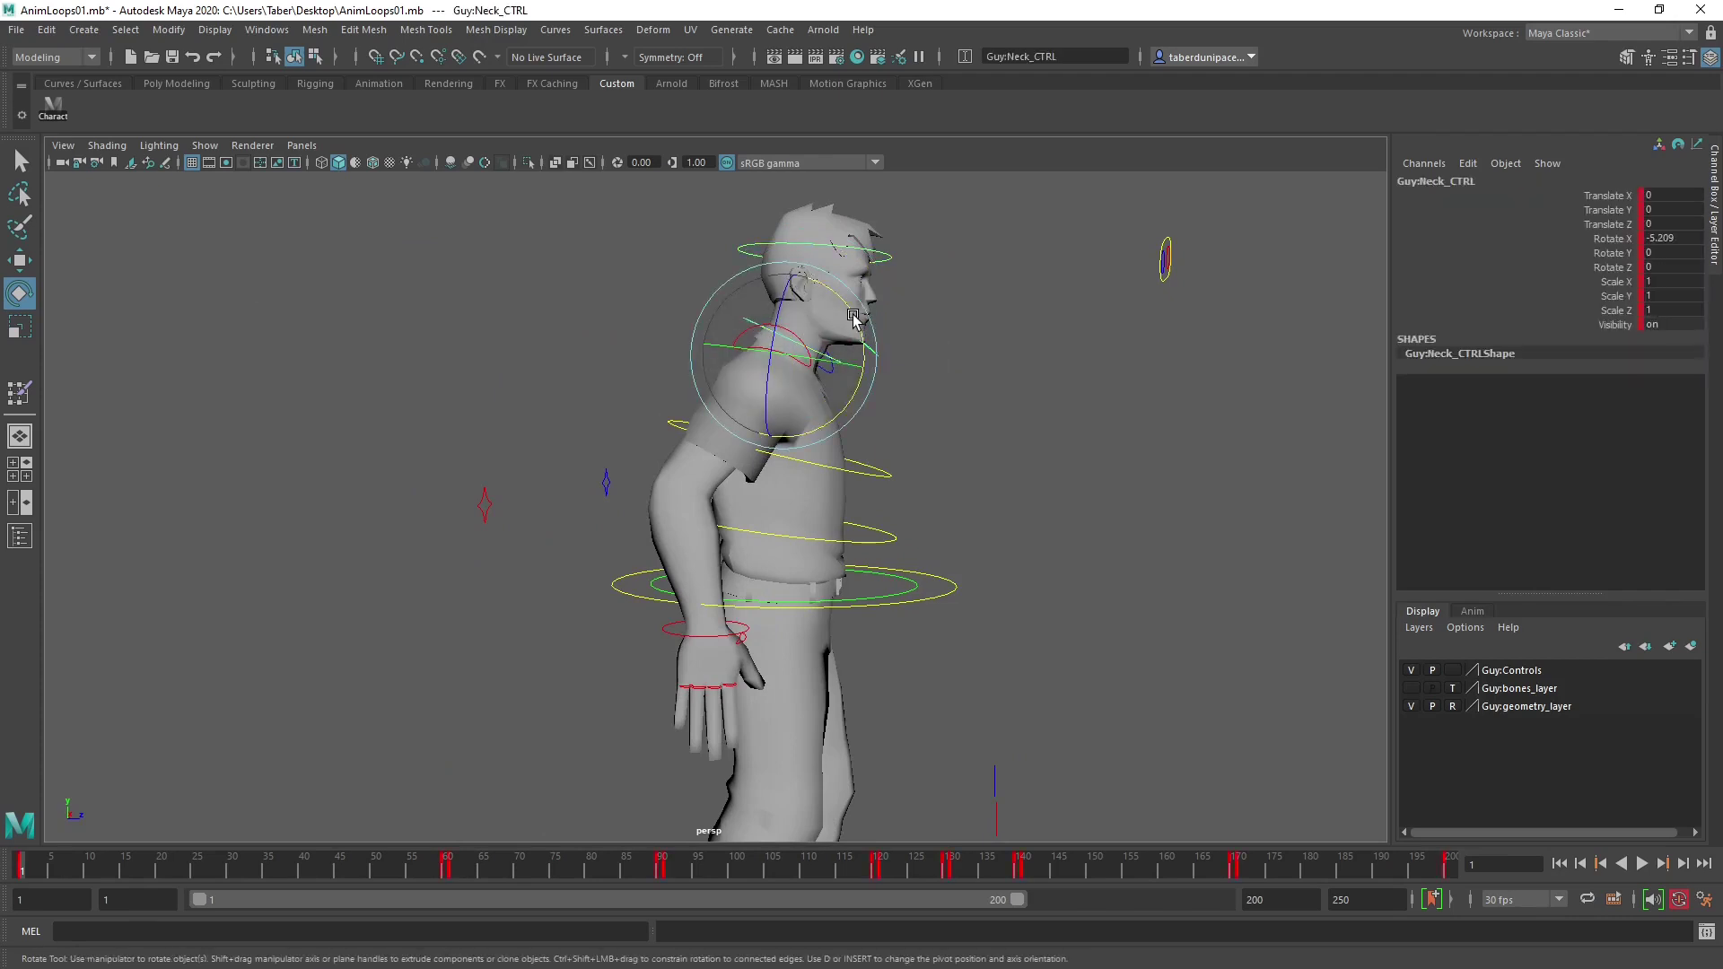
drag(860, 332, 849, 308)
click(889, 255)
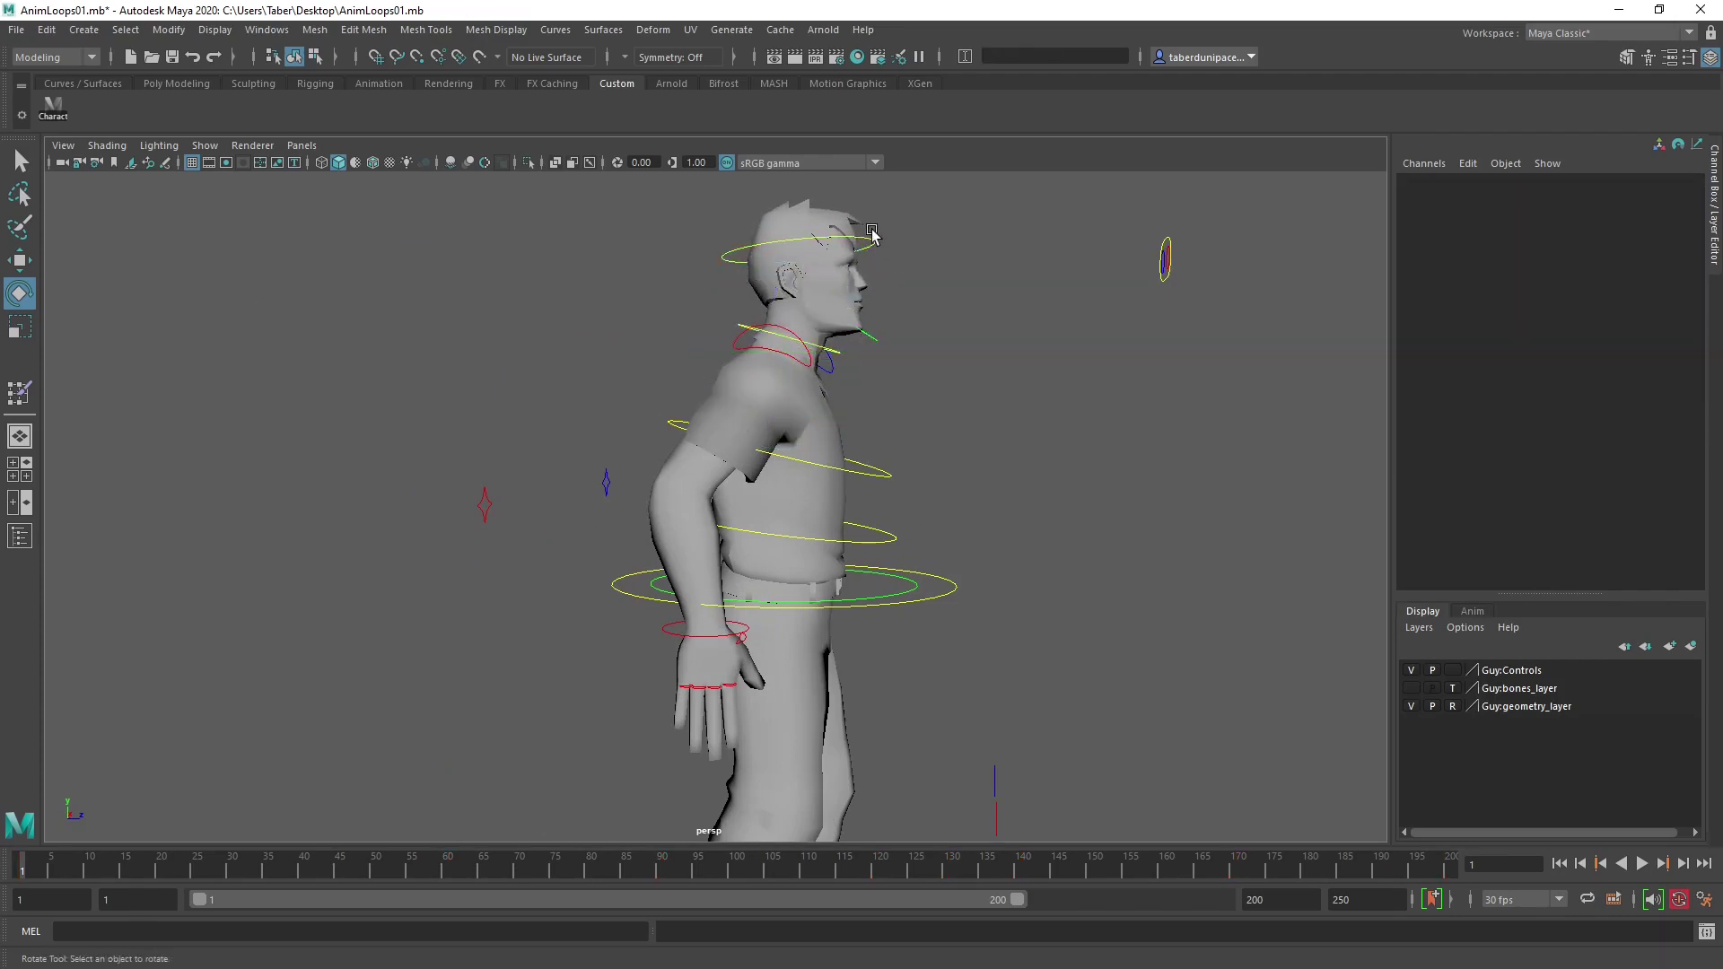
click(866, 244)
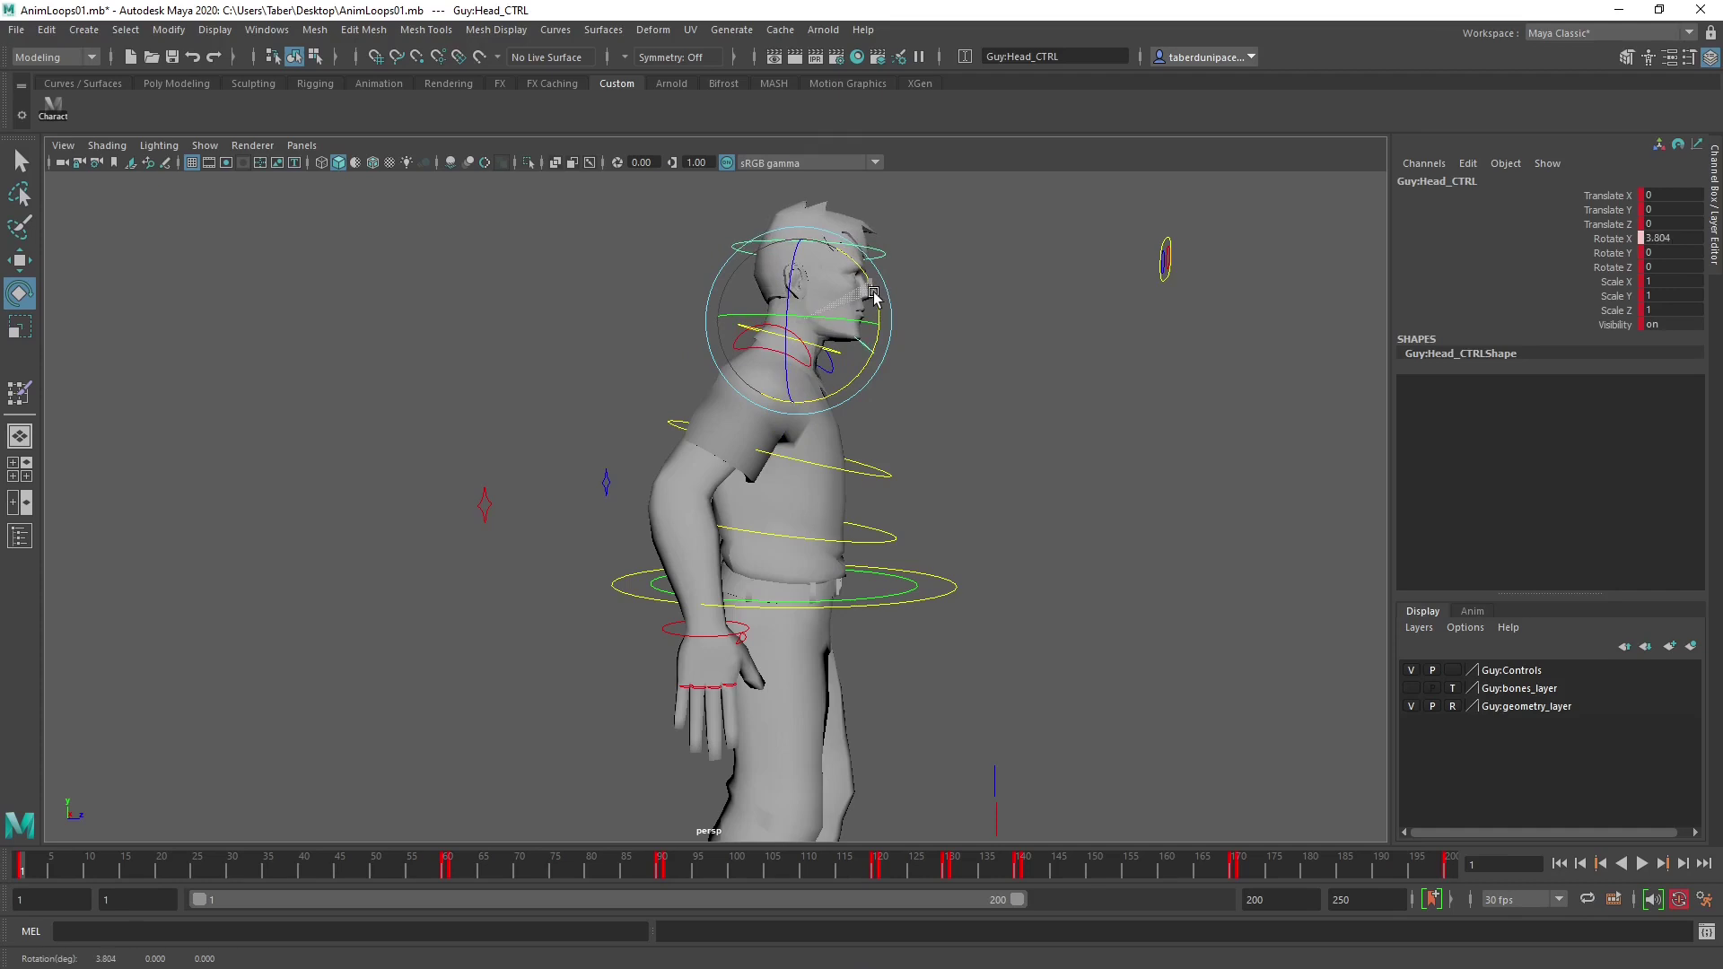
drag(875, 295, 873, 294)
click(927, 338)
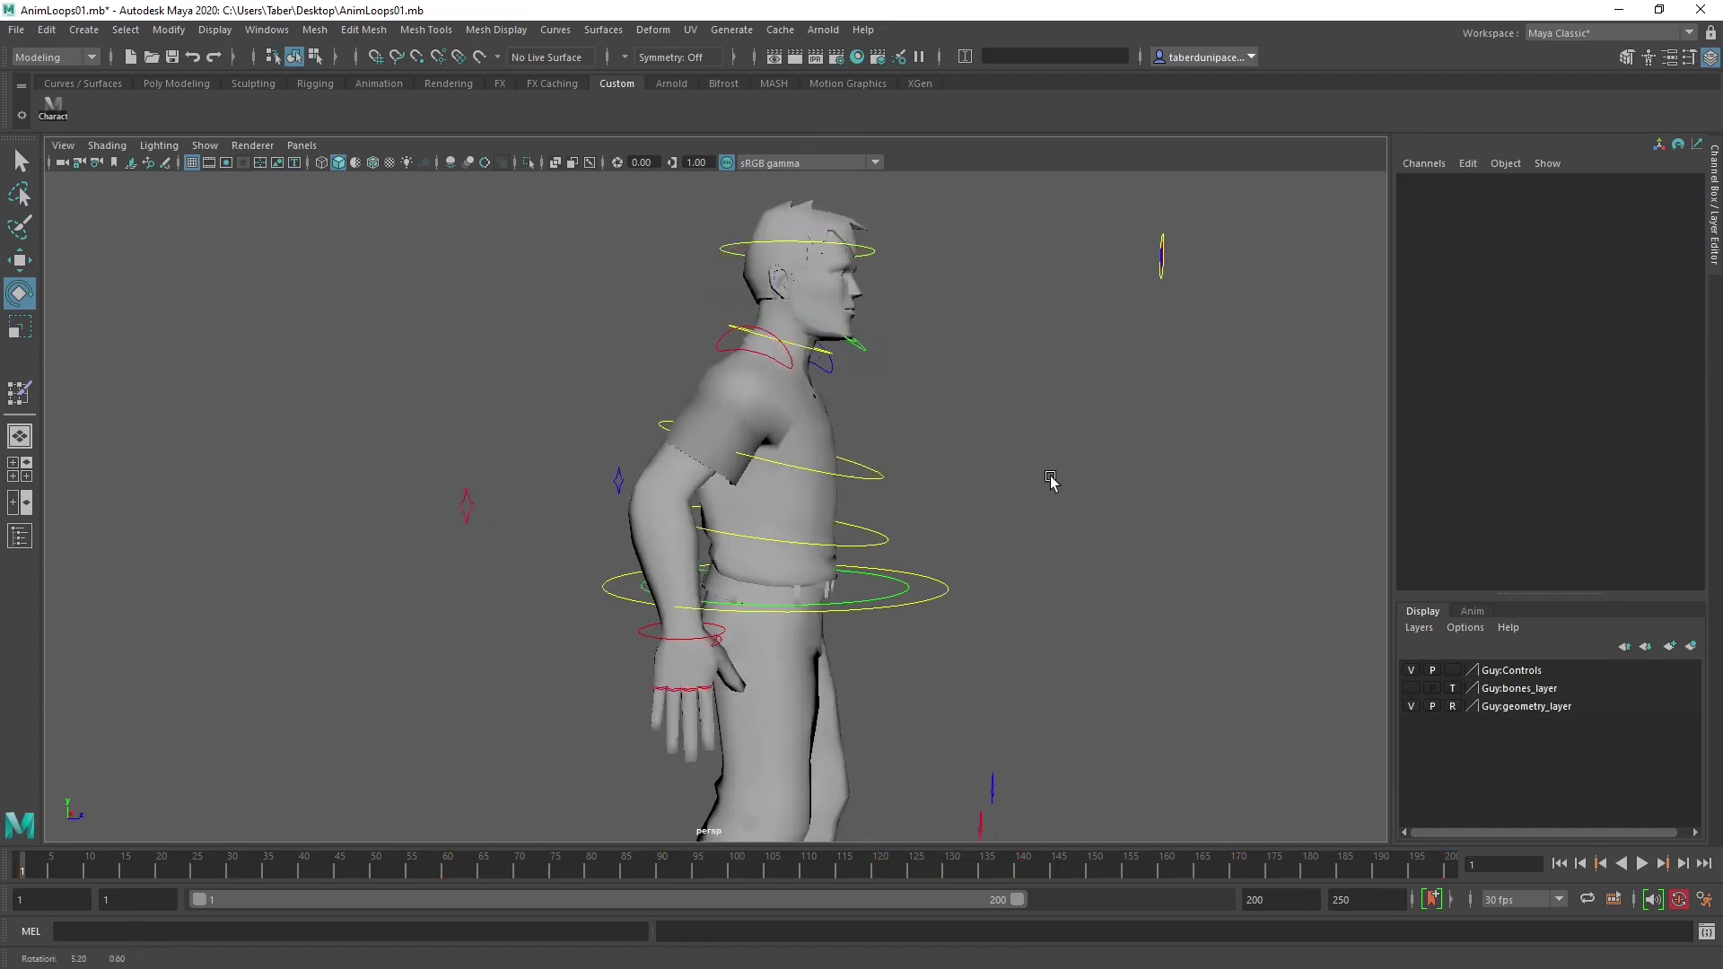
alt+drag(1050, 481, 816, 449)
click(915, 446)
Lower the left hand along Y and twist the waist spine control slightly.
key(w)
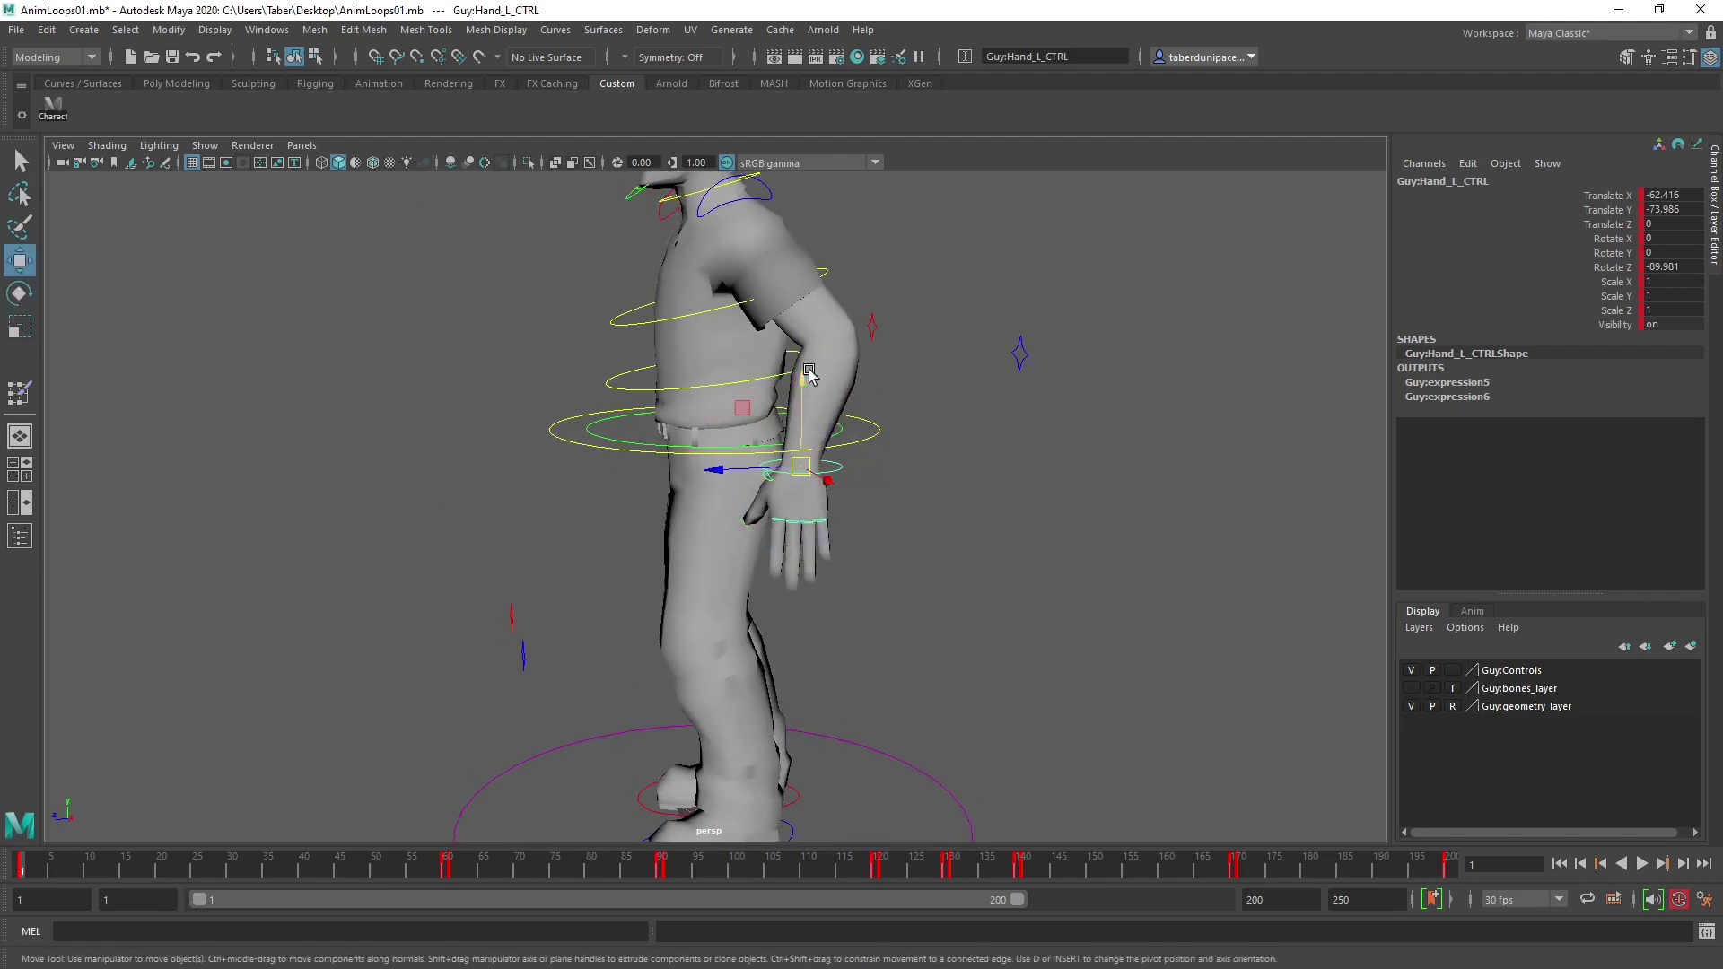
drag(808, 374, 851, 526)
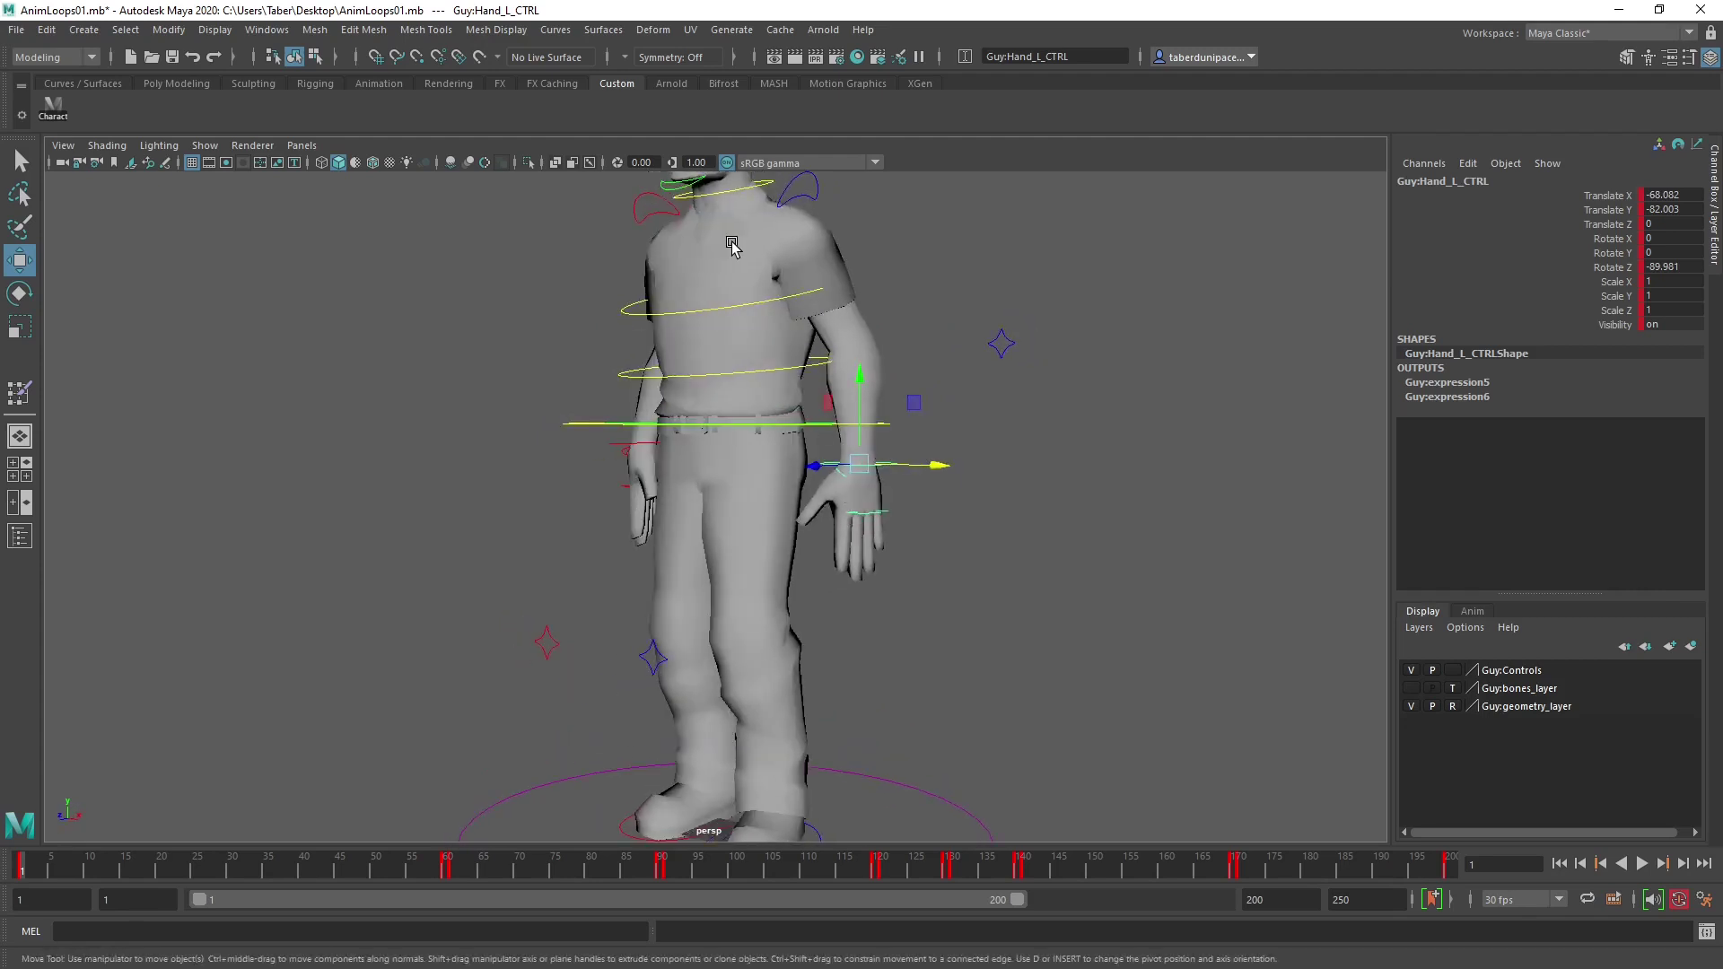
alt+drag(729, 316, 665, 340)
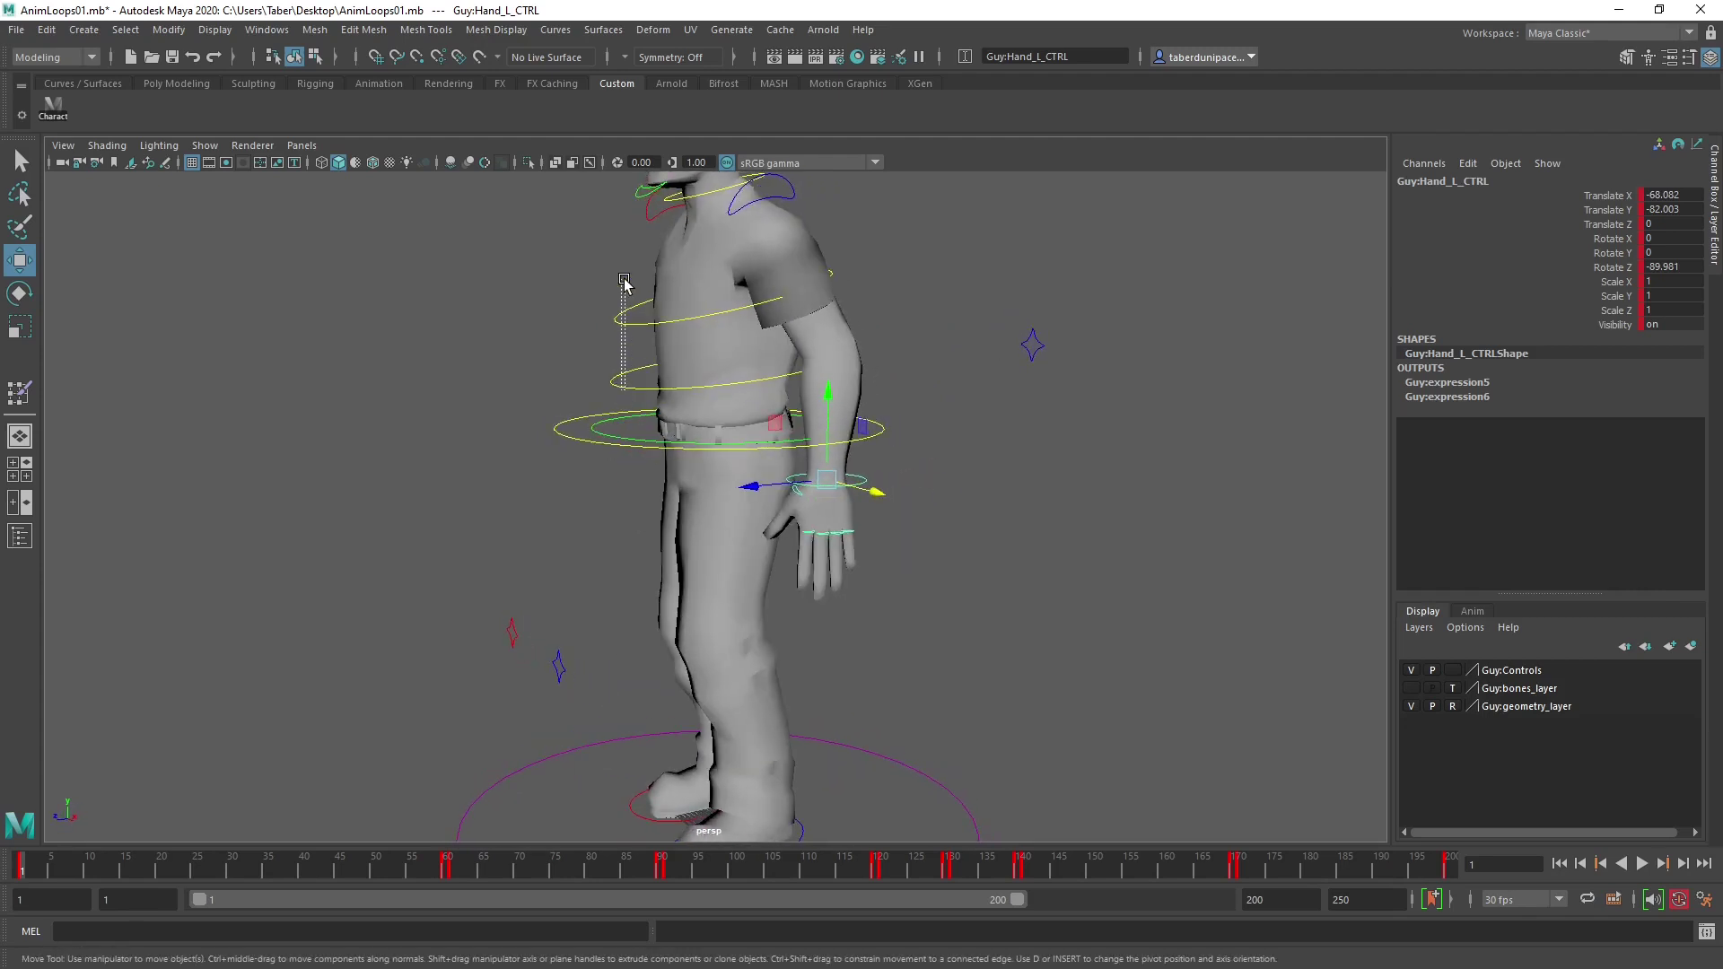
drag(625, 284, 627, 285)
key(e)
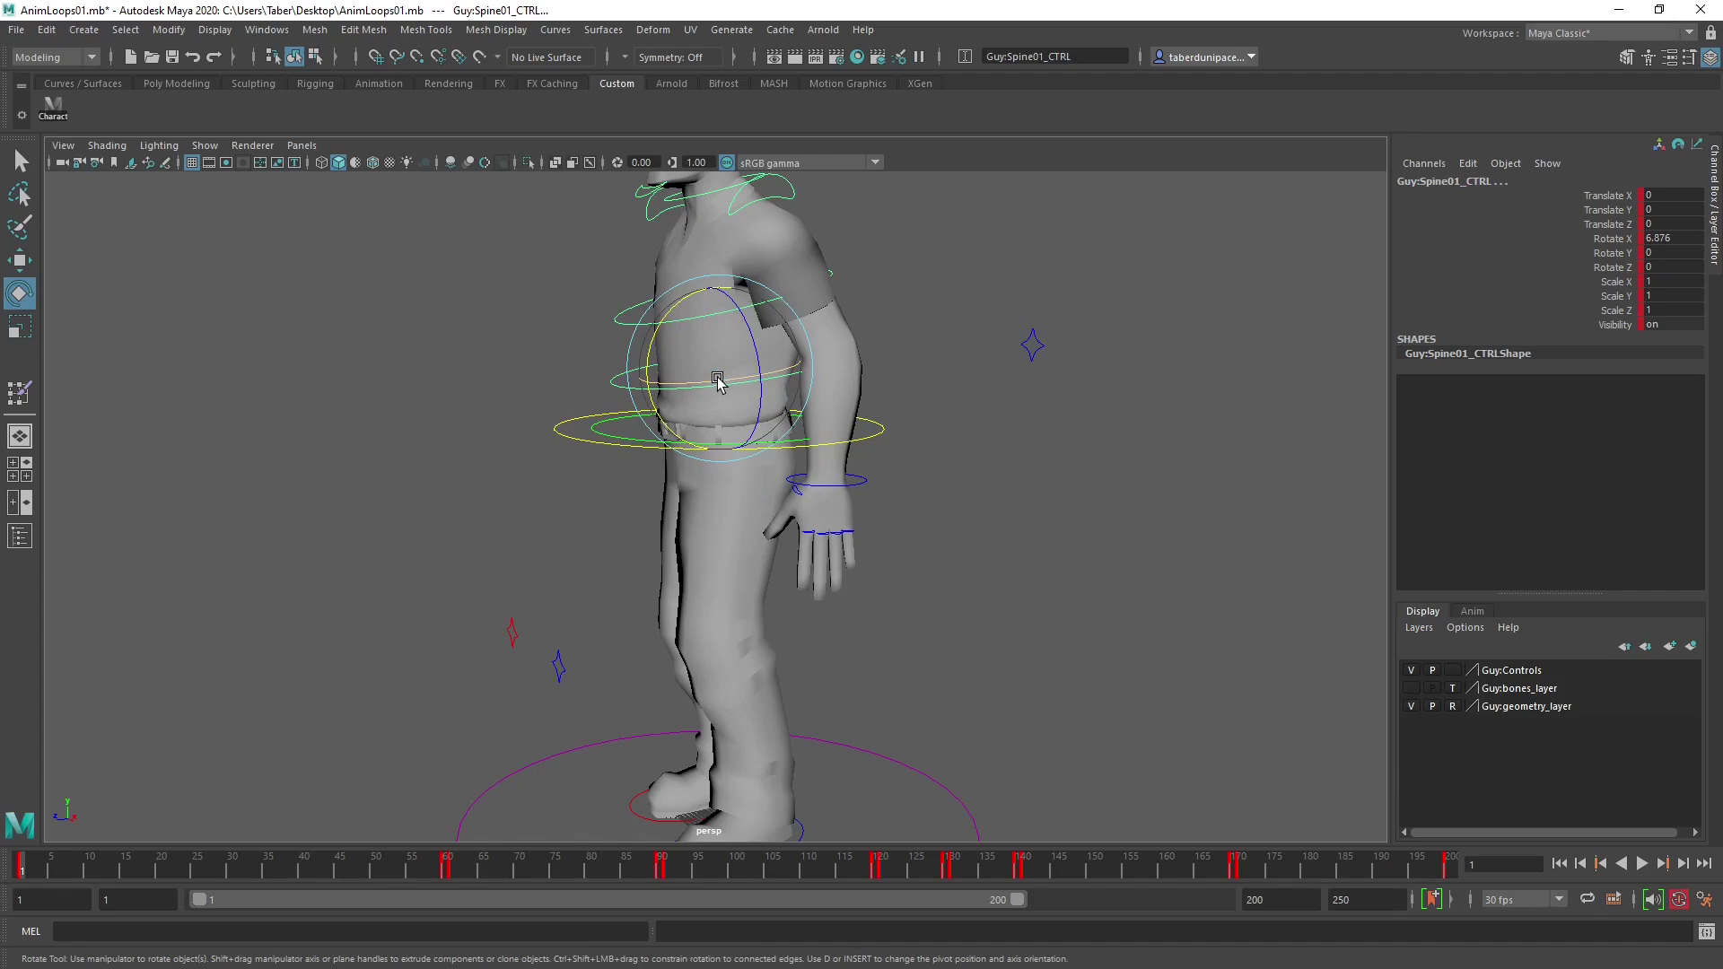
drag(718, 380, 873, 396)
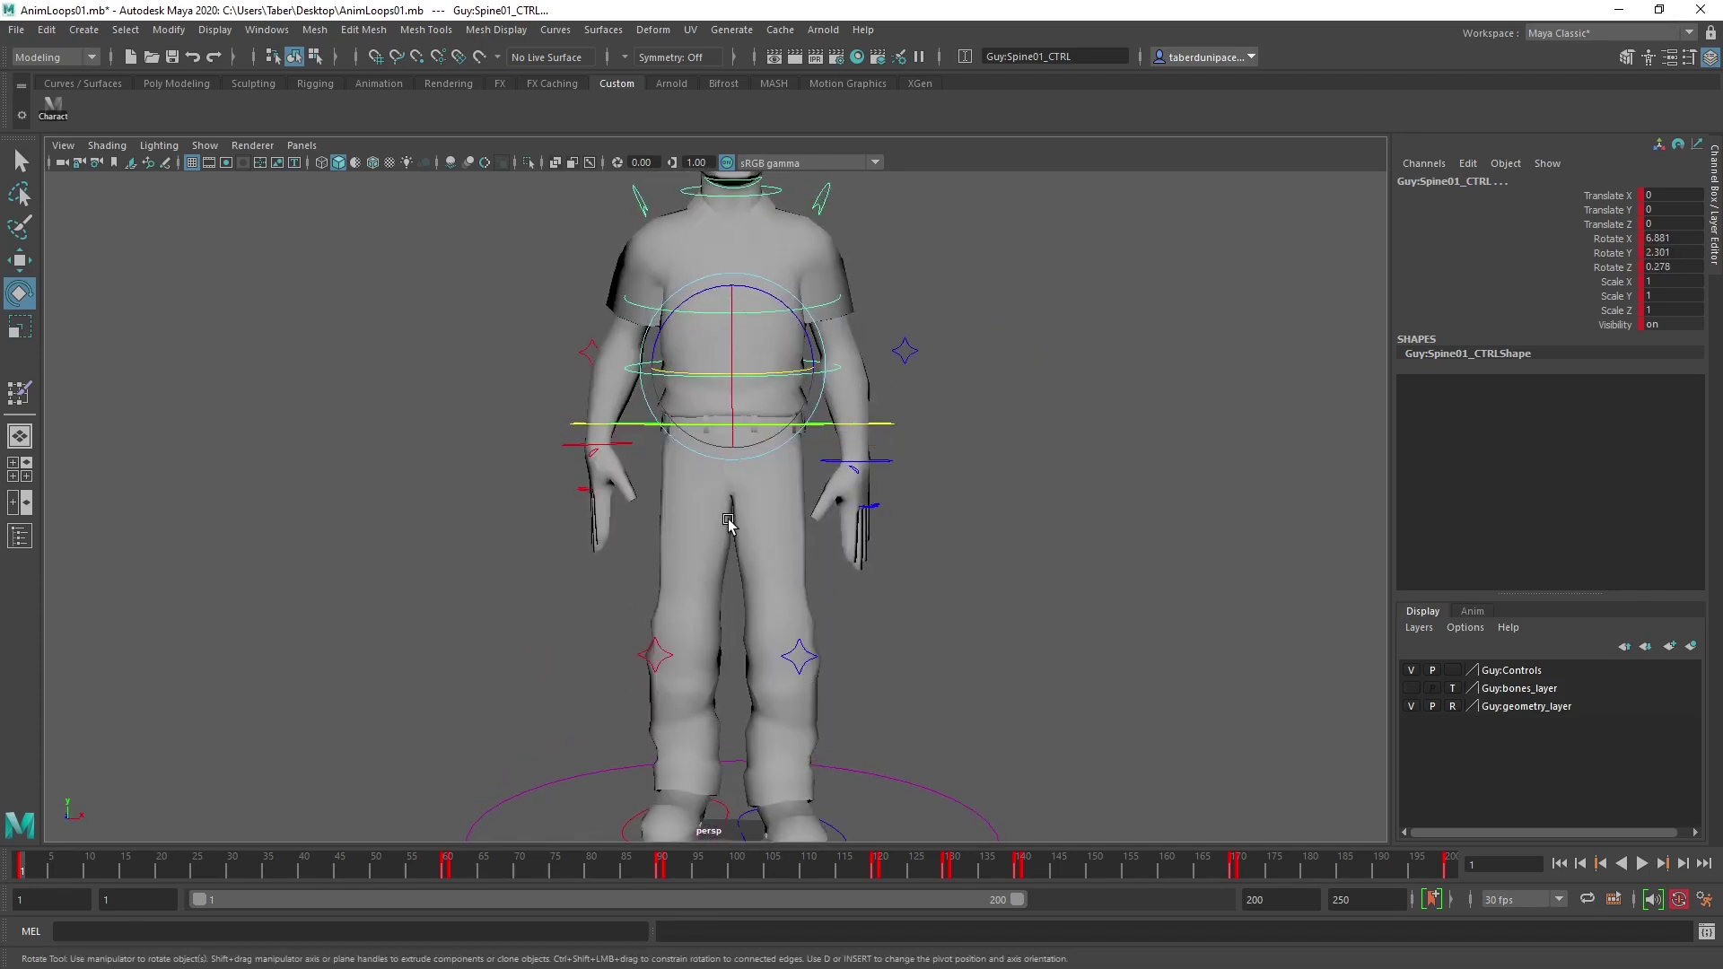
Rotate the left shoulder slightly and reposition the left hand, rotated to X 6.891.
alt+drag(728, 524, 868, 577)
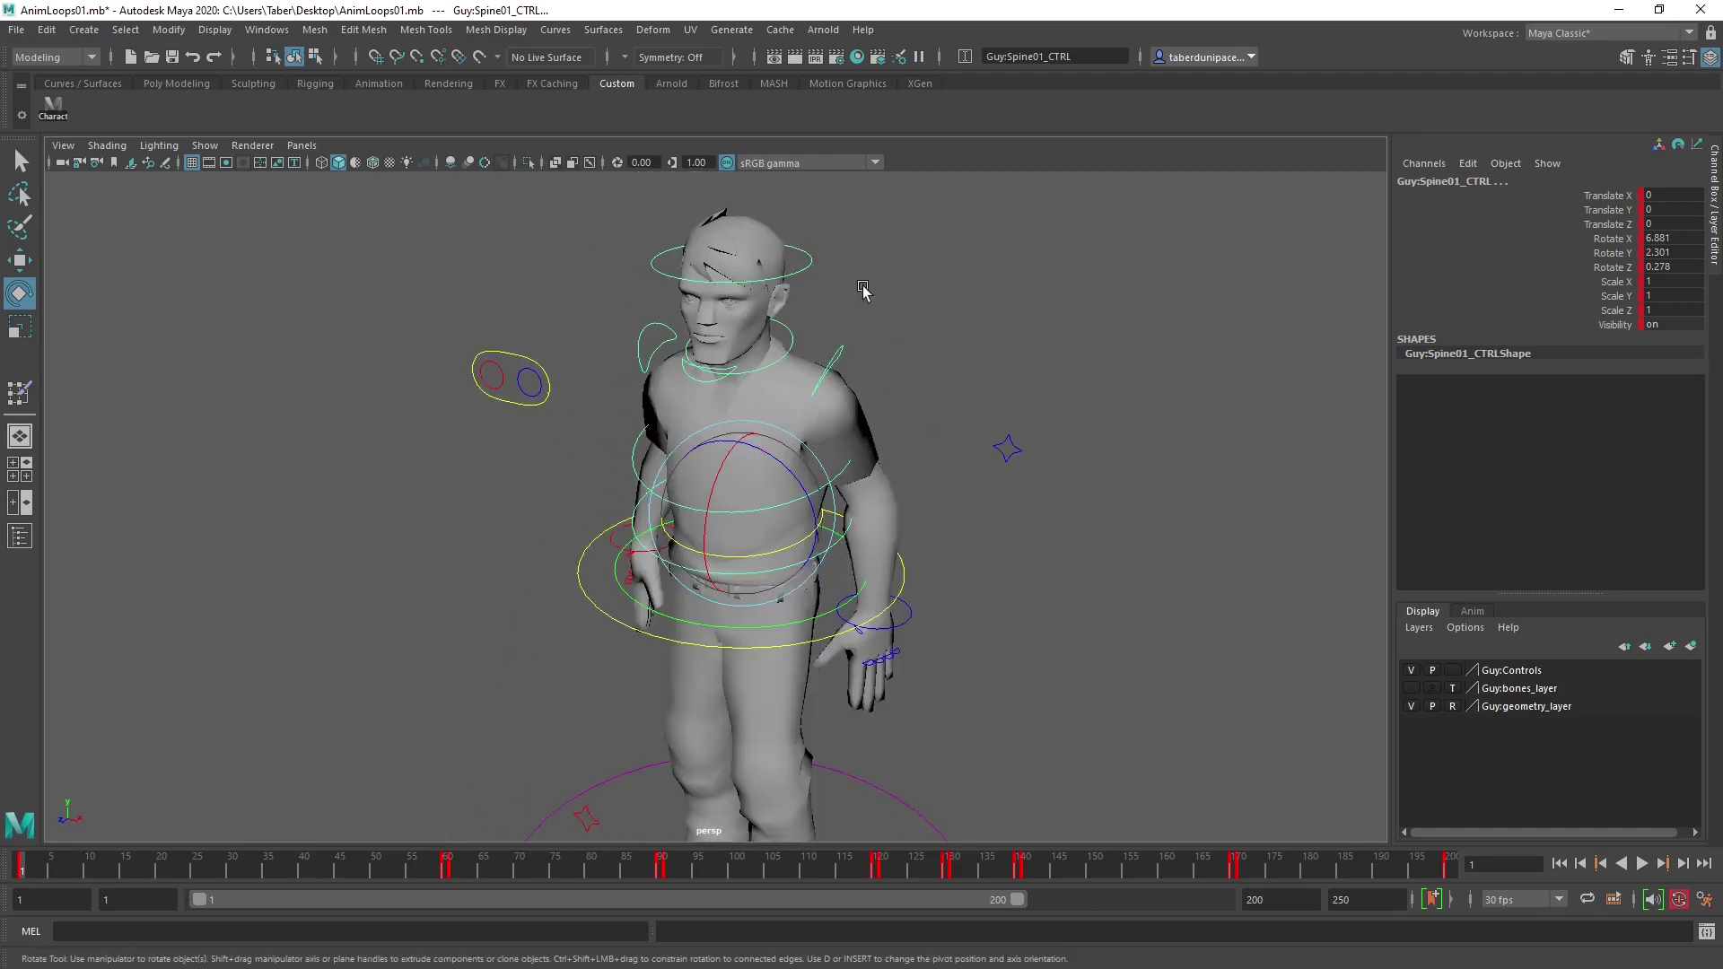
drag(828, 352, 817, 377)
alt+drag(821, 382, 683, 384)
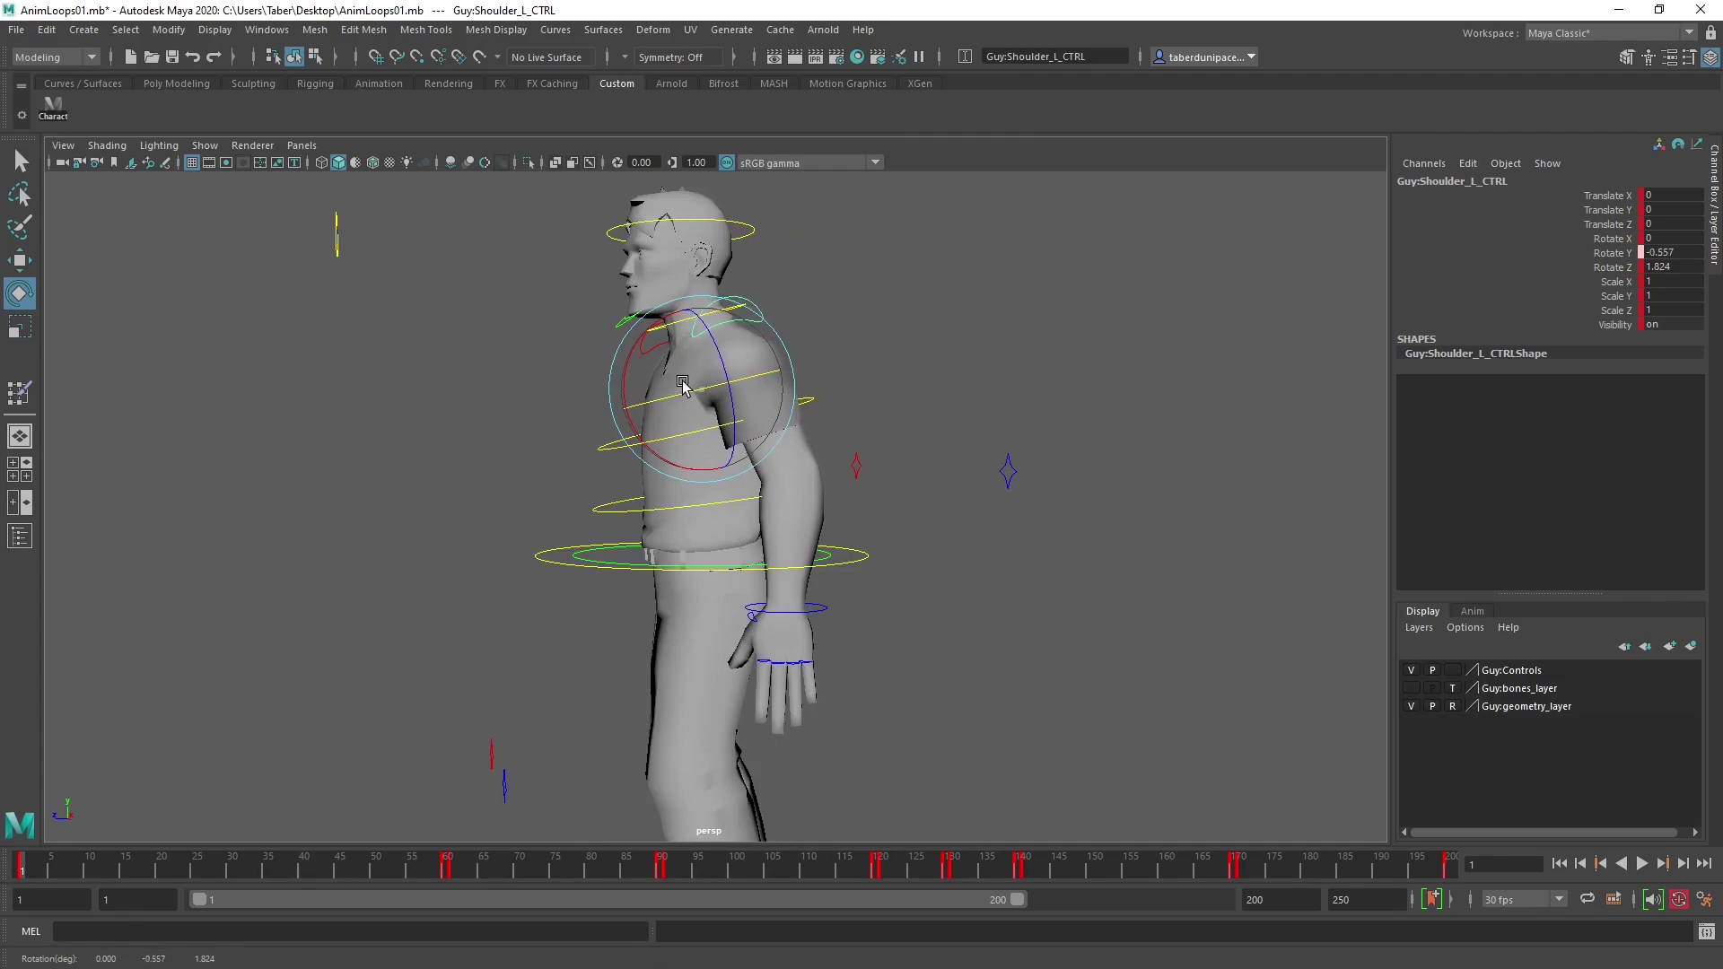
click(823, 610)
key(w)
drag(719, 614, 693, 616)
drag(762, 520, 918, 575)
key(e)
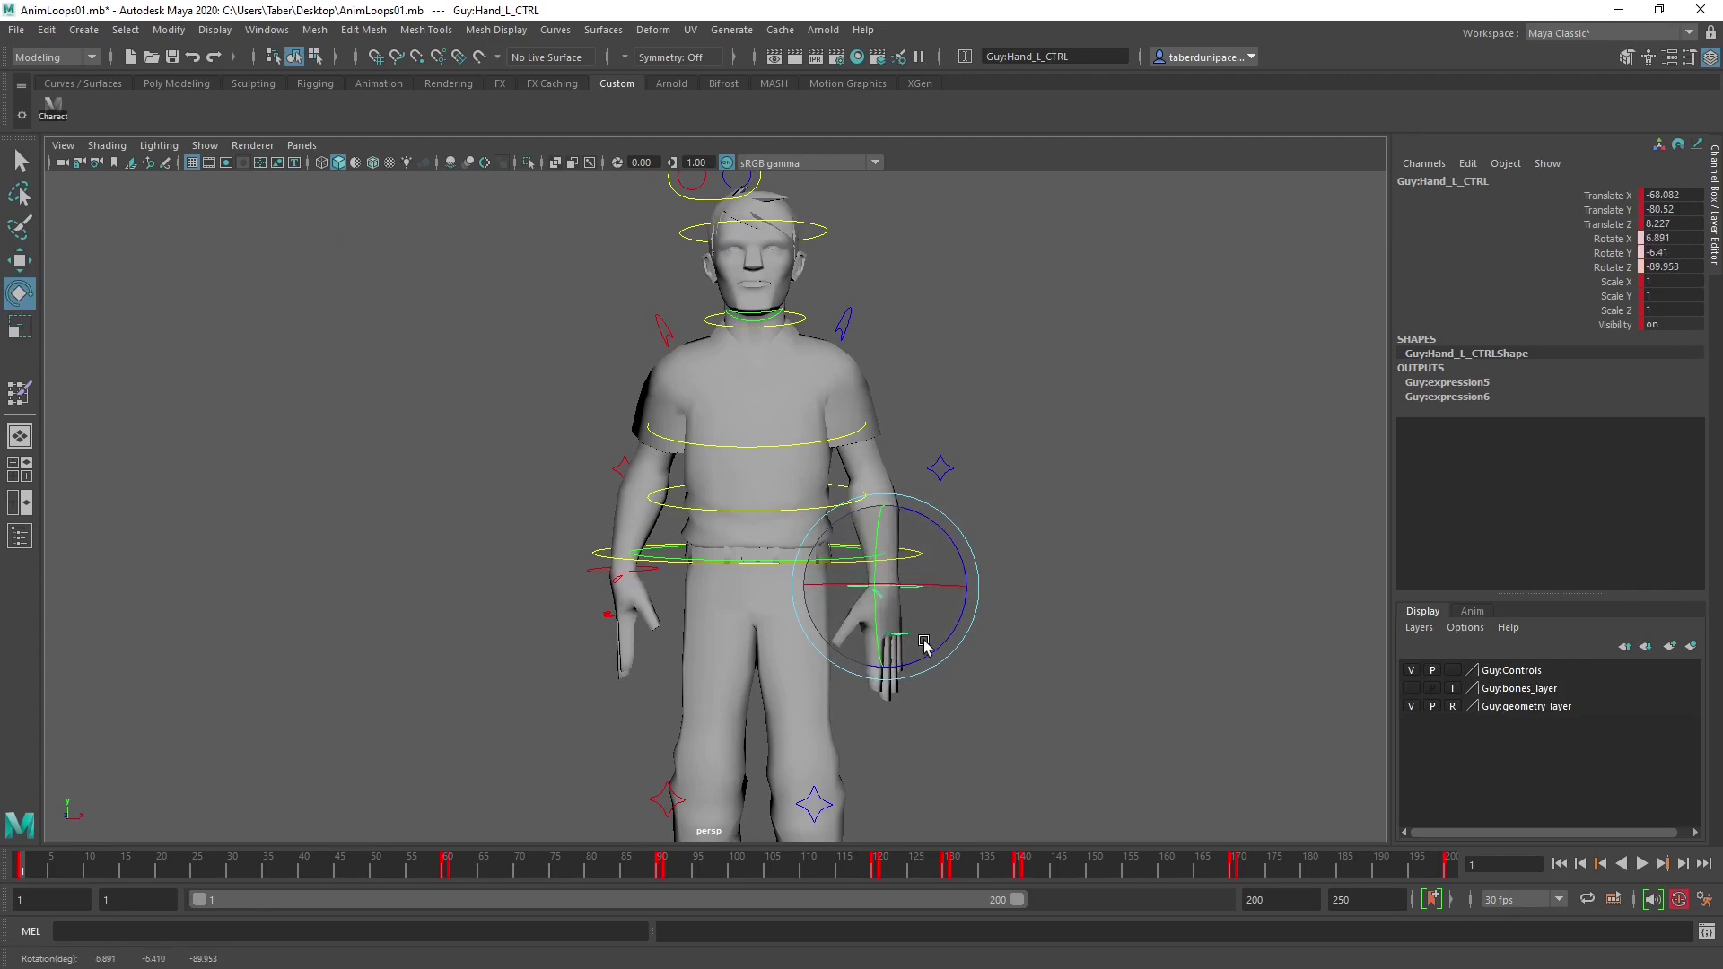
Push the right hand control forward to Translate Z 26.148.
click(665, 330)
alt+drag(656, 350, 791, 436)
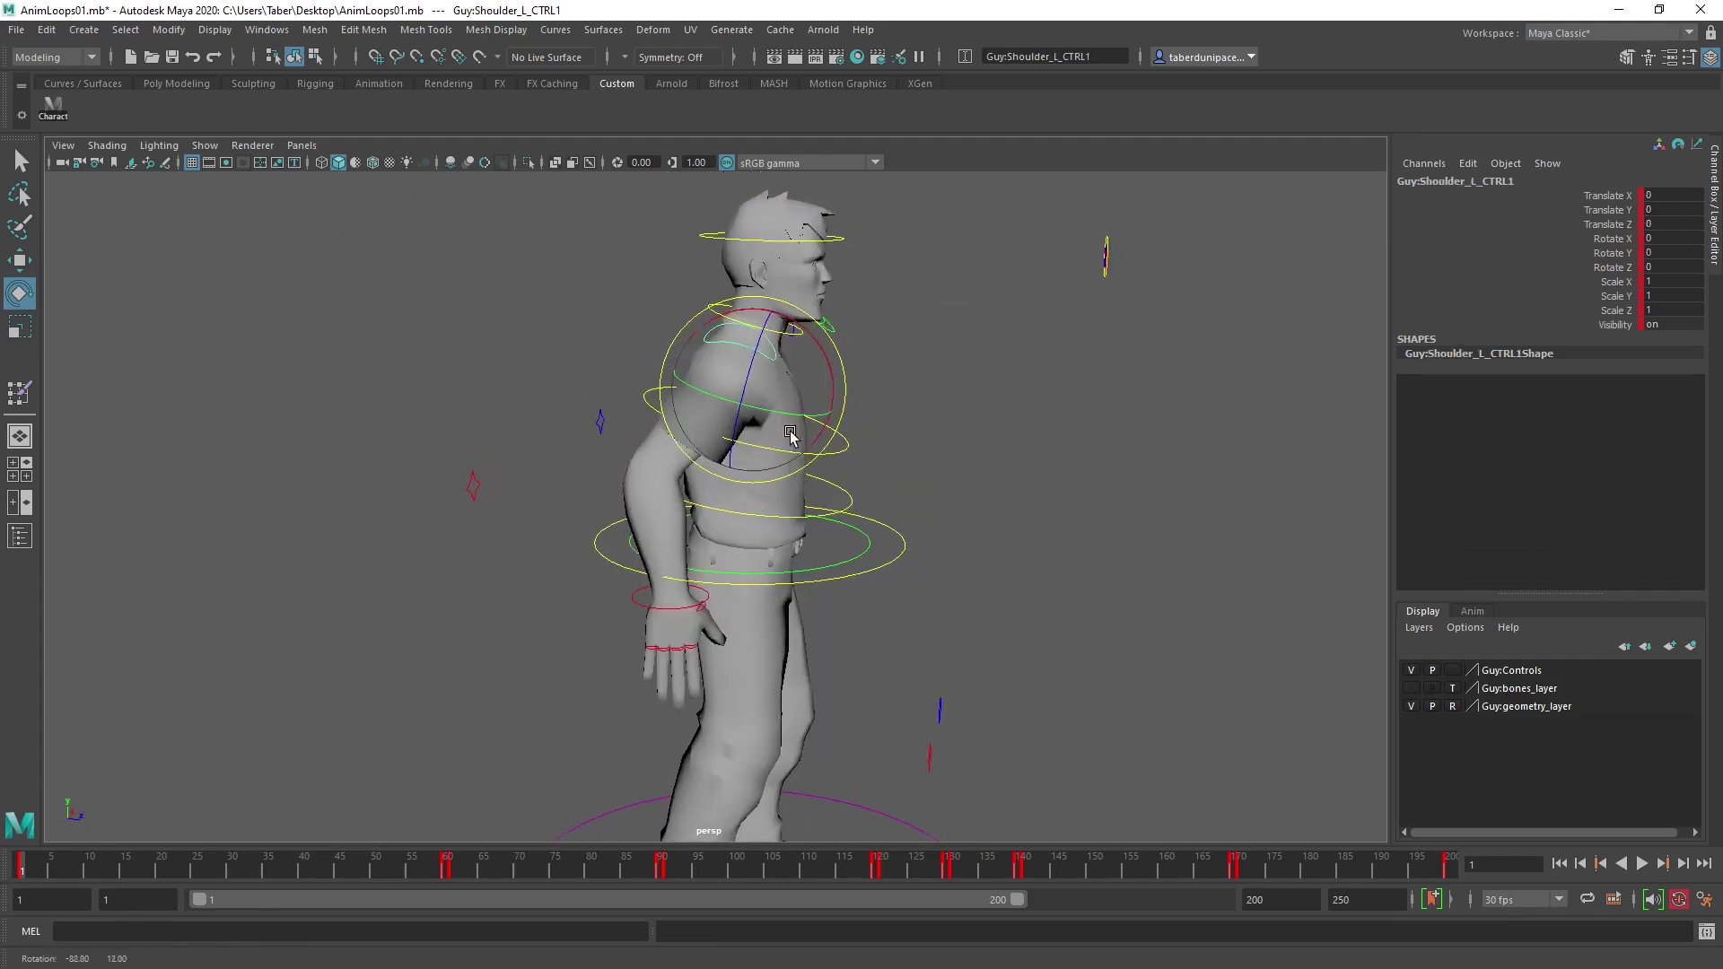
click(678, 626)
click(635, 601)
key(w)
drag(762, 605, 636, 614)
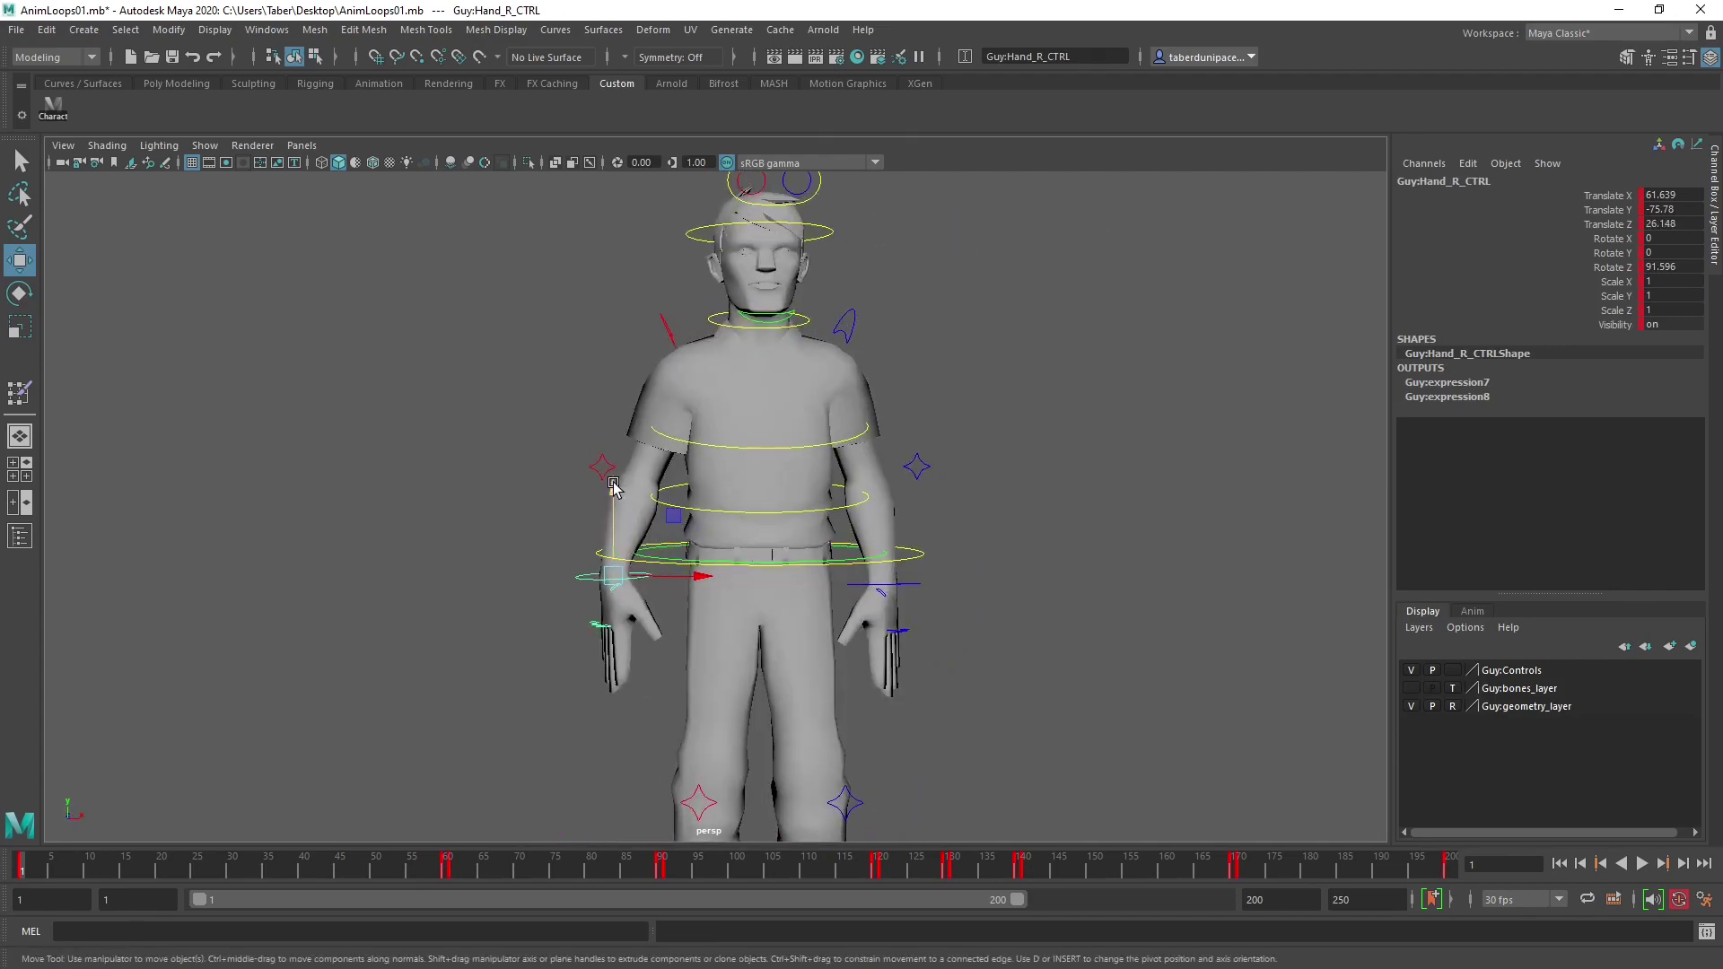
Lower the right hand, shift it outward along X and further forward along Z.
drag(615, 491, 616, 500)
drag(687, 593, 713, 592)
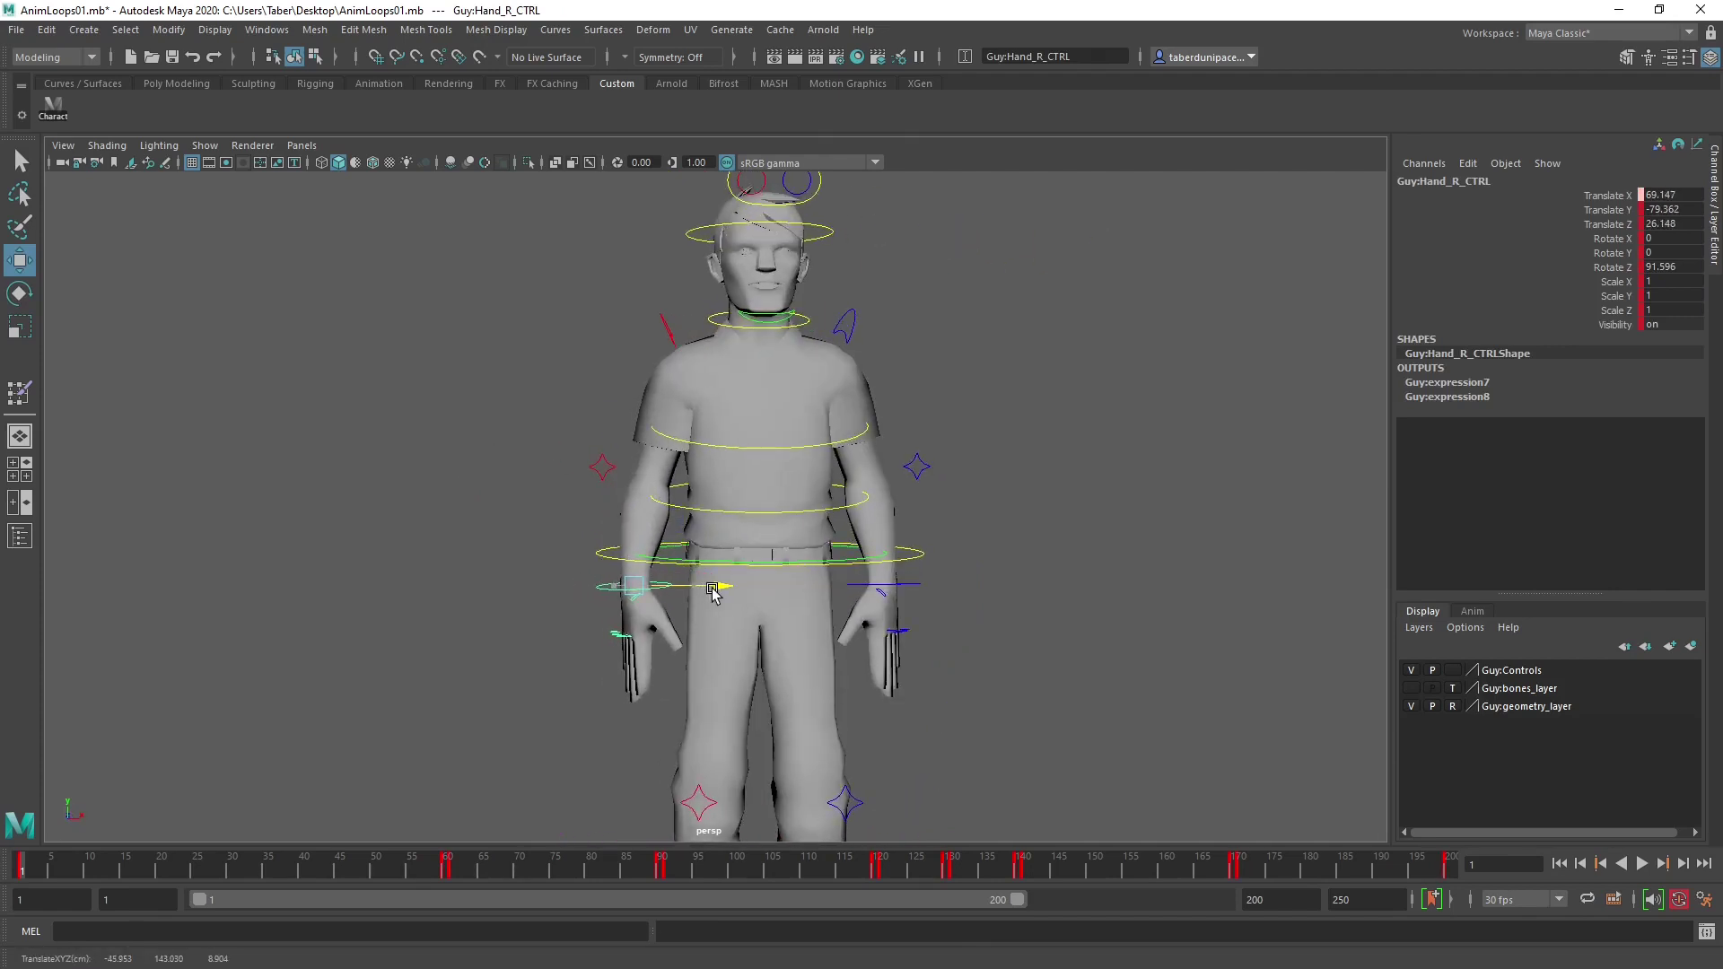
alt+drag(673, 526, 854, 527)
scroll(853, 602, up, 3)
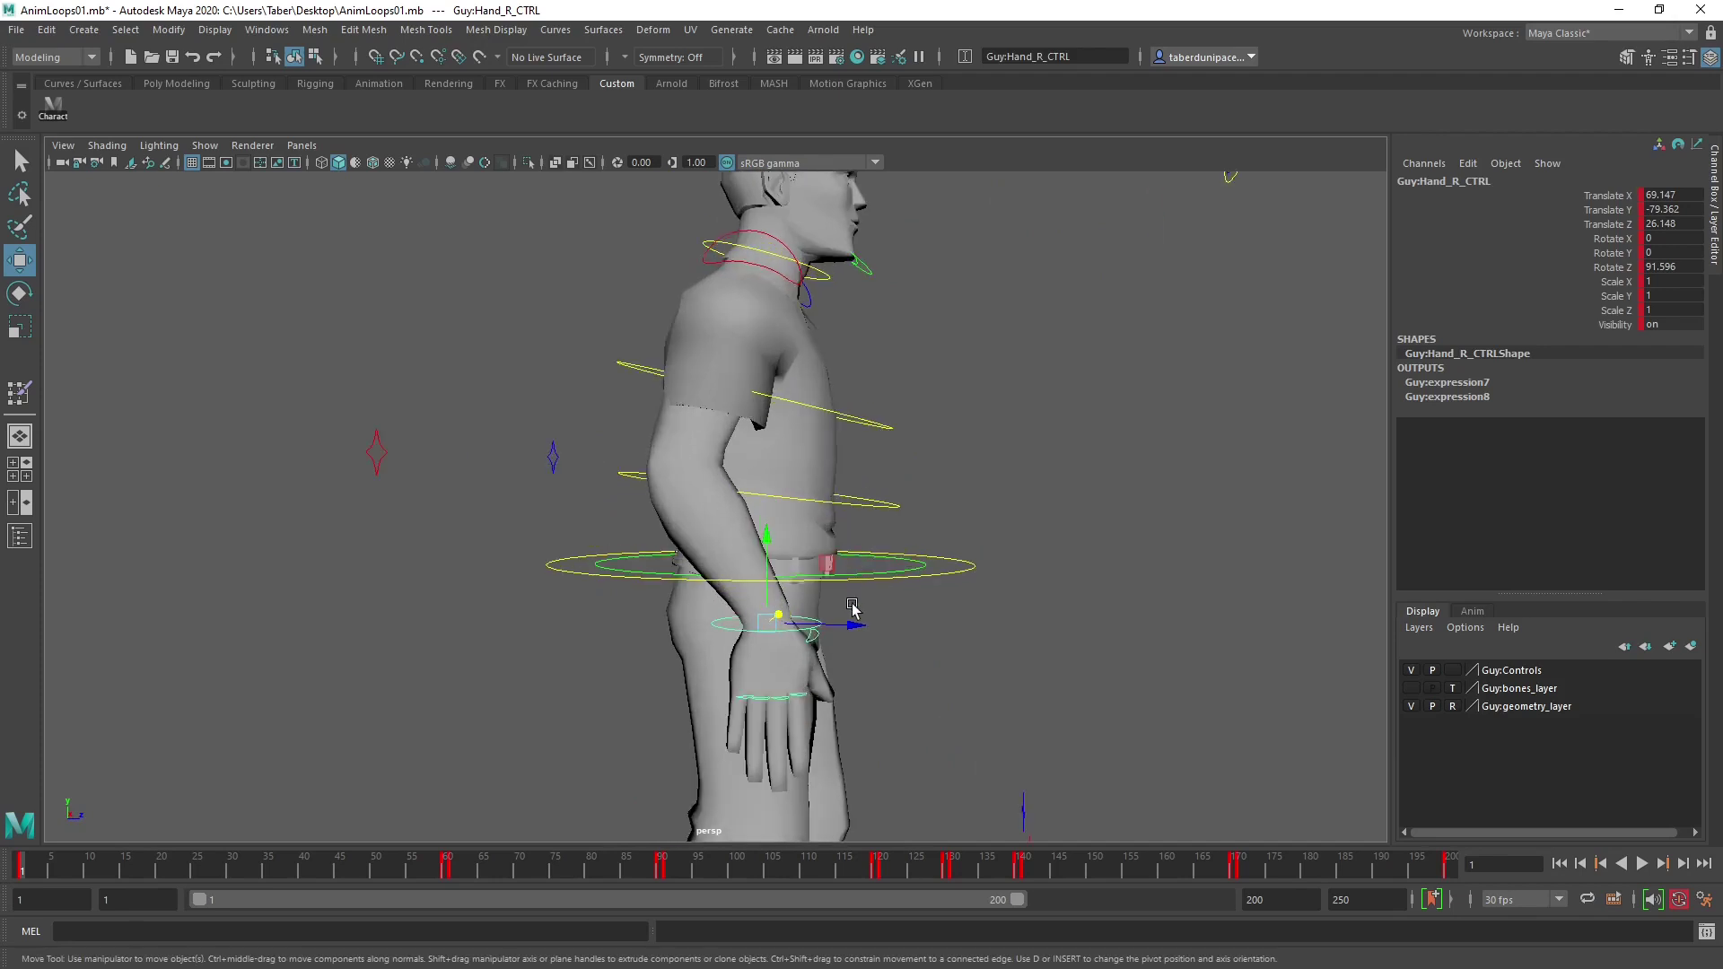
alt+middle_drag(854, 608, 822, 555)
mouse_move(795, 572)
mouse_down()
mouse_move(816, 572)
mouse_move(781, 578)
mouse_up()
key(e)
key(w)
drag(733, 486, 528, 519)
drag(673, 580, 694, 581)
alt+drag(697, 583, 754, 588)
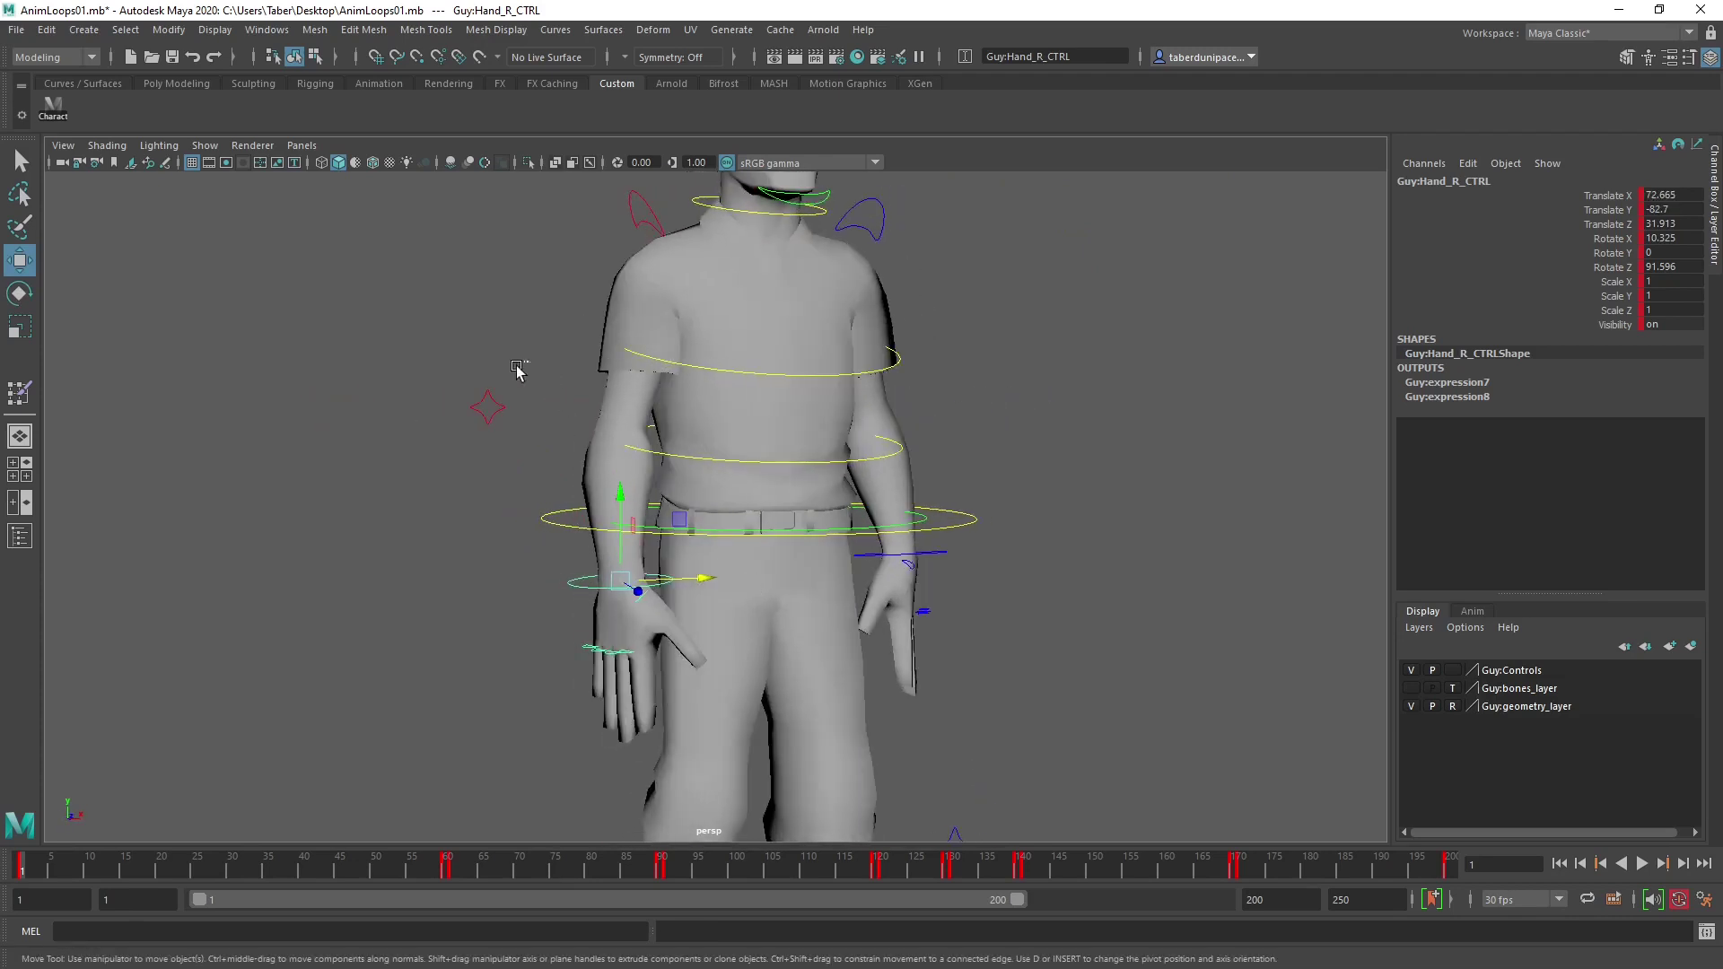
Move the right elbow control outward along X and along Z.
drag(517, 366, 467, 428)
alt+drag(528, 474, 588, 492)
drag(640, 396, 796, 459)
drag(489, 437, 614, 318)
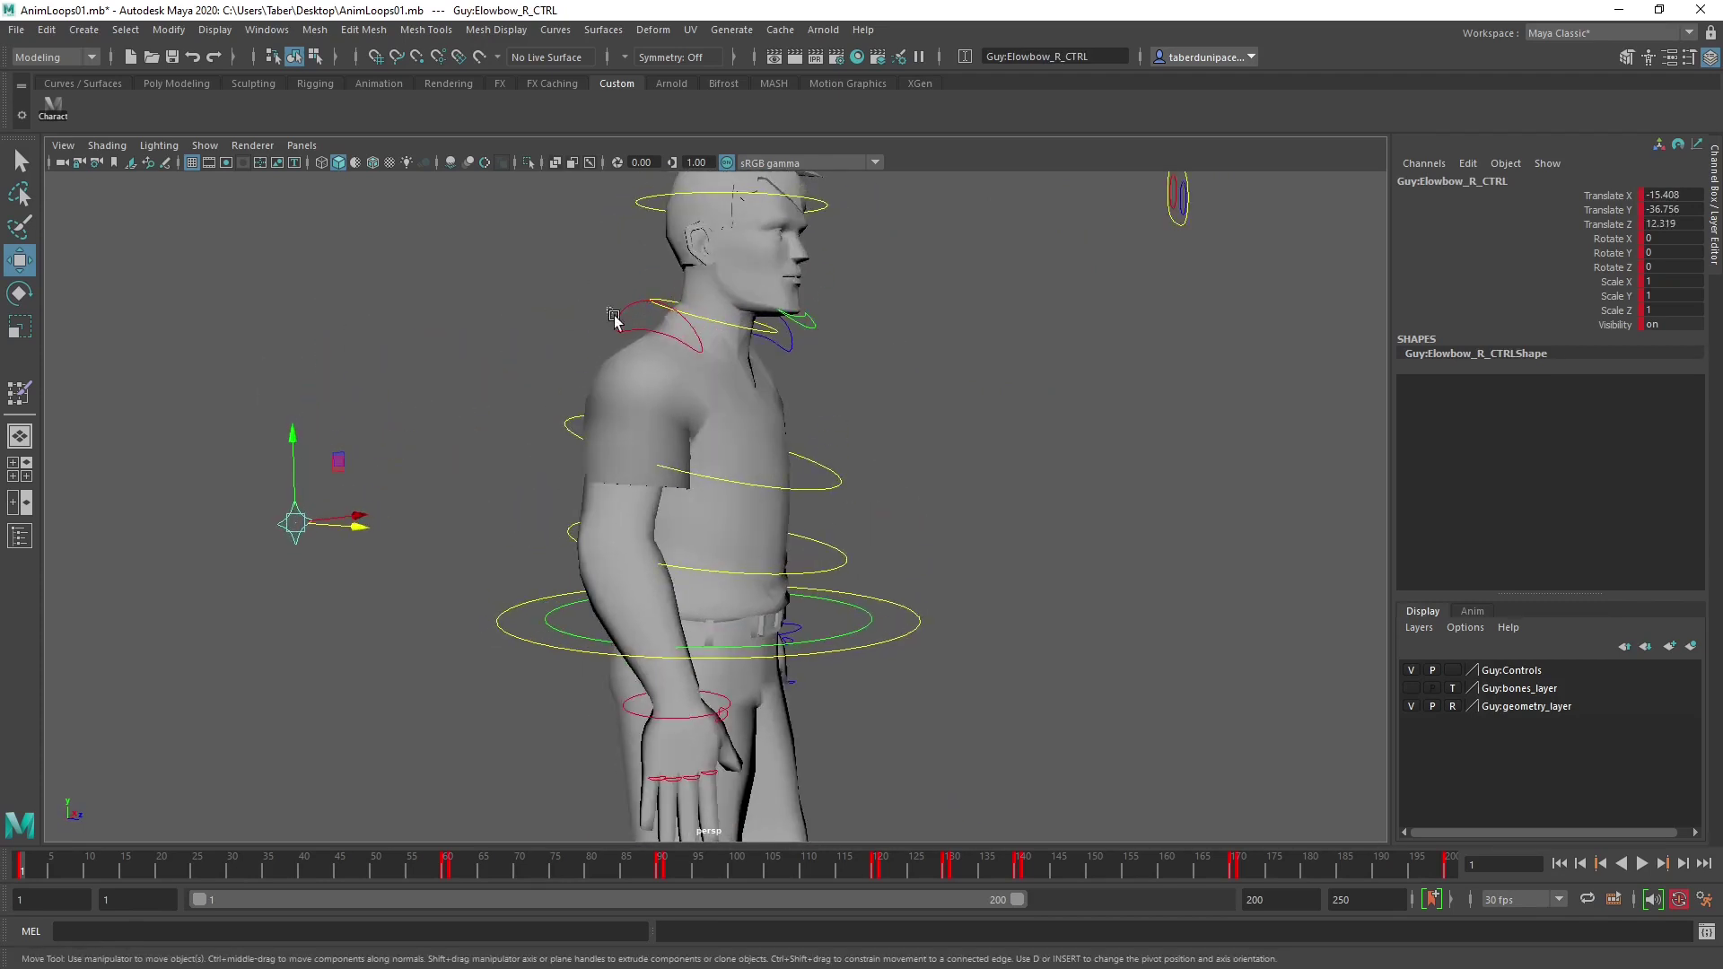
Rotate the left shoulder control slightly and key its rotation.
click(618, 316)
key(e)
drag(734, 413, 735, 418)
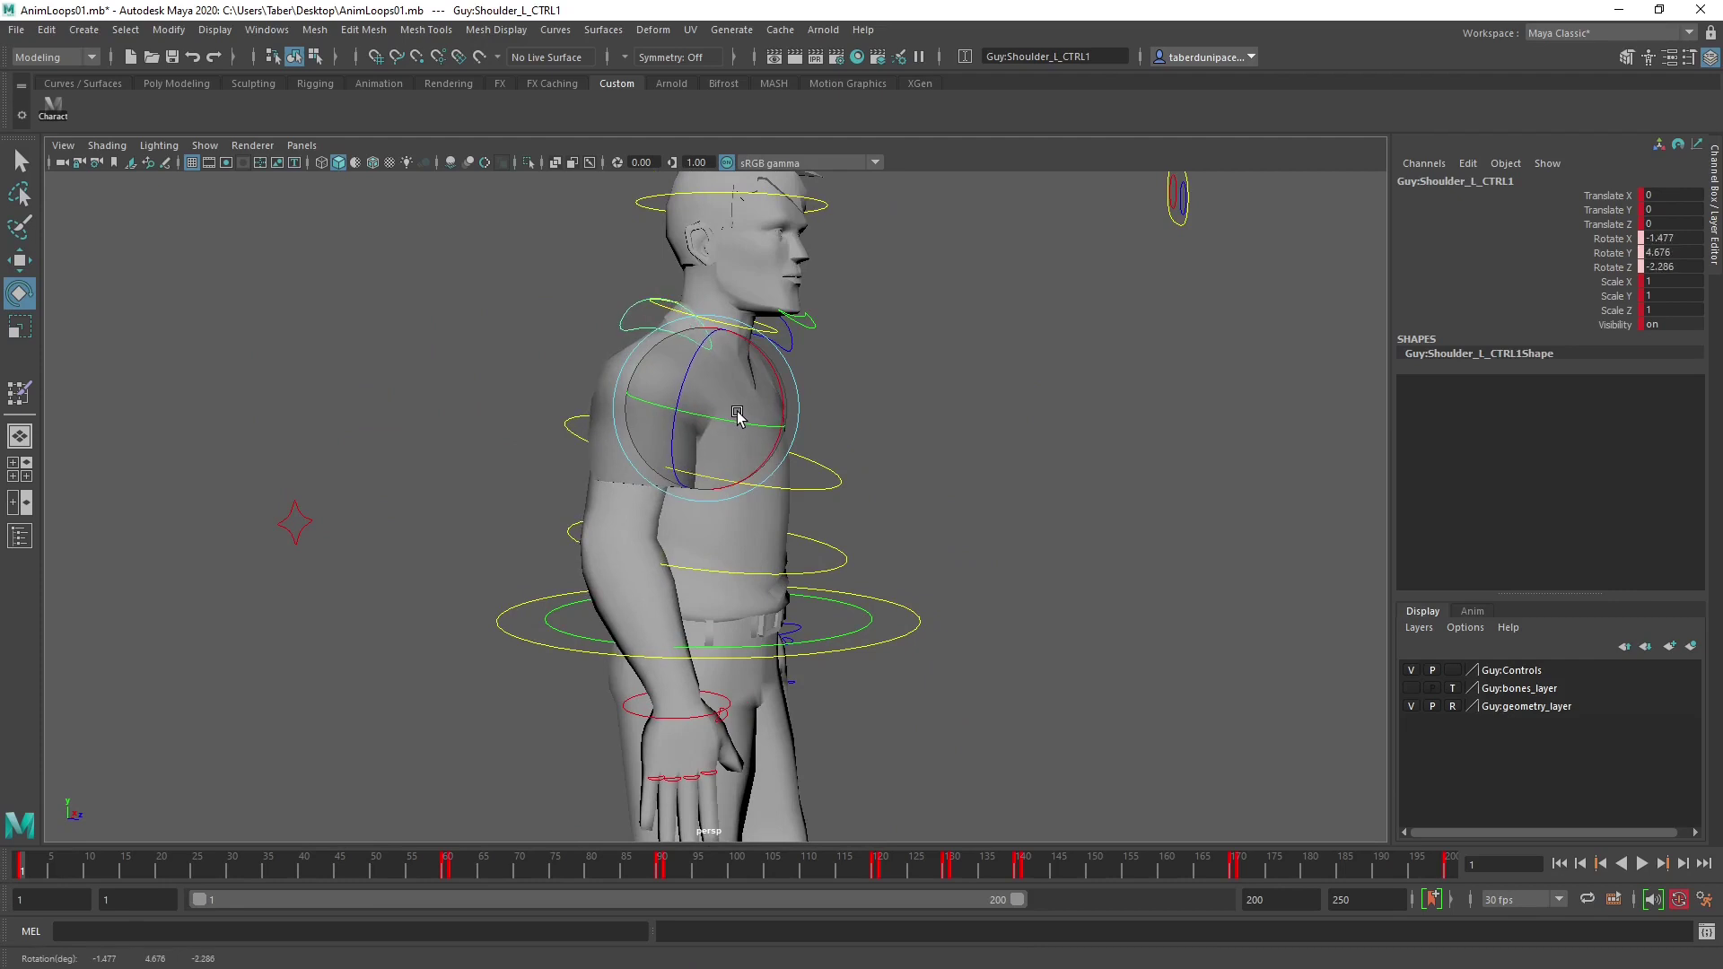
key(shift+e)
alt+middle_drag(824, 623, 828, 544)
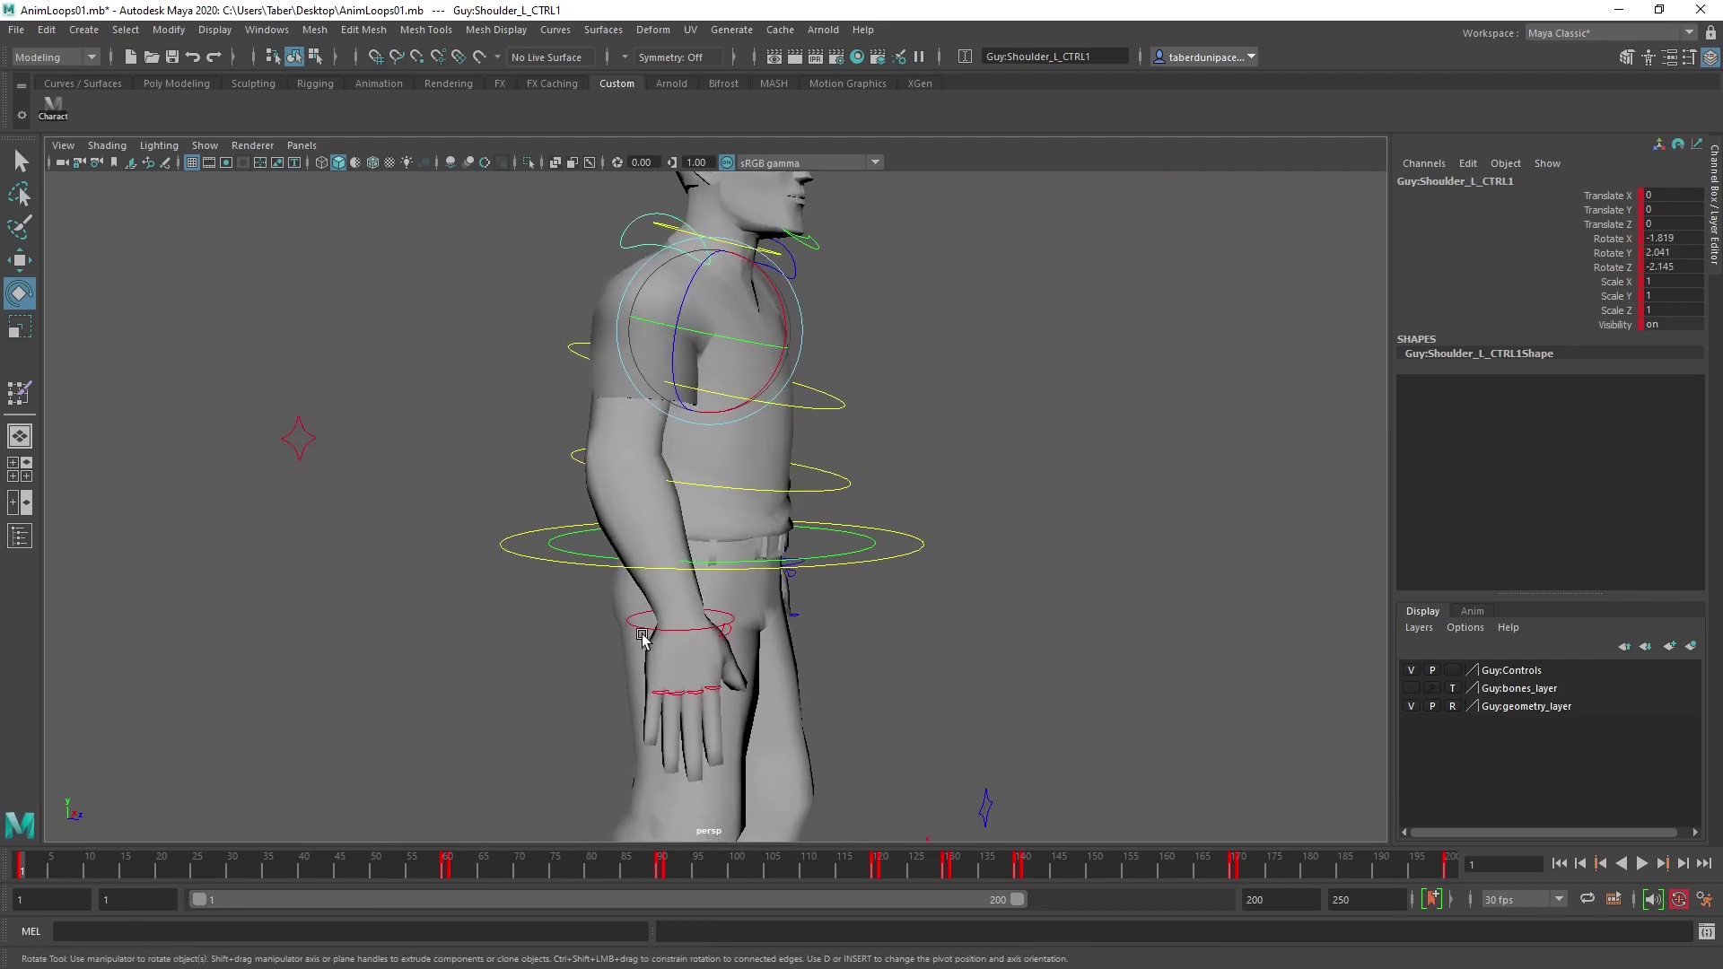
Nudge the right hand down, pull it back along Z, then raise it slightly.
click(637, 623)
key(w)
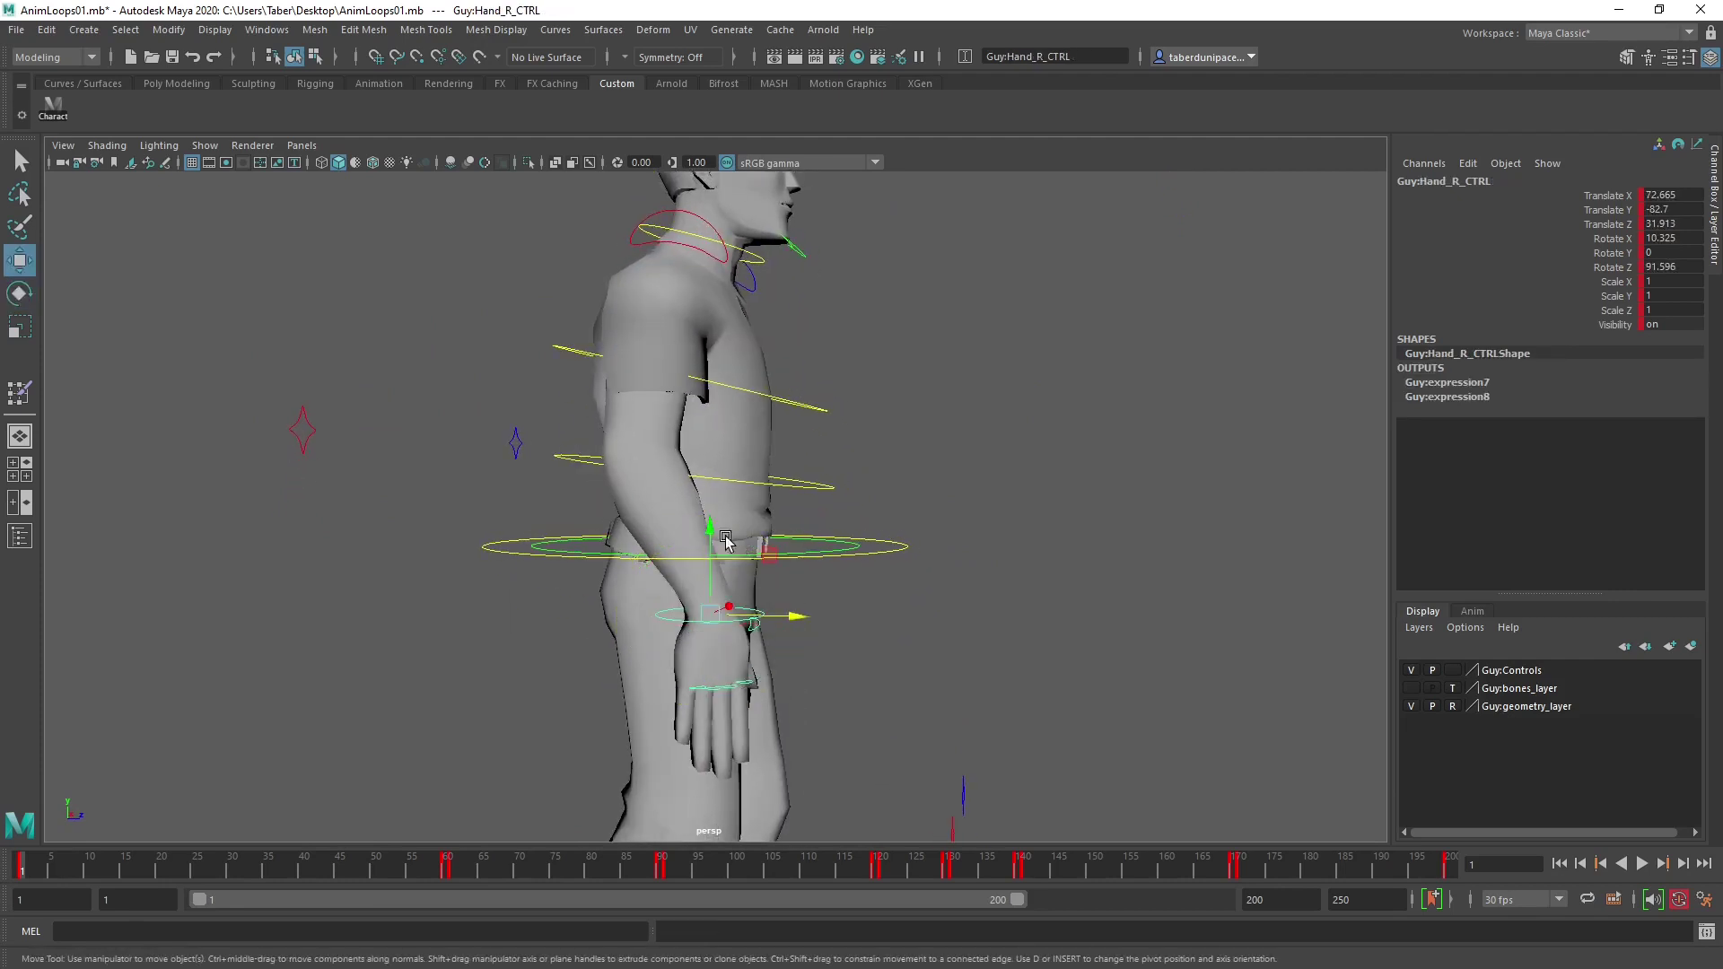
drag(707, 538, 729, 558)
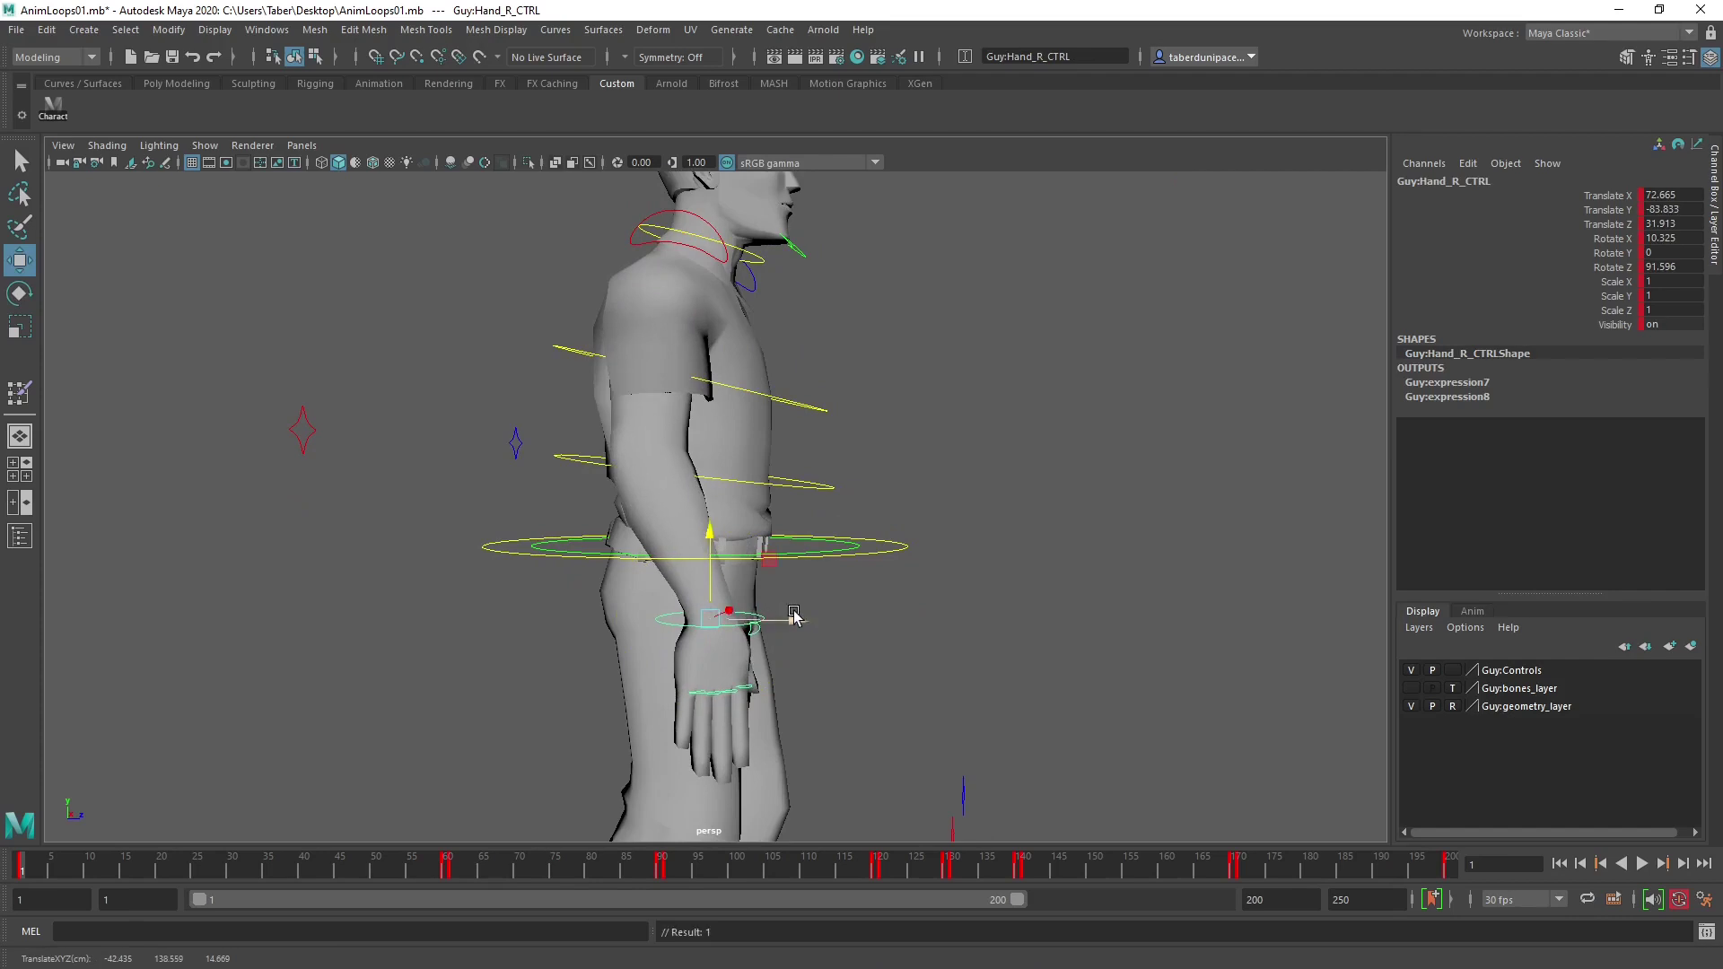
mouse_move(793, 616)
mouse_down()
mouse_move(703, 616)
mouse_move(668, 576)
mouse_move(712, 572)
mouse_move(763, 605)
mouse_up()
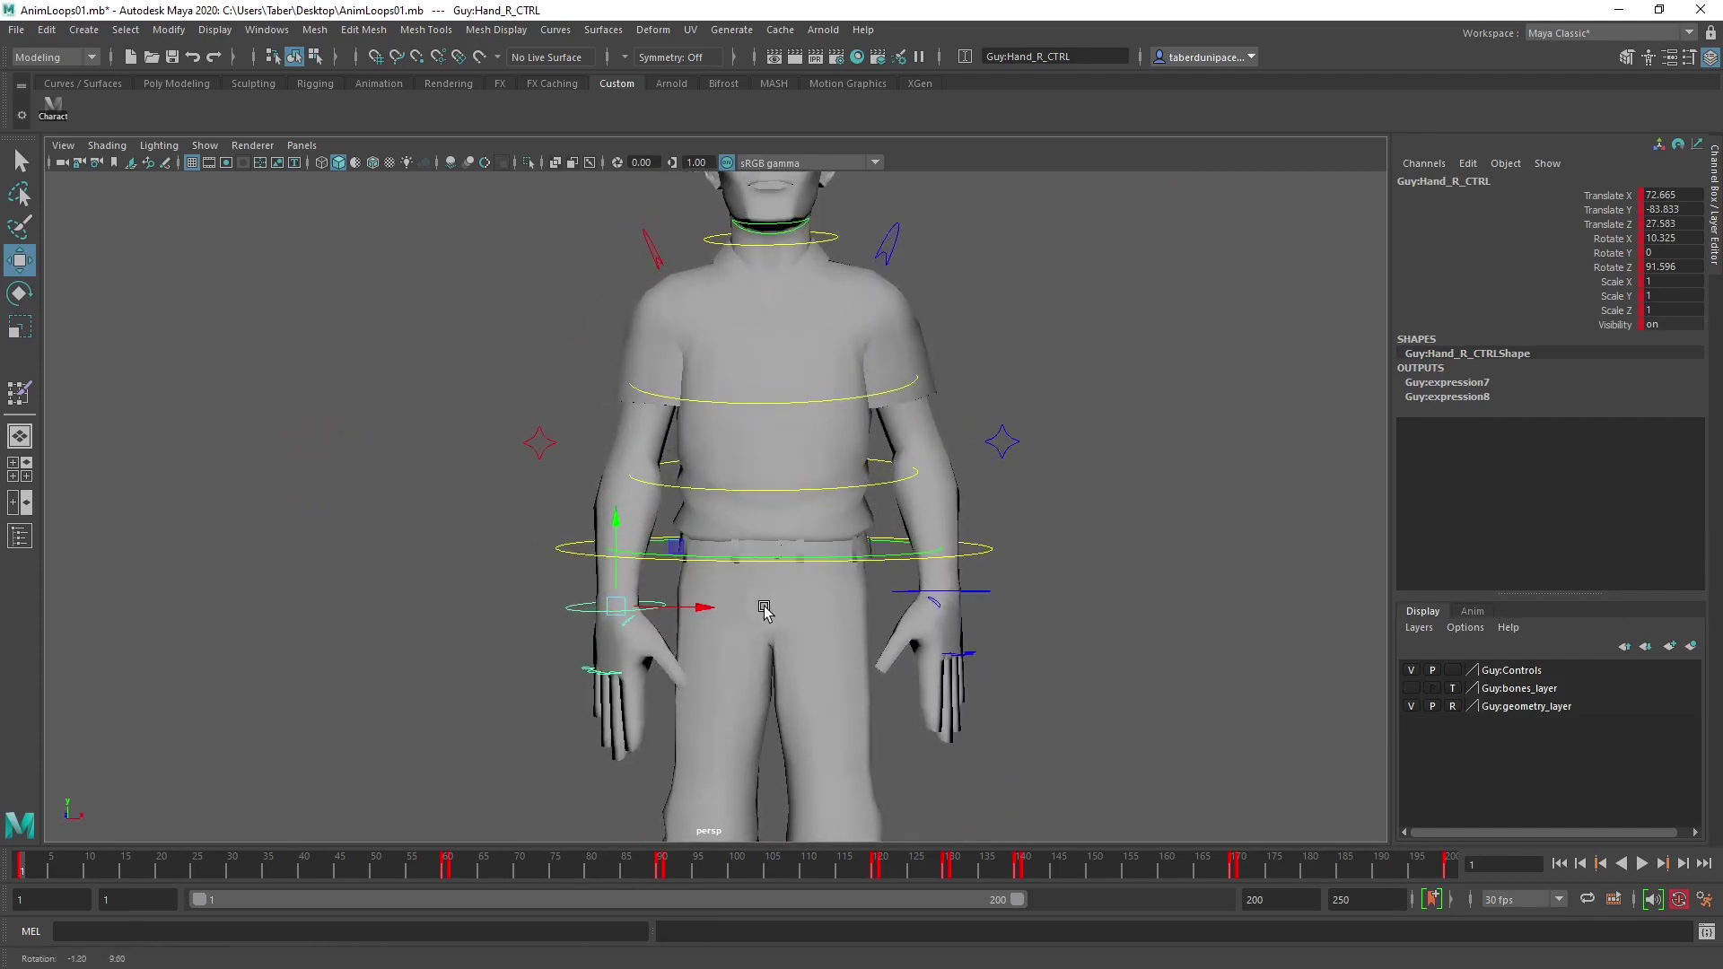
drag(617, 520, 617, 509)
drag(571, 398, 510, 465)
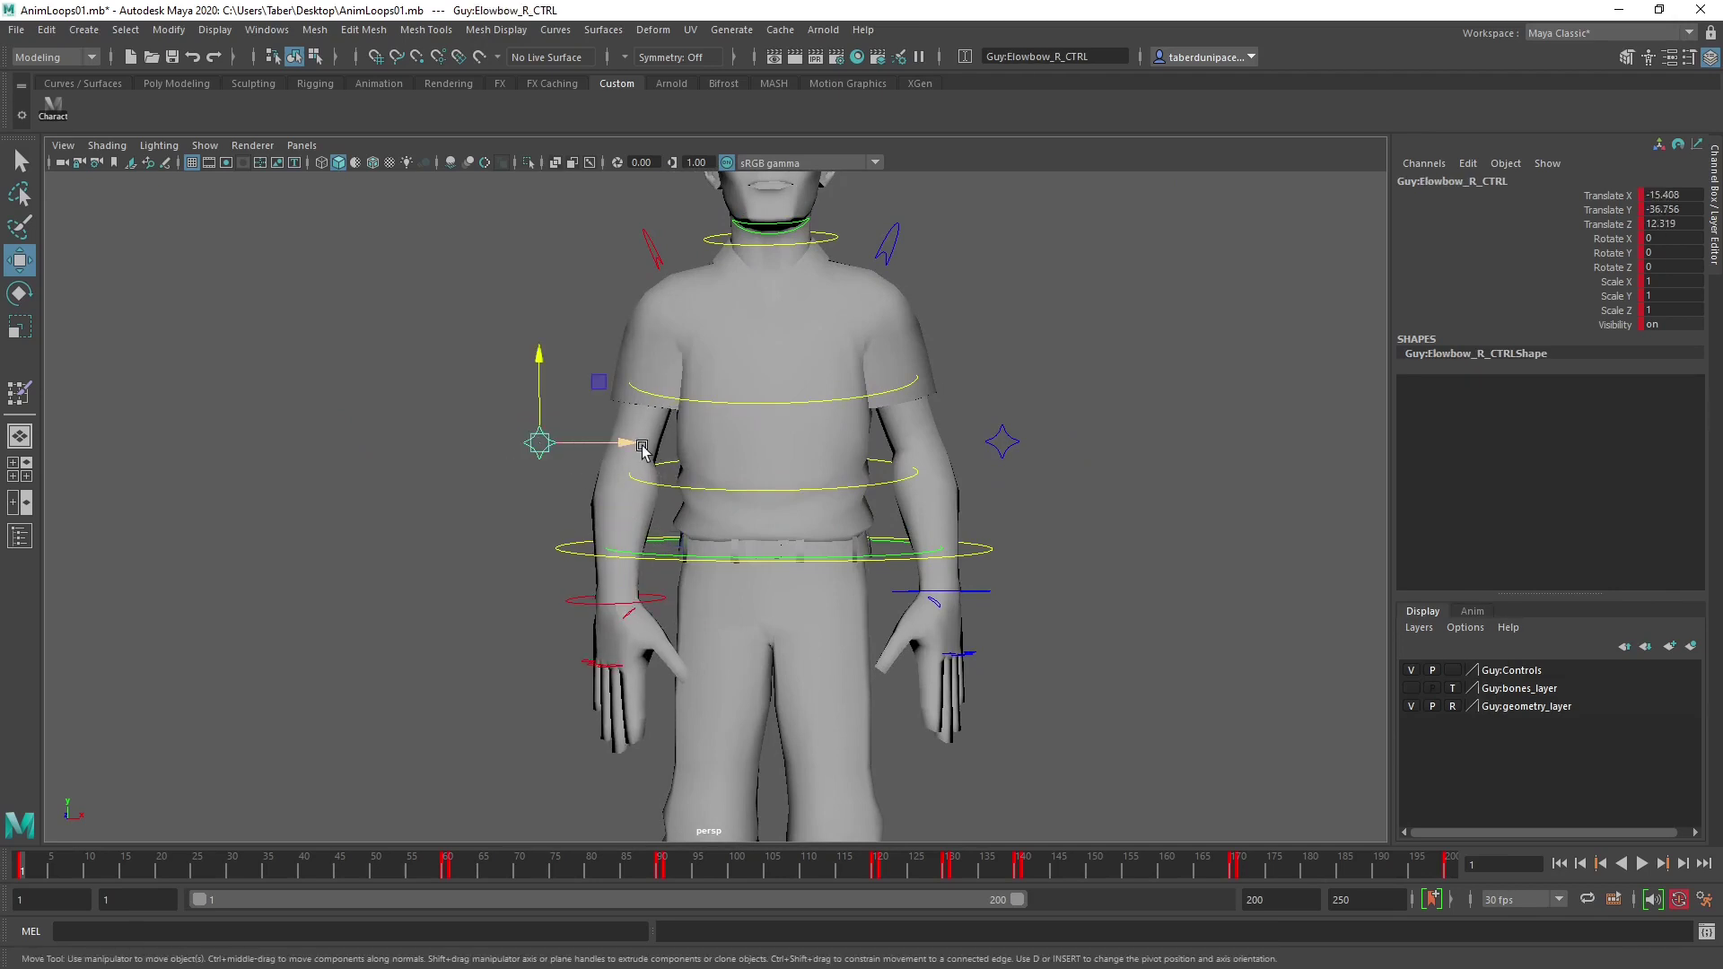
Move the right elbow control left along X and back along Z.
drag(634, 445, 569, 445)
alt+drag(597, 471, 760, 491)
scroll(760, 491, down, 2)
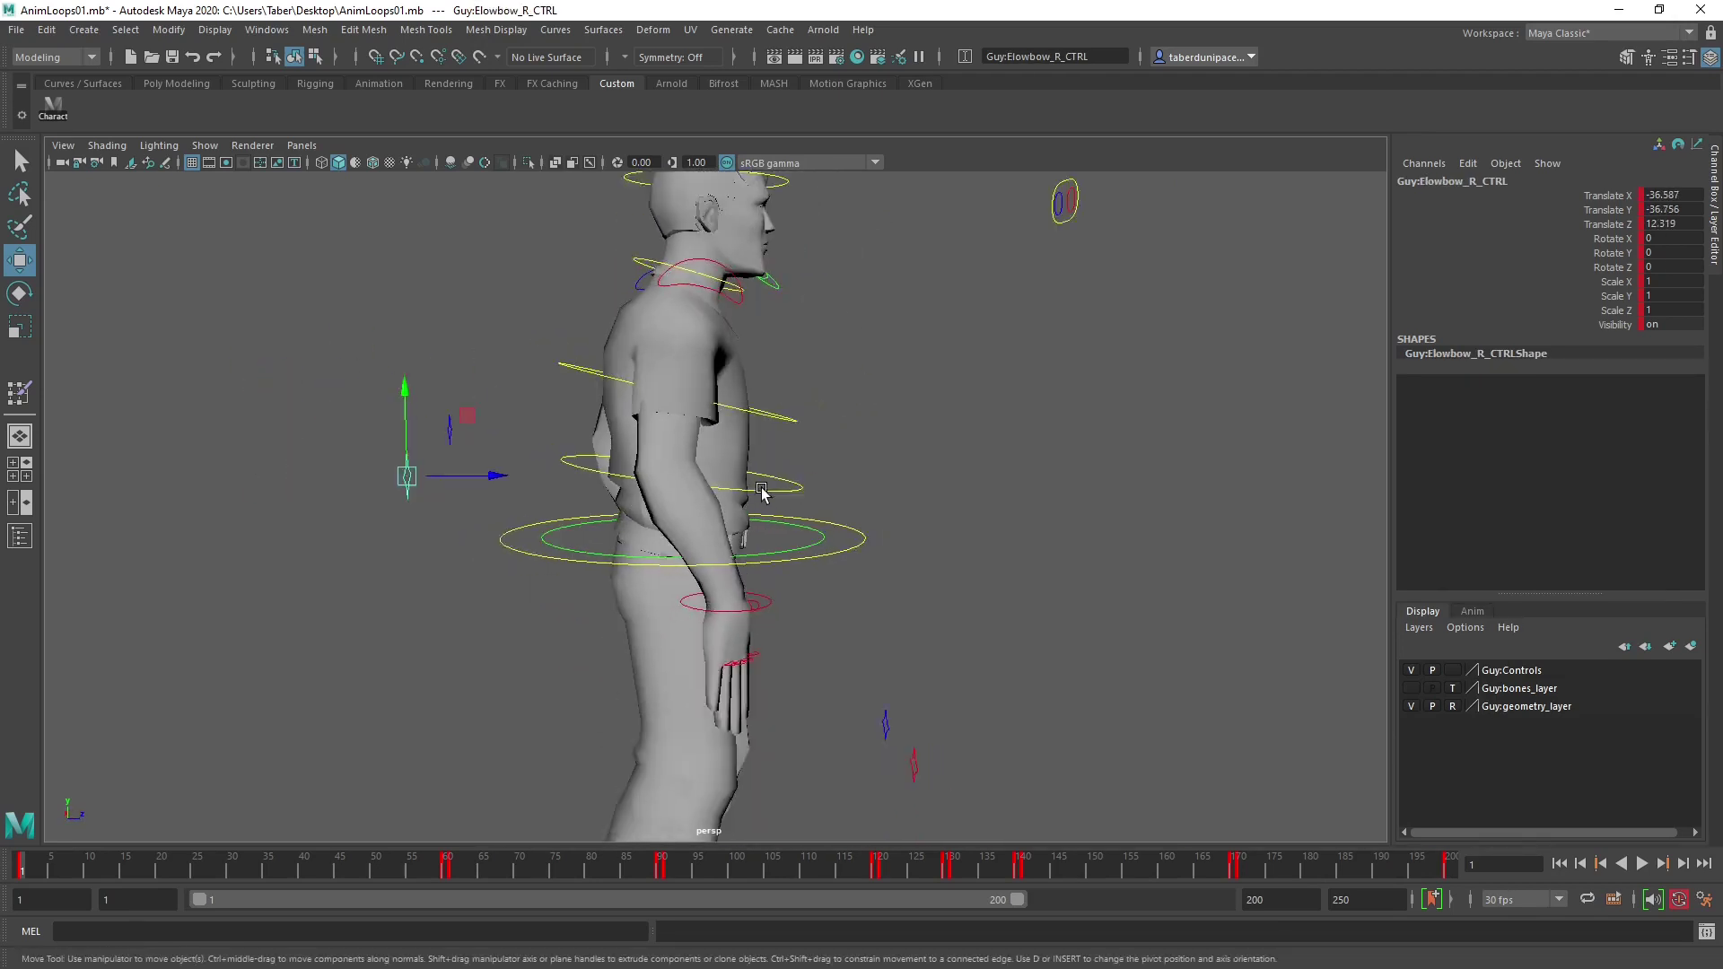
drag(553, 482, 591, 481)
alt+drag(760, 559, 597, 579)
scroll(709, 612, up, 4)
alt+middle_drag(712, 612, 765, 404)
scroll(667, 552, up, 2)
alt+drag(666, 552, 569, 546)
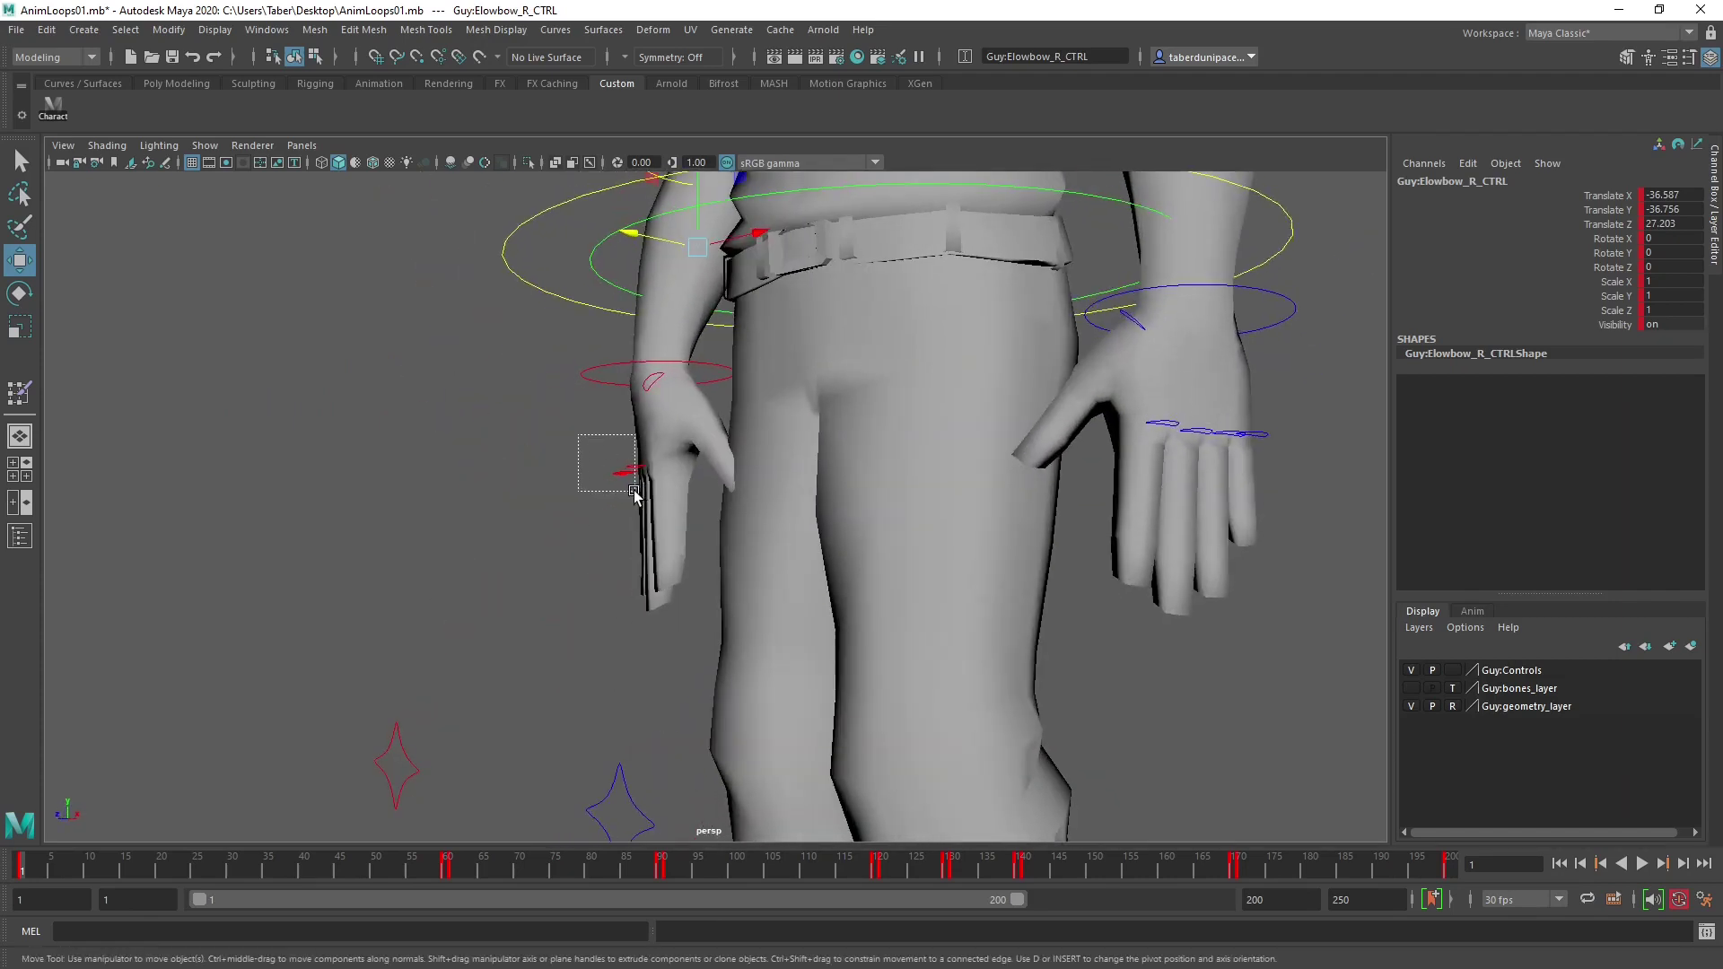
Curl the right pinky by increasing its Bend value.
drag(635, 494, 599, 540)
key(e)
click(1623, 340)
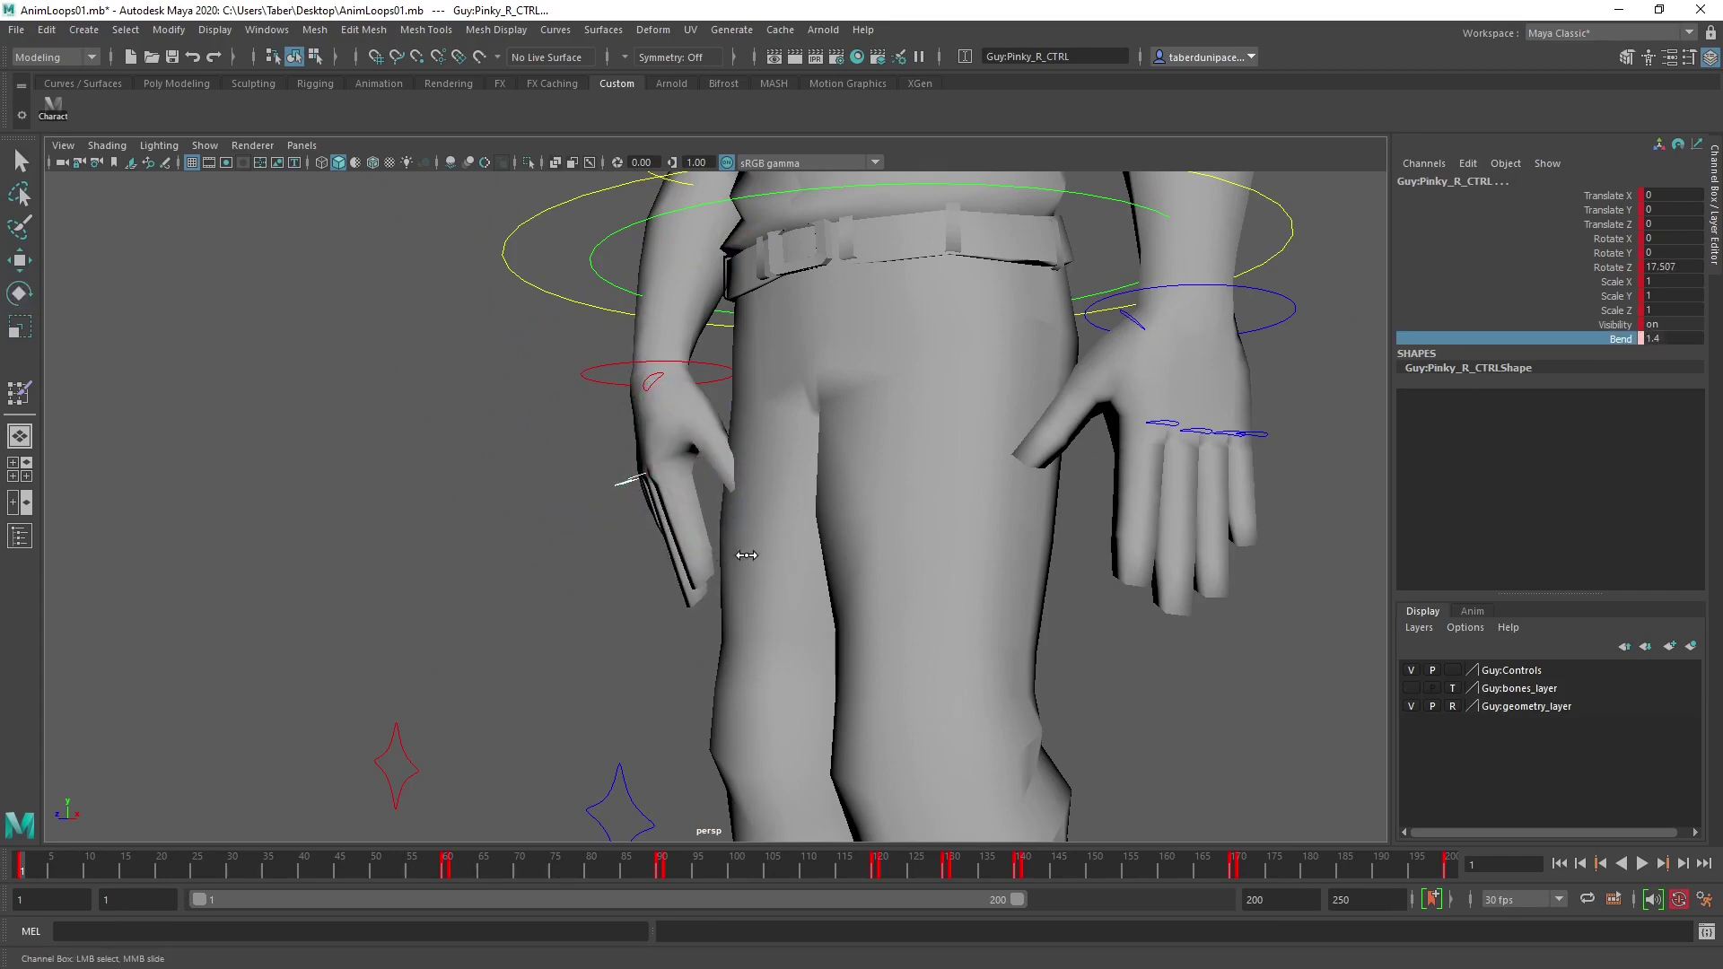
alt+drag(748, 556, 870, 550)
middle_drag(870, 546, 887, 547)
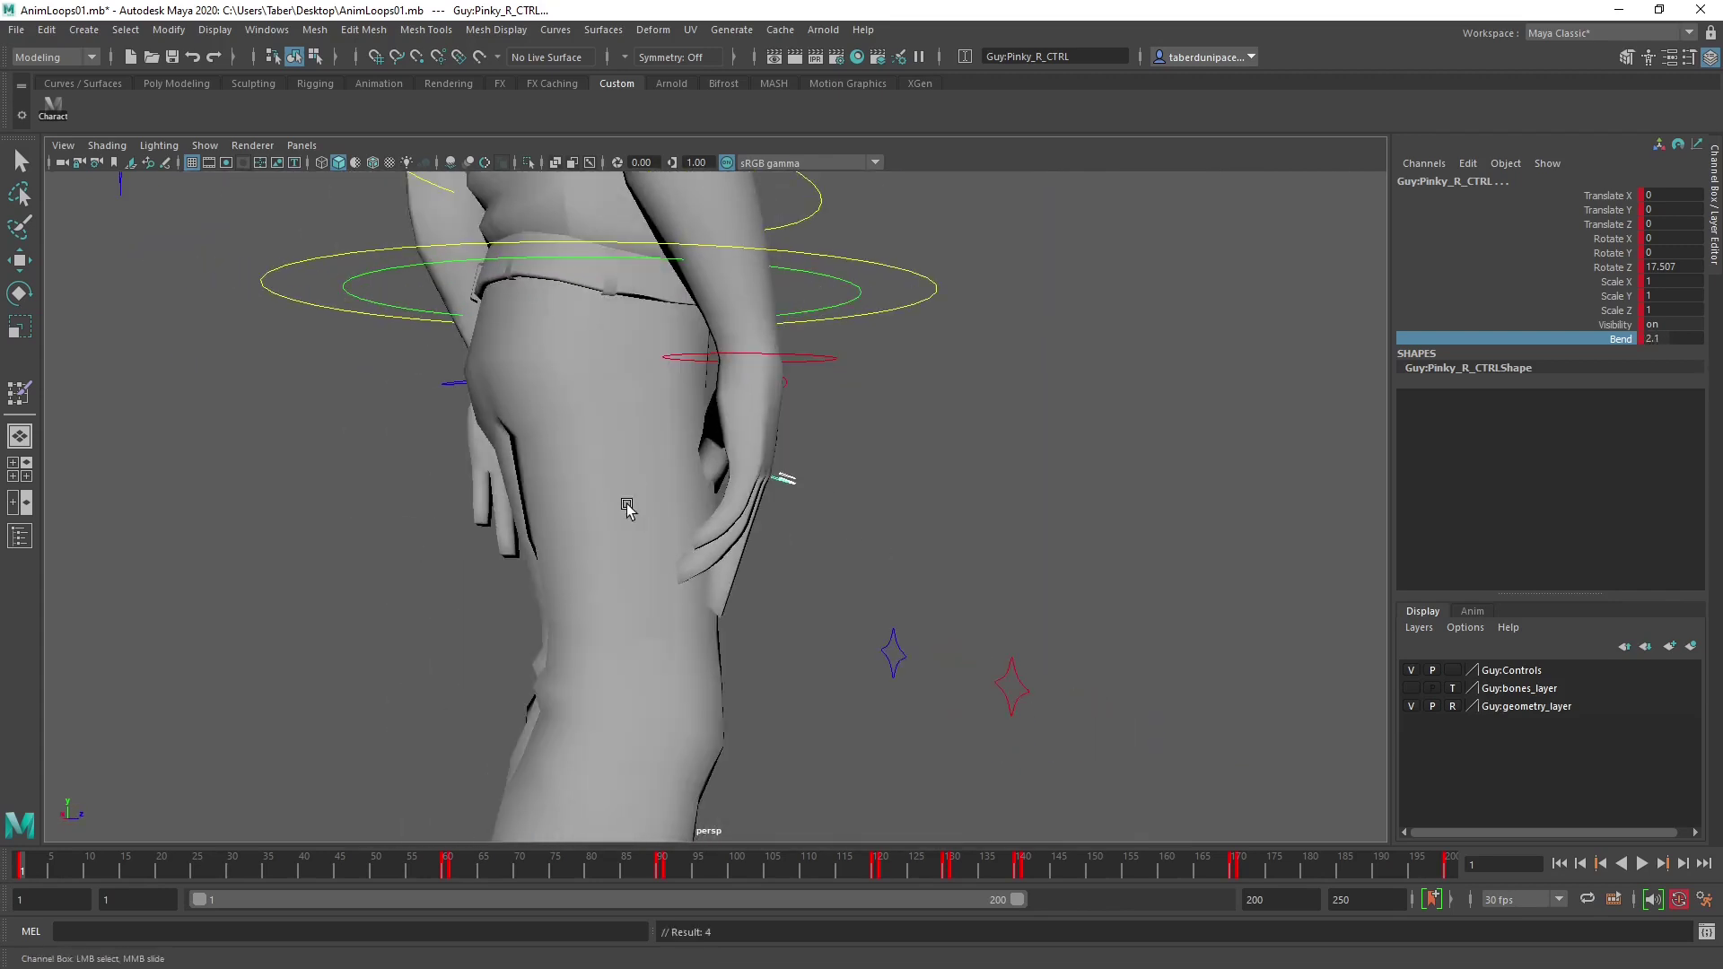
alt+drag(626, 509, 659, 561)
mouse_move(1110, 491)
alt+mouse_down()
mouse_move(1154, 469)
mouse_move(1126, 436)
mouse_move(1080, 482)
alt+mouse_up()
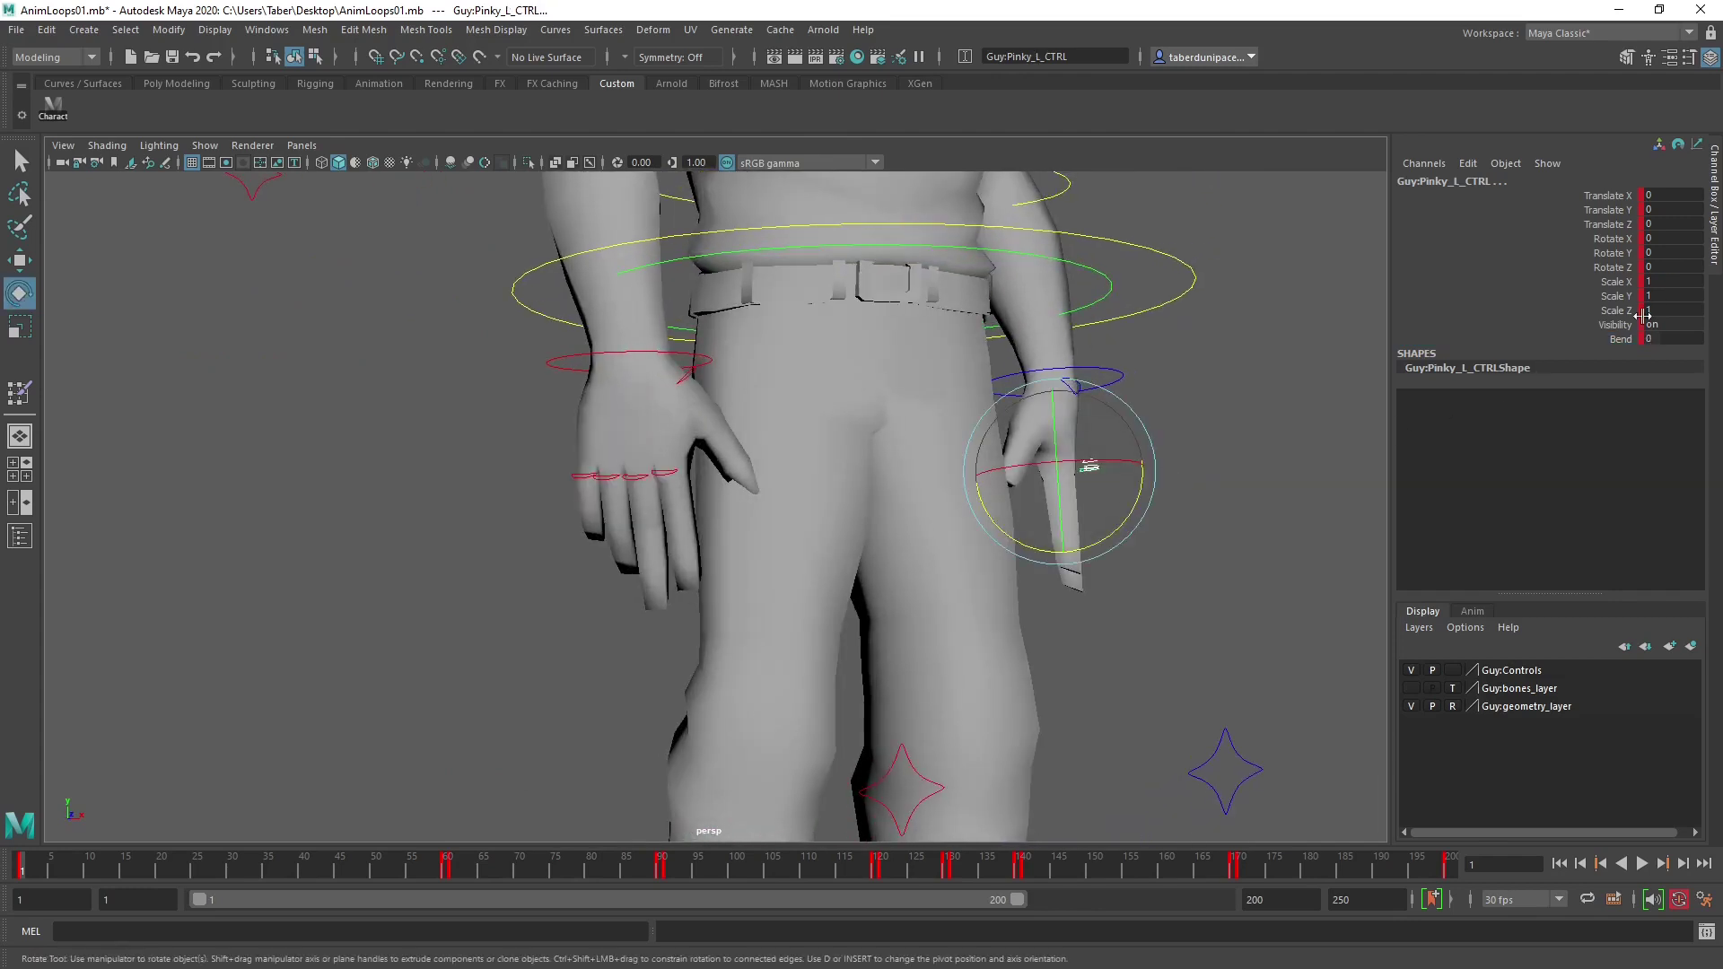
Curl the left pinky and left thumb by raising their Bend values.
click(1621, 338)
middle_drag(1162, 533, 1205, 540)
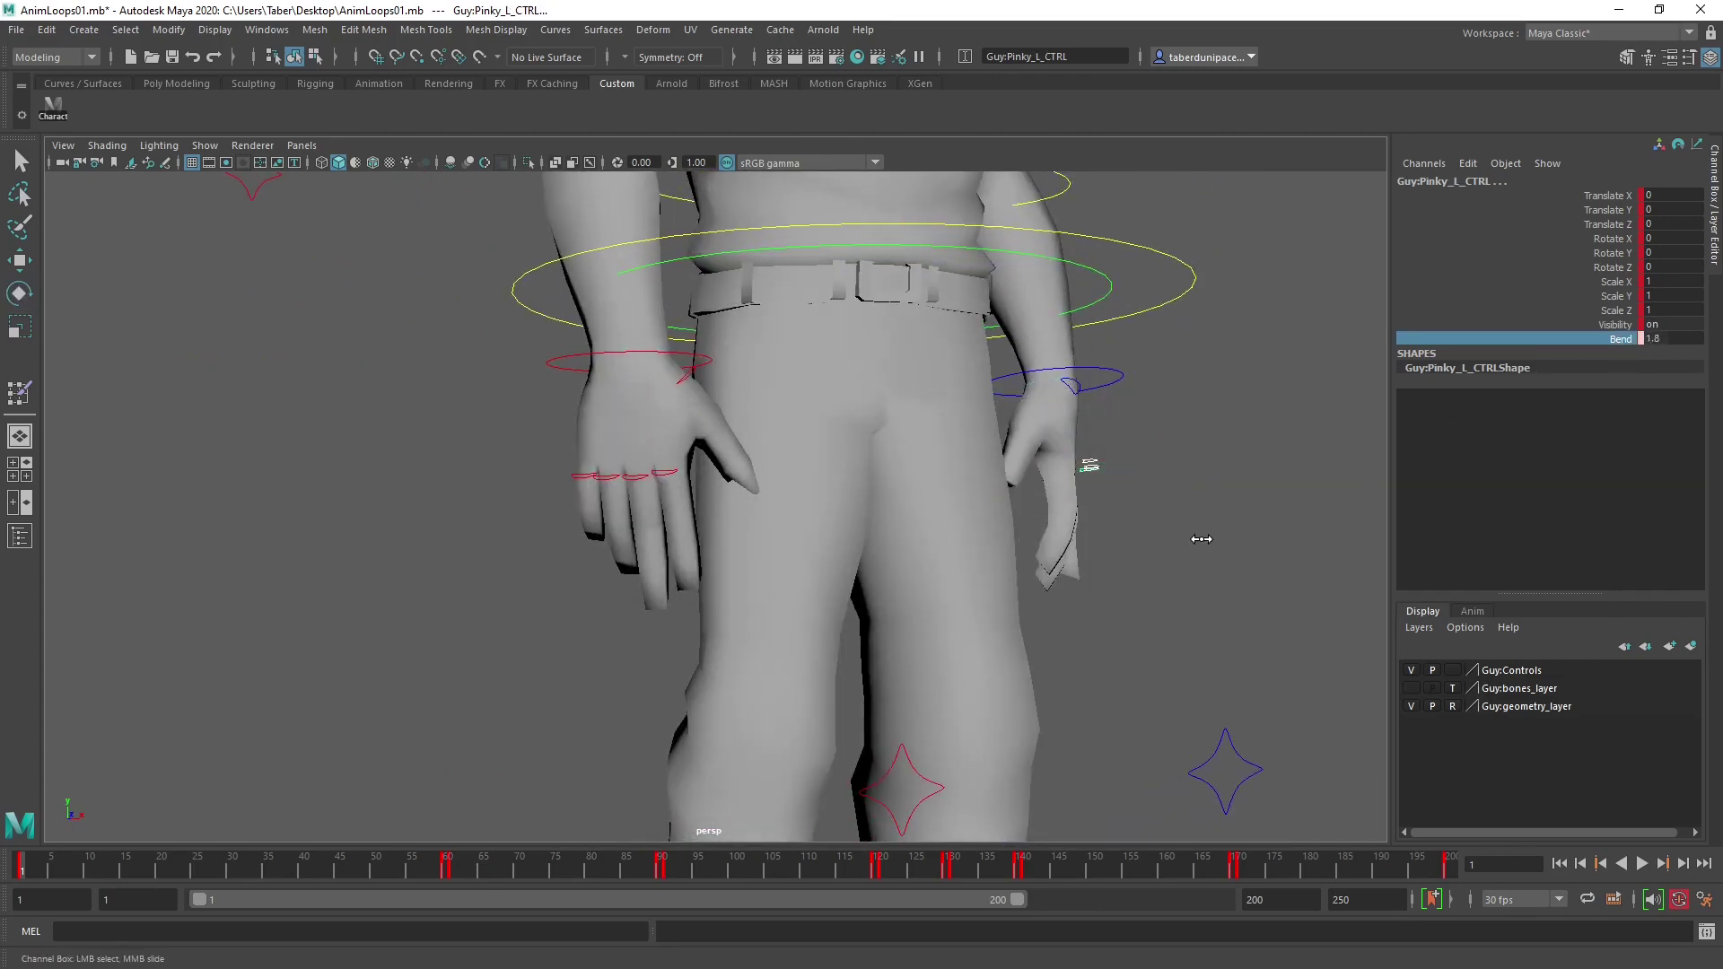
alt+drag(1174, 528, 1058, 507)
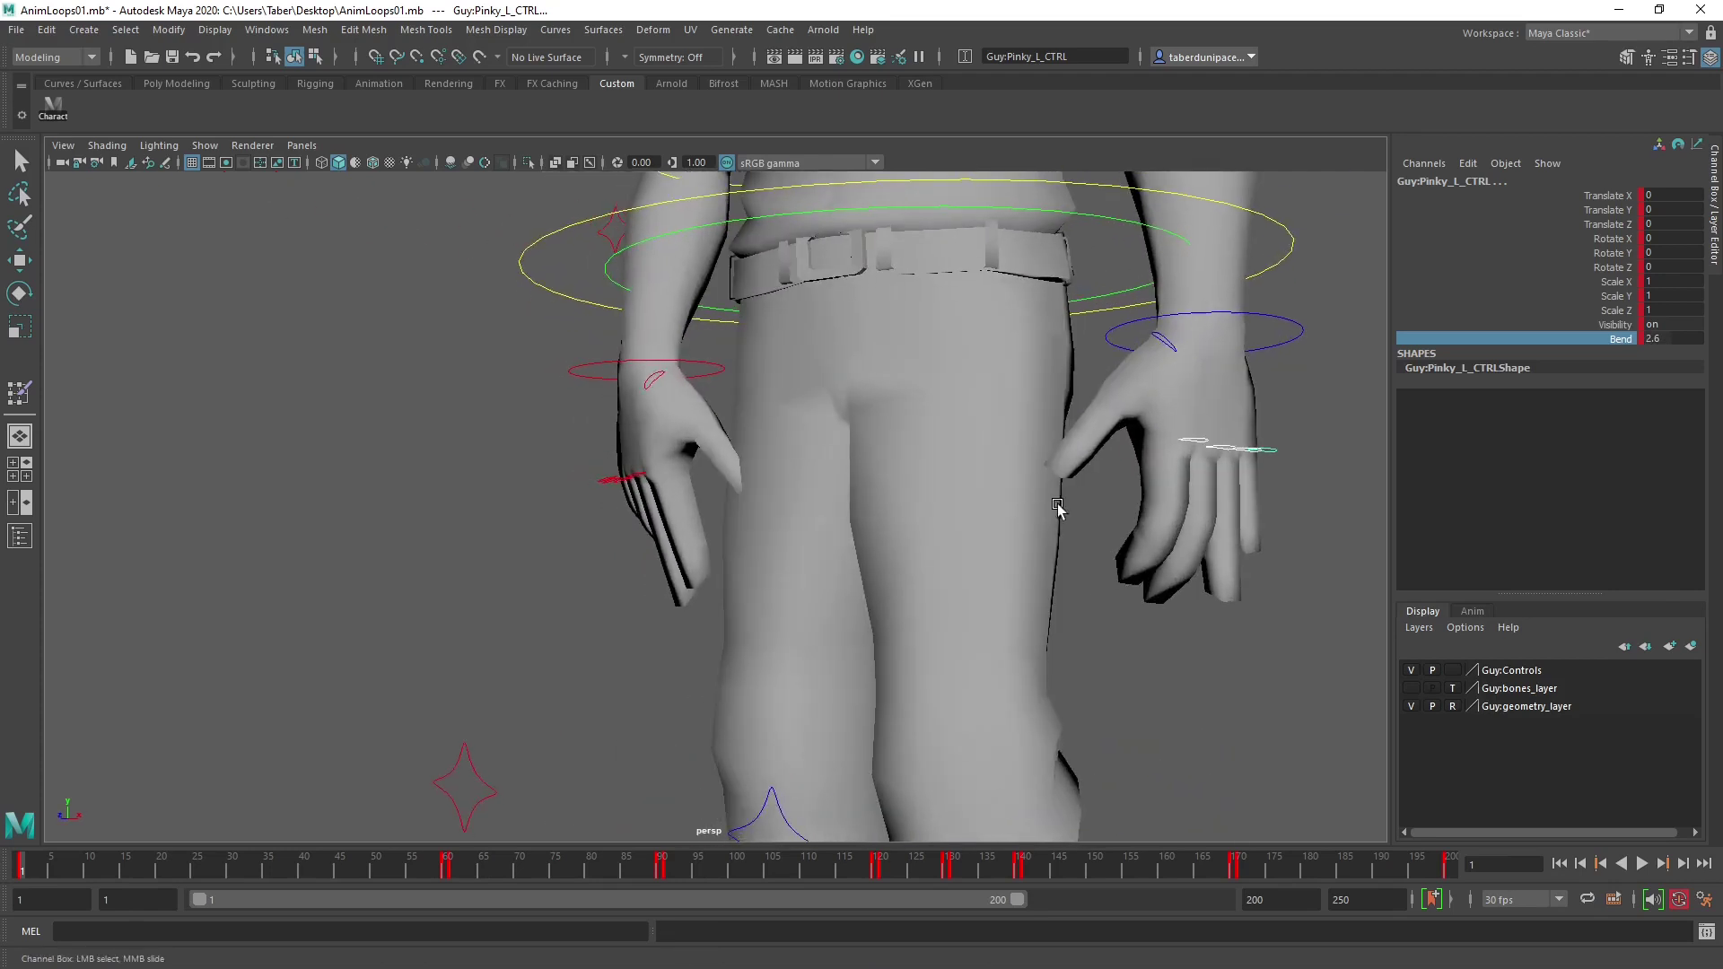
click(1165, 340)
click(1626, 340)
middle_drag(1178, 548, 1197, 545)
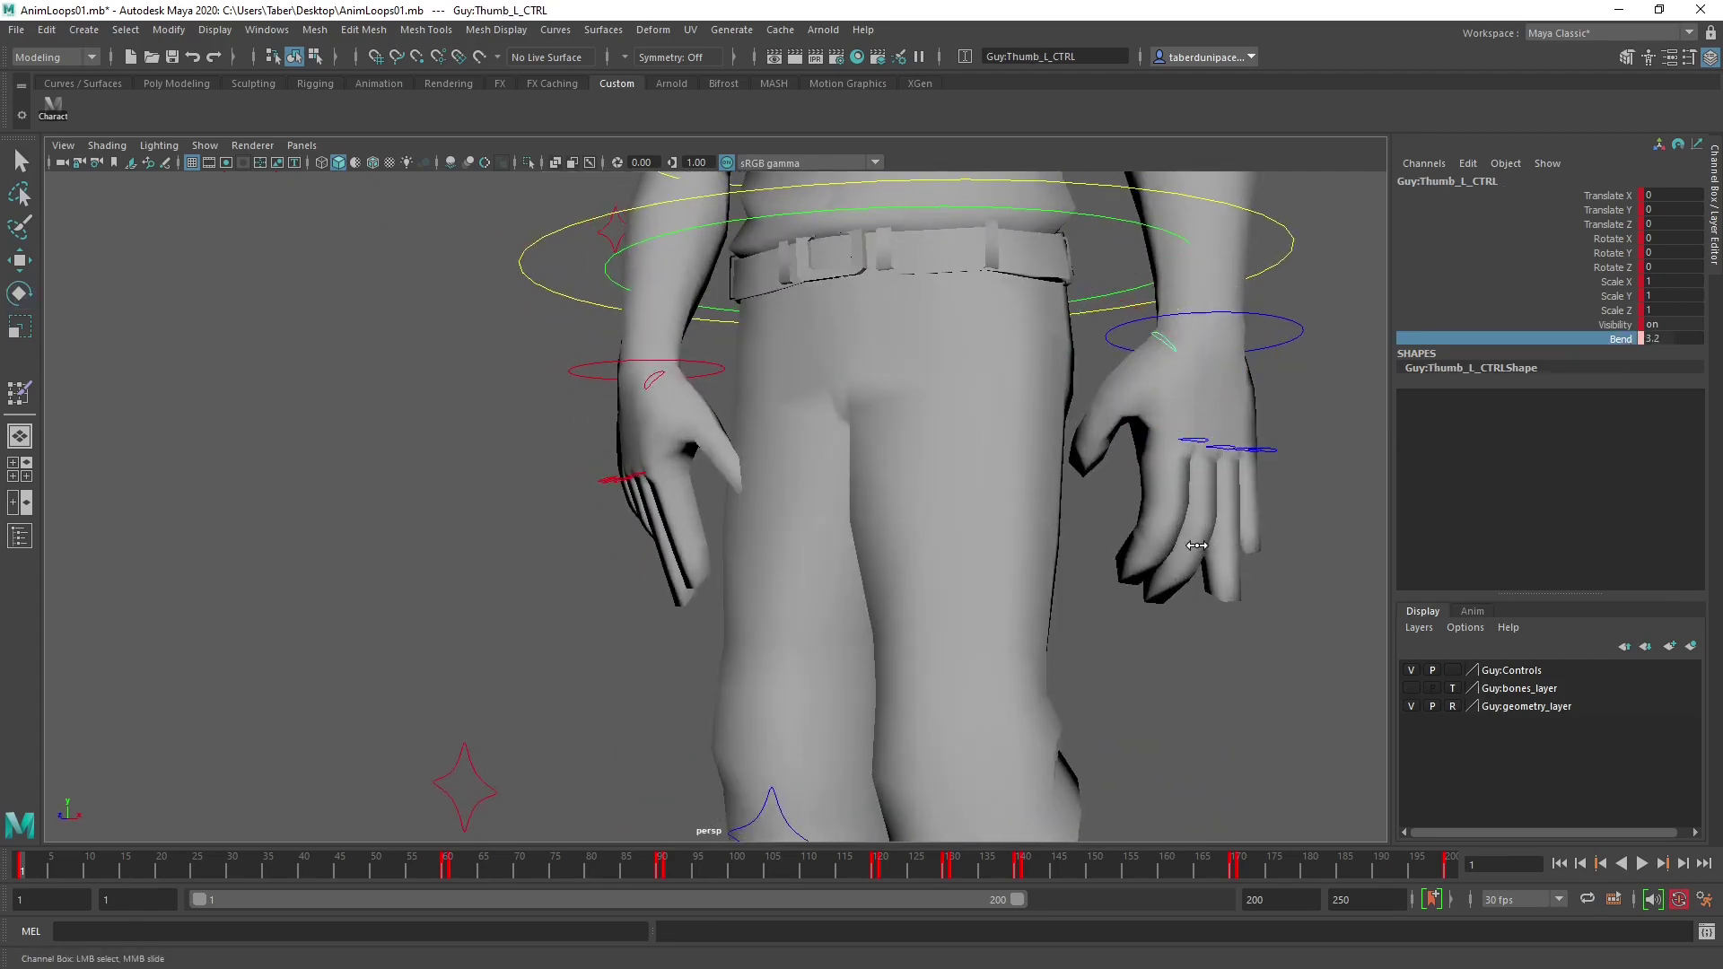
Set the right thumb's Bend to 1.2 and rotate it slightly.
click(657, 375)
key(e)
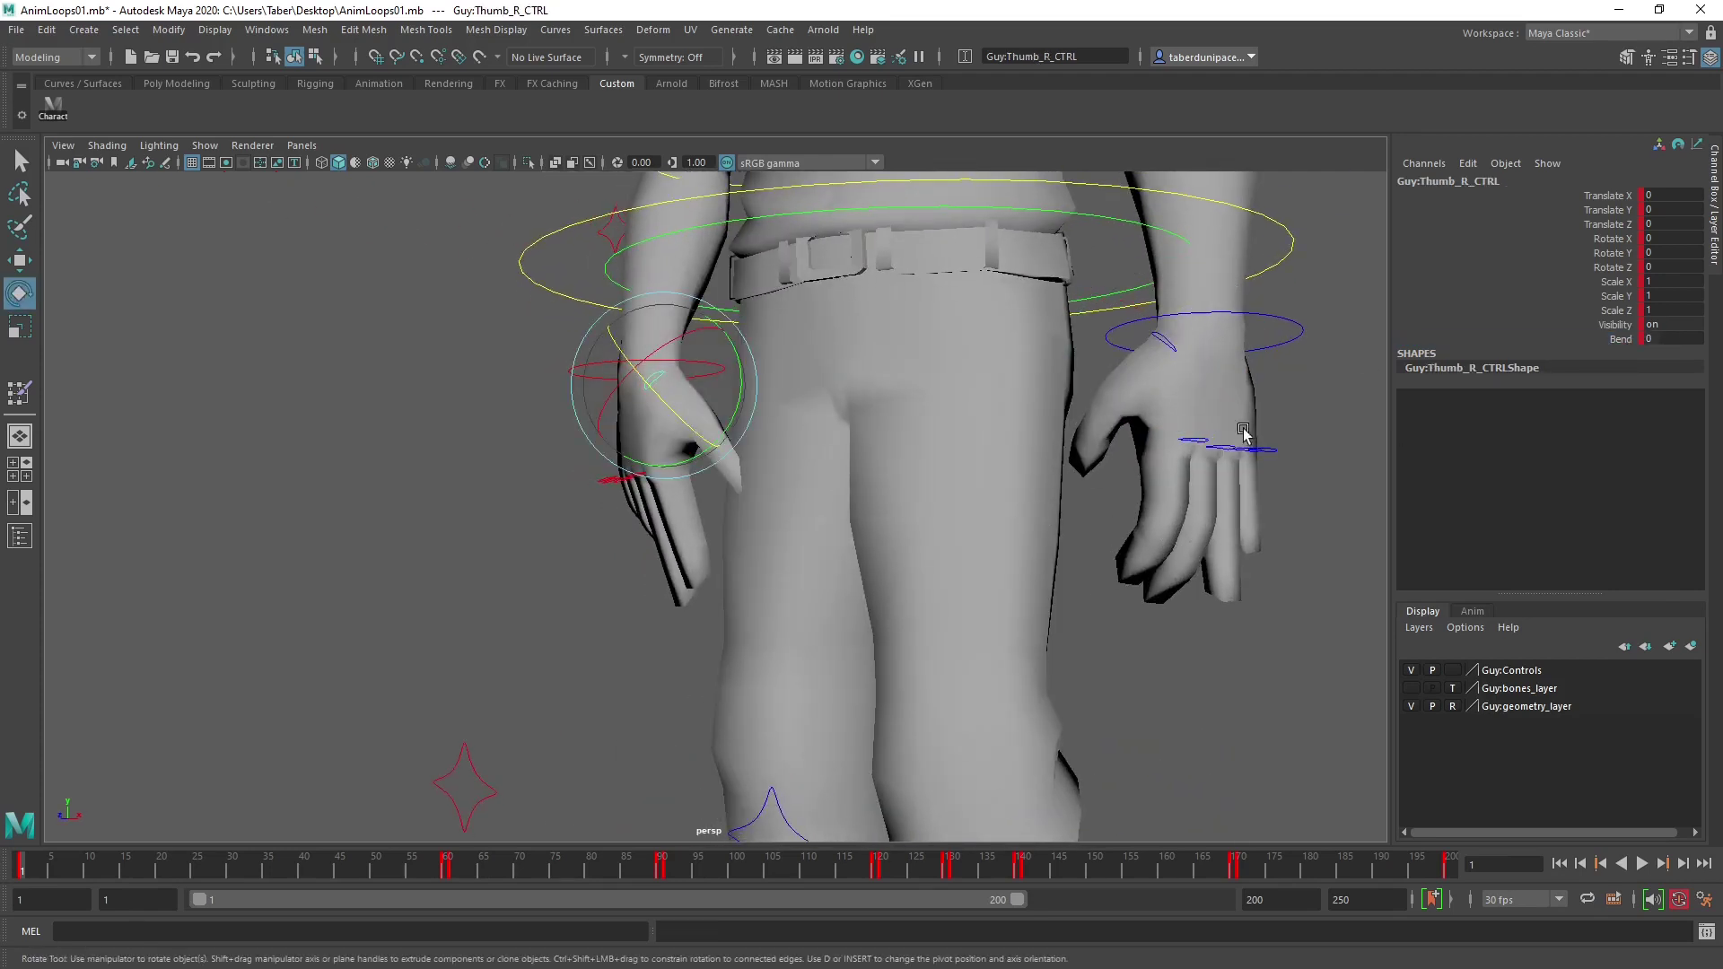
click(1621, 340)
middle_drag(859, 612, 854, 612)
alt+drag(817, 615, 913, 599)
key(e)
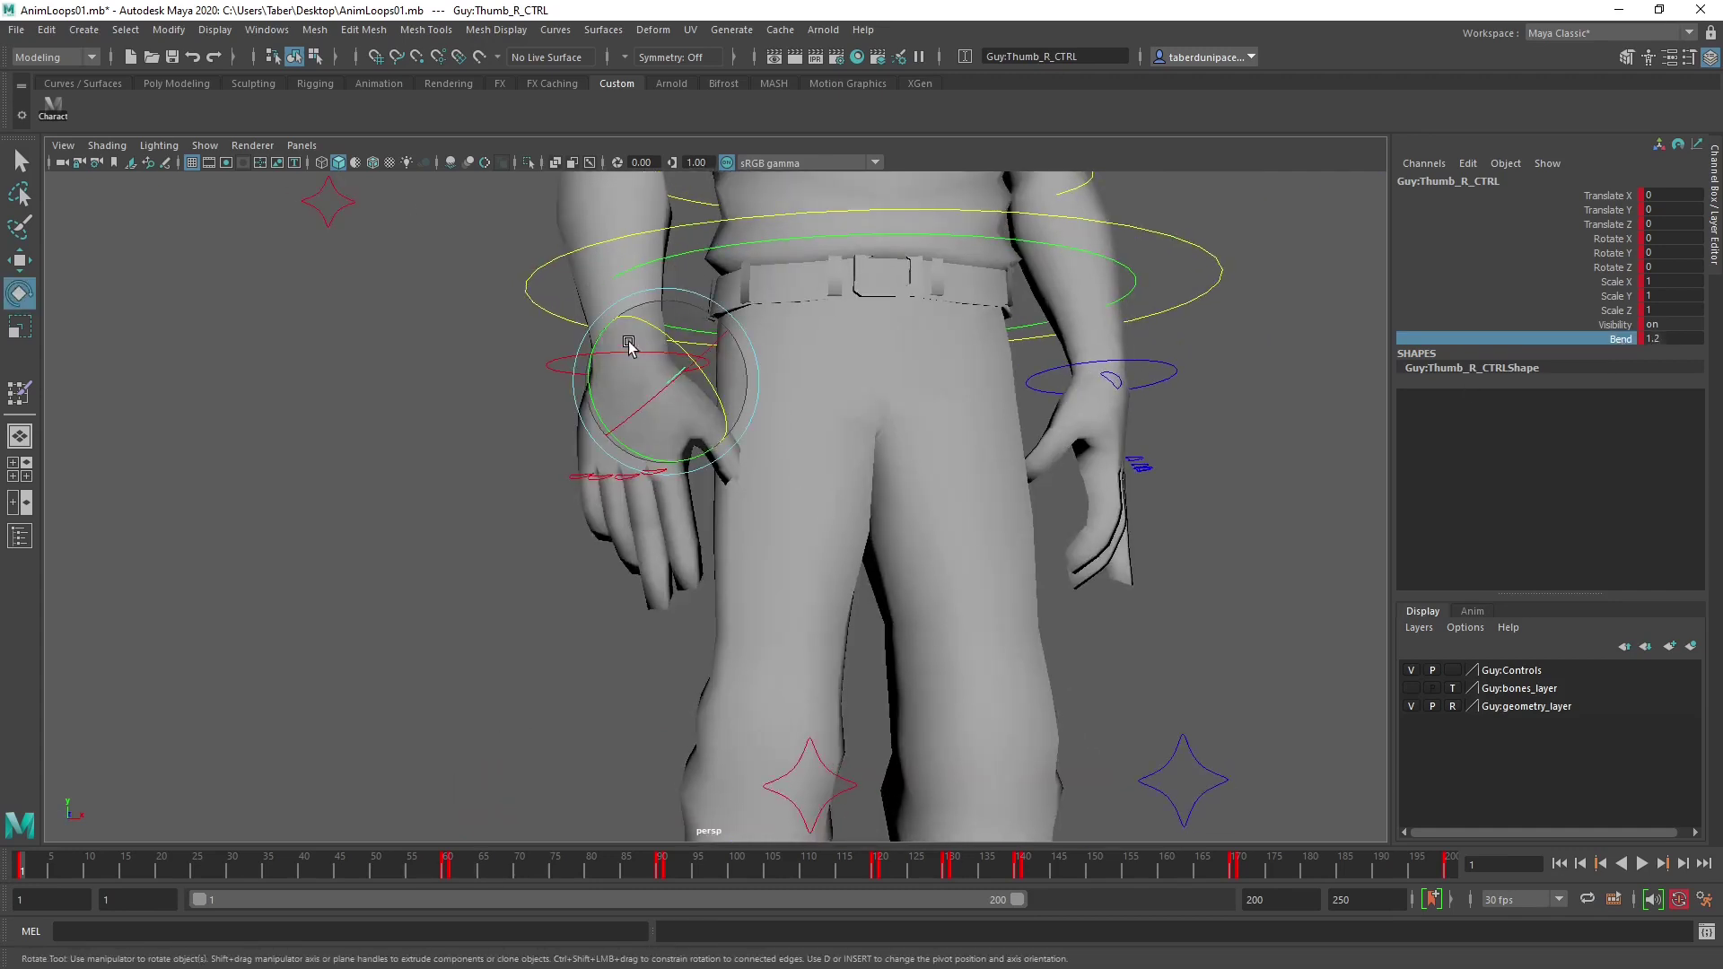
drag(605, 327, 688, 369)
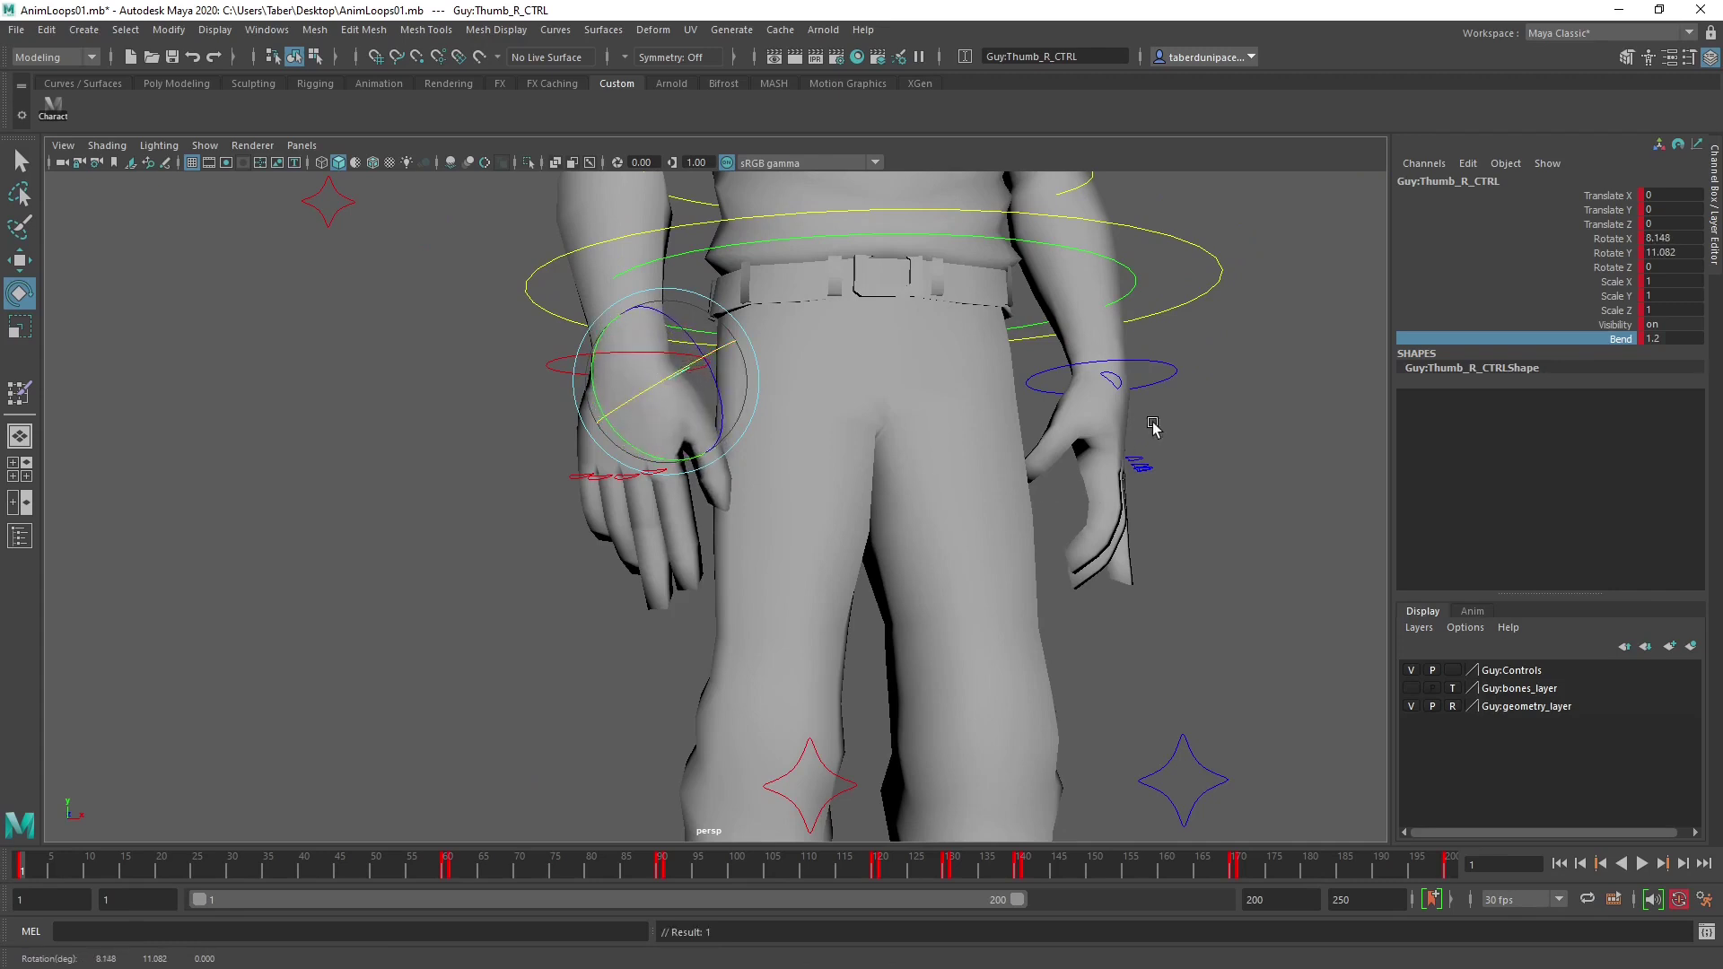
Rotate the left thumb outward to Rotate X 23.536.
click(1112, 378)
alt+drag(1204, 469, 1117, 368)
drag(1188, 438, 1198, 434)
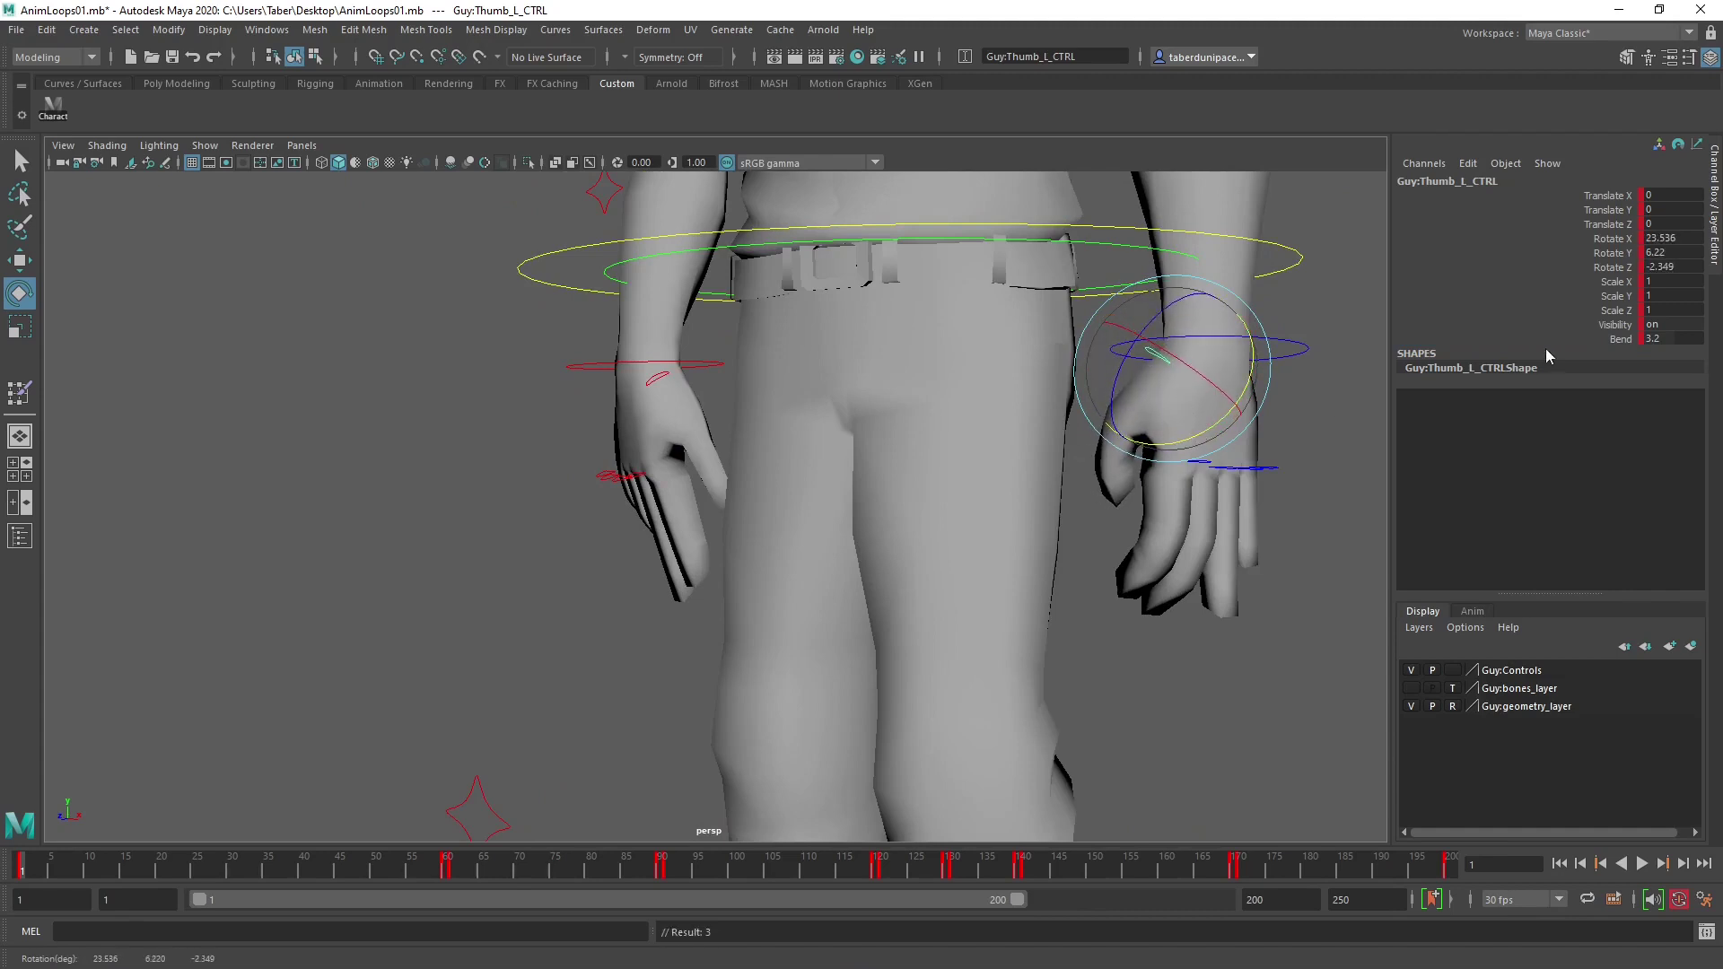
click(1621, 341)
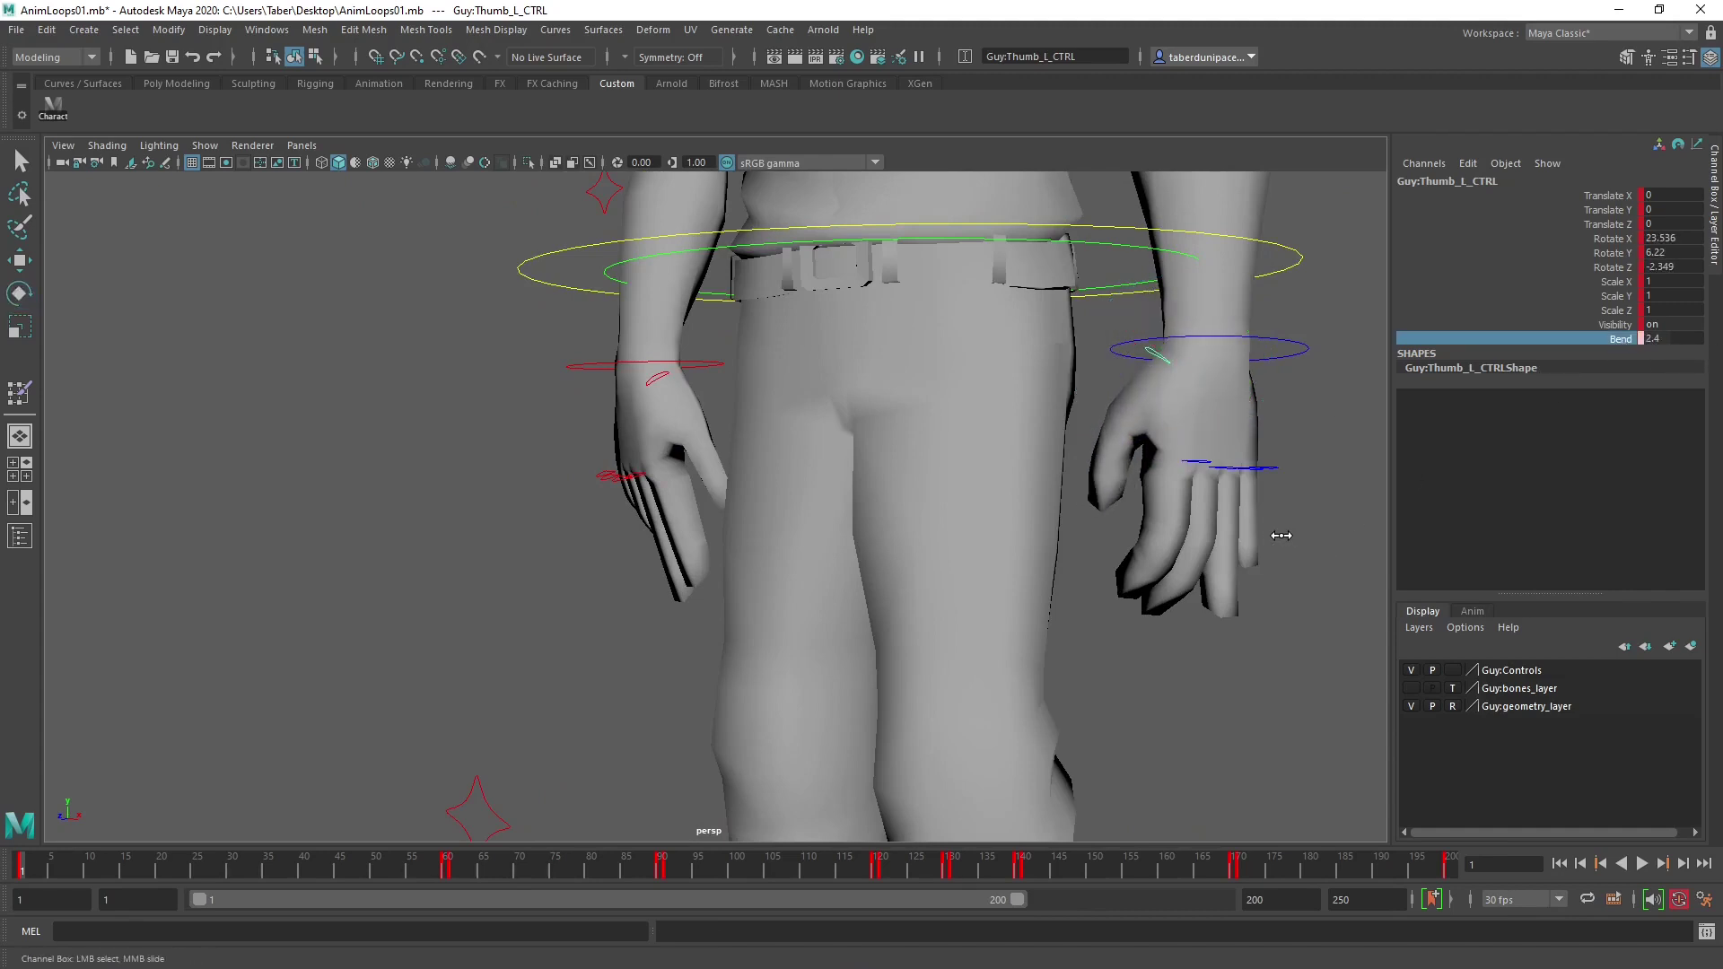
alt+drag(1245, 554, 931, 542)
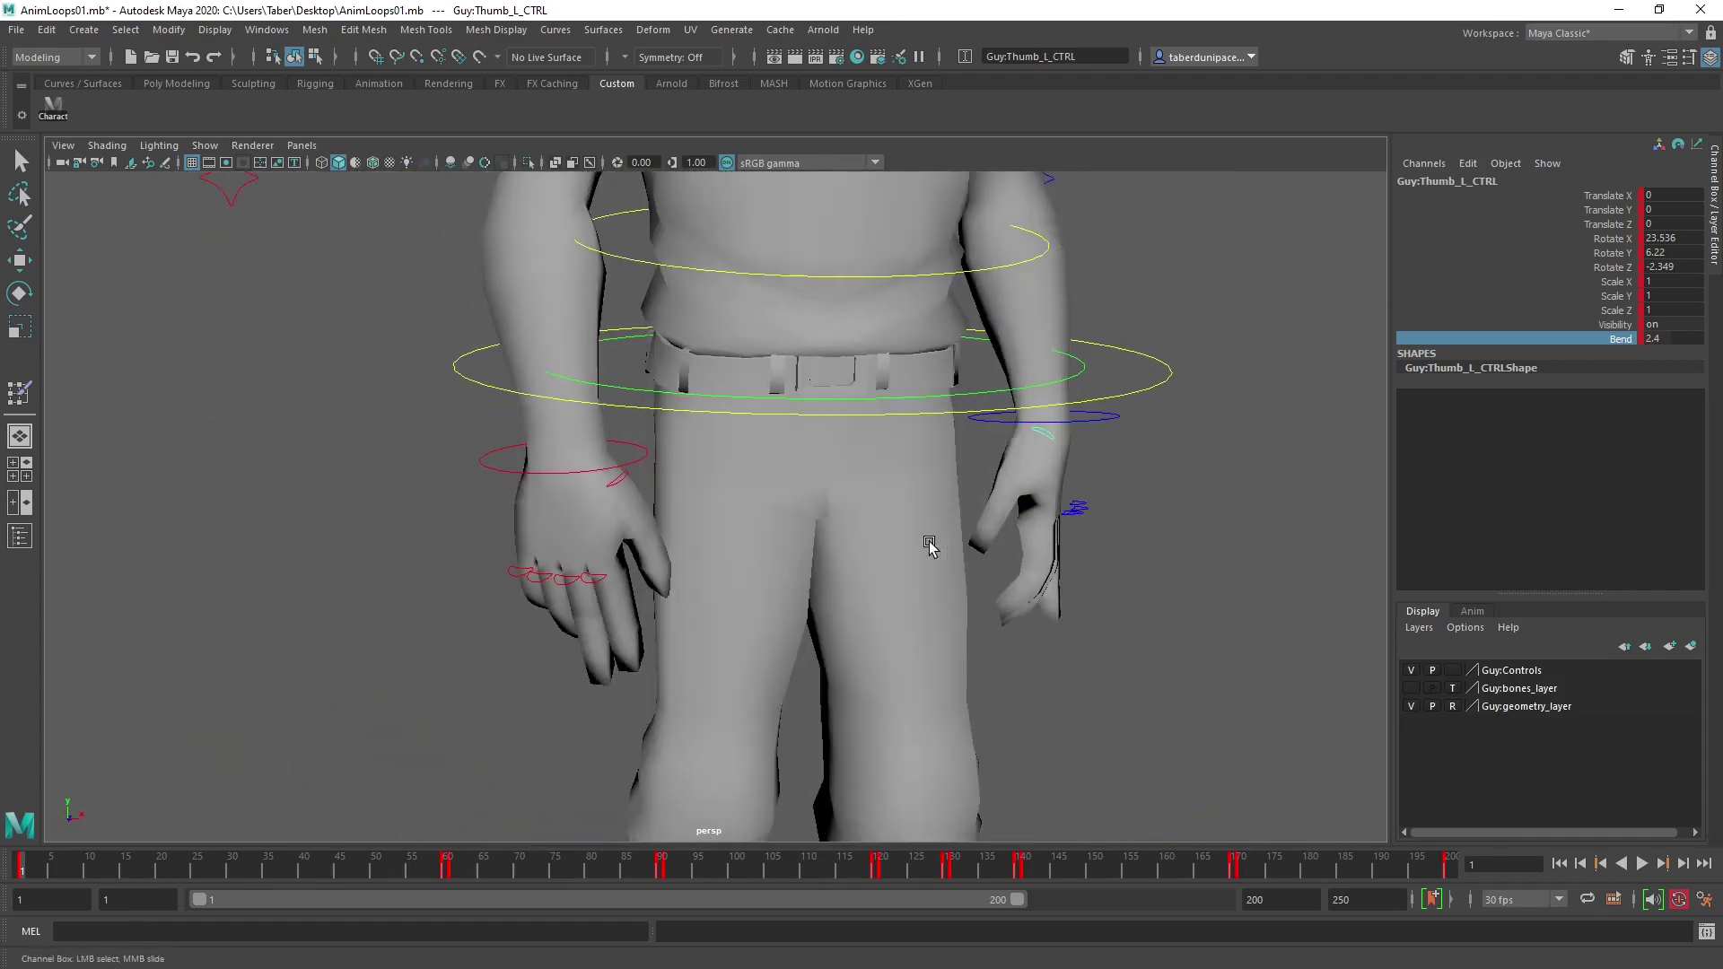
click(1148, 596)
Frame the character's head, select Look_At_CTRL, and nudge it along Z.
key(e)
scroll(1146, 597, down, 3)
alt+drag(1122, 588, 924, 471)
scroll(888, 476, down, 2)
alt+middle_drag(857, 323, 873, 481)
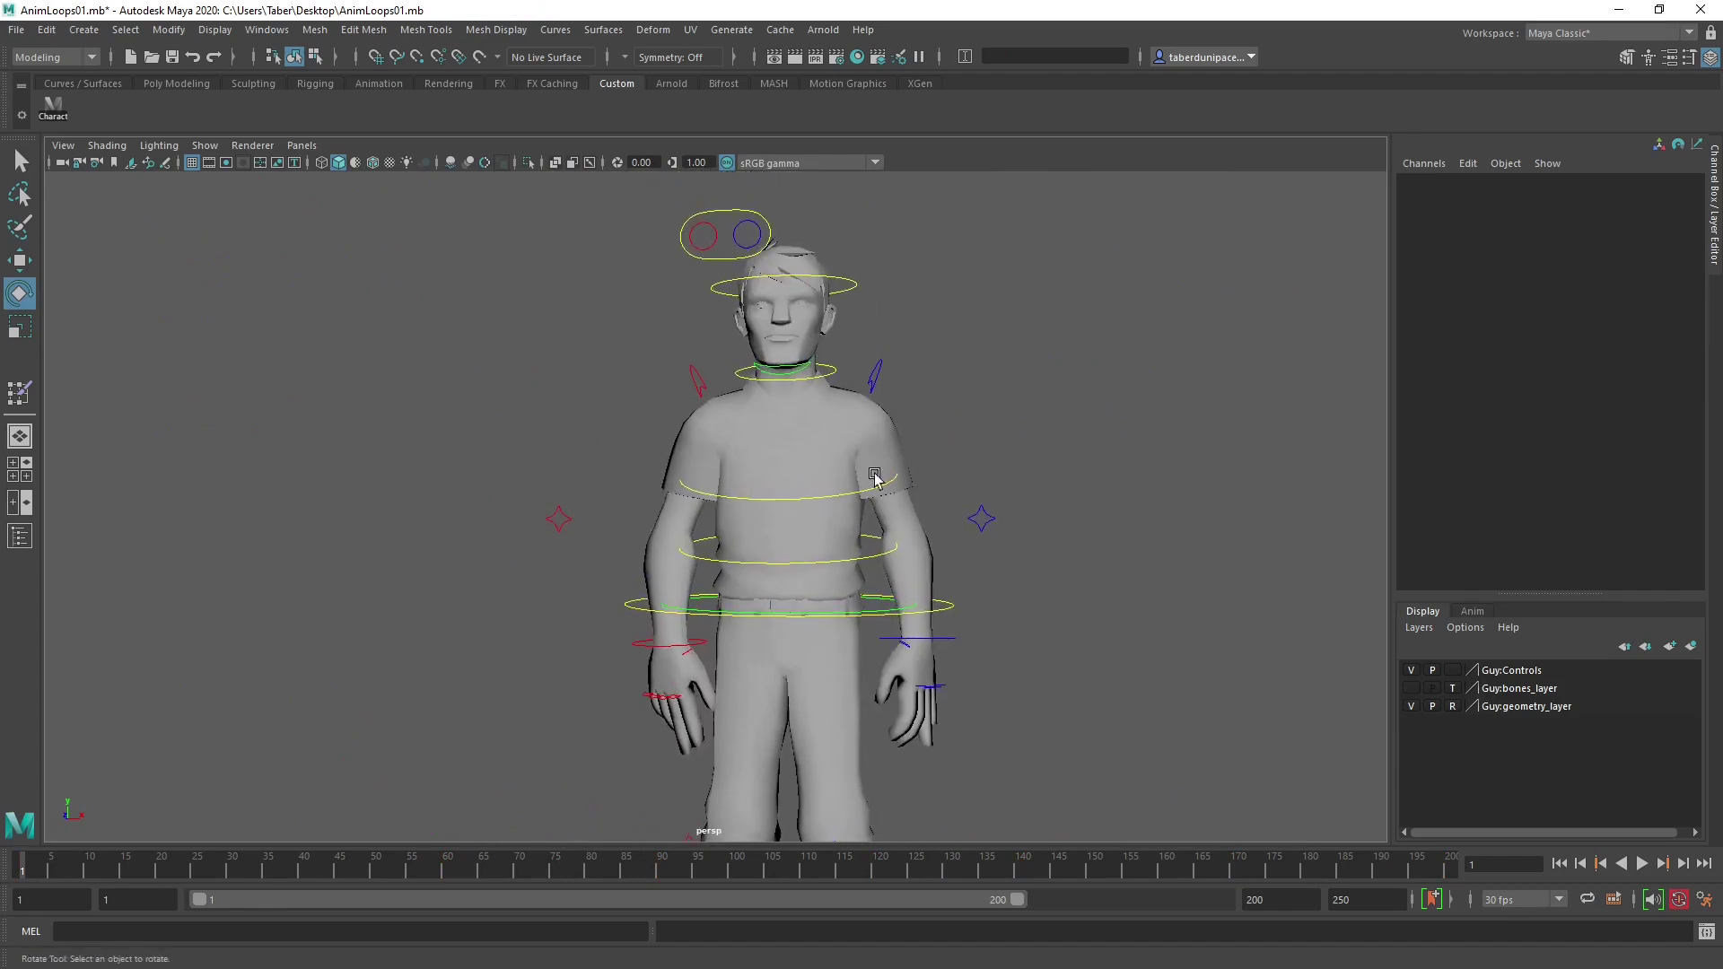
scroll(857, 430, up, 4)
alt+middle_drag(854, 295, 796, 569)
alt+drag(796, 569, 460, 426)
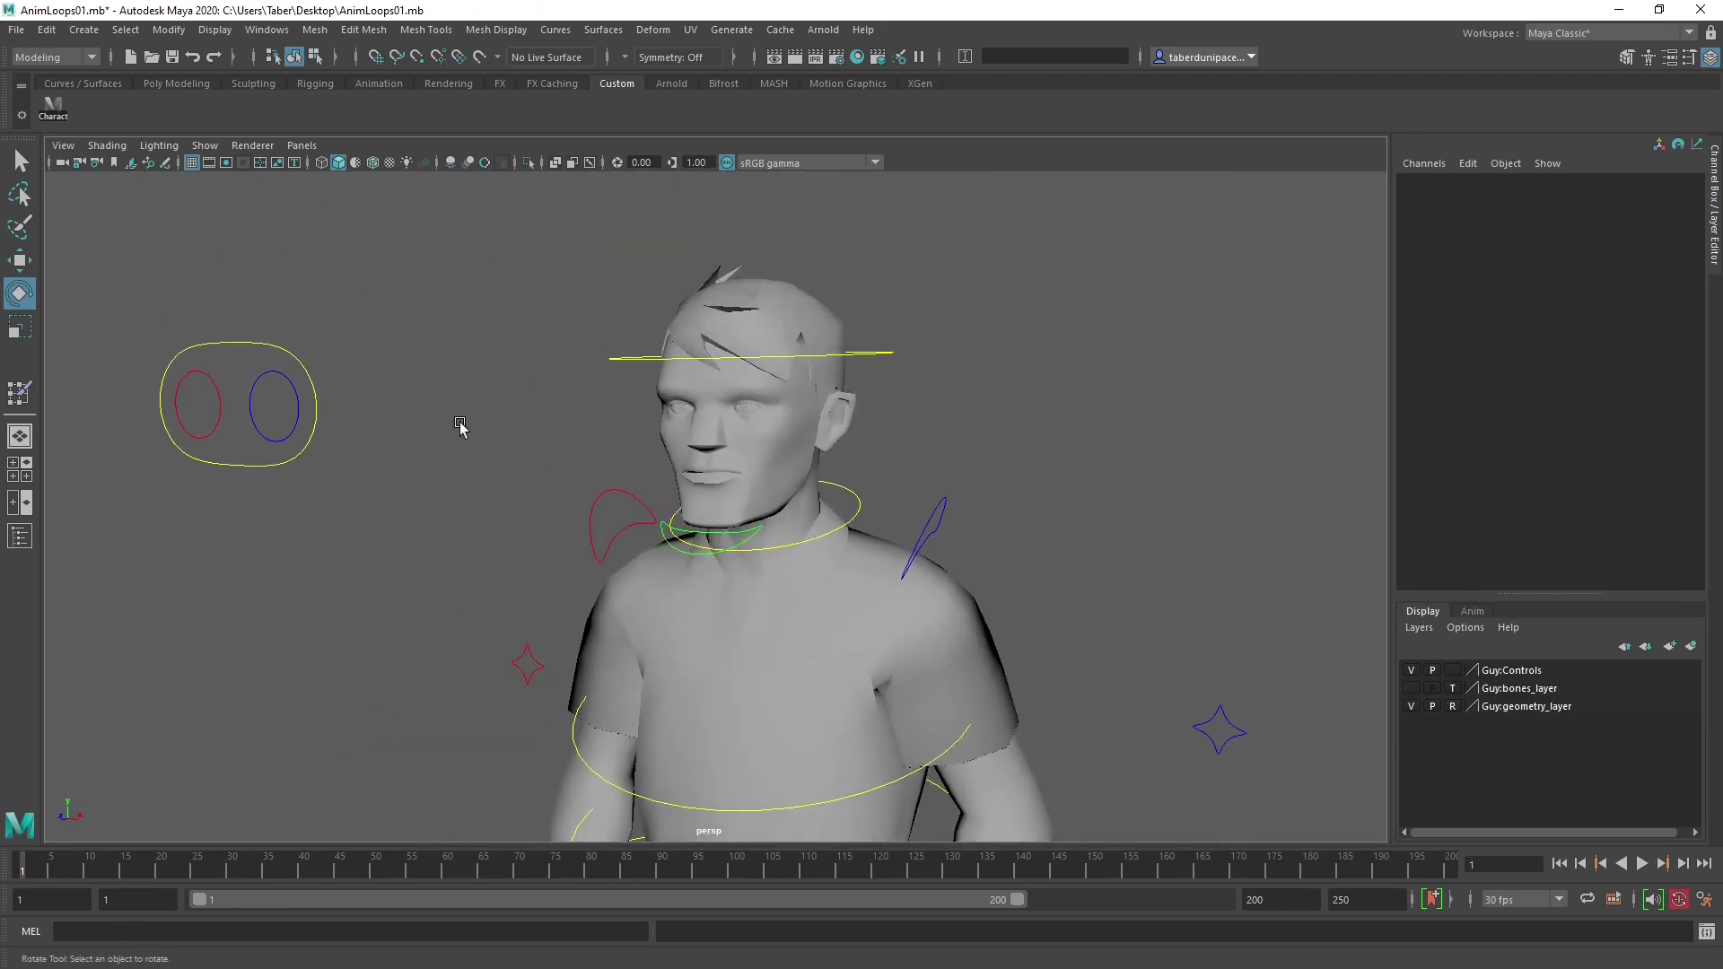
alt+drag(566, 455, 912, 500)
alt+middle_drag(911, 500, 647, 488)
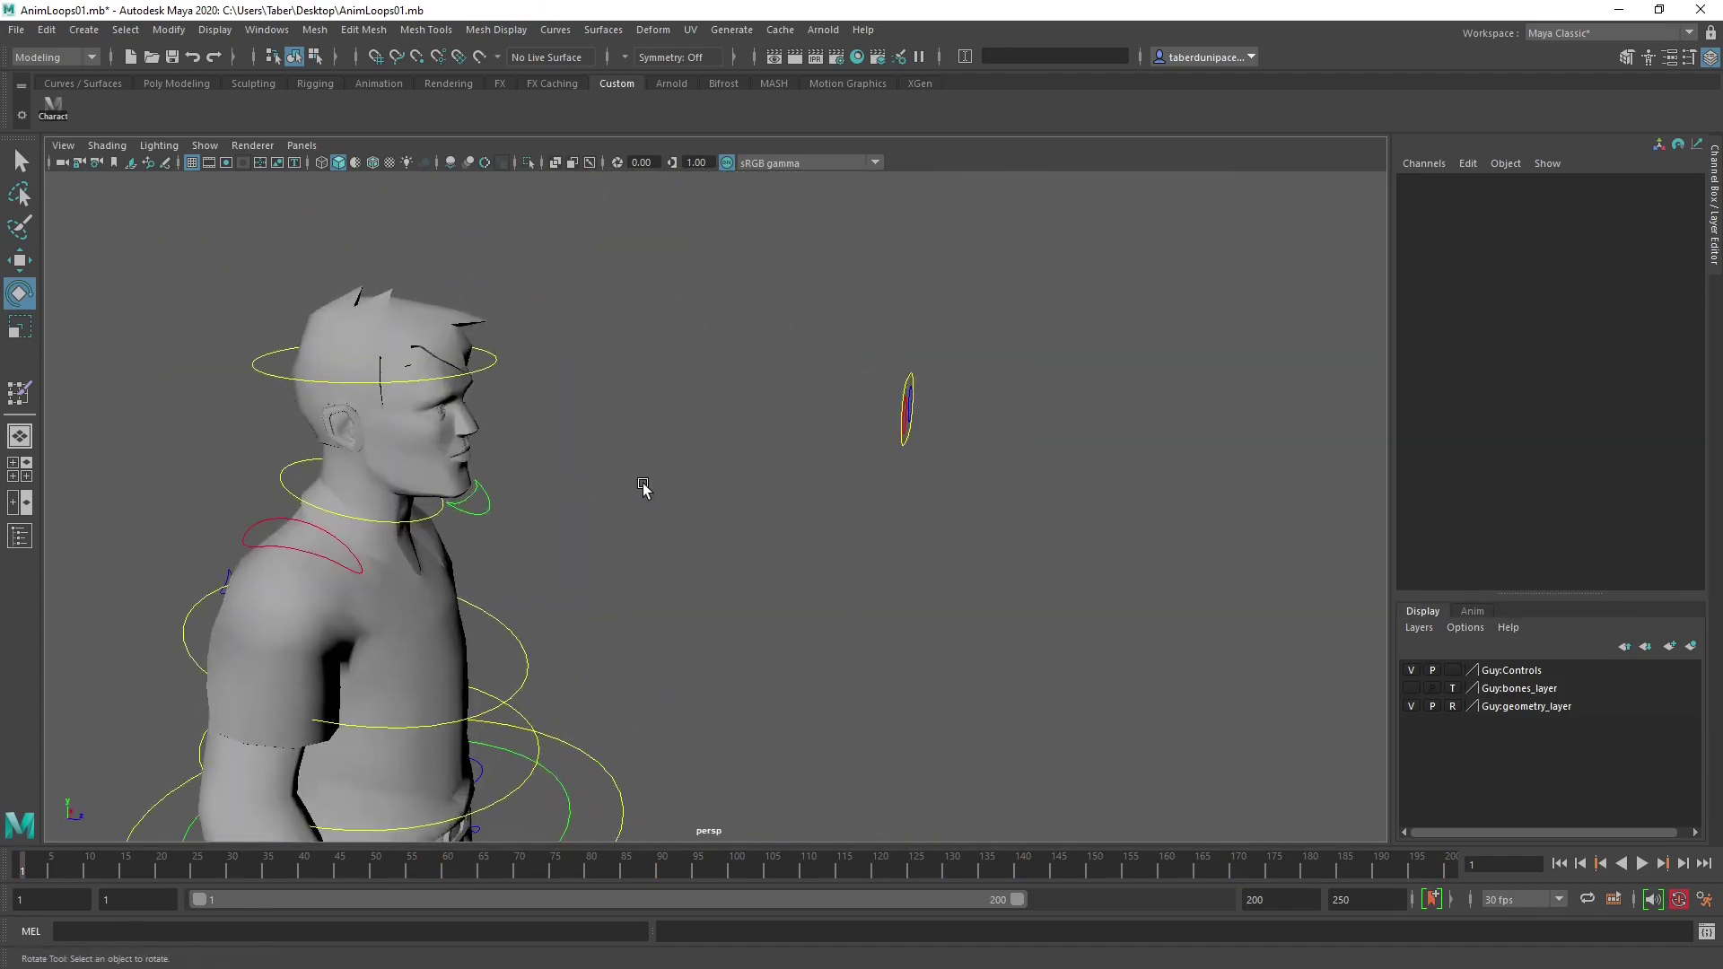
click(907, 363)
scroll(571, 600, down, 4)
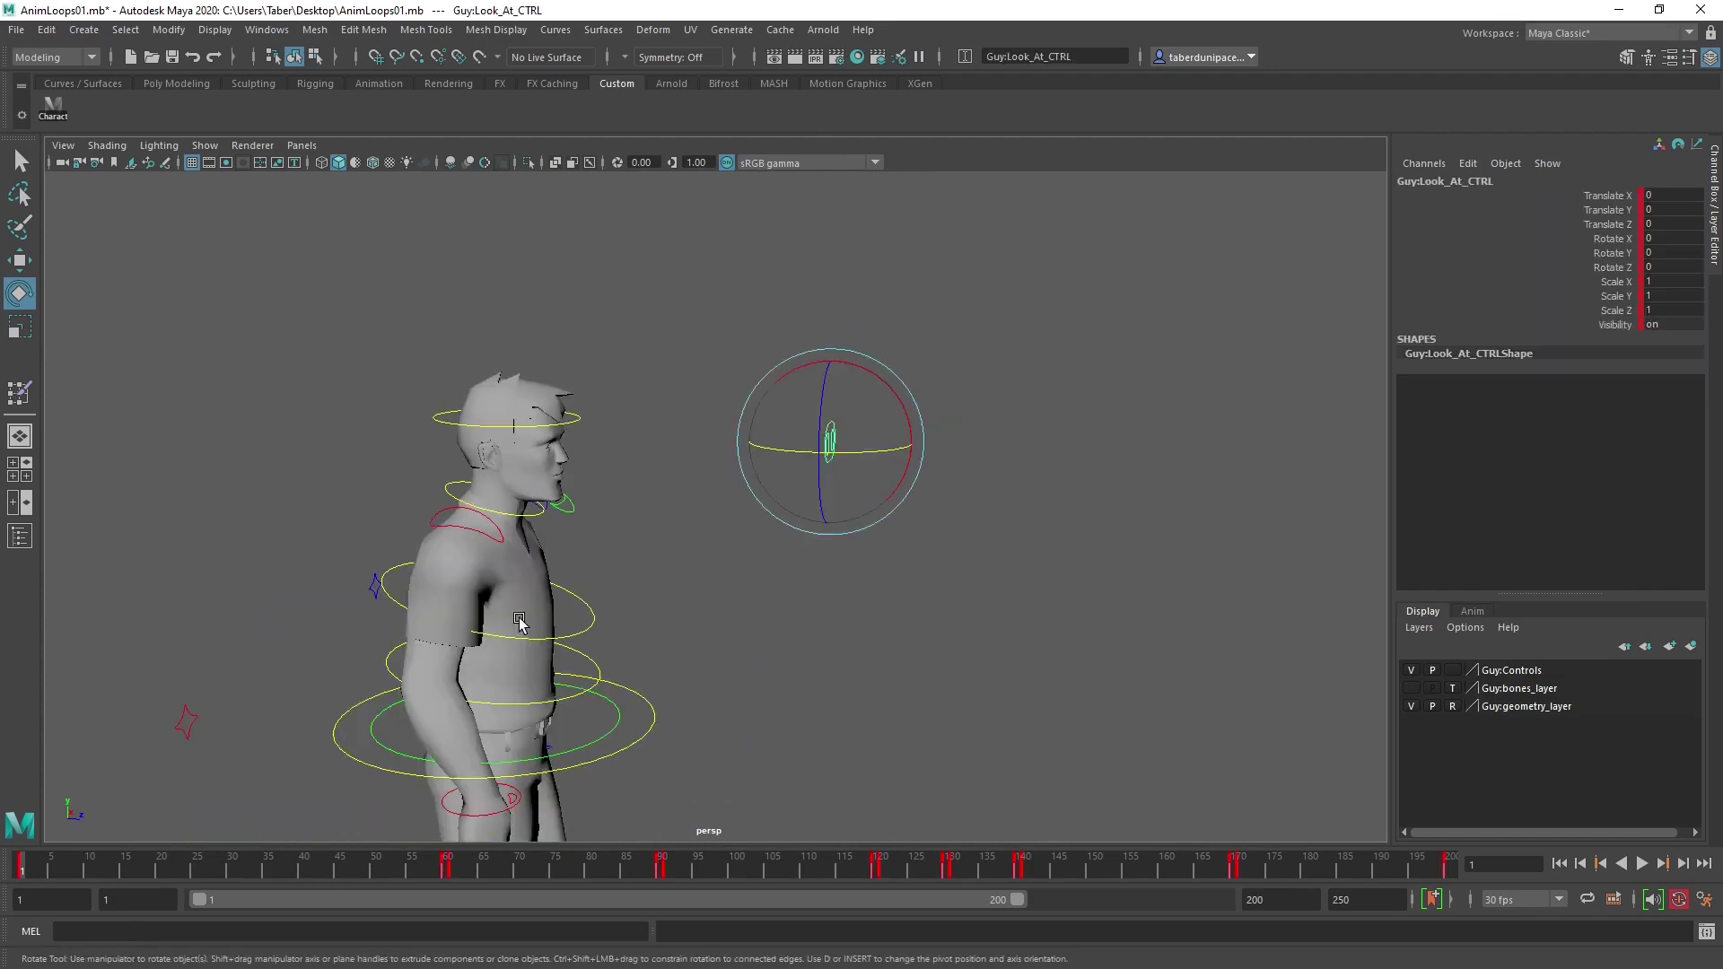
alt+drag(755, 691, 971, 459)
key(w)
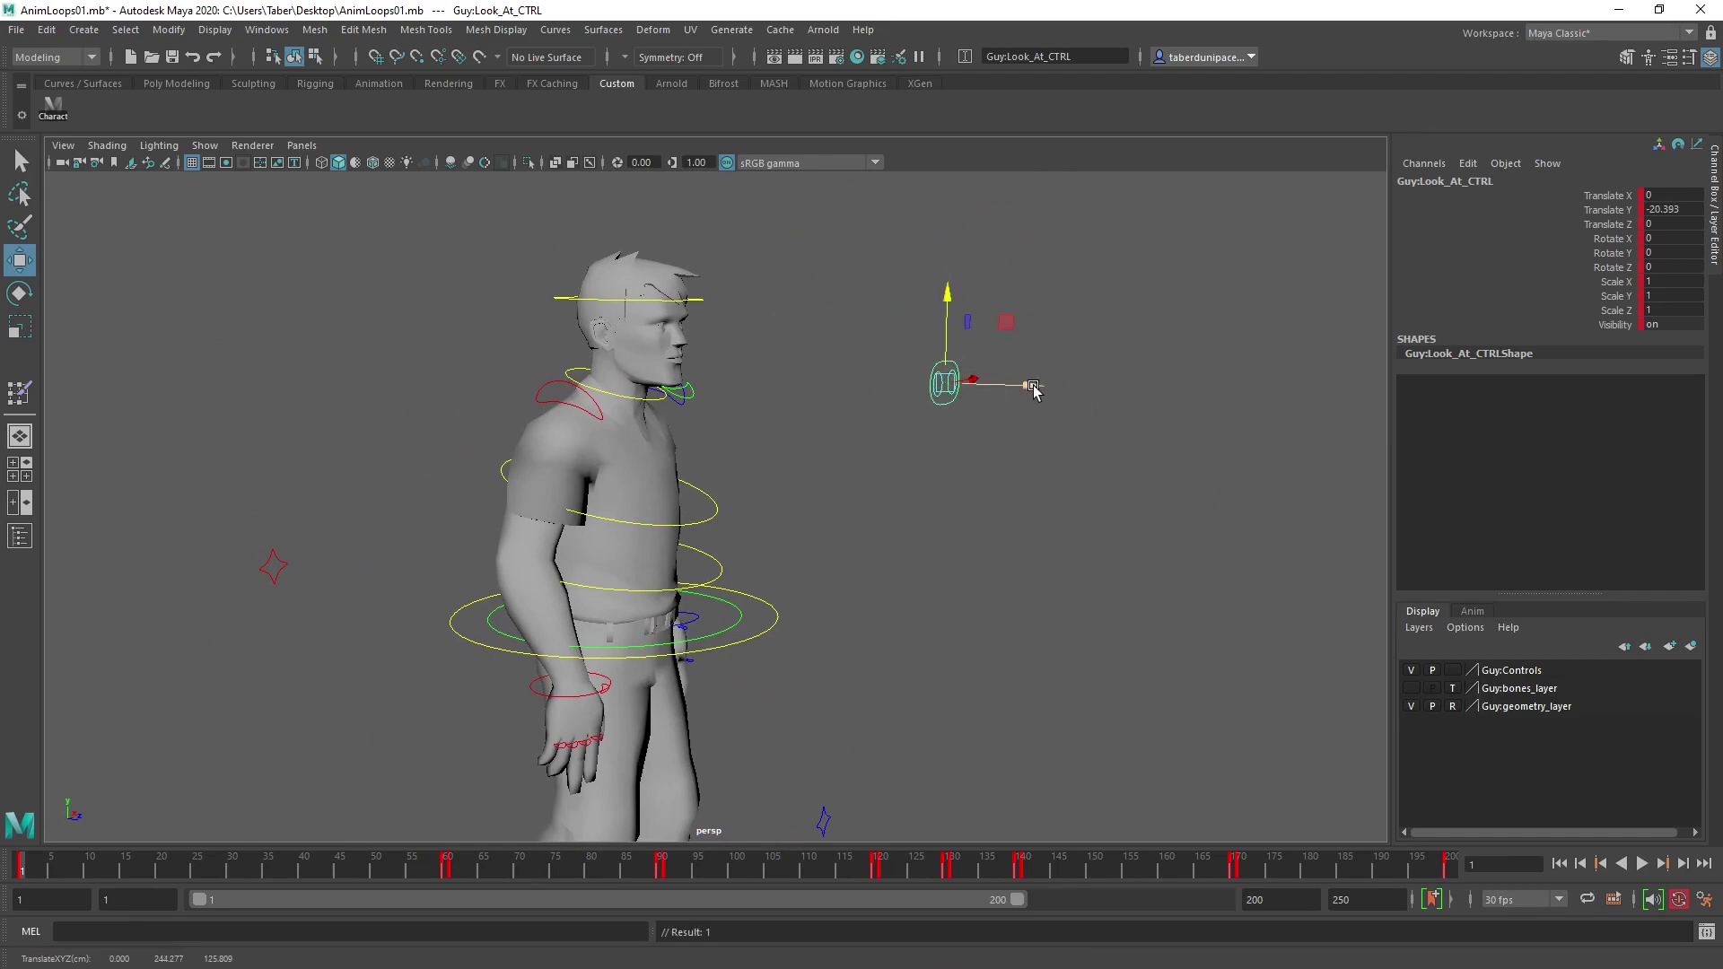
drag(1175, 409, 1172, 408)
alt+drag(1158, 321, 862, 366)
alt+right_drag(862, 365, 1160, 426)
alt+middle_drag(866, 346, 902, 406)
alt+drag(902, 405, 738, 265)
Shift Eye_L_CTRL and Eye_R_CTRL sideways along X.
click(837, 502)
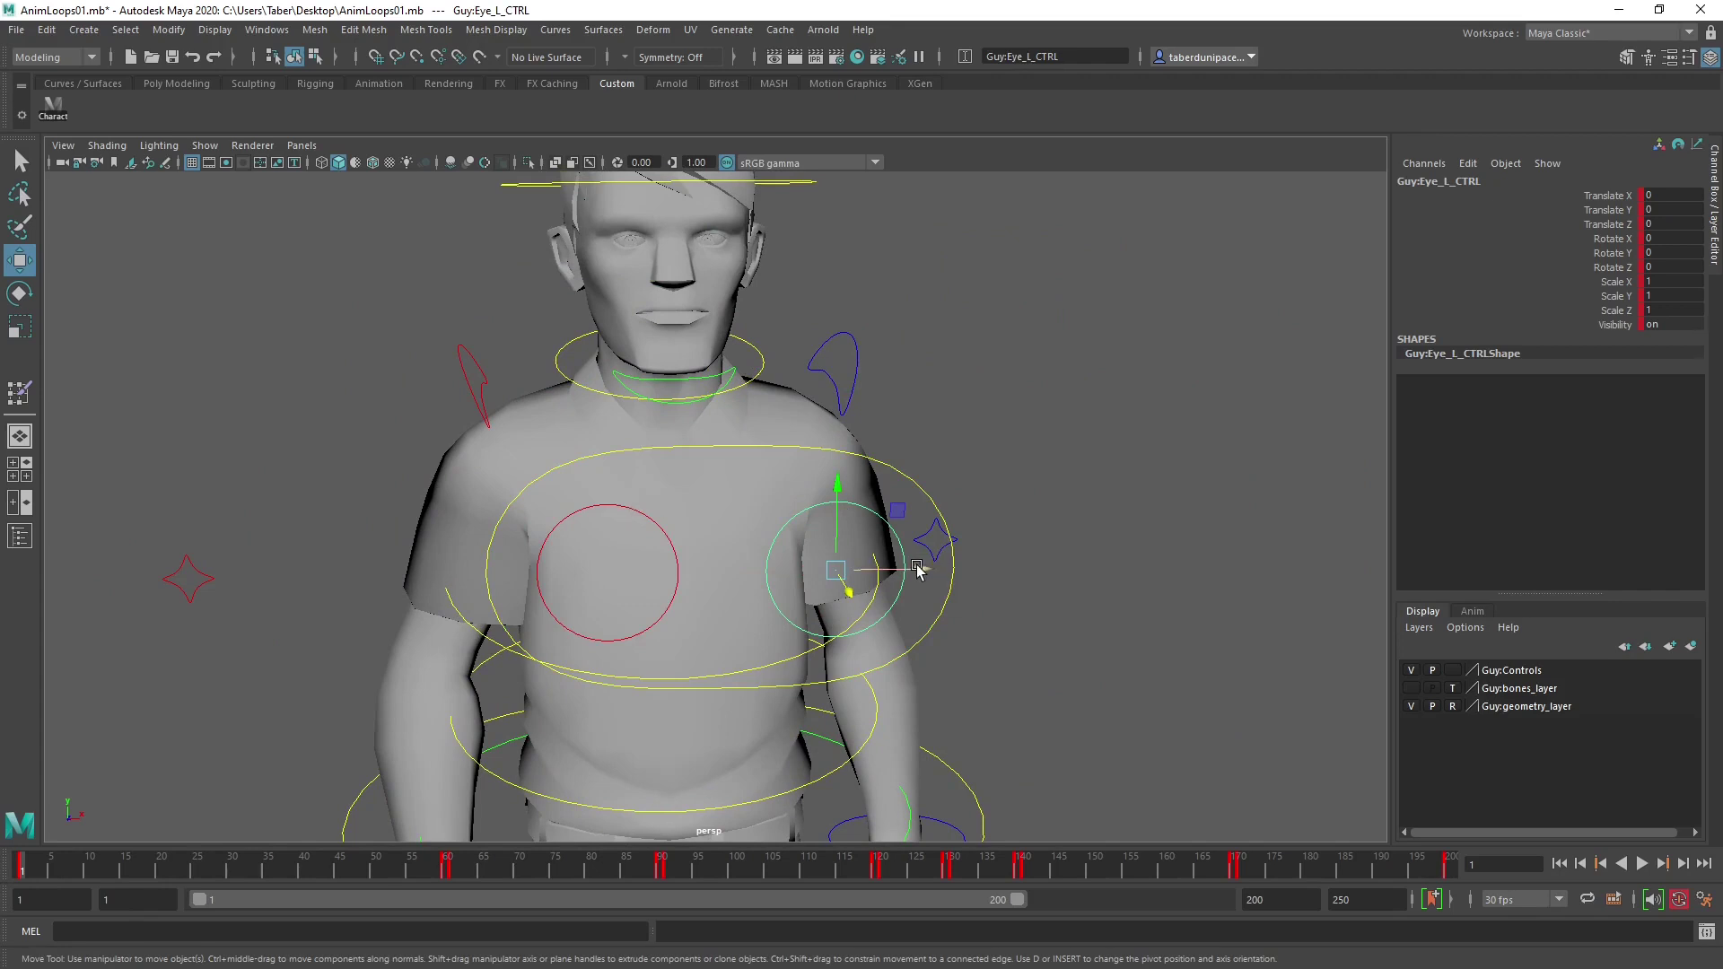
drag(917, 568, 887, 571)
click(597, 510)
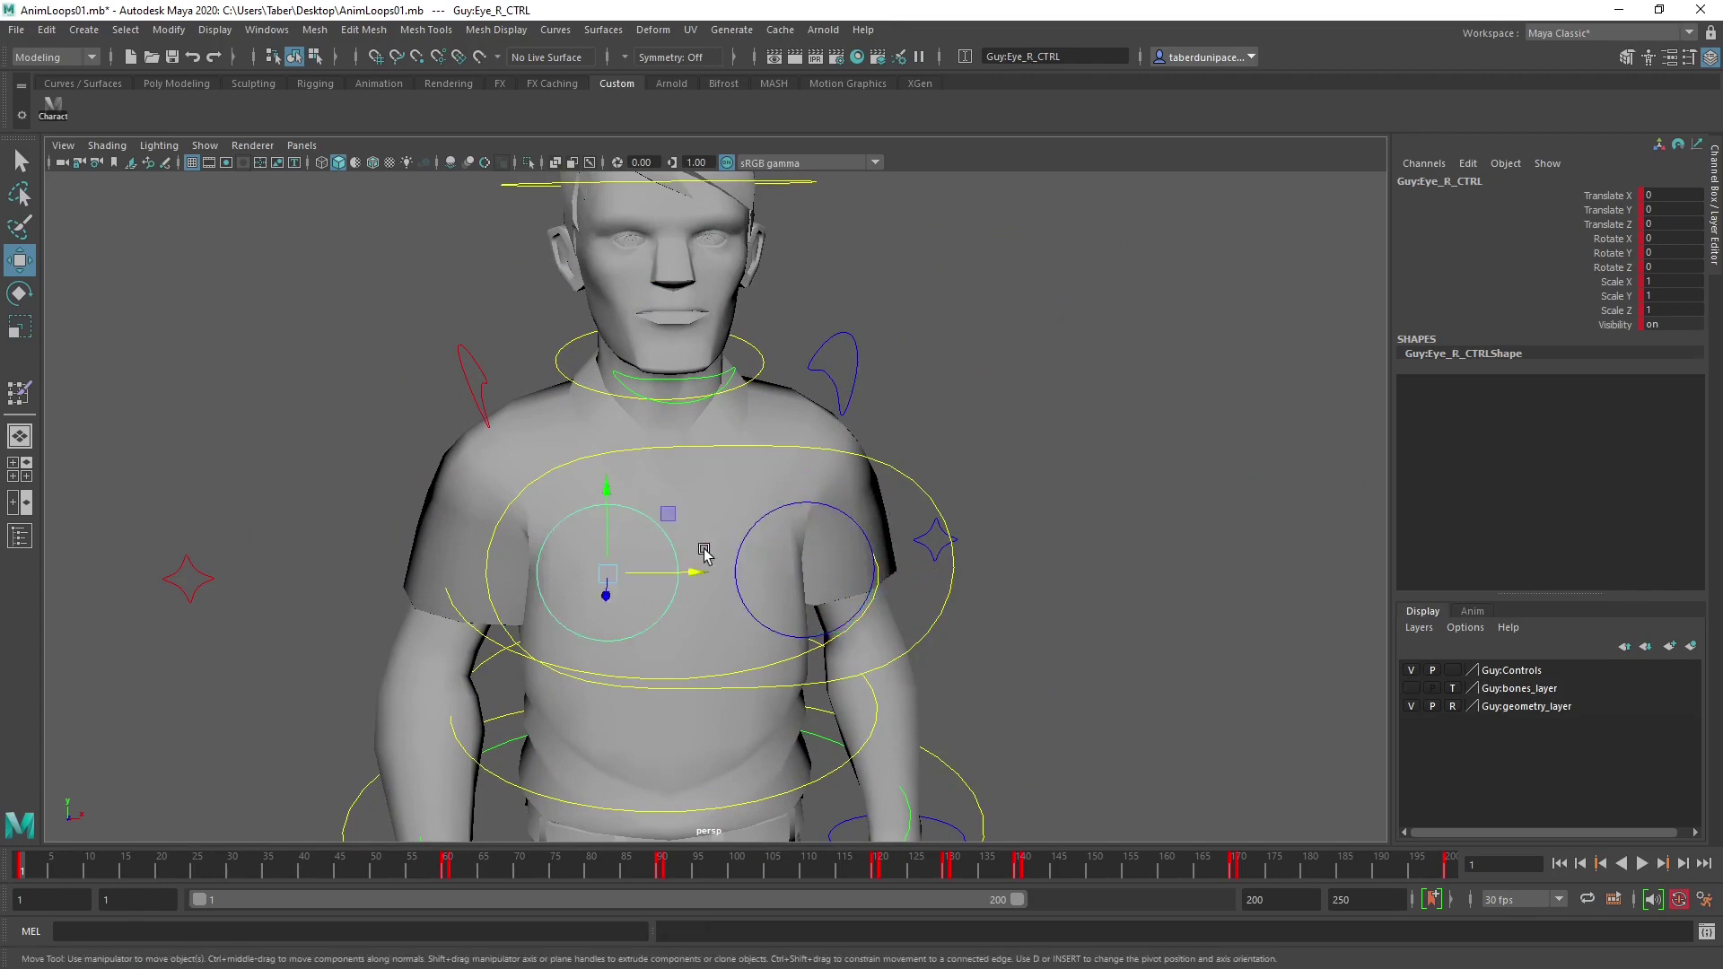
drag(698, 571, 718, 574)
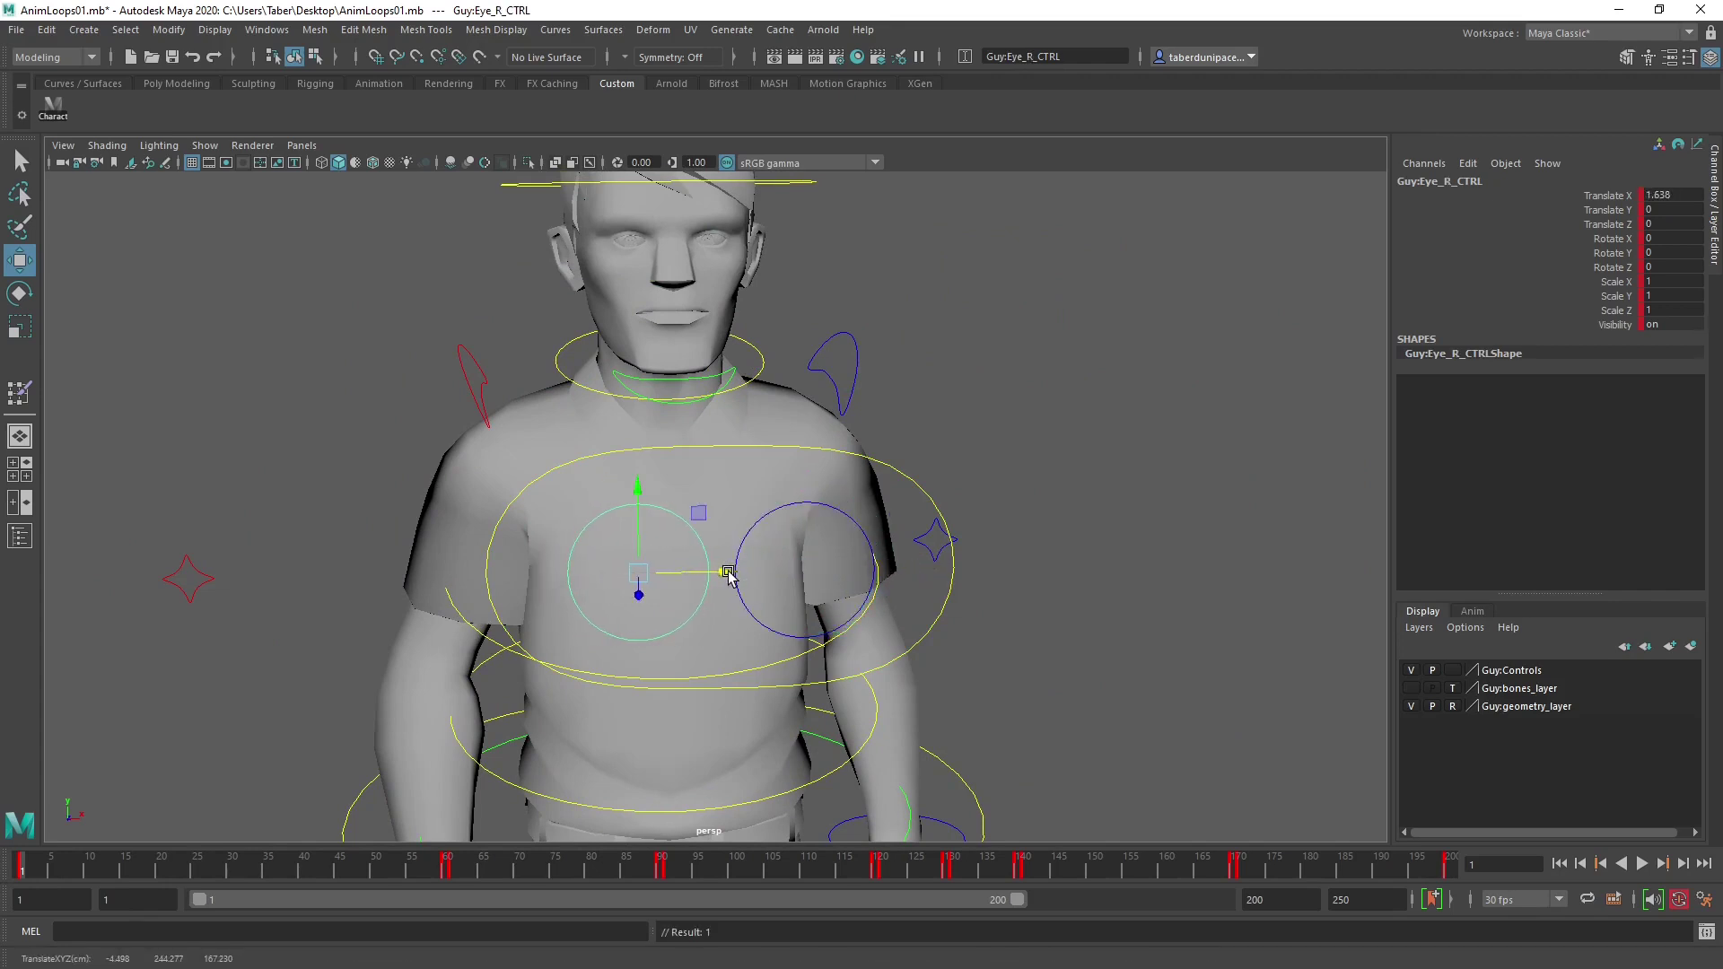
click(822, 505)
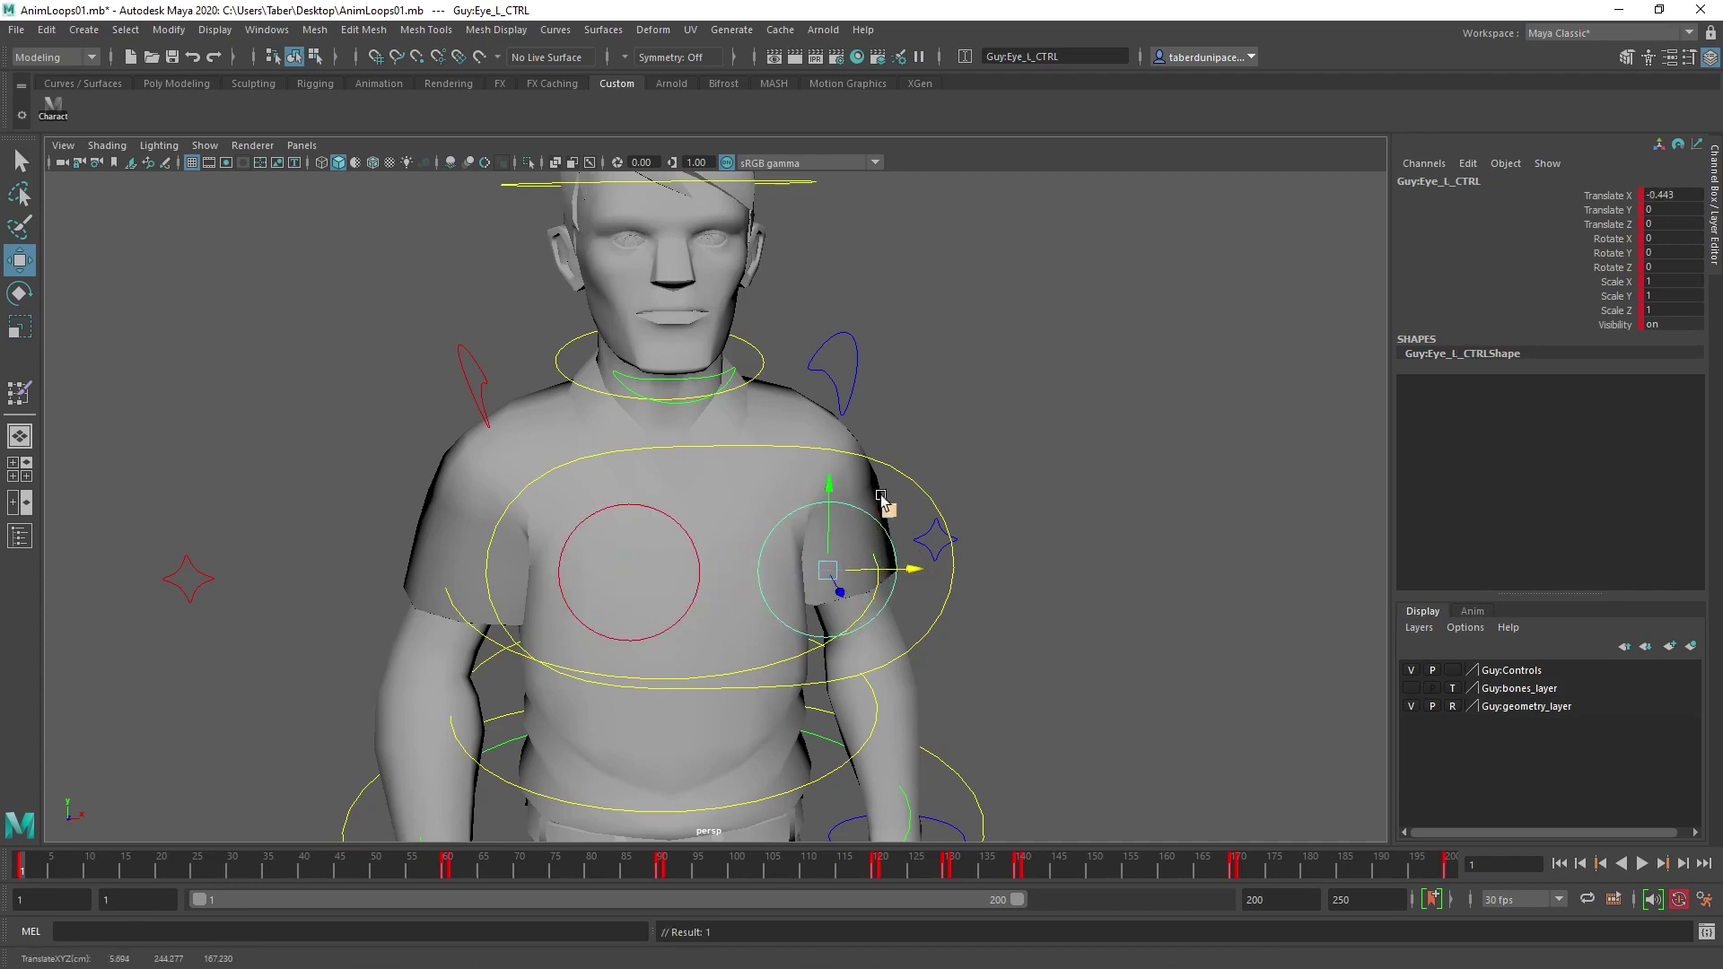
alt+right_drag(675, 238, 753, 314)
alt+middle_drag(752, 314, 735, 607)
alt+drag(735, 608, 623, 593)
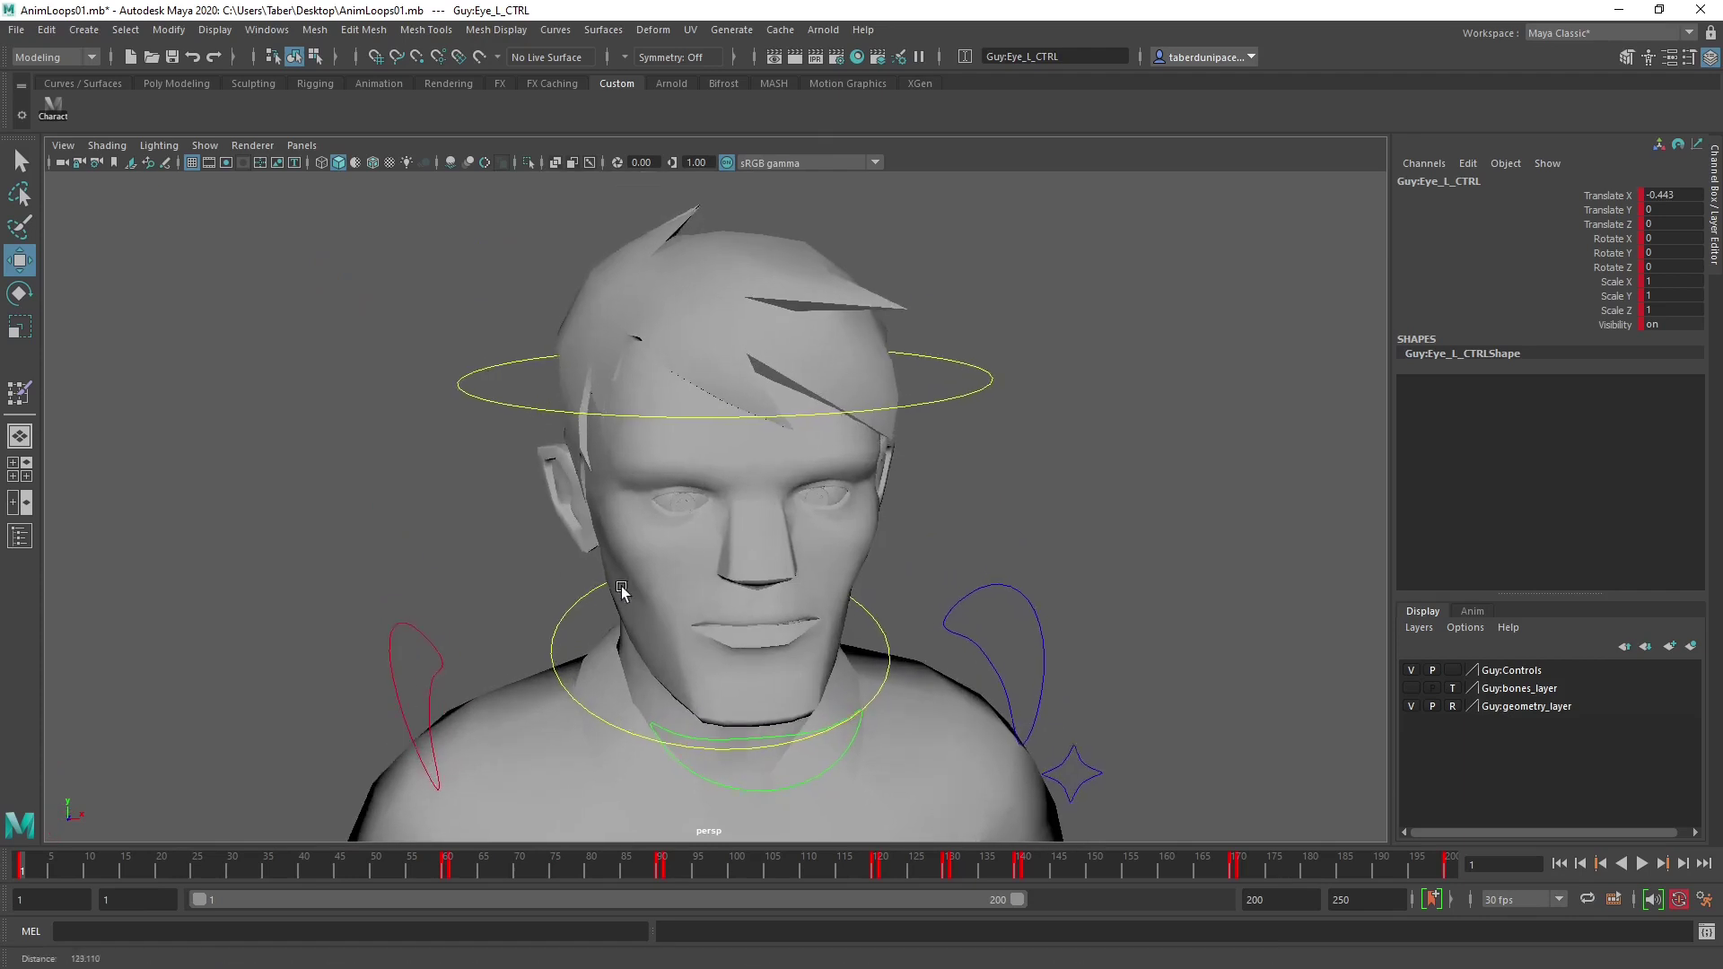
alt+right_drag(623, 592, 934, 602)
mouse_move(933, 602)
alt+mouse_down()
mouse_move(904, 566)
mouse_move(912, 577)
alt+mouse_up()
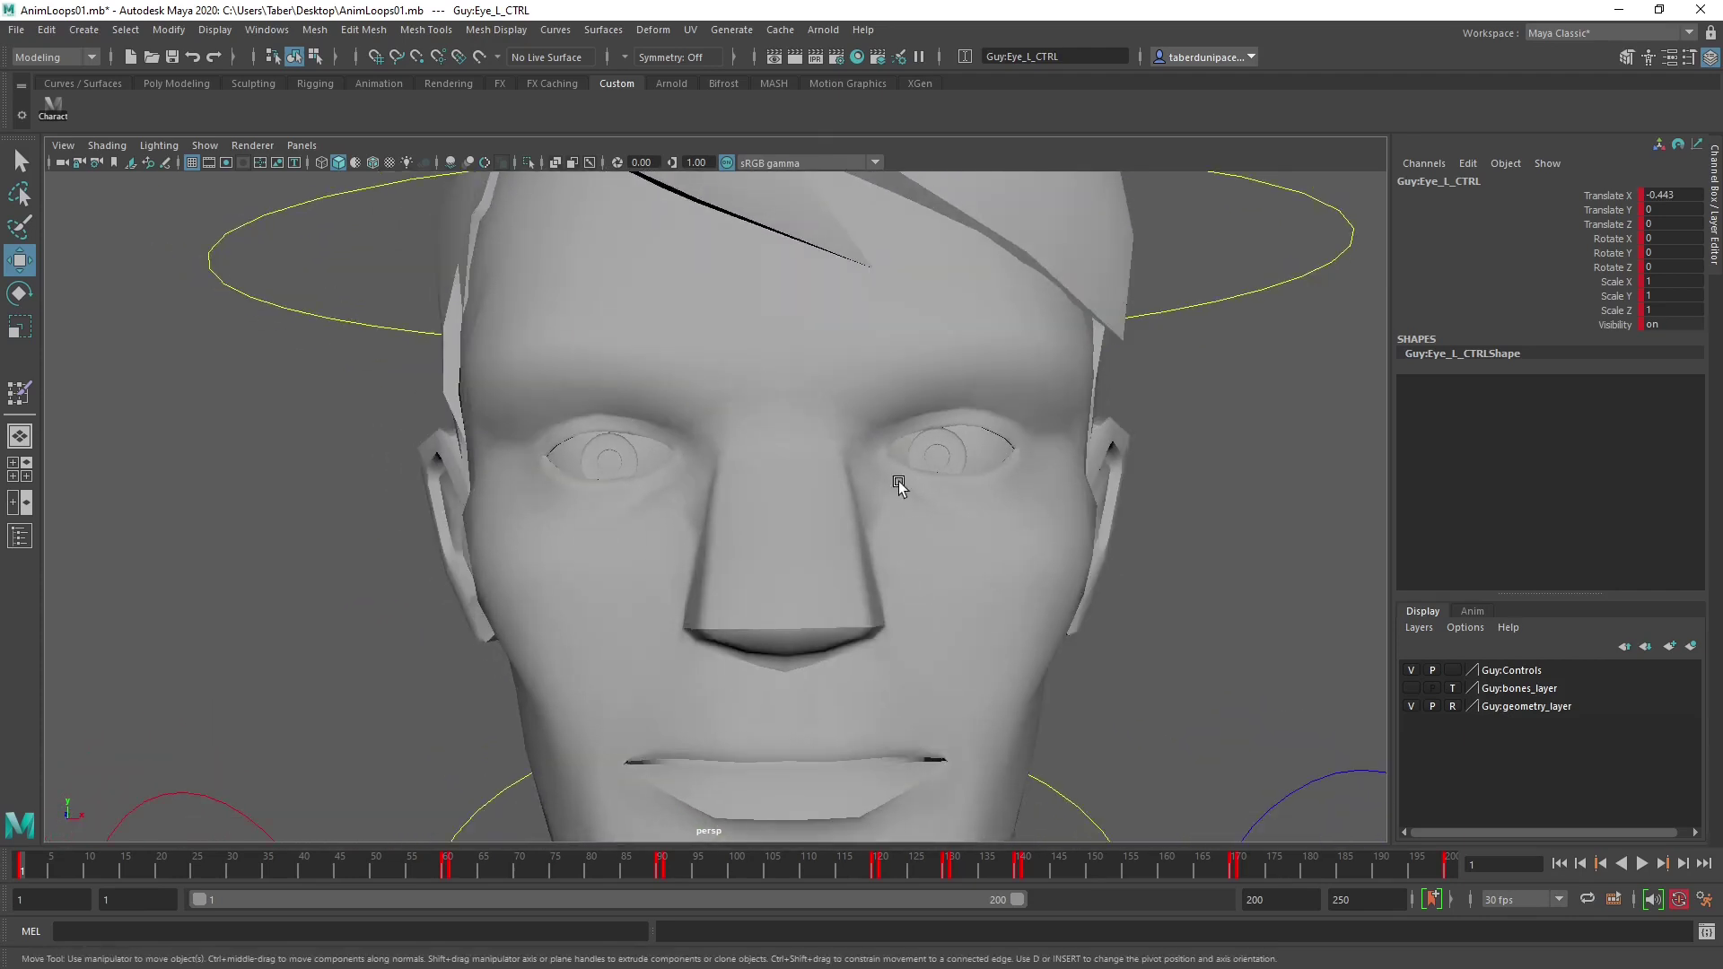
scroll(796, 476, down, 5)
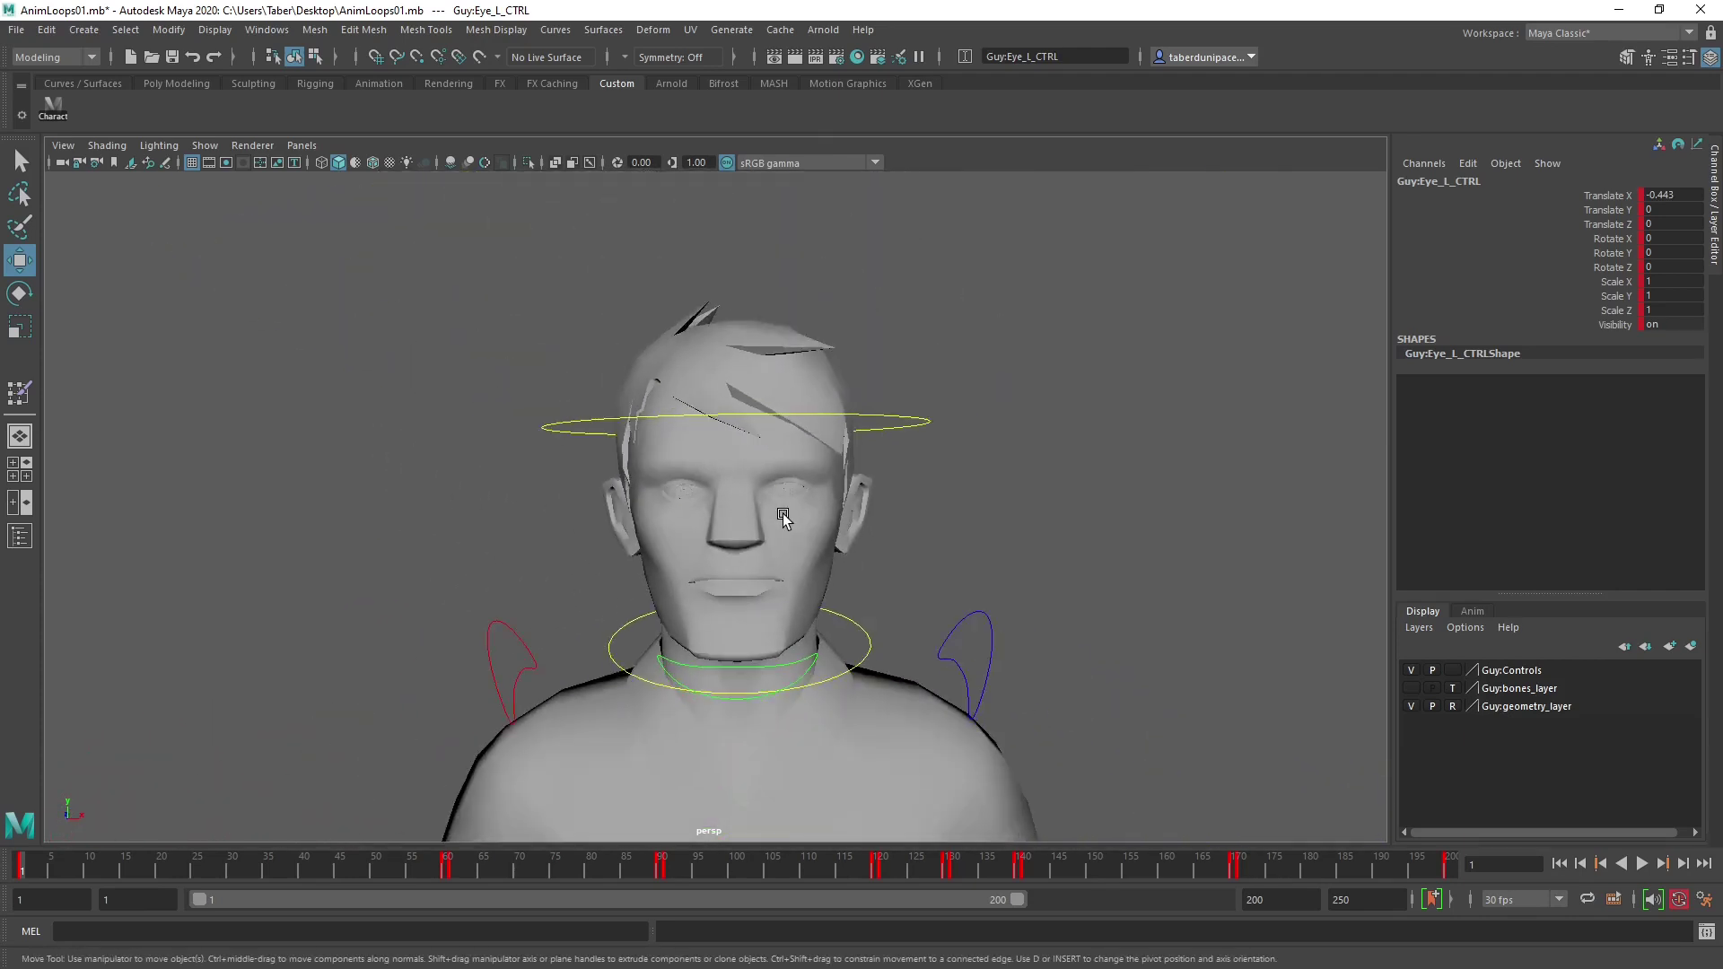
scroll(783, 514, down, 4)
Move Look_At_CTRL sideways along X so the eyes look off to the side.
click(647, 553)
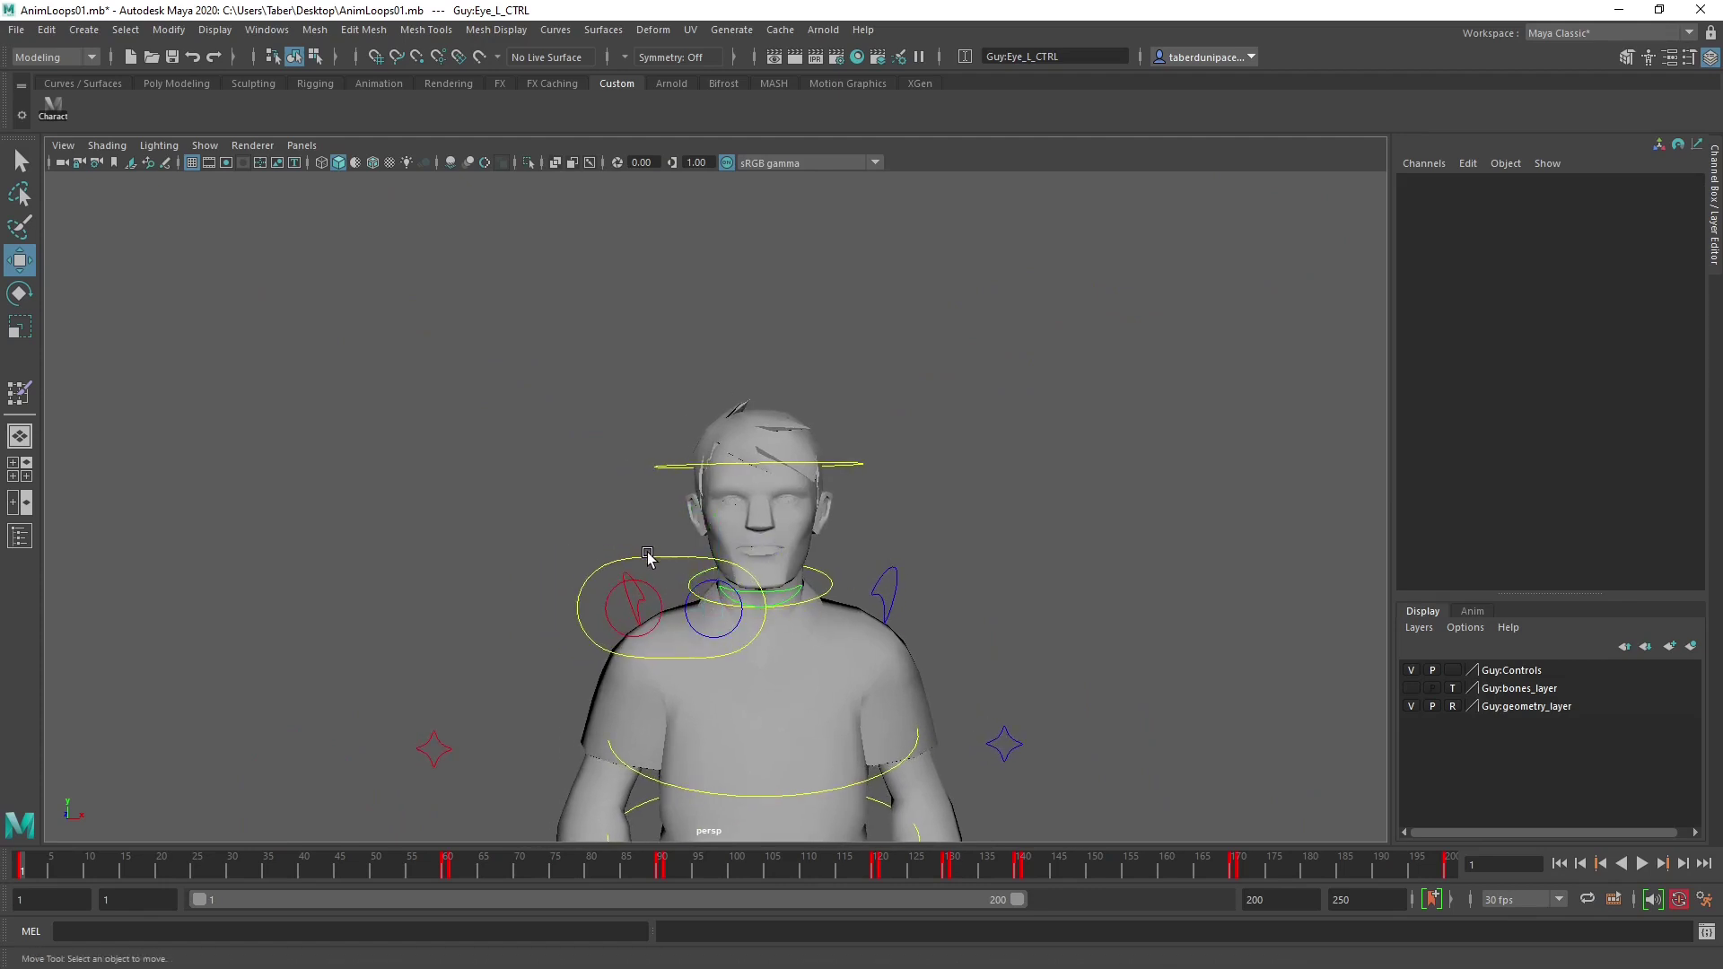
click(653, 556)
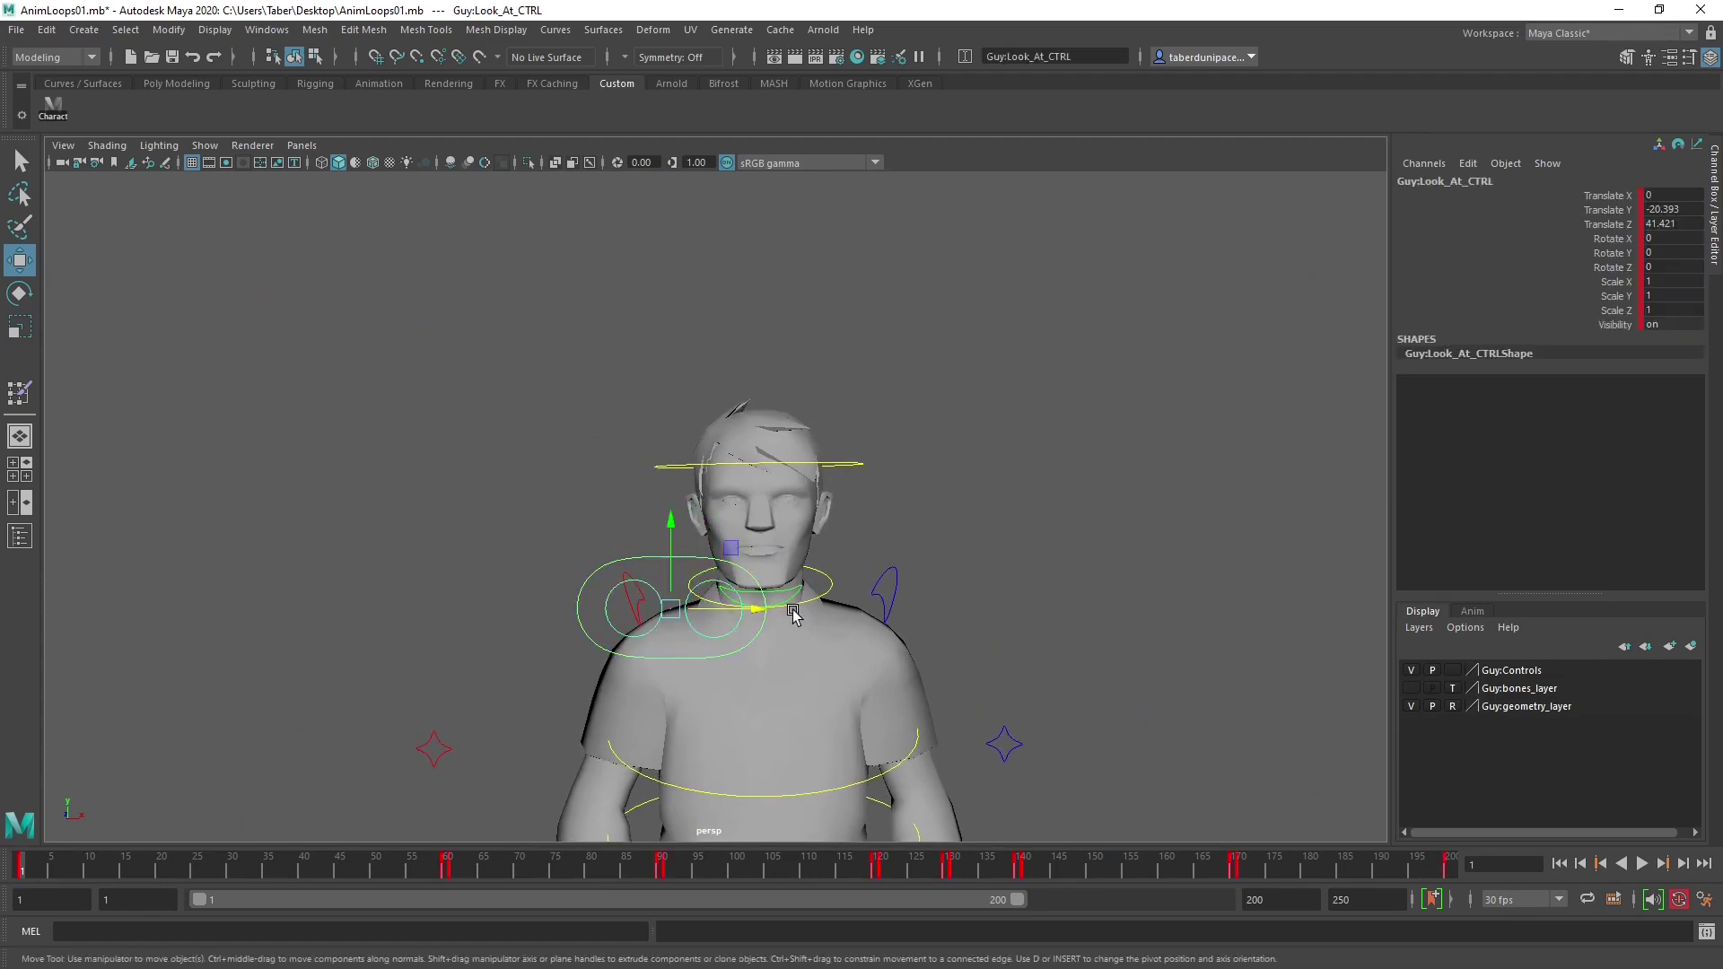
drag(754, 611, 851, 561)
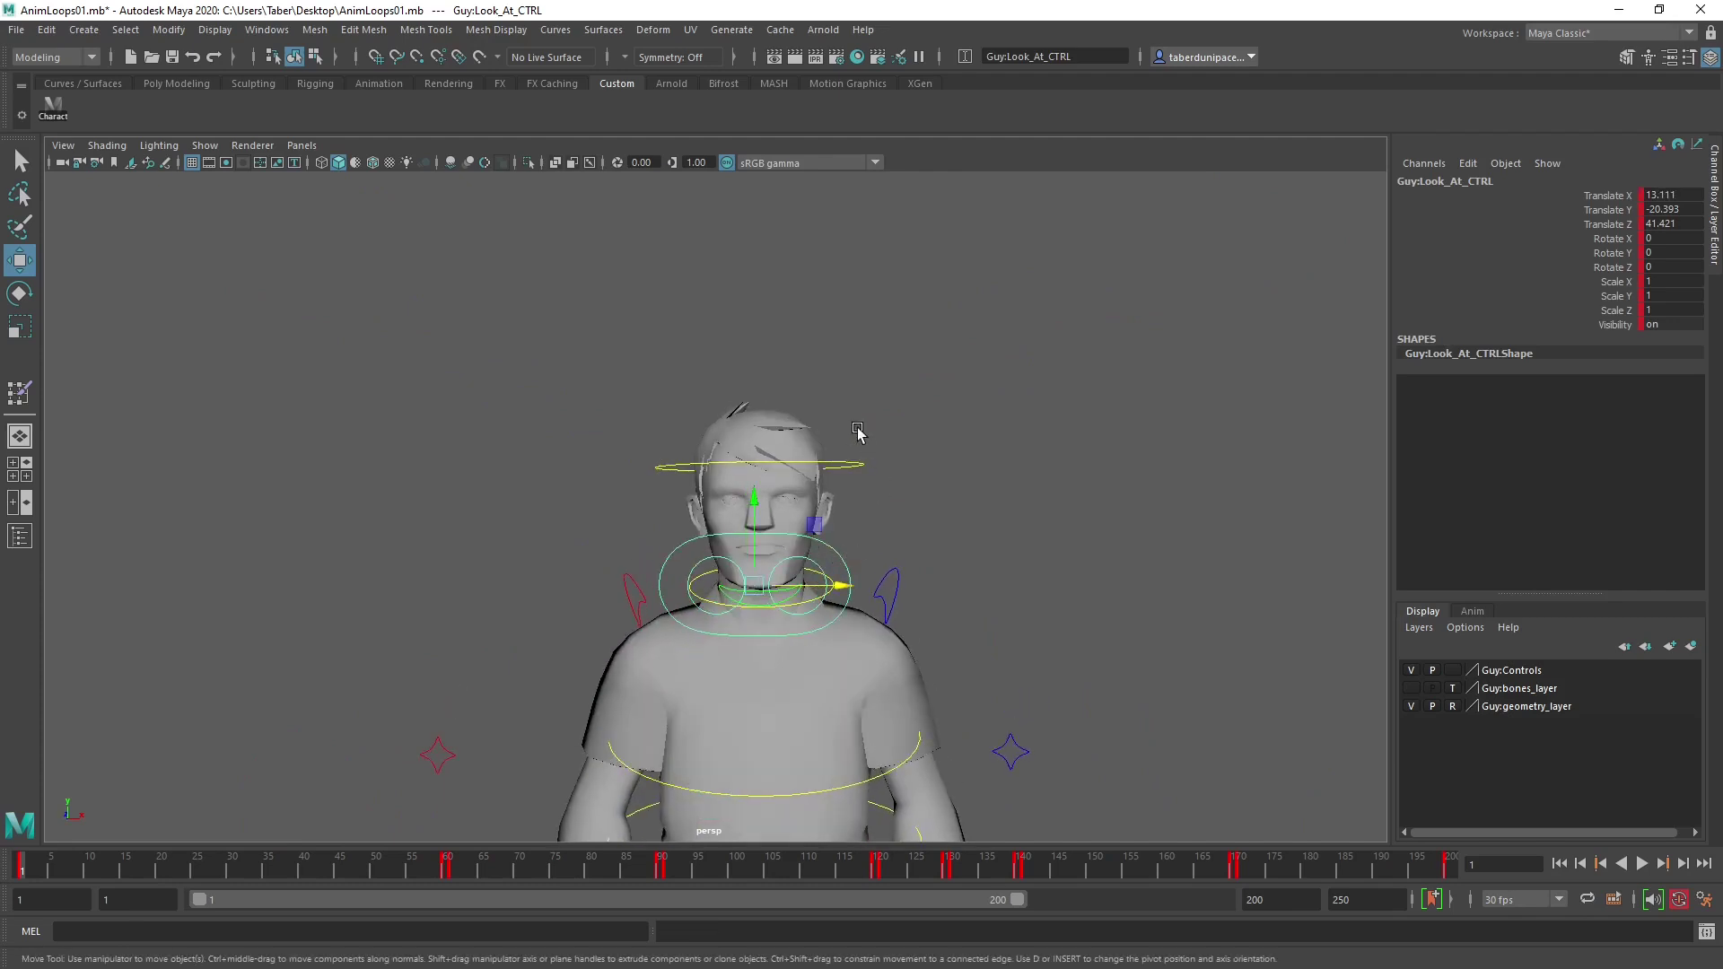
click(848, 468)
alt+drag(985, 542, 917, 626)
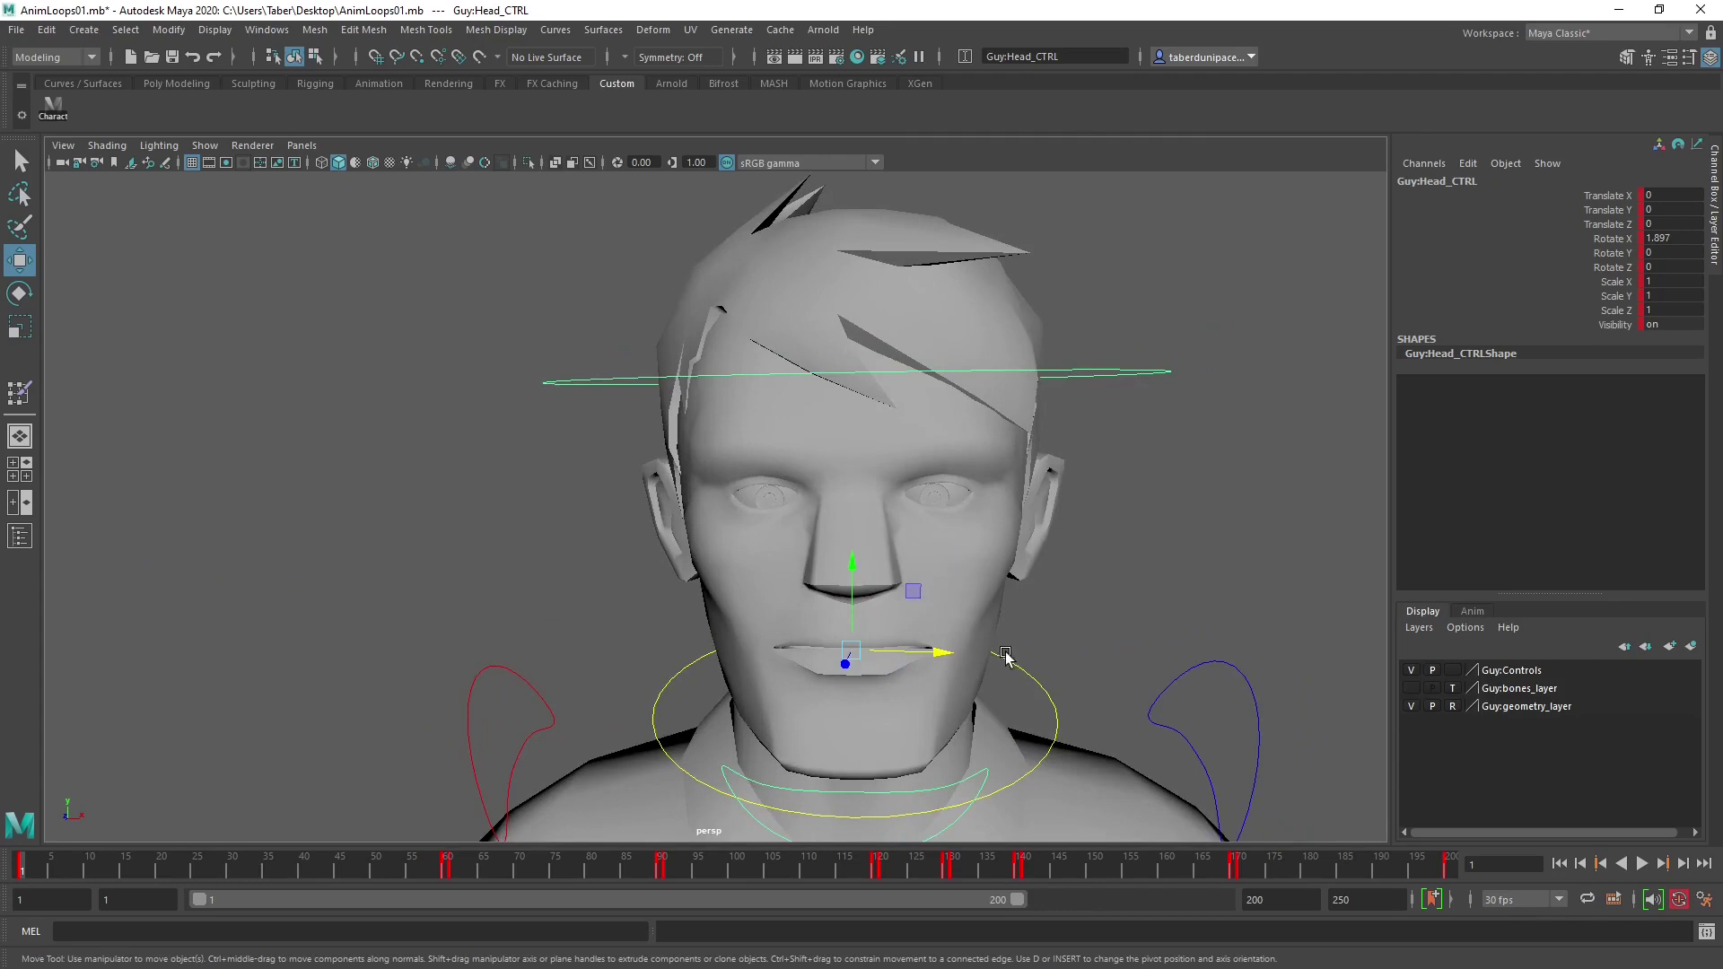
scroll(769, 619, down, 5)
Raise Look_At_CTRL along Y to Translate Y -14.433.
click(769, 619)
click(711, 610)
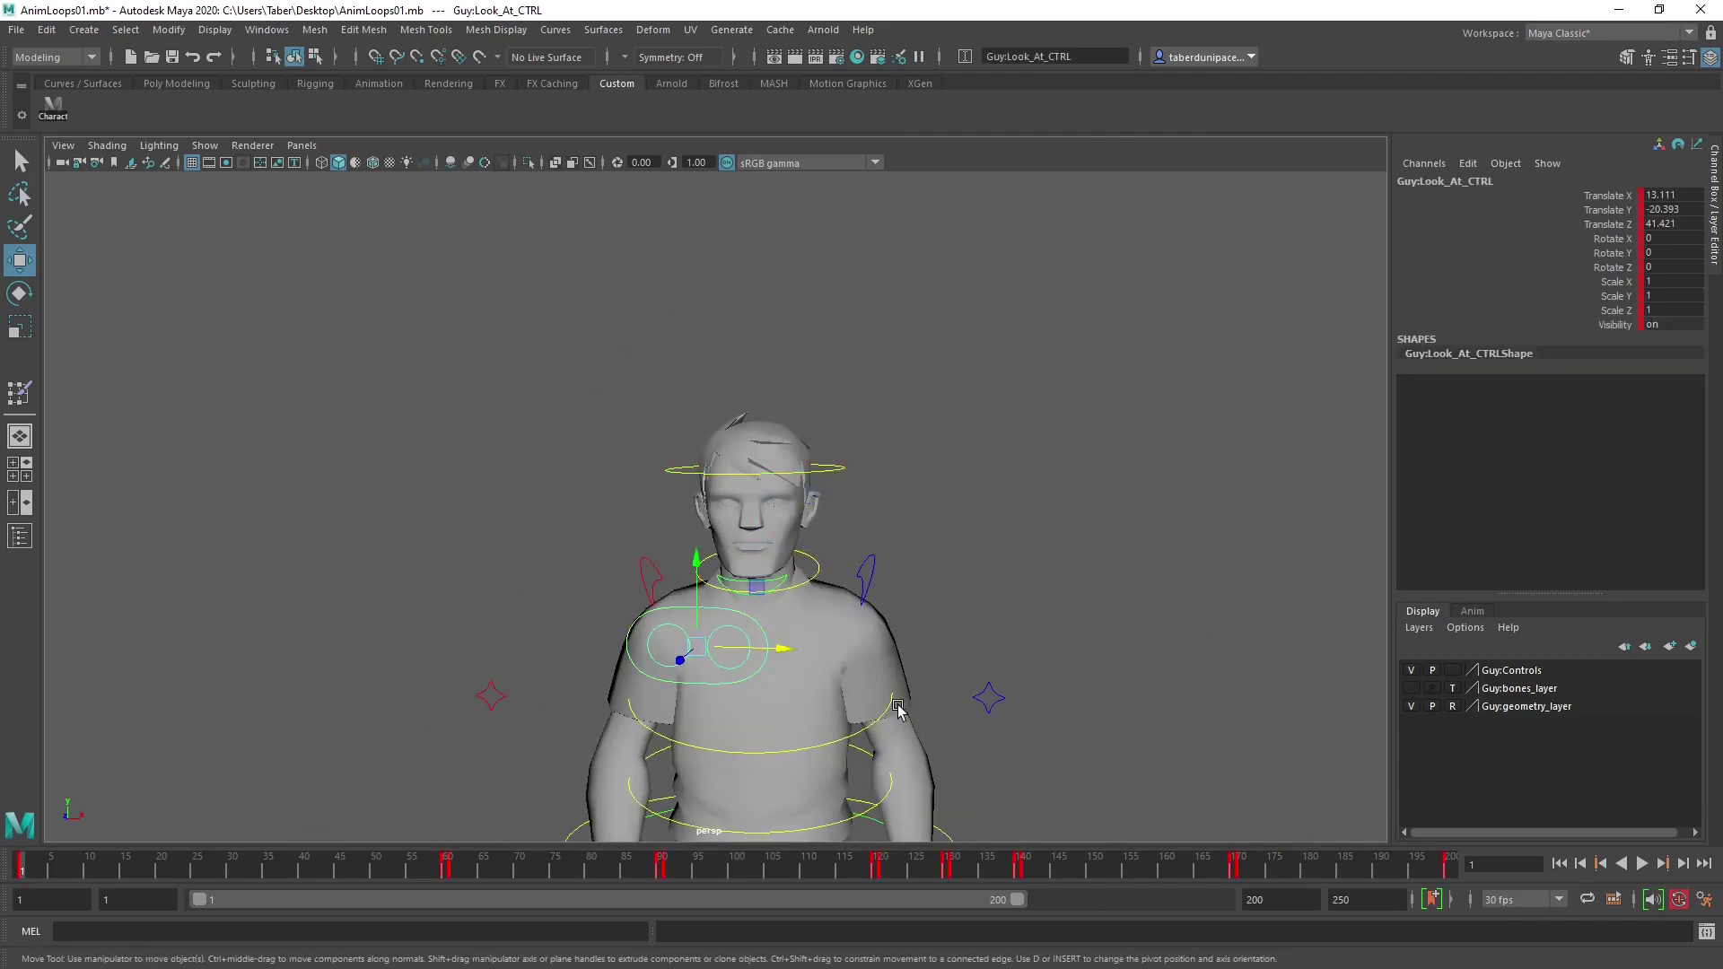
scroll(892, 704, up, 3)
scroll(907, 677, up, 1)
scroll(853, 592, up, 4)
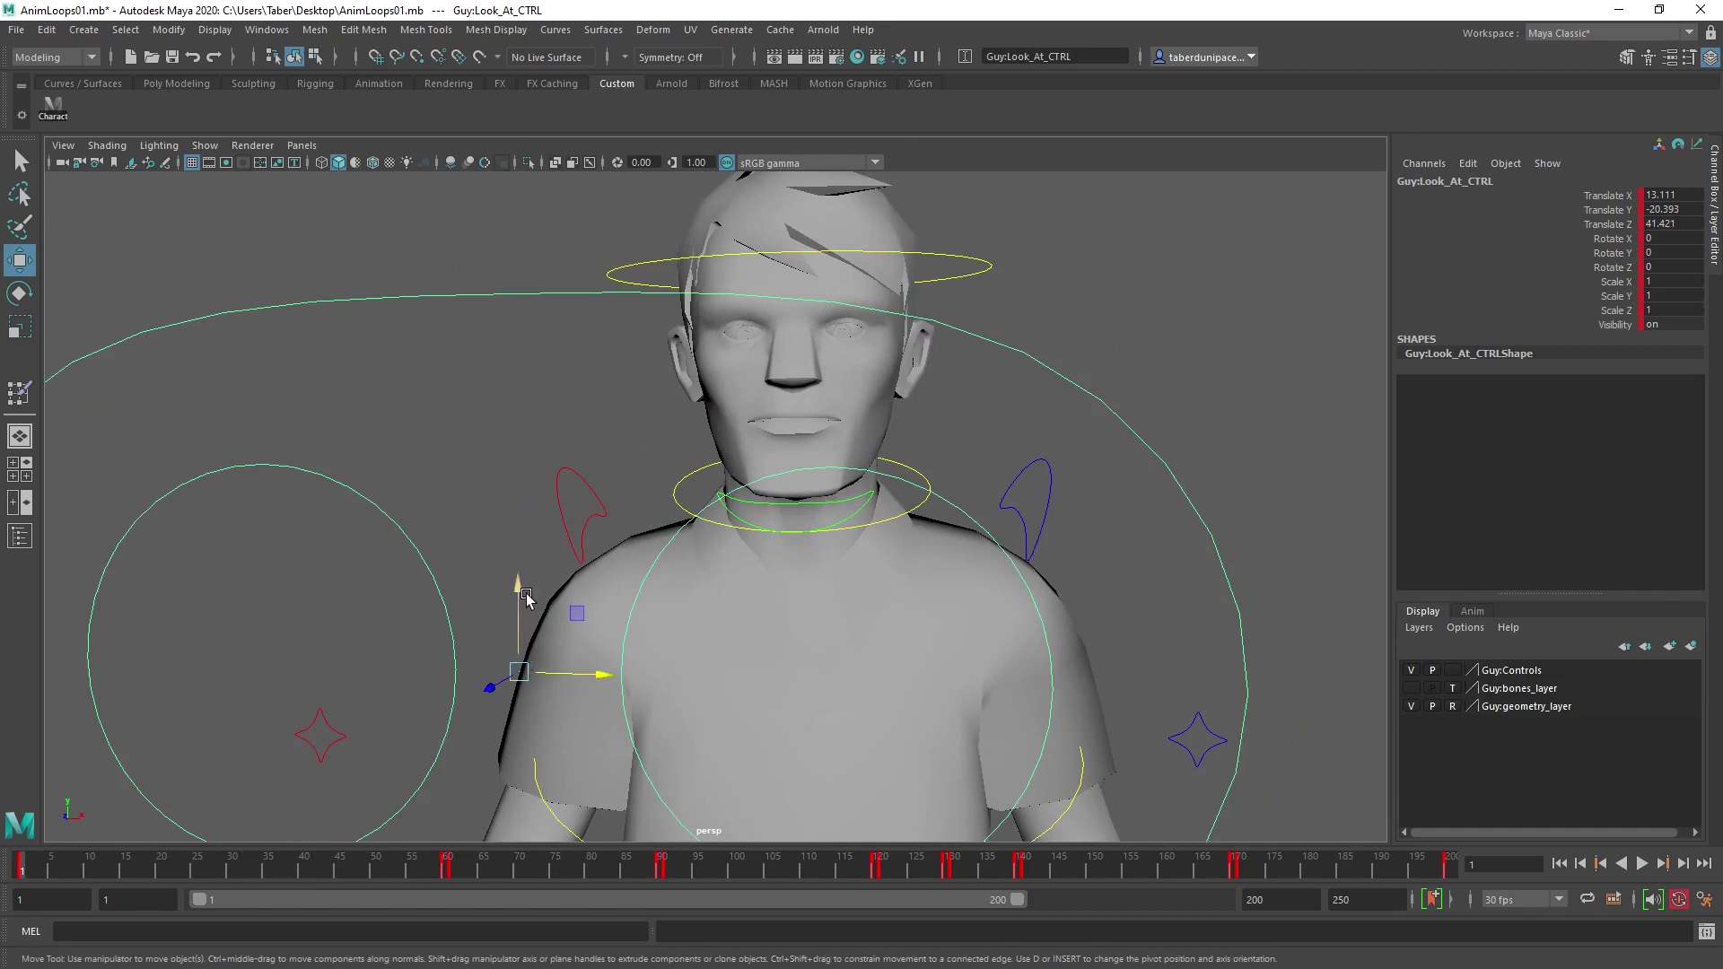
drag(517, 590, 543, 261)
scroll(1140, 481, down, 4)
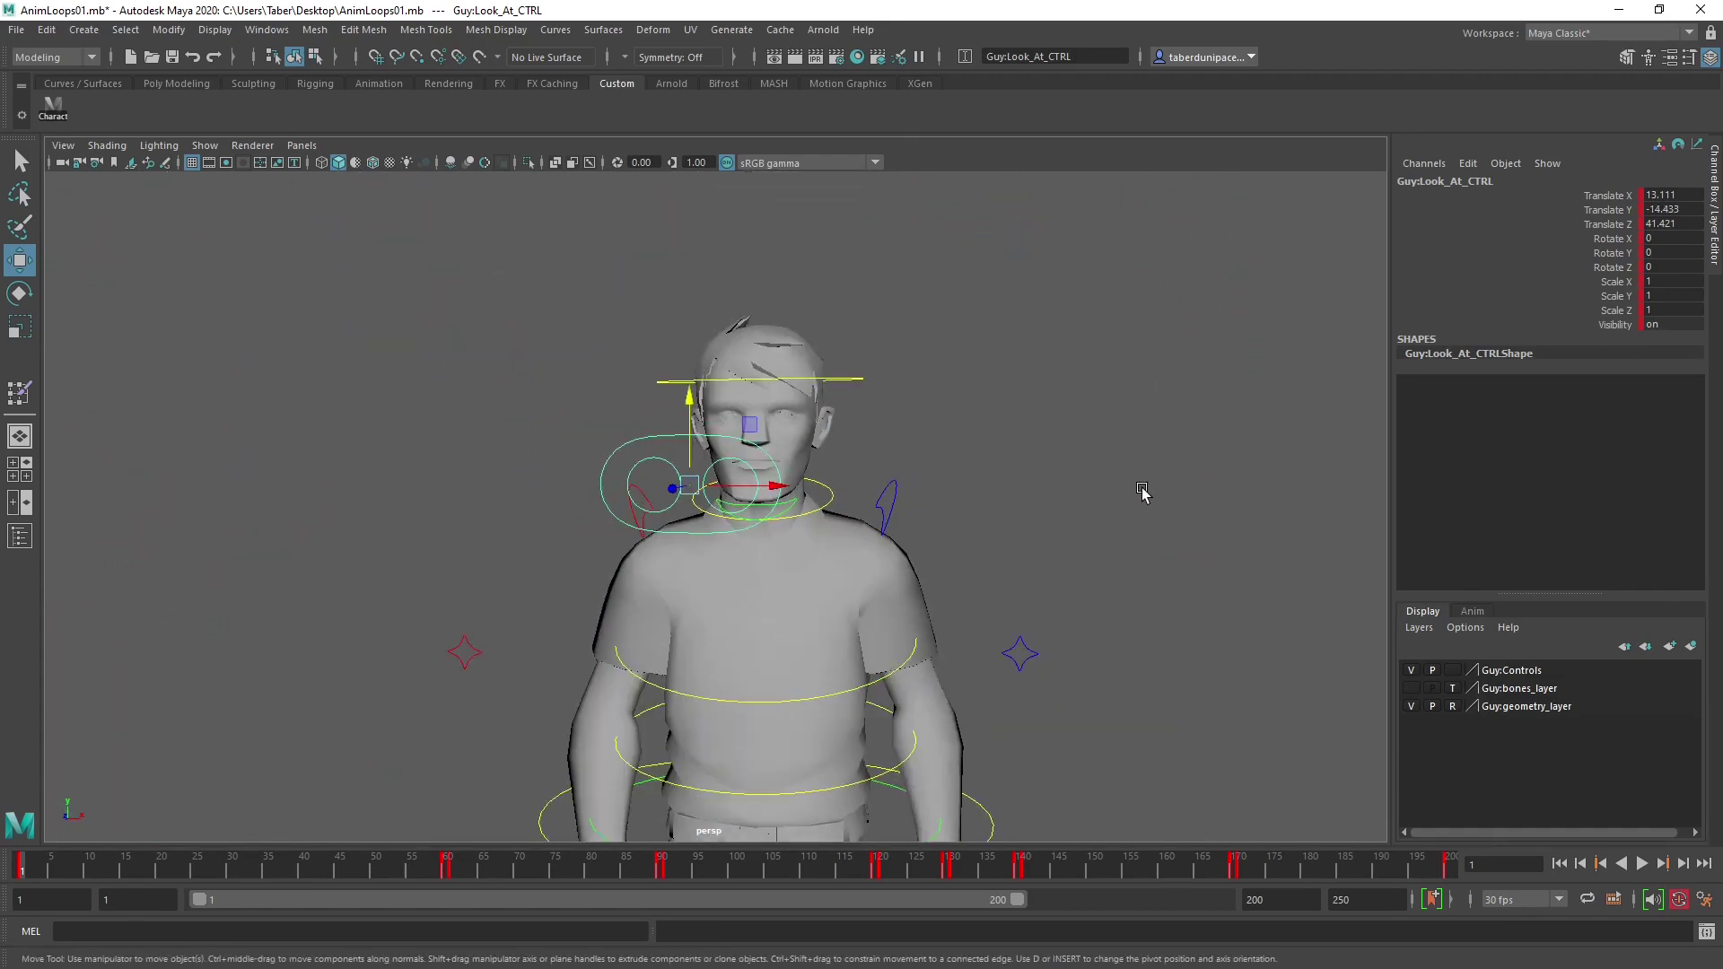
click(1142, 493)
alt+drag(974, 519, 853, 535)
scroll(686, 540, up, 1)
scroll(700, 549, up, 2)
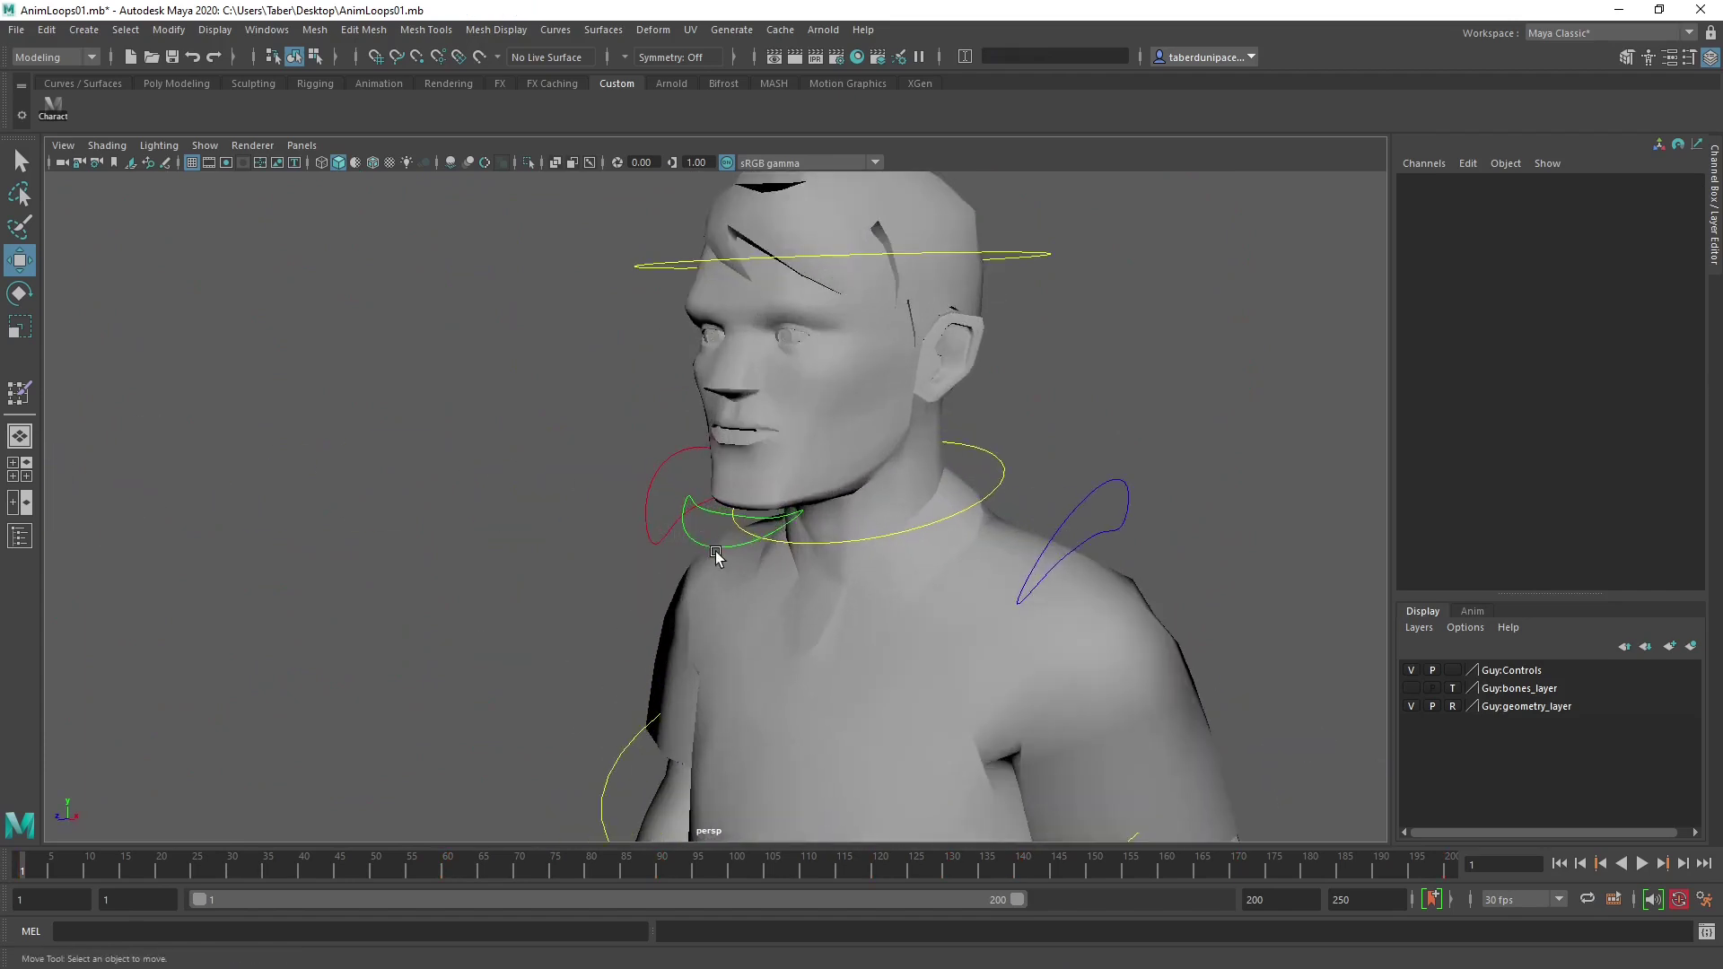
Rotate Jaw_CTRL slightly to open the mouth and key it.
click(707, 549)
scroll(711, 566, up, 2)
key(e)
scroll(754, 504, up, 3)
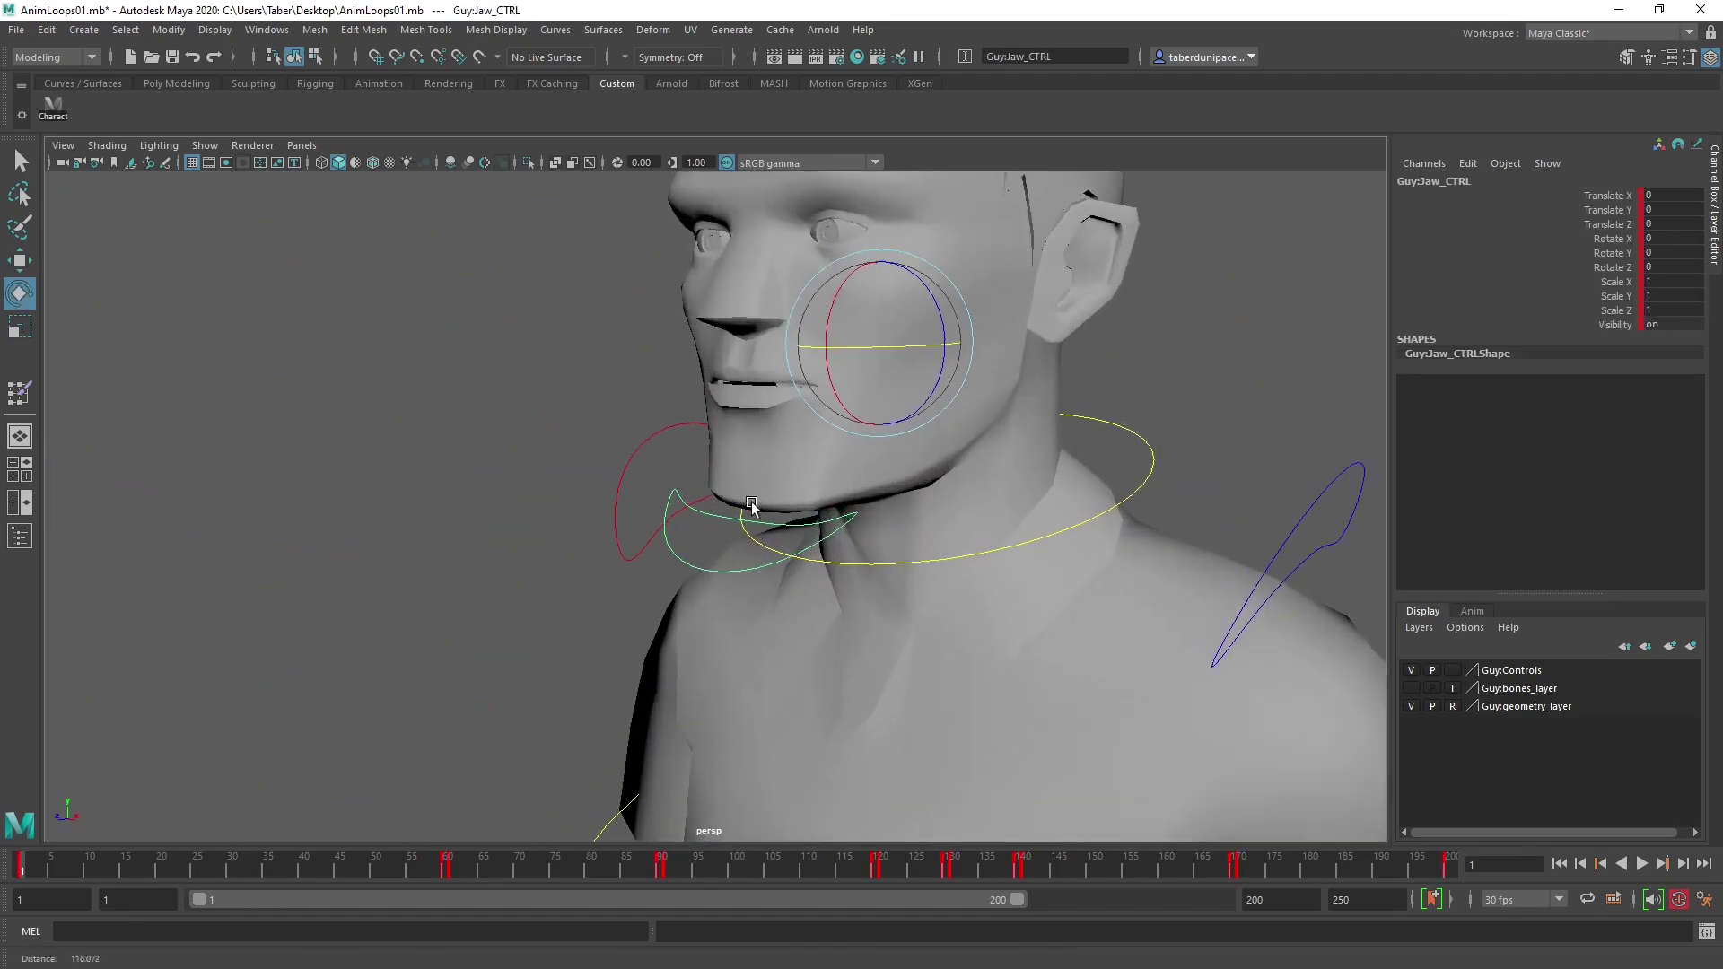
alt+middle_drag(852, 517, 812, 573)
alt+drag(813, 573, 849, 571)
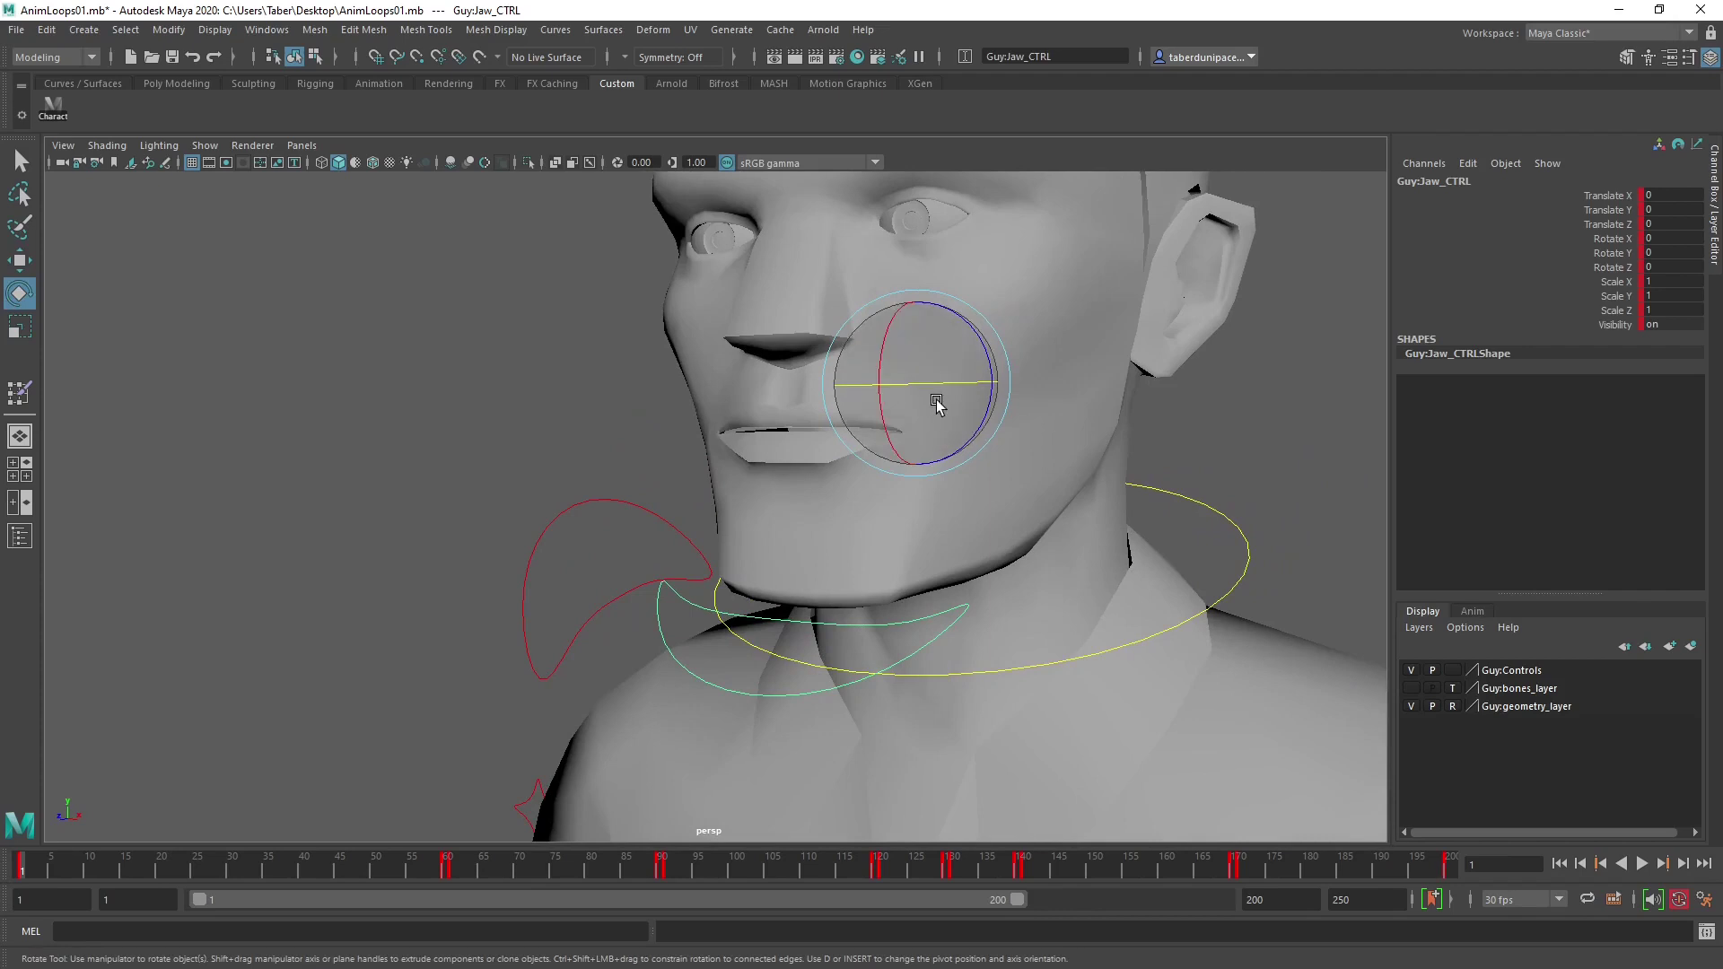
drag(932, 398, 898, 338)
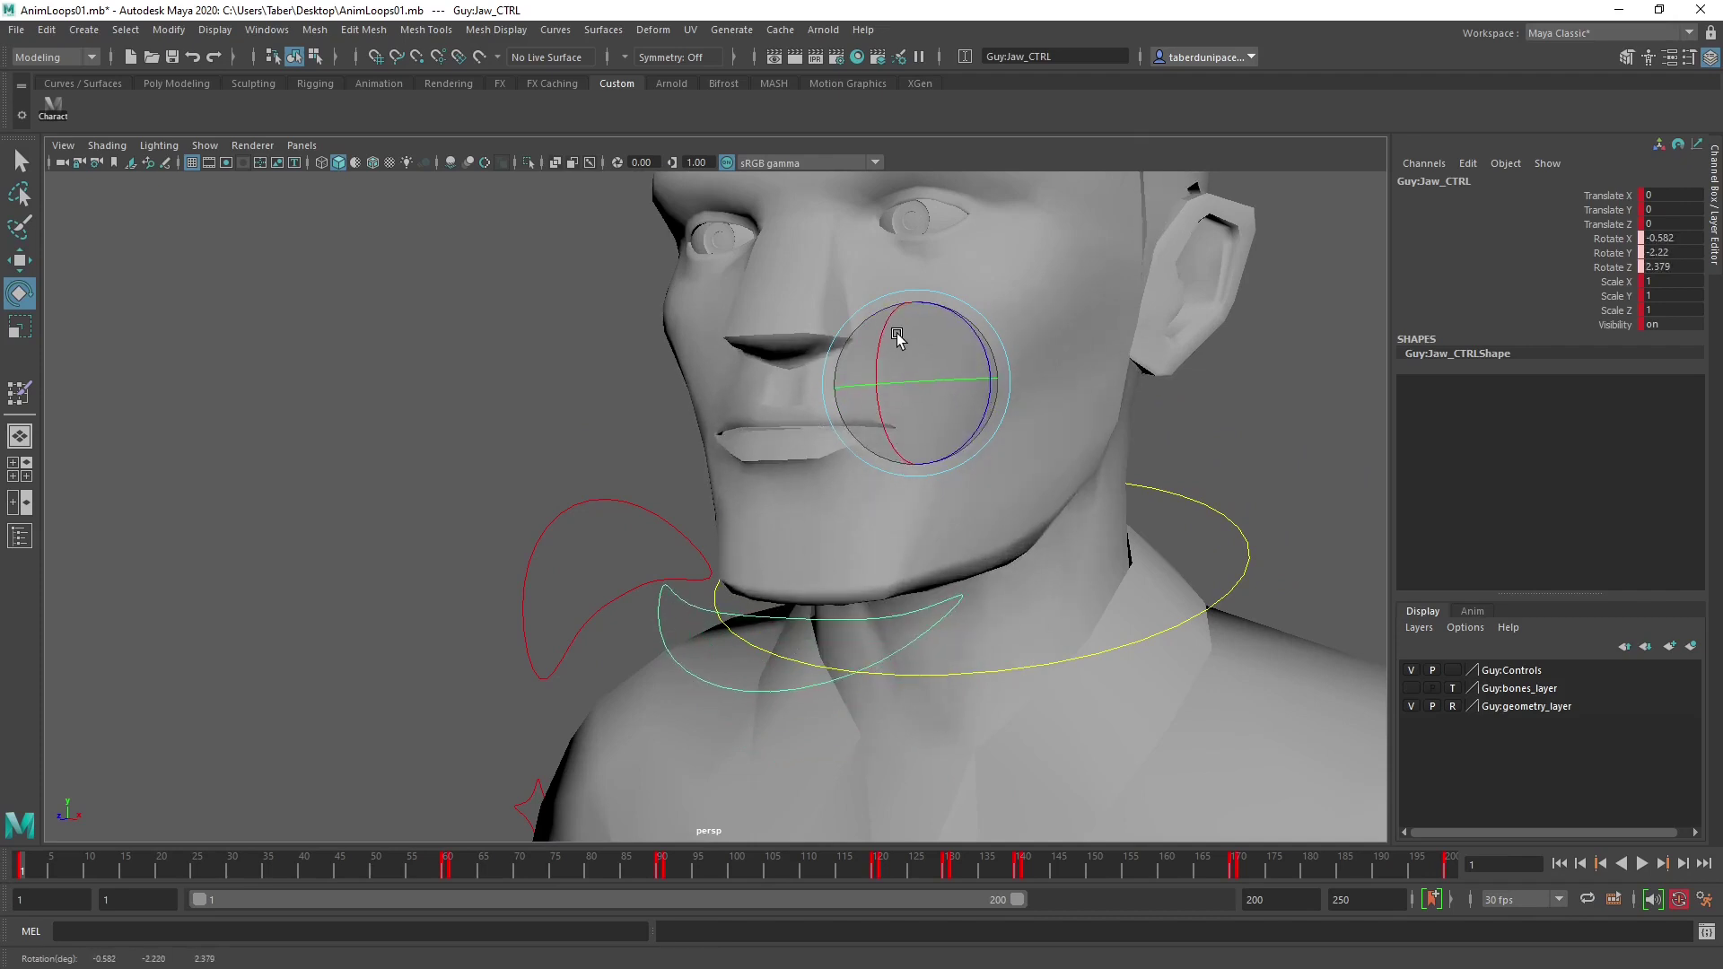
drag(923, 403, 925, 402)
key(shift+e)
Marquee-select Neck_CTRL and rotate it to Rotate X -14.378, Y 0.683, Z -1.996.
mouse_move(816, 402)
alt+mouse_down()
mouse_move(877, 396)
mouse_move(845, 395)
alt+mouse_up()
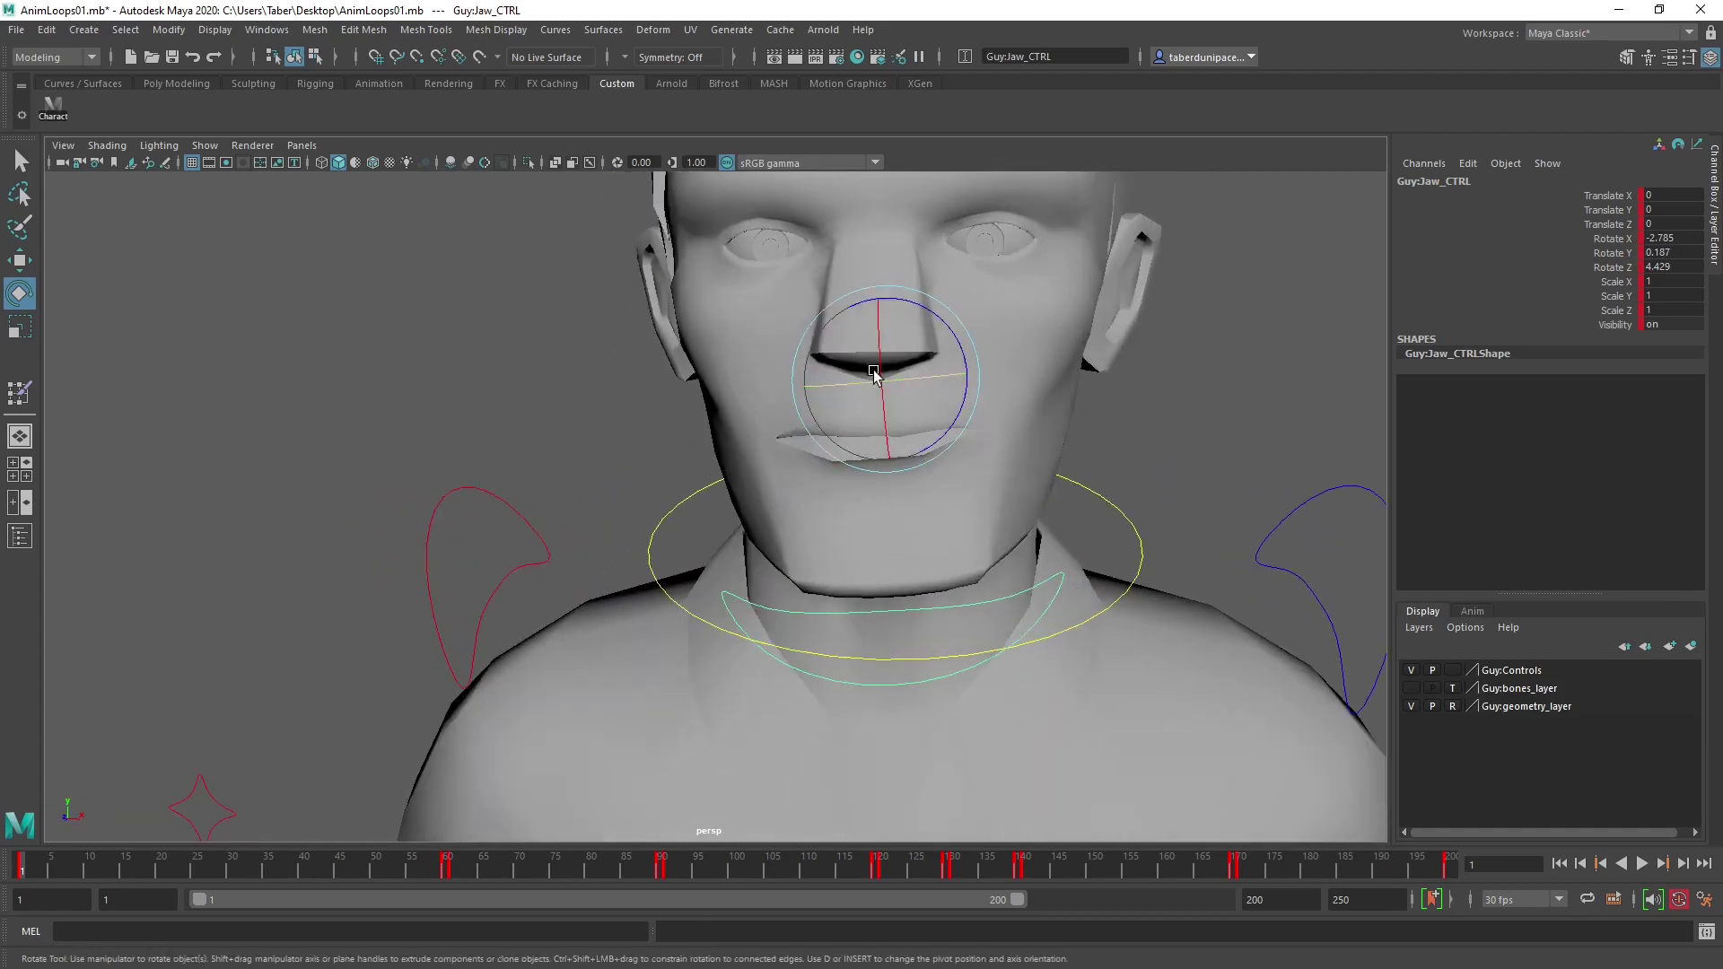
alt+drag(892, 327, 987, 404)
scroll(987, 404, down, 2)
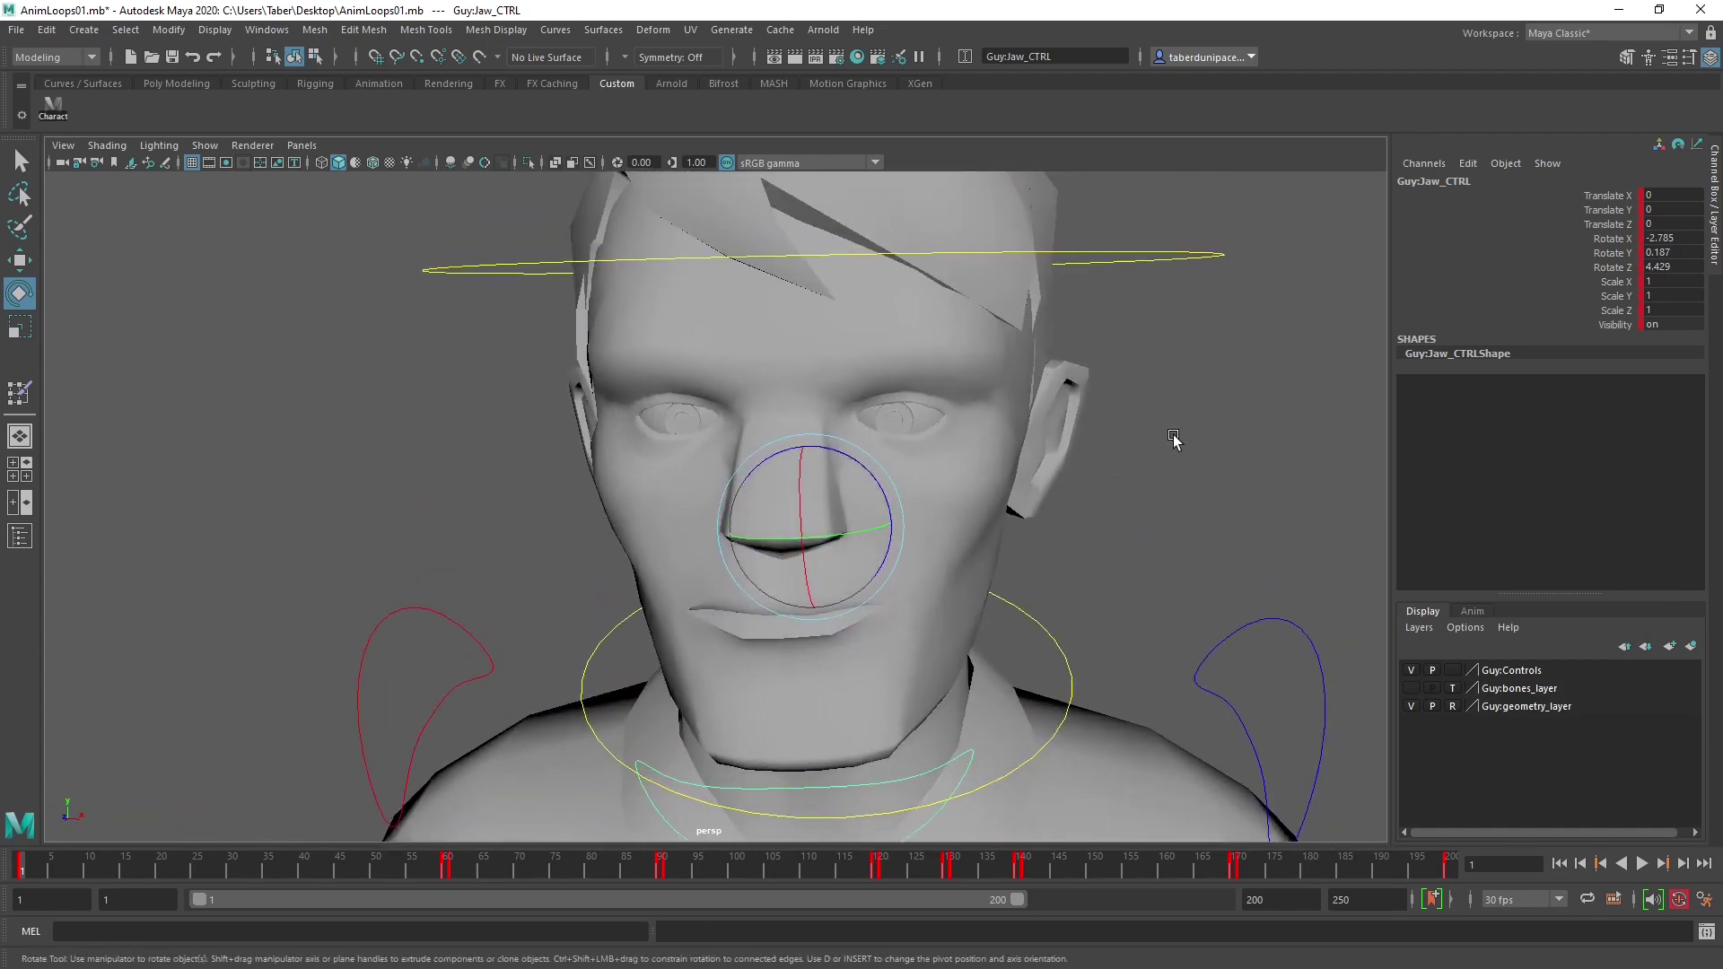
click(1171, 435)
scroll(1167, 435, down, 2)
alt+drag(1166, 434, 962, 634)
drag(1046, 290, 963, 652)
scroll(966, 596, down, 3)
scroll(880, 616, down, 2)
alt+drag(880, 617, 924, 566)
drag(747, 440, 758, 405)
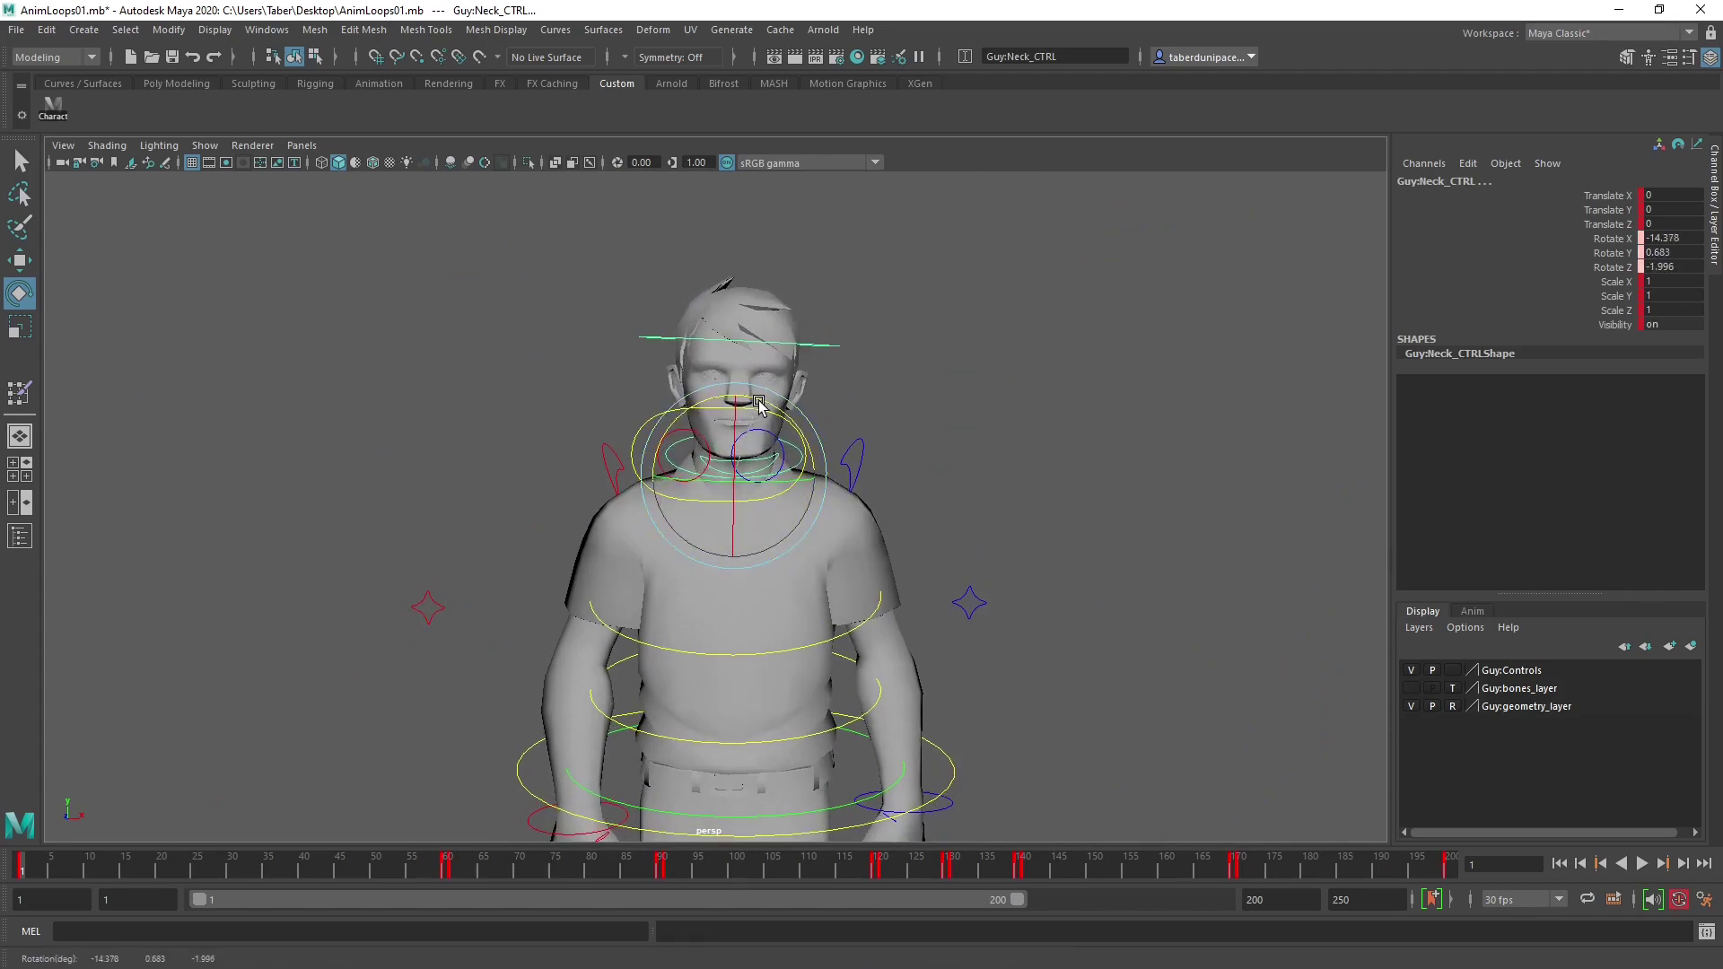
Rotate the Spine02 control slightly to tilt the torso.
click(1104, 562)
alt+drag(1104, 562, 702, 552)
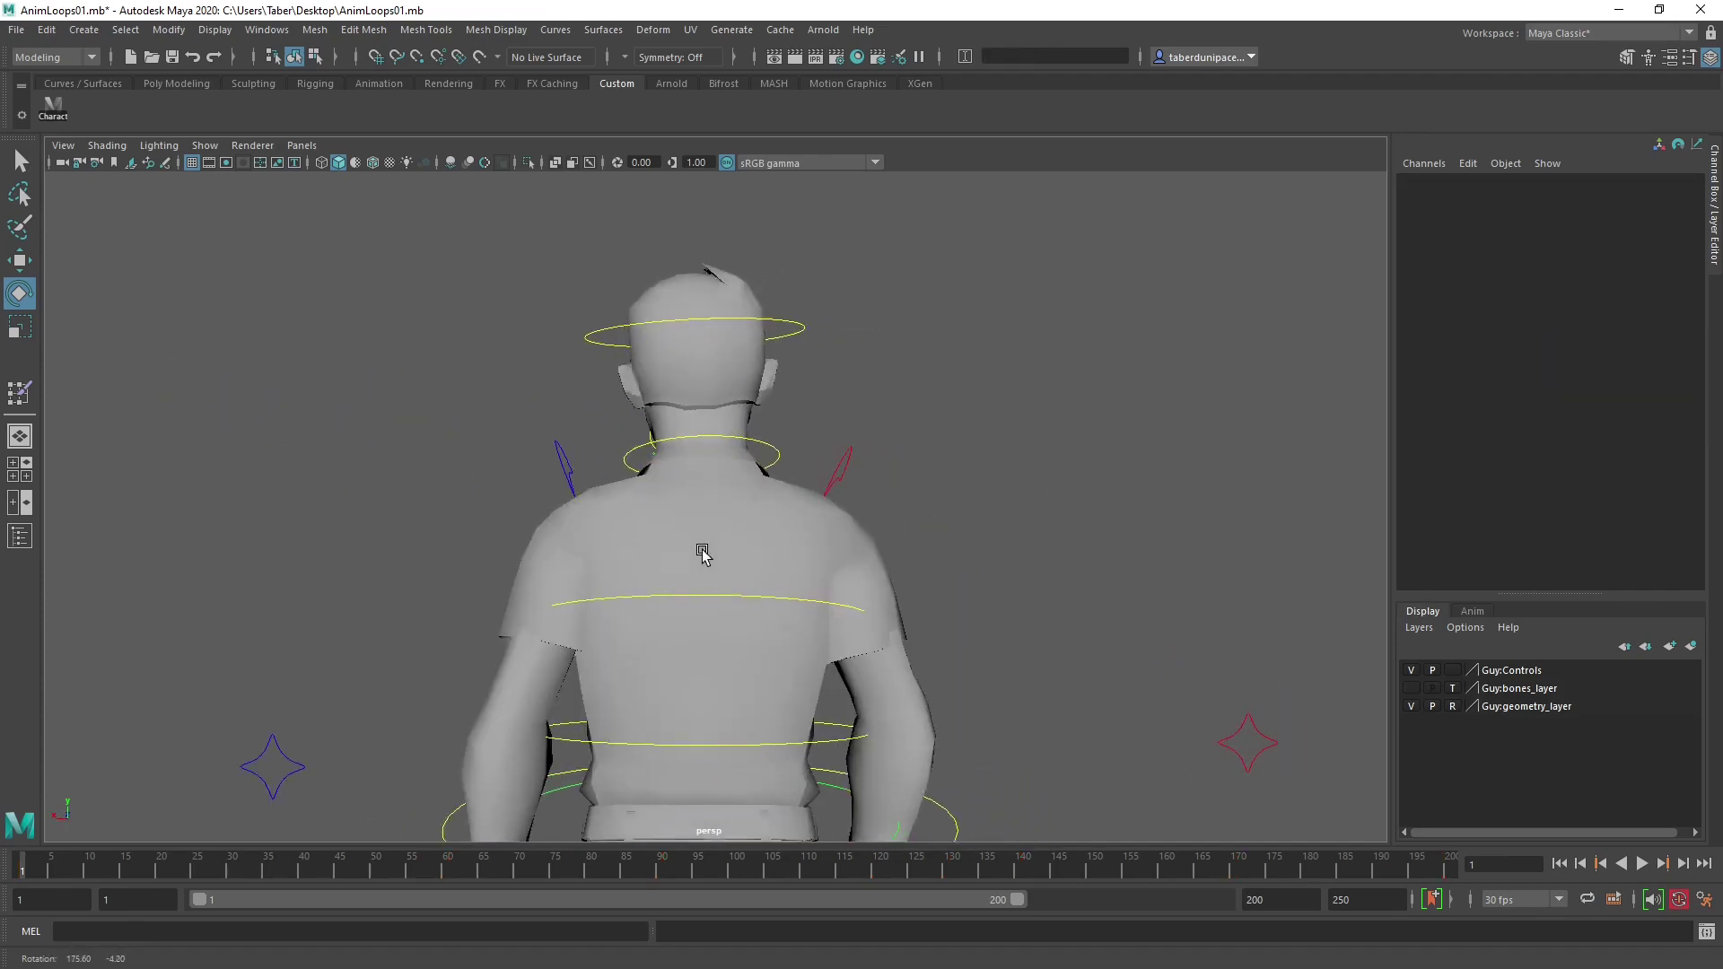
scroll(781, 615, down, 5)
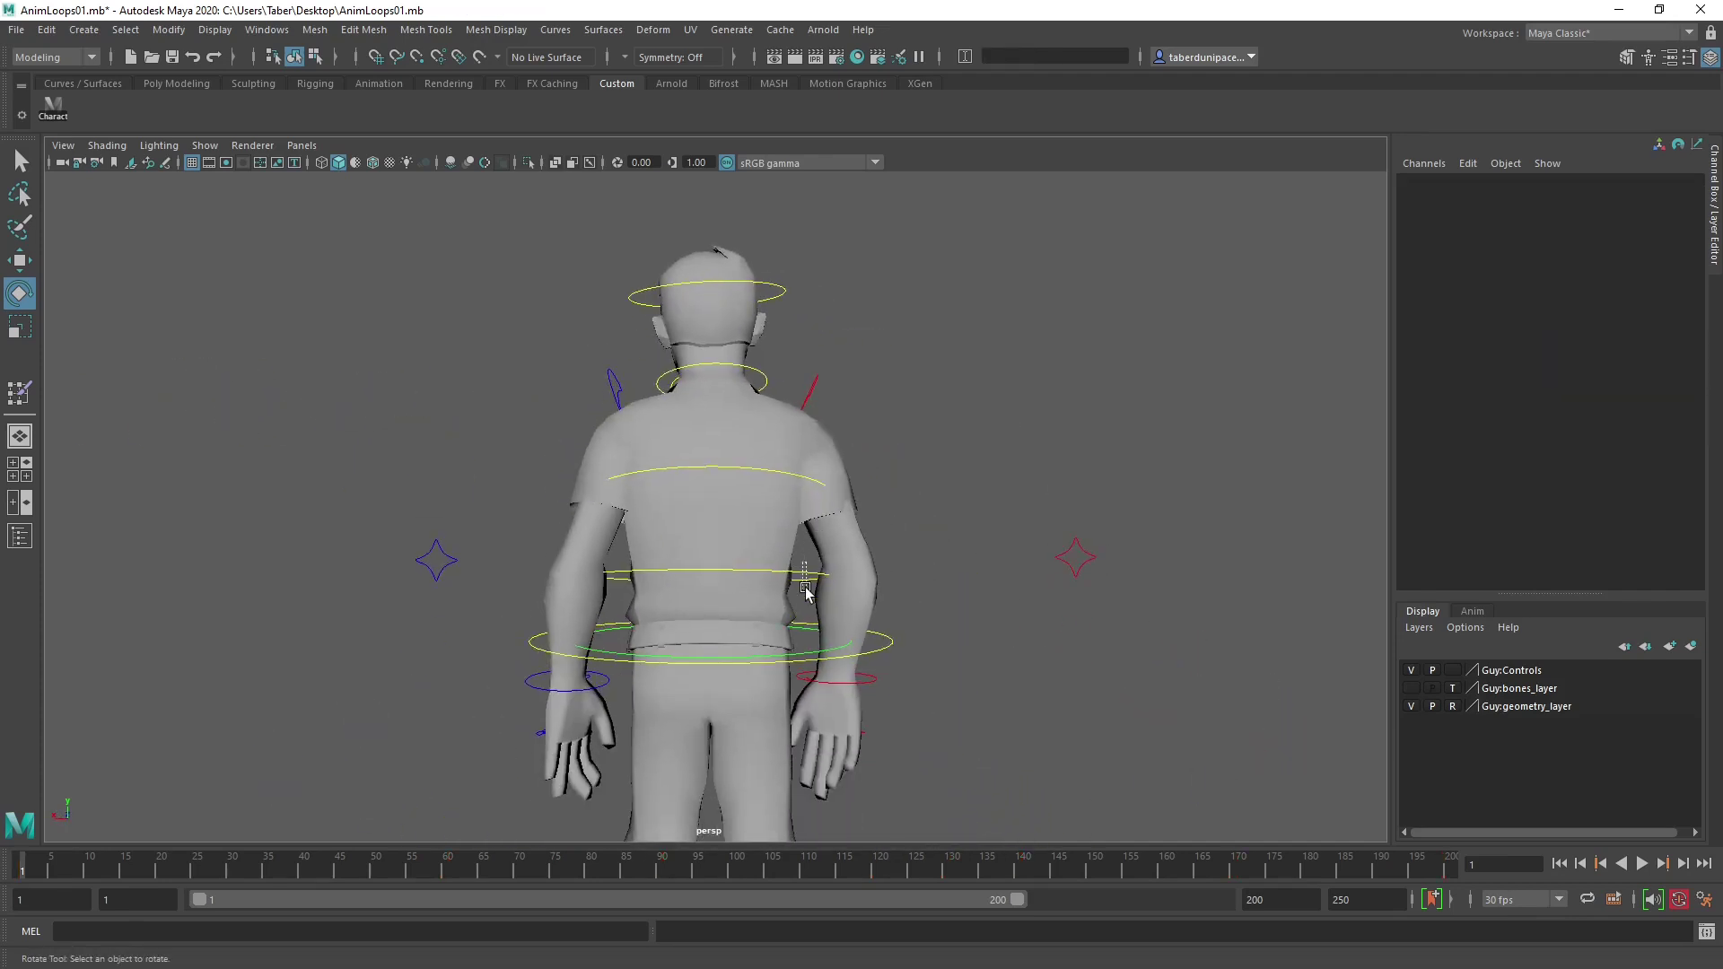
click(805, 586)
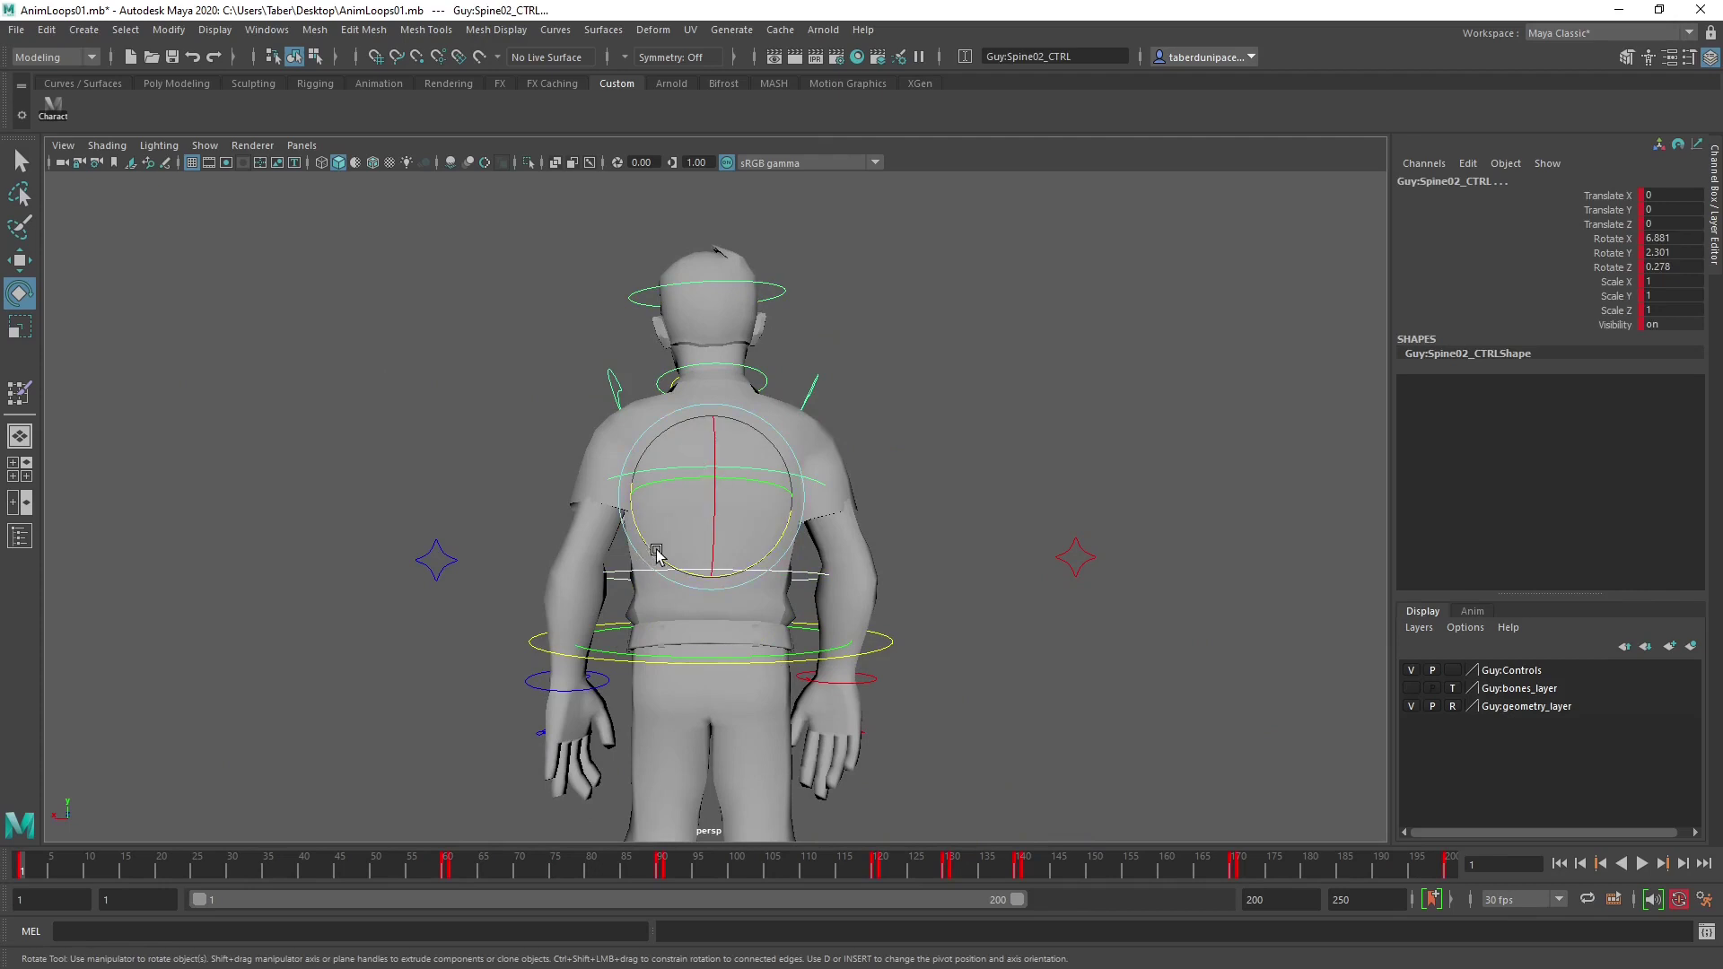
drag(656, 553, 659, 562)
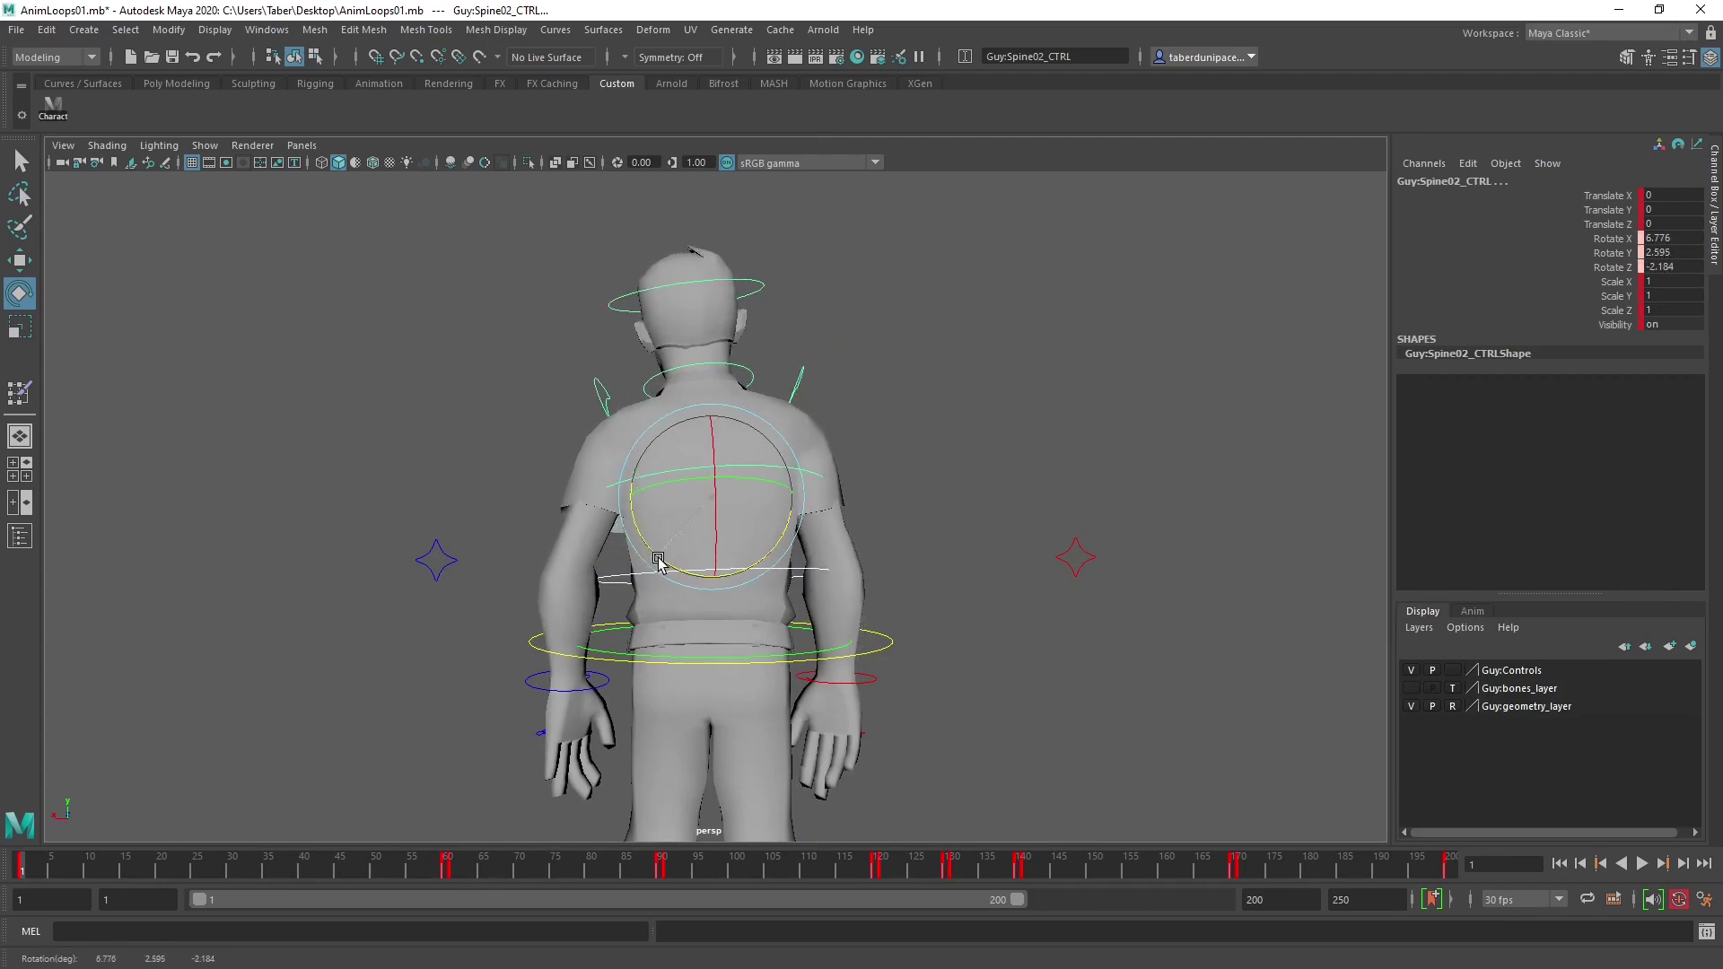
Move Hand_R_CTRL outward and raise it.
click(869, 681)
key(w)
drag(782, 678, 798, 679)
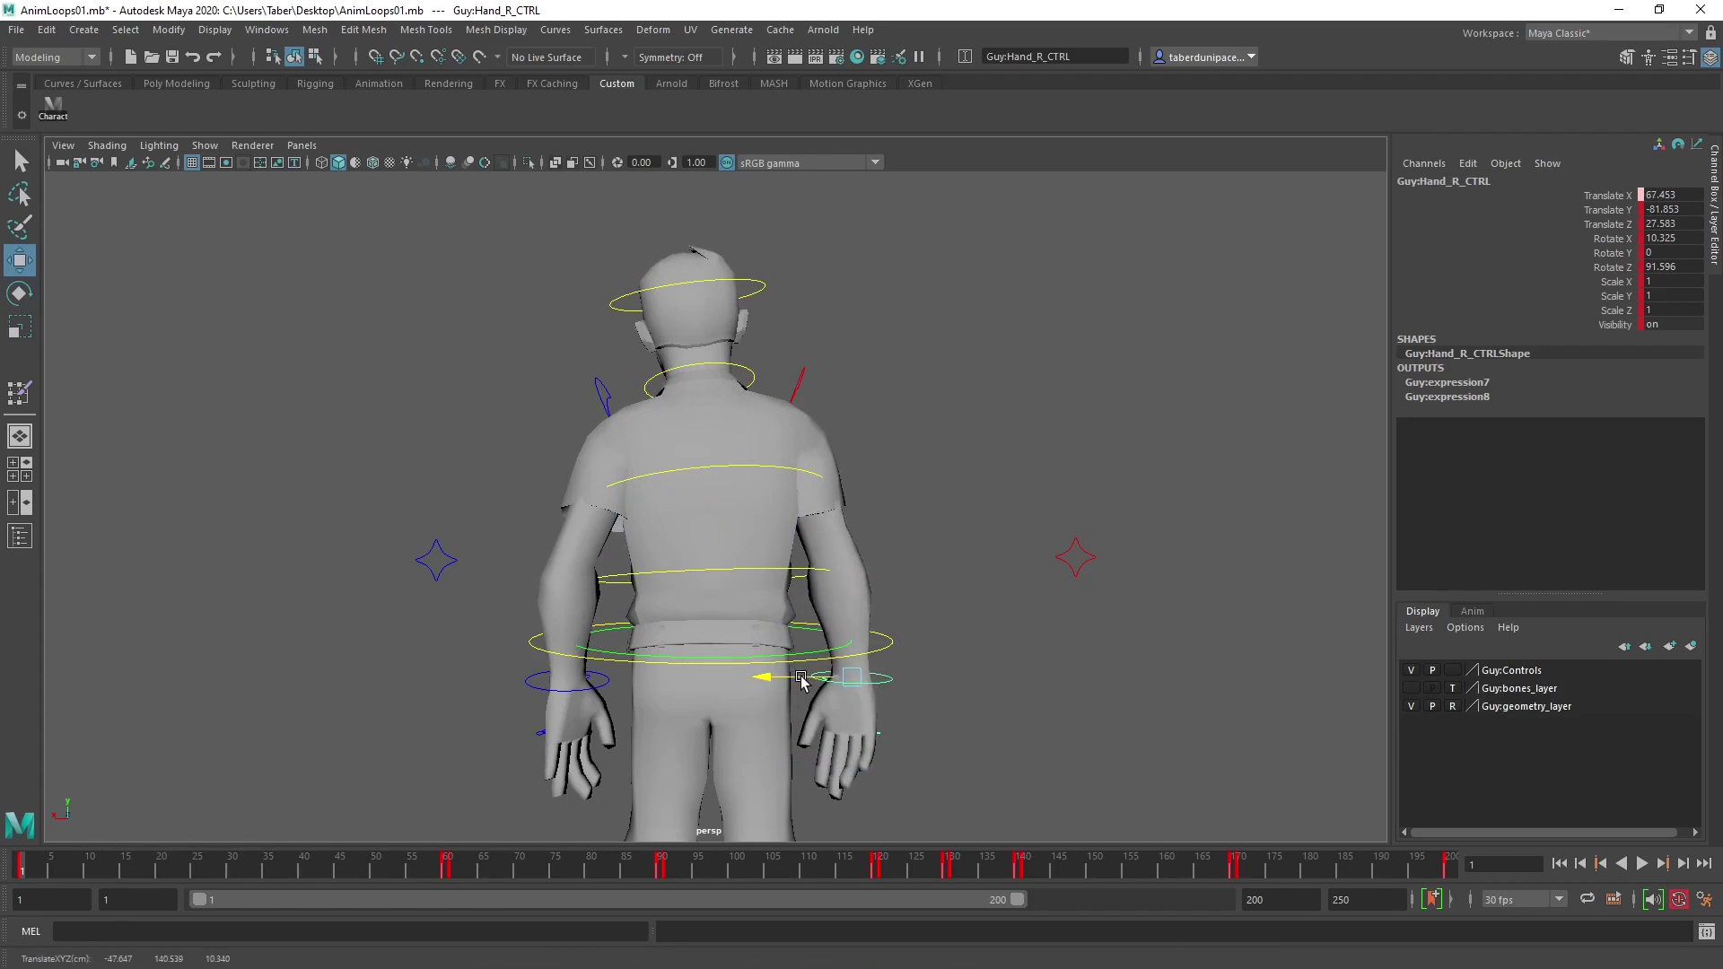
drag(851, 600, 675, 645)
alt+middle_drag(675, 645, 869, 569)
mouse_move(869, 569)
alt+mouse_down()
mouse_move(769, 577)
mouse_move(934, 577)
mouse_move(661, 594)
mouse_move(790, 588)
mouse_move(772, 584)
mouse_move(779, 608)
mouse_move(782, 563)
mouse_move(757, 528)
mouse_move(875, 567)
alt+mouse_up()
key(e)
scroll(876, 567, down, 2)
alt+drag(1037, 568, 1032, 549)
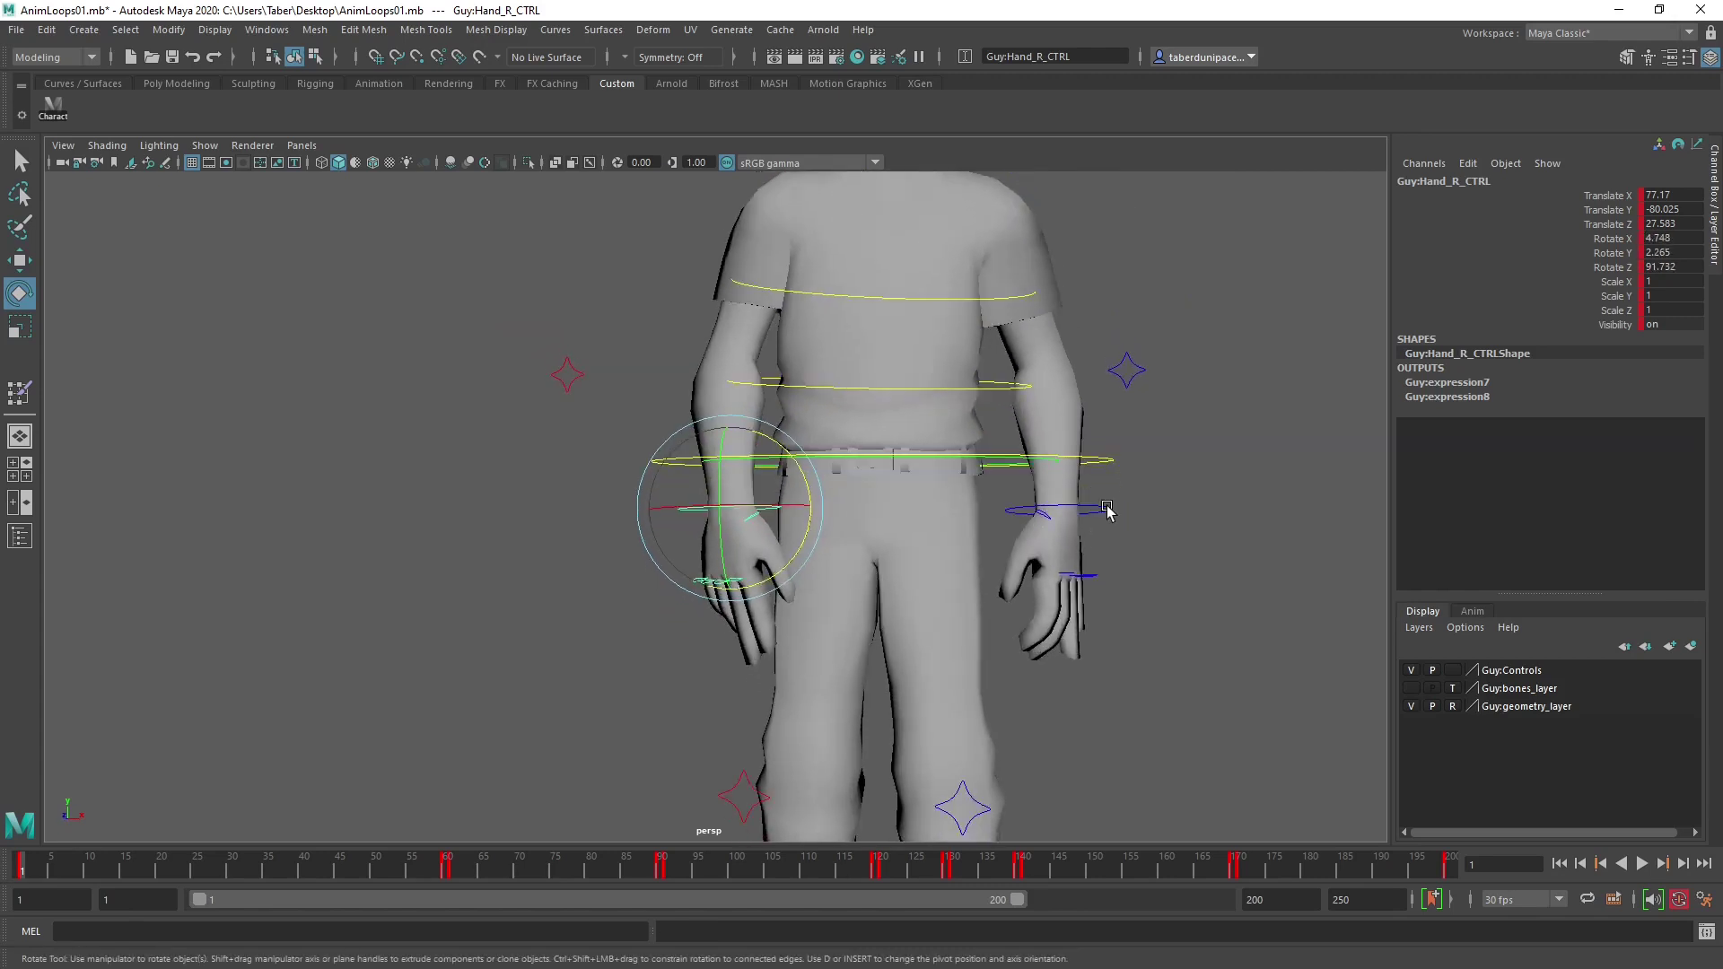
Rotate the left hand control.
click(1108, 510)
drag(1126, 476, 1013, 422)
key(w)
click(1012, 422)
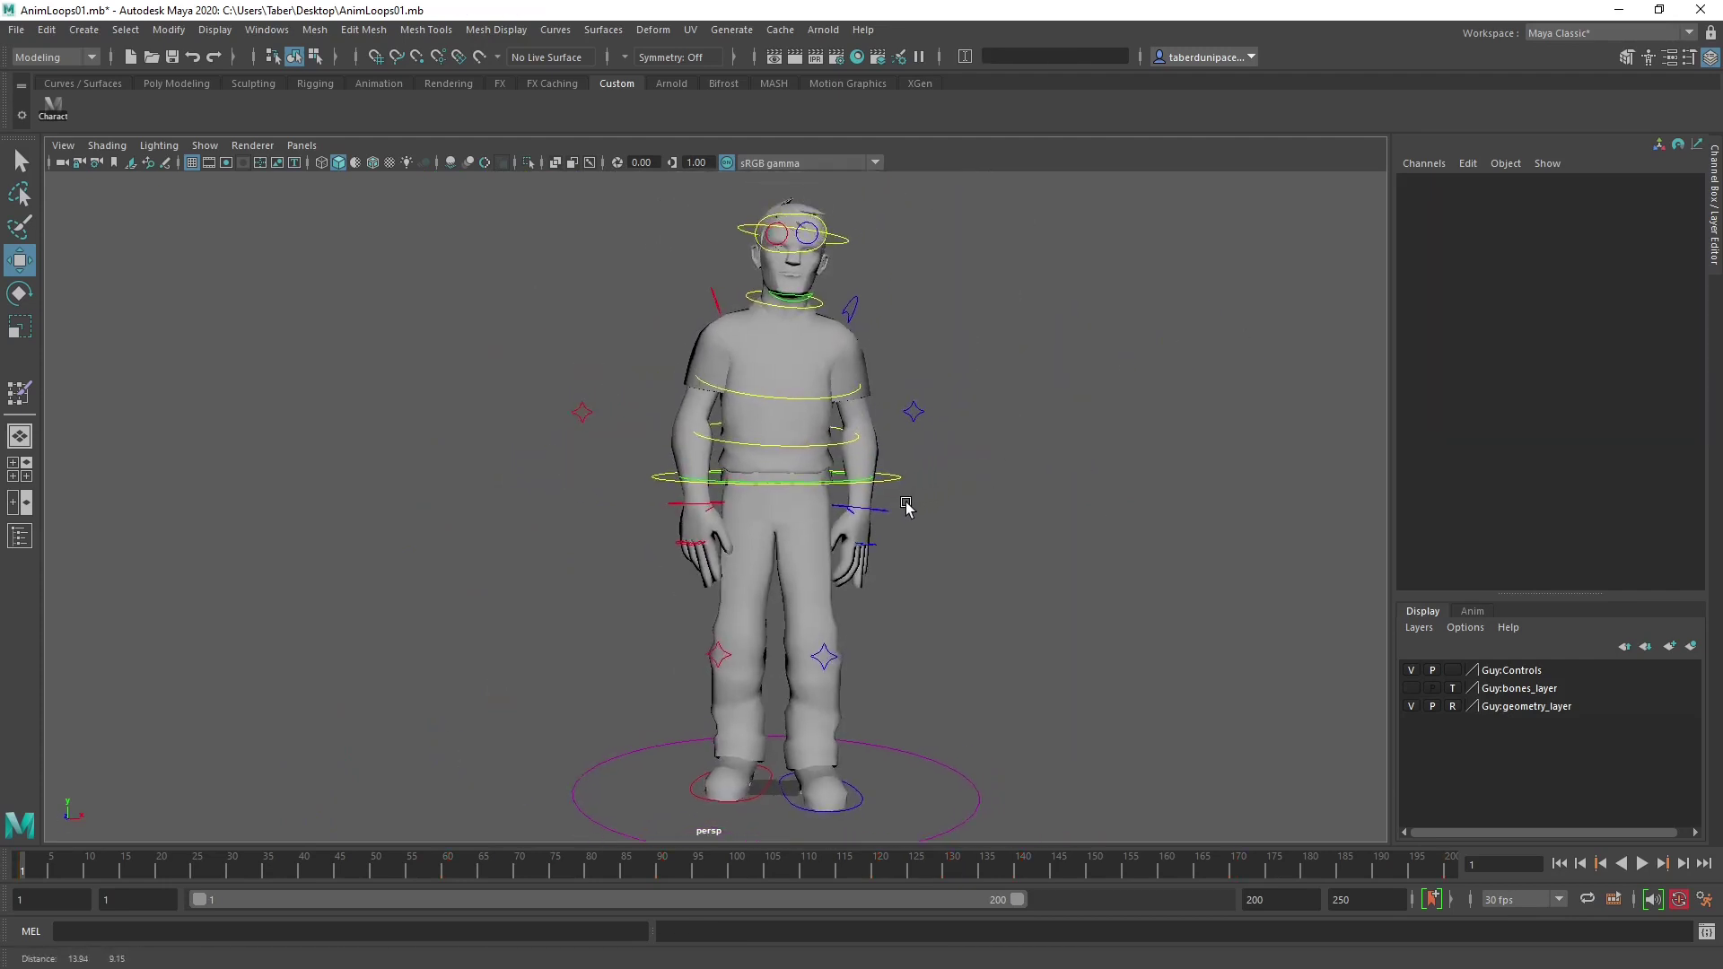
scroll(907, 511, up, 5)
scroll(875, 489, up, 4)
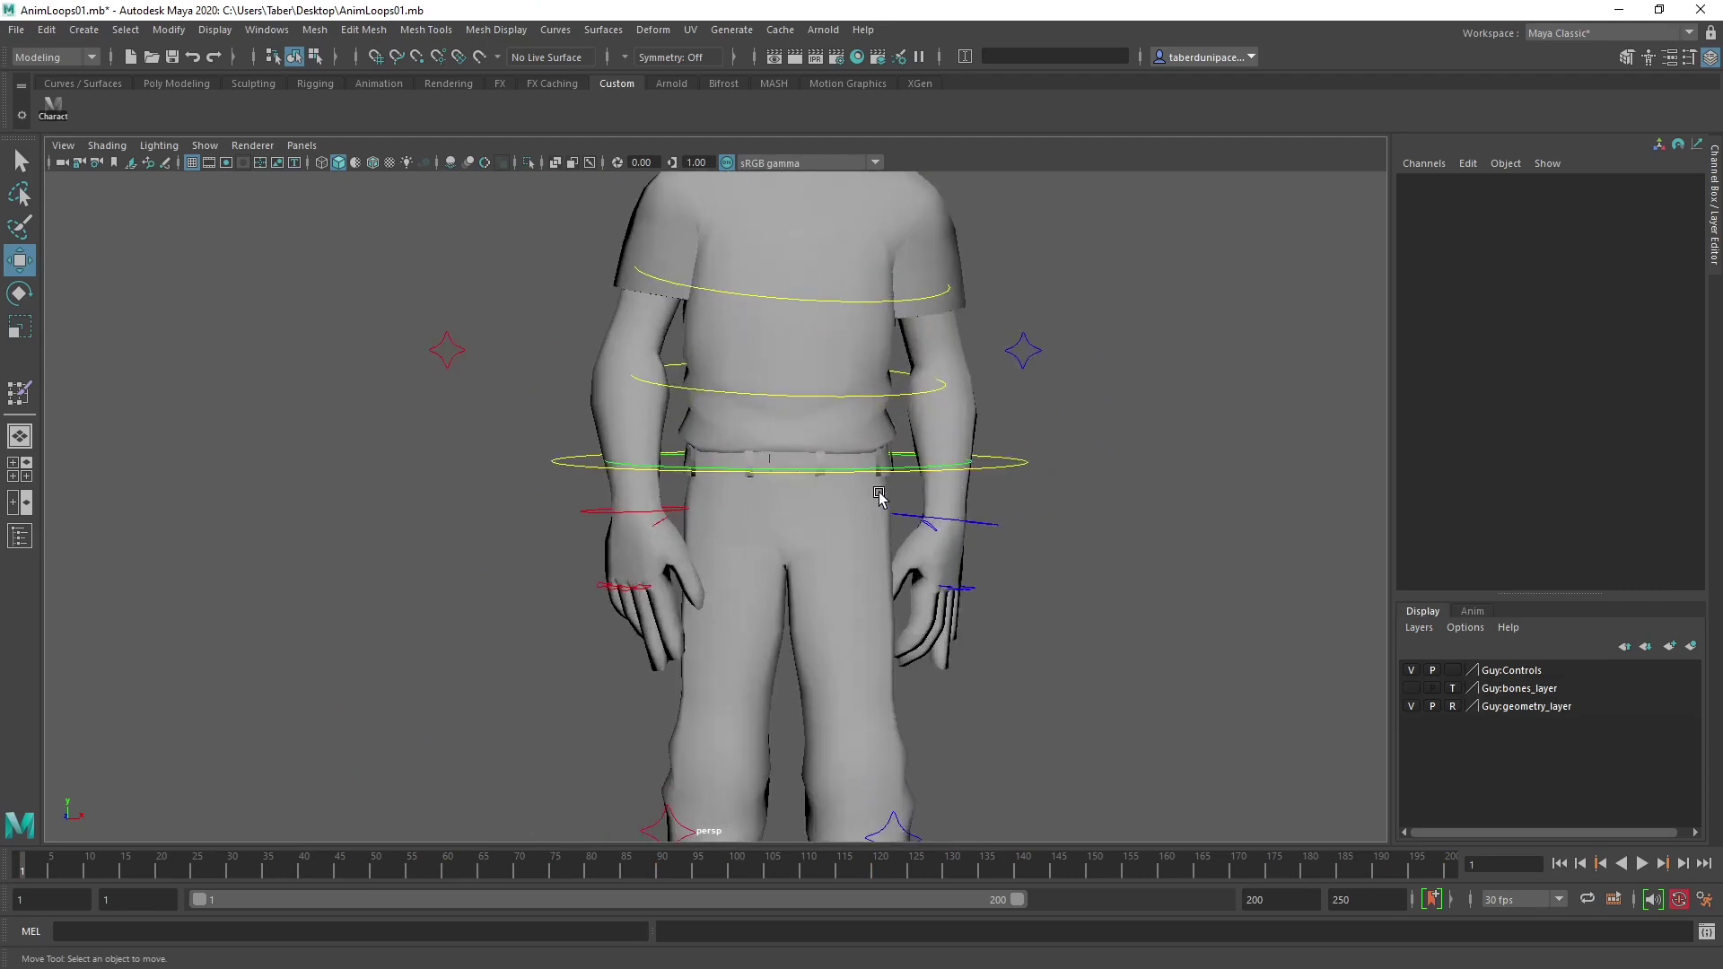
Tilt the hips control sideways.
click(903, 512)
scroll(903, 510, down, 3)
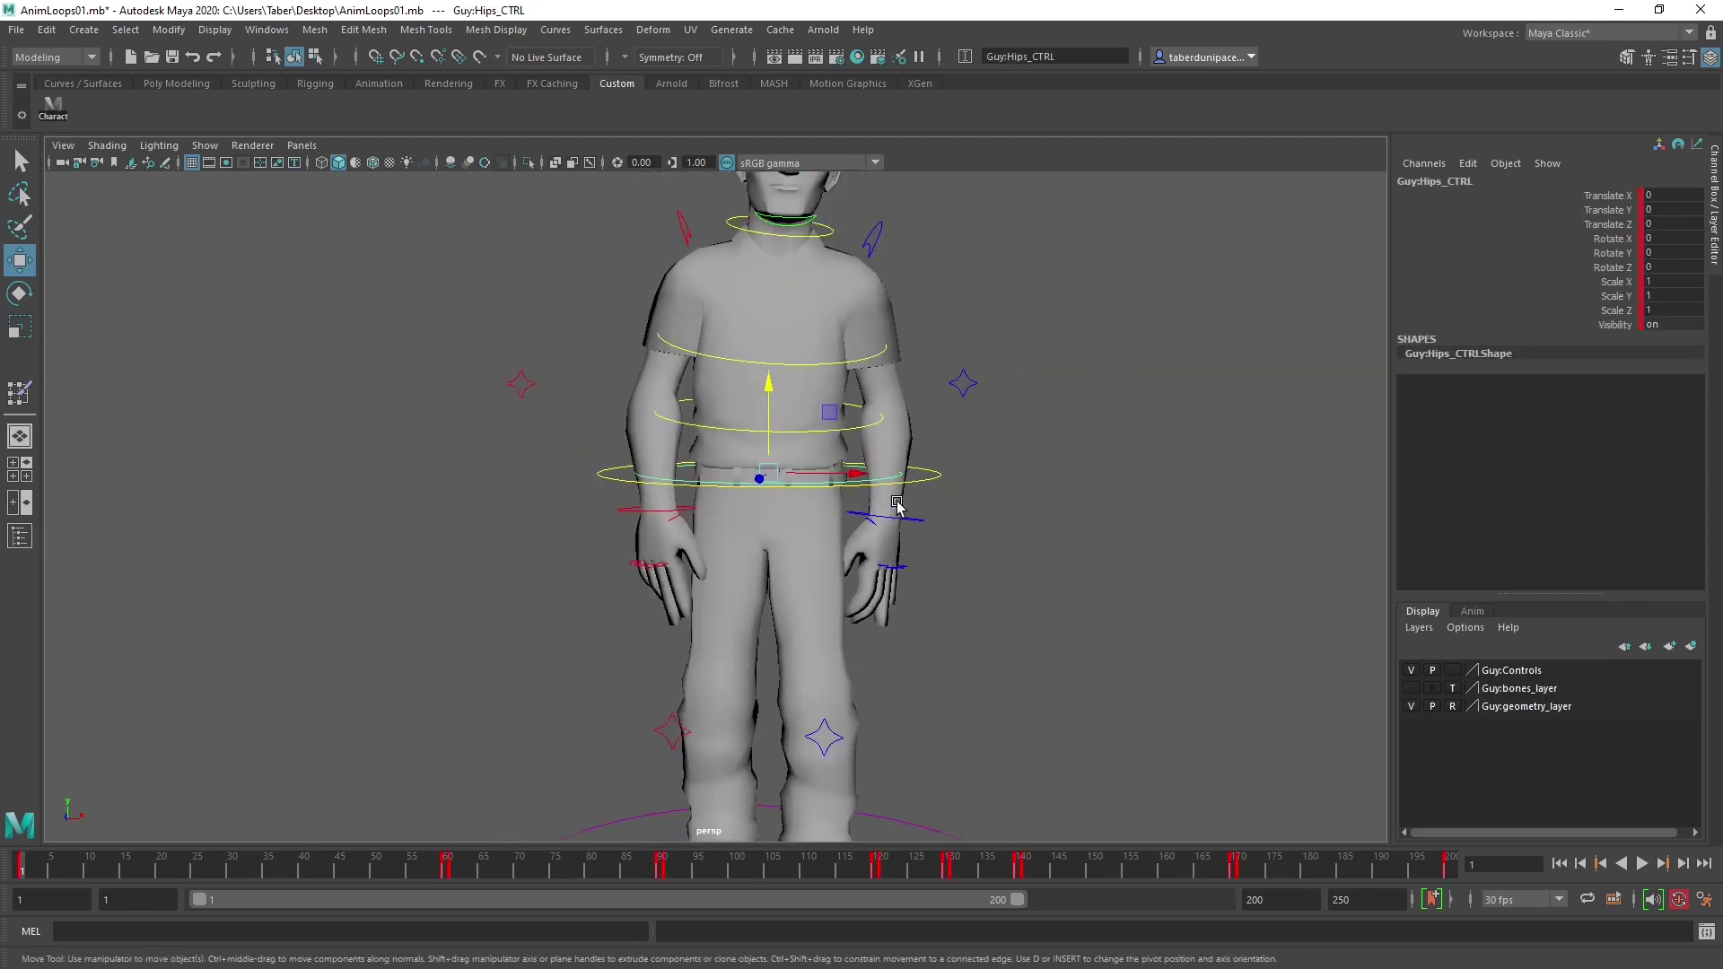
key(e)
drag(838, 435, 832, 424)
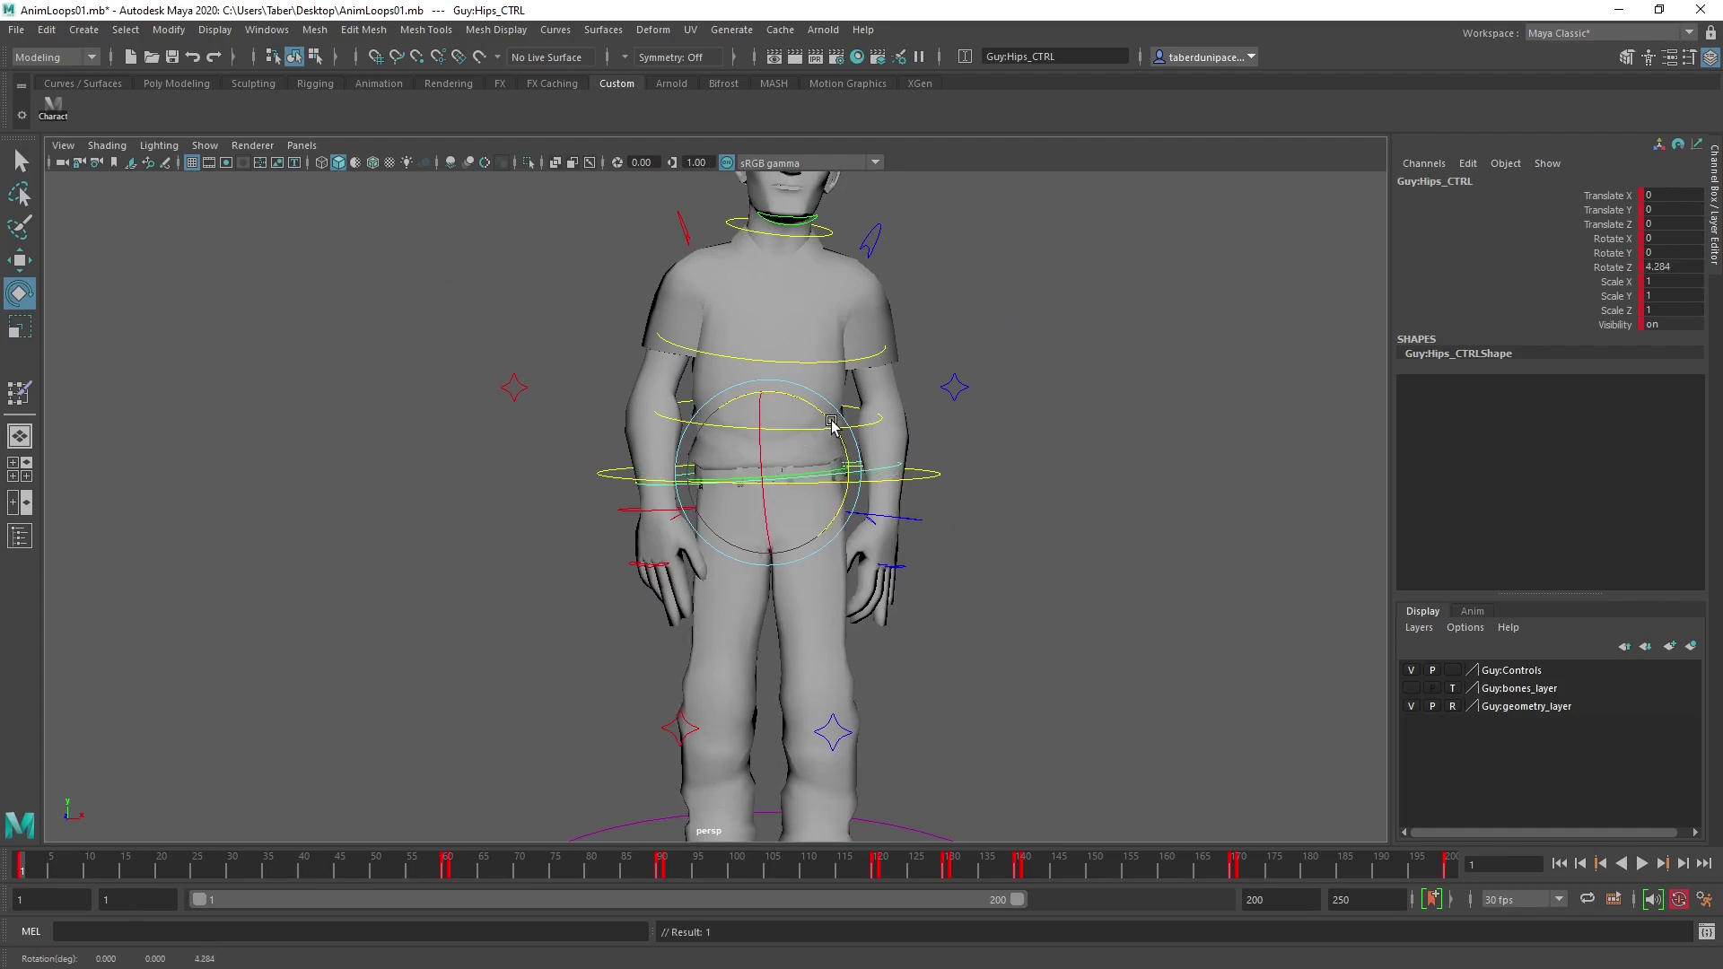
Rotate the two left shoulder controls.
click(719, 227)
drag(721, 228, 726, 225)
click(873, 234)
drag(847, 254, 861, 241)
Raise Hand_R_CTRL slightly along Y.
click(915, 519)
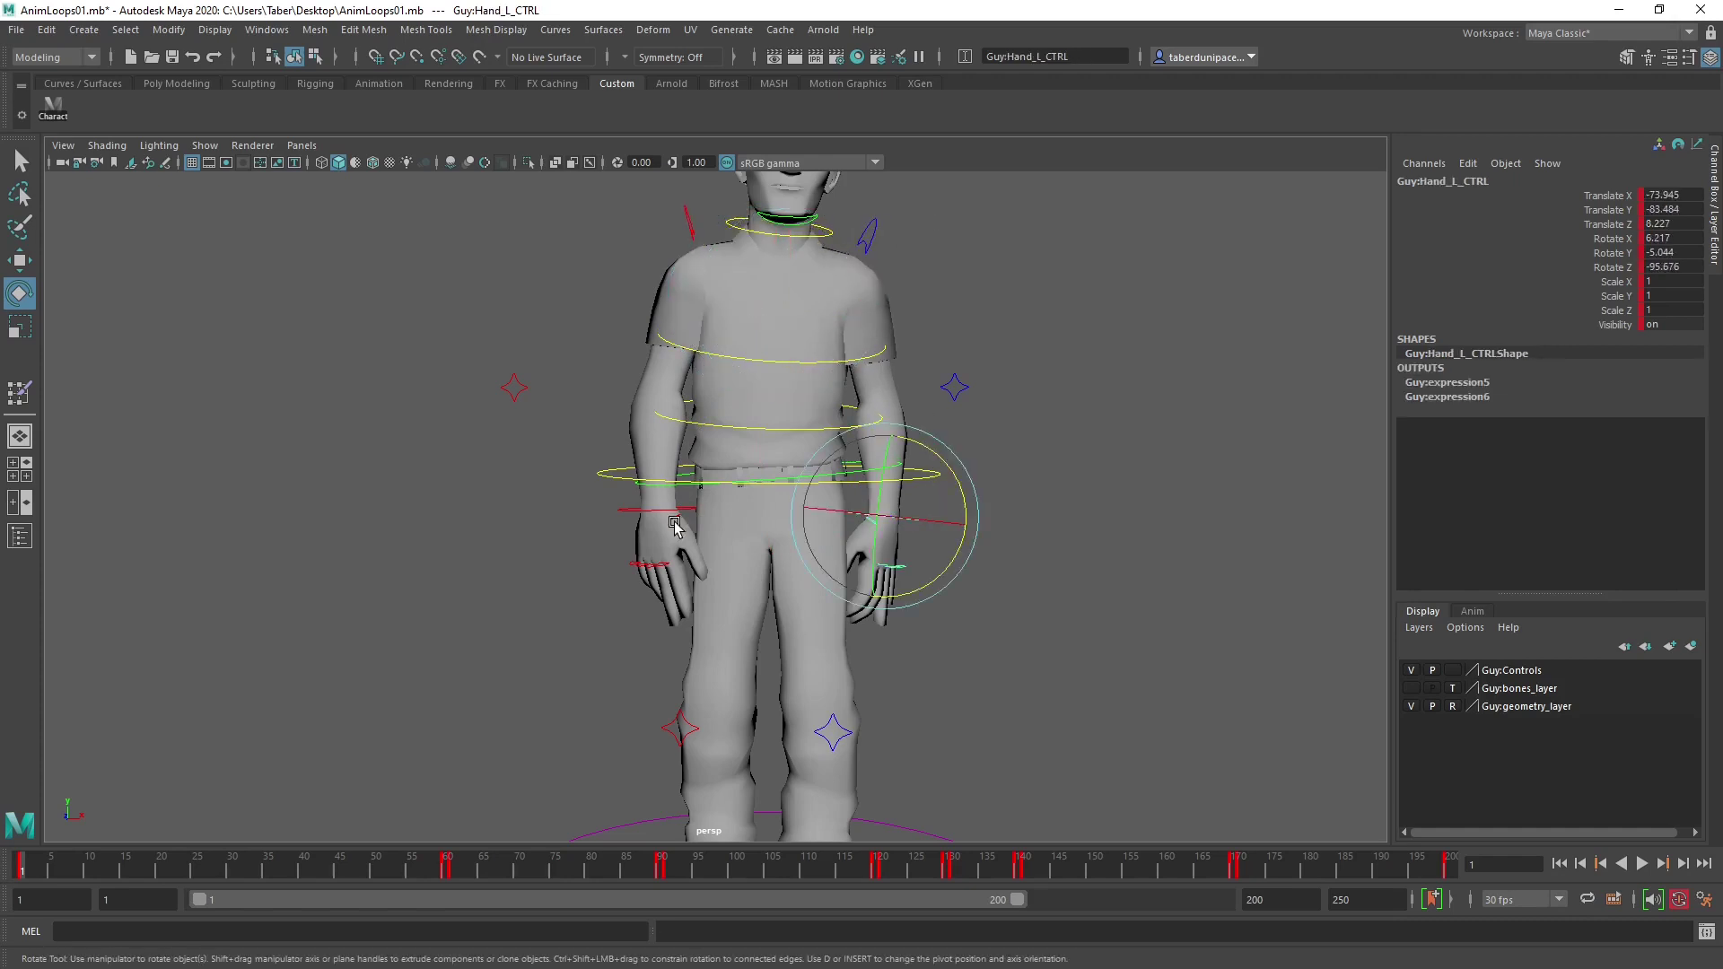
click(625, 513)
key(w)
drag(658, 423, 658, 420)
click(922, 483)
scroll(914, 483, up, 2)
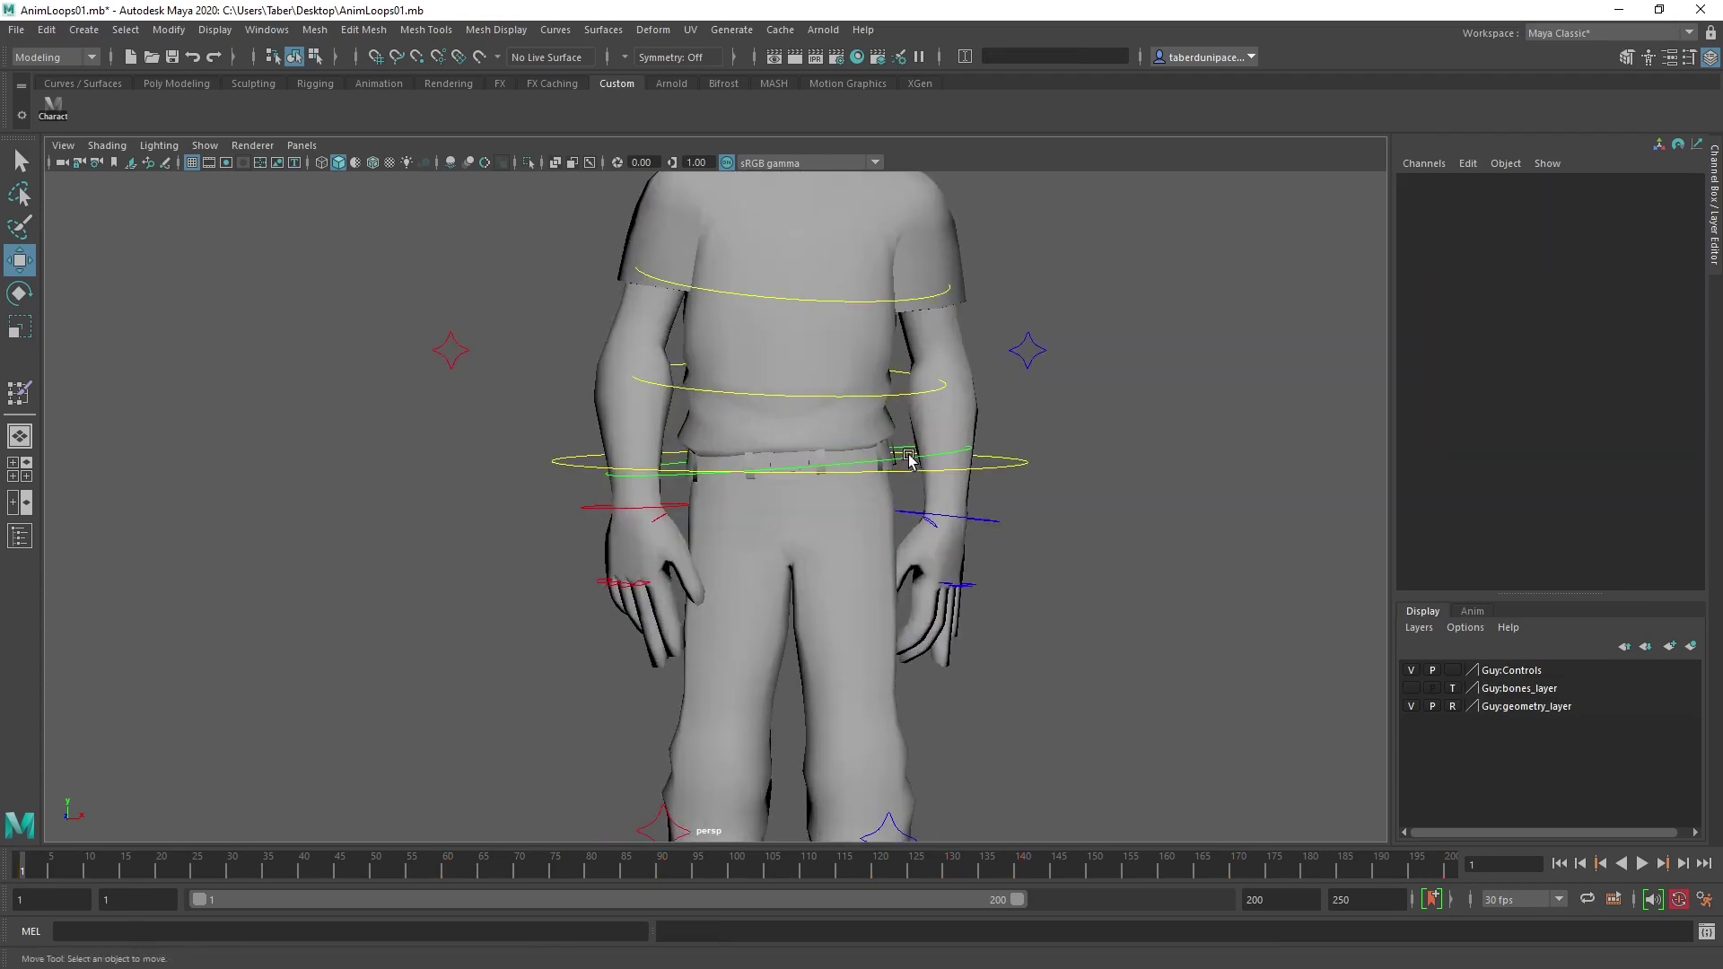
Rotate Root_CTRL about 2 degrees around Z to tilt the whole rig.
click(909, 459)
scroll(880, 470, down, 3)
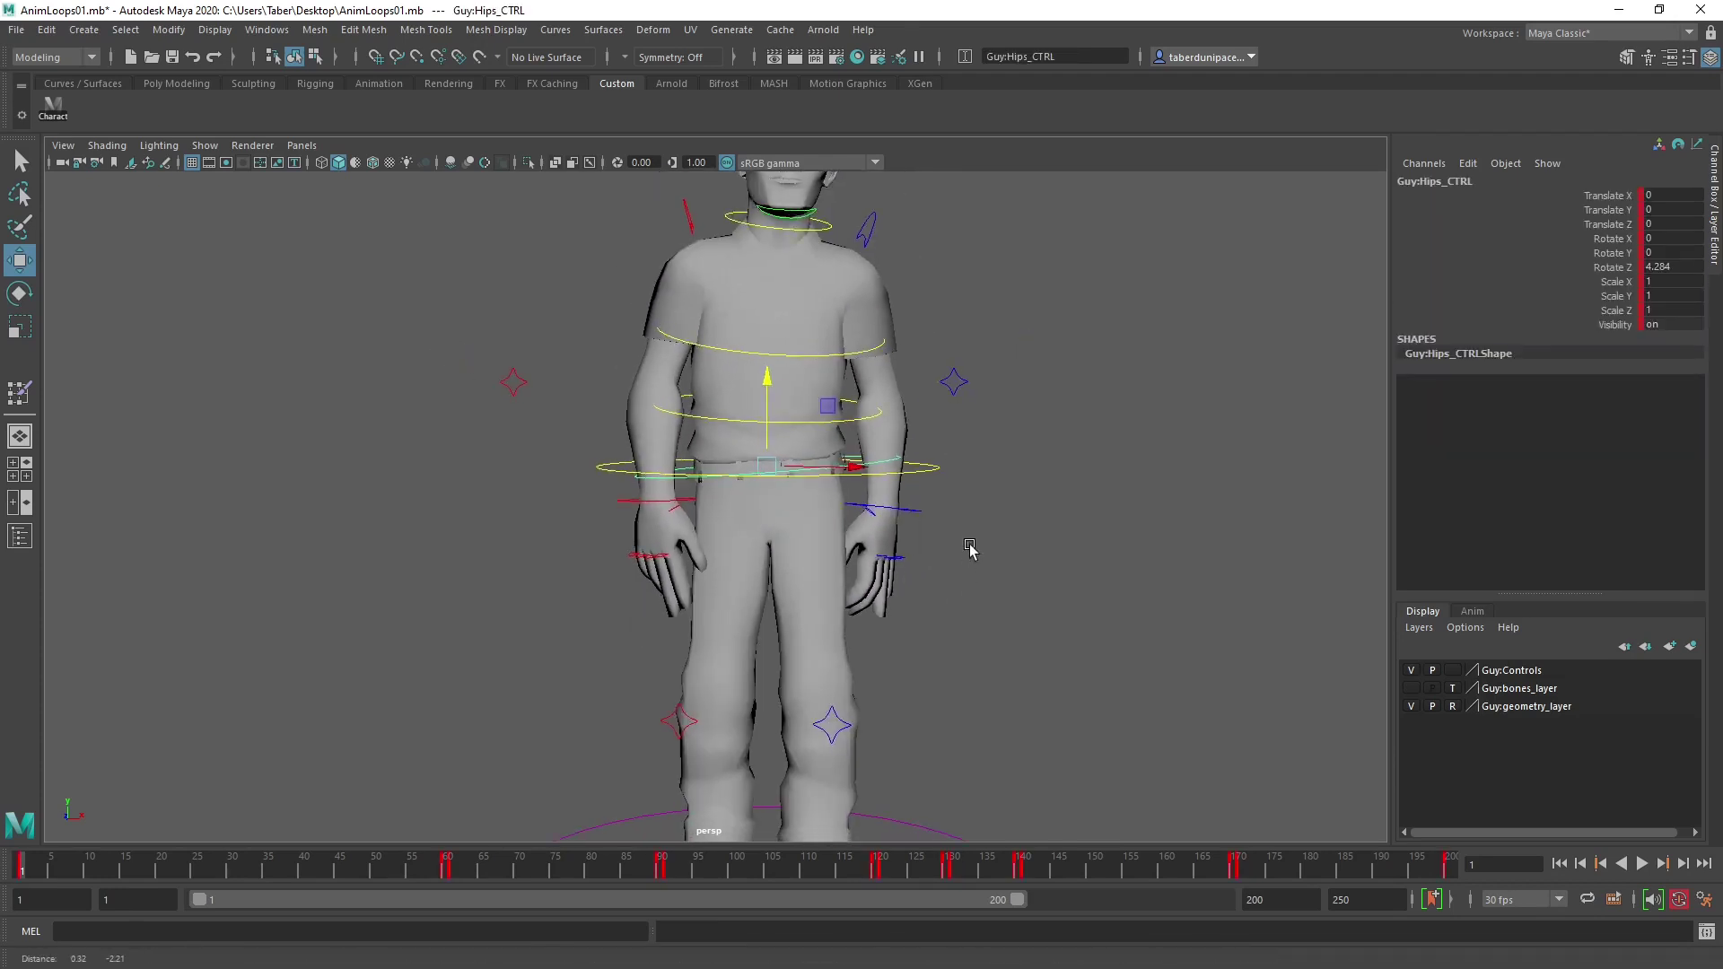
alt+drag(969, 551, 986, 504)
scroll(916, 504, down, 4)
alt+middle_drag(985, 504, 988, 536)
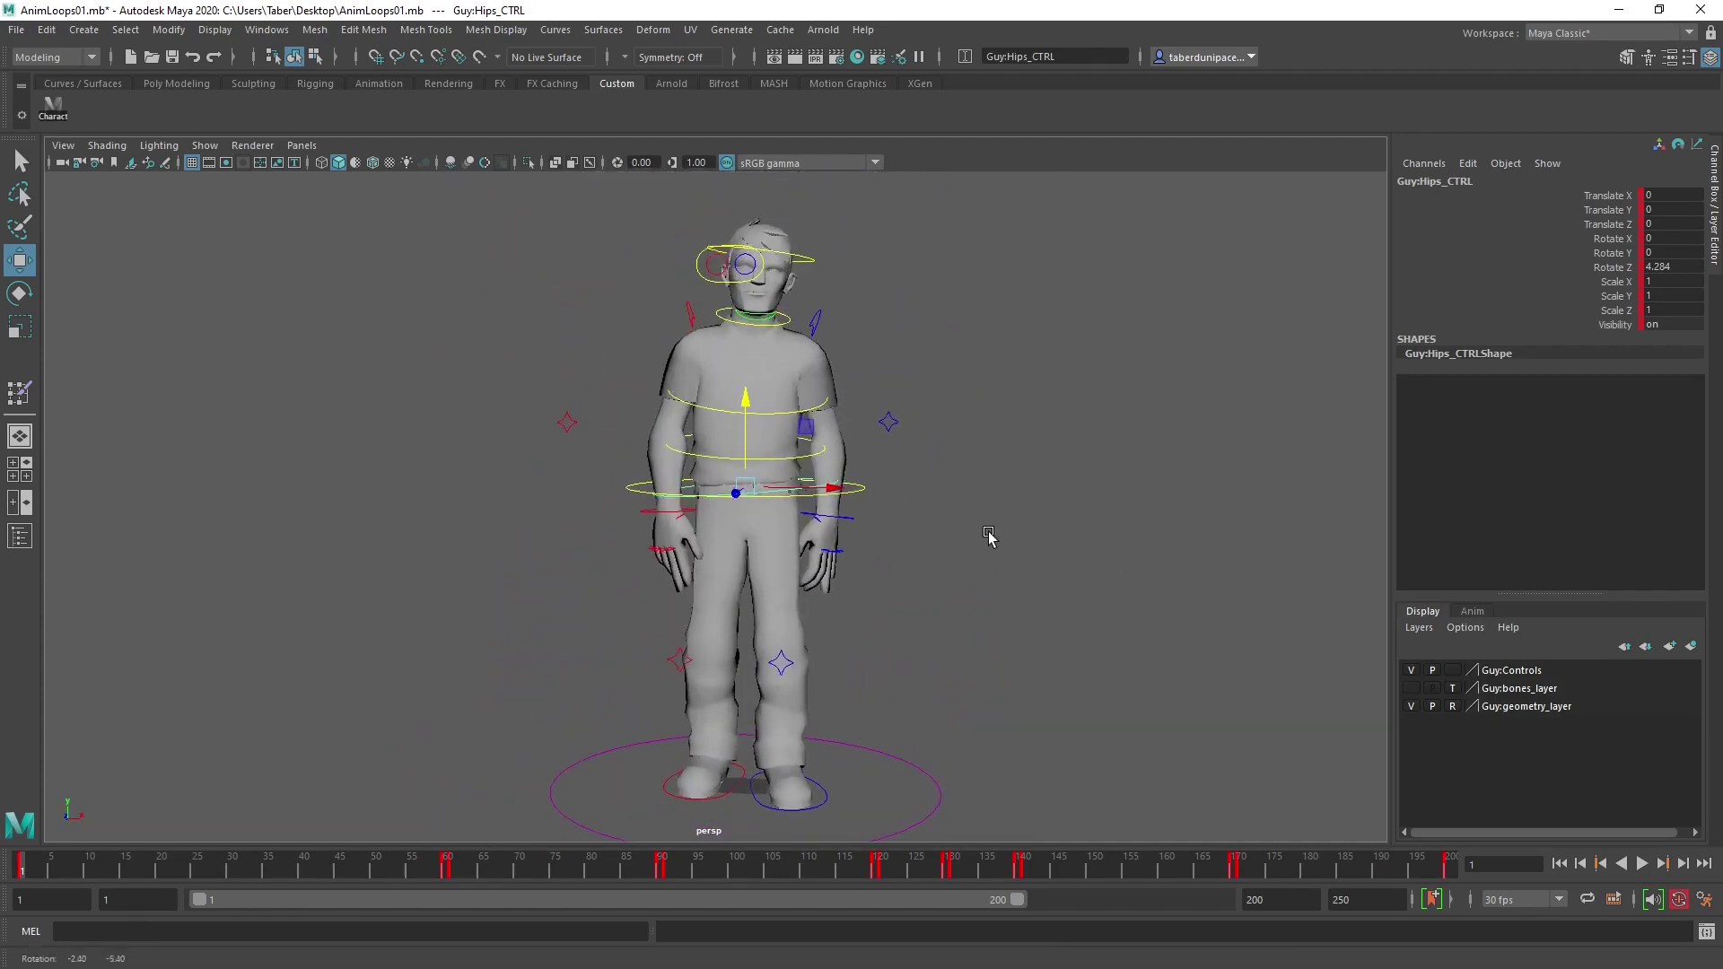
scroll(881, 496, up, 3)
click(916, 486)
key(e)
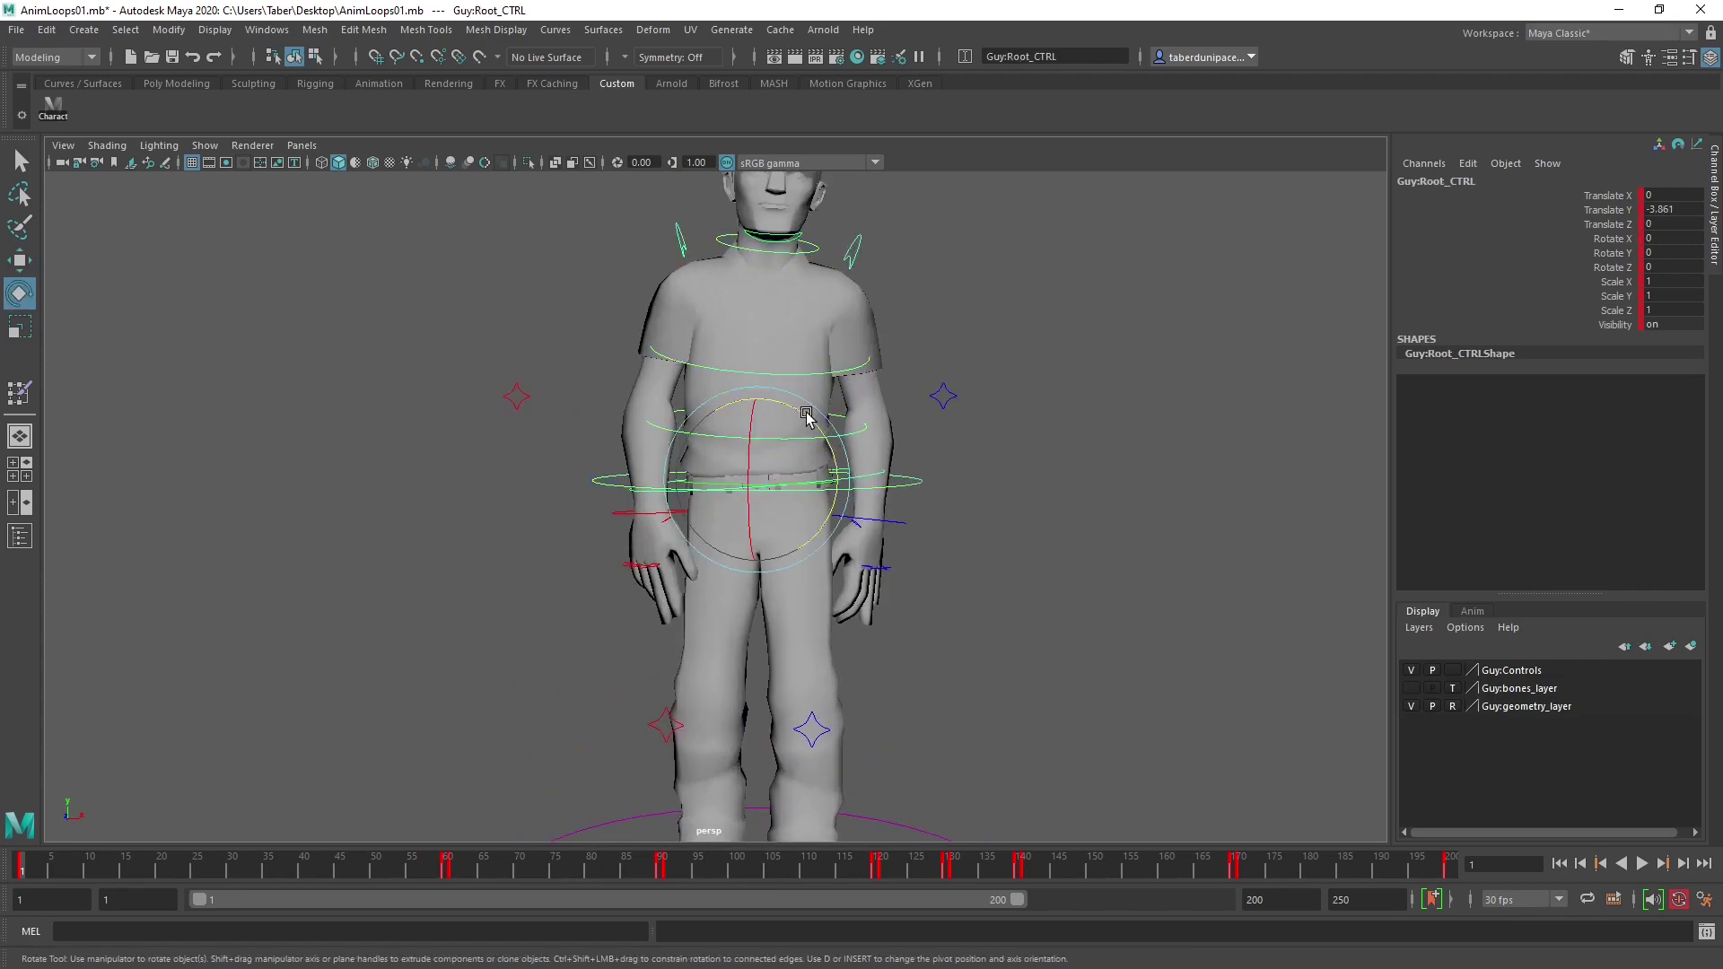
drag(803, 414, 802, 414)
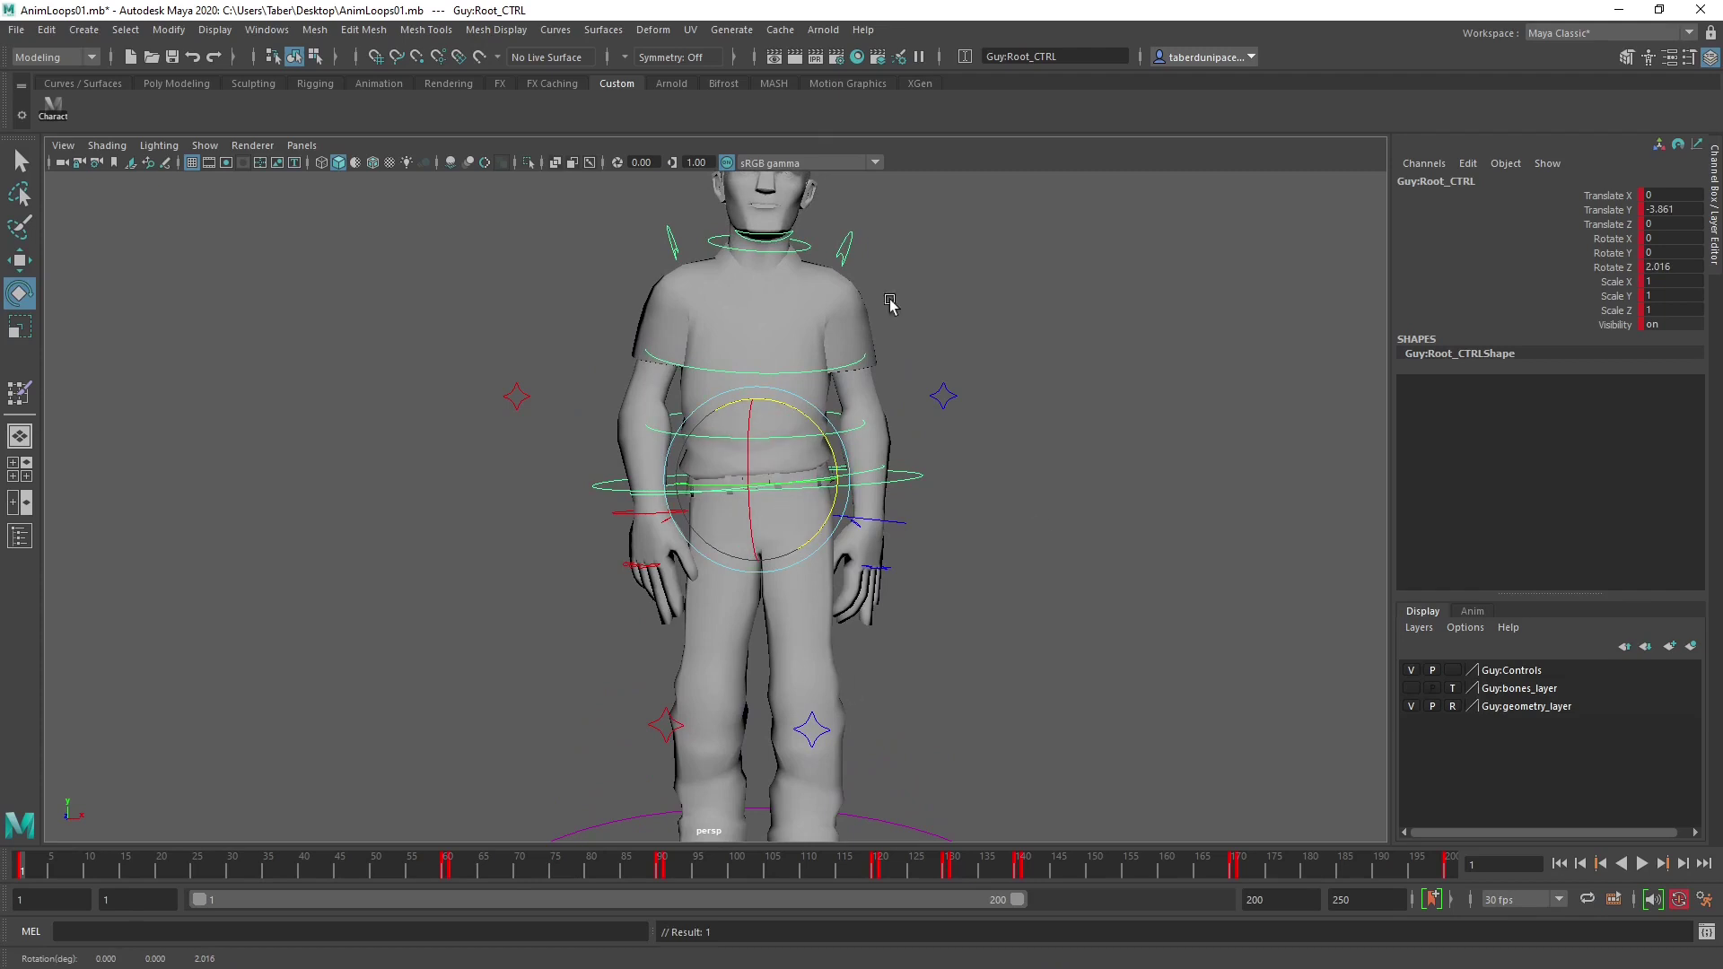
Check the pose from several angles, then marquee-select all rig controls.
scroll(1073, 588, down, 3)
alt+drag(1073, 589, 866, 579)
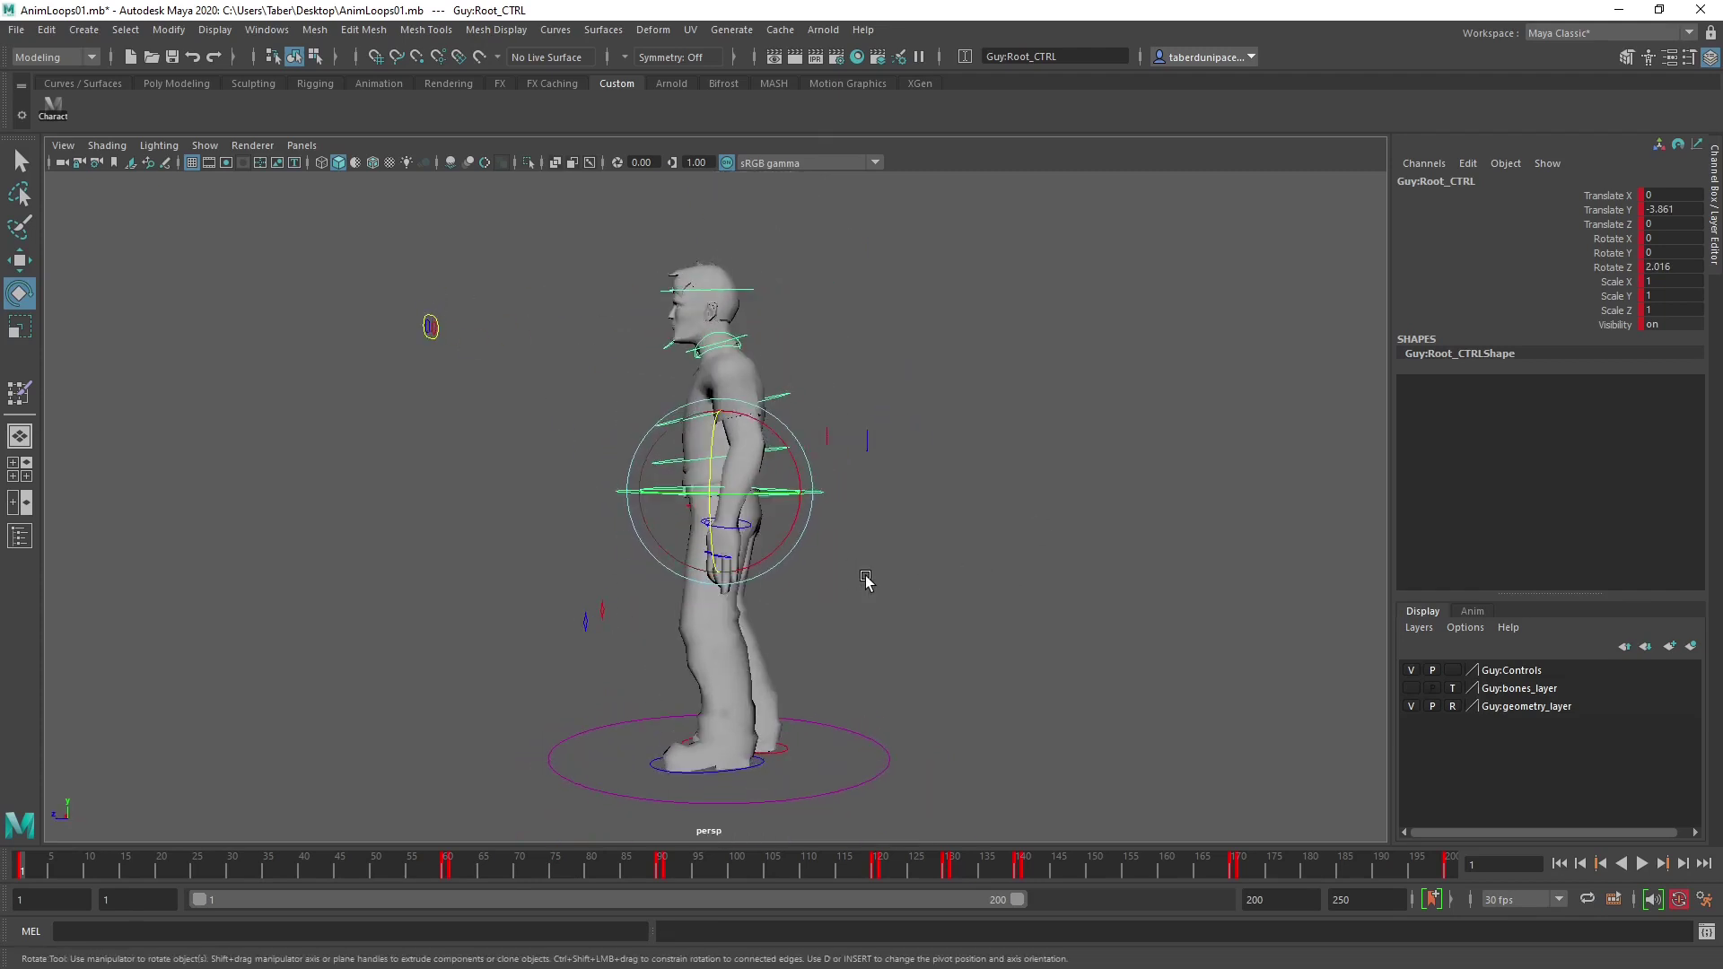
scroll(866, 579, up, 3)
alt+middle_drag(908, 536, 912, 627)
scroll(956, 620, down, 2)
alt+drag(911, 623, 1086, 627)
click(1086, 630)
alt+middle_drag(1093, 687, 1116, 520)
scroll(1098, 528, down, 2)
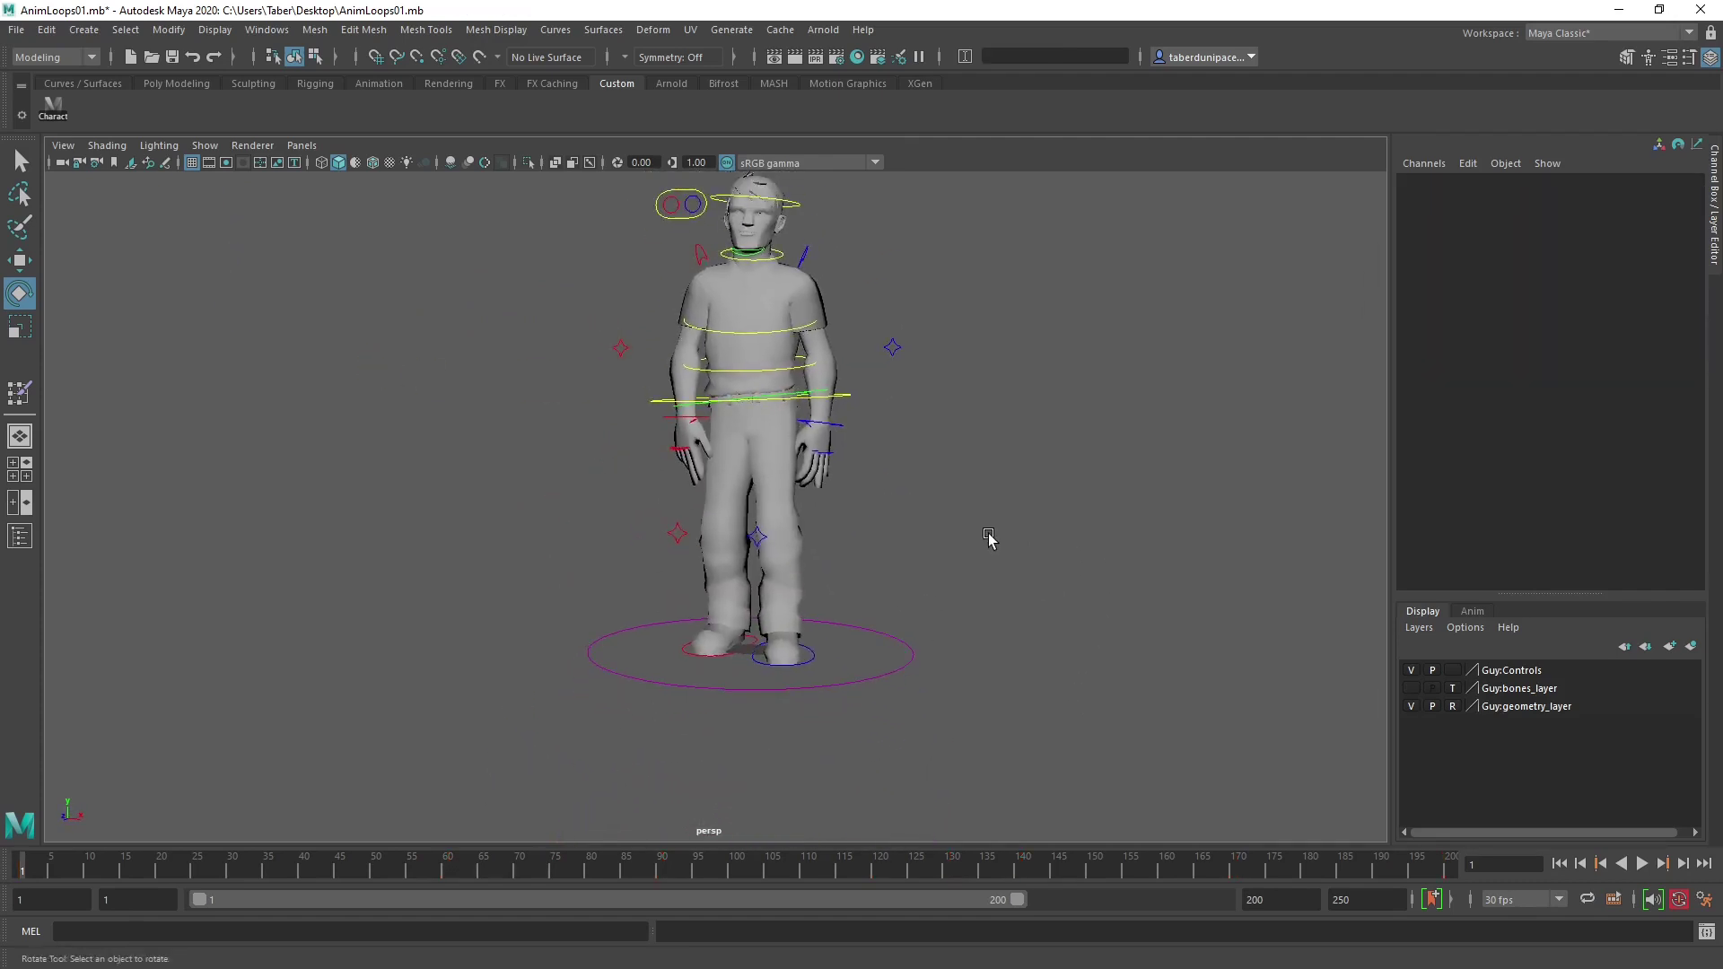
alt+drag(988, 537, 942, 532)
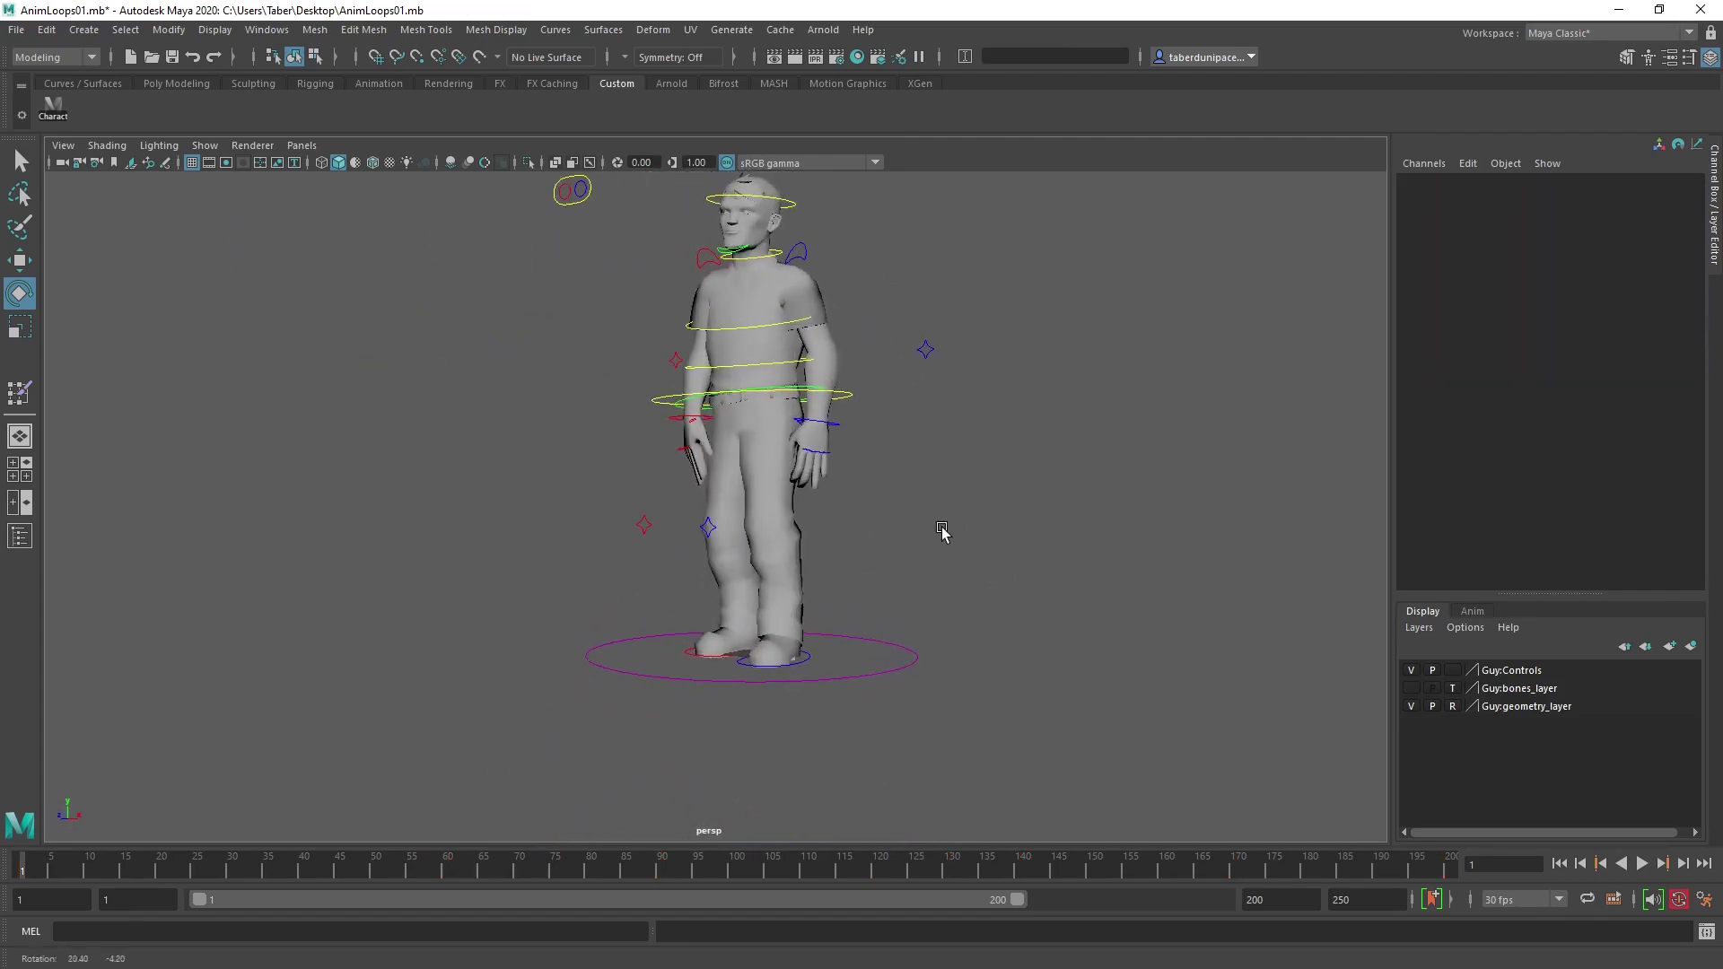
alt+middle_drag(943, 532, 961, 607)
mouse_move(961, 607)
alt+mouse_down()
mouse_move(1096, 616)
mouse_move(961, 604)
alt+mouse_up()
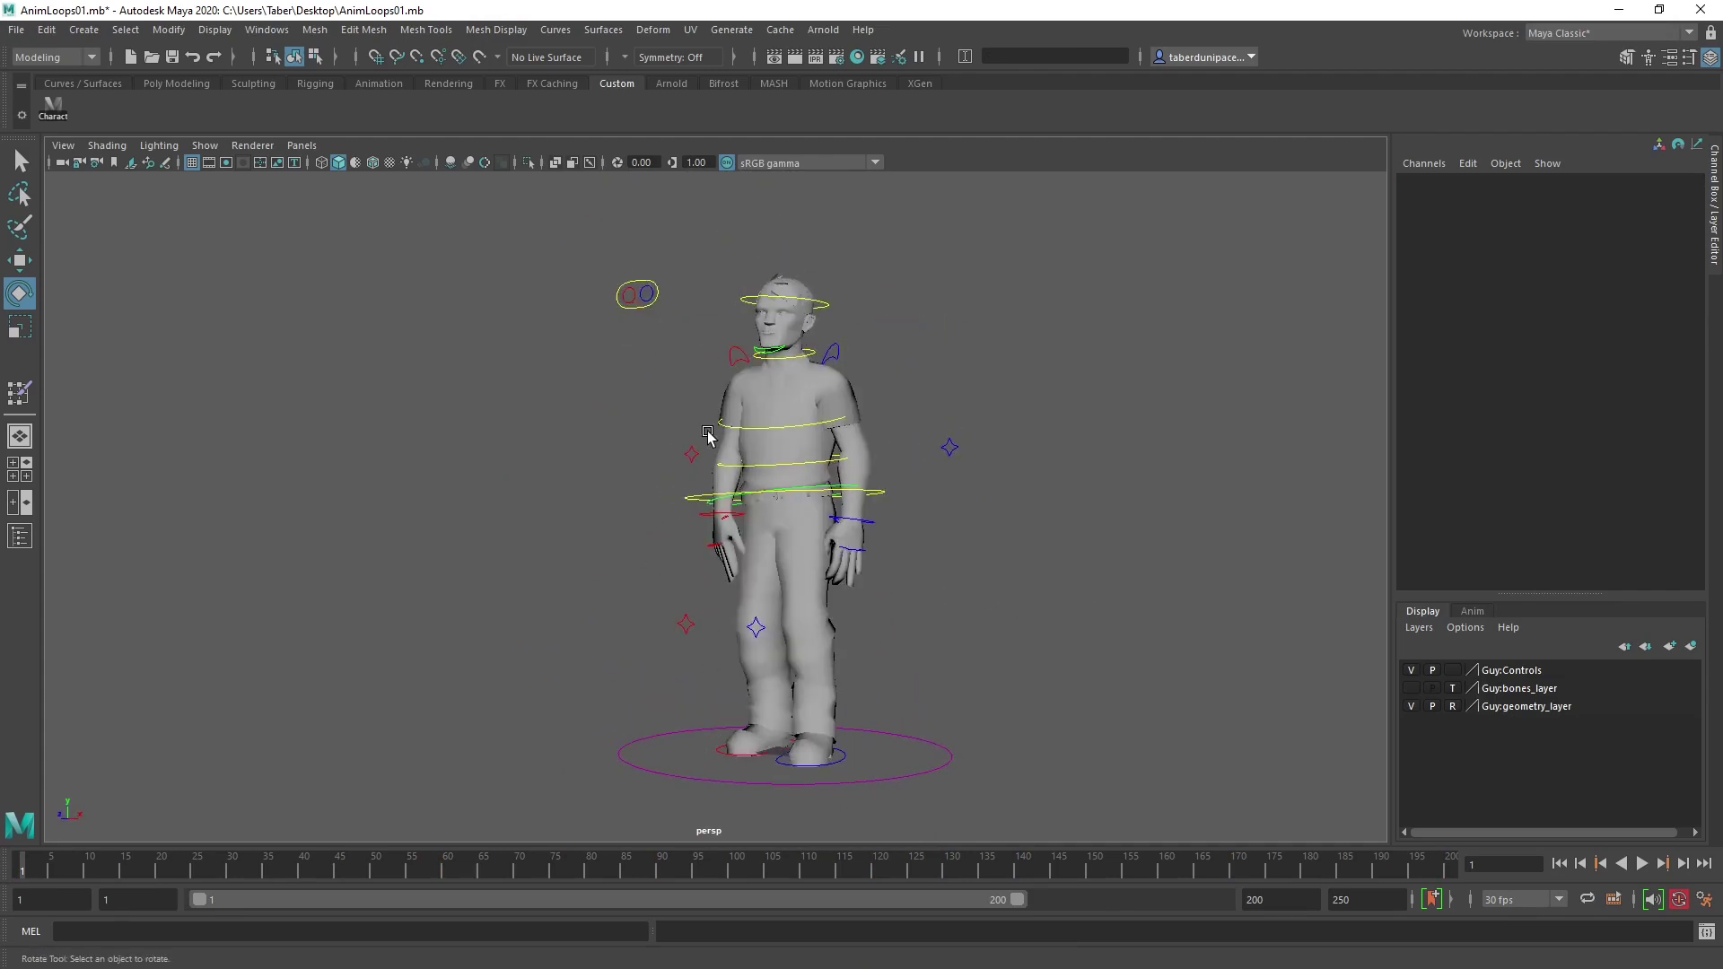
alt+right_drag(708, 437, 527, 278)
drag(527, 278, 997, 777)
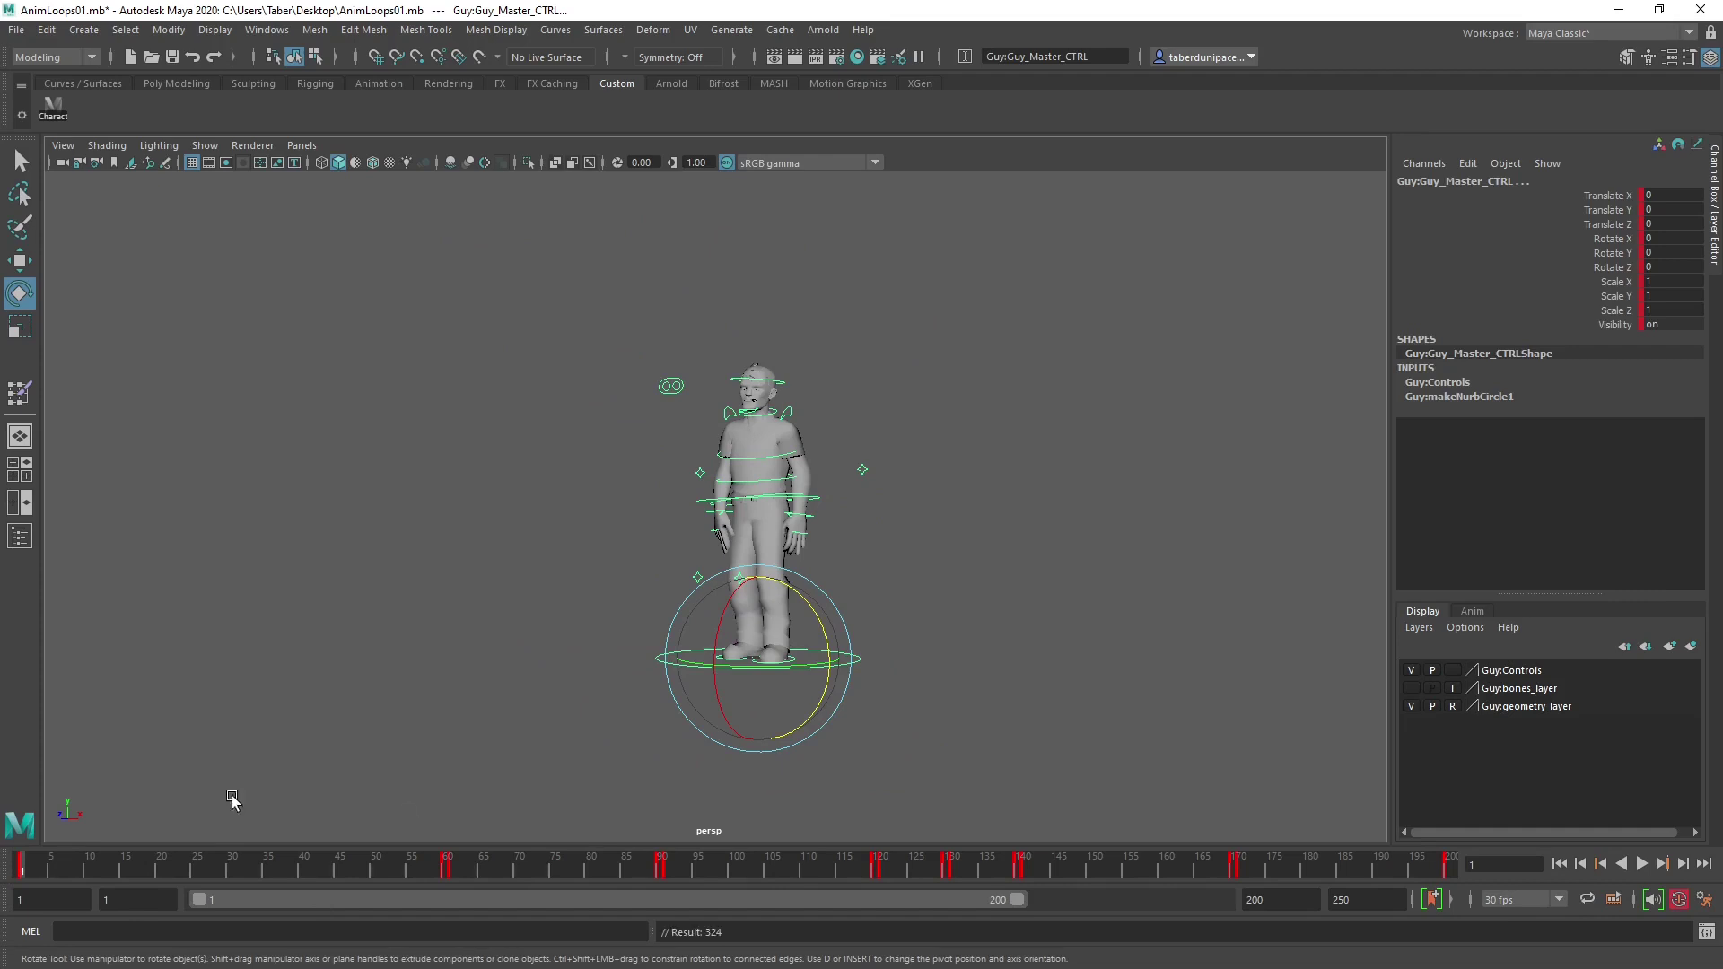
Copy the frame 1 keys and paste them at frame 60.
right_click(22, 864)
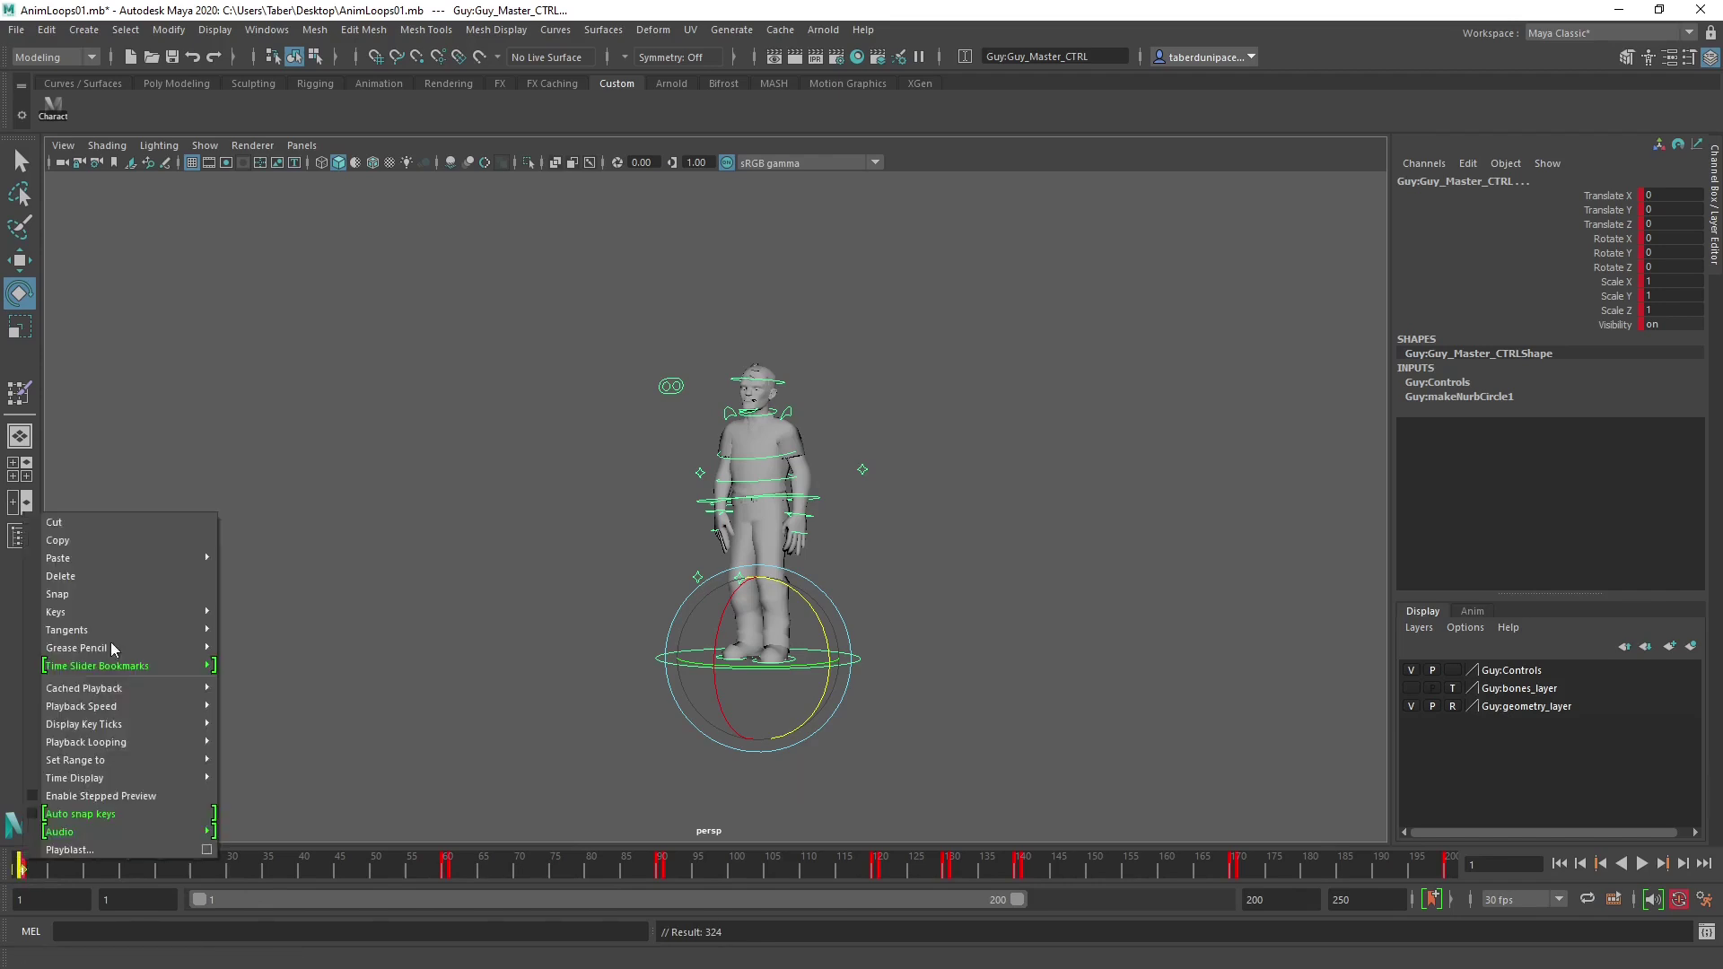
click(106, 541)
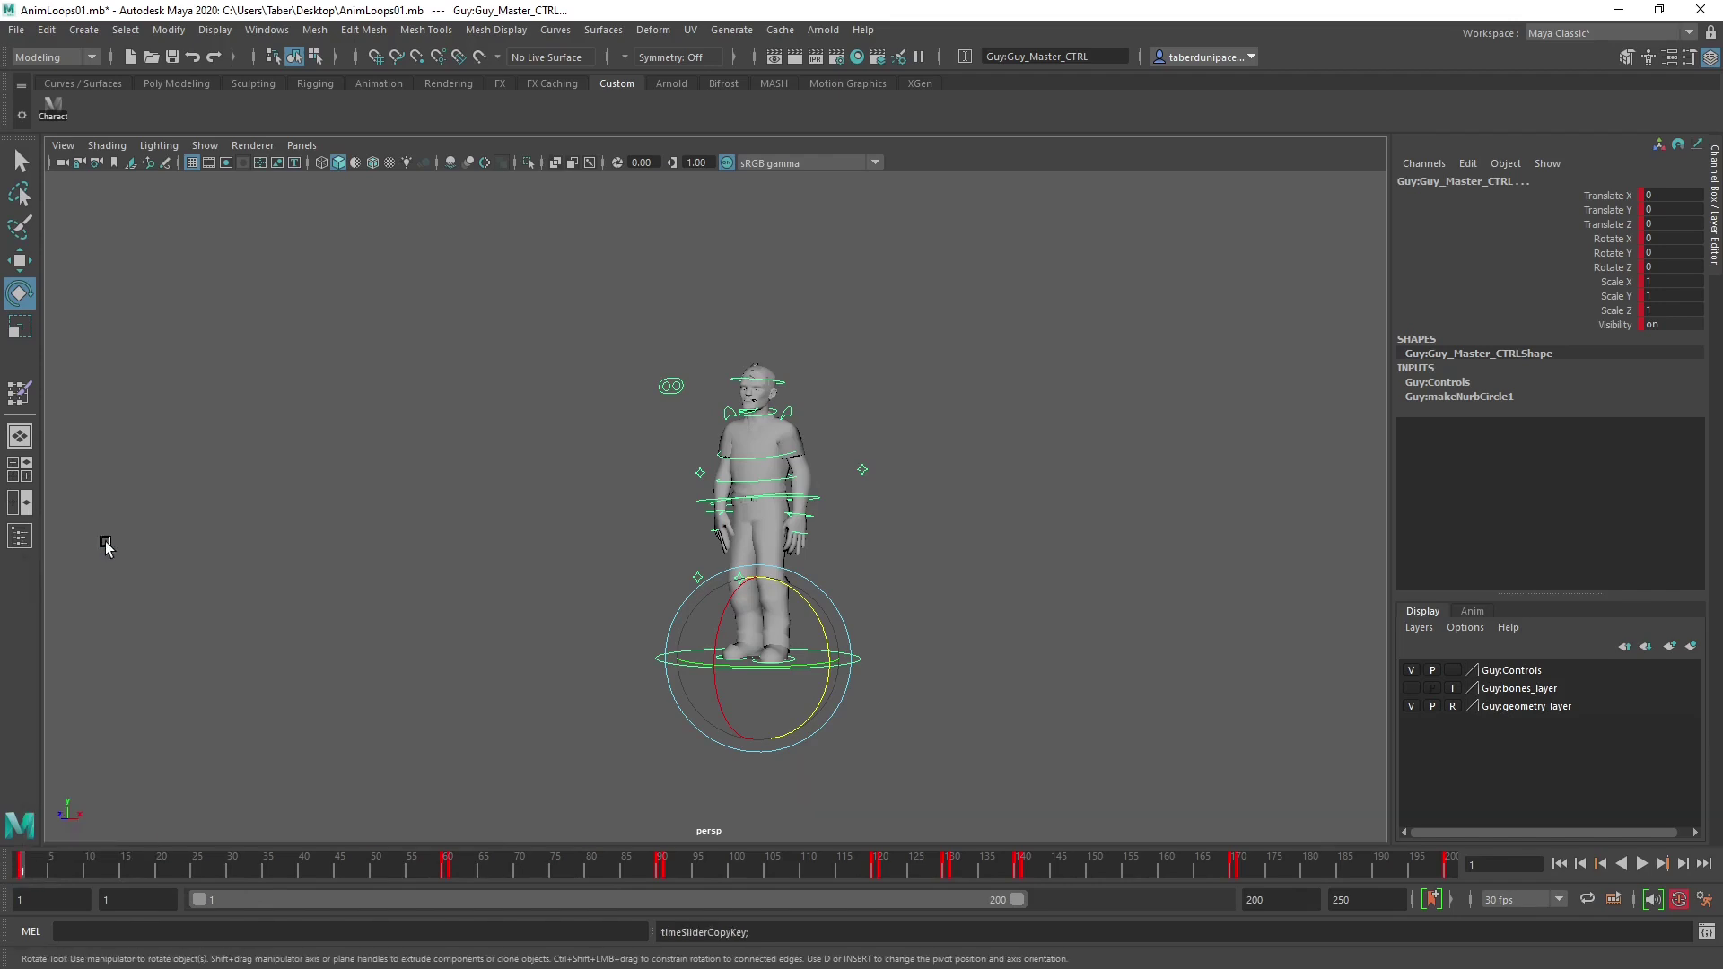
click(444, 865)
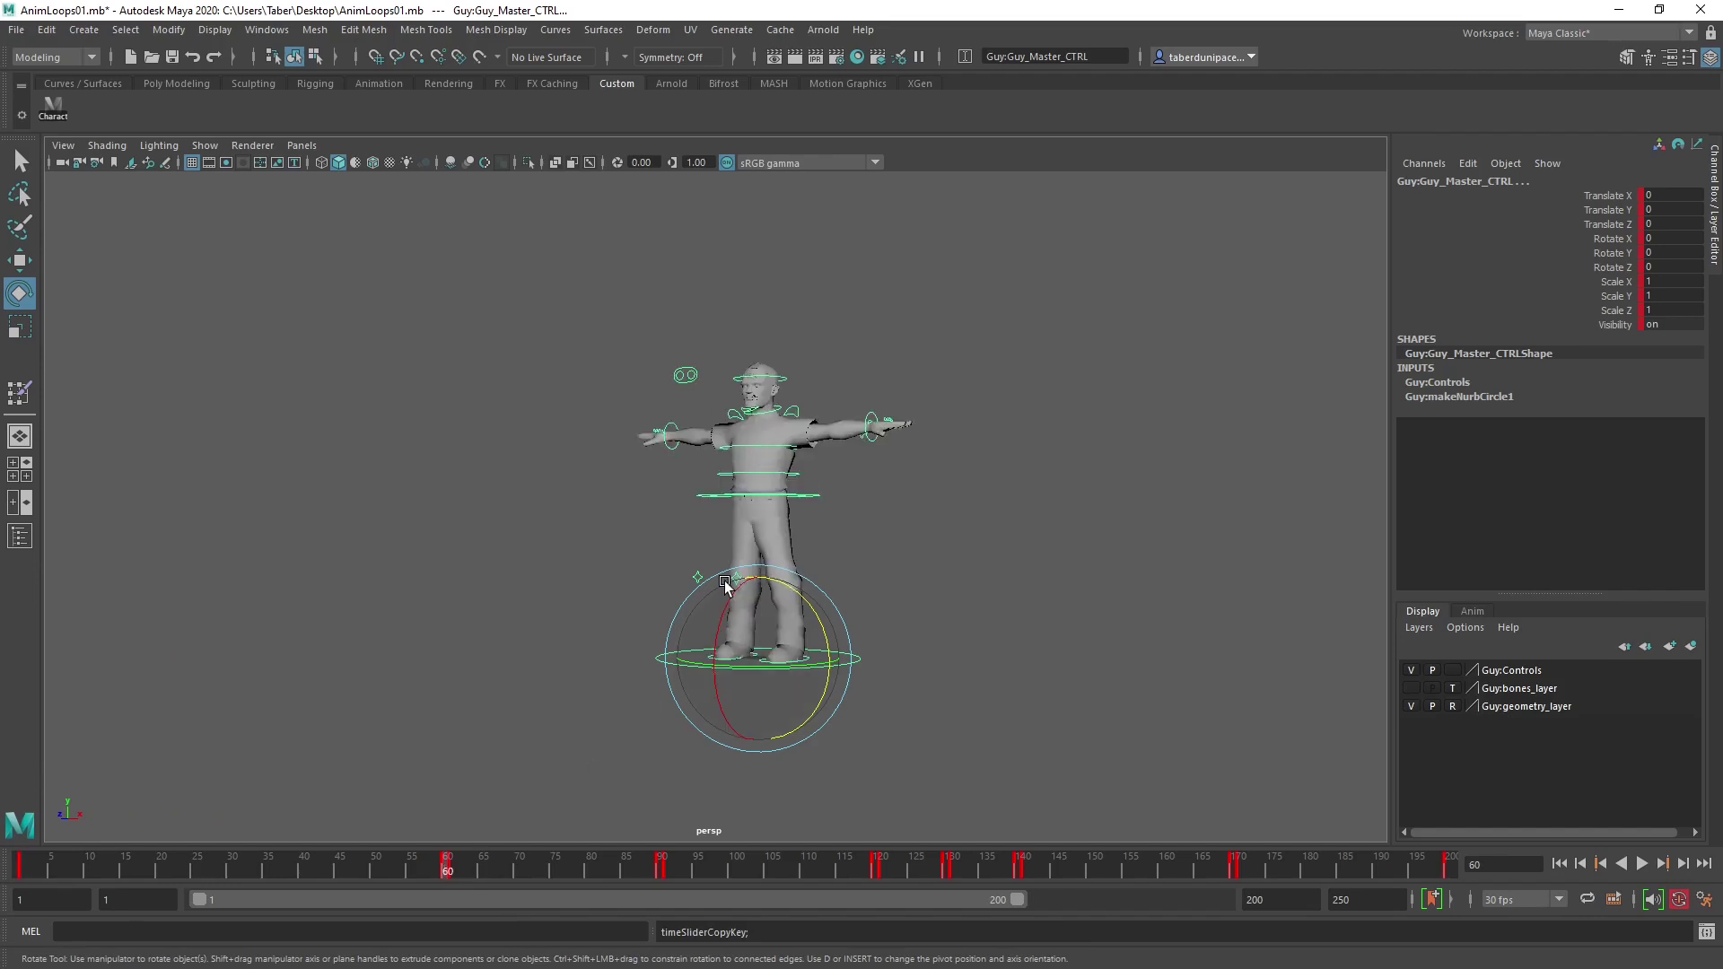
scroll(810, 312, up, 5)
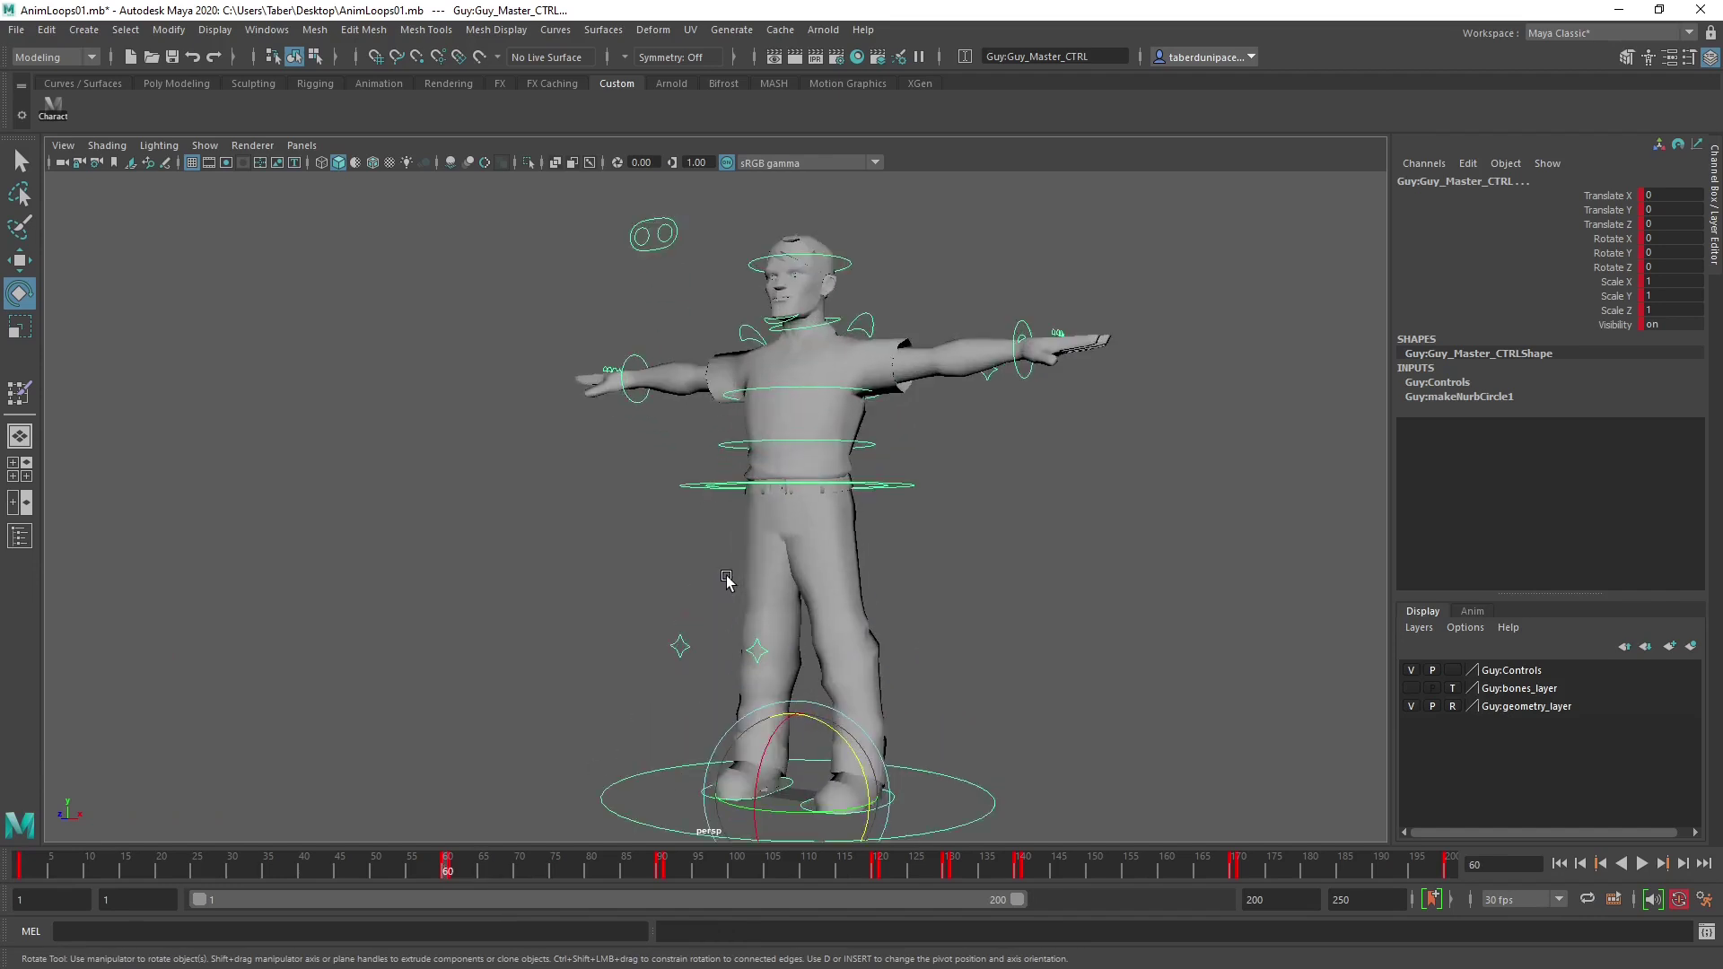
right_click(446, 866)
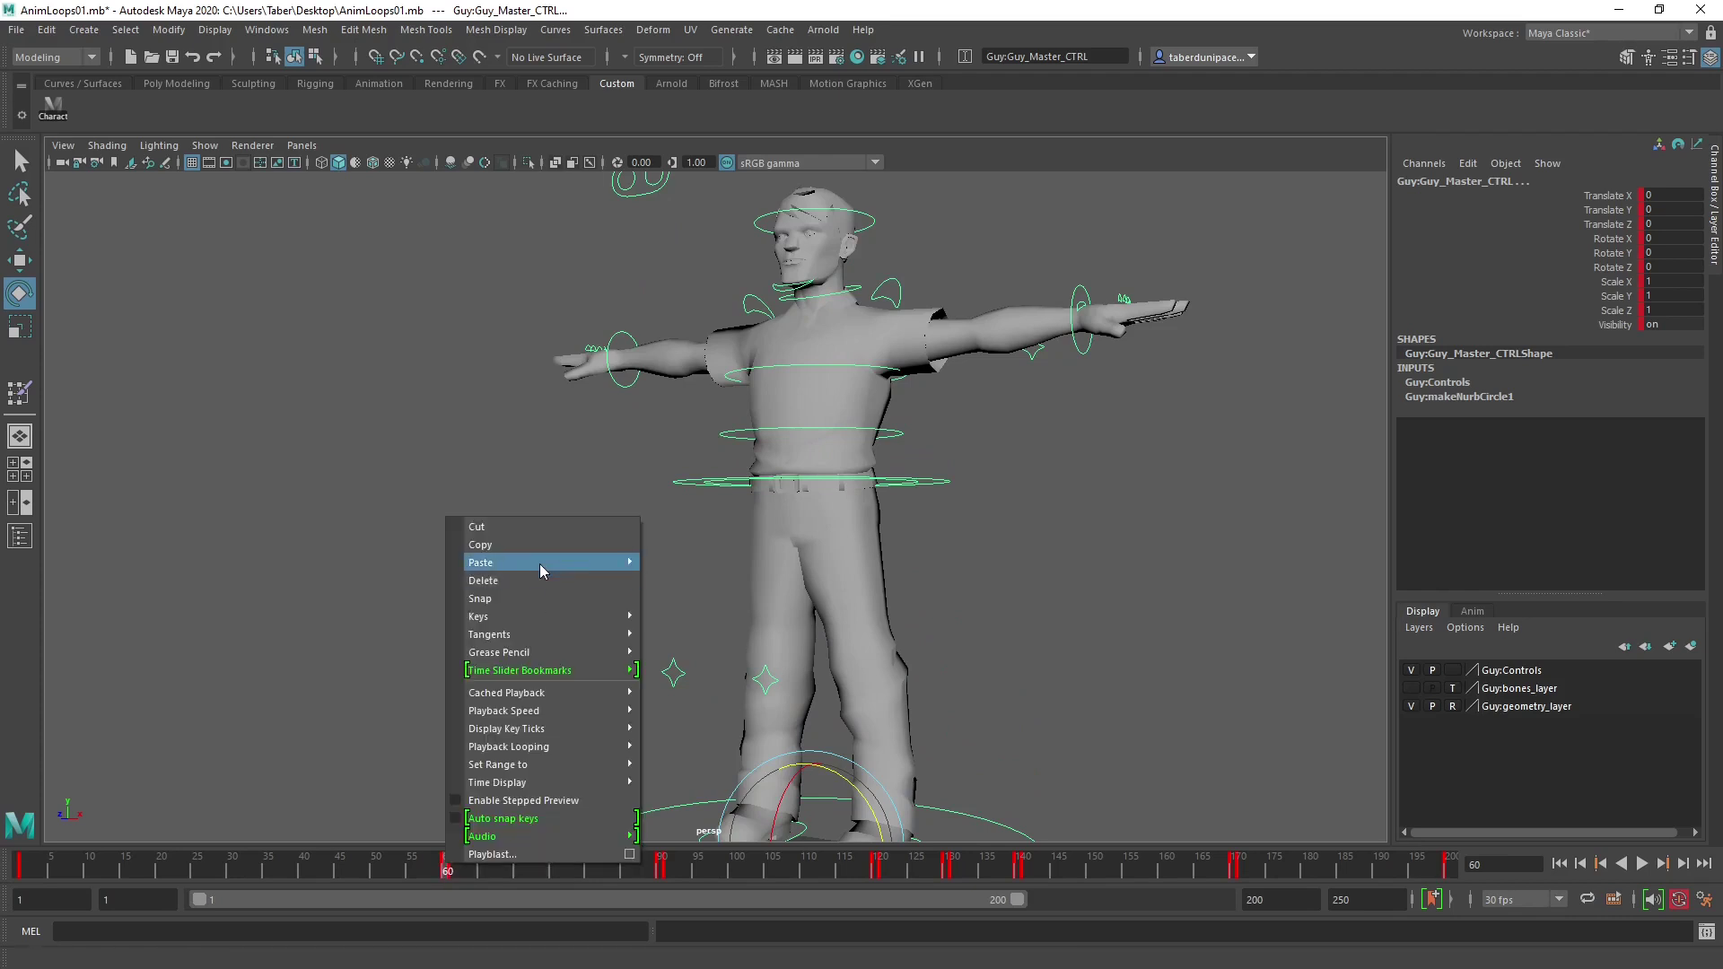
mouse_move(540, 564)
click(724, 565)
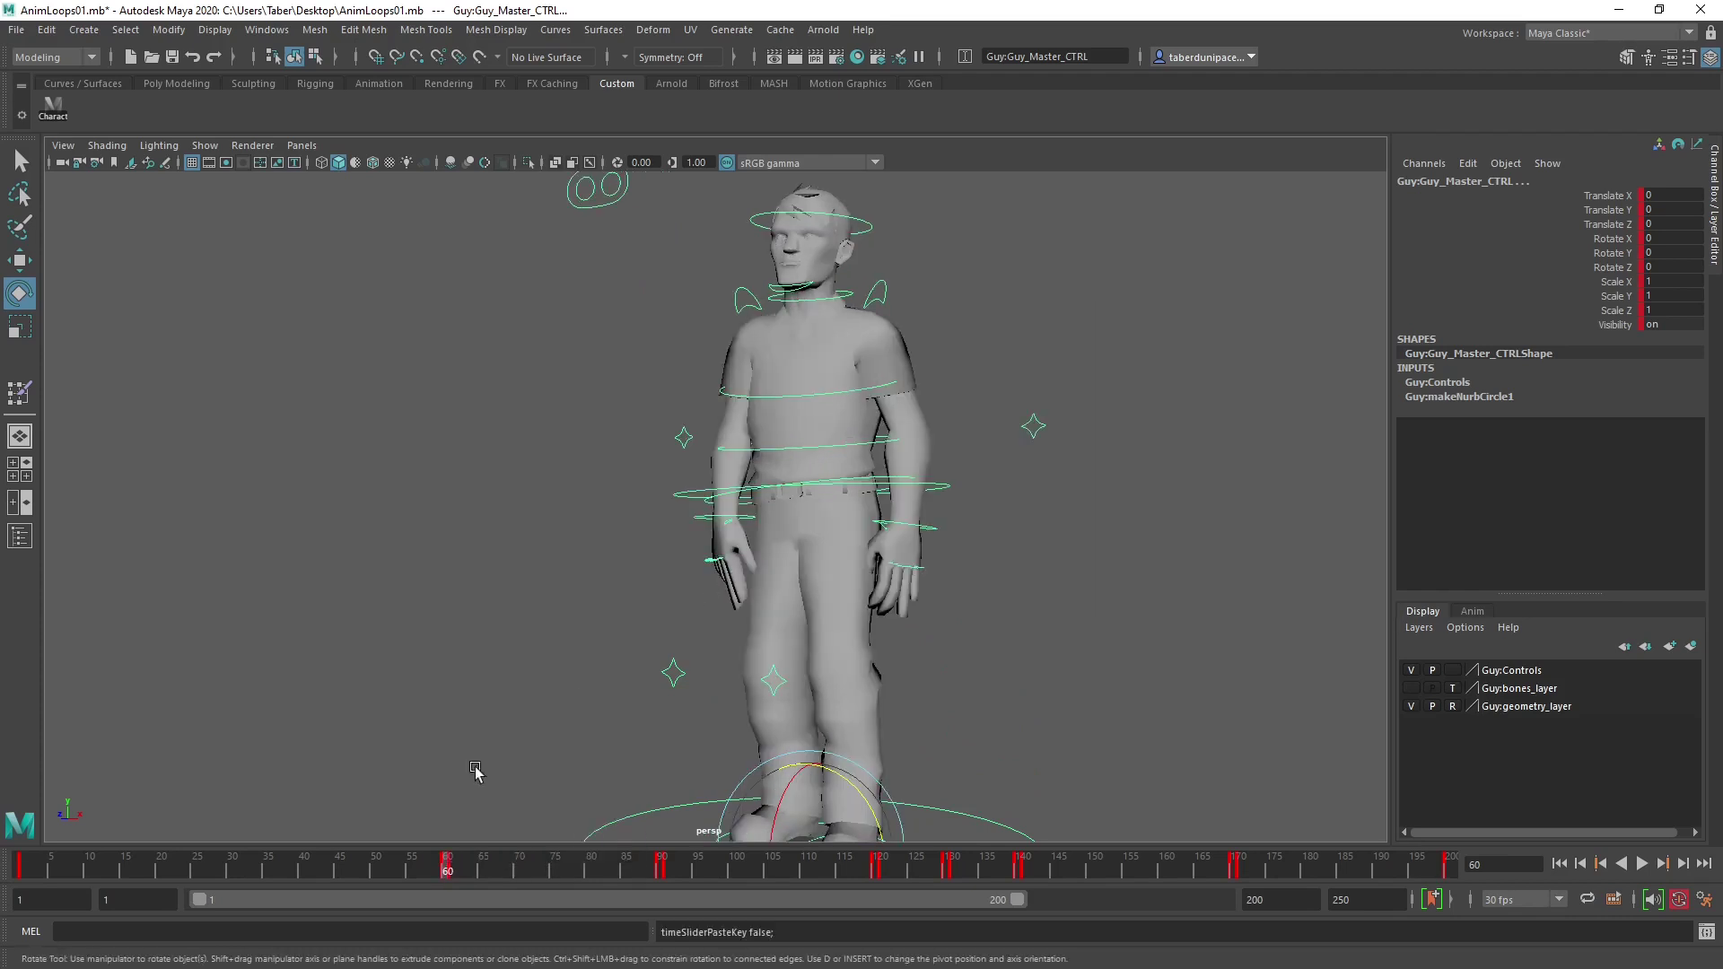
Play the animation to check the loop, stopping at frame 60.
key(alt+v)
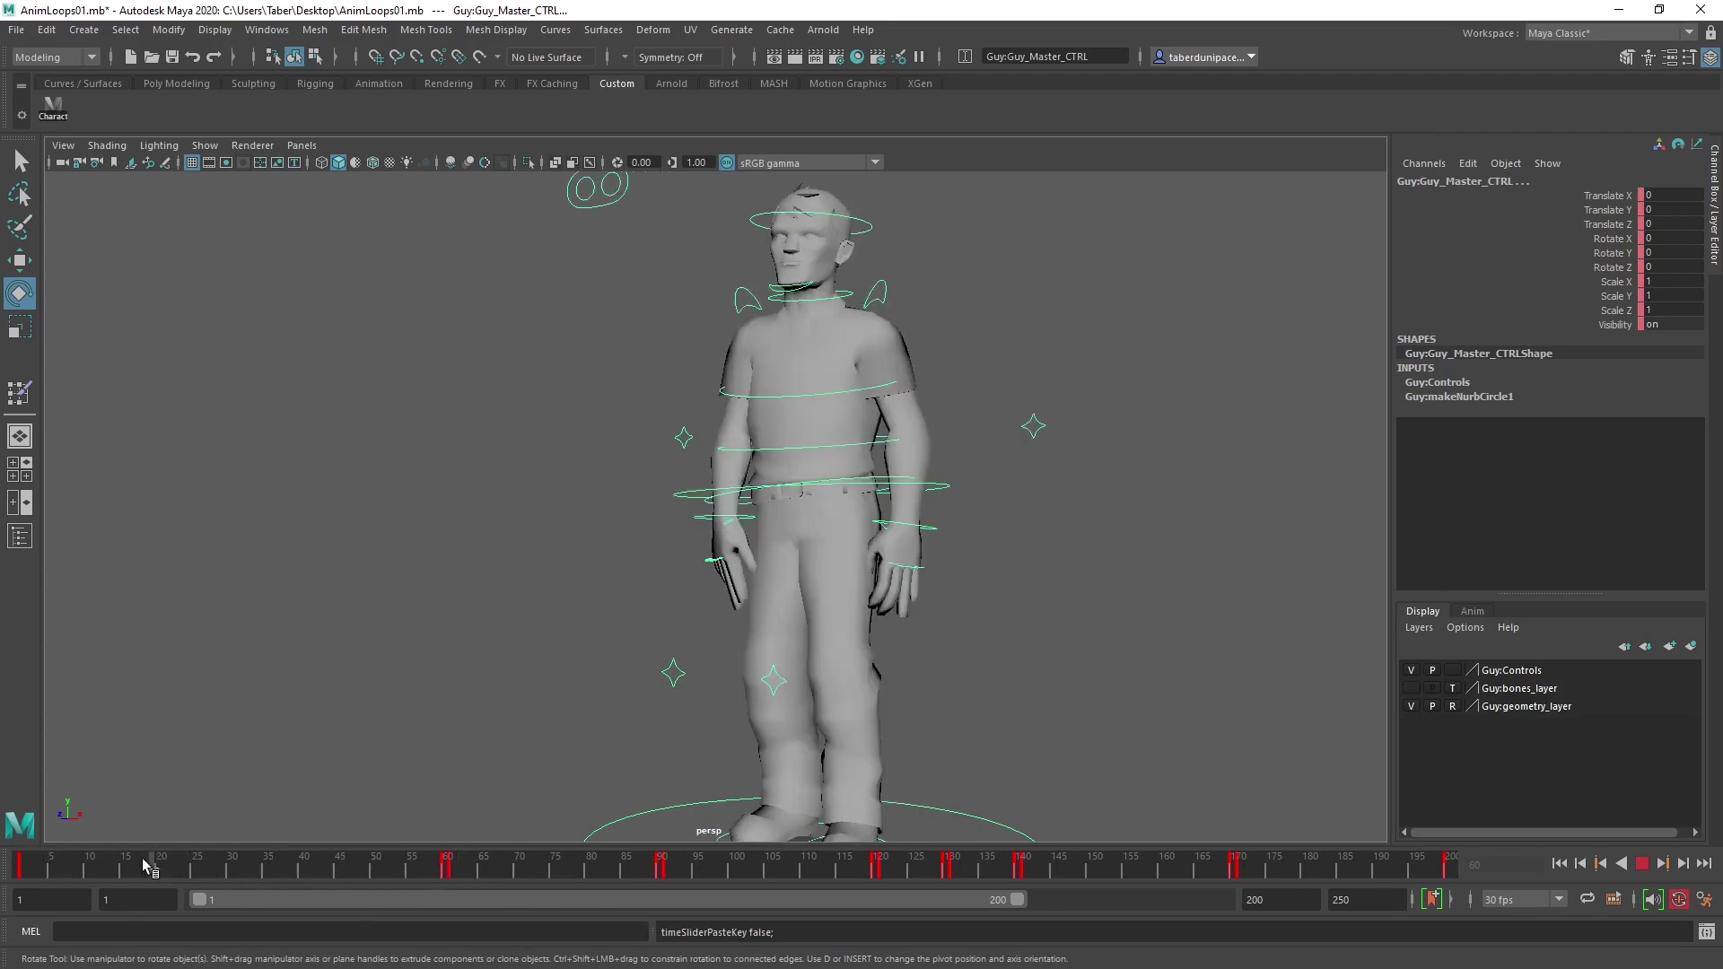
click(449, 866)
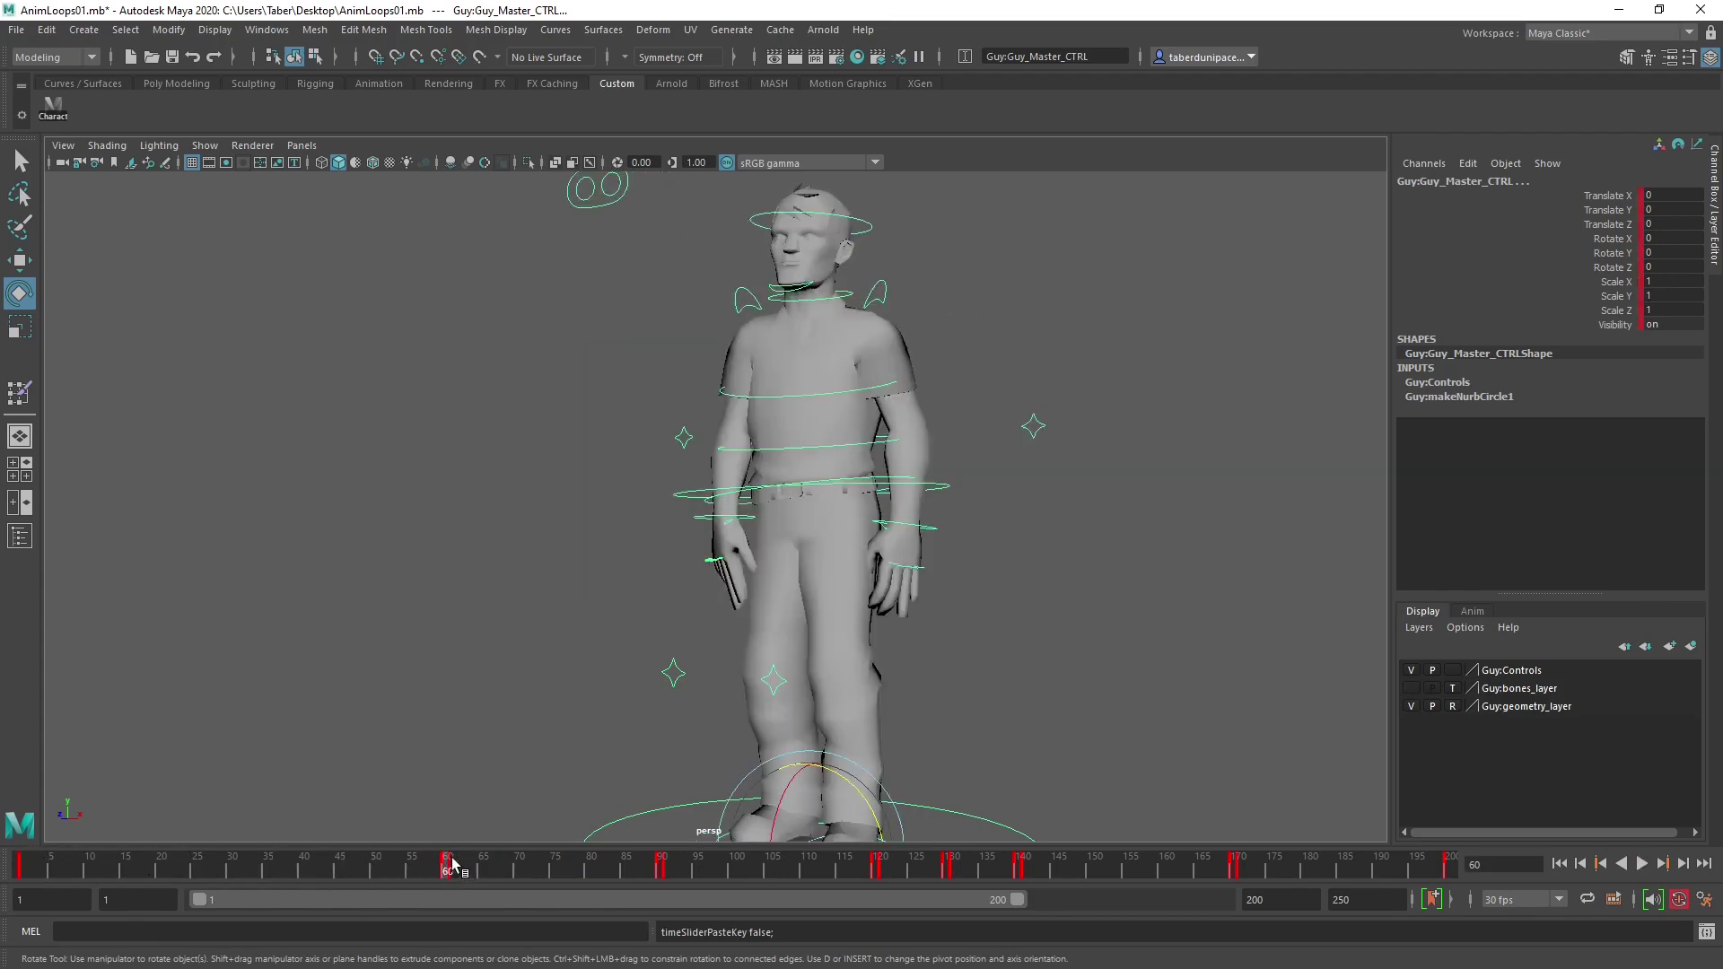
scroll(654, 710, down, 2)
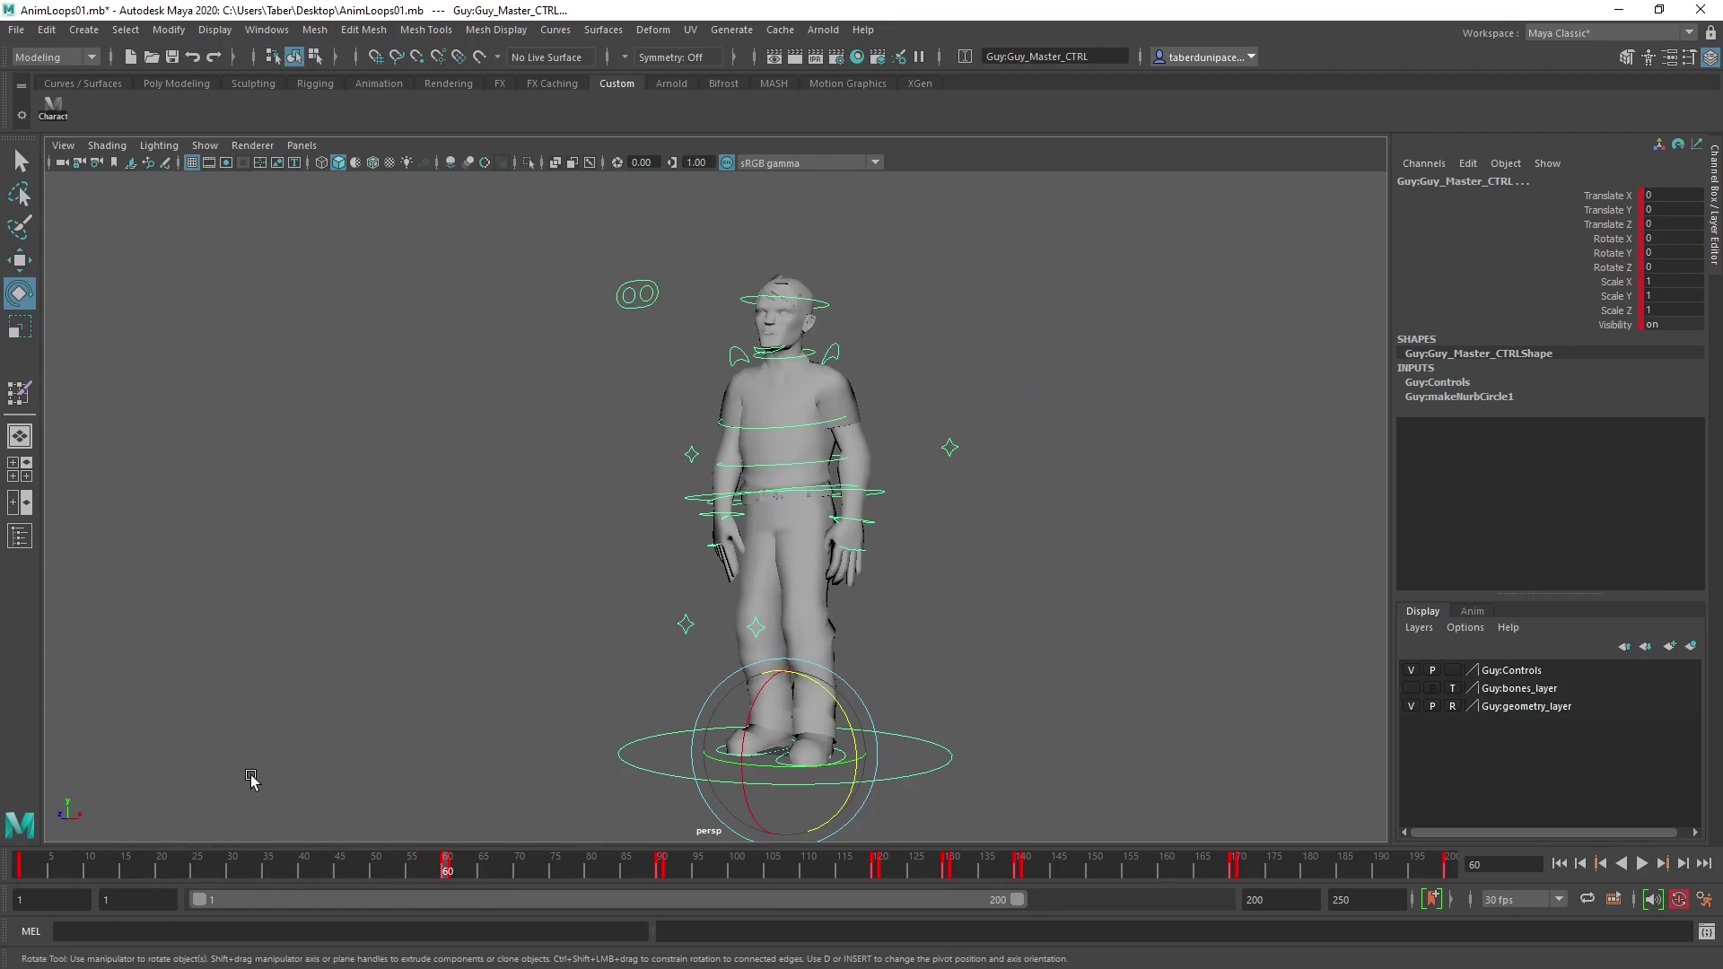
Orbit and zoom the persp camera to a side view of Guy's legs and feet.
alt+drag(691, 682, 547, 672)
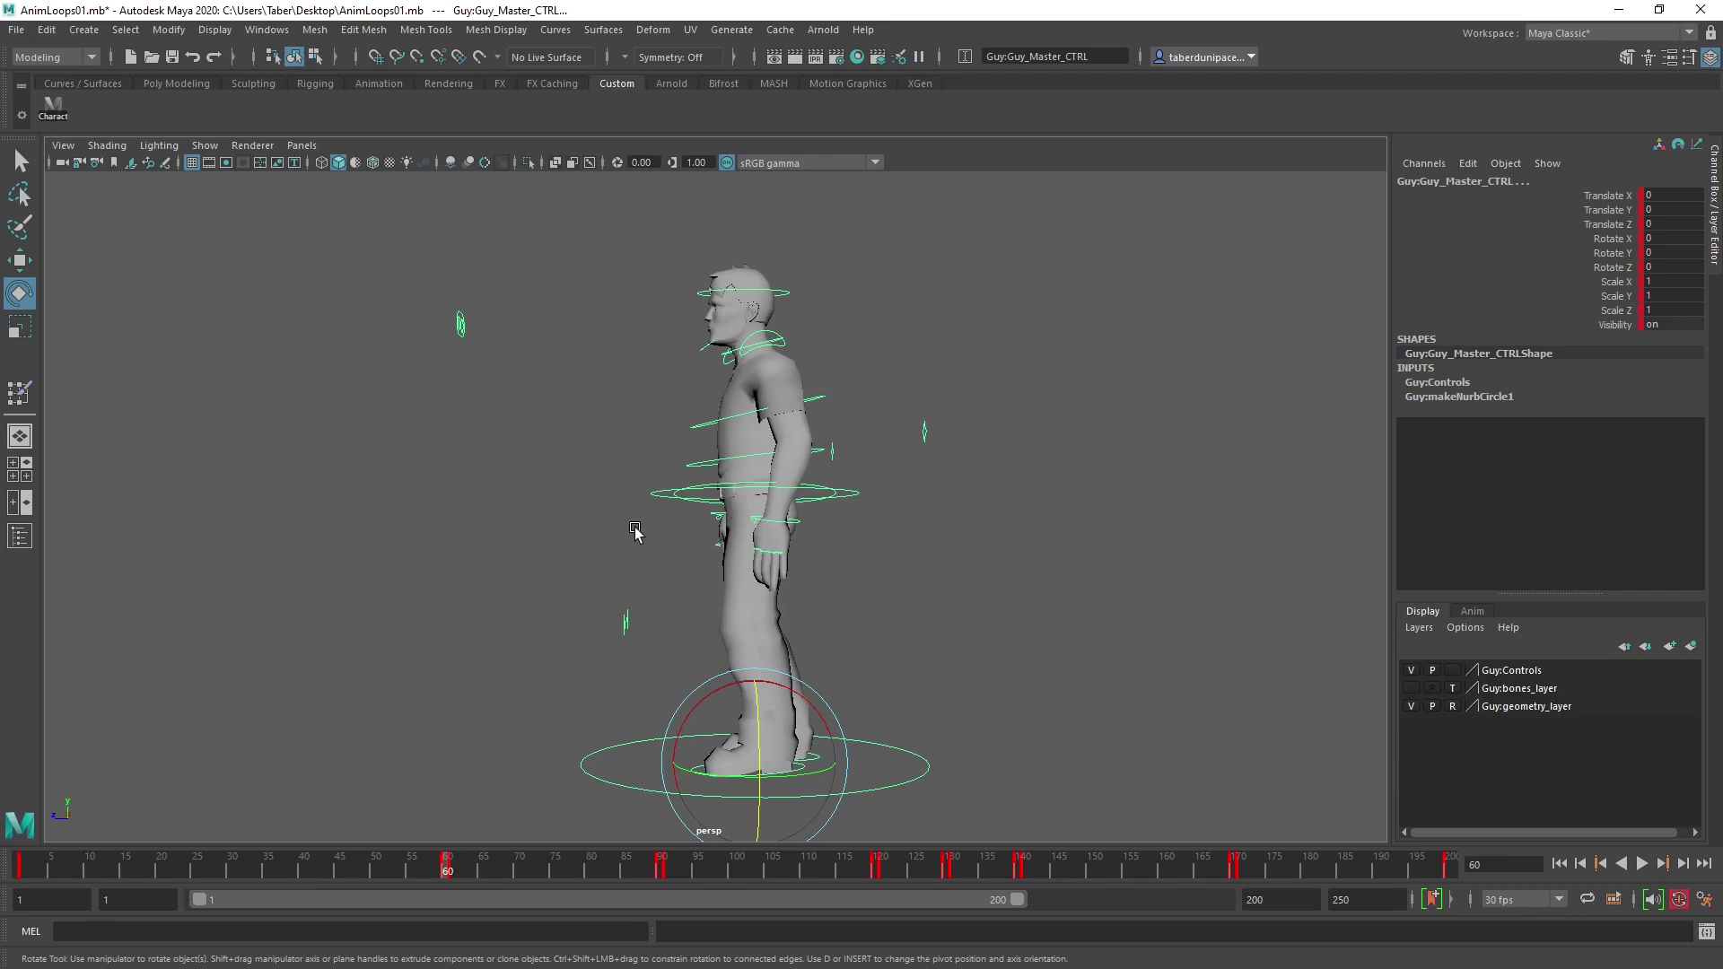
alt+drag(636, 531, 796, 525)
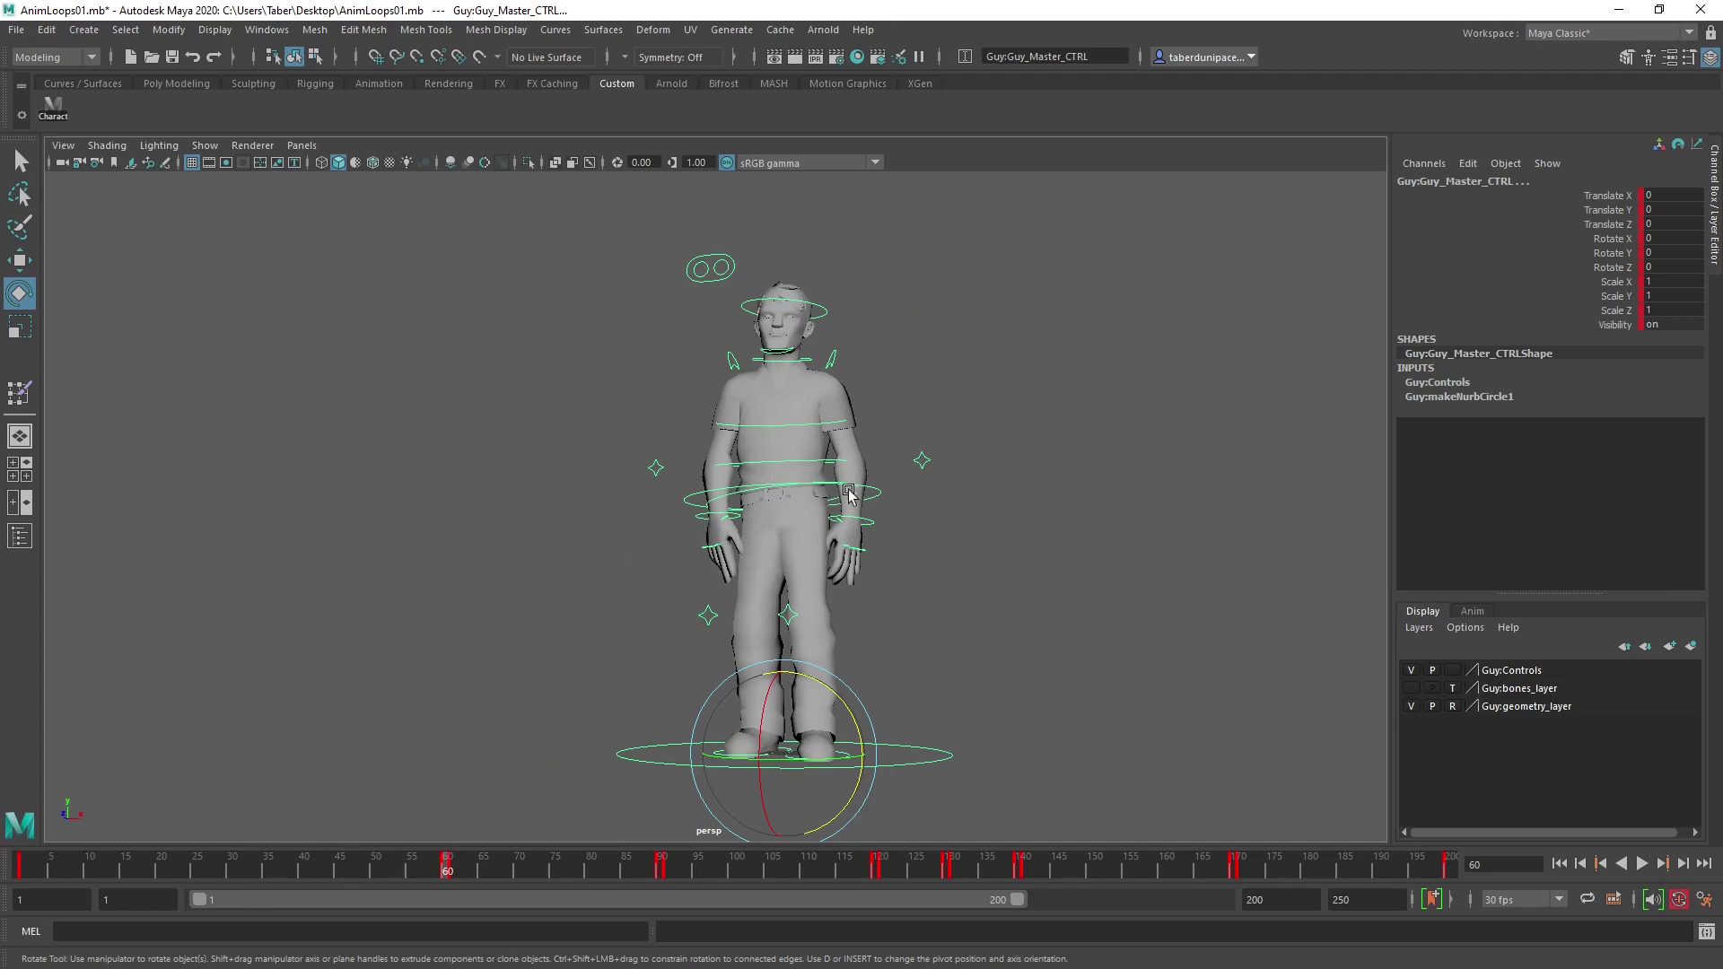
alt+drag(849, 494, 772, 483)
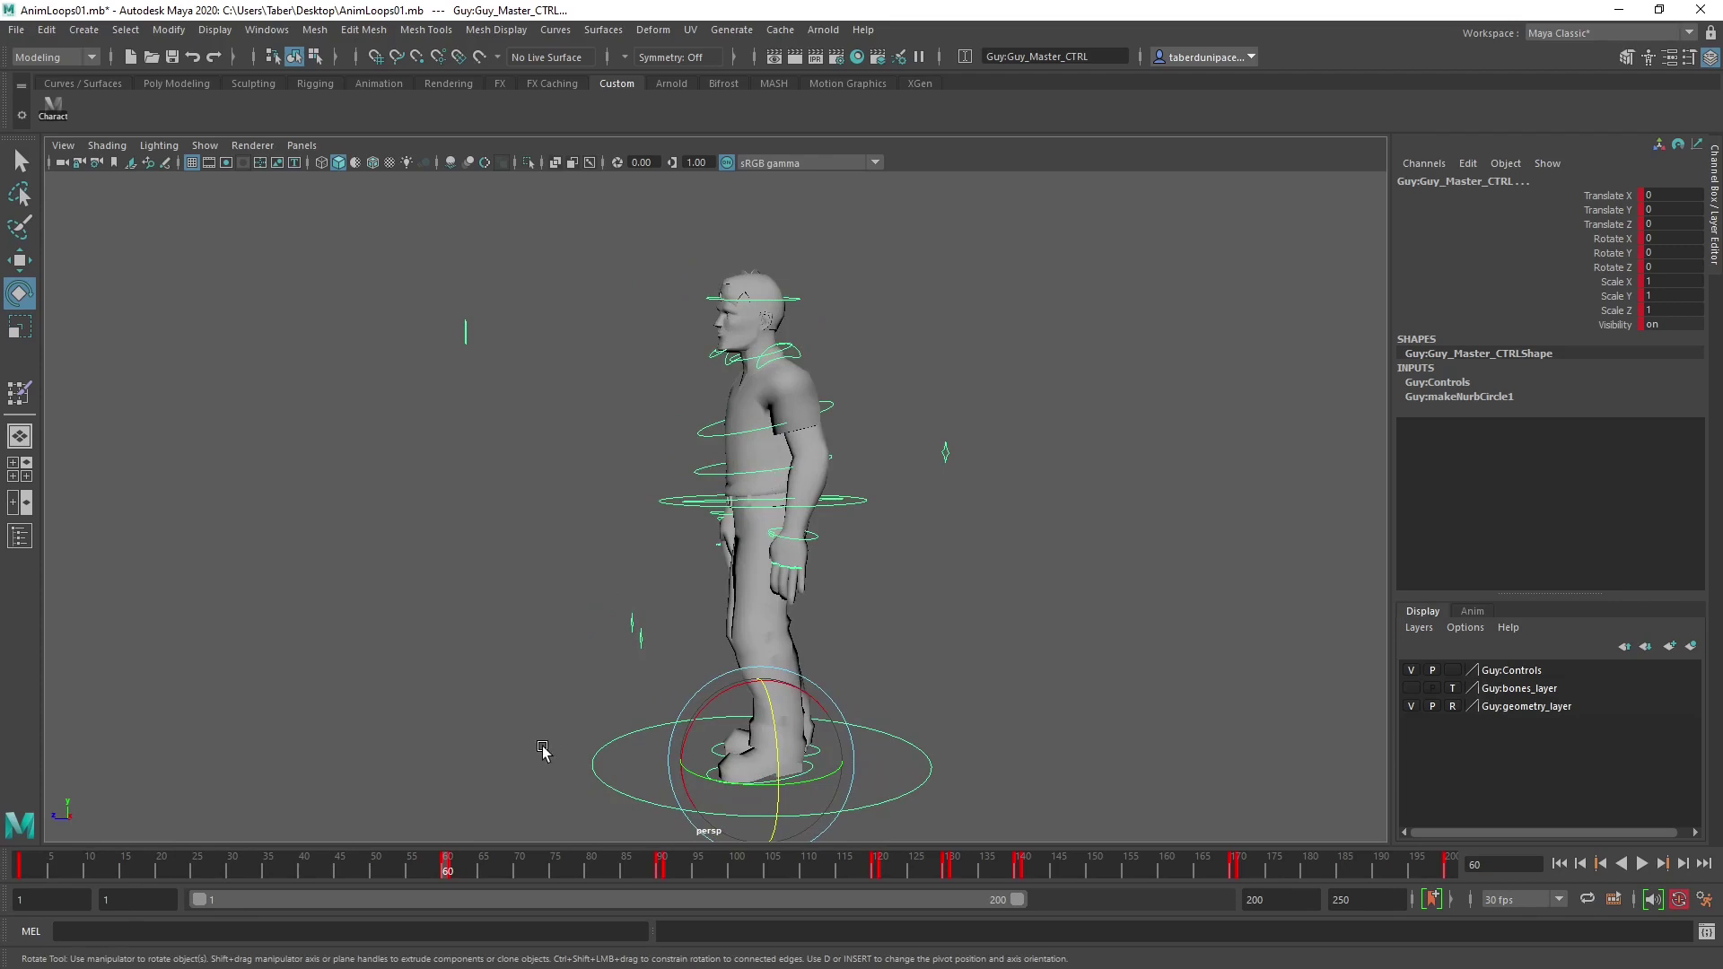
scroll(544, 749, up, 4)
alt+drag(542, 708, 692, 707)
alt+middle_drag(744, 732, 680, 521)
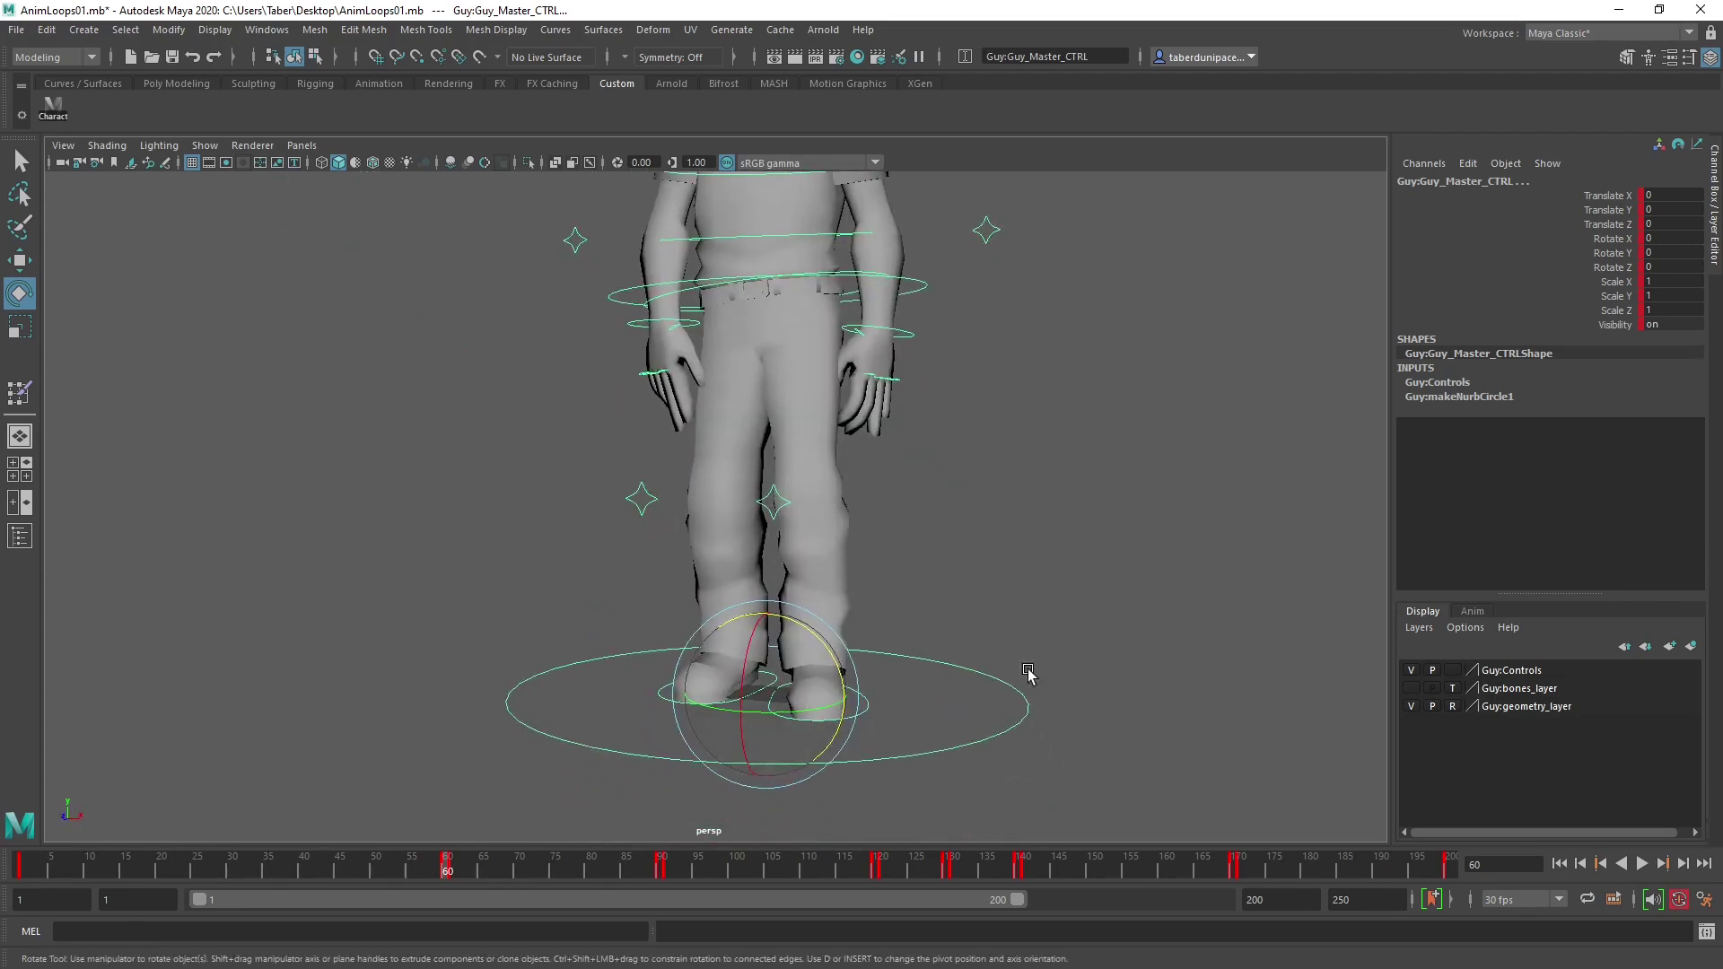
alt+drag(1029, 675, 942, 629)
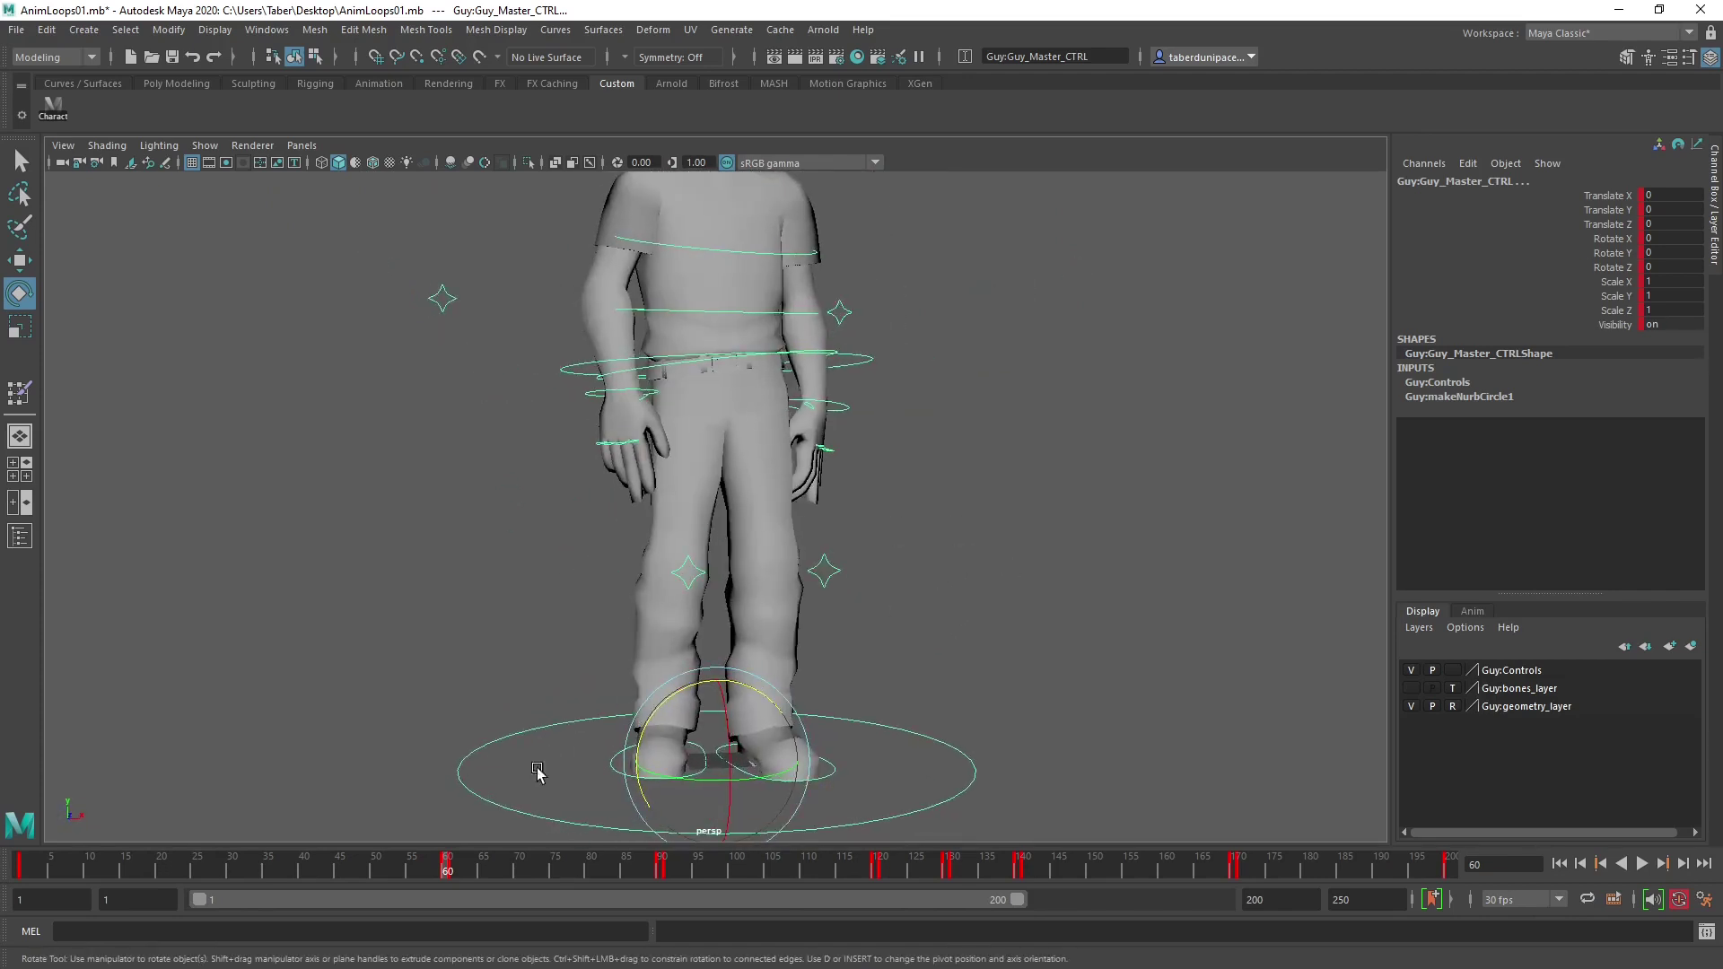
Go to frame 61 and paste the copied arms-down pose there.
click(456, 872)
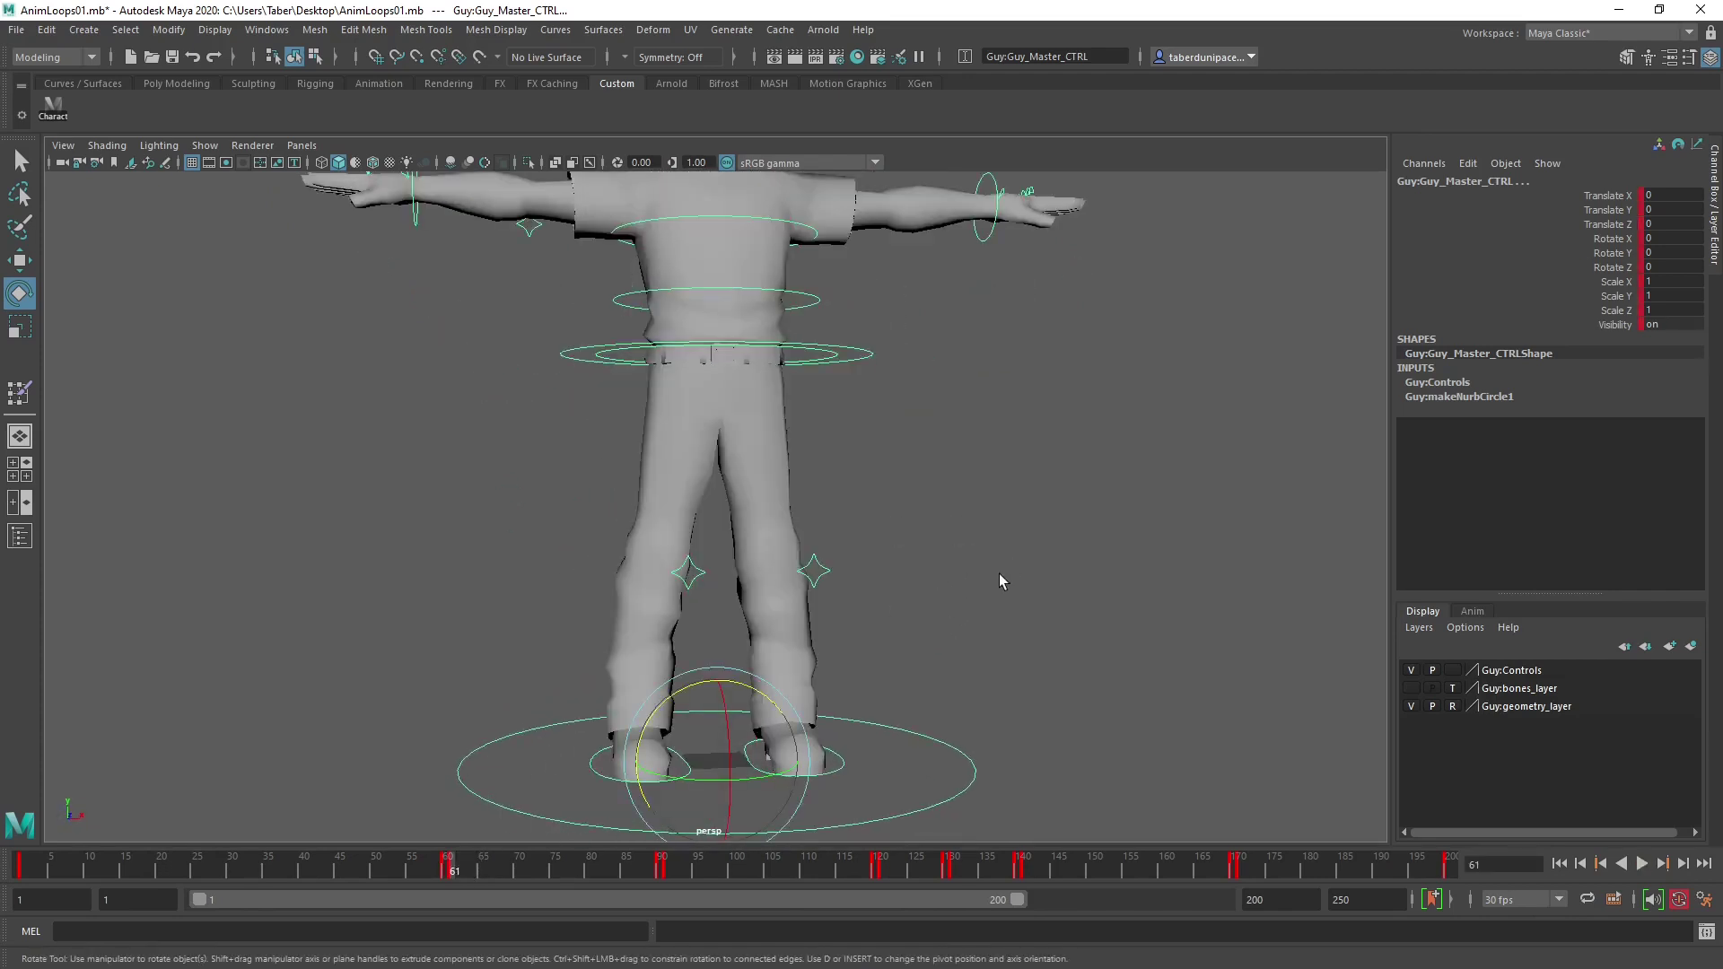
click(449, 863)
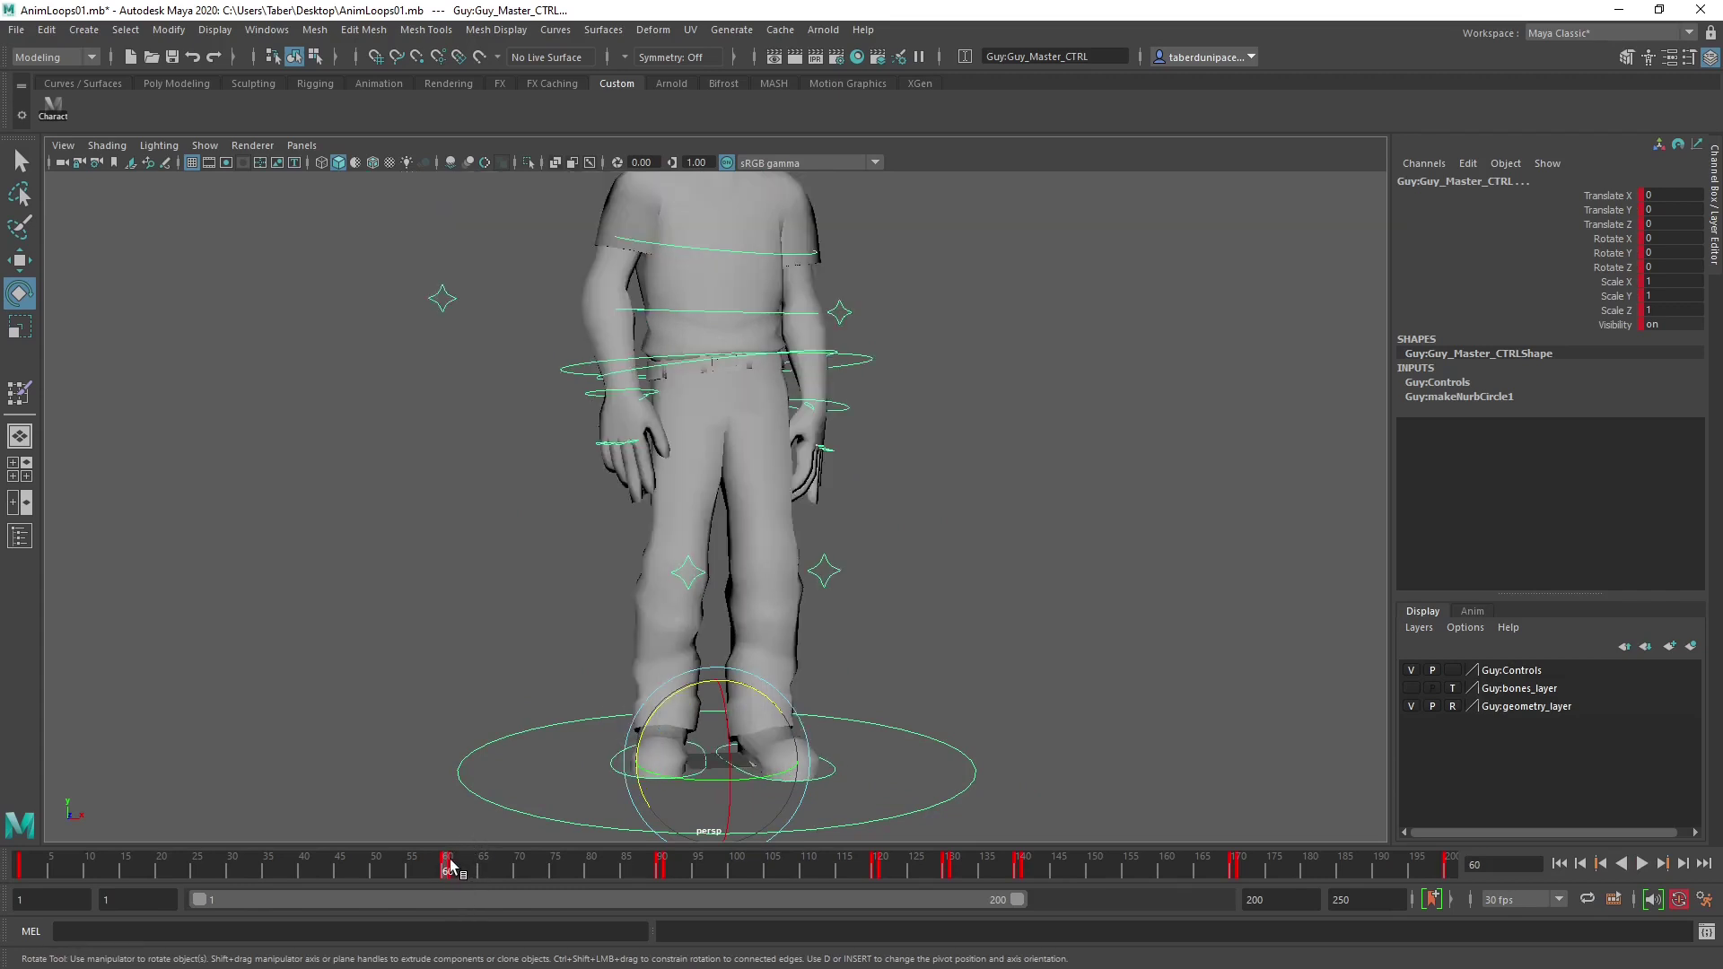
click(455, 866)
right_click(454, 864)
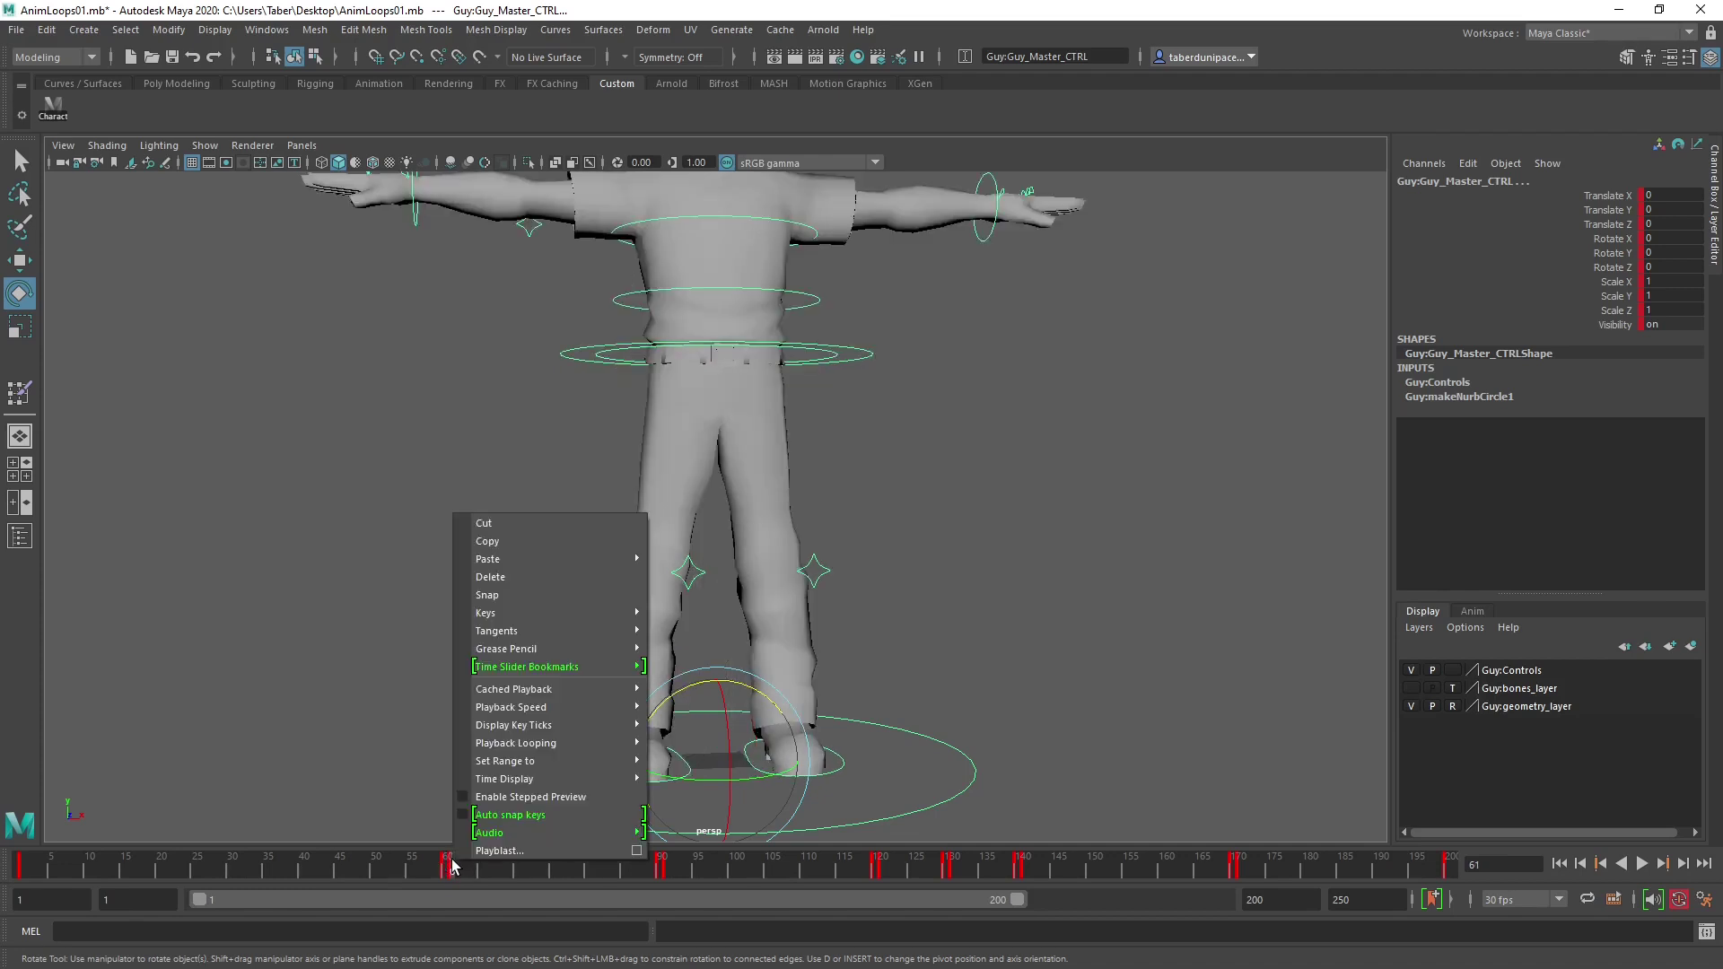
mouse_move(605, 564)
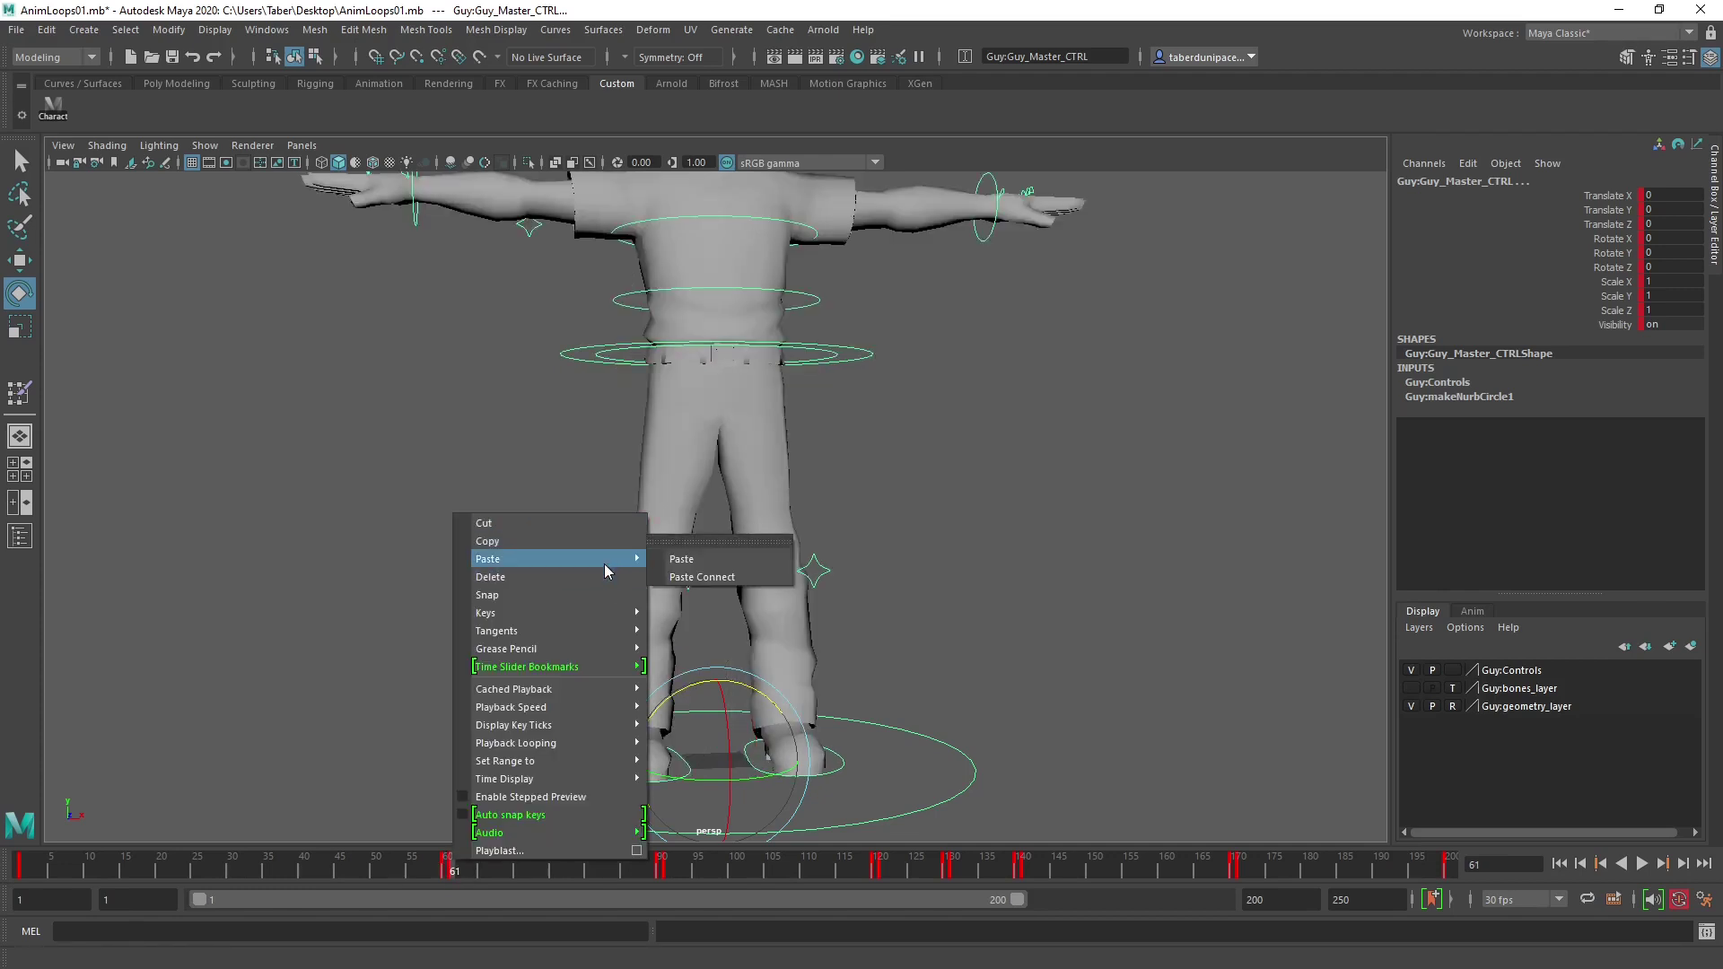
click(762, 558)
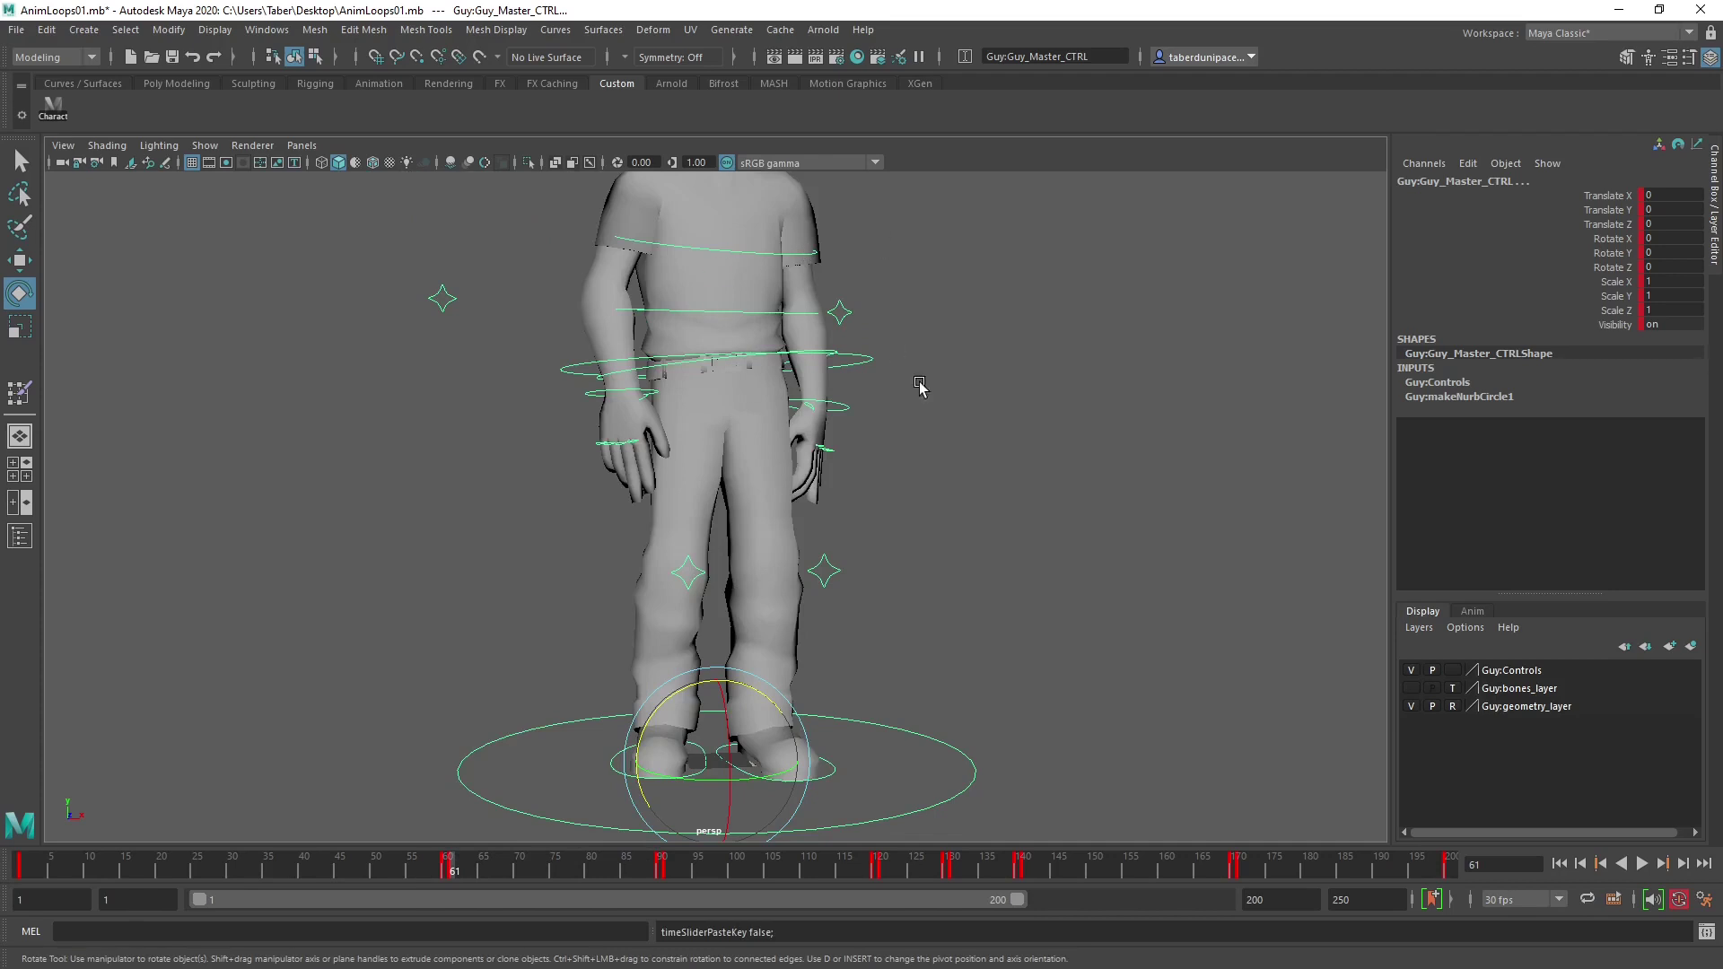
Reframe the view at frame 61 to a three-quarter angle on the character's legs.
alt+drag(919, 383, 858, 386)
alt+middle_drag(851, 381, 805, 467)
scroll(719, 395, down, 3)
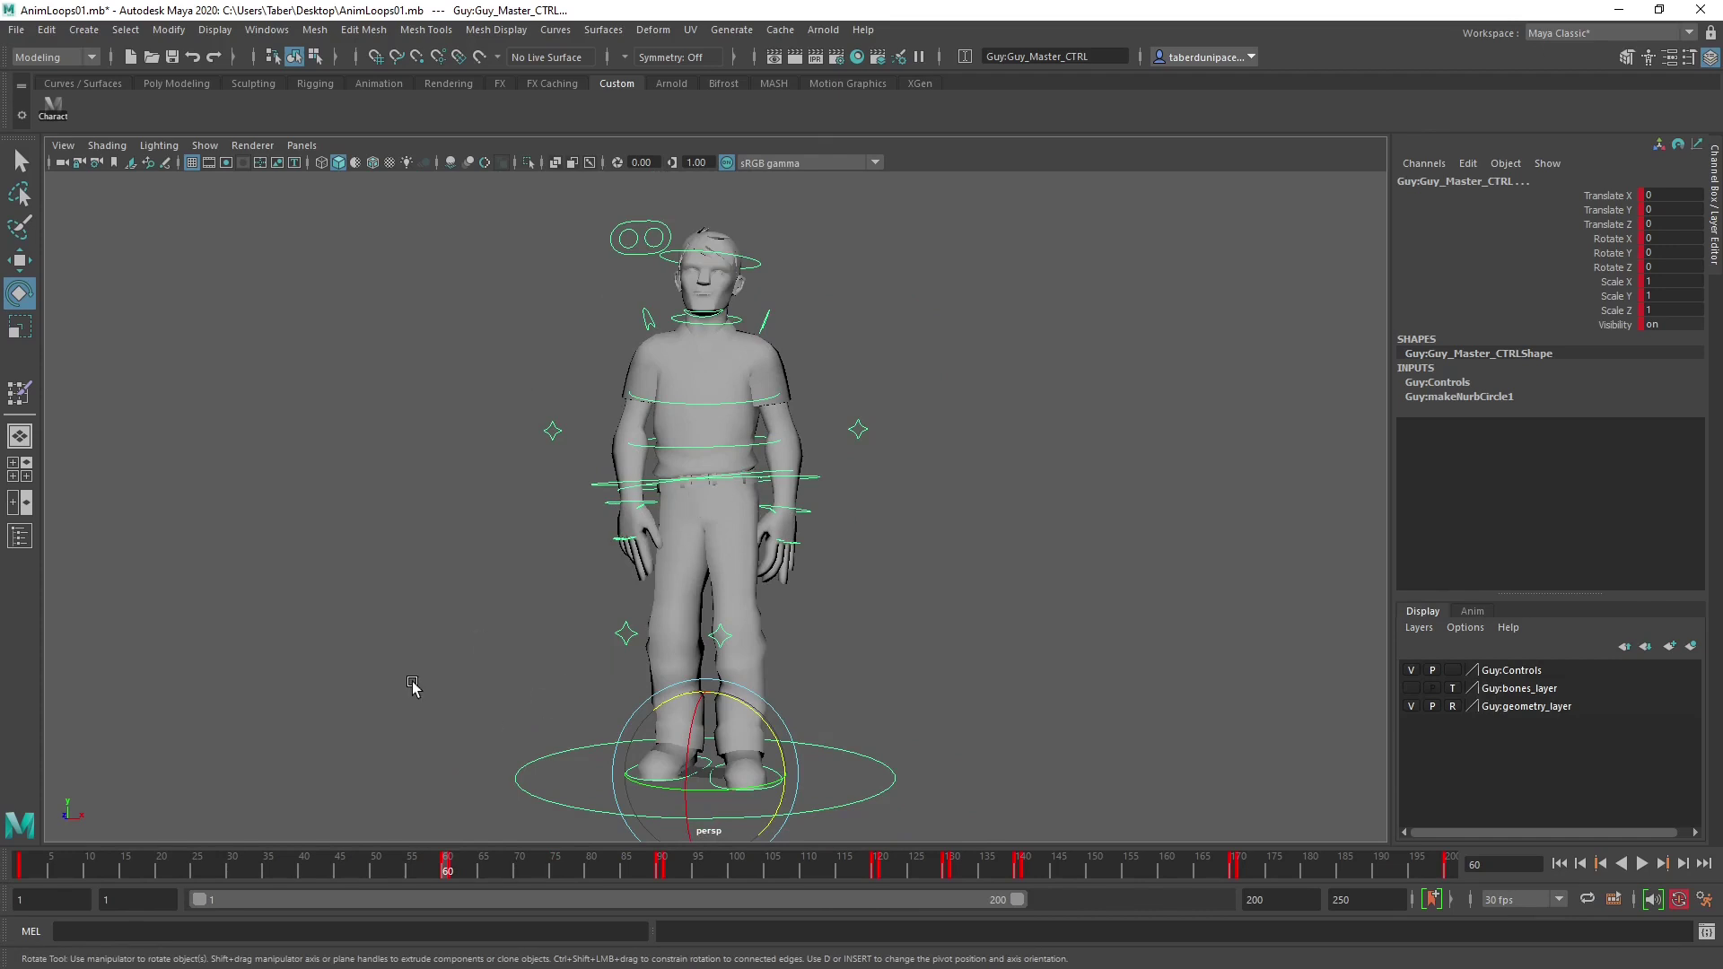
key(alt+period)
mouse_move(819, 597)
alt+mouse_down()
mouse_move(648, 597)
mouse_move(807, 604)
mouse_move(680, 581)
mouse_move(831, 579)
mouse_move(822, 590)
alt+mouse_up()
alt+right_drag(822, 591, 857, 623)
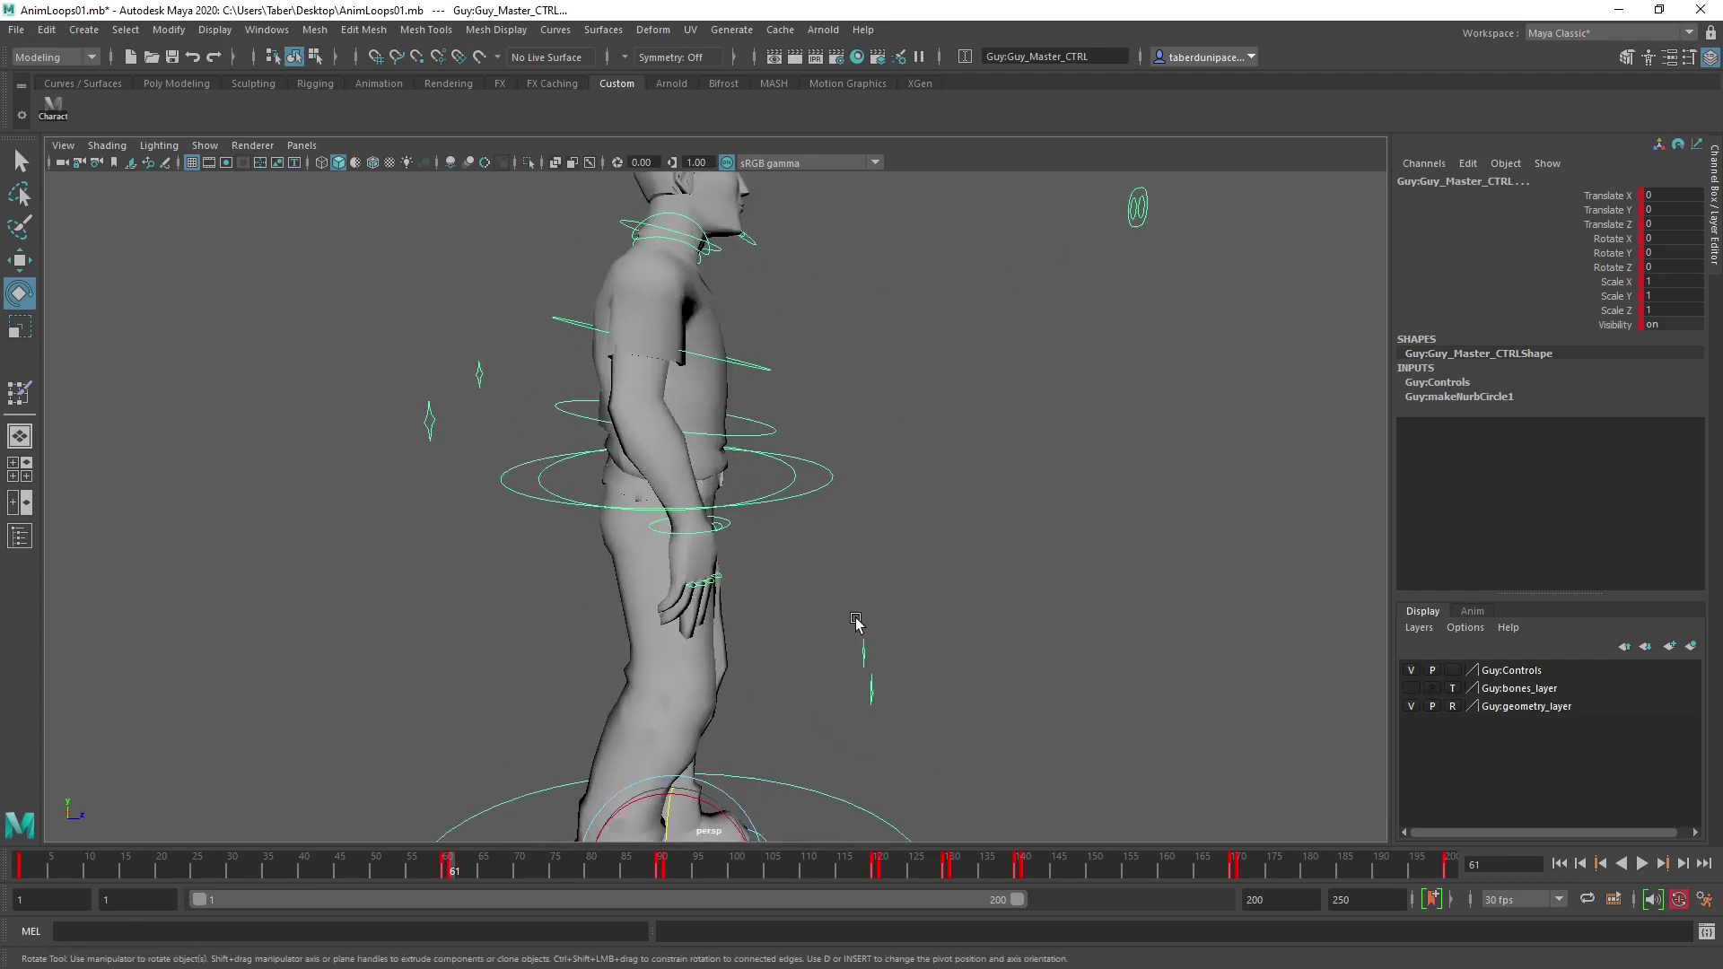
alt+middle_drag(897, 677, 860, 429)
Slide Guy's right foot control forward.
click(933, 599)
click(694, 654)
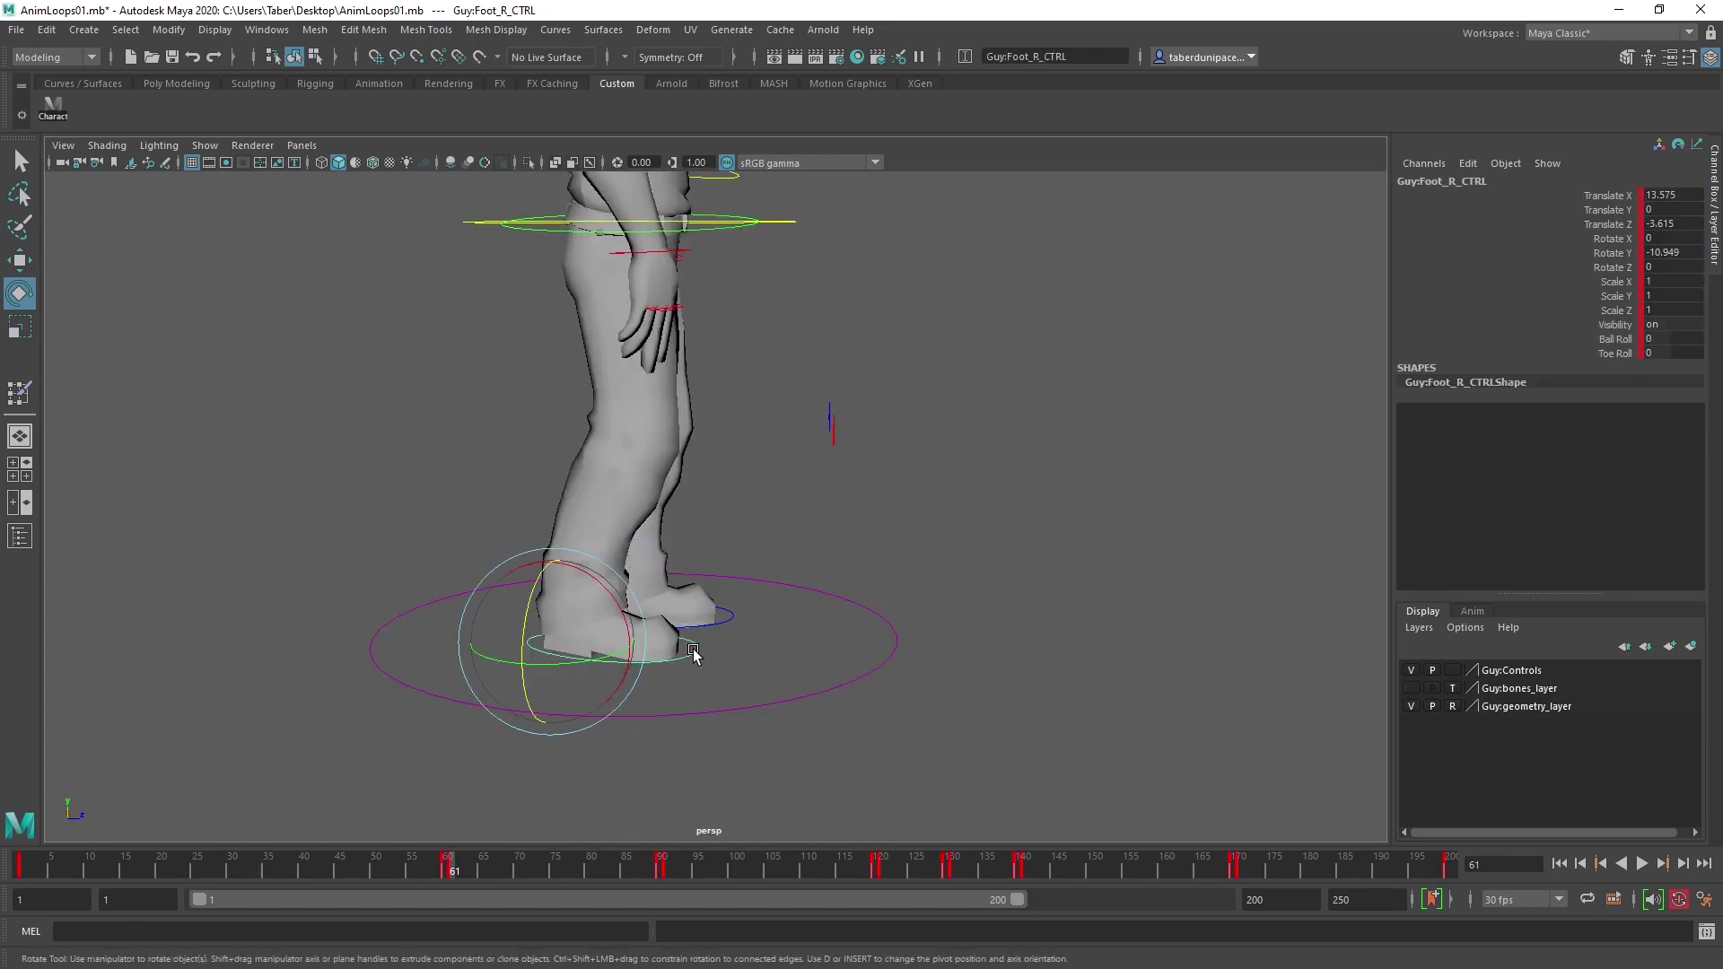
key(w)
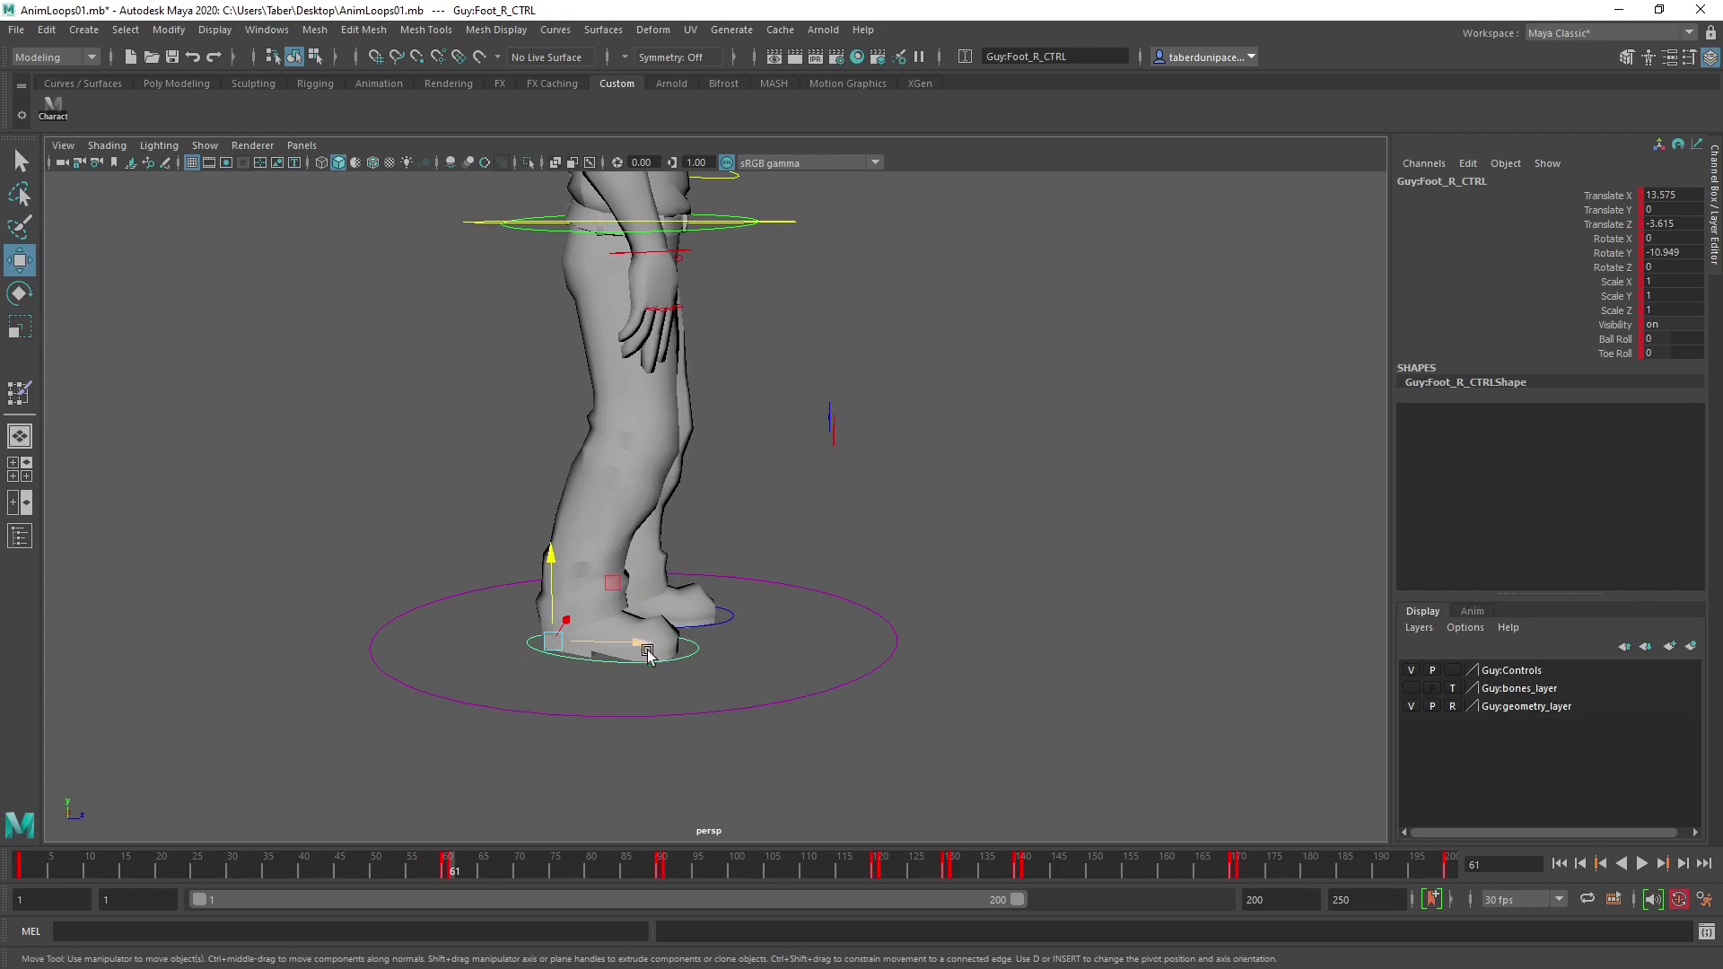
drag(631, 644, 787, 567)
key(e)
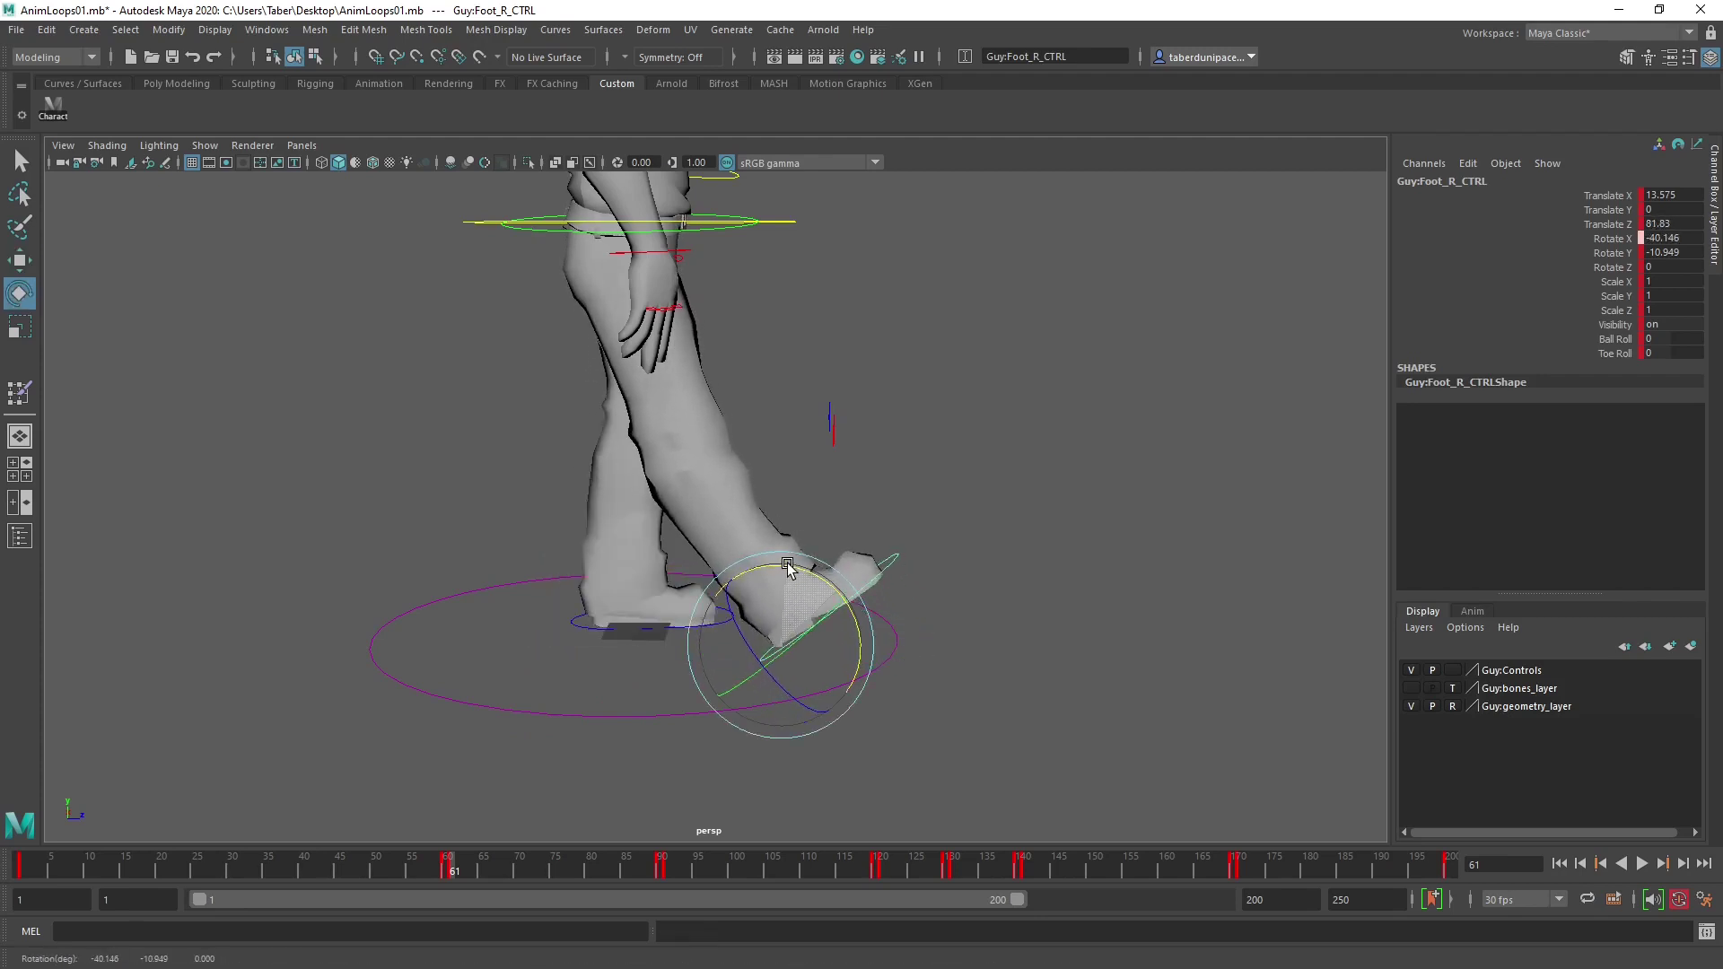
Push the left foot back and roll it onto its ball with Ball Roll 3.9.
click(577, 626)
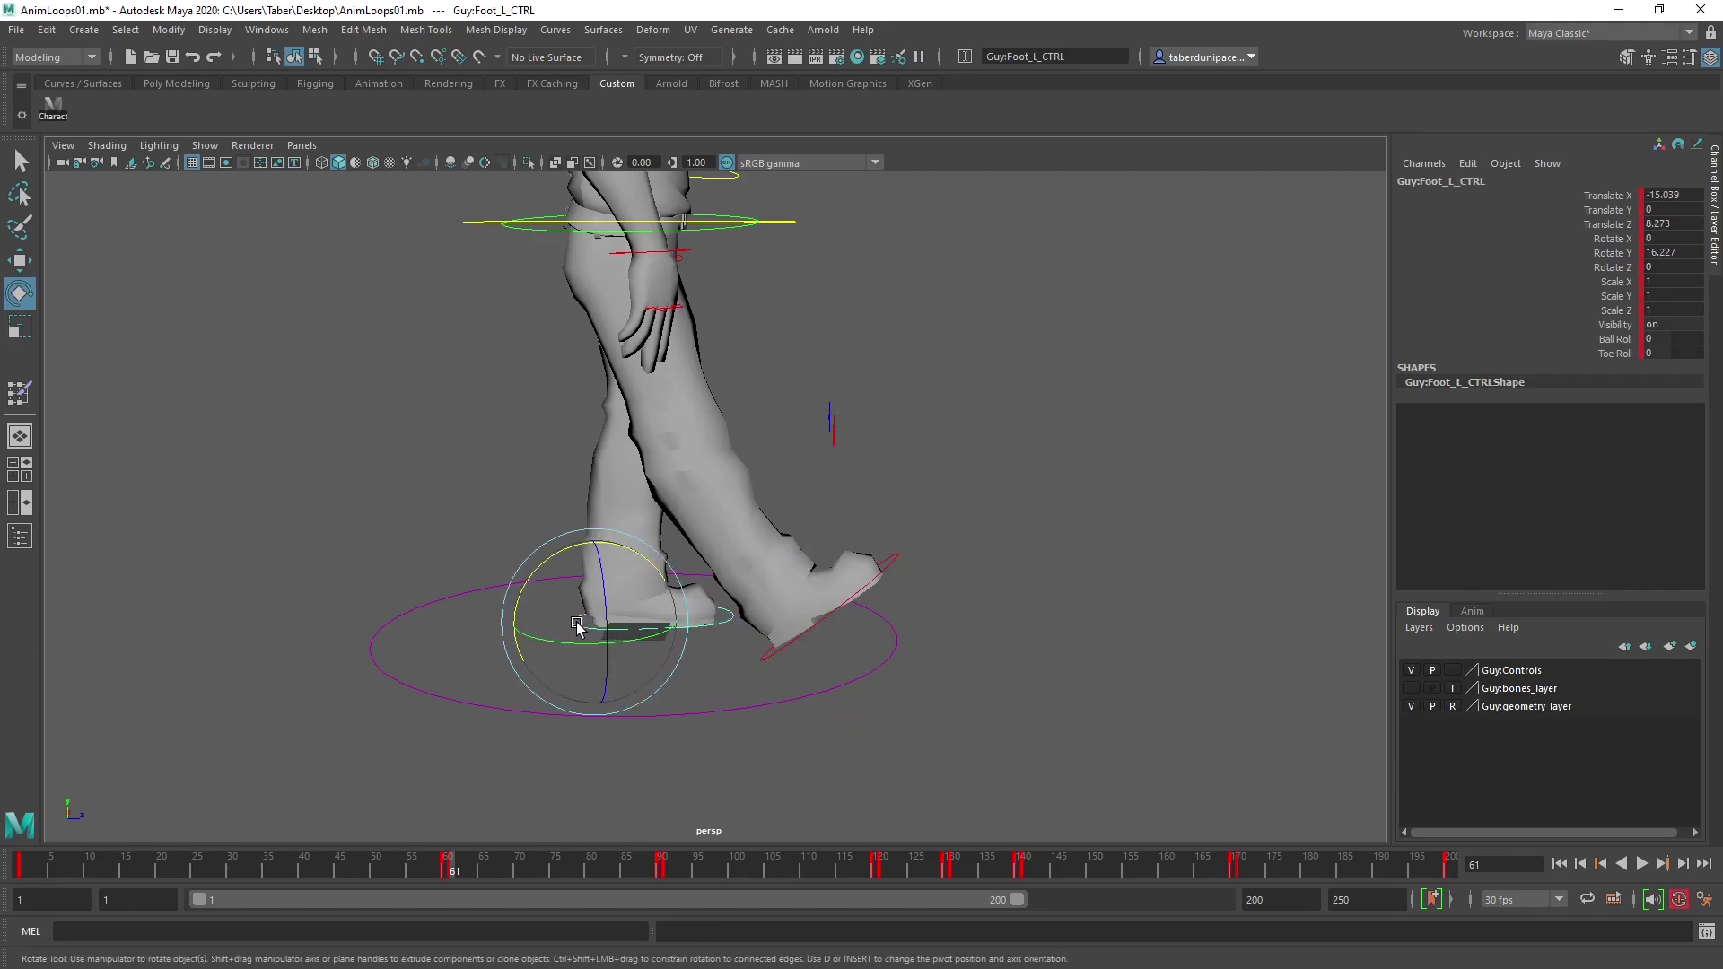
scroll(643, 616, up, 3)
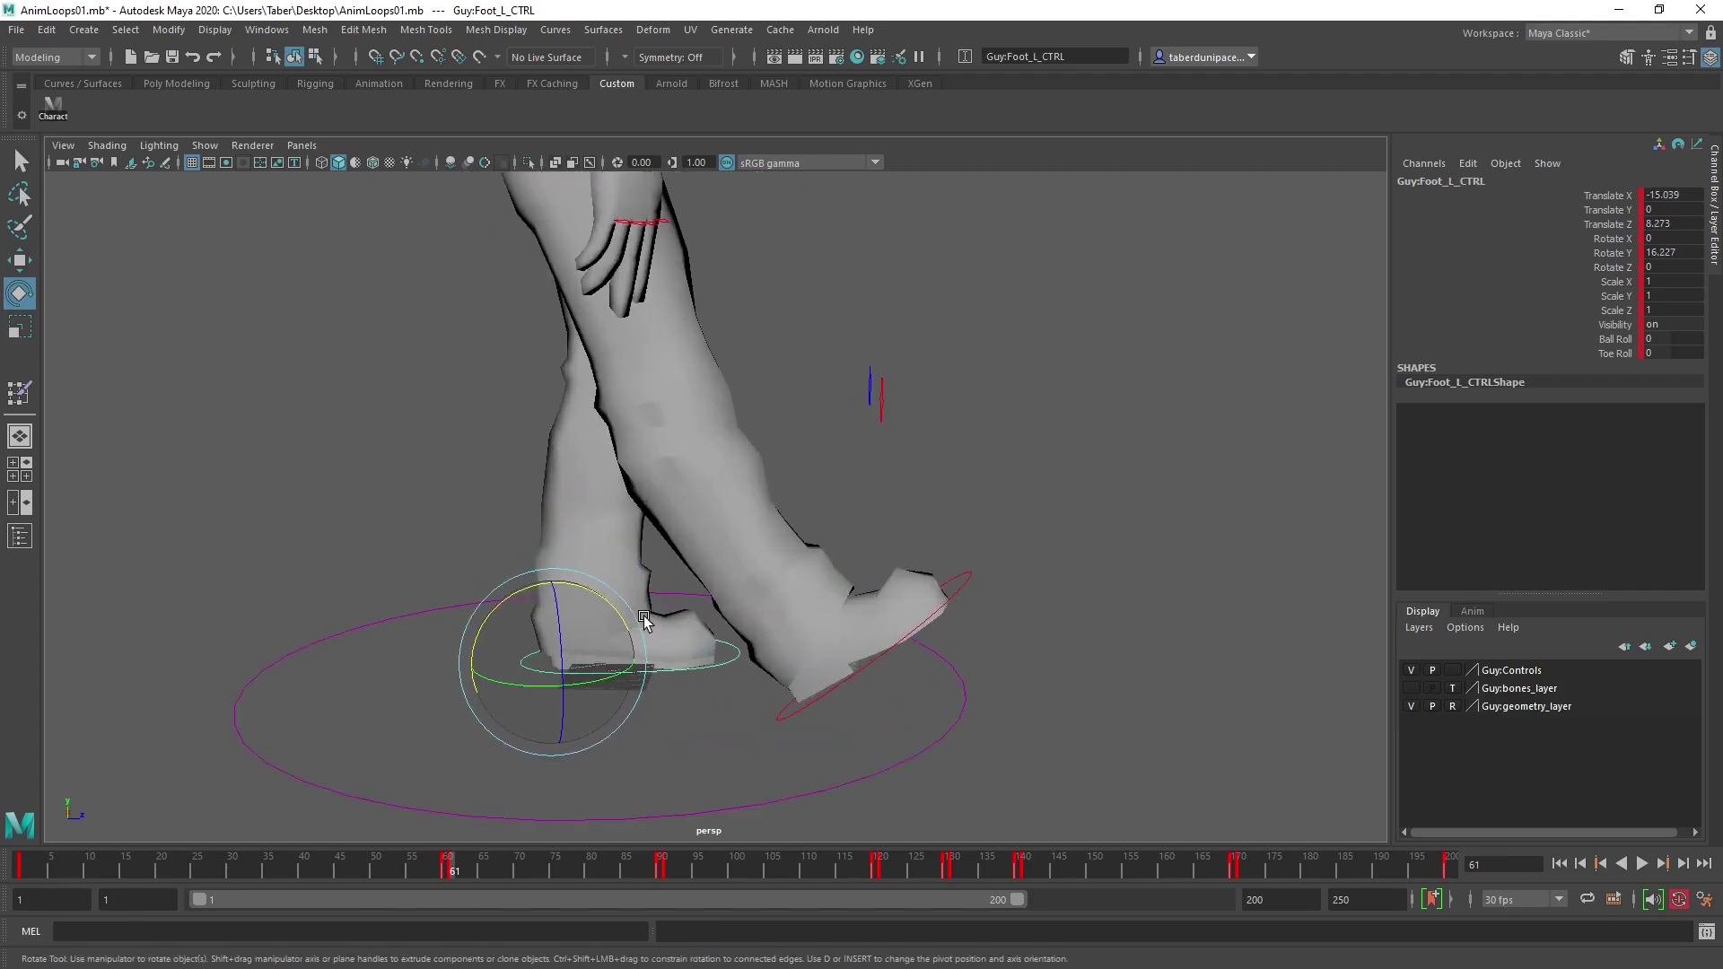
alt+middle_drag(644, 616, 752, 542)
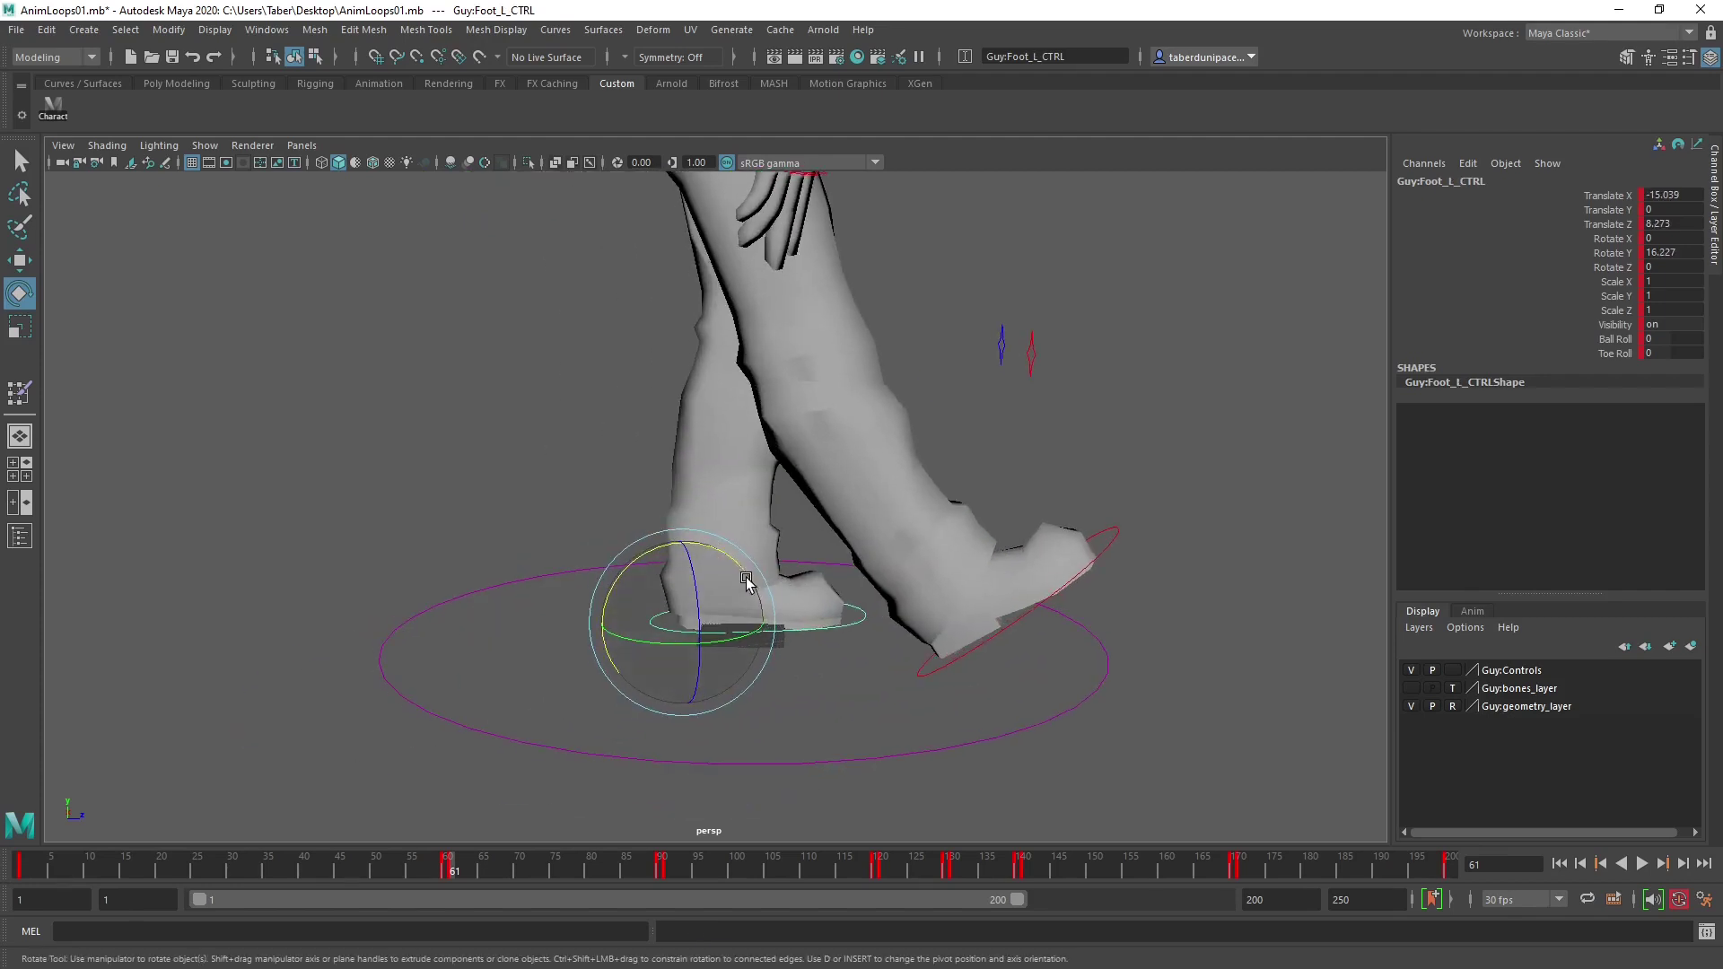
key(w)
drag(764, 626, 588, 624)
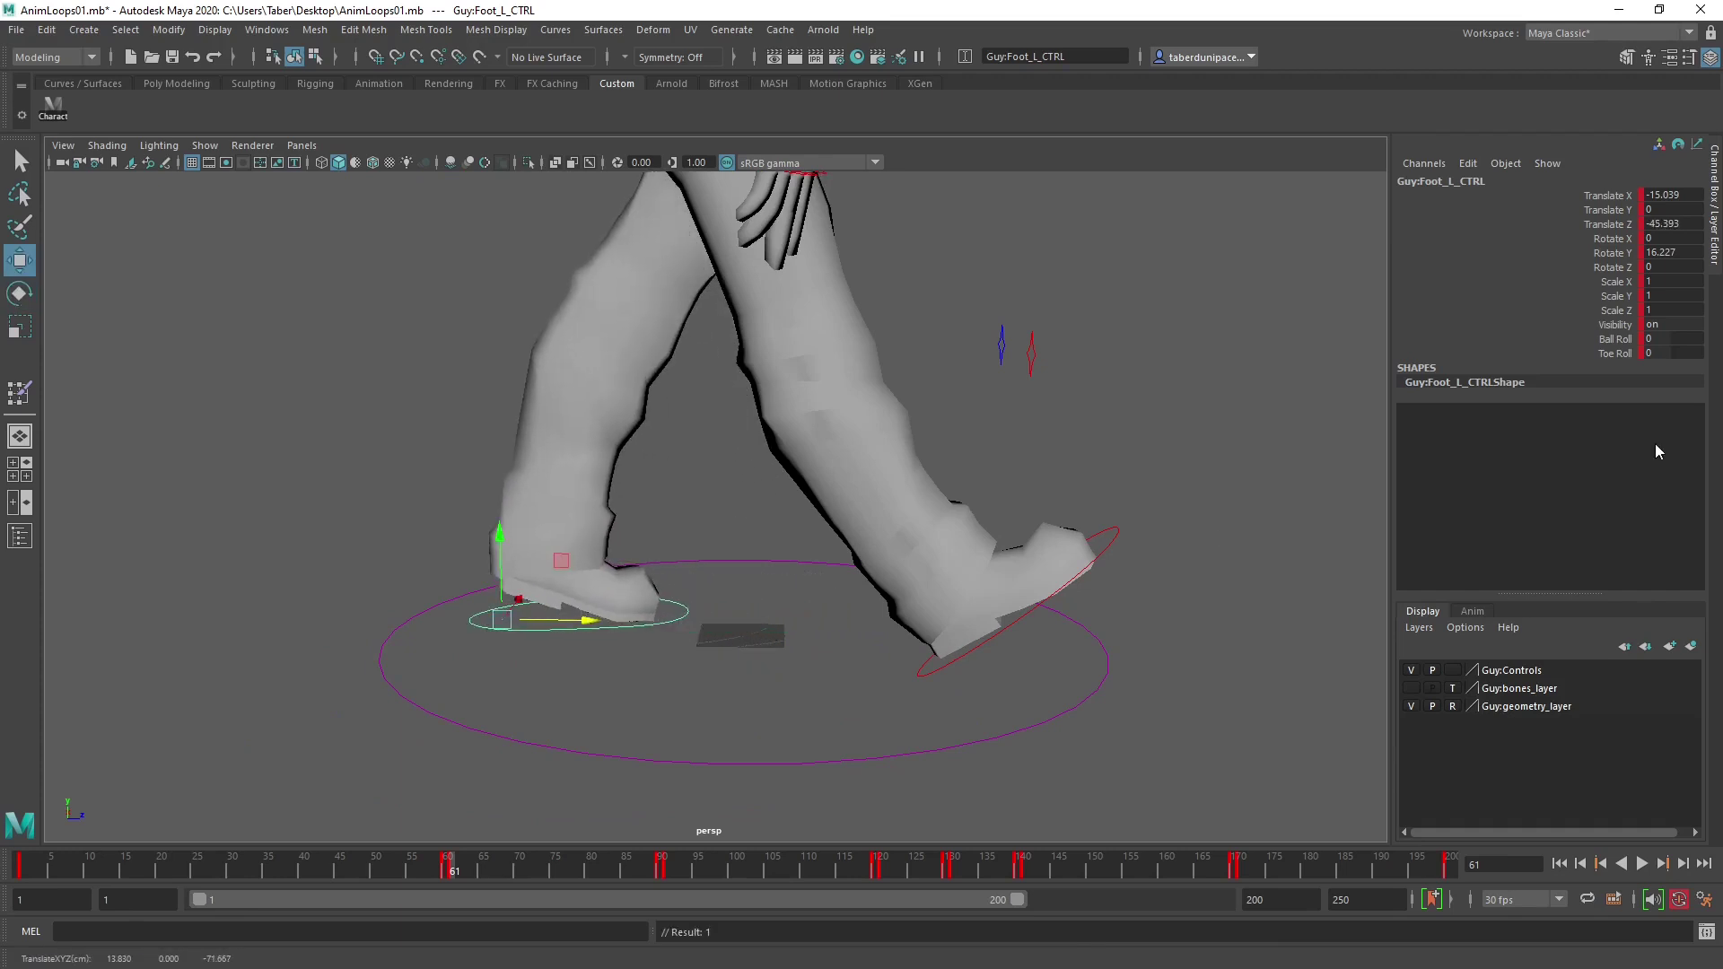
click(1610, 340)
middle_drag(640, 658, 675, 662)
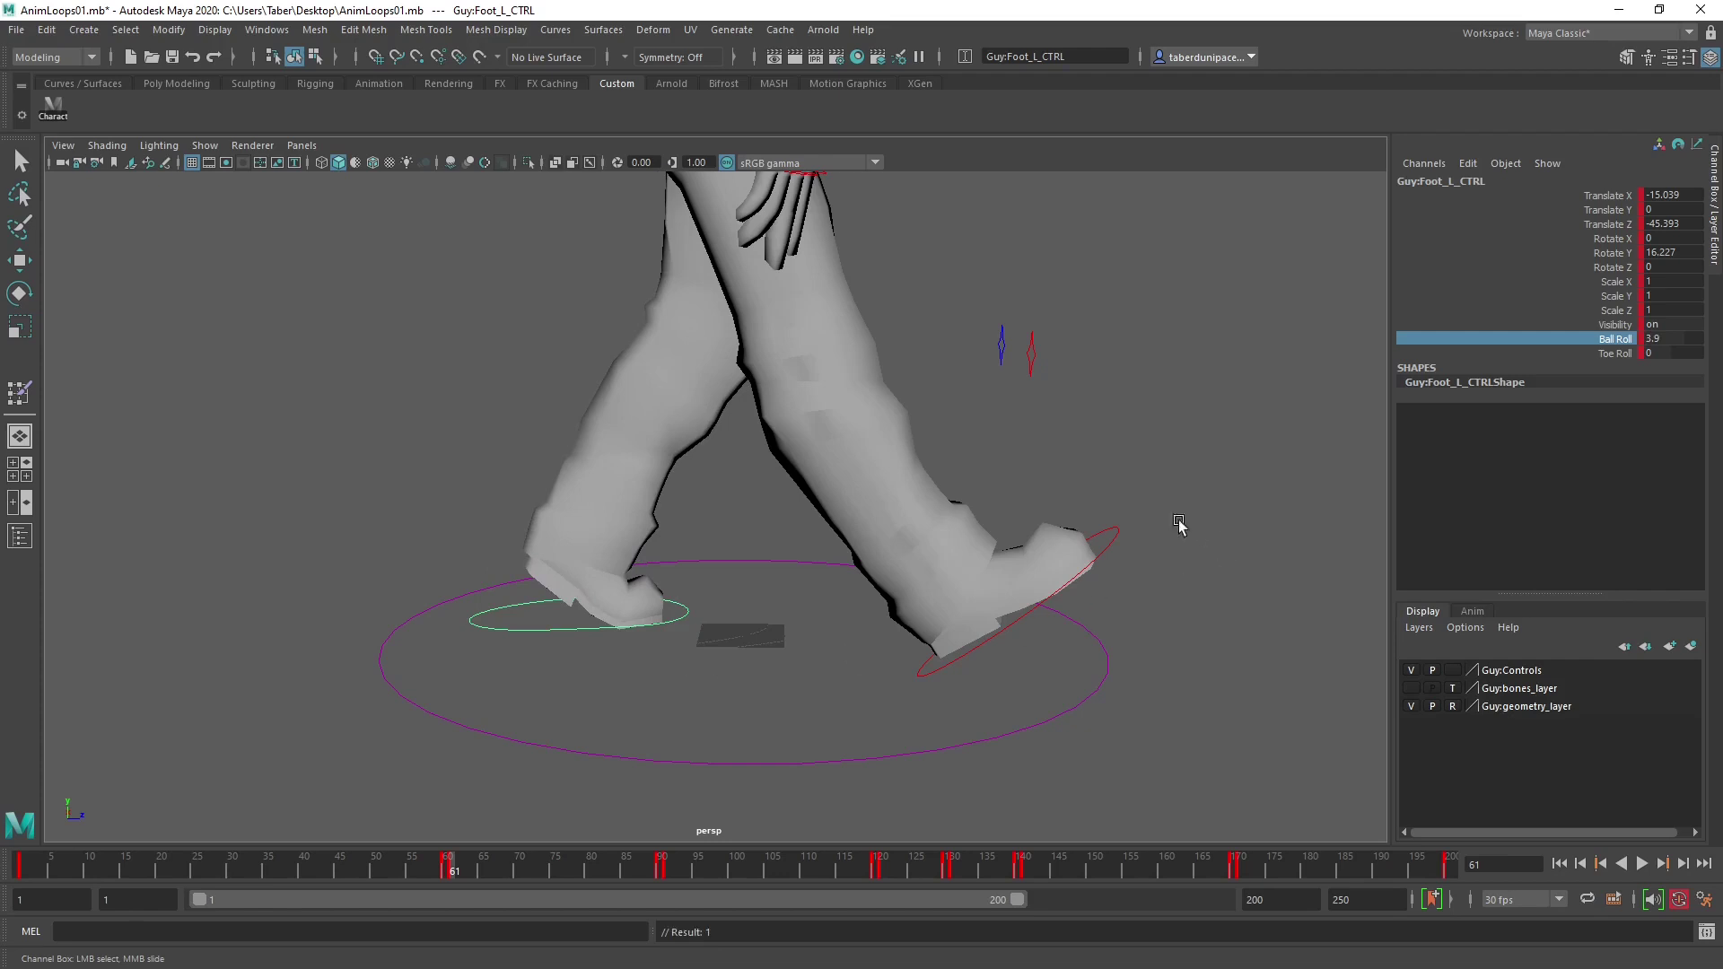
Refine the right foot by pulling it back slightly and lowering its raised toes.
click(1118, 535)
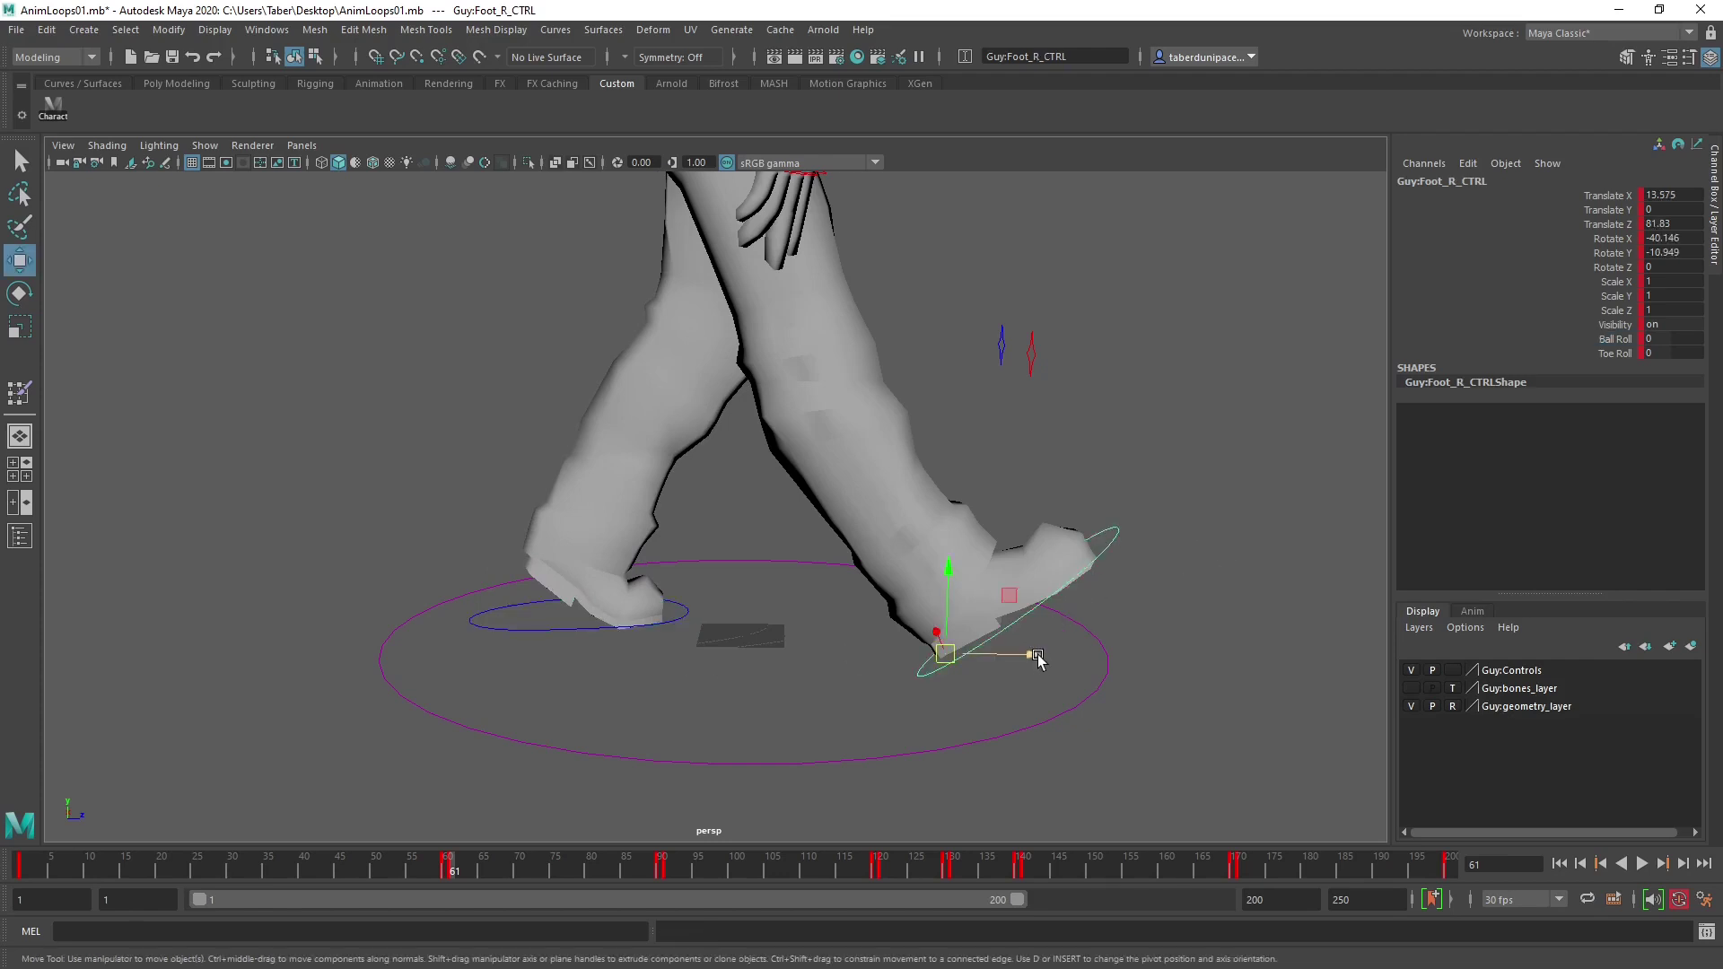
drag(1039, 658, 983, 658)
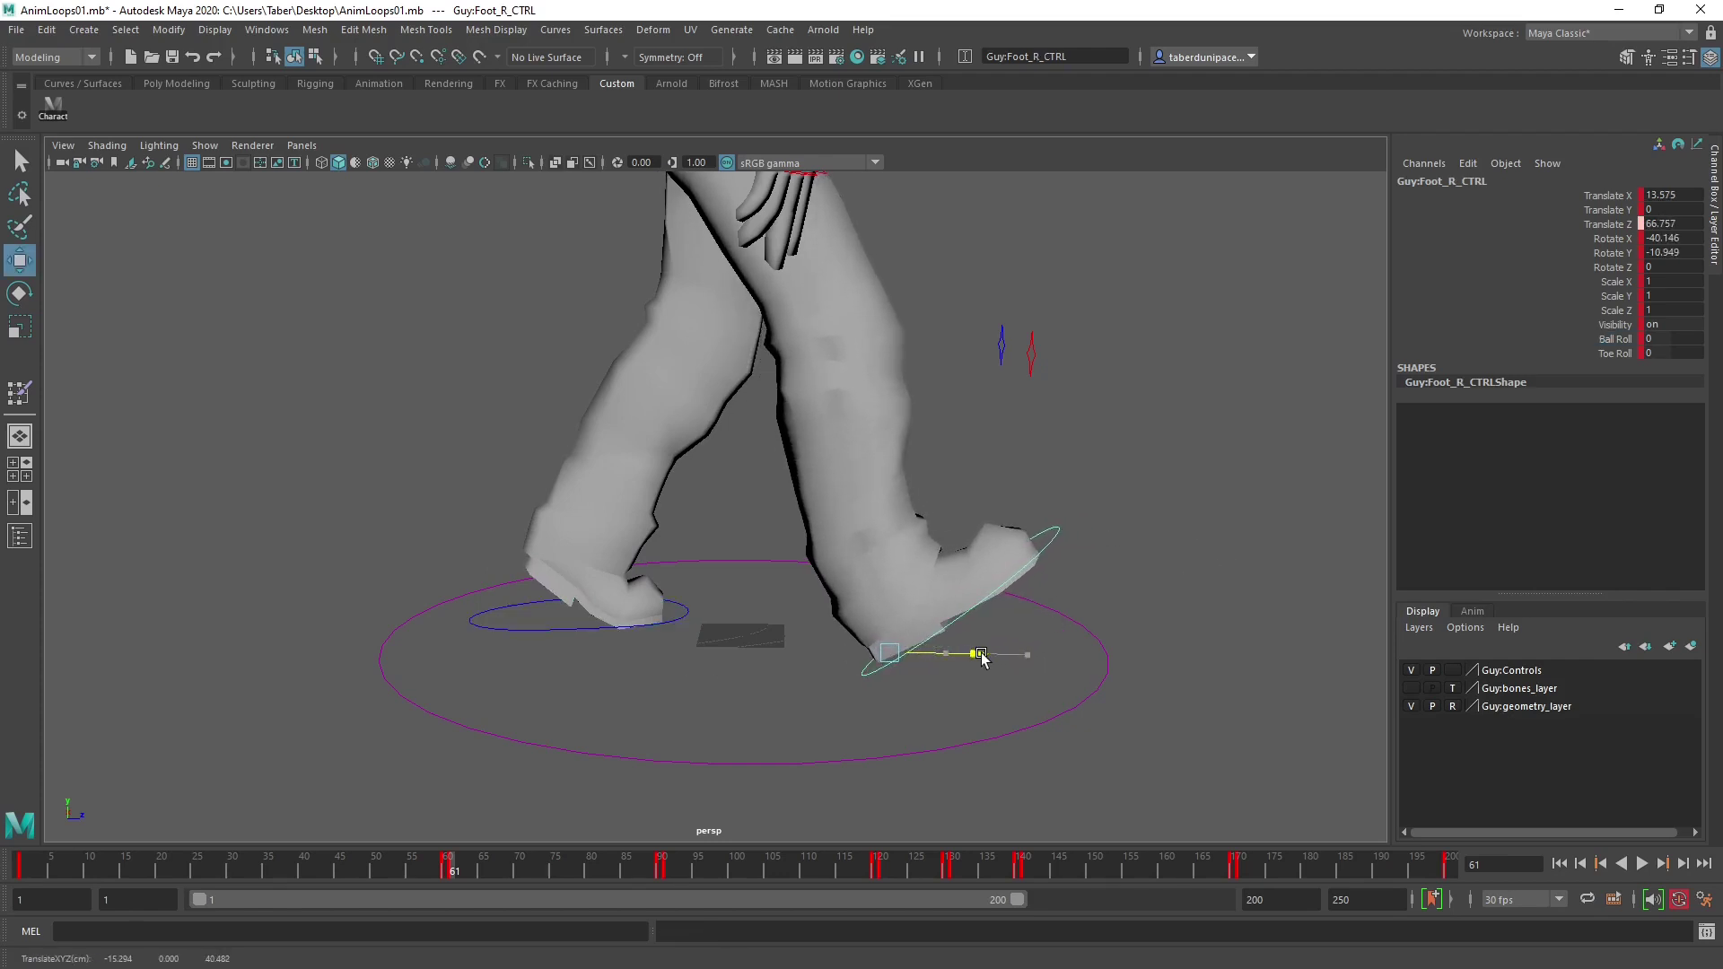
mouse_move(906, 507)
alt+mouse_down()
mouse_move(826, 438)
mouse_move(853, 509)
mouse_move(900, 538)
alt+mouse_up()
key(e)
drag(943, 596, 951, 624)
key(w)
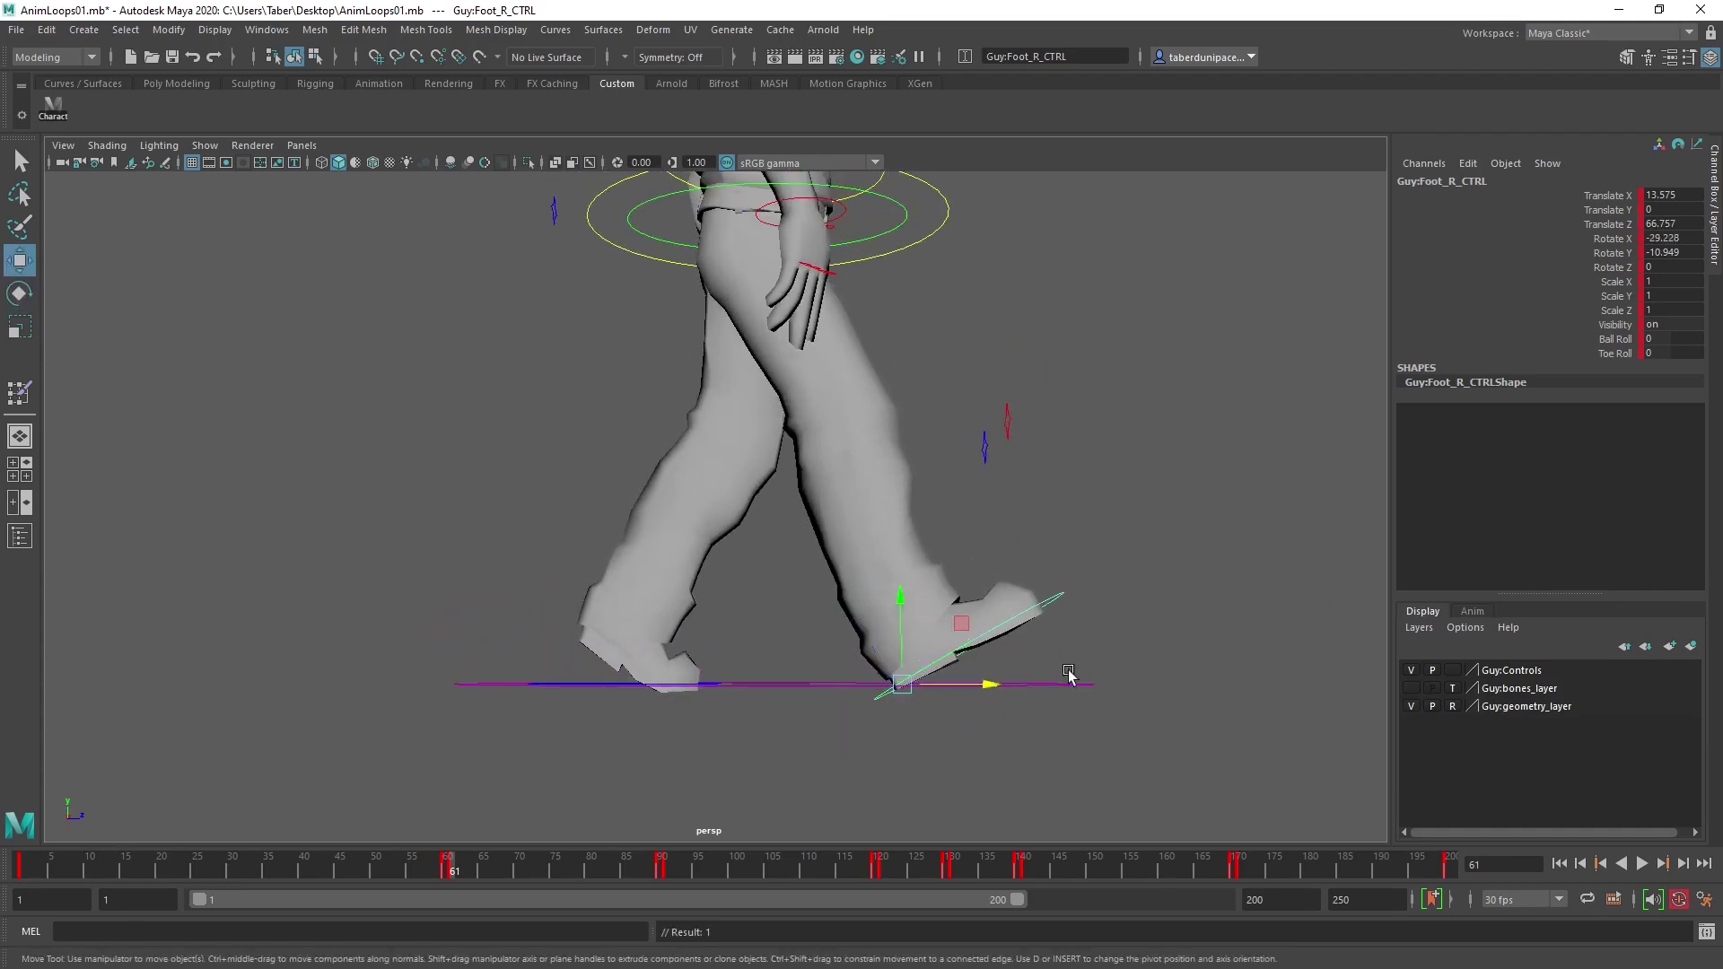
drag(983, 694, 466, 573)
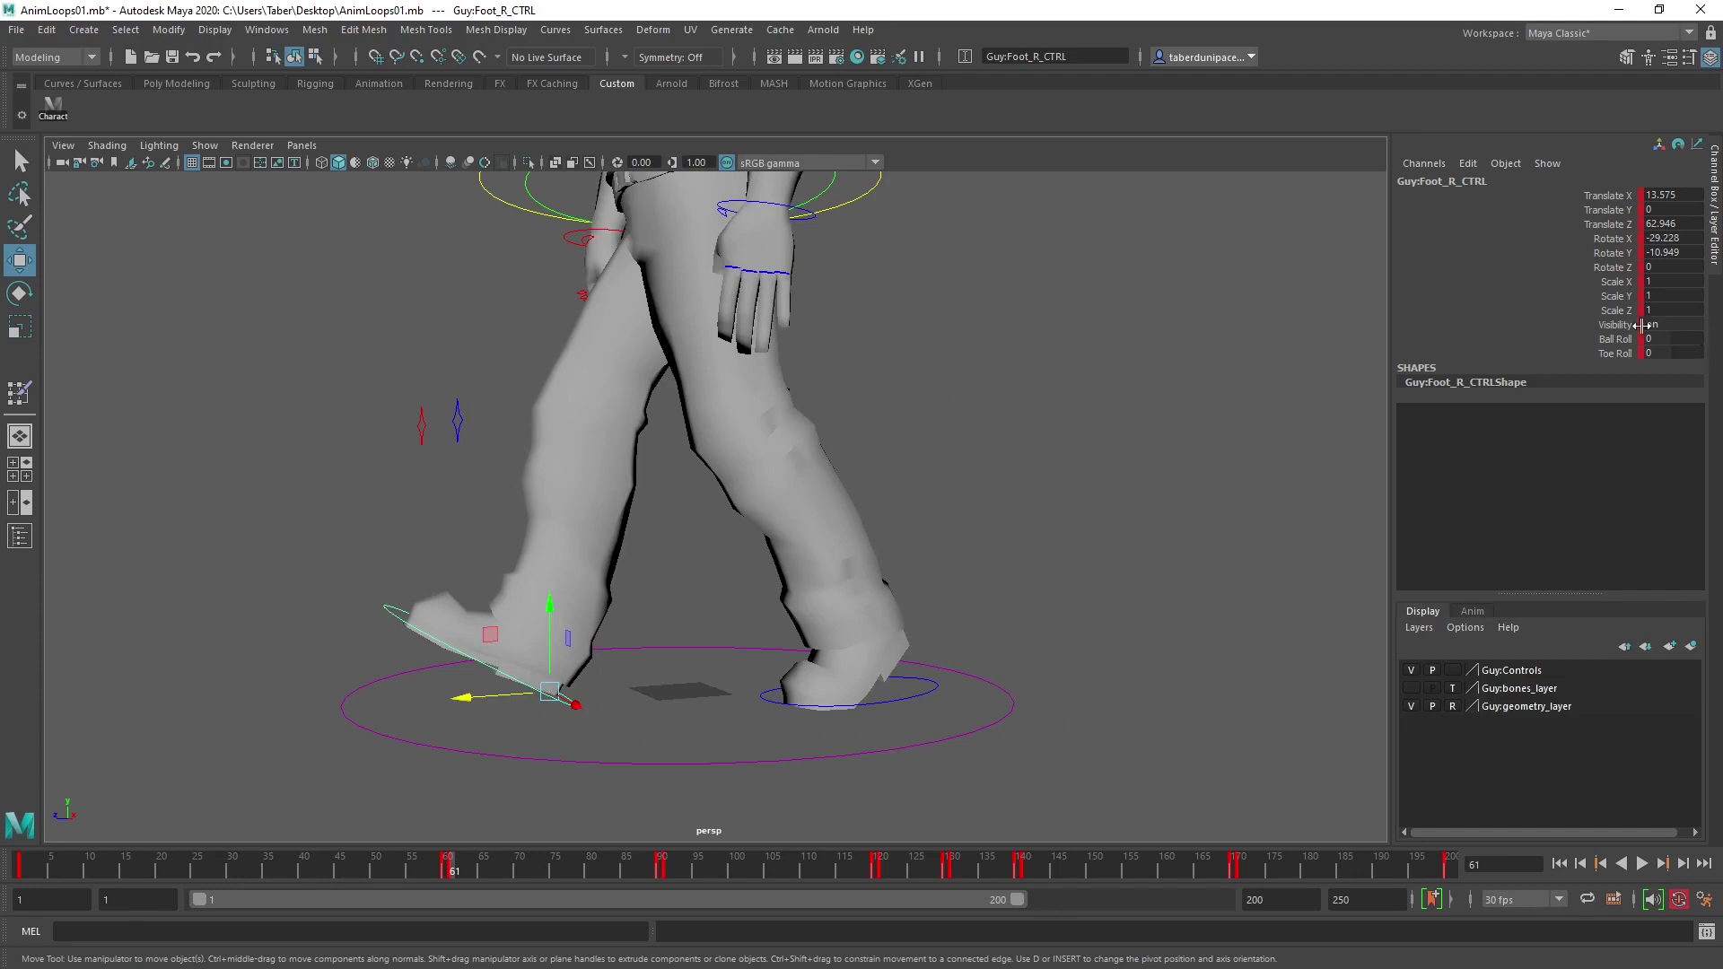
click(1611, 340)
mouse_move(1014, 463)
middle_down()
mouse_move(1050, 469)
mouse_move(1025, 463)
middle_up()
key(ctrl+z)
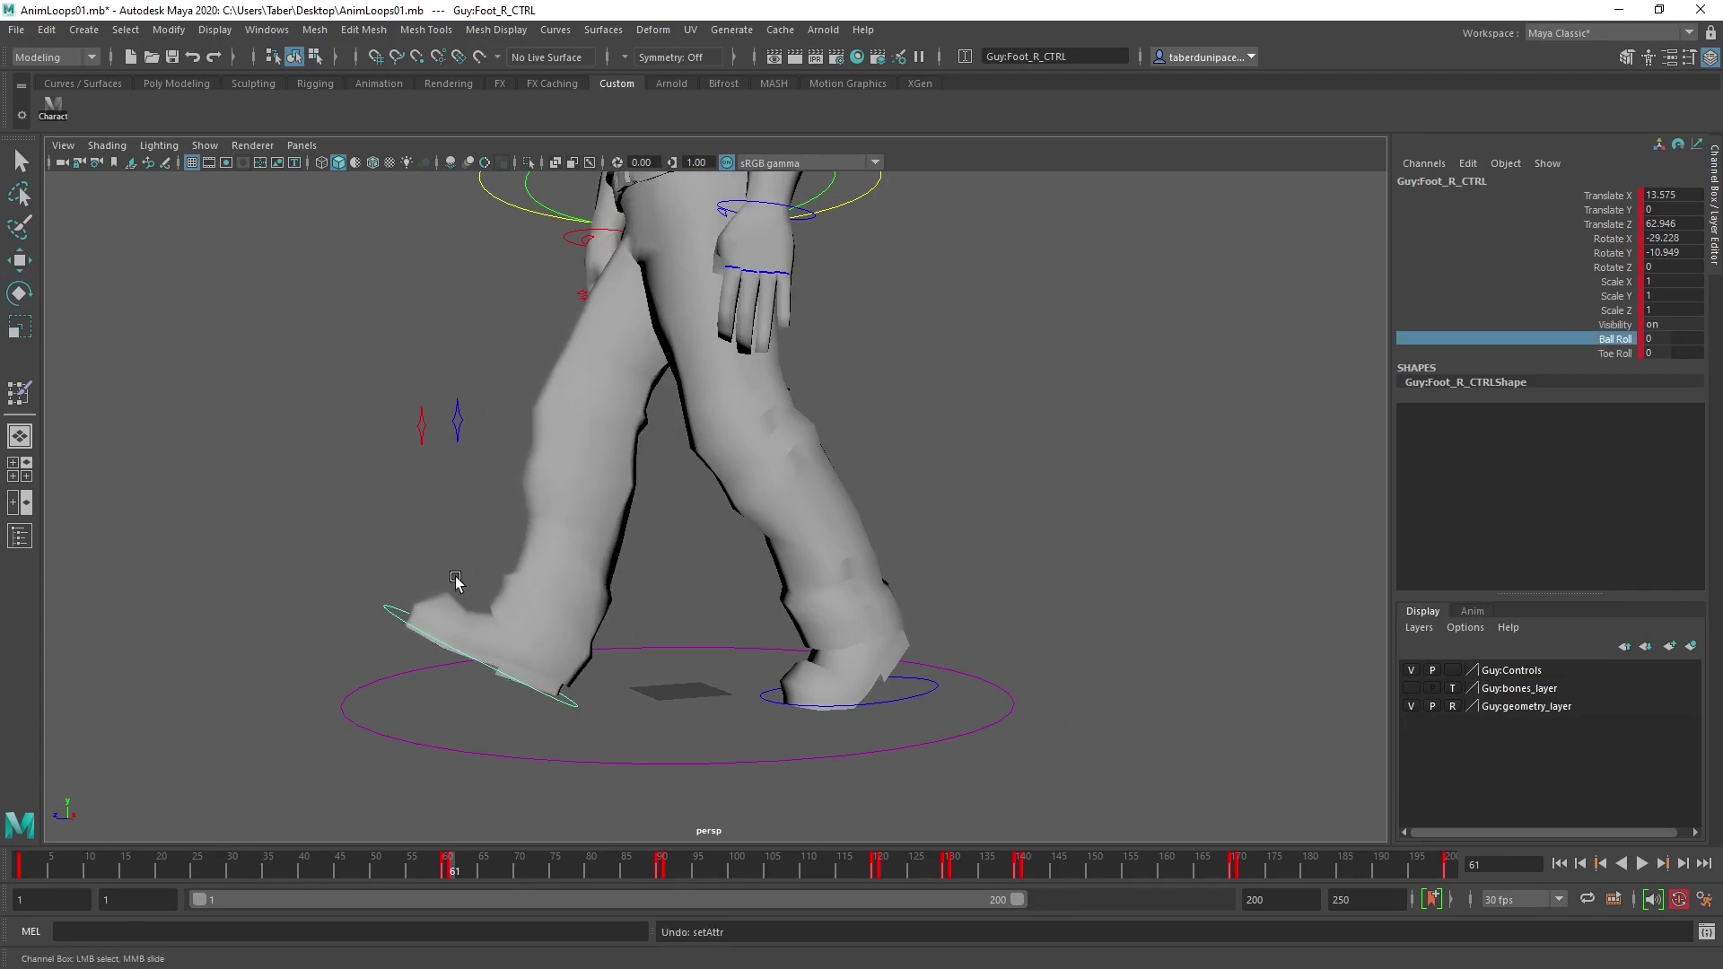
Widen the stance by moving the right foot outward sideways.
alt+middle_drag(720, 434, 763, 554)
alt+drag(790, 554, 969, 525)
alt+middle_drag(968, 404, 973, 482)
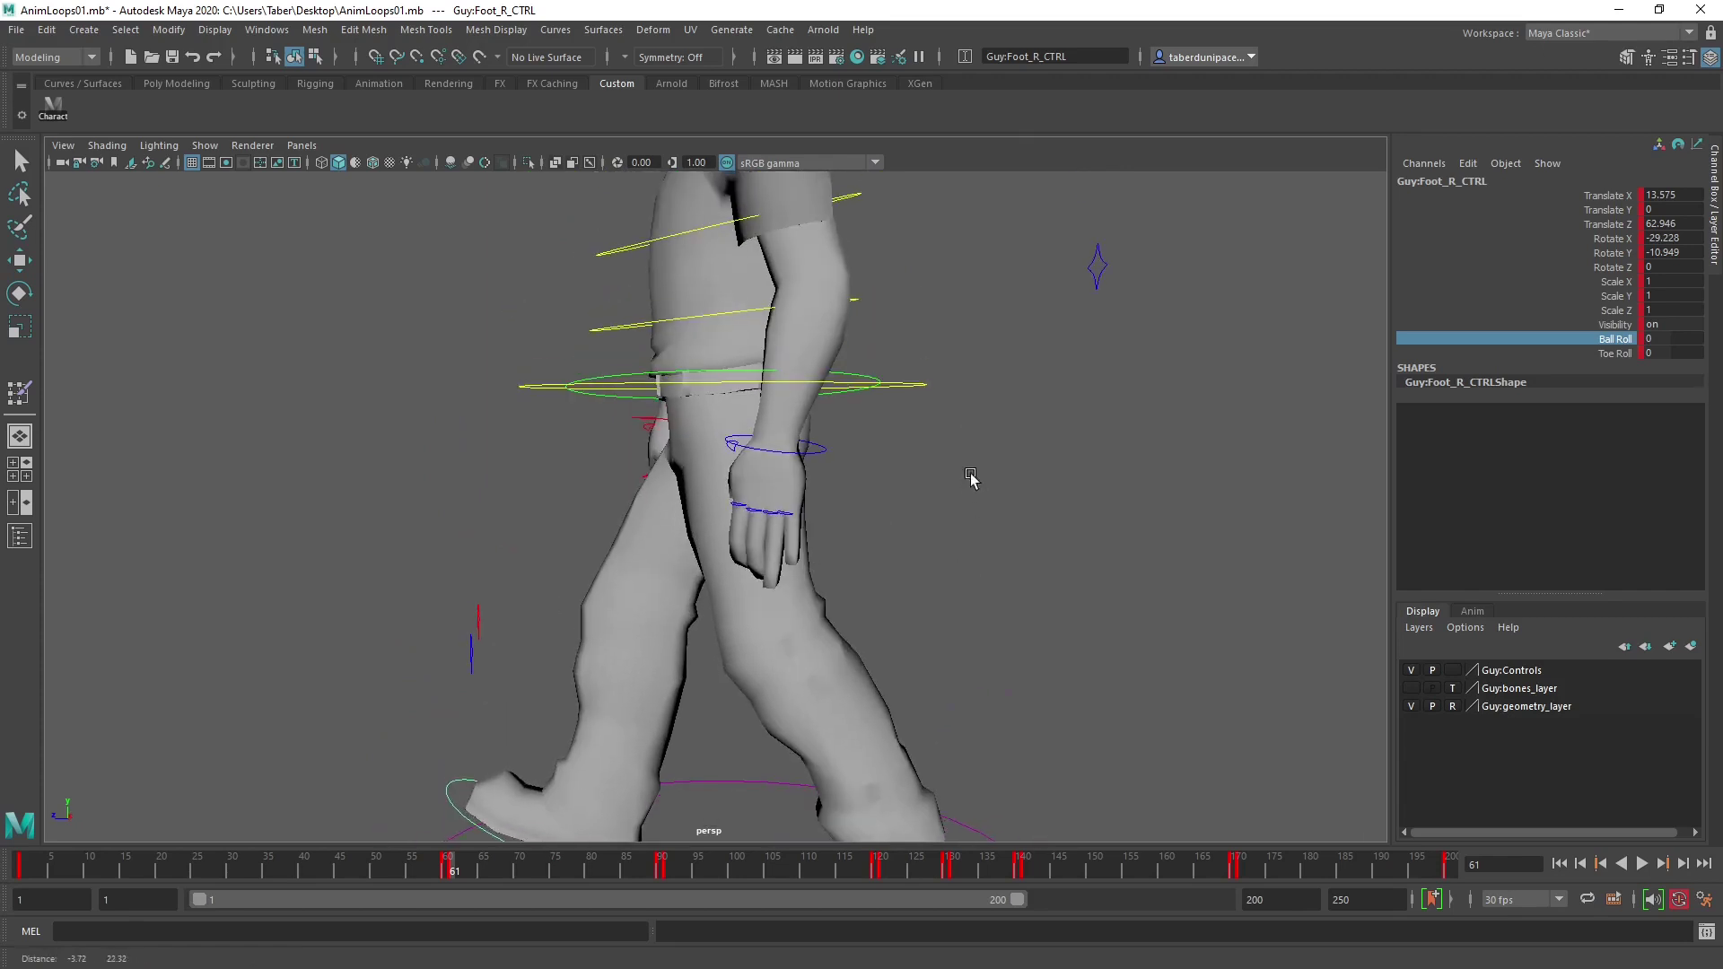
click(909, 384)
key(w)
alt+drag(817, 453, 940, 309)
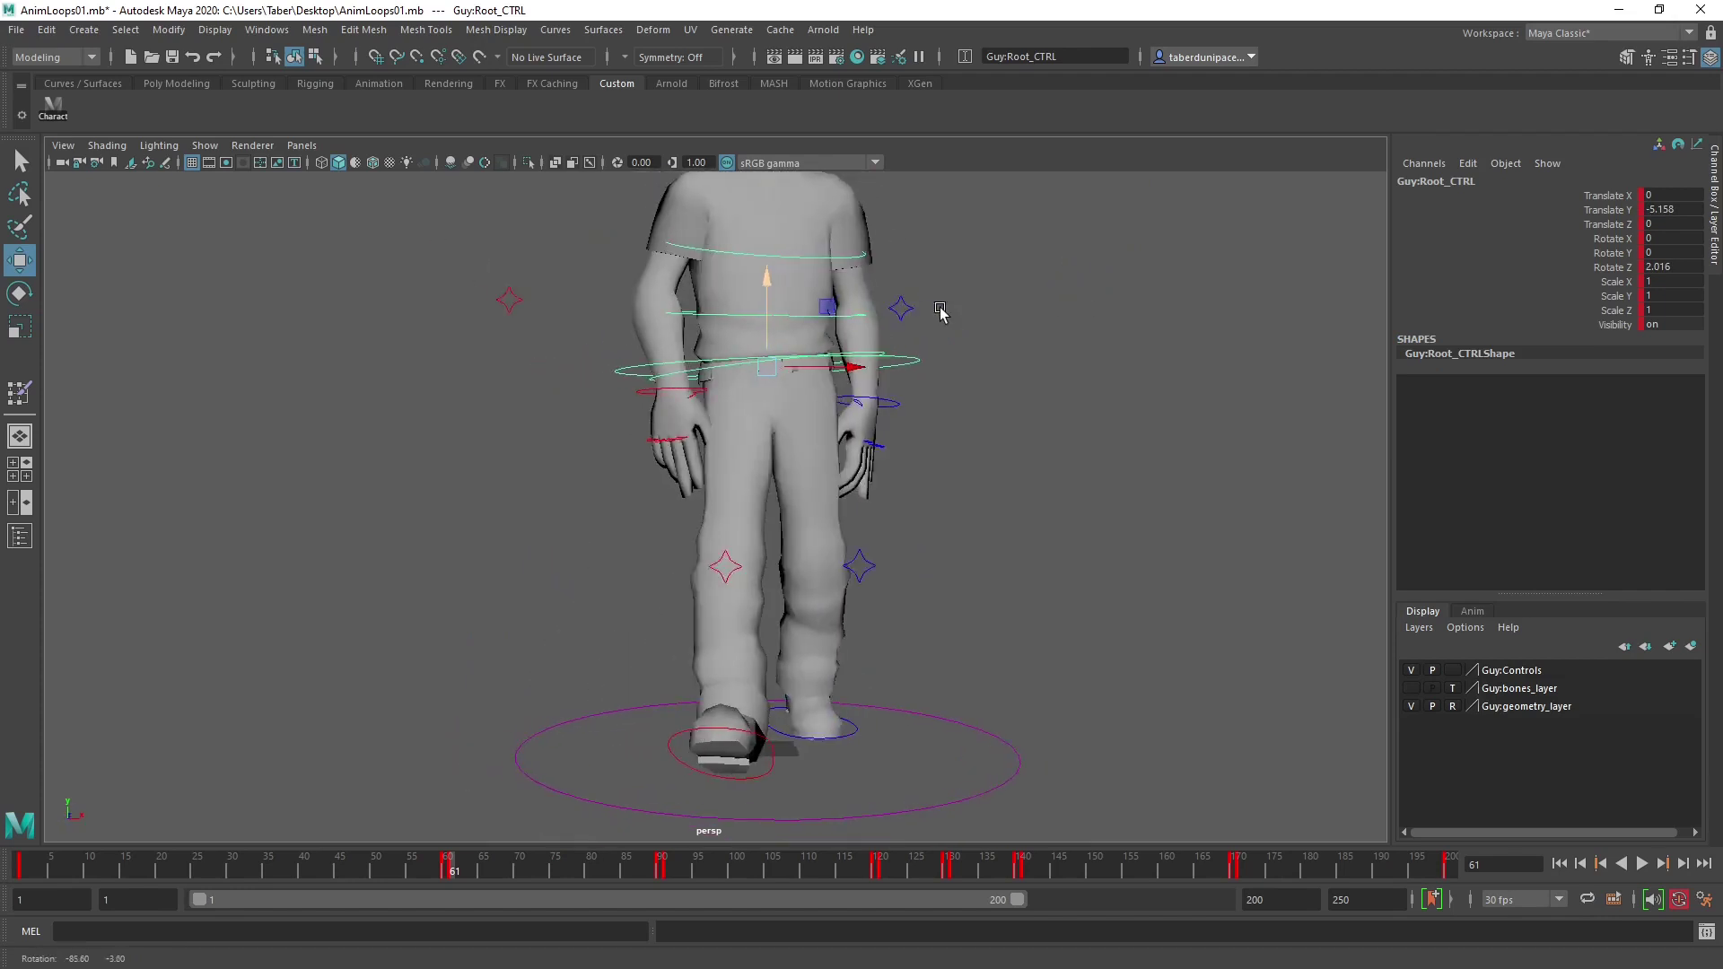
alt+right_drag(940, 309, 945, 428)
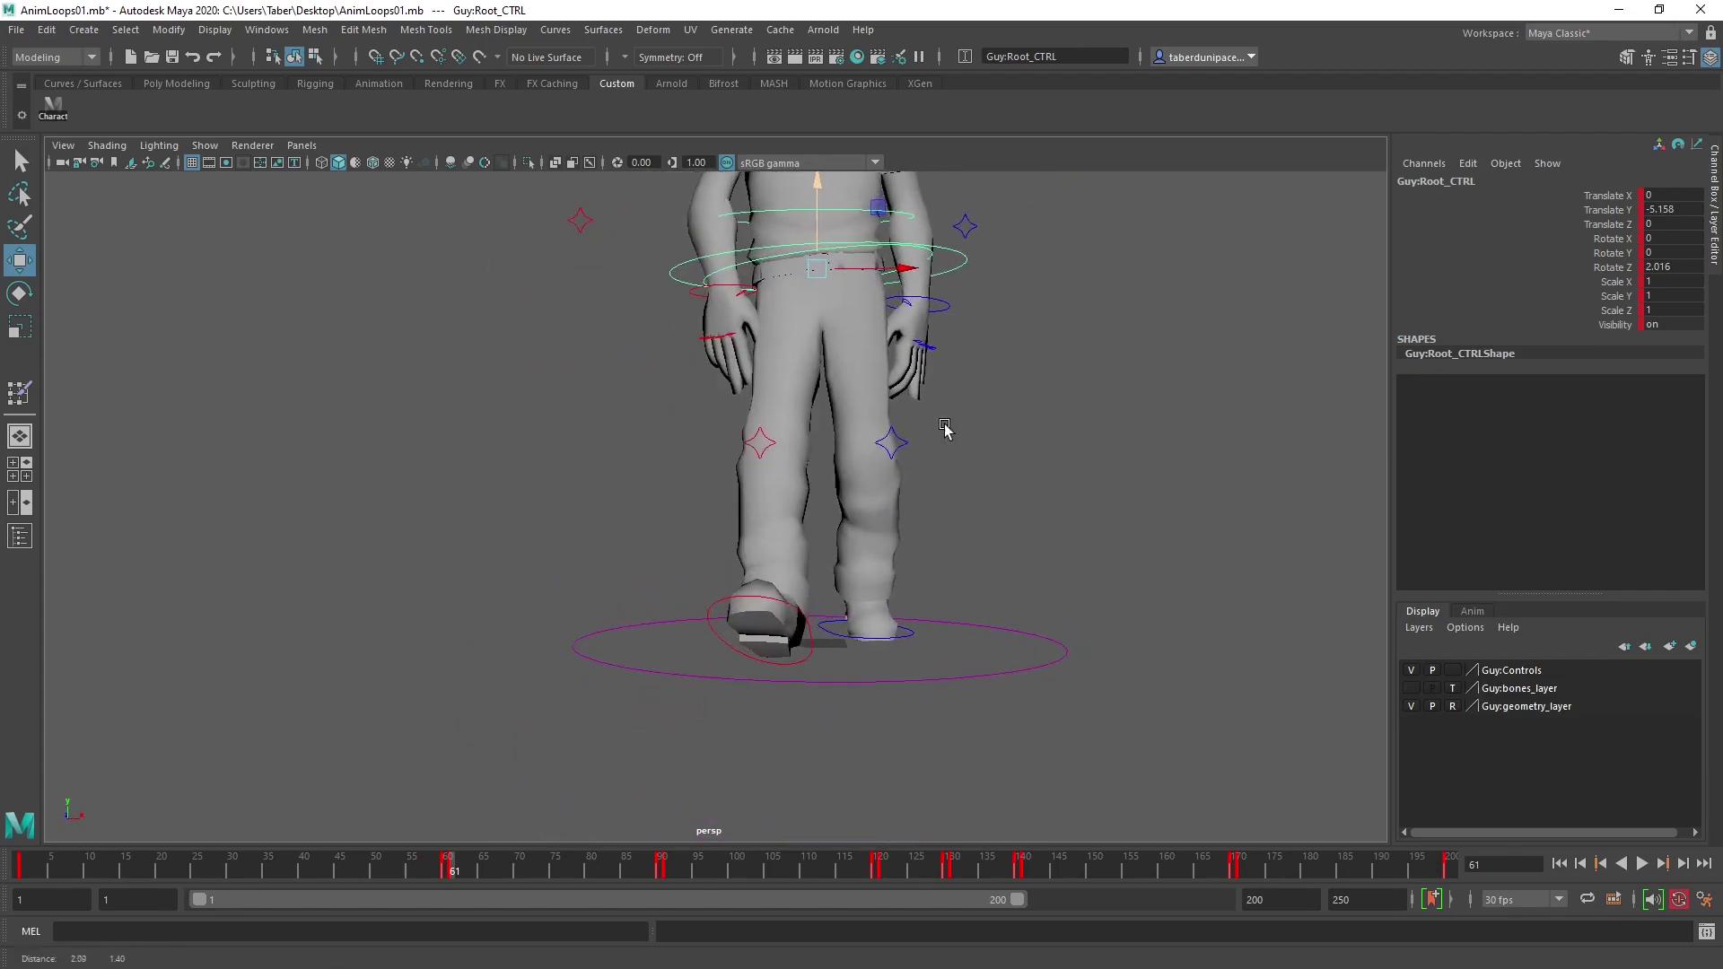
alt+middle_drag(945, 428, 924, 433)
click(791, 659)
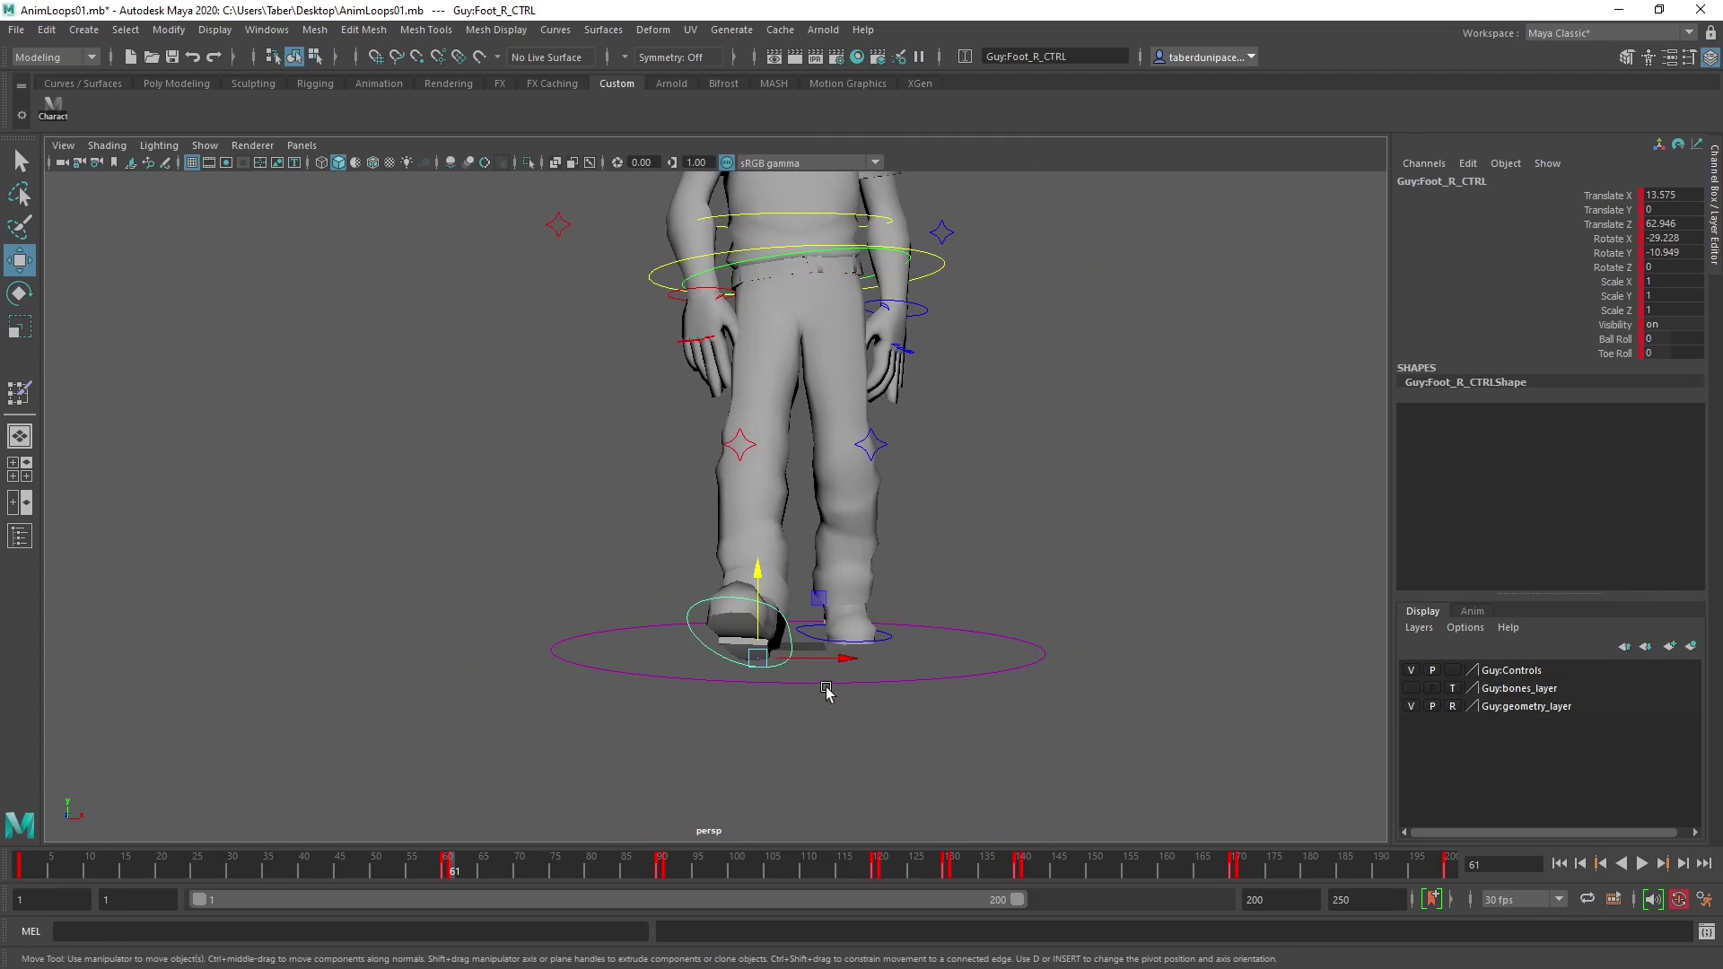
key(w)
drag(848, 659, 913, 388)
click(893, 637)
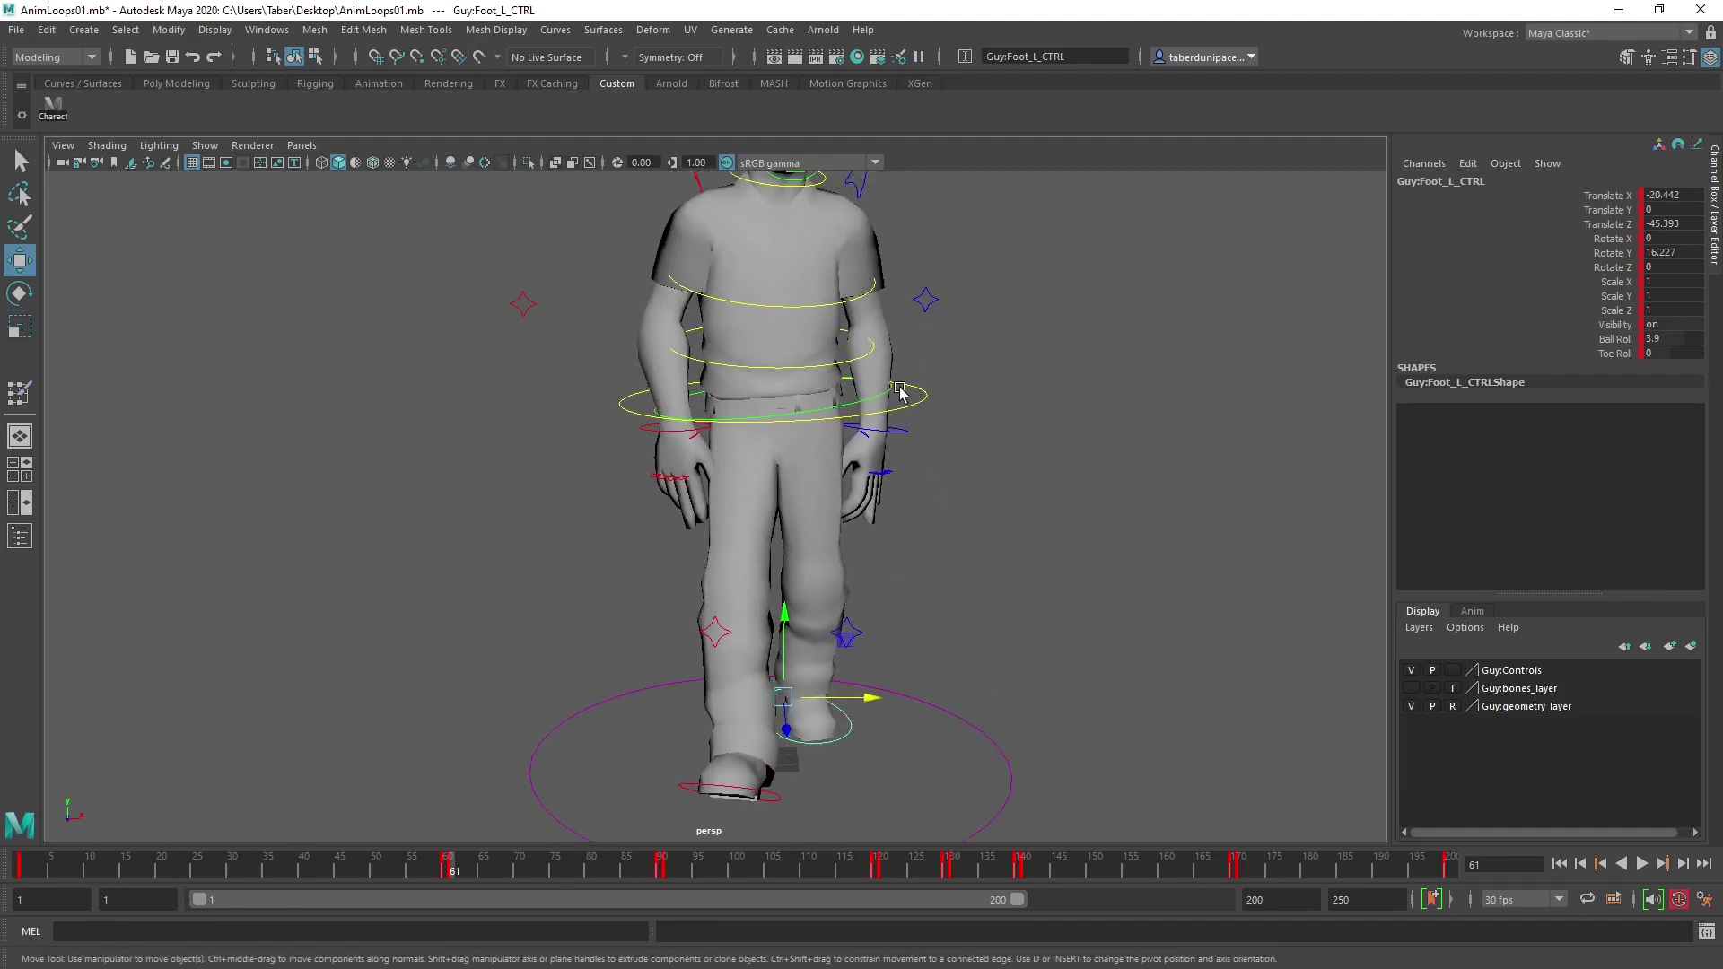
Raise Root_CTRL slightly, lifting the hips to Translate Y -3.173.
click(919, 388)
alt+drag(1065, 461, 900, 451)
drag(777, 337, 778, 284)
alt+drag(763, 691, 746, 585)
alt+right_drag(746, 584, 621, 641)
alt+drag(621, 642, 676, 654)
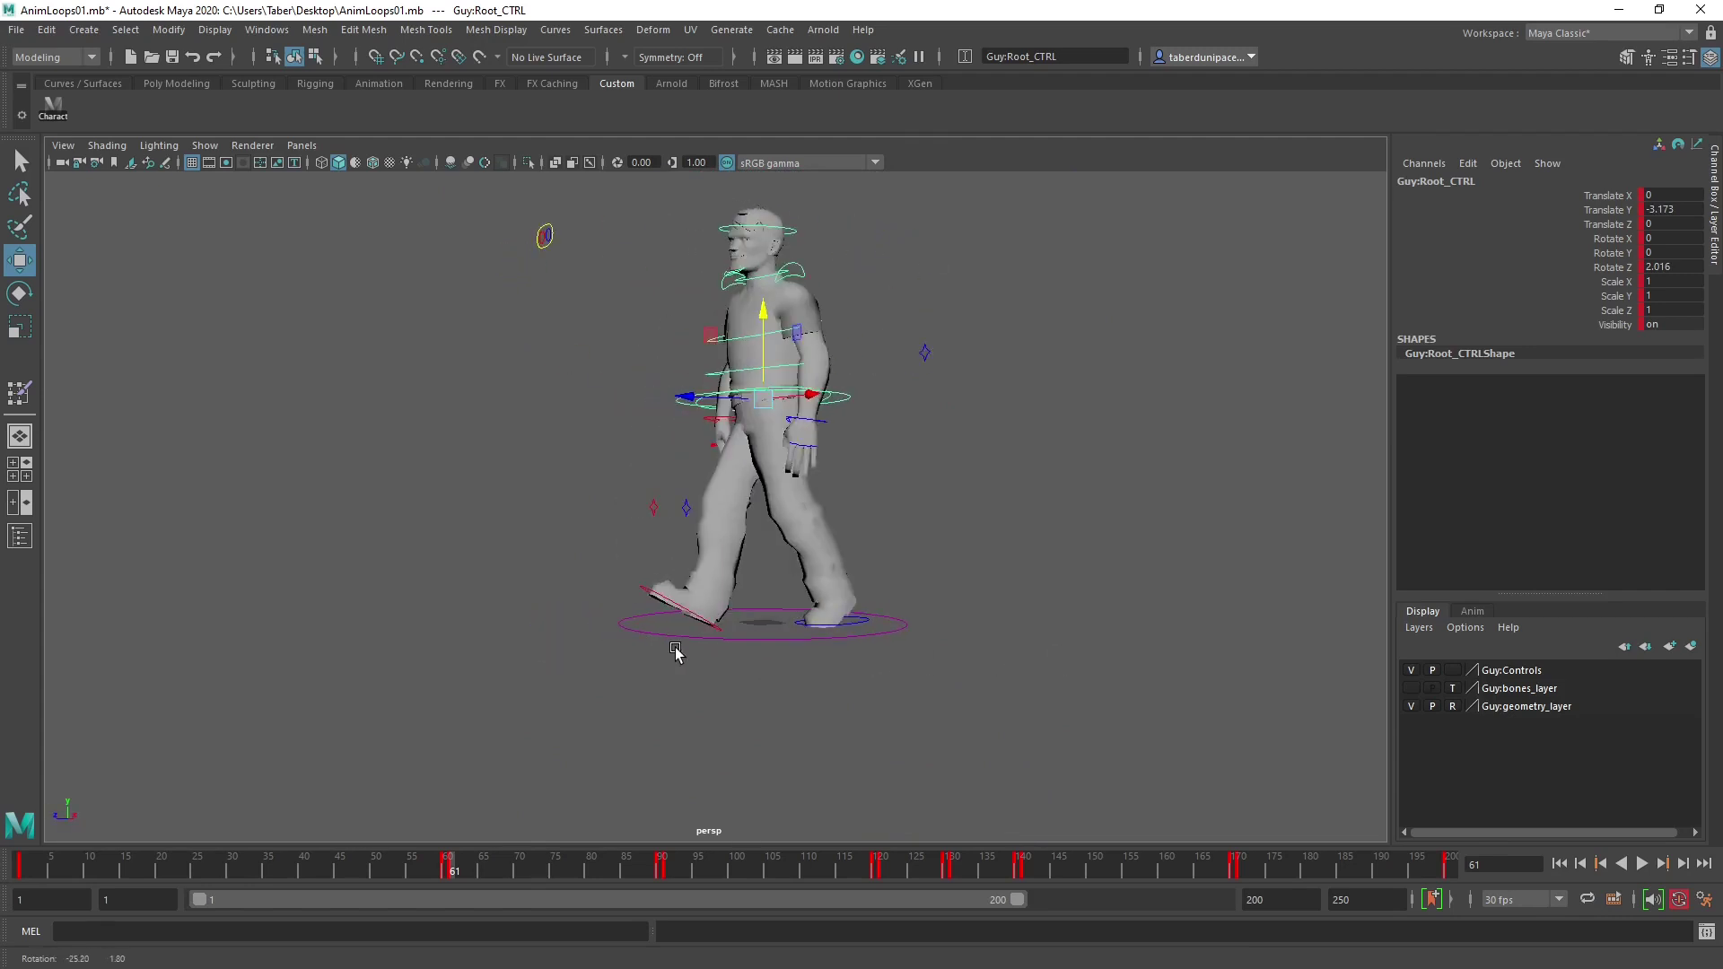
Tilt Root_CTRL forward to Rotate X 10.89 and lower the hips slightly.
alt+right_drag(677, 654, 855, 661)
alt+drag(855, 662, 1020, 640)
alt+drag(907, 596, 711, 655)
key(e)
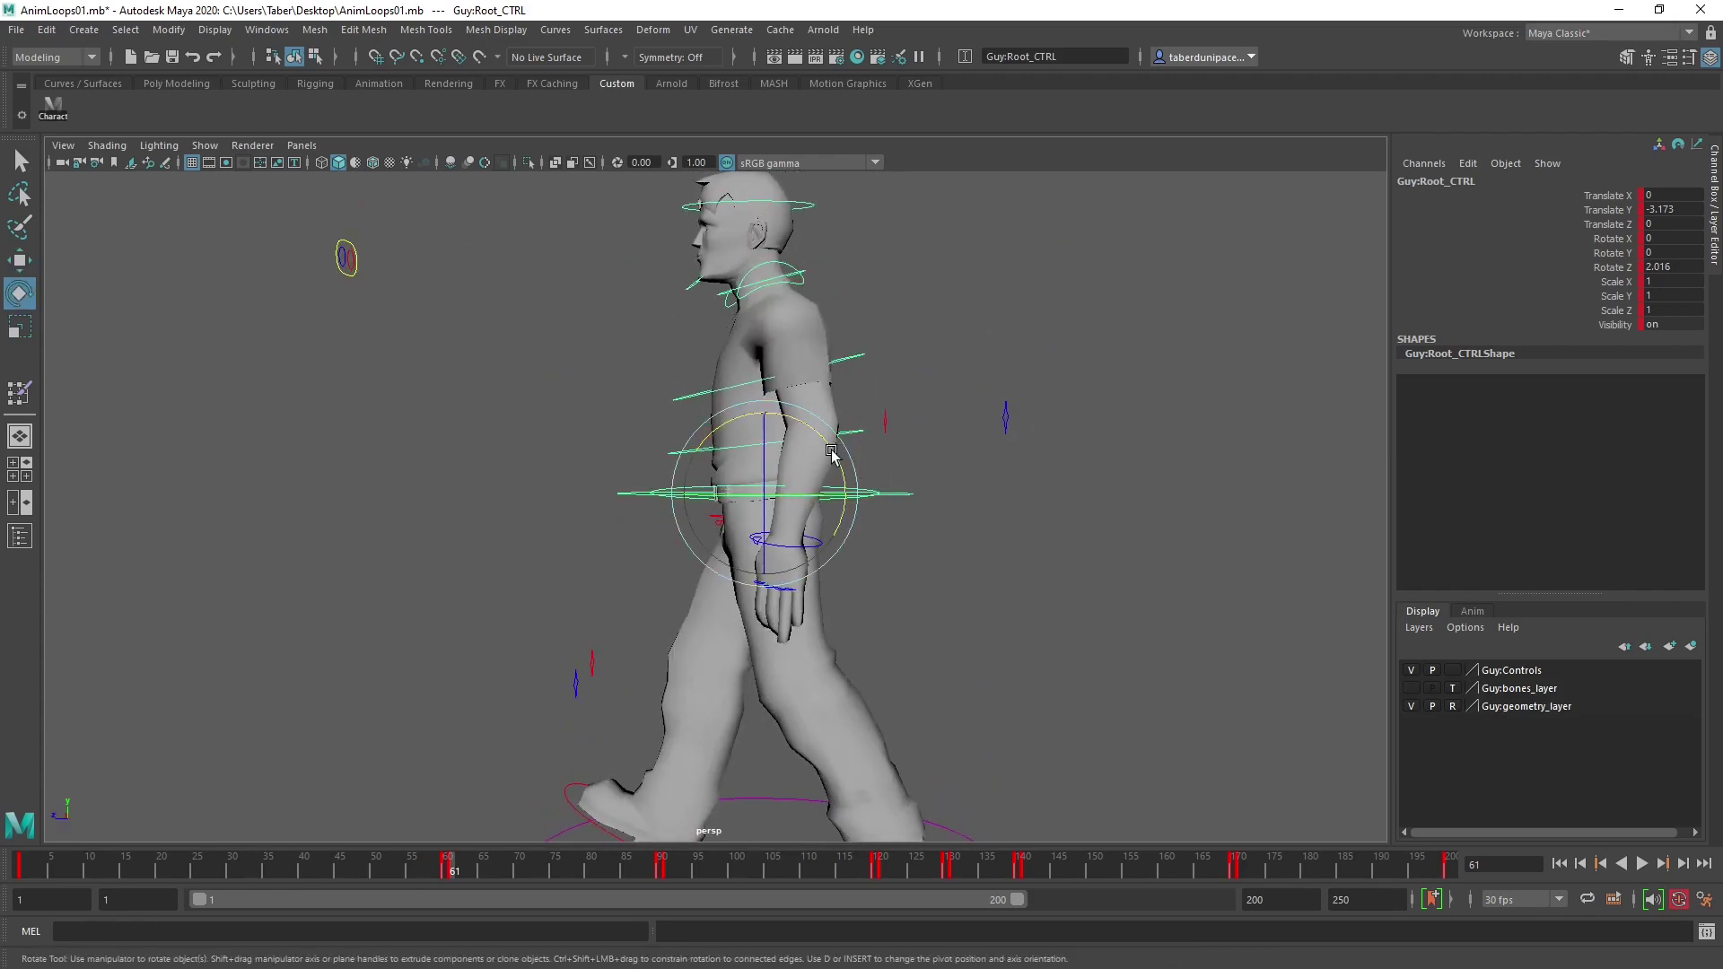
drag(832, 455, 823, 441)
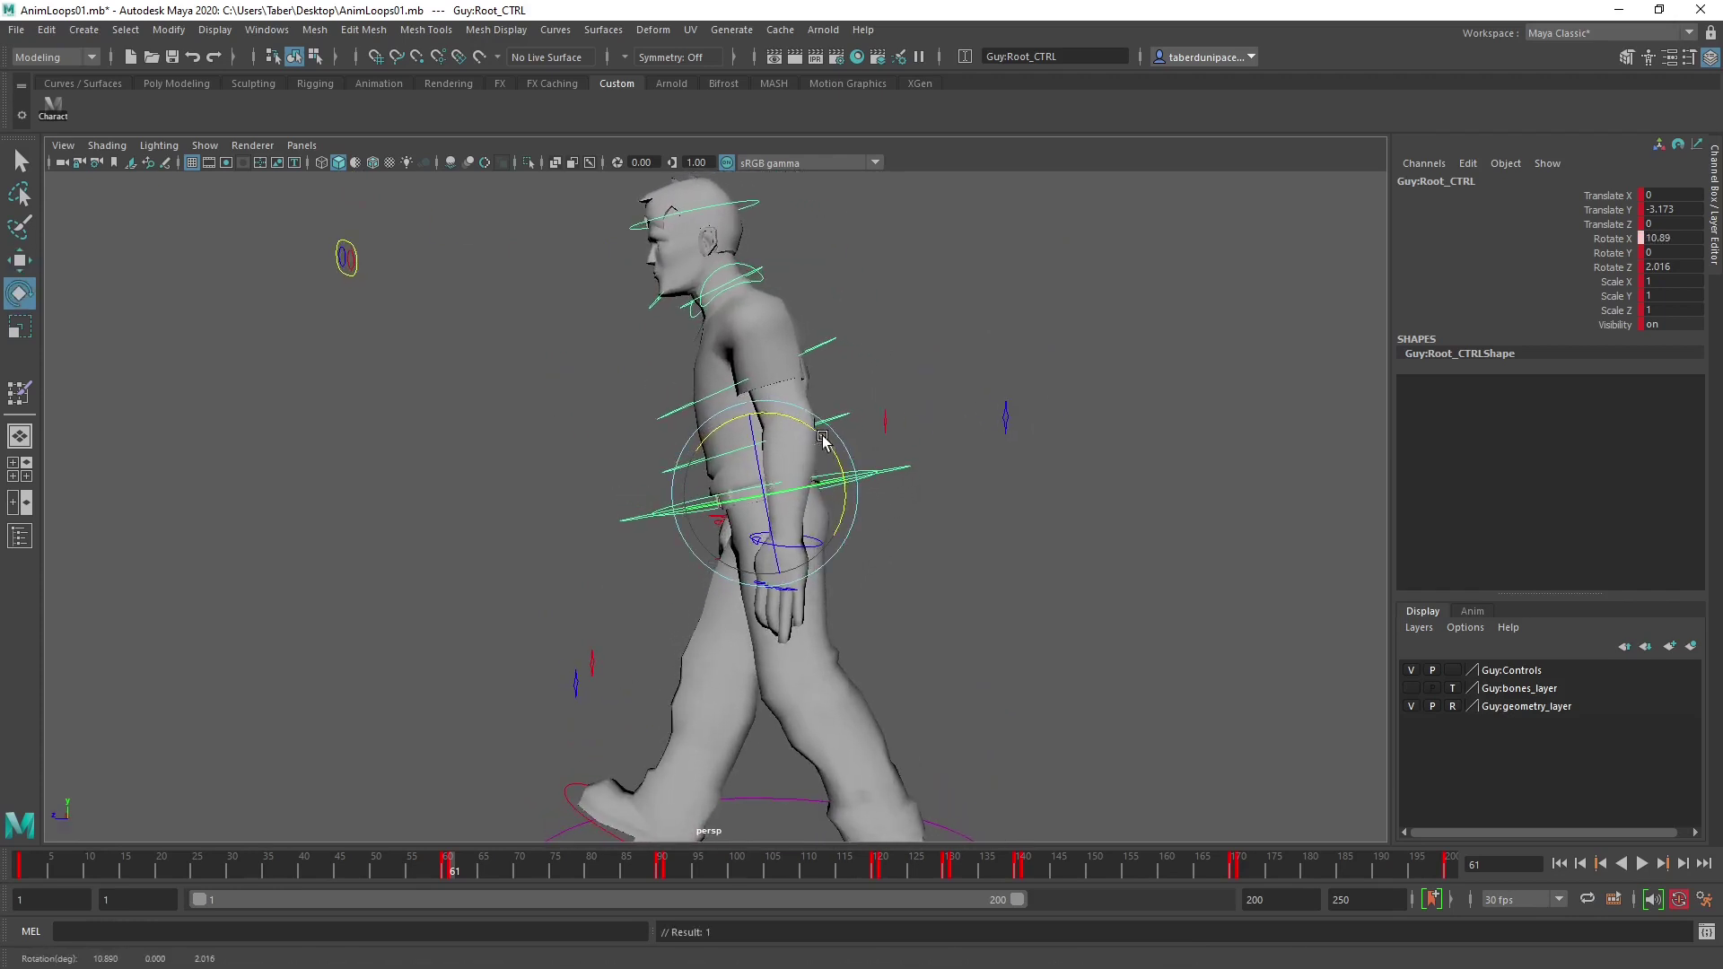
key(w)
alt+middle_drag(905, 539, 957, 499)
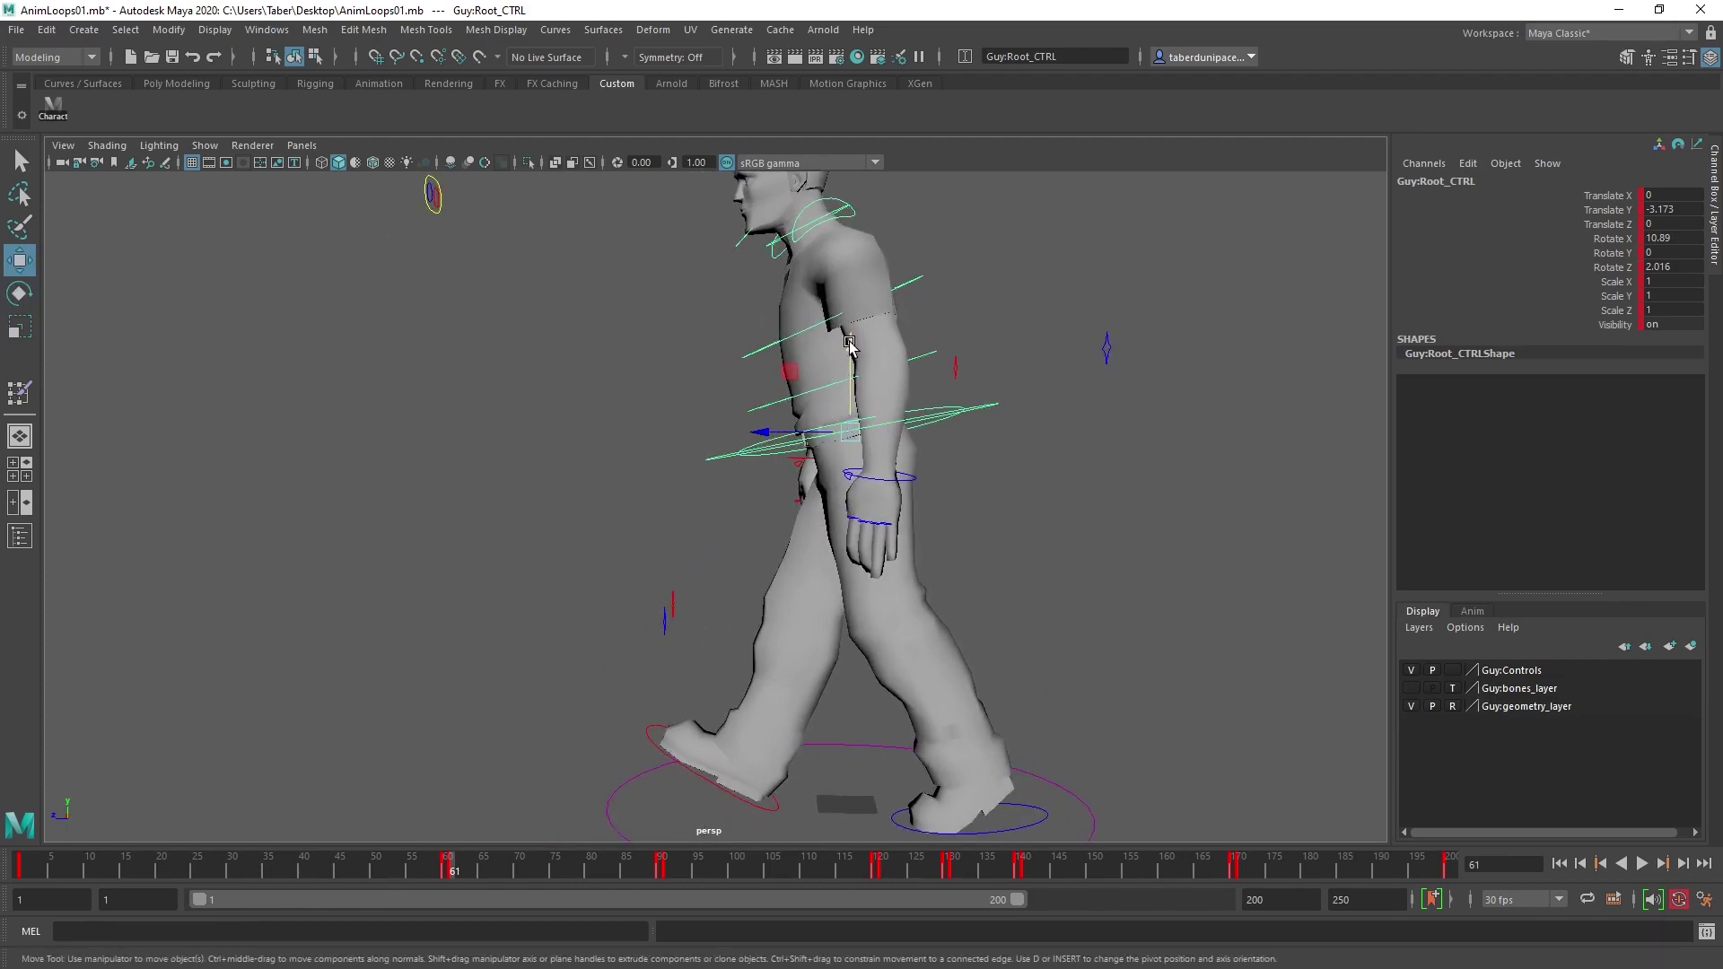
drag(849, 343, 850, 345)
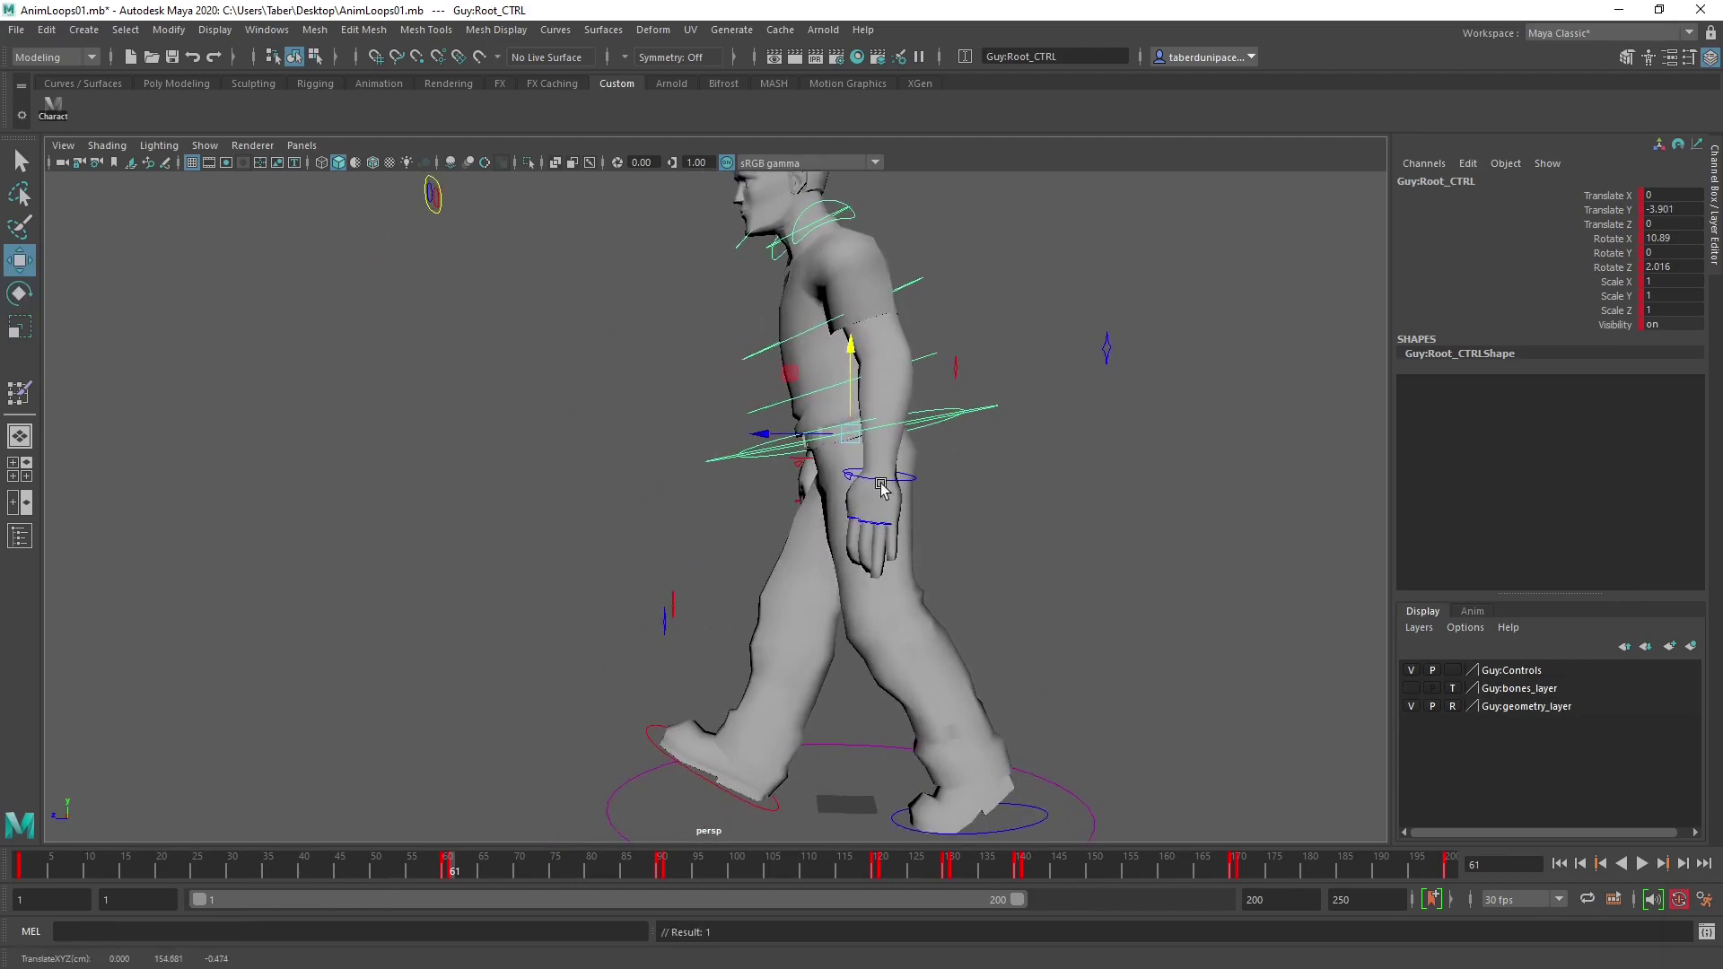
alt+middle_drag(789, 510, 739, 553)
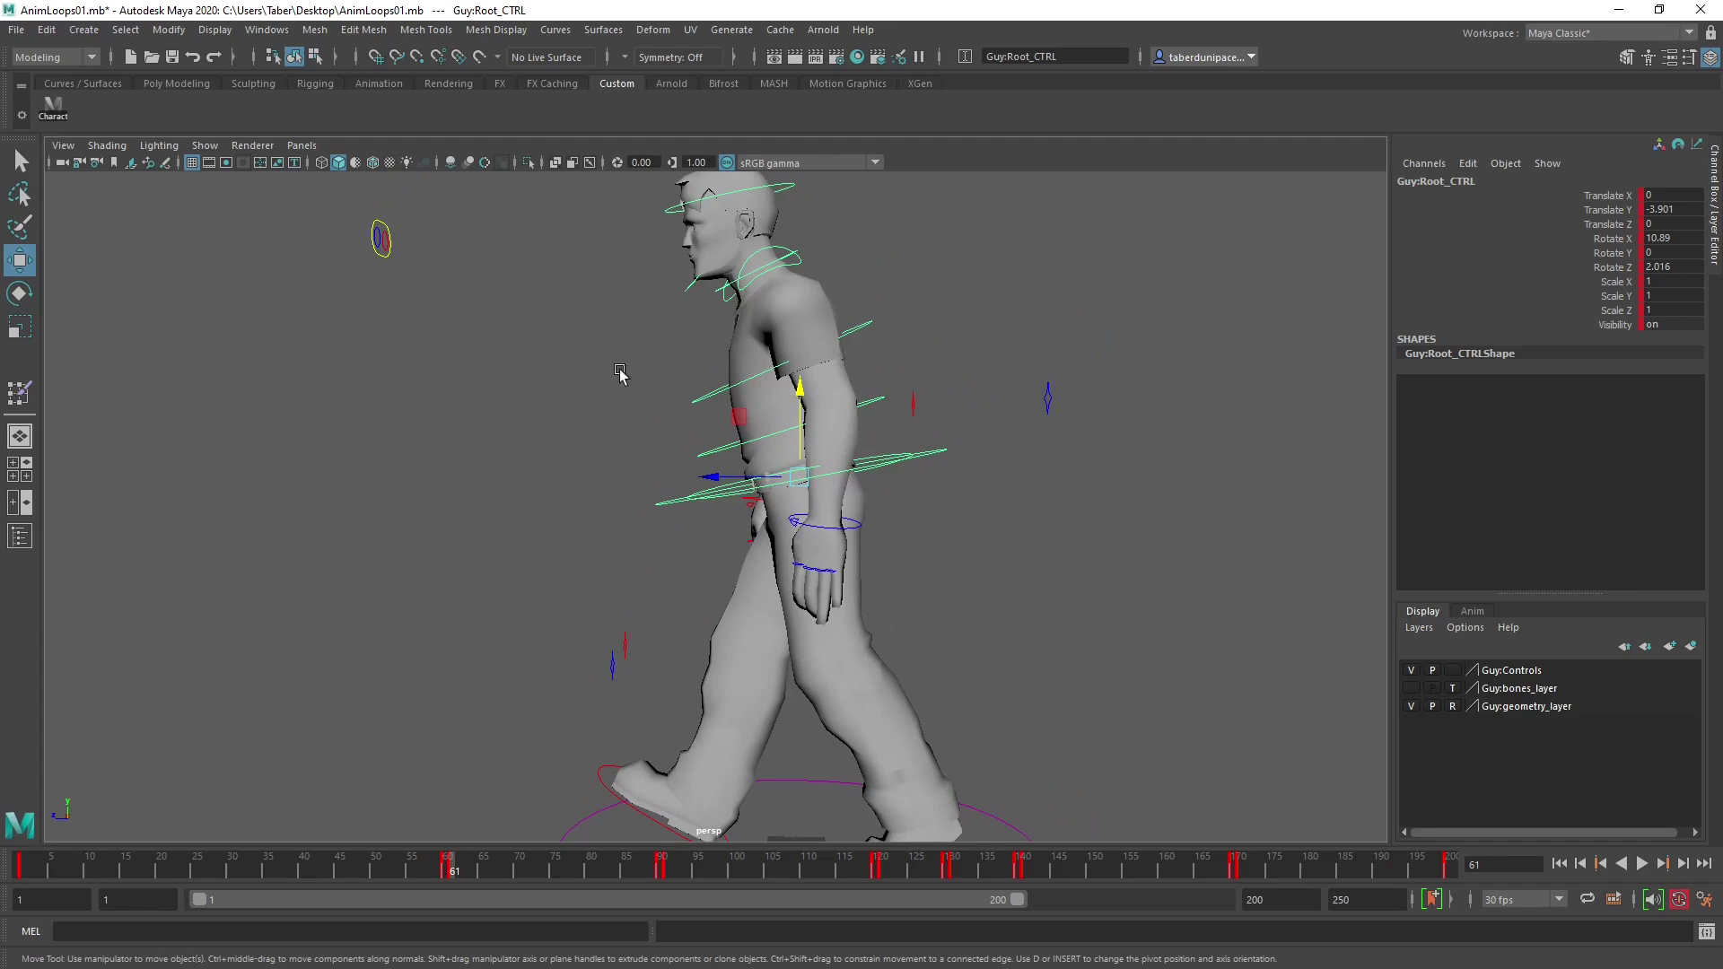
scroll(620, 375, down, 4)
scroll(635, 492, up, 4)
Lean Spine01_CTRL forward to about Rotate X 10.6.
click(699, 486)
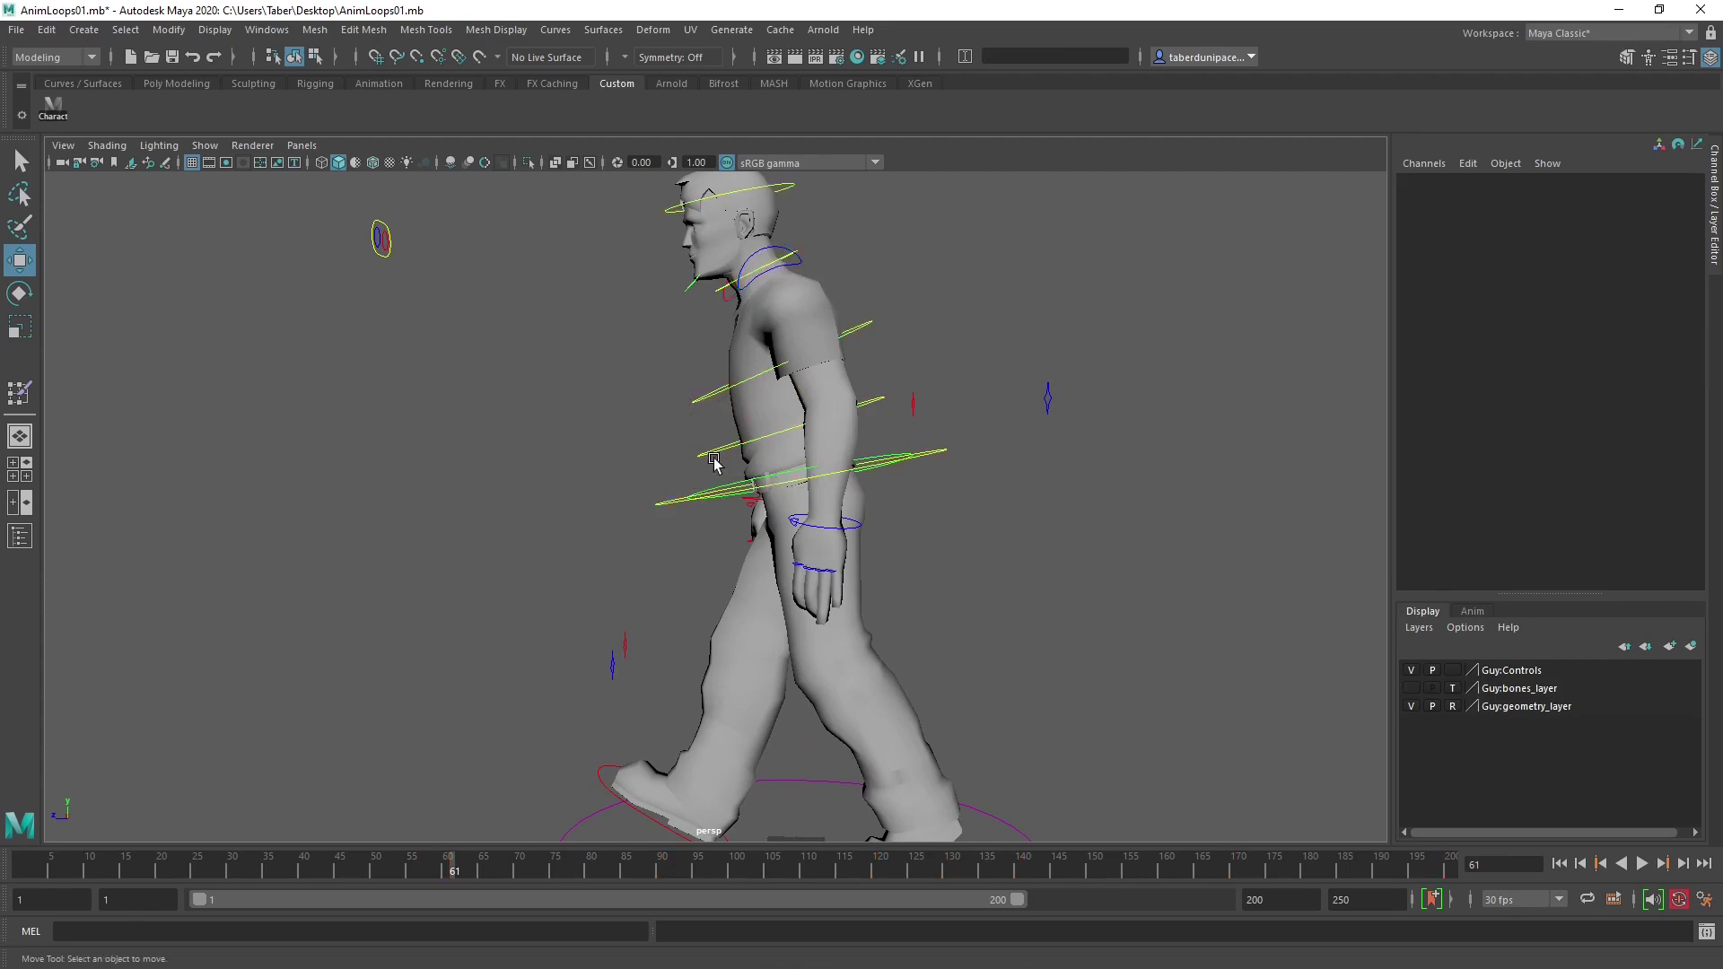
drag(696, 386, 733, 359)
key(e)
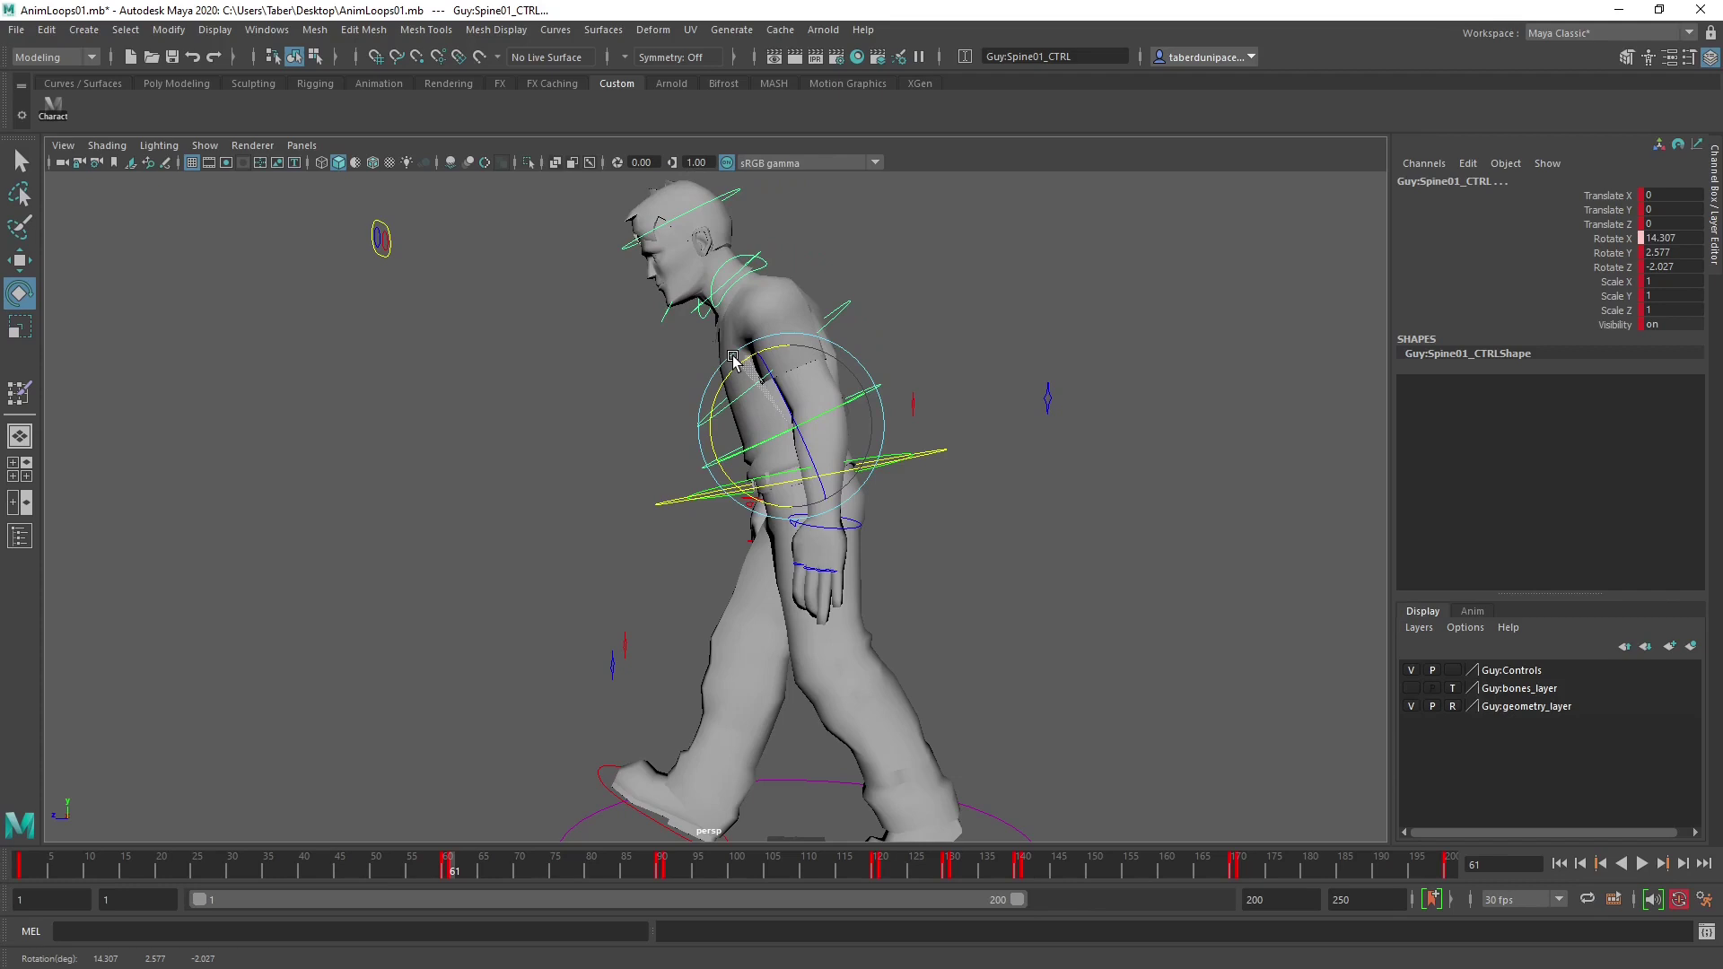
drag(734, 357, 734, 357)
drag(732, 377, 750, 366)
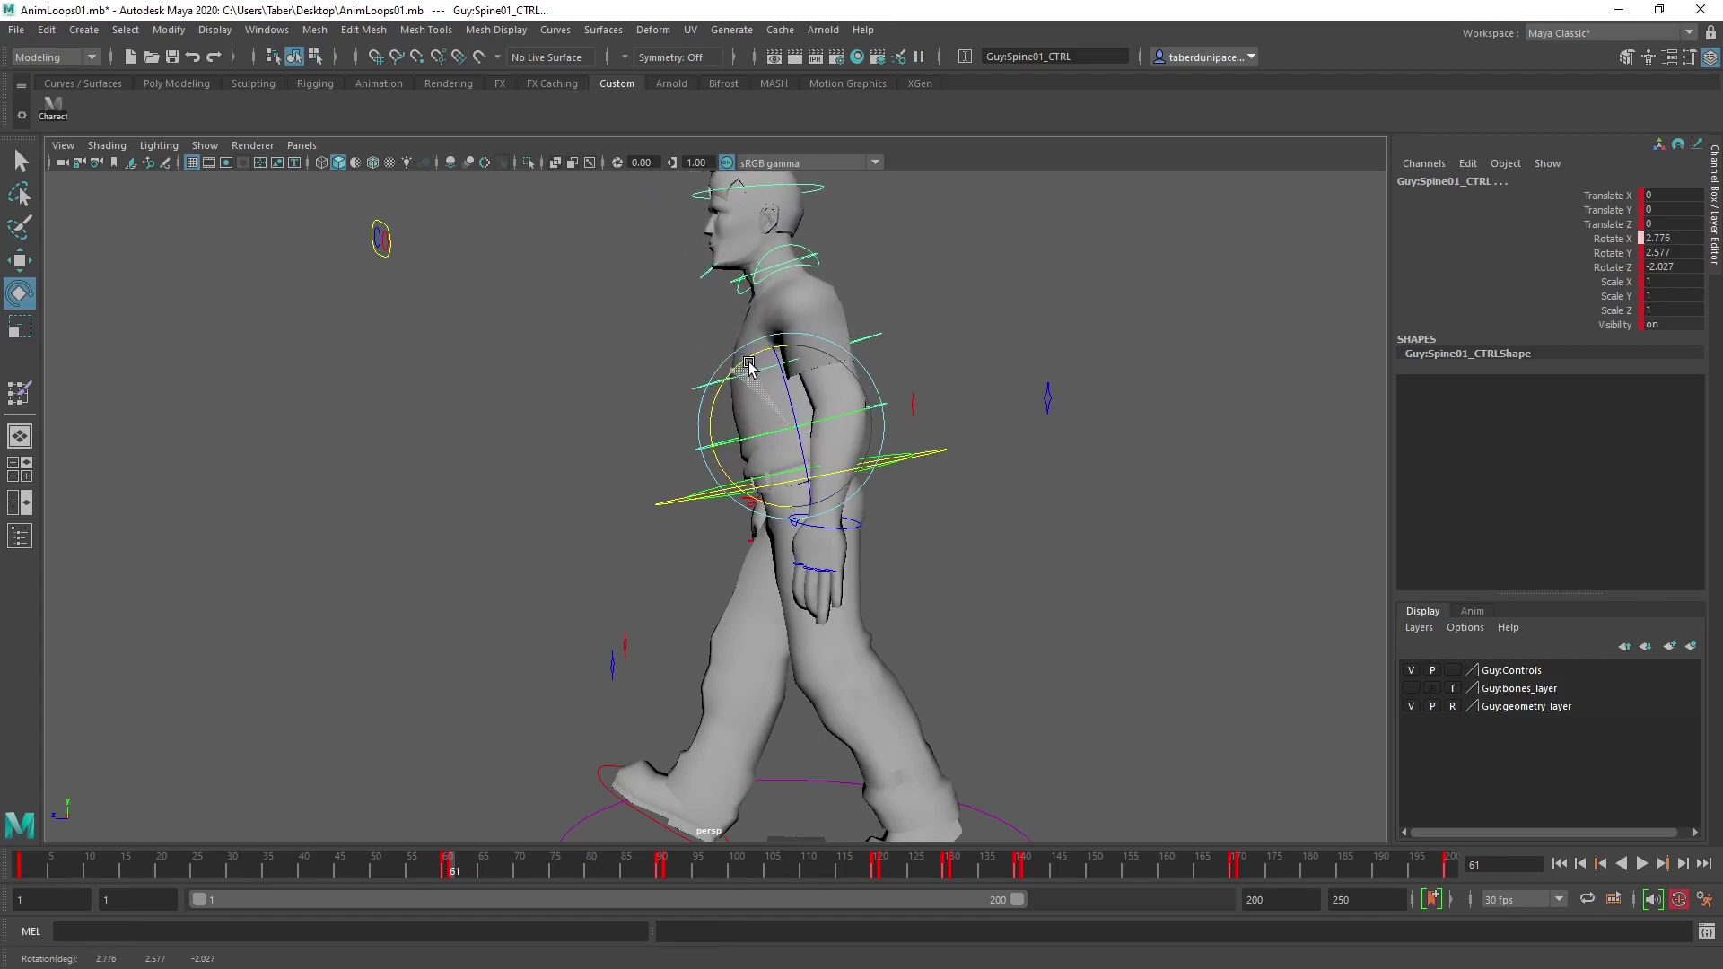
drag(750, 366, 732, 363)
Select Neck_CTRL with the head and neck framed in view.
click(823, 246)
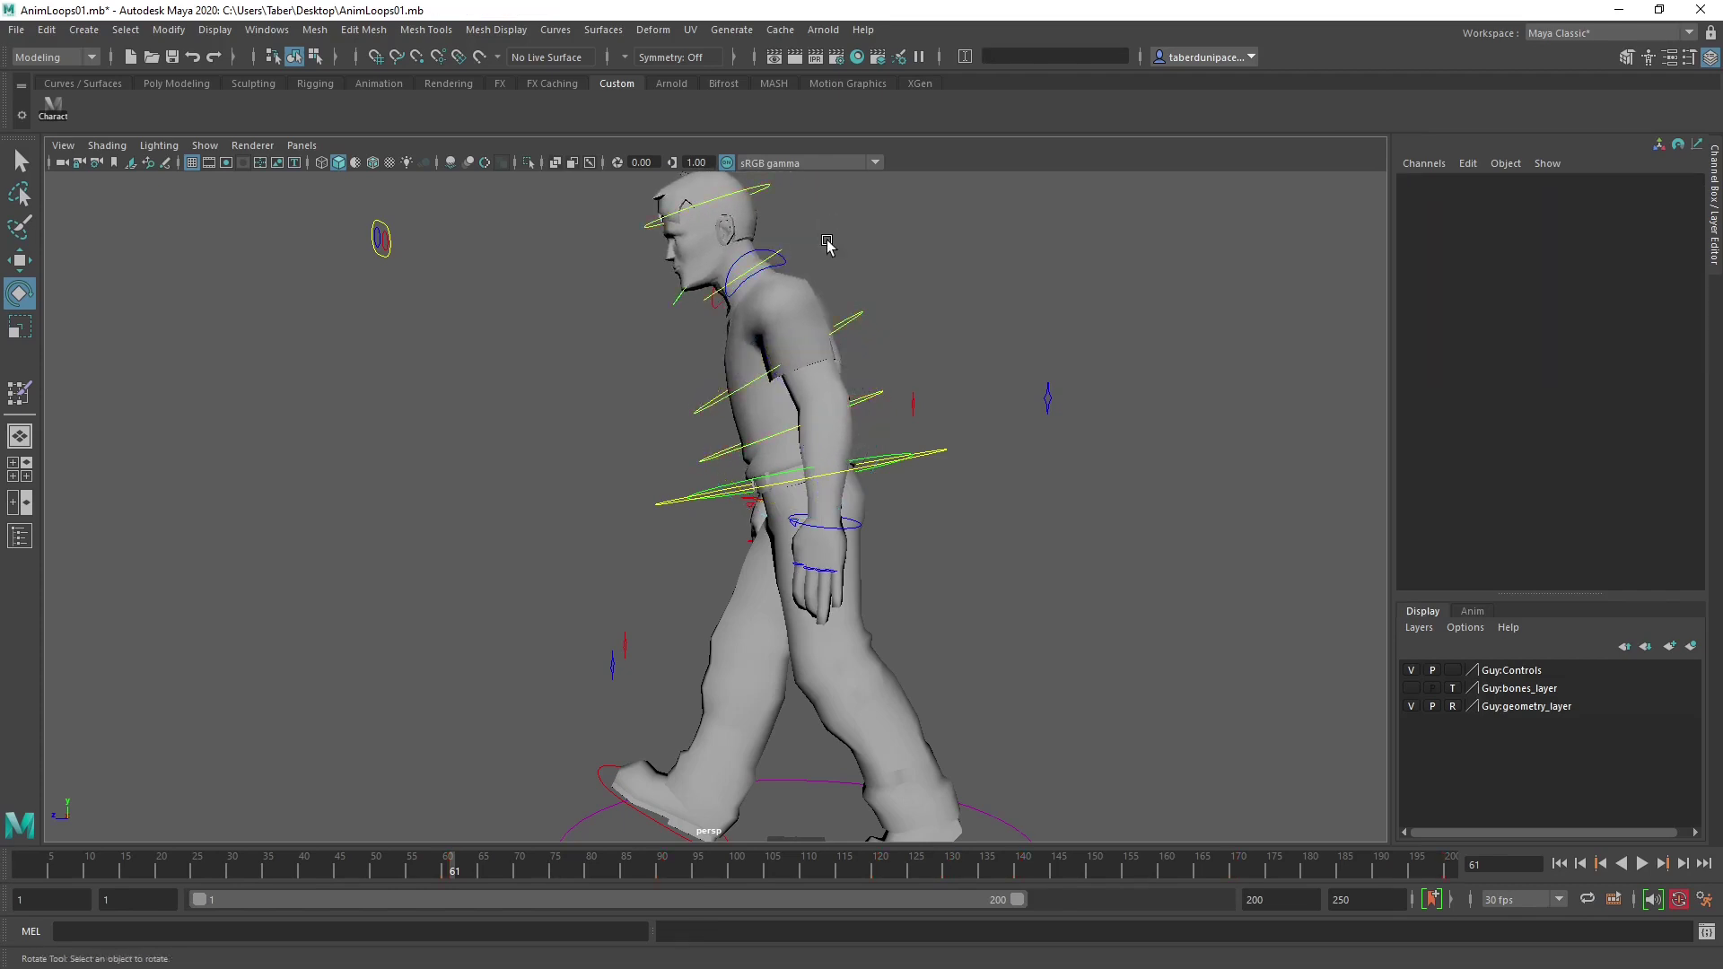
alt+middle_drag(827, 246, 805, 316)
click(790, 320)
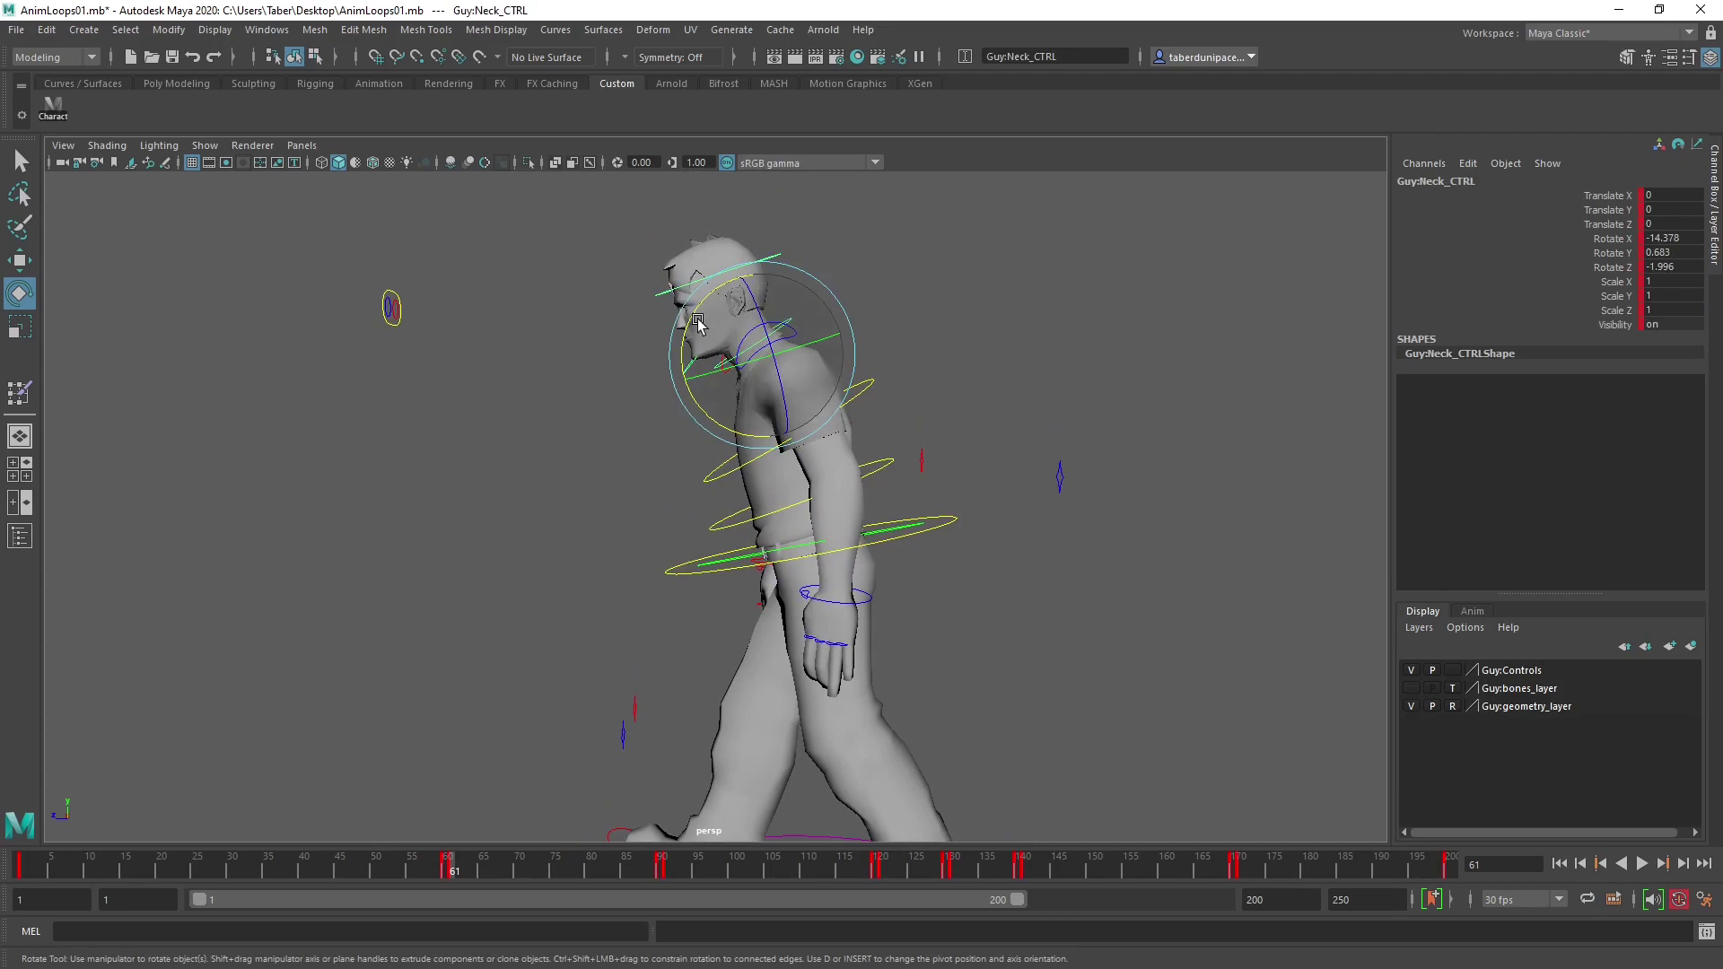
Bend the neck forward and tilt the head back as a first pass.
drag(699, 324, 695, 307)
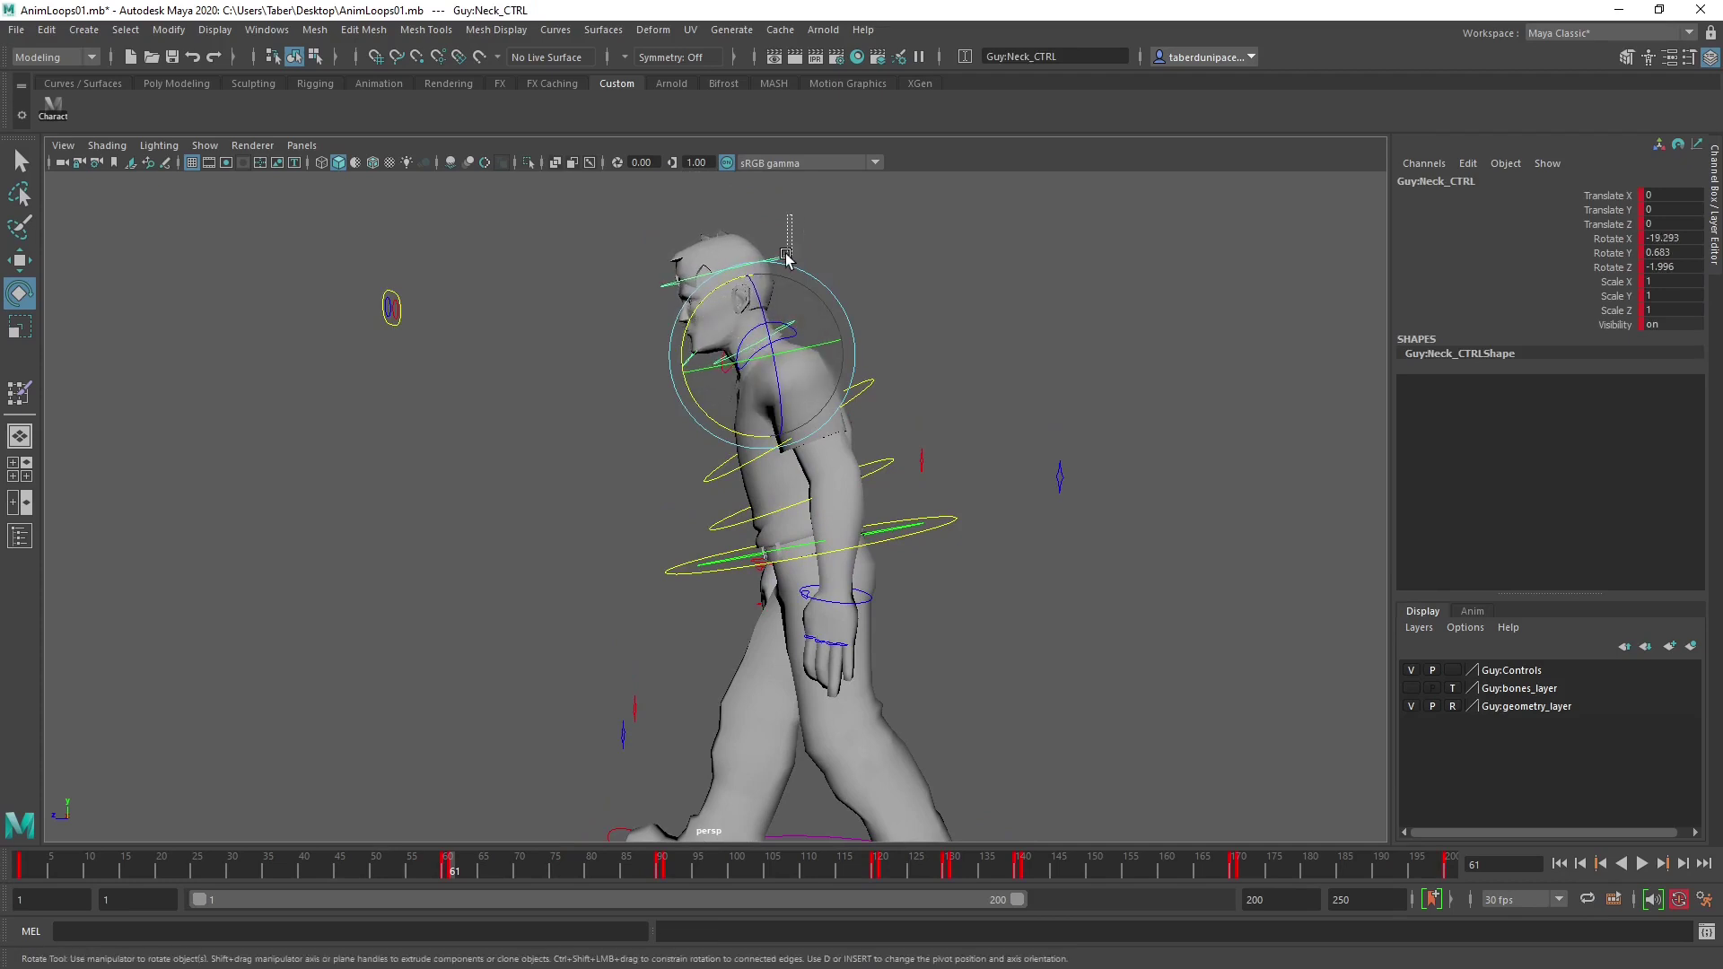
click(671, 287)
drag(675, 294, 673, 279)
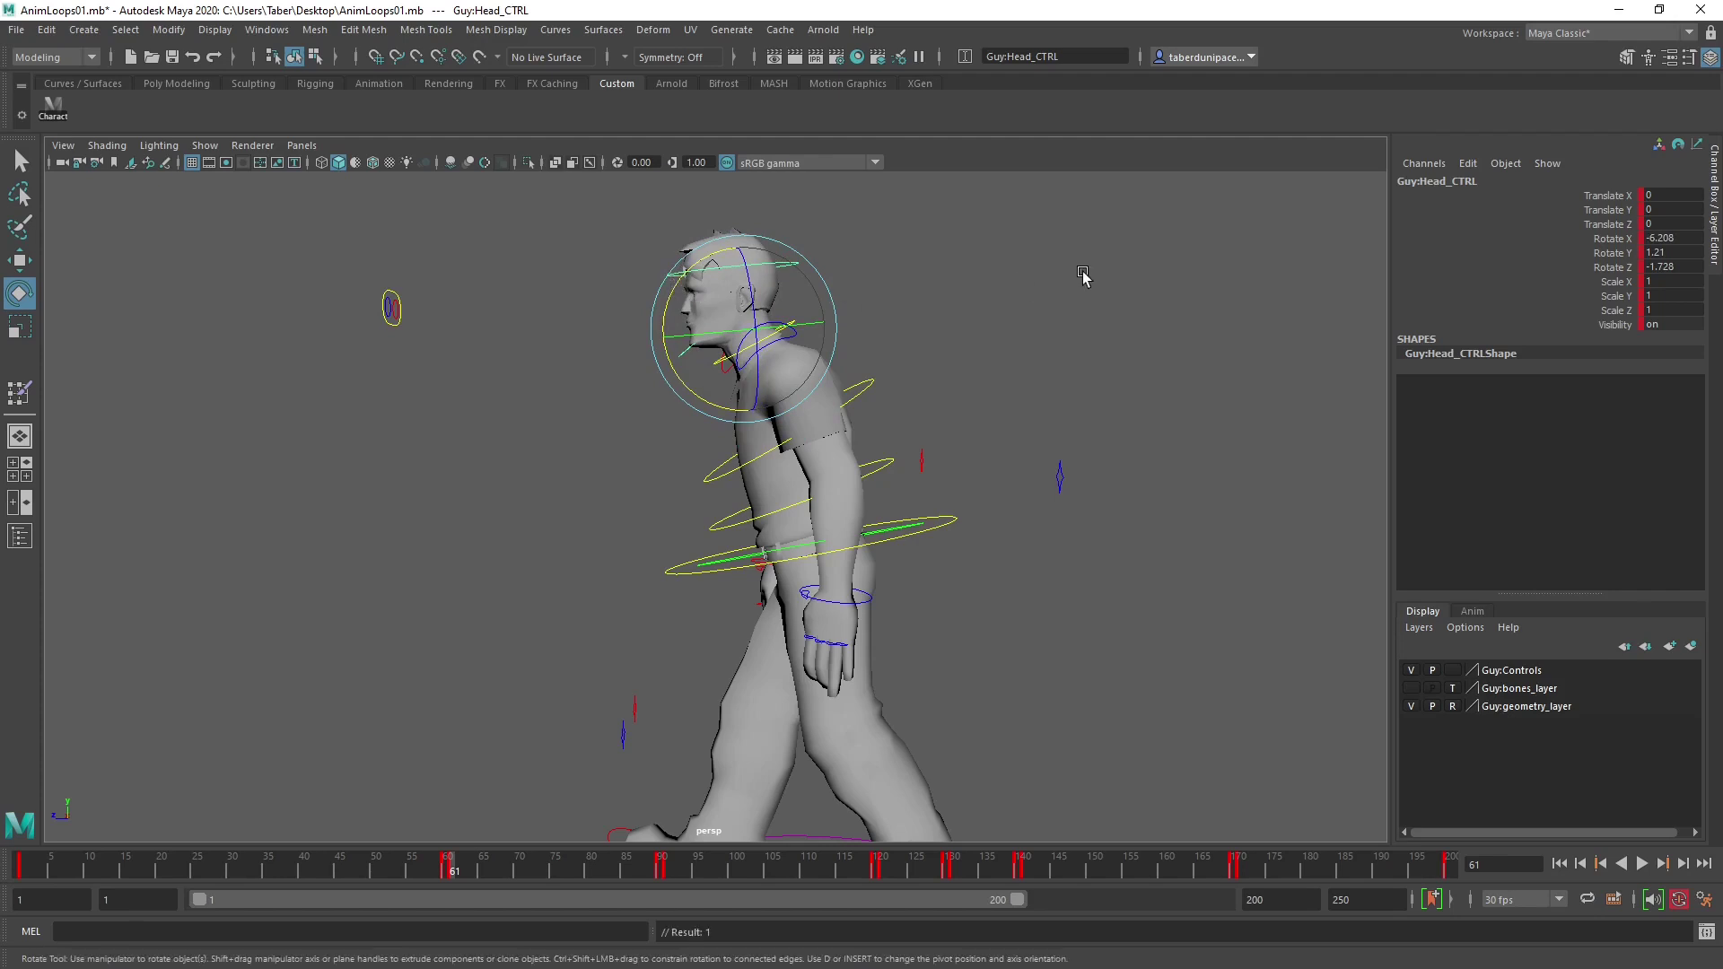
click(1084, 278)
click(794, 321)
mouse_move(708, 296)
mouse_down()
mouse_move(722, 283)
mouse_move(683, 275)
mouse_up()
click(689, 259)
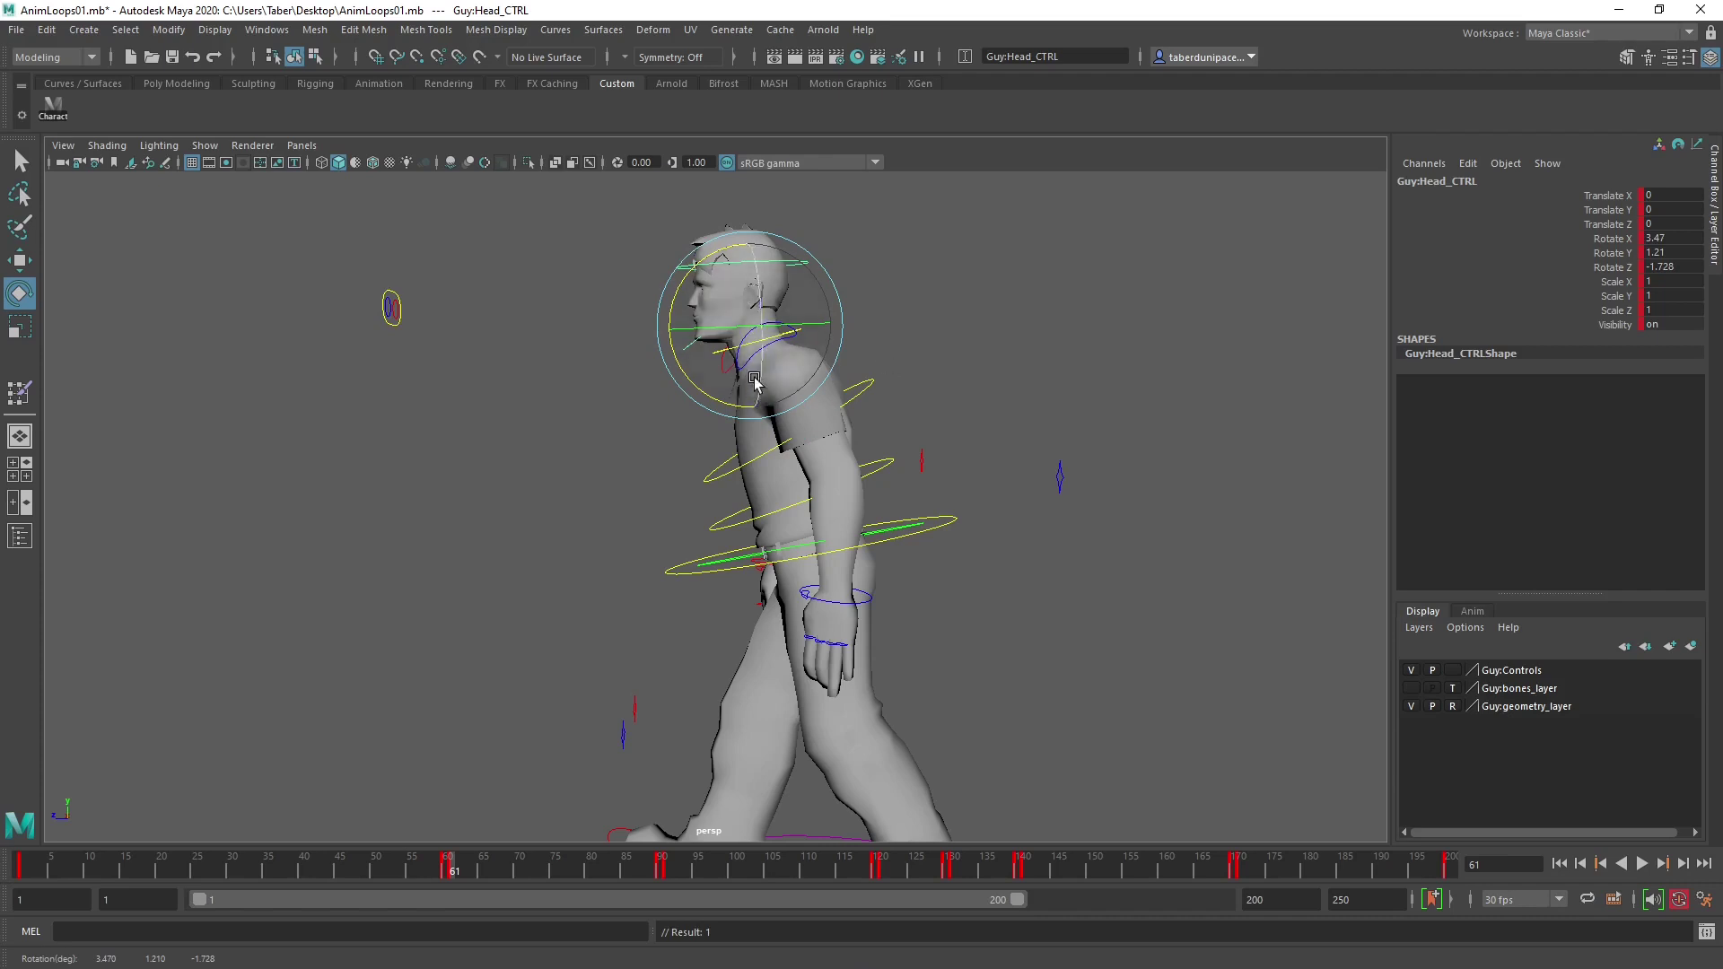
Set the neck to Rotate X -26.064 and the head to Rotate X 2.251.
click(1005, 372)
click(715, 352)
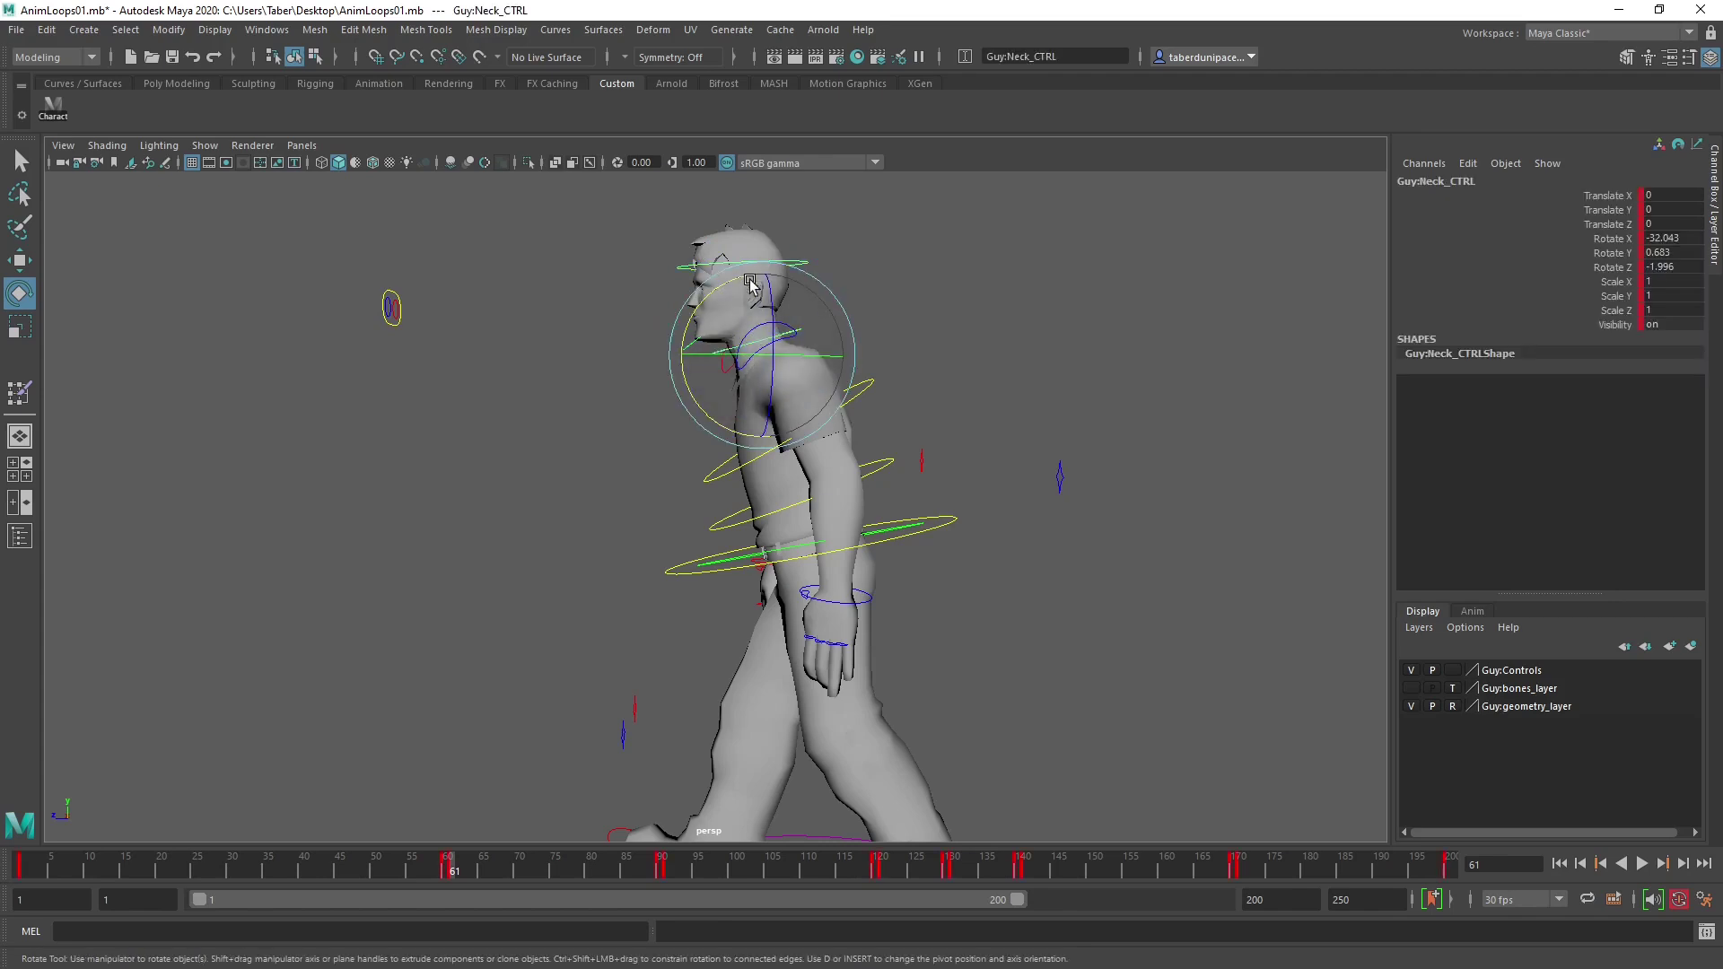
drag(739, 277, 728, 281)
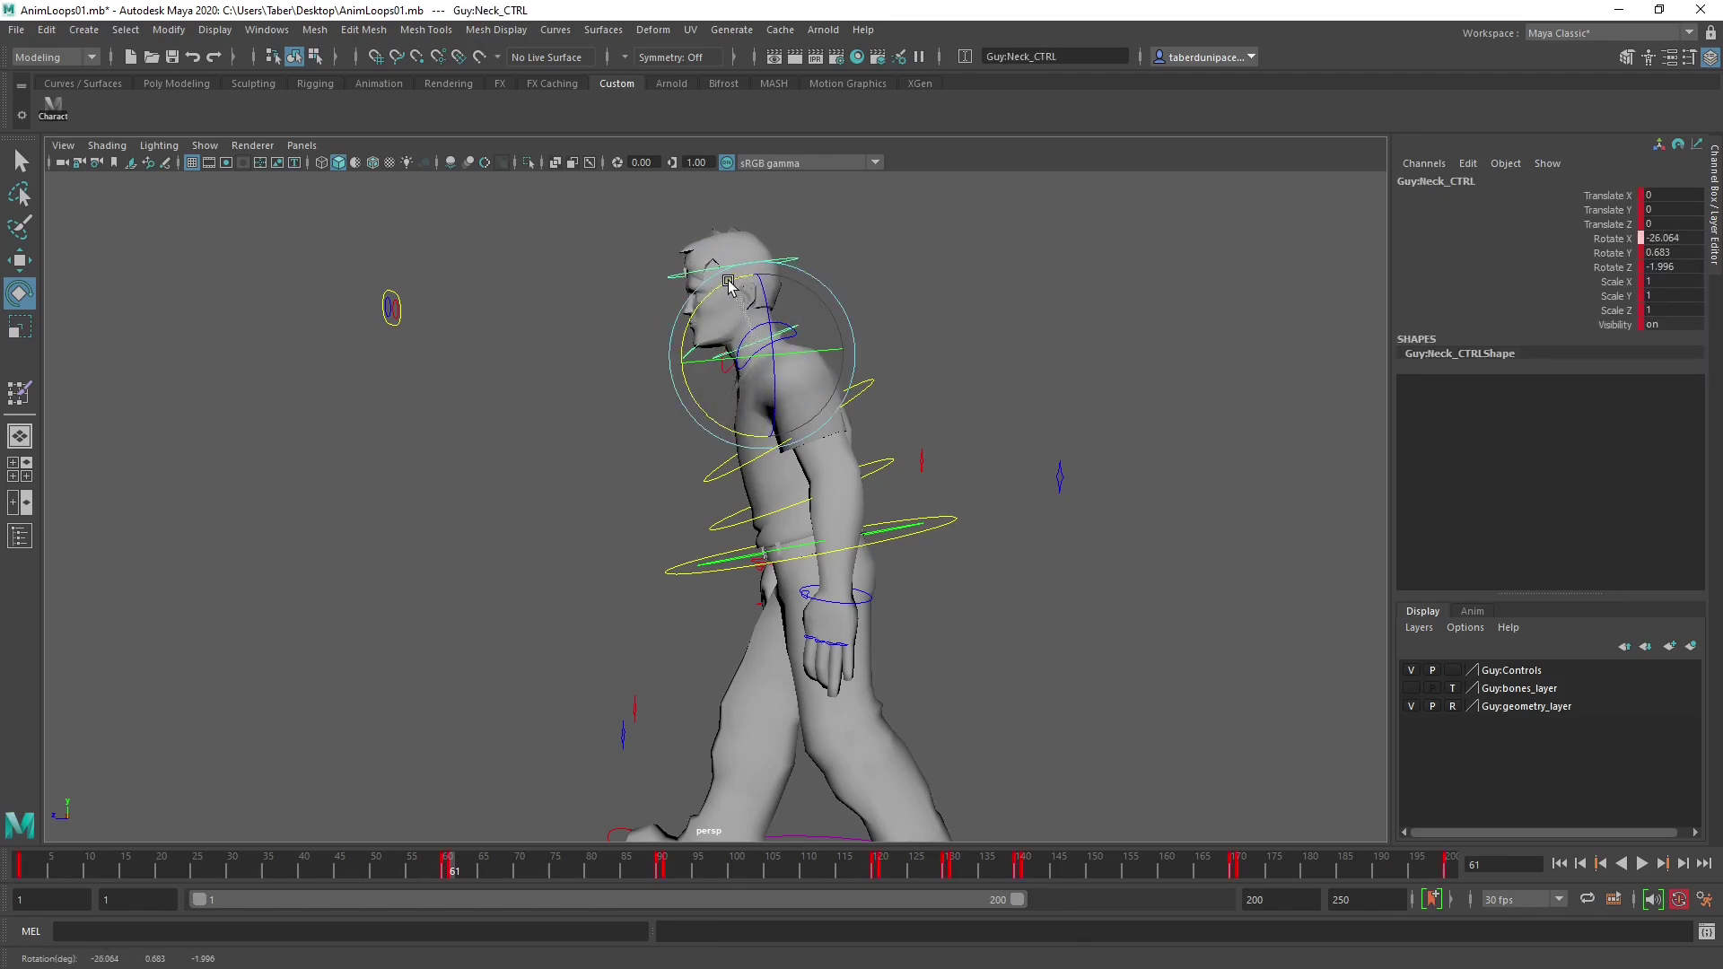
click(830, 242)
click(793, 259)
drag(666, 311, 668, 312)
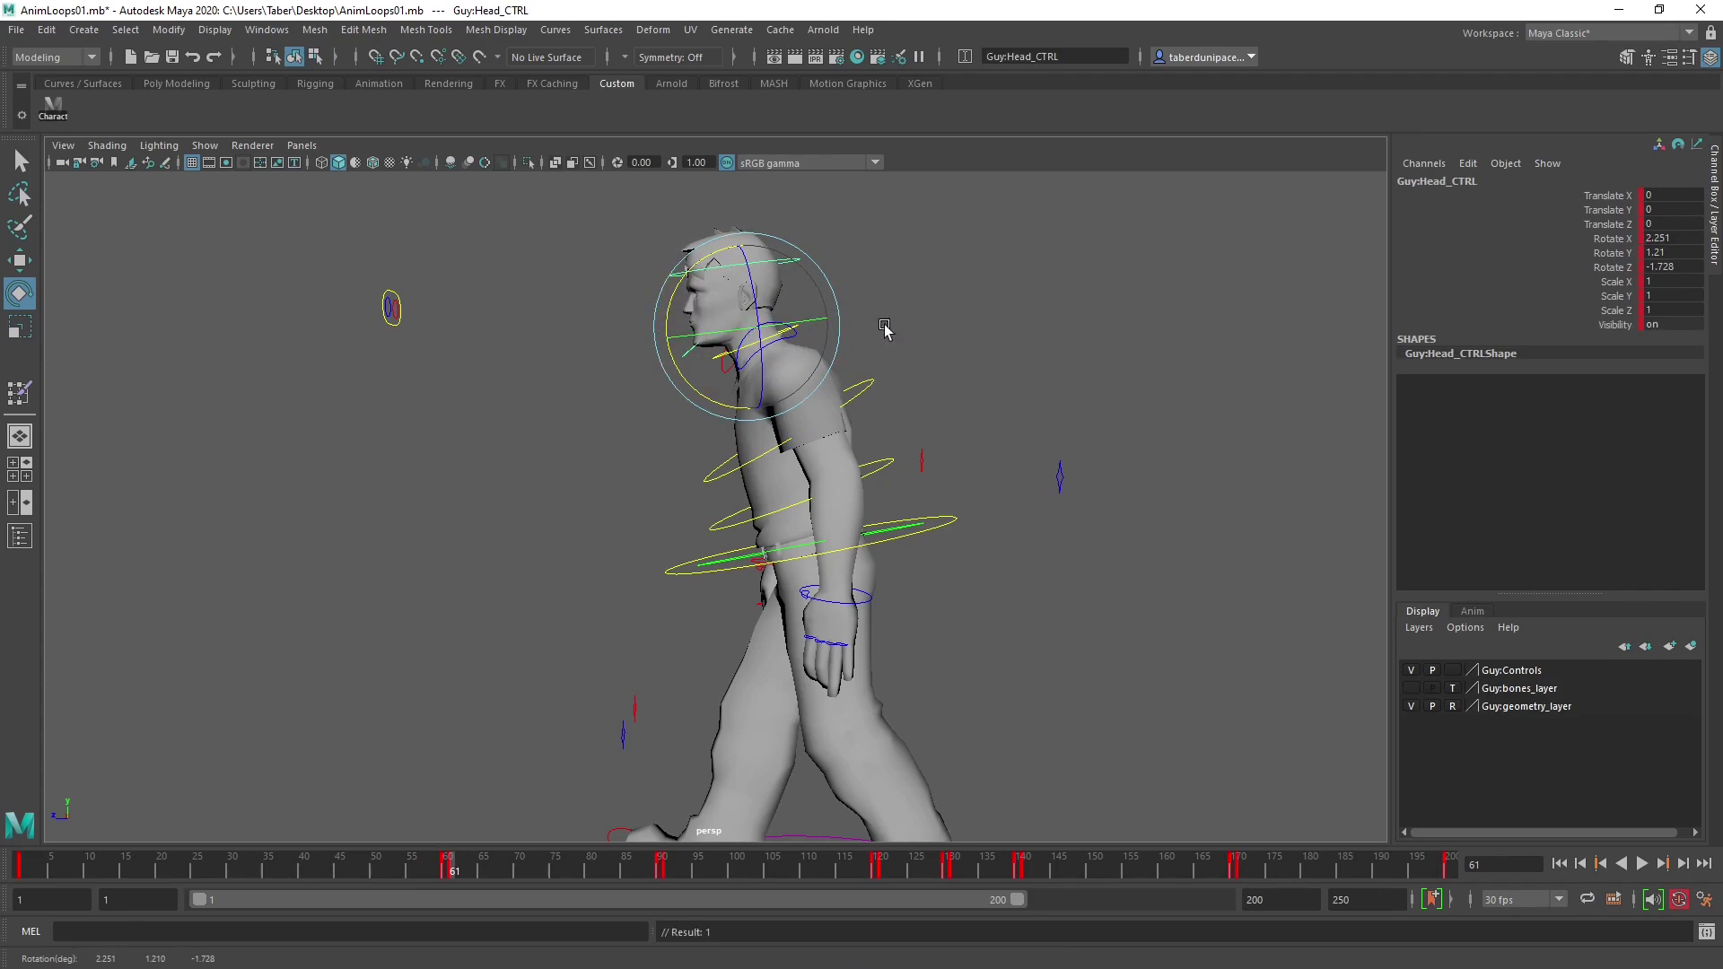
Orbit the camera round to the character's front, framing the hips.
alt+middle_drag(947, 525, 951, 441)
alt+right_drag(1022, 454, 946, 453)
alt+drag(945, 458, 1108, 443)
click(1031, 463)
alt+drag(984, 468, 962, 506)
scroll(970, 478, up, 5)
alt+middle_drag(968, 465, 949, 424)
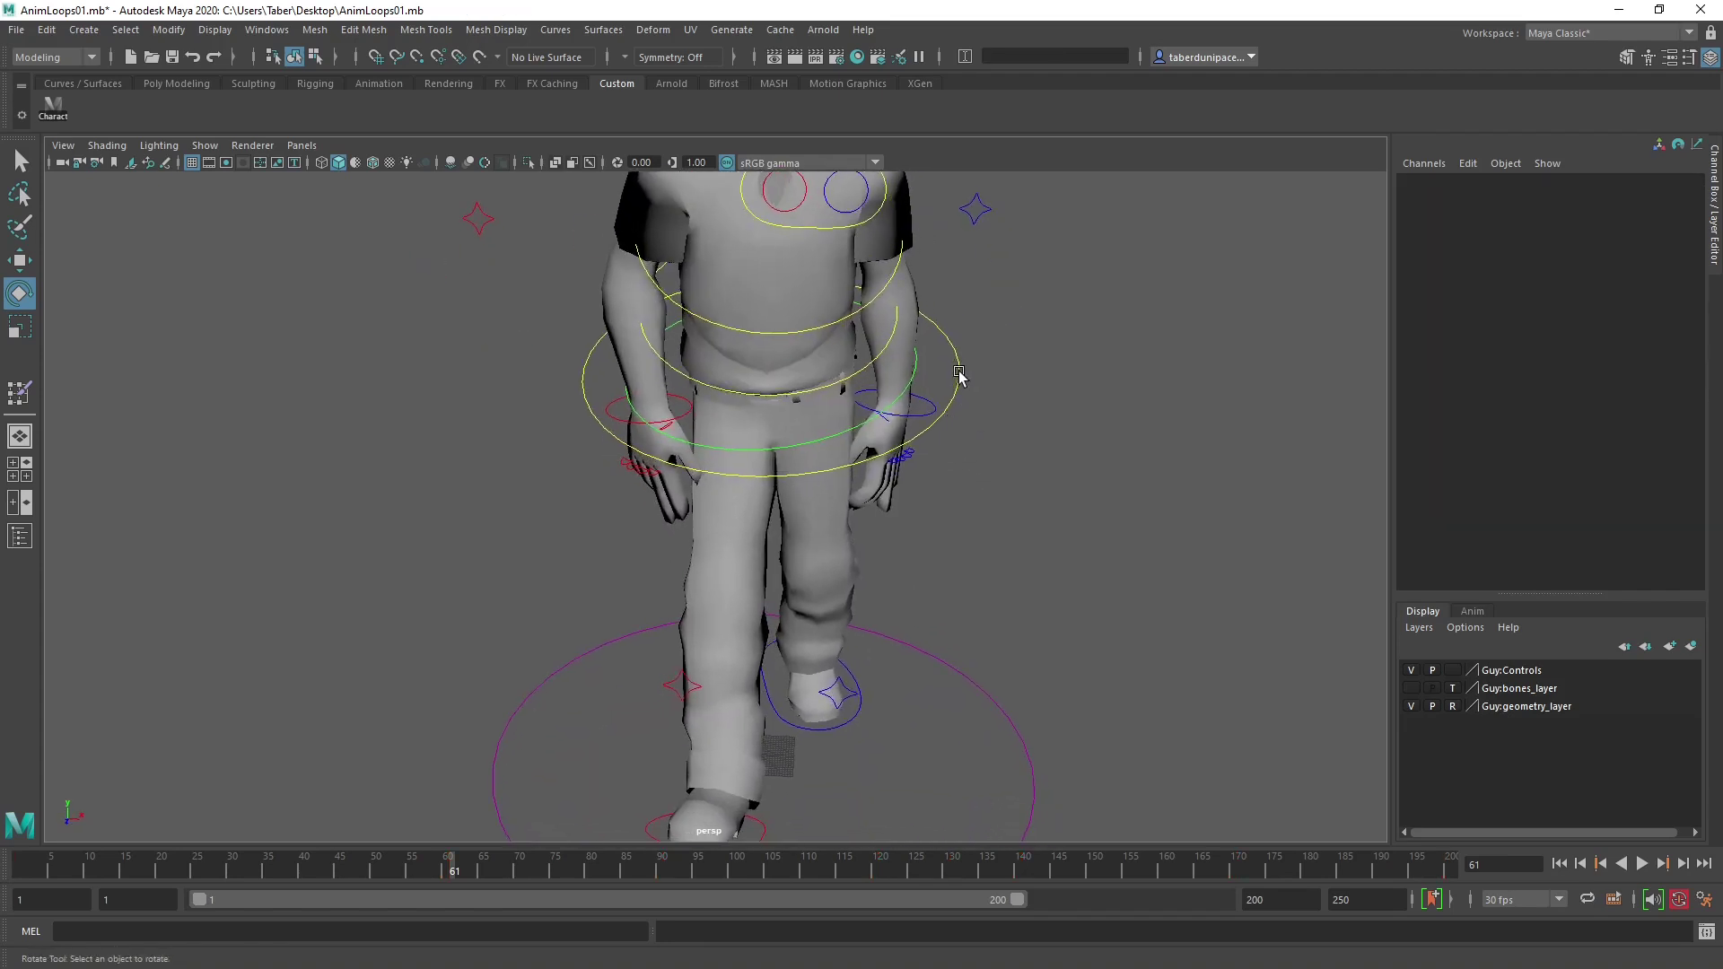
Free-rotate Root_CTRL to turn Guy's hips.
click(960, 375)
drag(799, 409, 807, 401)
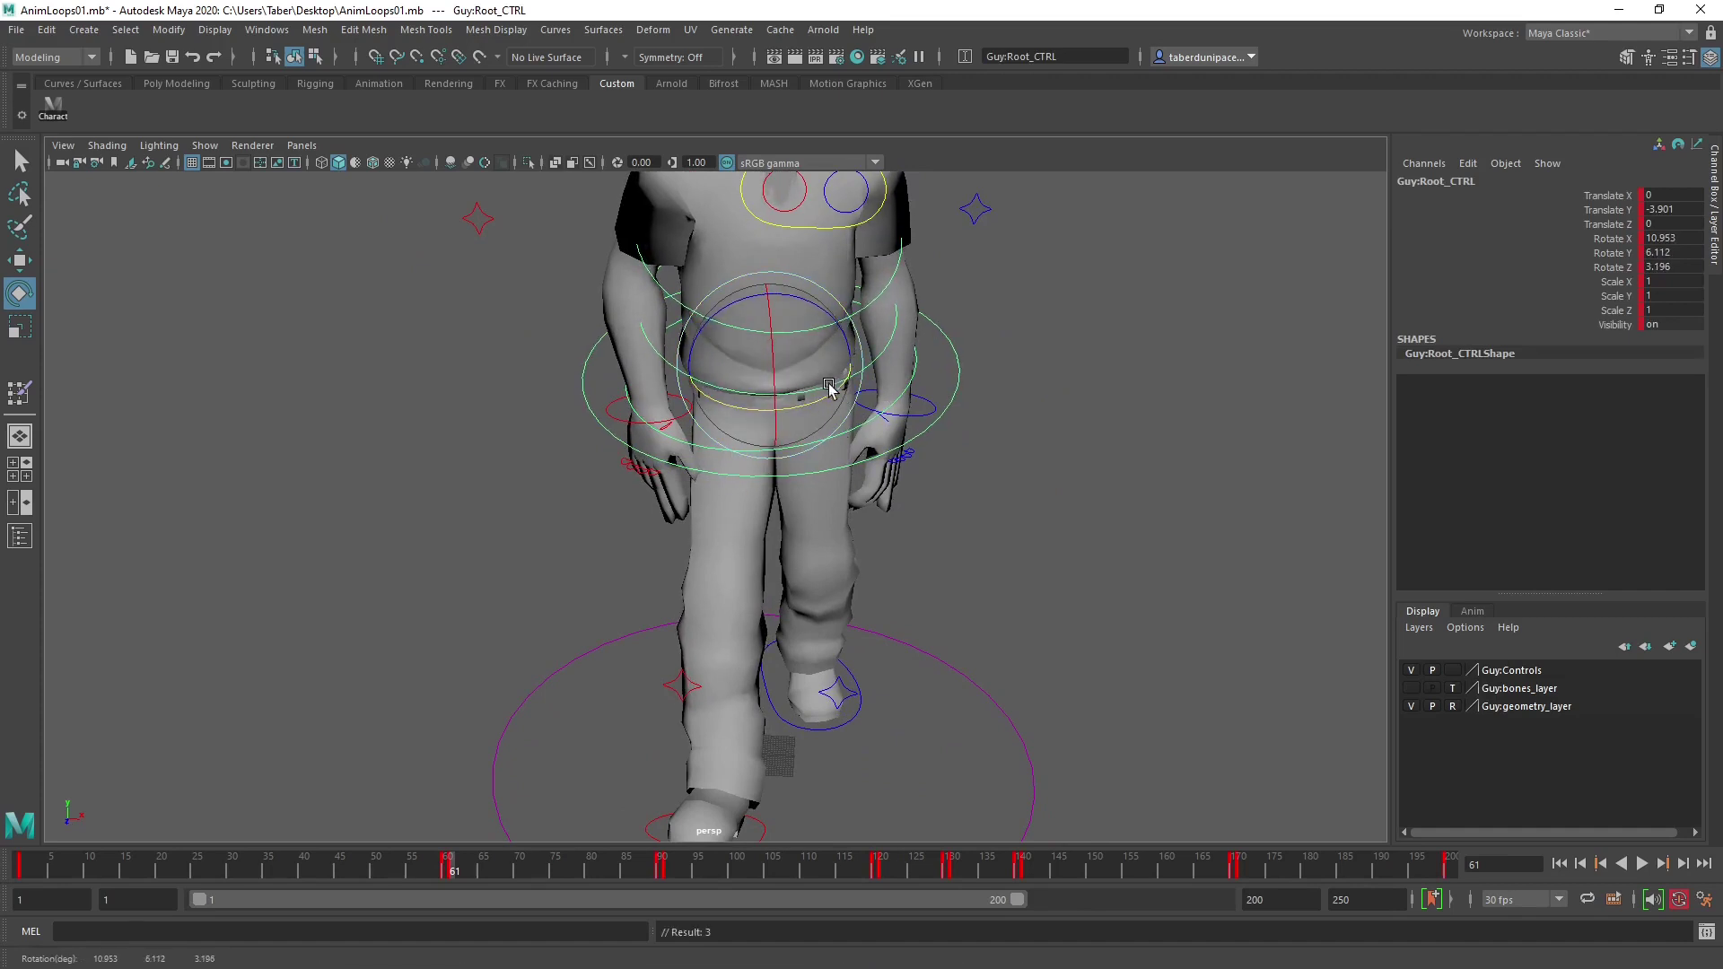
drag(809, 405, 838, 338)
scroll(802, 359, down, 3)
Twist Spine02_CTRL to about Rotate Y -15.4, X 9.2.
click(745, 421)
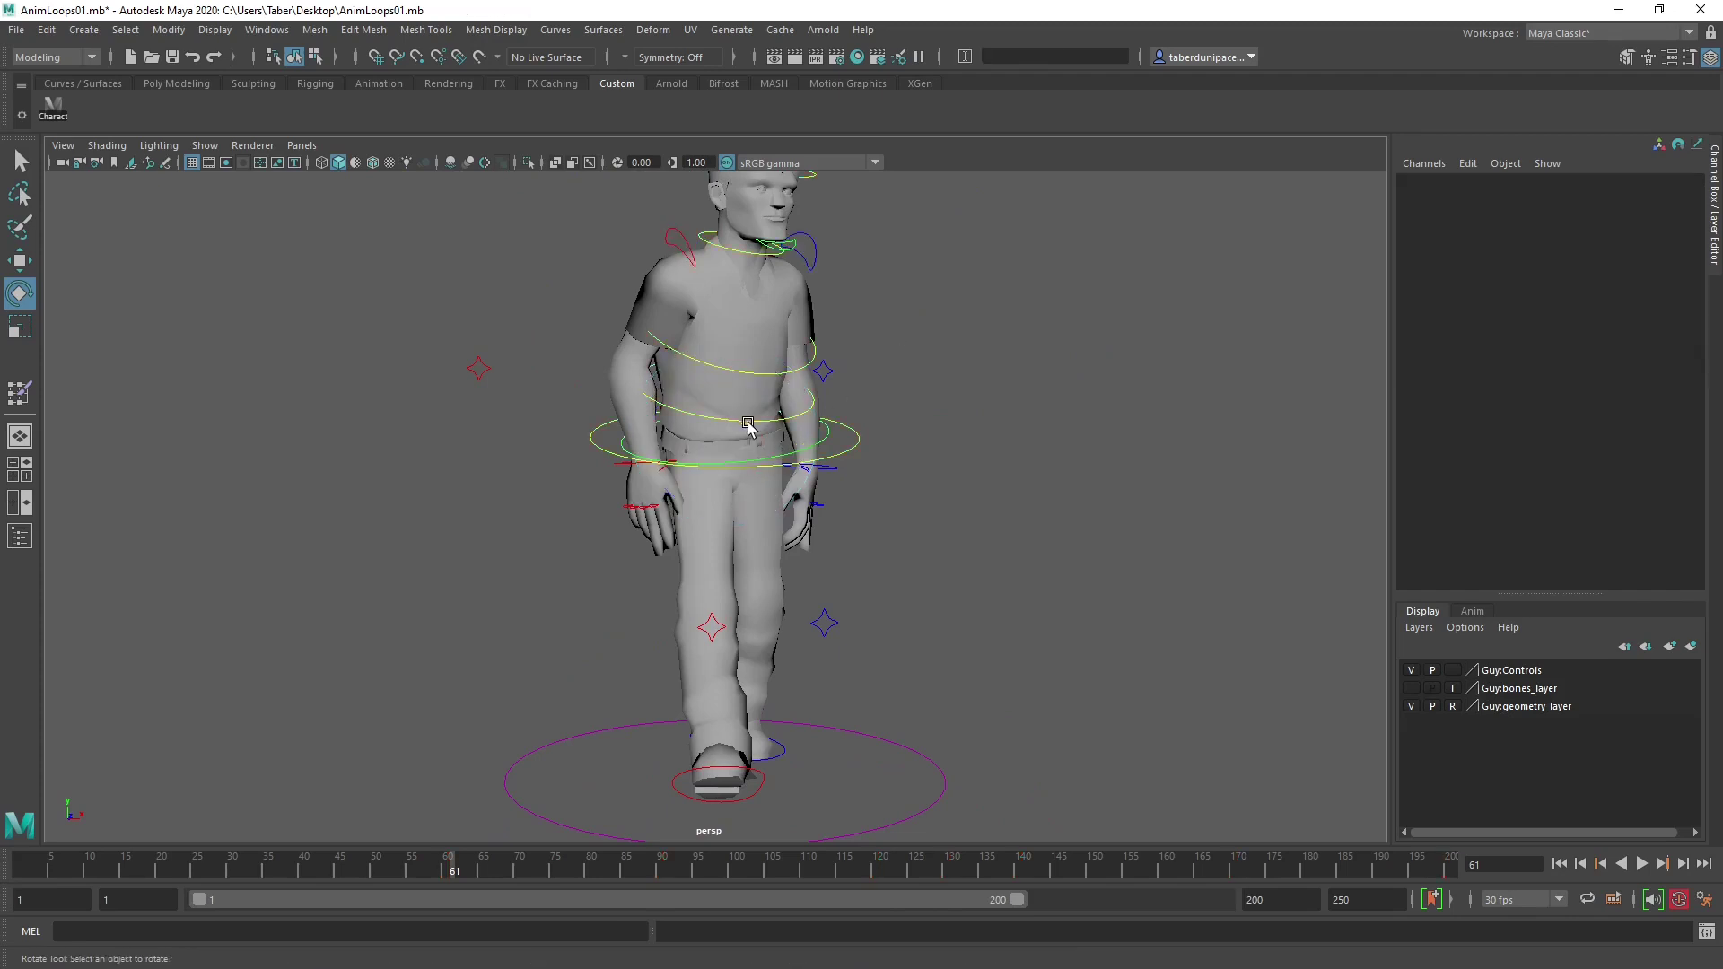
alt+right_drag(803, 364, 849, 336)
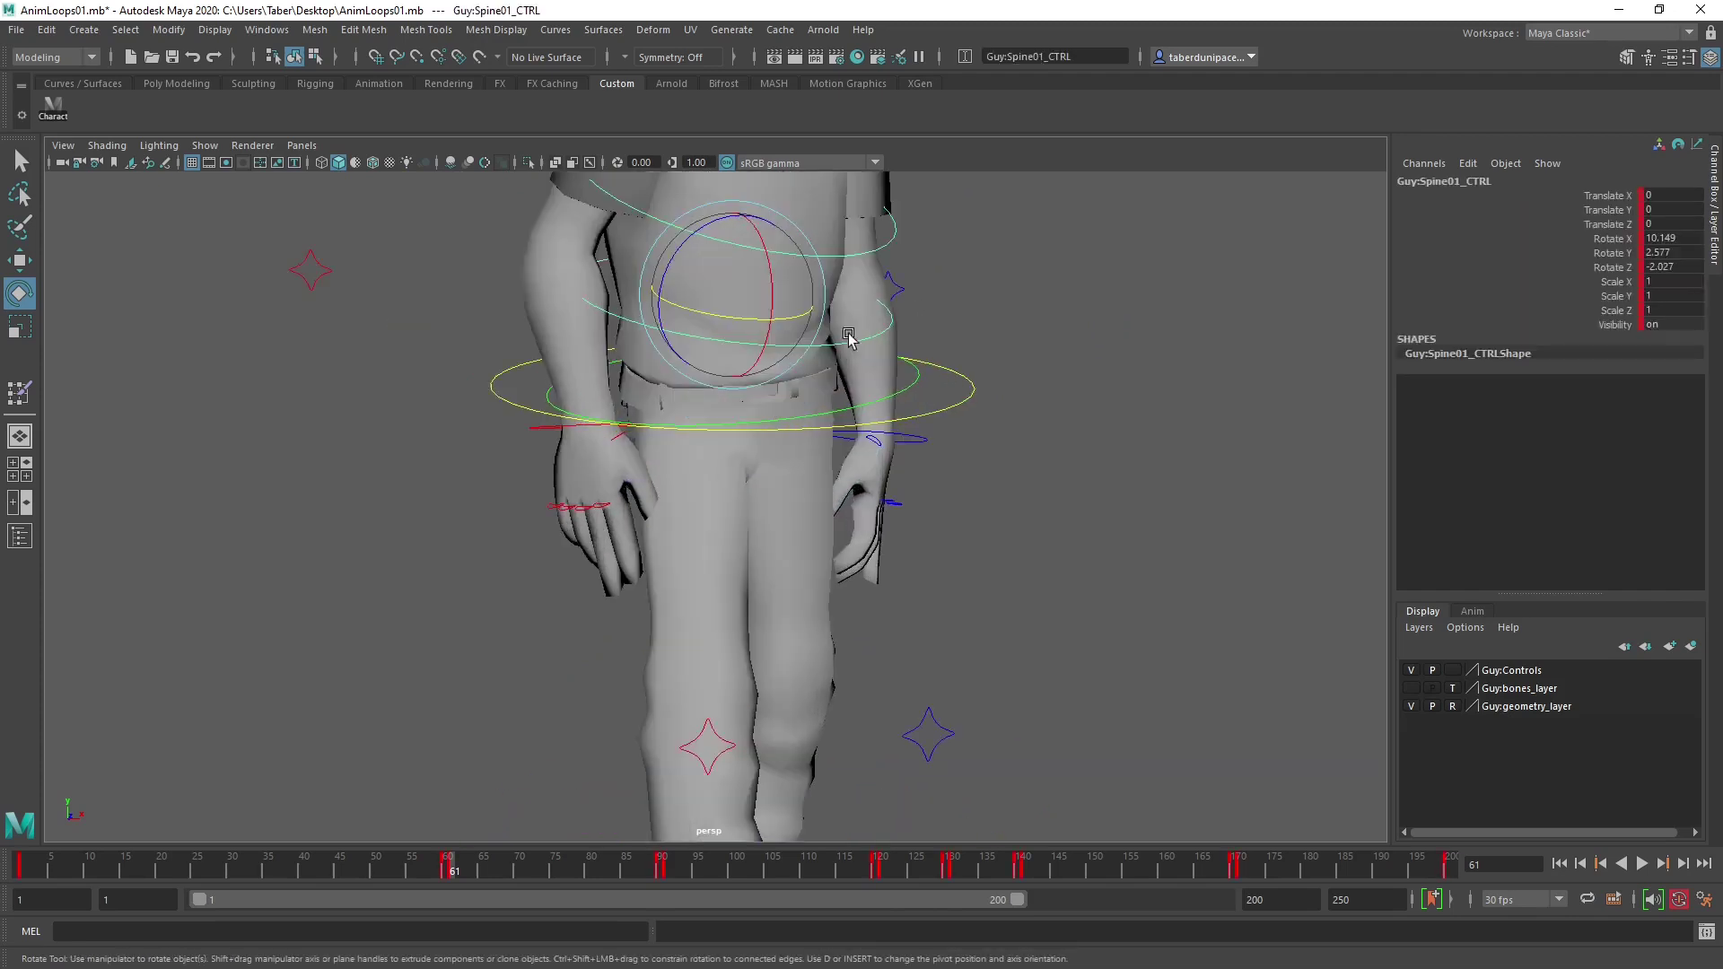
shift+click(896, 238)
alt+right_drag(898, 256, 899, 285)
alt+middle_drag(898, 286, 901, 400)
alt+drag(901, 399, 894, 439)
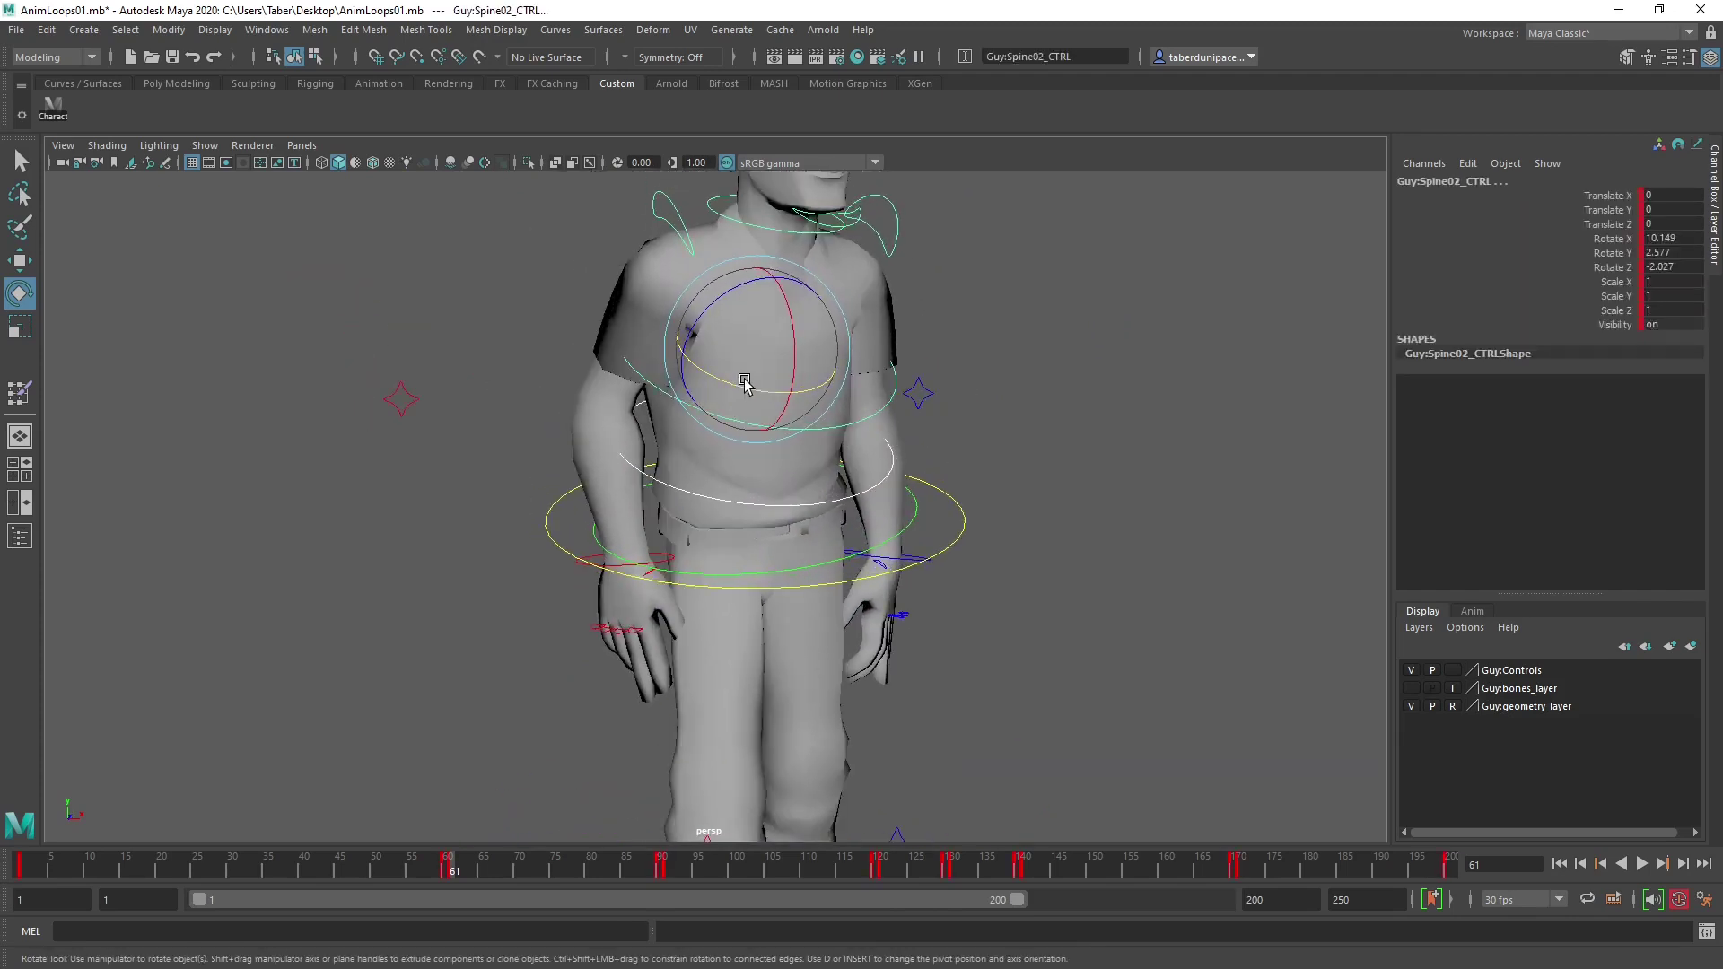
drag(745, 381, 727, 373)
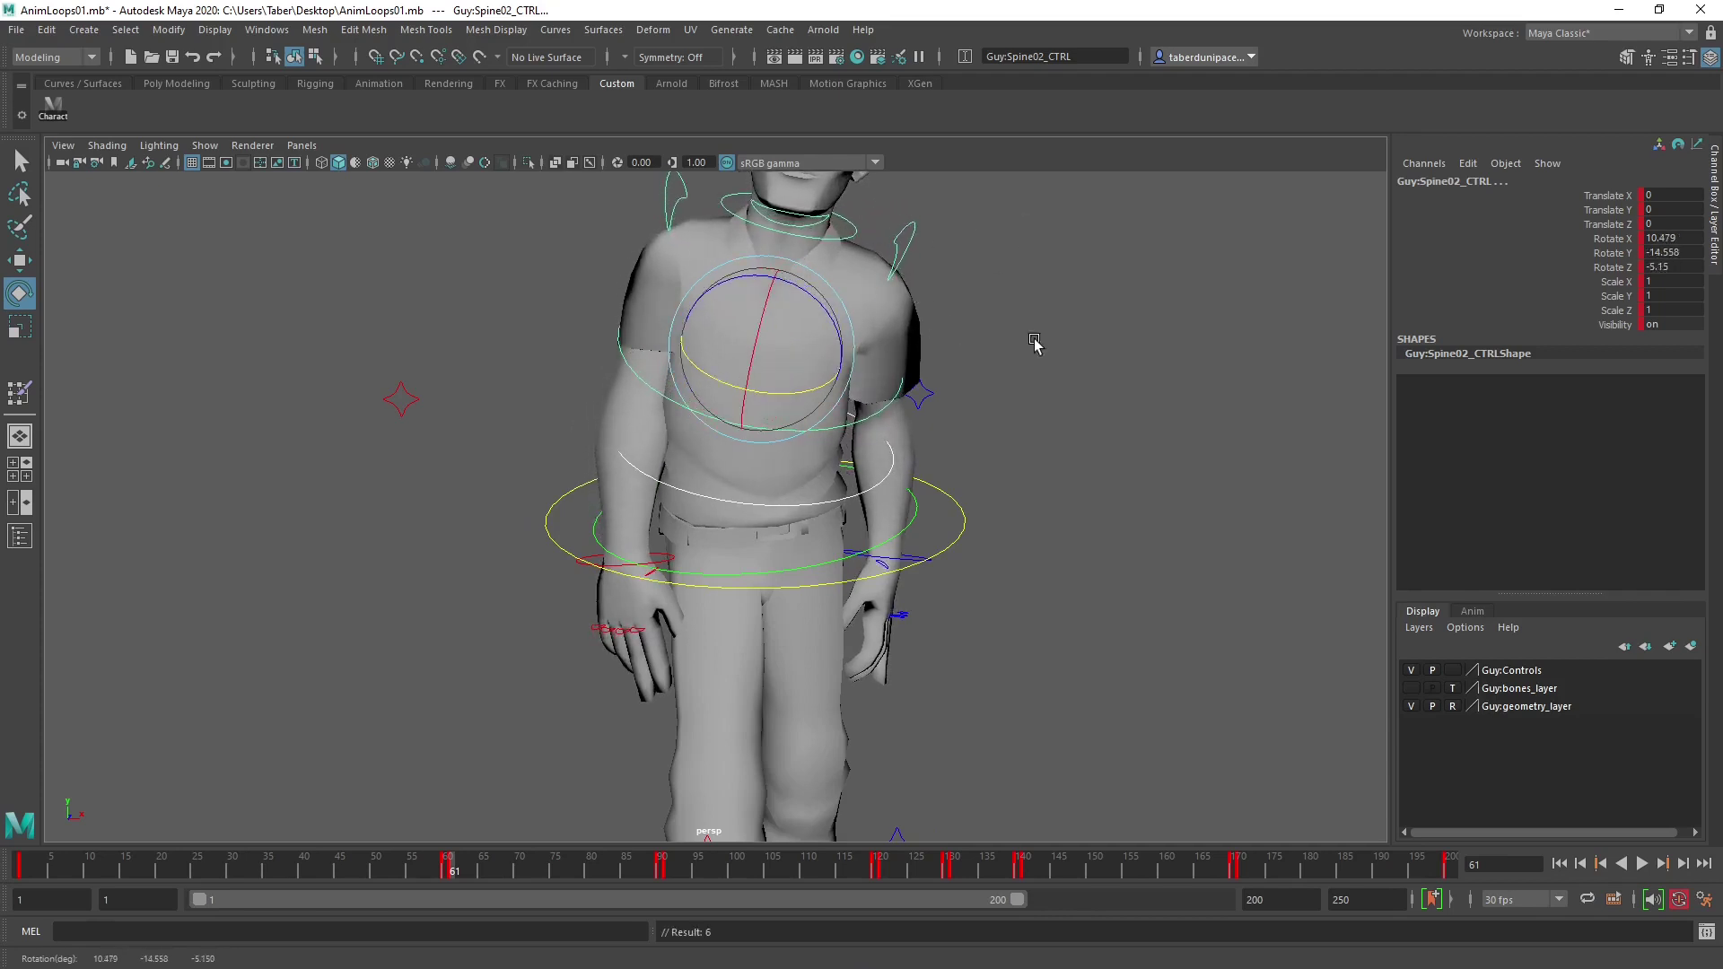
drag(812, 299, 808, 288)
alt+drag(1165, 365, 967, 380)
Swing the left hand control forward and raise it slightly.
click(1000, 612)
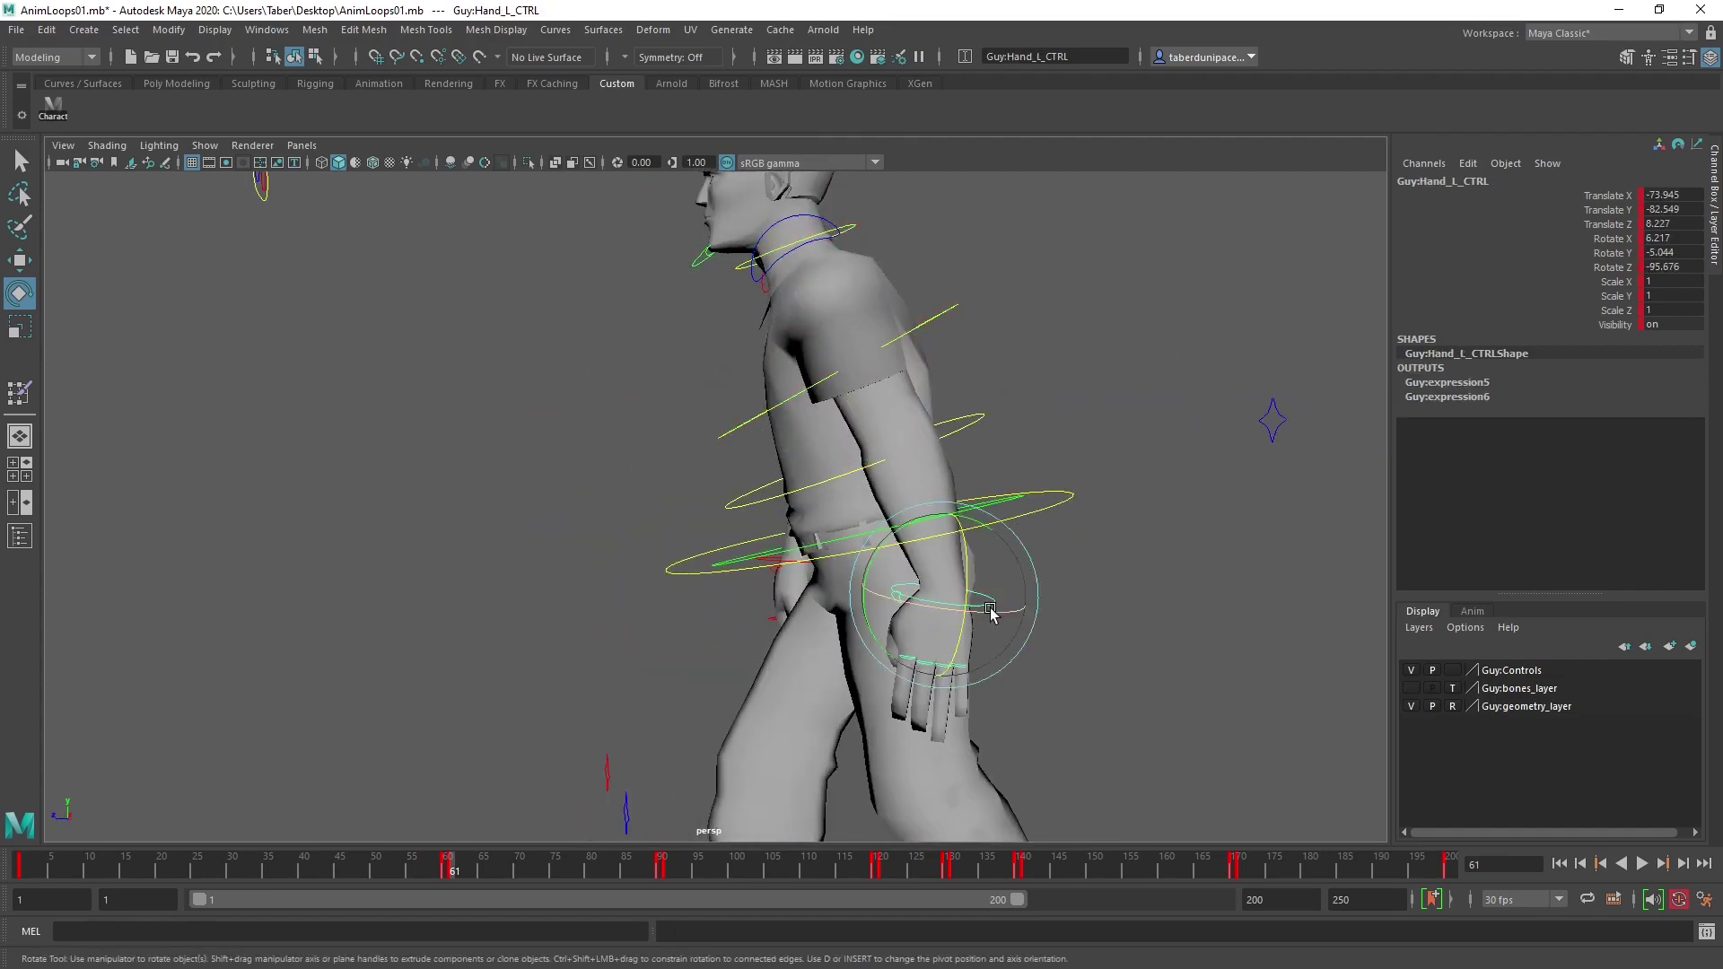
key(w)
drag(865, 596, 653, 581)
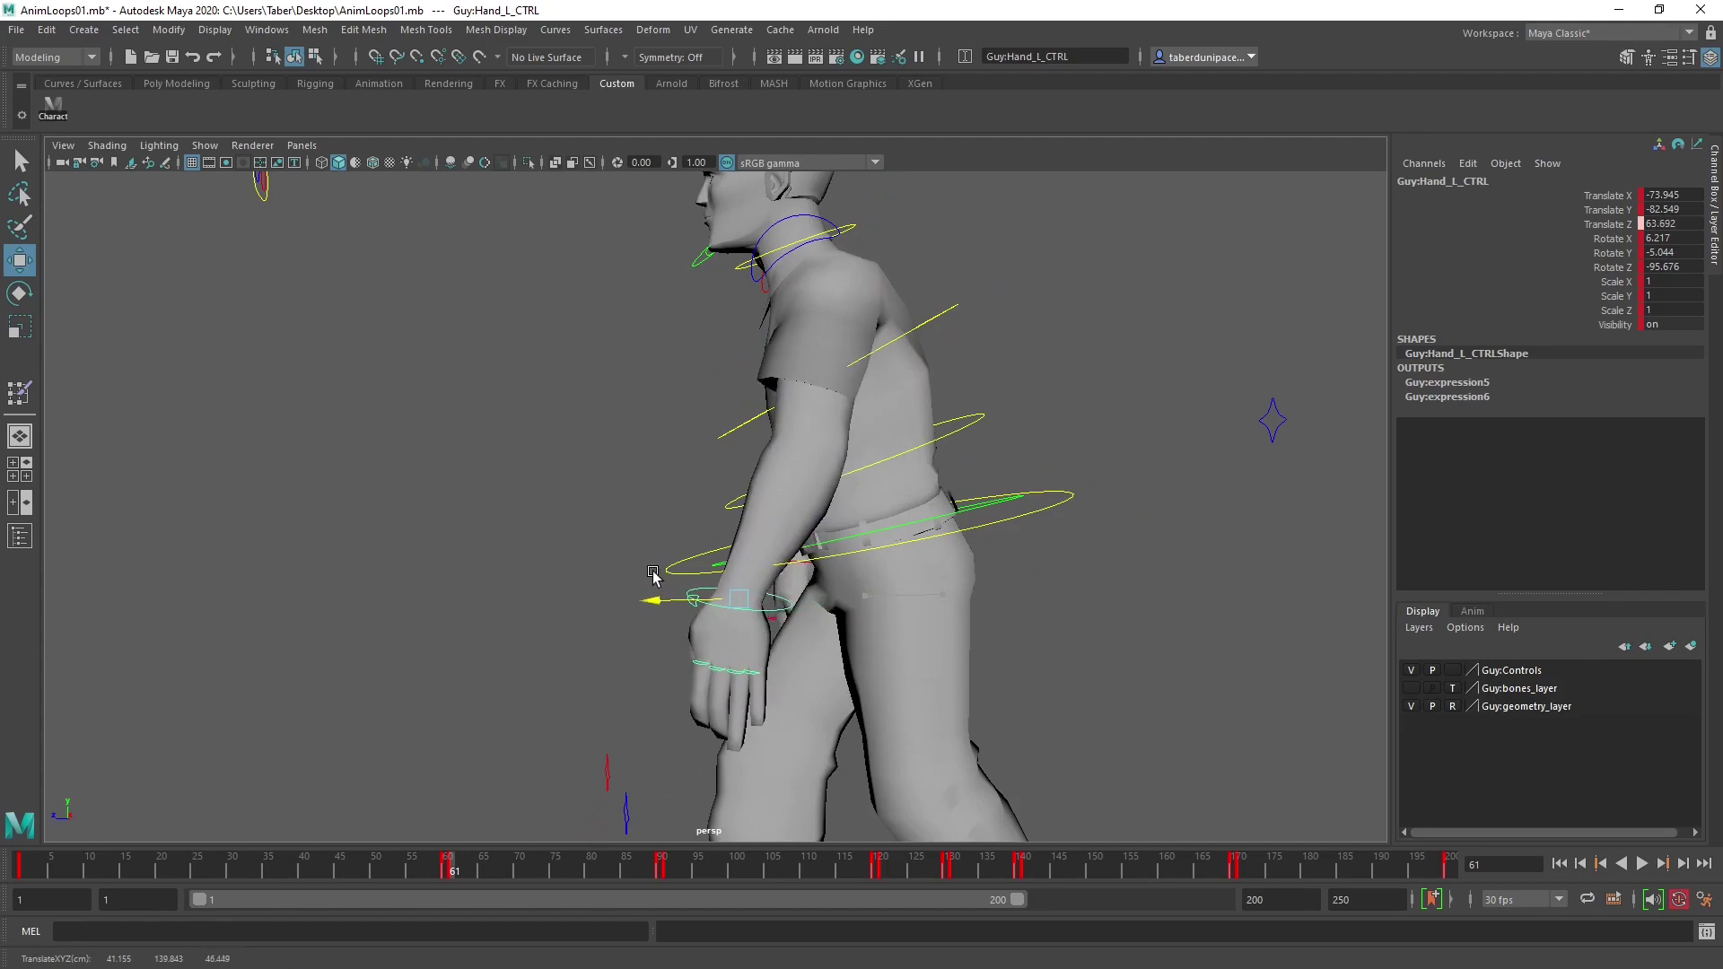
drag(740, 507, 742, 498)
alt+drag(570, 566, 912, 554)
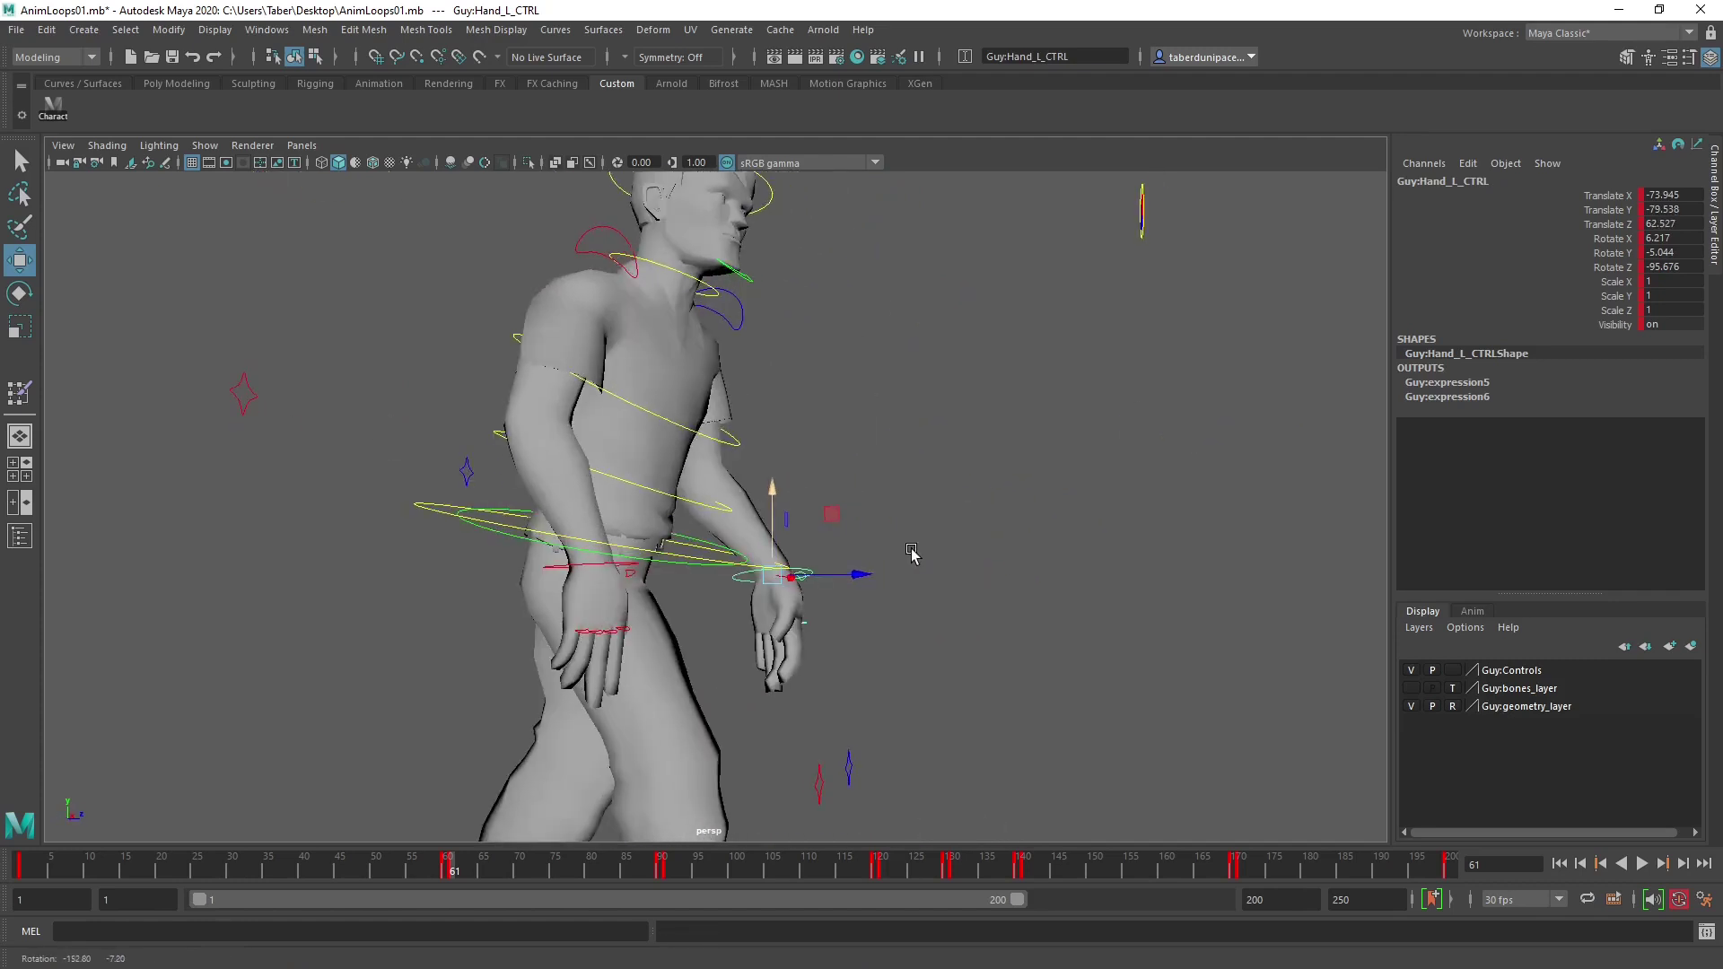
click(908, 553)
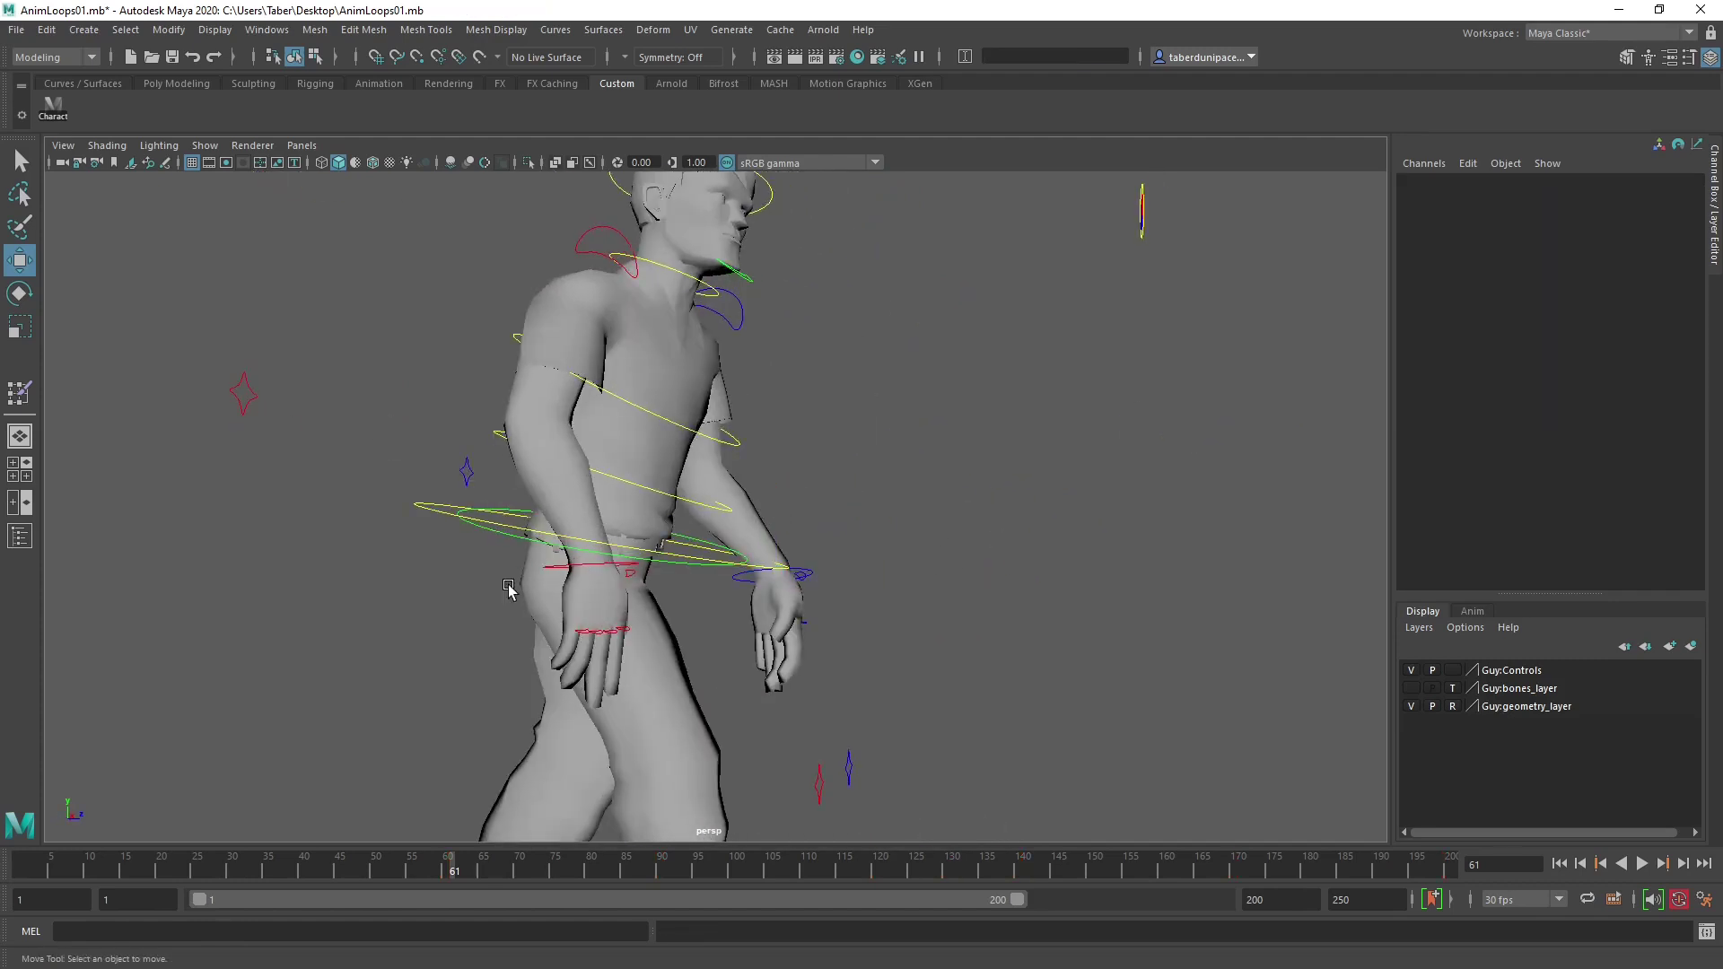
Move the right hand control along Z and adjust its height.
alt+drag(508, 587, 559, 575)
click(564, 577)
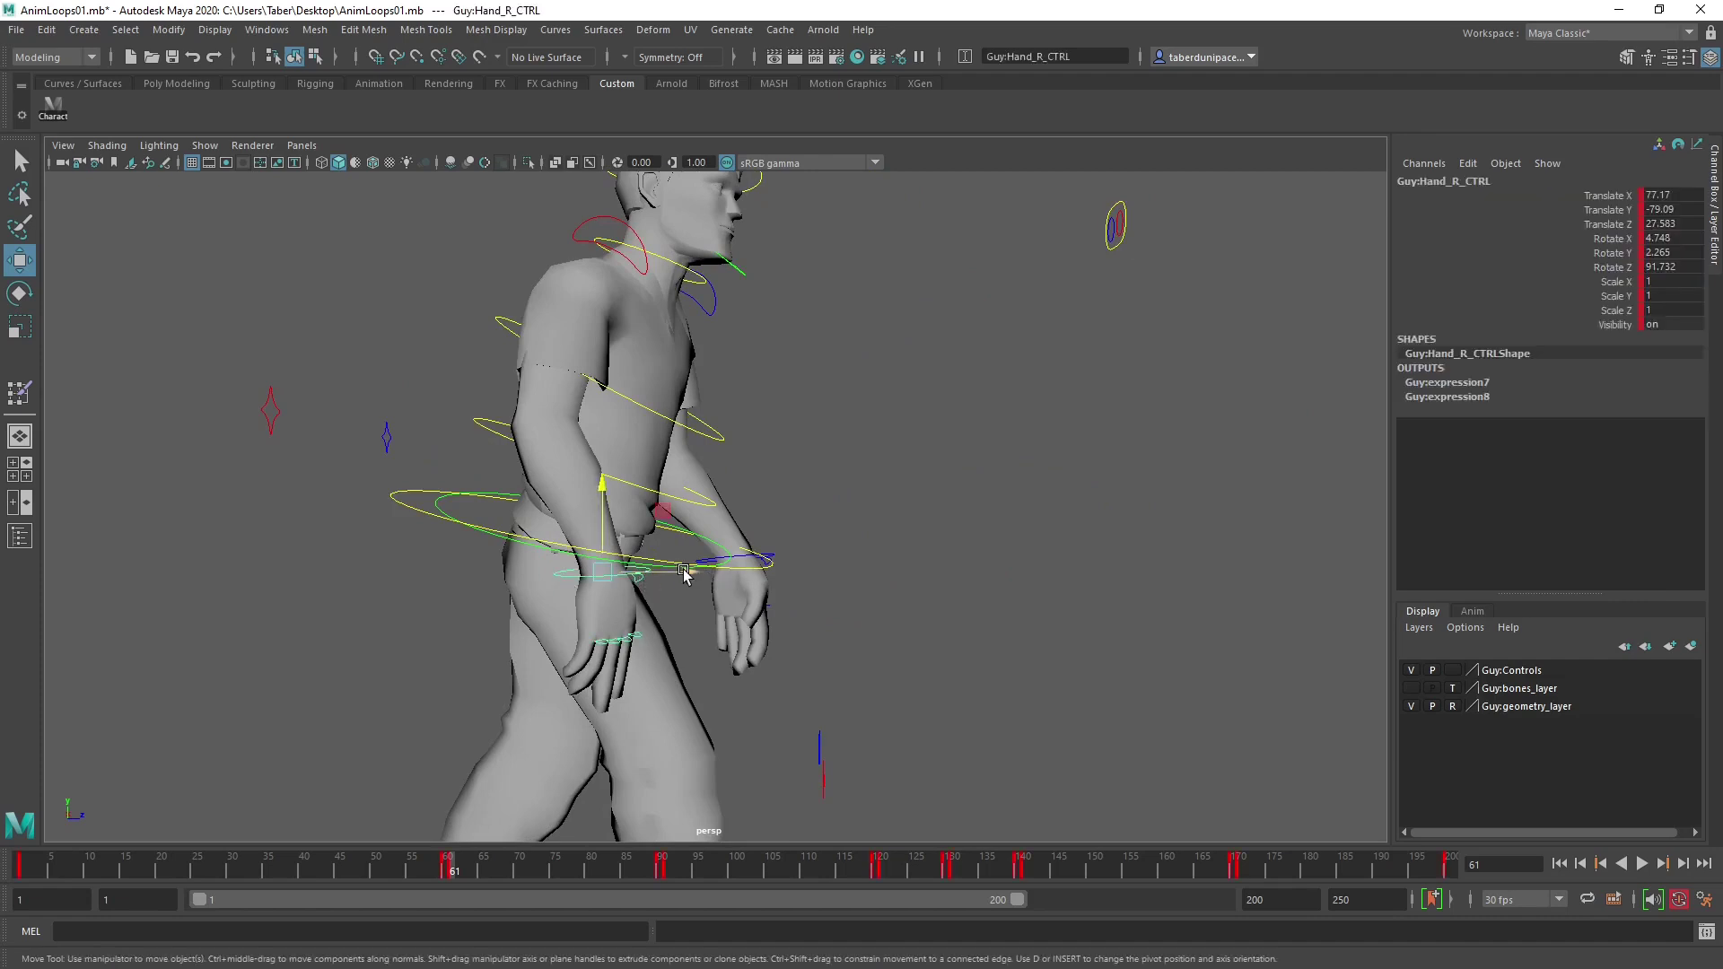
drag(684, 571, 570, 567)
drag(486, 483, 482, 457)
drag(576, 547, 789, 606)
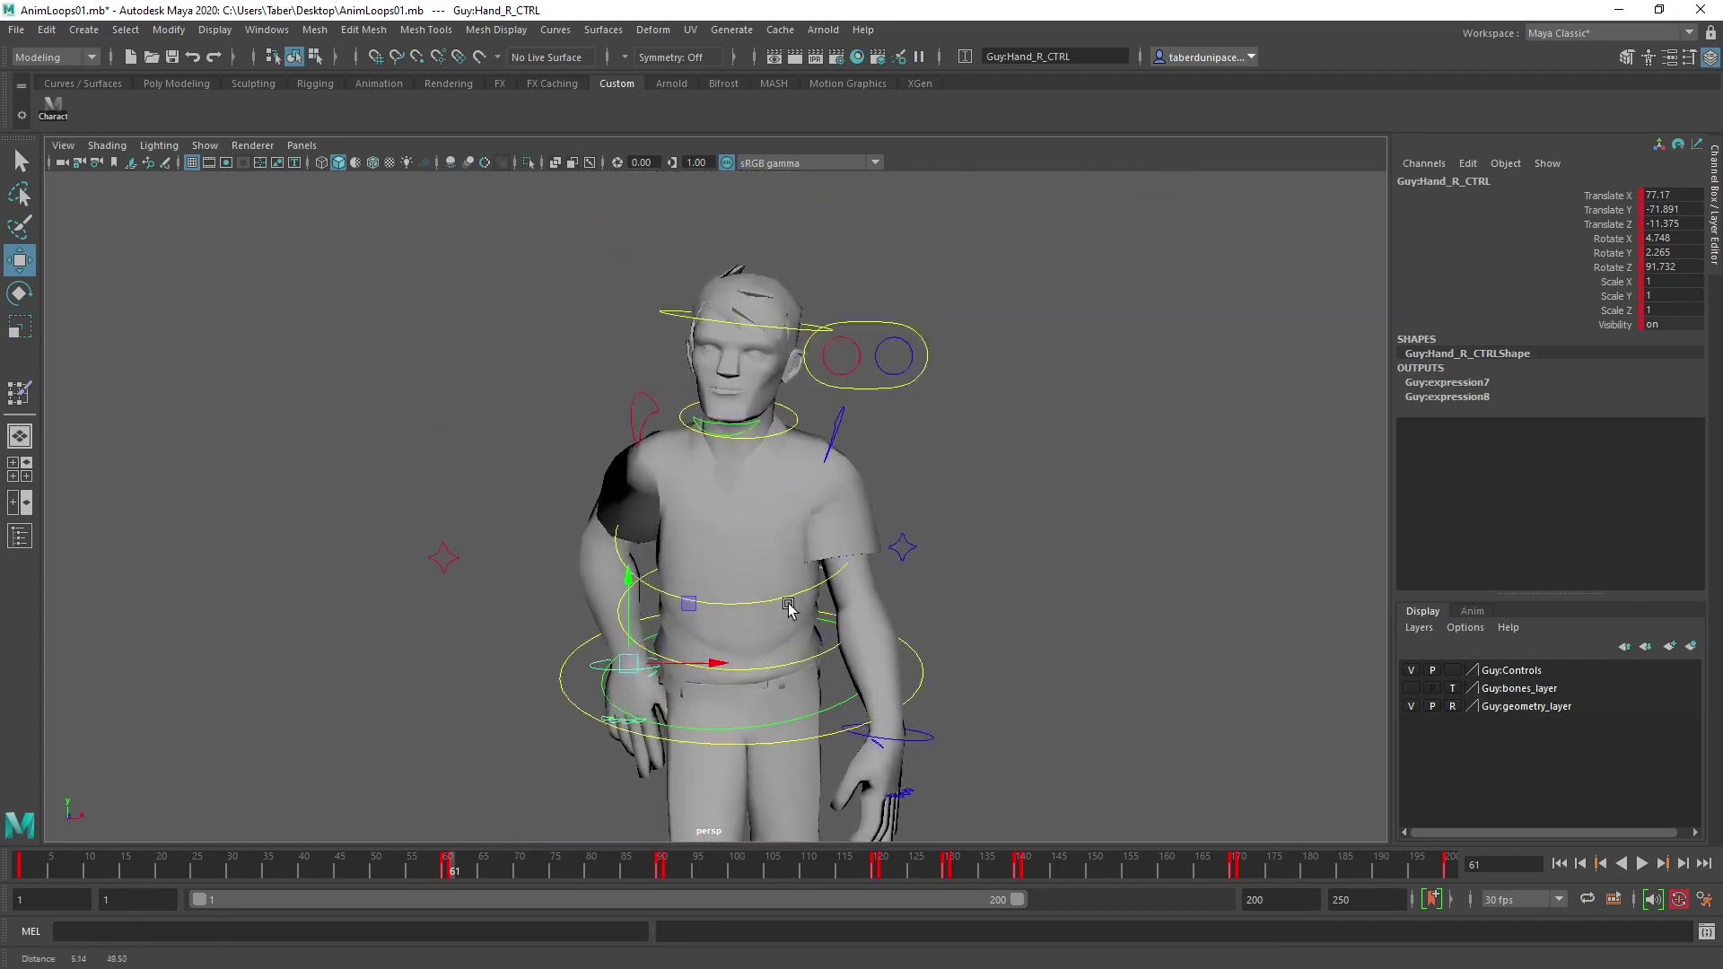
alt+middle_drag(789, 607, 788, 639)
click(981, 436)
Key the head at Rotate Y 10.486, leaving the neck at X -25.911, Y 2.999, Z 2.754.
scroll(961, 454, up, 2)
click(811, 434)
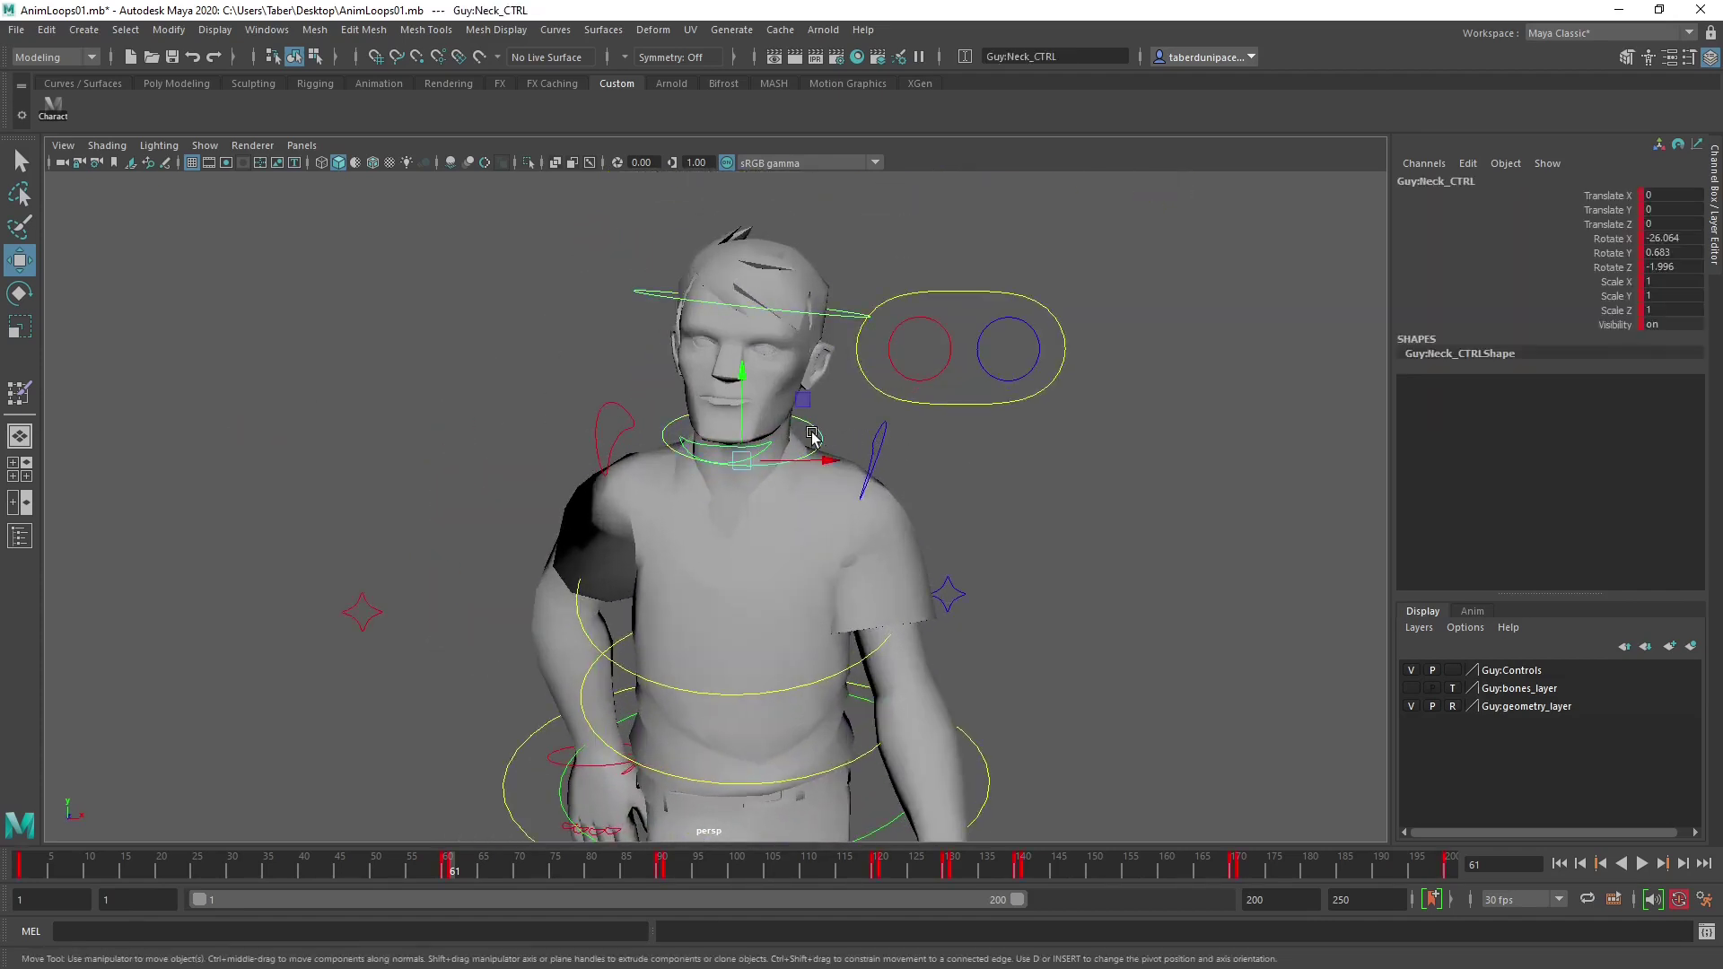
key(e)
drag(762, 382, 790, 345)
click(774, 395)
key(shift+e)
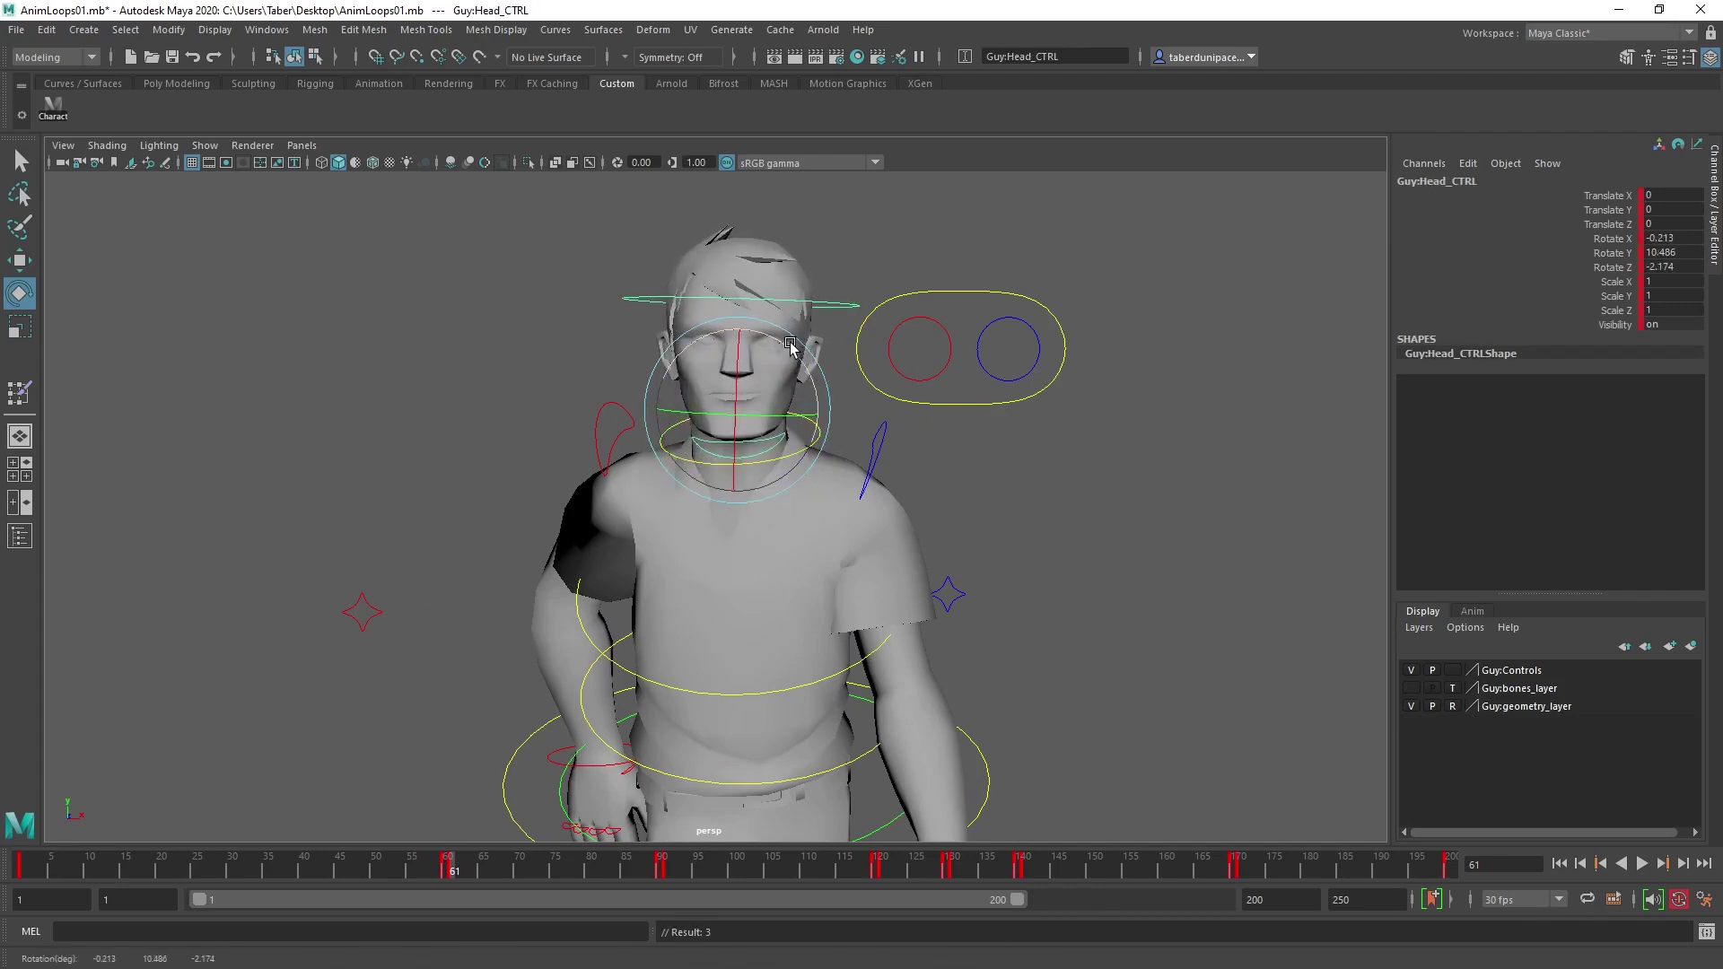
click(500, 319)
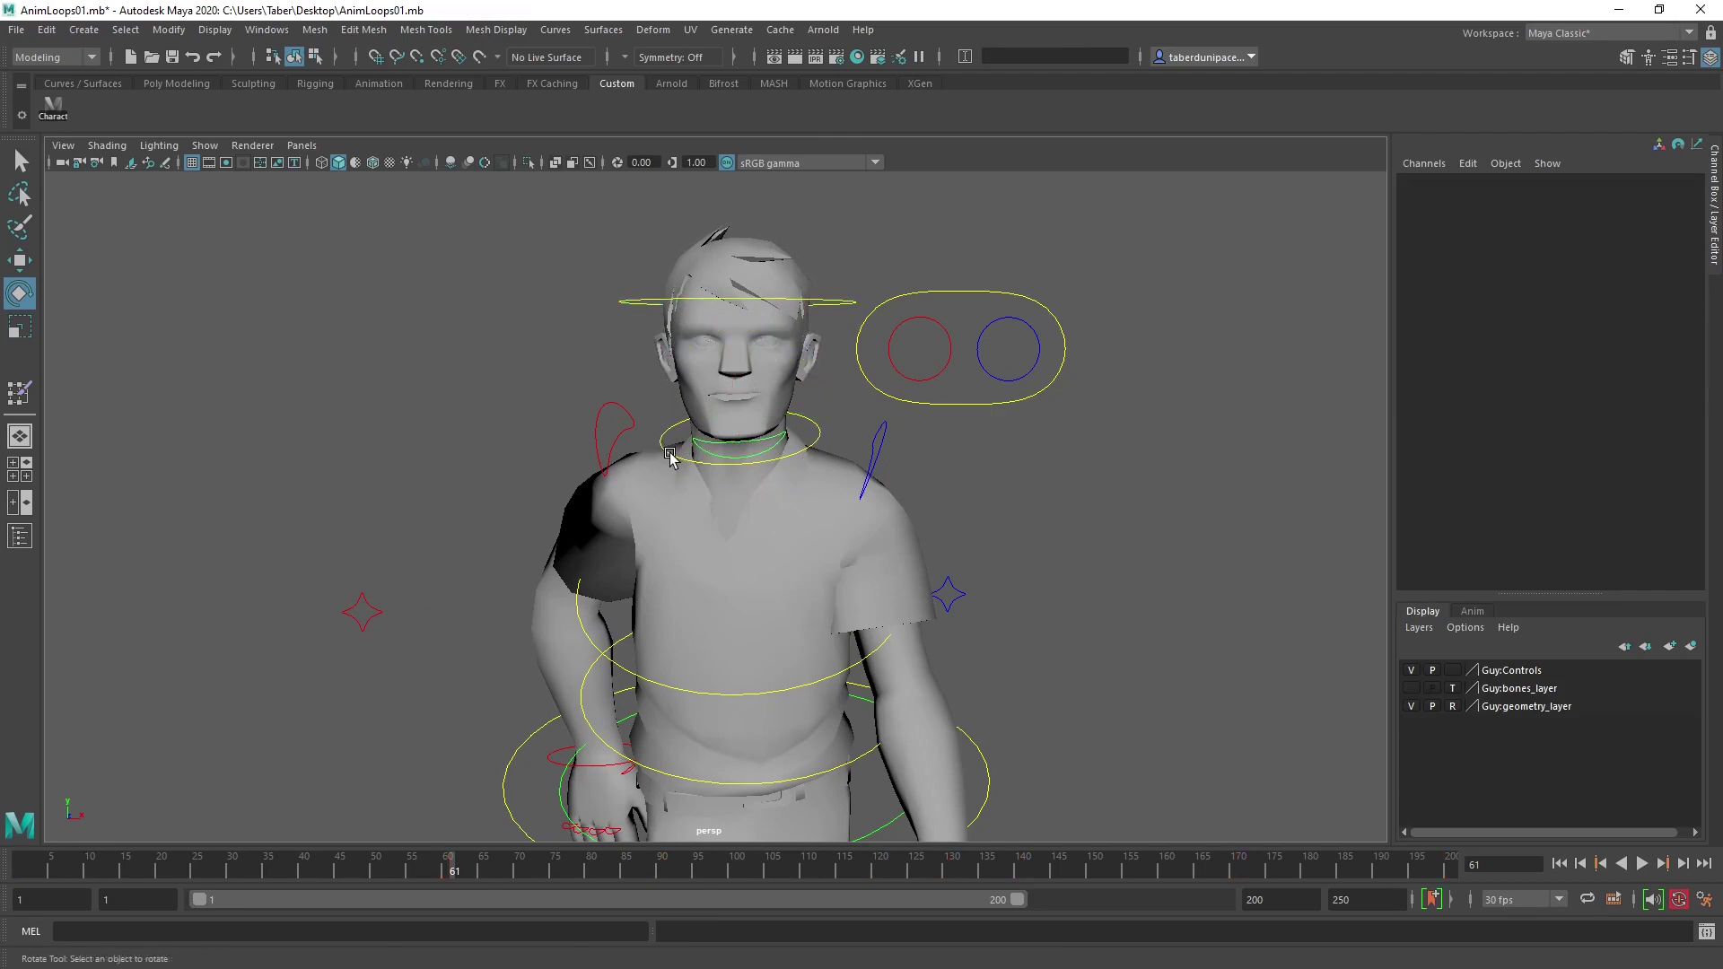
click(703, 460)
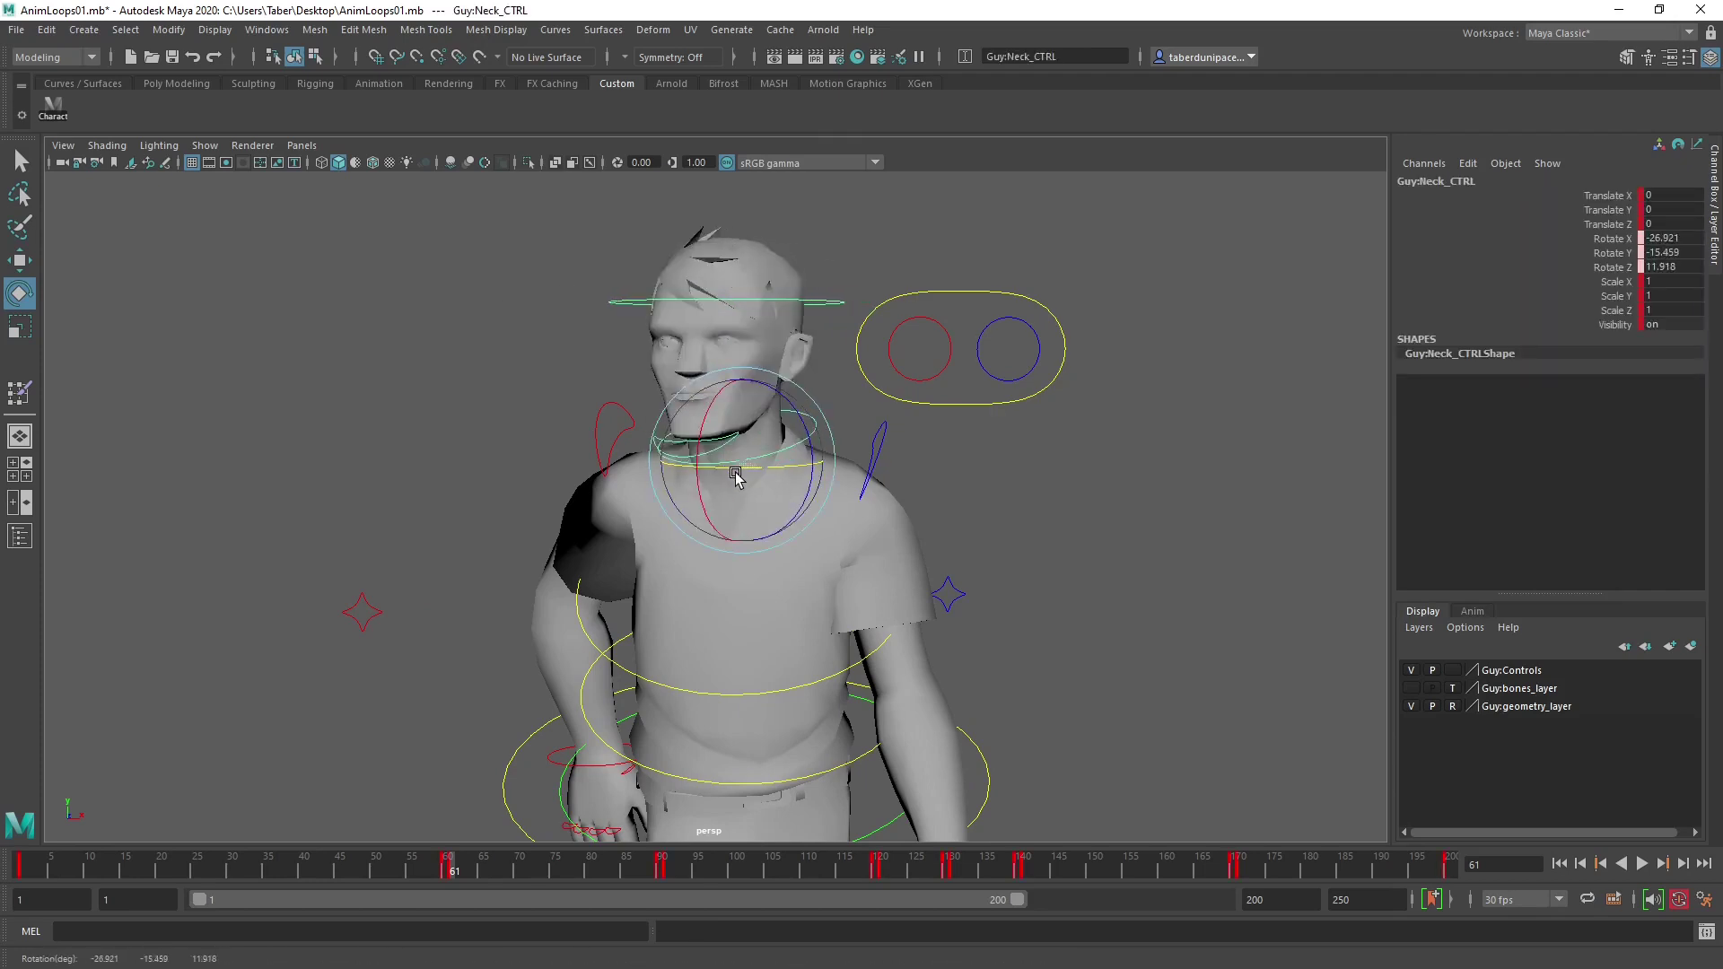
key(ctrl+z)
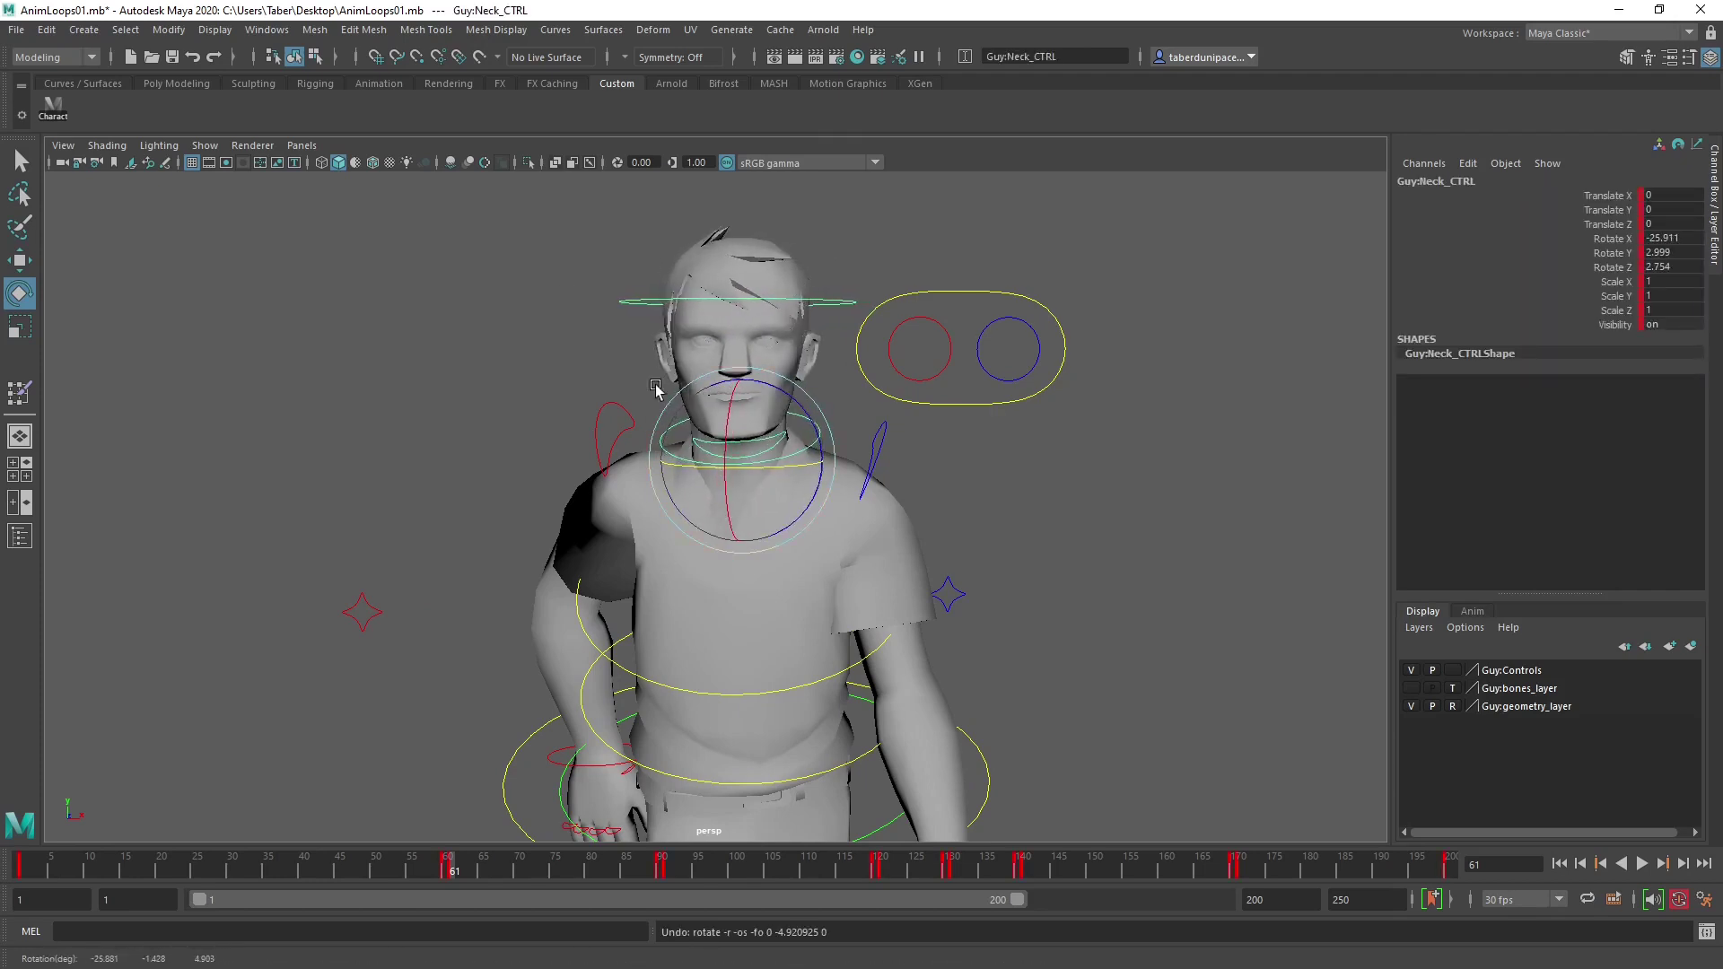
mouse_move(655, 388)
alt+mouse_down()
mouse_move(897, 374)
mouse_move(665, 386)
mouse_move(666, 418)
alt+mouse_up()
alt+drag(839, 584, 704, 523)
Rotate the left hand control and then raise it with the Move tool.
alt+middle_drag(704, 523, 702, 558)
click(703, 558)
alt+right_drag(703, 559, 826, 615)
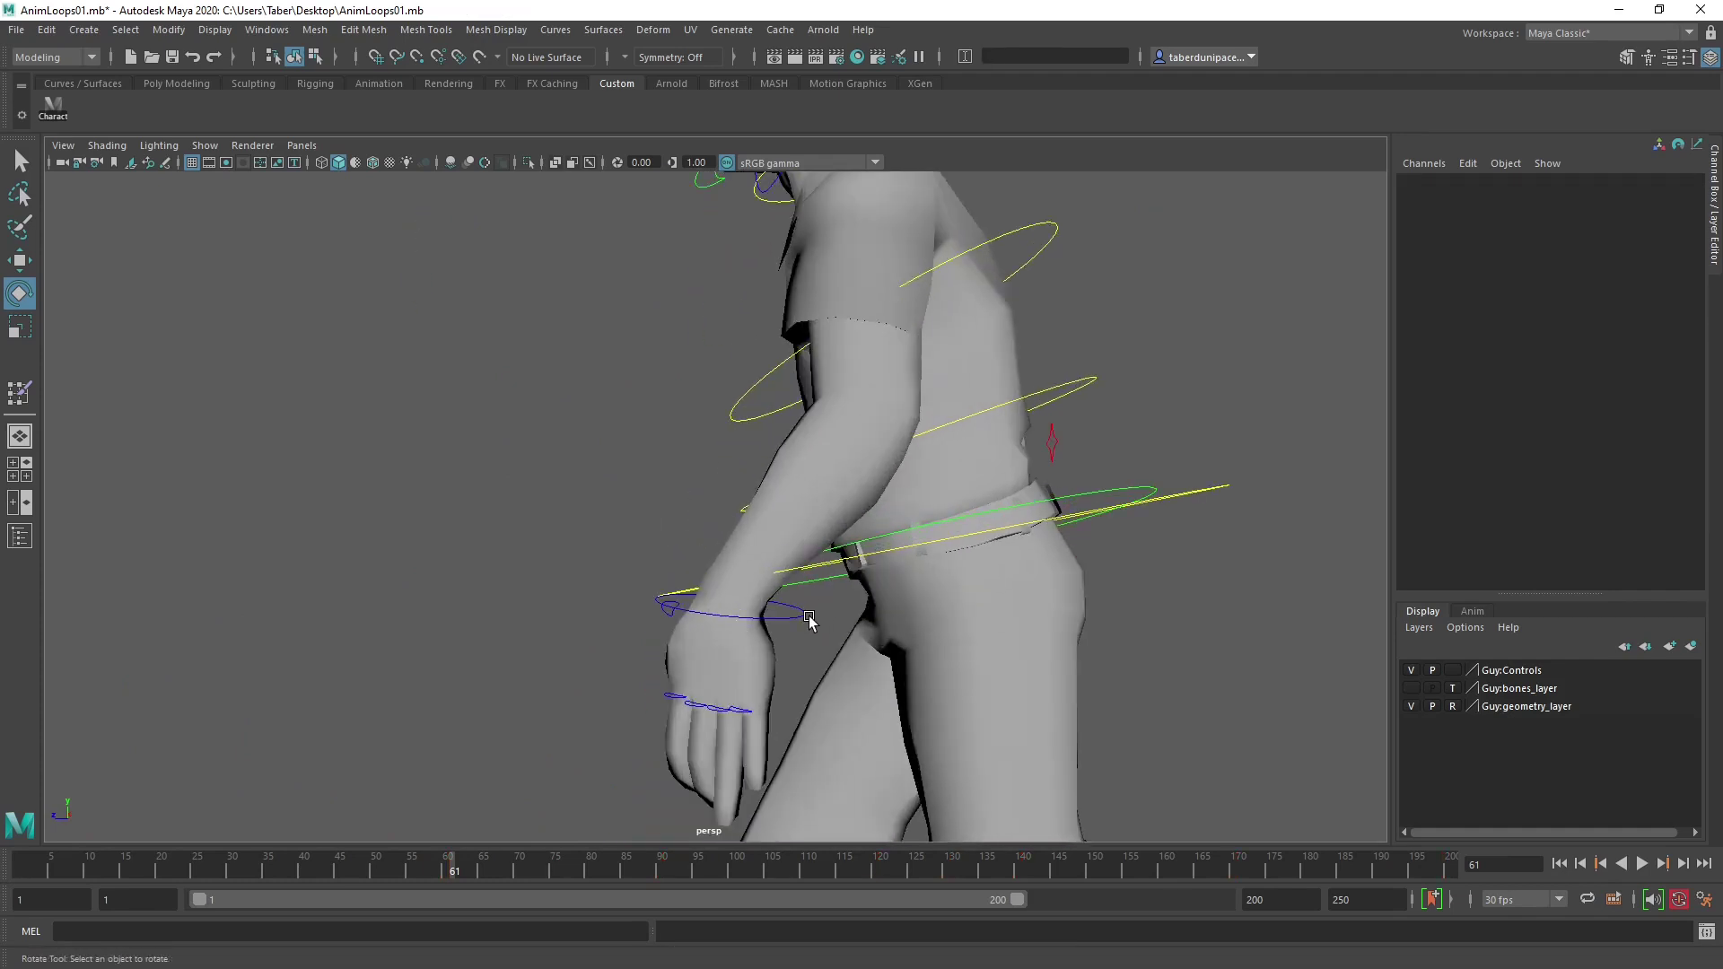
click(803, 618)
drag(785, 554, 983, 557)
key(w)
drag(898, 480, 900, 392)
Move the left elbow control inward along X.
click(1111, 386)
alt+right_drag(1183, 560, 1174, 431)
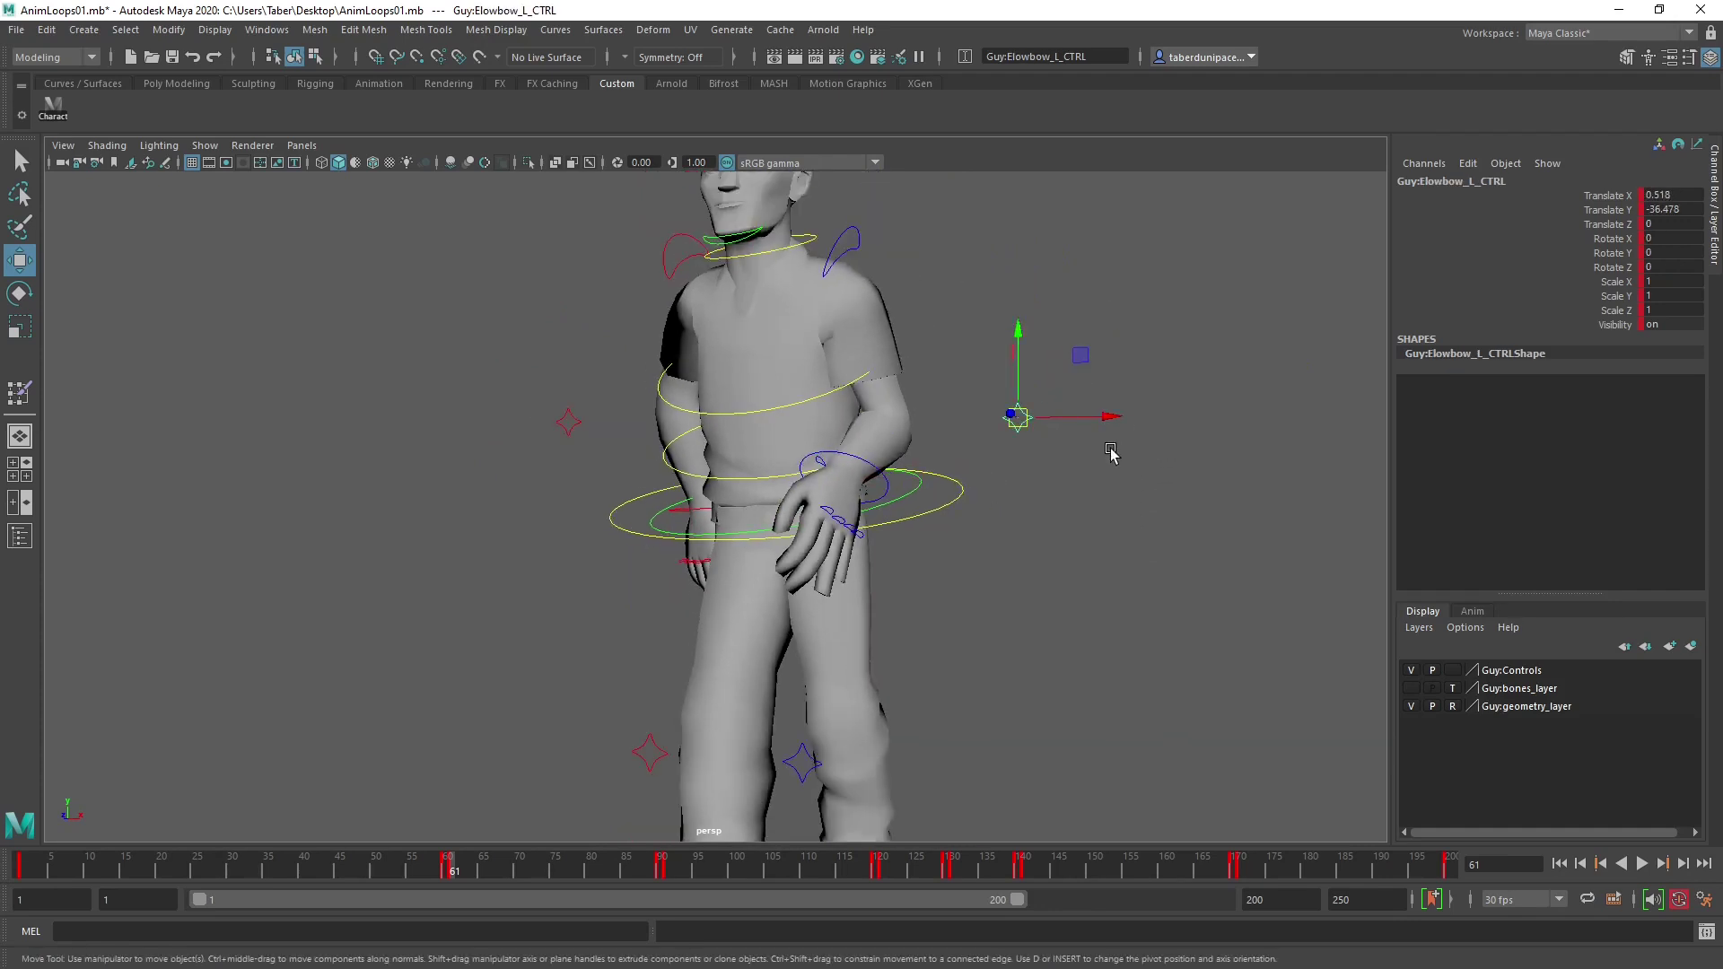
alt+drag(1111, 454, 1031, 455)
alt+right_drag(769, 577, 811, 575)
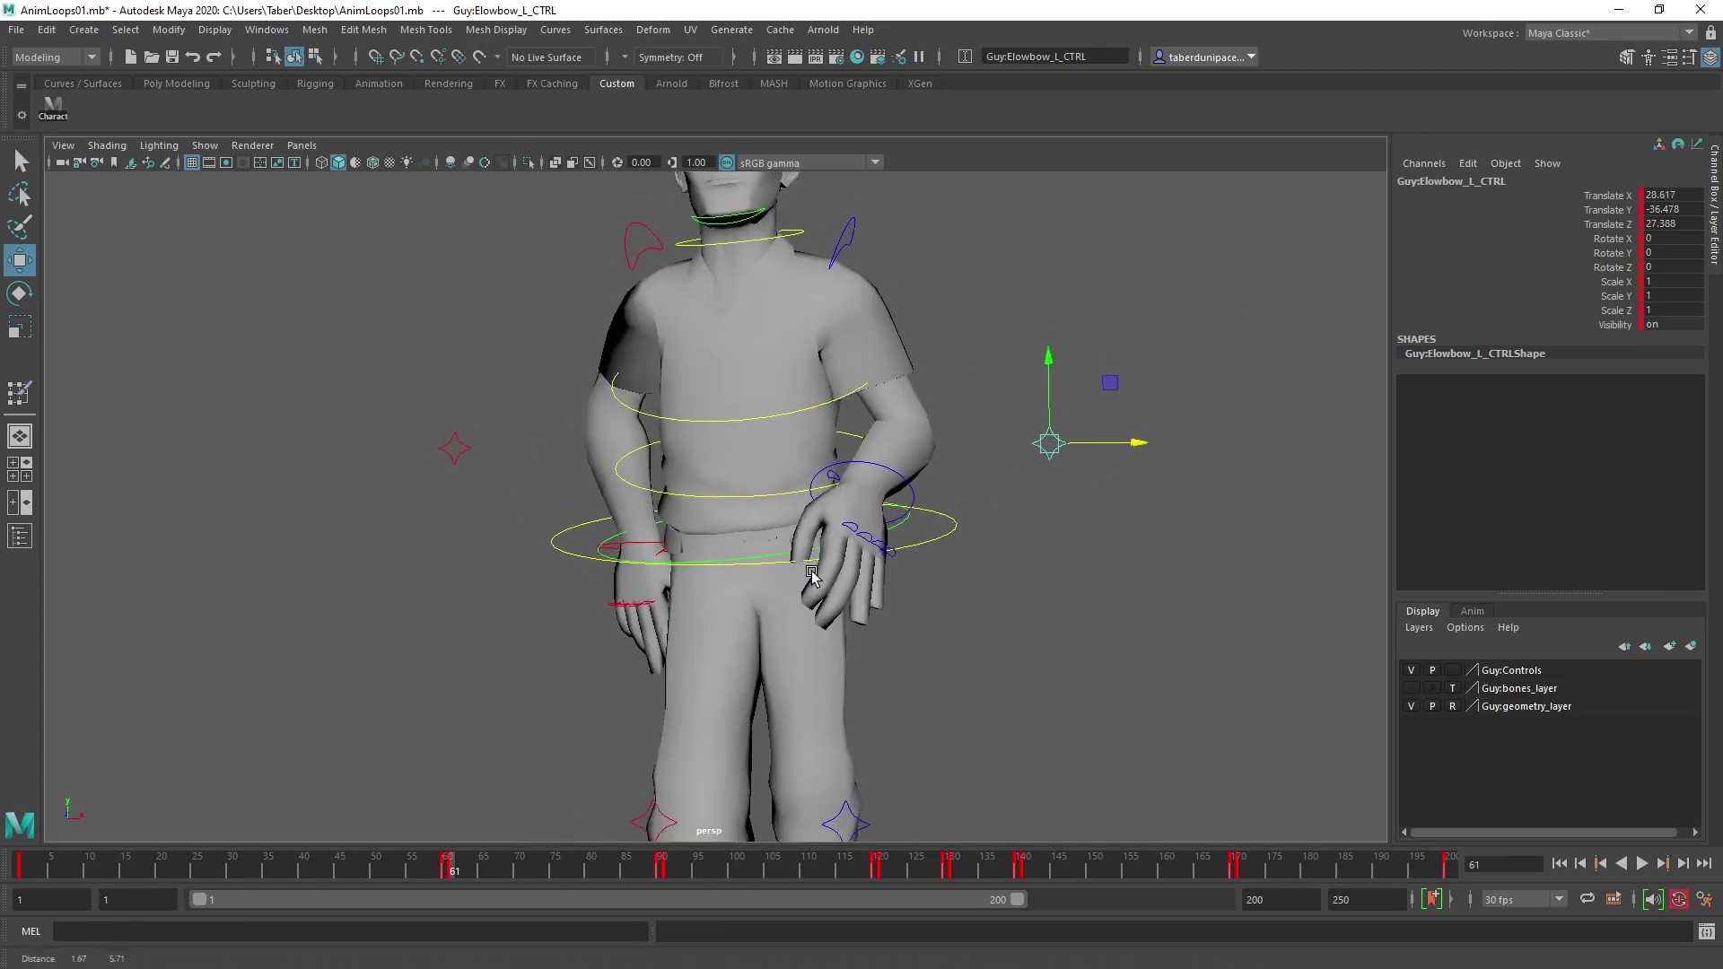
alt+drag(812, 575, 585, 570)
Rotate the left hand control a little further.
click(905, 505)
key(e)
drag(709, 449, 851, 621)
key(w)
scroll(924, 560, up, 3)
click(902, 594)
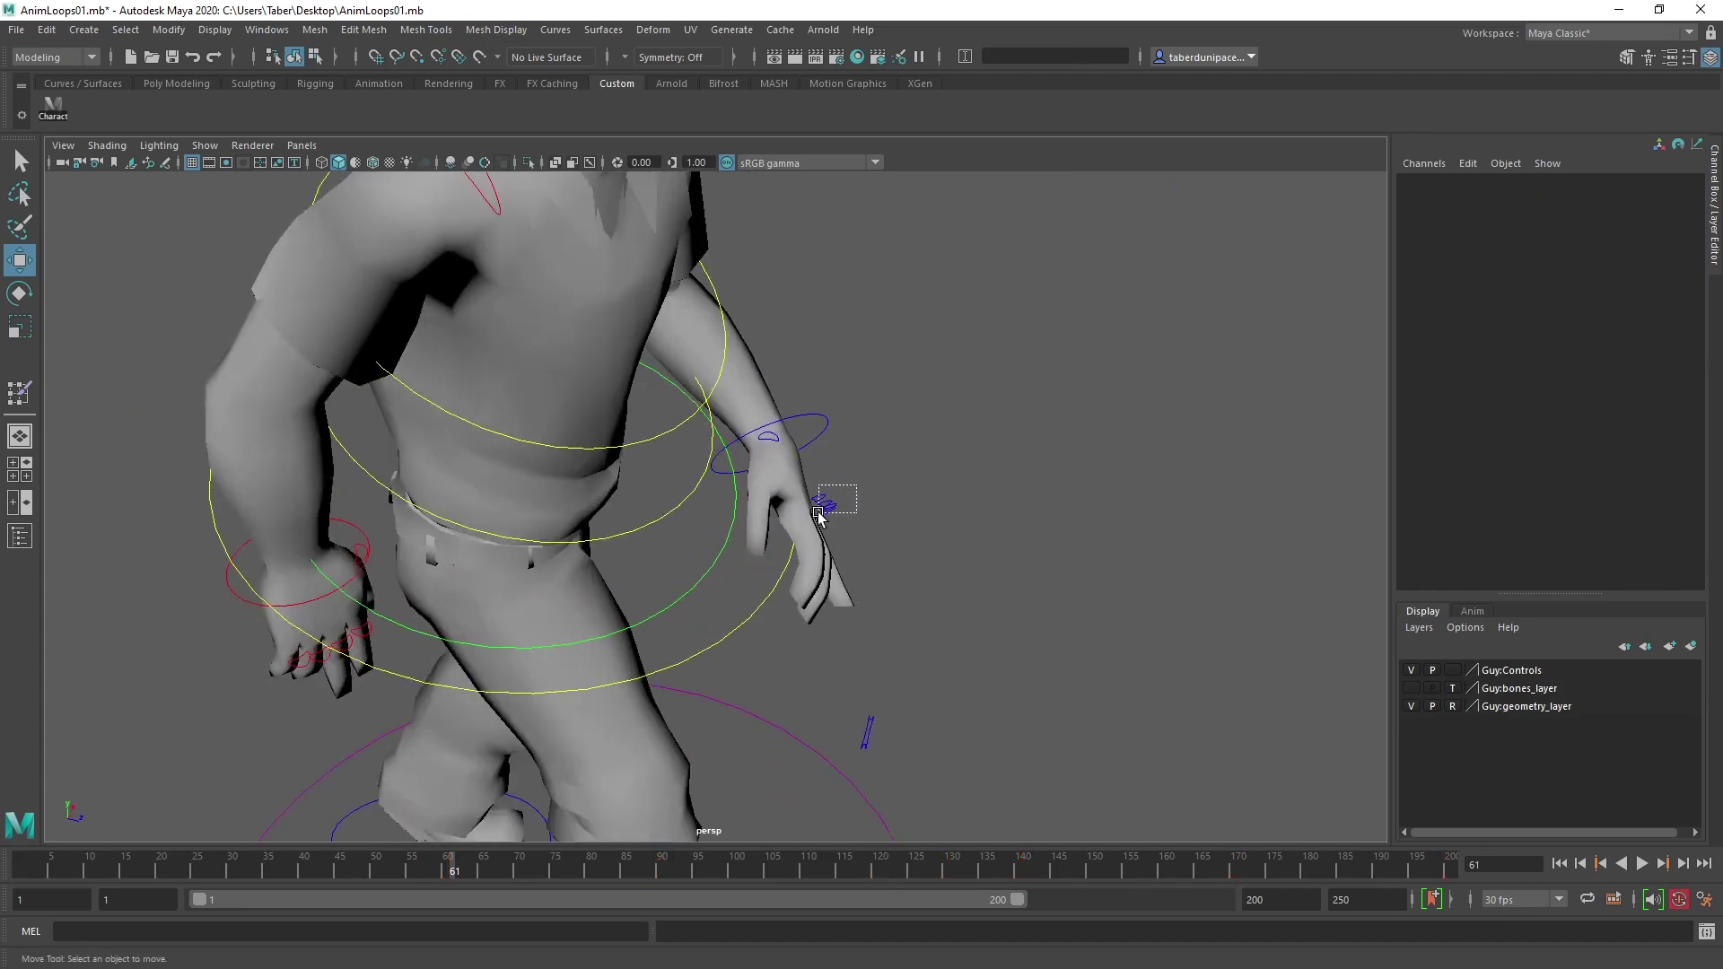
key(e)
drag(818, 513, 1176, 461)
click(1065, 459)
alt+drag(1064, 460, 675, 594)
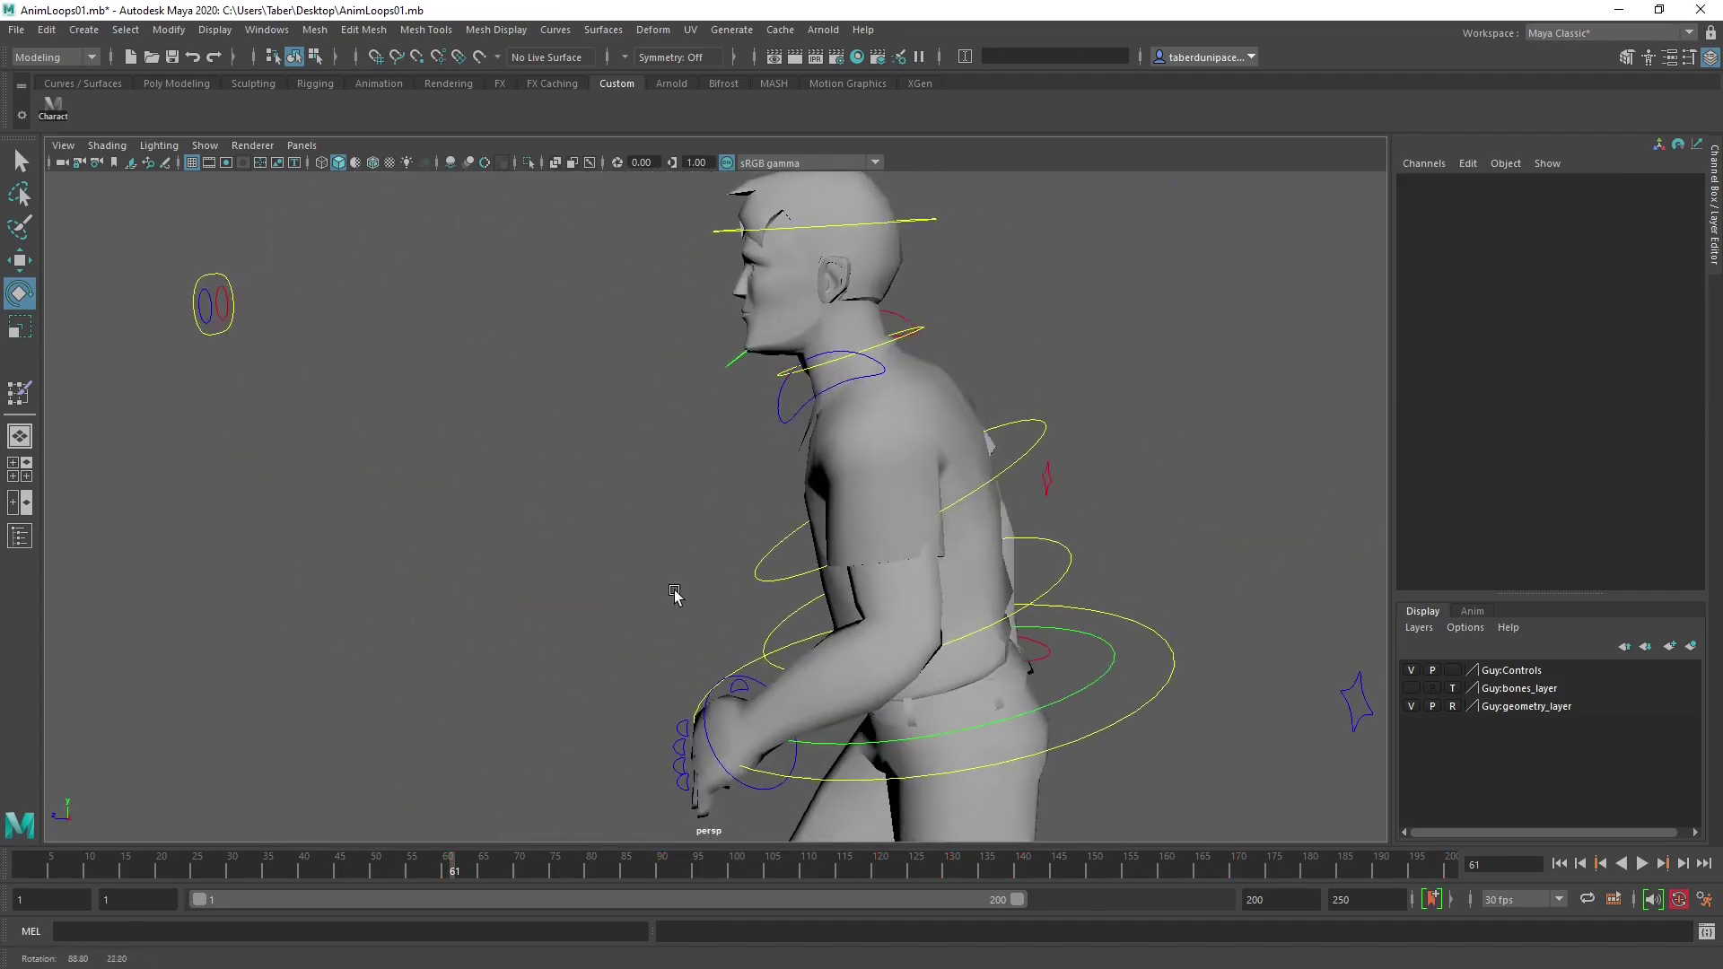
Rotate the left shoulder control and key its rotation.
click(872, 372)
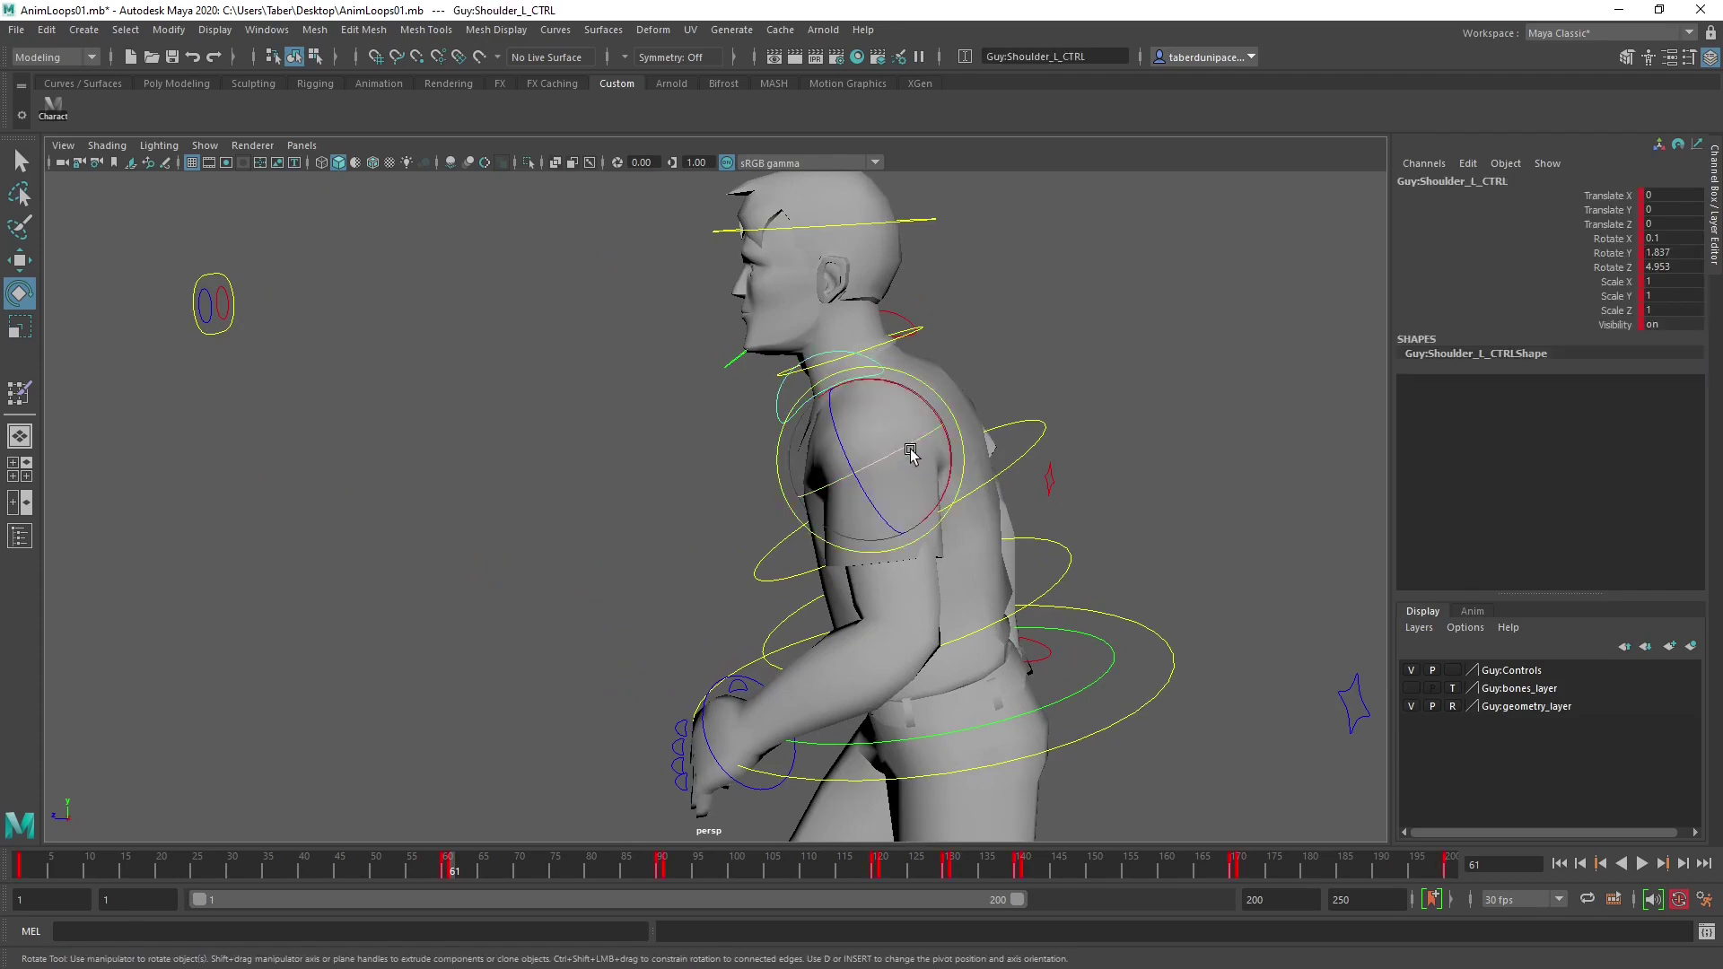
drag(911, 453, 892, 491)
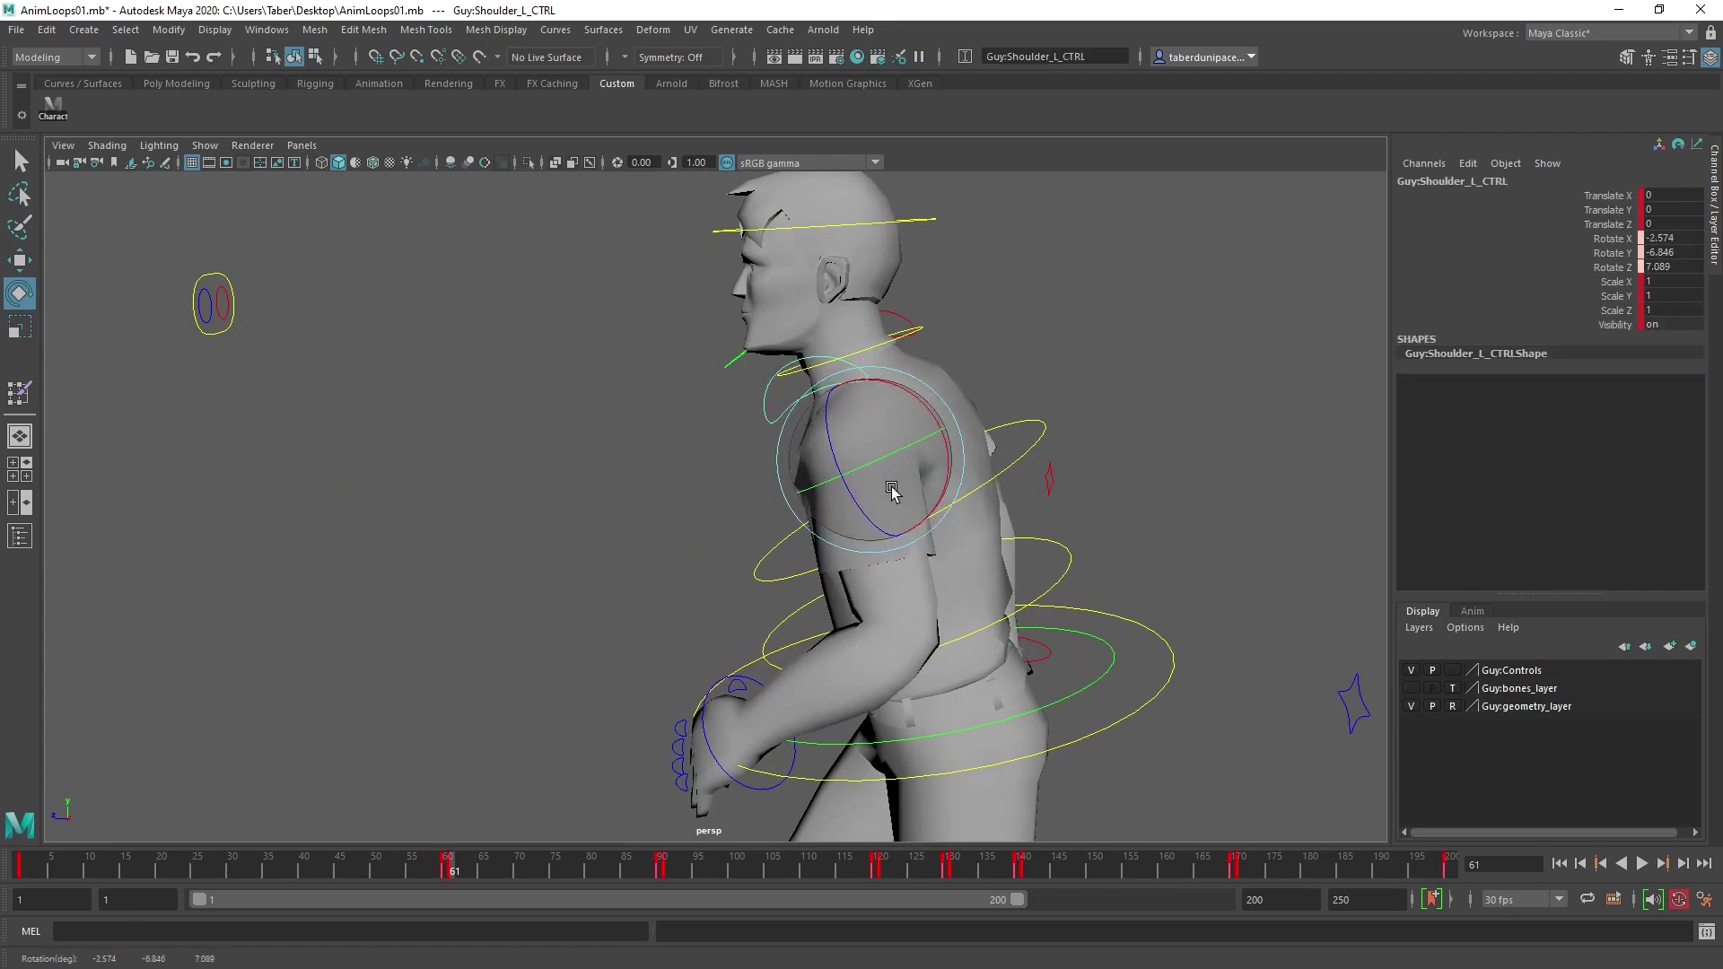
key(shift+e)
Reposition the left hand to Translate Y -73.67, Z 73.249.
click(763, 682)
key(w)
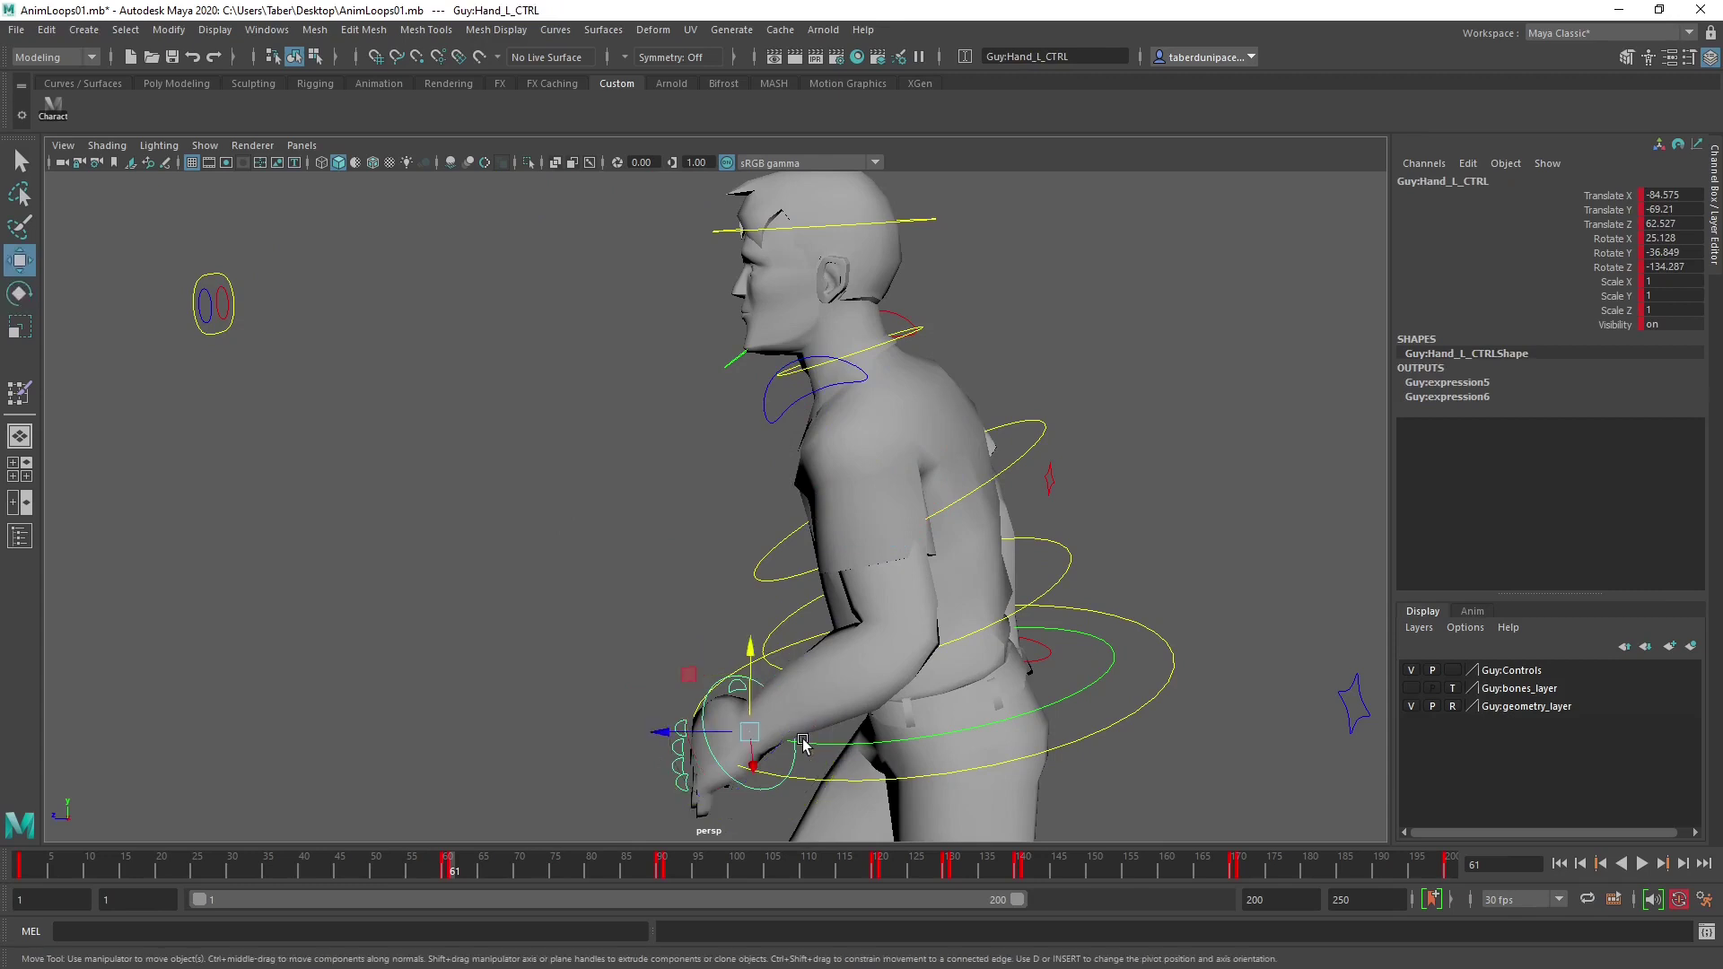
drag(704, 736, 812, 673)
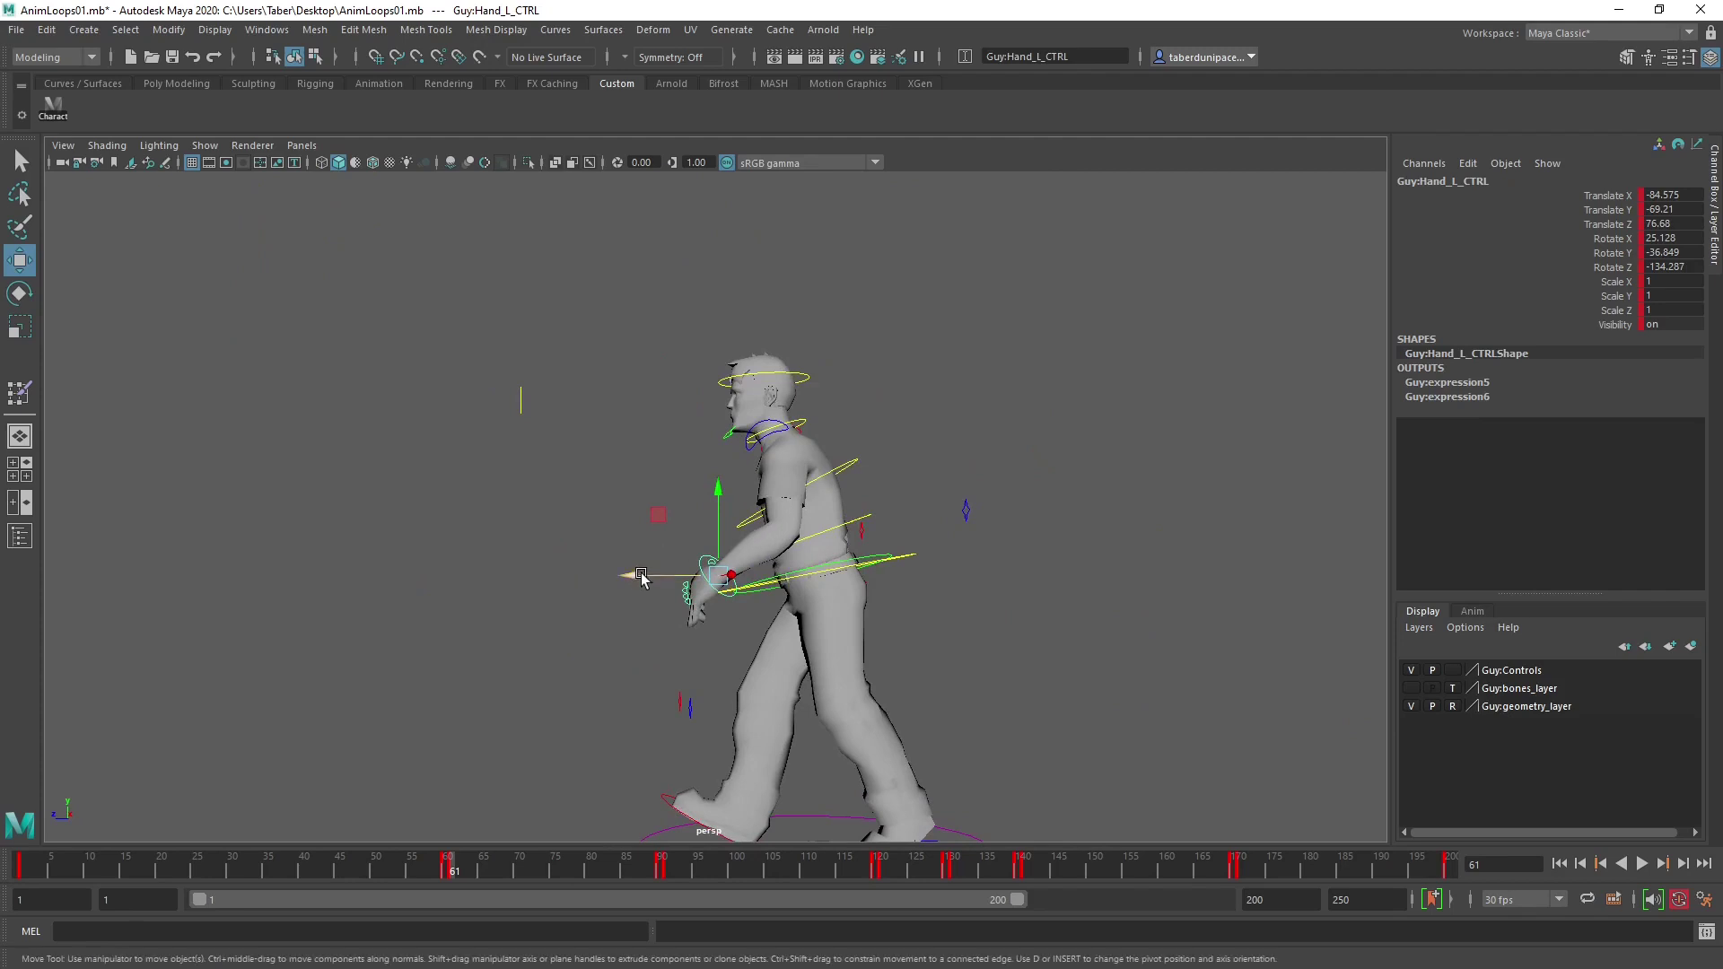
drag(641, 577, 673, 559)
drag(731, 487, 731, 503)
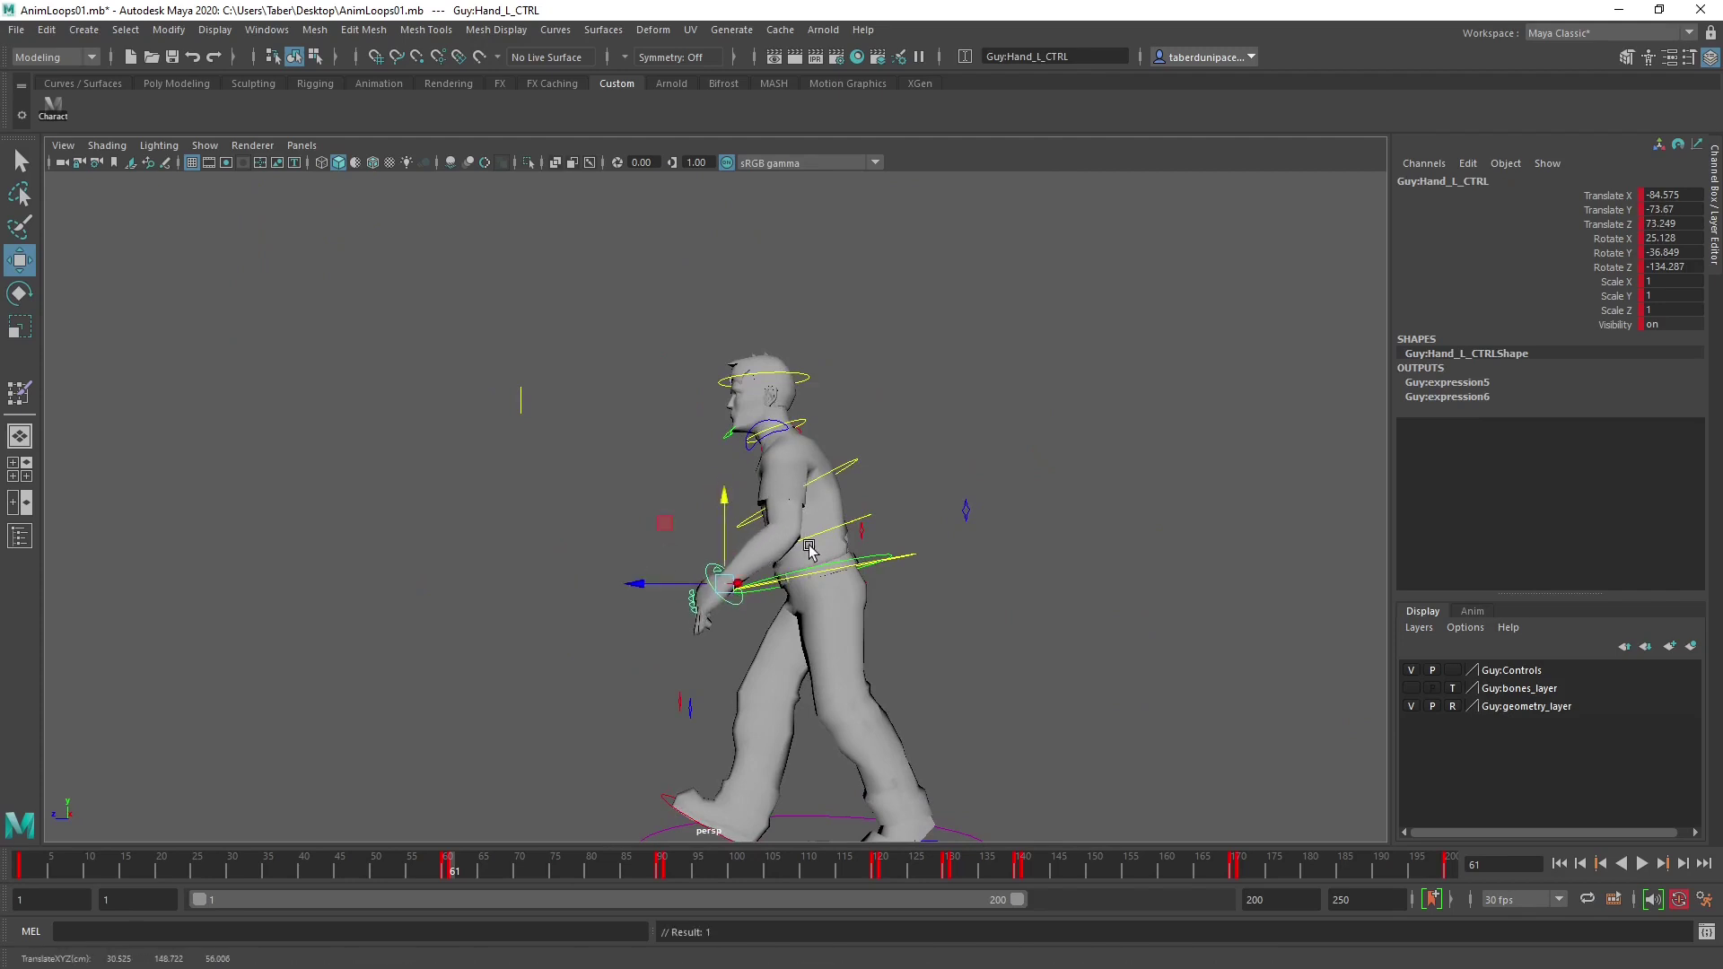
alt+drag(812, 552, 877, 551)
alt+right_drag(877, 551, 1116, 520)
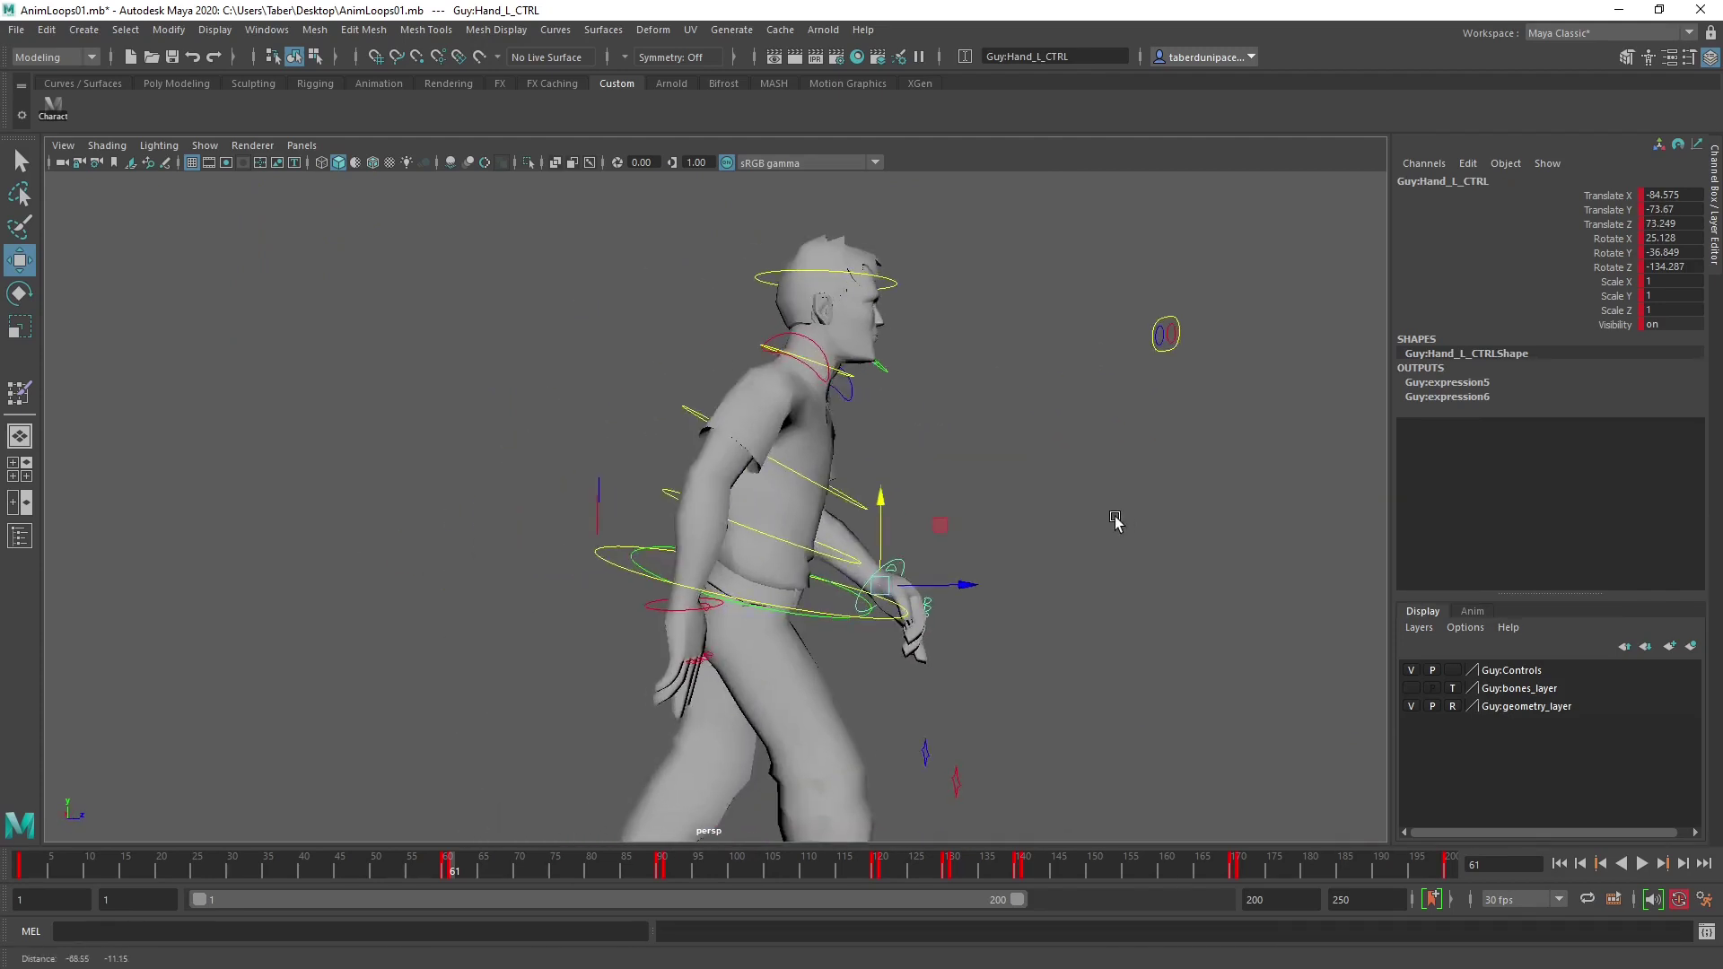
Rotate the left shoulder slightly further, to Rotate Y -10.81.
click(837, 350)
click(836, 350)
key(e)
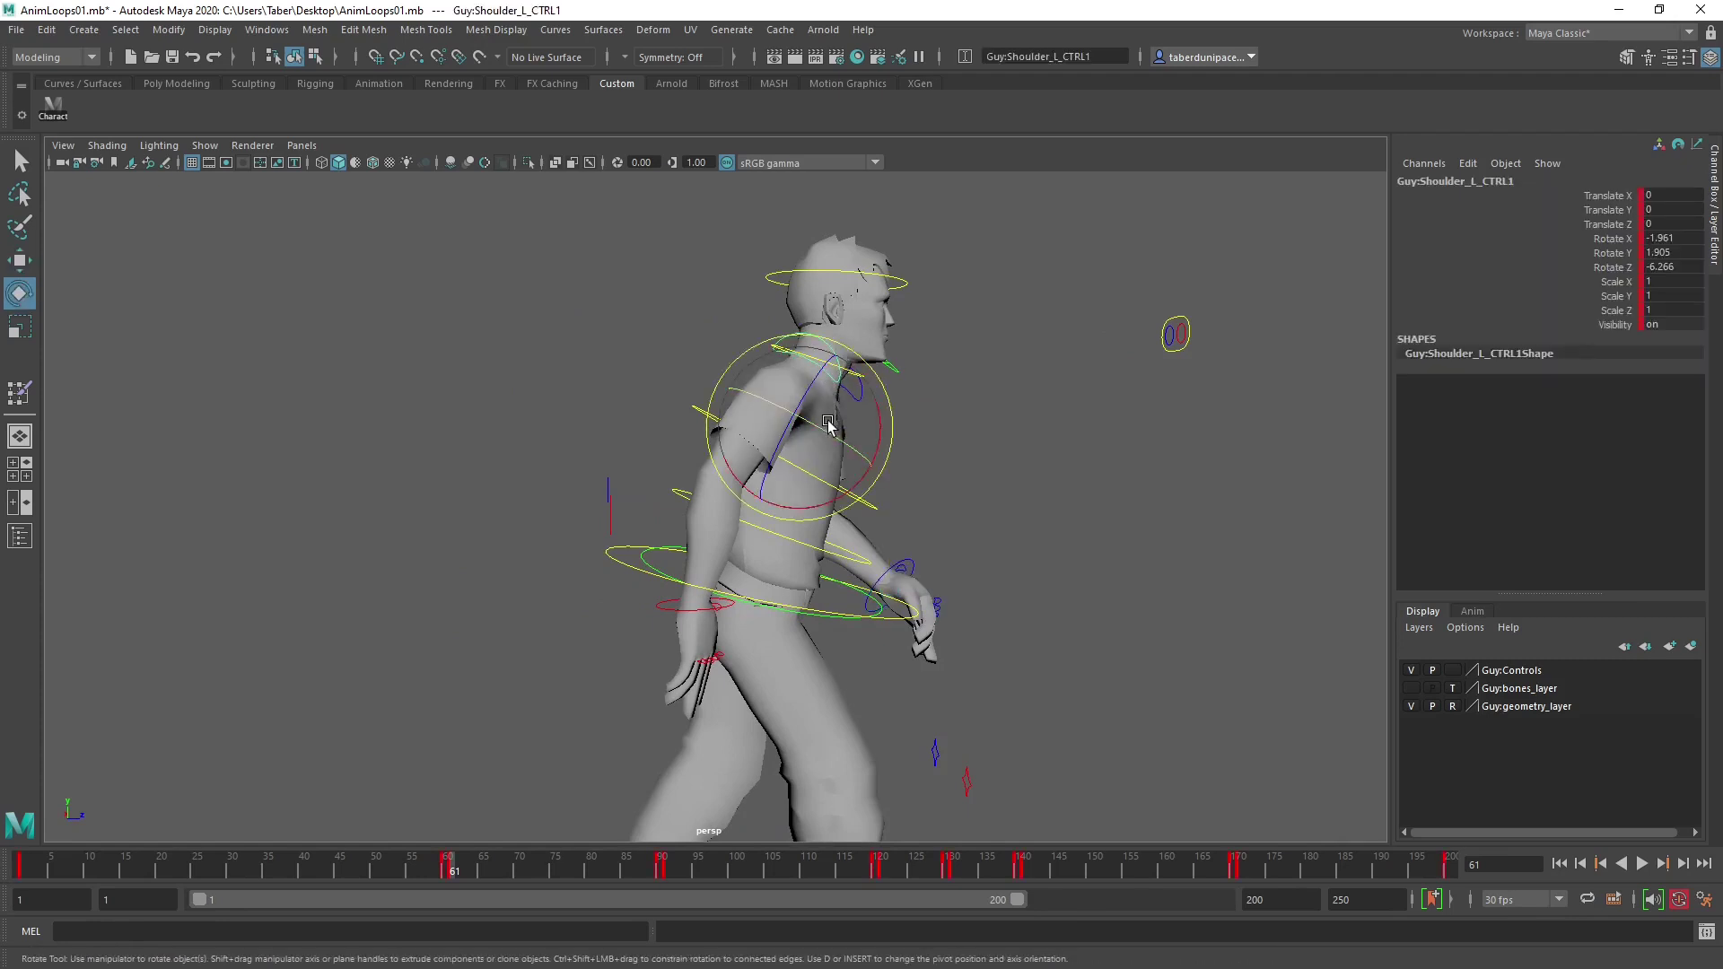
drag(794, 451, 611, 598)
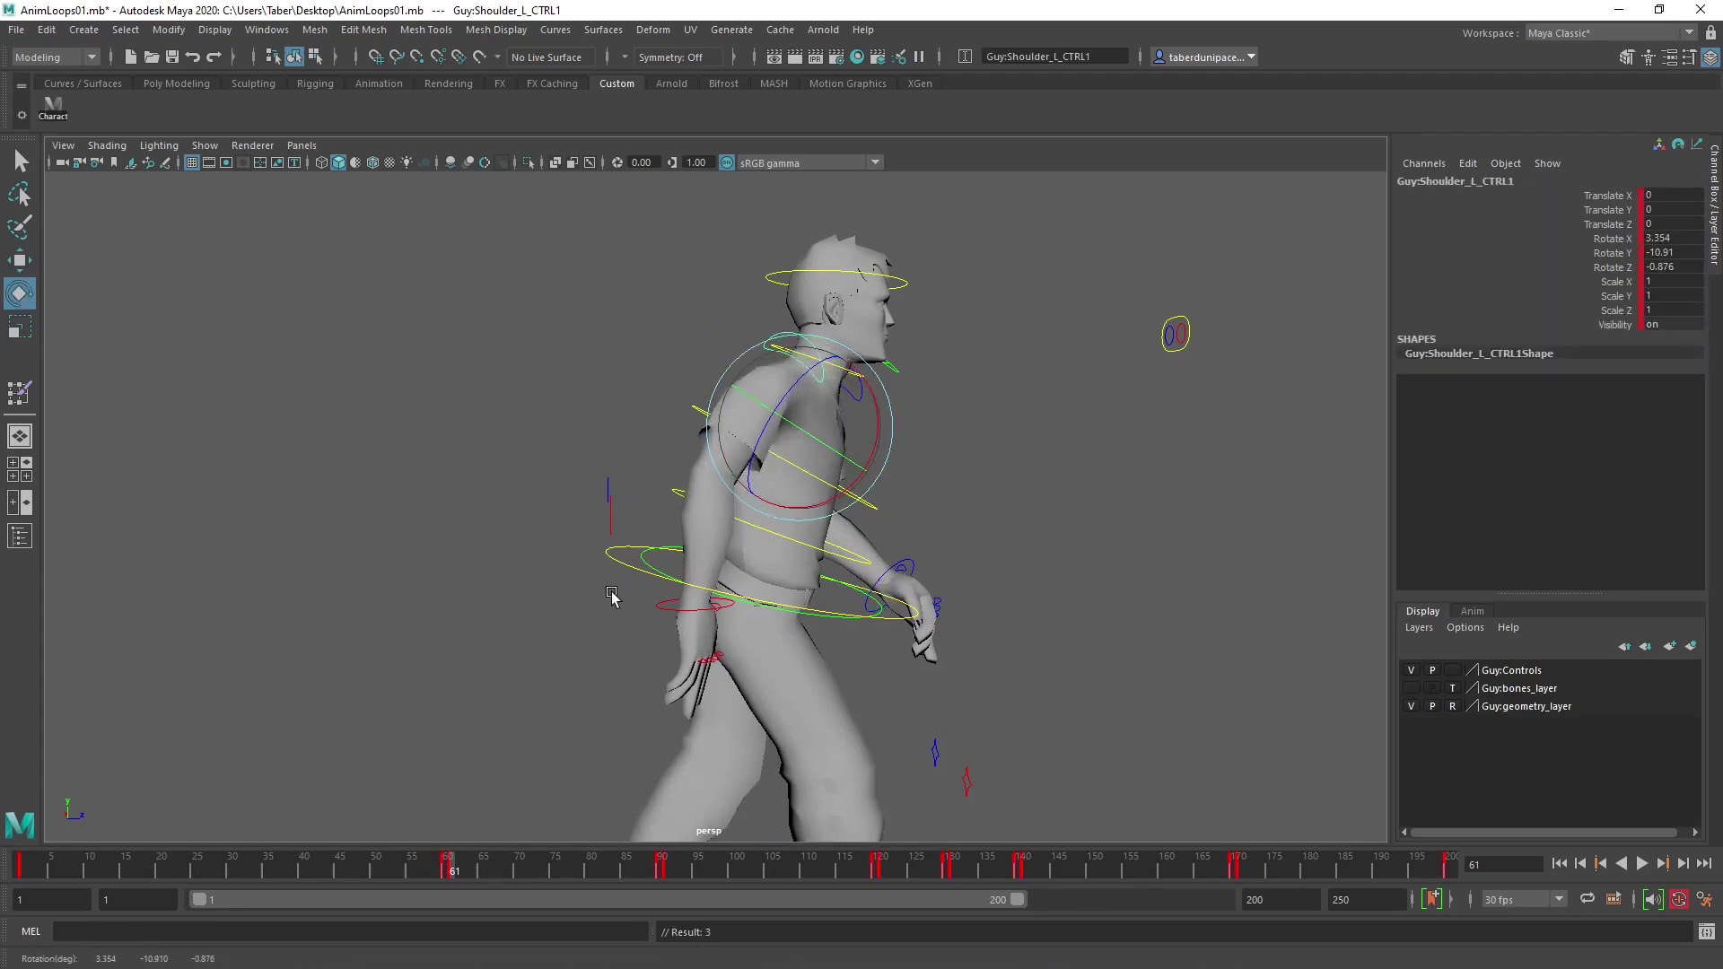
click(660, 610)
Move the right hand control up and slide it in along X to 65.799.
key(w)
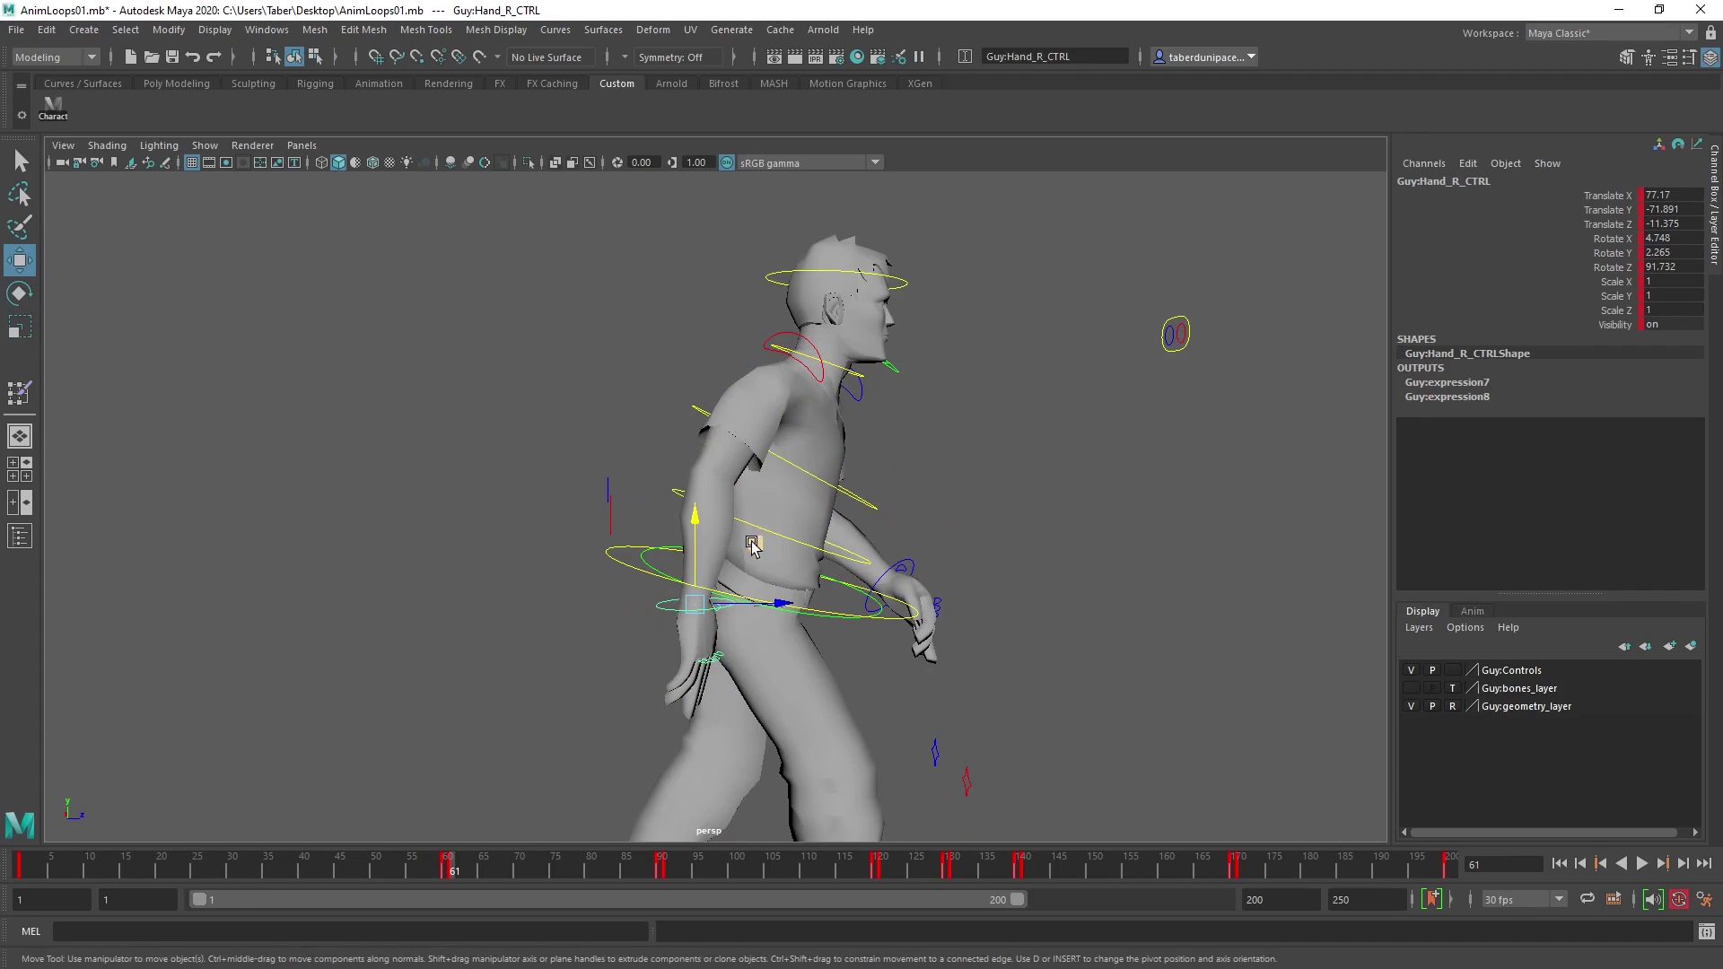
drag(752, 546, 723, 531)
alt+drag(738, 567, 546, 557)
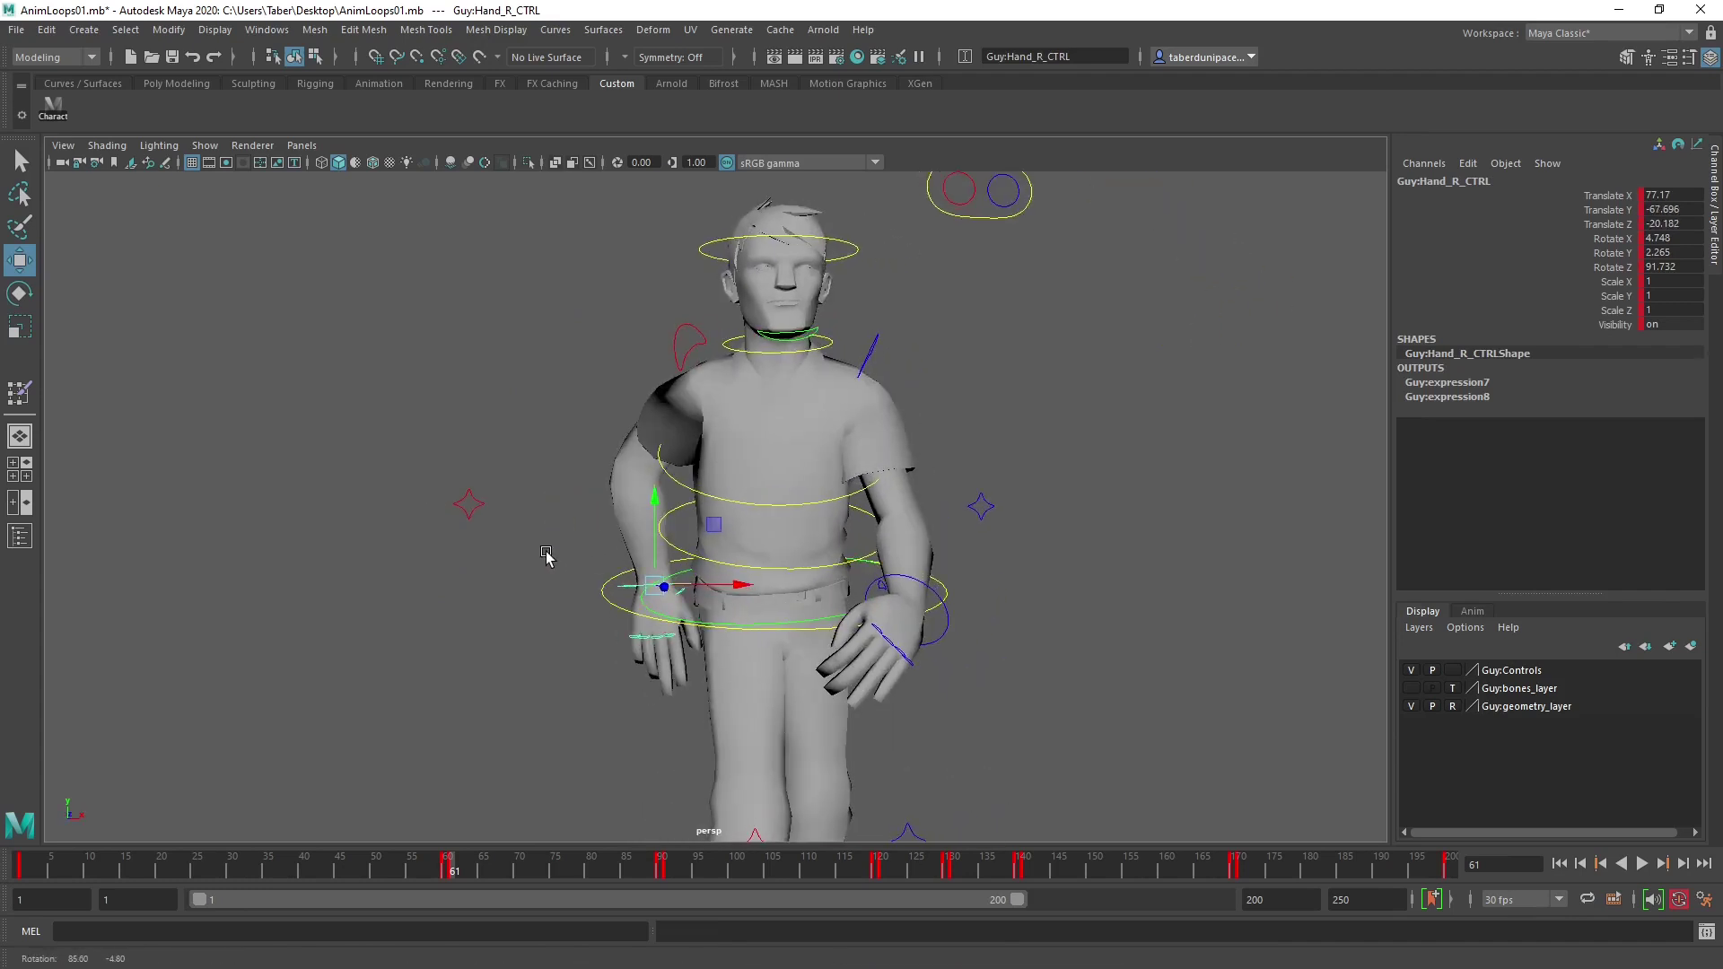
drag(727, 592, 703, 587)
alt+drag(729, 542, 717, 533)
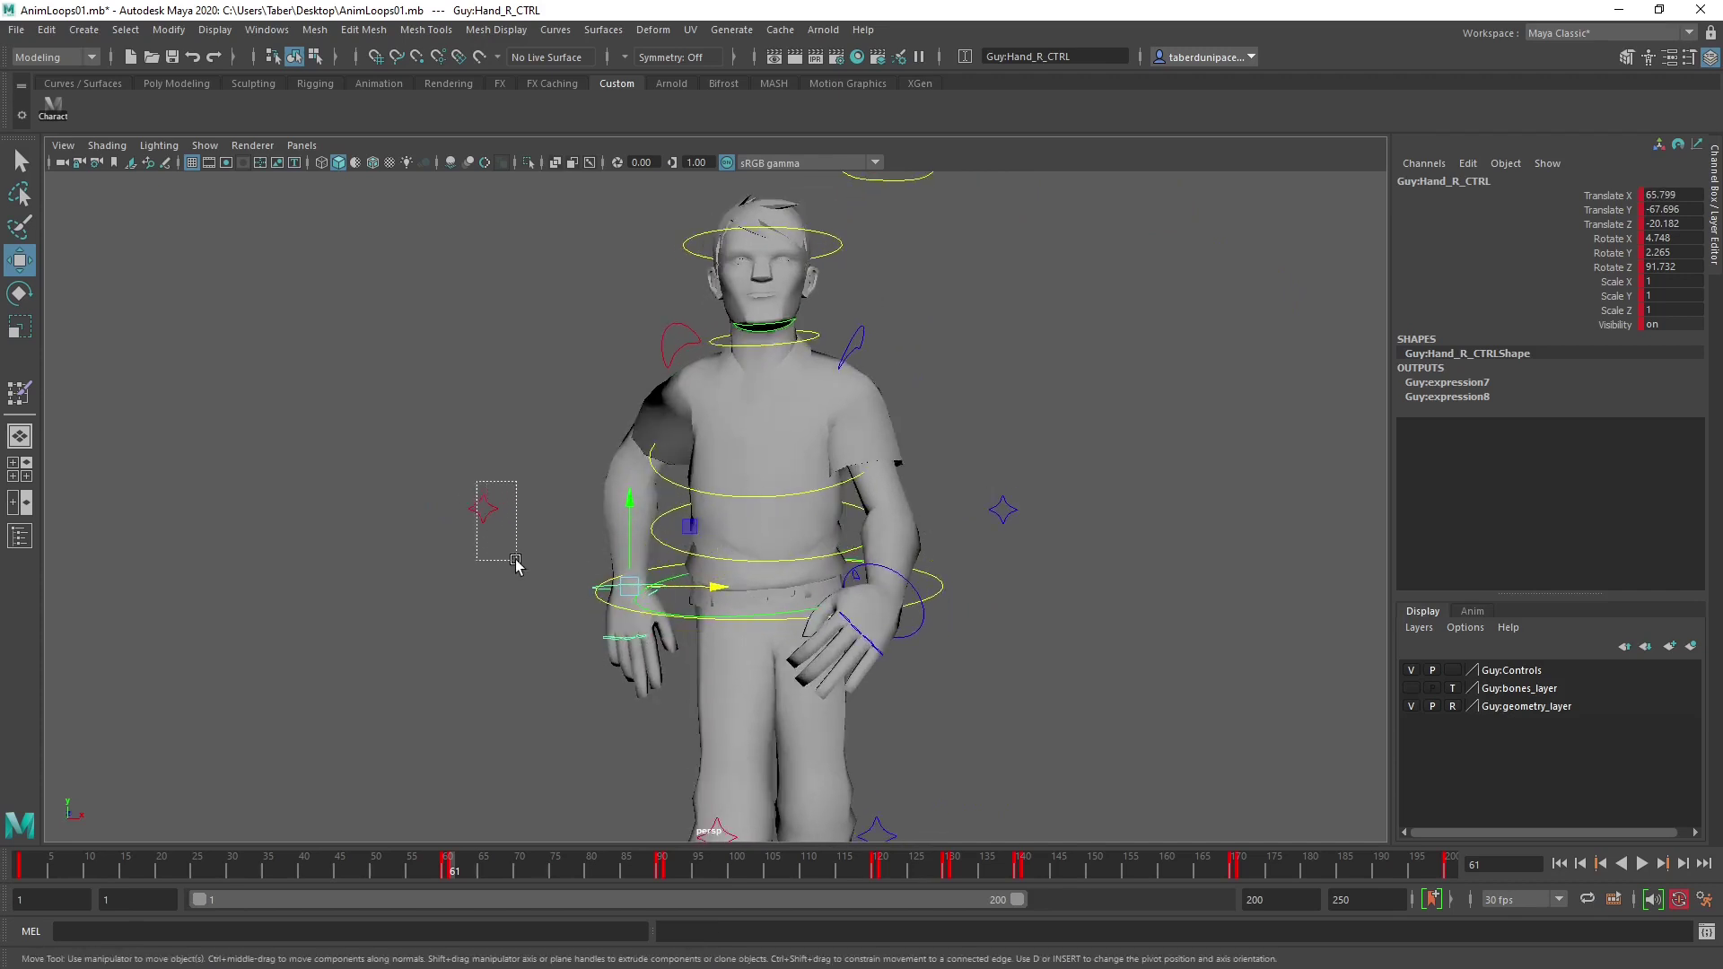
Lower the right elbow control slightly on Y, then reselect the right hand control.
drag(517, 561, 574, 468)
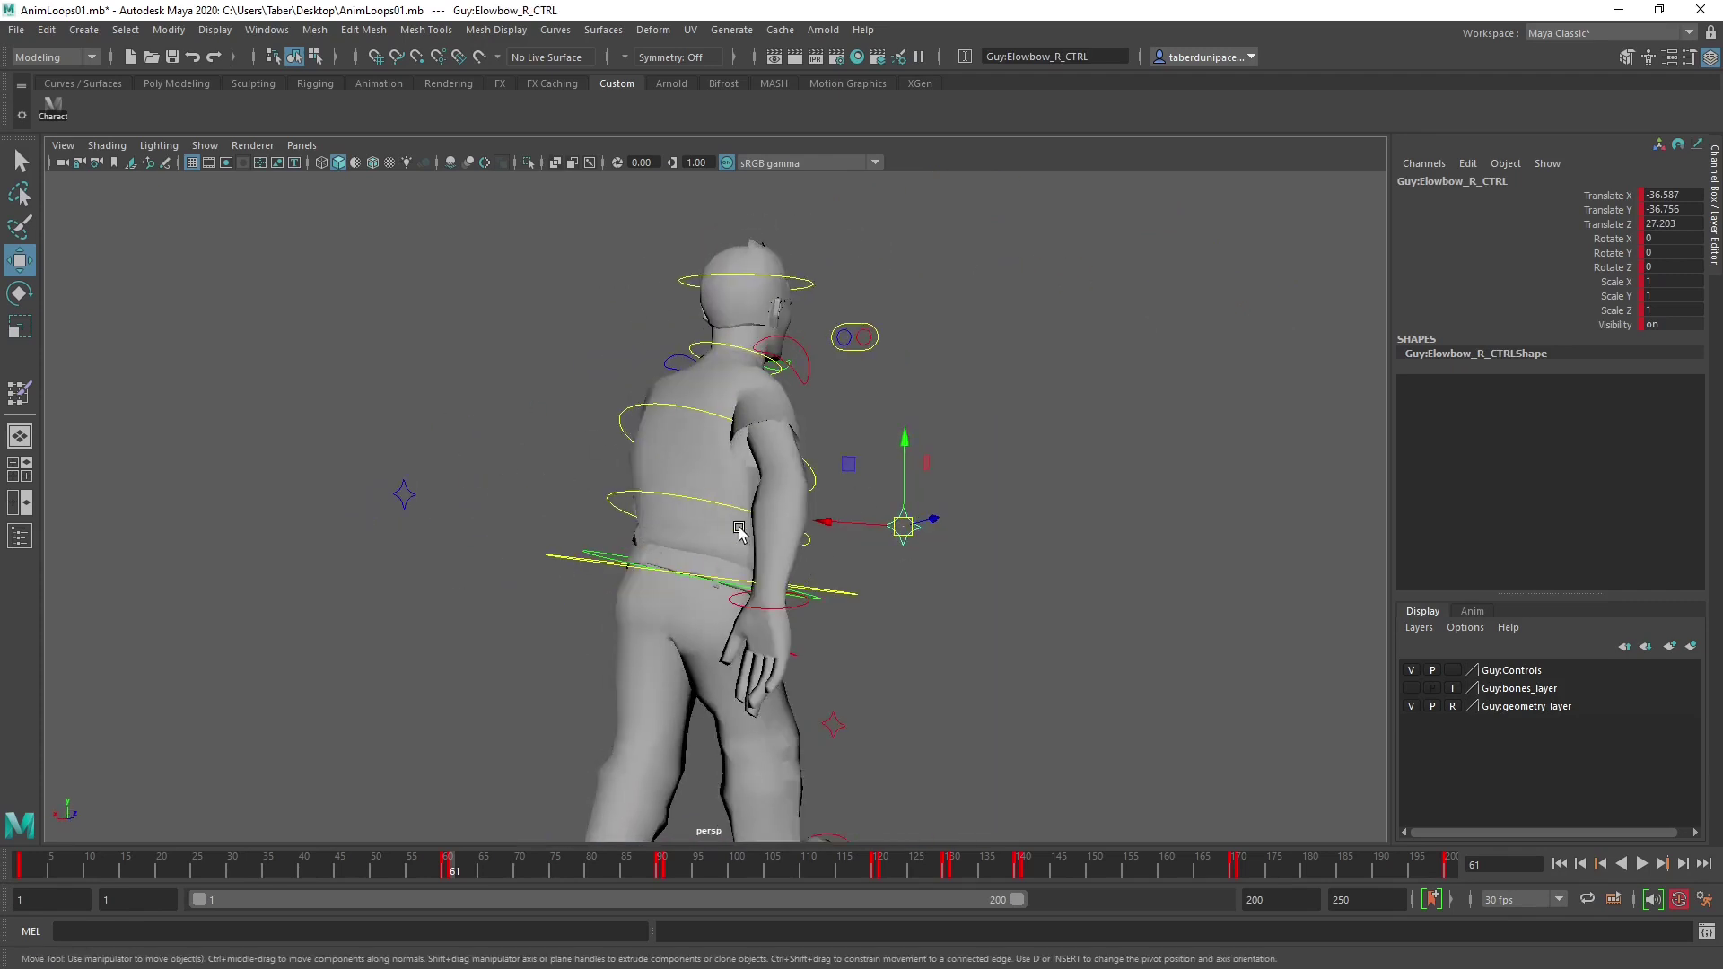
alt+drag(678, 572, 500, 569)
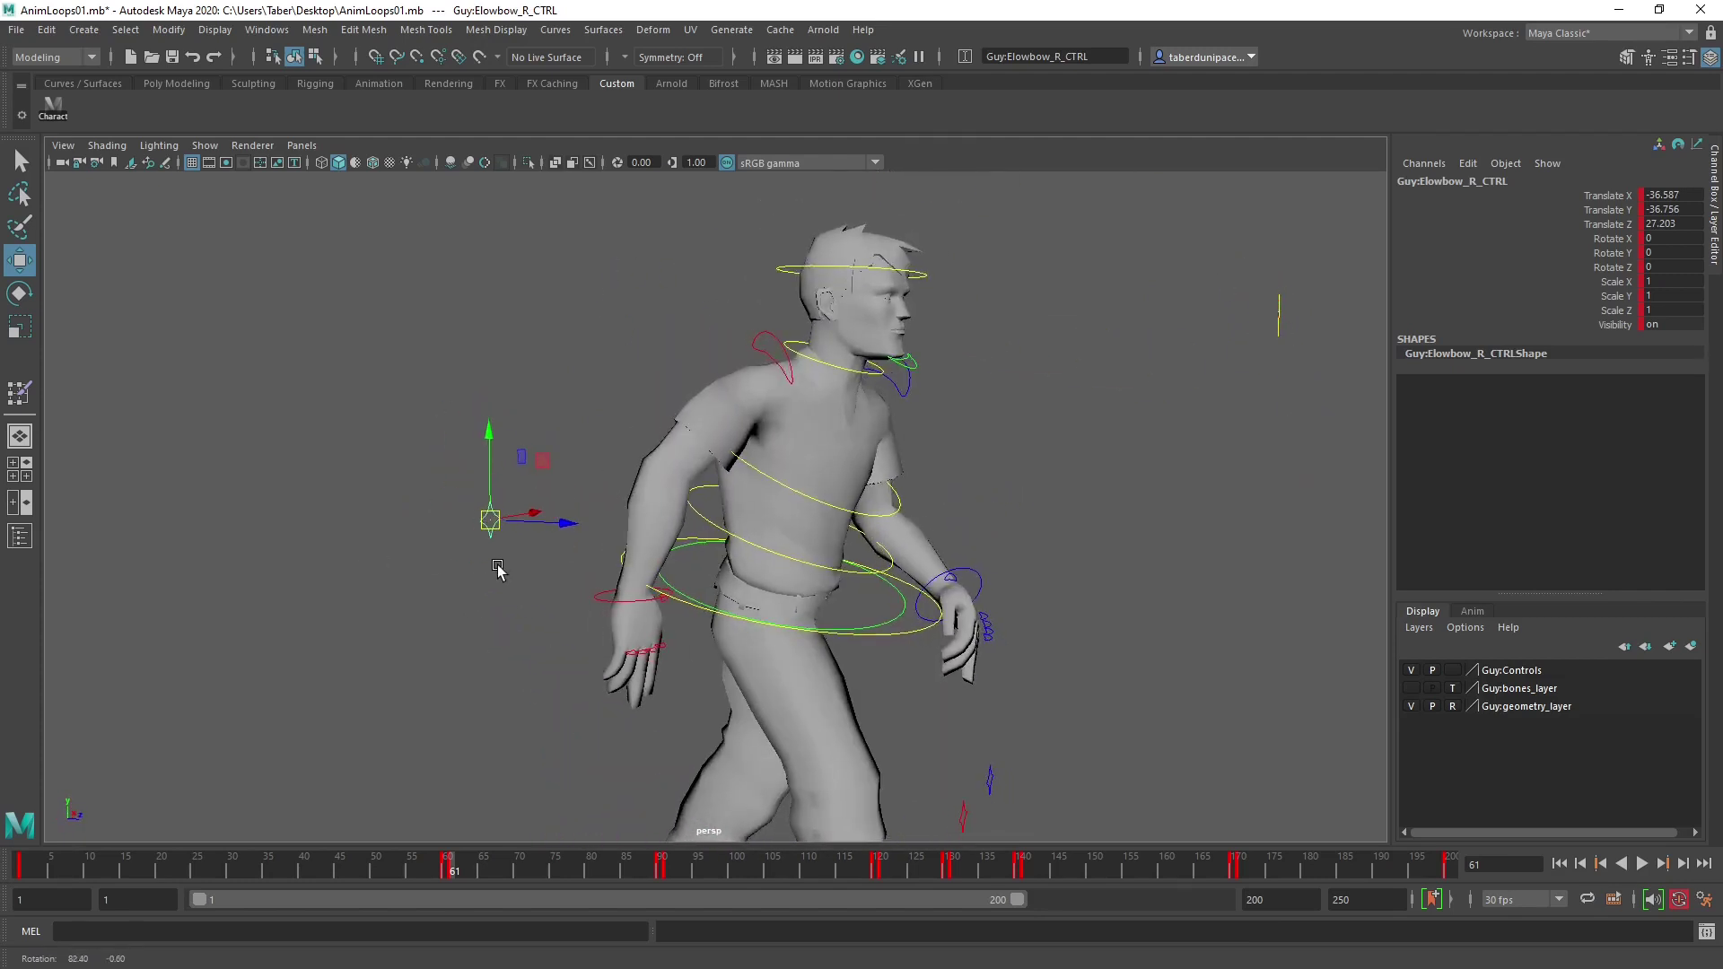
alt+right_drag(500, 570, 636, 554)
alt+drag(954, 603, 972, 586)
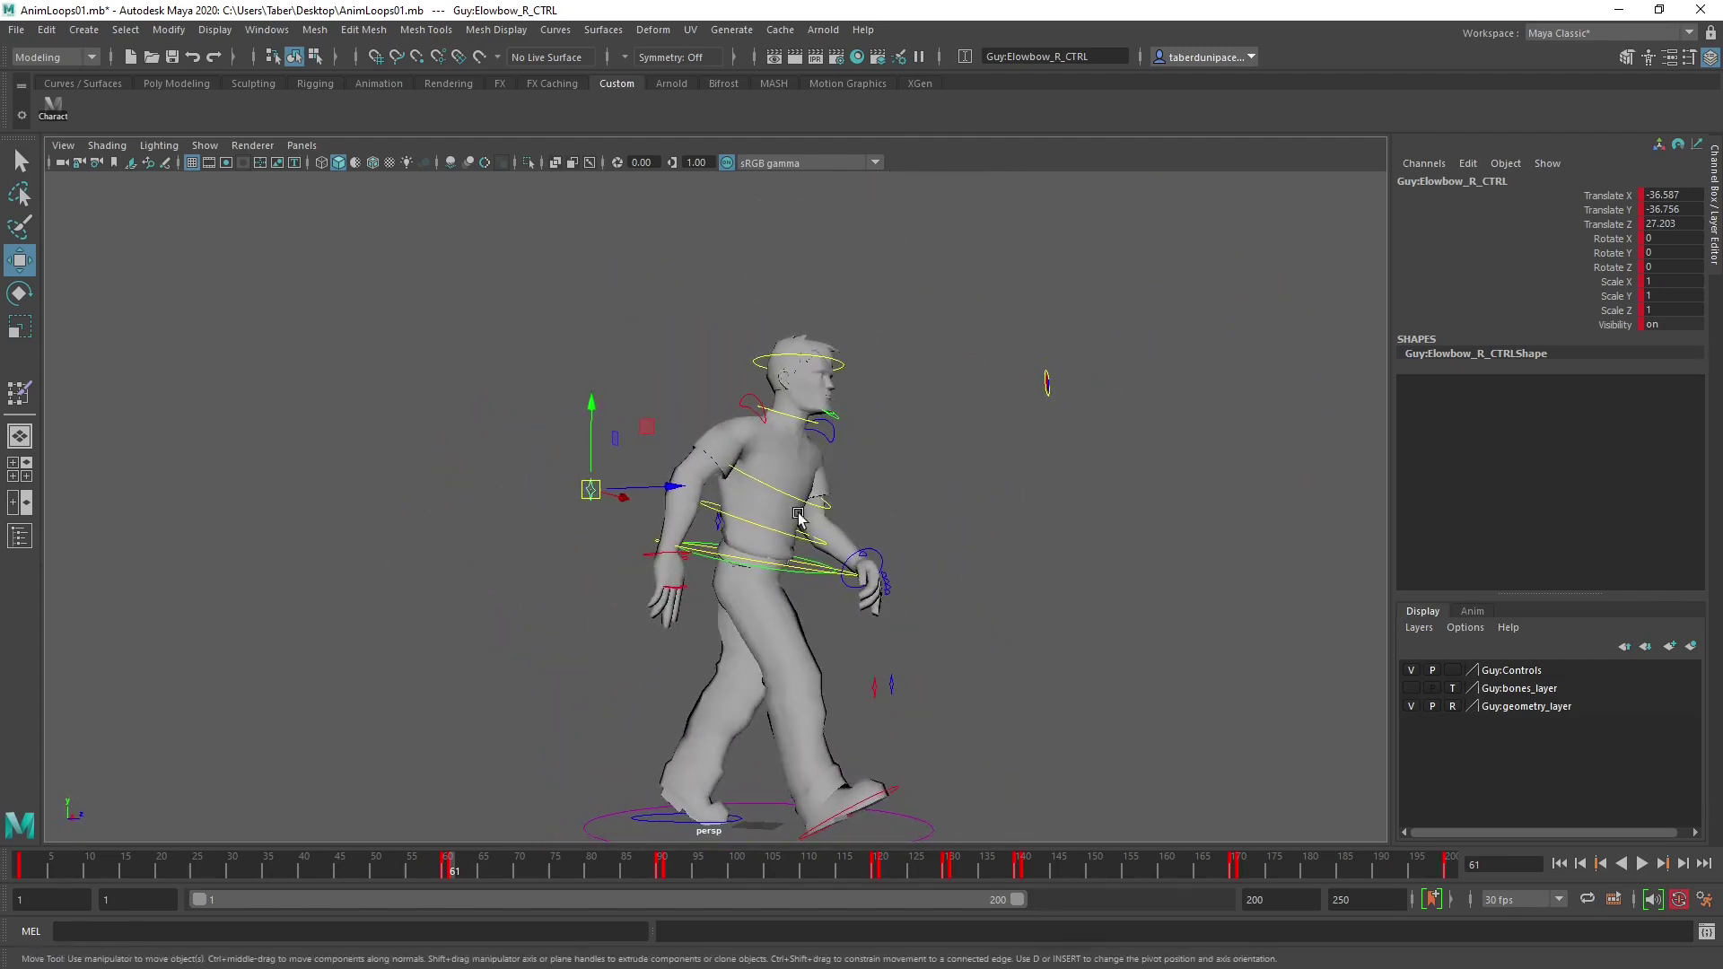
alt+drag(646, 465, 651, 474)
drag(599, 417, 600, 423)
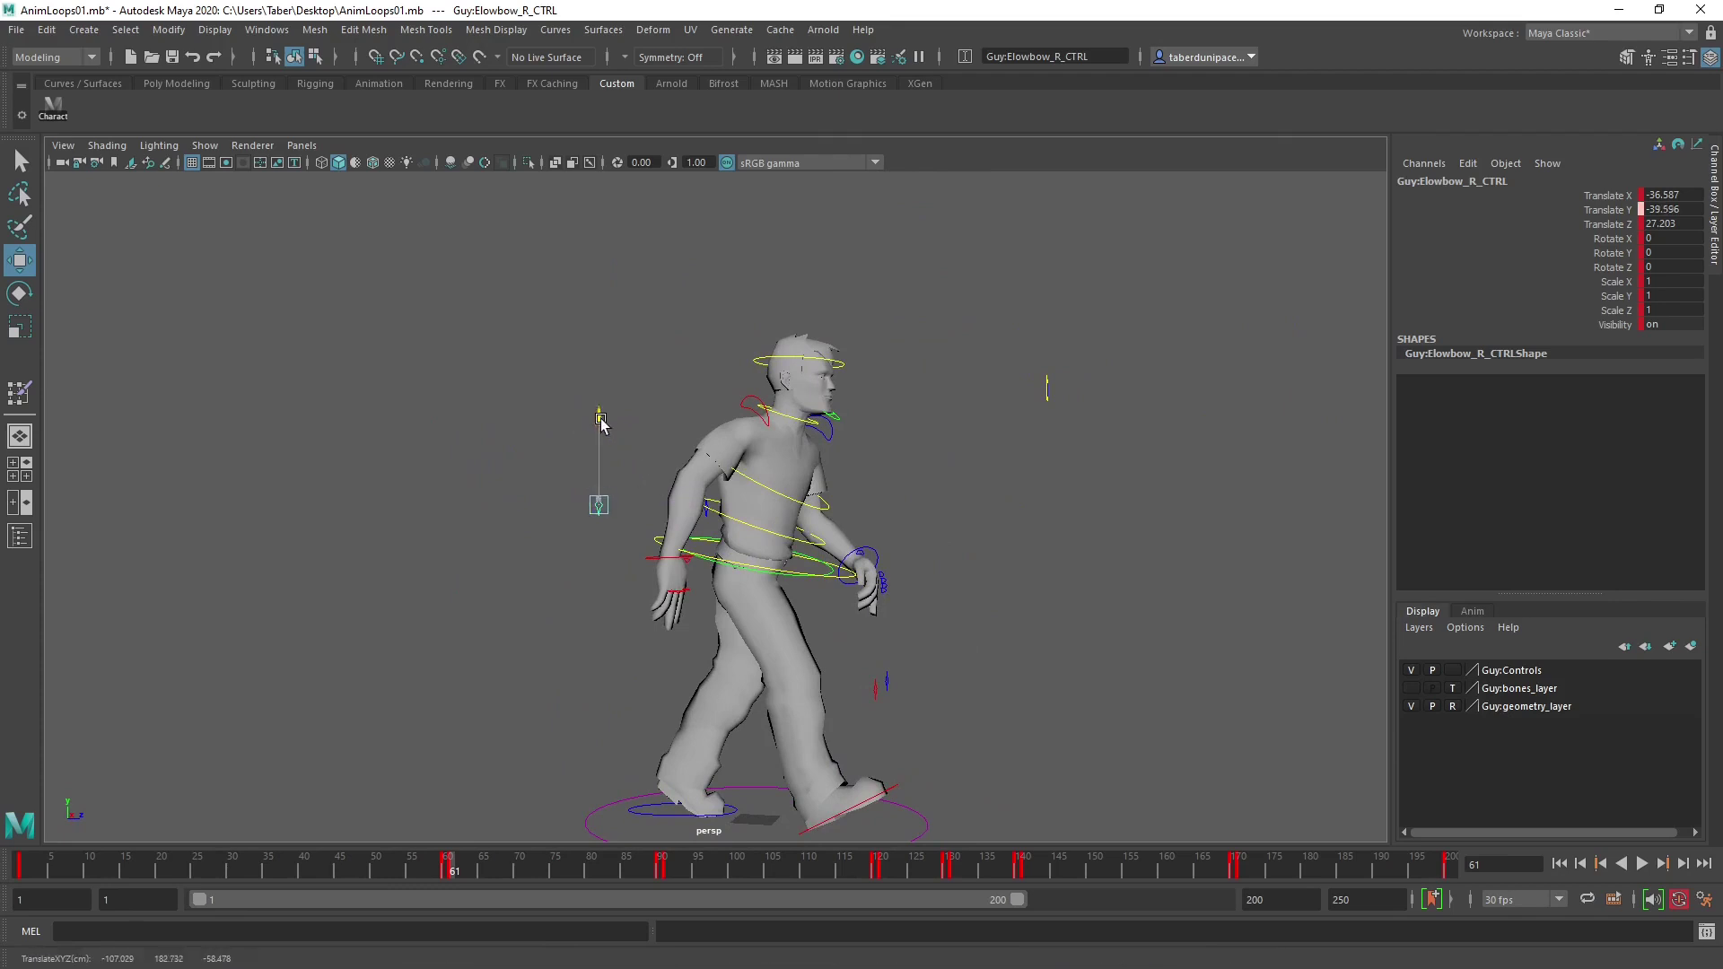
click(669, 569)
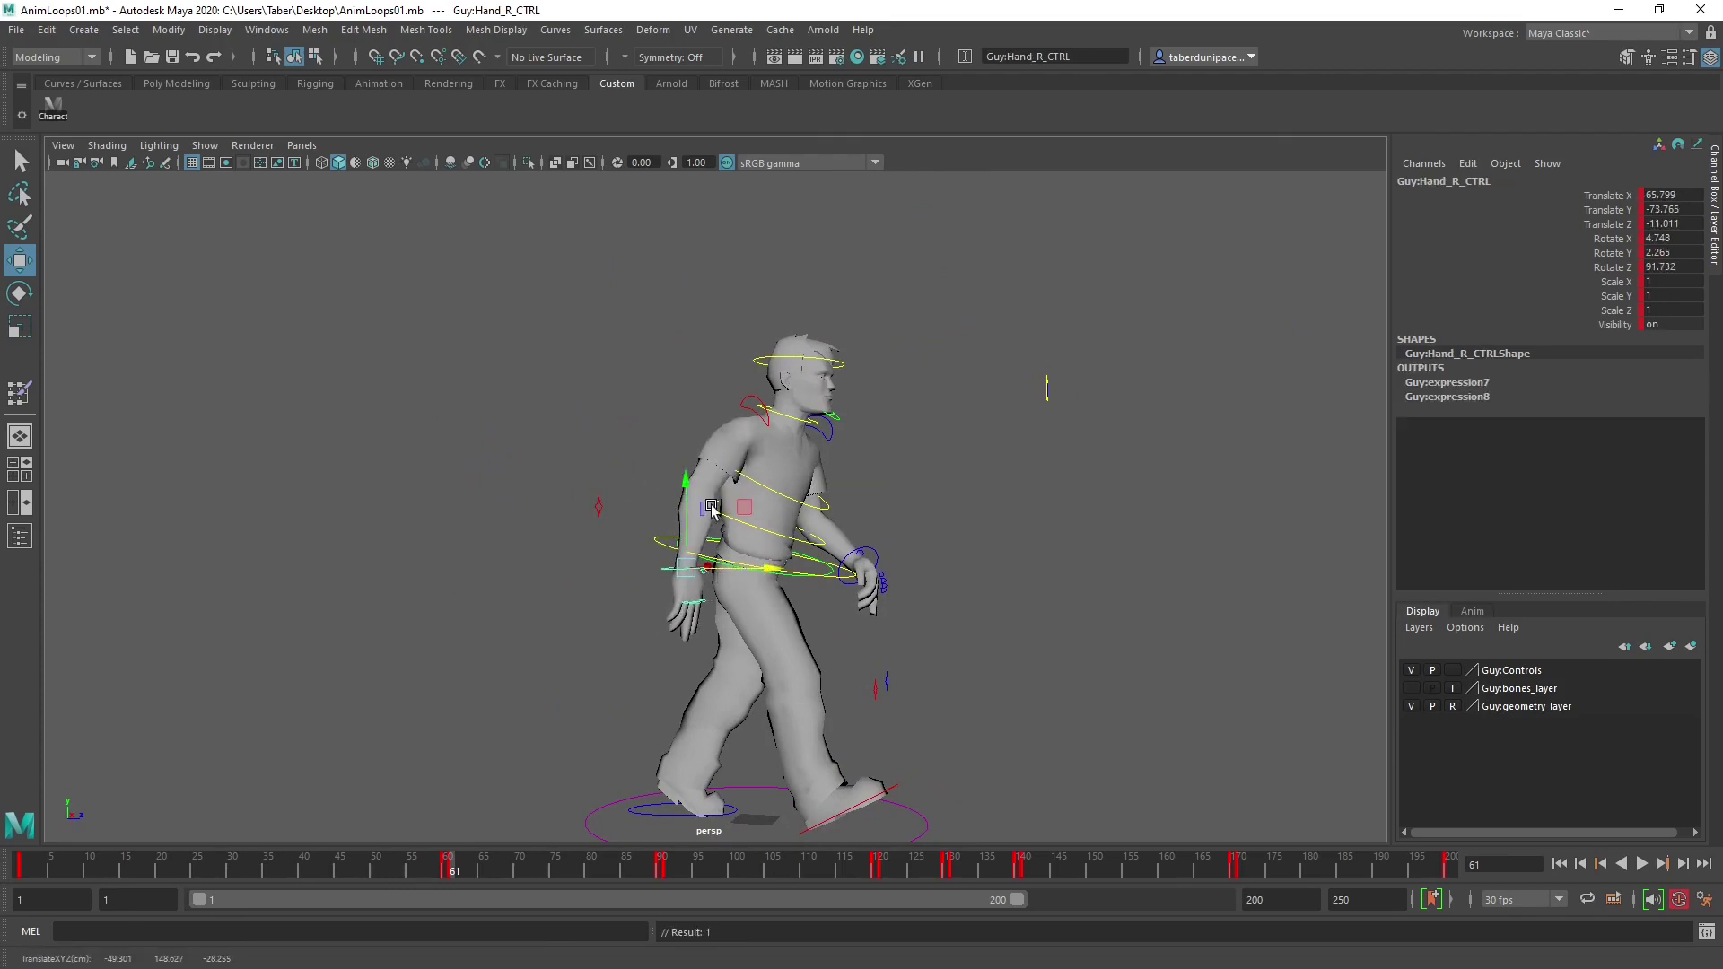
alt+drag(690, 482, 908, 575)
alt+middle_drag(902, 532, 926, 567)
mouse_move(926, 567)
alt+mouse_down()
mouse_move(942, 569)
mouse_move(939, 541)
alt+mouse_up()
Move Look_At_CTRL left to about X -9 and out in front to about Z 190.
click(825, 275)
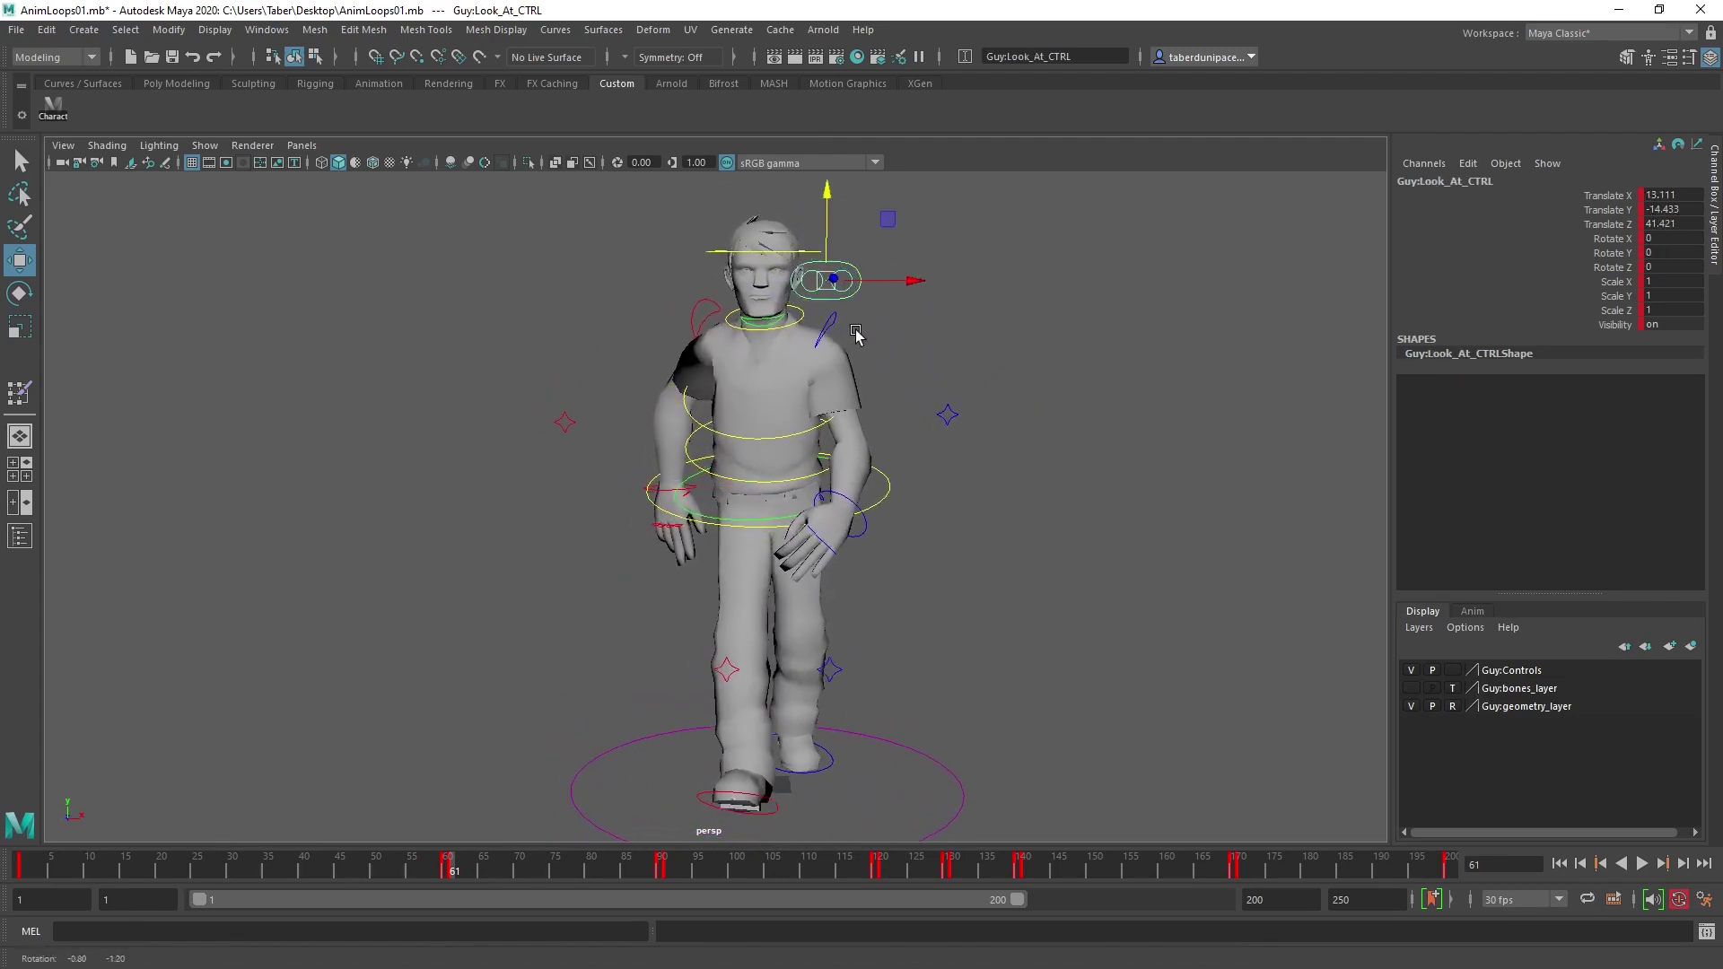
alt+middle_drag(825, 275, 806, 477)
scroll(885, 398, up, 5)
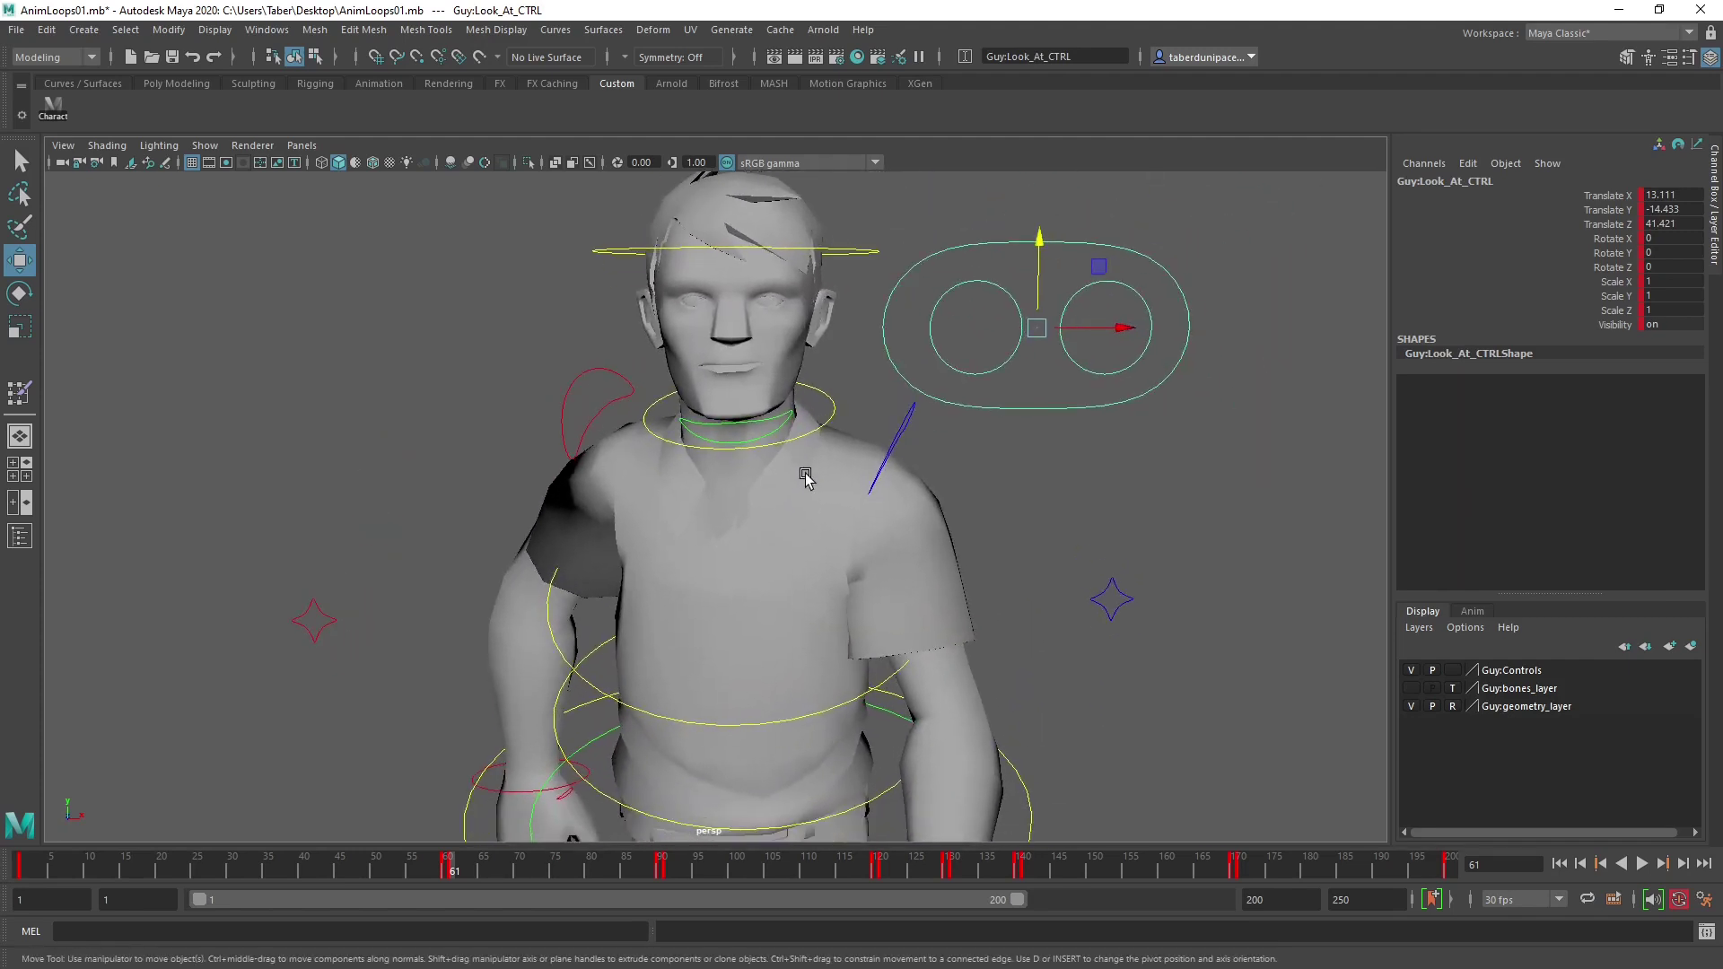
scroll(841, 469, down, 4)
drag(989, 419, 750, 455)
drag(990, 412, 1214, 419)
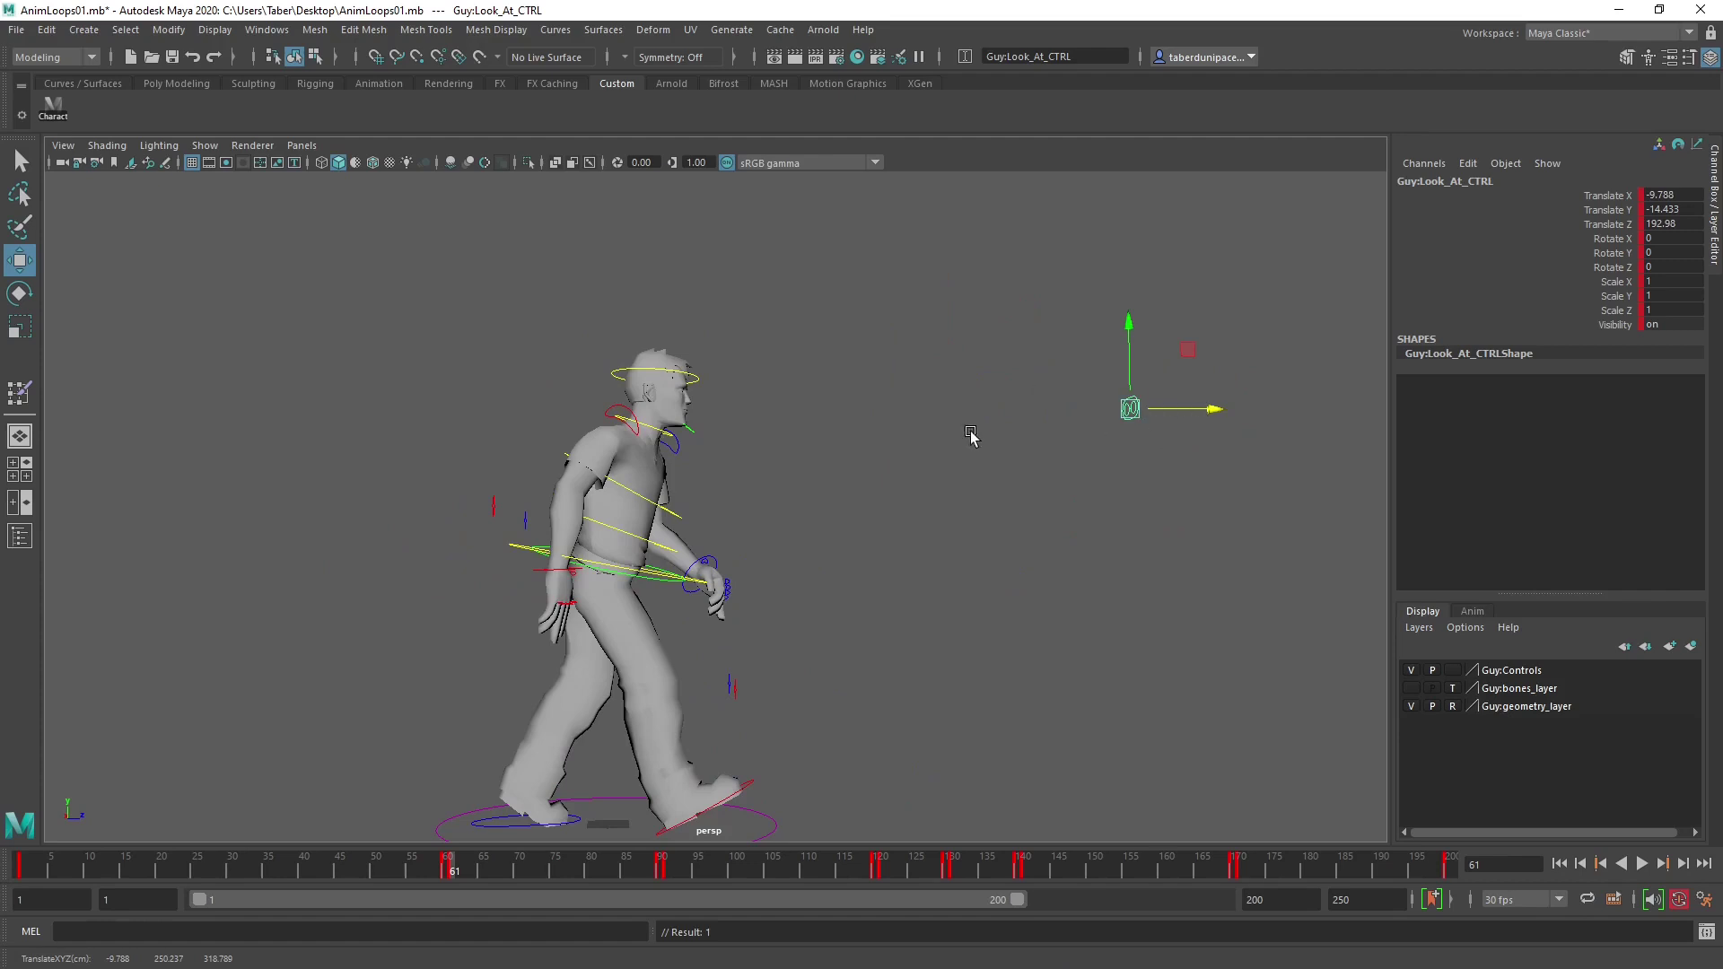
Adjust the left knee control to X 3.552, Z 108.674 and reframe the full figure.
alt+drag(972, 435, 992, 687)
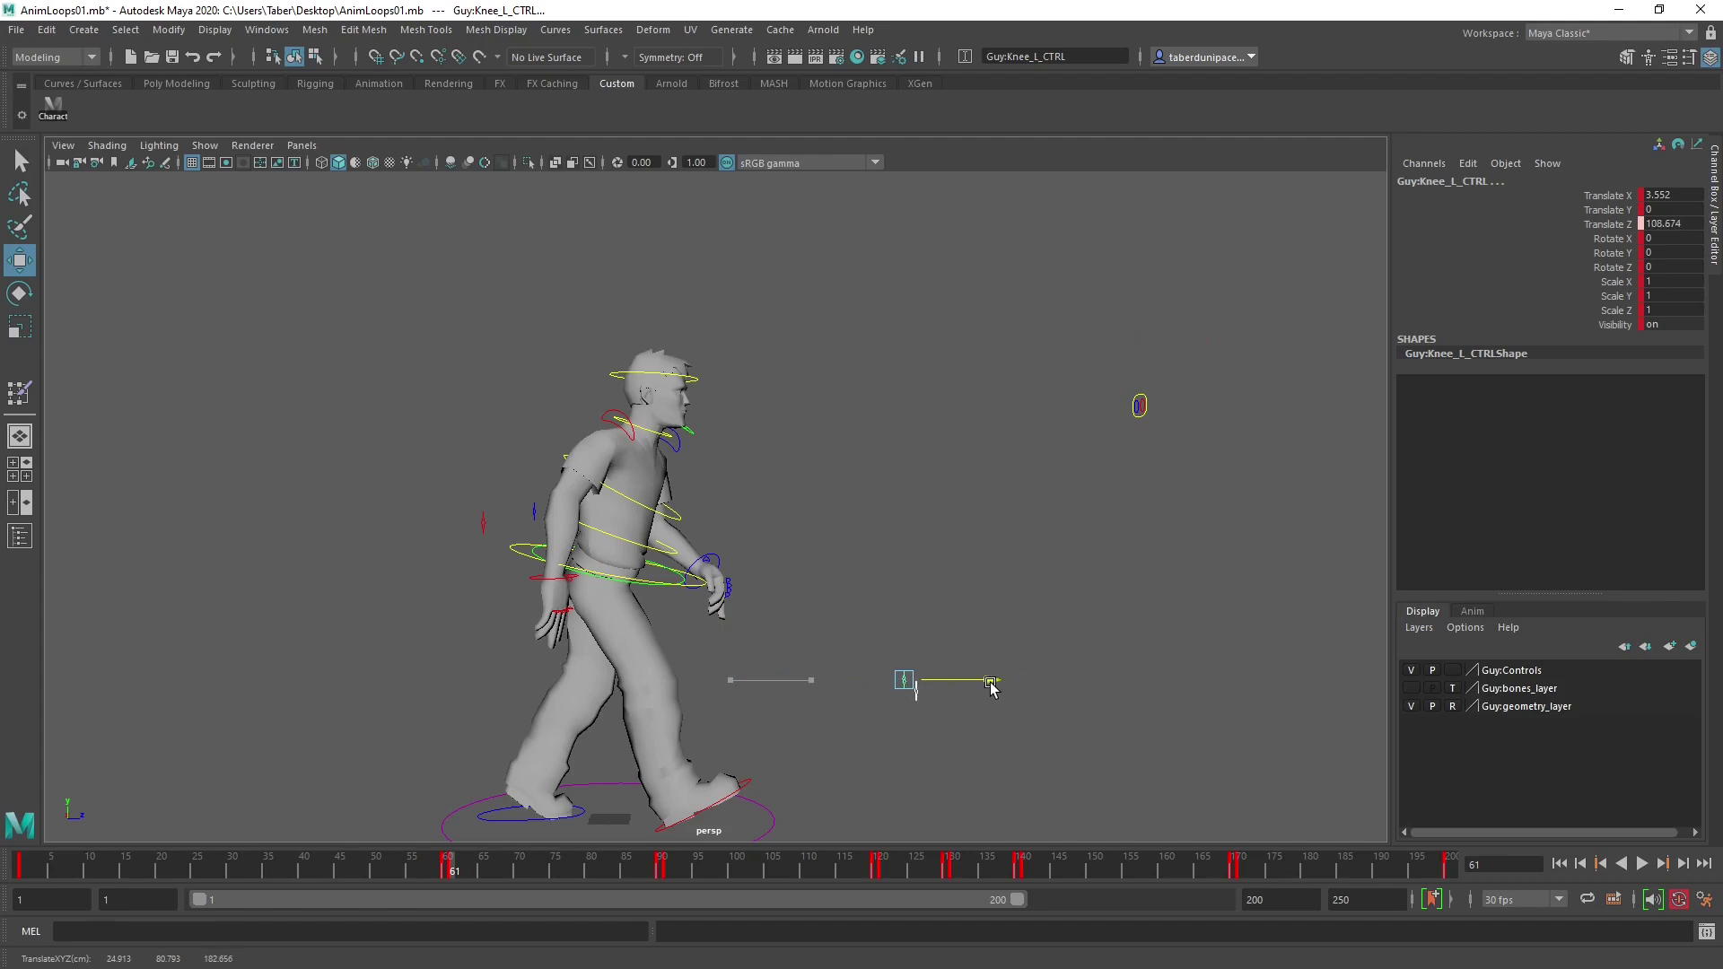
click(921, 536)
alt+drag(962, 571, 761, 518)
scroll(666, 470, down, 4)
alt+drag(886, 598, 790, 503)
drag(381, 243, 989, 754)
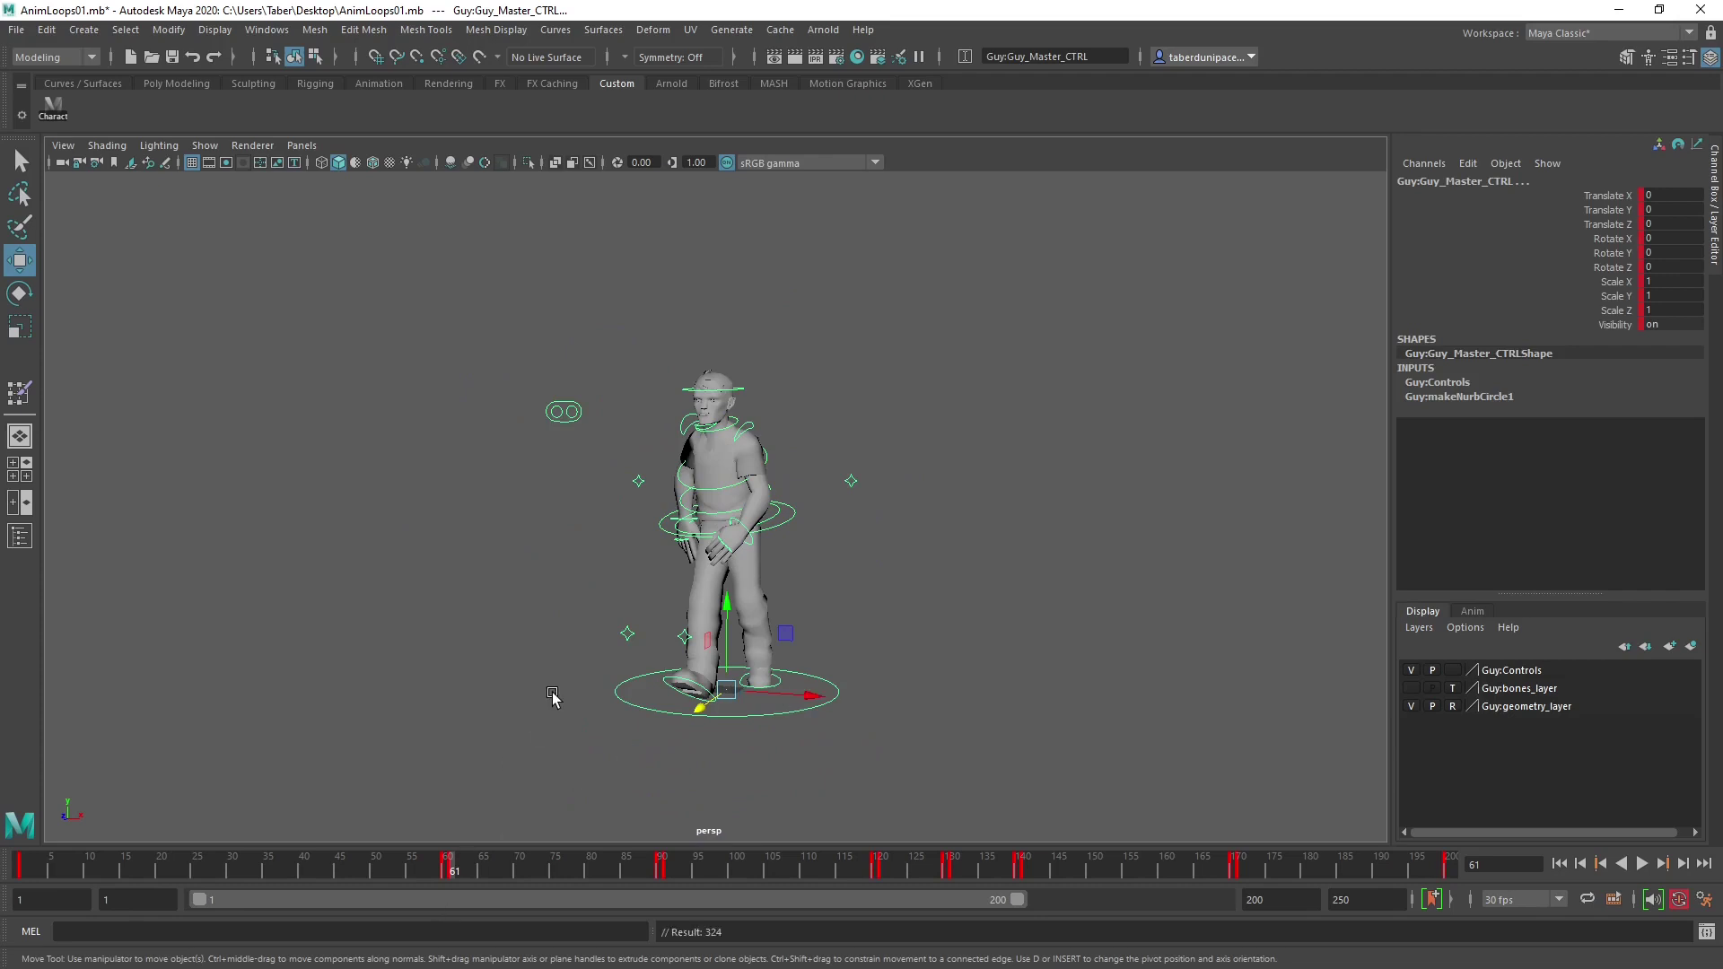
Compare frames 60 and 61, then copy the keys at frame 61.
key(comma)
key(period)
key(comma)
key(period)
key(comma)
key(period)
key(comma)
key(period)
right_click(451, 868)
click(503, 546)
Paste the frame 61 pose onto frame 90.
click(660, 871)
right_click(662, 875)
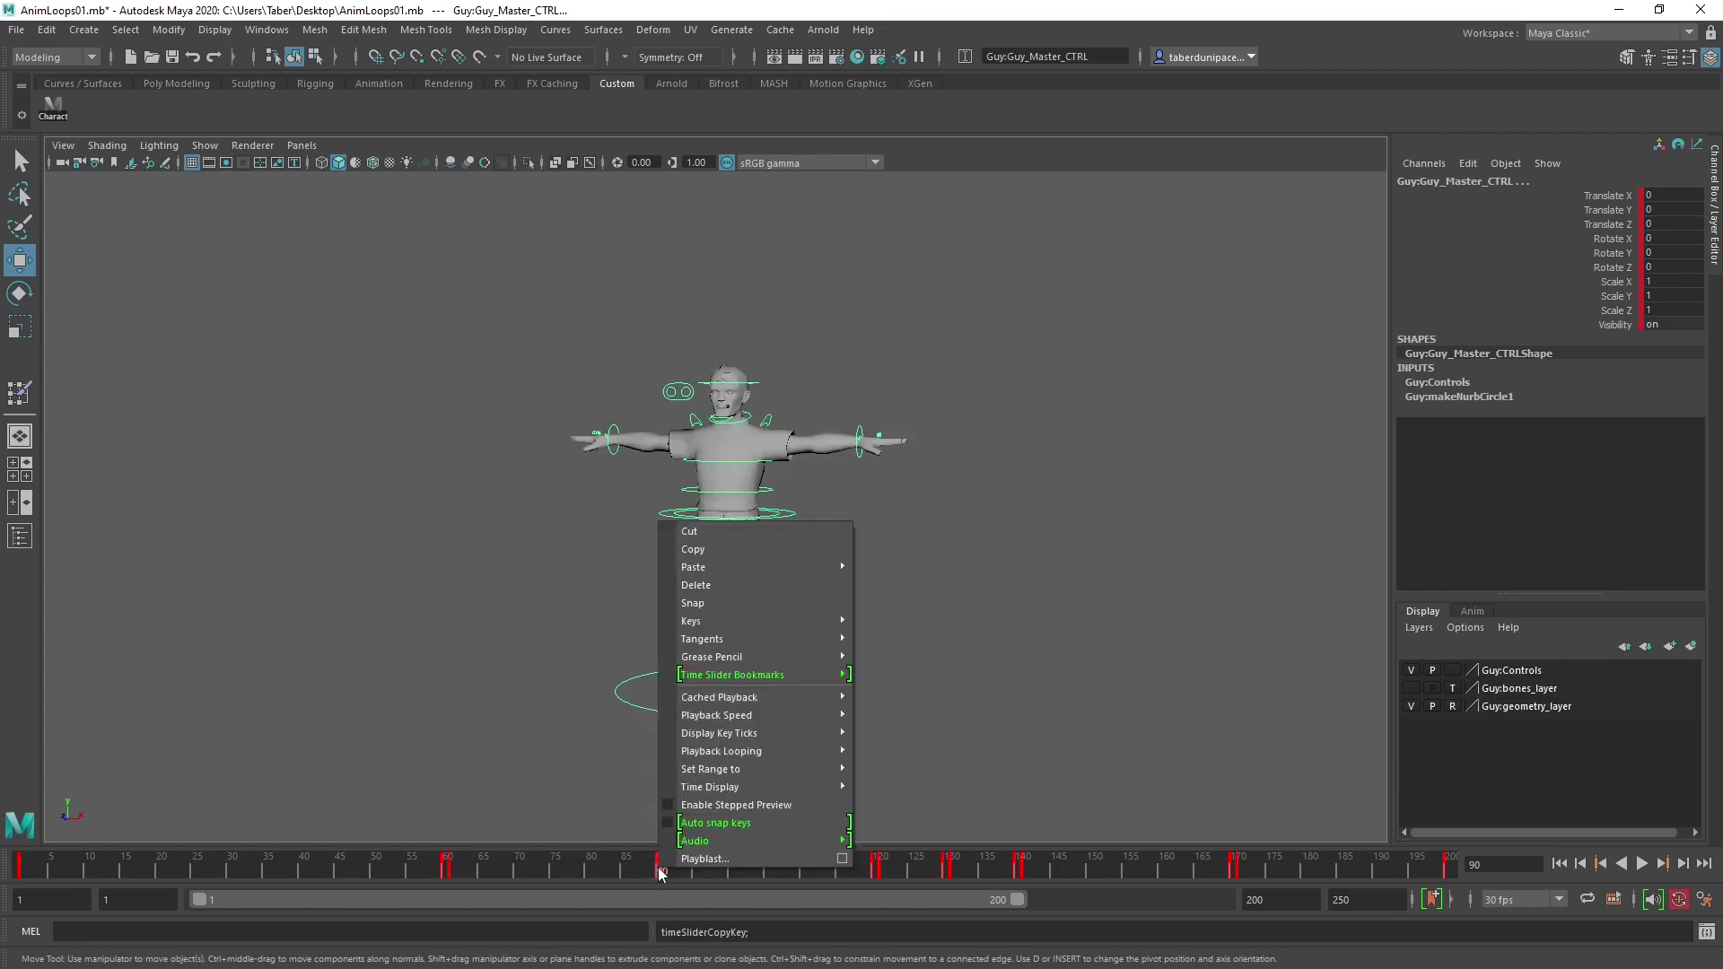
mouse_move(750, 567)
click(907, 570)
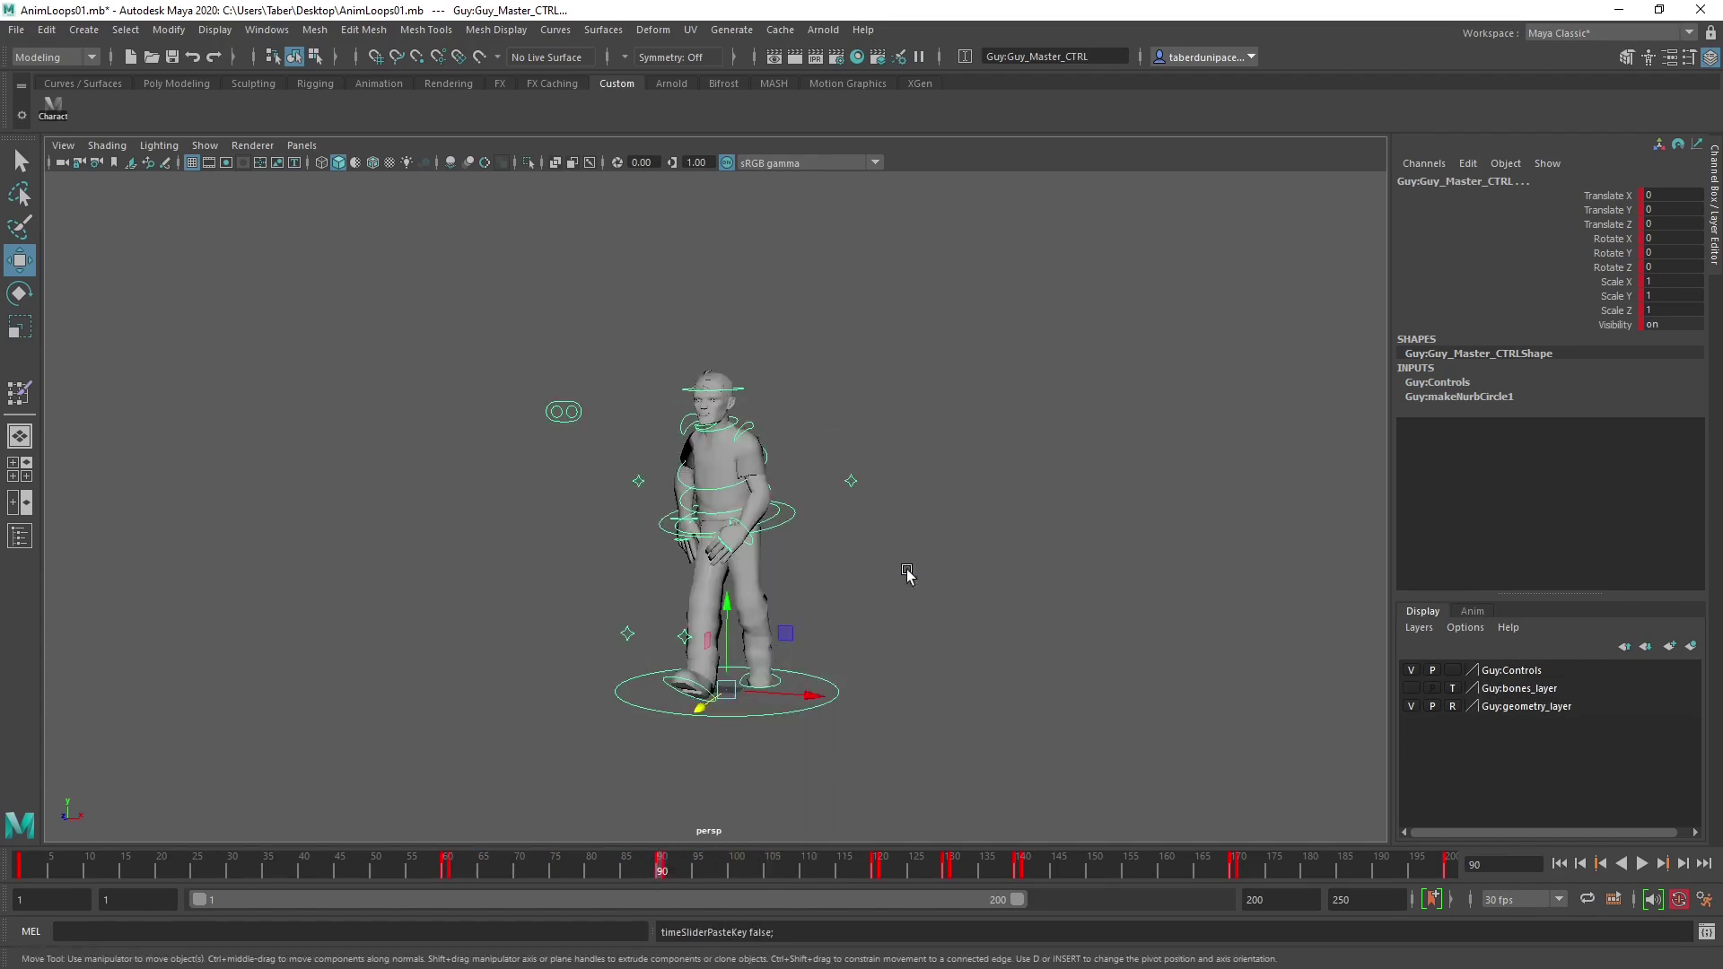
Check the in-between pose at frame 75 and play back the animation.
scroll(761, 604, up, 4)
alt+drag(554, 613, 799, 603)
alt+middle_drag(862, 646, 877, 530)
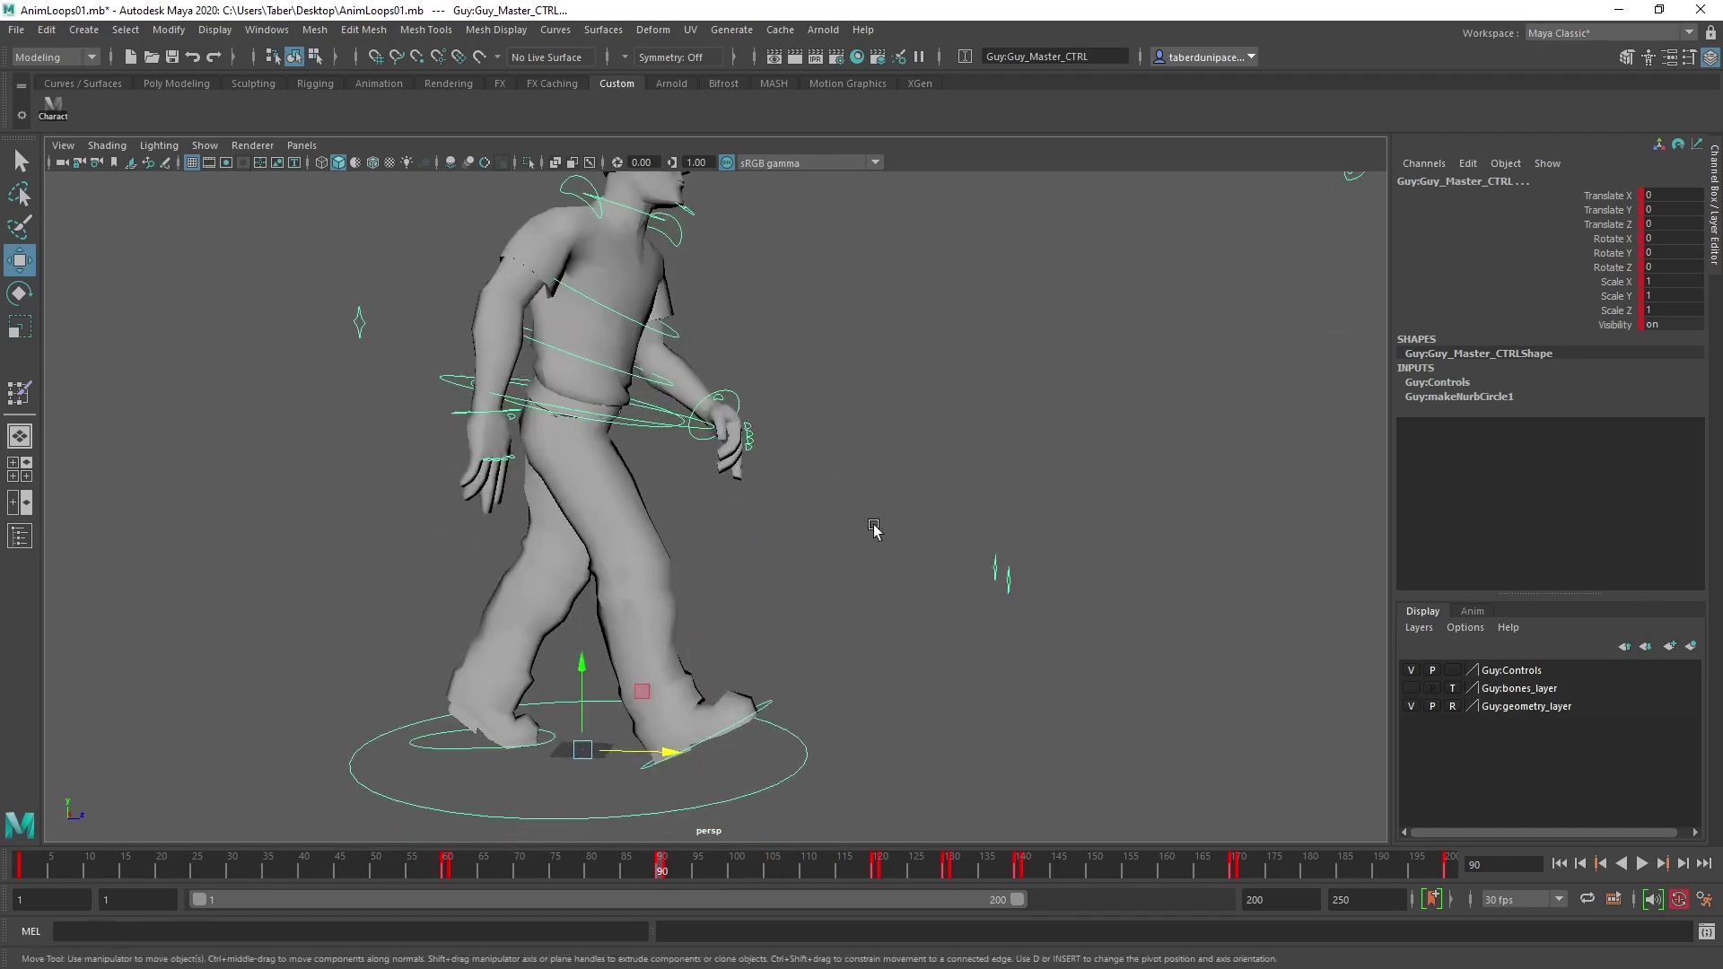
alt+right_drag(877, 530, 773, 568)
alt+drag(773, 567, 750, 534)
alt+middle_drag(749, 533, 753, 584)
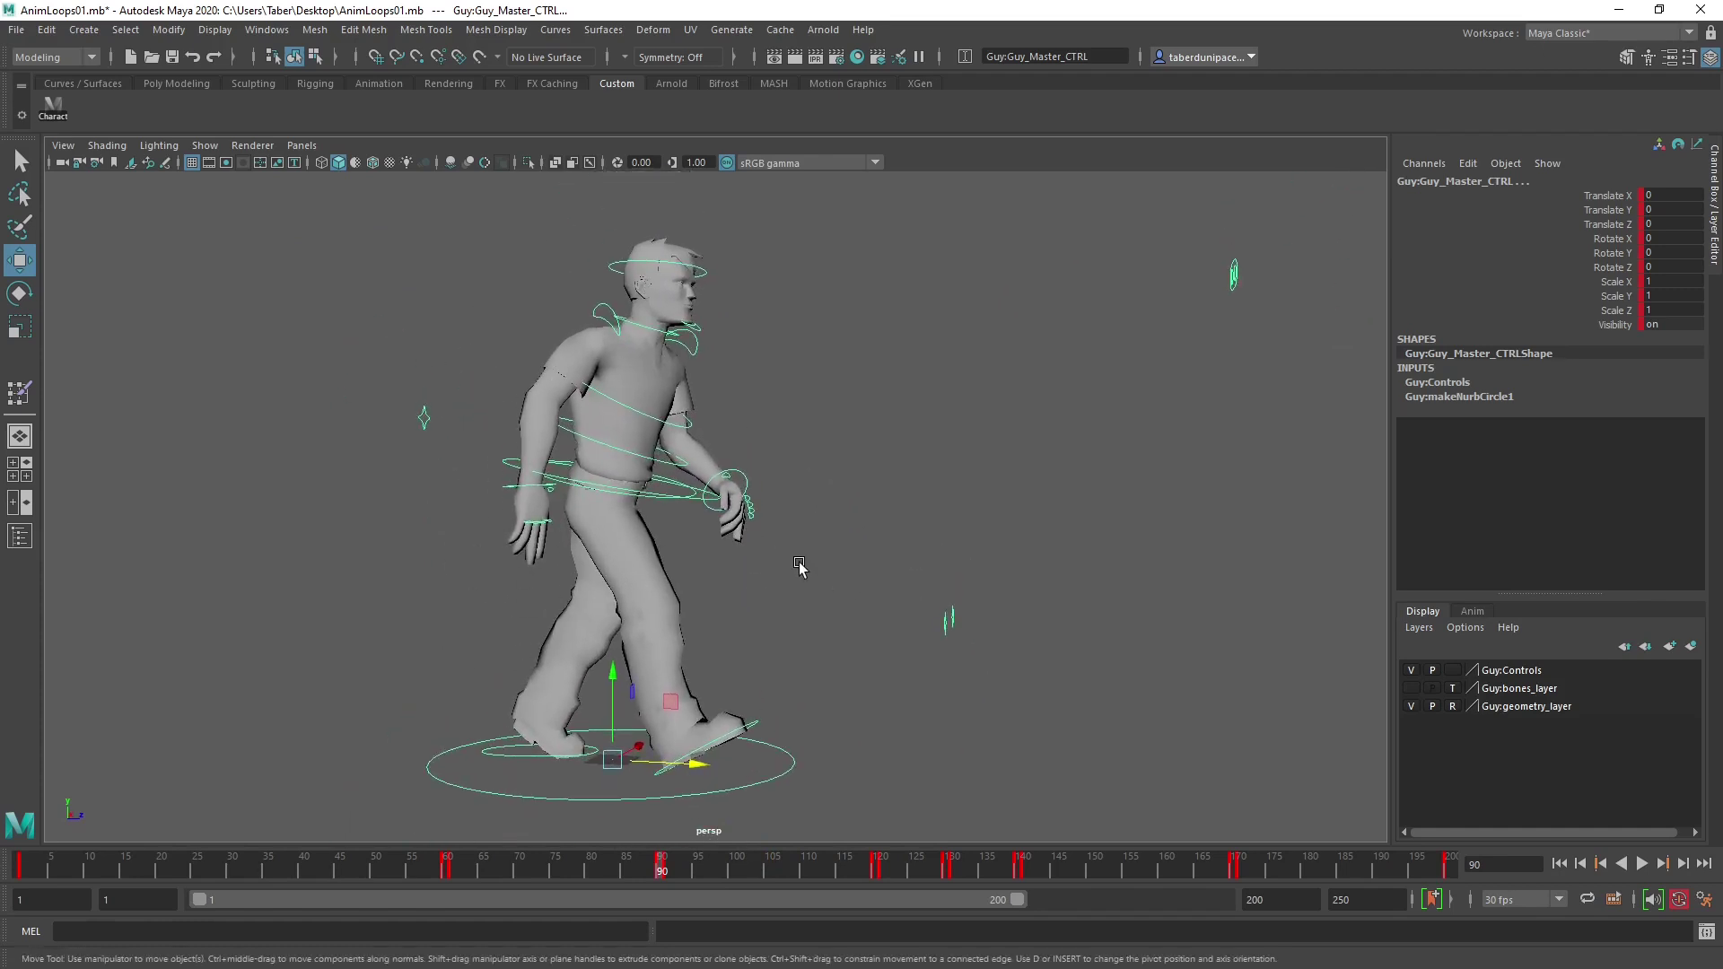
click(557, 870)
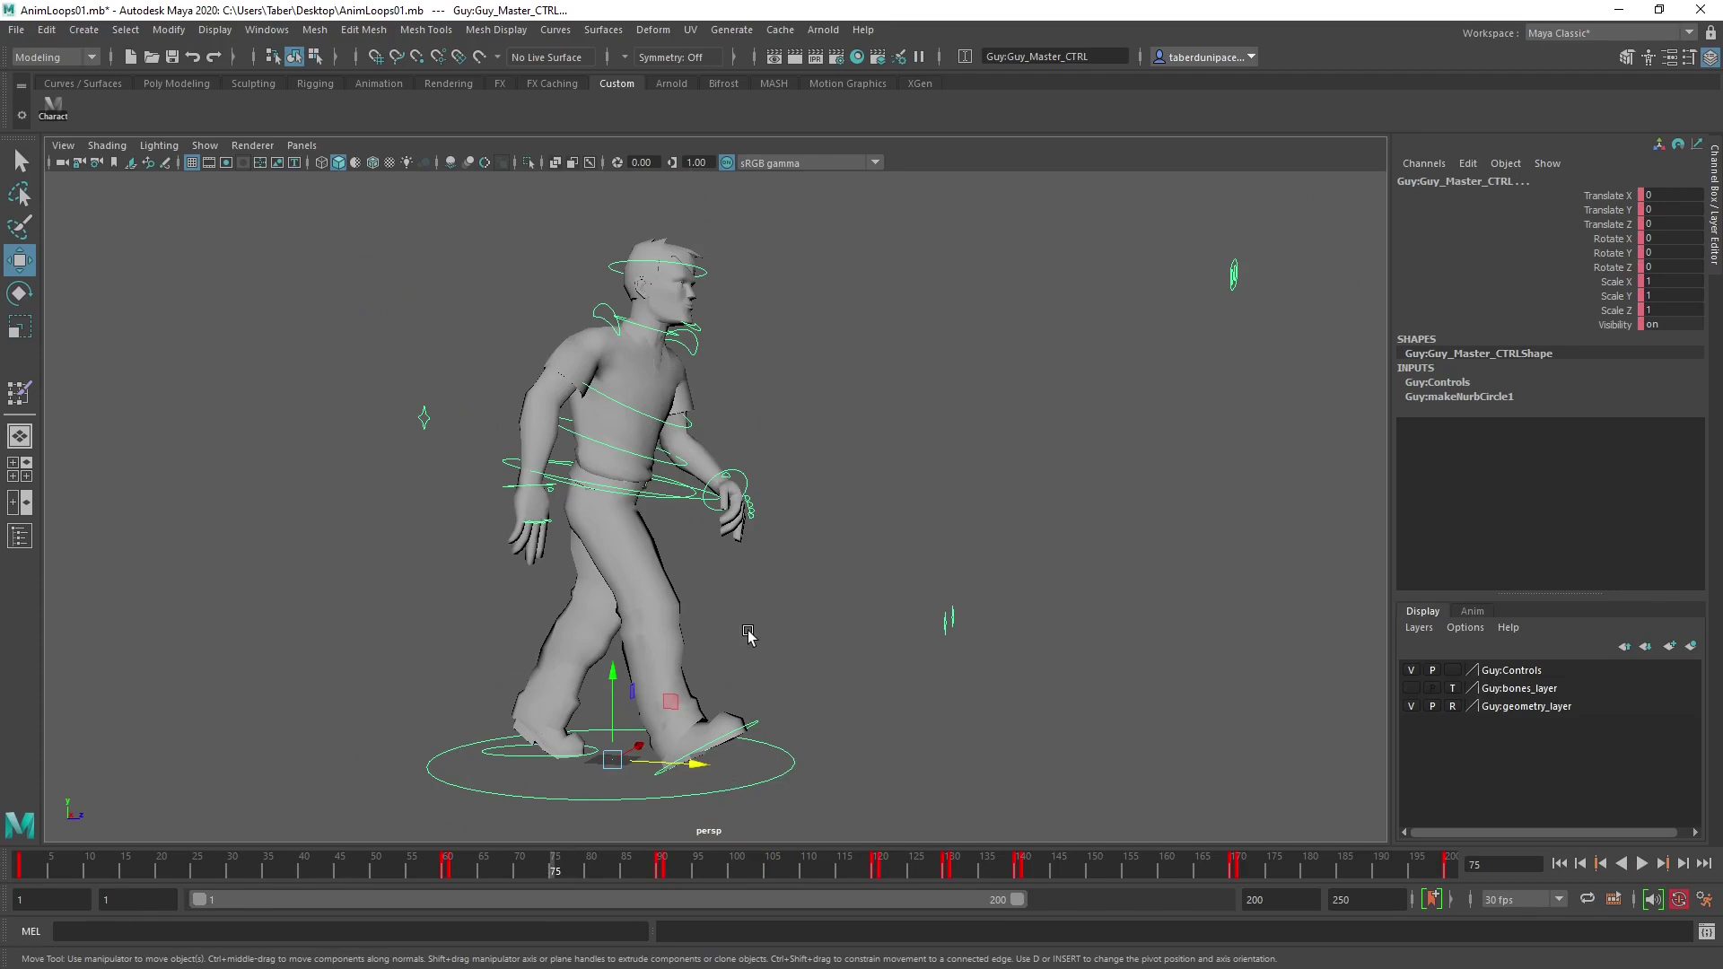
click(662, 870)
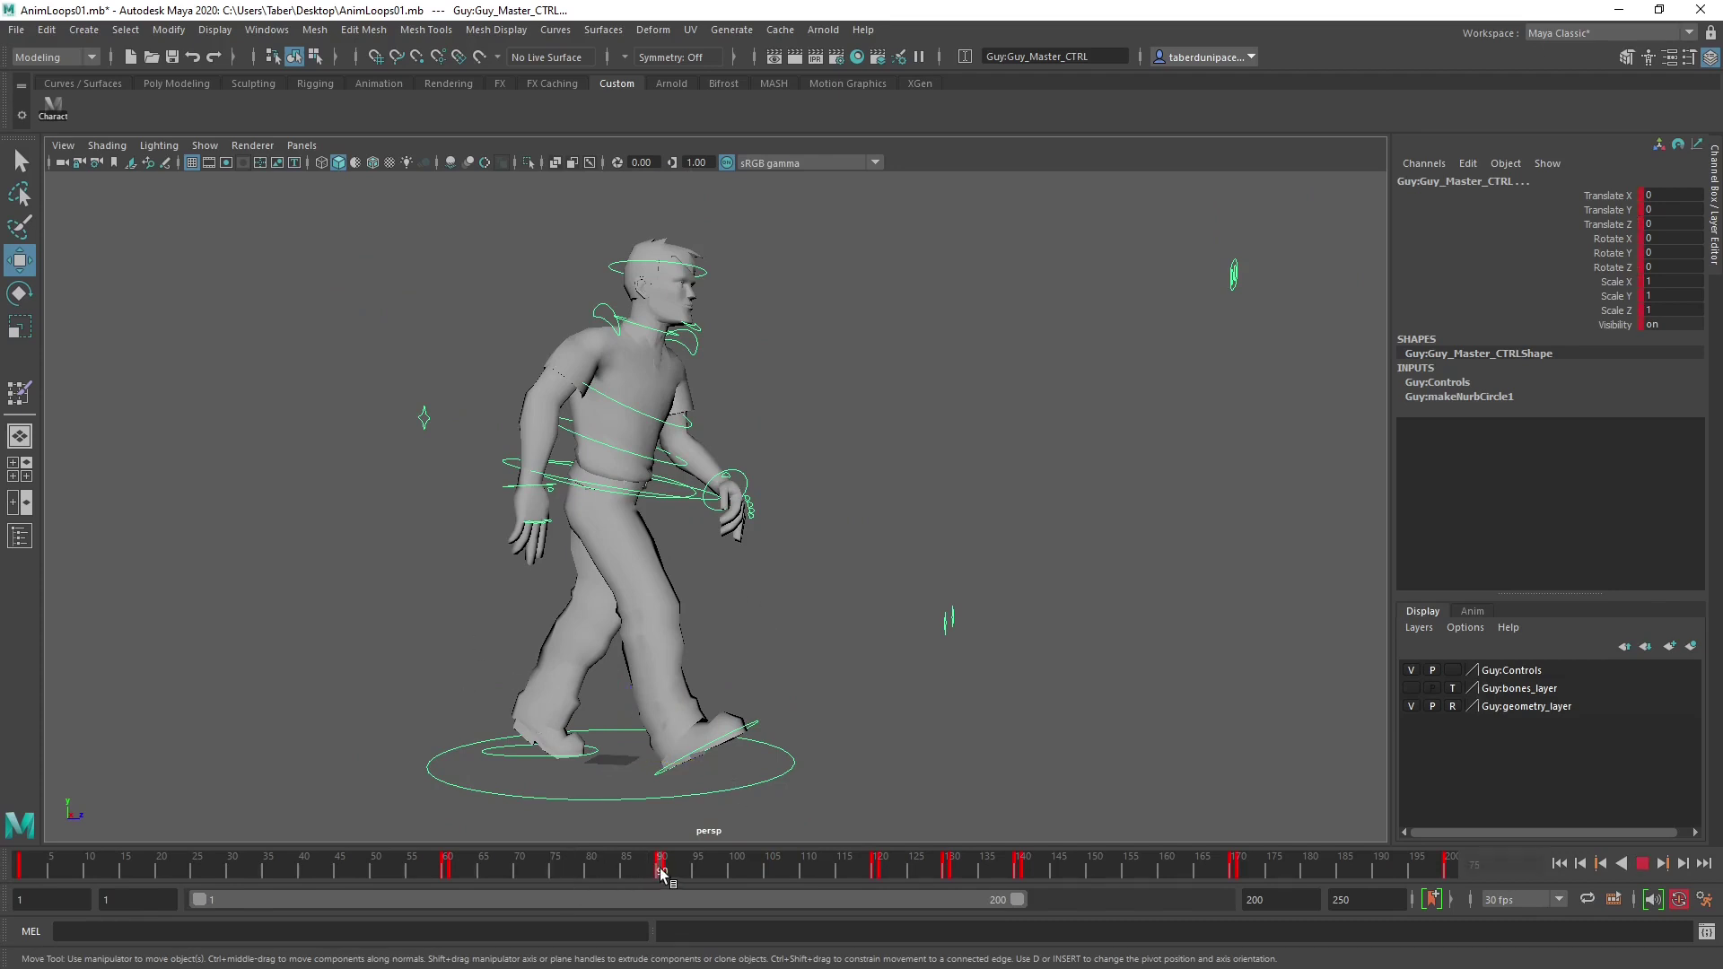
click(669, 867)
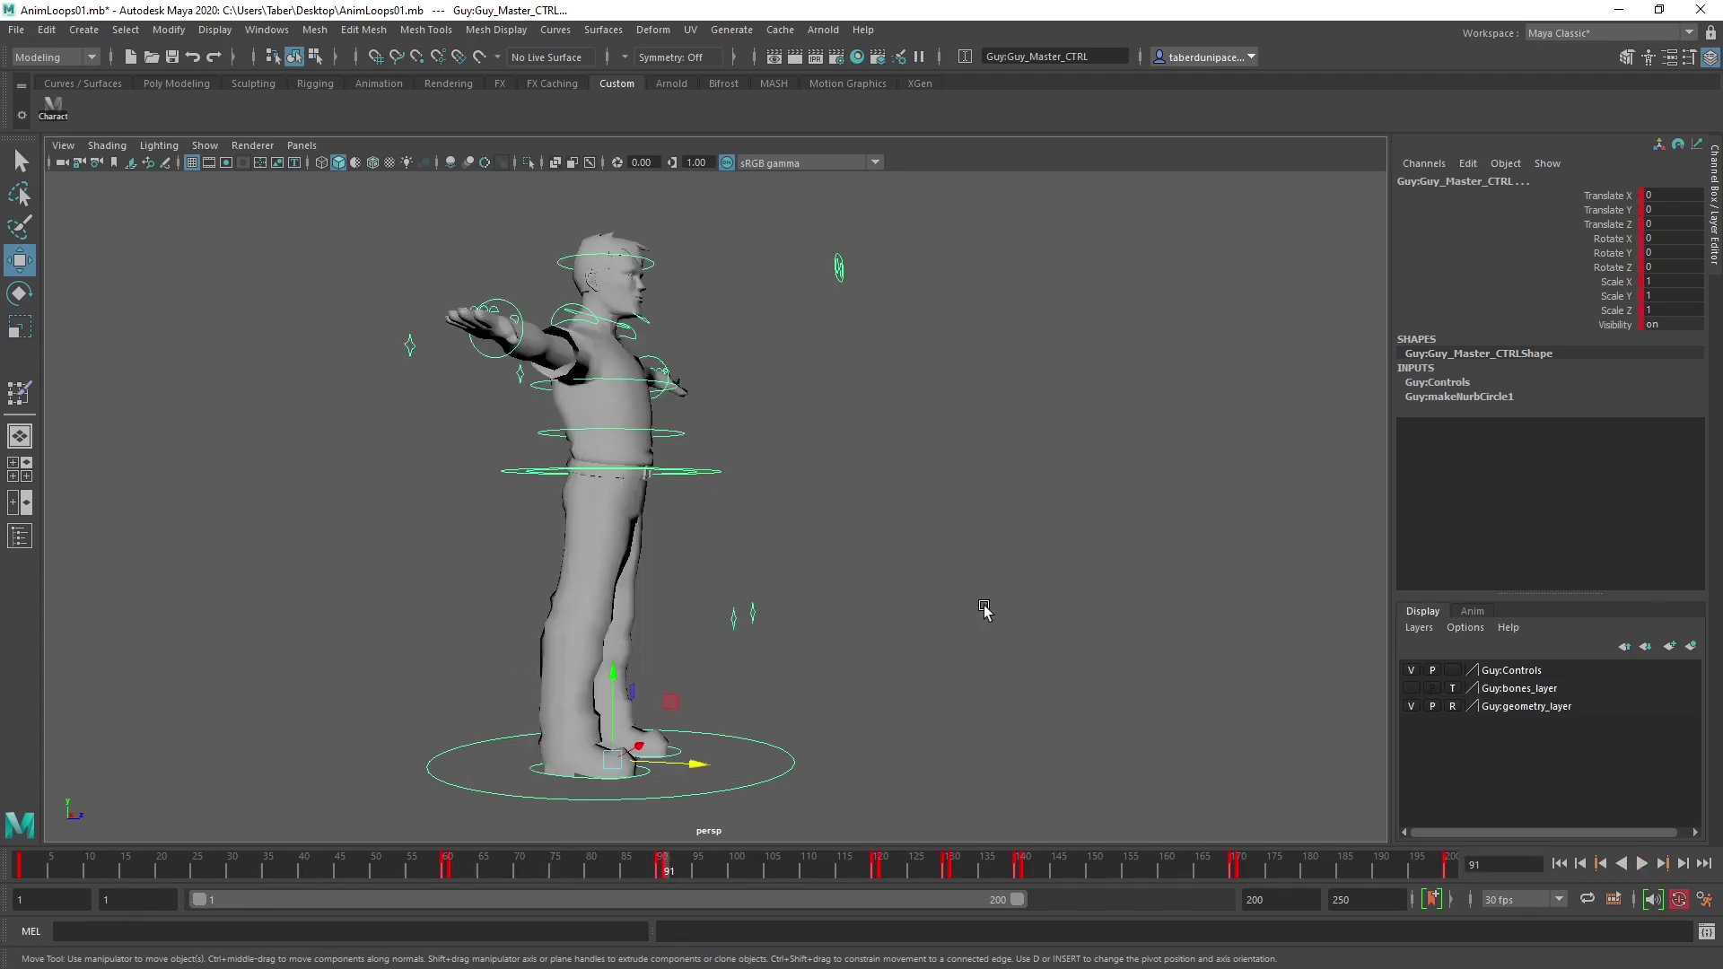
alt+drag(985, 609, 685, 626)
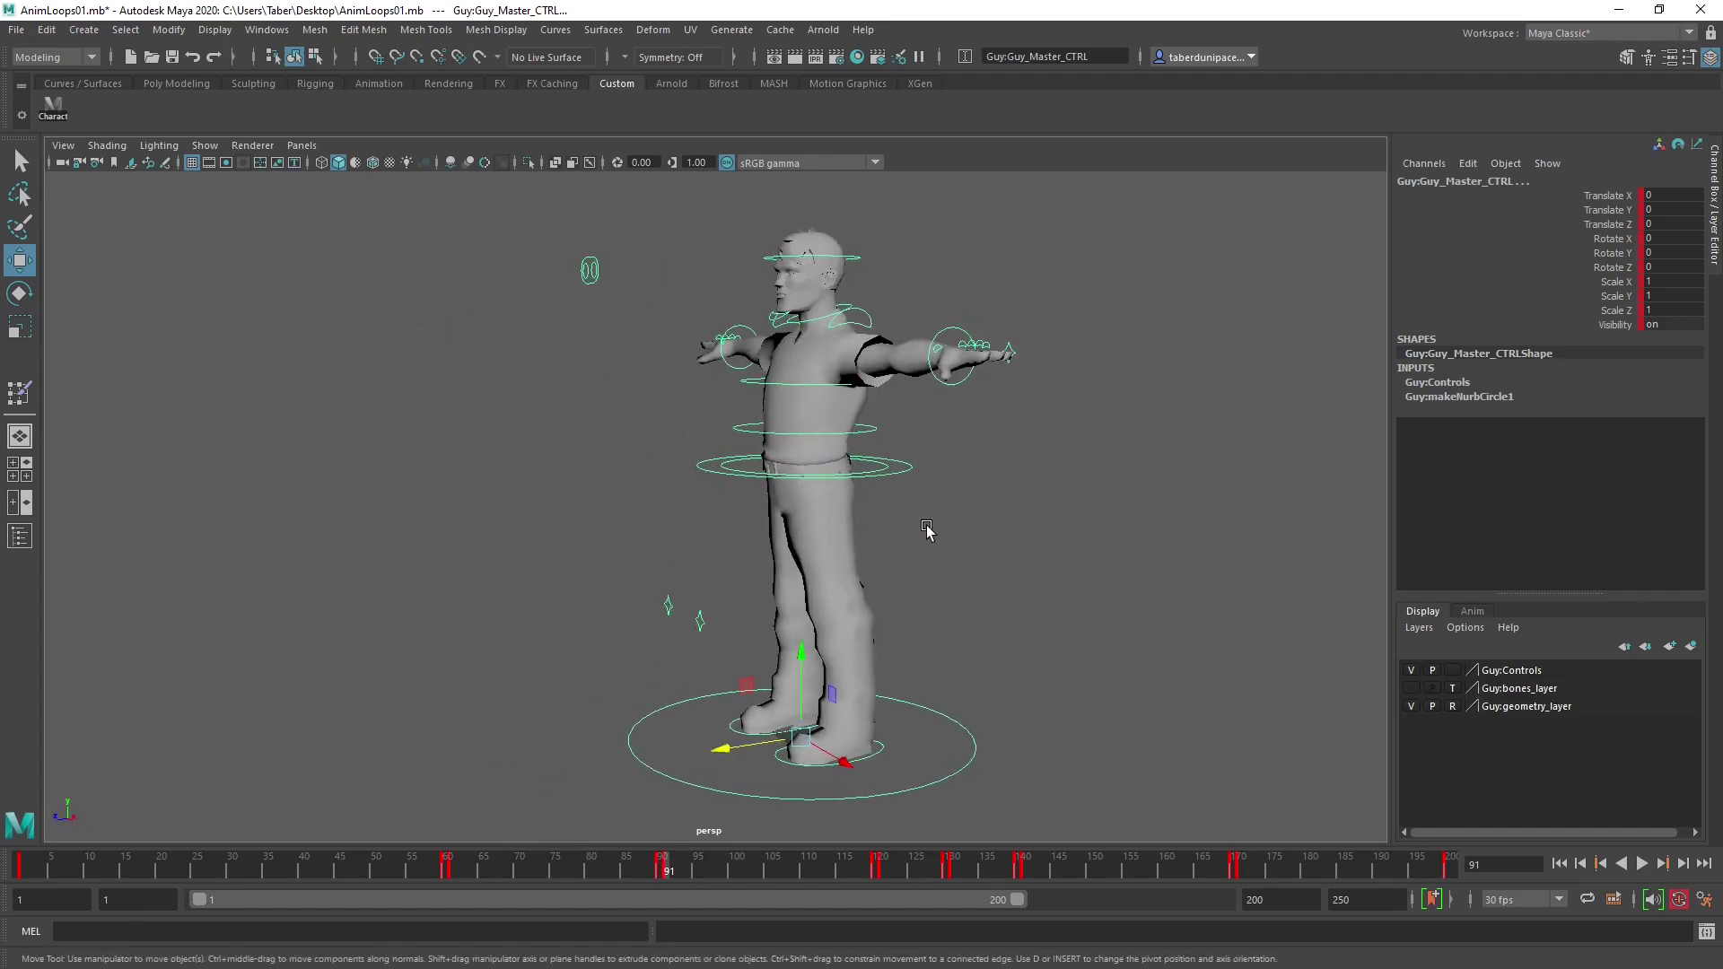
Paste the stride pose onto frame 91.
click(657, 868)
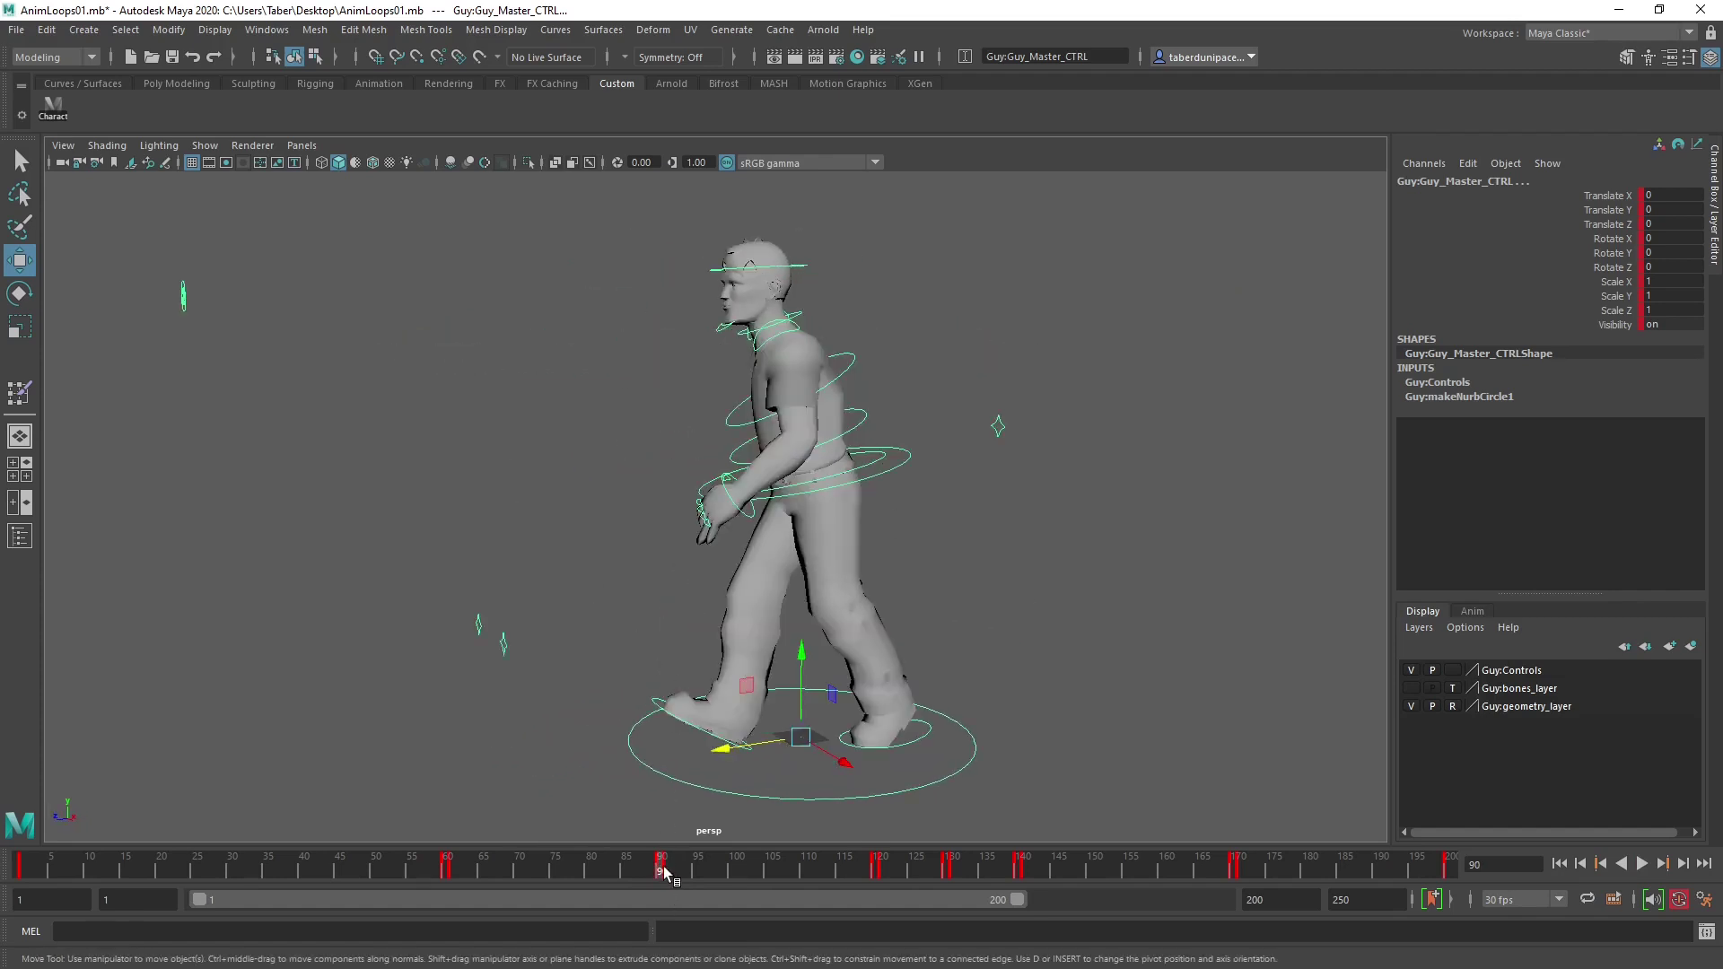
click(666, 868)
right_click(666, 867)
mouse_move(759, 563)
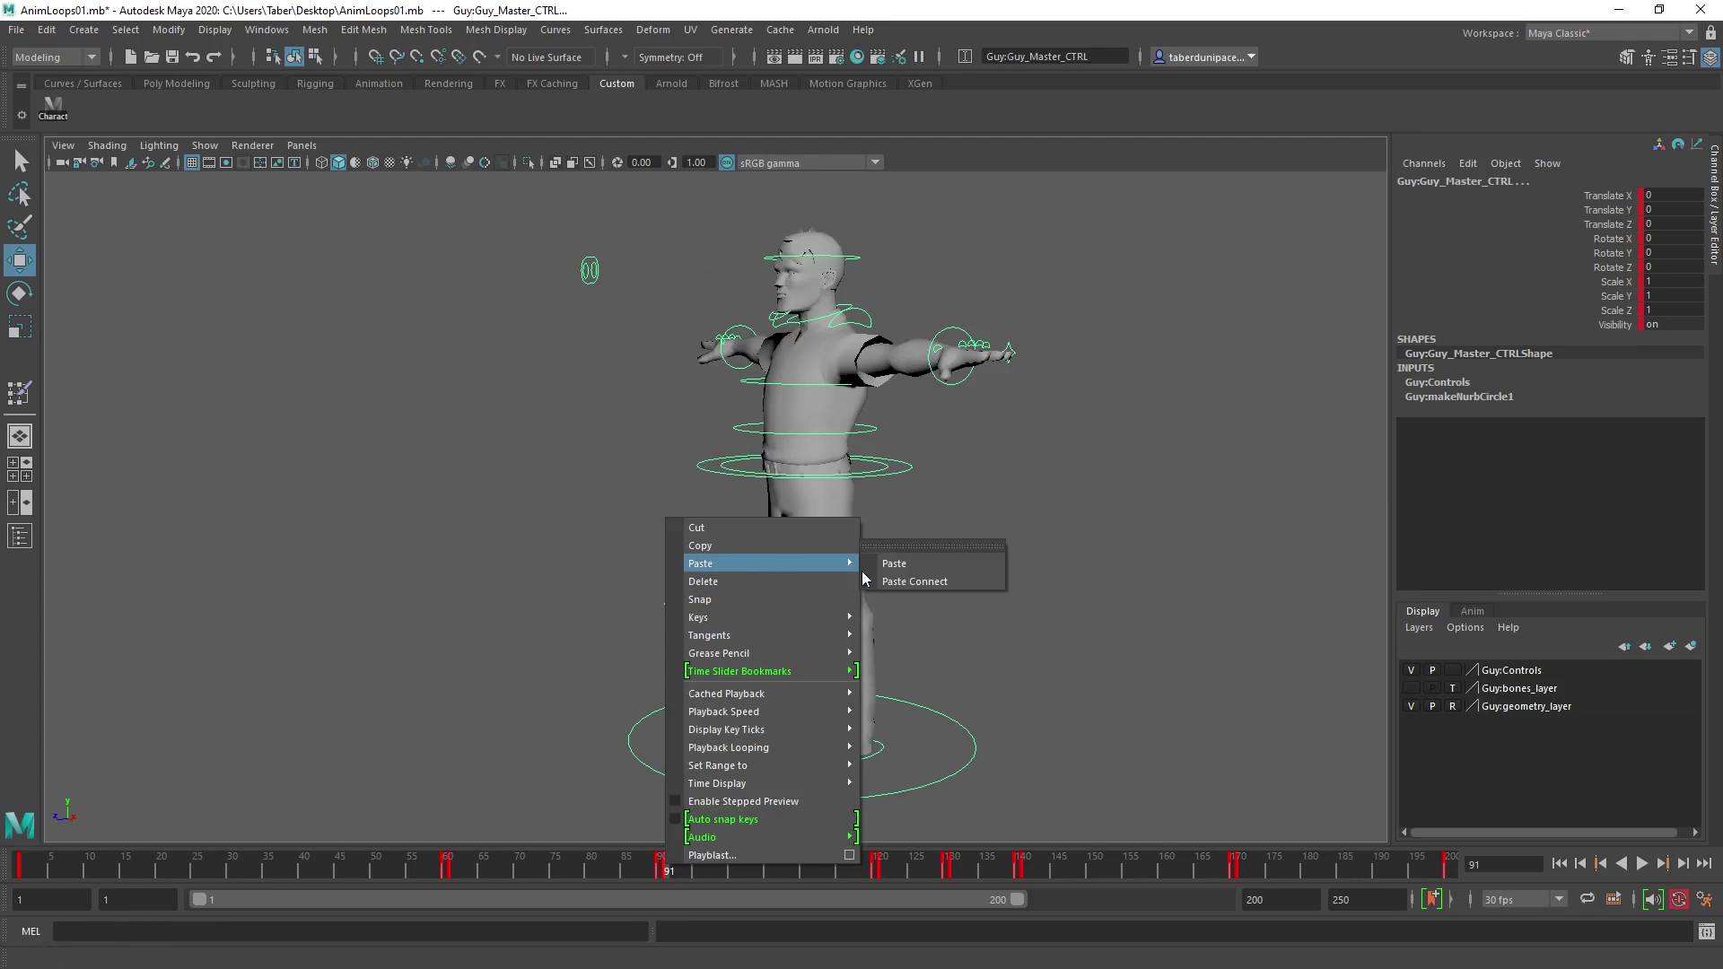
click(889, 563)
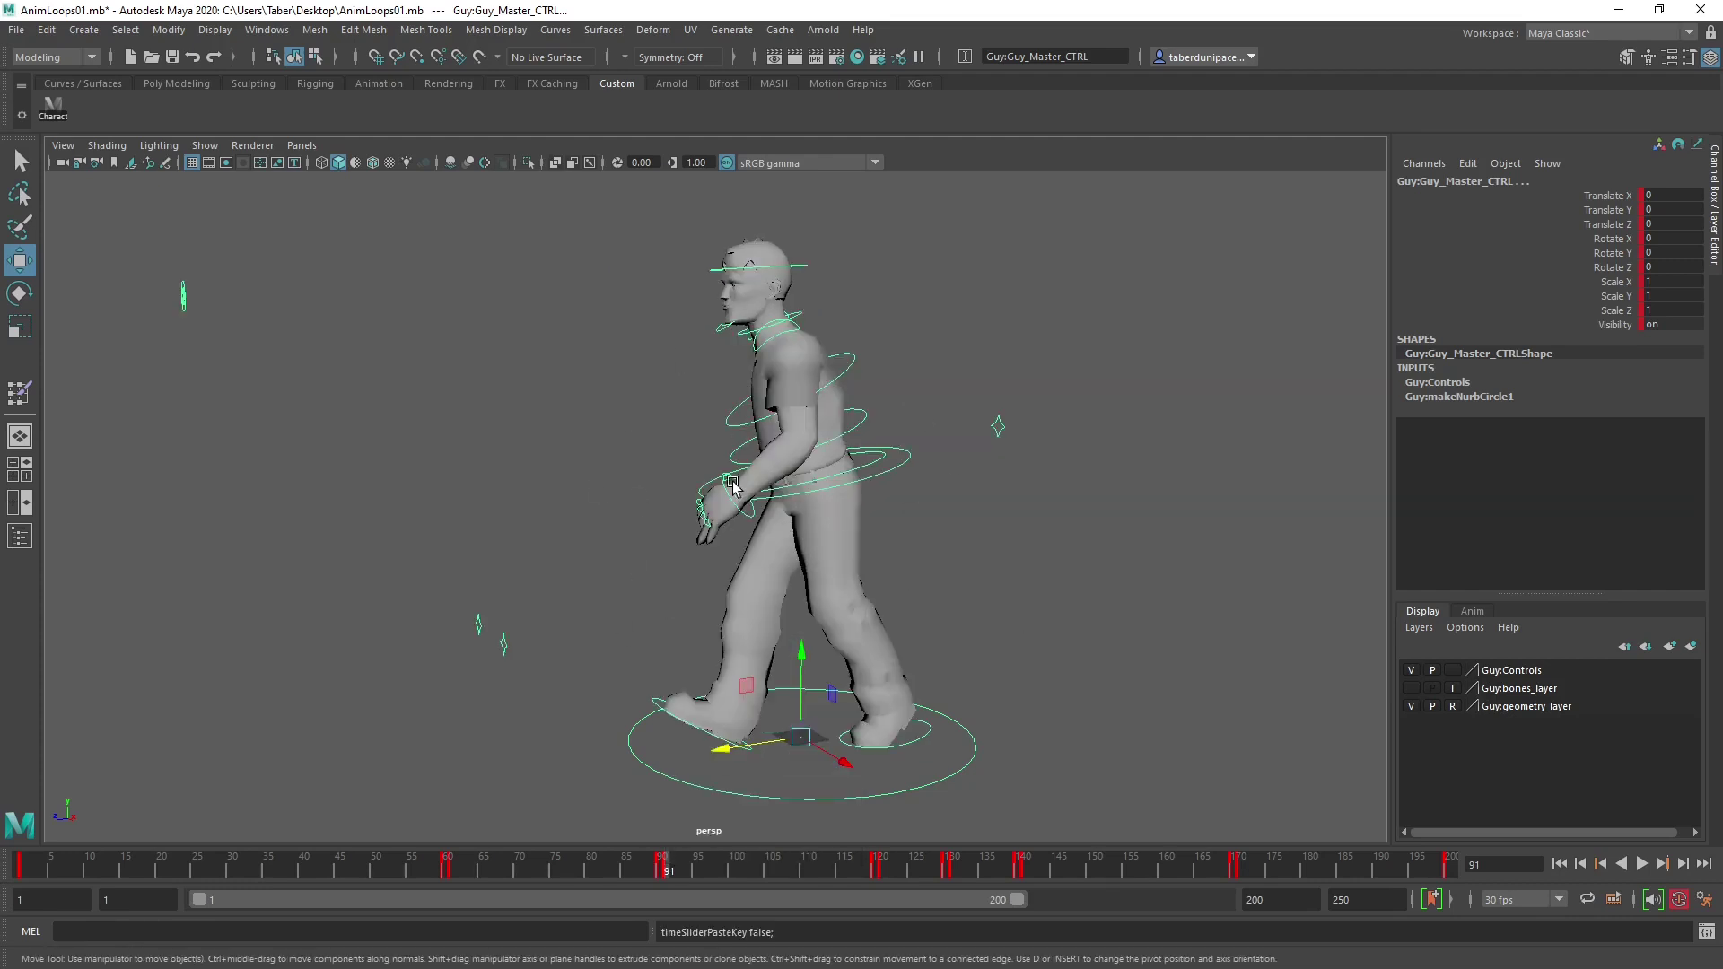
alt+drag(712, 585, 460, 357)
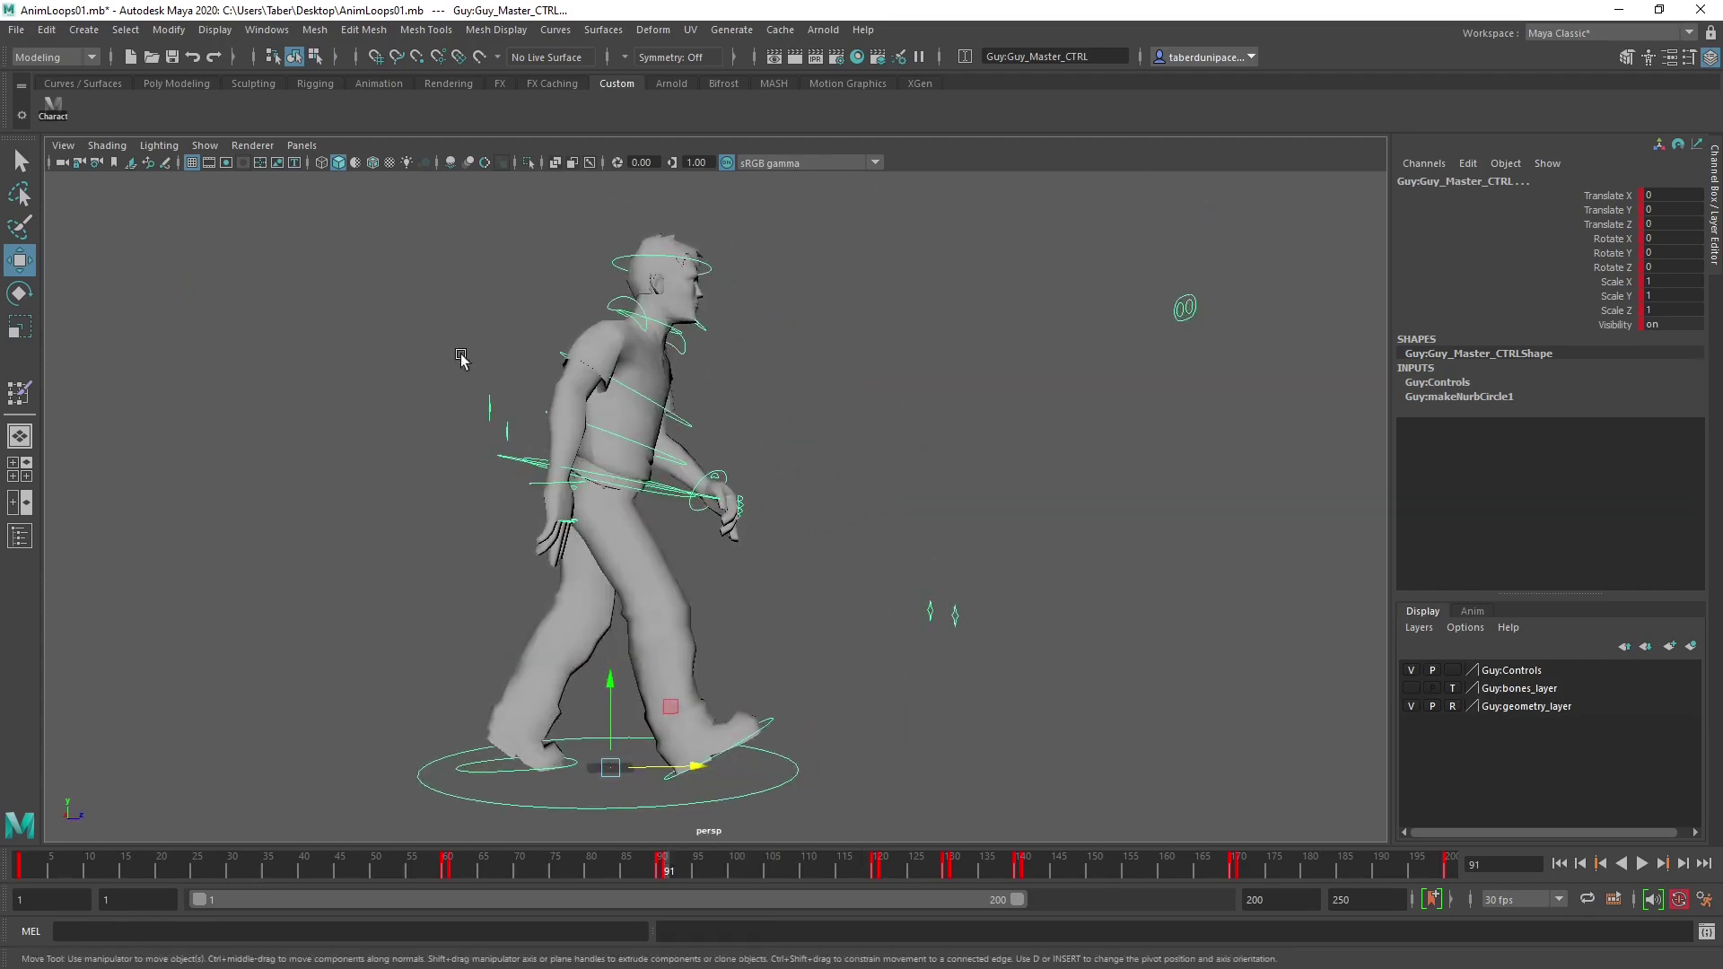
alt+drag(630, 660, 742, 738)
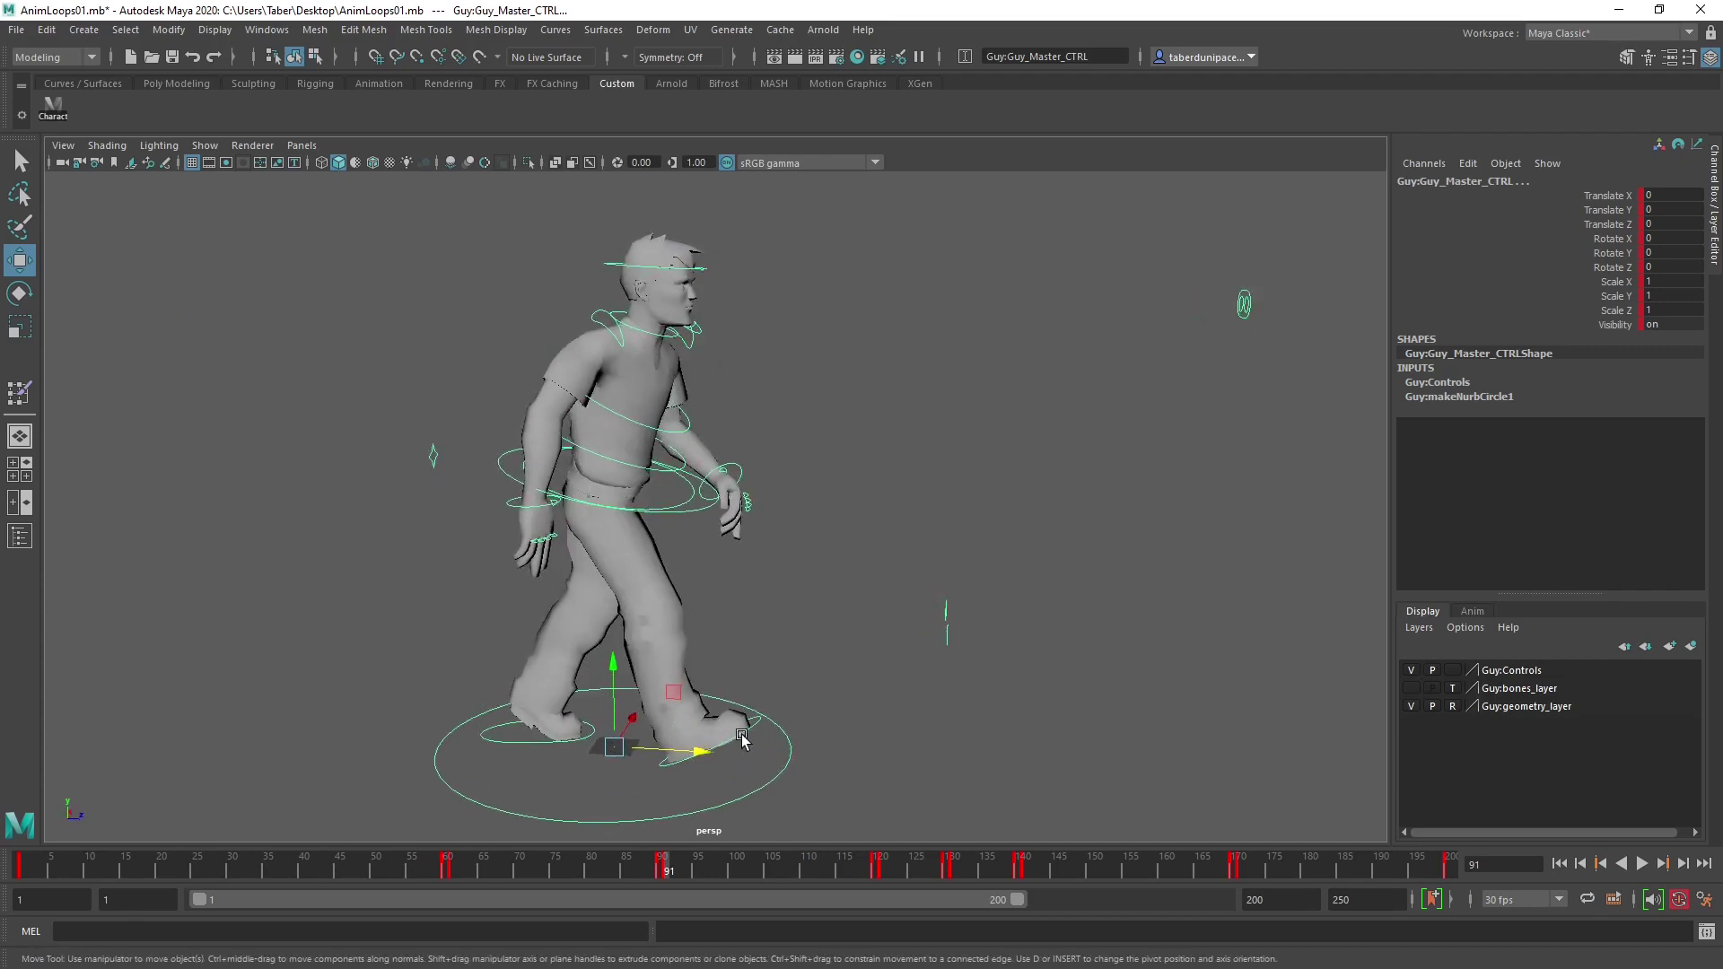
Lower the character's hips by moving Root_CTRL down in Y.
click(754, 724)
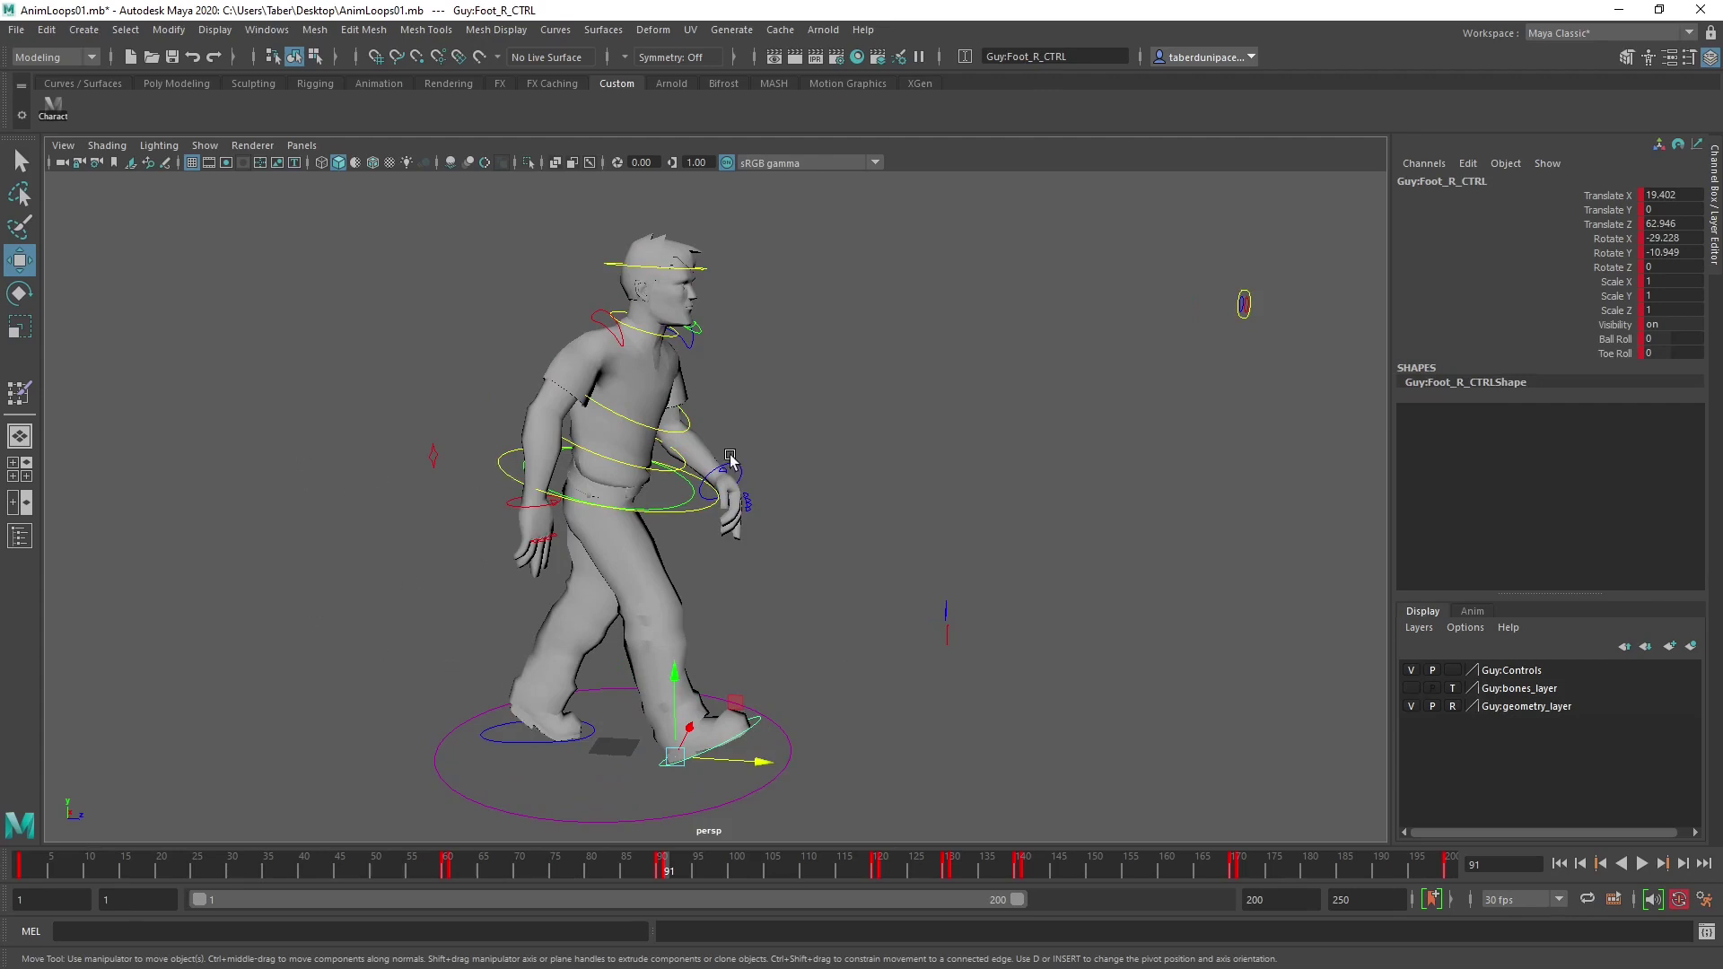
alt+drag(650, 572, 799, 547)
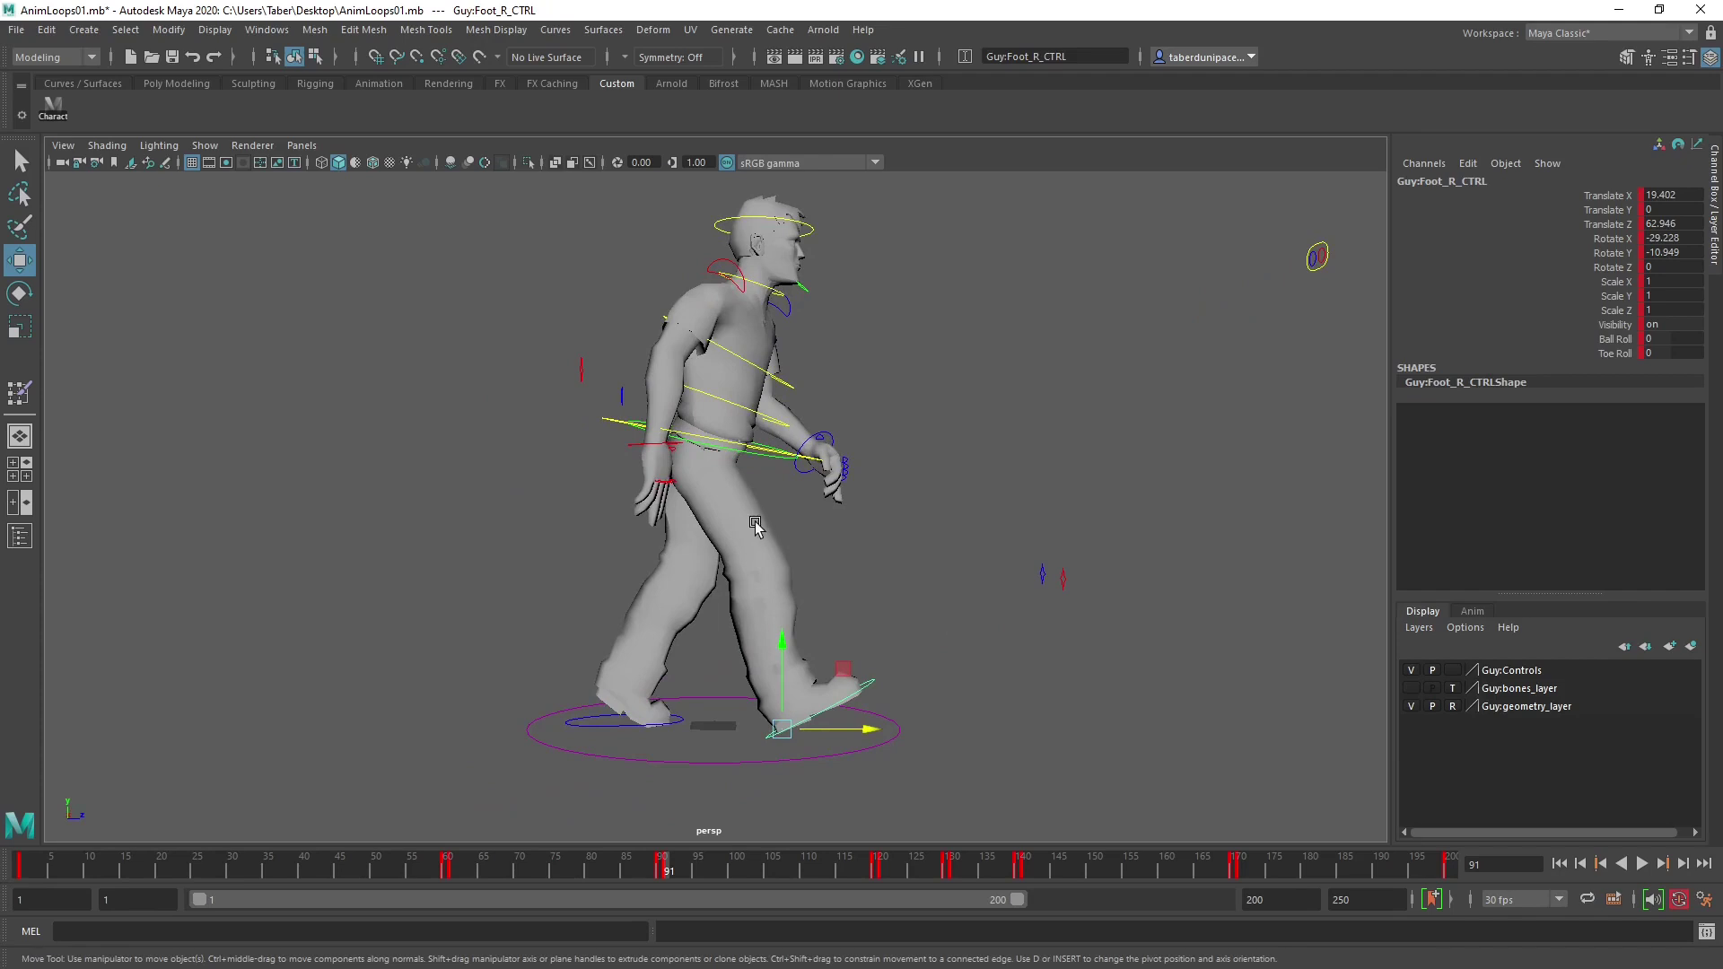
scroll(757, 524, up, 3)
mouse_move(757, 524)
alt+mouse_down()
mouse_move(759, 558)
mouse_move(760, 540)
alt+mouse_up()
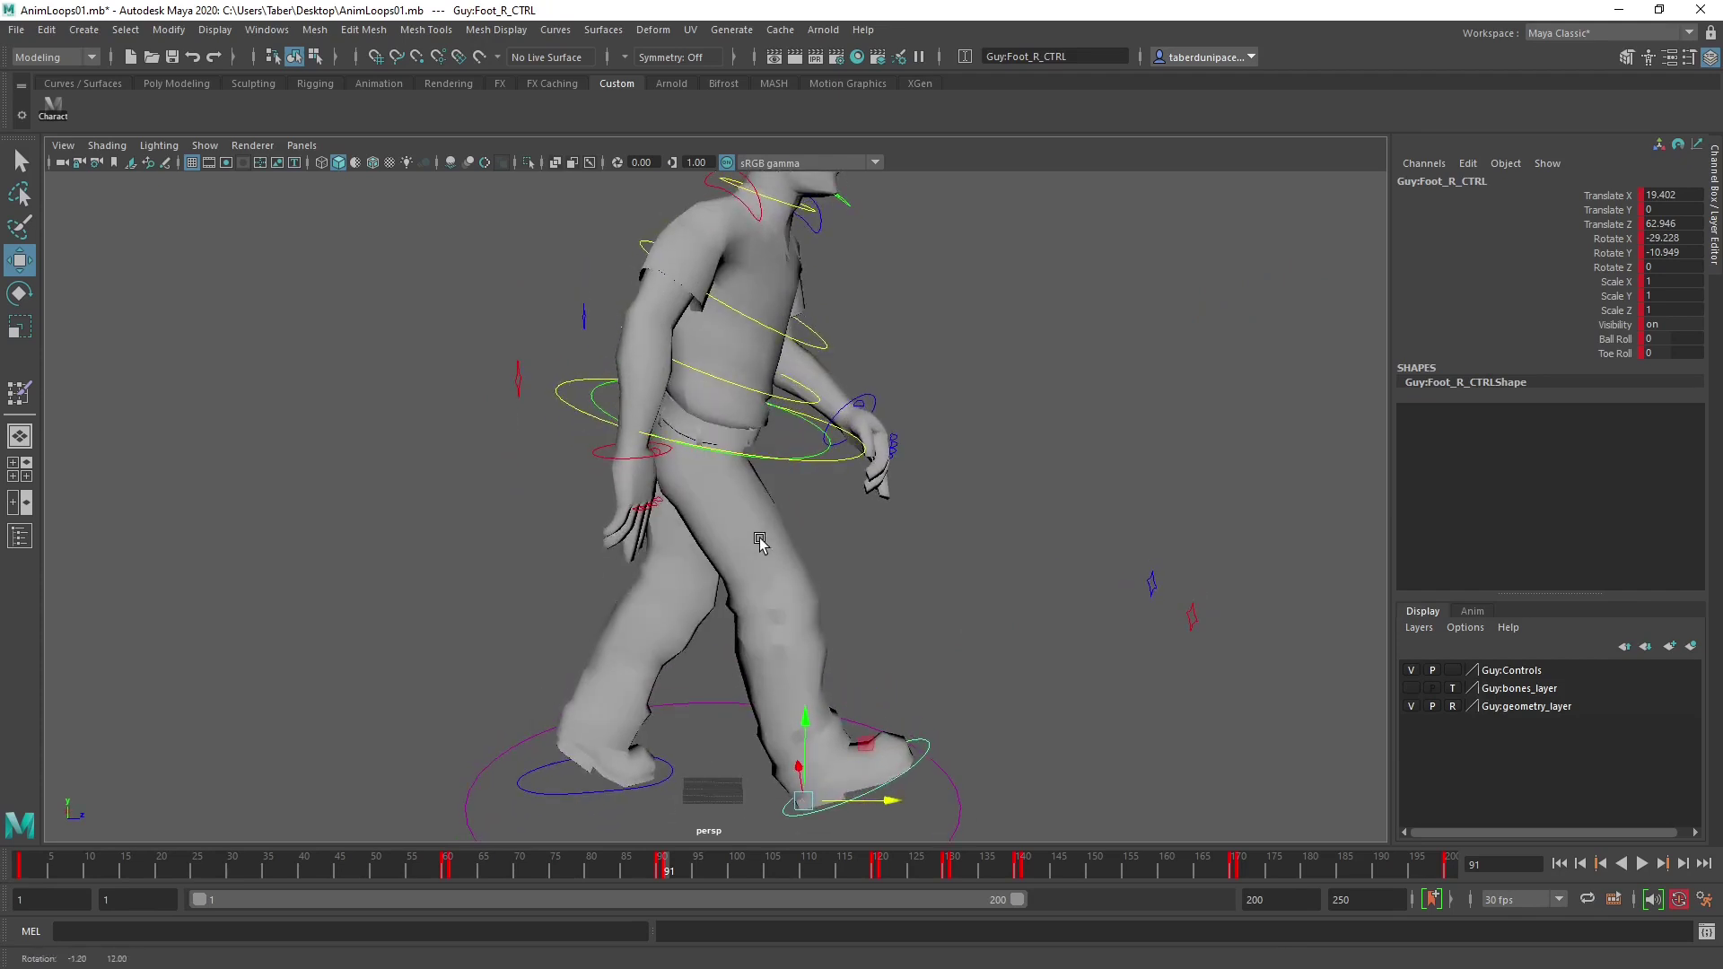
click(813, 456)
scroll(805, 458, down, 2)
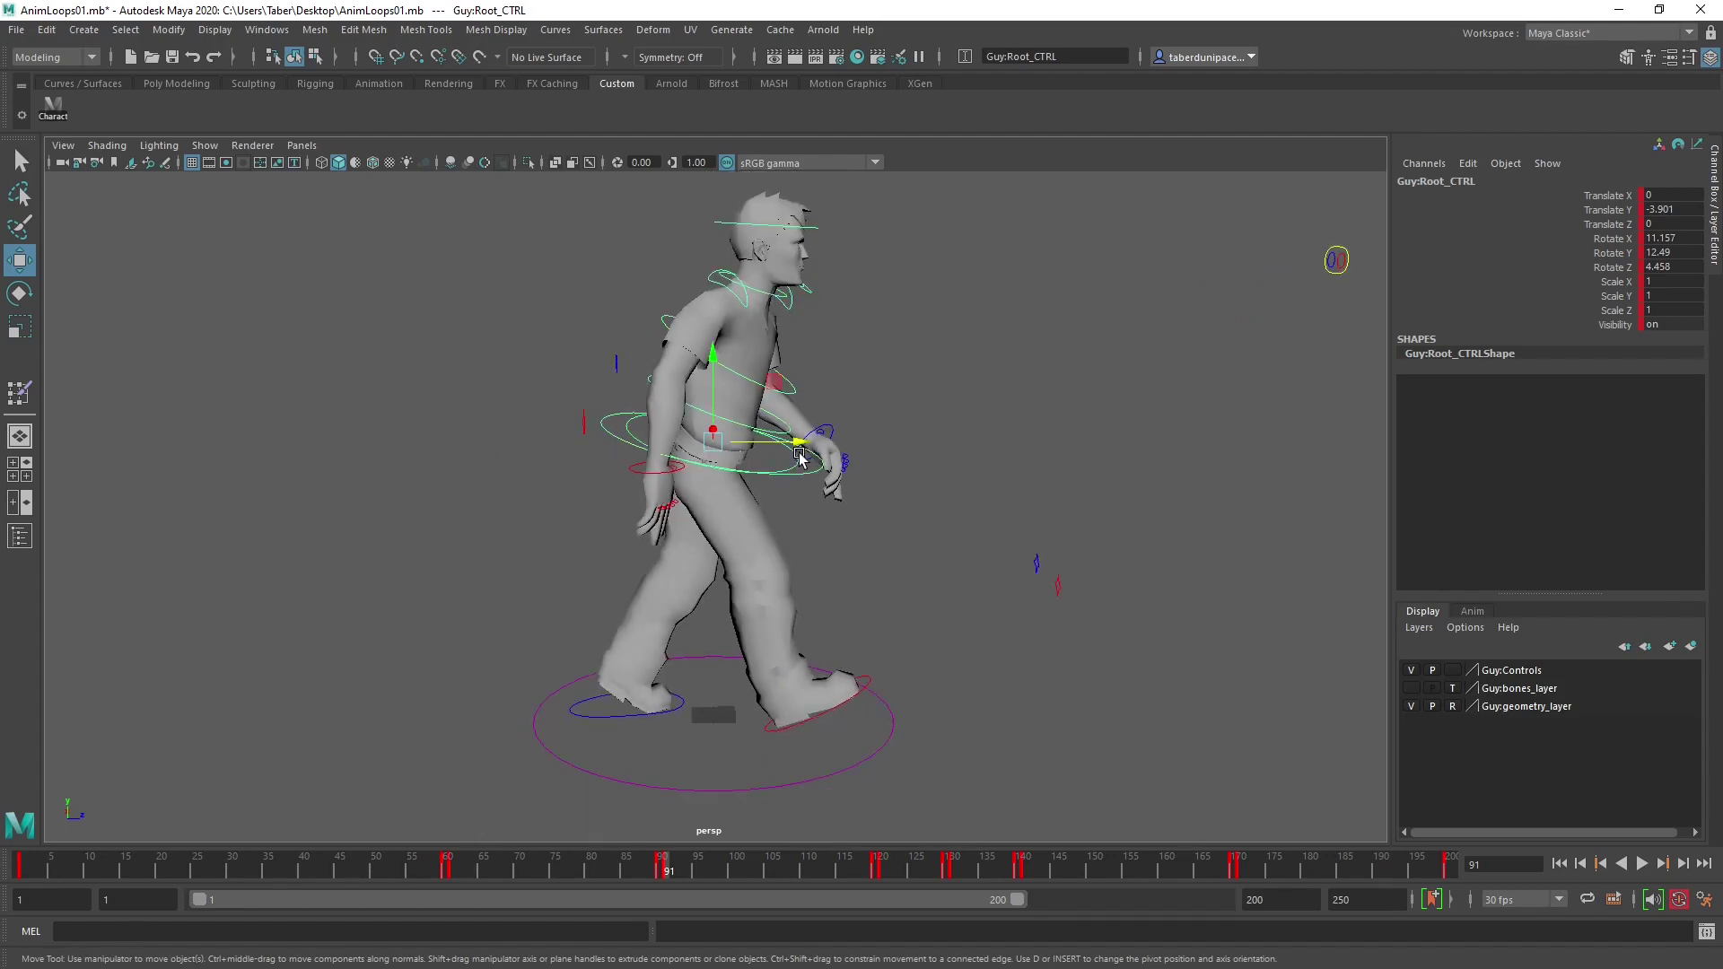
drag(713, 352, 803, 414)
key(e)
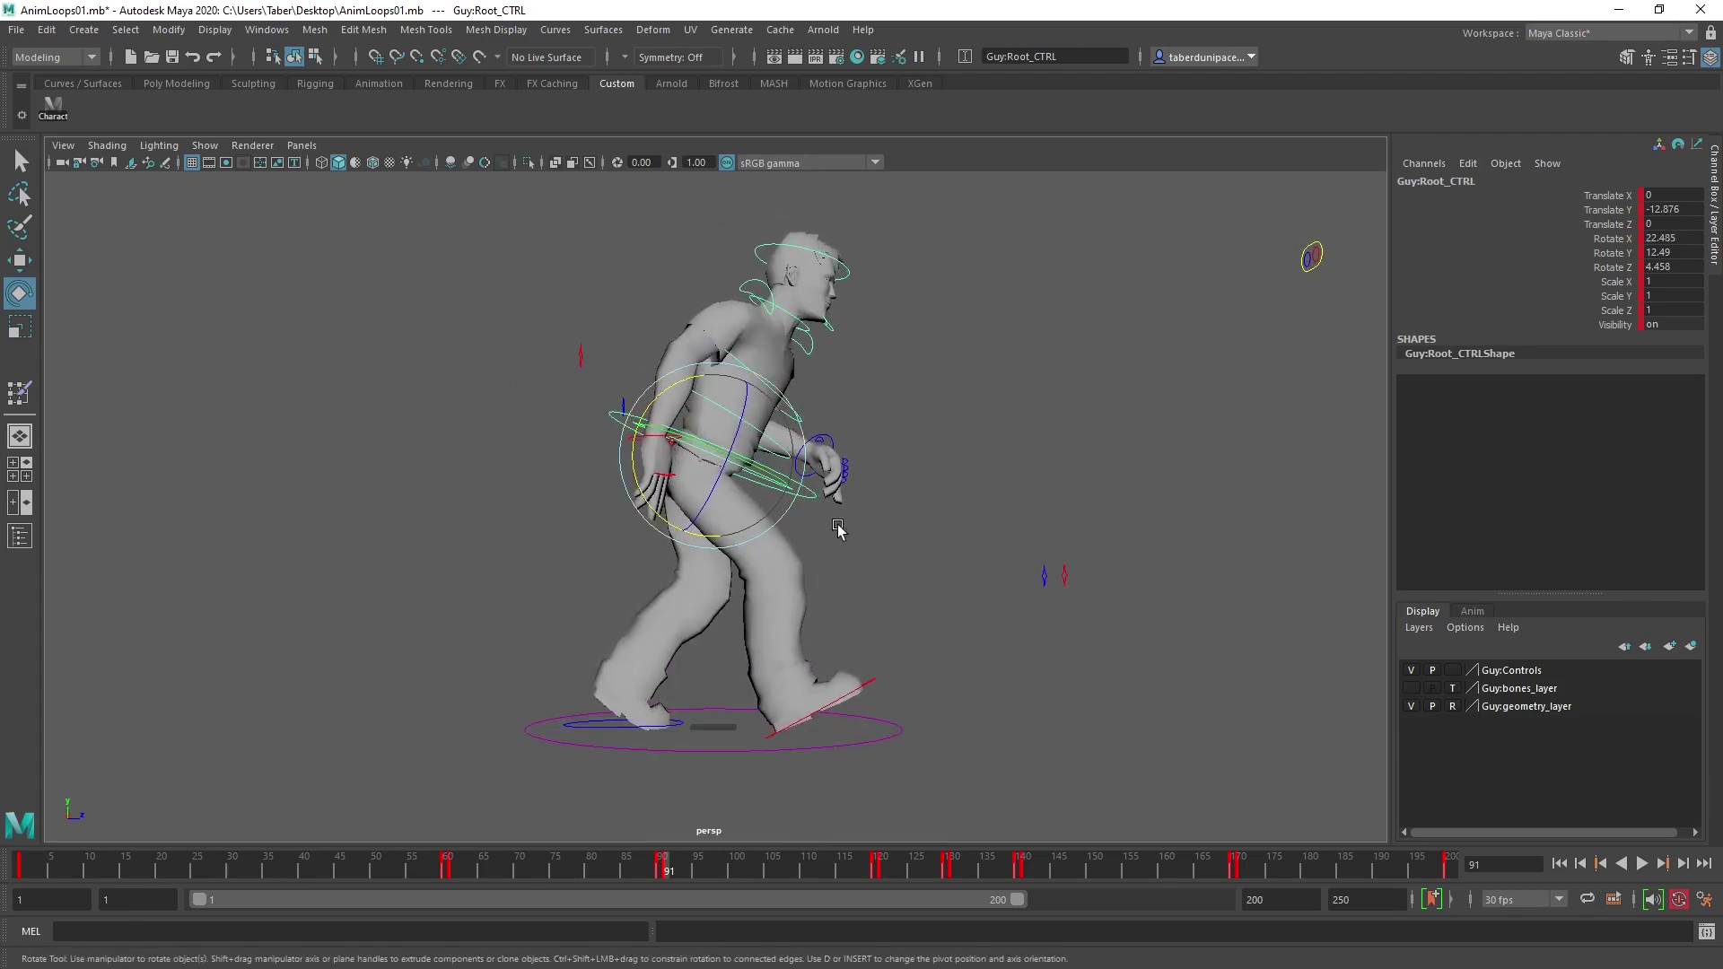
Tilt Foot_R_CTRL further up and push it slightly forward.
alt+drag(745, 690, 747, 701)
scroll(740, 588, up, 2)
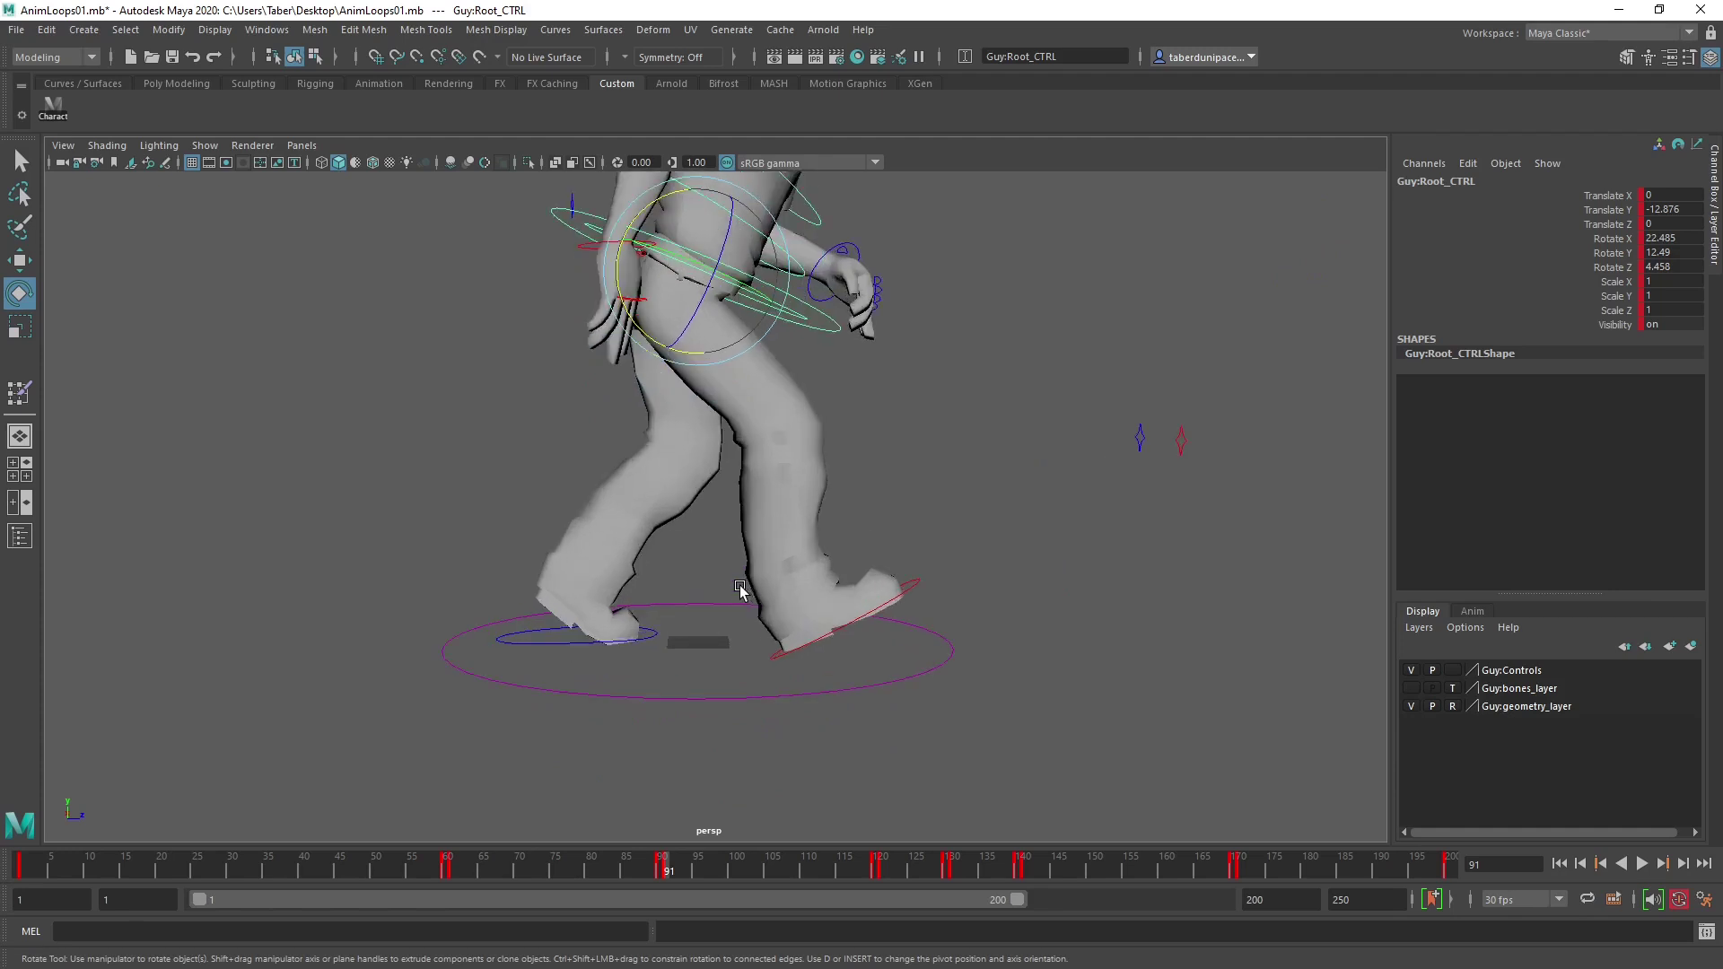
click(652, 636)
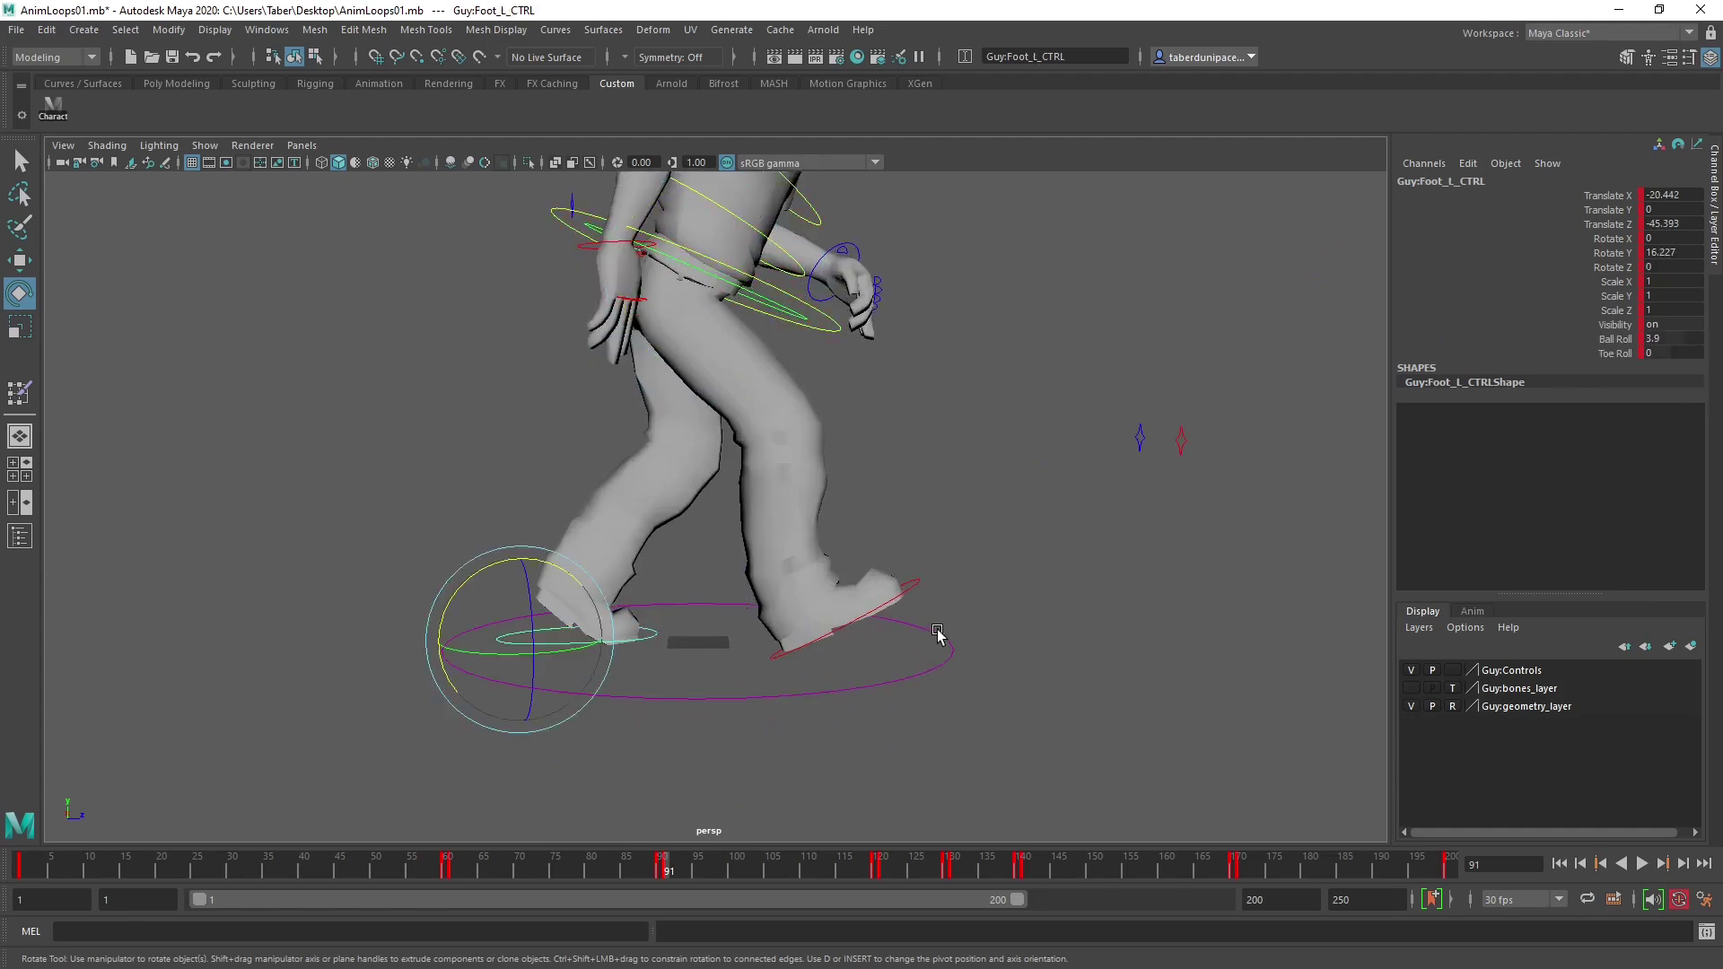
click(915, 586)
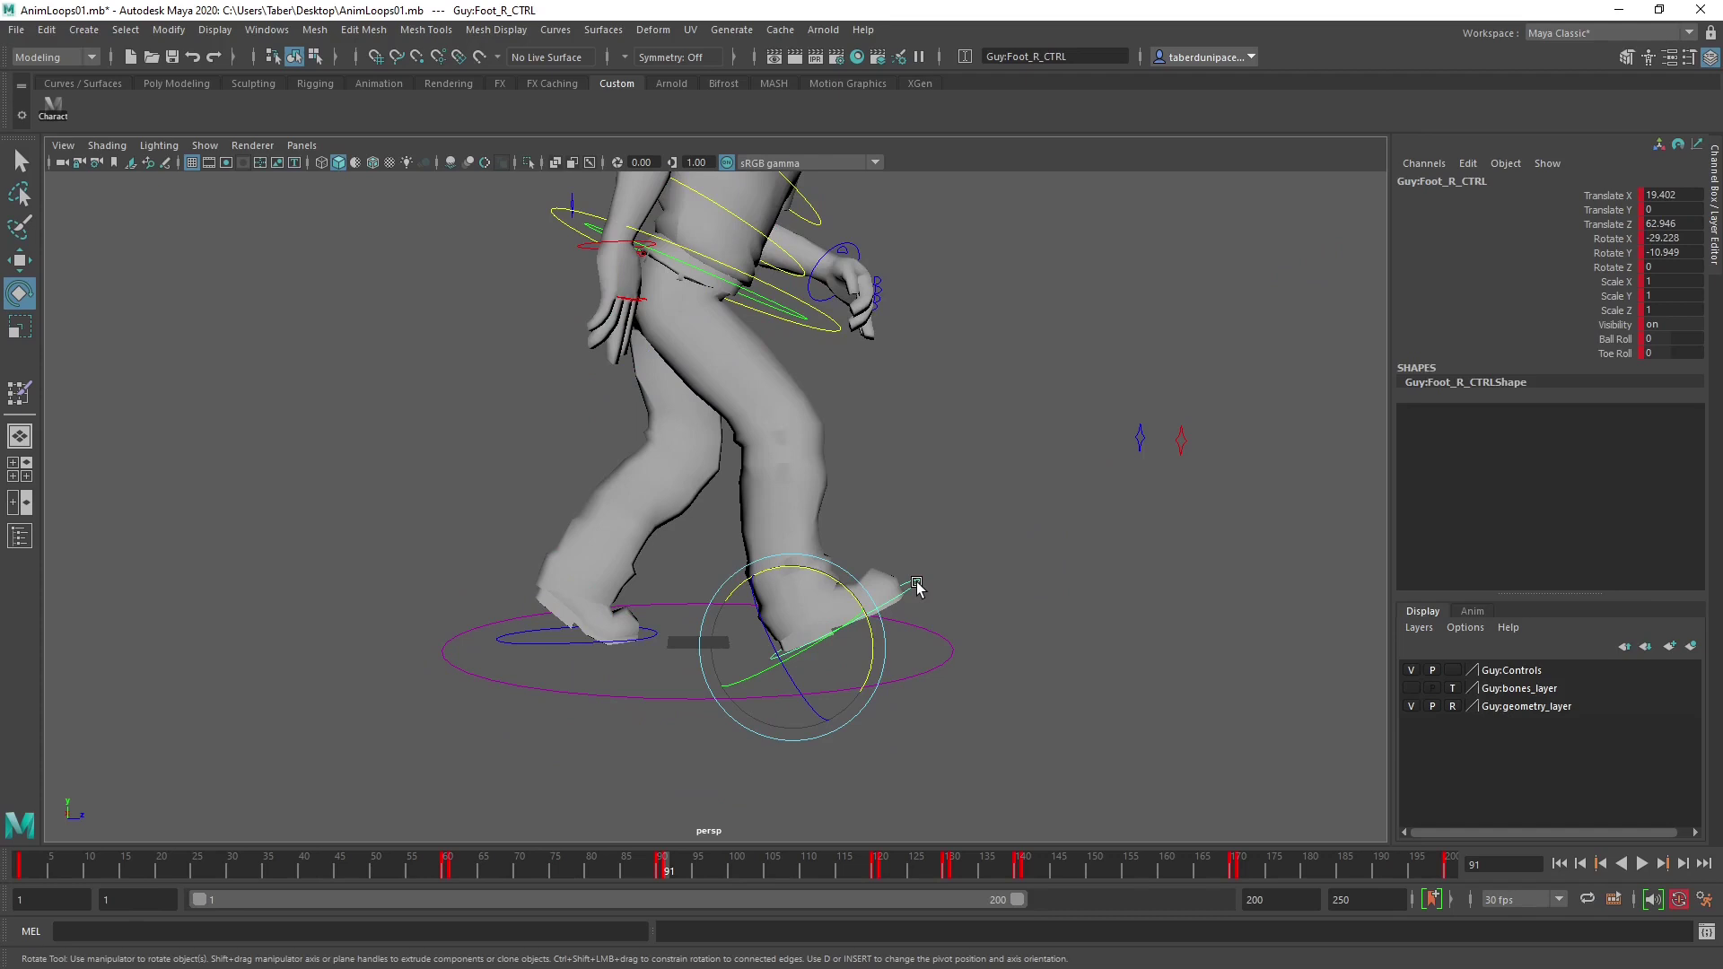
key(w)
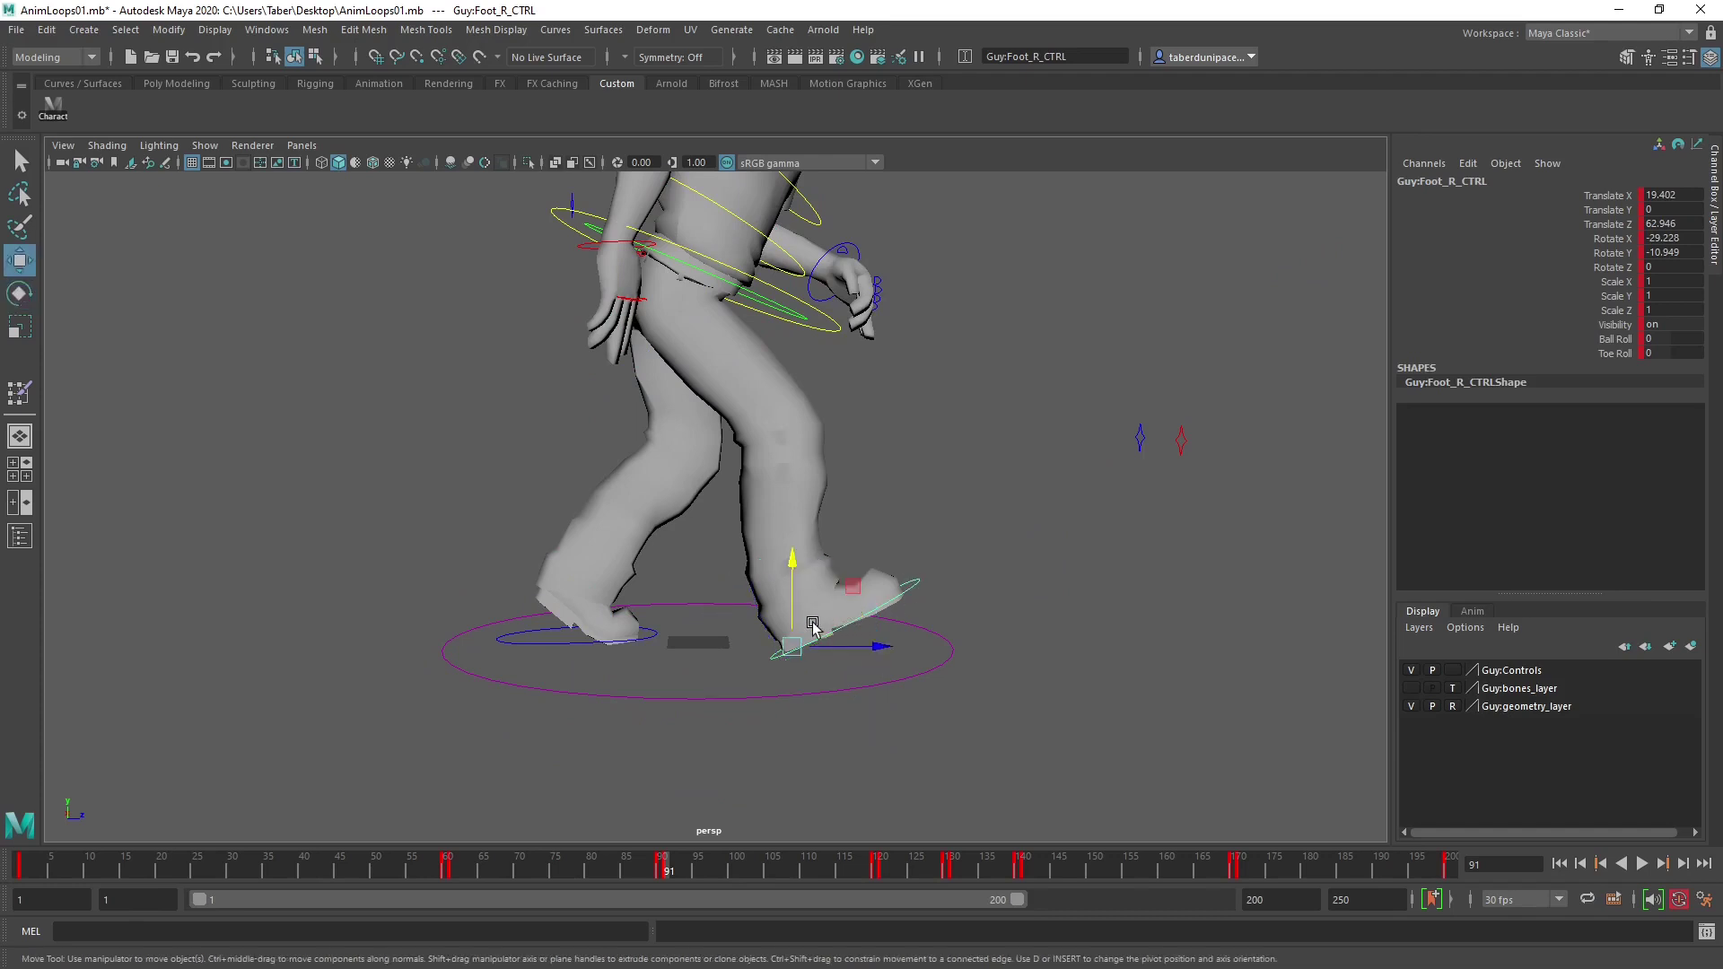
drag(793, 643, 934, 641)
key(ctrl+z)
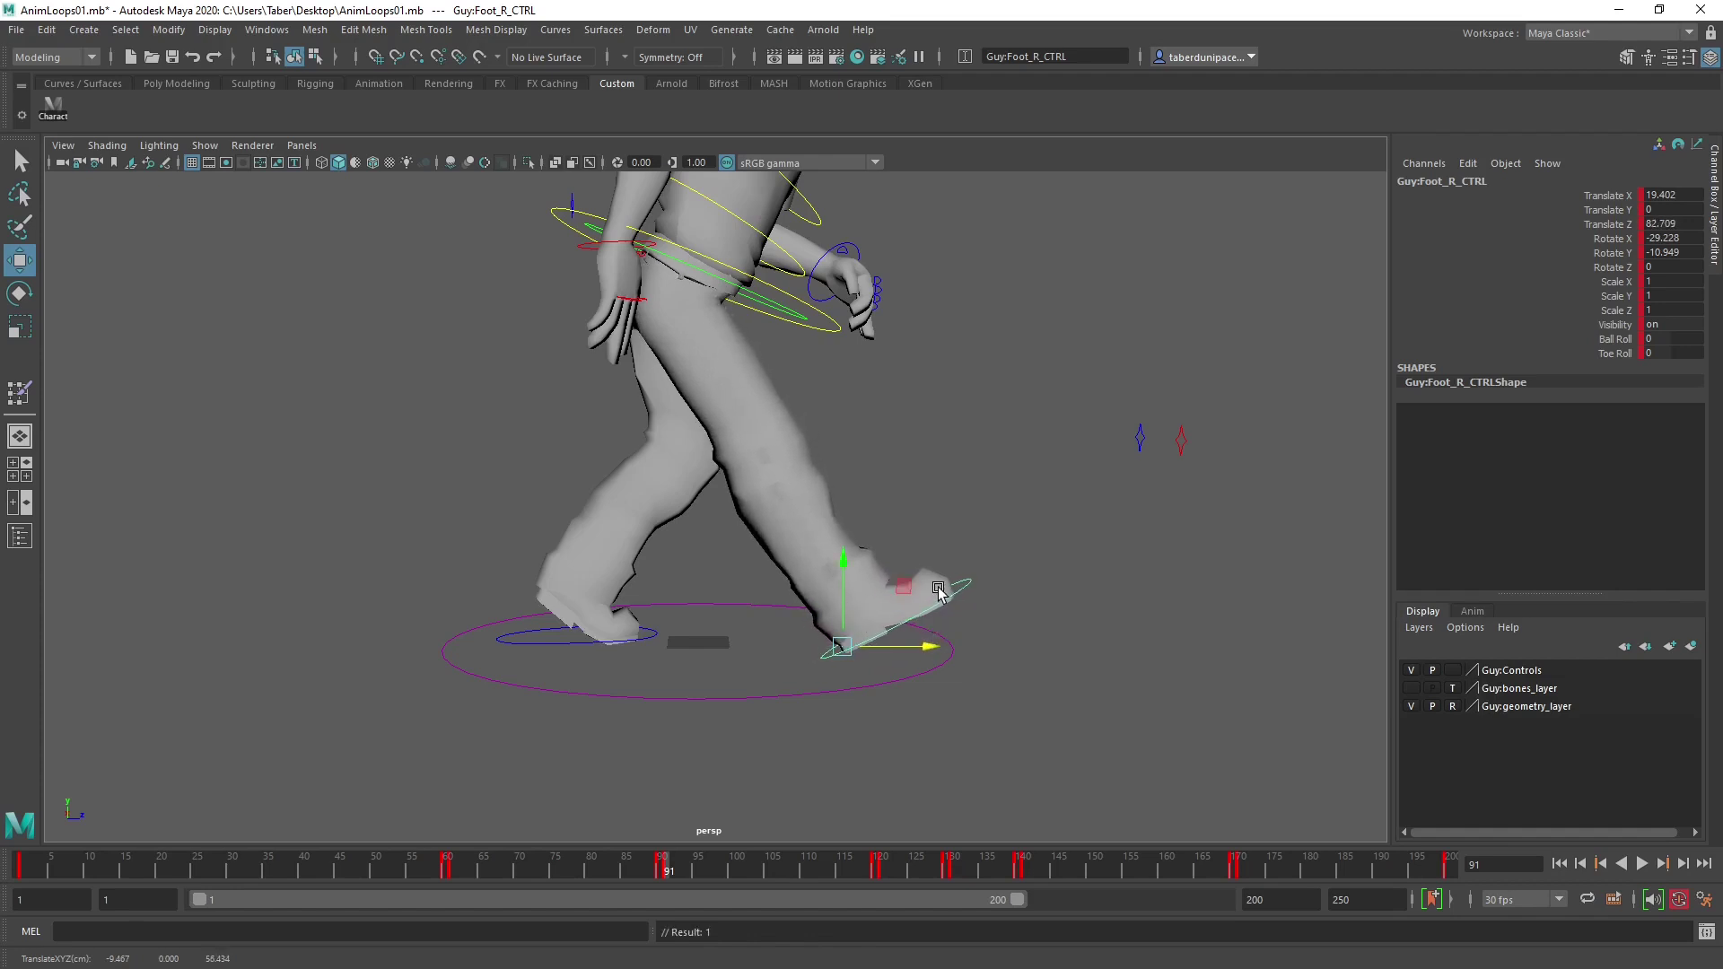
key(e)
drag(886, 579, 873, 572)
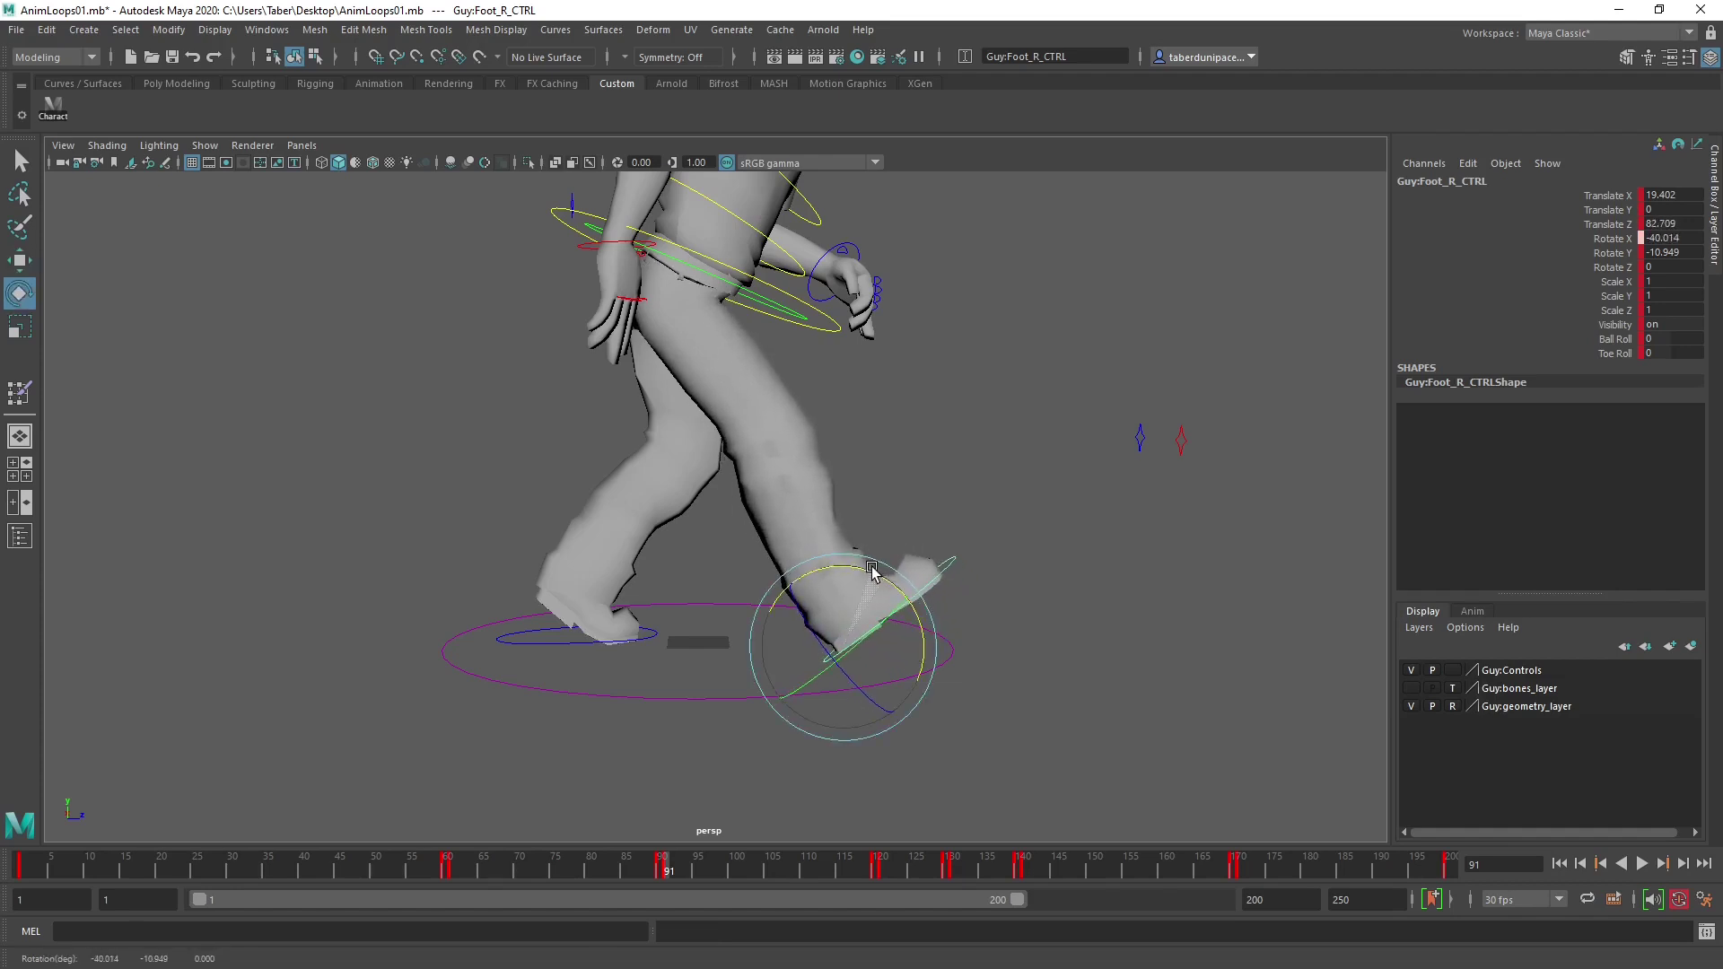
key(w)
drag(931, 652, 938, 650)
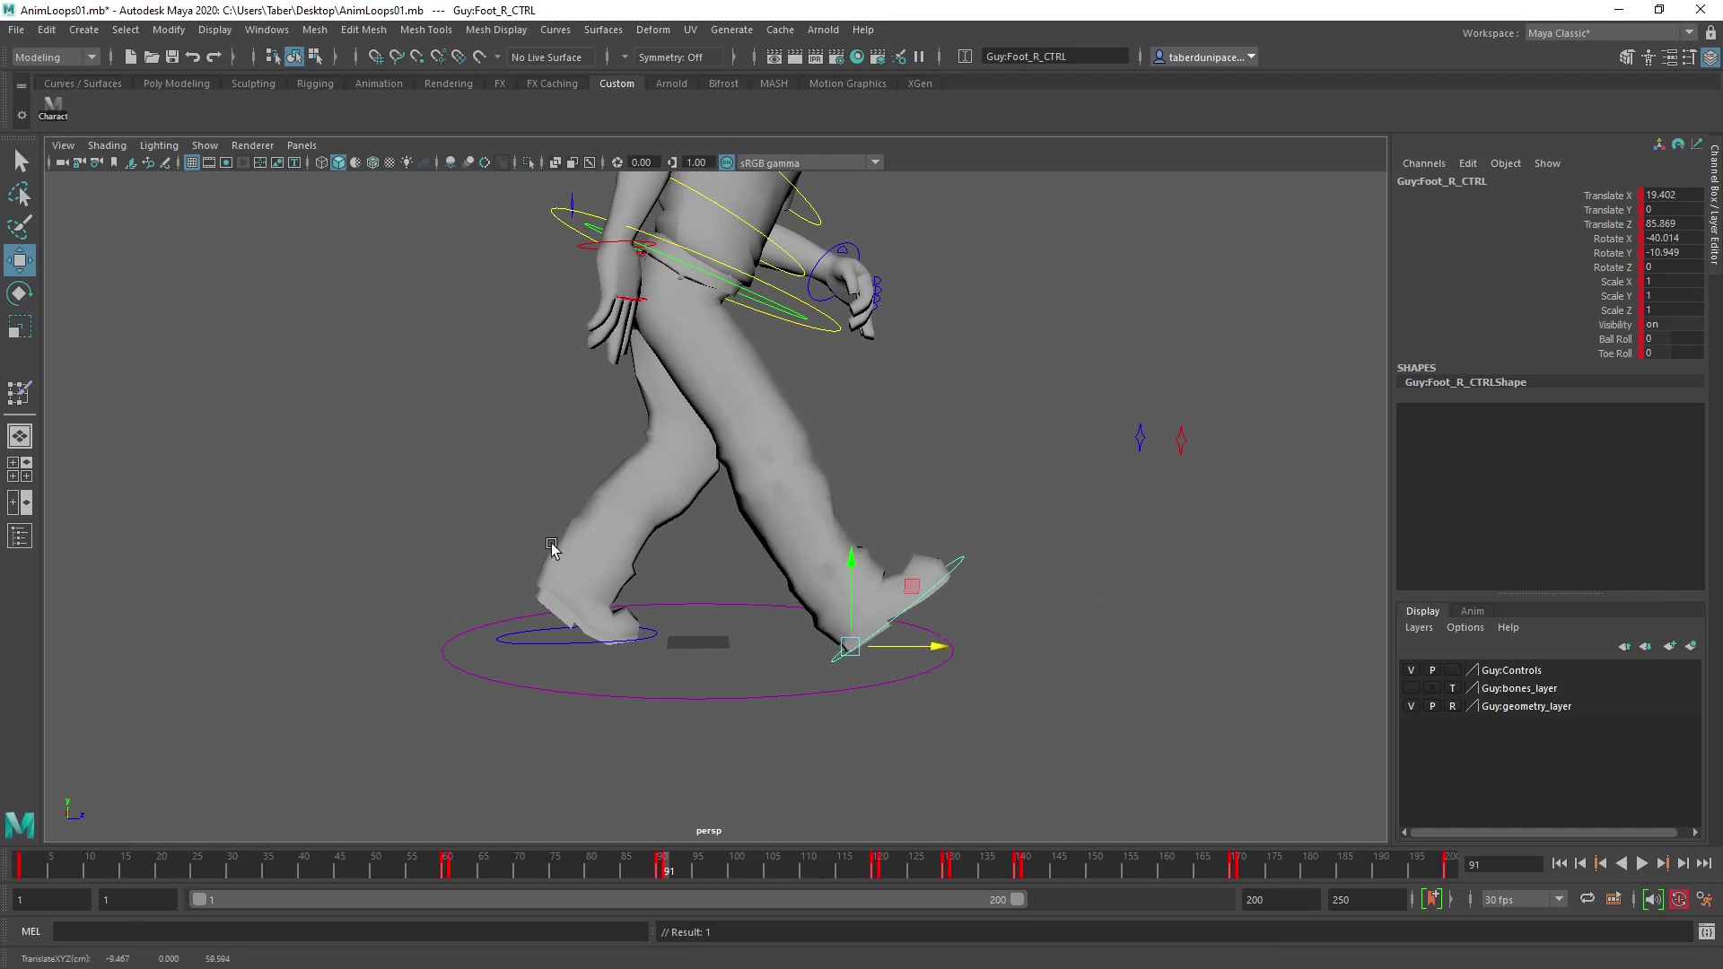
Slide Foot_L_CTRL back behind the body and set its Ball Roll to 0.
click(508, 646)
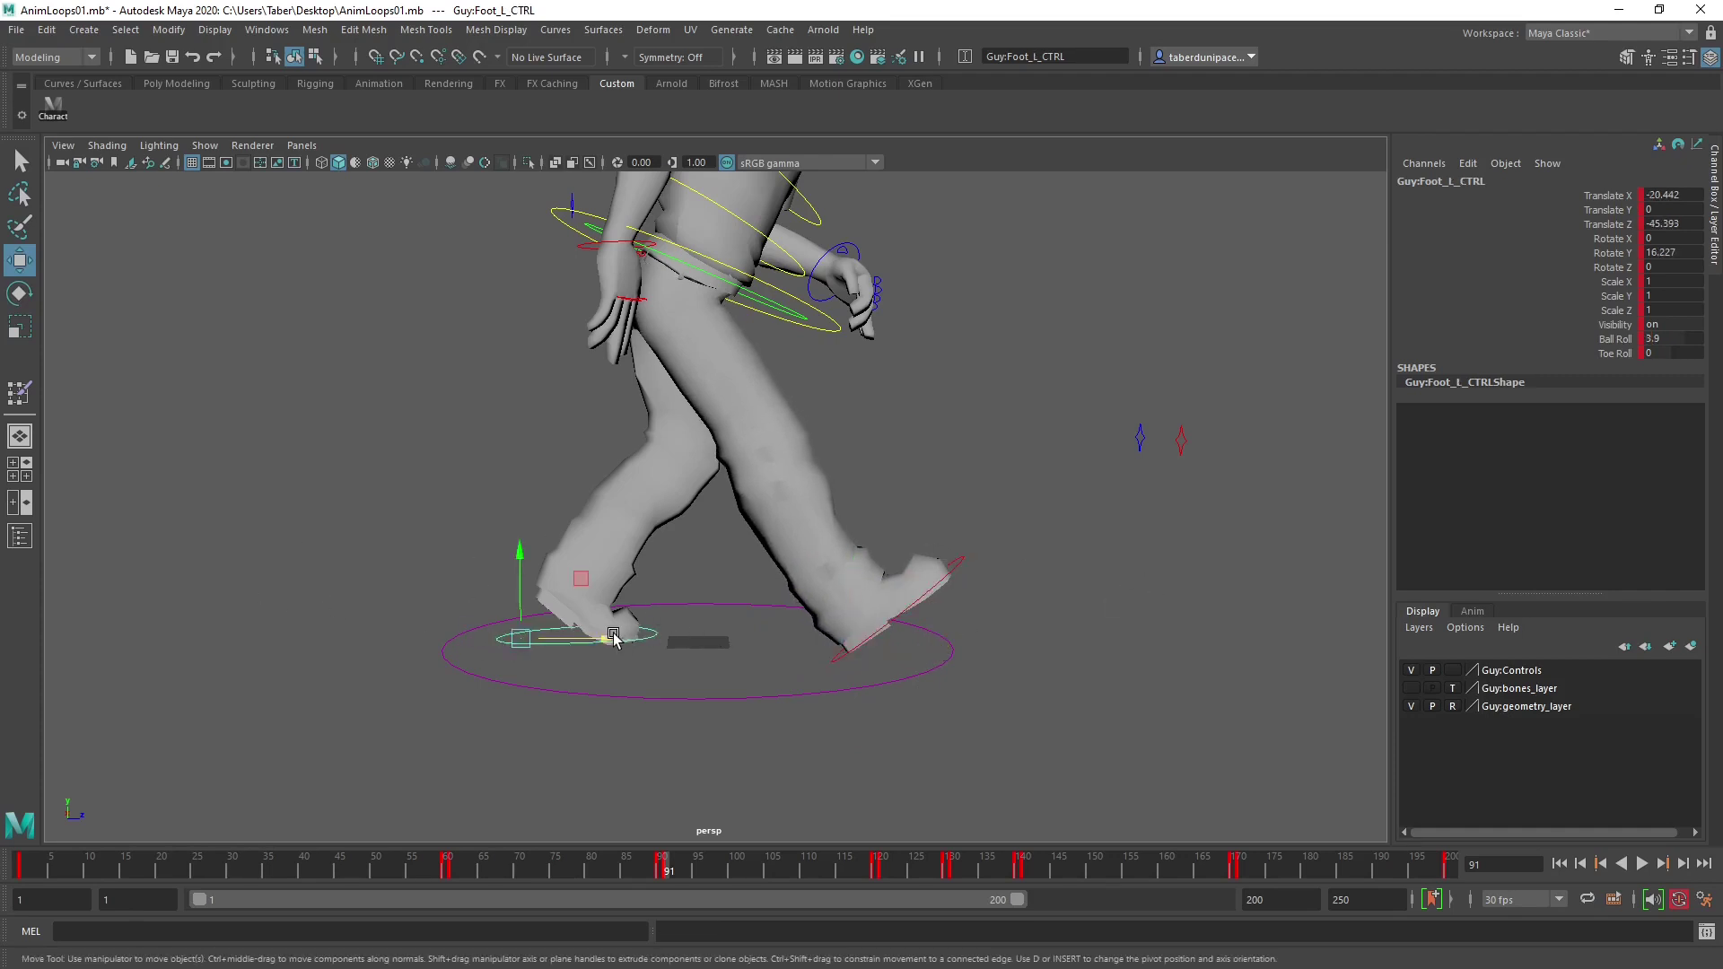
drag(613, 638, 537, 639)
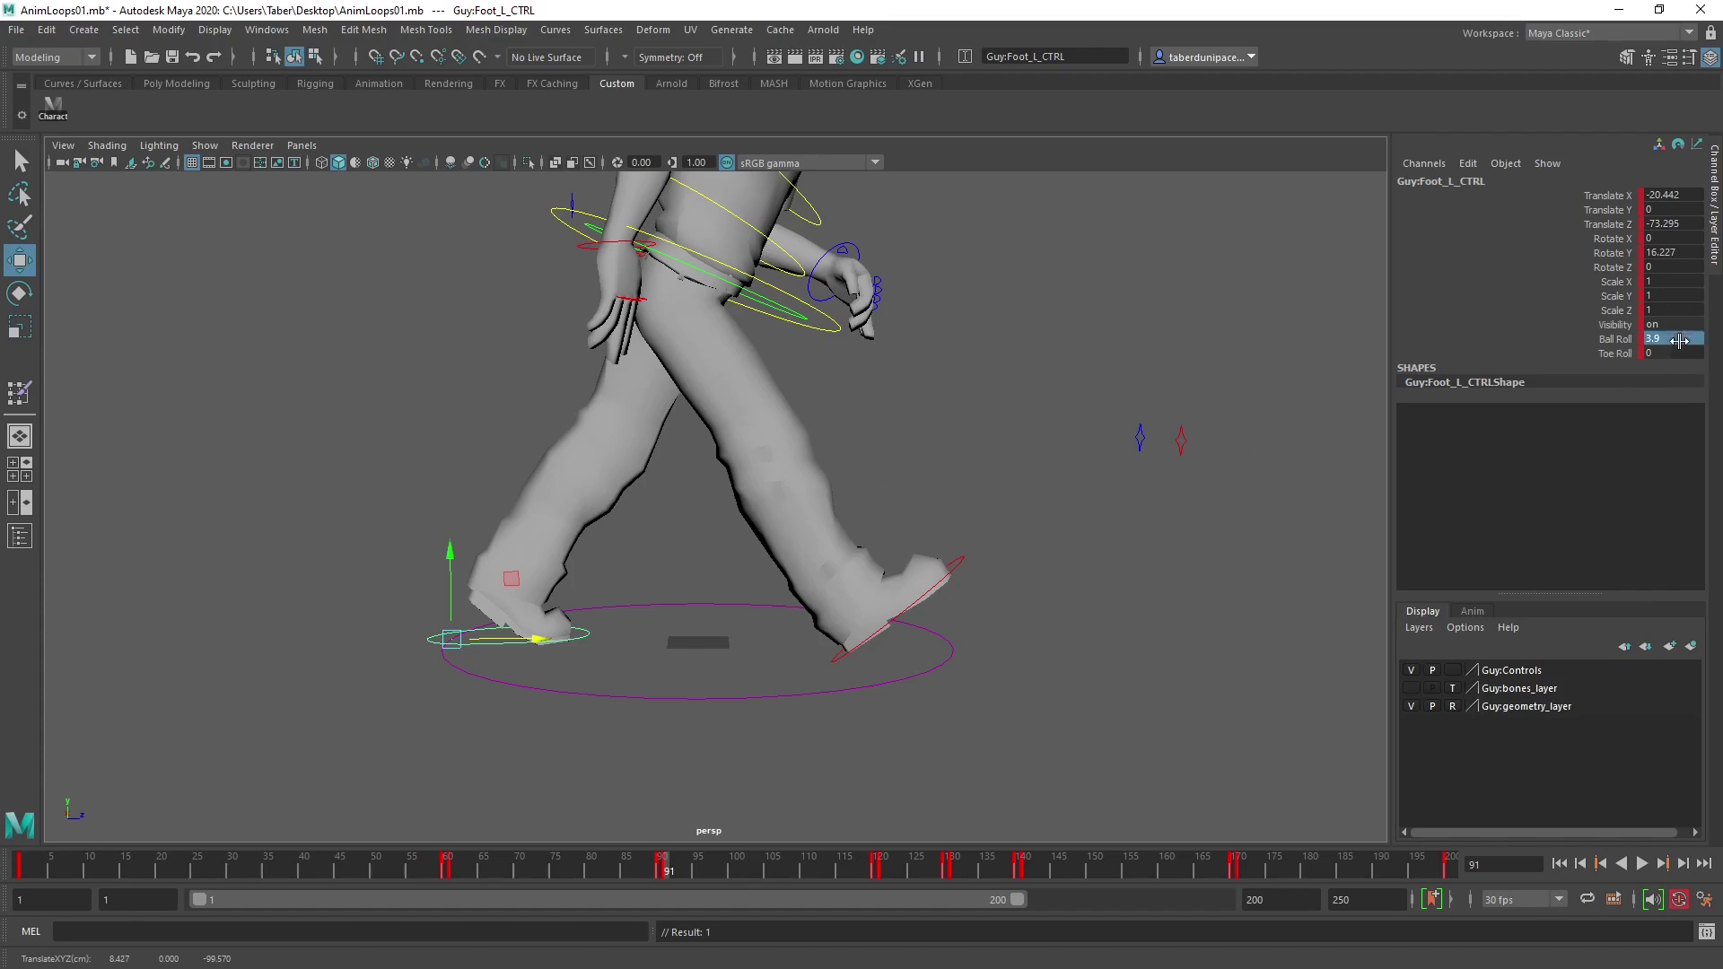
text(0)
key(Return)
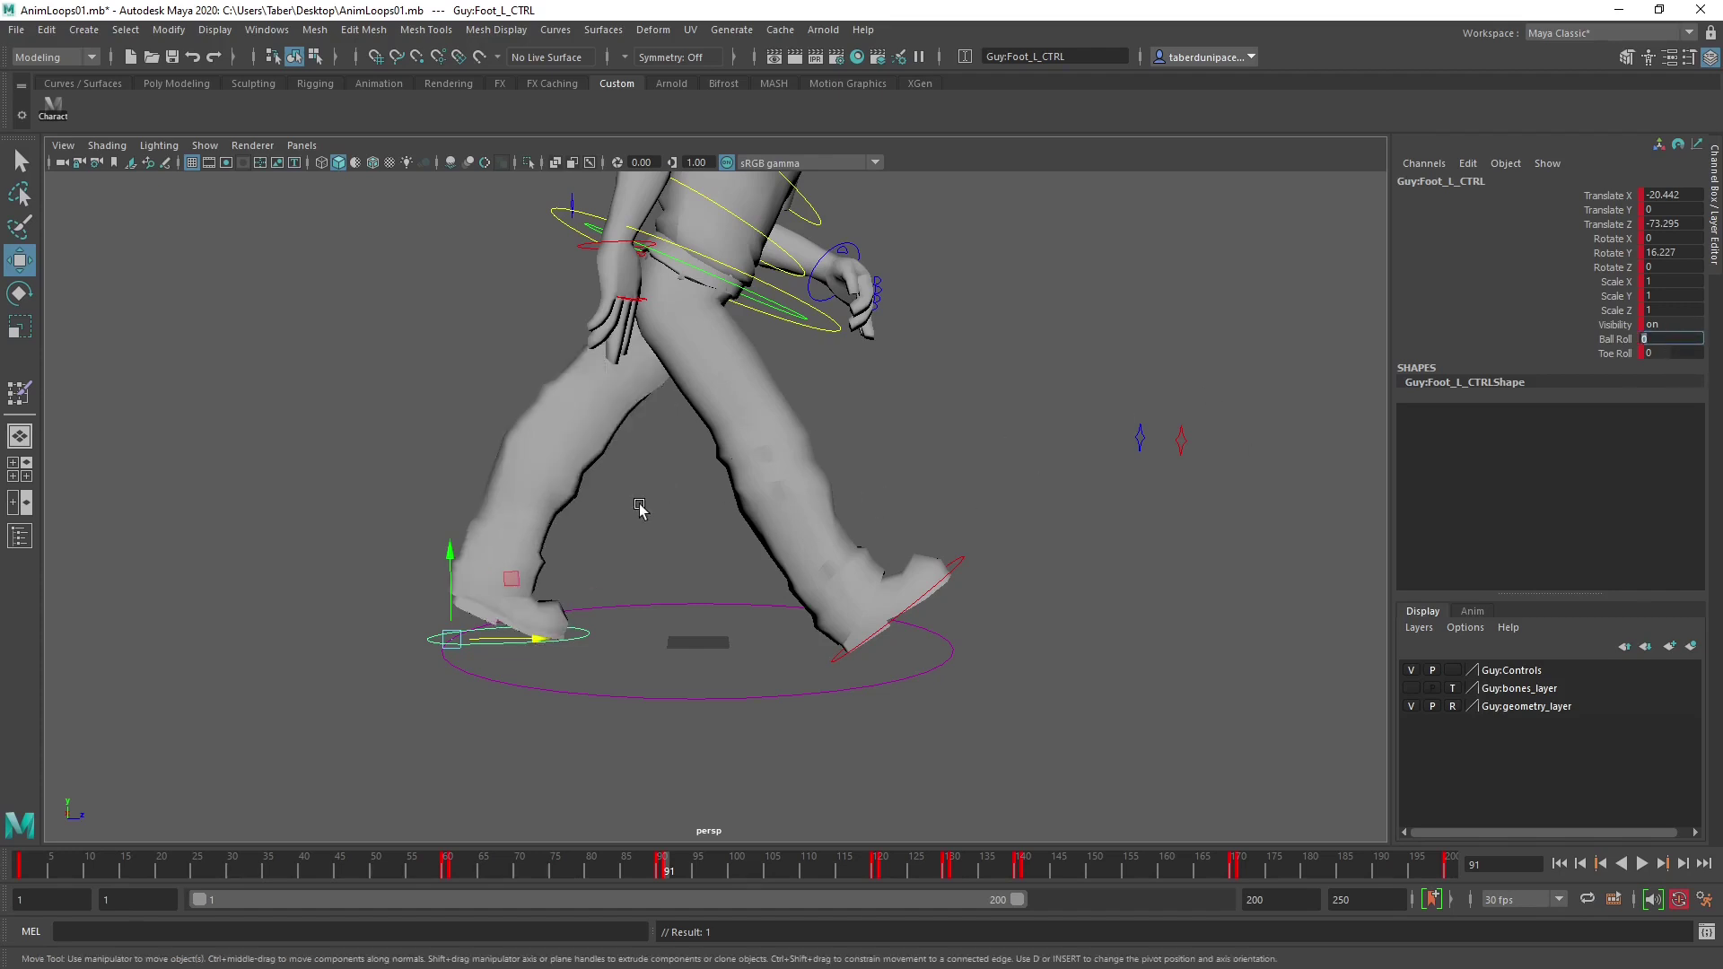
click(495, 639)
click(492, 643)
Raise the left foot to Translate Y 75.207, Z -80.457 with Rotate X 95.583.
drag(465, 543, 584, 578)
key(e)
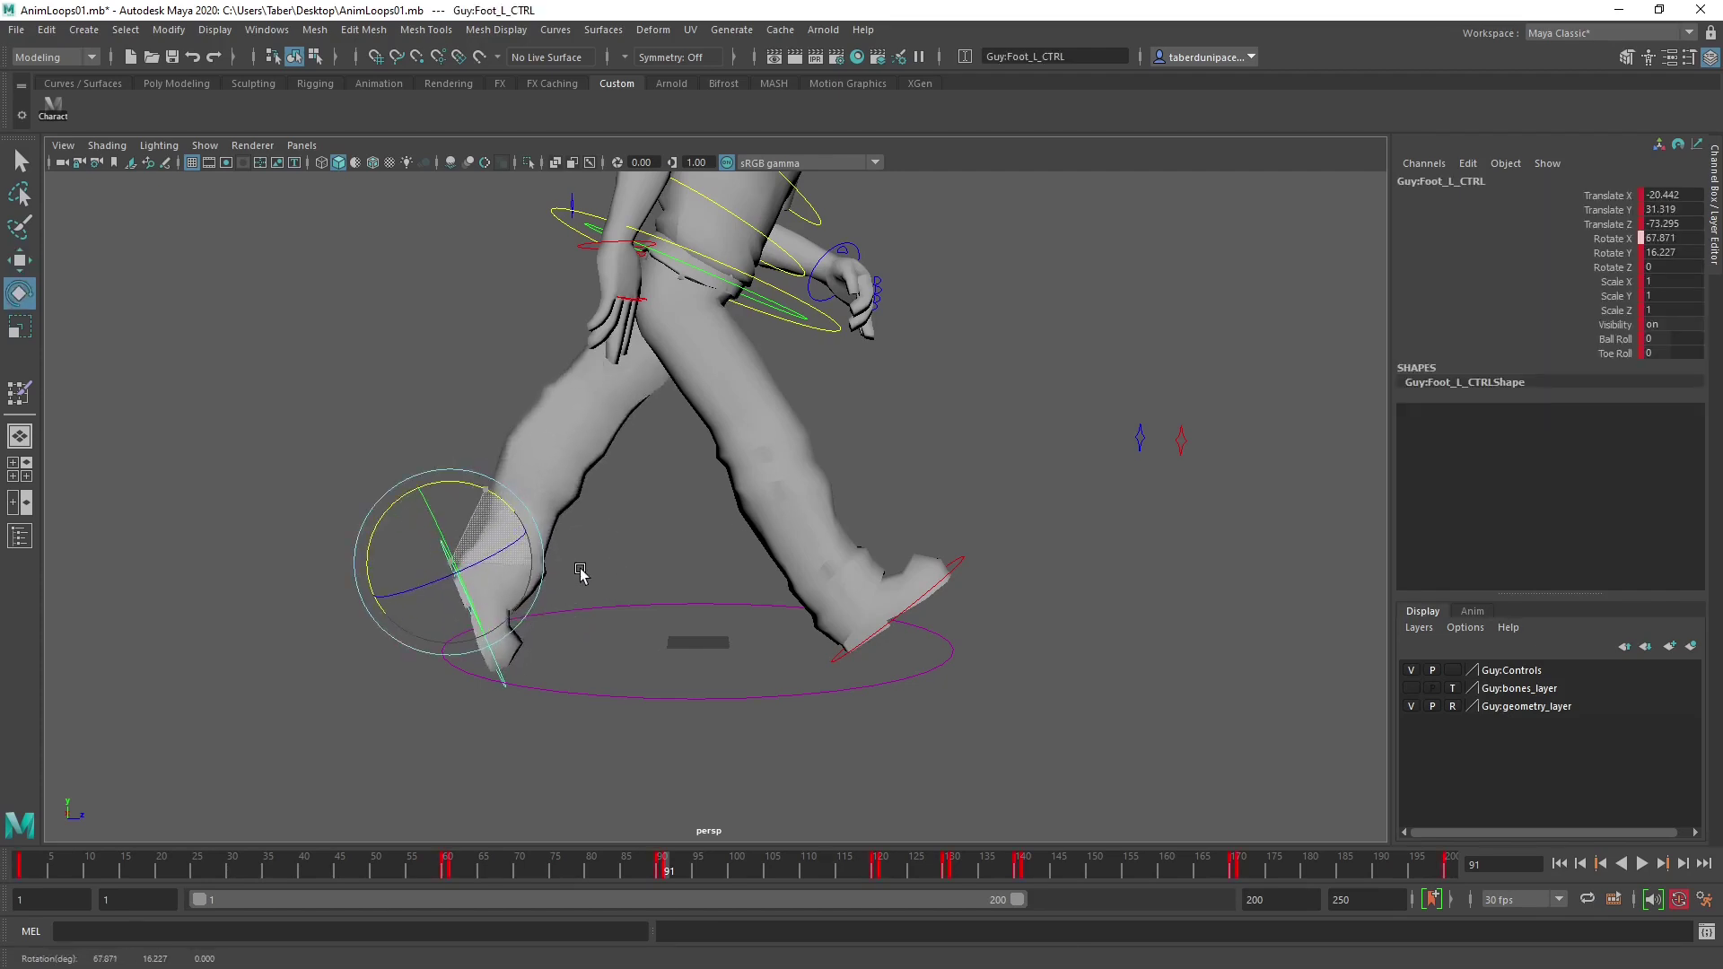
key(w)
drag(448, 485, 458, 388)
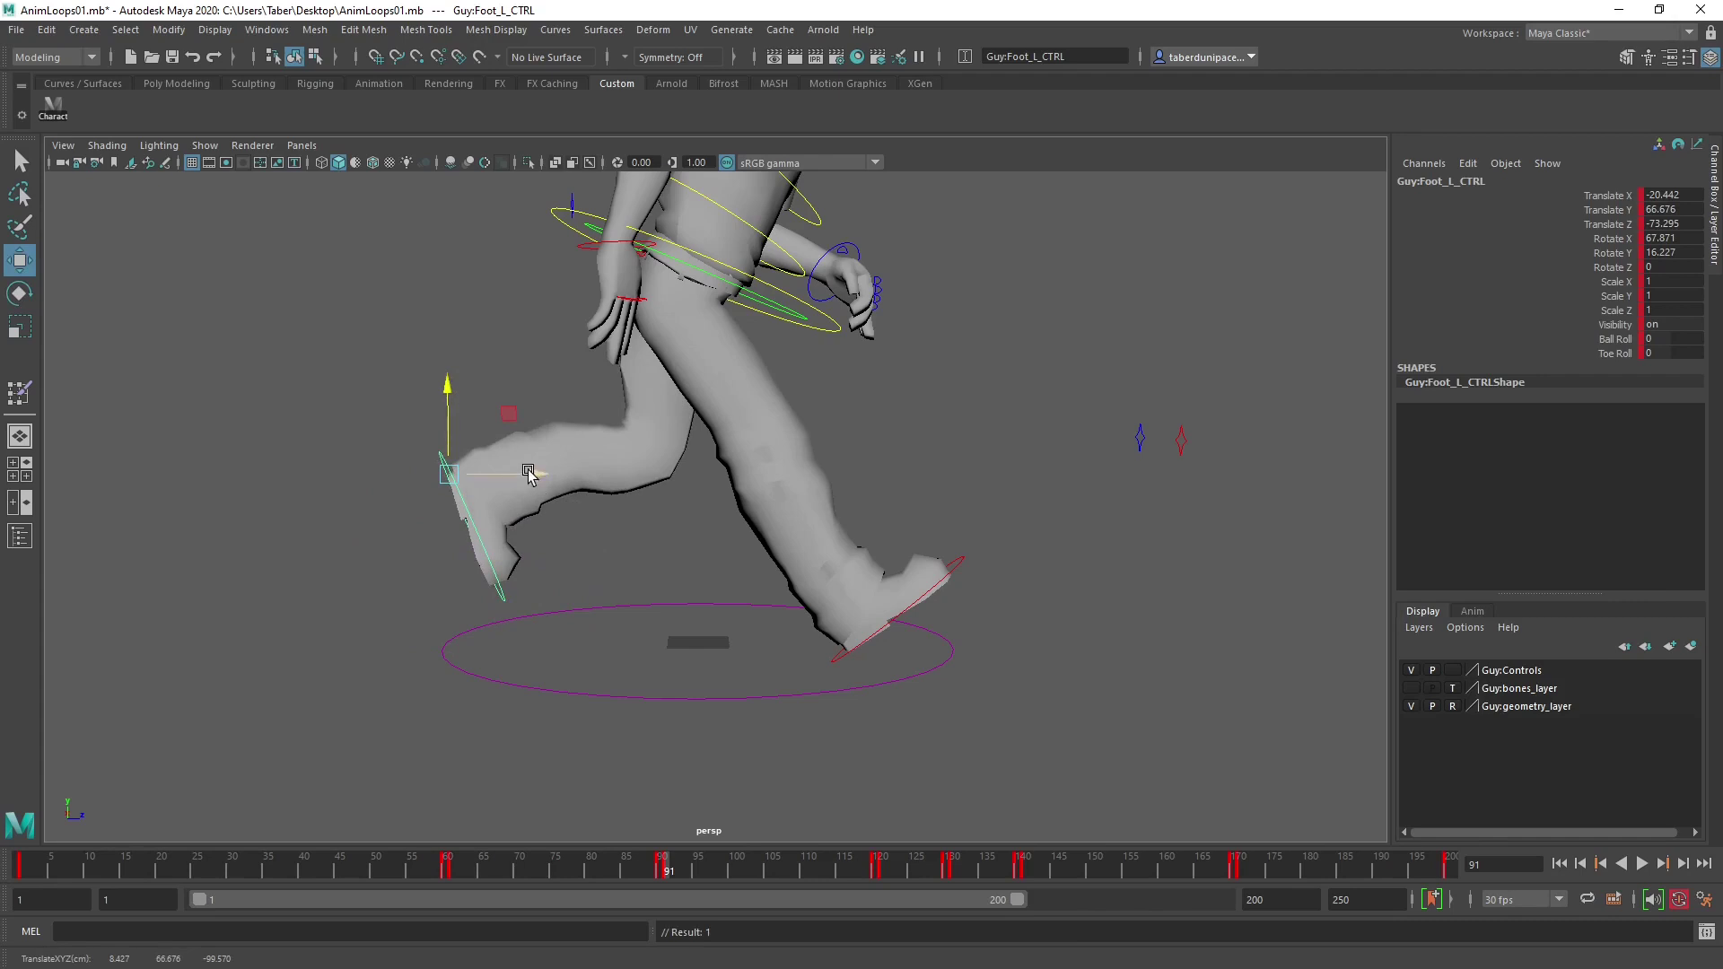
mouse_move(529, 471)
mouse_down()
mouse_move(560, 471)
mouse_move(510, 472)
mouse_up()
drag(434, 389, 428, 377)
key(e)
key(w)
mouse_move(538, 472)
alt+mouse_down()
mouse_move(777, 465)
mouse_move(486, 467)
mouse_move(539, 474)
alt+mouse_up()
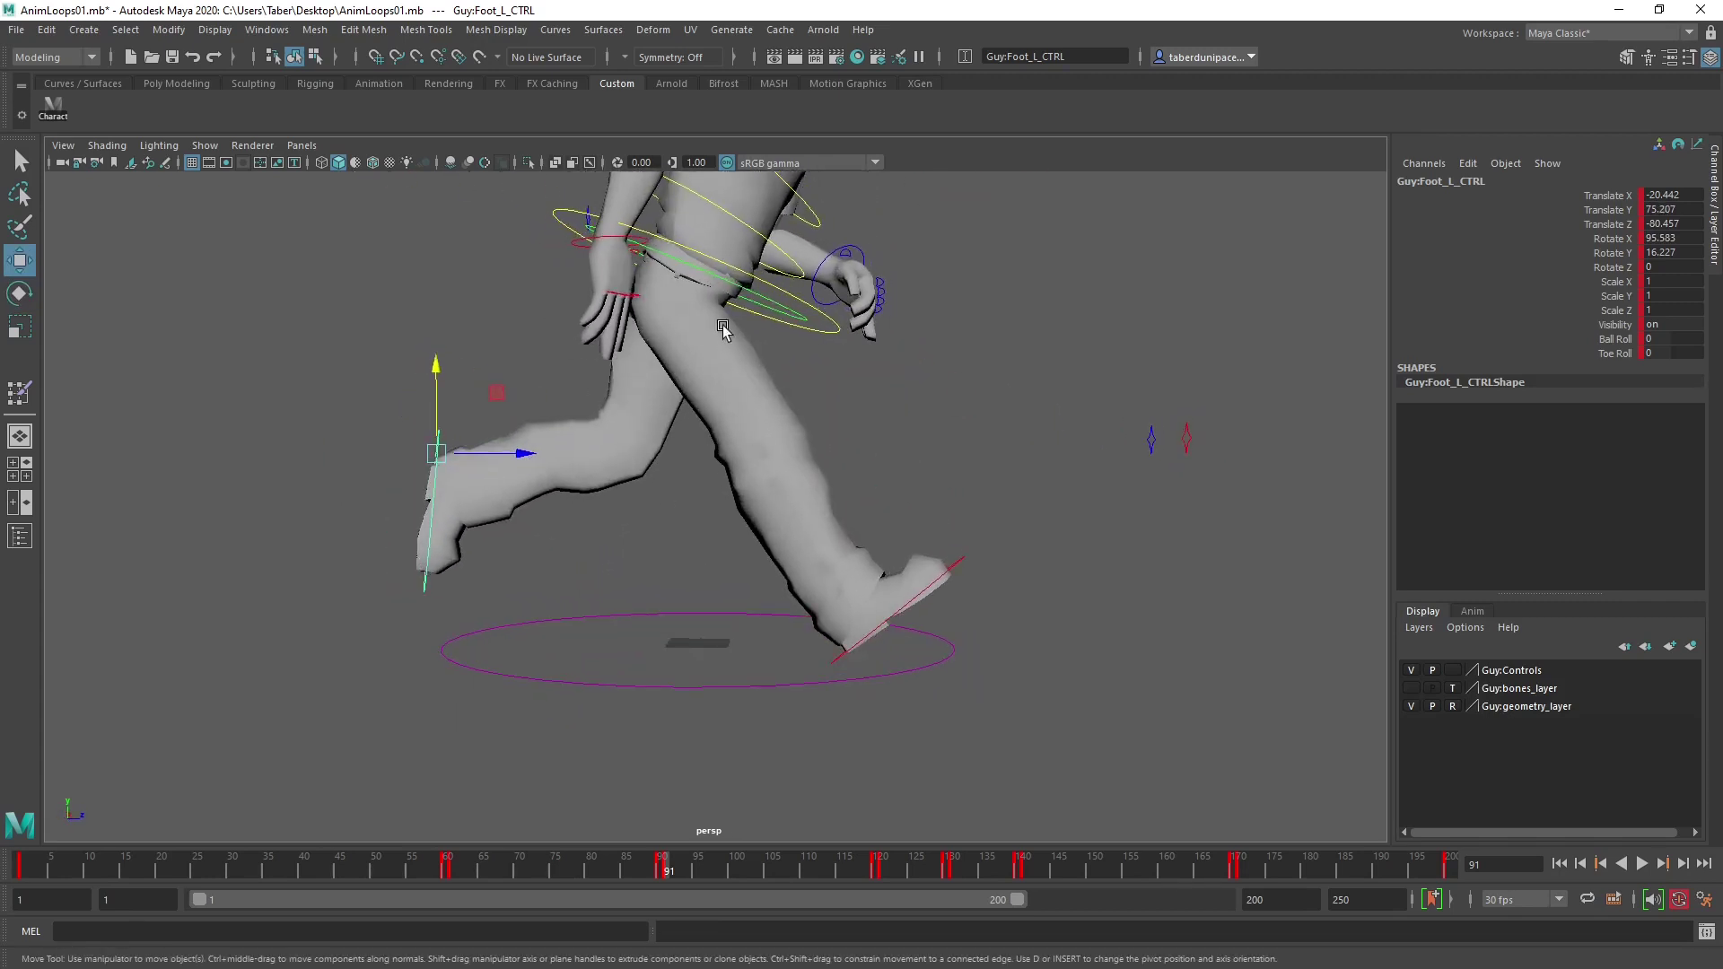
alt+drag(742, 482, 680, 619)
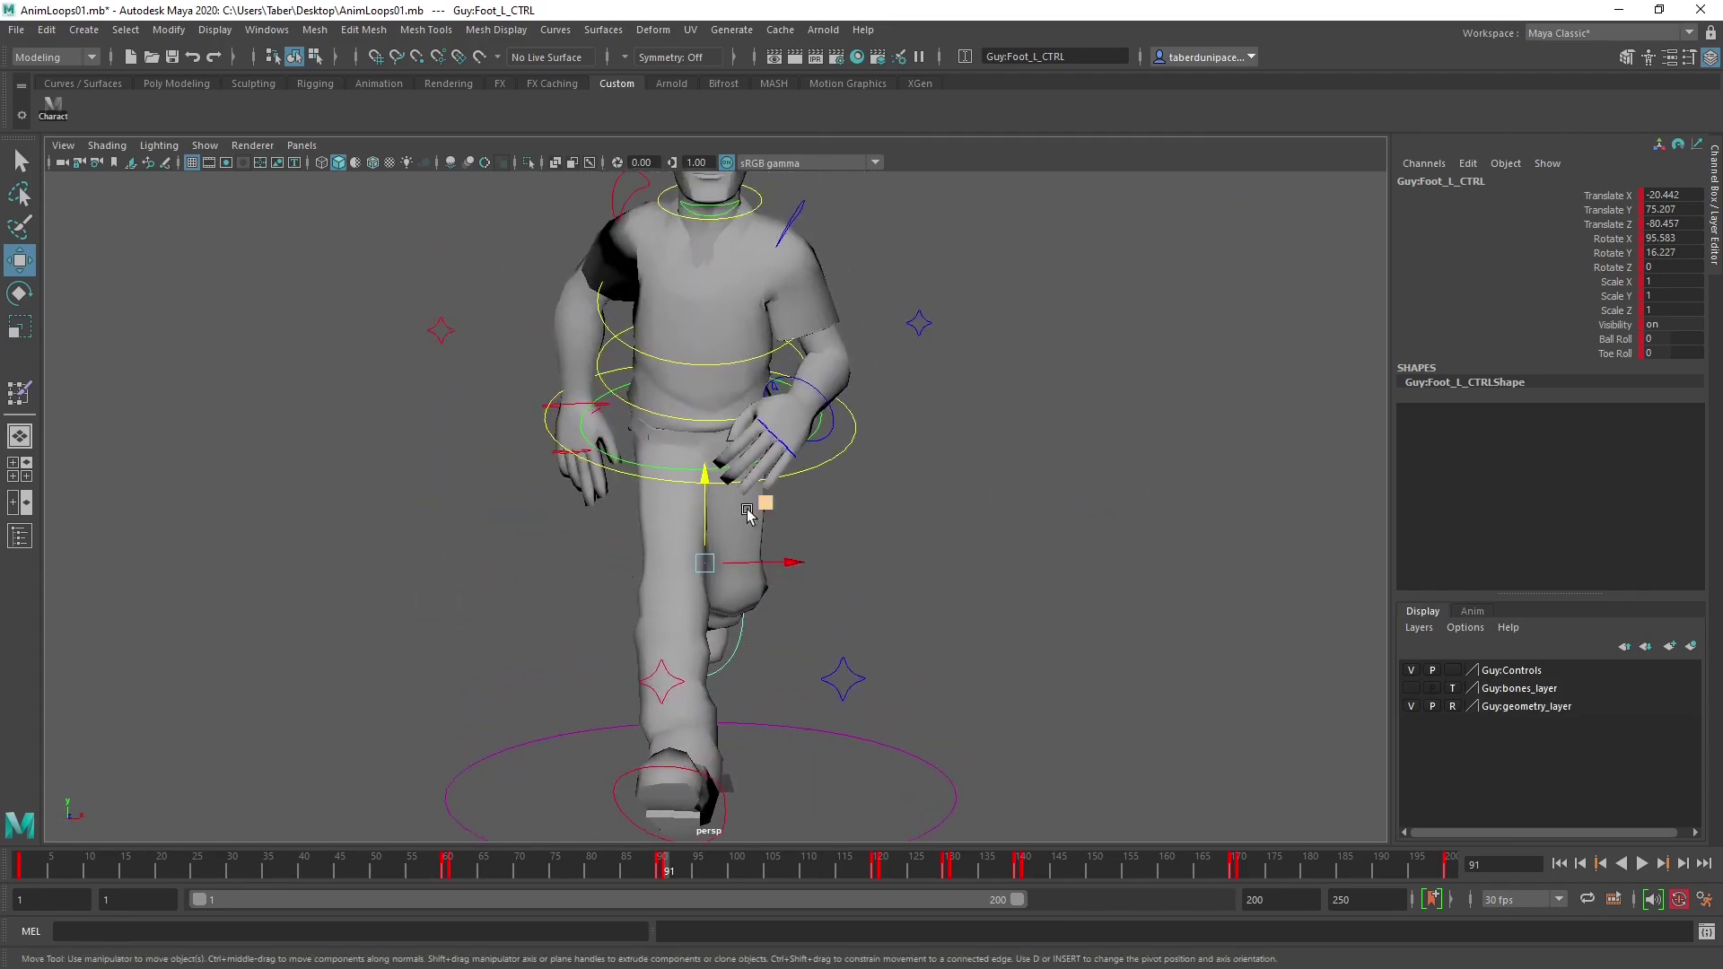
Rotate Root_CTRL in X so the torso leans further forward.
alt+drag(747, 511, 615, 526)
click(833, 406)
alt+drag(833, 401, 899, 416)
key(e)
alt+middle_drag(879, 425, 900, 529)
click(948, 485)
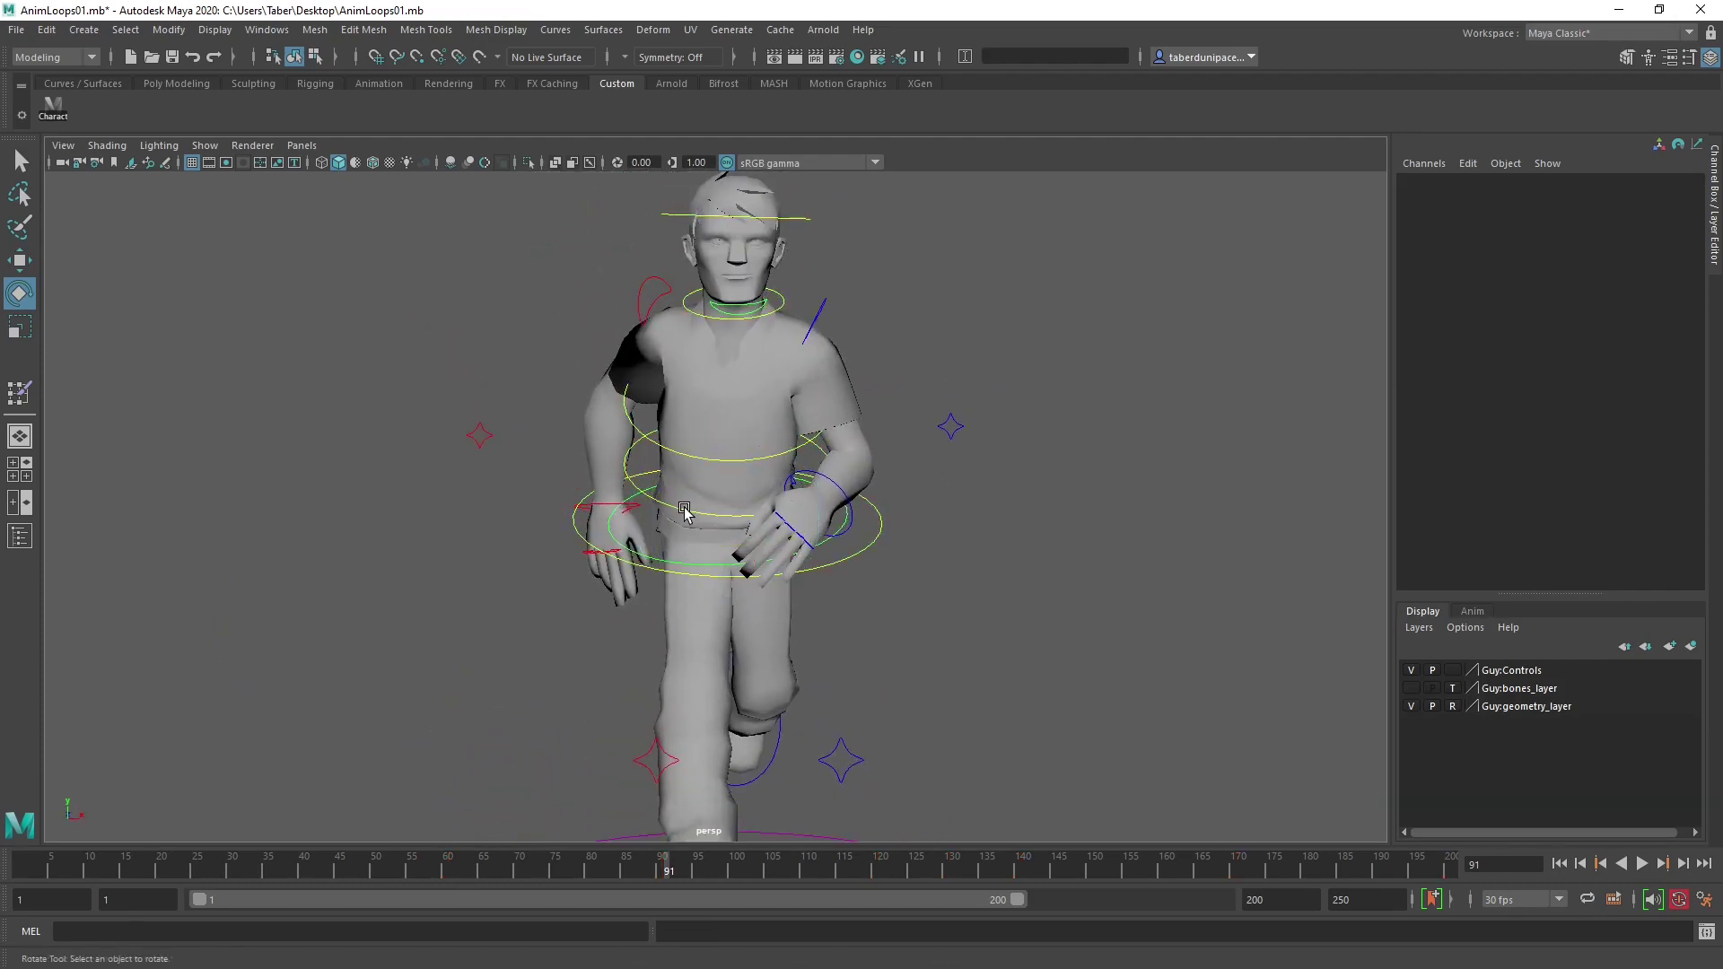
click(679, 501)
scroll(628, 428, up, 2)
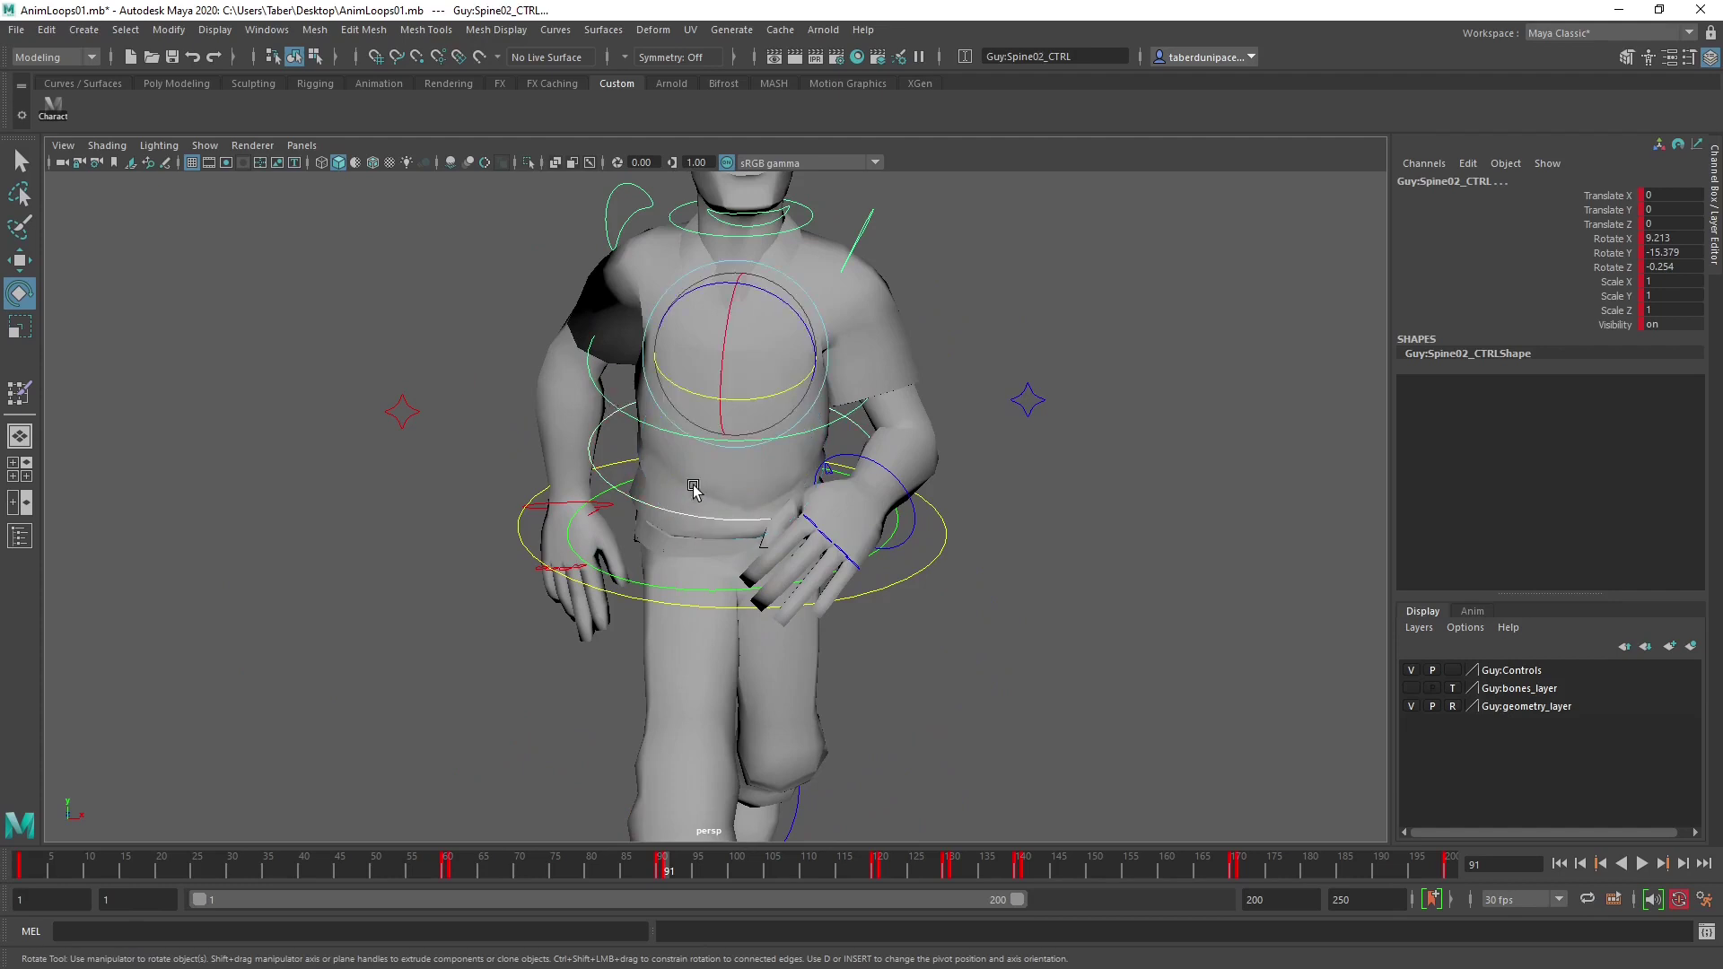
alt+drag(693, 487, 838, 373)
click(852, 565)
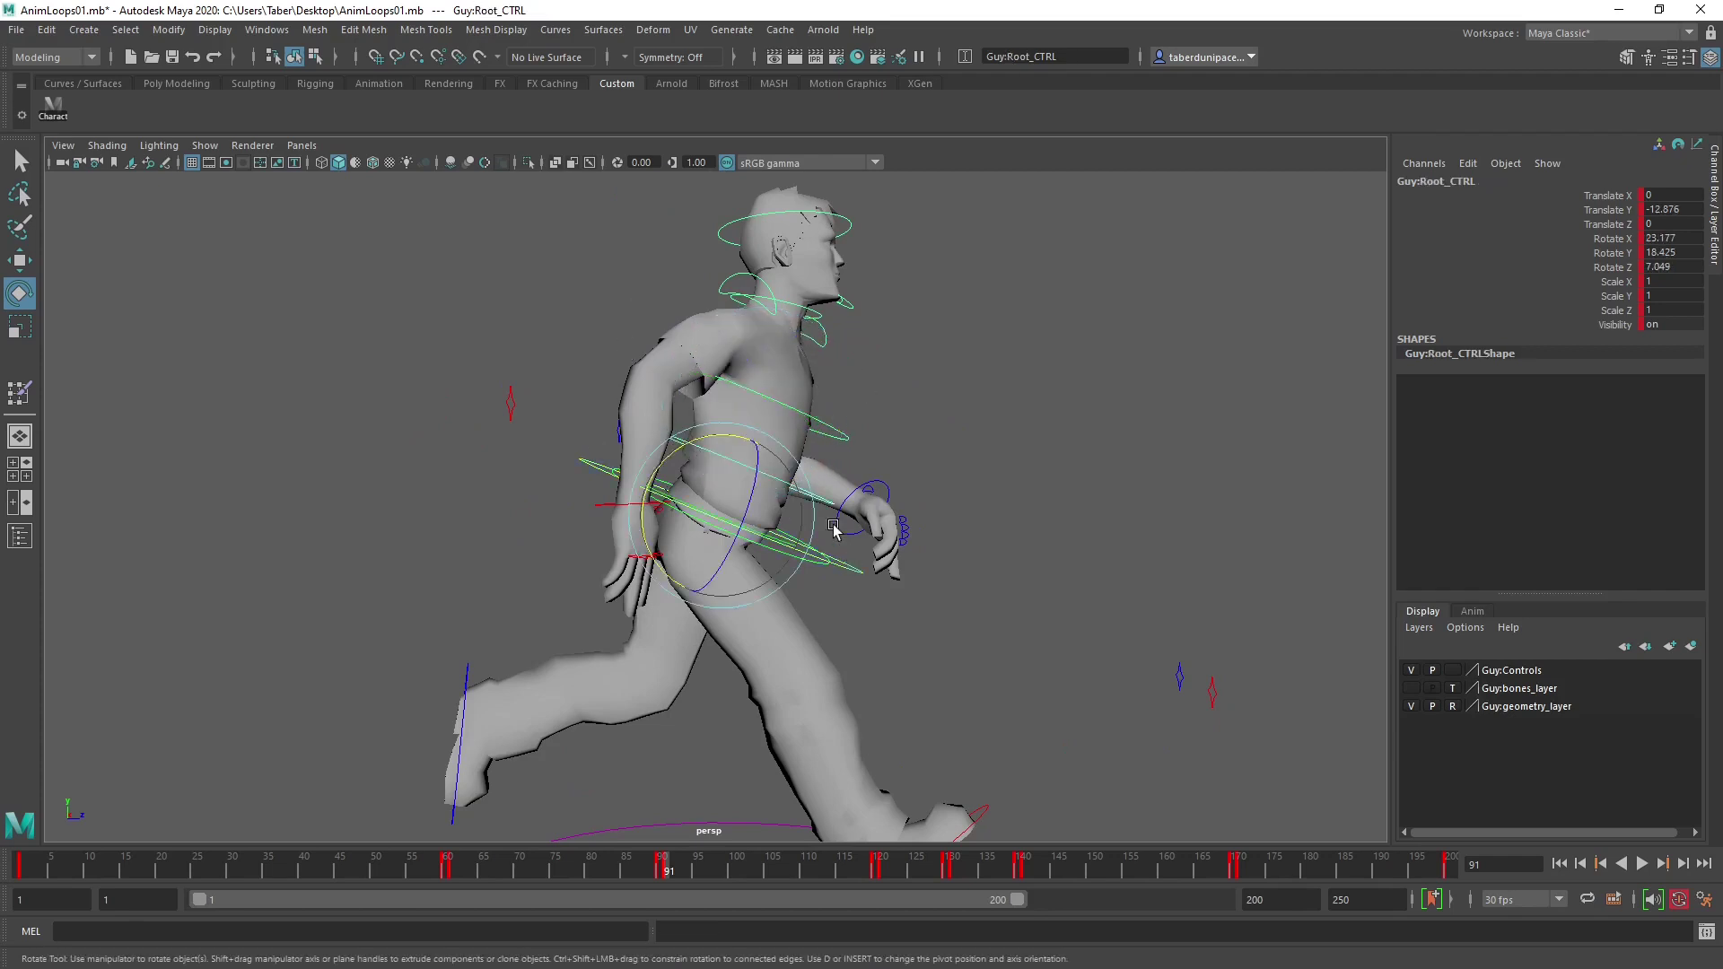
alt+right_drag(983, 569, 947, 587)
alt+drag(946, 587, 938, 615)
drag(691, 456, 682, 441)
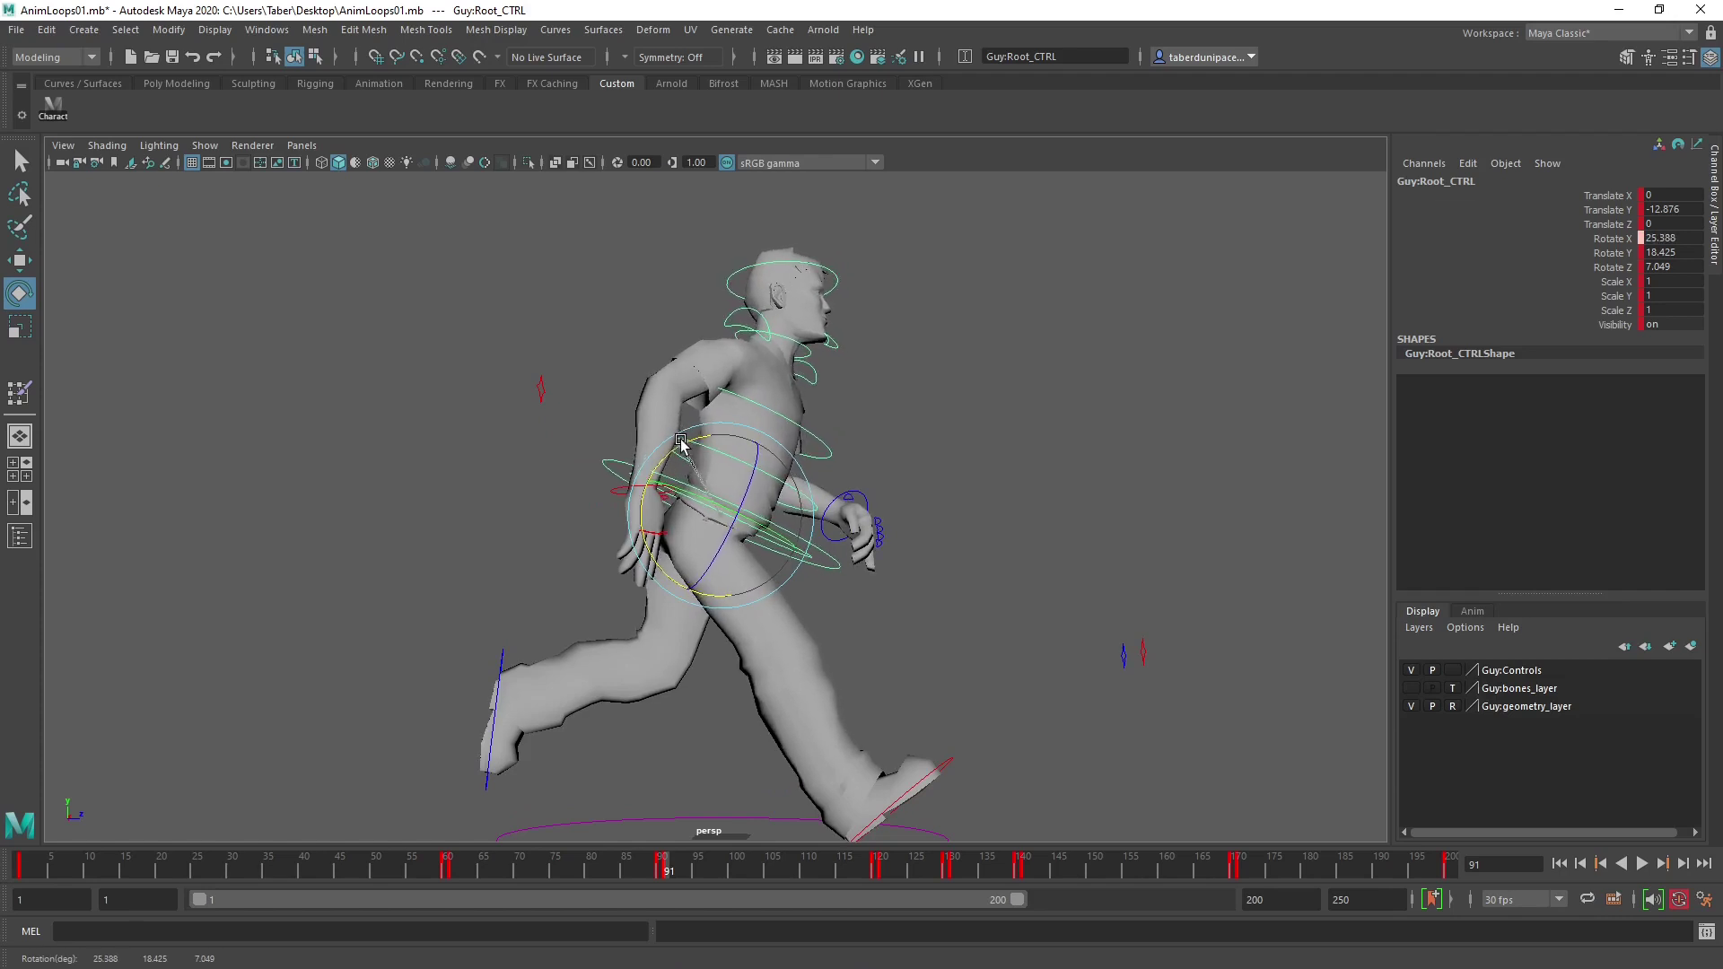
alt+middle_drag(933, 385, 927, 520)
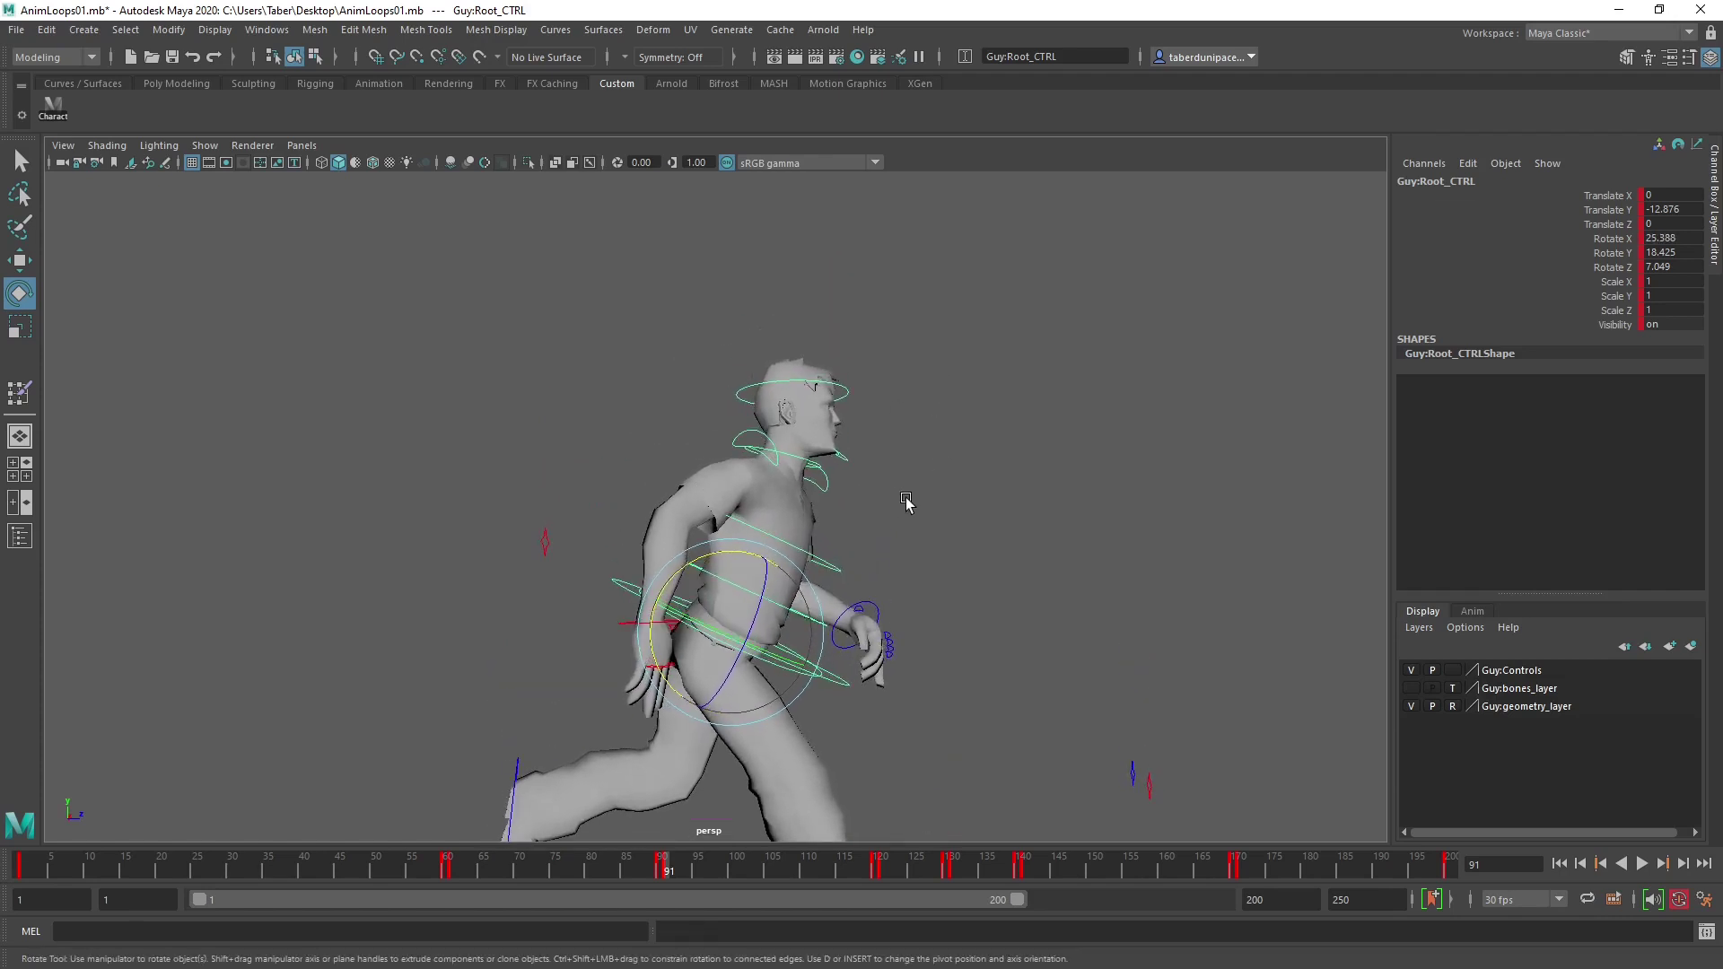
Tilt Neck_CTRL slightly, then tilt Head_CTRL into place for the running pose.
click(835, 482)
drag(860, 480, 874, 420)
click(973, 416)
click(872, 420)
alt+middle_drag(941, 555, 943, 463)
Rotate Hand_L_CTRL into its raised position, ending at Rotate Z -223.036.
alt+right_drag(1012, 504, 991, 531)
alt+middle_drag(1006, 552, 1020, 521)
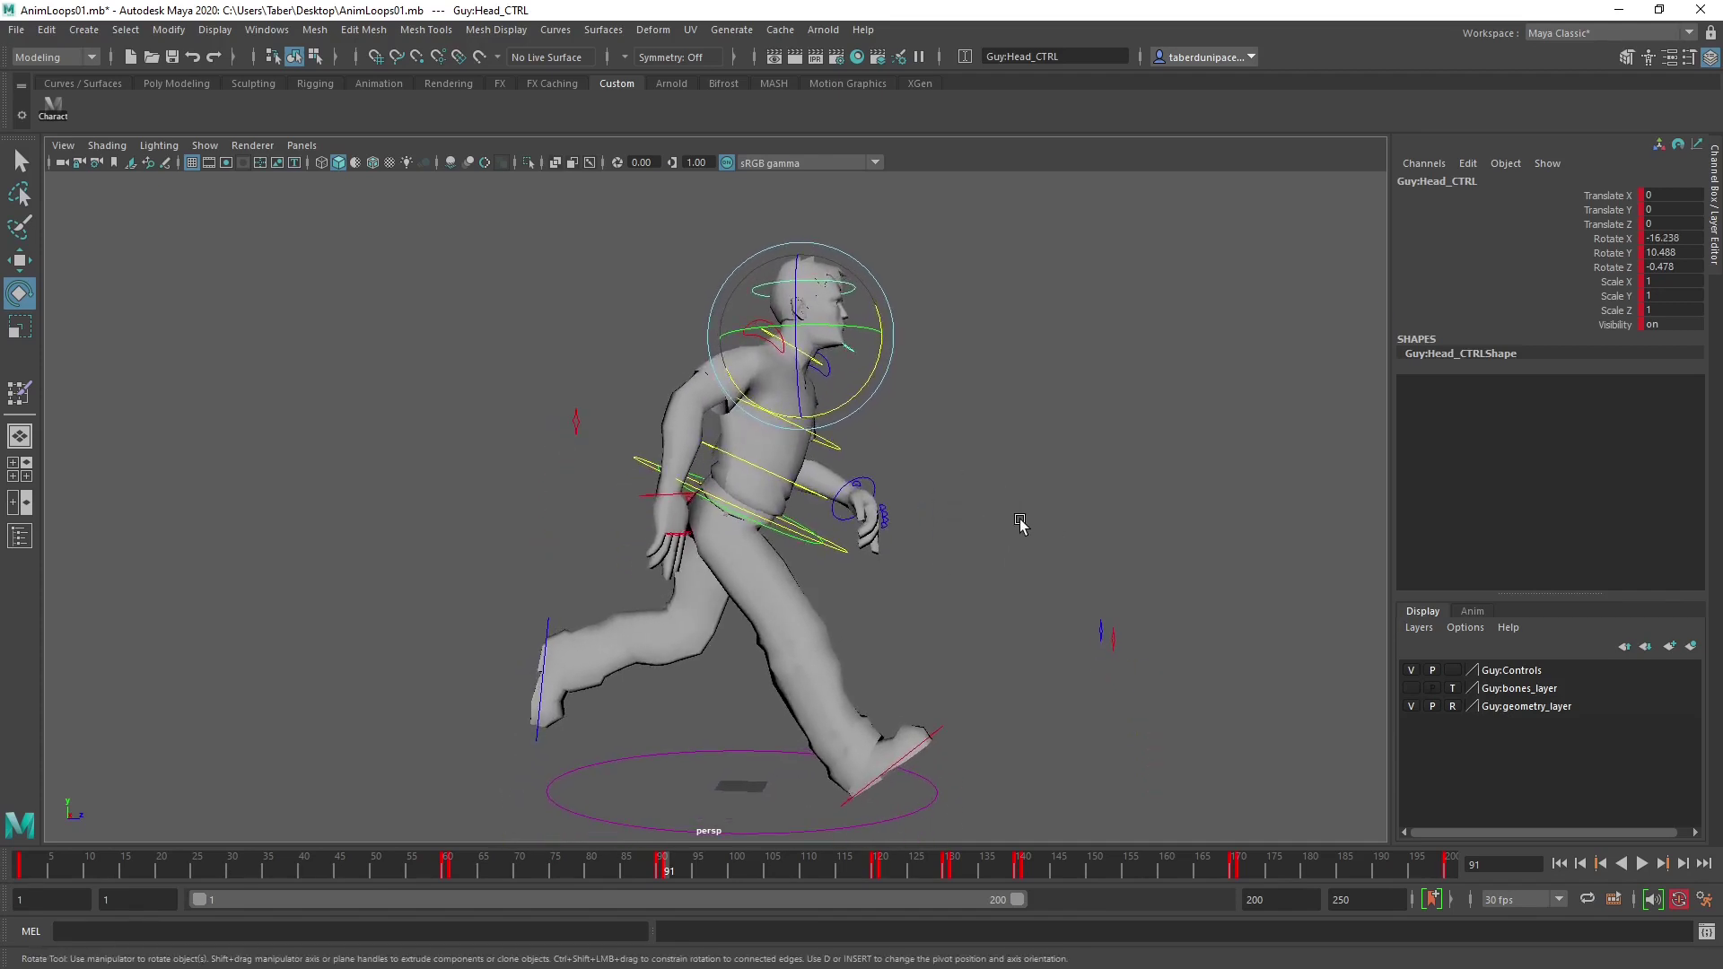
scroll(1020, 525, up, 2)
alt+drag(1017, 516, 851, 428)
click(702, 491)
key(w)
key(e)
drag(826, 556, 801, 536)
alt+drag(959, 507, 752, 510)
key(w)
Move the left elbow control in depth and outward, undoing two height tweaks.
click(973, 476)
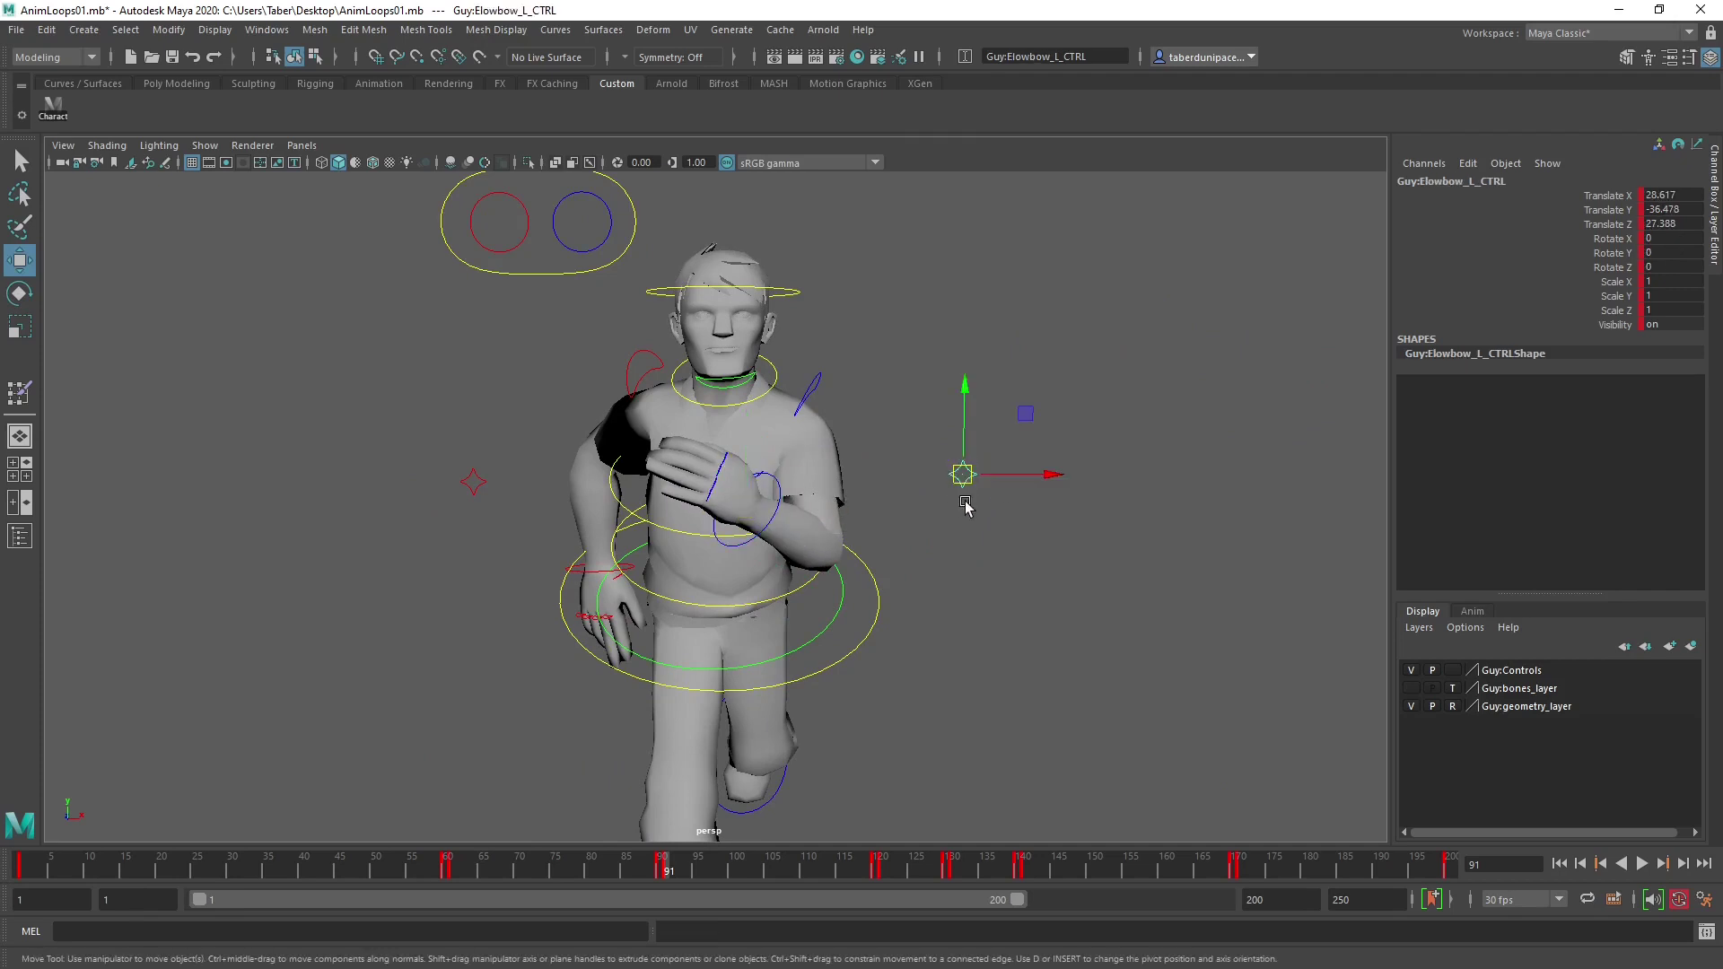
alt+drag(1024, 464, 1158, 504)
alt+drag(843, 530, 793, 533)
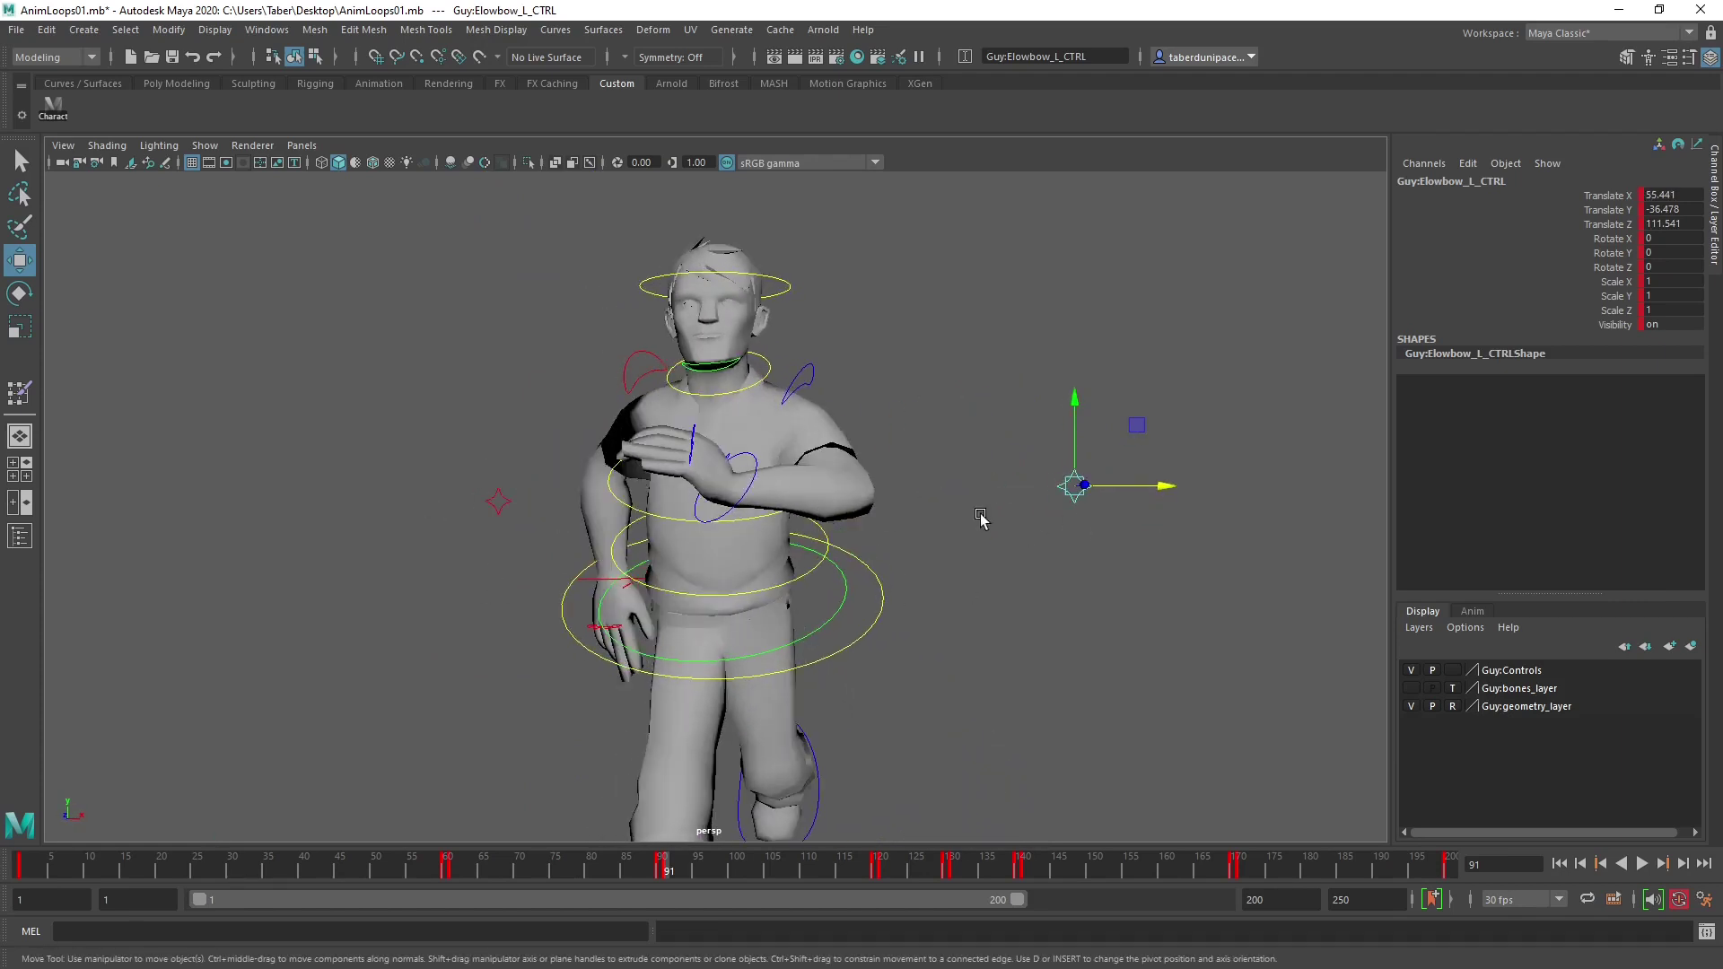
drag(1074, 403, 1029, 463)
key(ctrl+z)
drag(1154, 491, 1011, 485)
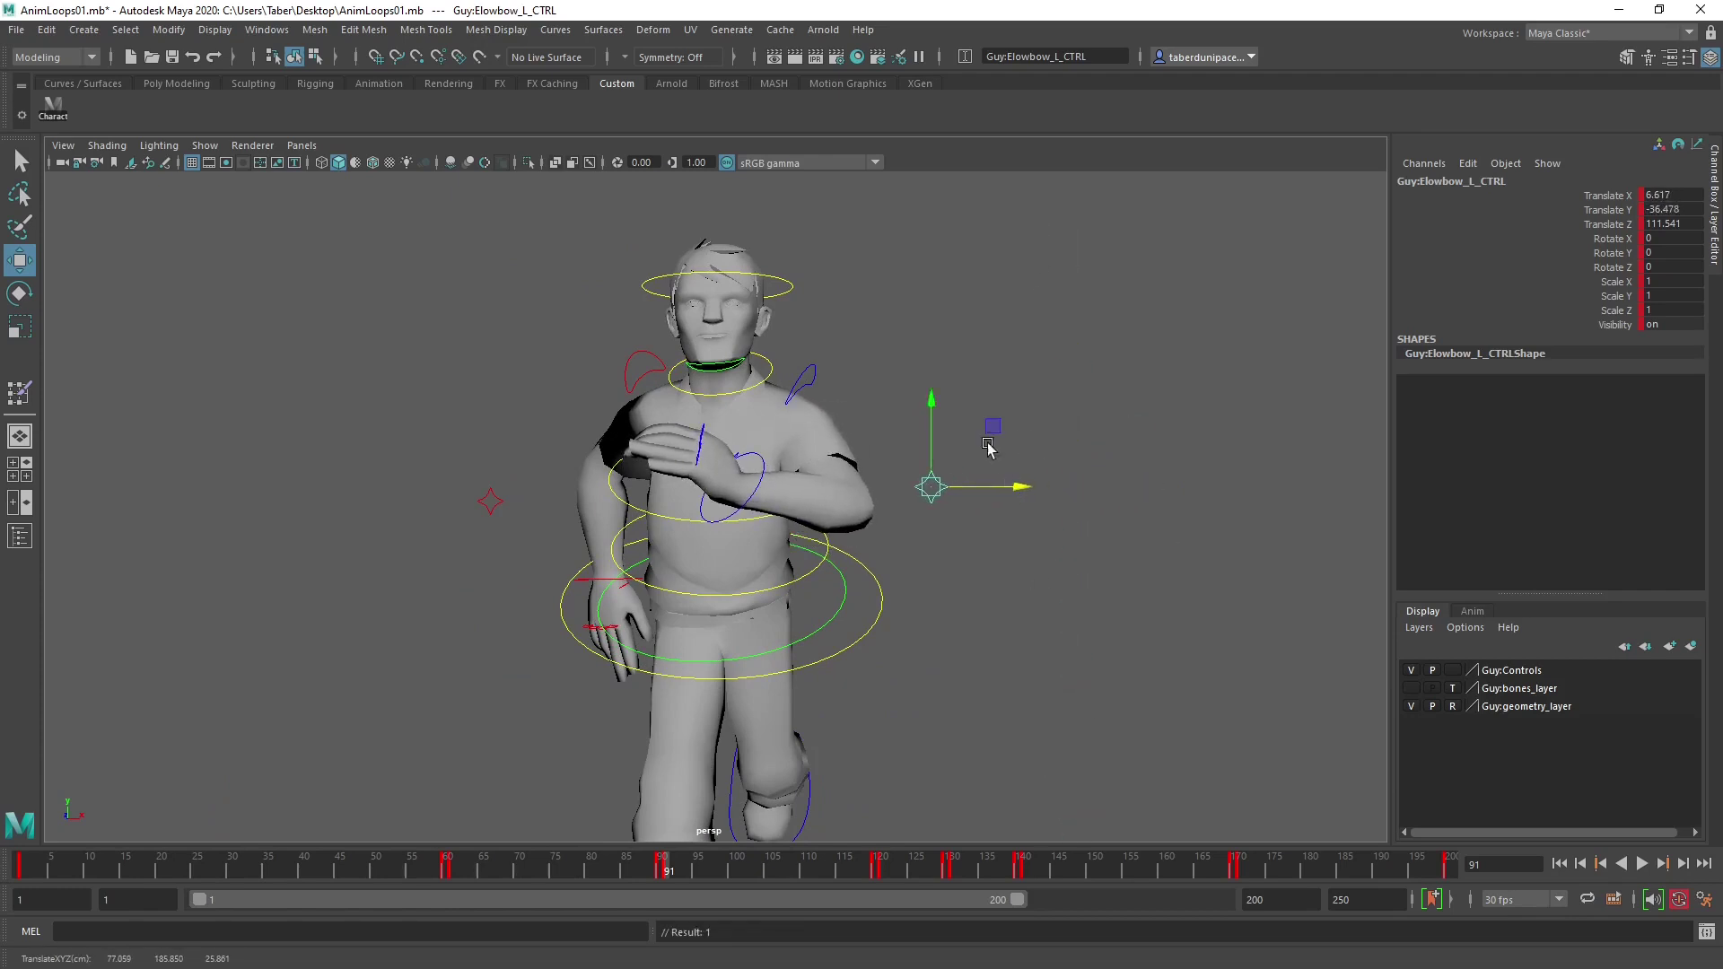
mouse_move(929, 401)
mouse_down()
mouse_move(930, 437)
mouse_move(926, 332)
mouse_move(921, 431)
mouse_up()
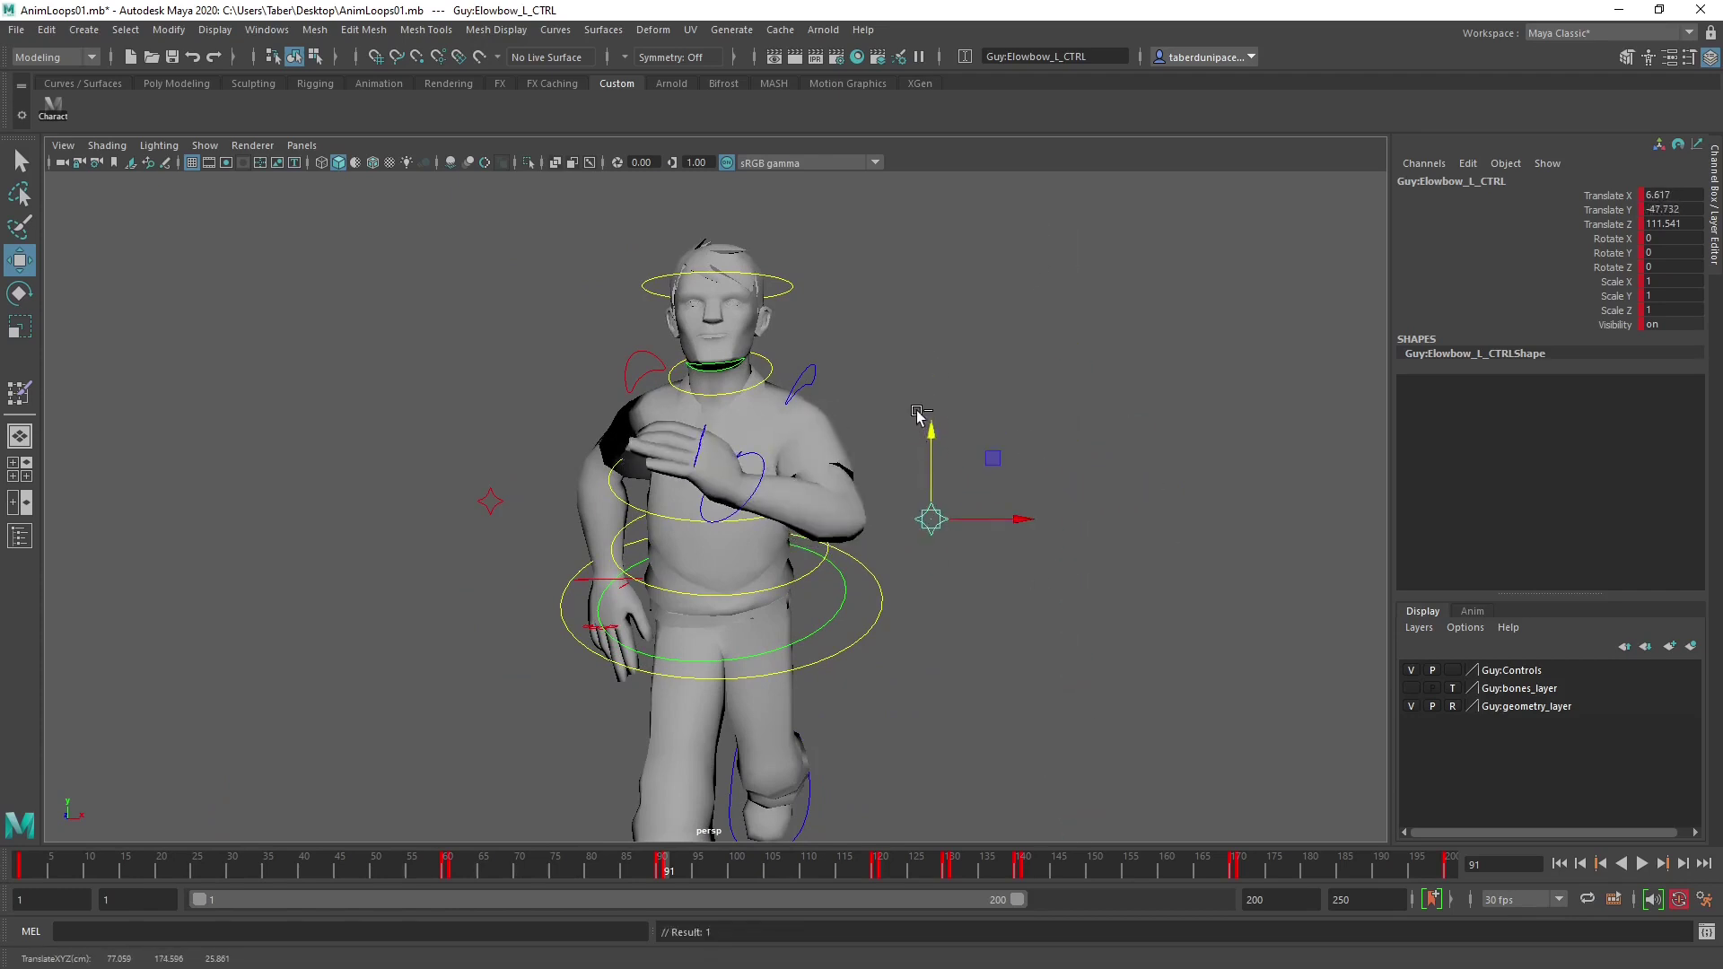
key(ctrl+z)
drag(1044, 491, 1150, 499)
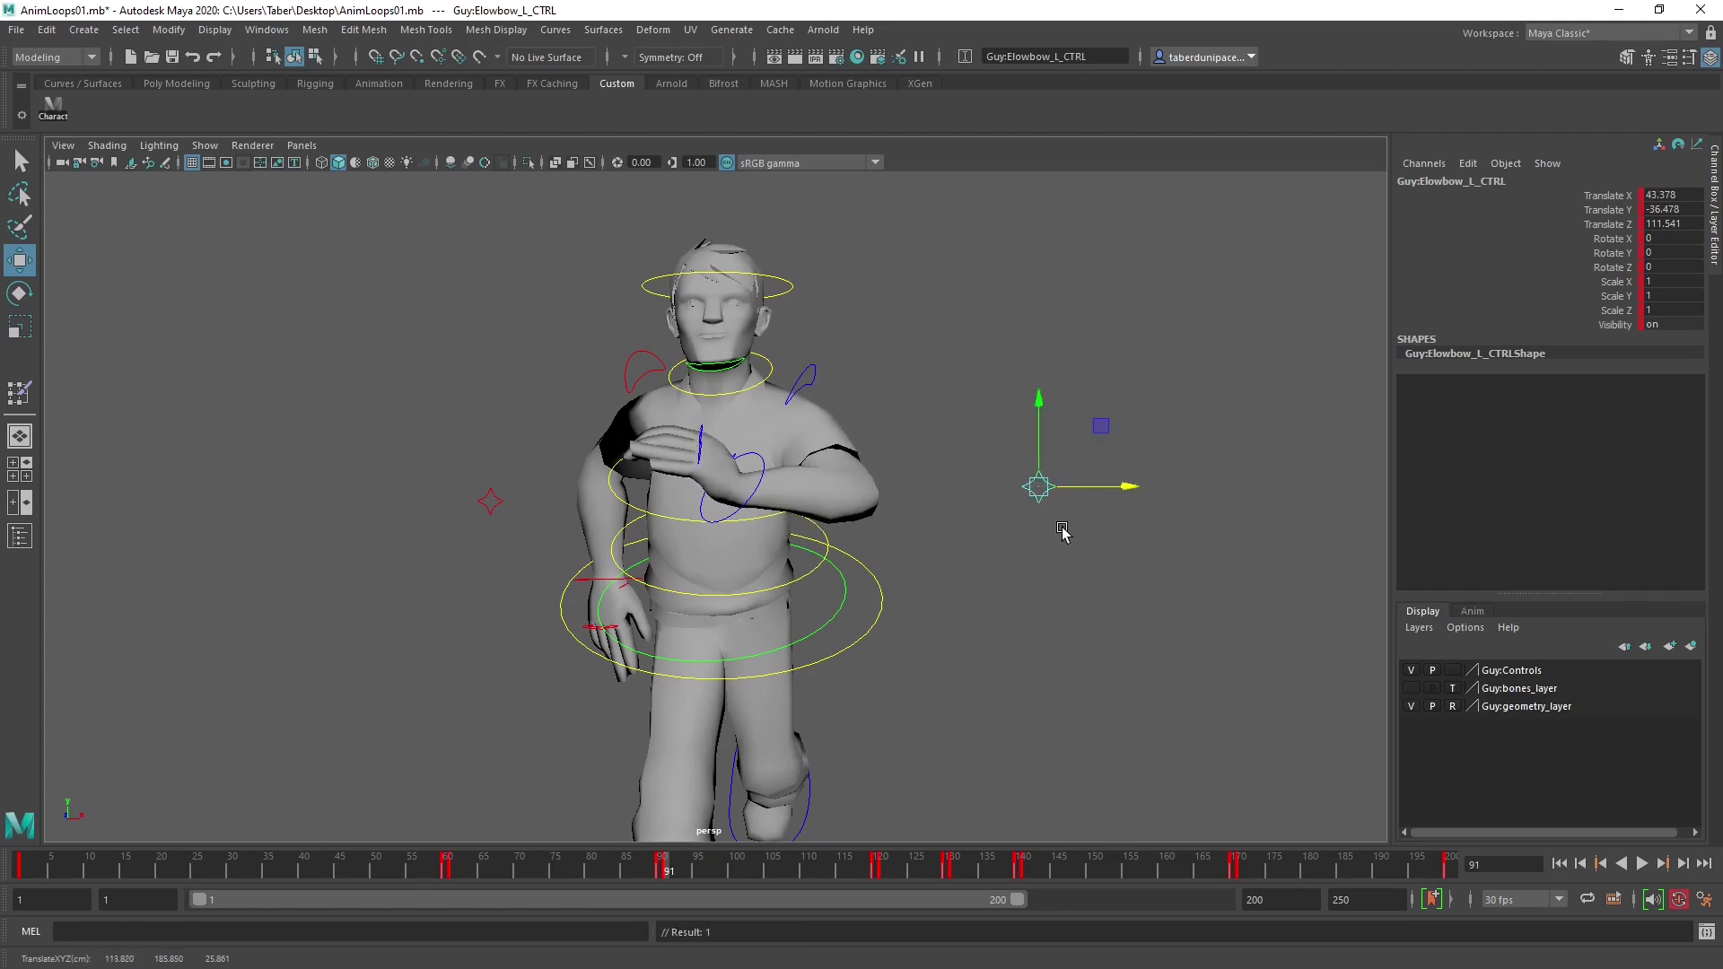
alt+drag(1038, 395, 858, 424)
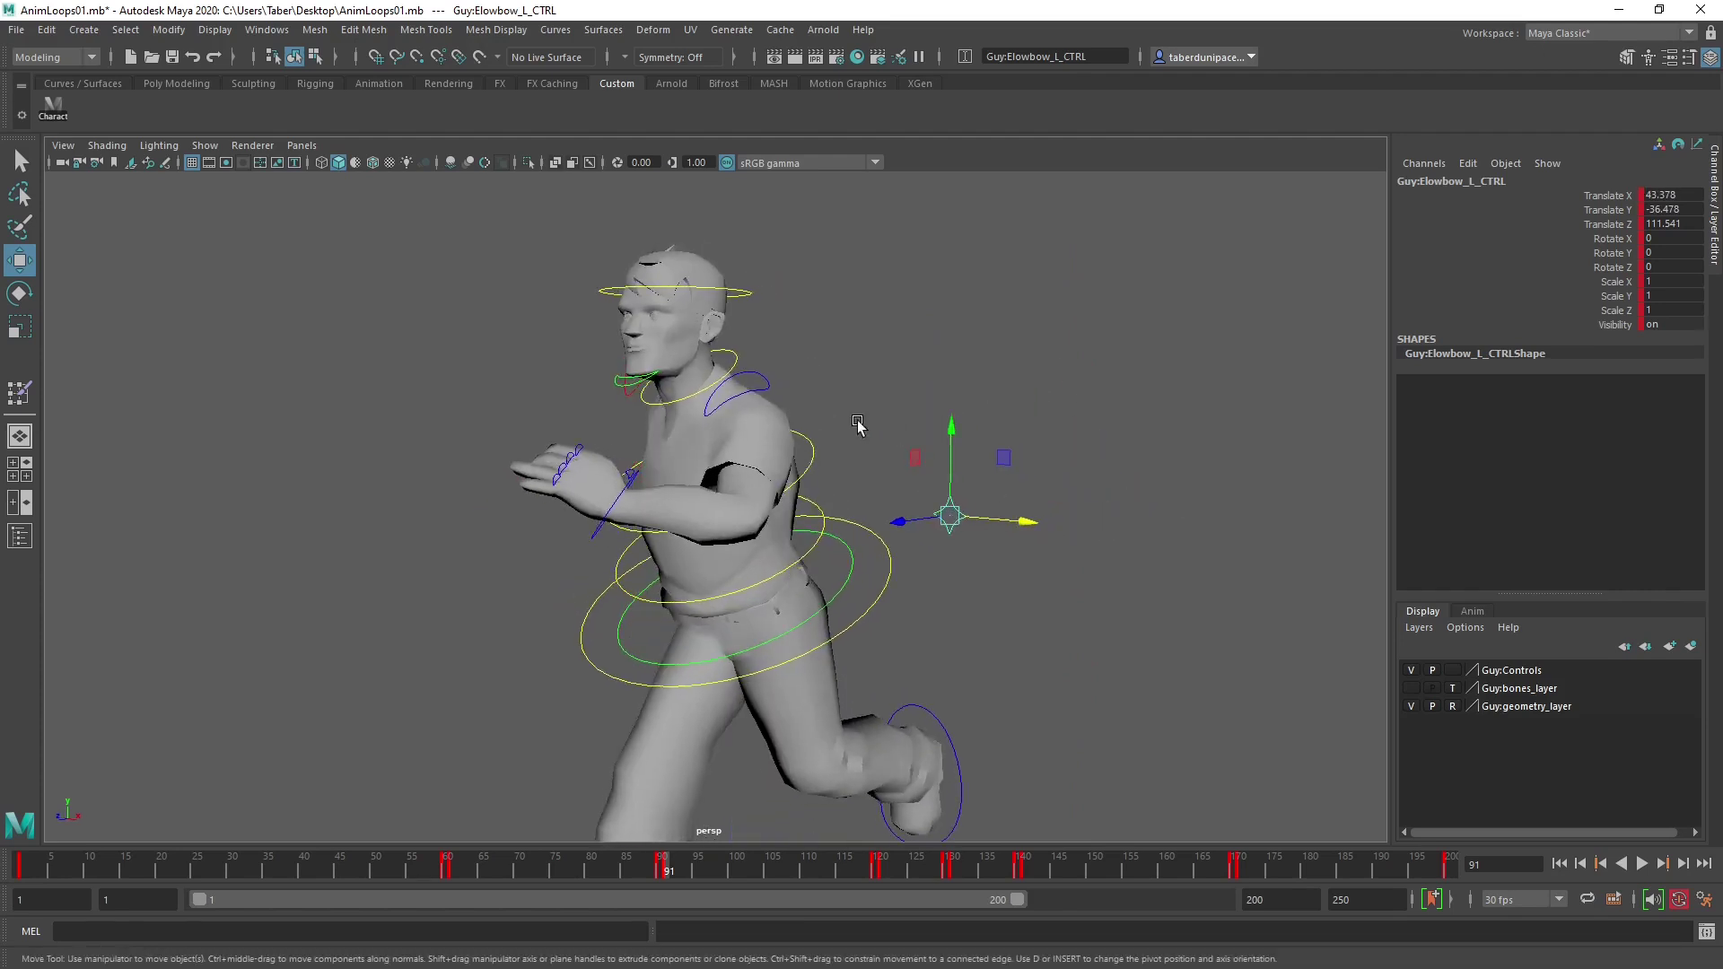
Rotate Shoulder_L_CTRL1 to swing the left arm forward.
click(764, 381)
key(e)
drag(723, 399, 699, 447)
alt+drag(701, 446, 602, 485)
Push Hand_L_CTRL further forward and rotate it to adjust its angle.
click(521, 505)
alt+right_drag(542, 518, 654, 508)
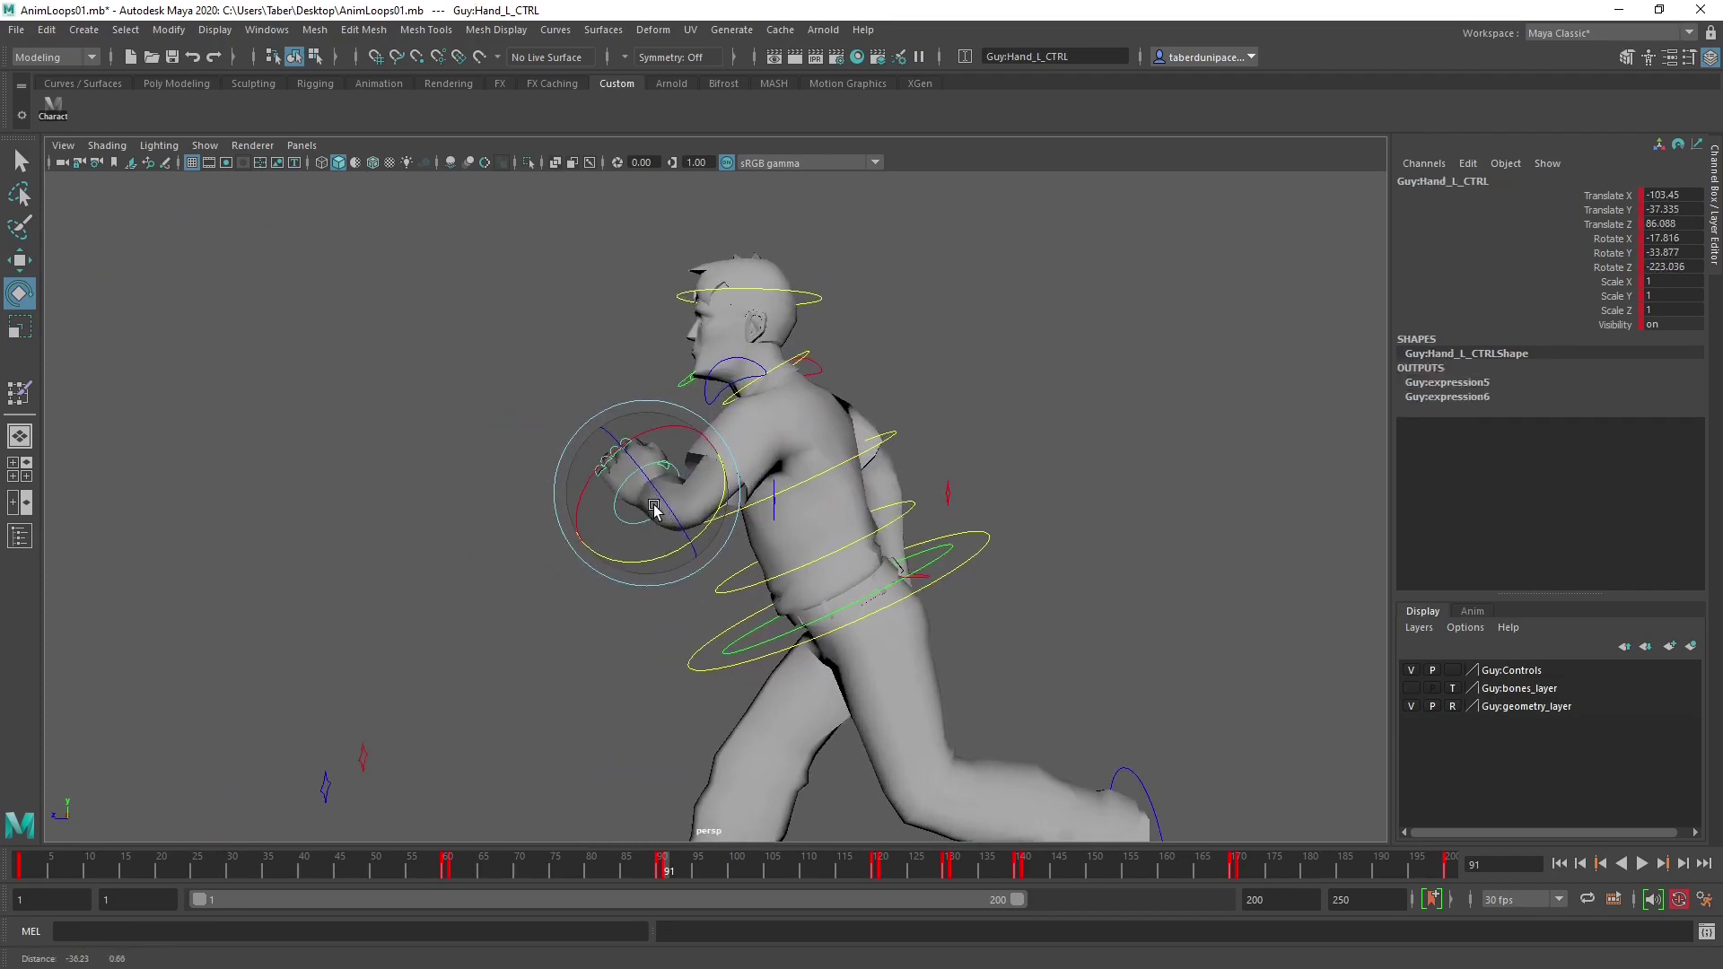
key(w)
drag(585, 494, 576, 496)
key(e)
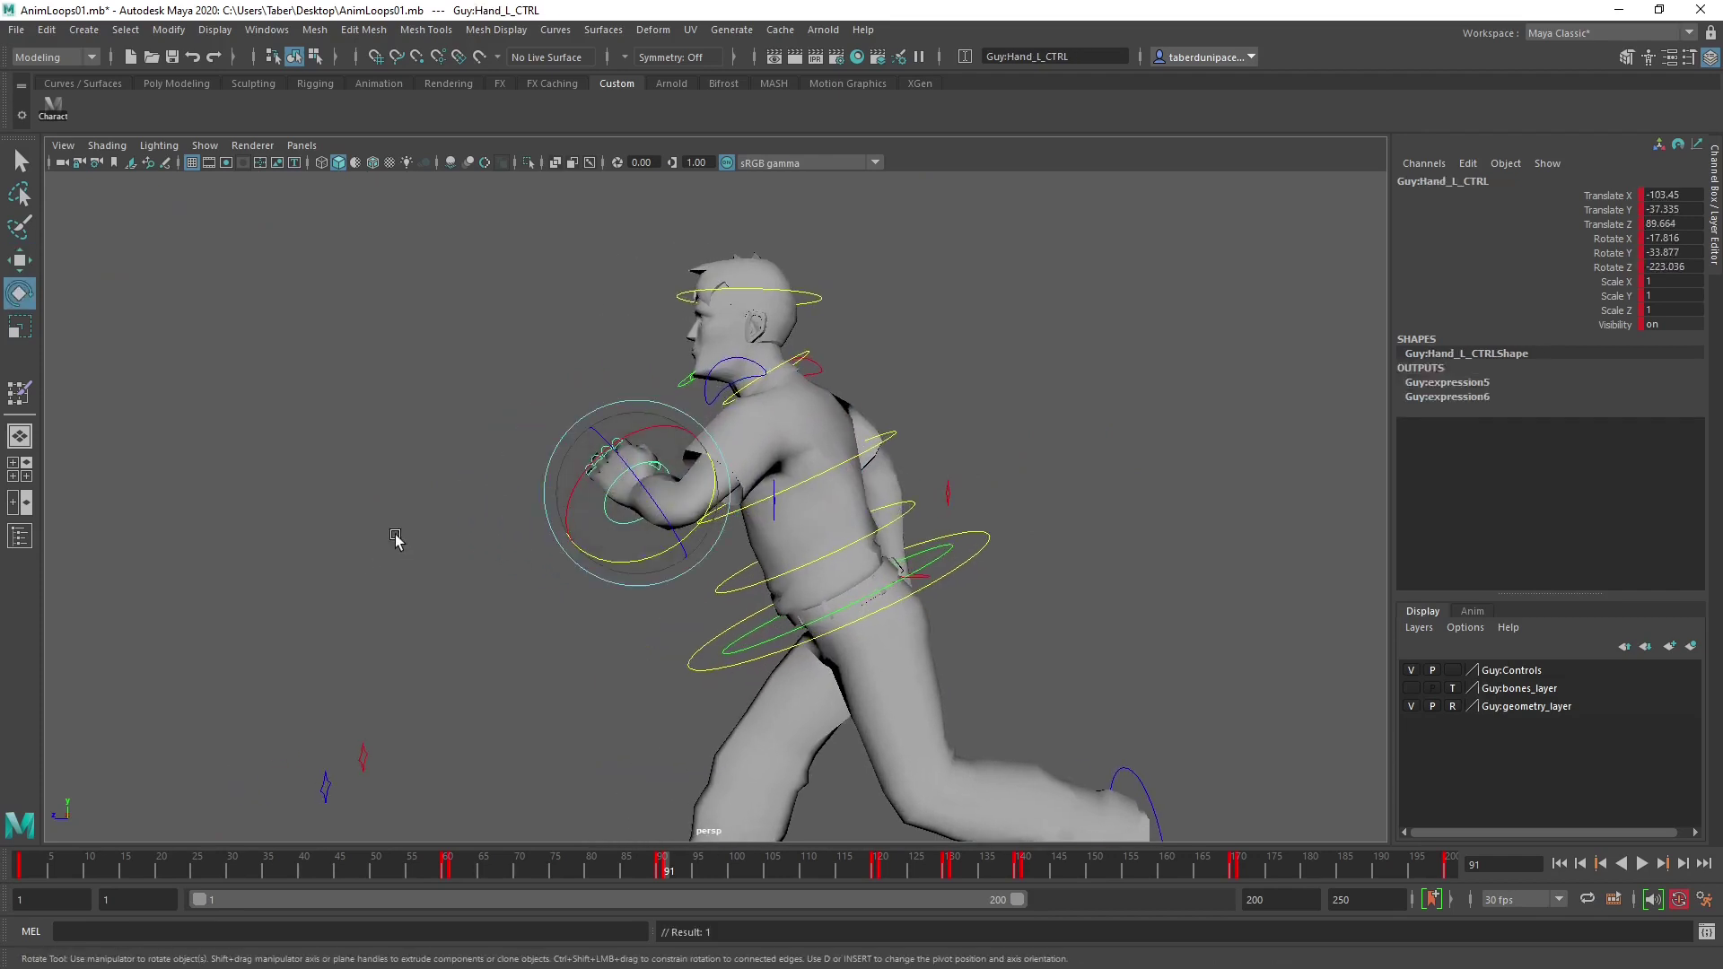
alt+drag(396, 539, 640, 523)
drag(773, 423, 738, 424)
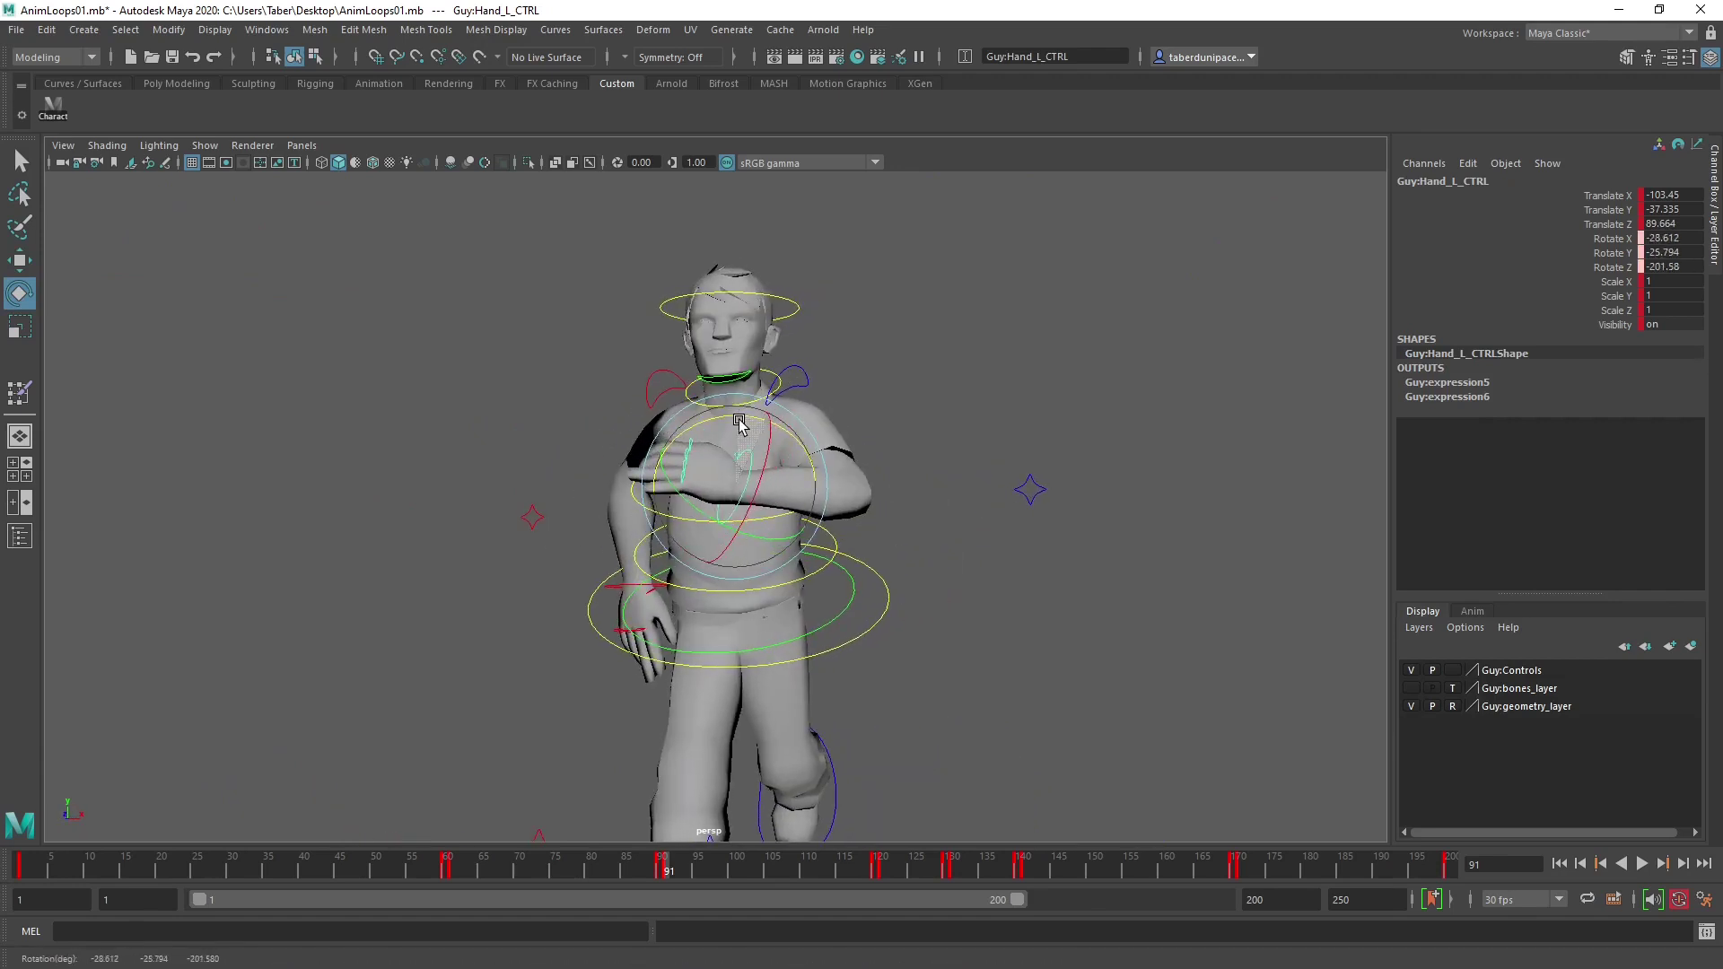
alt+drag(670, 493, 453, 506)
Rotate the left shoulder slightly, to X 5.06, Y -18.616, Z -6.267.
click(838, 367)
alt+drag(866, 404, 613, 416)
alt+middle_drag(613, 416, 643, 441)
click(685, 488)
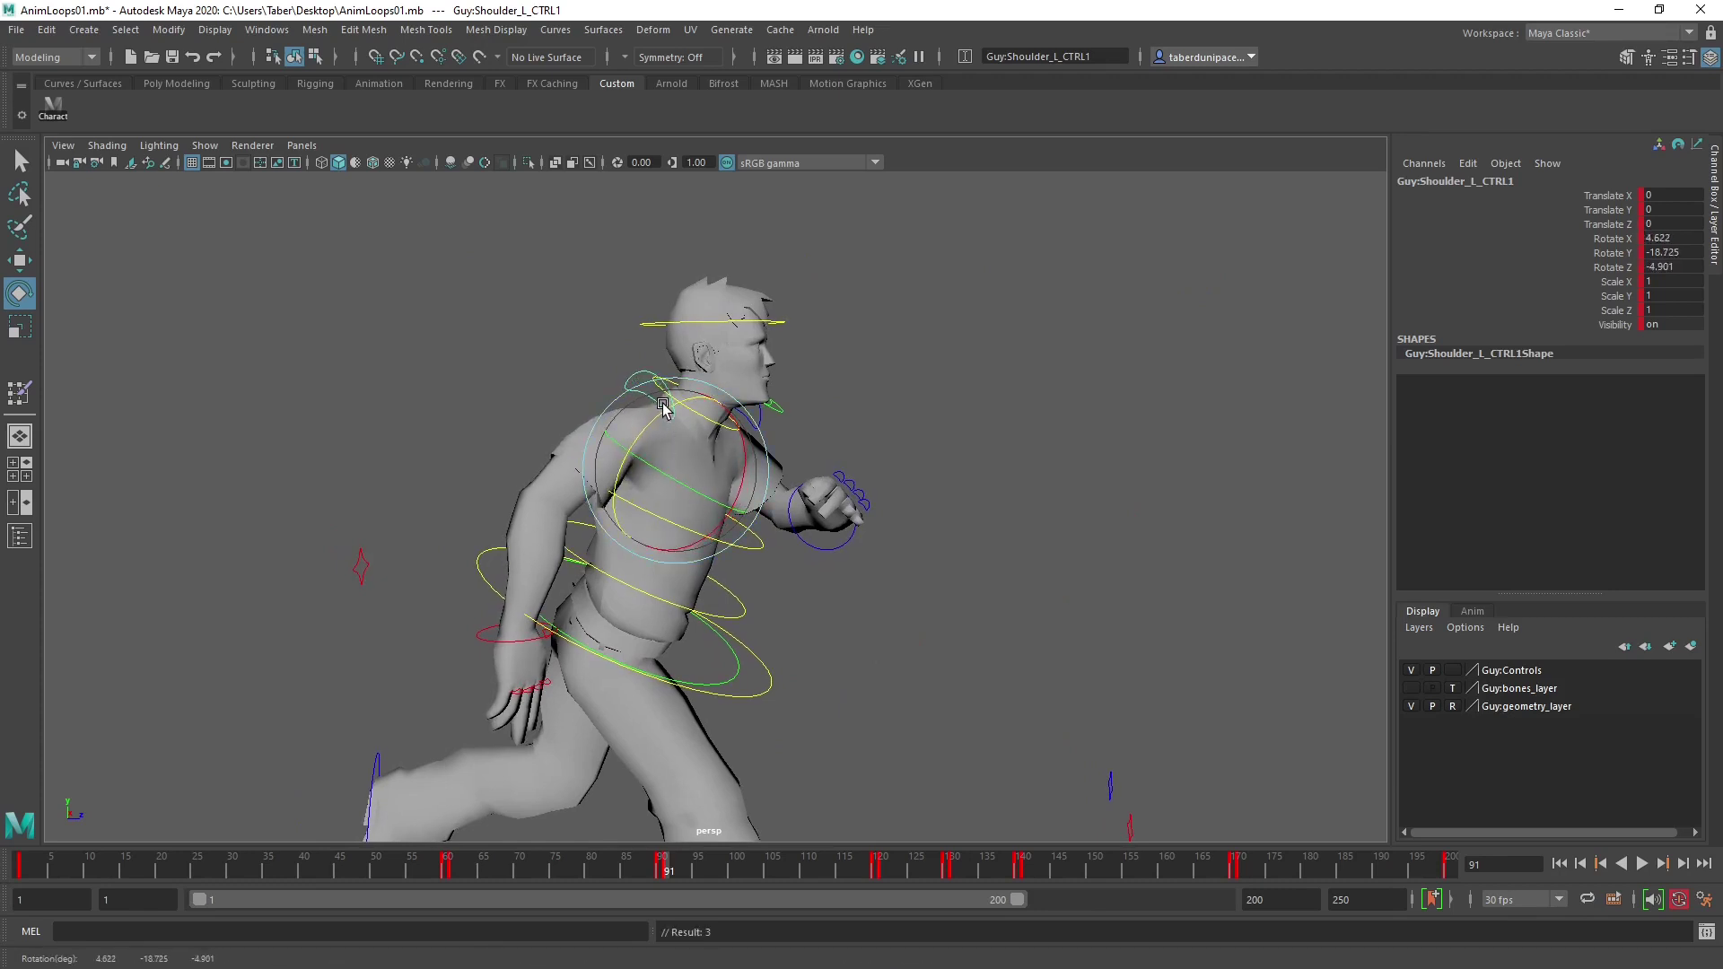
drag(655, 420, 653, 416)
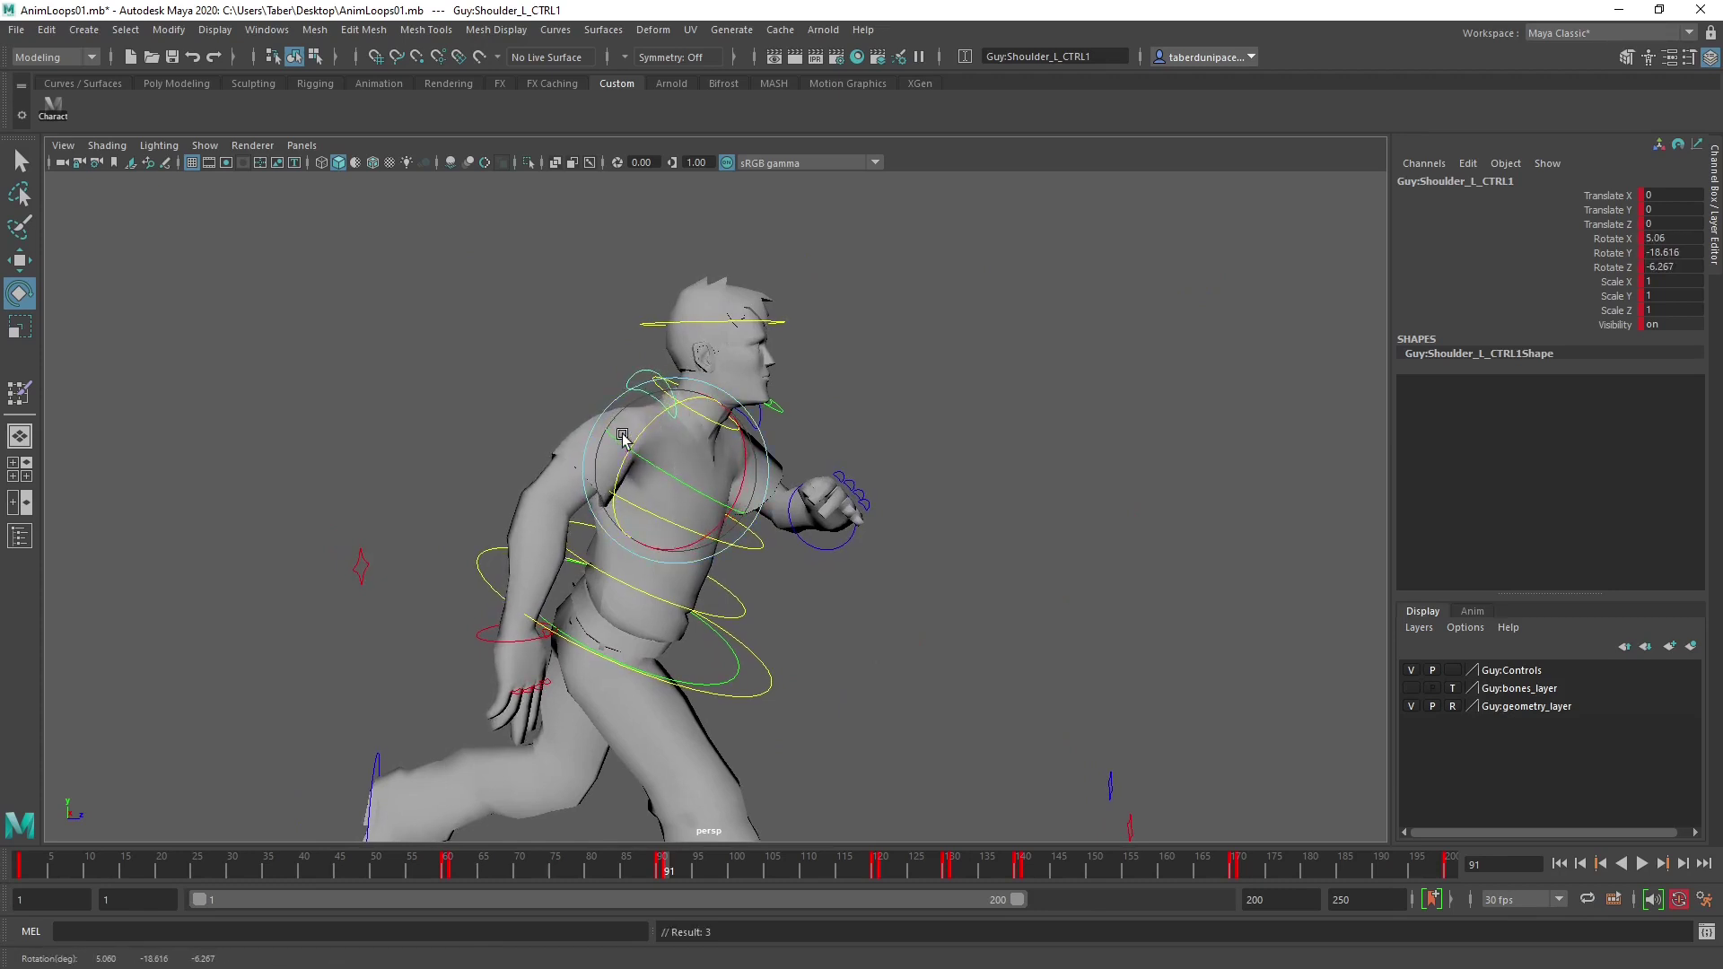
Pull Hand_R_CTRL back and raise it.
click(498, 645)
key(w)
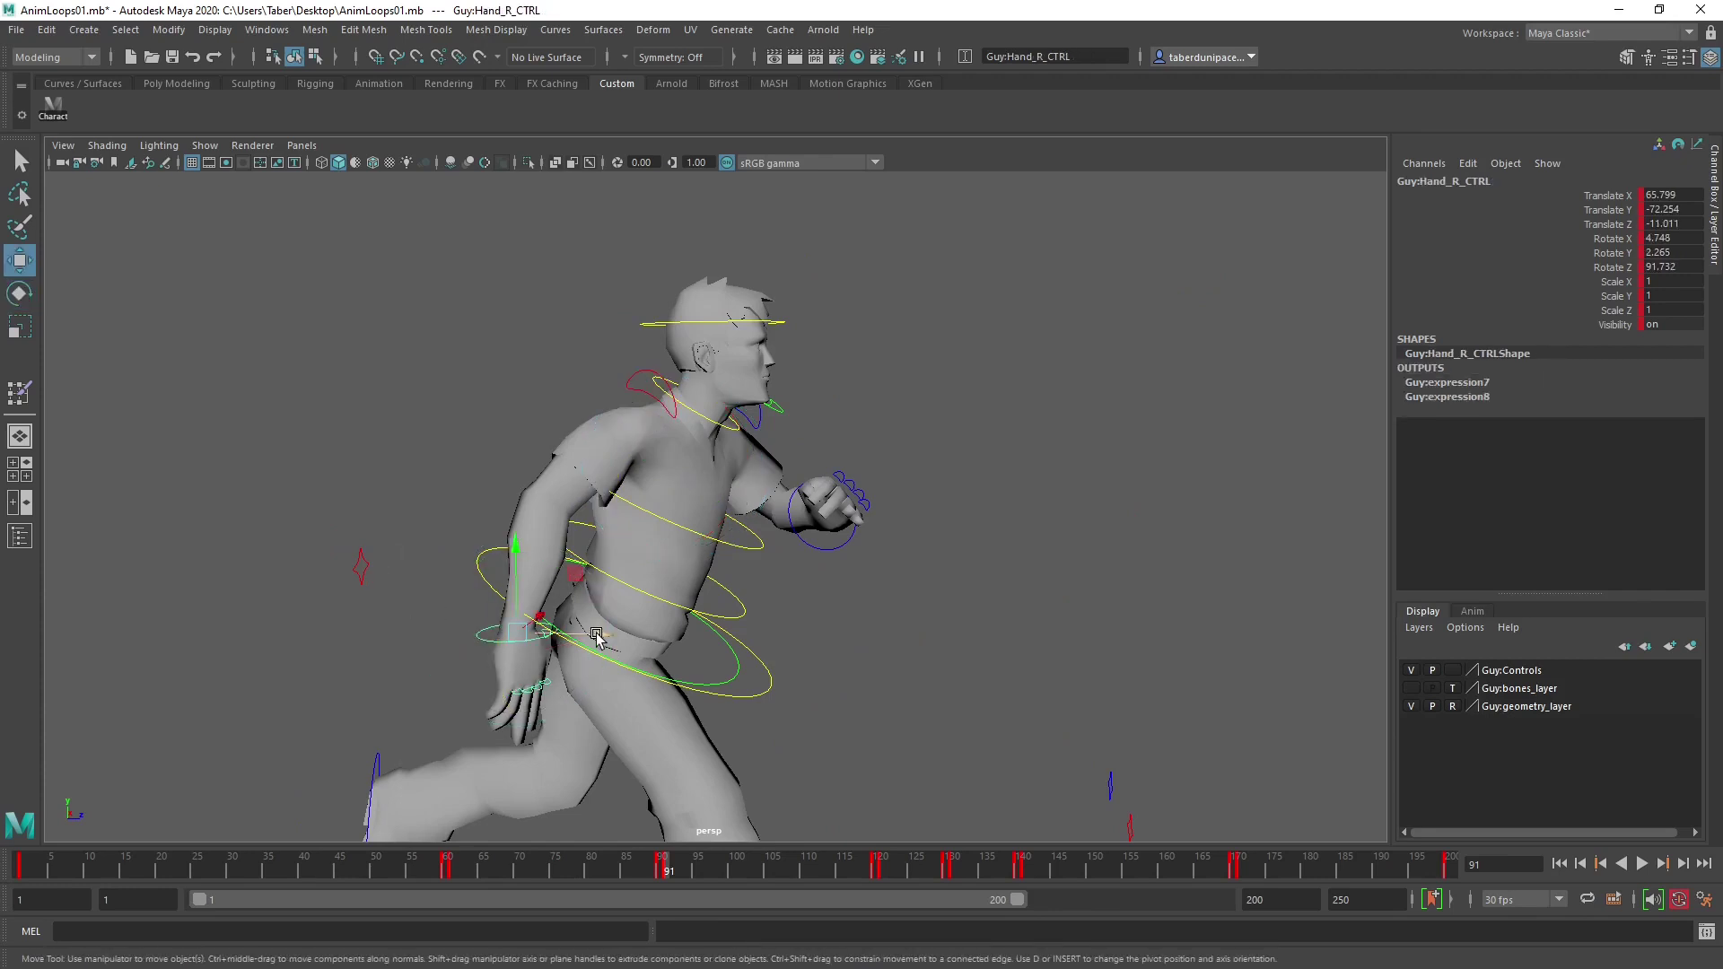
drag(594, 640, 545, 606)
drag(485, 551, 500, 487)
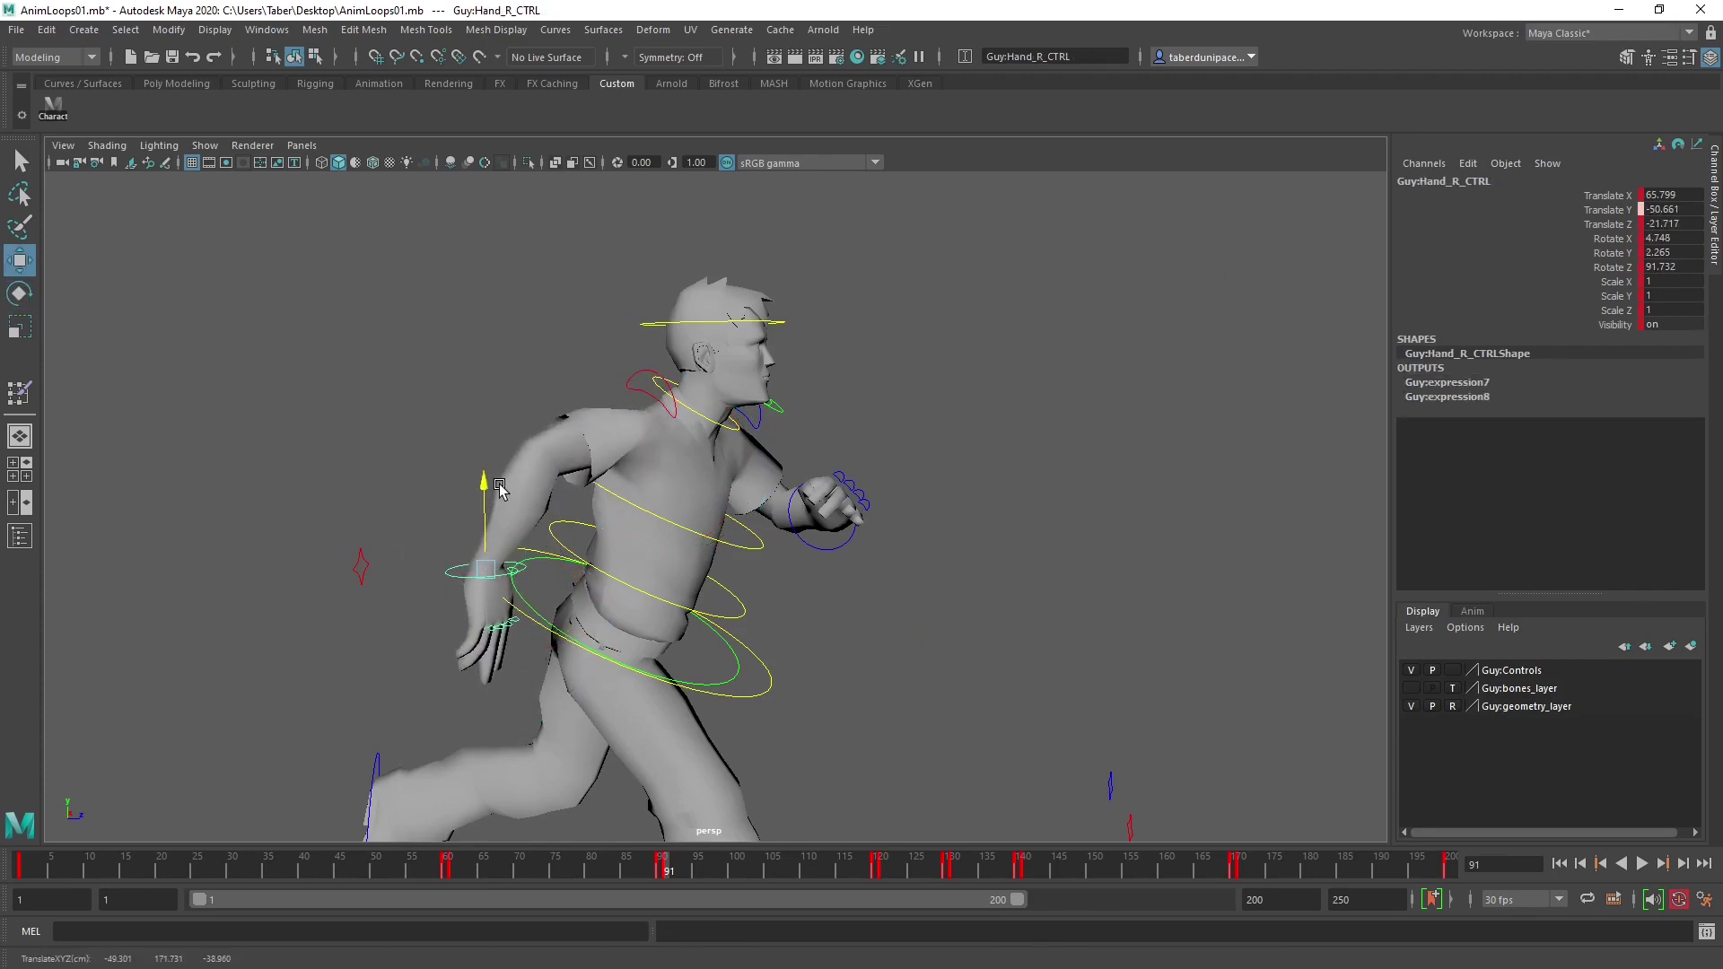
Move the right elbow control back behind the body, up, and out to the side.
click(363, 563)
alt+drag(366, 574, 603, 575)
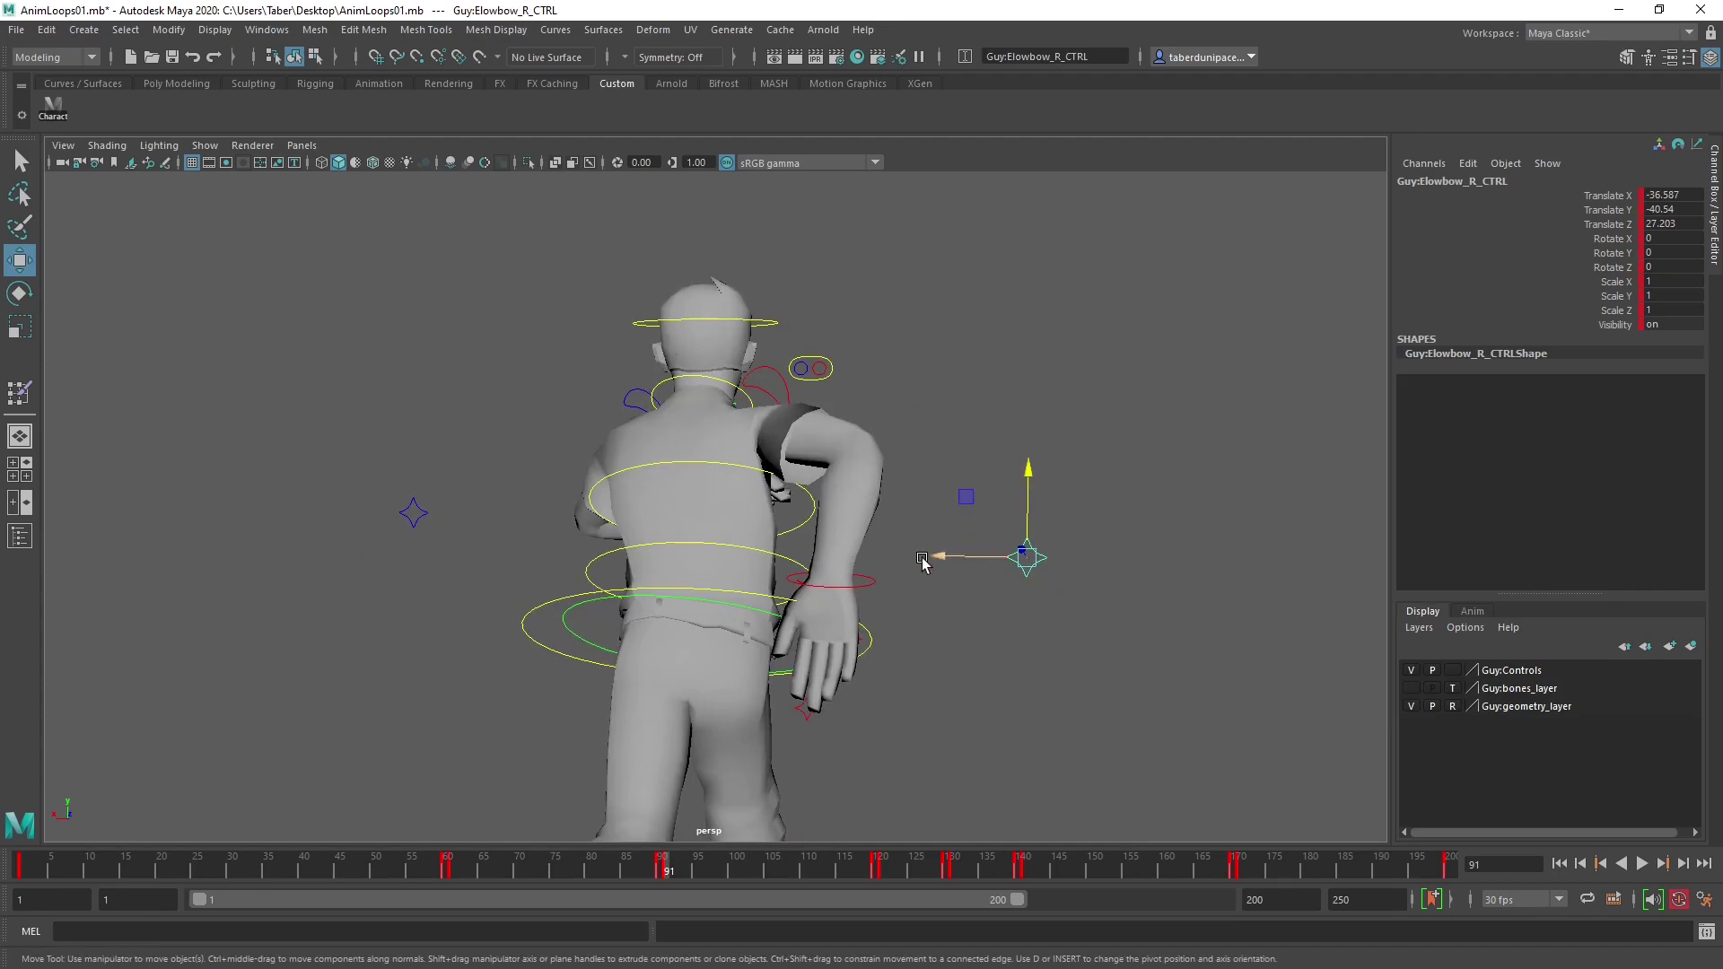
drag(950, 557, 721, 561)
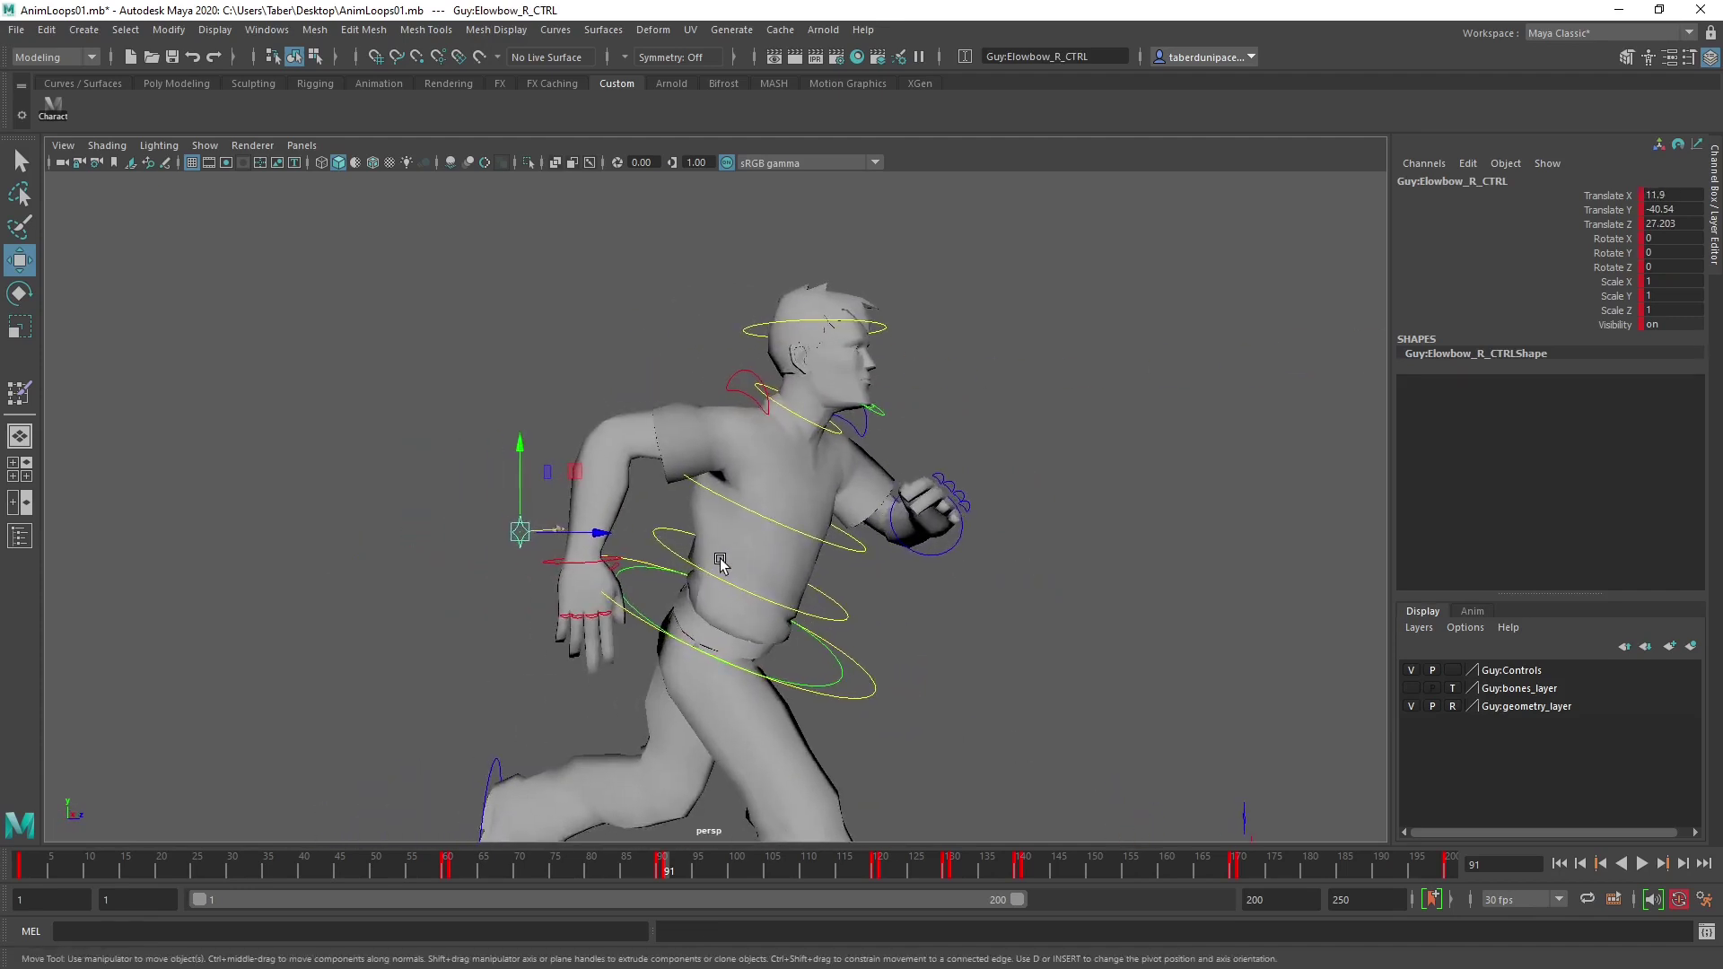
drag(607, 536, 526, 534)
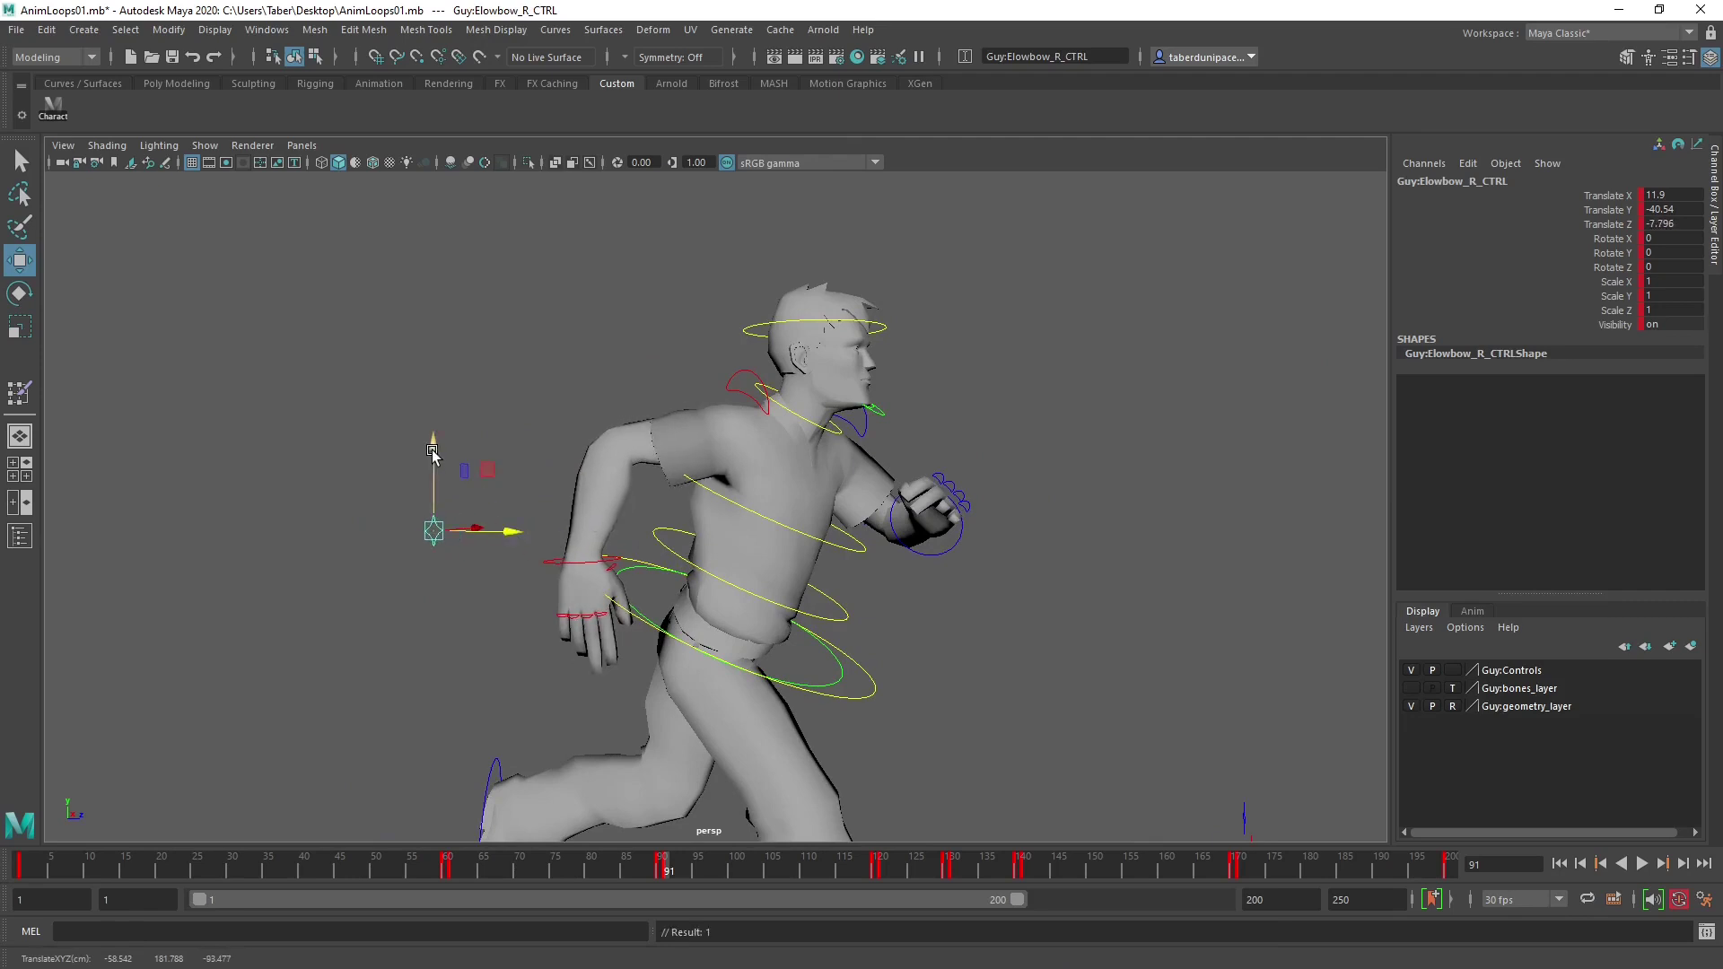
alt+drag(433, 444, 804, 545)
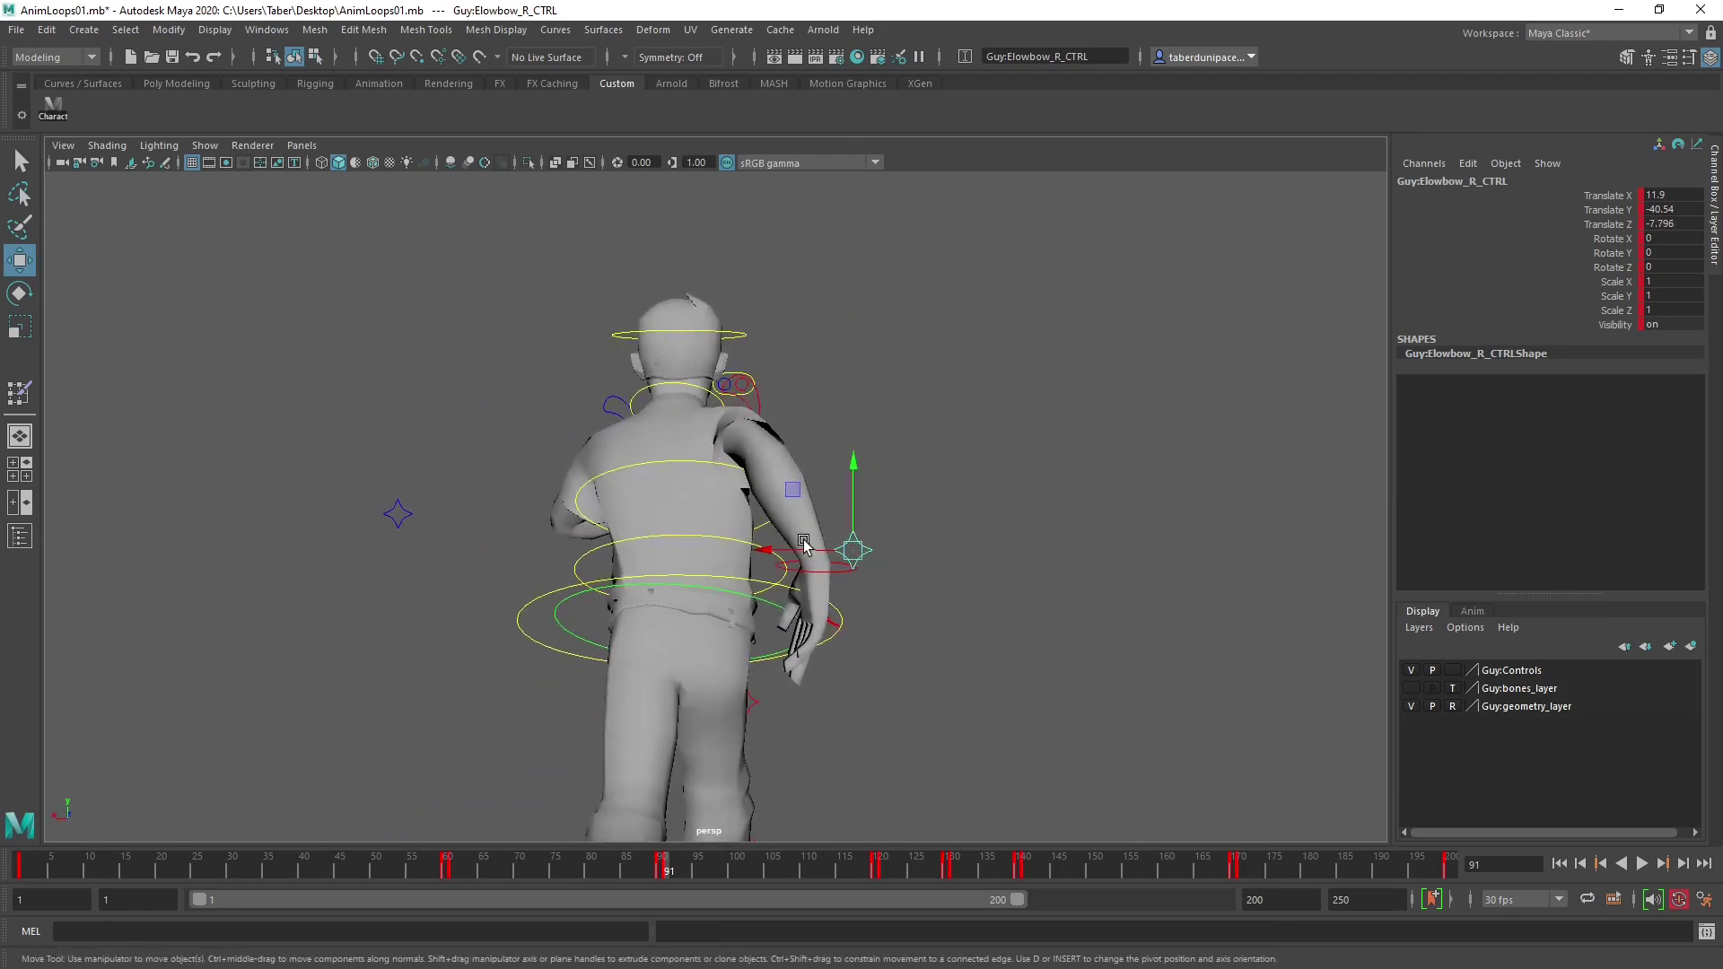
alt+drag(904, 611, 901, 524)
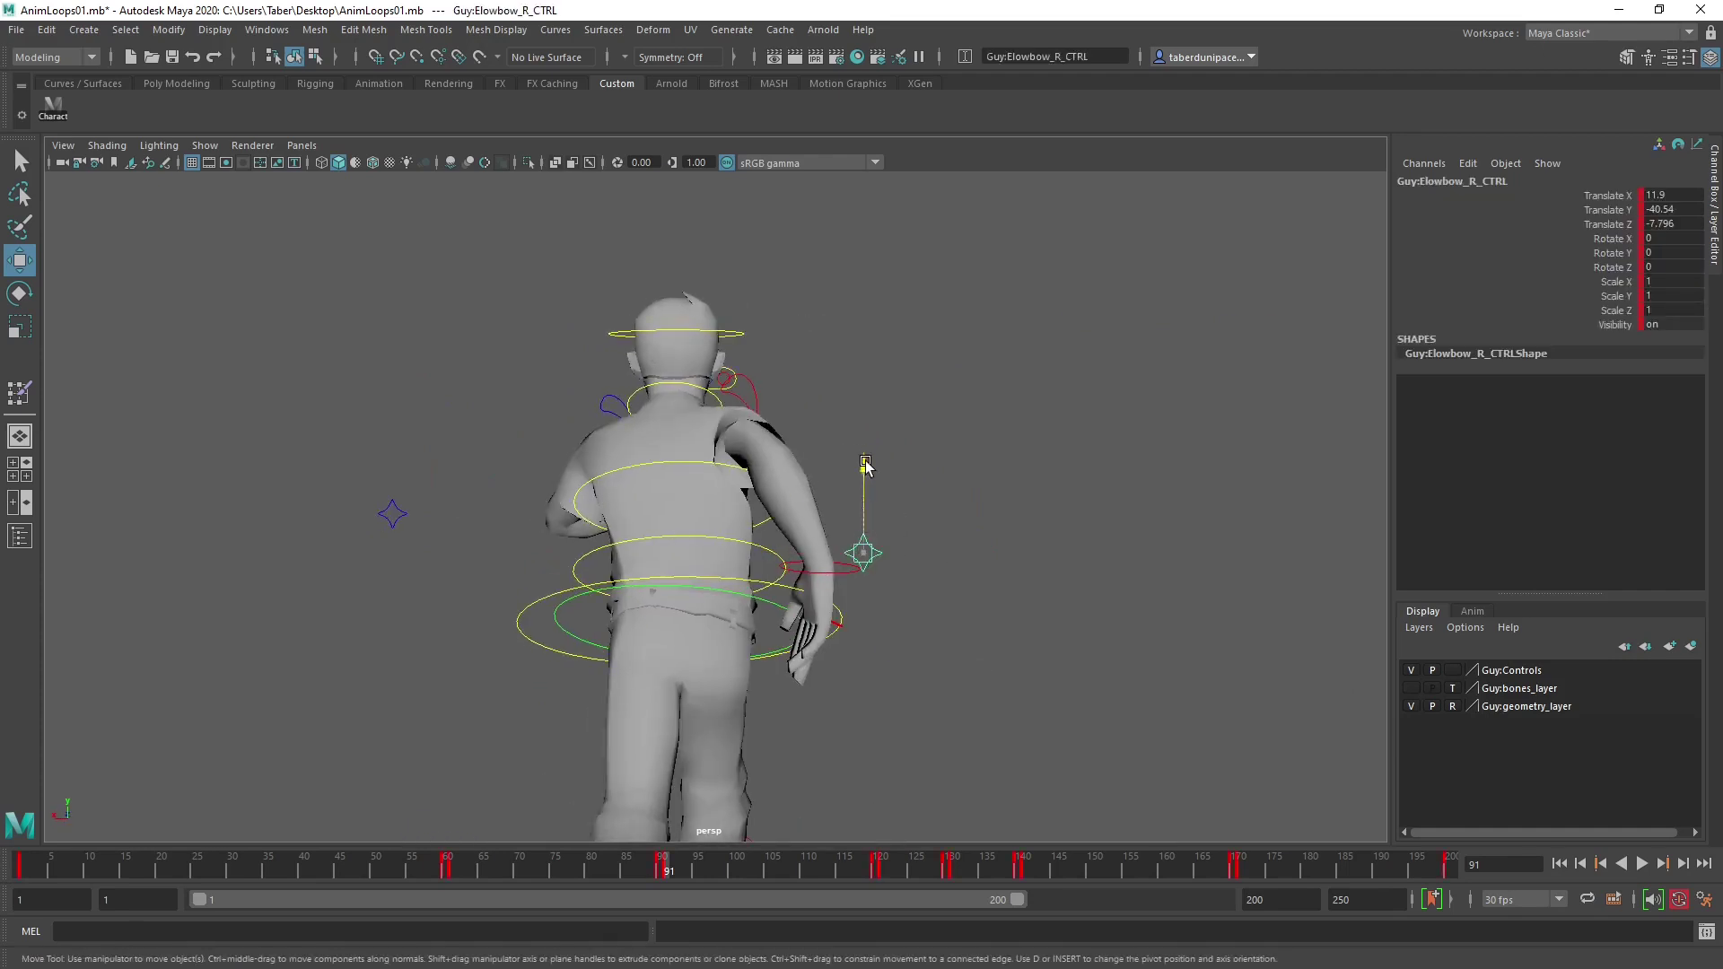
drag(866, 464, 867, 406)
drag(779, 496, 865, 603)
Try tilting Hips_CTRL around X, then undo the tilt.
click(549, 557)
alt+middle_drag(862, 583, 867, 595)
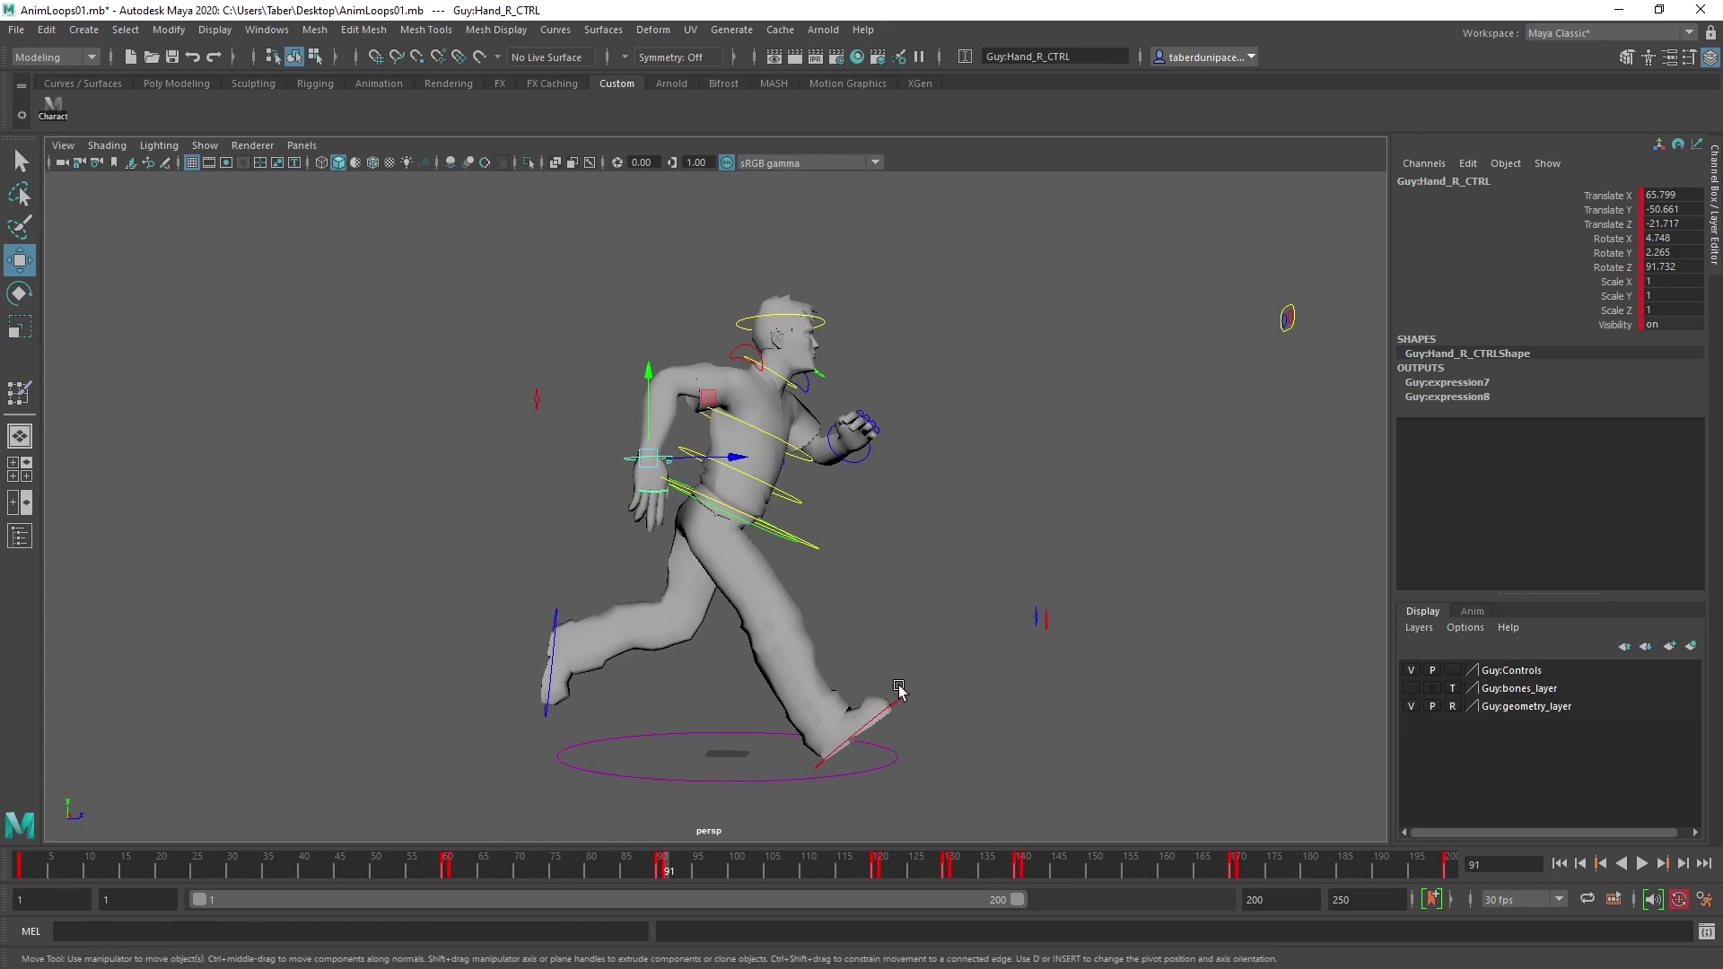
alt+drag(873, 634, 967, 534)
click(830, 531)
key(e)
mouse_move(760, 431)
mouse_down()
mouse_move(728, 432)
mouse_move(743, 435)
mouse_up()
key(ctrl+z)
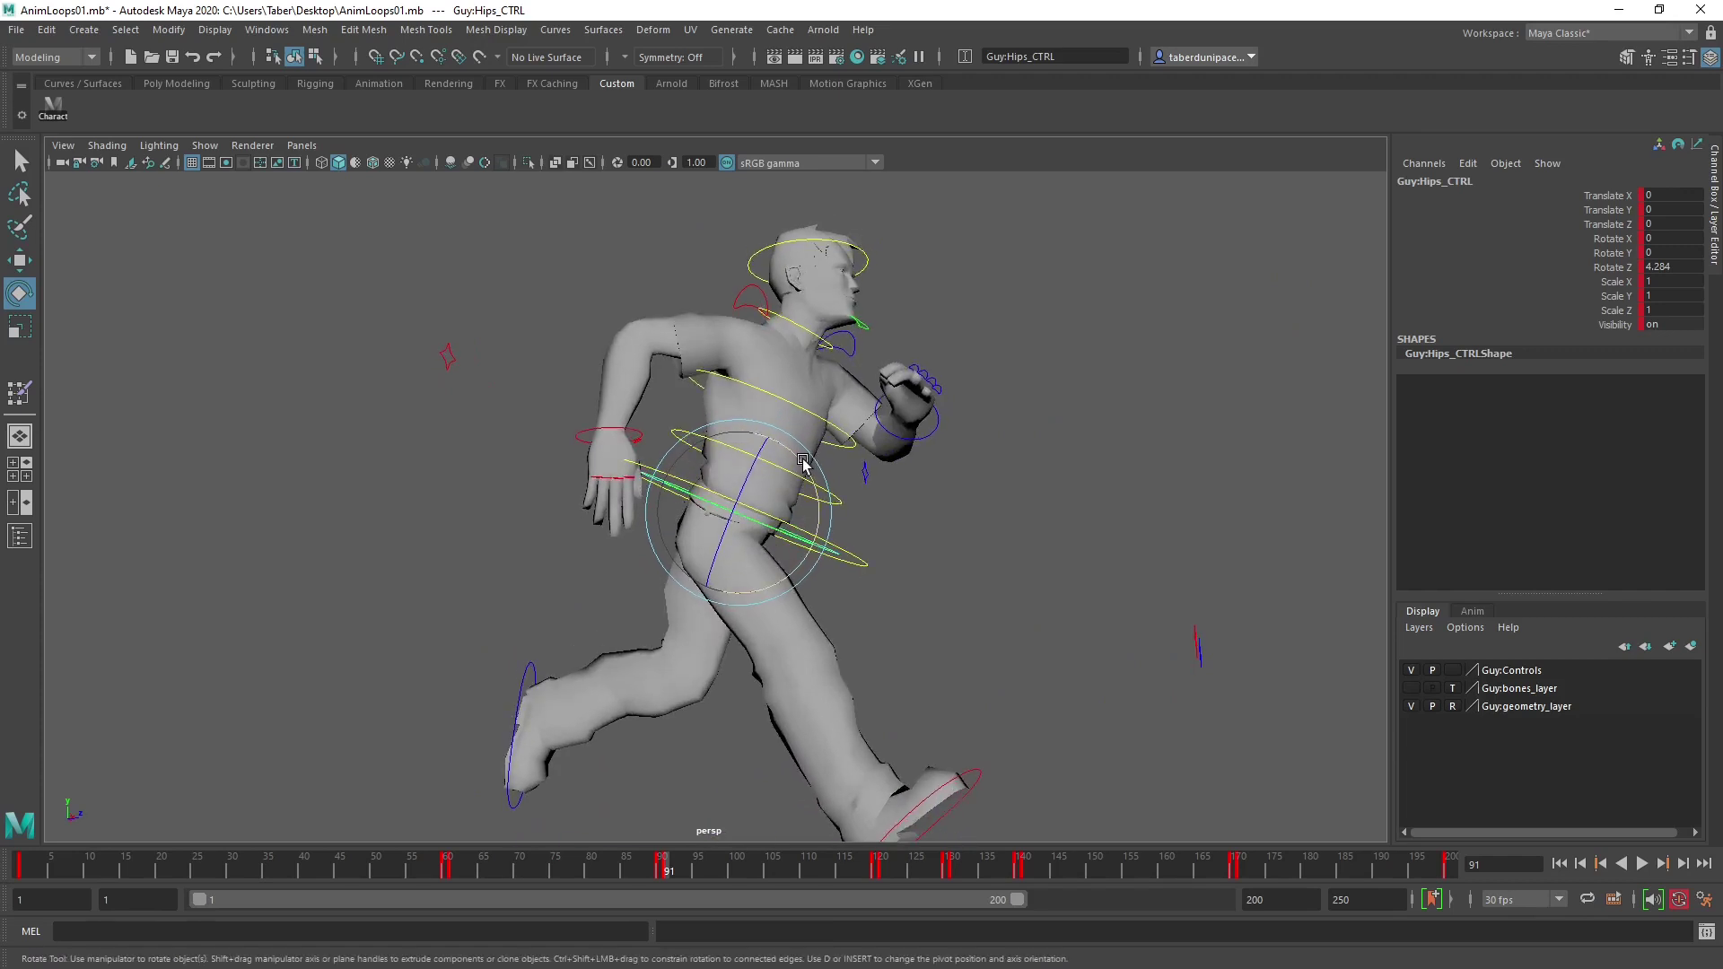
Try leaning the body back from Root_CTRL, then undo it.
click(862, 563)
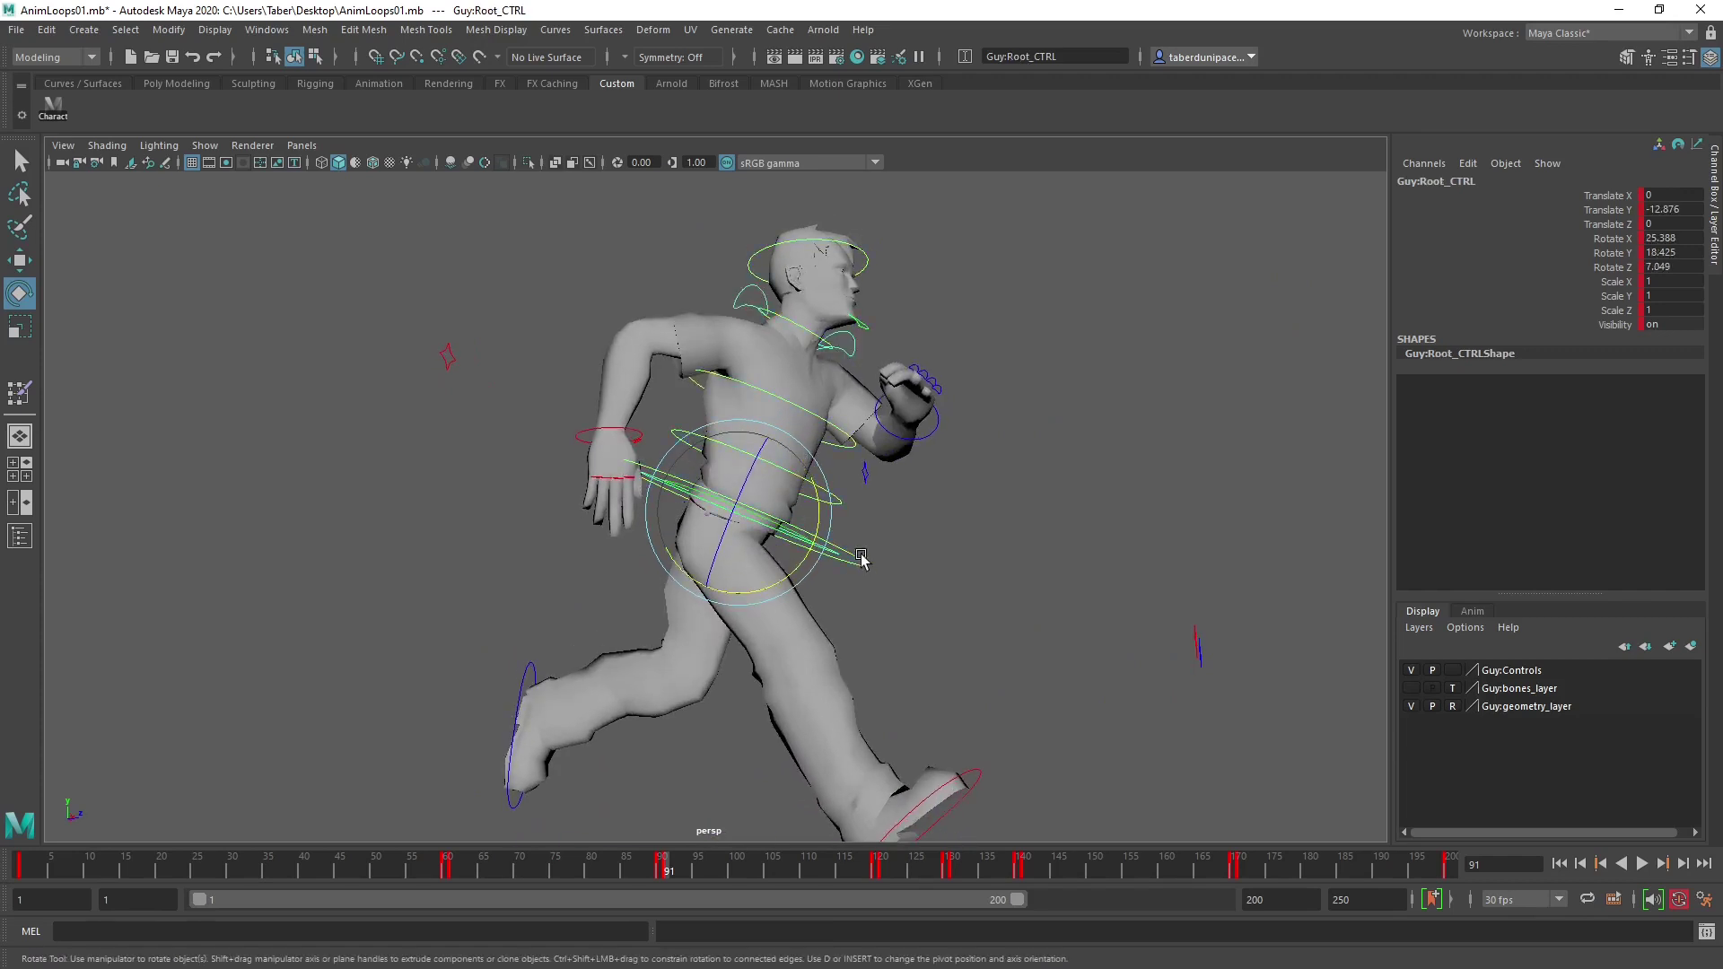
click(818, 504)
drag(819, 504, 789, 514)
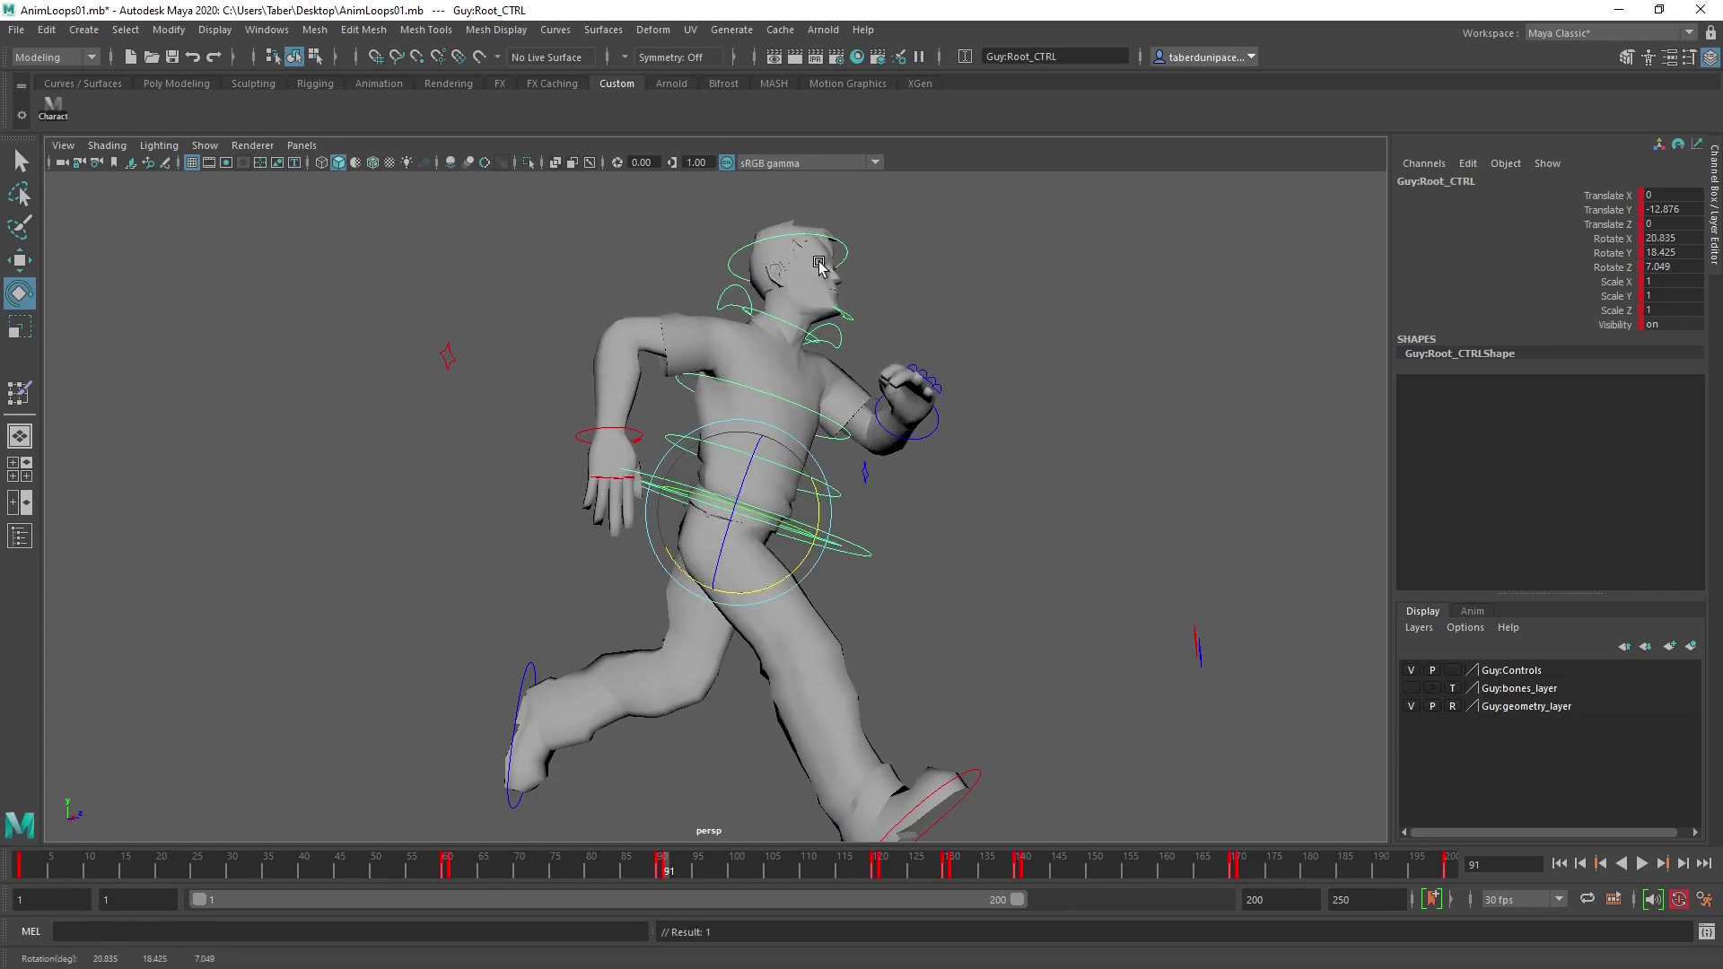
key(ctrl+z)
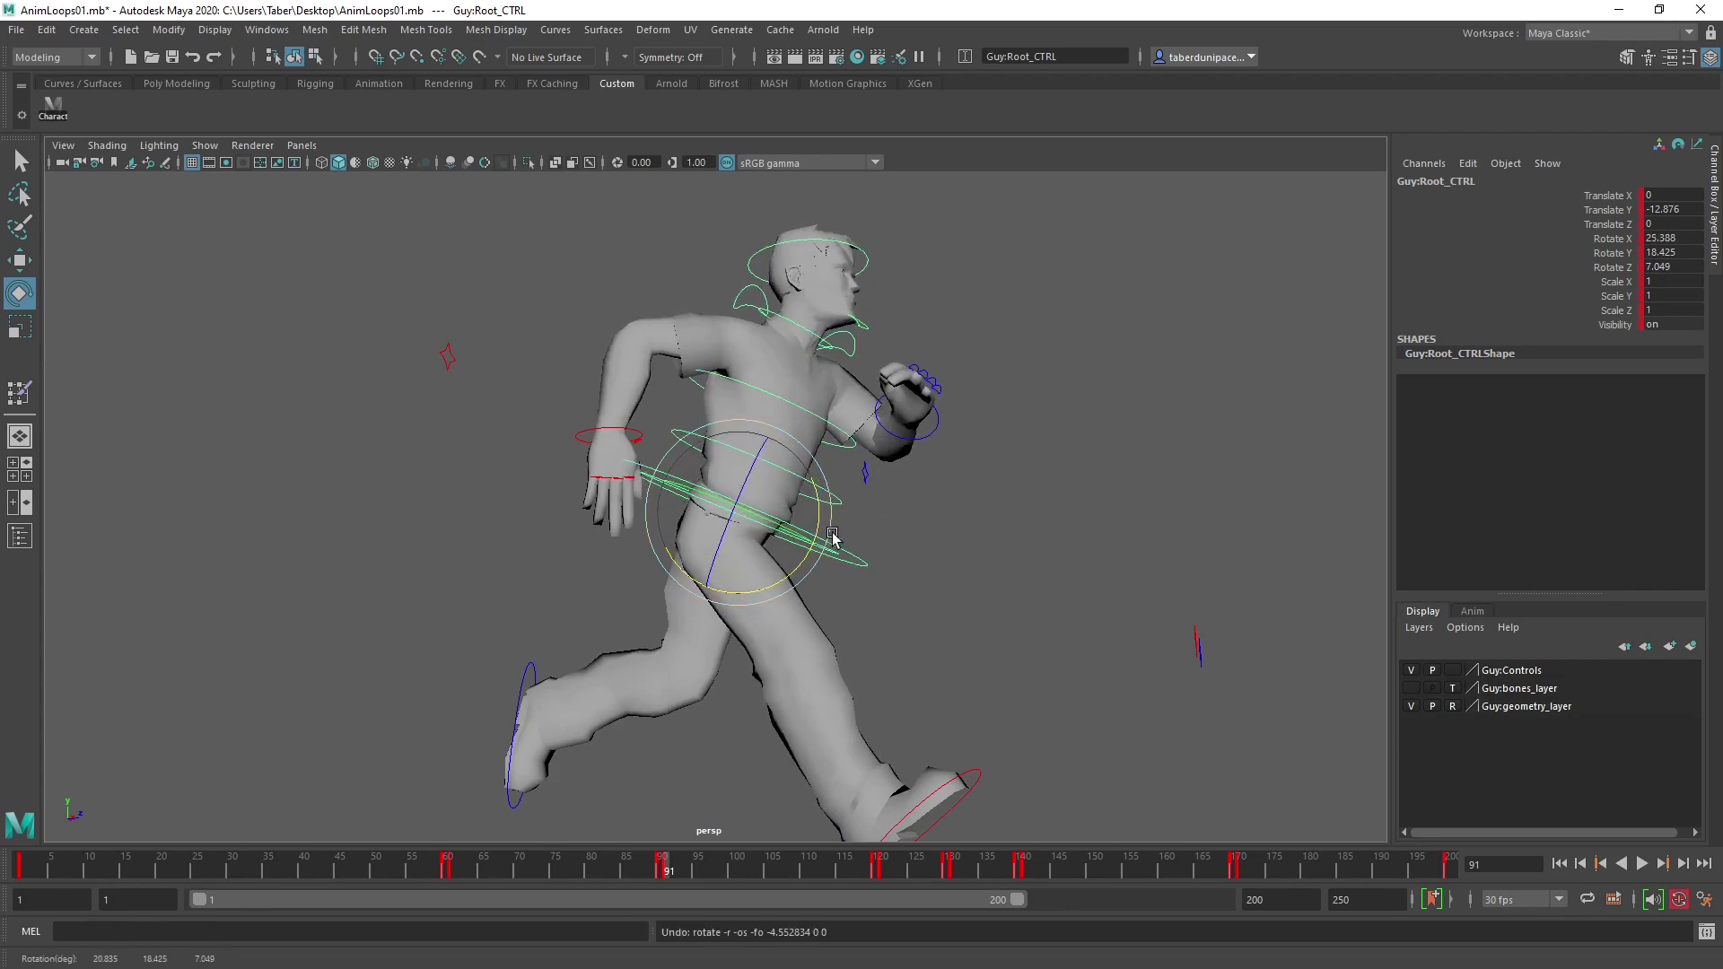
Tilt Hips_CTRL to Rotate X -1.703, Z 4.284, then marquee-select every rig control.
click(985, 522)
alt+drag(903, 555, 1012, 585)
click(838, 566)
key(ctrl+z)
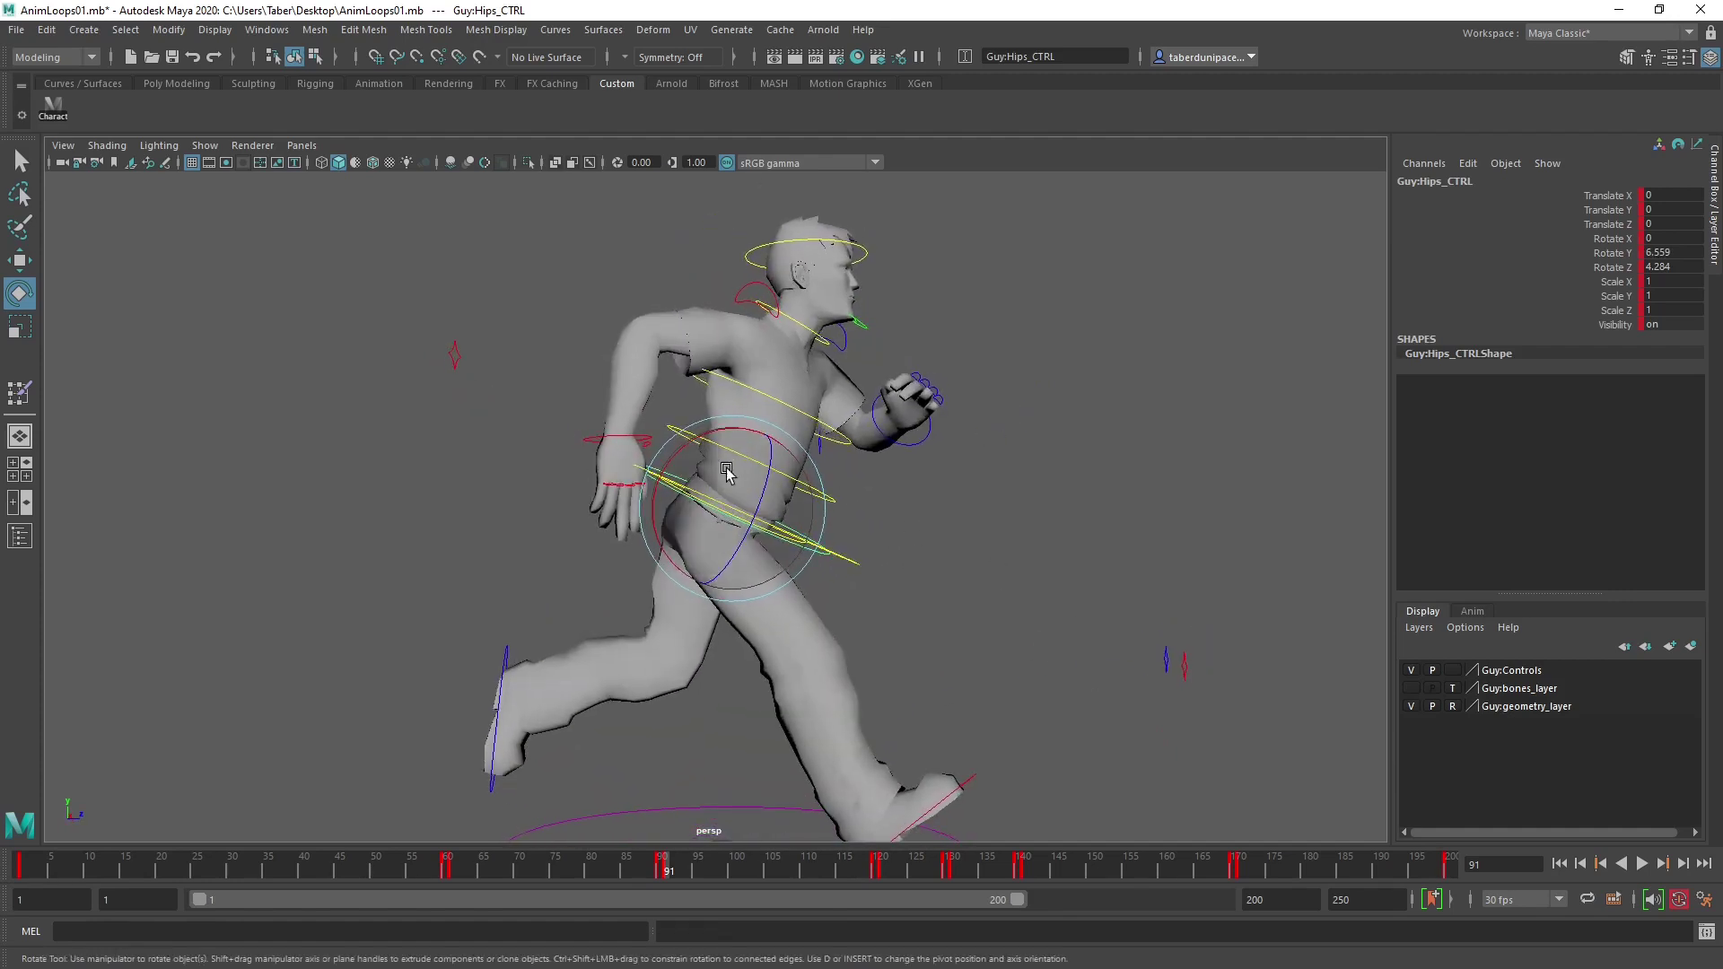
key(ctrl+z)
drag(722, 429, 842, 655)
alt+drag(962, 599, 952, 549)
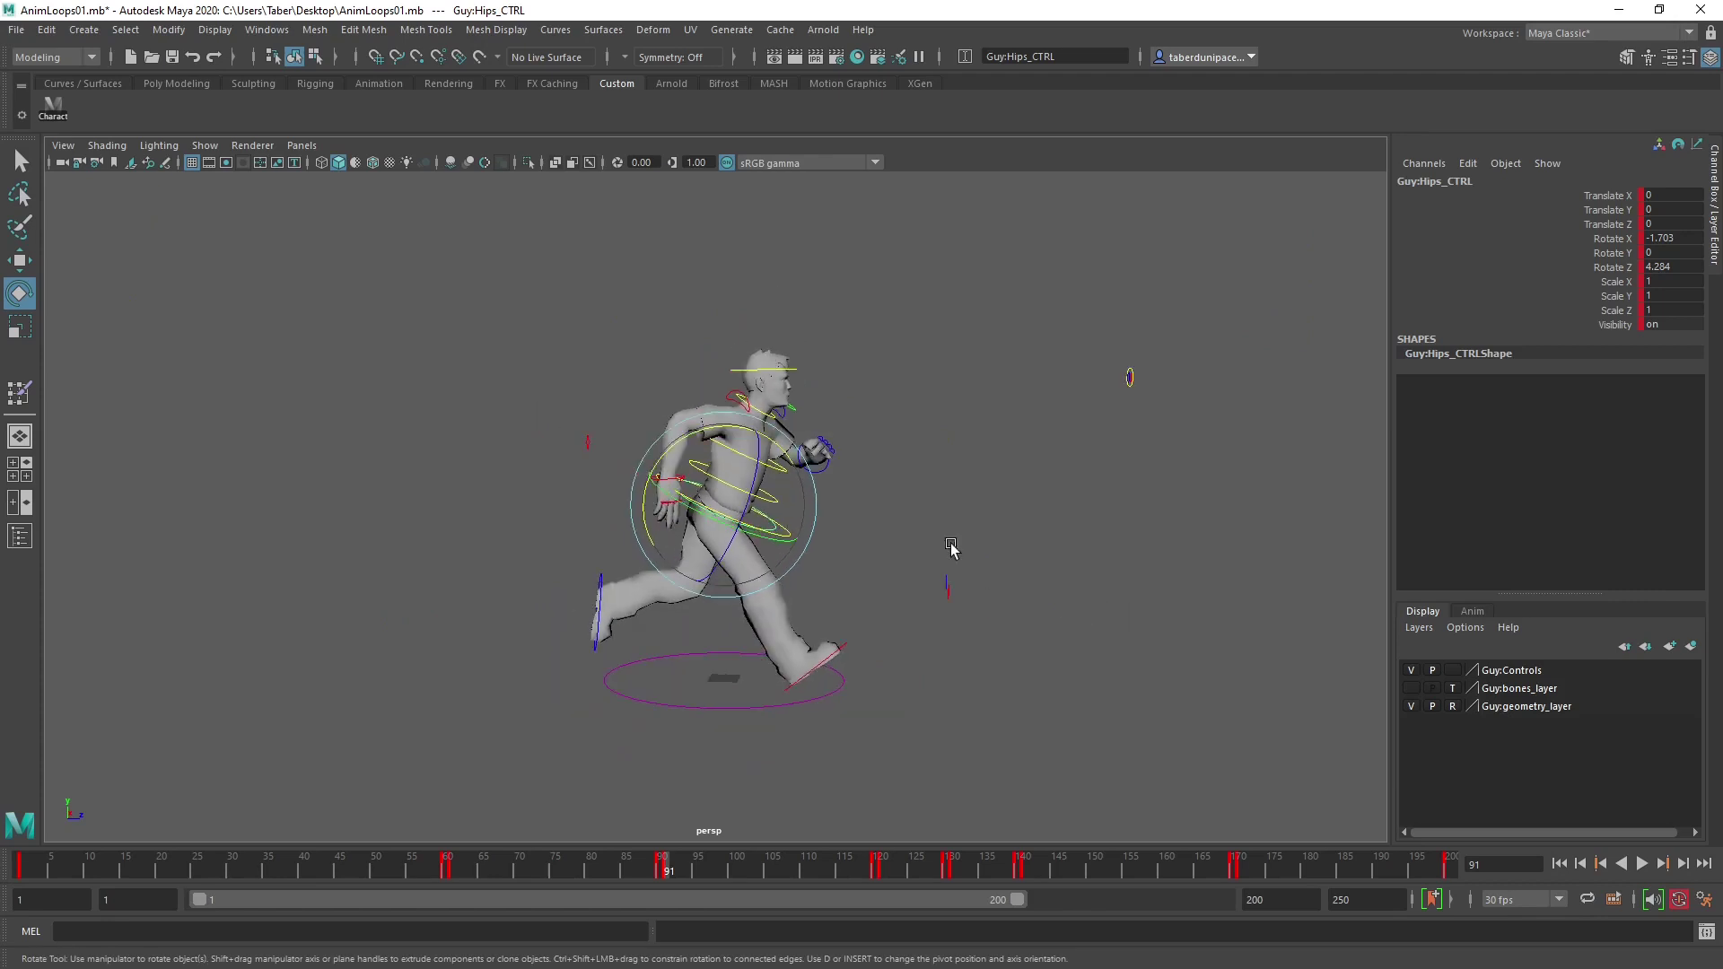
drag(365, 213, 1310, 765)
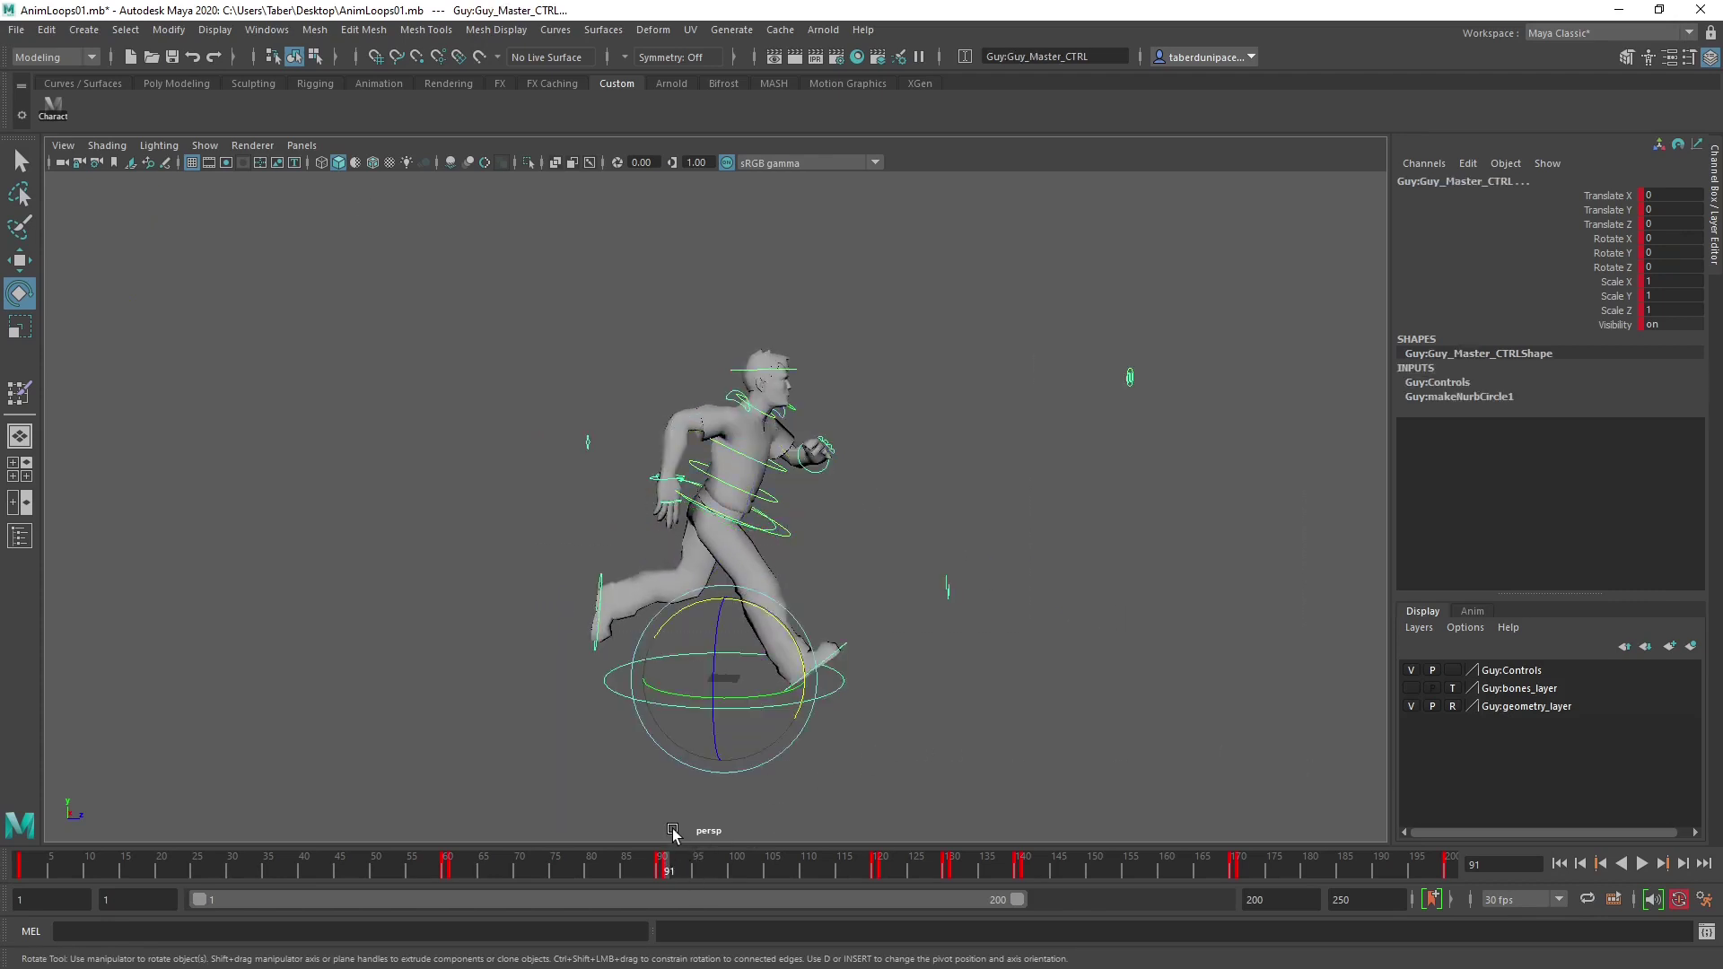
Key all rig controls at frame 91 and copy those keys from the time slider.
key(s)
right_click(666, 868)
mouse_move(723, 549)
click(897, 560)
Paste the copied keys at frame 120.
click(878, 866)
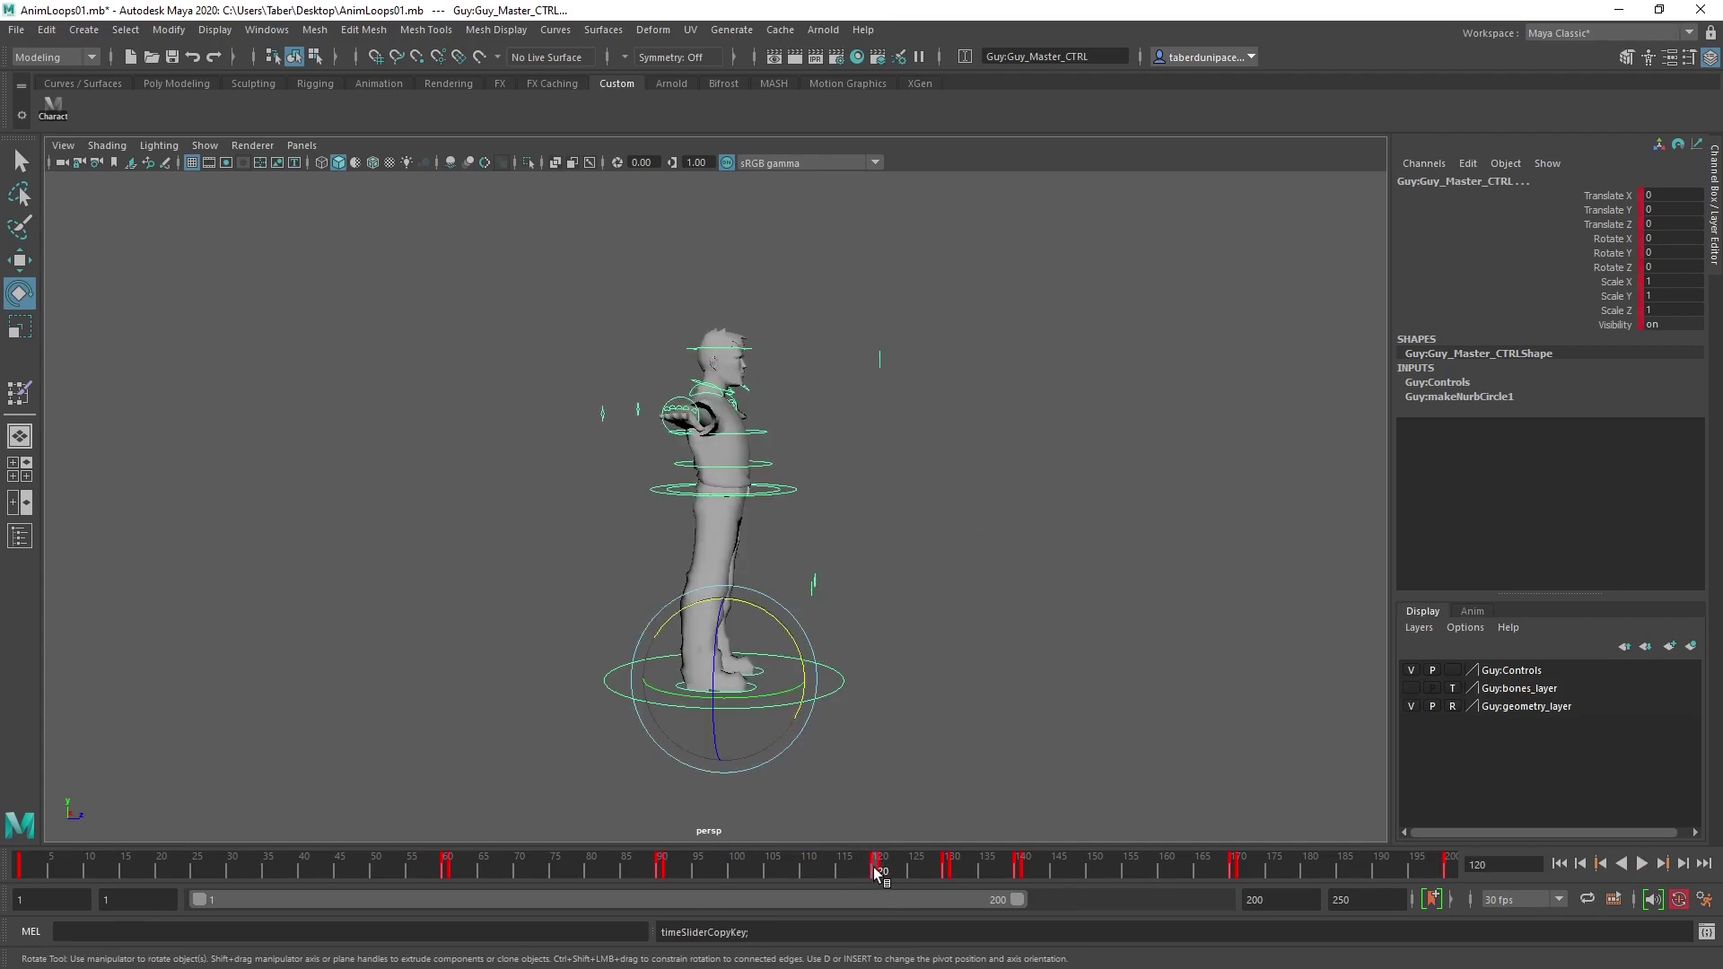
right_click(877, 872)
mouse_move(955, 569)
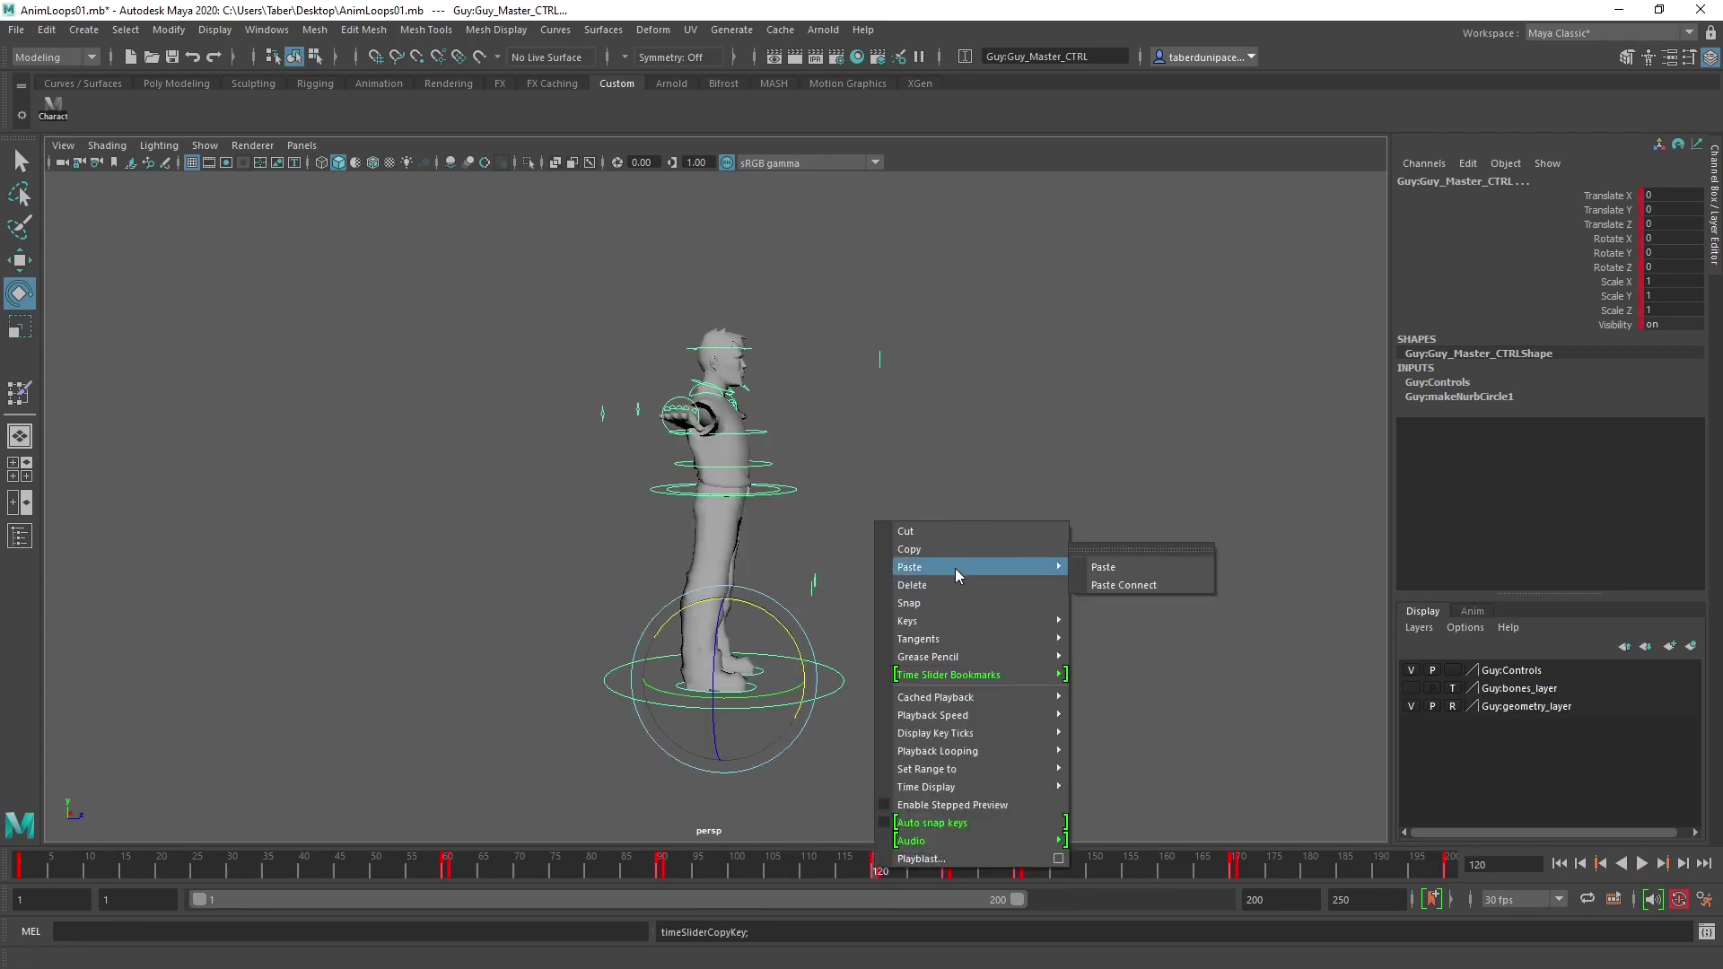
click(1157, 571)
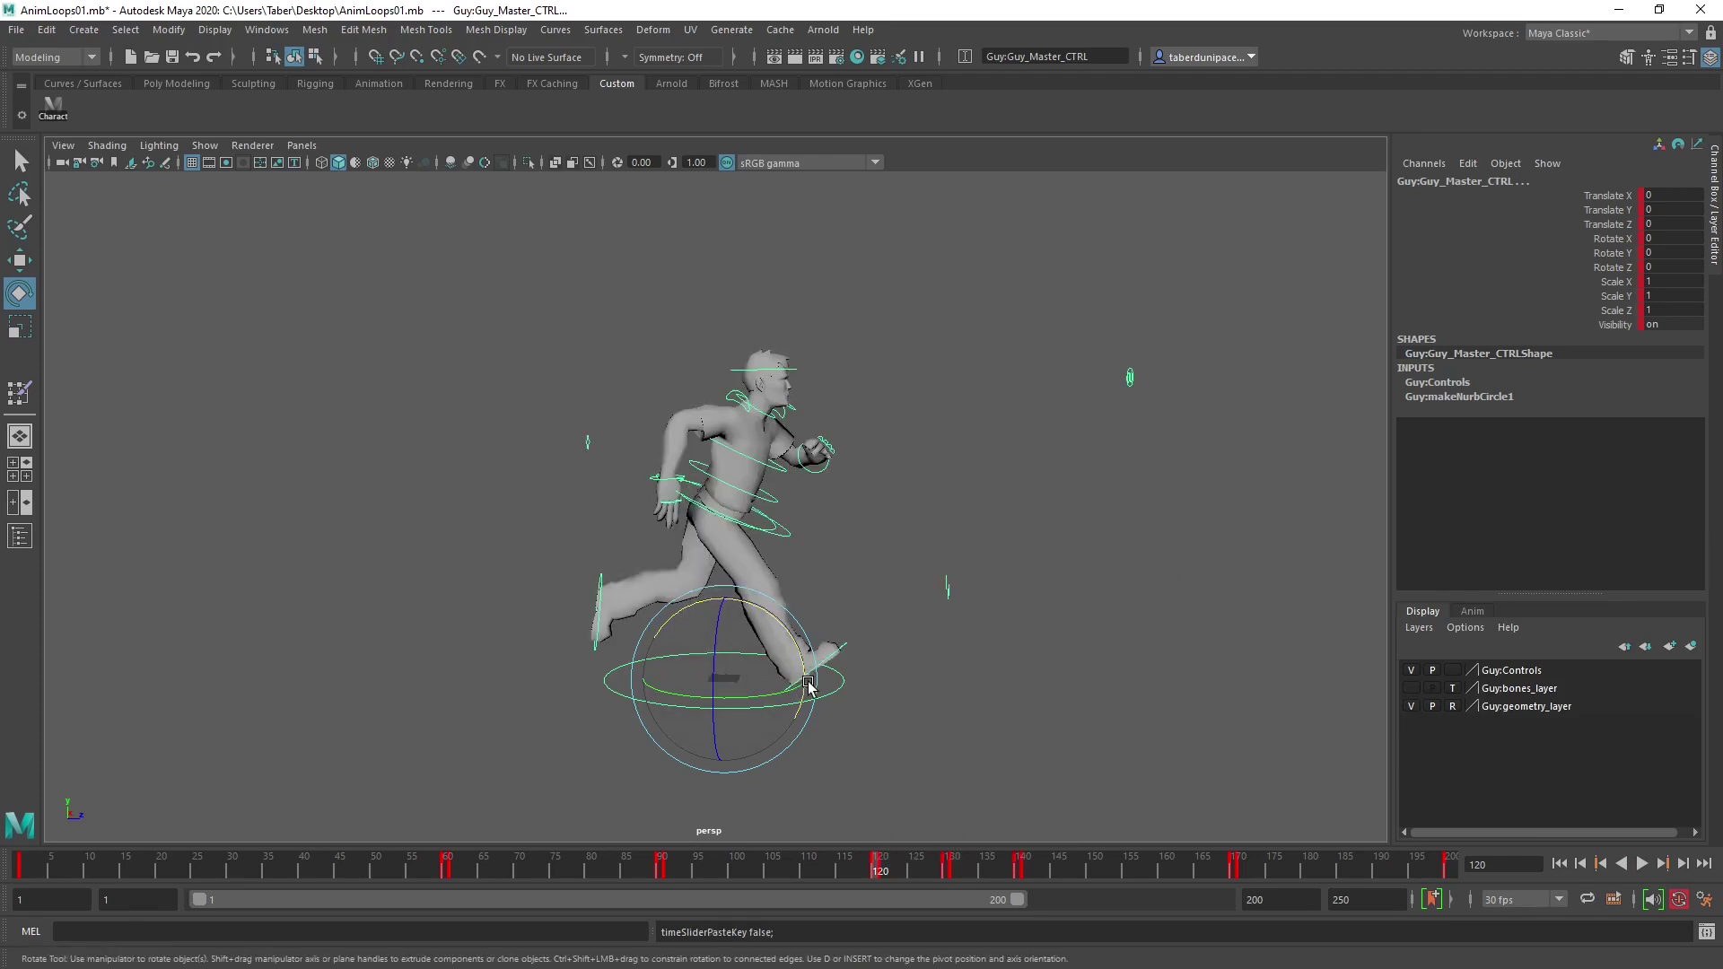
Step, play and scrub through to frame 120, then save AnimLoops01.mb as a student version.
key(comma)
key(period)
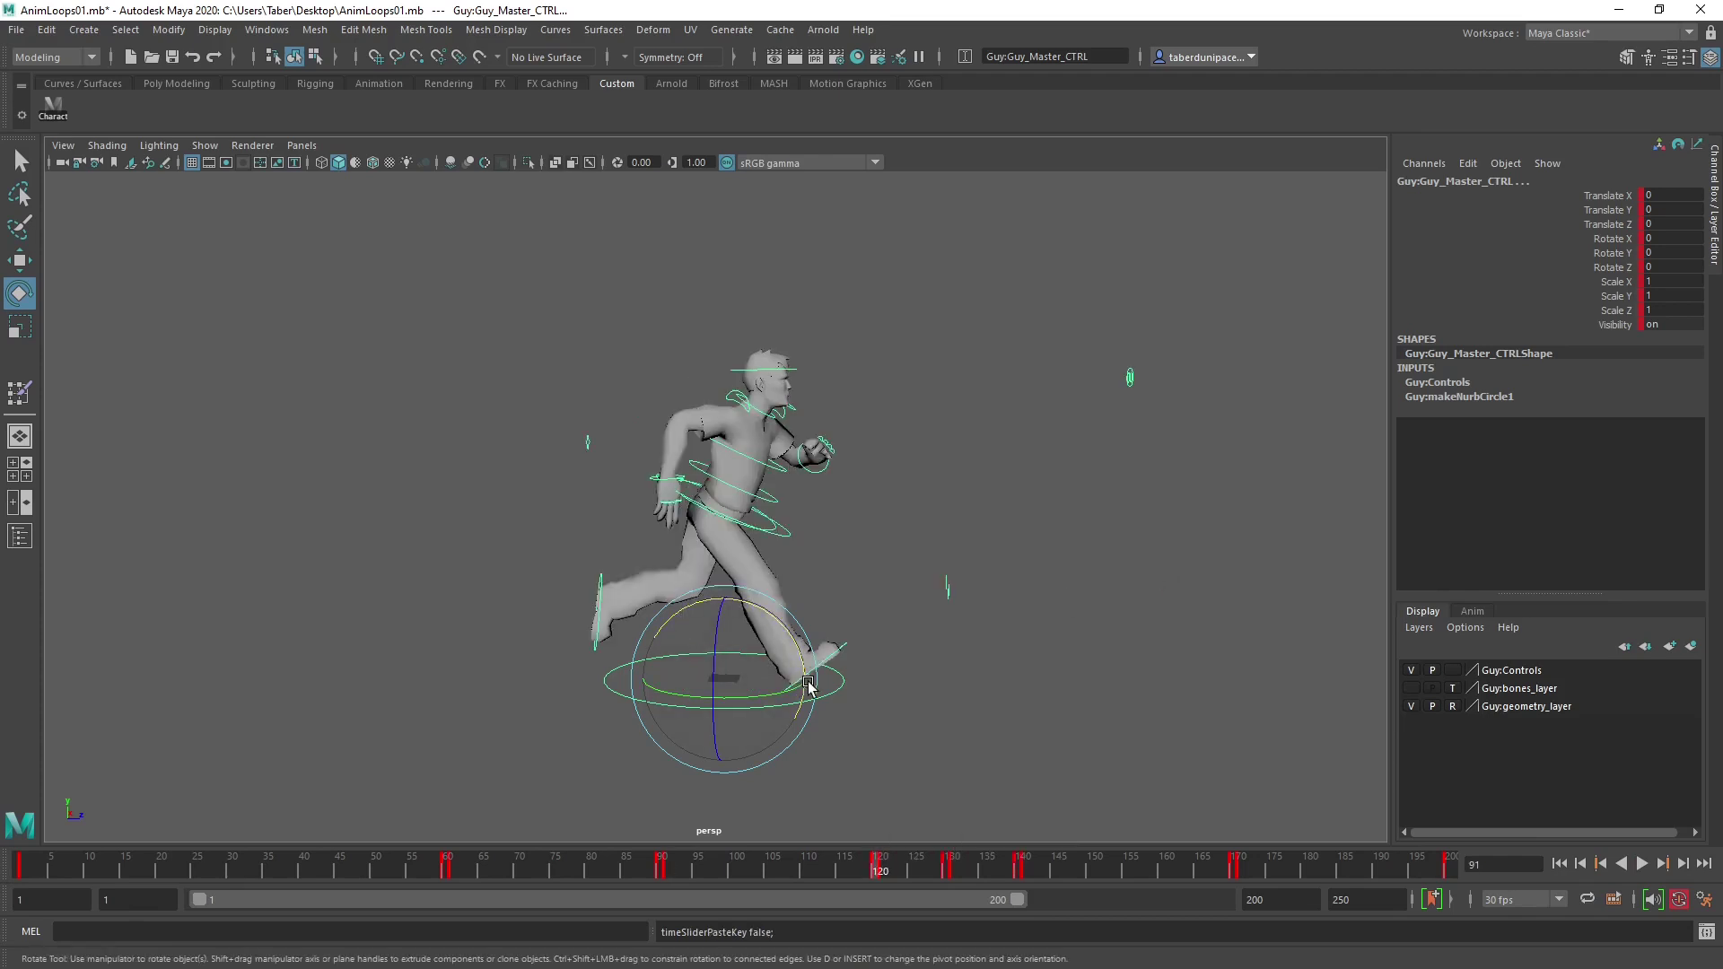
key(comma)
key(period)
key(comma)
key(comma)
key(comma)
key(comma)
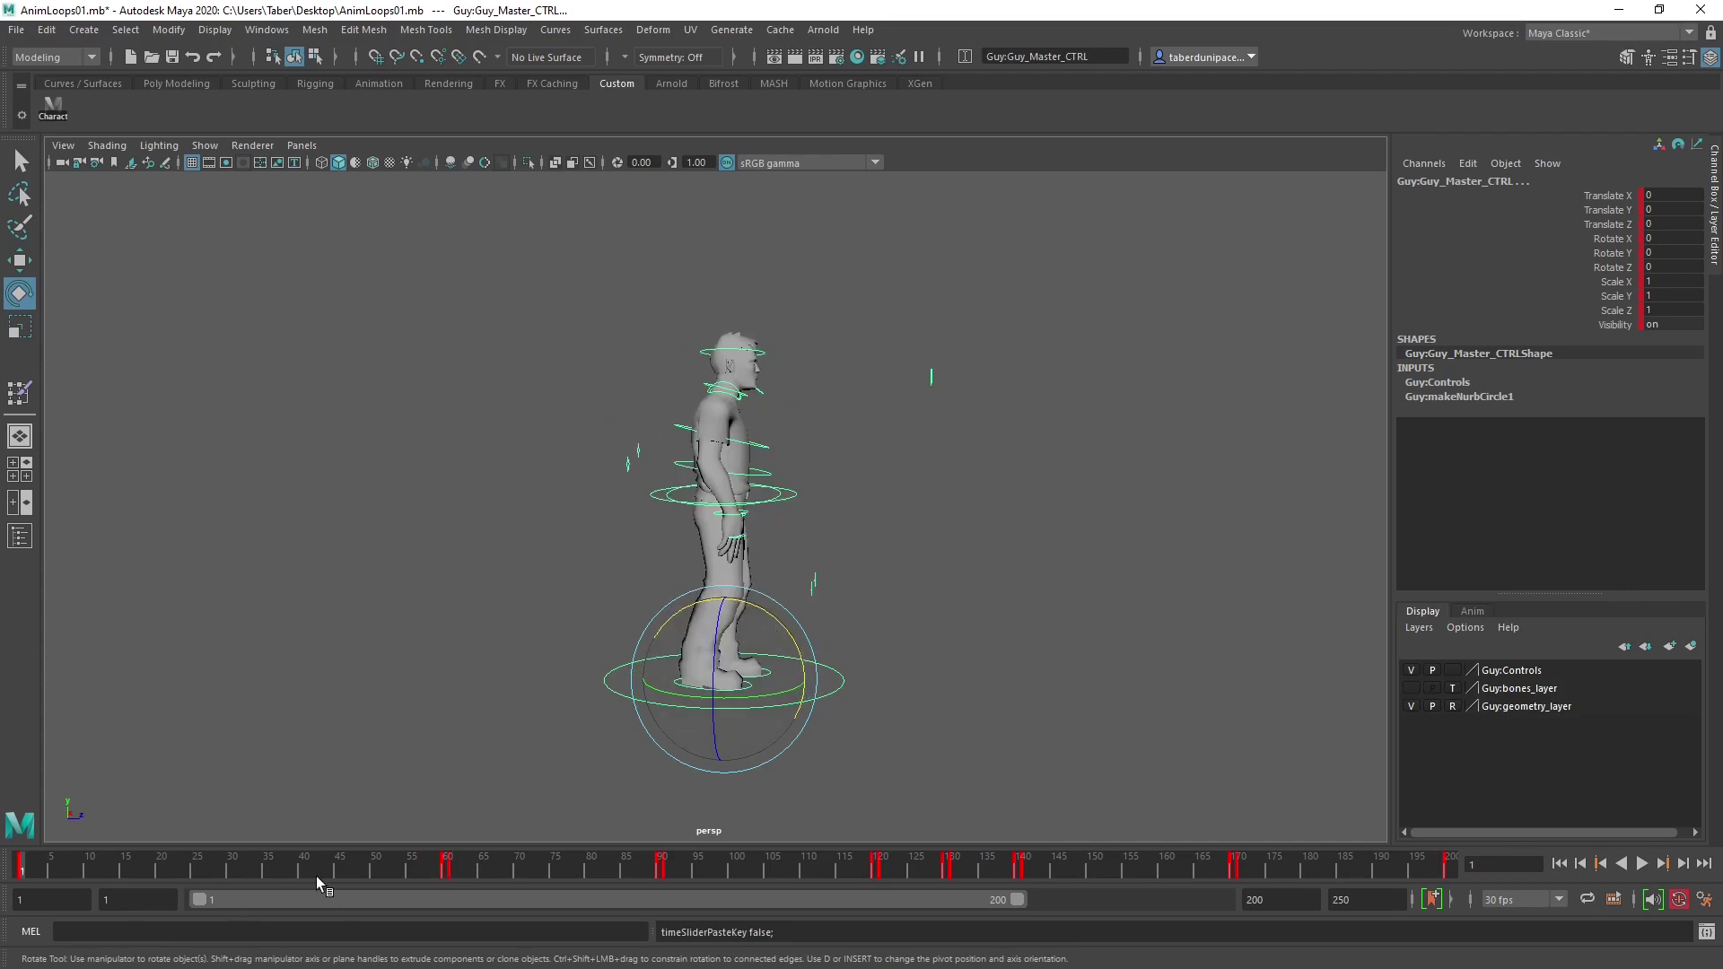
key(alt+v)
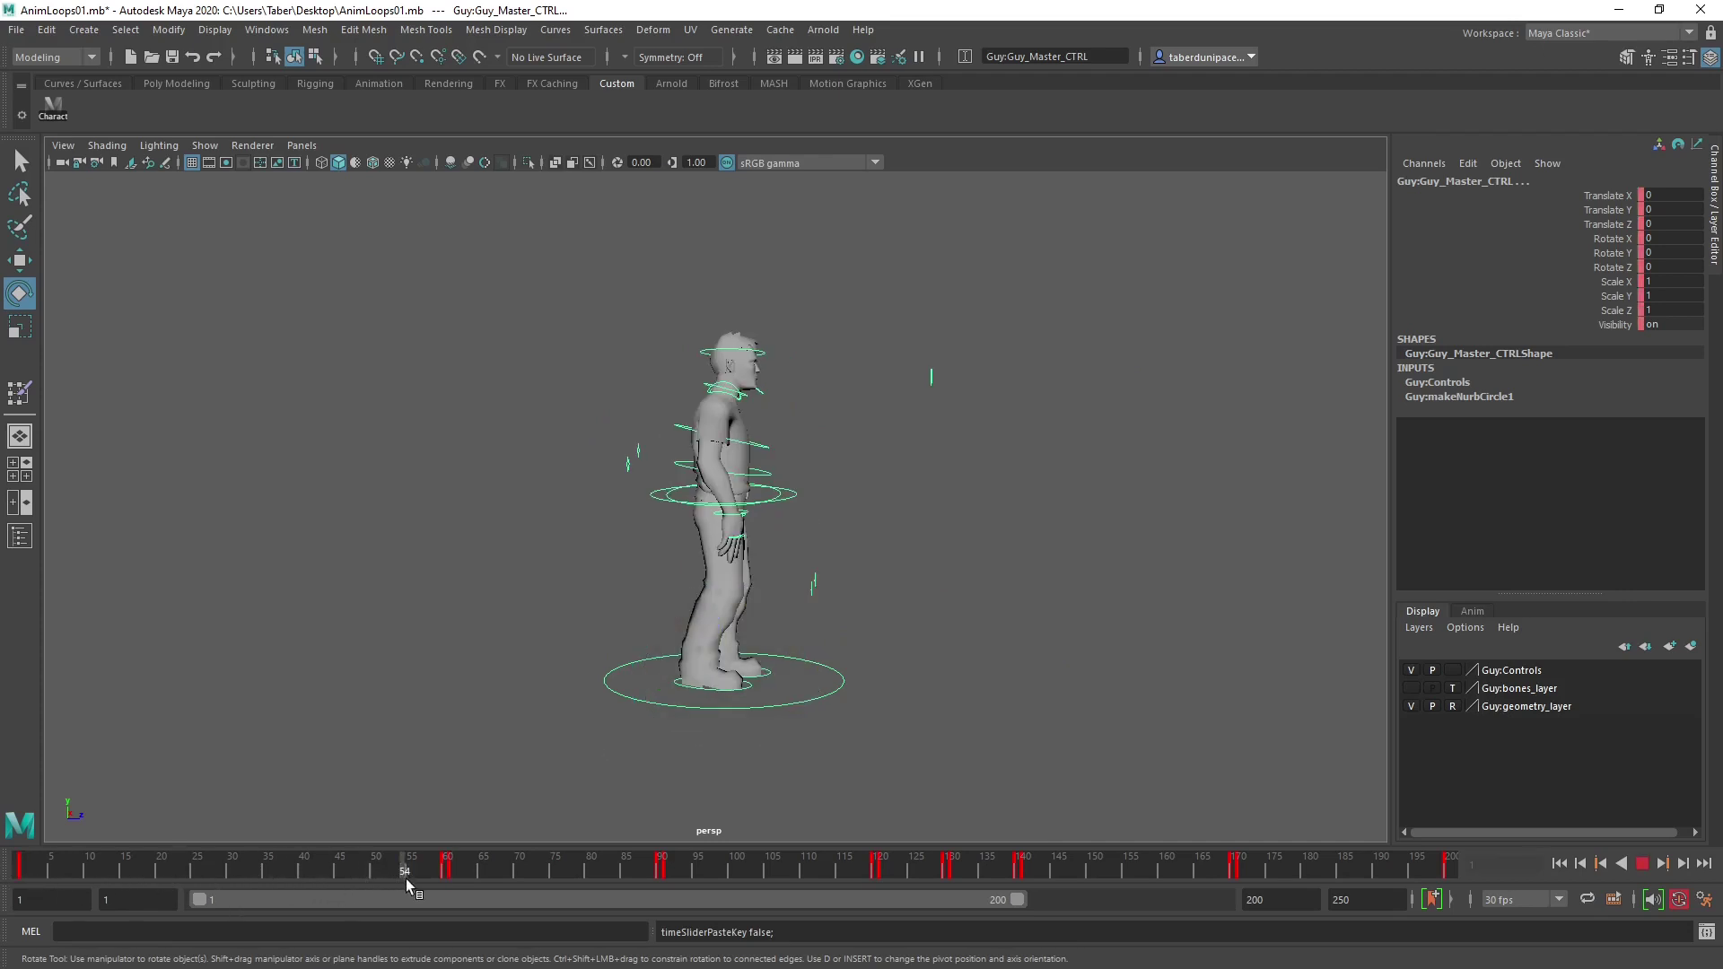
mouse_move(405, 879)
mouse_down()
mouse_move(892, 875)
mouse_move(357, 867)
mouse_up()
mouse_move(128, 879)
mouse_down()
mouse_move(537, 892)
mouse_move(806, 876)
mouse_move(18, 884)
mouse_move(877, 873)
mouse_up()
scroll(931, 720, up, 4)
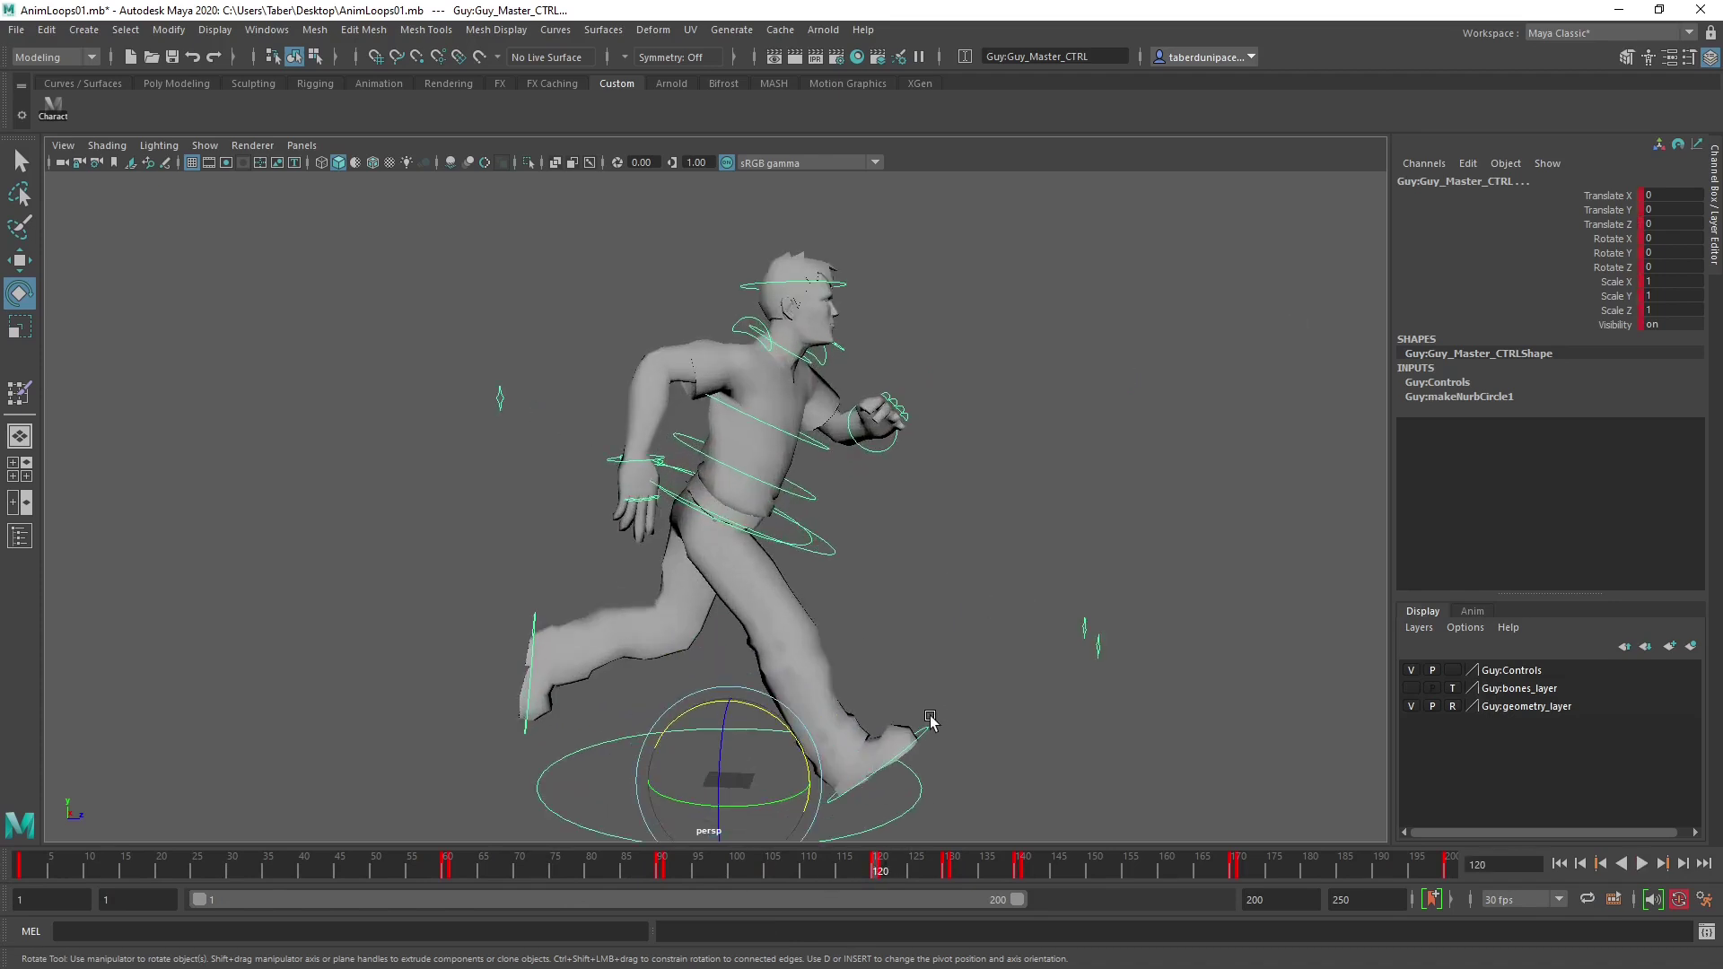
key(alt+period)
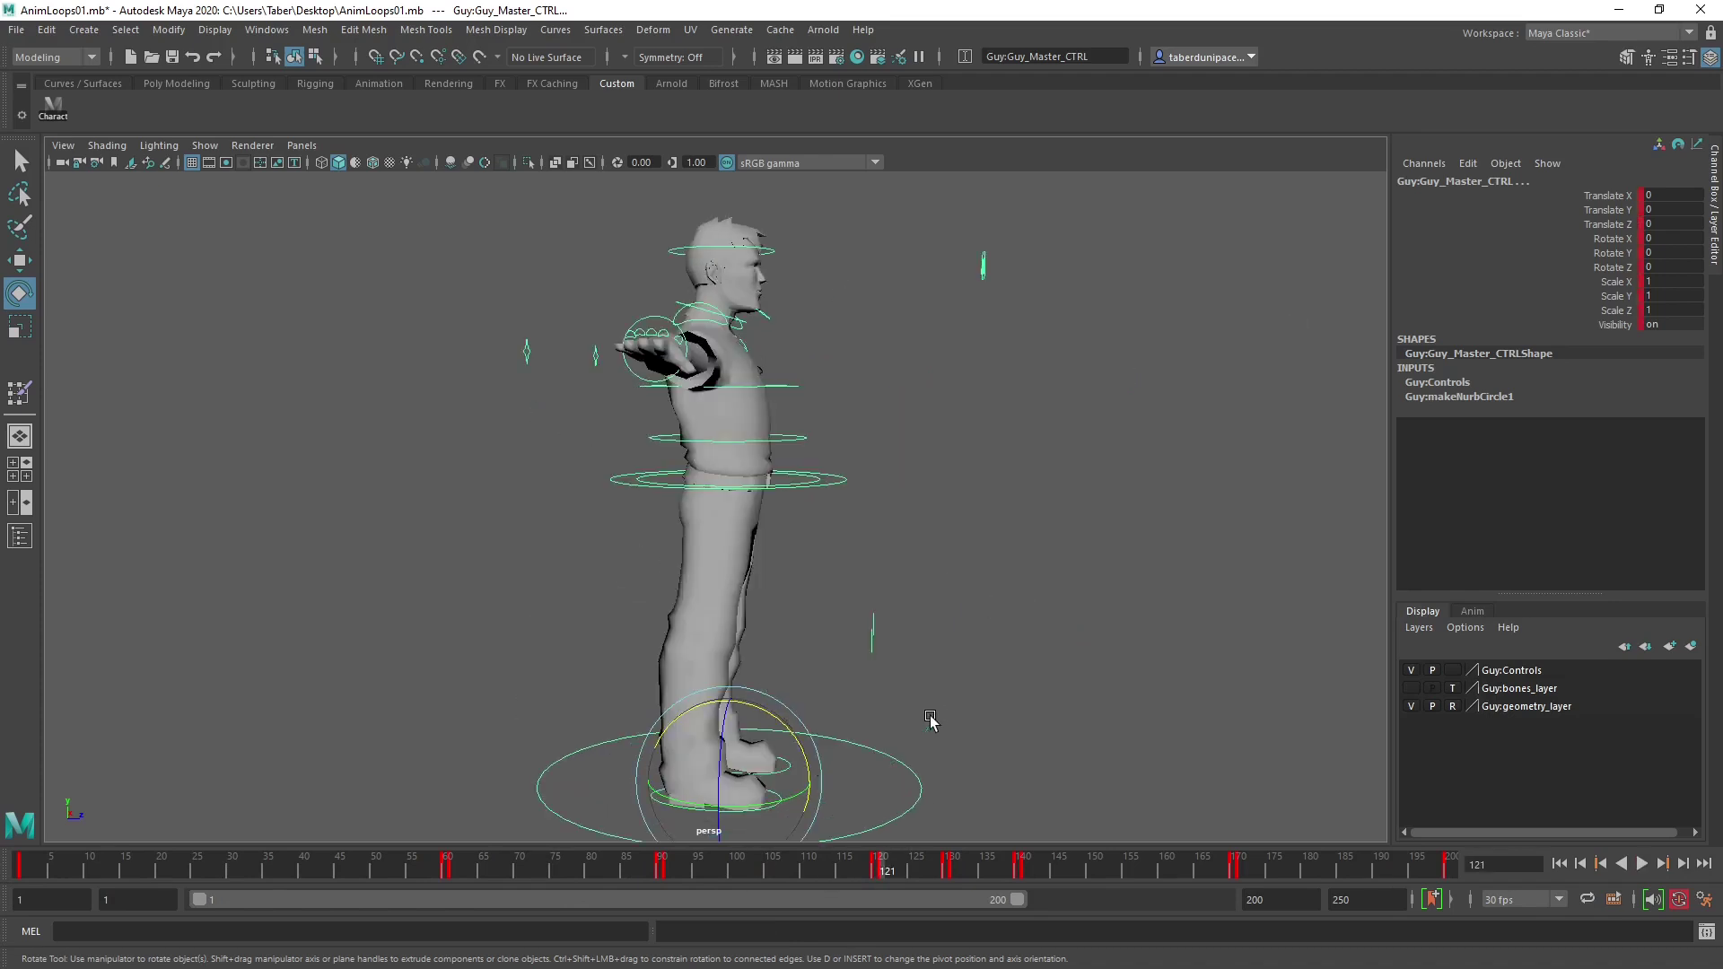
click(175, 56)
click(811, 512)
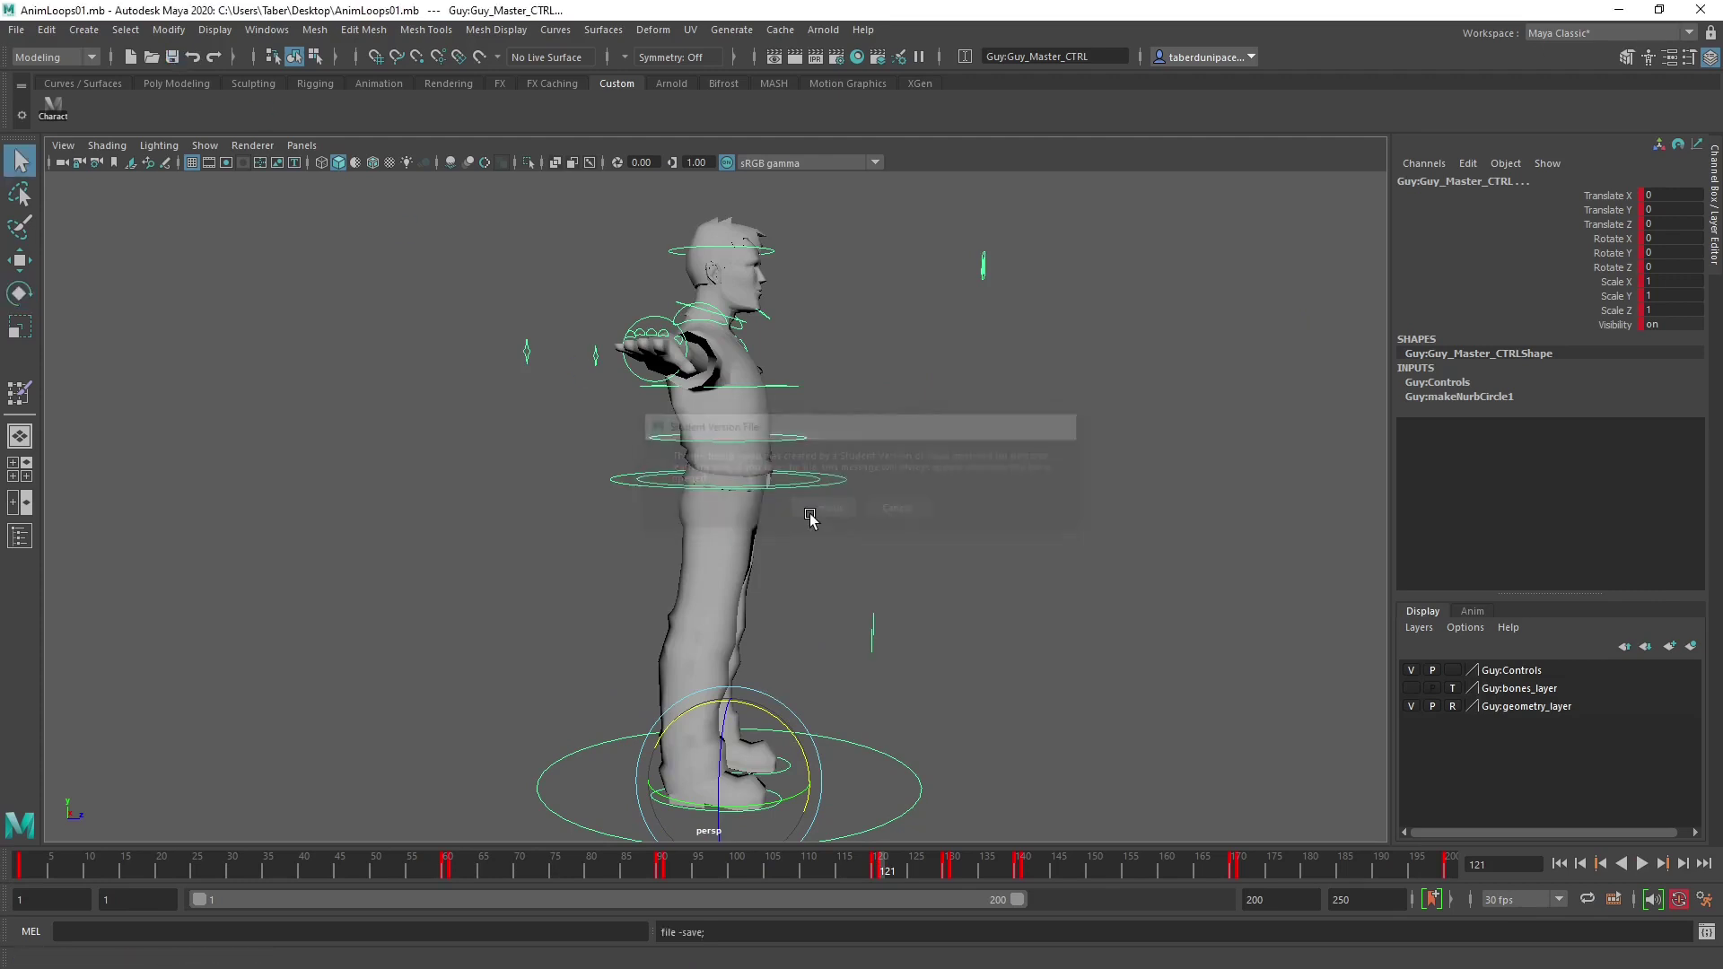
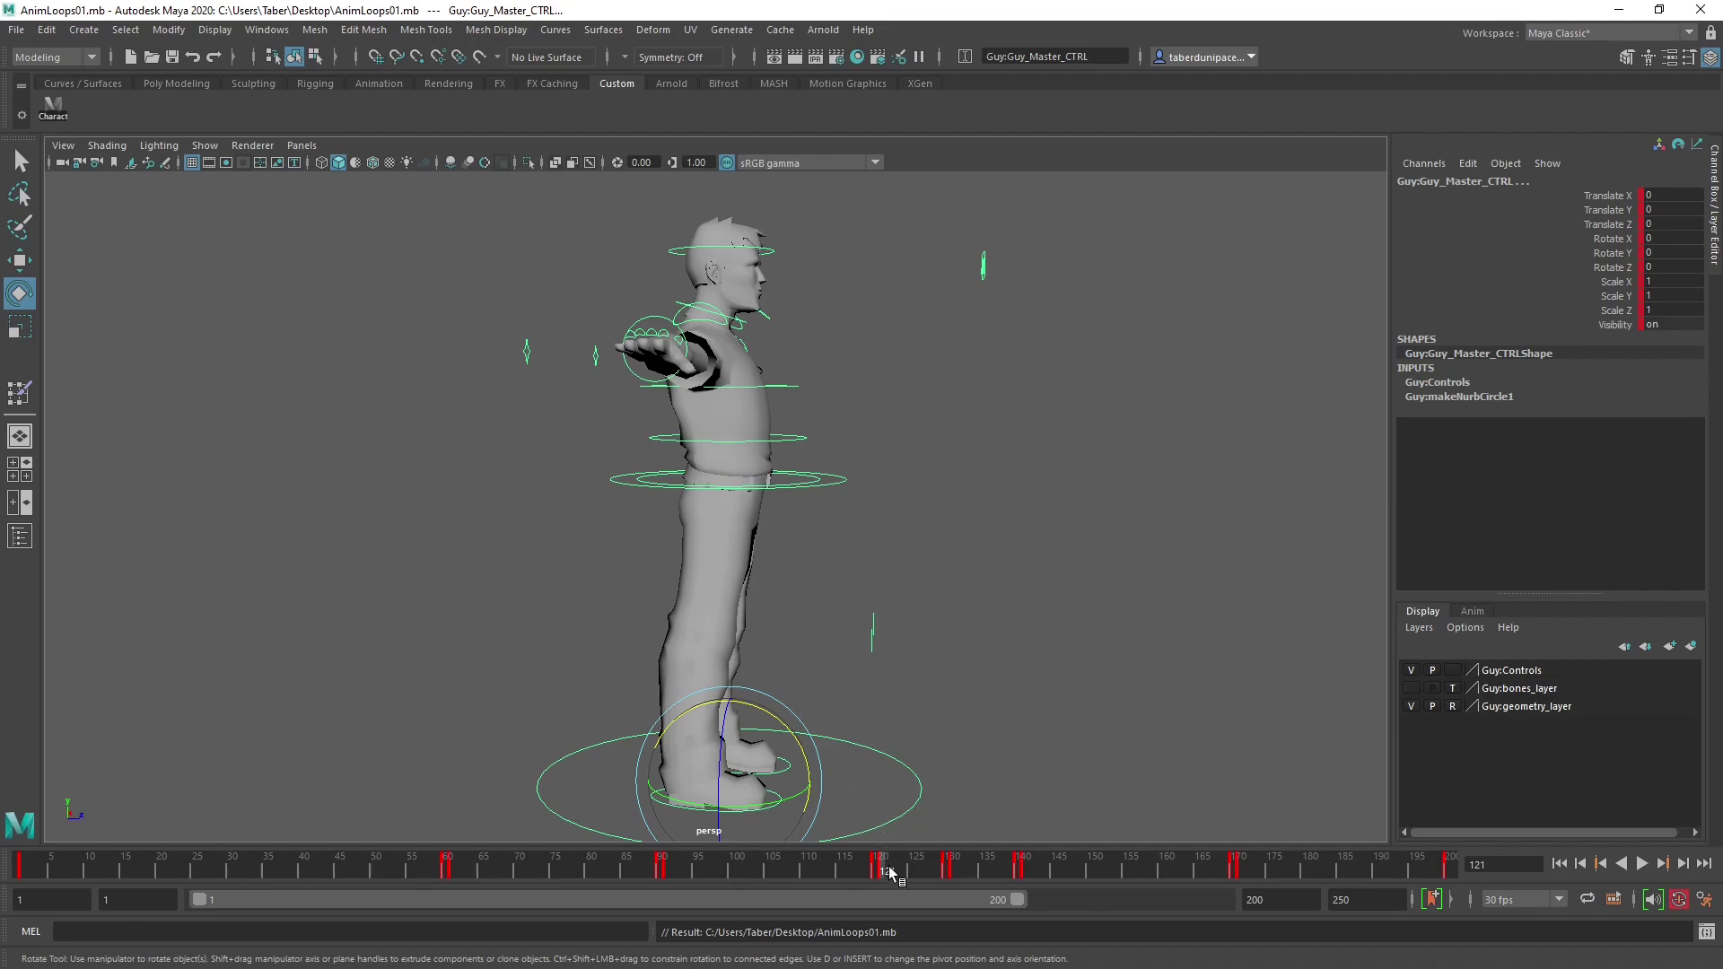
Scrub to frame 130 and play back the run cycle to review it from the side.
drag(889, 868, 945, 867)
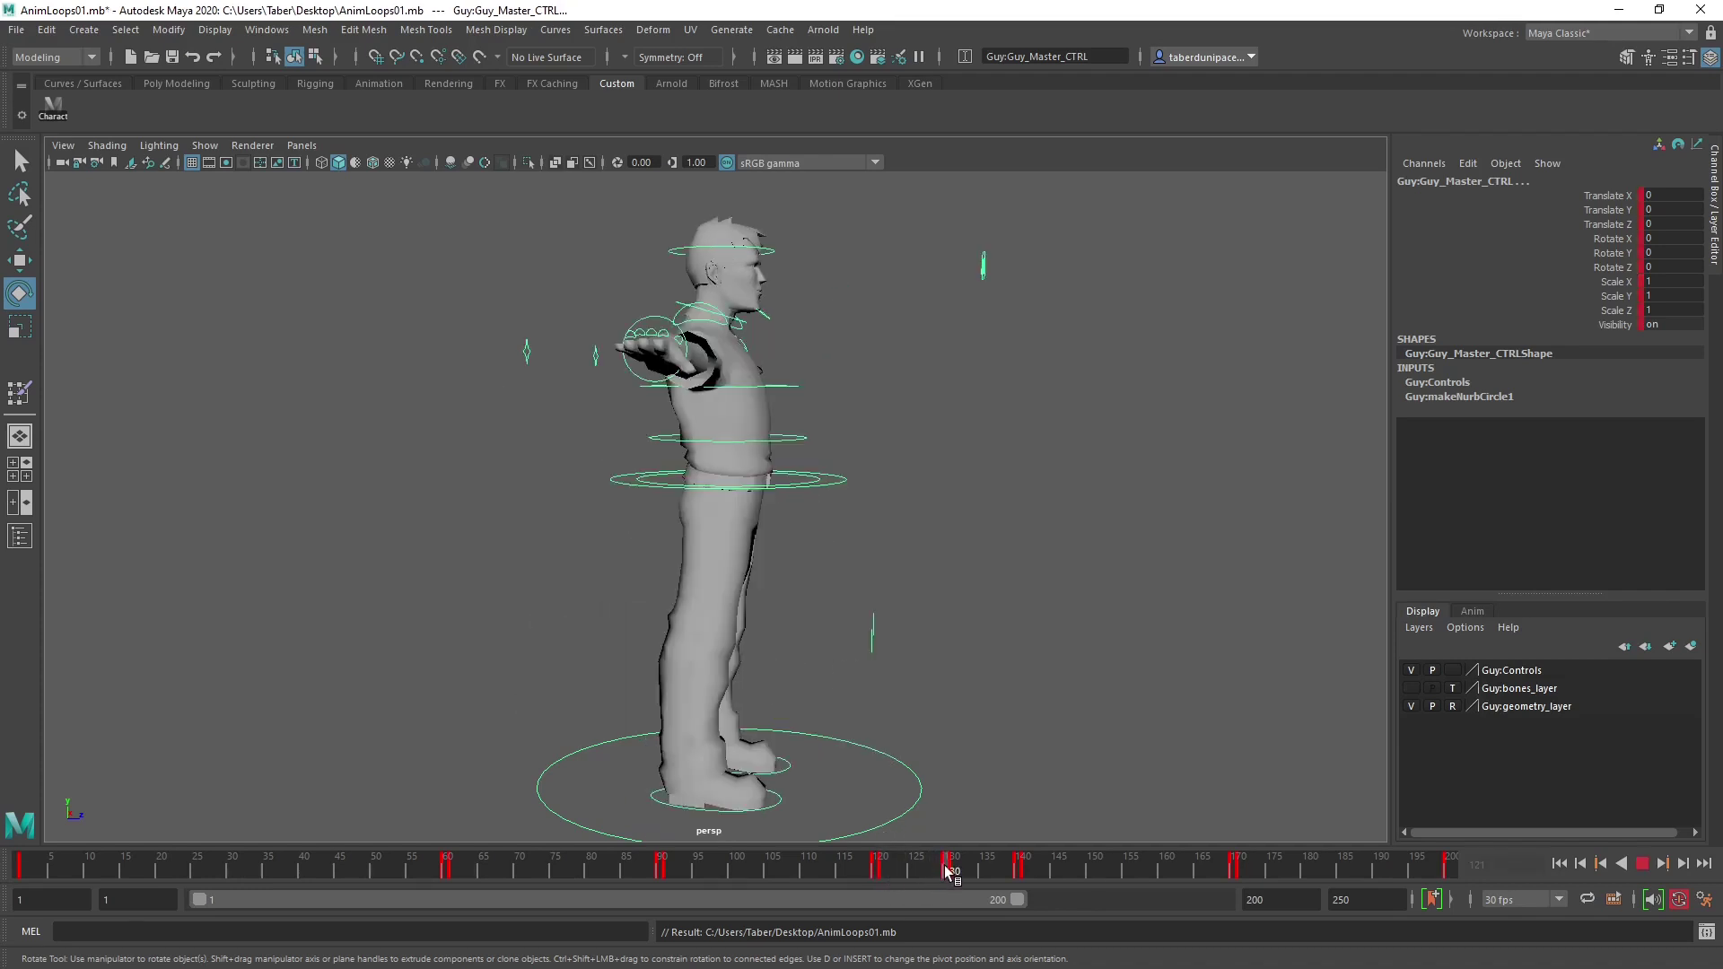
click(948, 870)
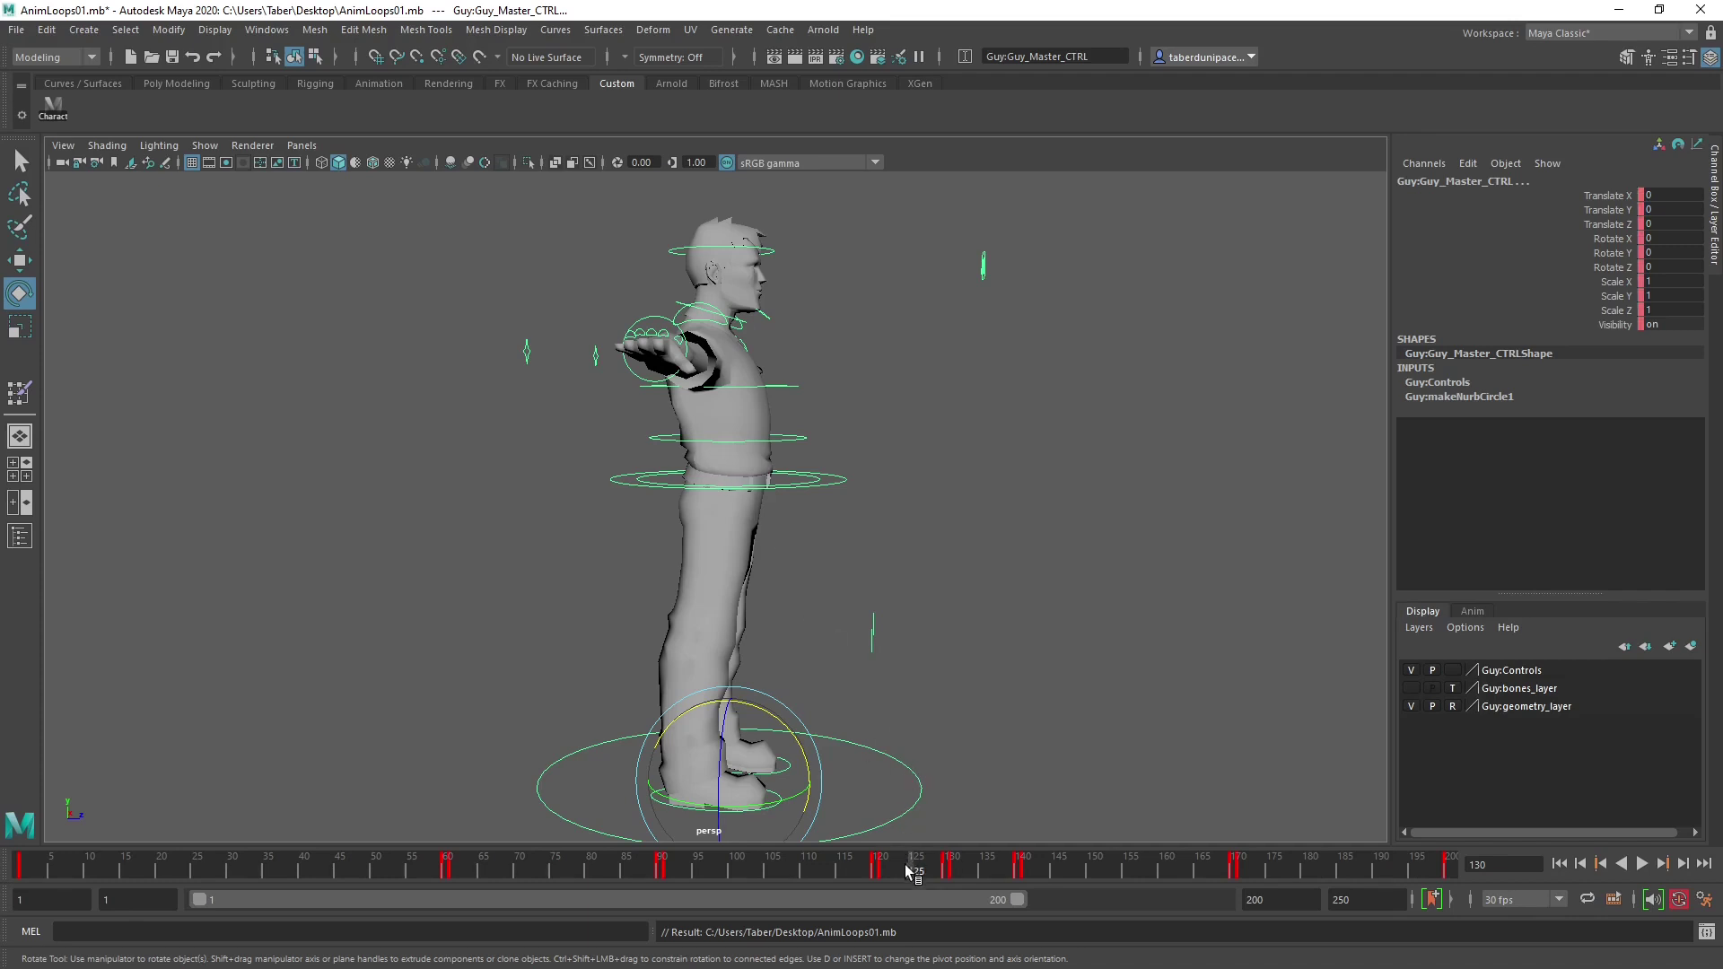
key(alt+v)
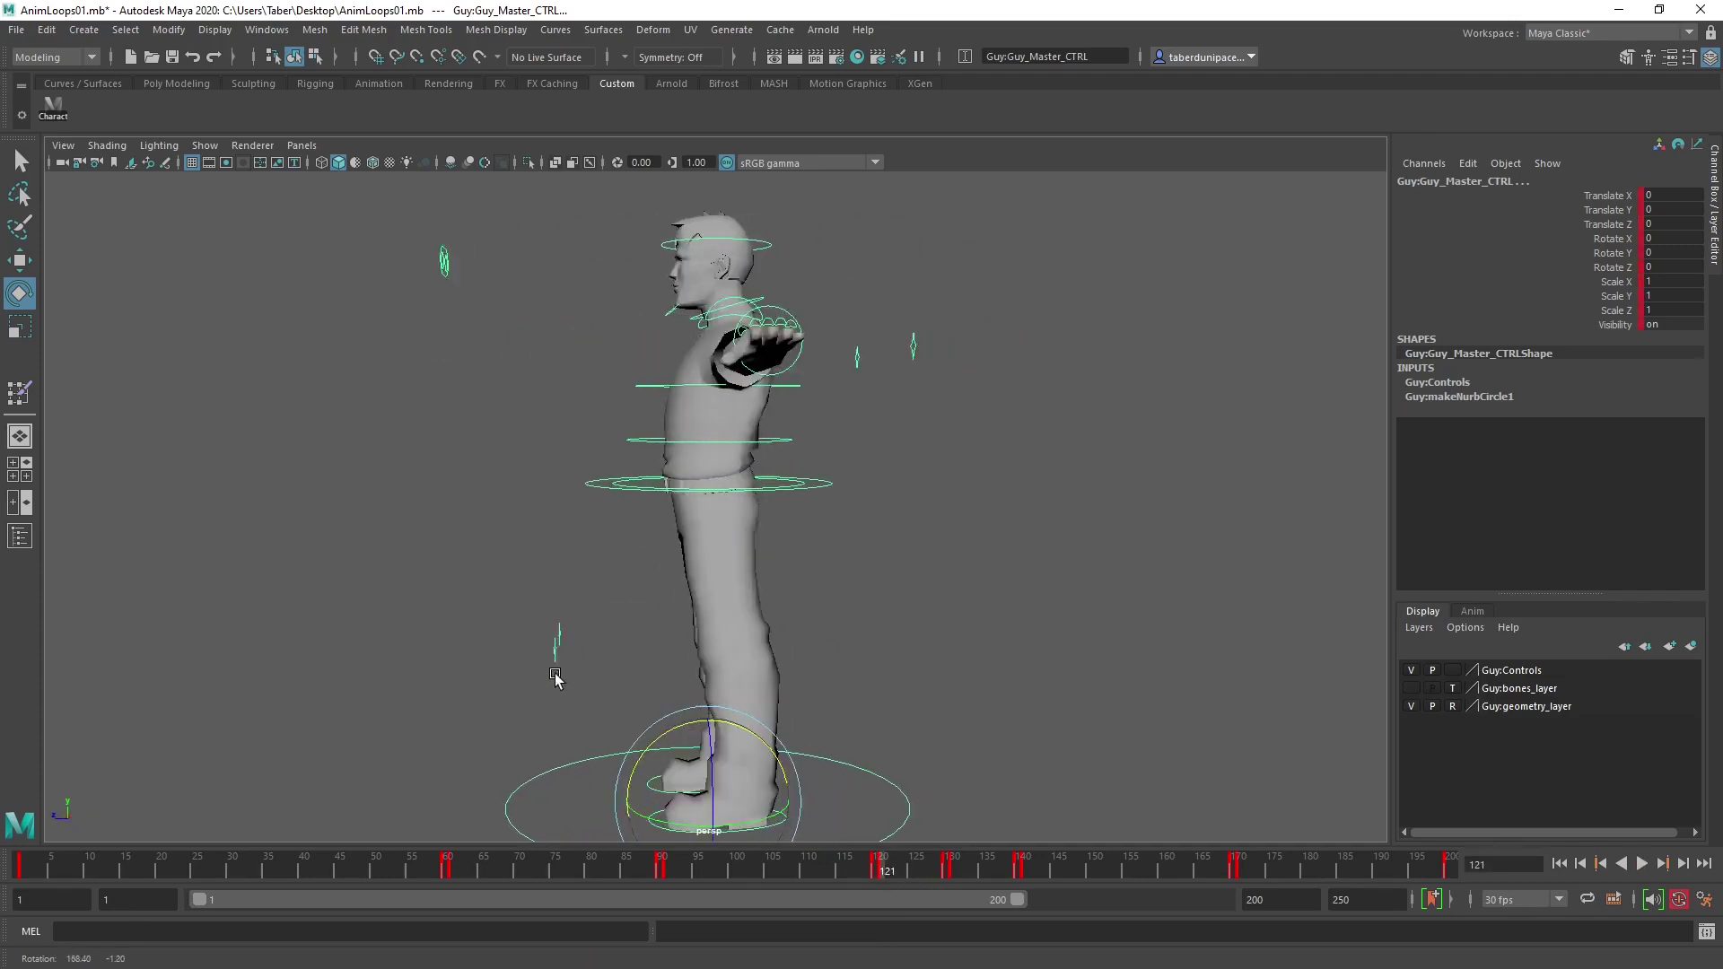
key(alt+v)
alt+drag(837, 673, 902, 806)
scroll(912, 671, down, 3)
scroll(912, 670, up, 3)
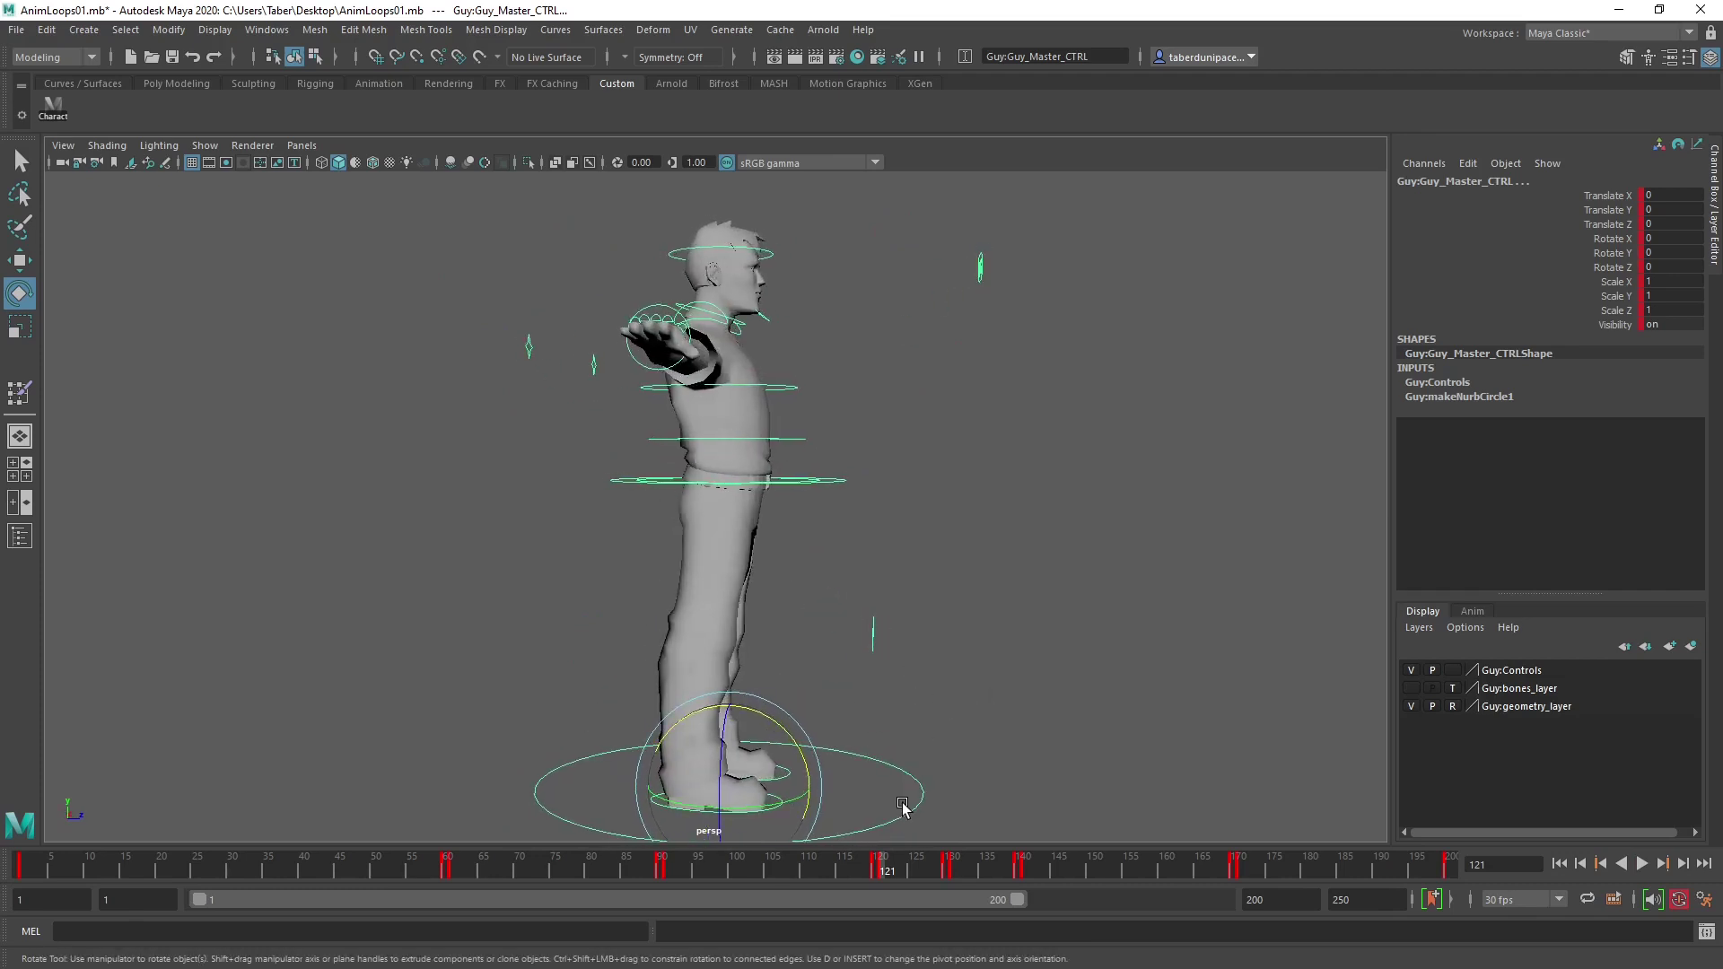
Step between the keys at frames 120, 90, 91 and 121 to compare poses.
key(comma)
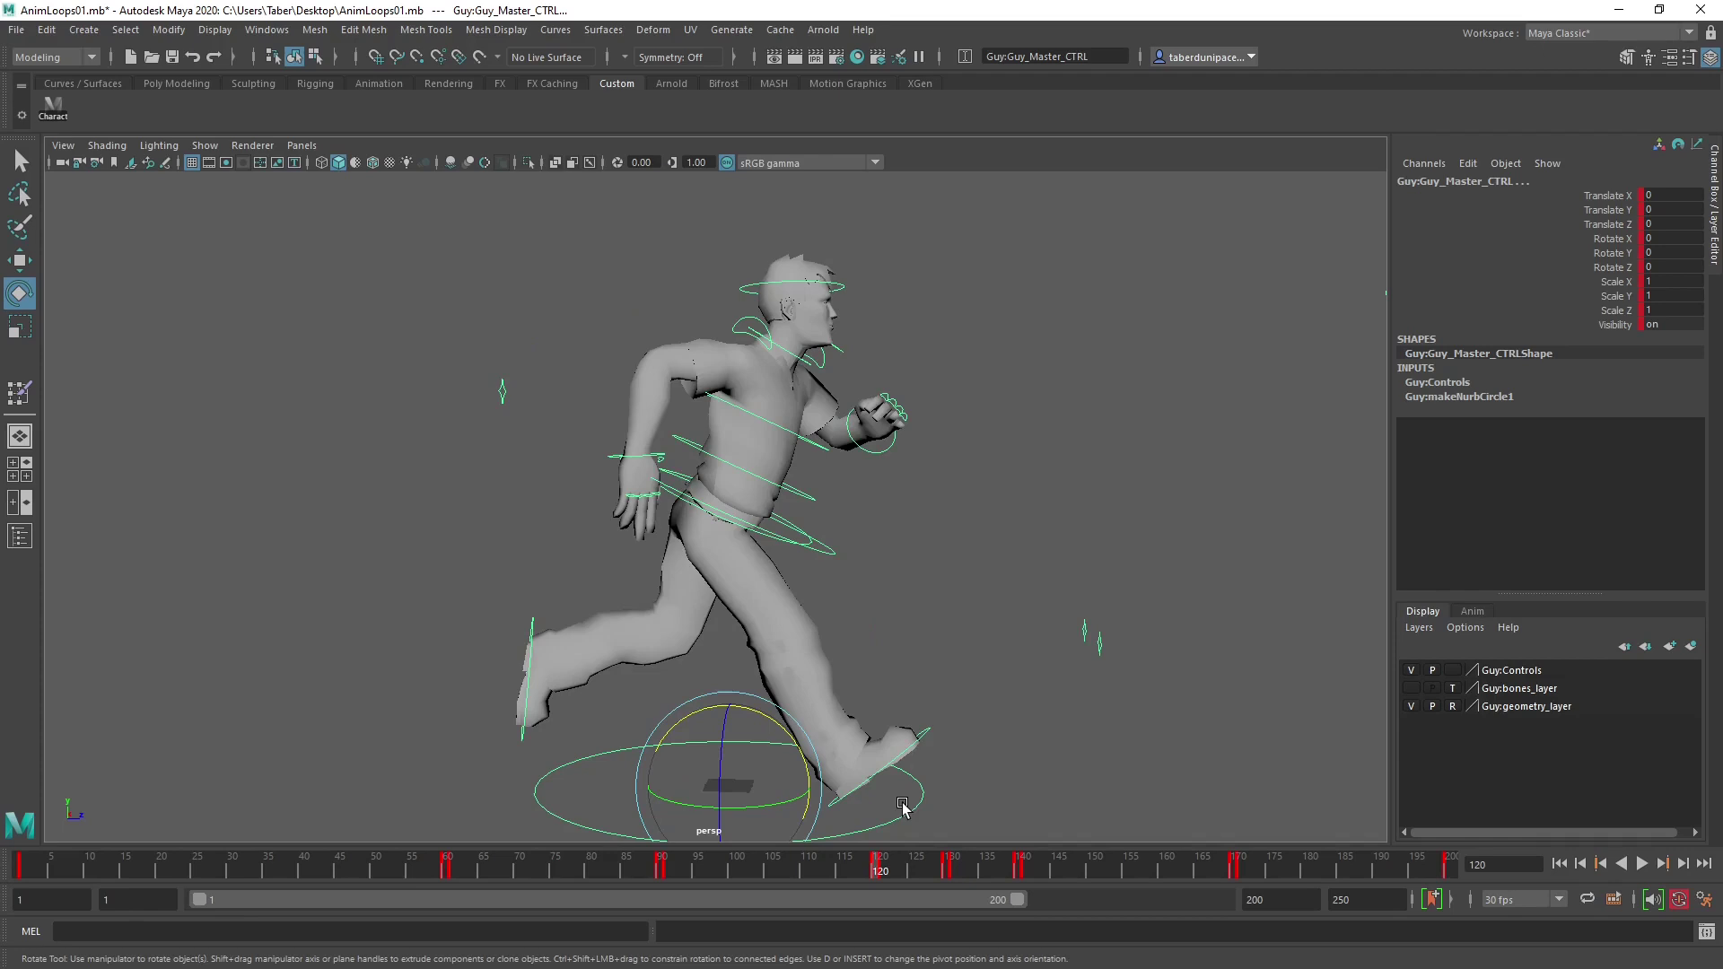
key(comma)
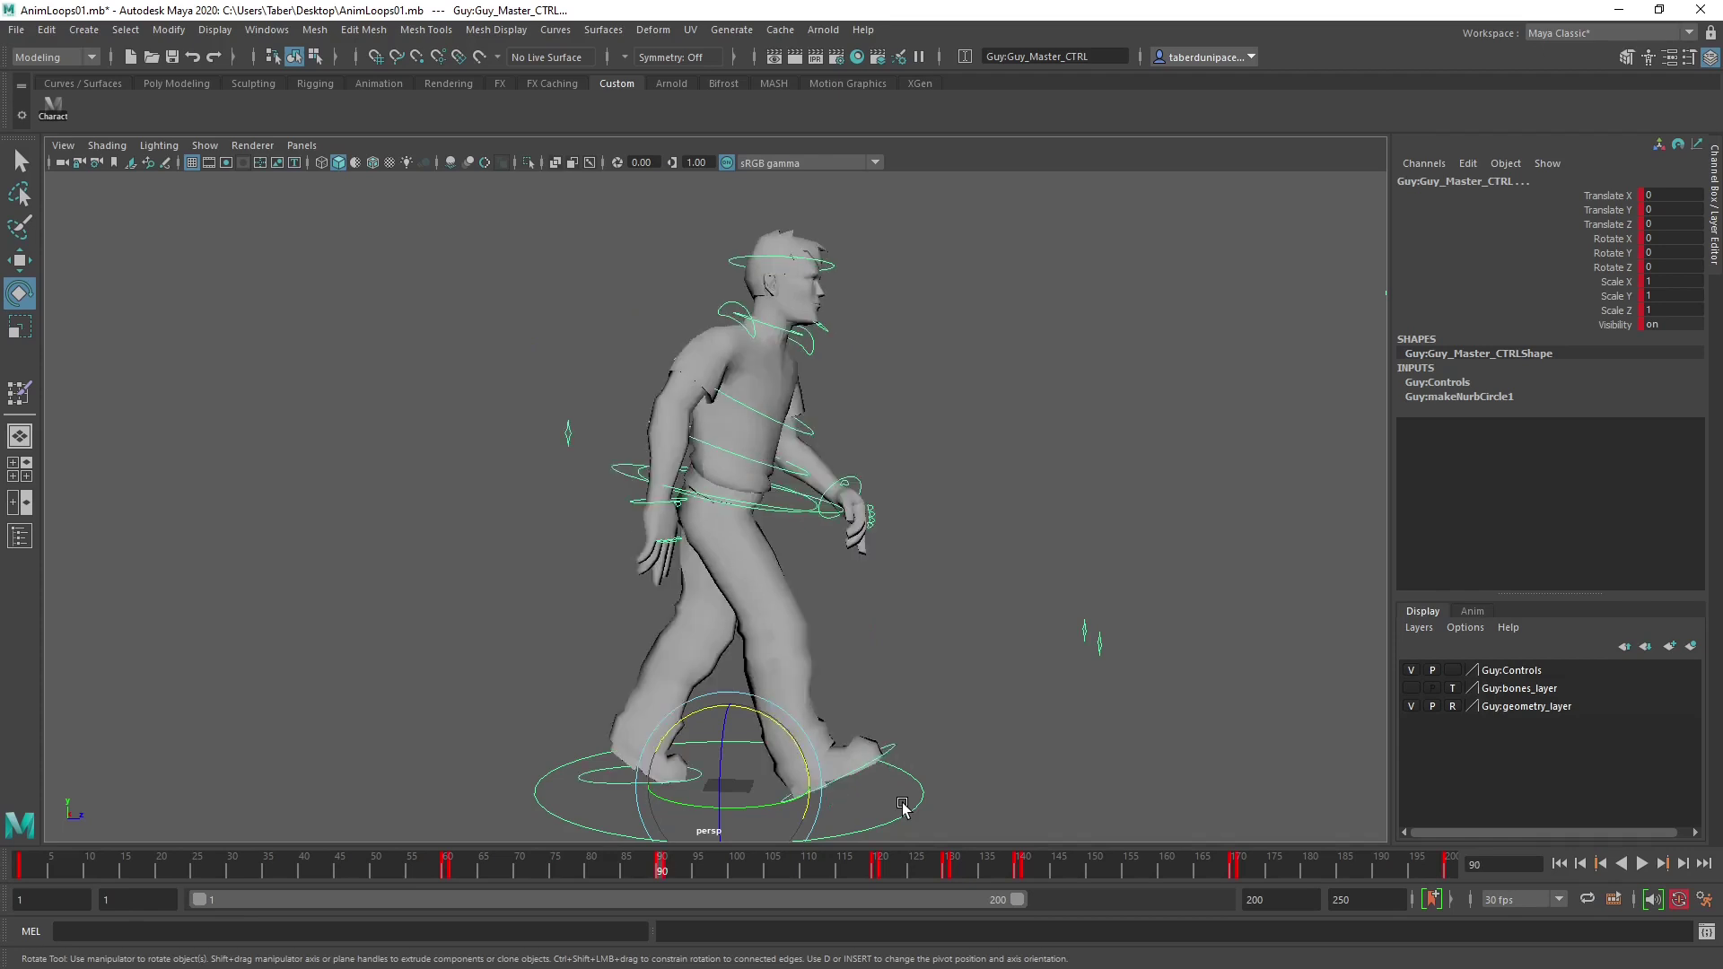
key(alt+period)
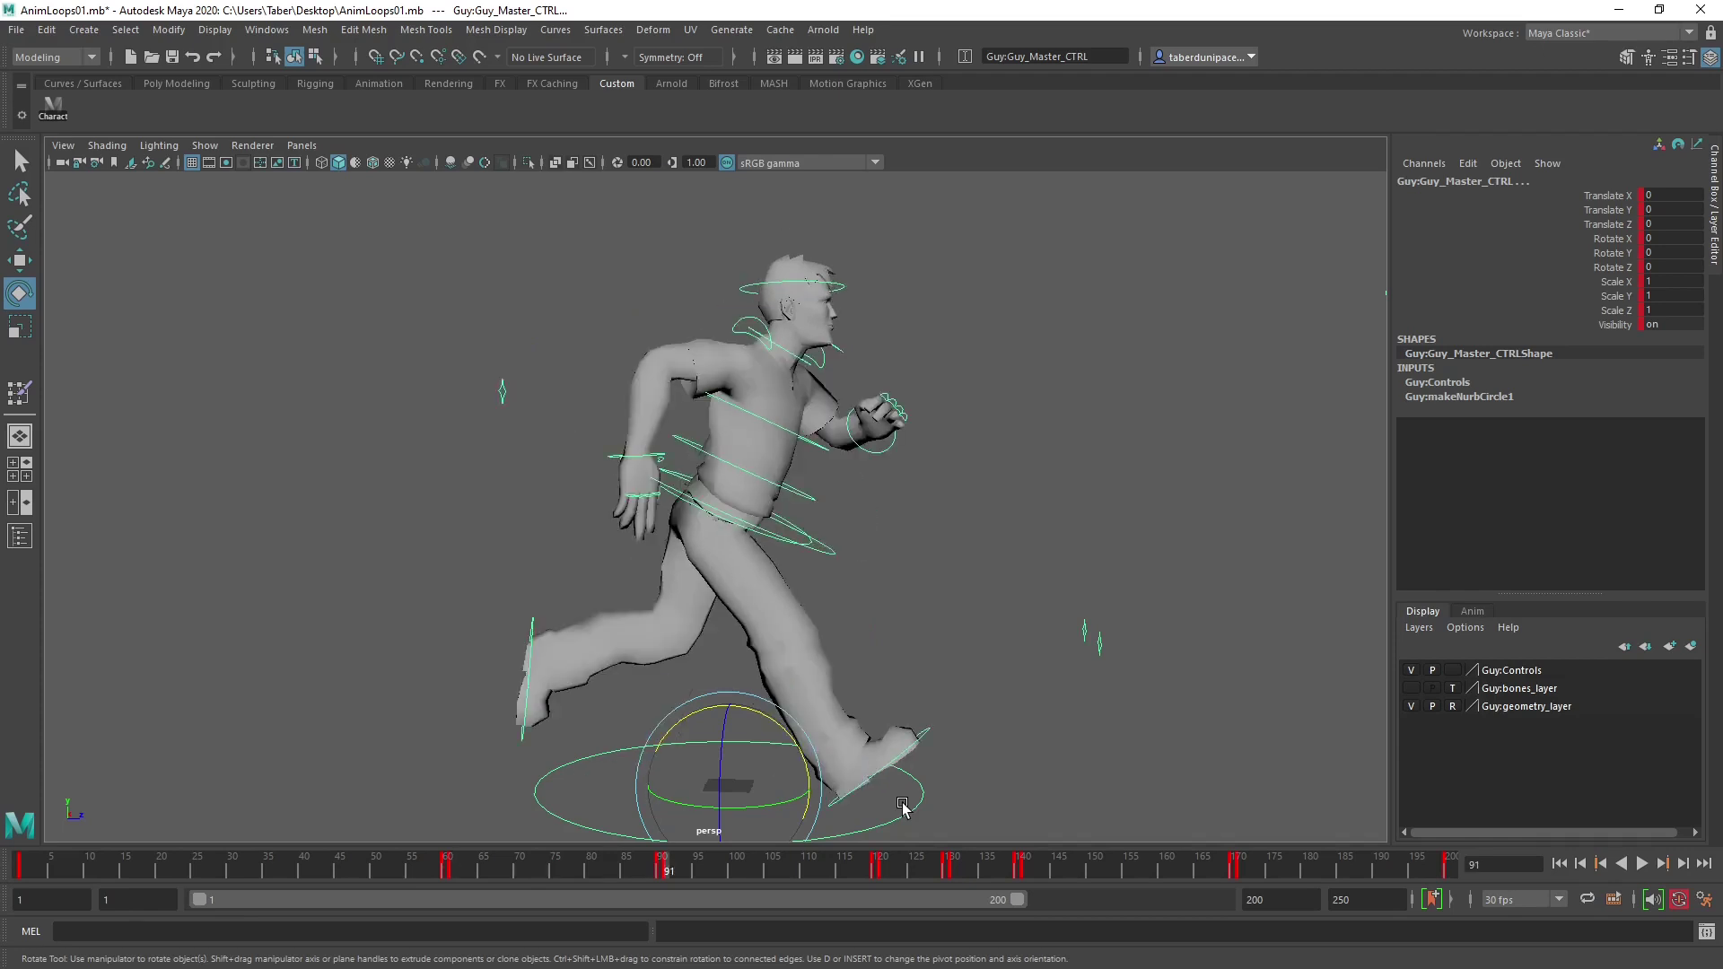
key(period)
key(alt+period)
key(alt+comma)
Paste the copied running keys at frame 121 on the Time Slider.
click(883, 867)
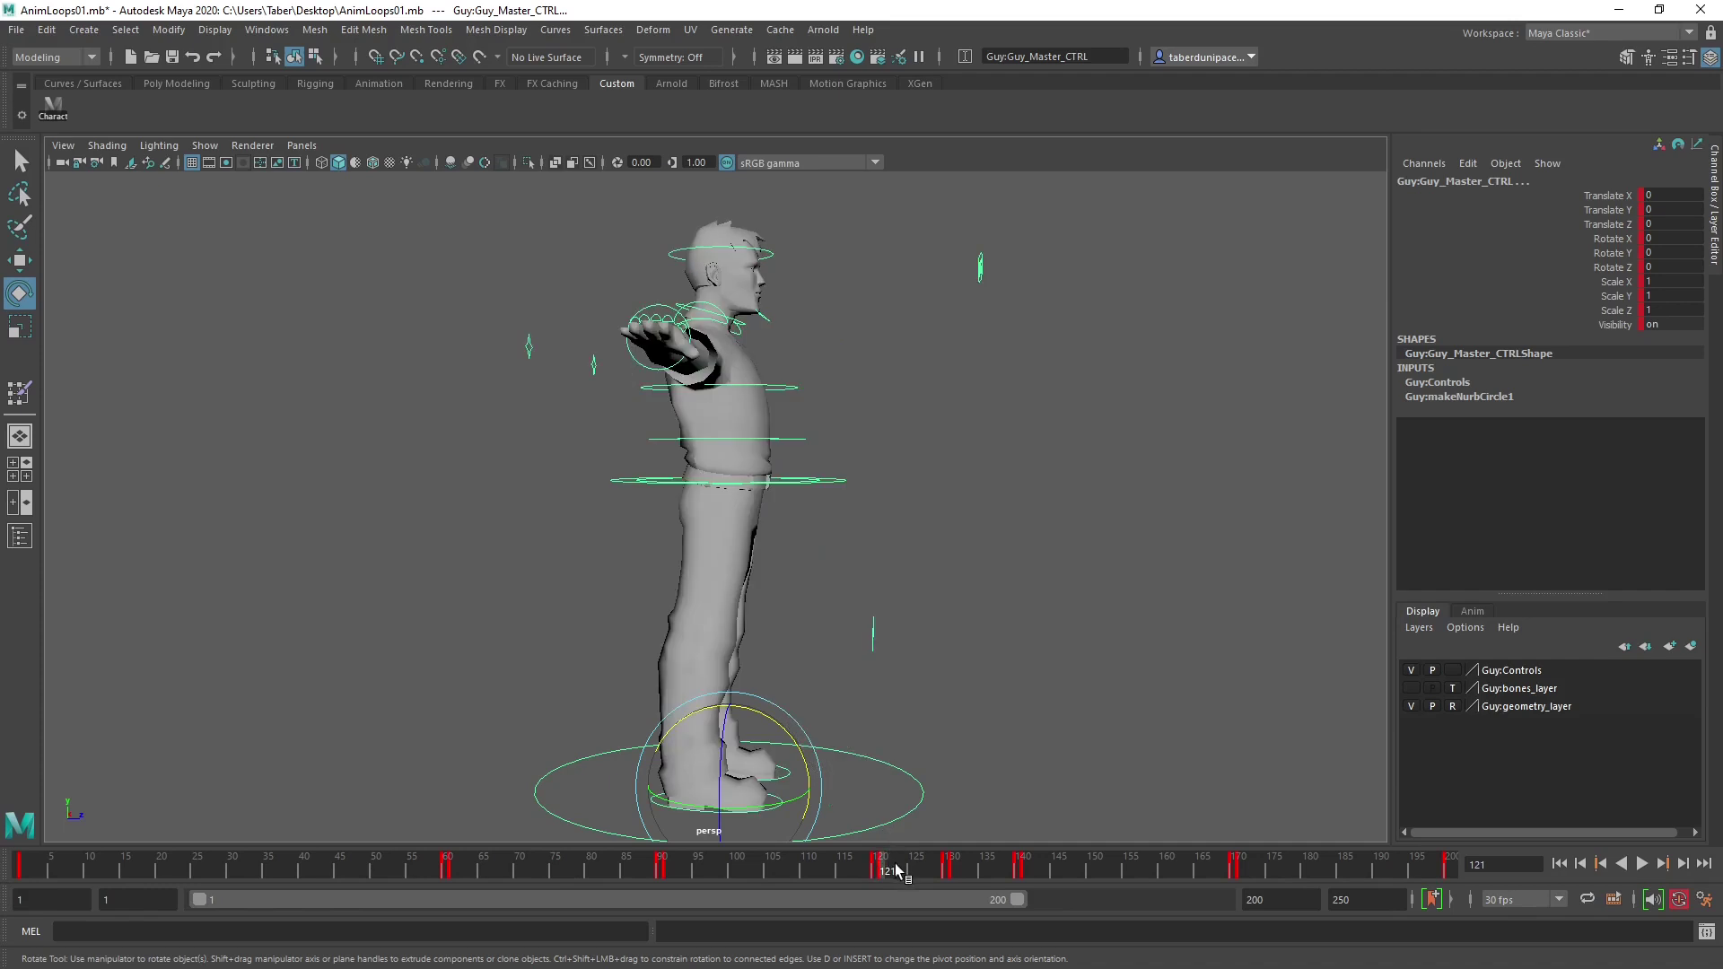
right_click(883, 867)
mouse_move(965, 567)
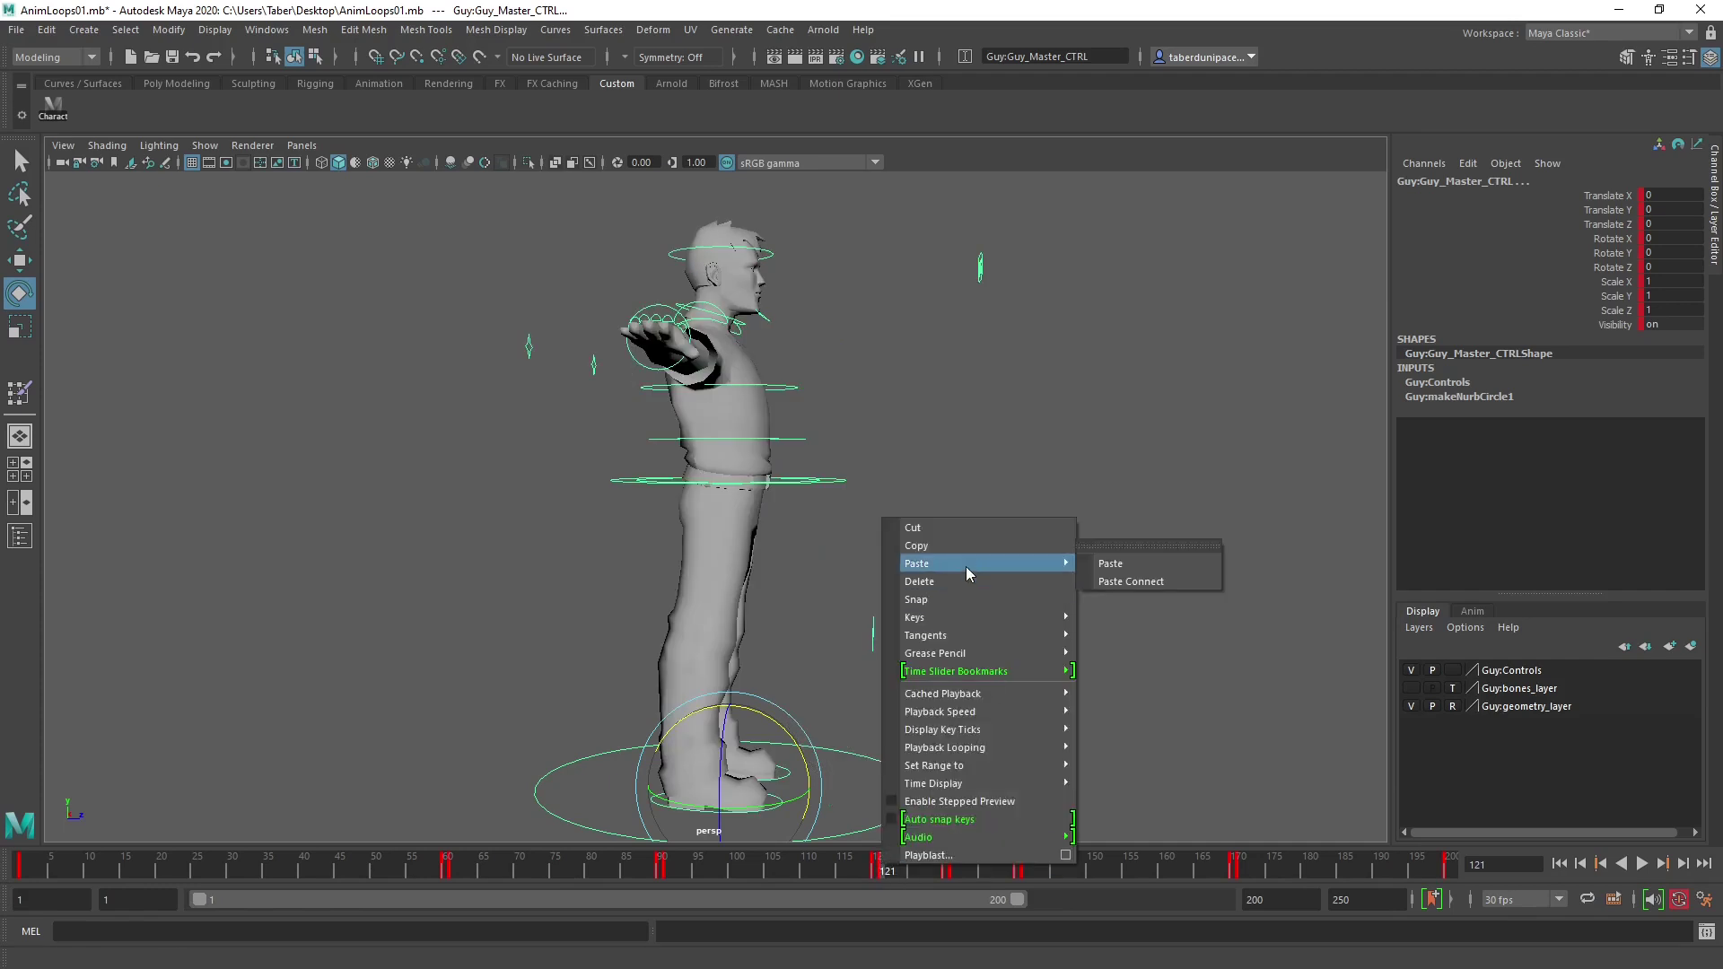
click(1156, 567)
Zero the left foot control's translate and rotate channels in the Channel Box.
click(1127, 570)
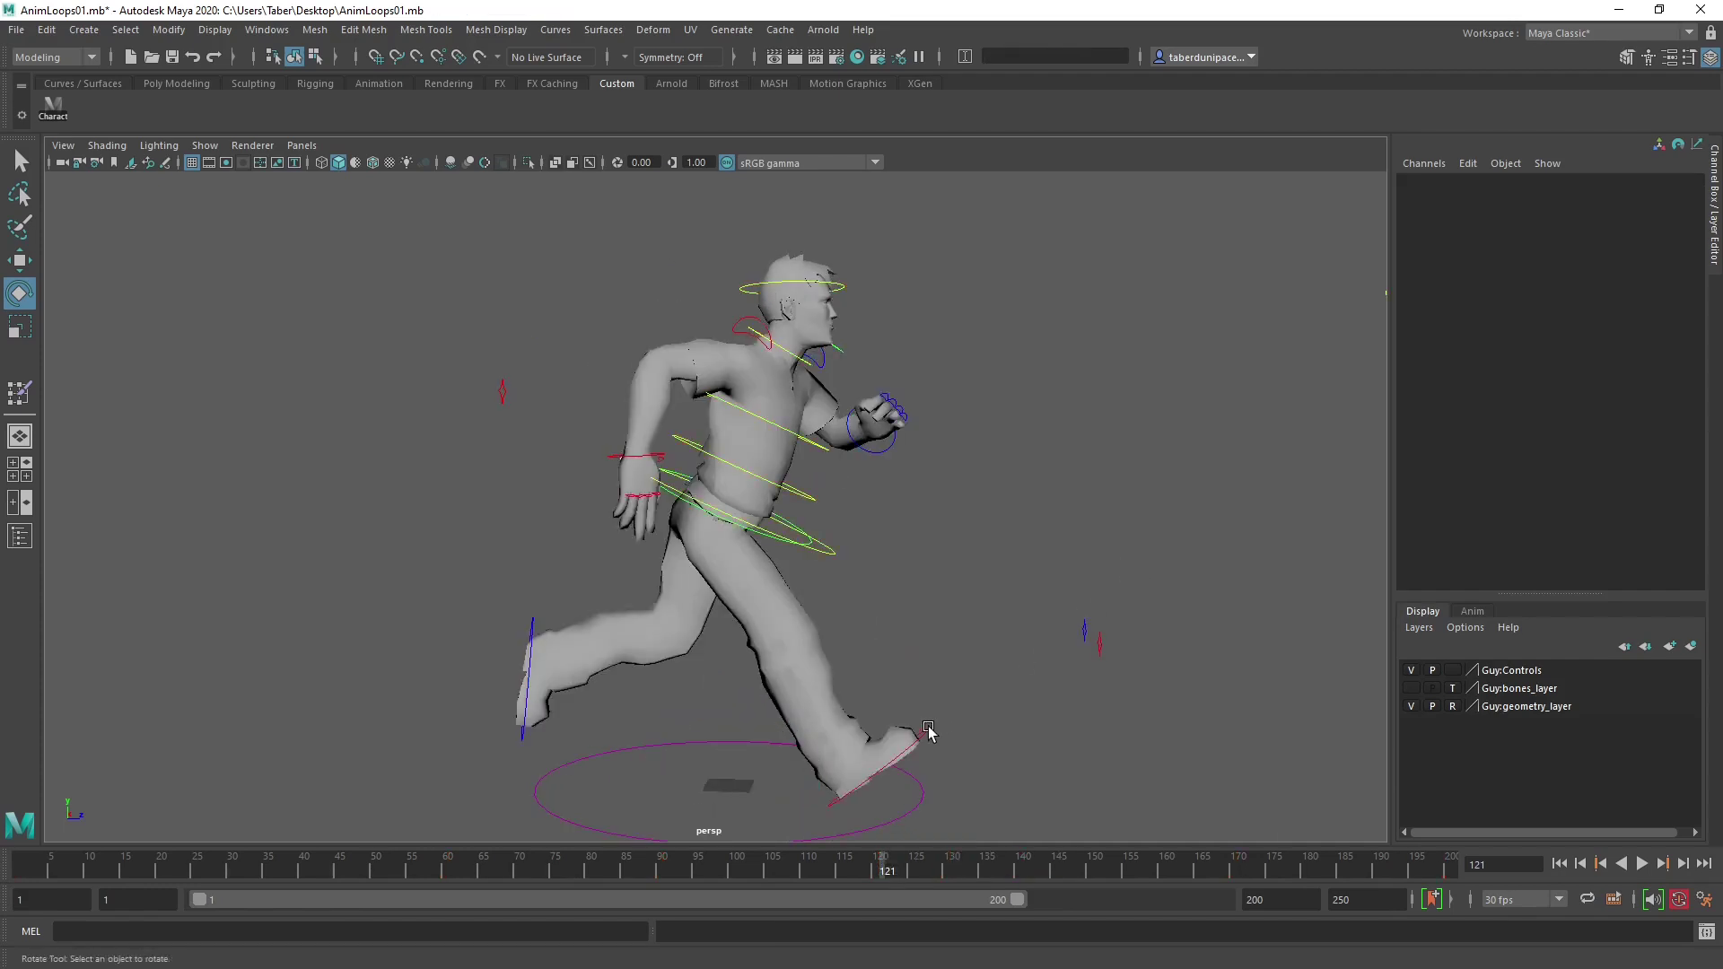
click(925, 732)
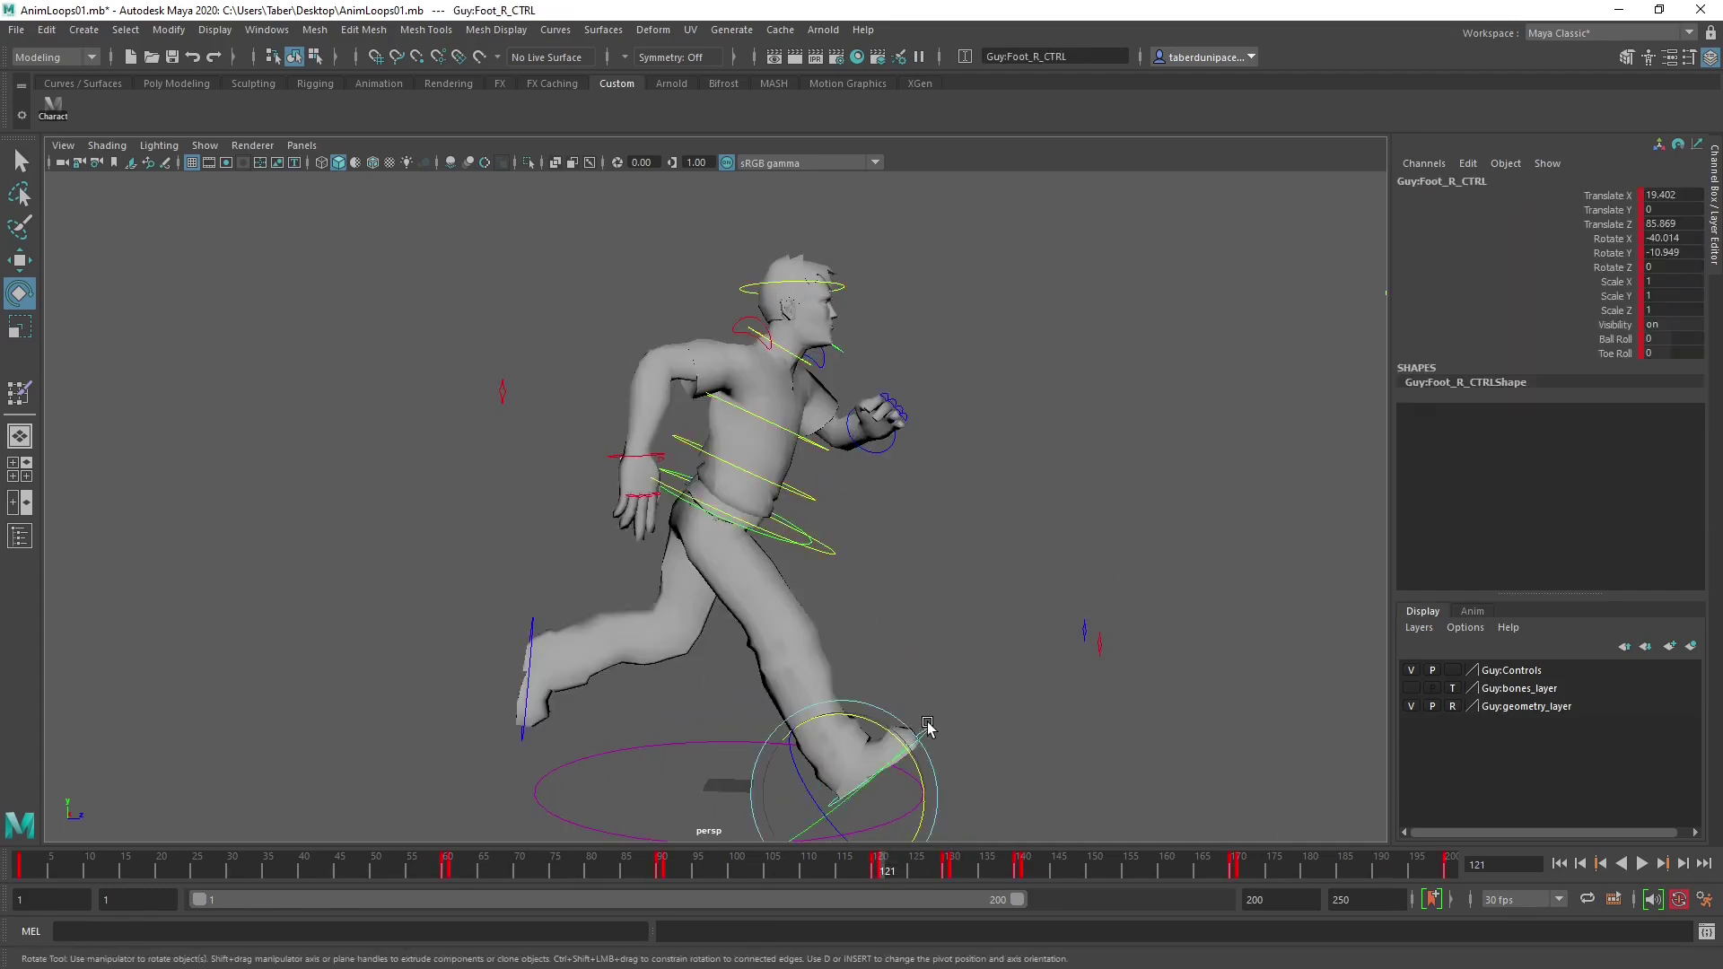
click(530, 619)
alt+drag(539, 619, 724, 596)
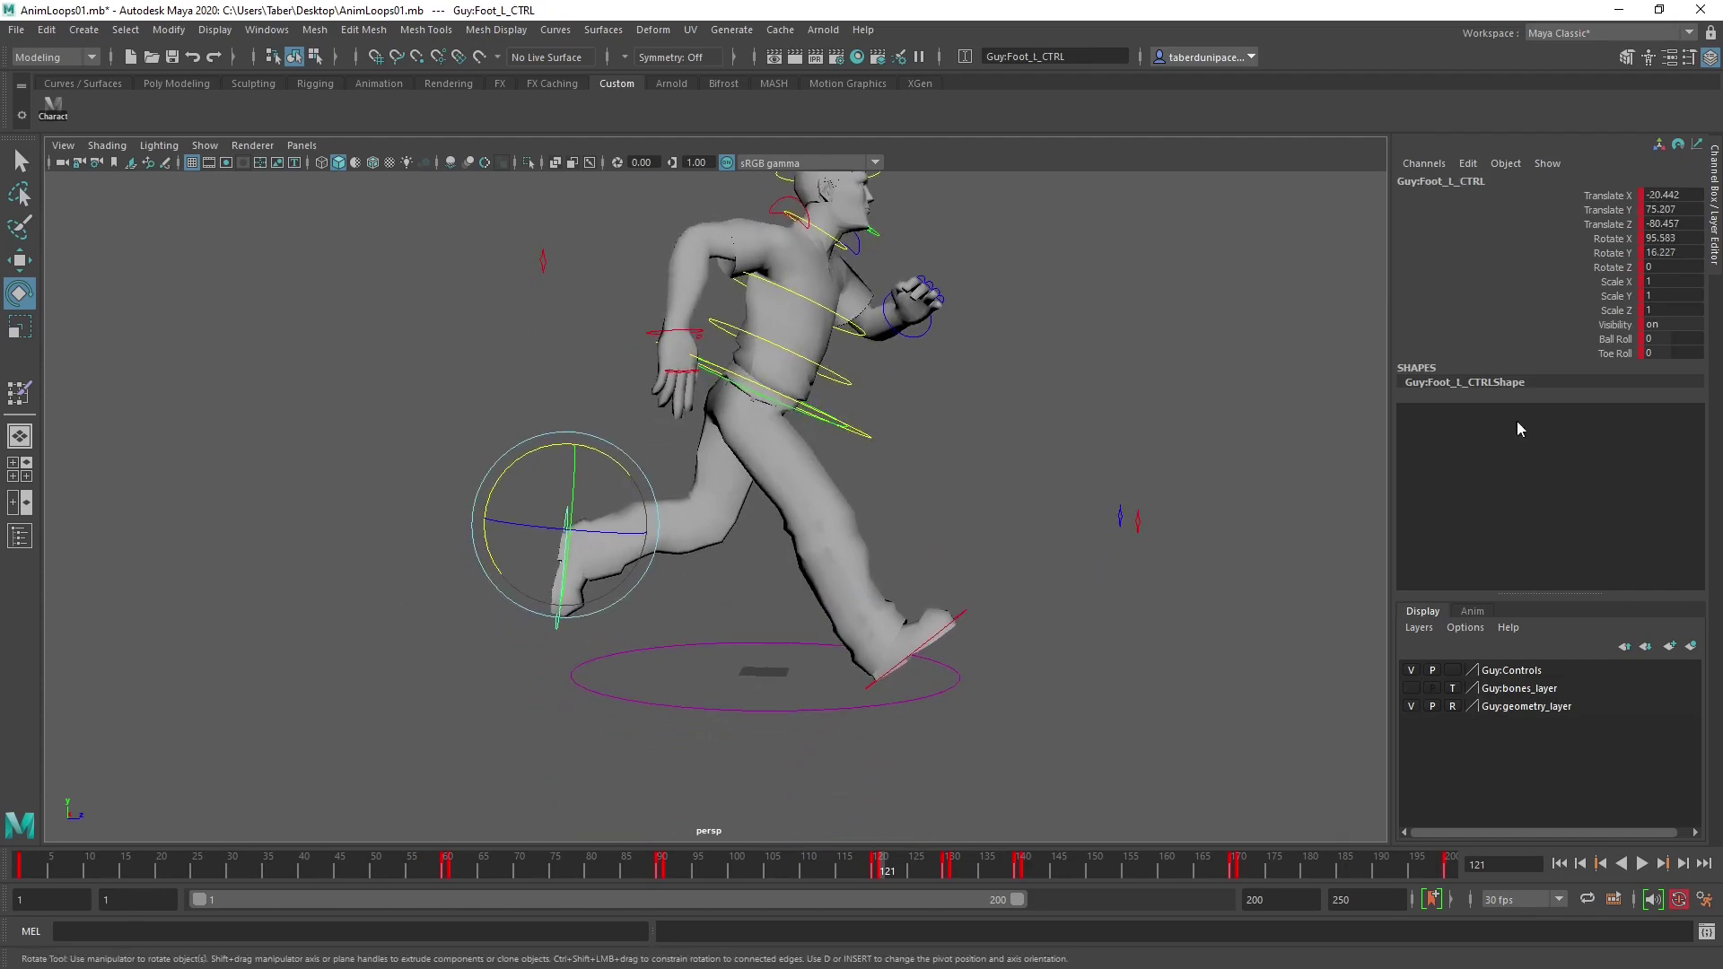
drag(1676, 194, 1672, 257)
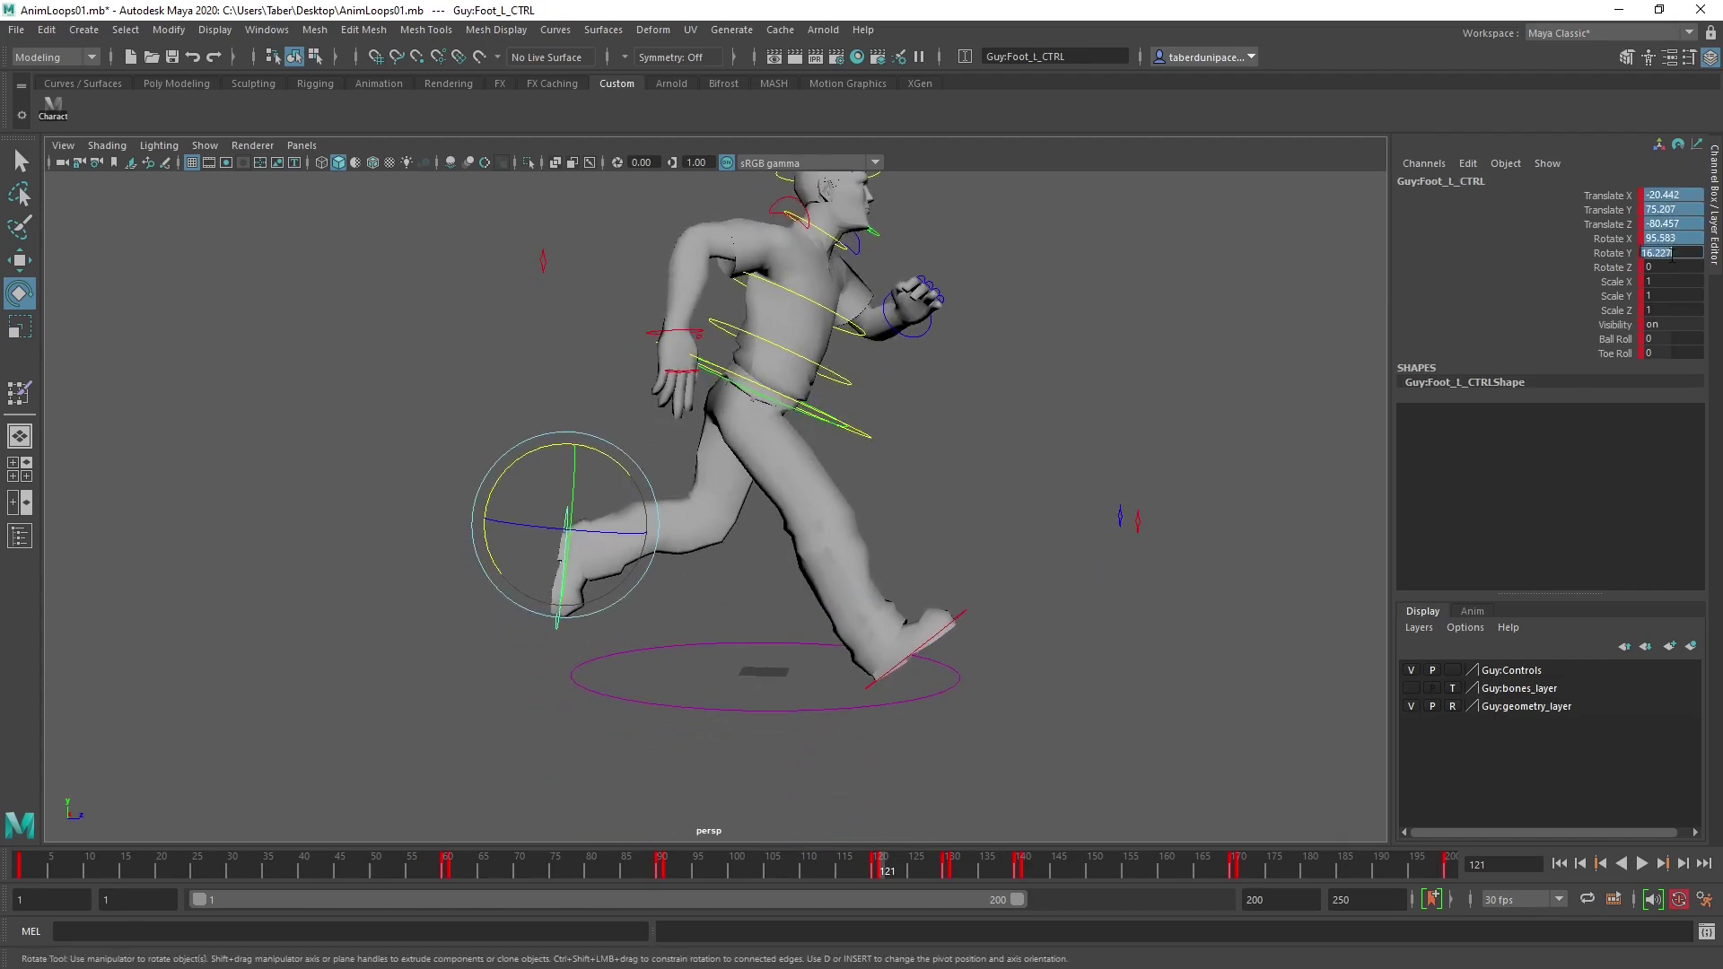
text(0)
key(Return)
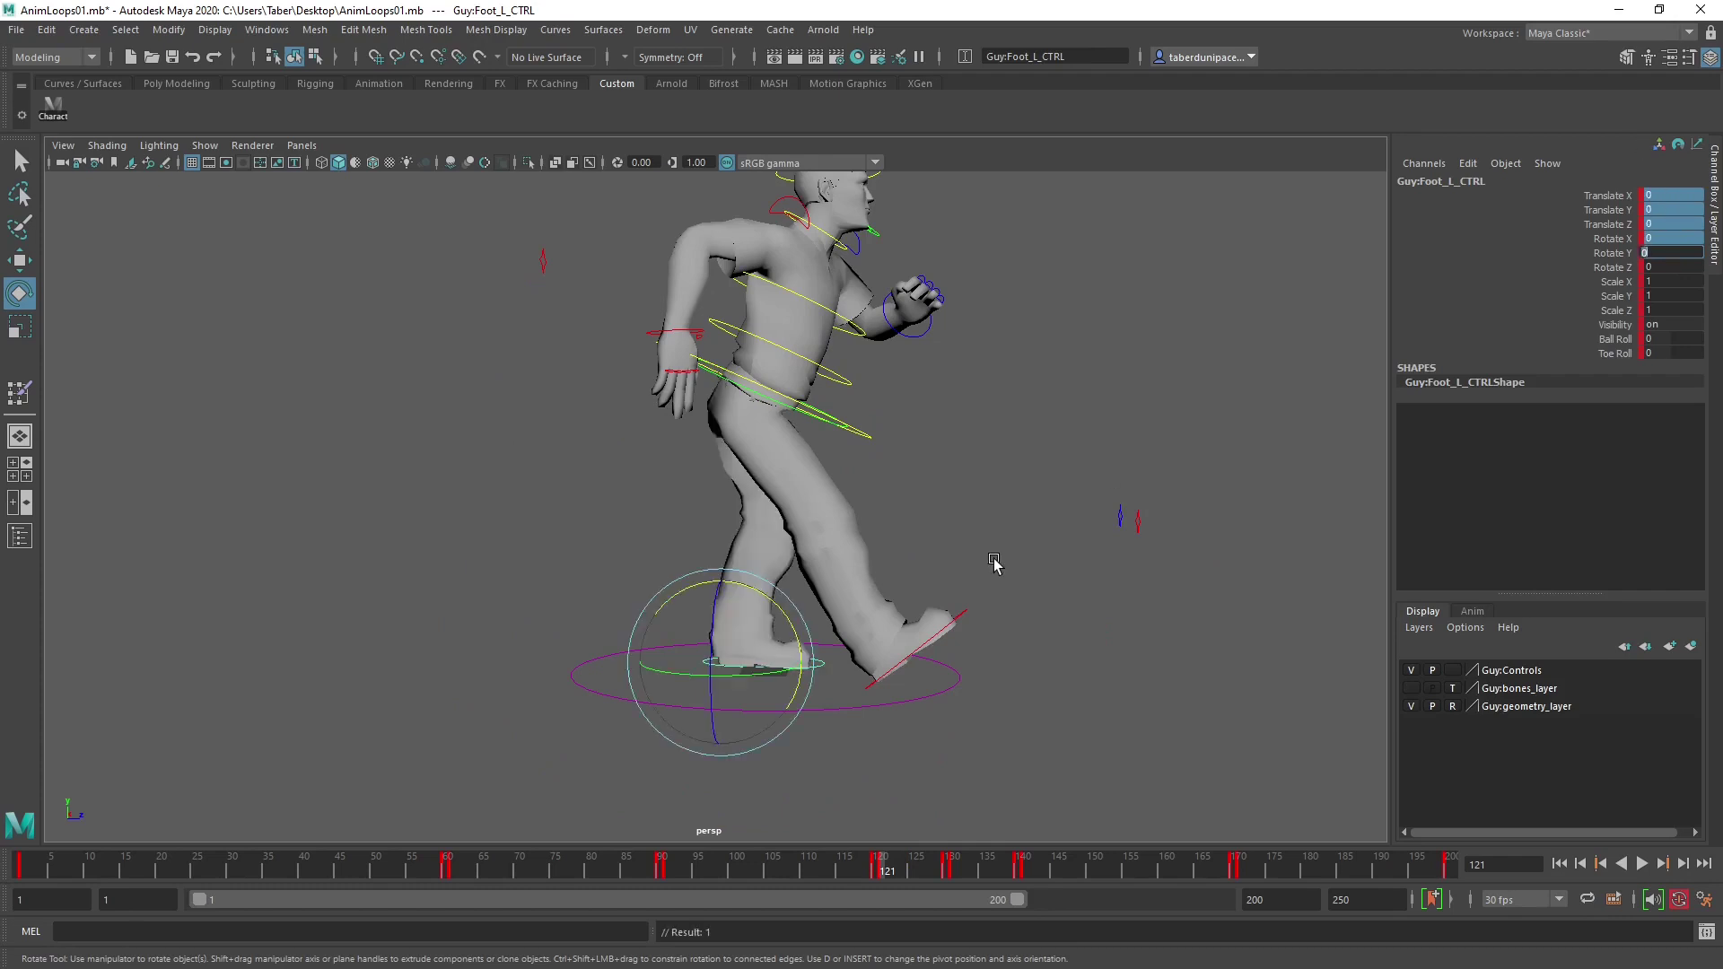
scroll(993, 562, up, 5)
Try a toe roll of about 3.3 and a backward slide on the left foot, then undo them.
click(1053, 675)
alt+middle_drag(1052, 675, 1000, 559)
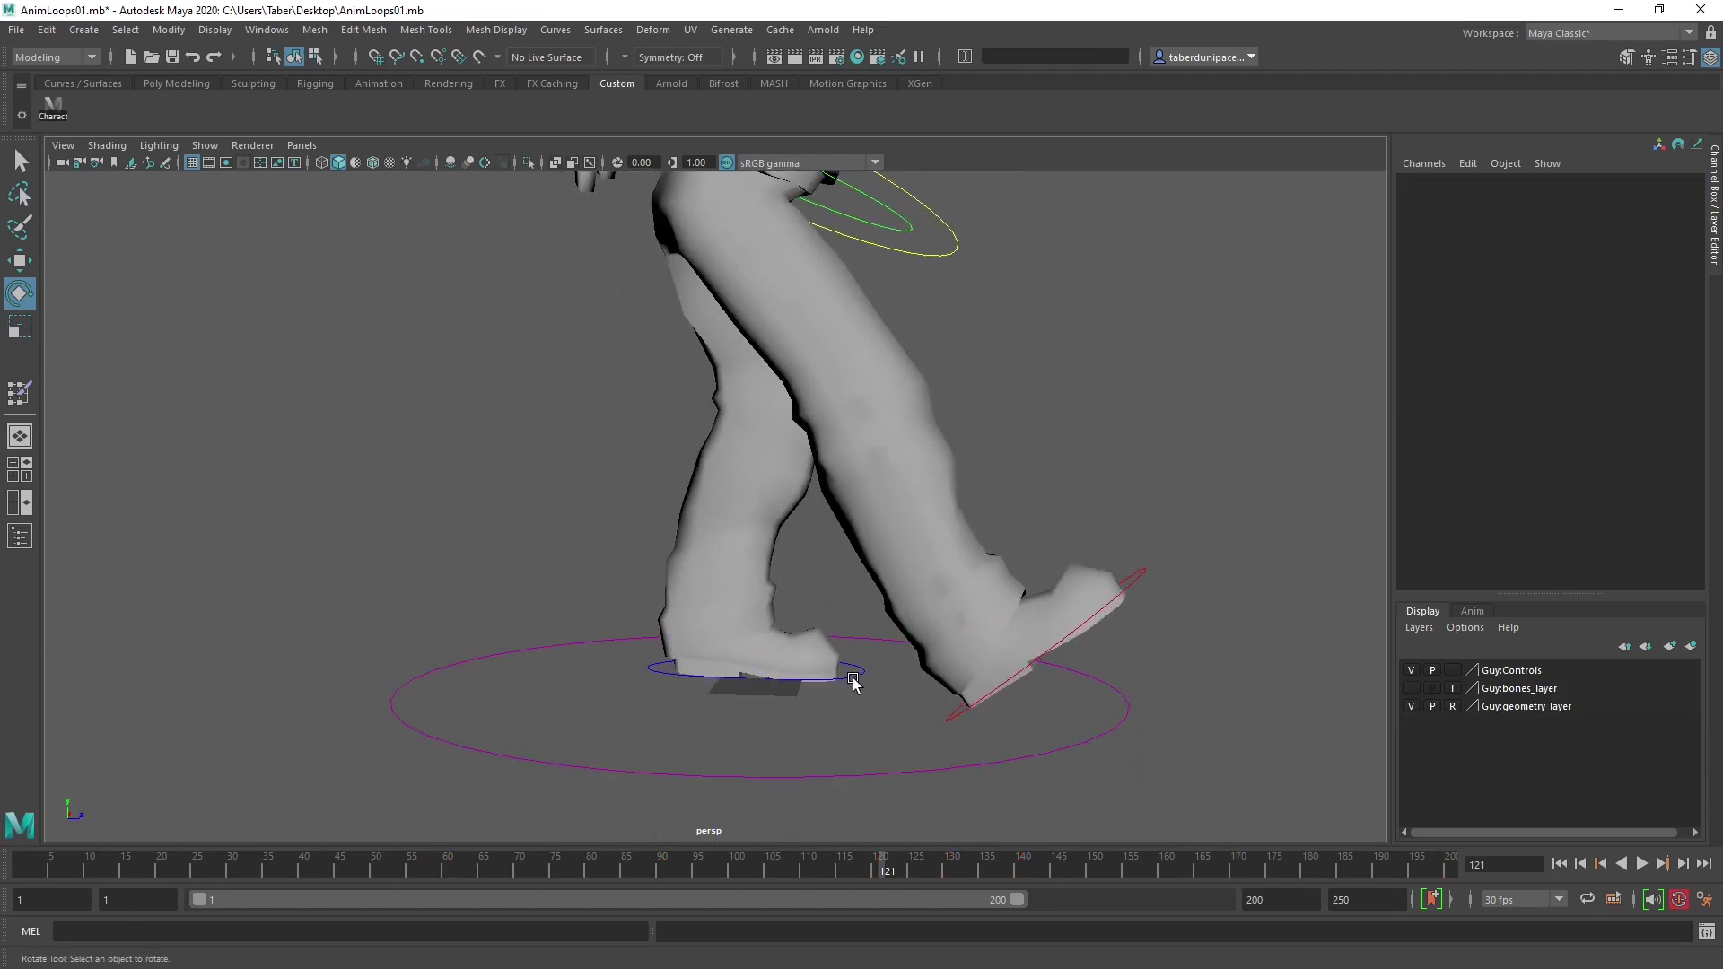
click(857, 674)
click(1601, 357)
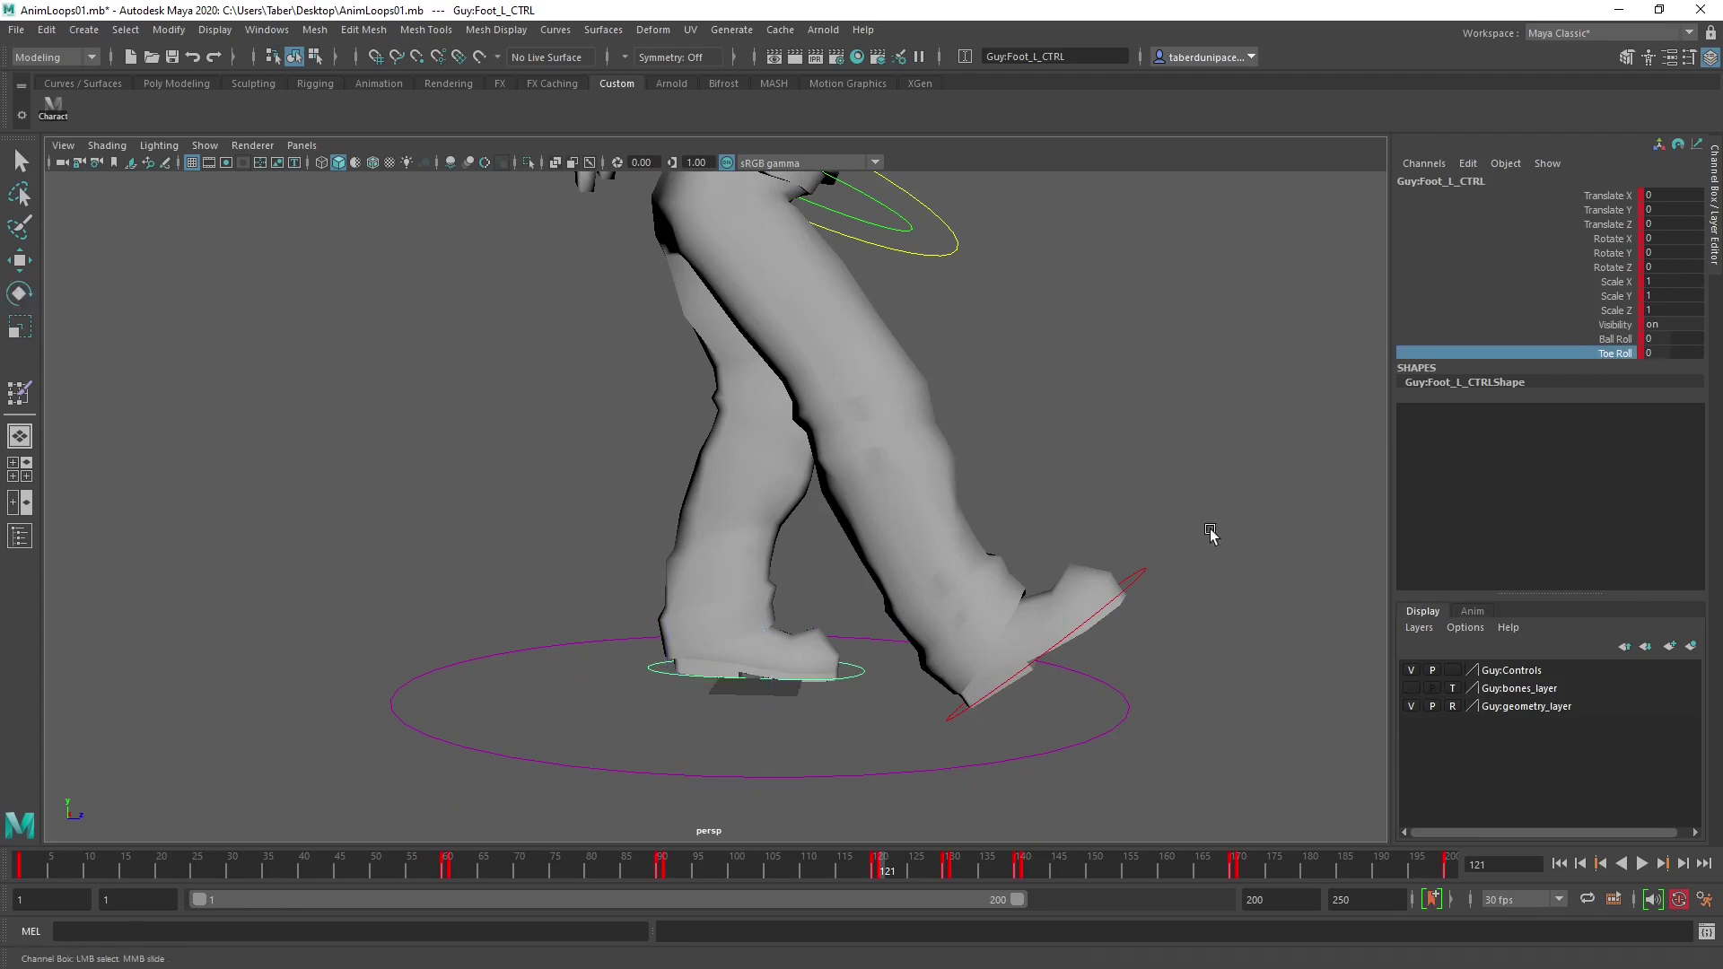
middle_drag(886, 660, 914, 655)
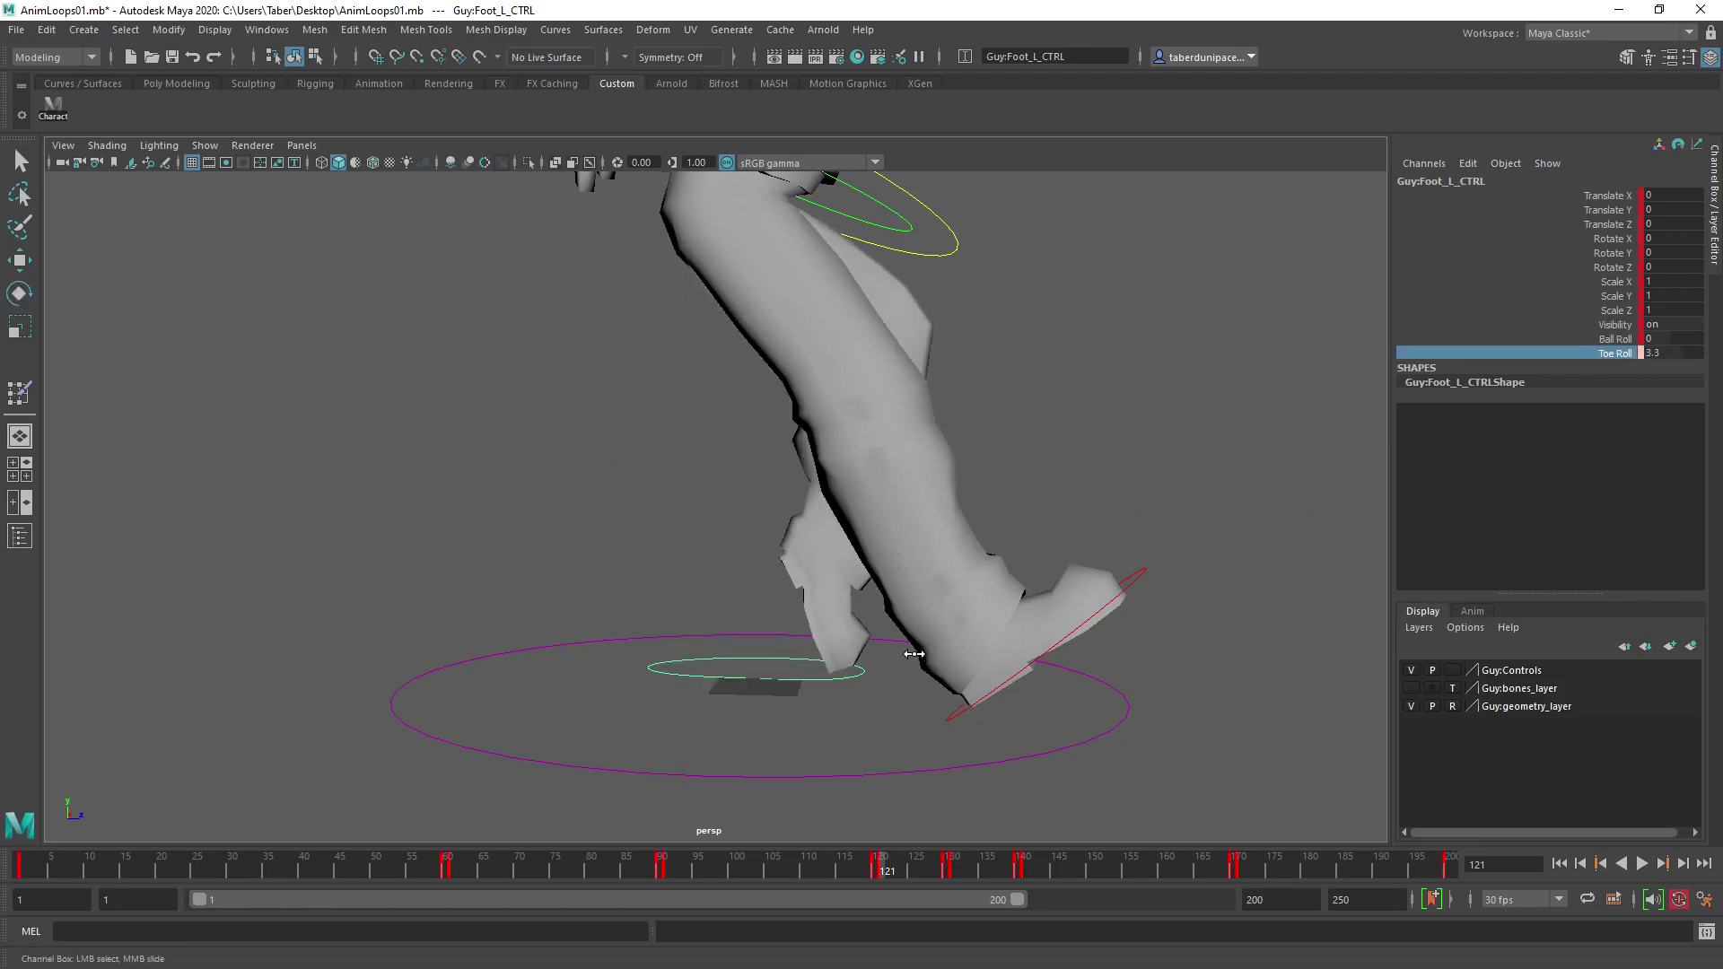
key(w)
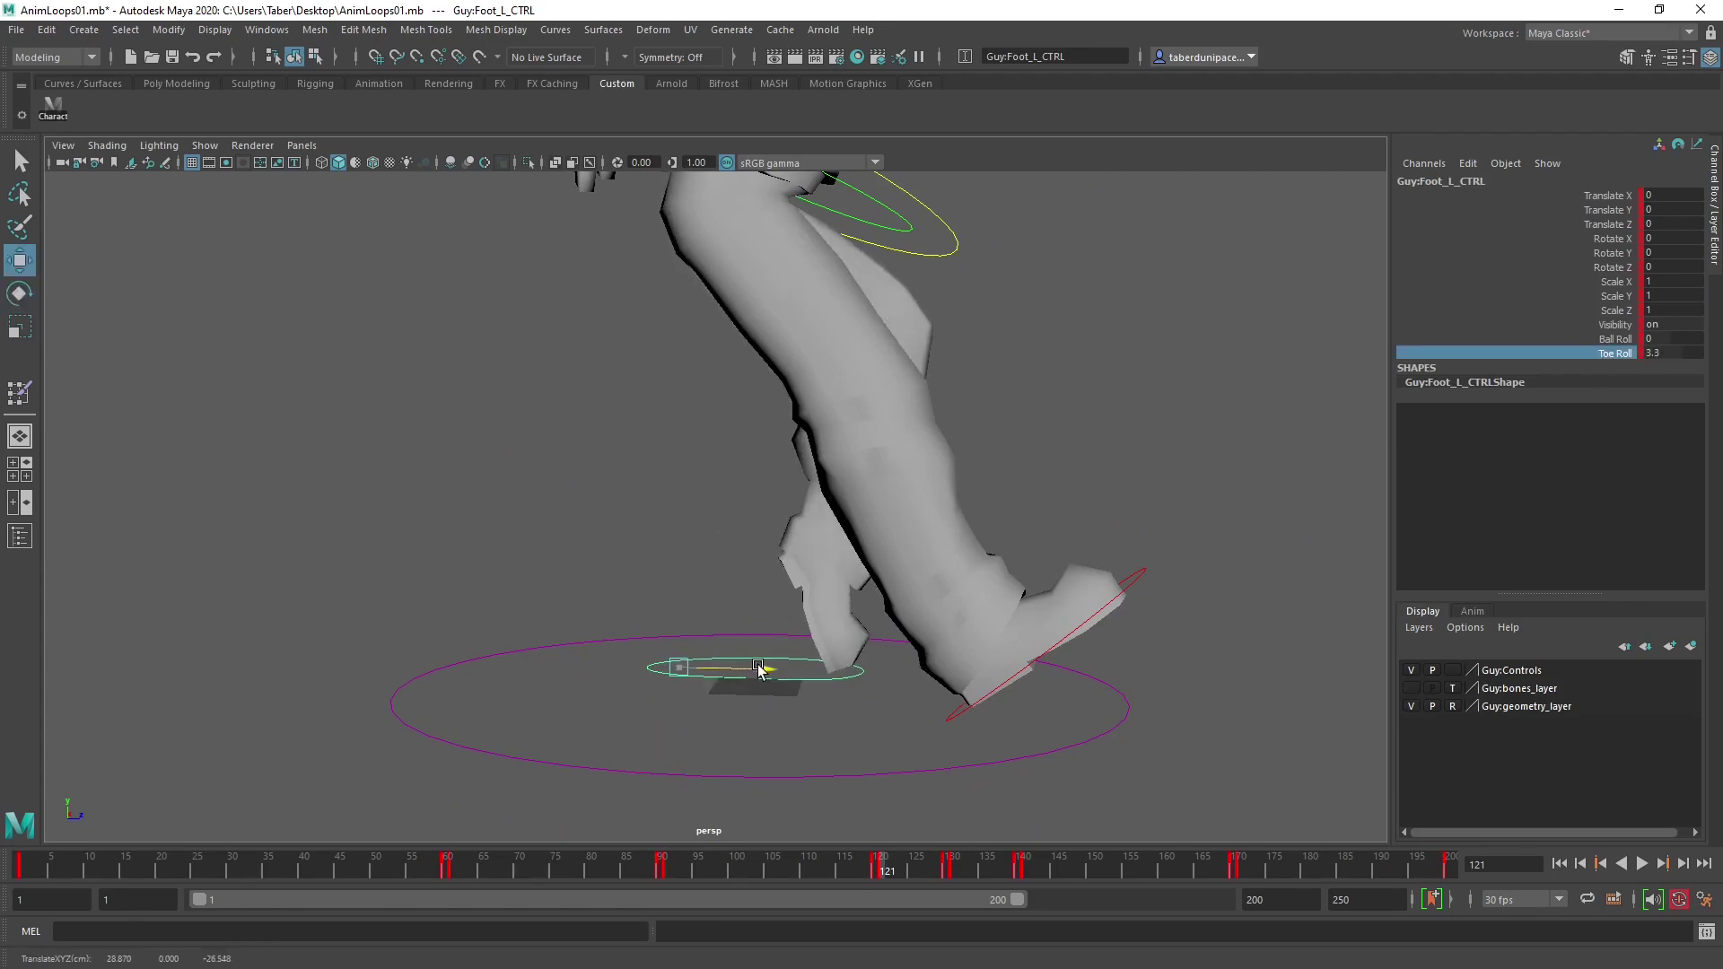
drag(758, 668, 631, 664)
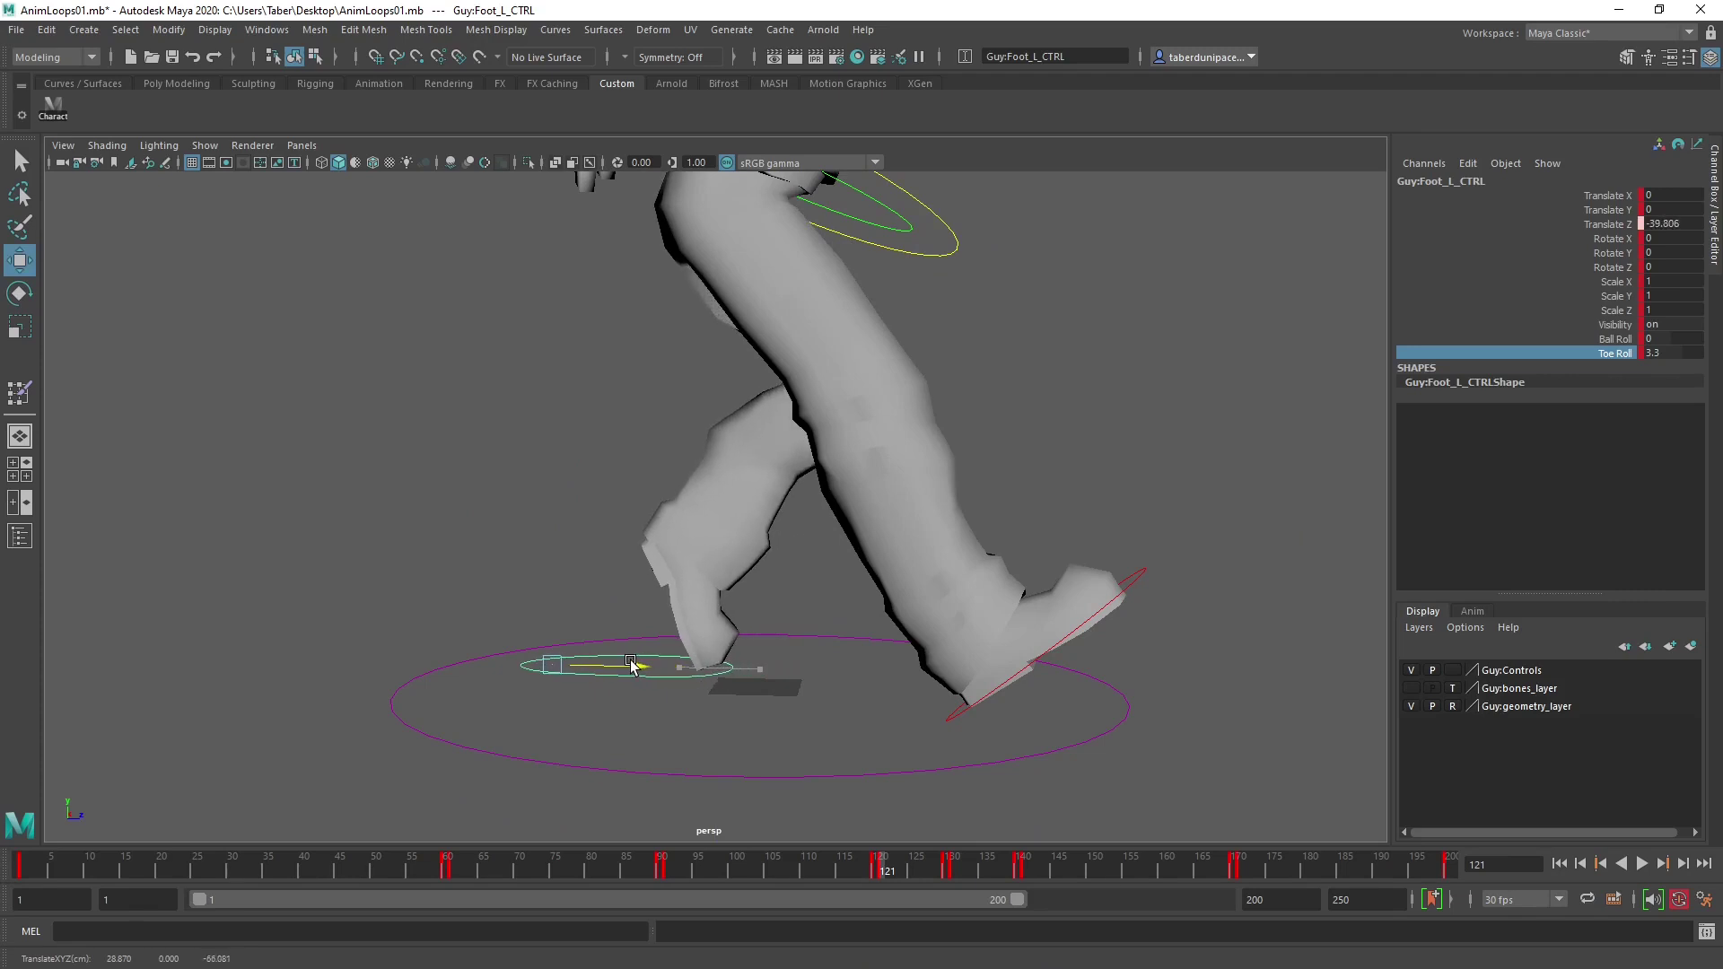
key(s)
key(ctrl+z)
key(ctrl+z)
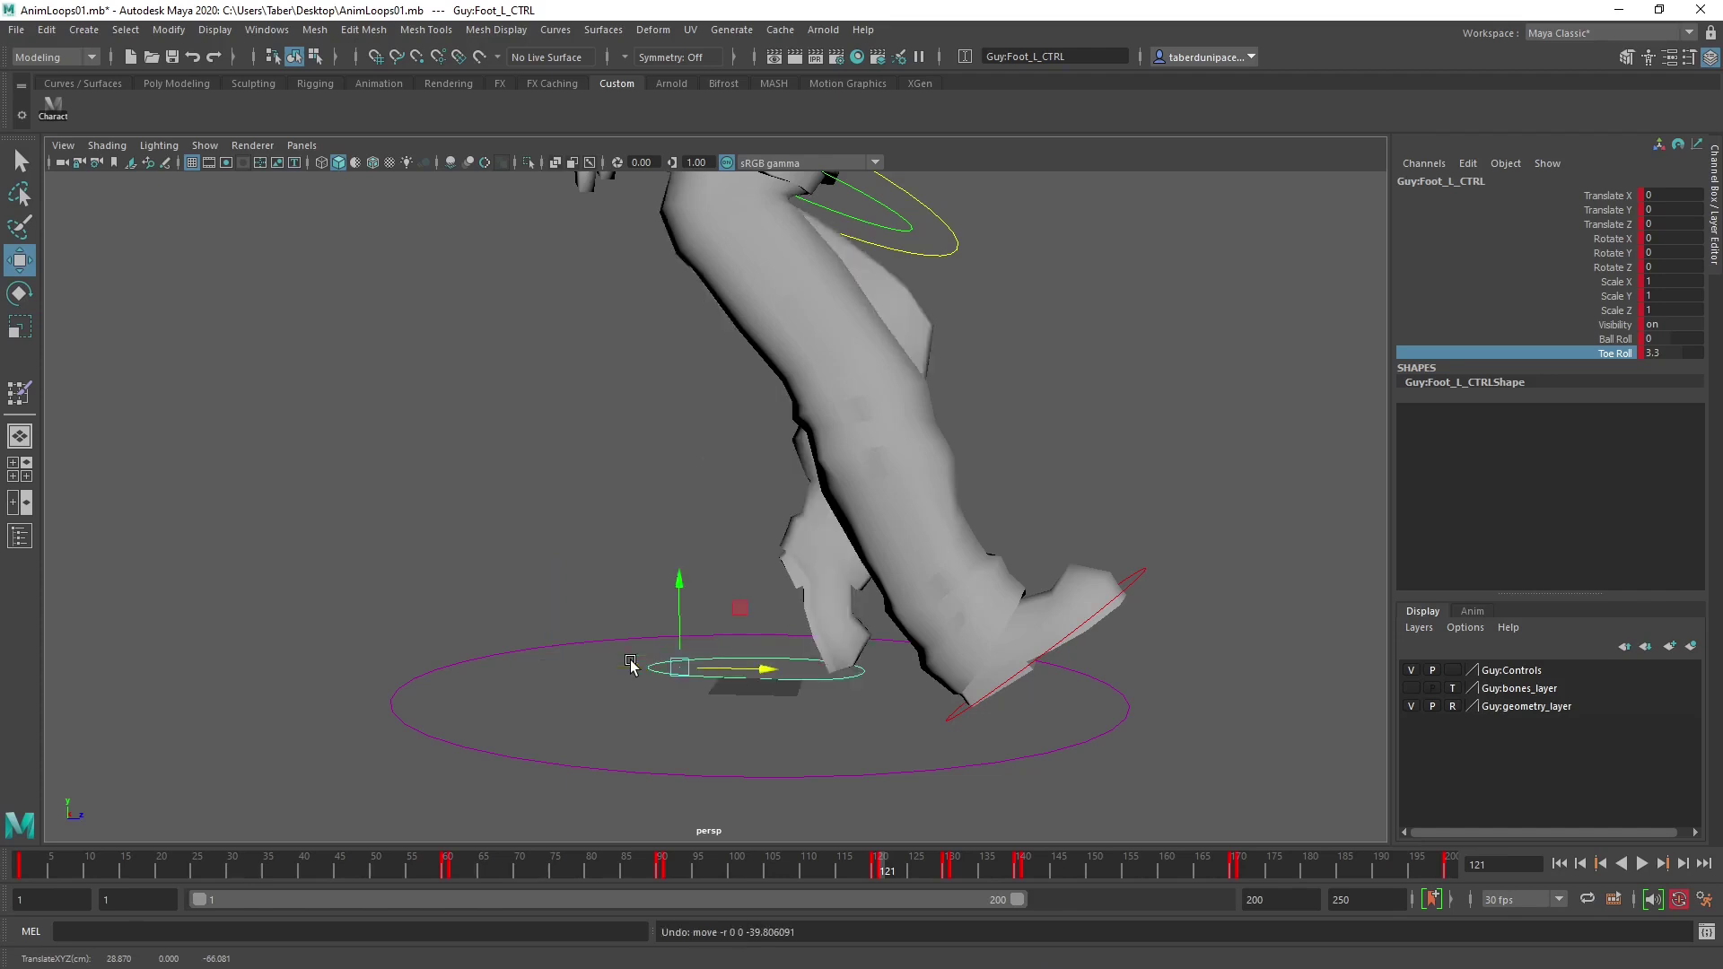
Tilt the left foot forward about 63 degrees and lift it off the ground.
key(e)
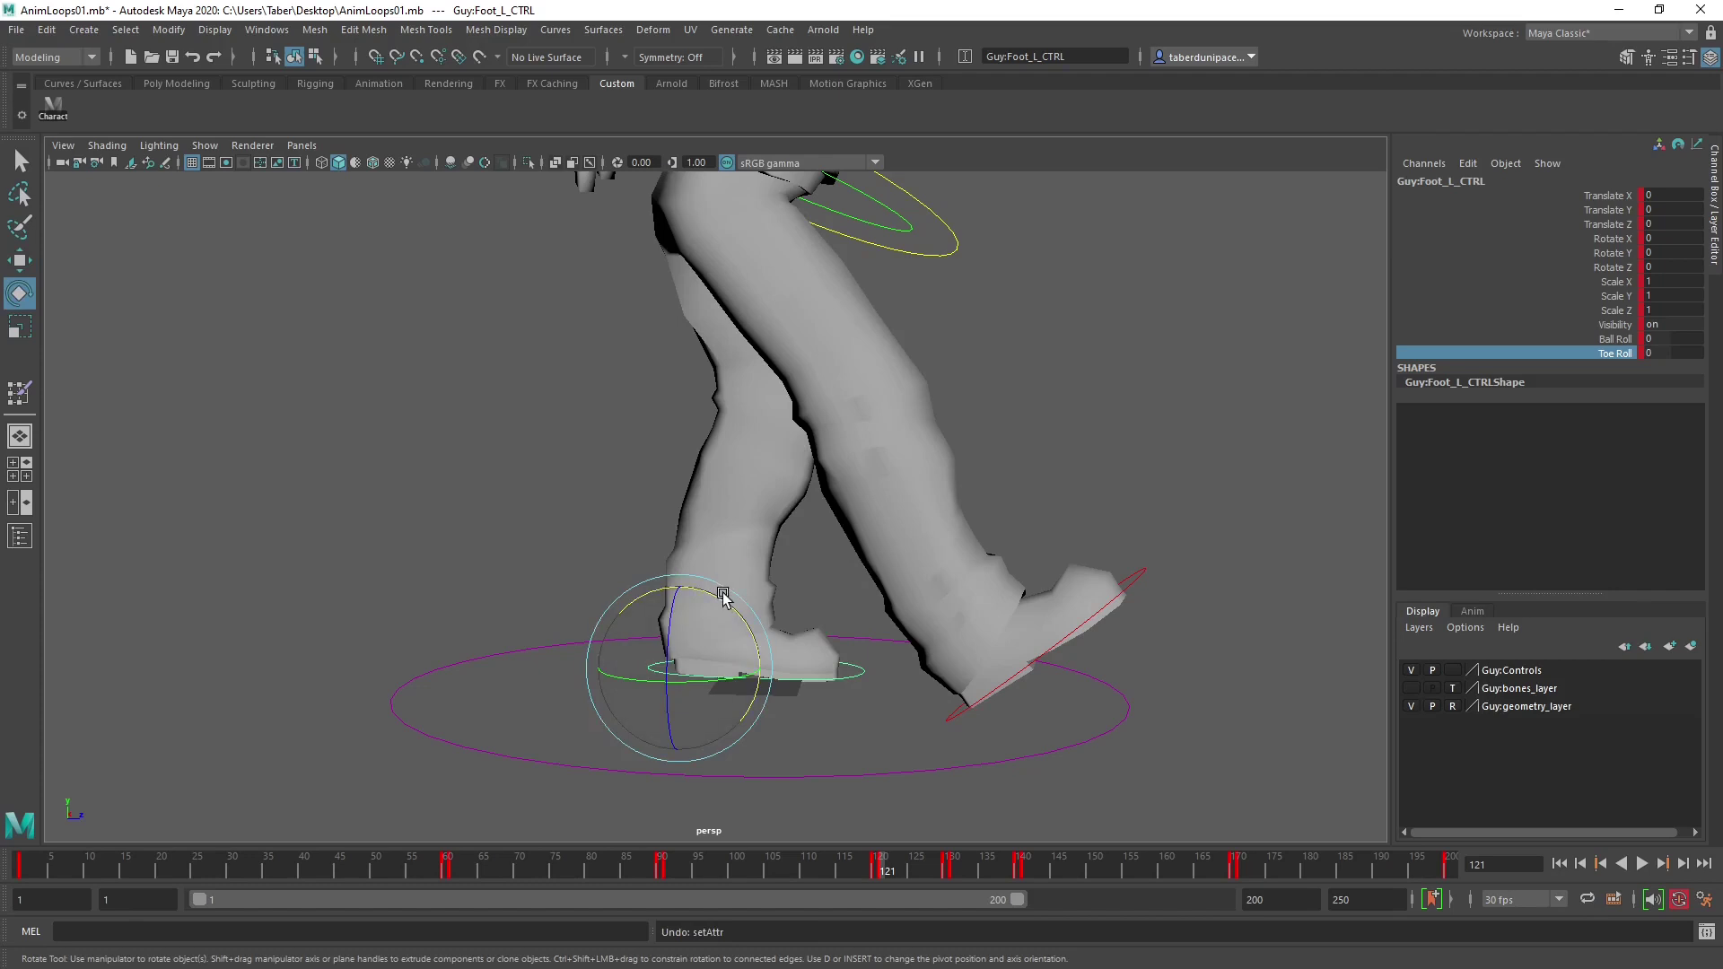
drag(719, 596, 784, 689)
key(w)
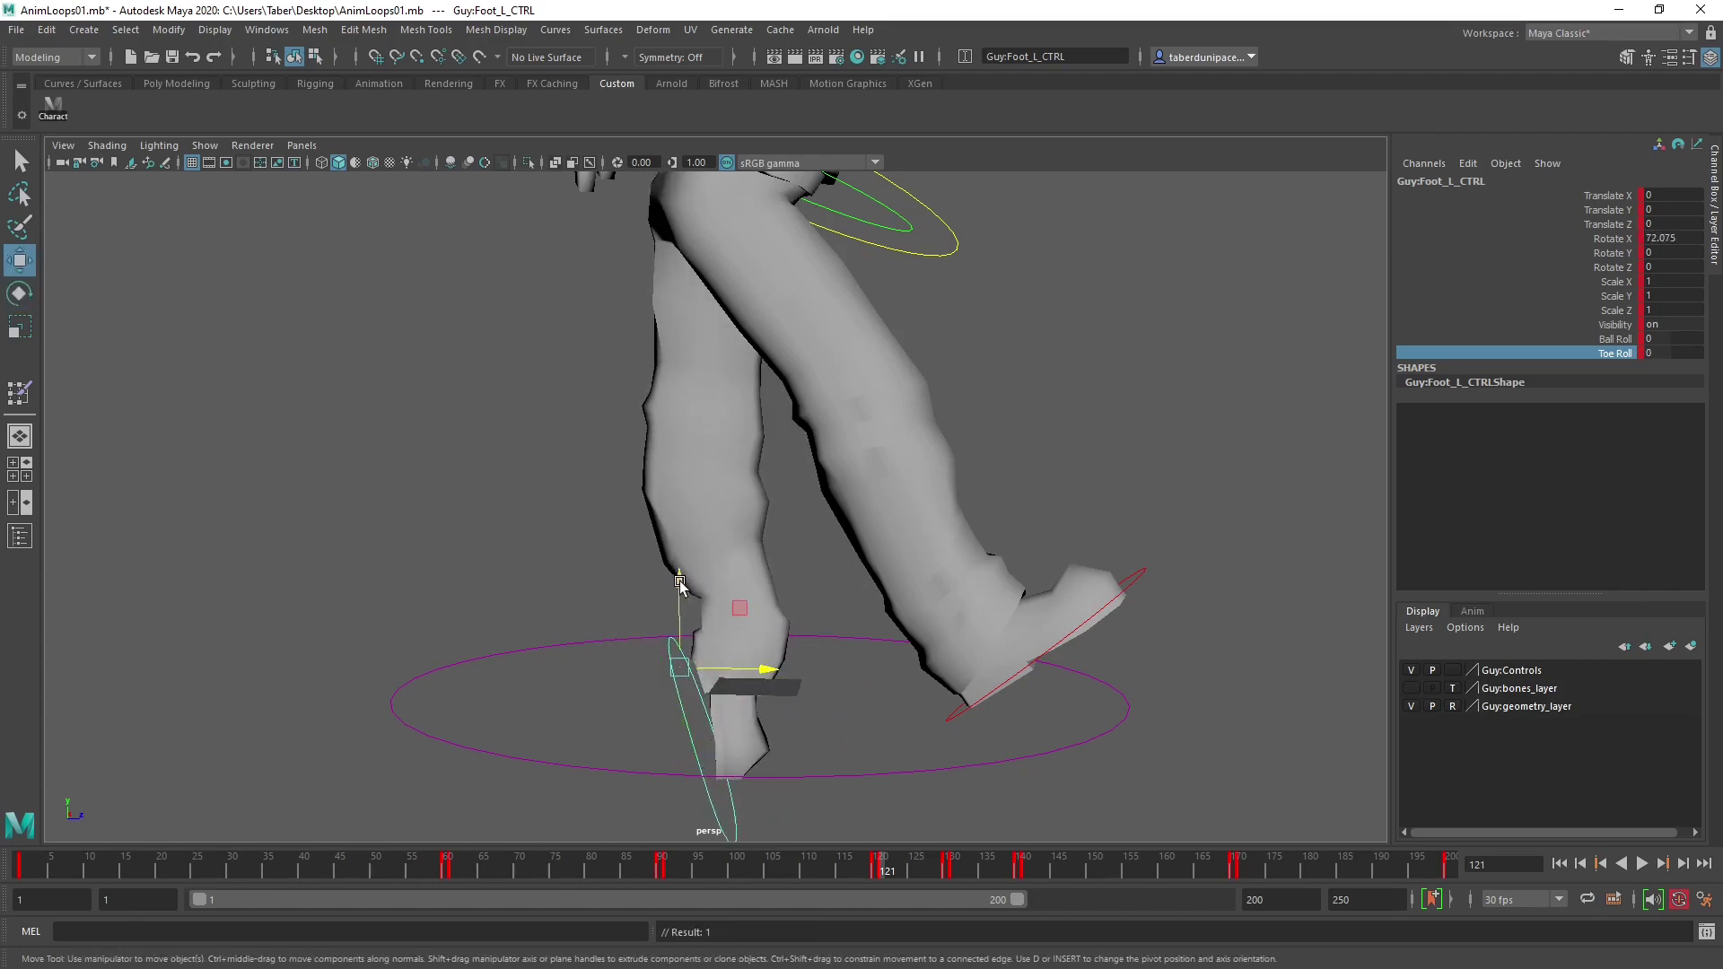
drag(675, 581, 673, 417)
alt+drag(793, 519, 987, 629)
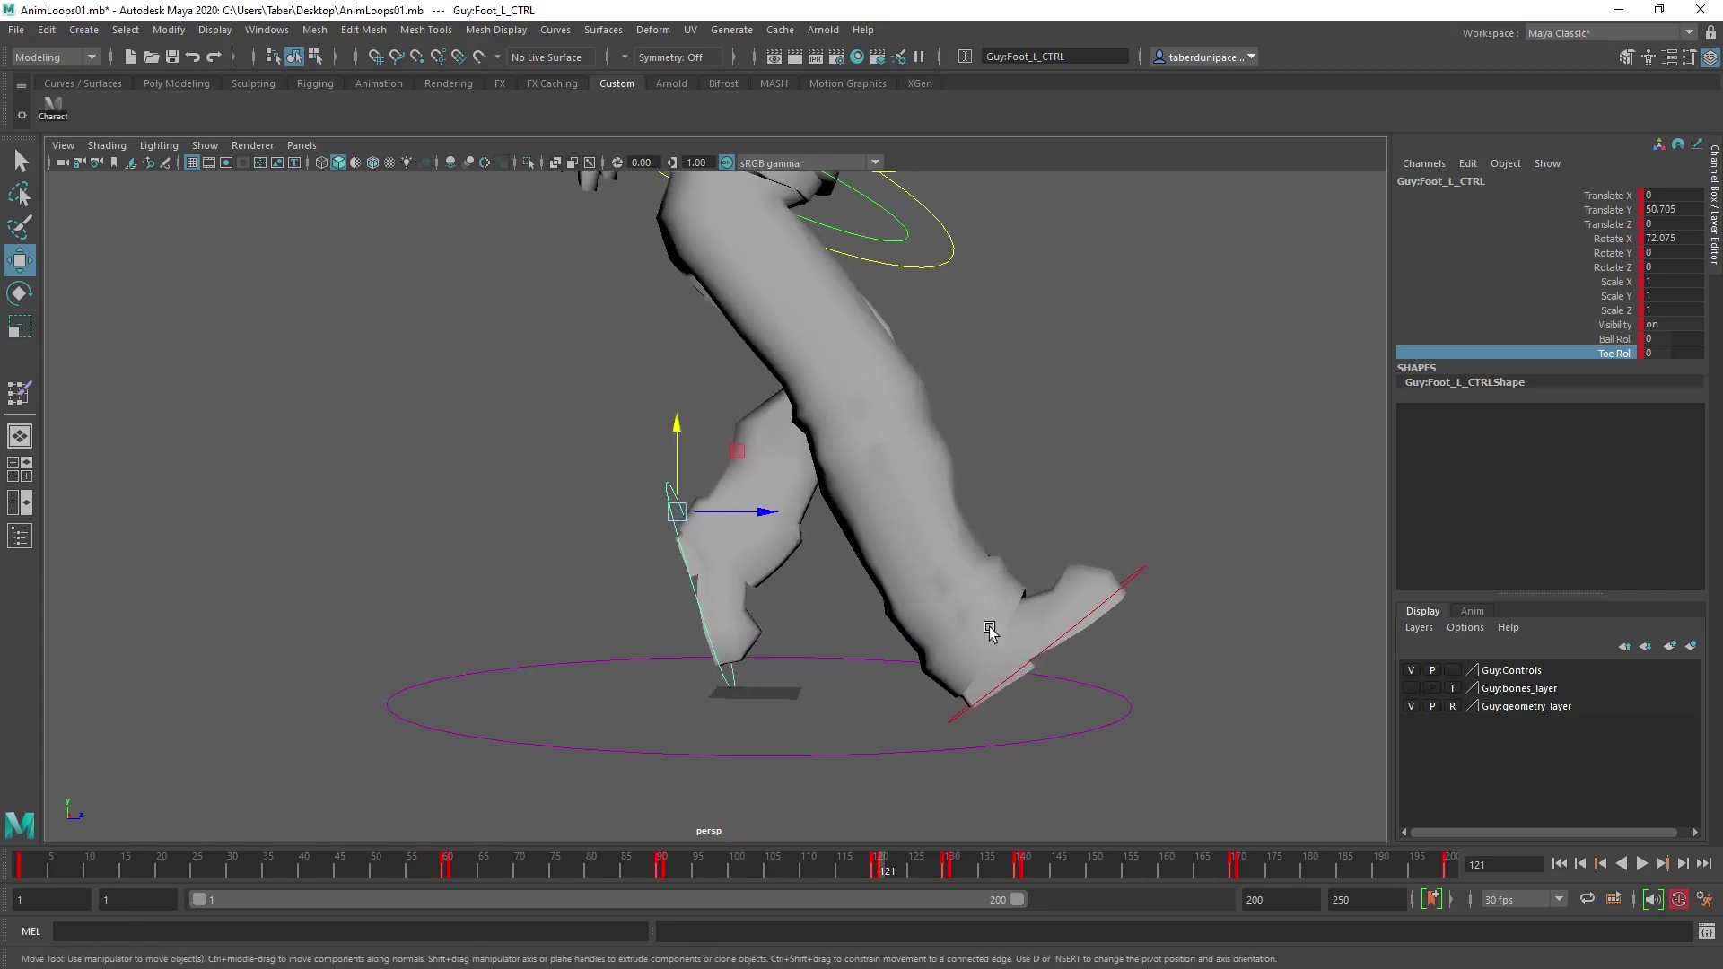
Lift the right foot upward, then lower it slightly, and select the root control.
click(1140, 564)
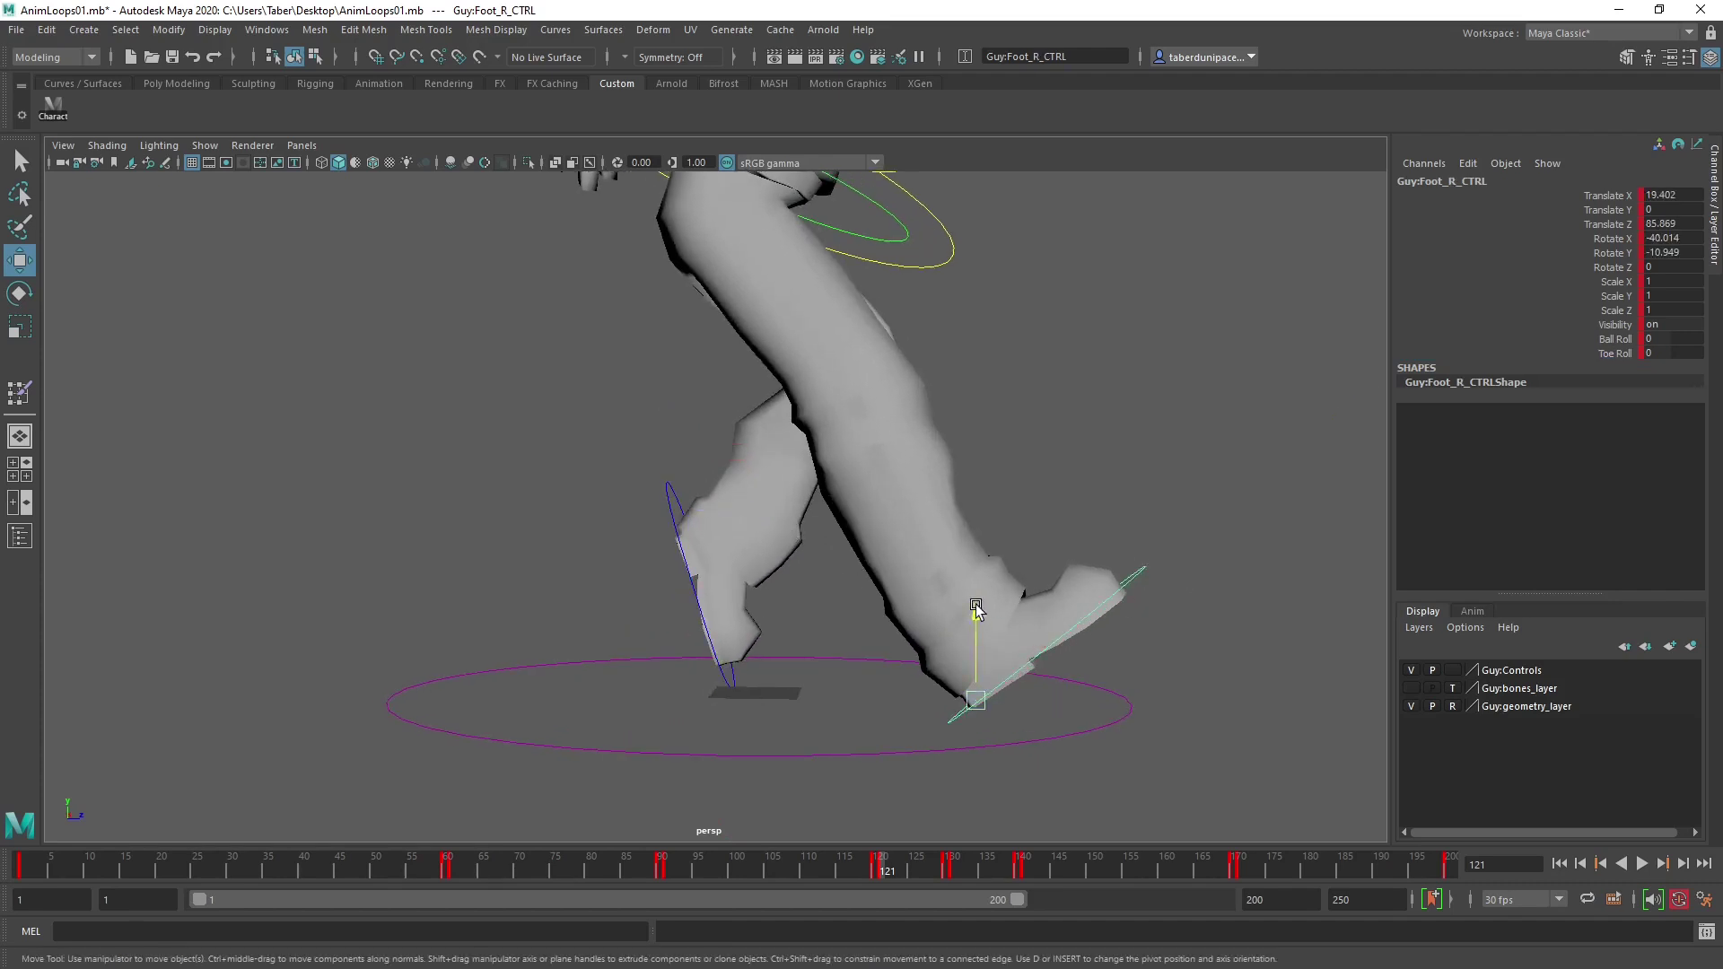
drag(976, 609, 876, 423)
key(e)
key(w)
key(e)
key(w)
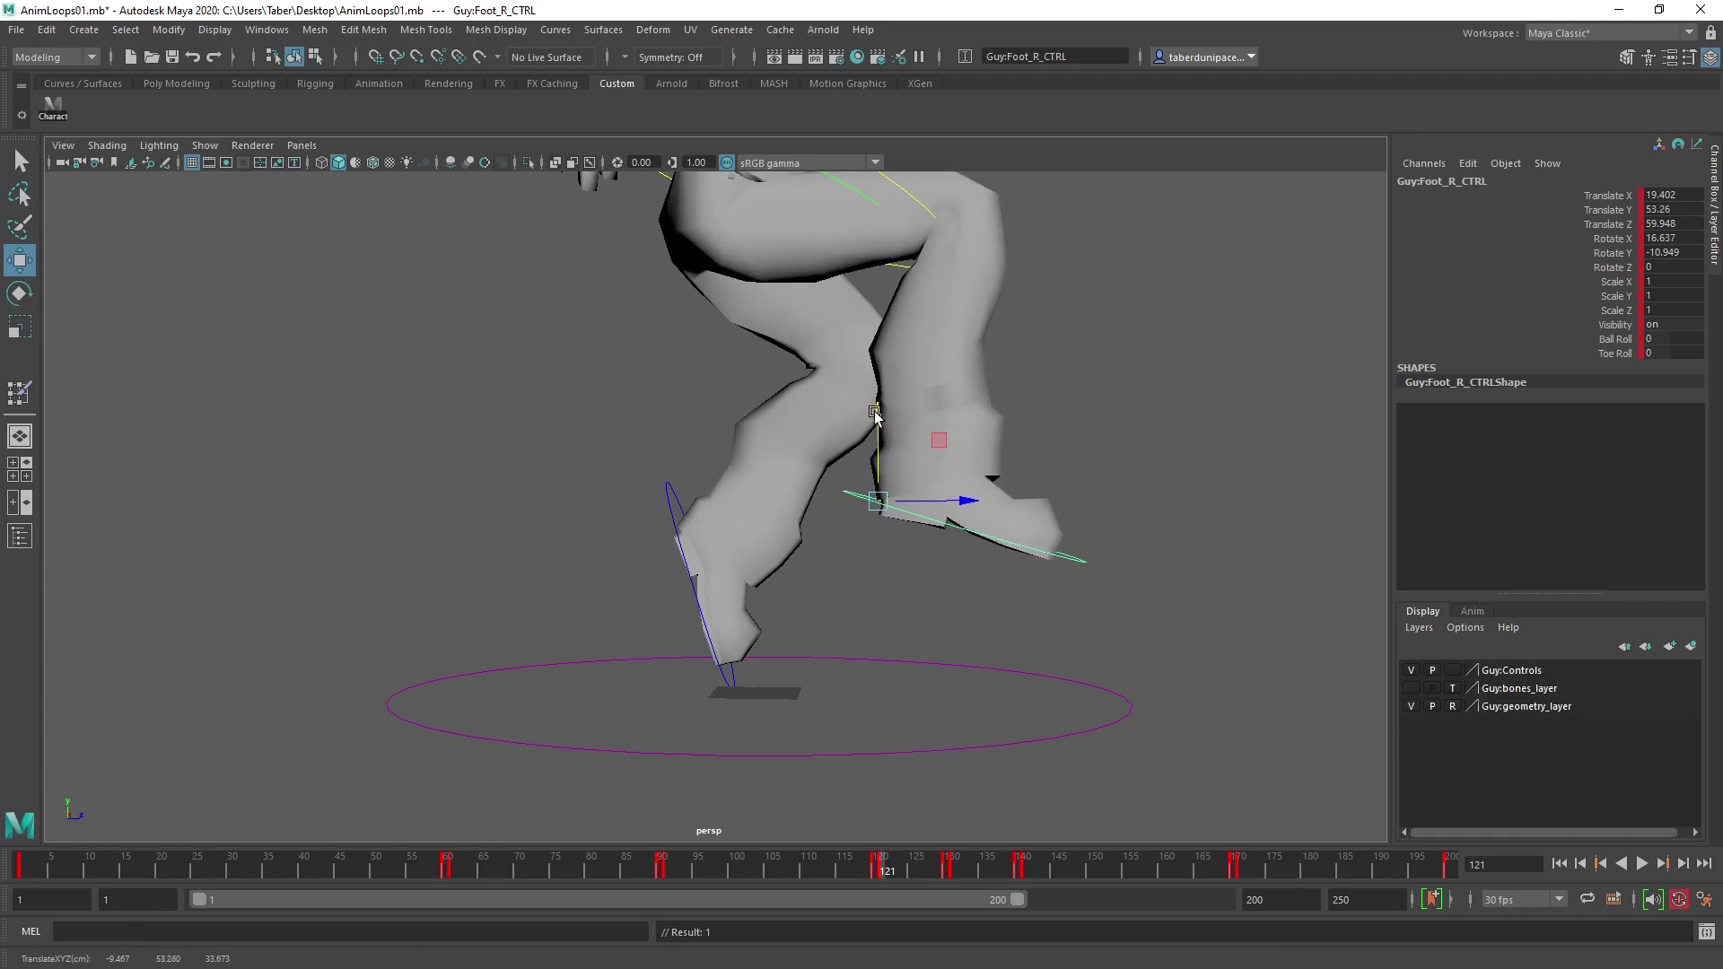
scroll(867, 386, down, 3)
alt+middle_drag(854, 335, 867, 489)
alt+drag(781, 440, 706, 436)
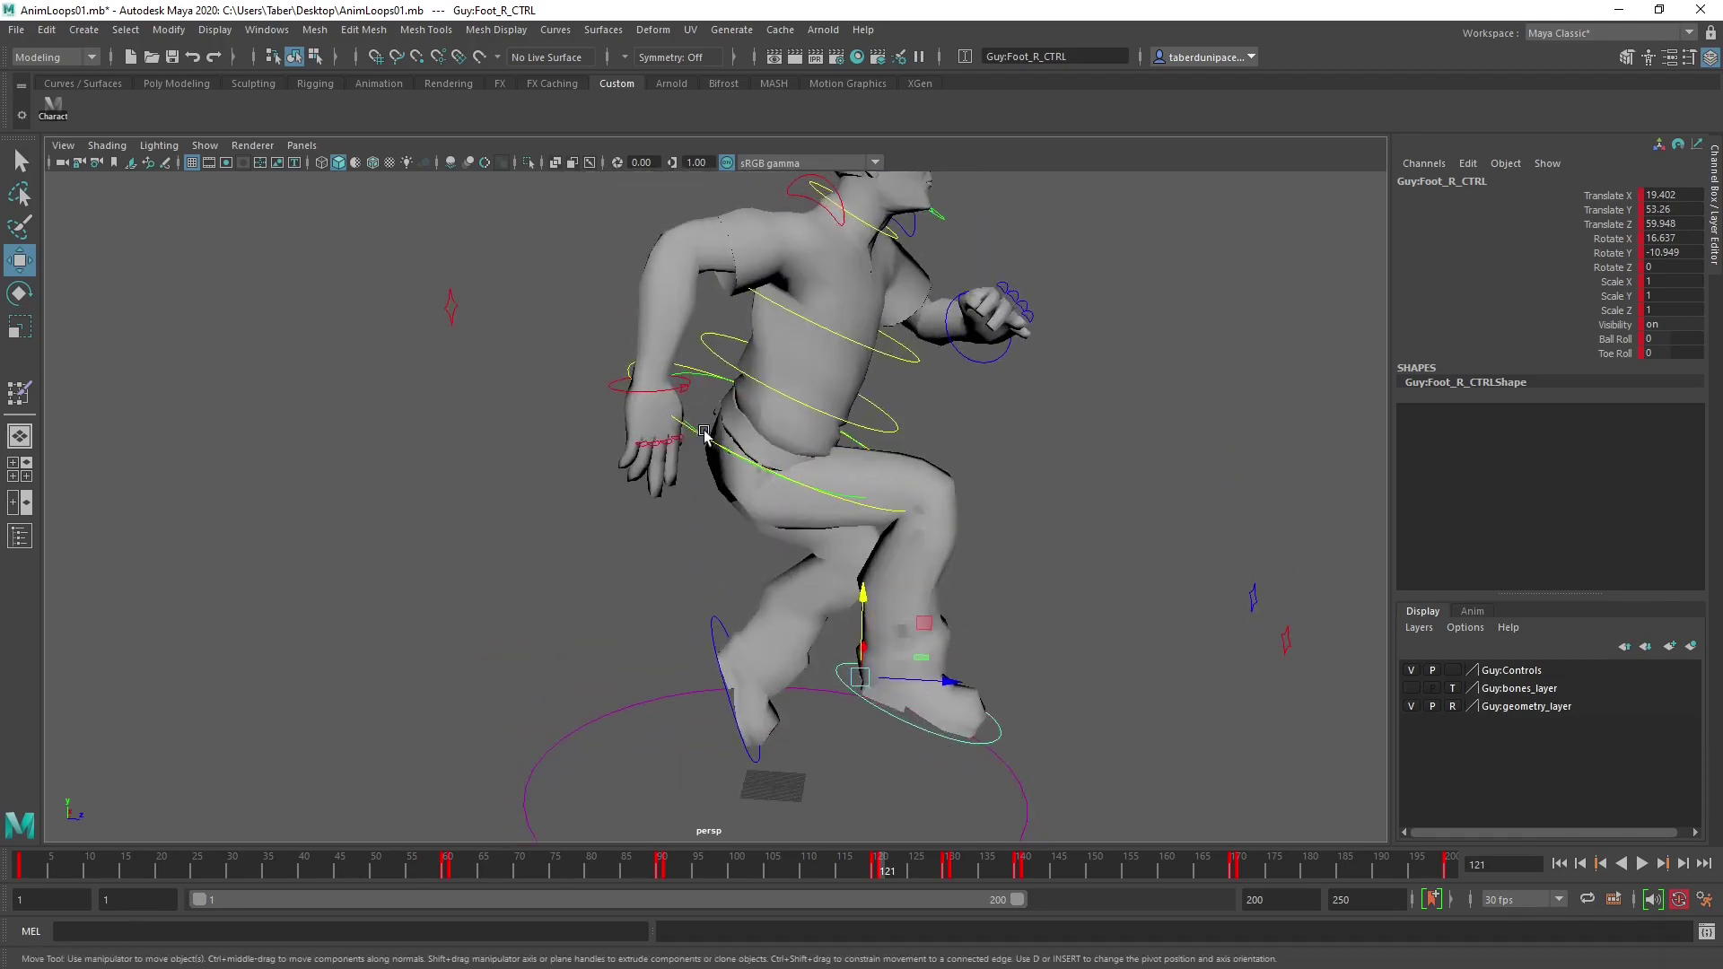
click(628, 361)
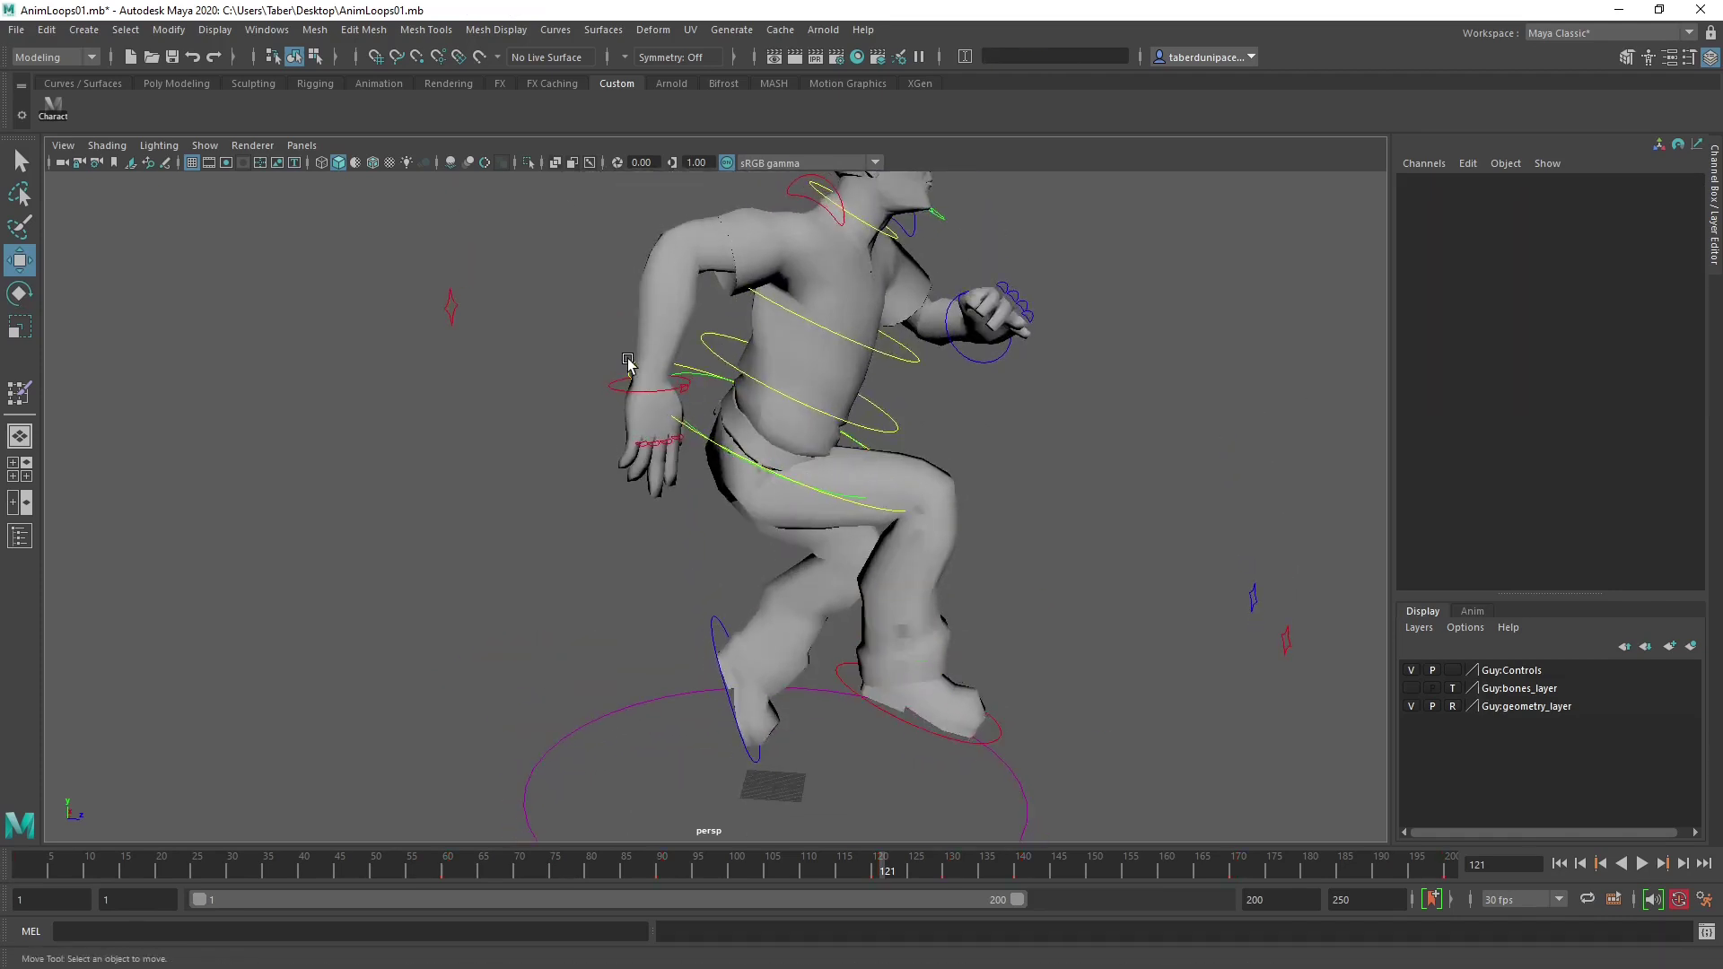
click(684, 366)
Raise the whole character, undoing a trial forward move of the root.
drag(791, 350, 811, 315)
drag(828, 377, 790, 381)
key(ctrl+z)
scroll(888, 479, down, 3)
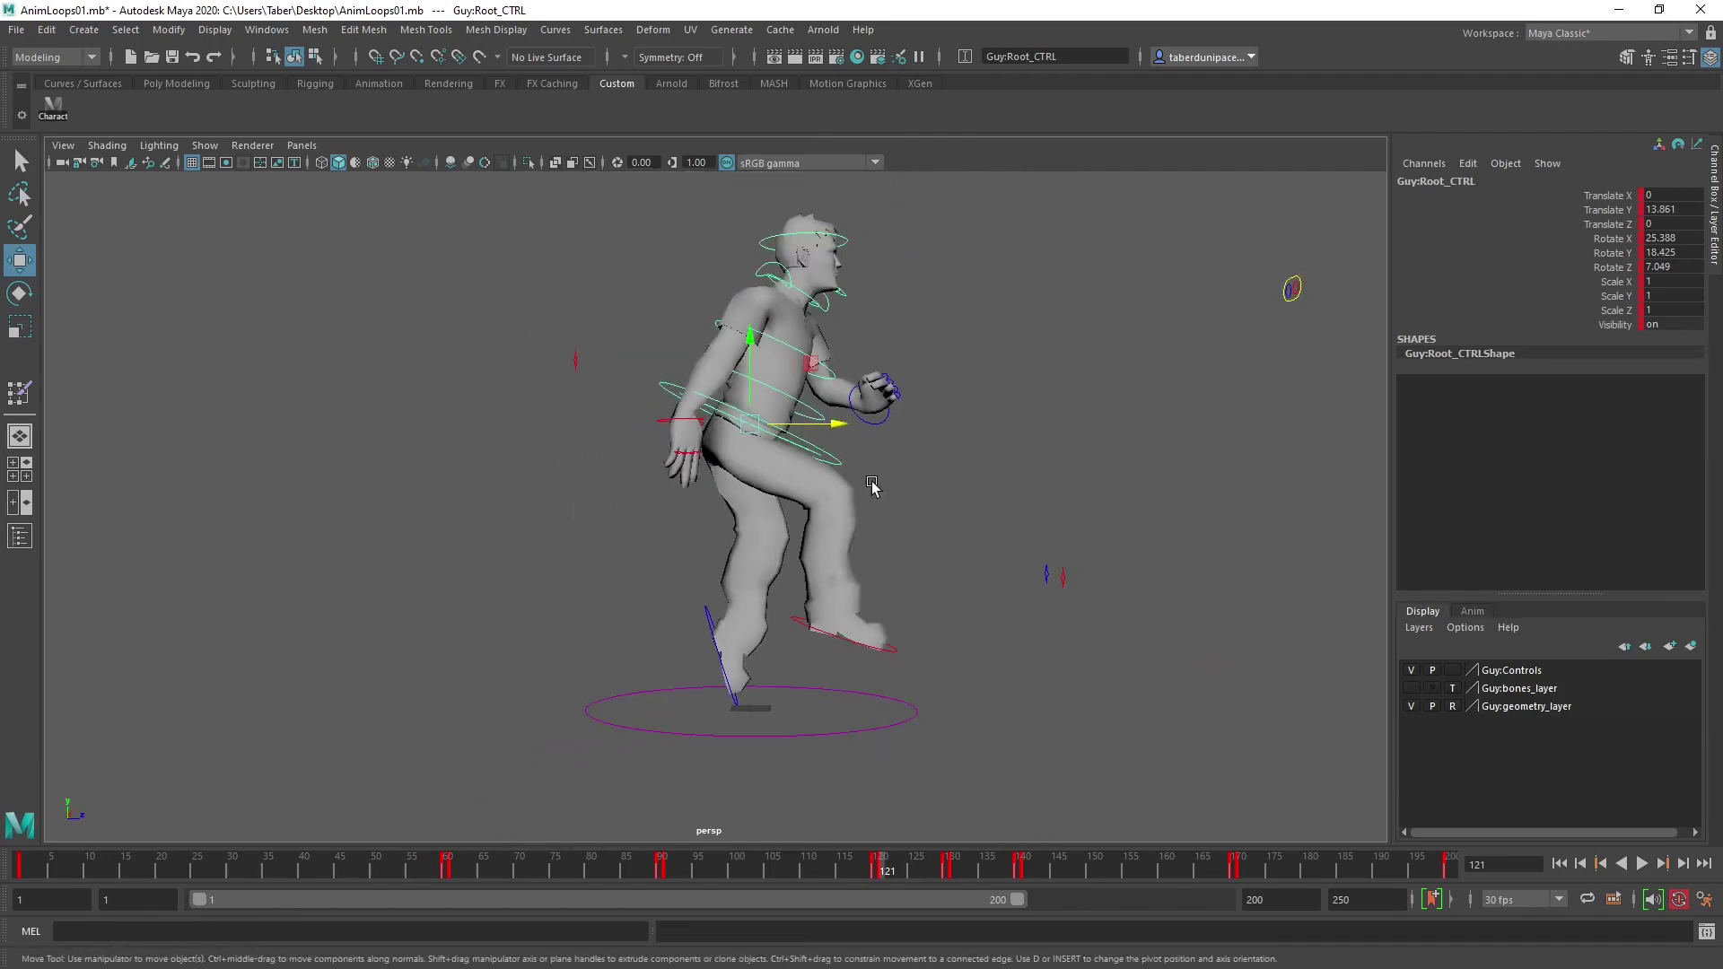
alt+middle_drag(872, 483, 945, 454)
alt+drag(907, 497, 891, 513)
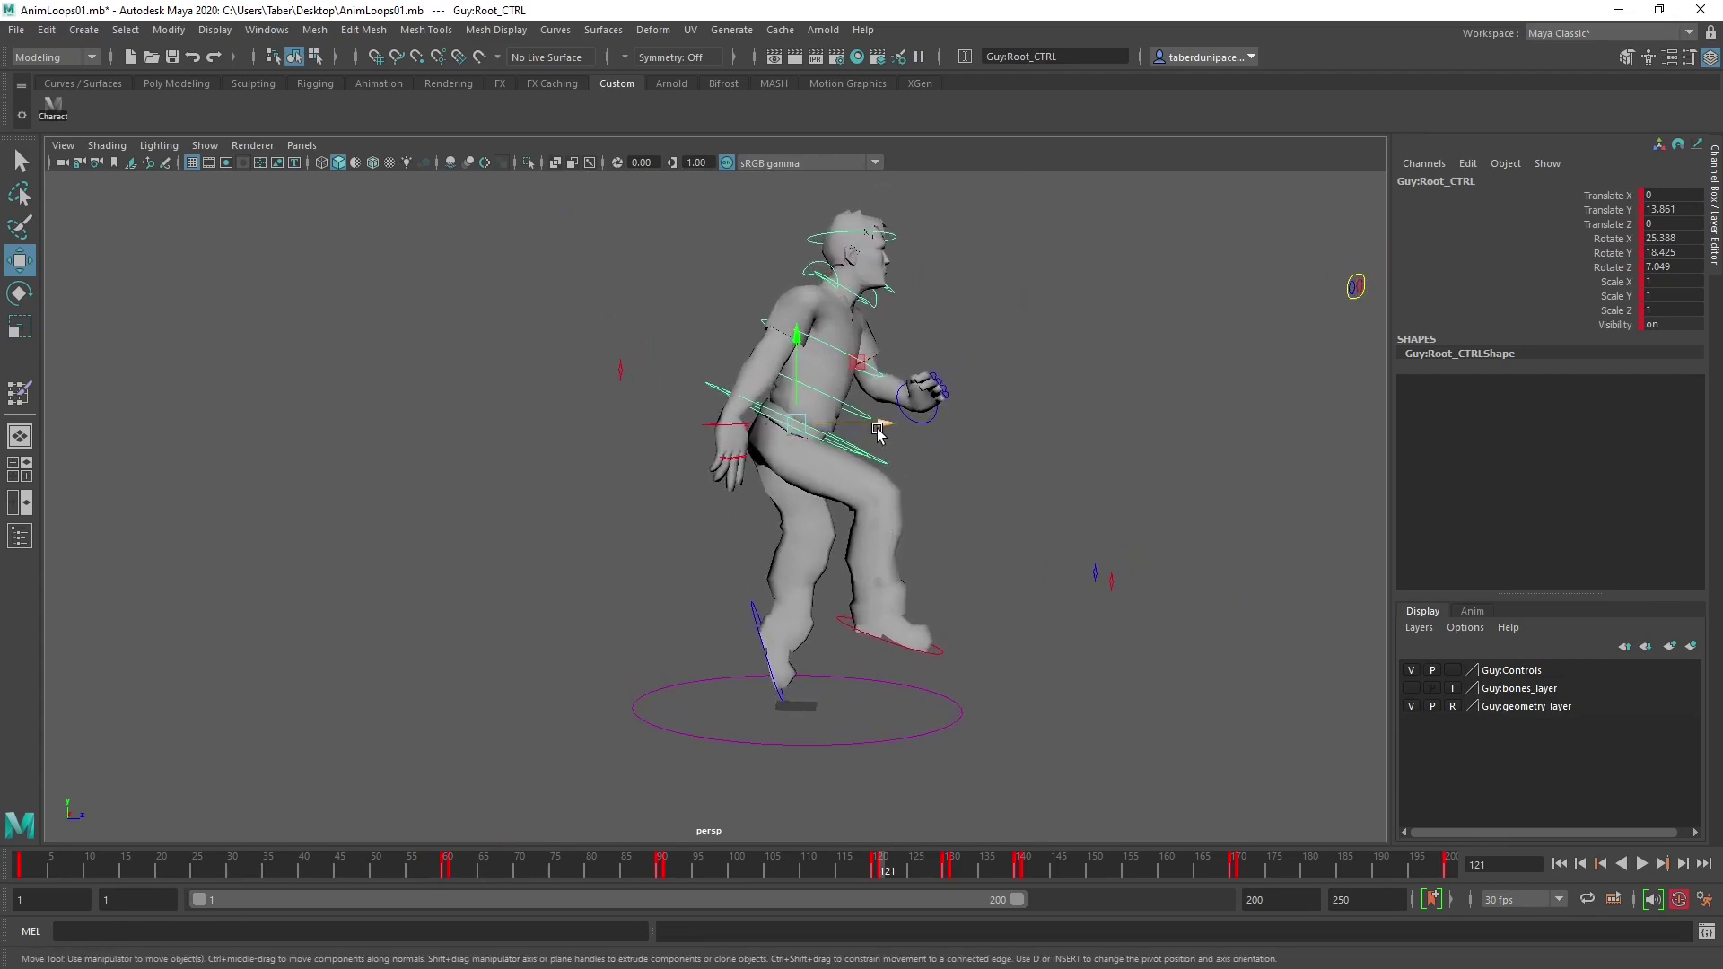
scroll(889, 619, up, 3)
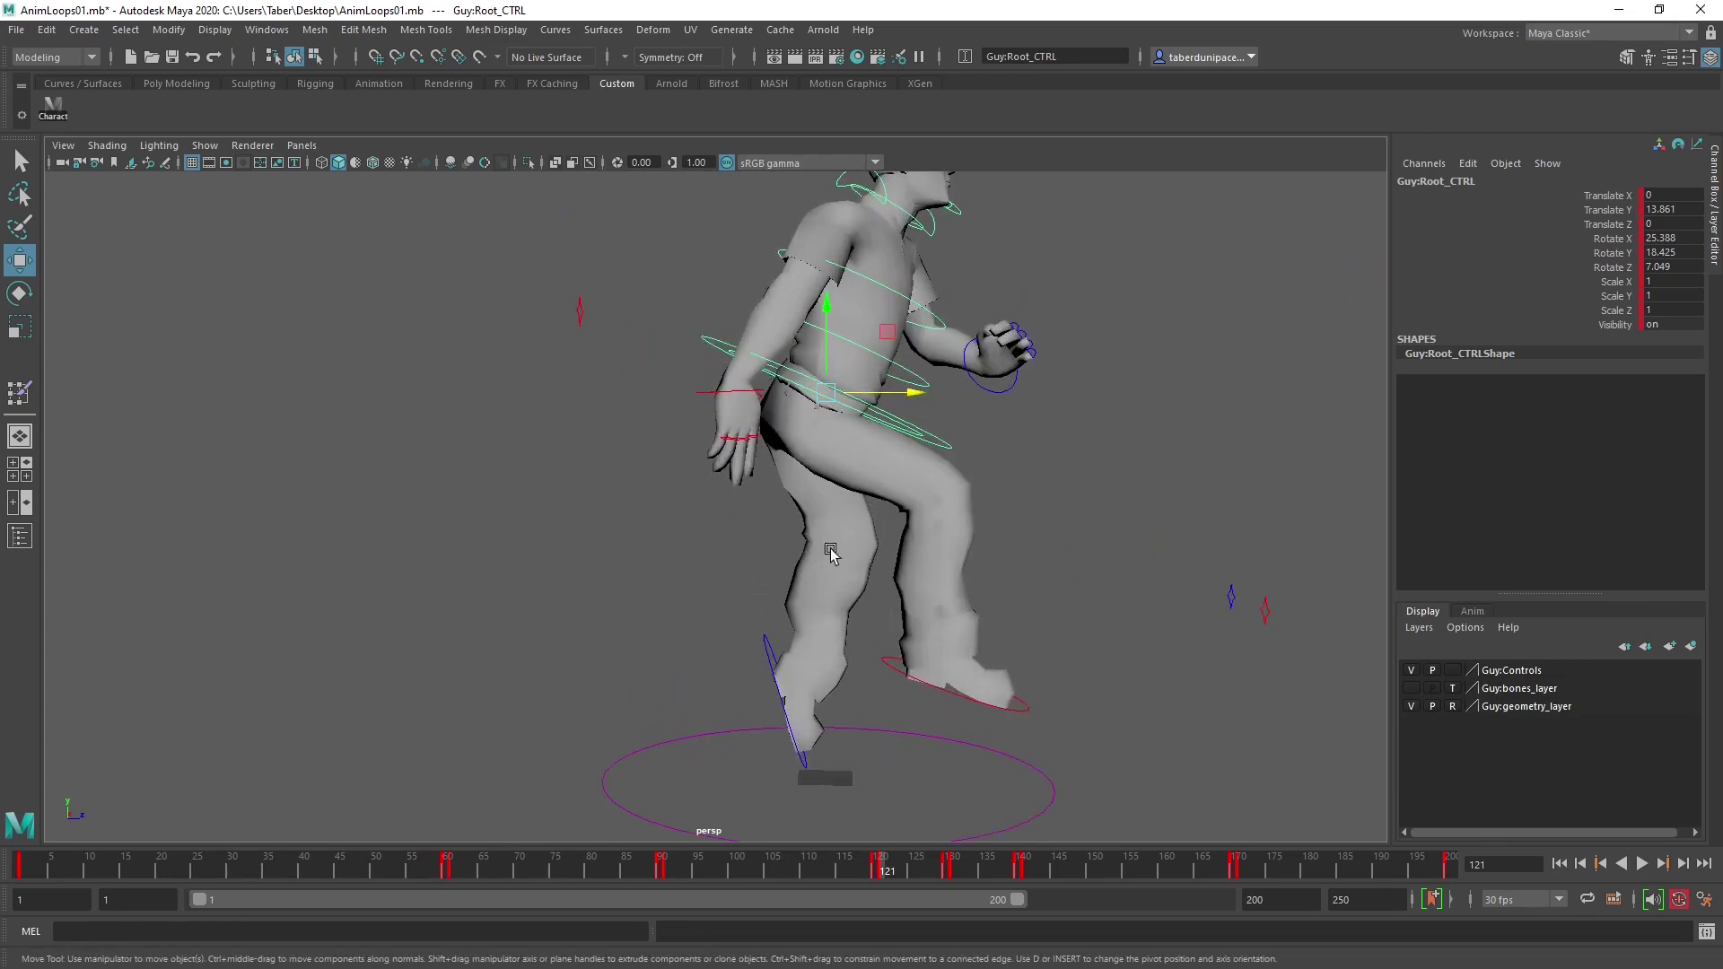
Move the left foot backward and pull the right foot back toward the body.
click(1028, 712)
click(769, 644)
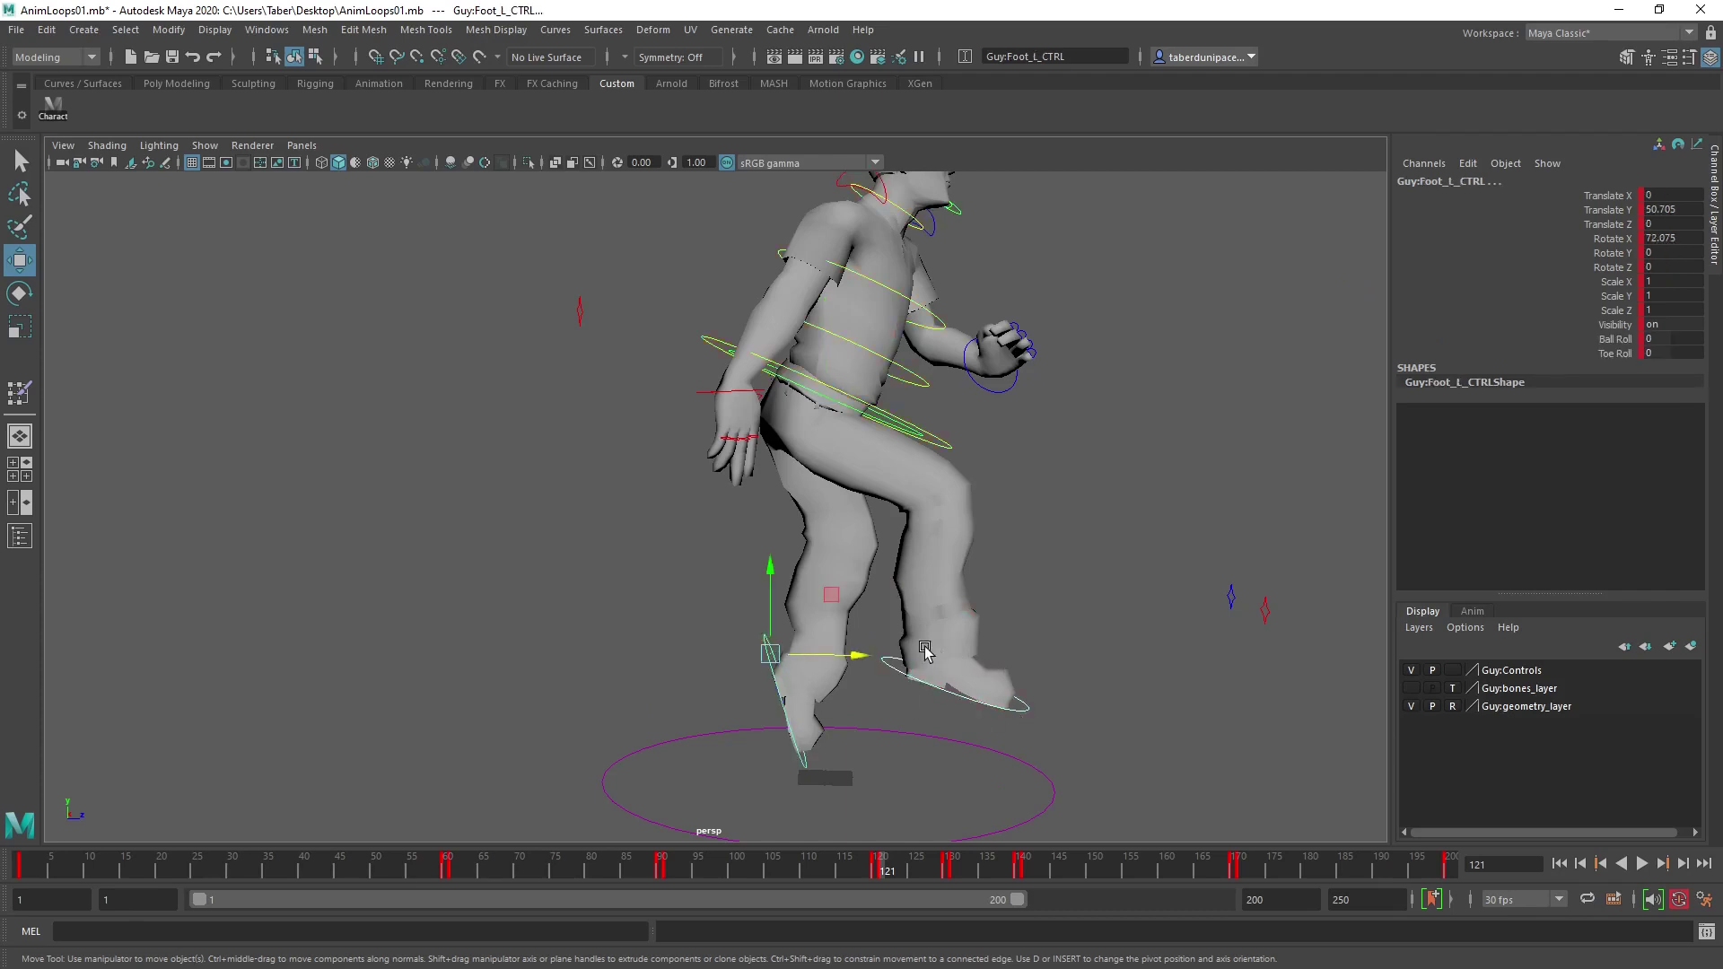
drag(864, 660, 791, 658)
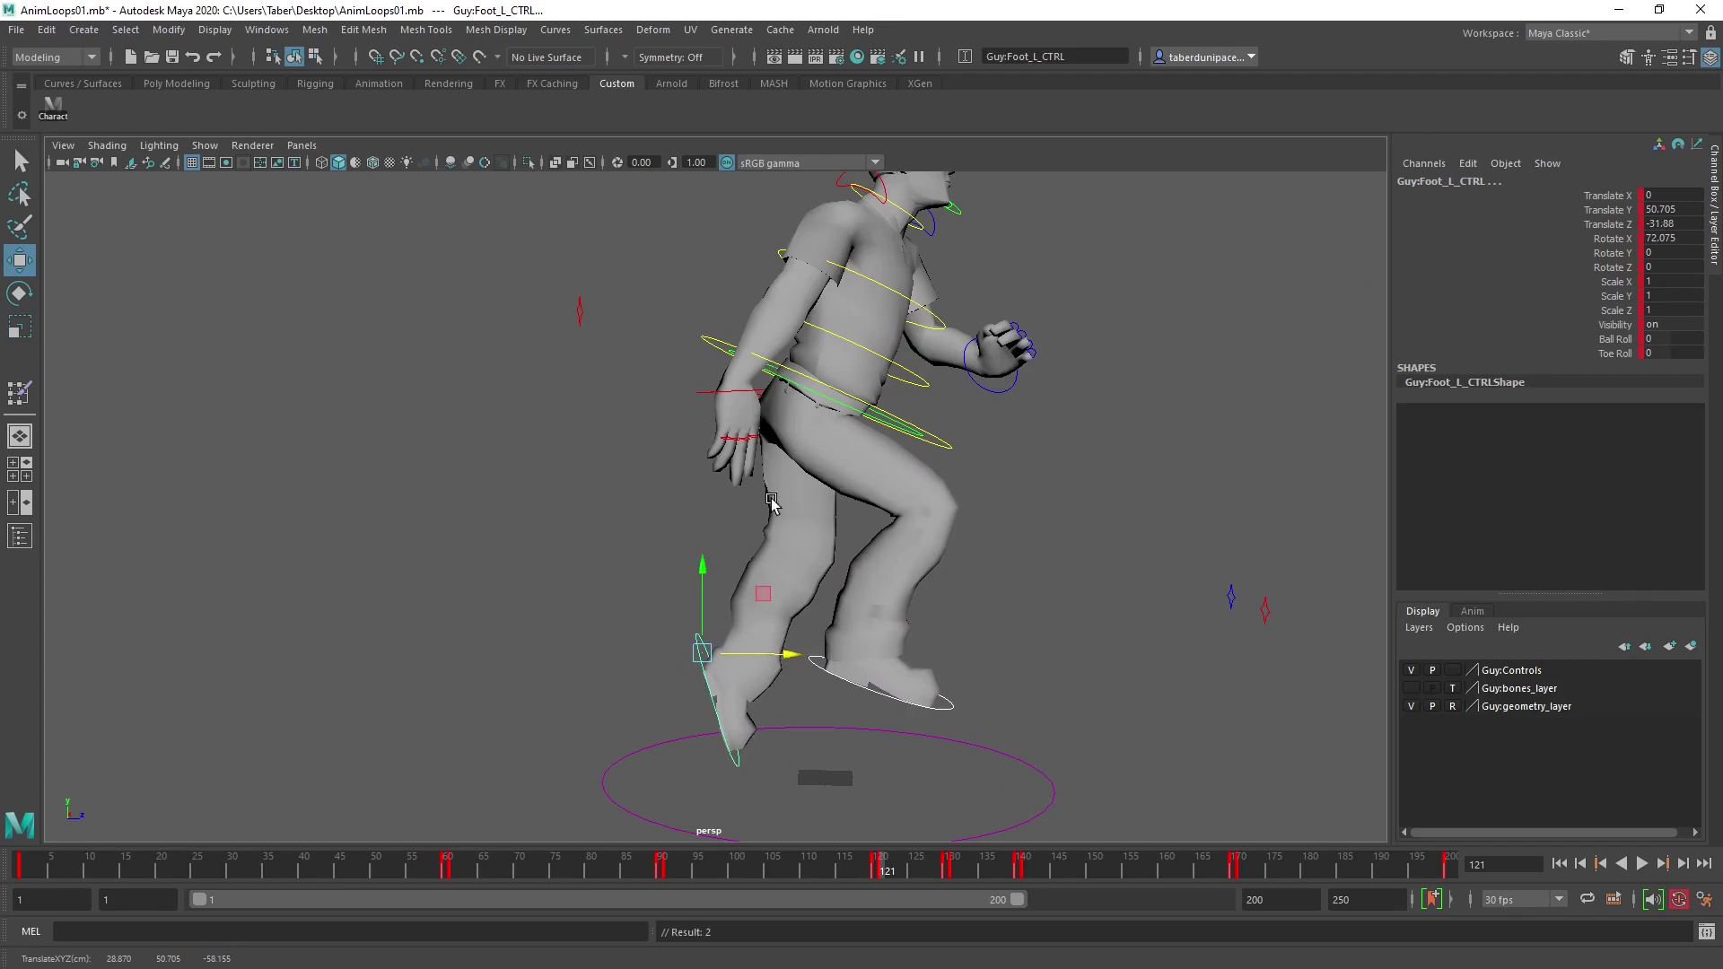
click(660, 508)
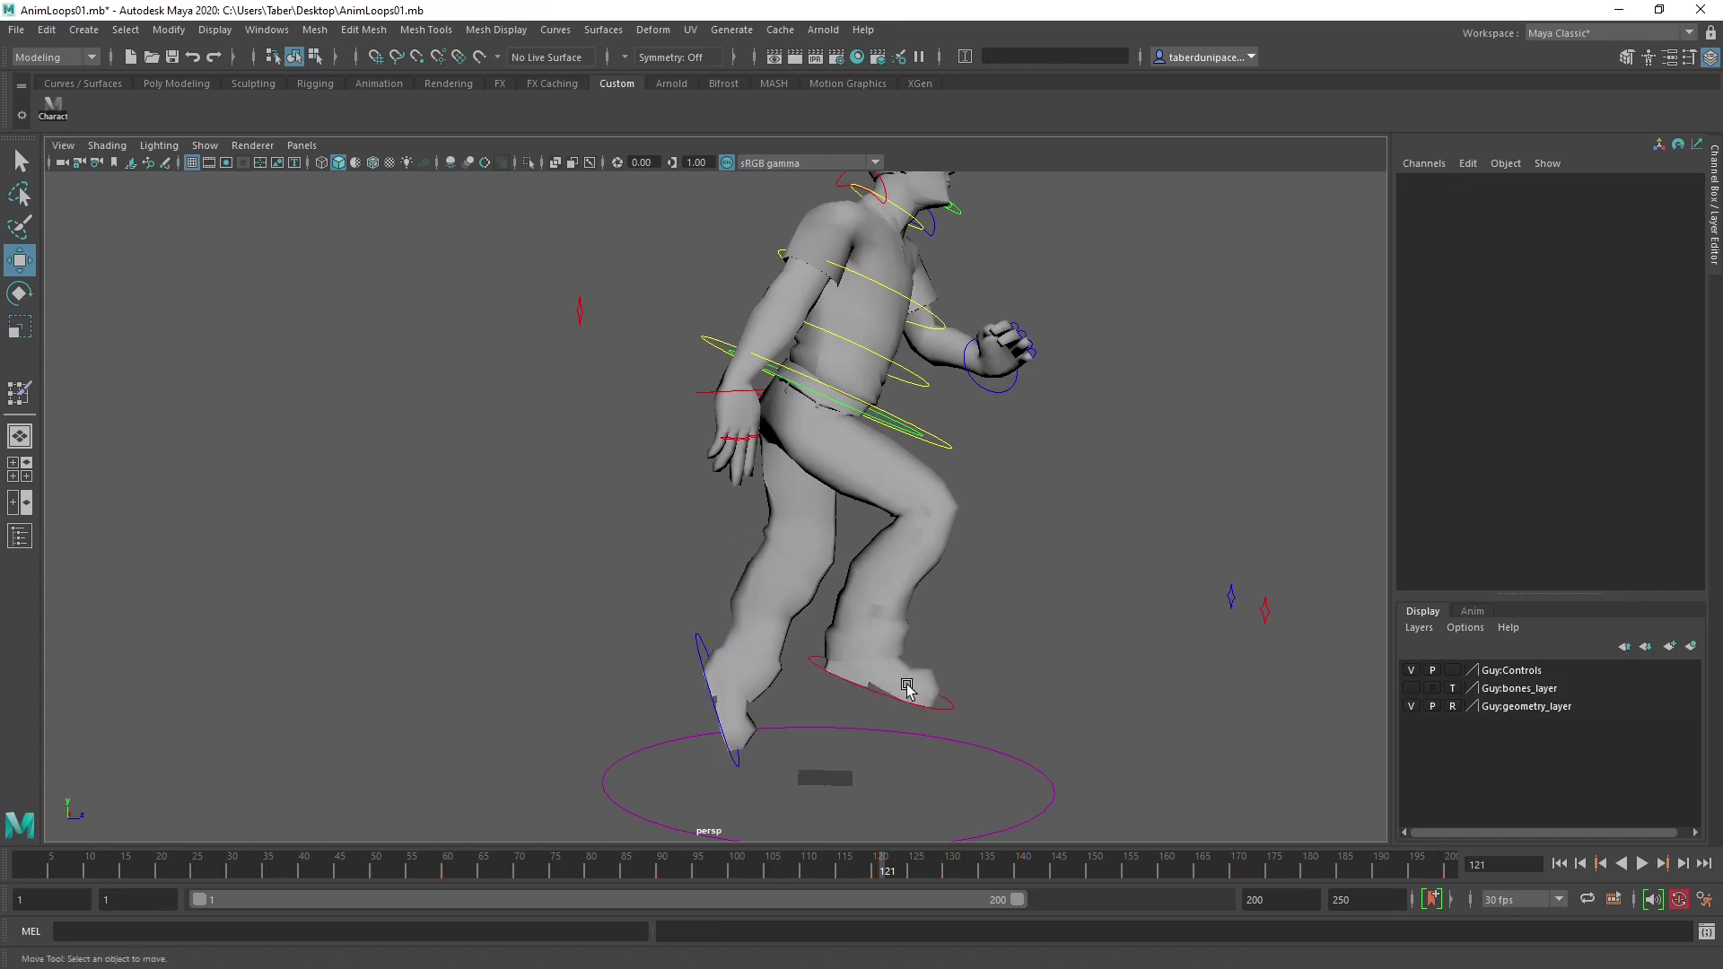
click(948, 710)
drag(911, 665, 893, 665)
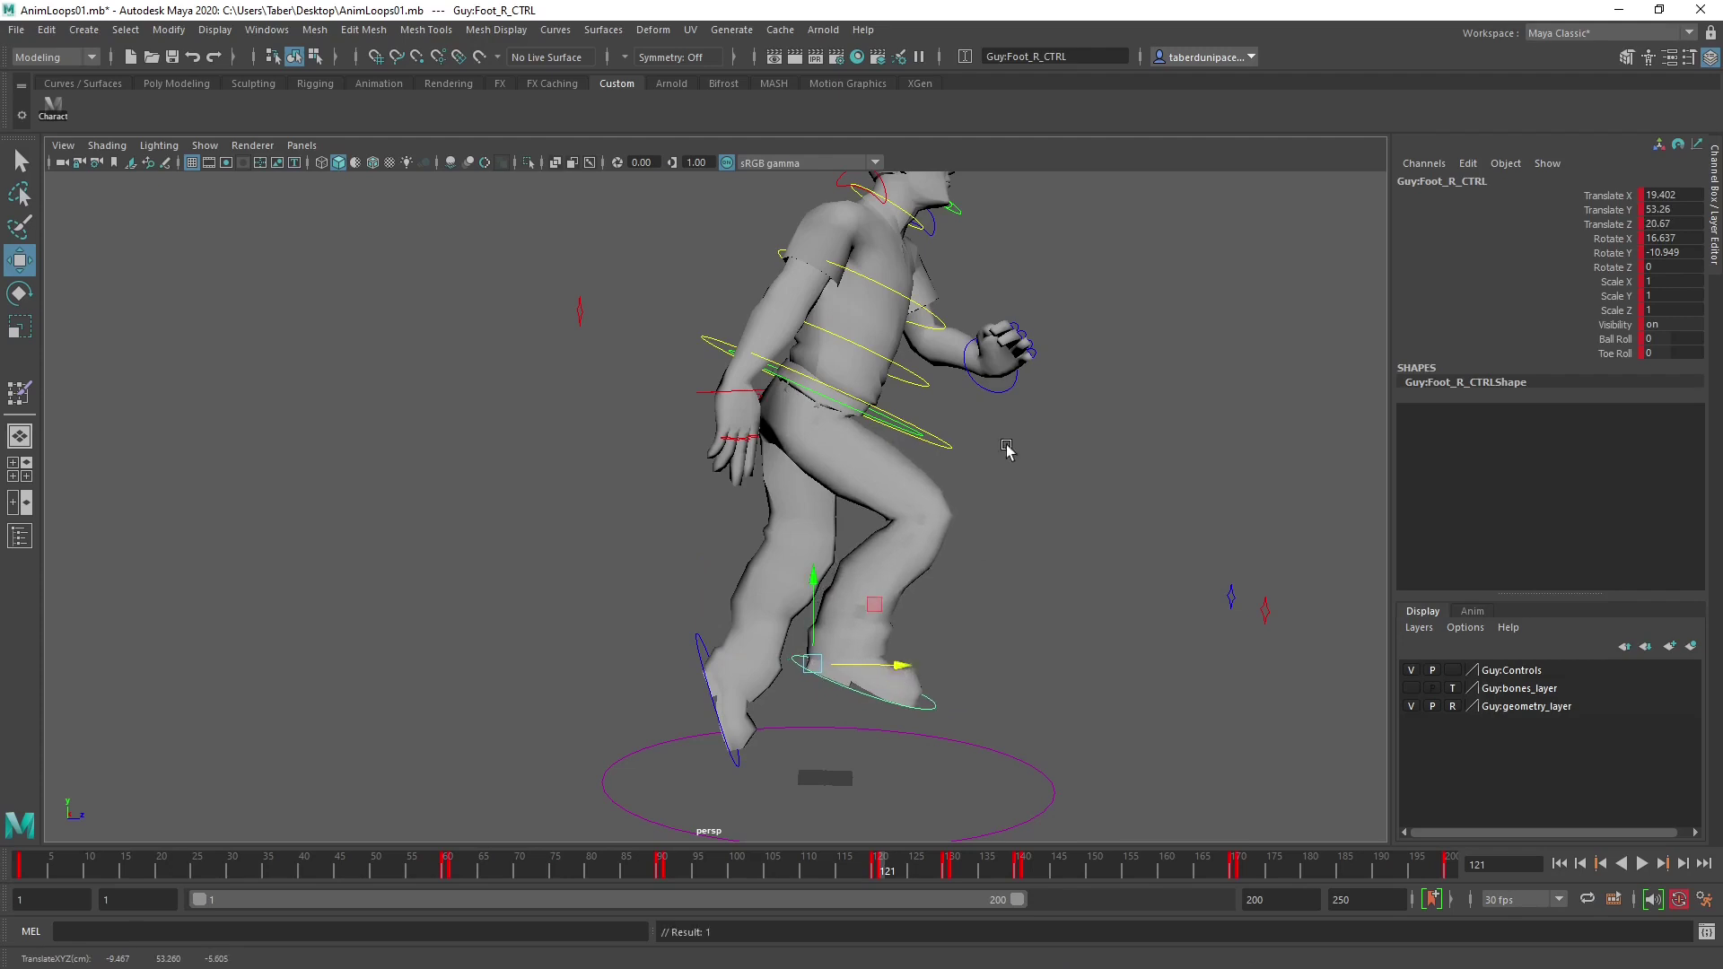
Rotate the hip root control to reduce the forward lean.
click(955, 444)
key(e)
drag(804, 312, 794, 319)
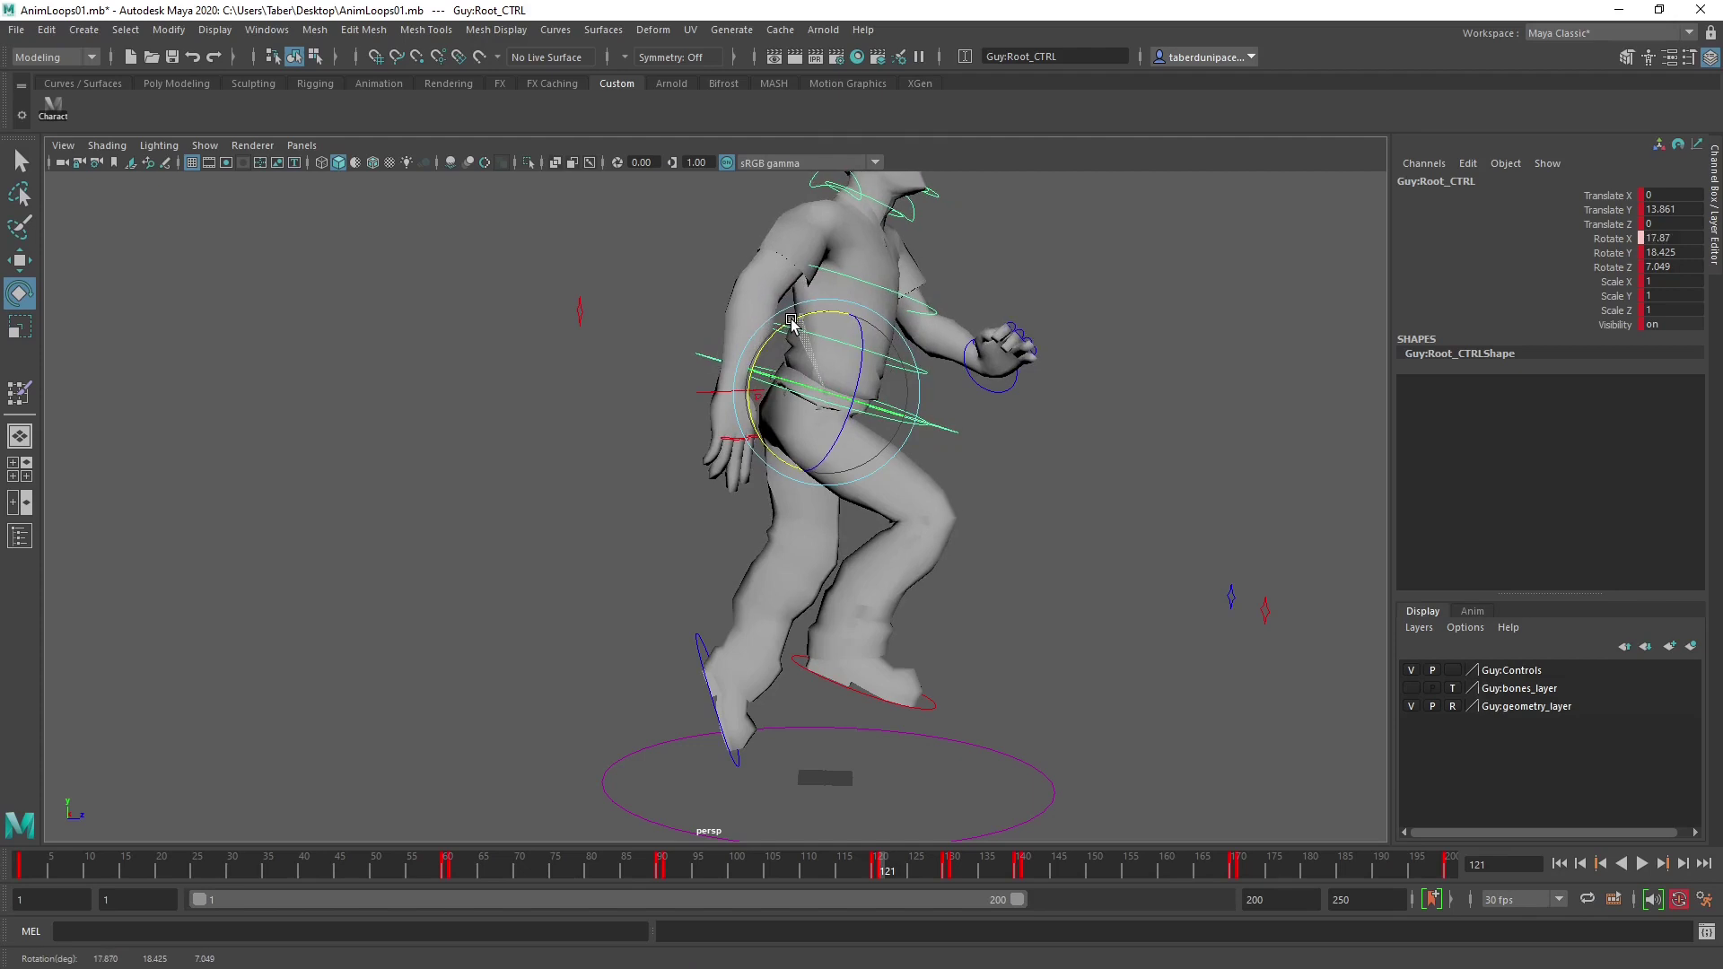
alt+drag(925, 386, 778, 393)
drag(767, 316, 981, 454)
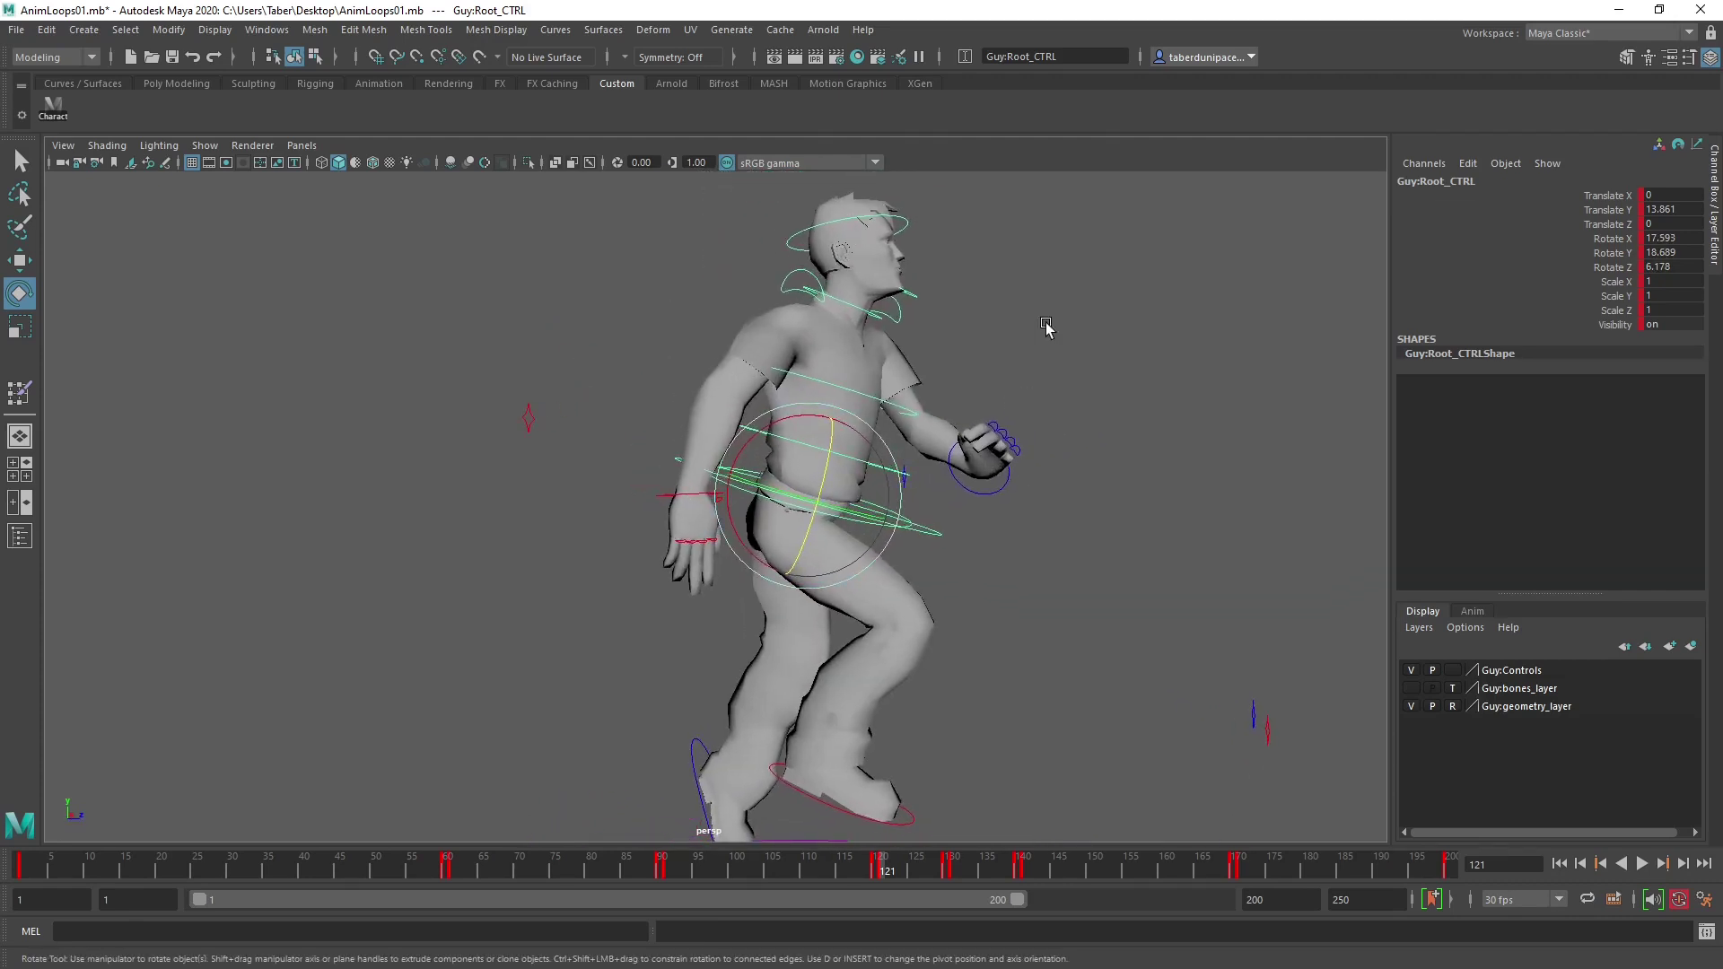
click(879, 490)
Bend the upper spine control slightly backward.
click(889, 456)
alt+right_drag(889, 456, 964, 599)
click(995, 326)
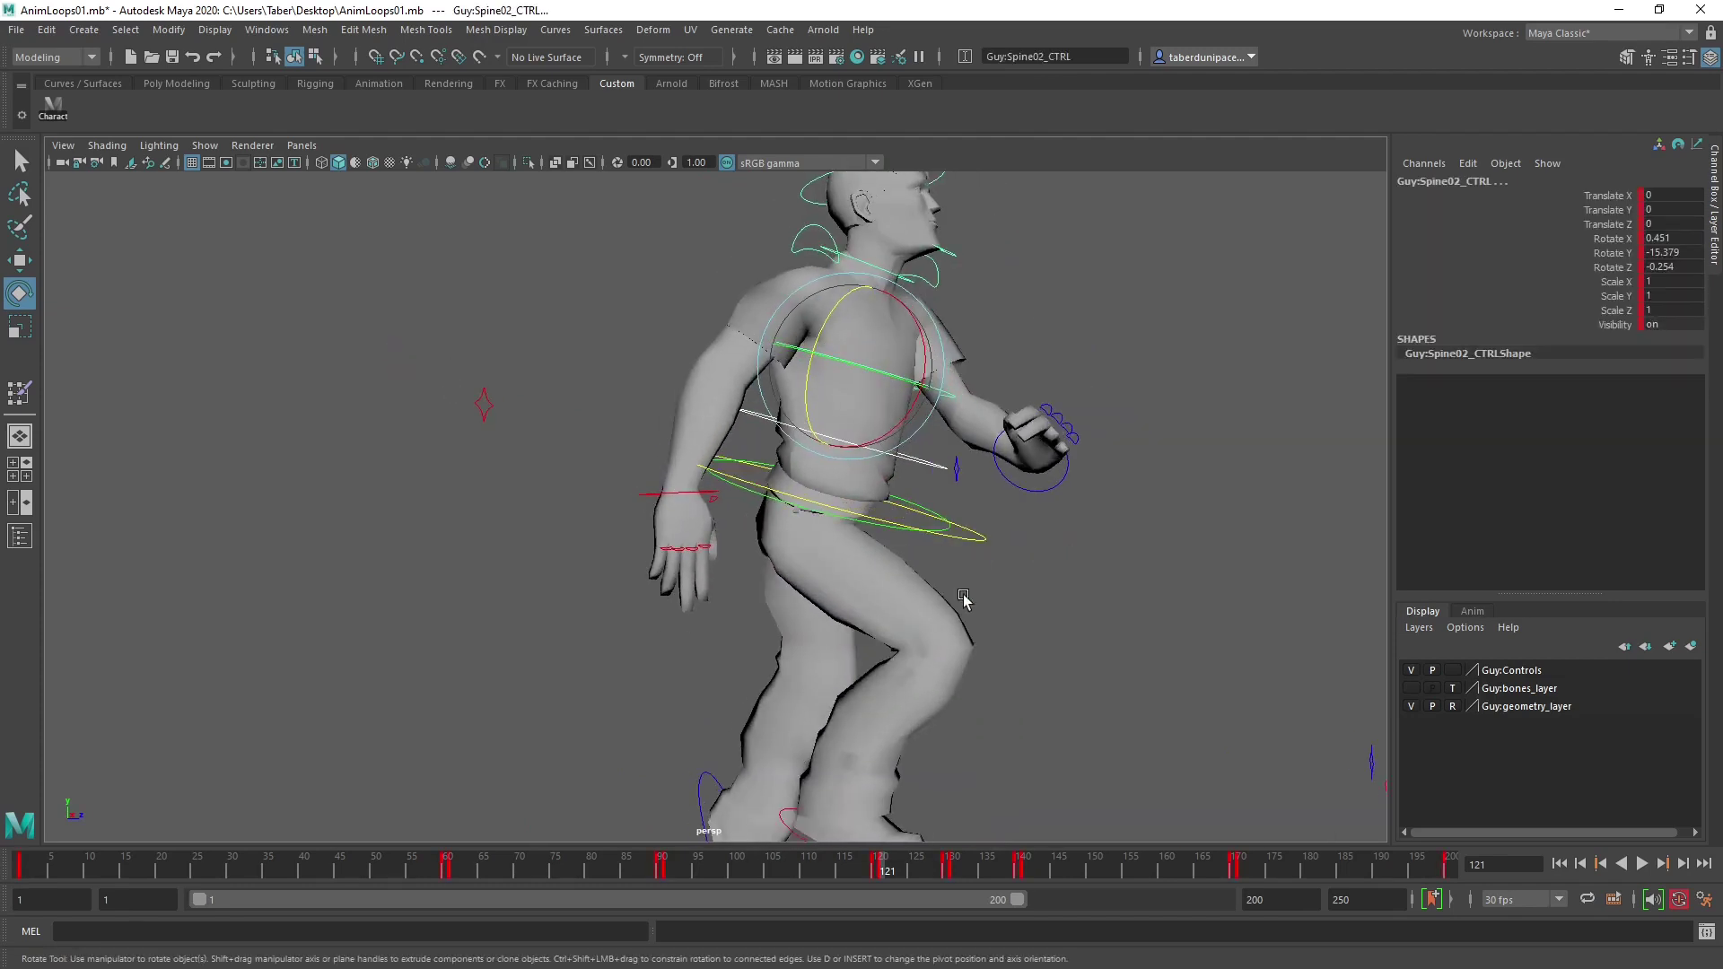
alt+right_drag(1043, 462, 974, 449)
drag(886, 369, 770, 399)
drag(803, 334, 807, 336)
alt+drag(731, 441, 863, 388)
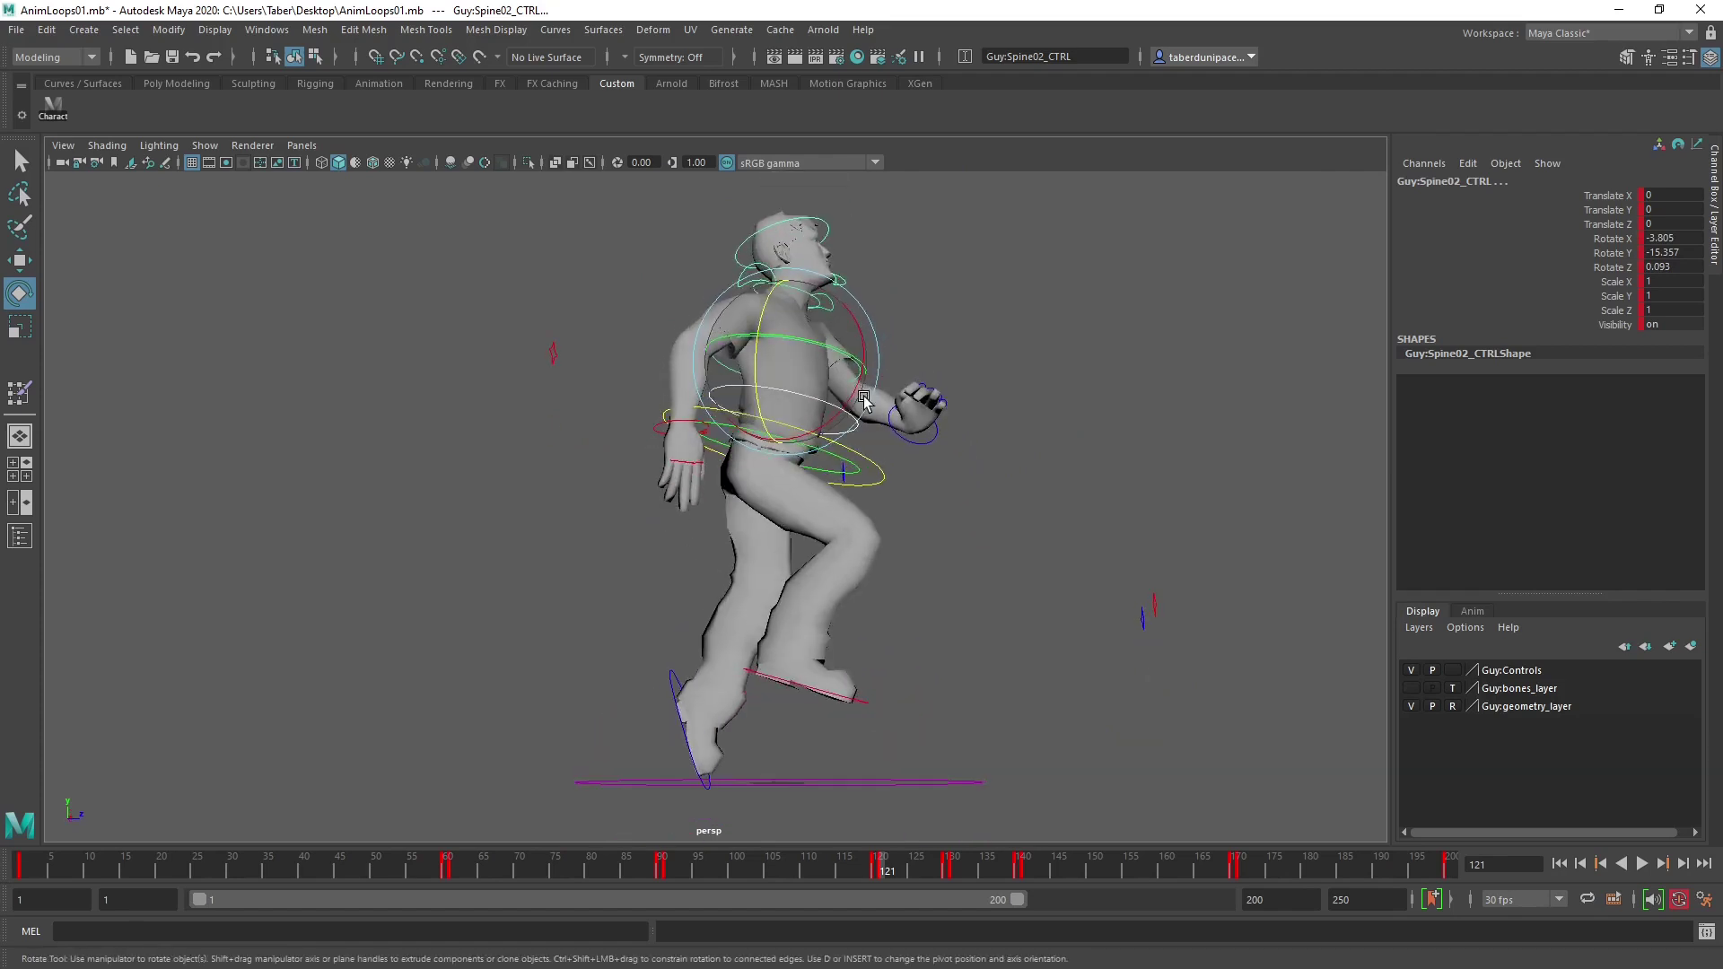
Try sliding the whole body forward with the root control, then undo it.
click(884, 474)
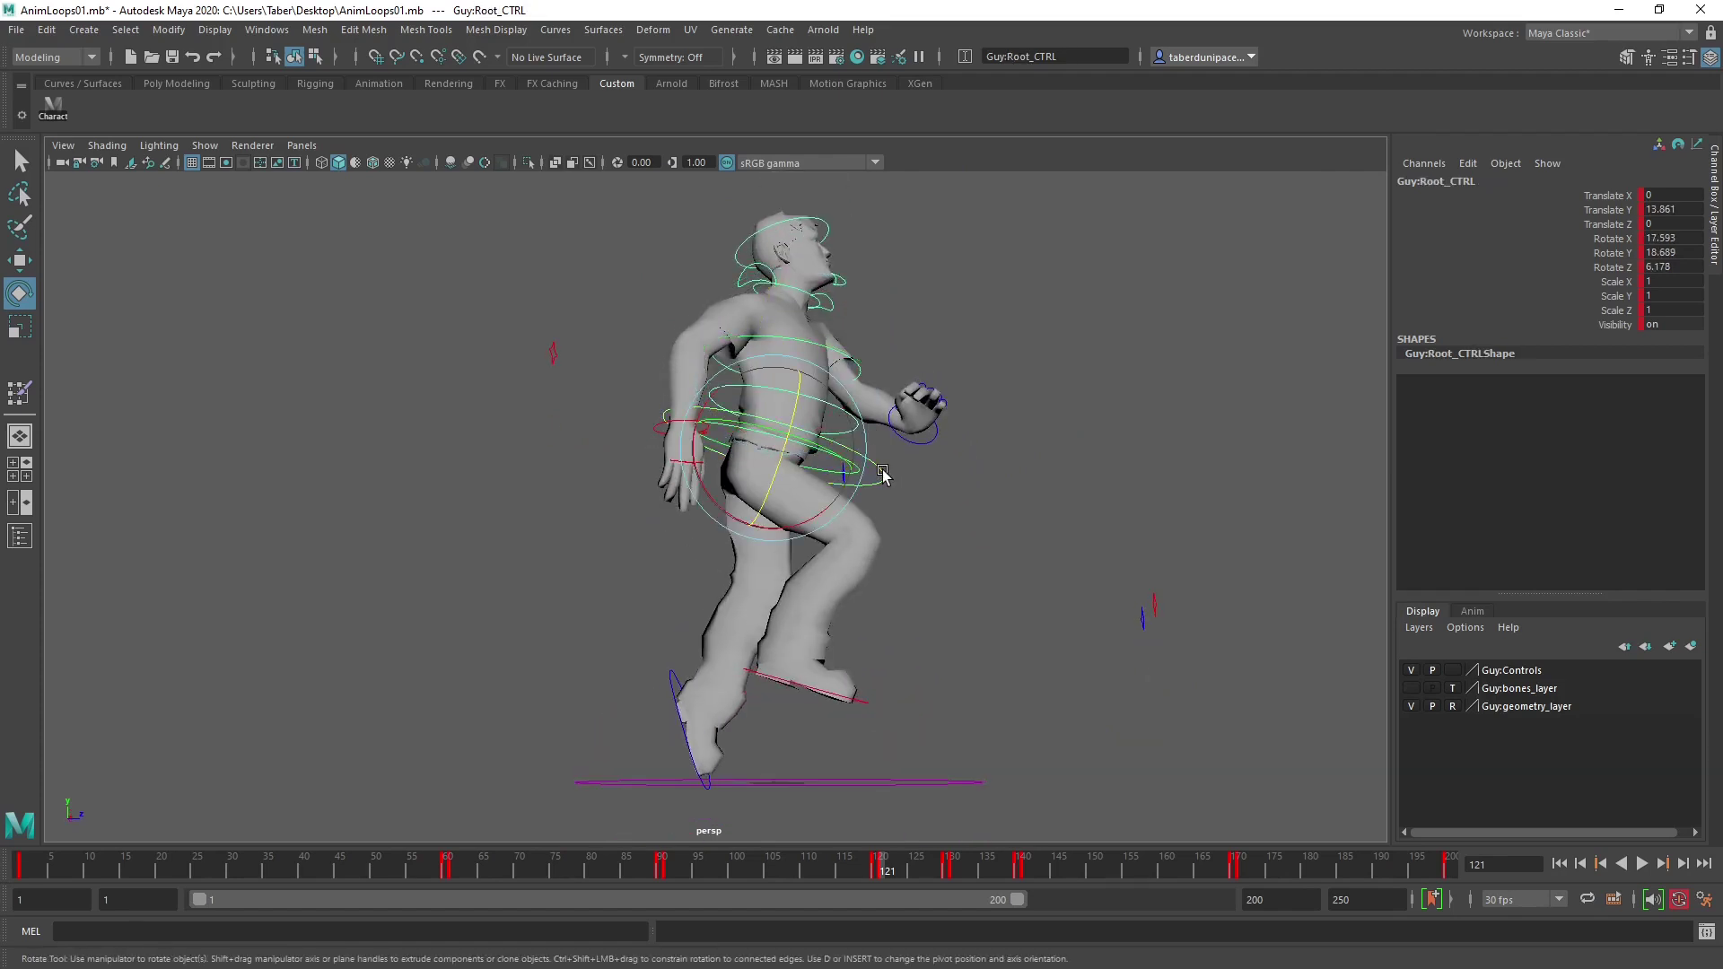
key(w)
drag(852, 446, 876, 444)
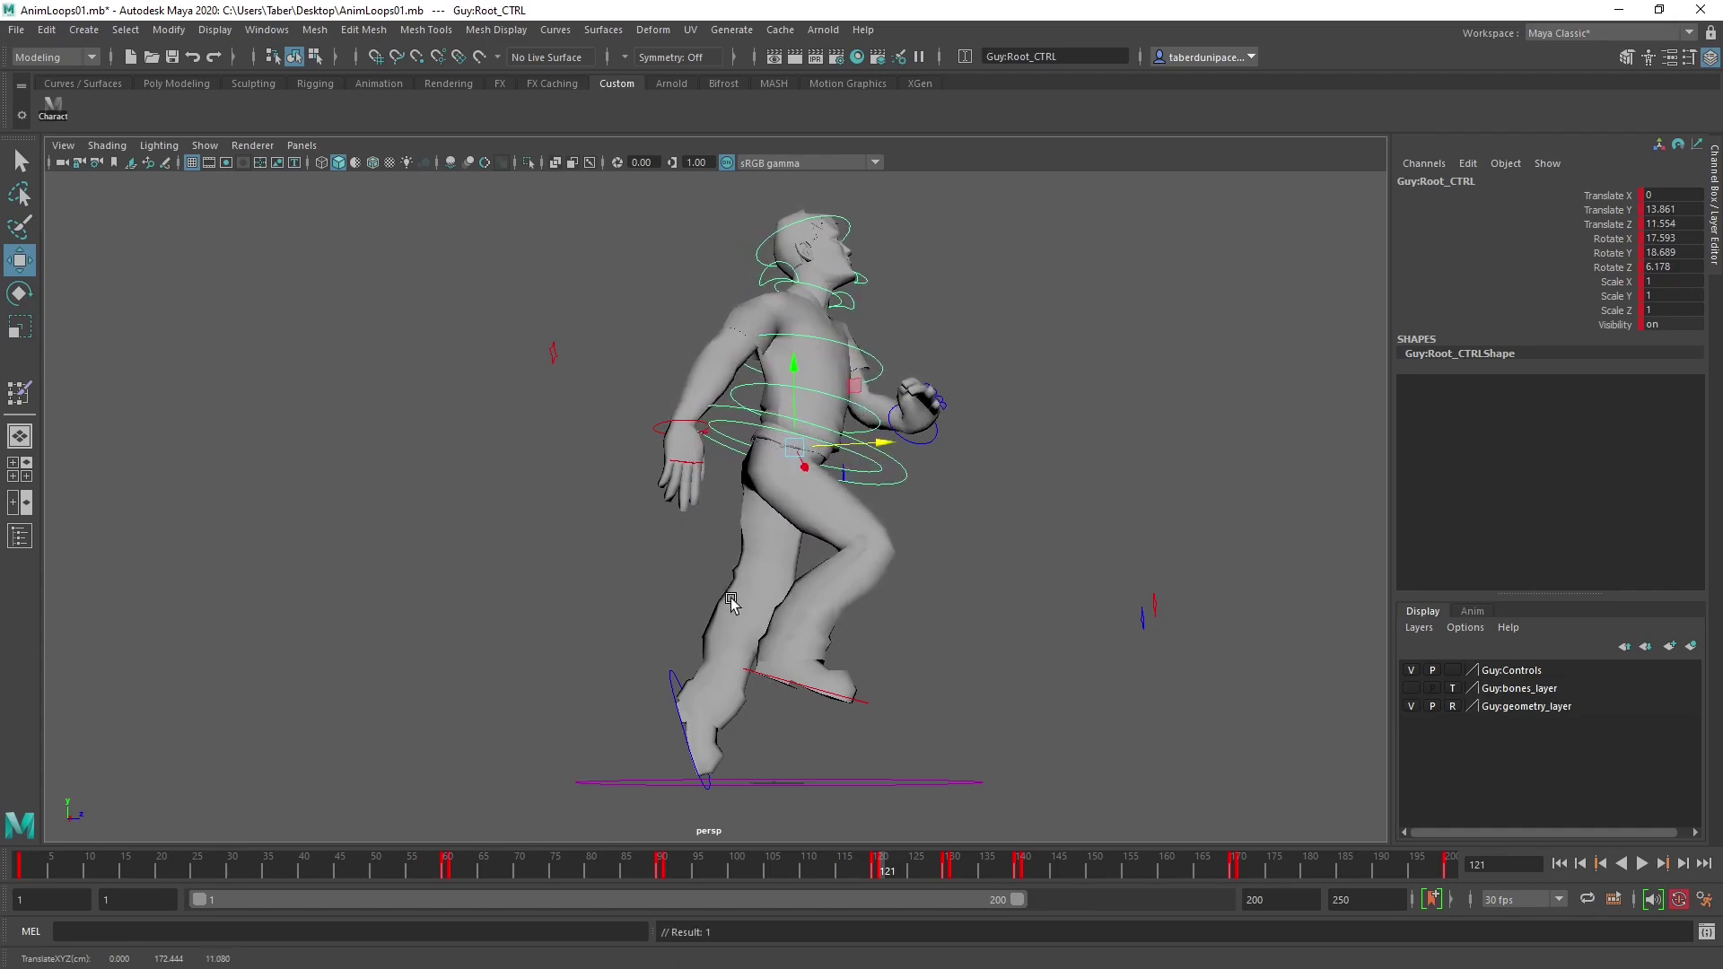
alt+drag(758, 523, 760, 543)
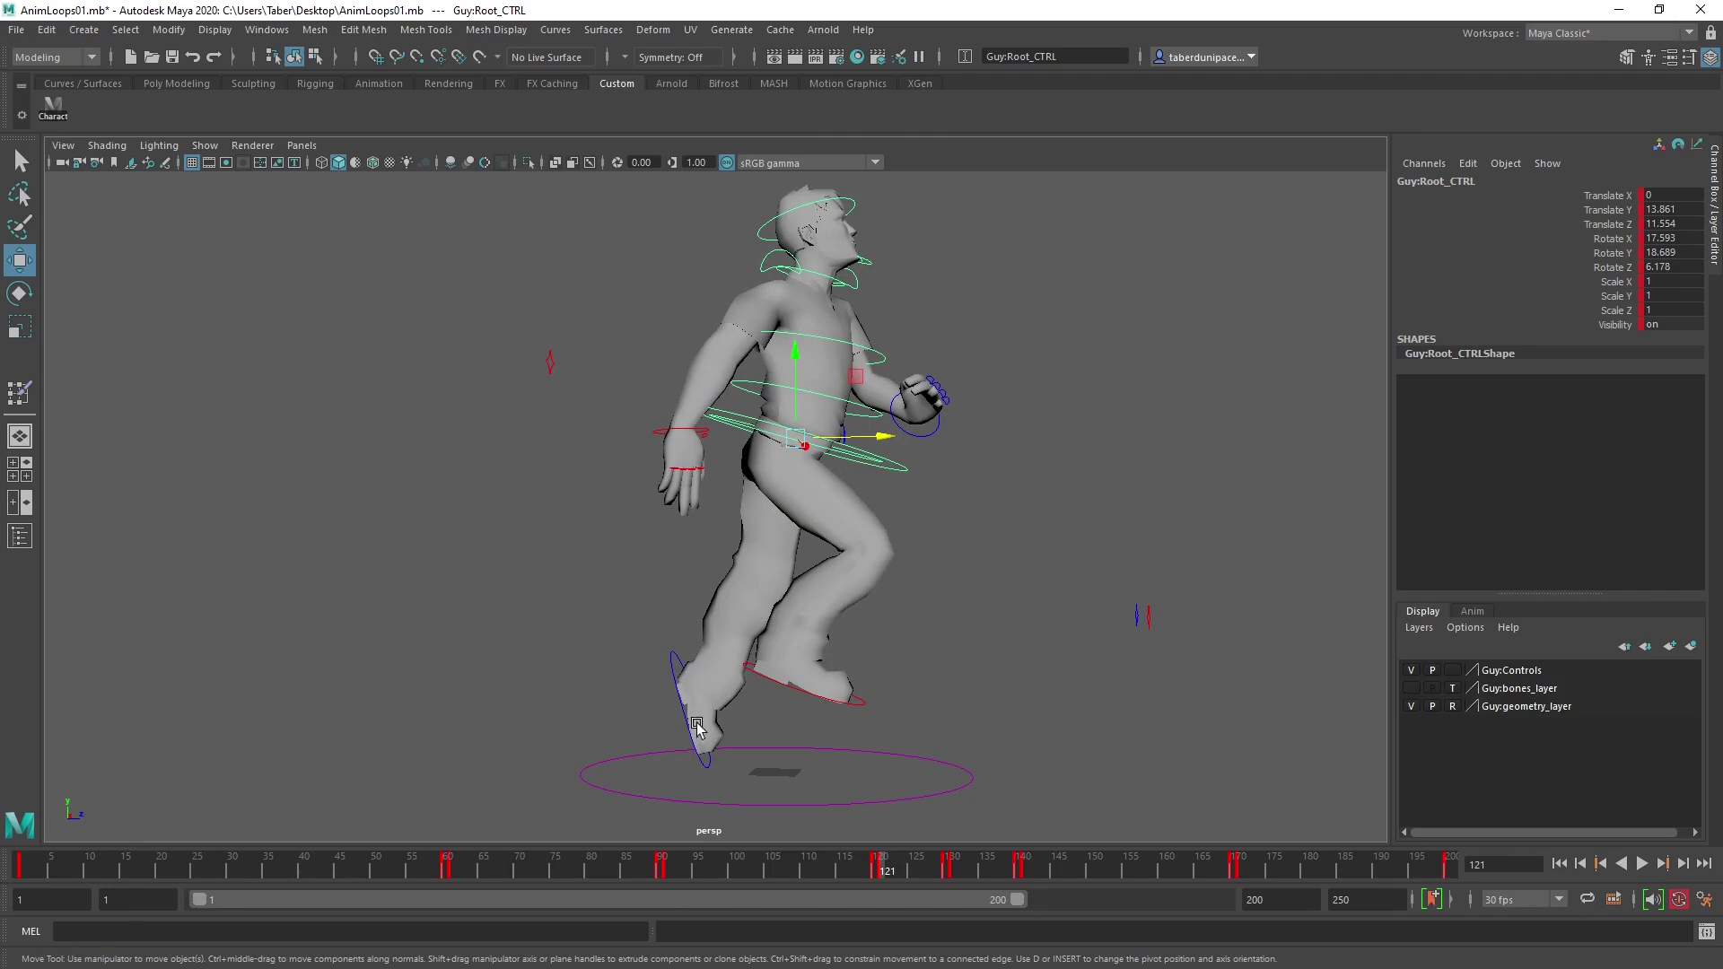
key(ctrl+z)
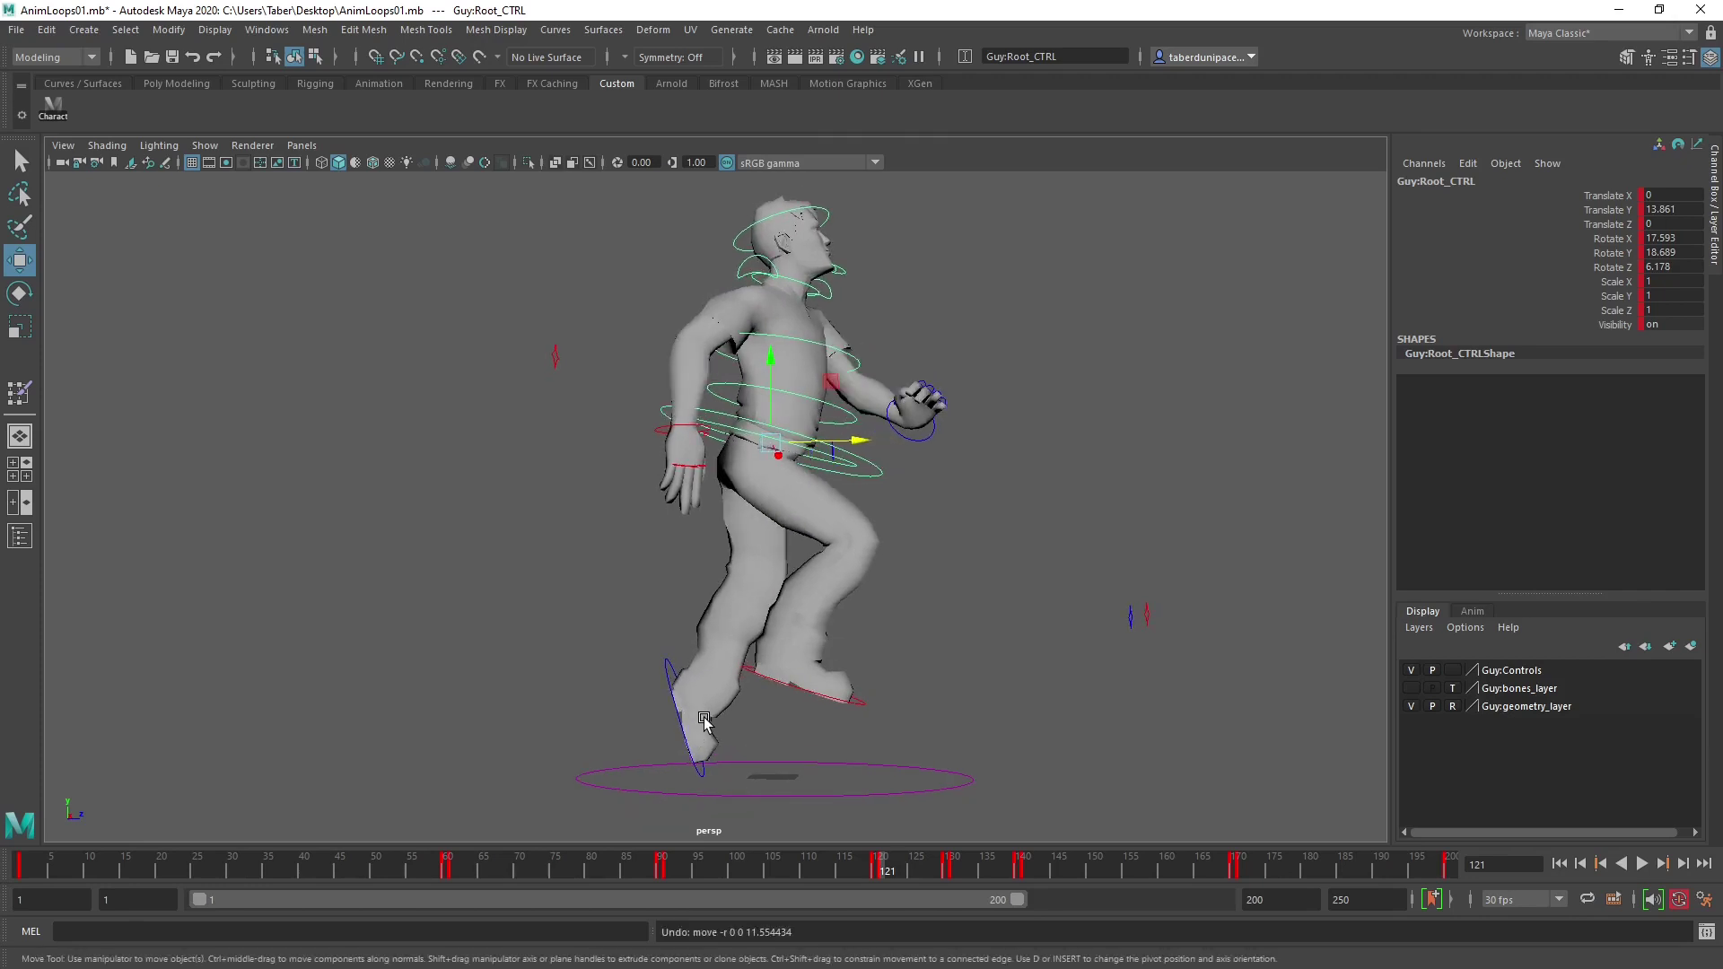
Move the left foot further back and lower it slightly.
click(674, 689)
drag(758, 682, 738, 683)
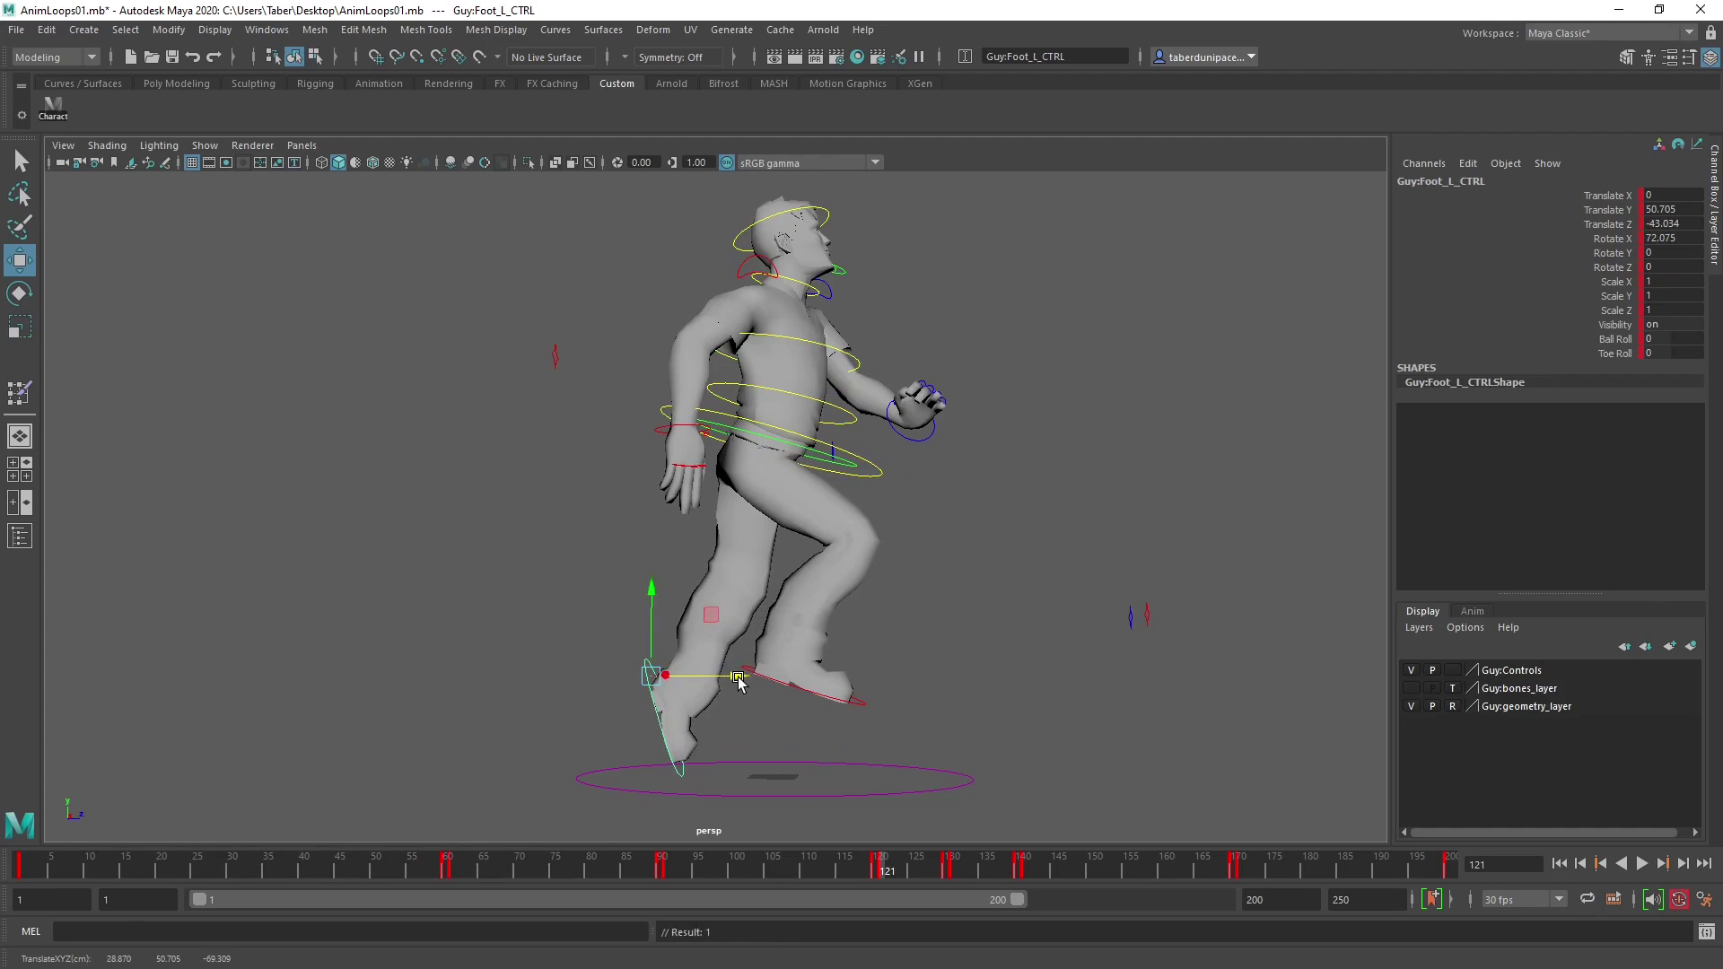
mouse_move(652, 590)
mouse_down()
mouse_move(651, 615)
mouse_move(652, 575)
mouse_move(652, 620)
mouse_move(652, 594)
mouse_up()
alt+drag(765, 665, 782, 654)
Lower the root control to Translate Y 8.456 and select the right foot.
click(869, 469)
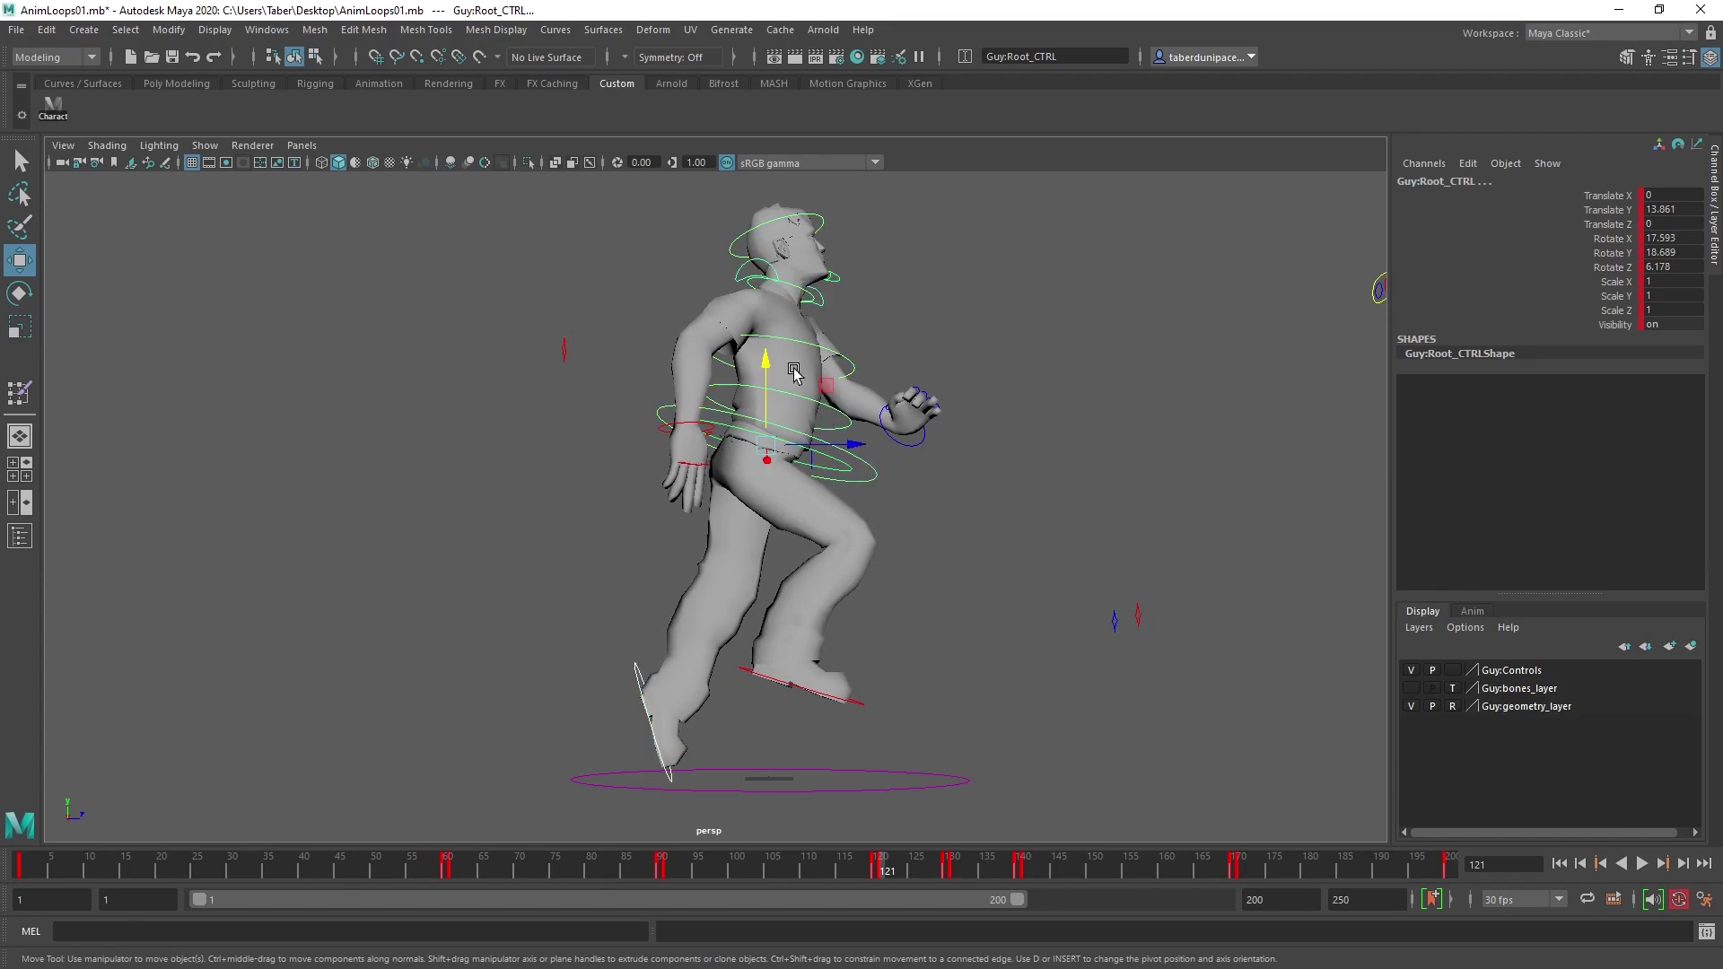
mouse_move(763, 363)
mouse_down()
mouse_move(764, 422)
mouse_move(764, 374)
mouse_up()
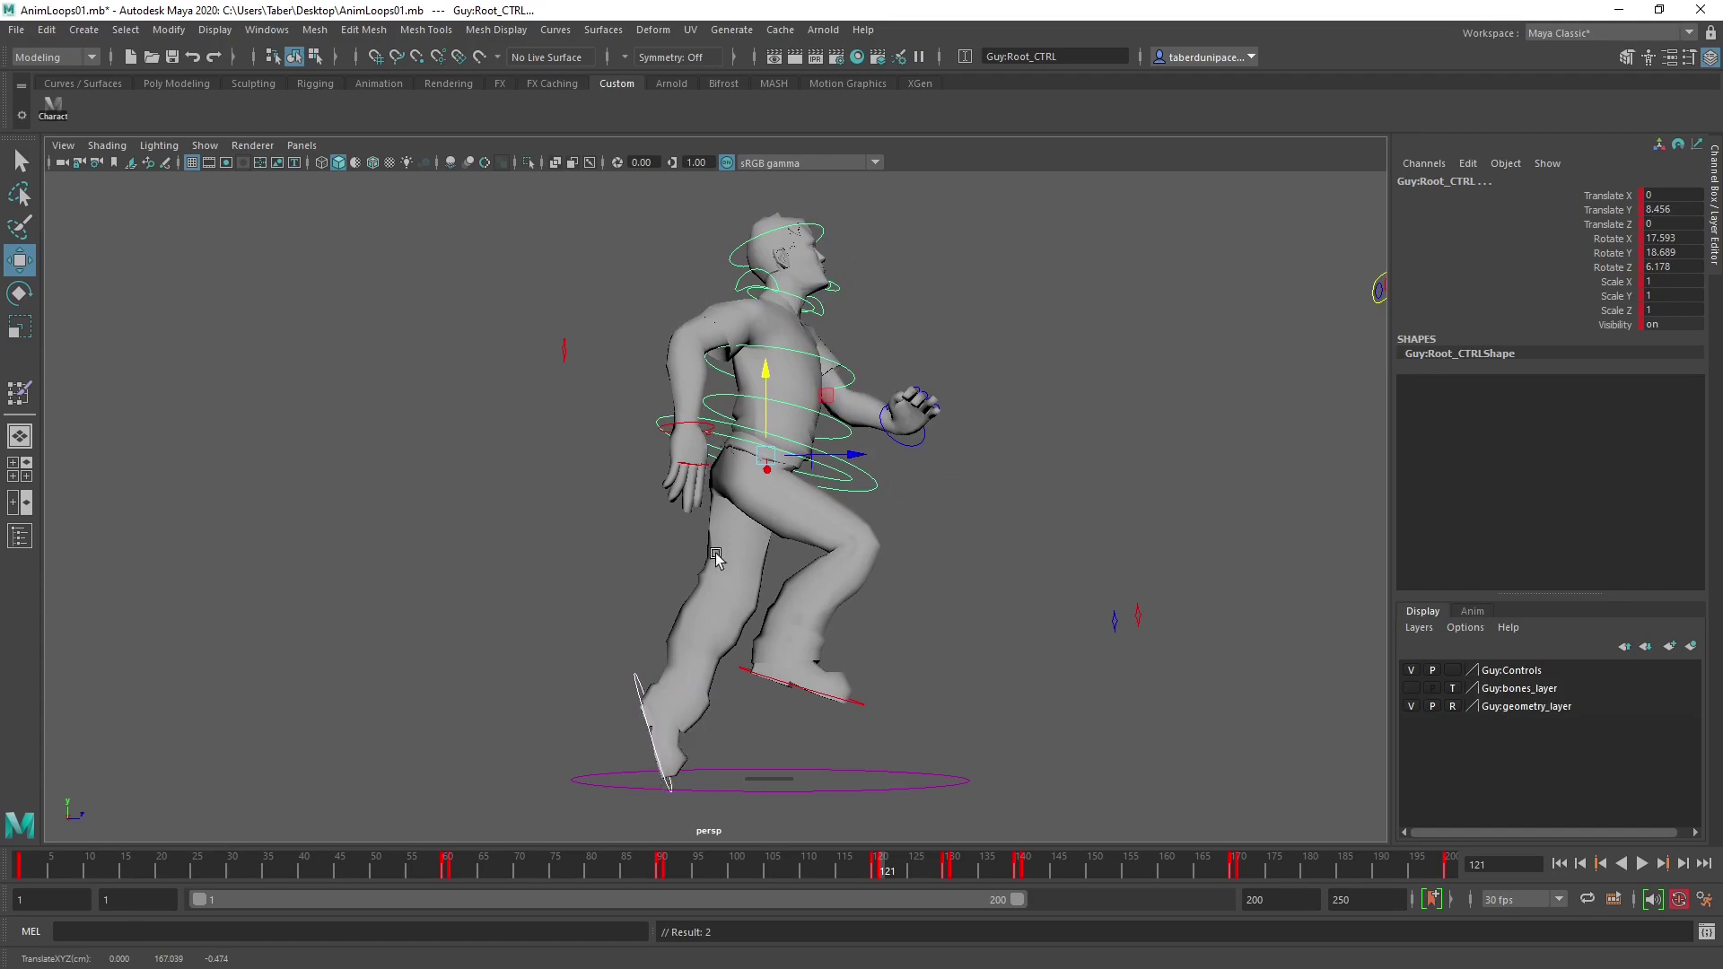
alt+drag(802, 498, 800, 513)
alt+drag(878, 457, 889, 485)
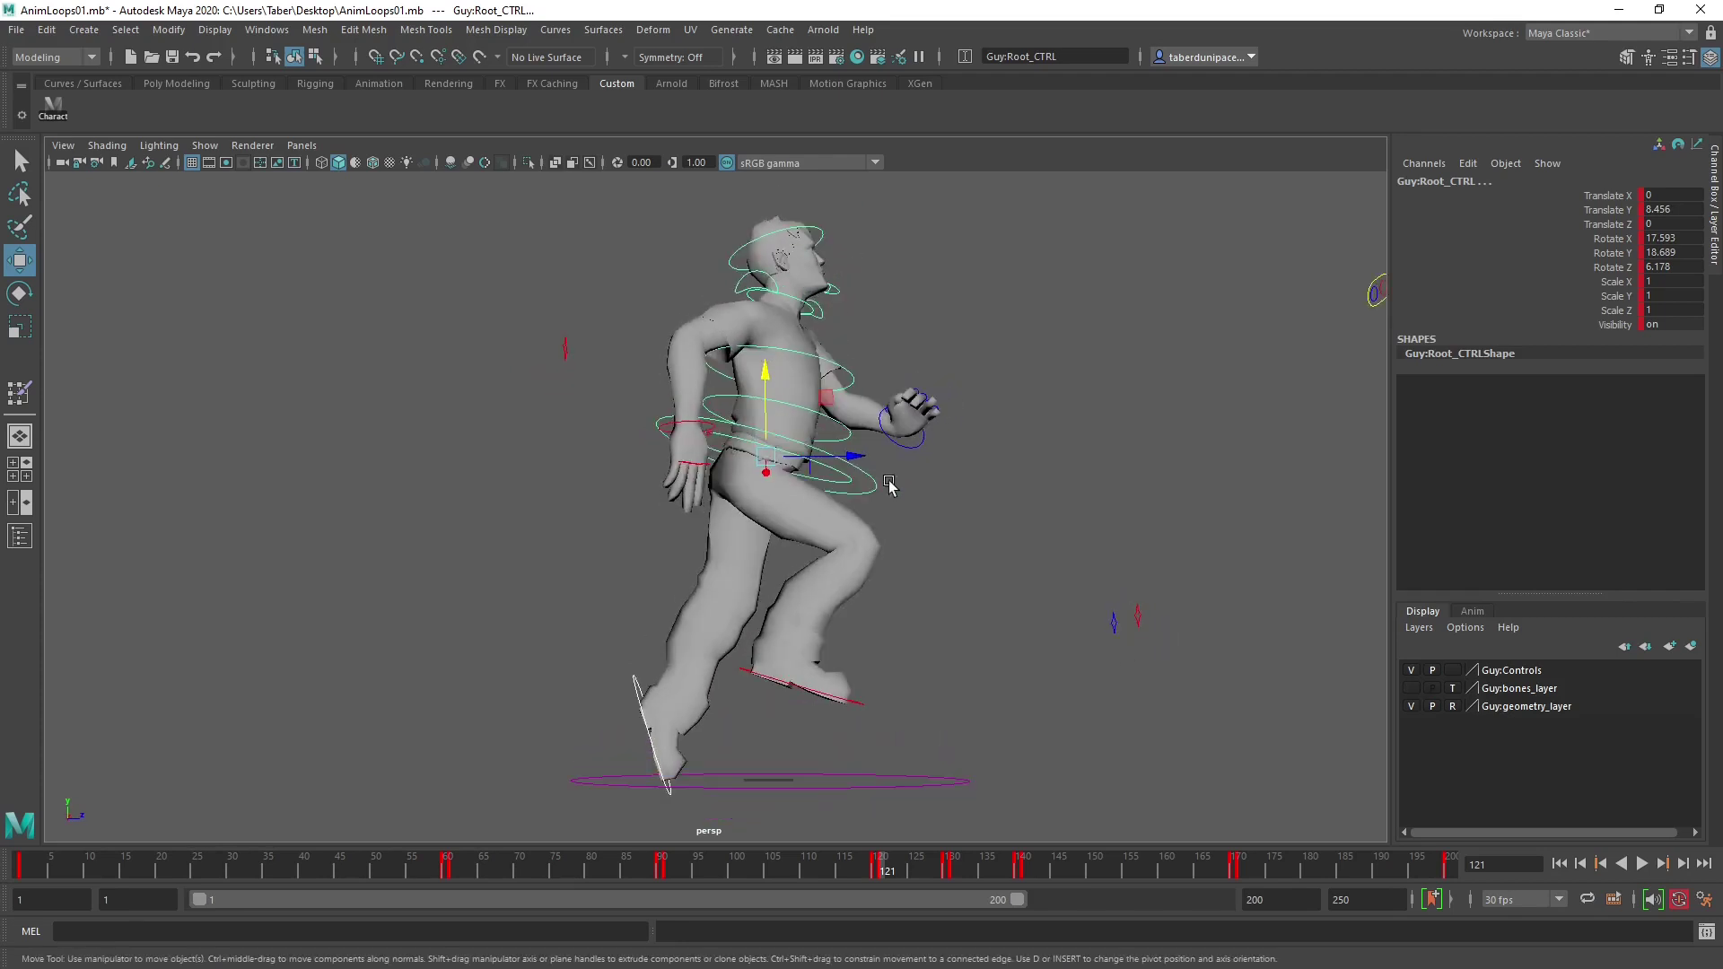
click(867, 707)
alt+drag(962, 654, 805, 611)
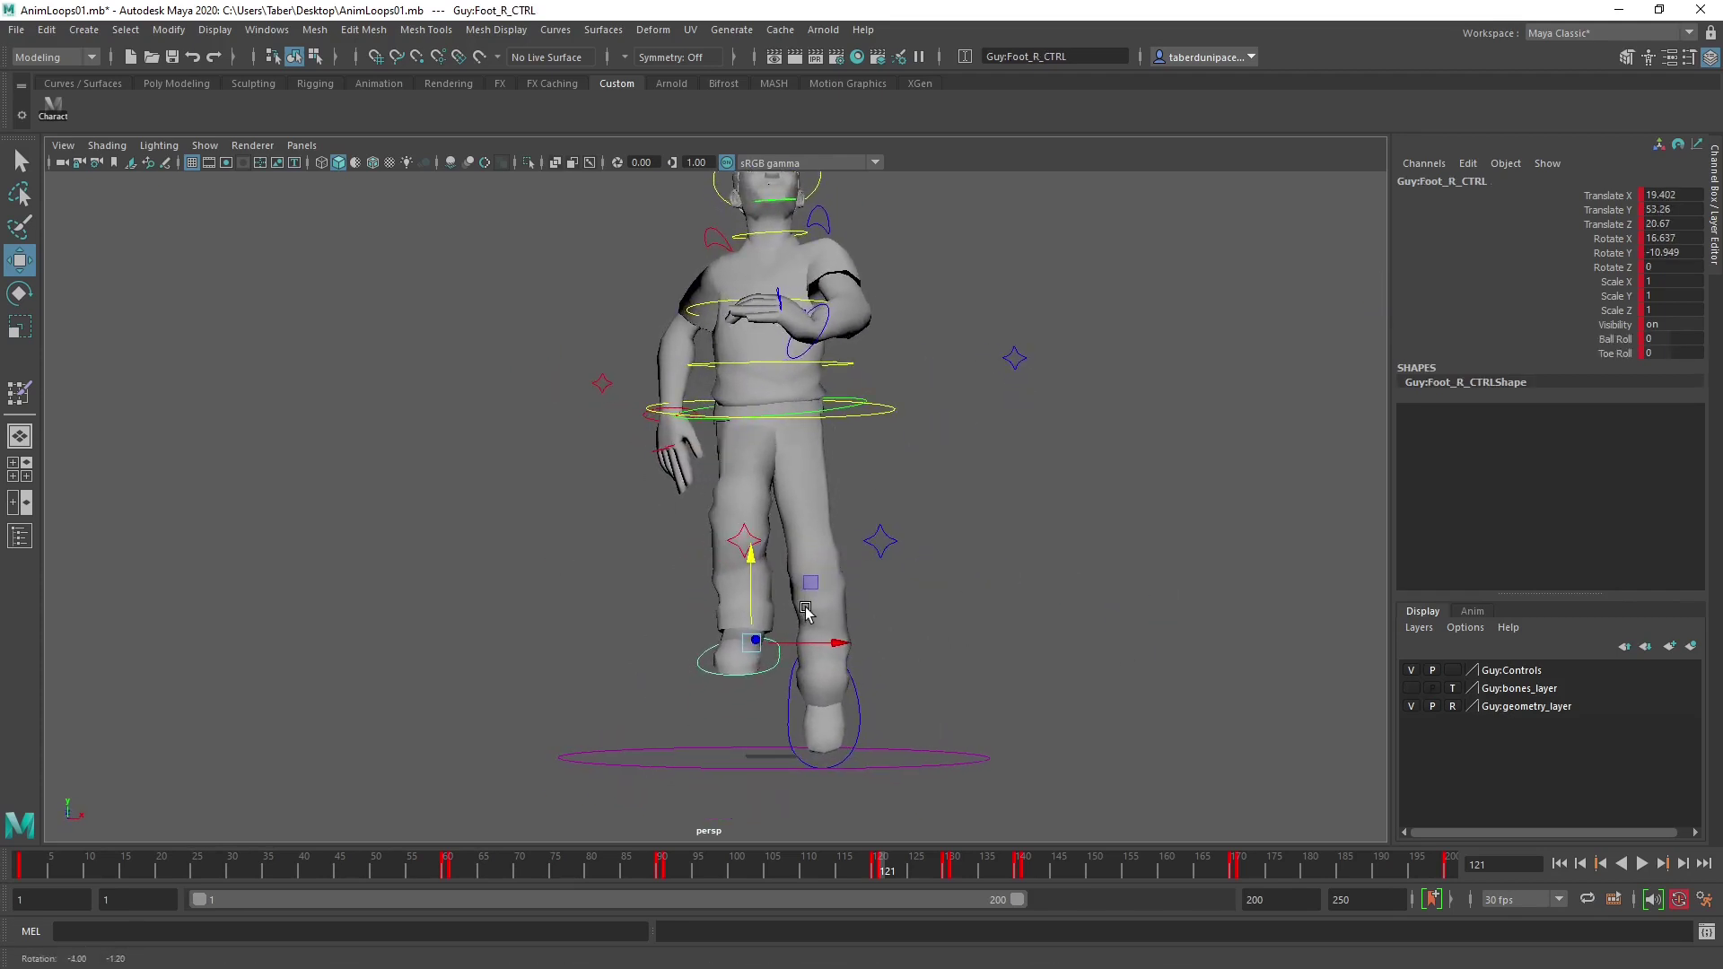
Shift the right knee aim, move the right foot outward and turn the left foot slightly.
click(749, 529)
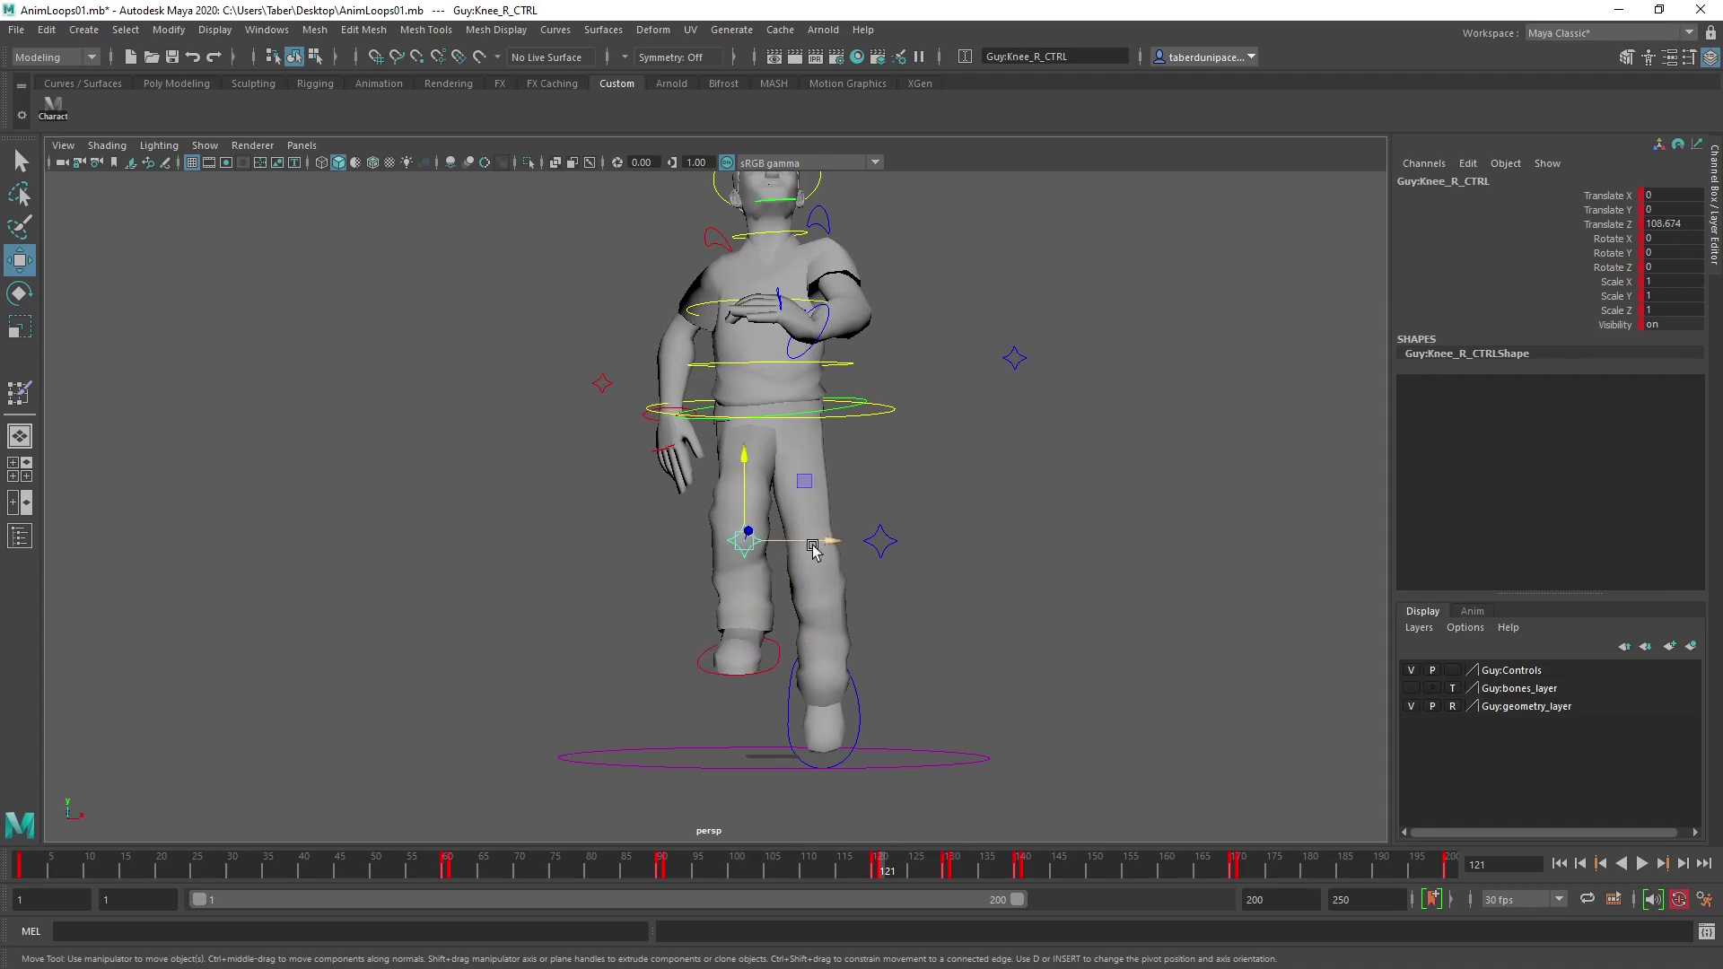
drag(823, 541, 779, 579)
click(778, 654)
key(e)
key(w)
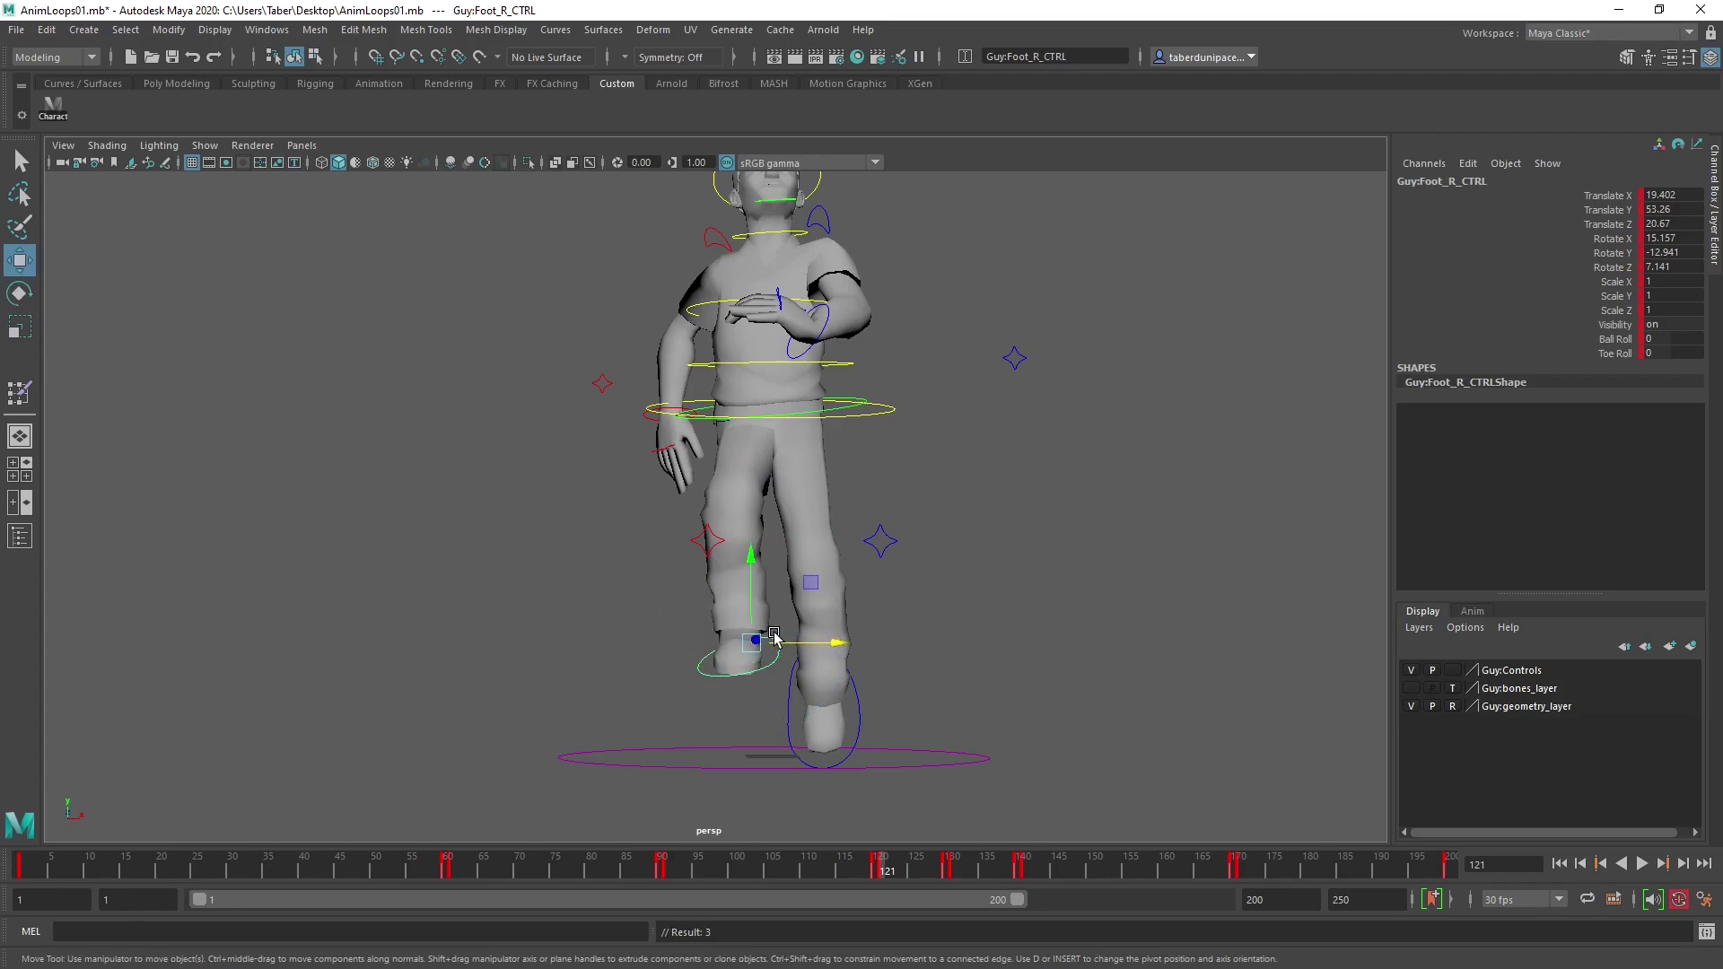
drag(838, 650, 880, 669)
click(861, 709)
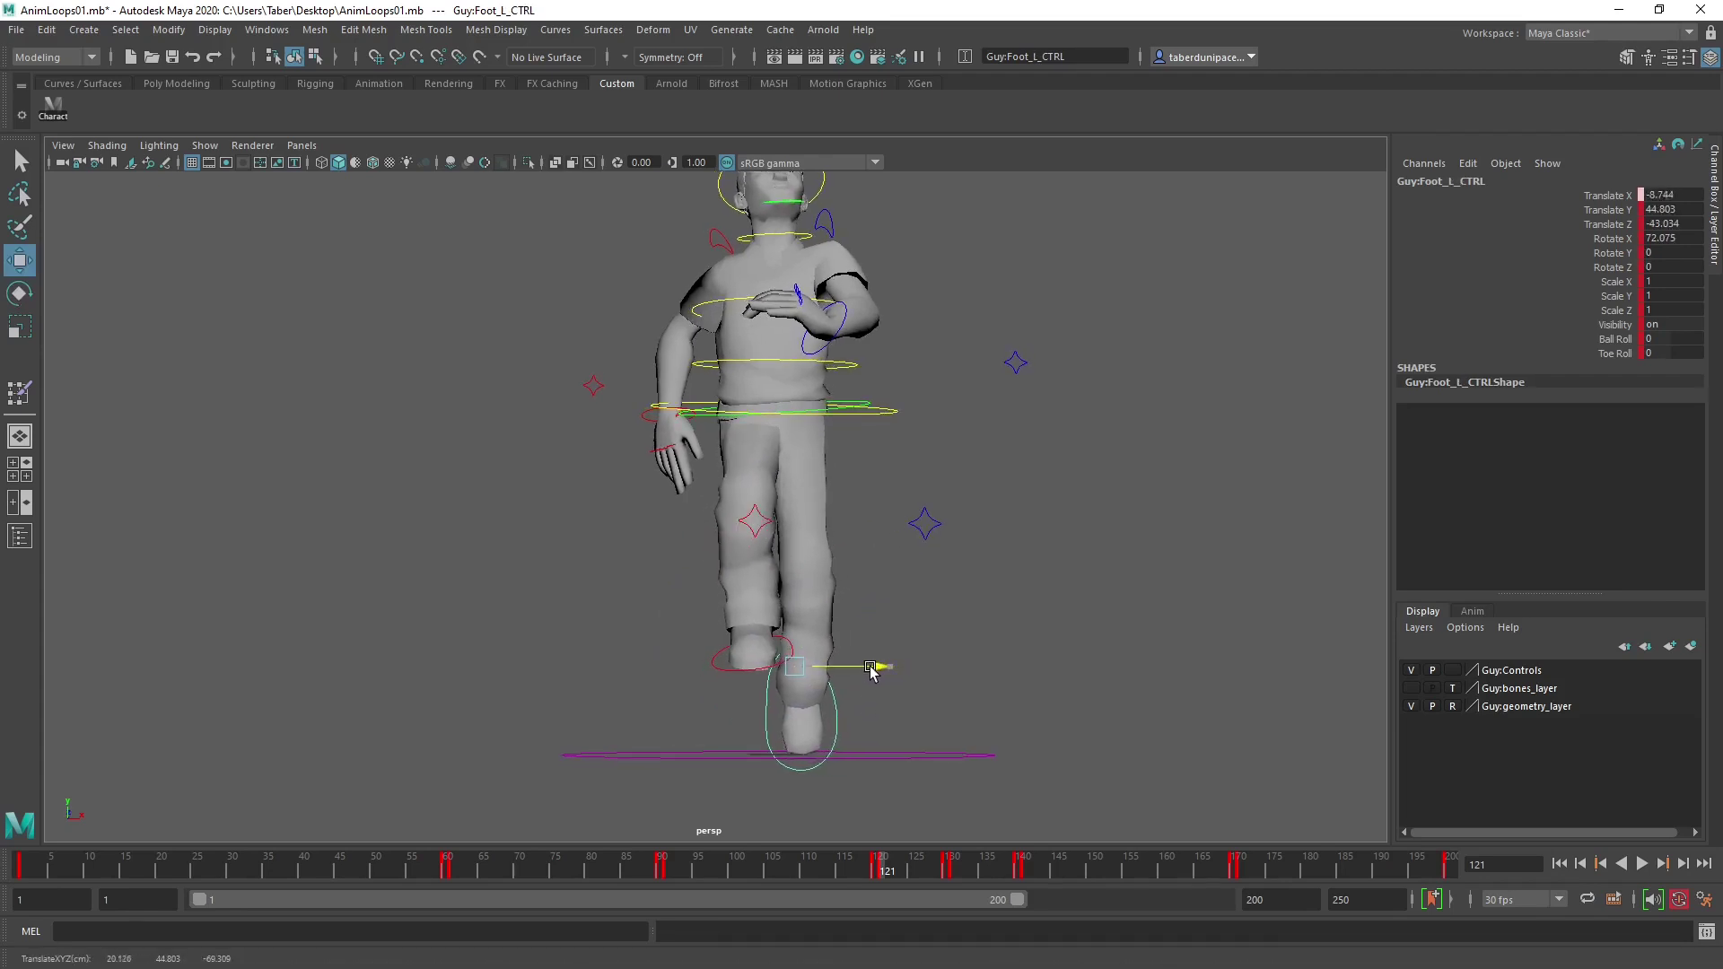
key(e)
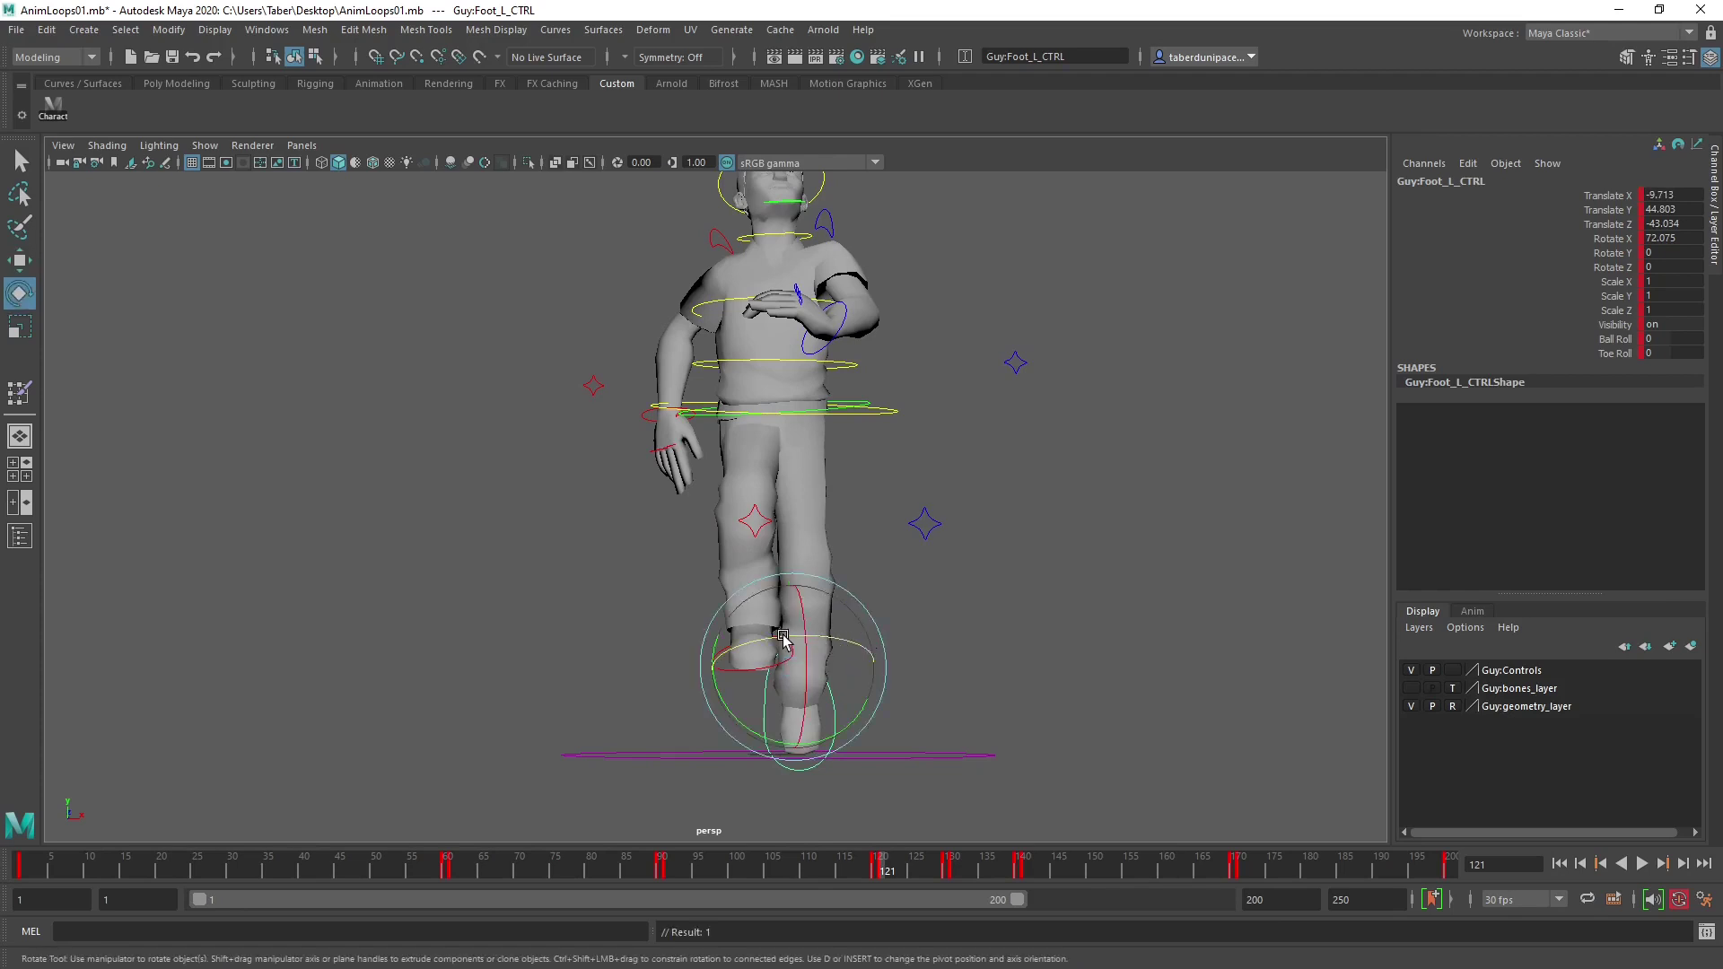
drag(784, 639, 787, 638)
Rotate the neck control back to about -22.3 on X.
click(925, 539)
alt+drag(926, 540, 821, 375)
click(796, 428)
alt+drag(822, 375, 671, 431)
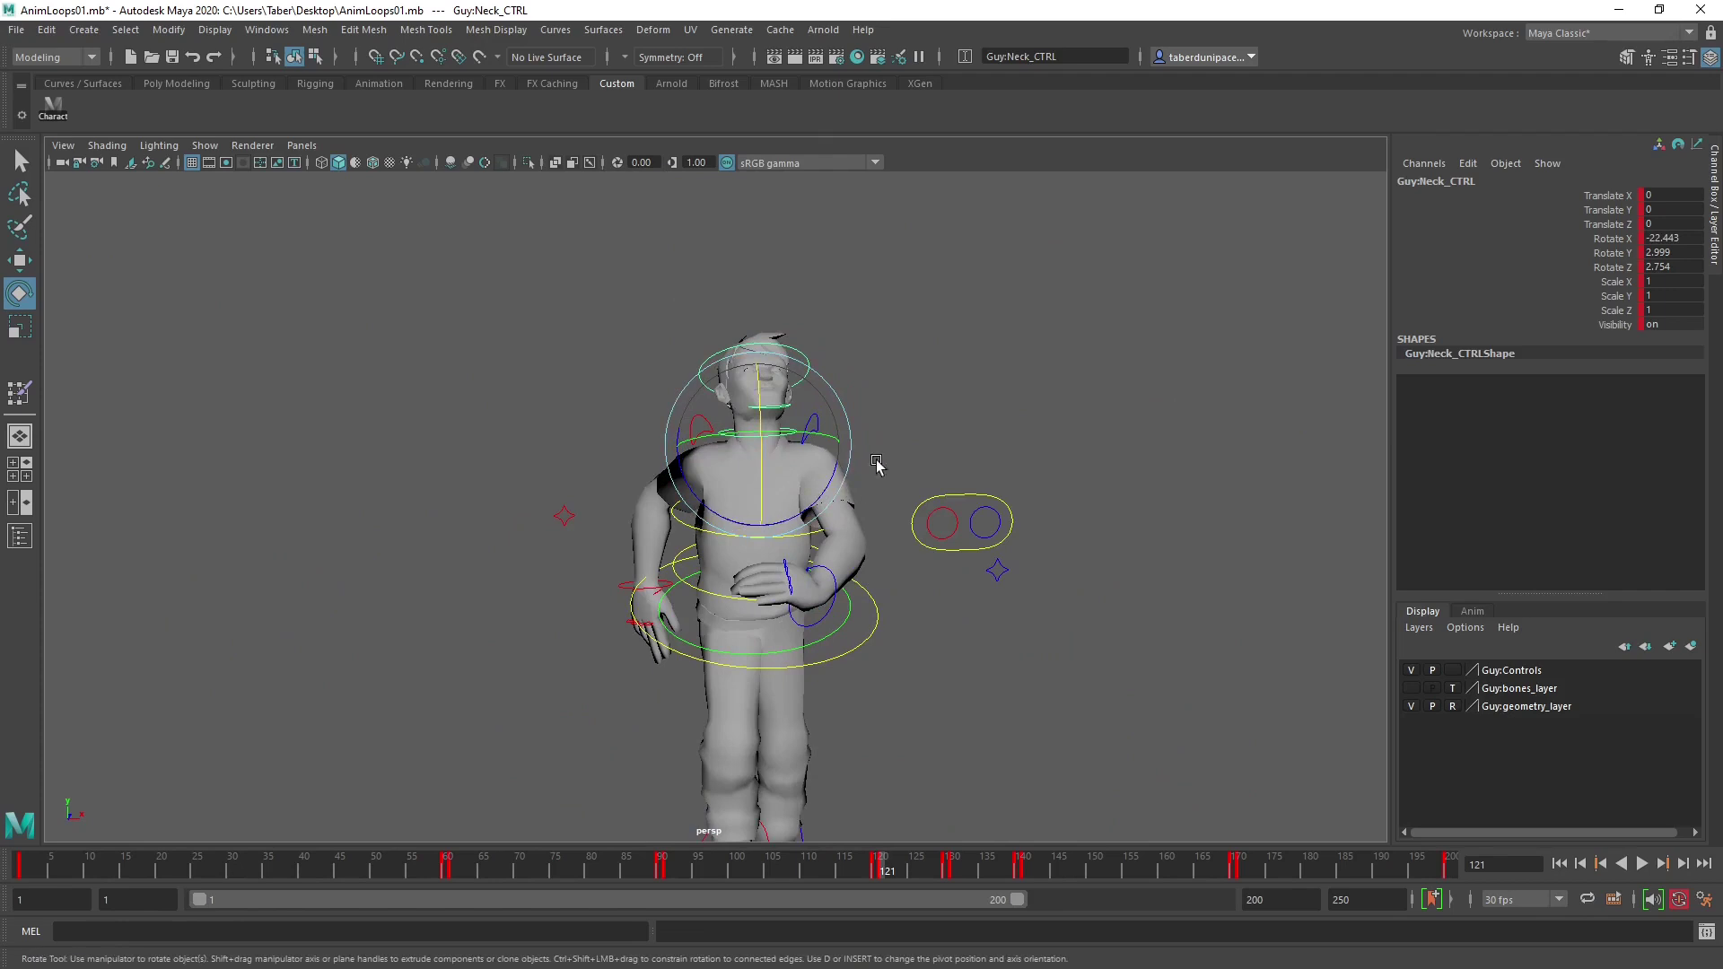
Select the head control and turn the head slightly.
click(916, 347)
click(801, 399)
alt+drag(802, 400, 978, 395)
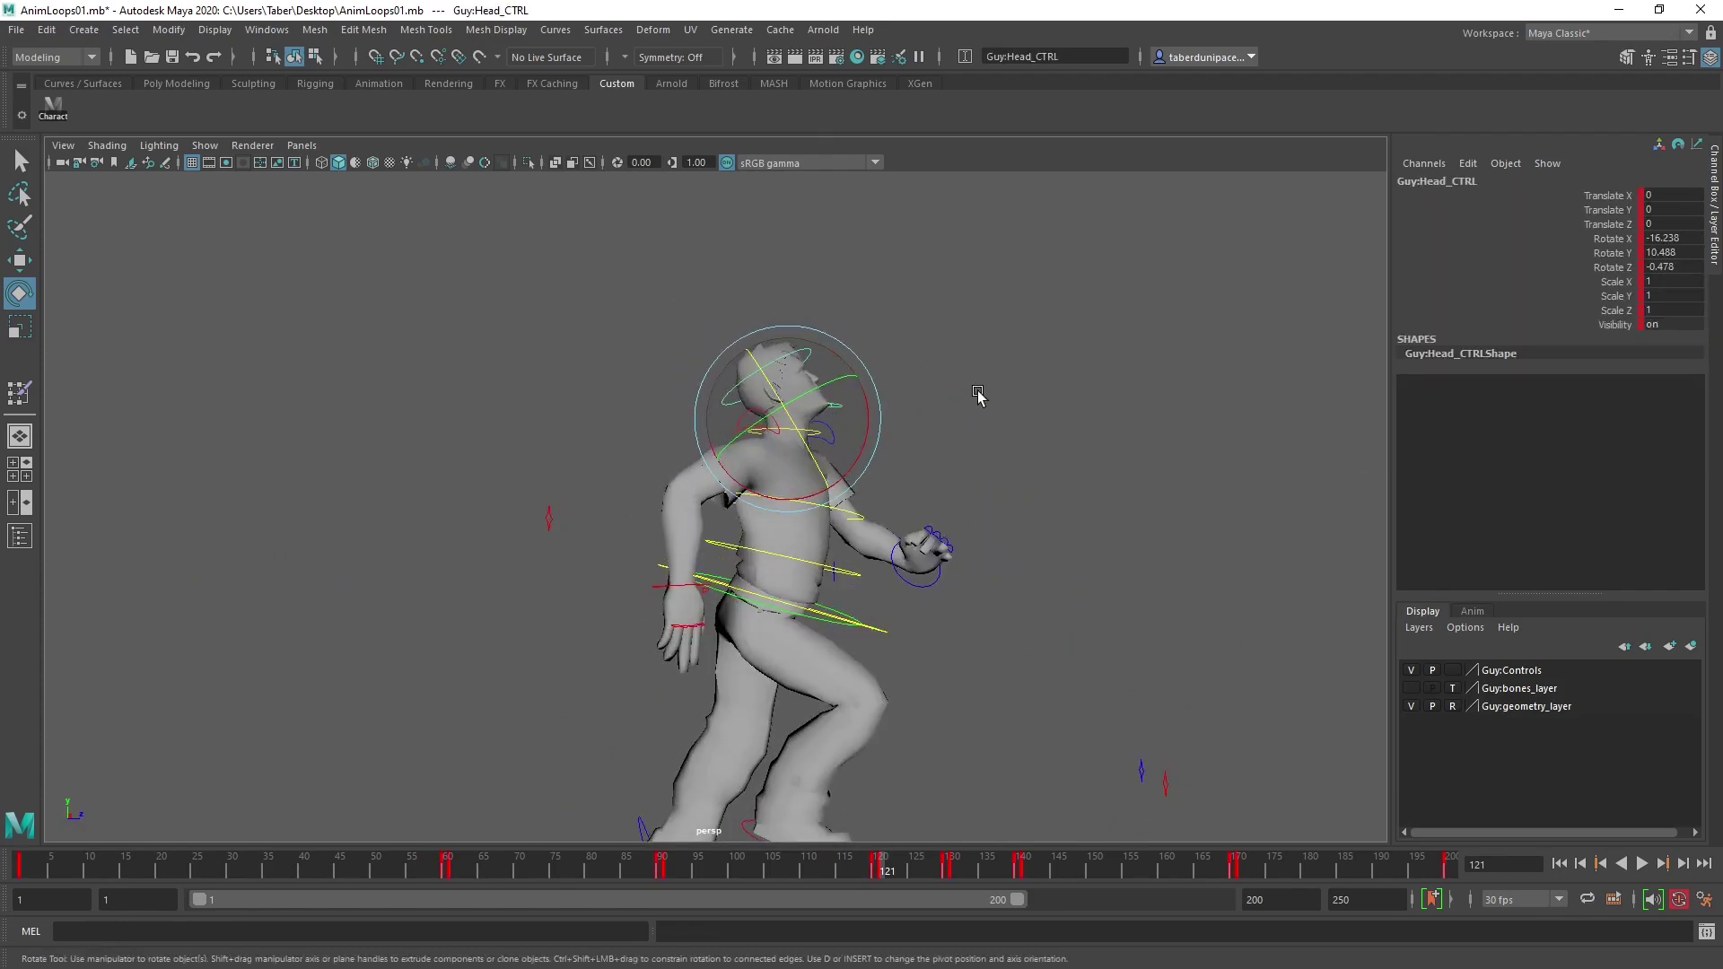
mouse_move(871, 410)
alt+mouse_down()
mouse_move(1019, 443)
mouse_move(934, 401)
mouse_move(855, 409)
mouse_move(852, 438)
alt+mouse_up()
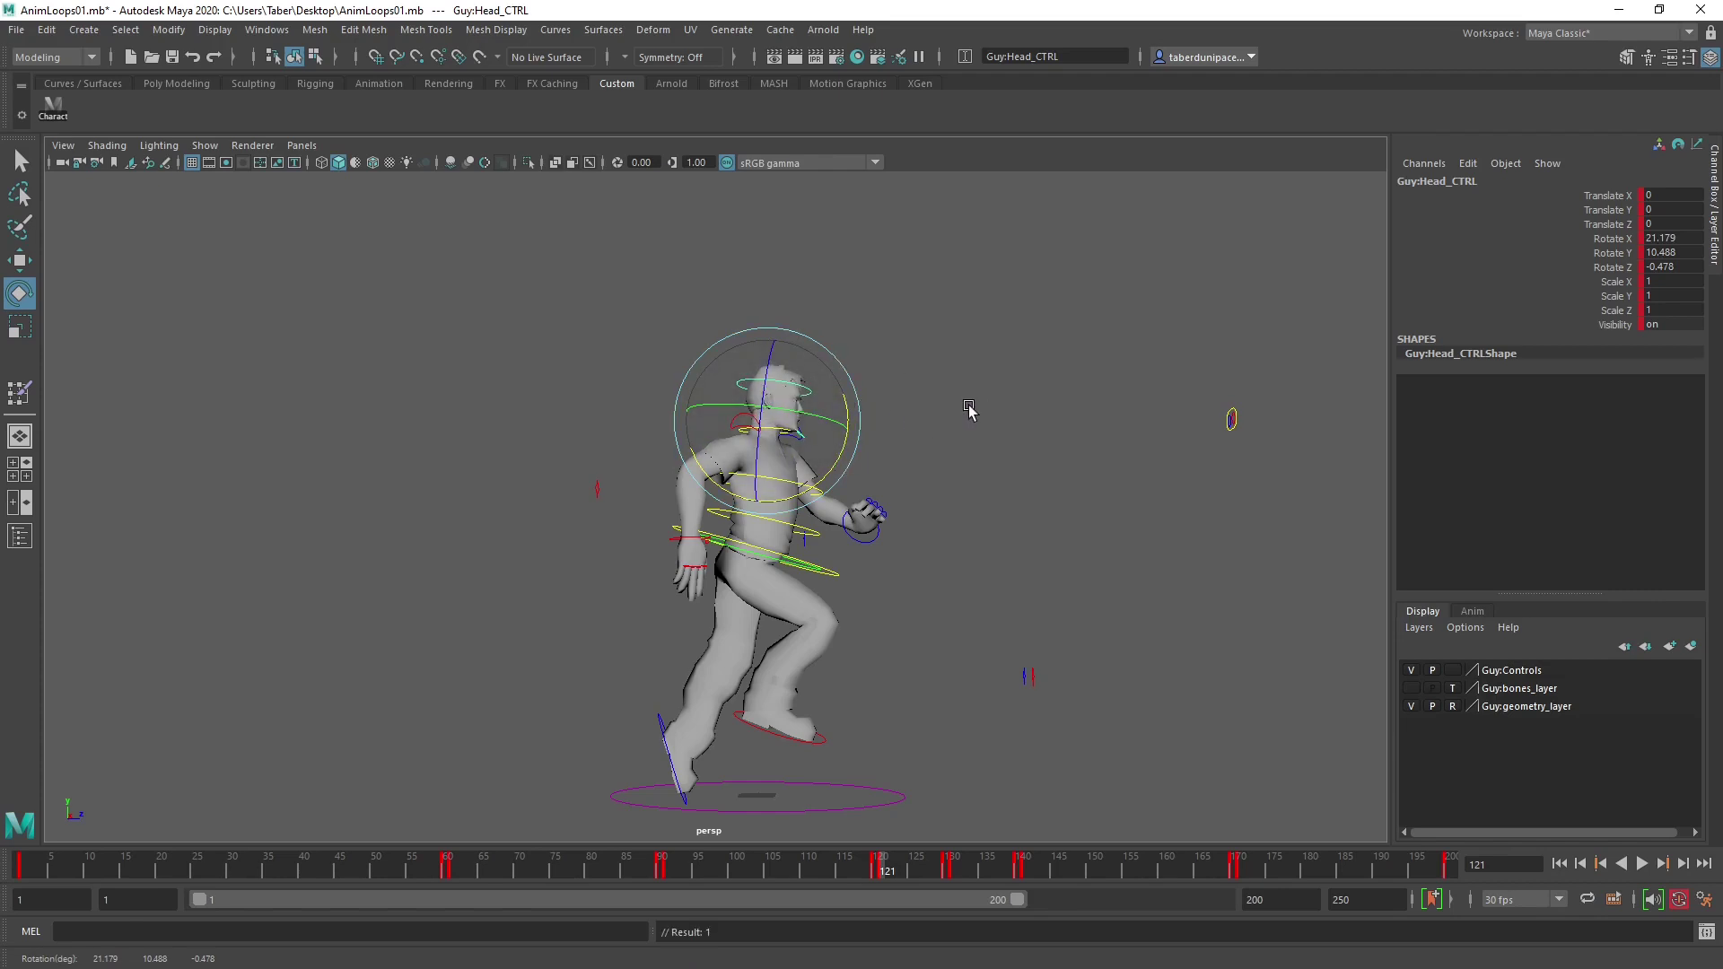
mouse_move(968, 406)
alt+mouse_down()
mouse_move(773, 409)
mouse_move(957, 416)
alt+mouse_up()
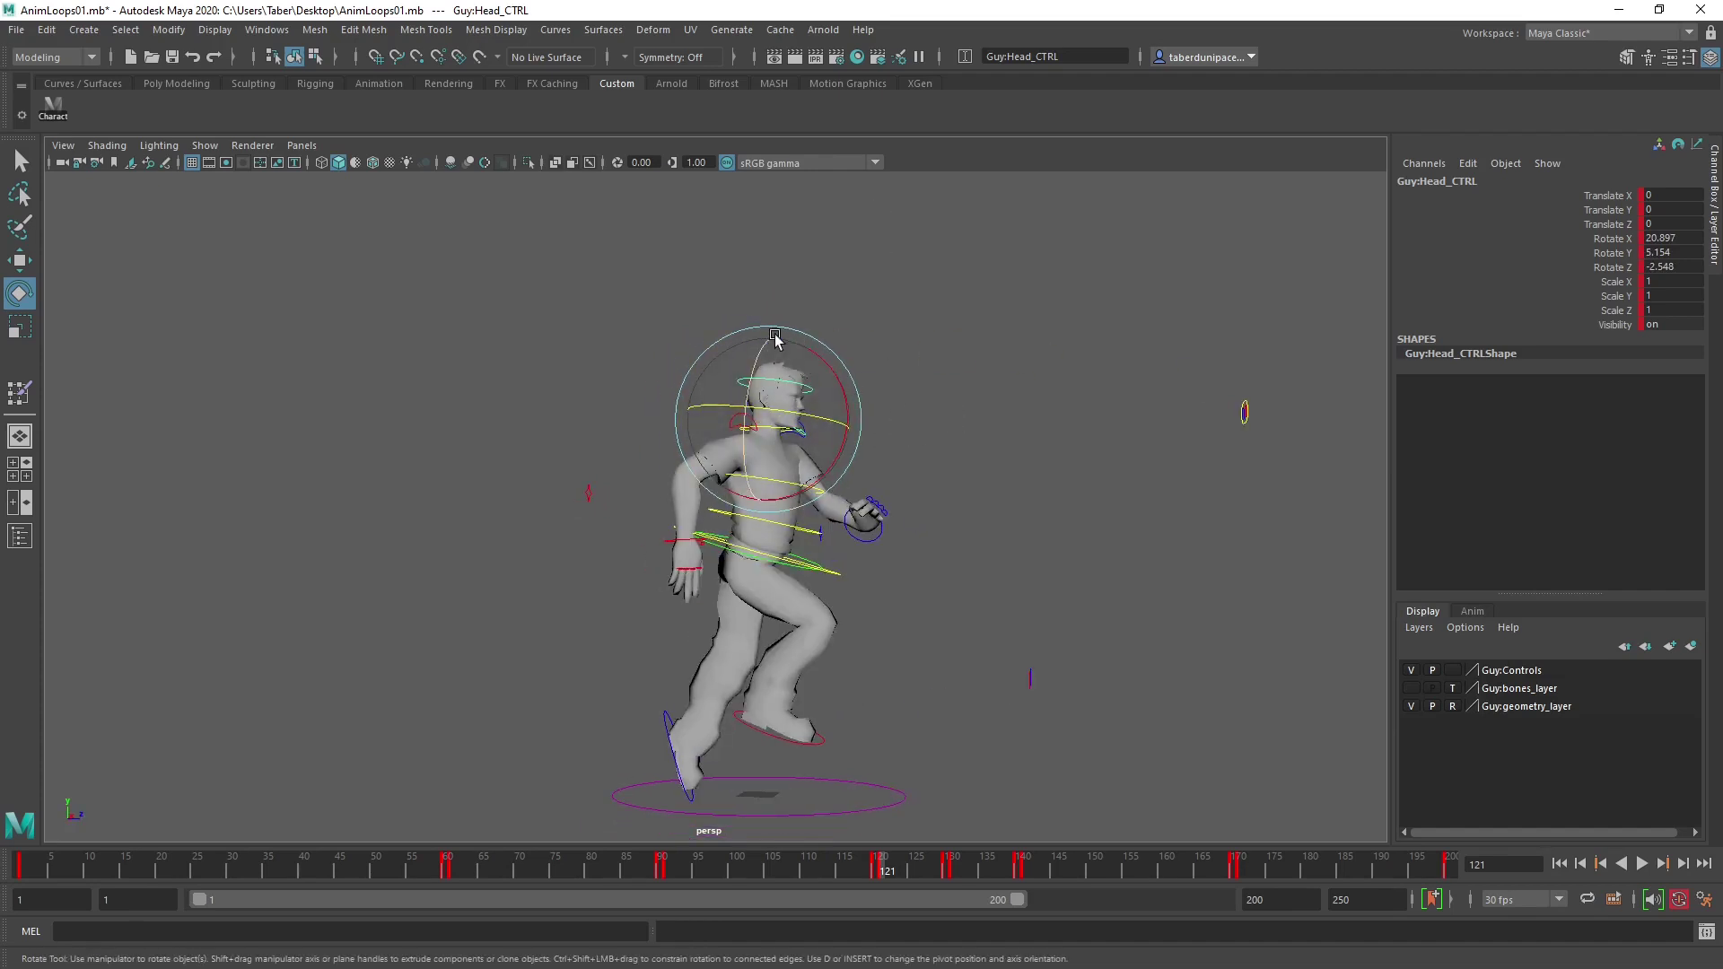
Ease the neck tilt forward, tilt the head forward slightly and key its rotation.
click(942, 266)
alt+right_drag(761, 433, 820, 385)
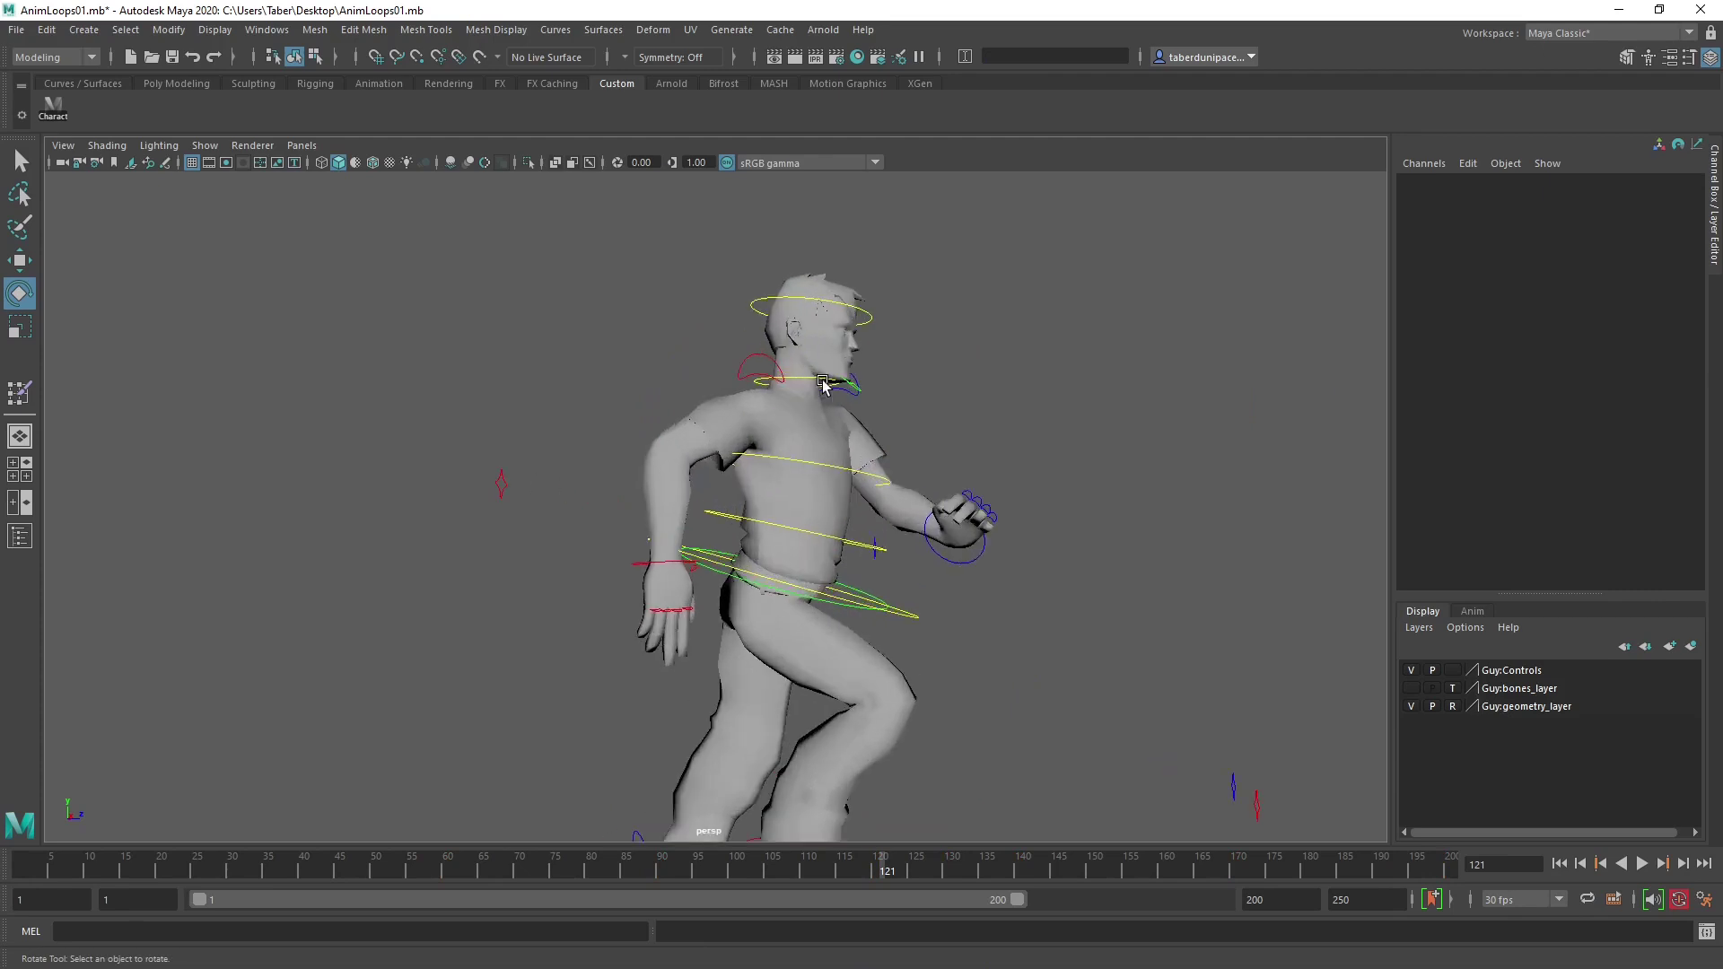
alt+middle_drag(820, 385, 782, 426)
click(772, 418)
drag(824, 382, 966, 337)
click(966, 337)
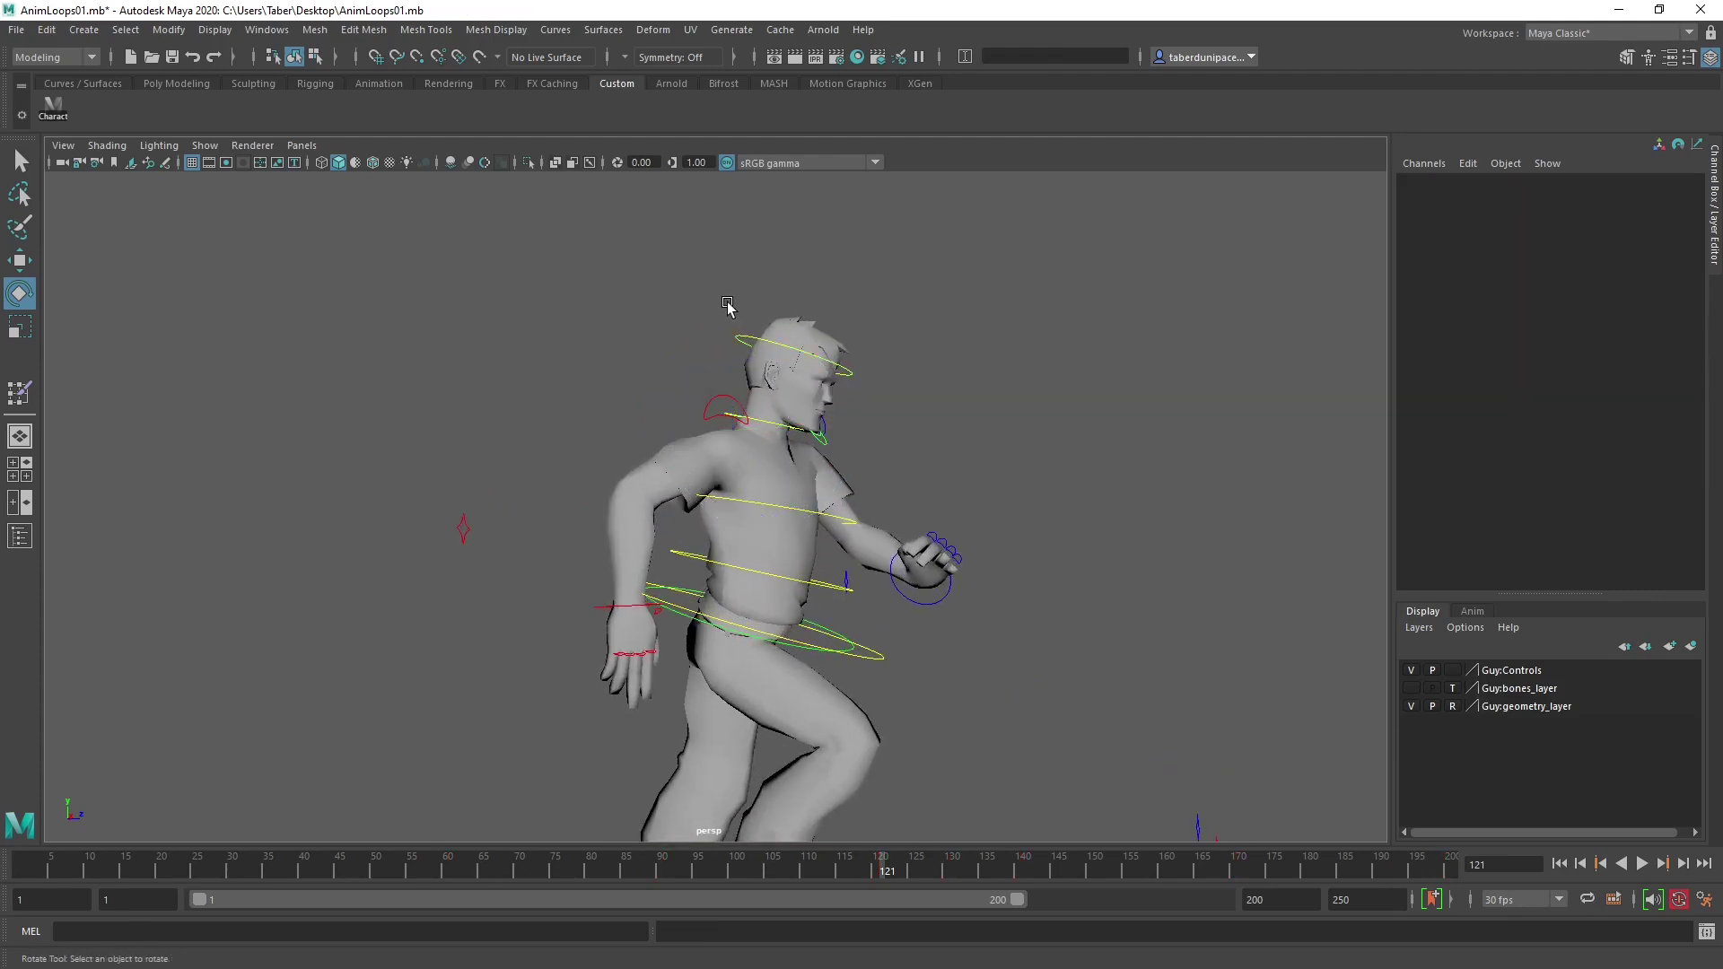
click(848, 369)
mouse_move(849, 368)
mouse_down()
mouse_move(831, 352)
mouse_move(843, 366)
mouse_up()
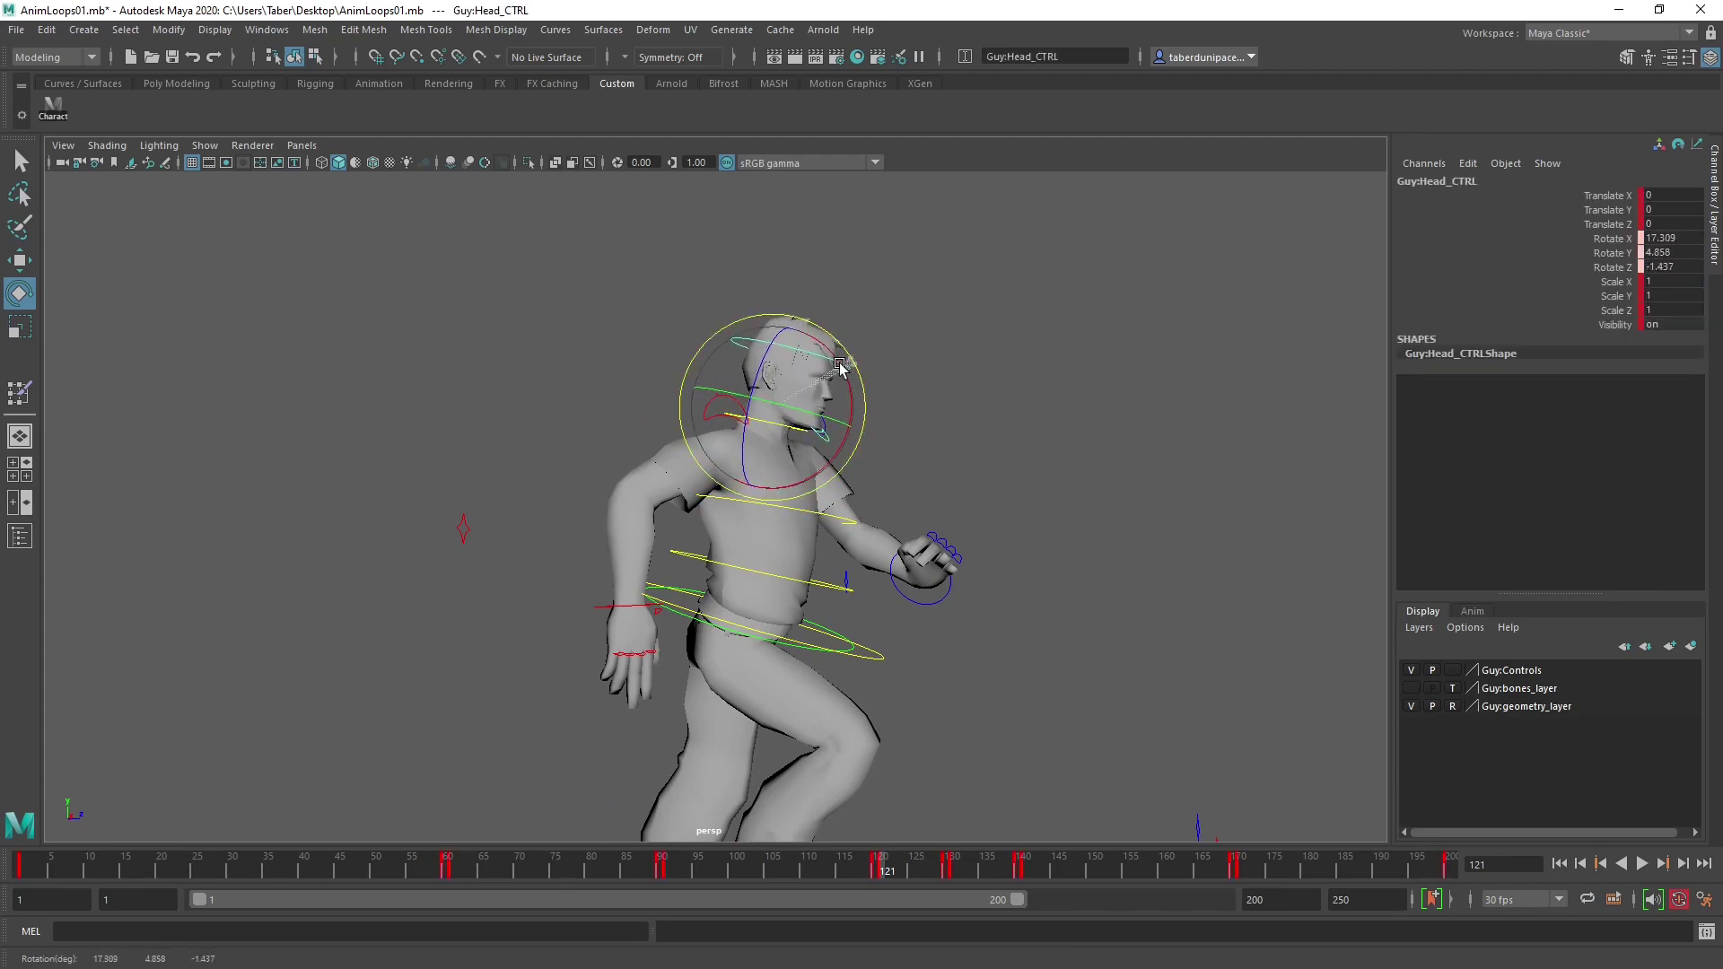
key(s)
Pull the view back and tilt the head back.
scroll(1005, 502, down, 3)
alt+middle_drag(1018, 529, 1012, 431)
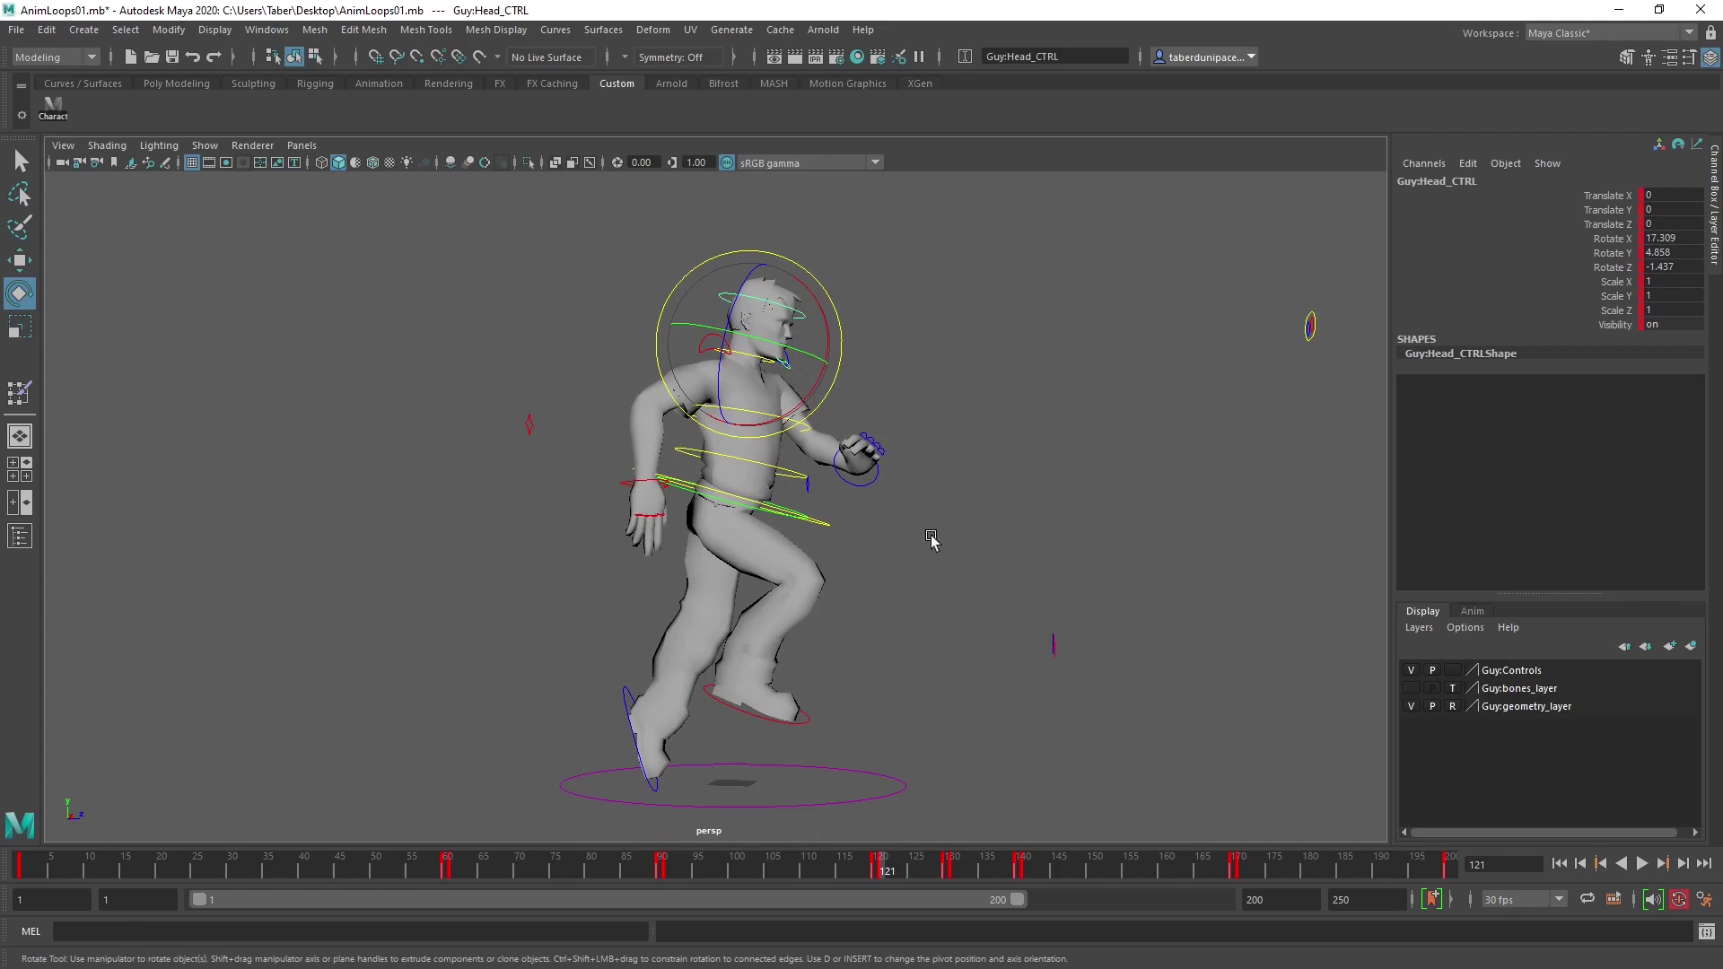
drag(822, 314, 806, 271)
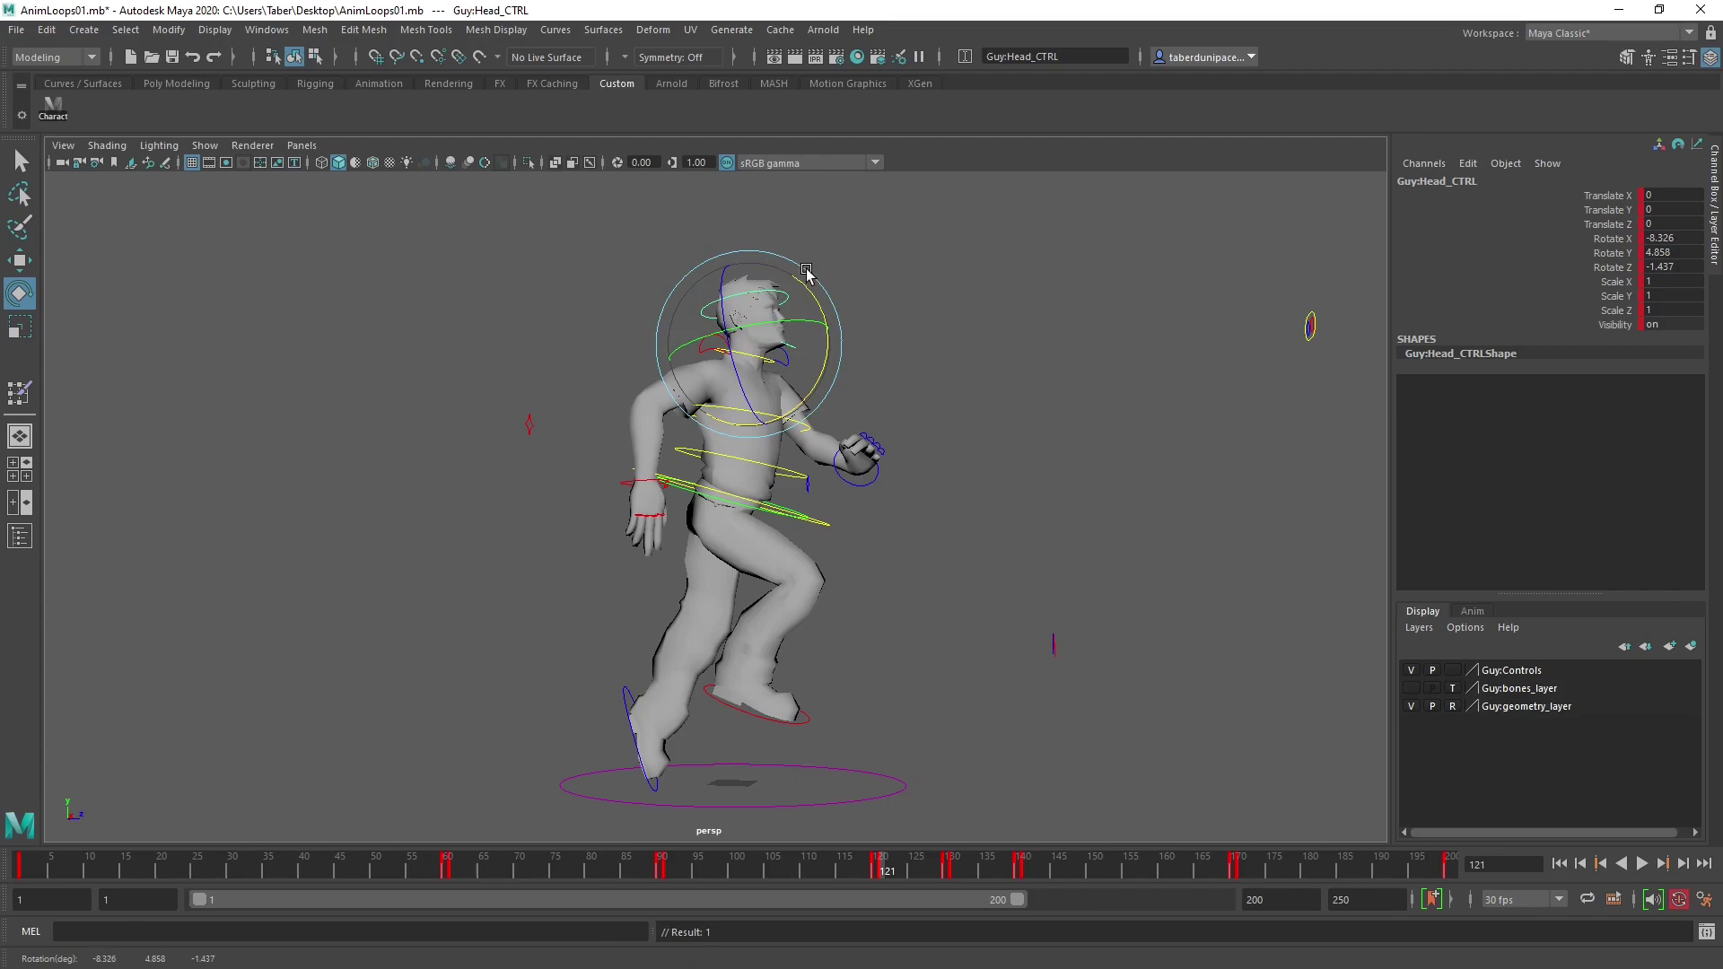
mouse_move(805, 290)
alt+mouse_down()
mouse_move(611, 325)
mouse_move(819, 314)
mouse_move(608, 312)
mouse_move(828, 308)
alt+mouse_up()
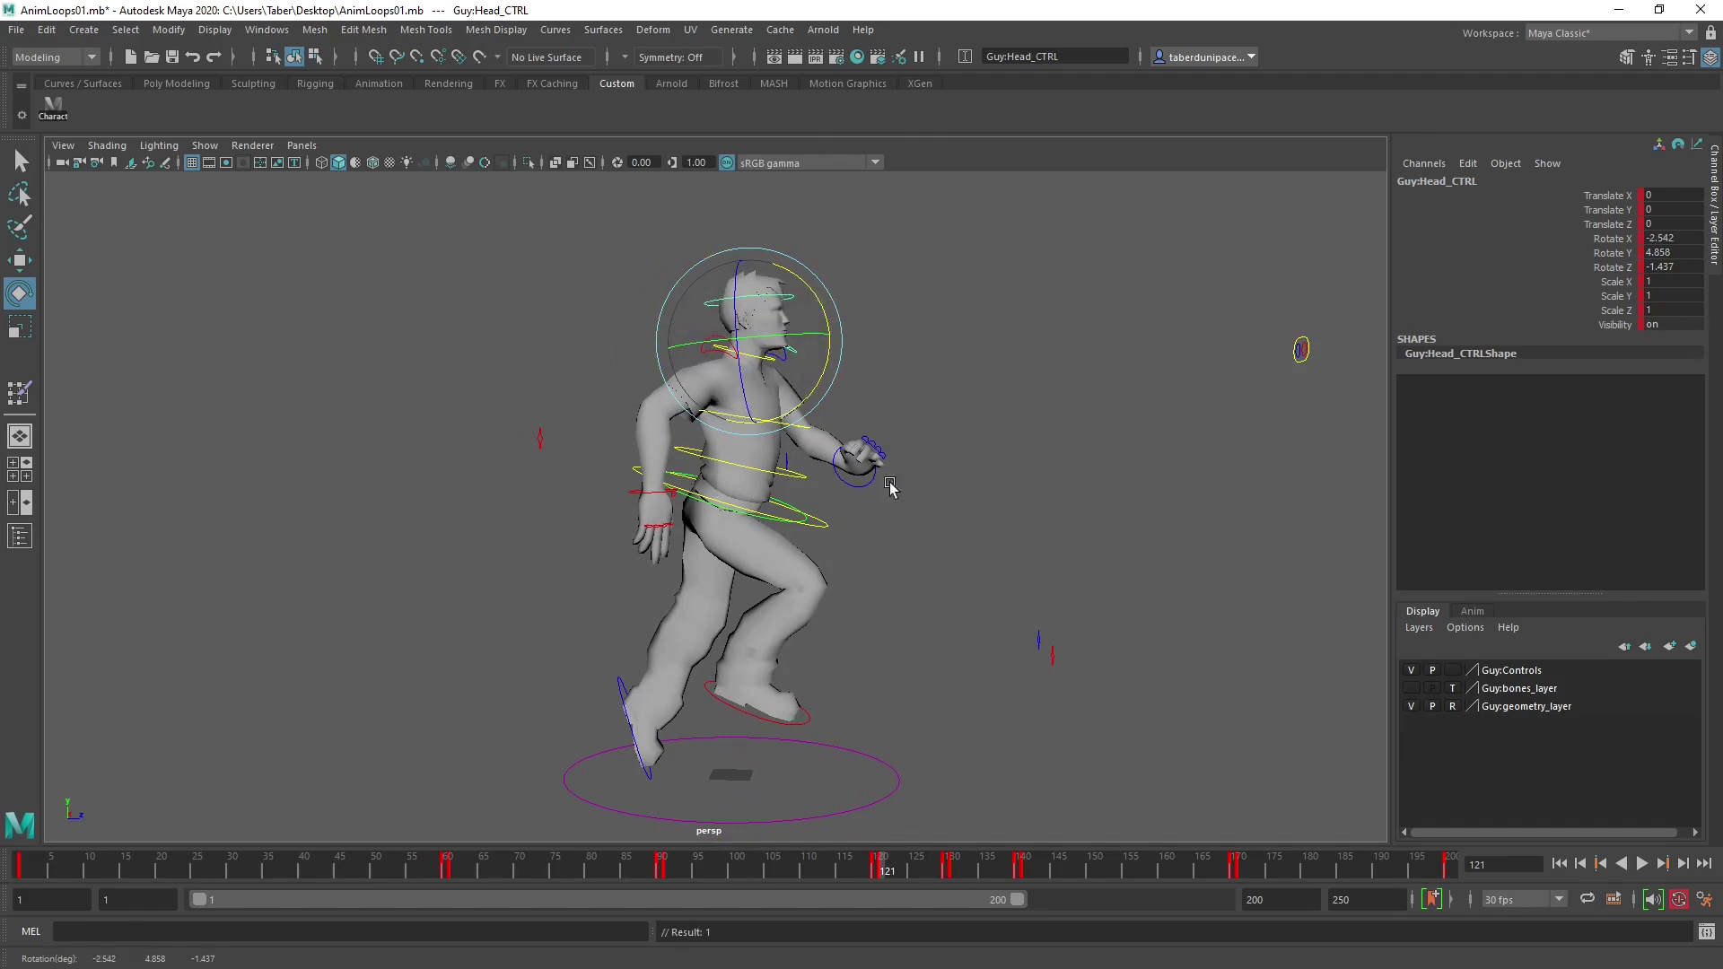
Reframe the character and finish tilting the head back to about -4.45 on X.
alt+middle_drag(1165, 611, 1014, 614)
alt+drag(1066, 543, 1046, 531)
alt+drag(918, 504, 939, 502)
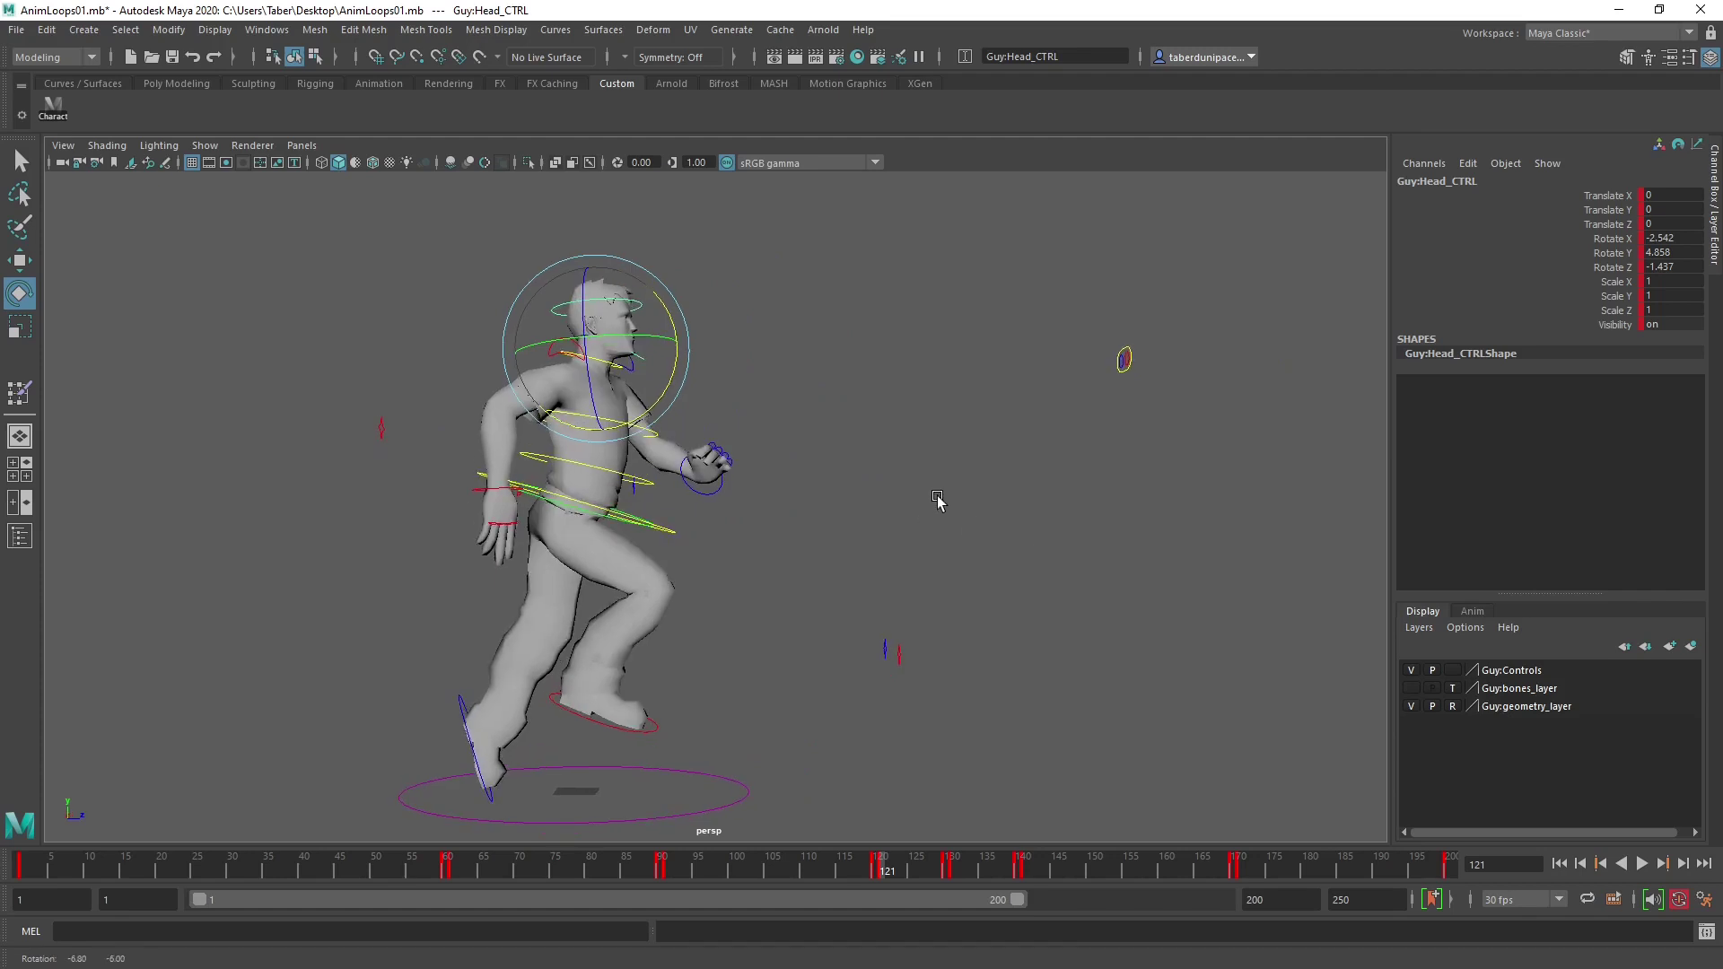
alt+middle_drag(981, 473, 983, 513)
mouse_move(678, 348)
mouse_down()
mouse_move(660, 312)
mouse_move(673, 348)
mouse_up()
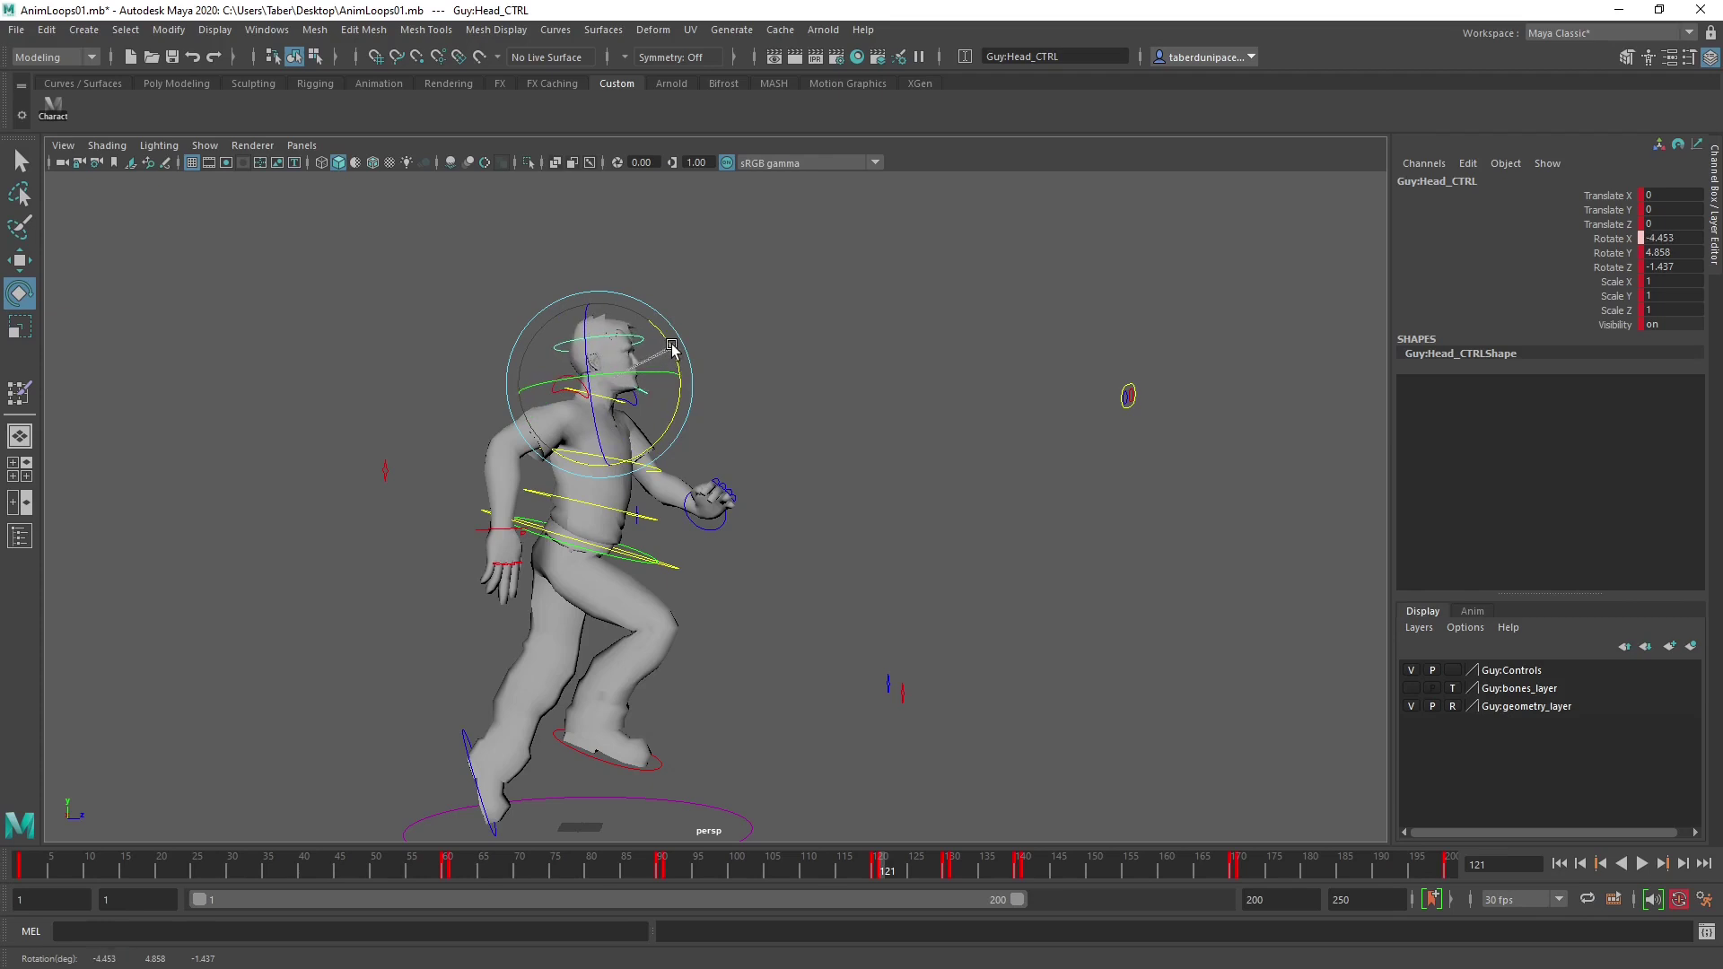
alt+drag(1094, 351, 1102, 359)
click(1112, 365)
scroll(1114, 366, up, 3)
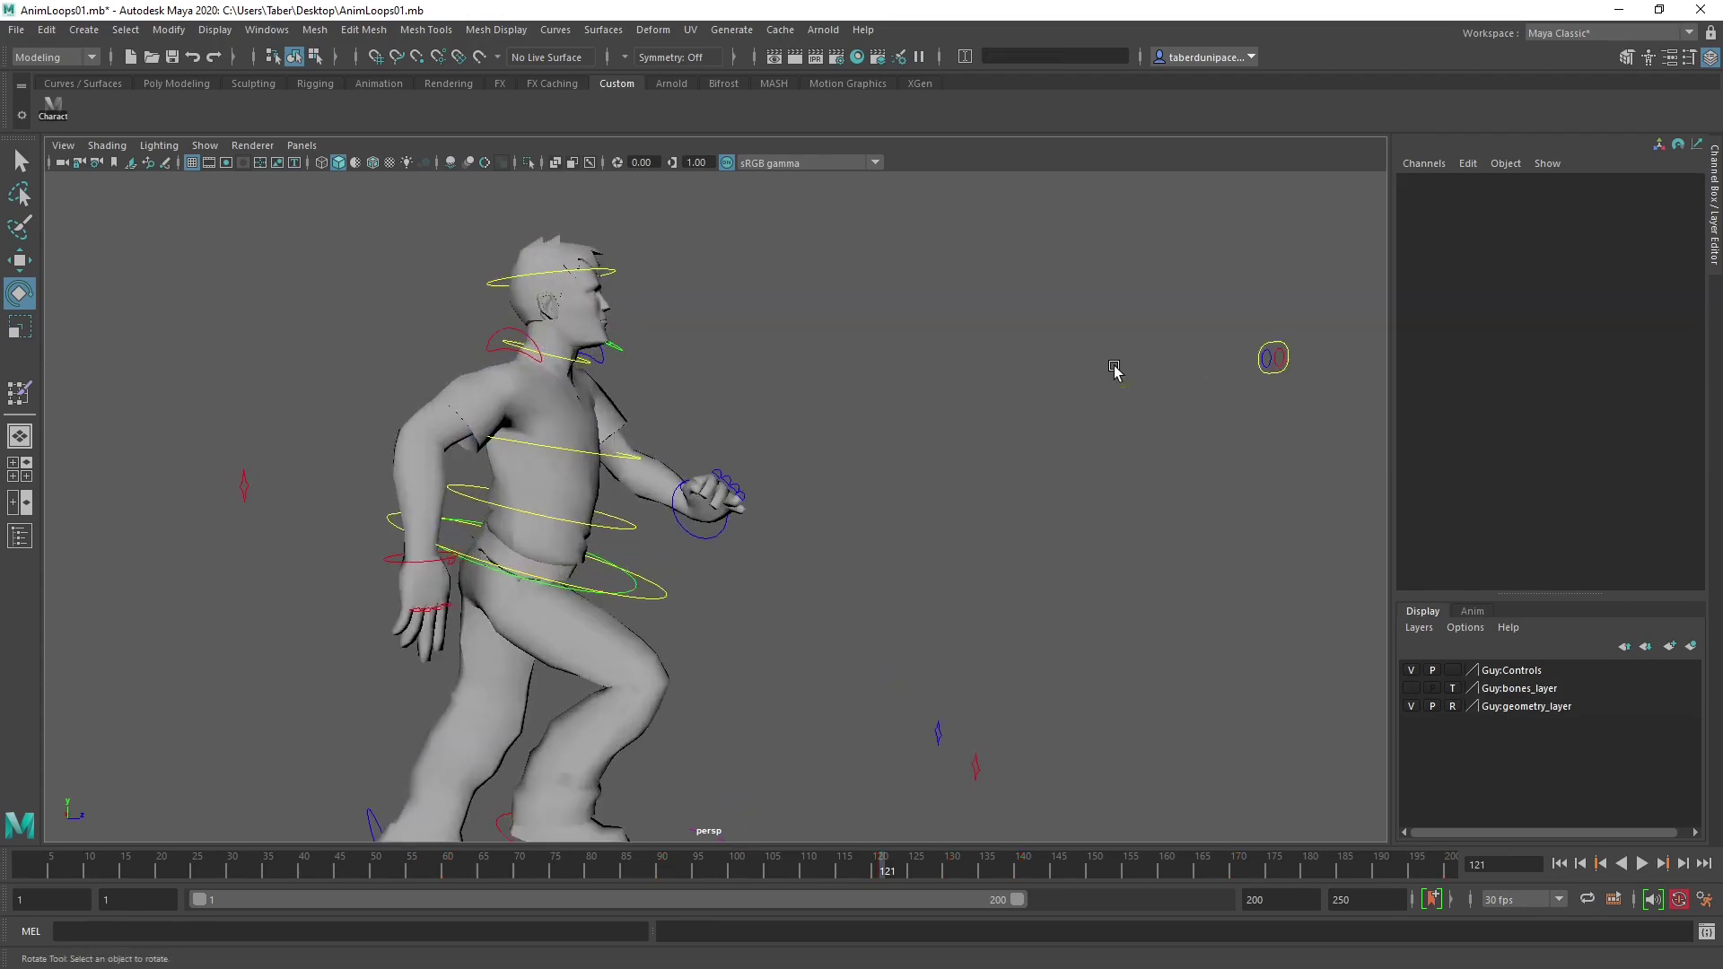
click(1272, 370)
scroll(1273, 377, down, 3)
Move the look-at target up to about Y 109, well above the character's head.
key(w)
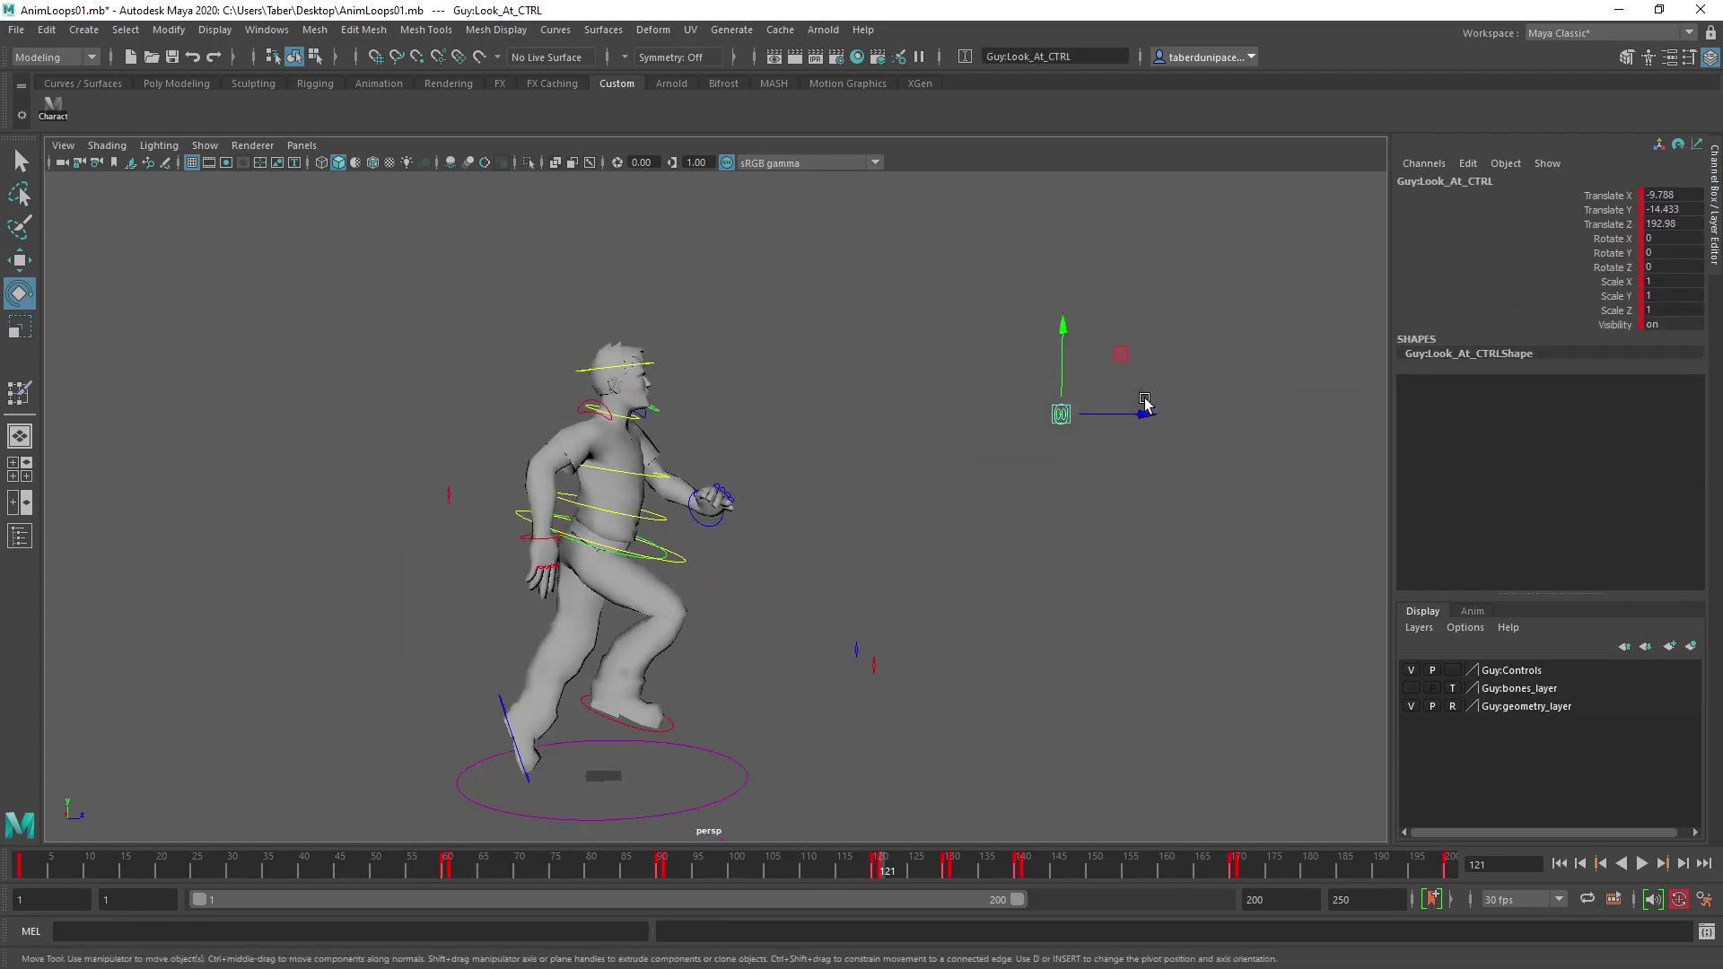
drag(1068, 334, 1065, 148)
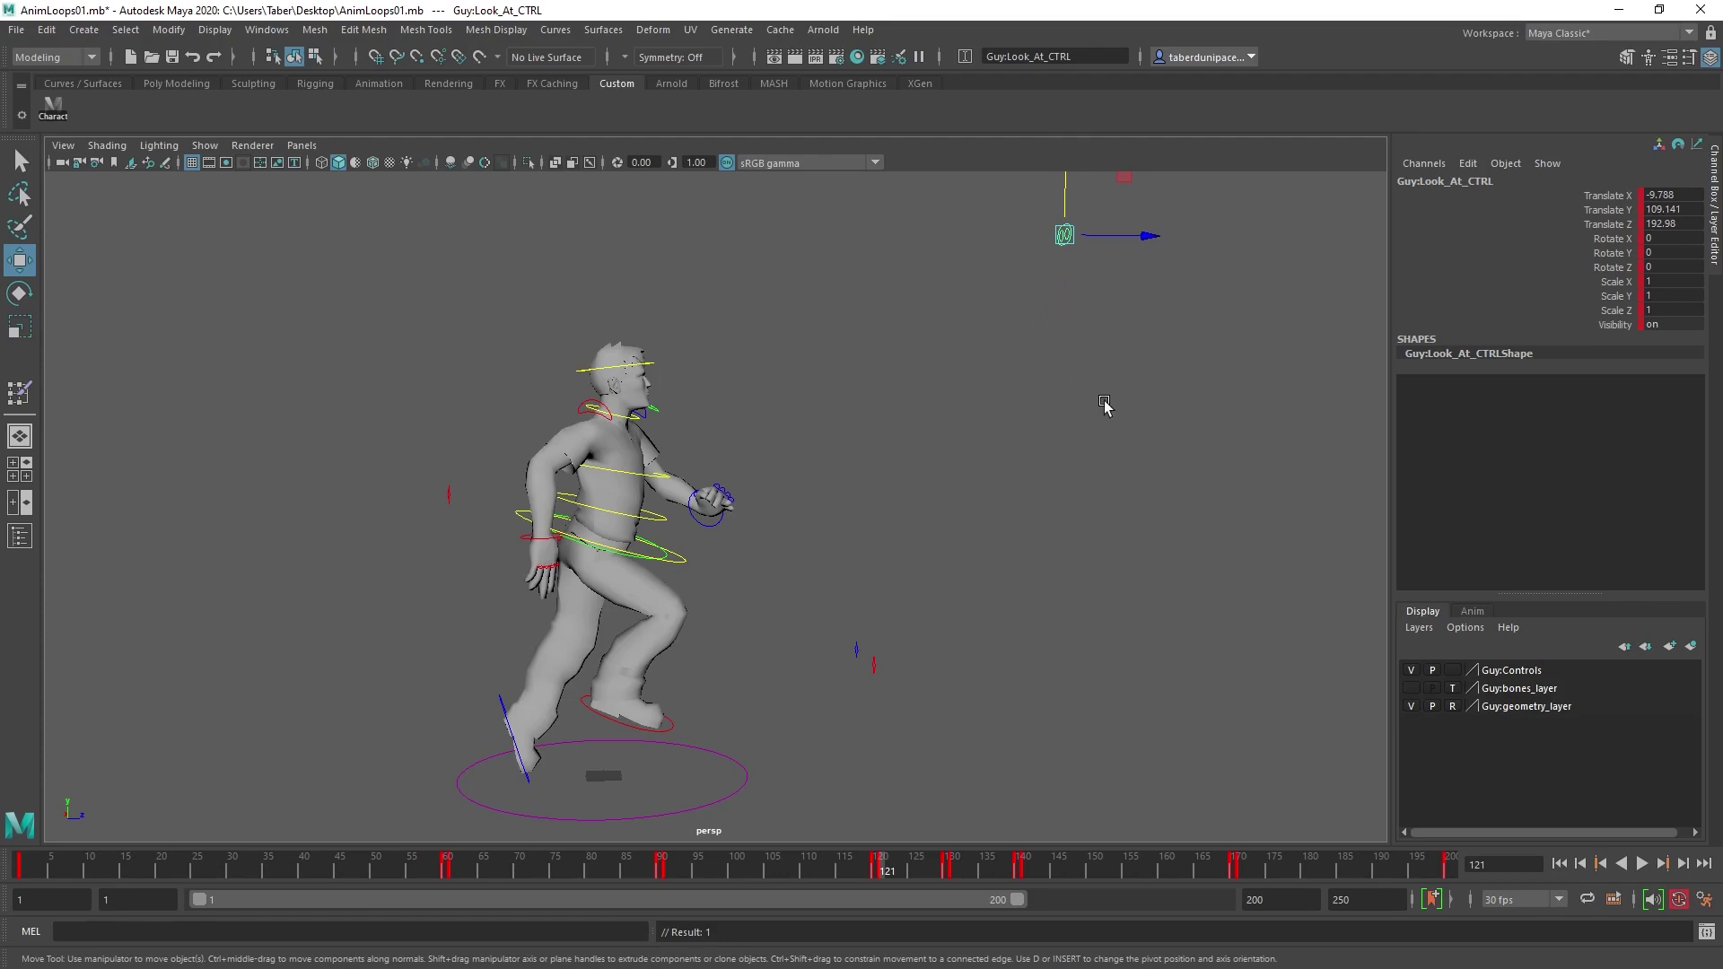
click(899, 582)
Orbit to a front view of the character and select the left hand control.
scroll(898, 581, up, 1)
alt+drag(877, 435, 673, 442)
alt+right_drag(673, 443, 815, 454)
alt+drag(765, 489, 788, 492)
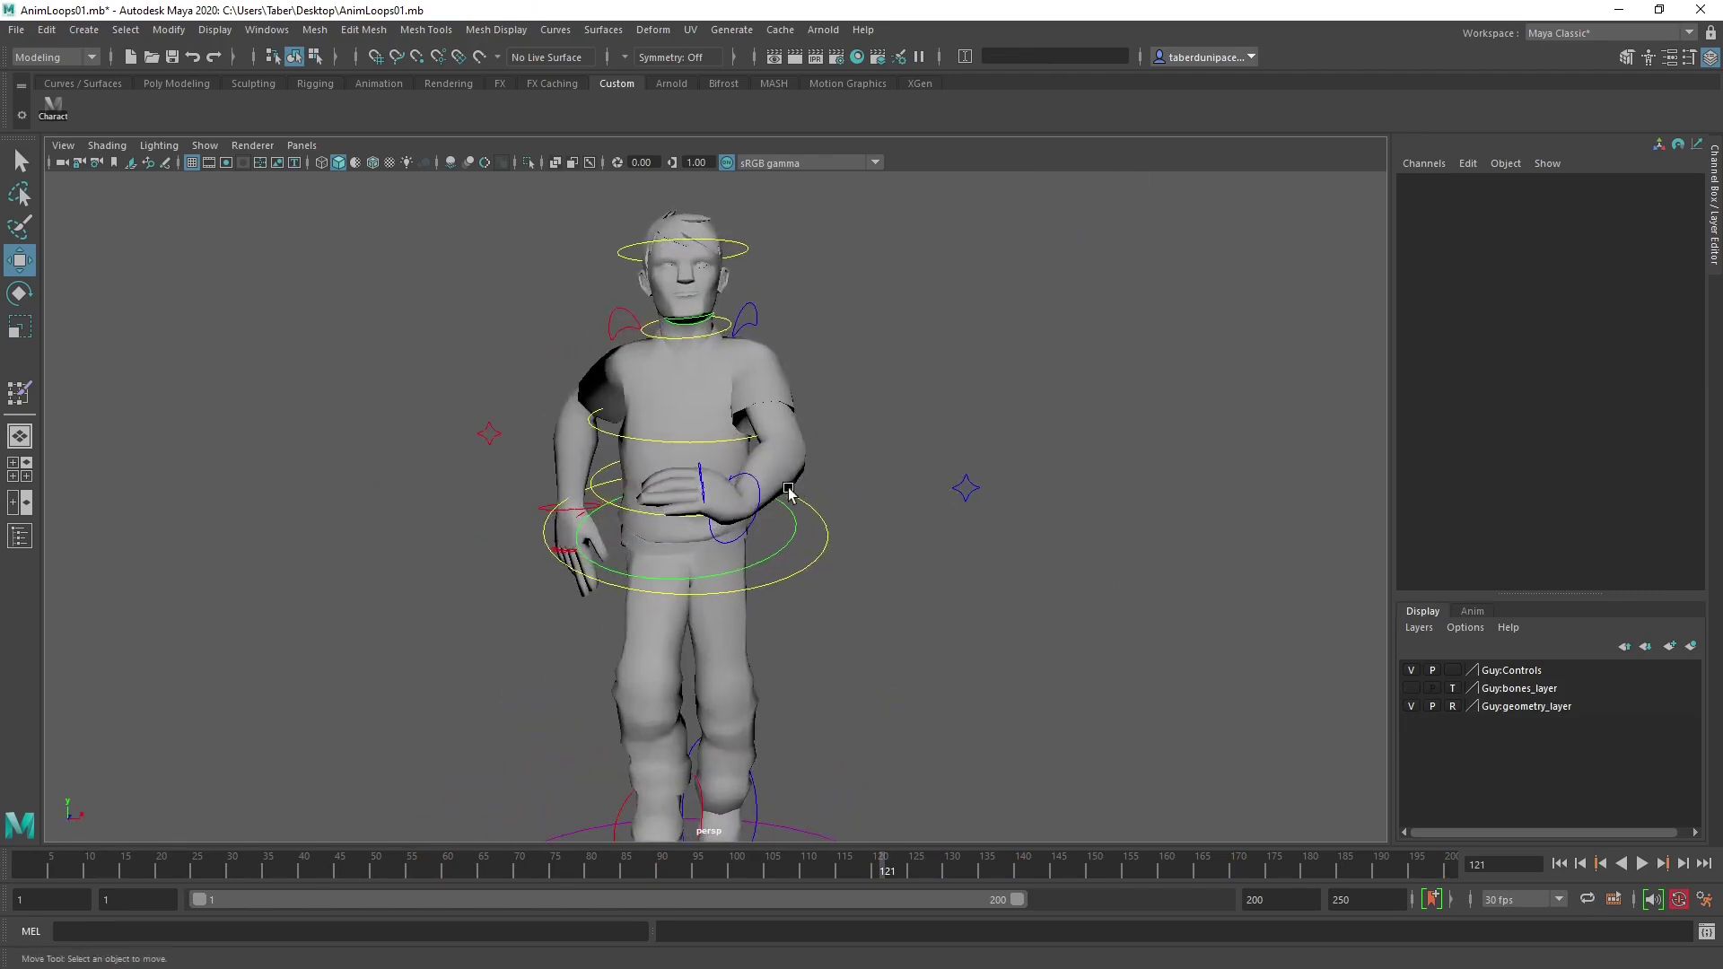
click(756, 486)
scroll(820, 489, down, 3)
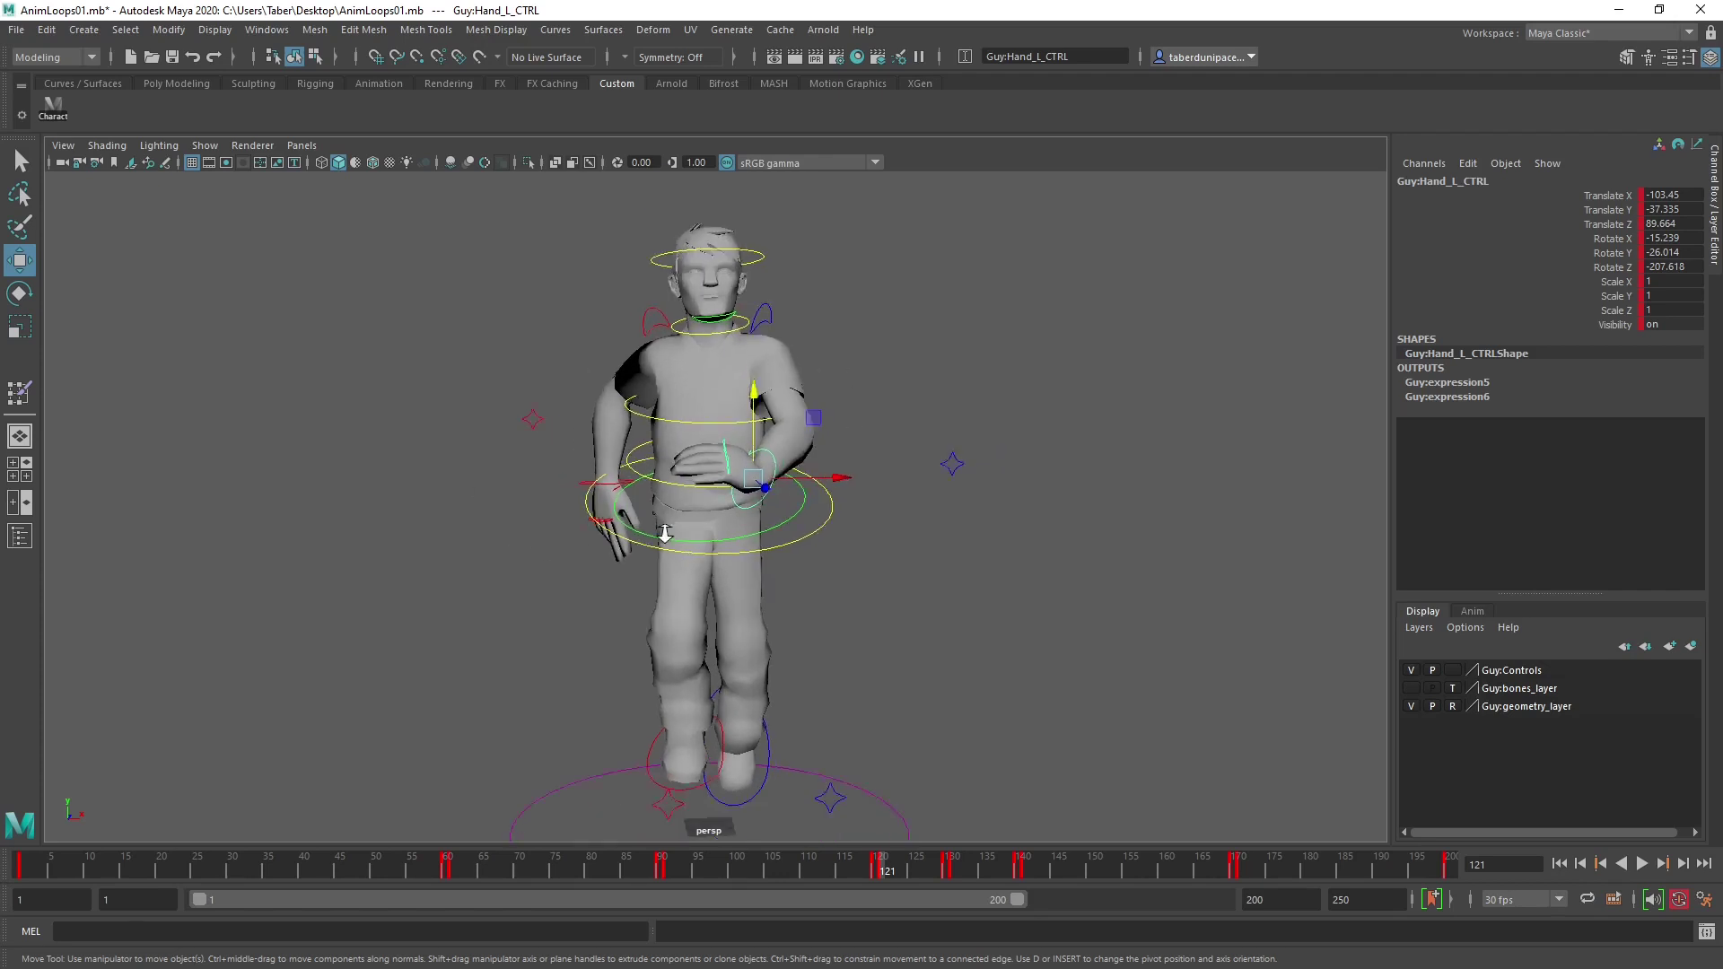
Rotate the left hand's wrist, lower it slightly and pull it back toward the body.
scroll(714, 531, up, 2)
key(e)
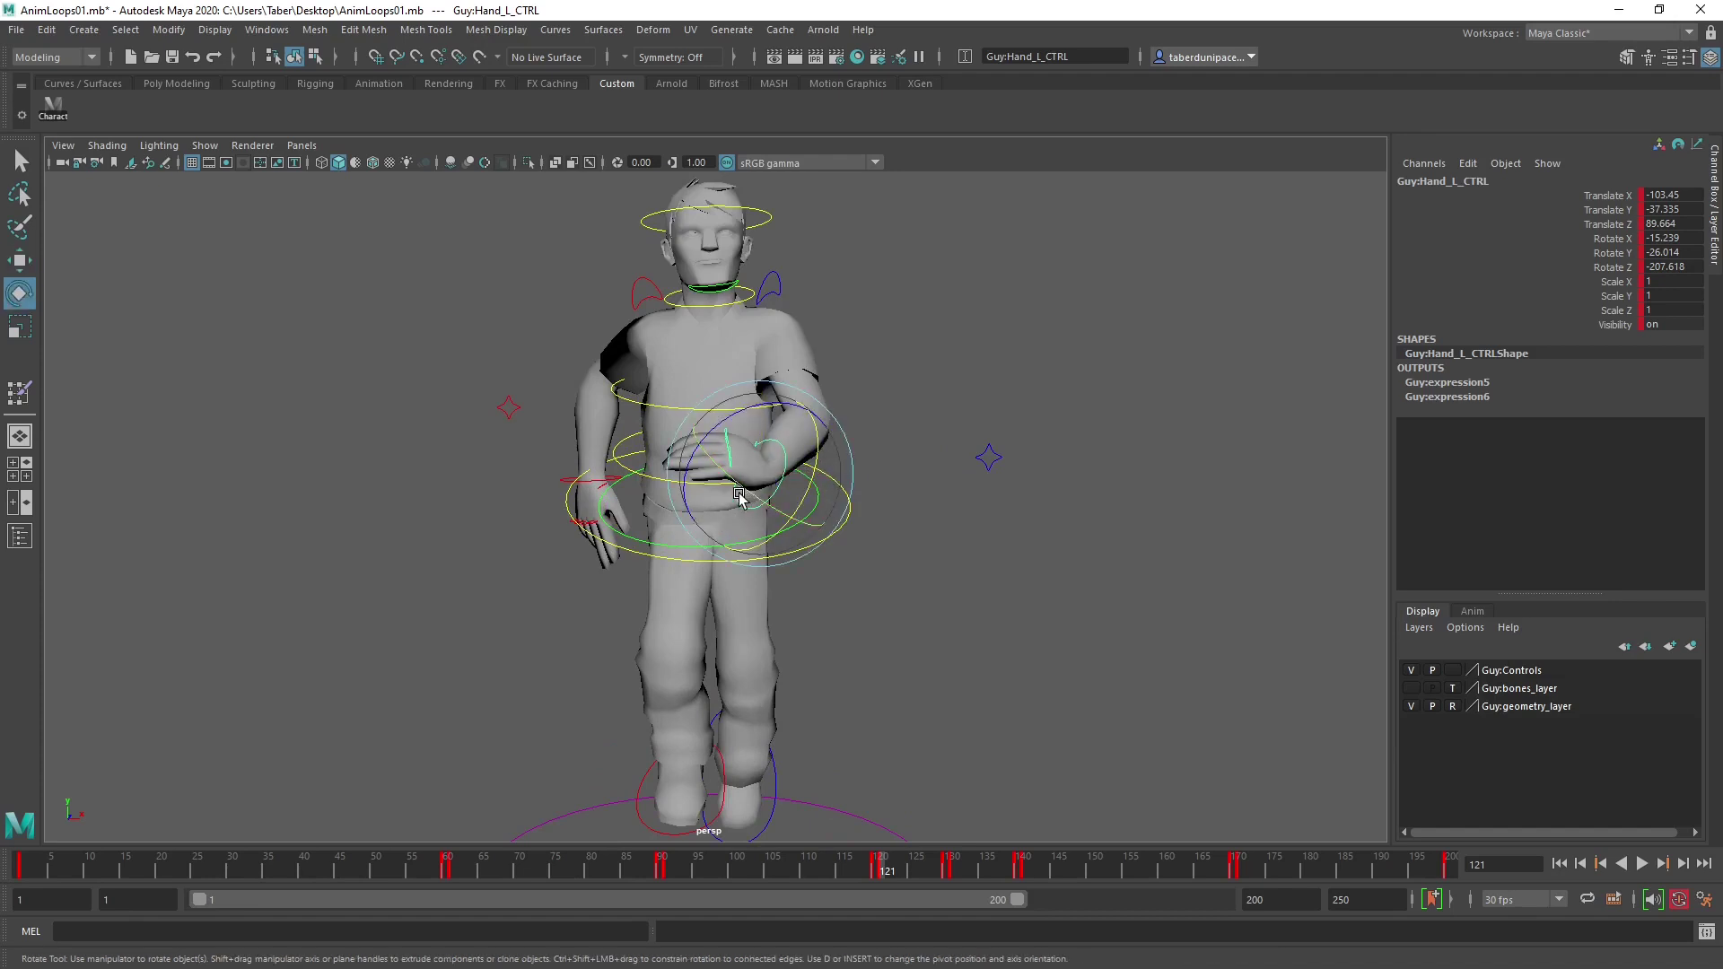
drag(742, 496, 779, 541)
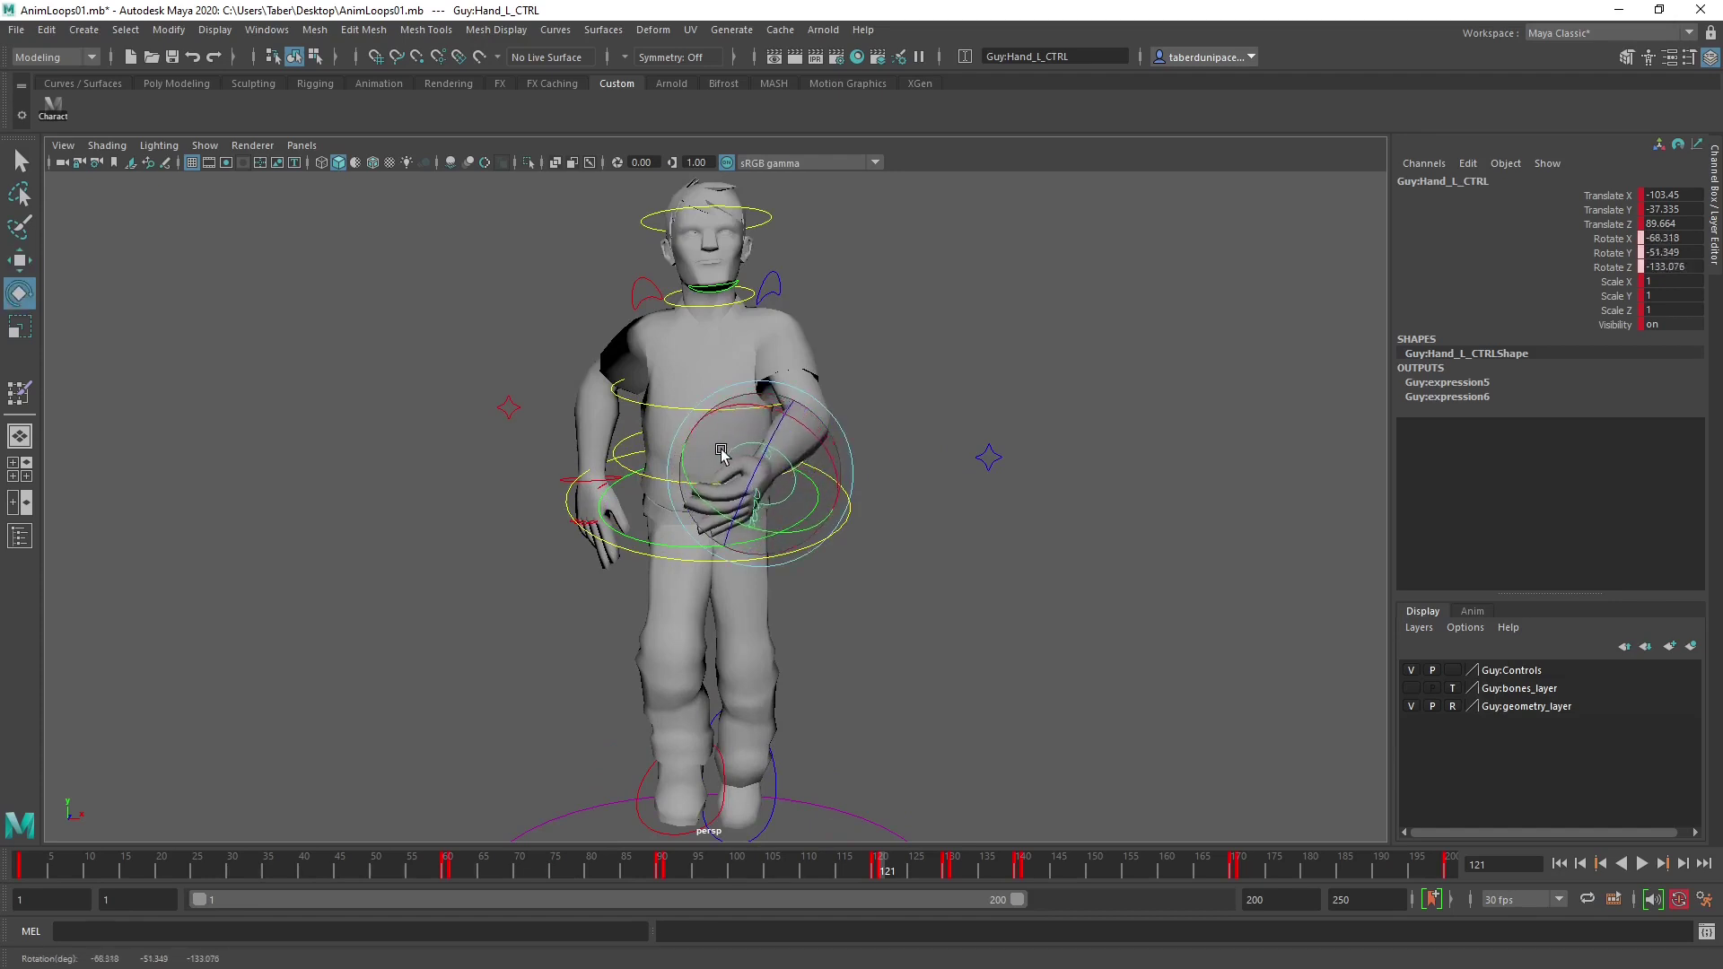
key(w)
drag(699, 467, 884, 478)
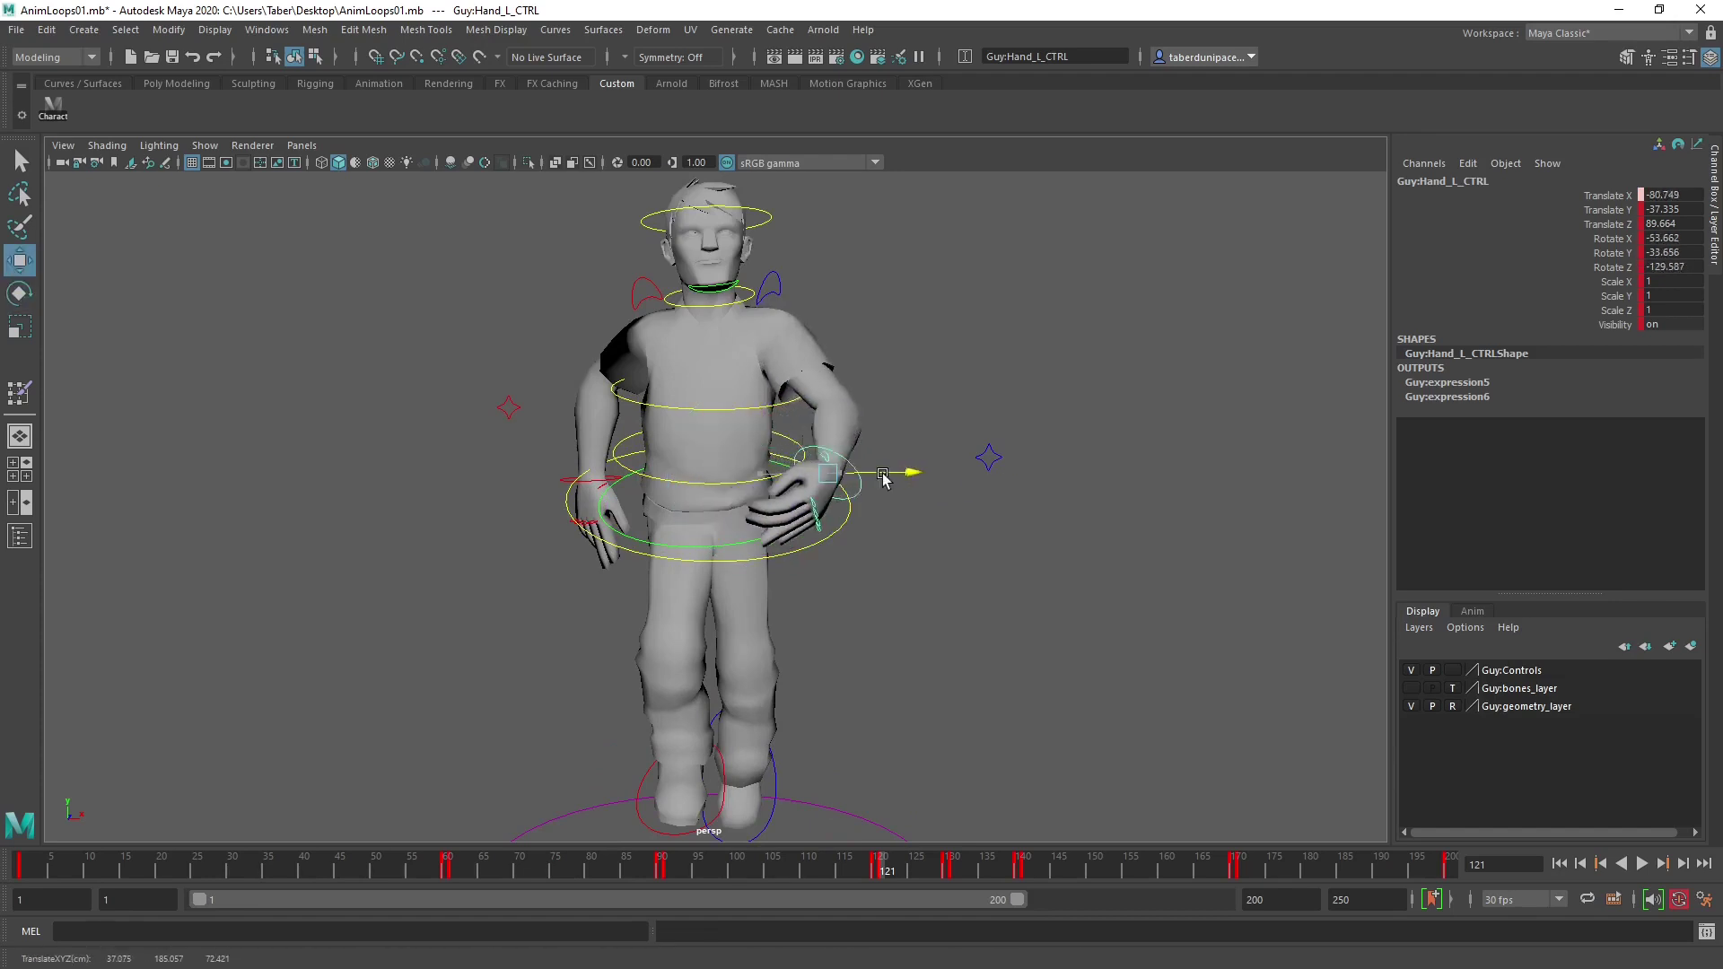
drag(855, 415, 854, 421)
alt+drag(826, 444, 943, 473)
drag(829, 482, 739, 490)
Rotate the left hand into a relaxed angle.
key(e)
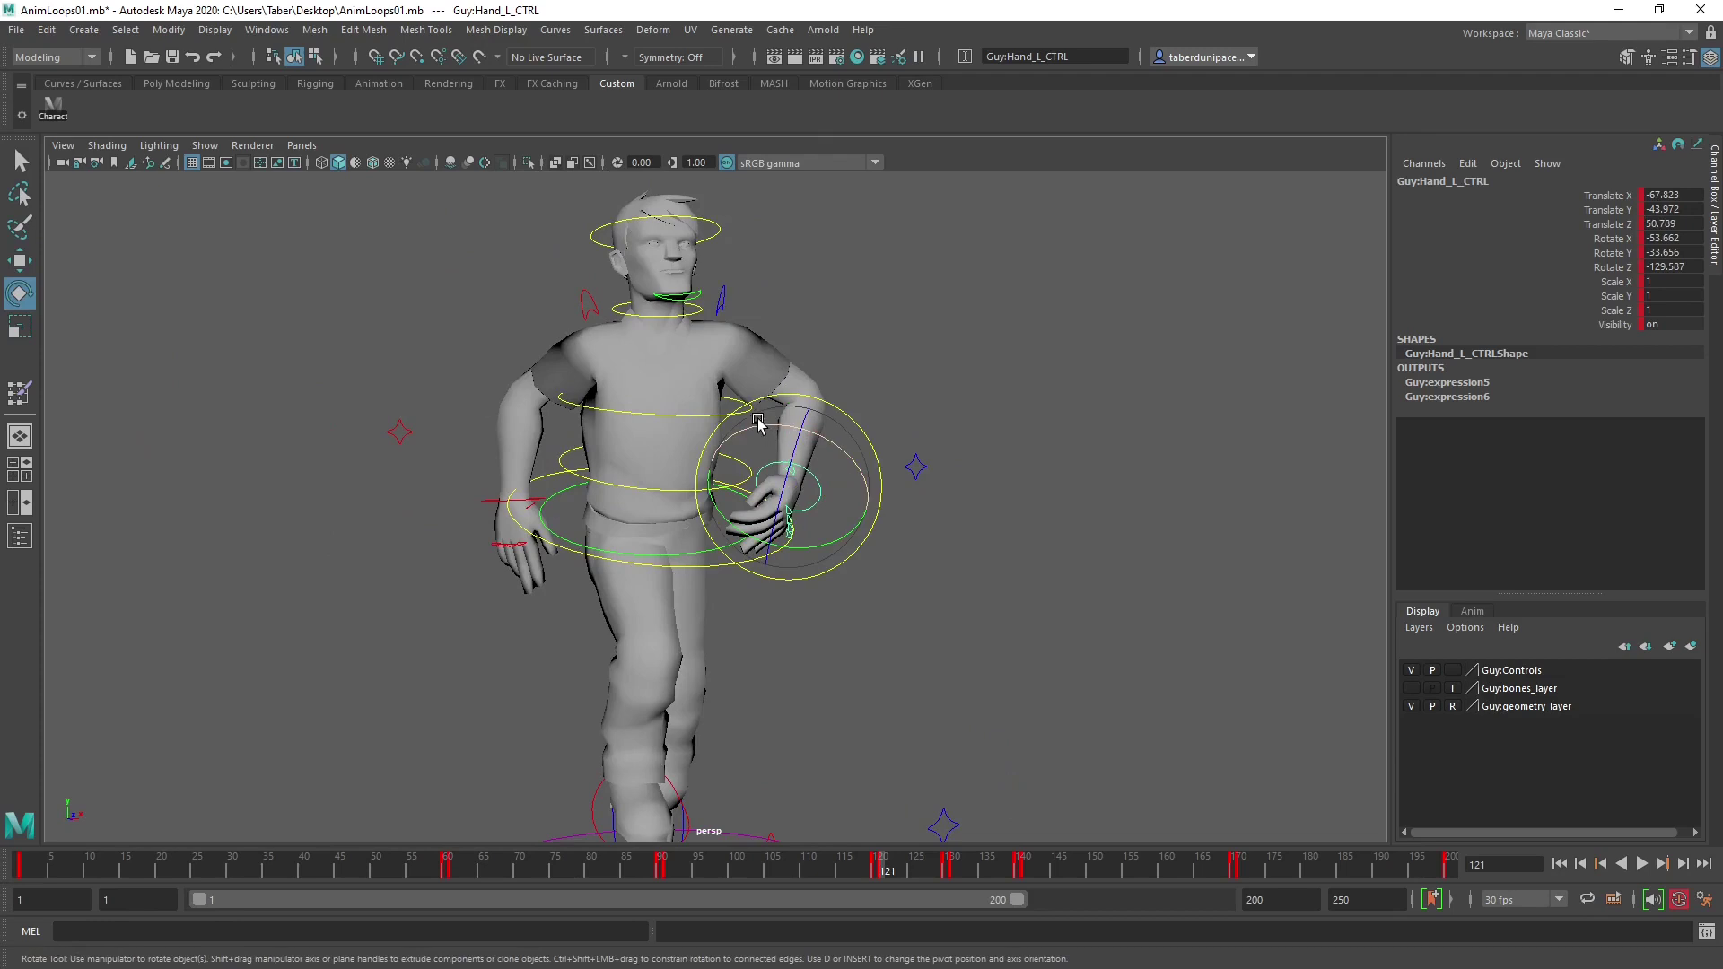
mouse_move(759, 424)
mouse_down()
mouse_move(791, 406)
mouse_move(935, 465)
mouse_move(880, 434)
mouse_move(877, 454)
mouse_move(822, 469)
mouse_move(749, 392)
mouse_up()
key(w)
key(e)
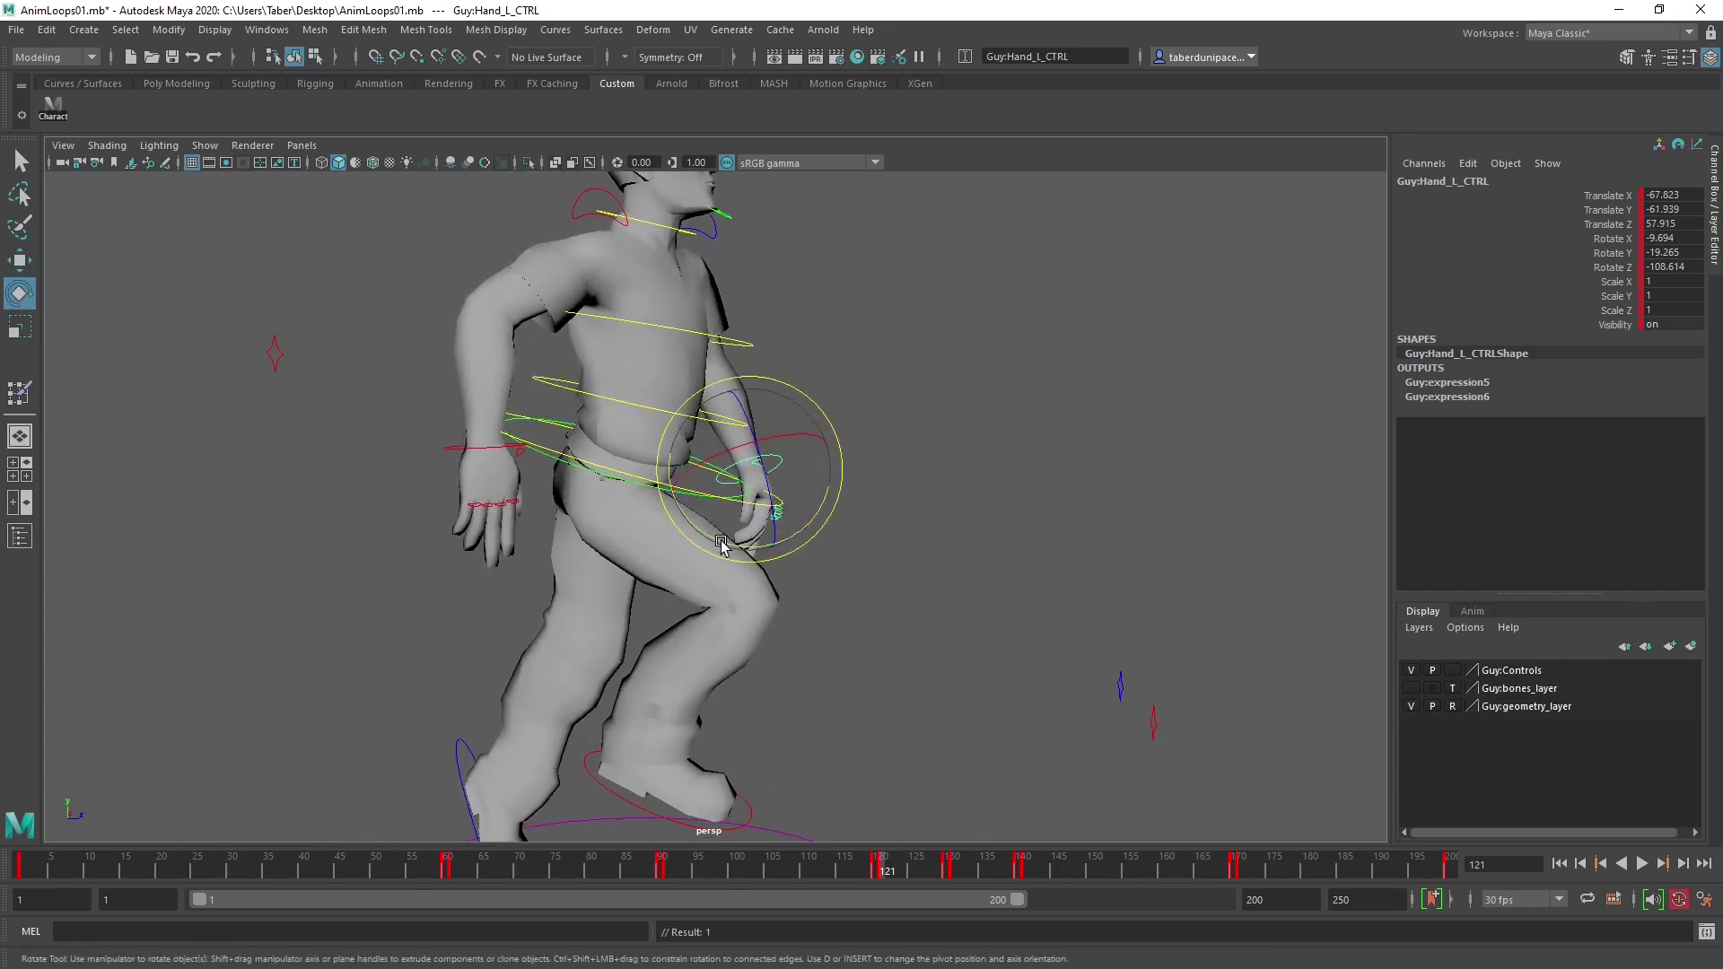
drag(722, 545, 1069, 477)
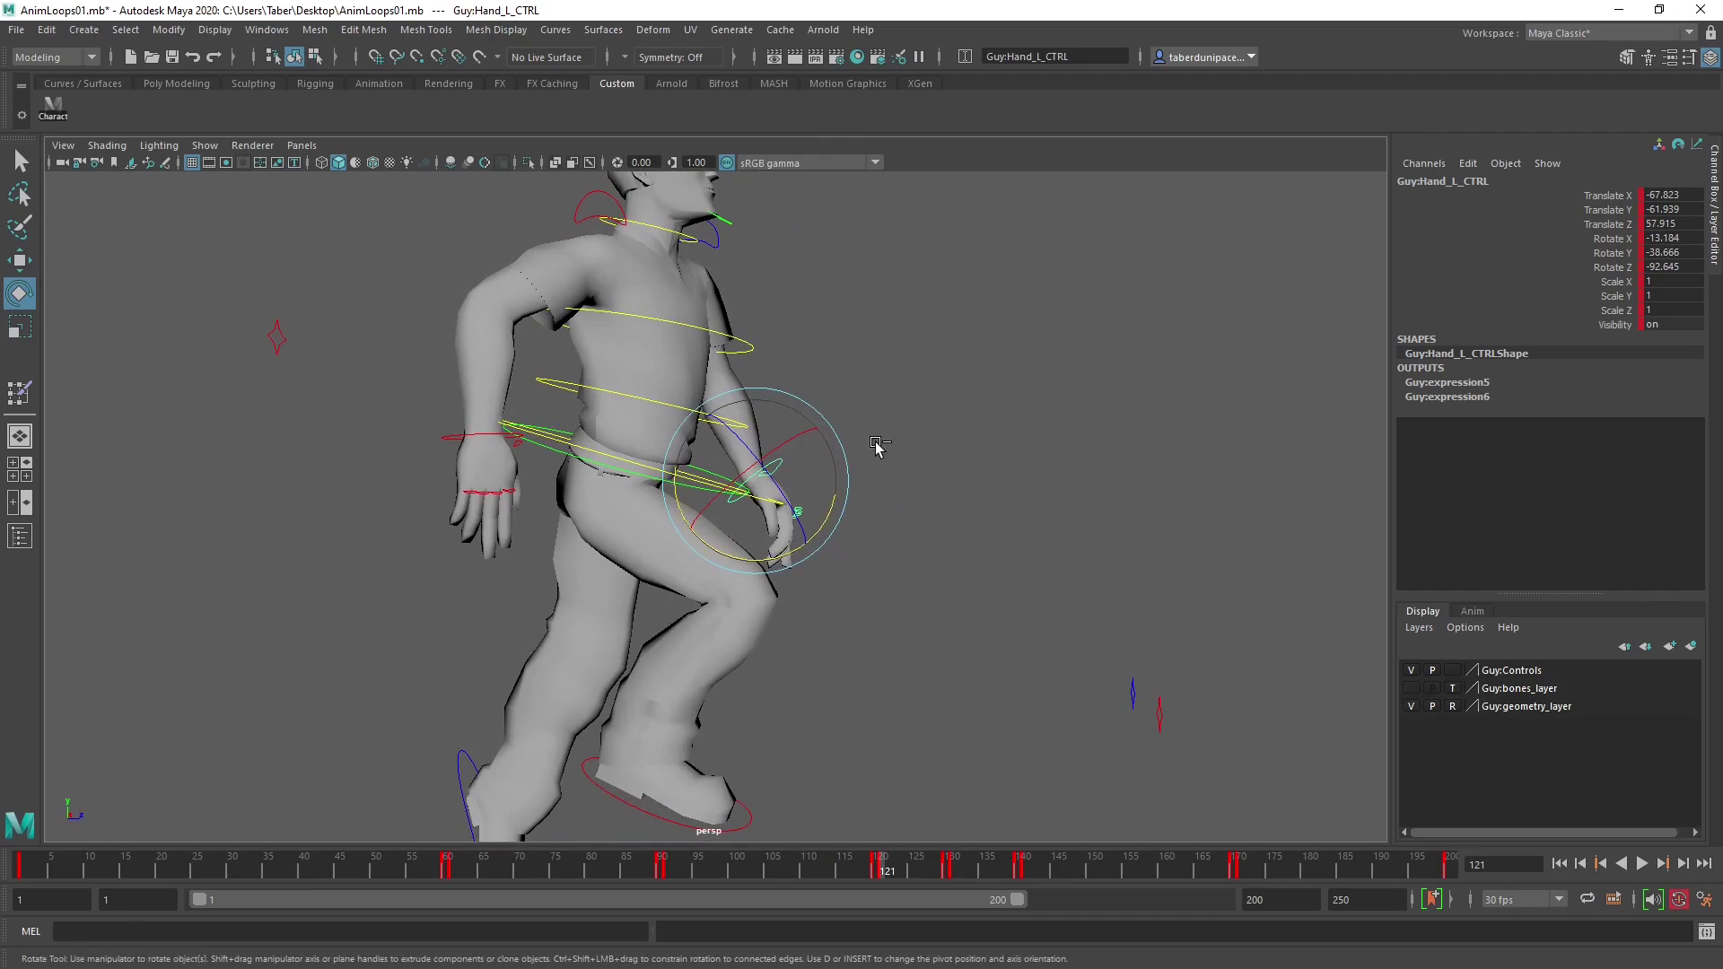
Lower the right hand, move it forward and out to the side, and key it.
click(446, 441)
key(w)
drag(482, 352, 479, 395)
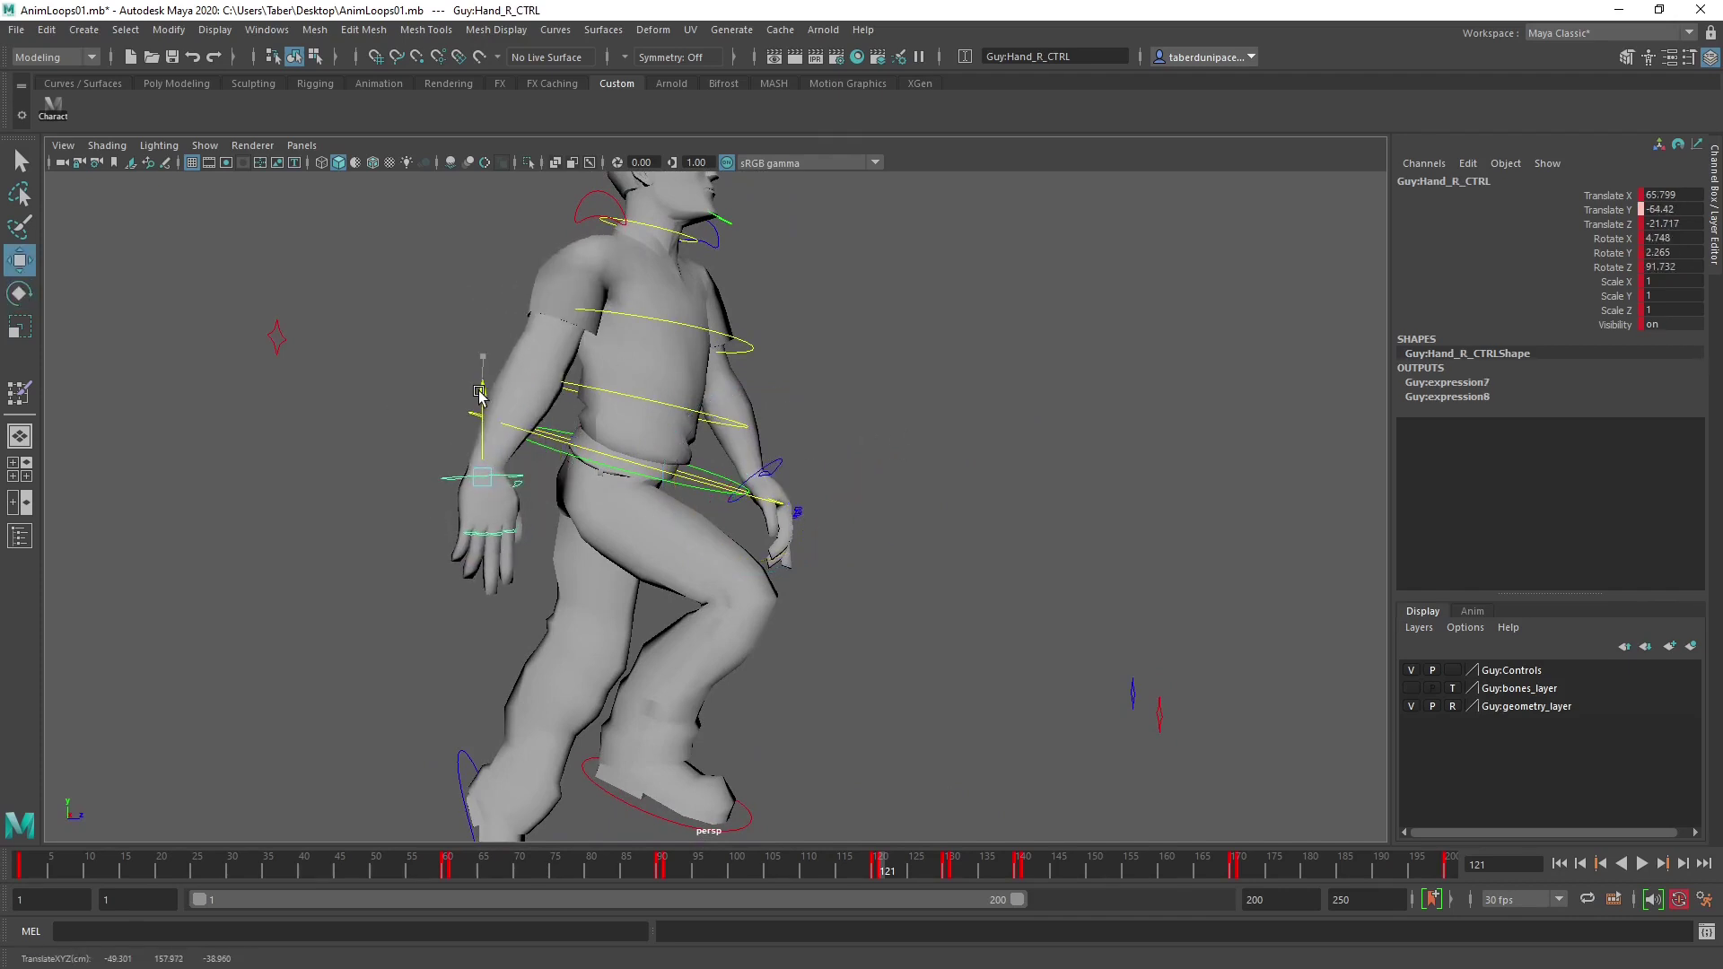
drag(563, 487, 620, 488)
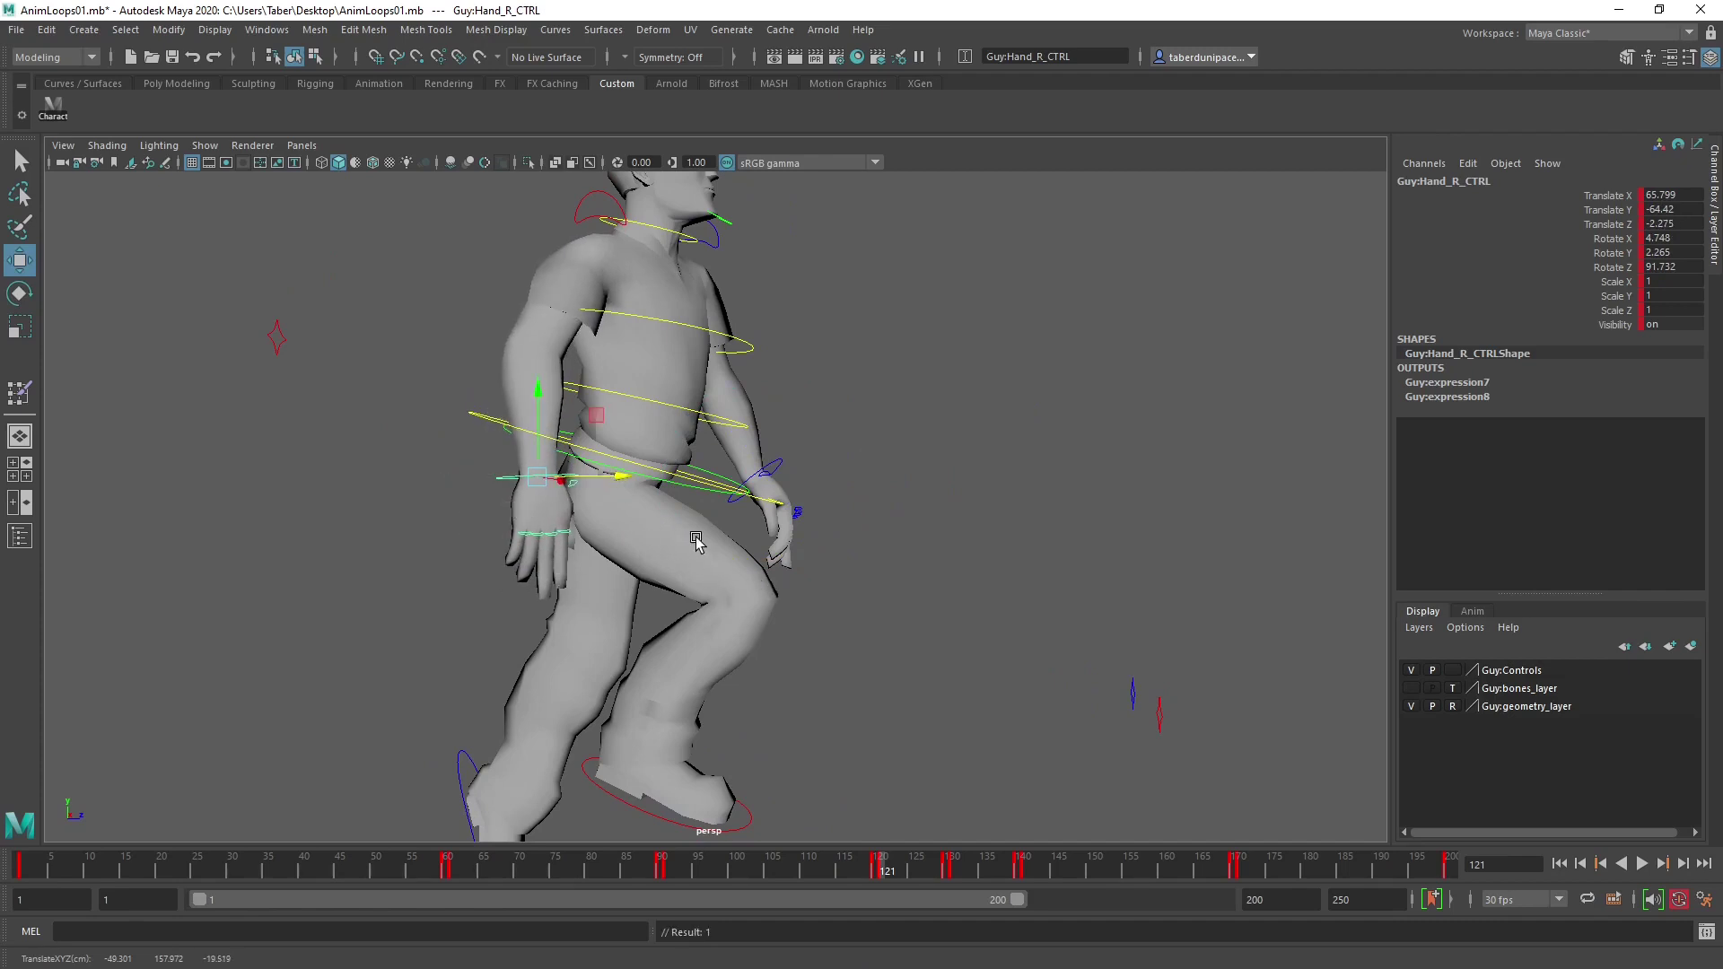
alt+drag(541, 487, 476, 463)
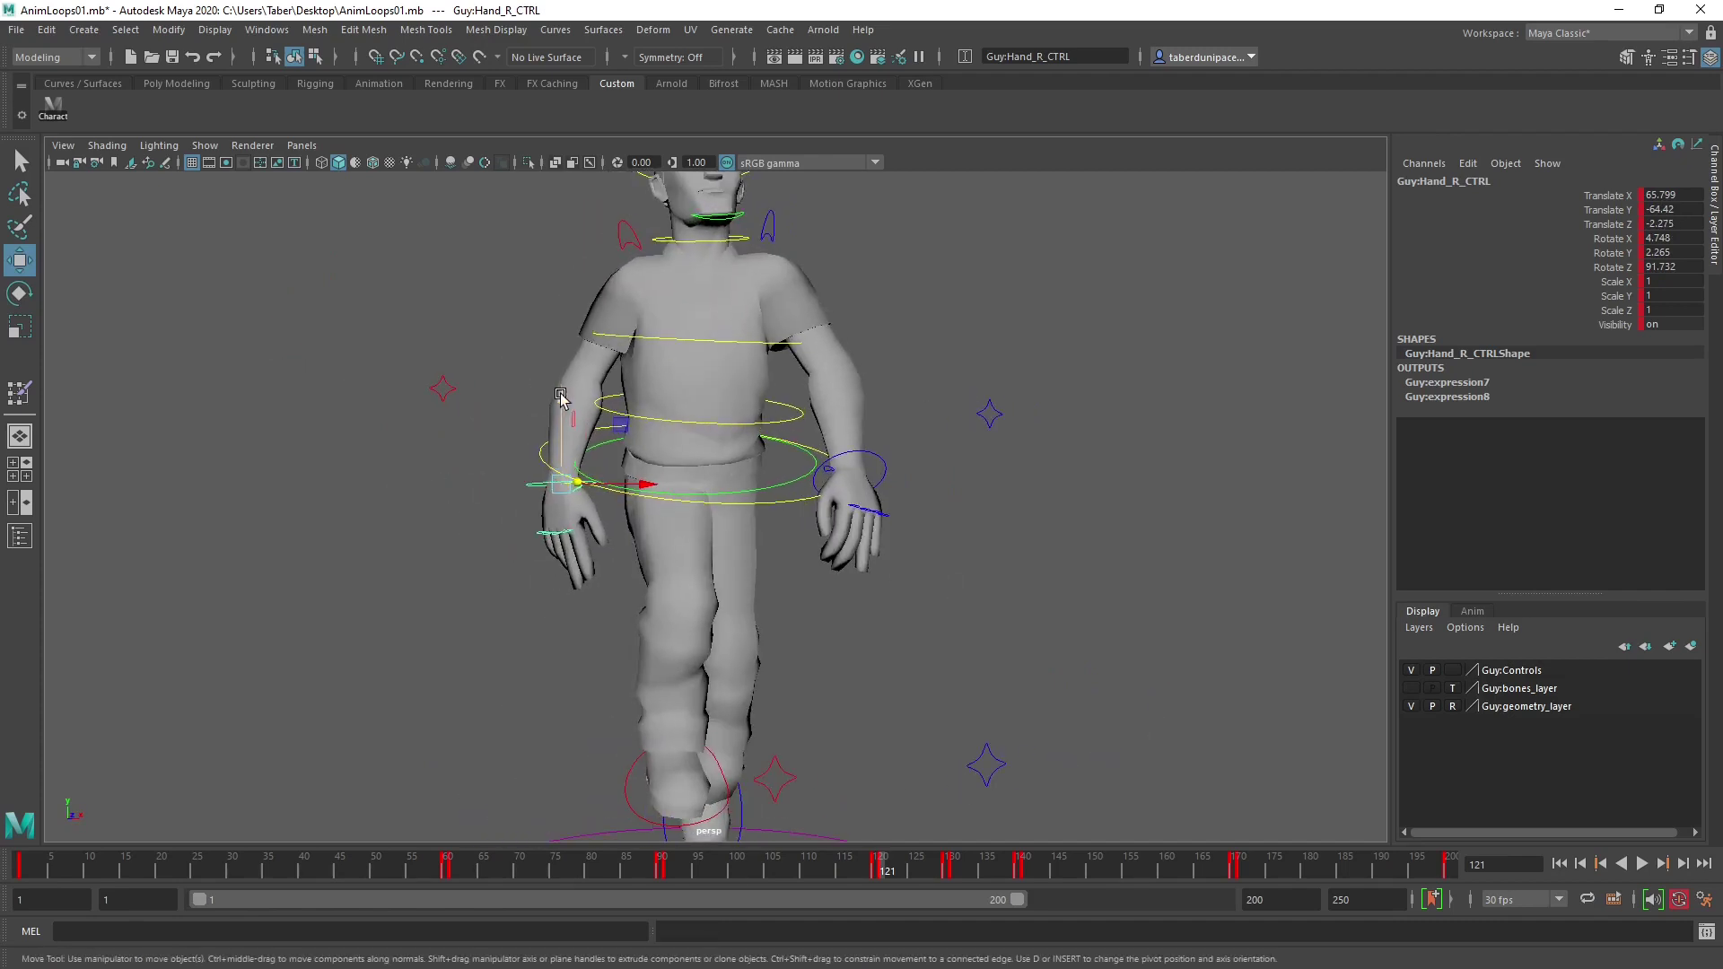
drag(560, 394, 560, 398)
drag(660, 489, 685, 497)
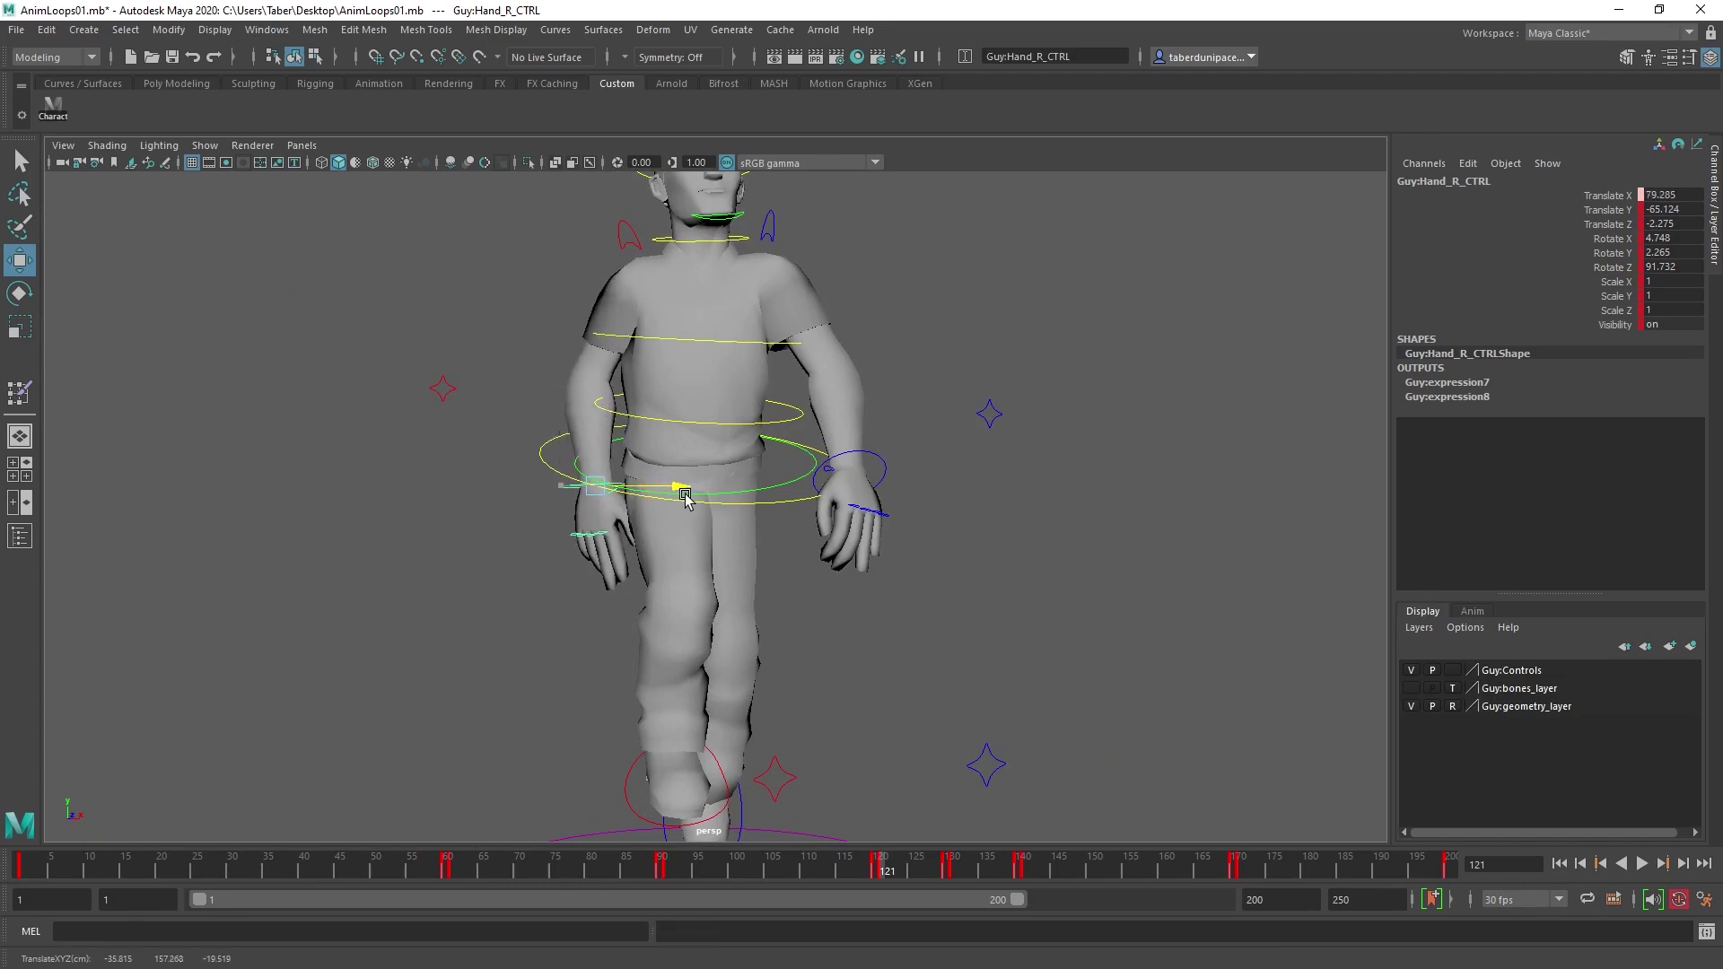
drag(607, 405, 559, 419)
key(e)
key(shift+e)
Move the left hand in toward the hip and lower it.
click(882, 460)
key(w)
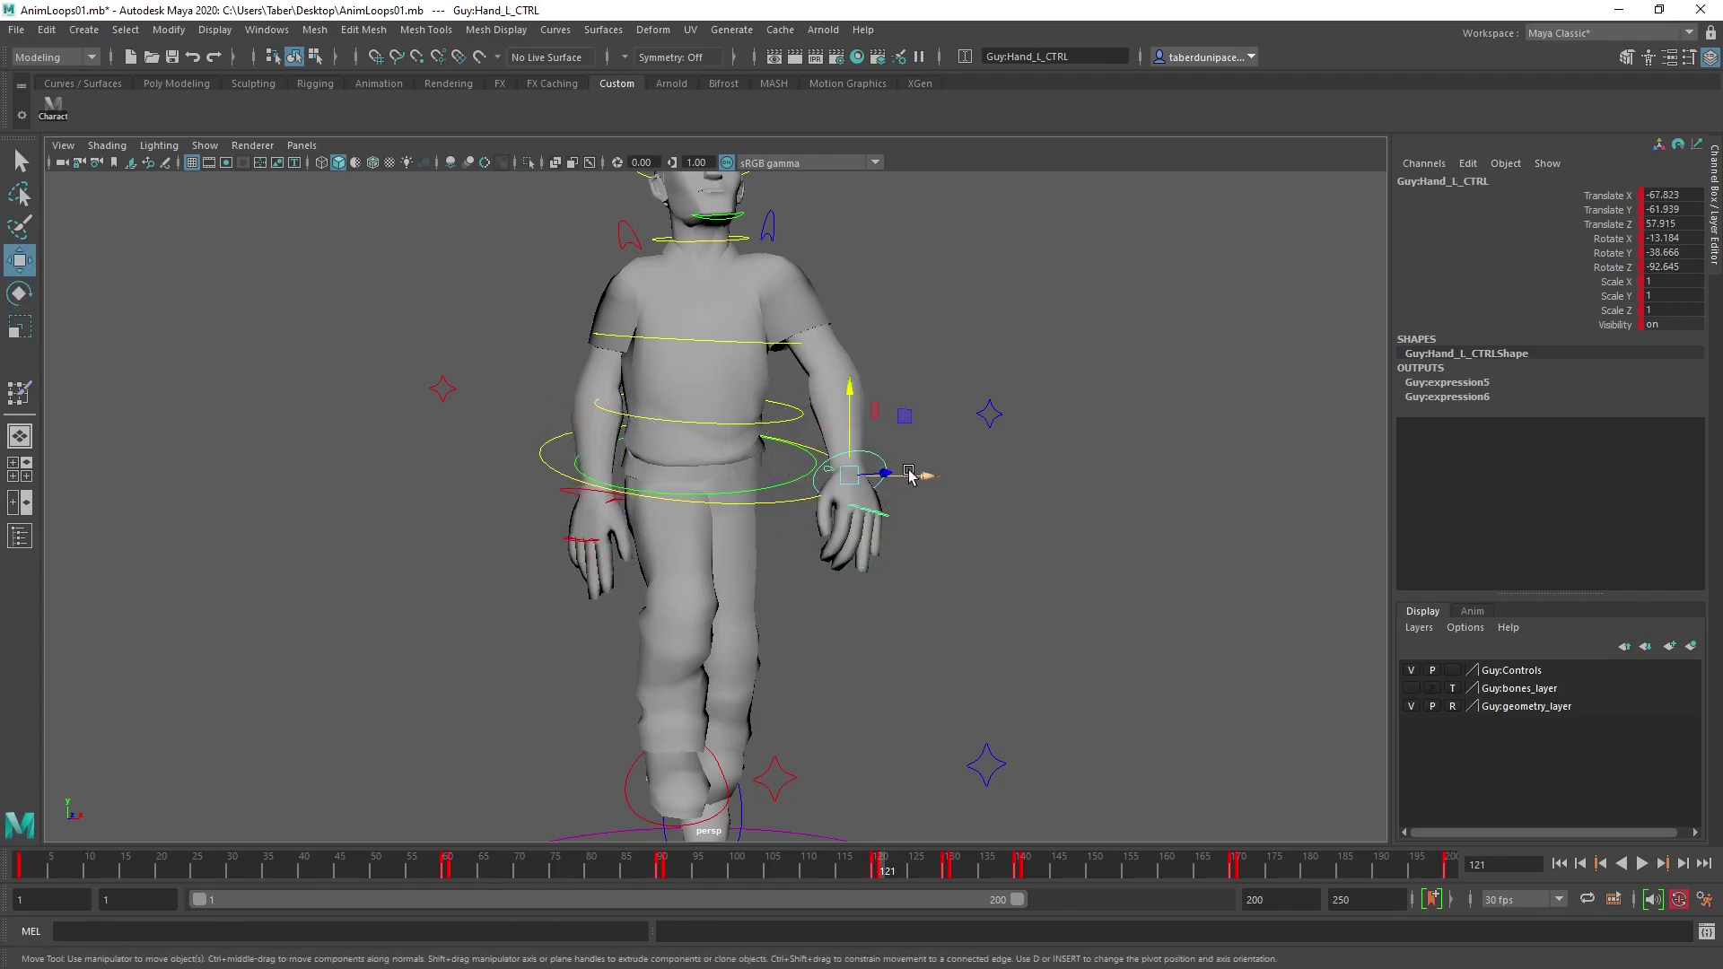
drag(924, 475, 882, 486)
drag(818, 396, 813, 406)
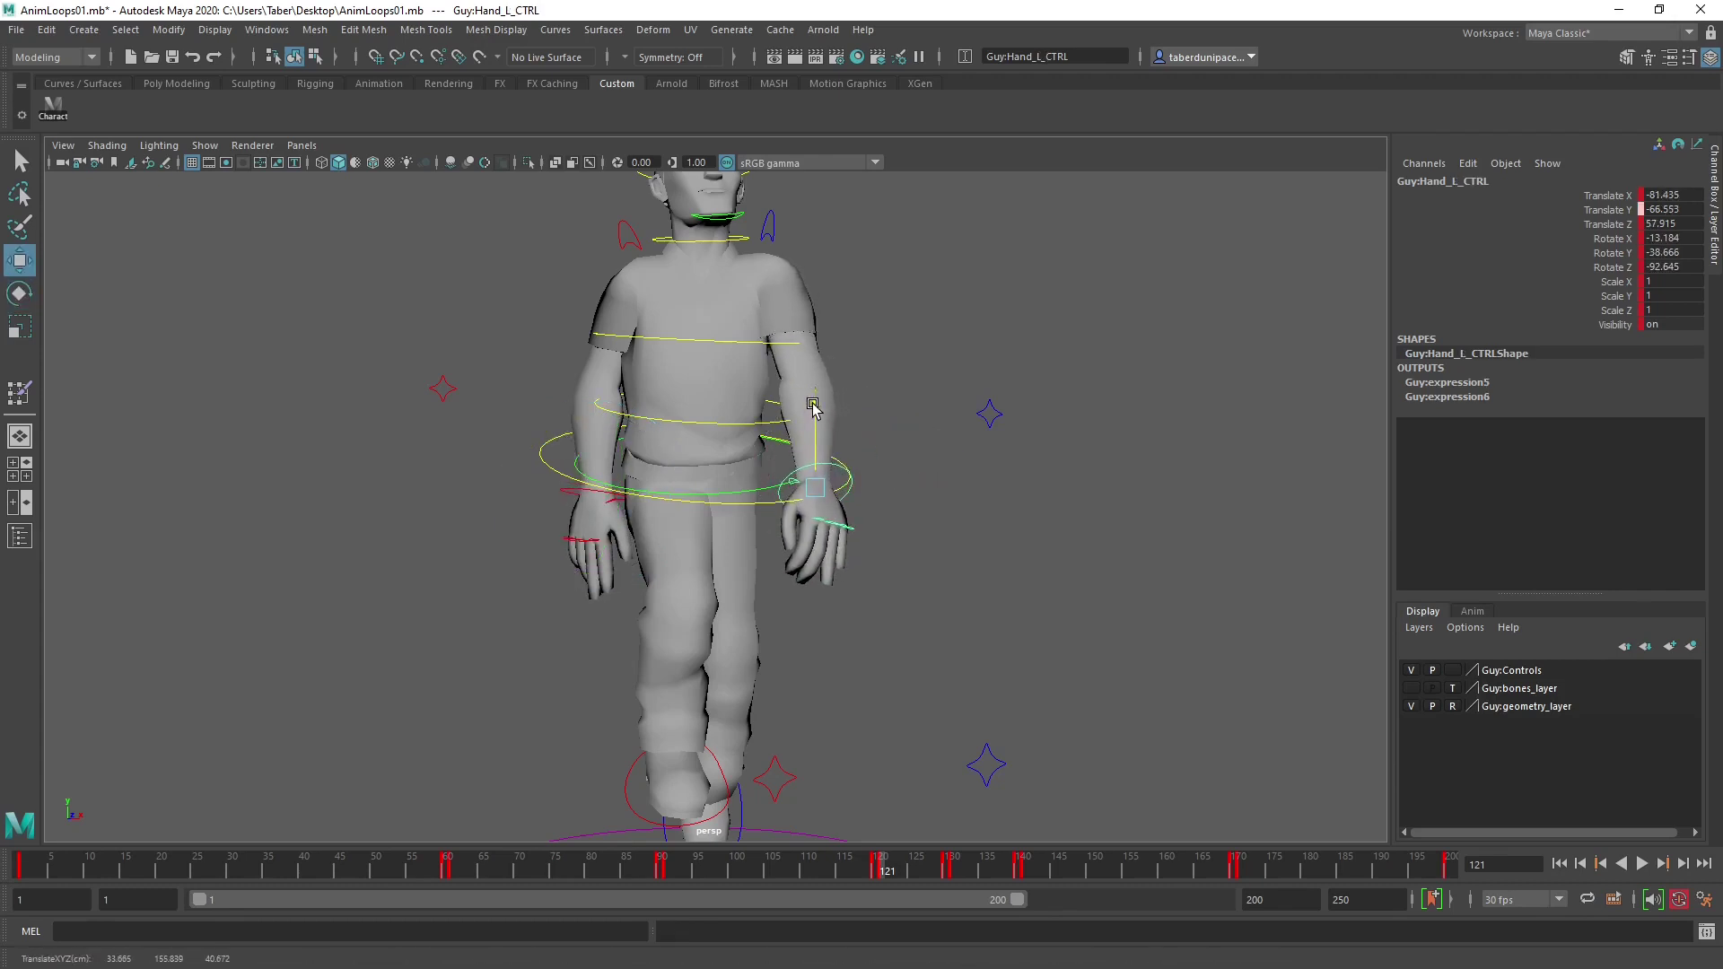
Move the left elbow control sideways and pull it back.
click(993, 417)
alt+drag(1031, 477, 1034, 506)
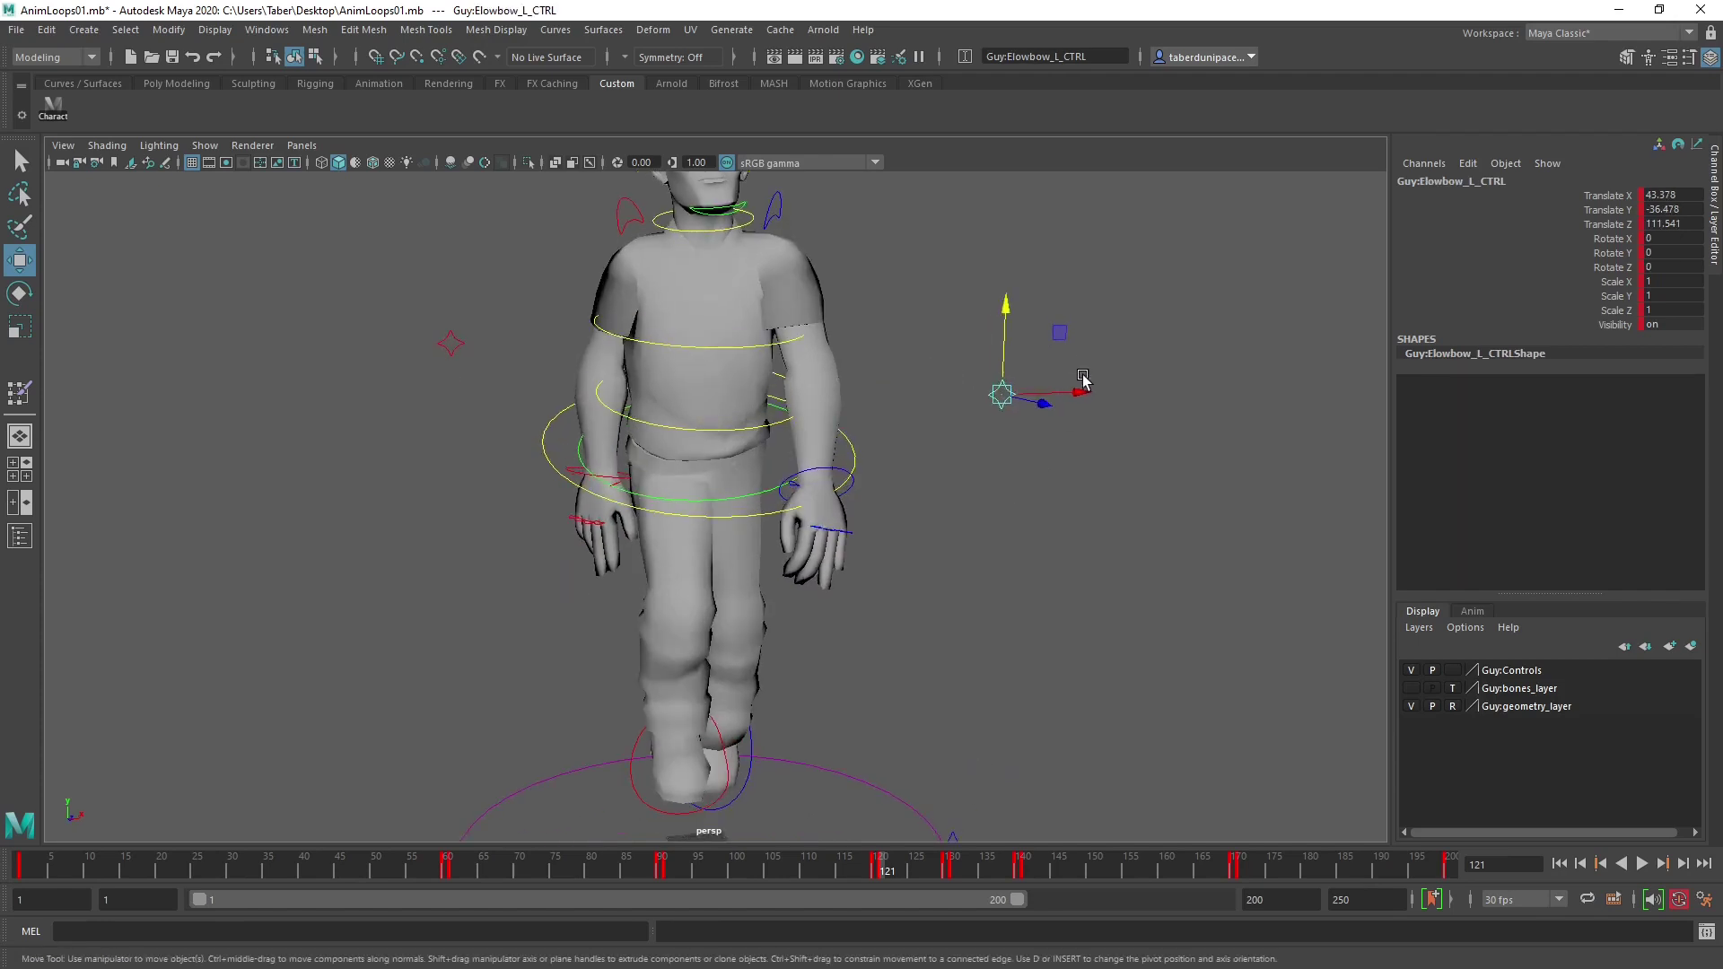
drag(1081, 390, 760, 426)
drag(652, 425, 707, 488)
Rotate the left shoulder control to swing the left arm.
click(752, 499)
alt+drag(758, 406, 911, 485)
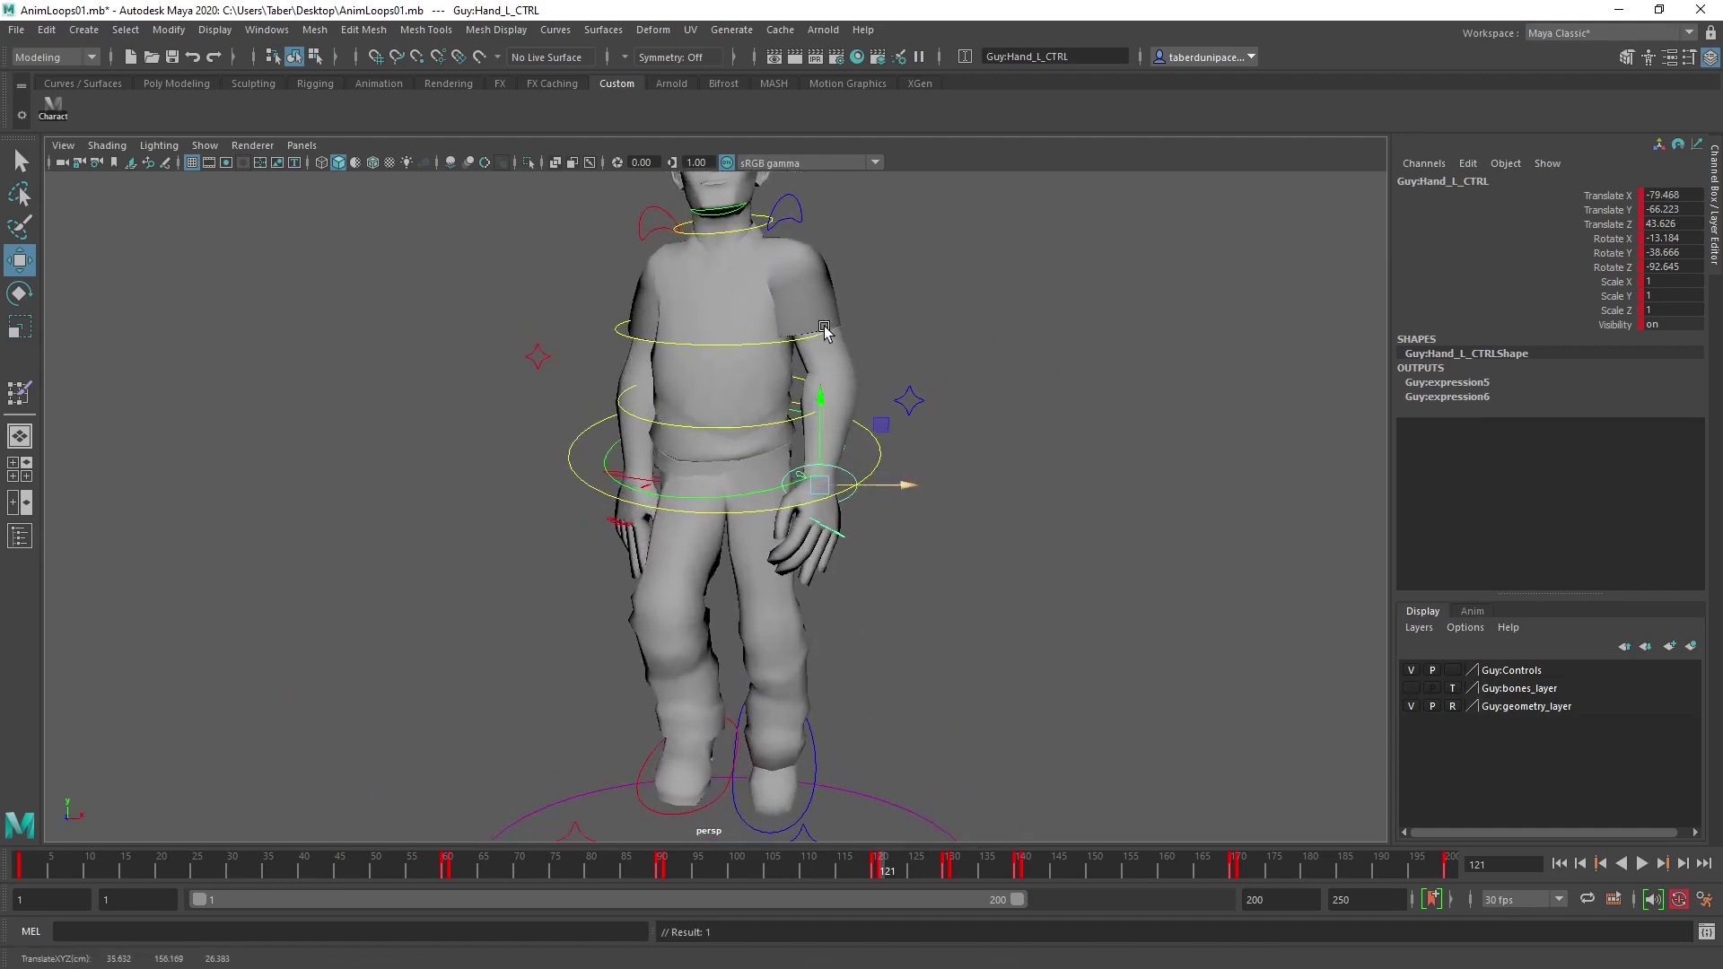
alt+middle_drag(825, 330, 848, 469)
click(807, 351)
alt+drag(869, 422, 723, 355)
key(e)
click(601, 347)
alt+drag(725, 357, 854, 435)
drag(662, 428, 684, 425)
Lower the right hand and move it back.
alt+drag(781, 427, 814, 392)
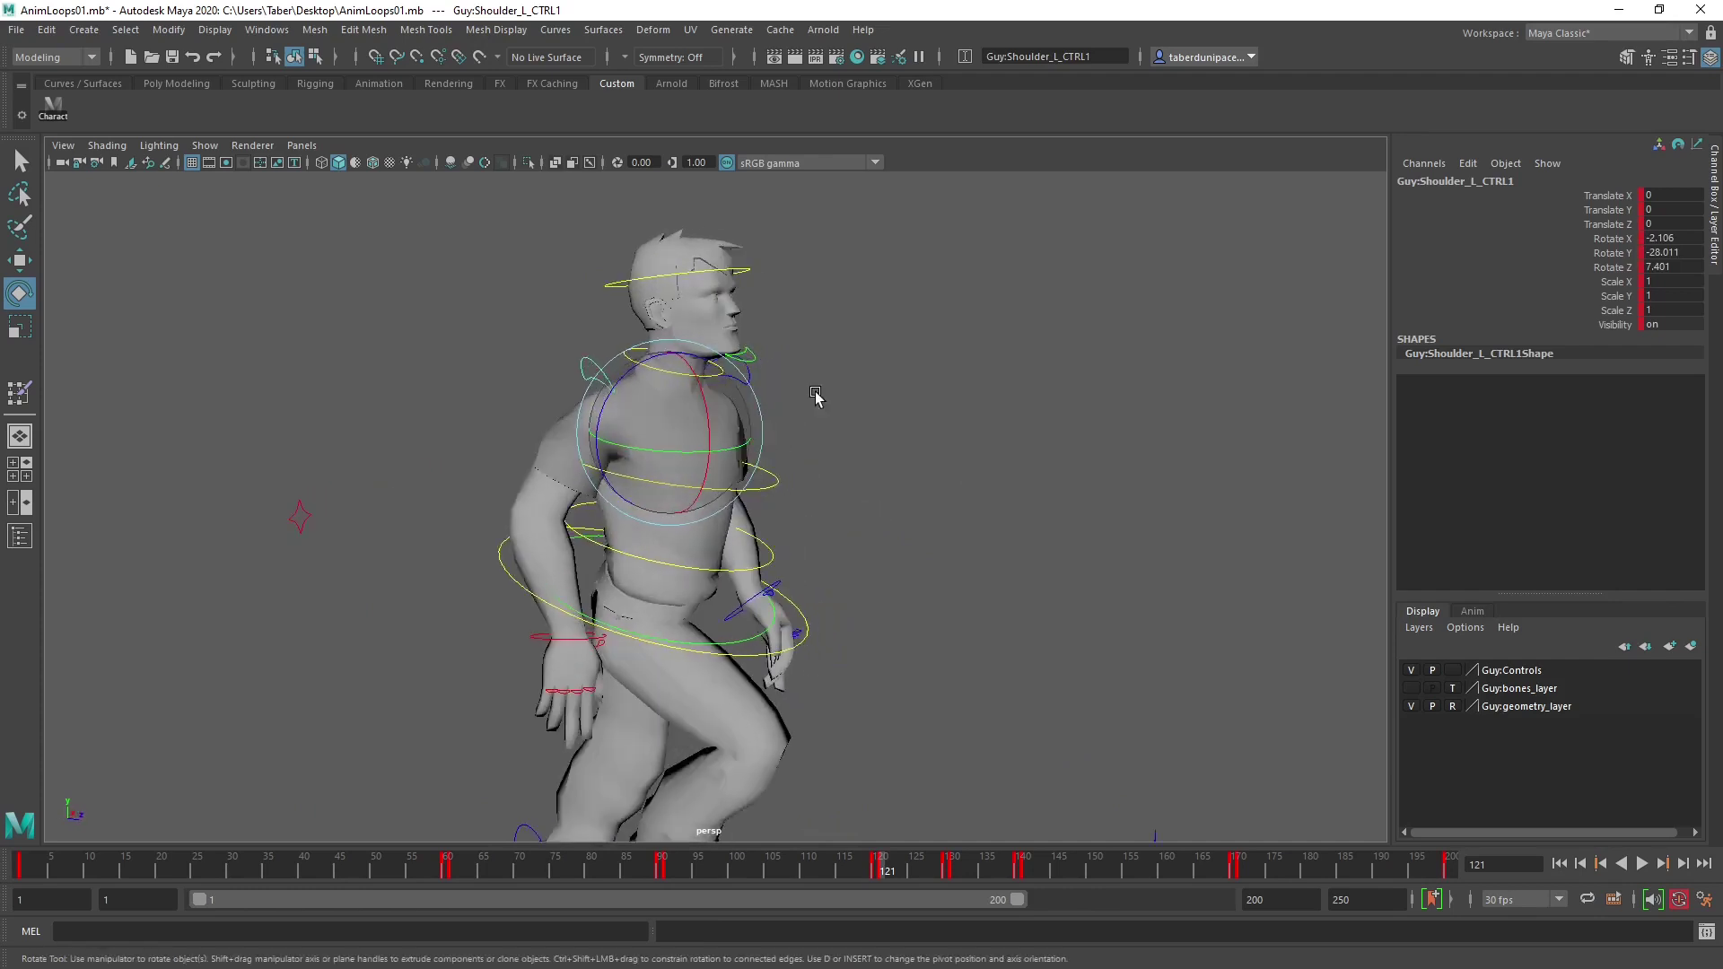
alt+middle_drag(543, 634, 666, 527)
alt+drag(665, 530, 673, 529)
click(671, 513)
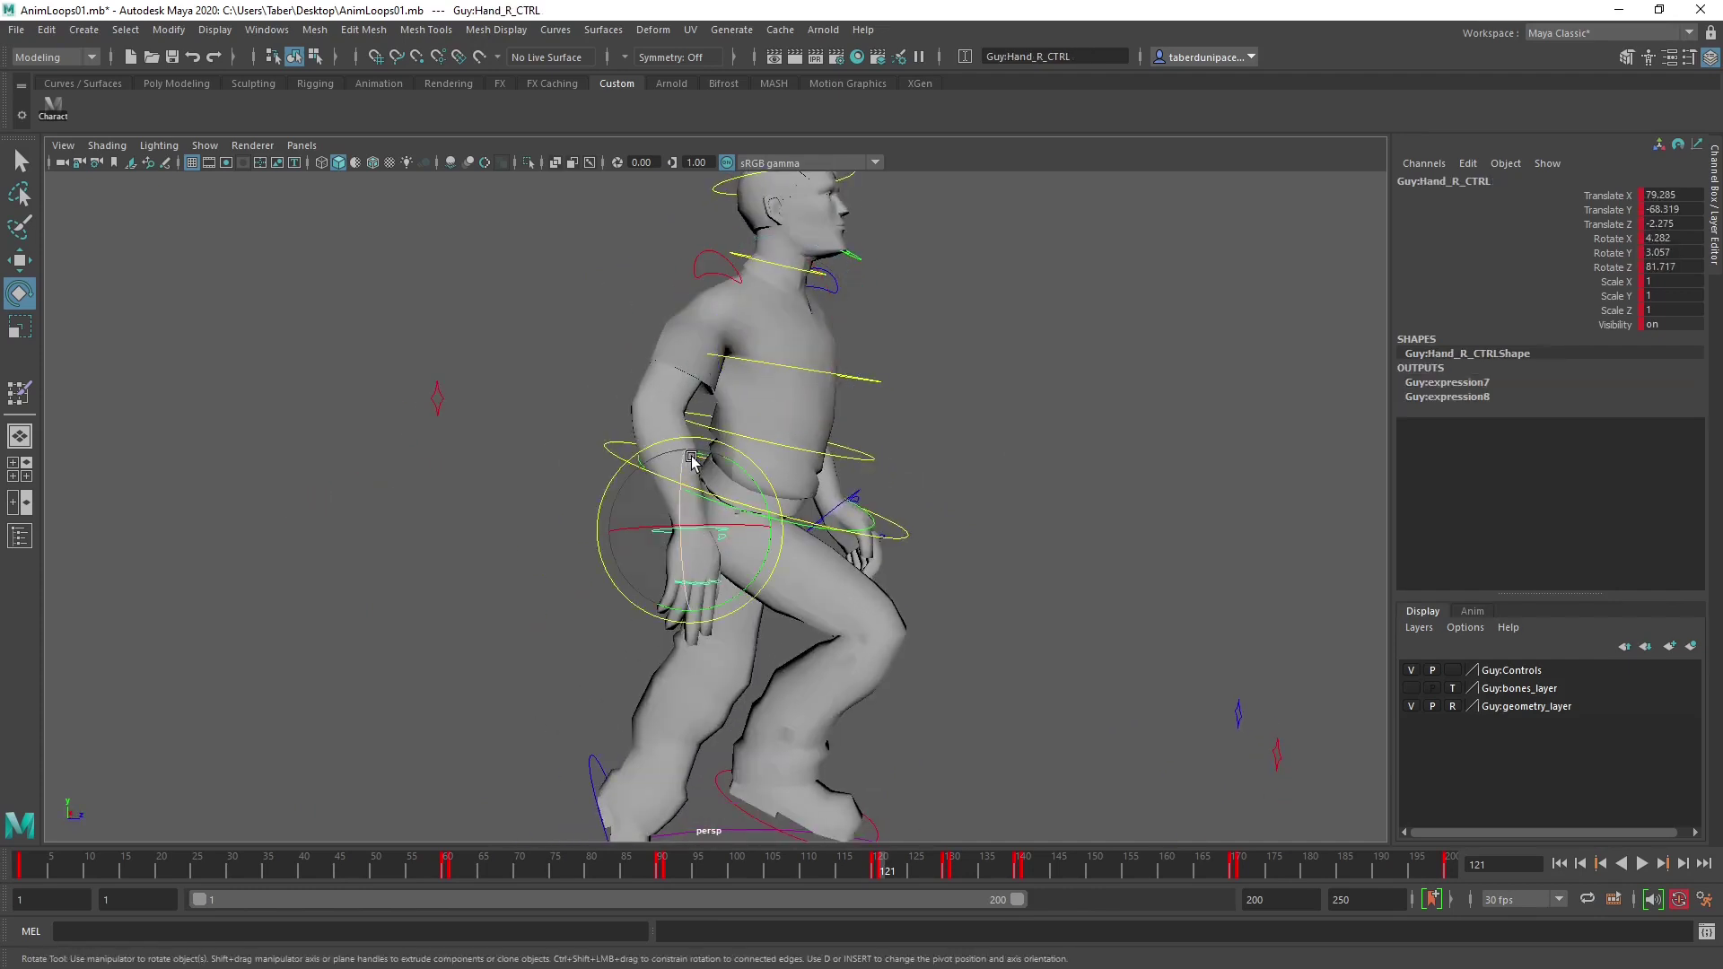
key(w)
drag(683, 443, 688, 458)
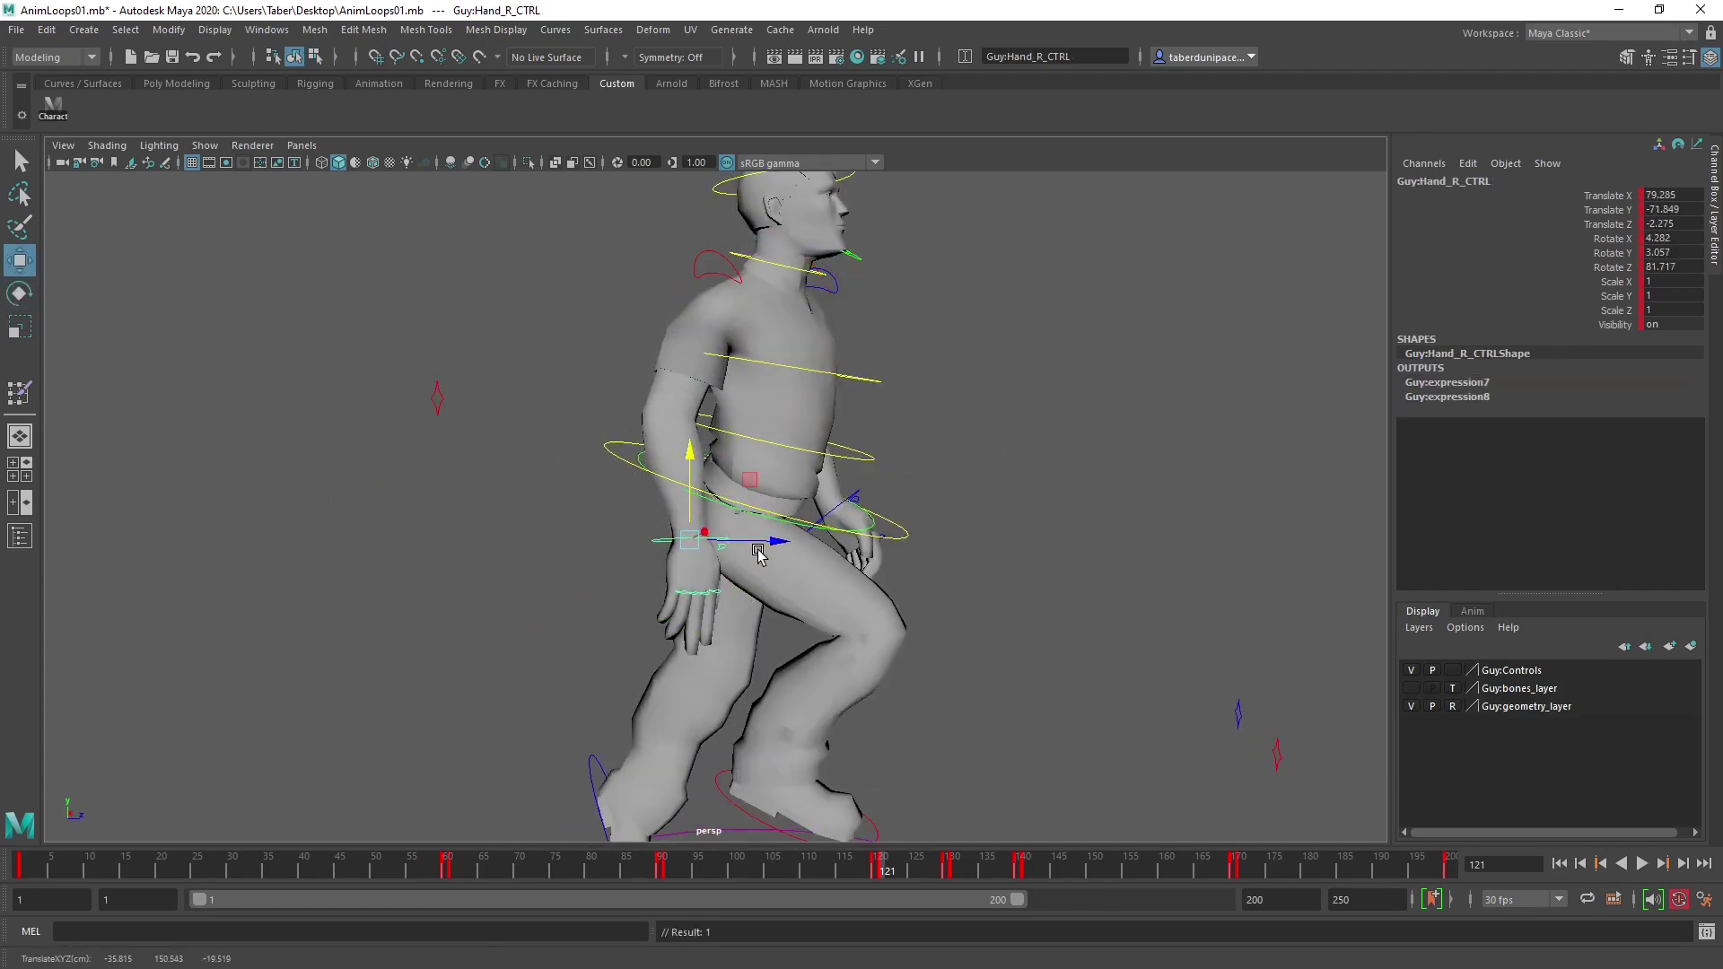
drag(757, 548, 669, 508)
Lower and rotate the left hand, then fine-tune its height.
click(870, 539)
alt+drag(950, 571, 827, 551)
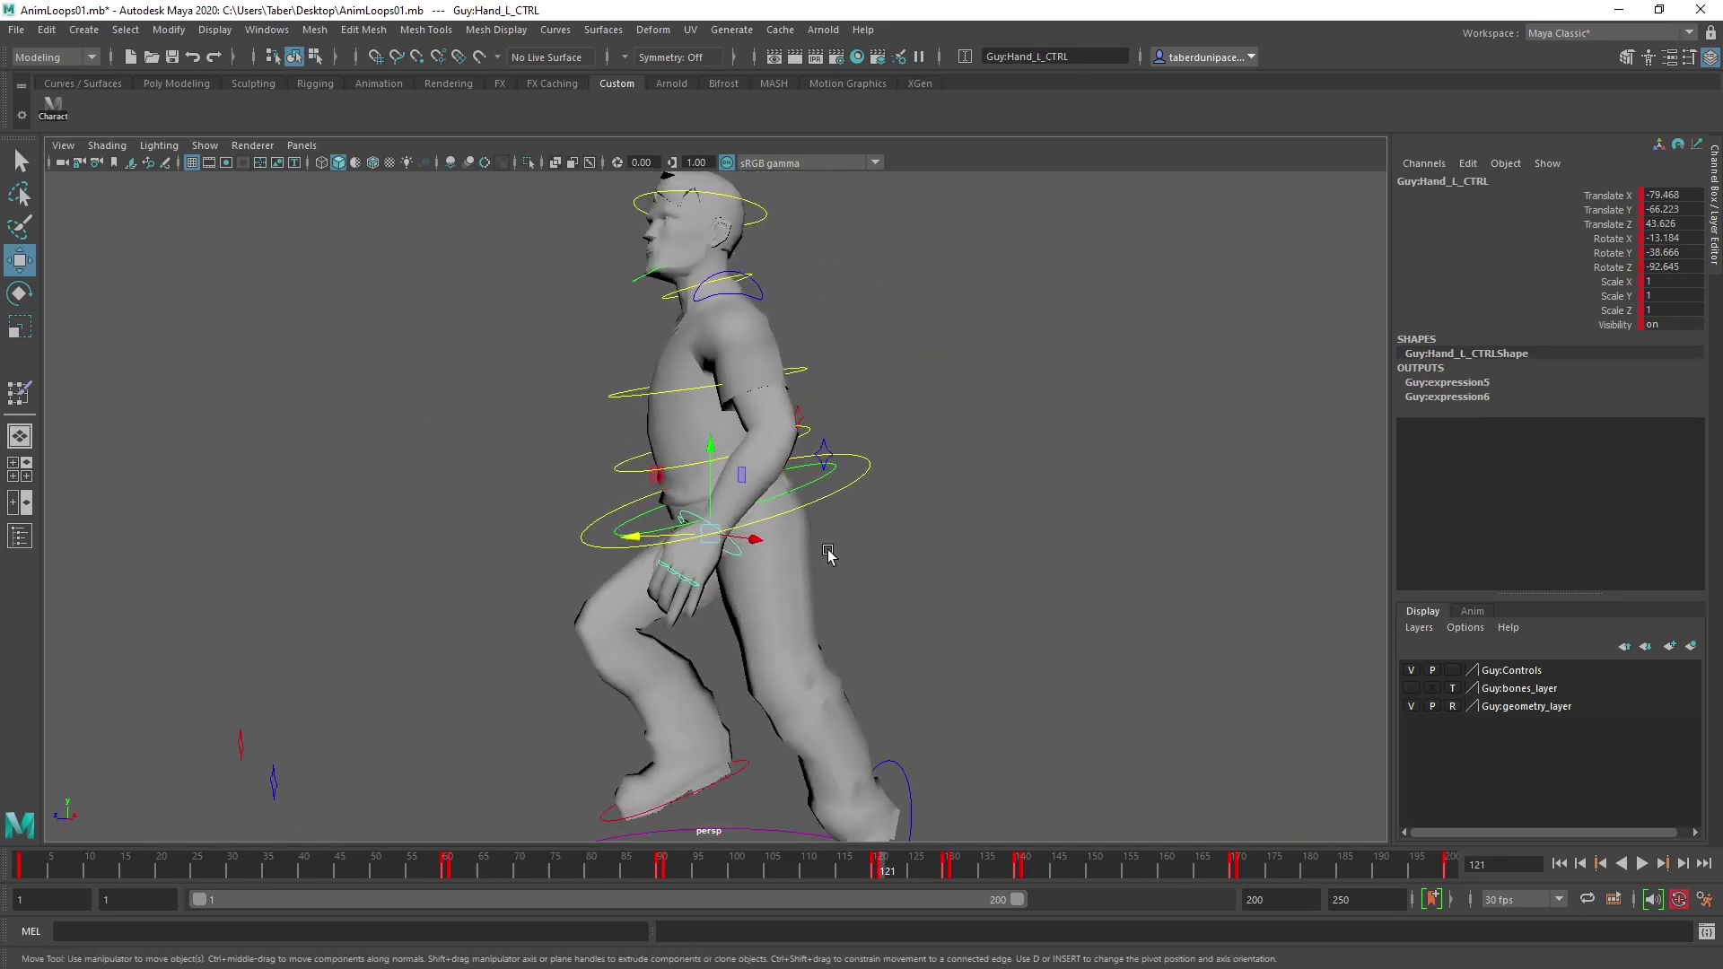
drag(713, 455, 626, 568)
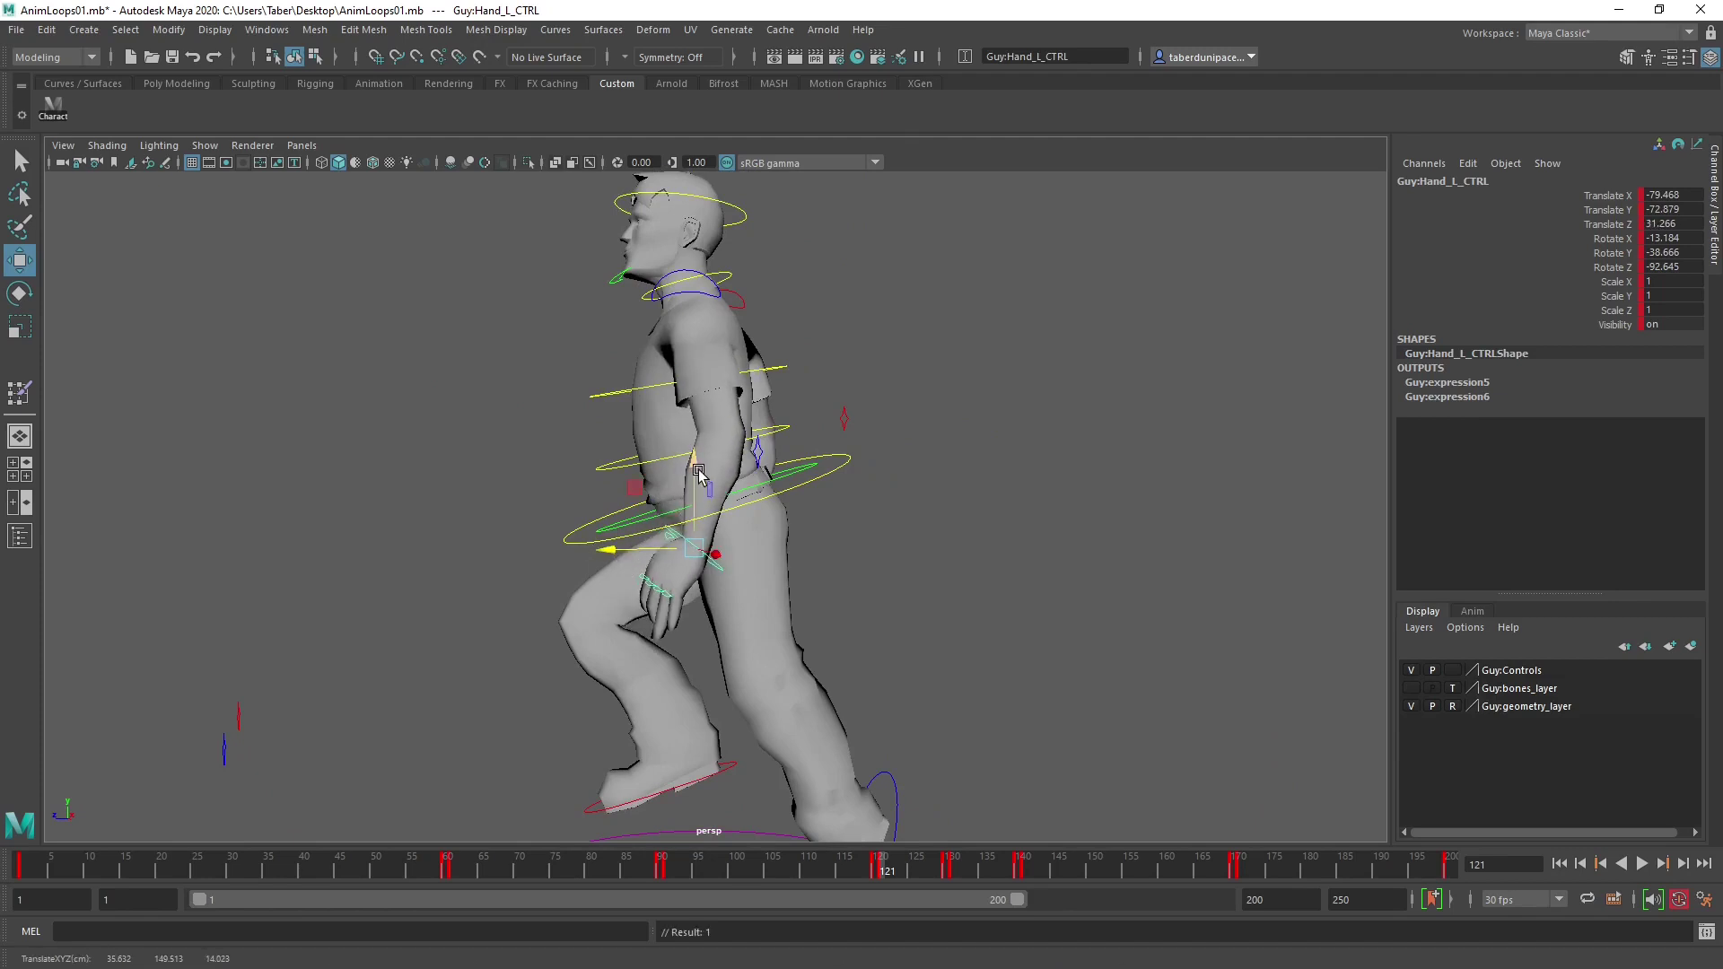
drag(700, 473, 819, 532)
key(e)
alt+drag(819, 533, 952, 539)
key(w)
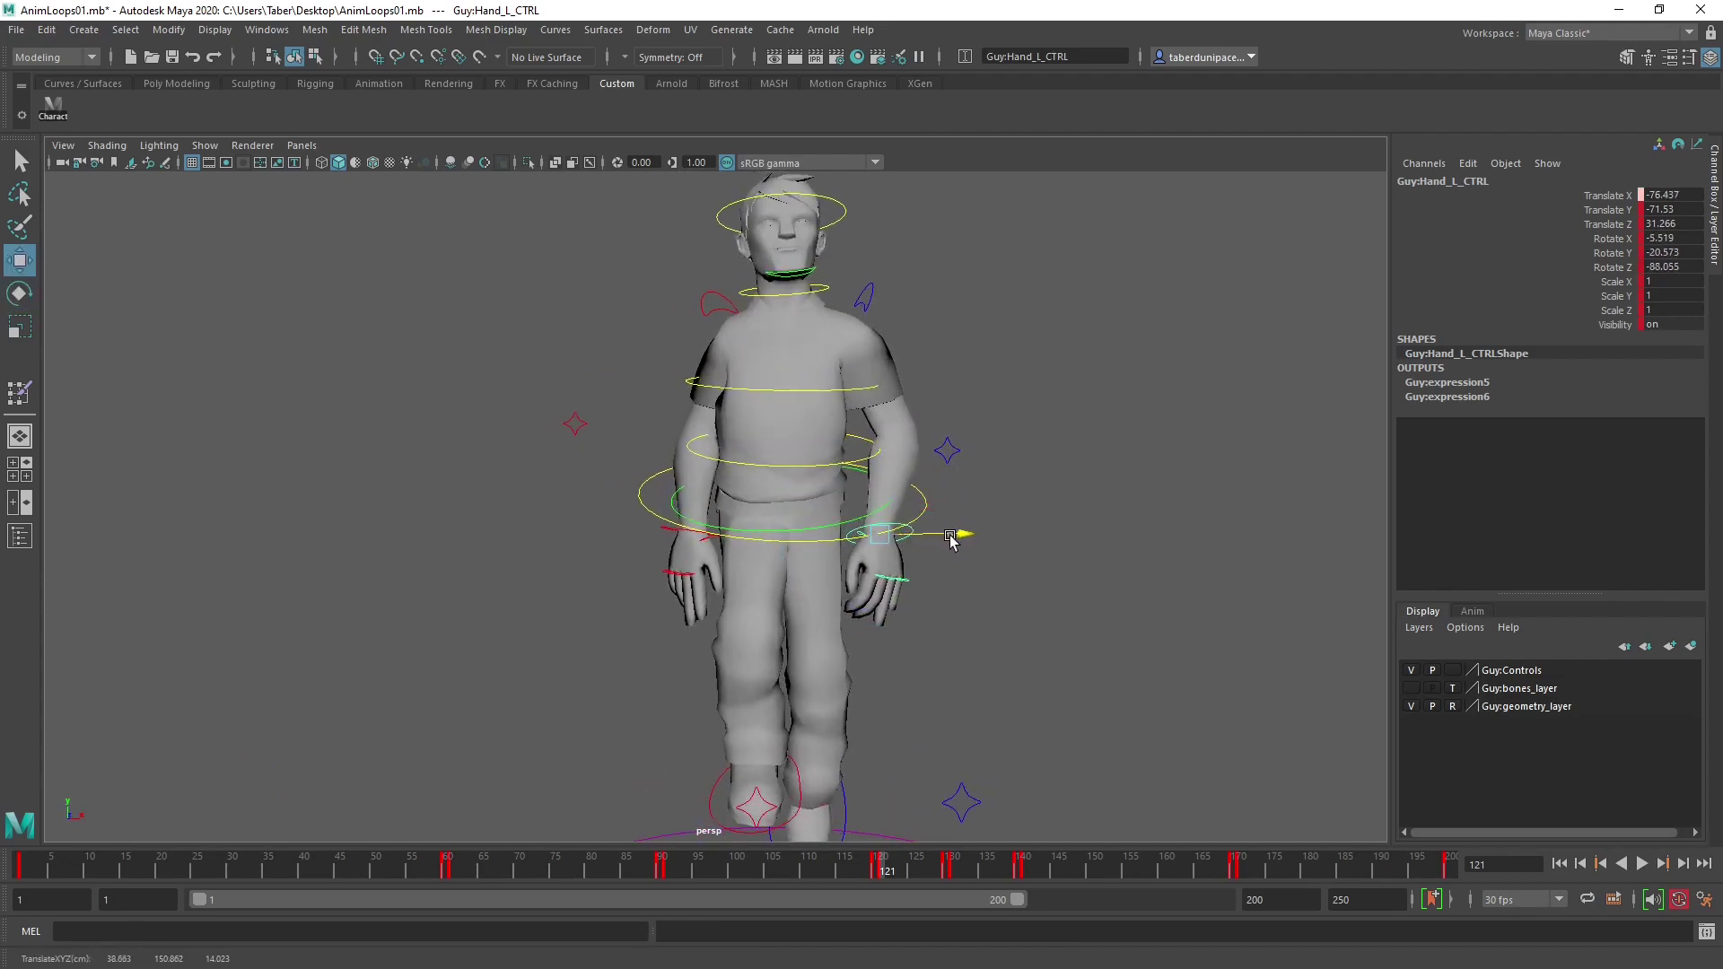
drag(881, 449, 879, 456)
Move the left elbow control outward to Translate X 20.881.
drag(987, 415, 927, 464)
alt+drag(933, 467, 733, 714)
alt+drag(734, 715, 835, 677)
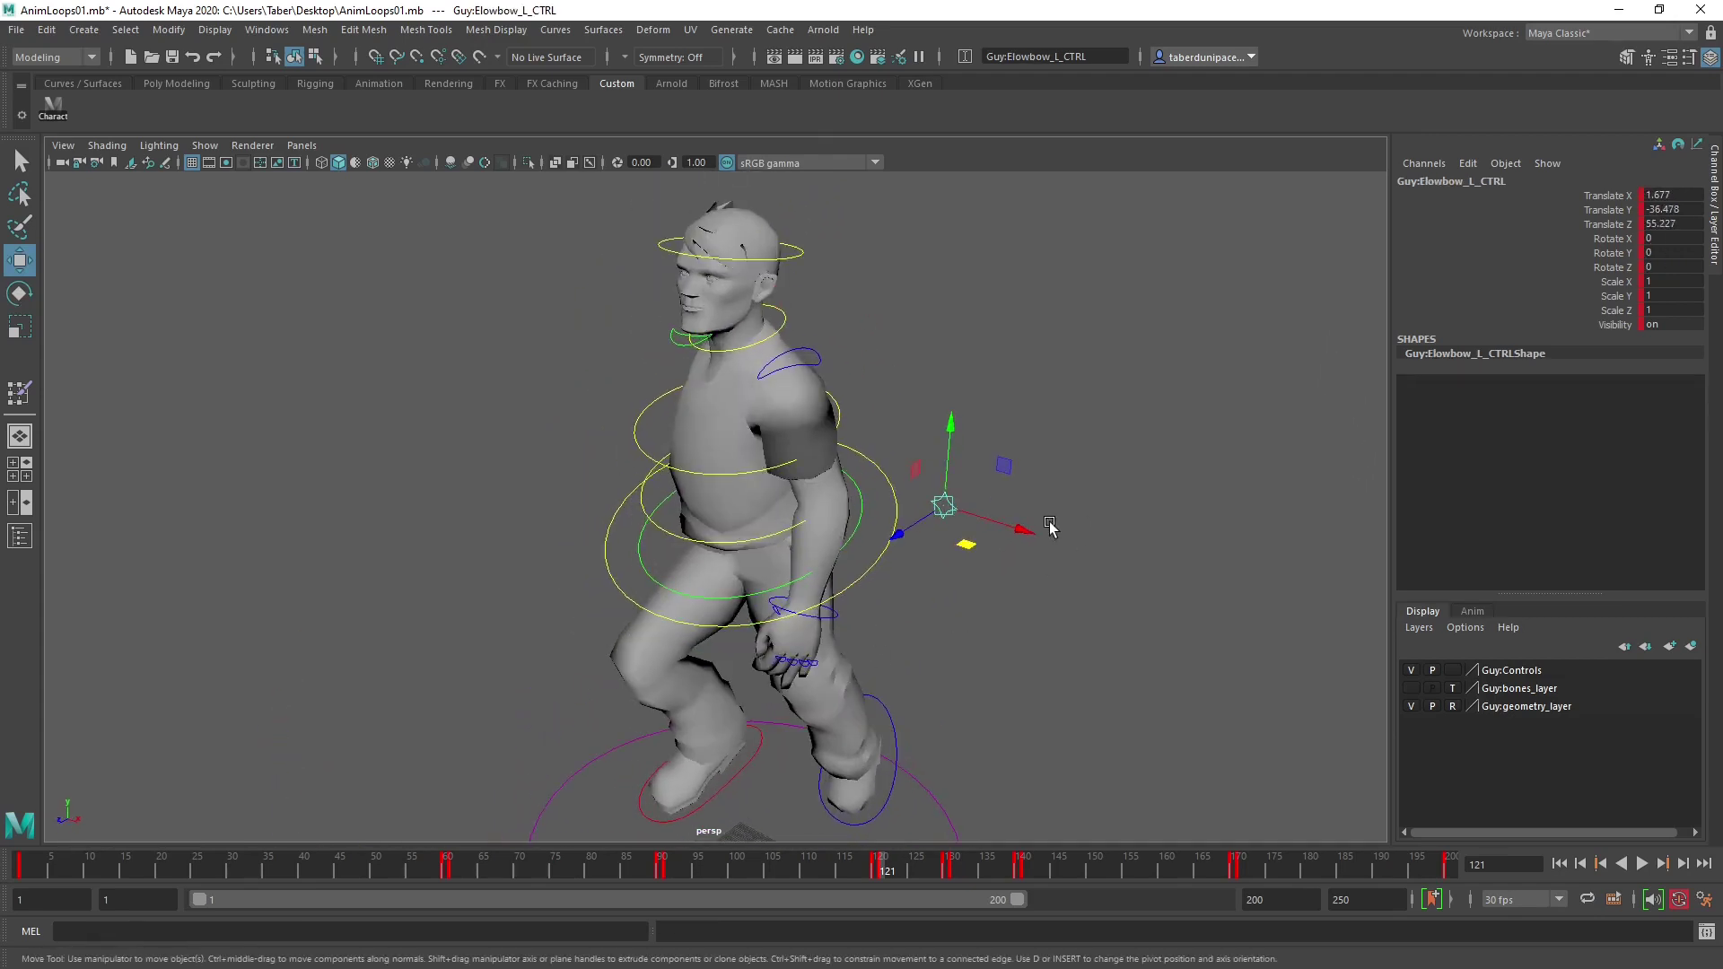
drag(1021, 530, 924, 419)
click(726, 341)
Twist the first spine control slightly.
alt+right_drag(924, 419, 973, 406)
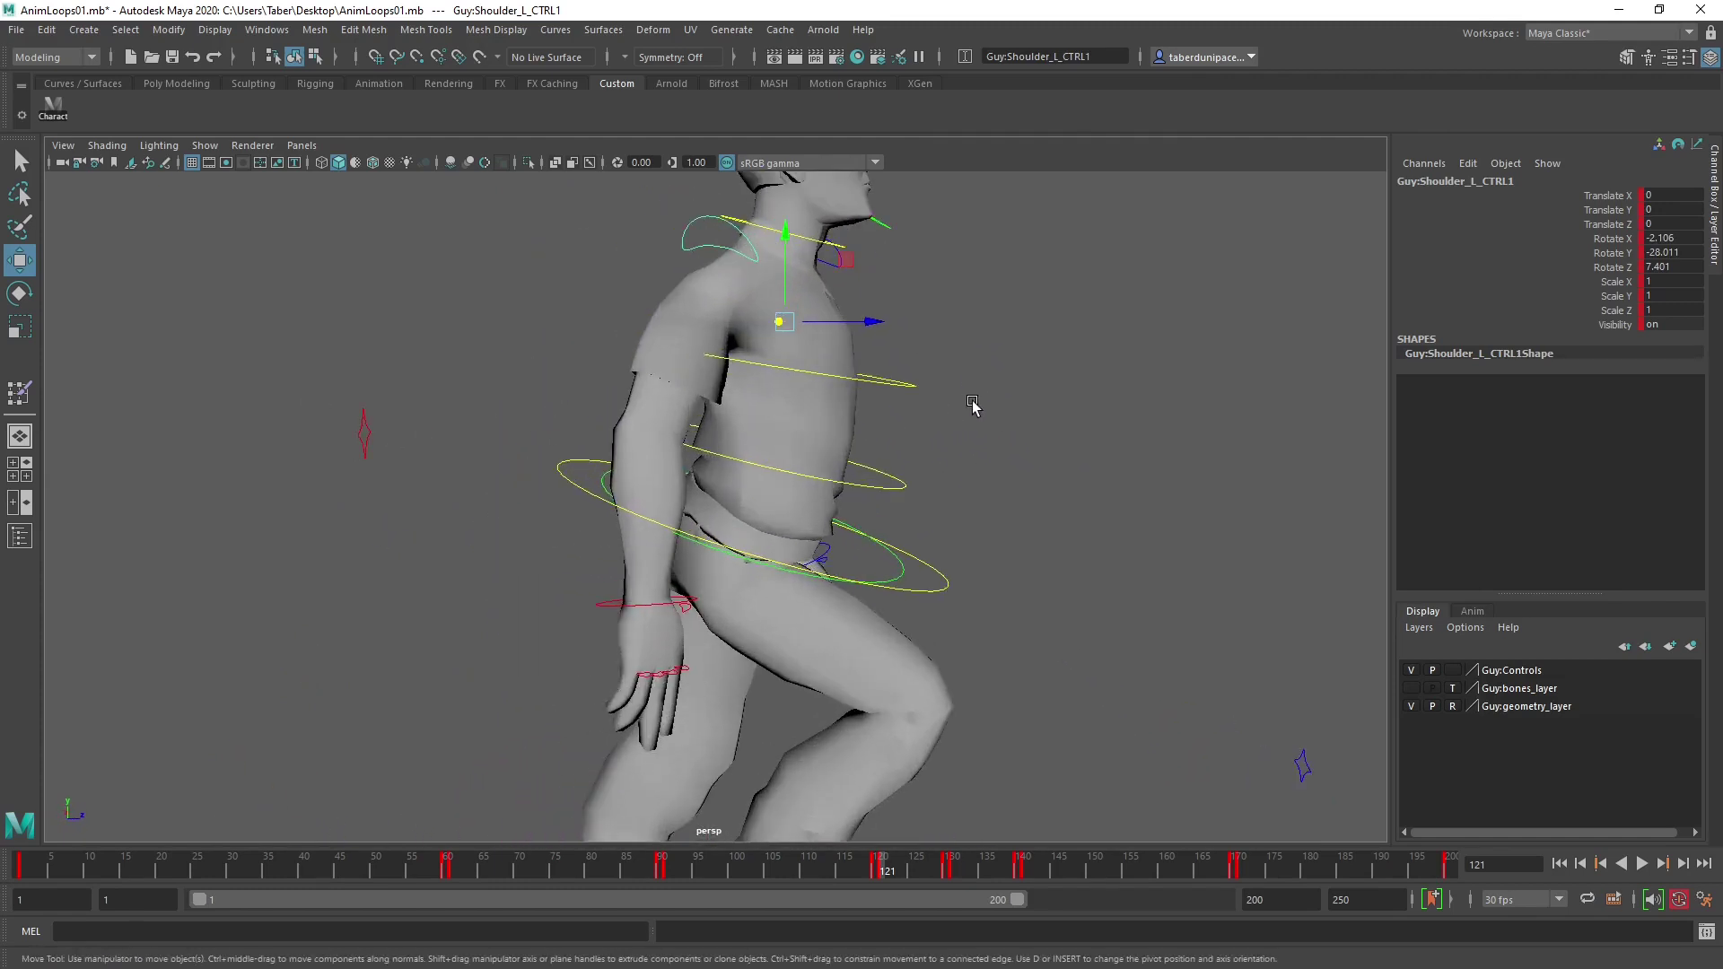
alt+middle_drag(921, 504, 866, 539)
drag(883, 397, 659, 444)
key(e)
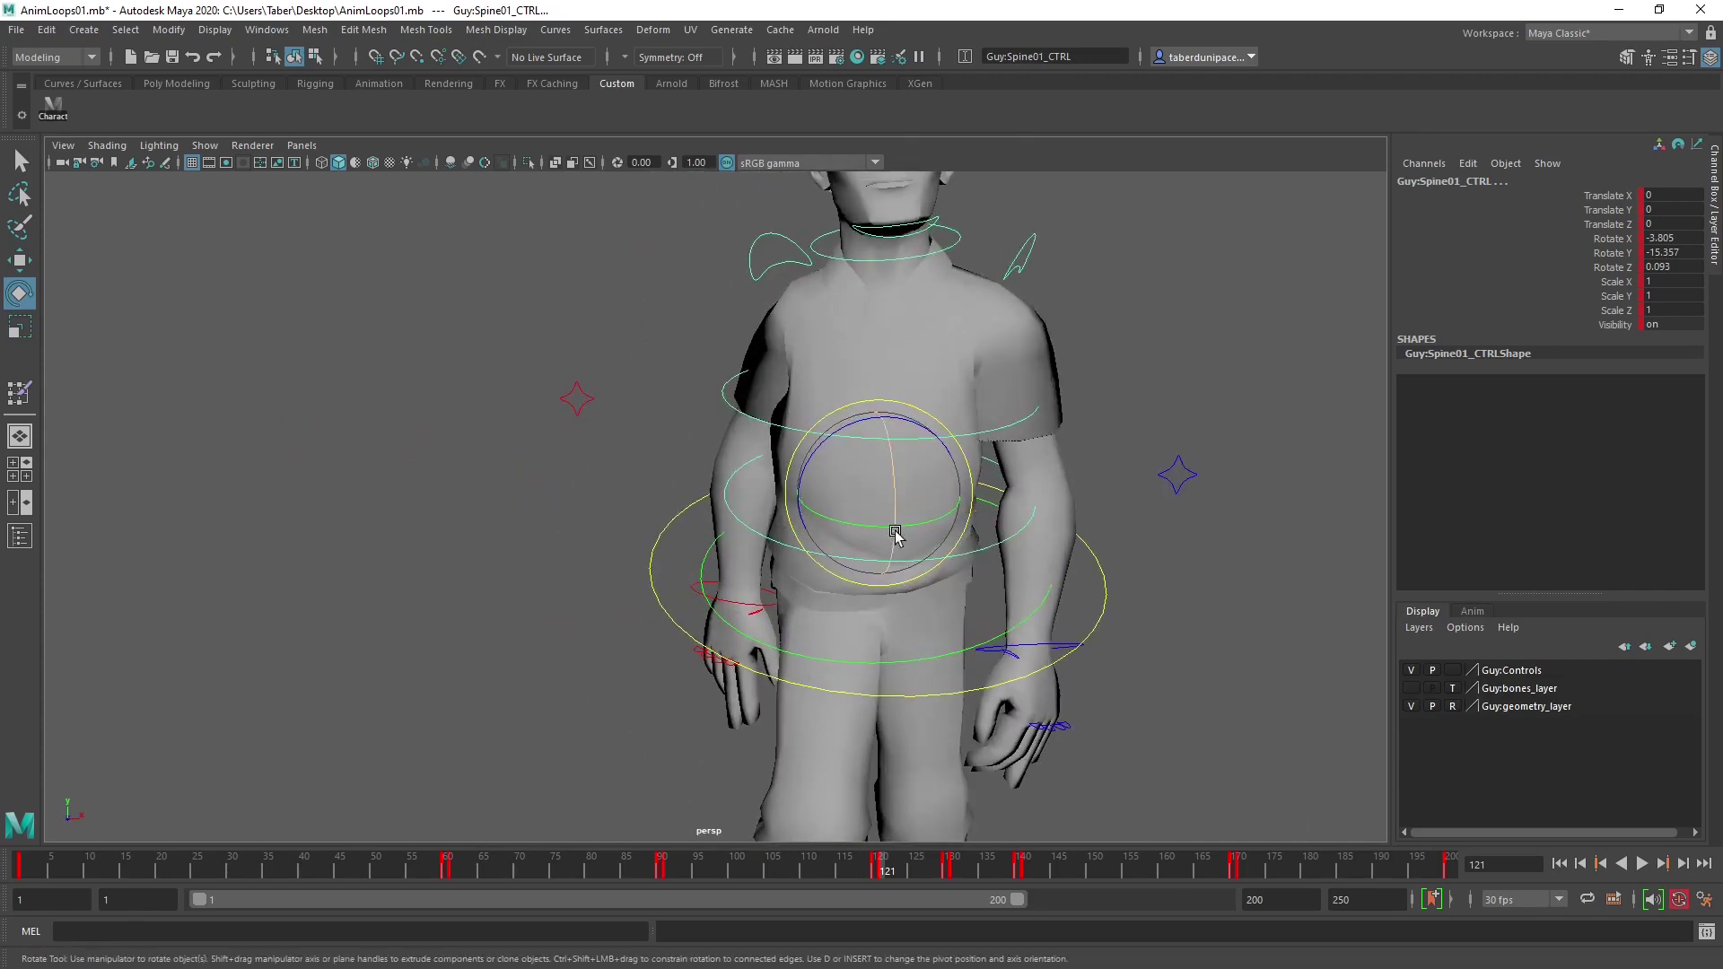
drag(822, 515, 975, 481)
Try rotating the left shoulder, then undo it.
alt+drag(877, 422, 700, 364)
scroll(711, 367, down, 2)
scroll(721, 420, up, 4)
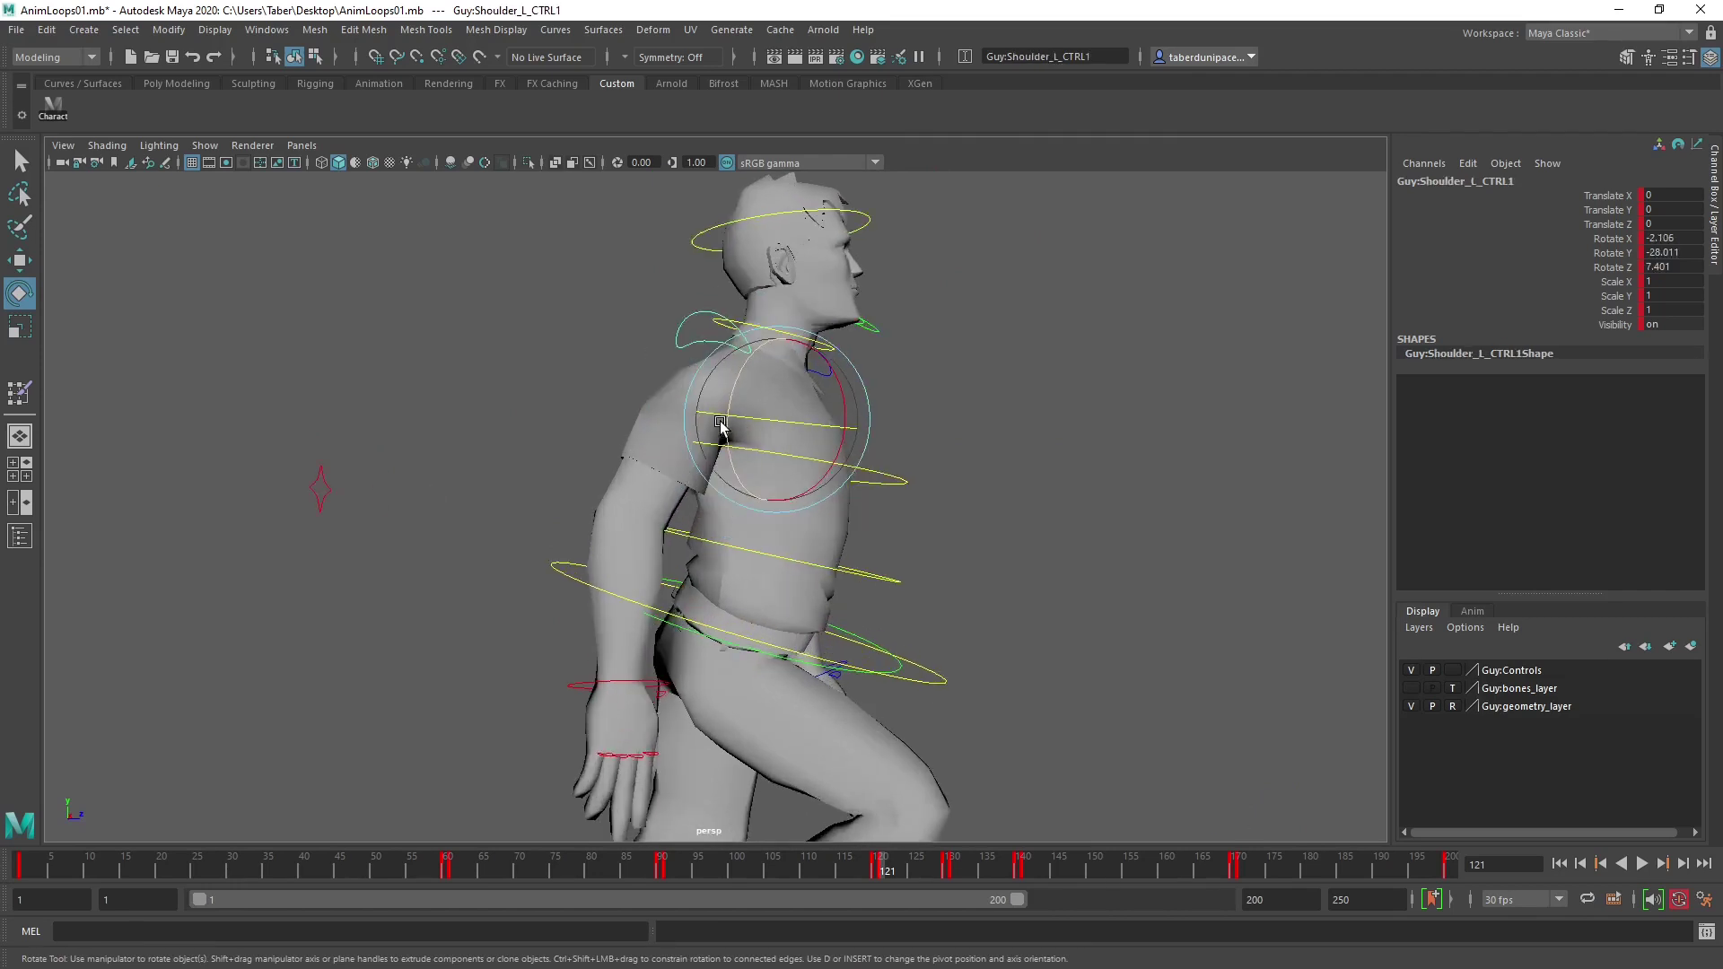
alt+drag(555, 345, 562, 381)
drag(730, 374, 769, 360)
key(ctrl+z)
Try raising the right hand, then undo the move so it stays put.
alt+drag(702, 451, 435, 466)
alt+drag(571, 515, 614, 406)
scroll(648, 472, up, 3)
click(643, 618)
key(w)
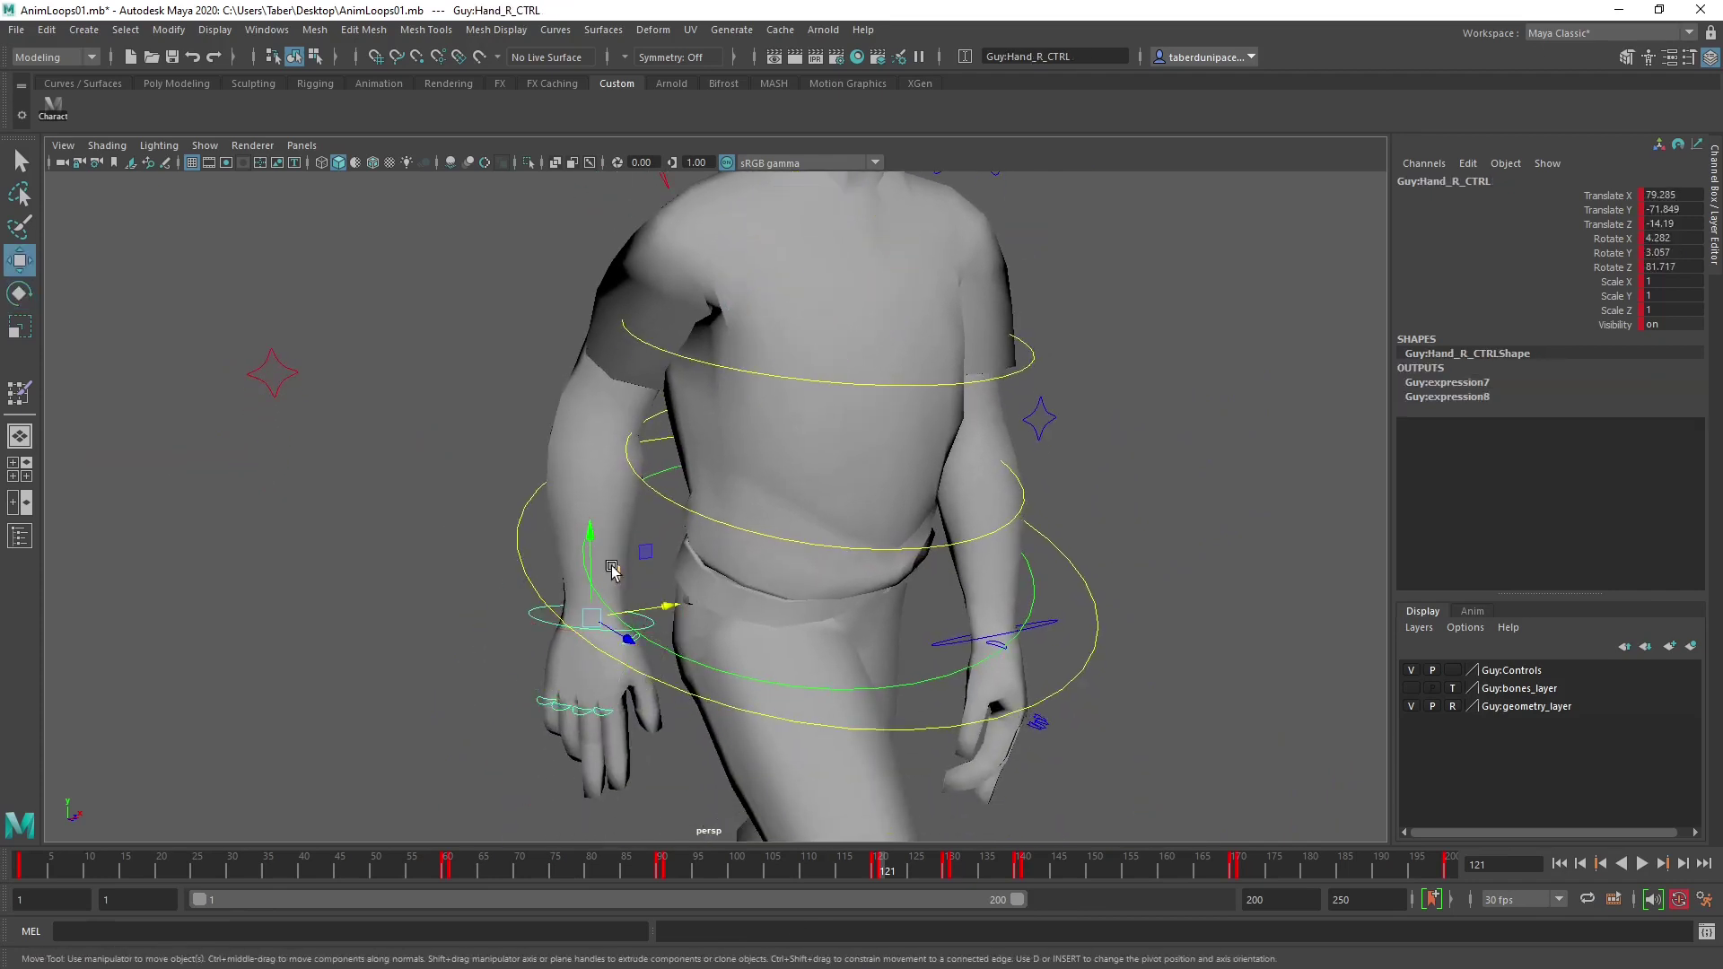
drag(592, 537, 777, 461)
key(ctrl+z)
Rotate the head control to Rotate Y -12.483 and Rotate Z -5.67.
scroll(837, 466, down, 1)
scroll(744, 477, down, 4)
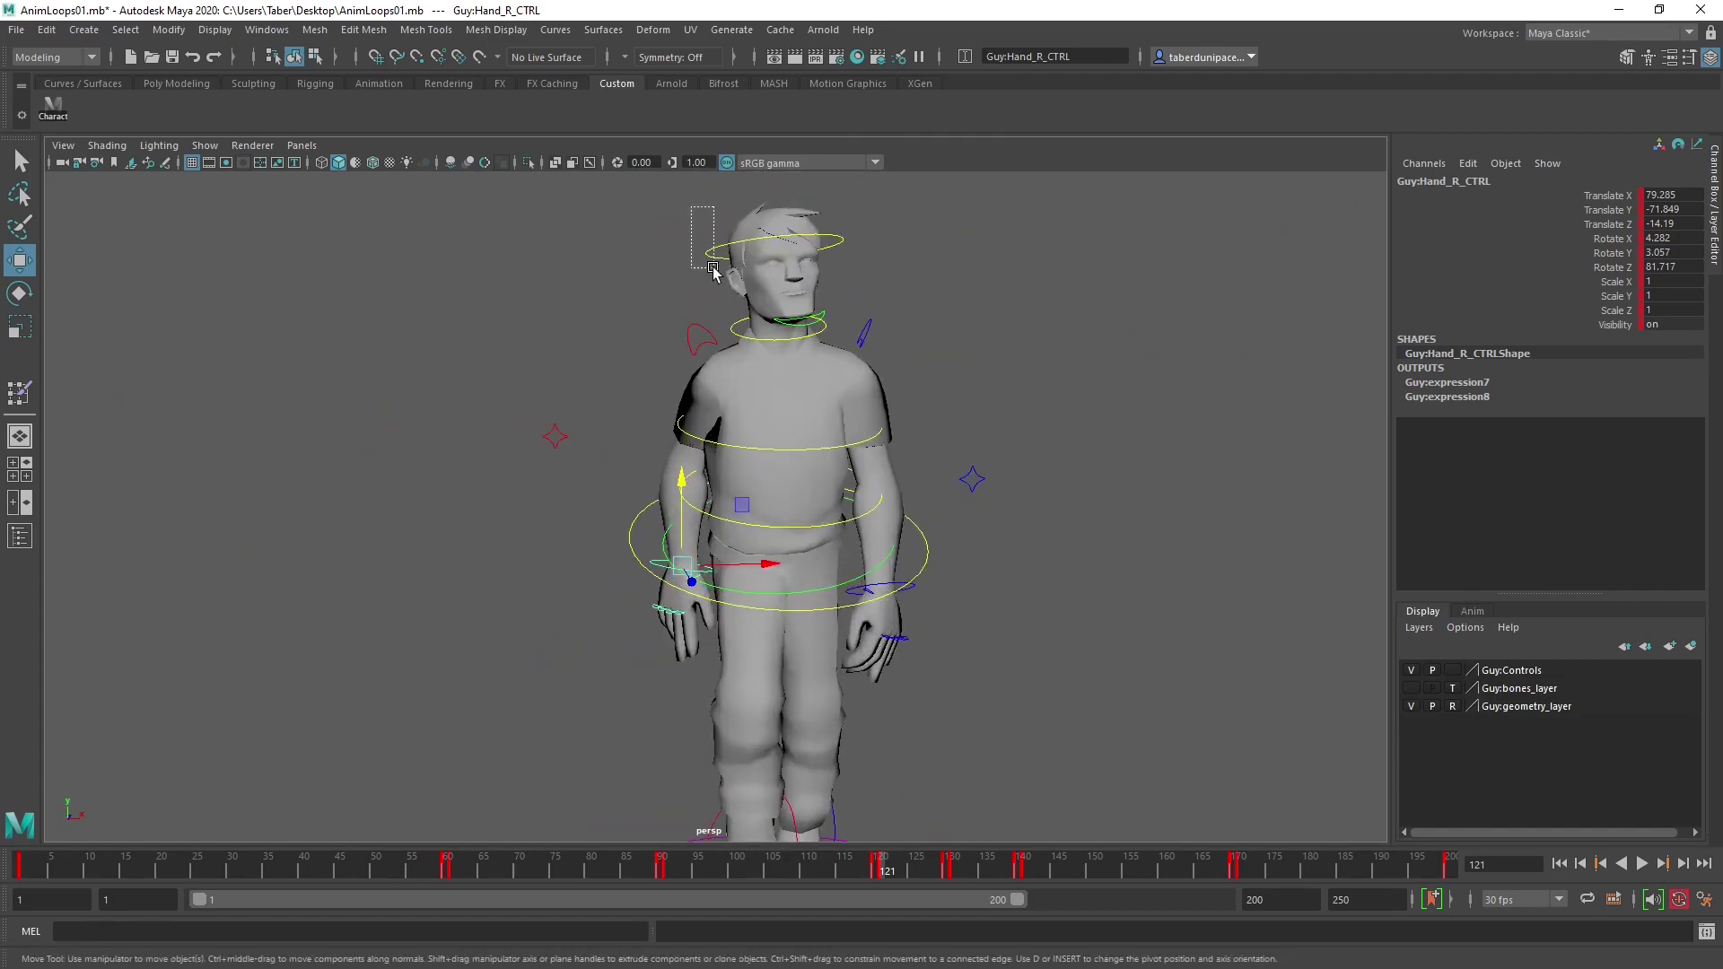
drag(714, 271, 714, 271)
key(e)
drag(831, 309, 814, 309)
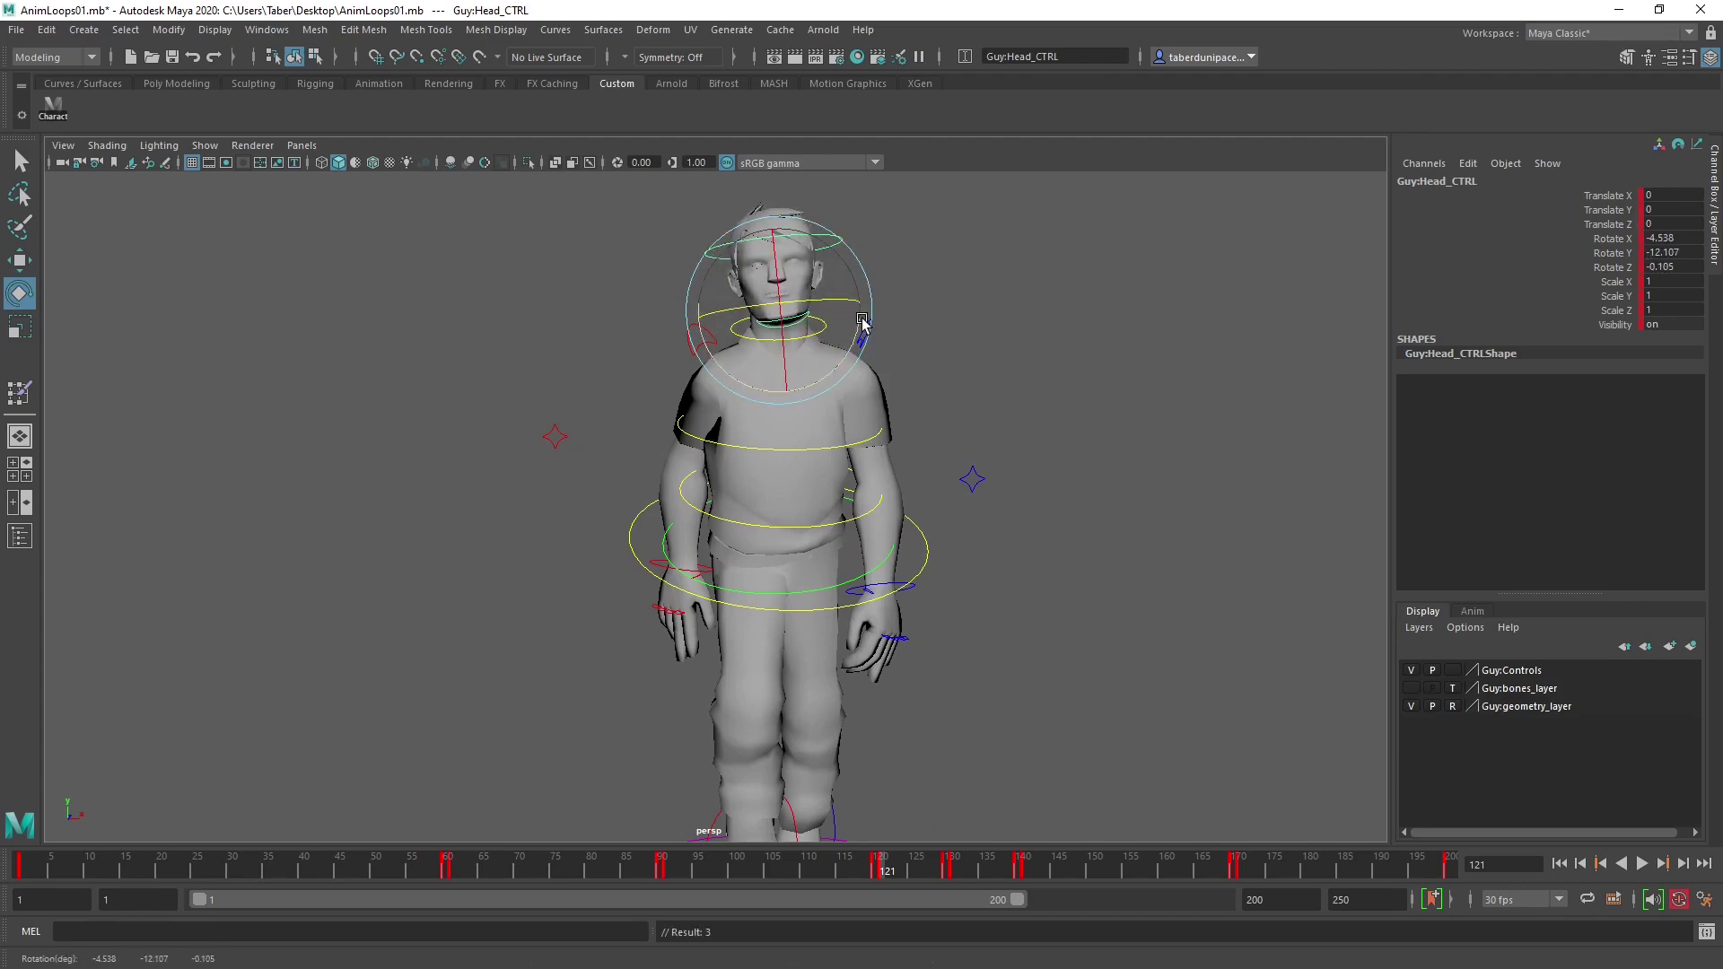
alt+drag(837, 350, 969, 377)
click(1027, 454)
alt+drag(1026, 455, 772, 495)
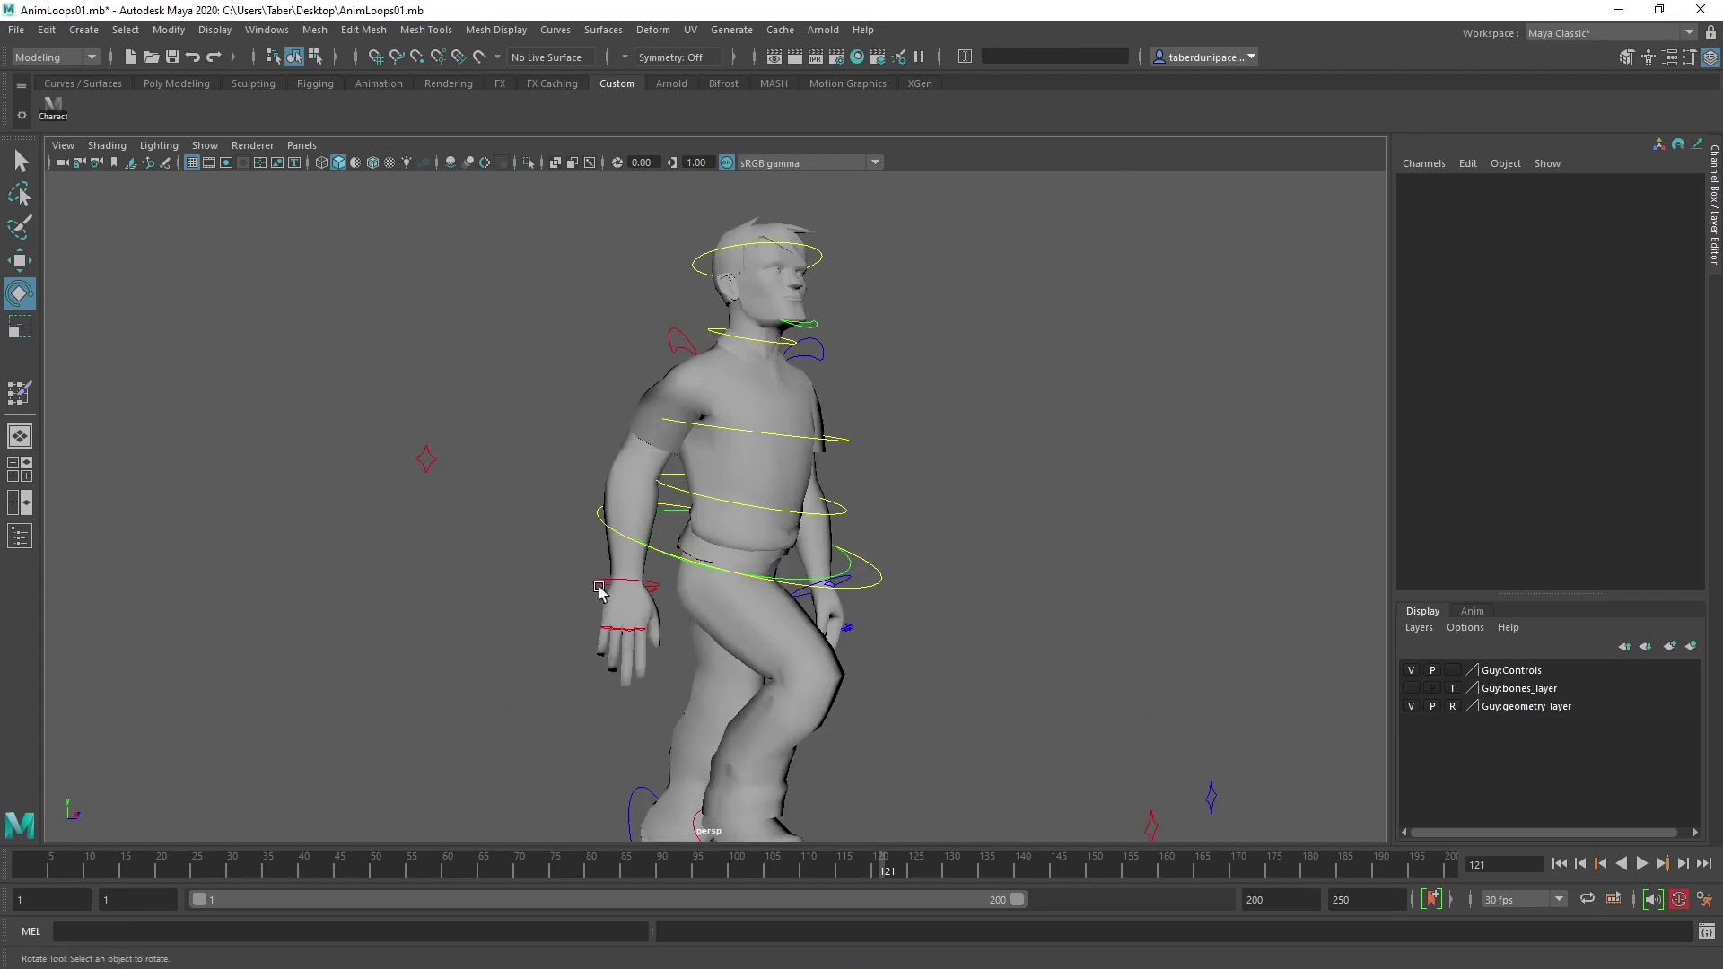
Nudge the left hand control slightly upward.
click(600, 586)
key(w)
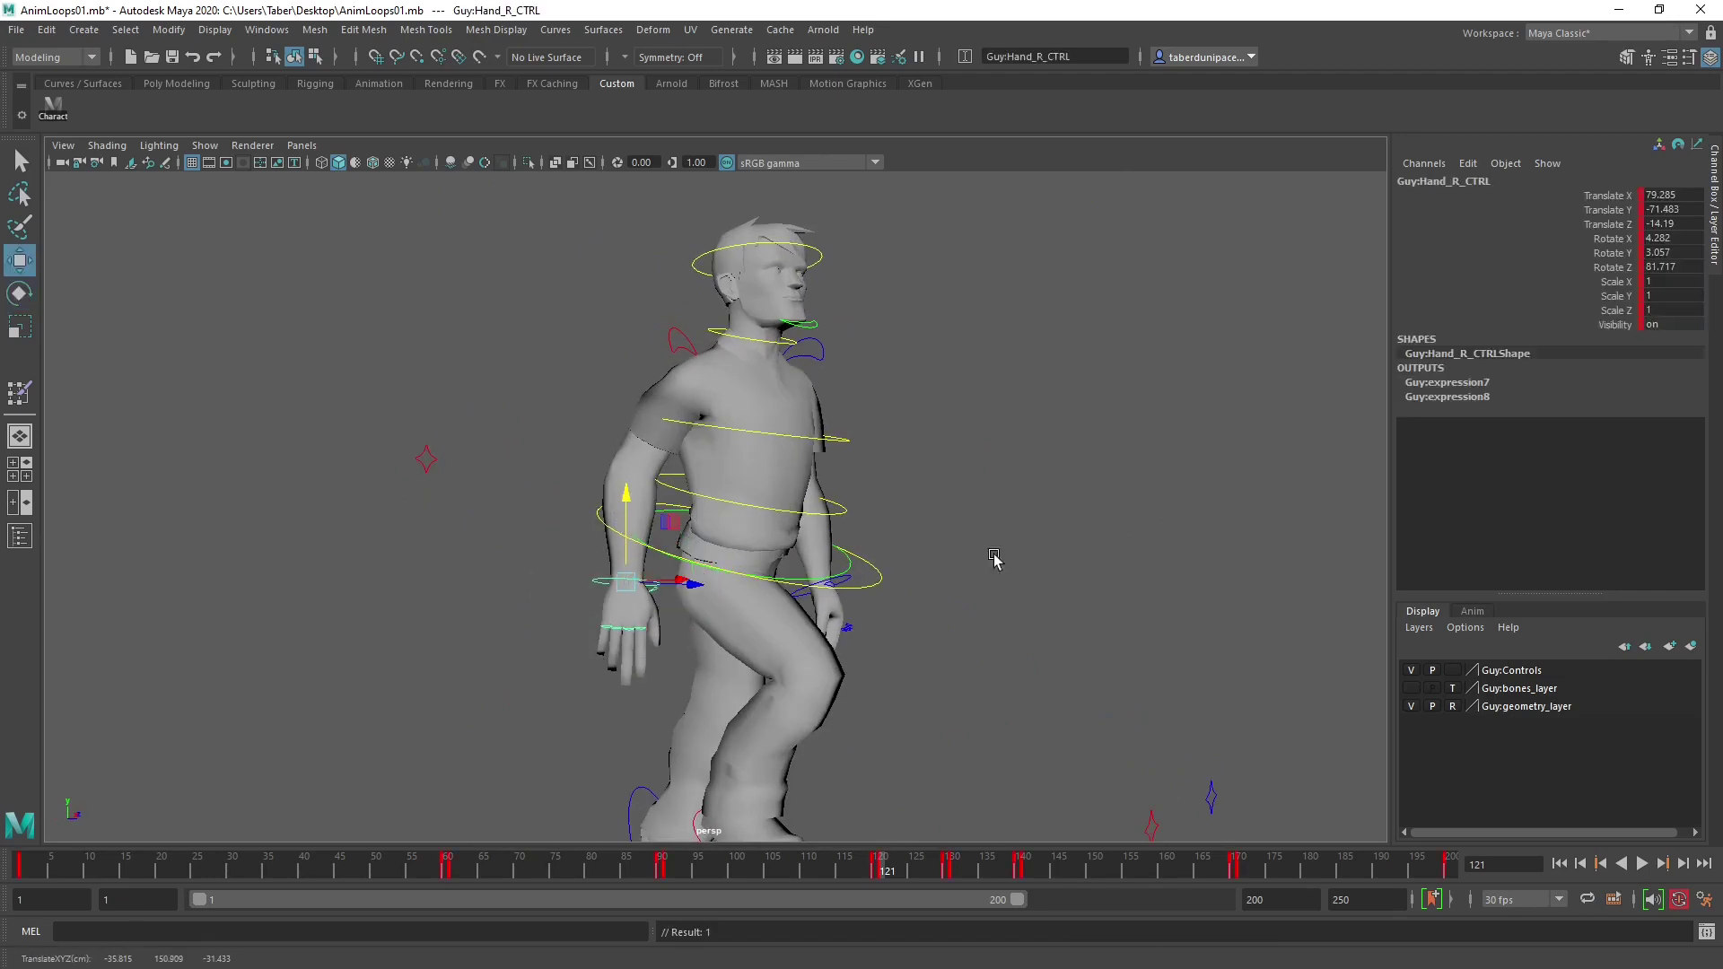
alt+drag(993, 558, 931, 565)
click(891, 603)
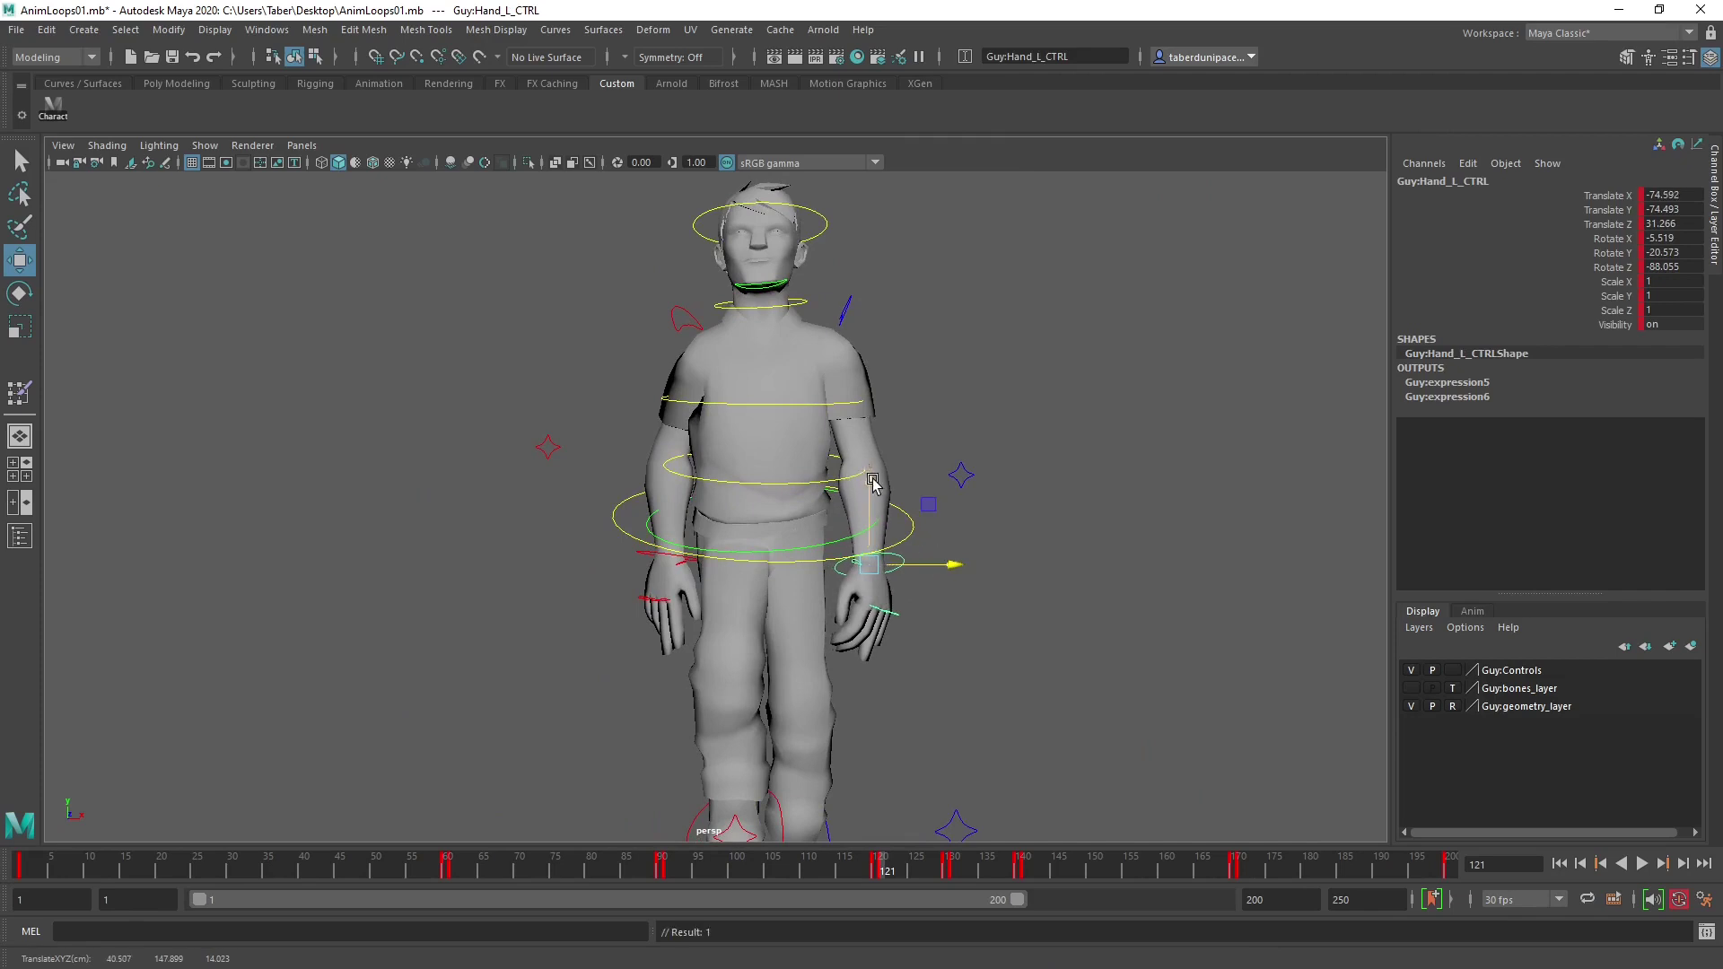
drag(873, 482, 691, 550)
Adjust the left shoulder control with the Rotate tool.
drag(628, 256, 624, 281)
alt+drag(625, 282, 859, 285)
key(e)
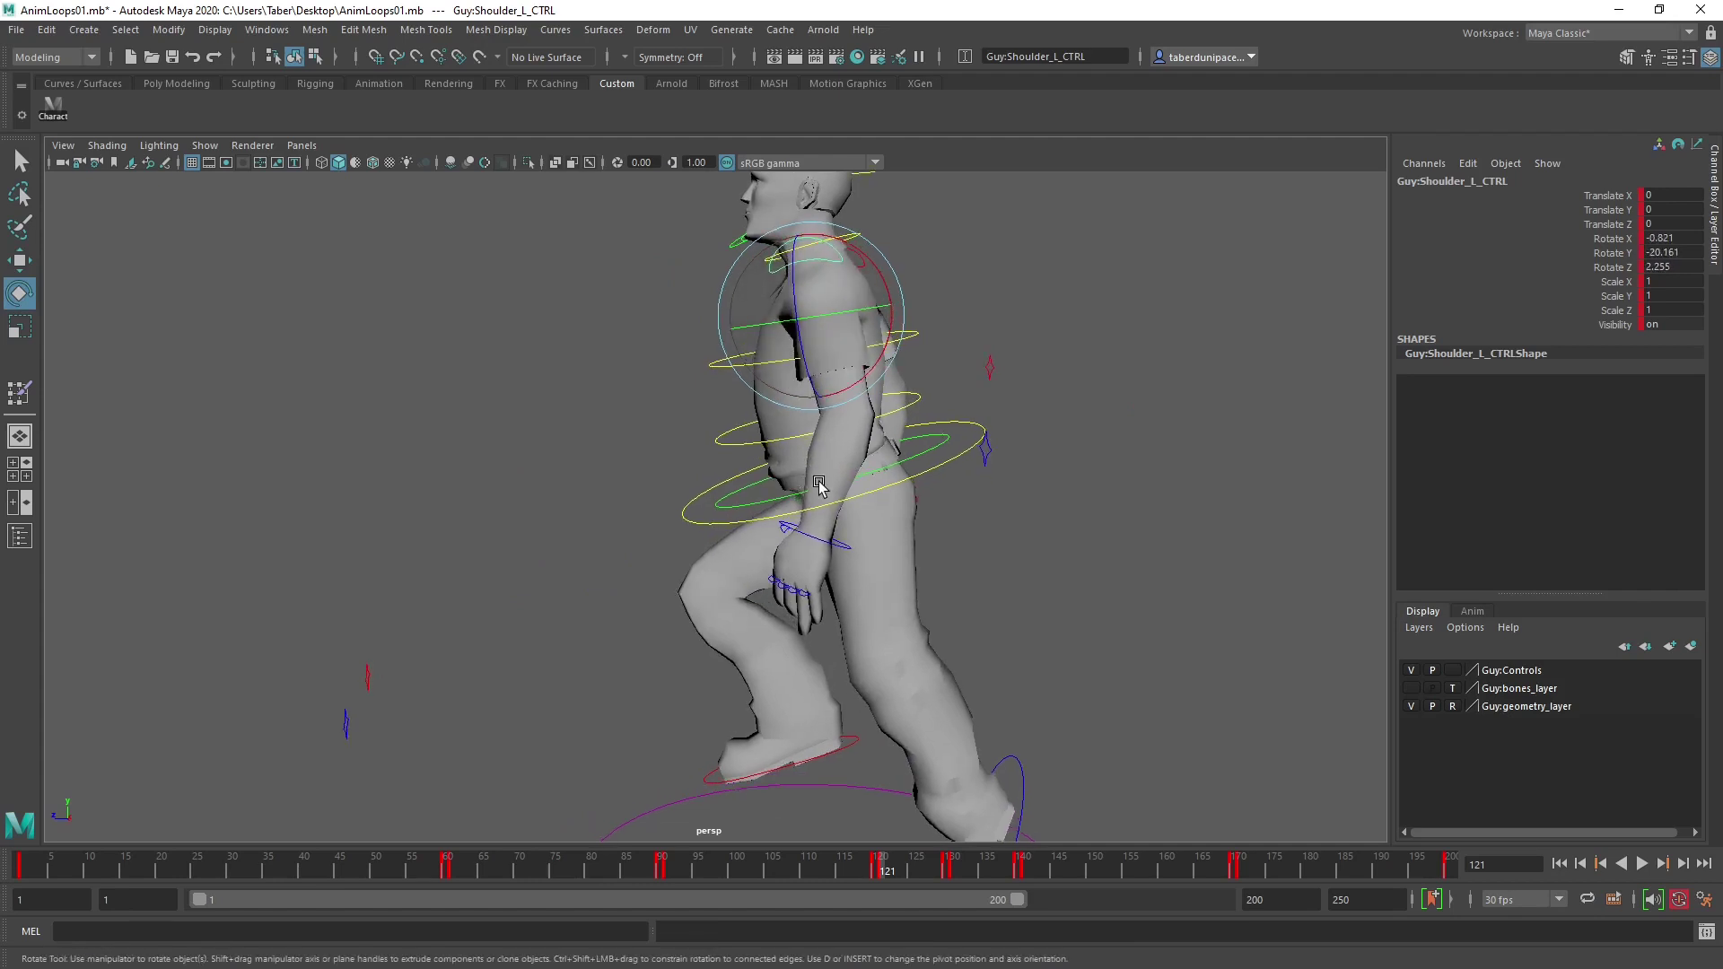
Push the left hand forward, then marquee-select all of the rig's controls.
click(847, 548)
key(w)
drag(739, 537, 1005, 511)
scroll(996, 515, down, 5)
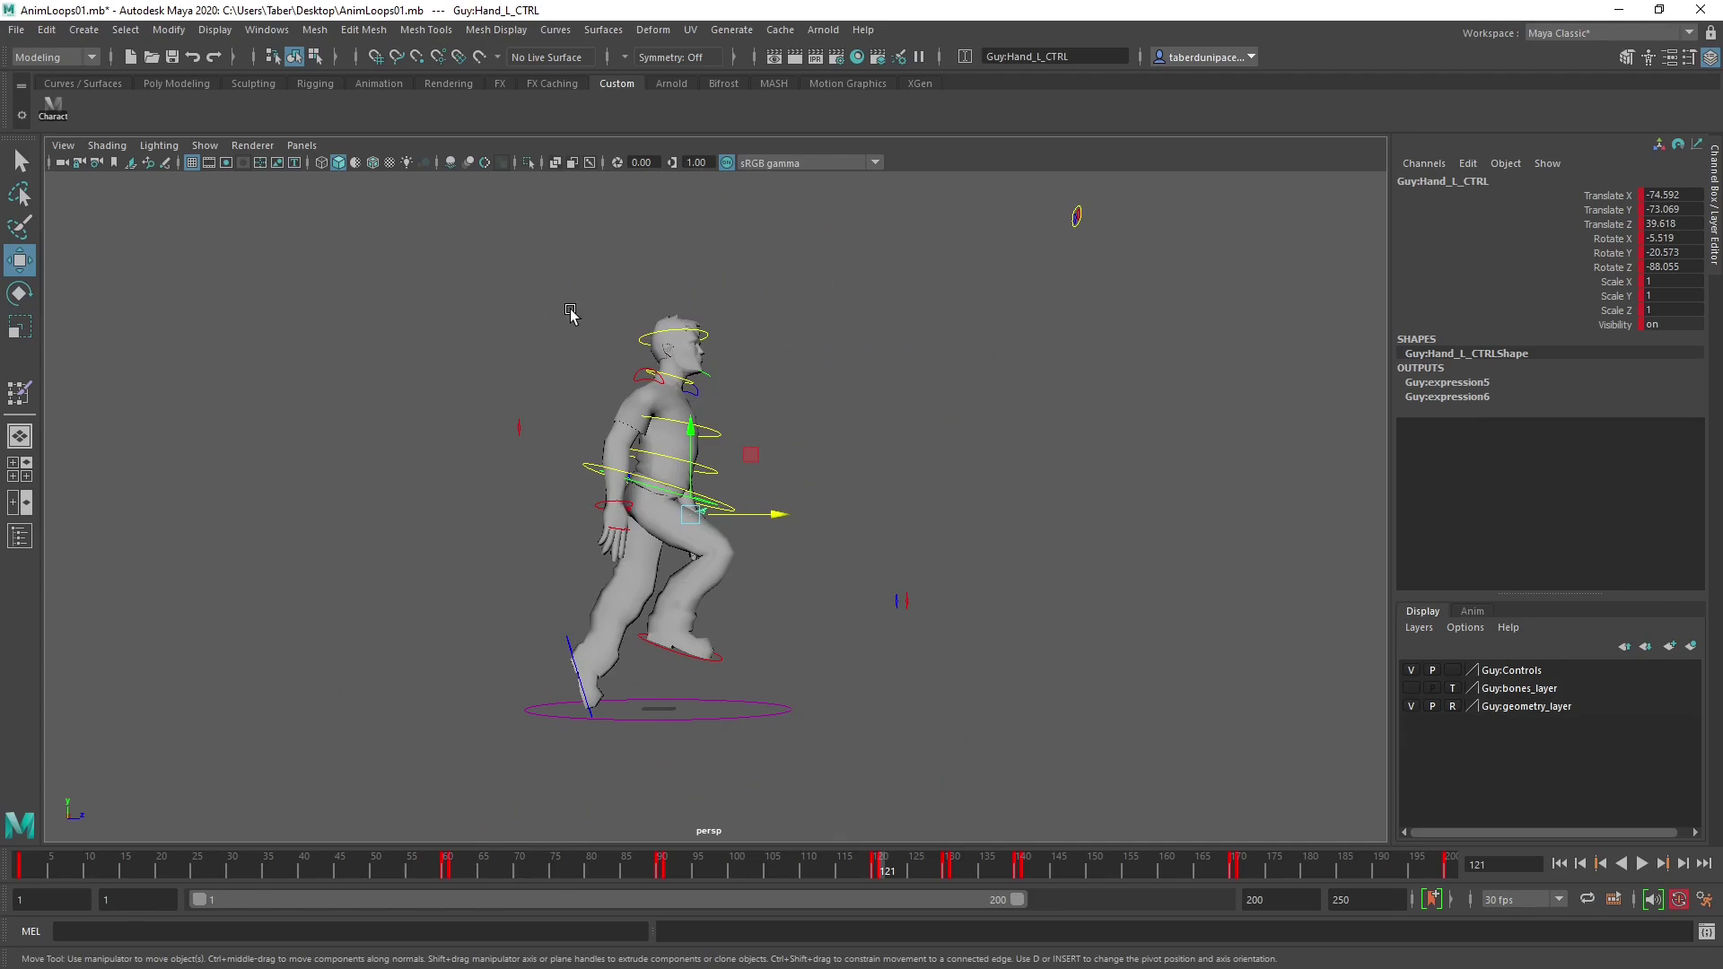
scroll(570, 312, down, 4)
drag(411, 219, 1138, 660)
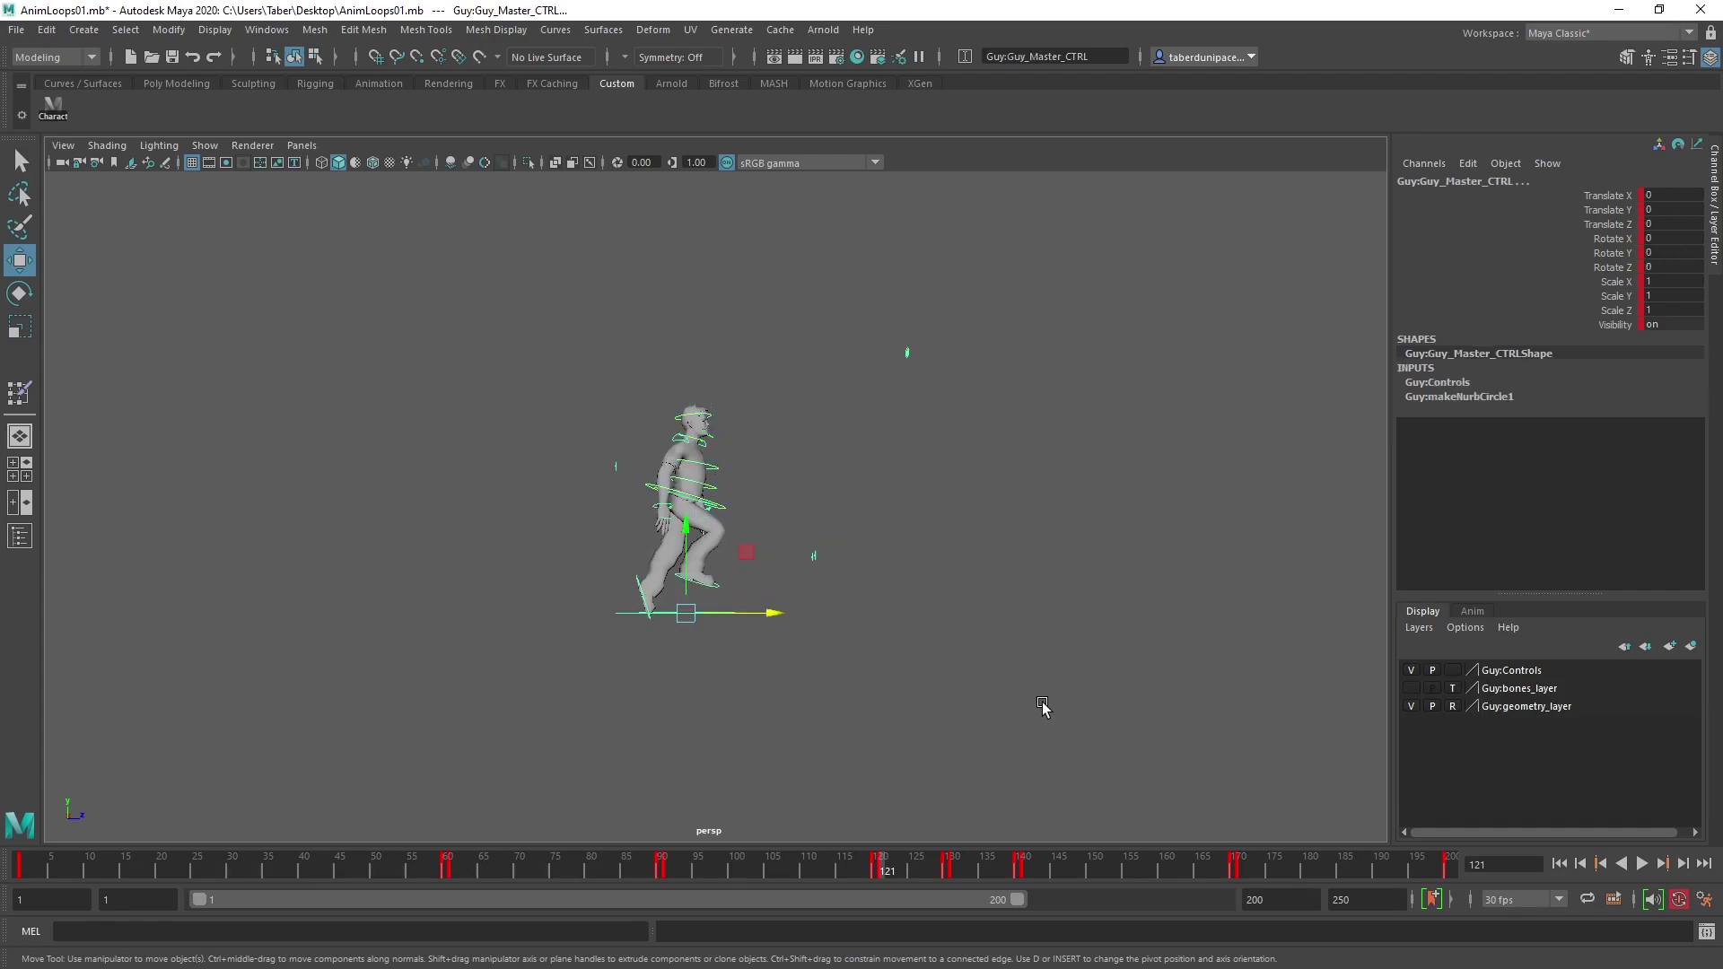
Copy the rig's keys at frame 121 and paste them at frame 130.
right_click(883, 867)
click(939, 541)
click(946, 870)
right_click(946, 866)
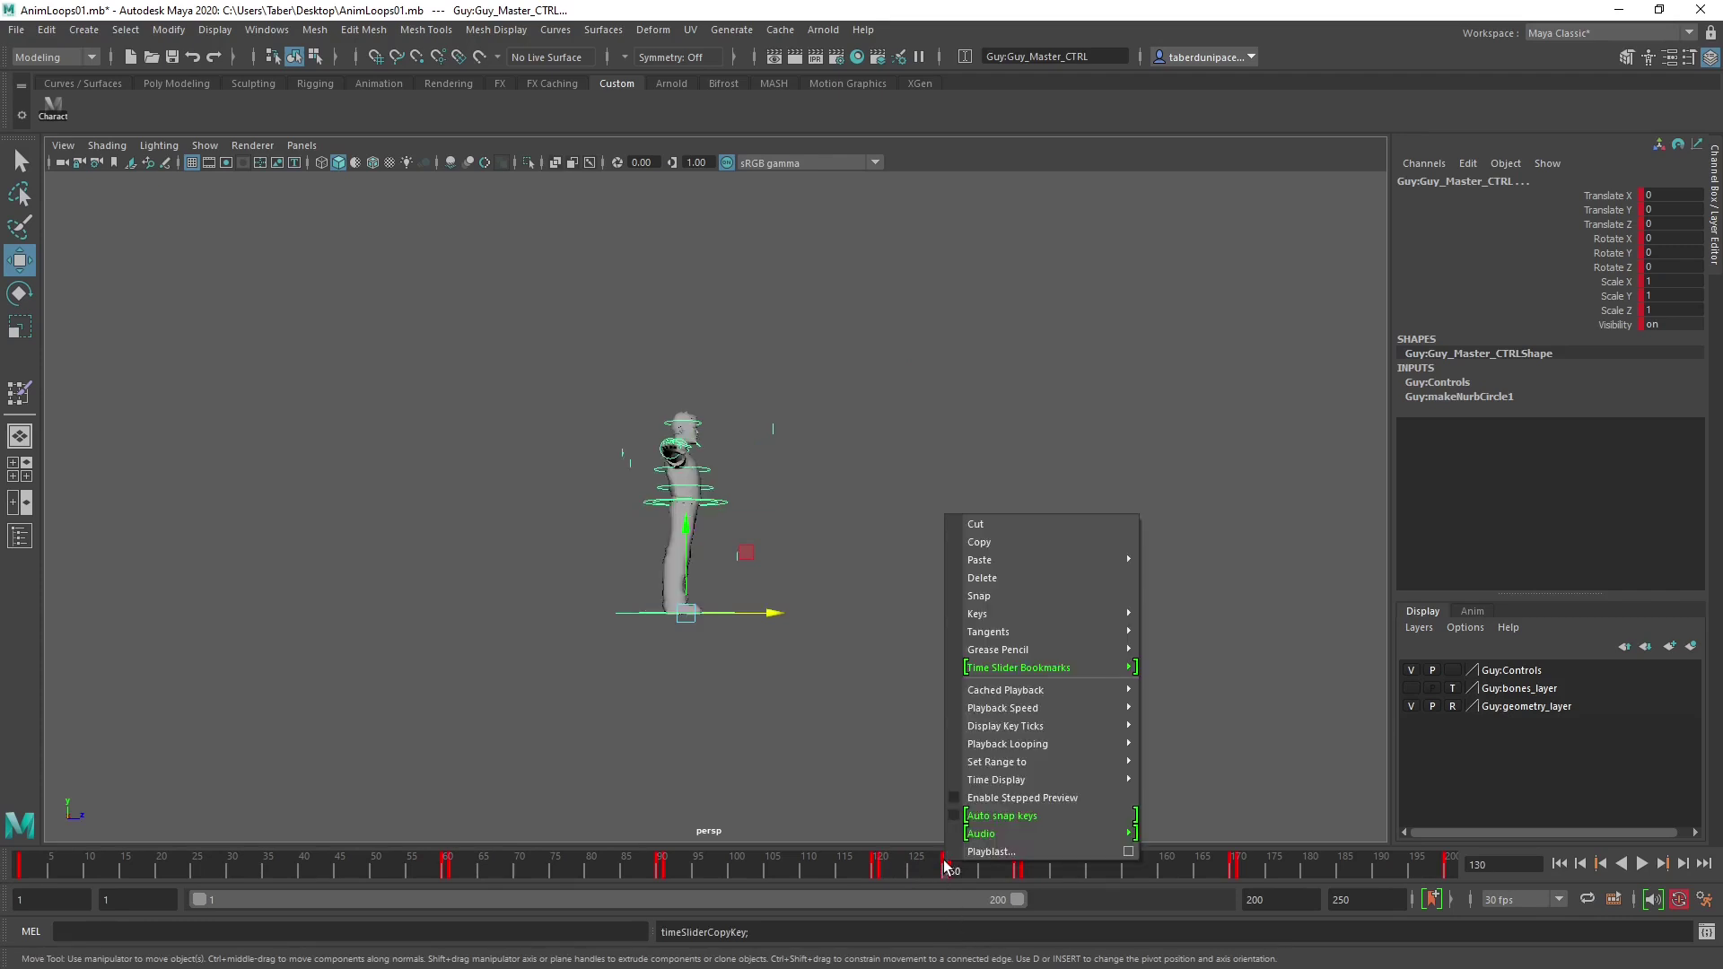
mouse_move(1000, 559)
click(1255, 569)
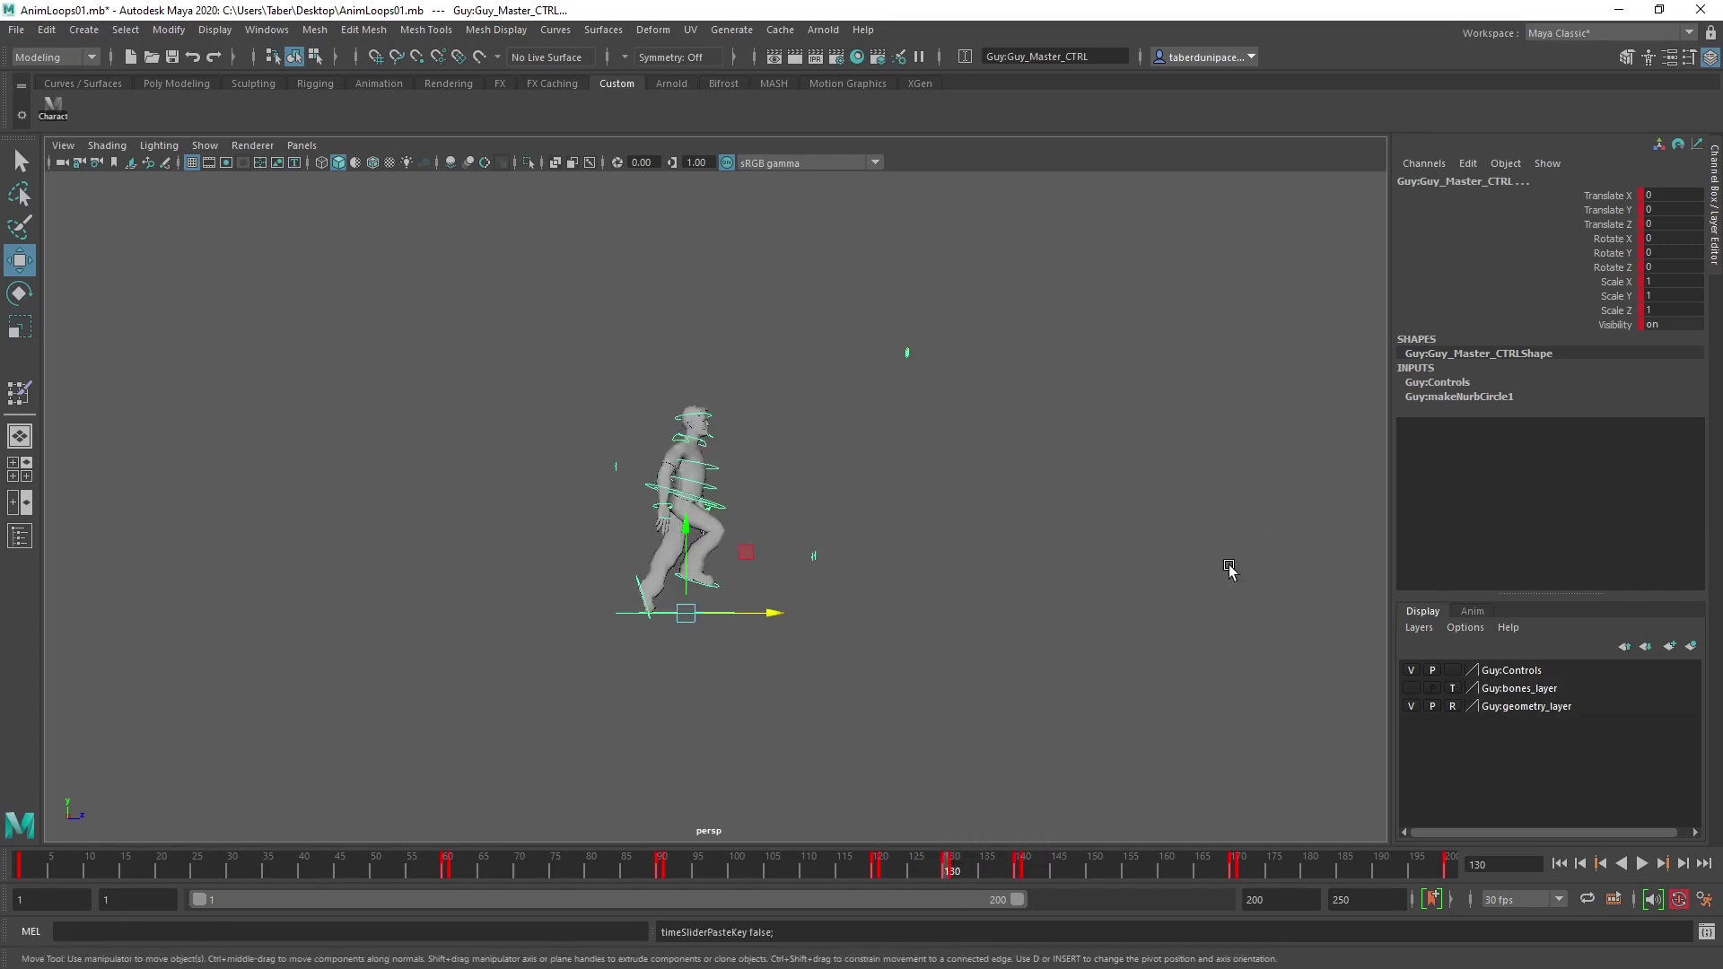
alt+drag(982, 643, 902, 647)
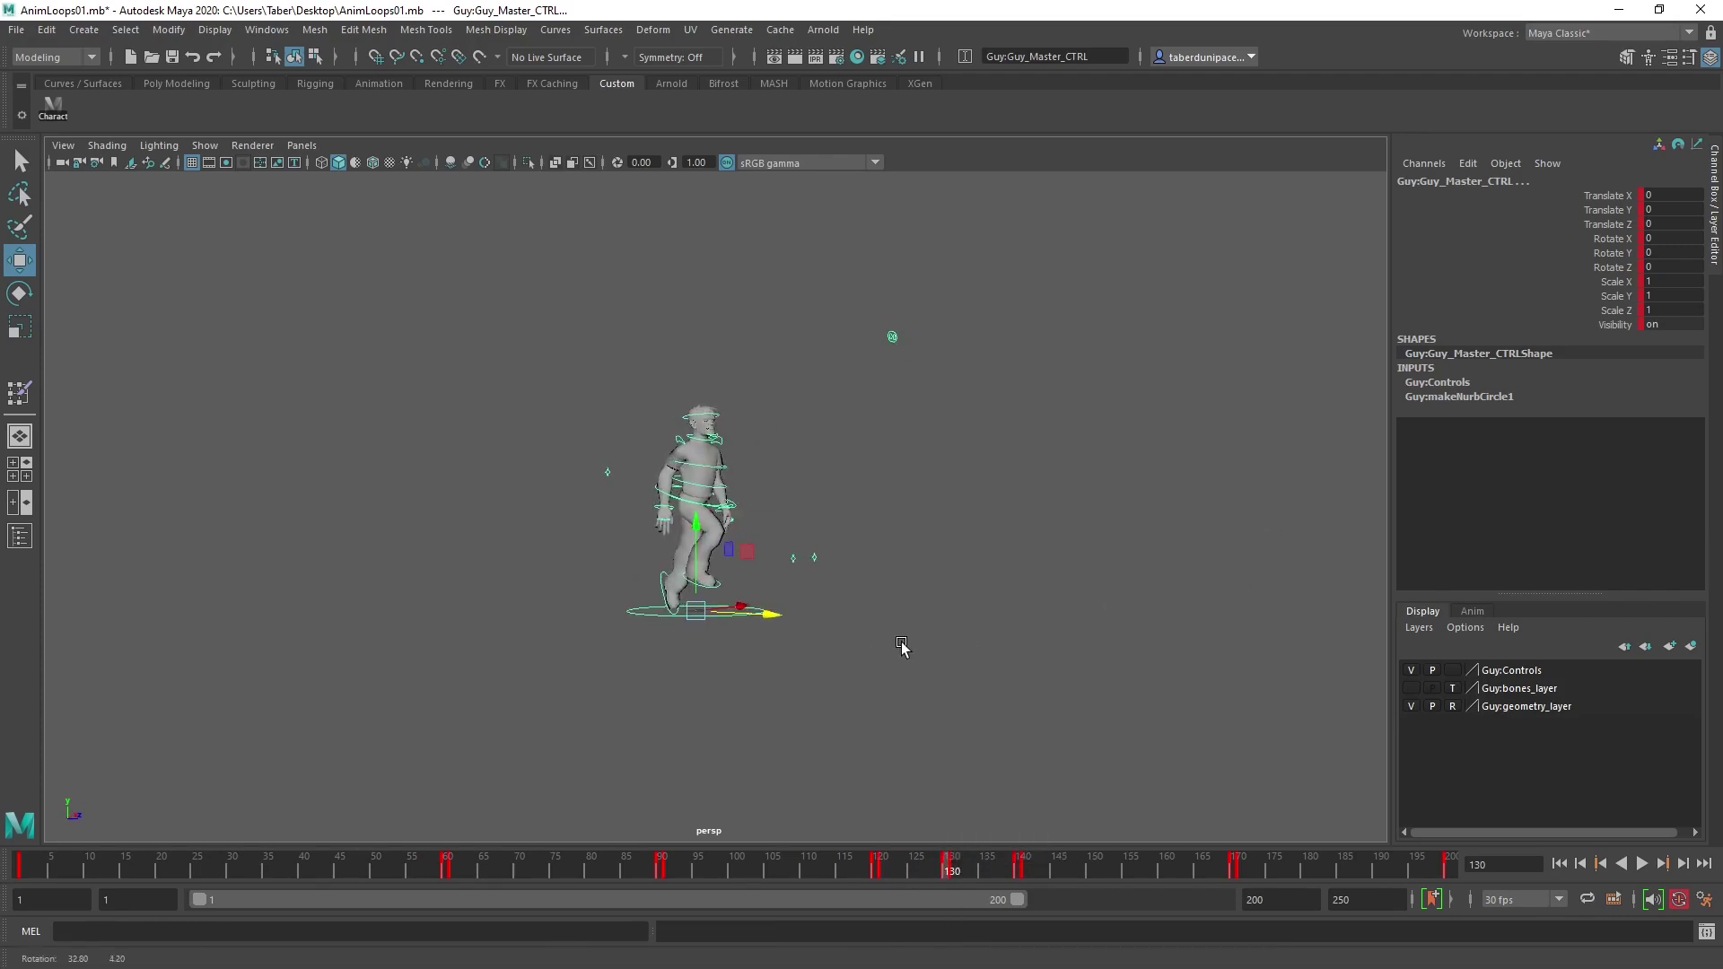
Save the scene as AnimLoops01.mb.
click(172, 57)
click(819, 511)
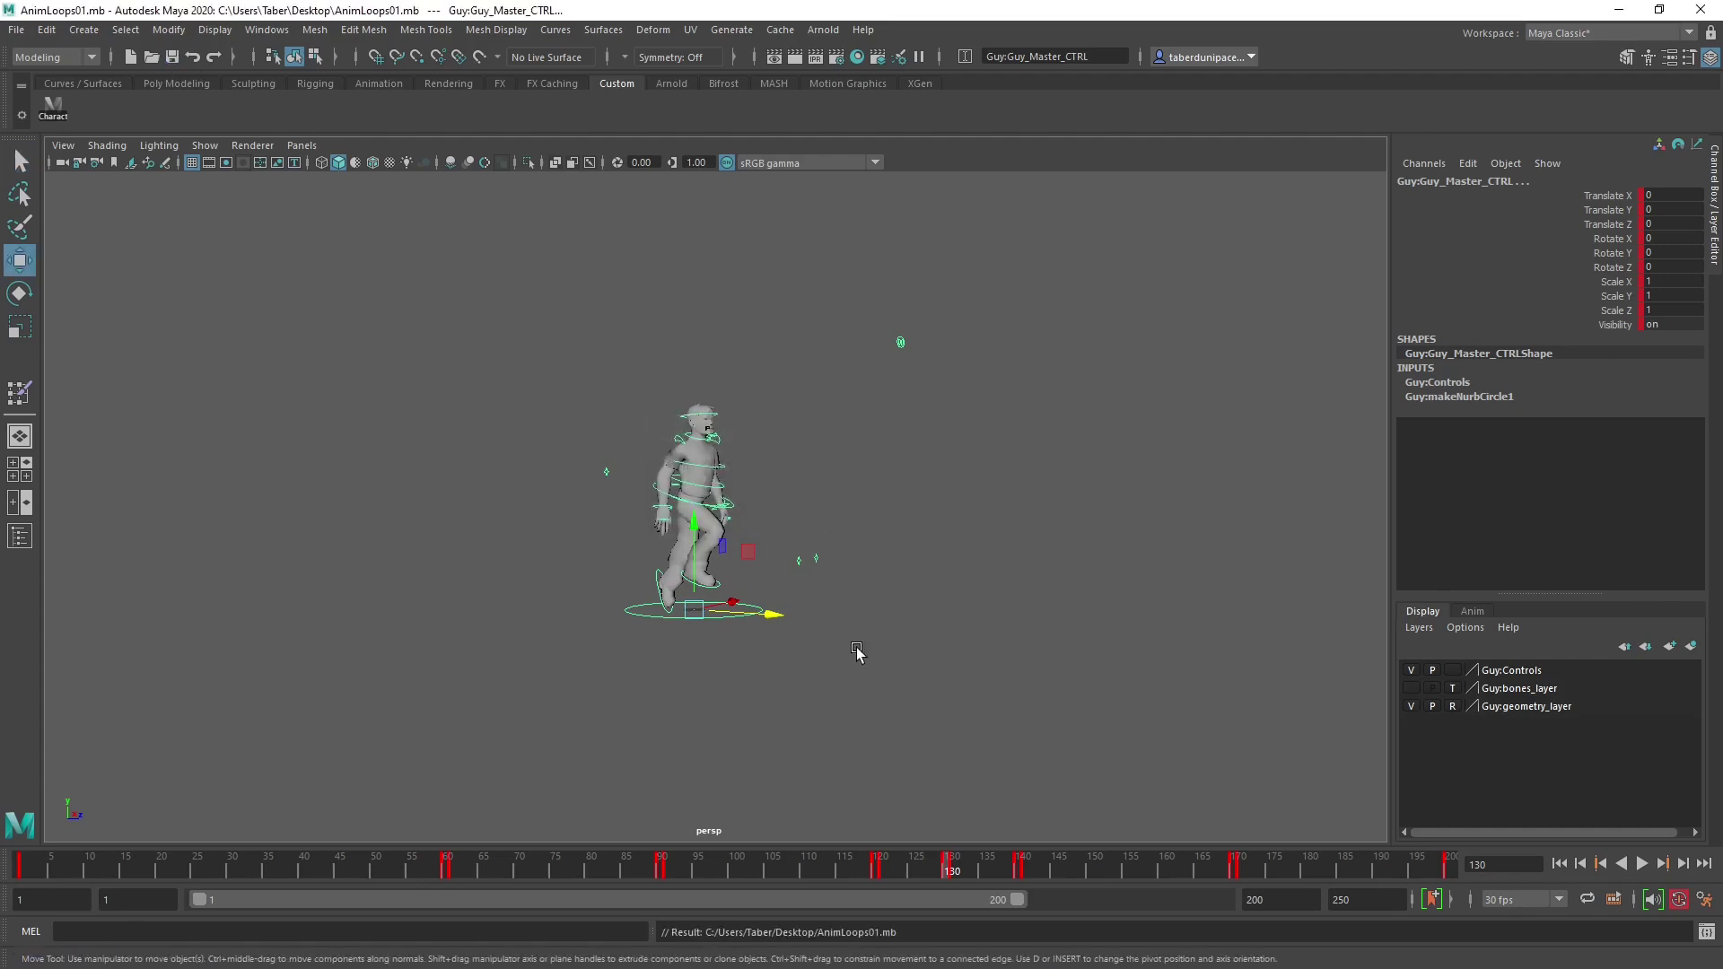
scroll(857, 652, up, 5)
Paste the copied frame-121 pose at frame 131.
click(954, 865)
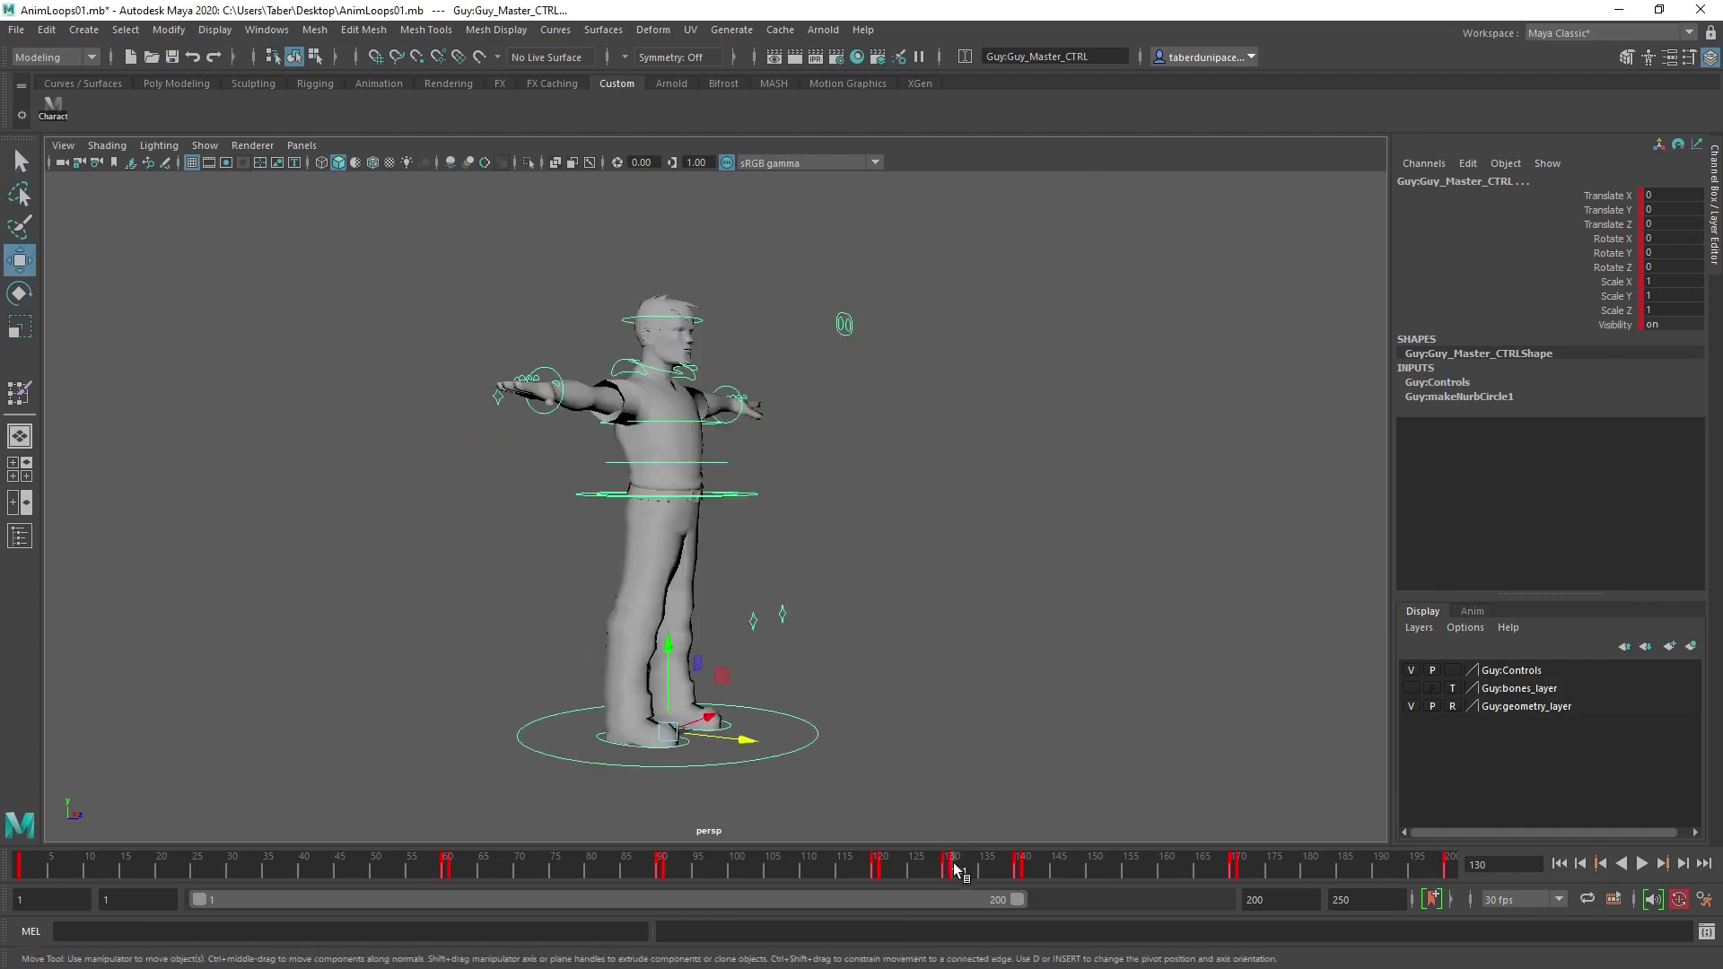
right_click(954, 867)
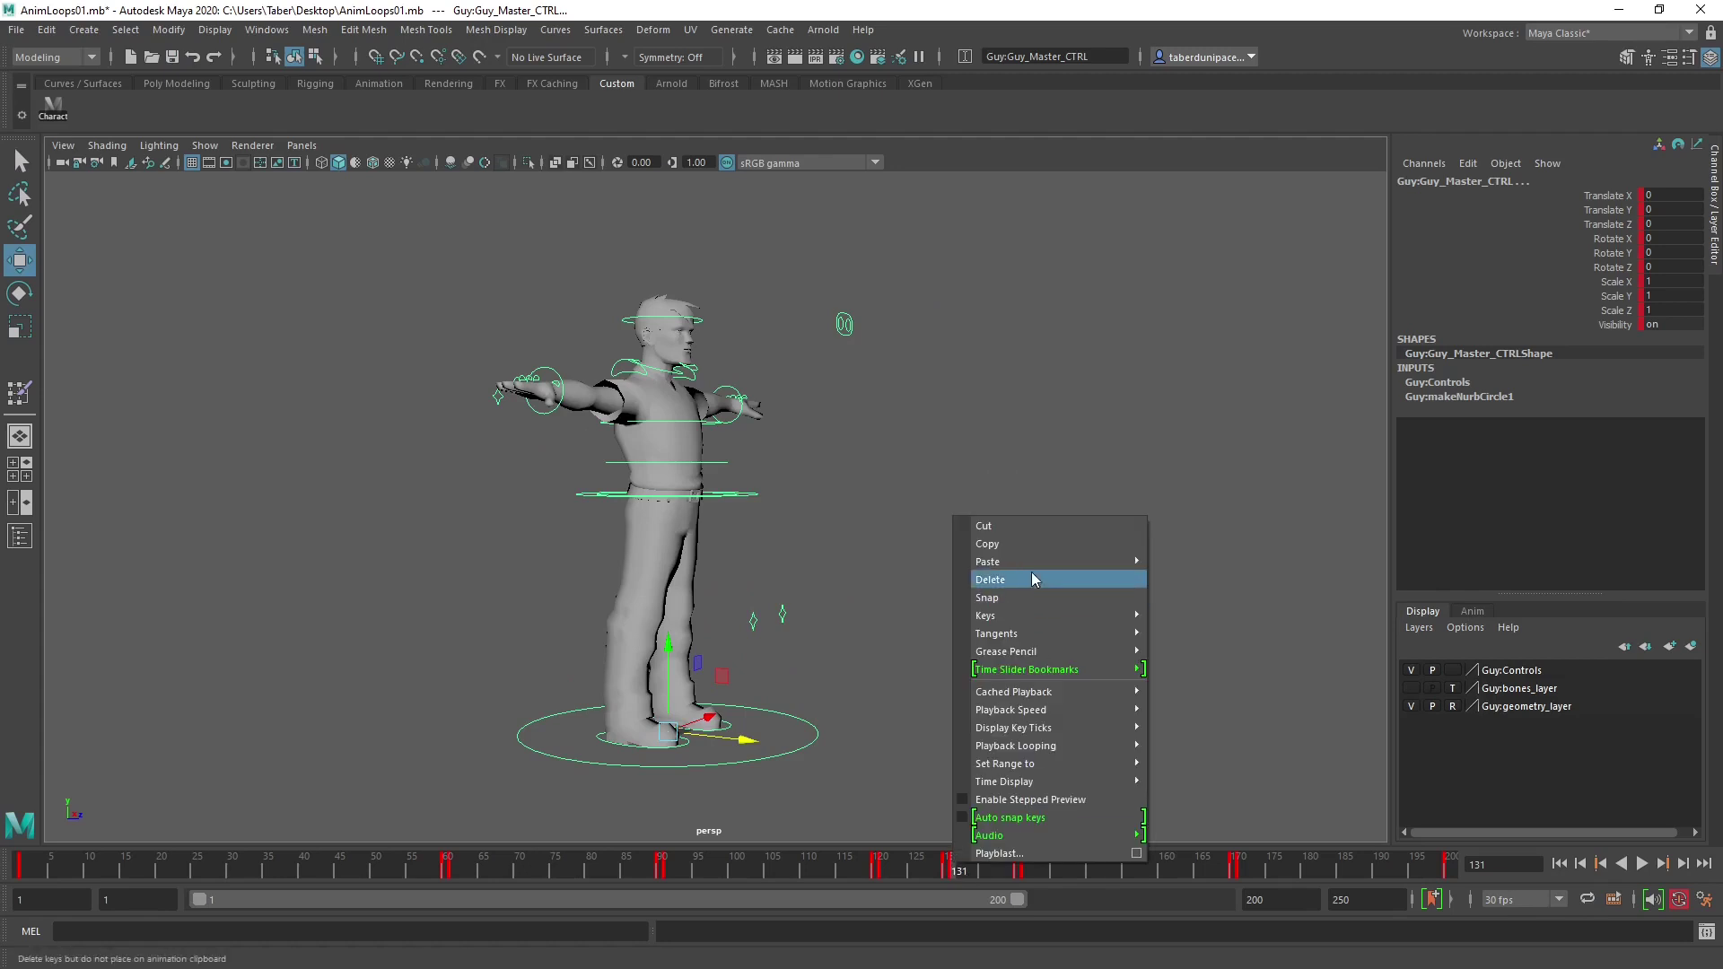
mouse_move(1032, 562)
click(1209, 563)
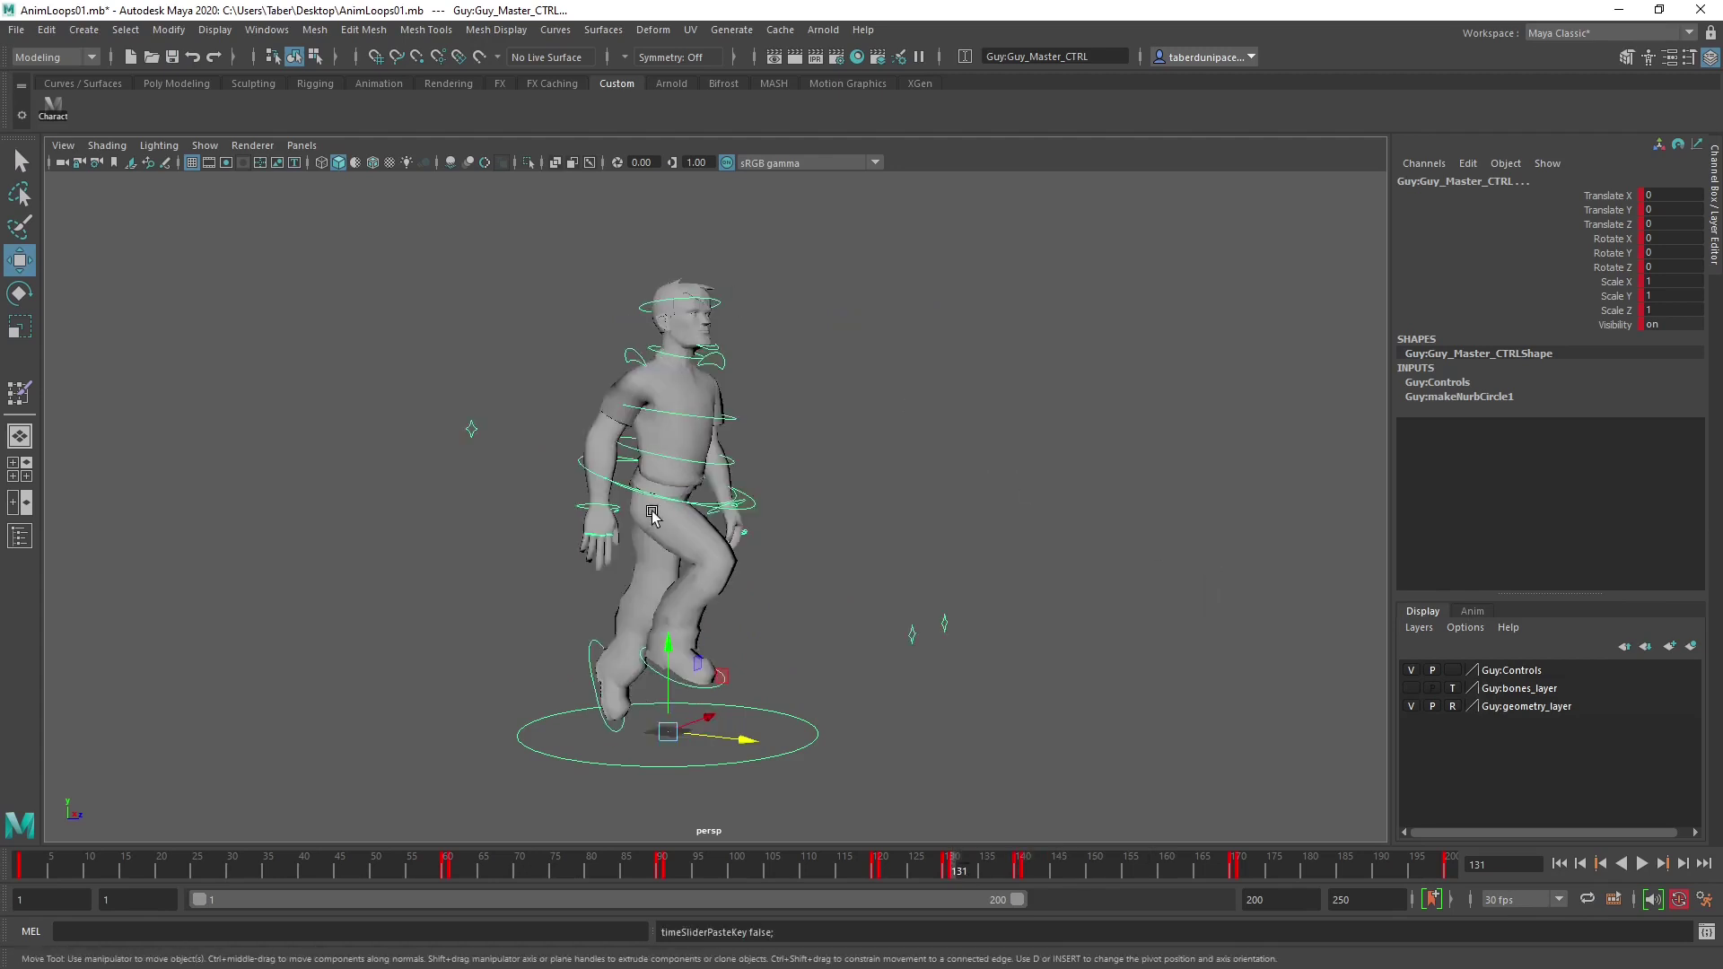
alt+drag(777, 446, 954, 519)
Rotate Root_CTRL at frame 131 so the character leans forward.
click(982, 515)
alt+right_drag(982, 515, 817, 521)
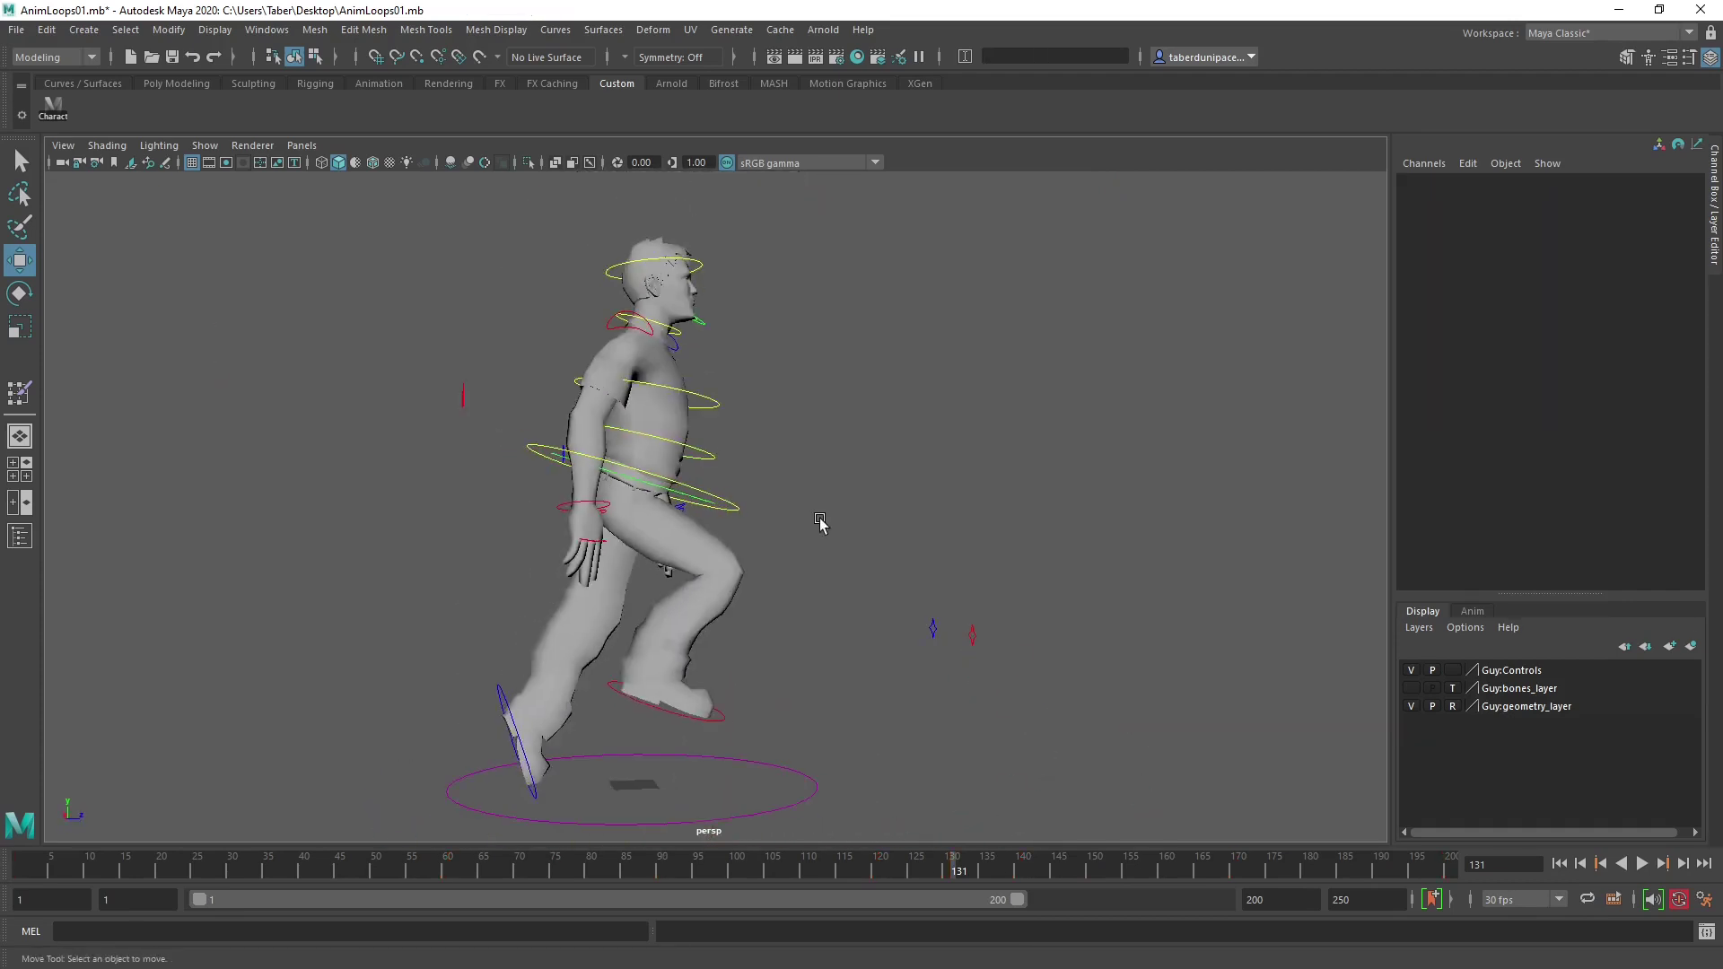
alt+middle_drag(817, 521, 963, 529)
alt+right_drag(995, 535, 925, 542)
mouse_move(925, 545)
alt+mouse_down()
mouse_move(871, 508)
mouse_move(941, 537)
alt+mouse_up()
click(864, 521)
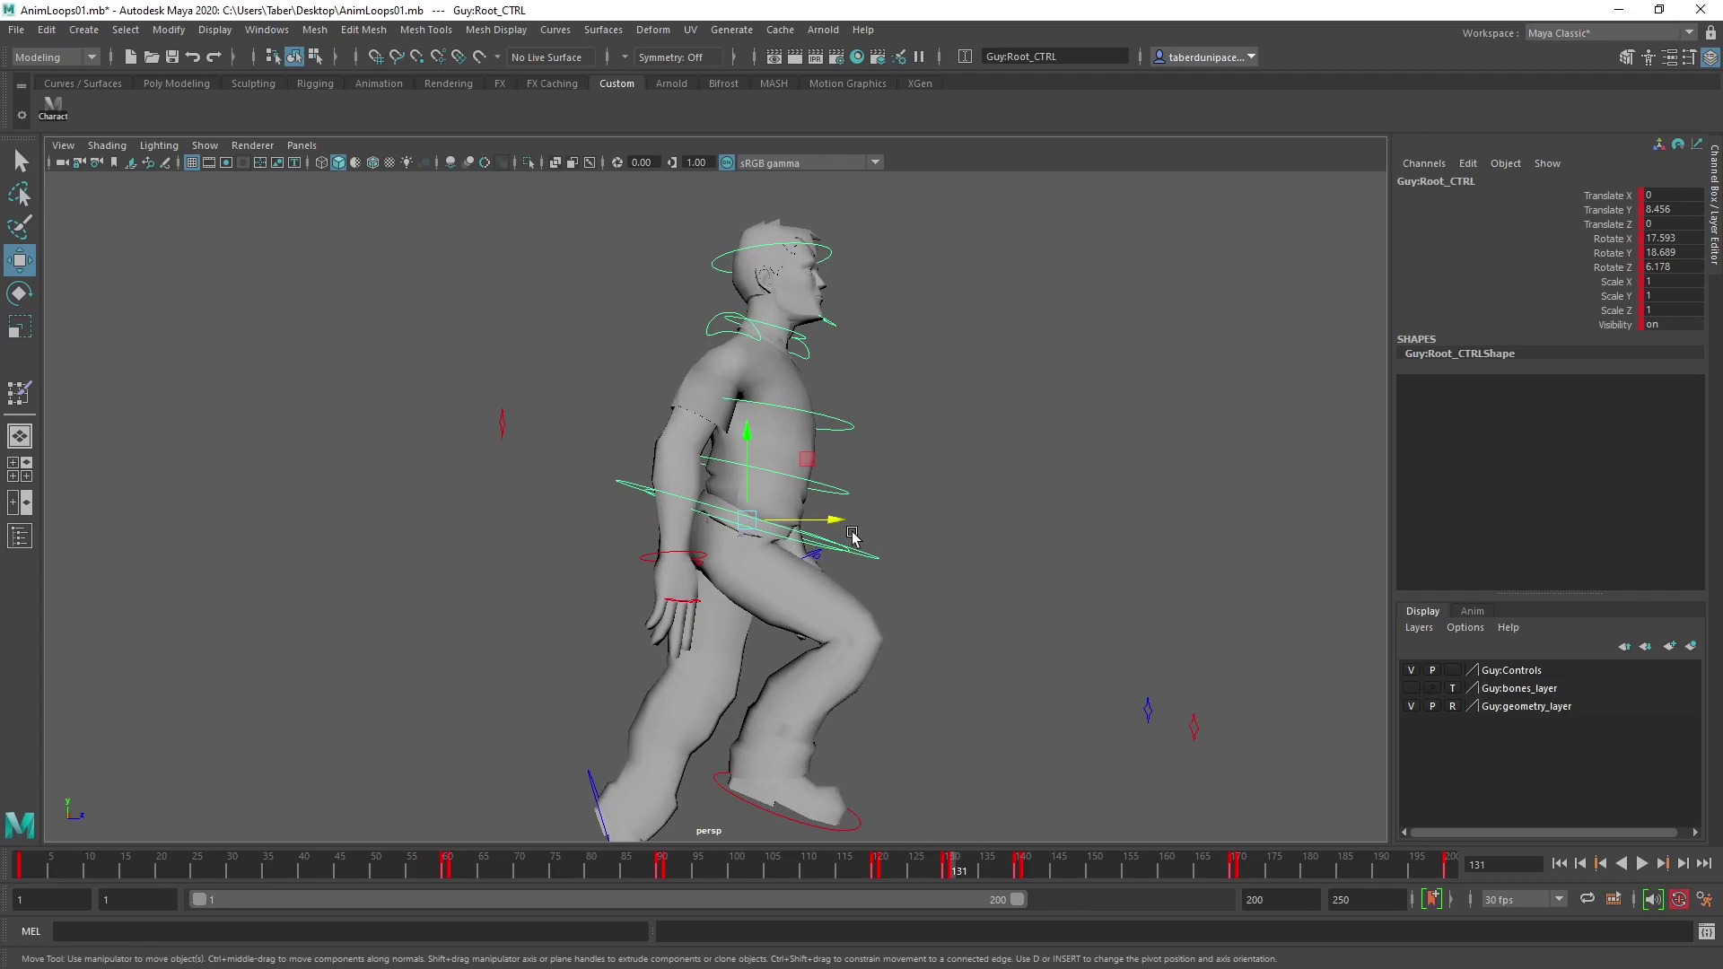
scroll(844, 531, down, 5)
key(e)
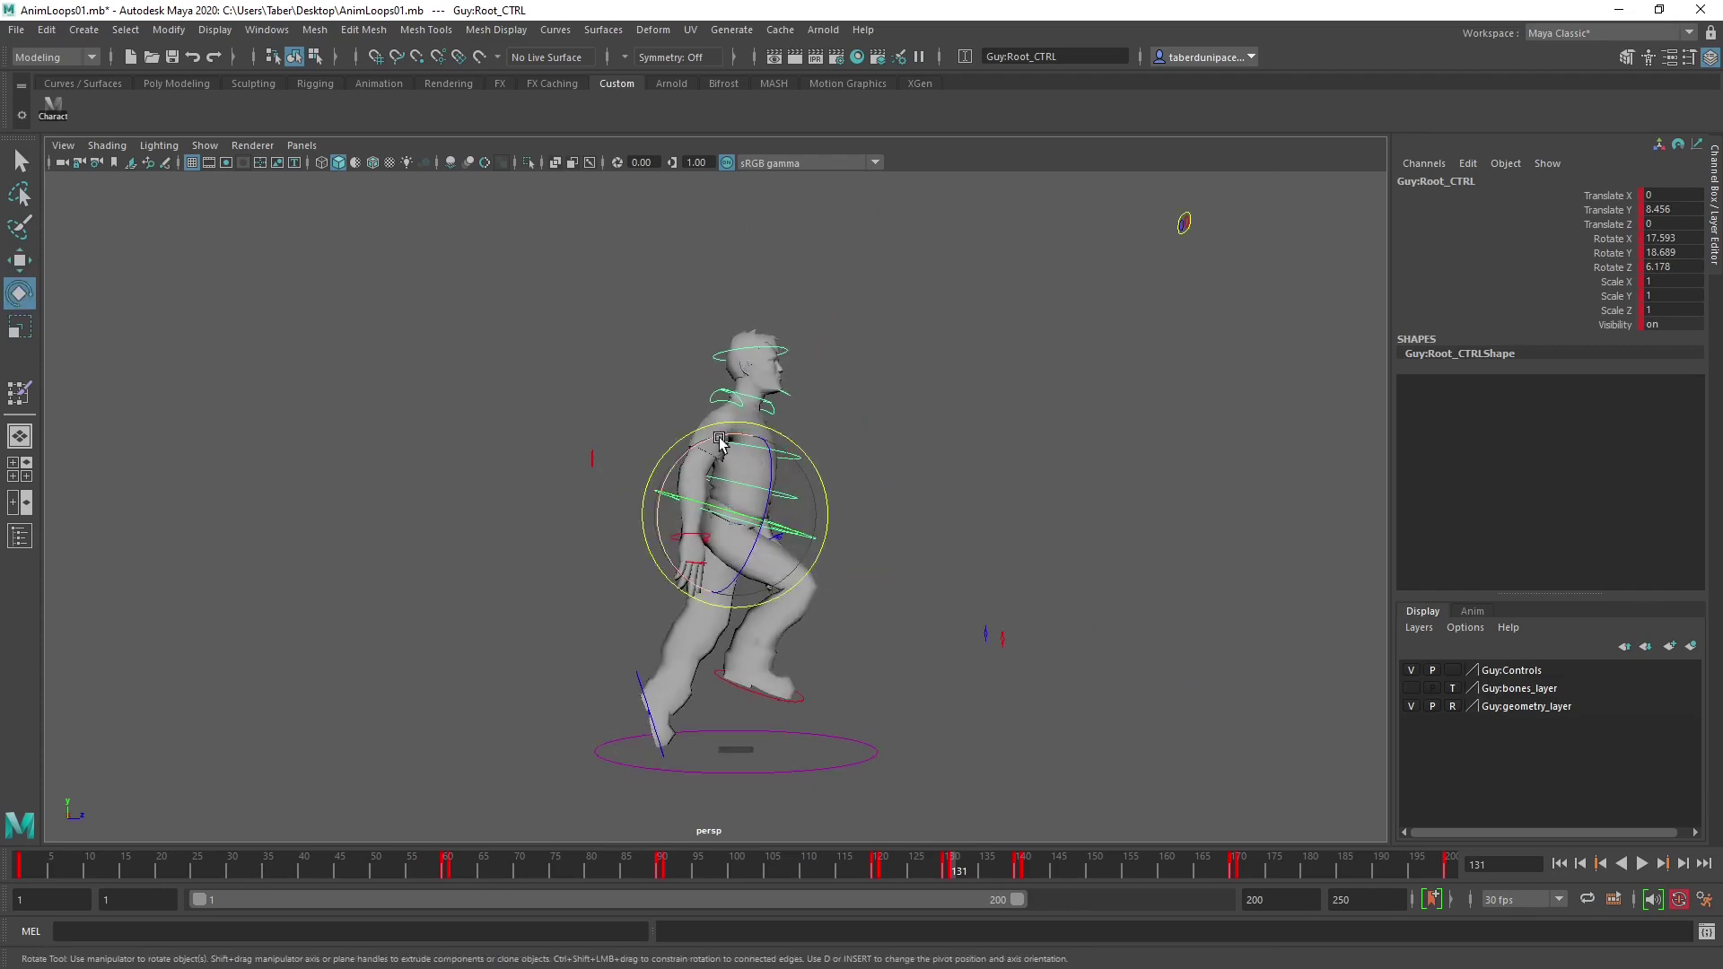
drag(802, 508, 738, 415)
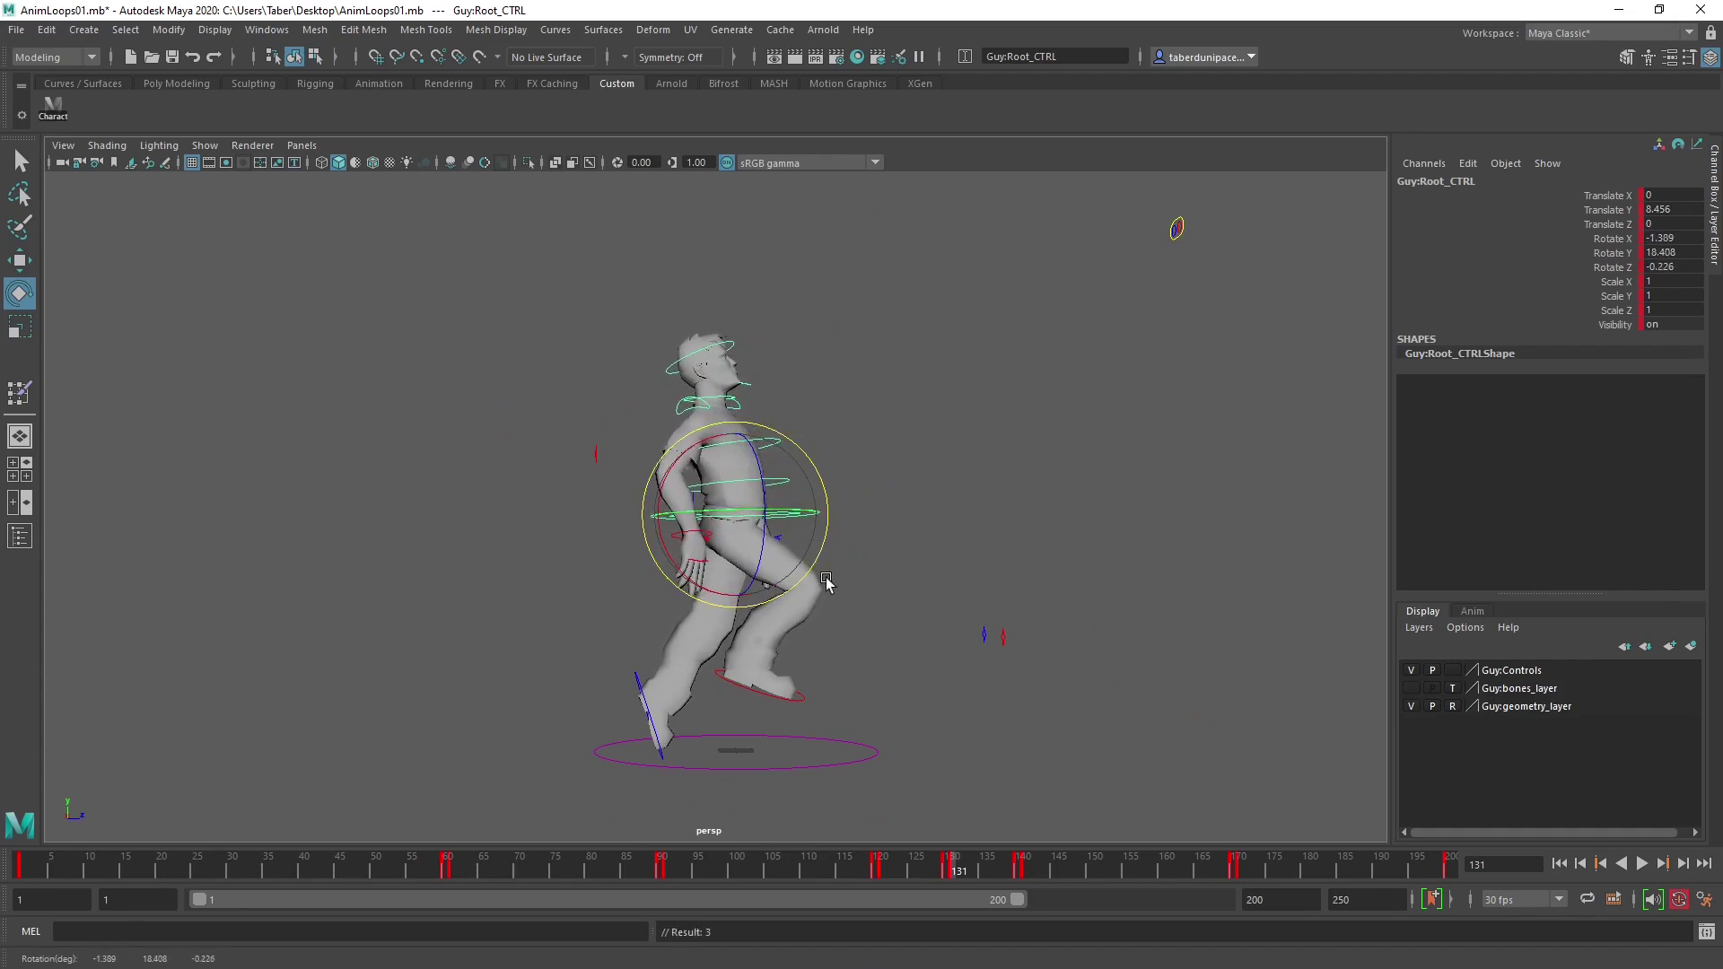
scroll(951, 494, up, 5)
alt+drag(952, 495, 687, 516)
Rotate the spine controls, bringing Spine02_CTRL to 26.97 on X.
click(1038, 404)
alt+drag(1039, 407, 853, 454)
click(847, 375)
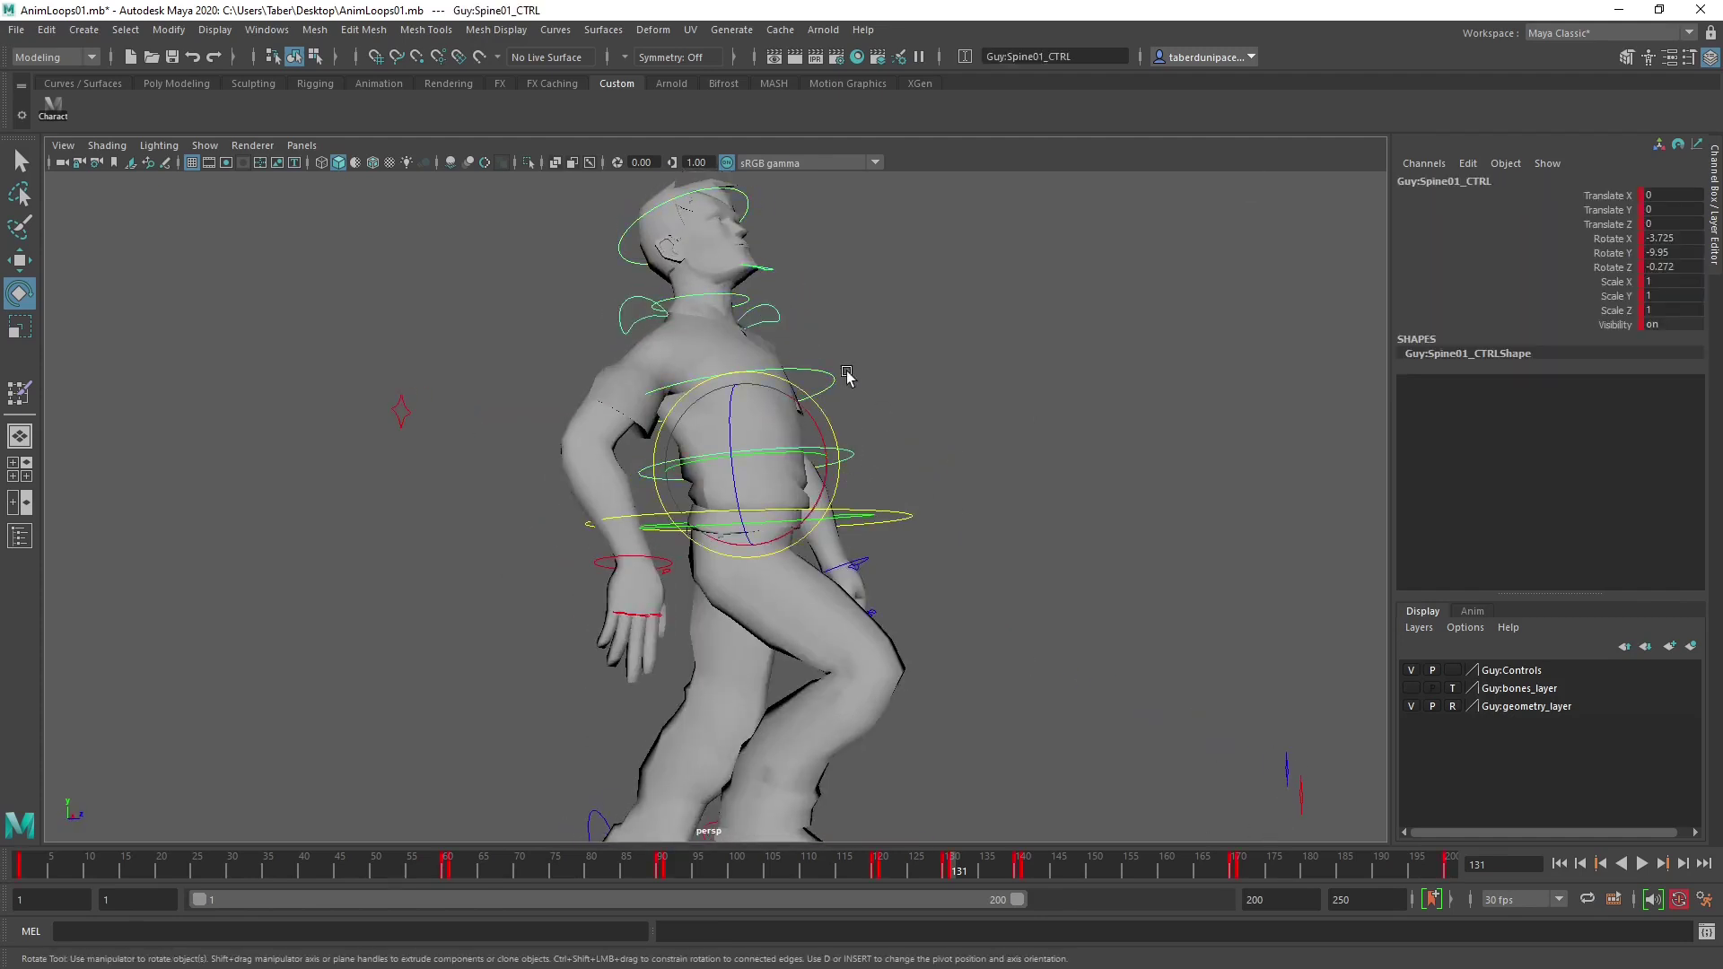
mouse_move(824, 384)
mouse_down()
mouse_move(799, 359)
mouse_move(819, 389)
mouse_up()
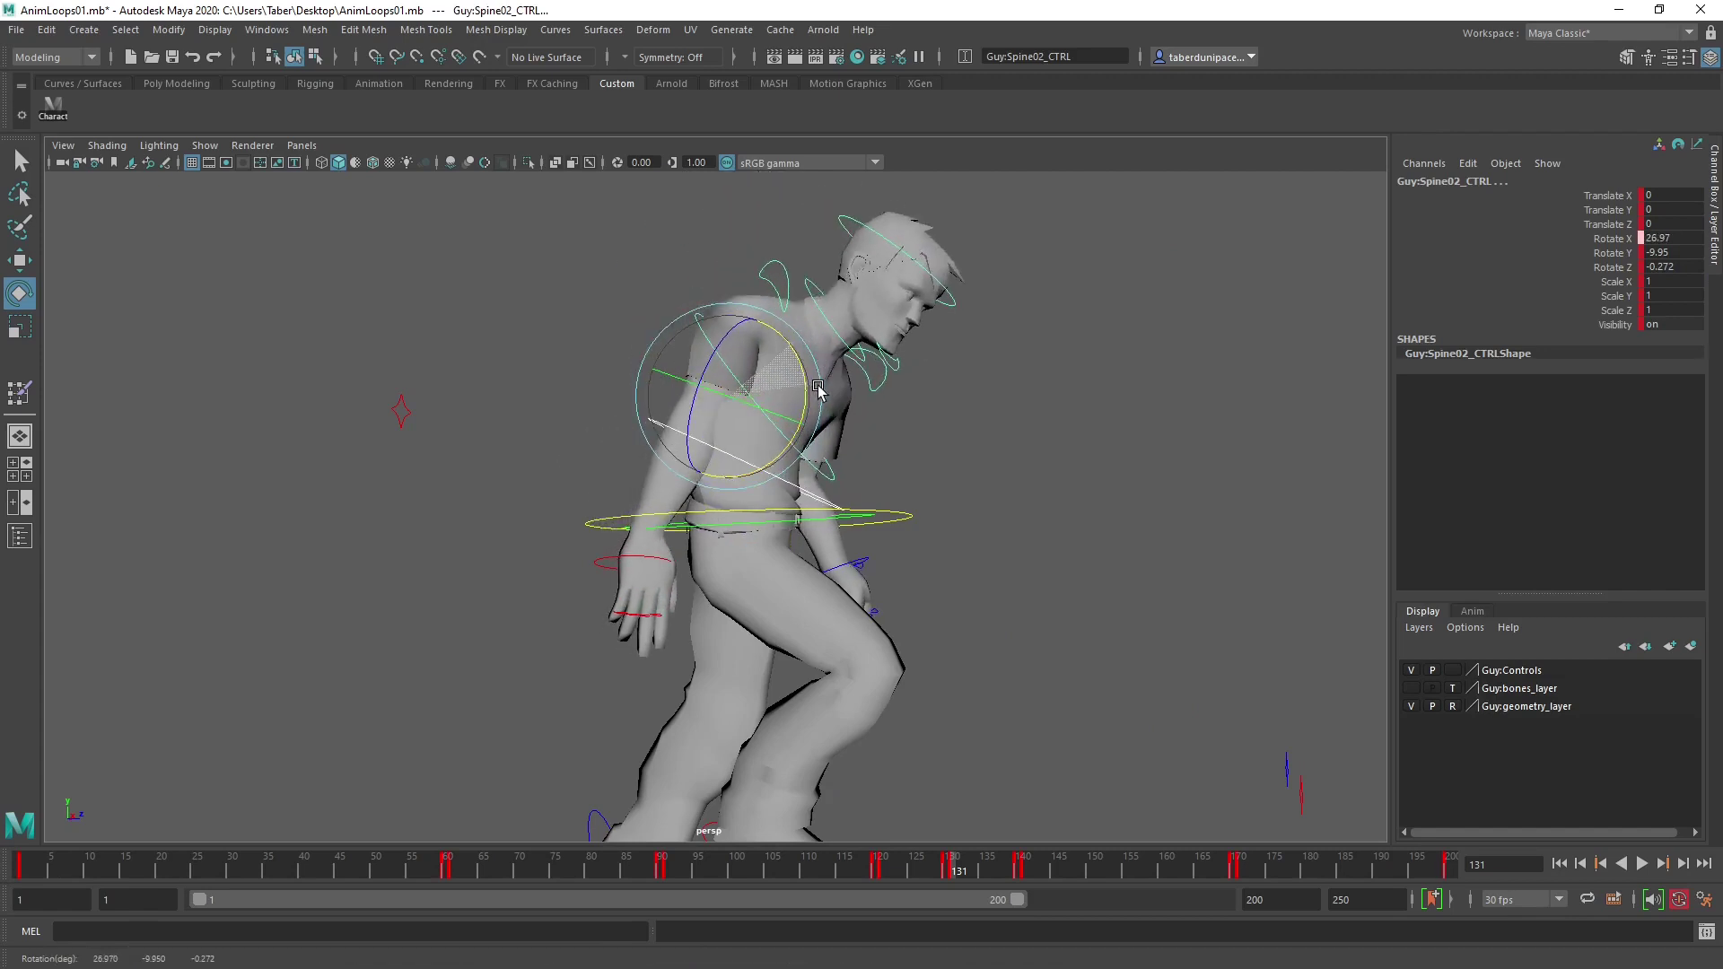
click(1000, 482)
alt+drag(895, 540, 683, 447)
Rotate Hips_CTRL to tilt the hips slightly.
click(866, 516)
alt+drag(689, 462, 915, 538)
click(1107, 619)
alt+middle_drag(968, 654, 969, 554)
alt+drag(968, 557, 959, 507)
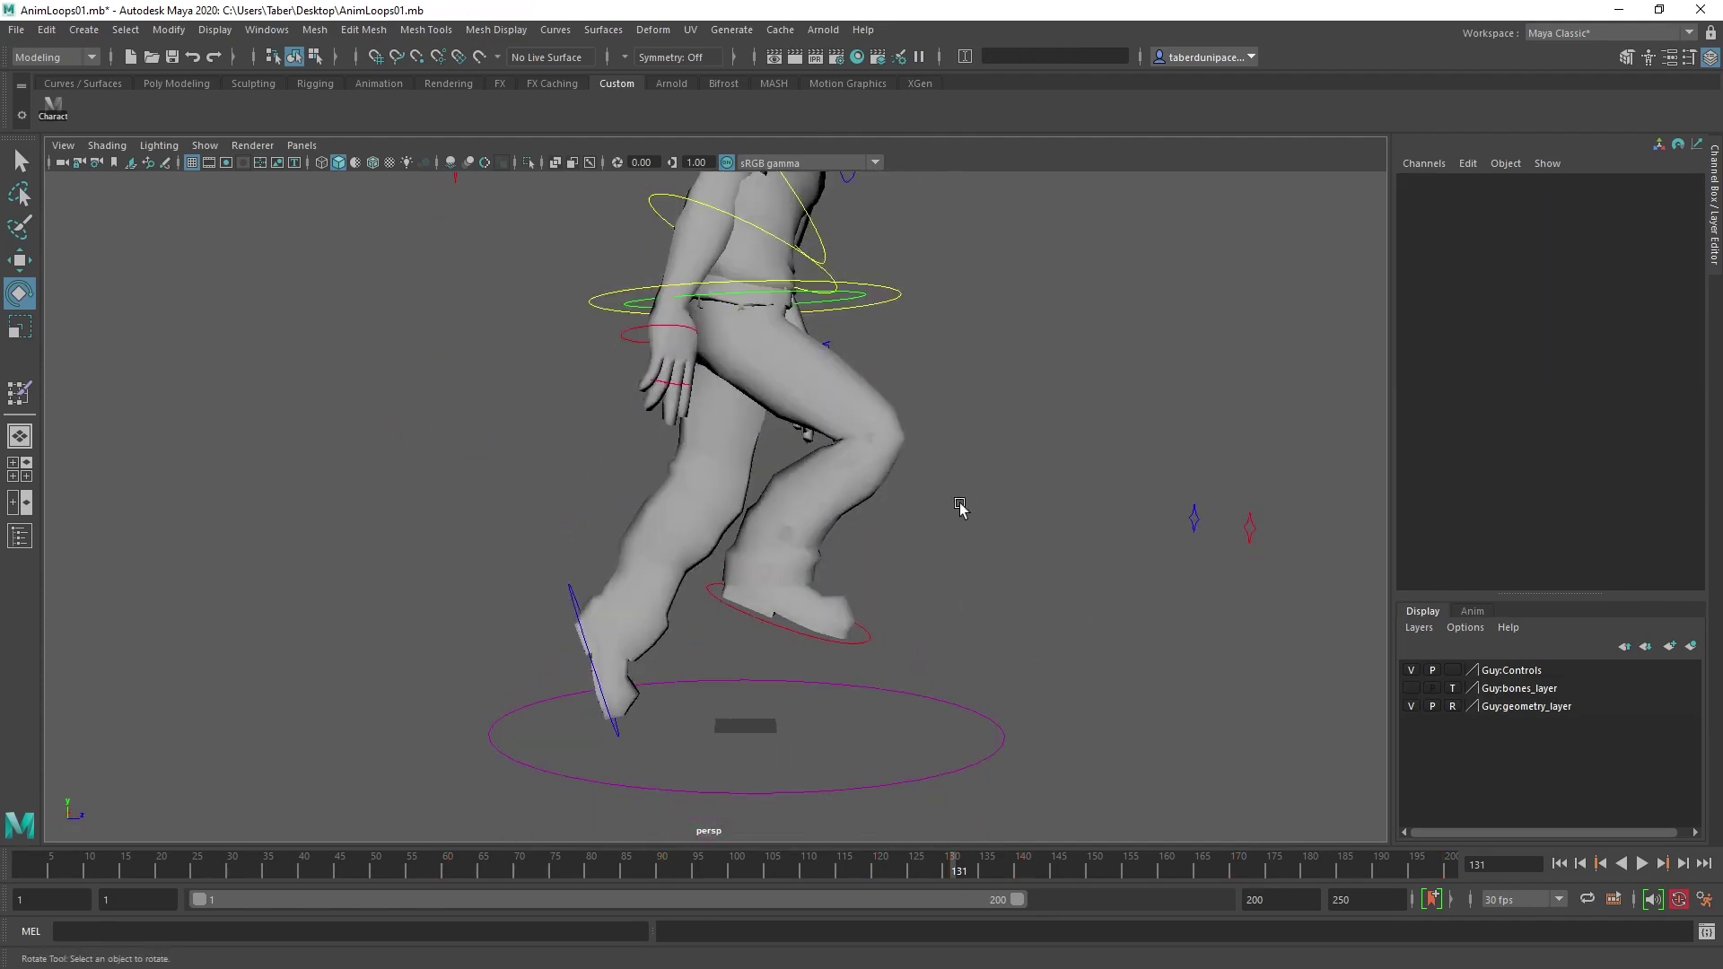
click(871, 643)
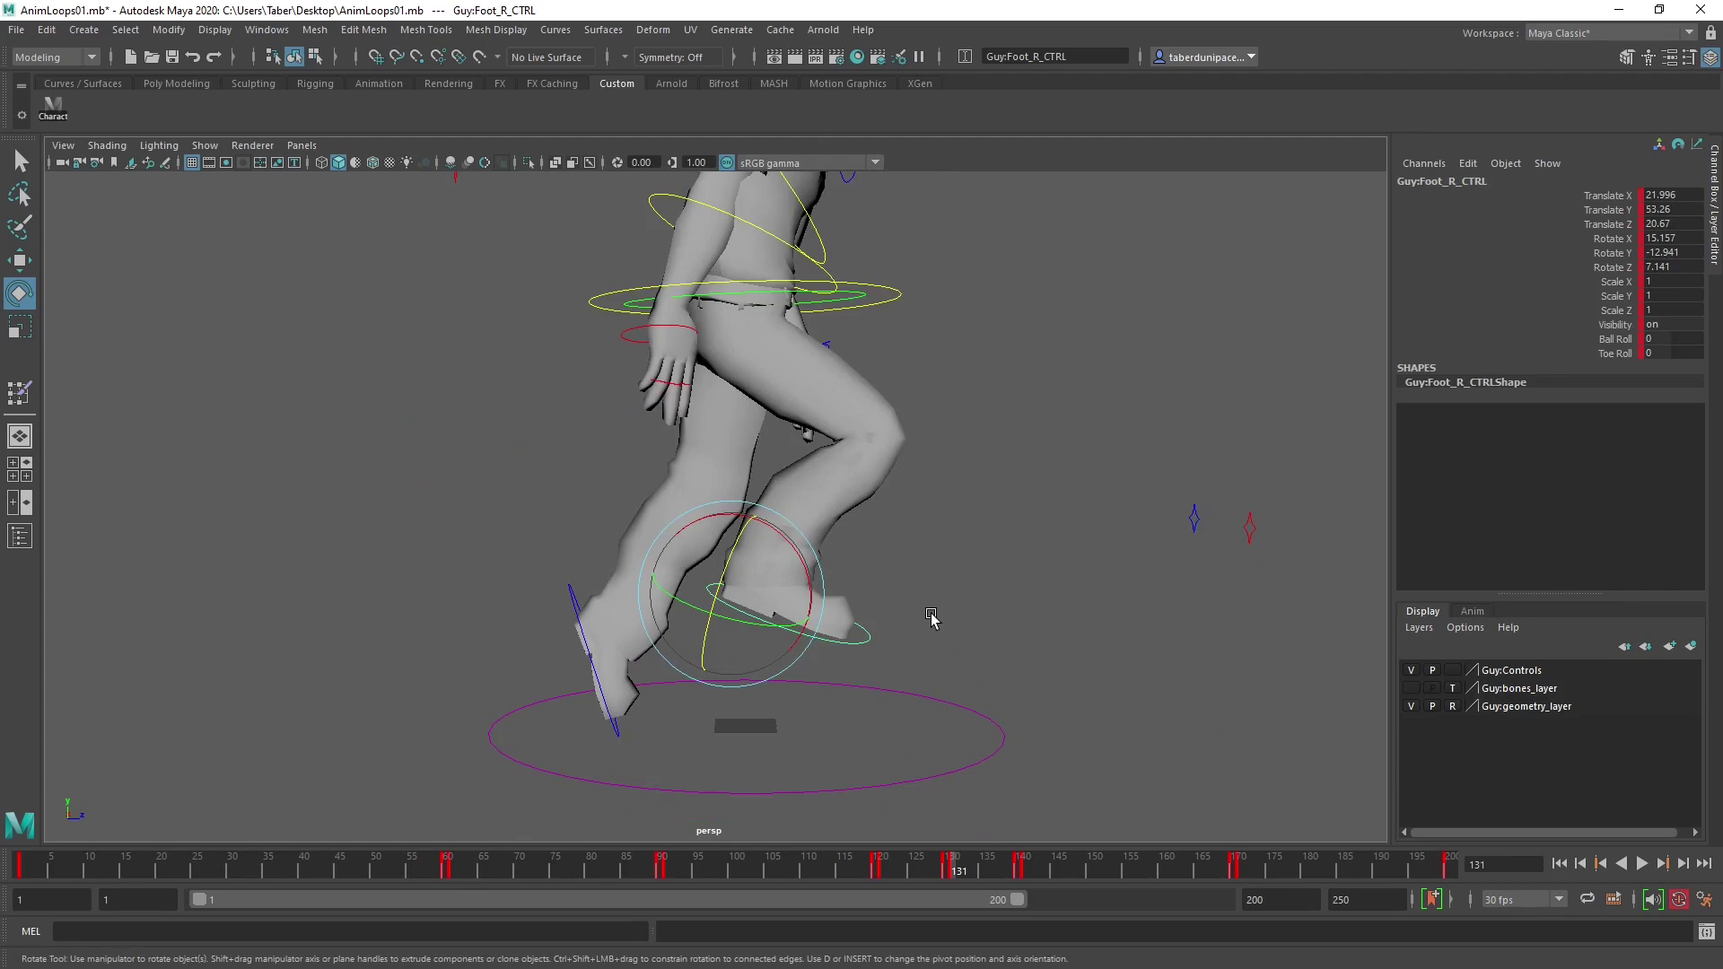
Compare with frame 130, then lift the right foot up and forward at frame 131.
key(alt+comma)
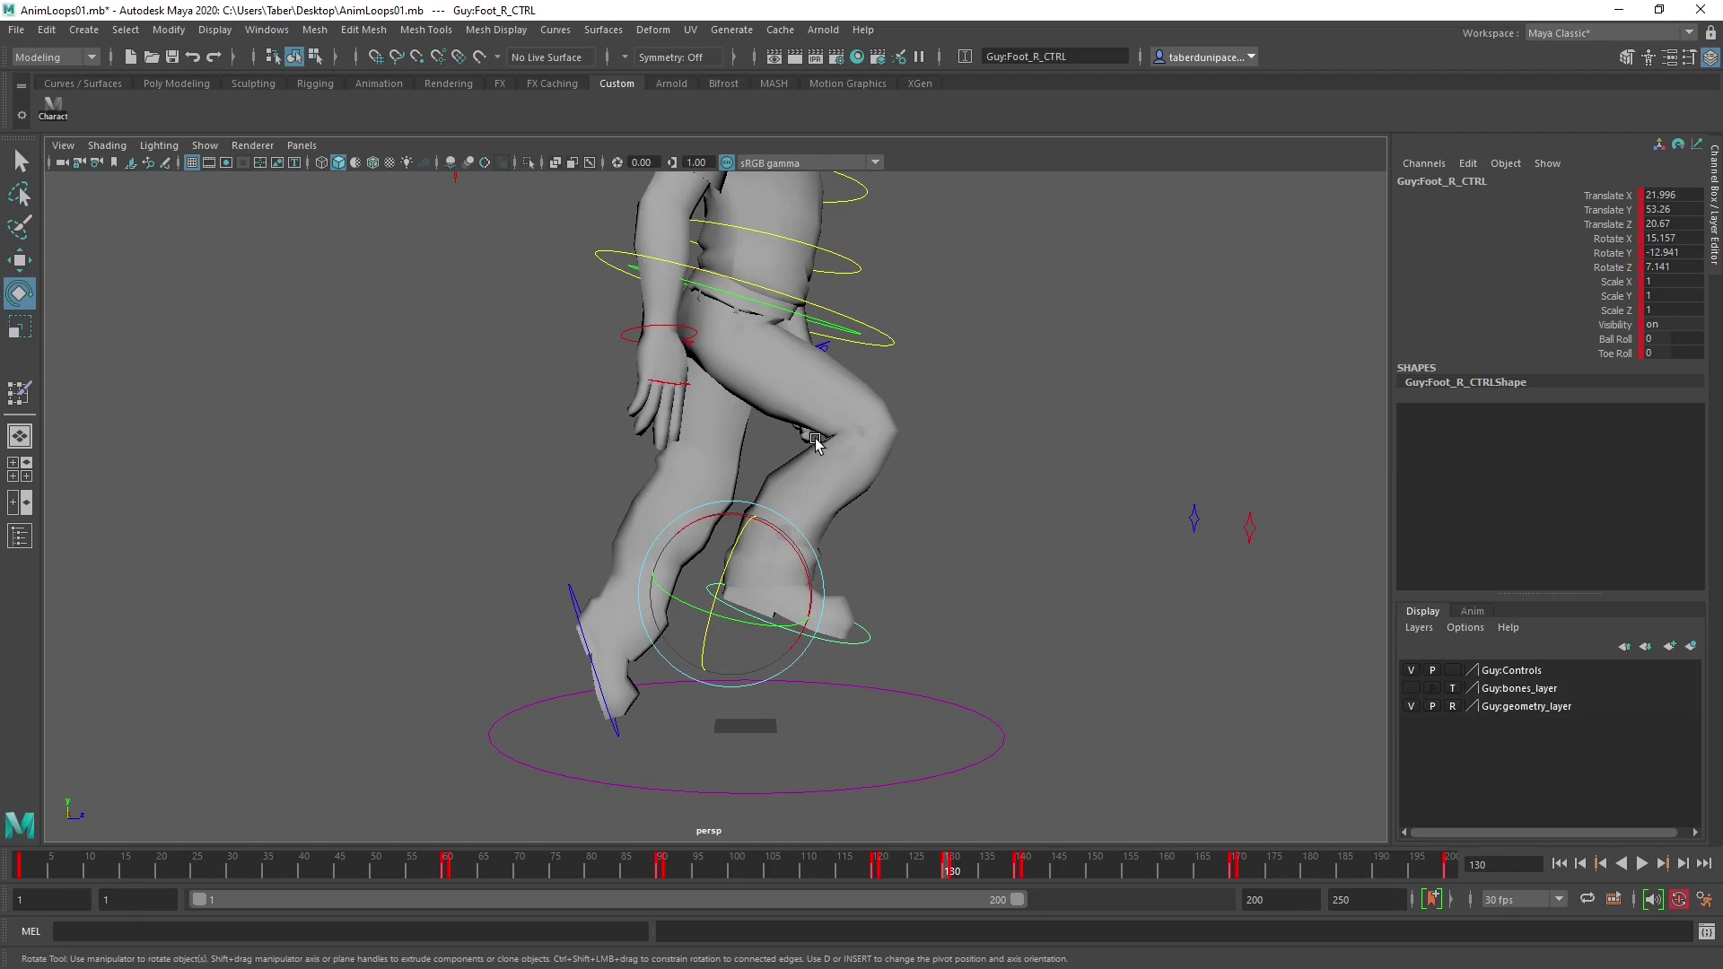
key(alt+period)
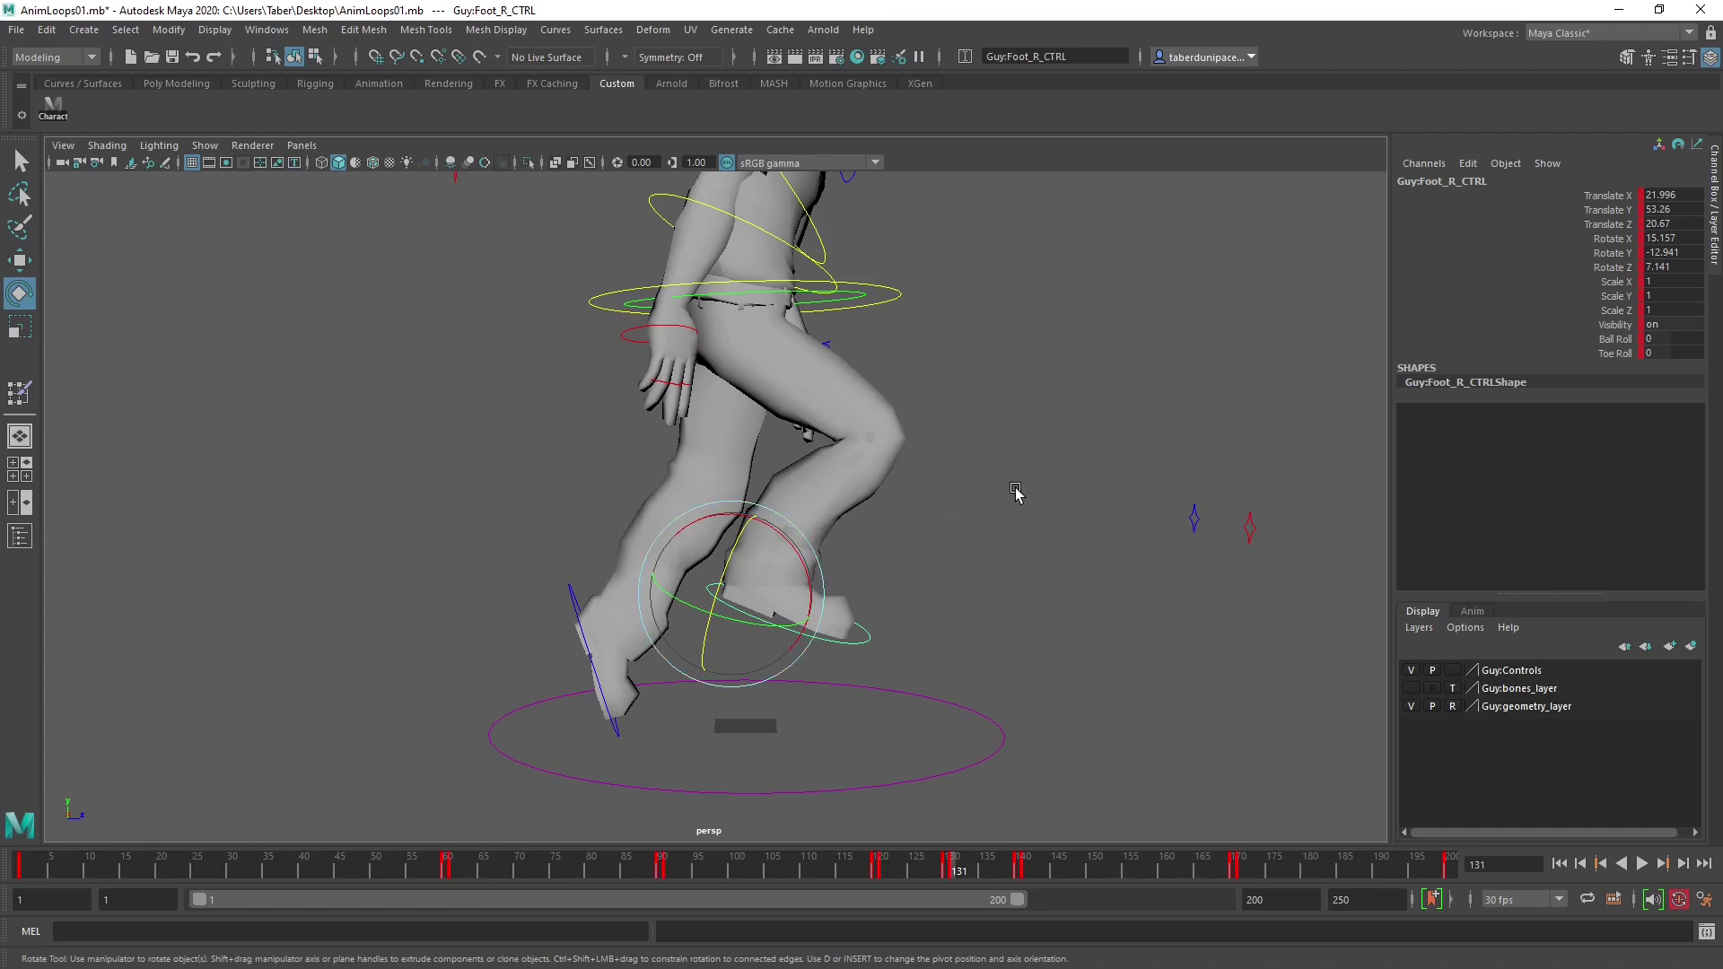
alt+drag(1015, 491, 960, 502)
key(w)
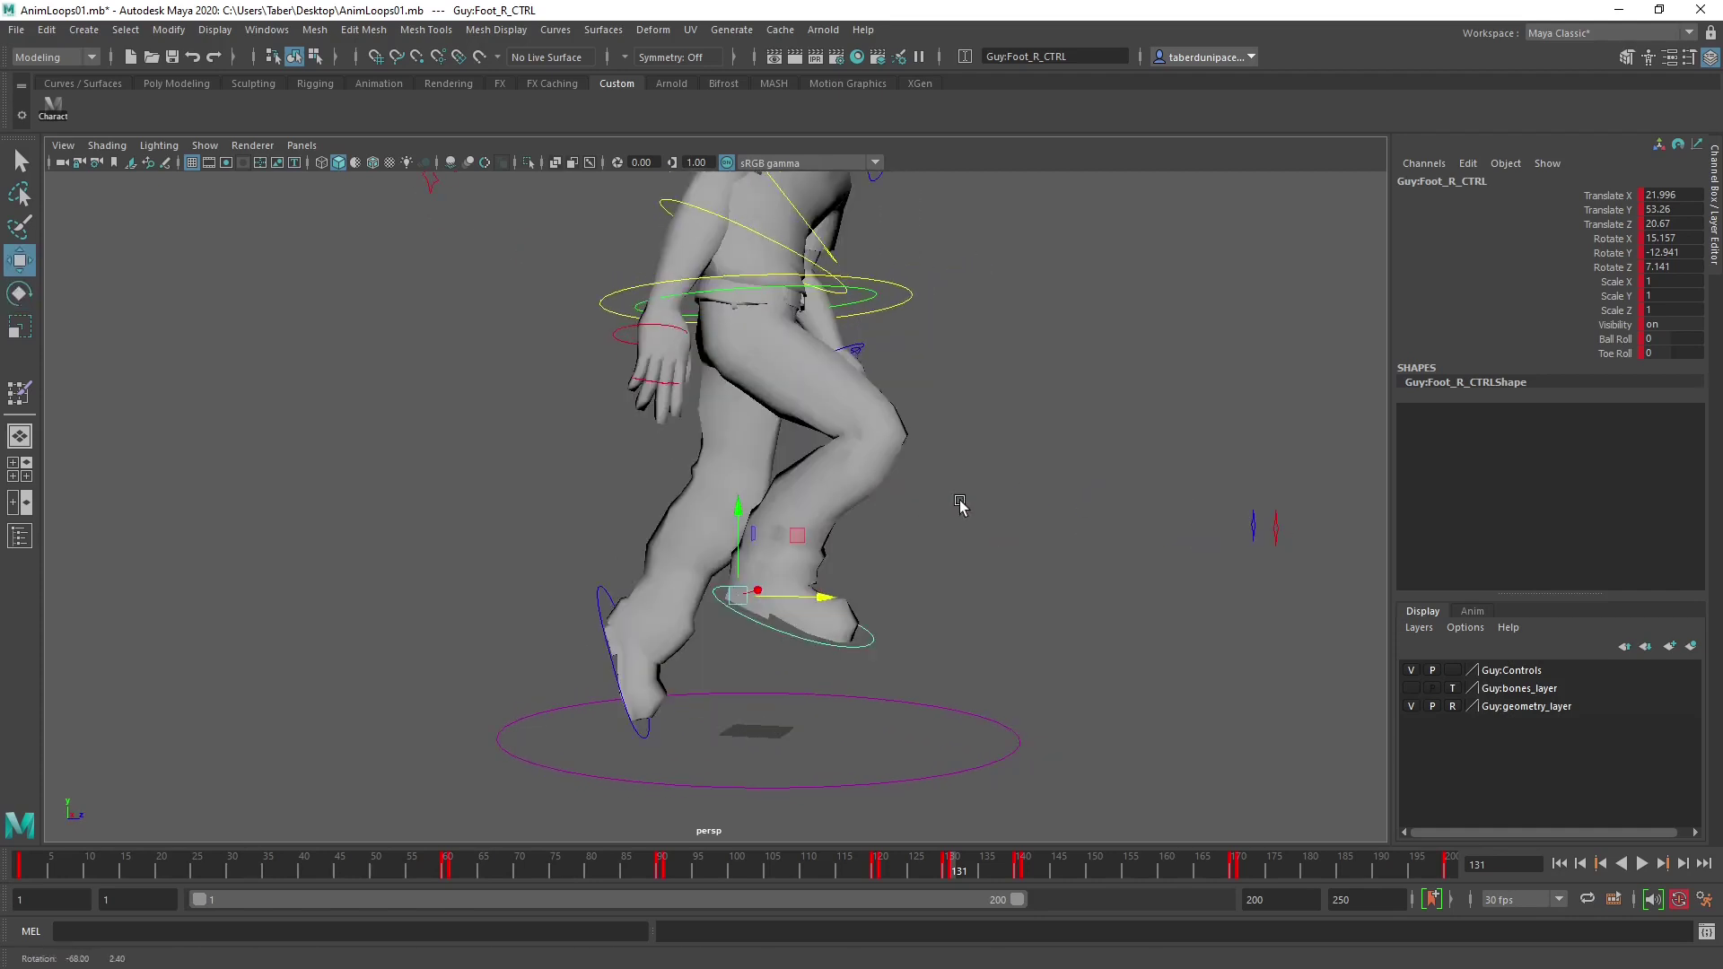
drag(796, 537, 849, 505)
key(e)
key(w)
Lift the left foot up and forward and tilt it slightly.
click(596, 591)
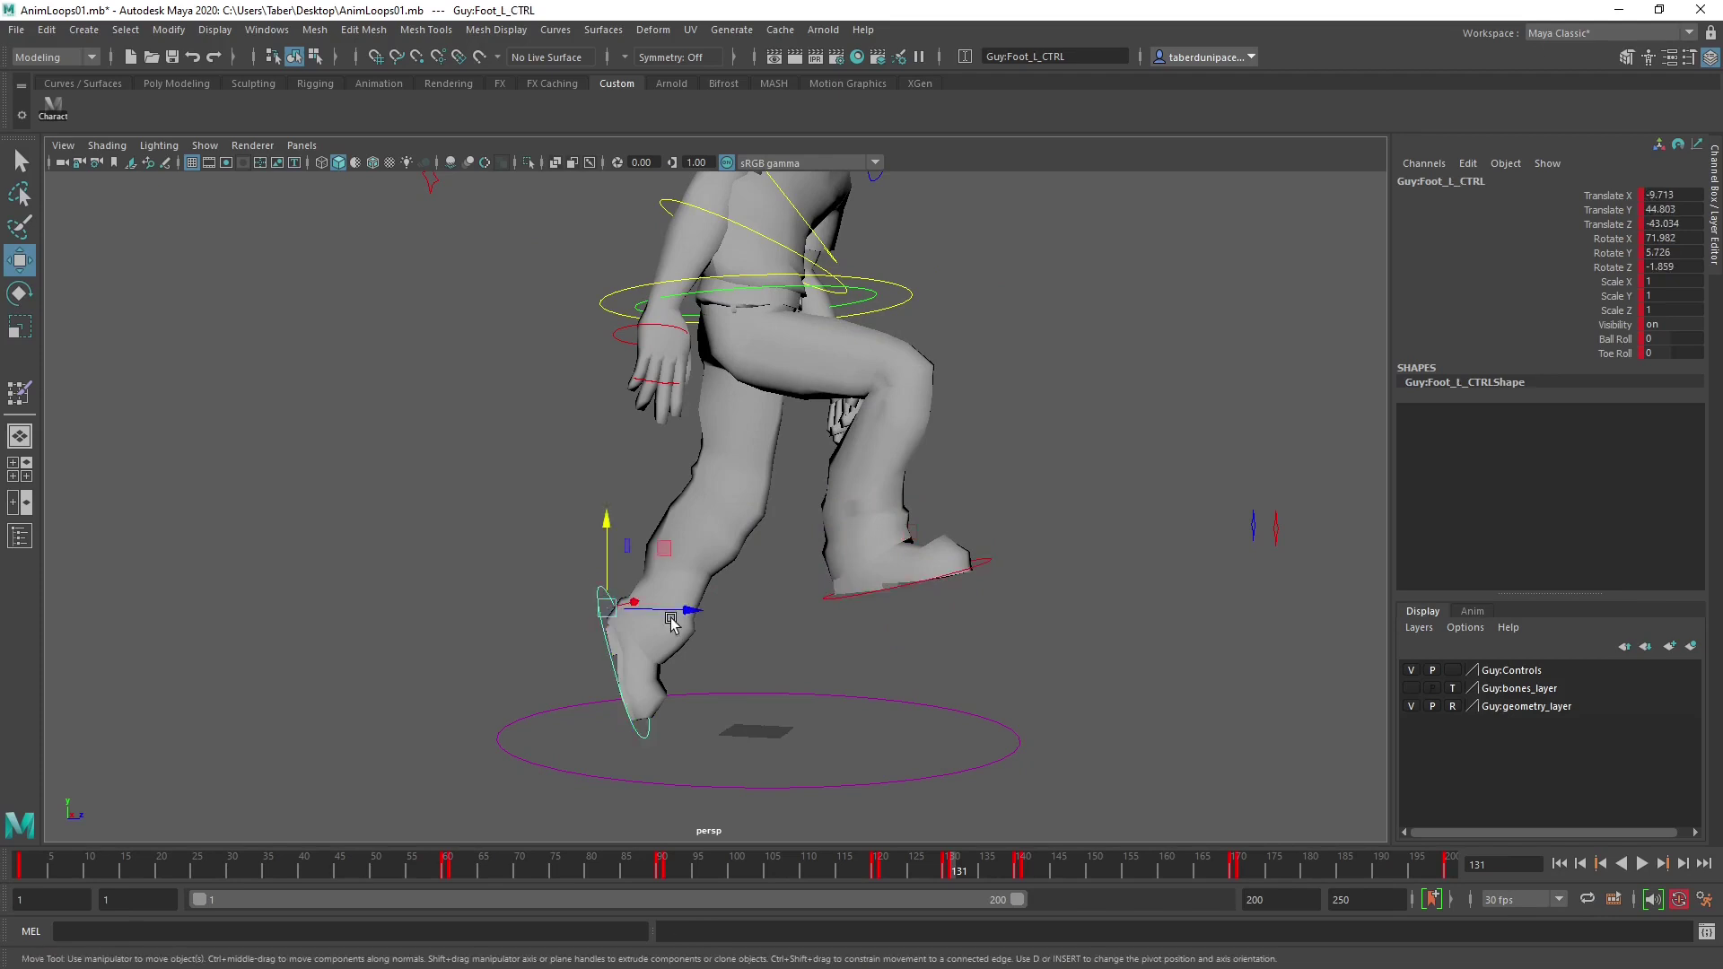
middle_drag(666, 549, 722, 487)
key(e)
drag(727, 482, 703, 465)
key(w)
alt+drag(893, 462, 763, 446)
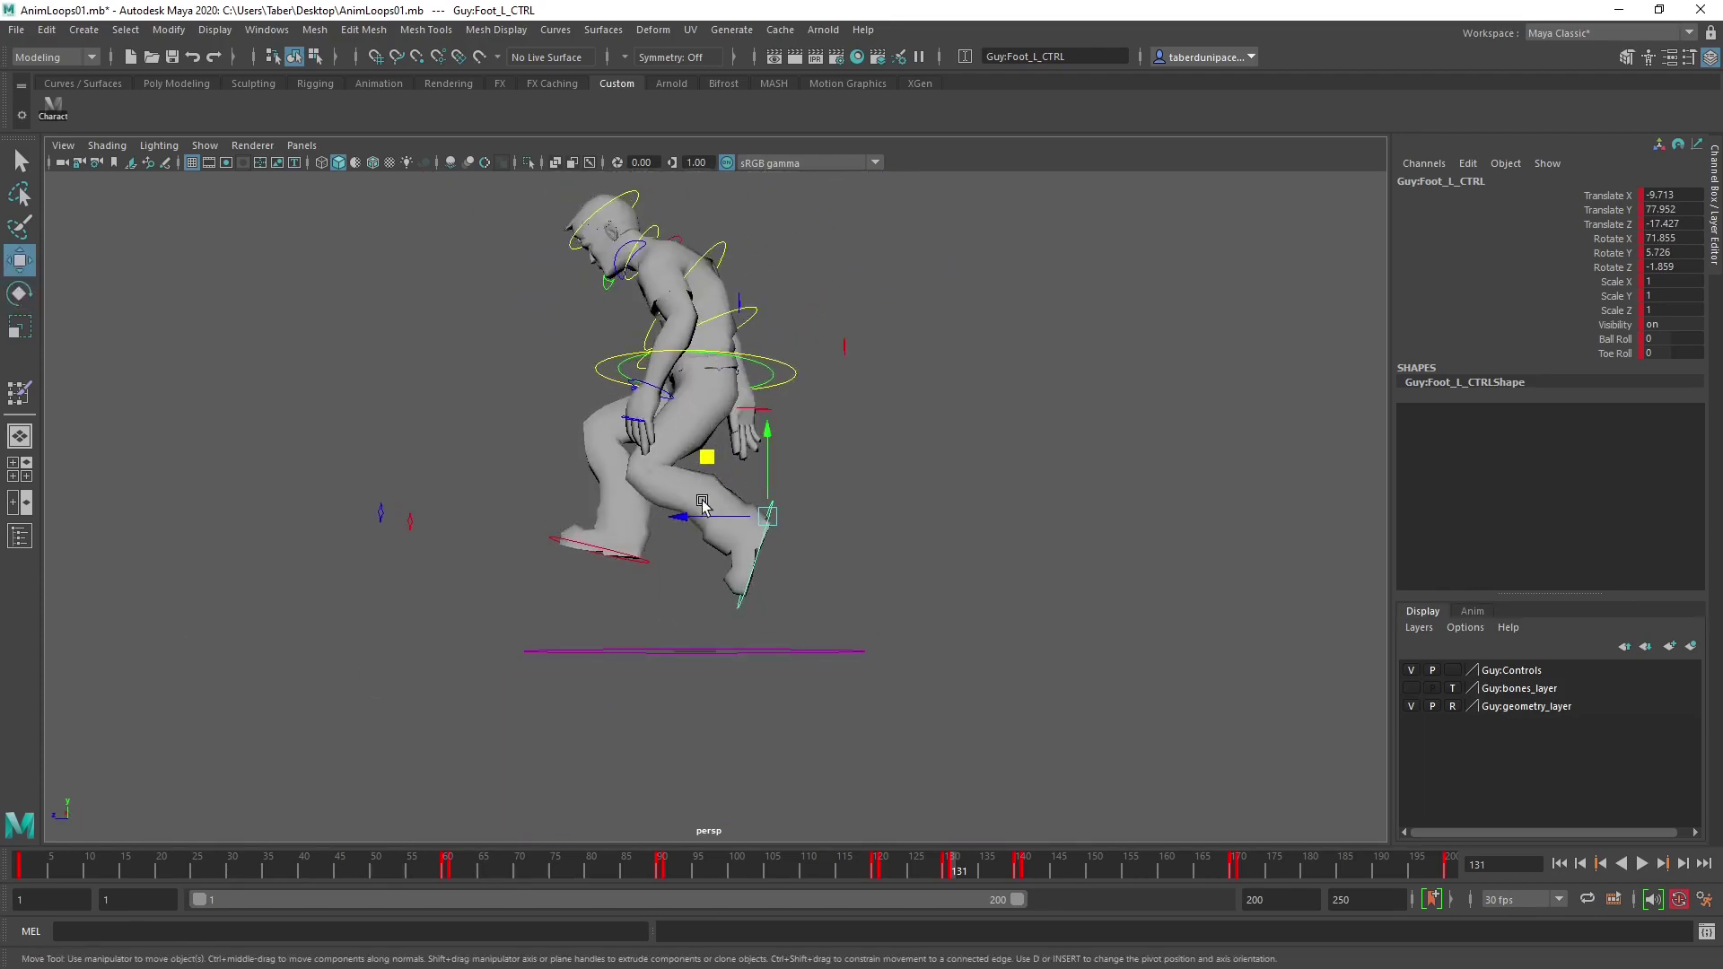
drag(702, 505, 759, 458)
key(e)
key(w)
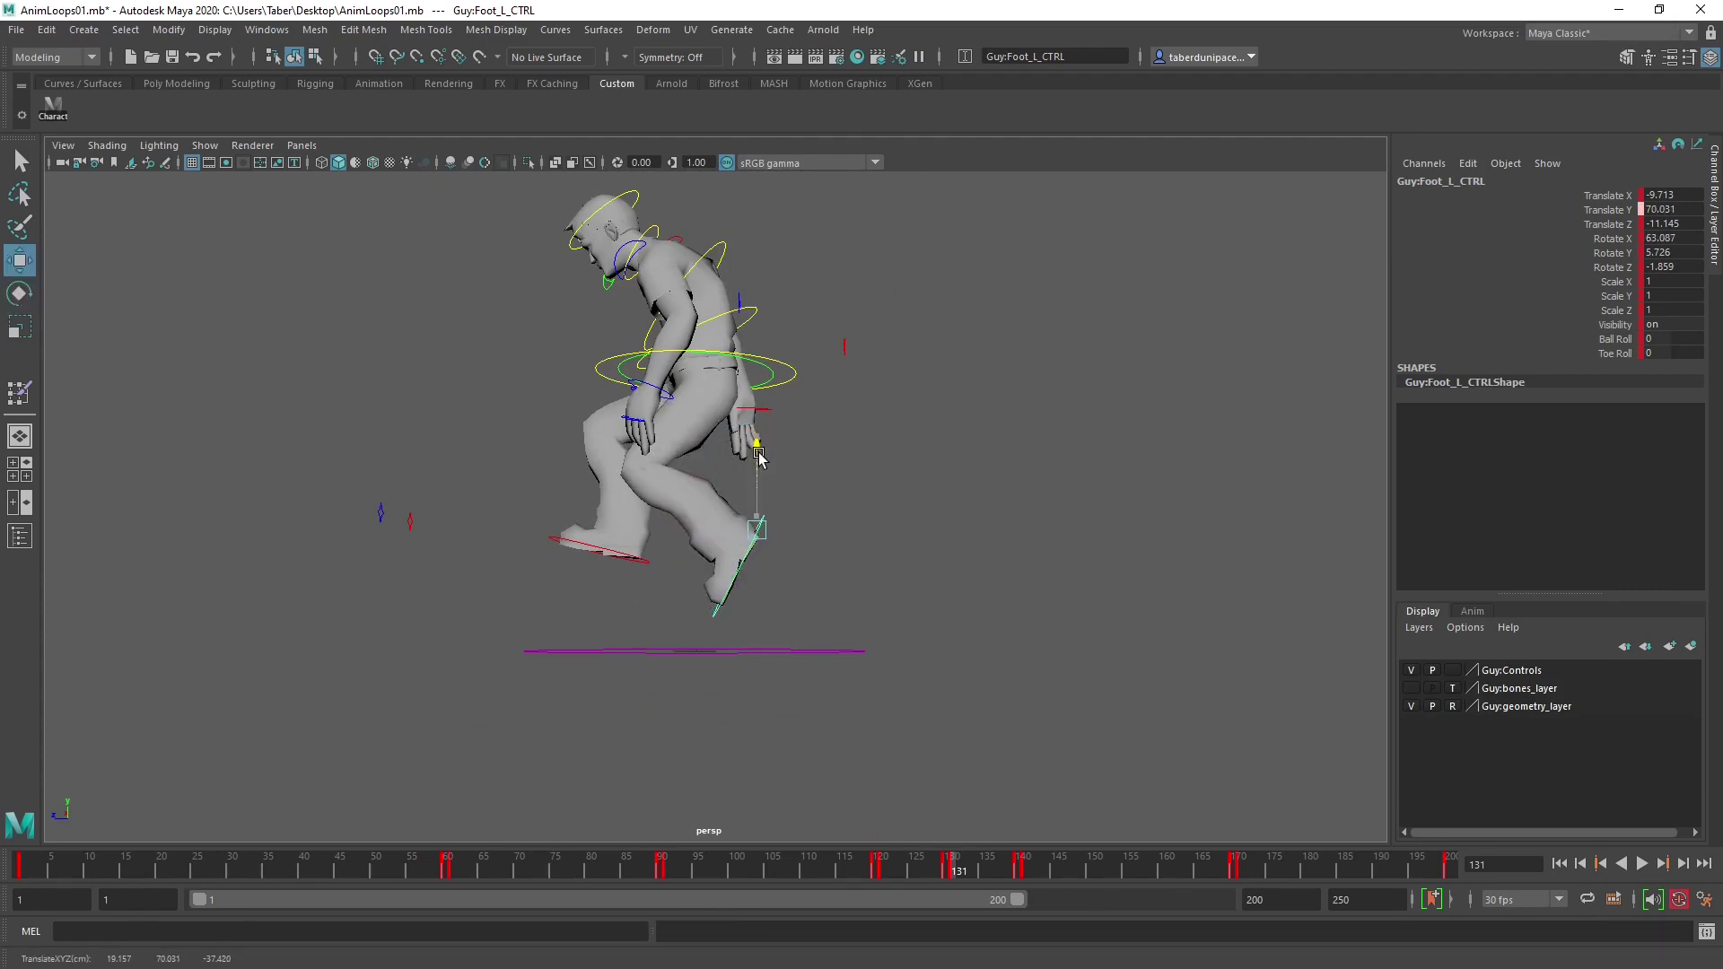
Tilt the right foot further to Rotate X -31.294 and Z 19.674.
click(597, 548)
alt+drag(597, 549, 838, 579)
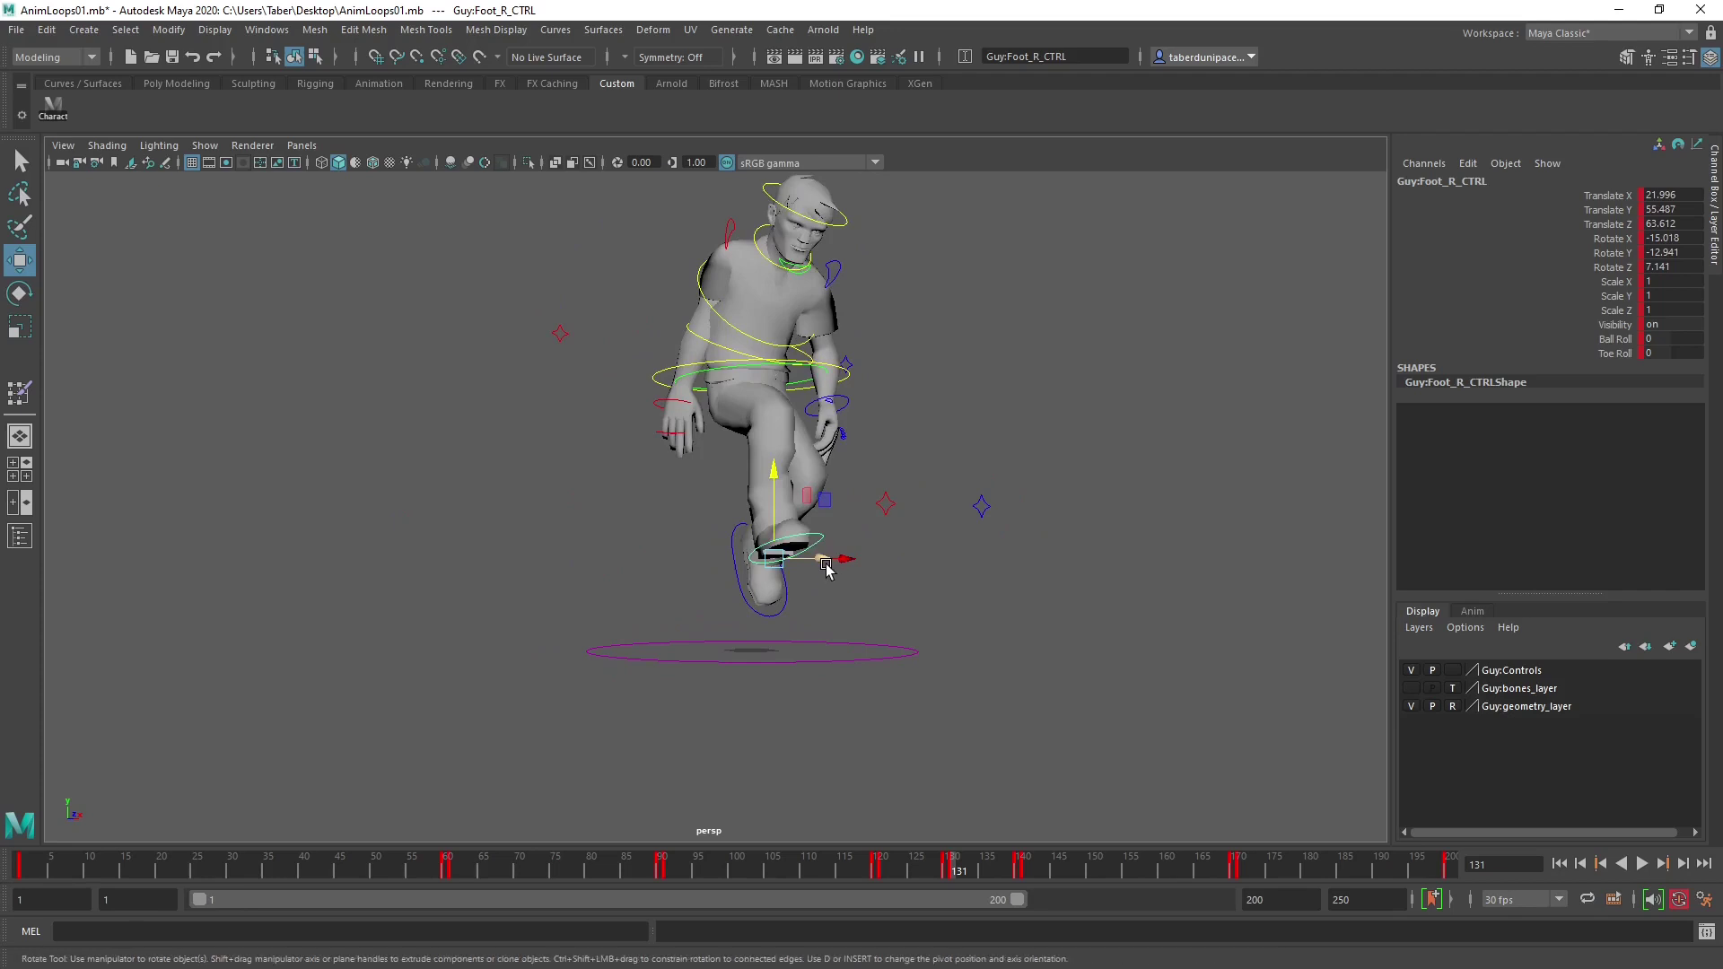
key(e)
drag(790, 516, 796, 508)
alt+drag(825, 631, 792, 558)
key(w)
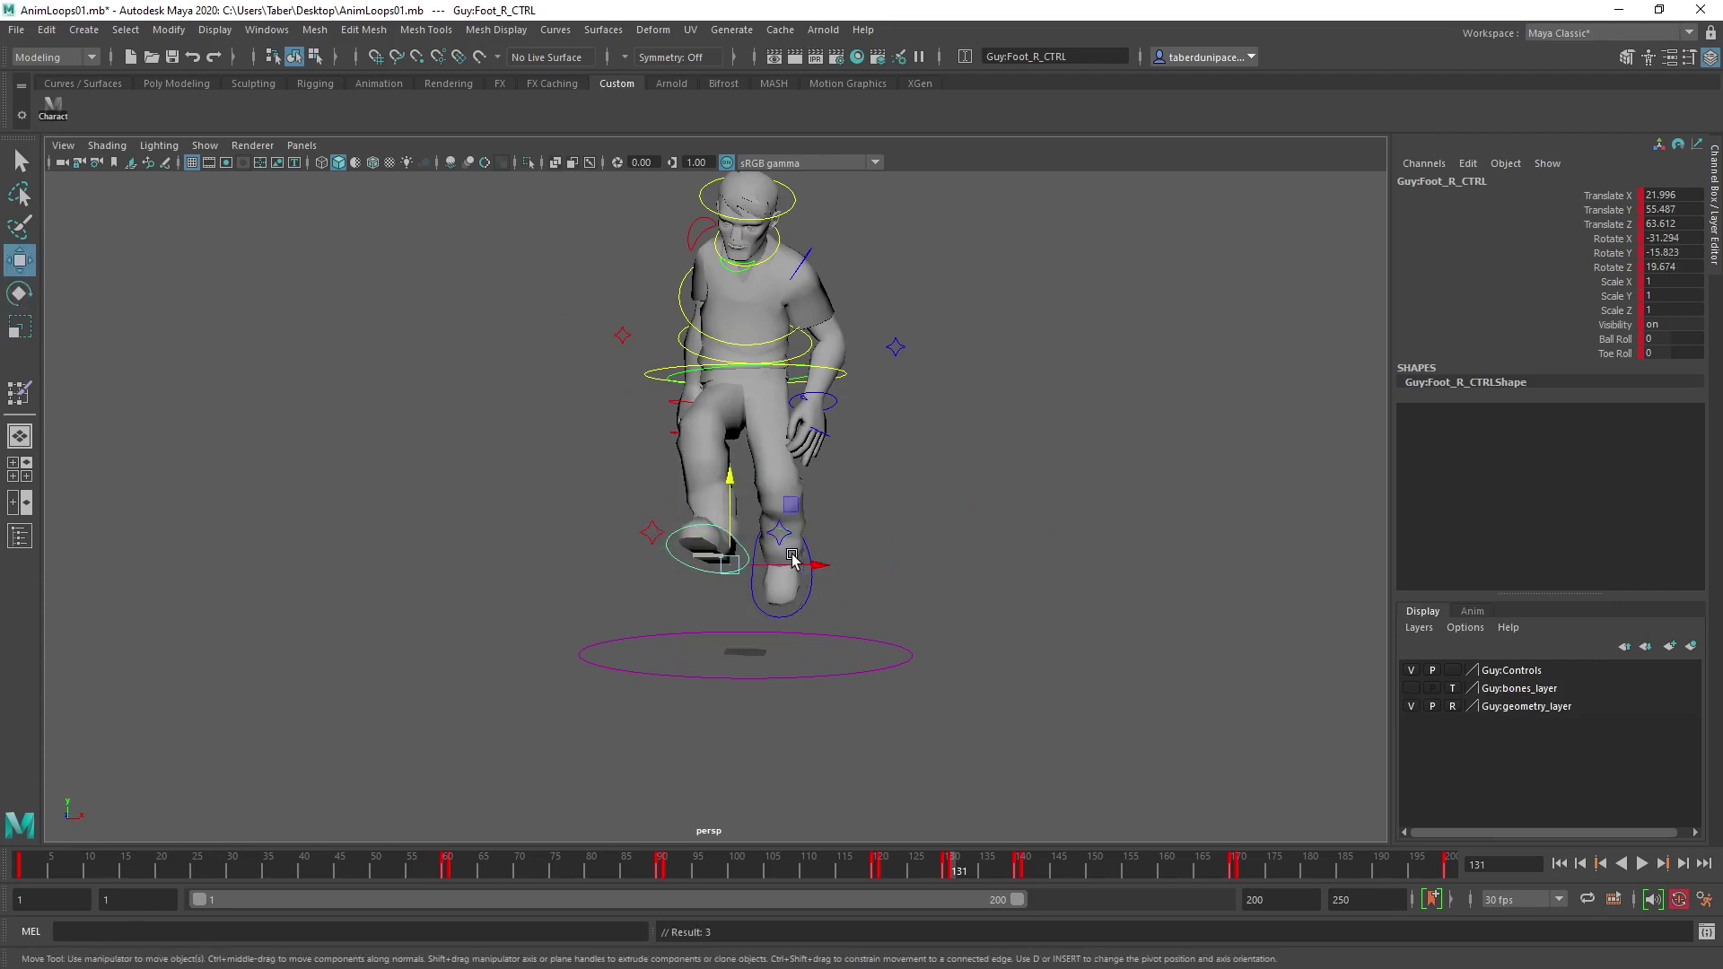
alt+middle_drag(794, 406, 810, 579)
click(856, 401)
alt+drag(700, 505, 707, 467)
scroll(761, 532, up, 5)
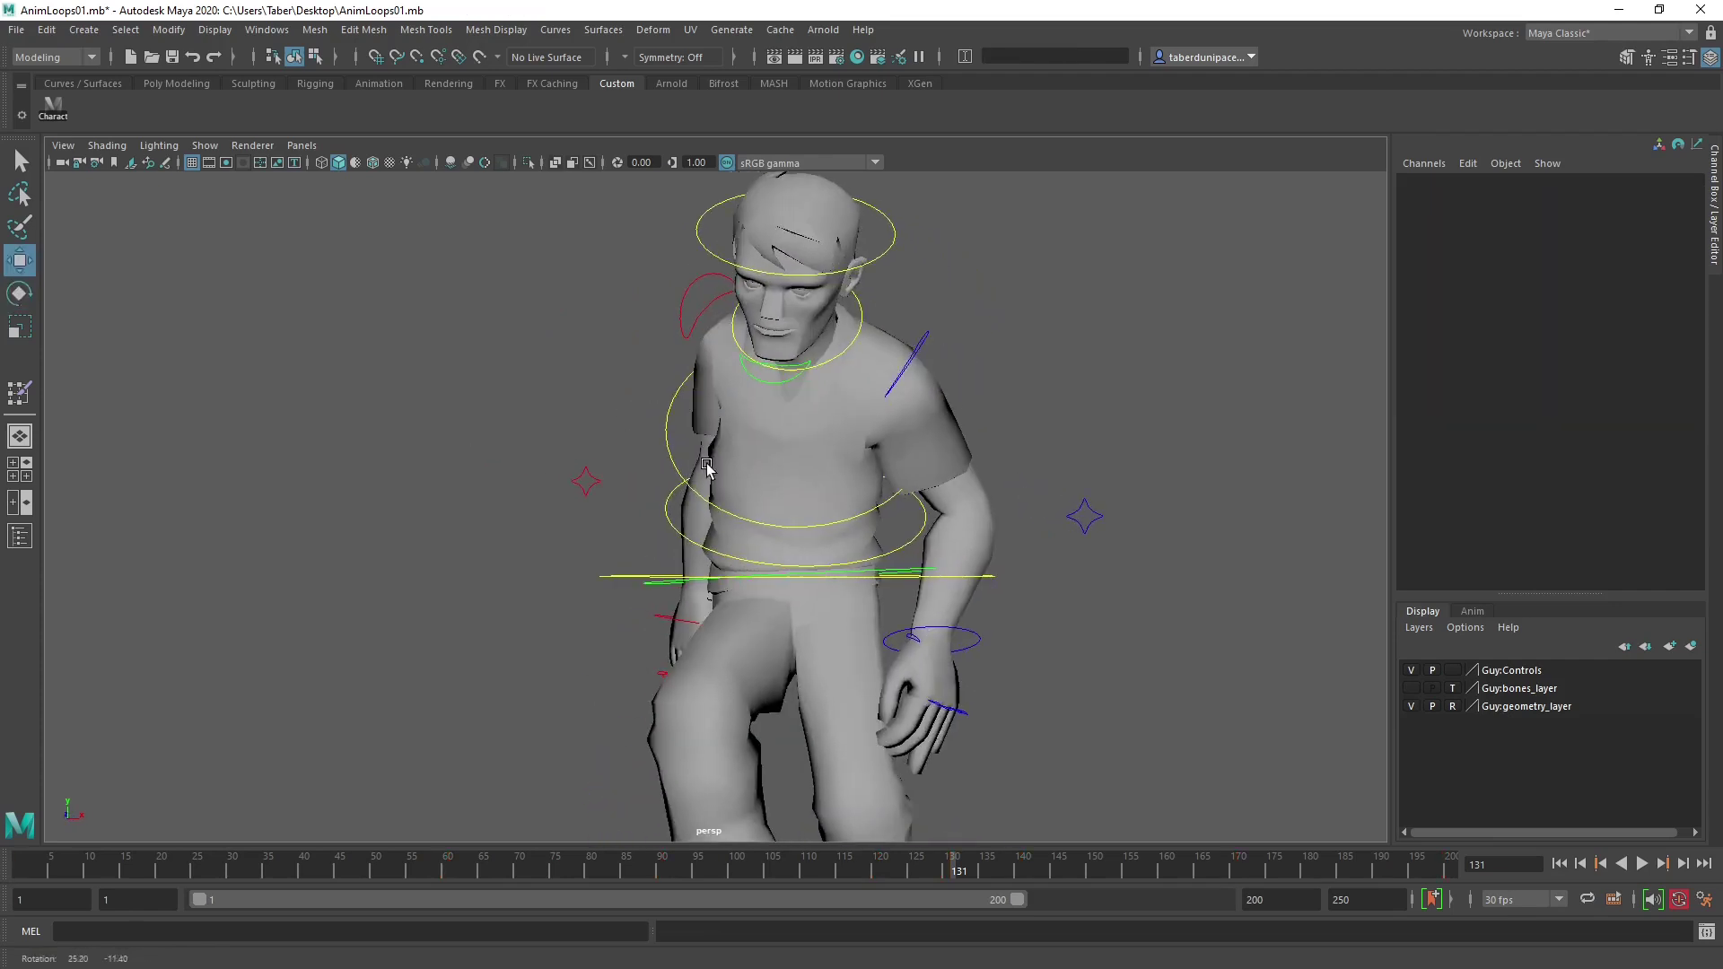
Rotate Head_CTRL to X -18.407, Y 5.563, Z -6.5 so the head tilts further.
click(860, 334)
key(e)
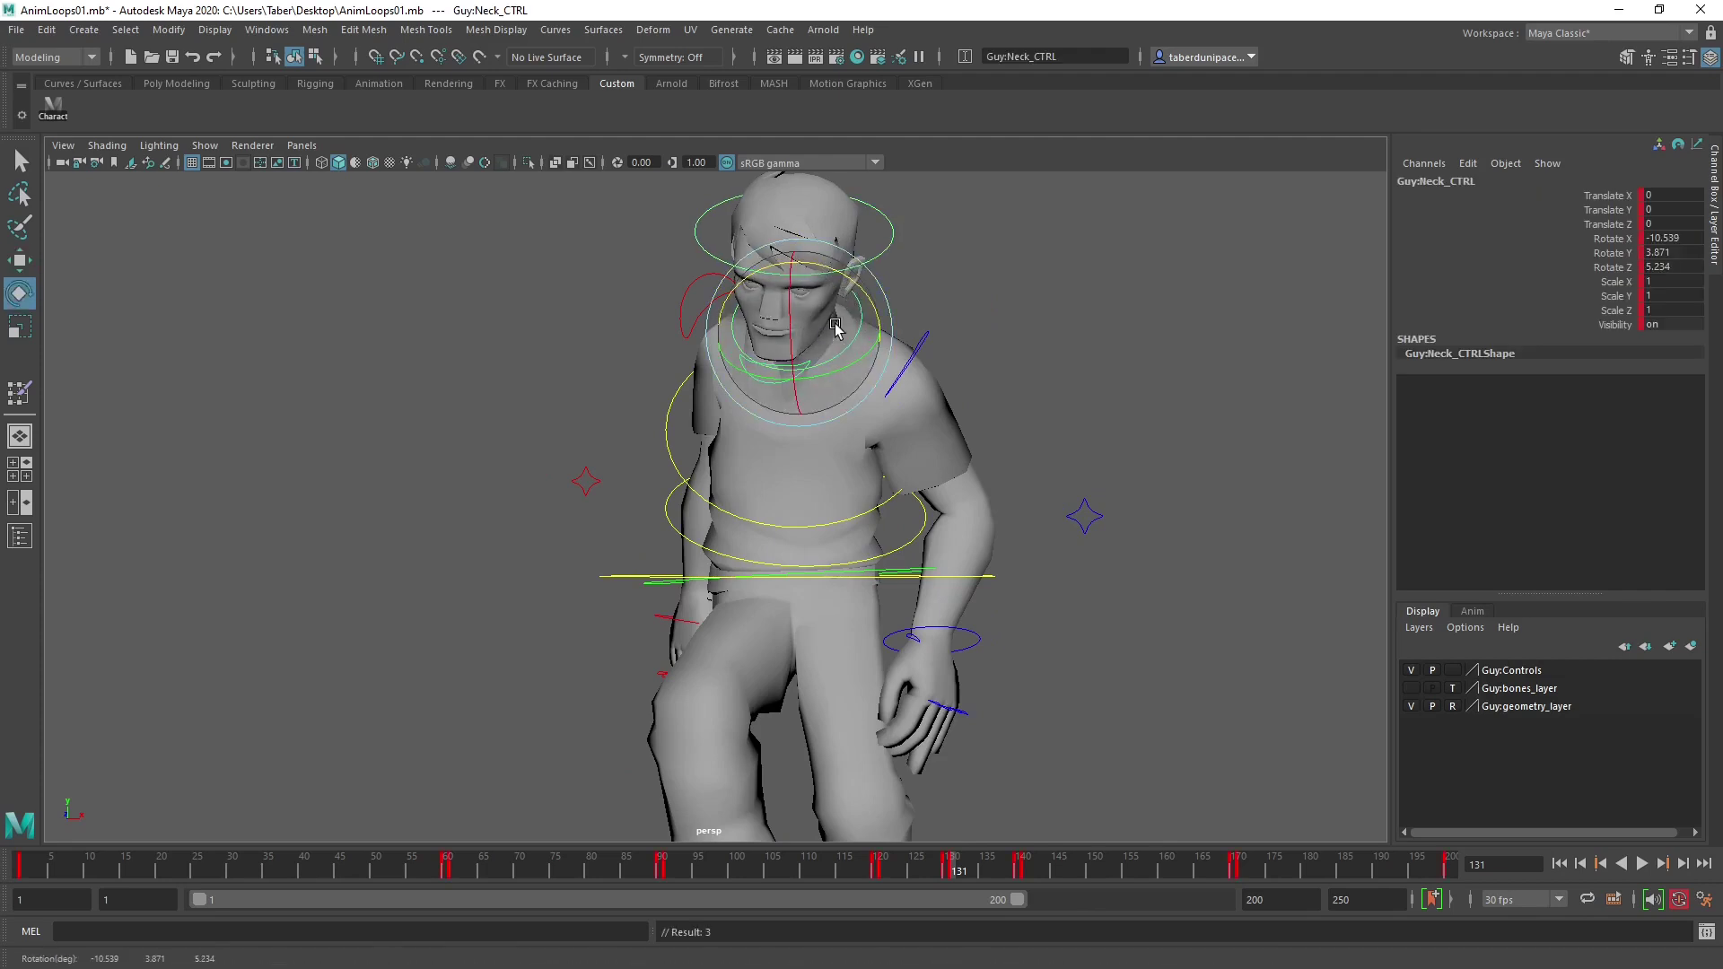
drag(924, 209, 880, 234)
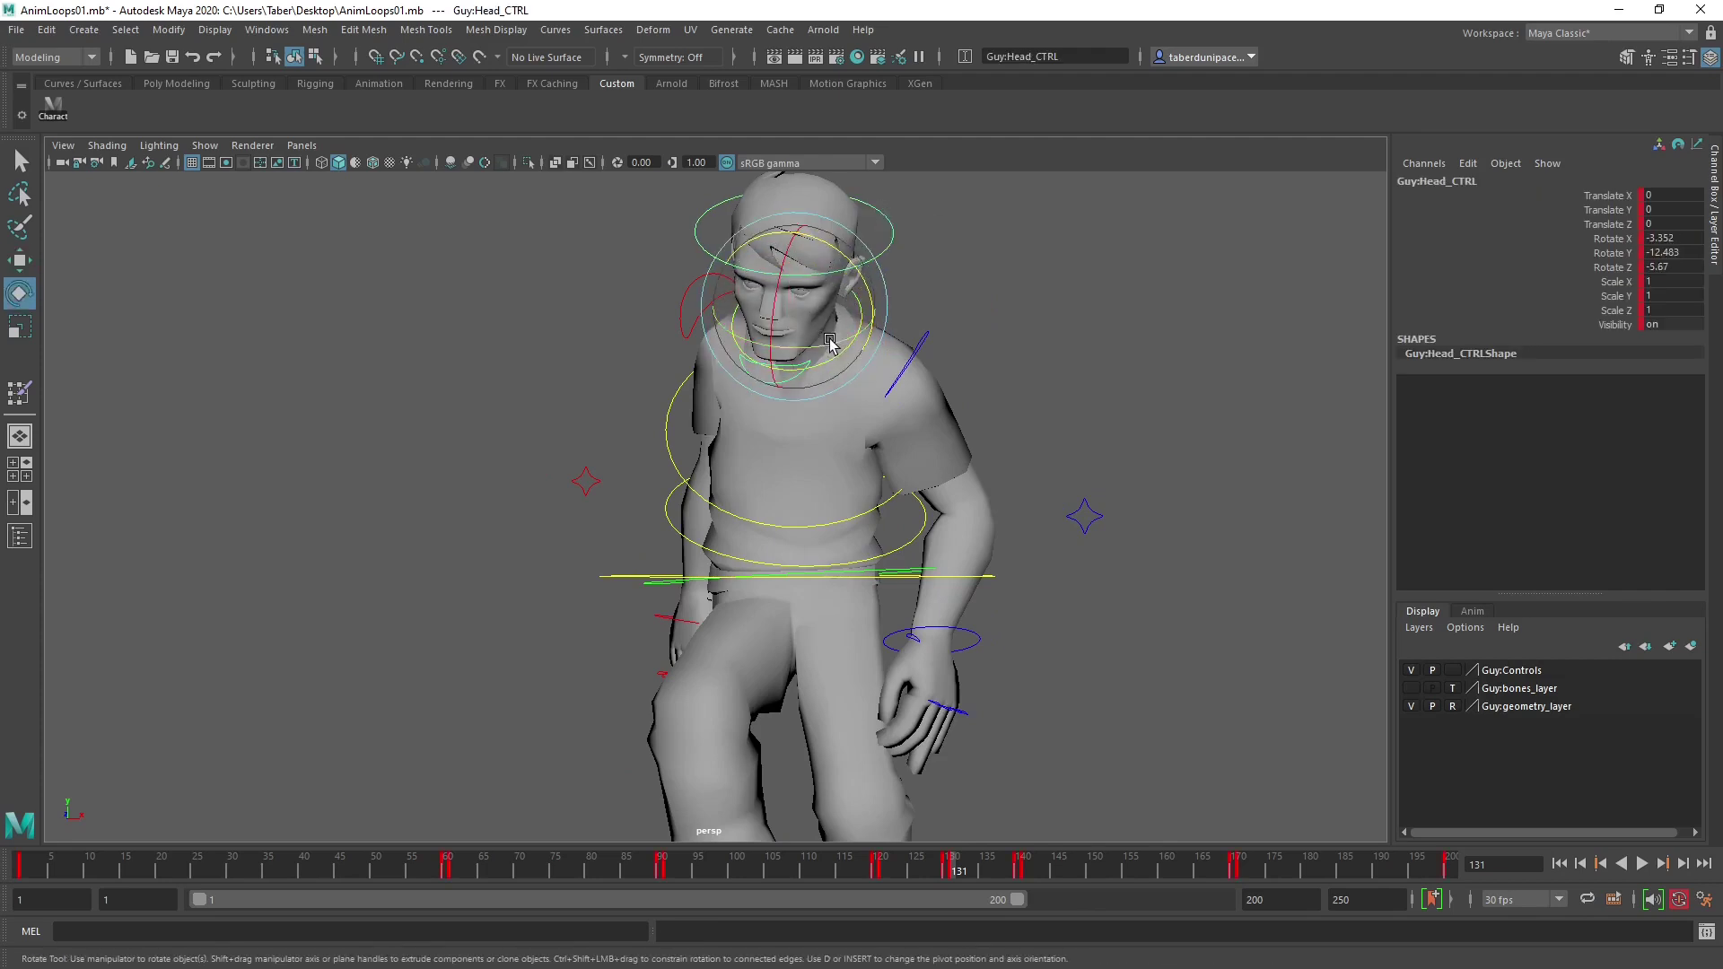
drag(829, 343, 929, 377)
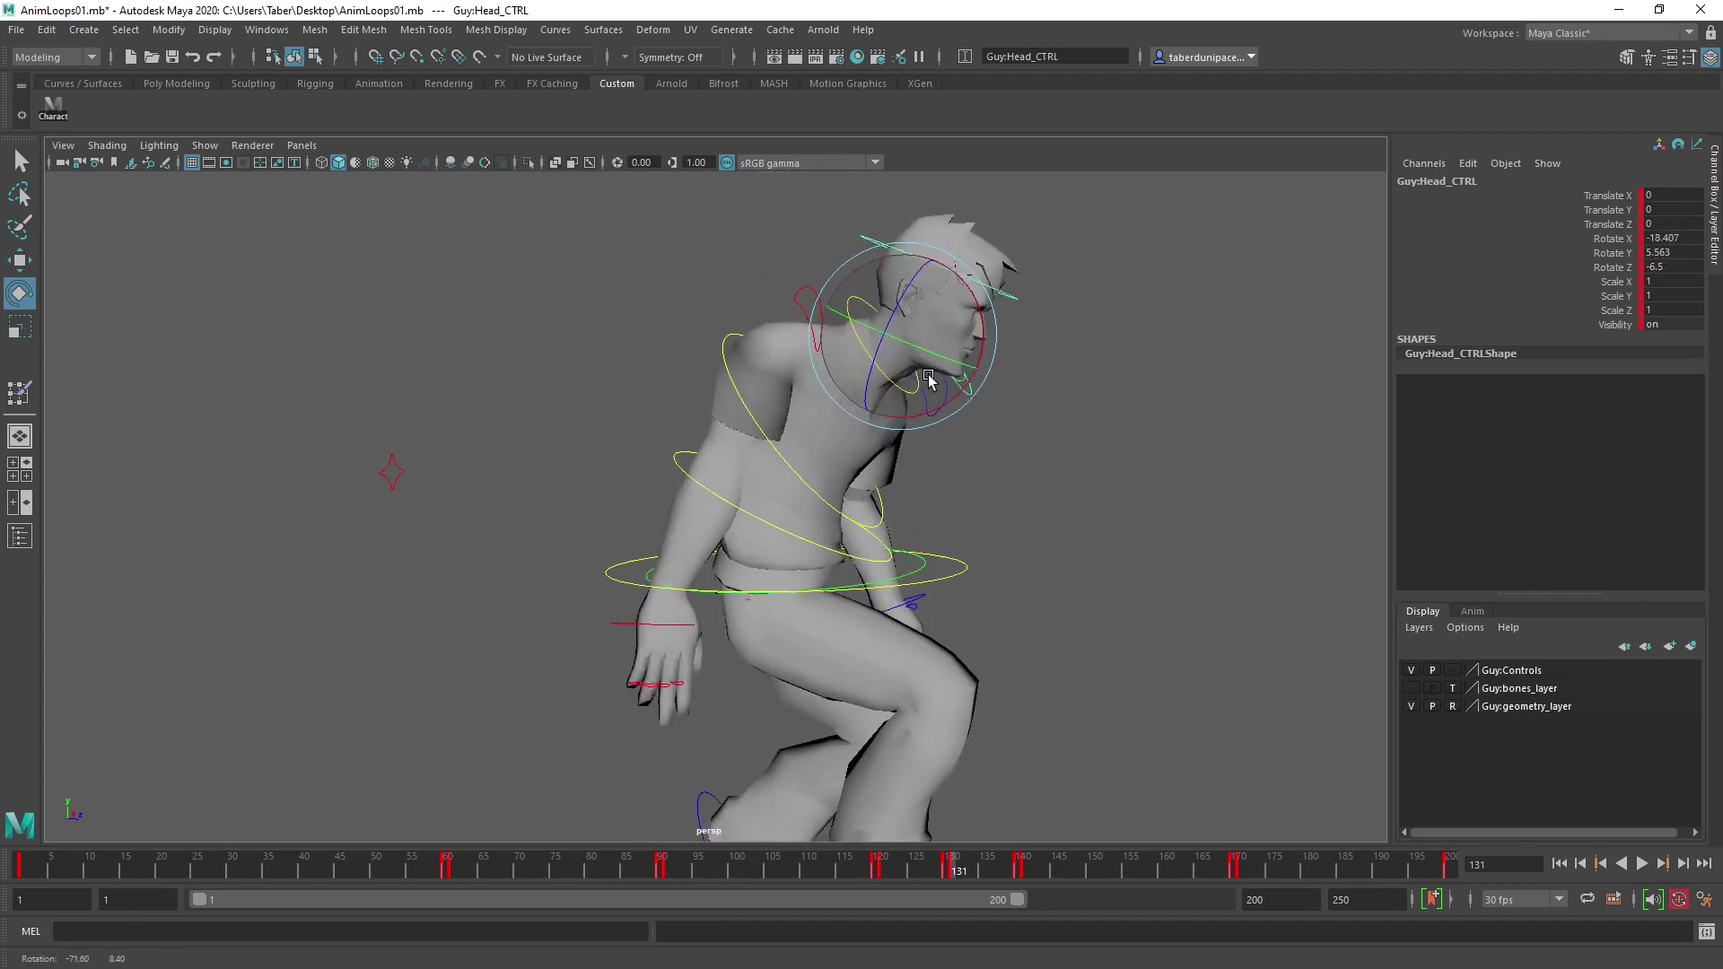
scroll(995, 403, down, 3)
alt+middle_drag(1015, 446, 954, 367)
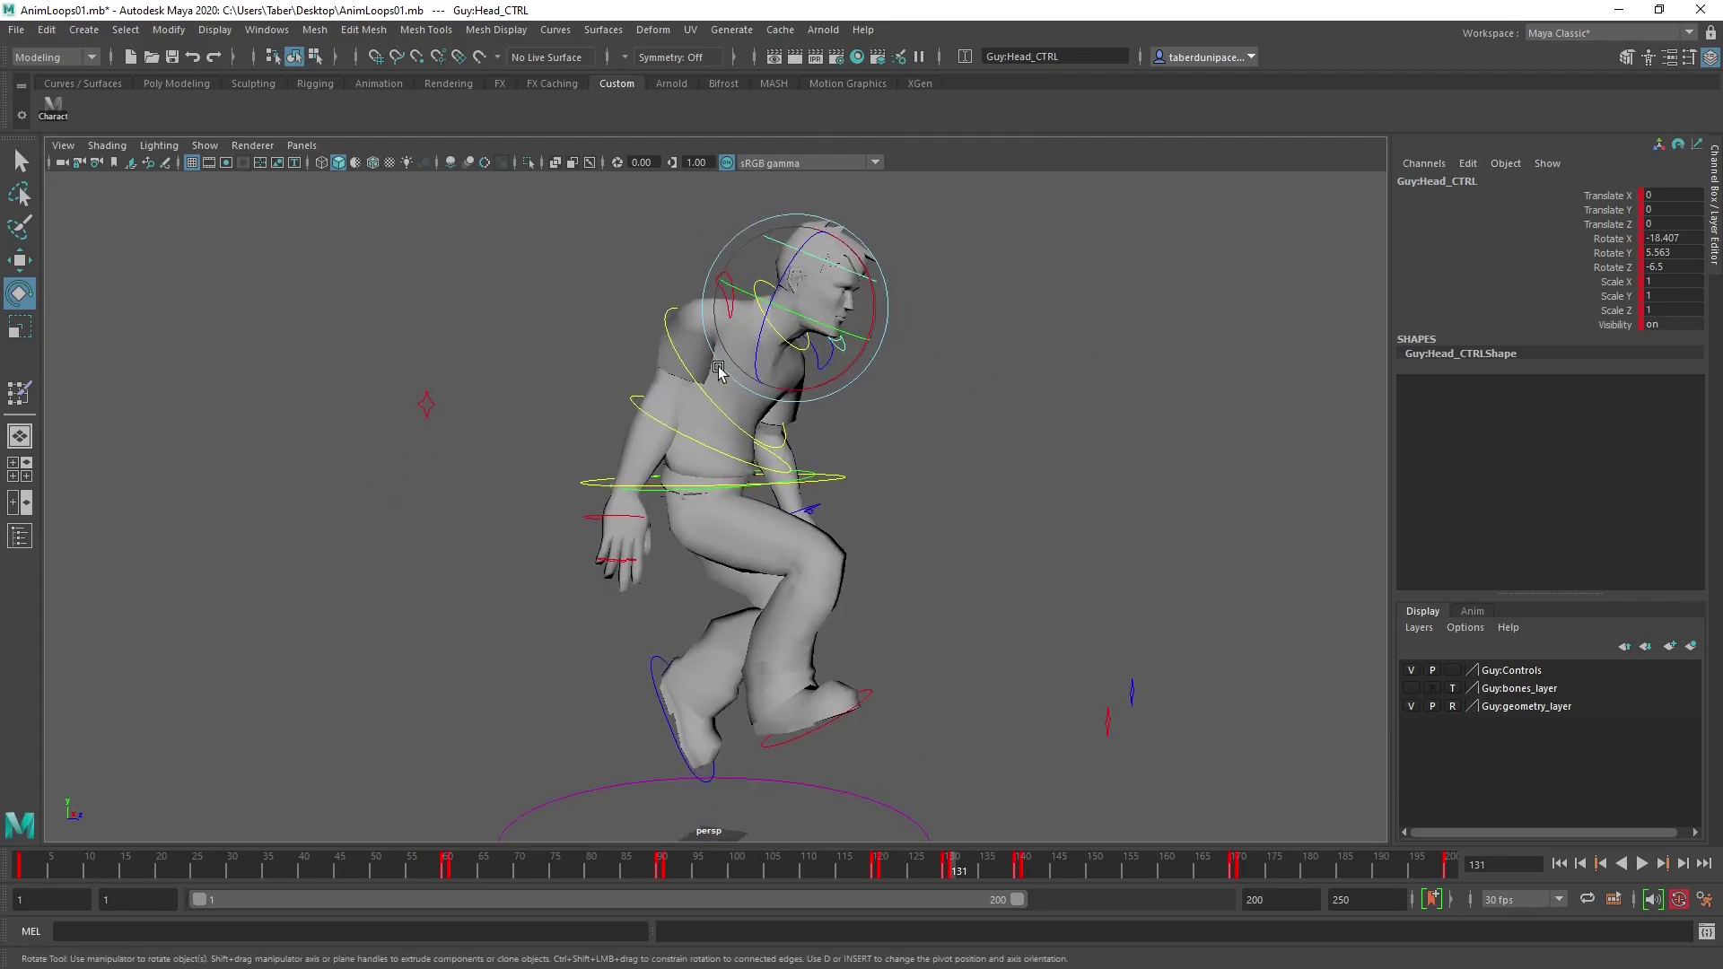
alt+drag(900, 548, 954, 518)
Move the left hand control right, up and forward along Z.
click(954, 519)
click(886, 523)
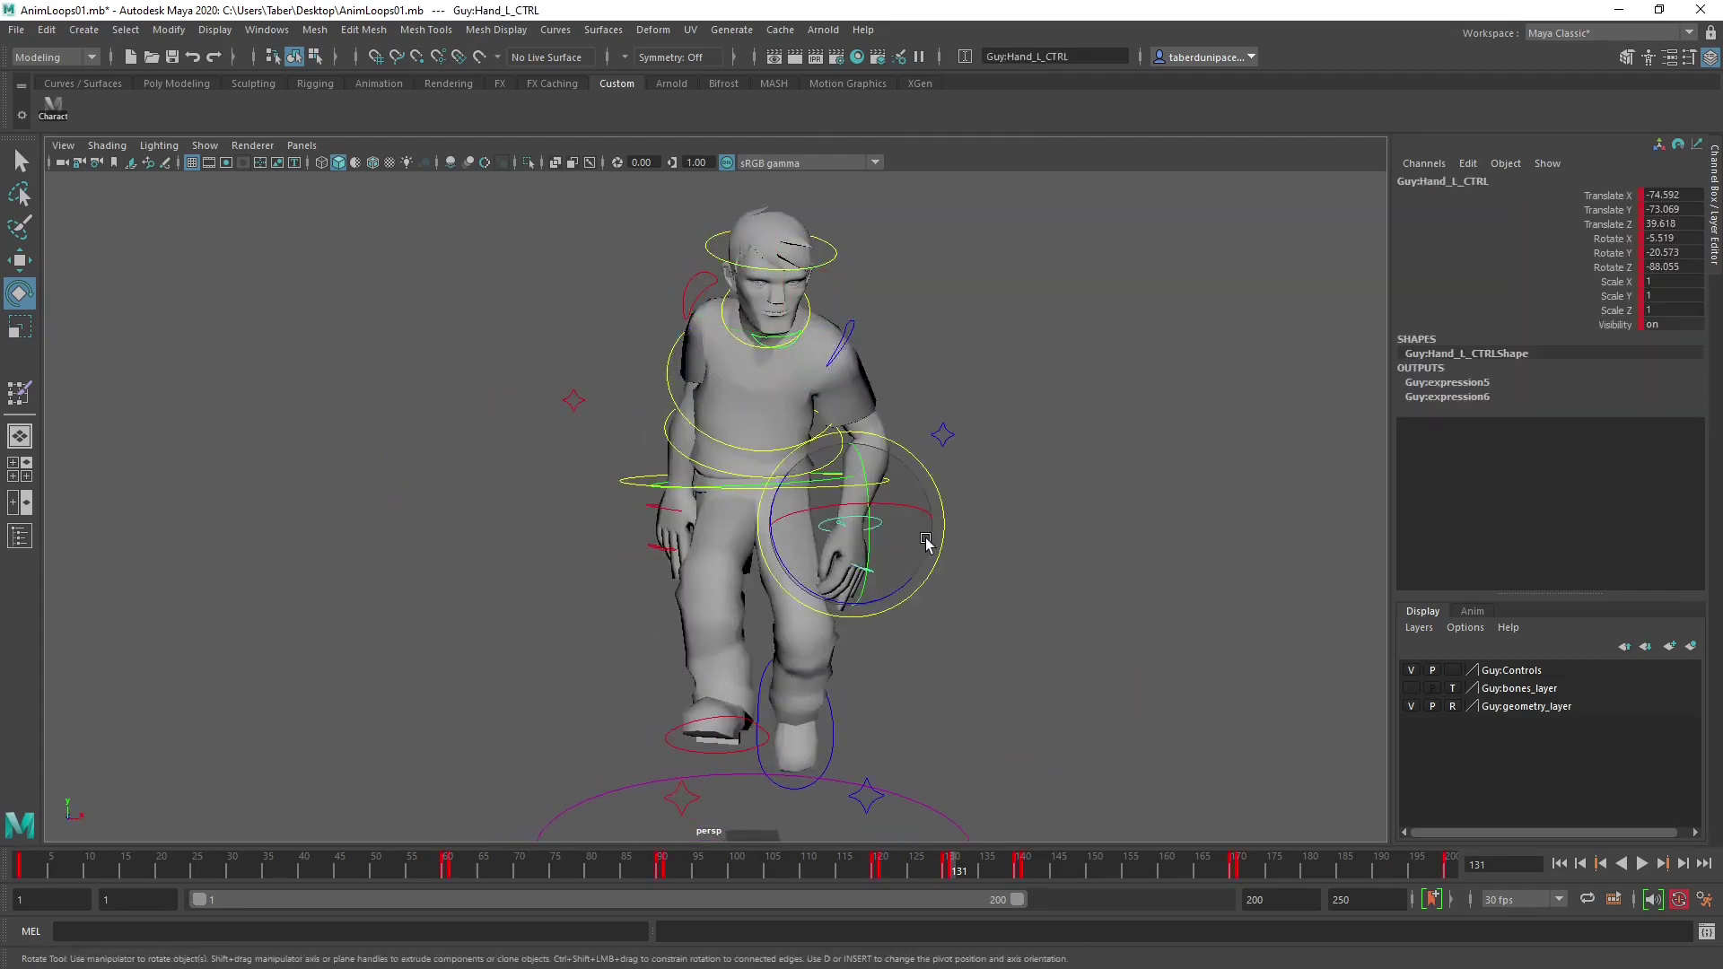
key(w)
drag(927, 528, 973, 530)
drag(894, 440, 724, 443)
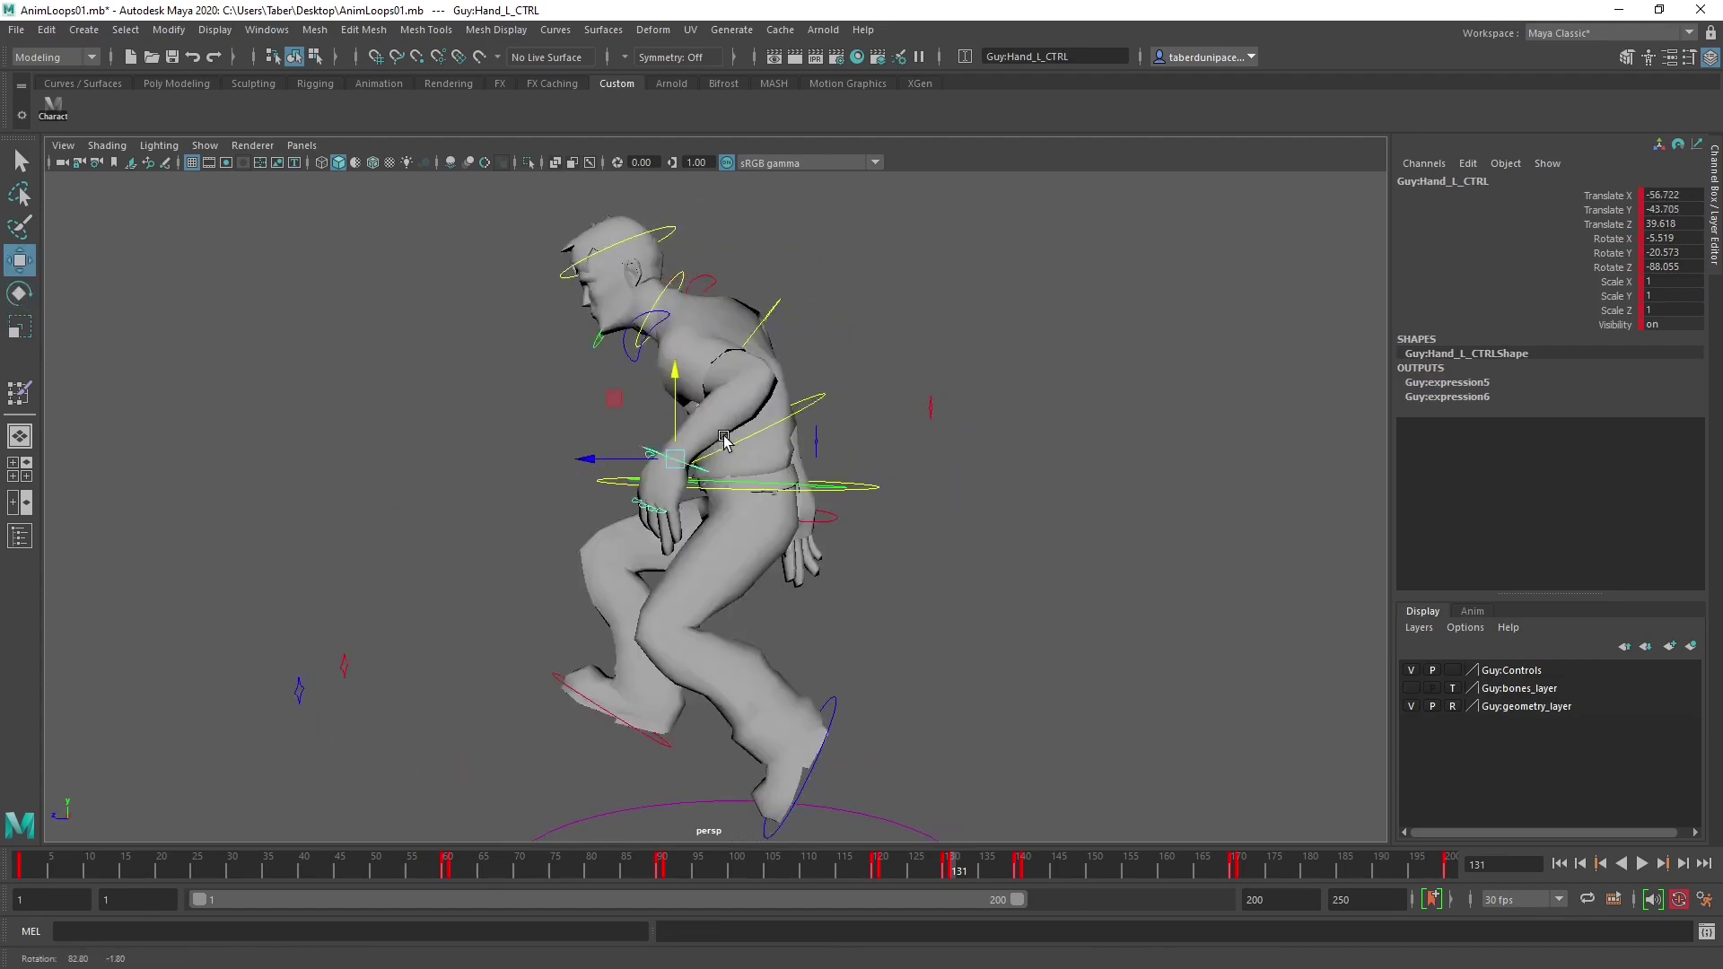
drag(580, 456, 543, 447)
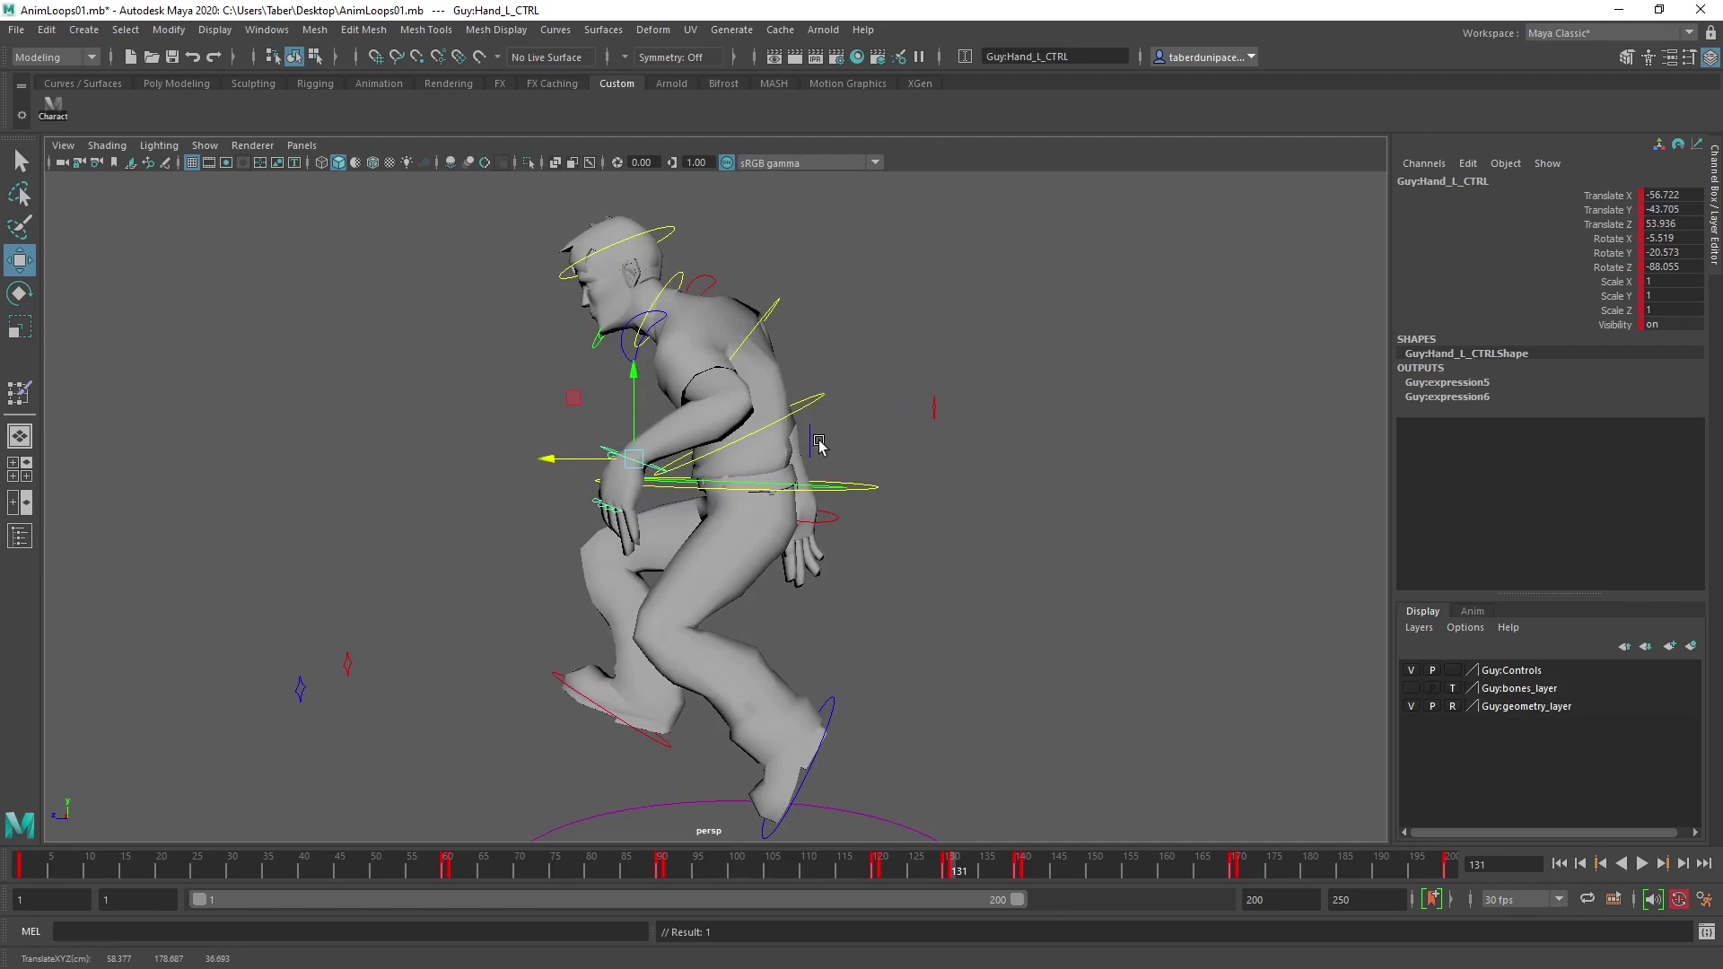
alt+drag(820, 444, 991, 466)
Rotate Shoulder_L_CTRL and Shoulder_L_CTRL1, key them, and raise the right hand to Y -35.622.
key(e)
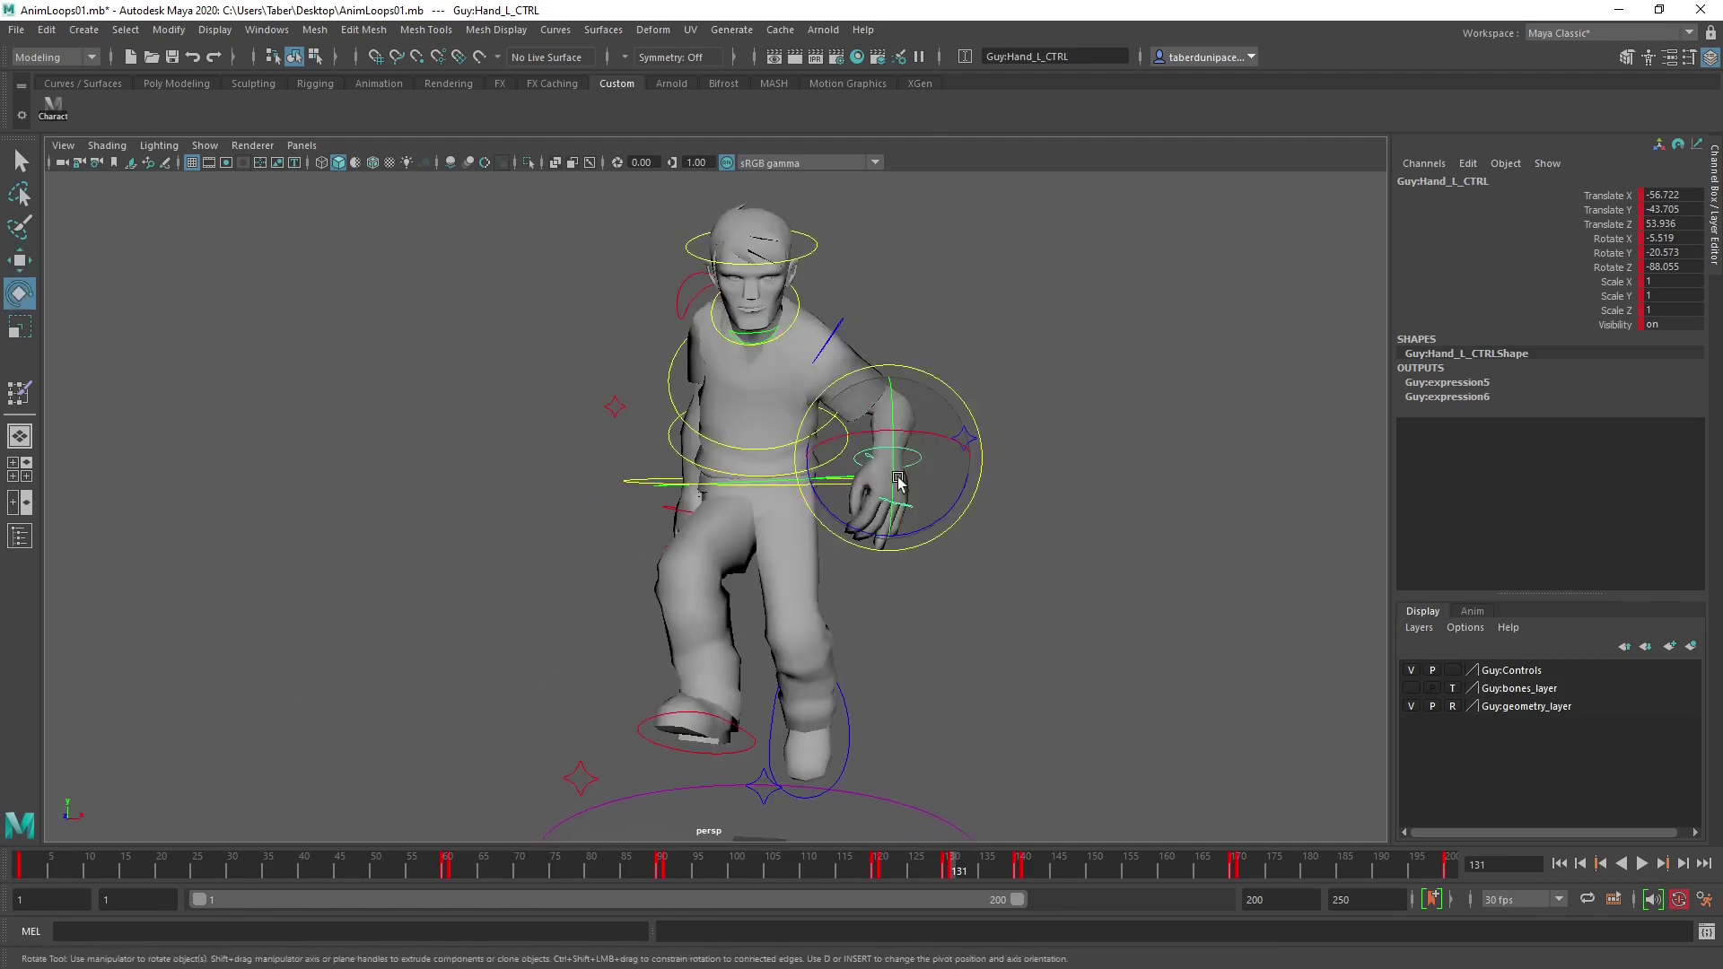
click(850, 323)
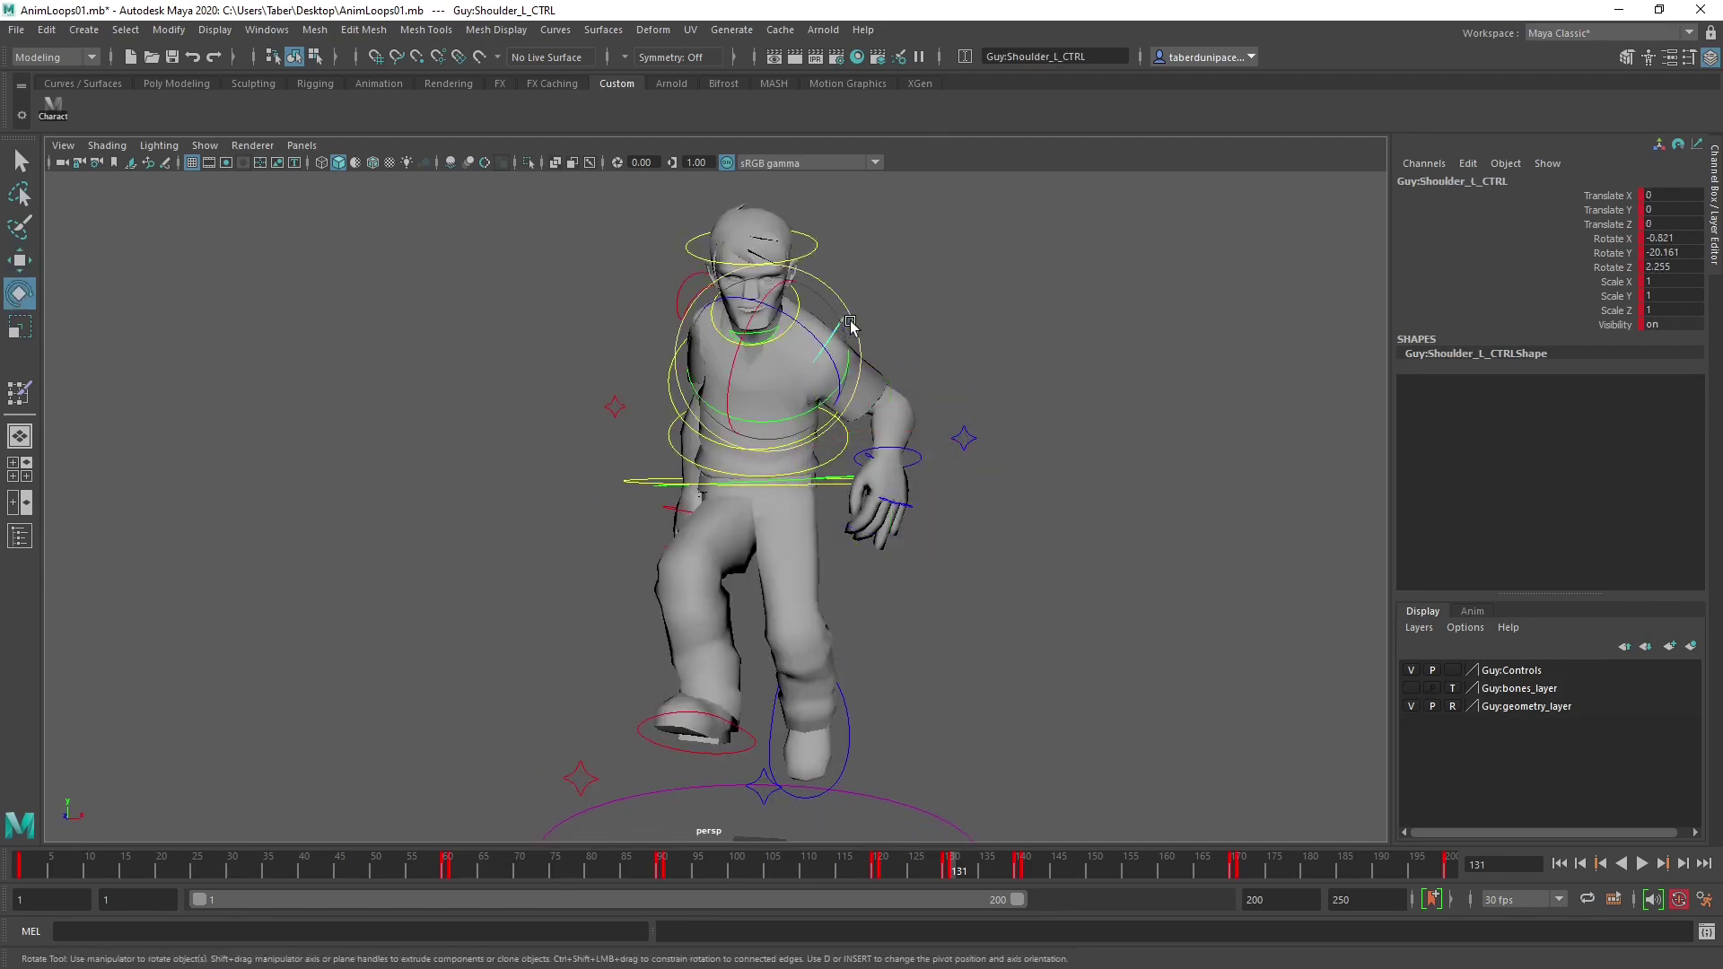
drag(830, 348, 1087, 368)
click(1087, 370)
click(727, 284)
mouse_move(743, 348)
alt+mouse_down()
mouse_move(750, 319)
mouse_move(771, 328)
alt+mouse_up()
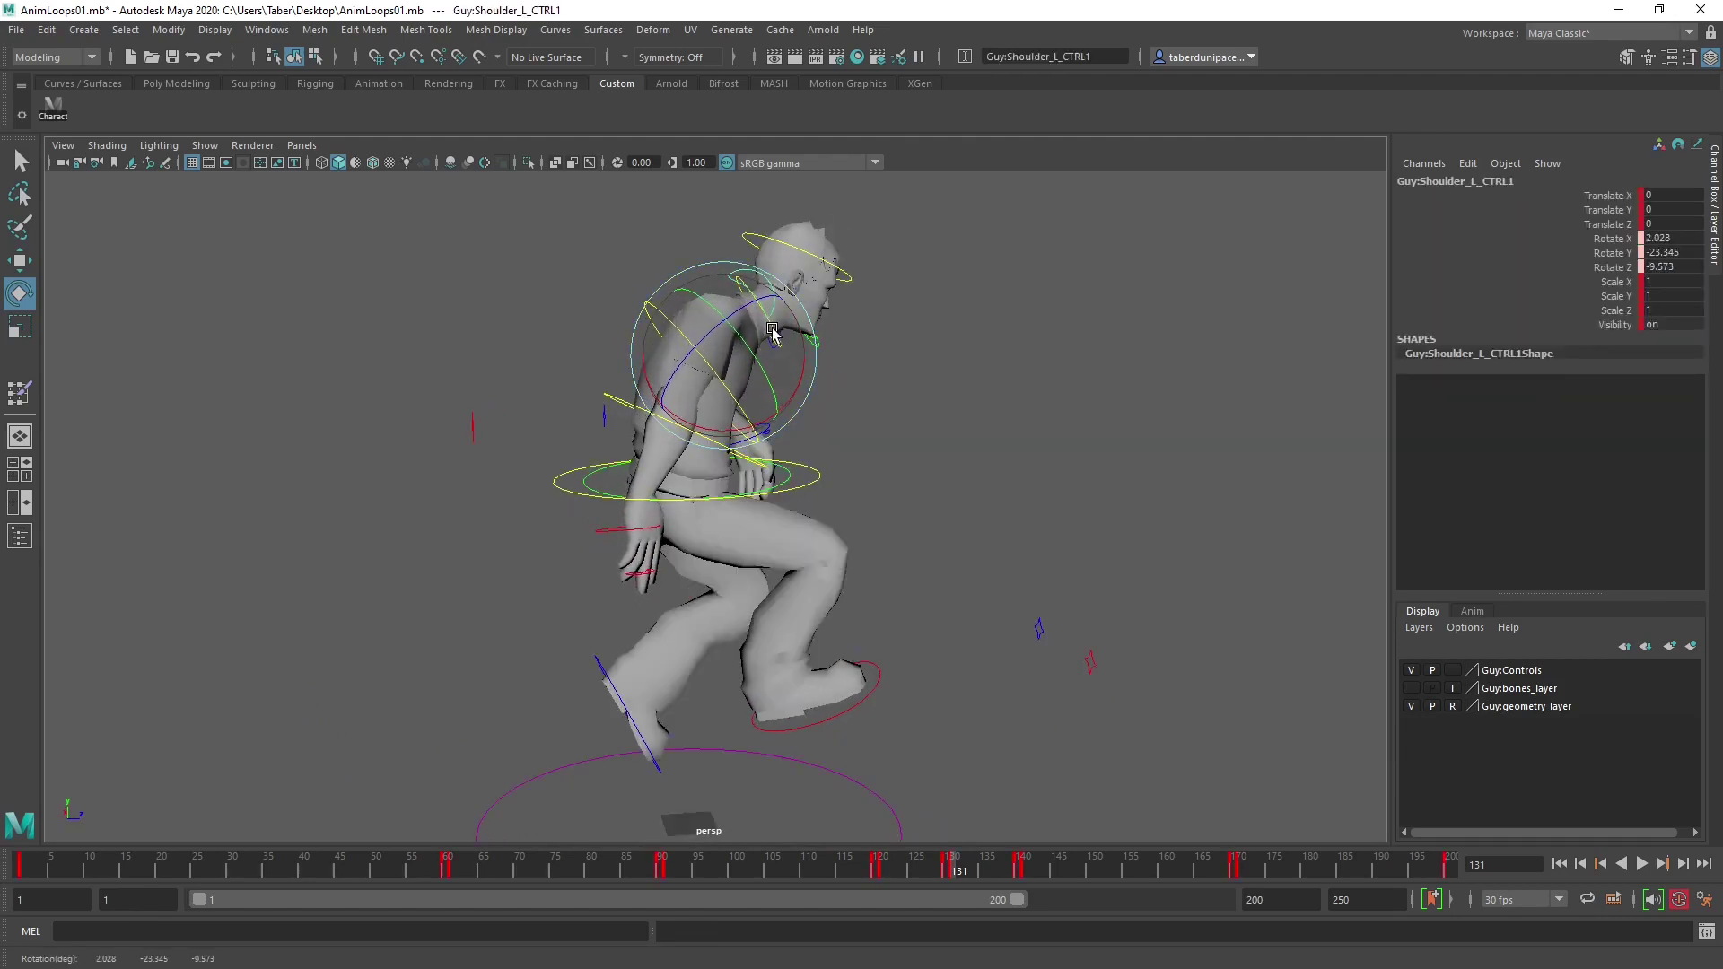
key(s)
alt+drag(646, 469, 696, 443)
click(598, 528)
key(w)
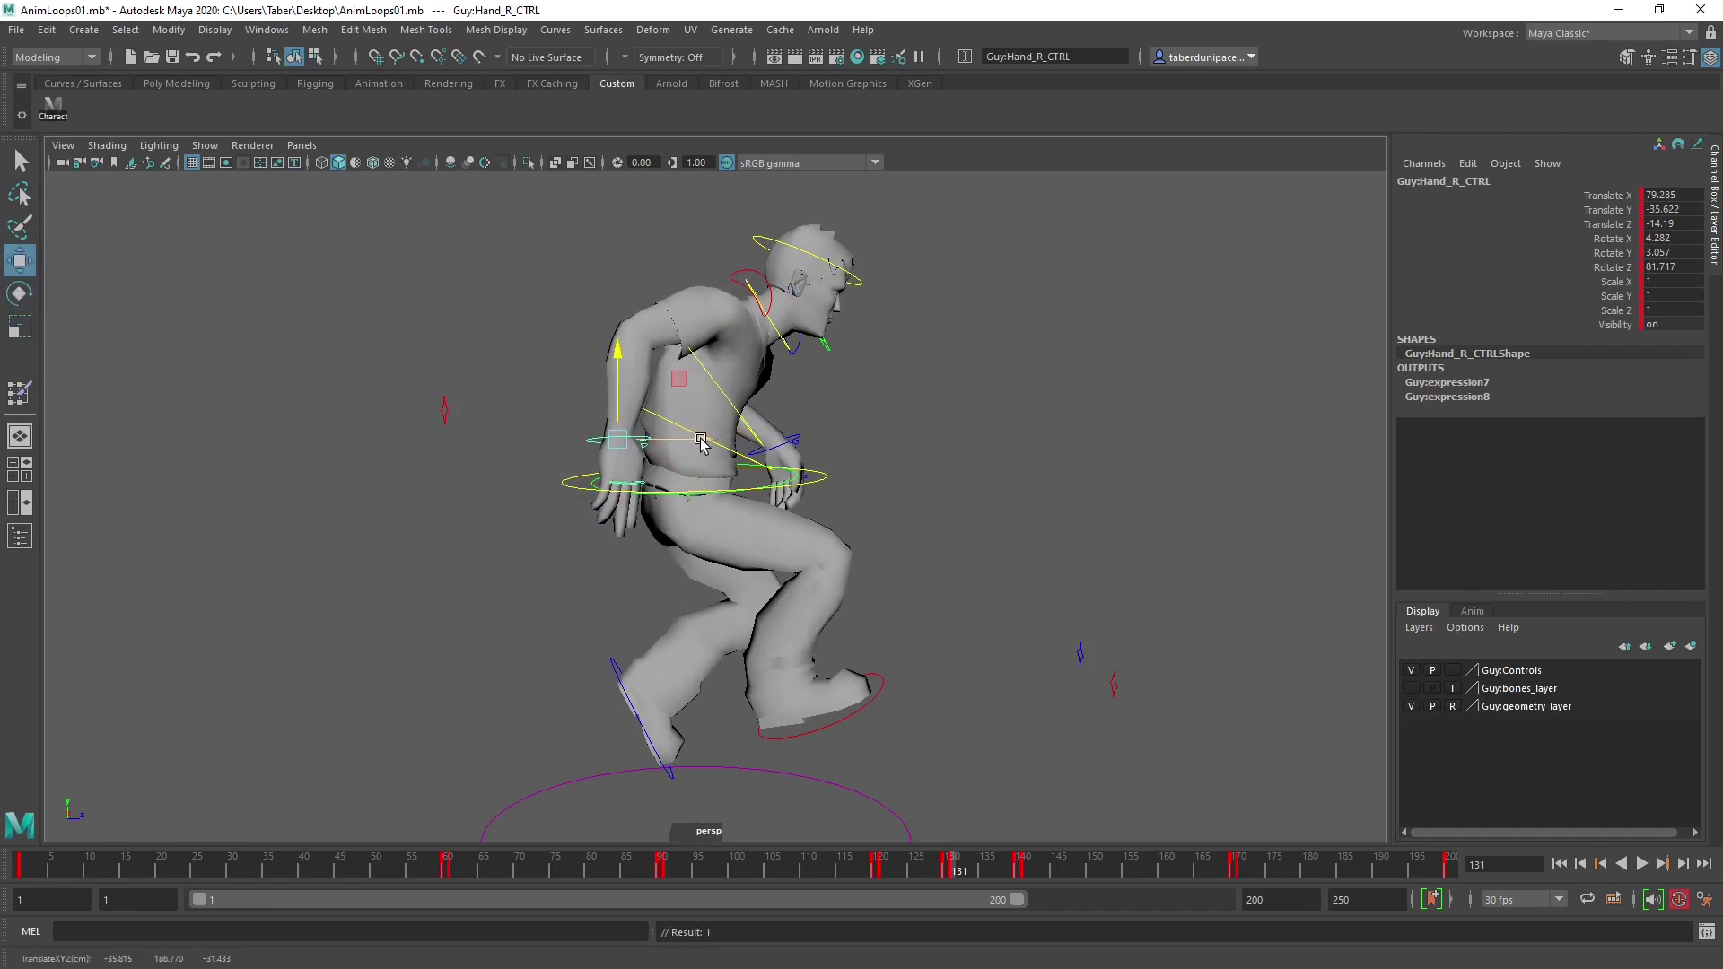
Reposition Elowbow_R_CTRL along Y, X and Z.
alt+drag(803, 474, 730, 426)
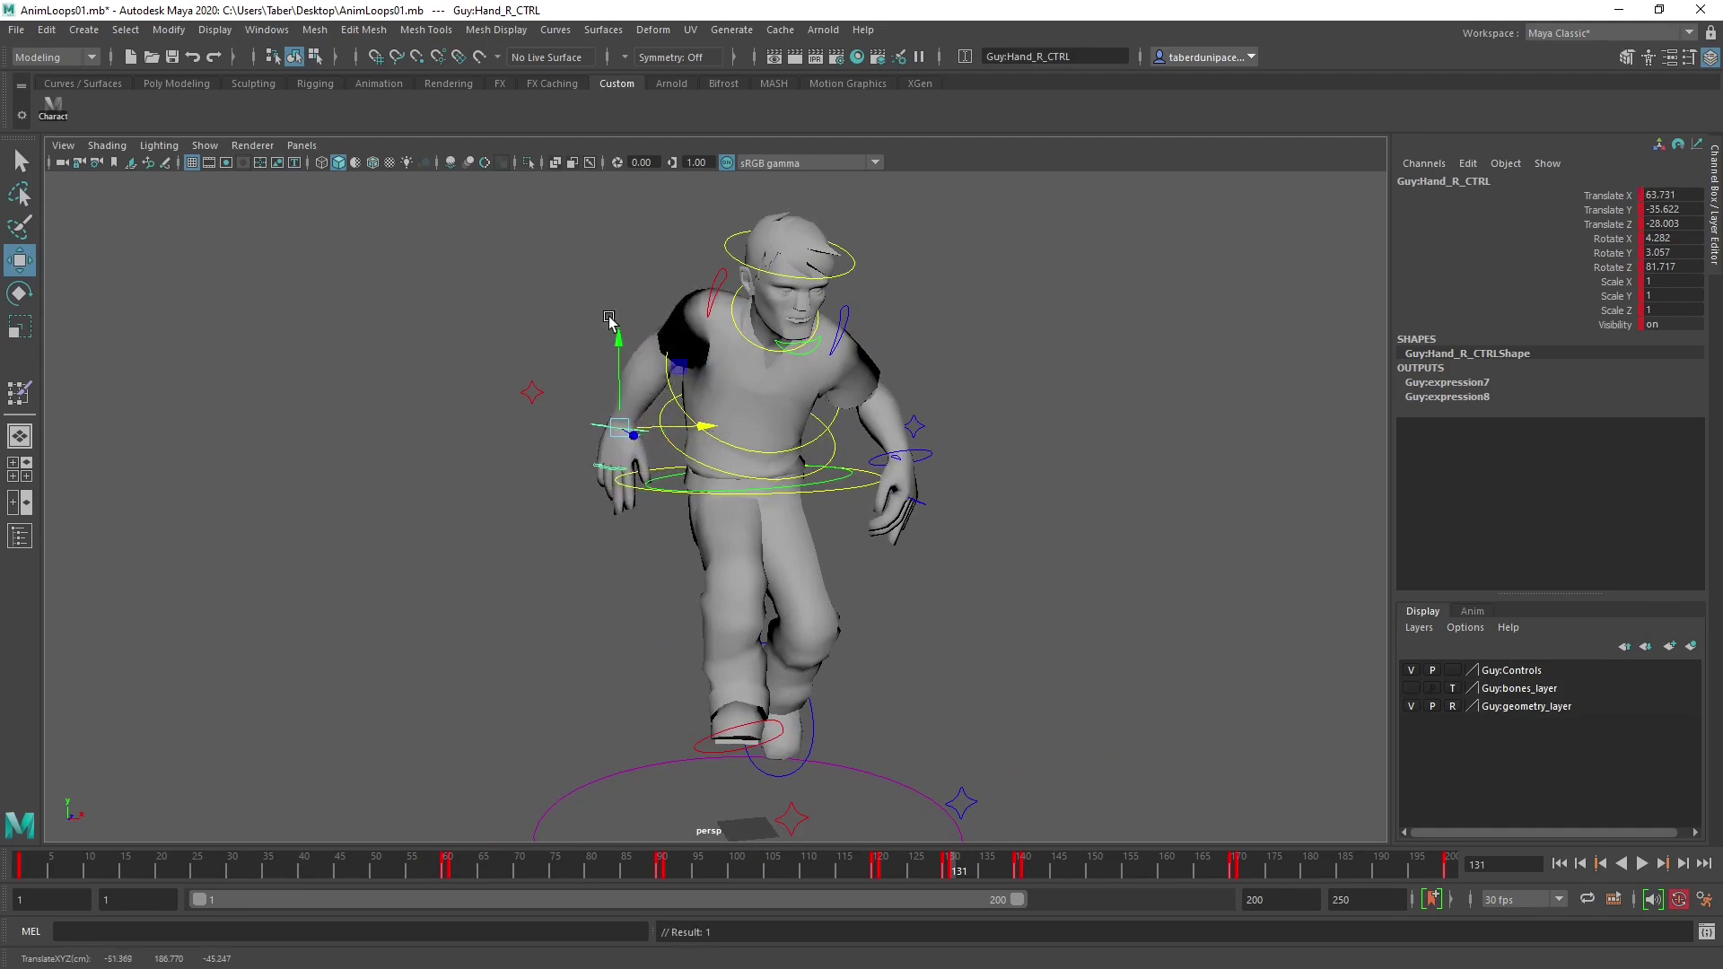
click(533, 394)
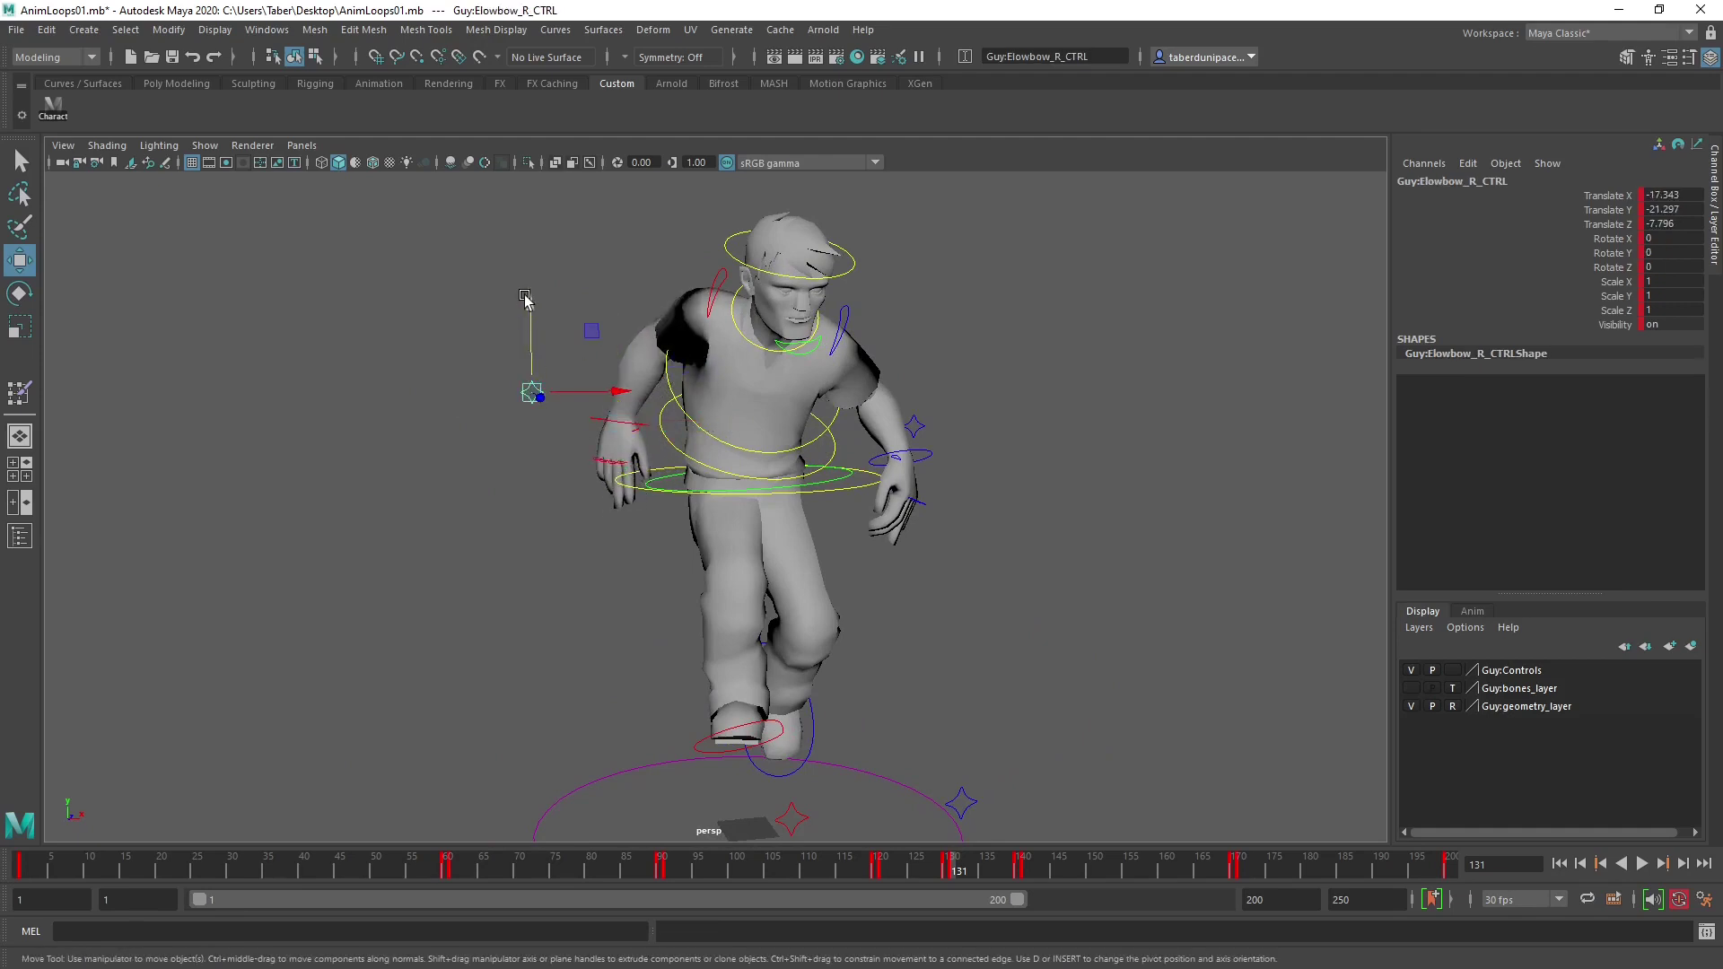
drag(525, 298, 537, 230)
alt+drag(541, 293, 857, 310)
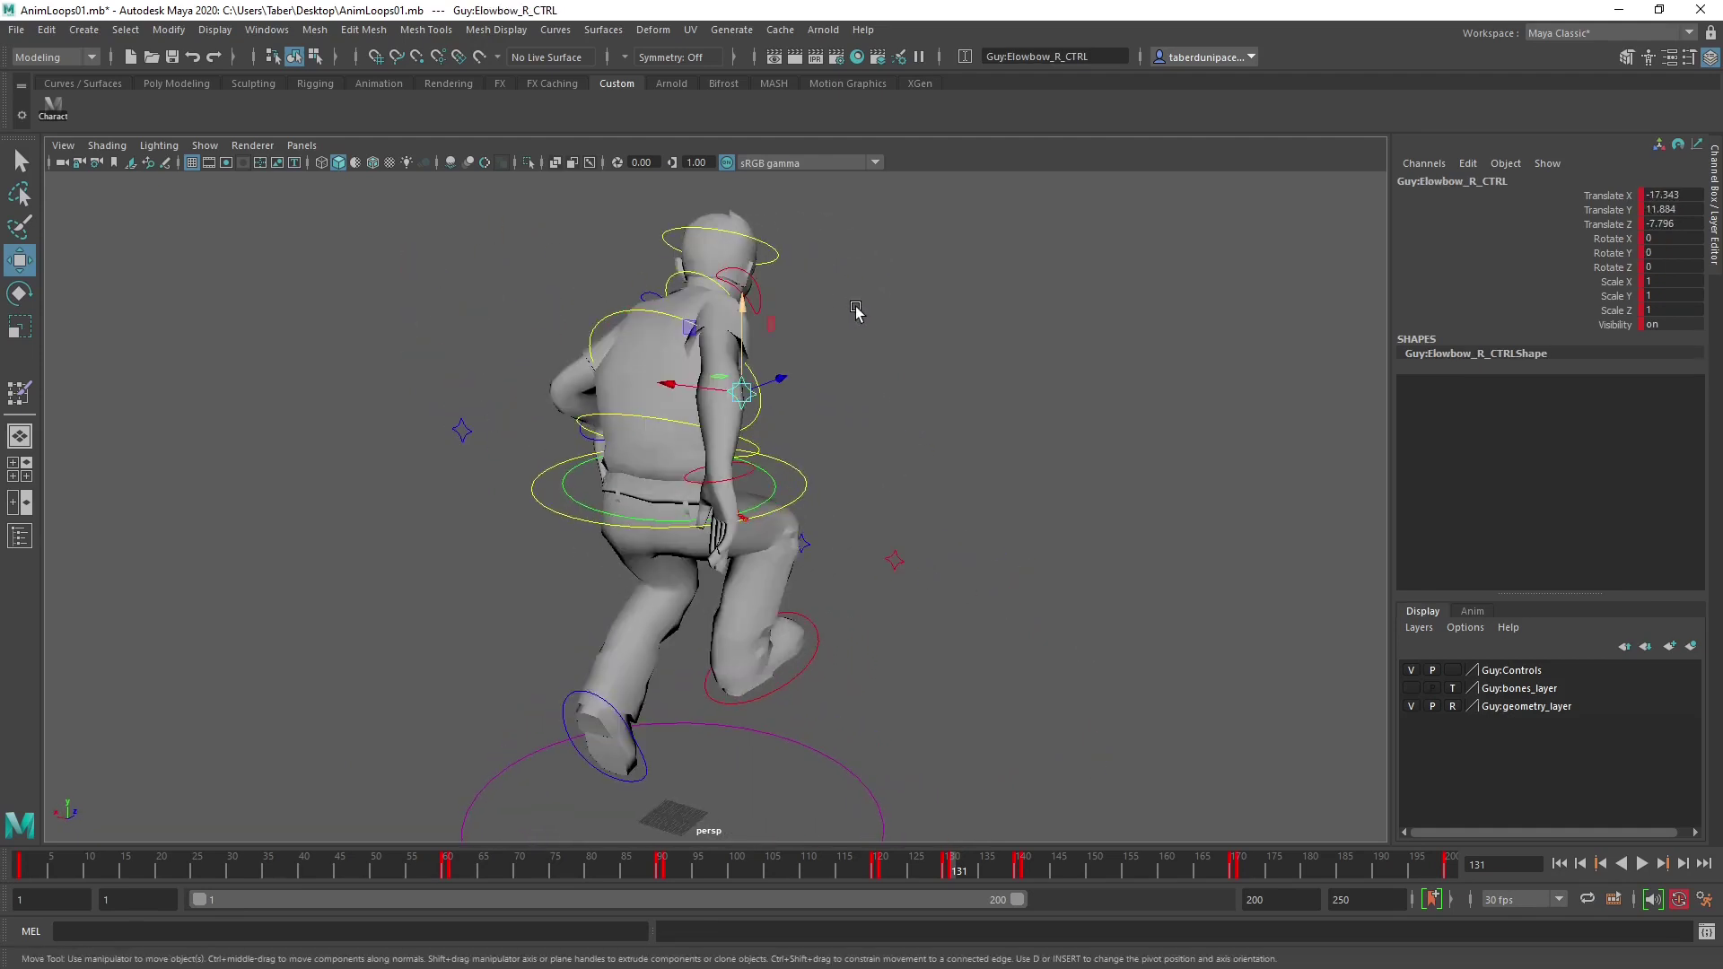
drag(656, 391, 689, 444)
drag(580, 424, 658, 449)
Rotate the right hand to Y 15.823, Z 82.703 and move it to X 55.918, Z -1.481.
click(721, 459)
key(e)
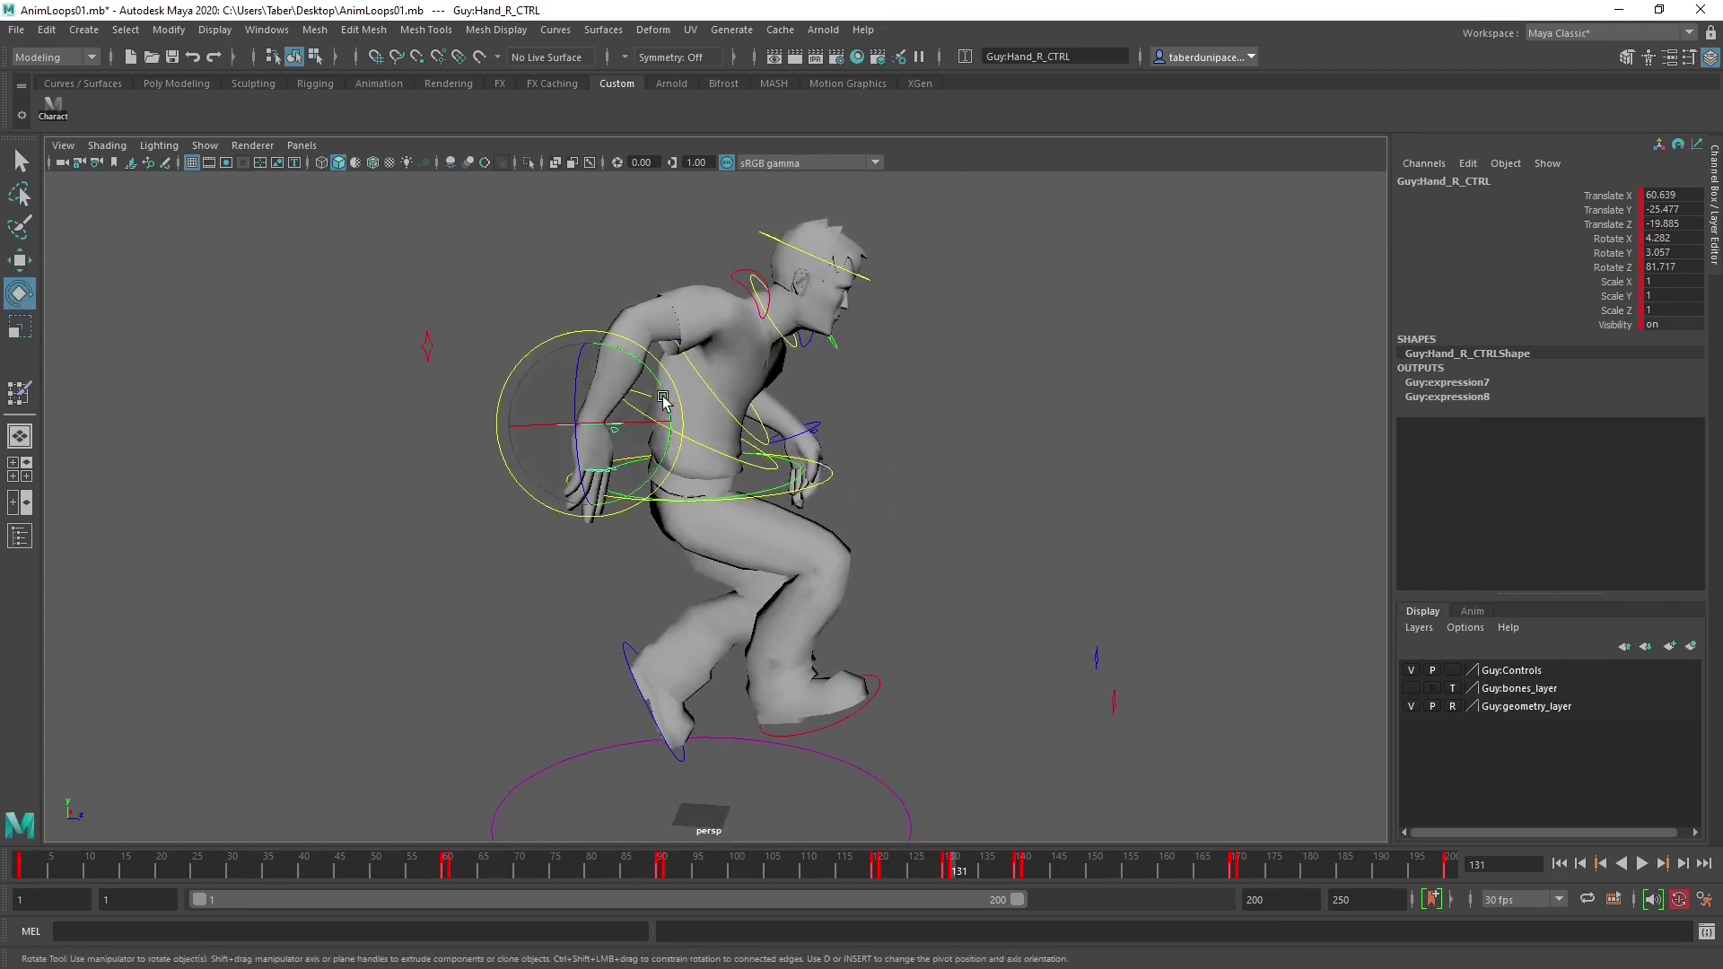
drag(658, 386, 563, 324)
drag(423, 311, 657, 368)
alt+drag(684, 413, 531, 406)
key(w)
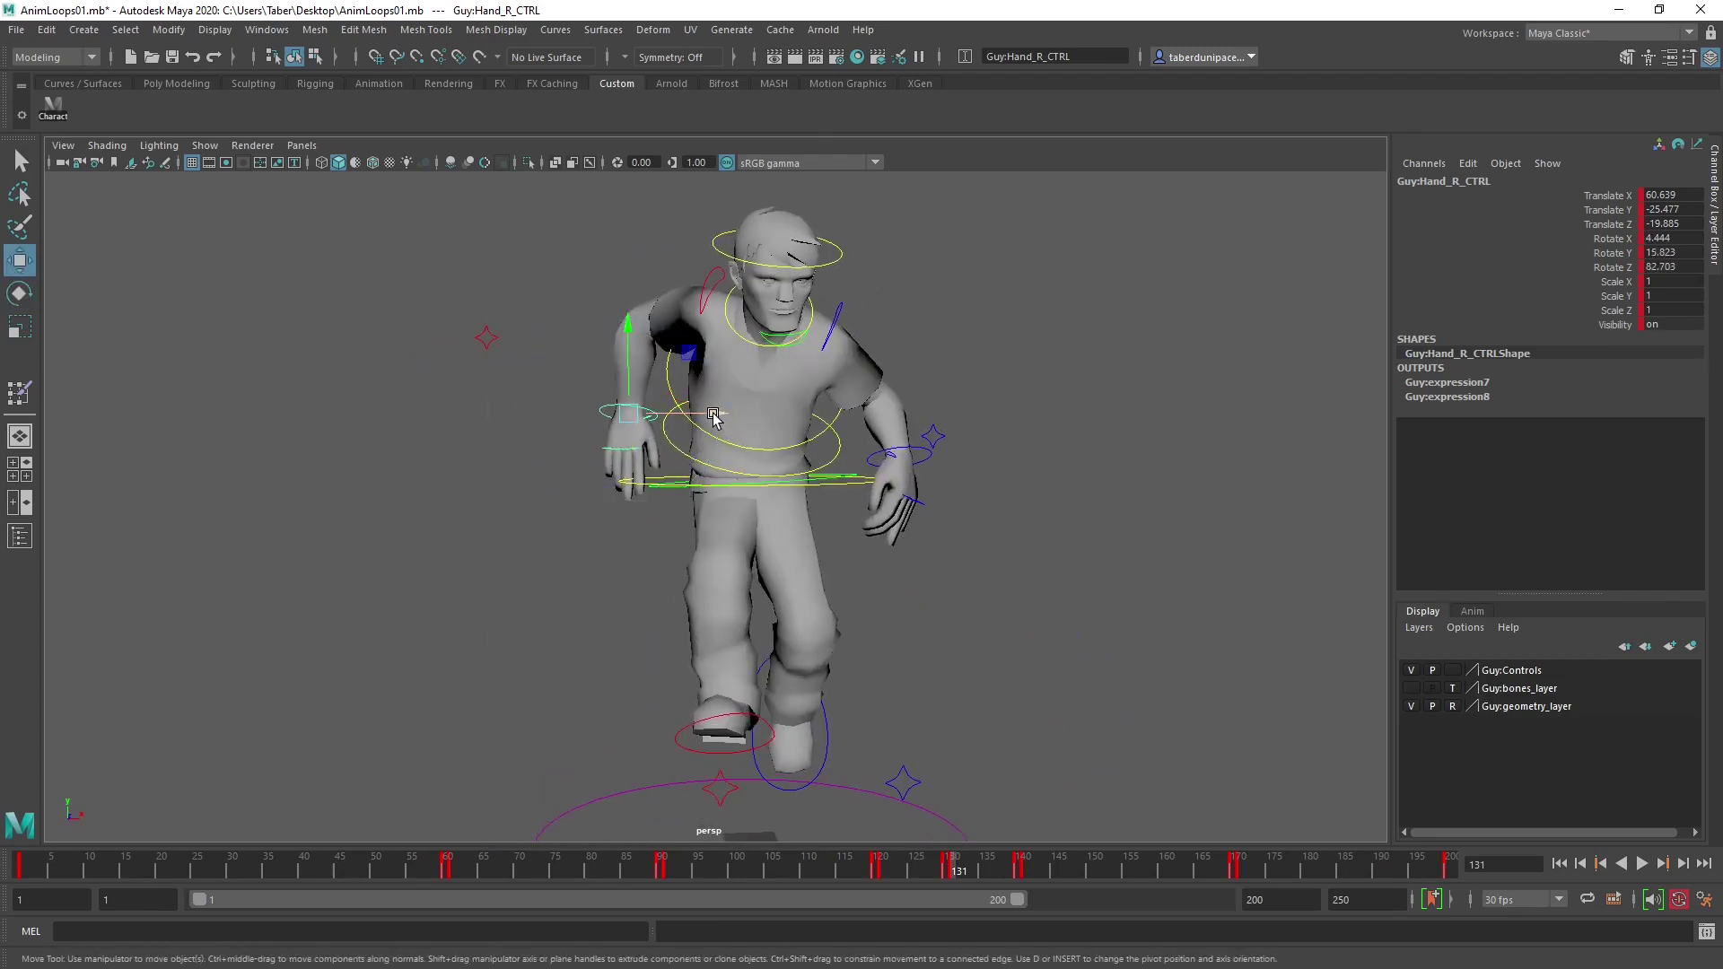
drag(710, 413, 828, 384)
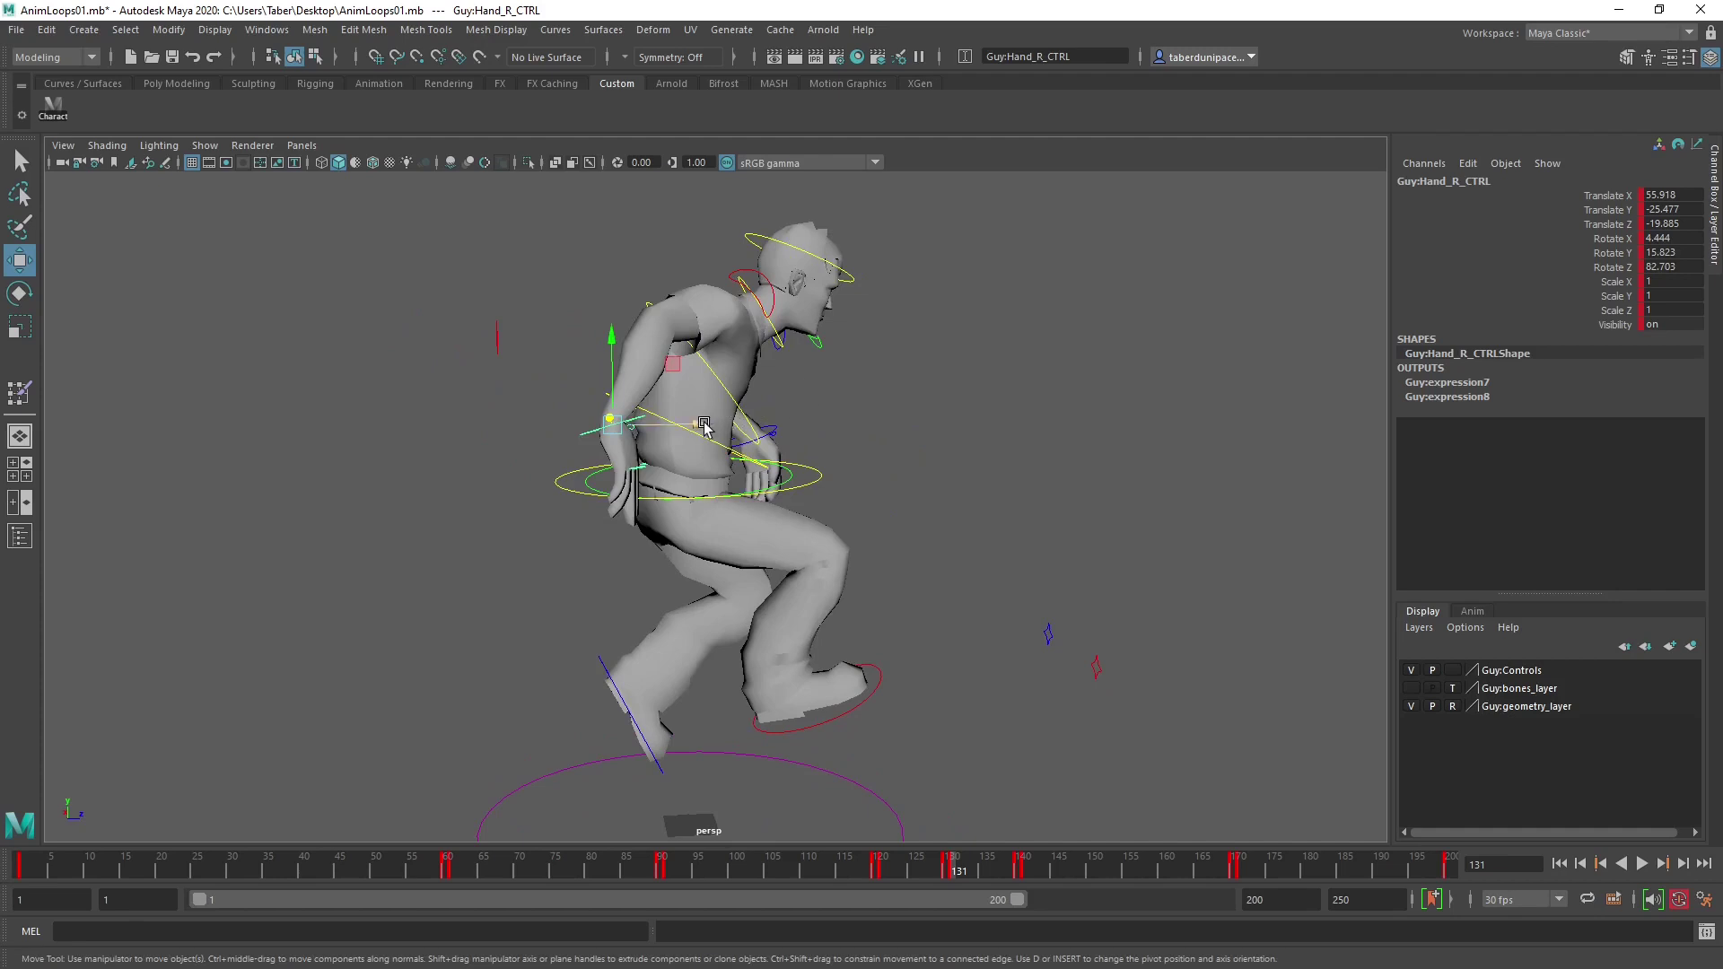
drag(704, 426, 749, 430)
alt+drag(973, 482, 960, 443)
Raise the left hand and elbow controls, then push the left hand forward along Z.
click(920, 451)
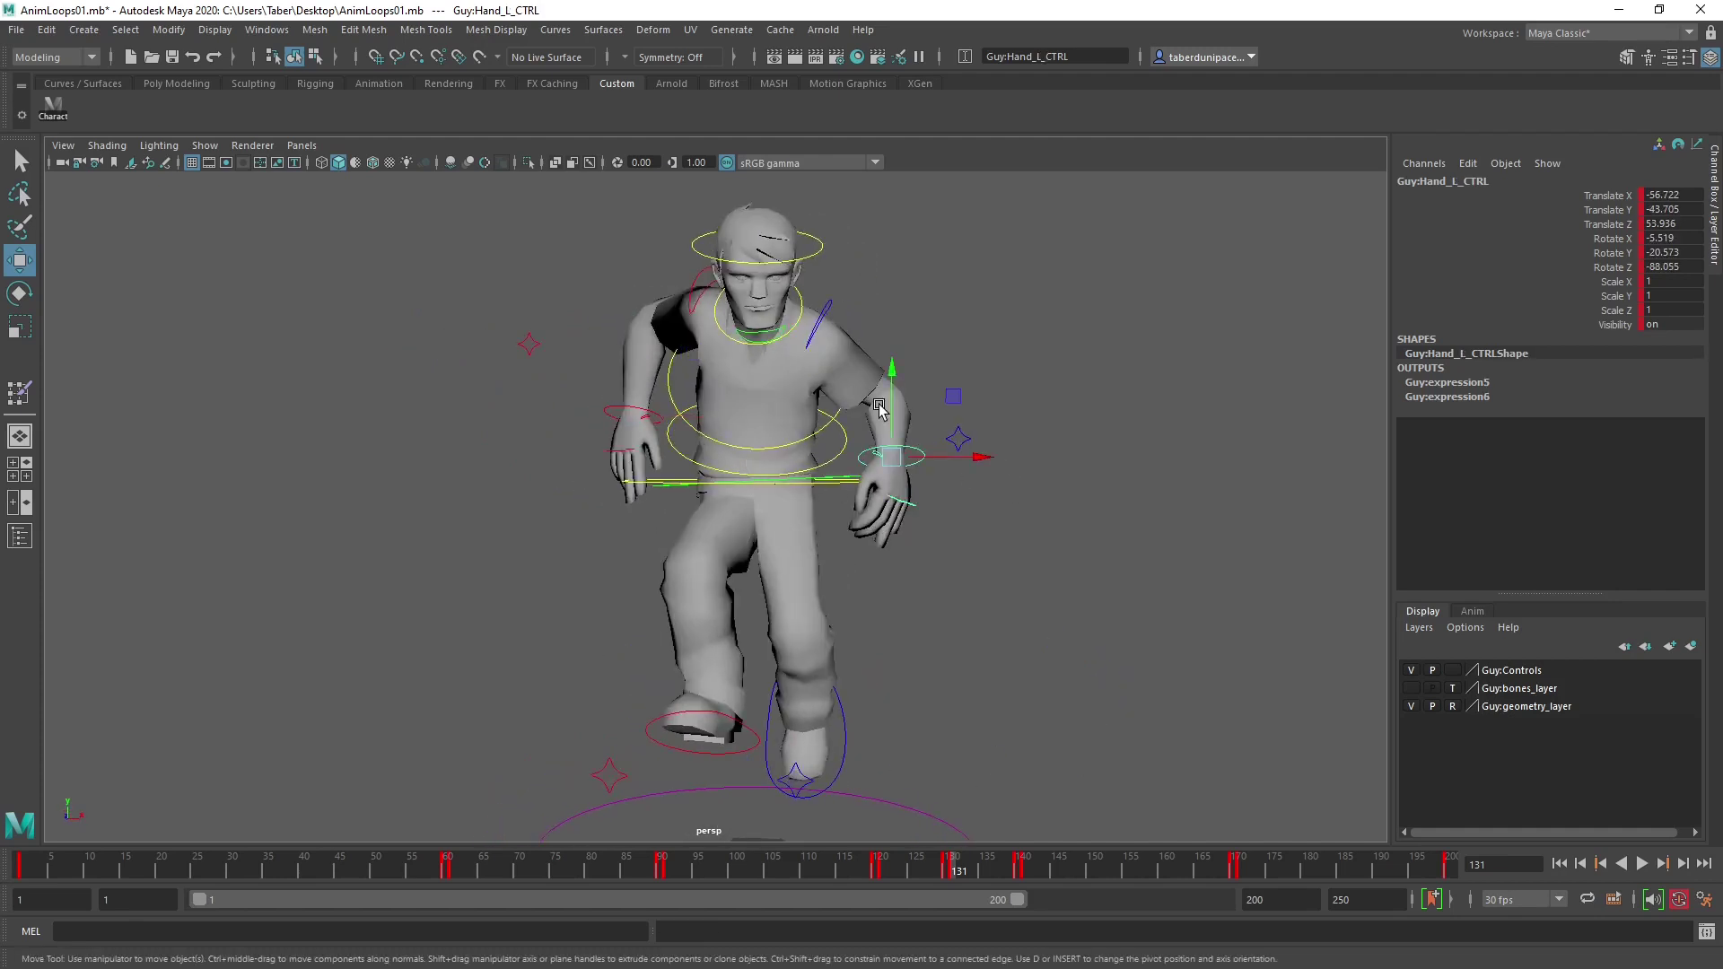
drag(887, 372, 889, 360)
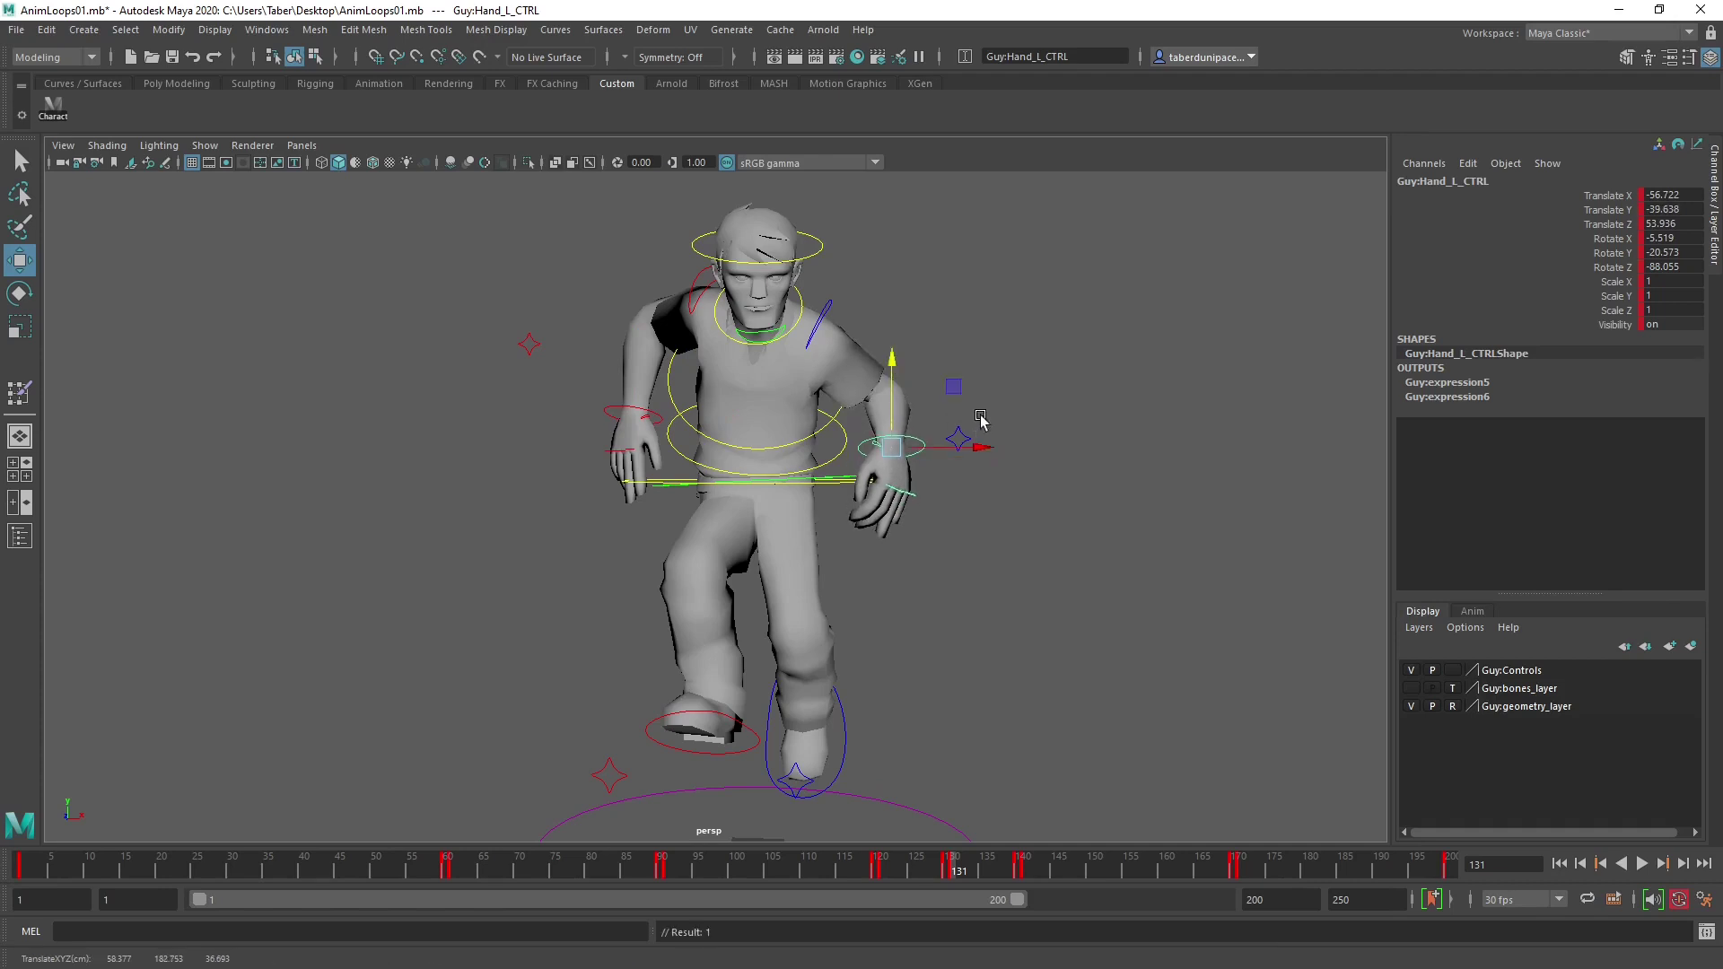
drag(993, 410, 954, 446)
drag(958, 364, 978, 255)
alt+drag(1004, 319, 919, 392)
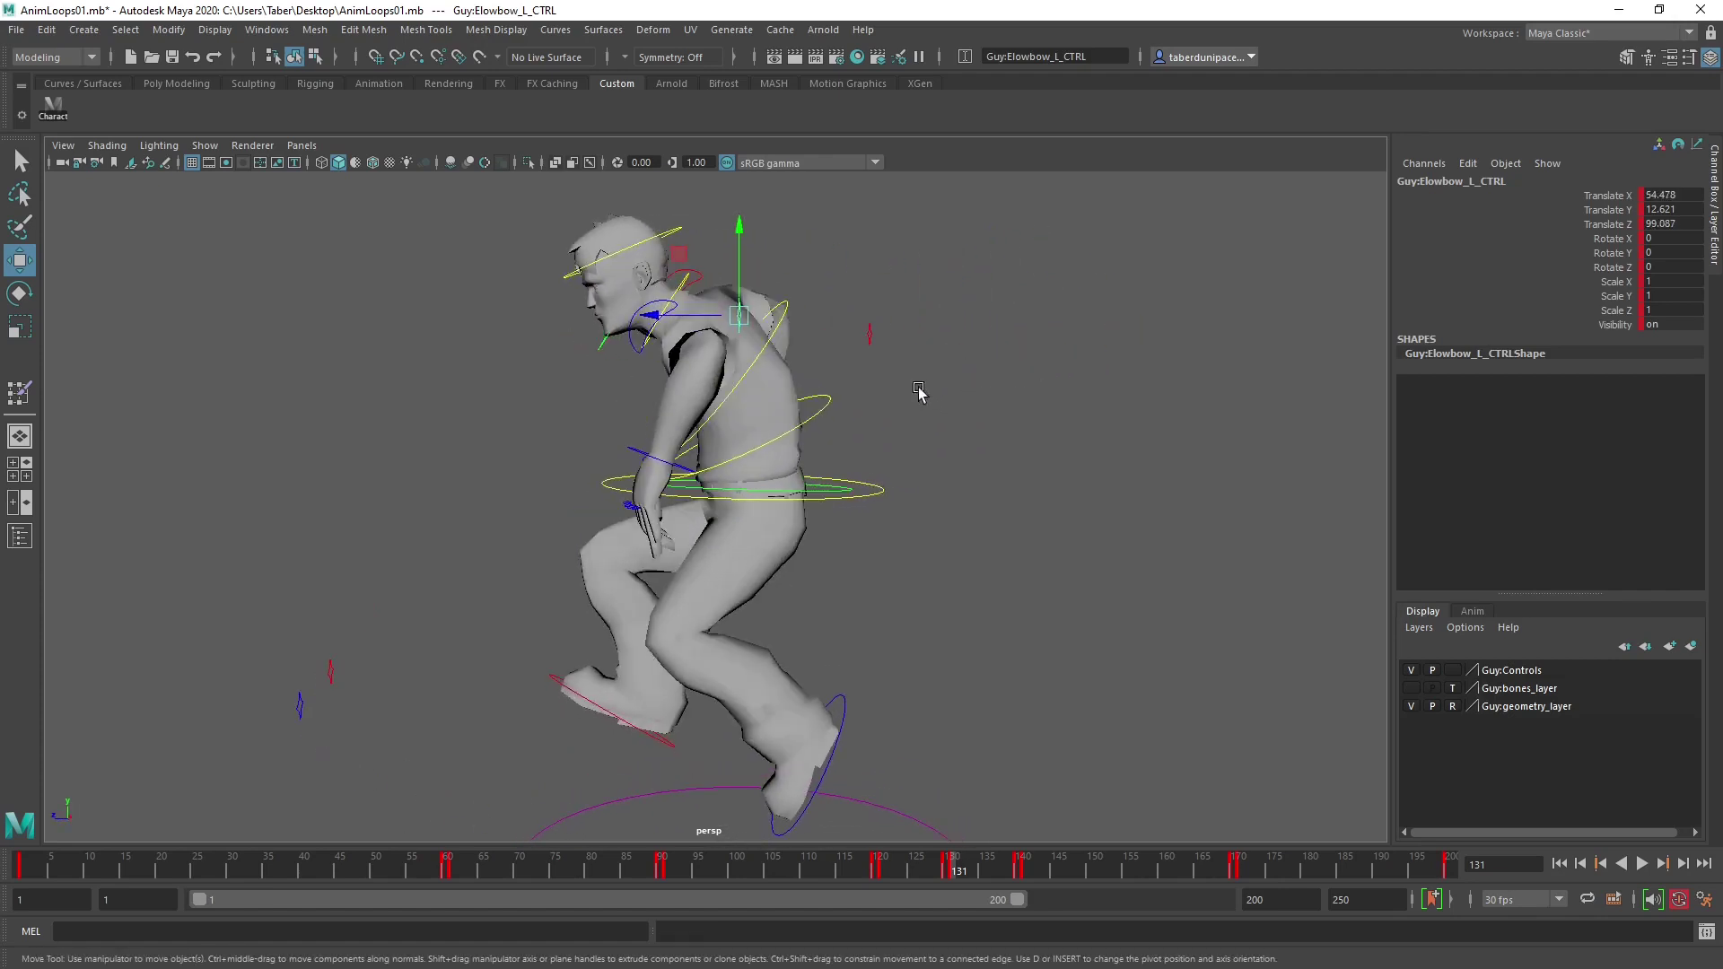
click(631, 450)
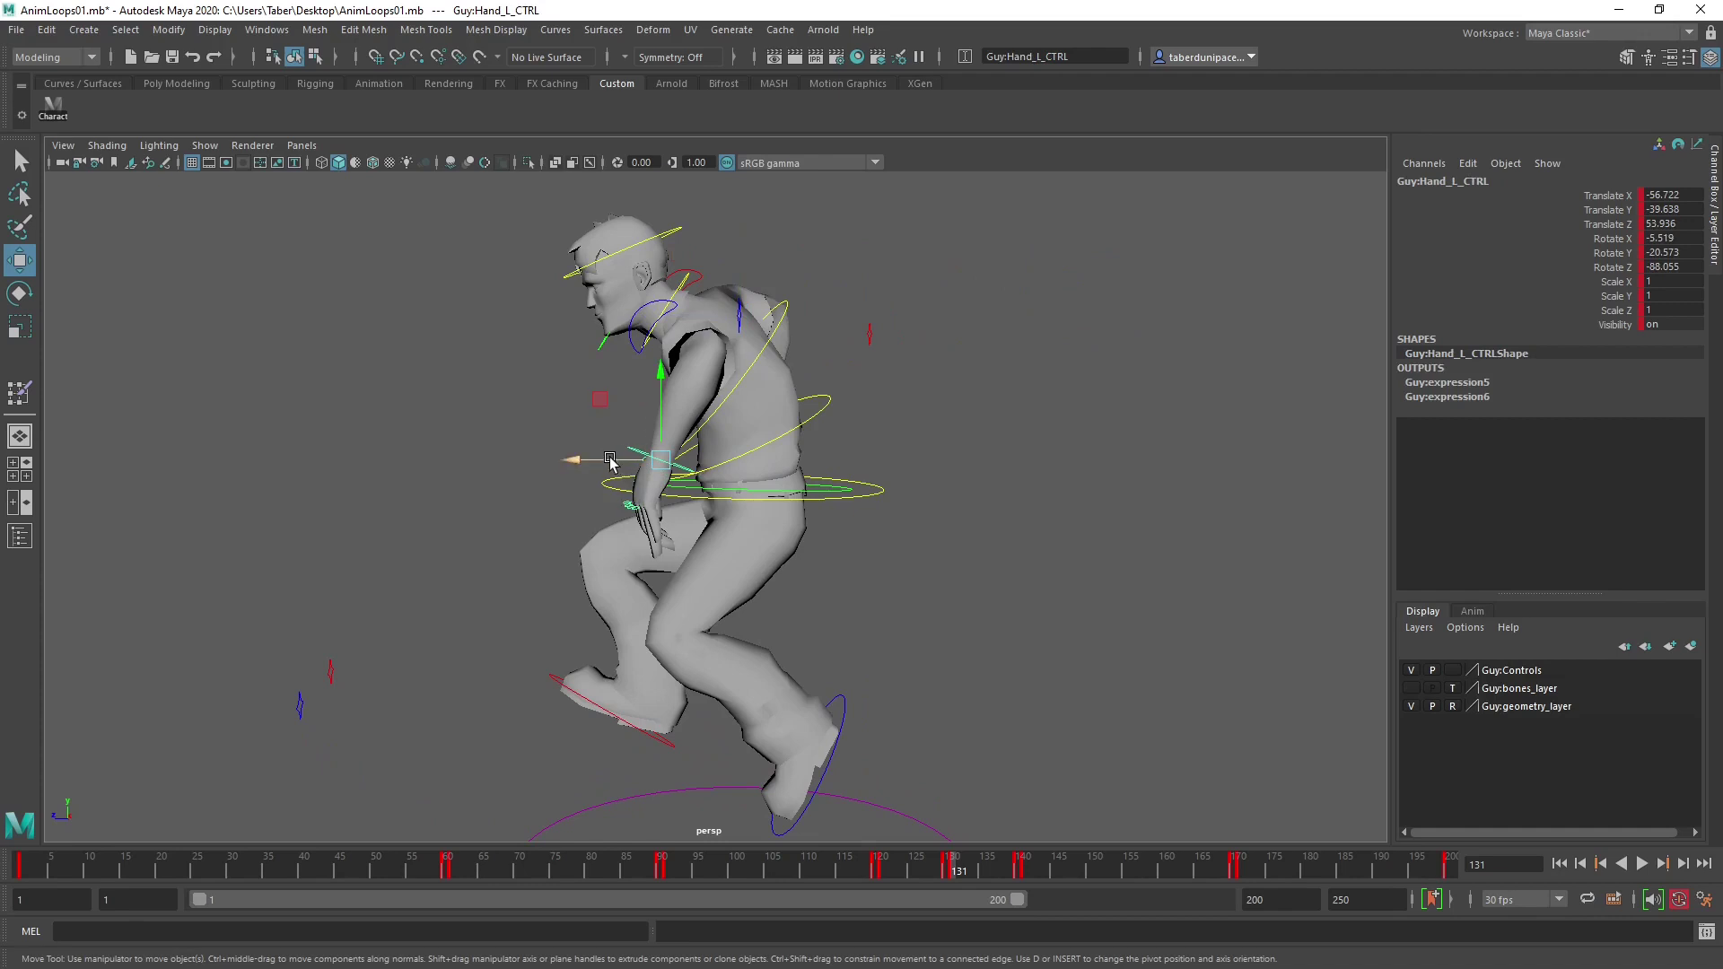
drag(610, 462, 593, 462)
drag(642, 373, 641, 353)
drag(582, 442, 1013, 455)
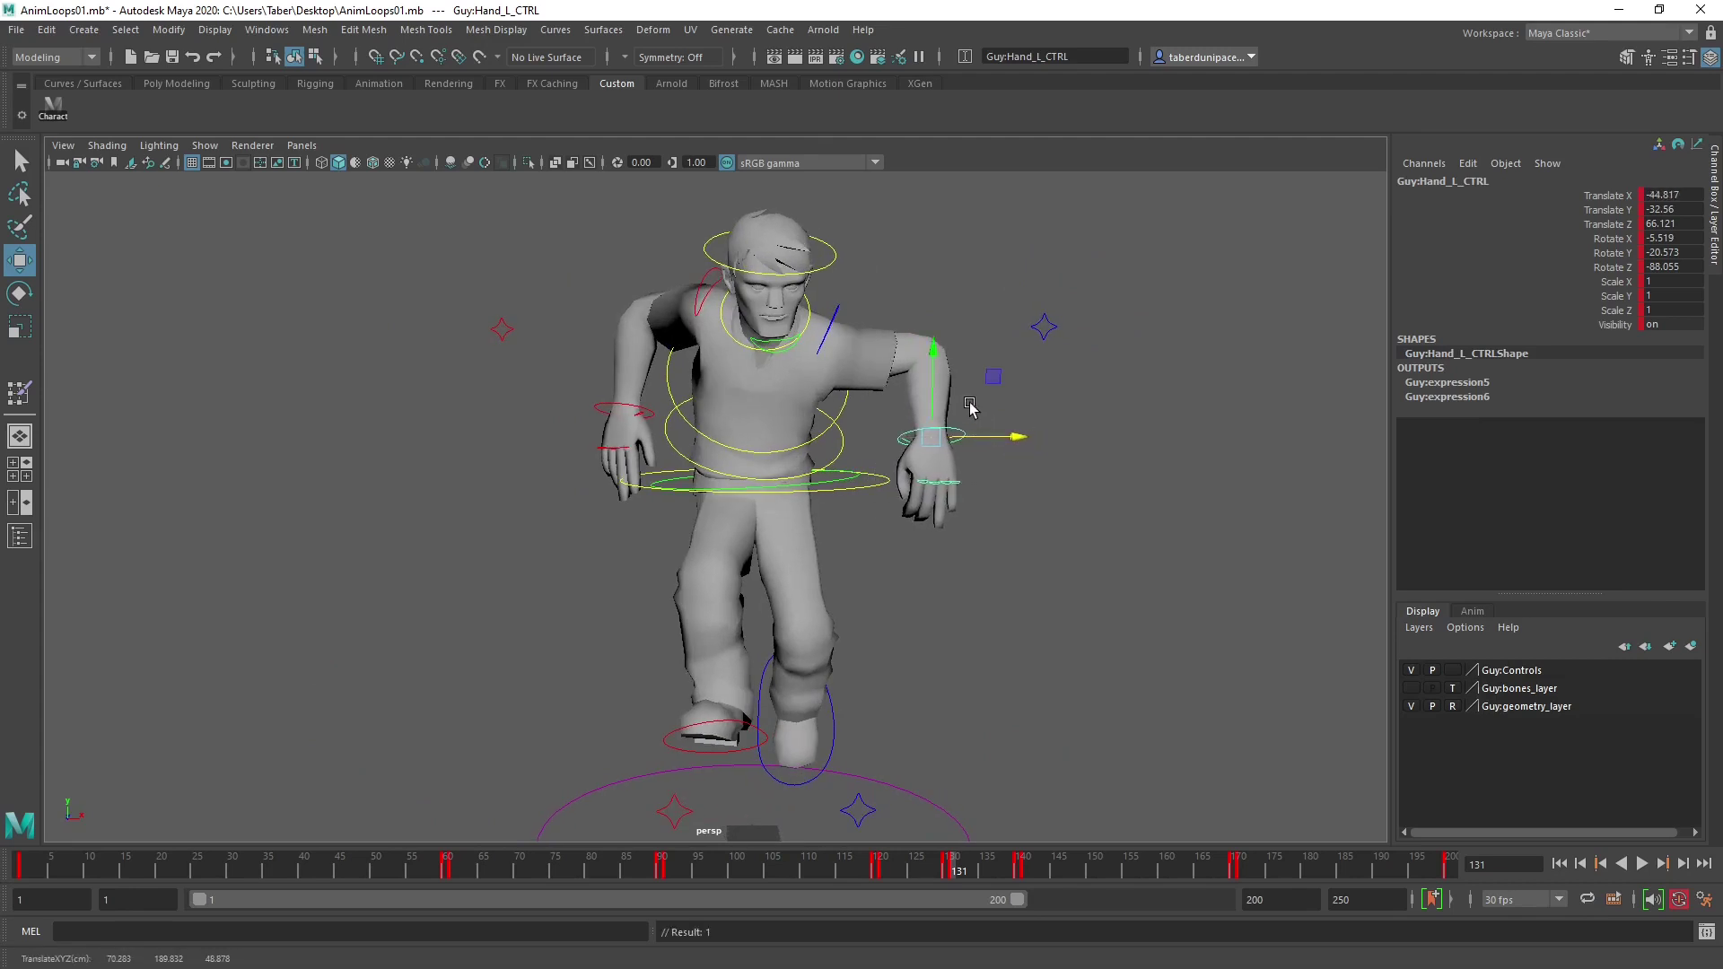
Rotate Shoulder_L_CTRL to adjust the left shoulder.
click(838, 310)
key(e)
mouse_move(837, 316)
mouse_down()
mouse_move(832, 332)
mouse_move(829, 316)
mouse_up()
alt+drag(829, 315, 751, 337)
alt+drag(729, 341, 893, 385)
click(958, 228)
Move the left elbow to Z 99.087 and raise the left hand to Translate Y -34.295.
click(692, 302)
key(w)
alt+drag(796, 441, 927, 431)
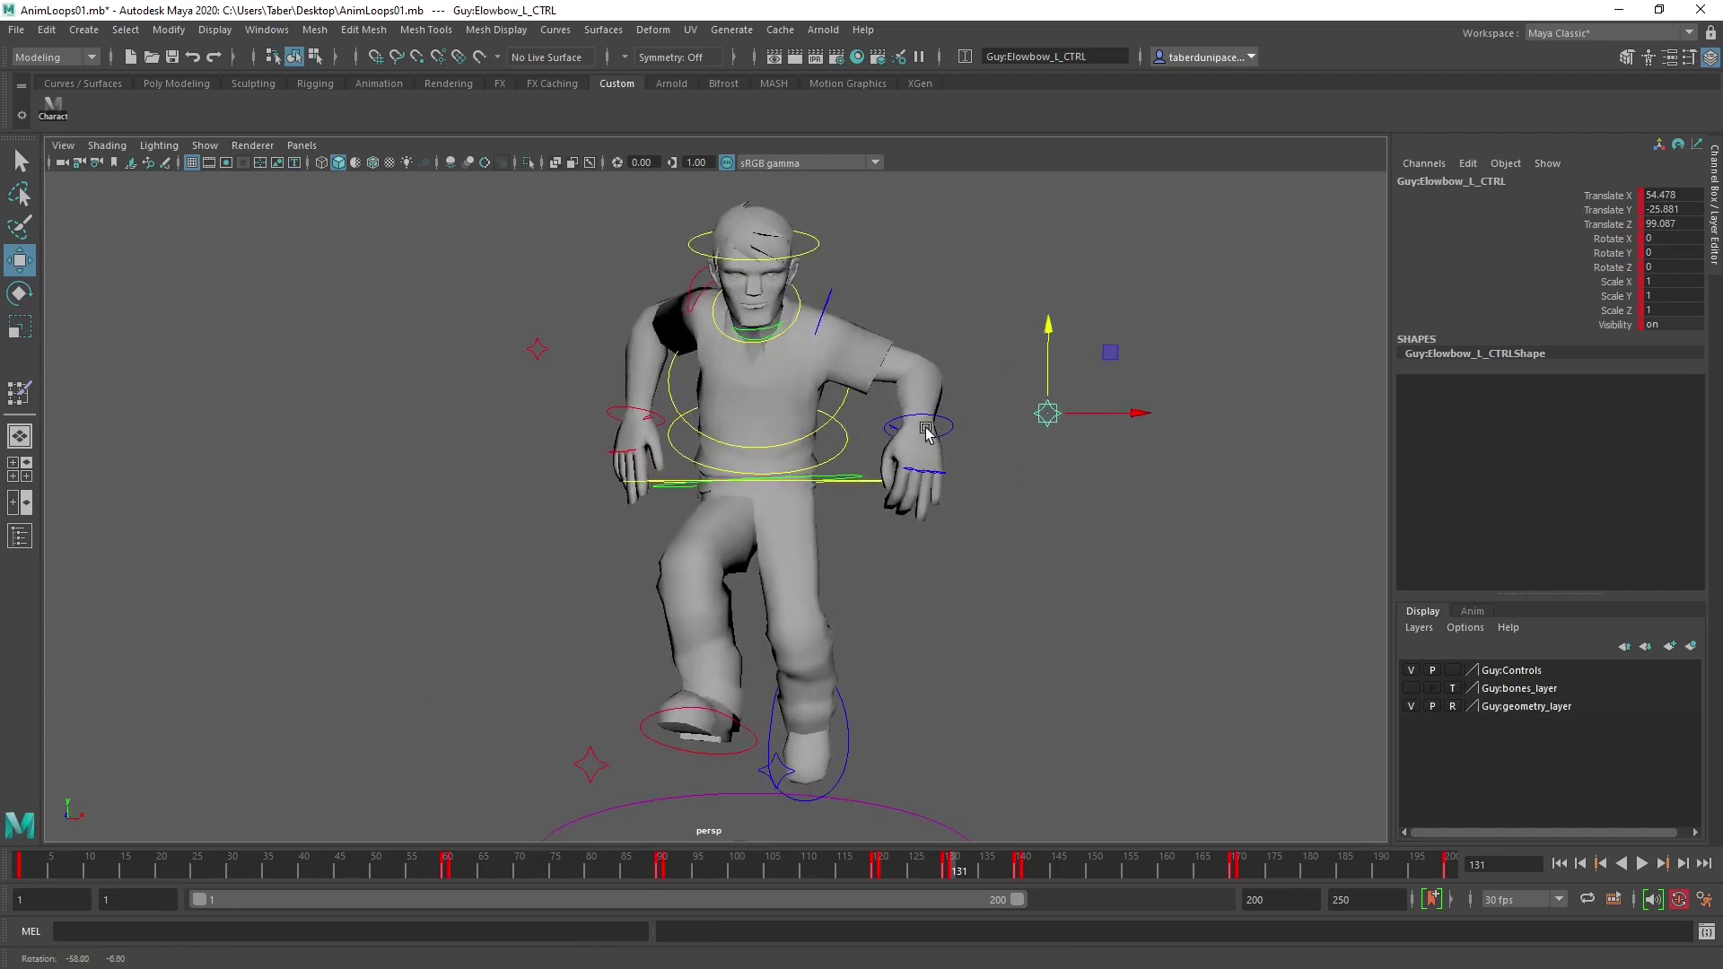
alt+drag(1115, 418, 982, 447)
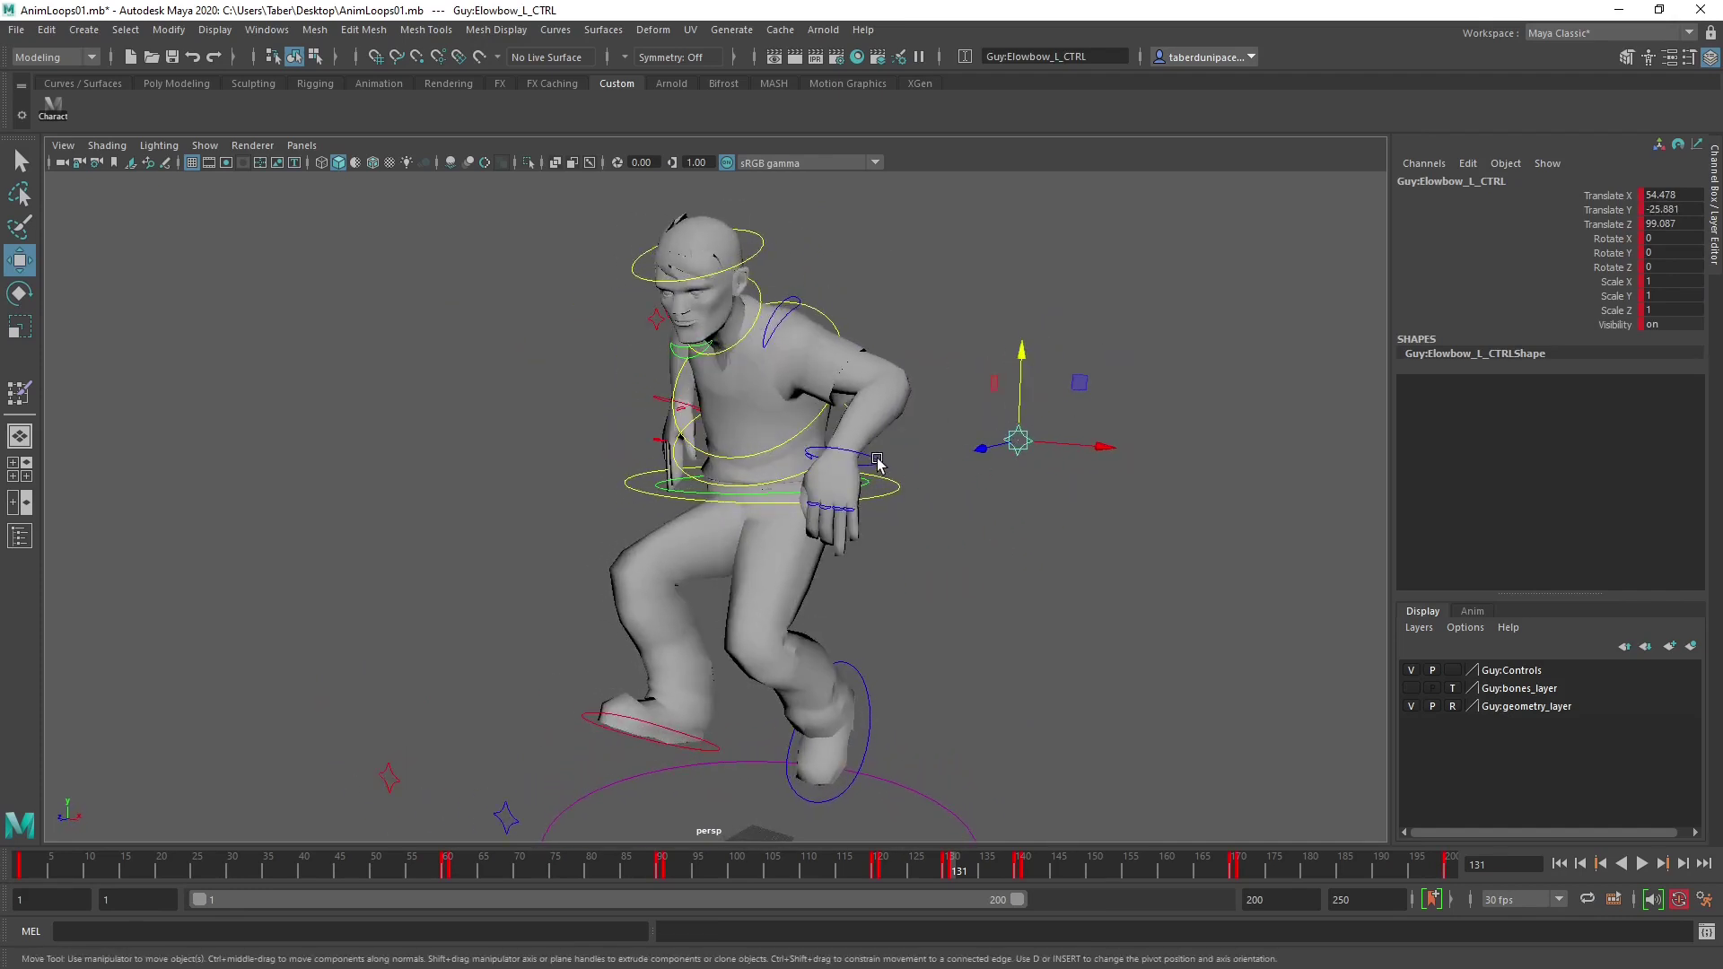
click(878, 461)
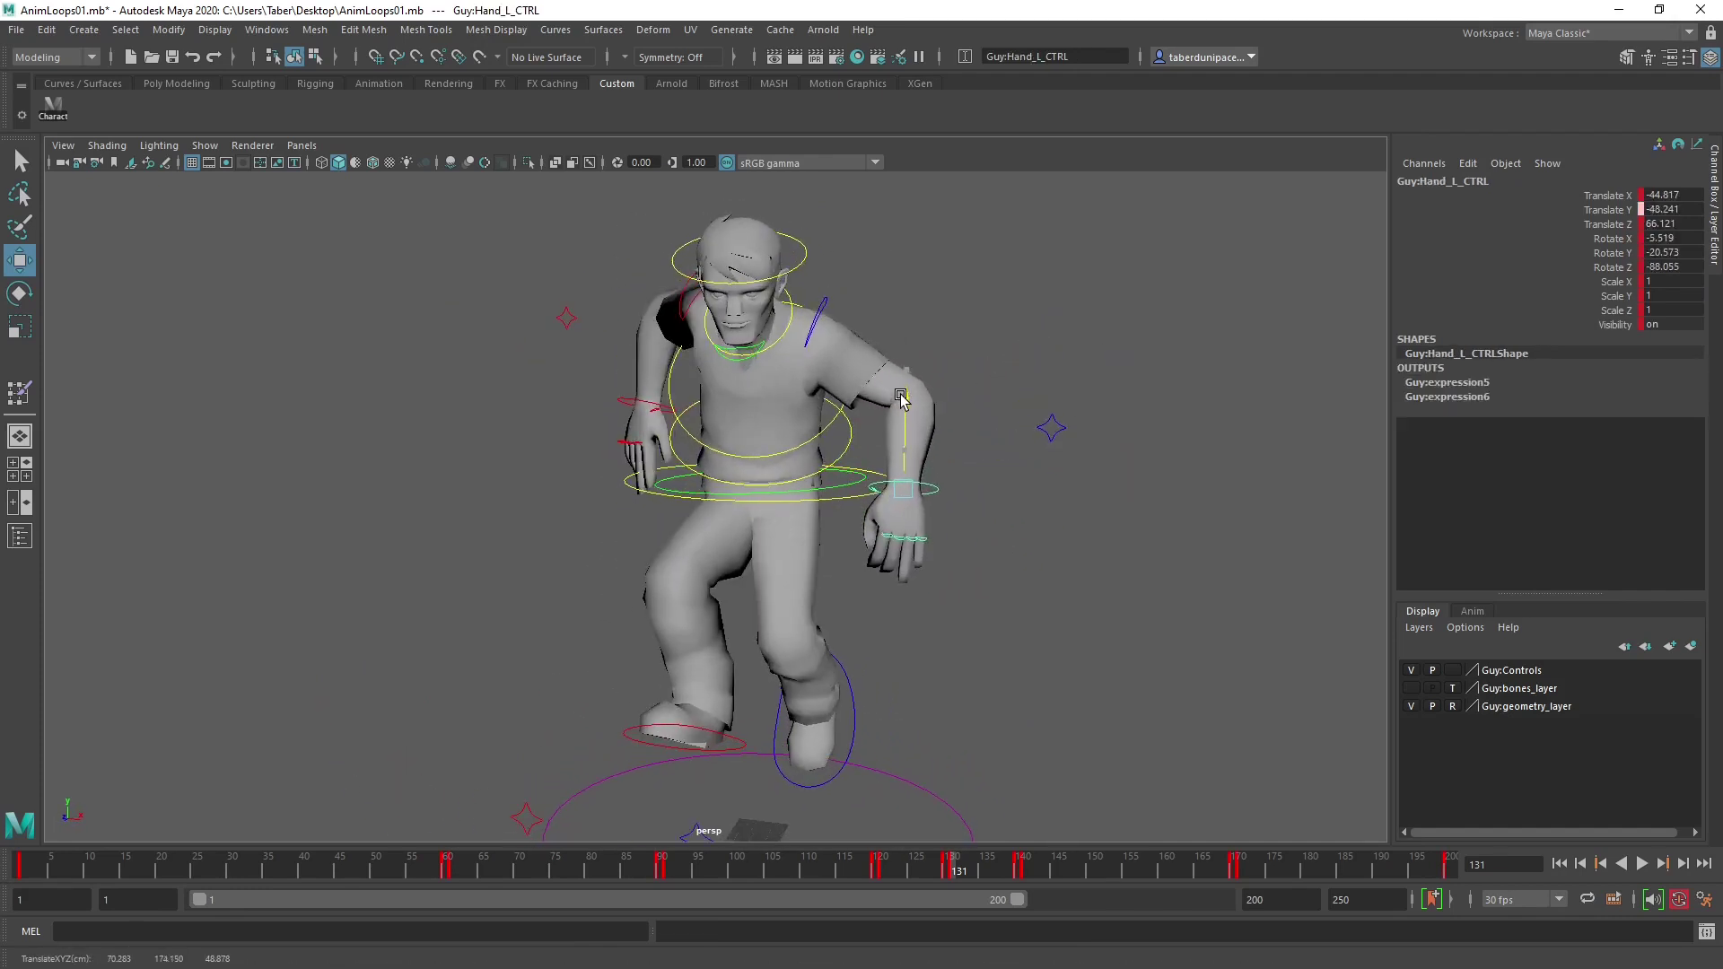
mouse_move(901, 394)
mouse_down()
mouse_move(904, 365)
mouse_move(924, 393)
mouse_up()
drag(1008, 459, 1008, 462)
alt+drag(981, 396, 873, 270)
click(872, 269)
Select the right hand control and inspect the pose while stepping between frames 130 and 131.
alt+drag(757, 324, 851, 476)
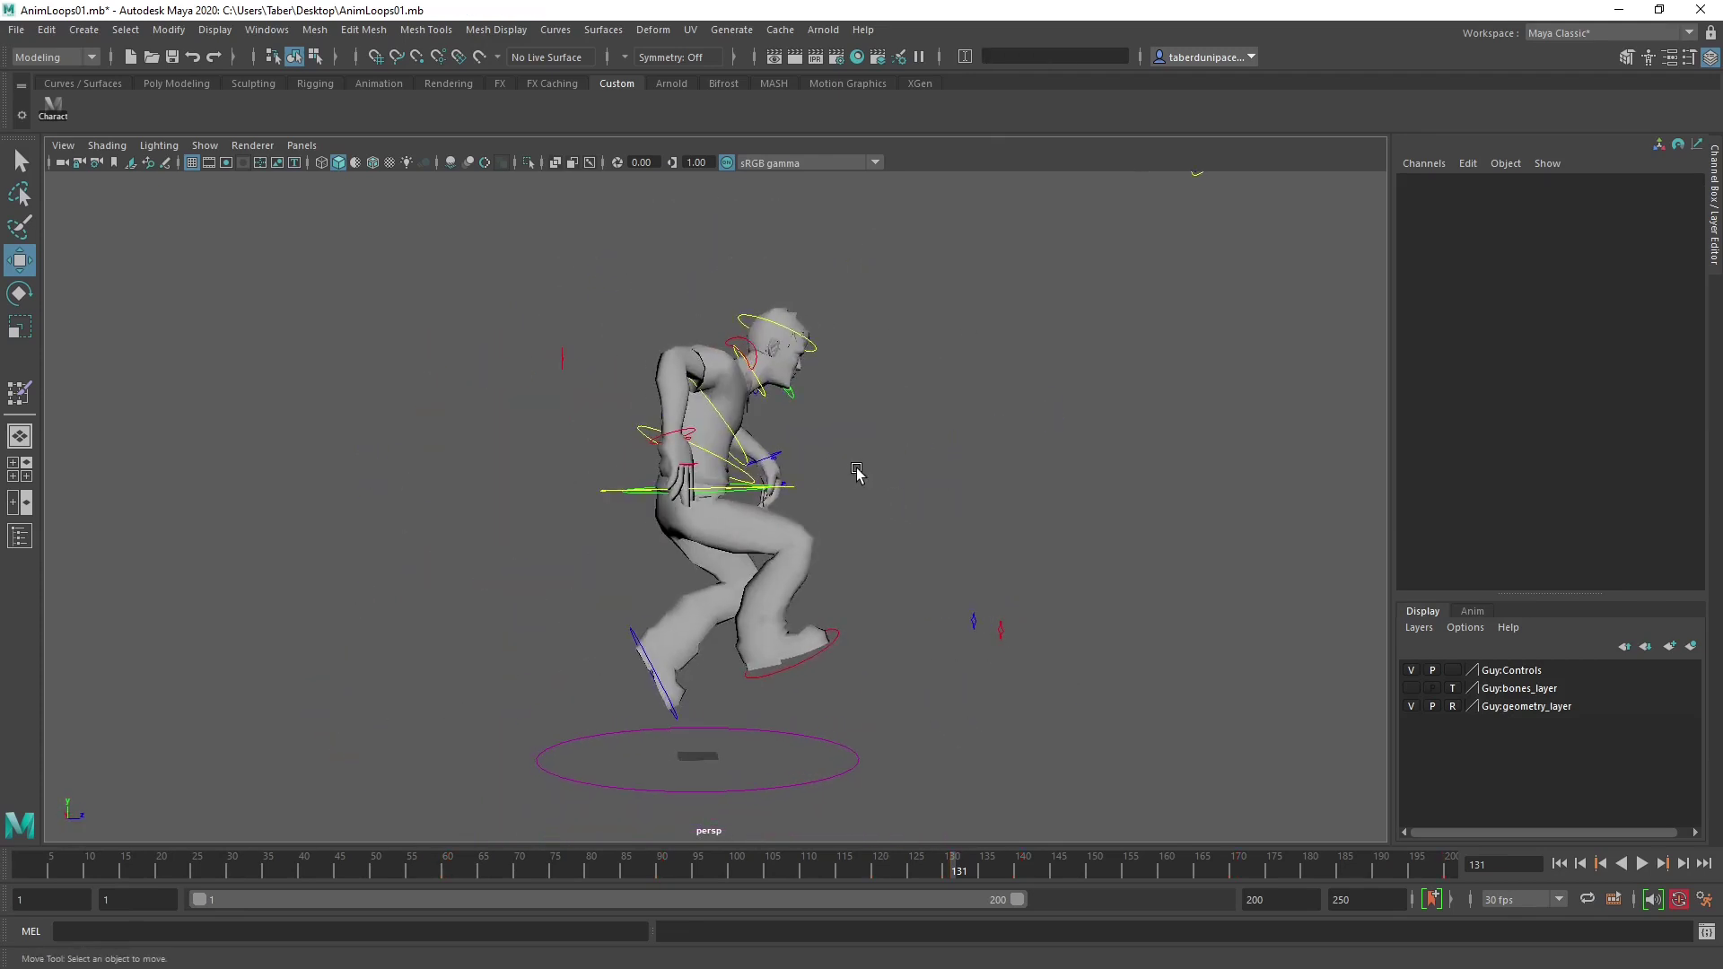
alt+middle_drag(859, 477, 802, 447)
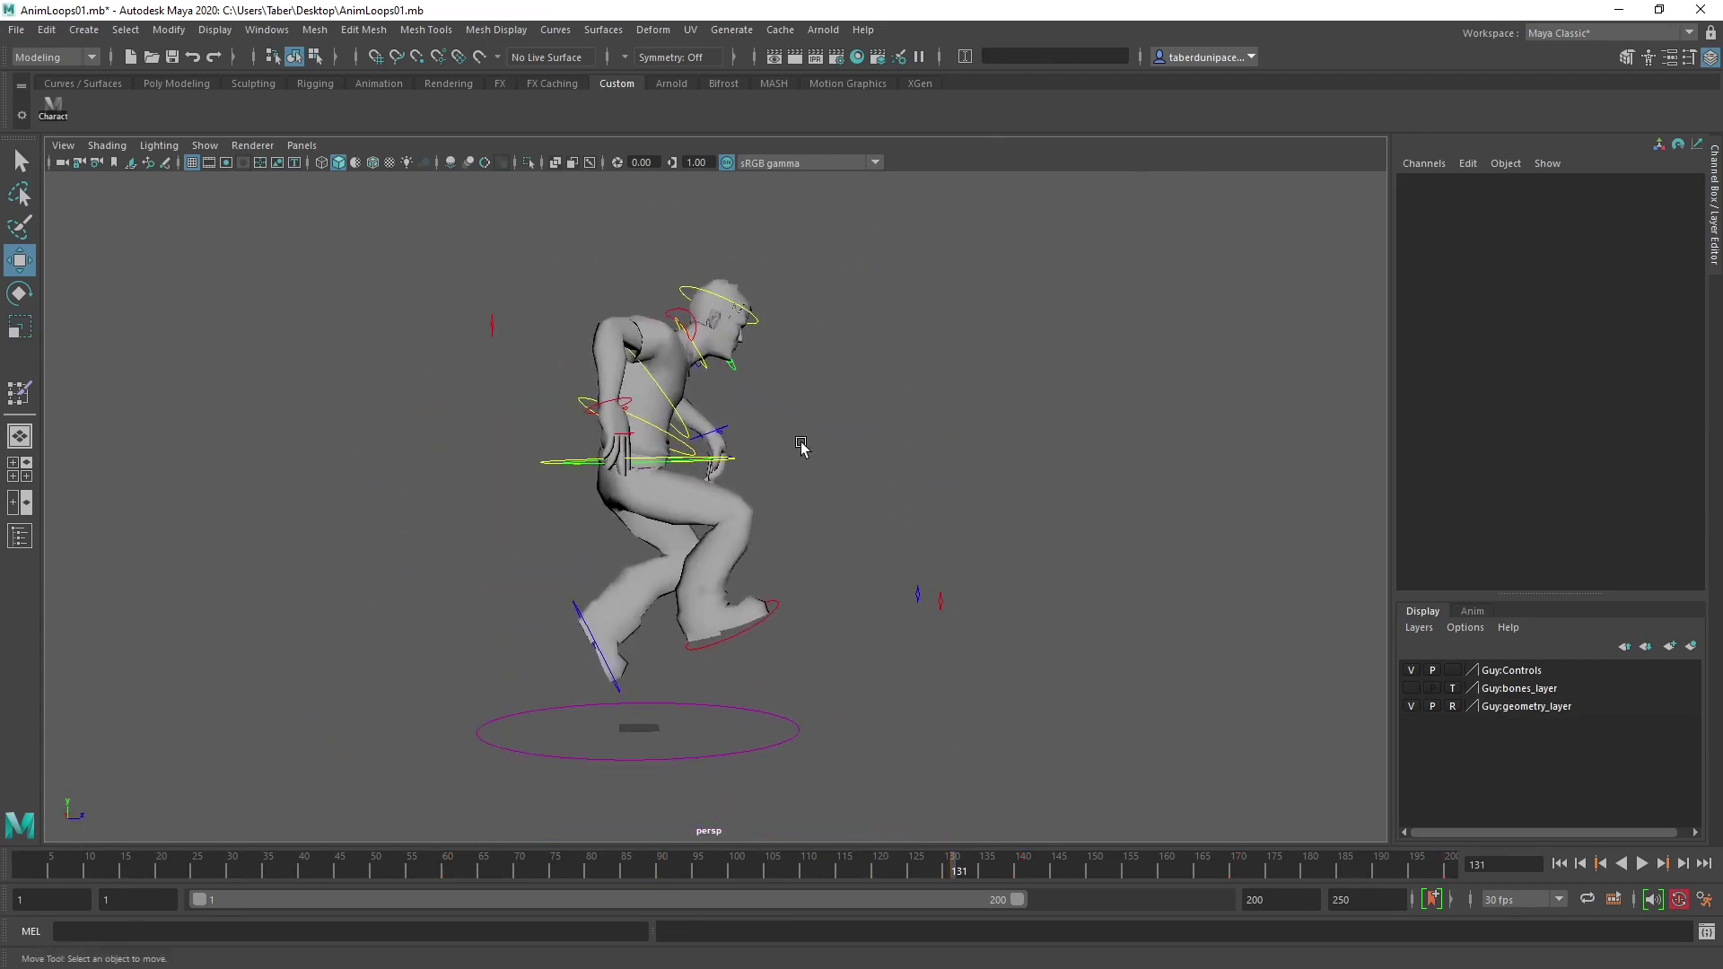
click(634, 403)
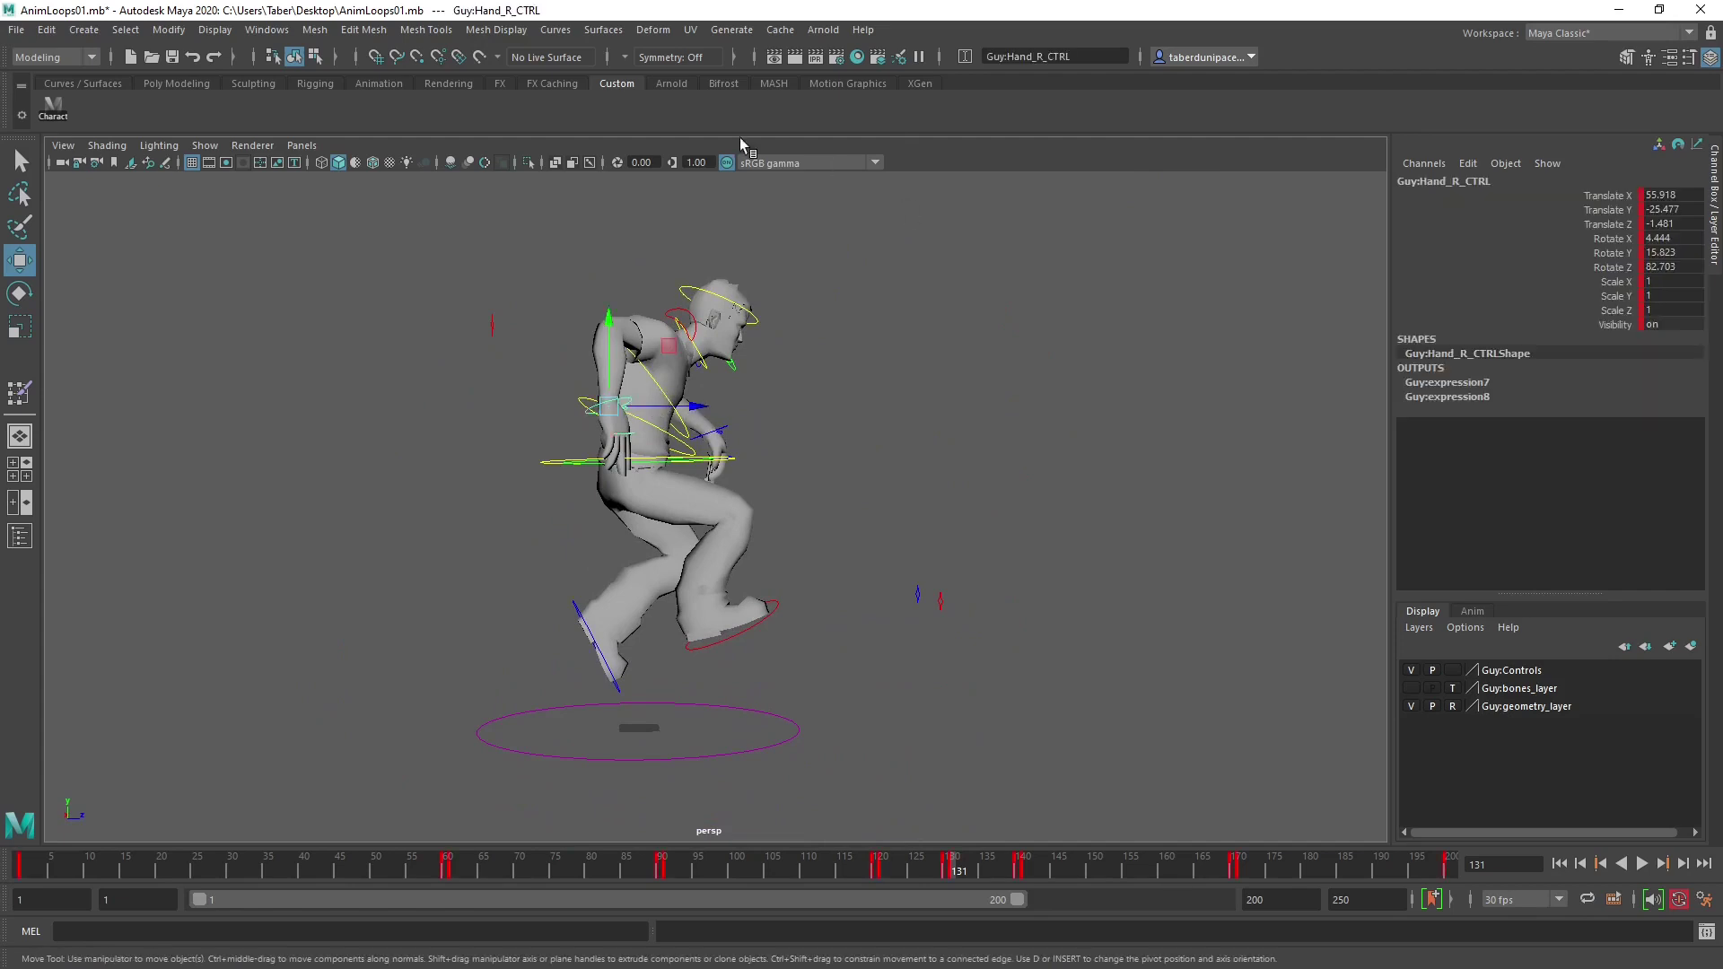
alt+drag(996, 444, 911, 463)
key(comma)
key(period)
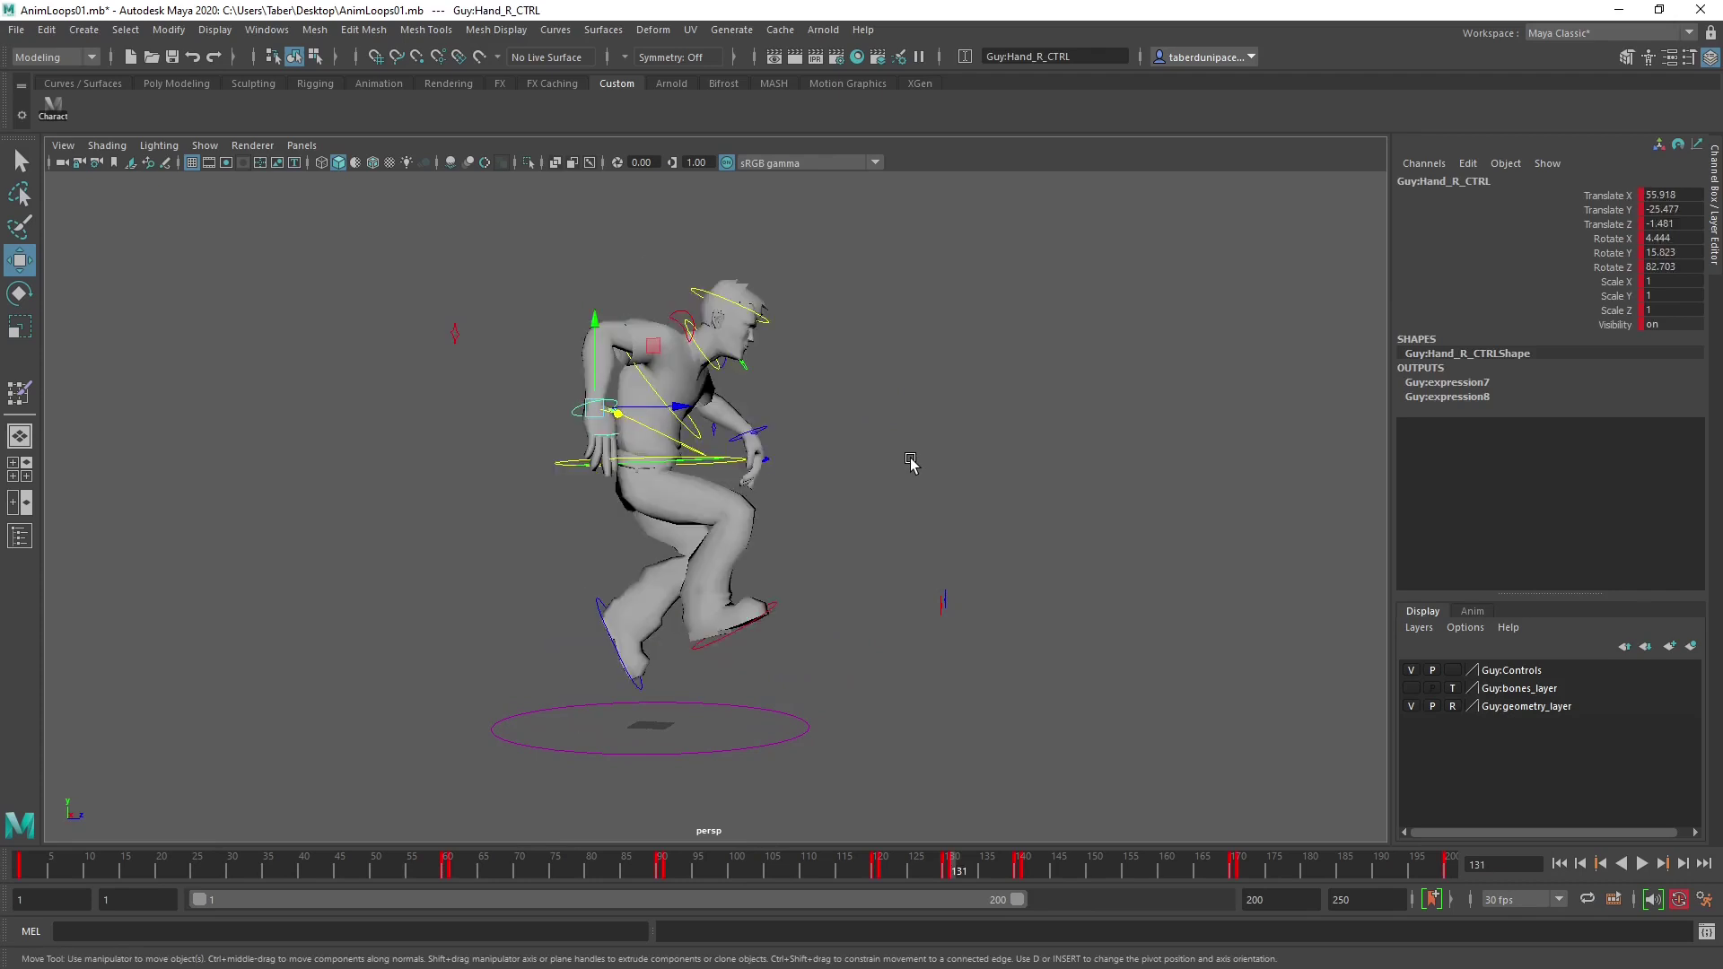
Flip between frame 131 and its neighbour, then marquee-select all Guy rig controls.
key(alt+period)
key(alt+comma)
key(alt+period)
key(alt+comma)
key(alt+period)
key(alt+comma)
scroll(889, 460, down, 3)
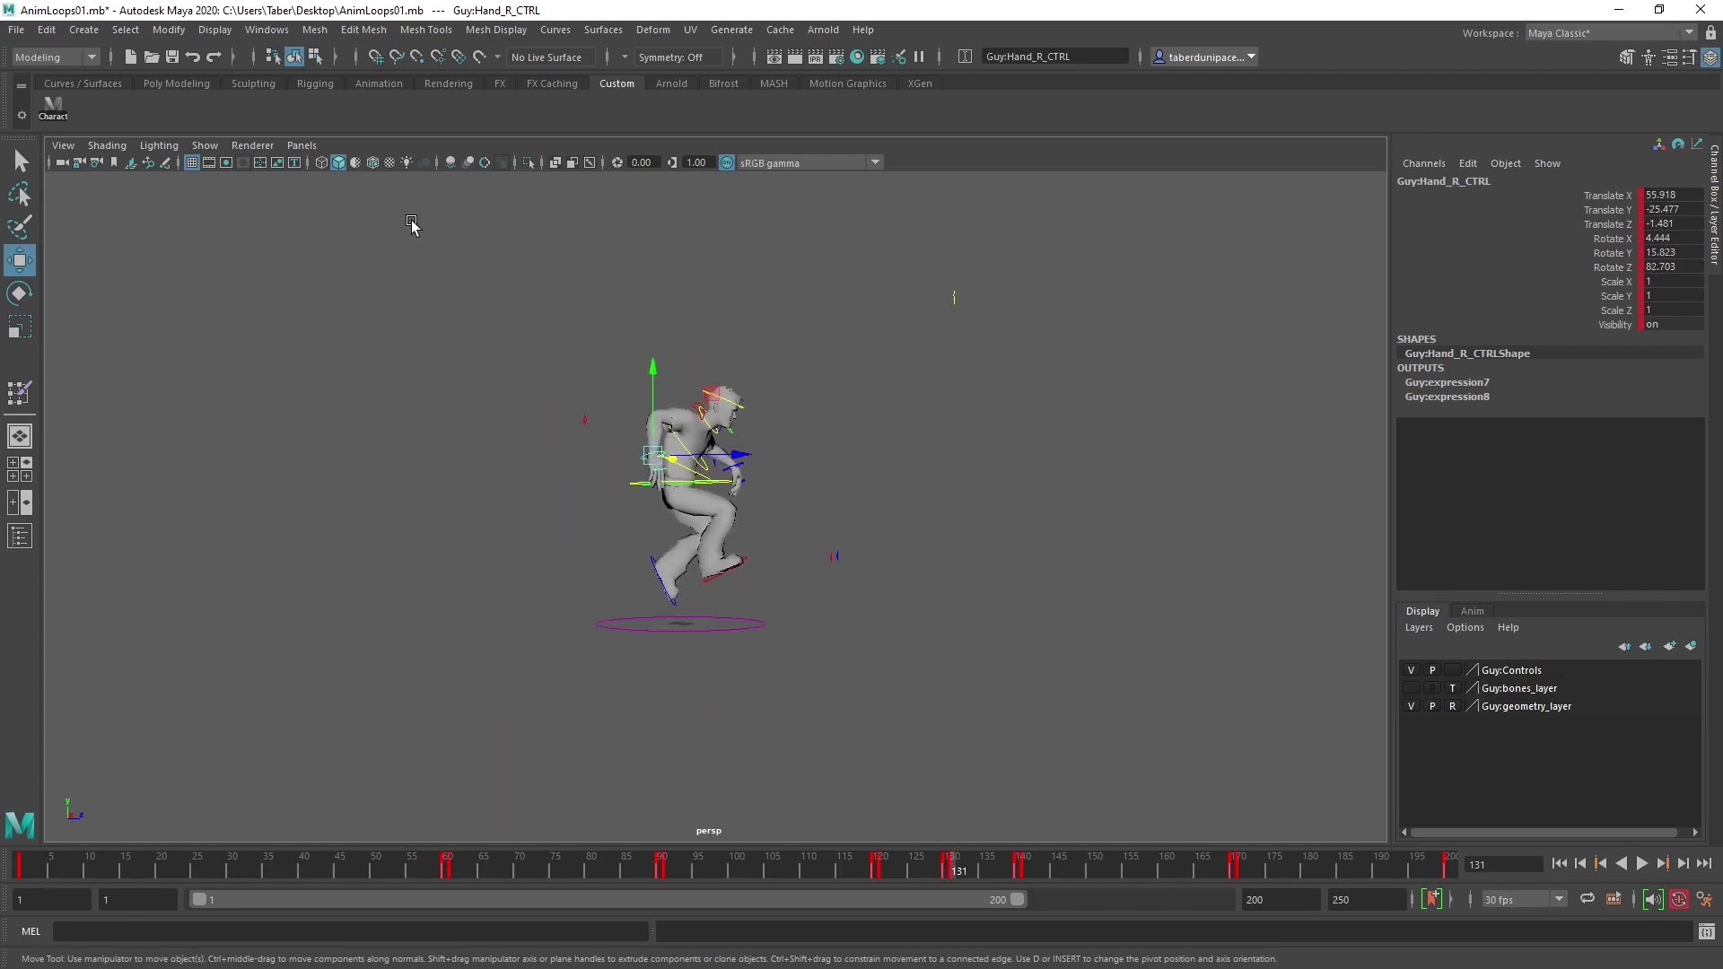
drag(412, 224, 1167, 682)
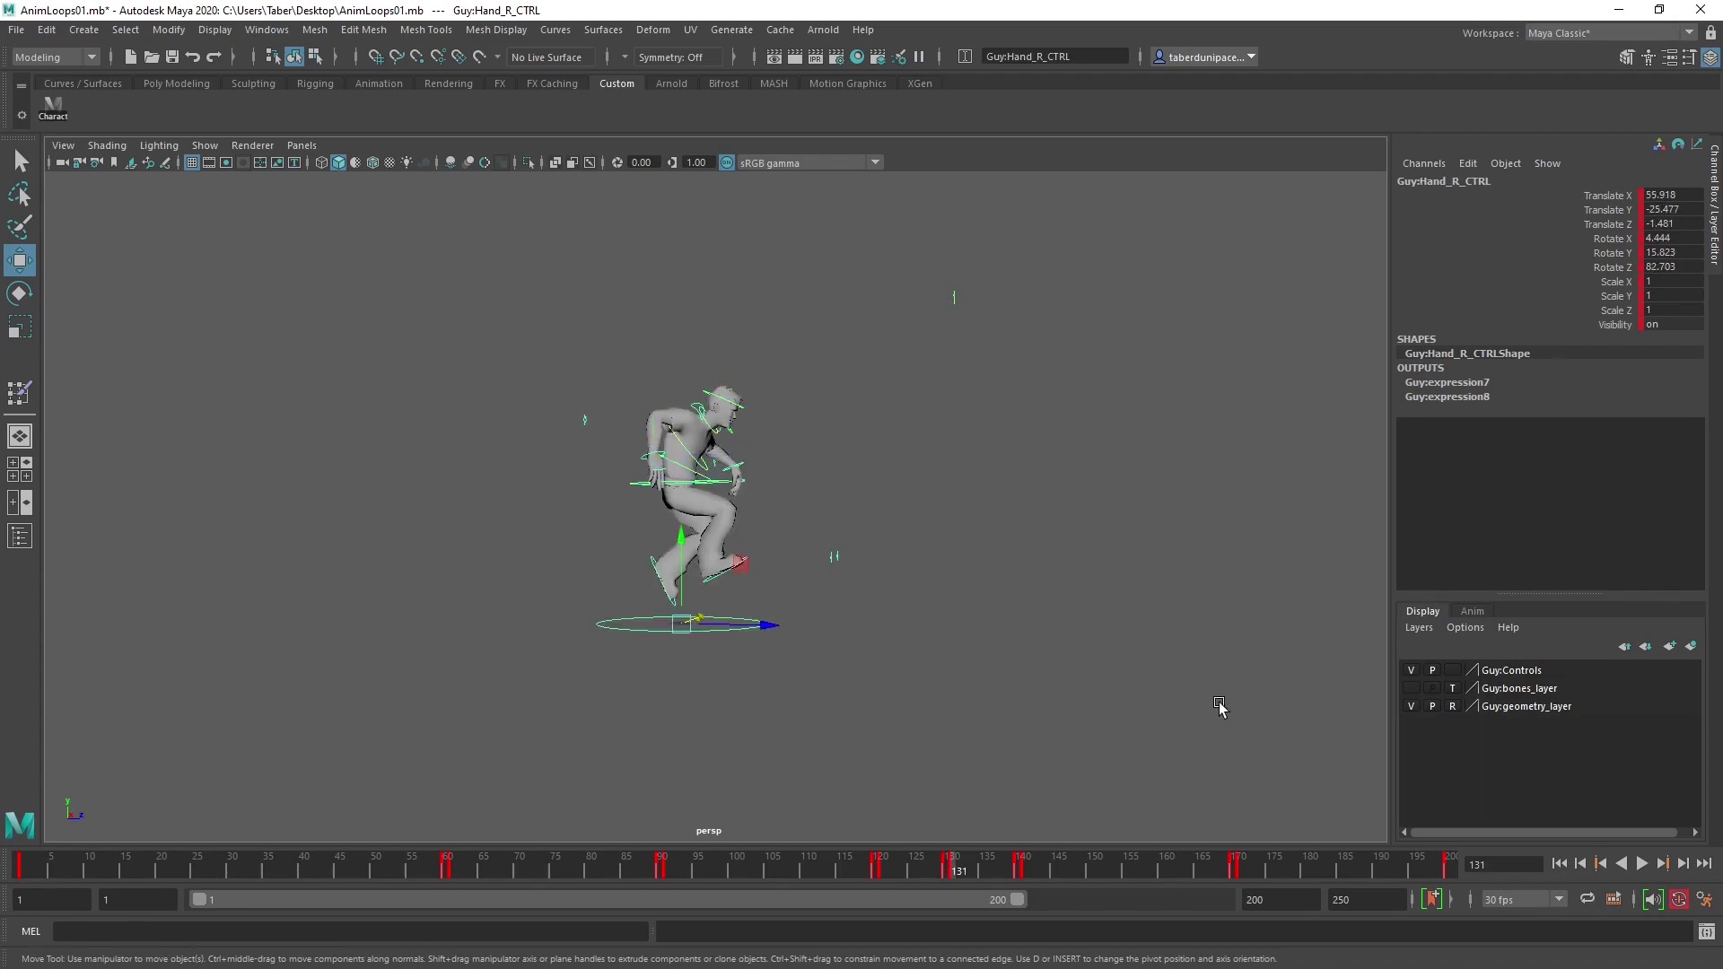
Copy the frame 131 pose from the time slider and paste it onto frame 140.
right_click(952, 860)
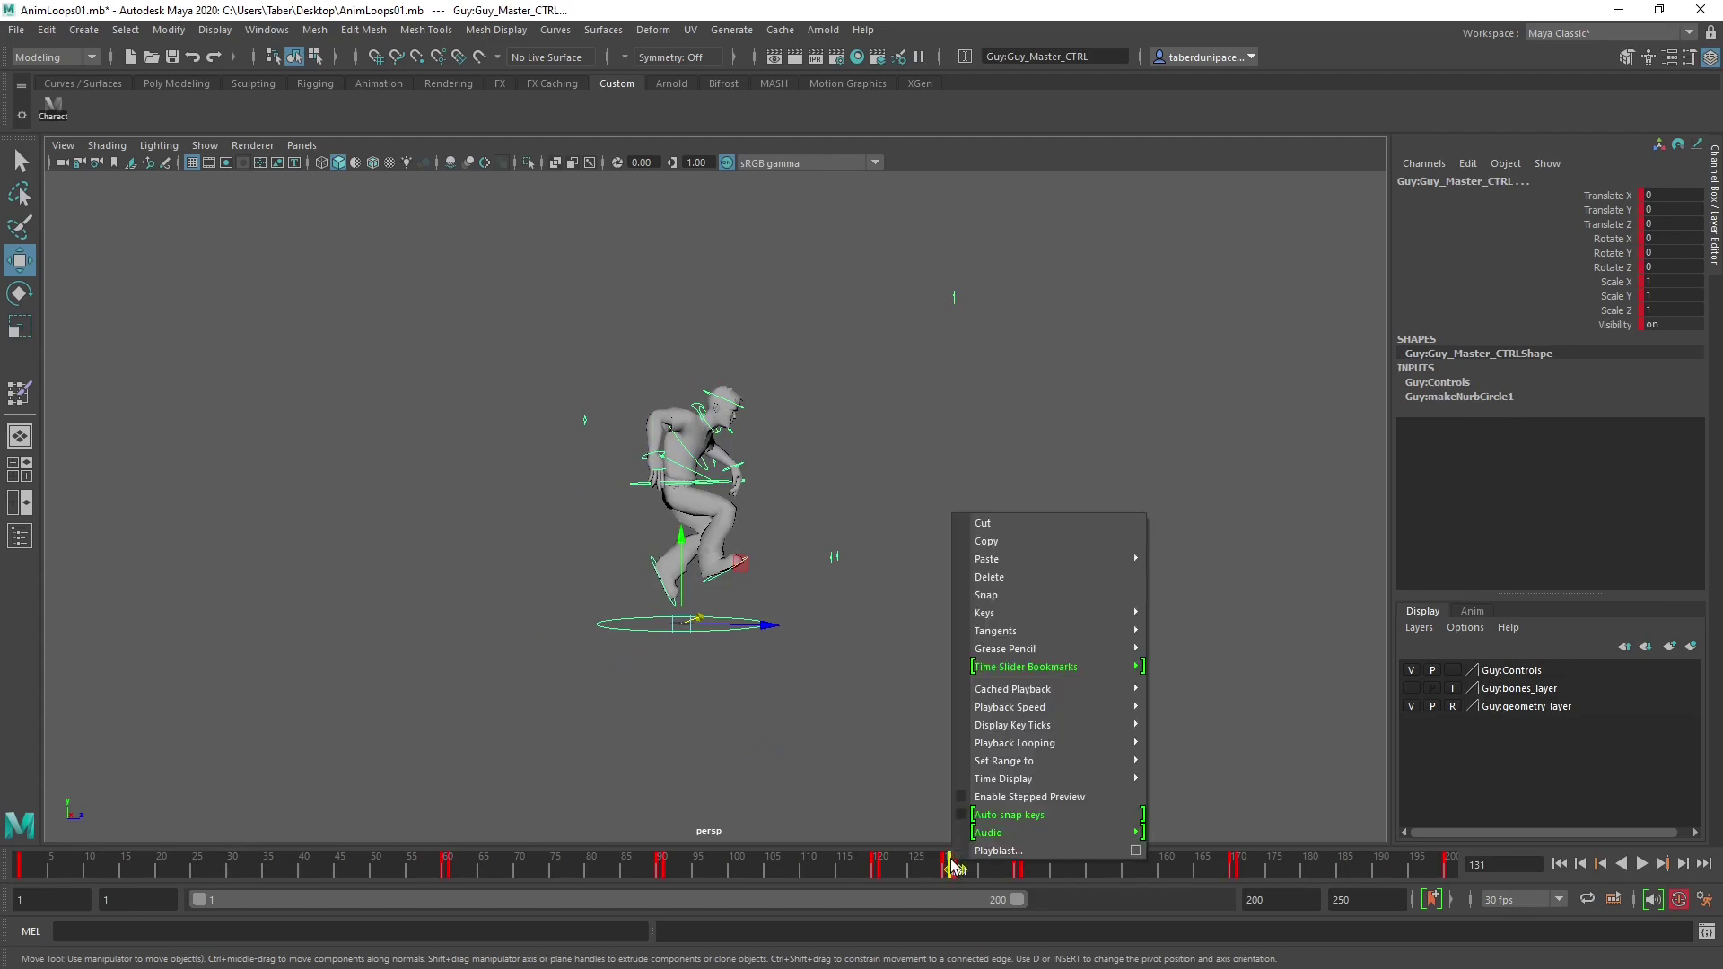
click(1009, 542)
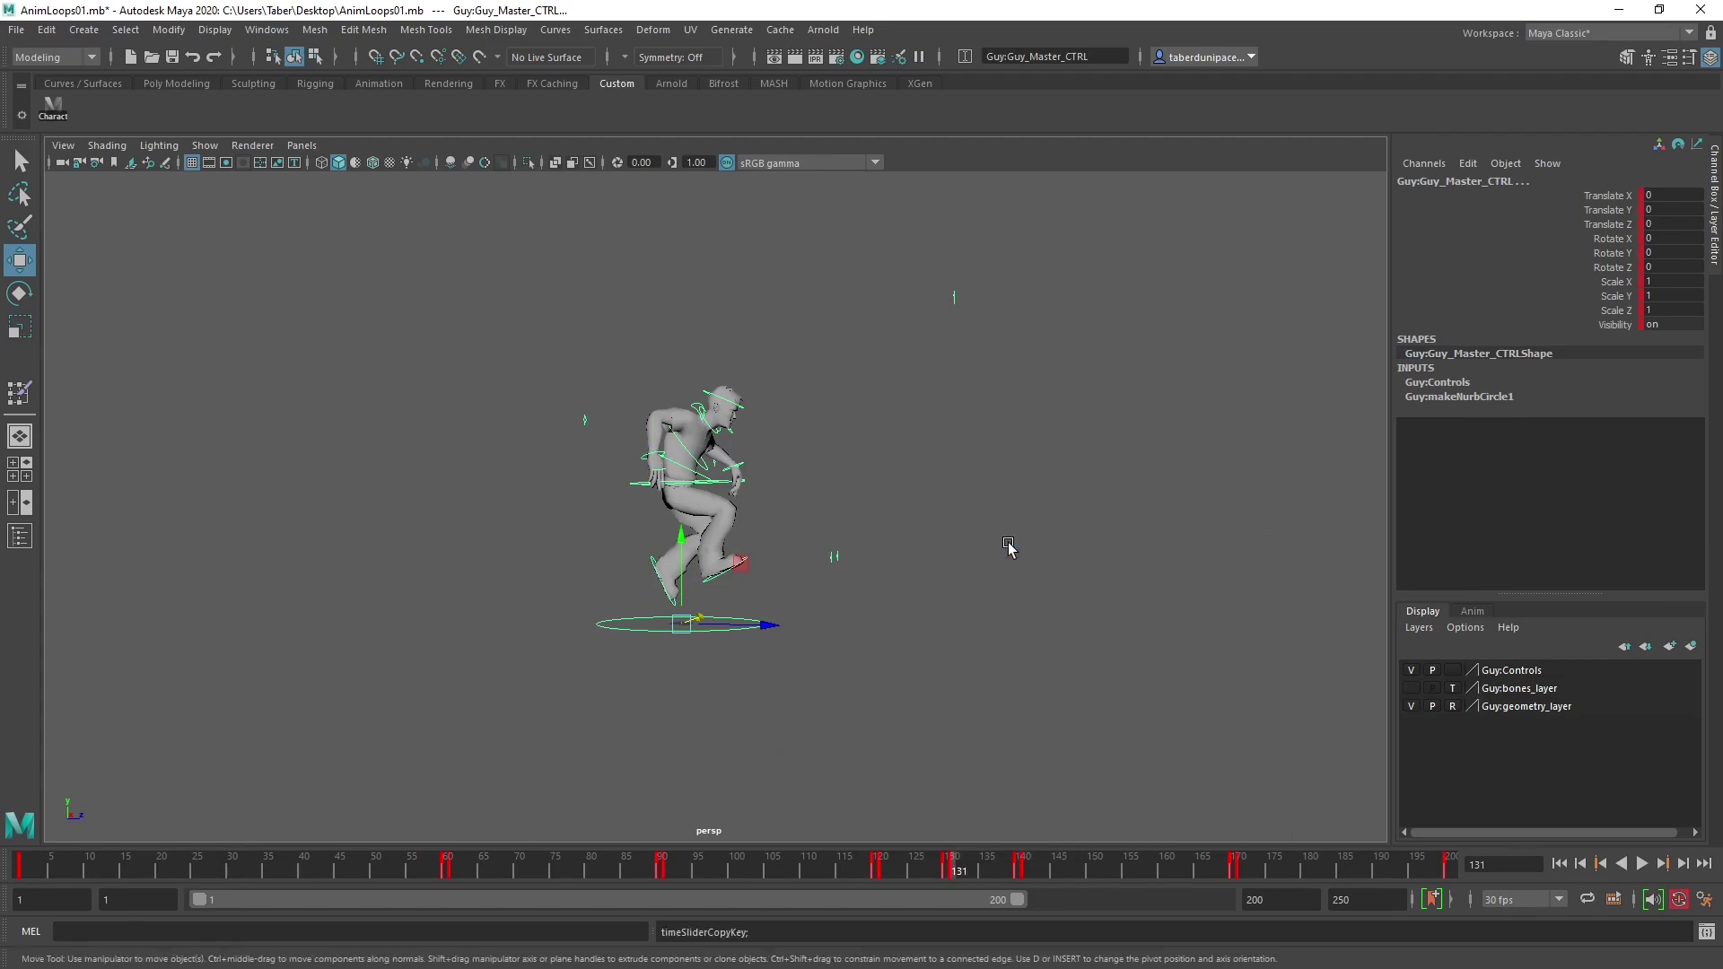
key(alt+v)
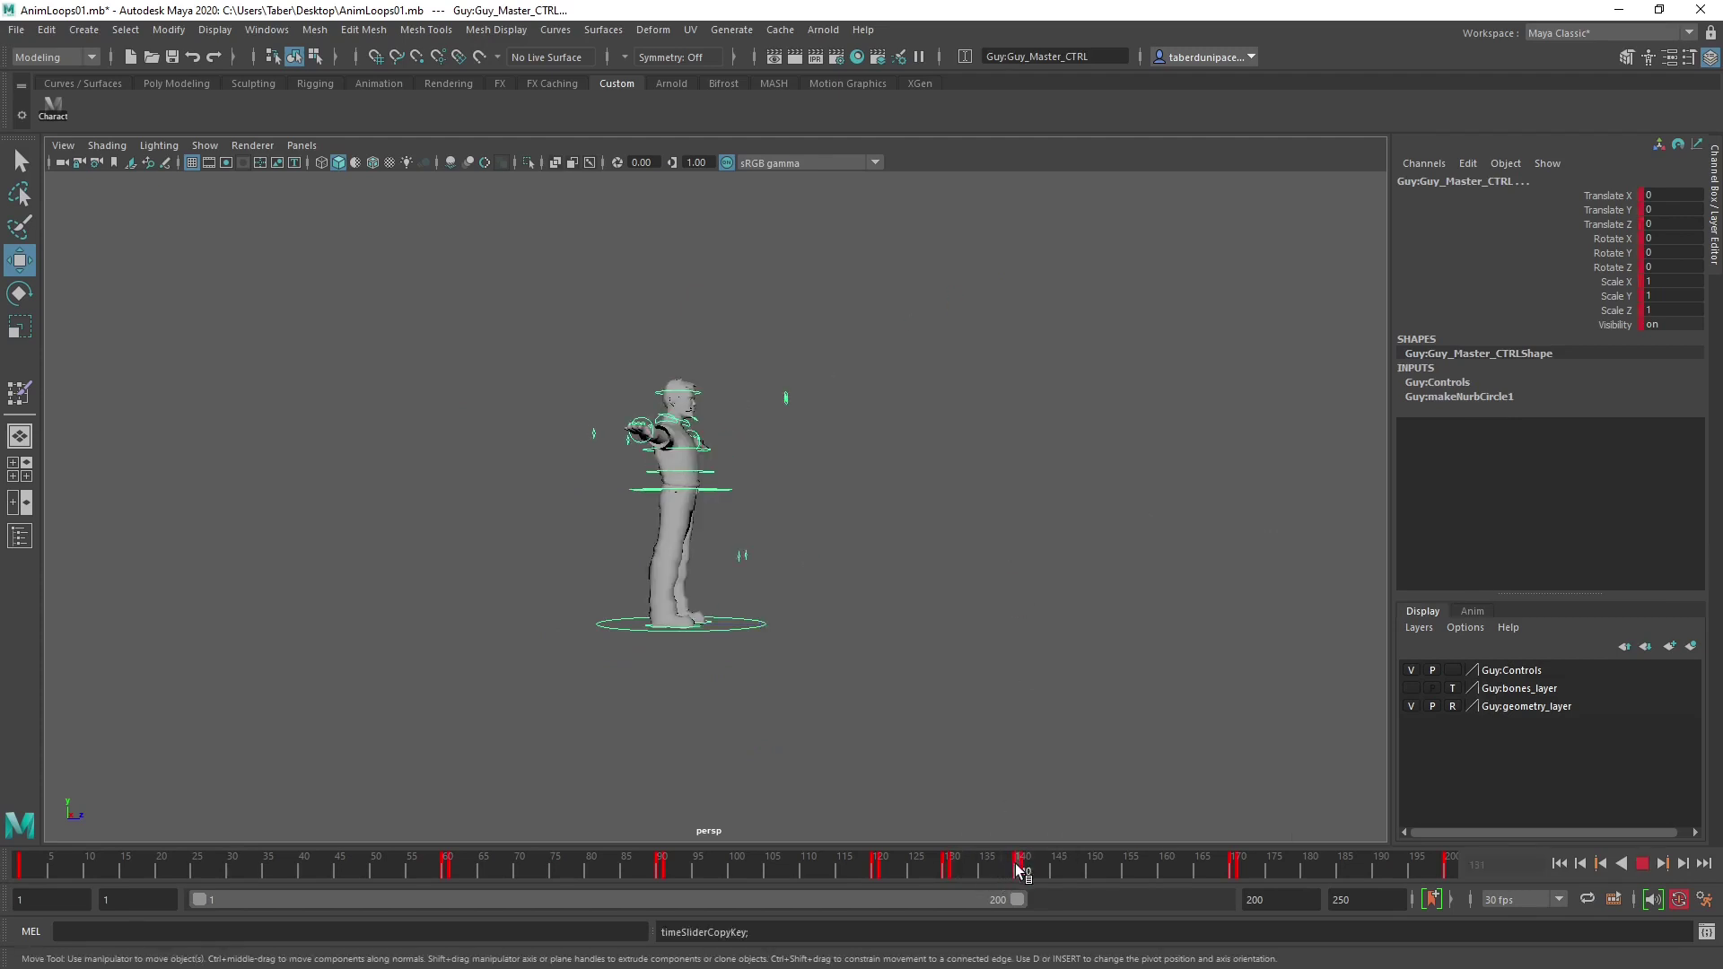
click(1021, 863)
right_click(1020, 867)
mouse_move(1117, 563)
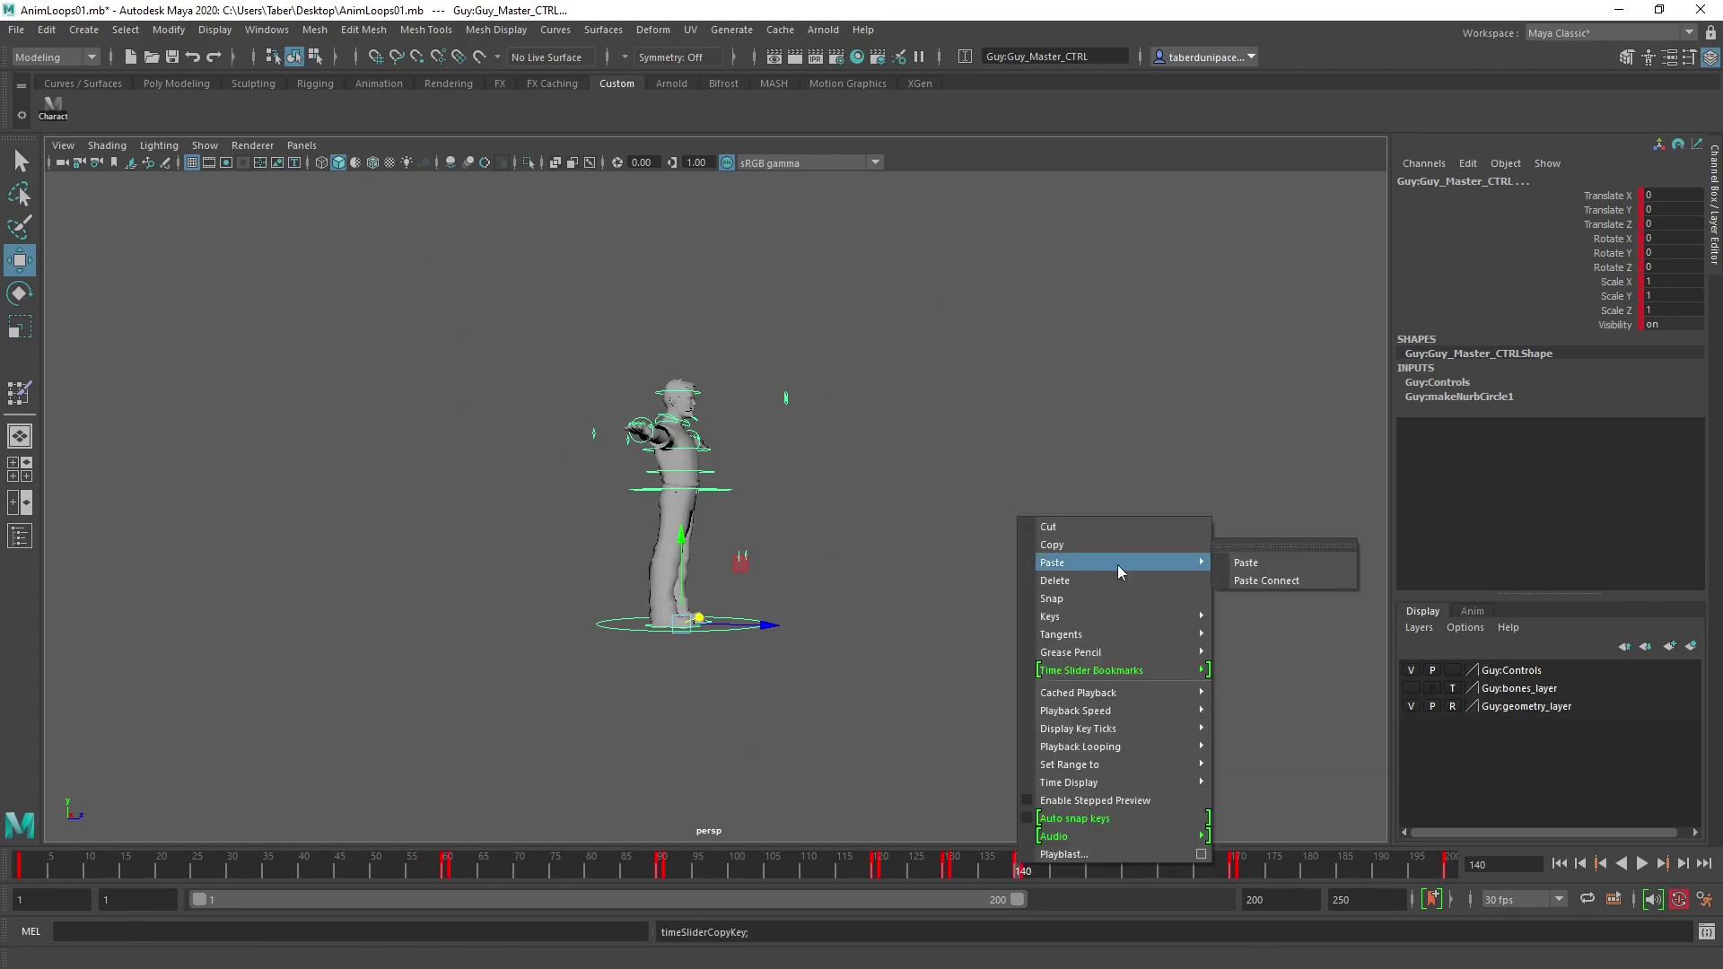
click(1306, 562)
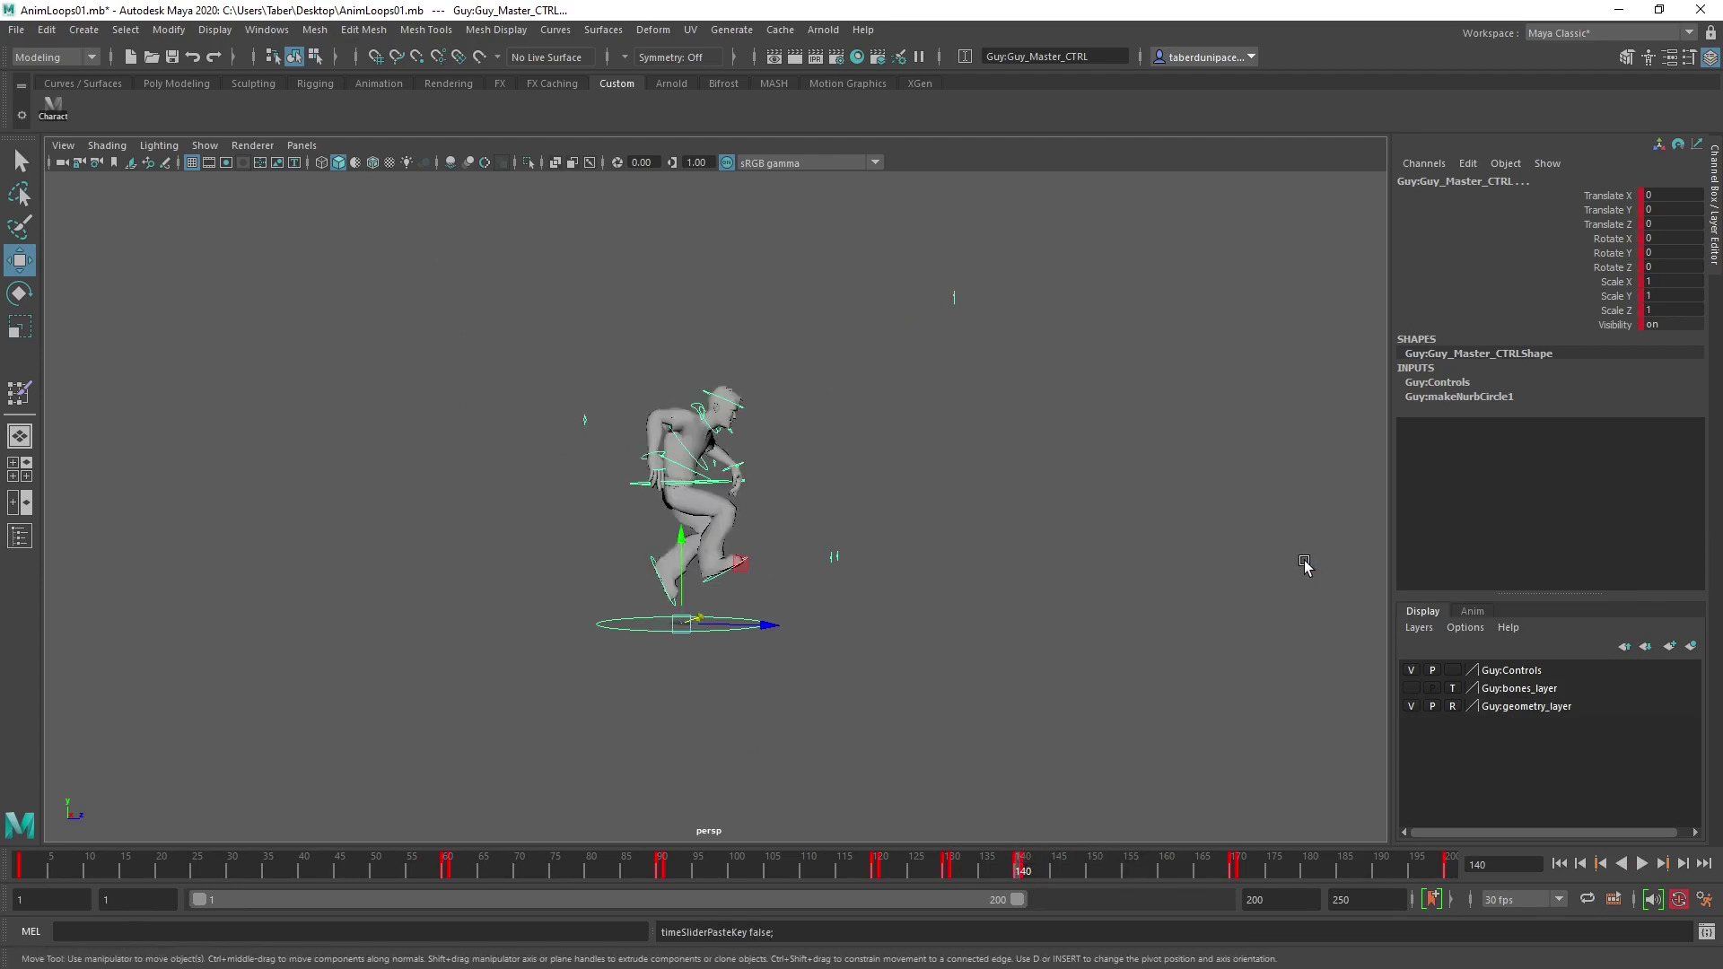
Paste the same copied pose onto frame 141.
click(1030, 869)
right_click(1026, 865)
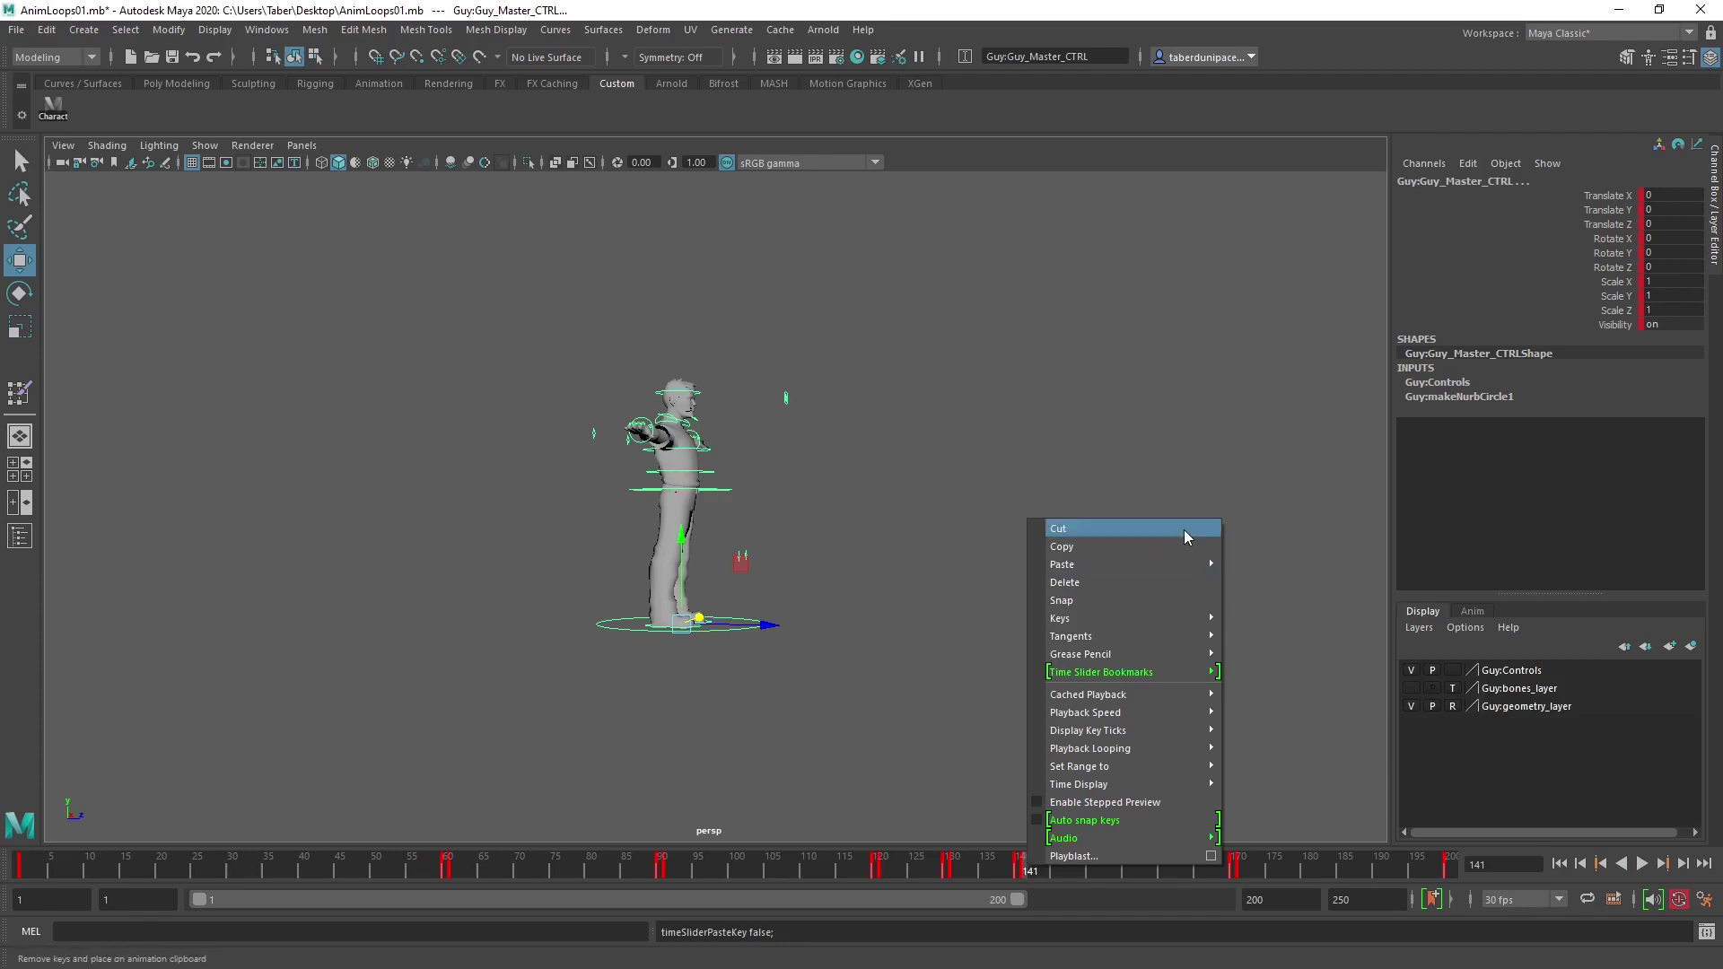
mouse_move(1176, 563)
click(1268, 558)
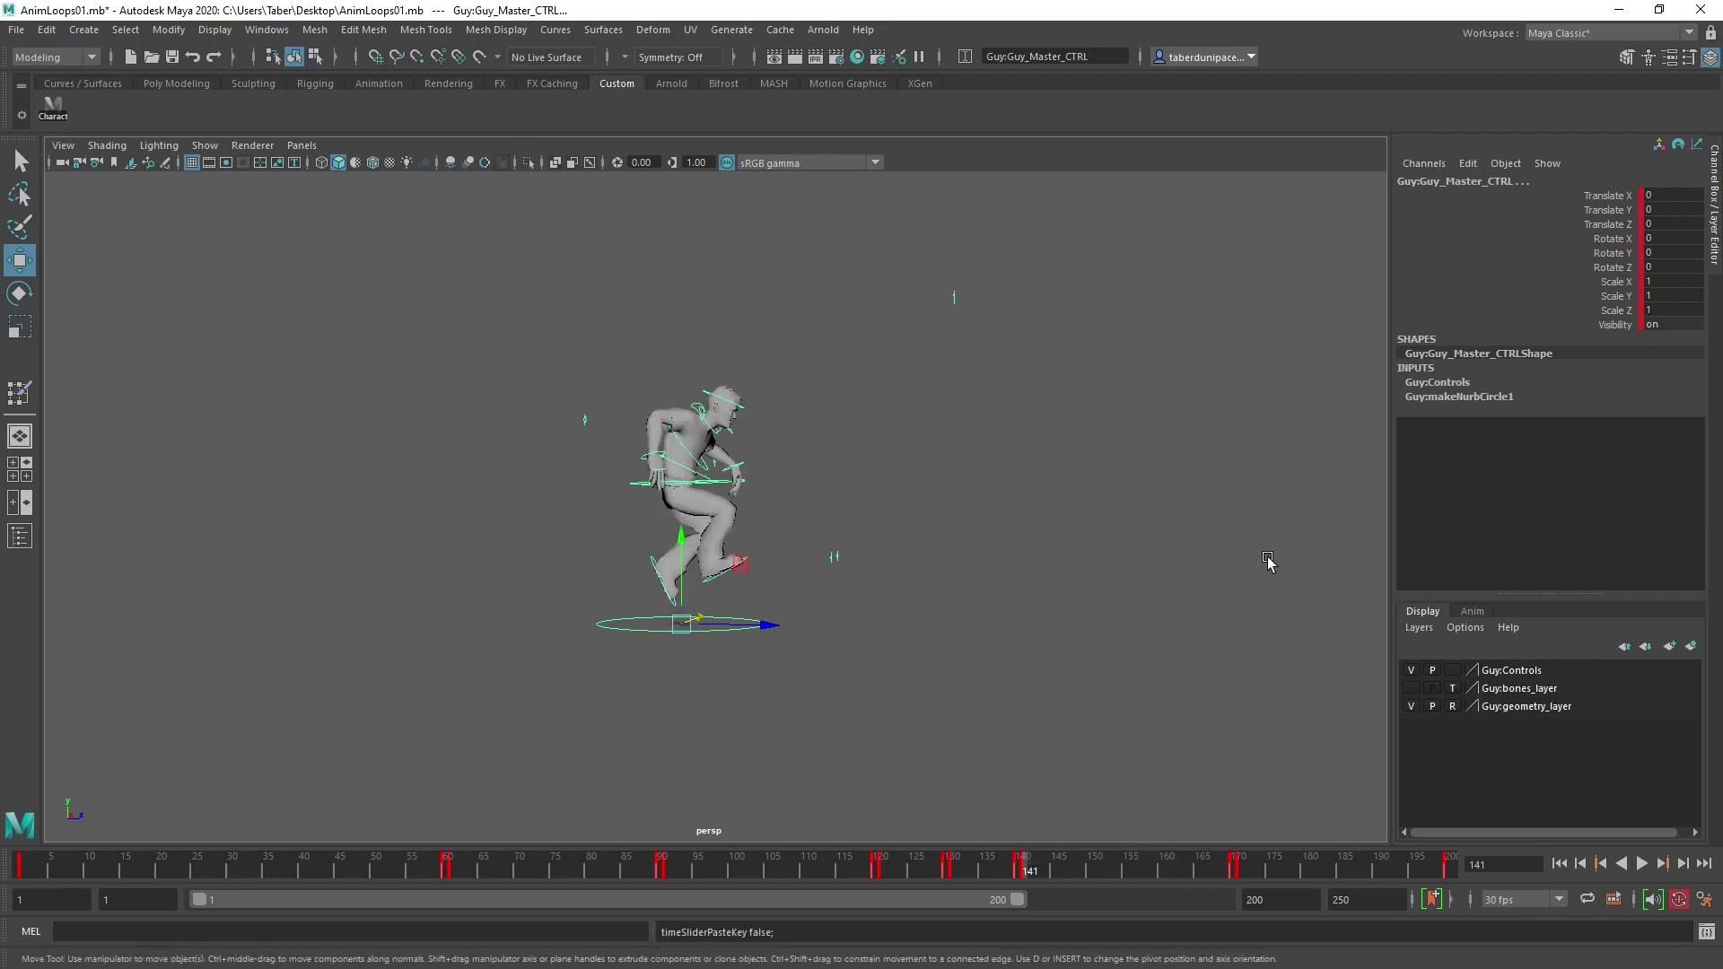
Step back to frames 130 and 131 to compare, then deselect the rig controls.
key(comma)
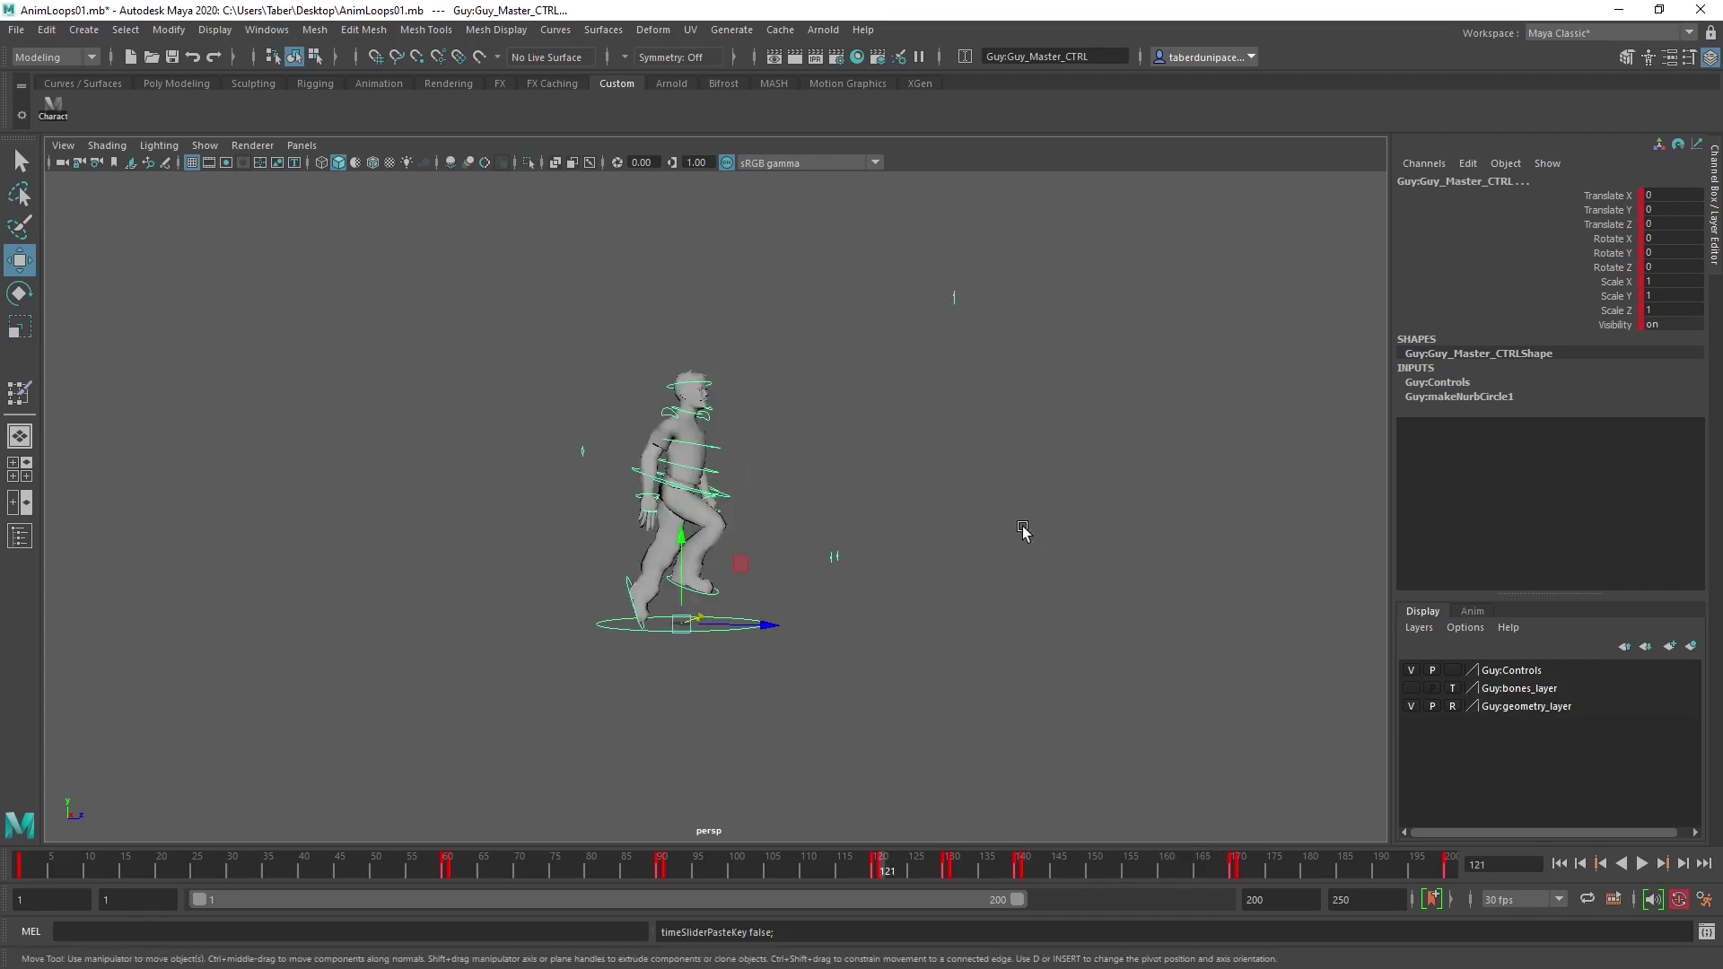
key(alt+period)
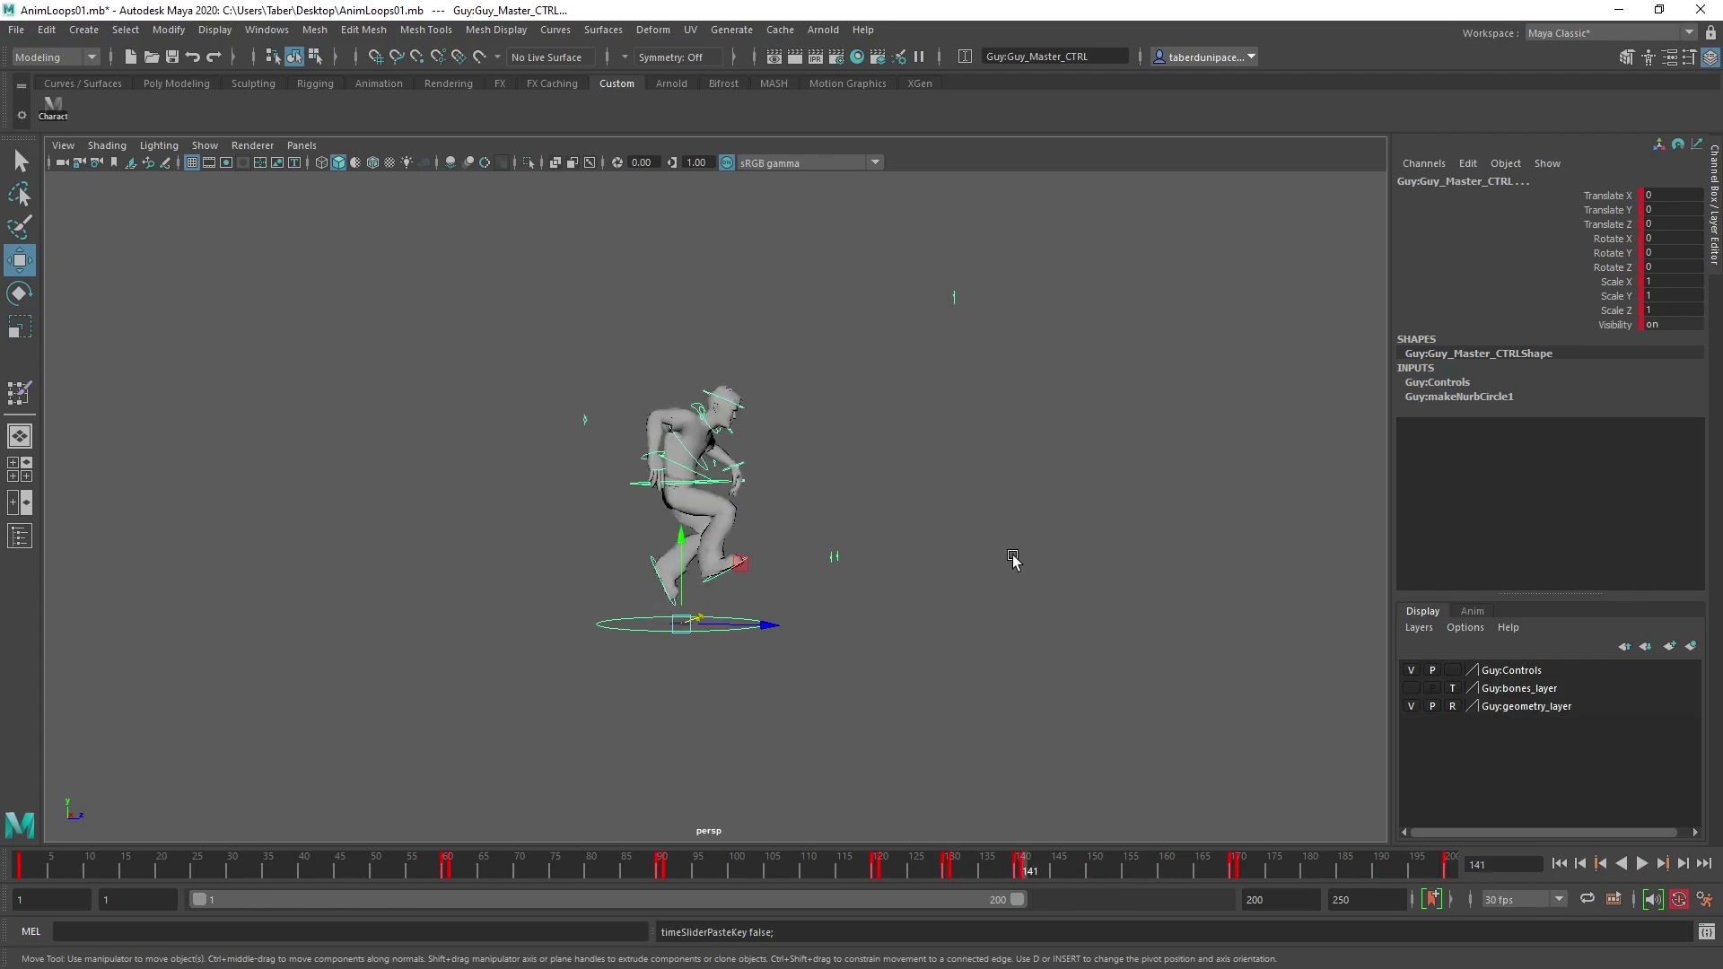
scroll(1012, 558, up, 4)
alt+drag(1000, 553, 866, 637)
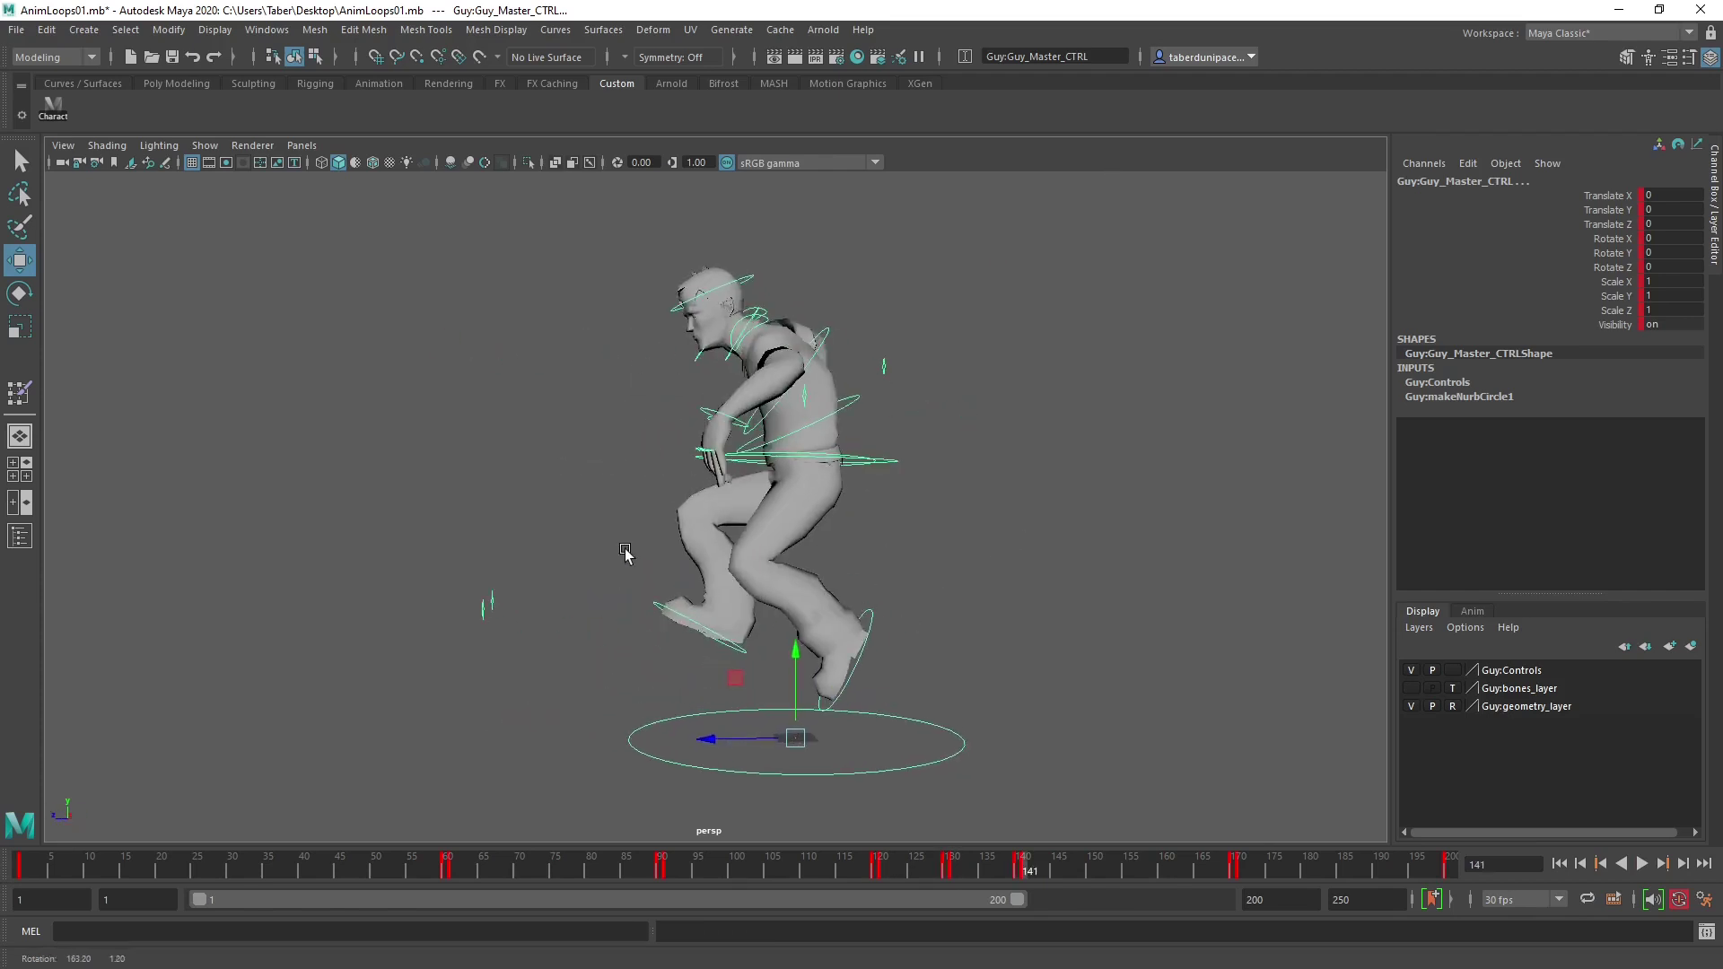
click(962, 528)
Lower the right foot control, push it forward and rotate it around X.
click(773, 609)
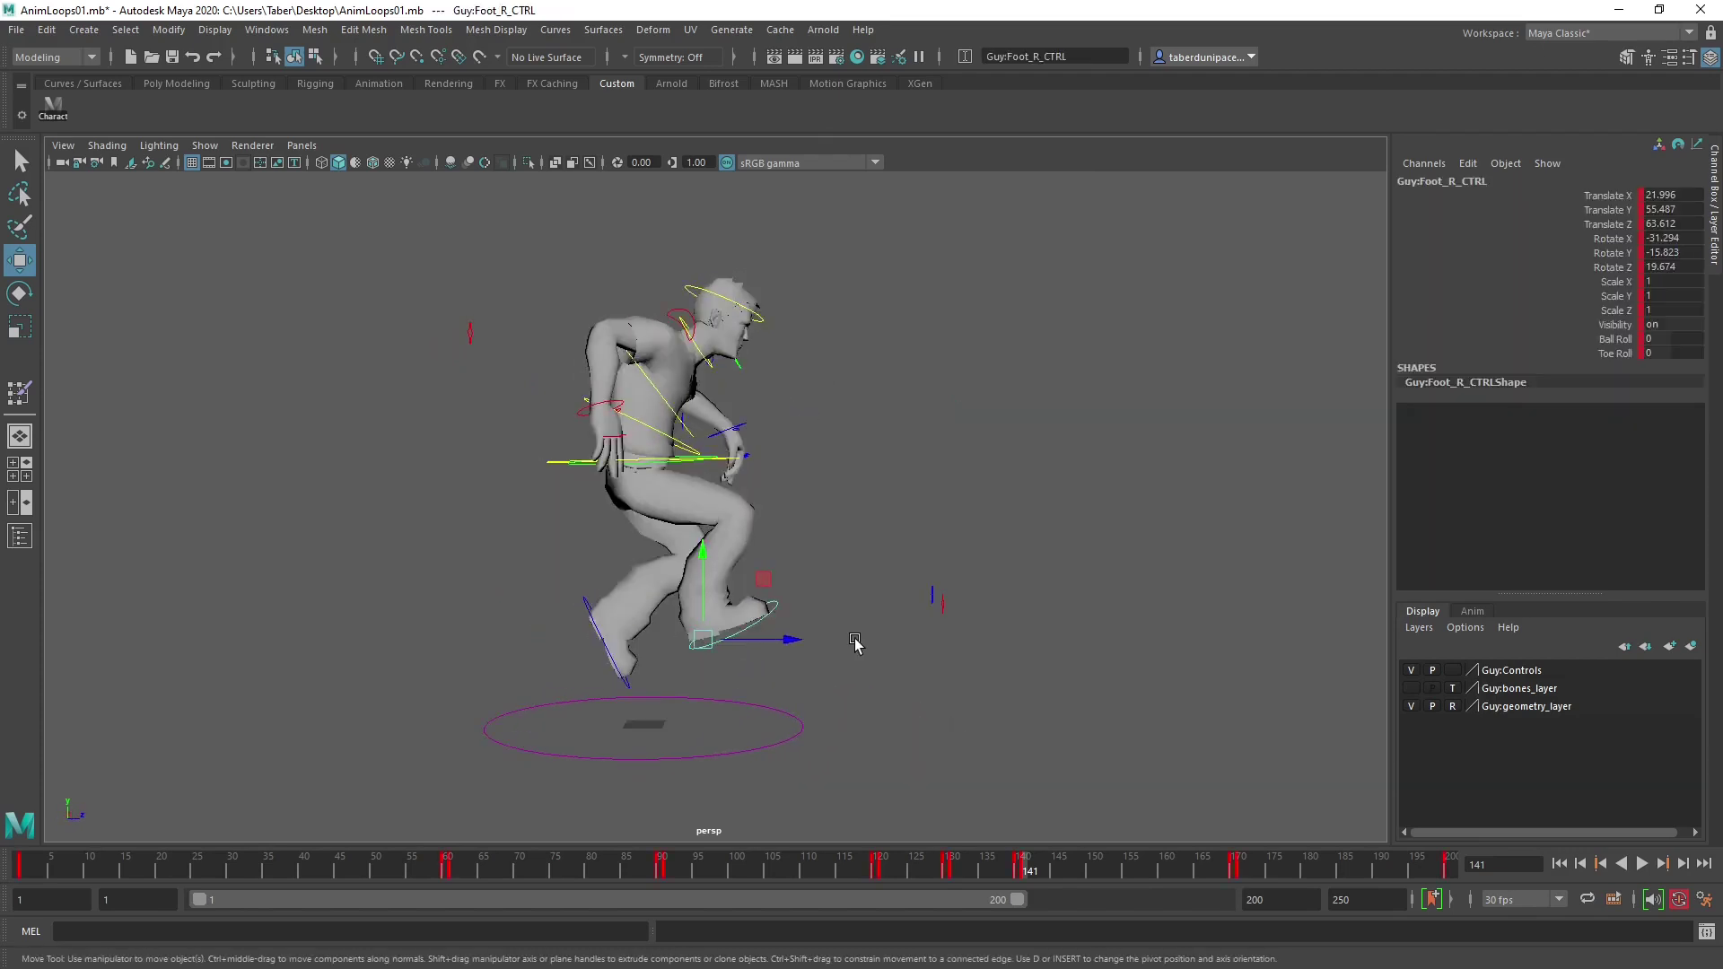
scroll(855, 645, up, 5)
alt+middle_drag(894, 672, 929, 494)
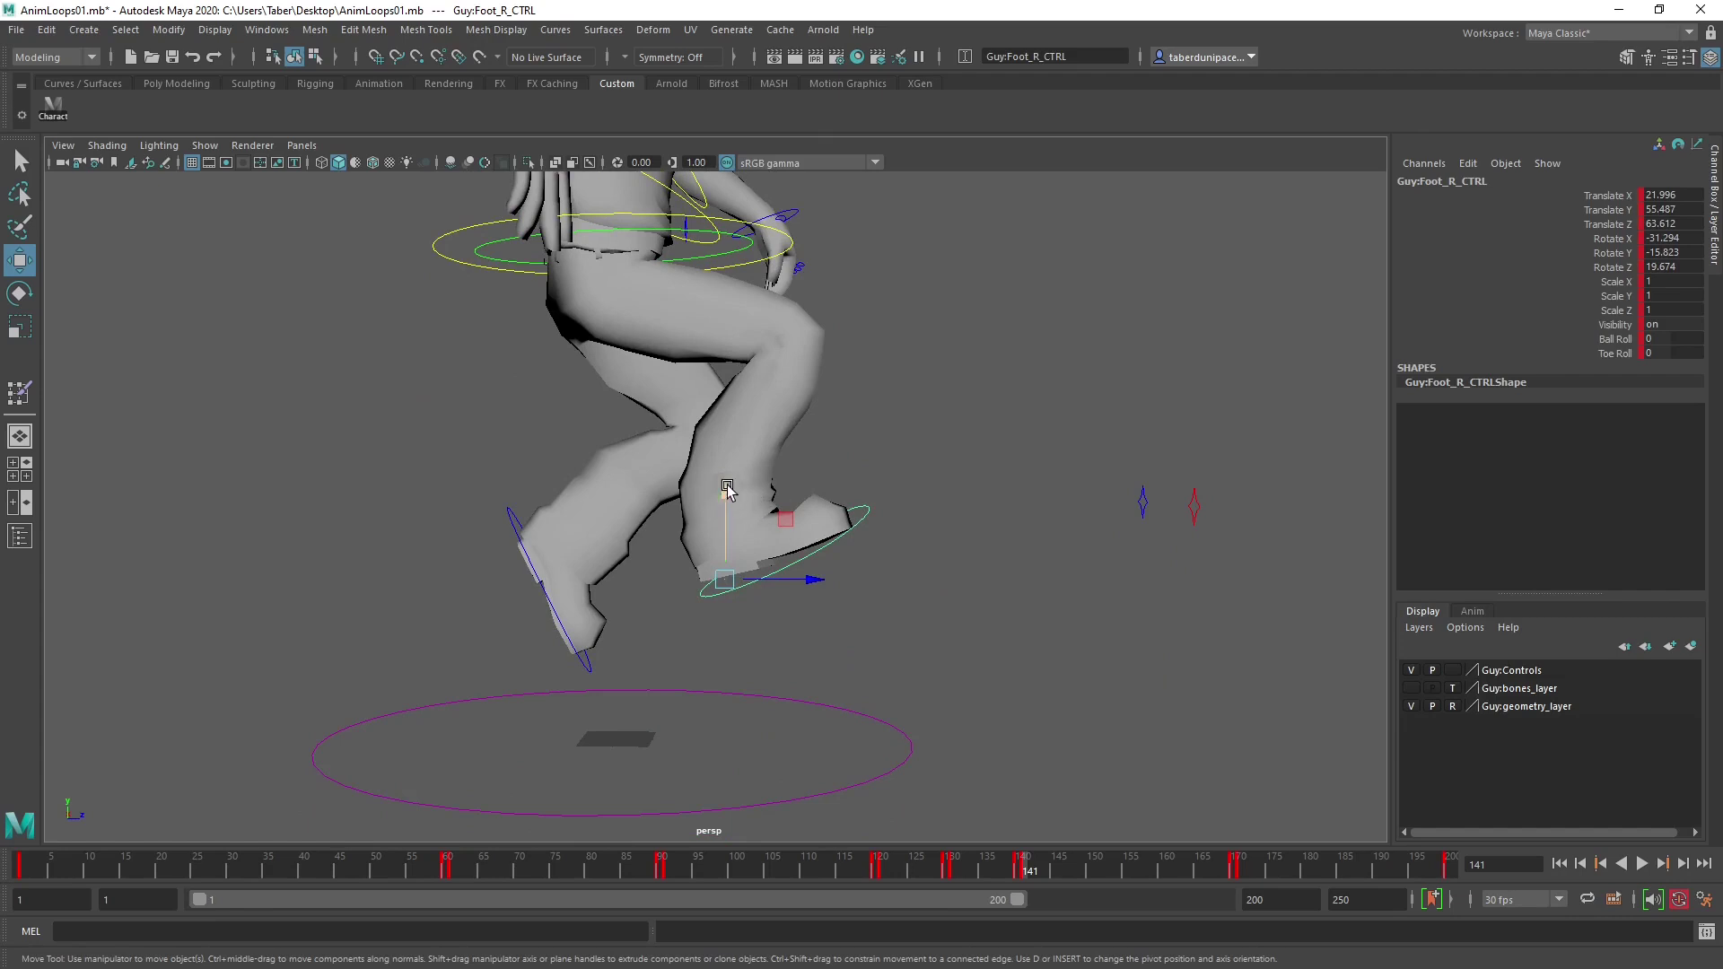
drag(731, 502, 727, 608)
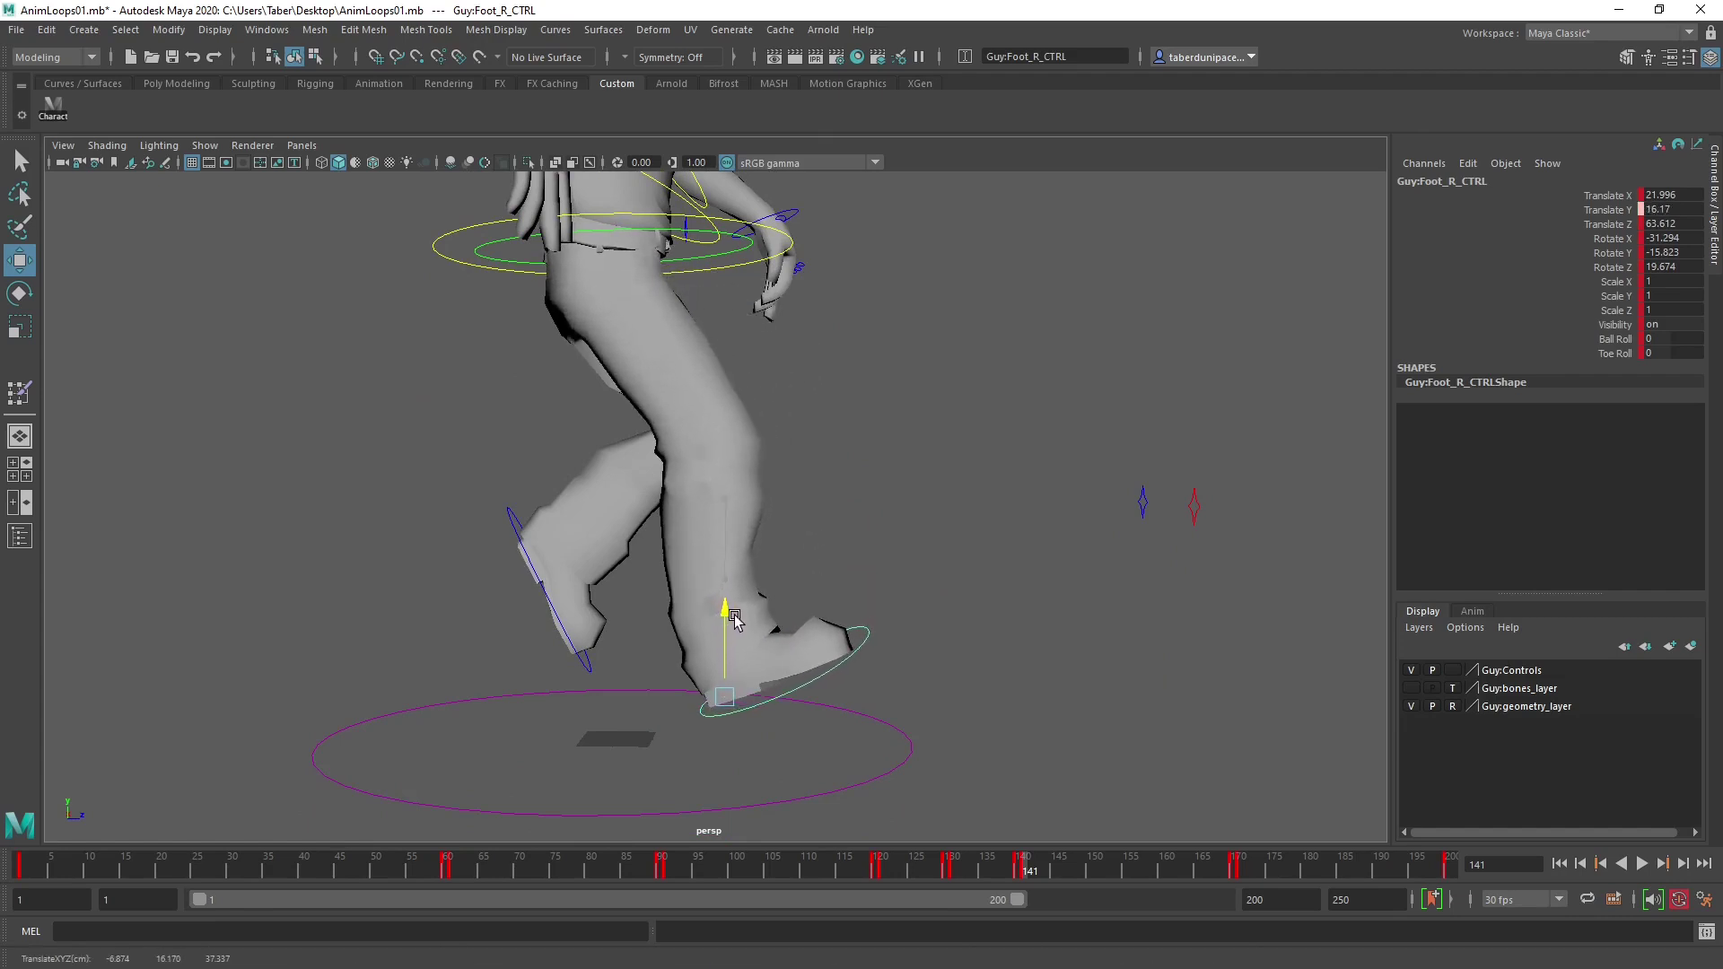
drag(820, 697, 838, 703)
key(e)
drag(785, 641, 779, 633)
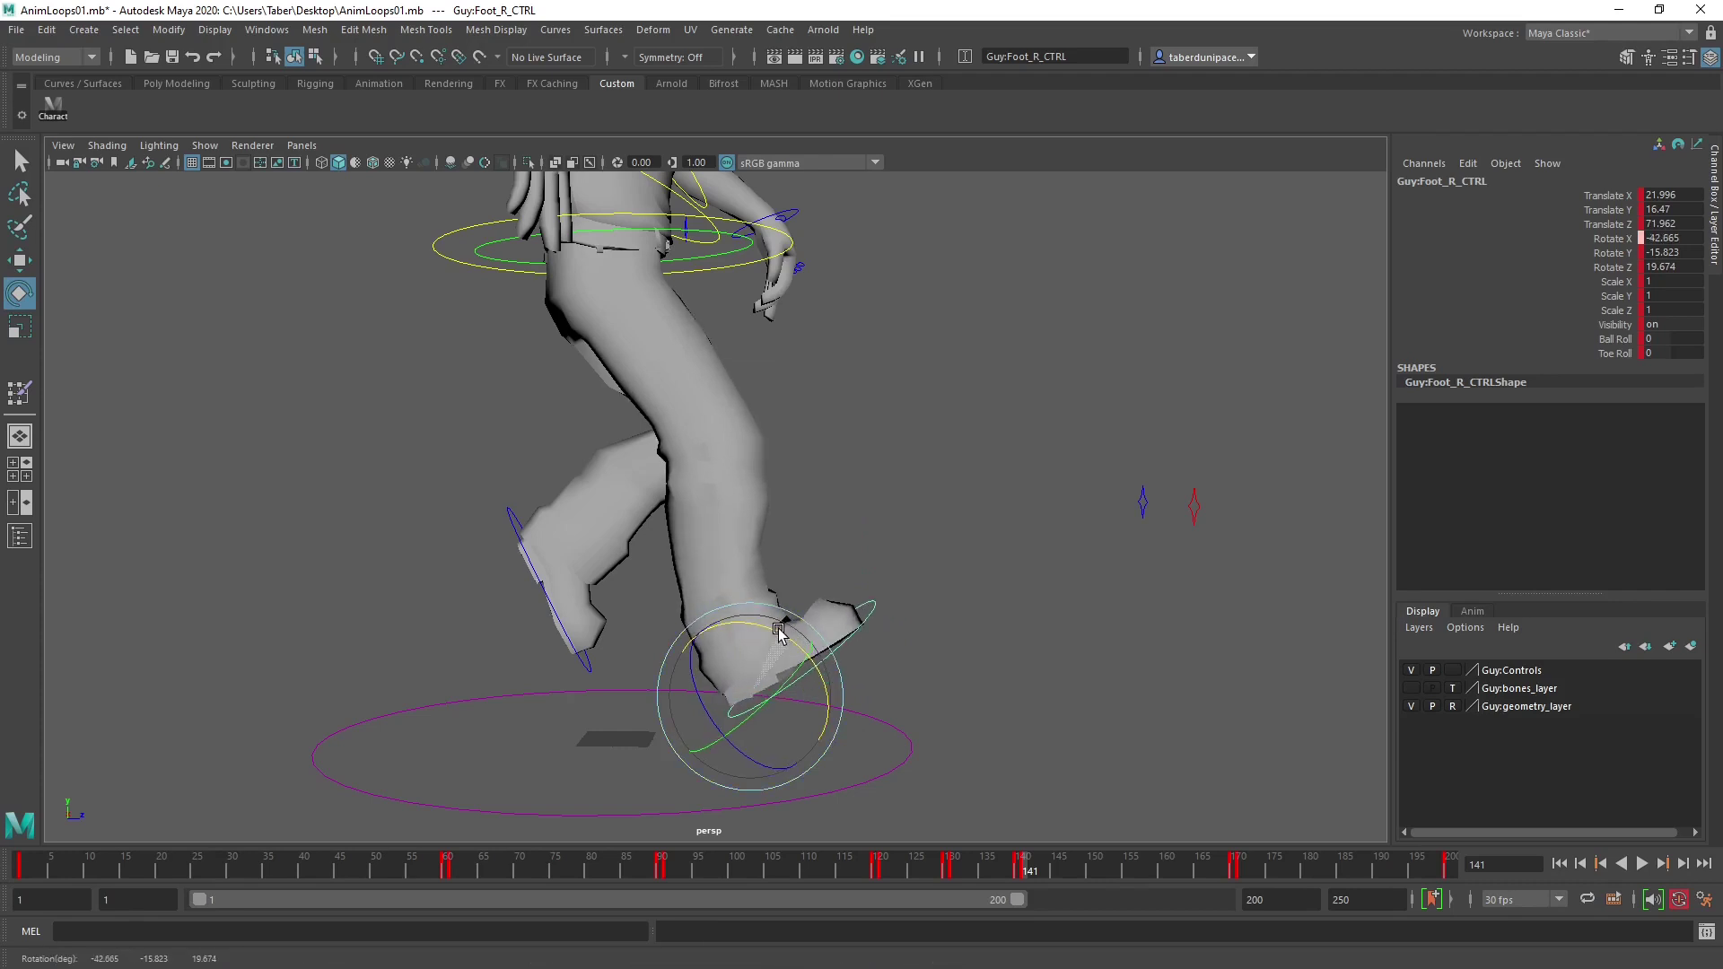
key(w)
drag(827, 700, 1167, 593)
Reset the right foot's selected translate and rotate channels to 0.
key(e)
key(w)
key(e)
key(w)
key(e)
key(w)
drag(1675, 191, 1675, 261)
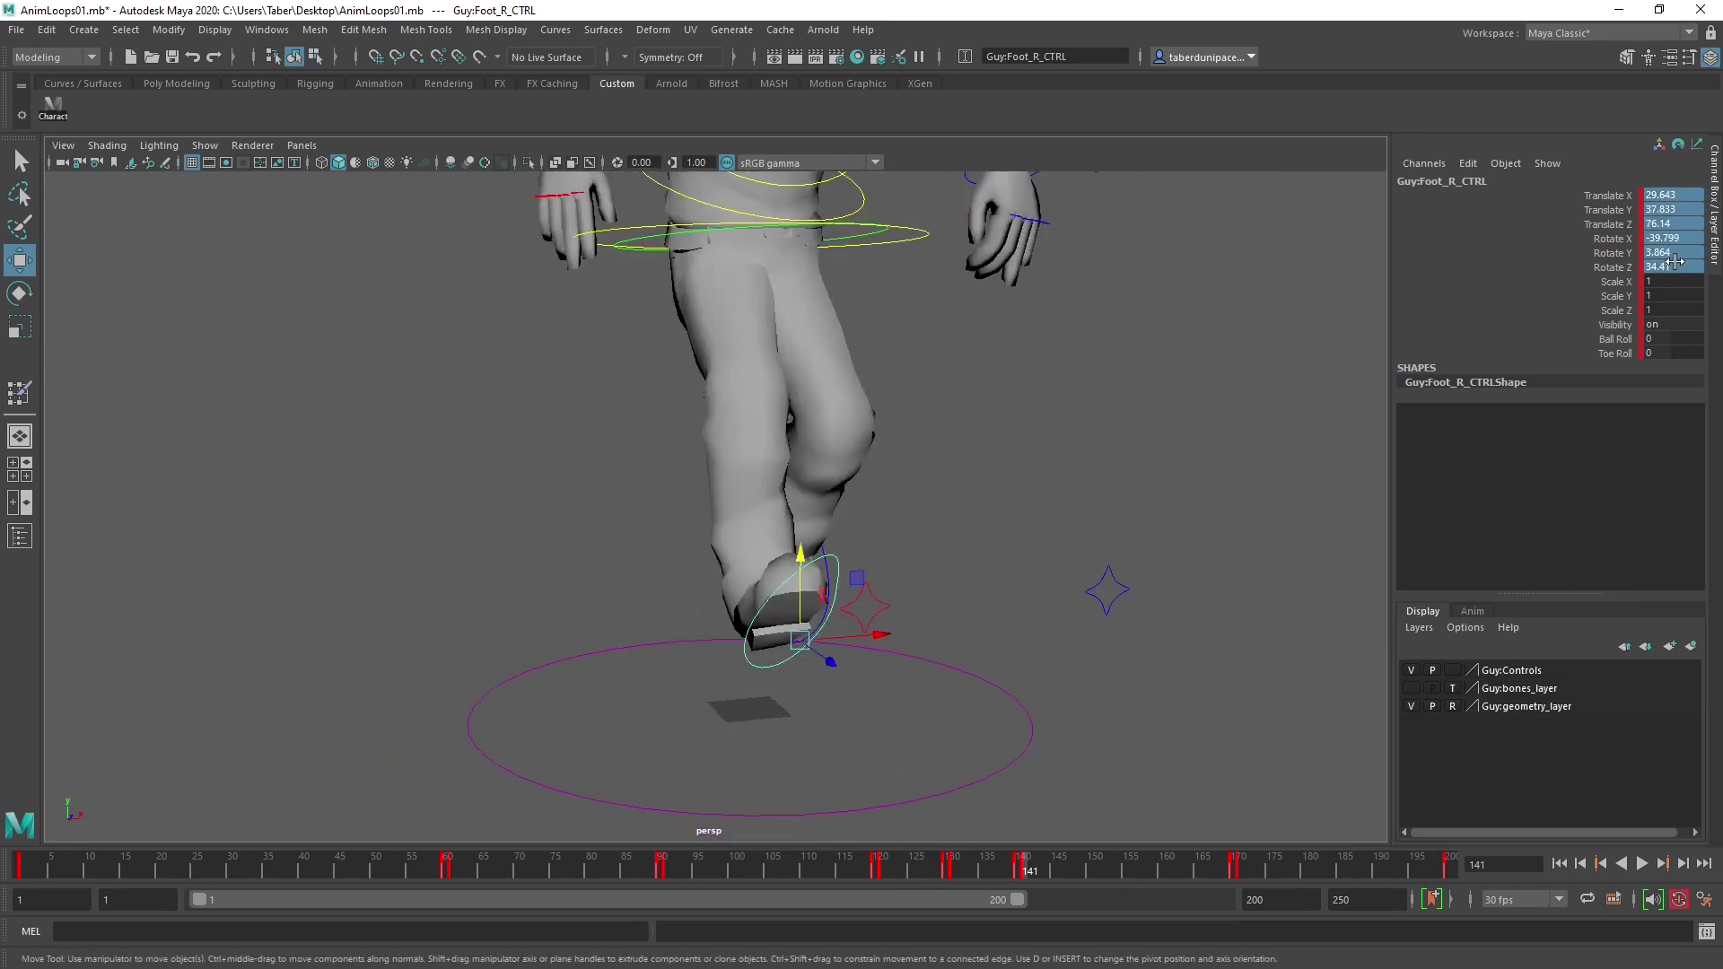
text(0)
key(Return)
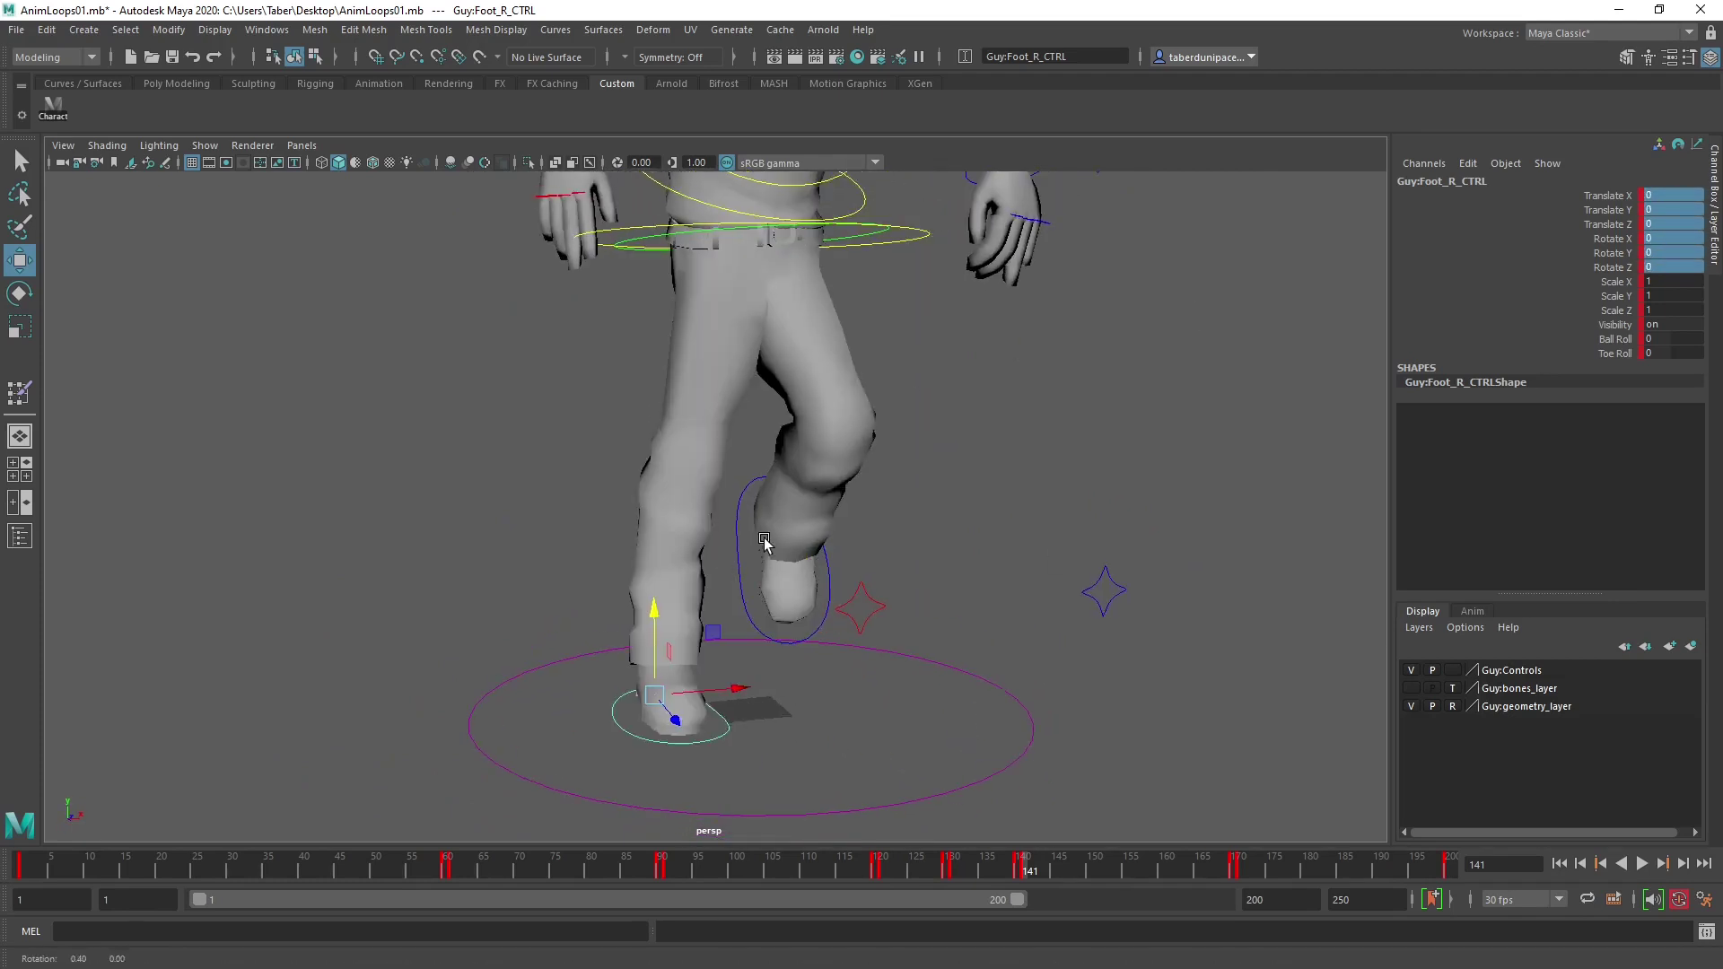
Try sliding and raising the right foot, then undo those changes.
alt+drag(766, 547, 698, 541)
drag(786, 700, 850, 703)
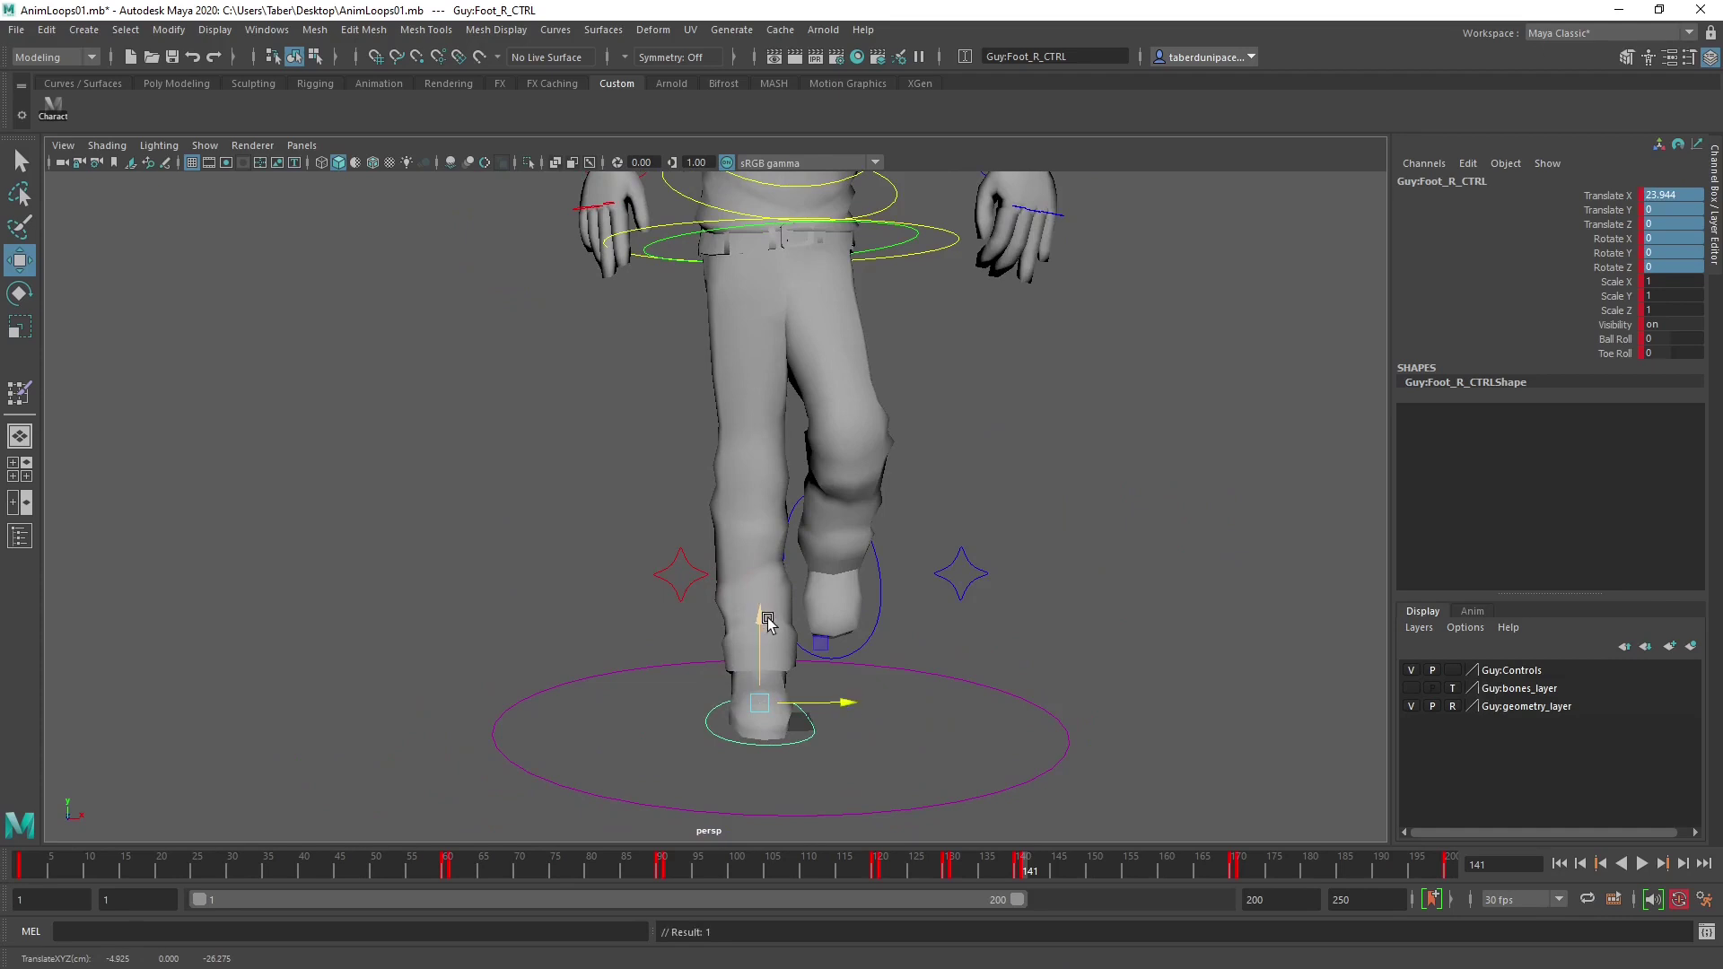
drag(767, 620, 683, 549)
click(680, 561)
key(ctrl+z)
key(ctrl+z)
key(ctrl+z)
key(ctrl+z)
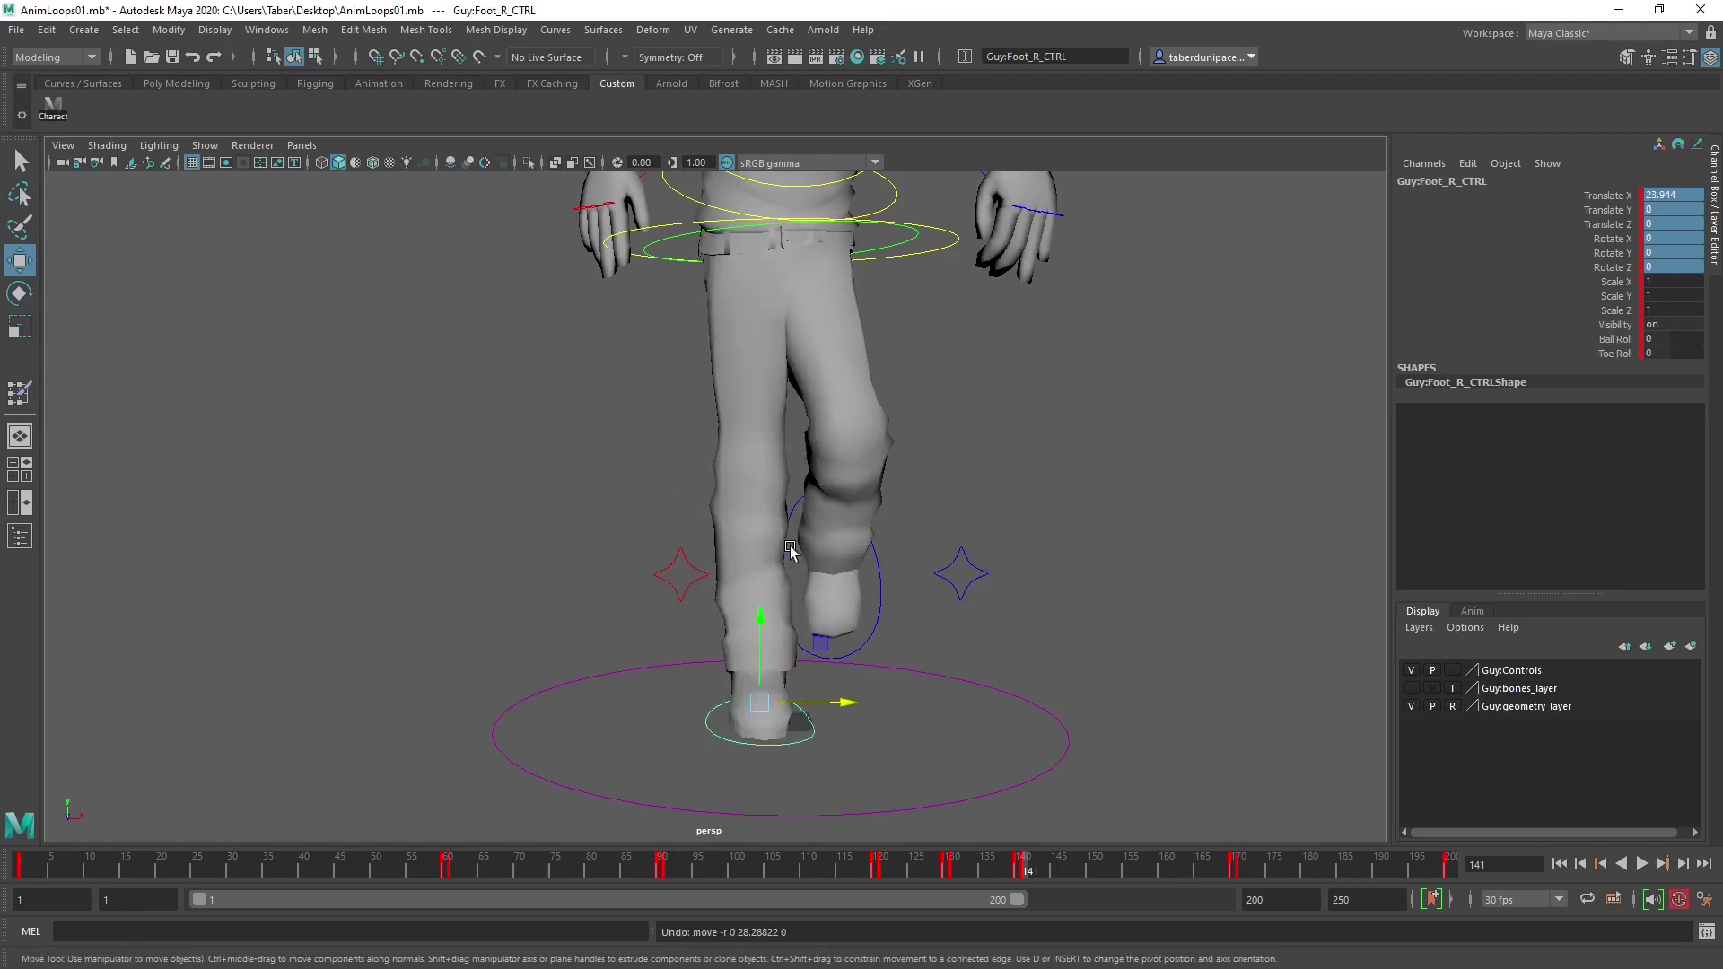
Raise the right knee control and recheck the right foot from another angle.
click(680, 574)
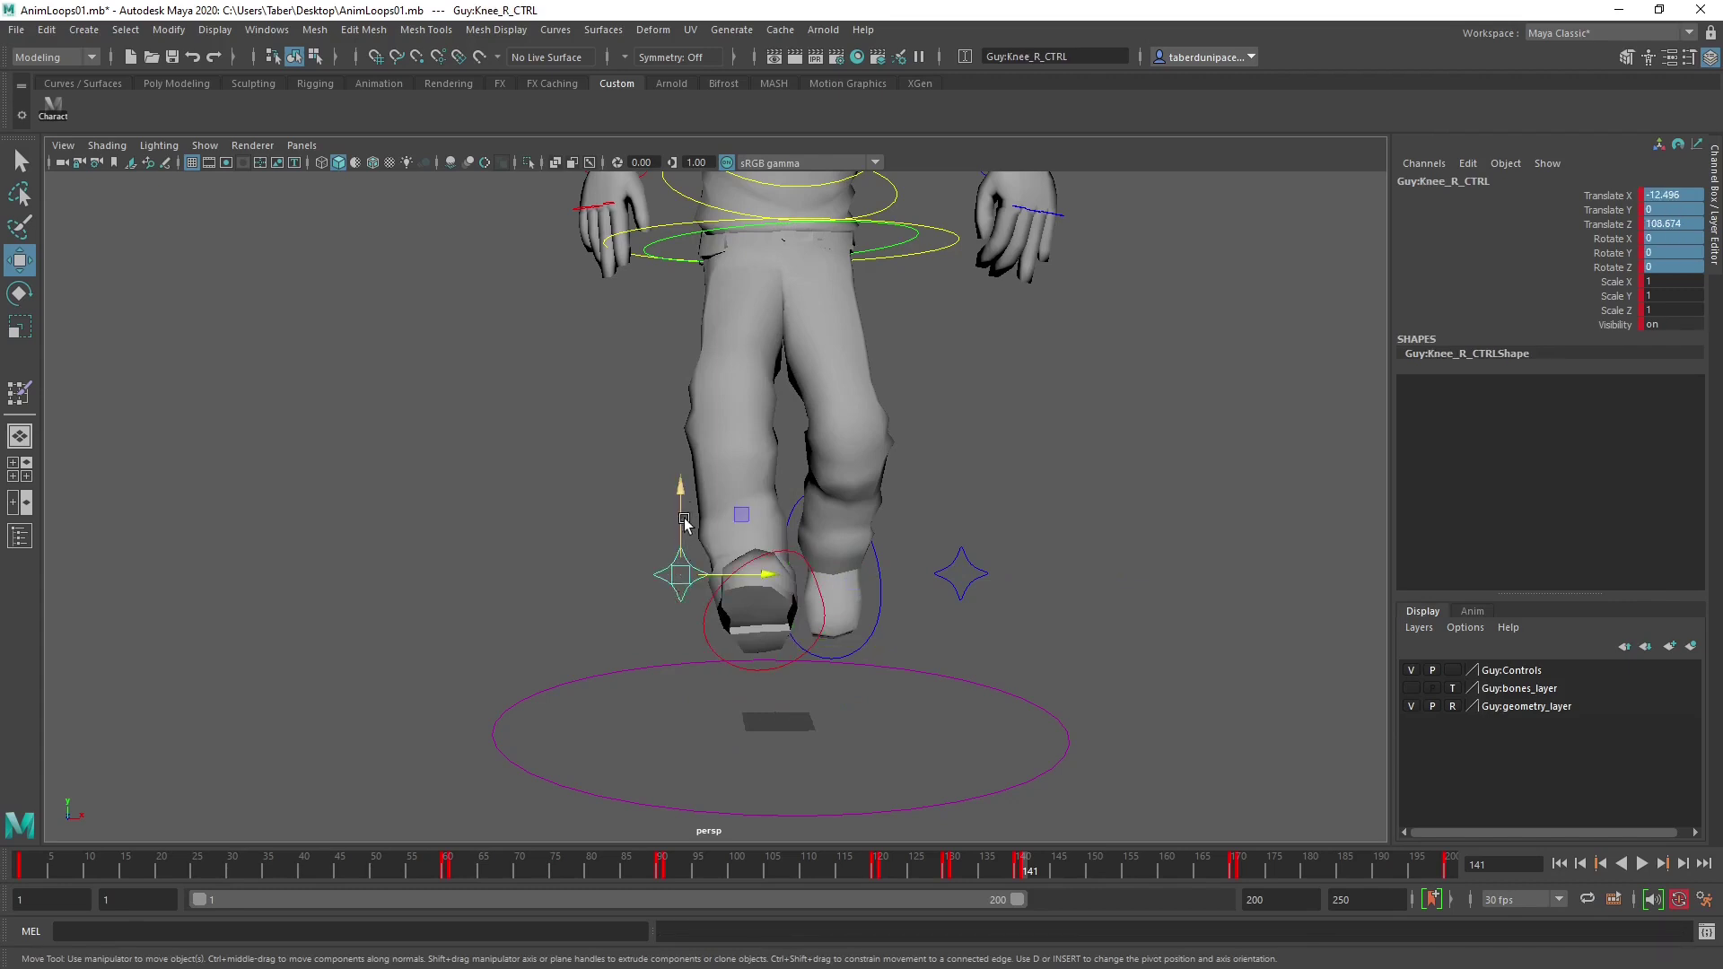
drag(681, 492, 684, 406)
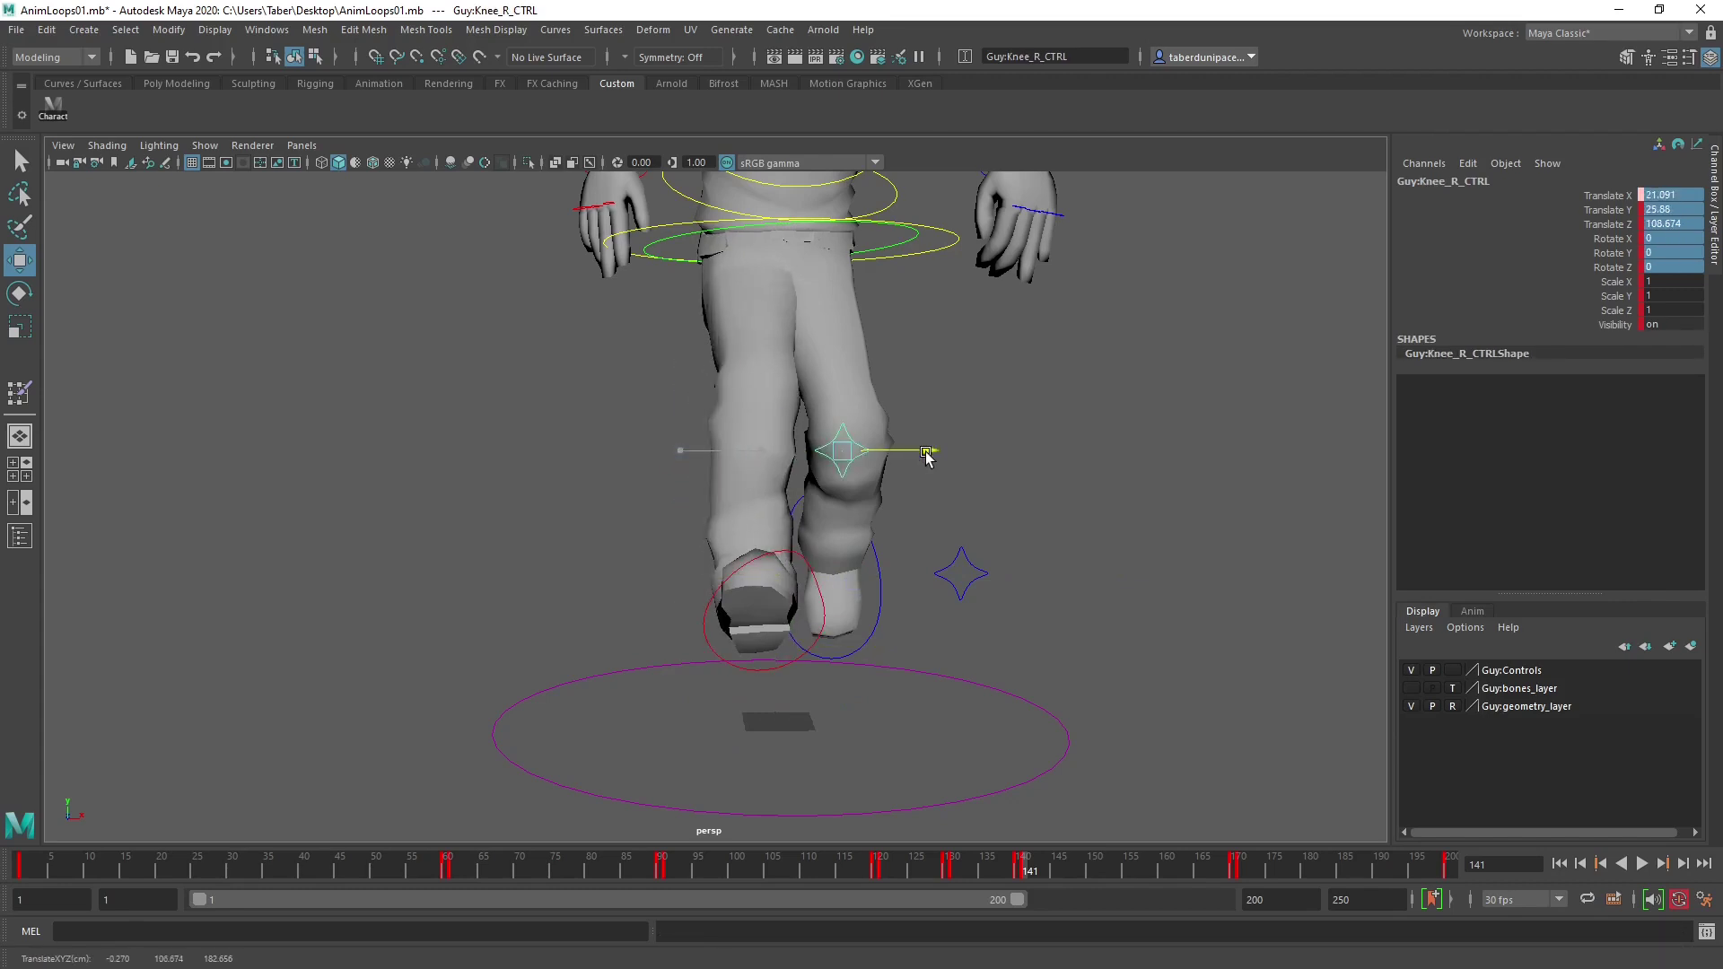
alt+drag(806, 519, 888, 668)
click(851, 538)
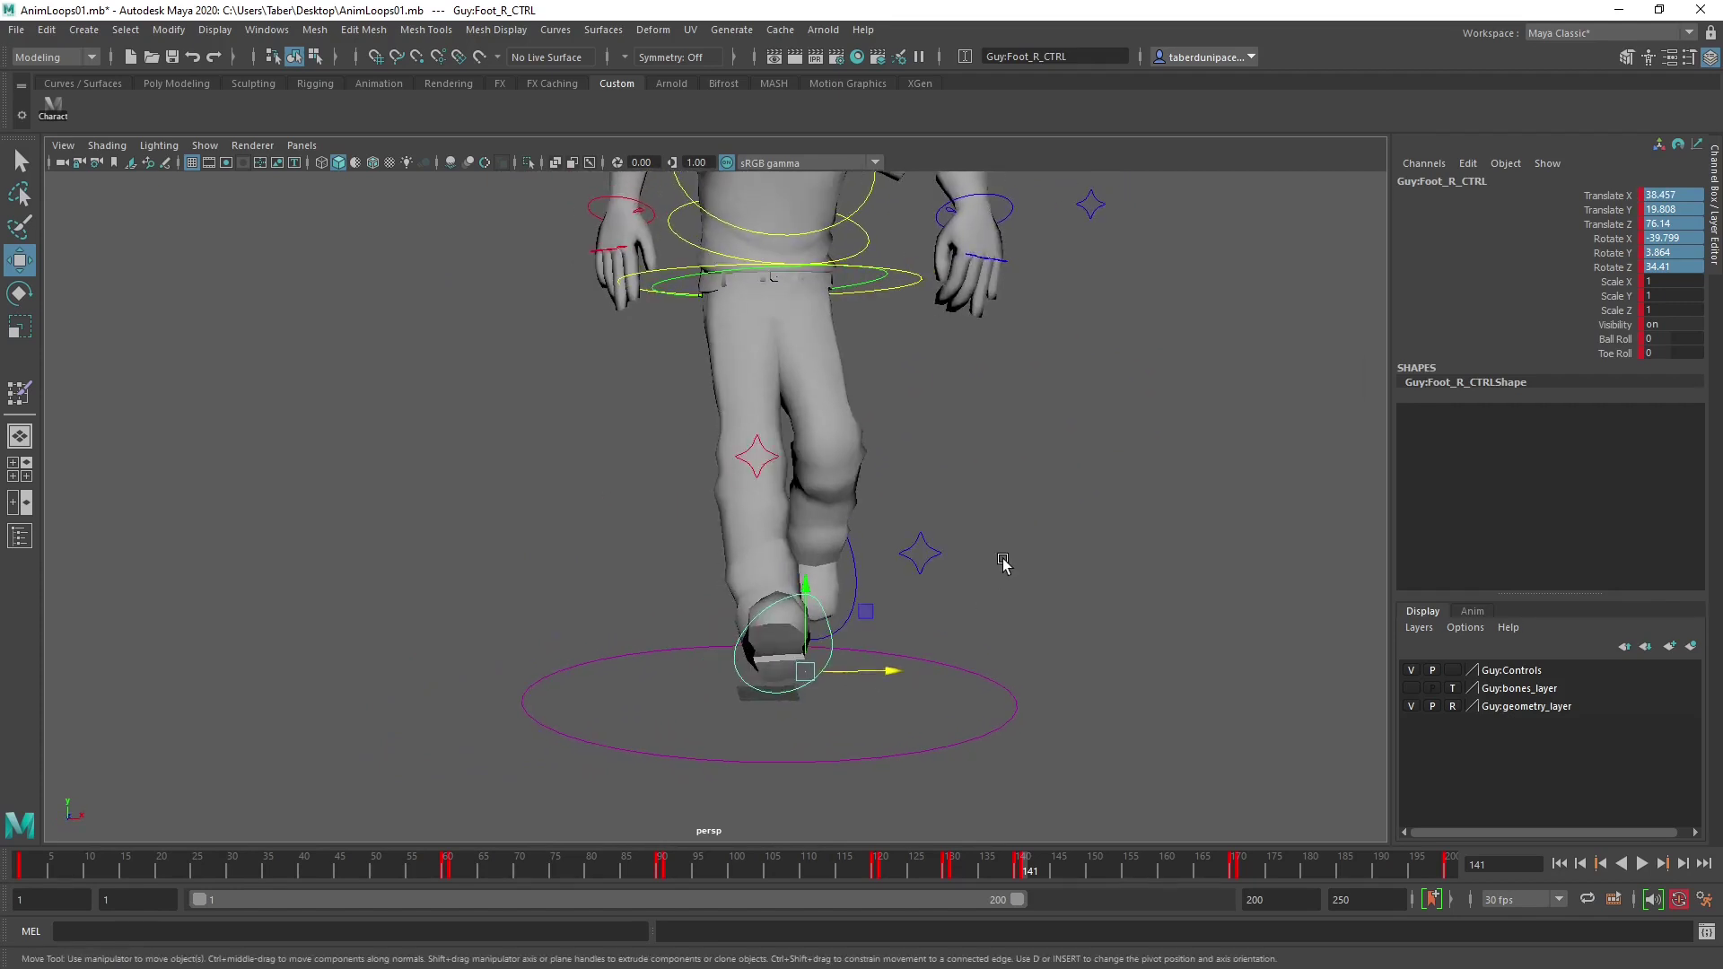
click(956, 592)
Lift Foot_L_CTRL, swing it forward, then lower it slightly.
click(875, 590)
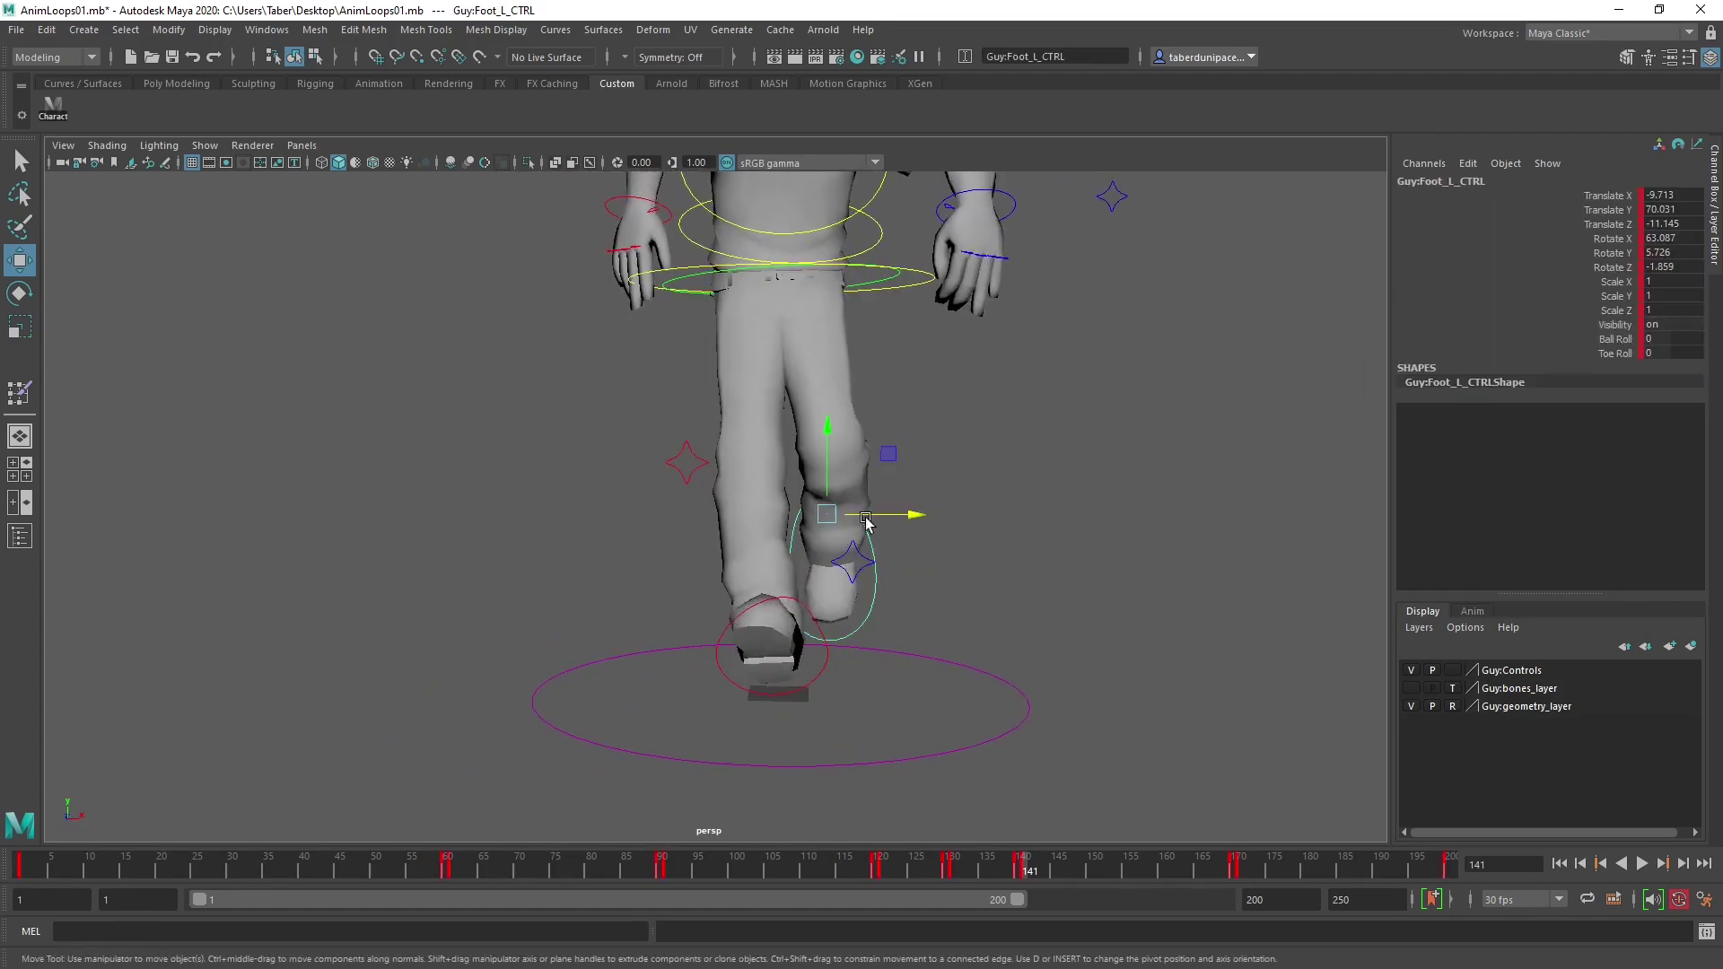
drag(830, 423, 831, 361)
alt+drag(969, 461, 752, 464)
drag(860, 482, 747, 527)
key(e)
key(w)
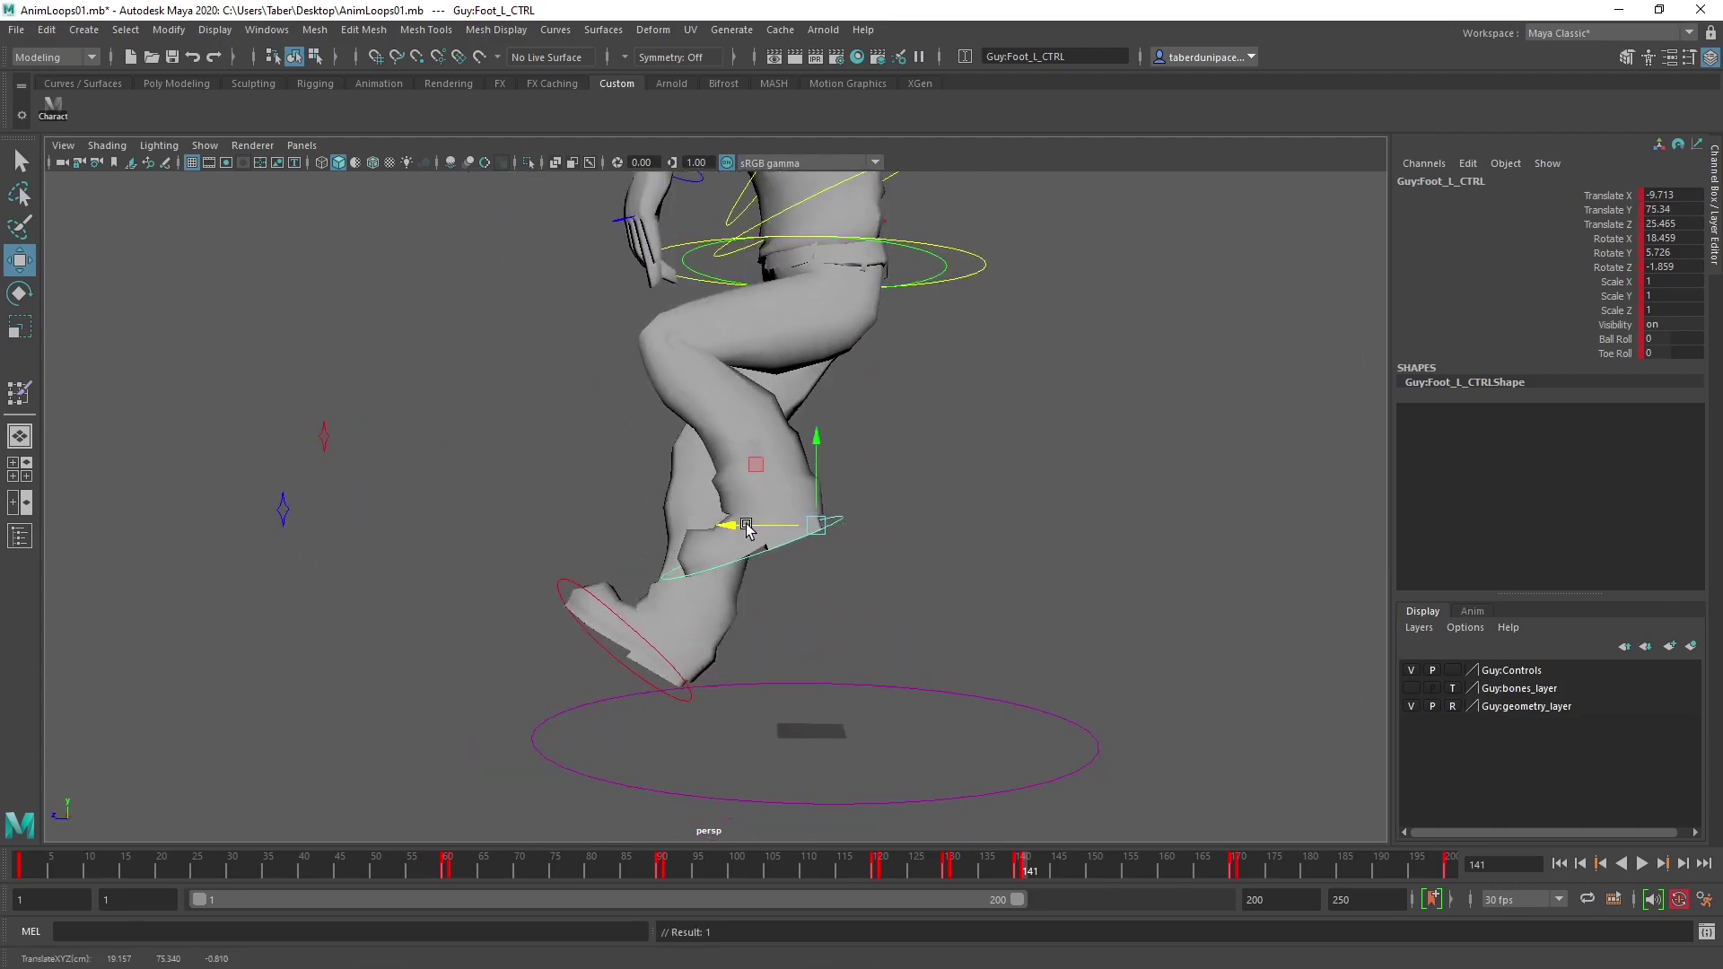
drag(826, 436, 870, 508)
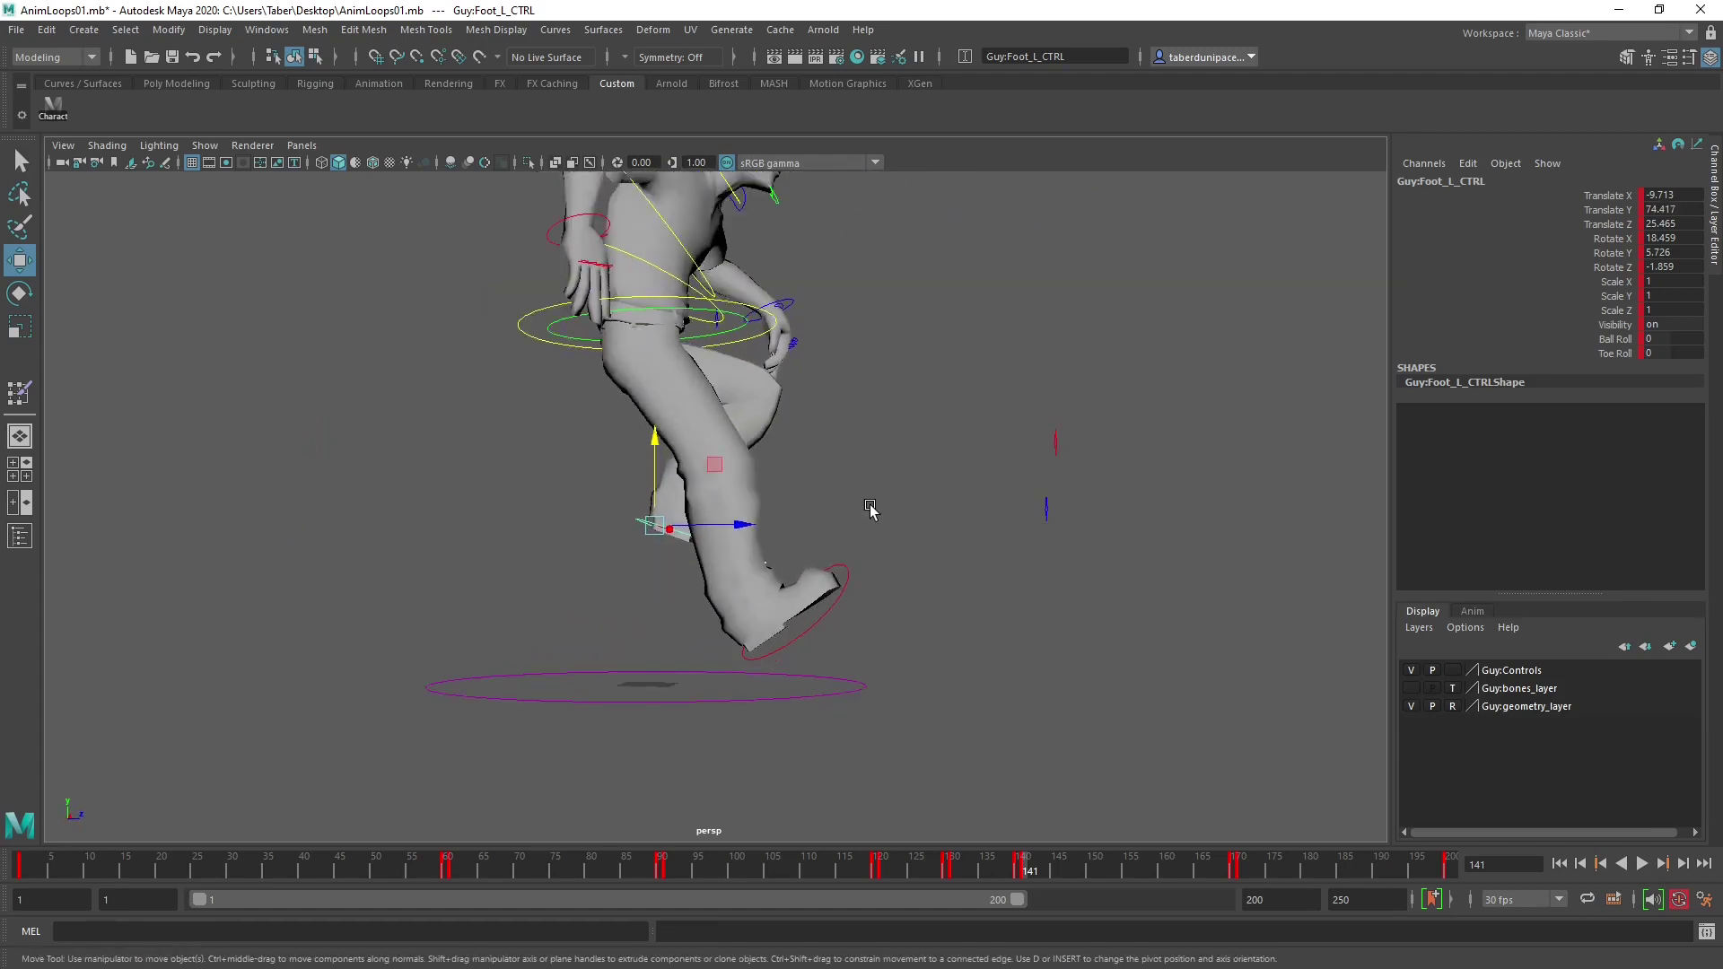
Step through frames 140, 131 and 141 to compare the poses.
scroll(870, 509, down, 5)
key(comma)
key(comma)
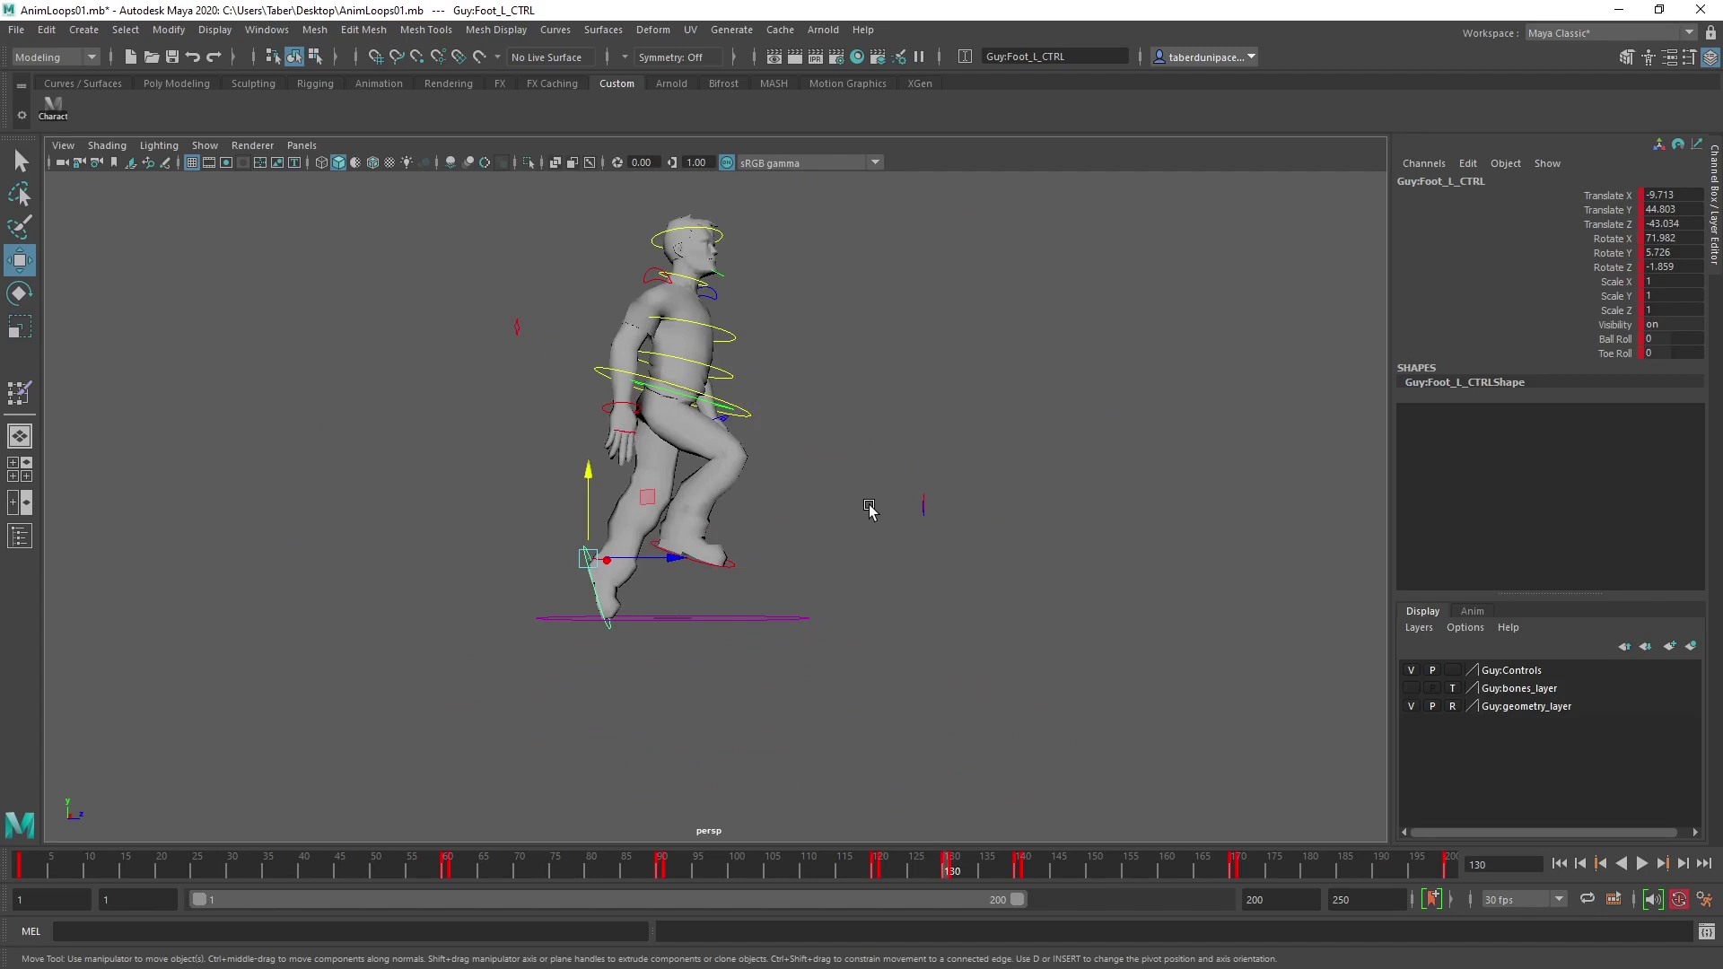
key(alt+period)
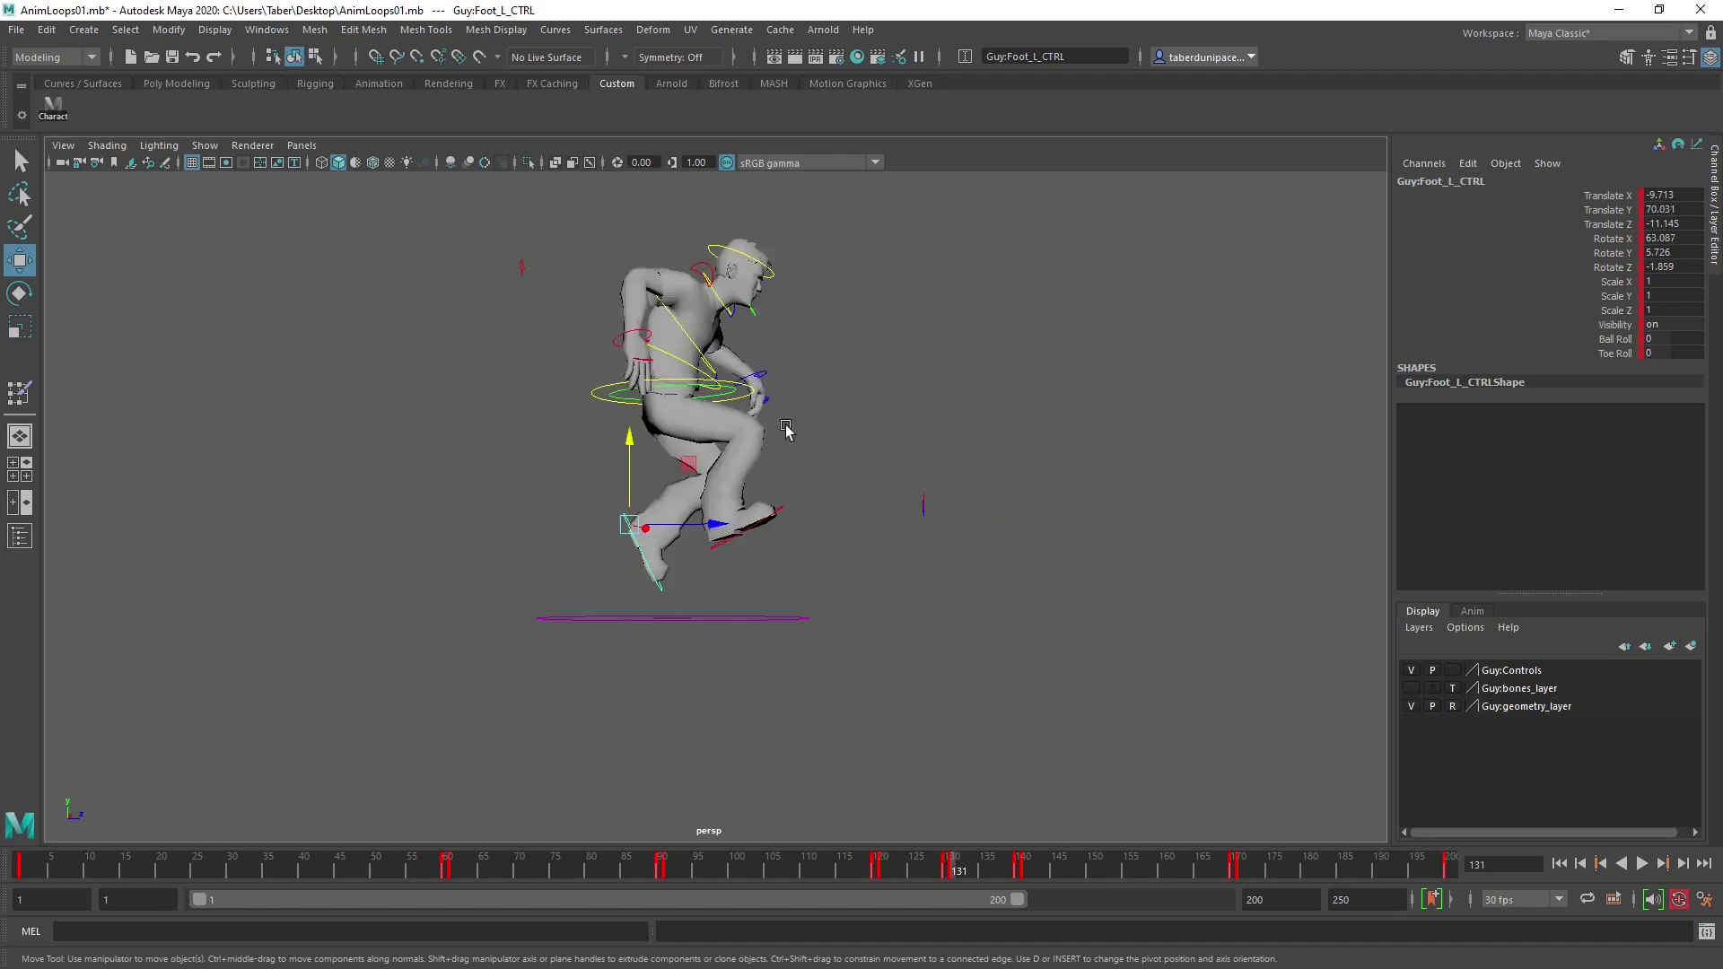
key(period)
key(period)
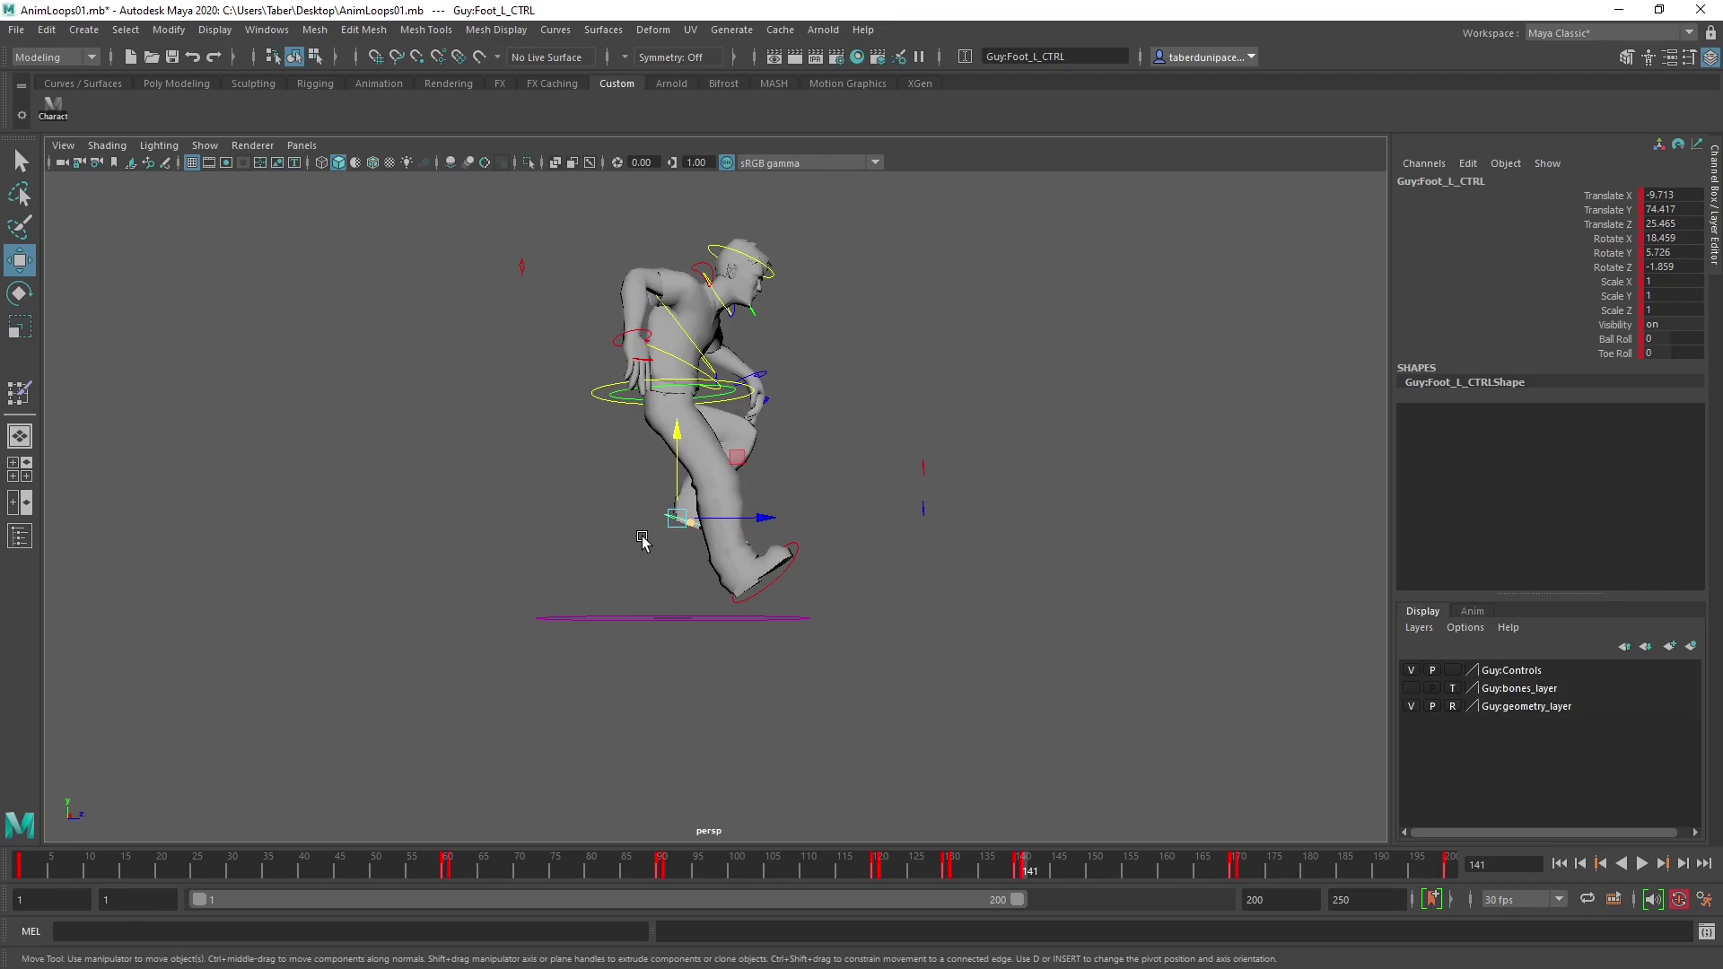
Tilt the whole body by rotating Root_CTRL in X to about -16.12.
alt+drag(961, 453, 659, 458)
alt+right_drag(660, 458, 902, 395)
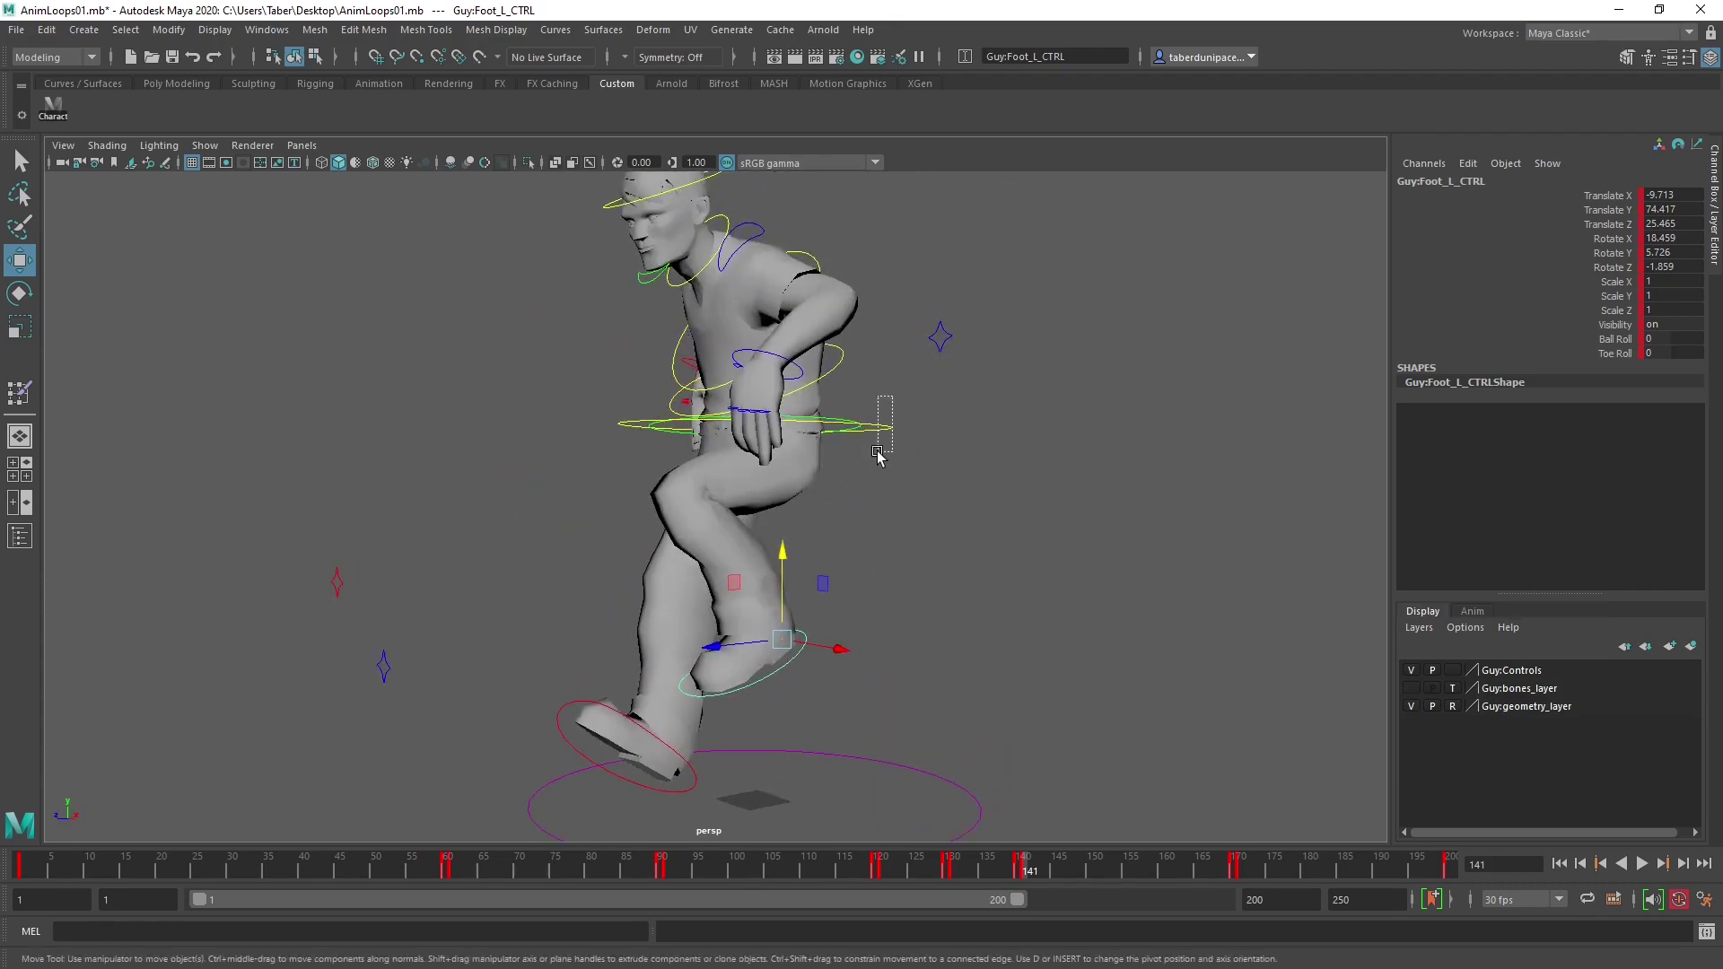
drag(878, 451, 876, 454)
key(e)
drag(728, 380, 881, 462)
Lean the torso back with the Spine01 control.
click(518, 447)
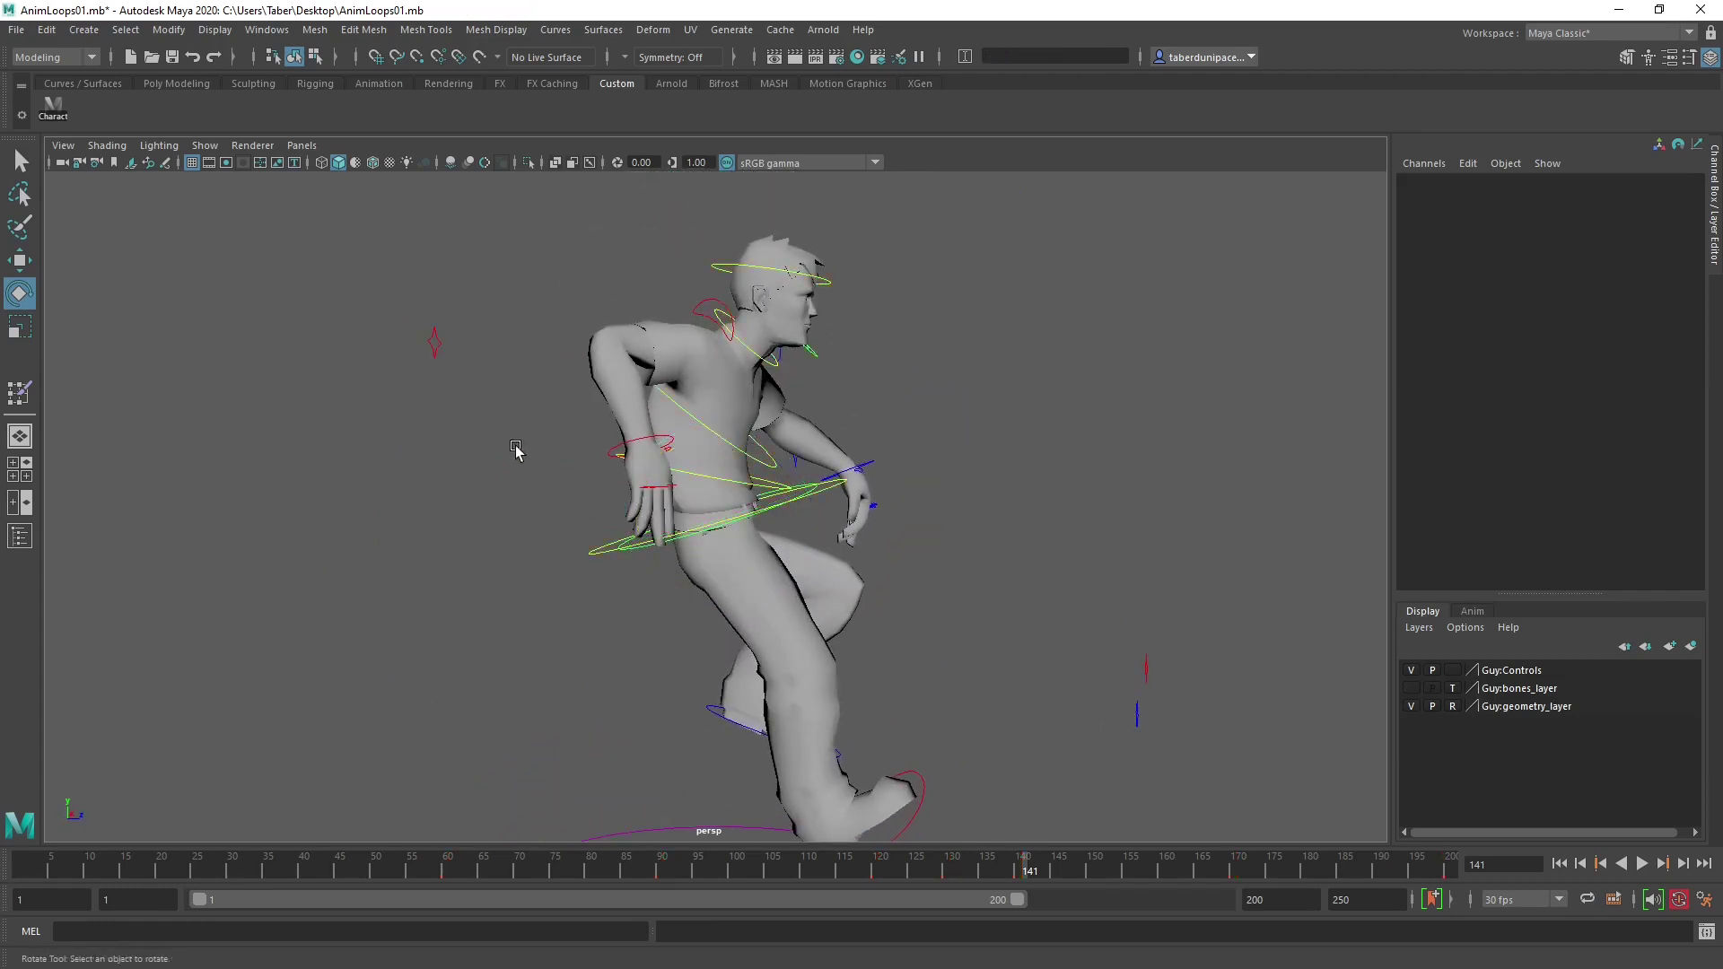
alt+drag(516, 450, 568, 482)
drag(633, 359, 633, 422)
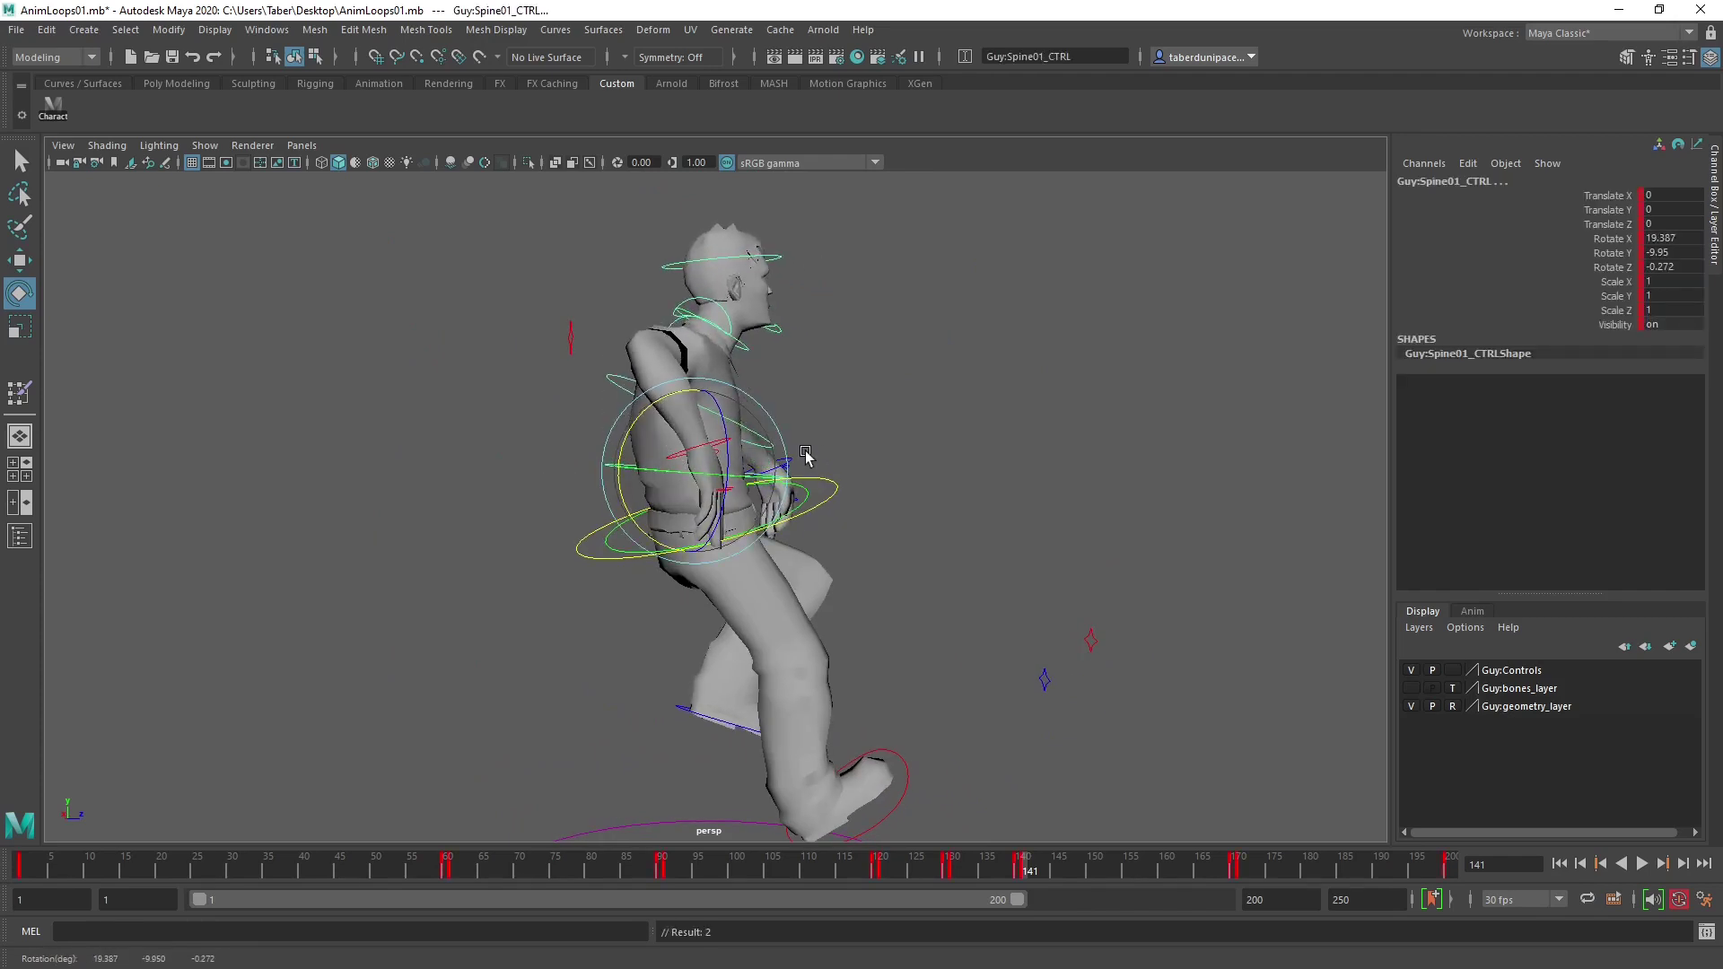
alt+drag(806, 453, 759, 411)
click(823, 354)
Tilt the head back at Neck_CTRL, then forward with Head_CTRL.
alt+drag(822, 354, 754, 396)
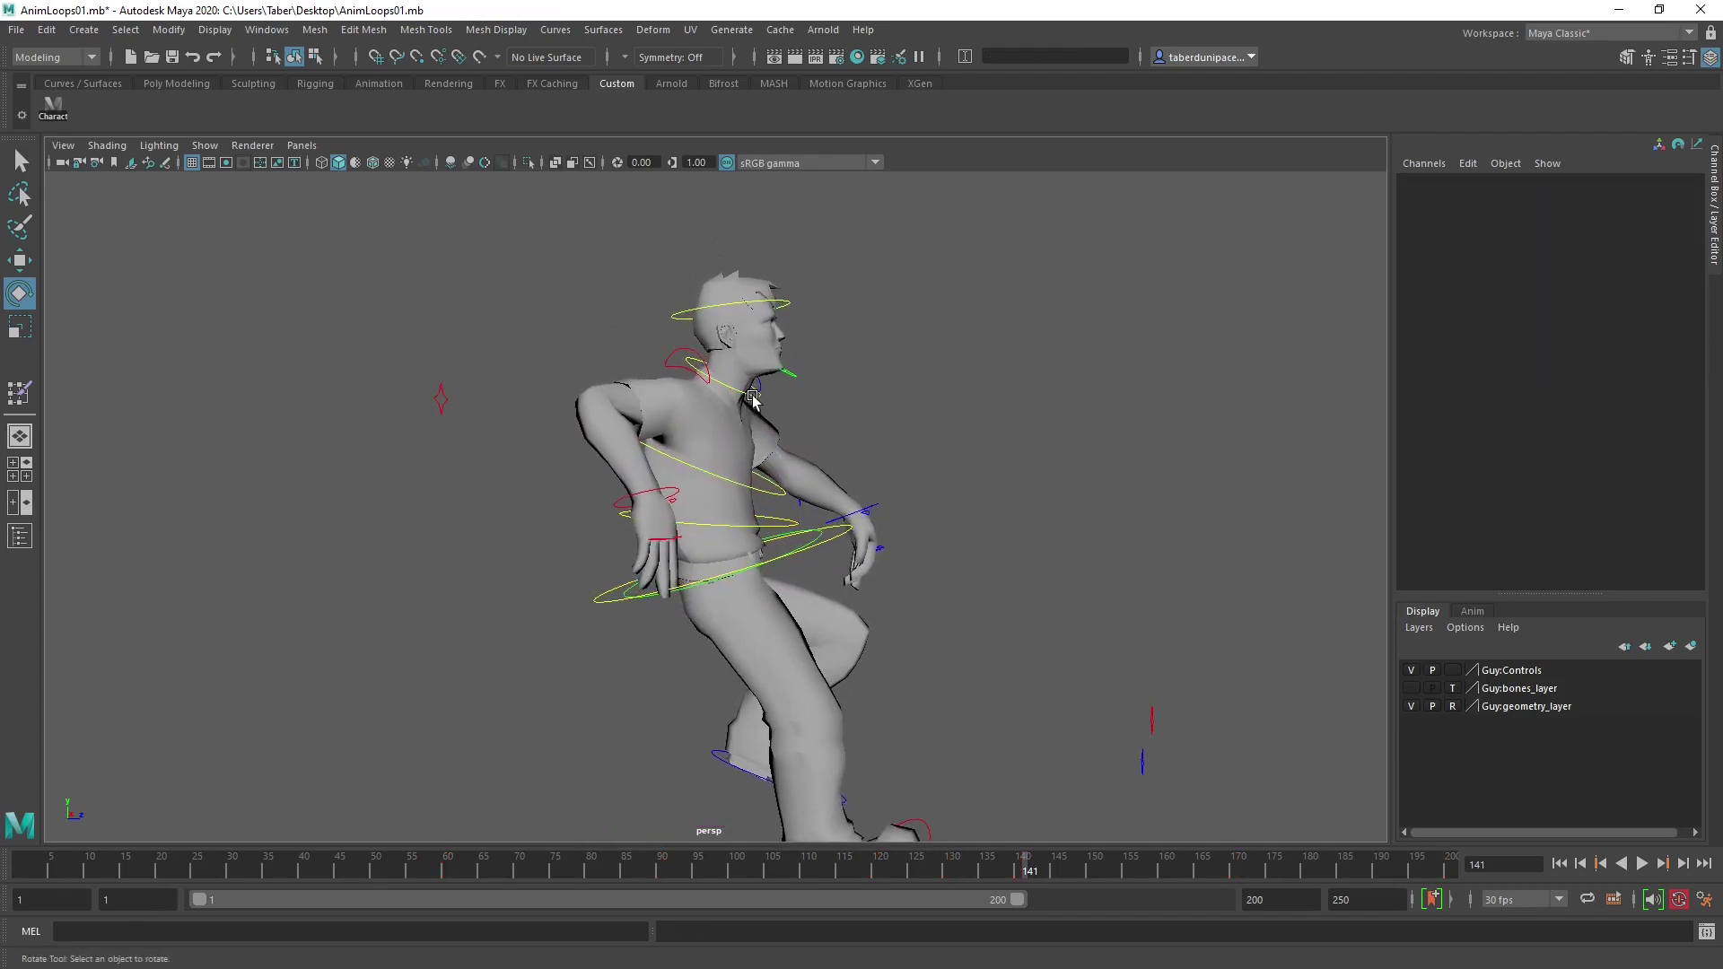
click(765, 353)
drag(779, 333, 767, 323)
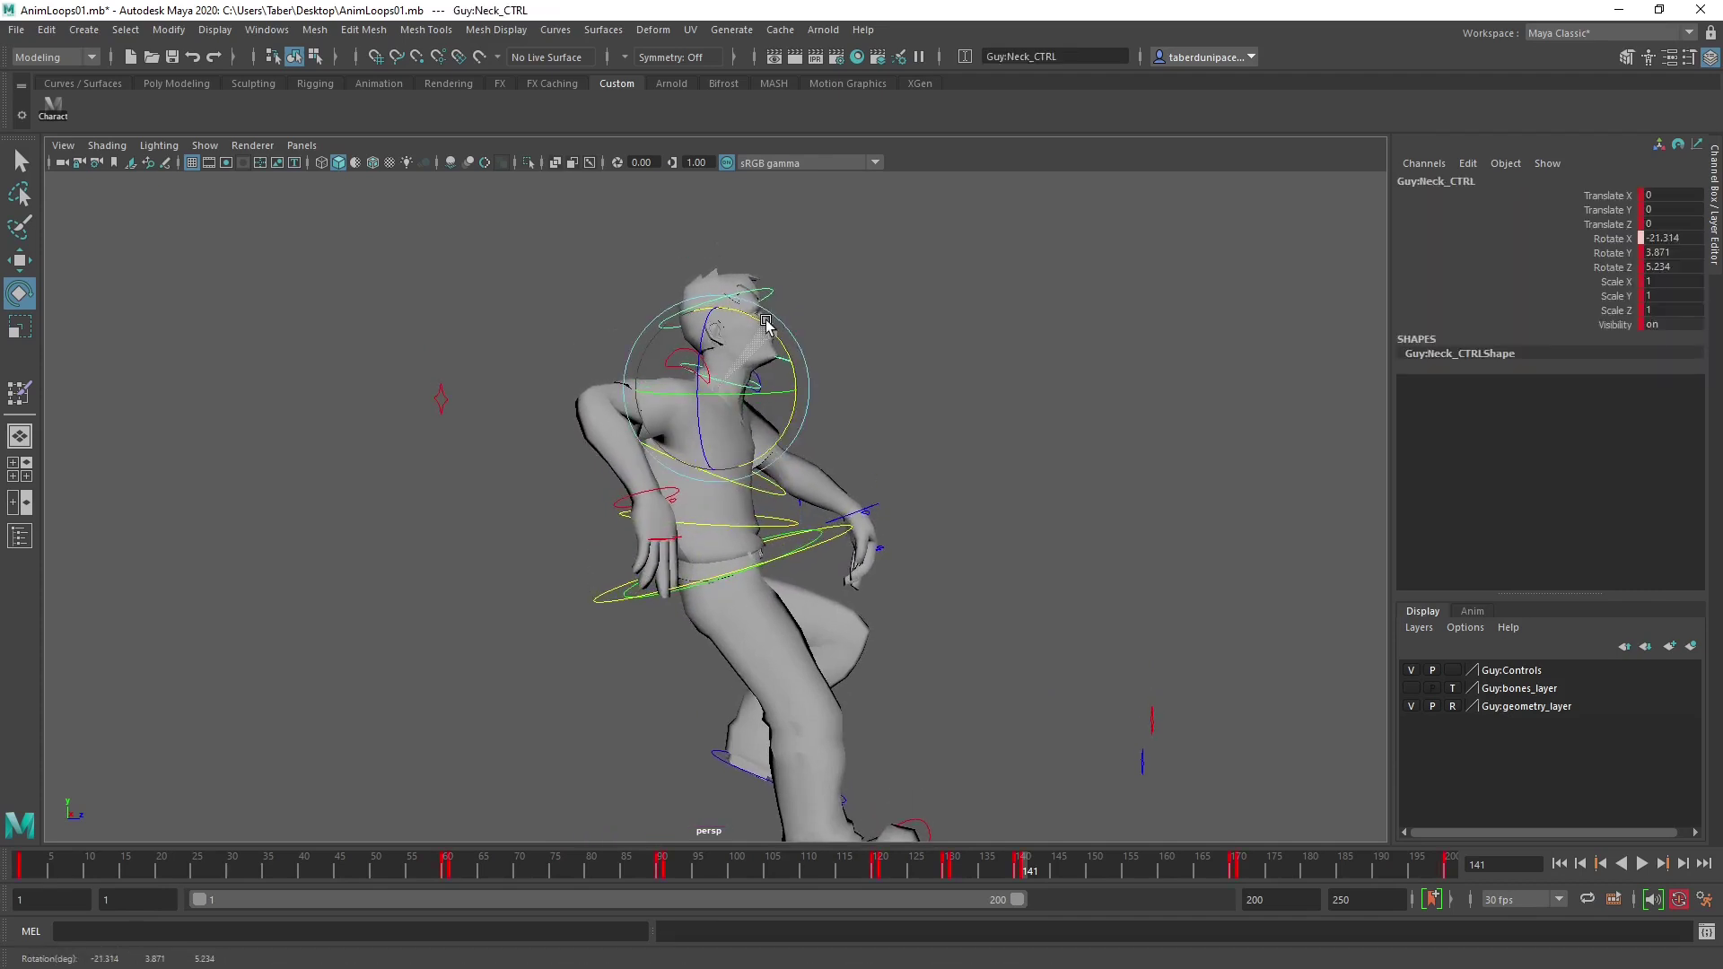
click(850, 285)
click(769, 296)
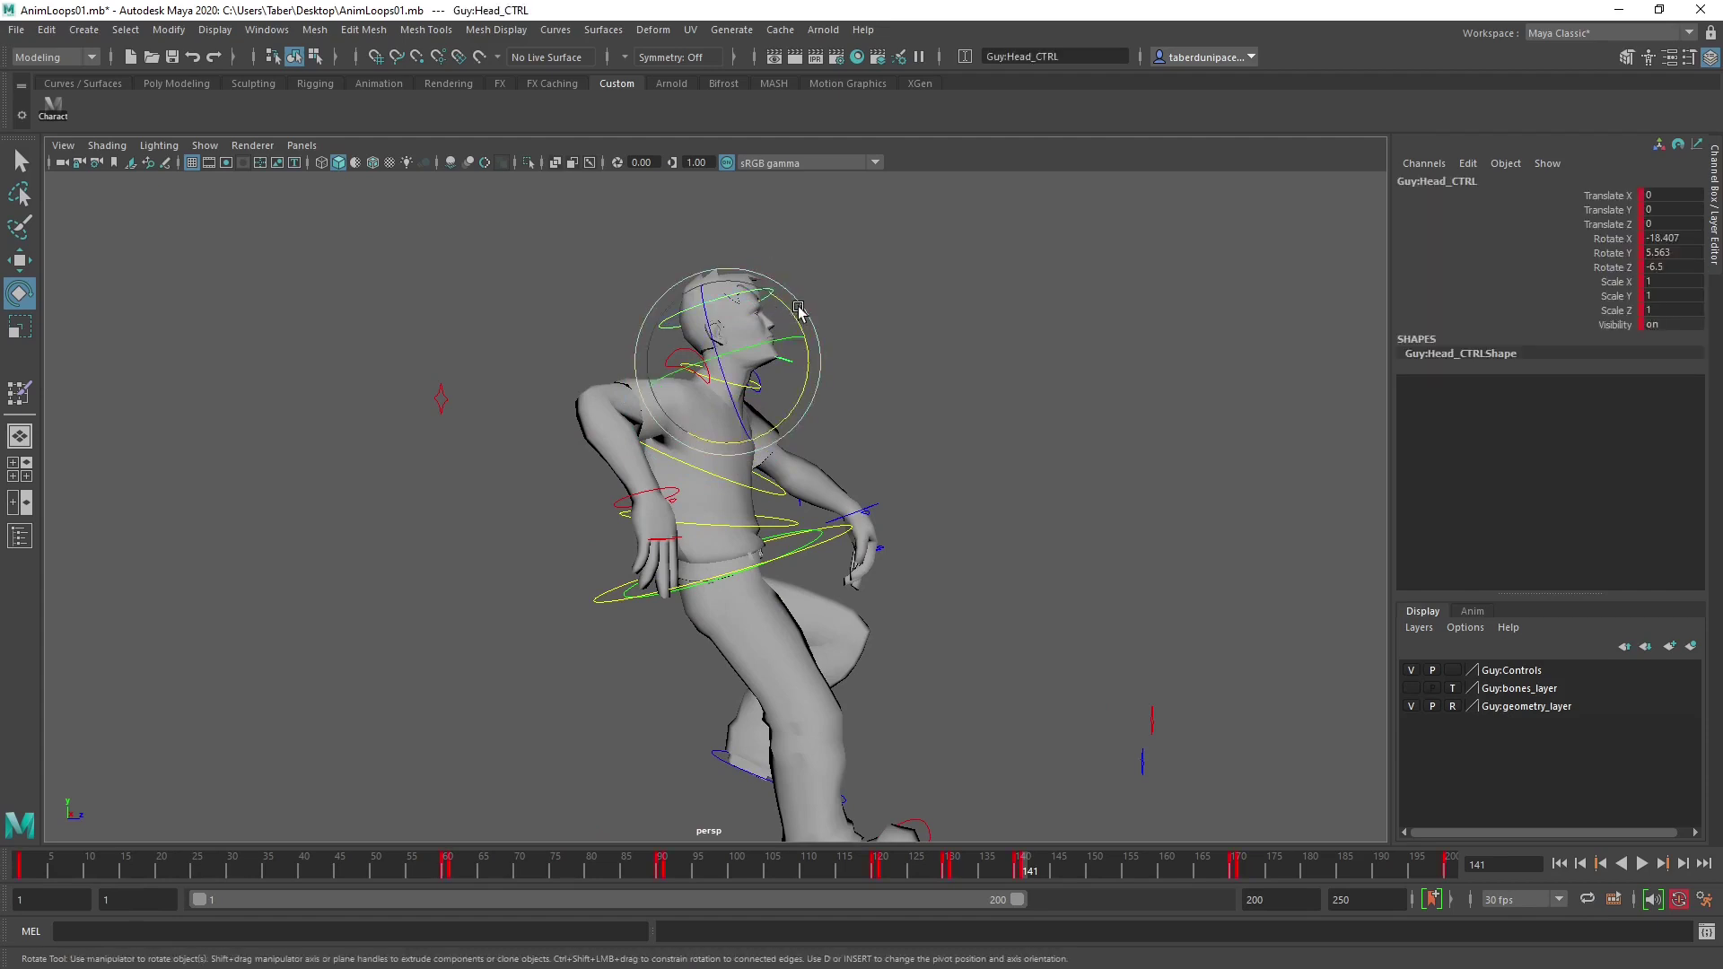
drag(799, 308, 803, 325)
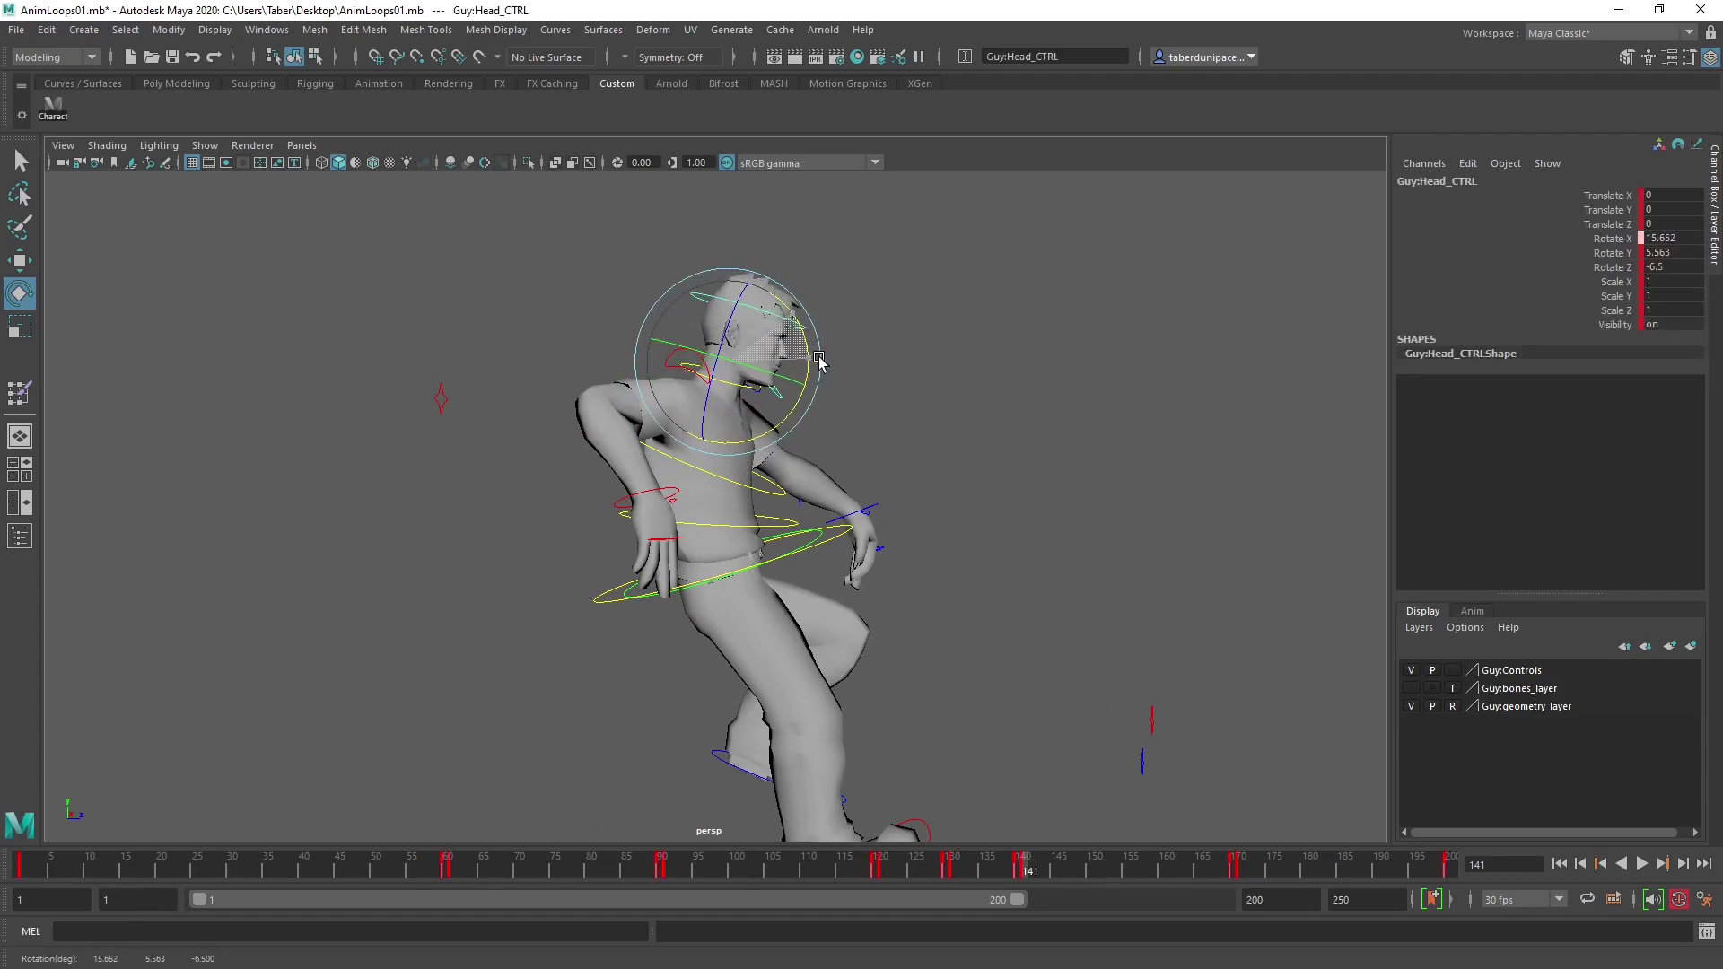
Reframe the character and step between frames 130, 131 and 141 to compare poses.
scroll(871, 407, down, 6)
alt+middle_drag(1042, 565, 1045, 490)
scroll(884, 571, up, 3)
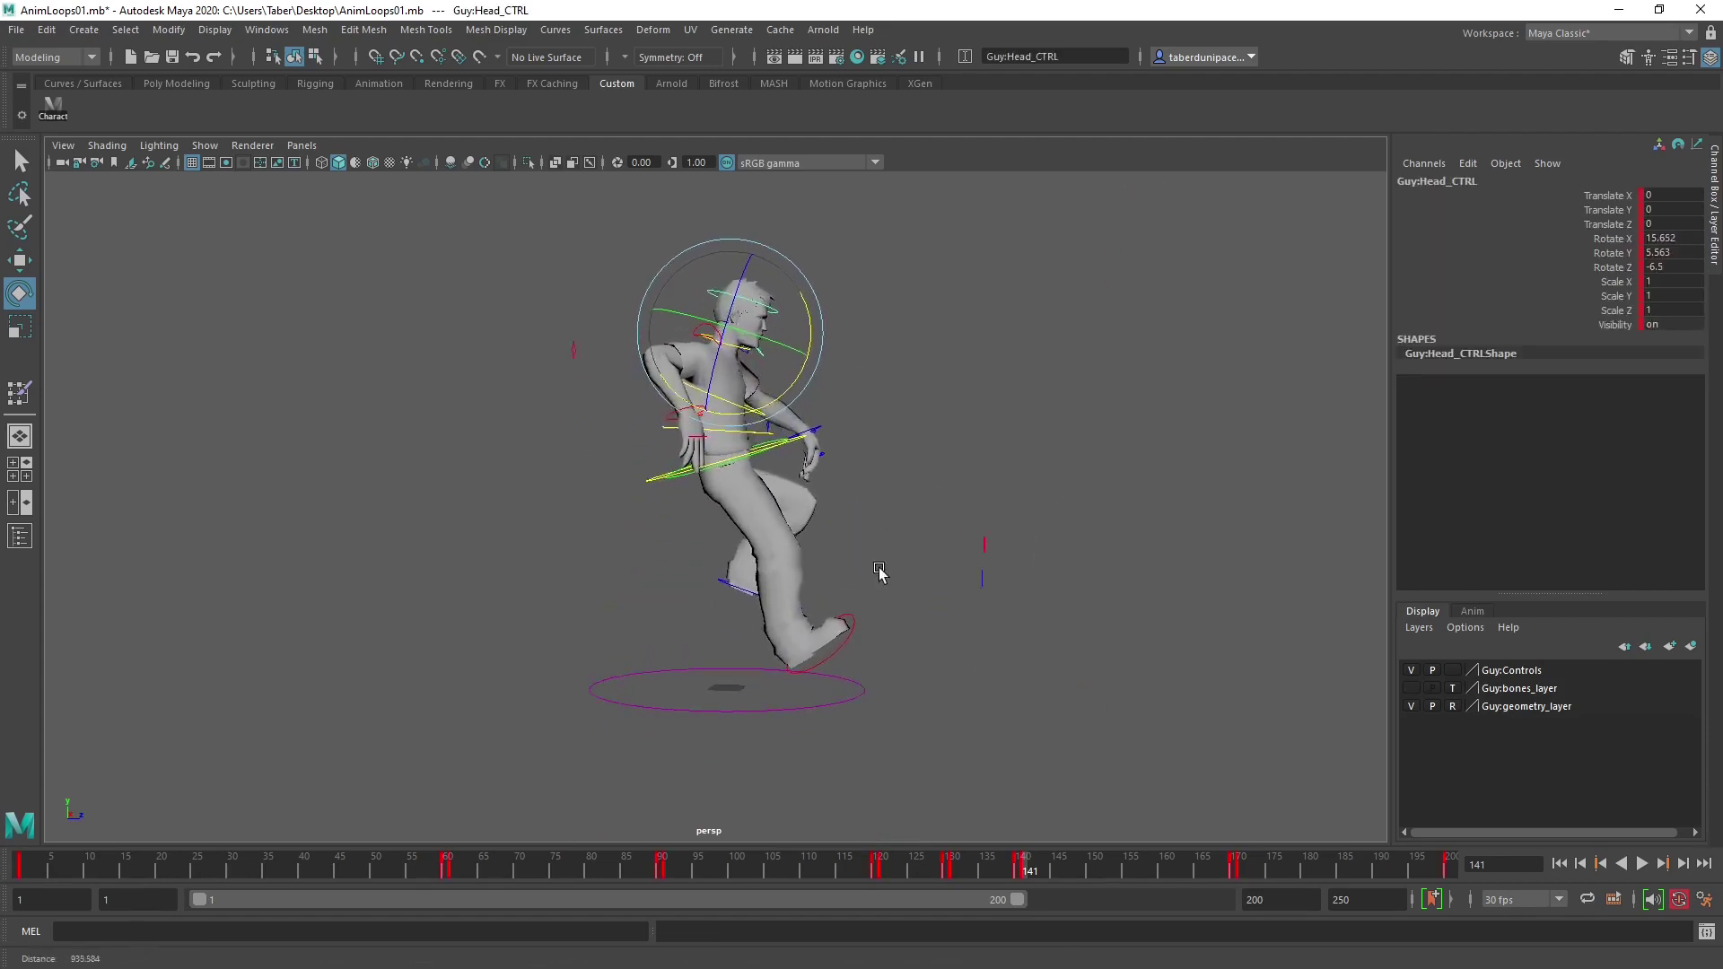
alt+drag(872, 573, 920, 578)
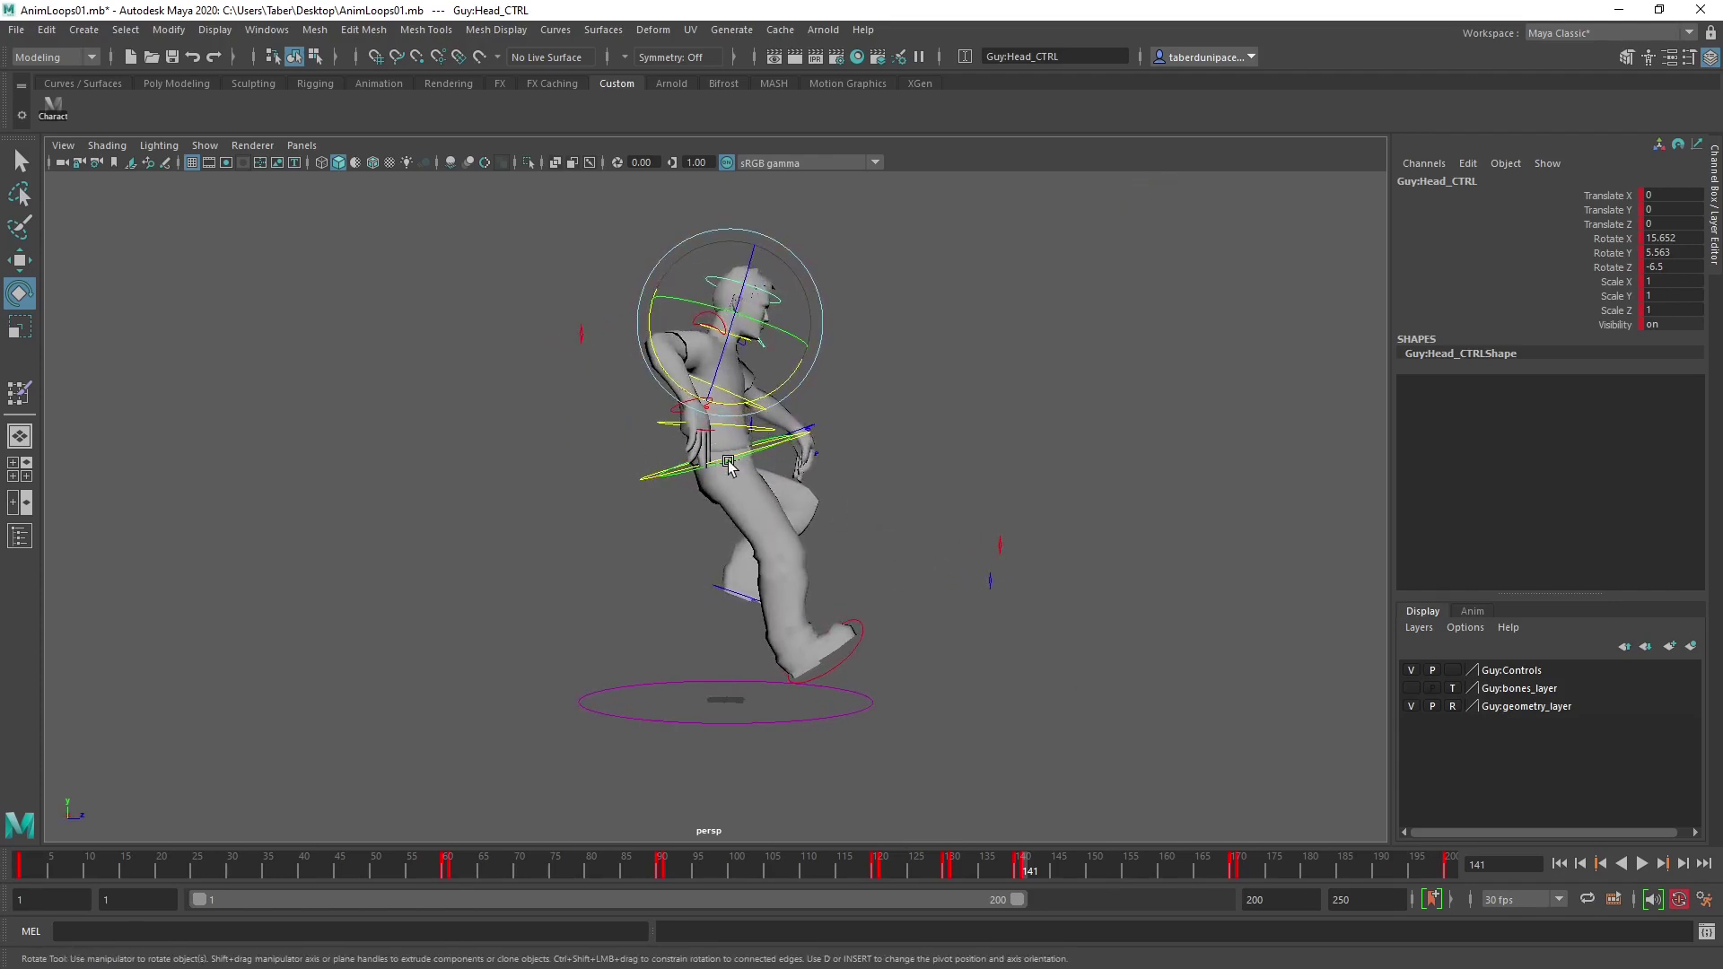
alt+drag(728, 464, 540, 511)
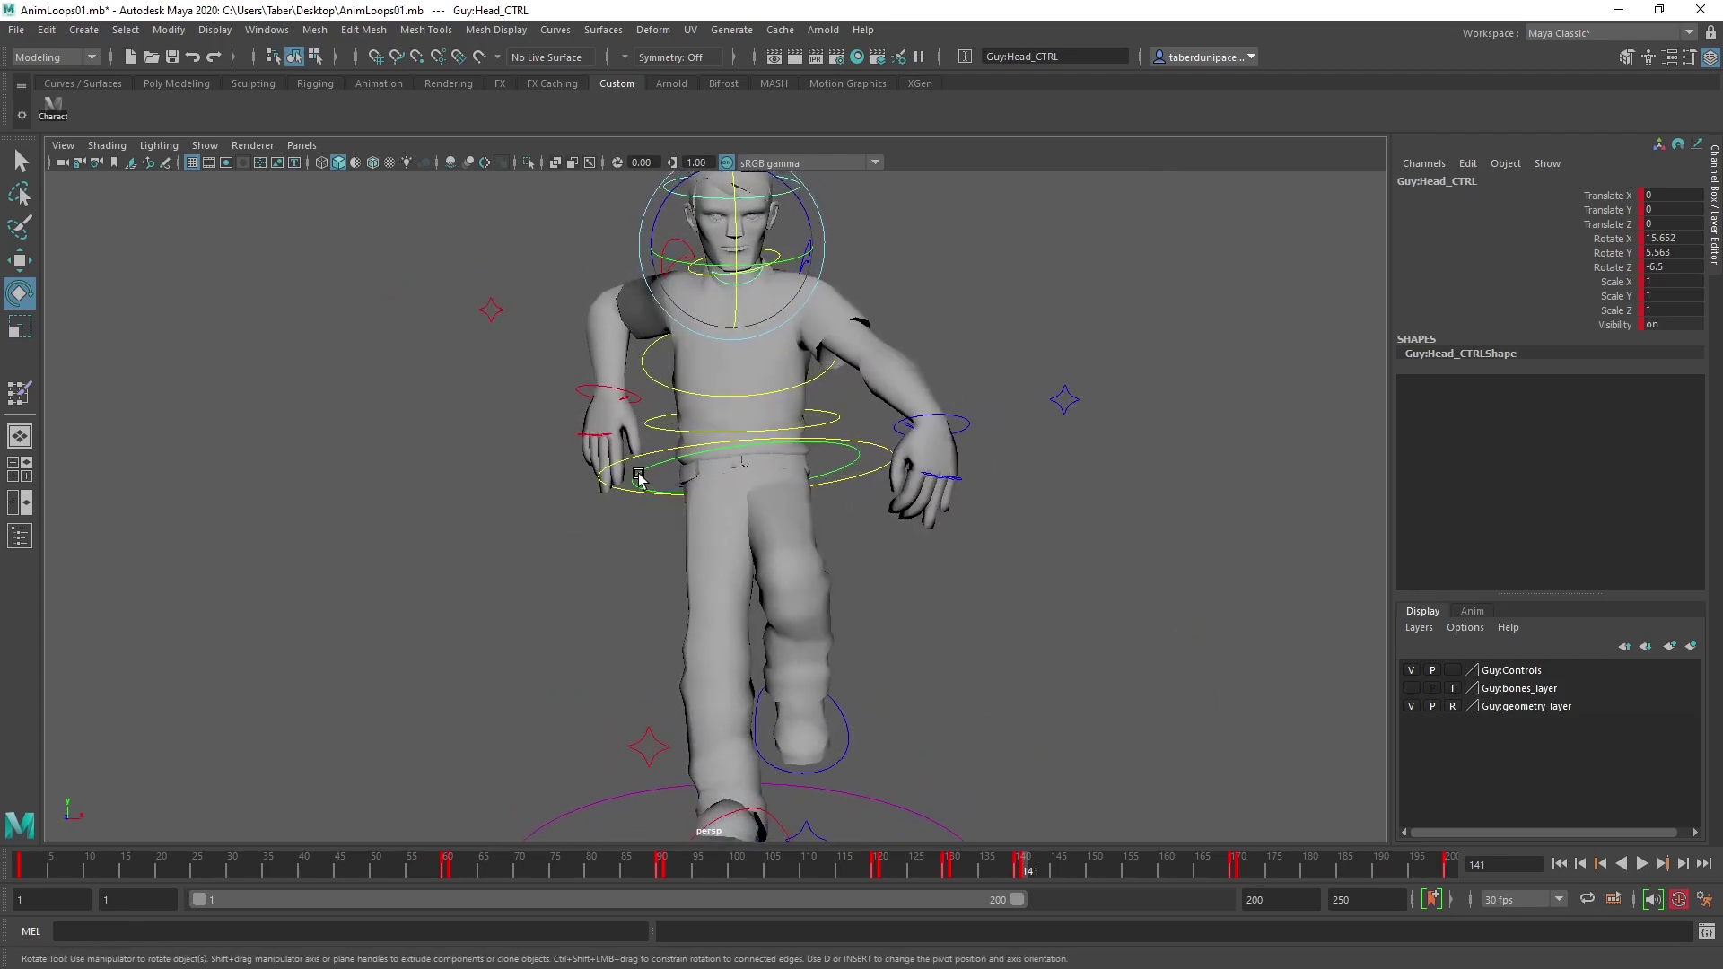
alt+drag(638, 475, 678, 440)
click(866, 393)
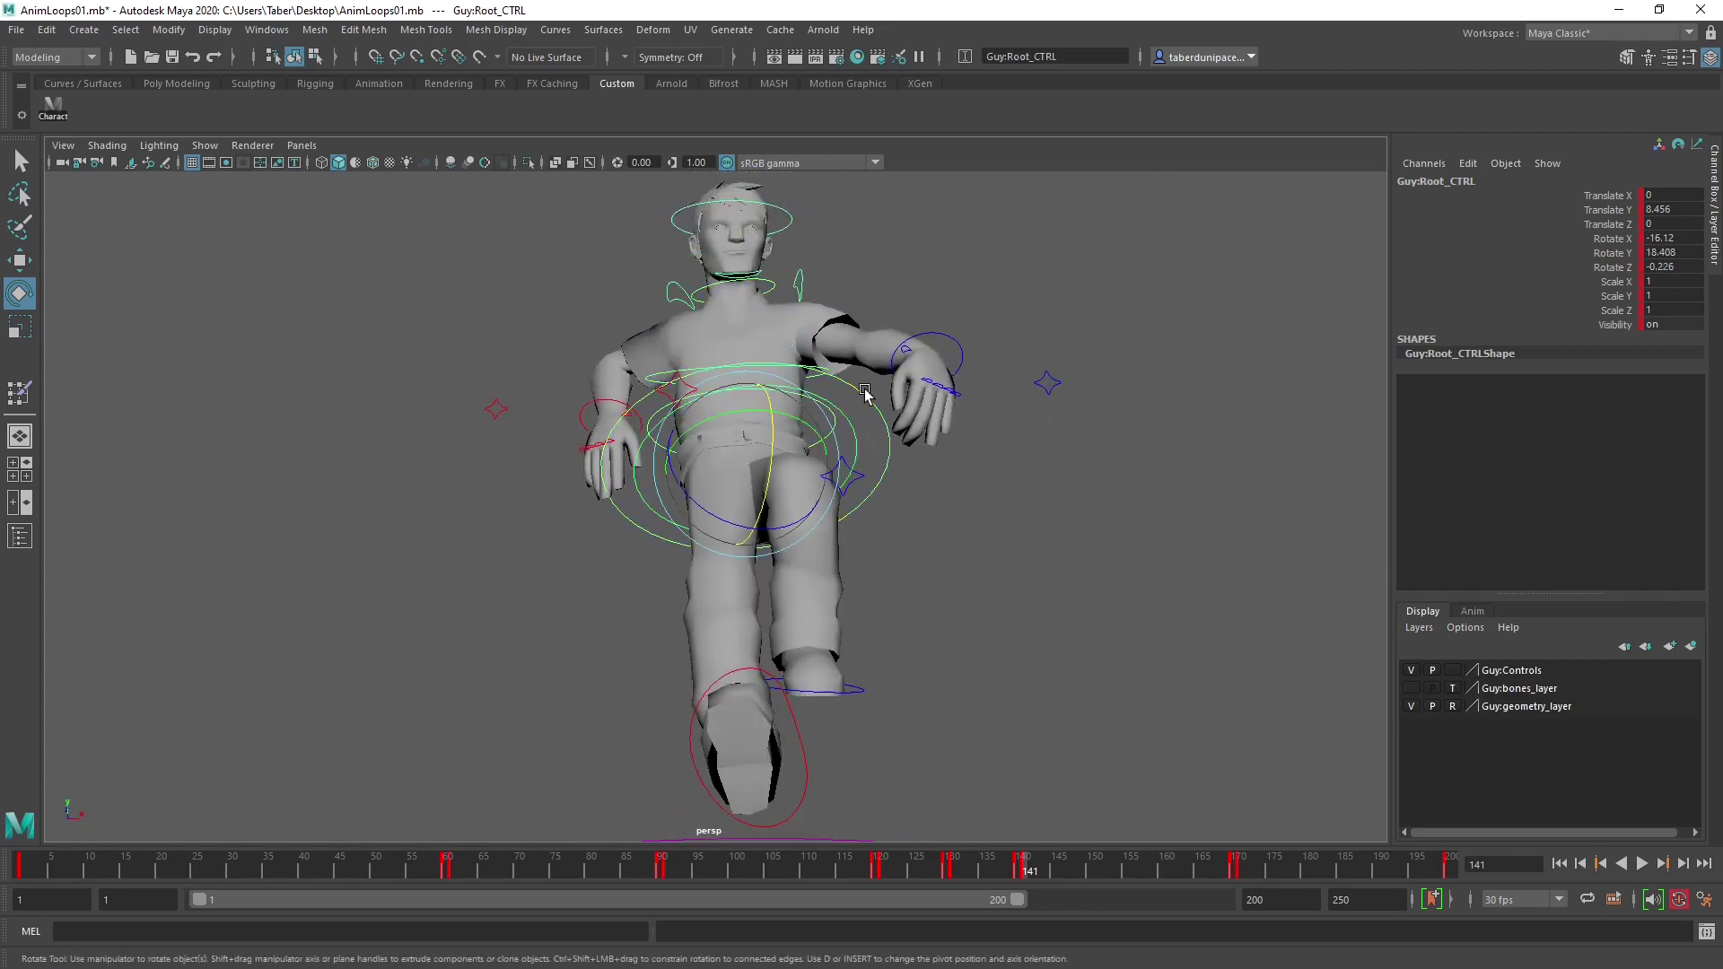
alt+drag(788, 442, 809, 449)
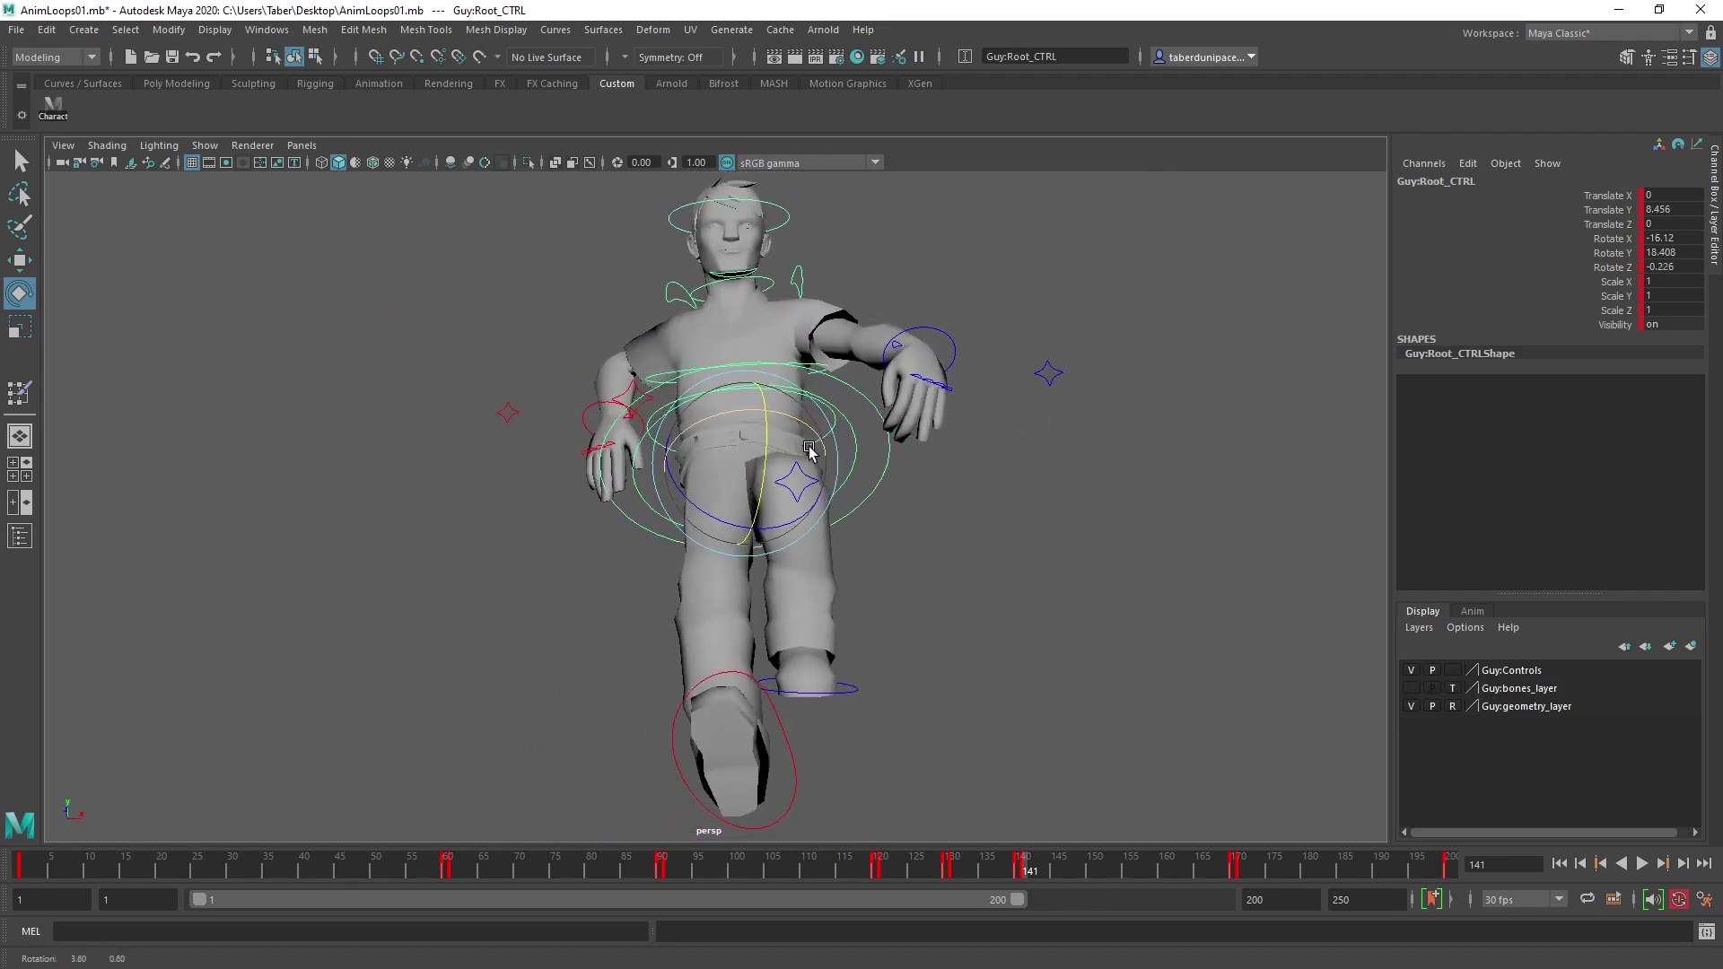
key(alt+comma)
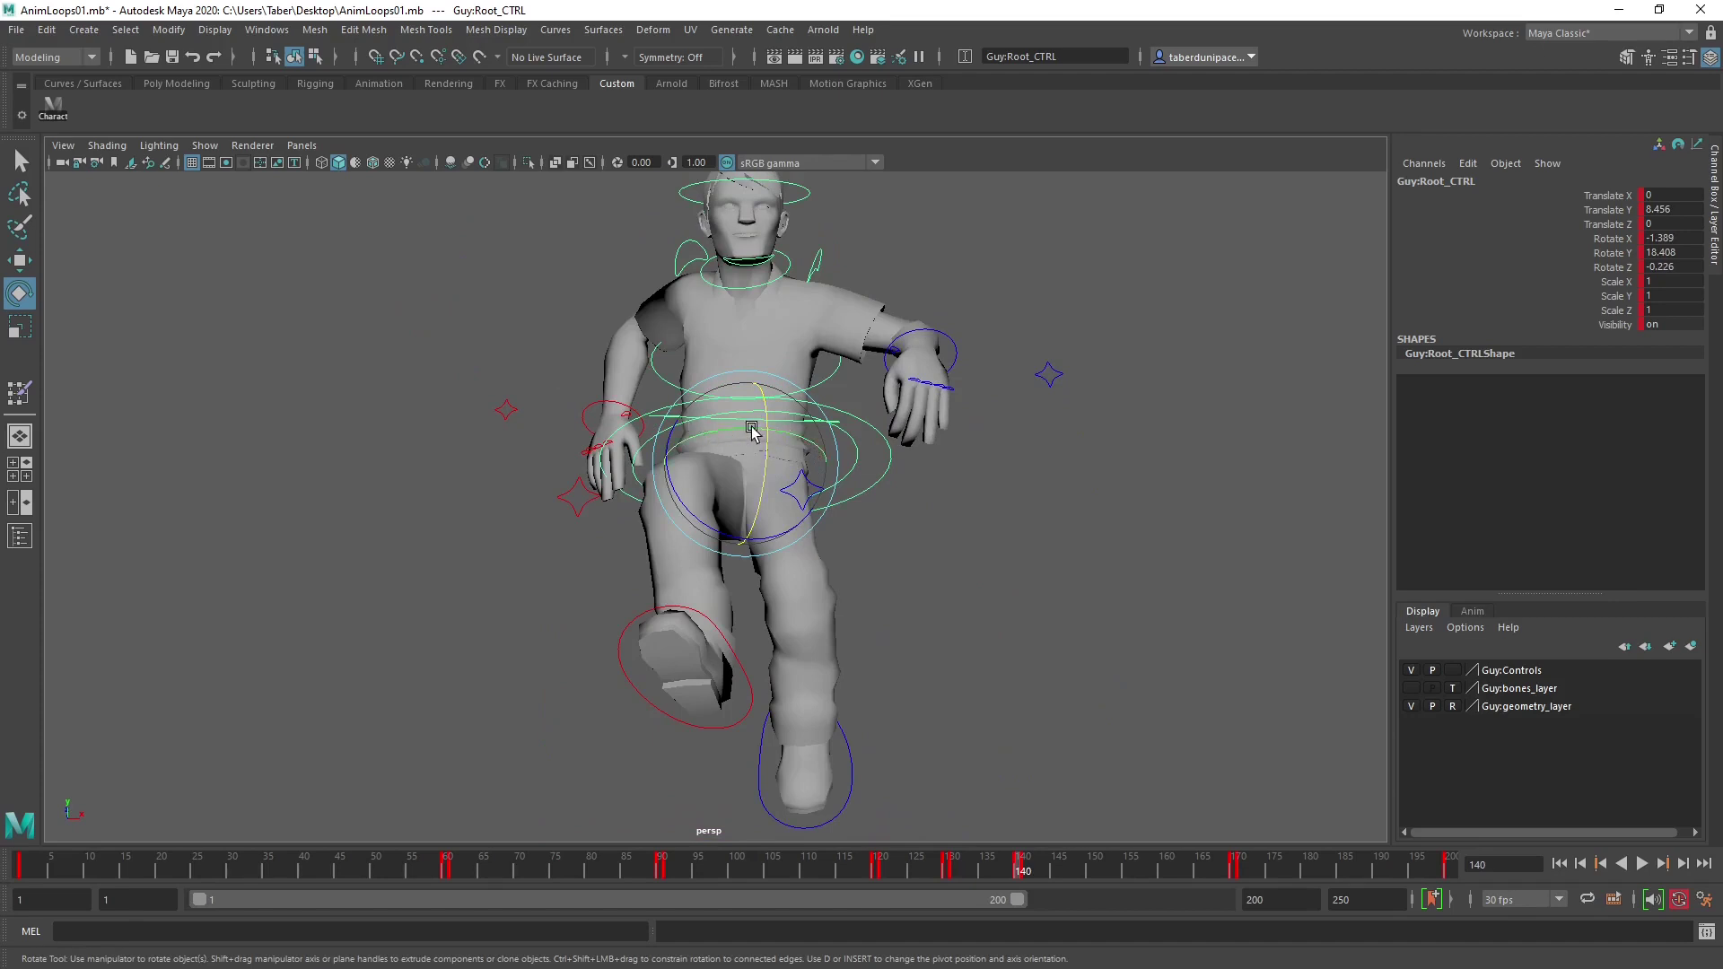
key(comma)
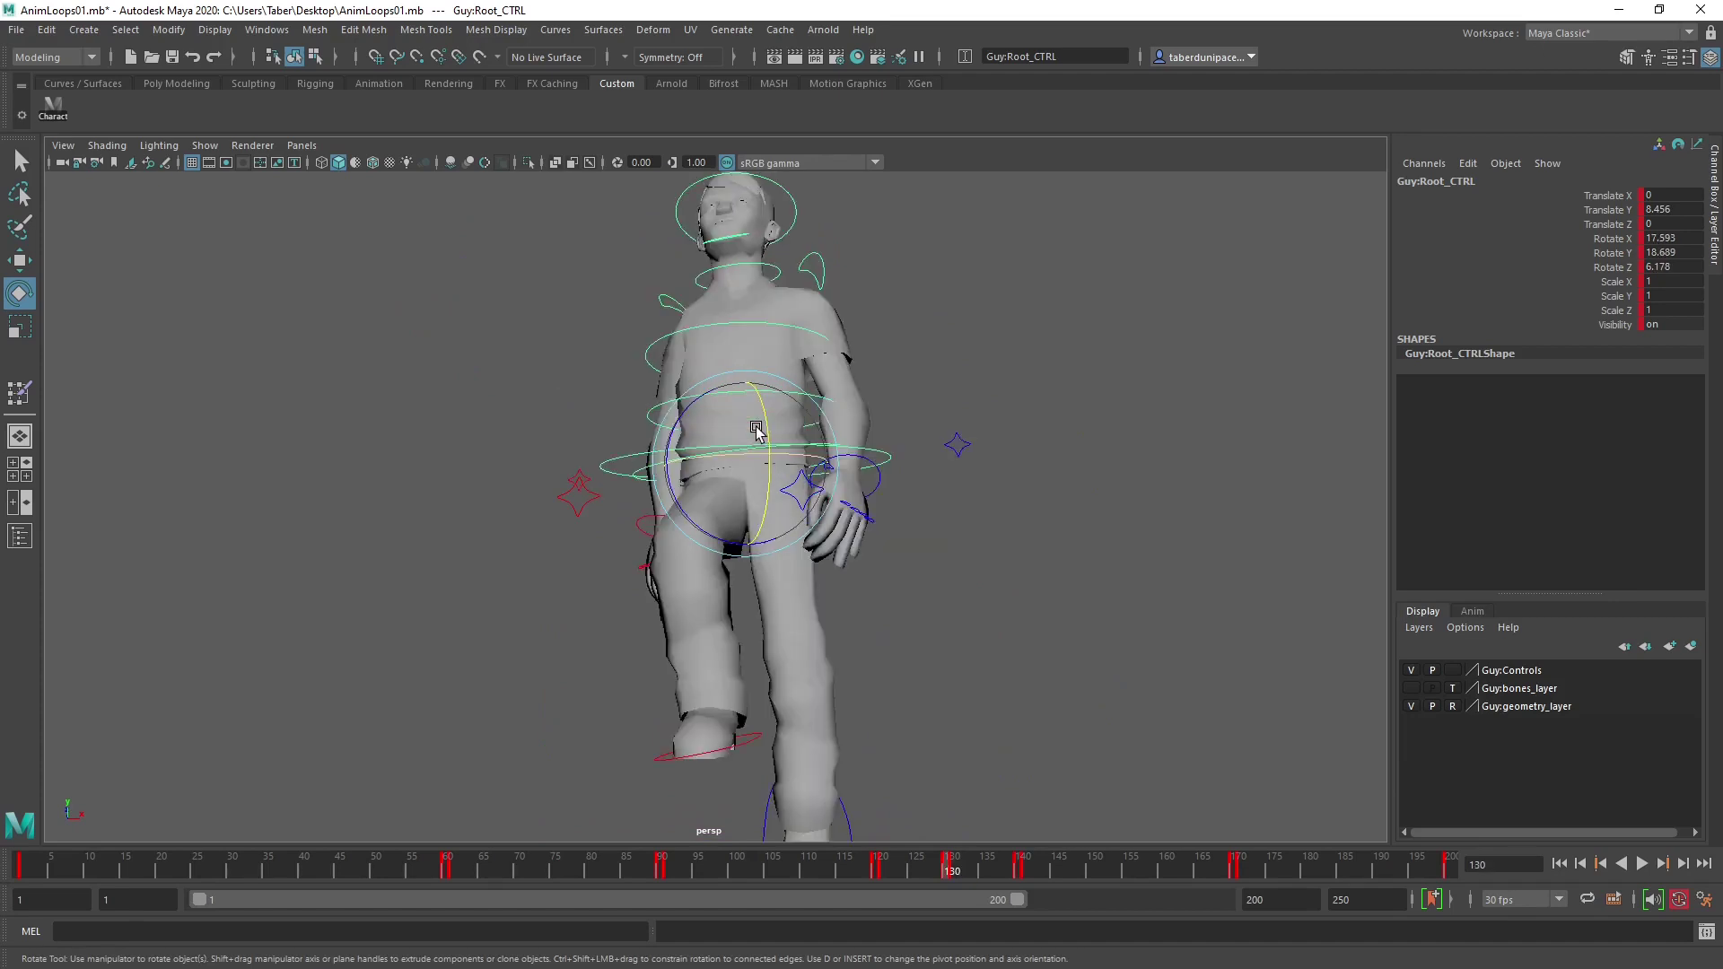
key(alt+period)
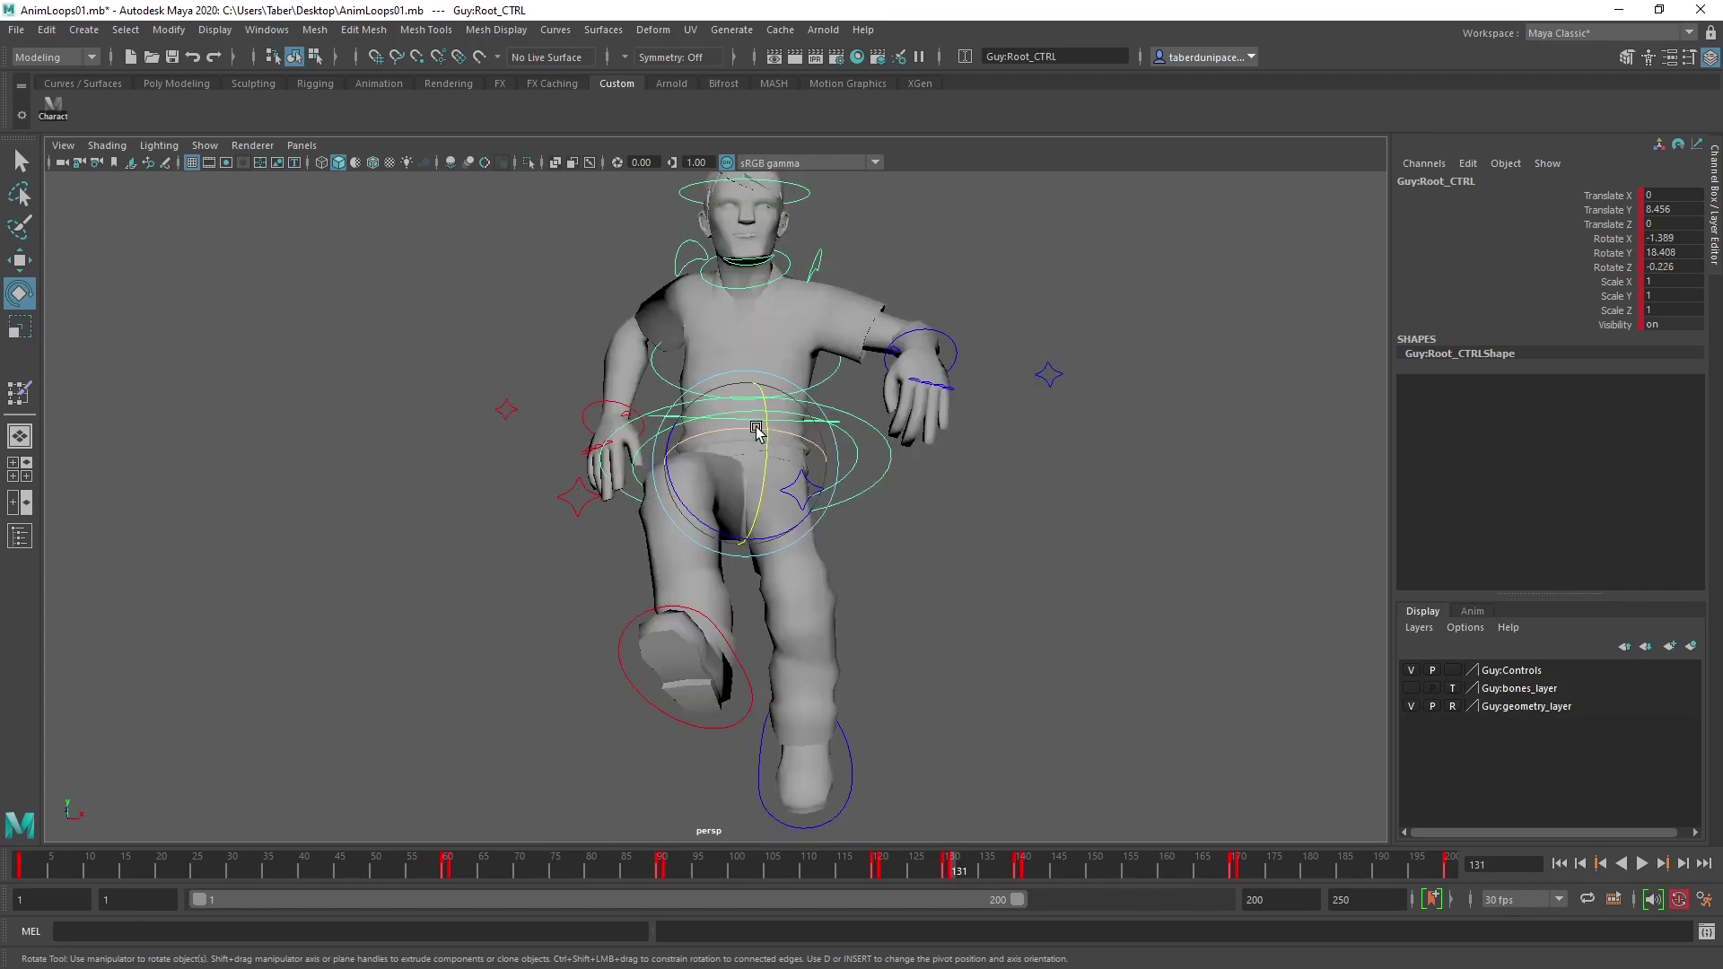
key(alt+period)
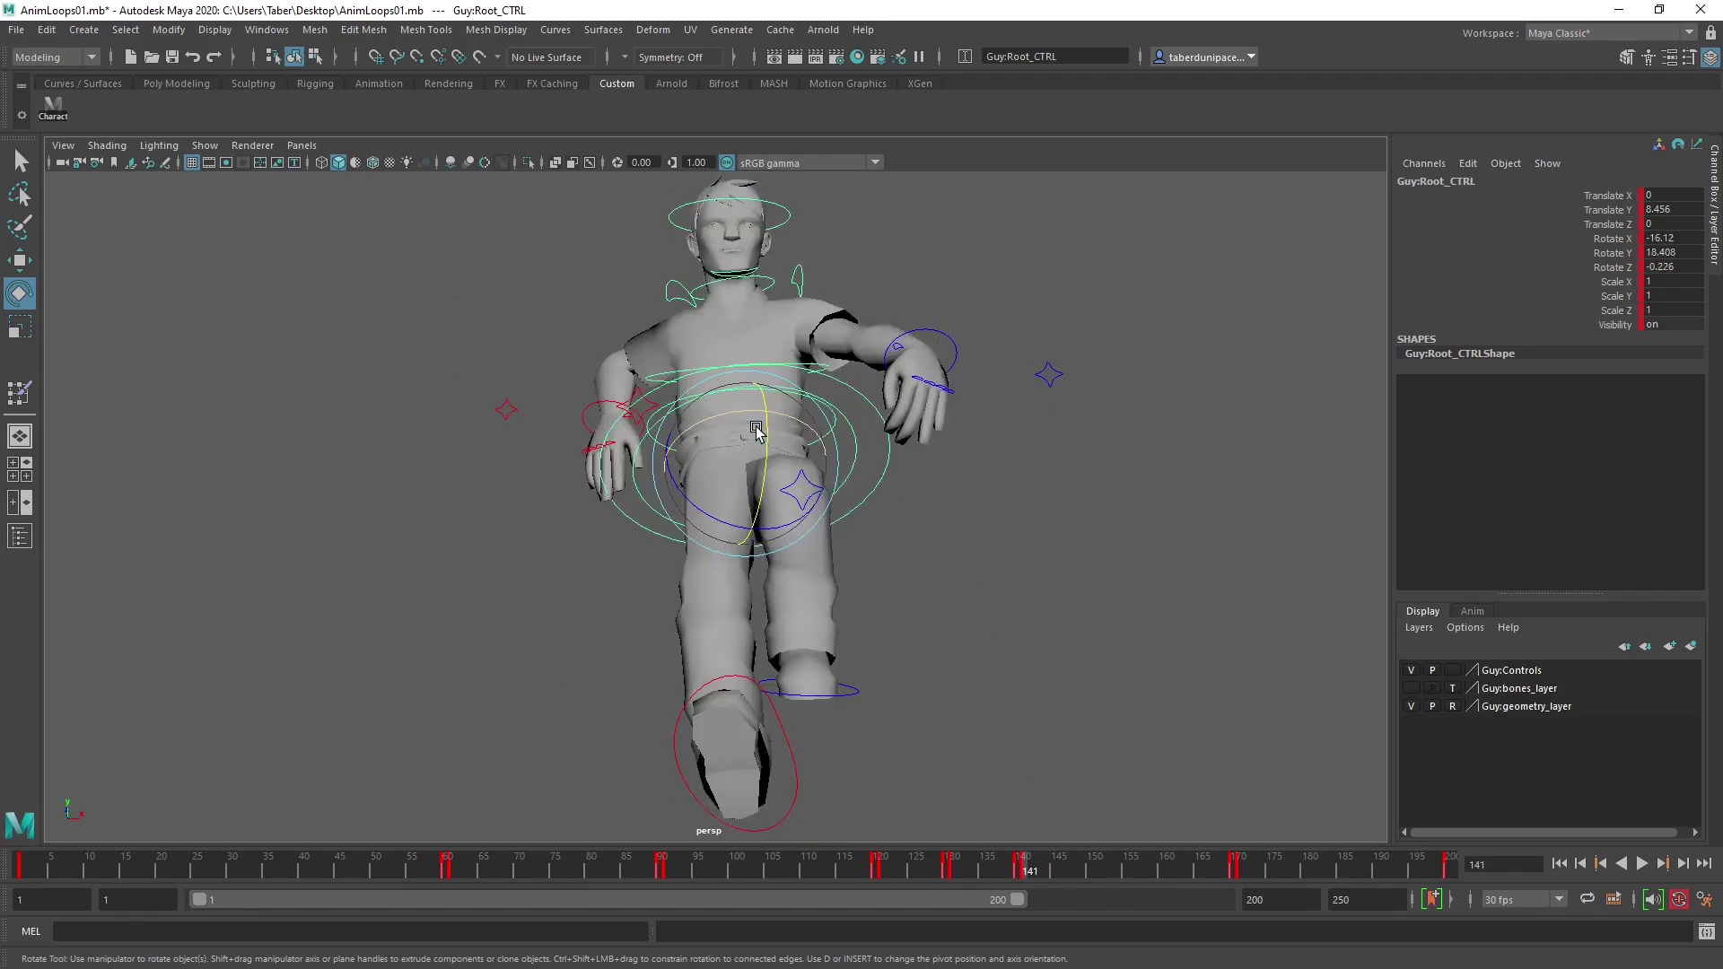
Raise Hand_L_CTRL over the head: Translate Y 30.851, Rotate X -173.843.
alt+drag(786, 422, 522, 348)
click(899, 523)
key(w)
key(e)
drag(631, 332, 710, 393)
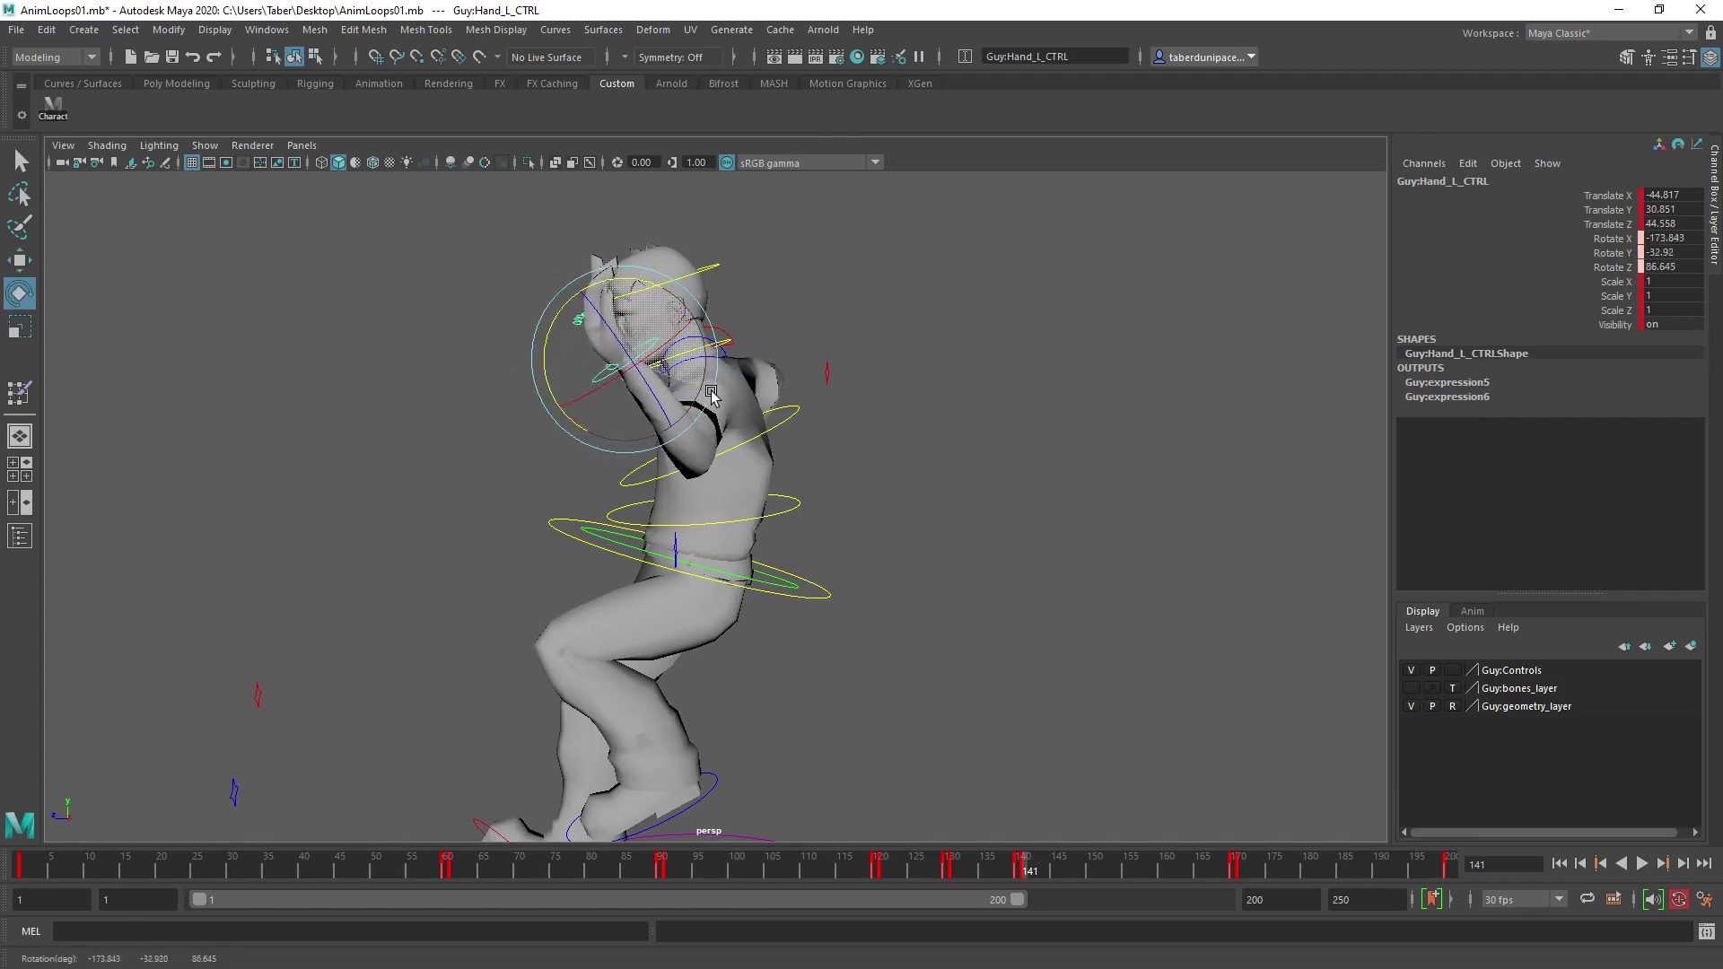
Reposition Elbow_L_CTRL in along Z, out along X, then up and down-left.
click(677, 550)
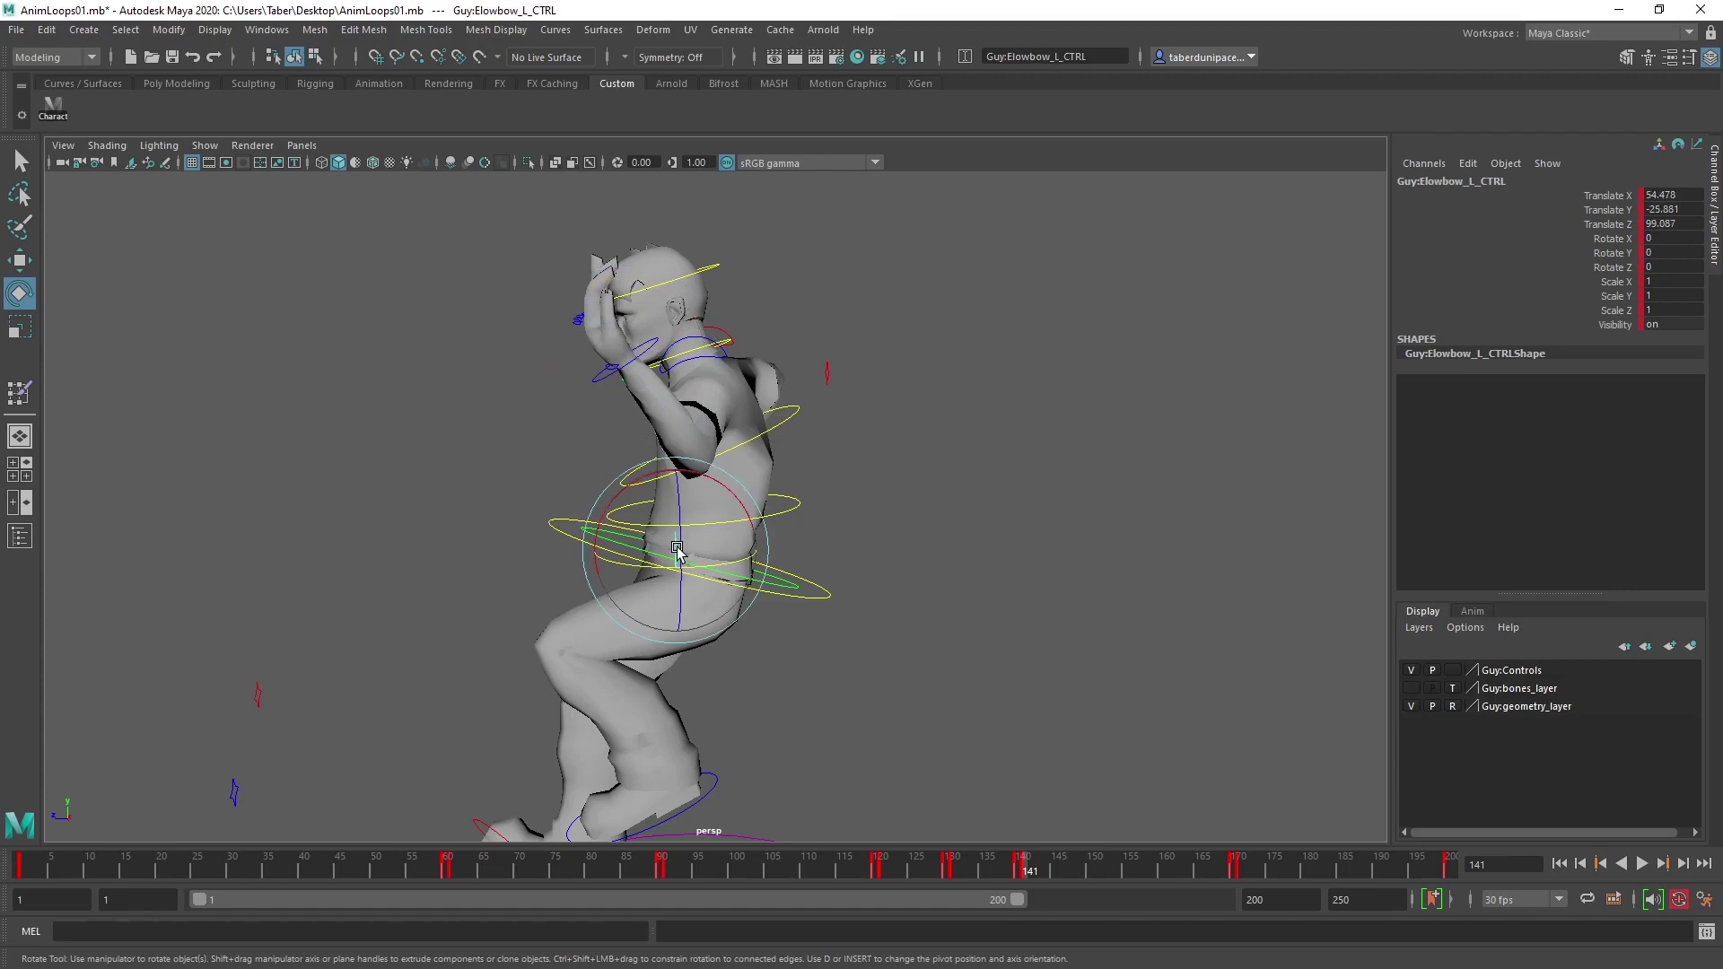
key(w)
drag(590, 551, 937, 524)
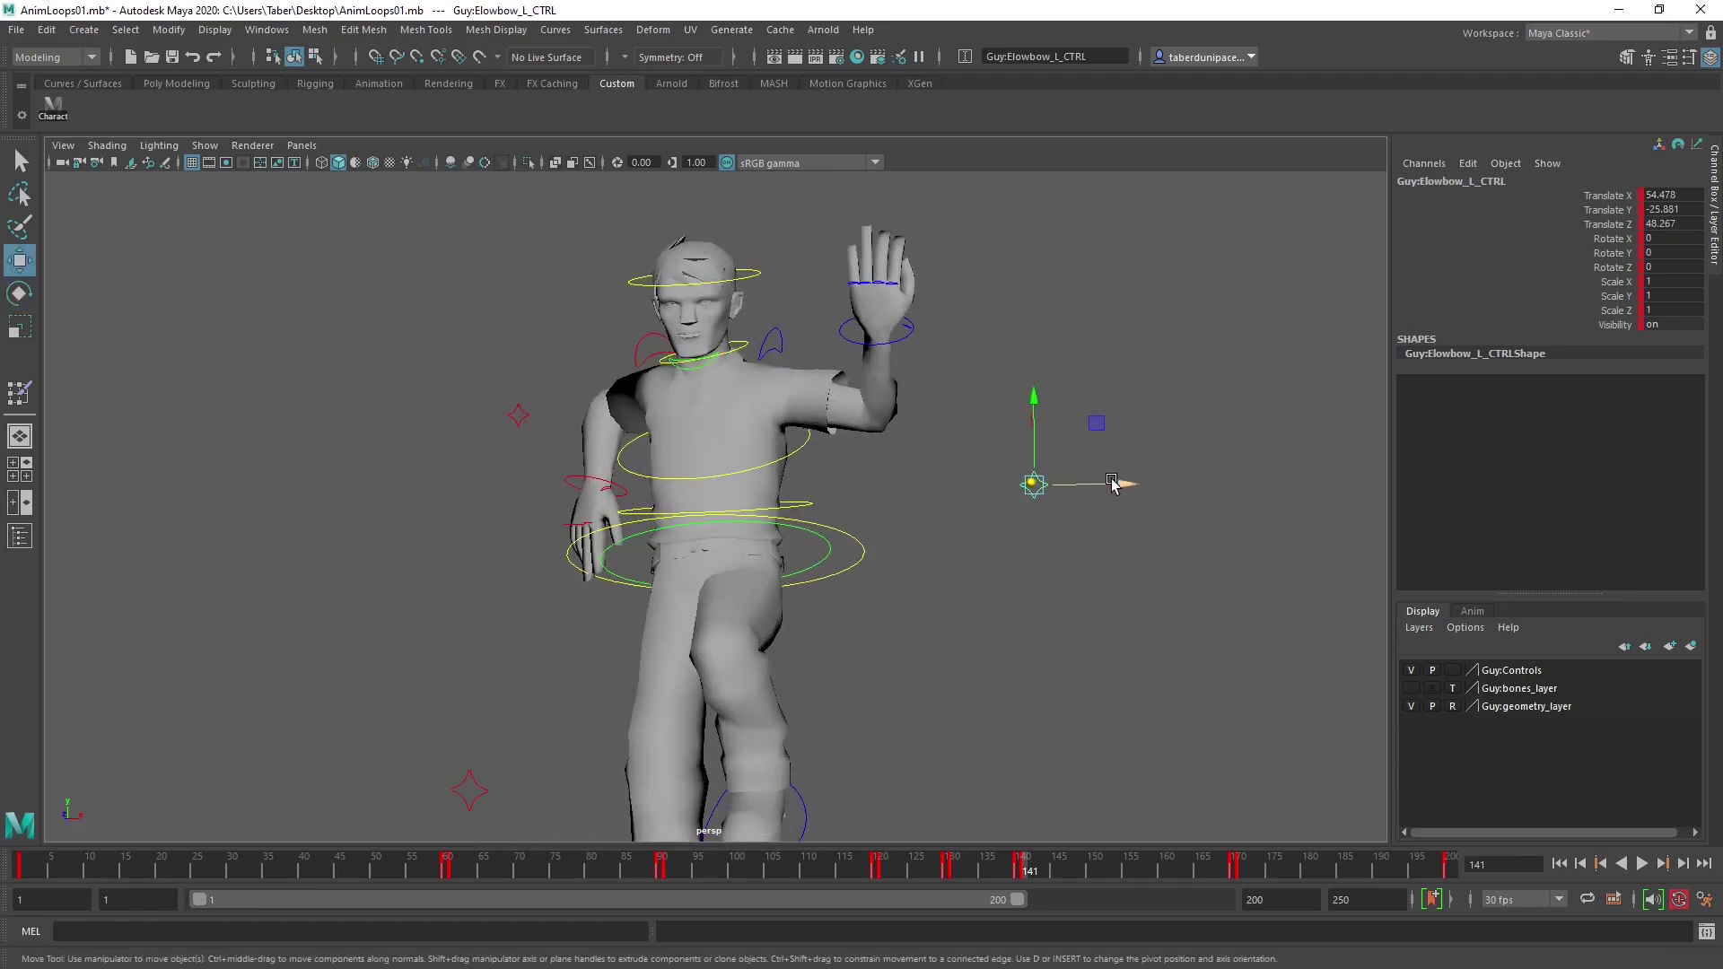
drag(1113, 485, 1166, 489)
drag(1091, 395, 408, 536)
scroll(408, 535, up, 3)
alt+middle_drag(408, 536, 611, 569)
alt+drag(611, 569, 500, 538)
alt+middle_drag(500, 538, 545, 589)
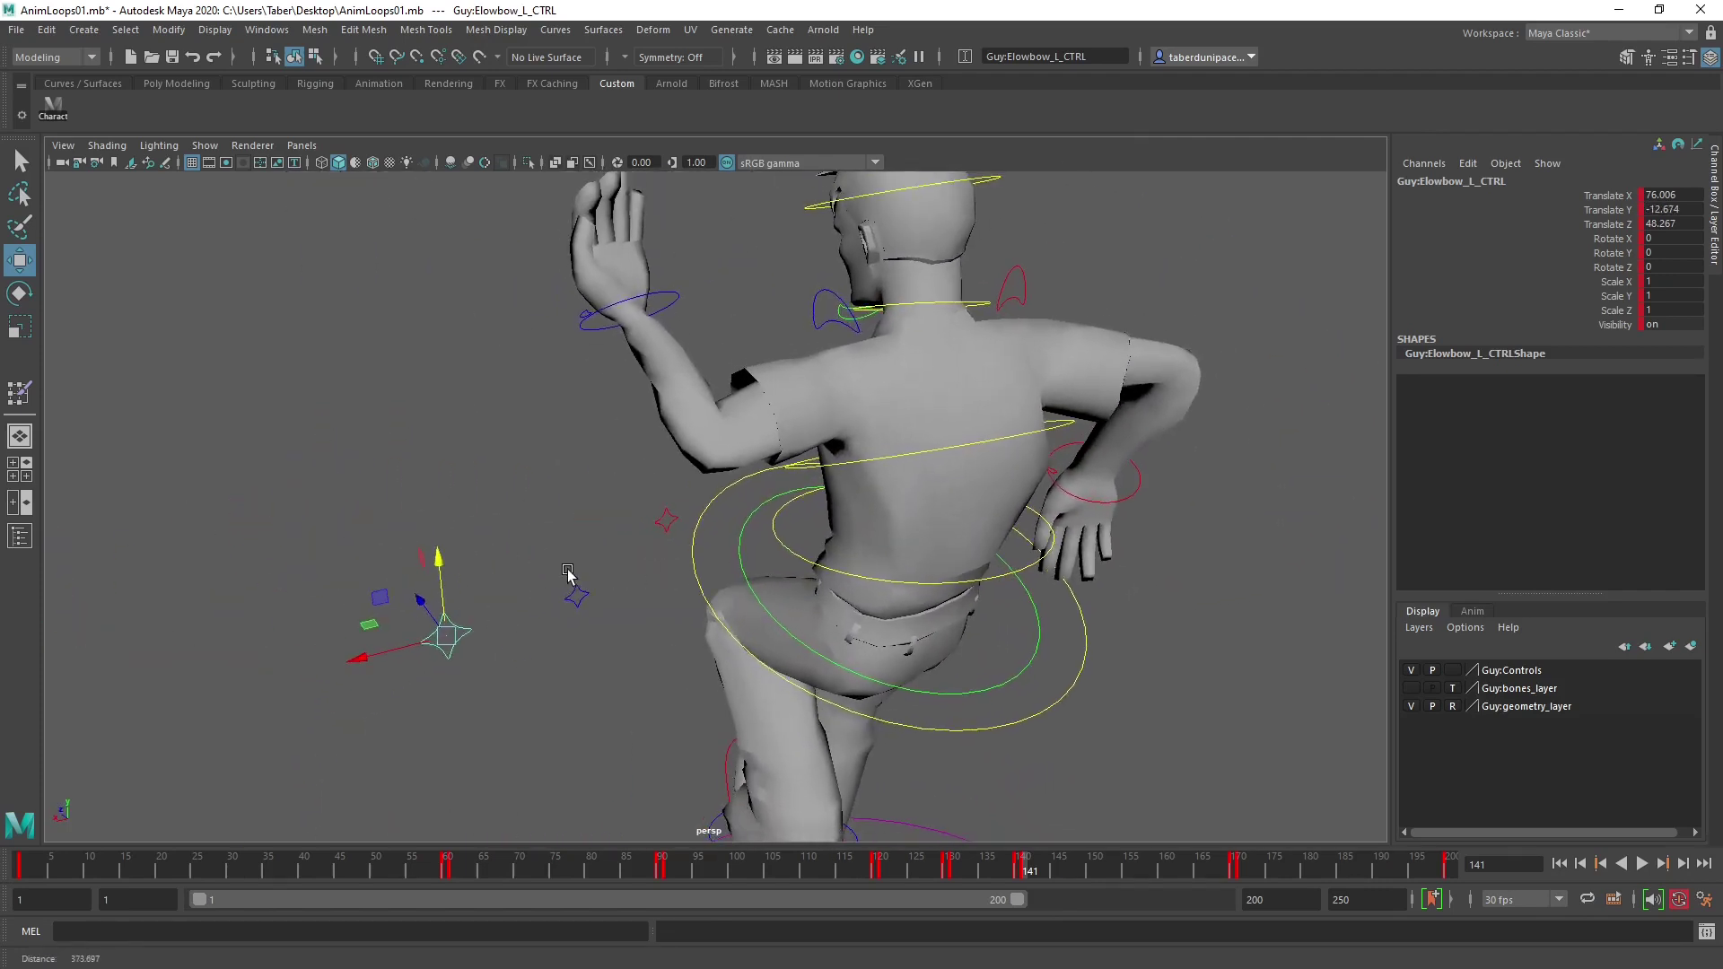
middle_drag(362, 565, 612, 463)
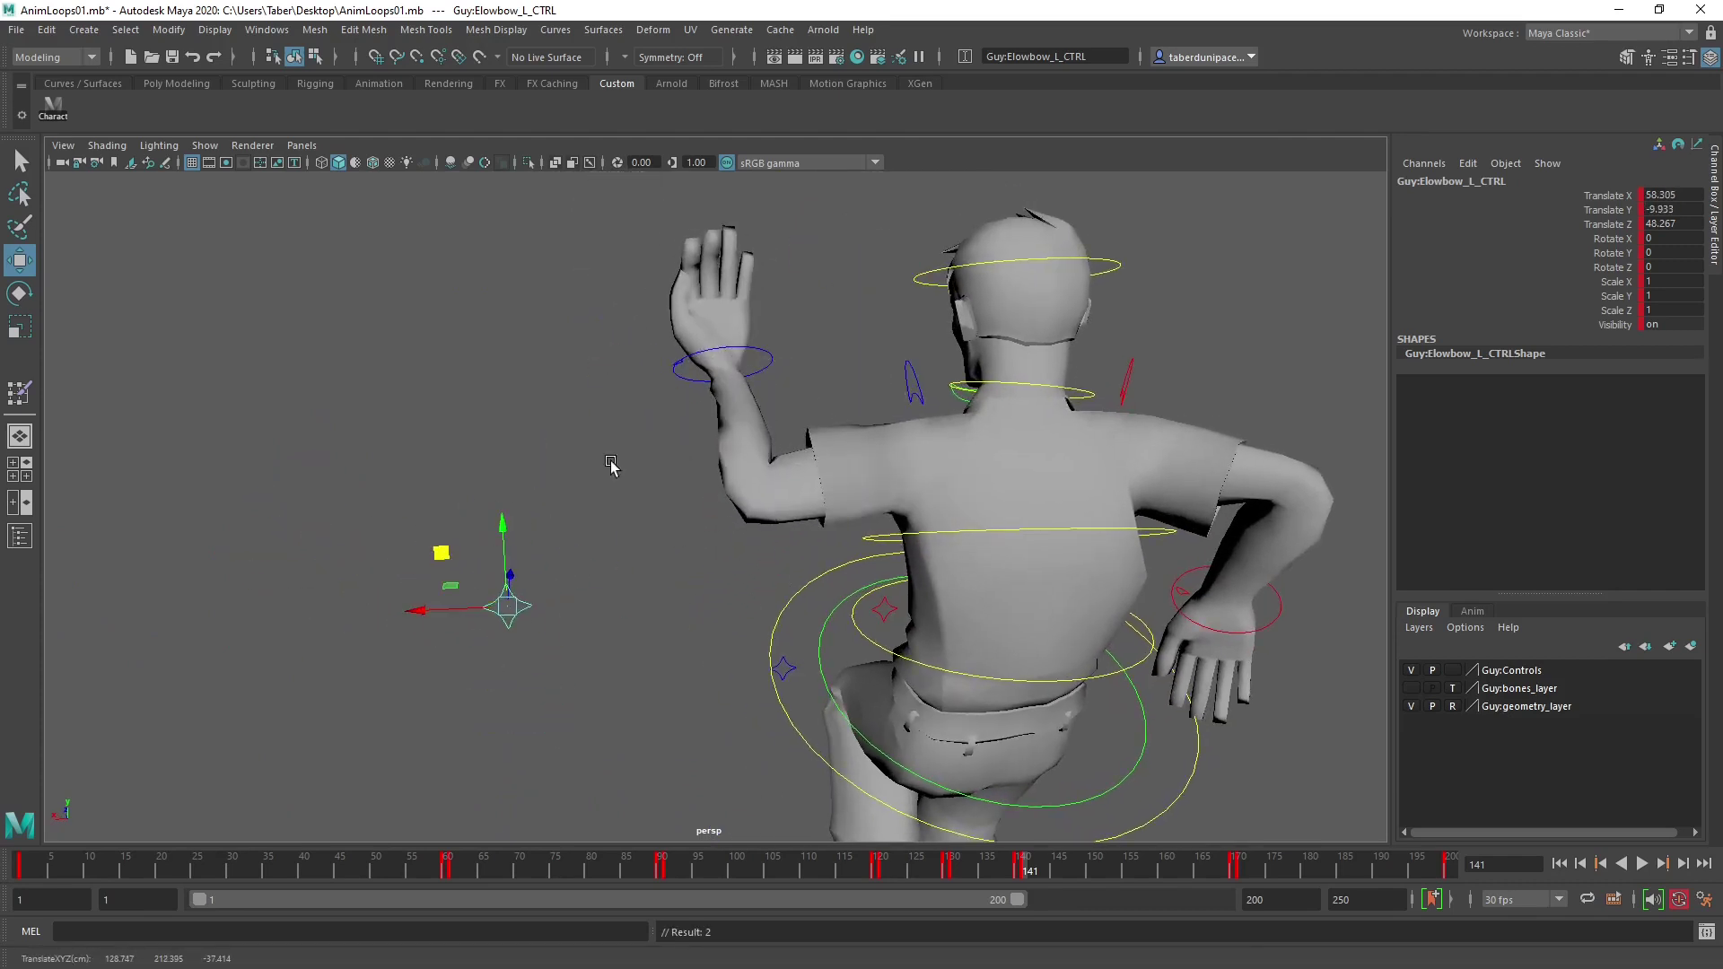
Rotate Hand_L_CTRL until the hand stands upright, Rotate X -10.633.
click(774, 354)
key(e)
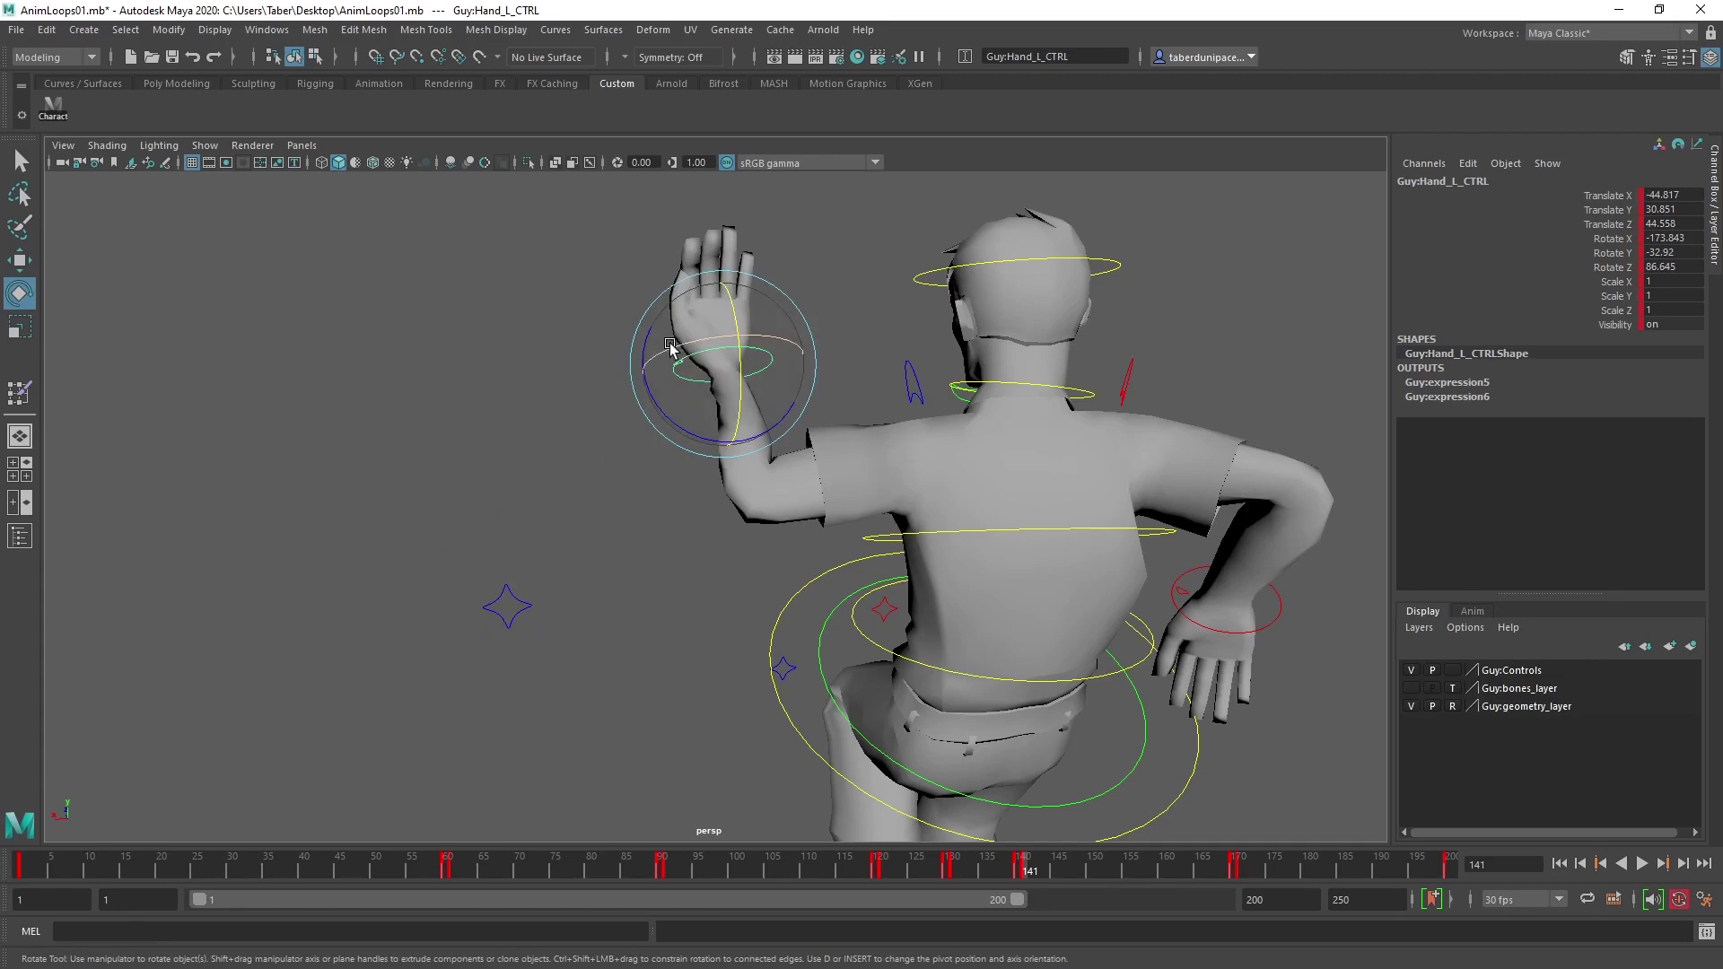
drag(682, 358, 876, 364)
drag(718, 339, 776, 344)
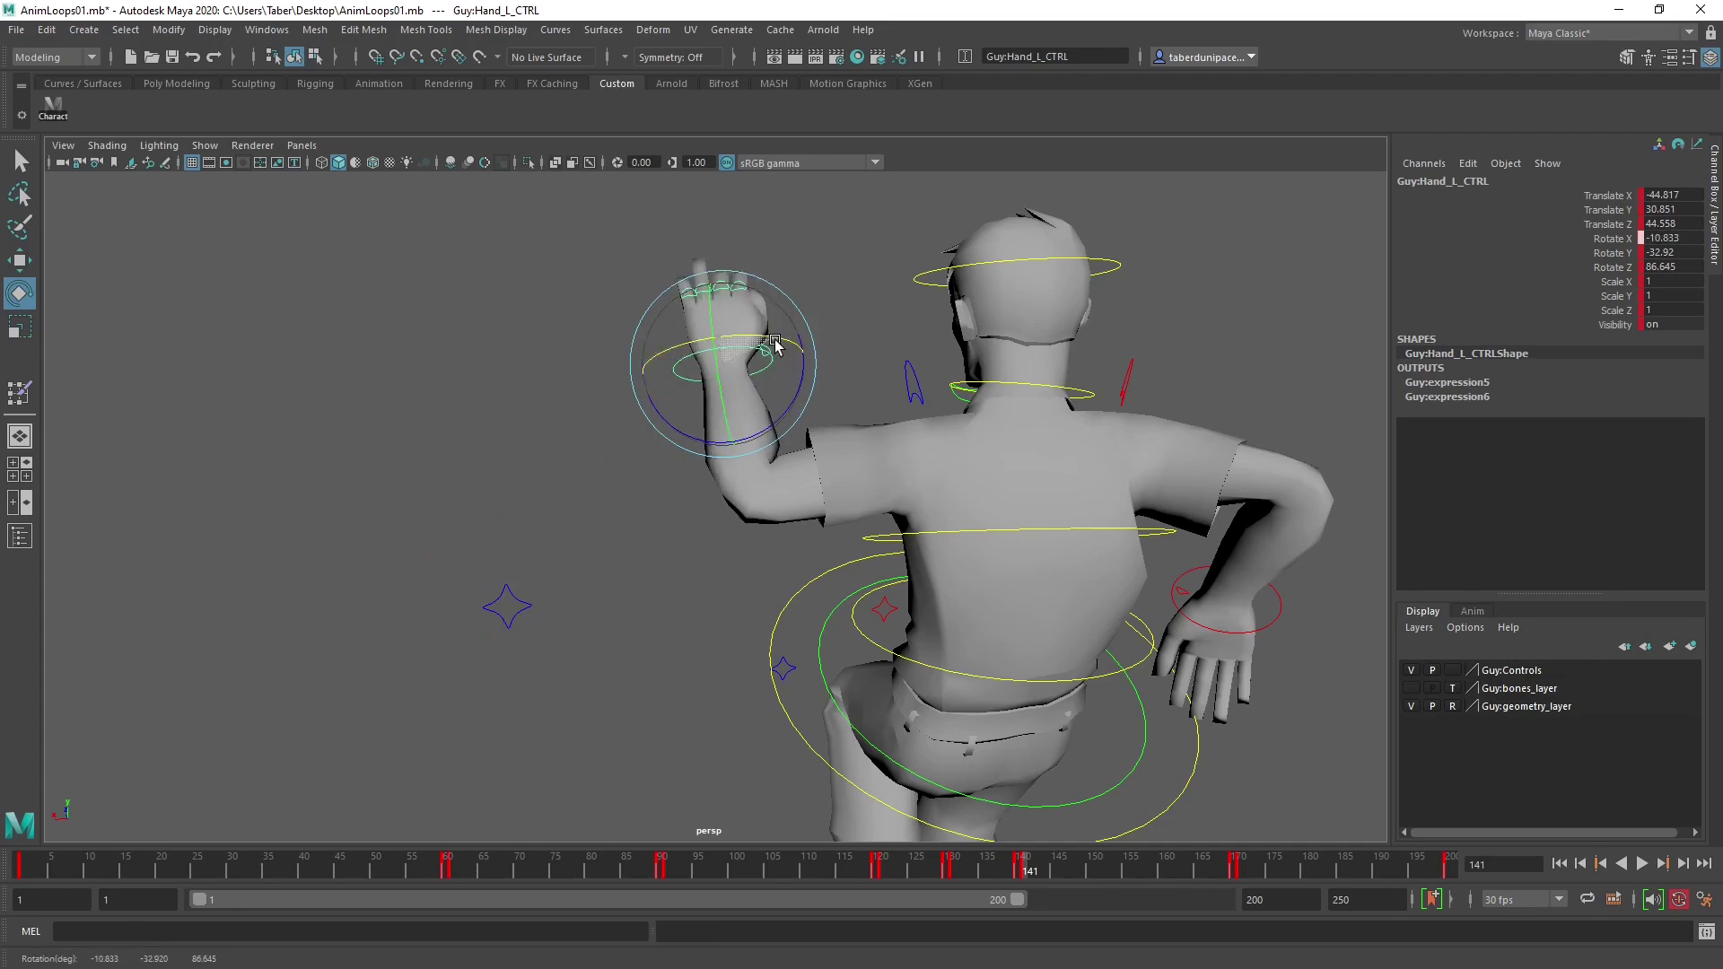
alt+drag(649, 510, 893, 477)
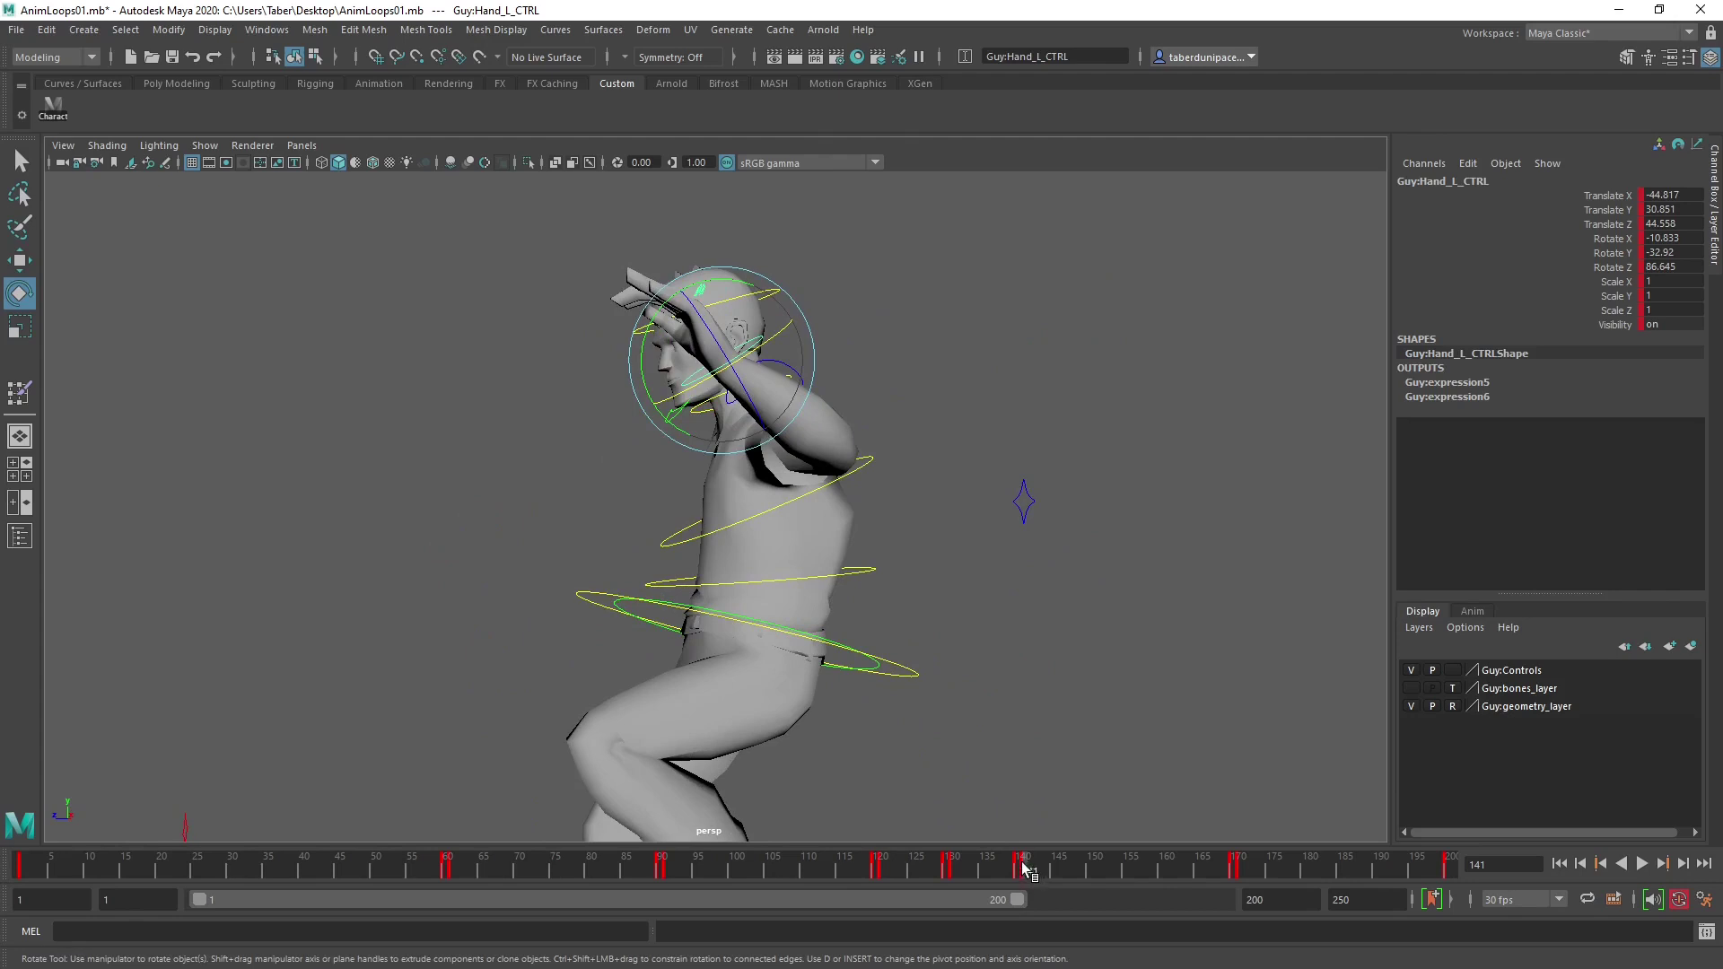
Play the cycle to check the pose, then select all the character's controls.
key(alt+v)
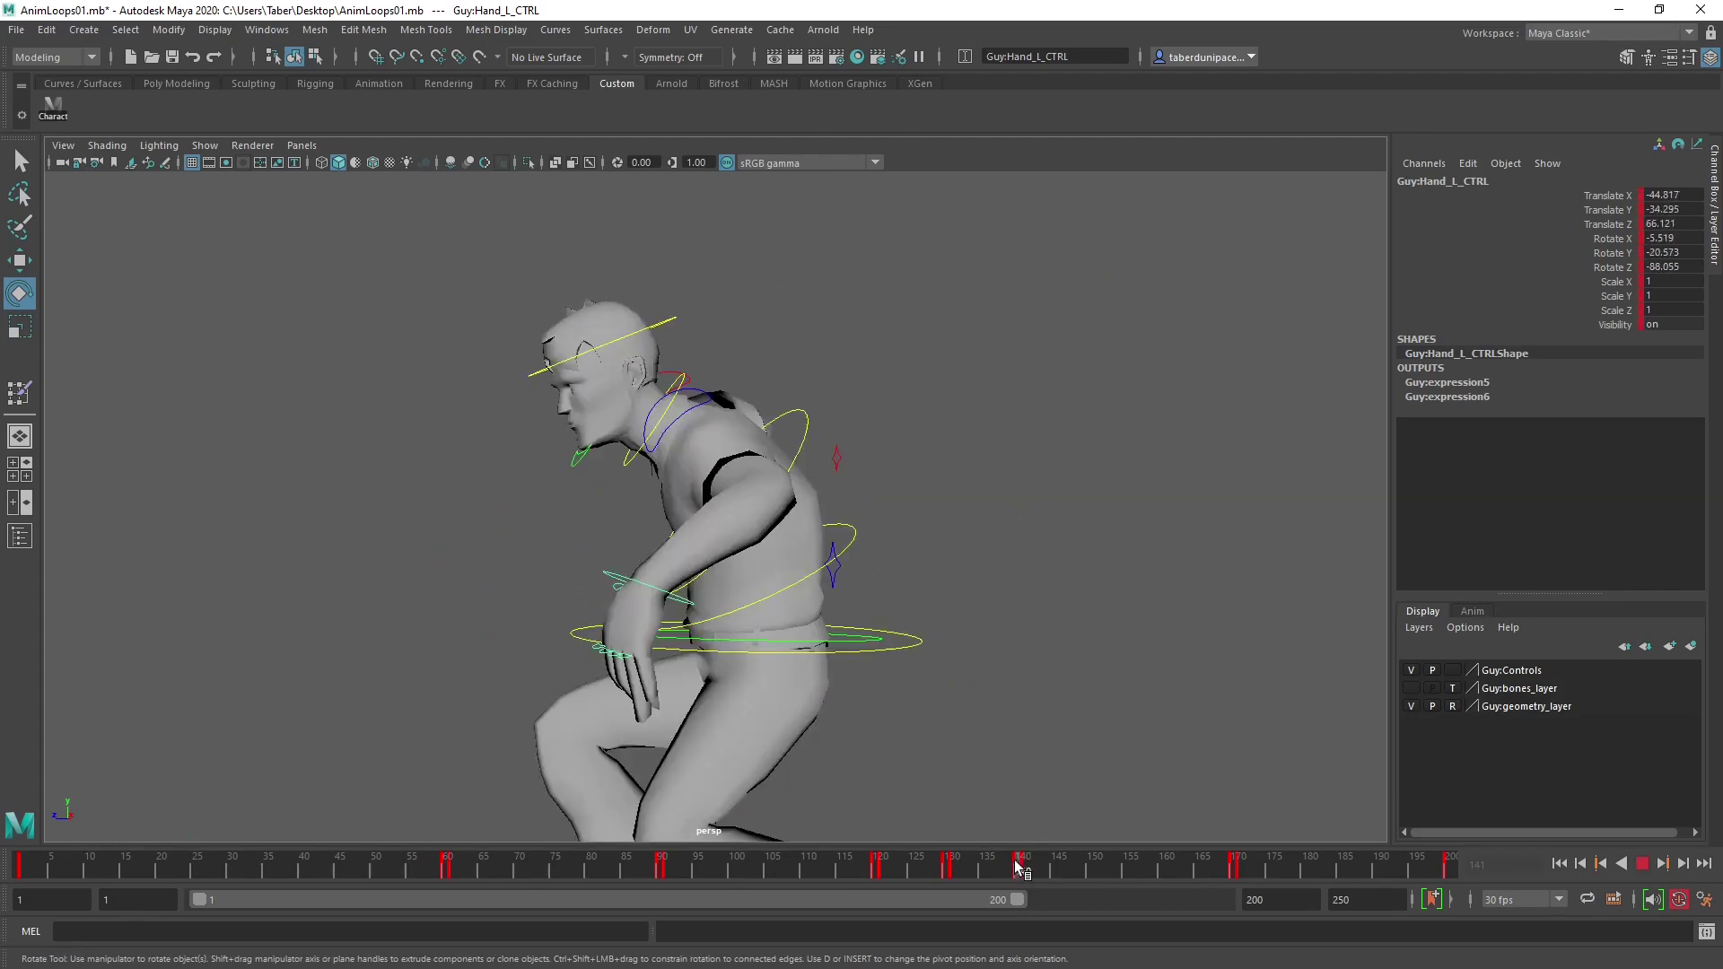
key(alt+v)
scroll(640, 504, down, 5)
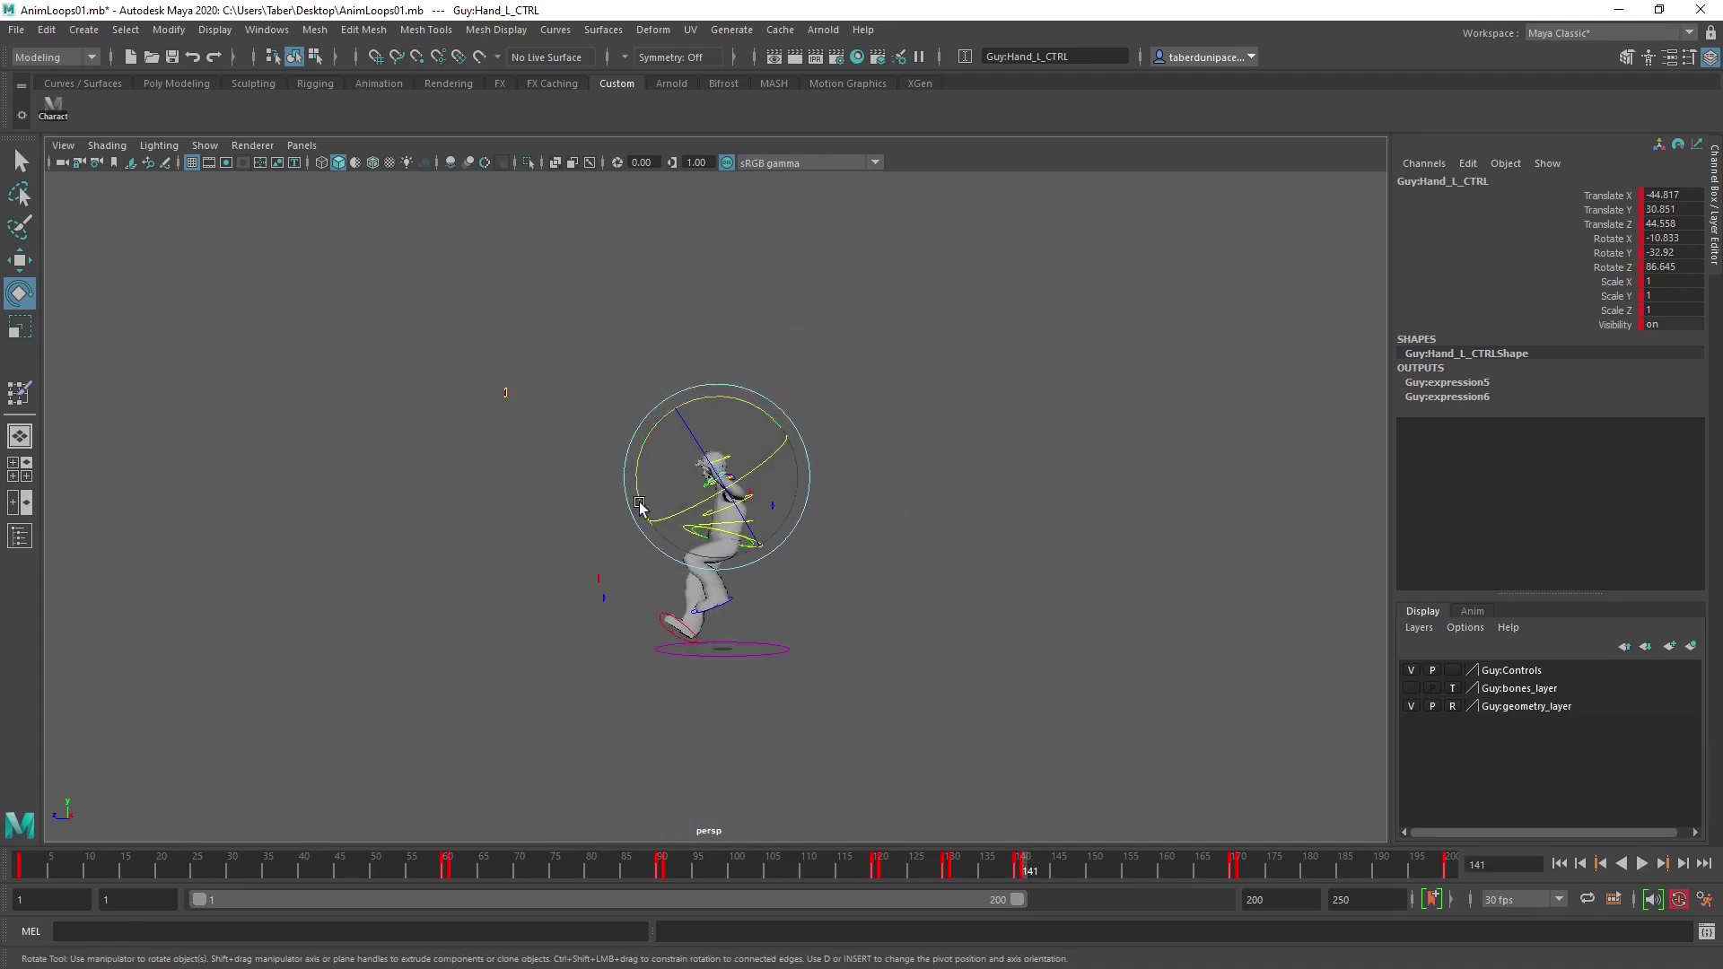
drag(364, 266, 981, 742)
scroll(1005, 528, up, 5)
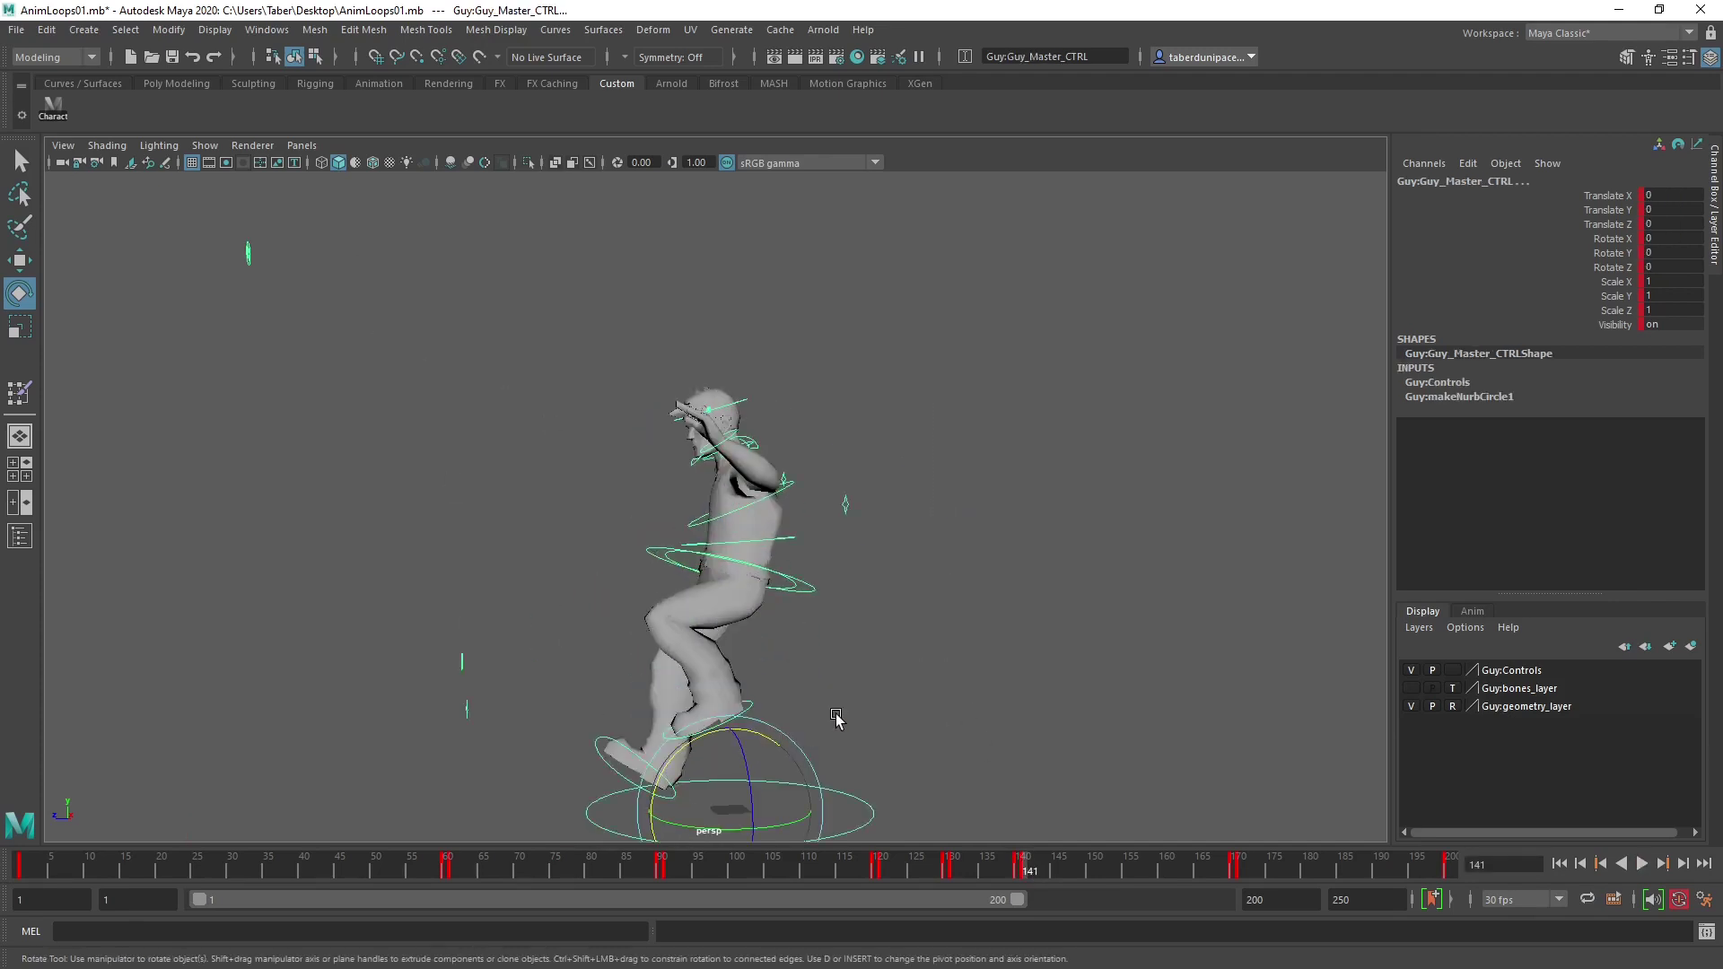
Play the cycle from frame 141, scrub to 155, and stop at frame 140.
scroll(836, 718, up, 5)
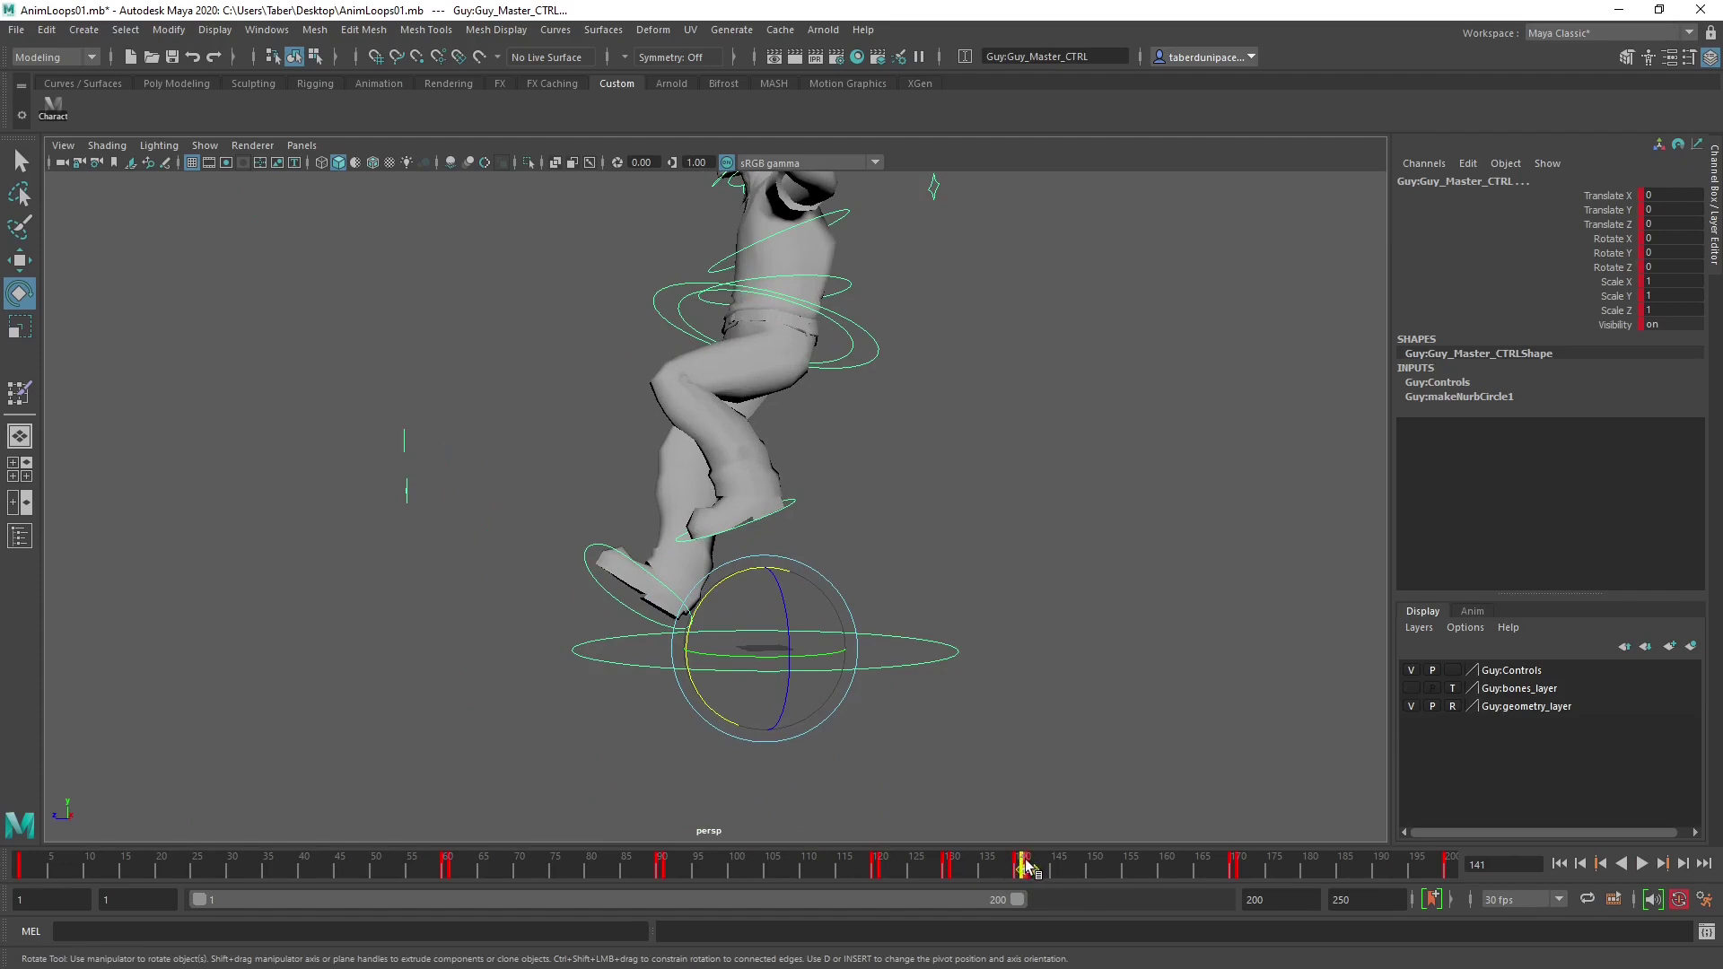
key(alt+v)
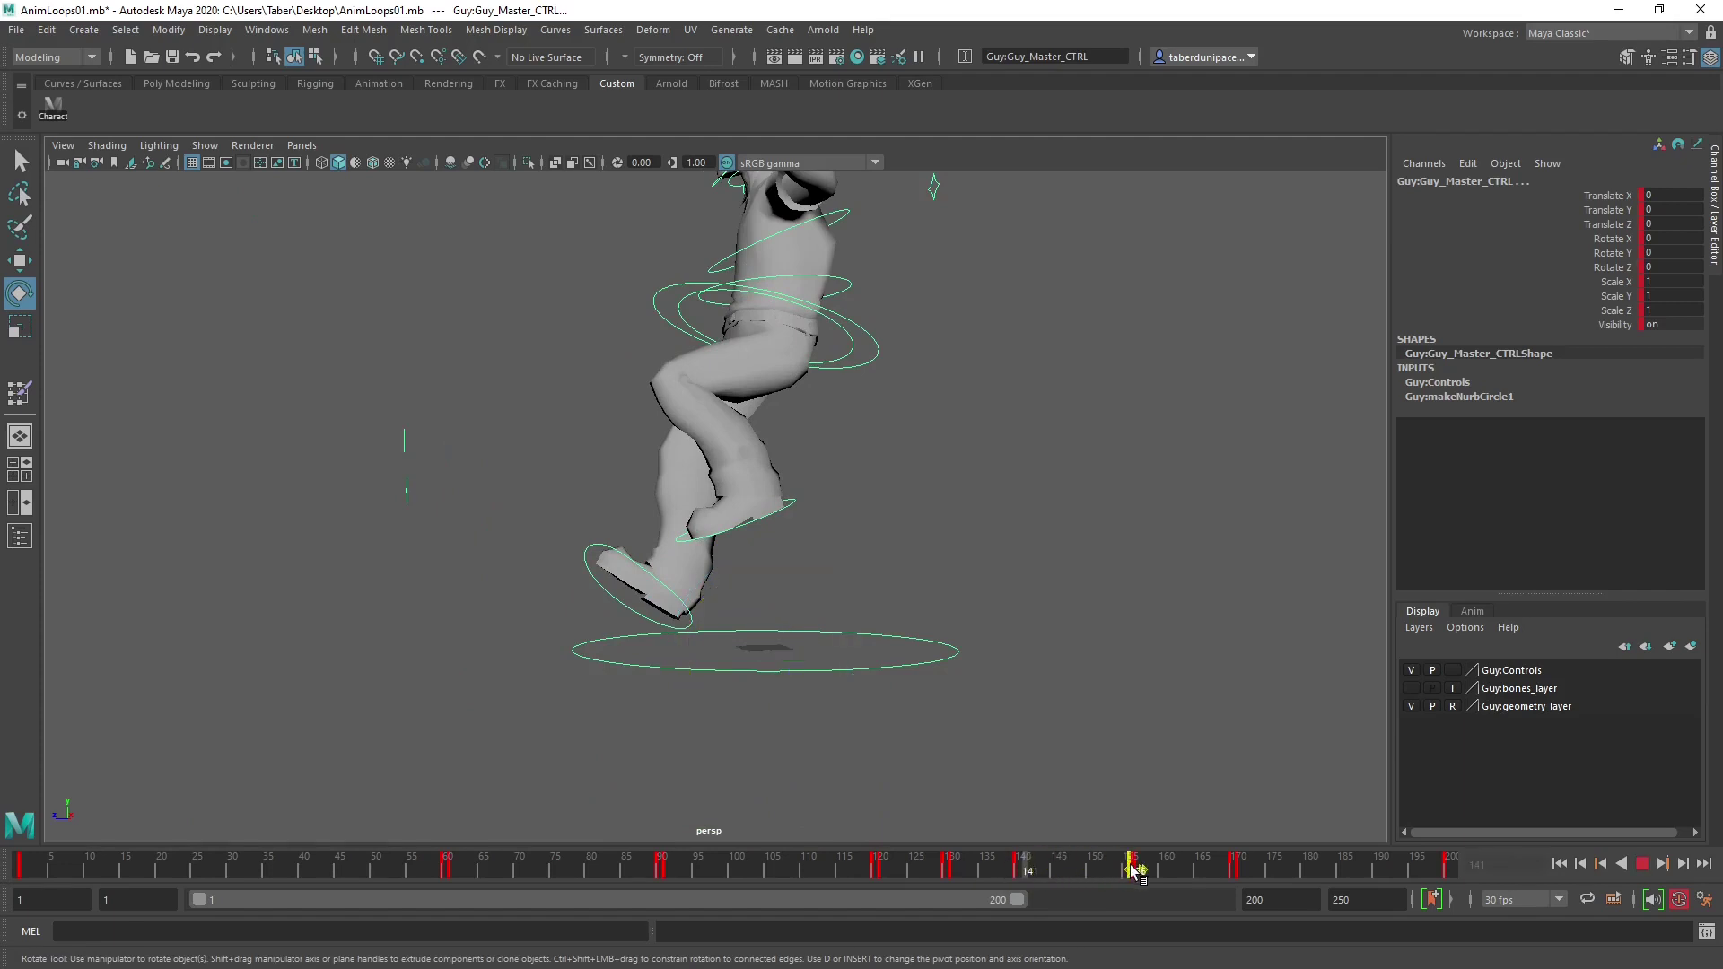
middle_drag(1126, 867, 1127, 867)
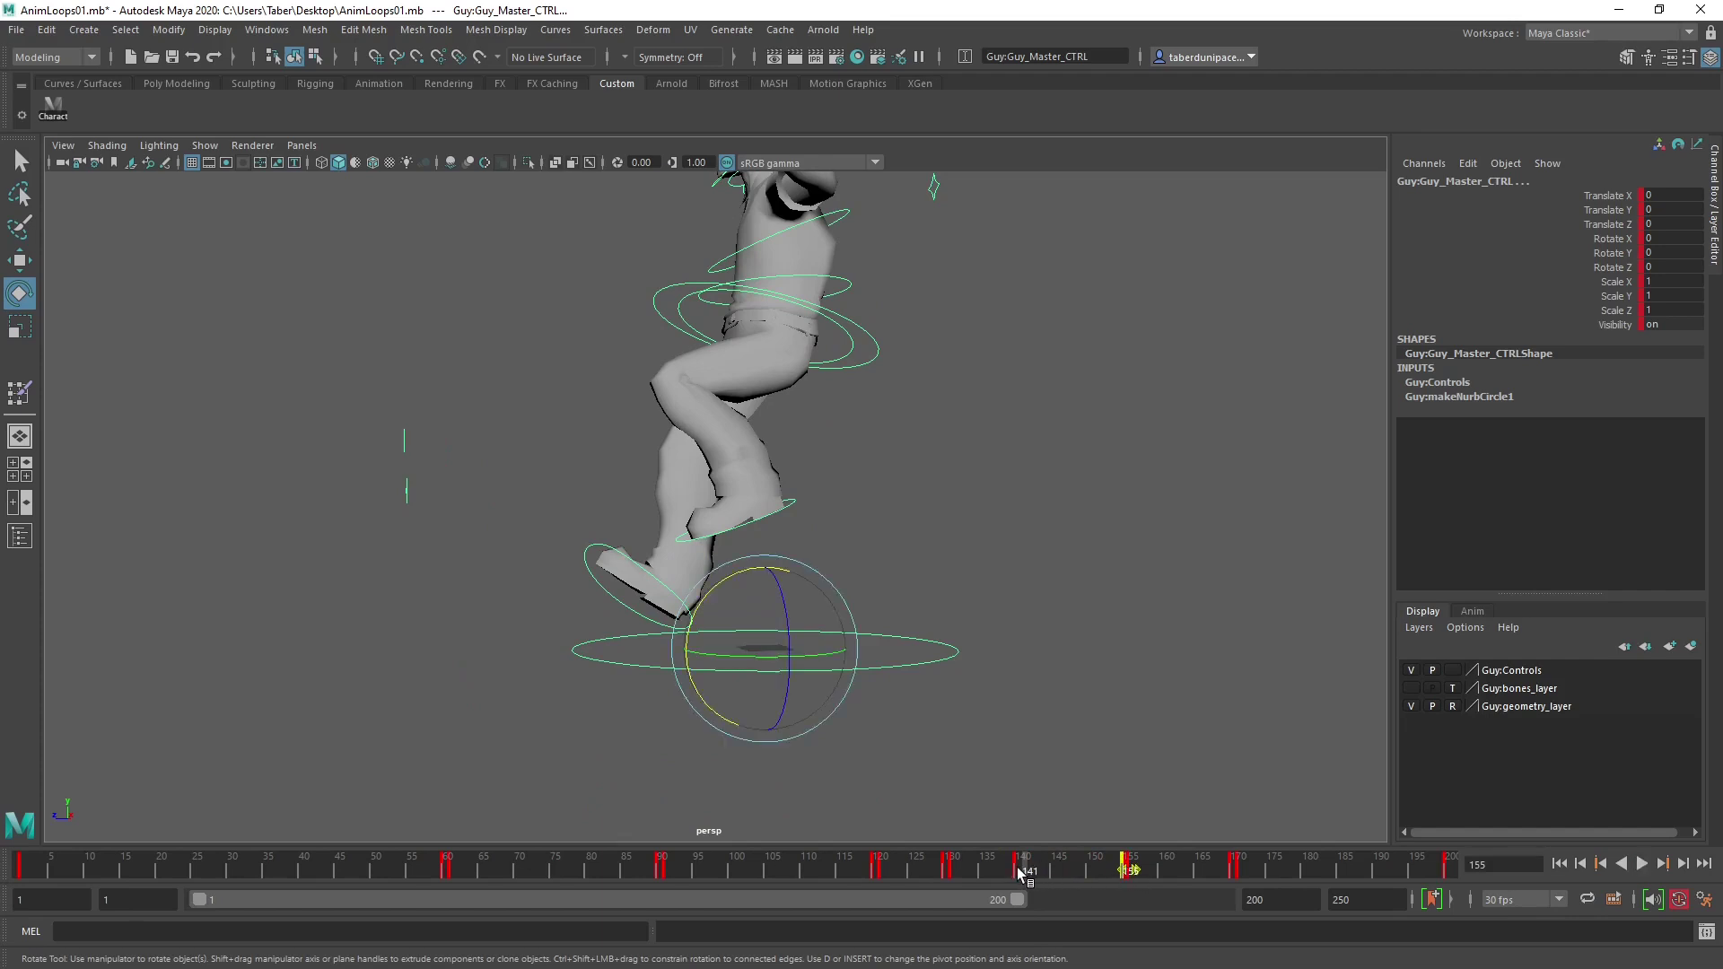
key(alt+v)
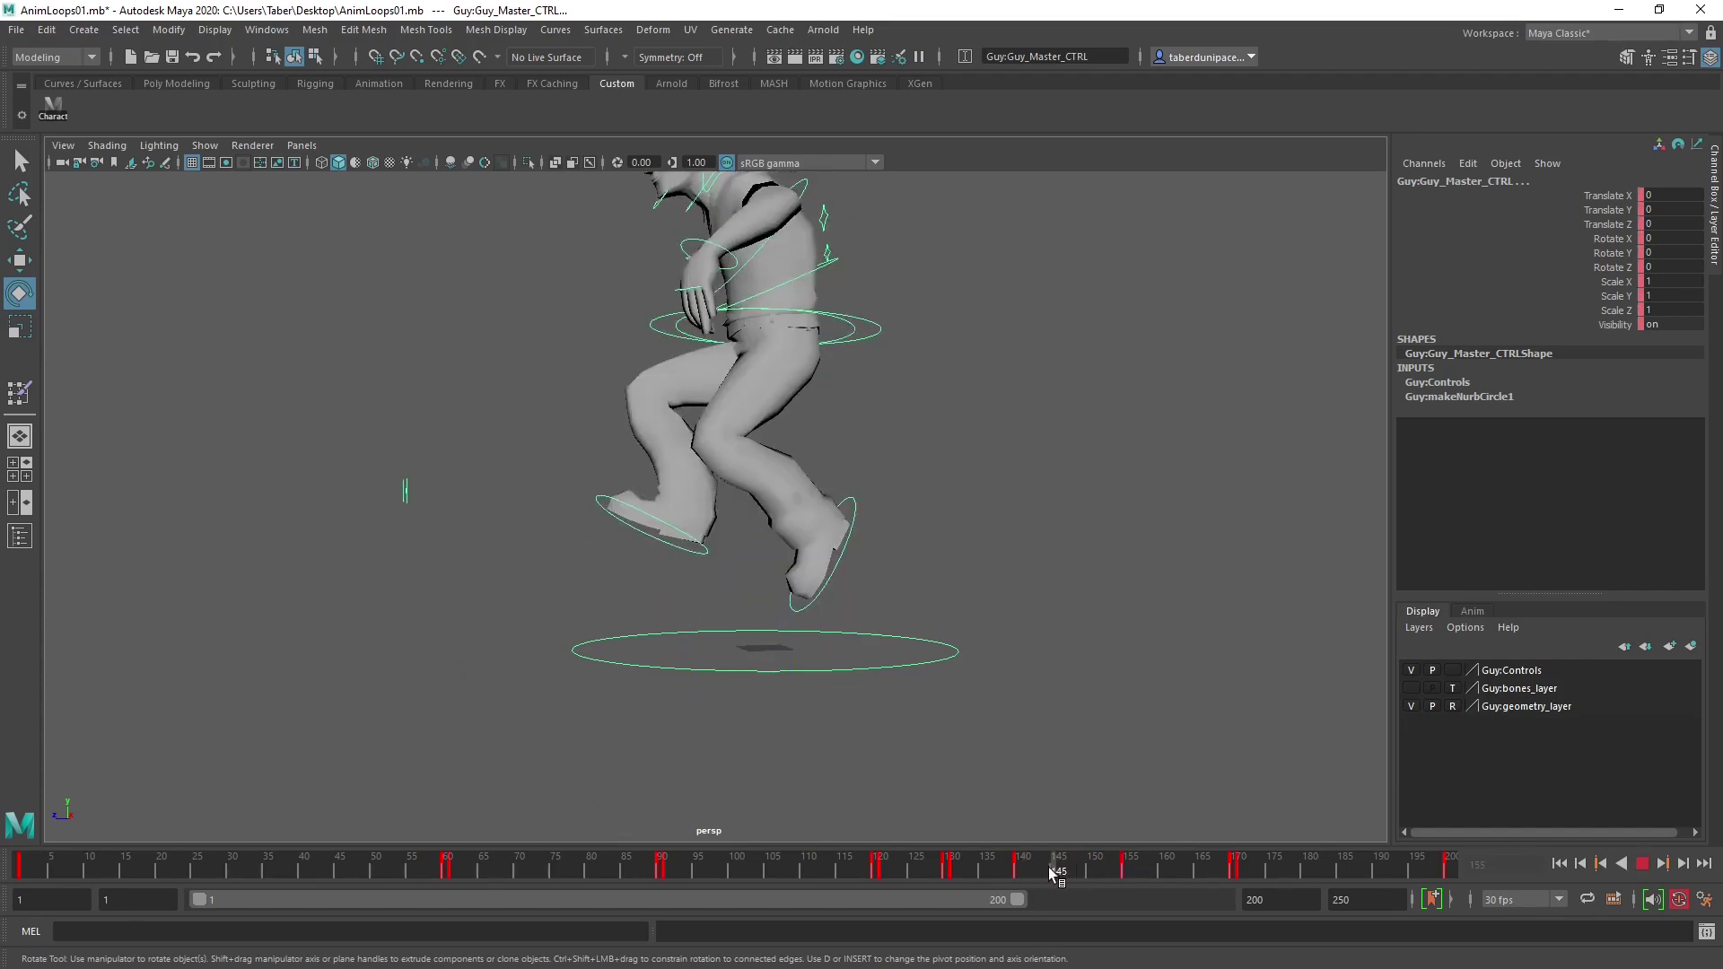
click(1020, 872)
Reframe the character and scrub frames 140–155 to review the raised left arm.
scroll(997, 628, up, 10)
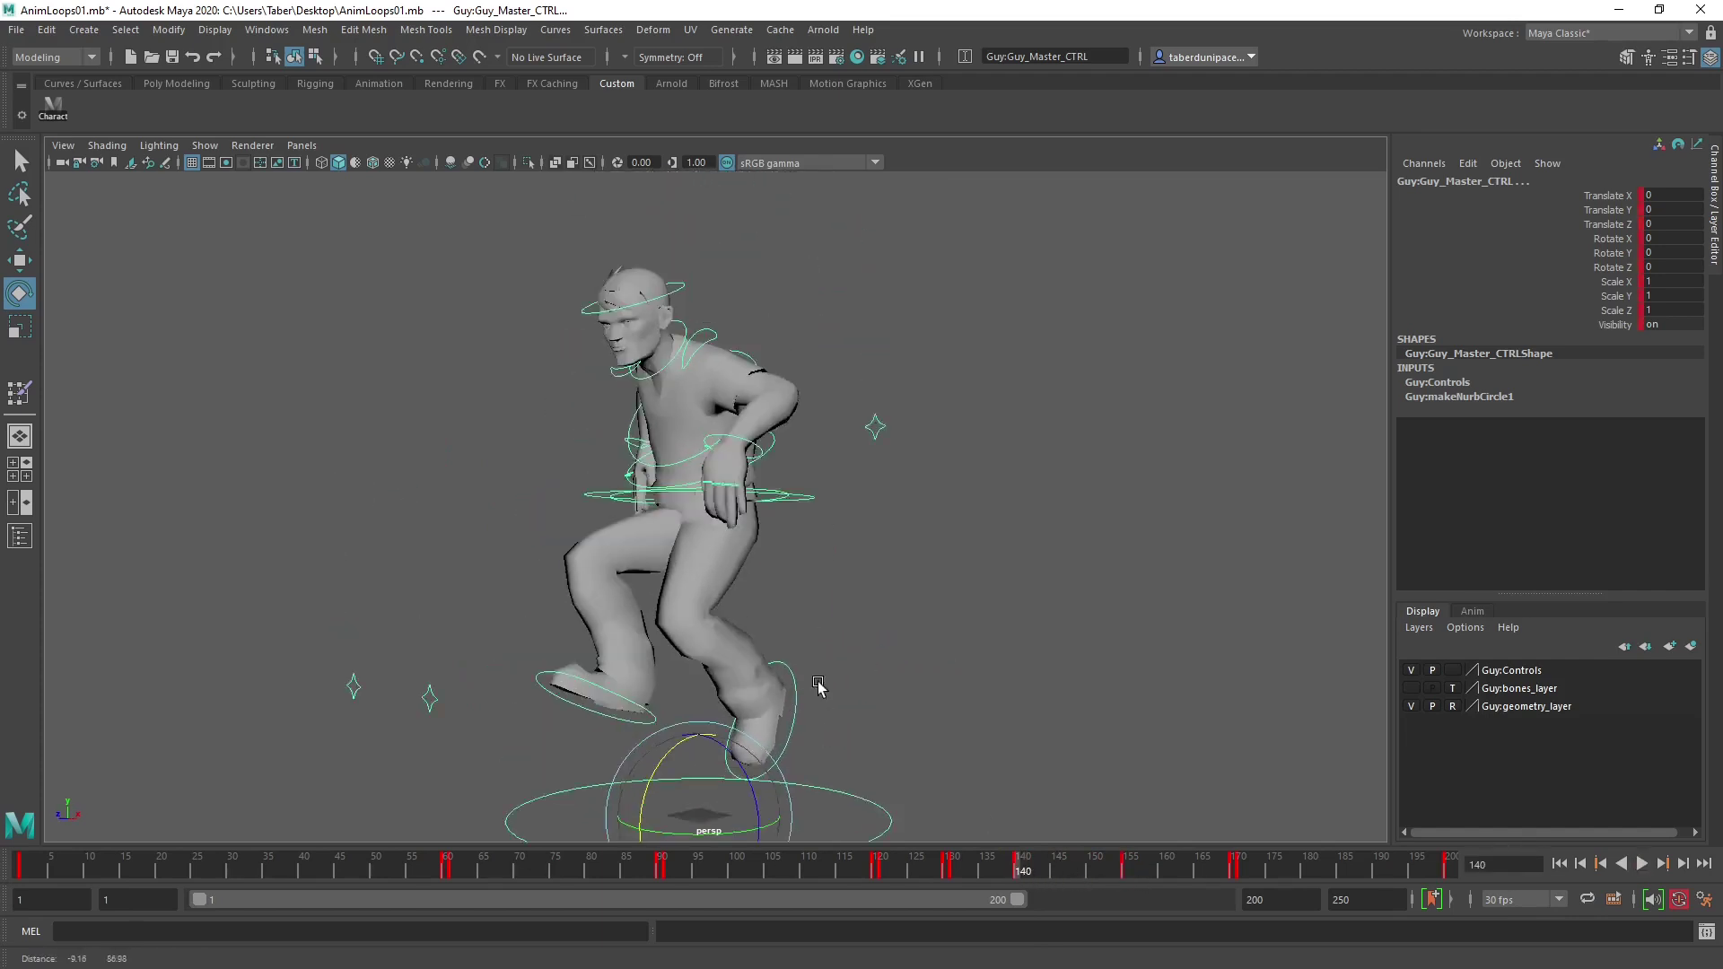
alt+middle_drag(997, 626, 953, 560)
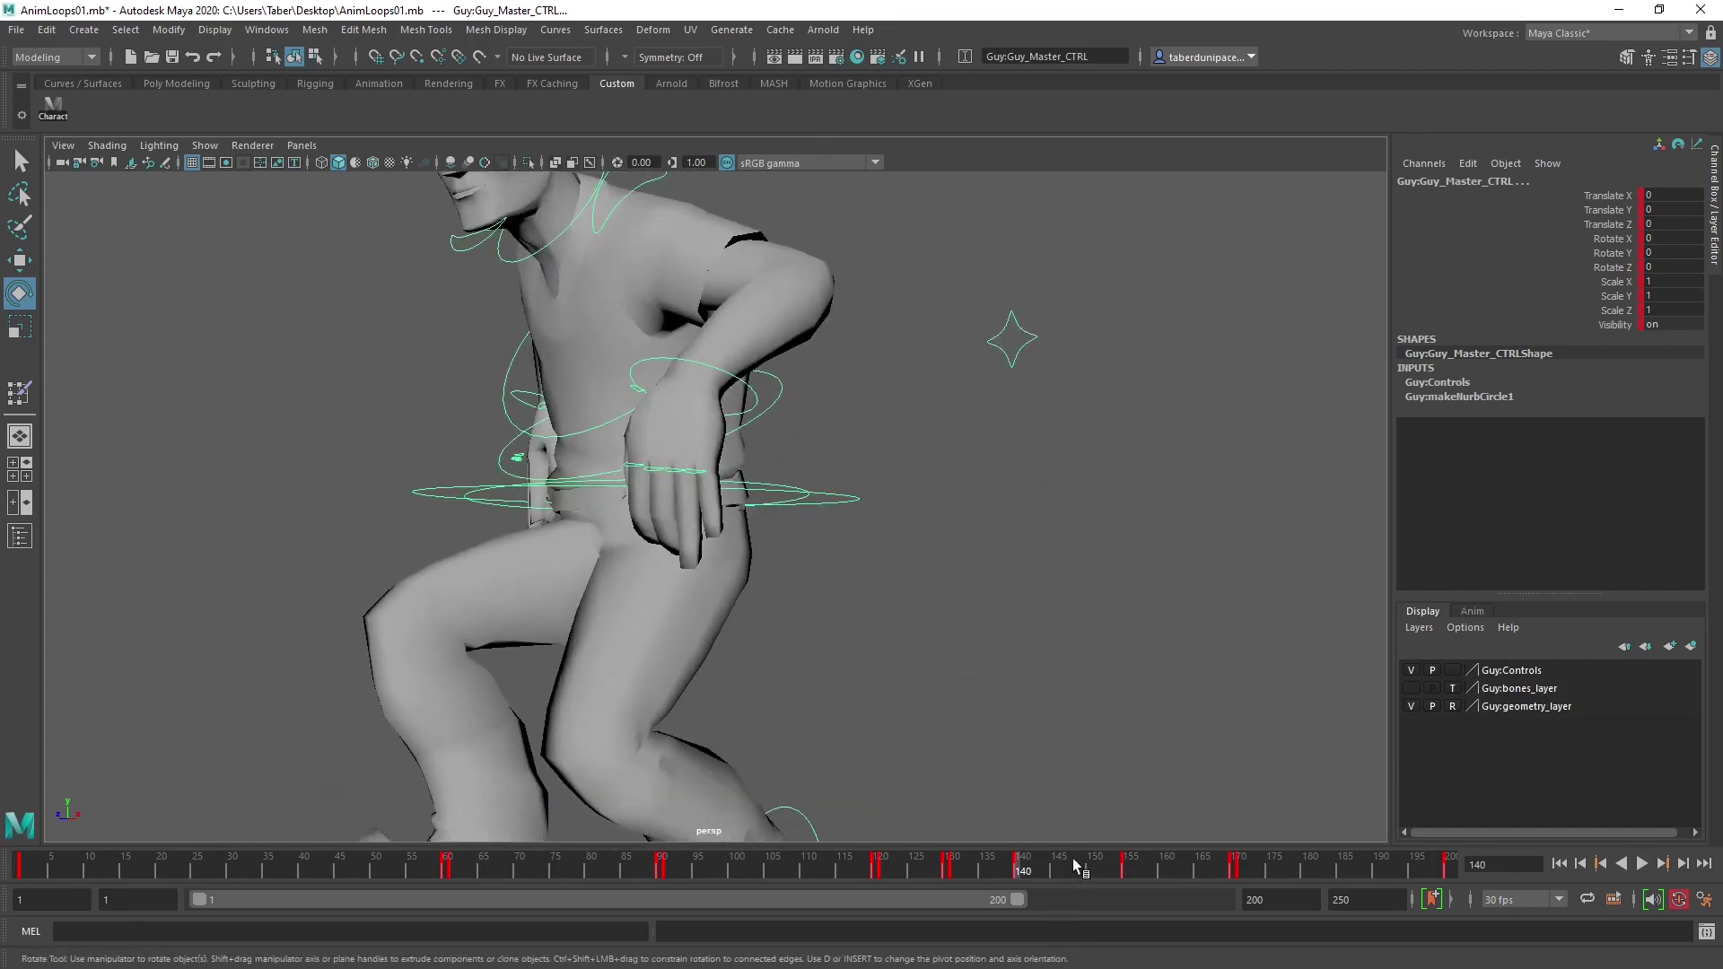
key(alt+v)
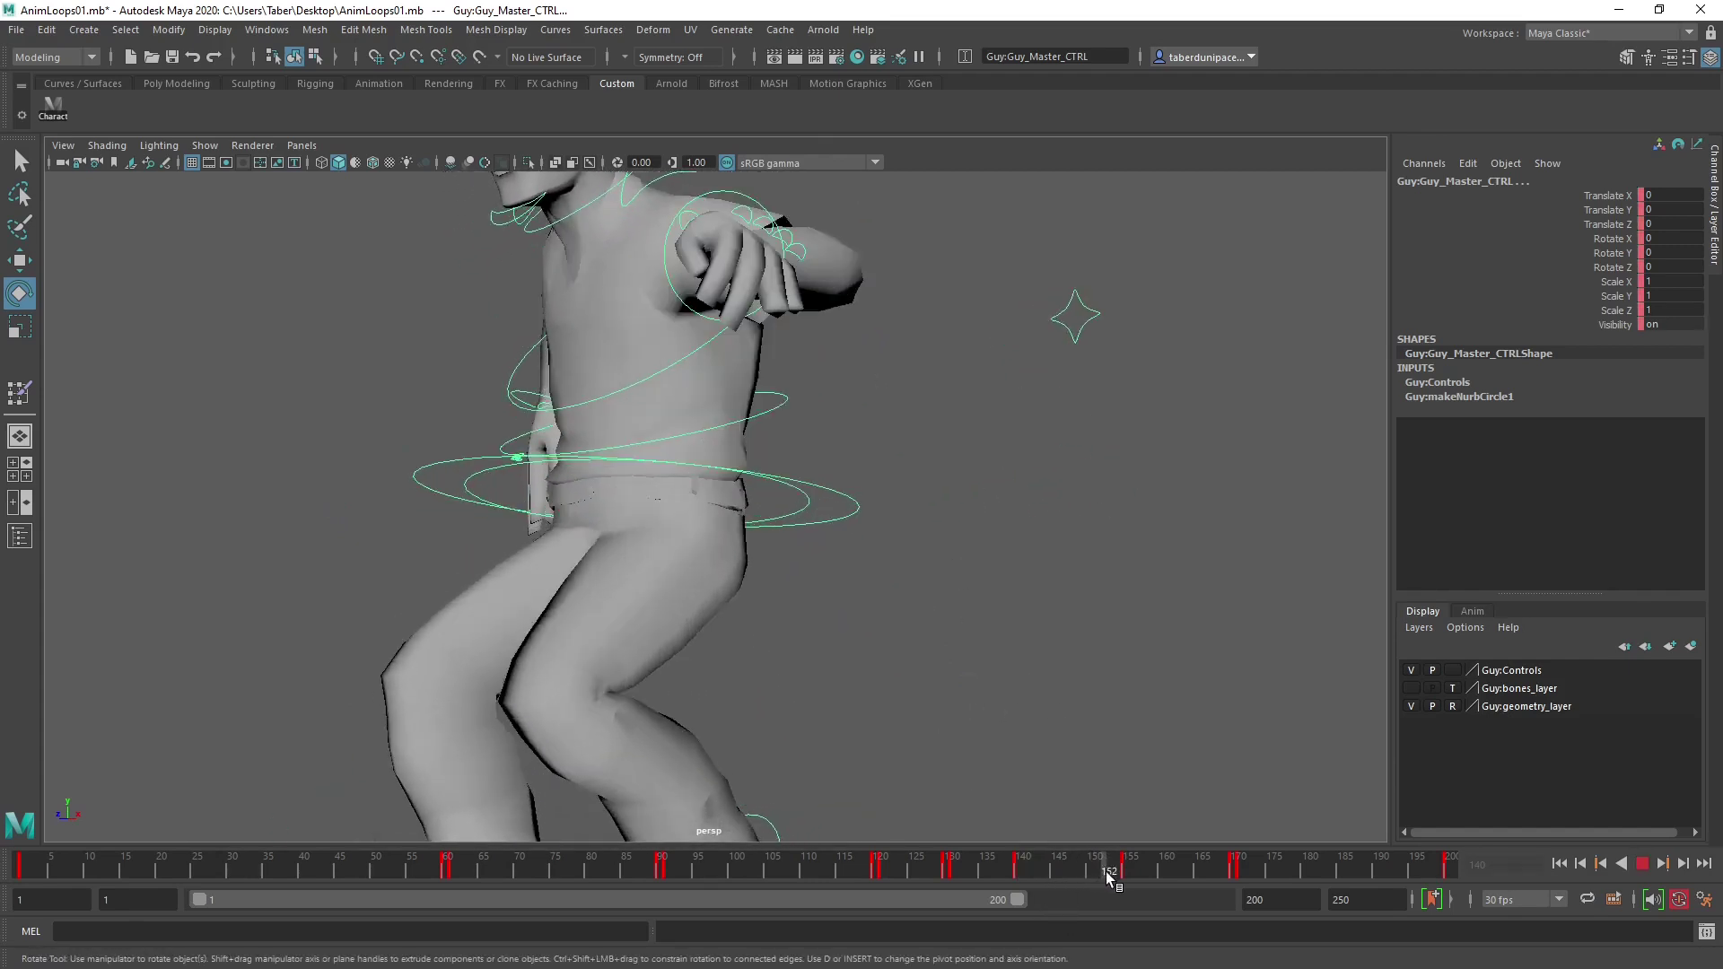
drag(1104, 876, 1100, 875)
scroll(983, 672, down, 3)
alt+drag(847, 632, 964, 629)
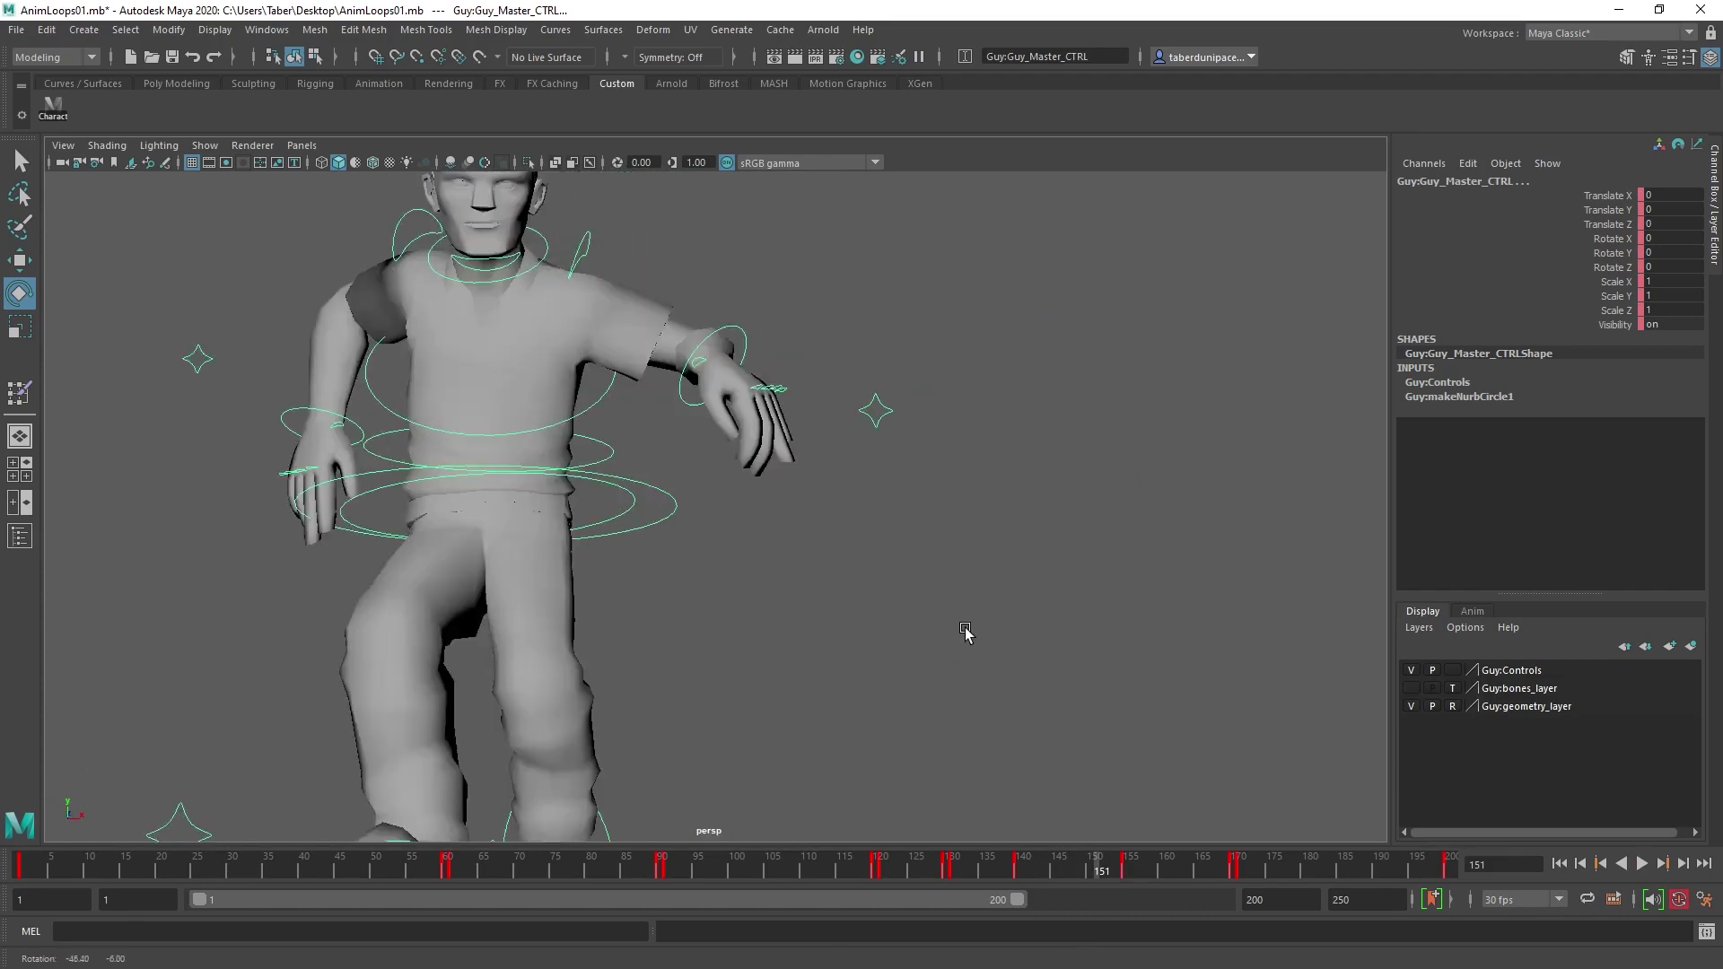
alt+middle_drag(938, 631, 970, 729)
alt+drag(971, 734, 980, 835)
key(alt+v)
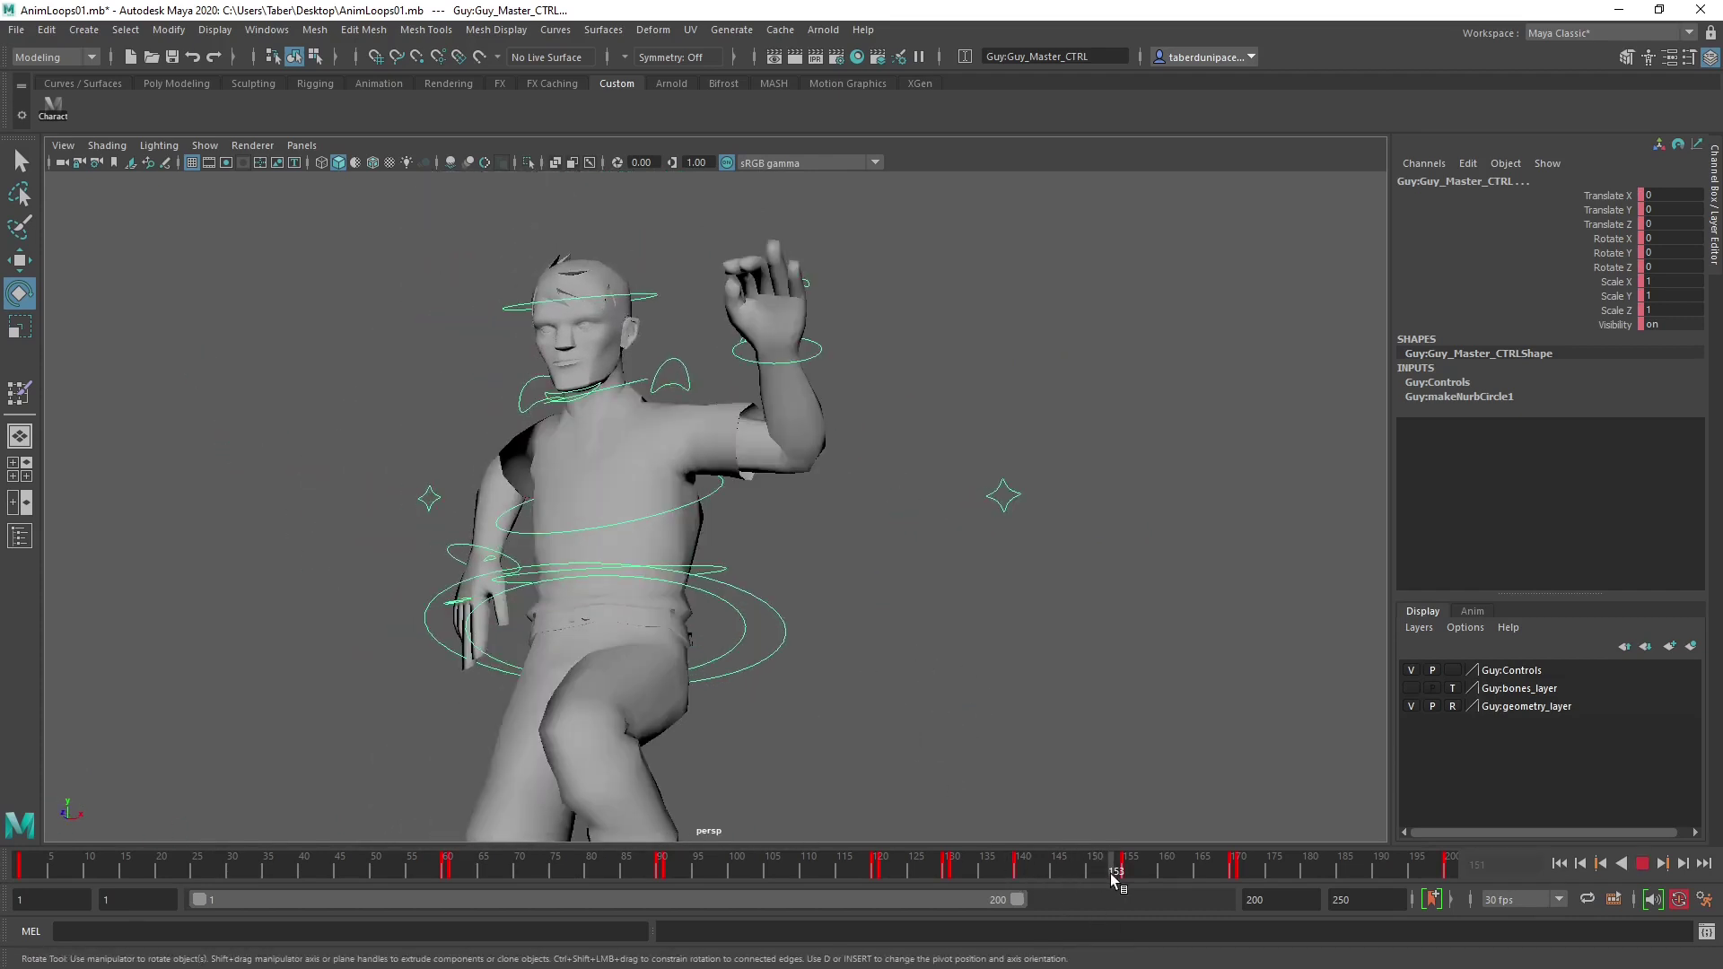
mouse_move(1113, 878)
mouse_down()
mouse_move(1062, 876)
mouse_move(1129, 882)
mouse_move(1047, 877)
mouse_move(1129, 875)
mouse_move(1032, 877)
mouse_move(1104, 875)
mouse_move(1082, 869)
mouse_up()
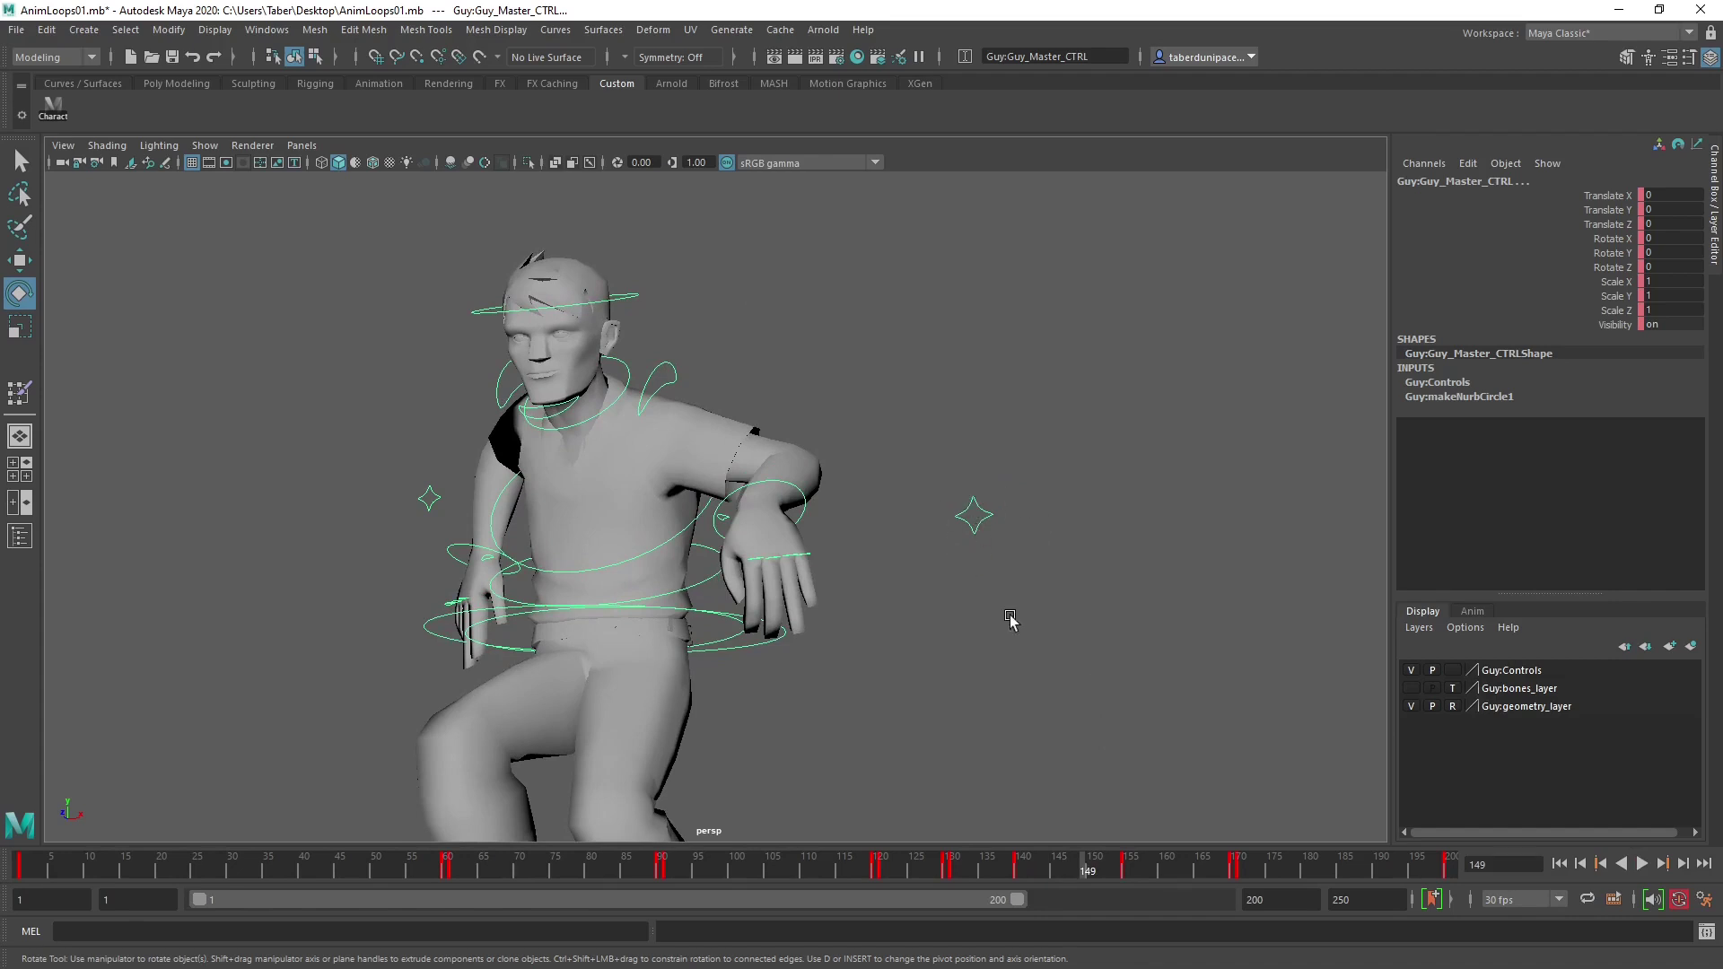
mouse_move(1074, 869)
mouse_down()
mouse_move(1019, 875)
mouse_move(1126, 870)
mouse_up()
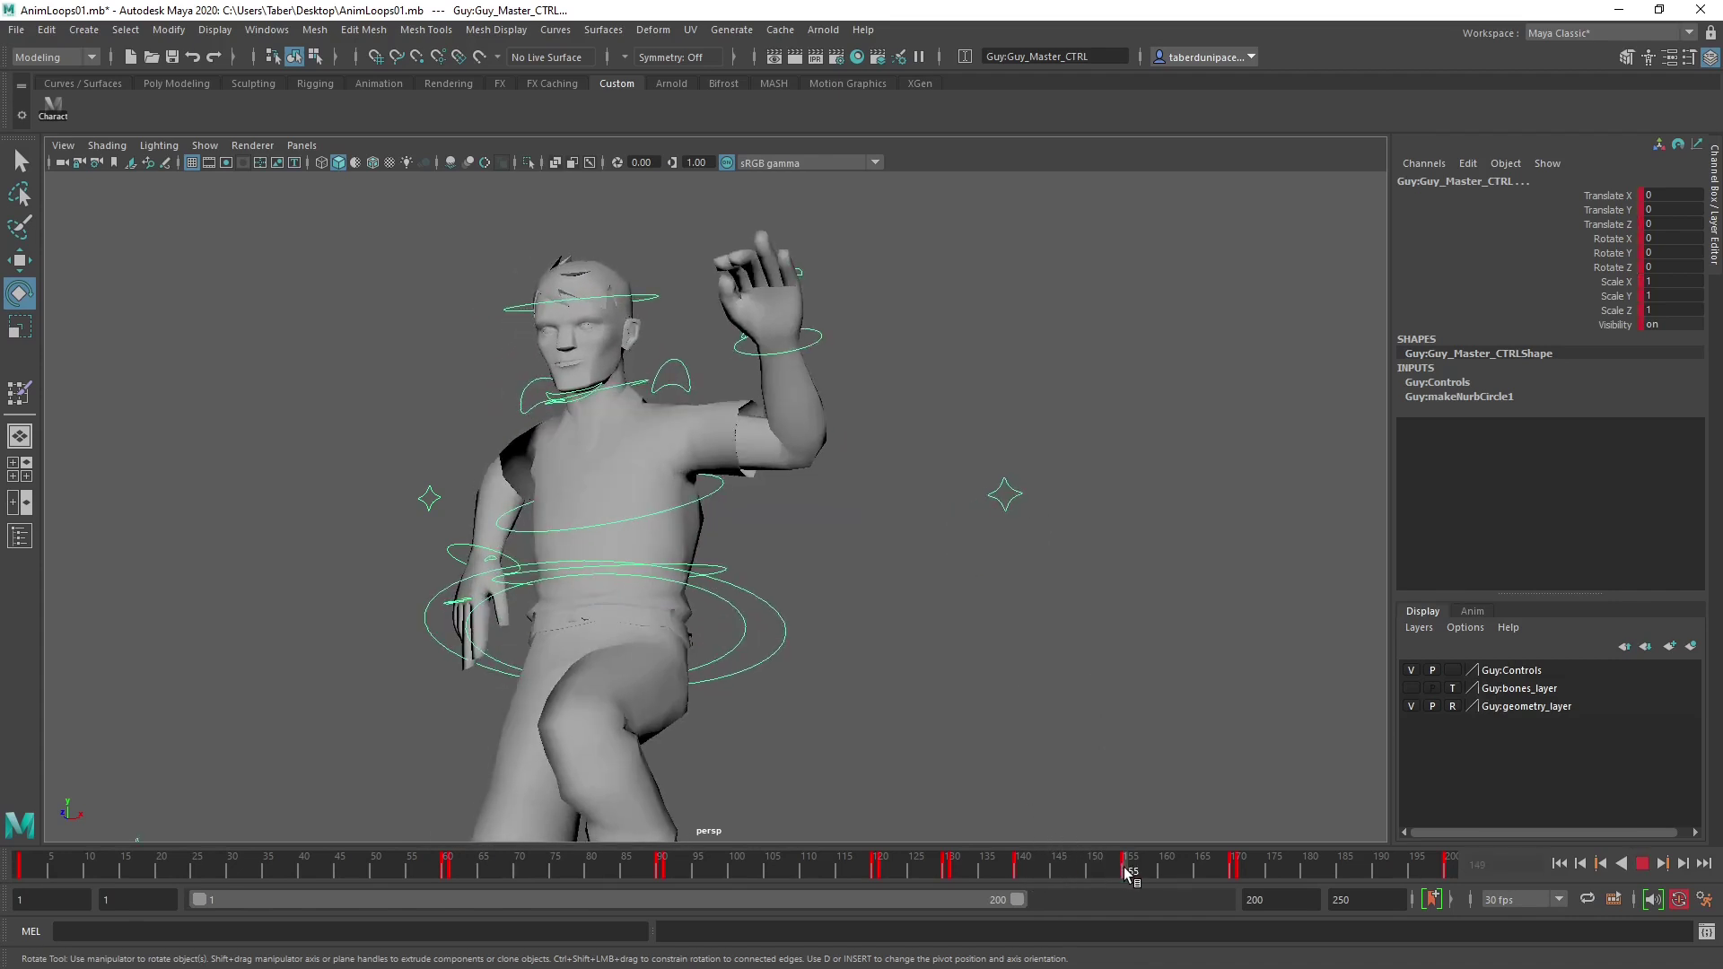
Try a rotation on Hand_L_CTRL, play it back, then undo it.
click(820, 336)
alt+drag(854, 431, 942, 584)
drag(873, 470, 825, 554)
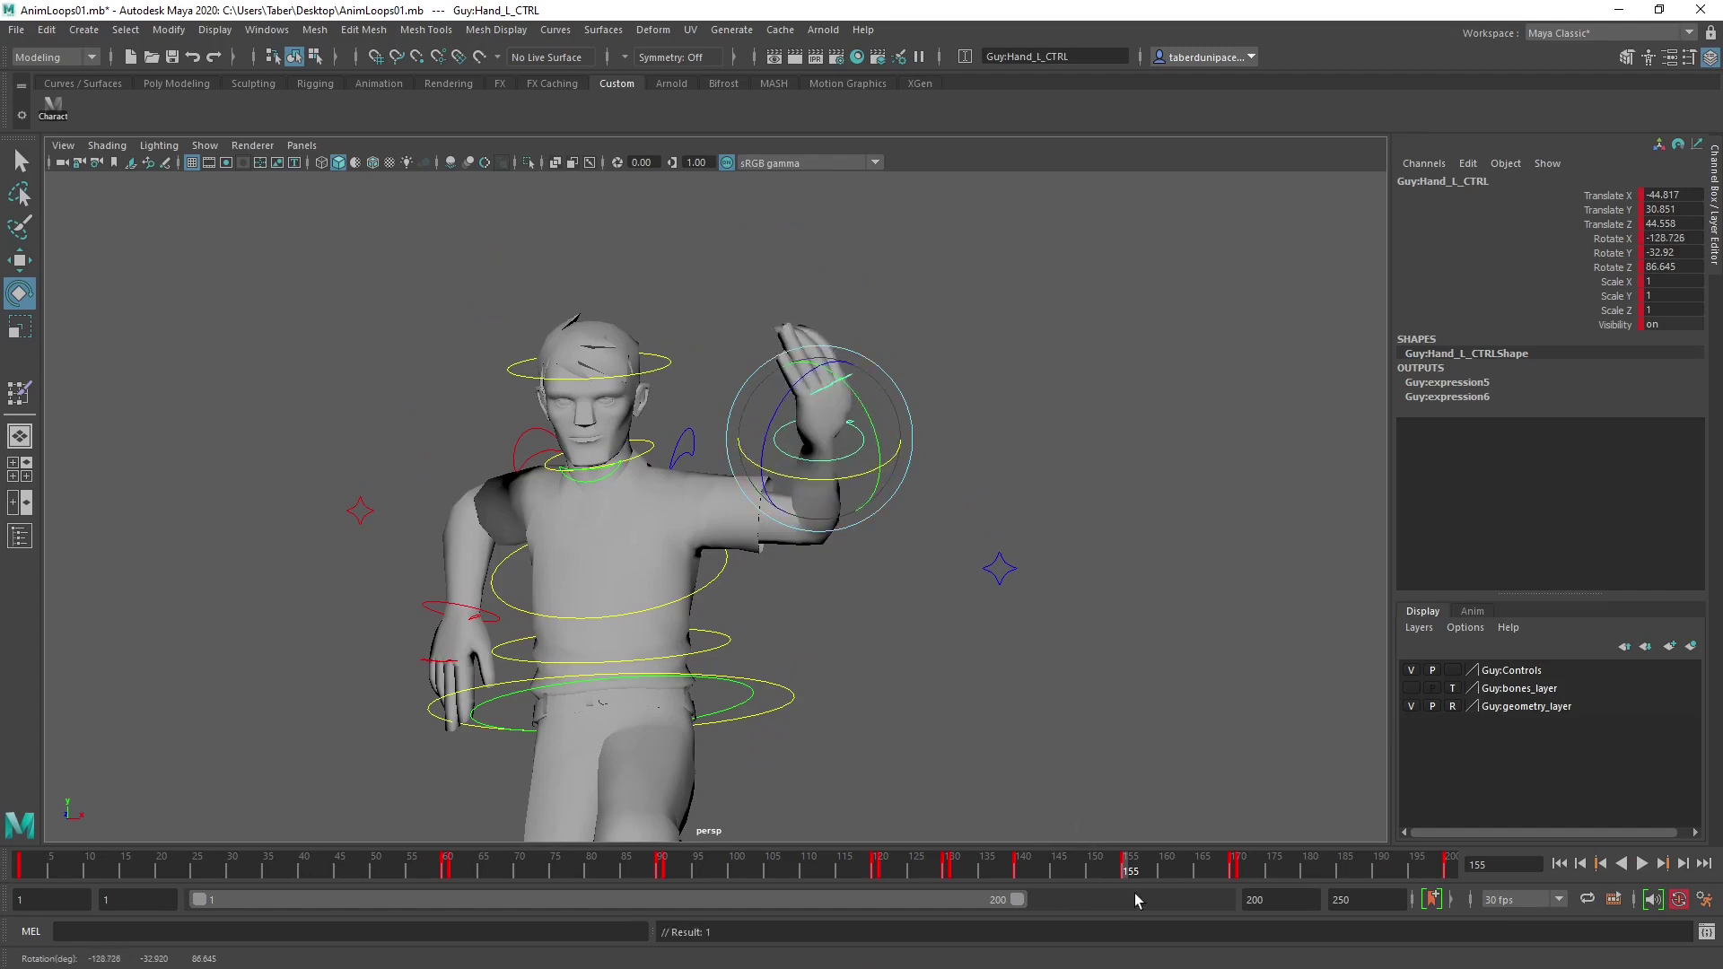
key(alt+v)
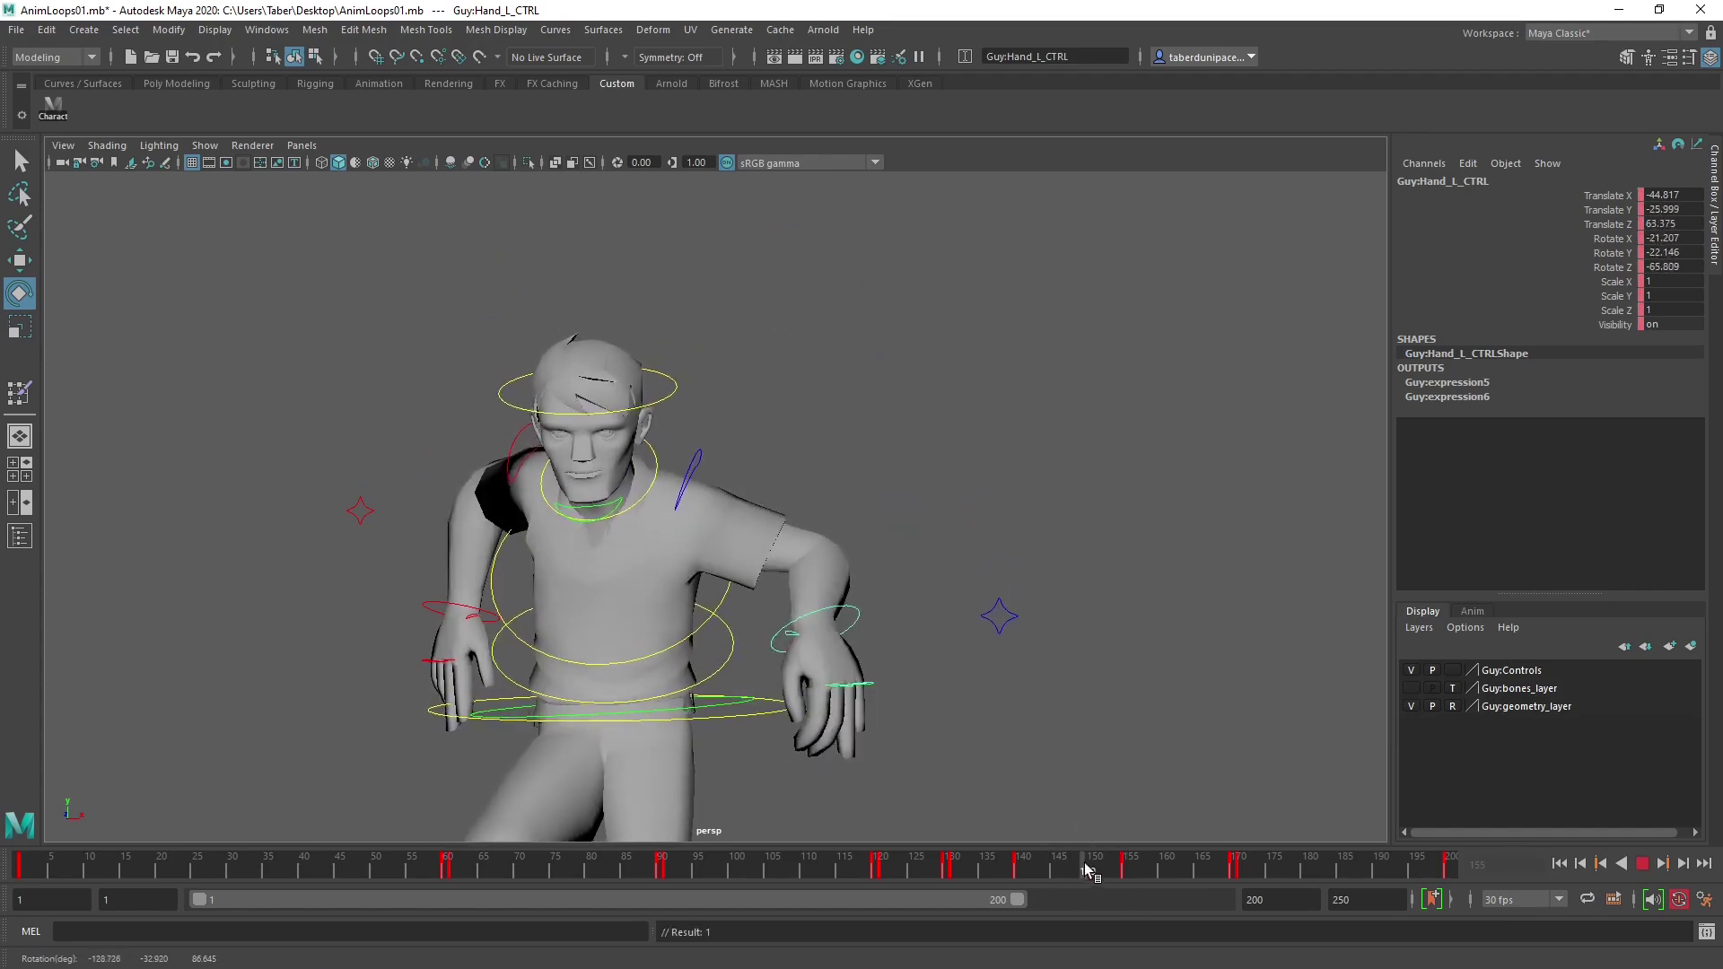
click(1120, 866)
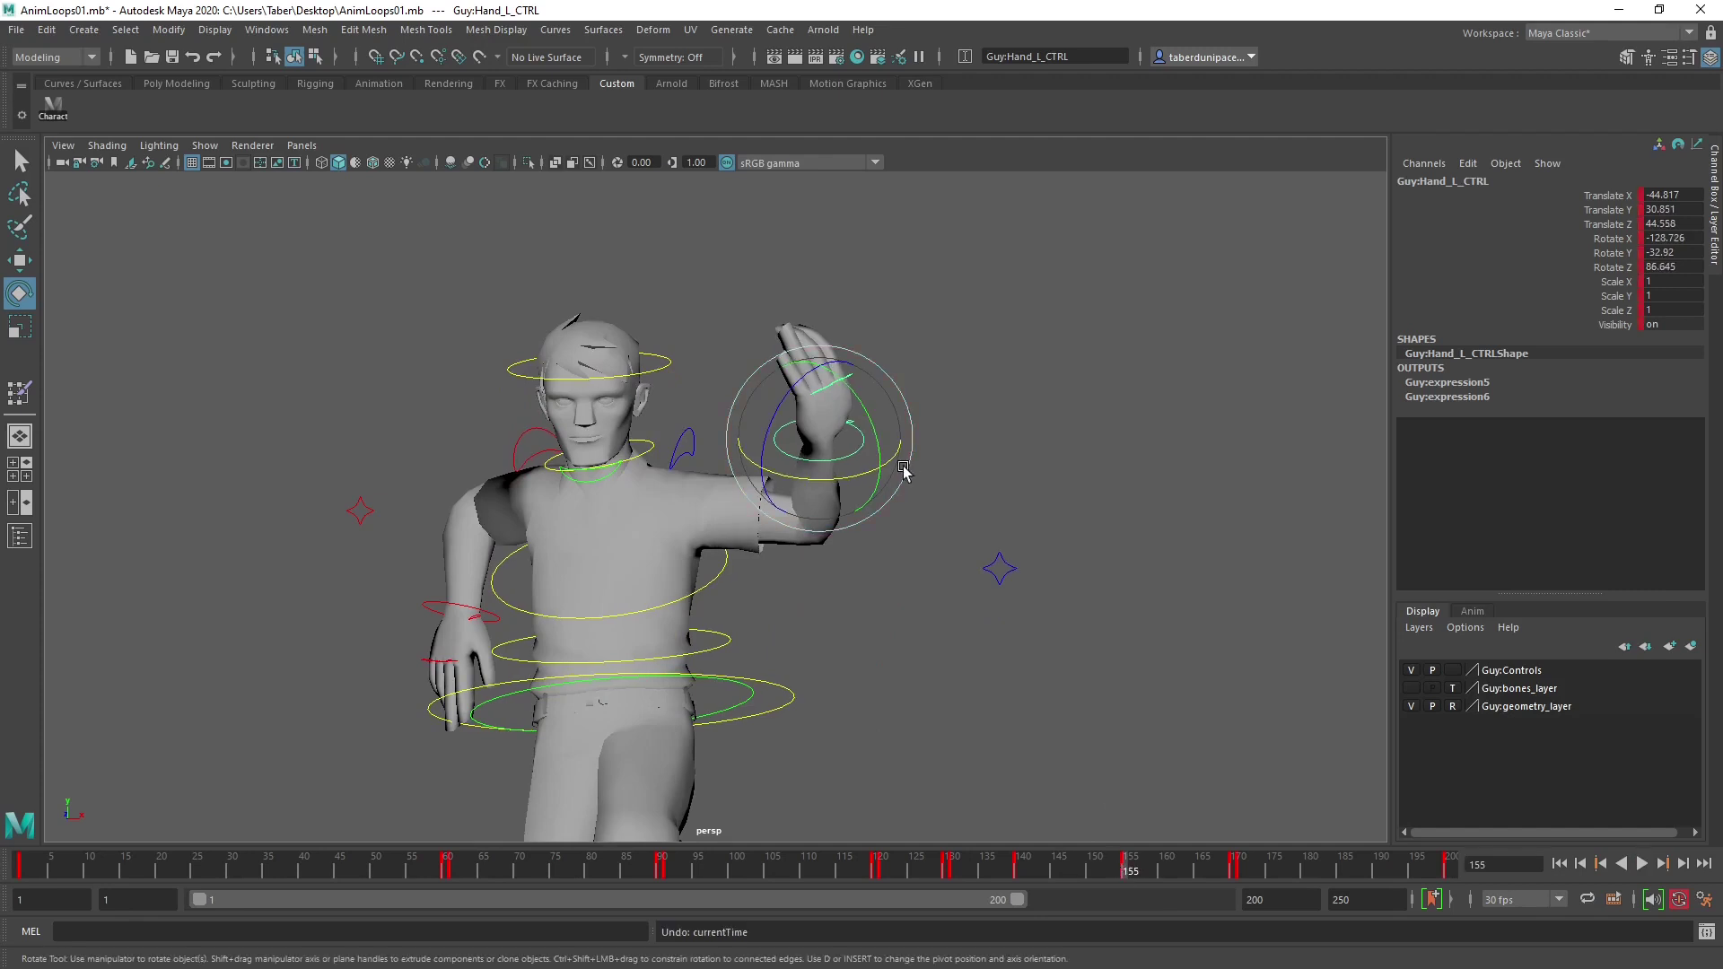
key(ctrl+z)
Rotate the left hand to a new angle and play back, stopping at frame 152.
drag(816, 482, 853, 481)
key(alt+v)
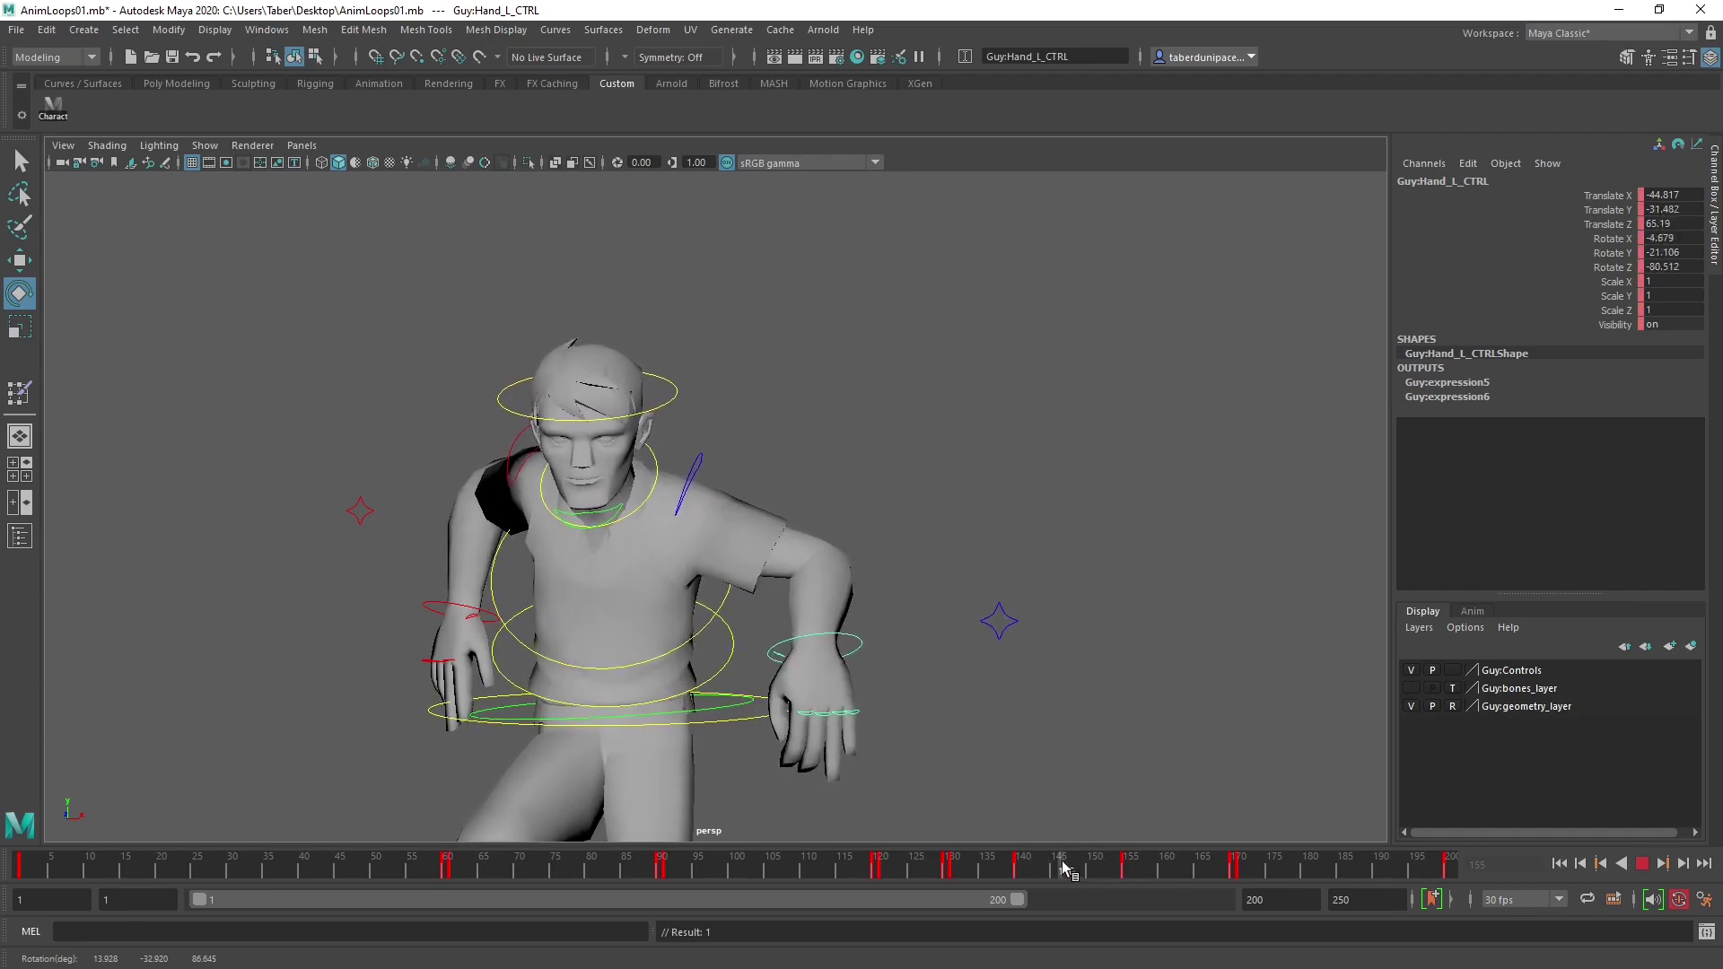
click(1106, 867)
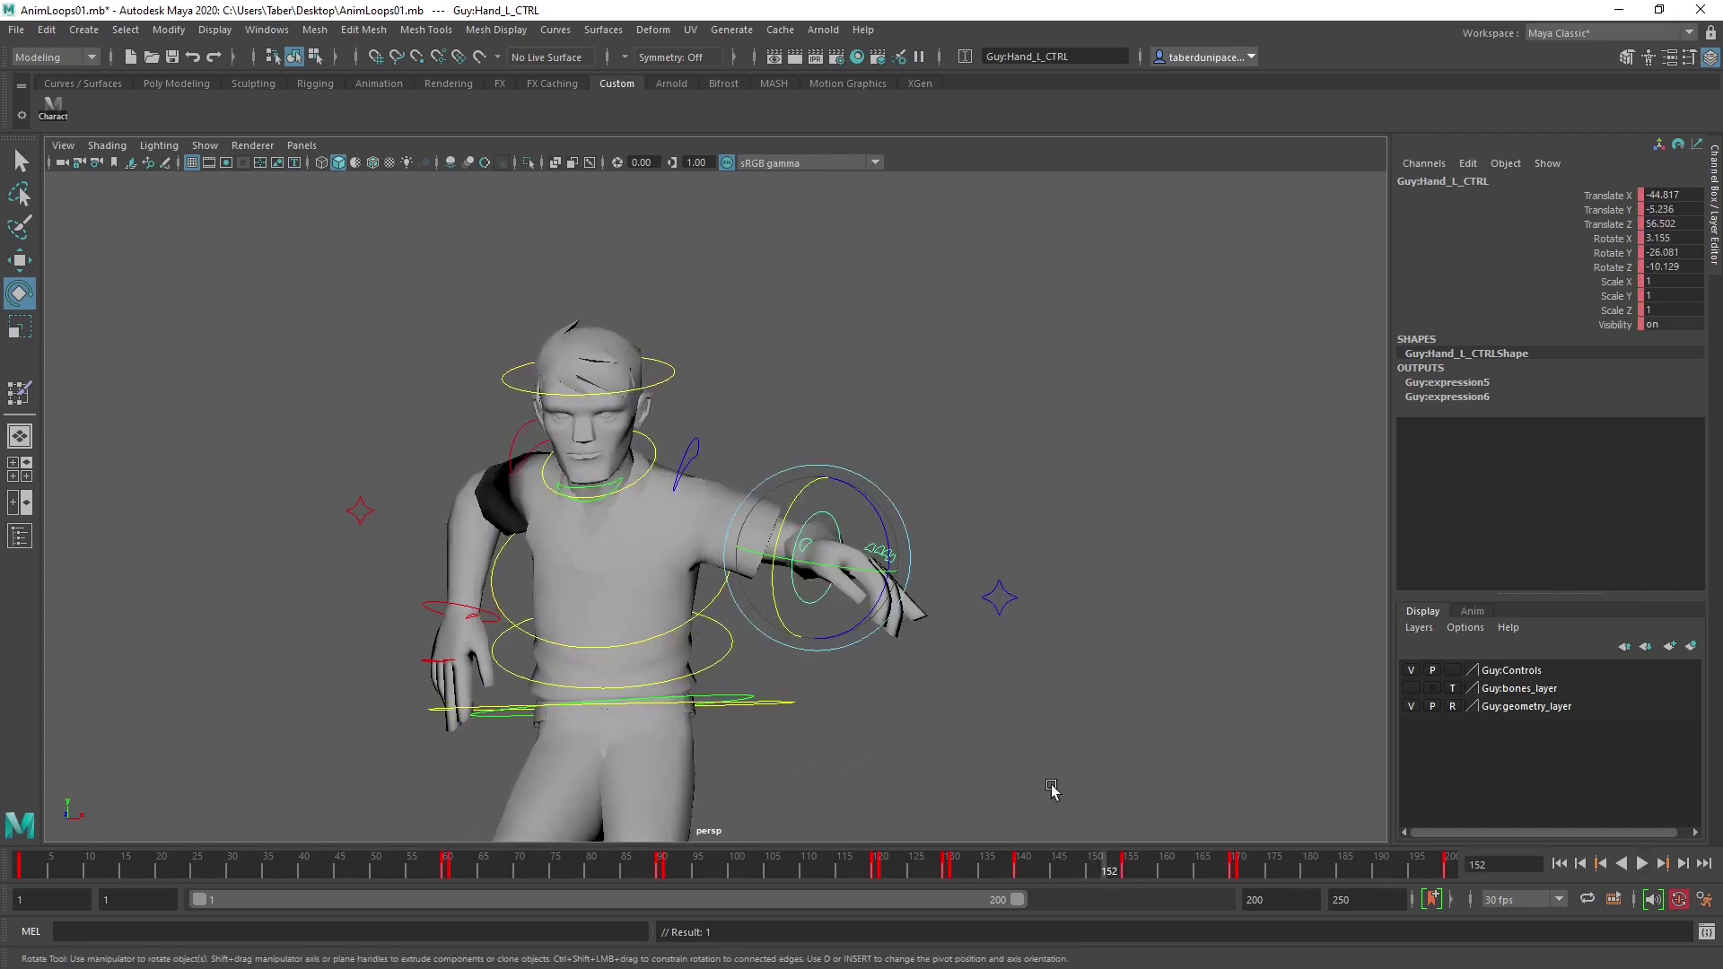
alt+drag(1050, 789, 808, 682)
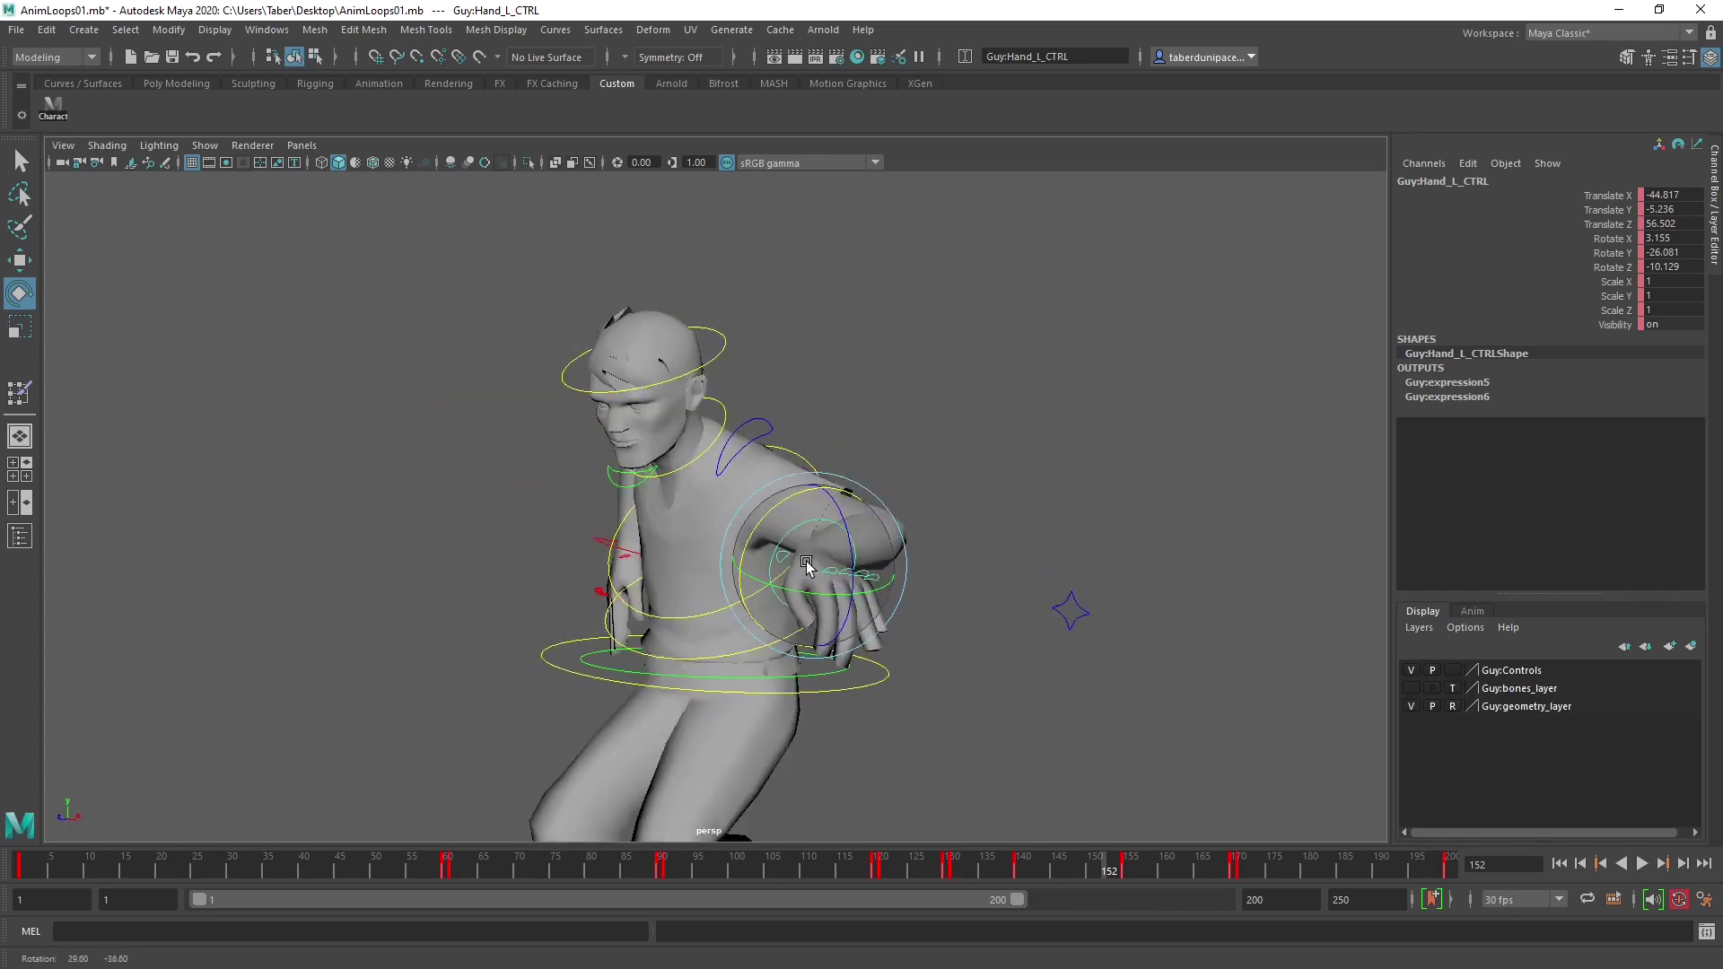
click(269, 31)
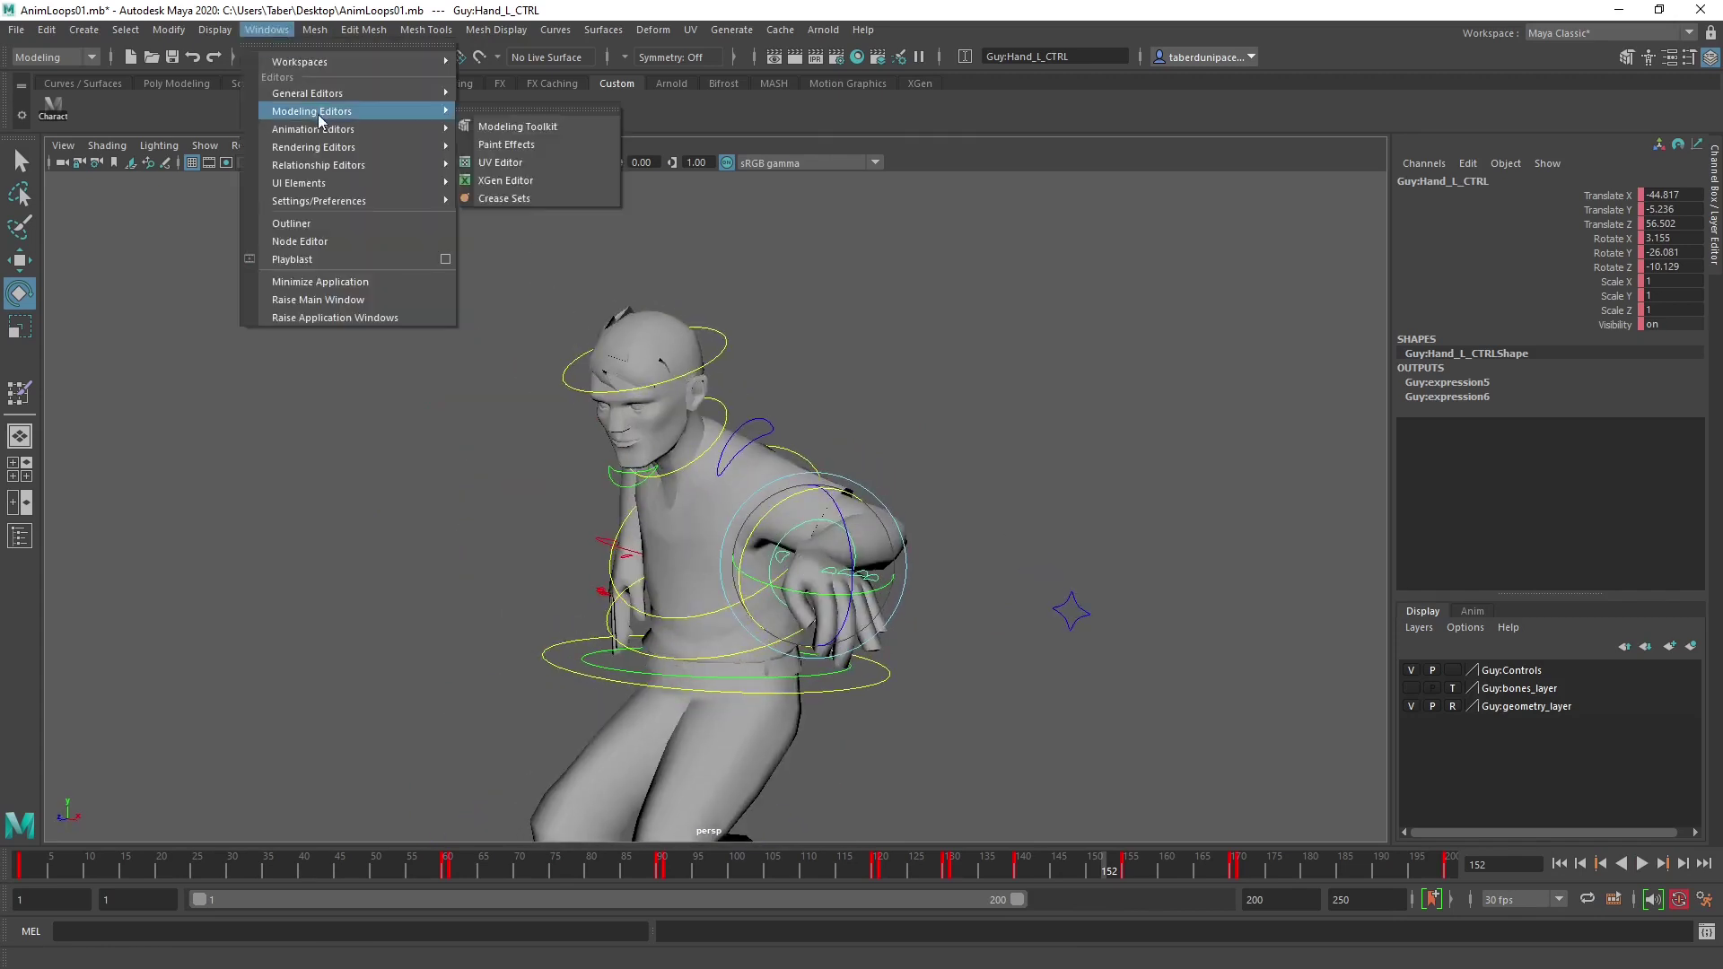
Open the Graph Editor full-screen and frame frames 140 to 170 of the curves.
mouse_move(323, 130)
click(539, 146)
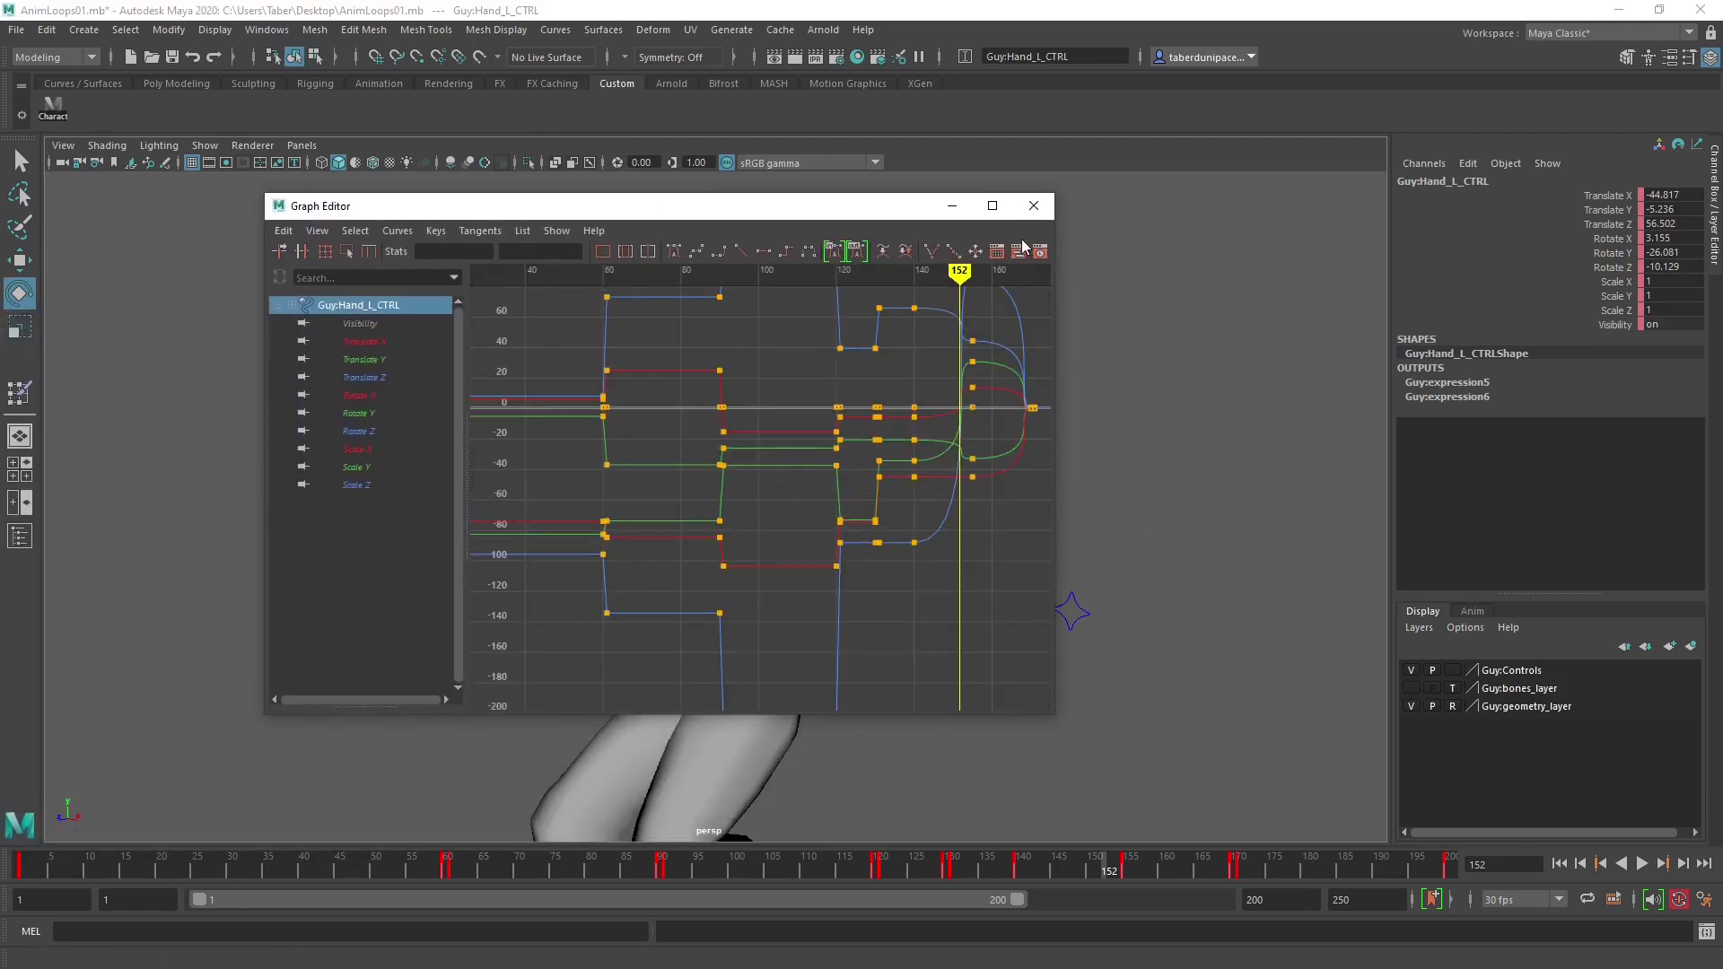
click(993, 206)
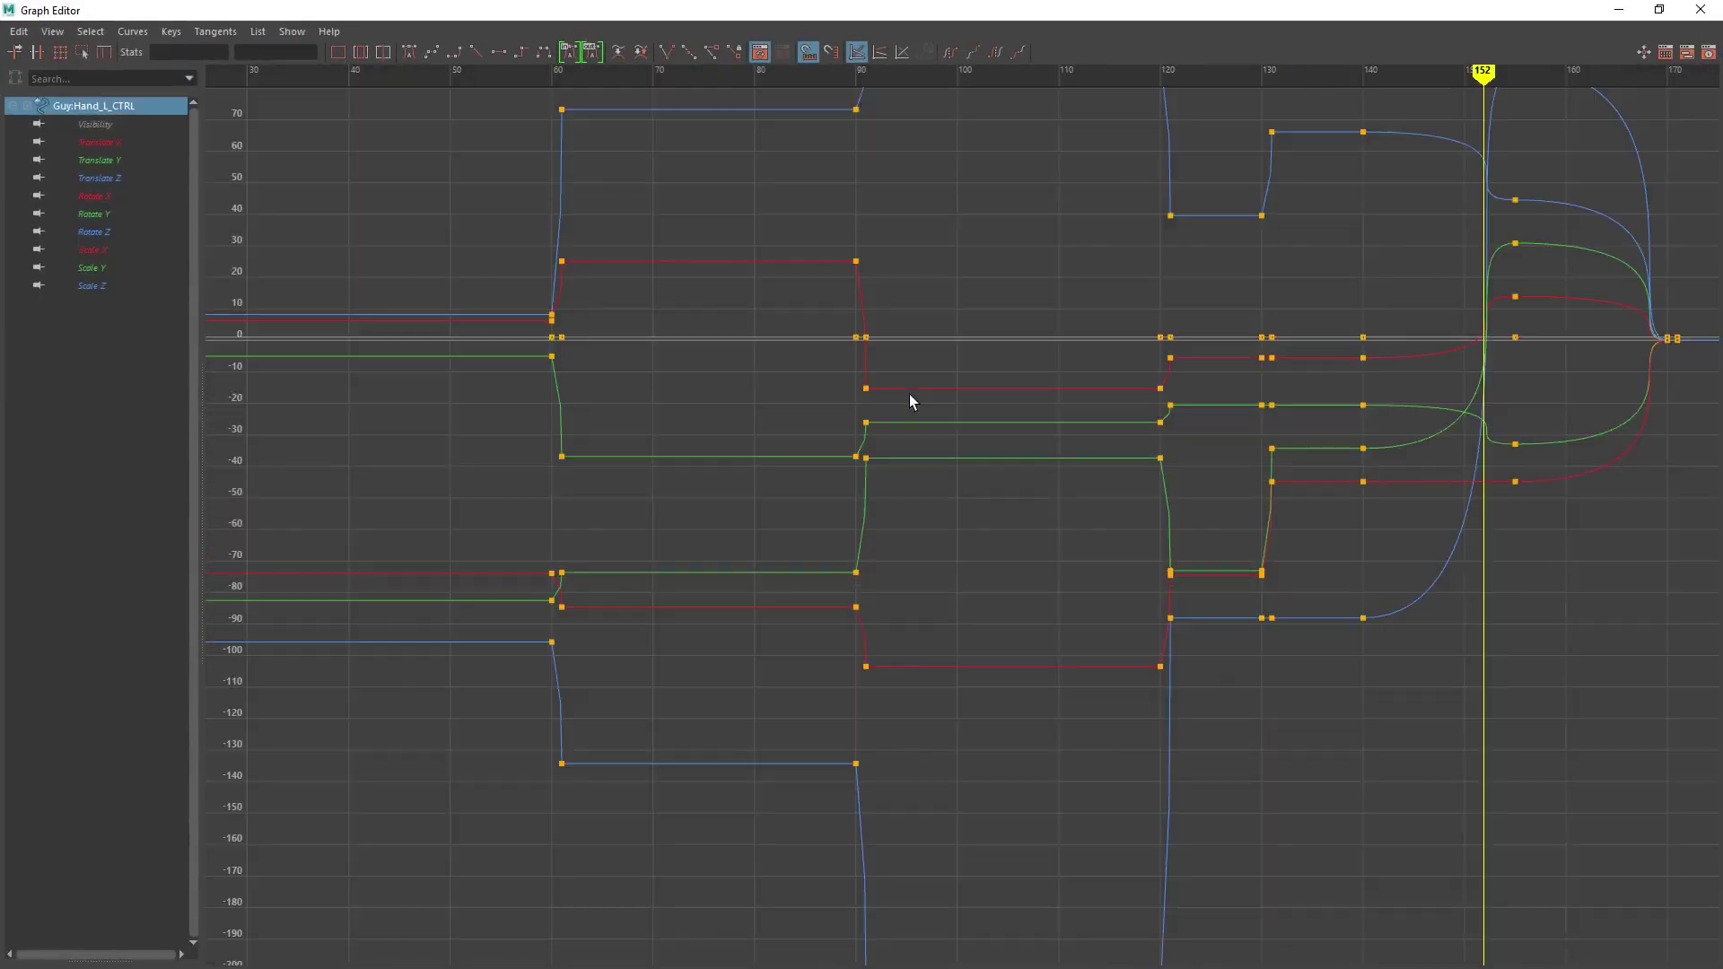
alt+middle_drag(955, 324, 840, 566)
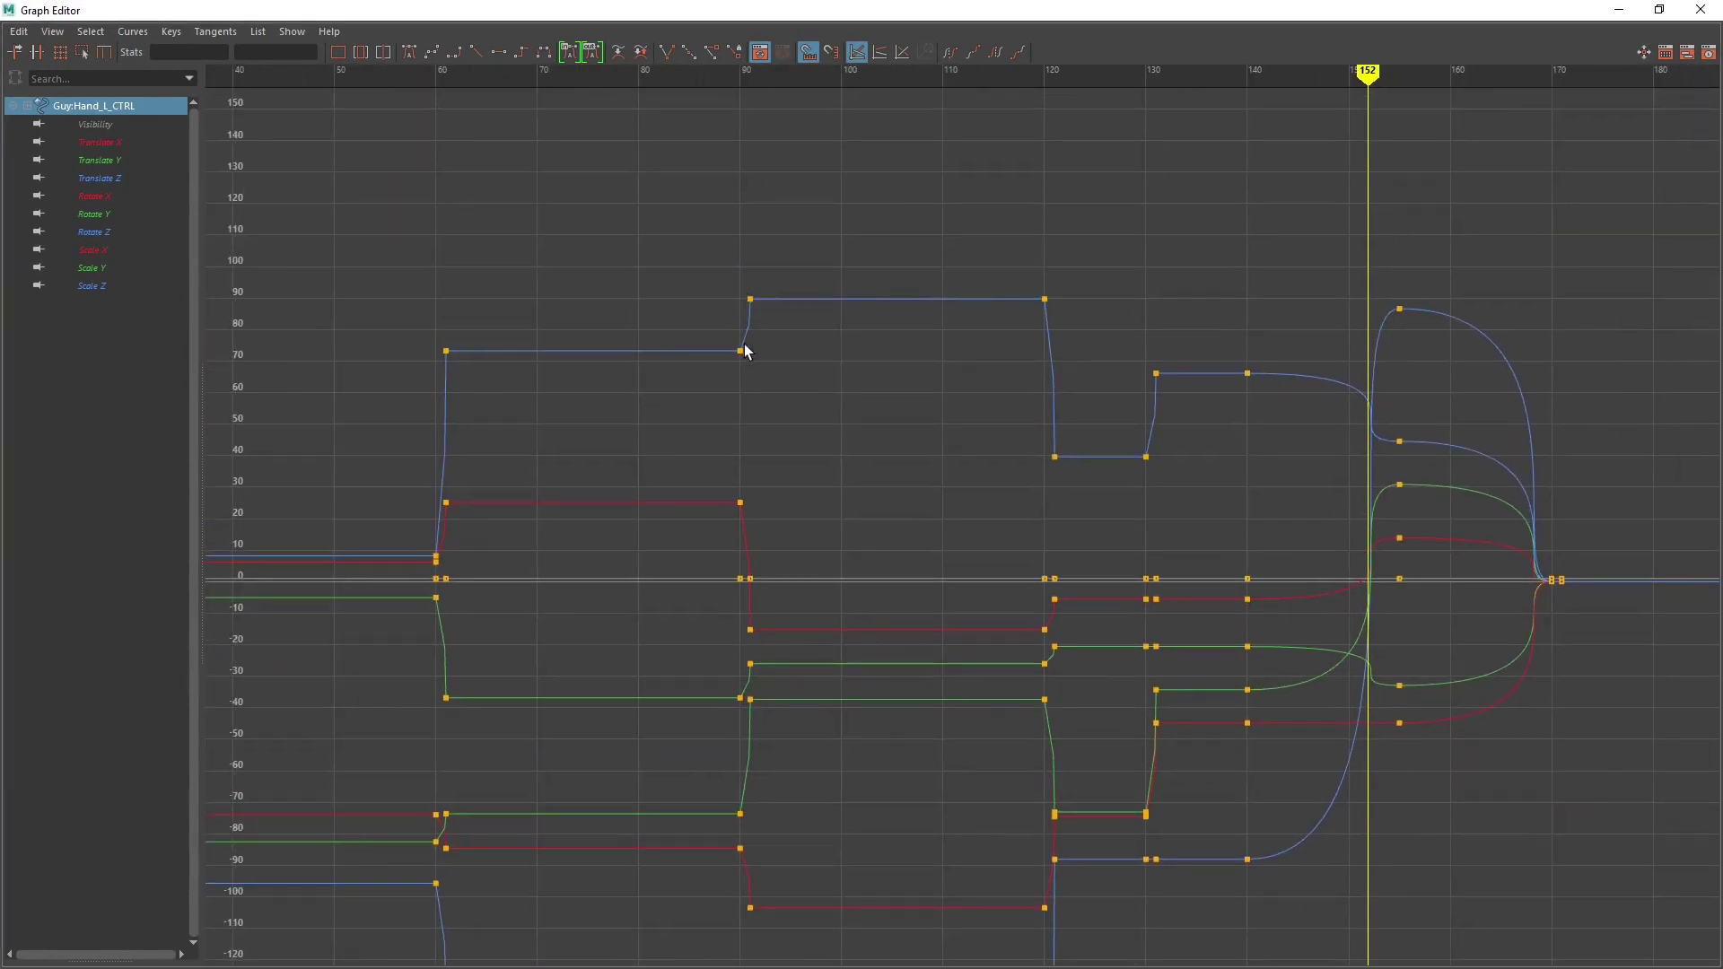
alt+middle_drag(1068, 466, 668, 490)
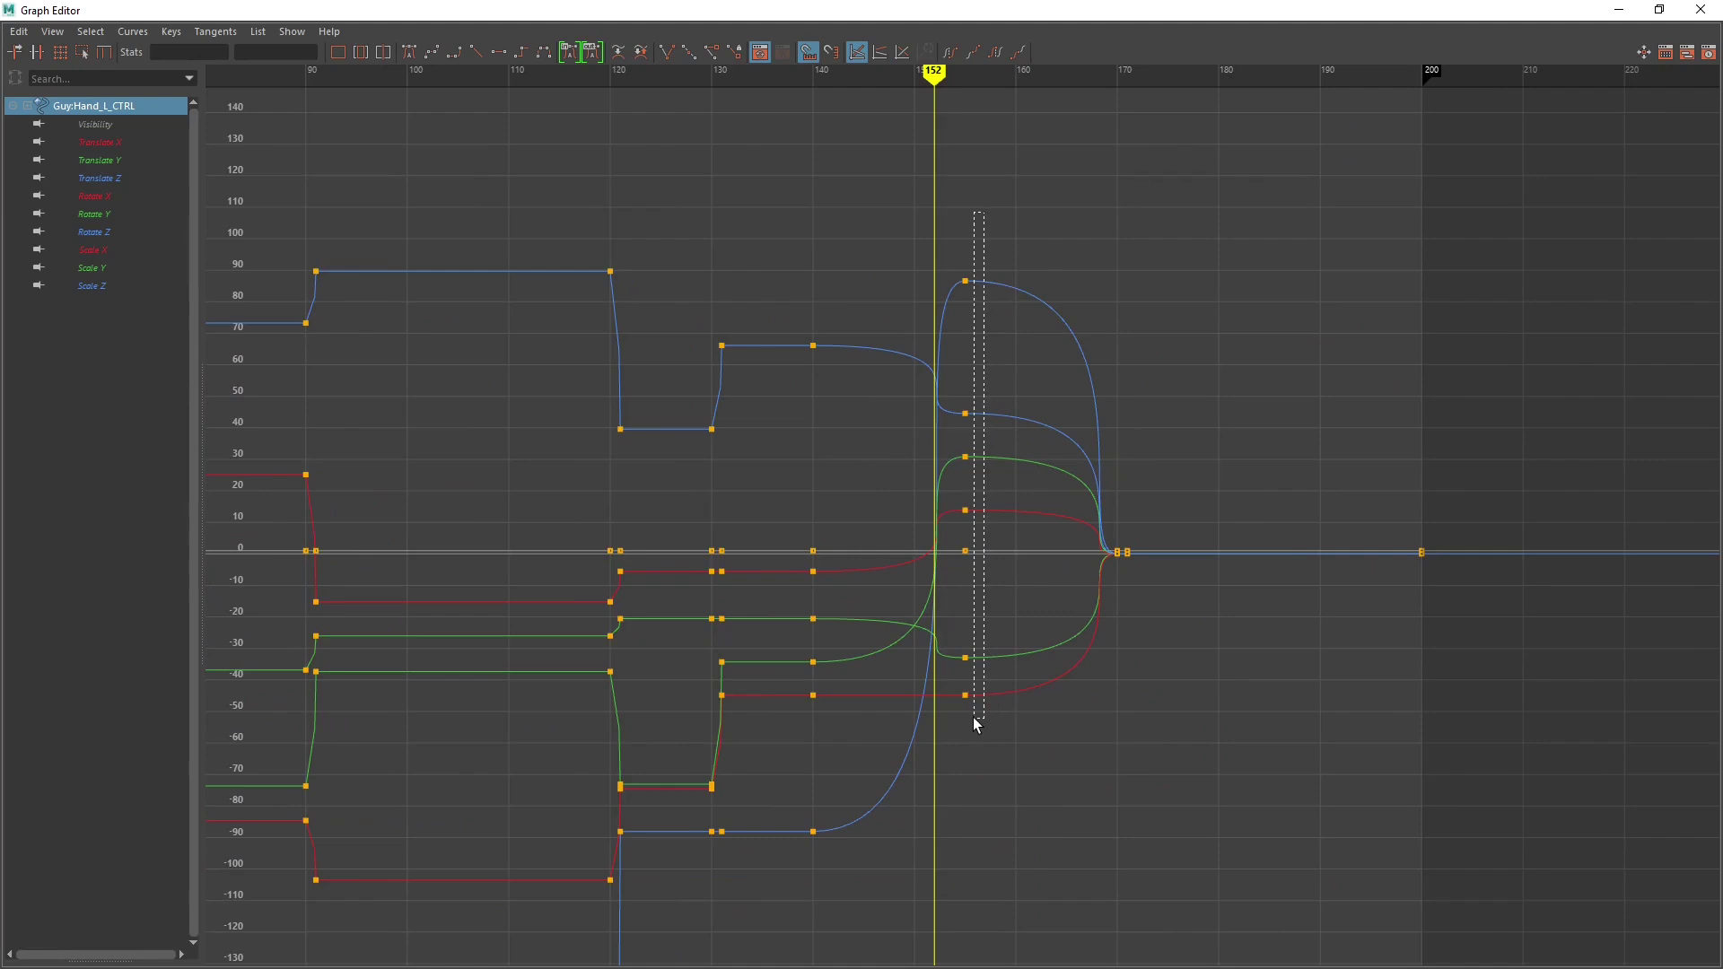
Select keys between frames 143 and 155, then show only the Rotate X, Y and Z curves.
drag(802, 869, 799, 885)
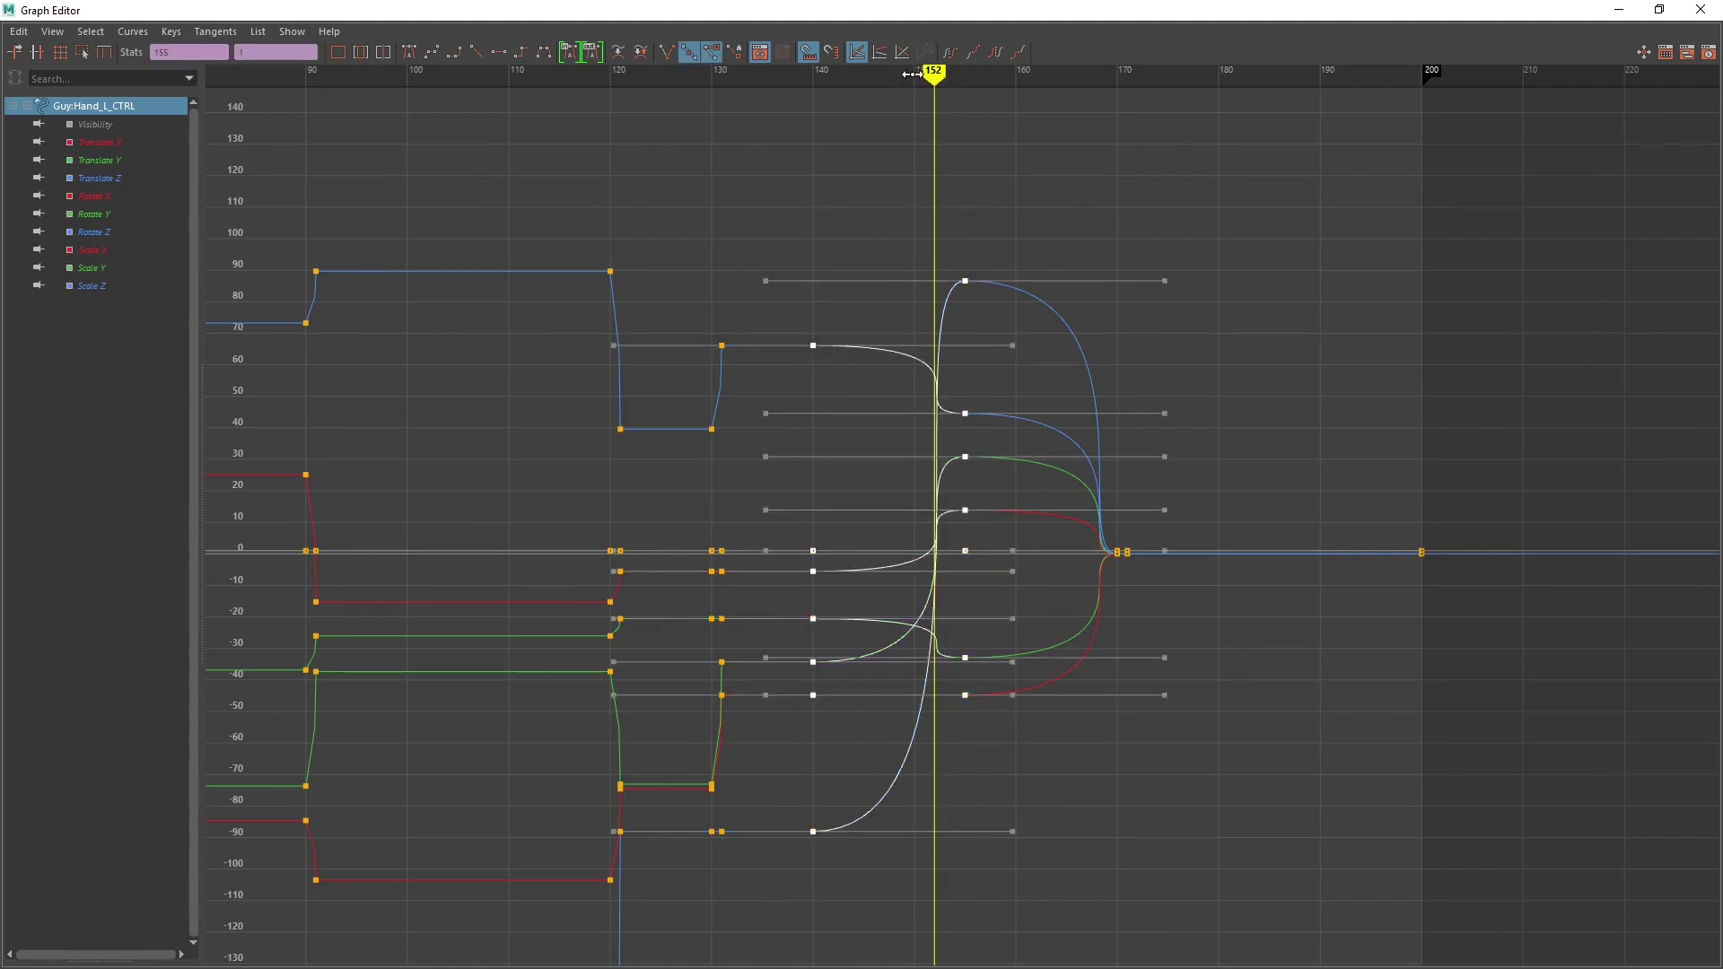
drag(1242, 17, 960, 157)
drag(680, 348, 669, 382)
Apply Euler Filter to the left hand's rotation keys from frame 155 to 200, then scrub frames 137–159.
click(1289, 157)
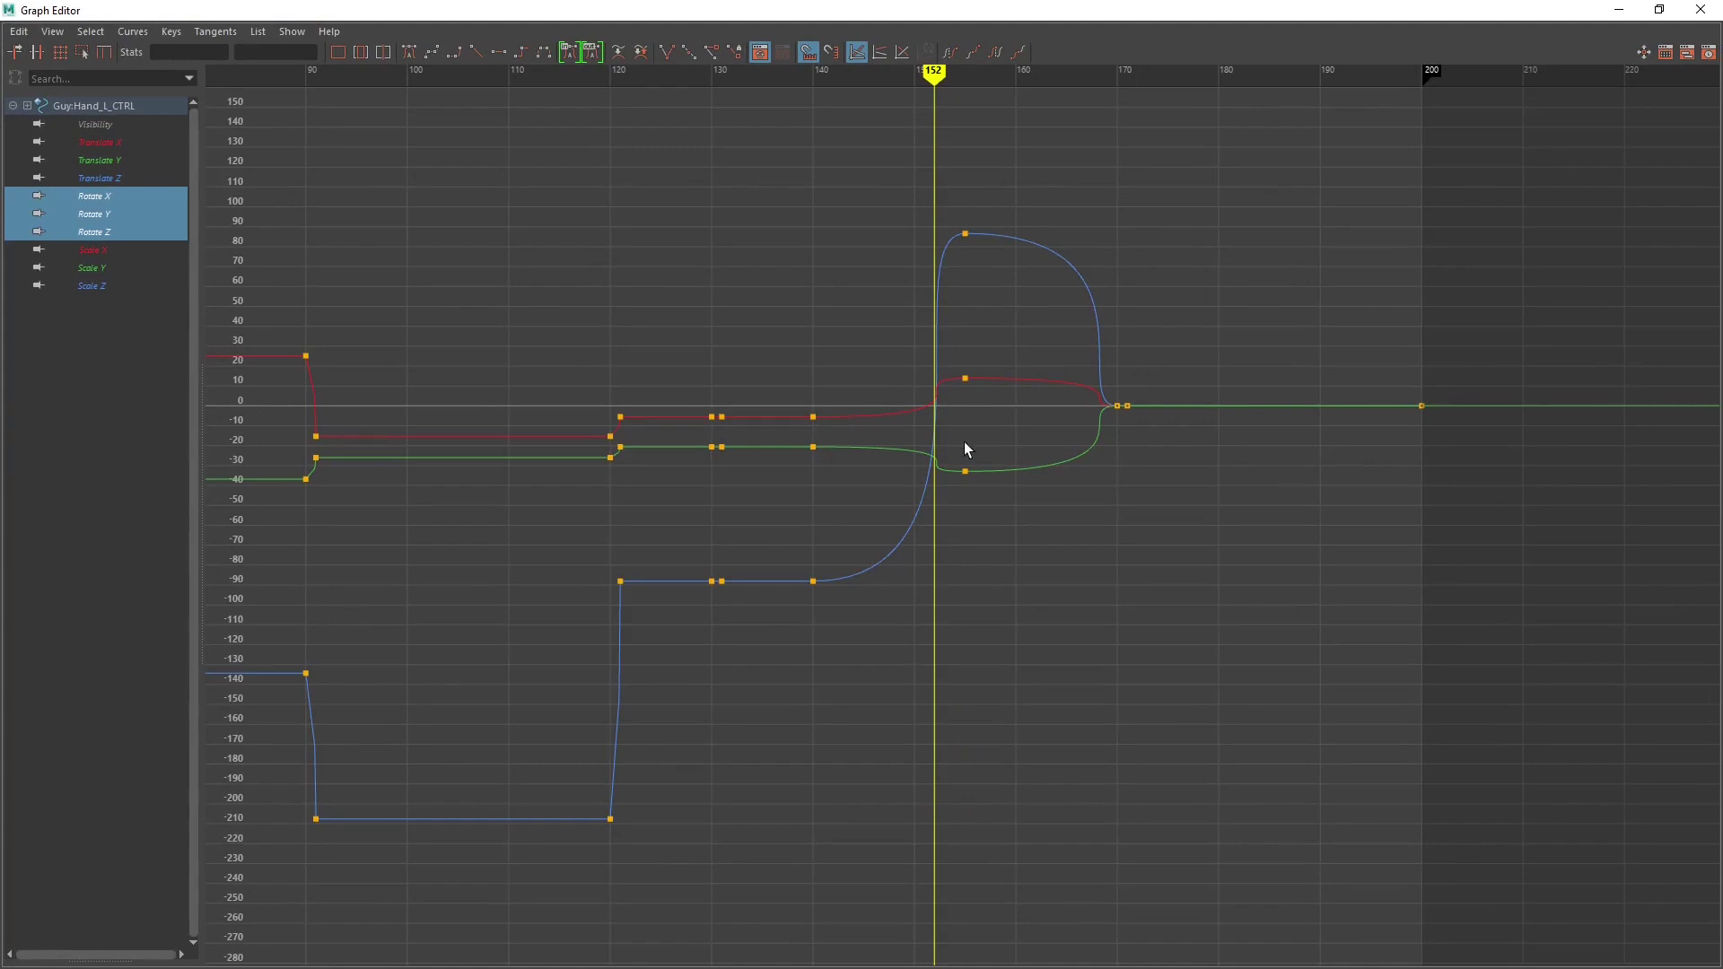
drag(1032, 272, 1034, 273)
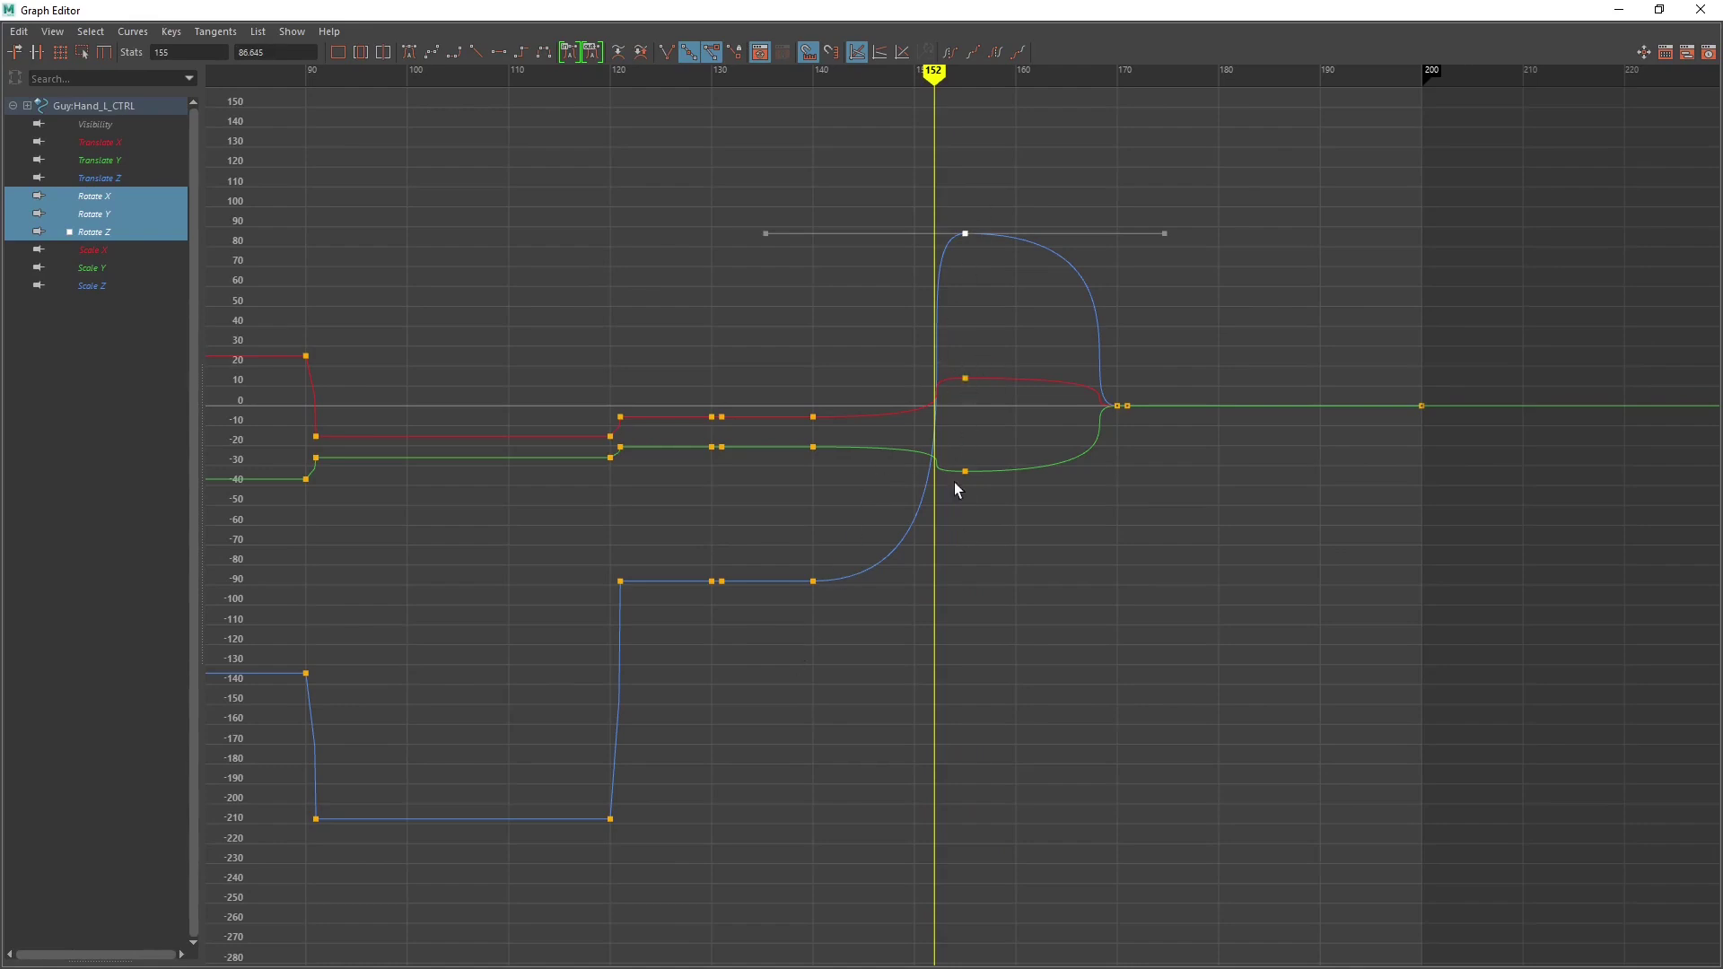
drag(966, 668, 1446, 689)
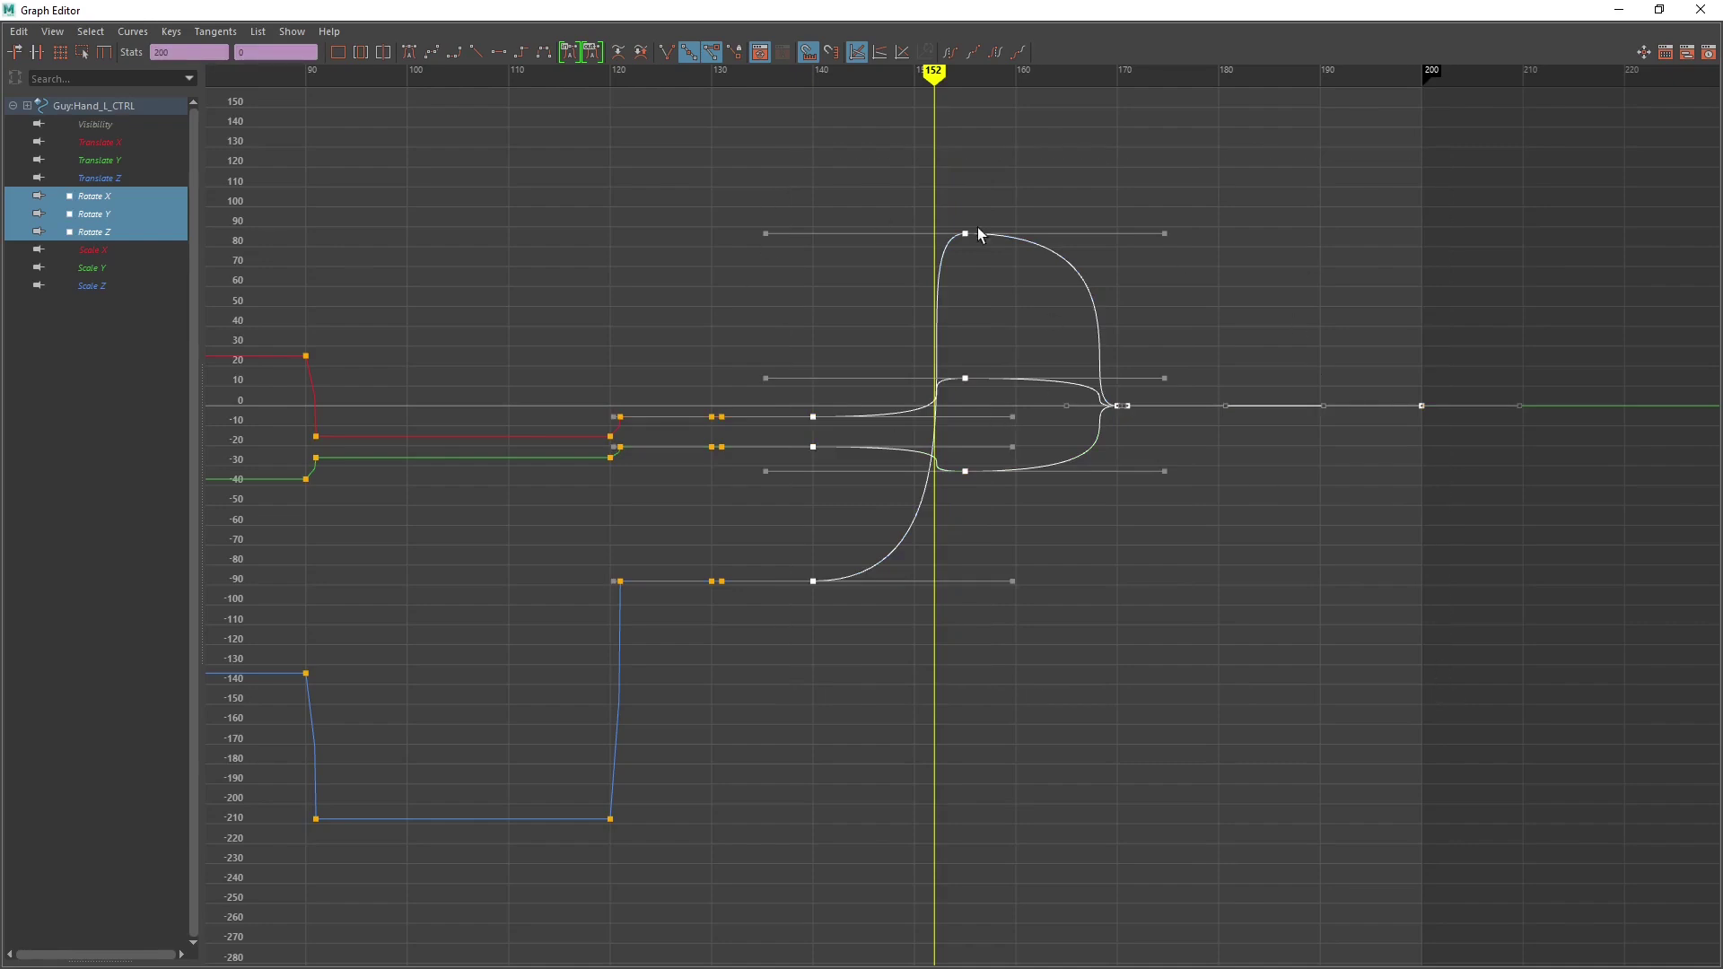
click(132, 31)
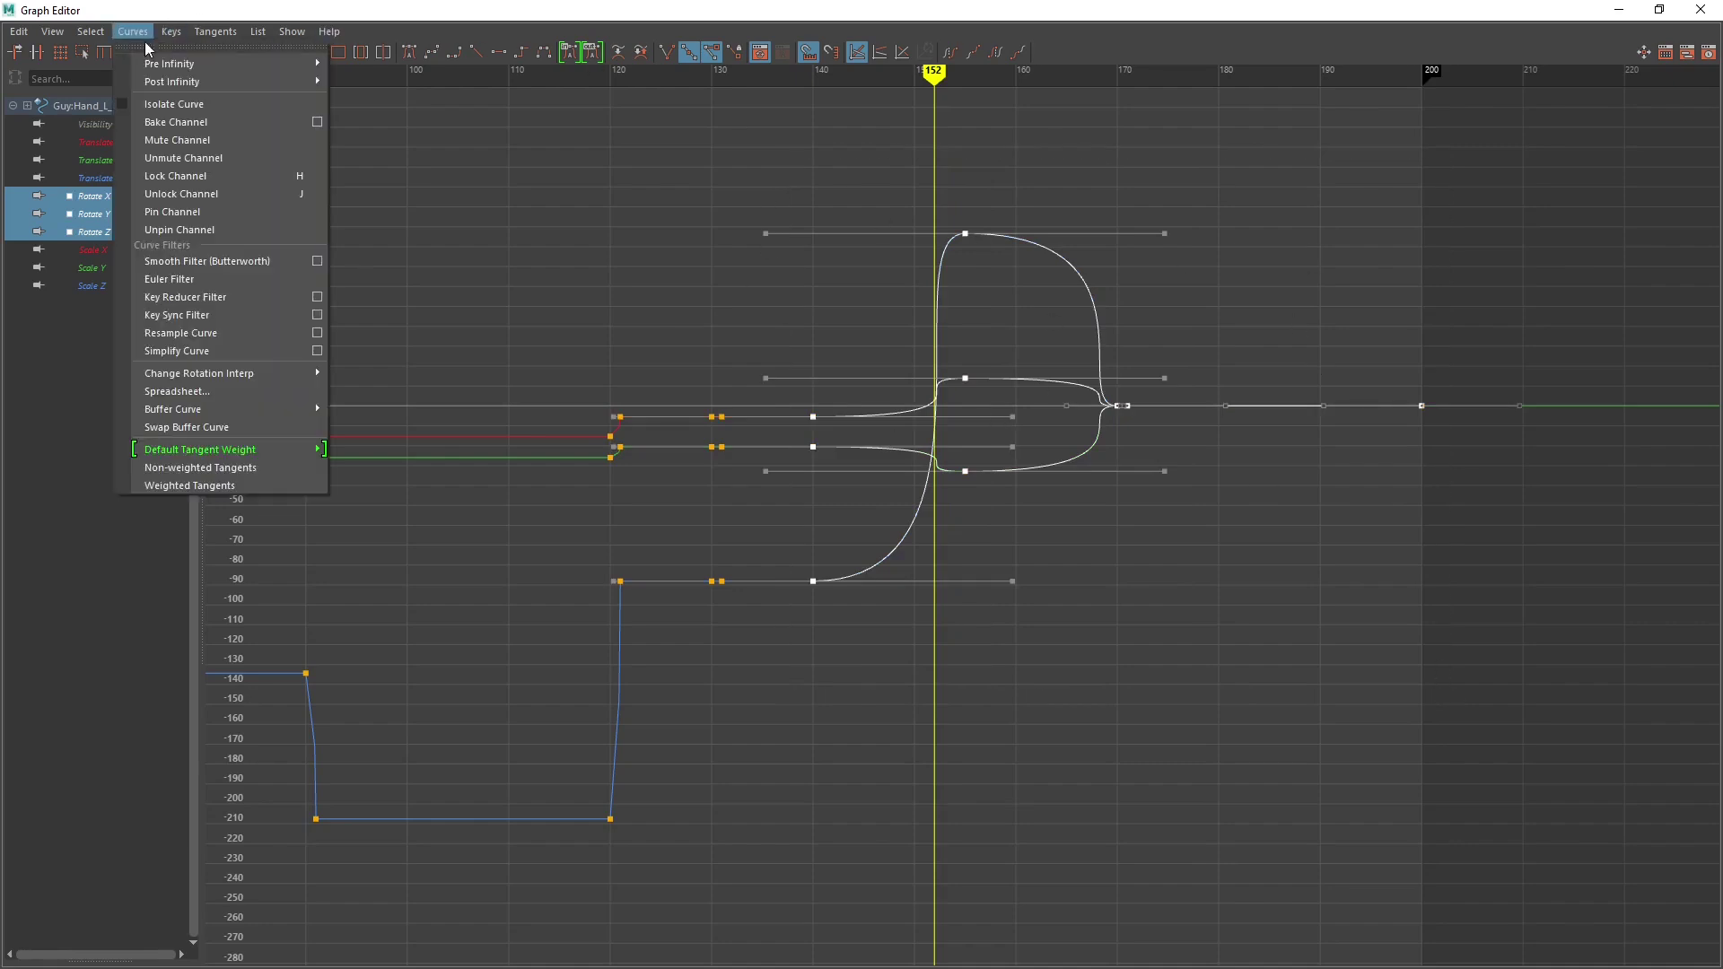
click(192, 279)
click(537, 230)
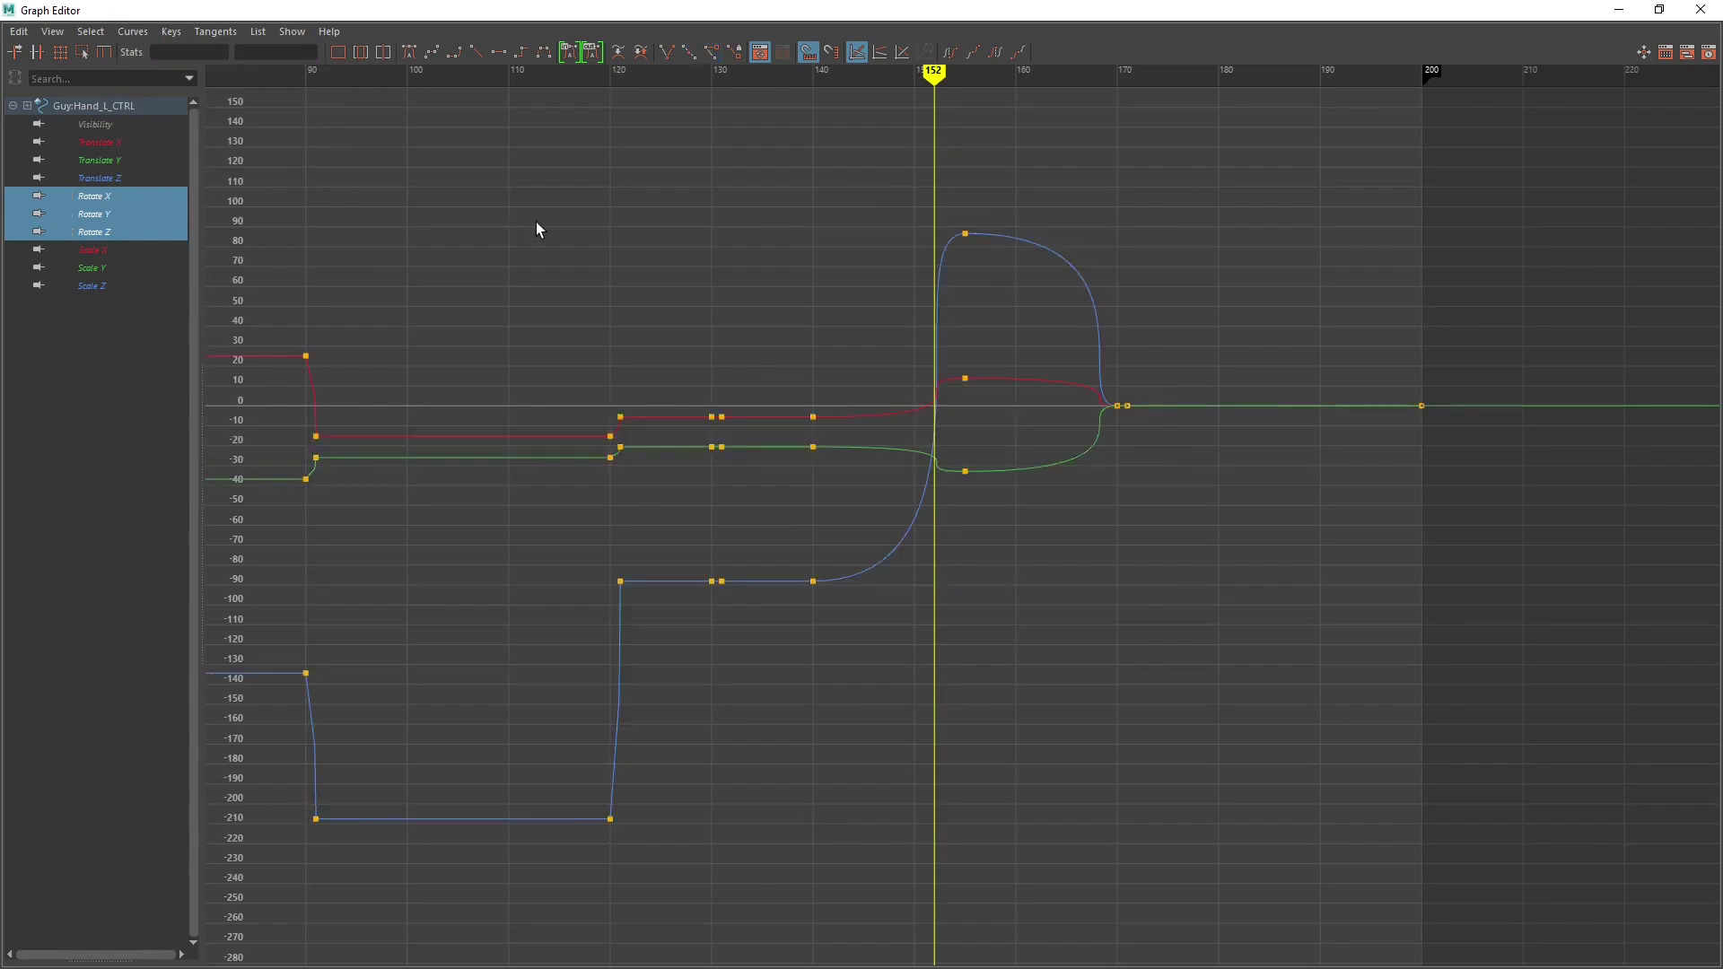
mouse_move(938, 76)
mouse_down()
mouse_move(823, 81)
mouse_move(962, 90)
mouse_move(772, 102)
mouse_move(958, 82)
mouse_up()
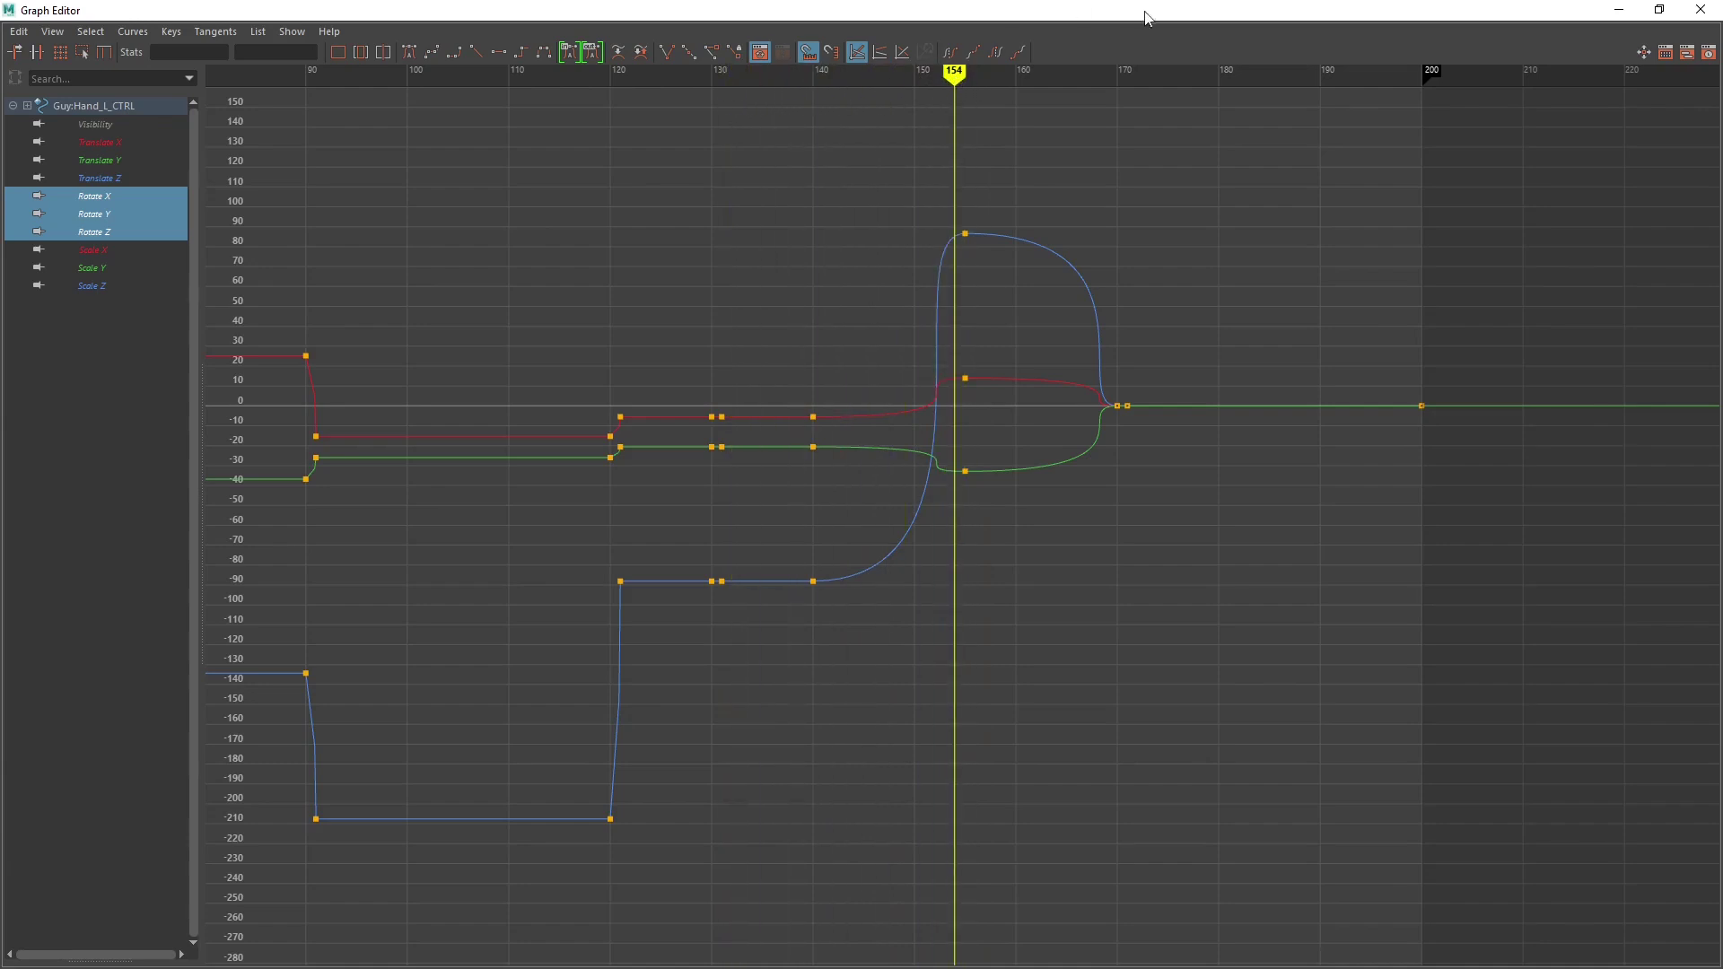
Move the Graph Editor aside, orbit to face the Guy rig, and play the running cycle.
drag(1138, 10, 0, 152)
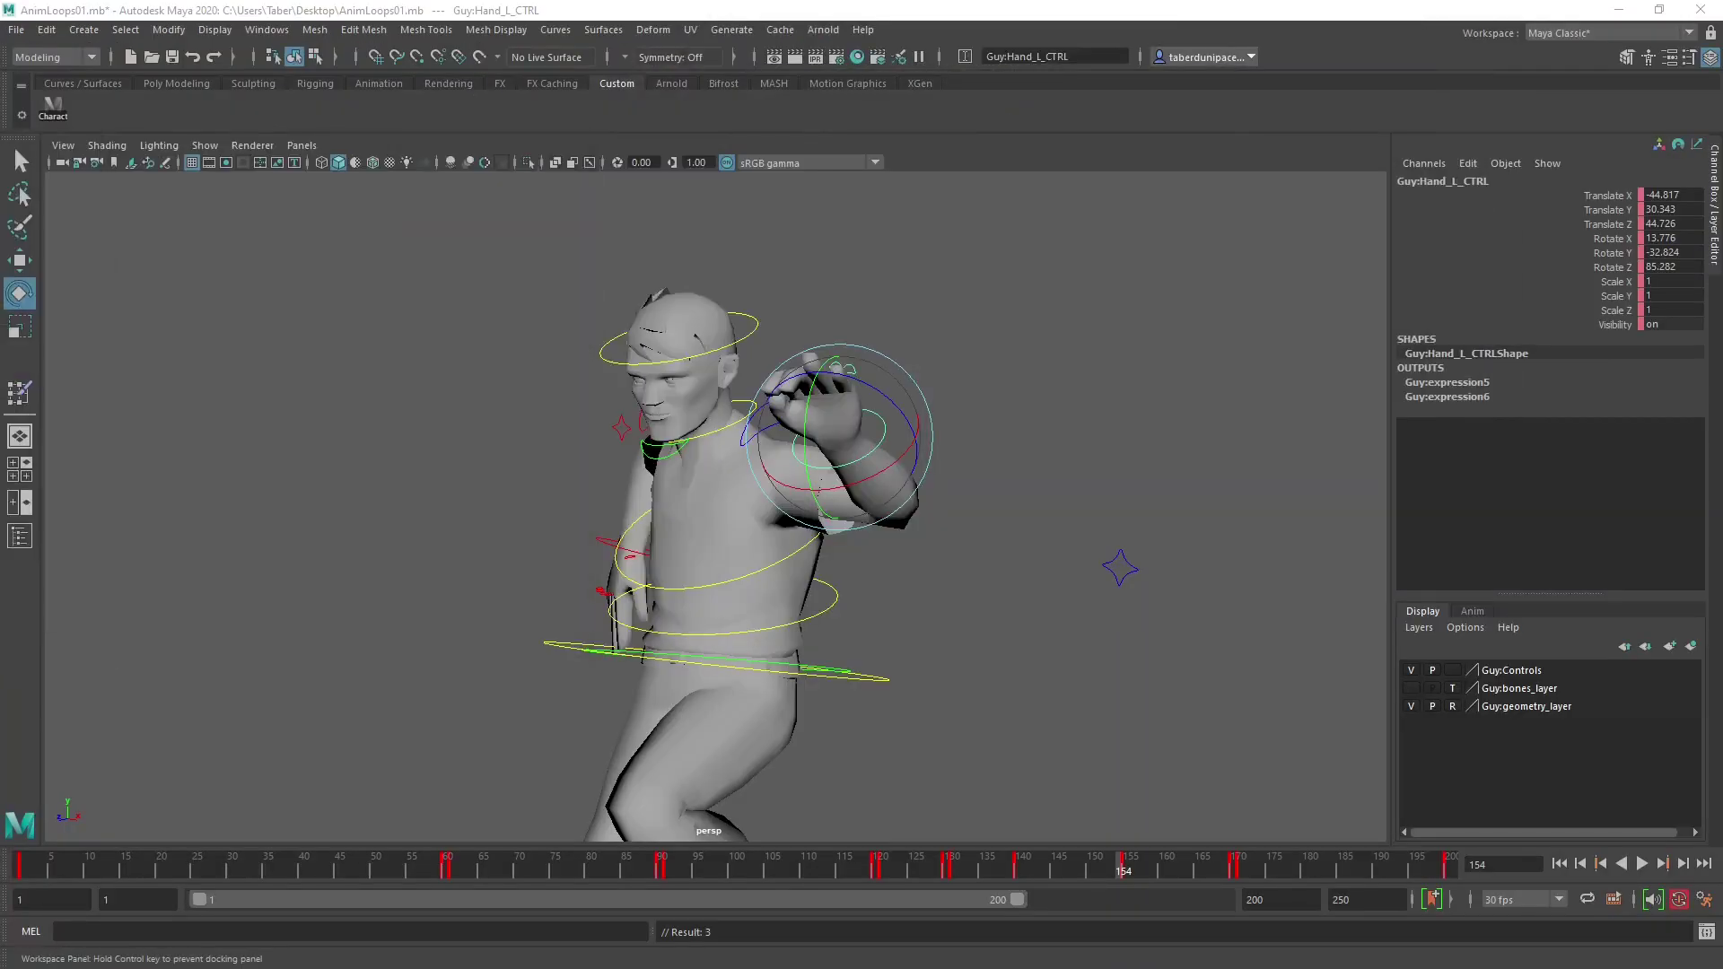
alt+drag(952, 454, 1012, 450)
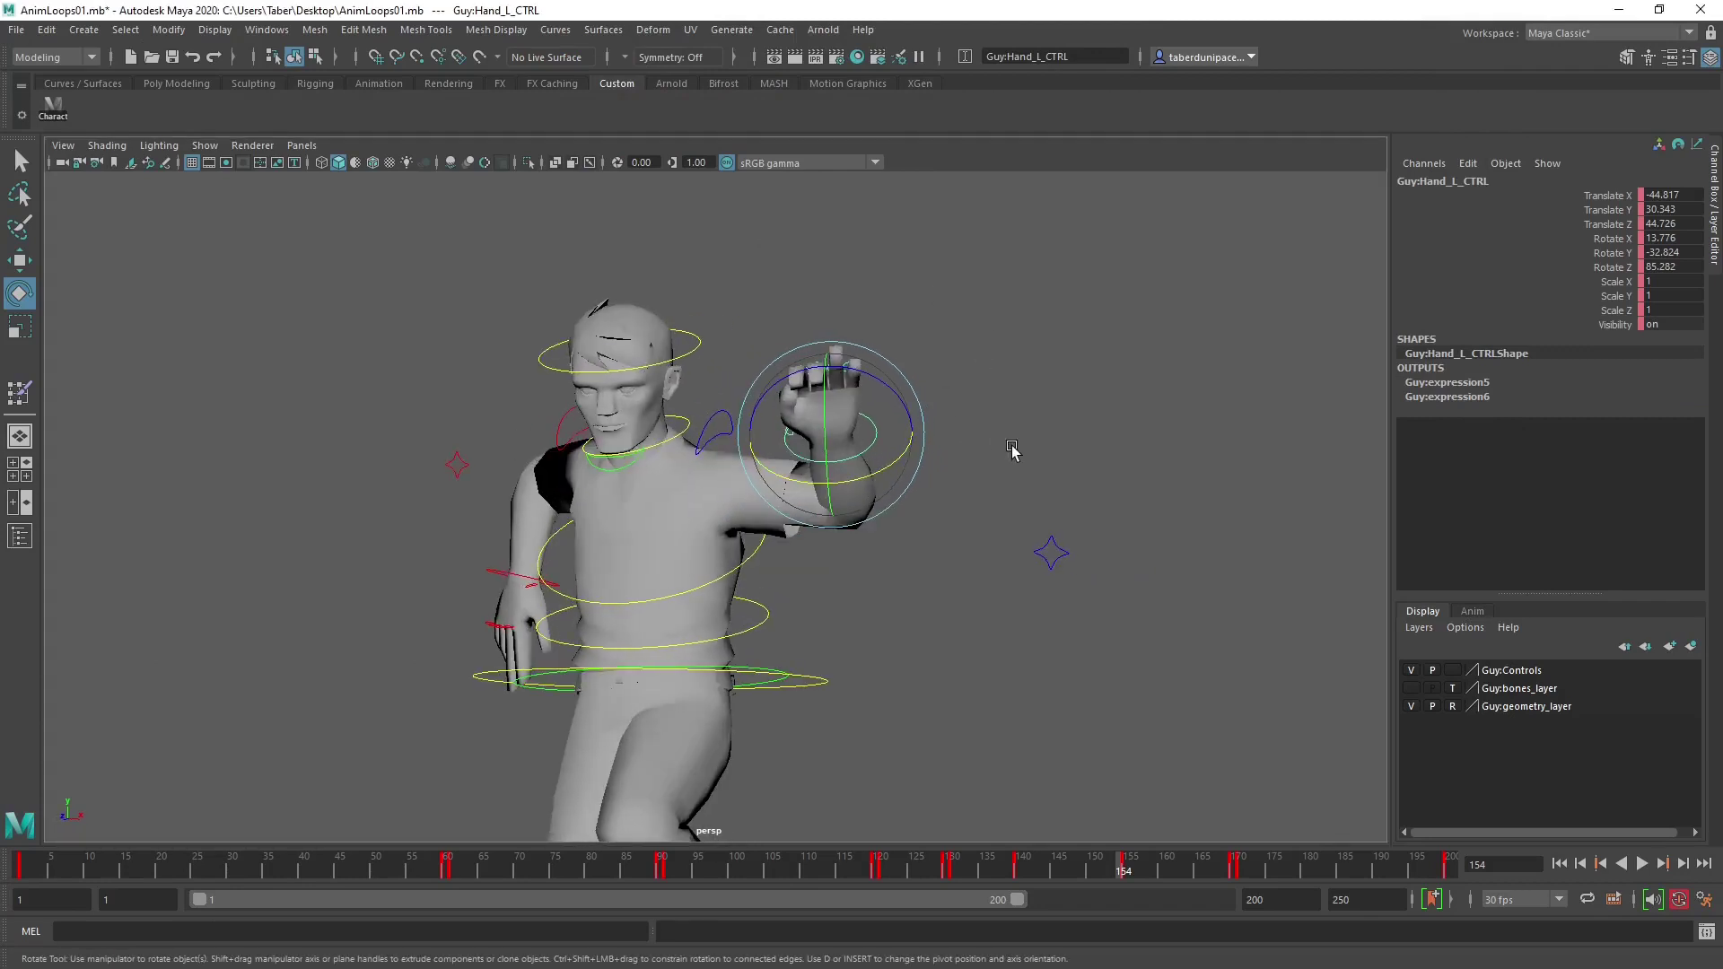
key(alt+v)
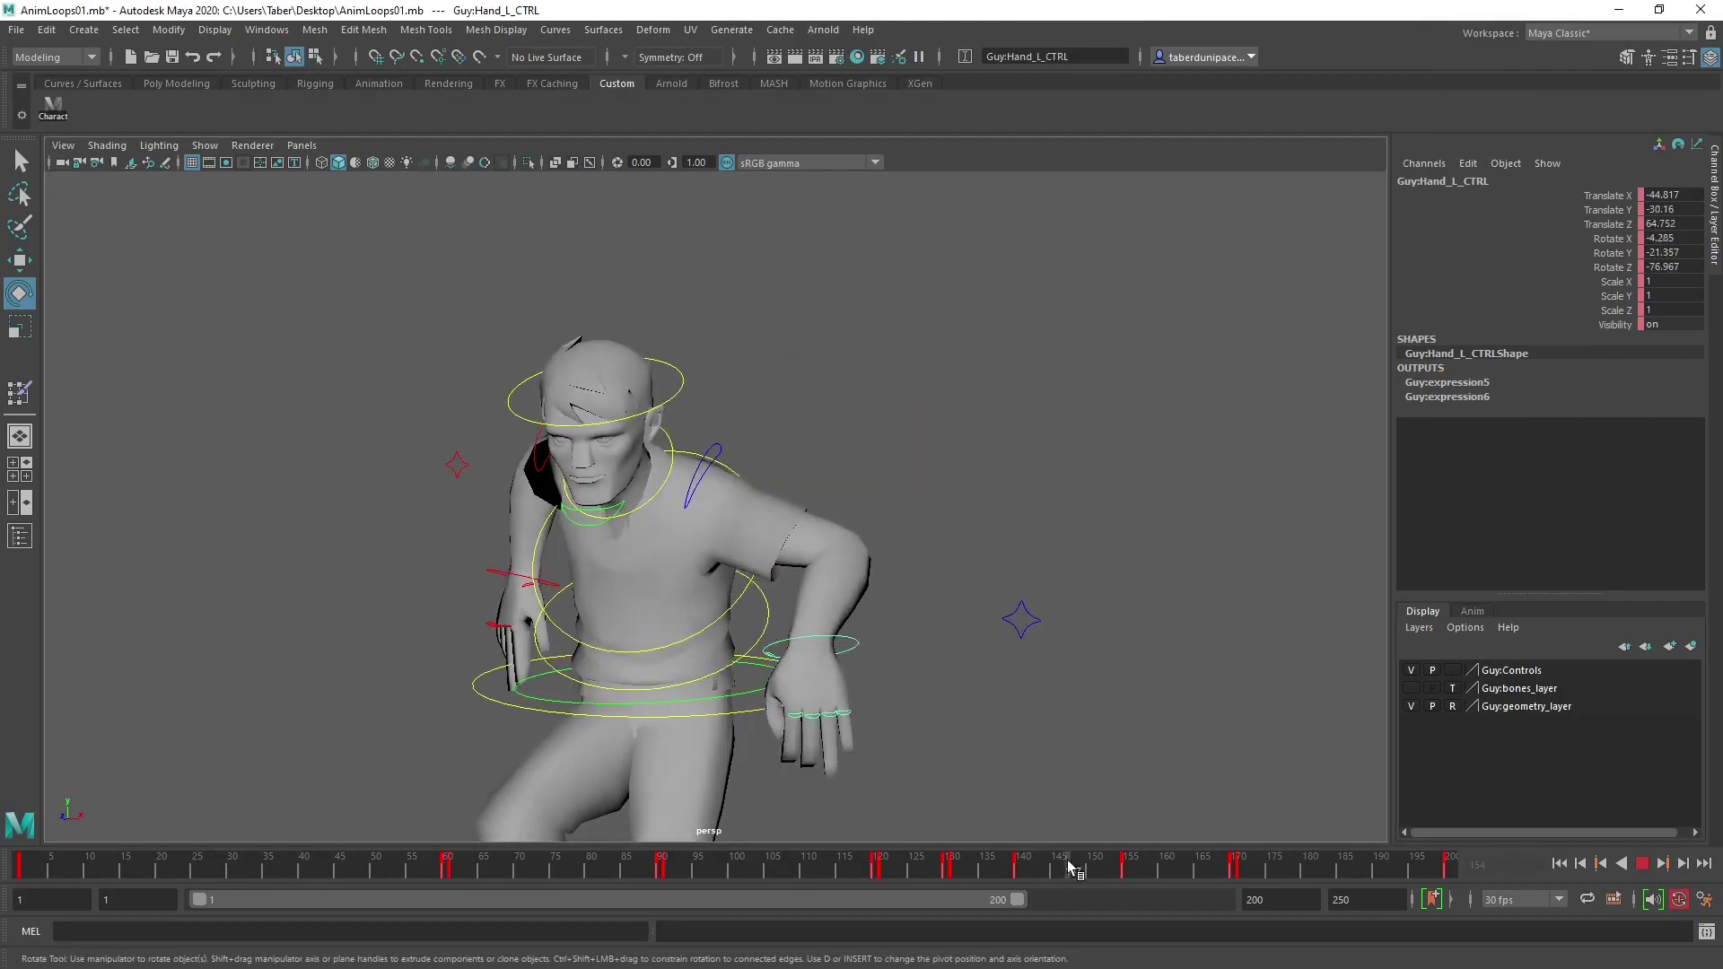
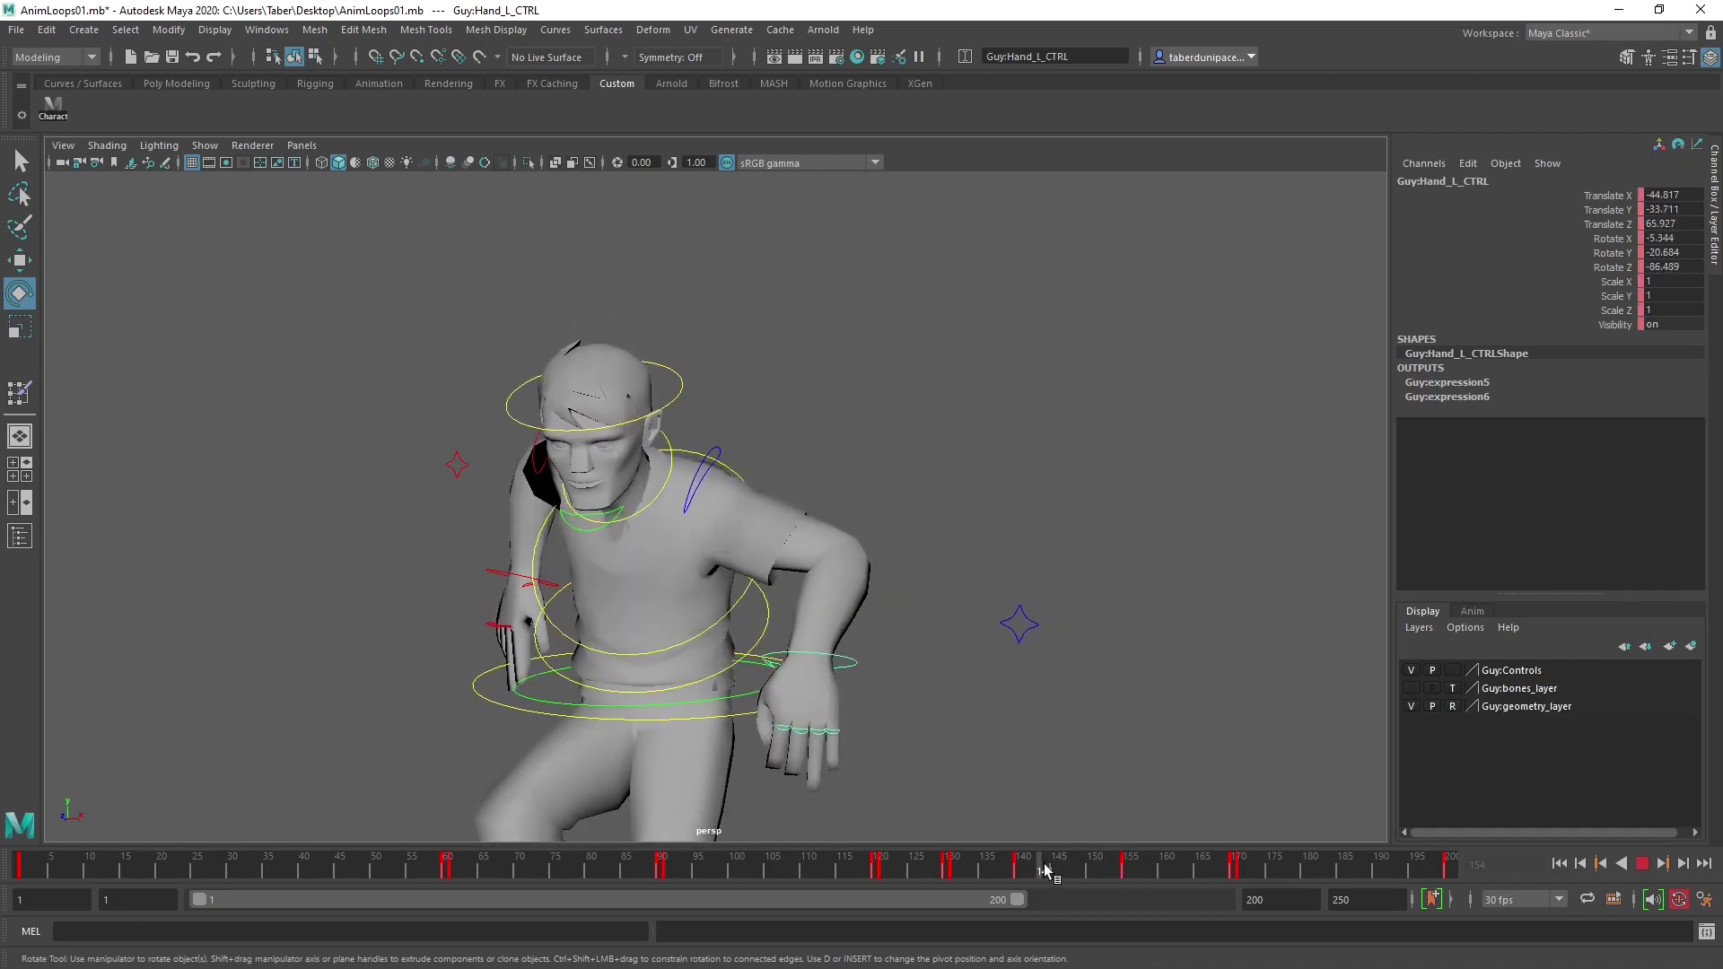
At frame 155, tilt the left hand back and move the left elbow back, down and inward.
click(1128, 865)
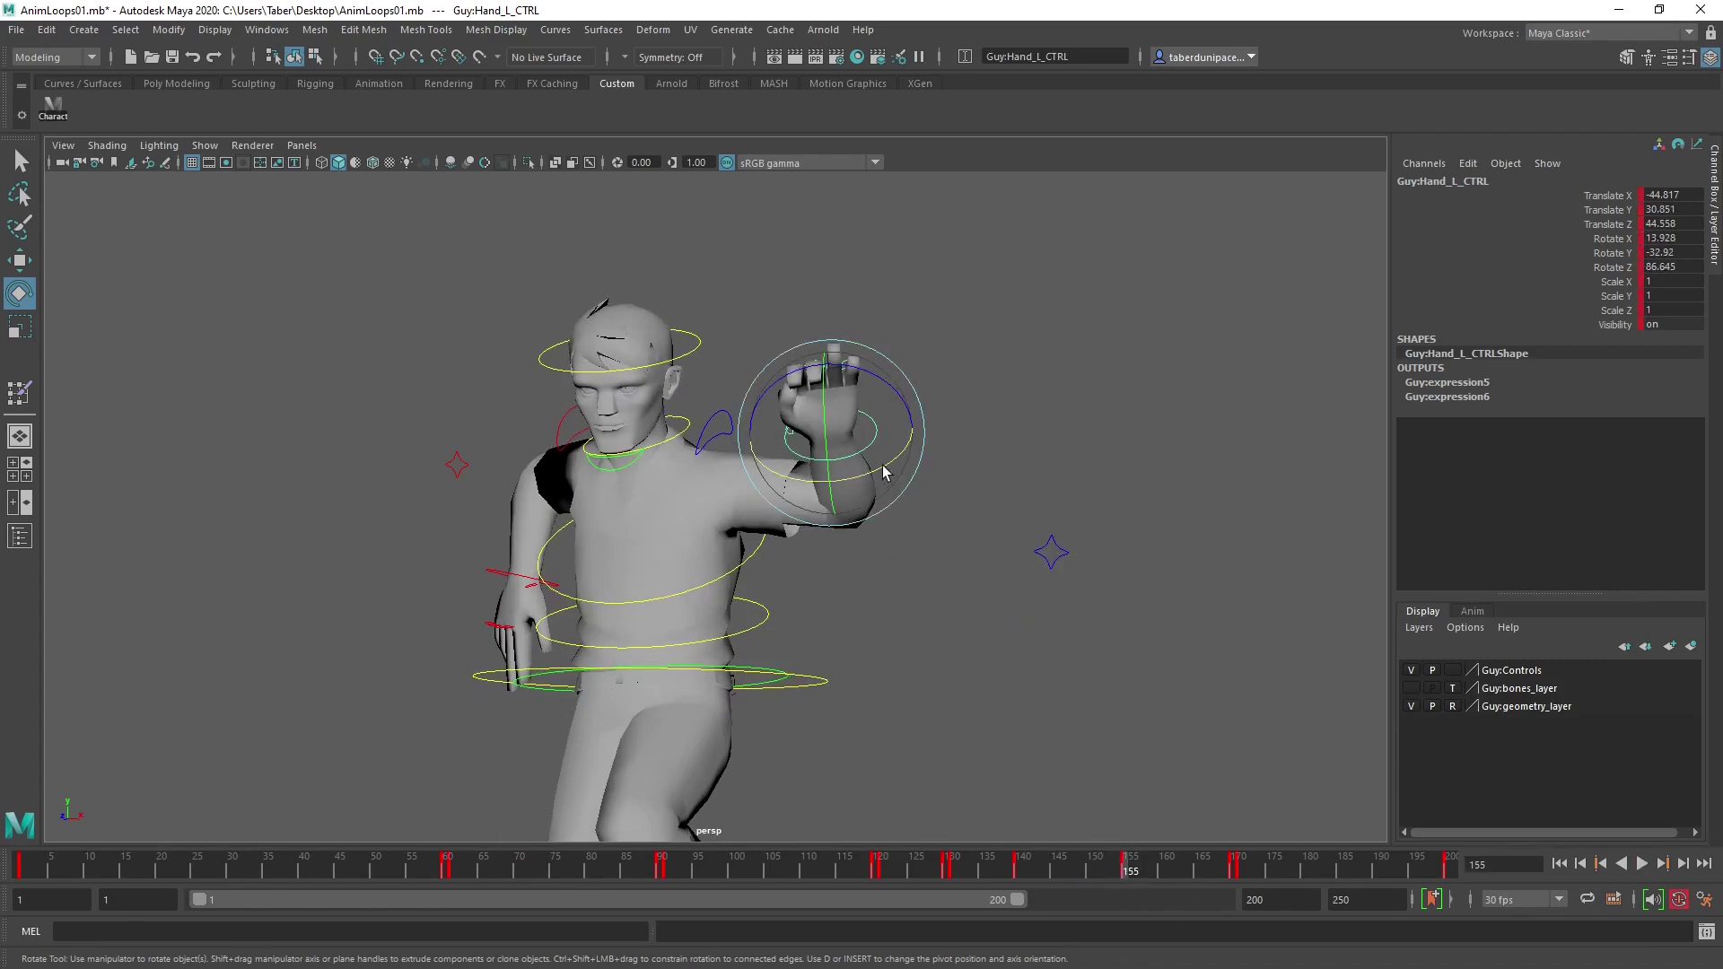
drag(882, 465, 859, 398)
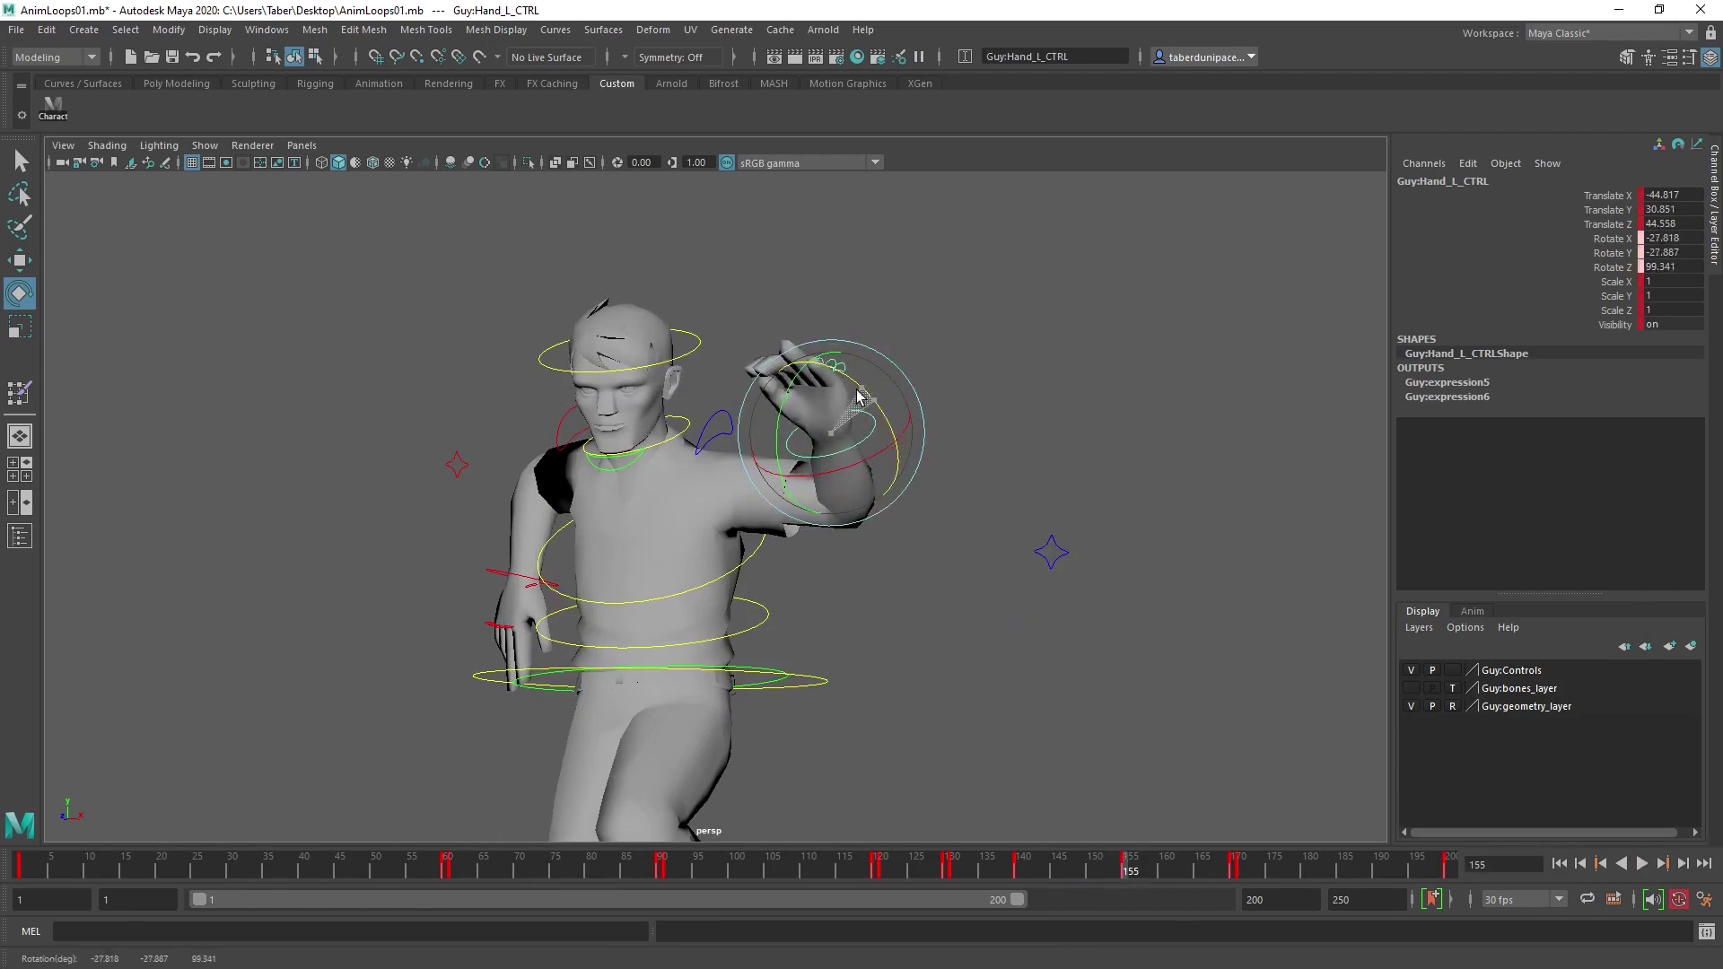
click(1052, 552)
key(w)
alt+drag(1115, 610, 924, 549)
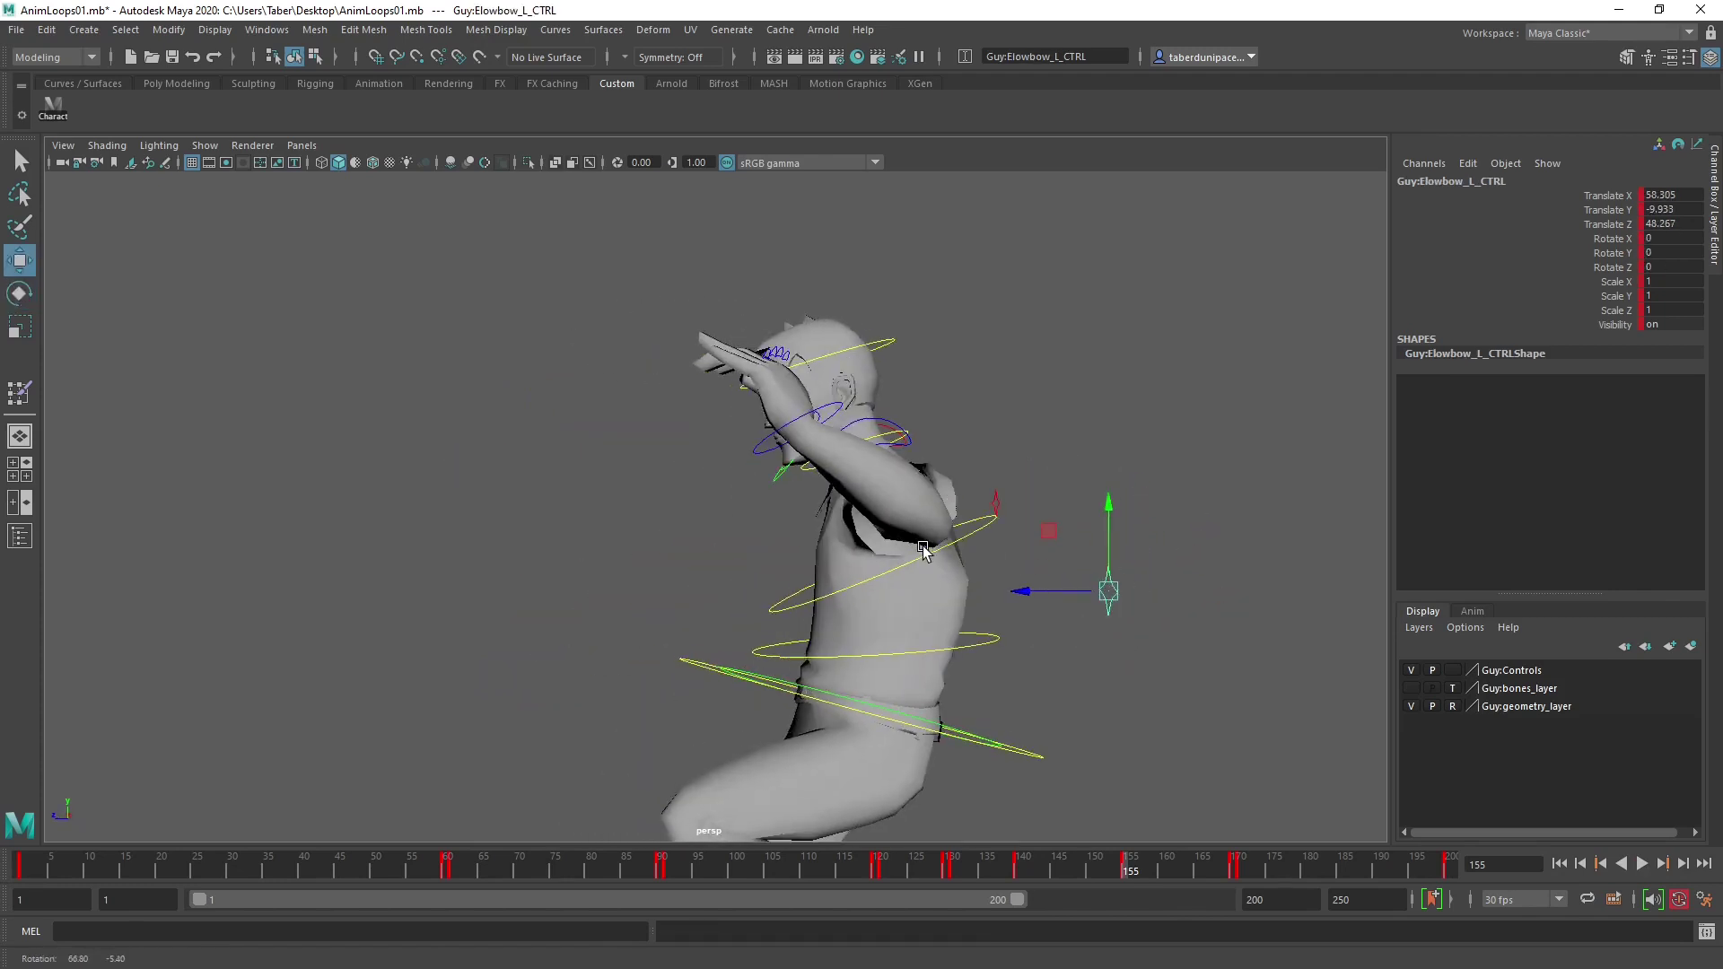
drag(1027, 591, 846, 593)
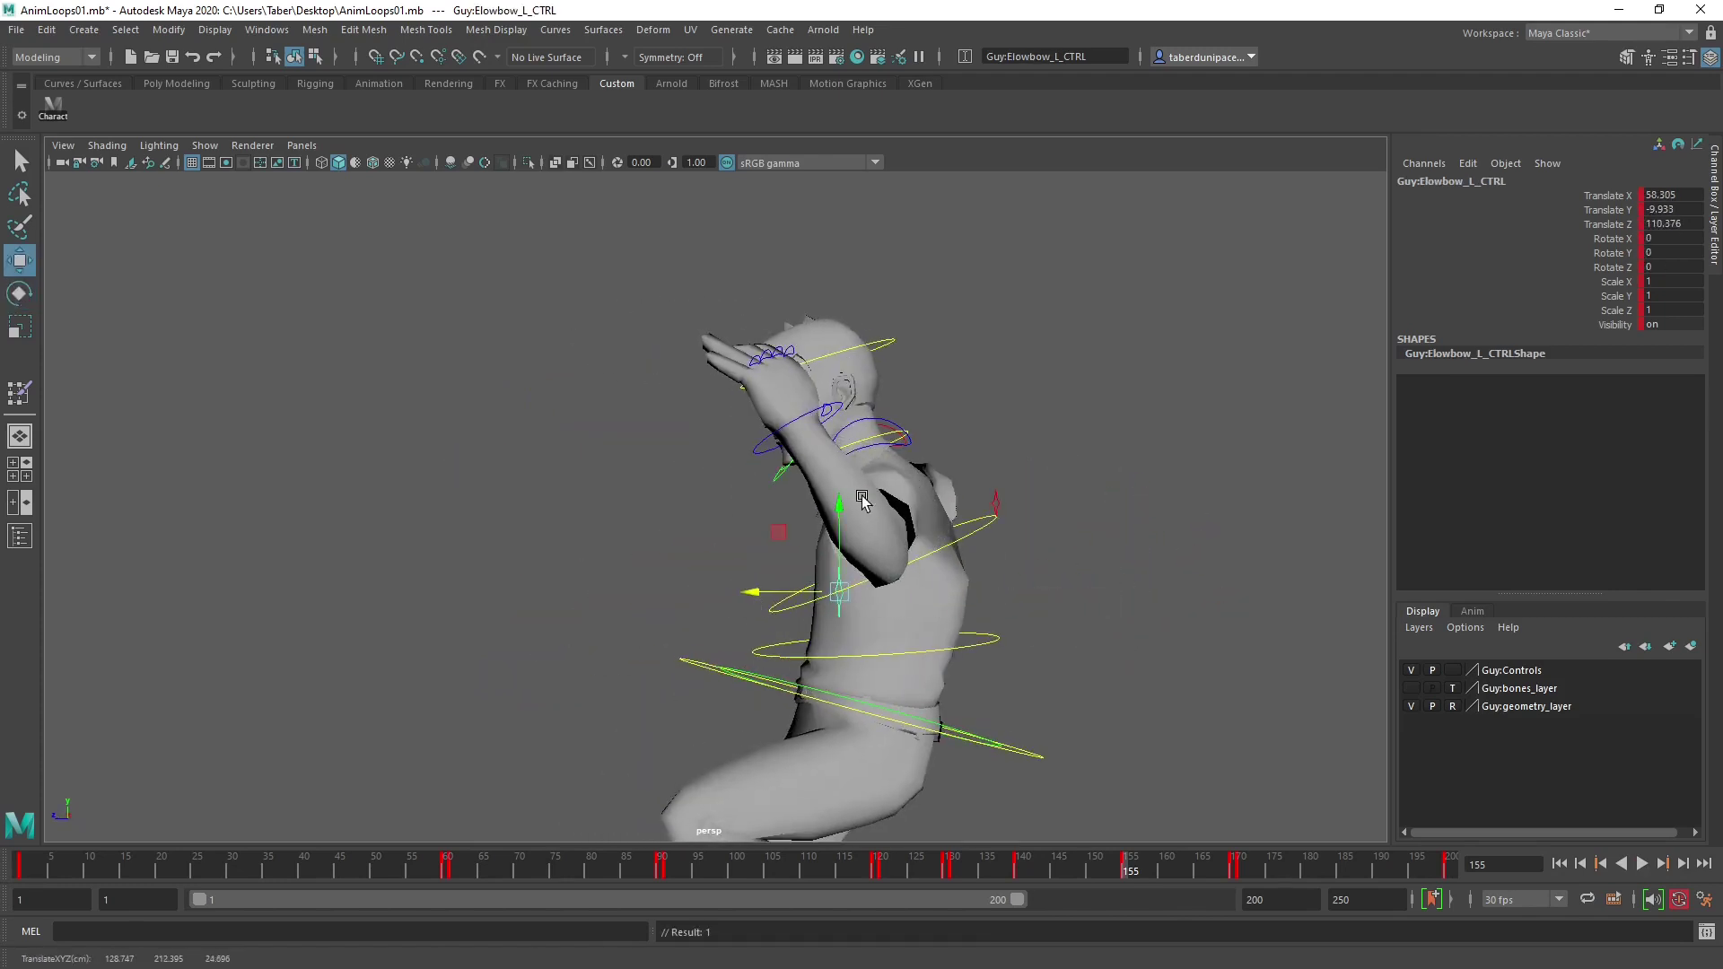
drag(862, 501, 974, 616)
drag(1110, 676, 754, 642)
drag(767, 759, 958, 596)
Replay the motion, then straighten the left hand's tilt at frame 155.
alt+drag(924, 530, 883, 431)
click(864, 415)
key(e)
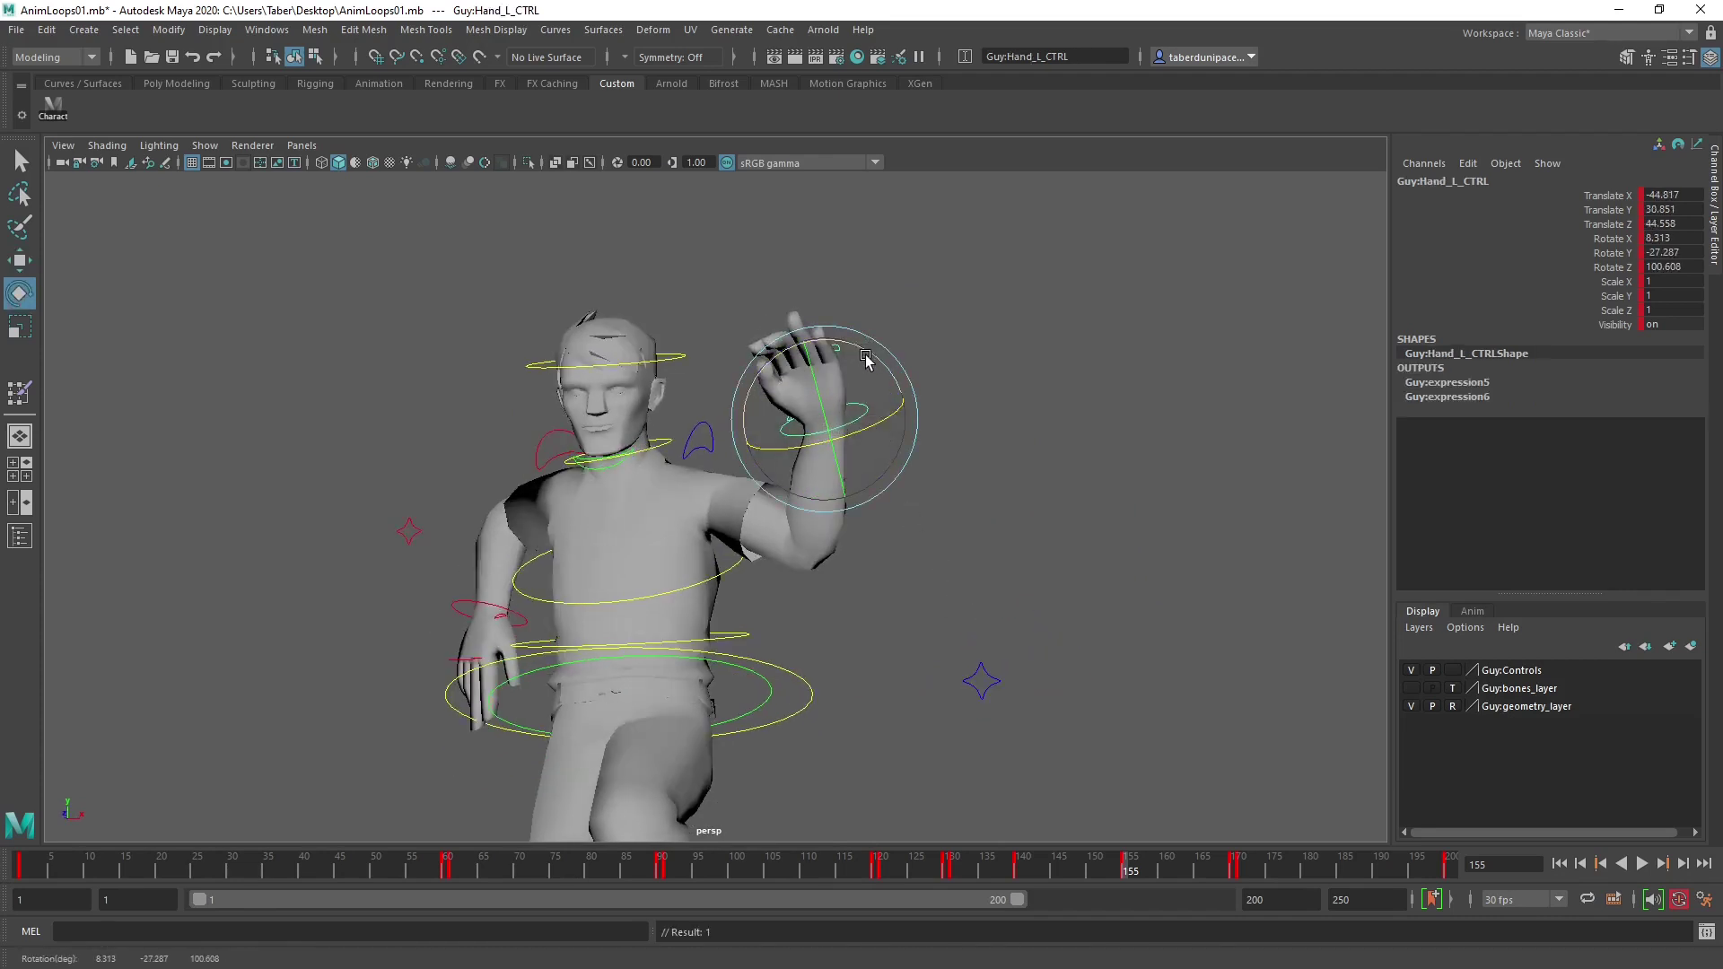
key(alt+v)
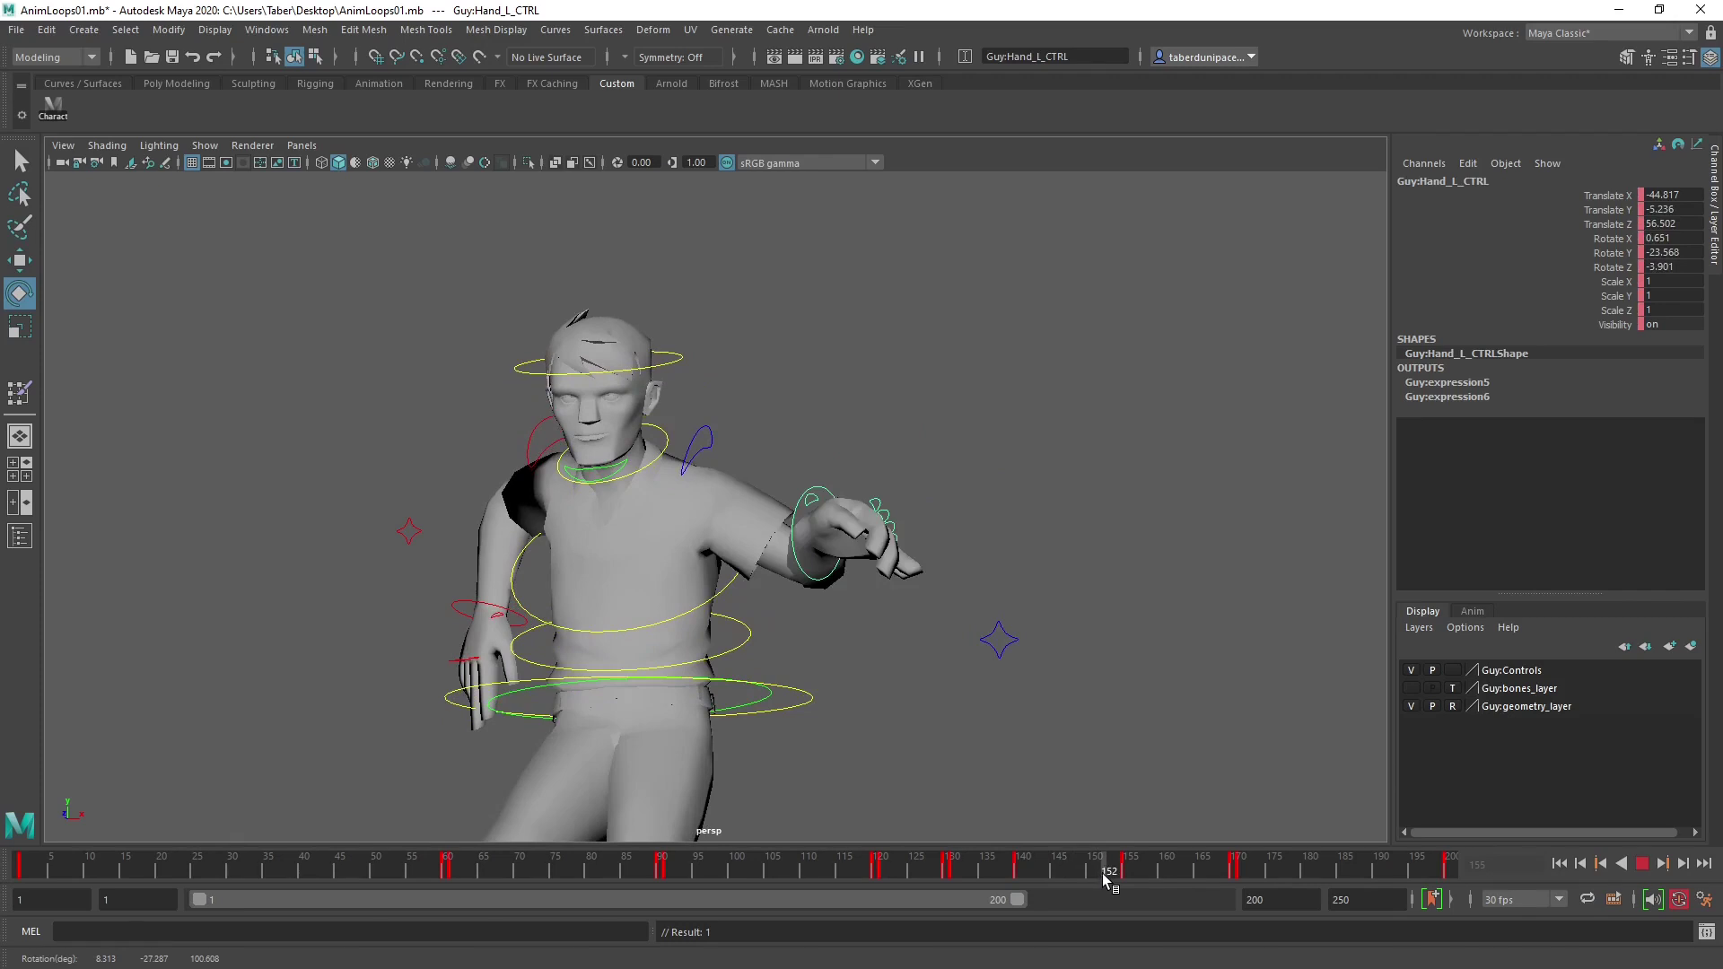
key(alt+v)
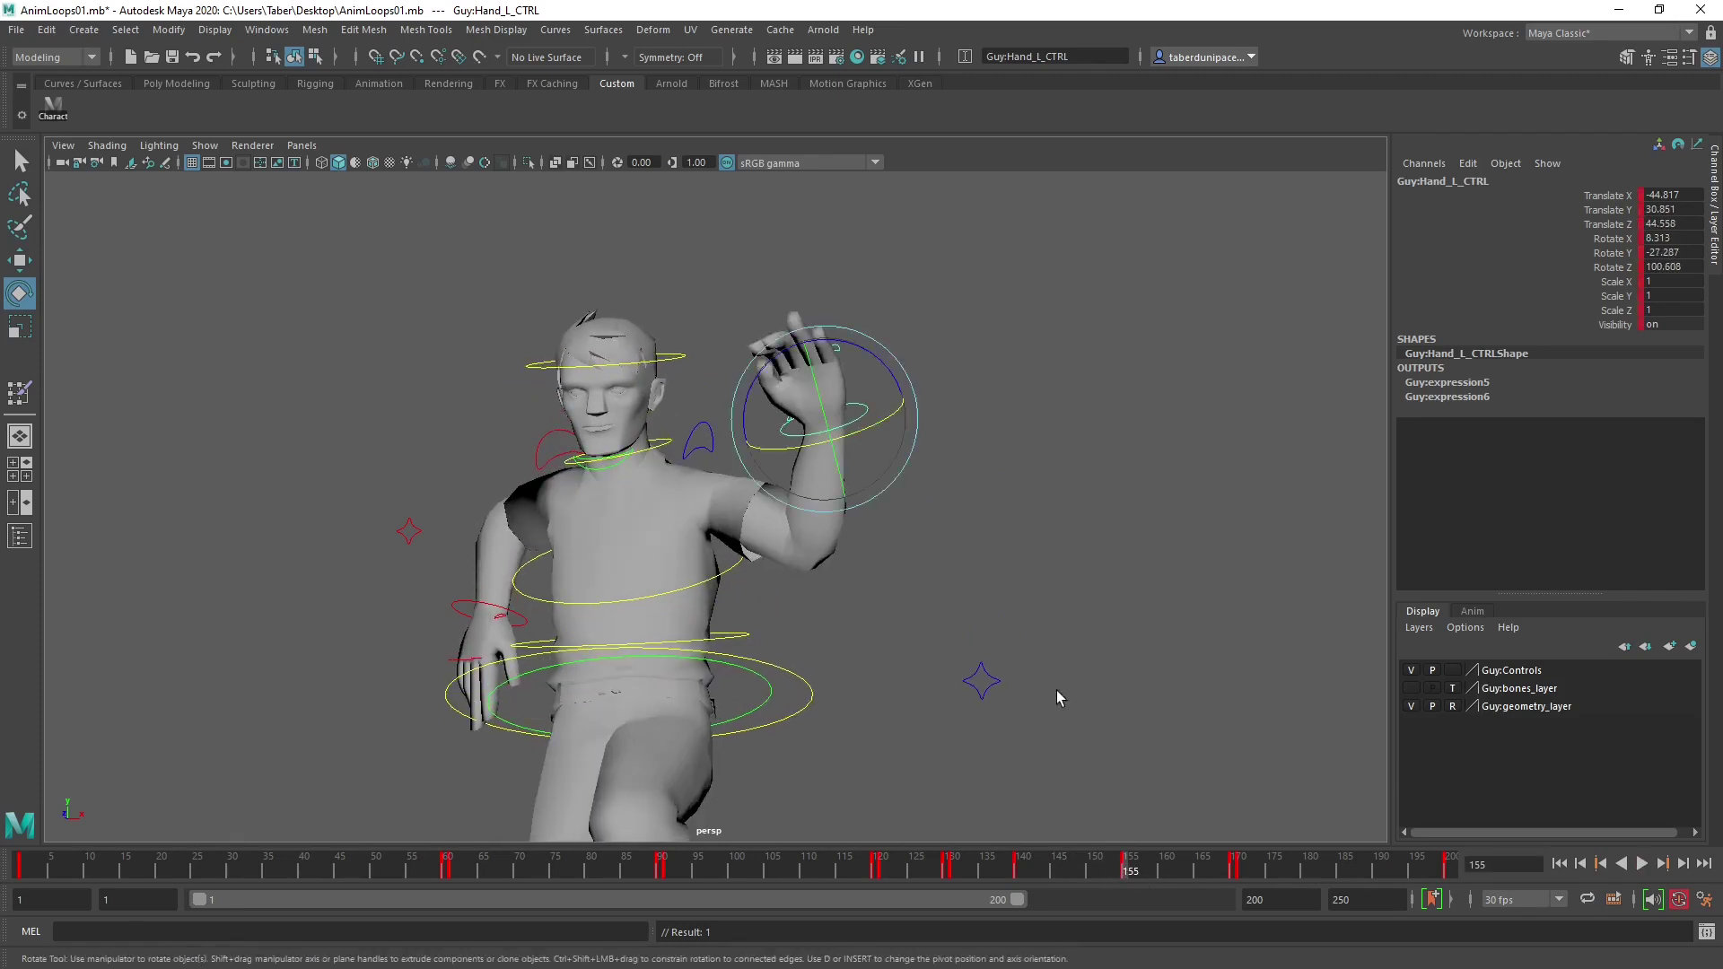
alt+drag(1057, 691, 727, 412)
key(w)
alt+drag(804, 353, 732, 361)
alt+drag(759, 395, 897, 361)
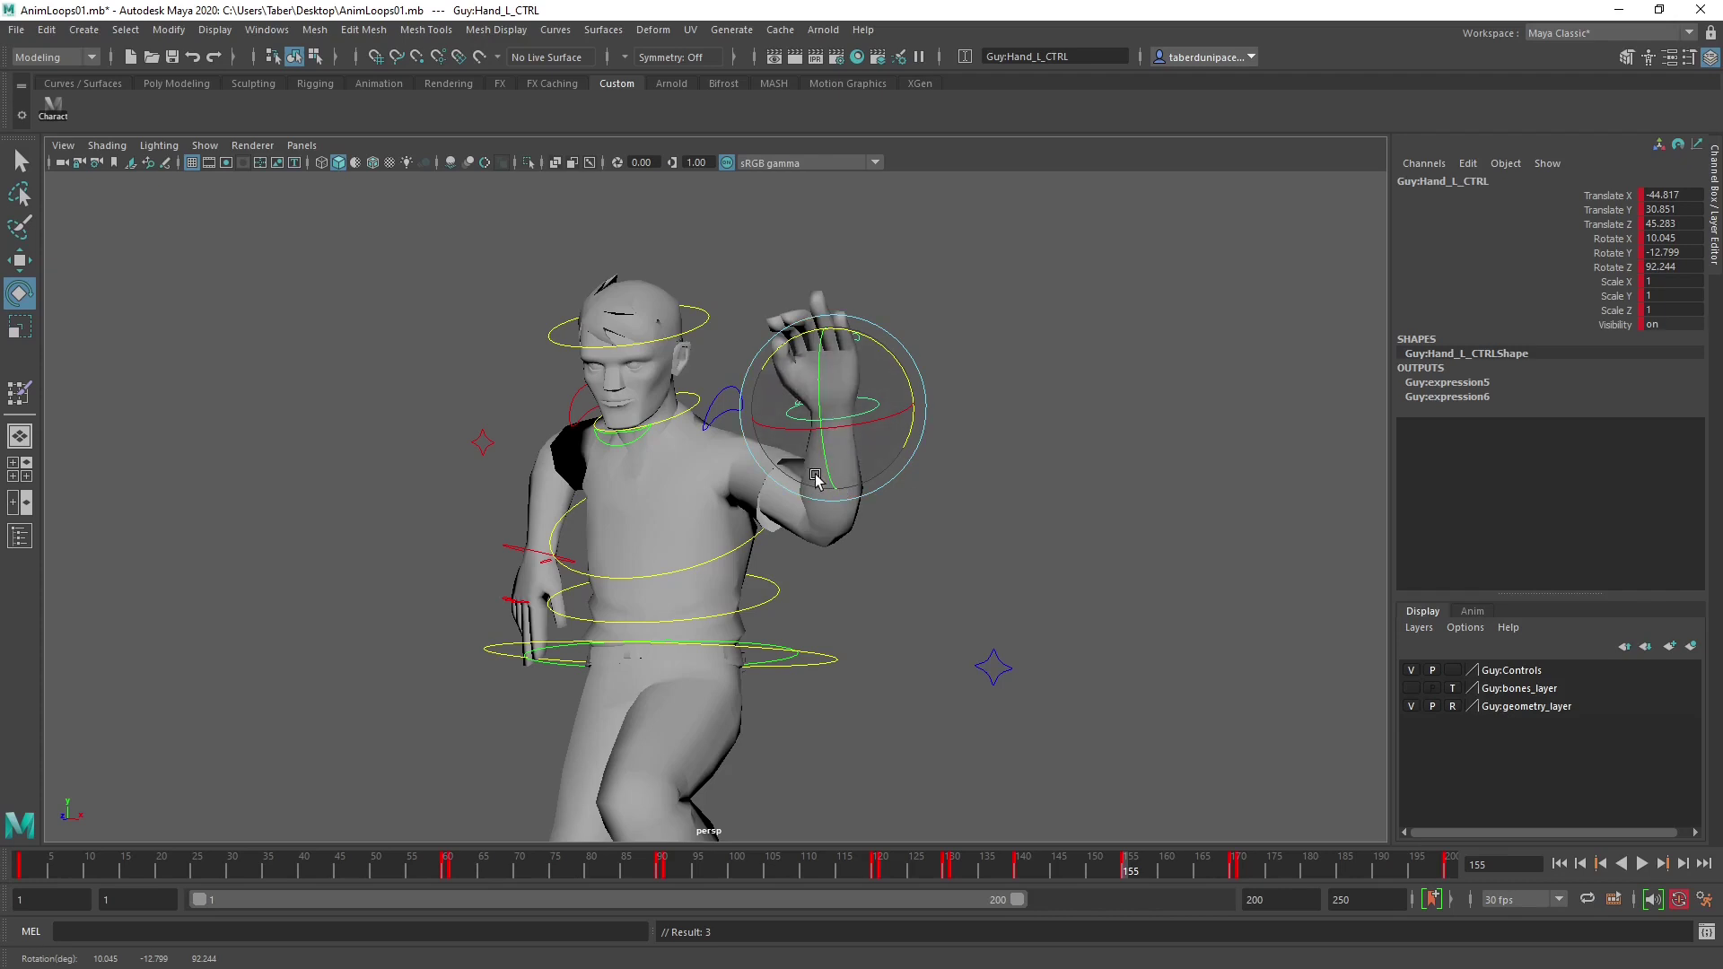
Move the left hand inward toward the head and check the arm from the side.
alt+drag(874, 457, 893, 457)
alt+middle_drag(893, 456, 914, 484)
key(w)
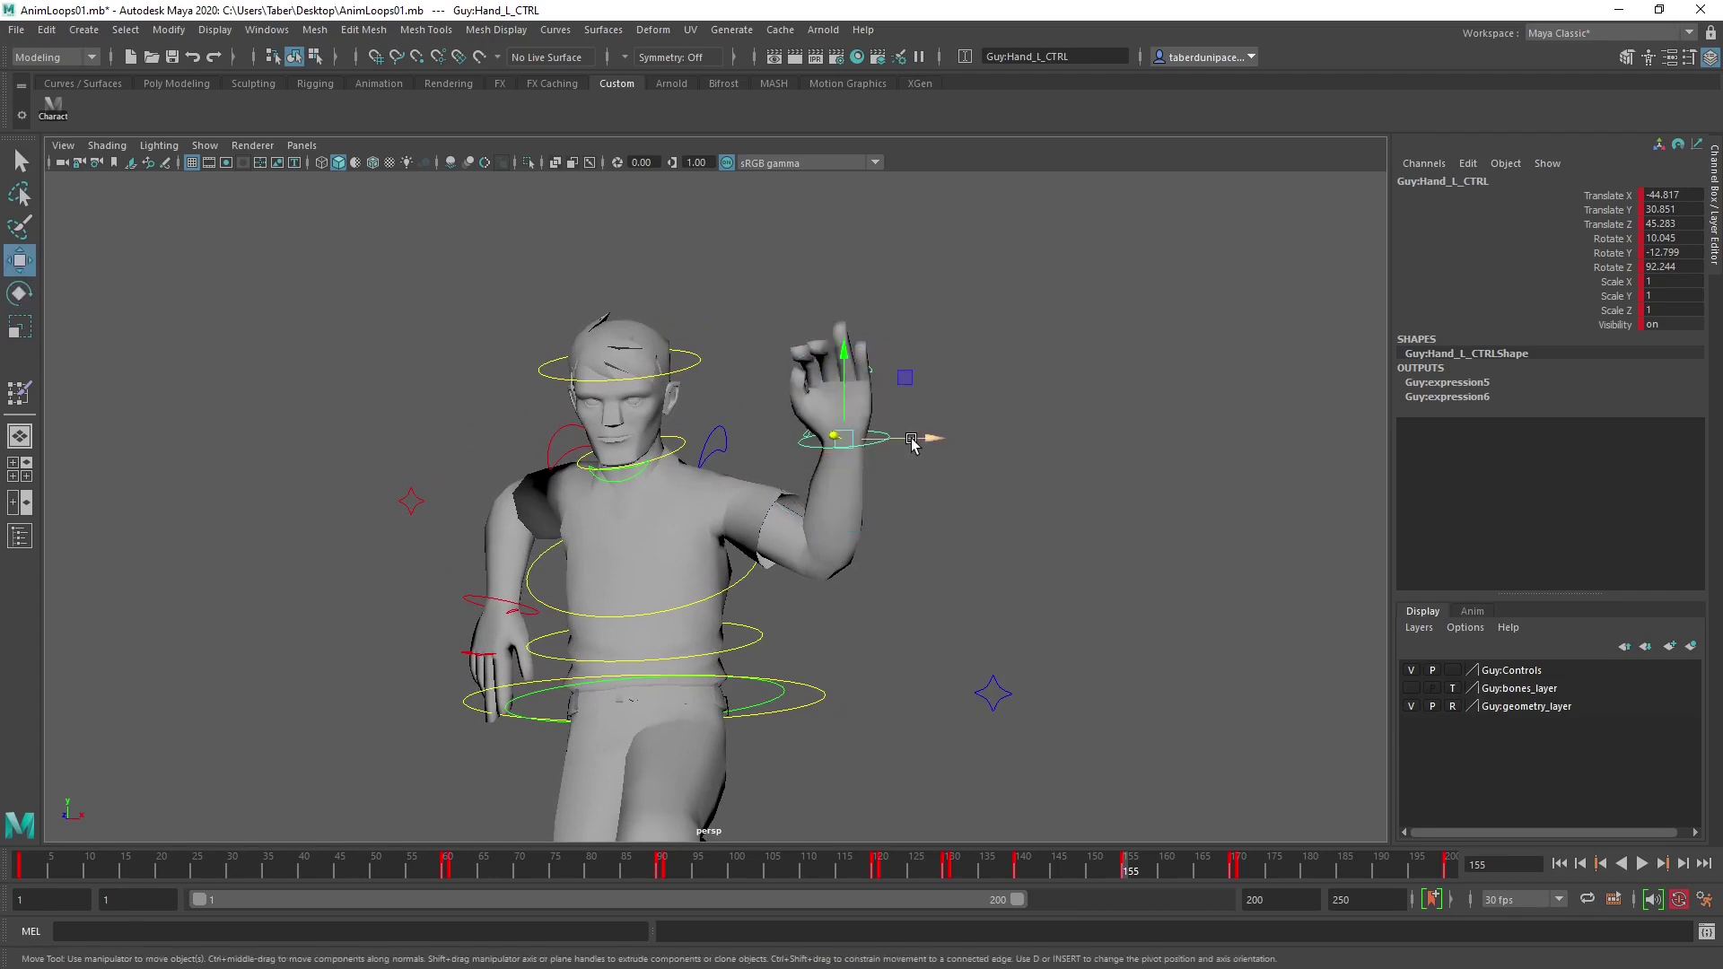
drag(916, 438, 607, 470)
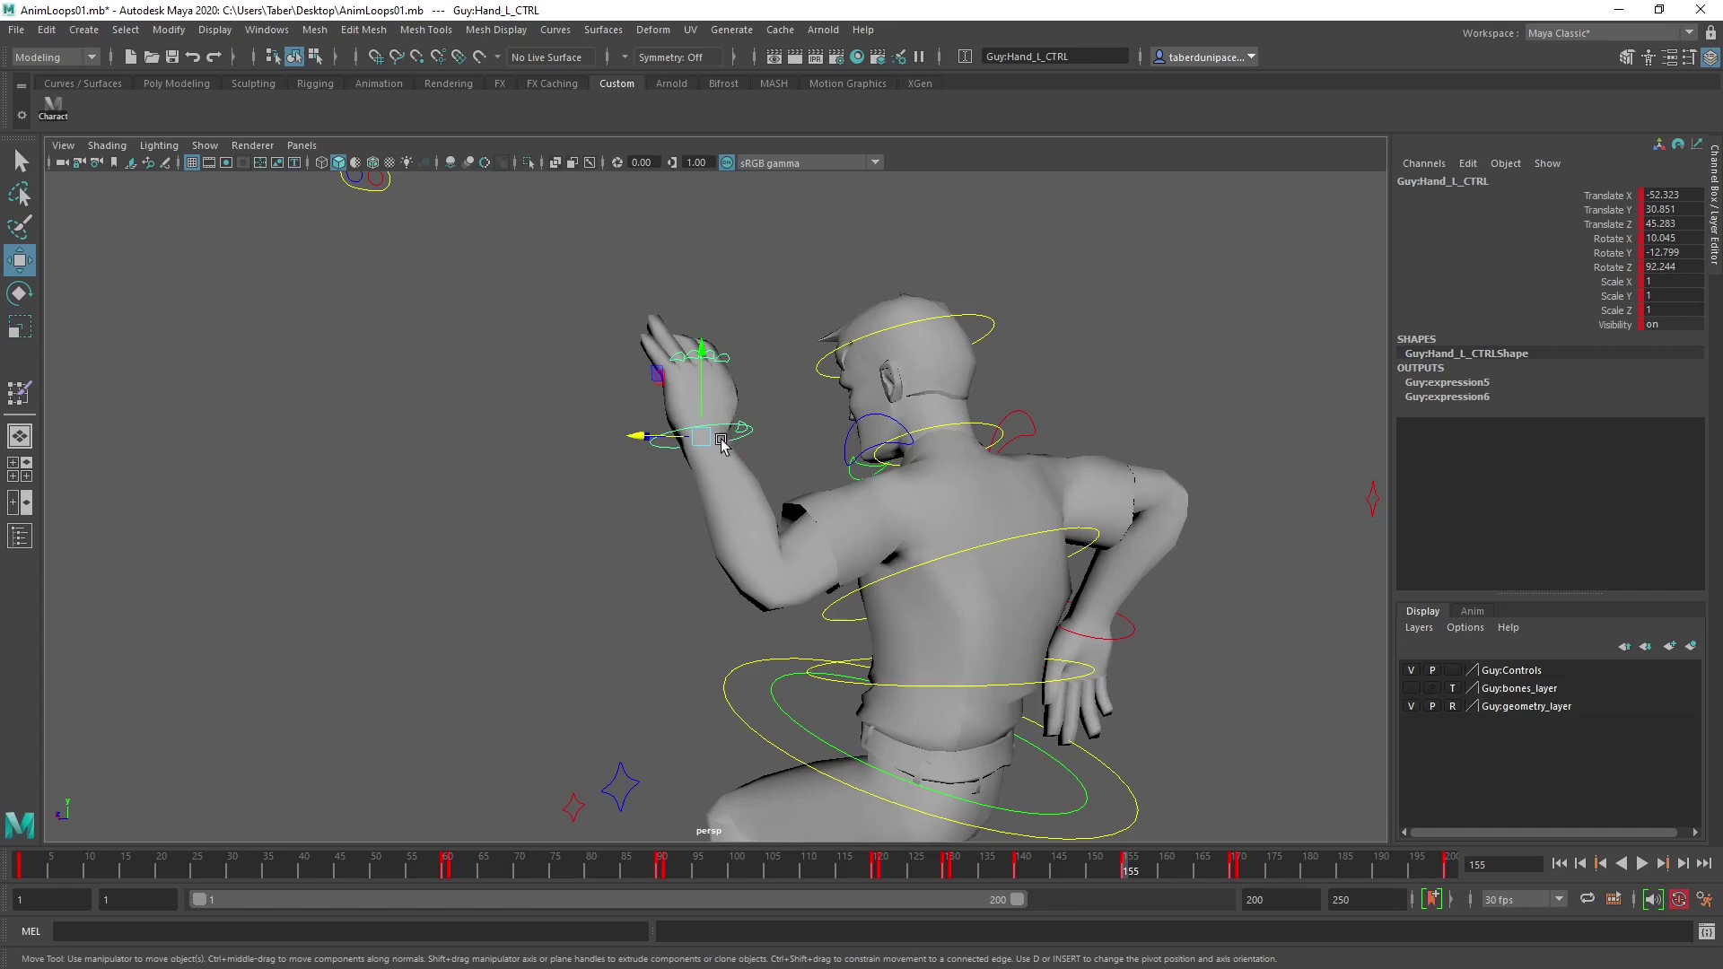
alt+drag(721, 441, 691, 464)
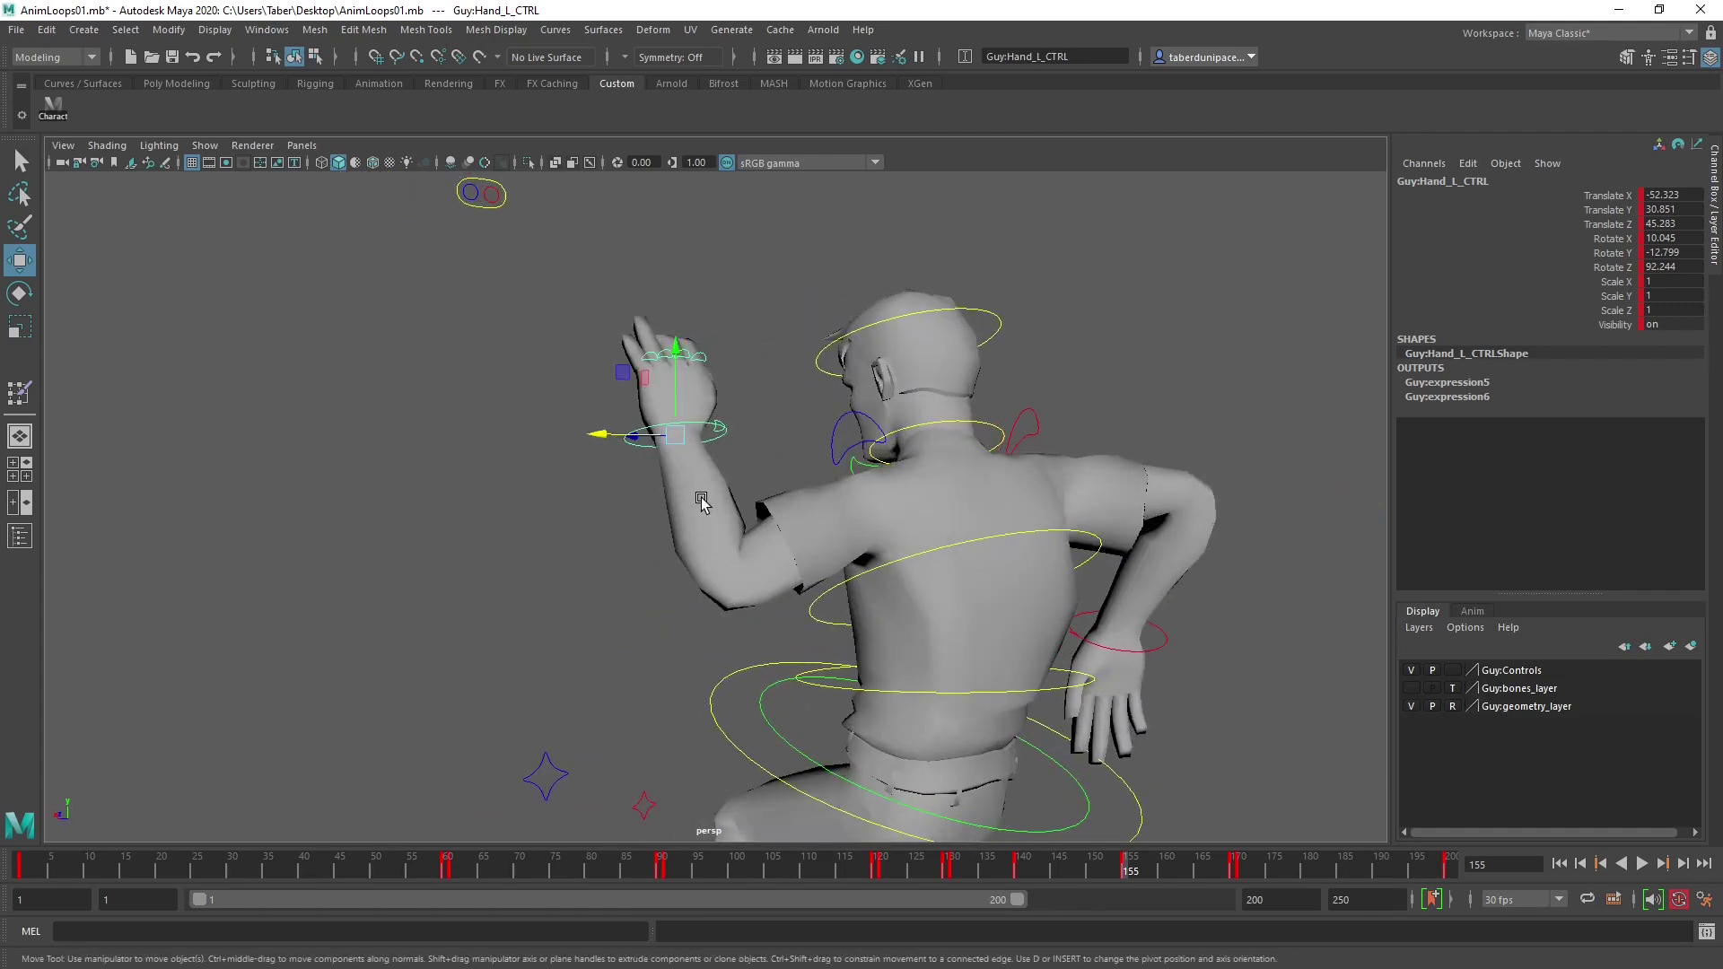
alt+drag(636, 534, 965, 499)
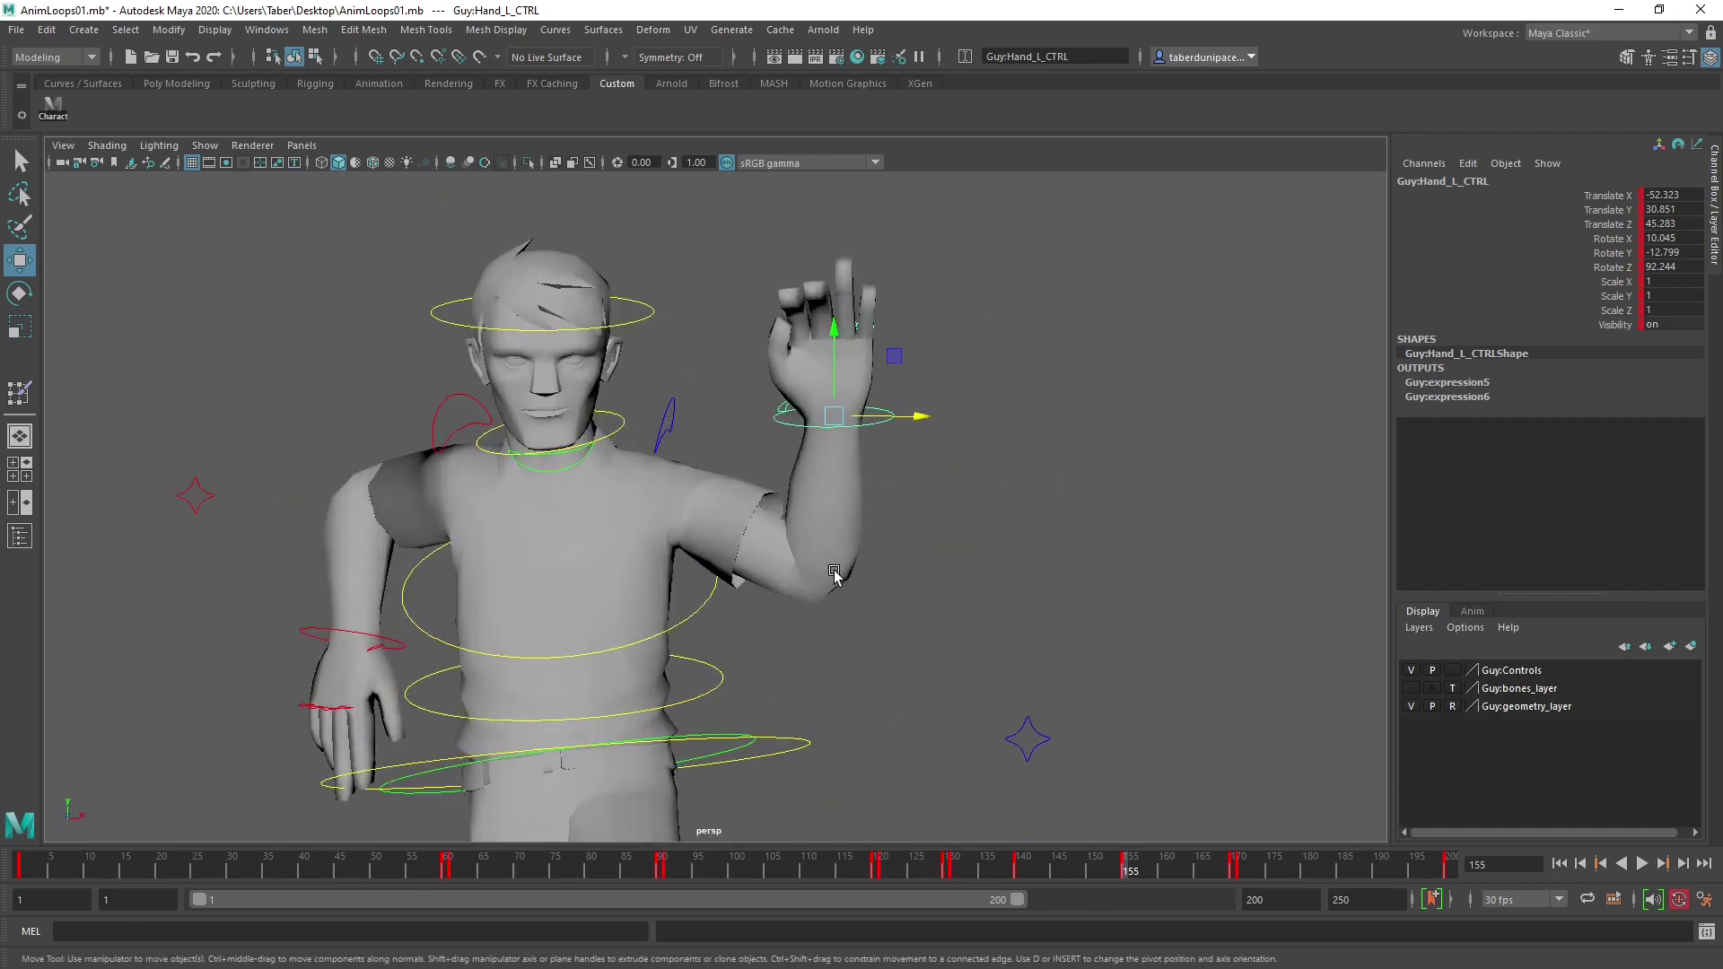
alt+drag(842, 577, 863, 469)
Rotate the left shoulder control to -8.669, 8.764, 25.108, then clear the selection.
click(950, 451)
key(e)
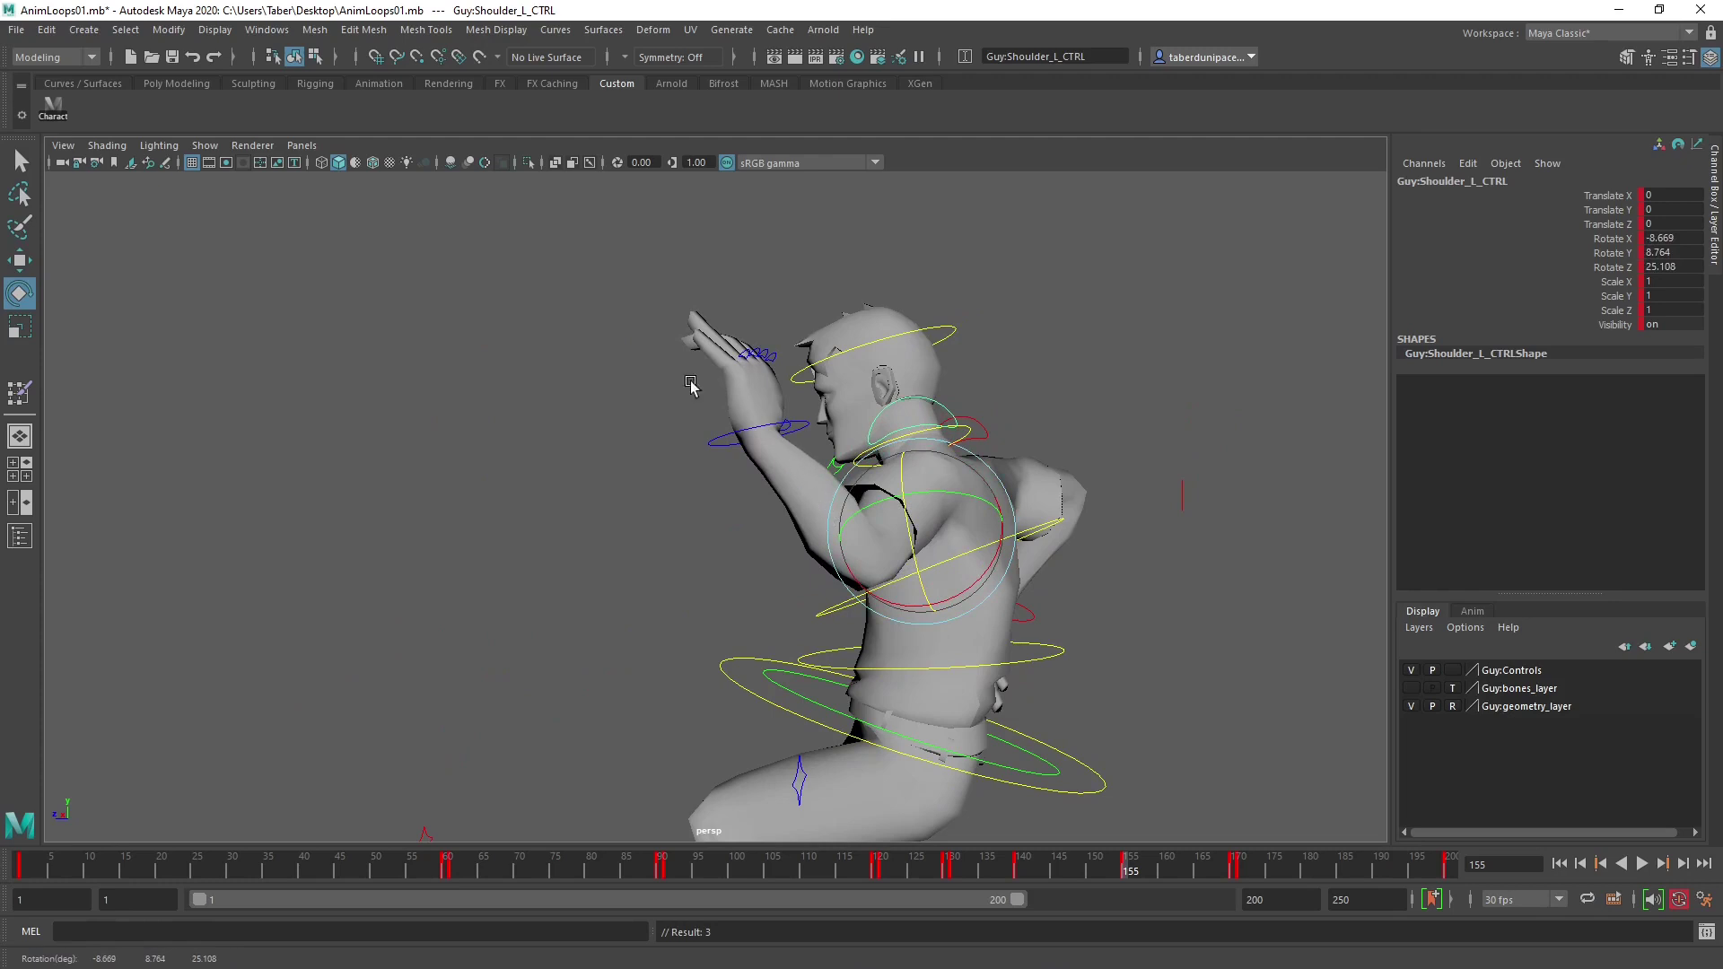
scroll(756, 547, down, 5)
alt+middle_drag(838, 673, 826, 538)
alt+middle_drag(779, 449, 759, 608)
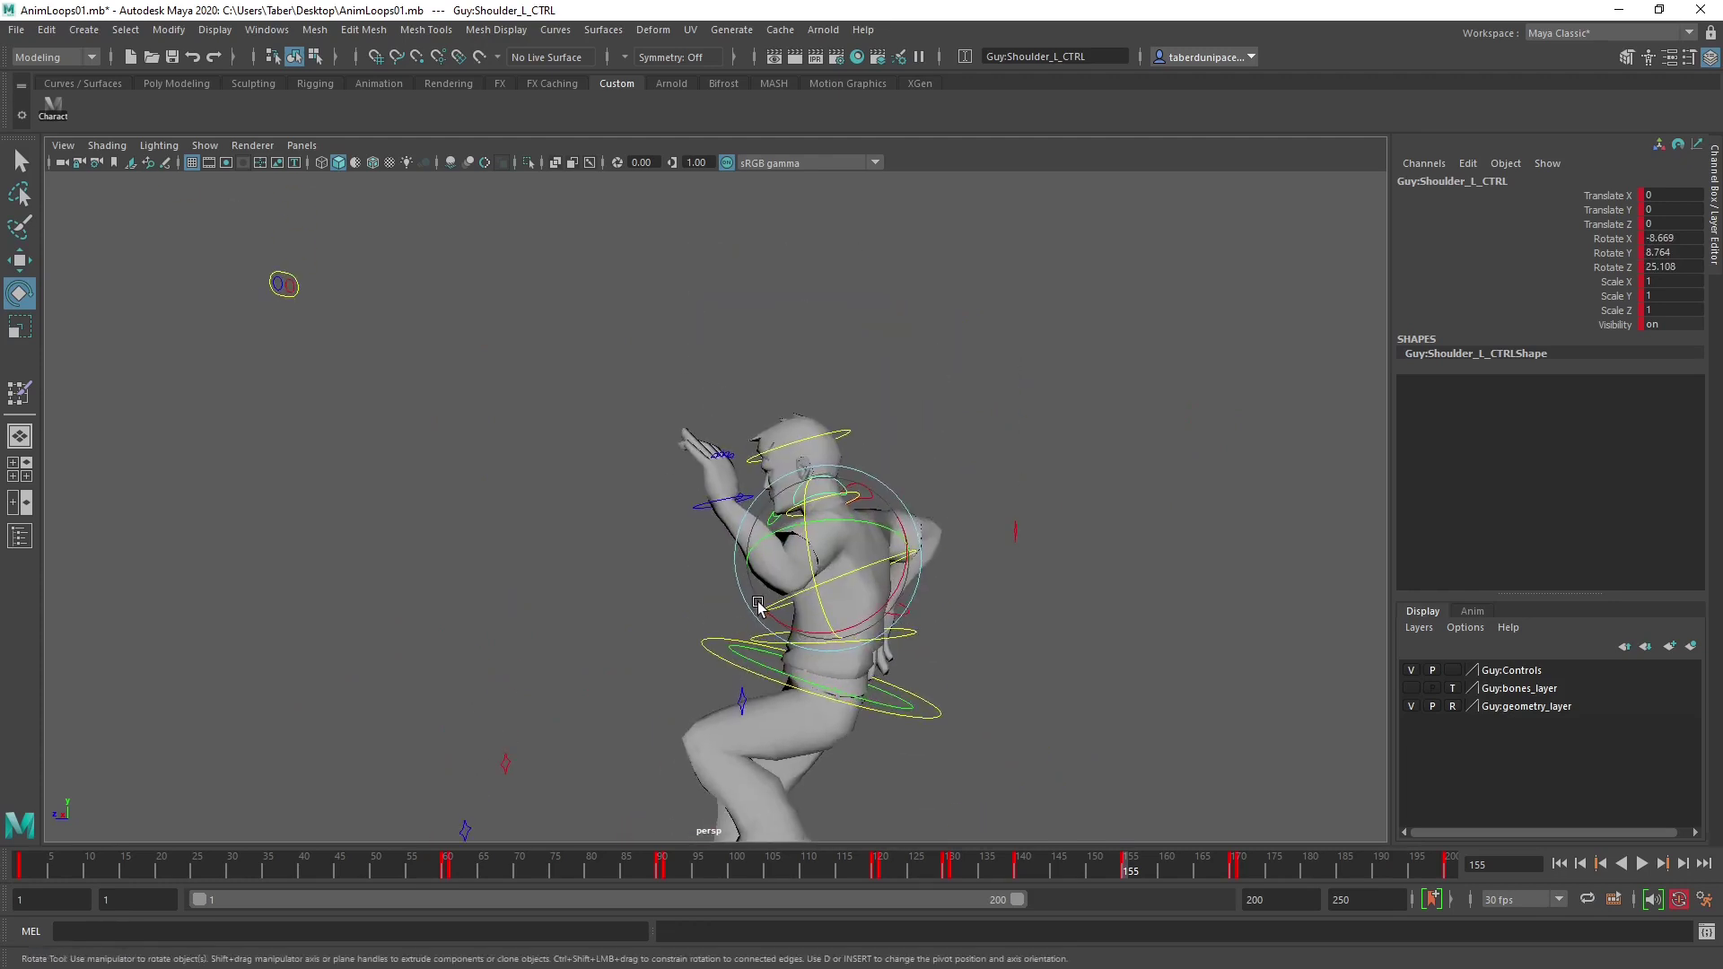
scroll(699, 784, up, 5)
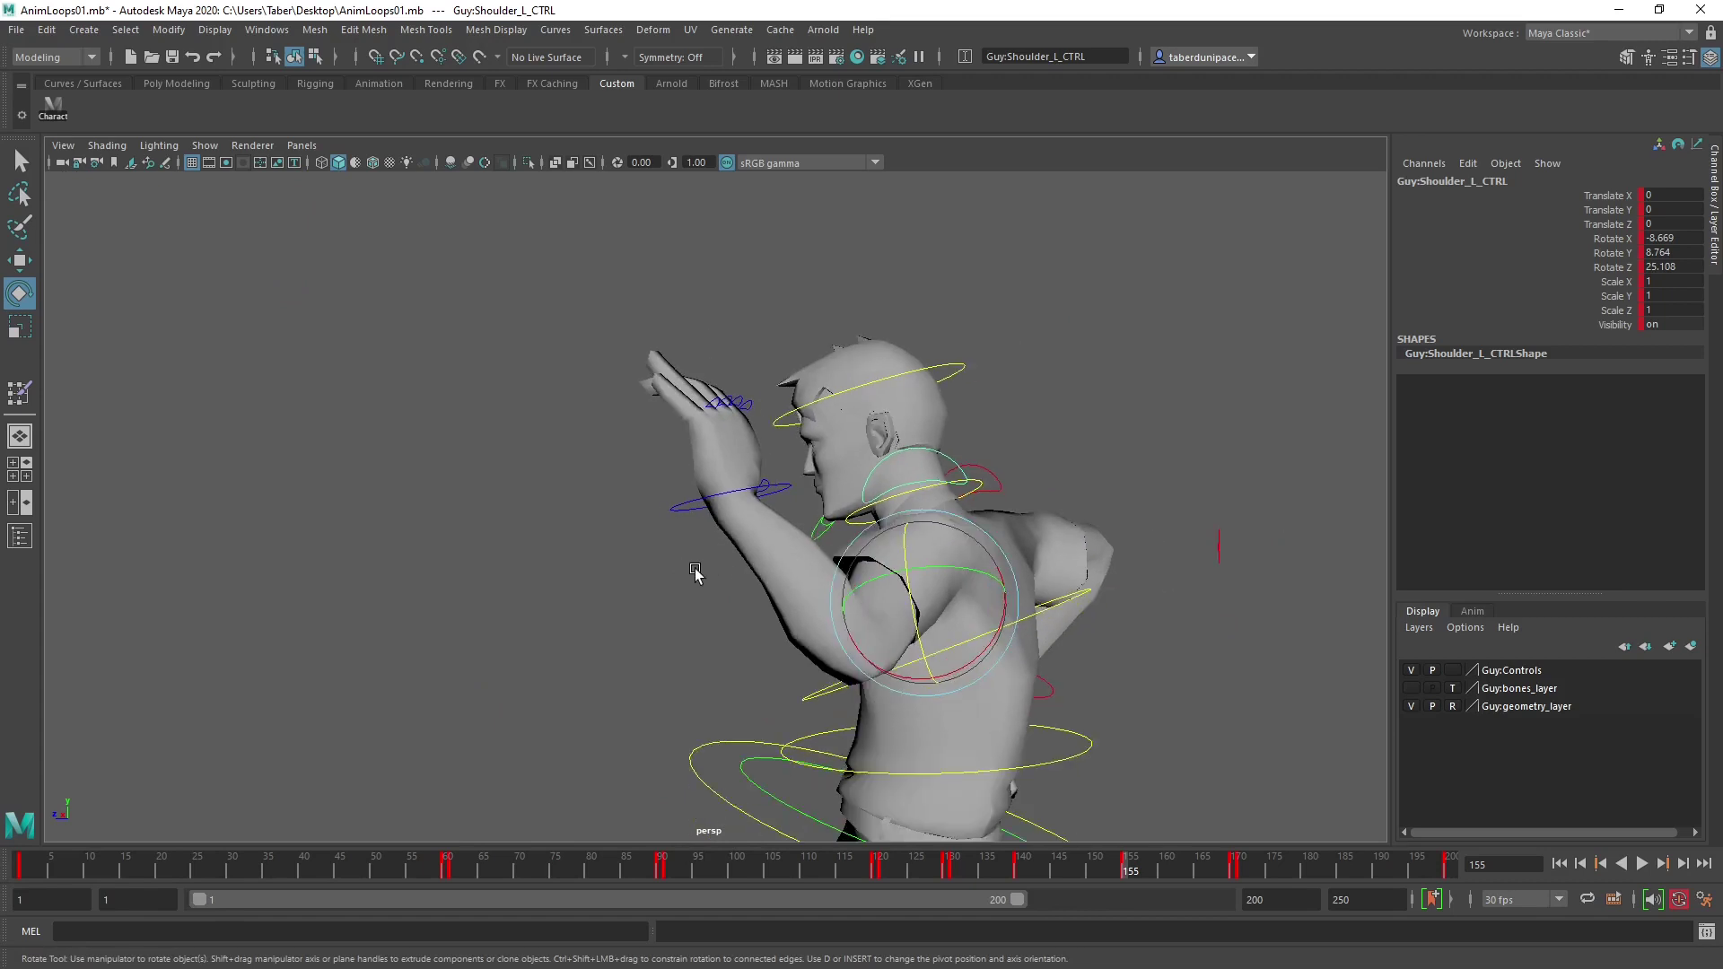
alt+drag(696, 572, 805, 591)
click(738, 504)
scroll(862, 490, up, 3)
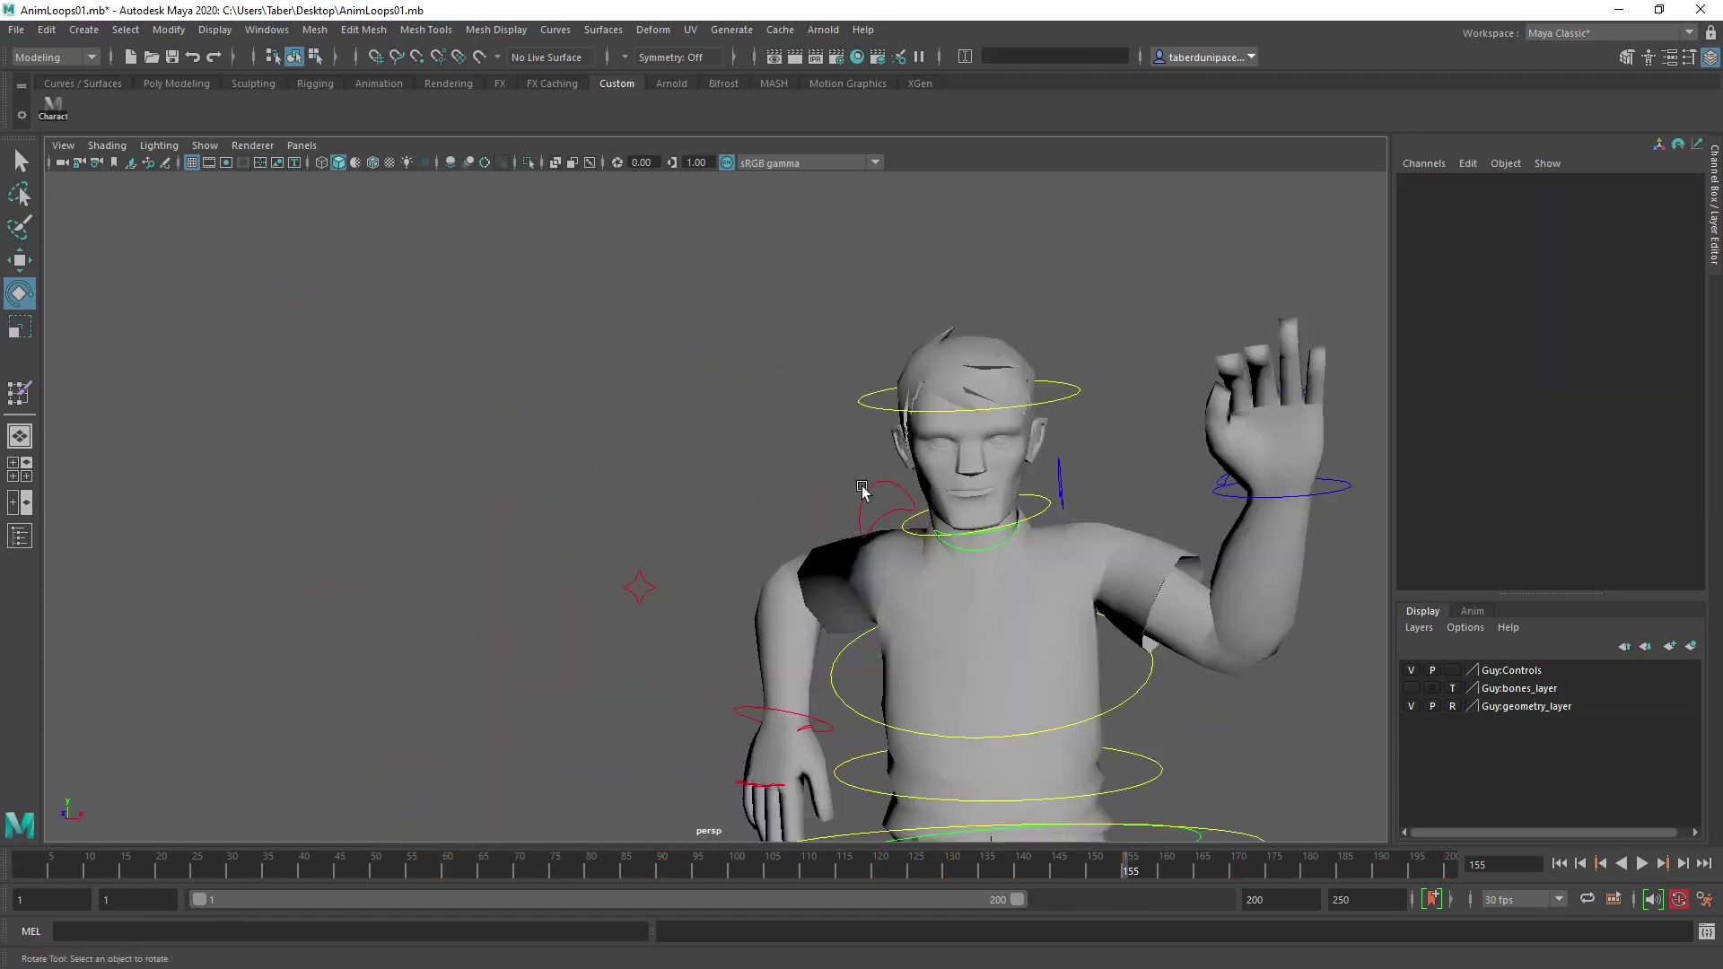
Raise the right hand to head height beside the head and turn its palm outward.
click(824, 719)
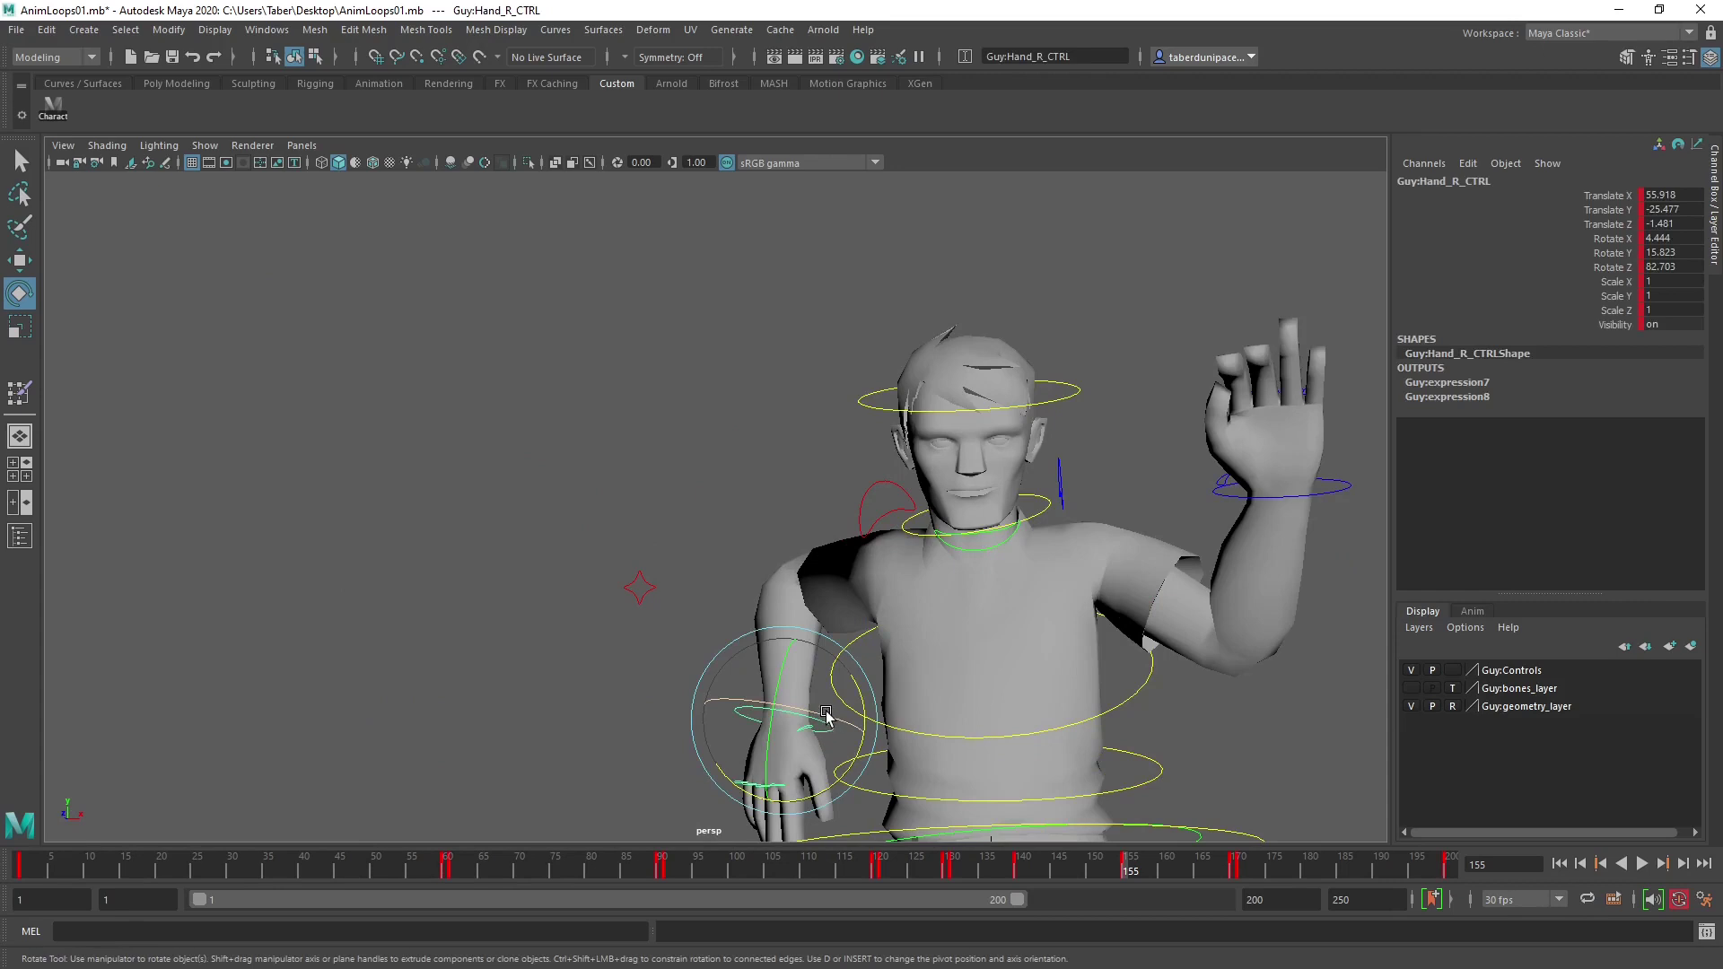
key(w)
alt+drag(704, 704, 871, 706)
alt+middle_drag(758, 702, 921, 619)
drag(684, 640, 786, 639)
drag(793, 548, 877, 578)
drag(758, 493, 697, 489)
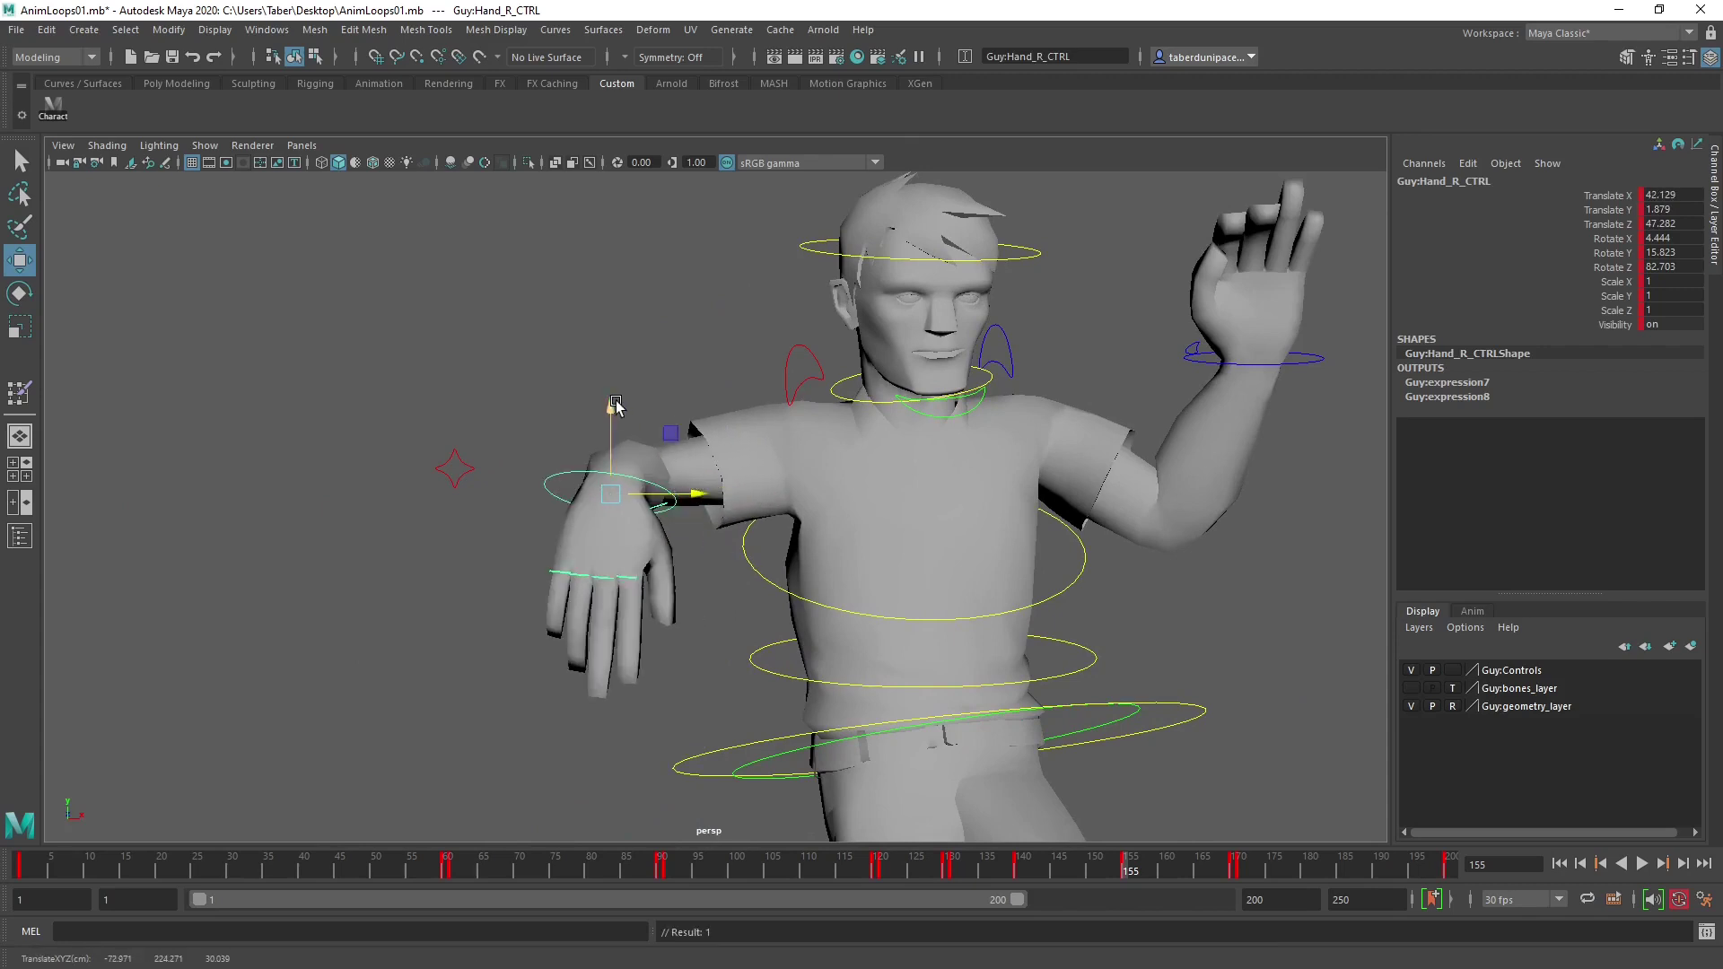
drag(616, 405, 614, 325)
key(e)
drag(627, 412, 637, 338)
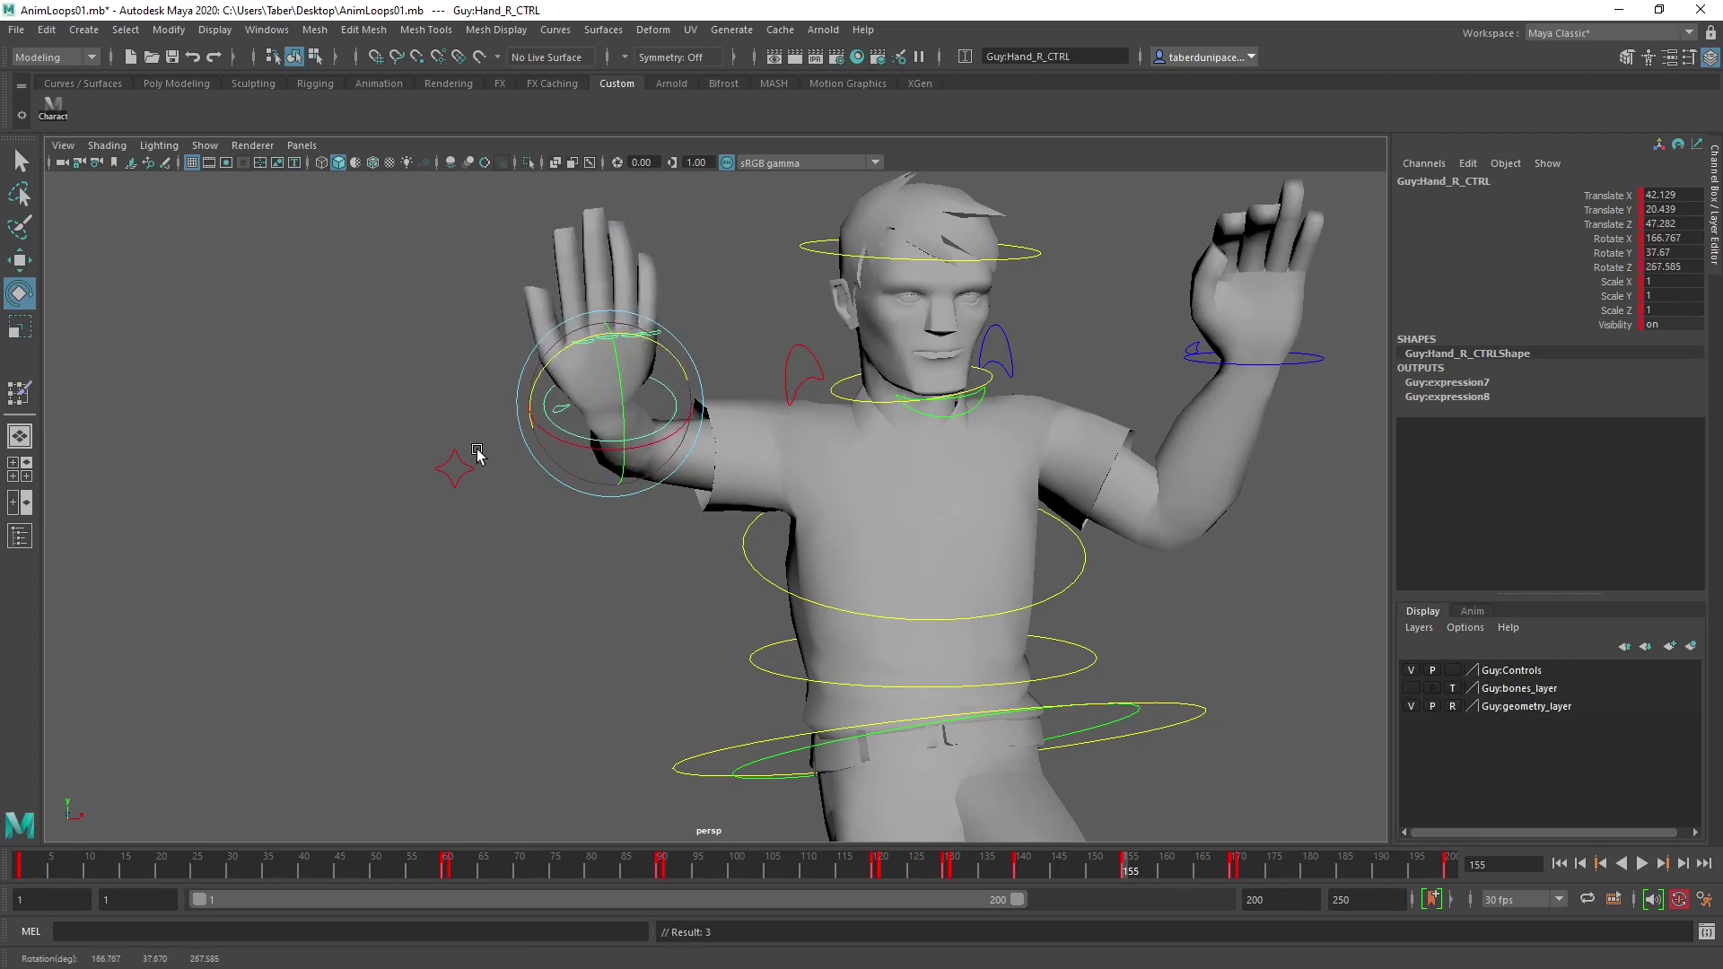
Lower the right elbow and bring it forward.
click(458, 468)
key(w)
alt+drag(450, 488, 677, 555)
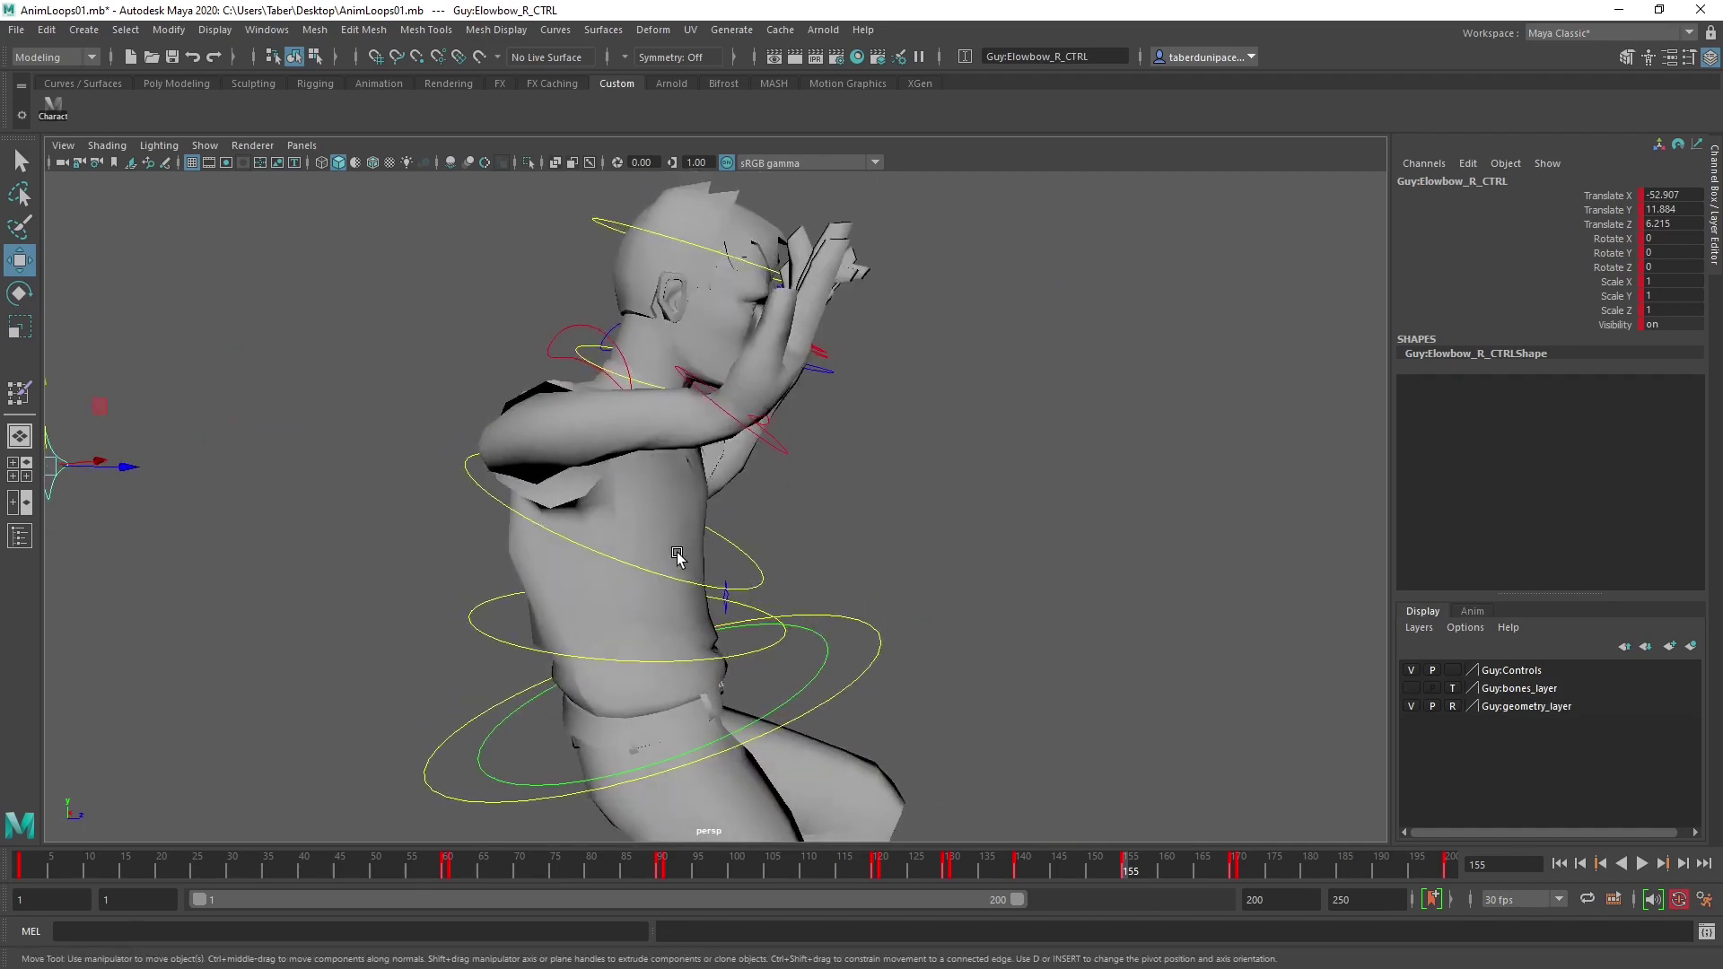
scroll(675, 554, down, 3)
drag(260, 379, 289, 588)
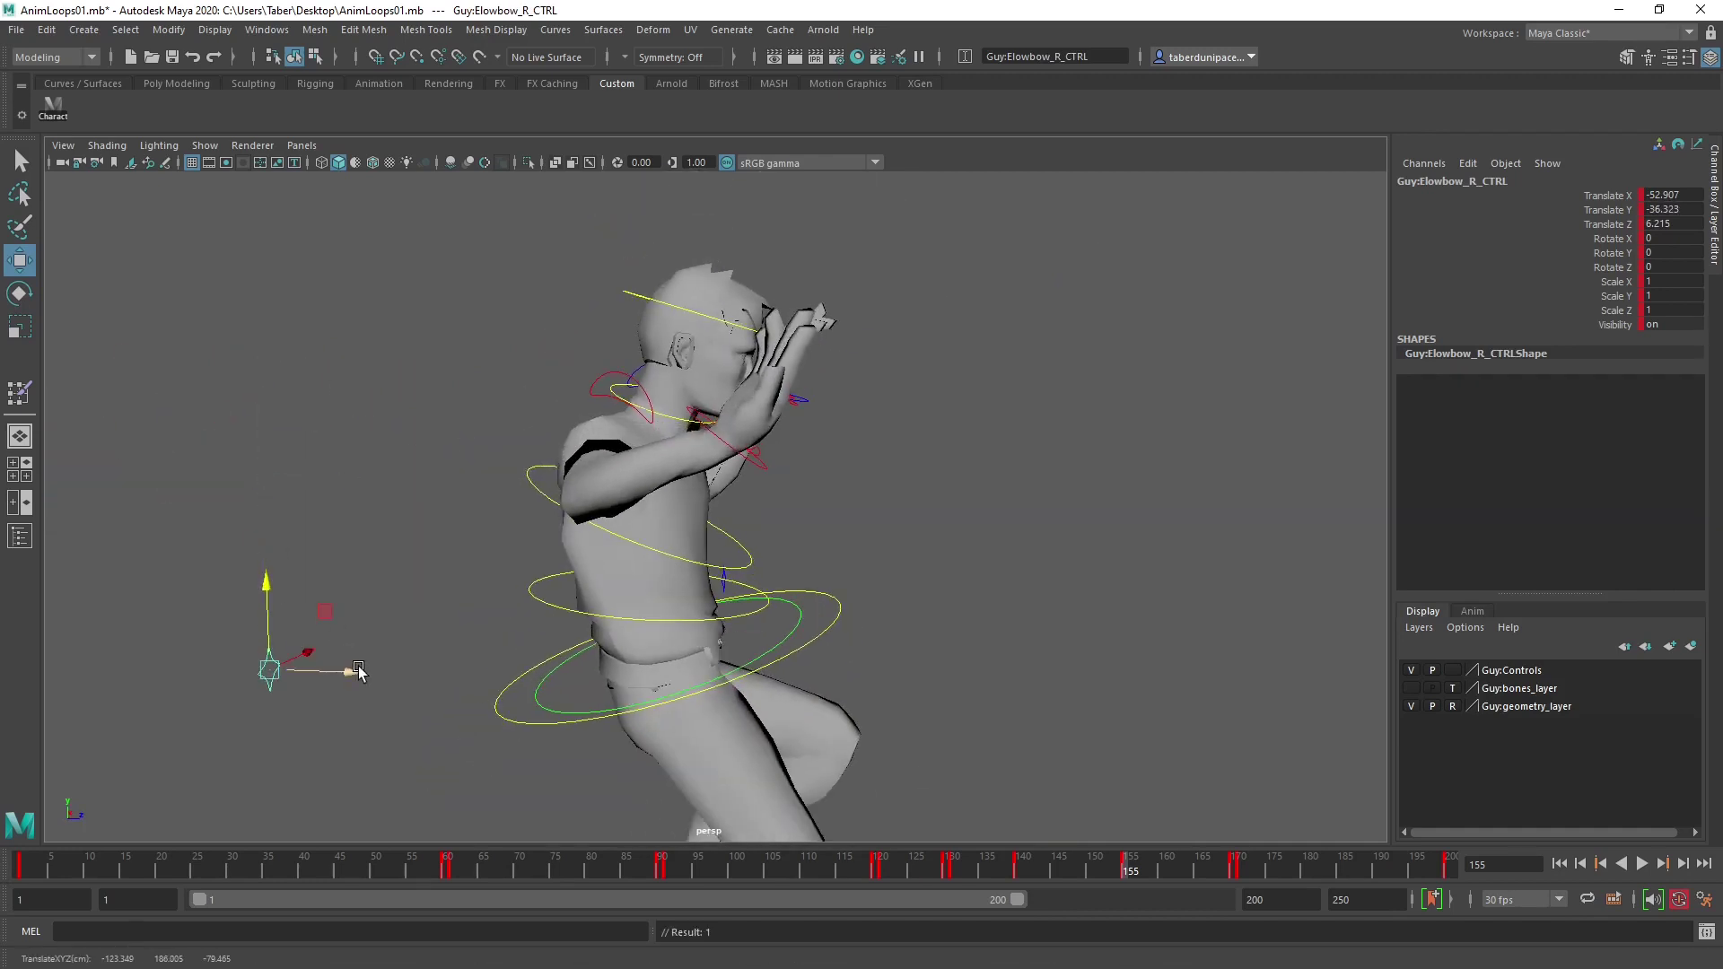
drag(359, 669, 709, 709)
alt+drag(646, 664, 556, 635)
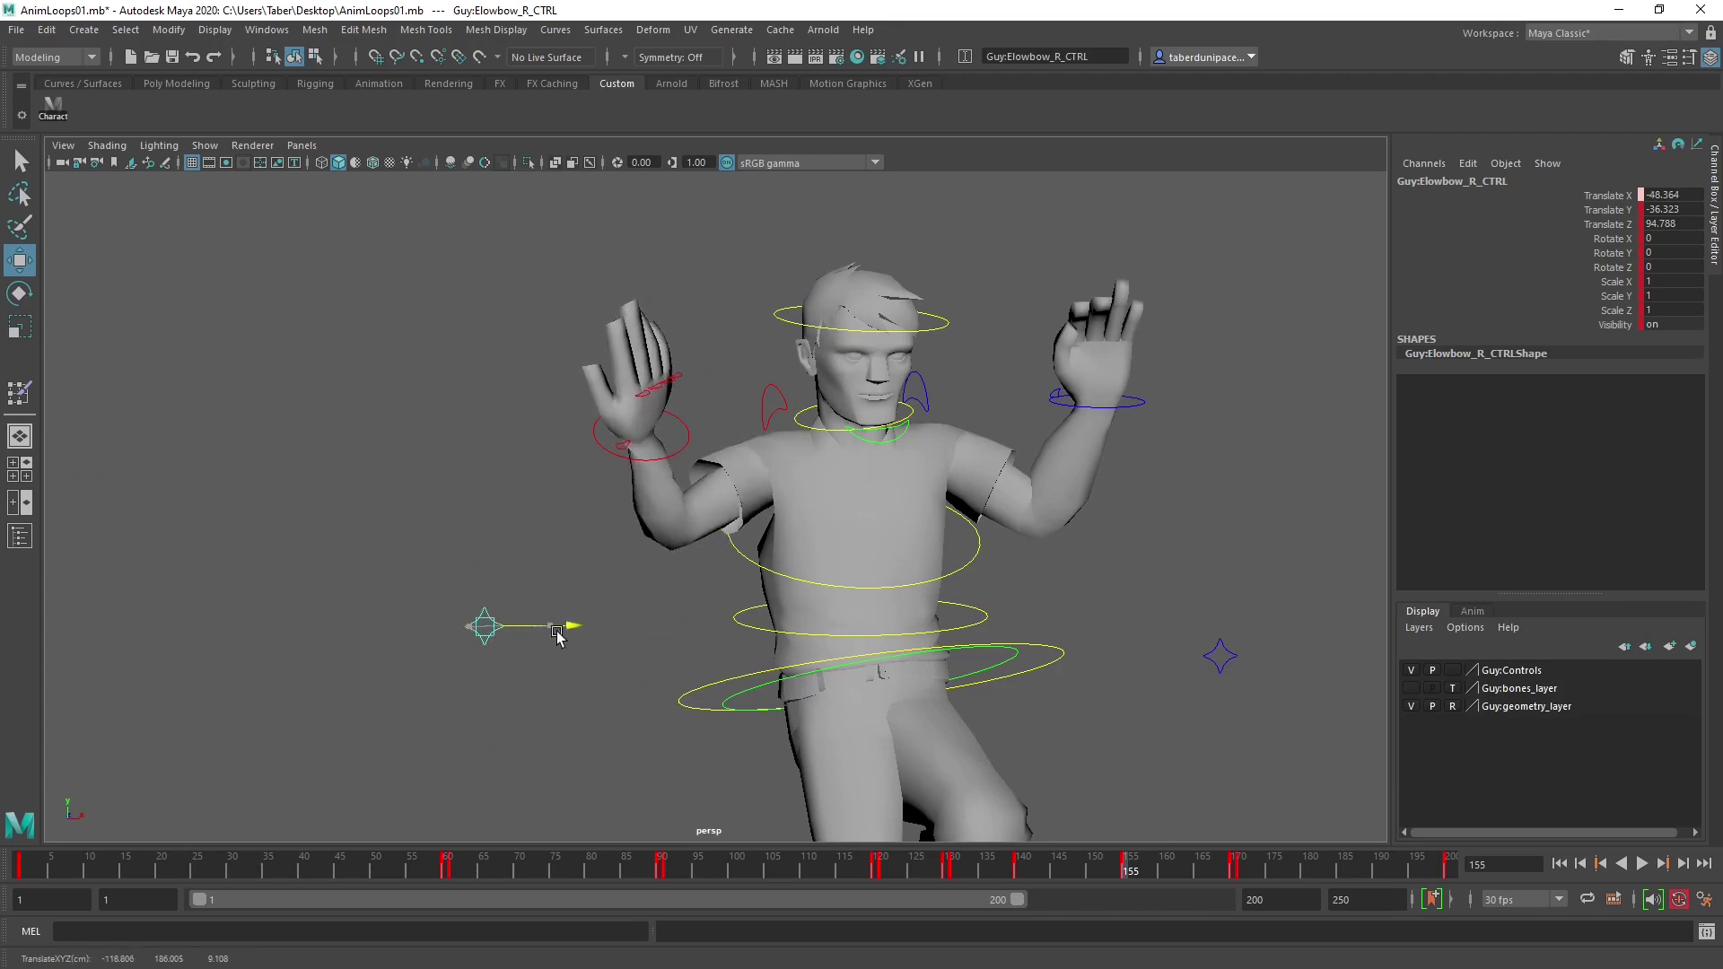
alt+drag(670, 436, 669, 533)
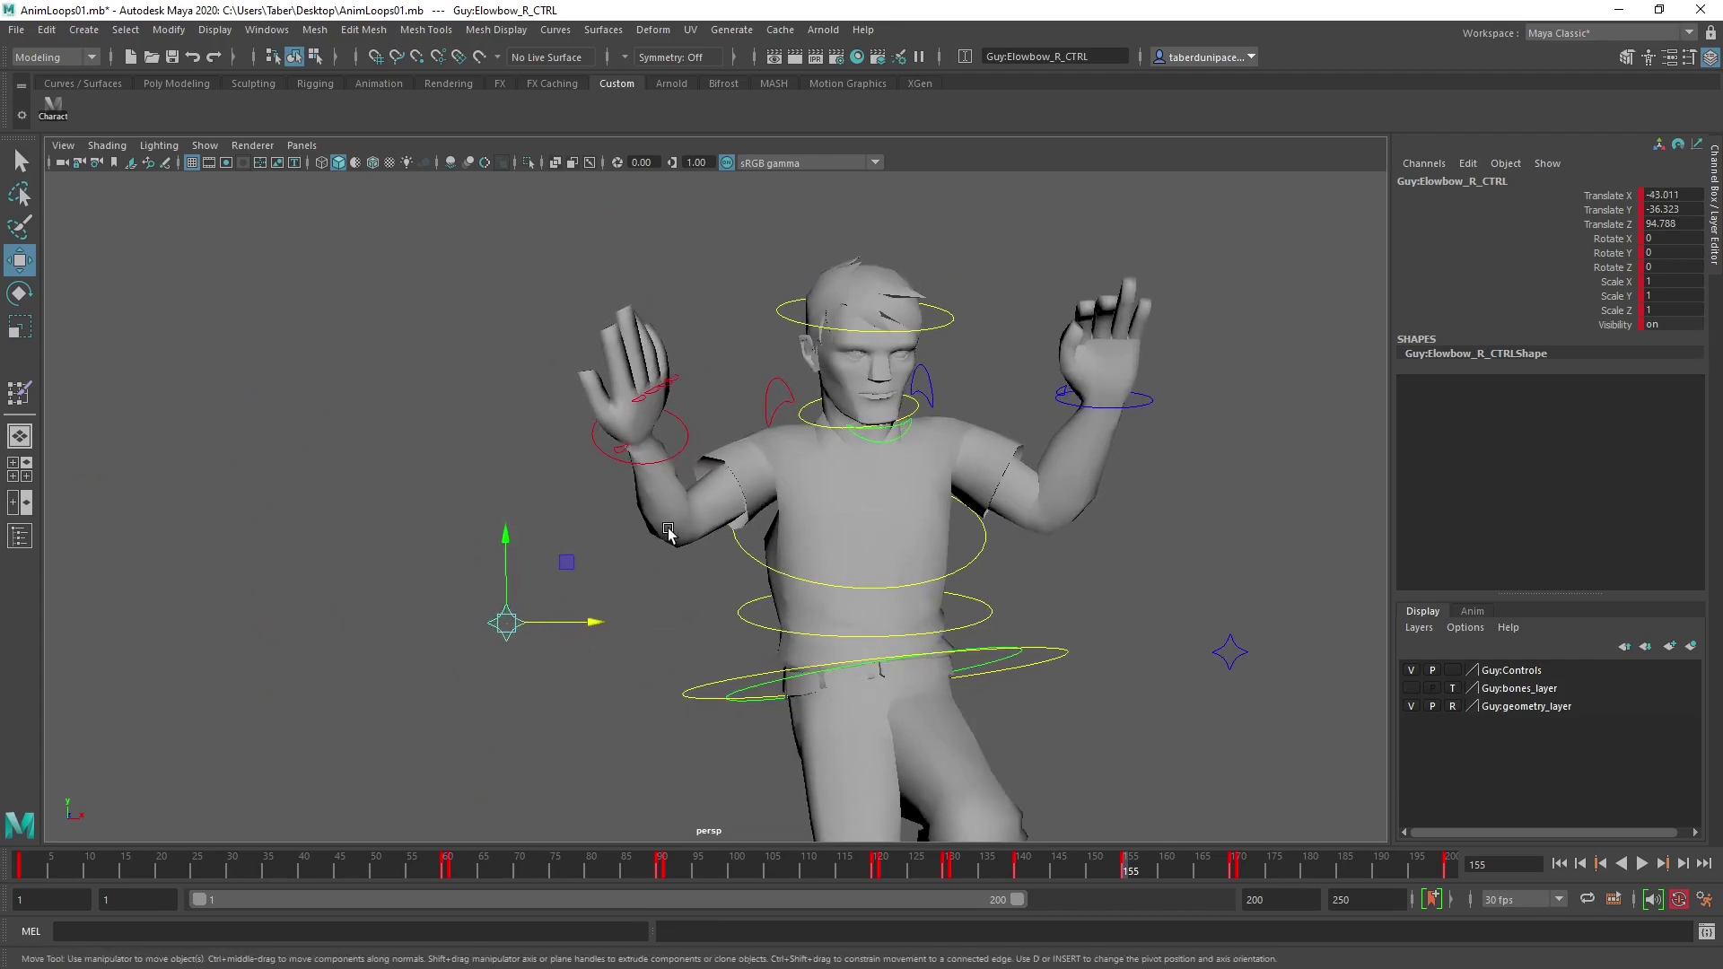
Tilt the right hand, then reduce its twist around frame 150 and review the lead-in.
mouse_move(1129, 869)
mouse_down()
mouse_move(1032, 875)
mouse_move(1128, 871)
mouse_up()
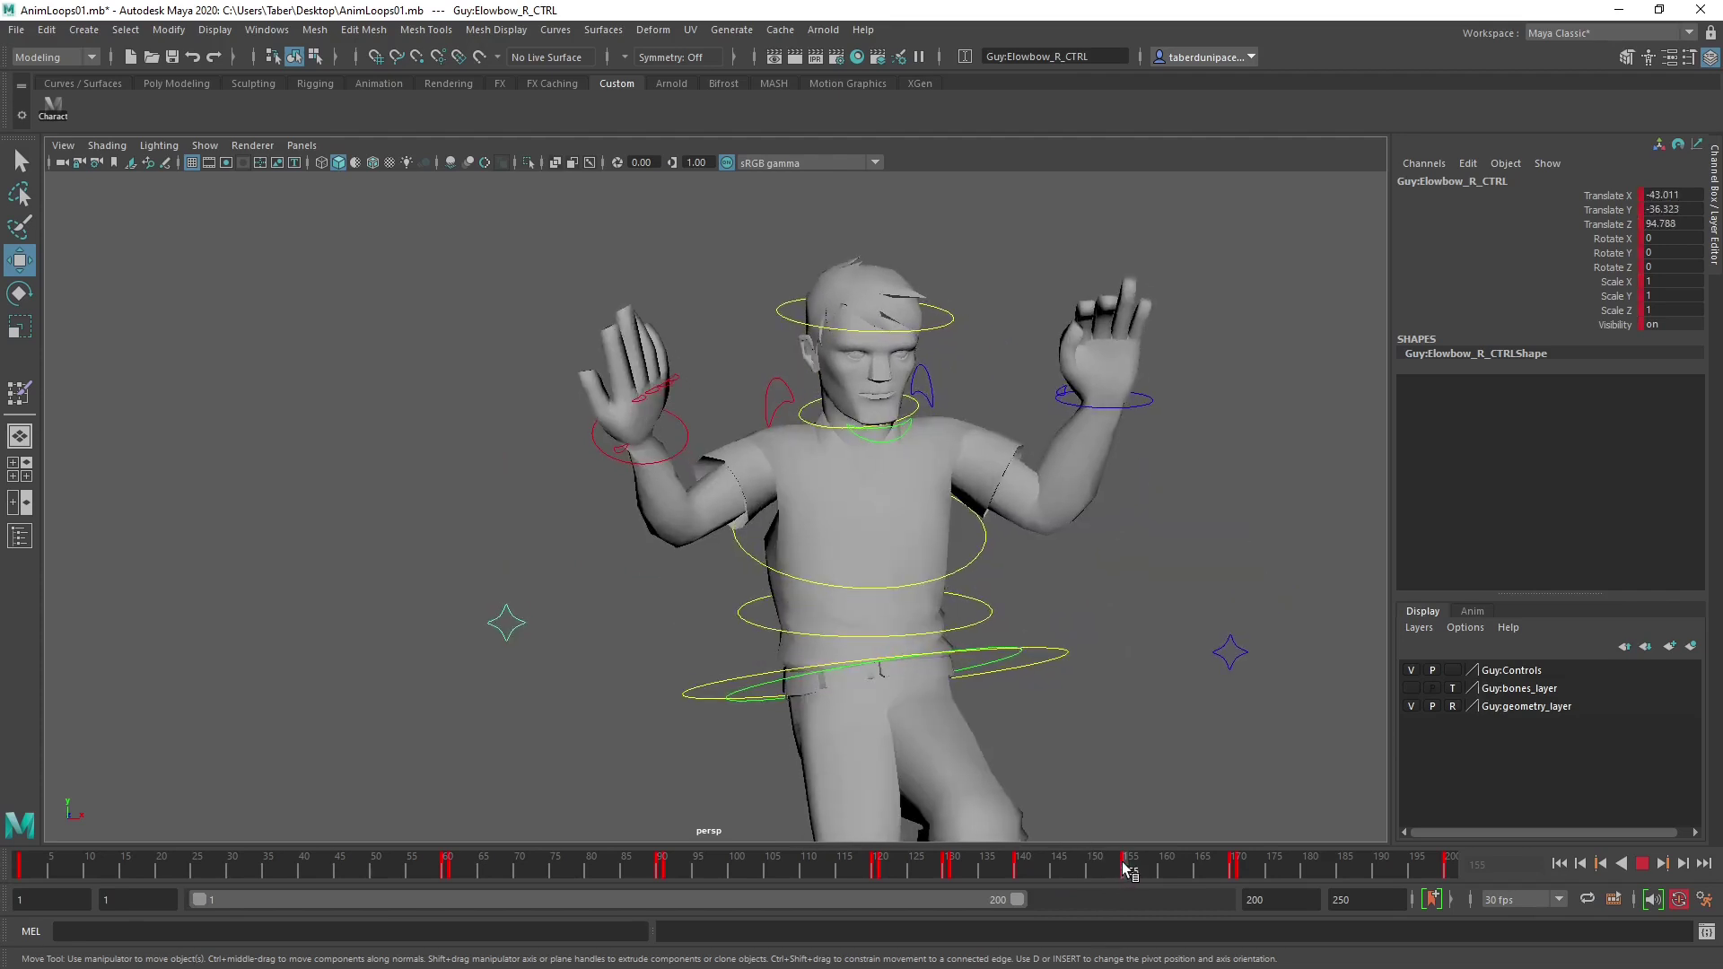
click(680, 436)
key(e)
drag(583, 470, 632, 484)
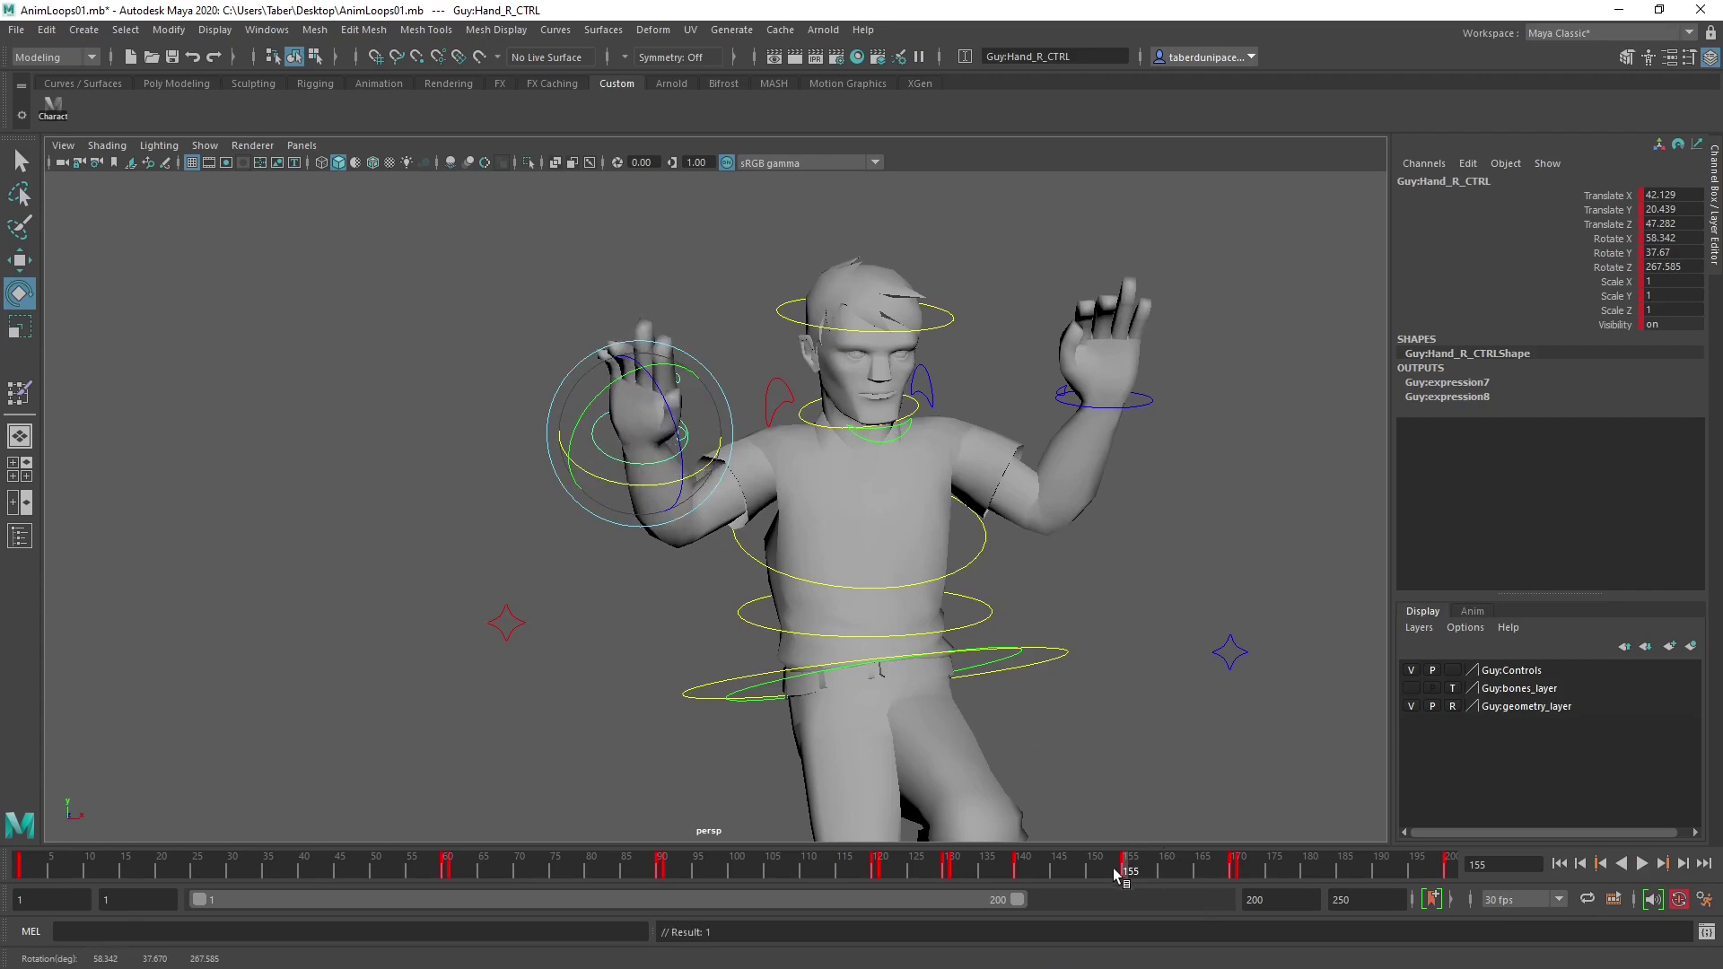
mouse_move(1129, 871)
mouse_down()
mouse_move(1028, 871)
mouse_move(1130, 877)
mouse_up()
drag(611, 485, 683, 486)
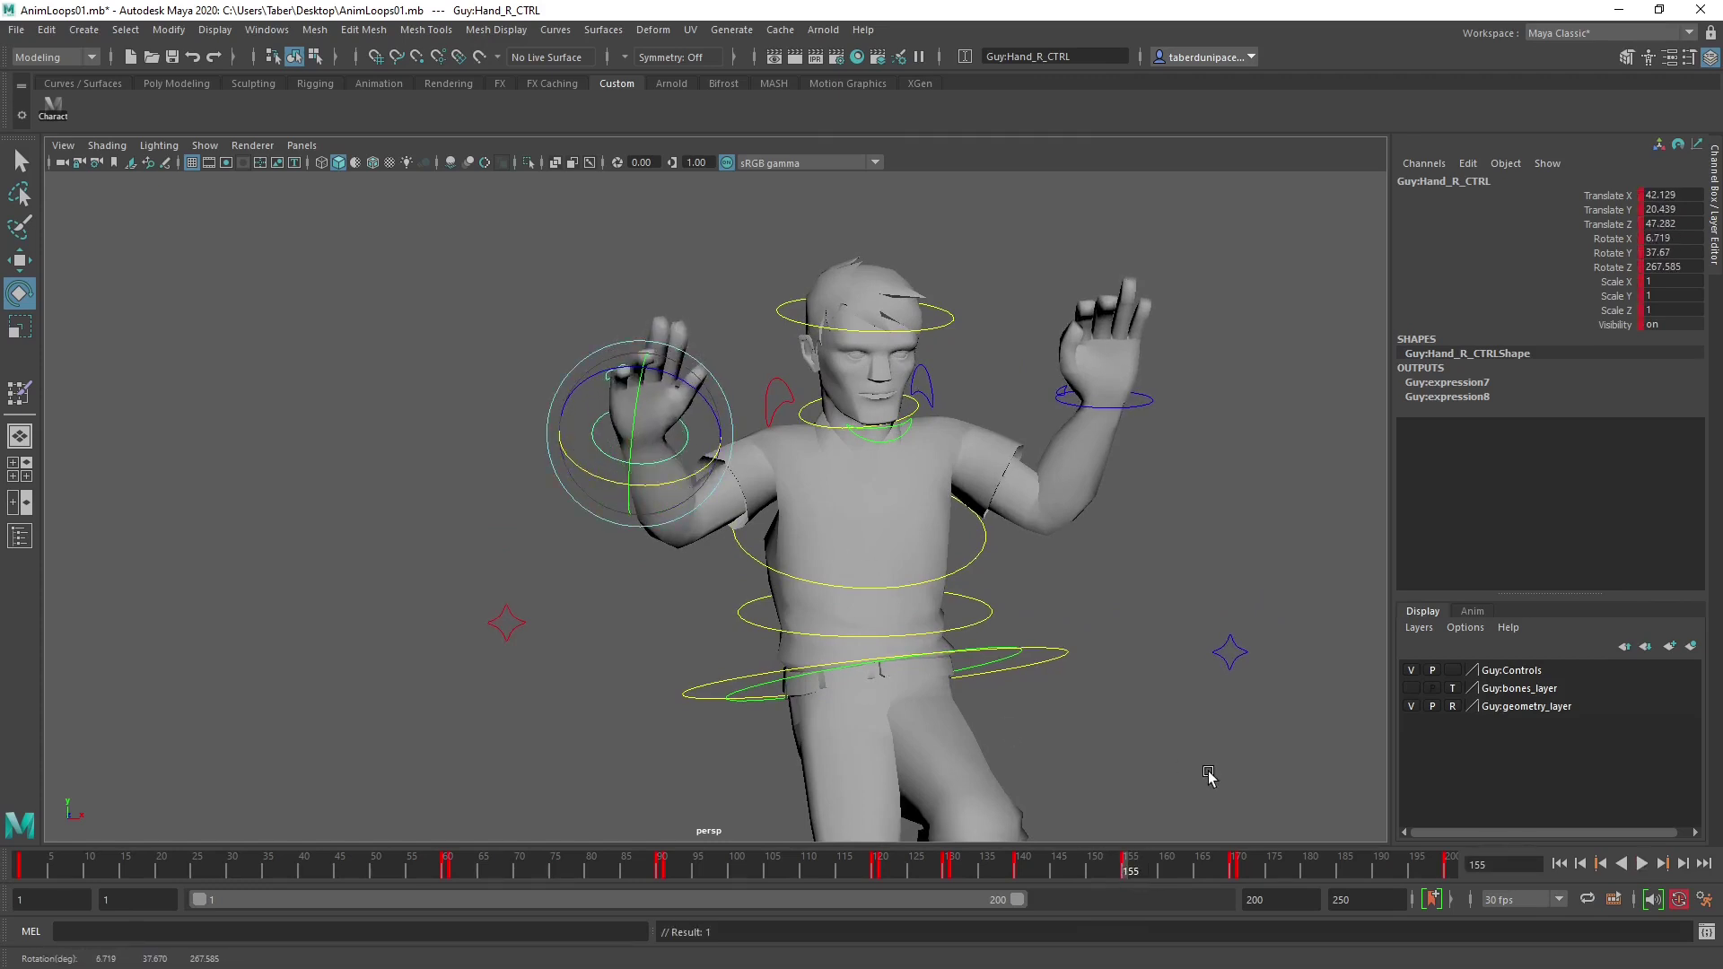
drag(1129, 868, 1110, 869)
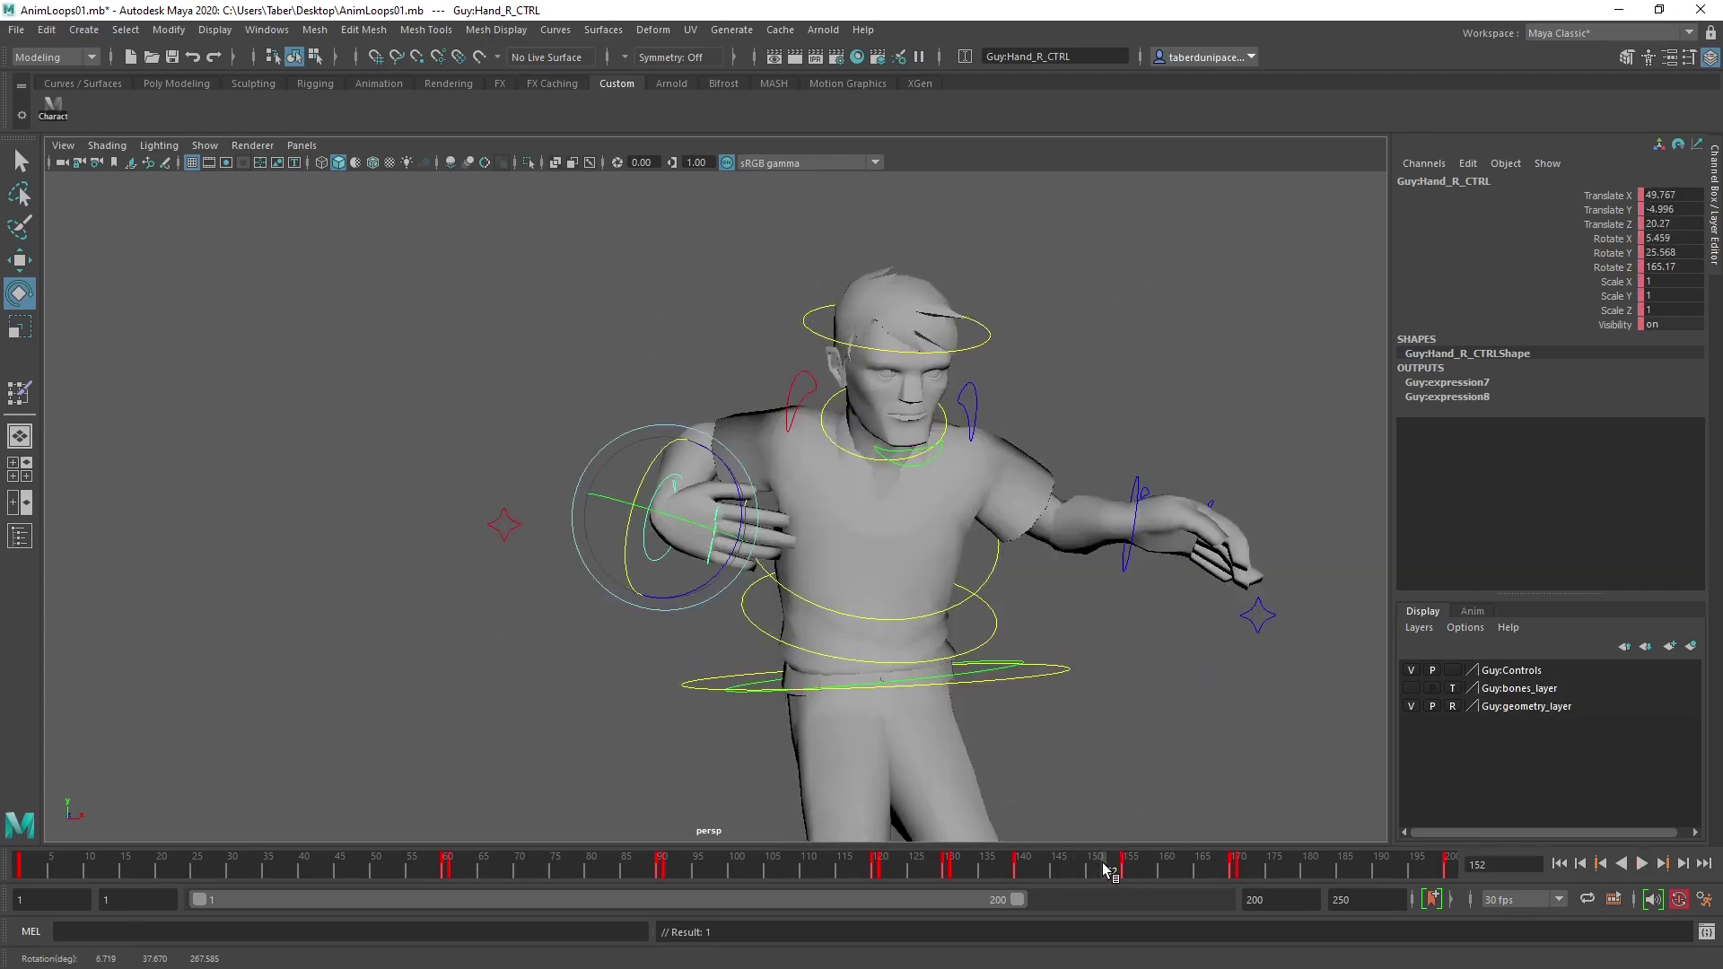
At frame 152, try moving the right elbow outward and down.
alt+drag(713, 579, 566, 600)
alt+right_drag(566, 600, 644, 610)
alt+drag(642, 610, 400, 627)
click(386, 730)
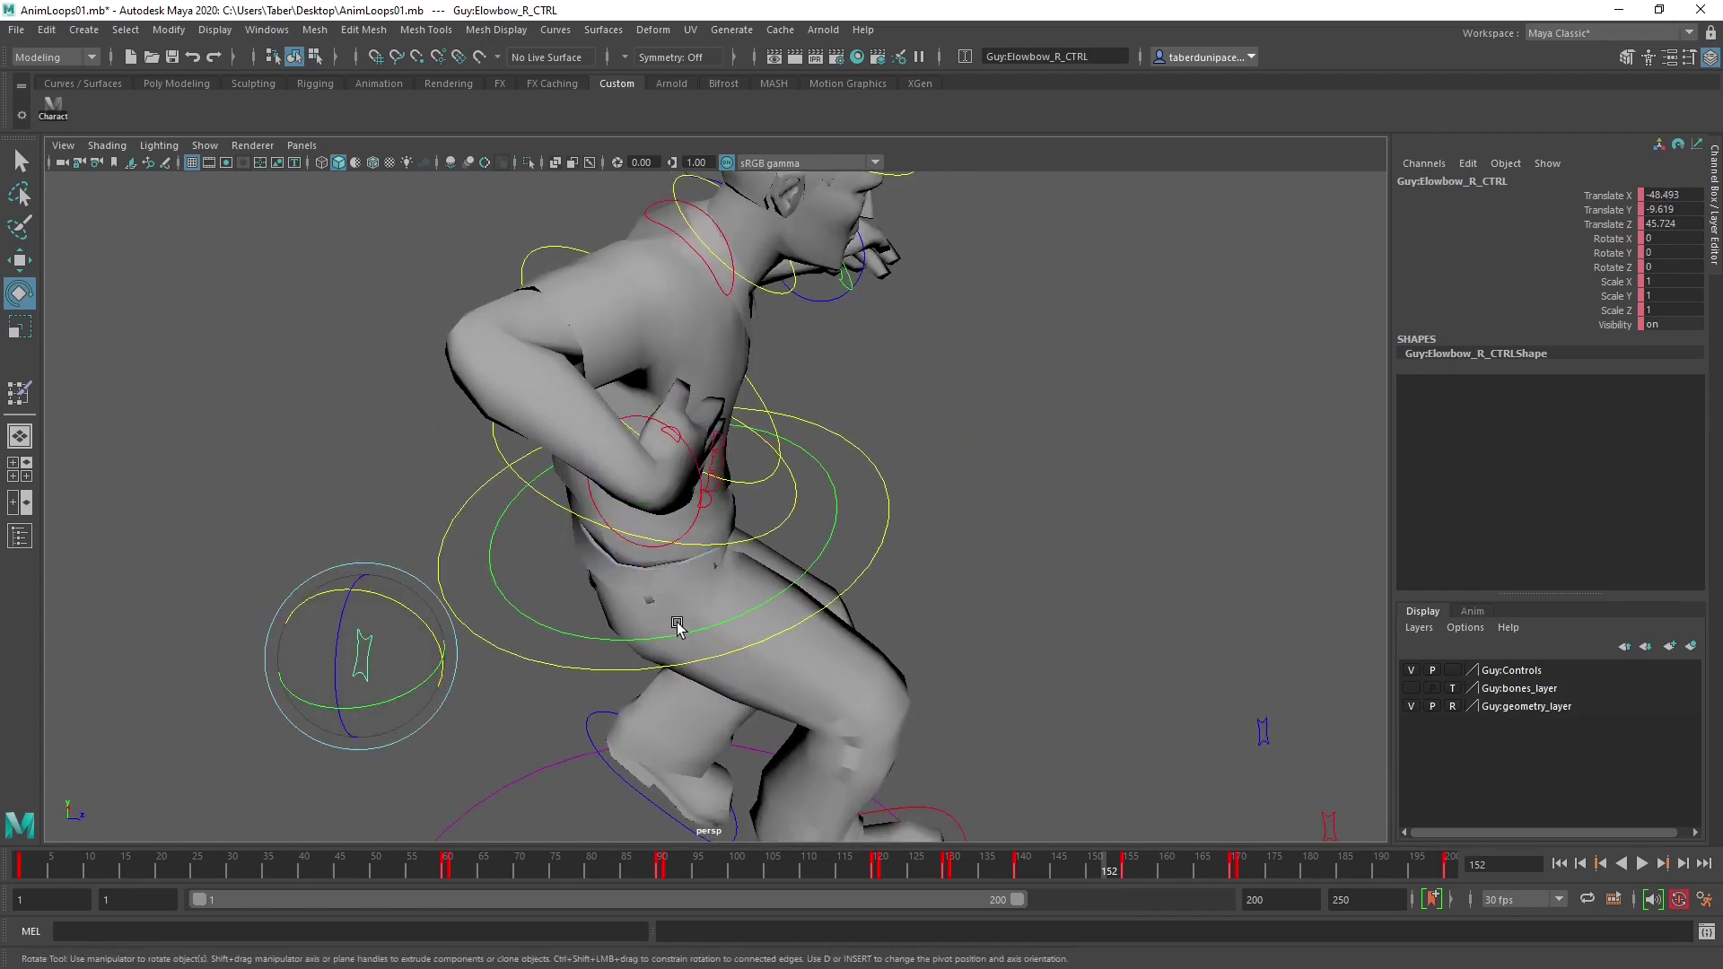
alt+drag(678, 626, 655, 502)
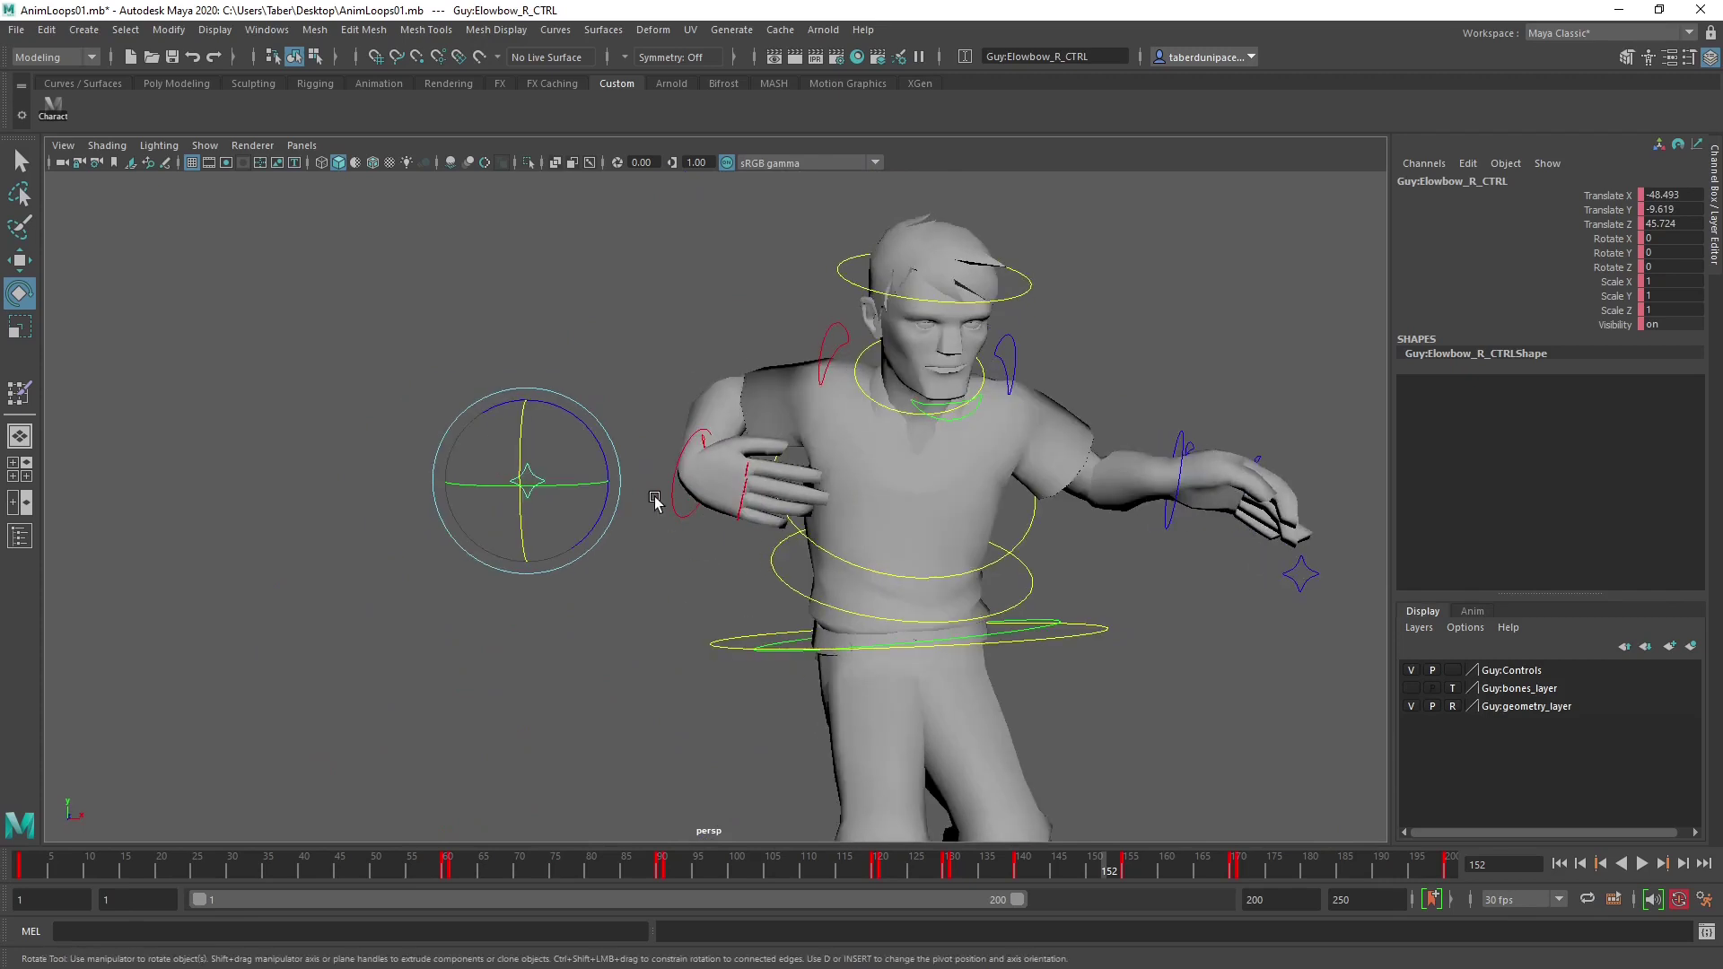
key(w)
drag(603, 432, 734, 569)
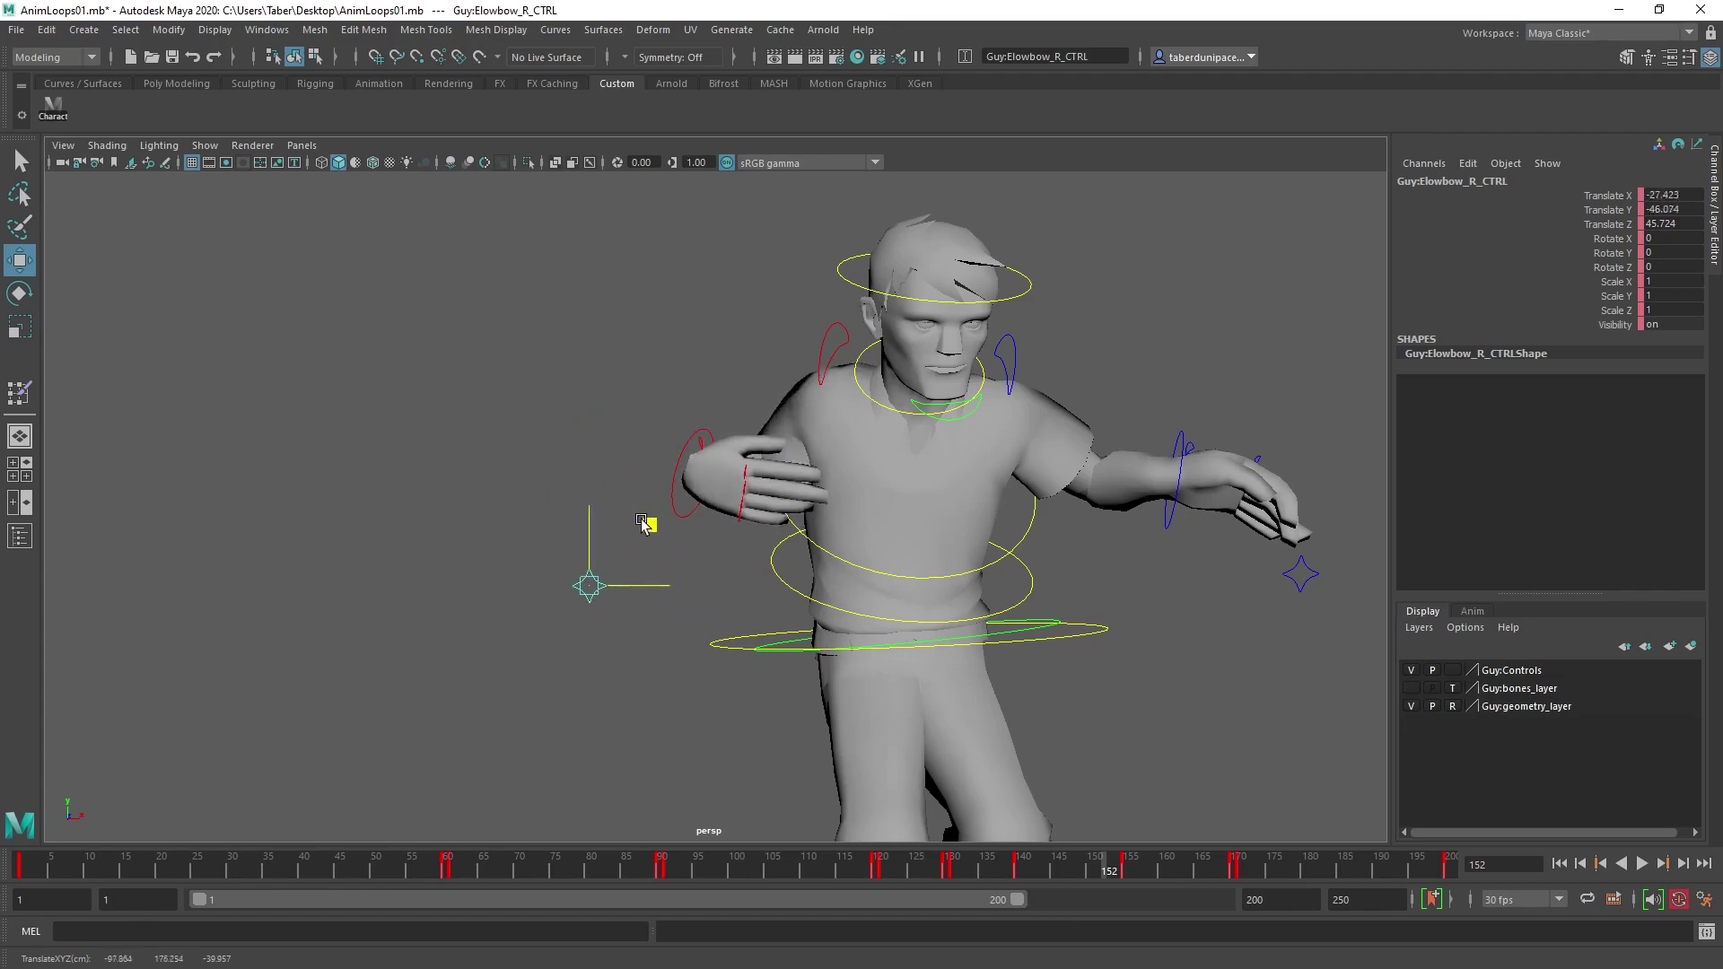
drag(643, 523, 548, 488)
Undo the elbow moves, play the cycle, and scrub back to around frame 140.
key(ctrl+z)
key(ctrl+z)
key(ctrl+z)
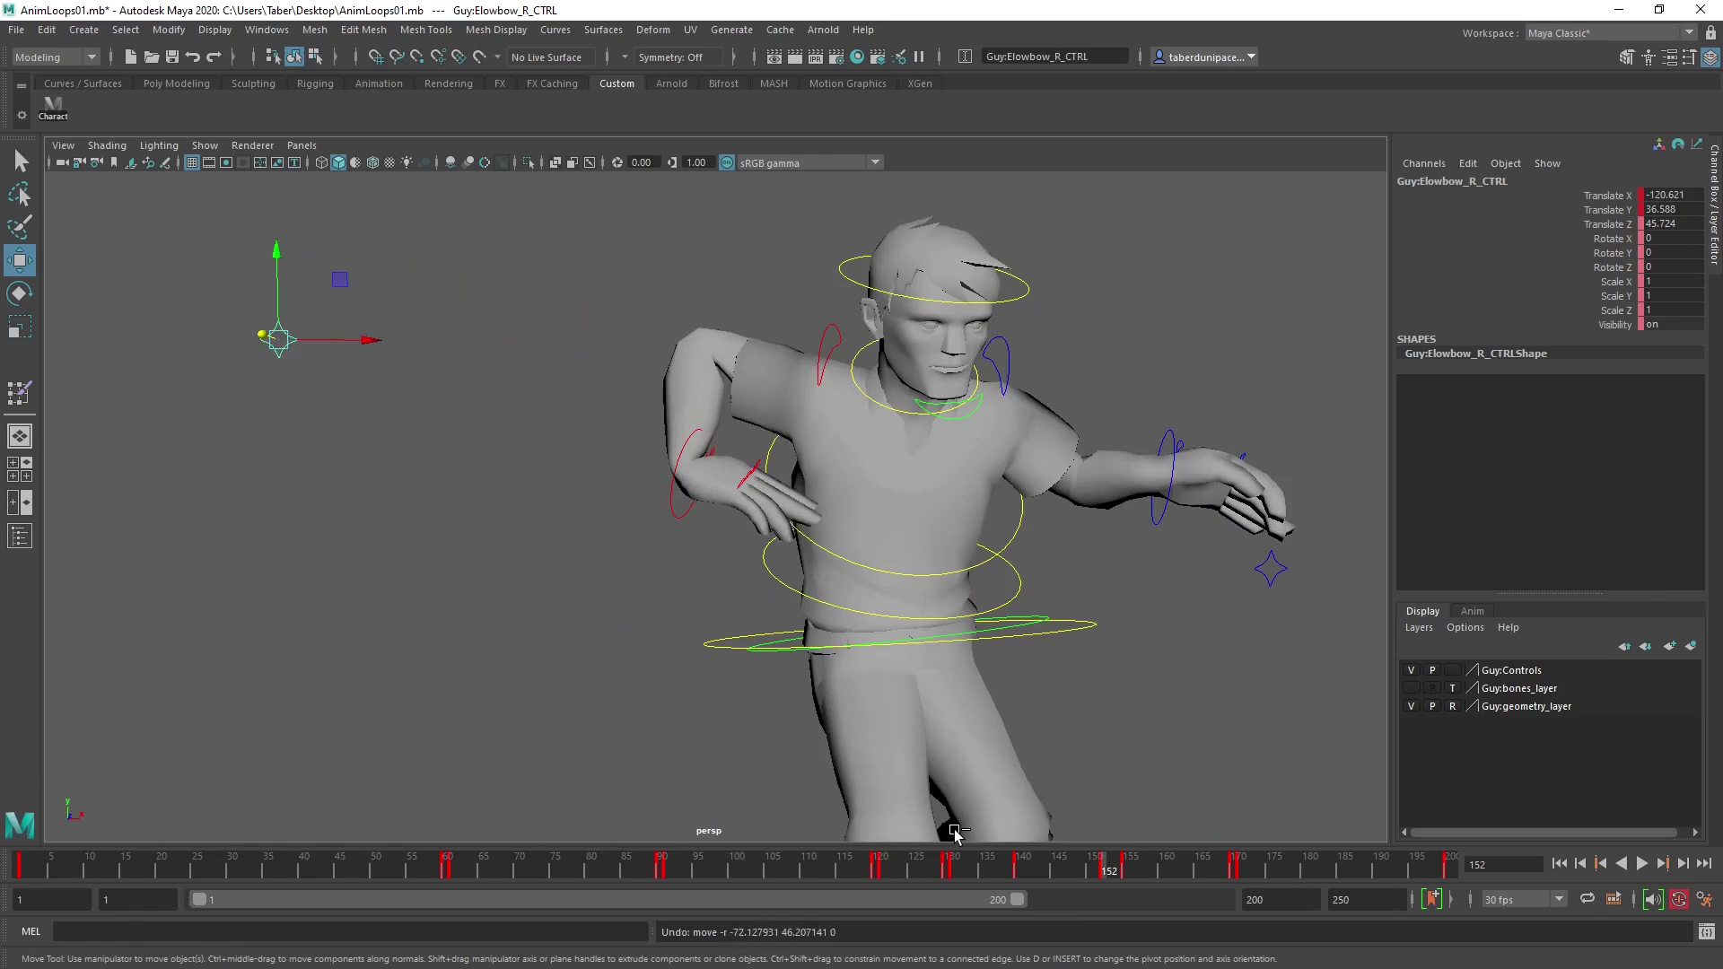
key(alt+v)
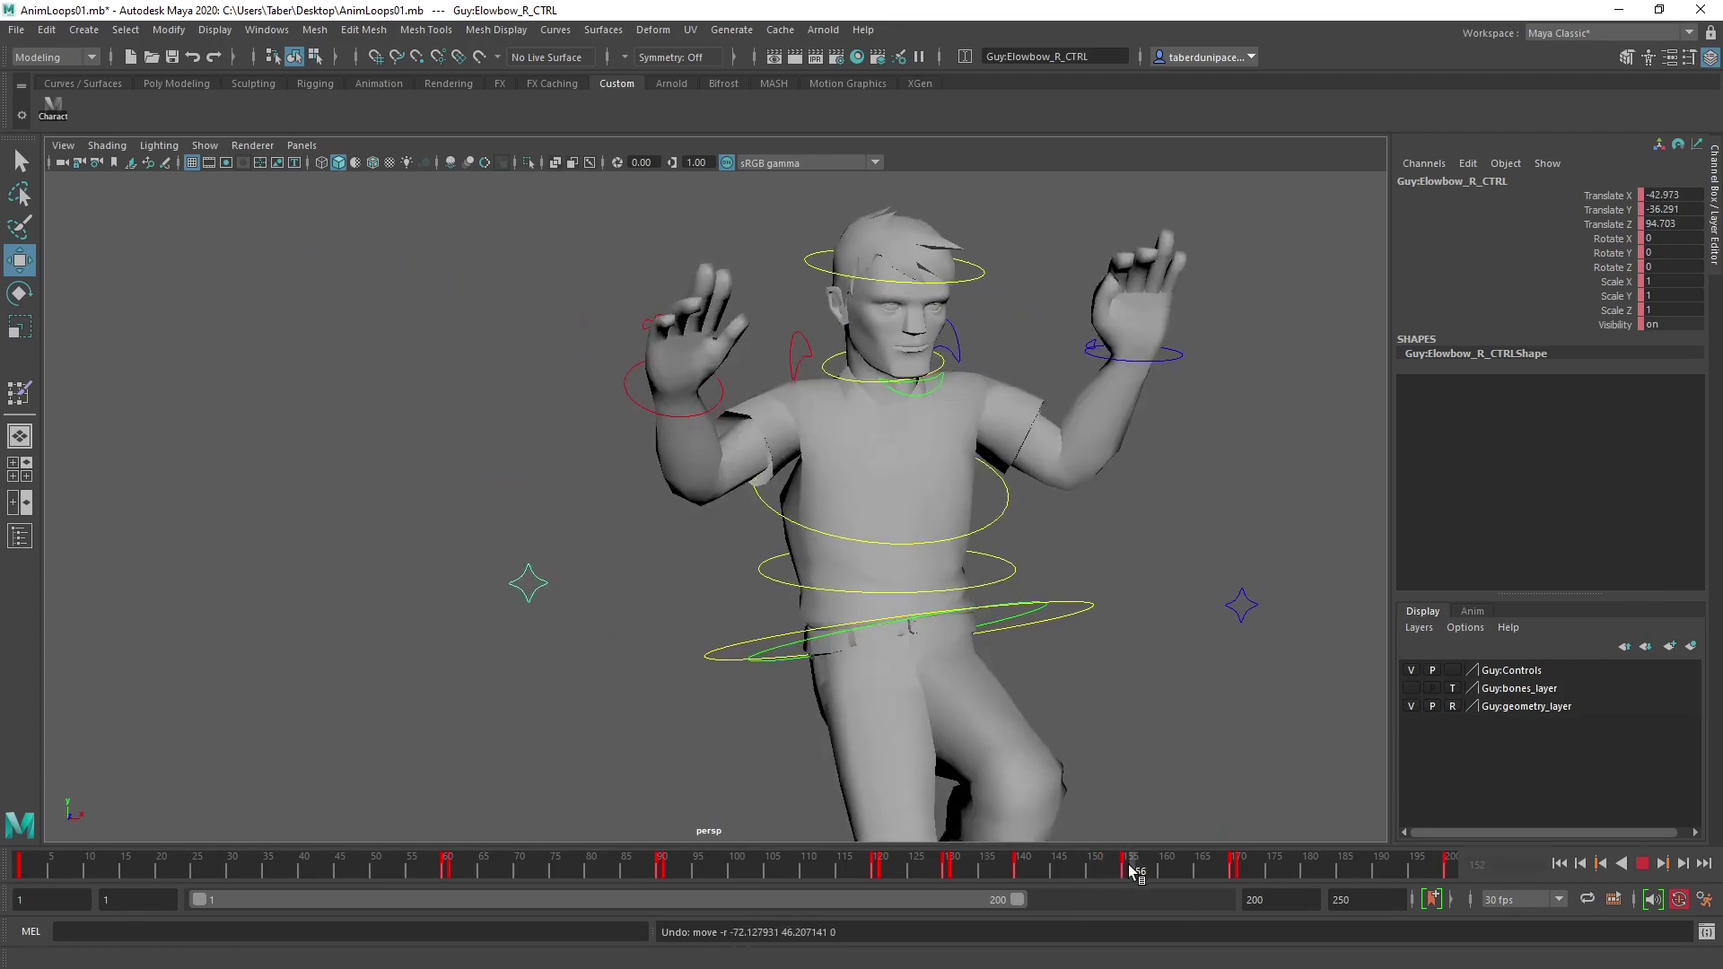
key(alt+v)
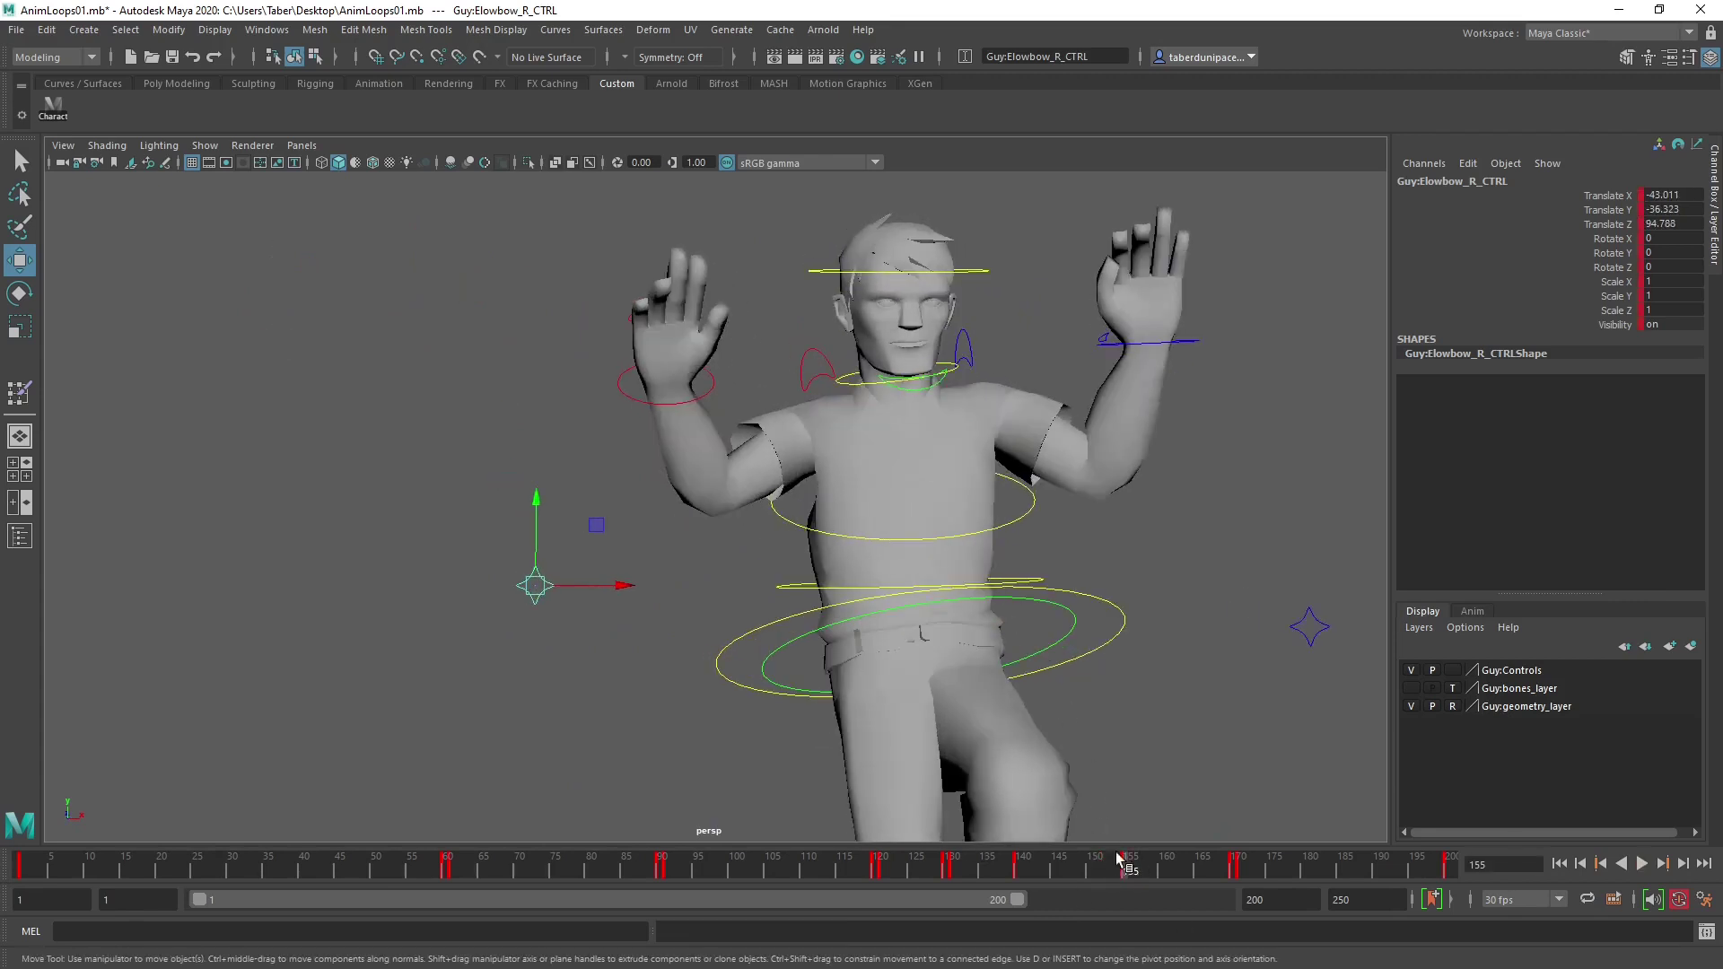
mouse_move(1131, 866)
mouse_down()
mouse_move(1017, 870)
mouse_move(1128, 872)
mouse_up()
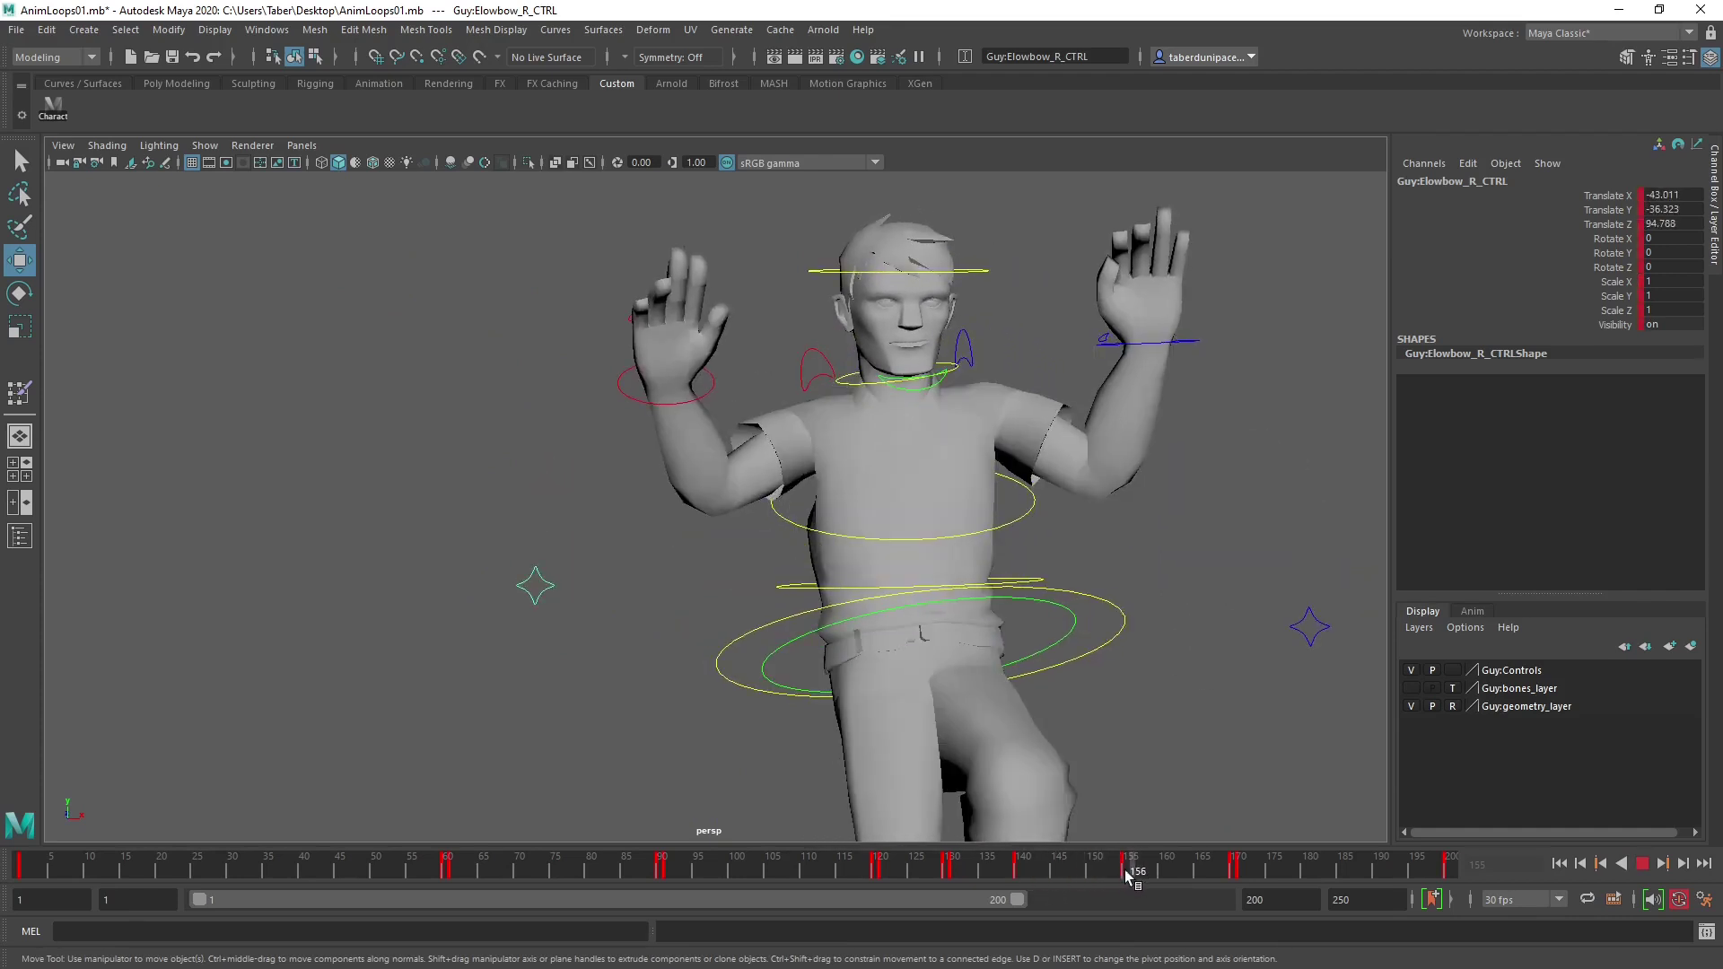
Turn the right hand on its vertical axis.
click(708, 387)
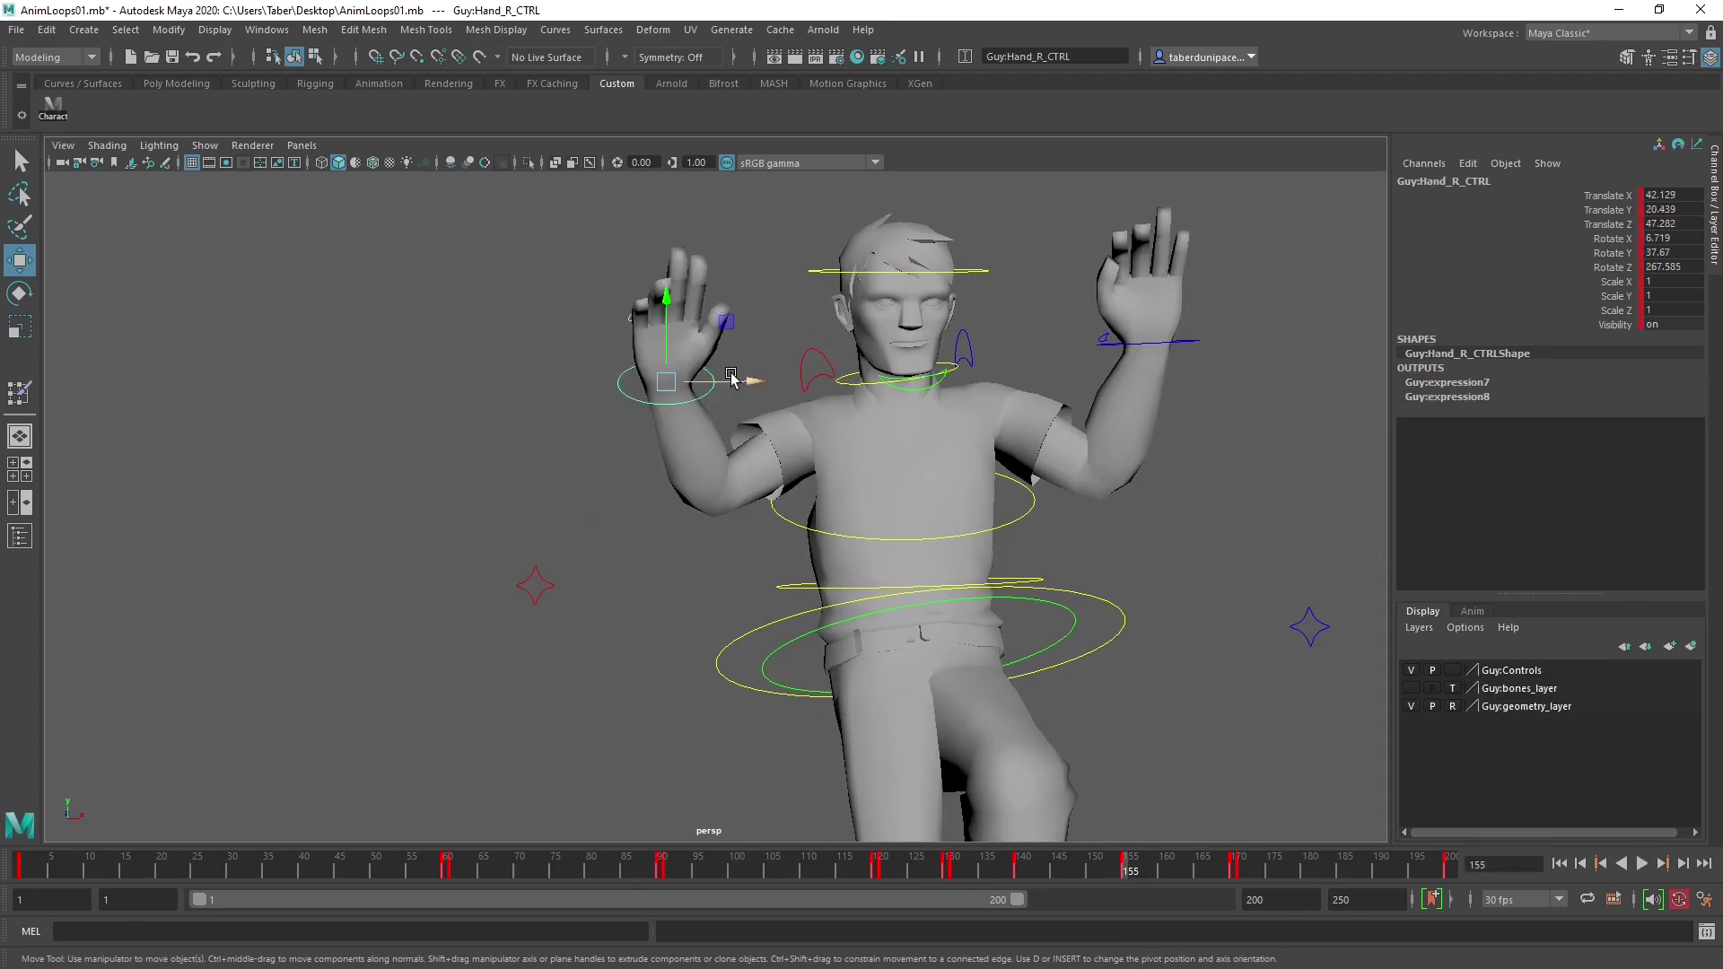
key(e)
drag(710, 324, 707, 323)
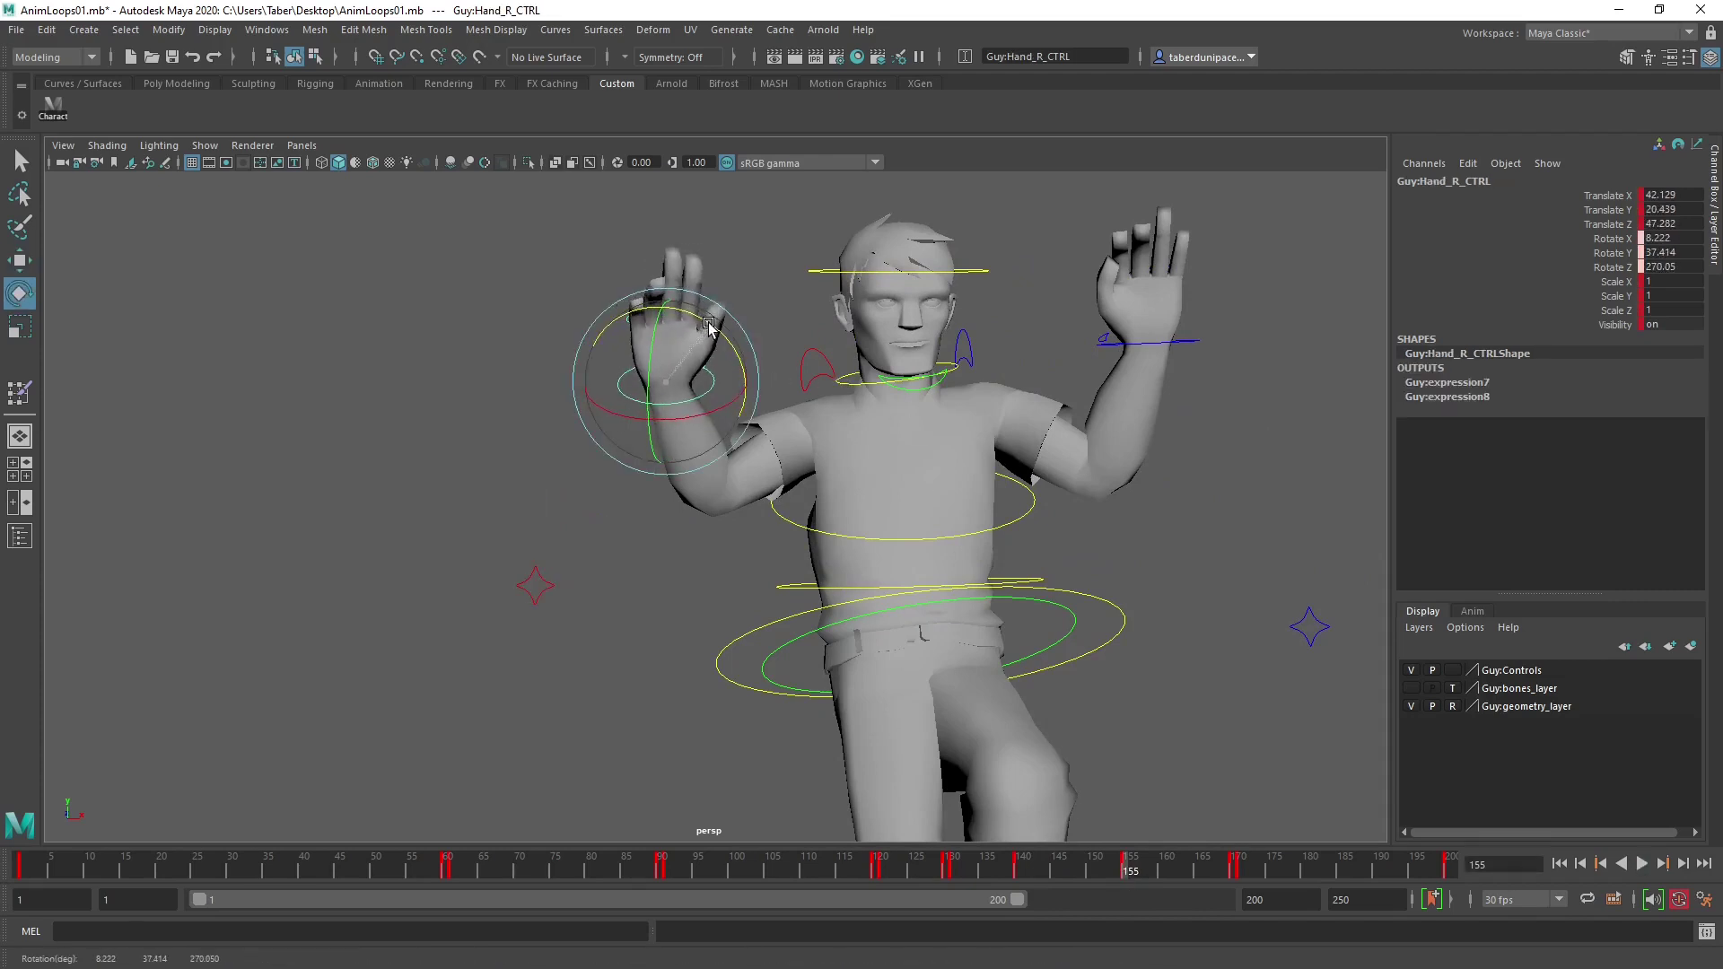
key(ctrl+z)
alt+drag(683, 411, 838, 441)
drag(791, 373, 777, 345)
alt+drag(811, 386, 709, 459)
Rotate the left shoulder control and key its rotation.
click(779, 395)
drag(790, 412, 820, 487)
key(shift+e)
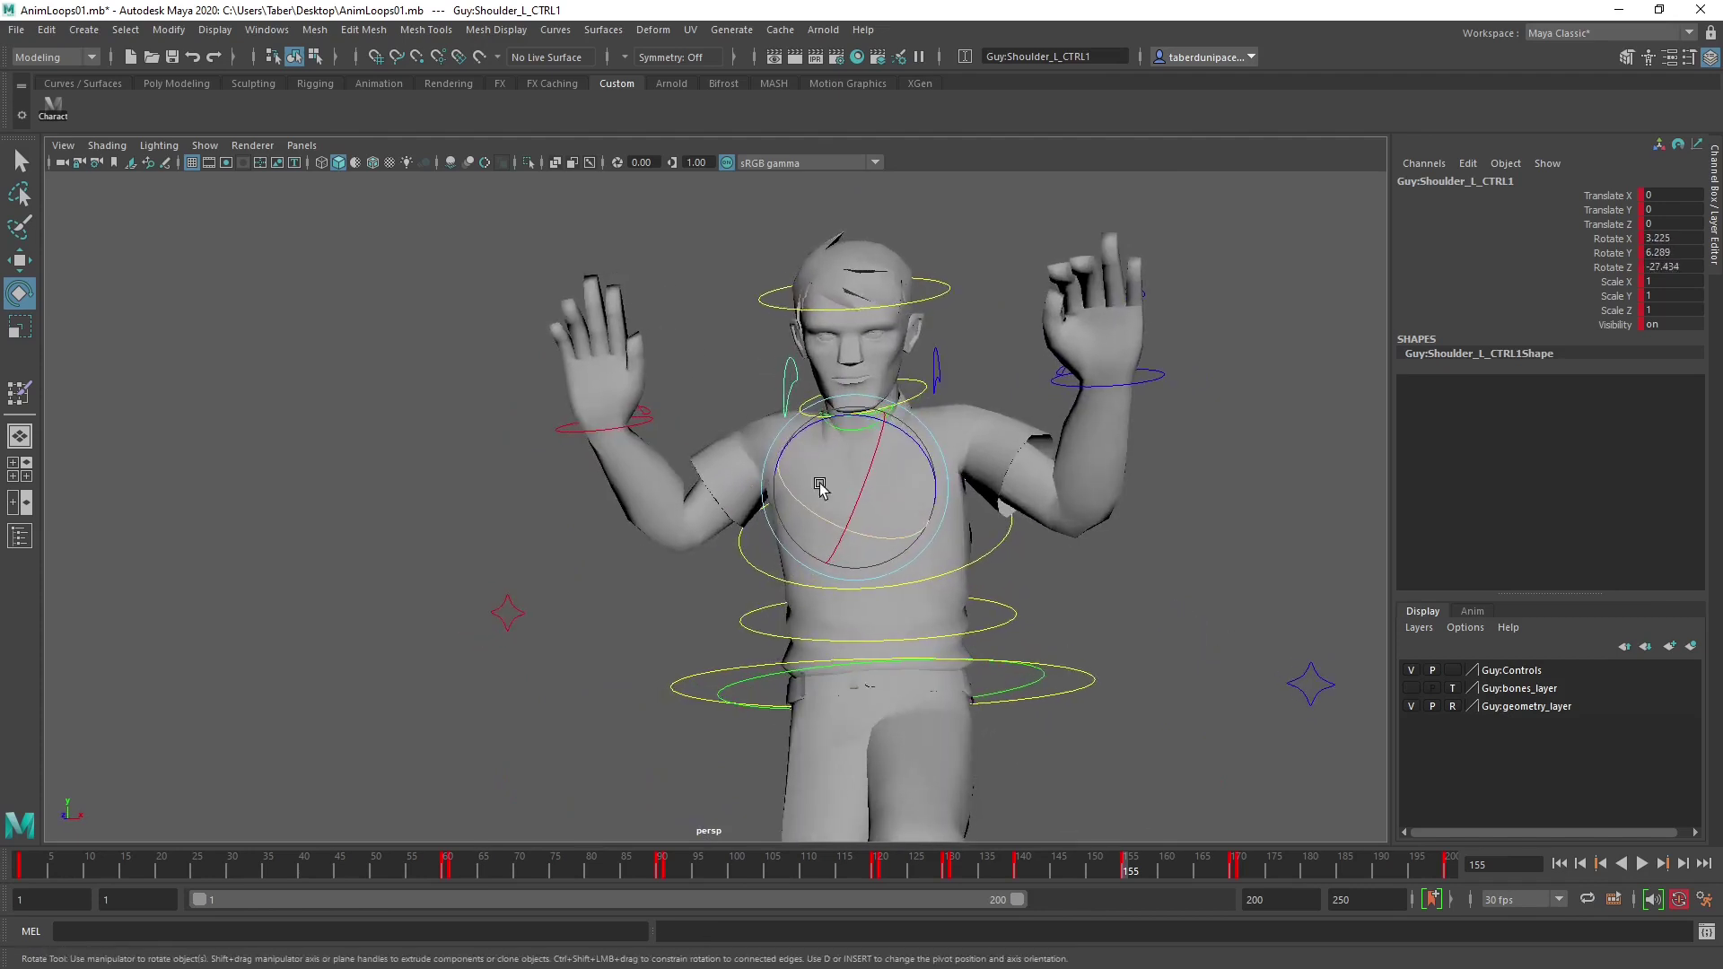
click(935, 366)
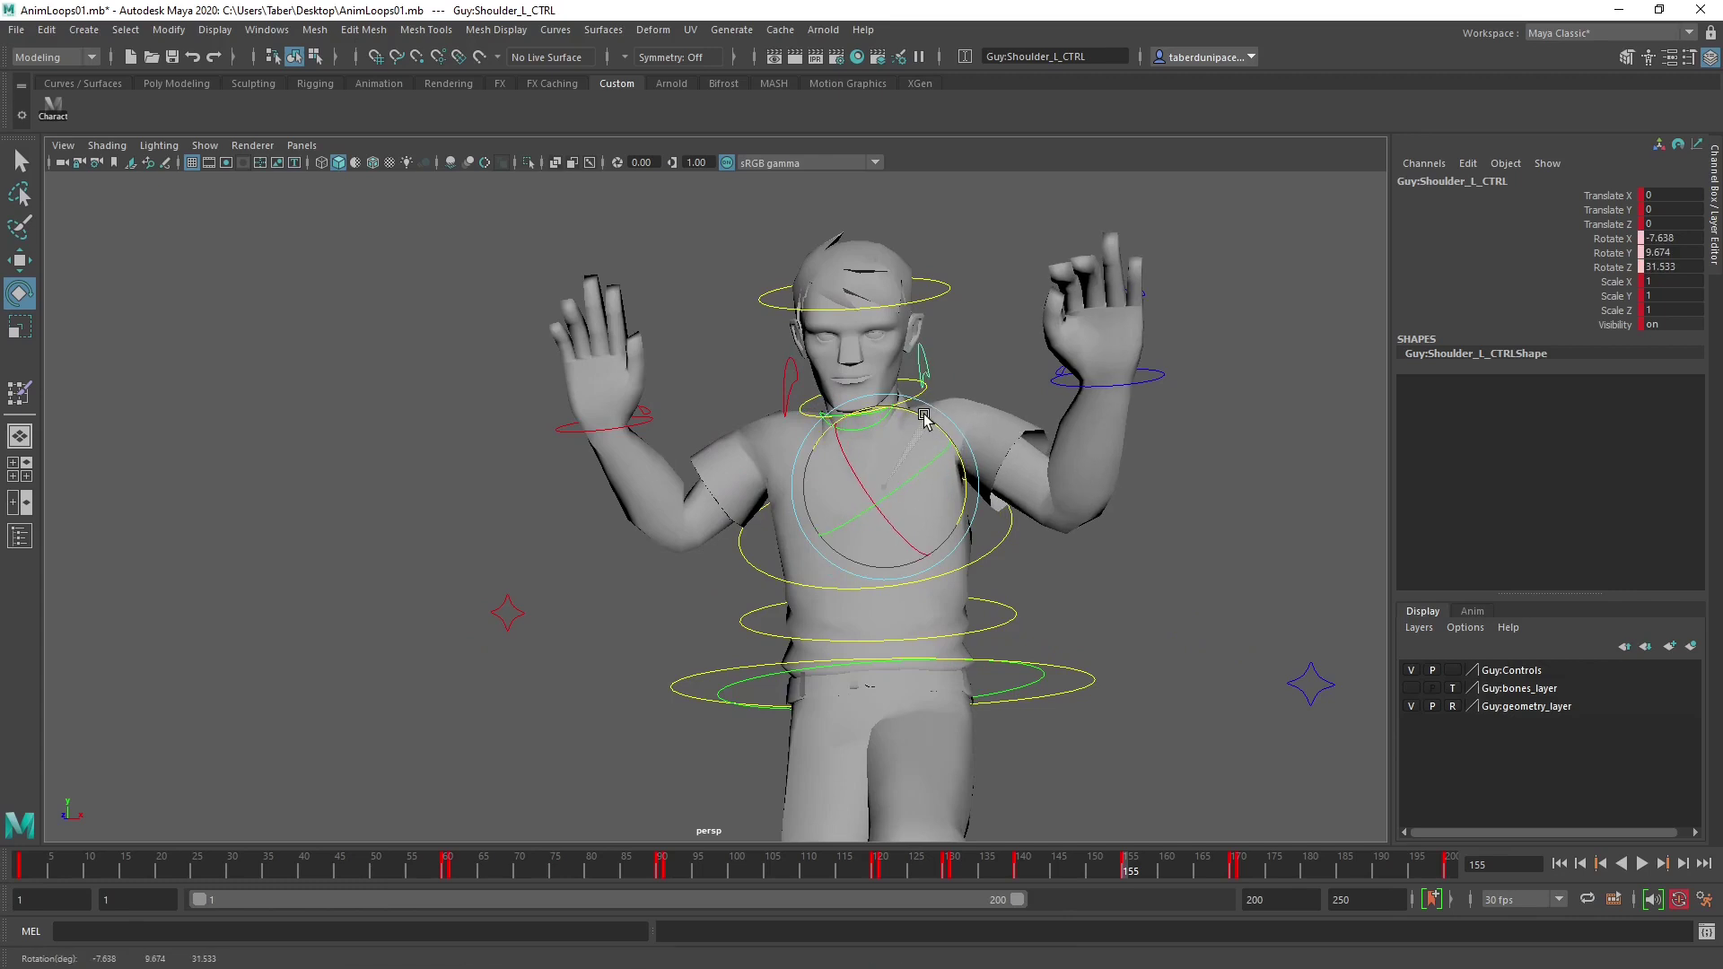
alt+drag(1113, 503, 1086, 456)
click(1144, 402)
alt+drag(1144, 402, 399, 239)
key(w)
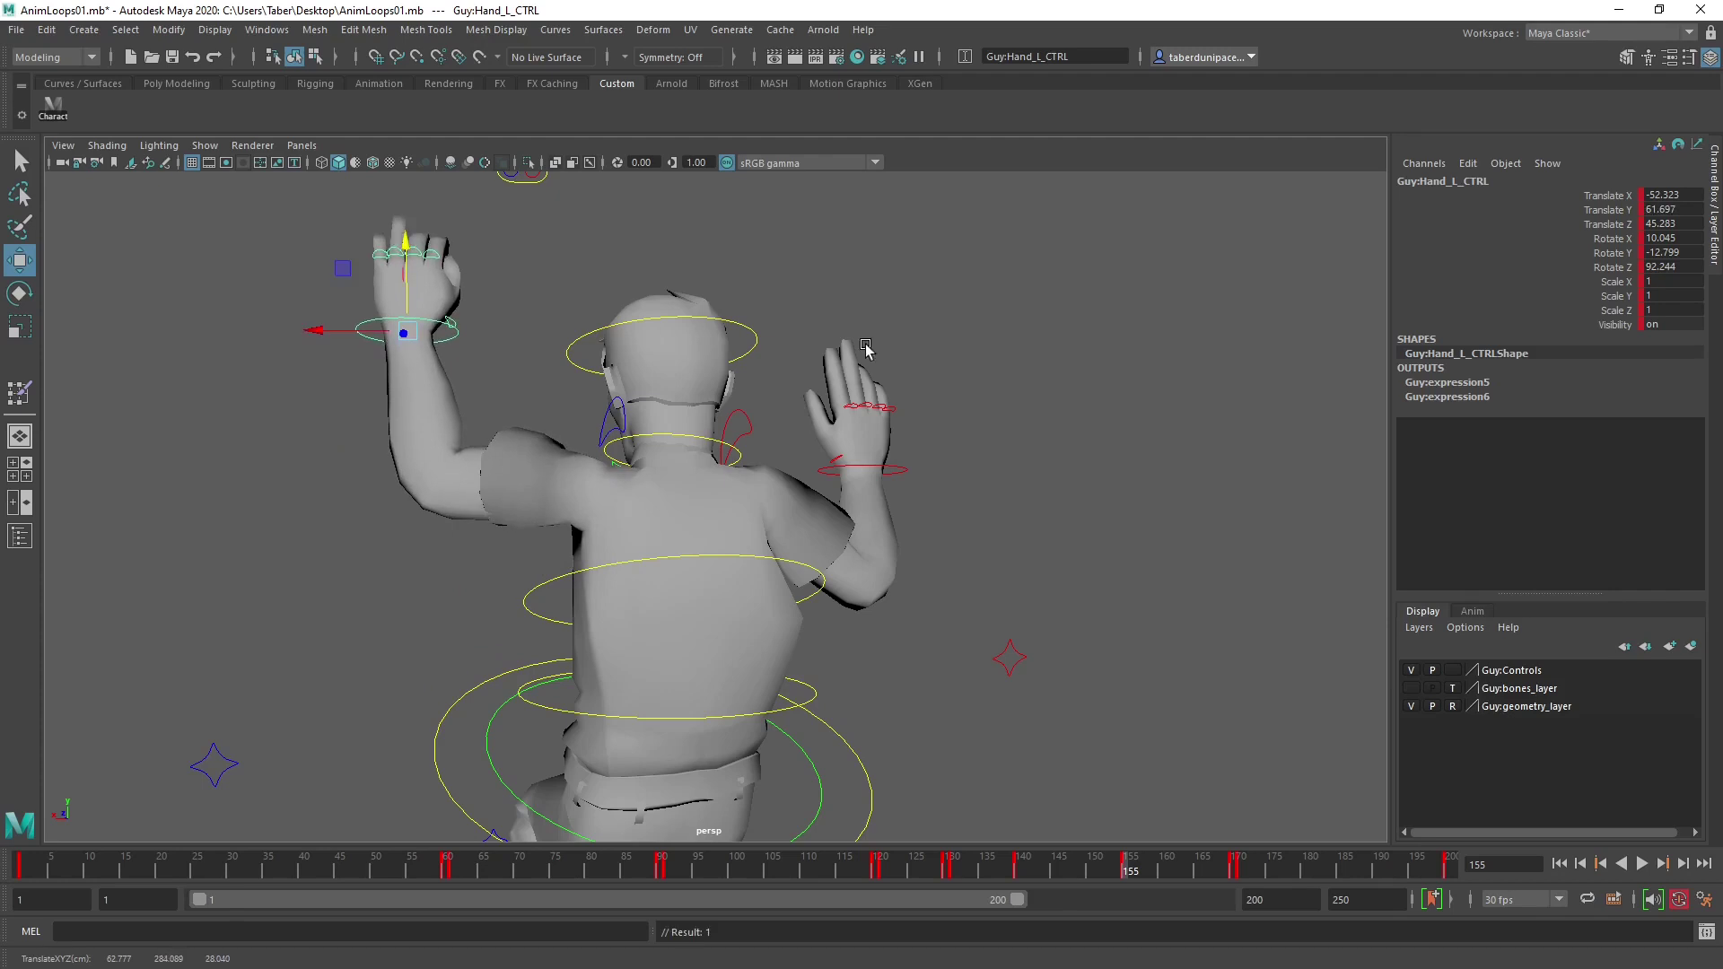
Try raising the right arm and pushing the hand forward, then undo it.
click(903, 470)
drag(870, 382, 859, 273)
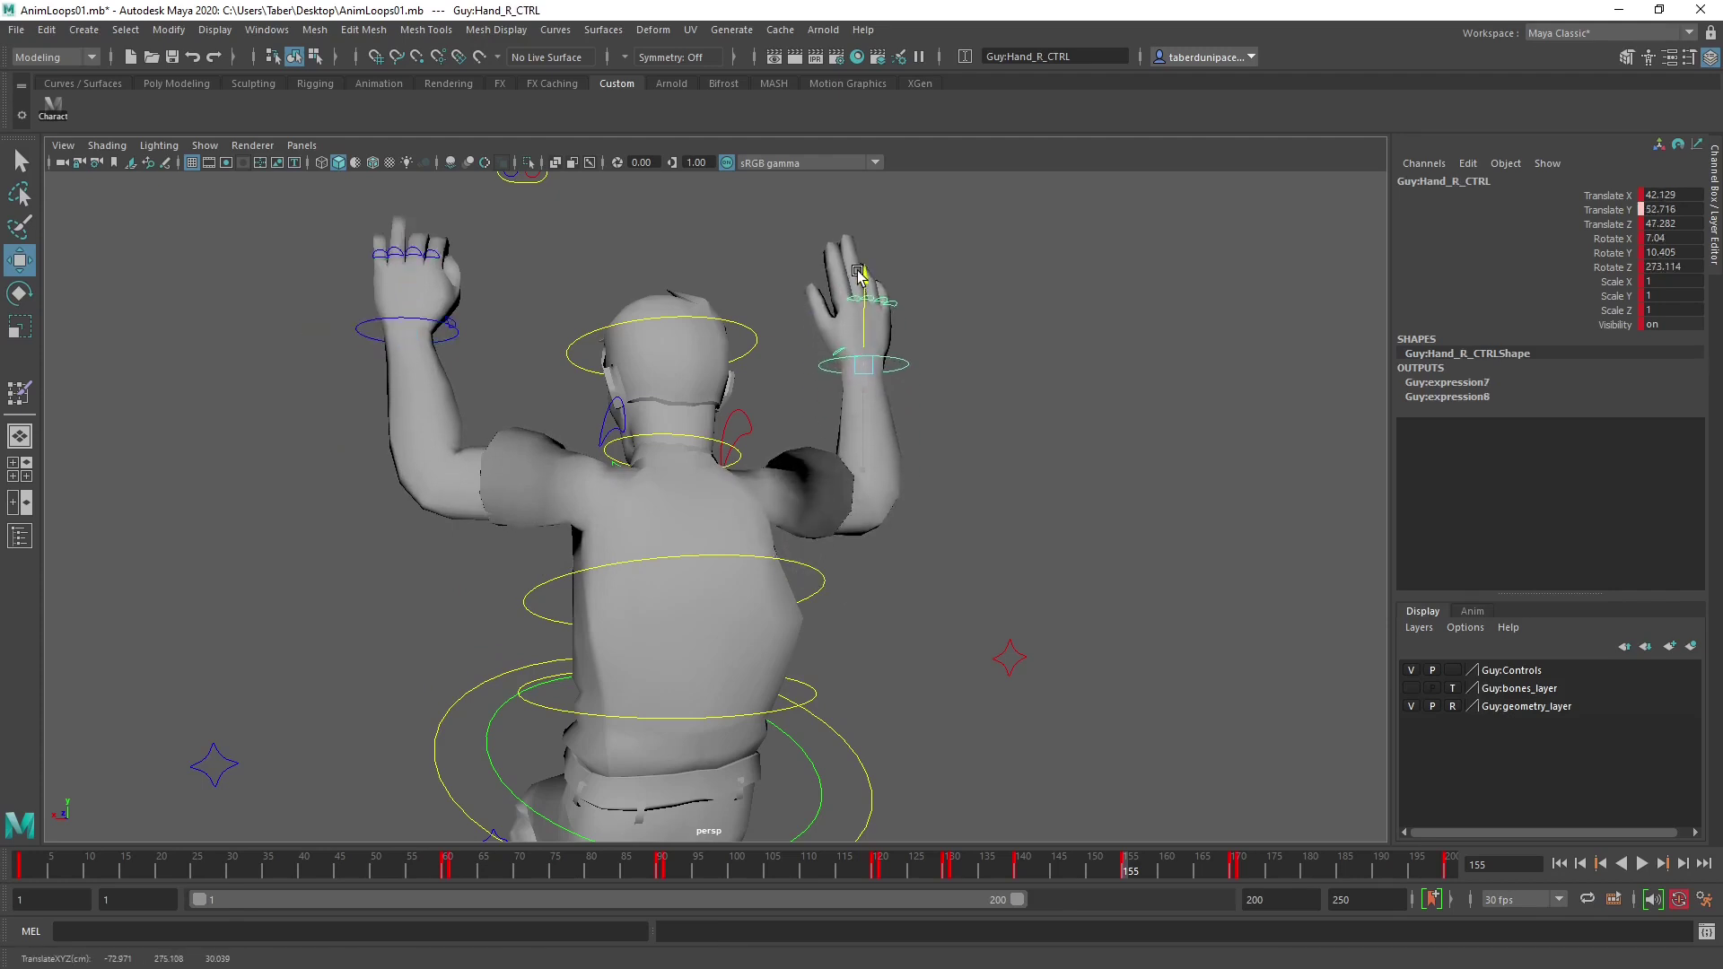
alt+drag(925, 455, 470, 439)
scroll(548, 455, down, 3)
alt+drag(646, 477, 833, 482)
drag(713, 339, 725, 292)
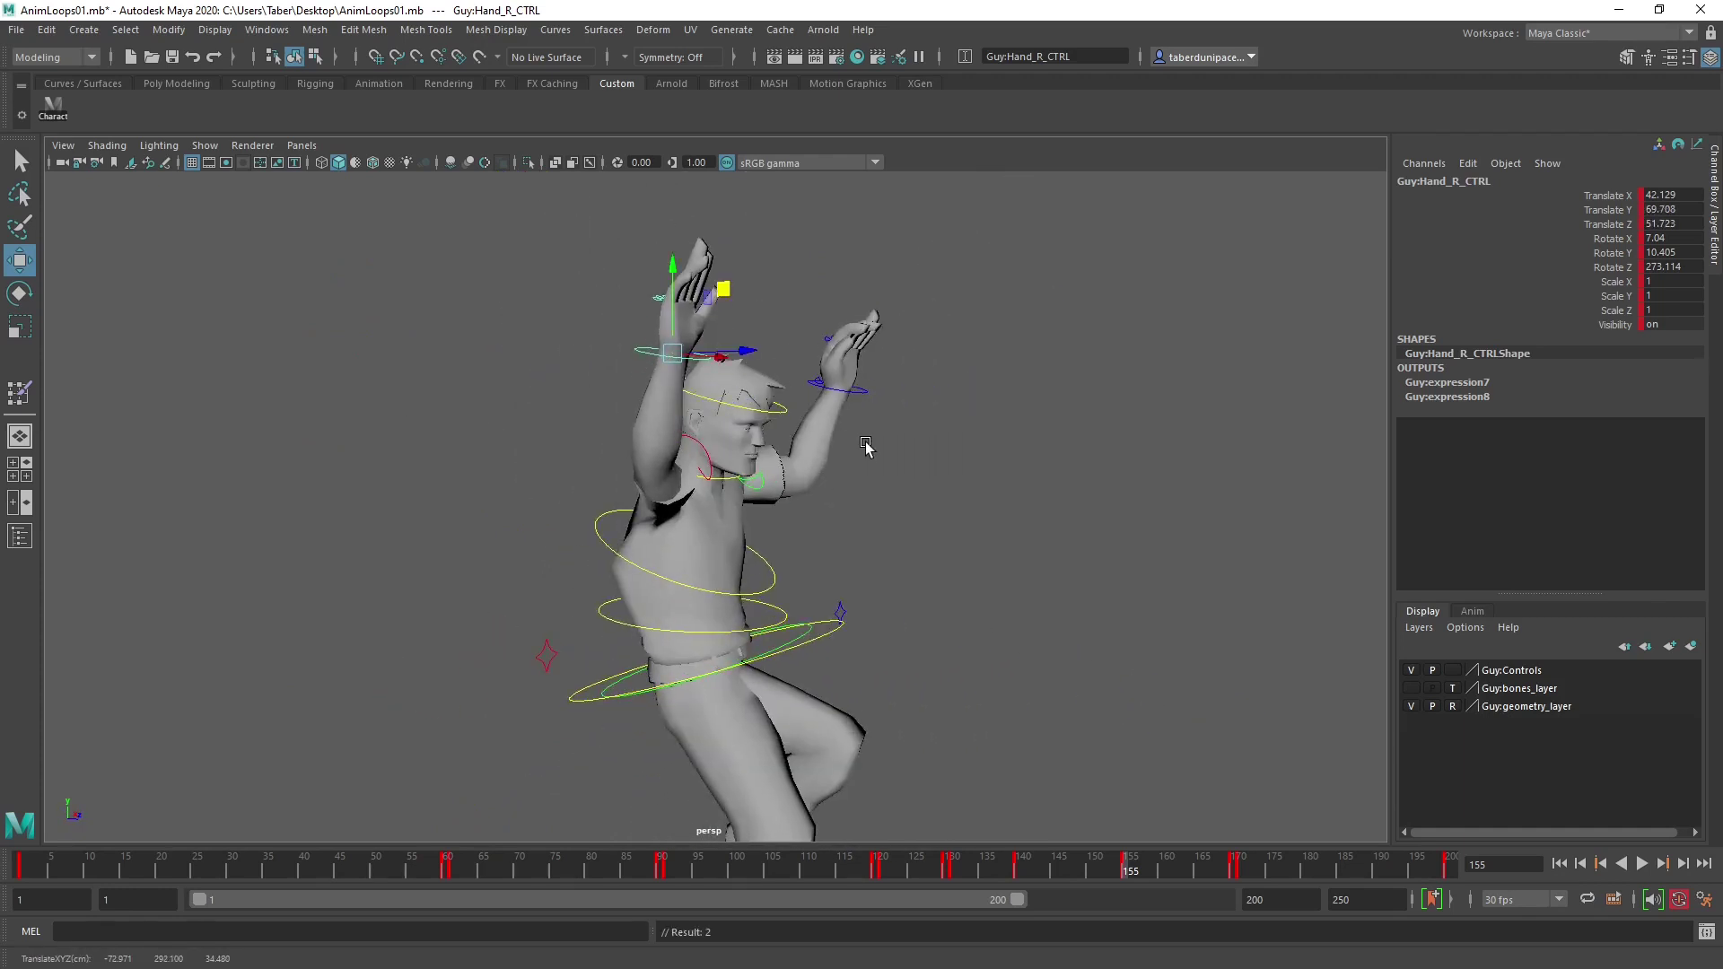
alt+drag(867, 447, 783, 482)
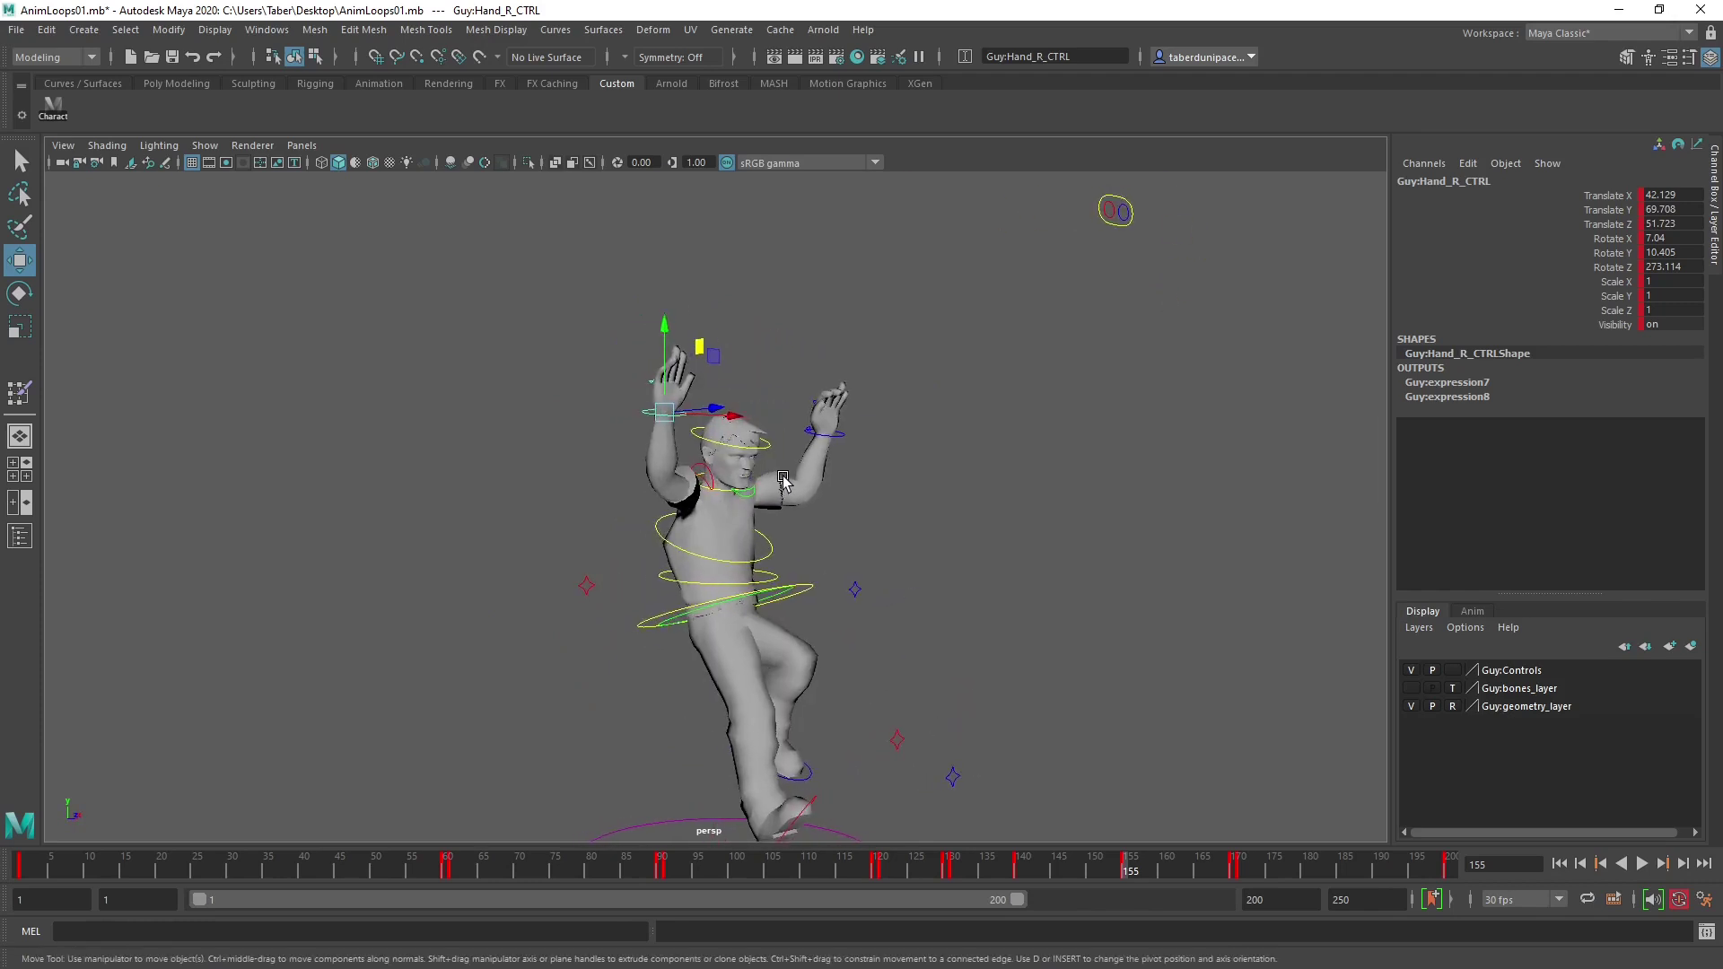
key(ctrl+z)
key(ctrl+z)
key(ctrl+z)
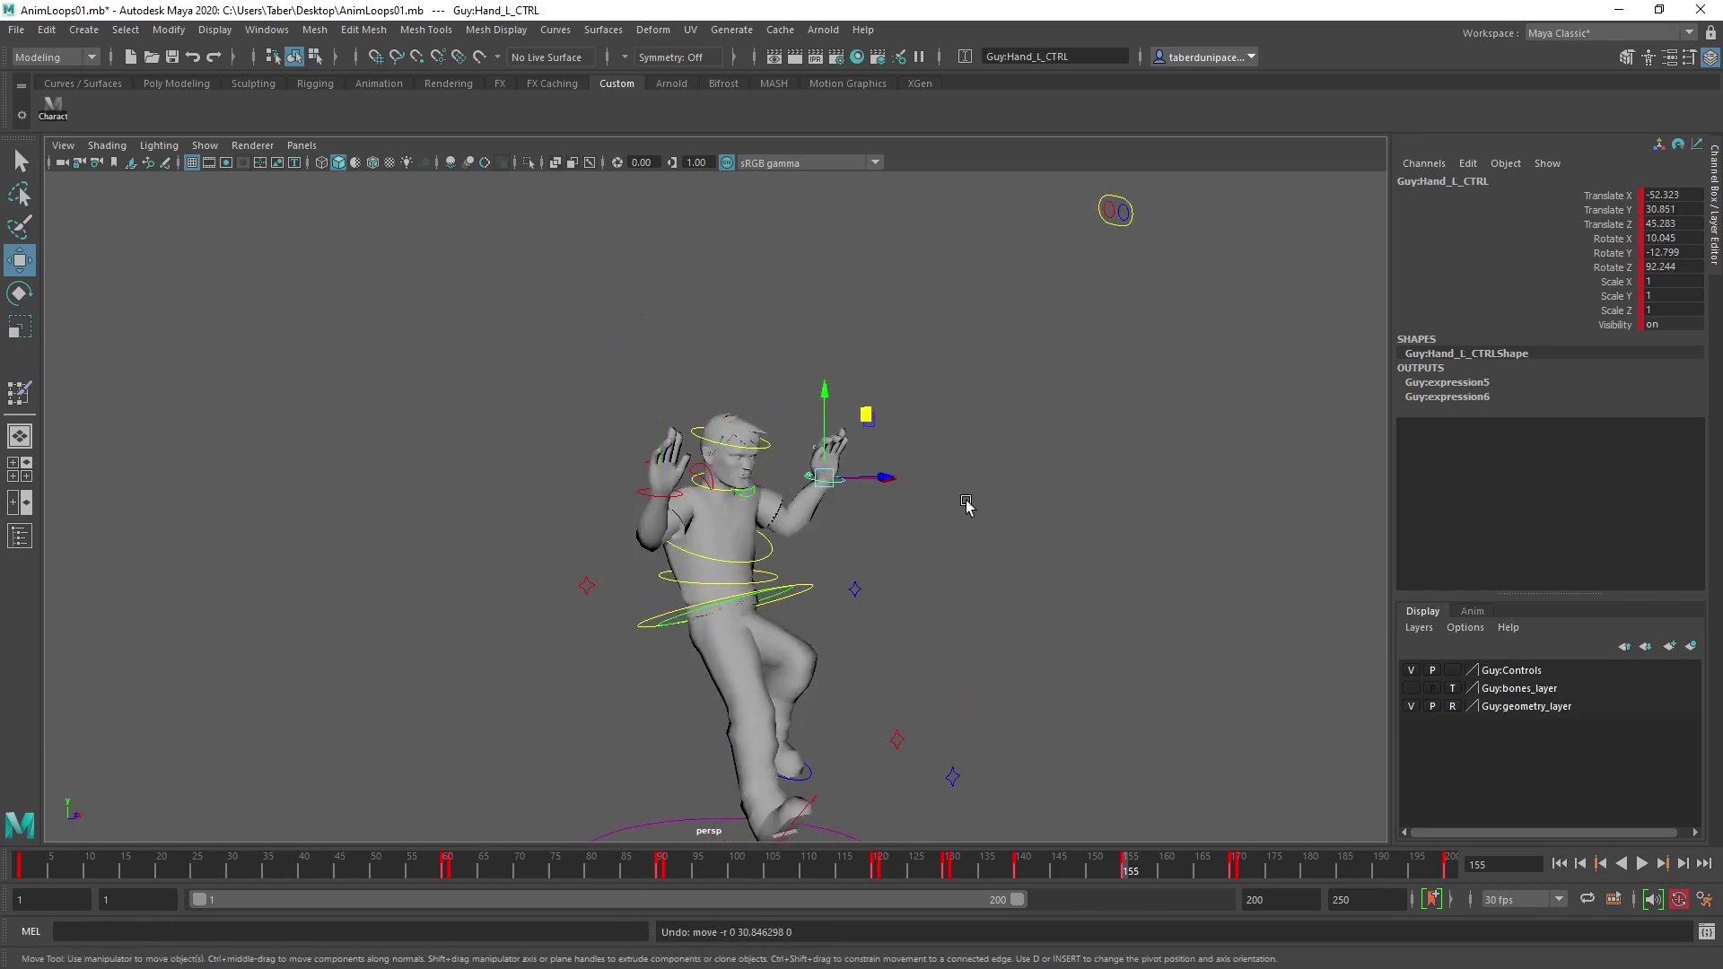
Raise the left elbow control and key its new position.
alt+drag(966, 504, 692, 504)
alt+middle_drag(691, 503, 723, 460)
alt+drag(723, 458, 1031, 473)
alt+drag(759, 477, 452, 510)
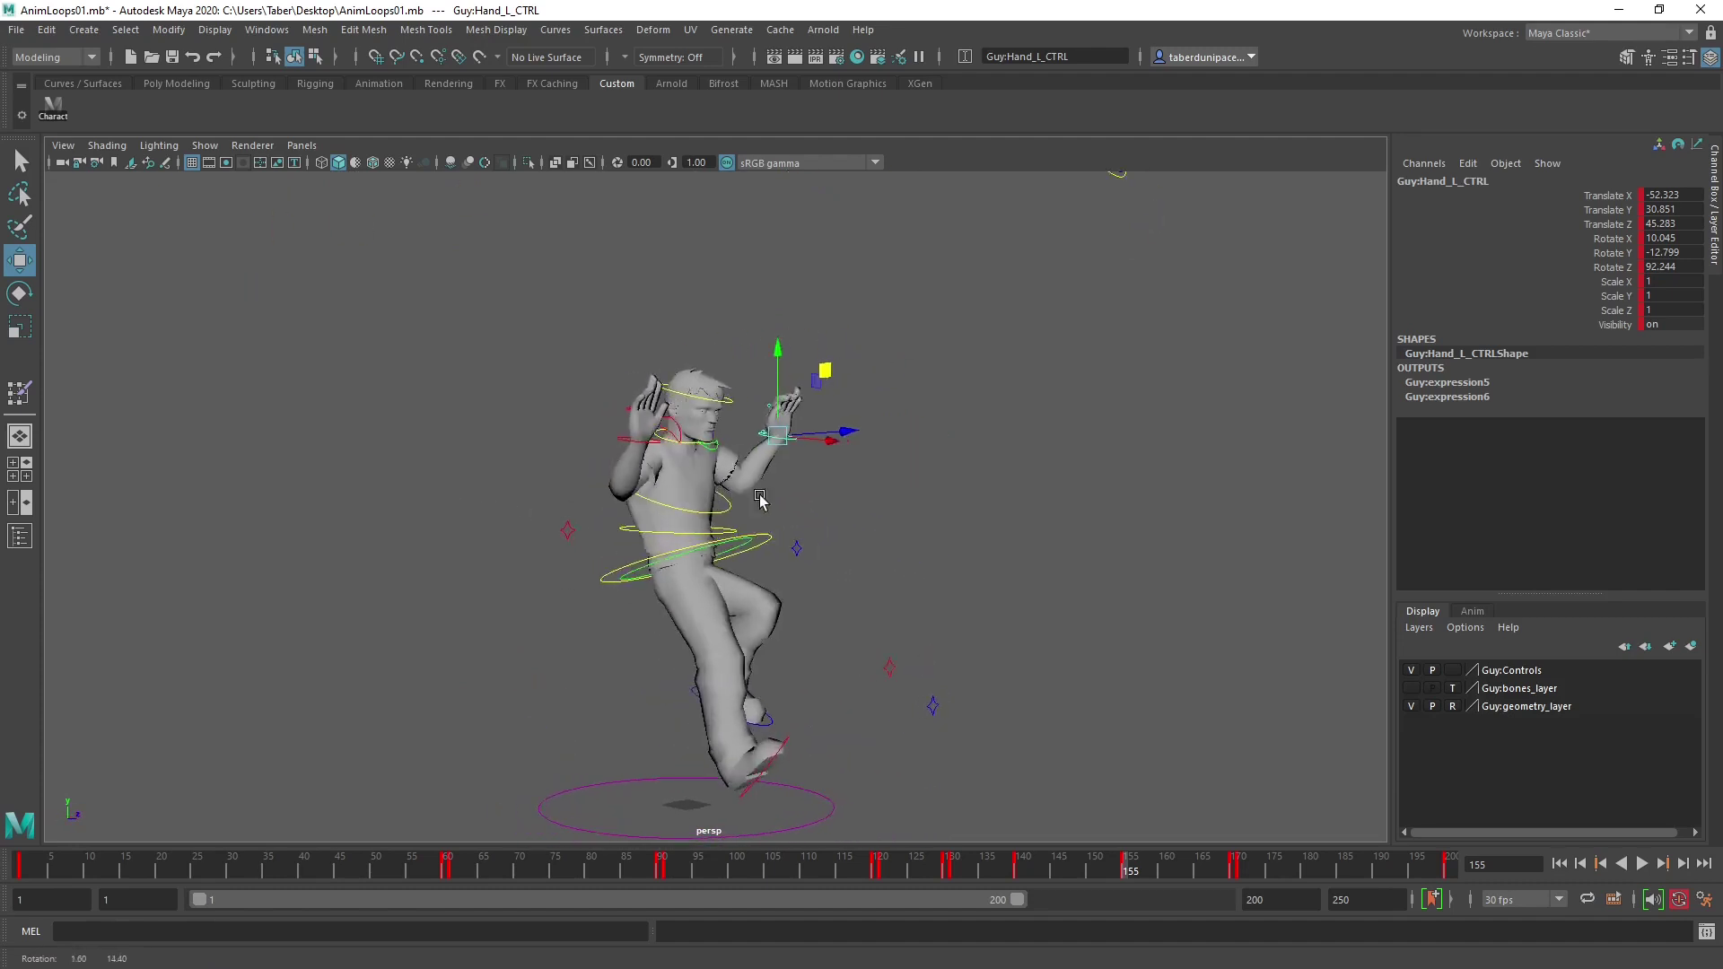
alt+drag(761, 500, 783, 505)
alt+drag(799, 417, 648, 425)
alt+middle_drag(793, 452, 760, 475)
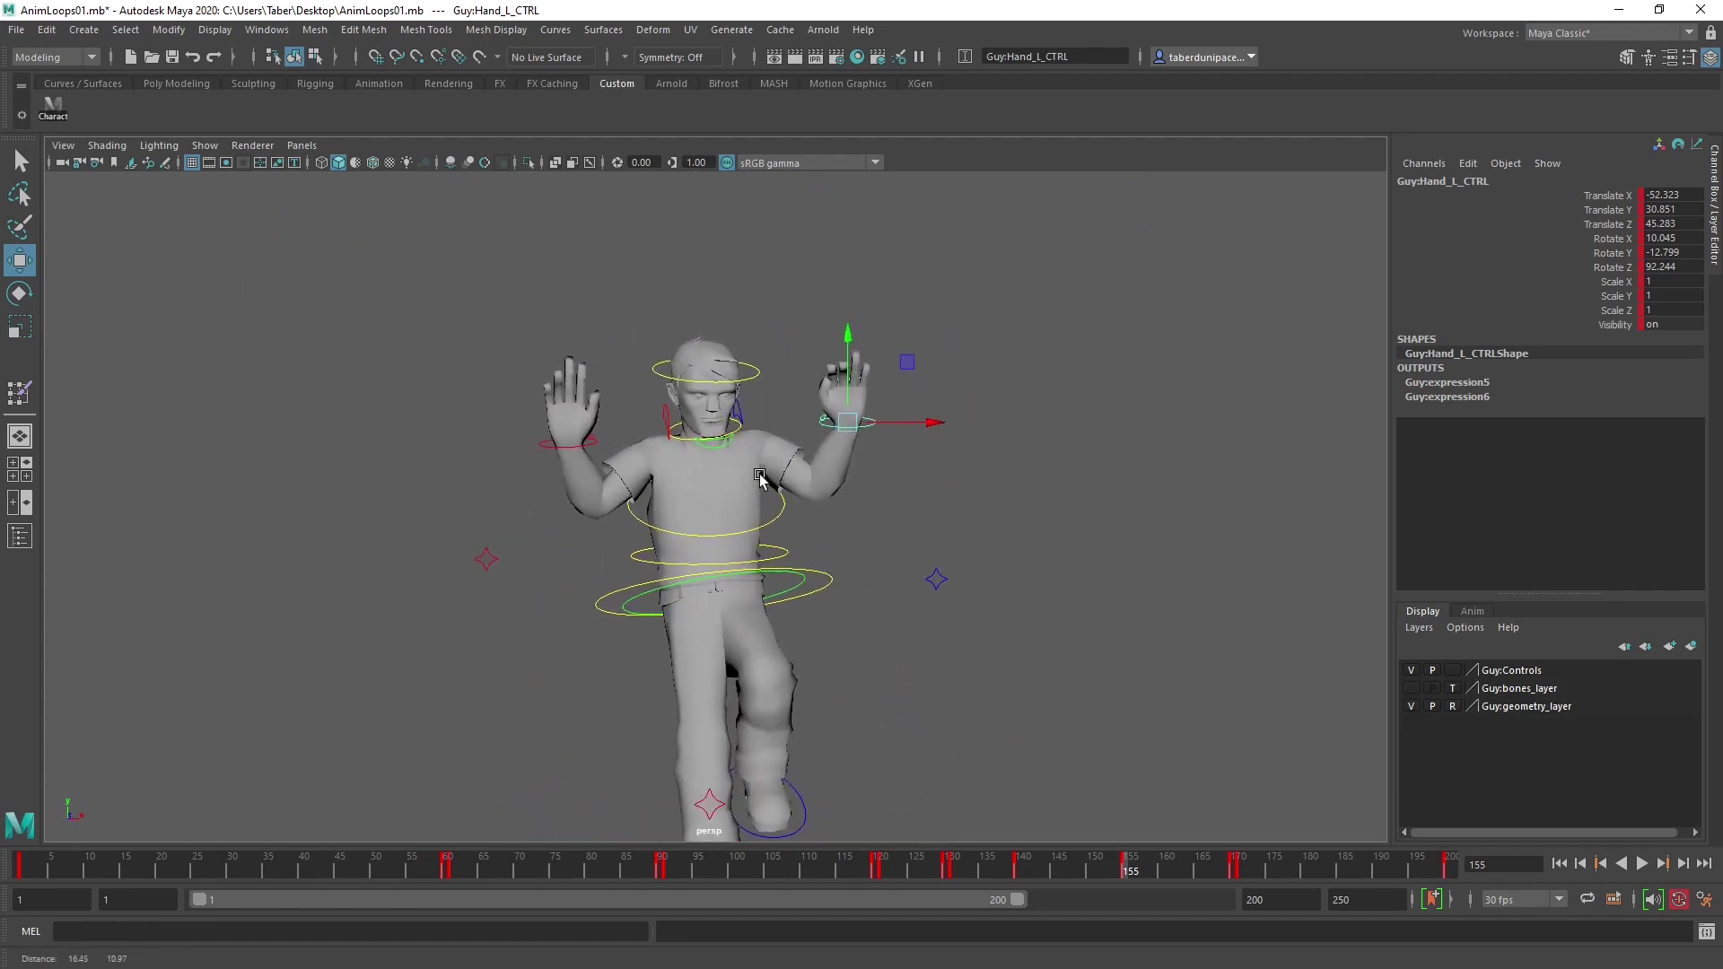
click(938, 573)
alt+drag(943, 572, 956, 489)
key(s)
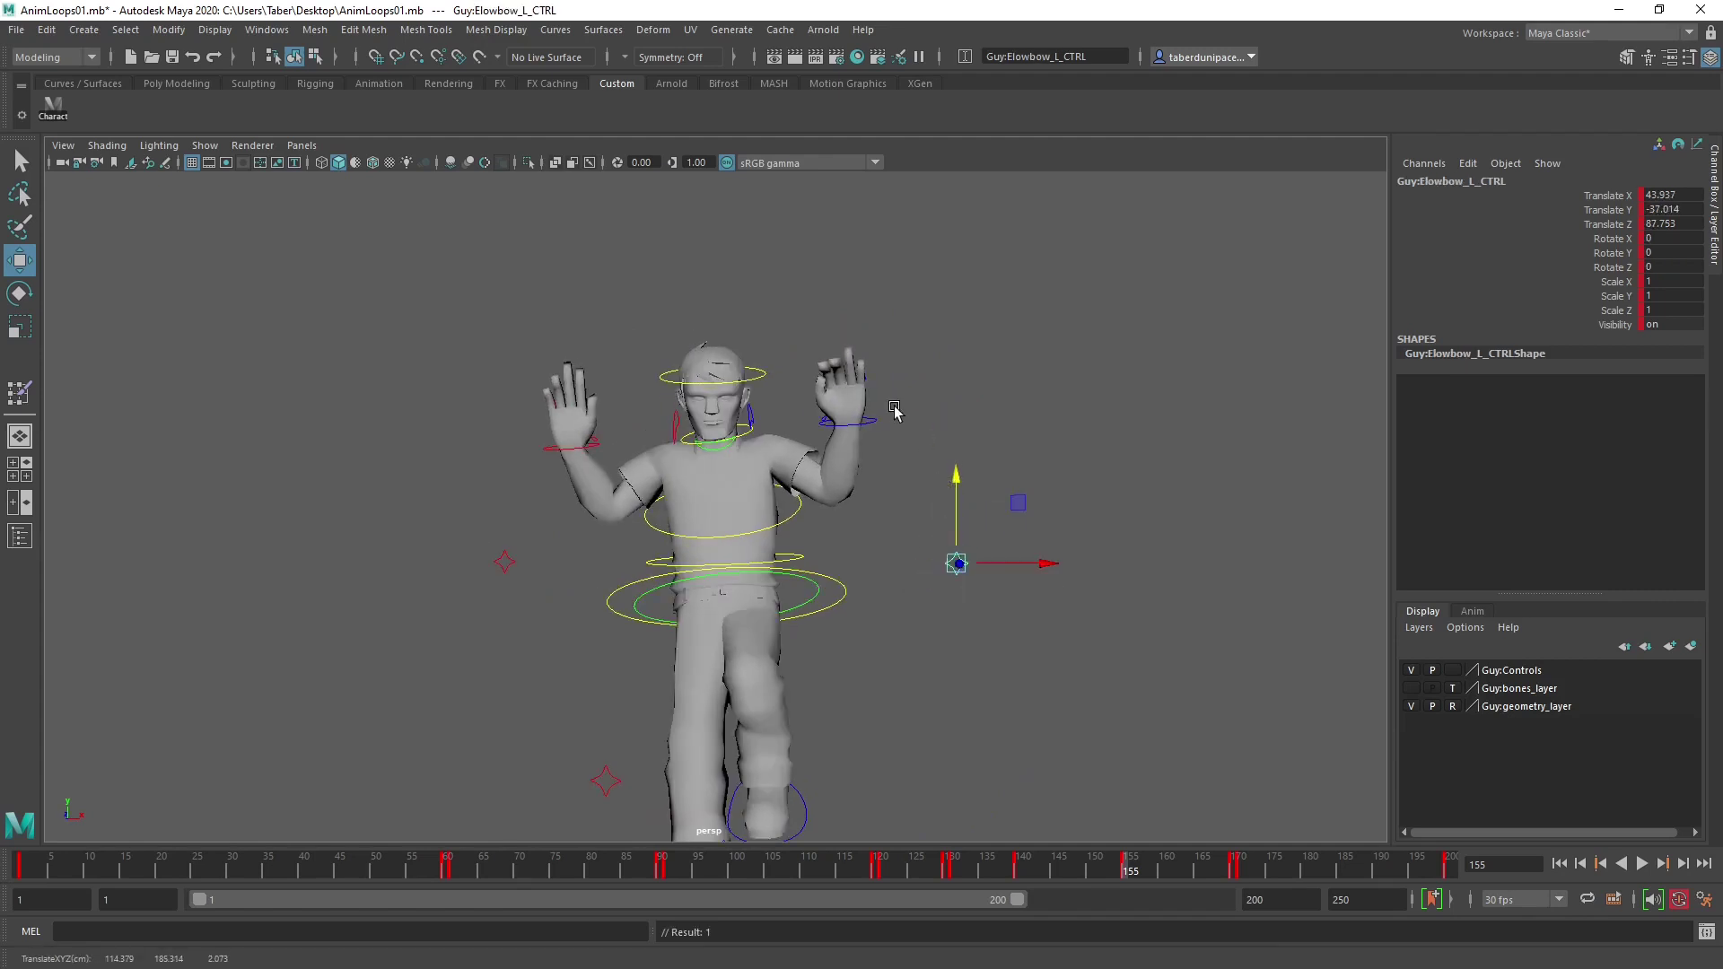
Move the right hand forward, key it, then pull it back.
alt+drag(895, 410, 696, 519)
click(641, 455)
alt+drag(642, 469, 770, 441)
key(s)
mouse_move(702, 544)
alt+mouse_down()
mouse_move(621, 614)
mouse_move(523, 572)
mouse_move(700, 530)
alt+mouse_up()
drag(745, 451, 716, 470)
alt+drag(897, 602, 502, 701)
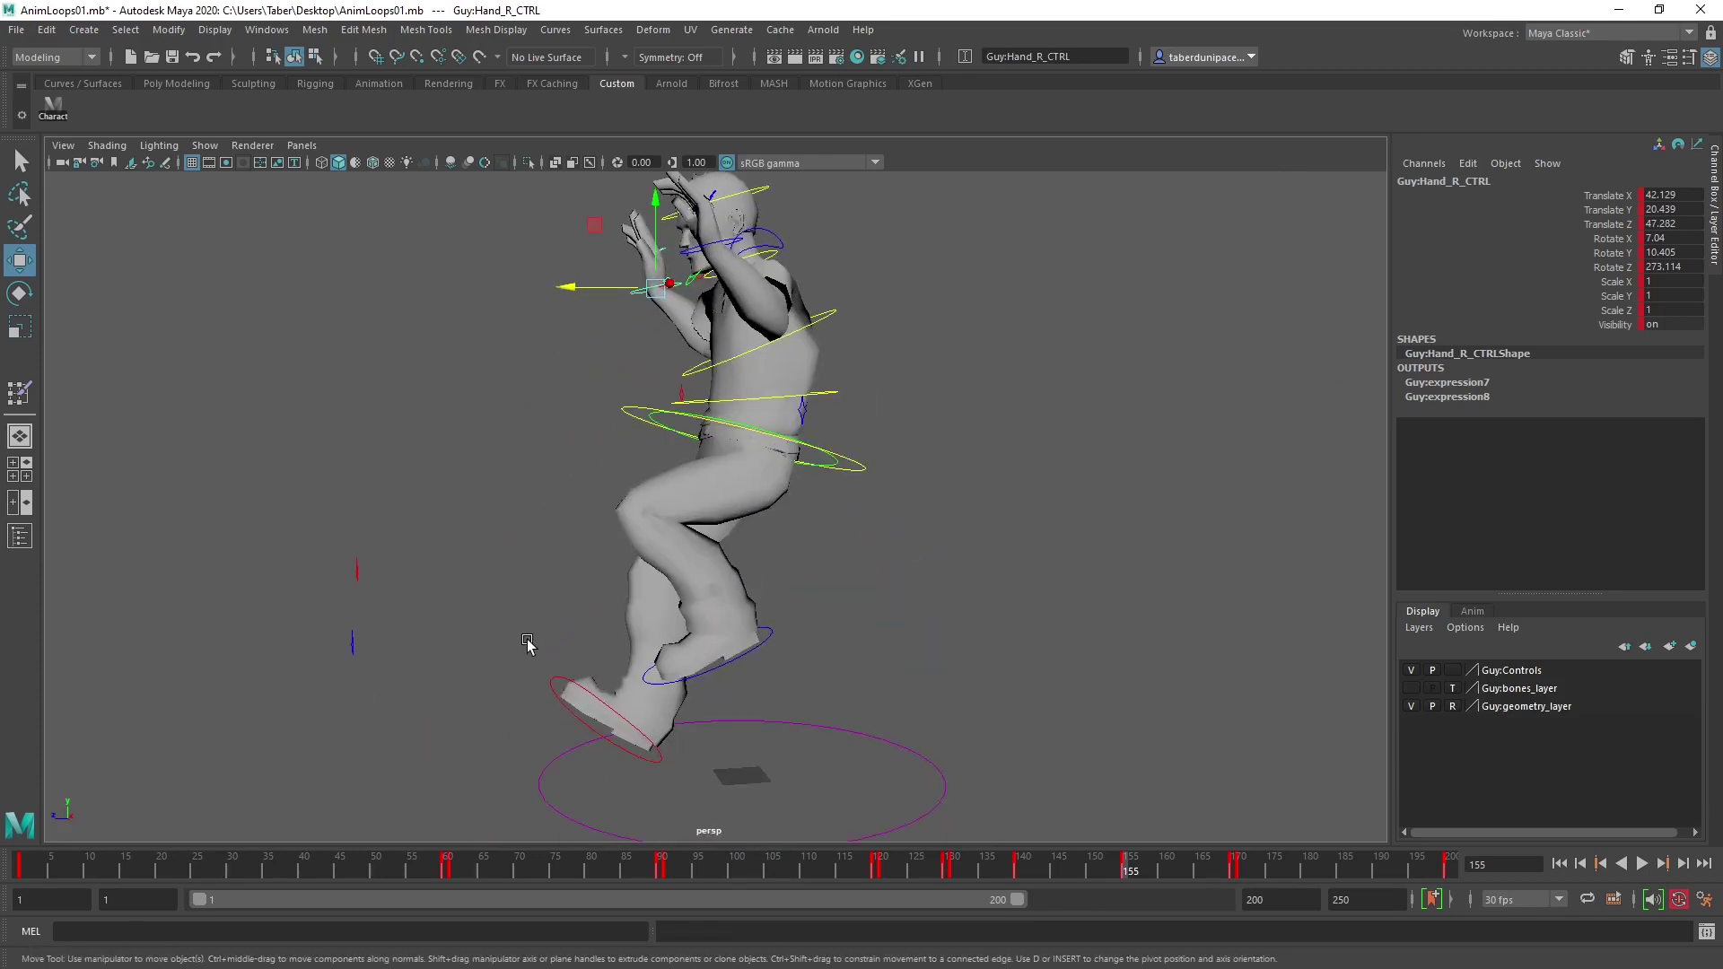
alt+drag(528, 642, 681, 494)
Move the left hand forward and lower it slightly.
click(716, 384)
alt+drag(718, 384, 709, 428)
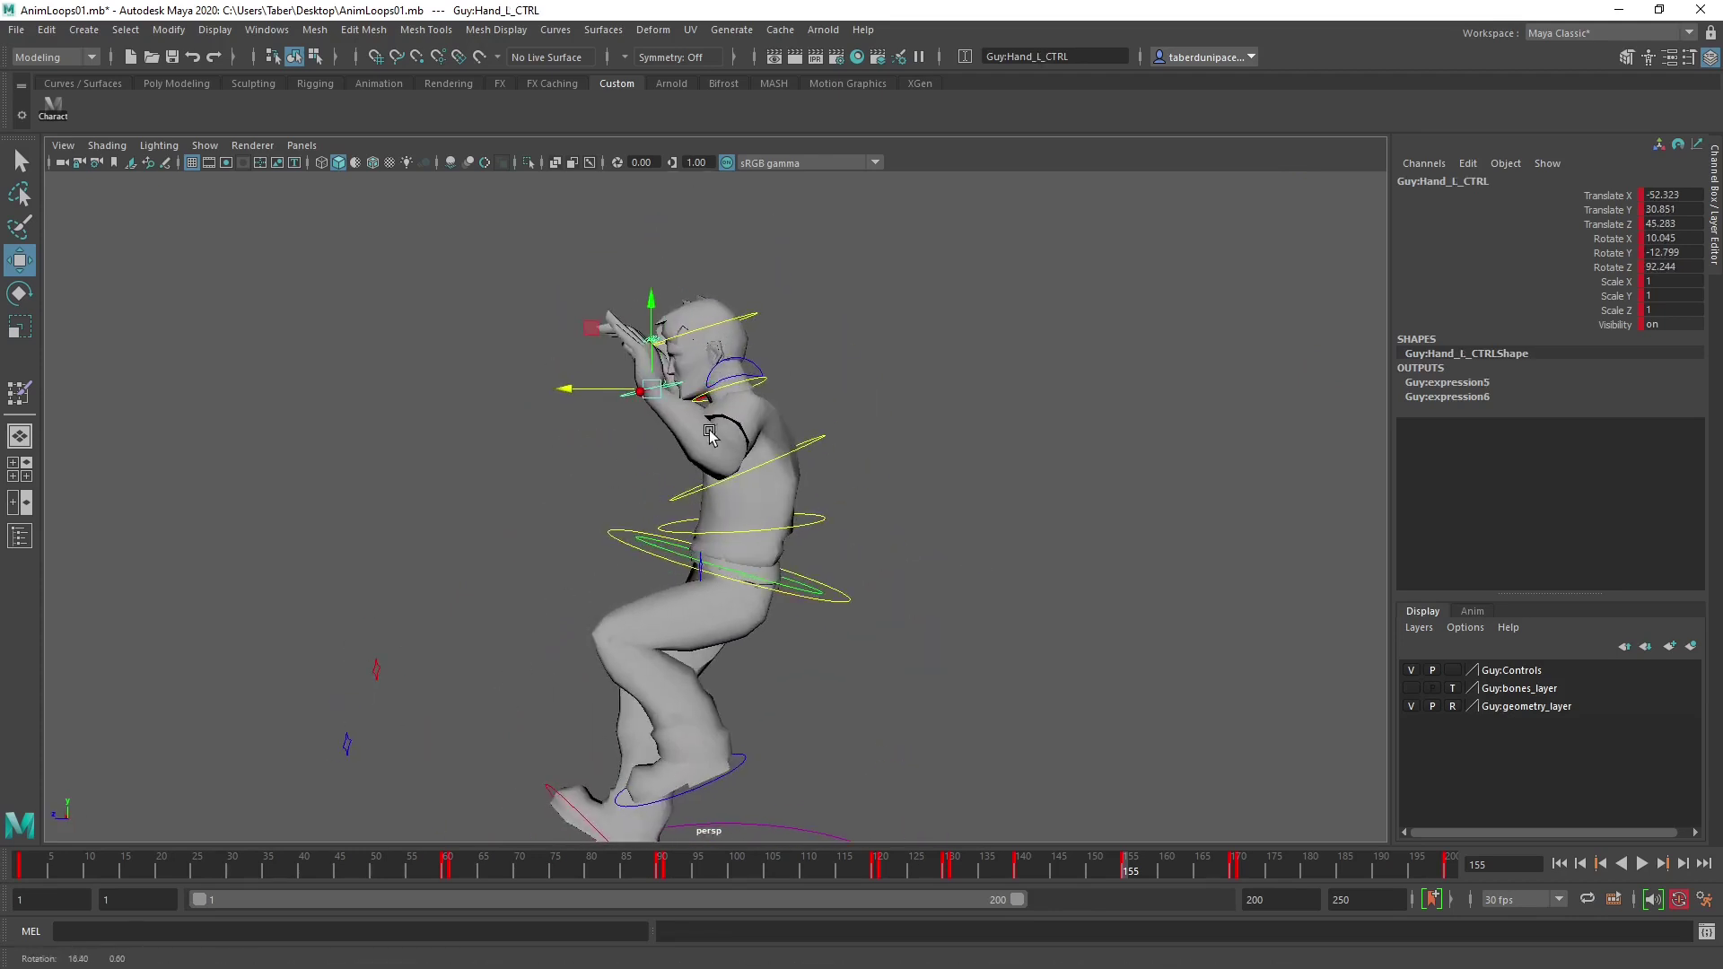
drag(585, 388, 574, 388)
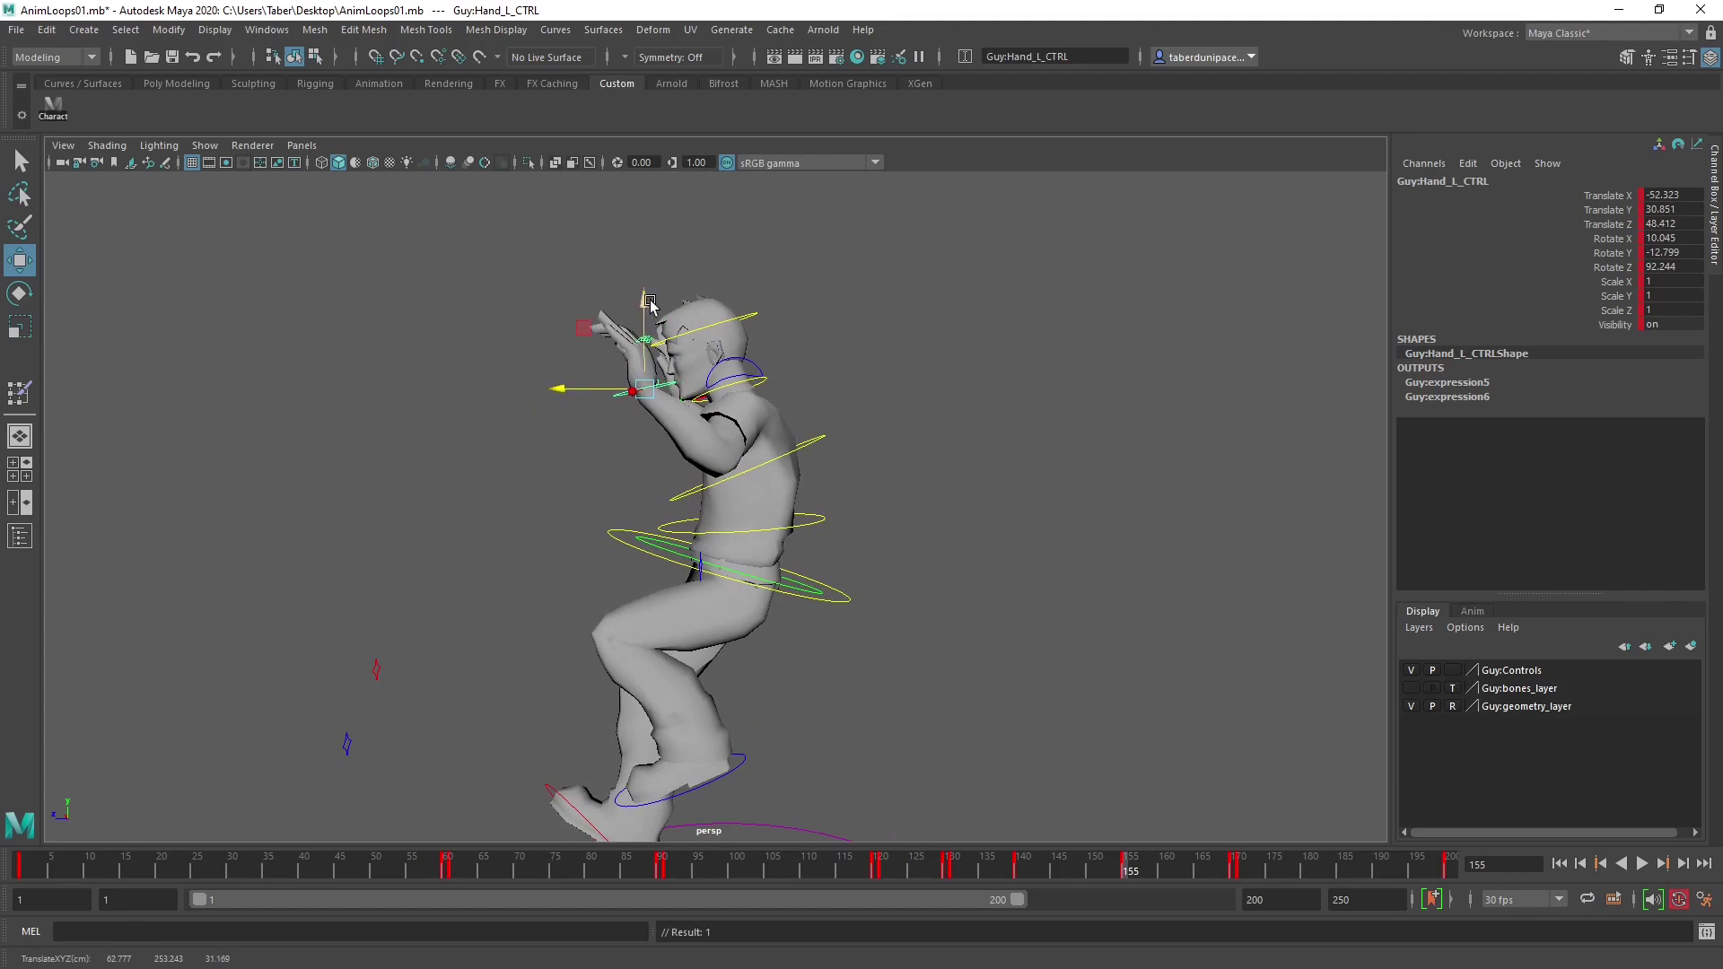
drag(646, 299, 871, 359)
key(e)
Lower the right hand to the hip and key its position.
click(500, 409)
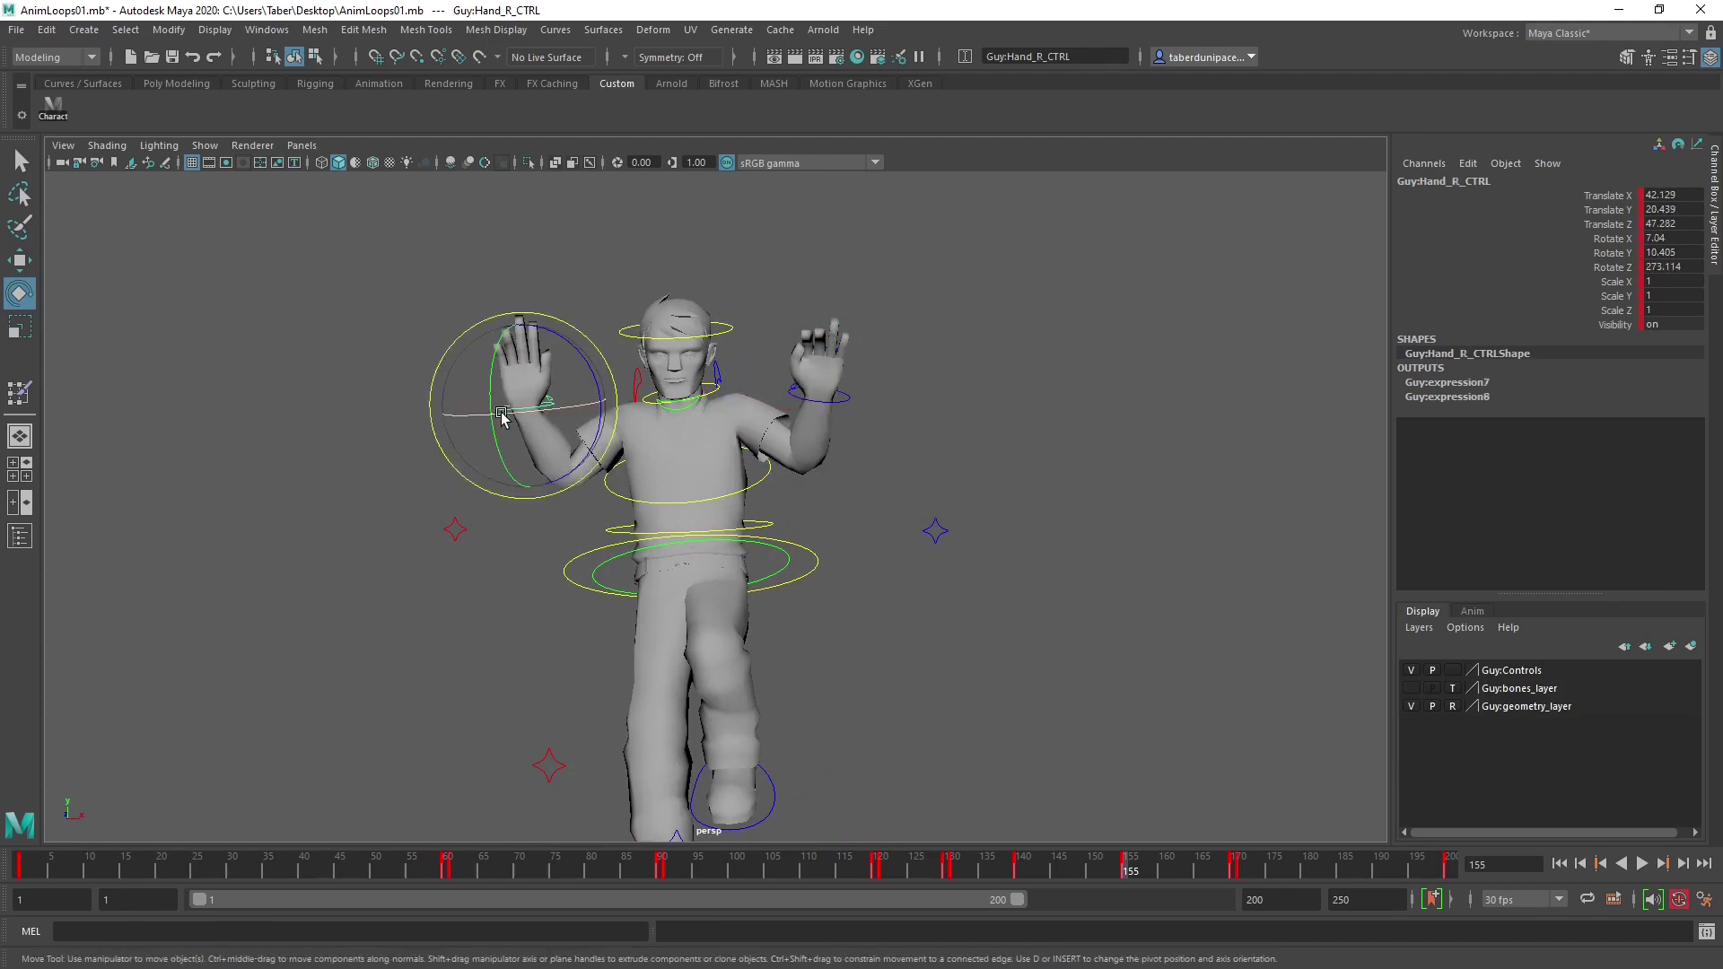
key(w)
alt+drag(504, 416, 620, 433)
drag(543, 315, 662, 387)
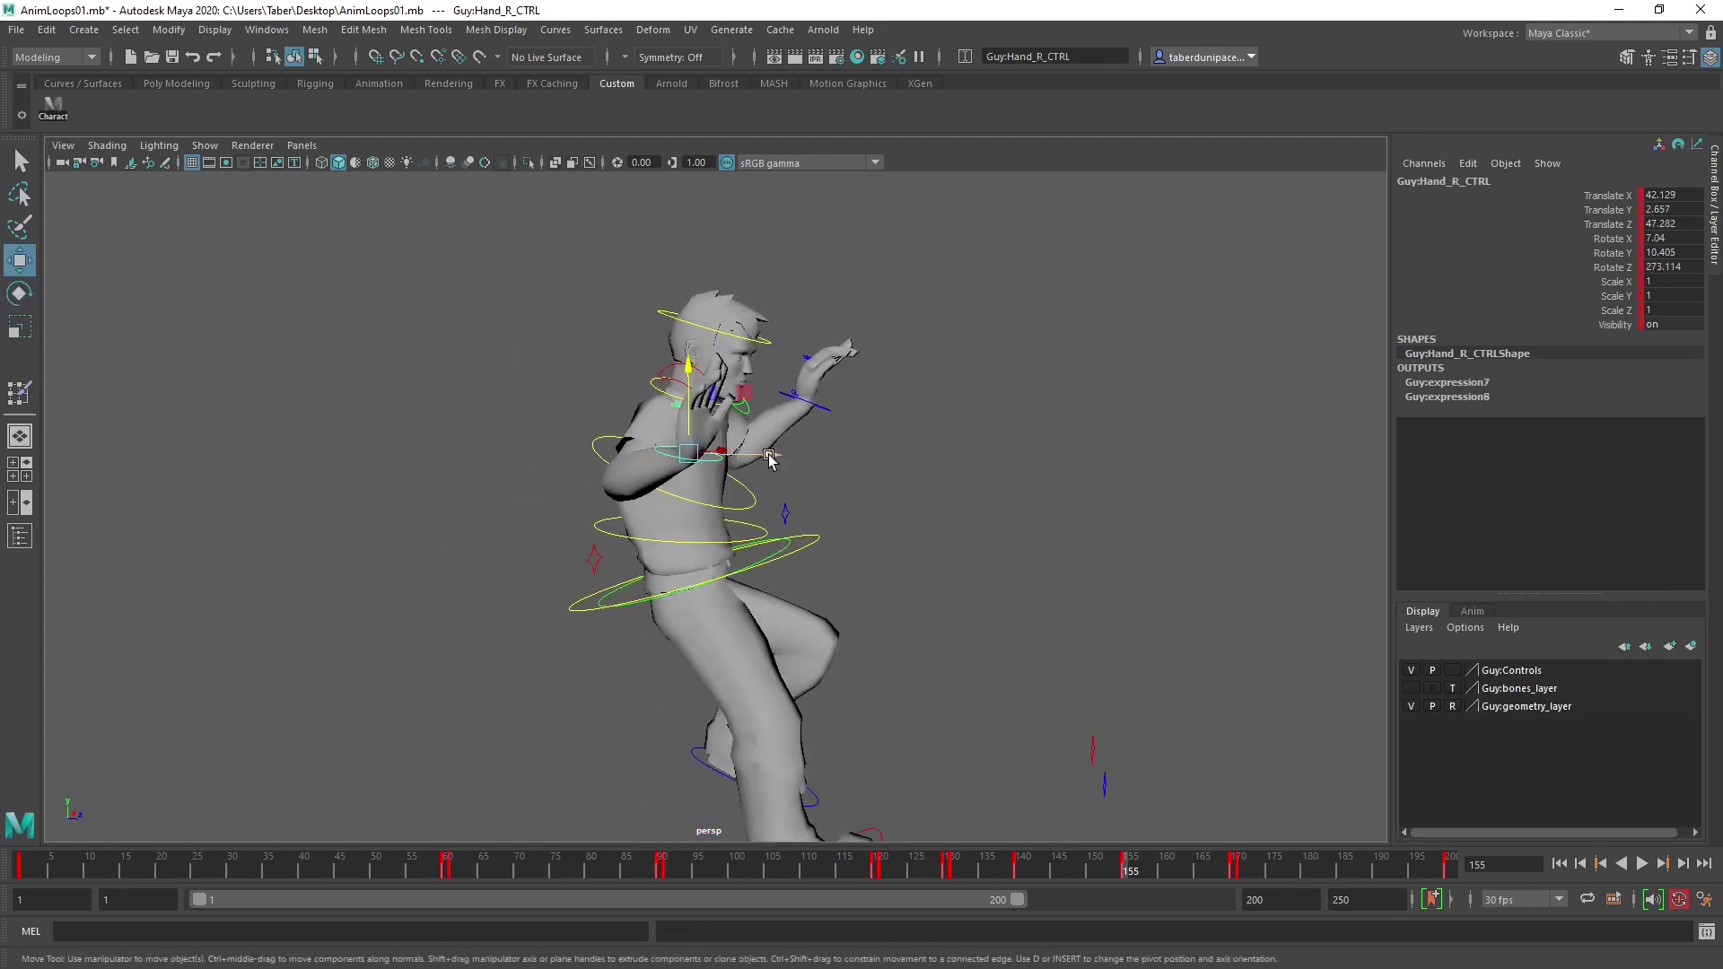
drag(769, 456, 744, 460)
key(s)
Move the right elbow out and up, and rotate the right hand to 14.937, 62.115, 285.104.
click(566, 552)
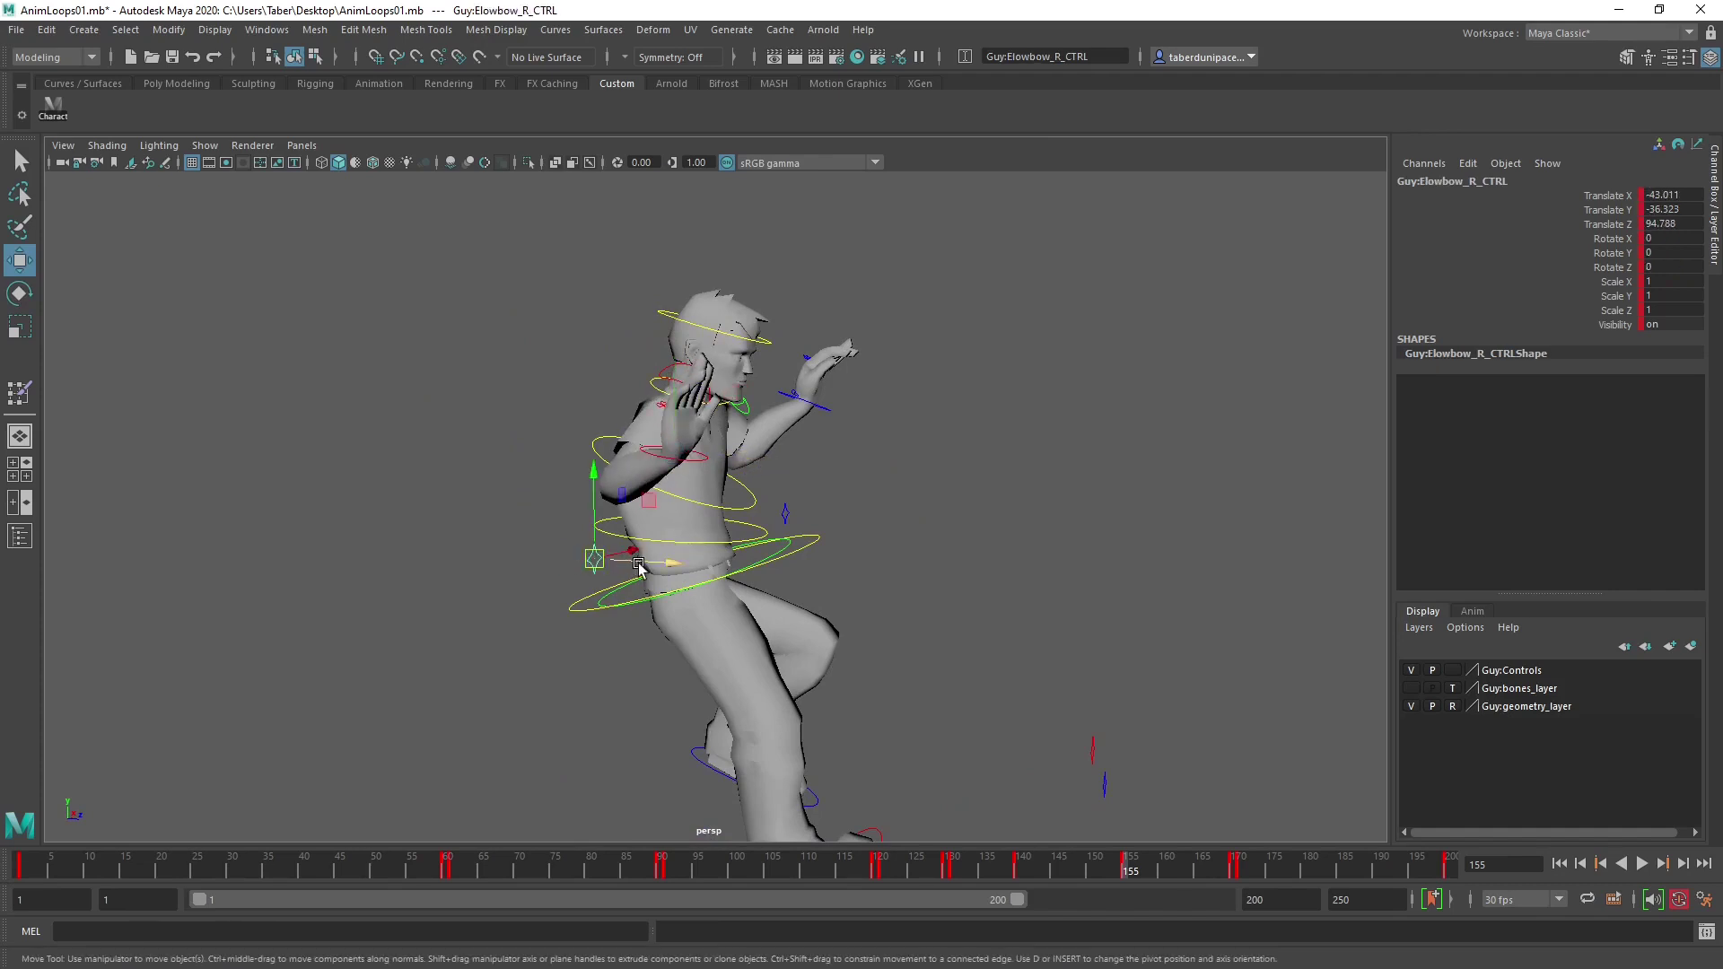
drag(610, 493, 538, 453)
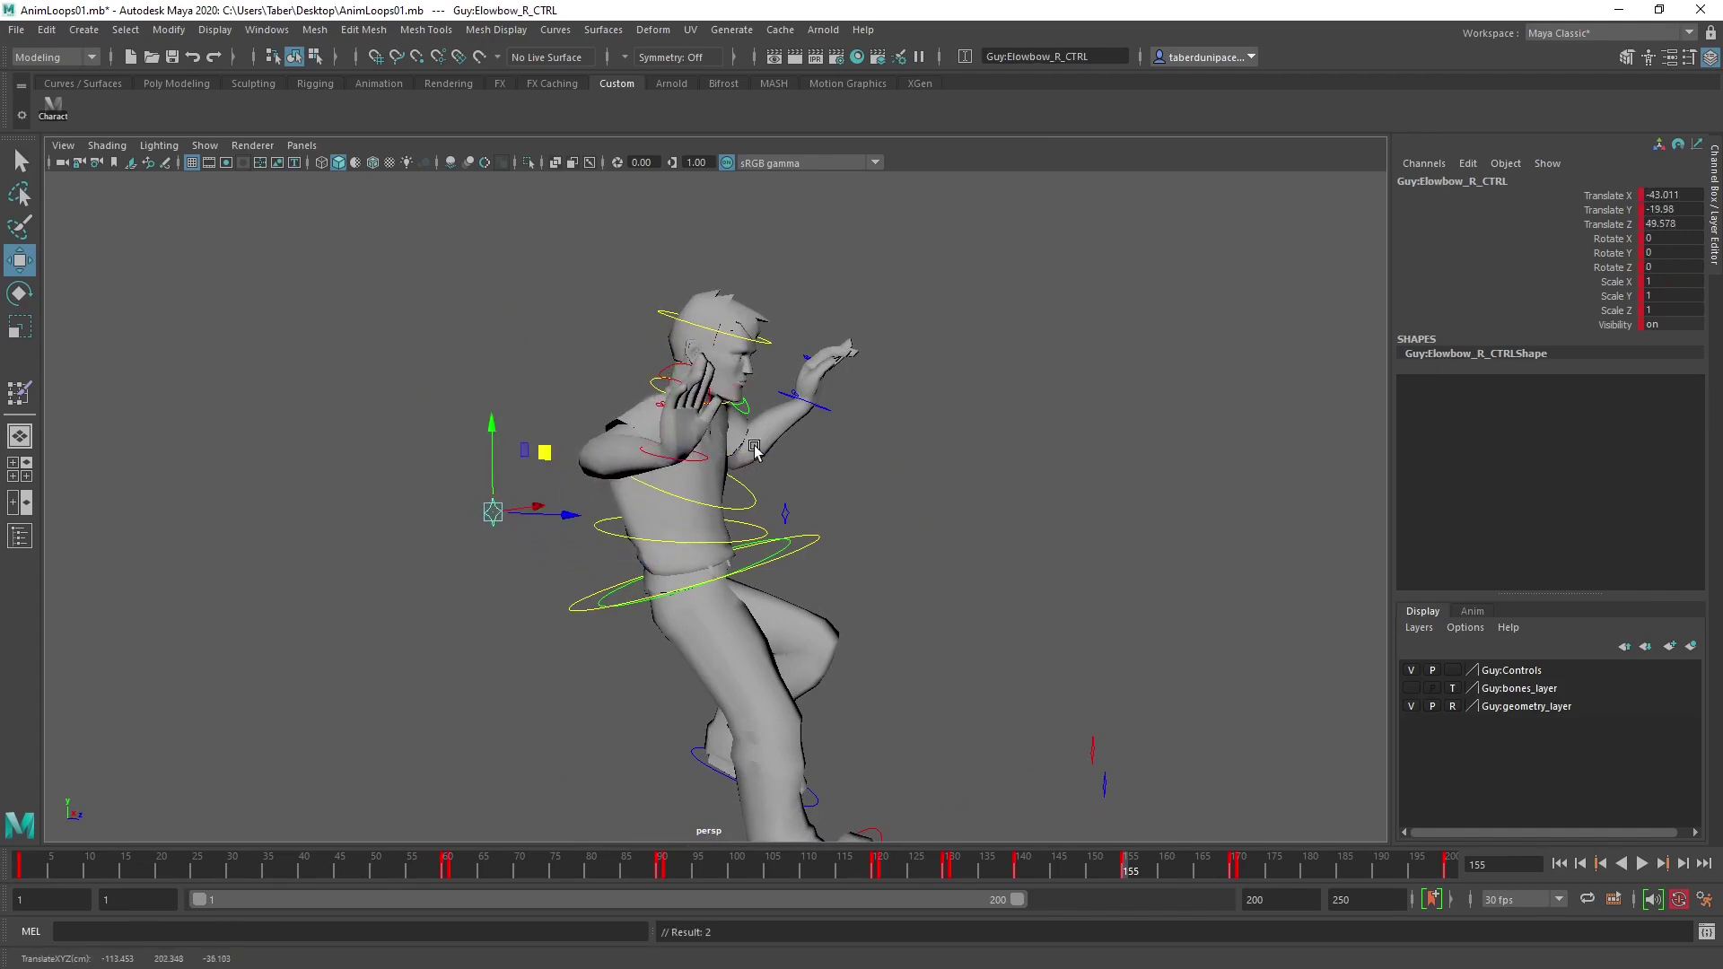
key(e)
click(716, 396)
drag(718, 396, 756, 461)
alt+drag(763, 461, 849, 564)
Lower the Bend of the four left finger controls and rotate the fingers straighter.
scroll(848, 494, up, 3)
drag(931, 337, 848, 401)
click(1616, 338)
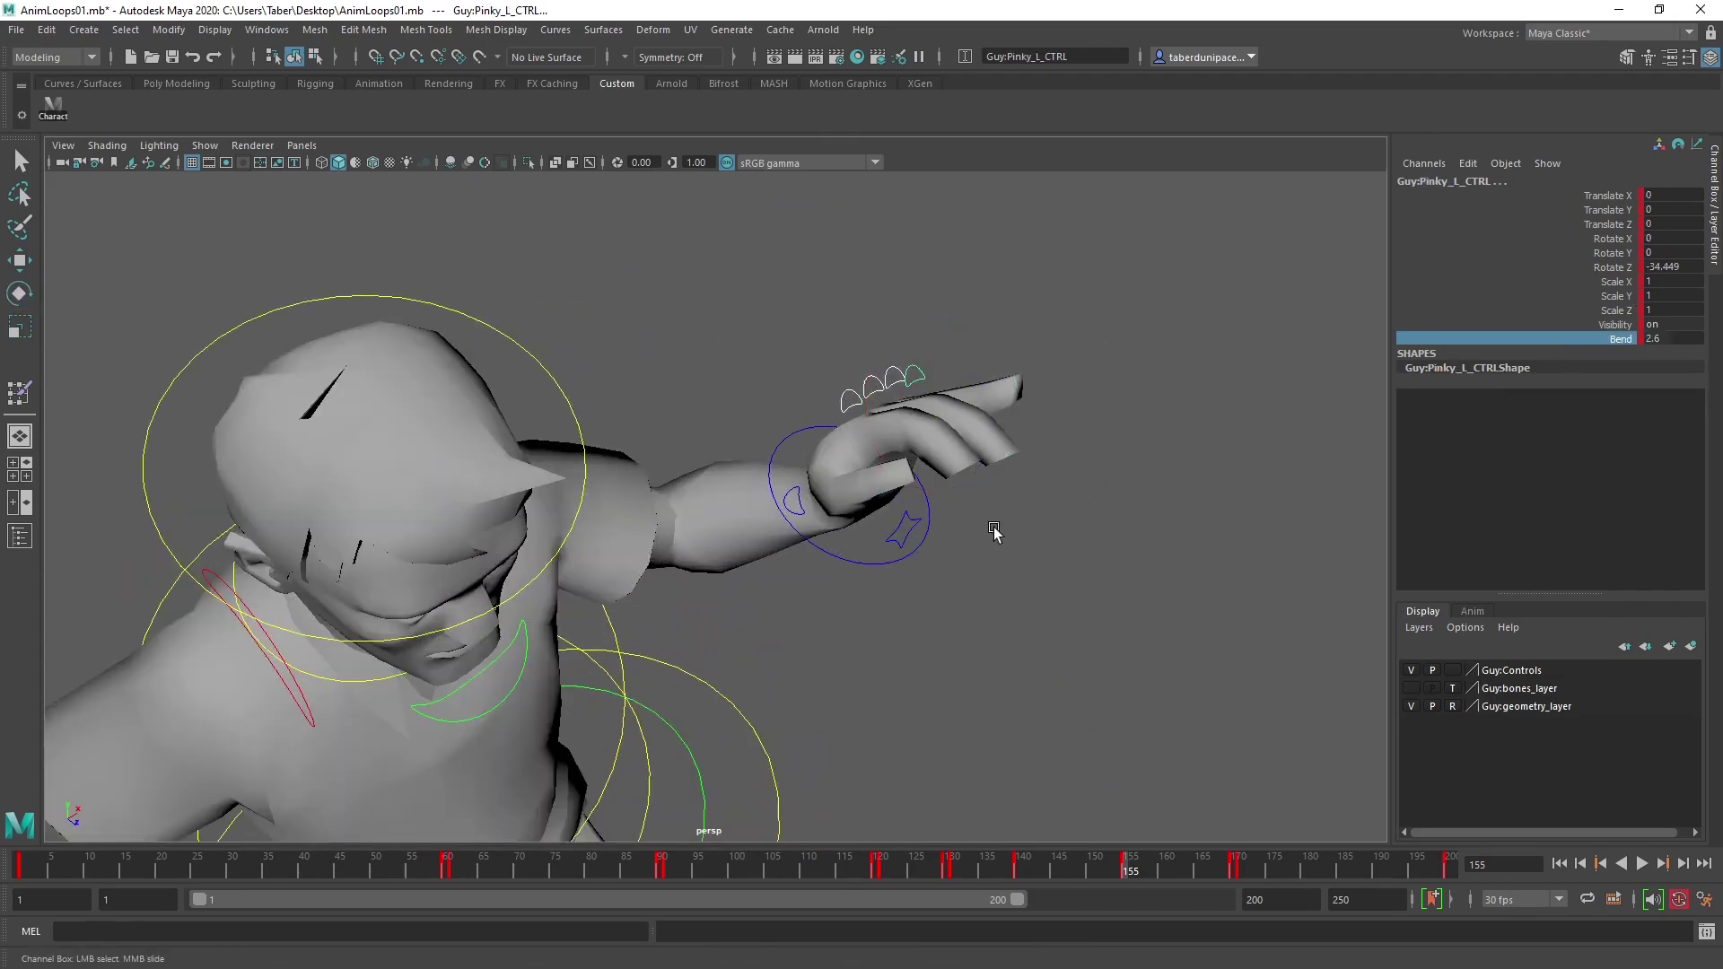
mouse_move(992, 531)
middle_down()
mouse_move(1020, 535)
mouse_move(970, 524)
middle_up()
key(e)
drag(975, 370, 960, 350)
alt+drag(1043, 461, 935, 408)
click(934, 408)
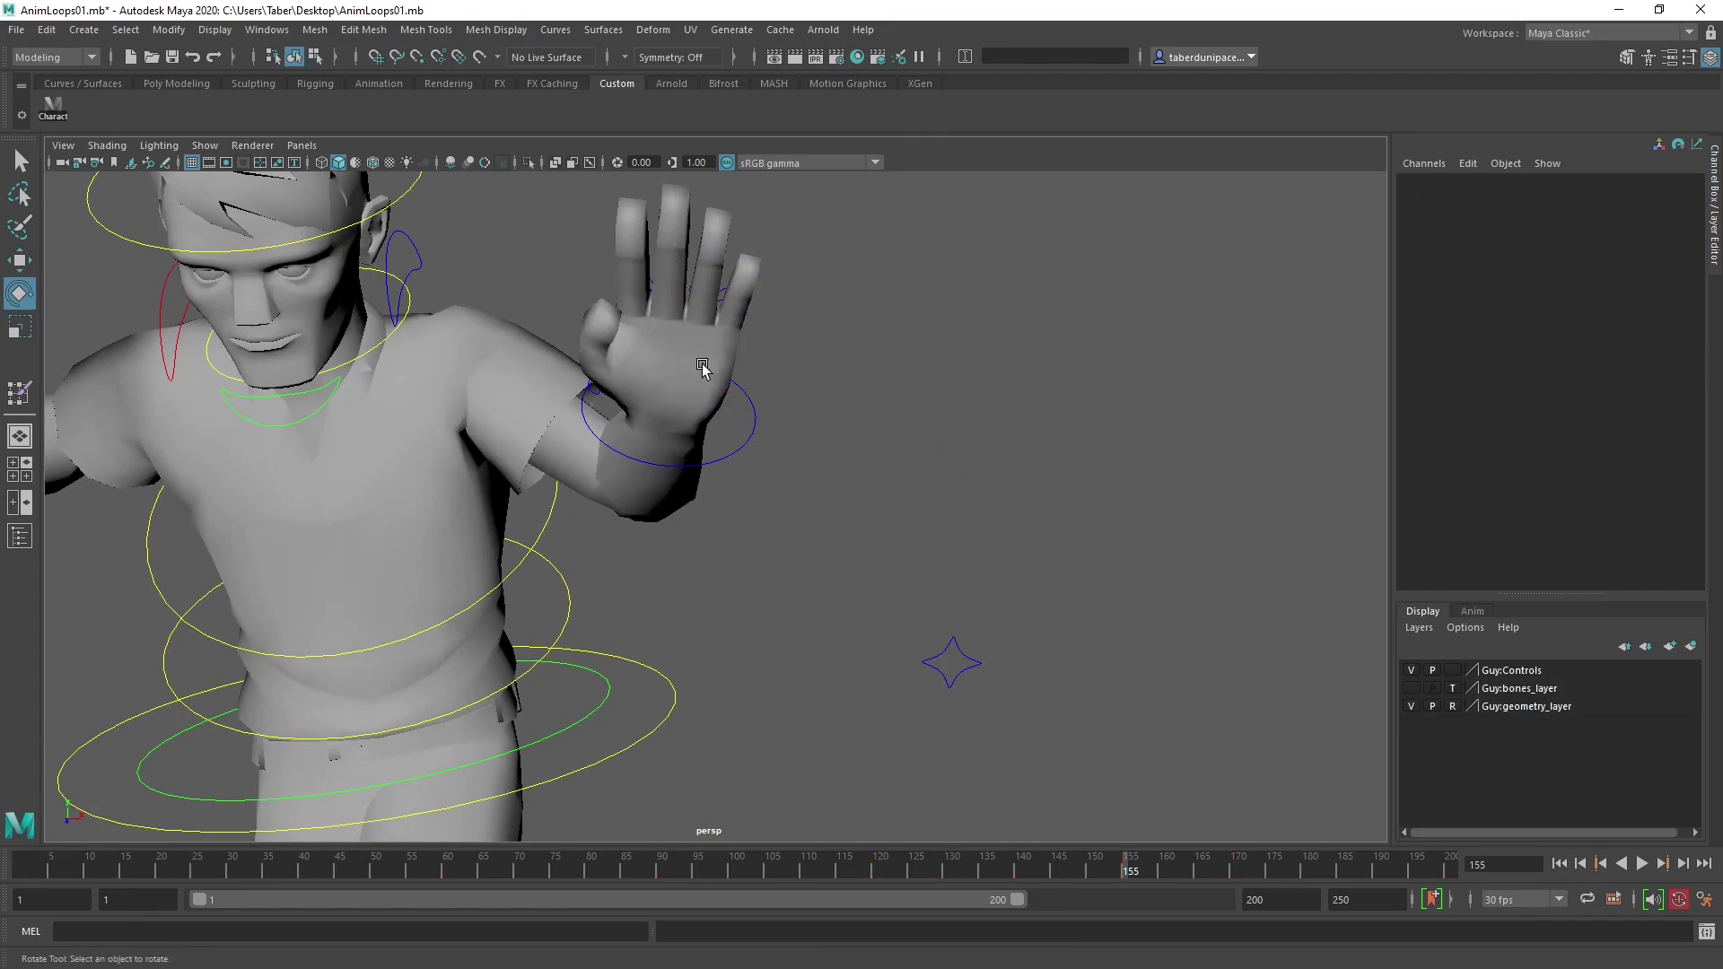
Lower the left thumb control's Bend to 0.8.
alt+drag(704, 364, 792, 372)
click(801, 432)
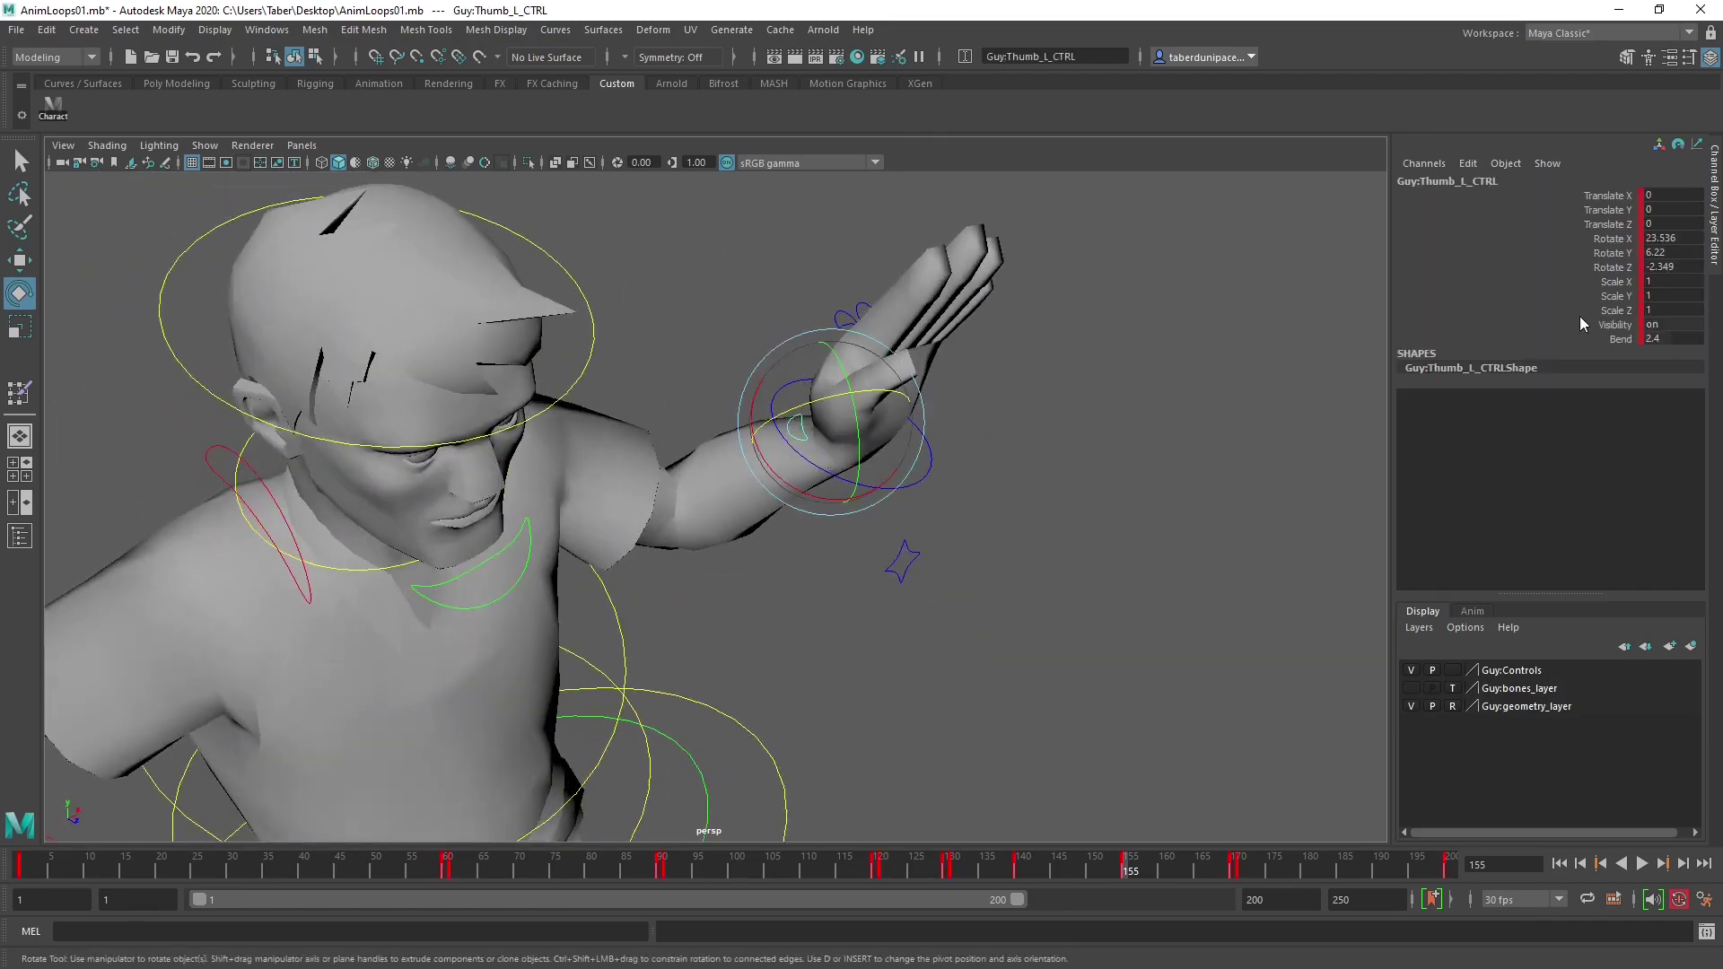
click(1620, 340)
mouse_move(970, 535)
middle_down()
mouse_move(936, 532)
mouse_move(955, 535)
middle_up()
alt+drag(955, 535, 796, 547)
click(797, 546)
Fan the left pinky out from the other fingers, then check the ring and index fingers.
key(e)
click(615, 478)
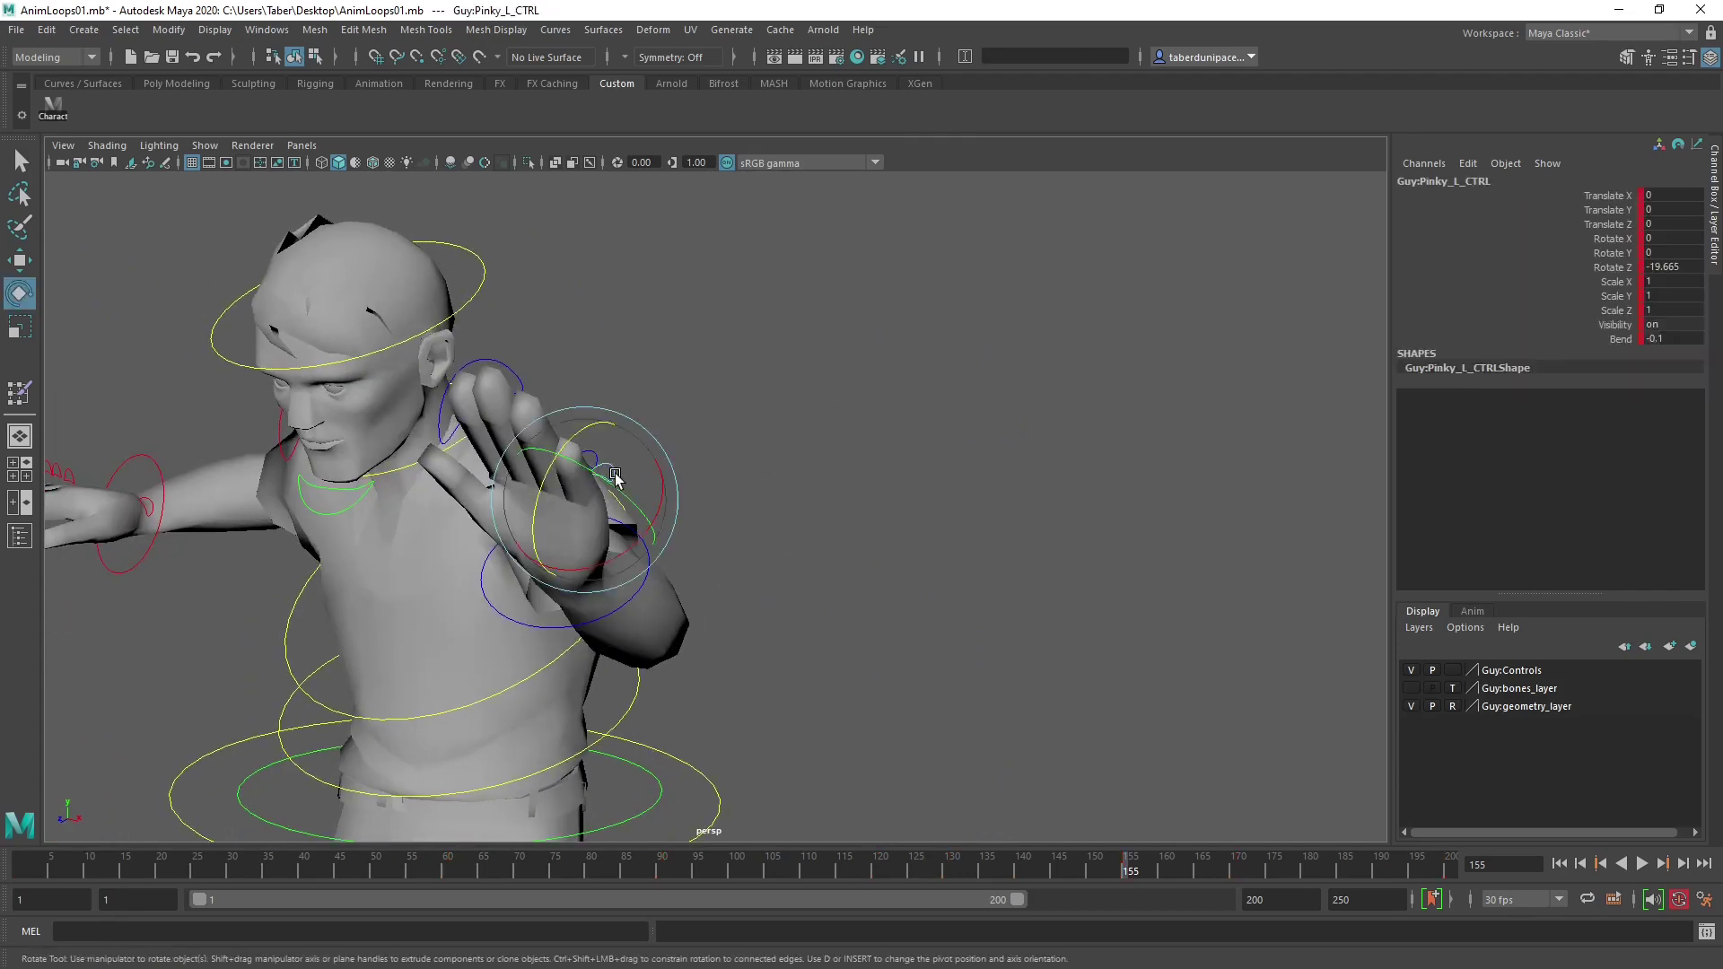
drag(615, 477, 484, 466)
alt+middle_drag(701, 404, 896, 589)
alt+drag(896, 589, 712, 569)
scroll(711, 569, up, 5)
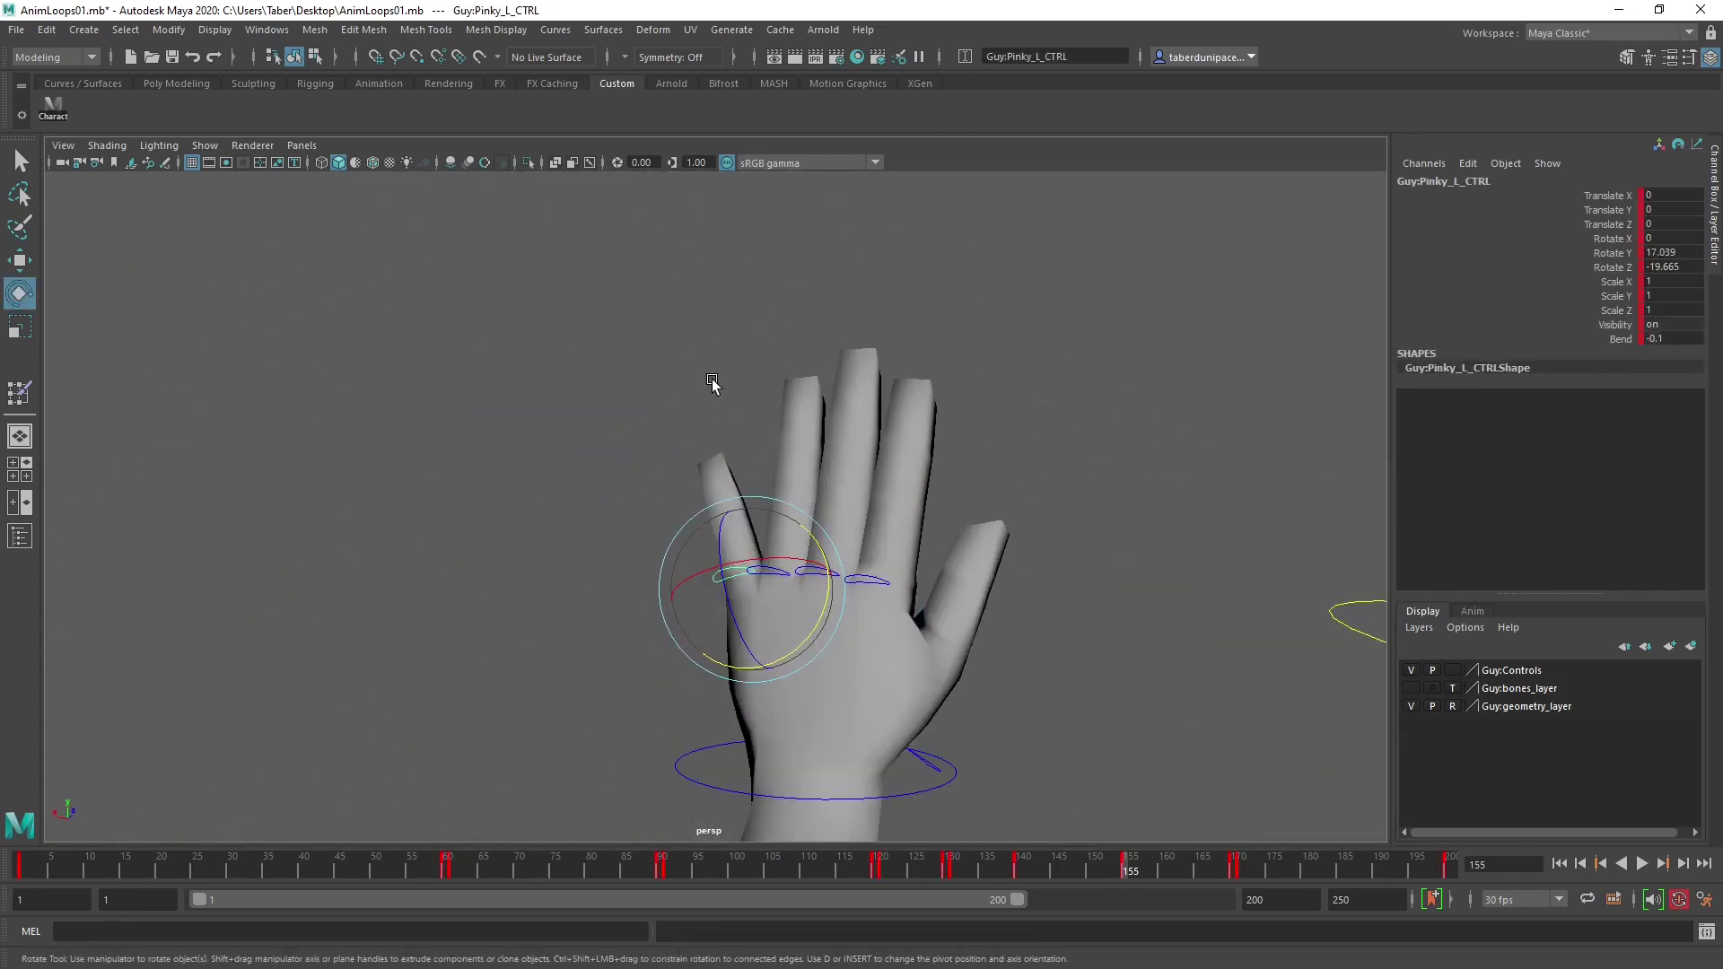
click(712, 383)
click(790, 571)
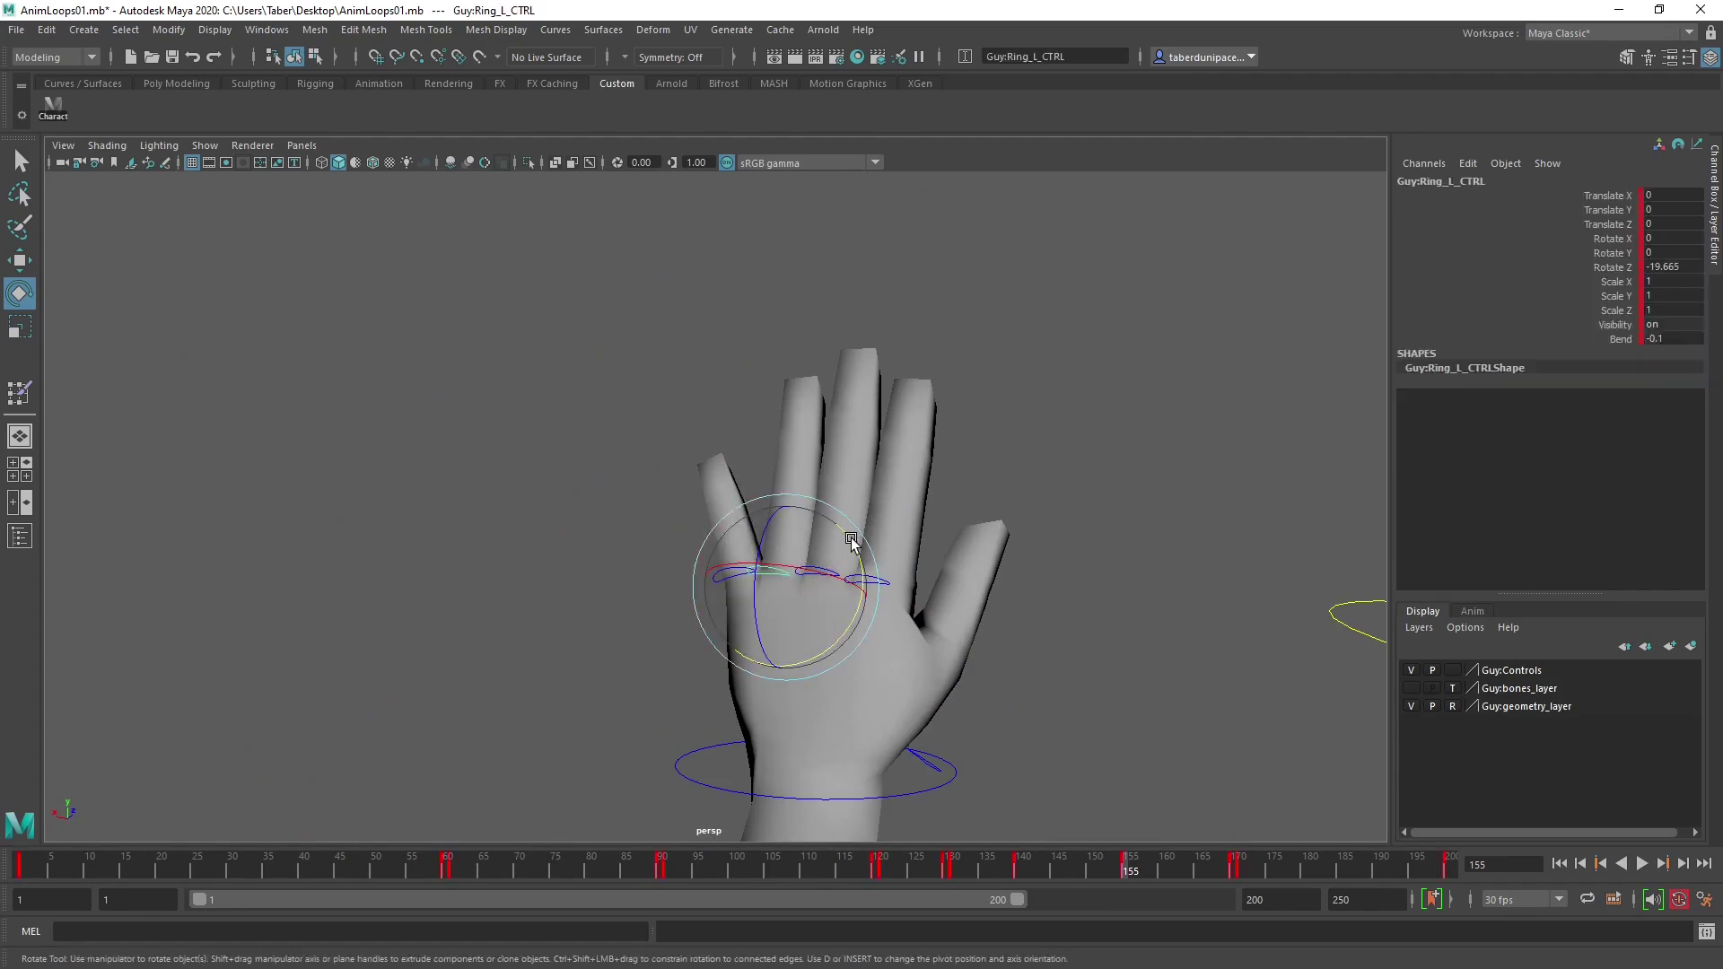
click(1039, 462)
click(887, 582)
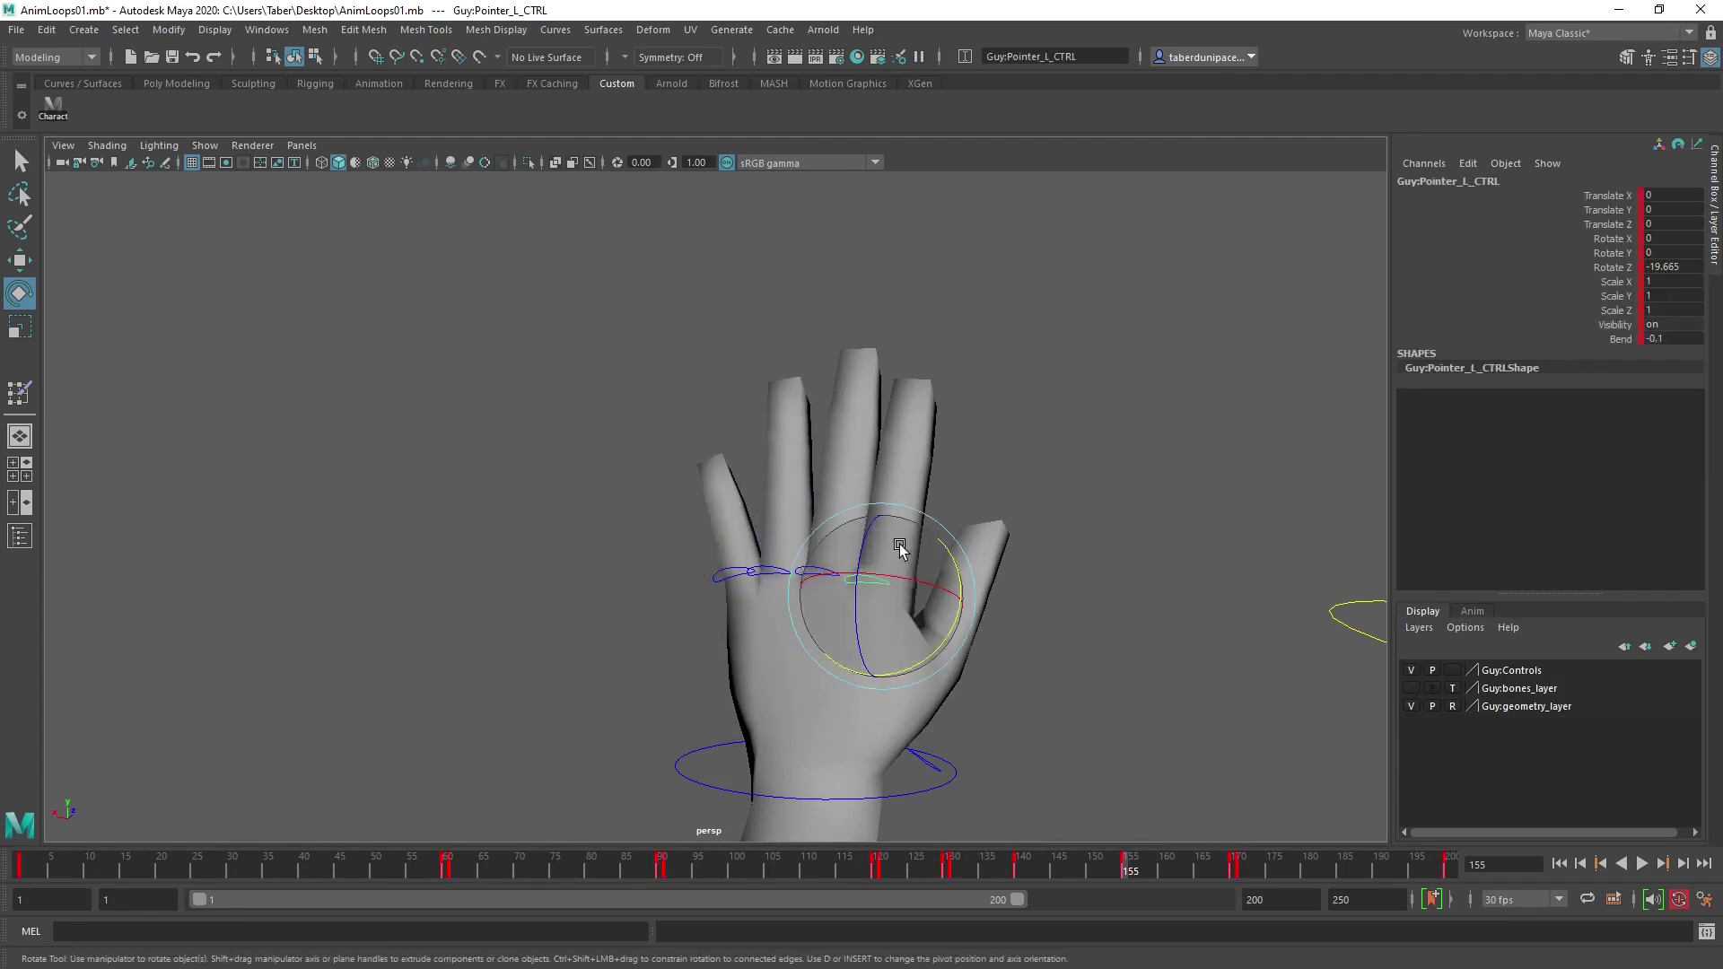
click(1009, 734)
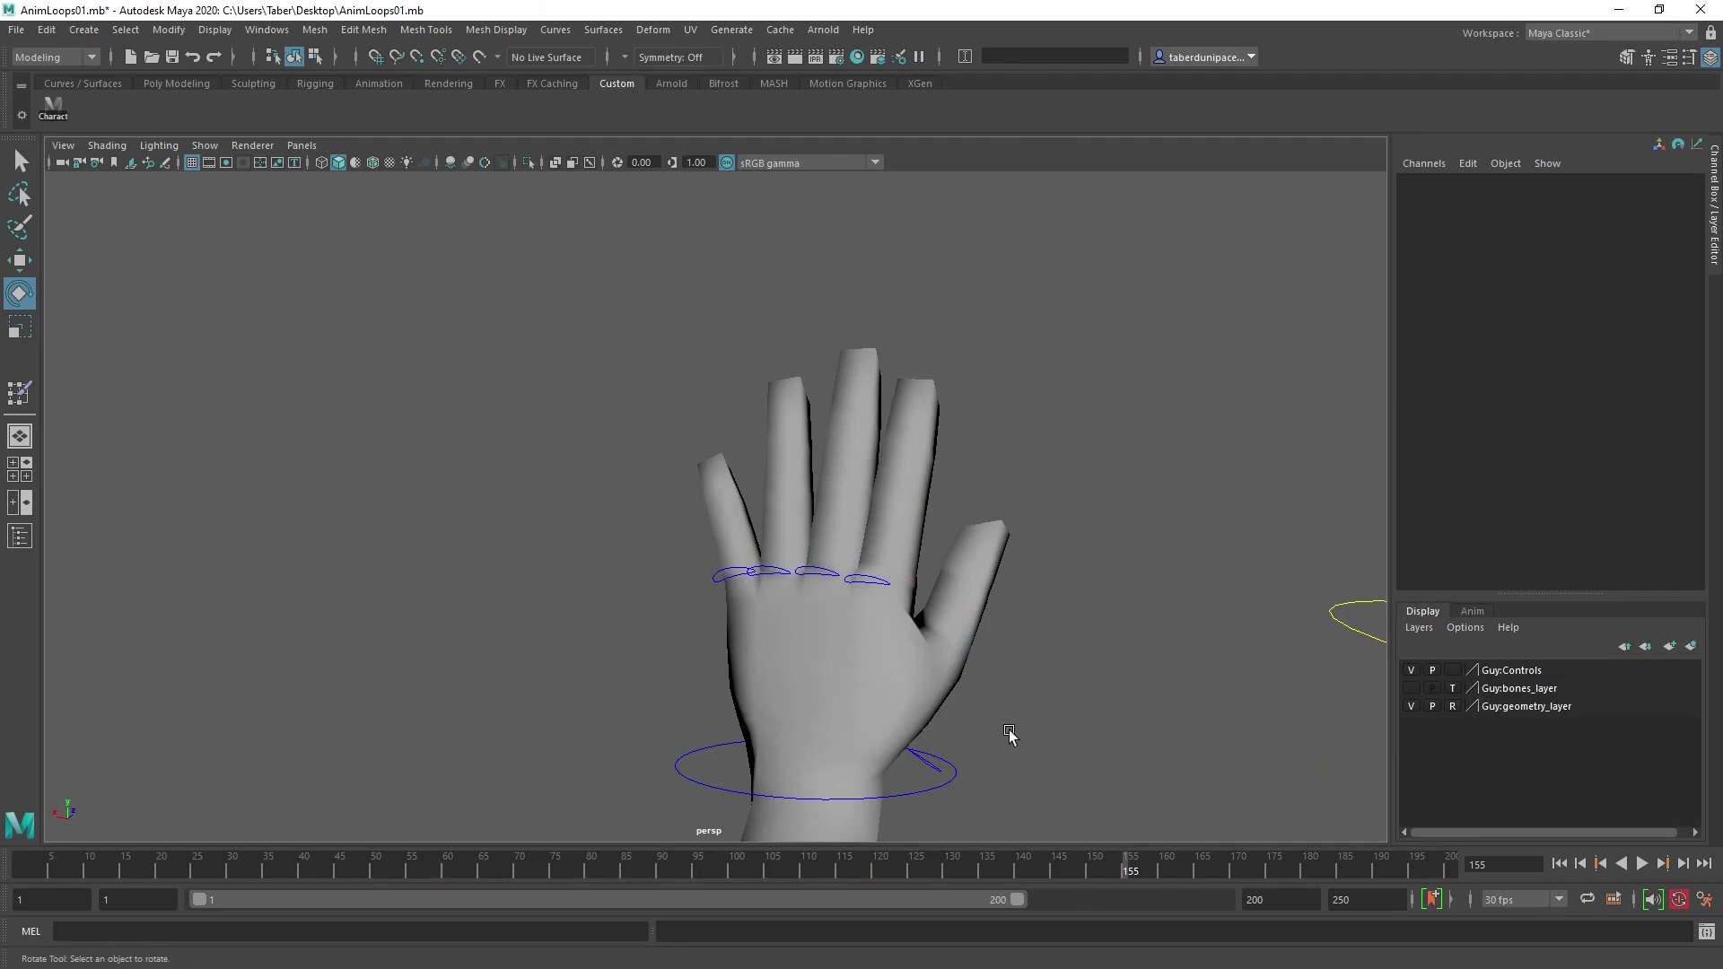
Rotate the left thumb toward the palm (Rotate 2.027, -5.427, -7.573) and key it.
click(933, 771)
drag(854, 666, 865, 655)
key(shift+e)
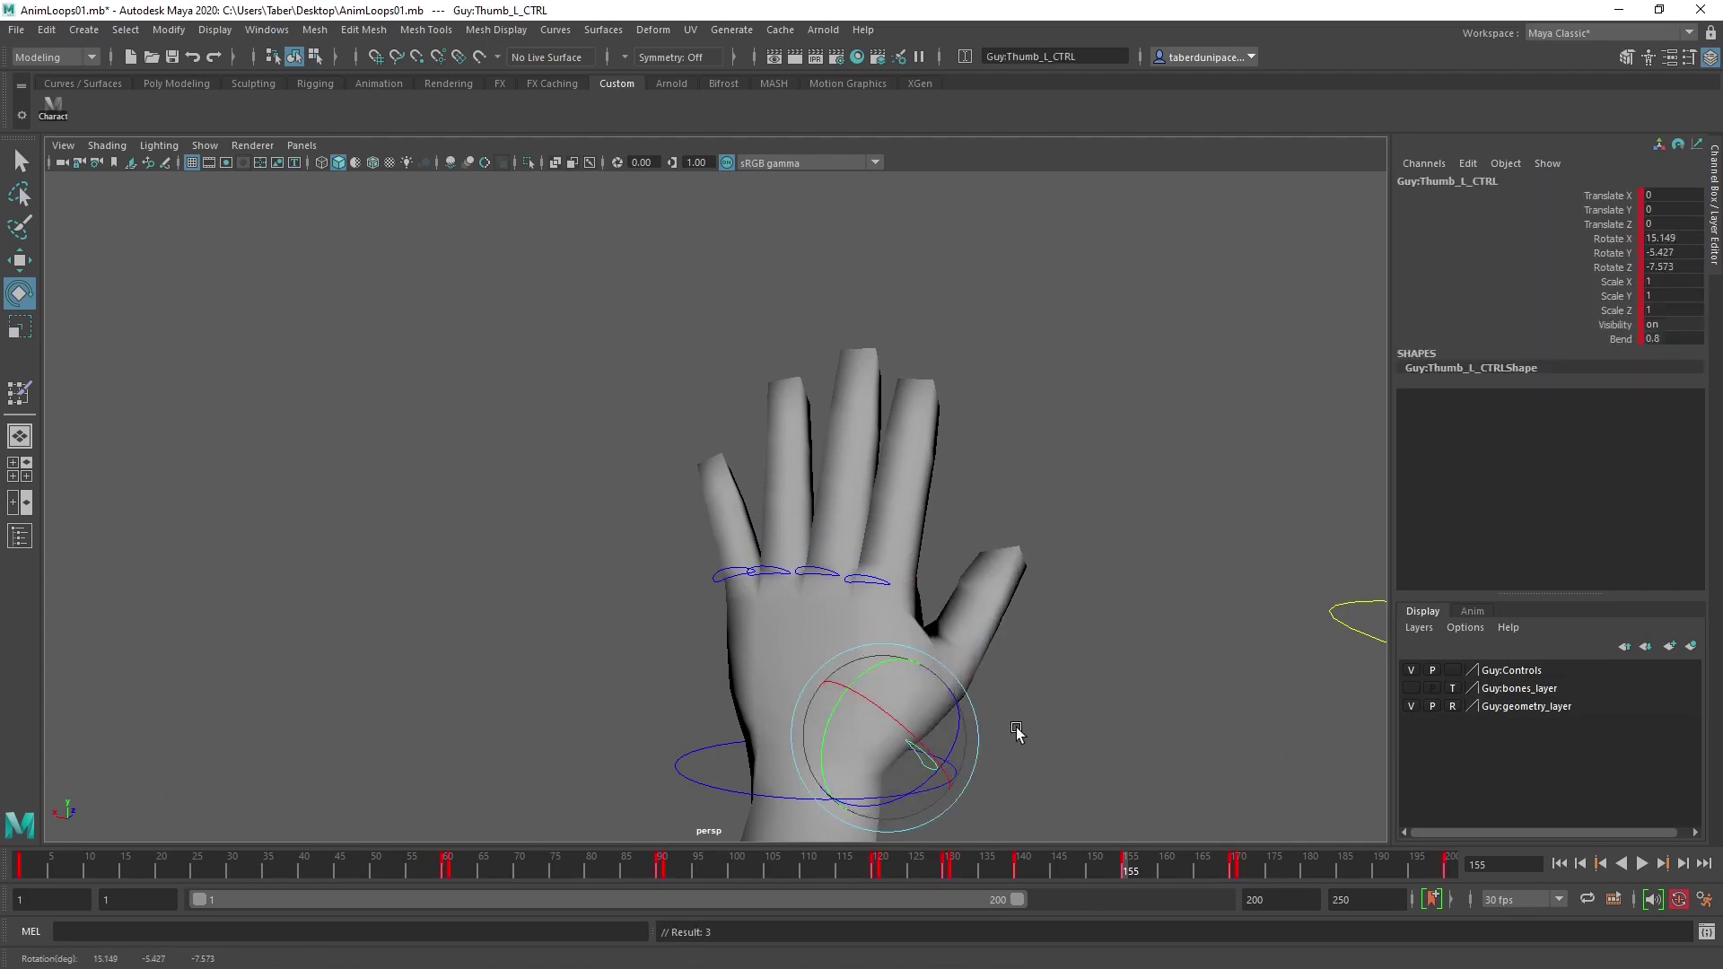
drag(917, 737, 897, 720)
key(shift+e)
alt+drag(1146, 650, 826, 613)
scroll(827, 613, down, 10)
alt+middle_drag(827, 613, 991, 600)
mouse_move(914, 534)
alt+mouse_down()
mouse_move(988, 570)
mouse_move(517, 560)
mouse_move(497, 588)
mouse_move(1021, 571)
mouse_move(934, 566)
mouse_move(346, 252)
mouse_move(900, 562)
alt+mouse_up()
Select and frame all the rig controls, then play the animation.
alt+right_drag(900, 563, 557, 261)
drag(474, 241, 1006, 680)
key(f)
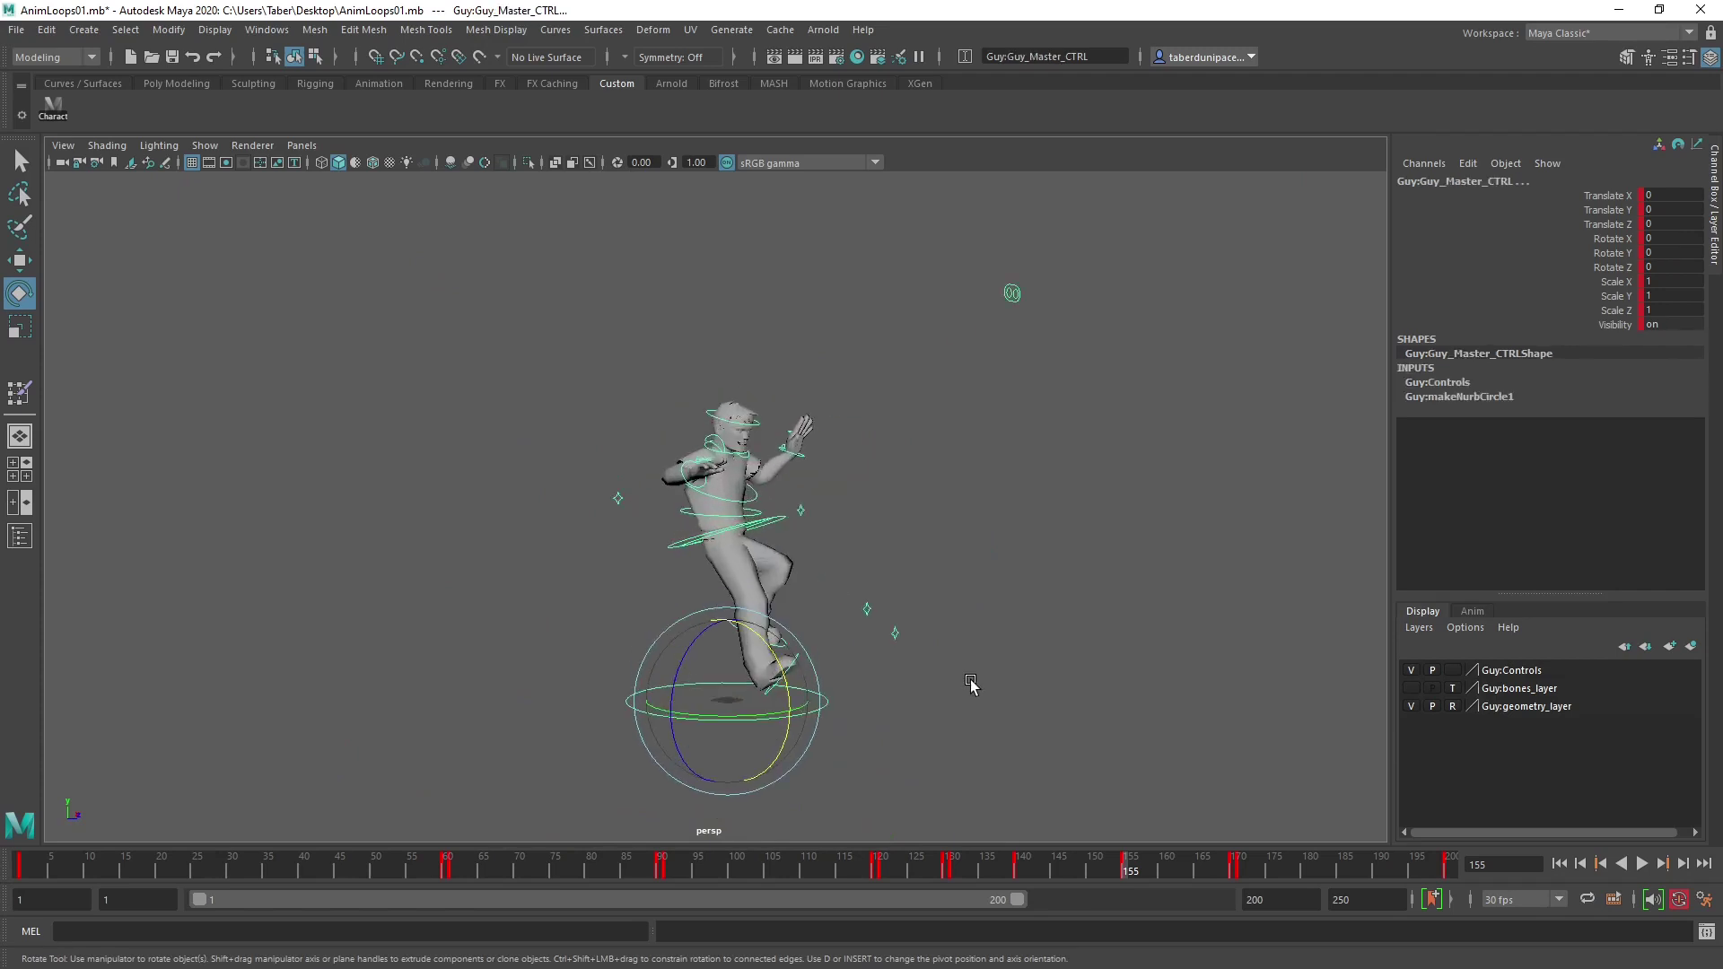
alt+drag(718, 671, 1074, 837)
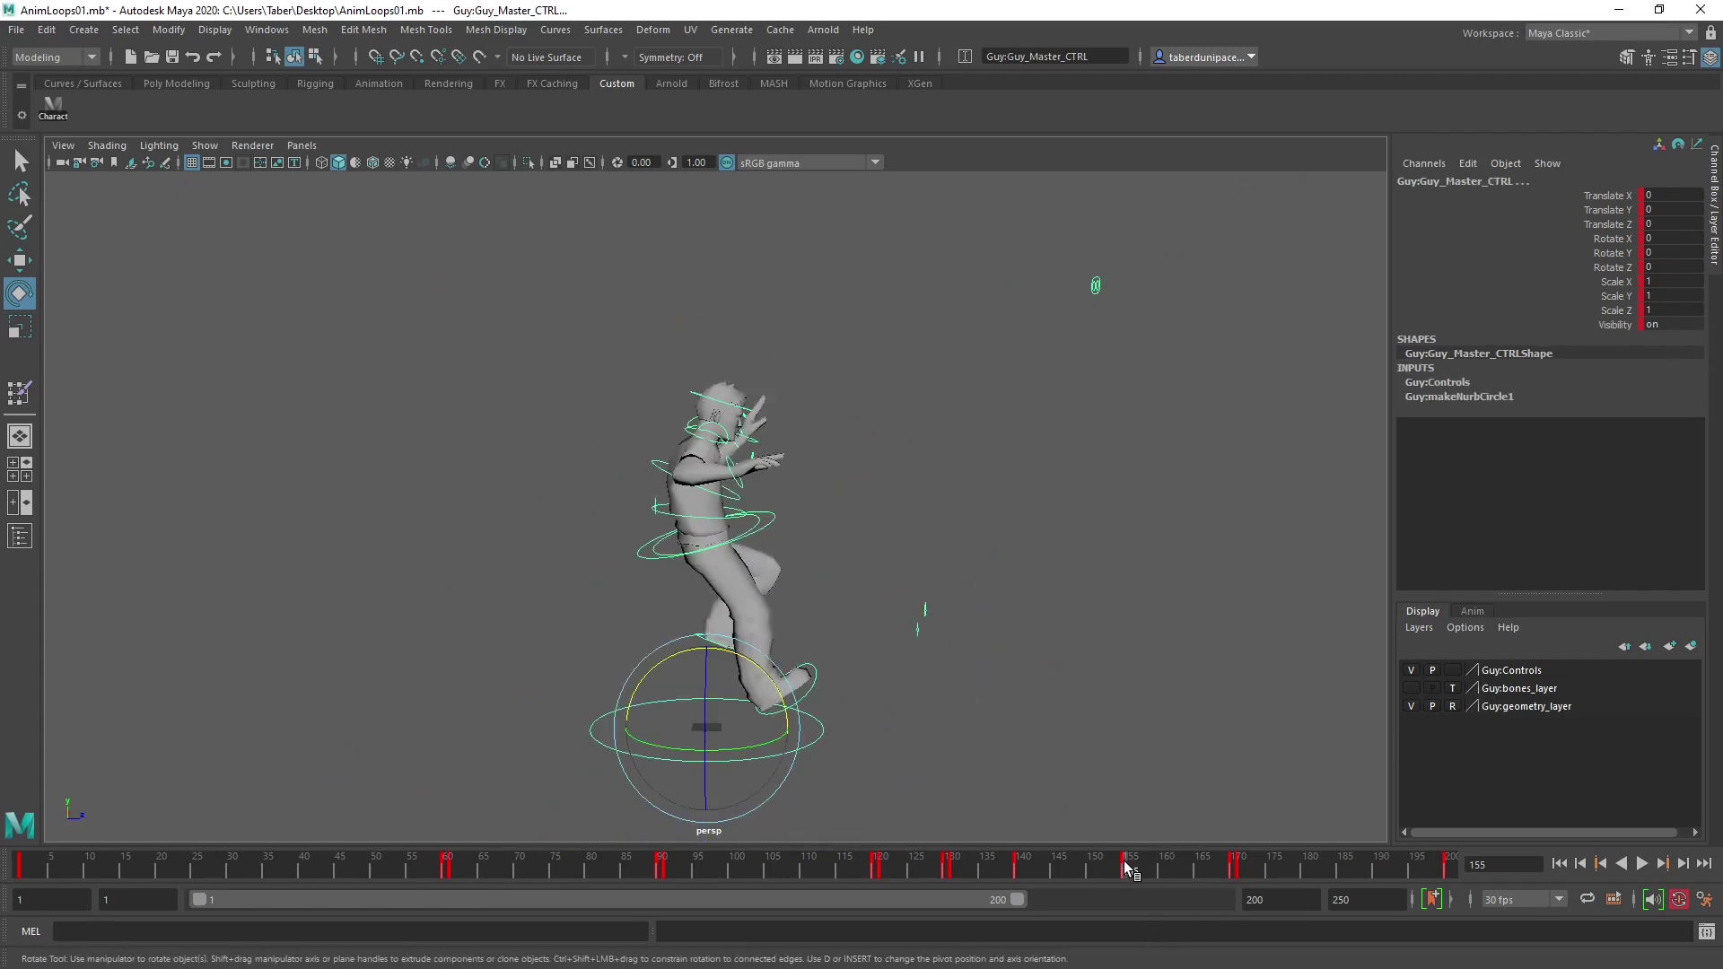
key(alt+v)
Copy the Time Slider keys at frame 141 and paste them at frame 170.
drag(1089, 864, 1023, 864)
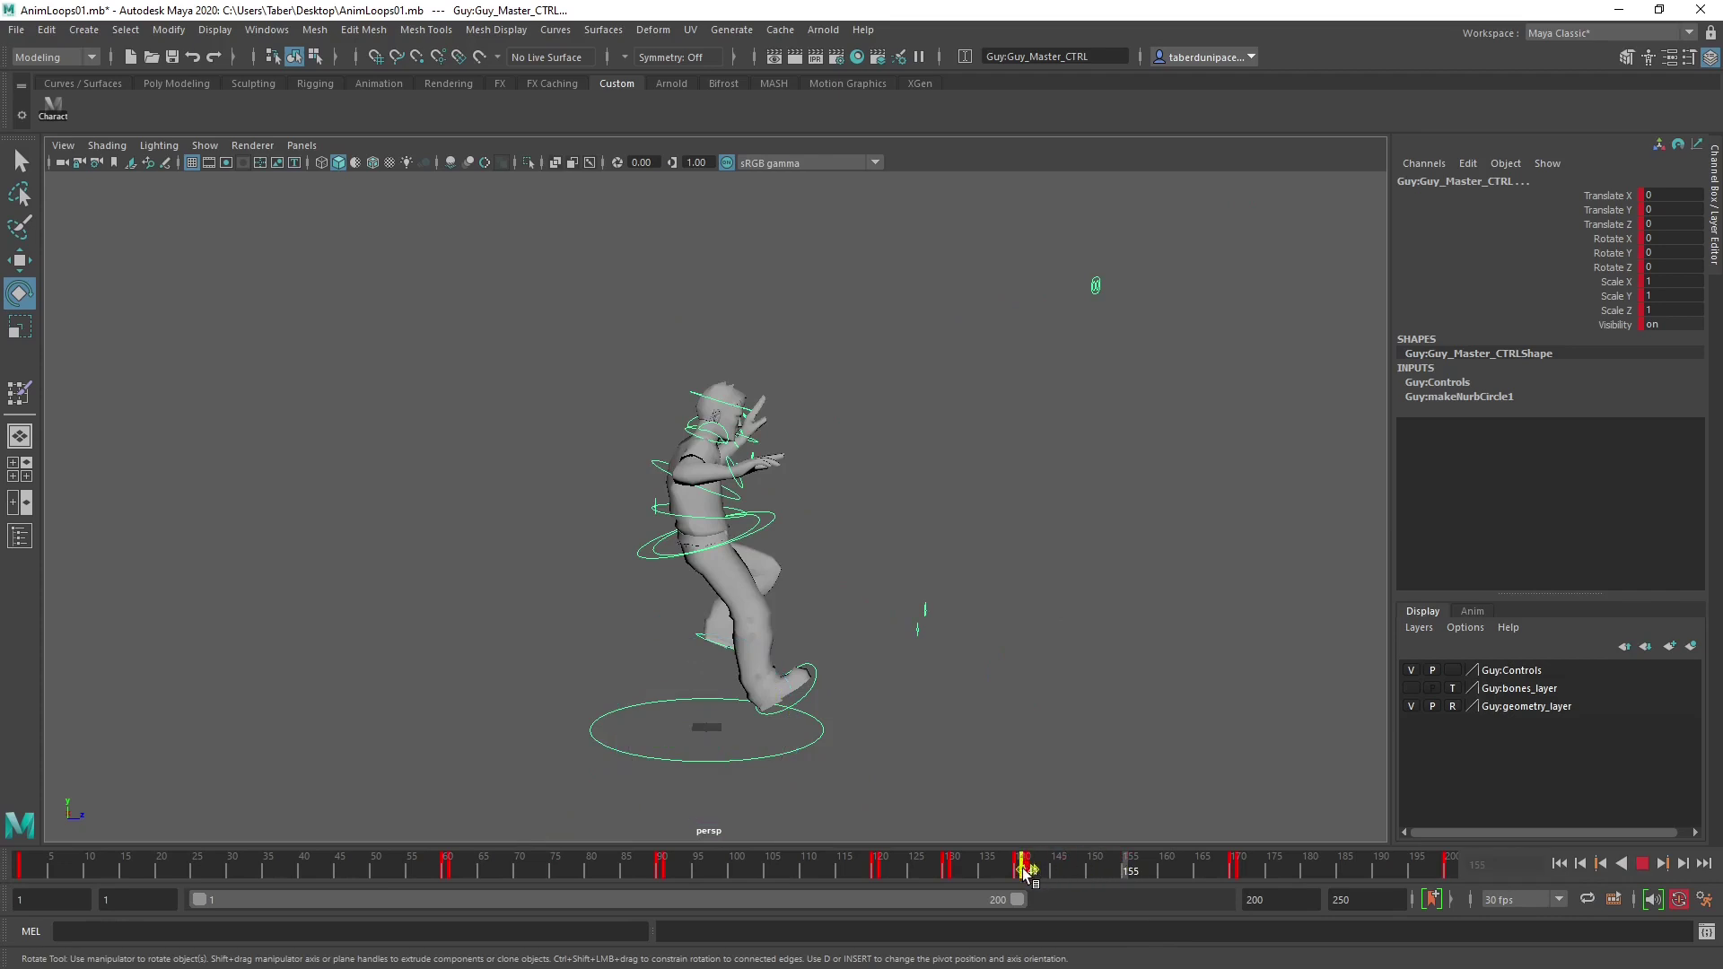
right_click(1027, 866)
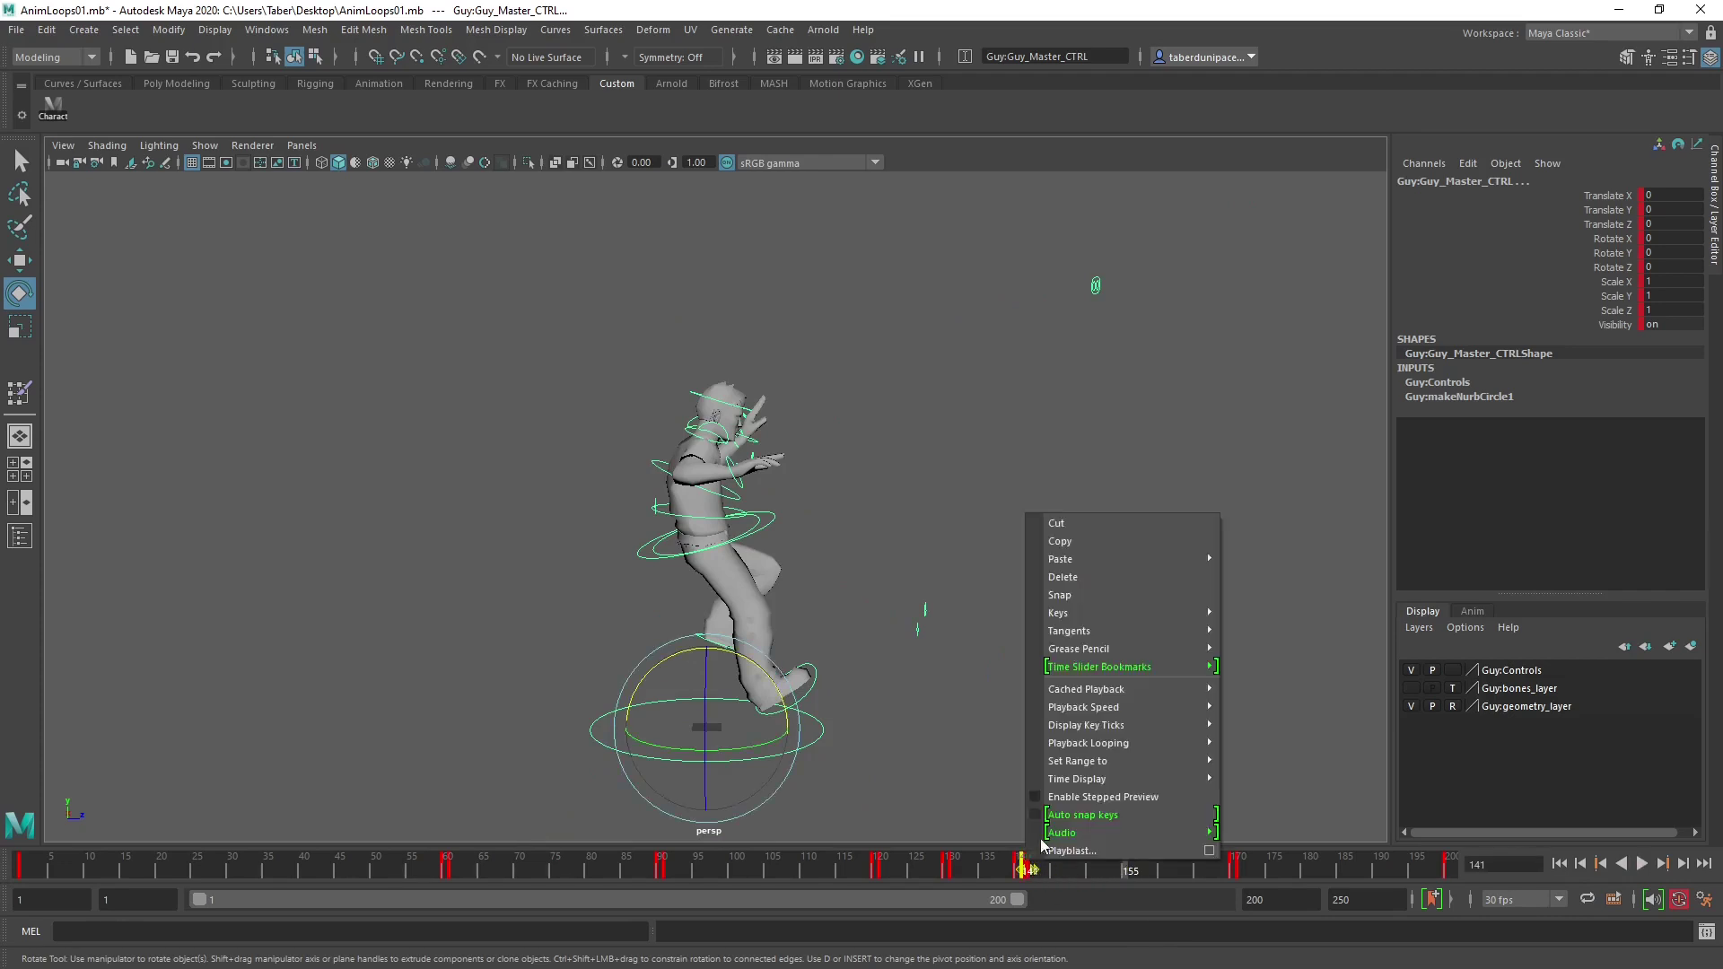
click(1129, 542)
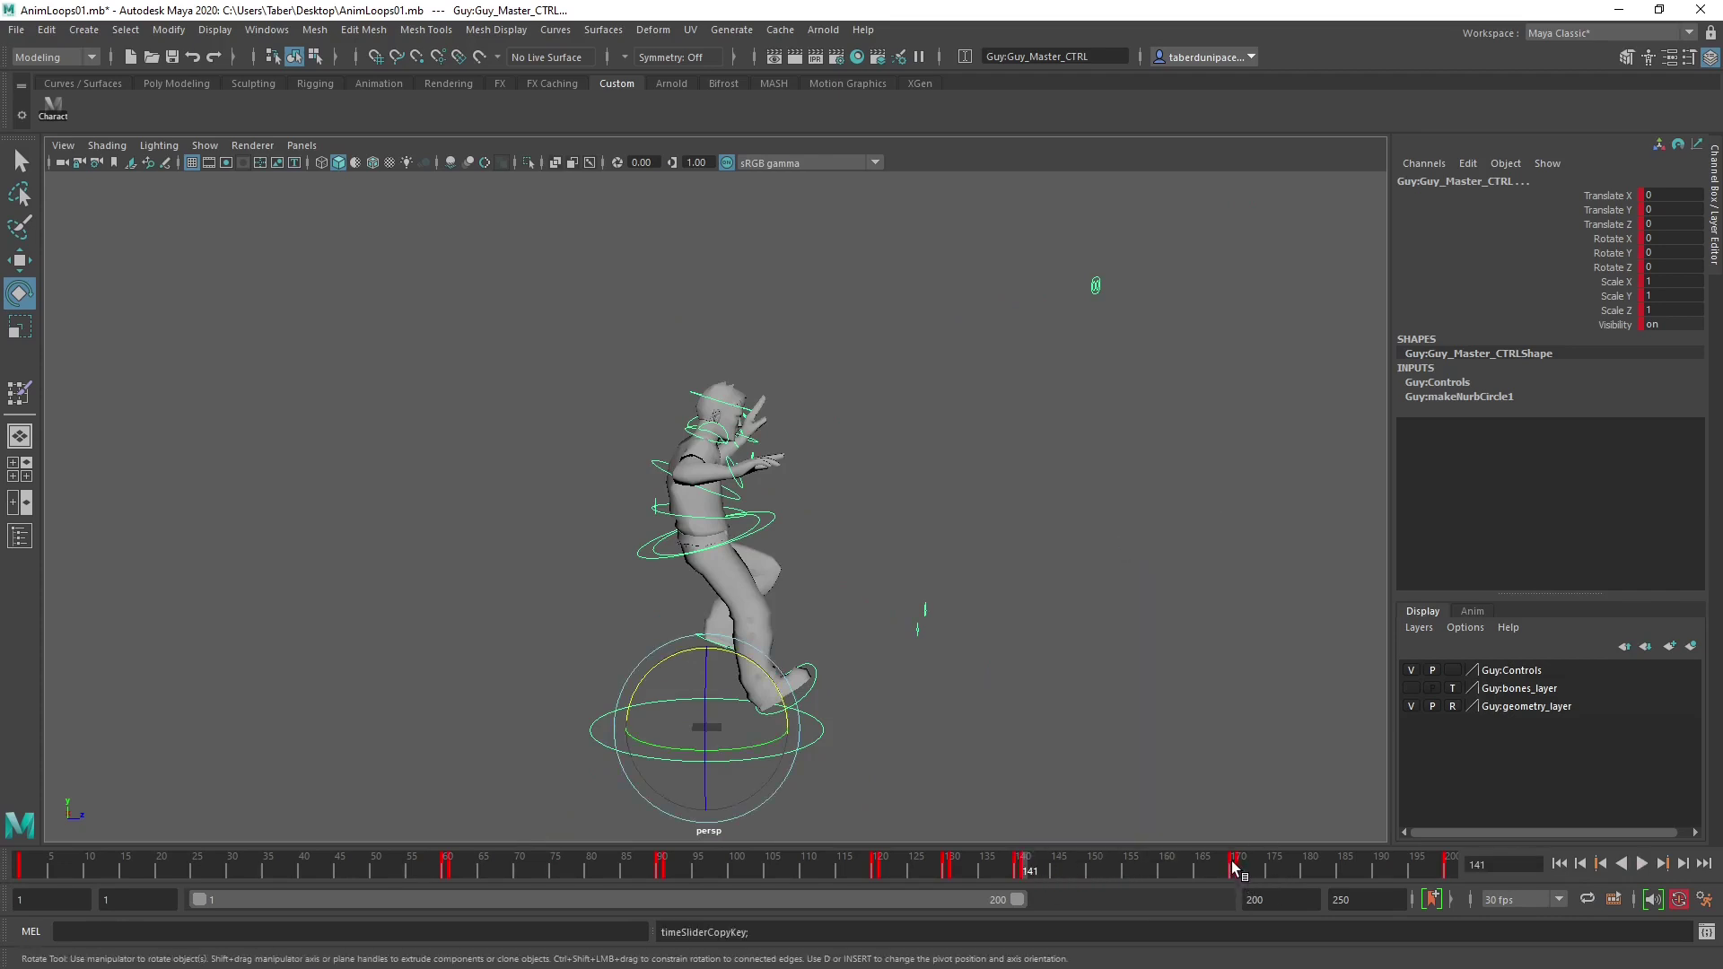
click(1234, 864)
right_click(1237, 864)
mouse_move(1356, 560)
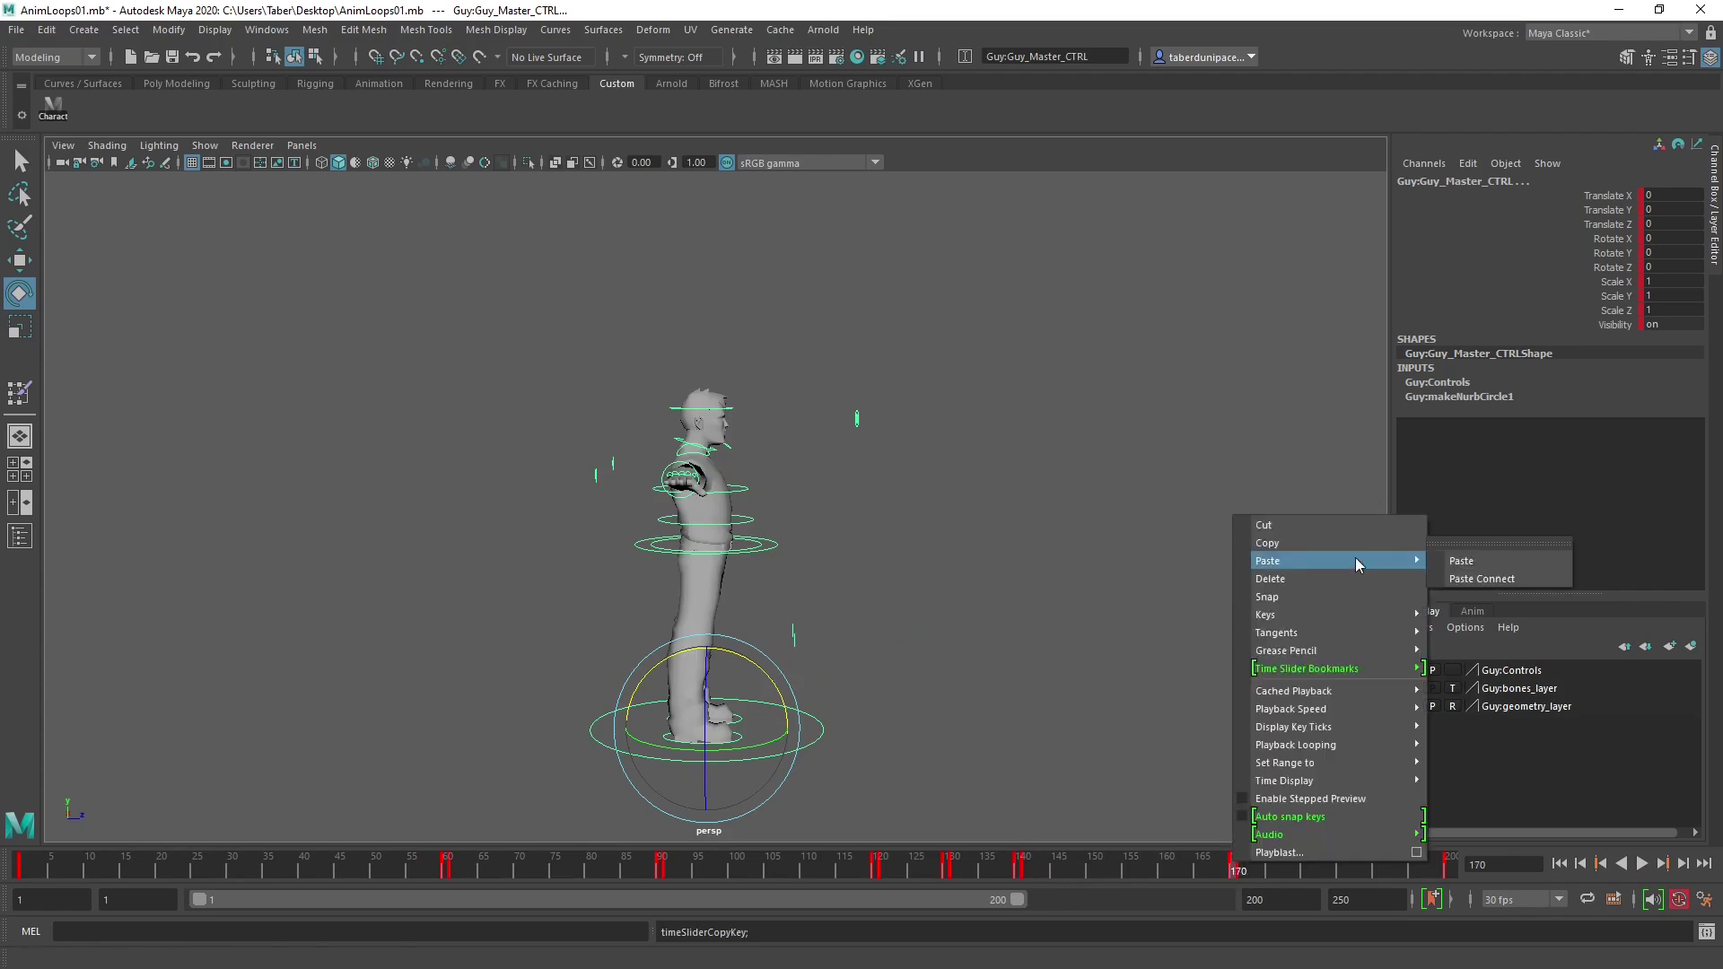
click(1508, 562)
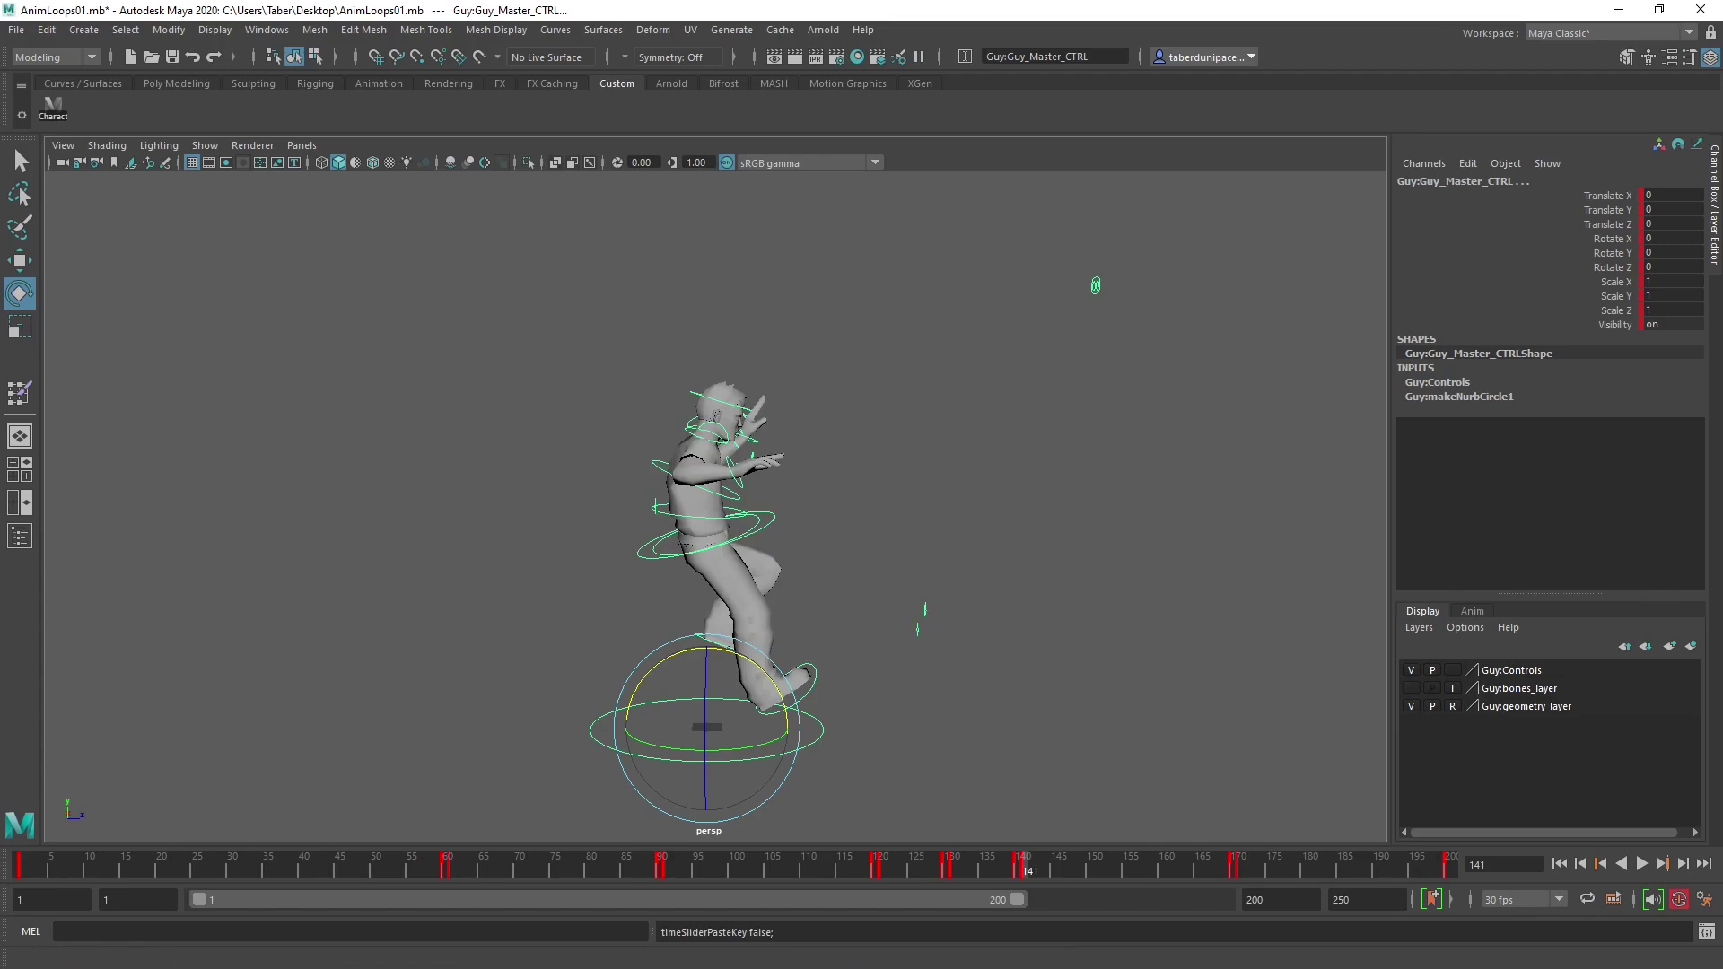
In the Graph Editor, select all the rig's keys and set their tangents to Auto.
drag(0, 220, 910, 238)
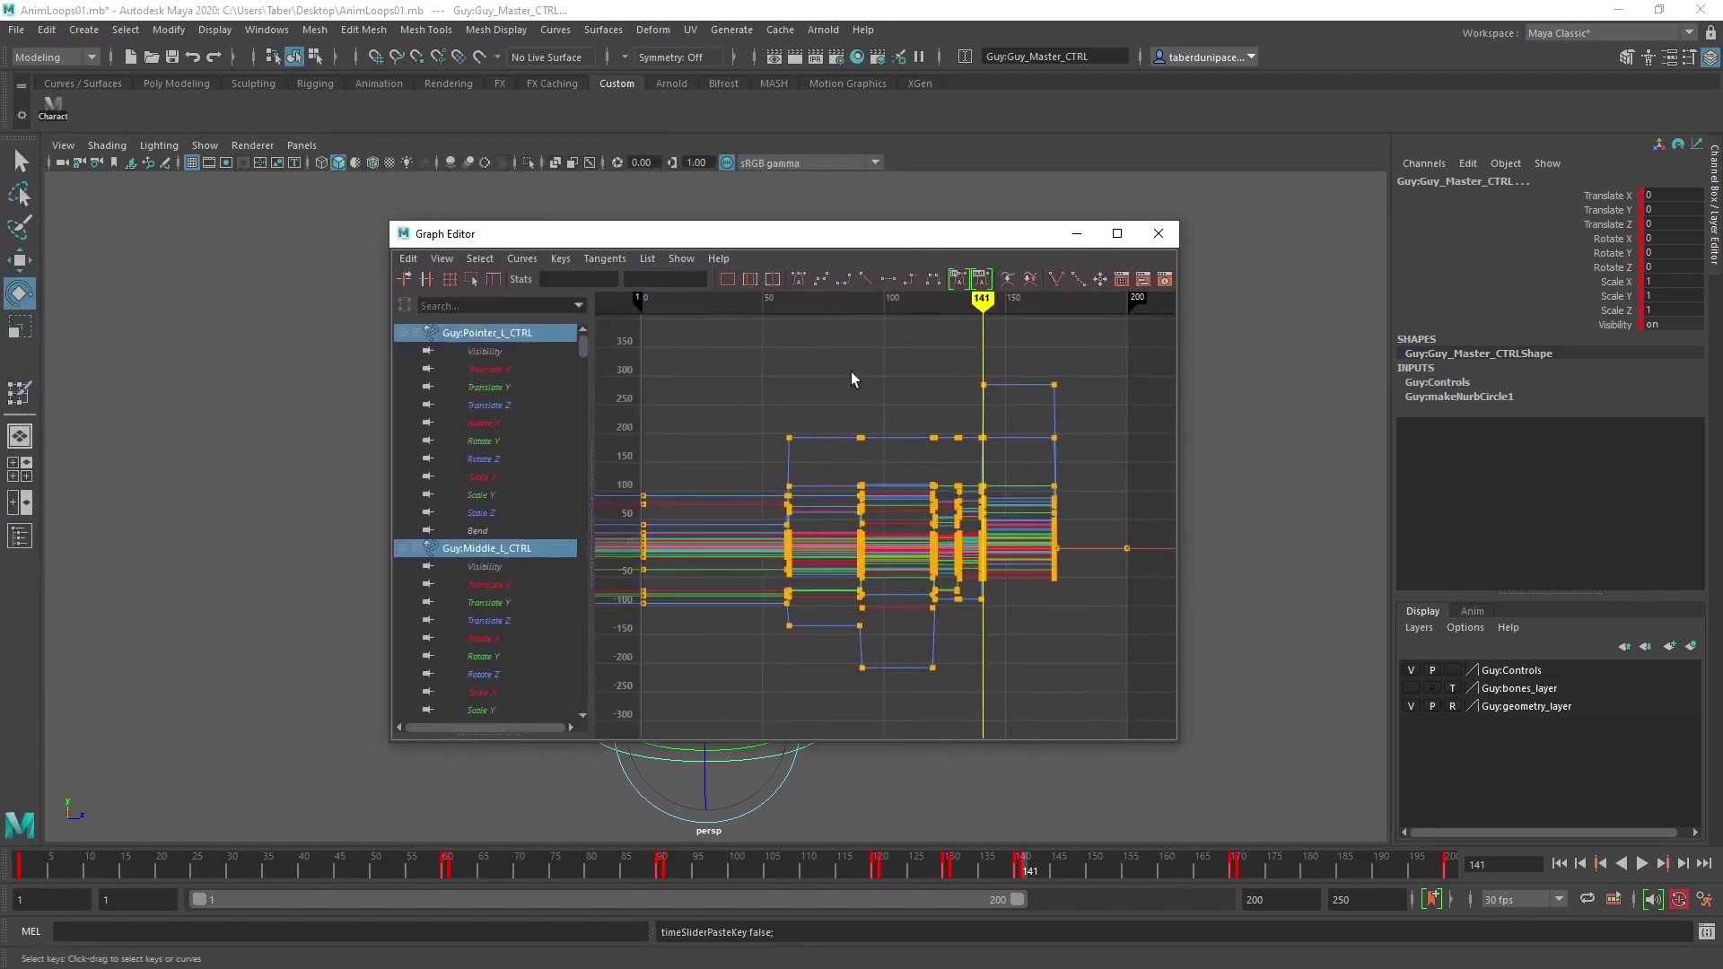
scroll(851, 372, down, 5)
drag(709, 371, 1077, 678)
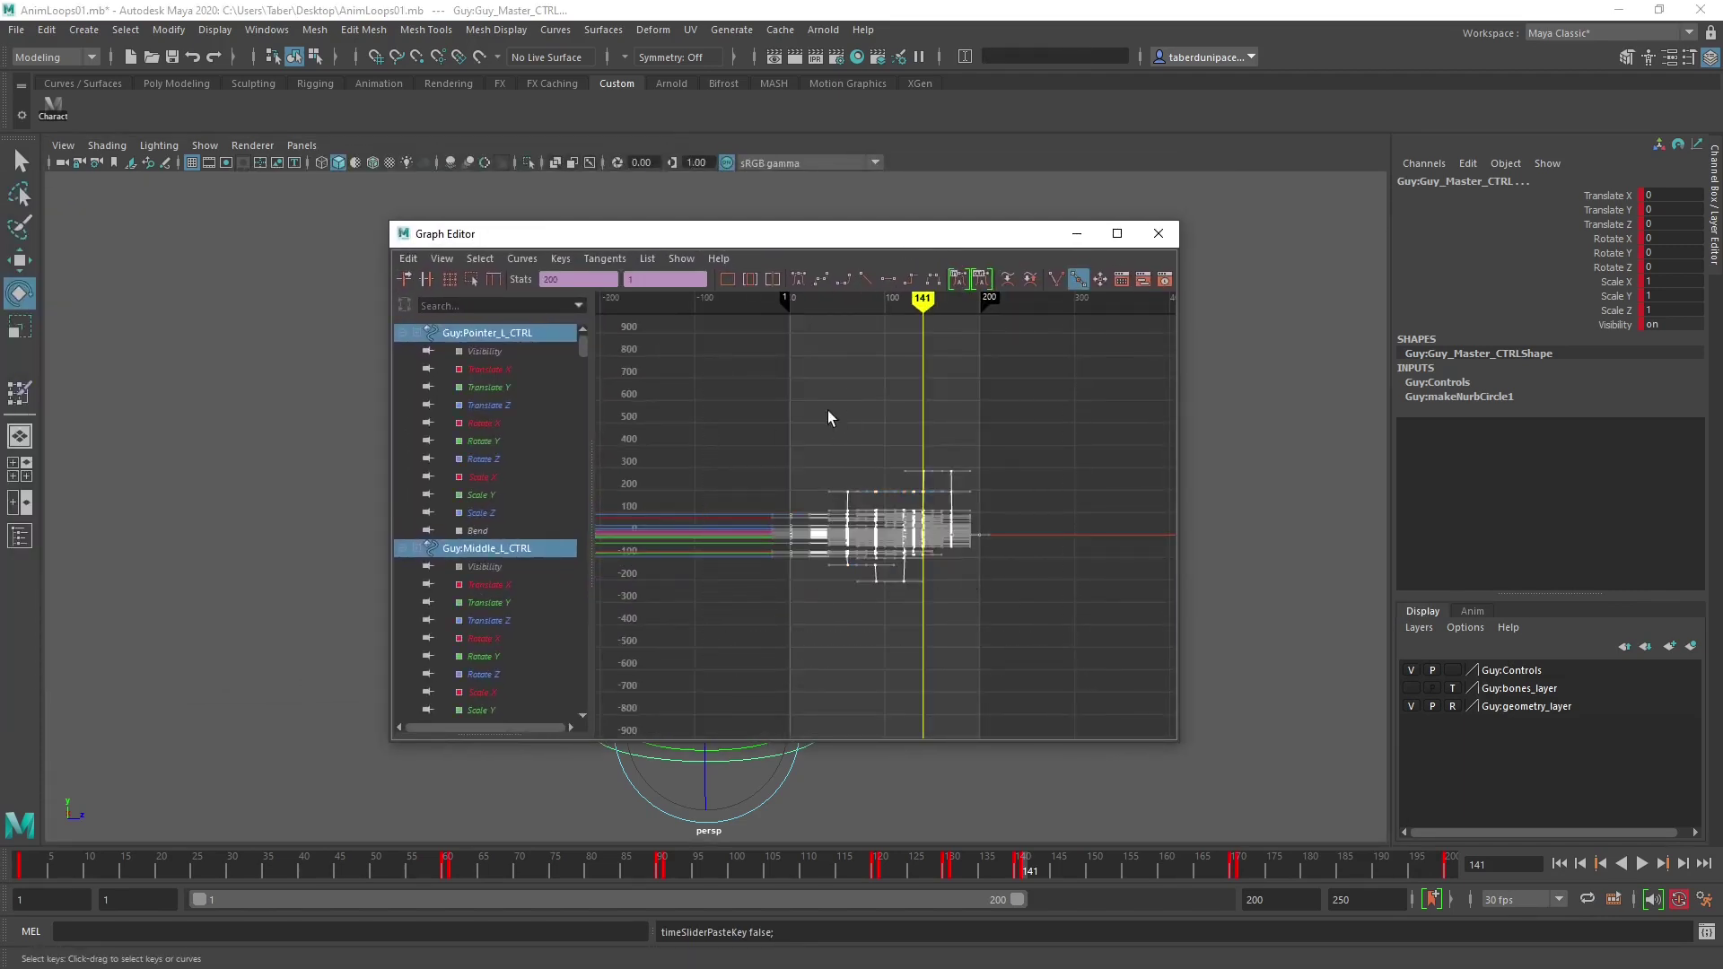
click(800, 273)
Inspect the curves, zooming on the keys around frame 90, then close the Graph Editor.
key(f)
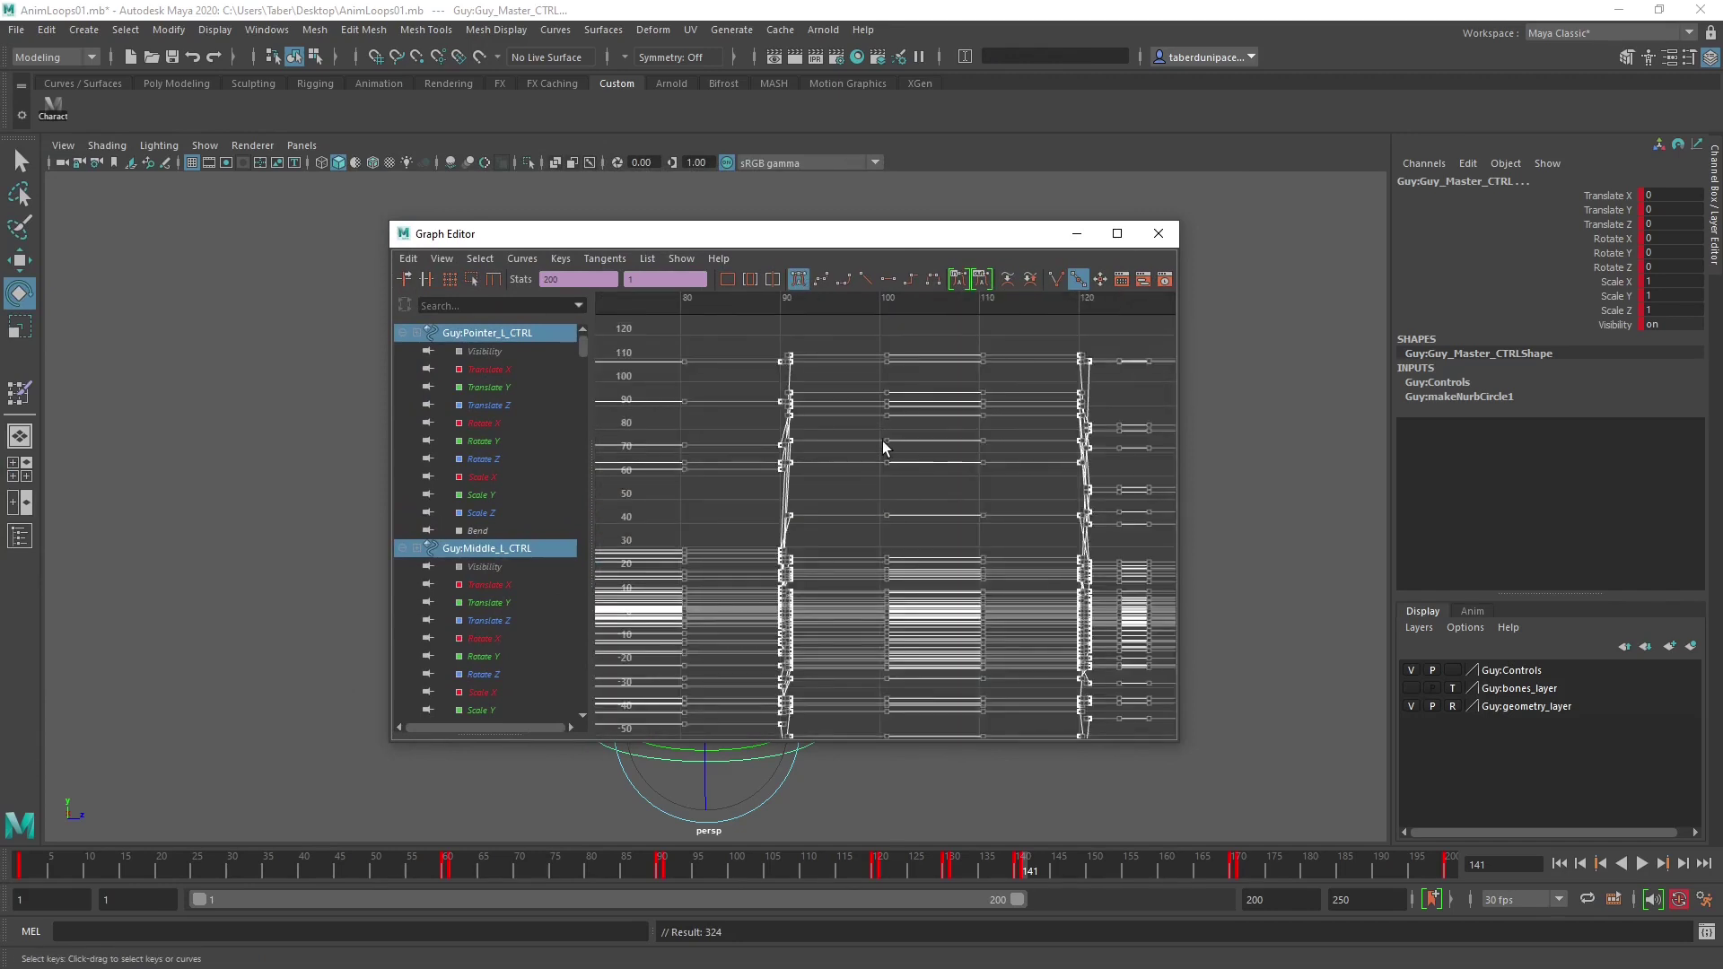
key(a)
drag(757, 341, 844, 577)
key(f)
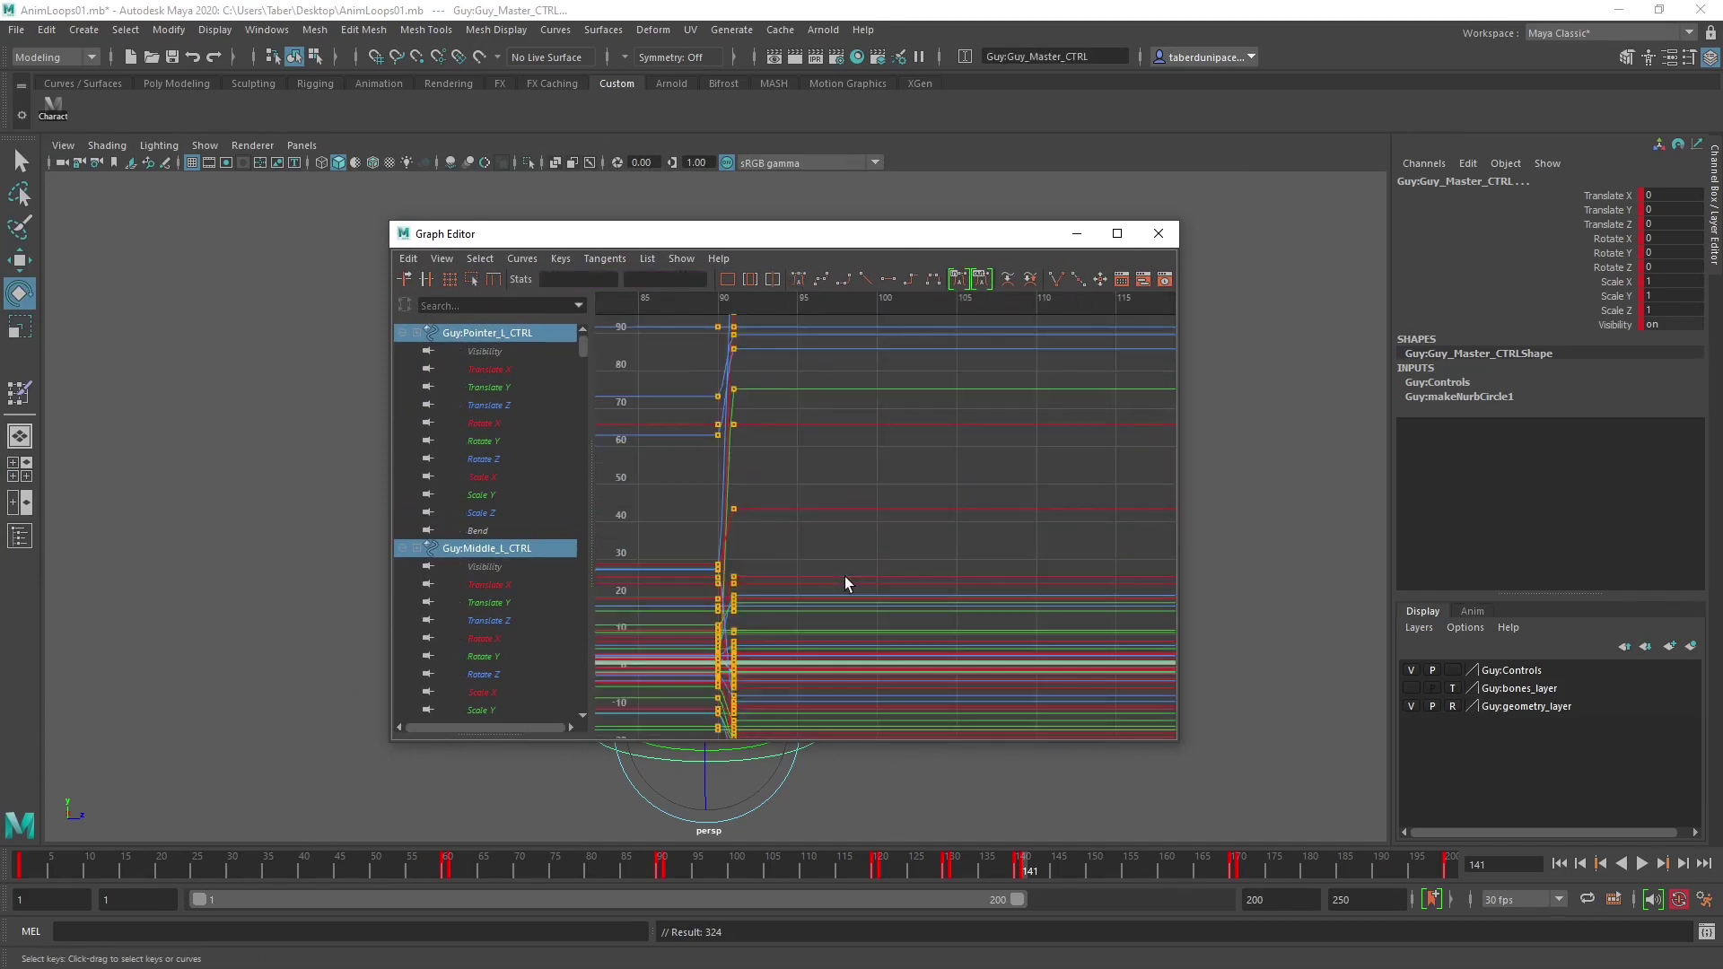
key(a)
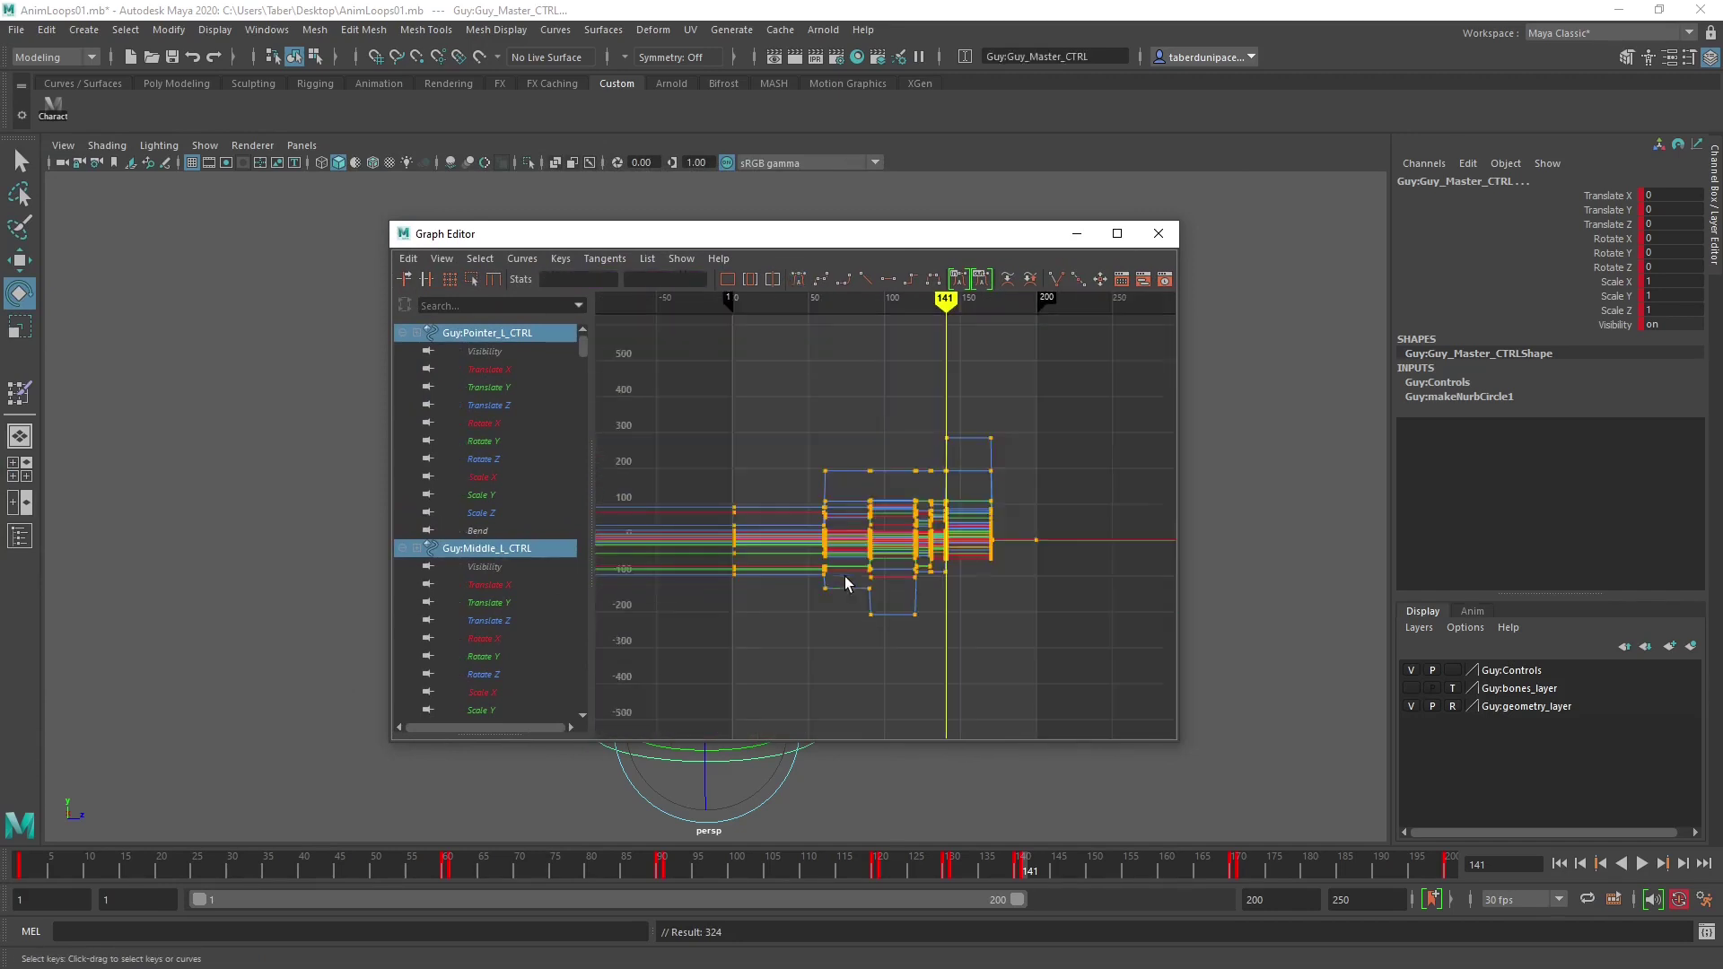
drag(943, 233, 332, 250)
click(548, 250)
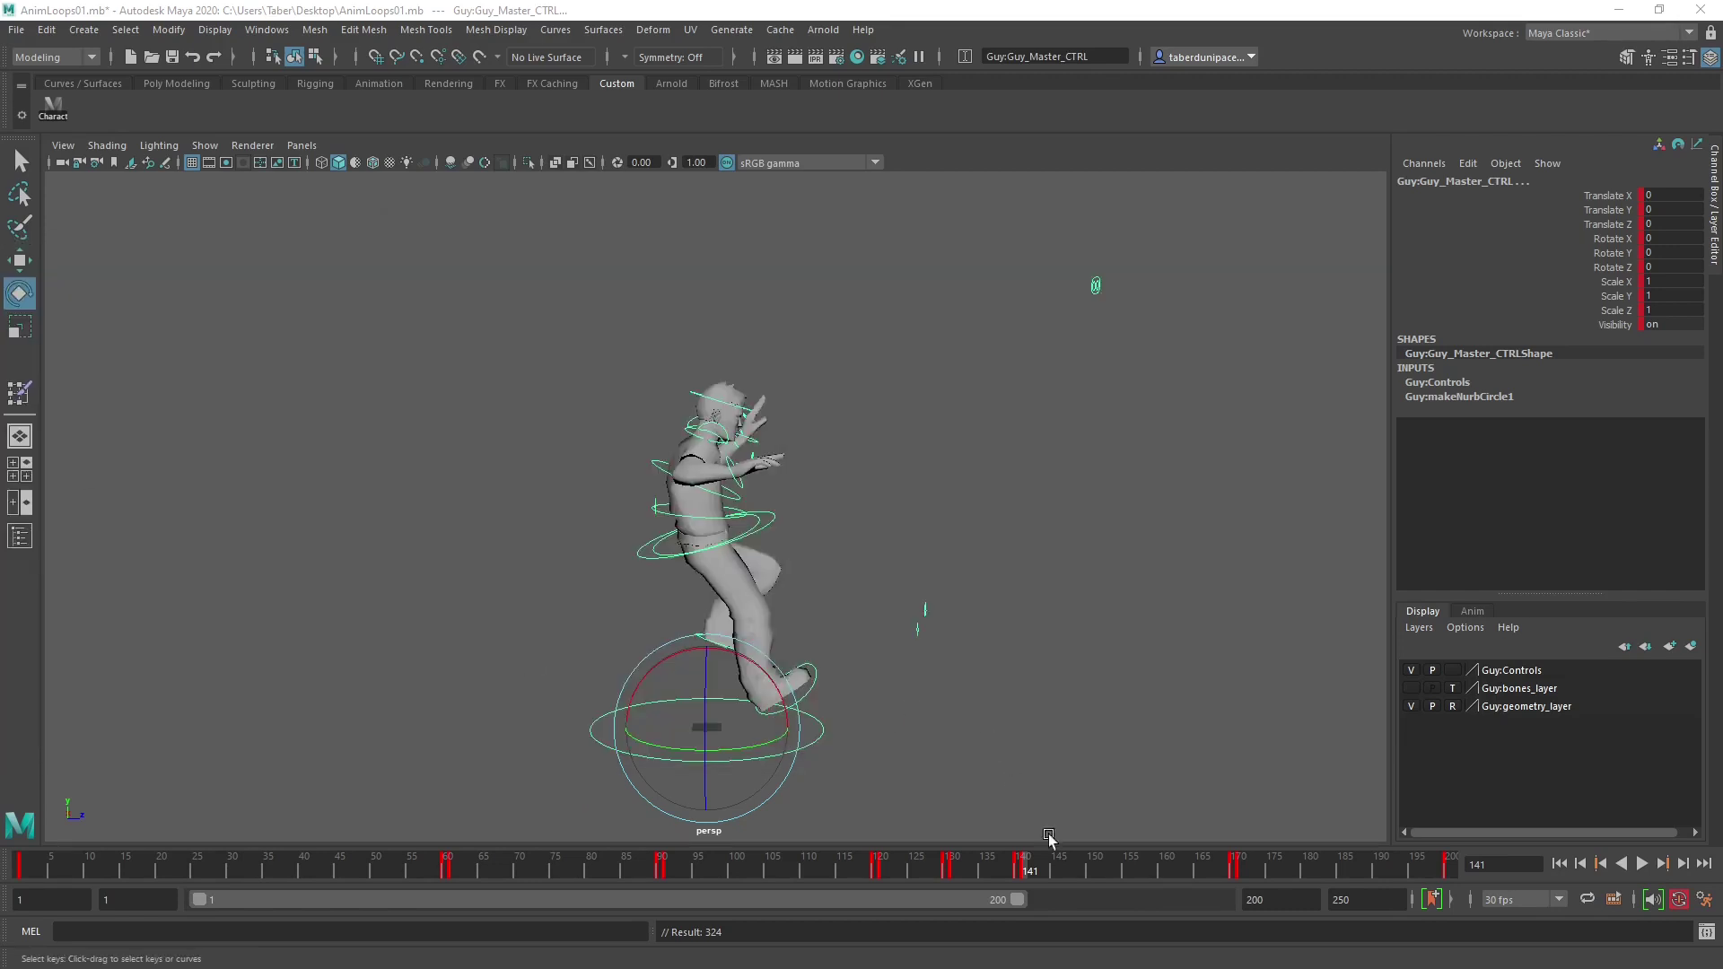
Play the run, stop at frame 171, and select Root_CTRL from a front view.
key(alt+v)
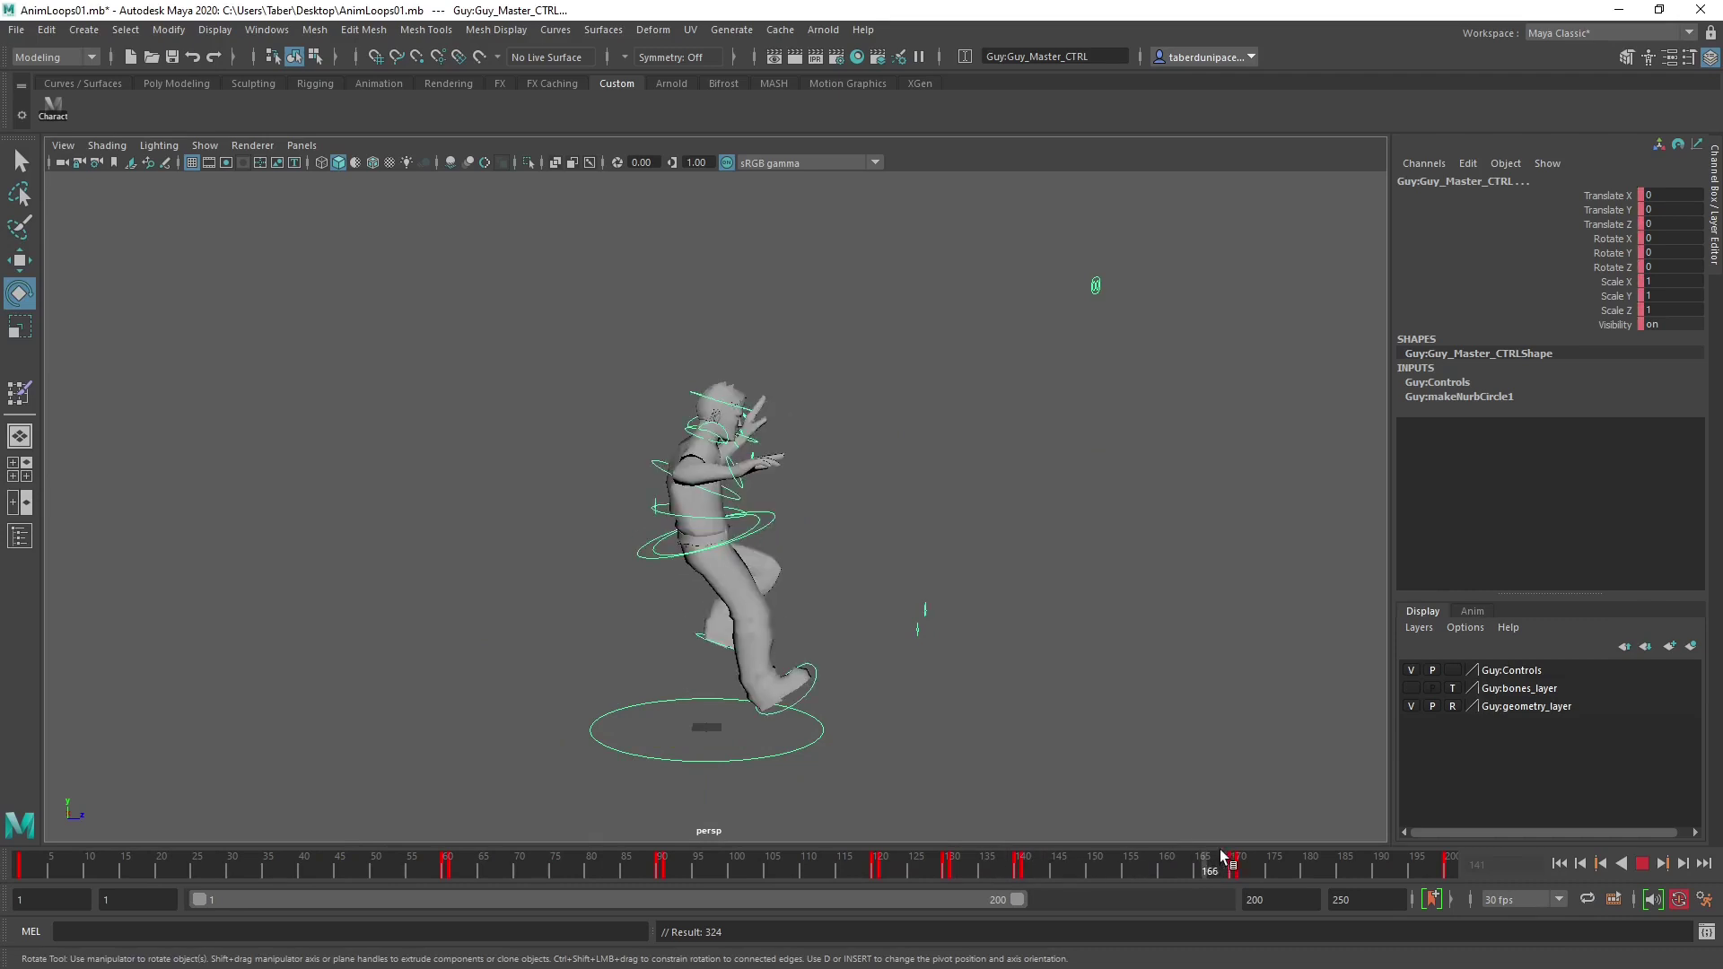
click(1241, 869)
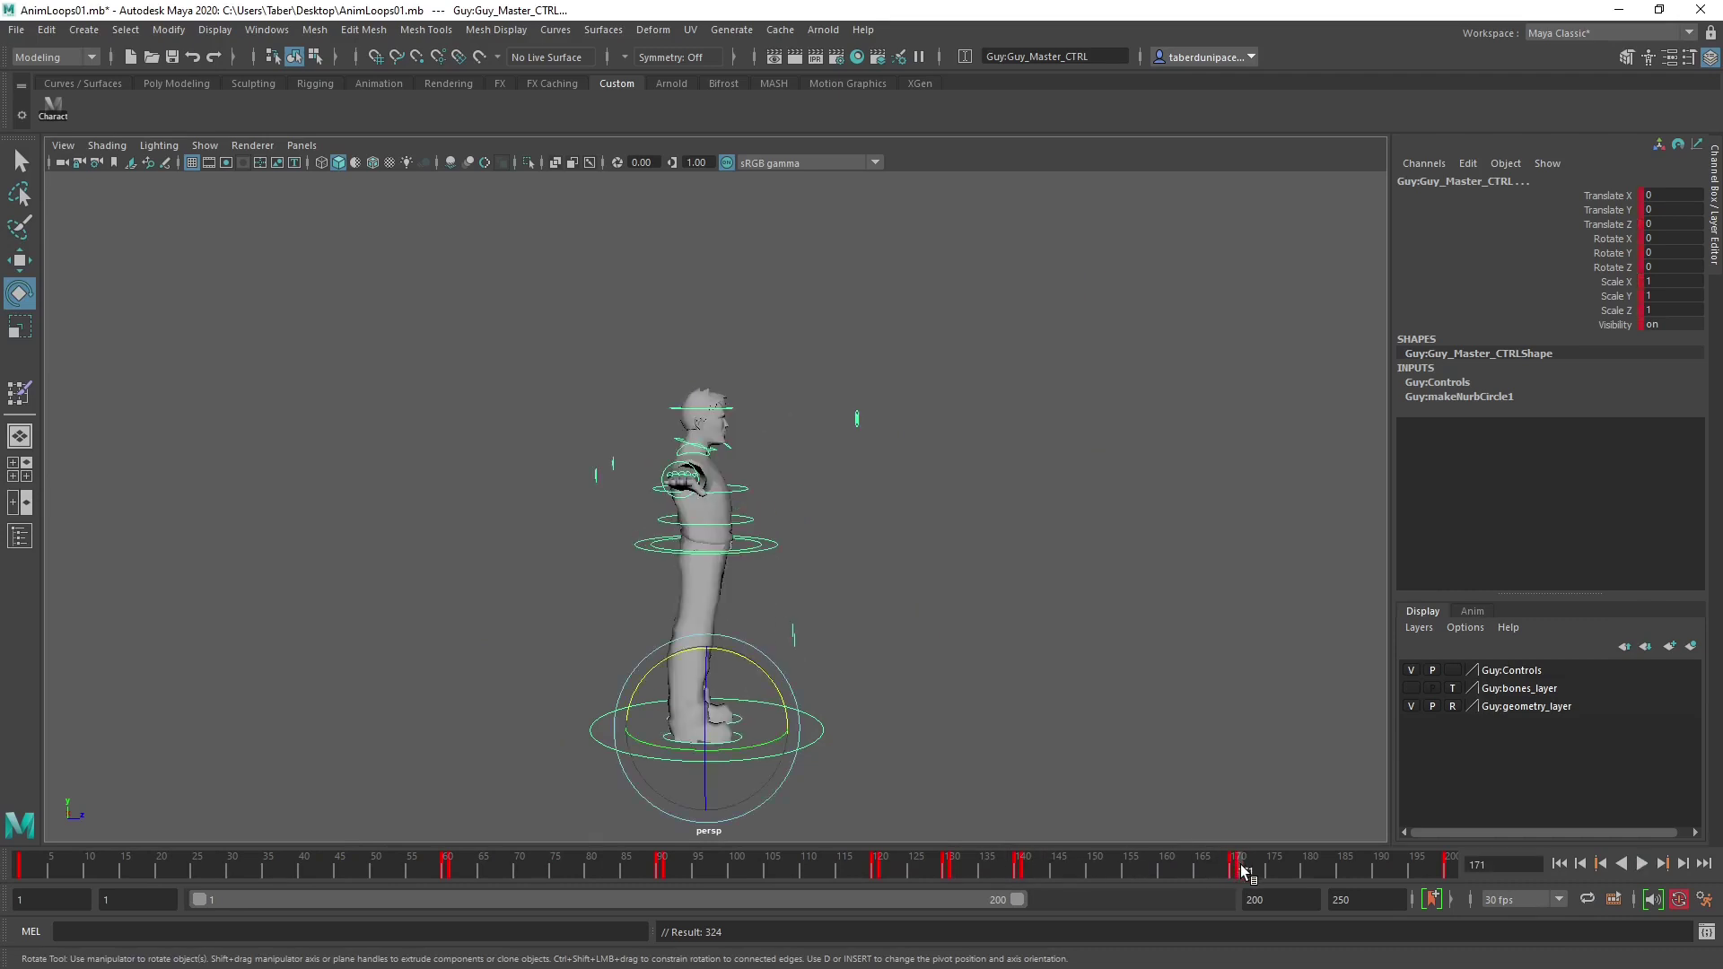
alt+drag(1041, 600, 790, 596)
click(990, 602)
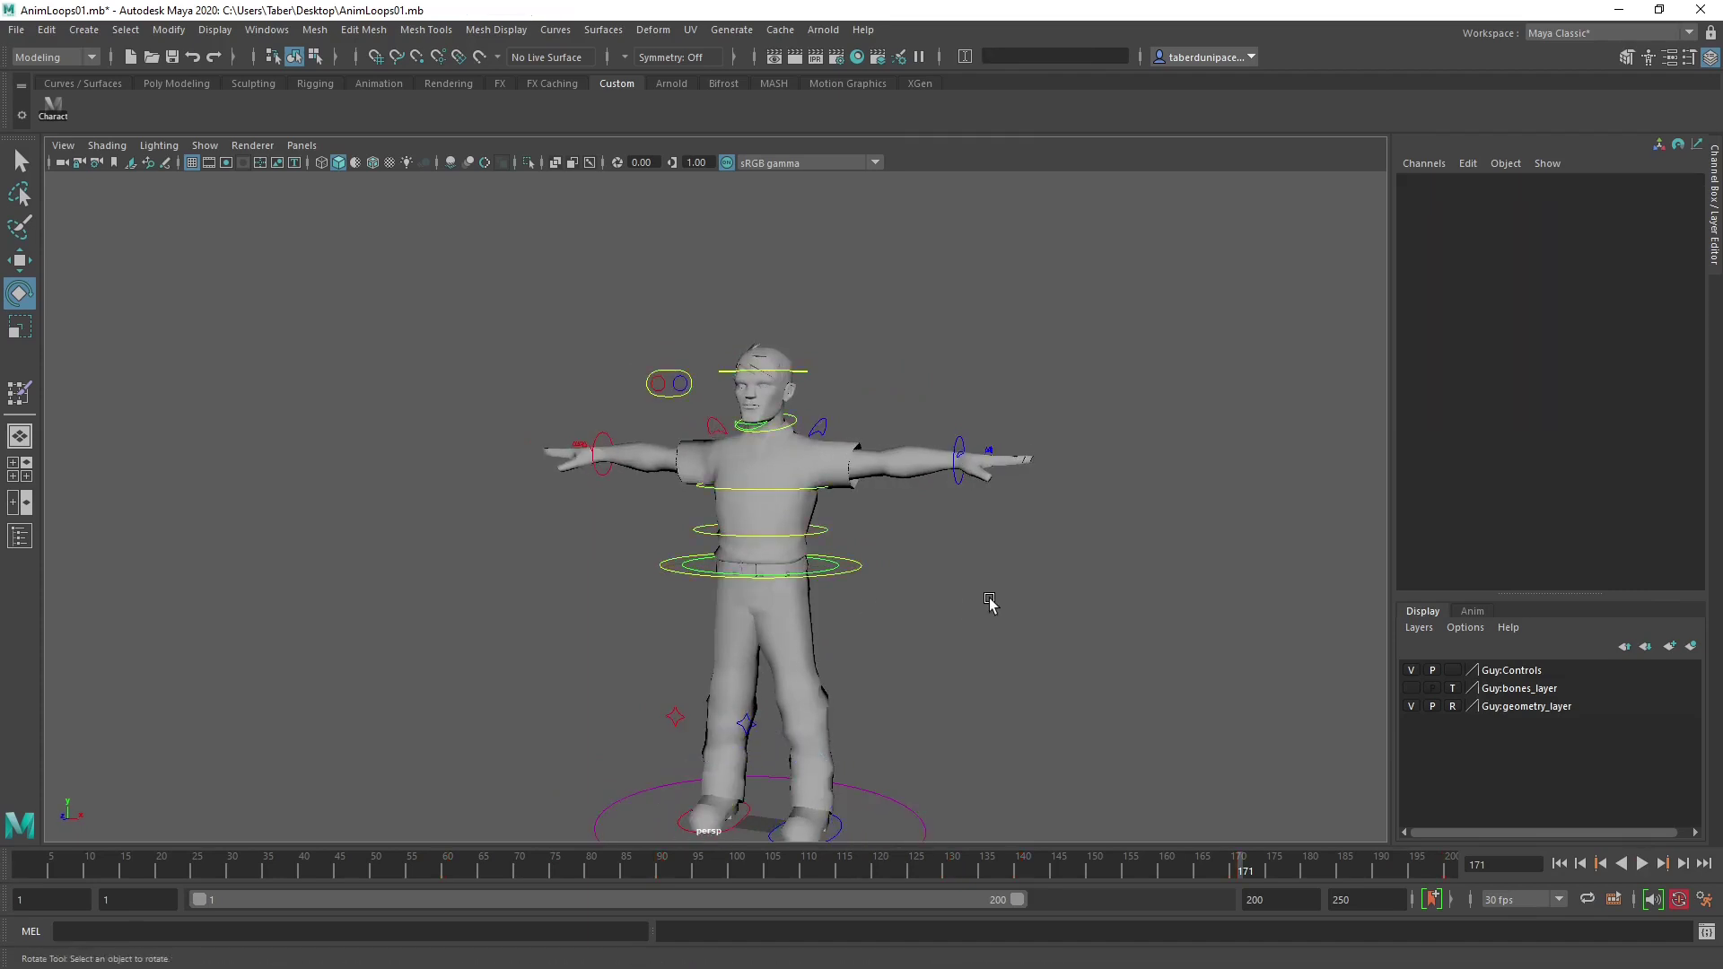
scroll(990, 602, up, 4)
click(1022, 663)
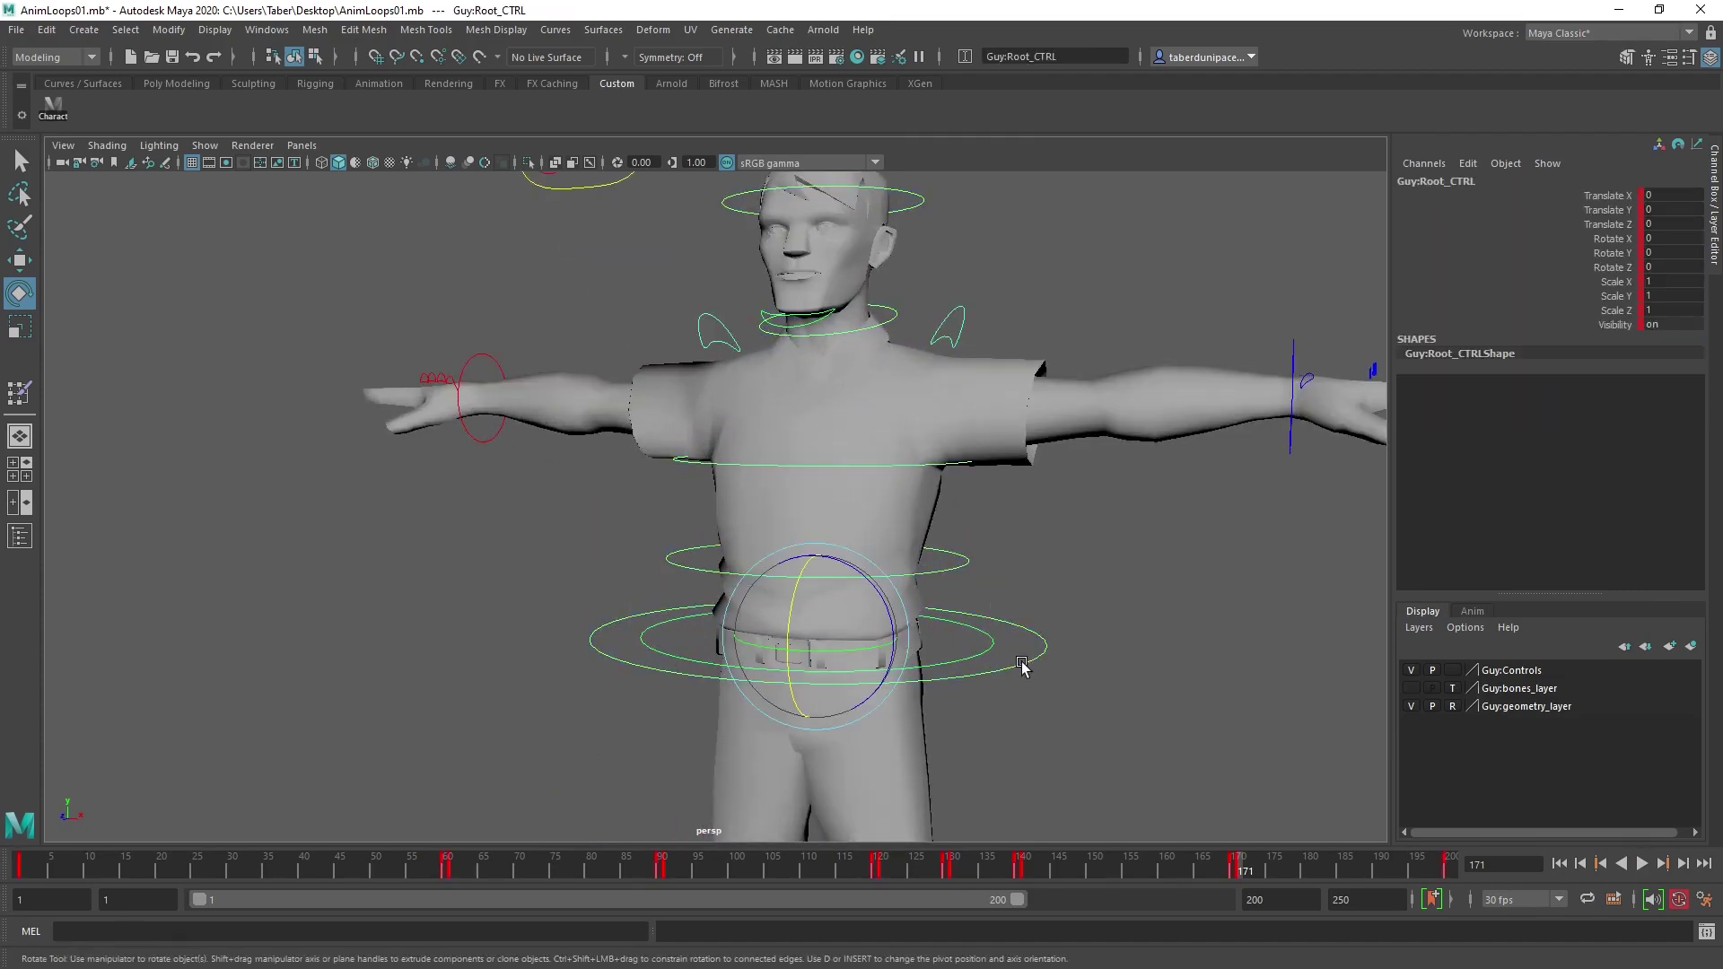
scroll(1037, 664, down, 4)
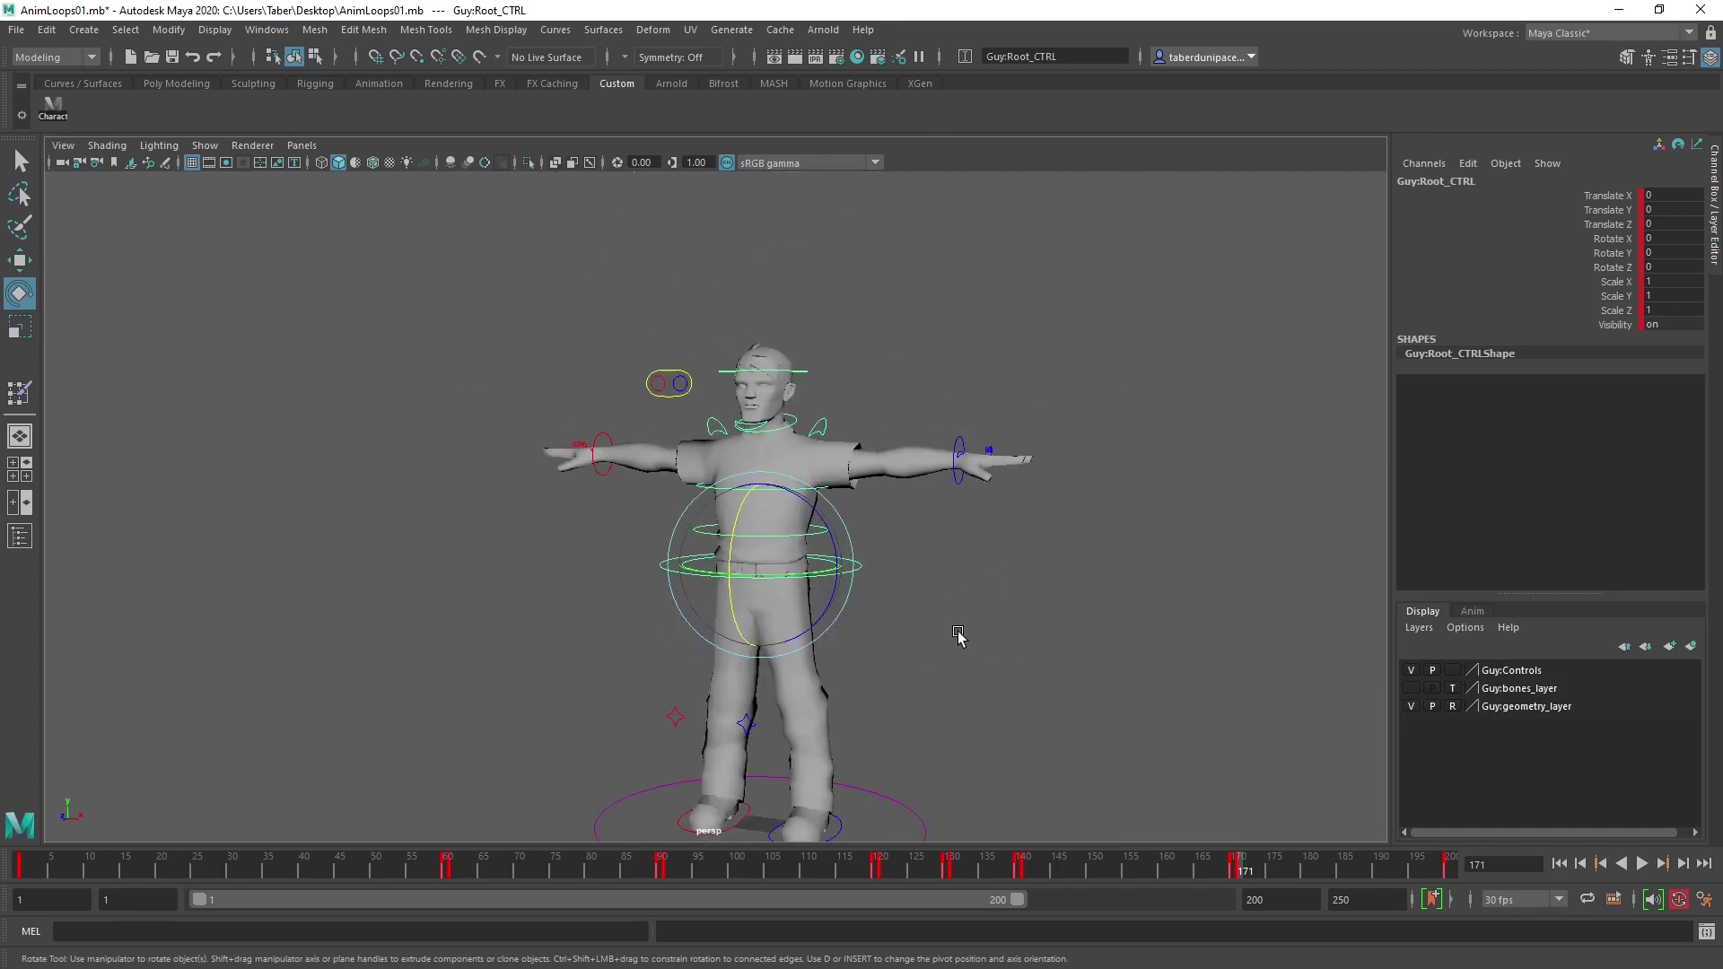
scroll(957, 634, down, 3)
Select all rig controls, copy their frame 1 keys, and paste them at frame 171.
click(22, 866)
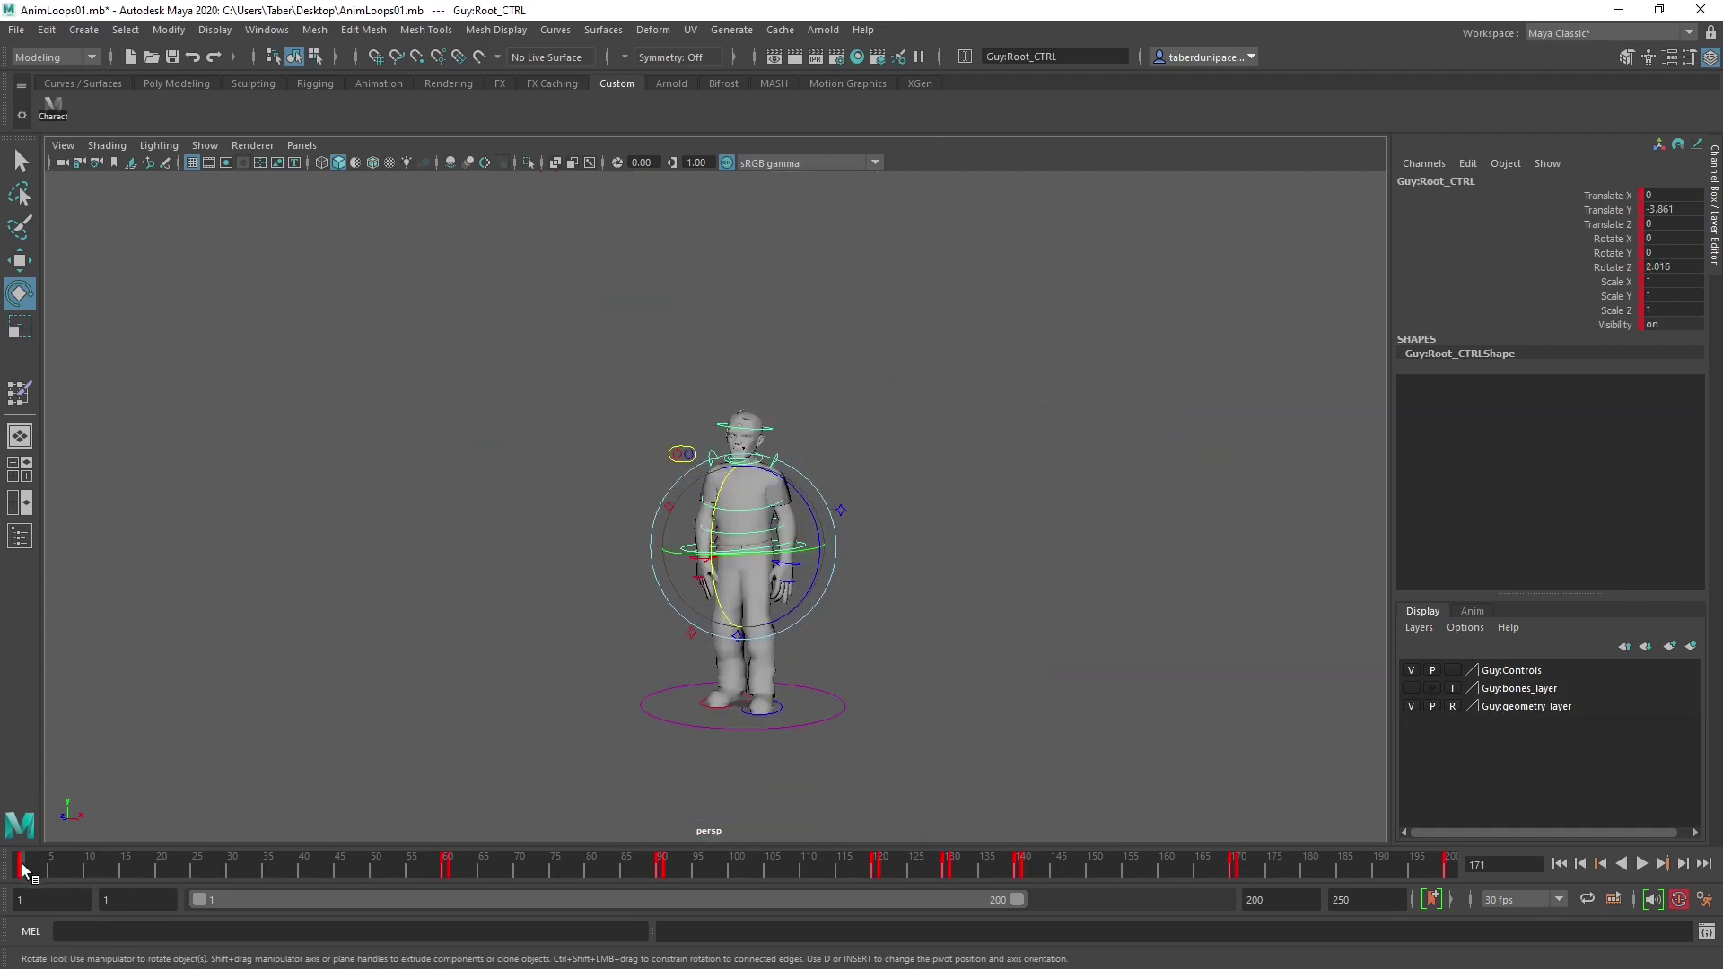
drag(450, 238, 1095, 793)
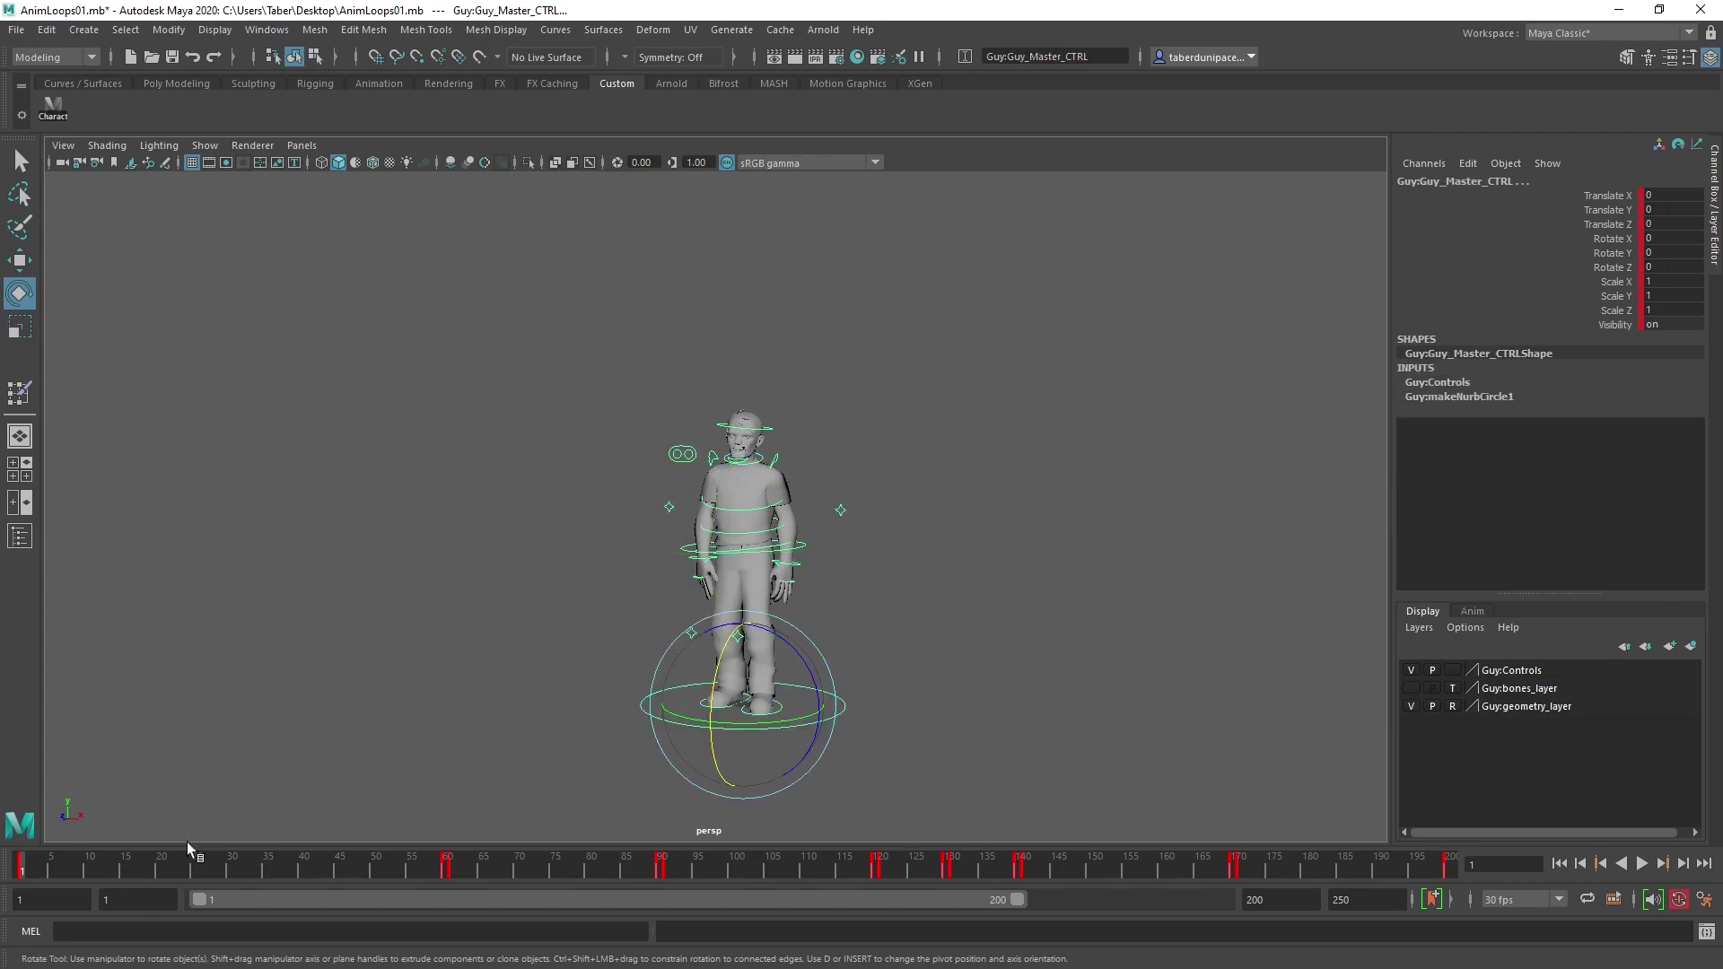
right_click(24, 863)
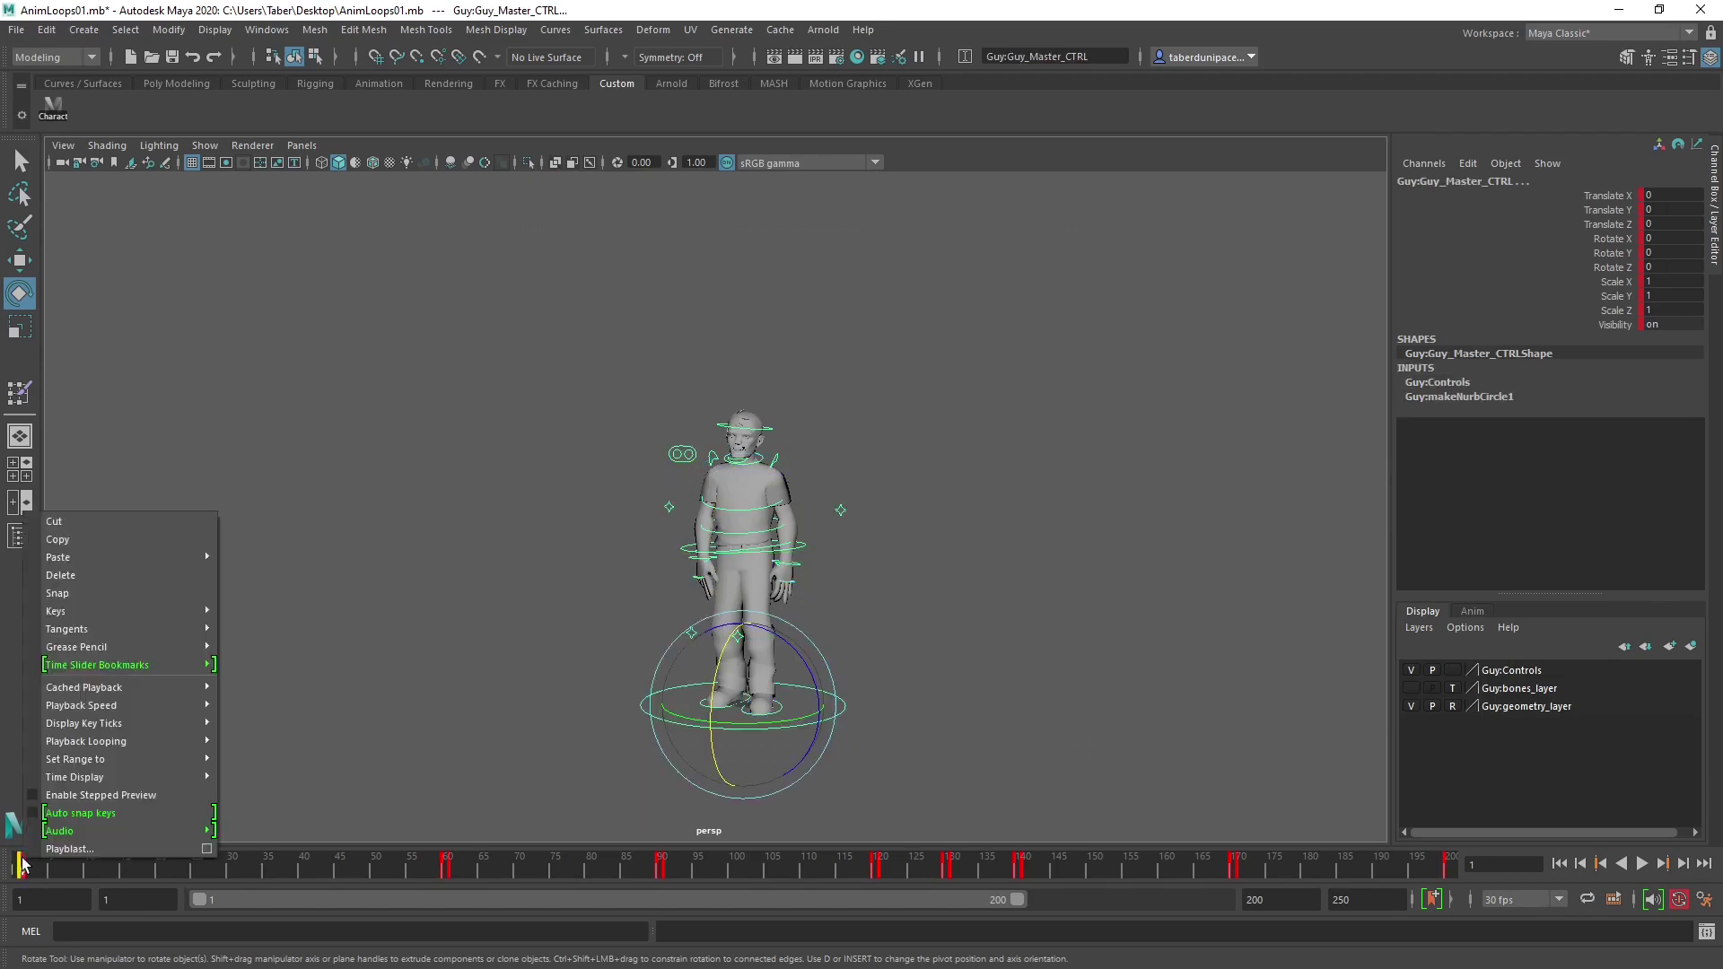
click(108, 547)
click(1241, 867)
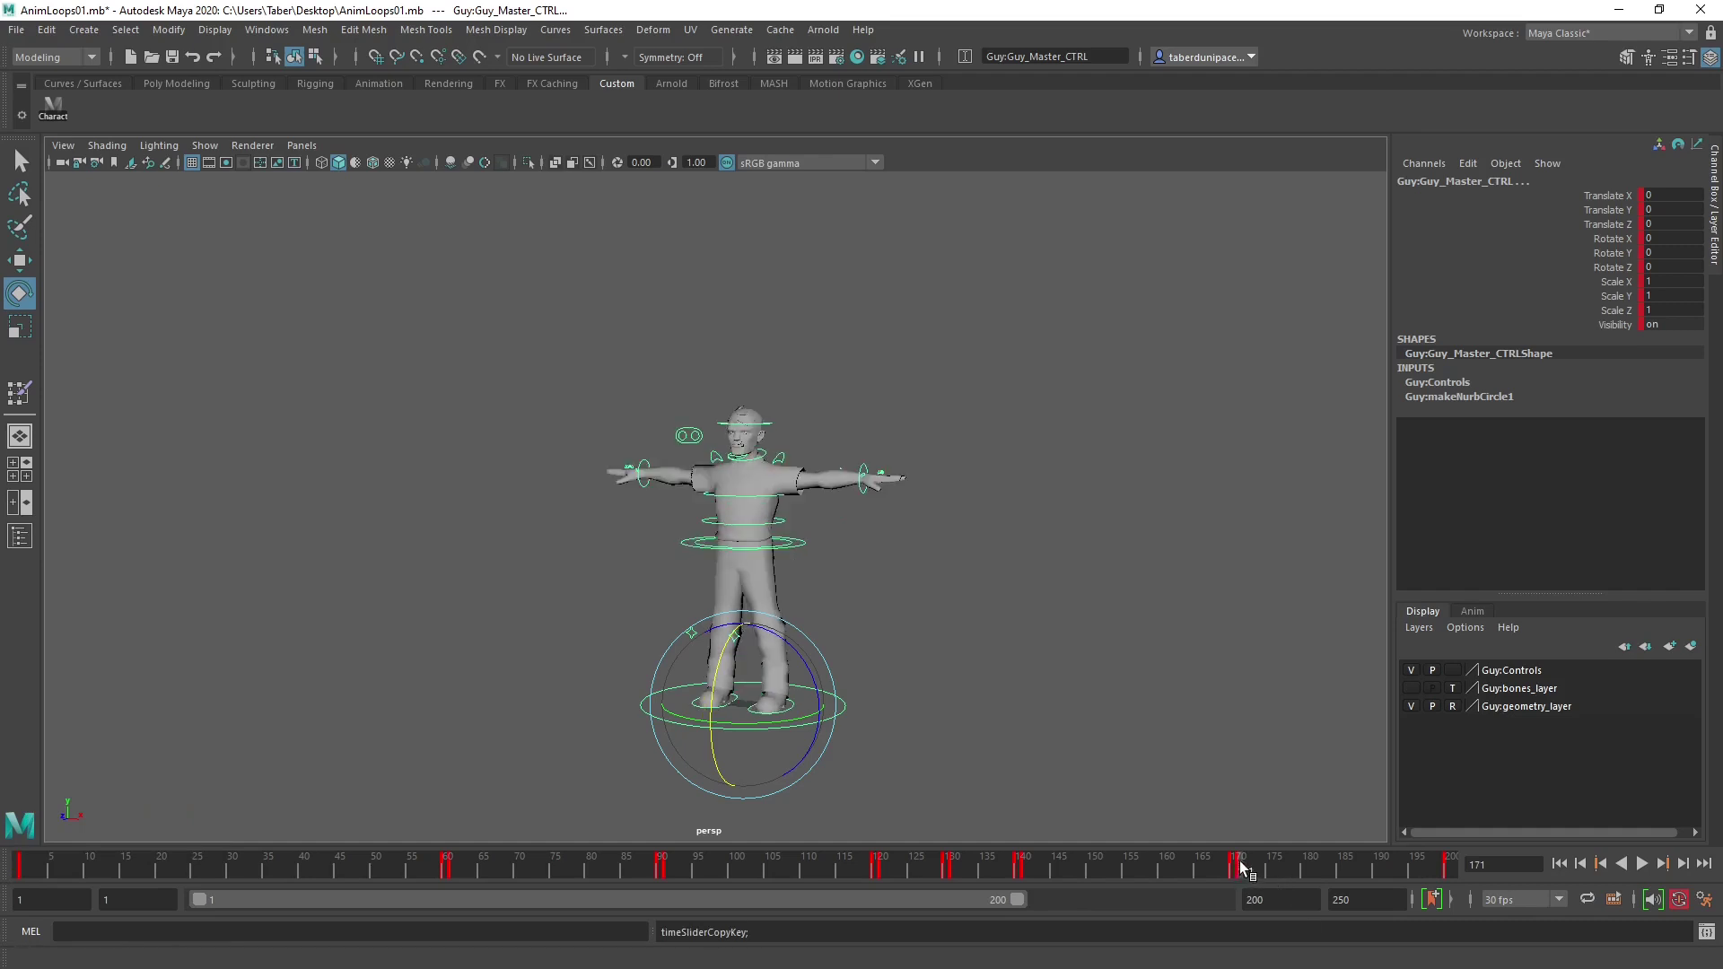
right_click(1241, 867)
mouse_move(1359, 560)
click(1484, 549)
Paste the same frame 1 pose at frame 200.
click(1447, 864)
right_click(1447, 864)
mouse_move(1590, 567)
click(1398, 563)
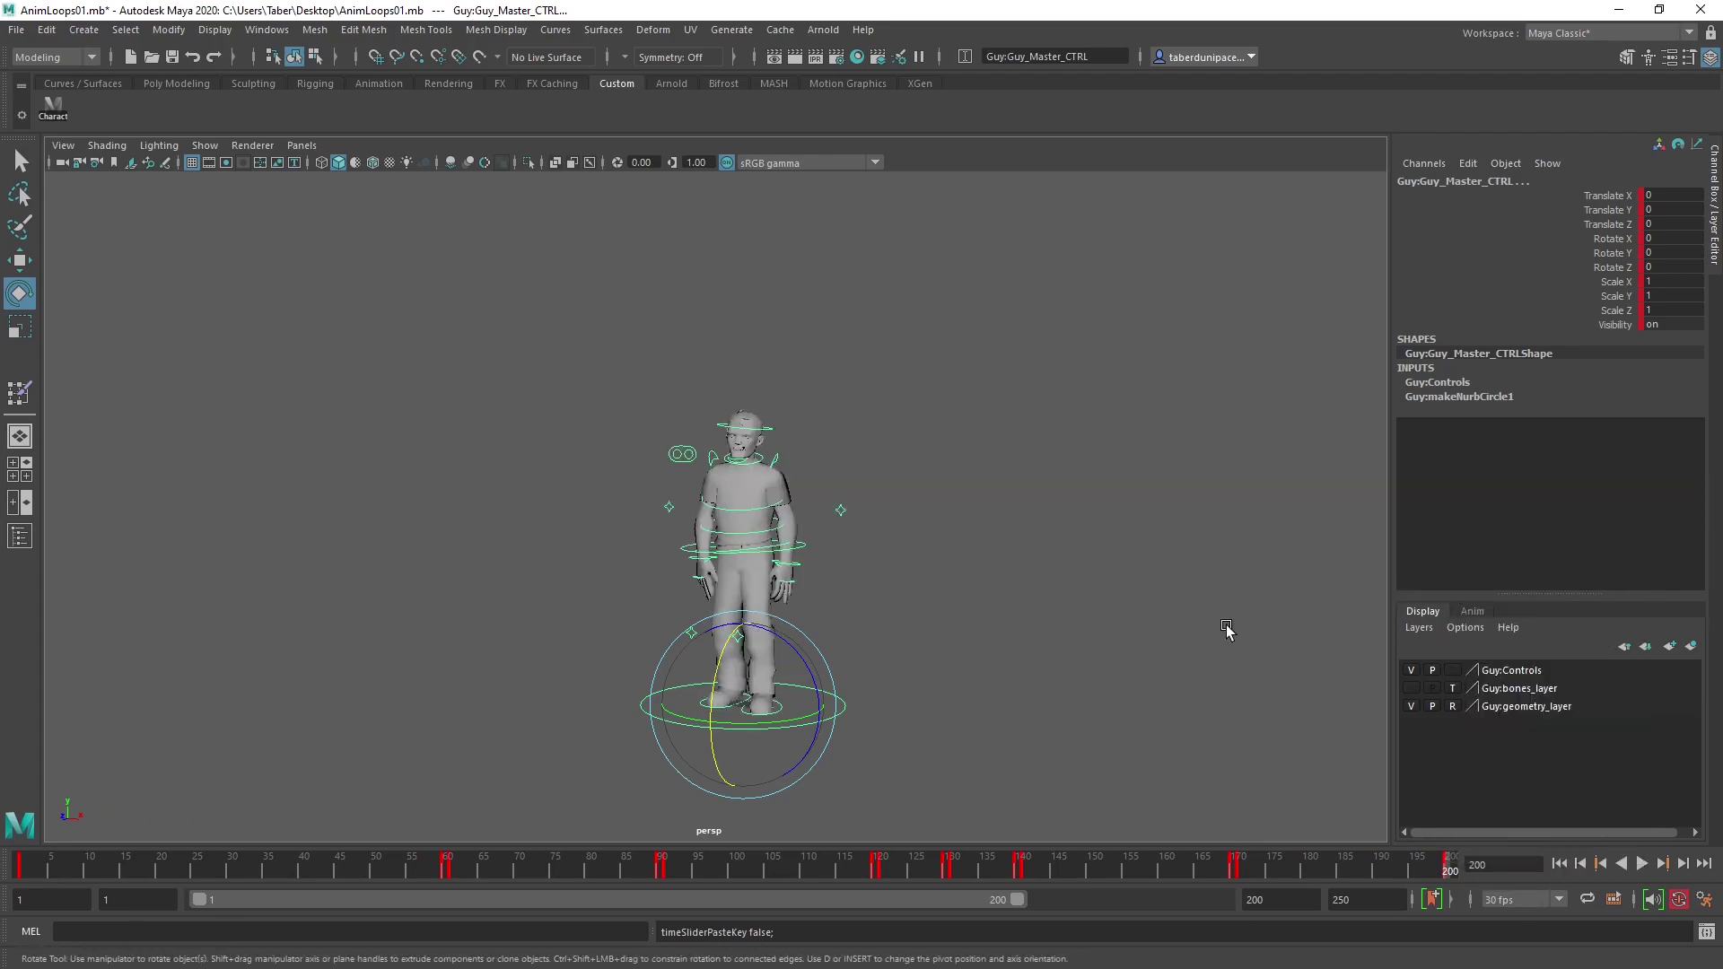
scroll(909, 650, up, 4)
alt+drag(908, 652, 987, 639)
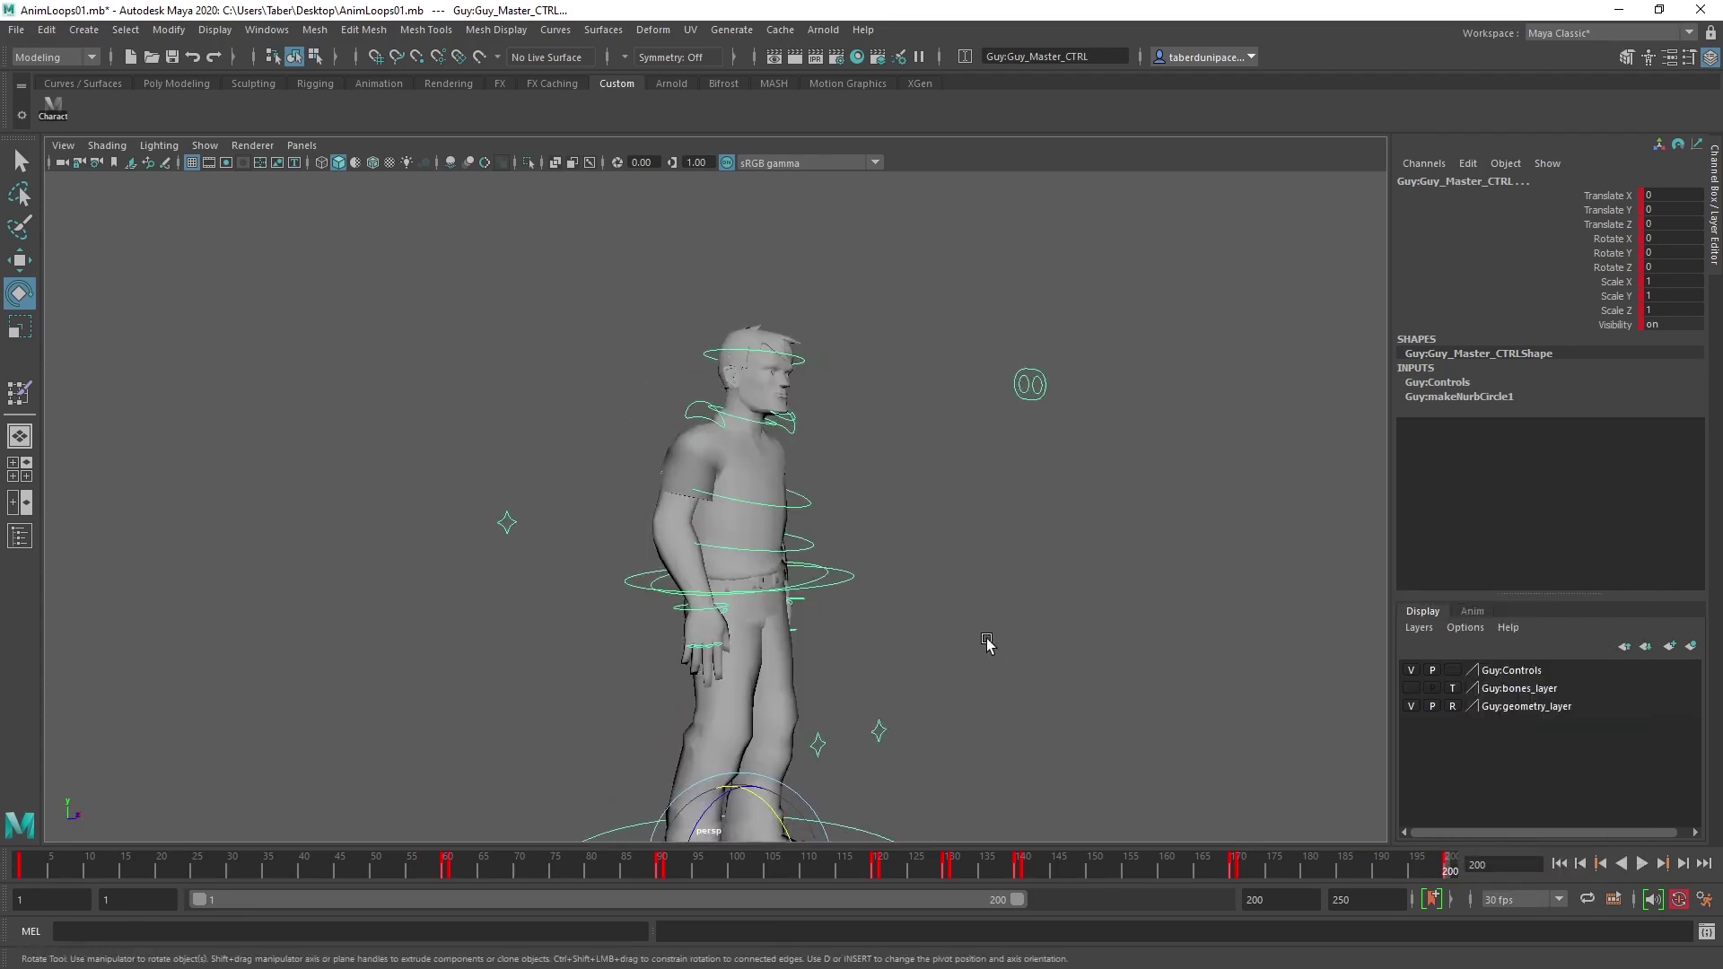
scroll(986, 639, up, 3)
alt+drag(1079, 573, 956, 625)
click(1043, 630)
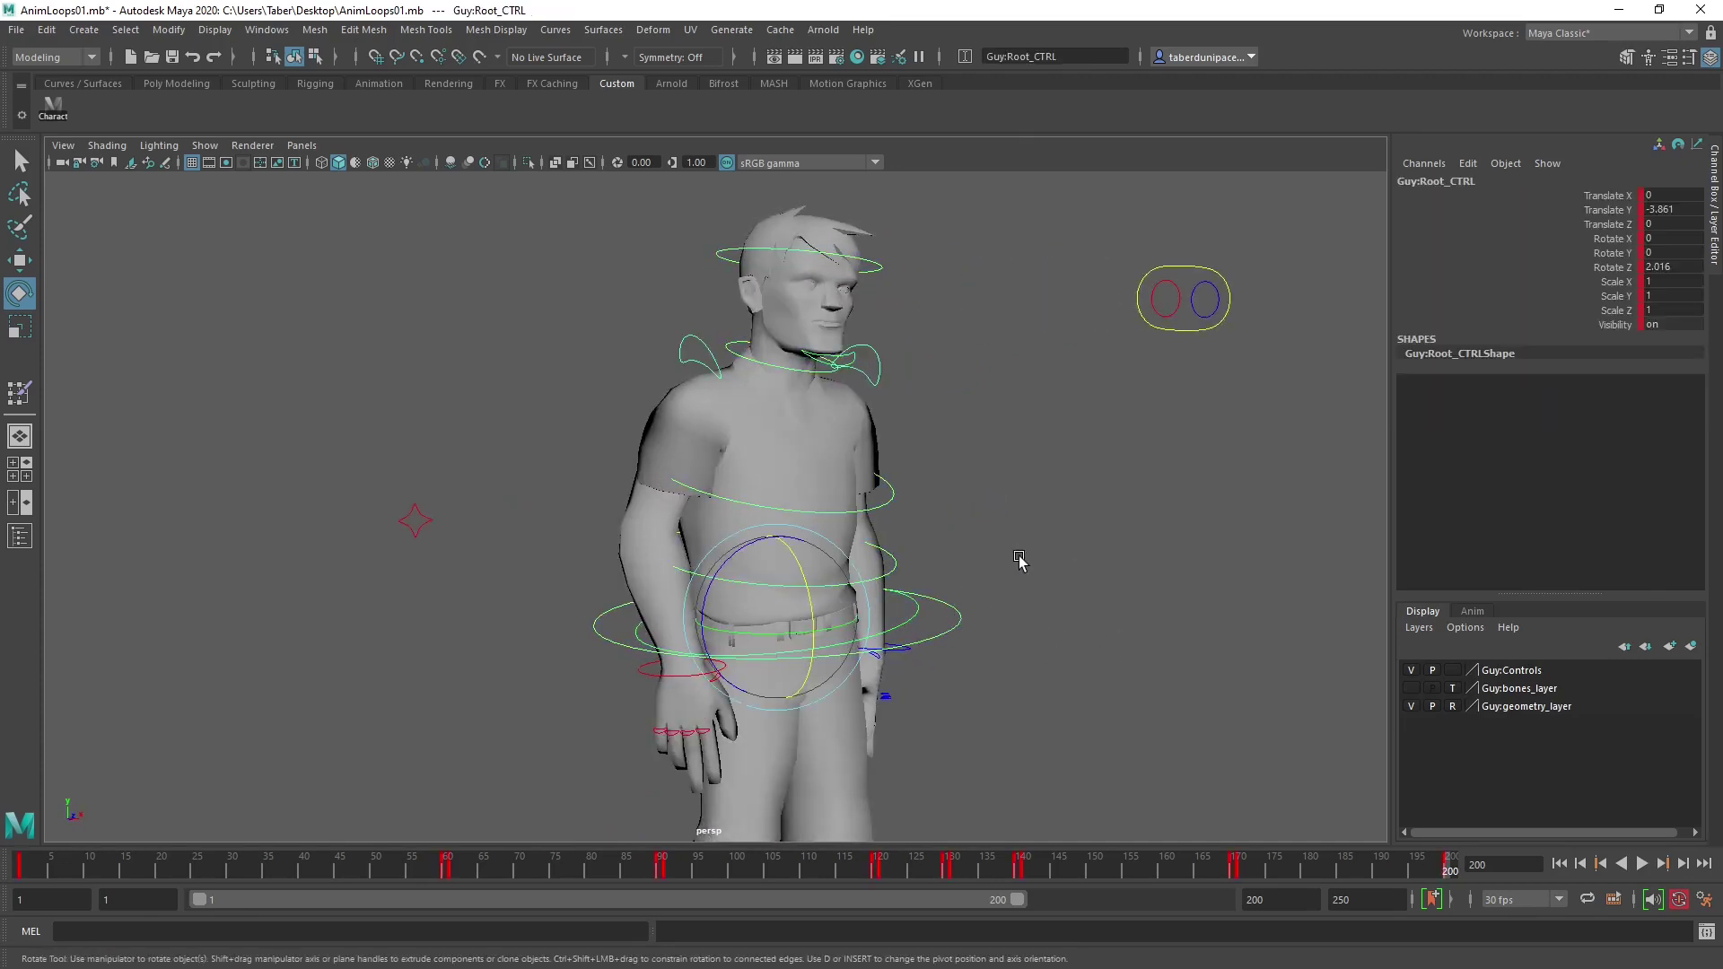
click(1020, 565)
click(914, 619)
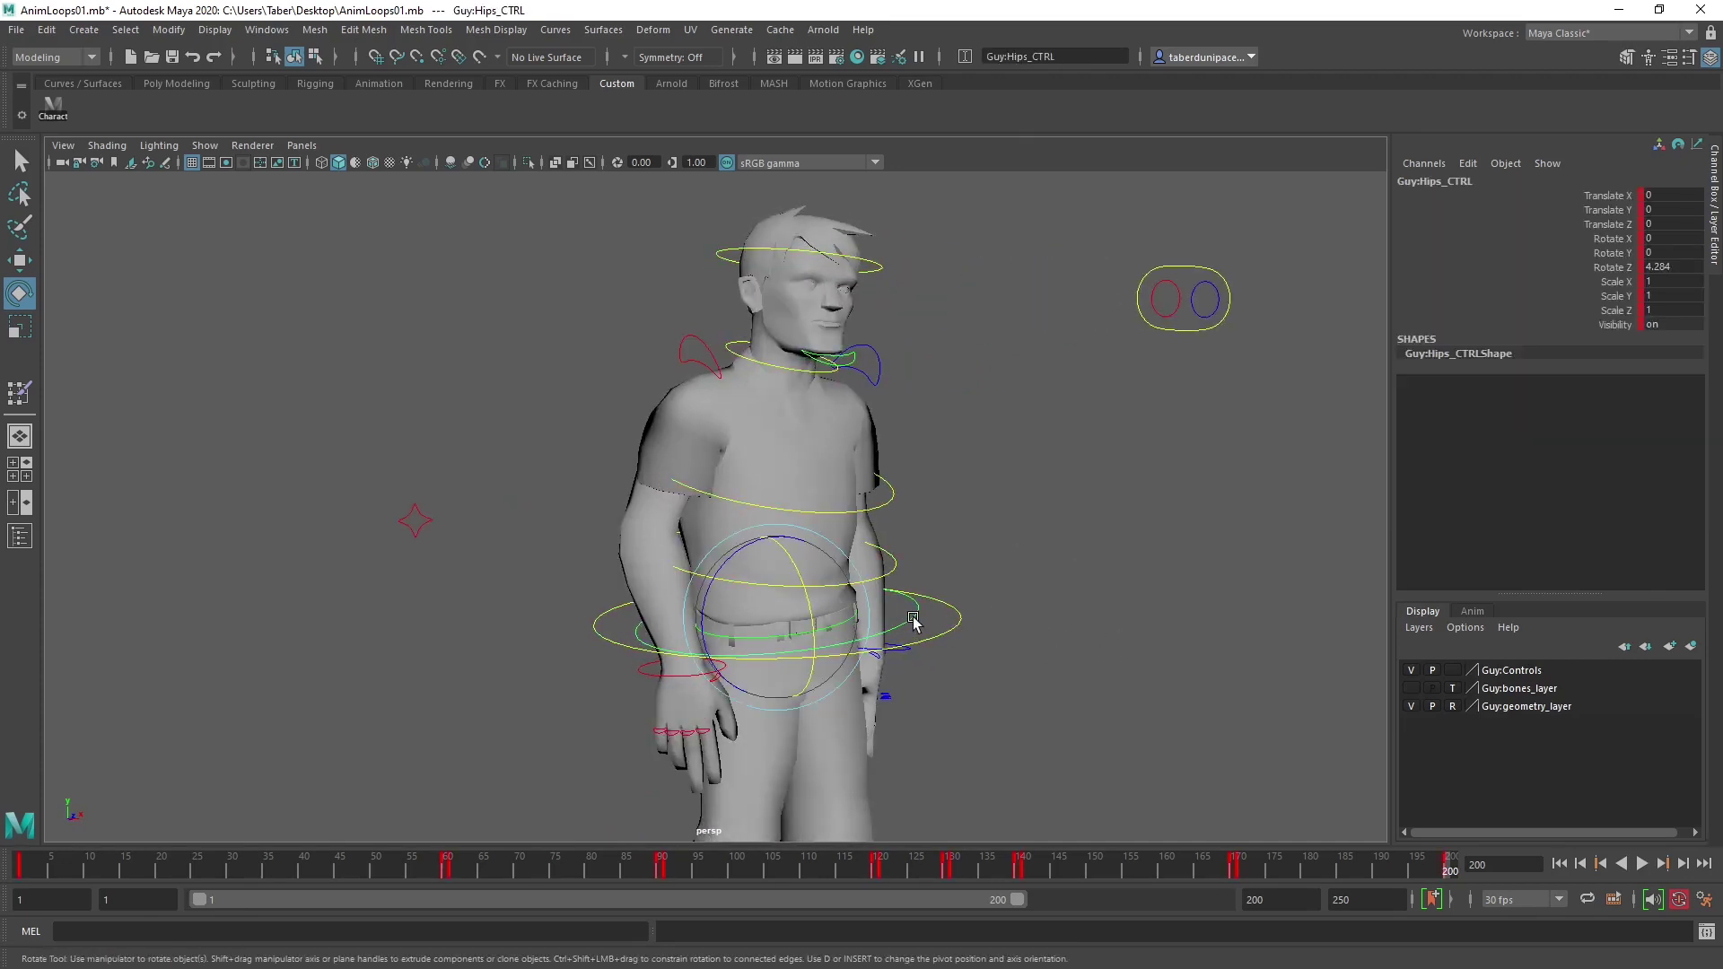
click(844, 559)
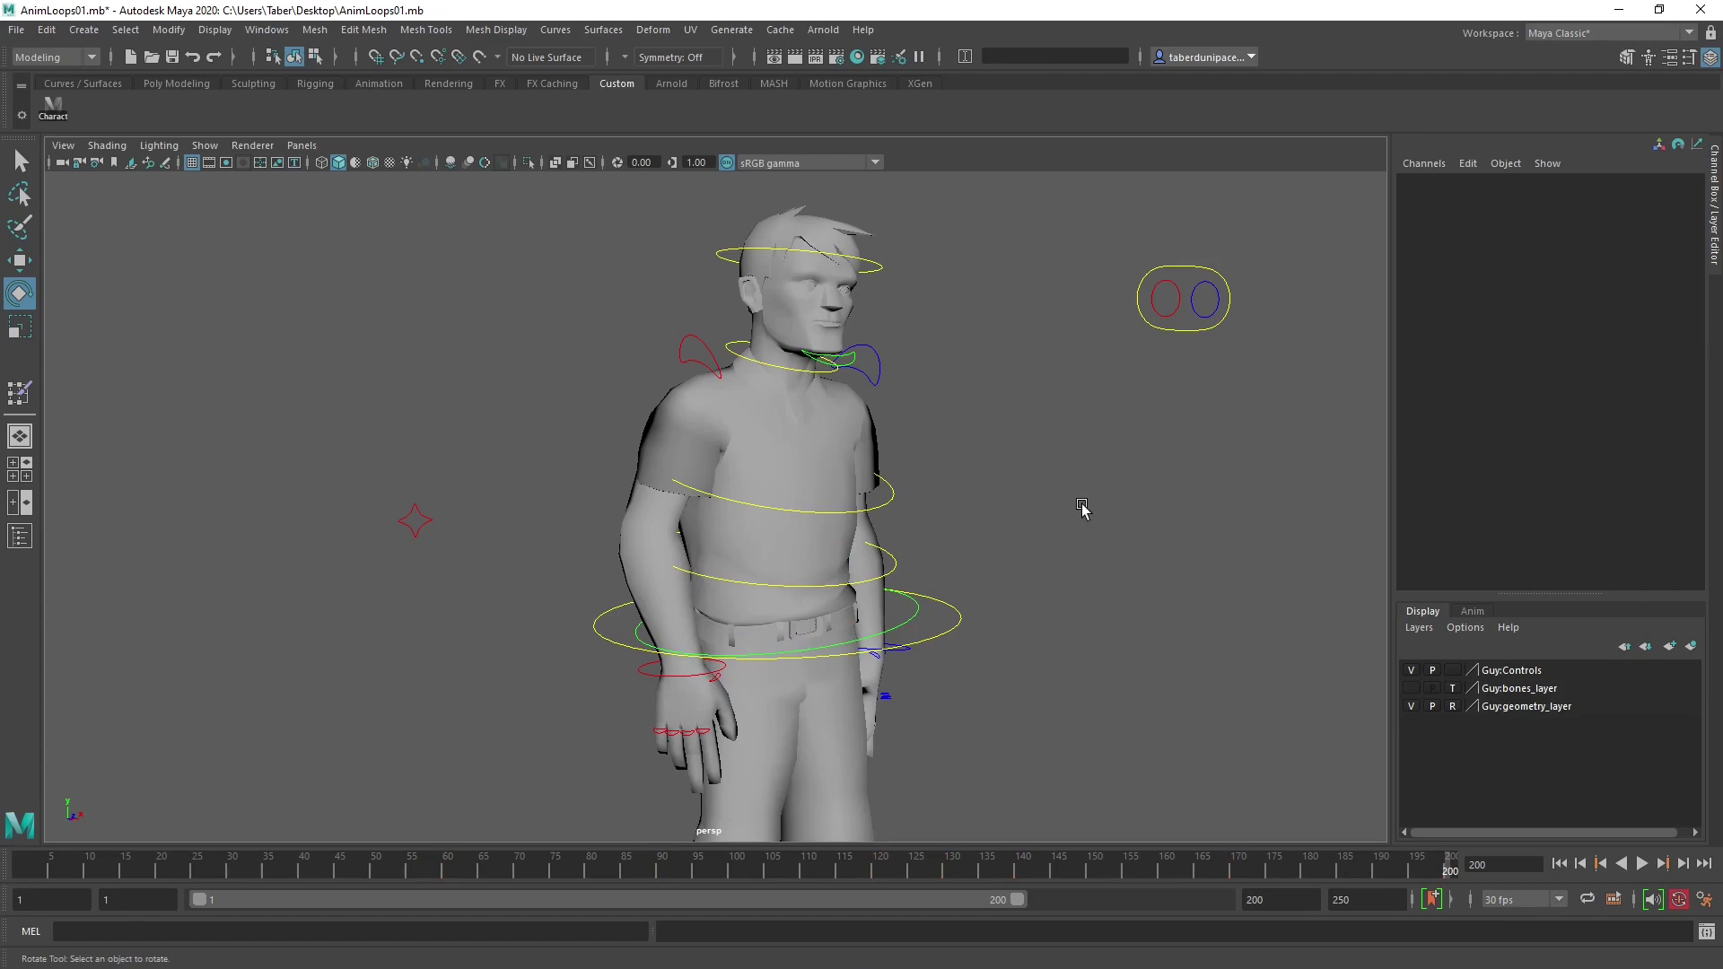
alt+drag(1082, 508, 906, 403)
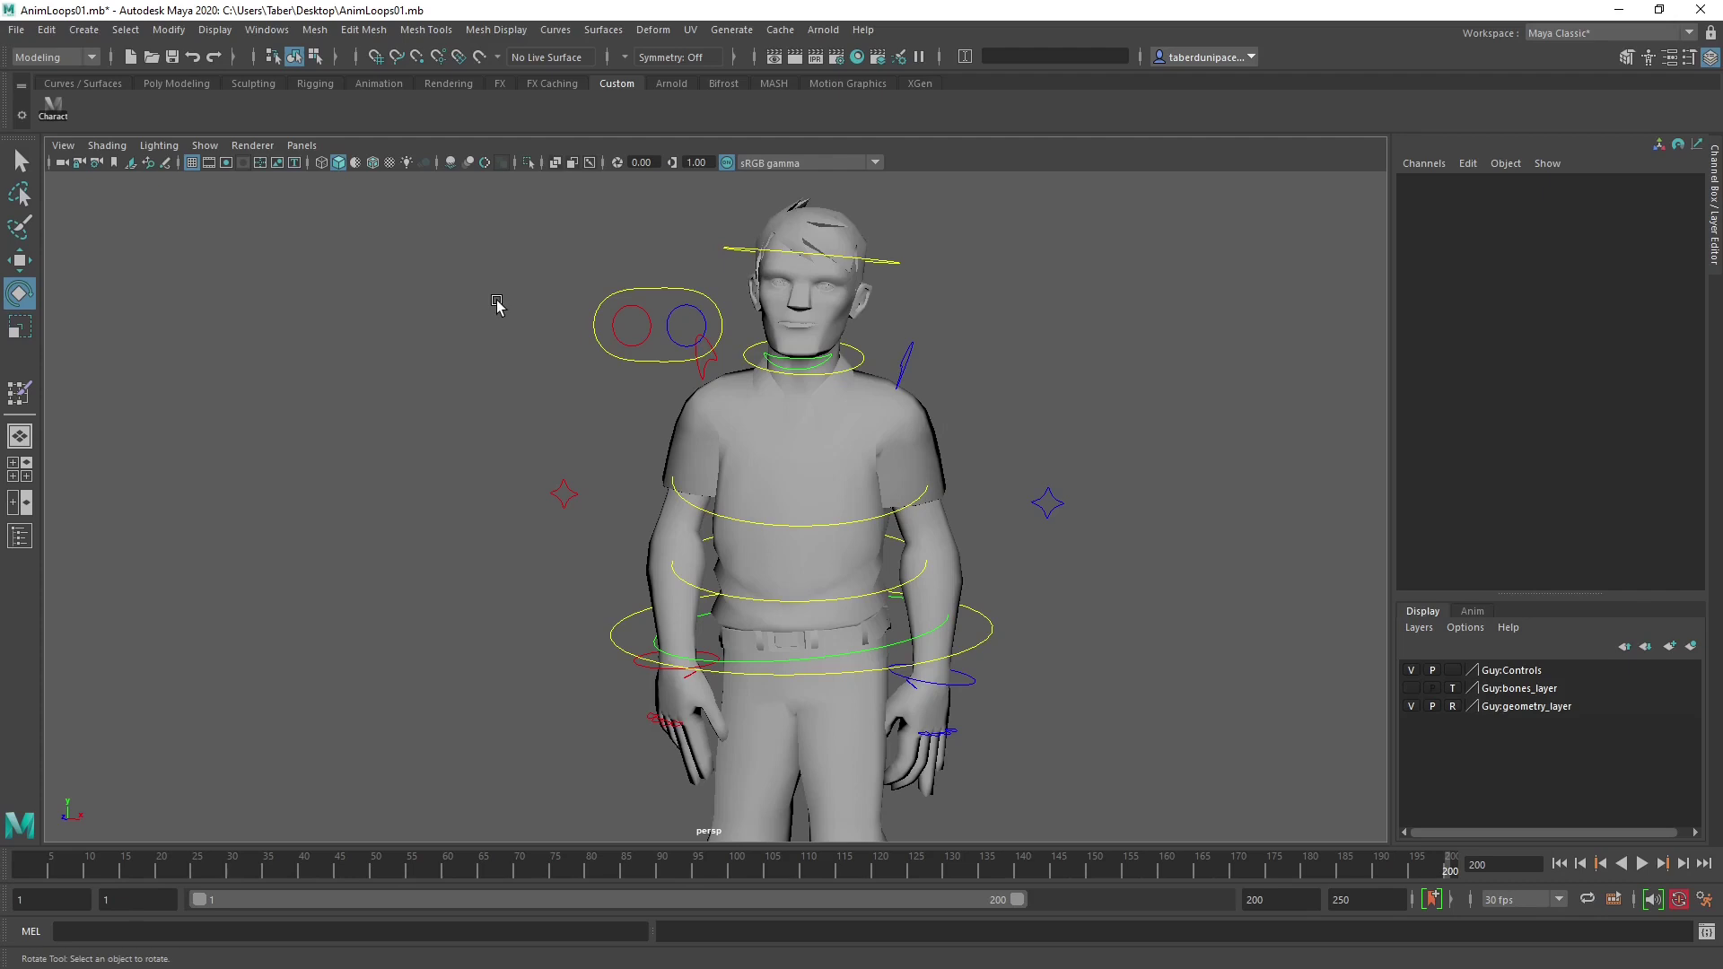
alt+middle_drag(920, 612, 872, 499)
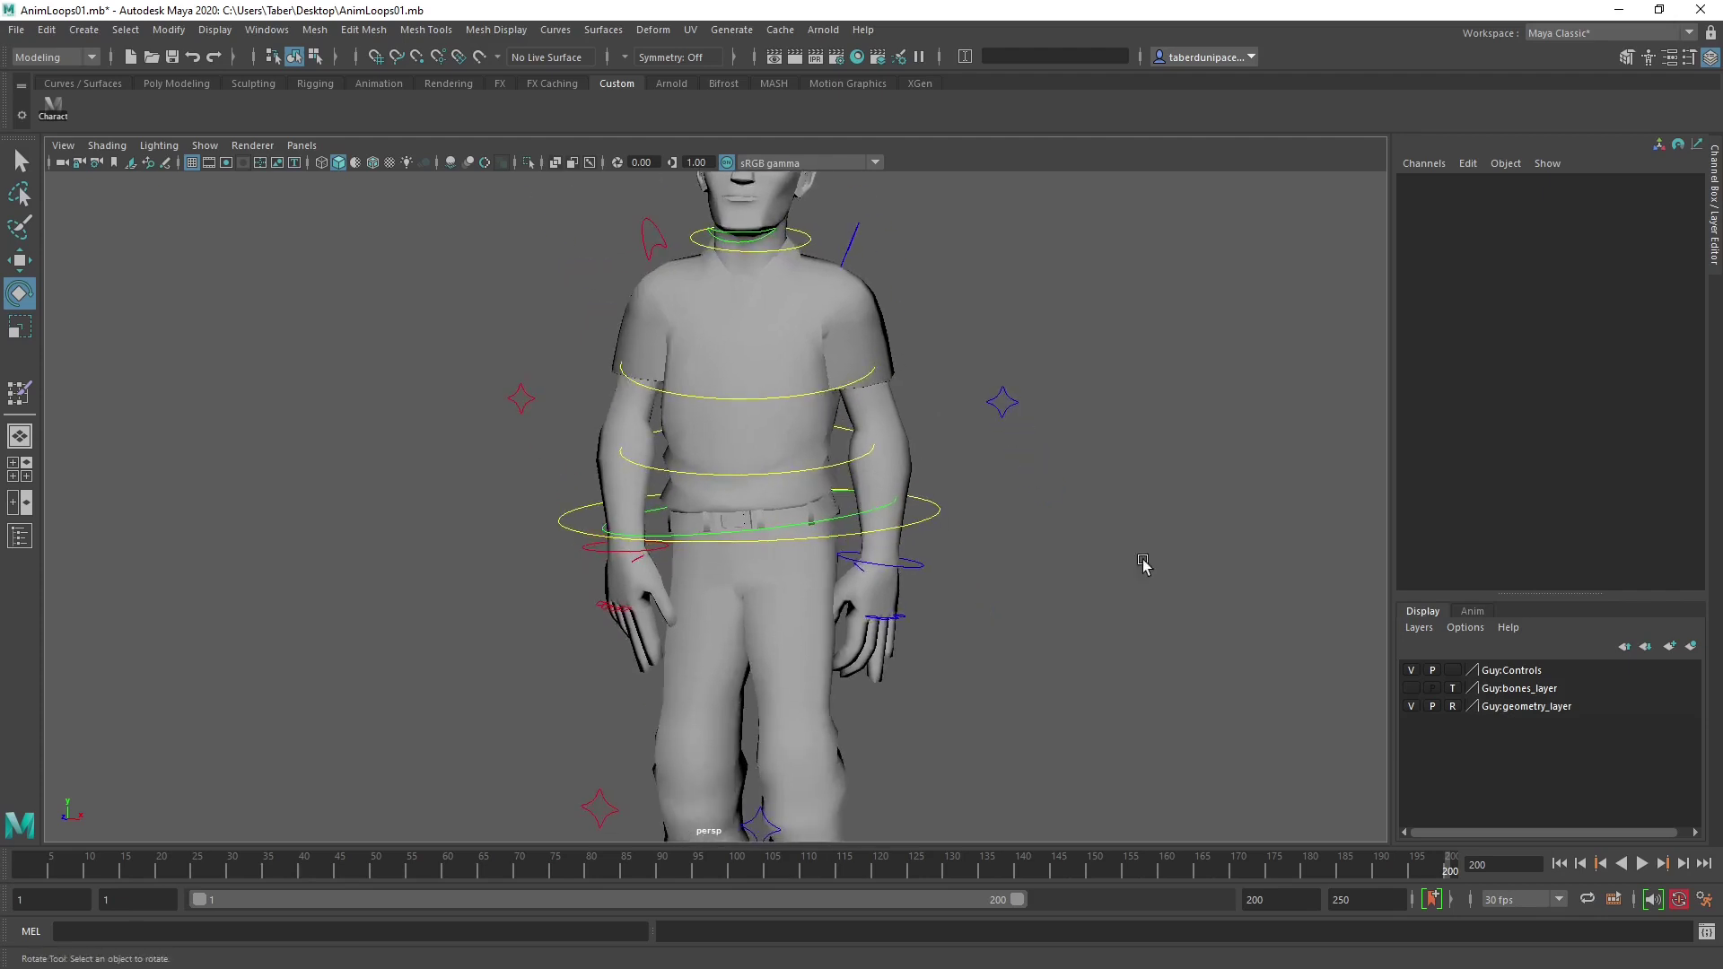
alt+right_drag(1142, 559, 791, 557)
alt+drag(790, 558, 807, 545)
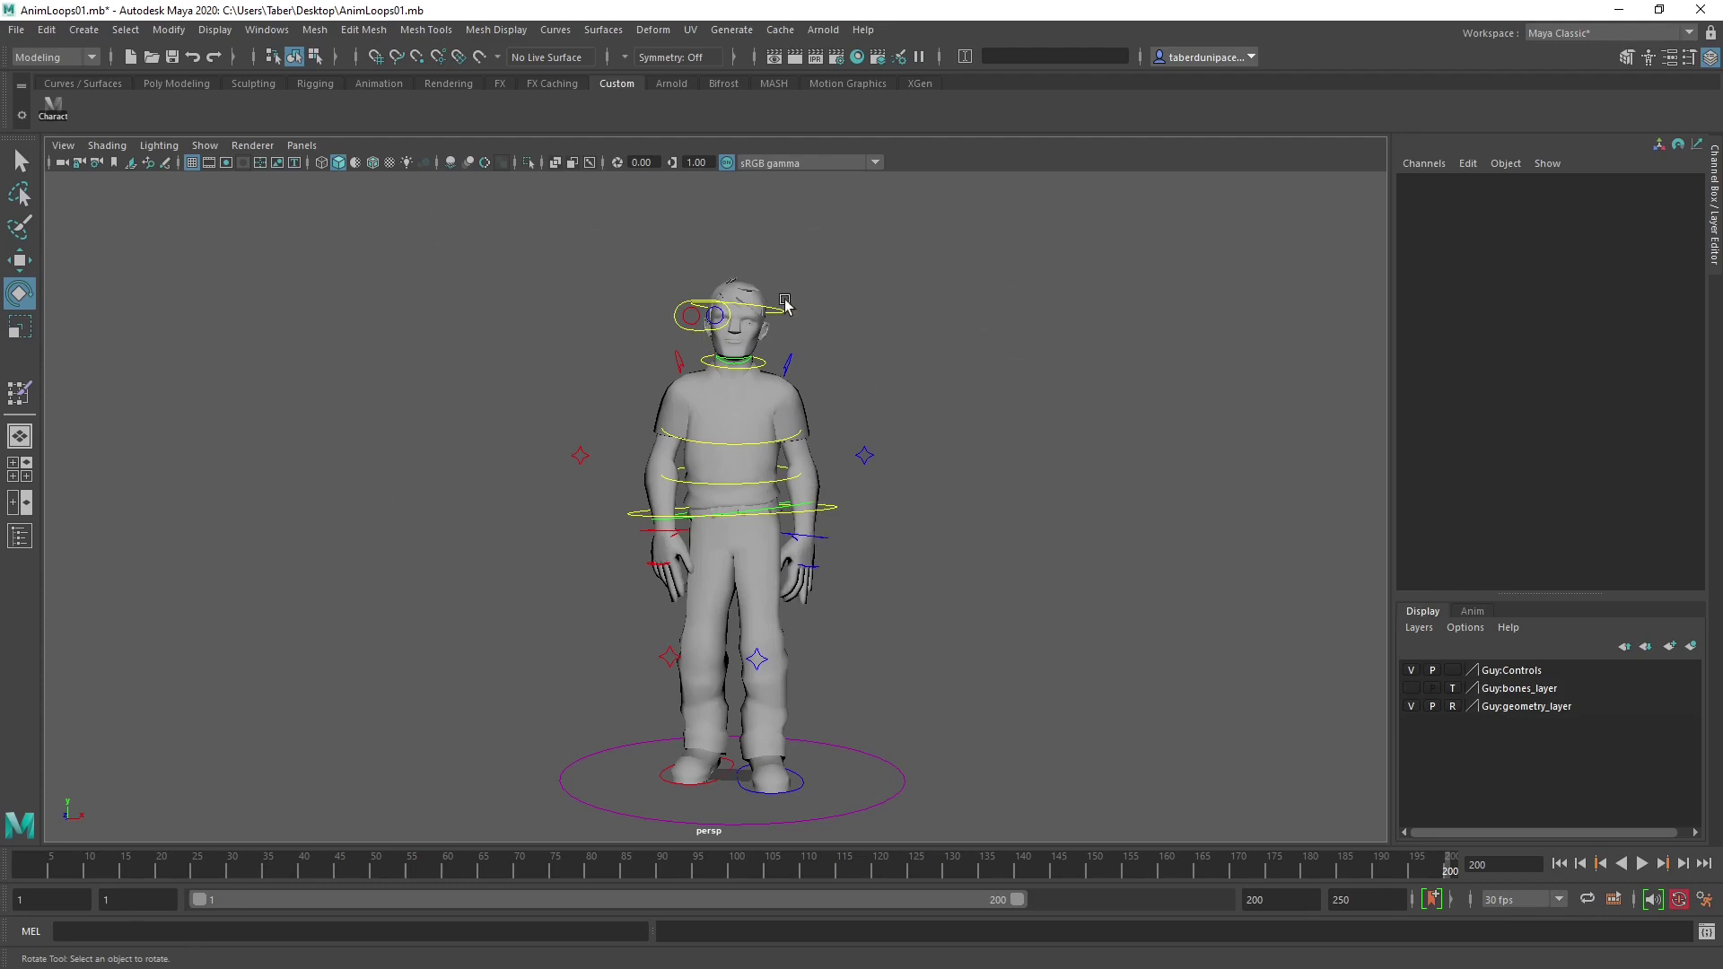
alt+drag(756, 386, 952, 393)
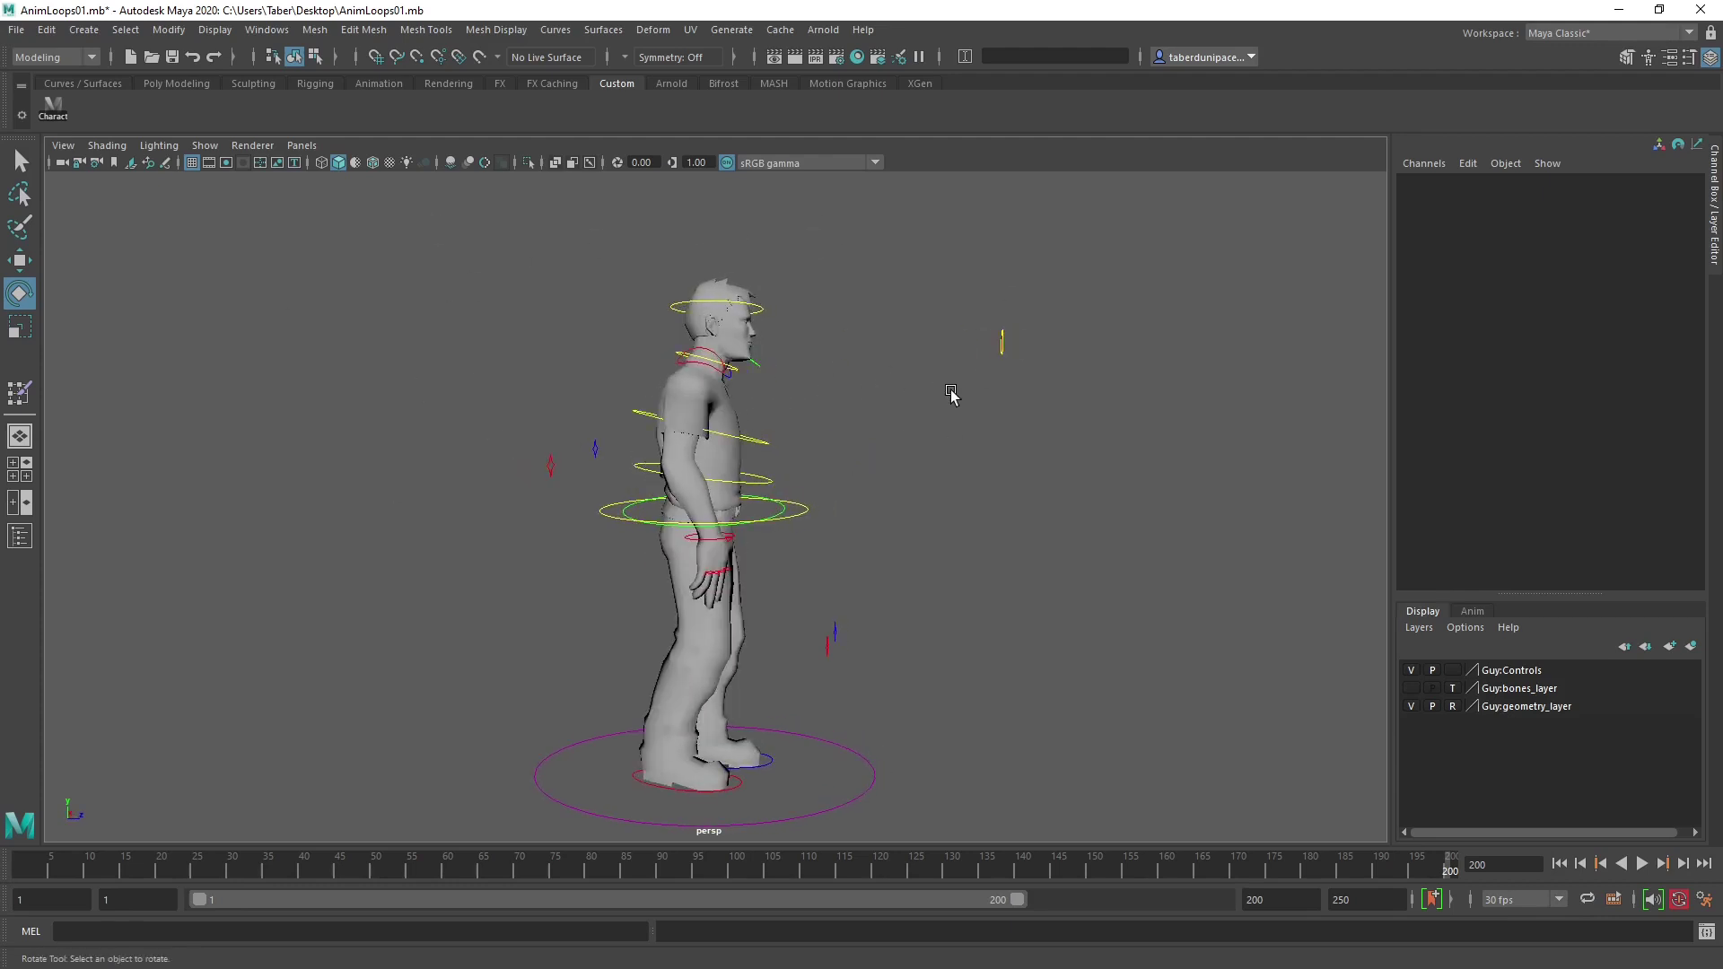
scroll(799, 395, up, 4)
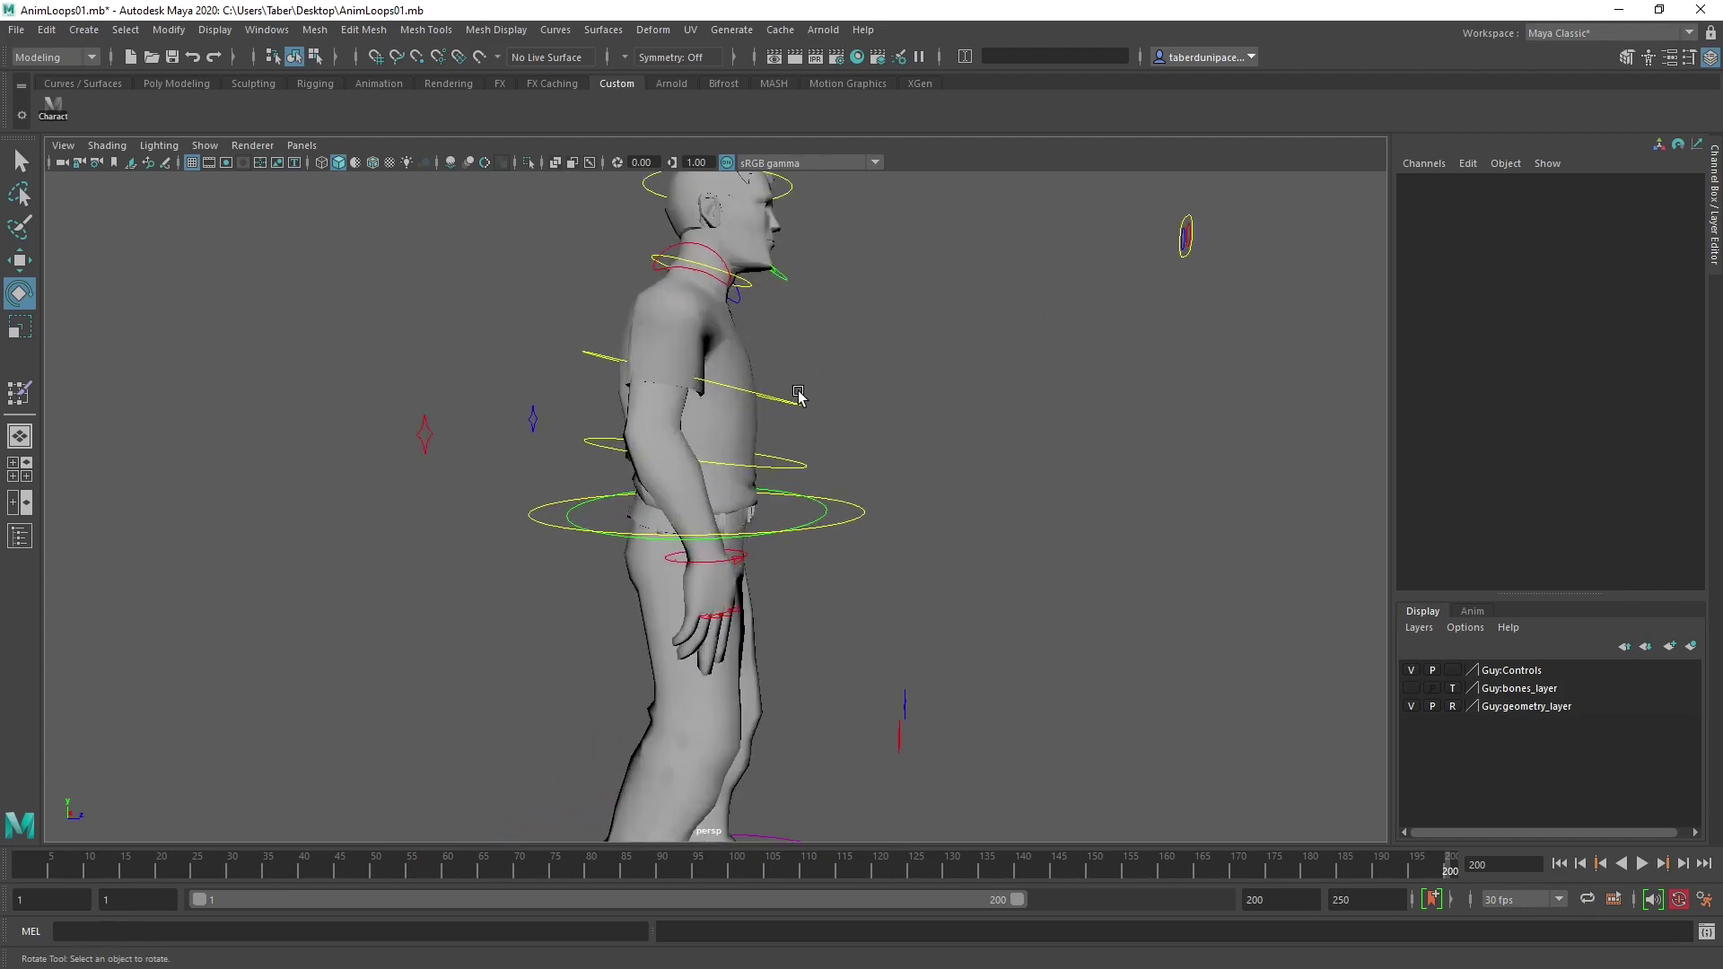
alt+middle_drag(799, 395, 804, 483)
alt+drag(804, 483, 821, 500)
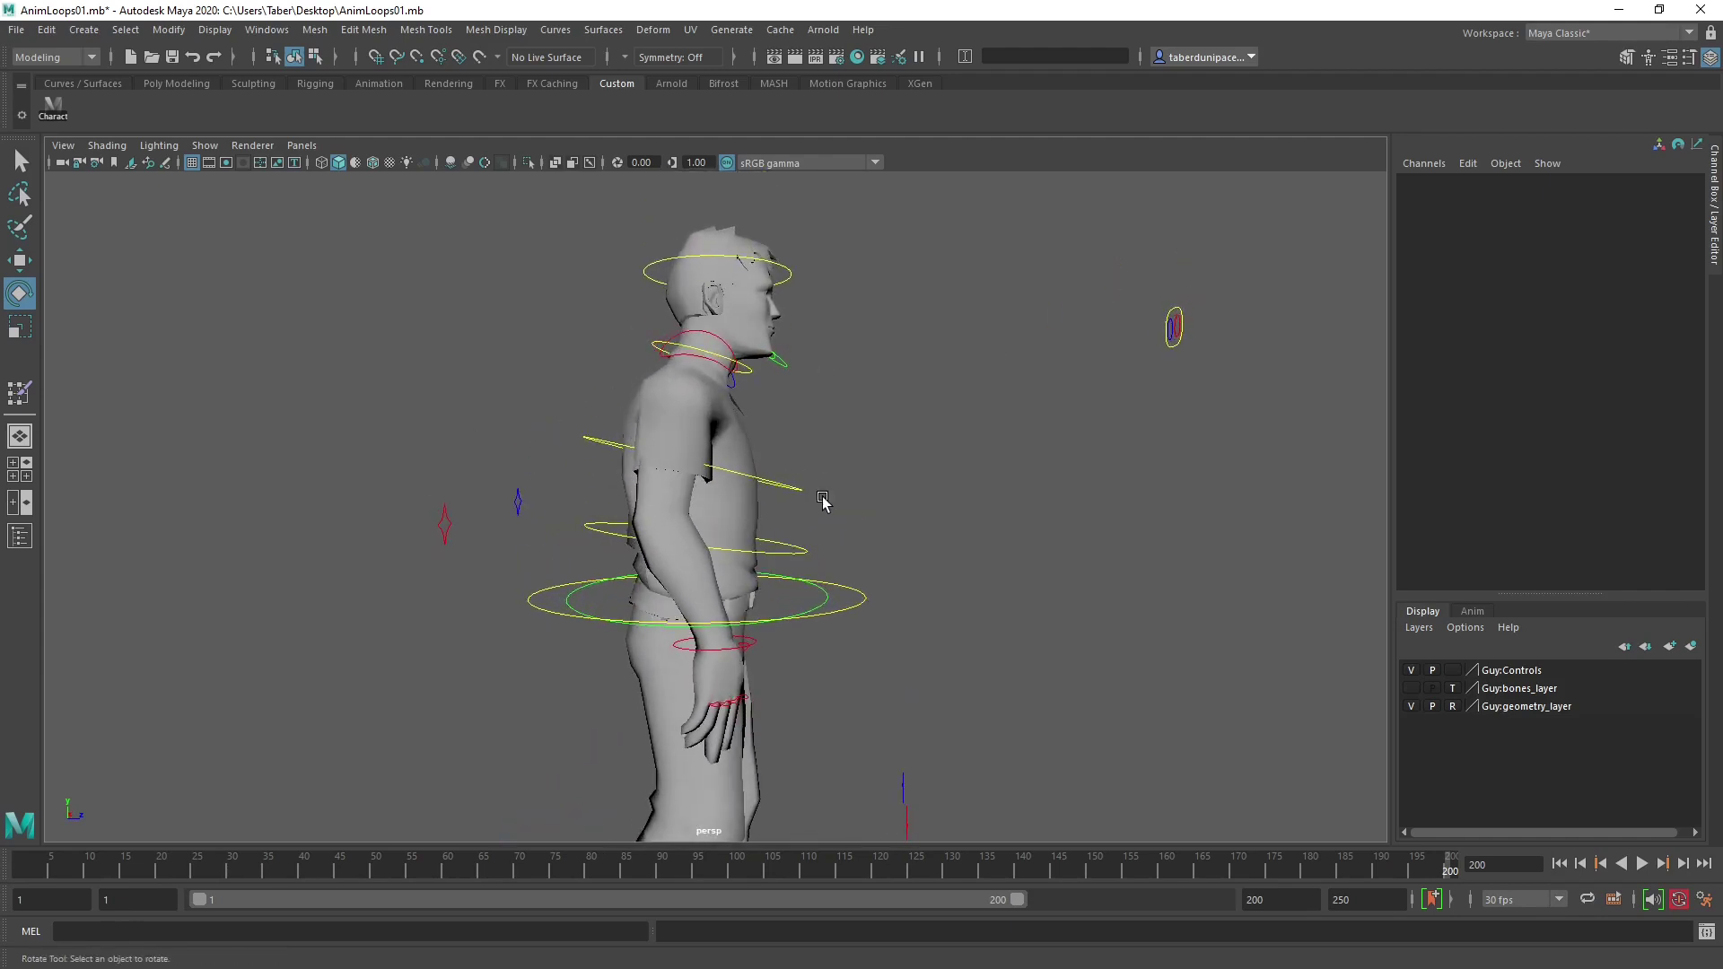
click(818, 619)
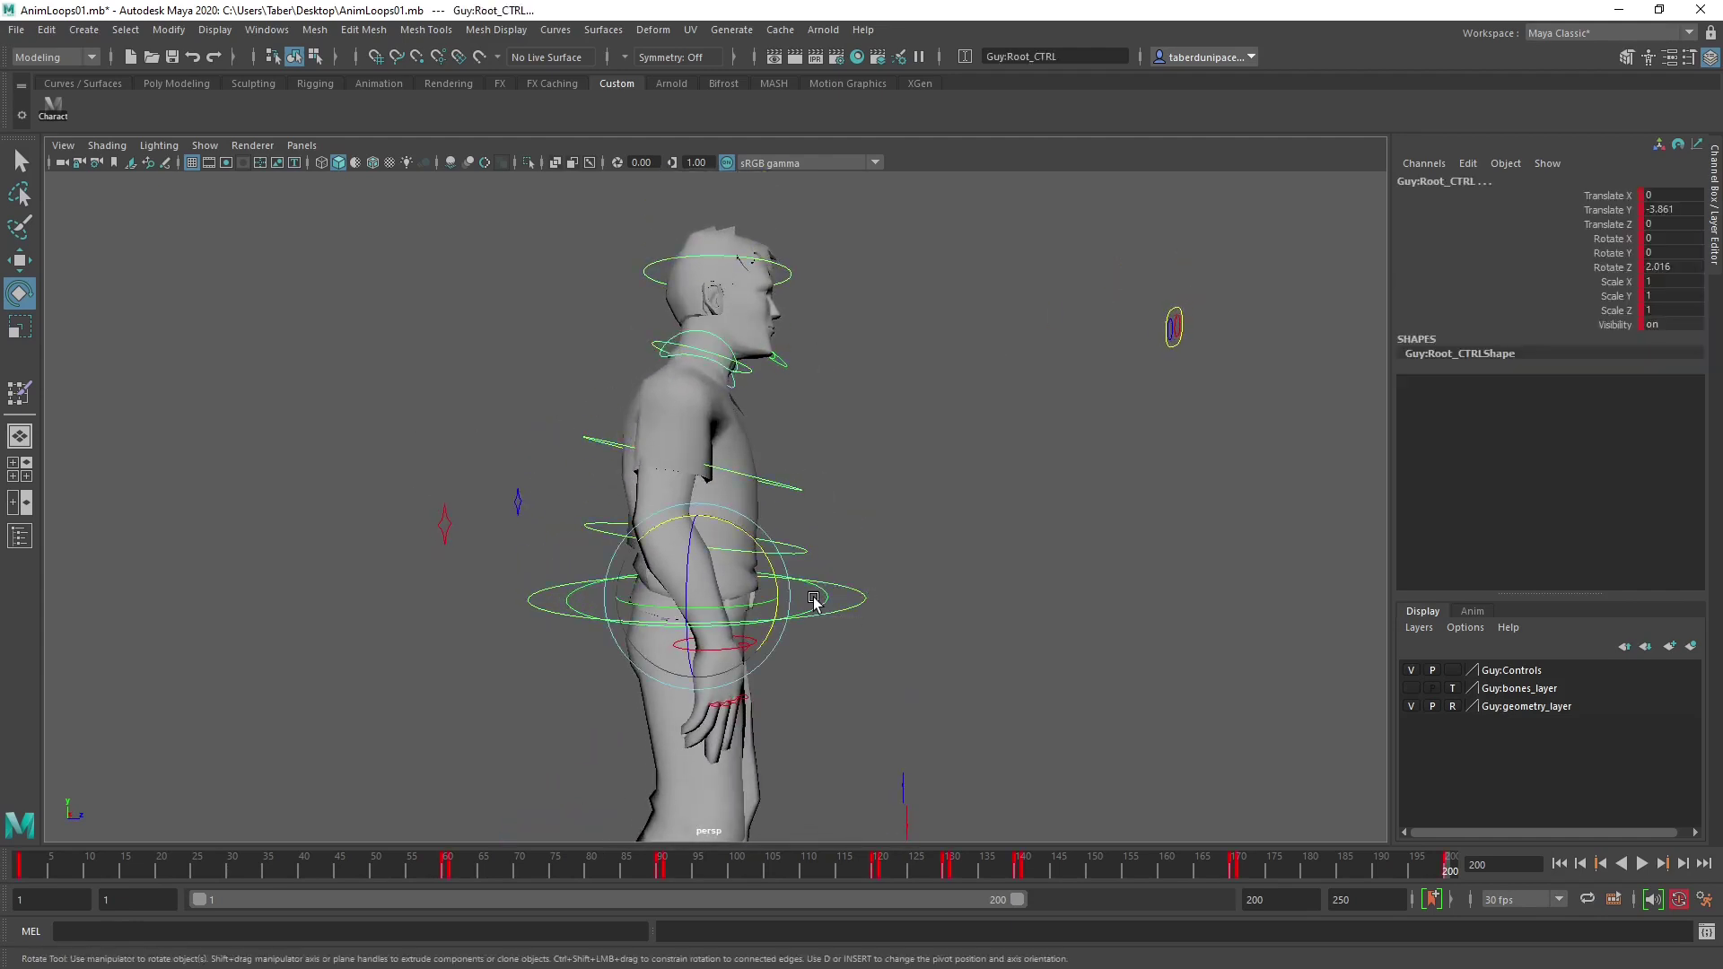
click(825, 546)
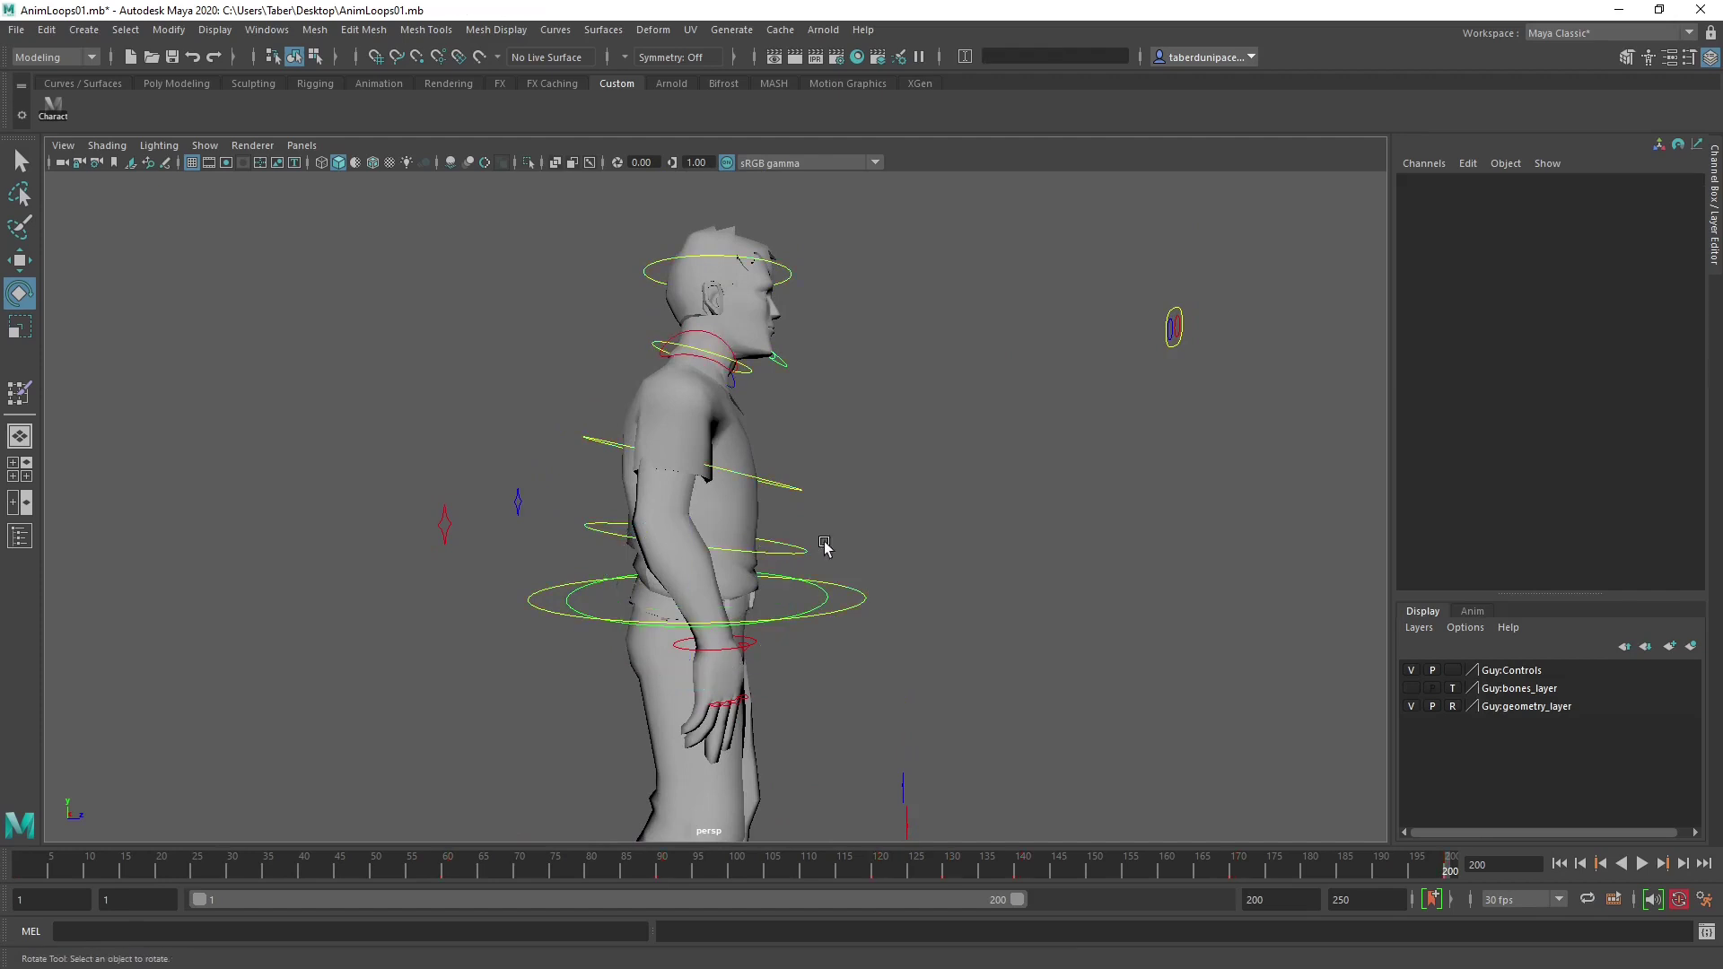
click(812, 455)
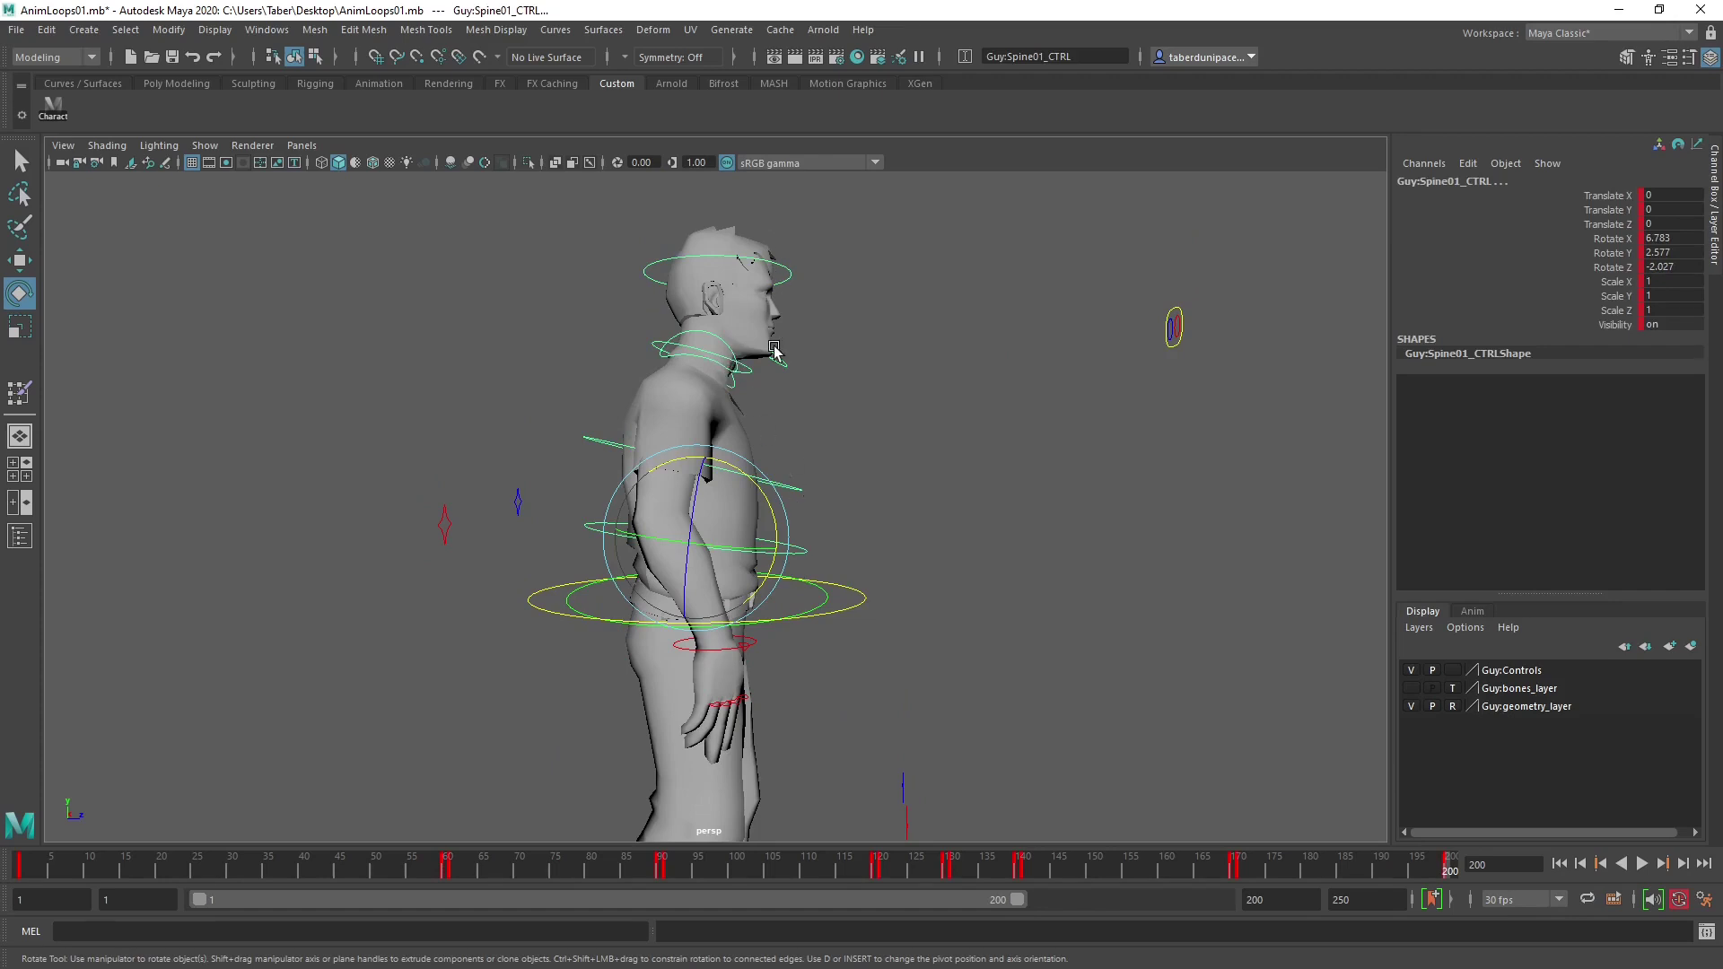
alt+drag(885, 392, 681, 396)
alt+drag(754, 466, 723, 485)
alt+right_drag(724, 486, 813, 521)
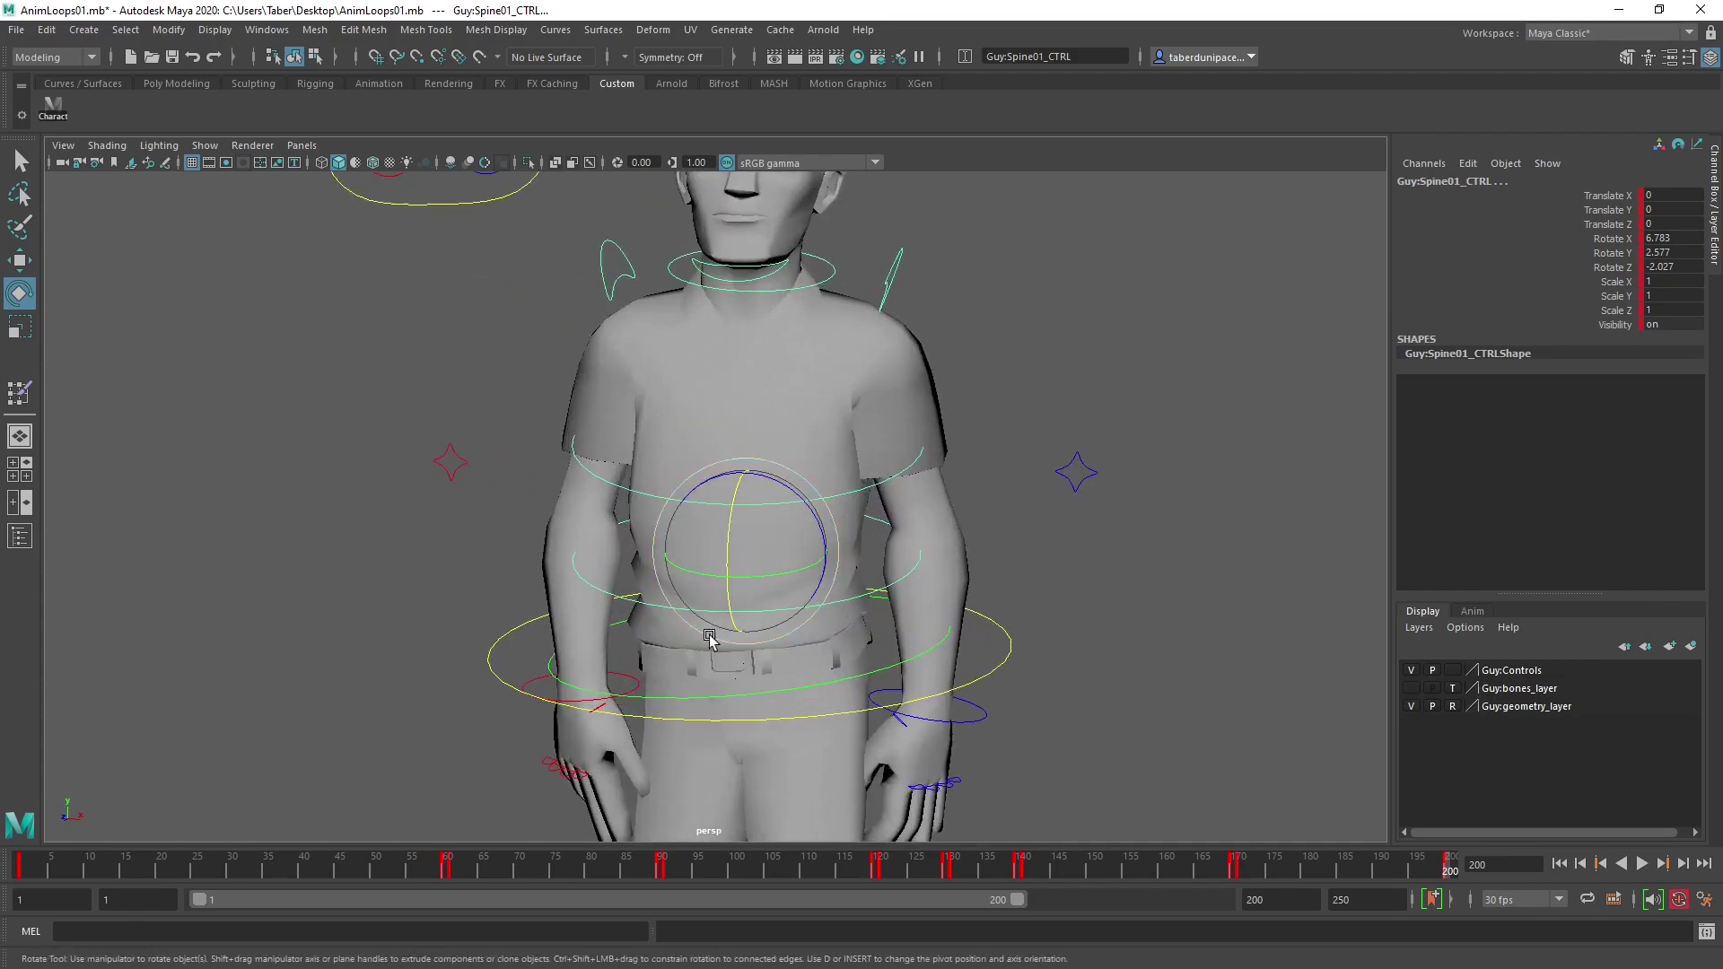
scroll(682, 521, down, 5)
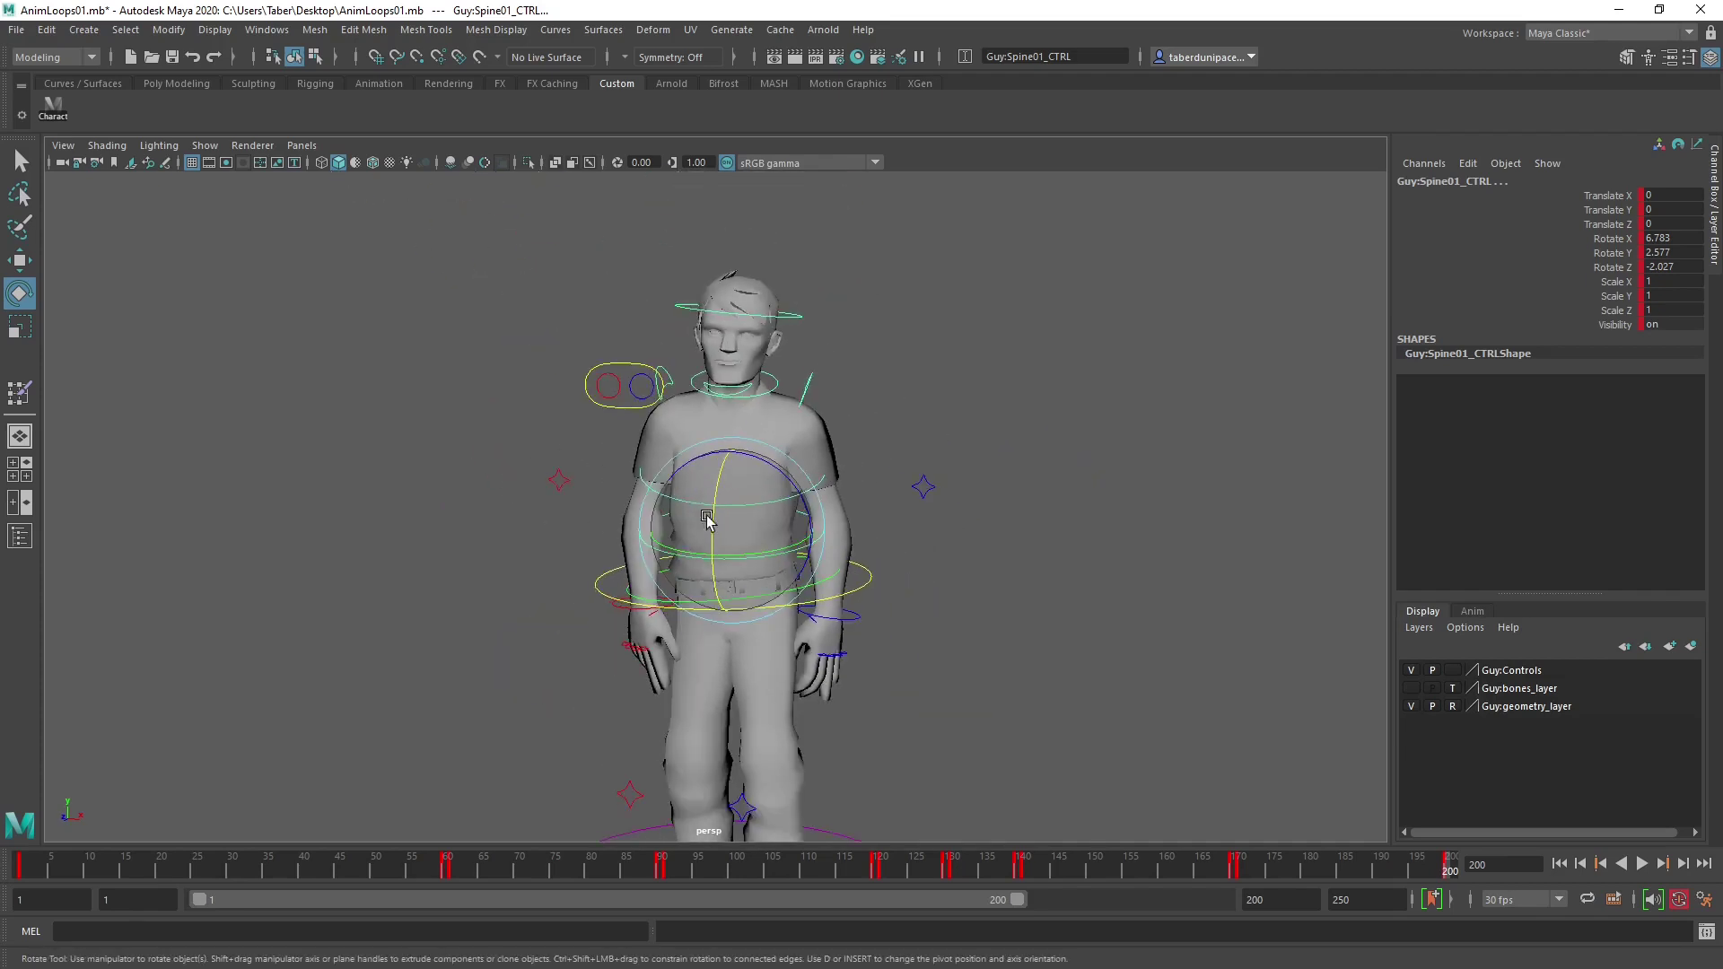
alt+drag(707, 516, 833, 519)
mouse_move(1212, 867)
mouse_down()
mouse_move(821, 877)
mouse_move(1365, 874)
mouse_move(1243, 871)
mouse_up()
alt+drag(924, 530, 813, 524)
scroll(736, 524, up, 5)
alt+right_drag(1035, 550, 812, 544)
alt+drag(813, 544, 845, 536)
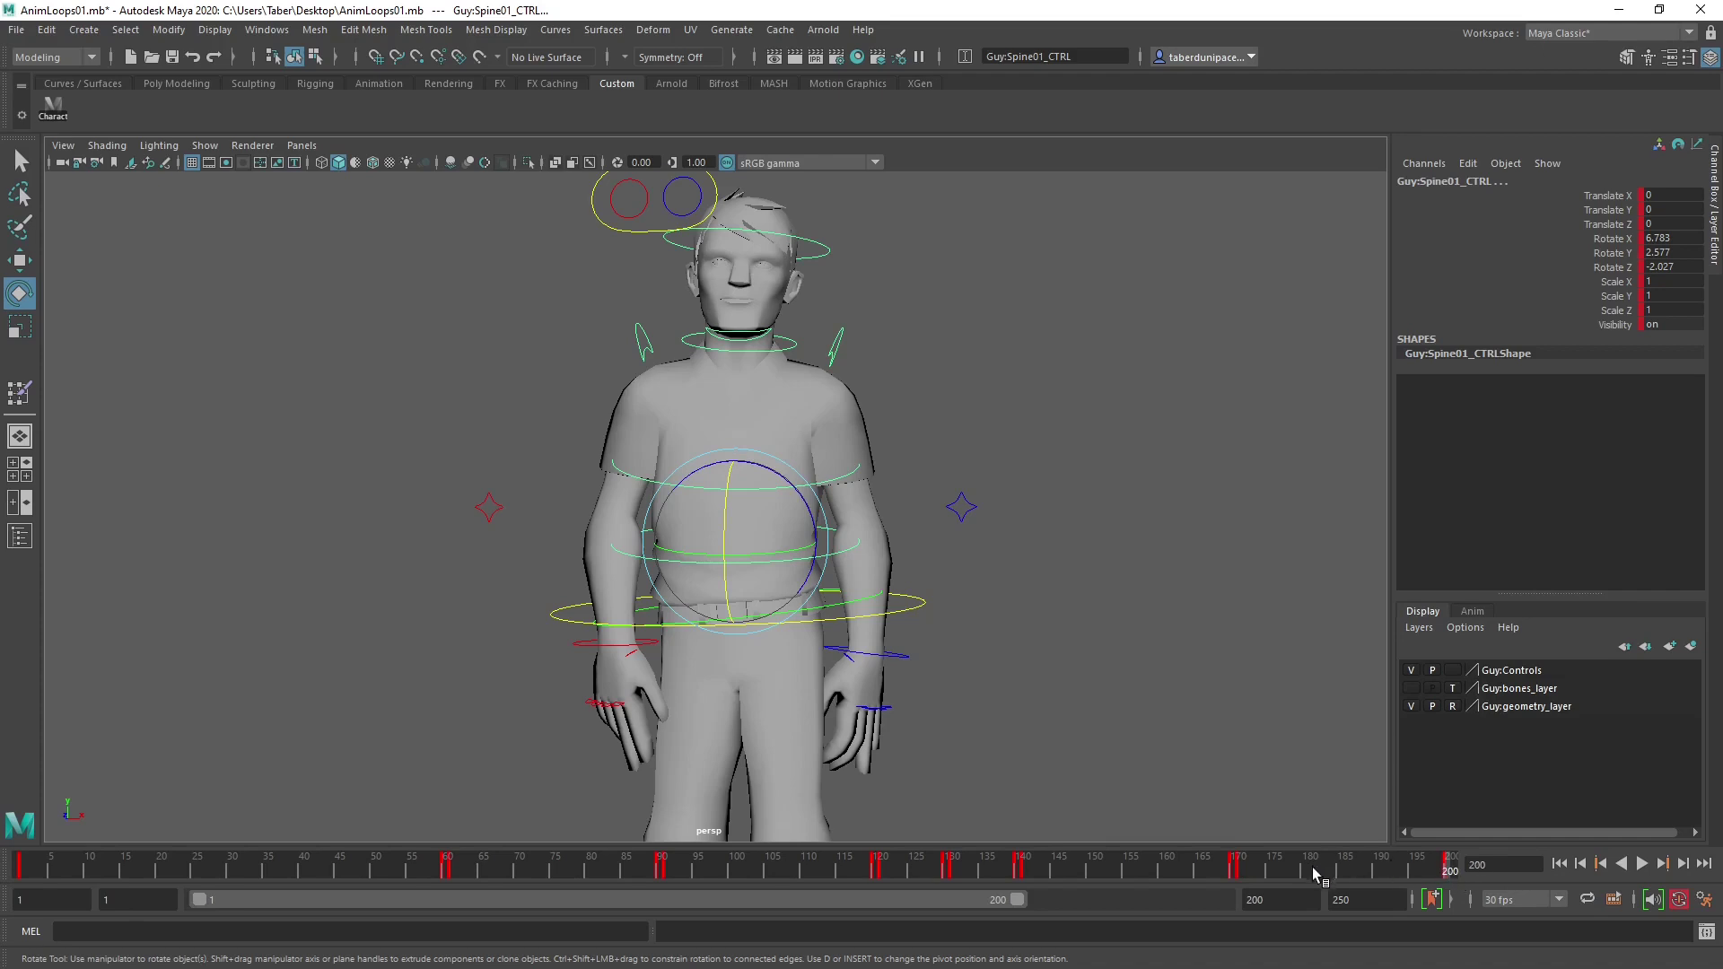
At frame 185, move the right hand control up and forward in front of the chest.
drag(1313, 873, 1345, 876)
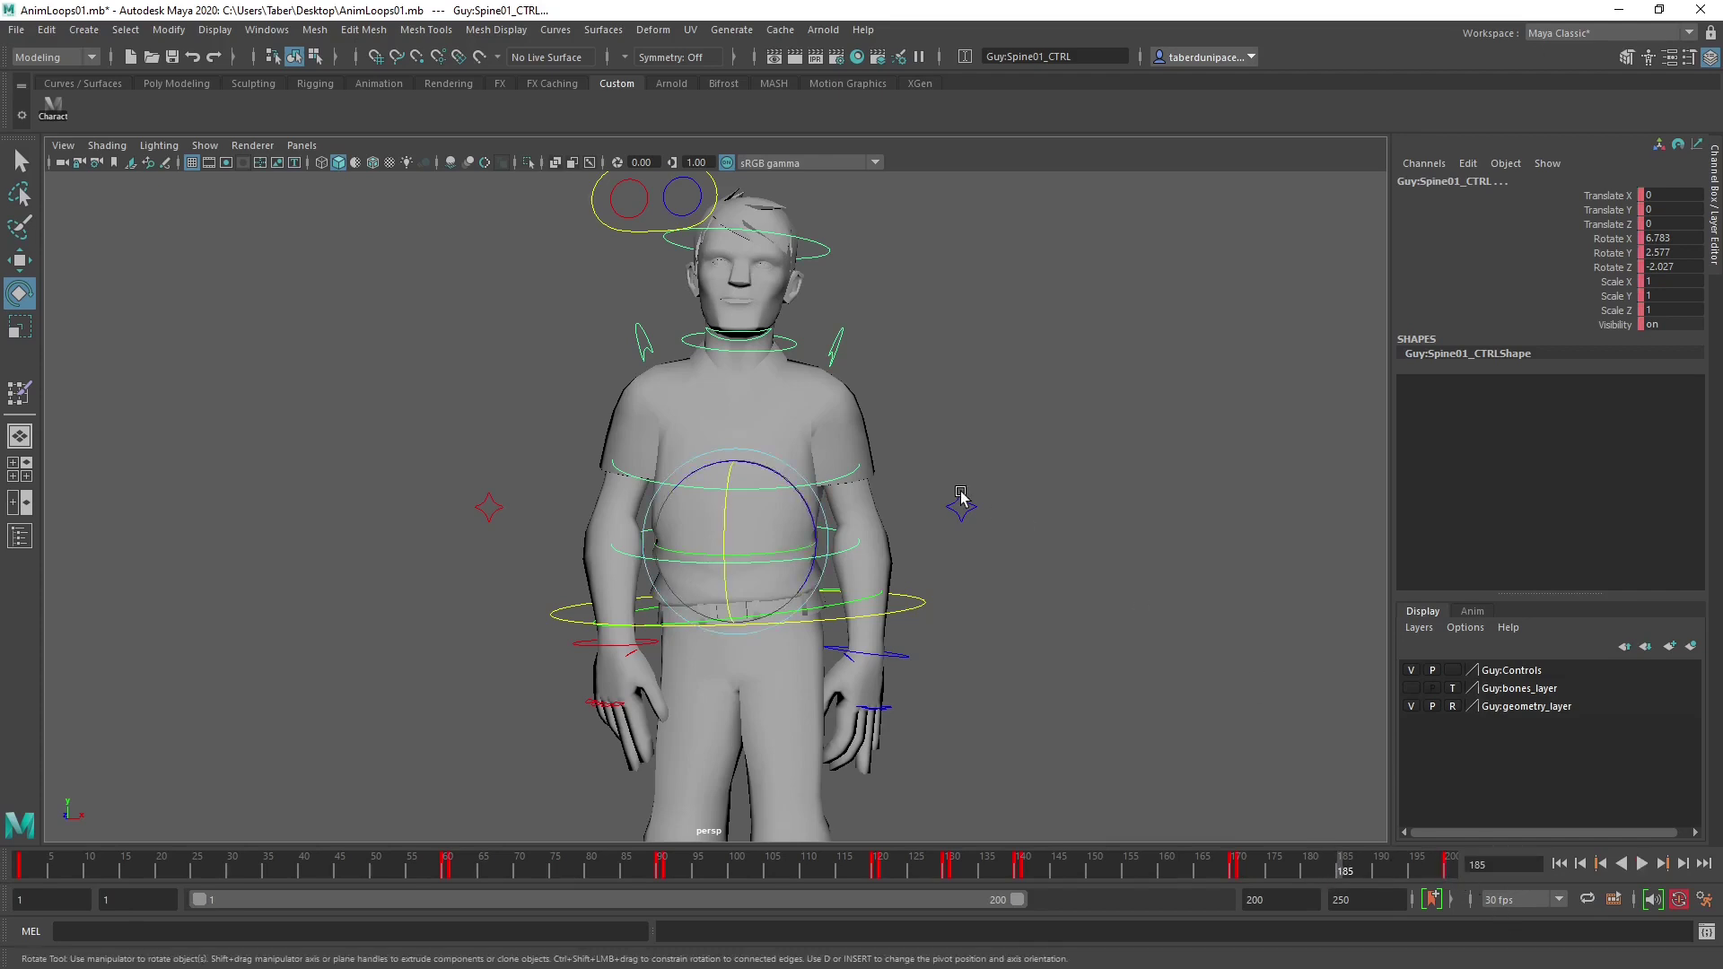
alt+drag(980, 542, 866, 550)
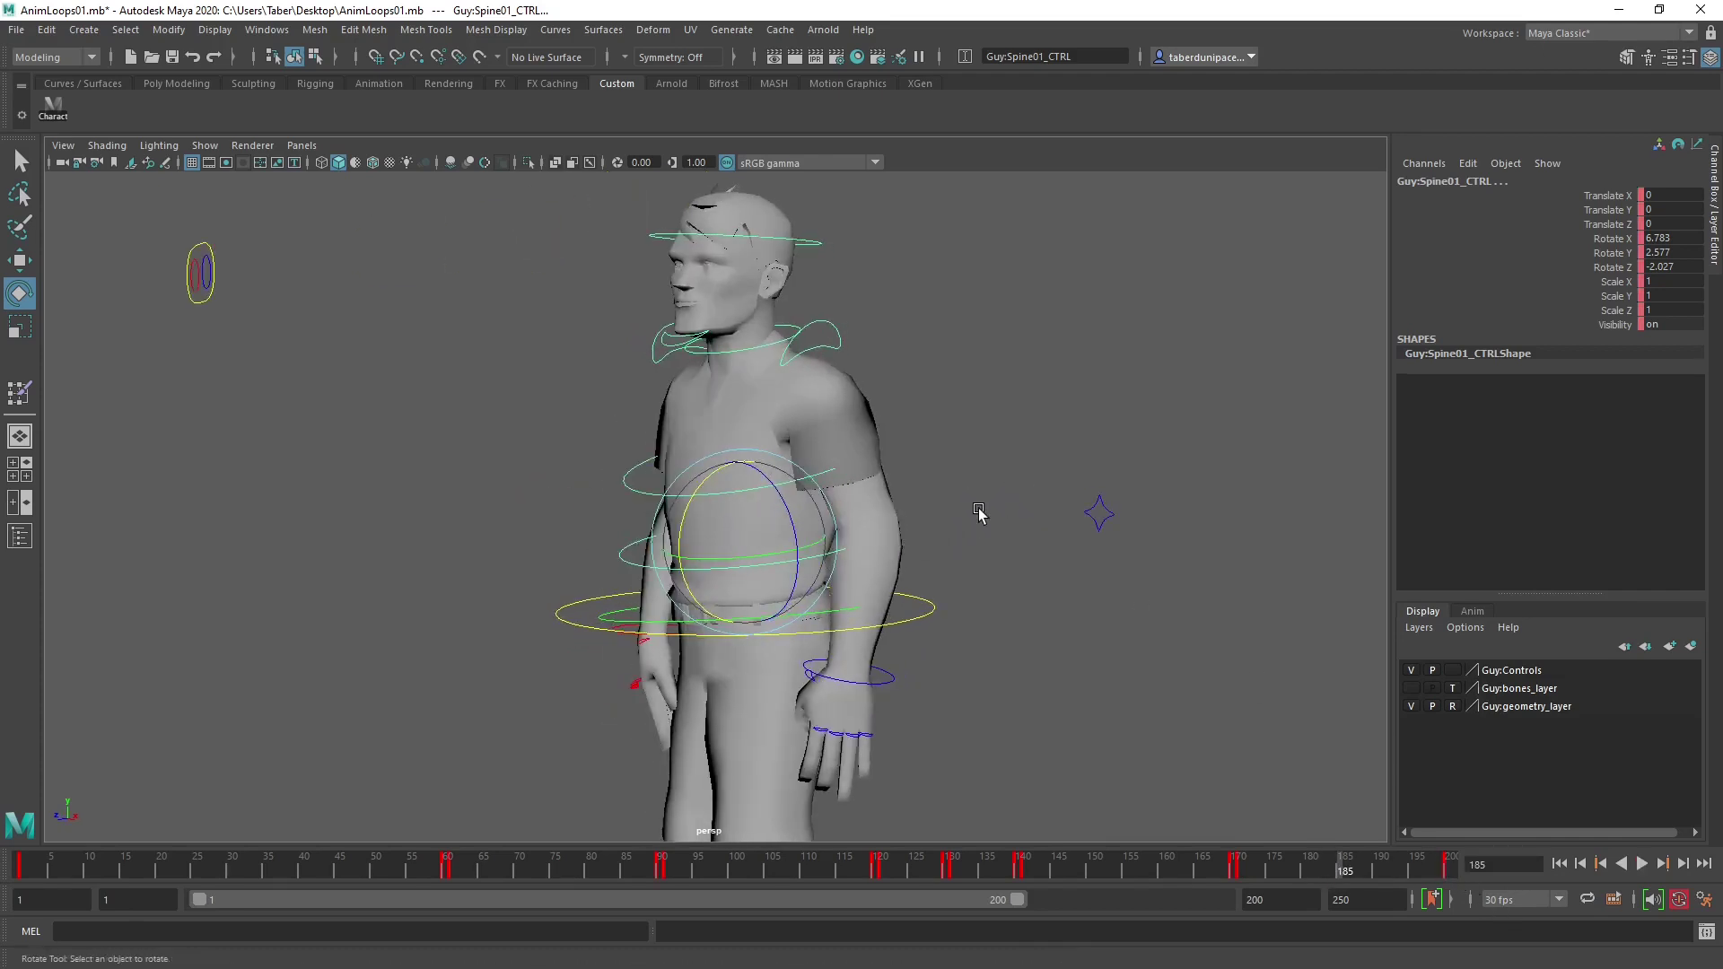
click(981, 515)
click(891, 677)
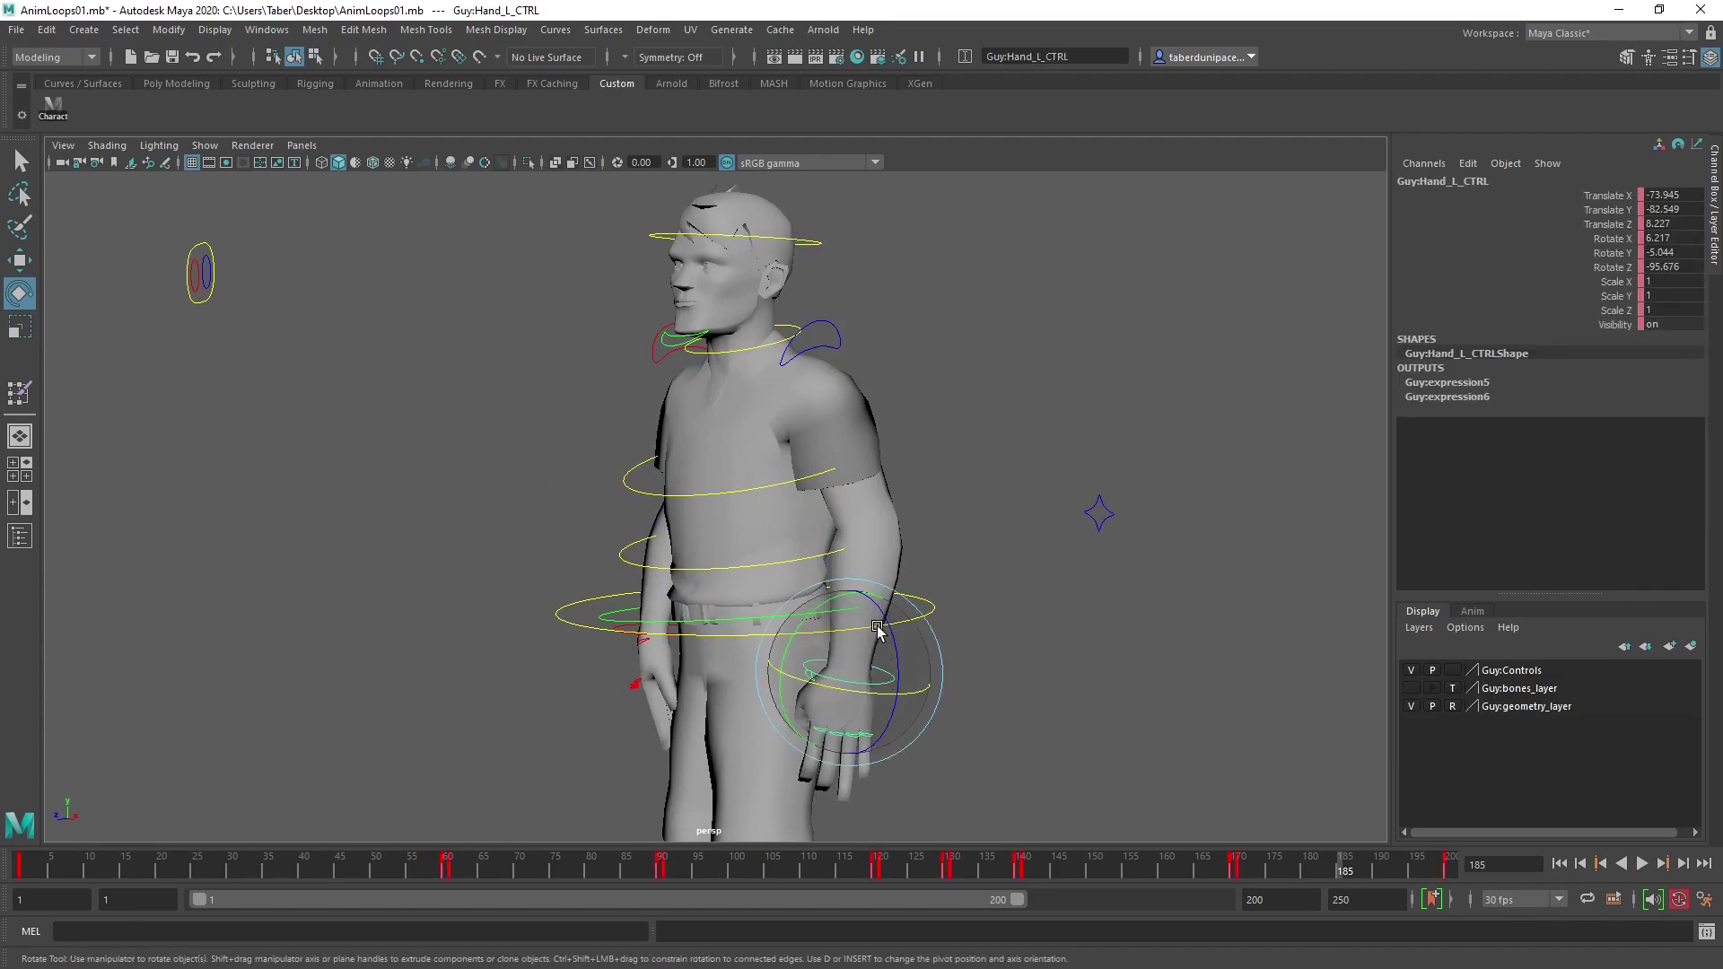
key(w)
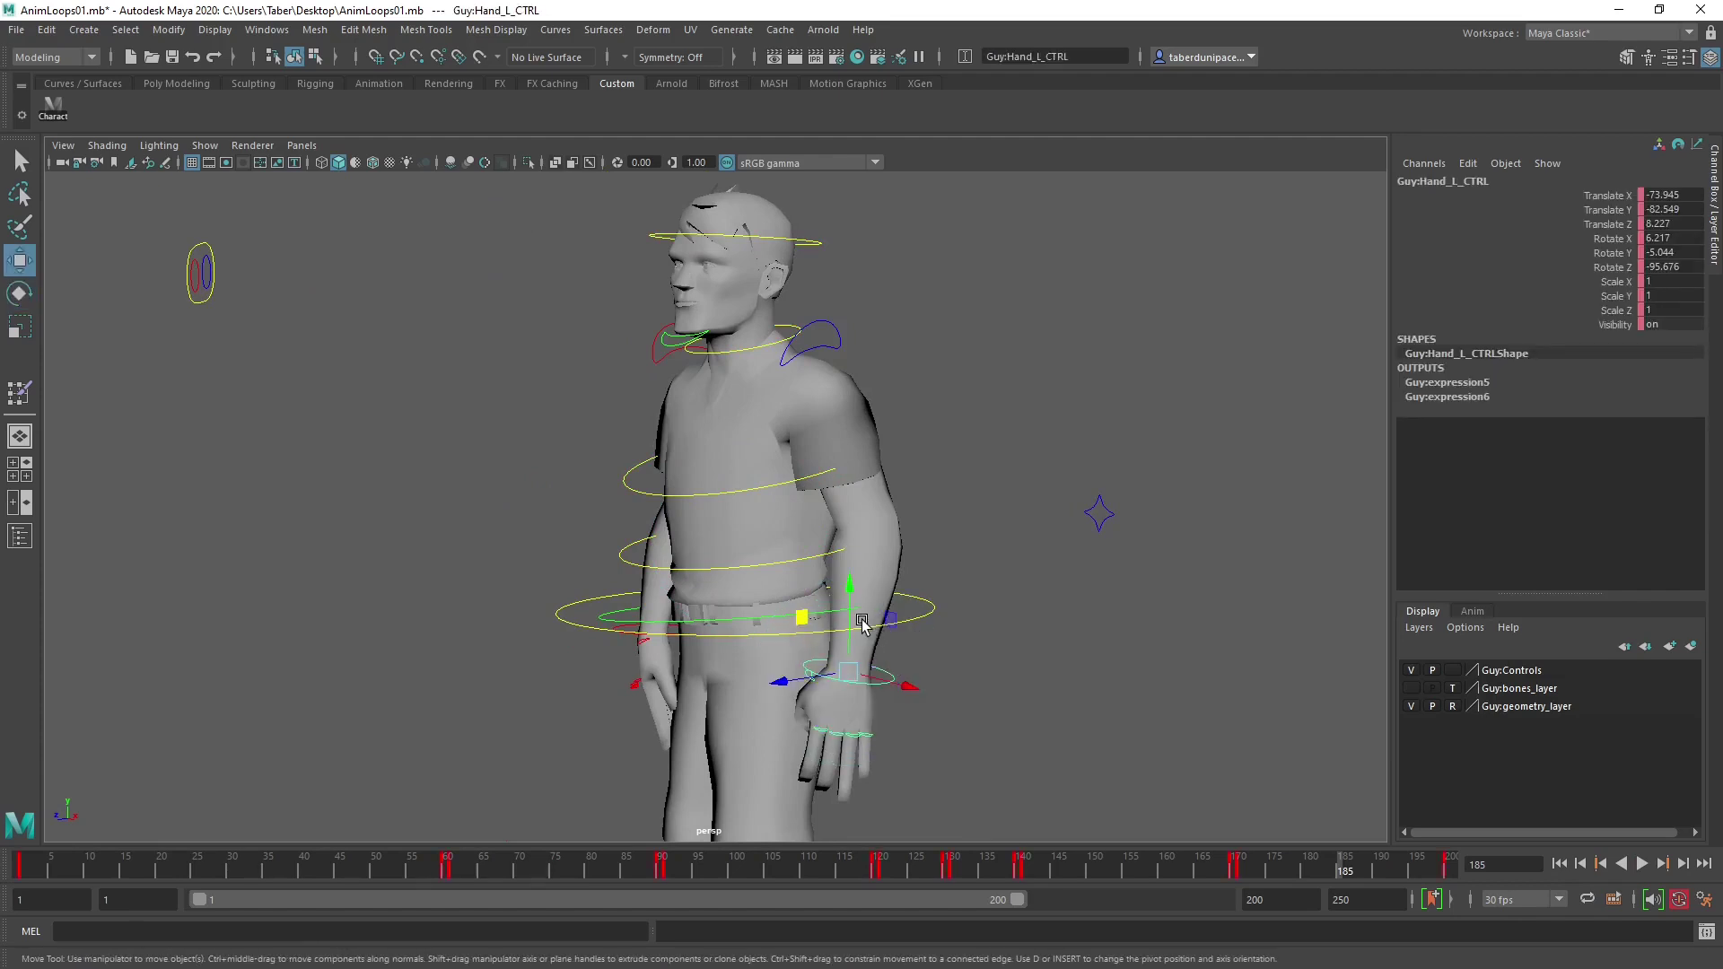
alt+drag(862, 624, 645, 632)
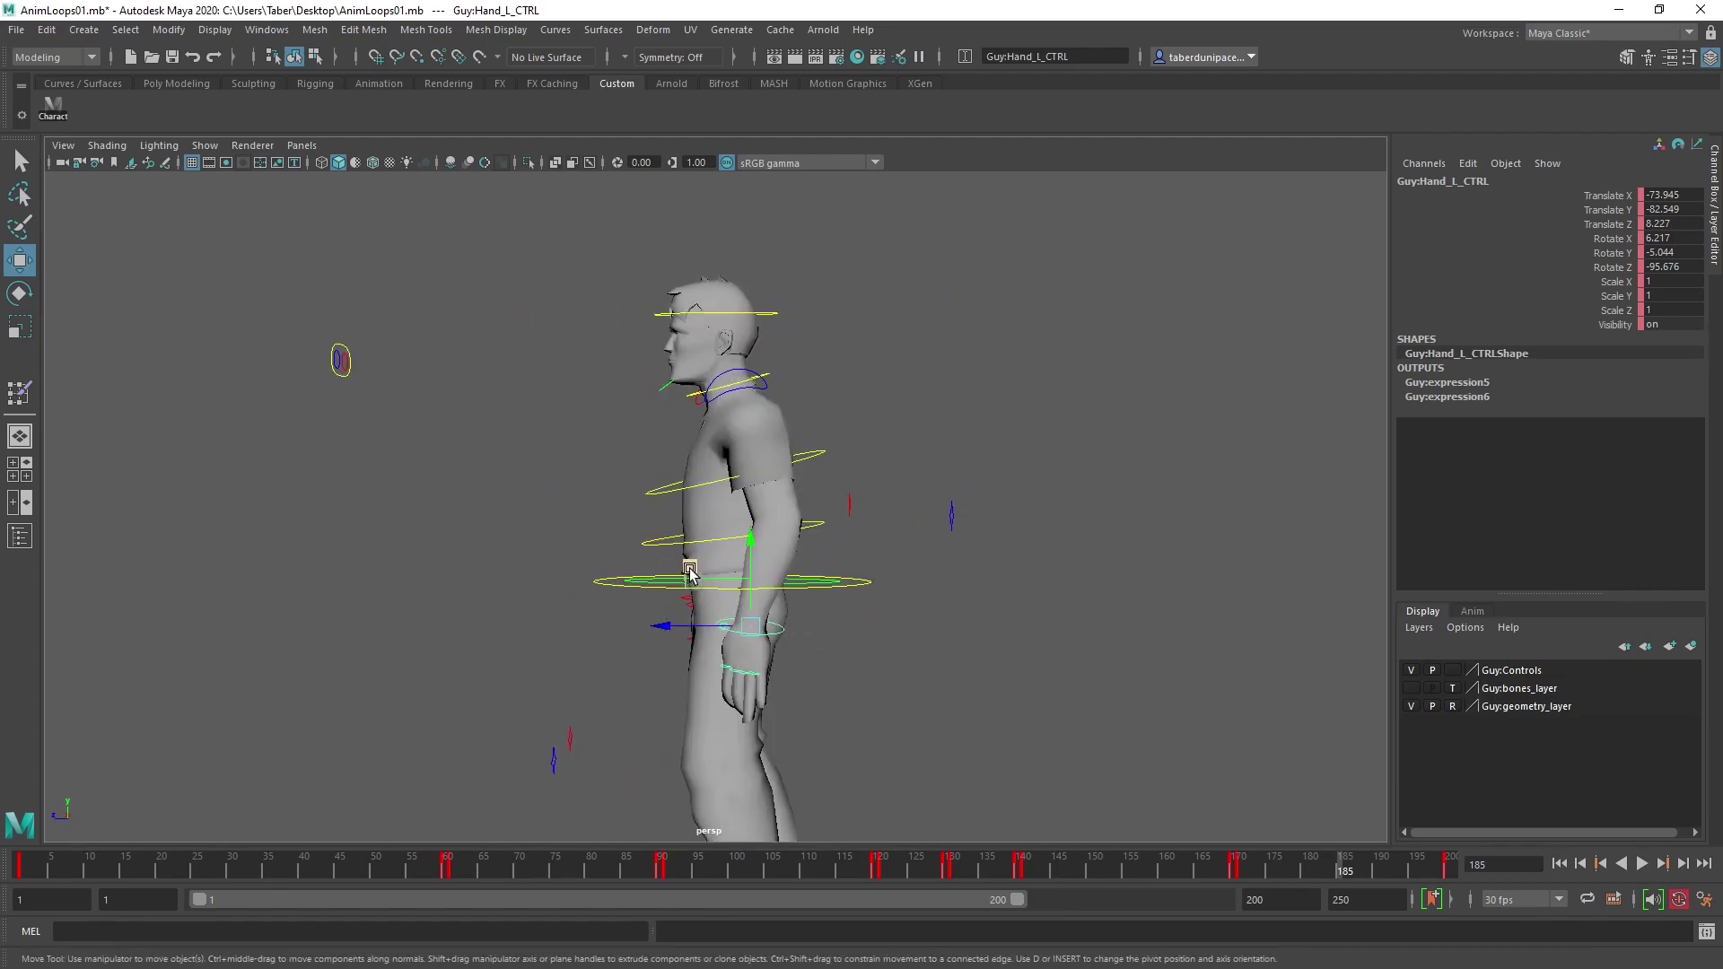
alt+drag(689, 575, 1010, 588)
click(896, 633)
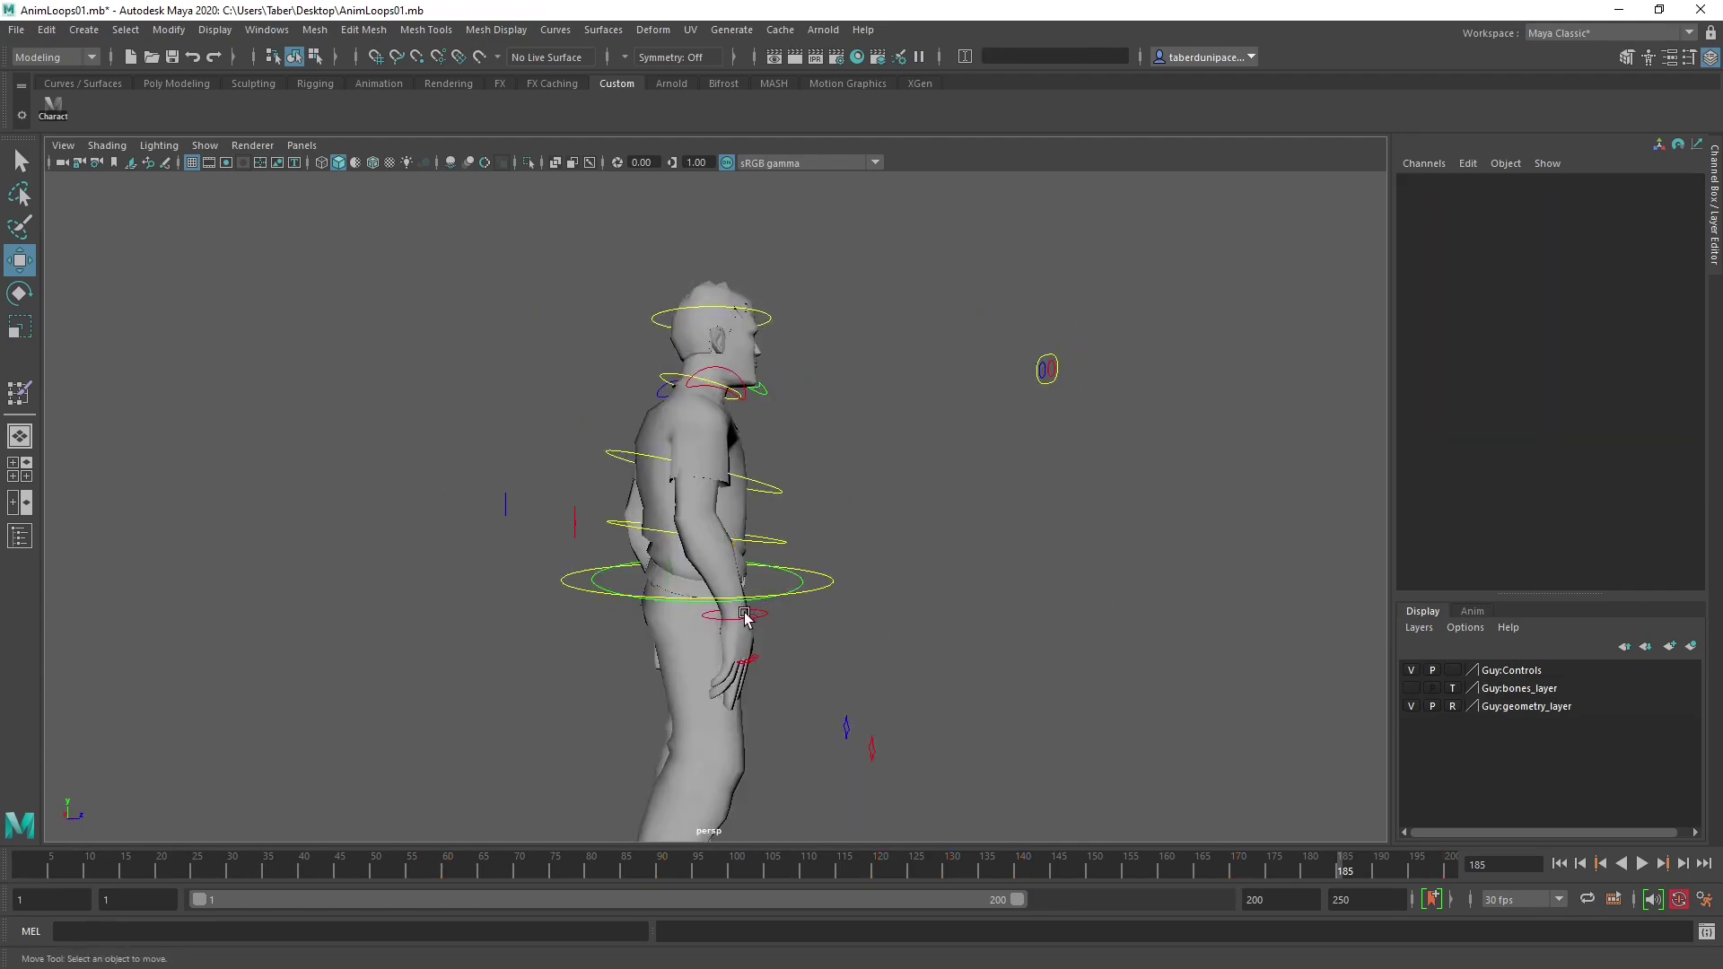
click(711, 617)
drag(733, 529, 735, 422)
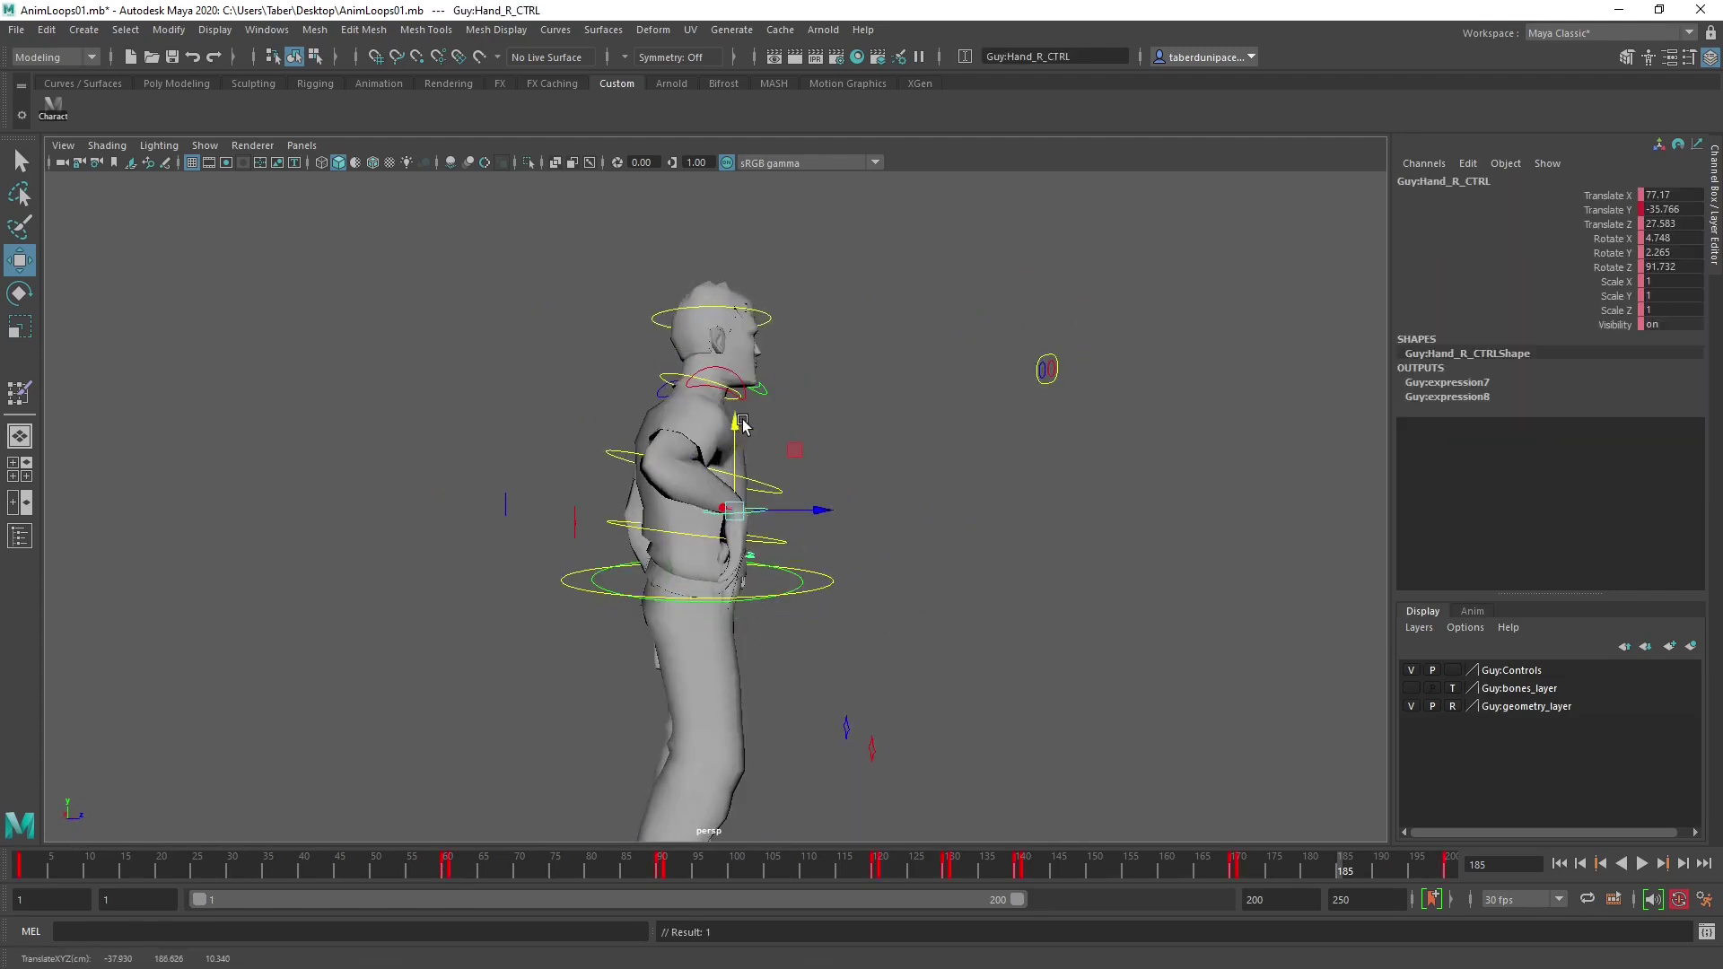
mouse_move(801, 508)
alt+mouse_down()
mouse_move(834, 533)
mouse_move(819, 526)
mouse_move(930, 530)
mouse_move(690, 542)
mouse_move(784, 525)
alt+mouse_up()
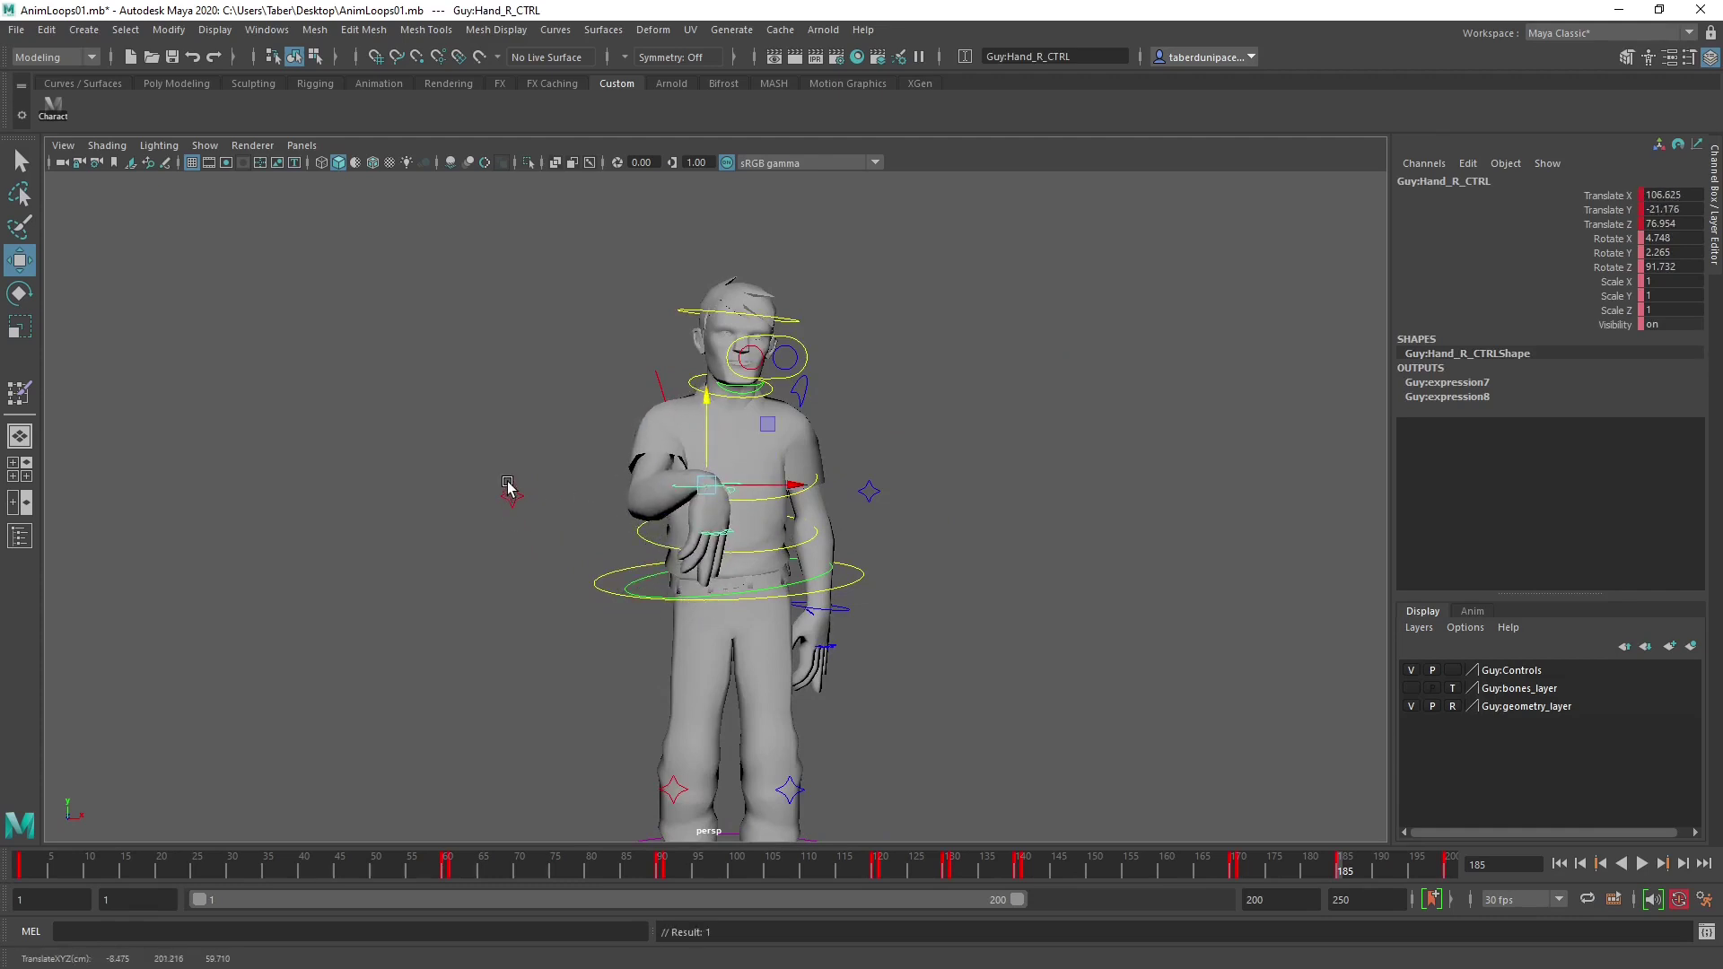
Rotate the left shoulder control and turn the right hand's palm.
click(662, 384)
alt+drag(605, 476, 836, 482)
key(e)
click(864, 482)
drag(885, 421, 770, 514)
key(w)
Curl the right pinky into the palm by raising its Bend and rotating it.
scroll(770, 514, up, 4)
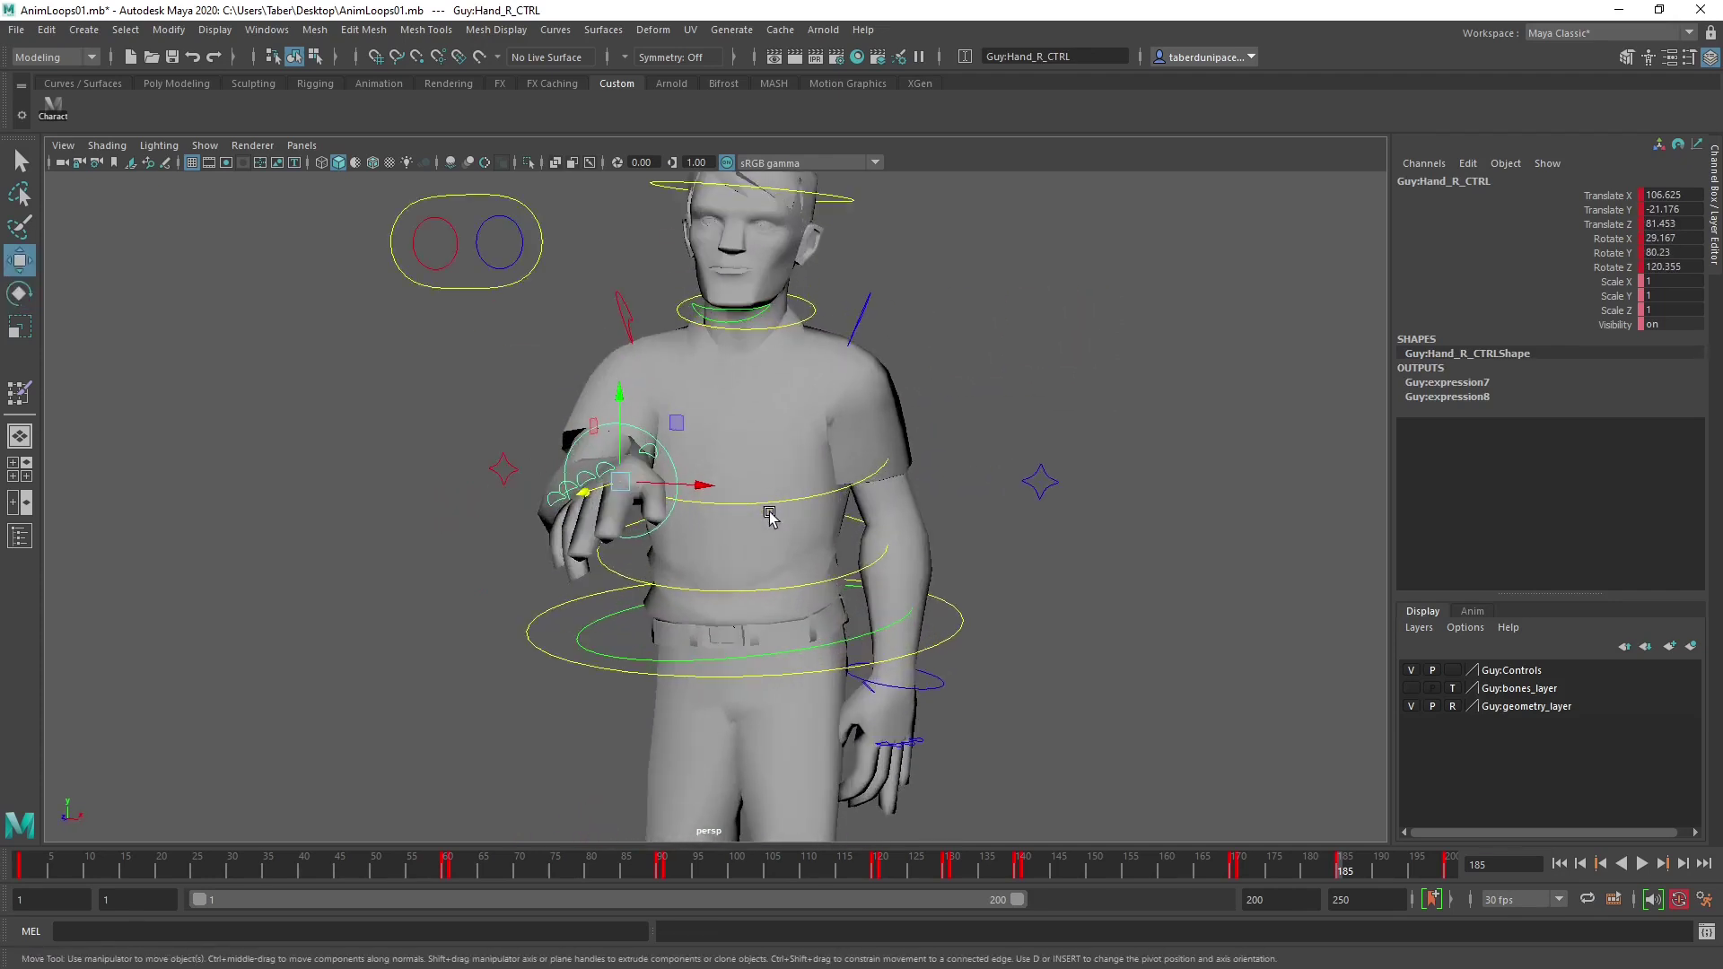
alt+drag(554, 543, 452, 541)
scroll(452, 542, up, 3)
alt+middle_drag(341, 445, 446, 498)
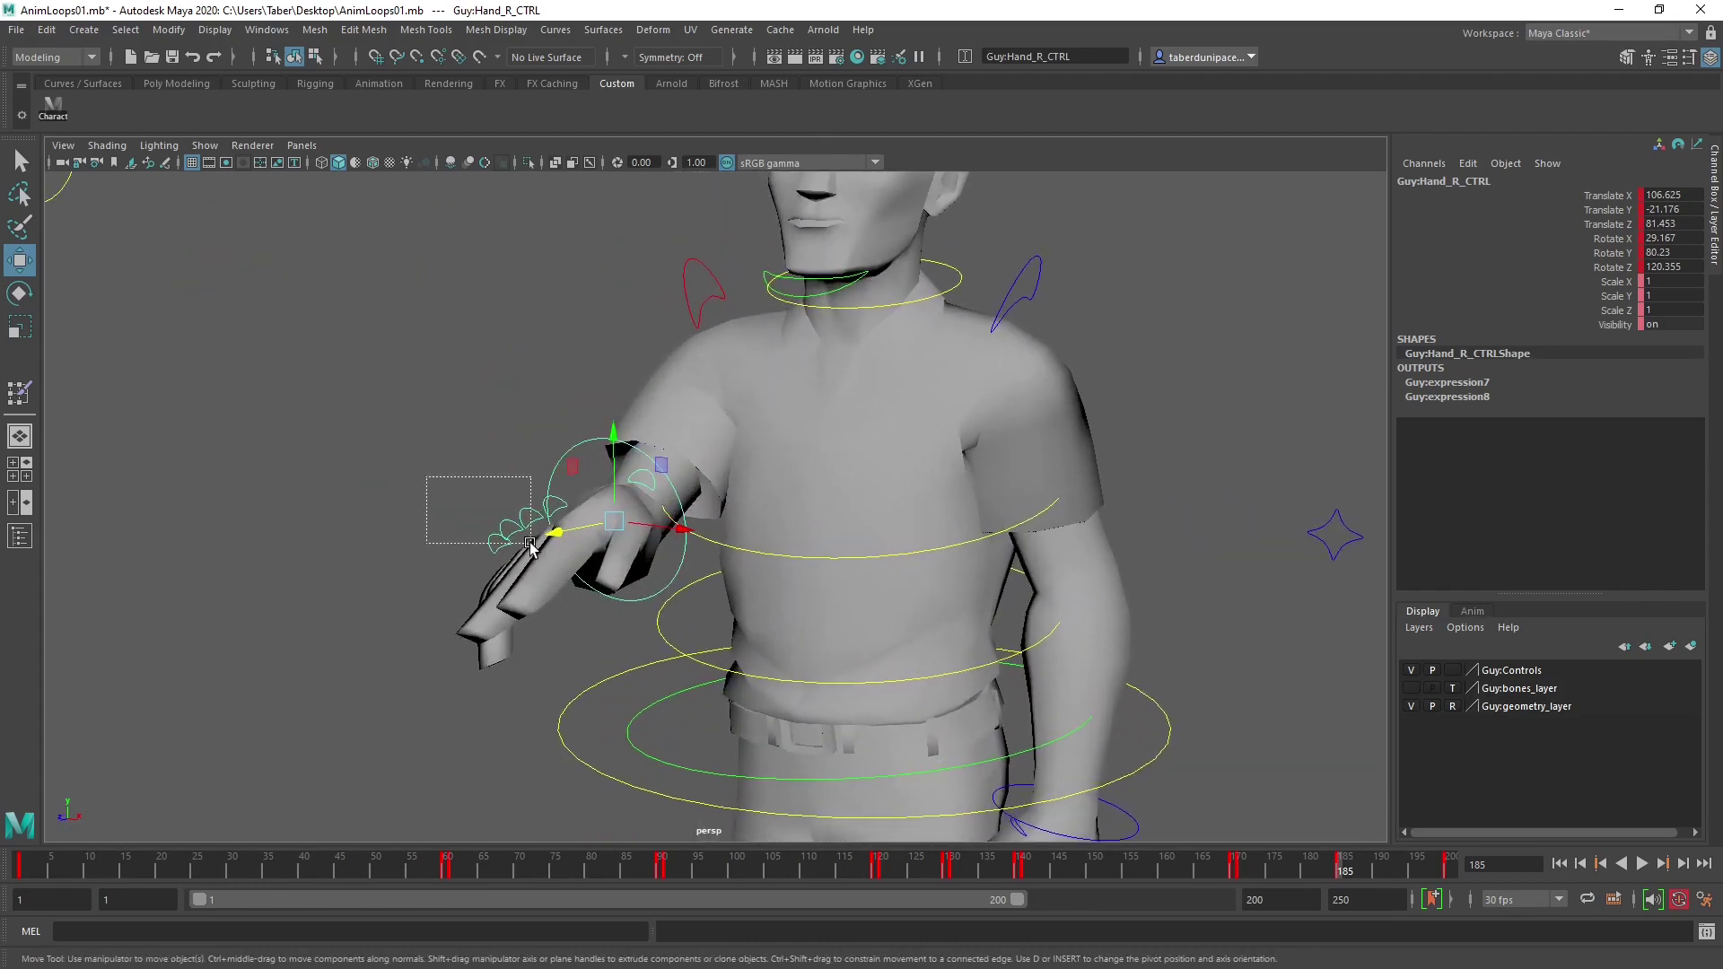
drag(524, 545, 526, 545)
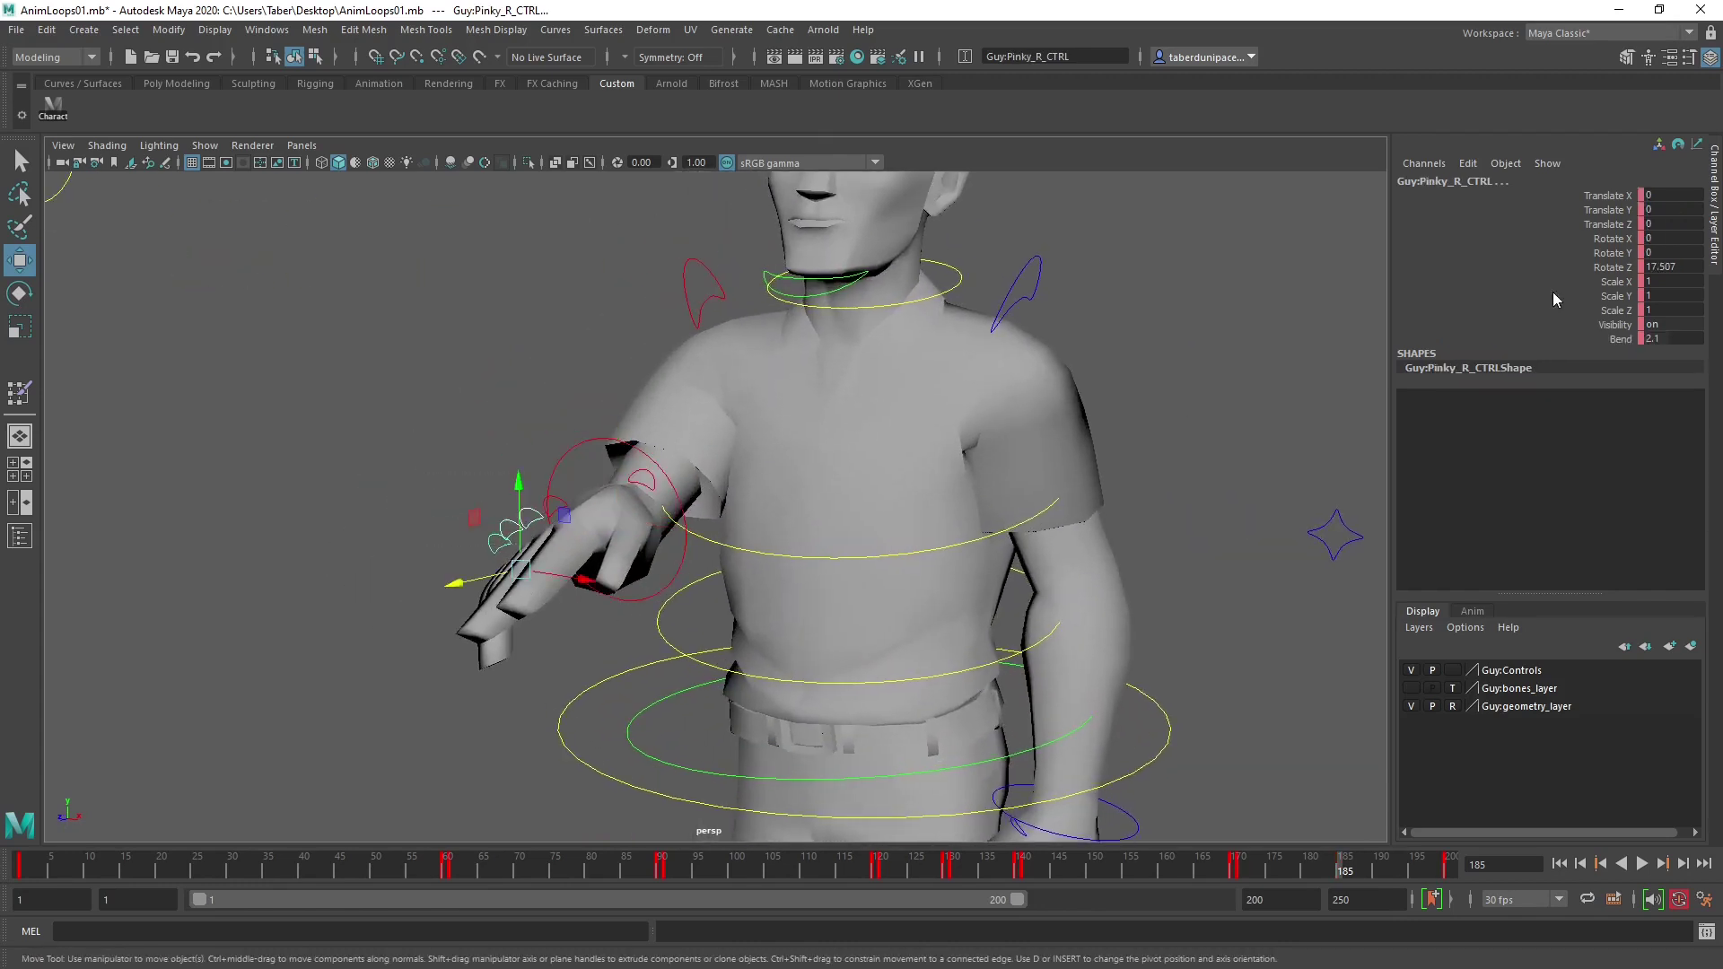
click(1618, 339)
middle_drag(531, 446, 578, 438)
key(e)
drag(462, 556, 415, 545)
alt+middle_drag(415, 546, 535, 535)
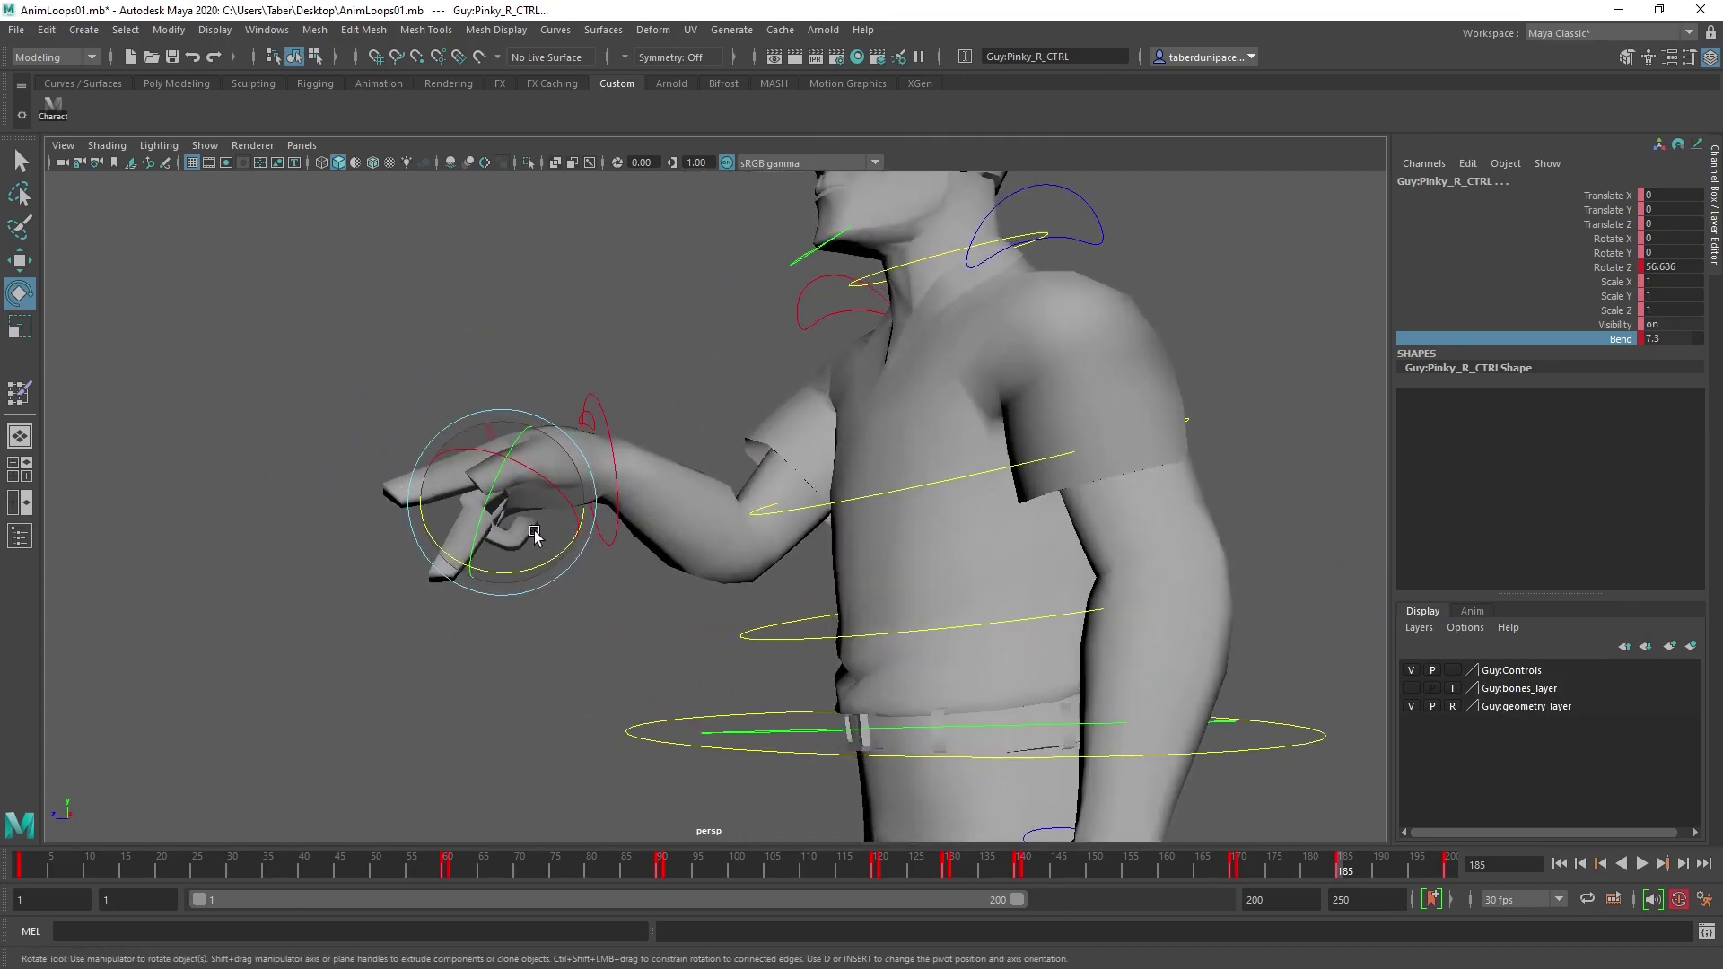
drag(499, 590, 576, 564)
click(533, 440)
Rotate the right index finger up so it points straight out.
click(541, 453)
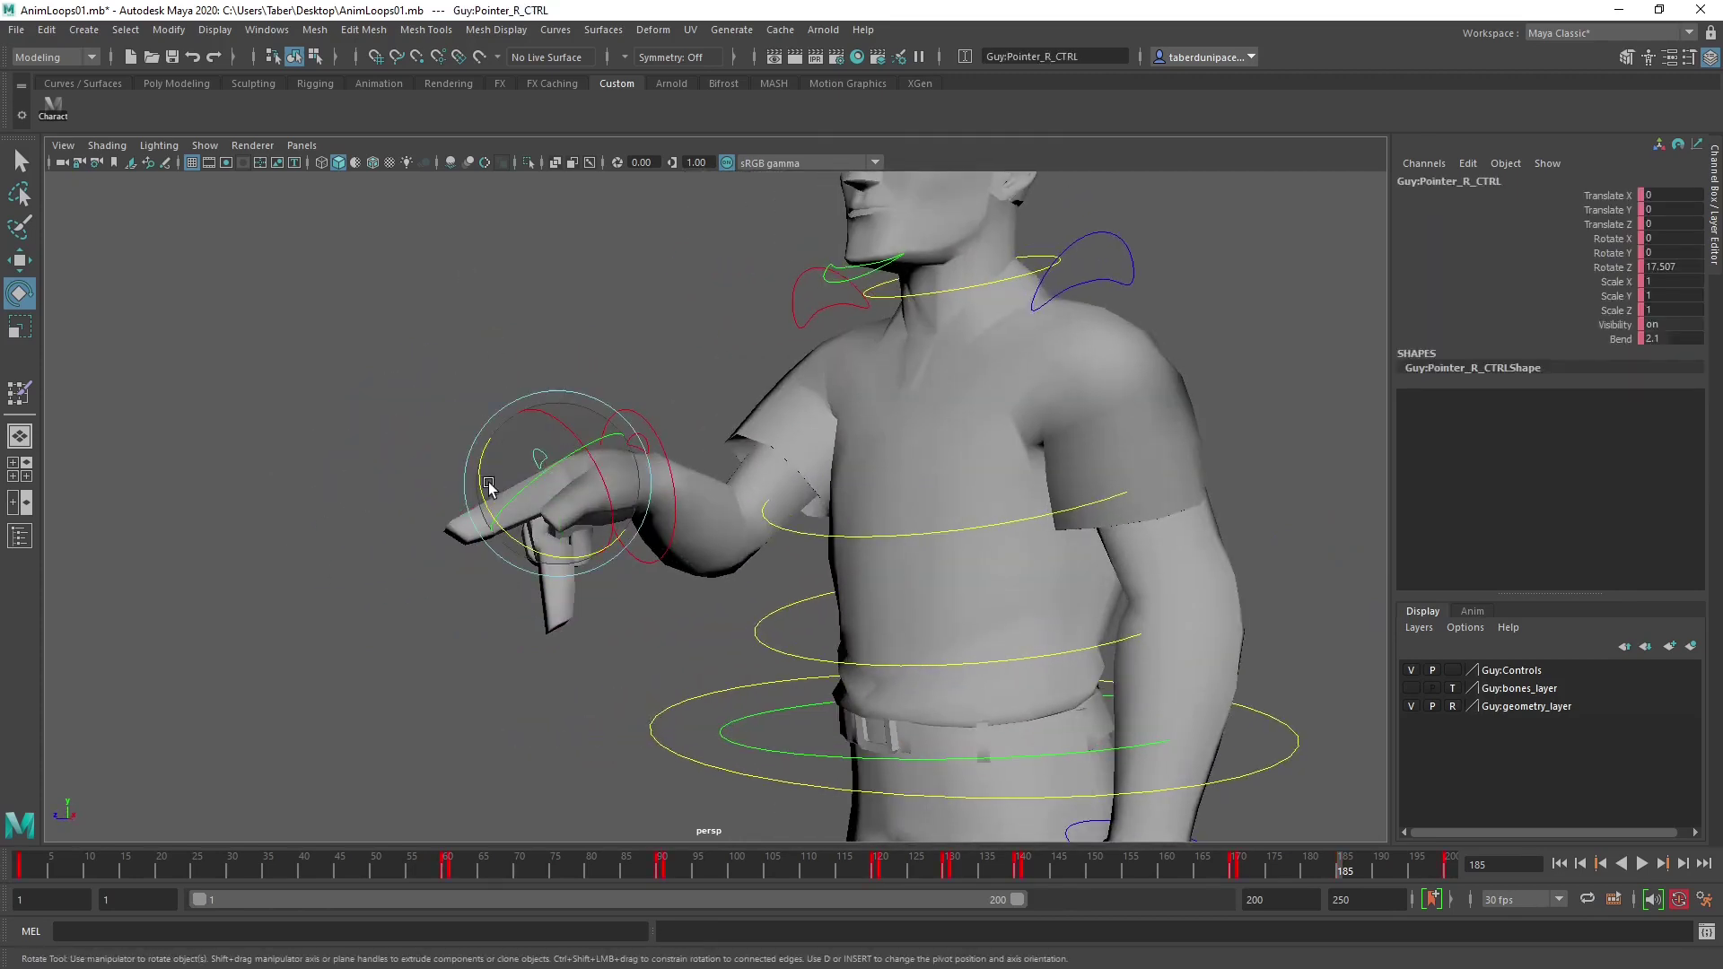
drag(489, 485, 480, 459)
click(690, 325)
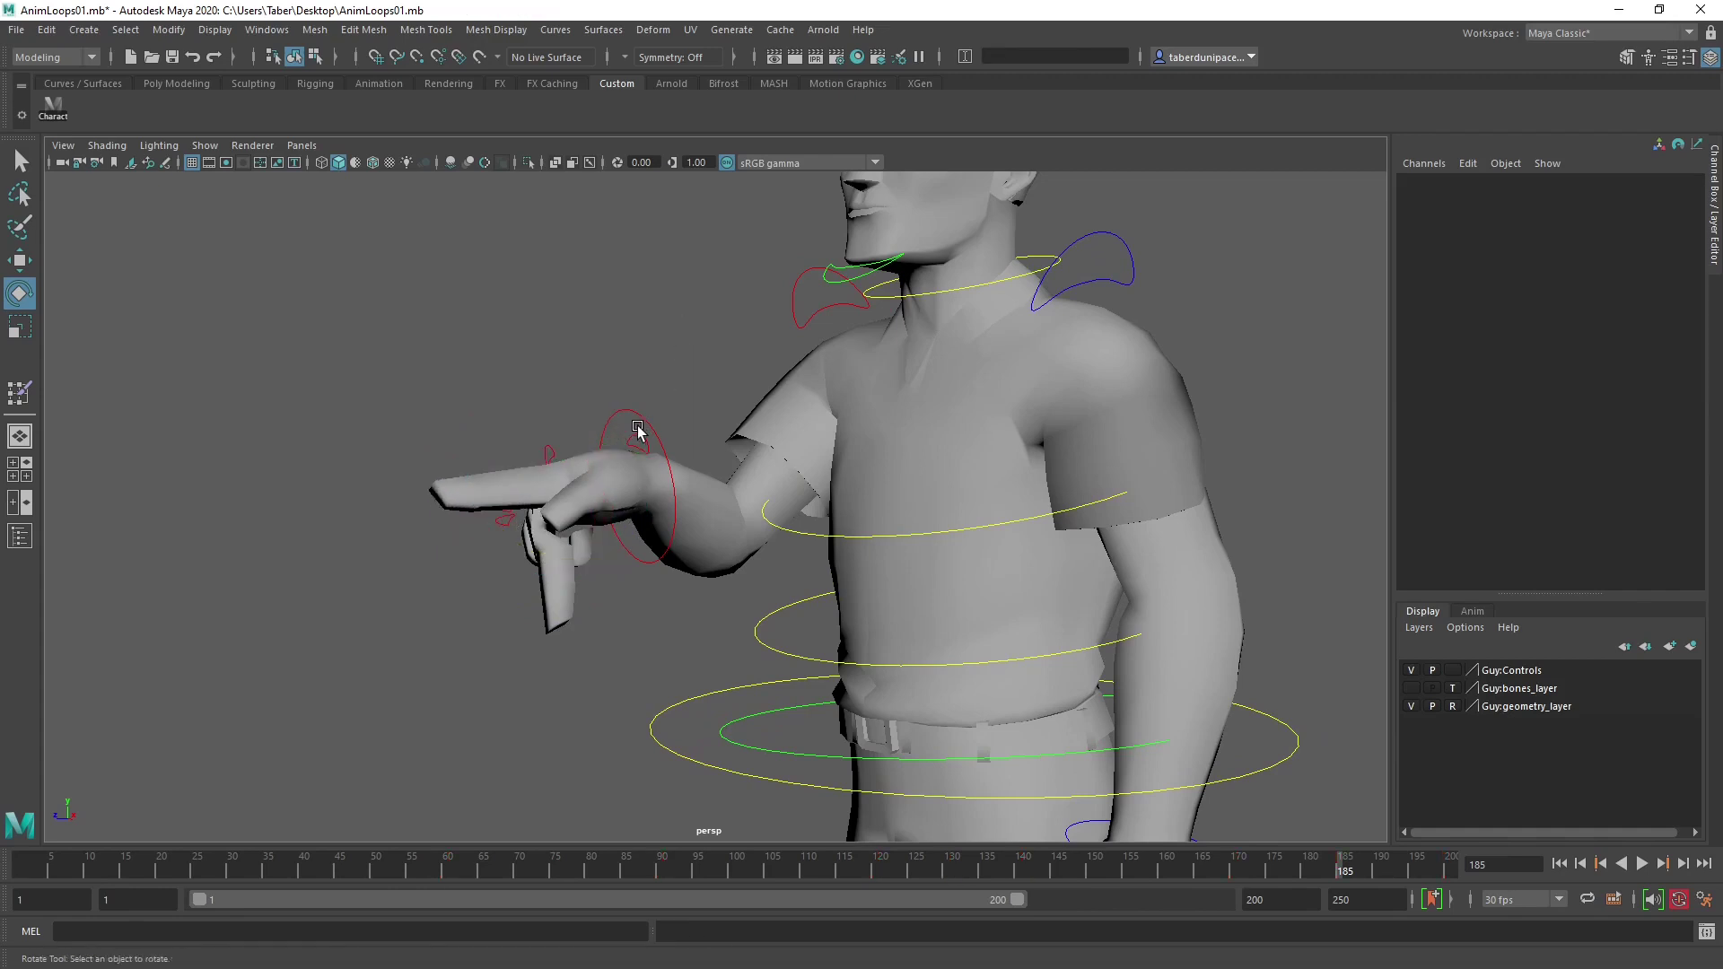
Curl the right thumb in against the hand by raising its Bend and rotating it.
alt+drag(637, 427, 661, 438)
click(662, 436)
click(1616, 340)
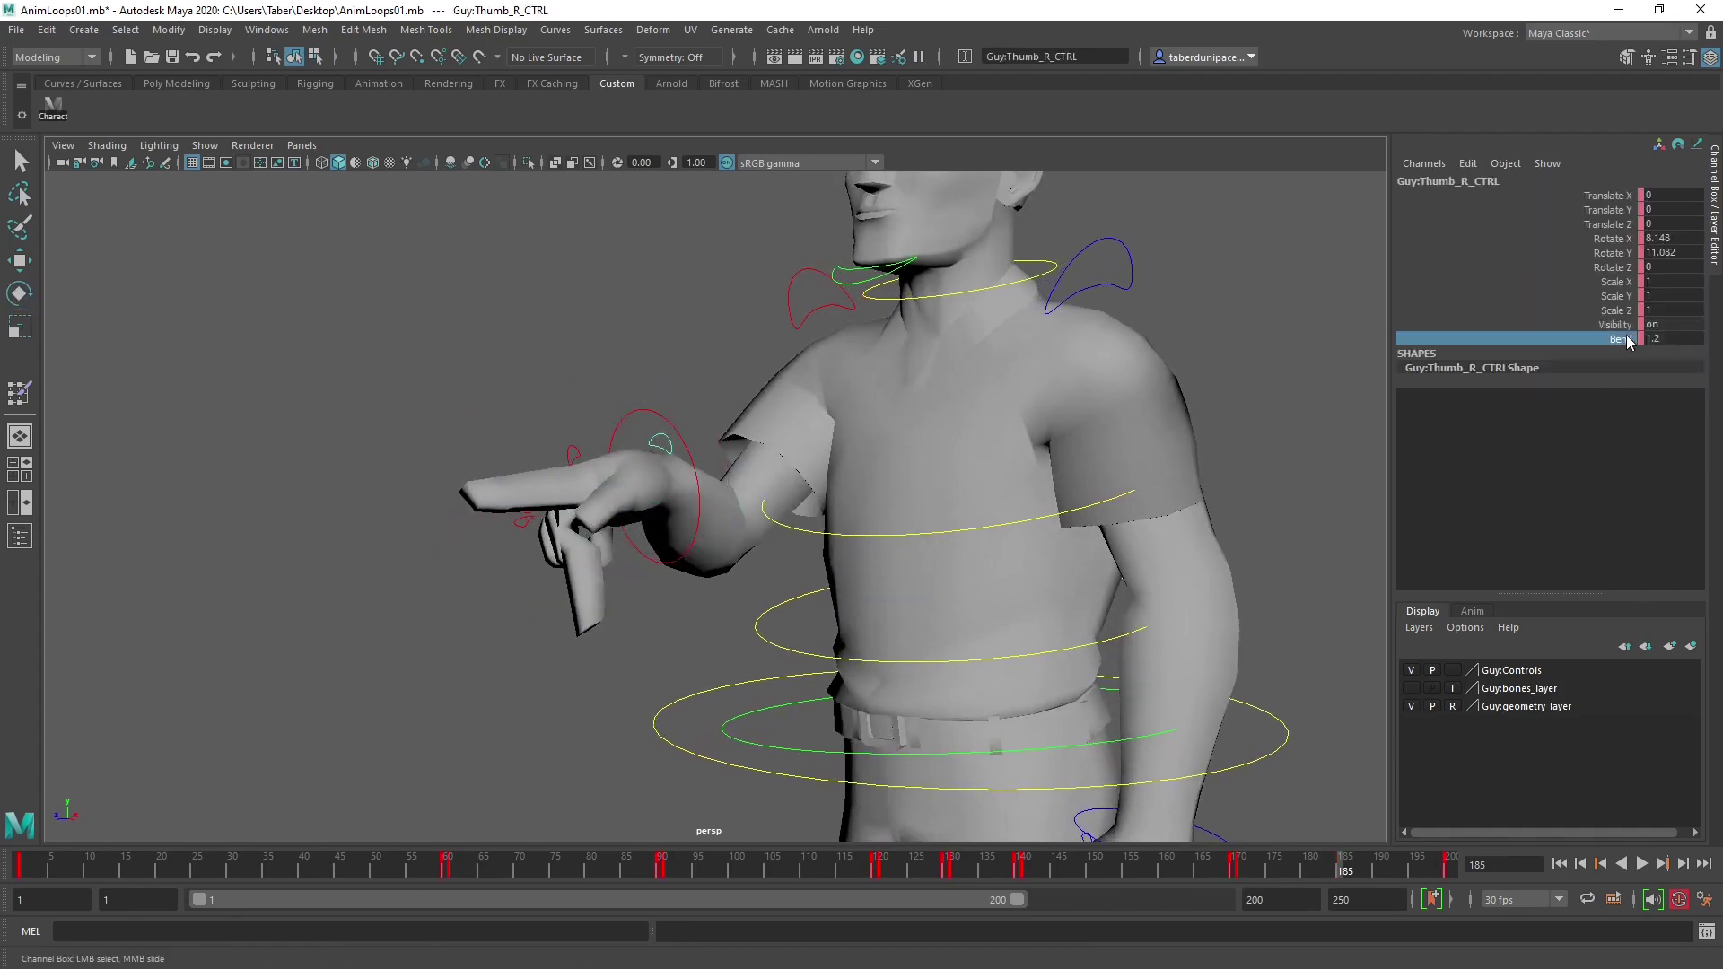
middle_drag(725, 428, 765, 427)
alt+drag(674, 476, 750, 470)
key(e)
drag(785, 413, 762, 458)
key(w)
alt+drag(776, 540, 701, 571)
scroll(536, 541, up, 4)
scroll(814, 543, down, 4)
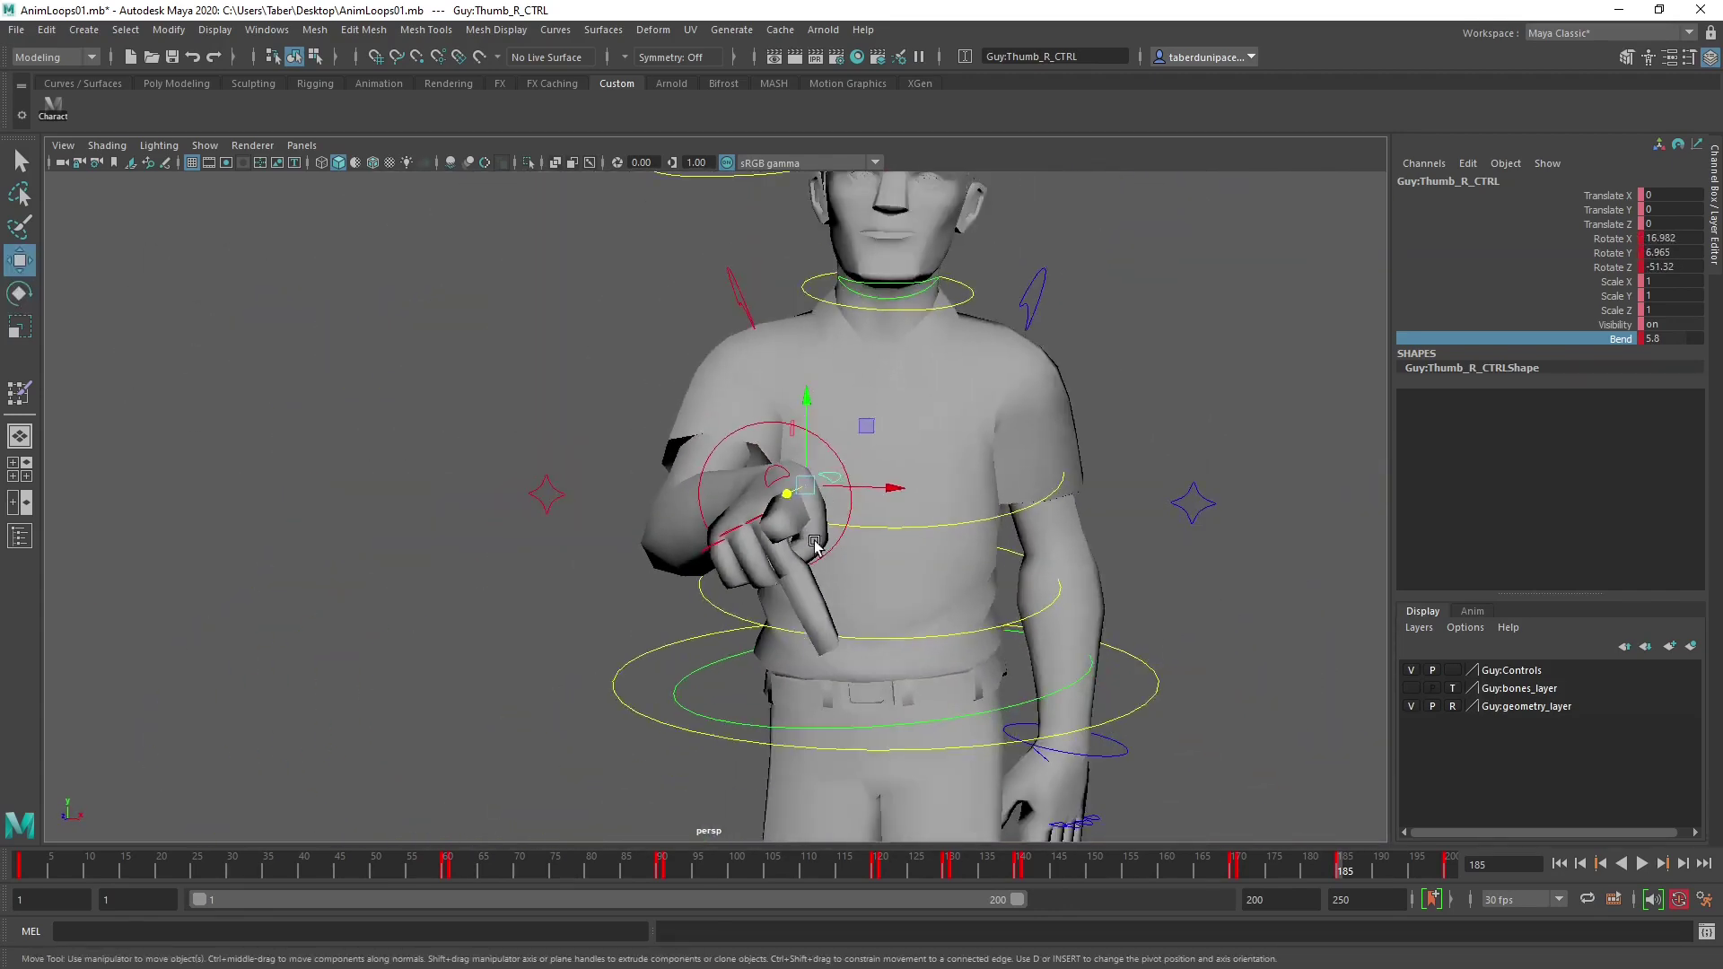
alt+drag(814, 543, 700, 449)
click(664, 422)
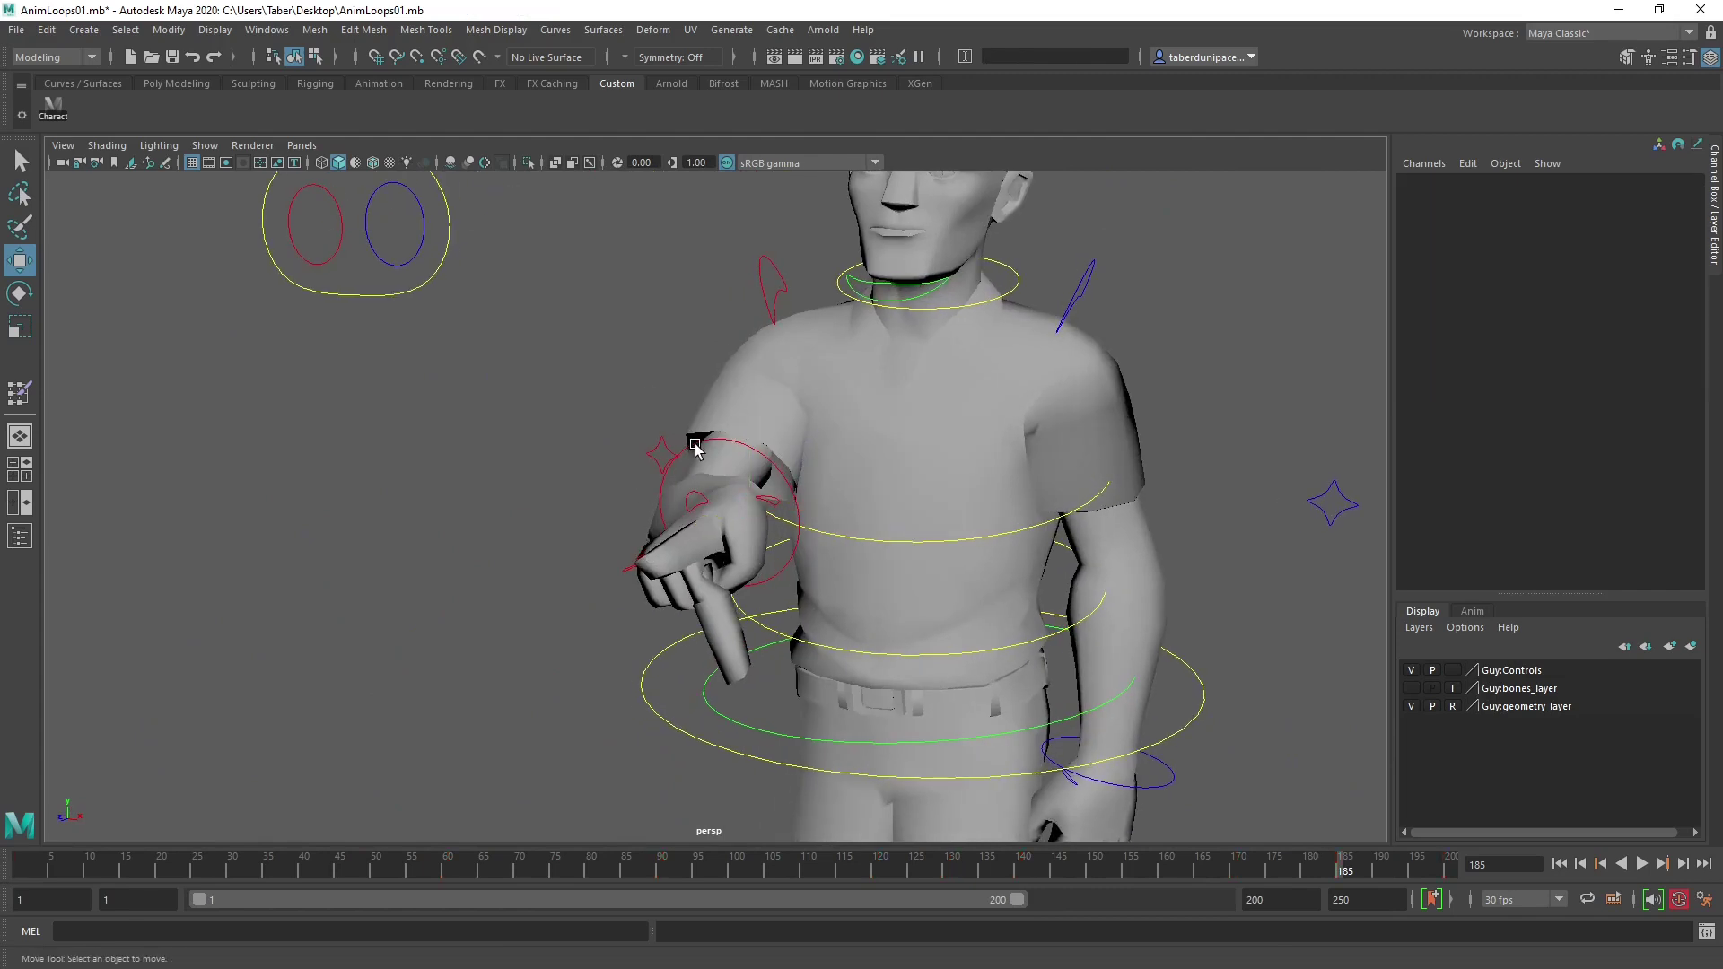
Rotate the right hand control to 50.208, 81.555, 137.984 and push it forward to extend the arm.
click(696, 446)
scroll(699, 453, down, 3)
alt+drag(545, 478, 761, 481)
key(e)
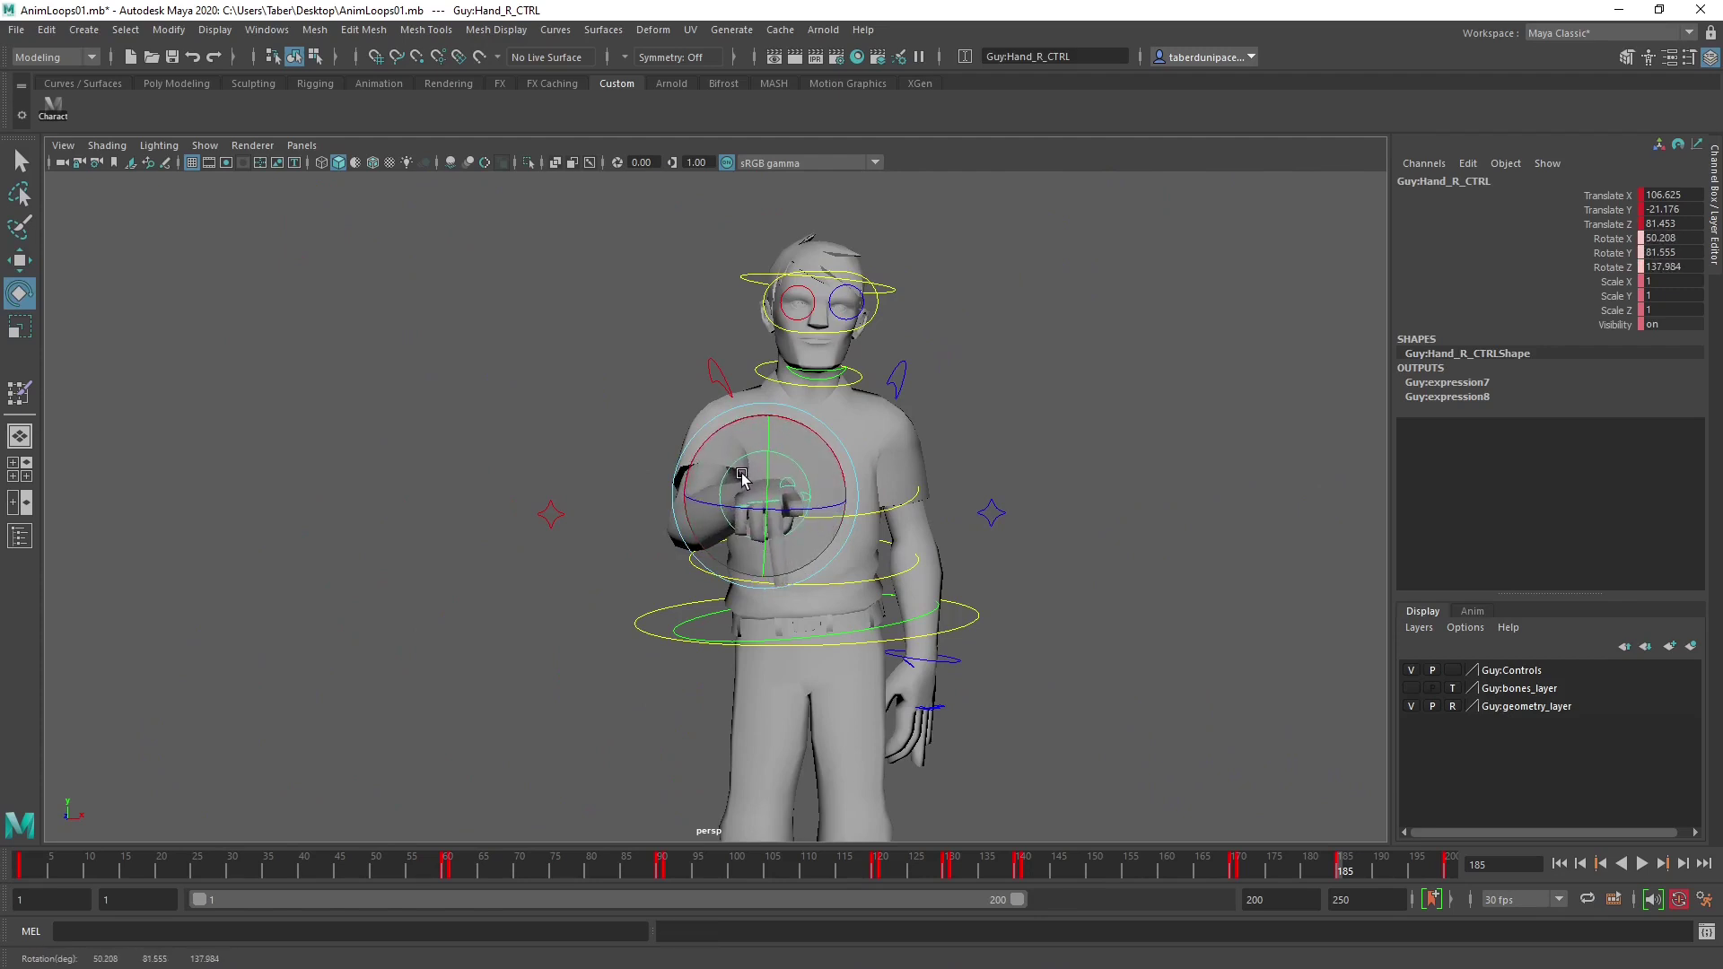
key(w)
alt+drag(760, 419, 875, 495)
scroll(859, 484, up, 4)
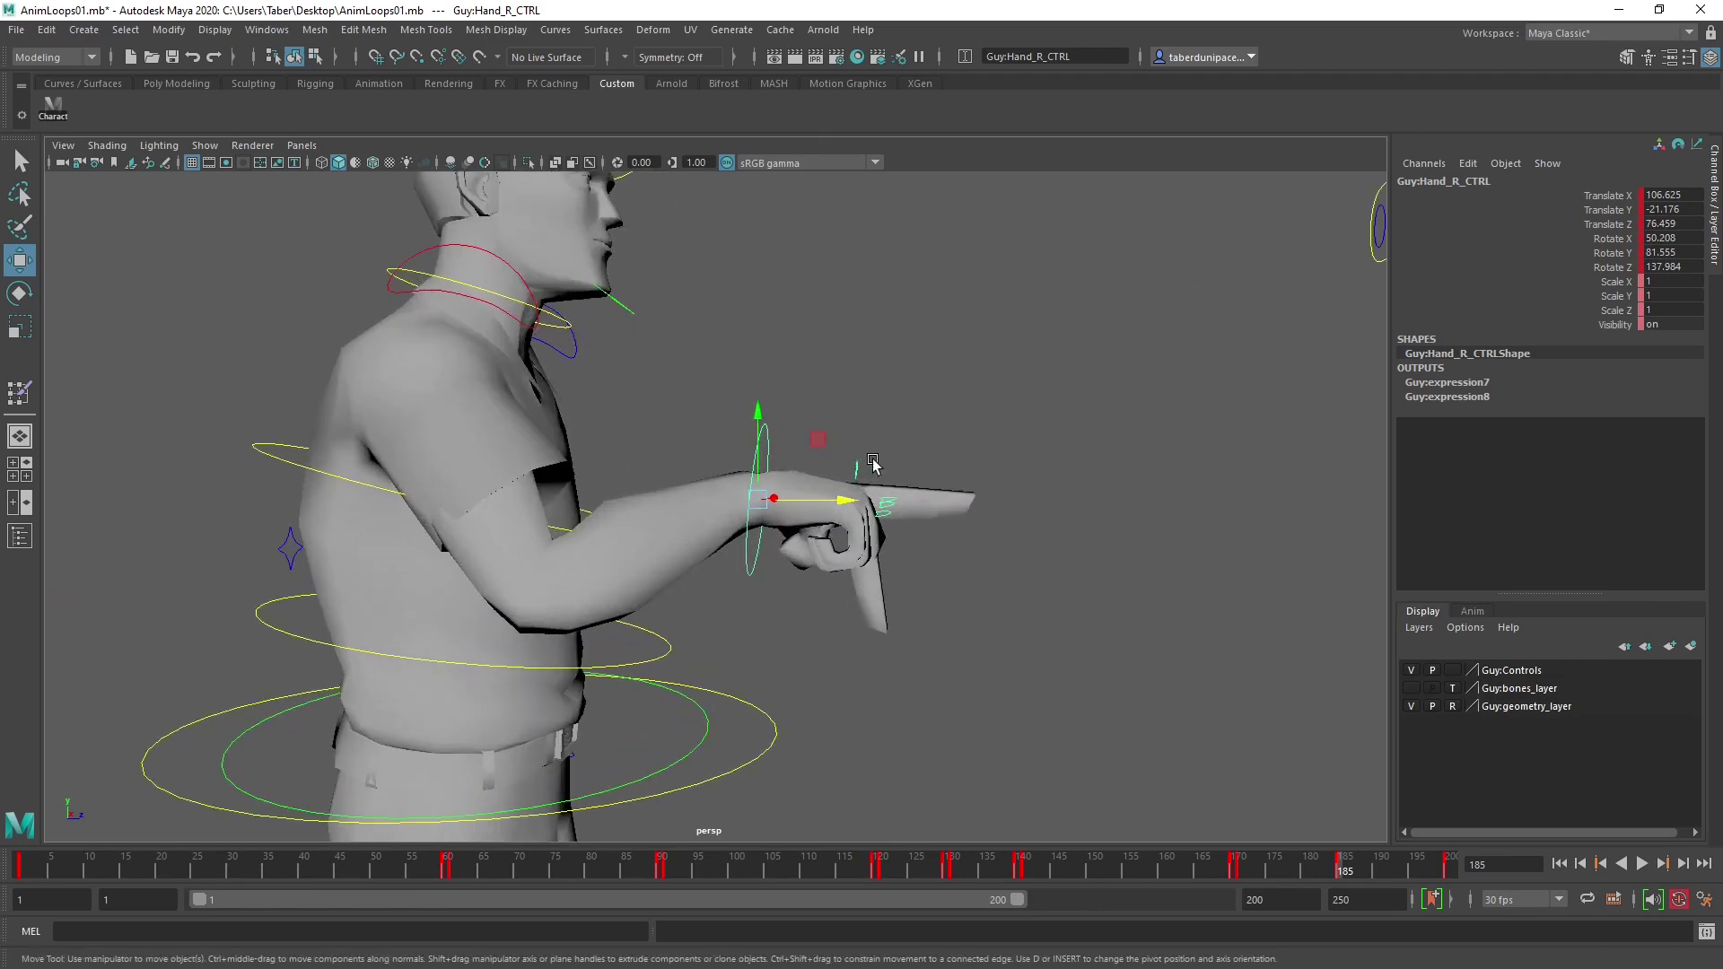
Set the right index finger's Bend to 1.6 and inspect the pointing pose.
click(857, 469)
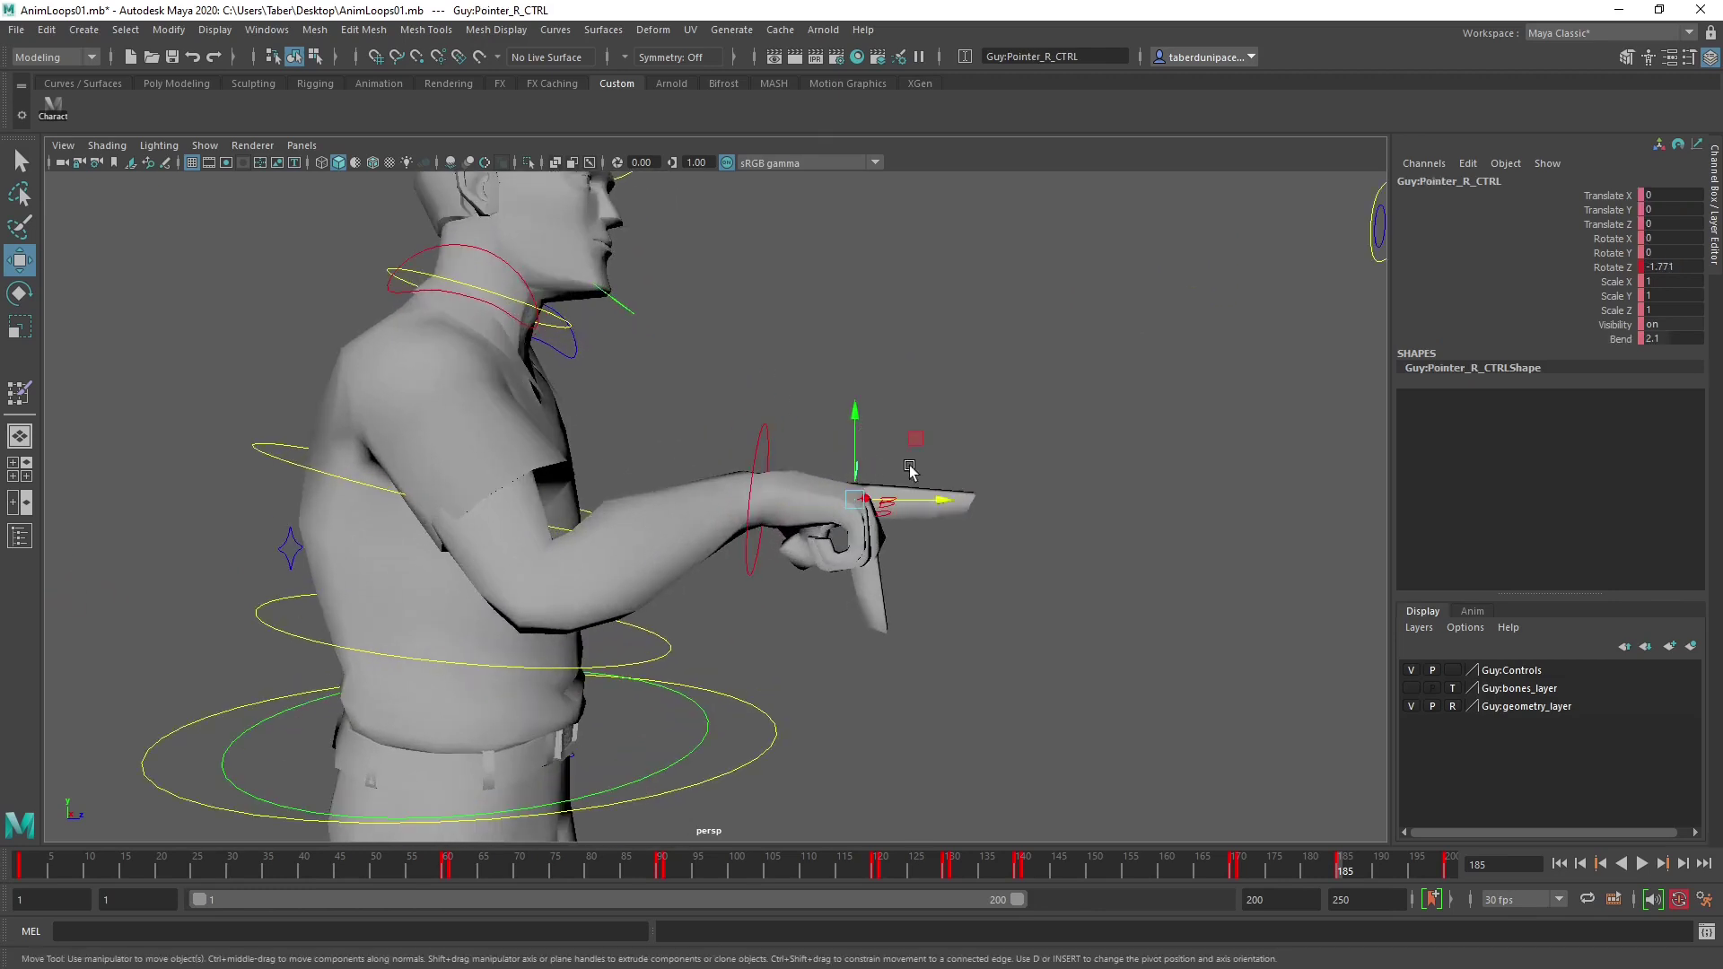
click(1629, 344)
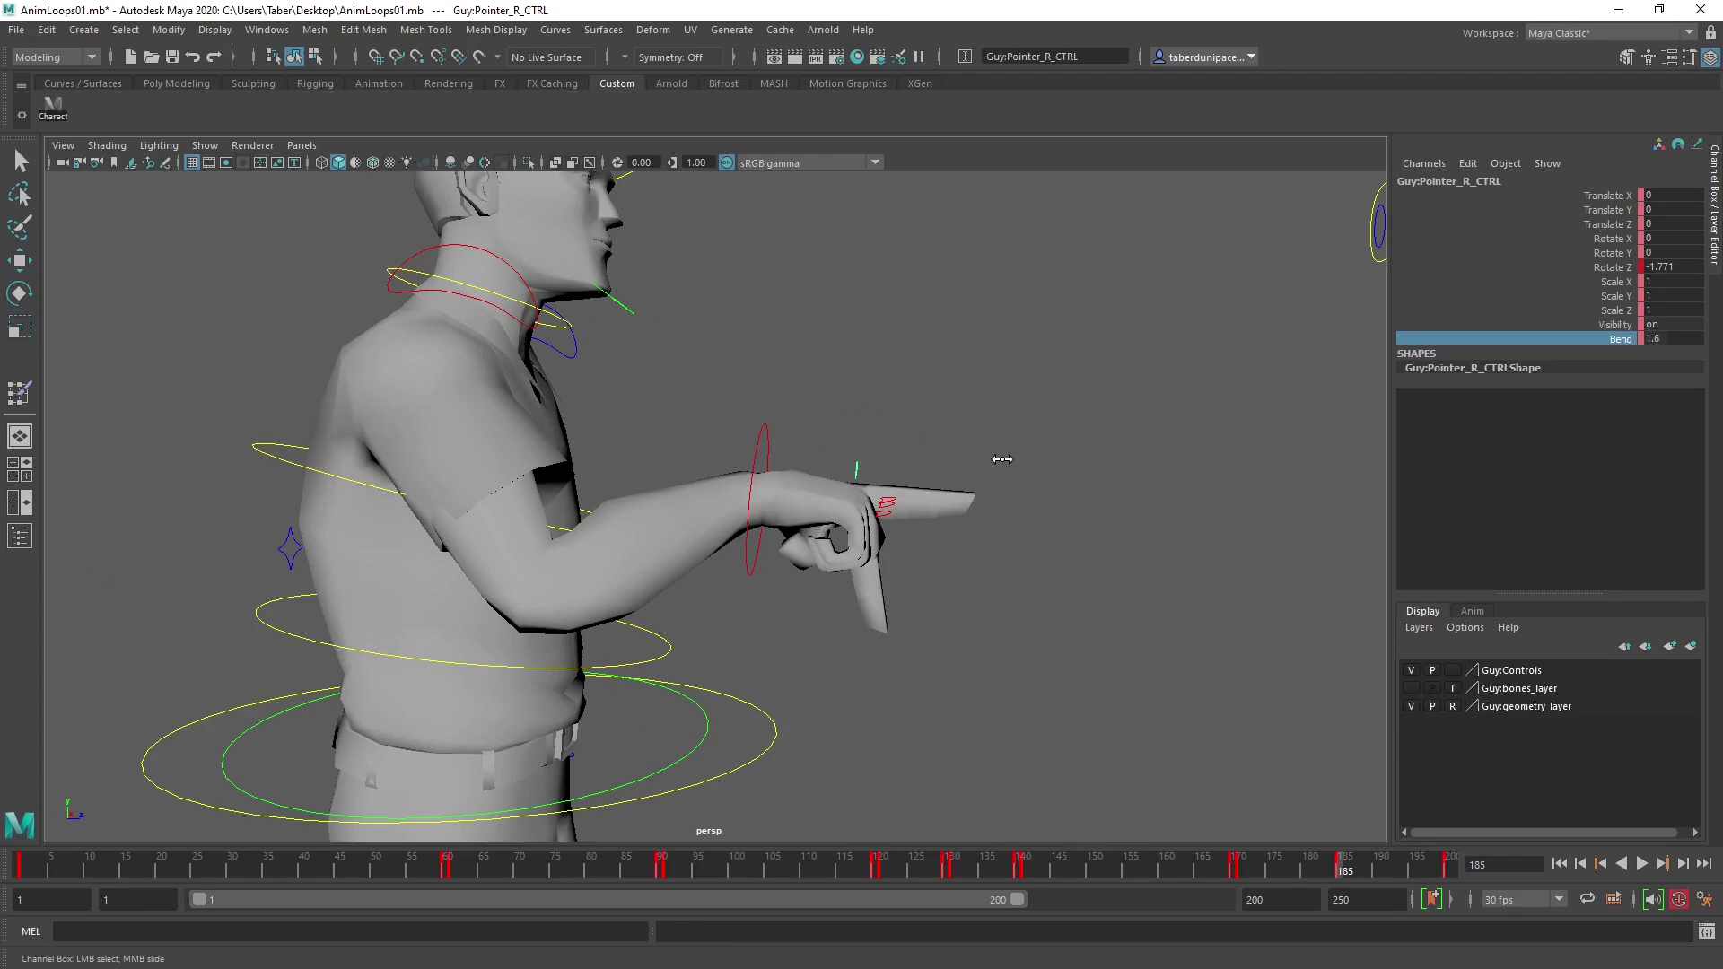
alt+drag(960, 458, 604, 466)
alt+right_drag(604, 467, 718, 484)
click(581, 427)
key(w)
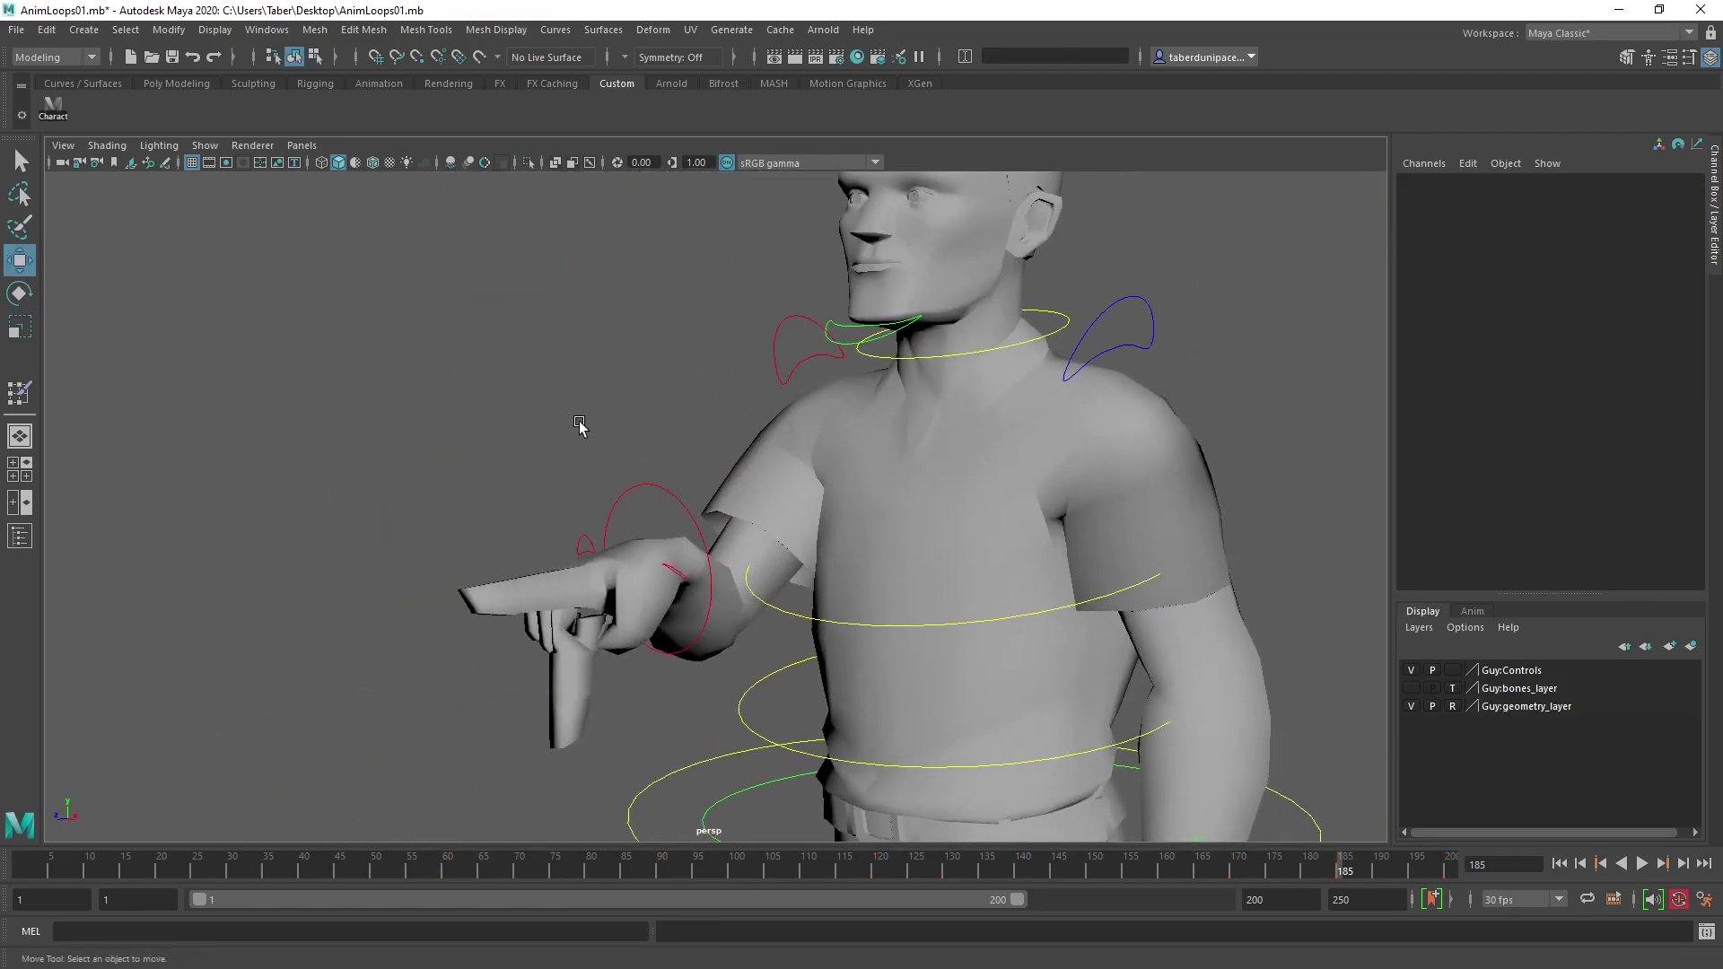
alt+drag(580, 427, 826, 463)
alt+right_drag(826, 465, 774, 465)
alt+drag(889, 480, 829, 466)
alt+middle_drag(829, 467, 831, 423)
alt+drag(832, 422, 842, 462)
Move and rotate the left hand control up toward the hip.
click(944, 633)
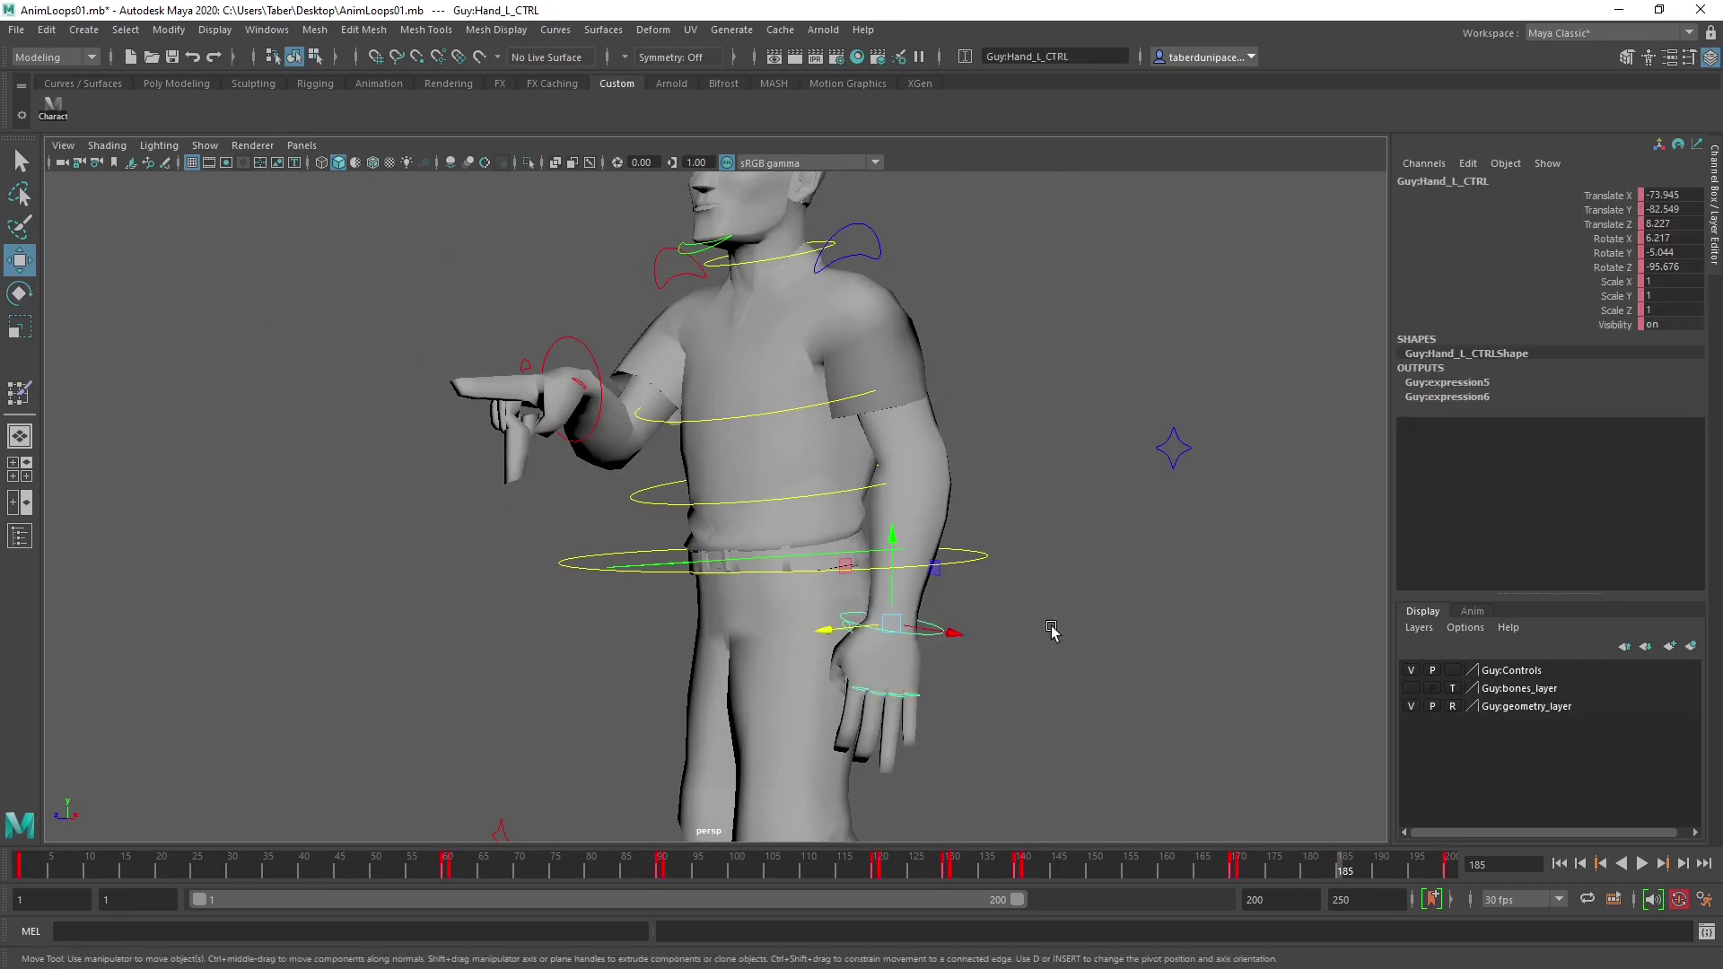
alt+drag(1052, 631, 1009, 619)
drag(902, 534, 1024, 550)
key(e)
key(w)
click(997, 625)
alt+drag(912, 655, 942, 670)
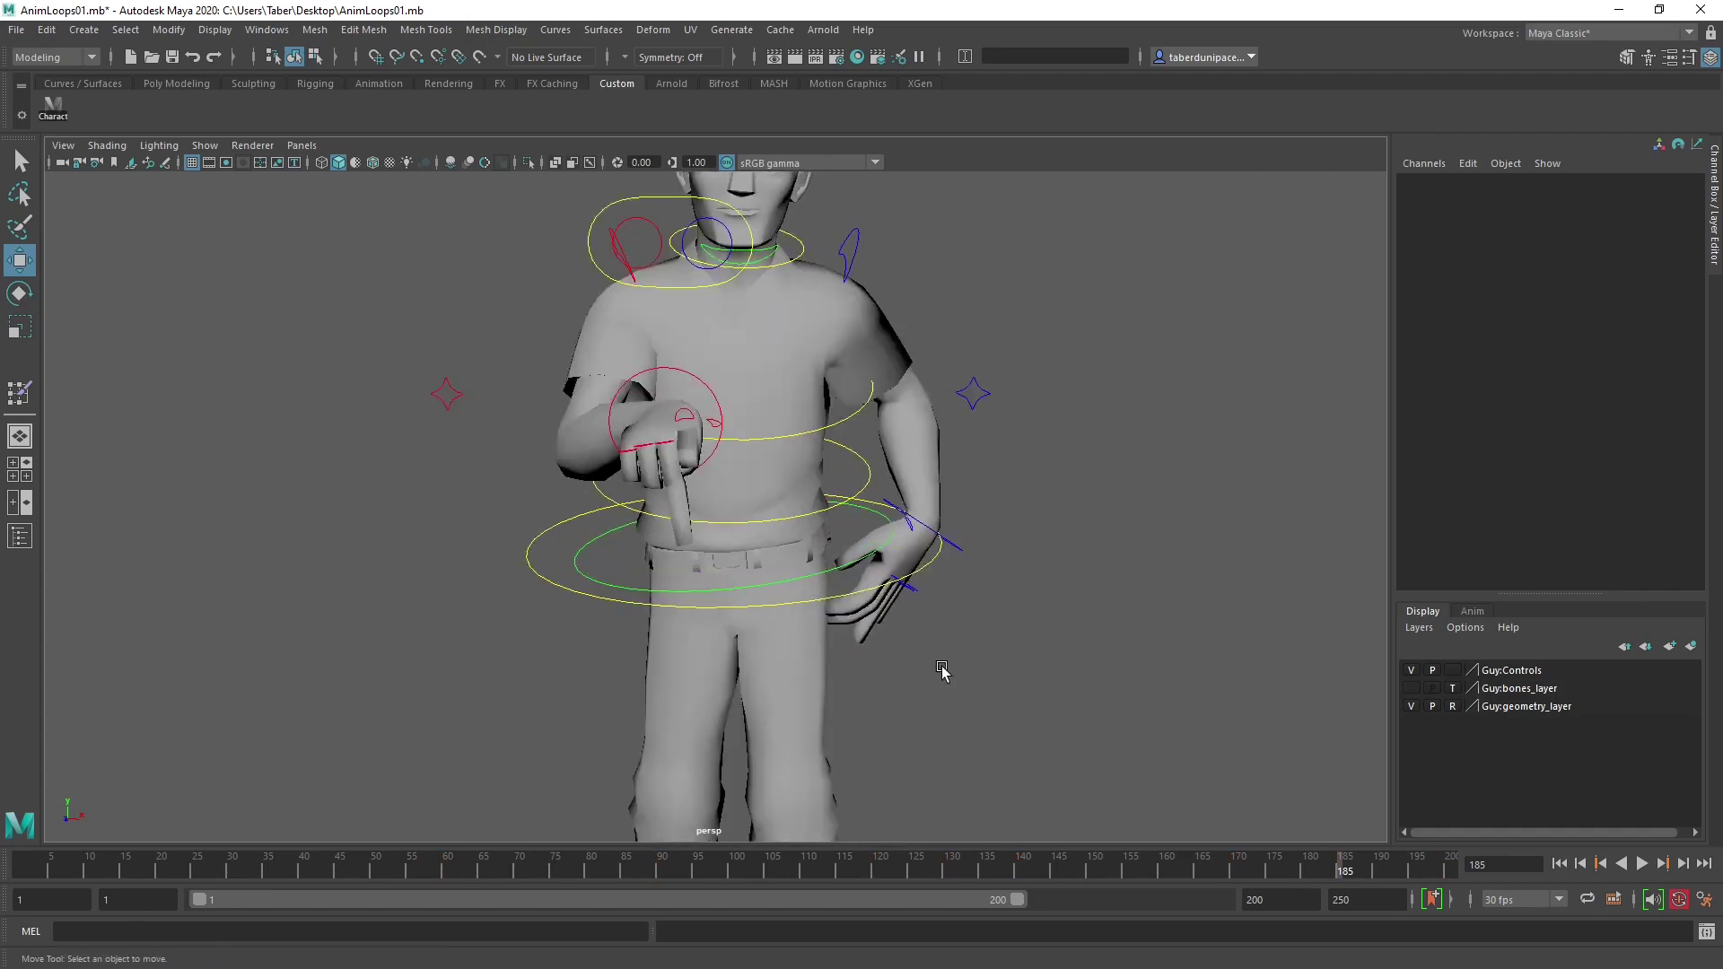
alt+right_drag(942, 669, 1131, 623)
alt+middle_drag(1131, 623, 897, 530)
mouse_move(898, 530)
alt+mouse_down()
mouse_move(881, 577)
mouse_move(923, 479)
mouse_move(868, 519)
alt+mouse_up()
Curl the left pinky by raising its Bend and rotating it.
click(1621, 340)
middle_drag(1070, 458, 1121, 459)
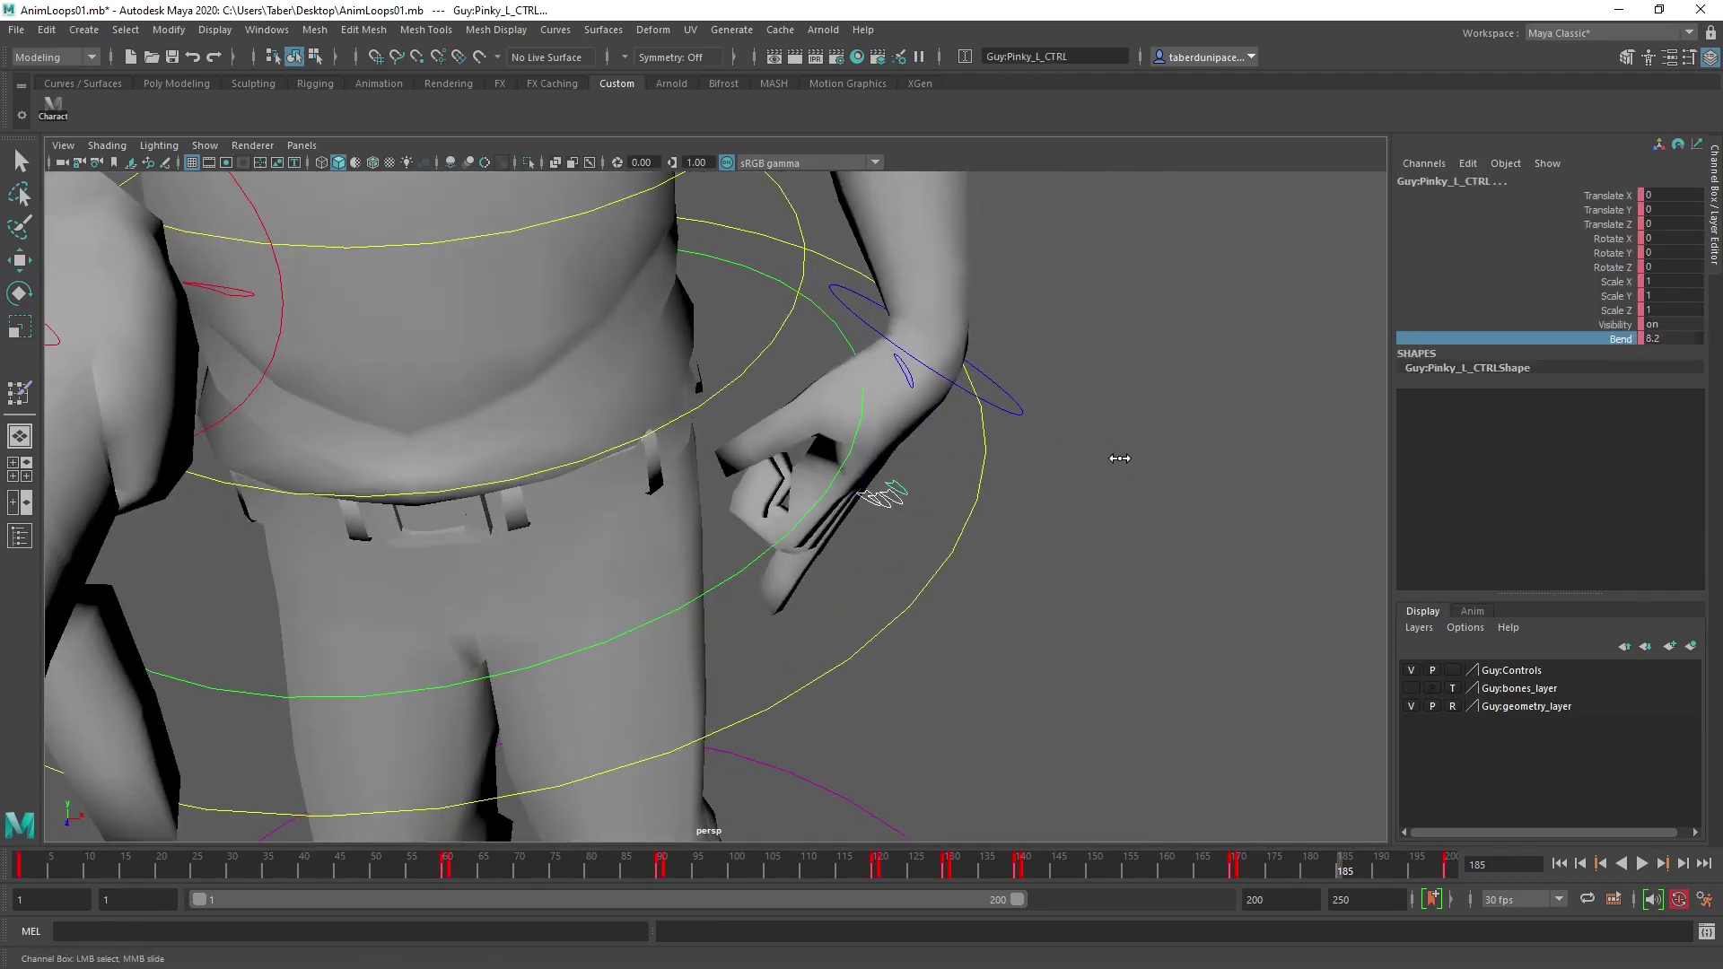
alt+drag(917, 504, 962, 532)
key(e)
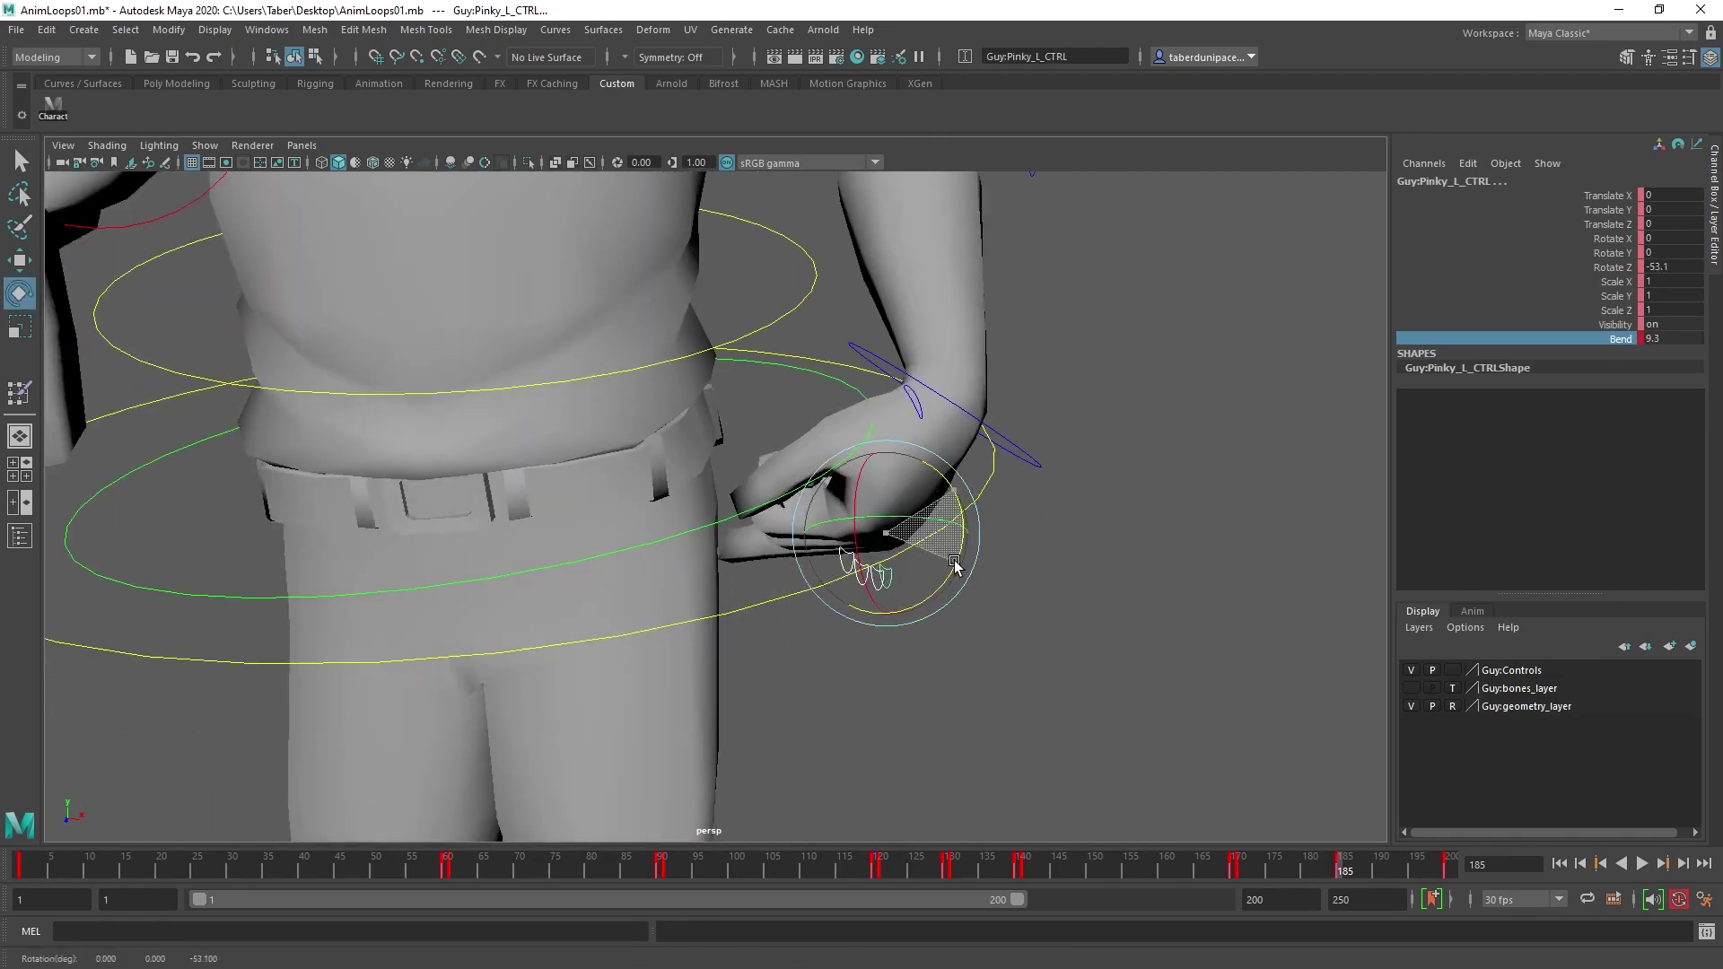
click(1104, 446)
alt+drag(1104, 447, 974, 418)
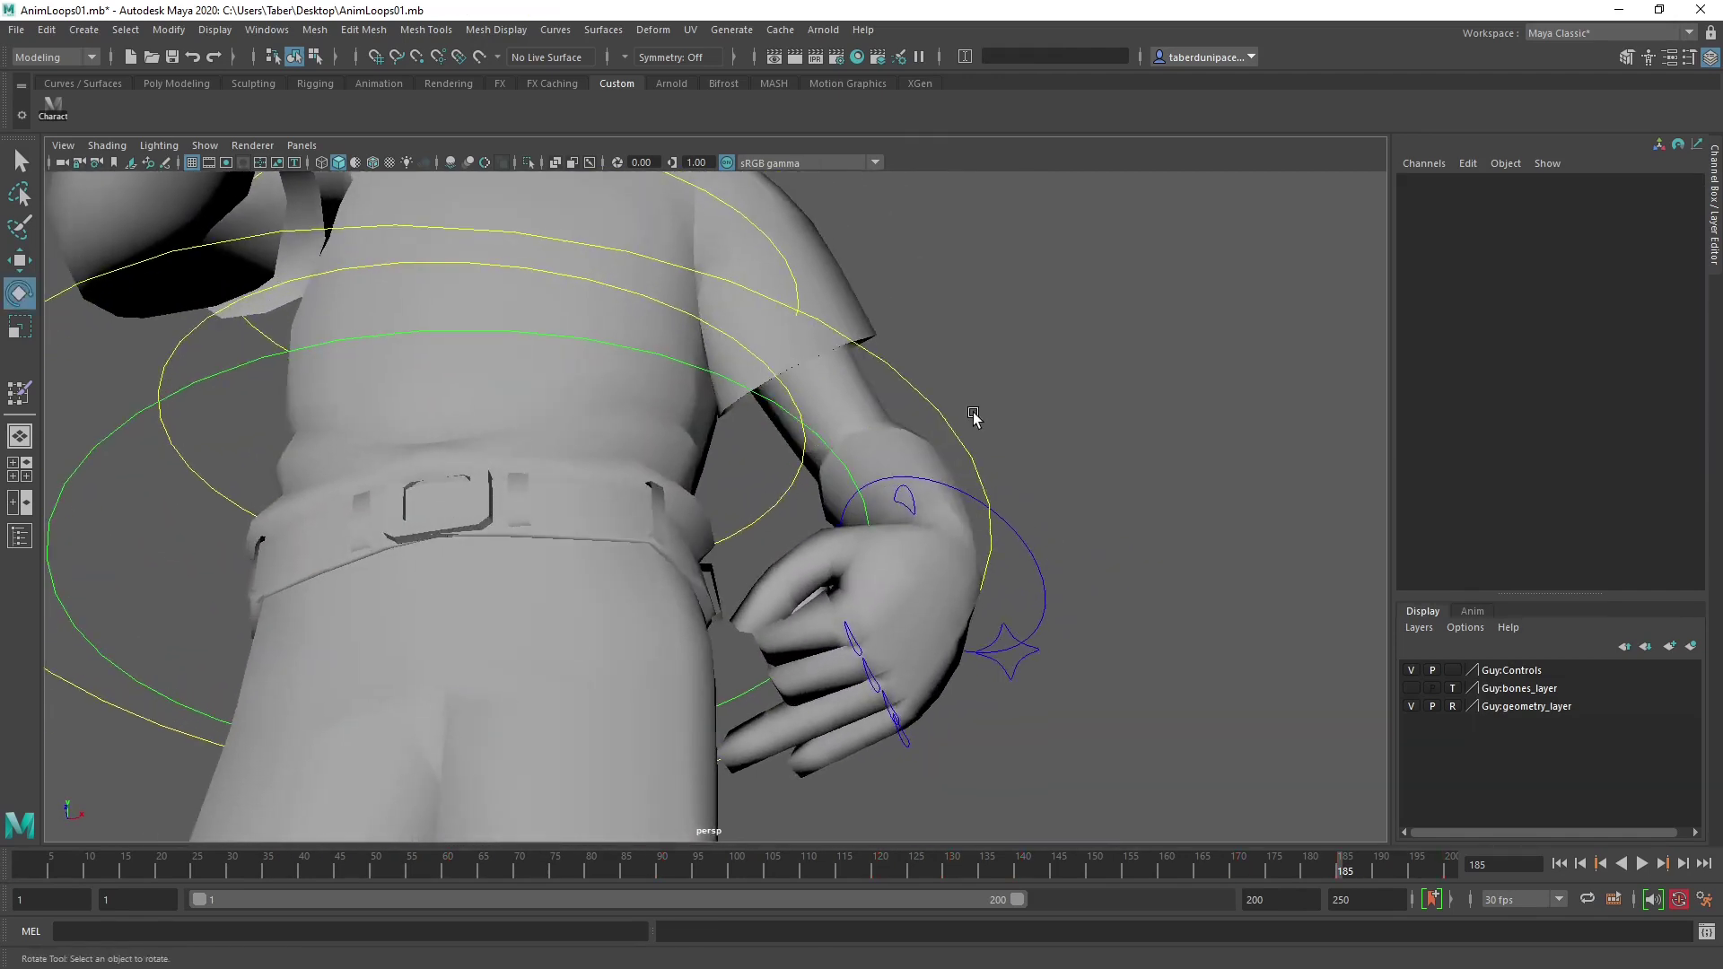
Curl the left thumb to Bend 5.8 and key its rotation at 35.719, -6.873, -15.287.
click(907, 492)
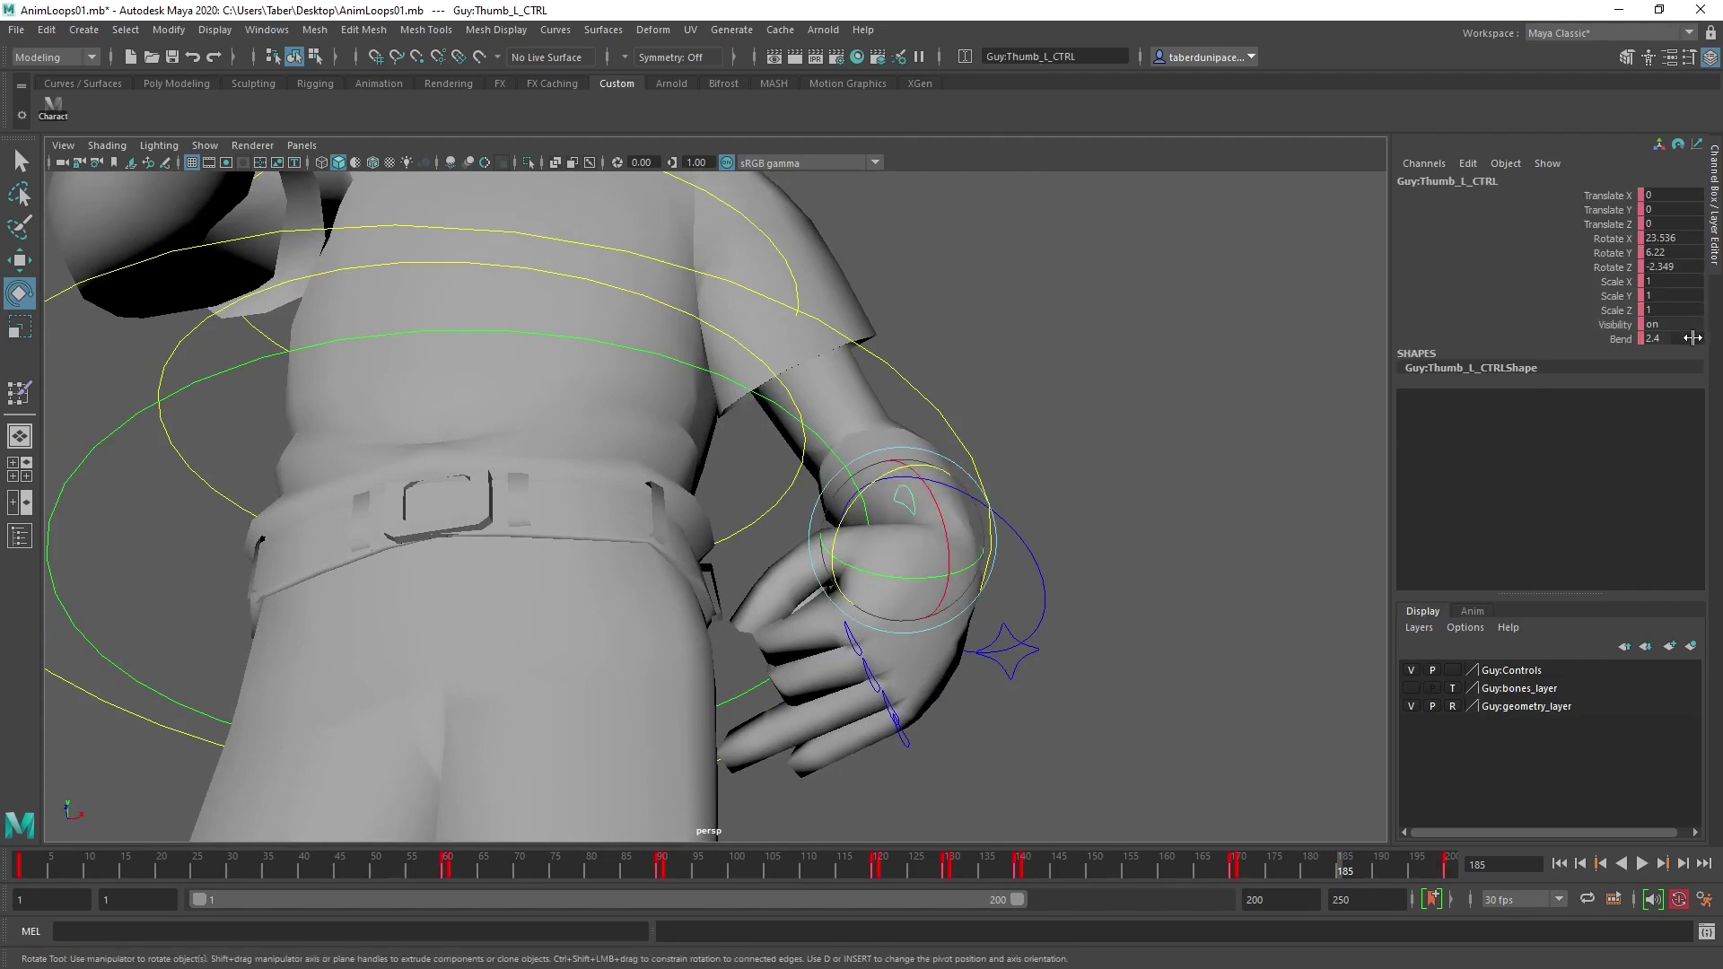
click(1626, 342)
middle_drag(1072, 458, 1114, 458)
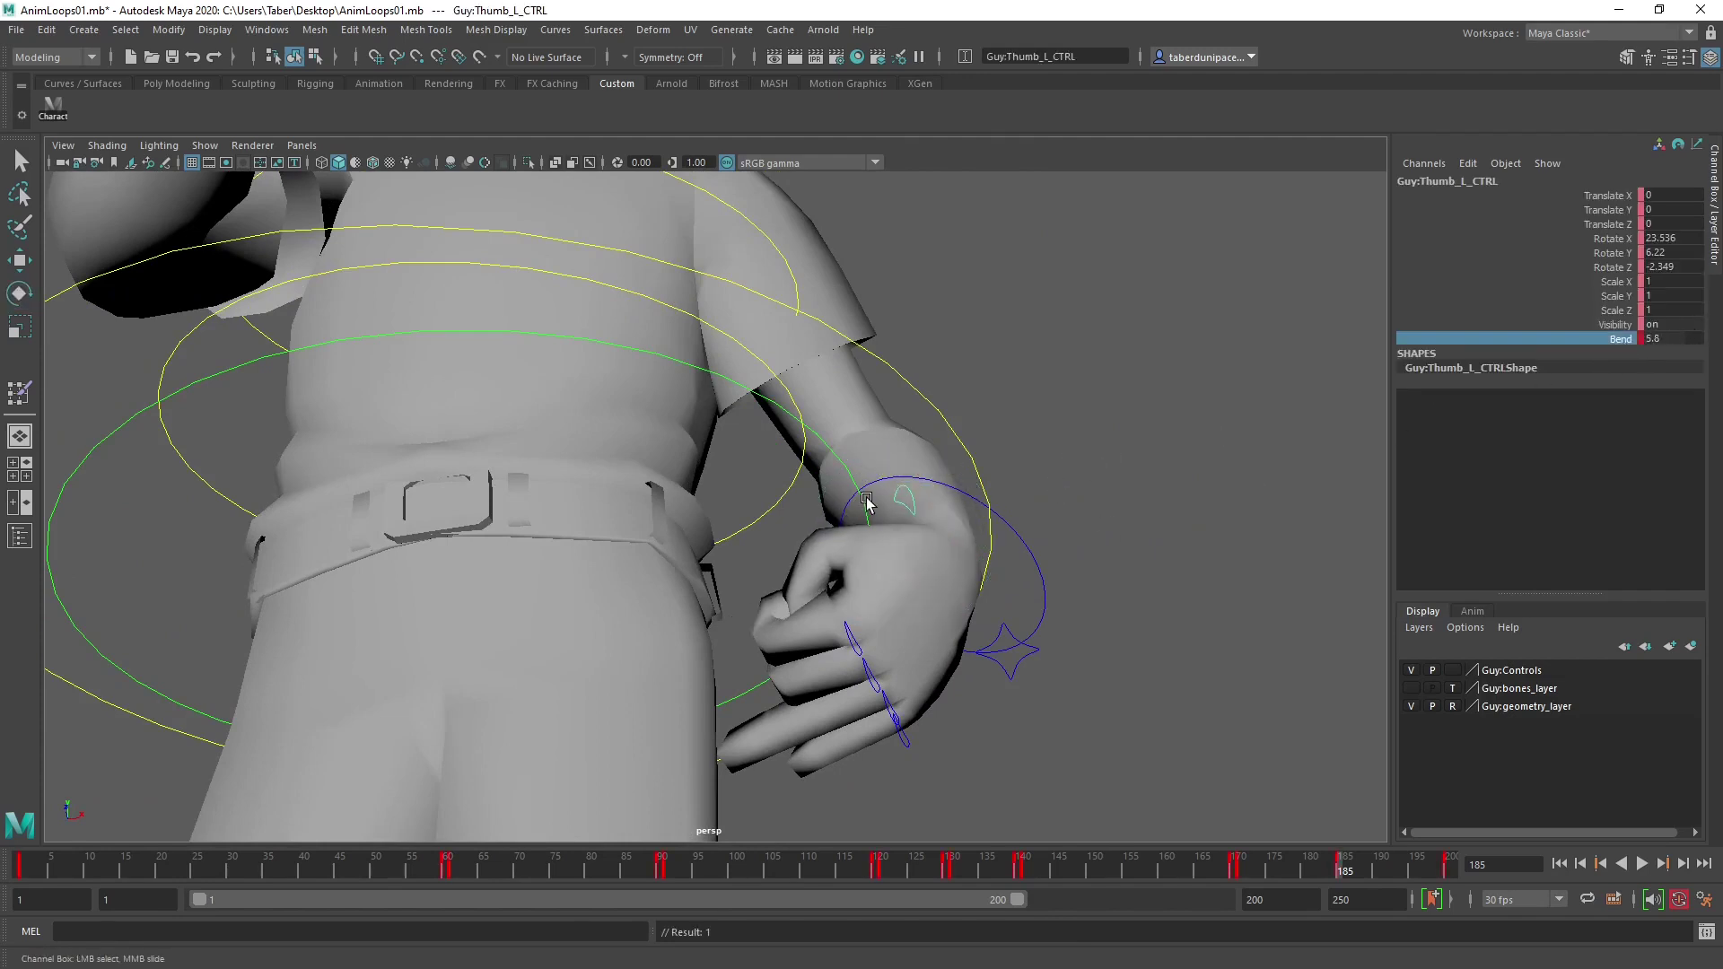
key(w)
alt+drag(869, 500, 882, 636)
scroll(896, 530, up, 5)
alt+middle_drag(886, 436, 828, 574)
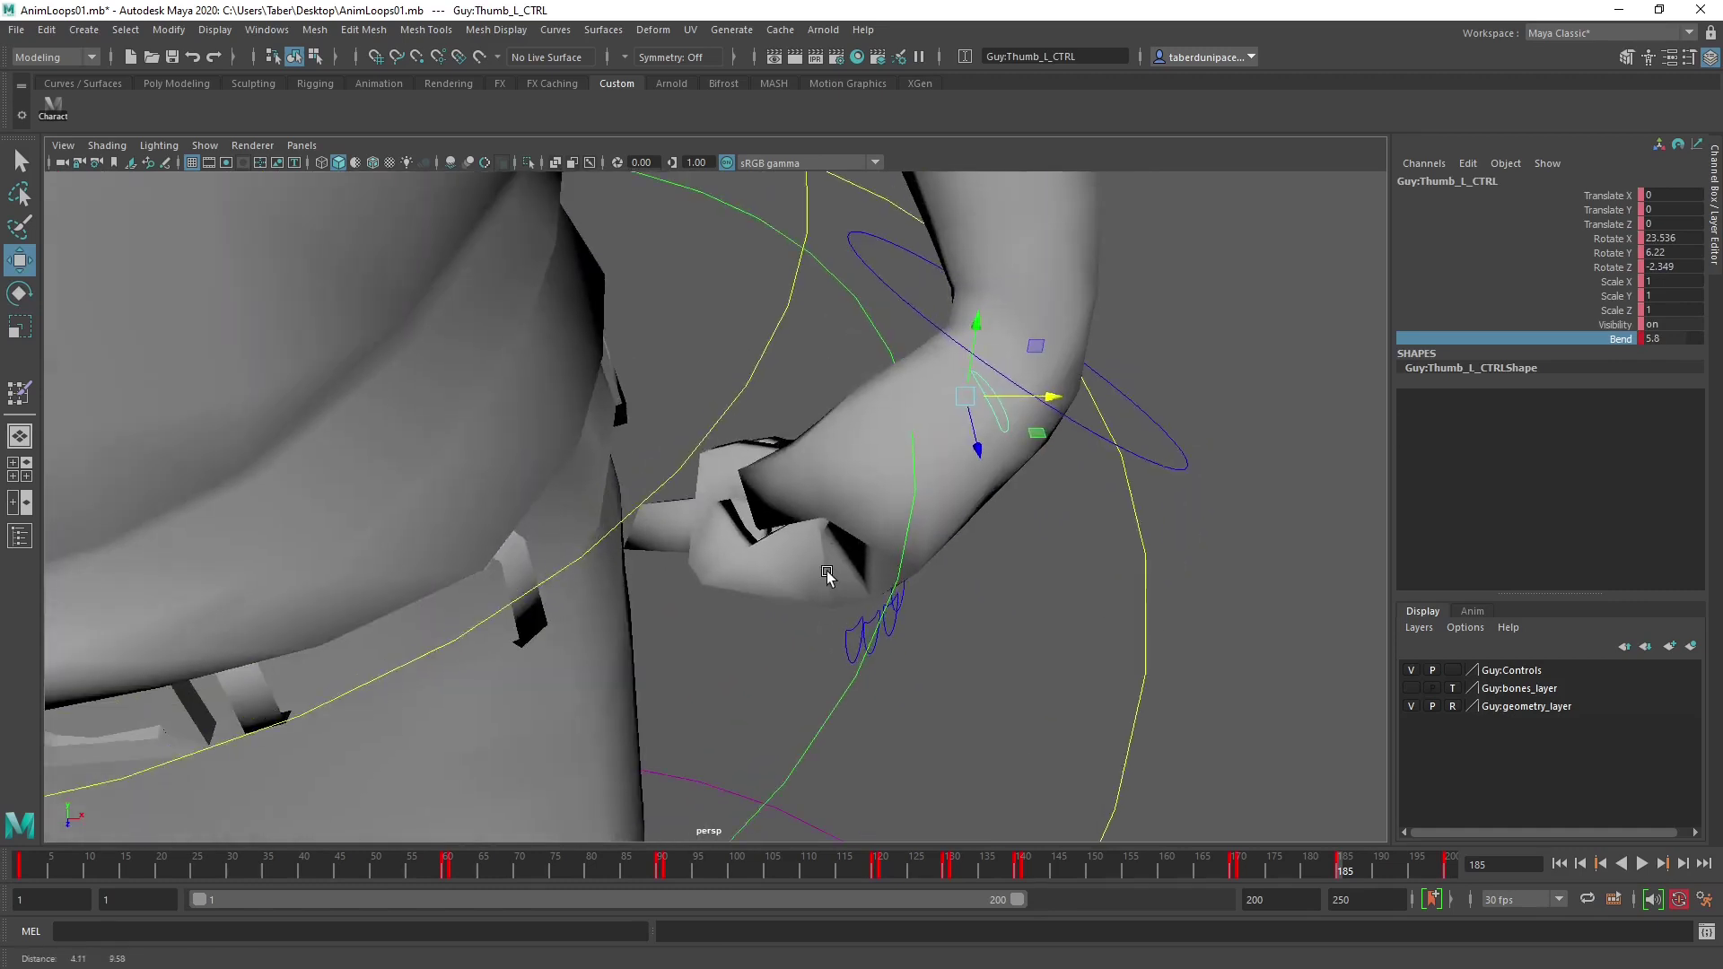
alt+drag(826, 575, 912, 452)
key(e)
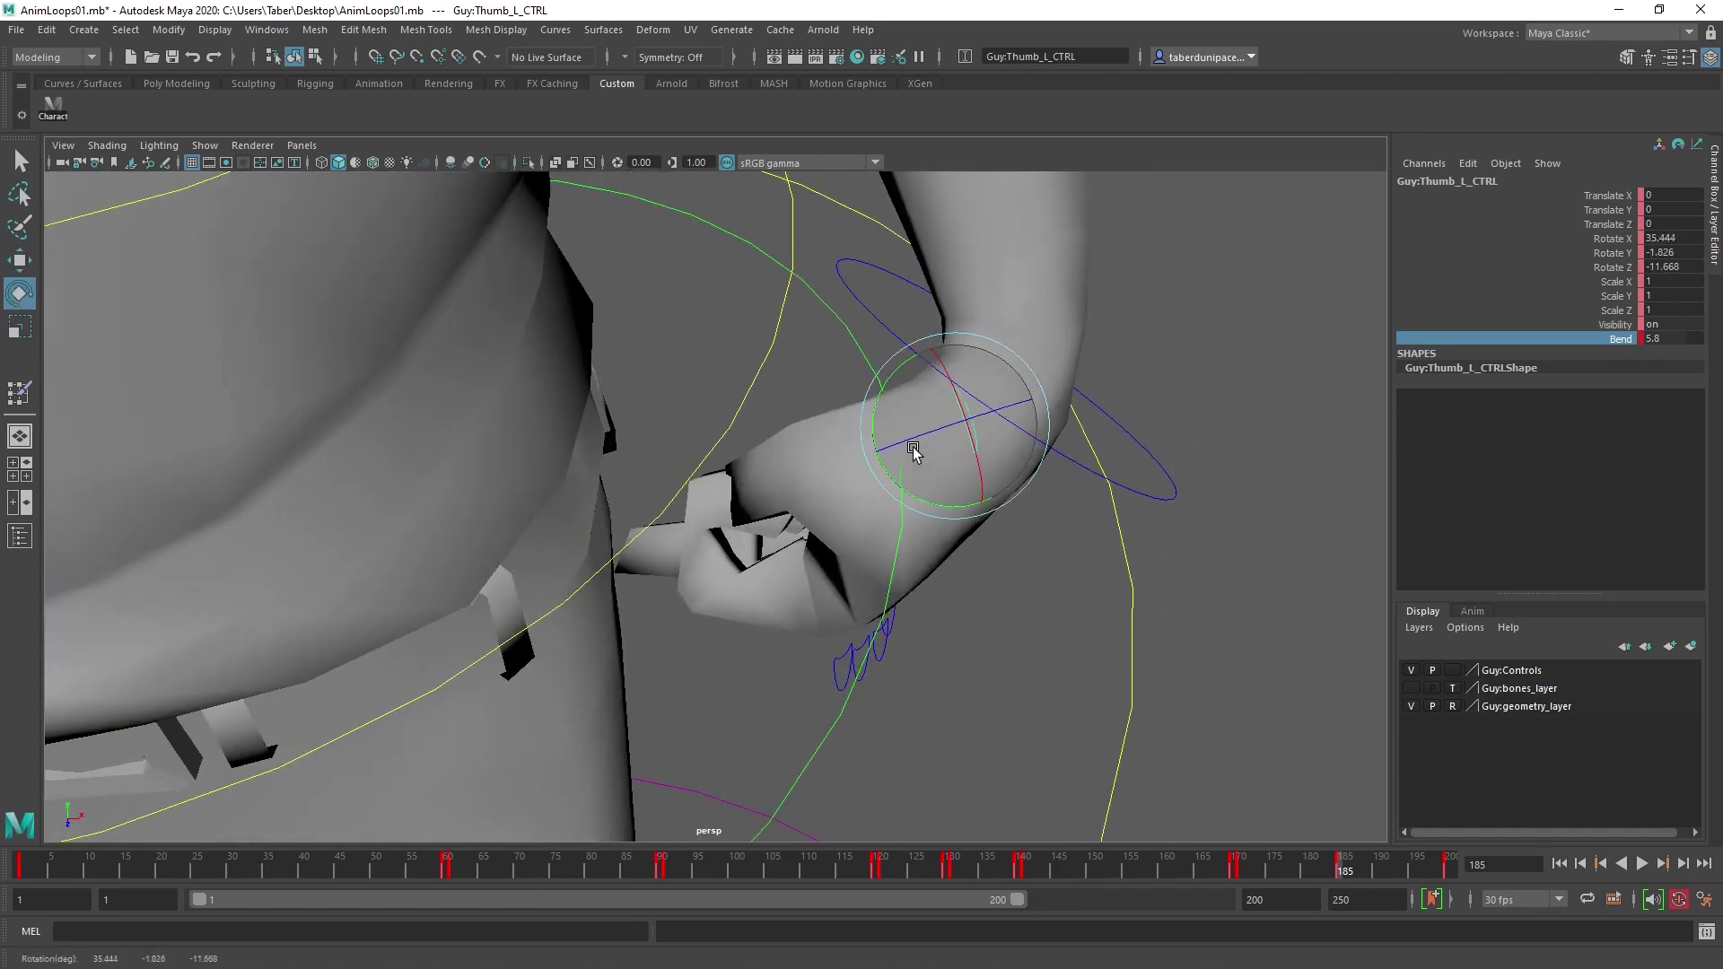
key(shift+e)
drag(897, 369, 906, 377)
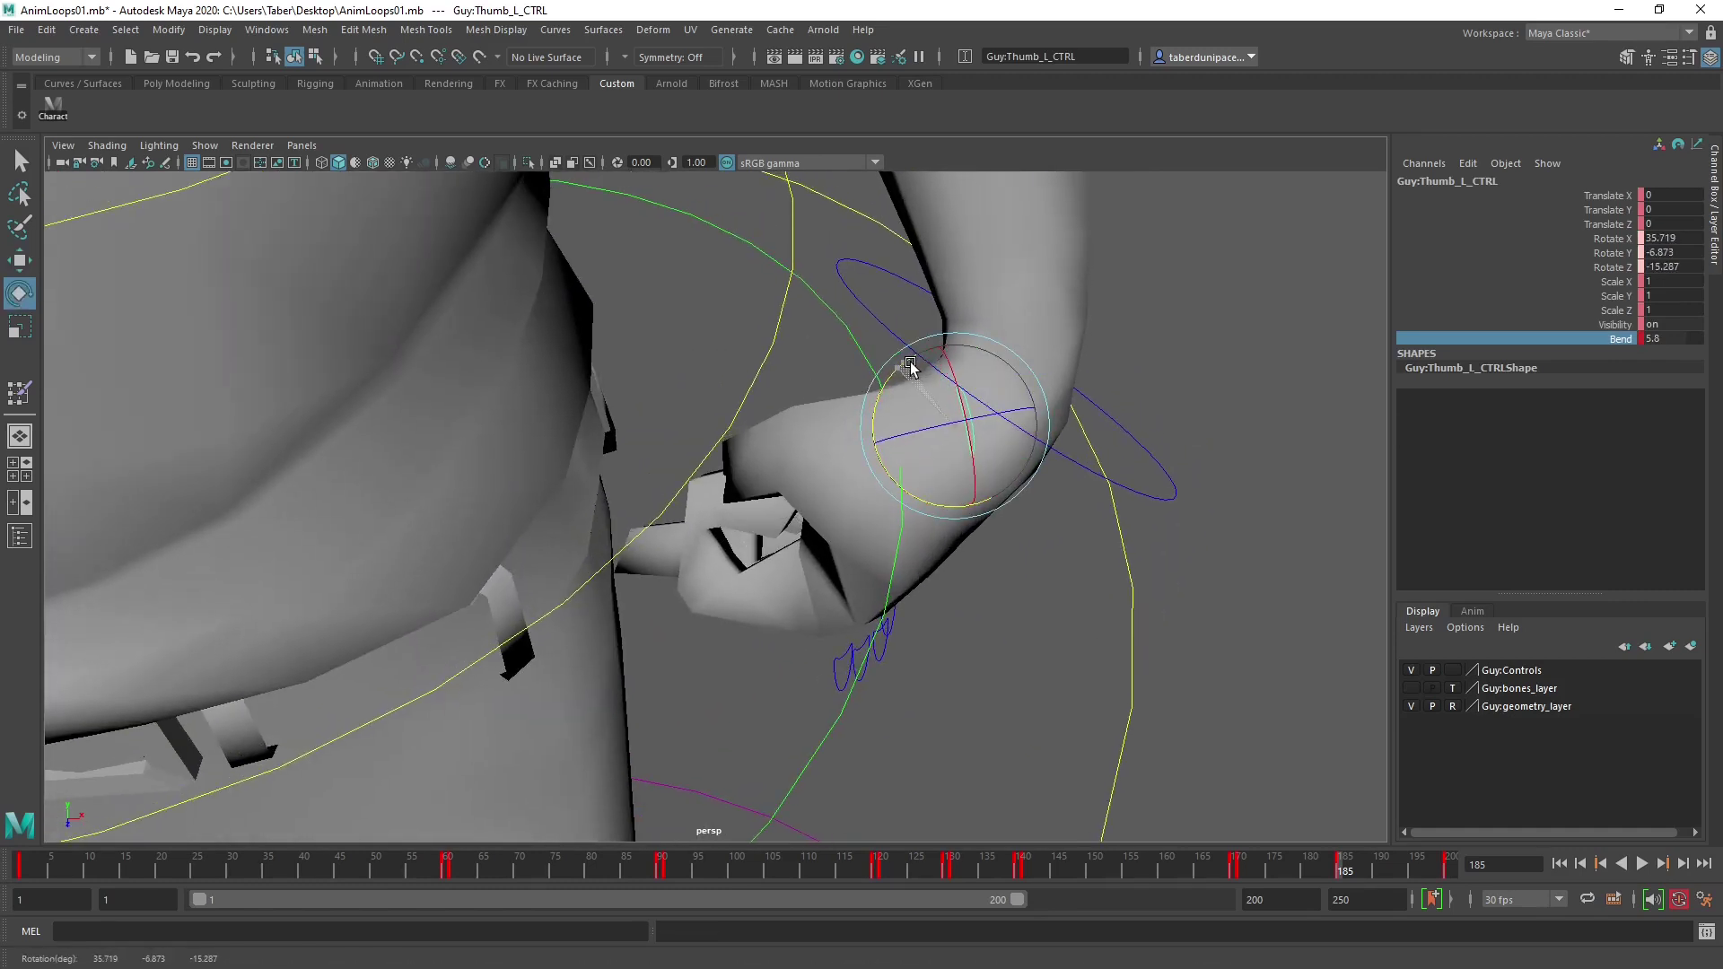
alt+drag(876, 472, 836, 585)
Rotate and key the left hand, then move it in and up onto the hip.
click(1016, 584)
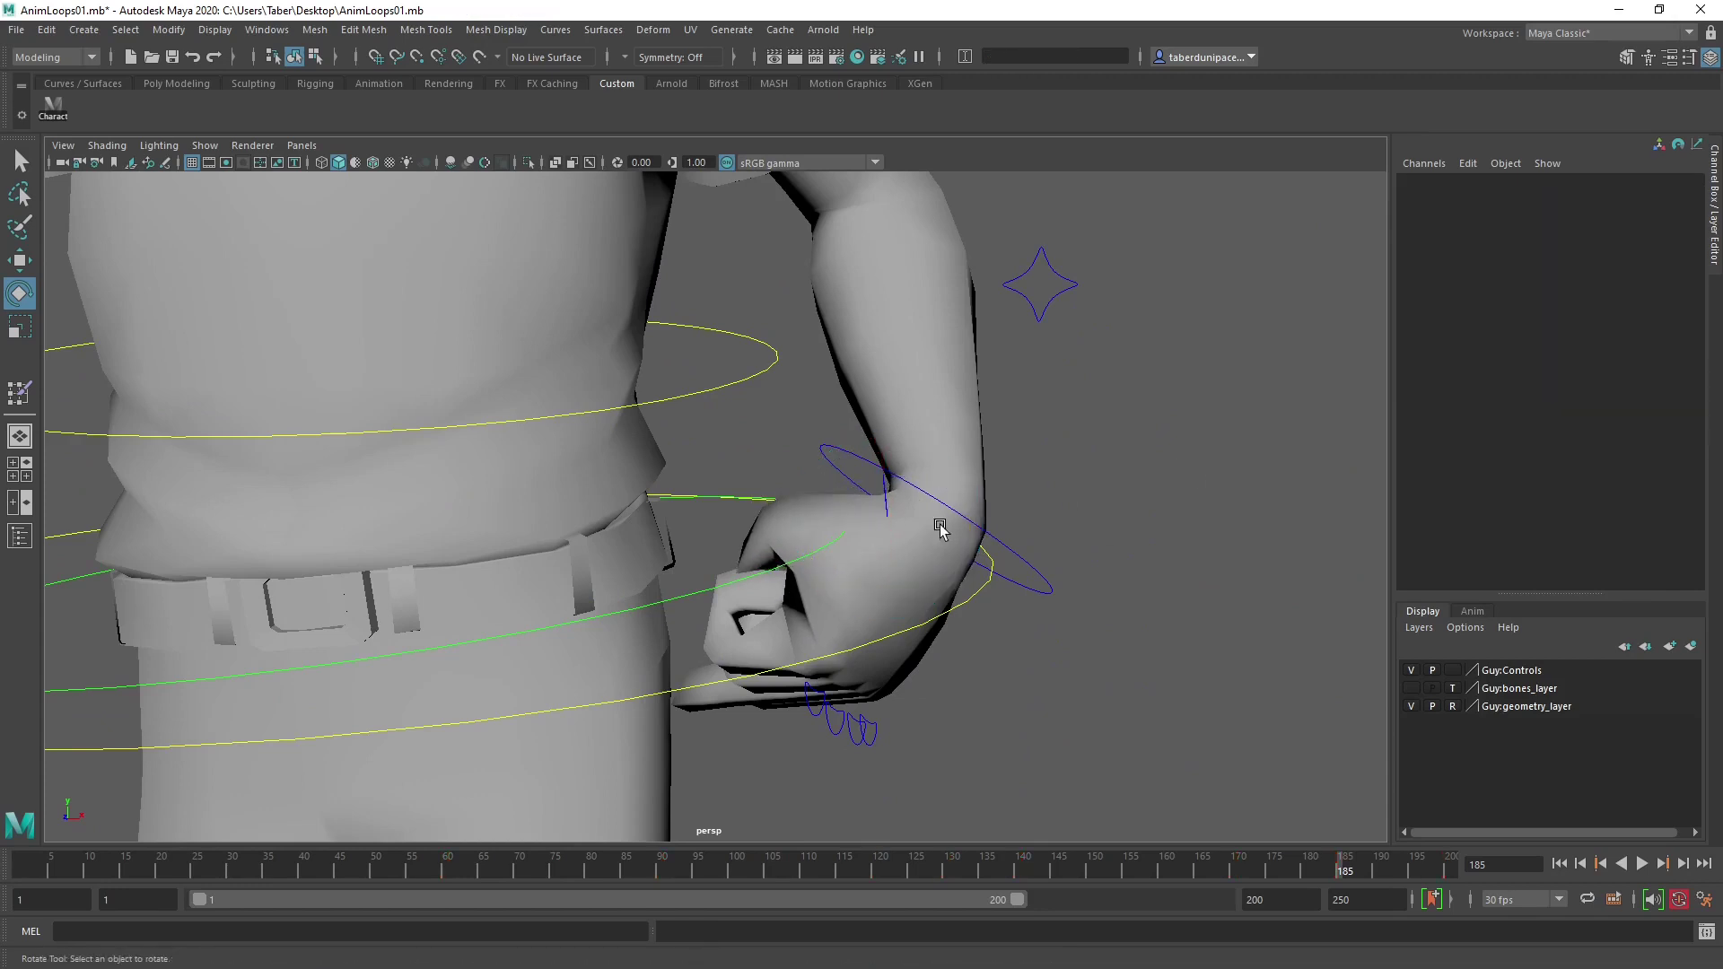
alt+drag(943, 531, 850, 509)
scroll(824, 504, down, 2)
click(940, 536)
scroll(1012, 550, down, 2)
key(w)
key(e)
drag(761, 465, 621, 467)
key(shift+e)
key(w)
drag(696, 524, 724, 523)
drag(809, 443, 811, 431)
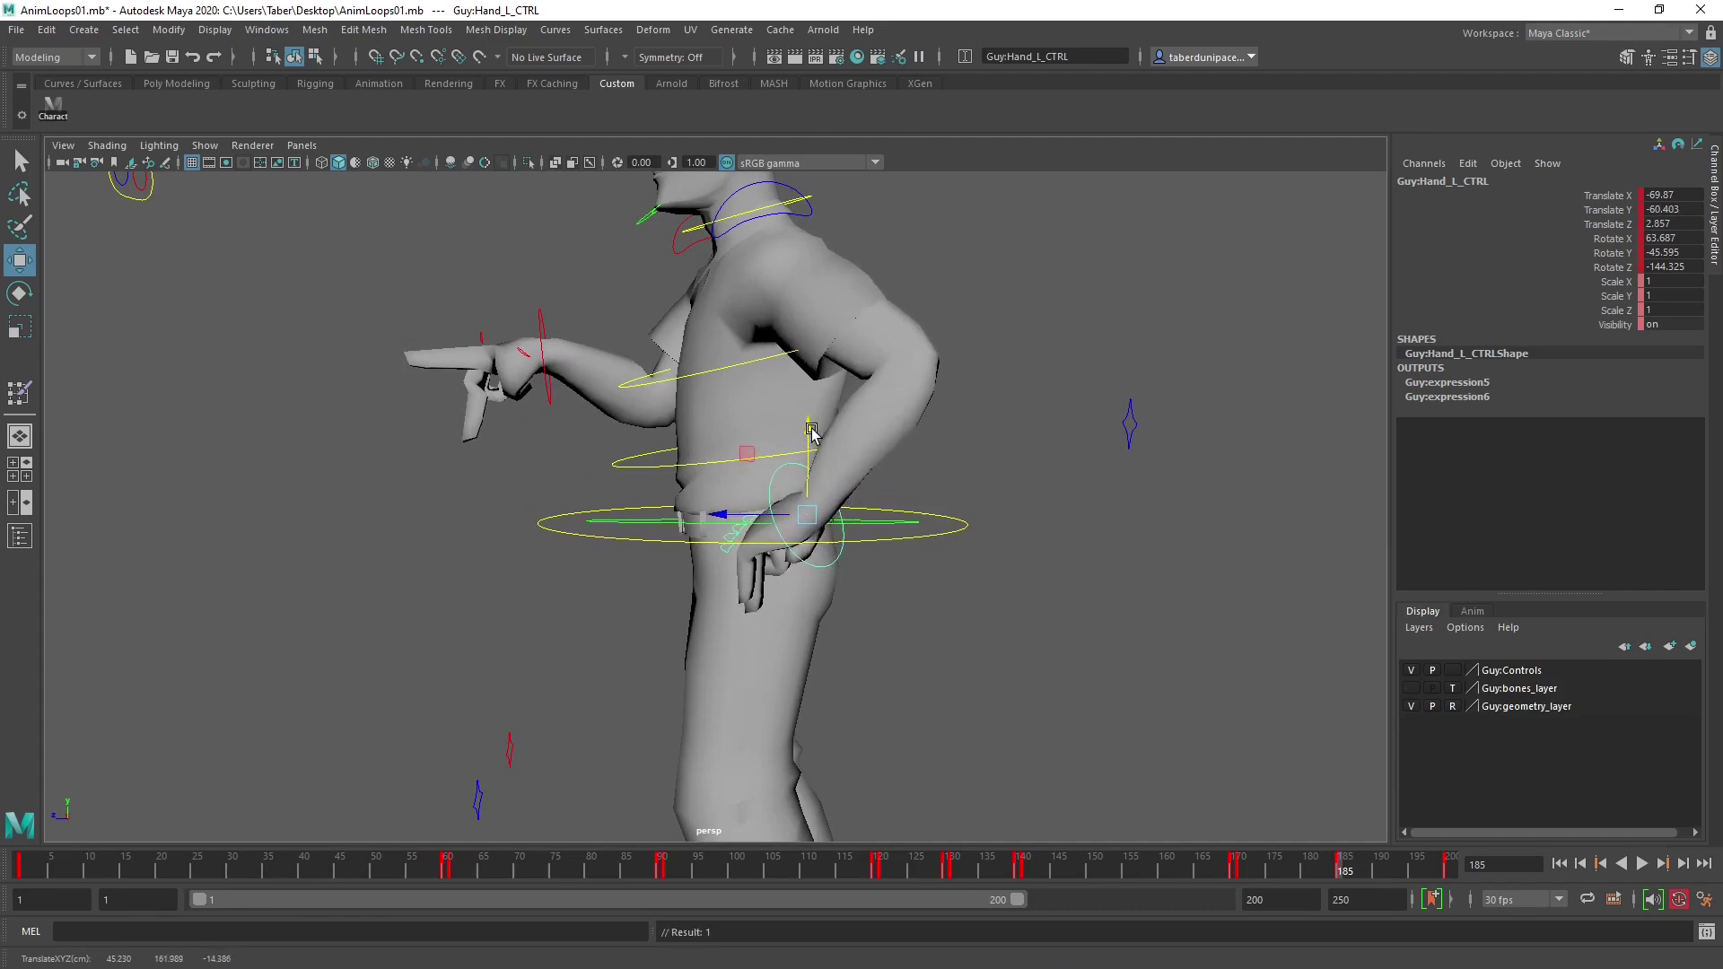
alt+right_drag(812, 430, 815, 377)
alt+middle_drag(815, 377, 810, 444)
Rotate the left shoulder open and move the elbow control outward to 17.151, -36.478, 19.099.
click(771, 375)
key(e)
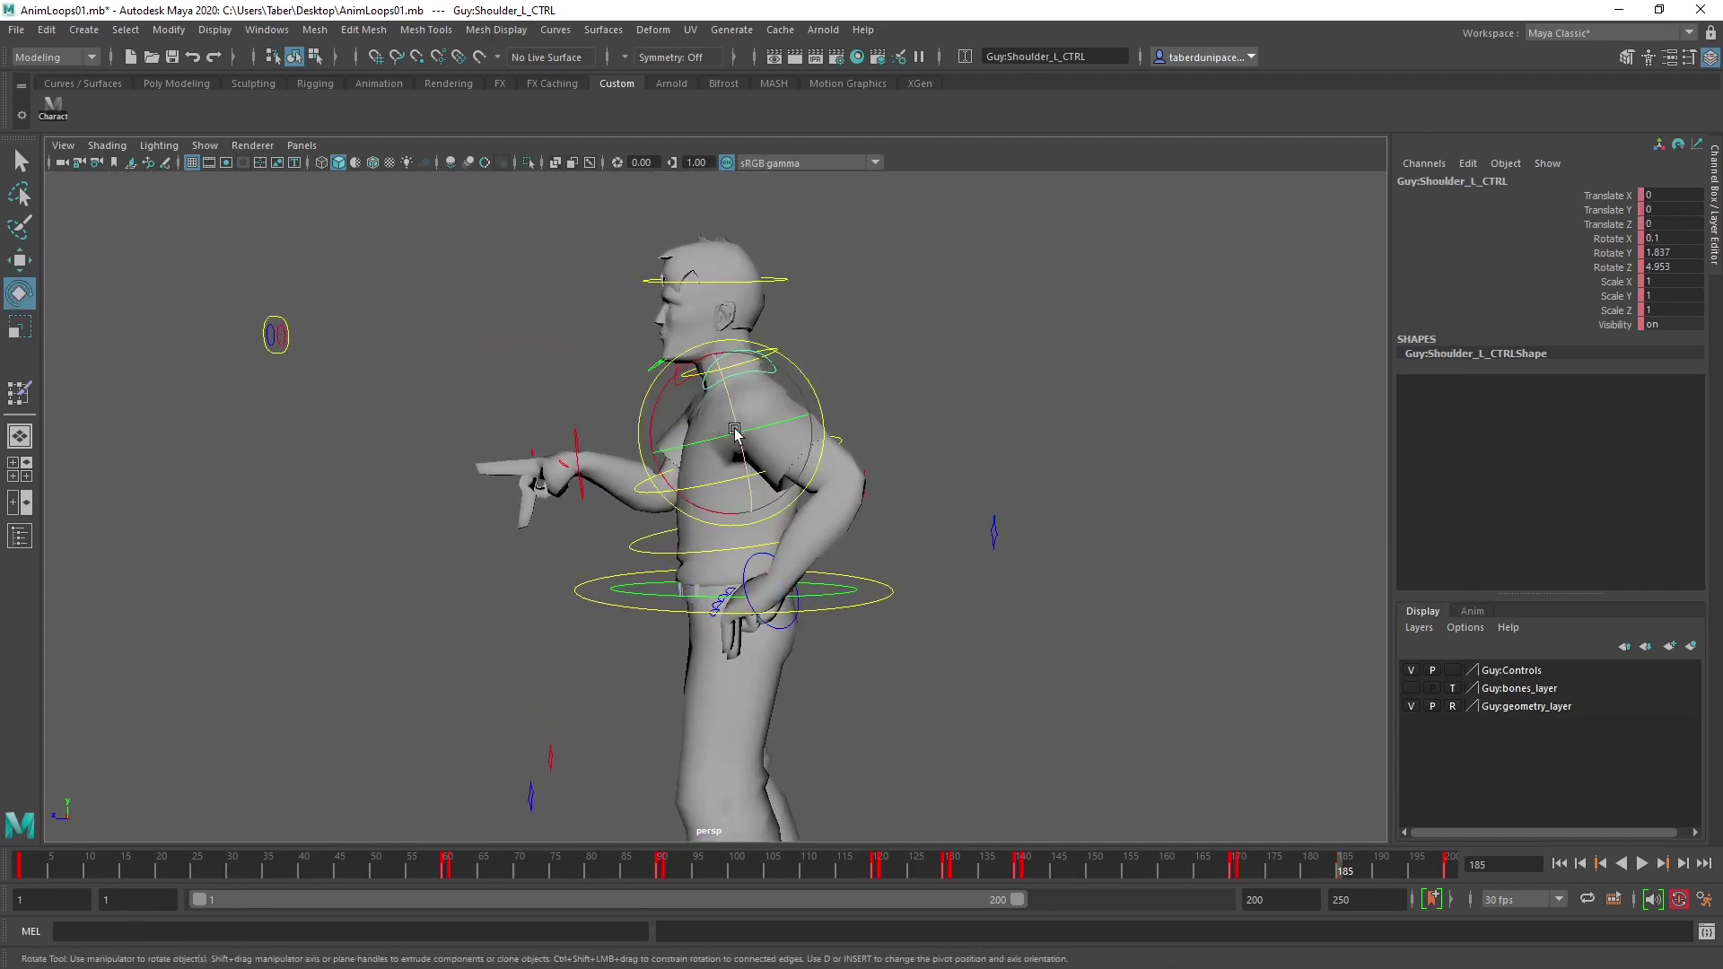
drag(709, 440, 727, 436)
drag(1069, 485, 990, 536)
alt+drag(992, 537, 1167, 535)
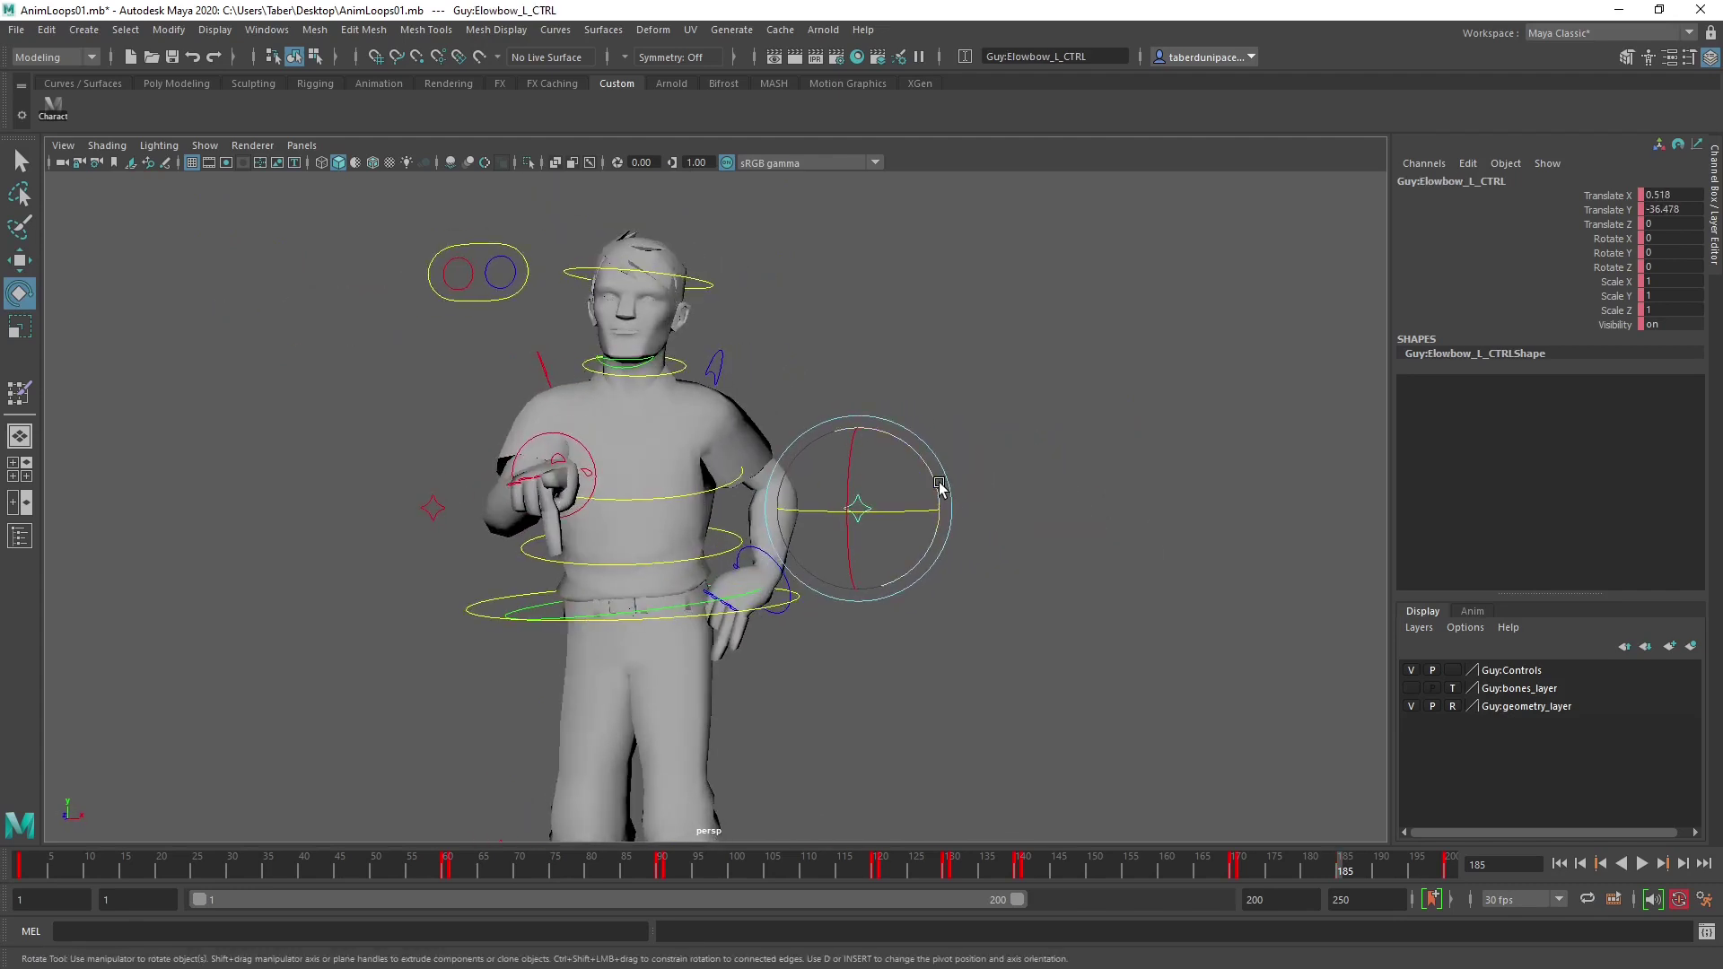
key(w)
alt+drag(1019, 527, 946, 557)
drag(988, 501, 947, 424)
Rotate the neck control to tilt the neck back.
click(786, 394)
key(e)
drag(783, 384, 755, 365)
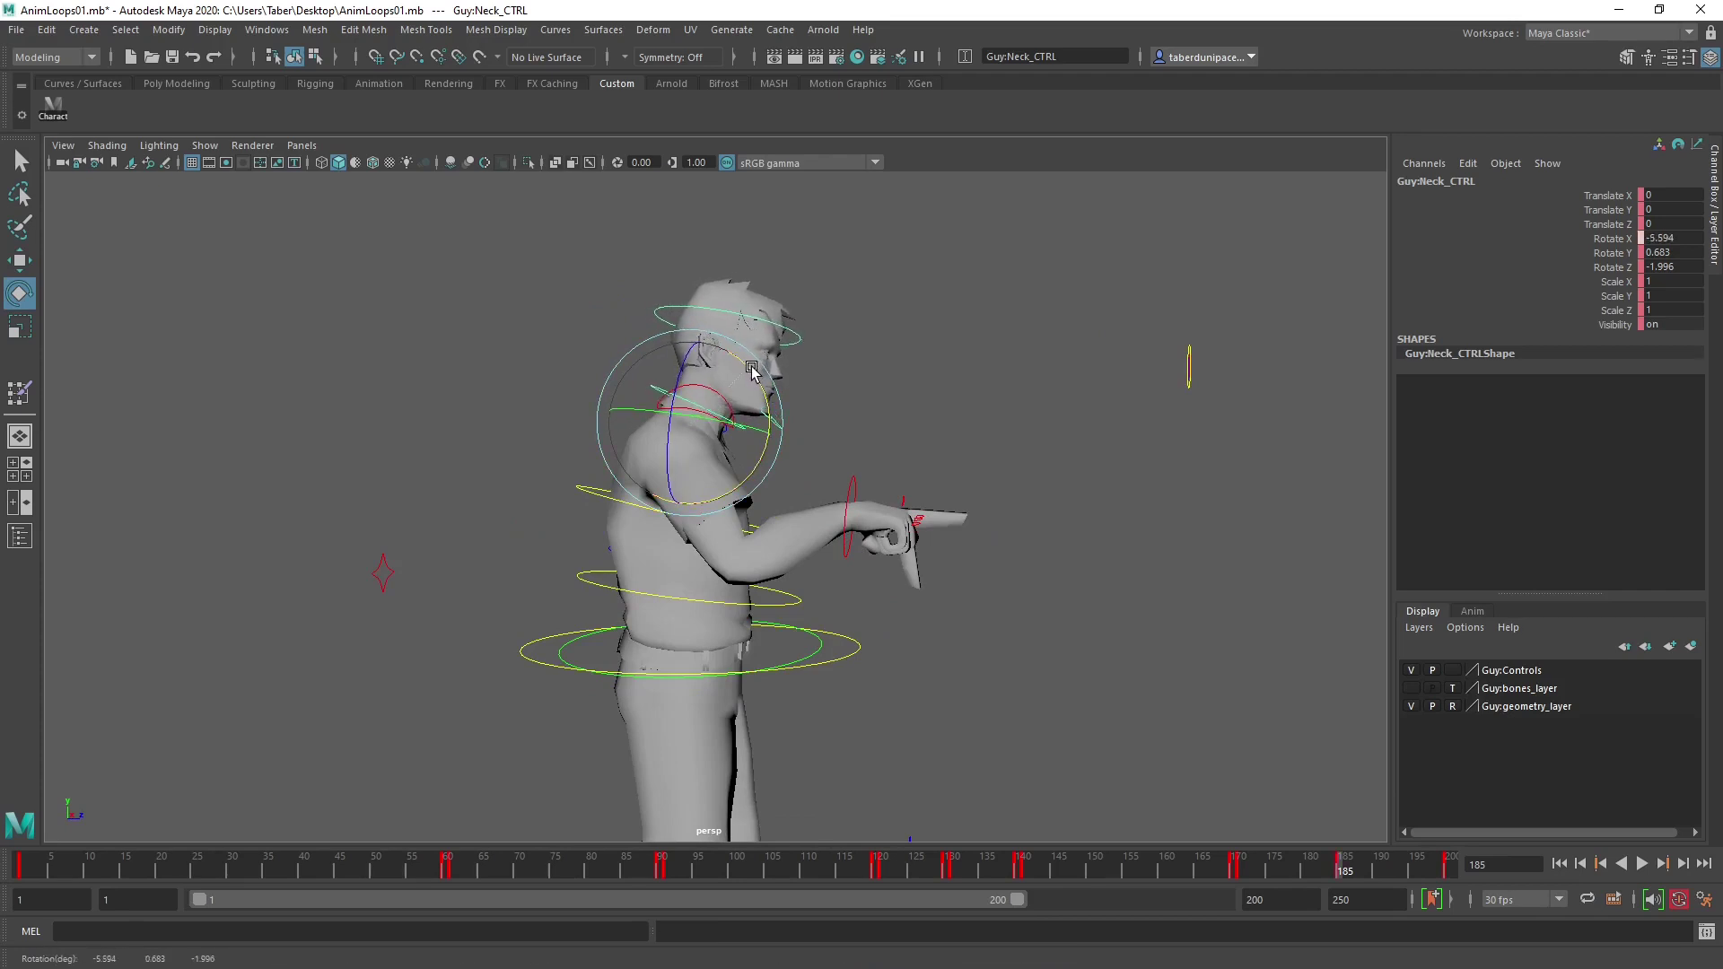
Tilt the head to Rotate X 5.721, then select all the rig controls.
click(798, 339)
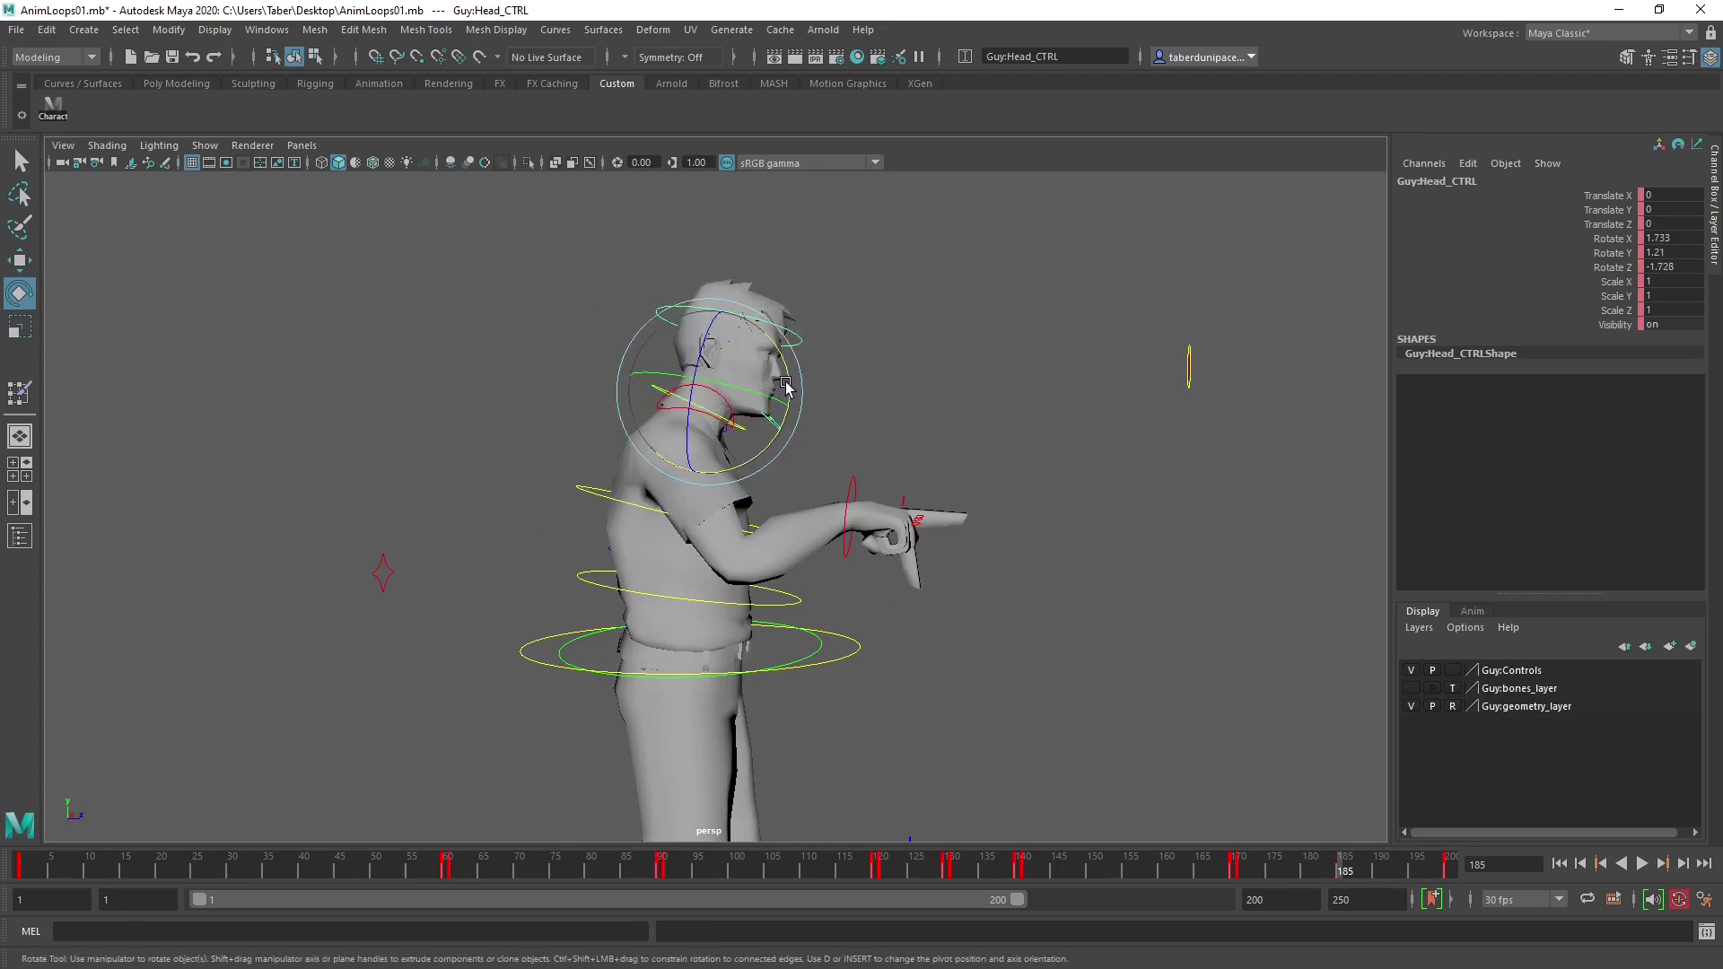
drag(782, 384, 792, 390)
scroll(888, 376, down, 5)
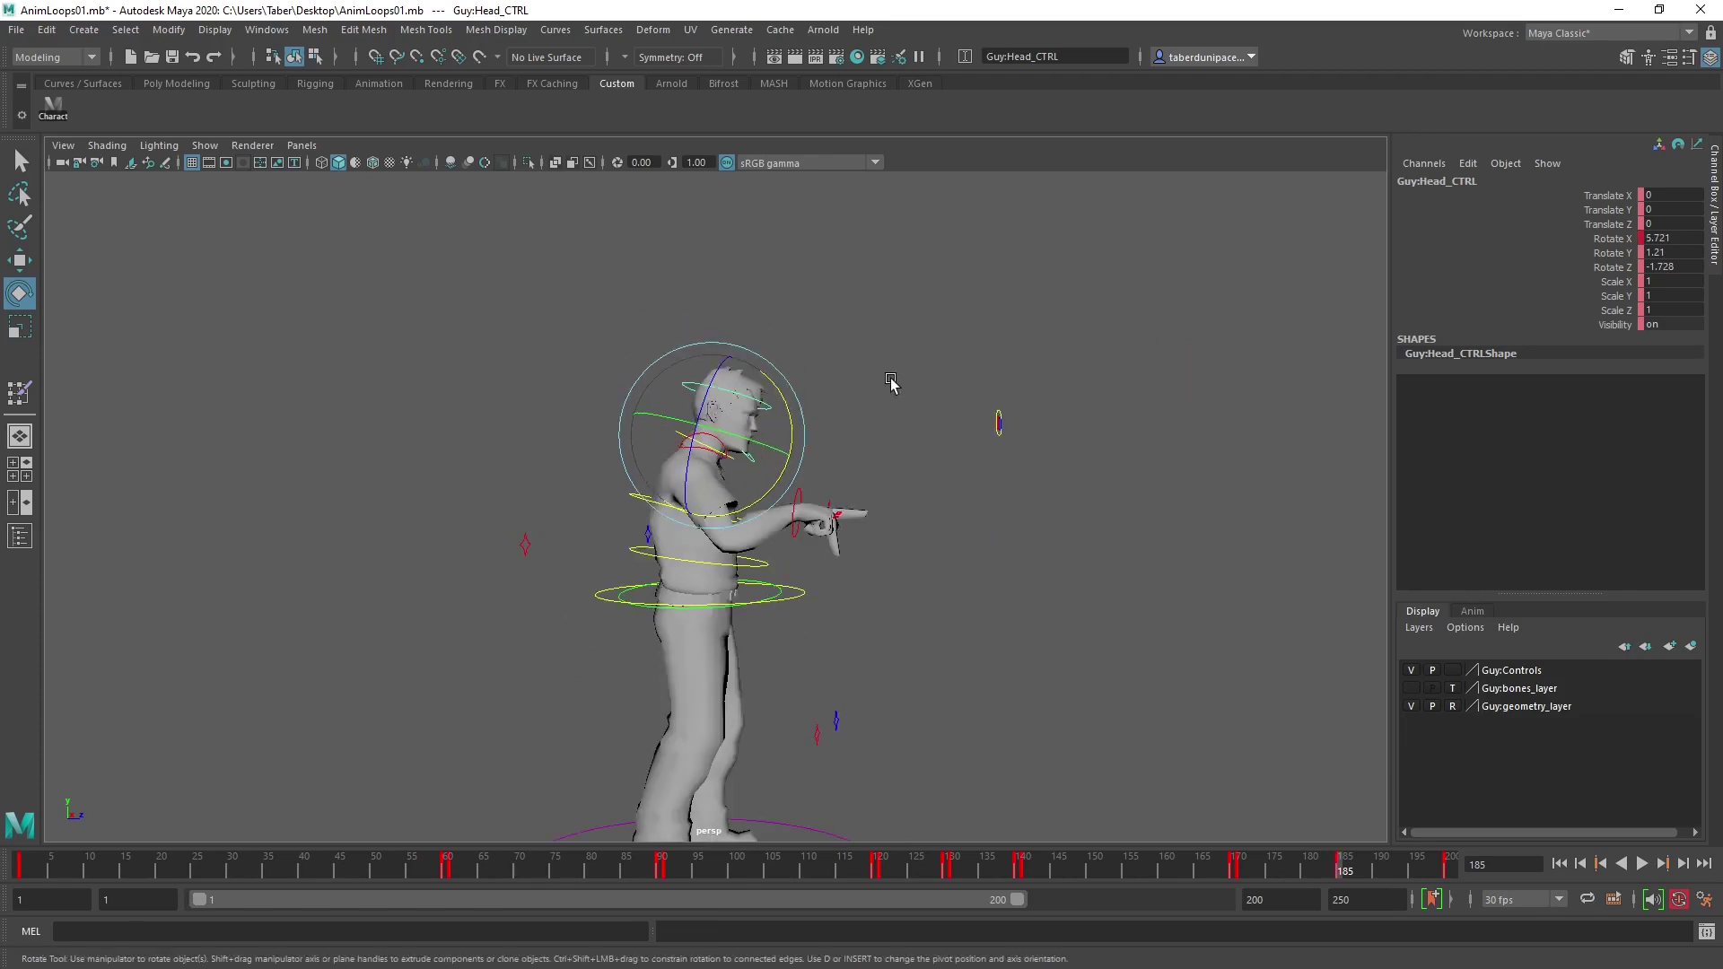
mouse_move(920, 406)
alt+mouse_down()
mouse_move(563, 409)
mouse_move(816, 430)
mouse_move(935, 420)
mouse_move(902, 415)
alt+mouse_up()
scroll(893, 435, up, 2)
scroll(882, 453, down, 2)
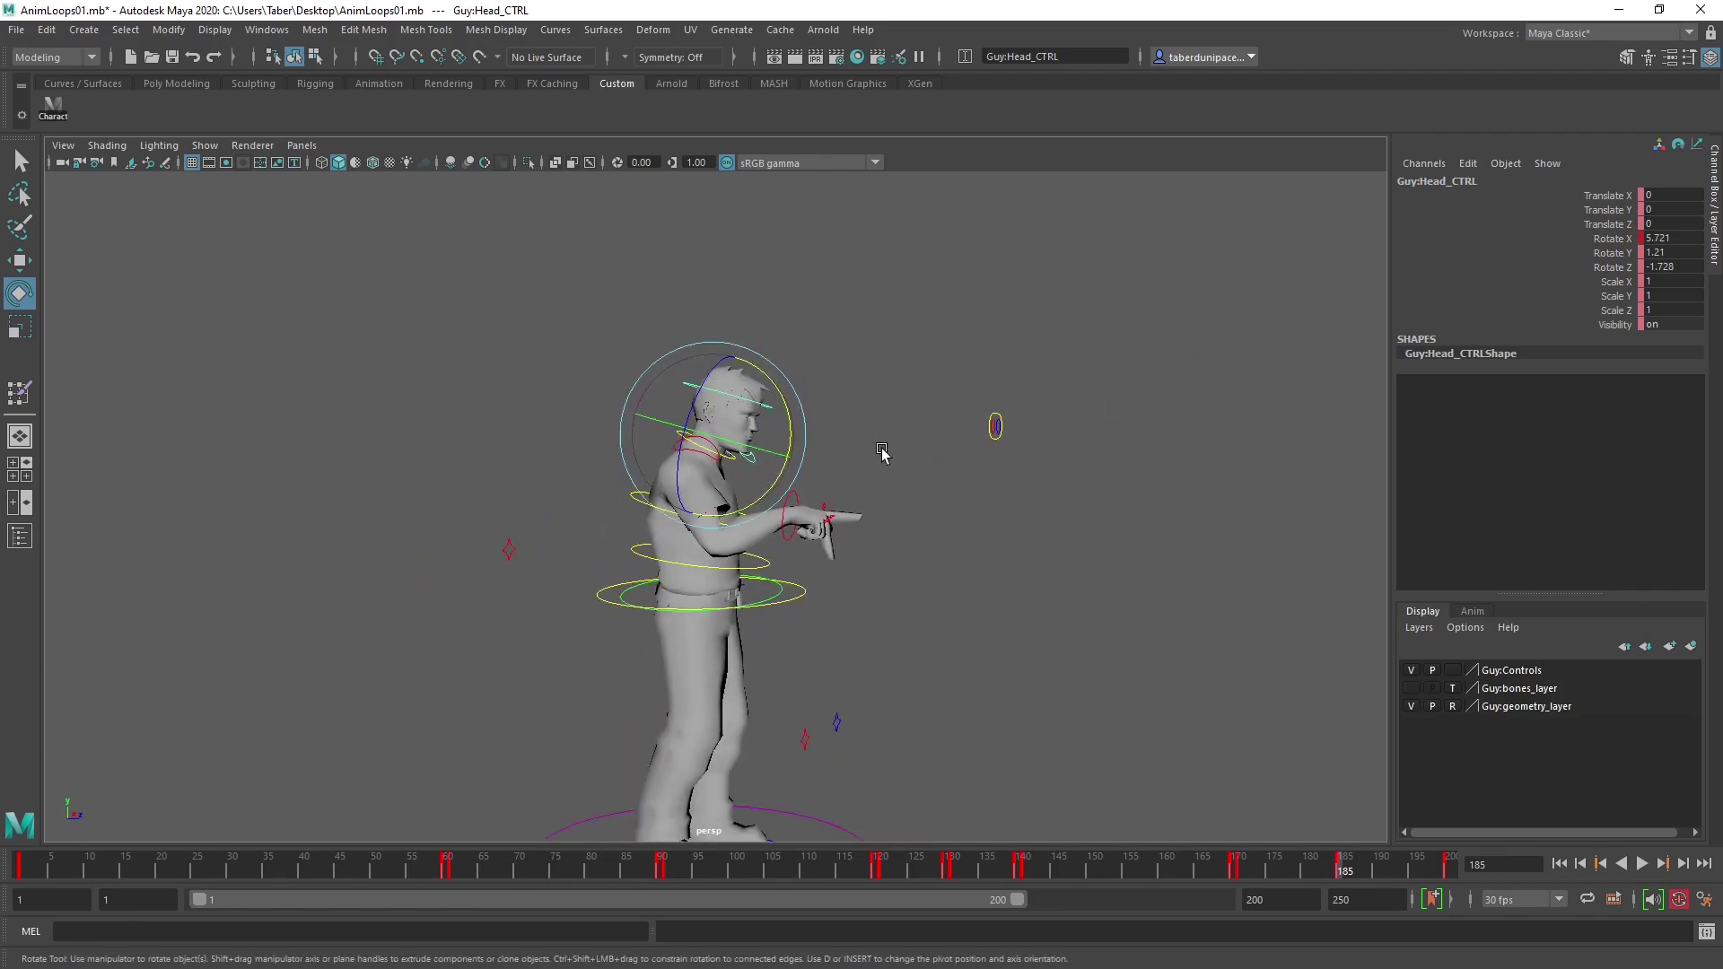
scroll(512, 332, down, 3)
drag(338, 246, 1094, 808)
scroll(1113, 801, up, 3)
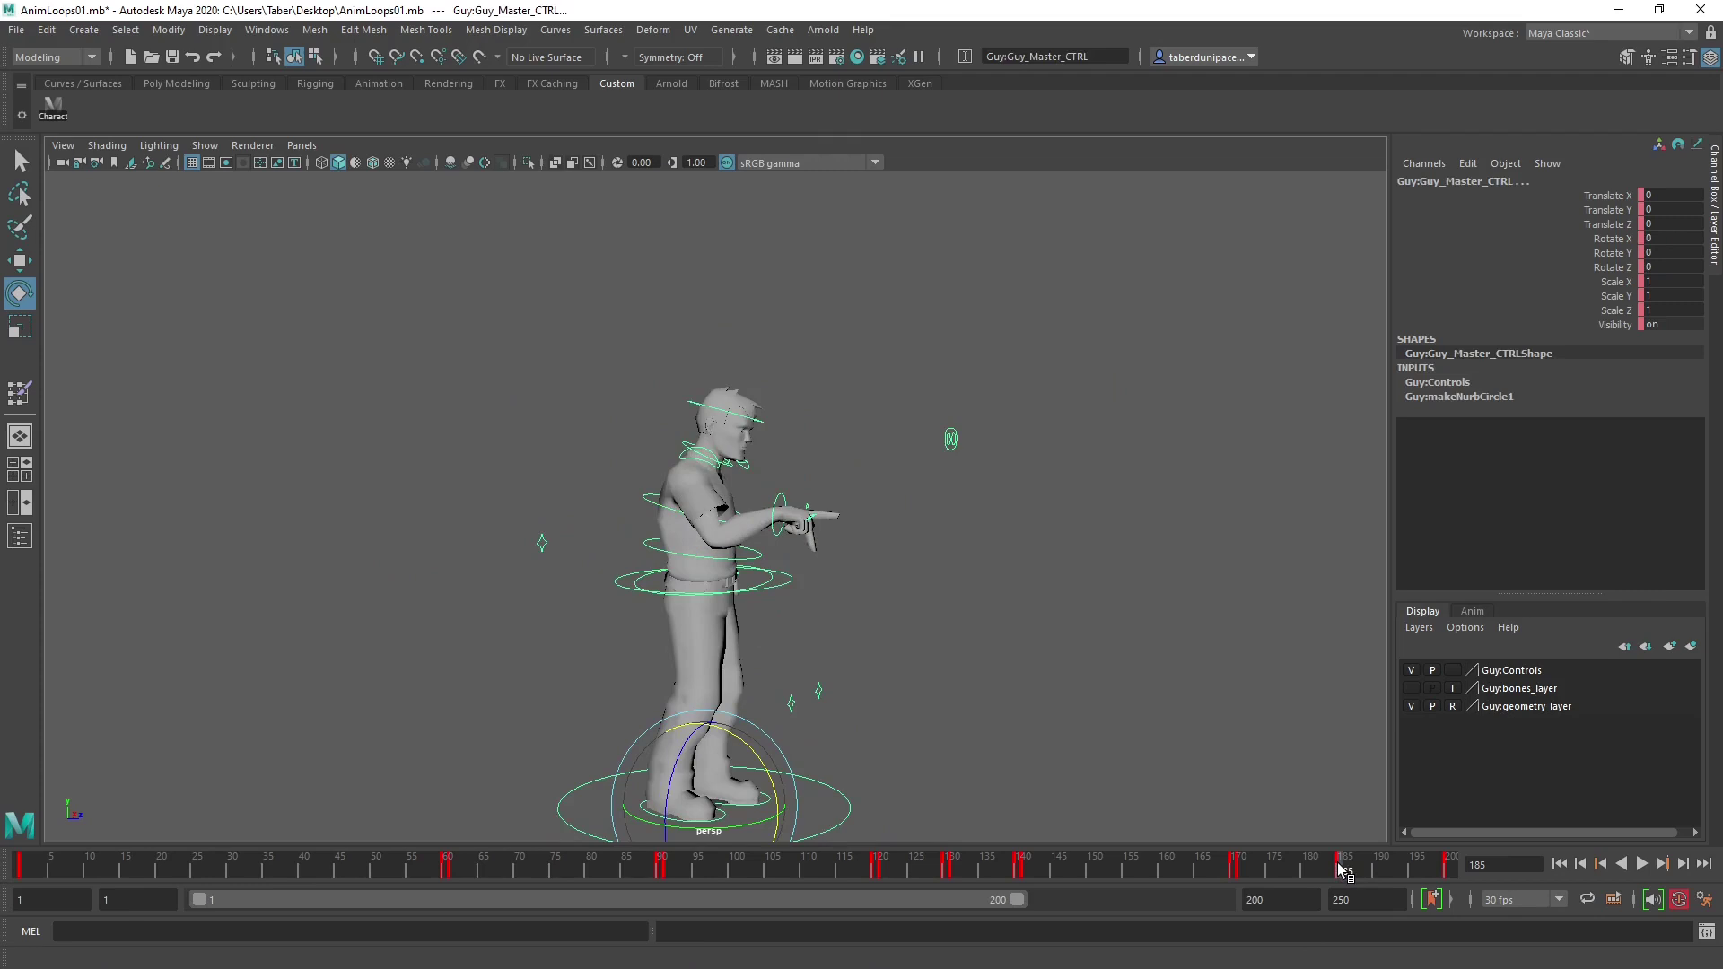
Key every control at frame 185, play the run back, then go to frame 200.
key(s)
key(alt+v)
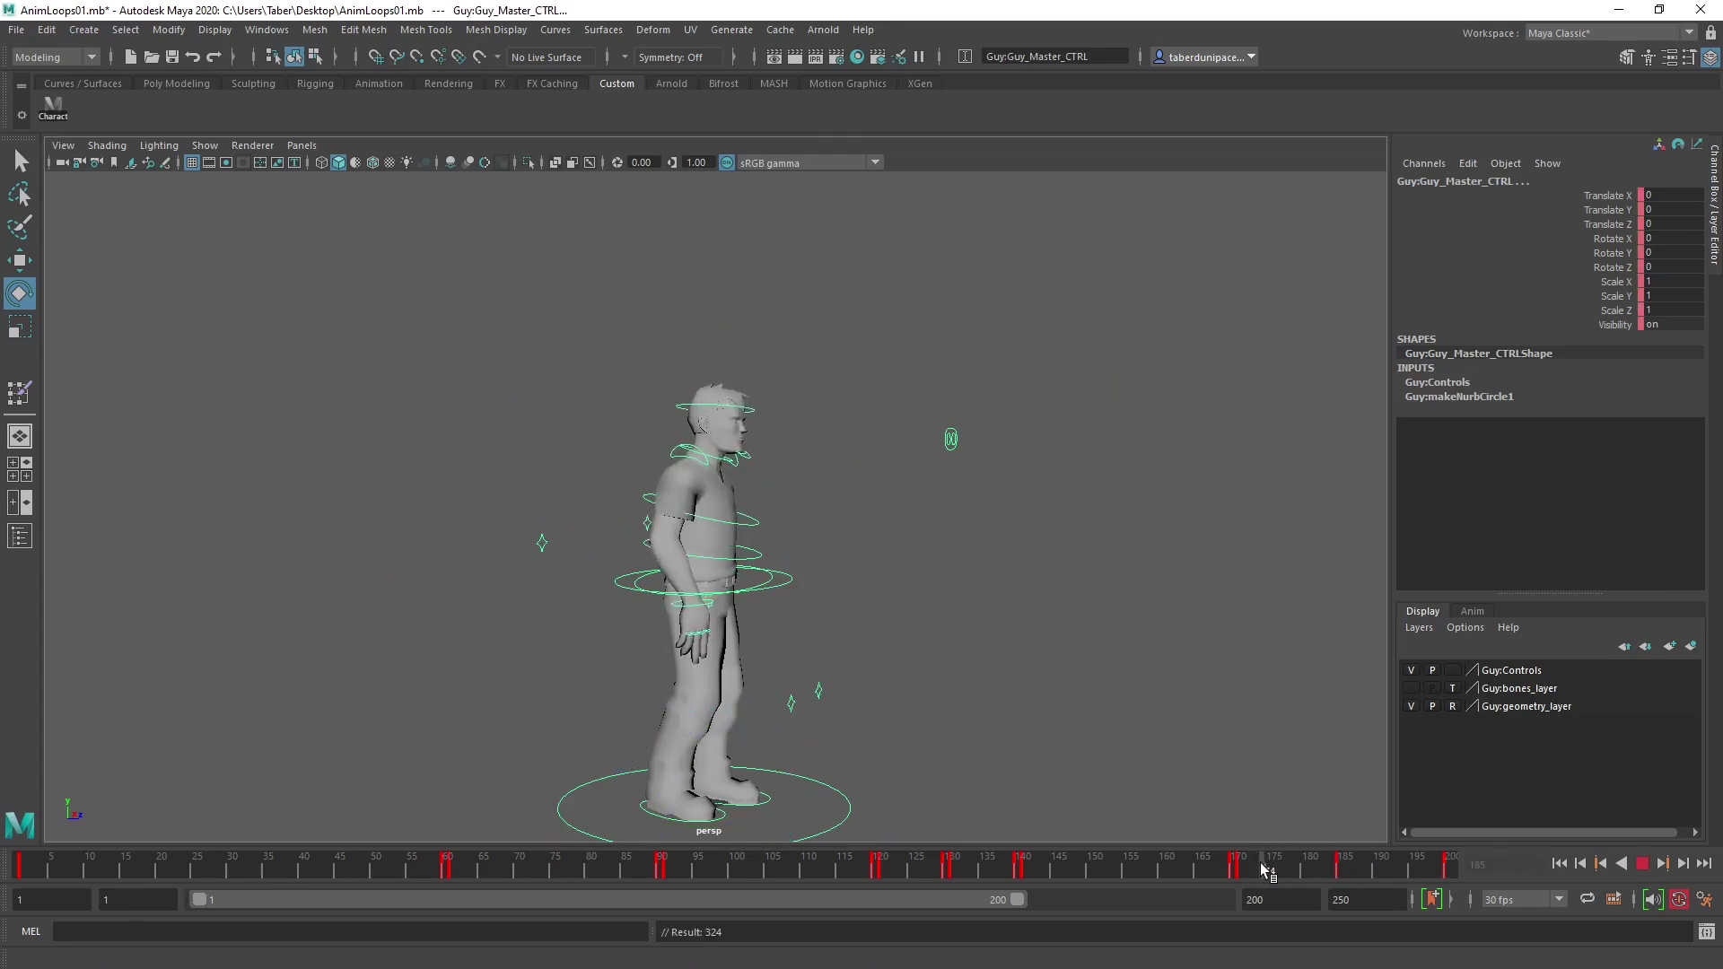
click(1343, 866)
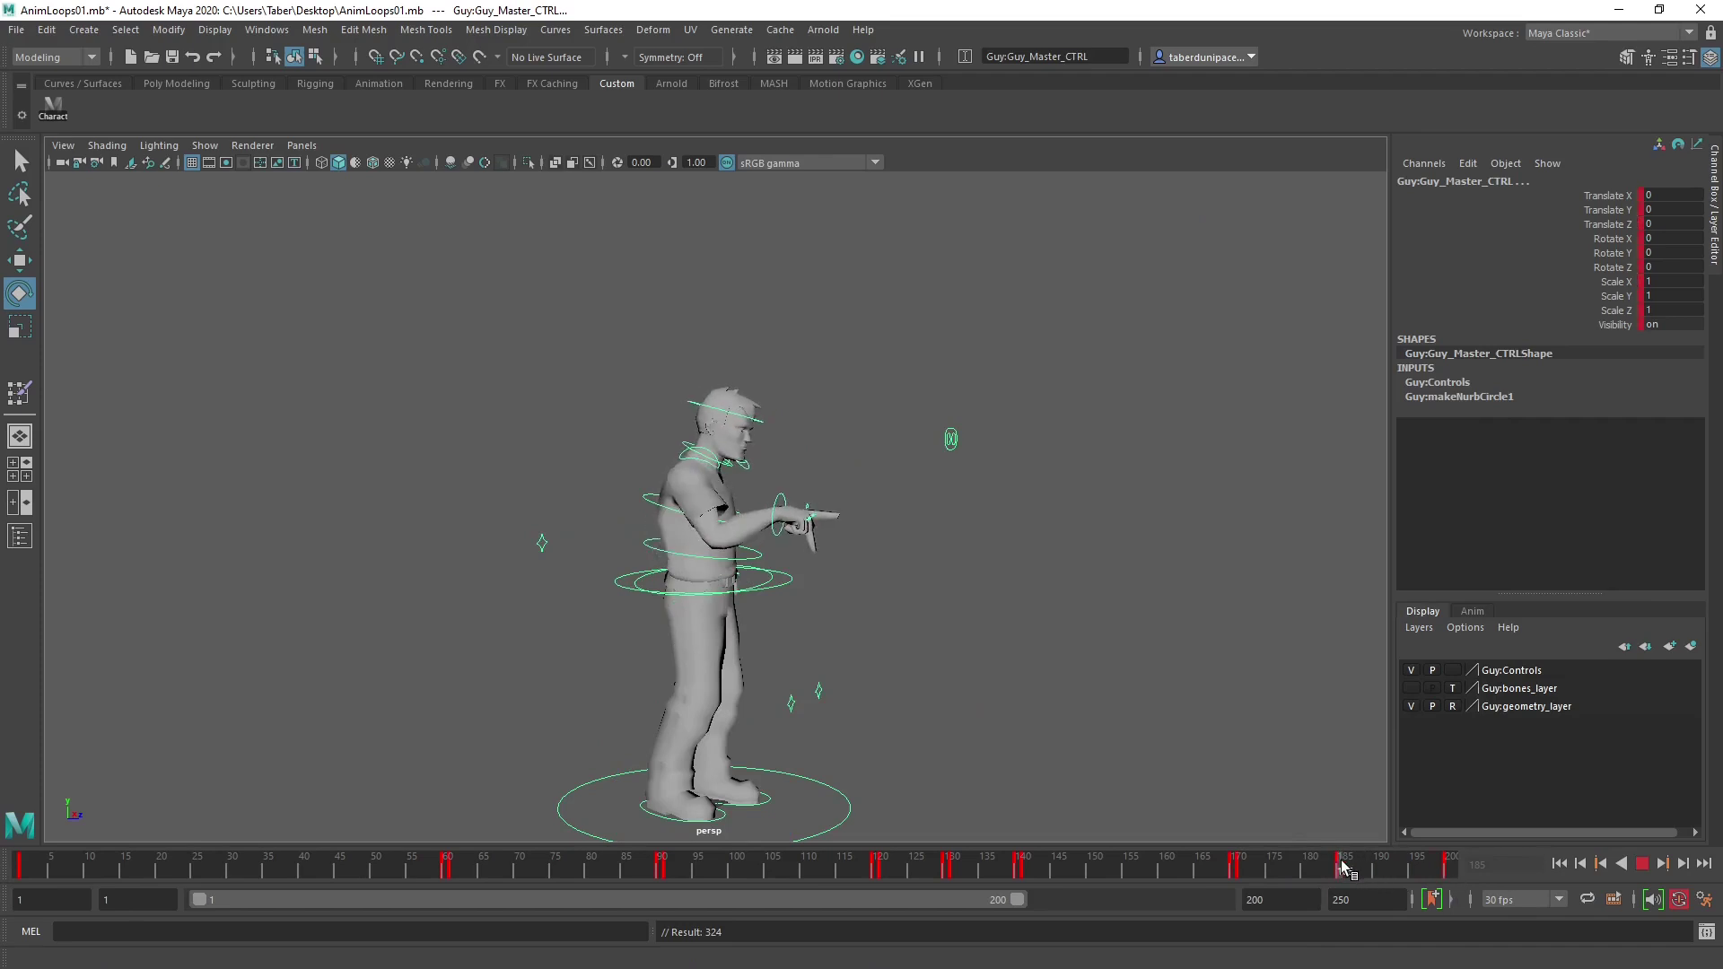
scroll(787, 613, up, 3)
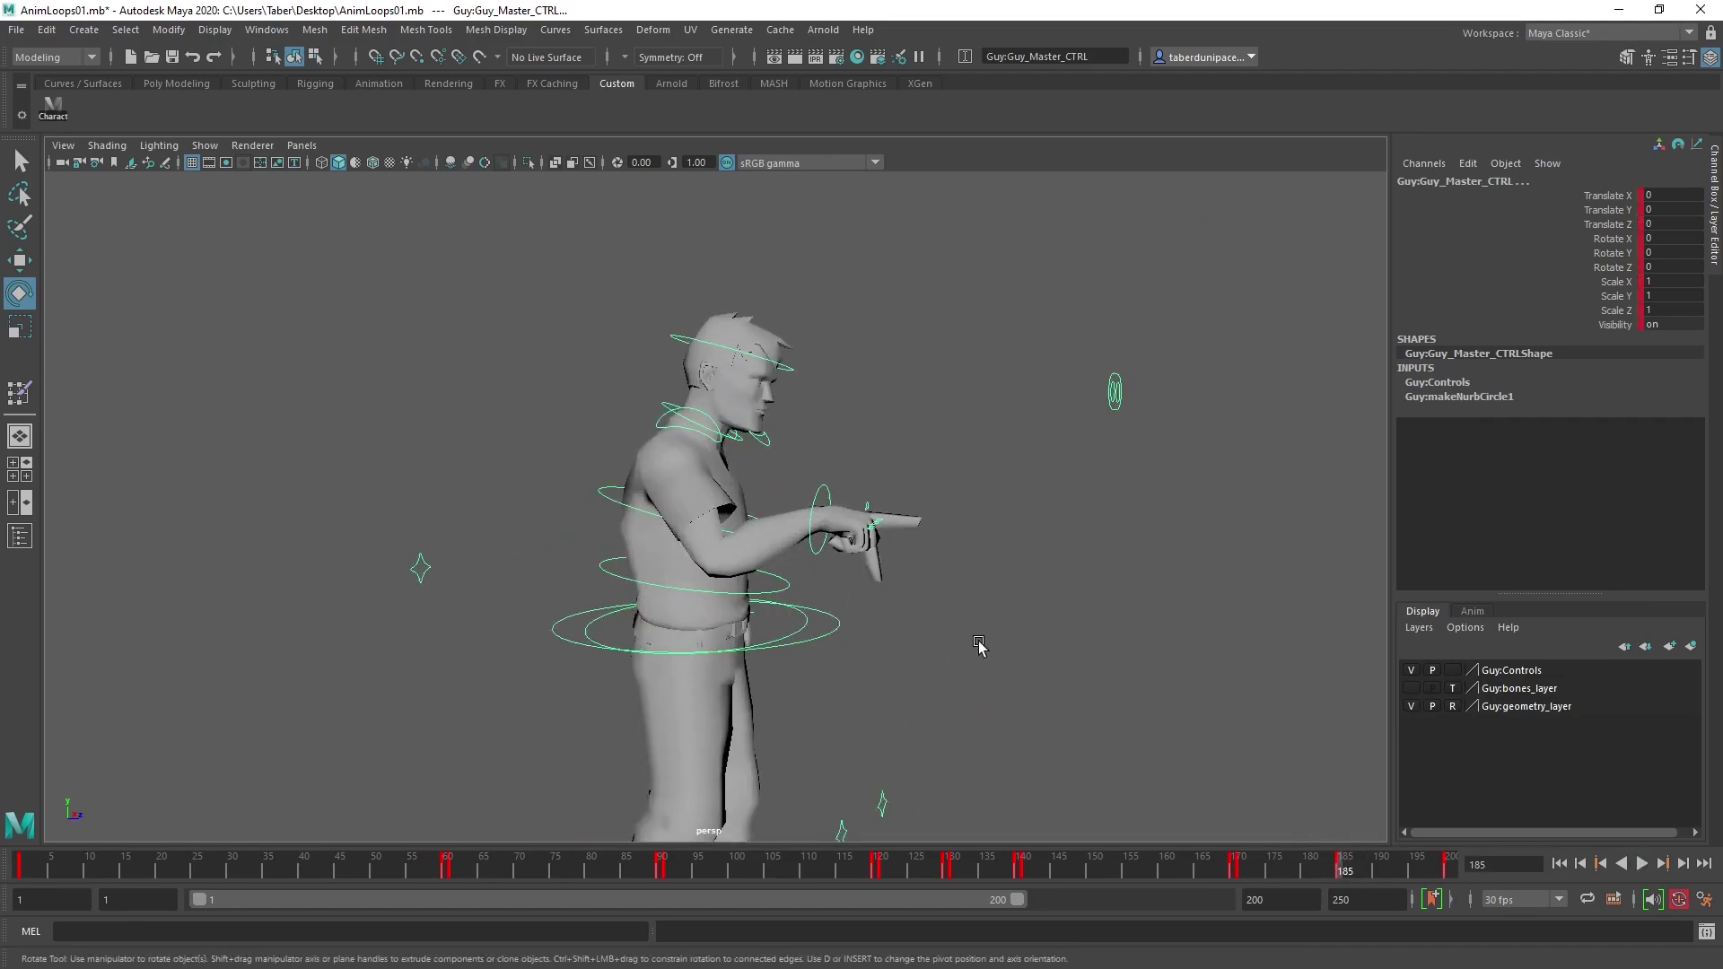
alt+drag(978, 645, 880, 610)
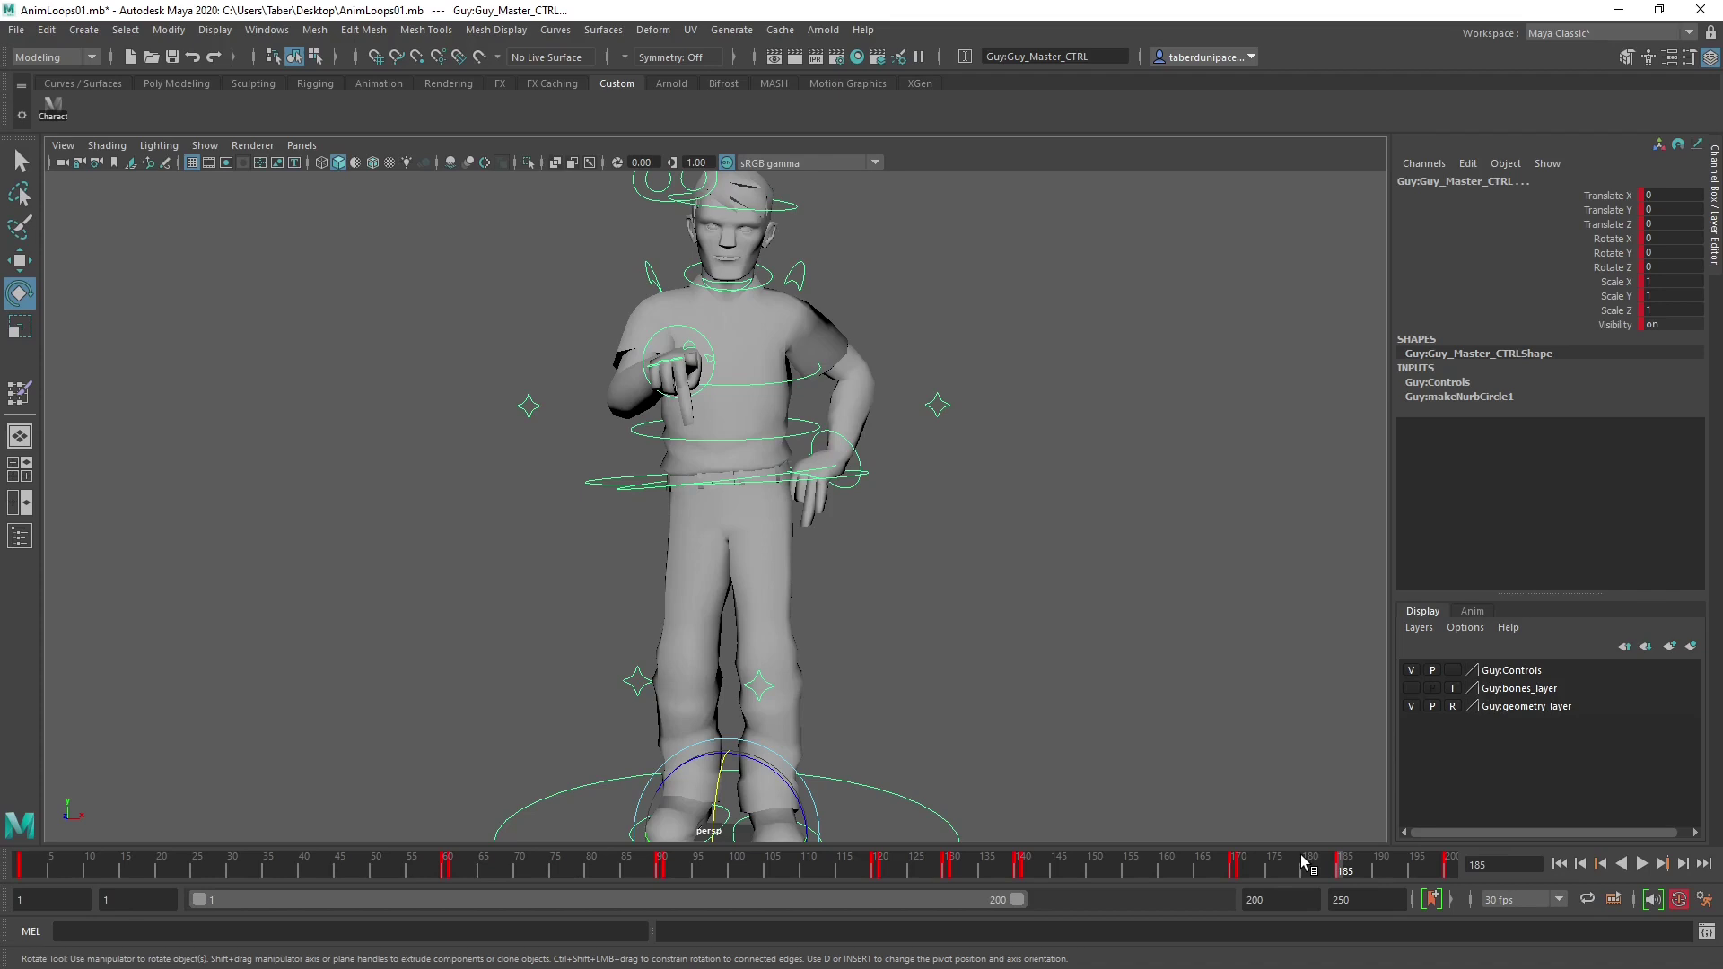
drag(1358, 871, 1454, 877)
click(1126, 523)
scroll(1127, 524, down, 4)
Save AnimLoops01.mb, continuing past the student-version notice.
key(q)
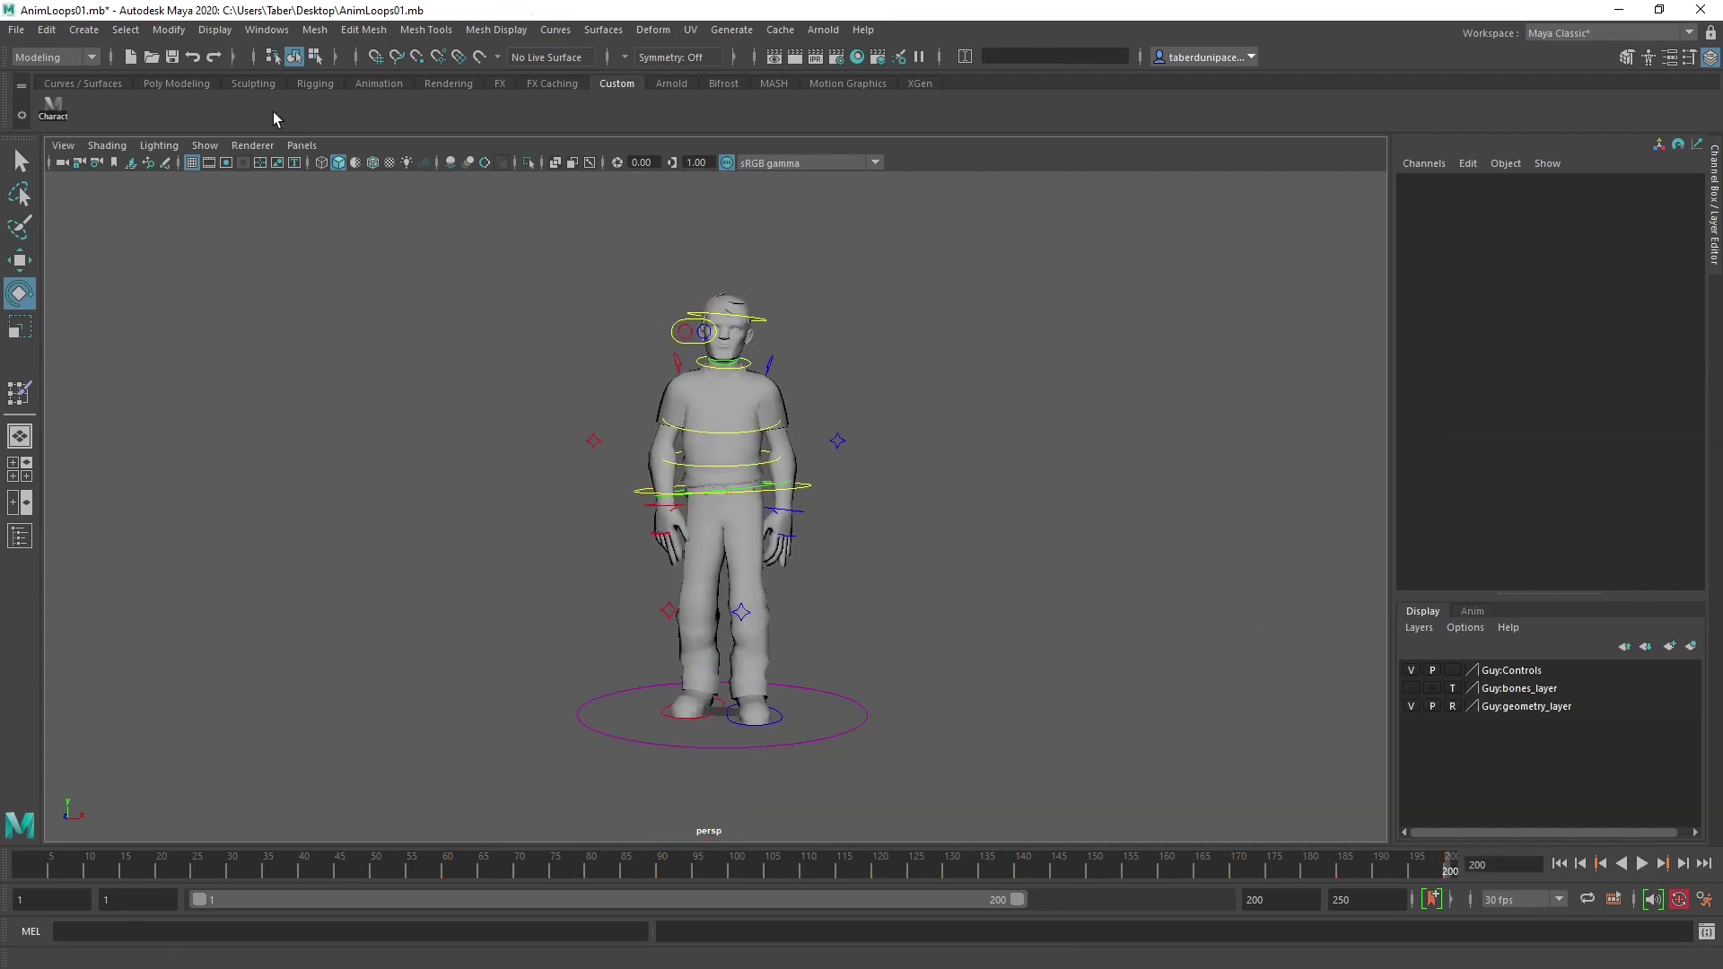
click(171, 57)
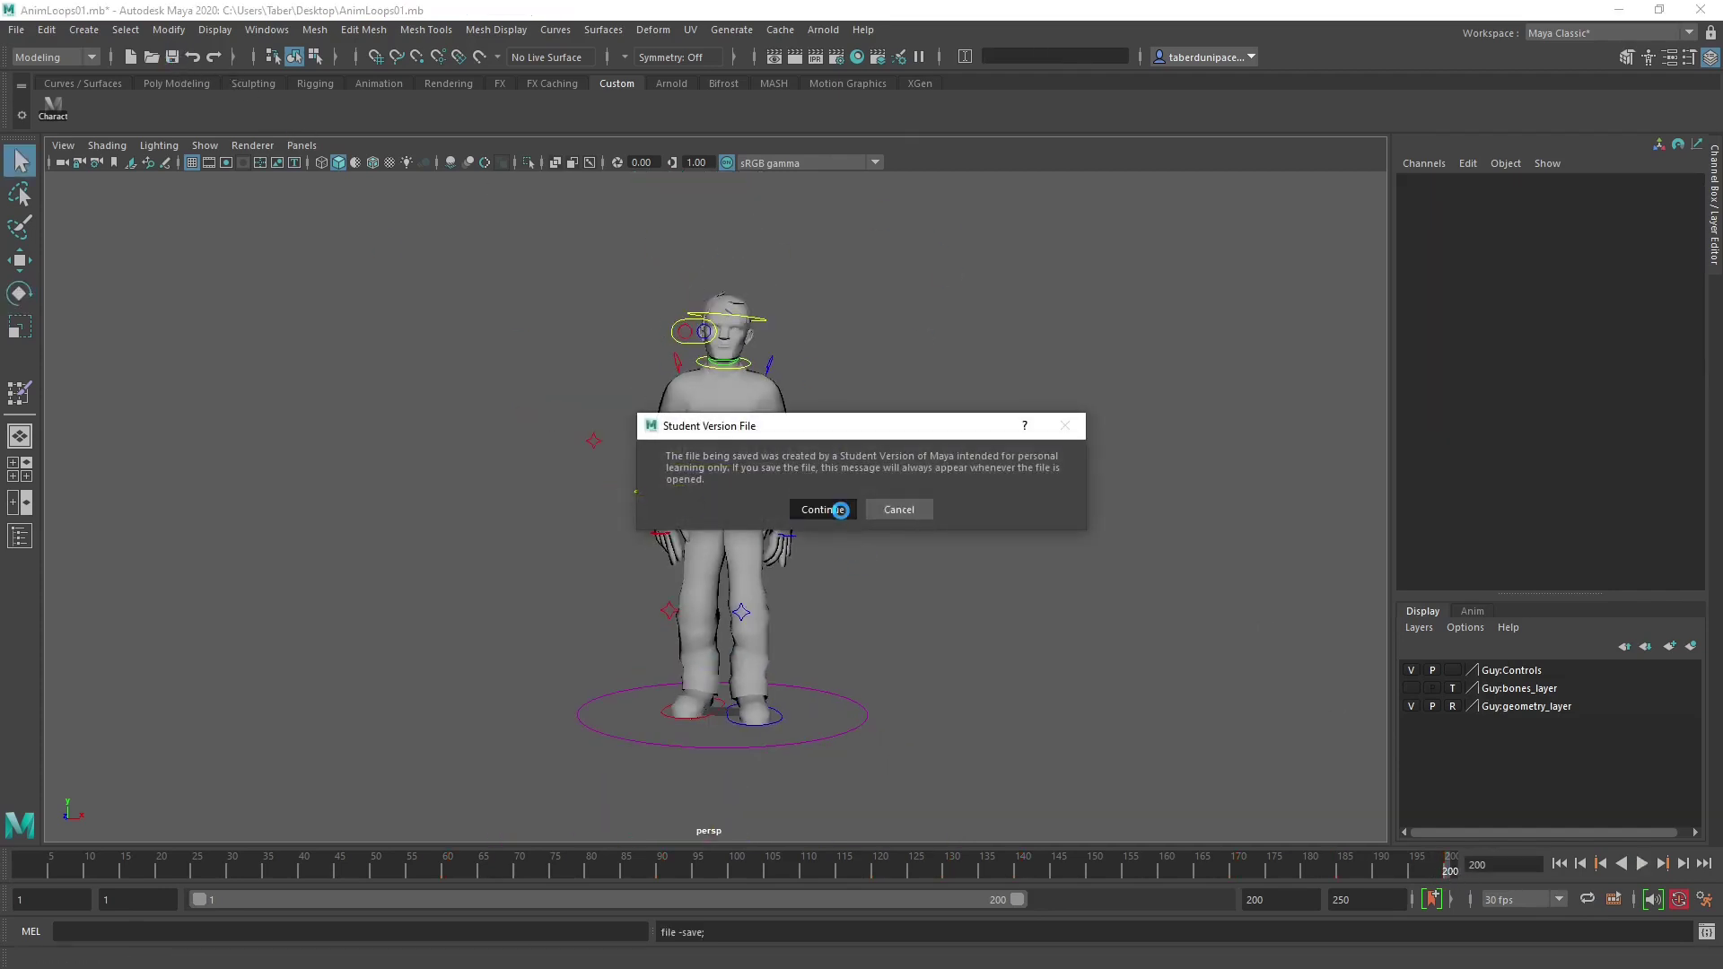
click(823, 509)
key(e)
alt+drag(1145, 545, 873, 546)
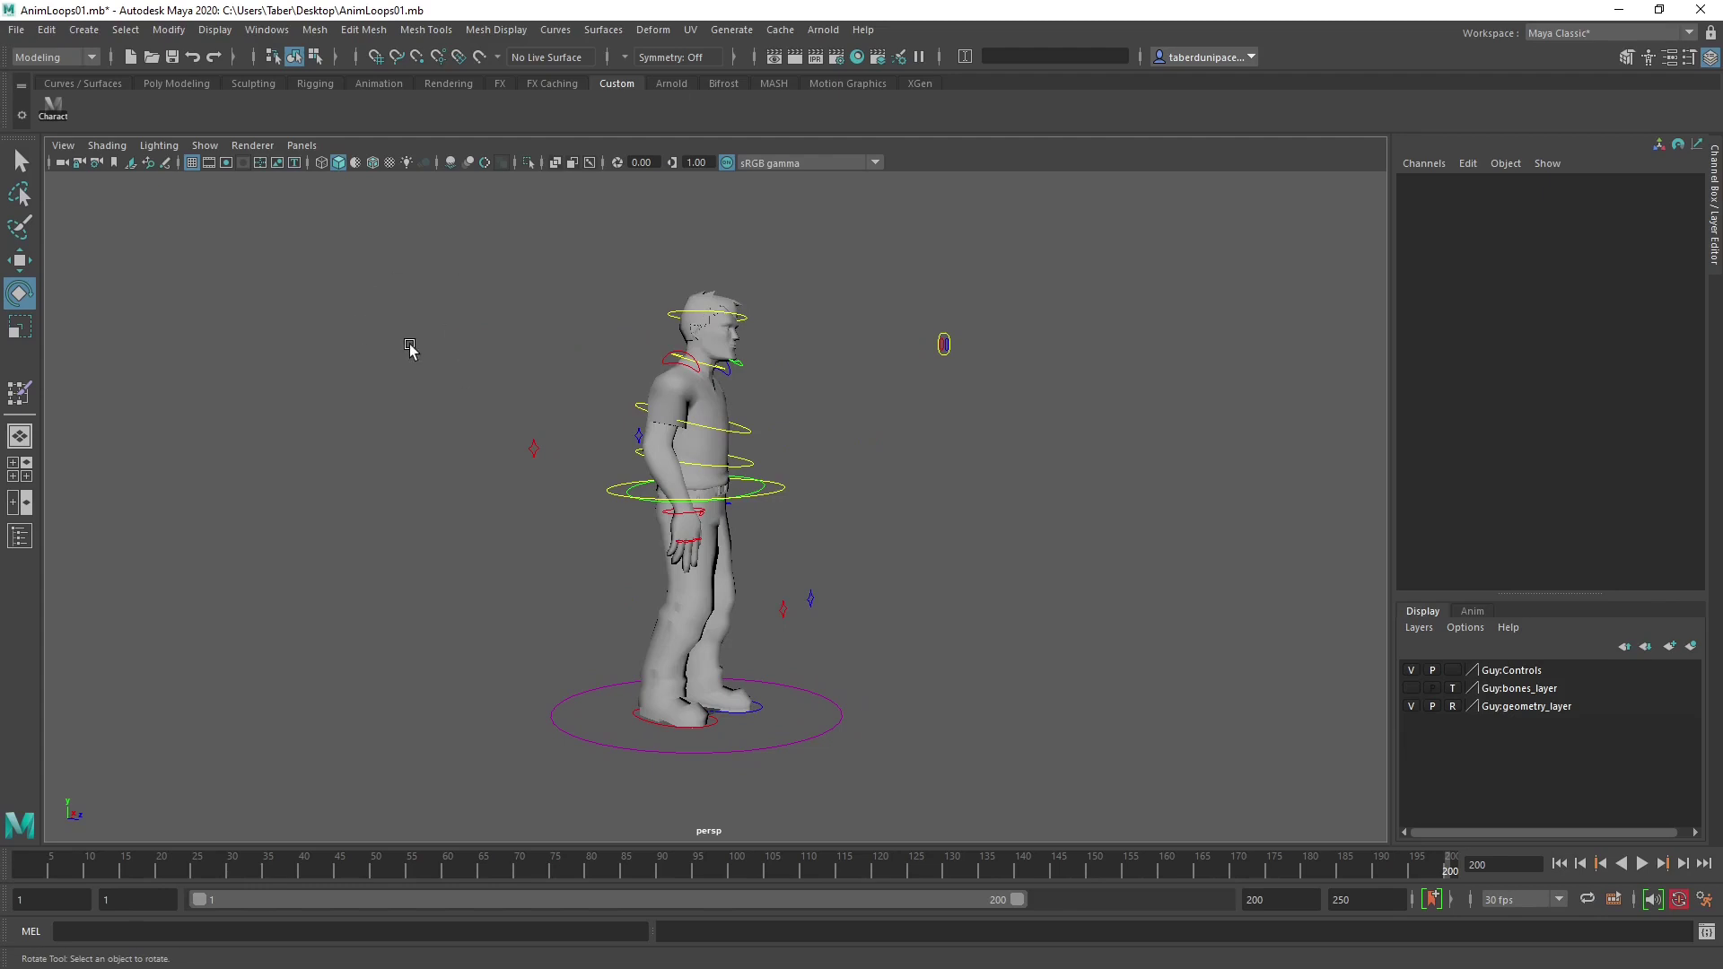
drag(341, 229, 1068, 767)
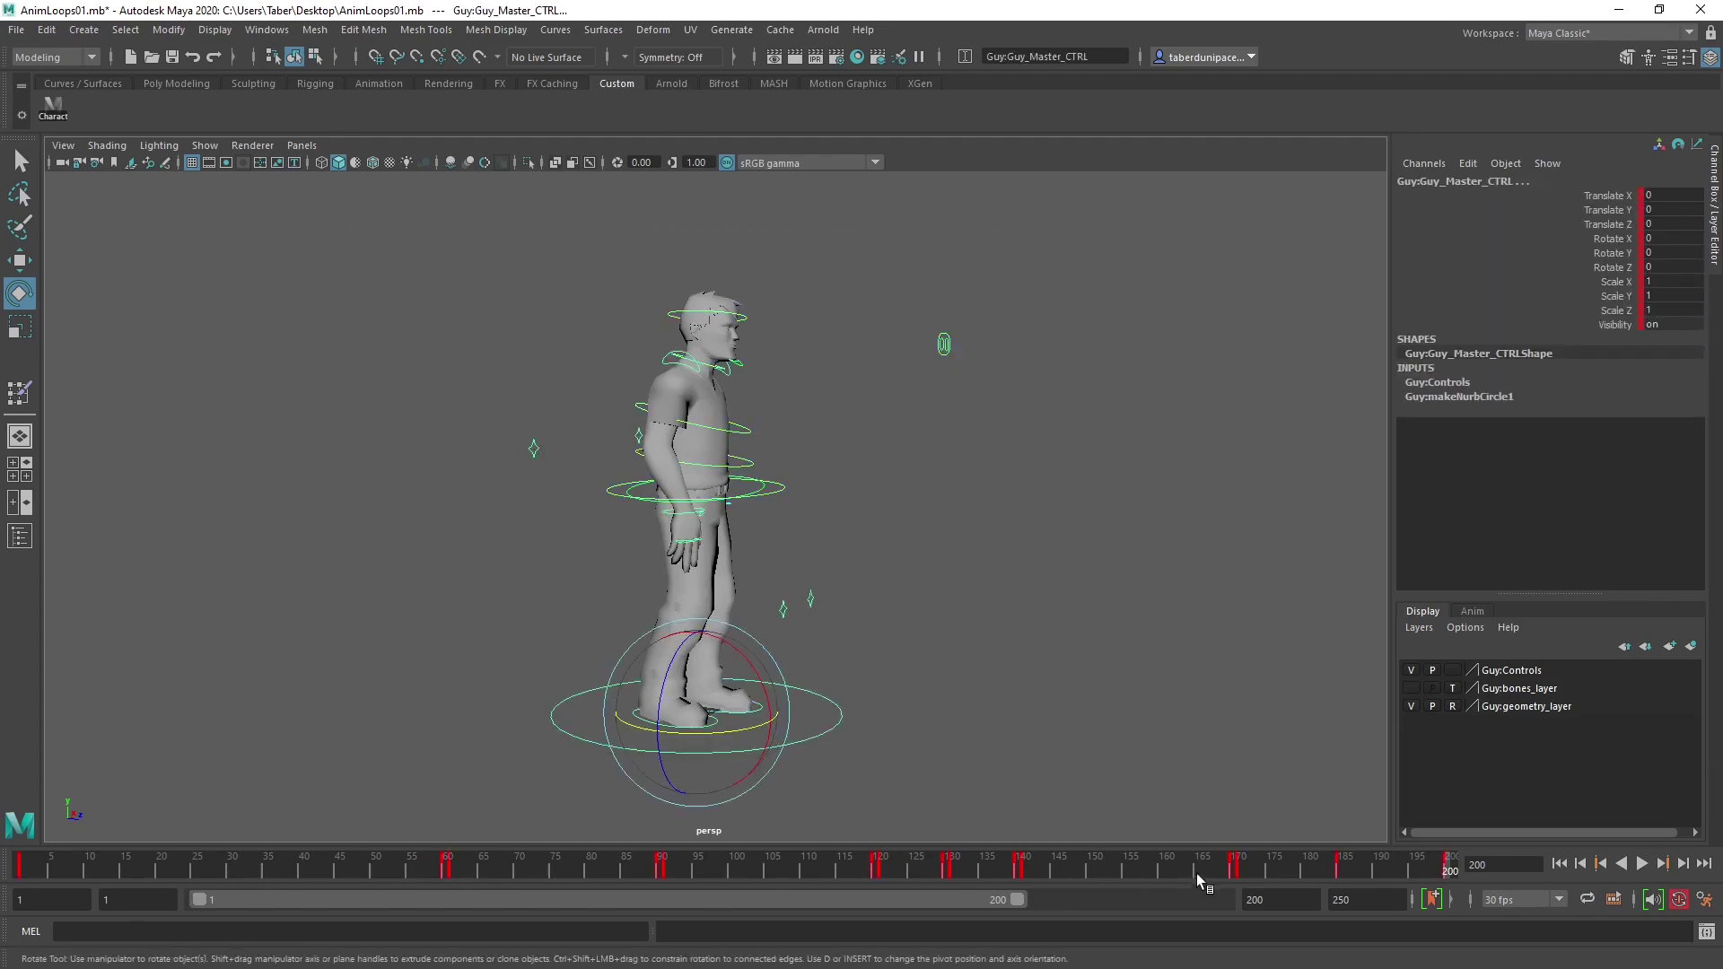
mouse_move(1197, 874)
mouse_down()
mouse_move(18, 877)
mouse_move(731, 874)
mouse_move(31, 887)
mouse_move(128, 876)
mouse_up()
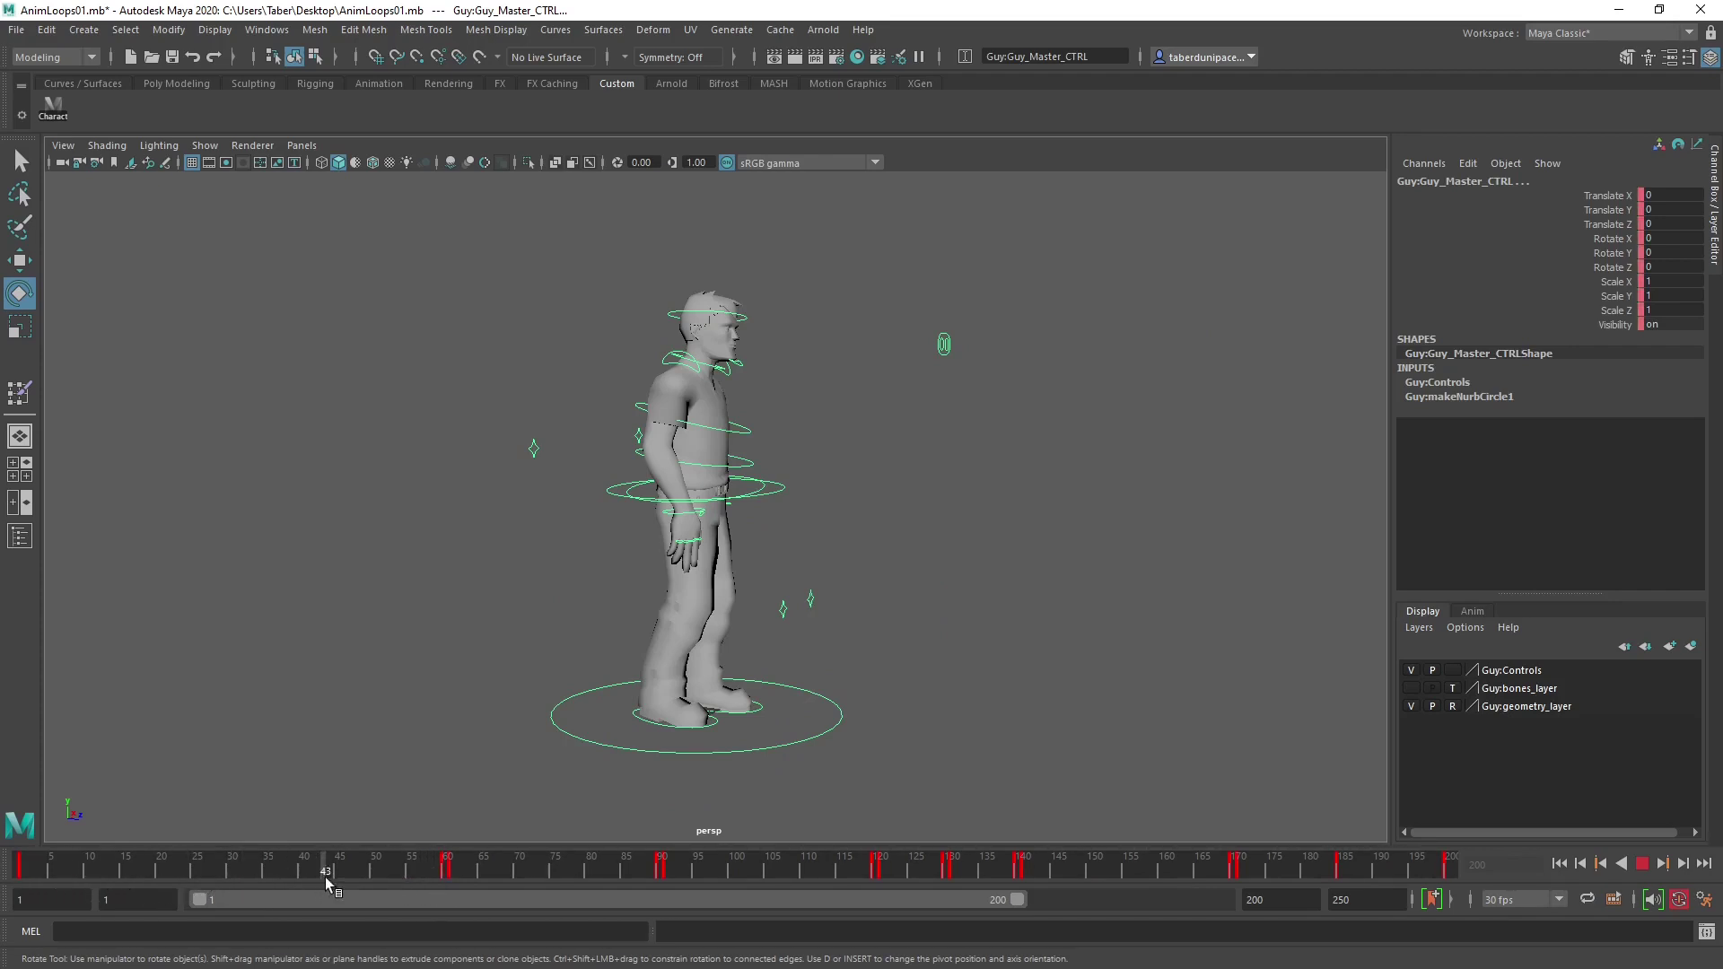
mouse_move(238, 871)
mouse_down()
mouse_move(329, 870)
mouse_move(196, 866)
mouse_move(776, 870)
mouse_up()
scroll(875, 738, up, 5)
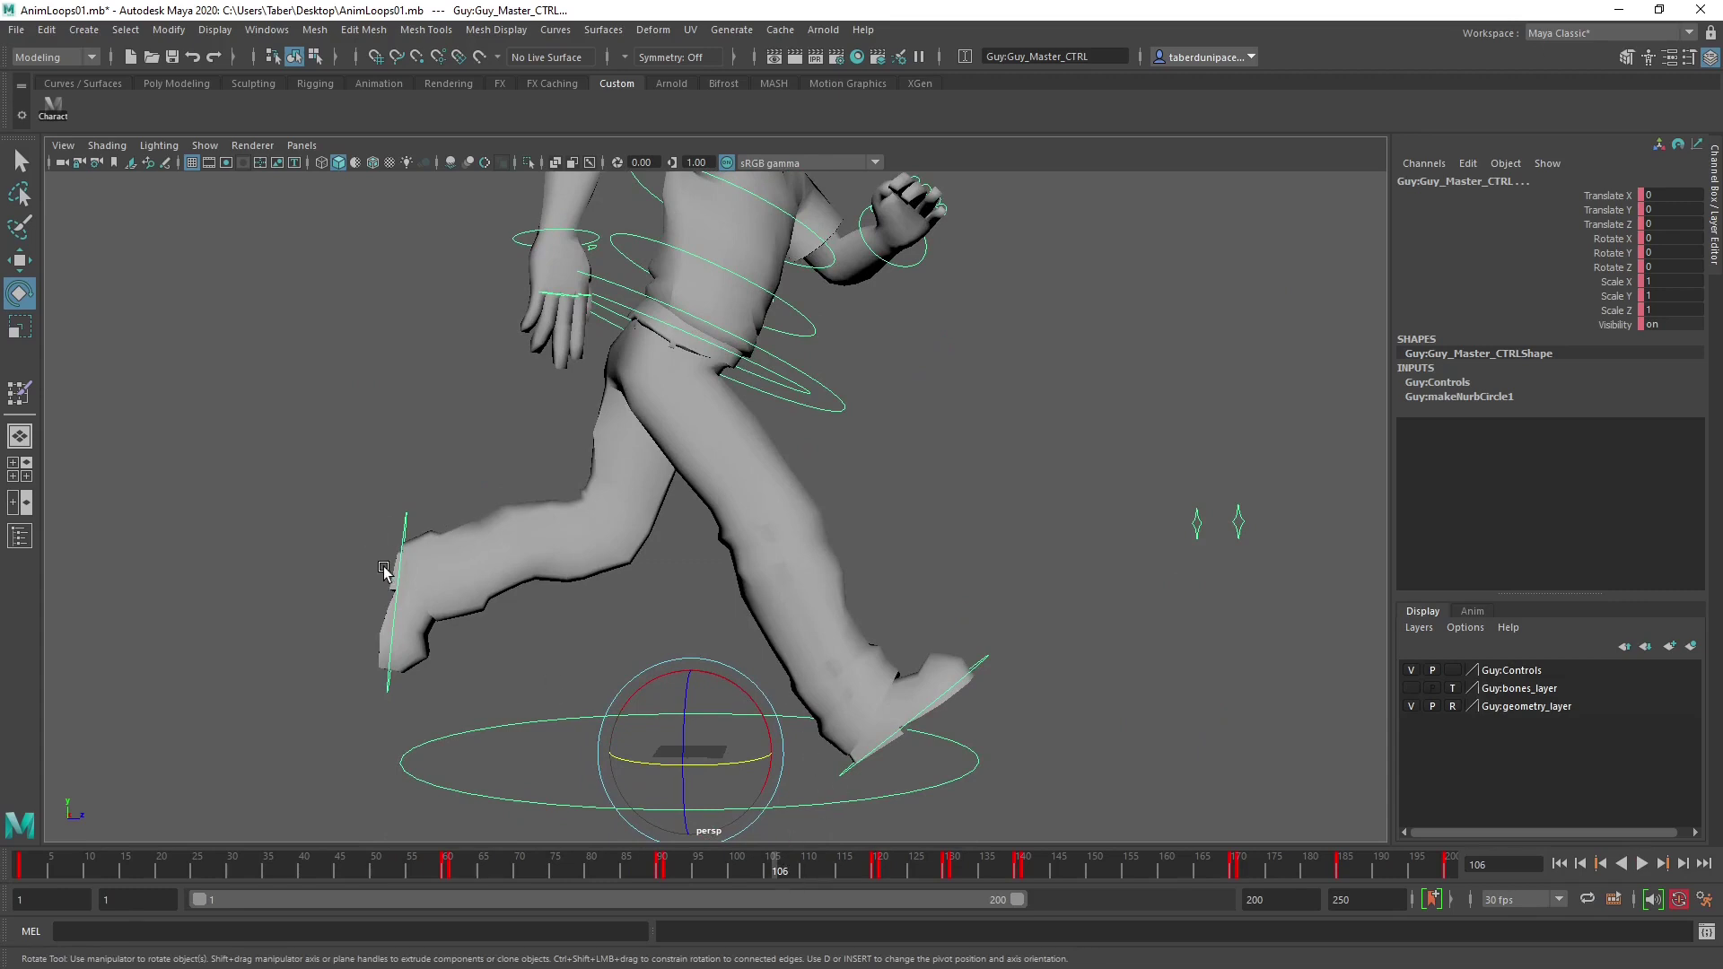
scroll(814, 588, down, 1)
scroll(815, 588, down, 2)
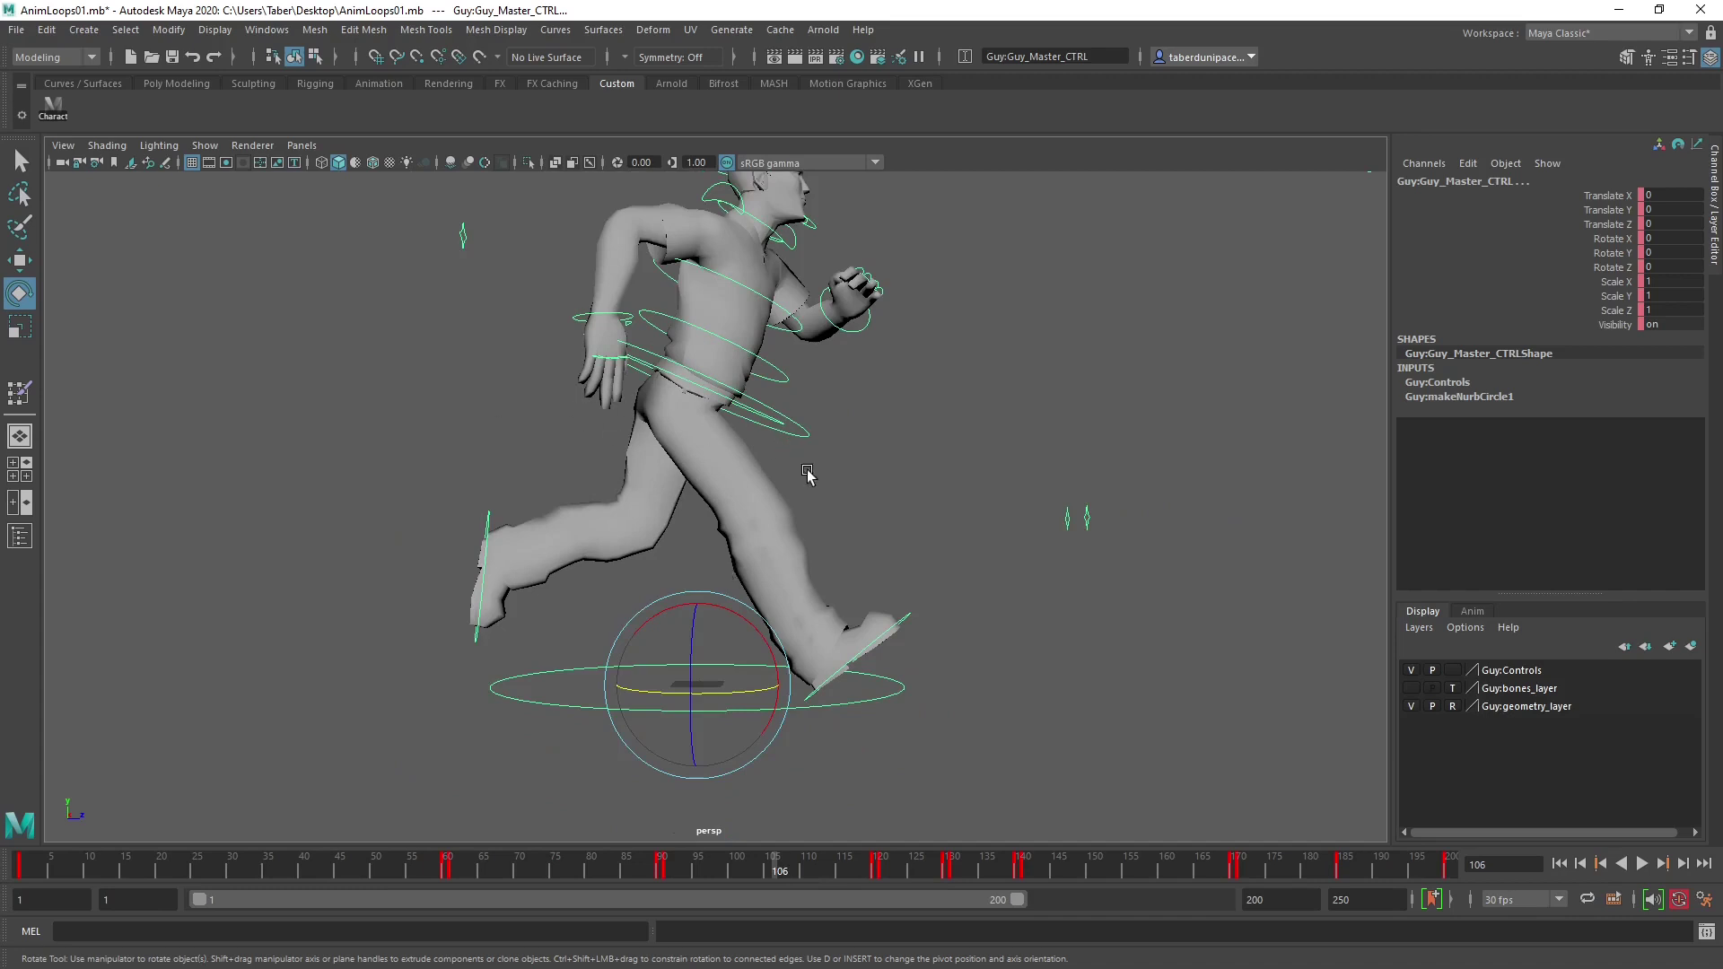
key(alt+v)
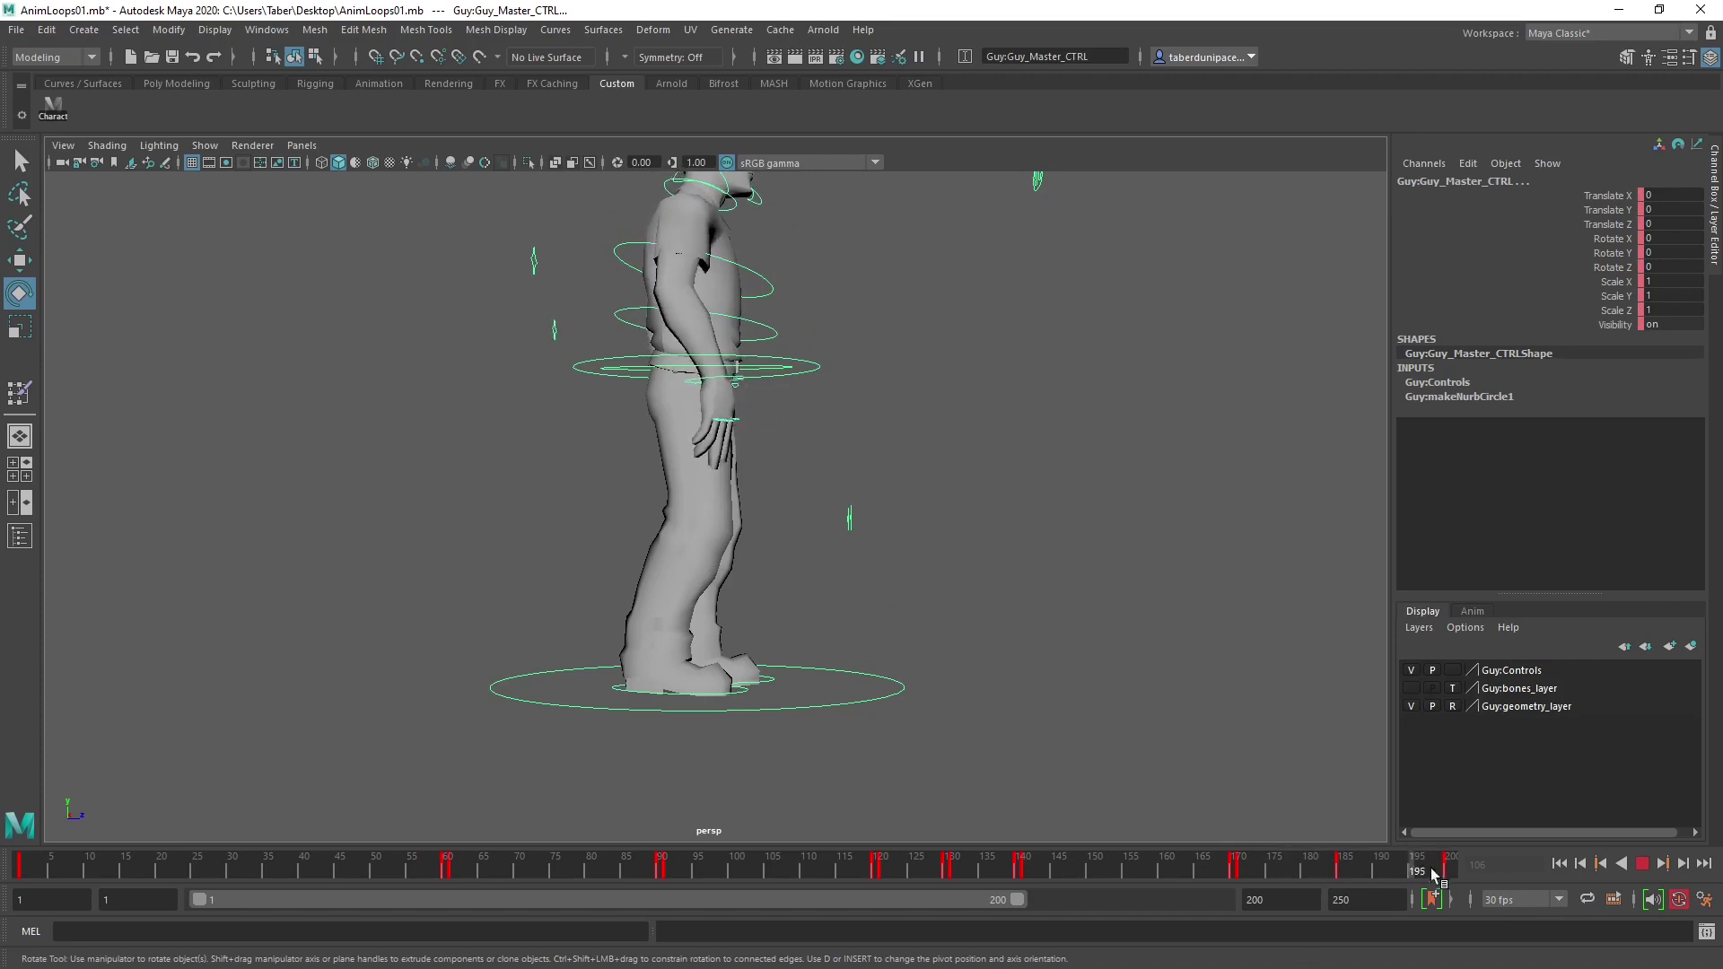
alt+drag(935, 347, 785, 505)
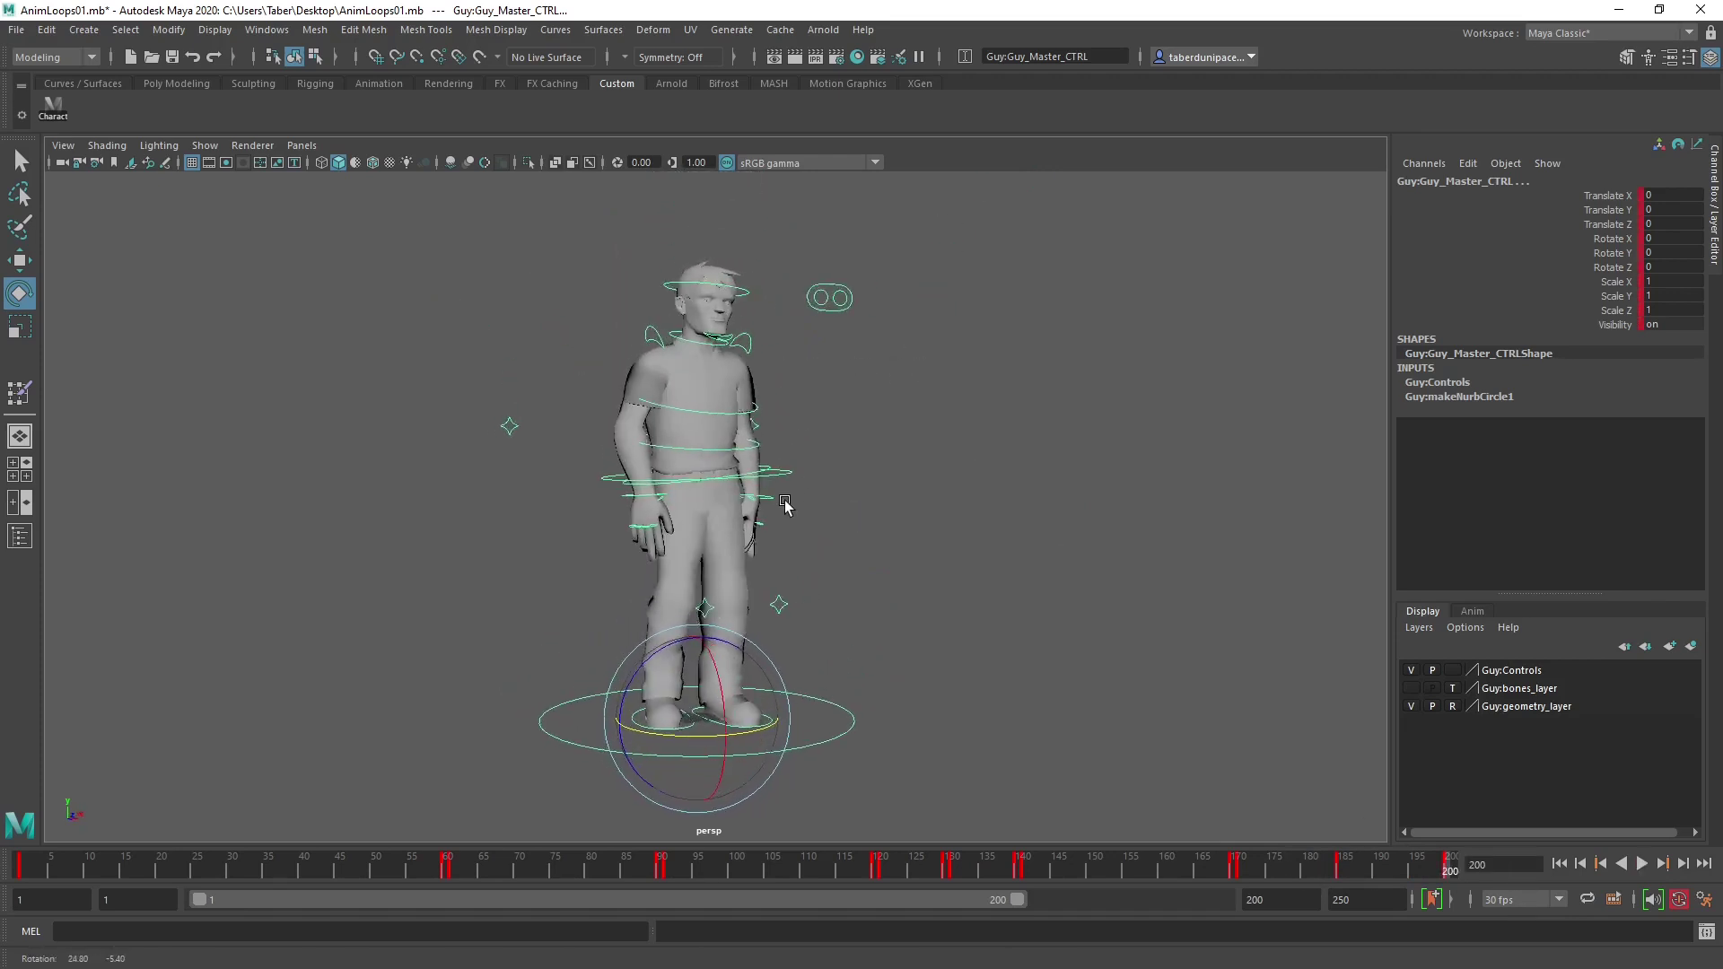
click(908, 465)
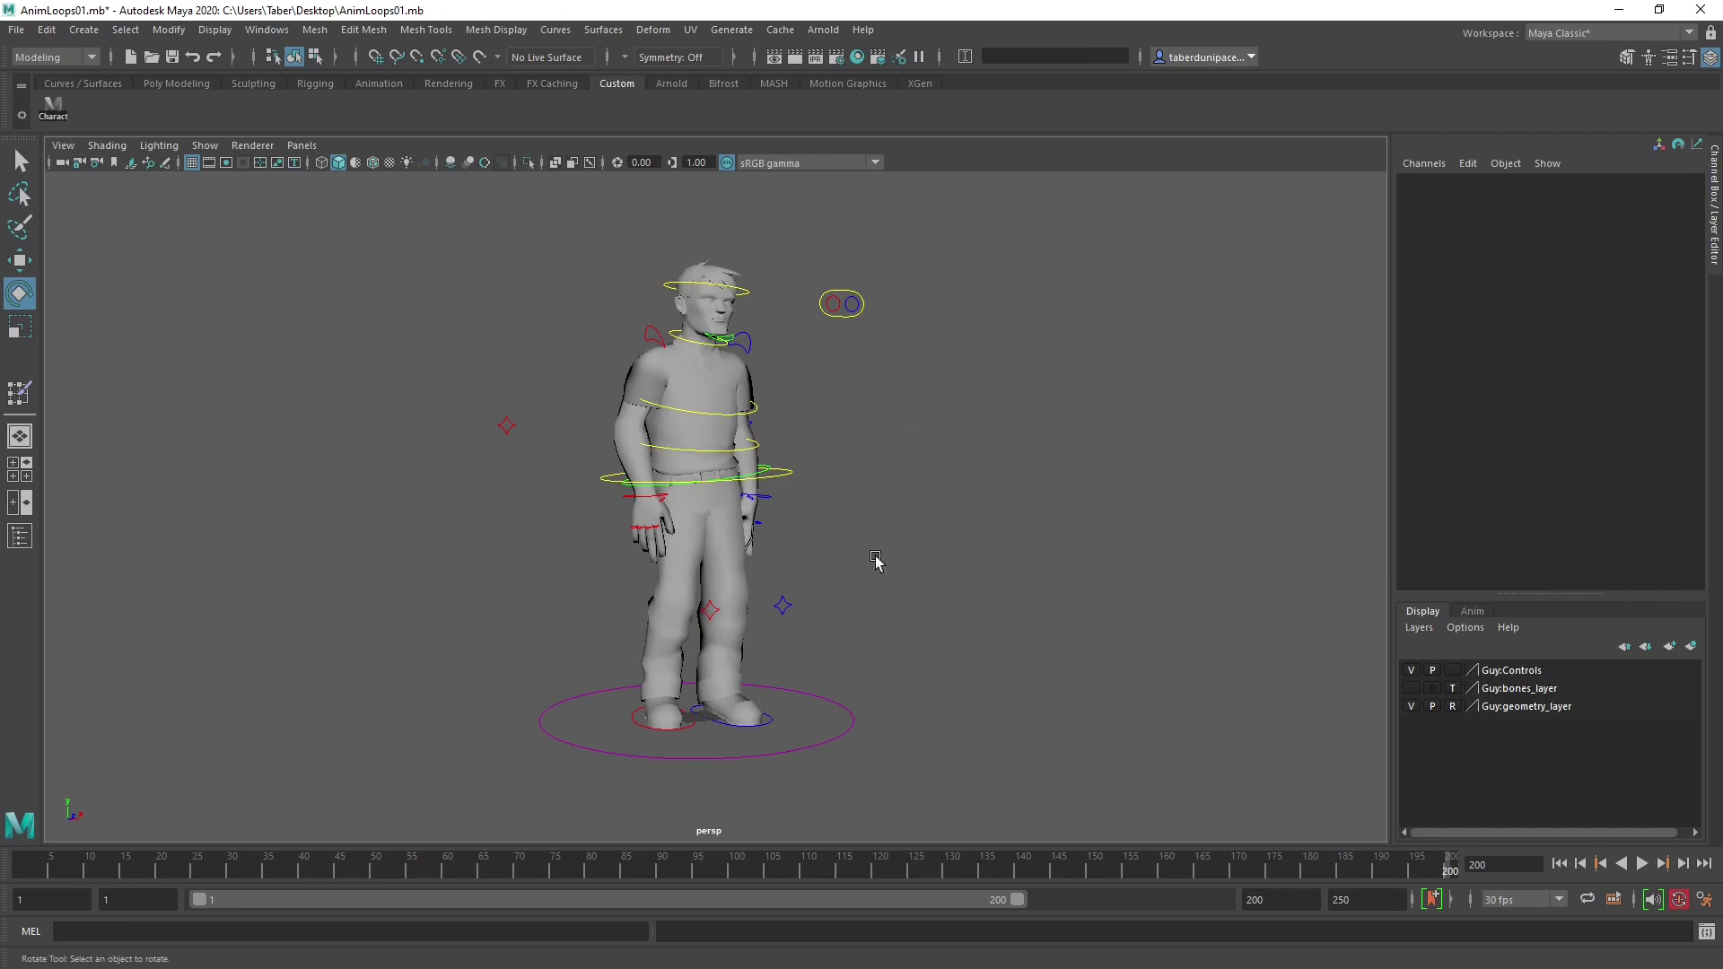
drag(1431, 865, 1469, 876)
alt+drag(942, 527, 912, 585)
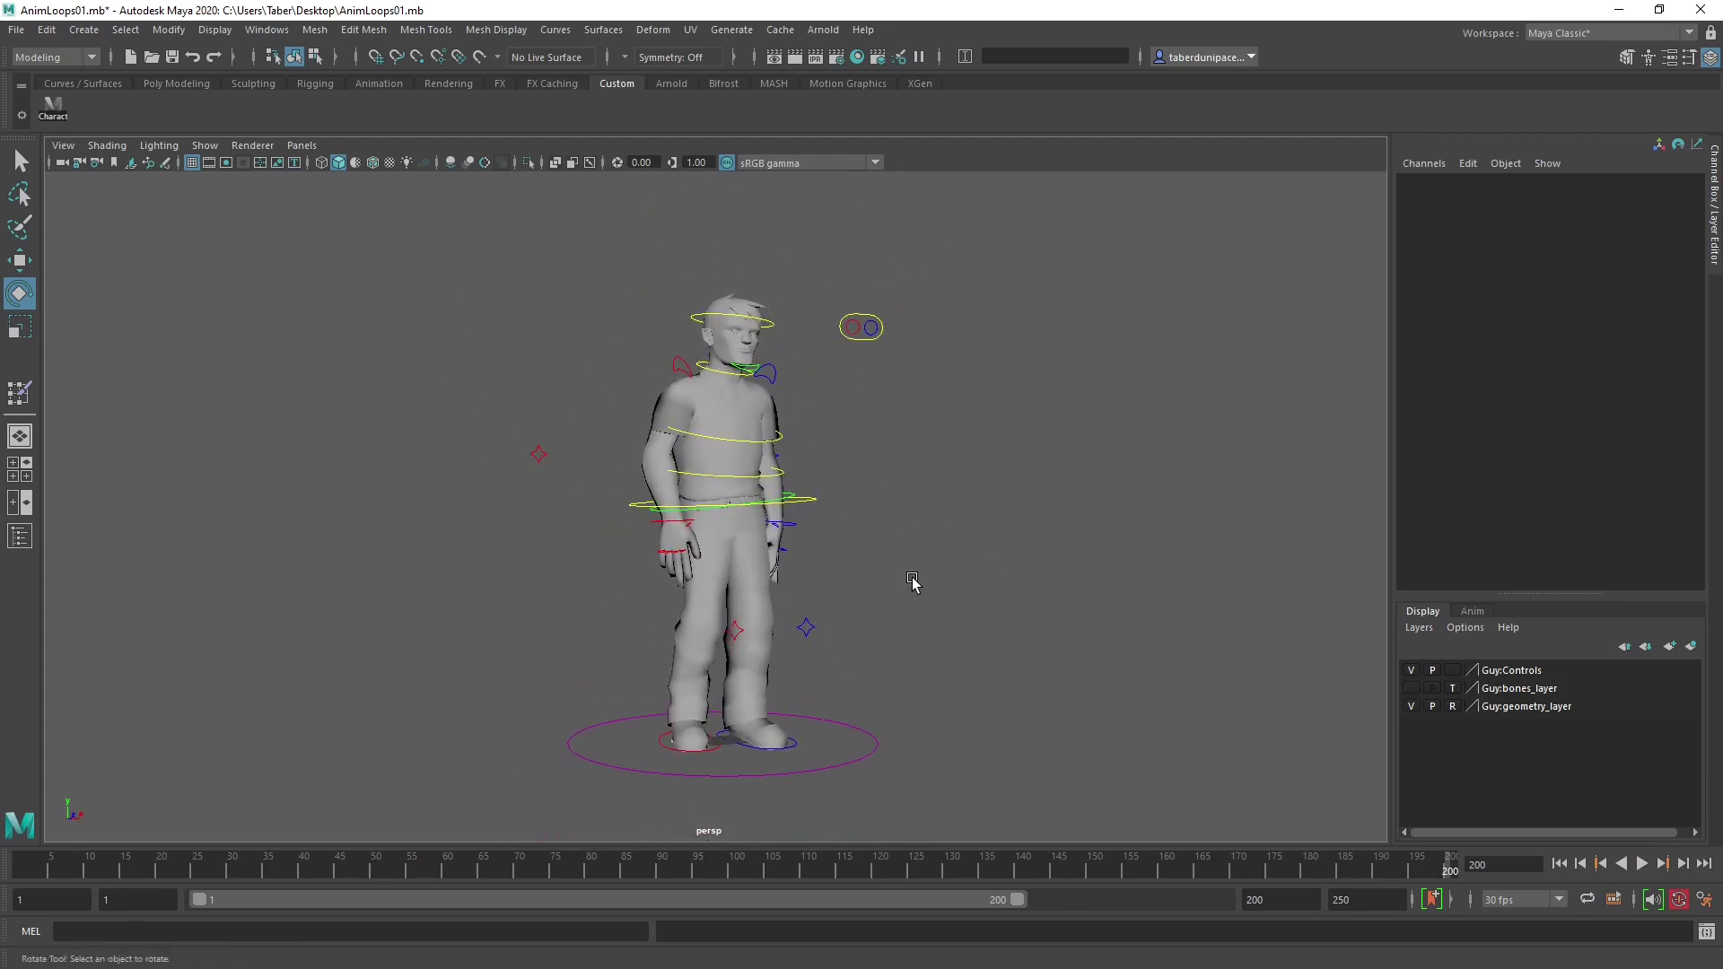